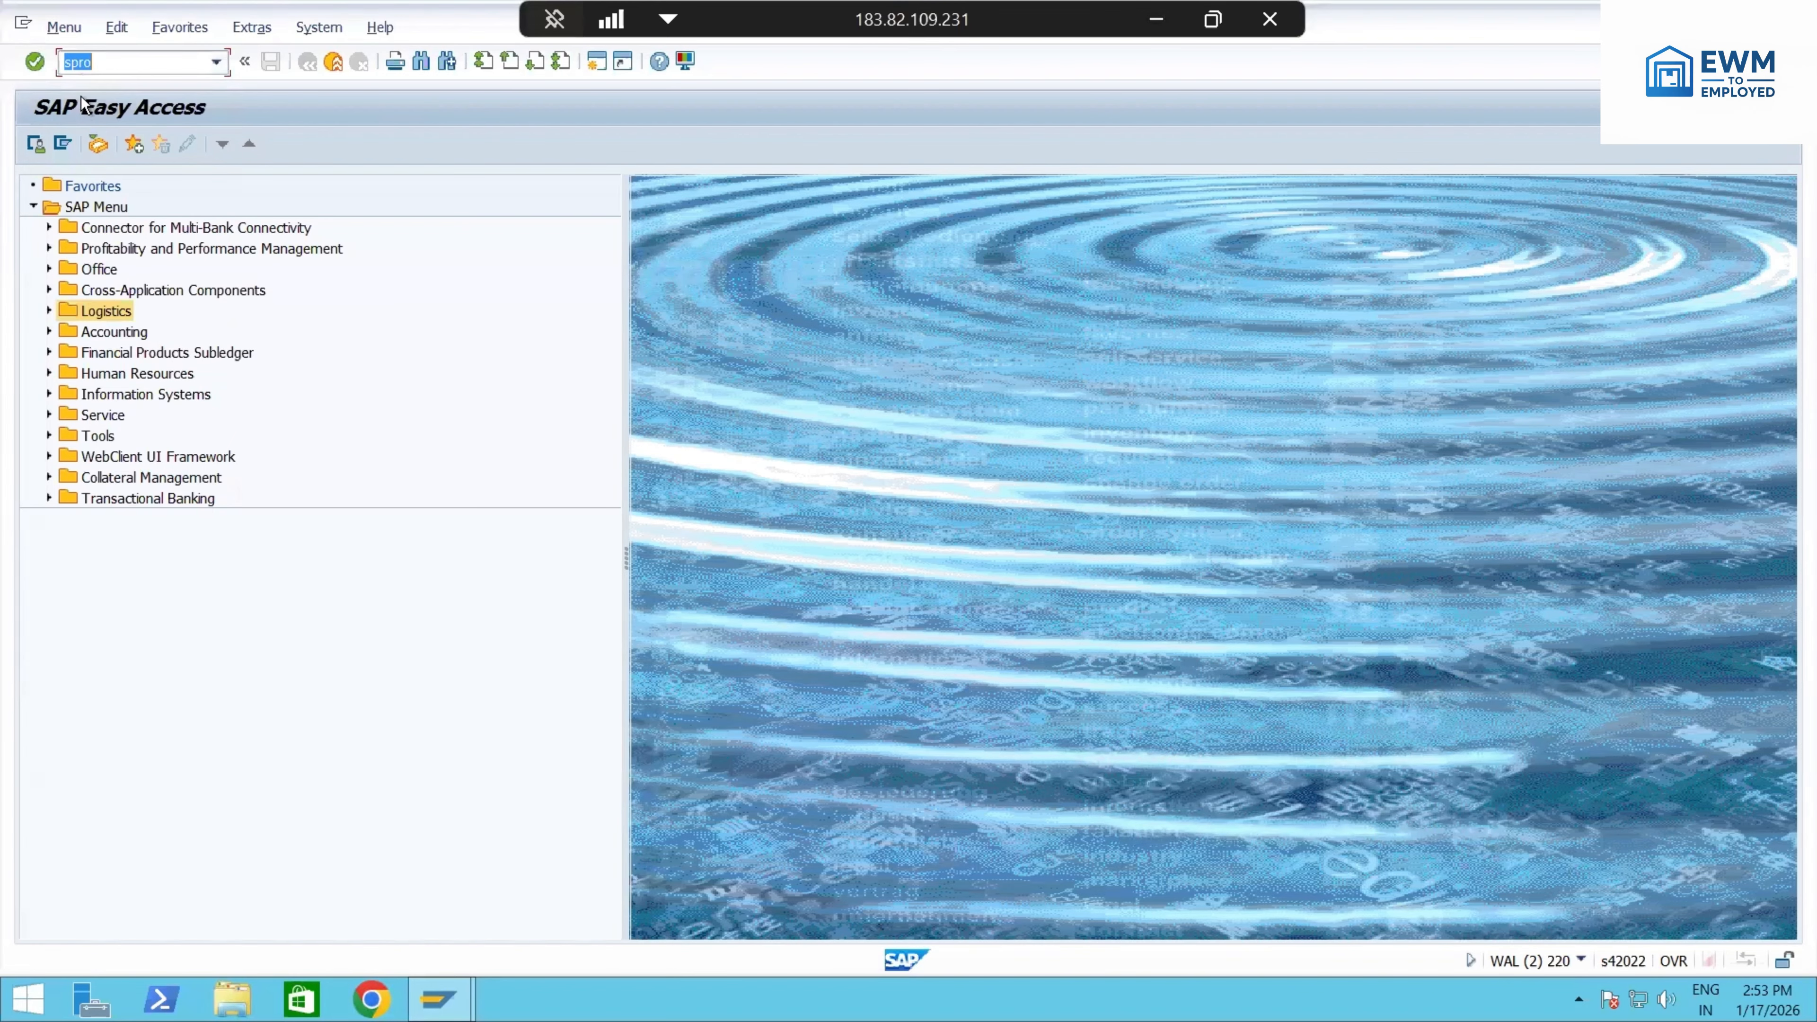
- Run spro, open the SAP Reference IMG and expand SCM Extended Warehouse Management down to its Extended Warehouse Management activities
click(33, 63)
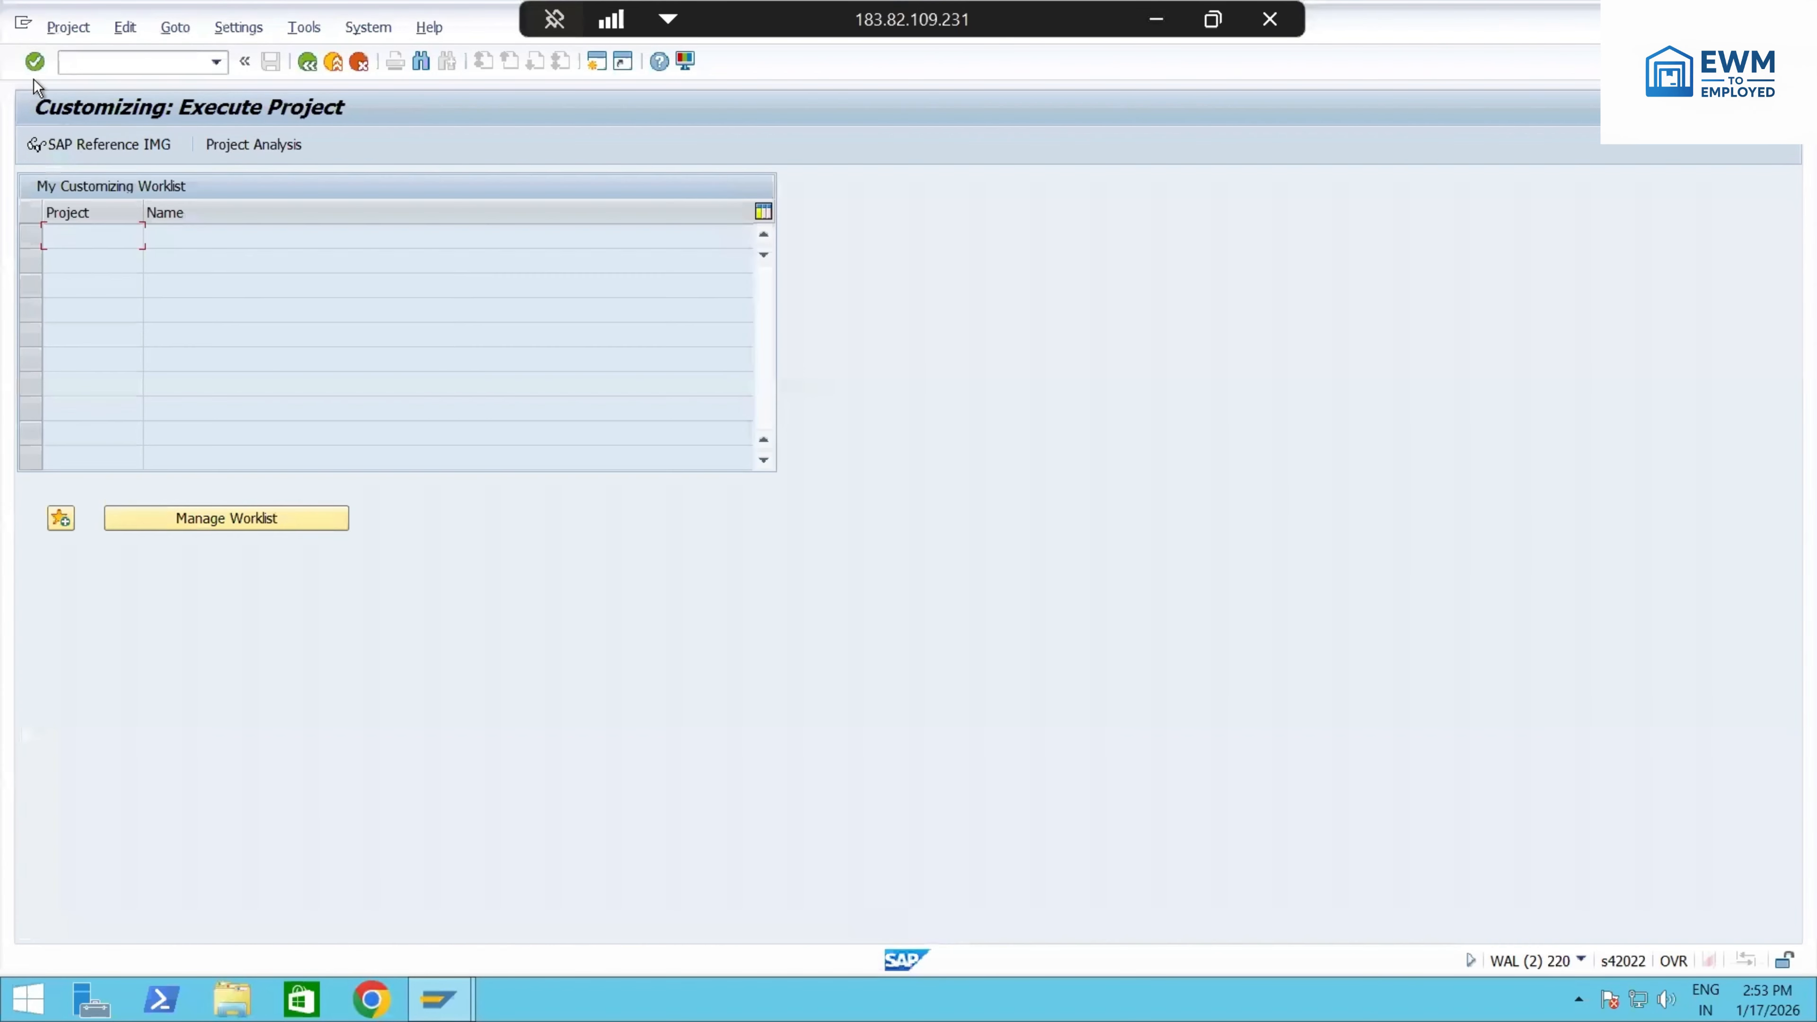
click(100, 146)
click(48, 811)
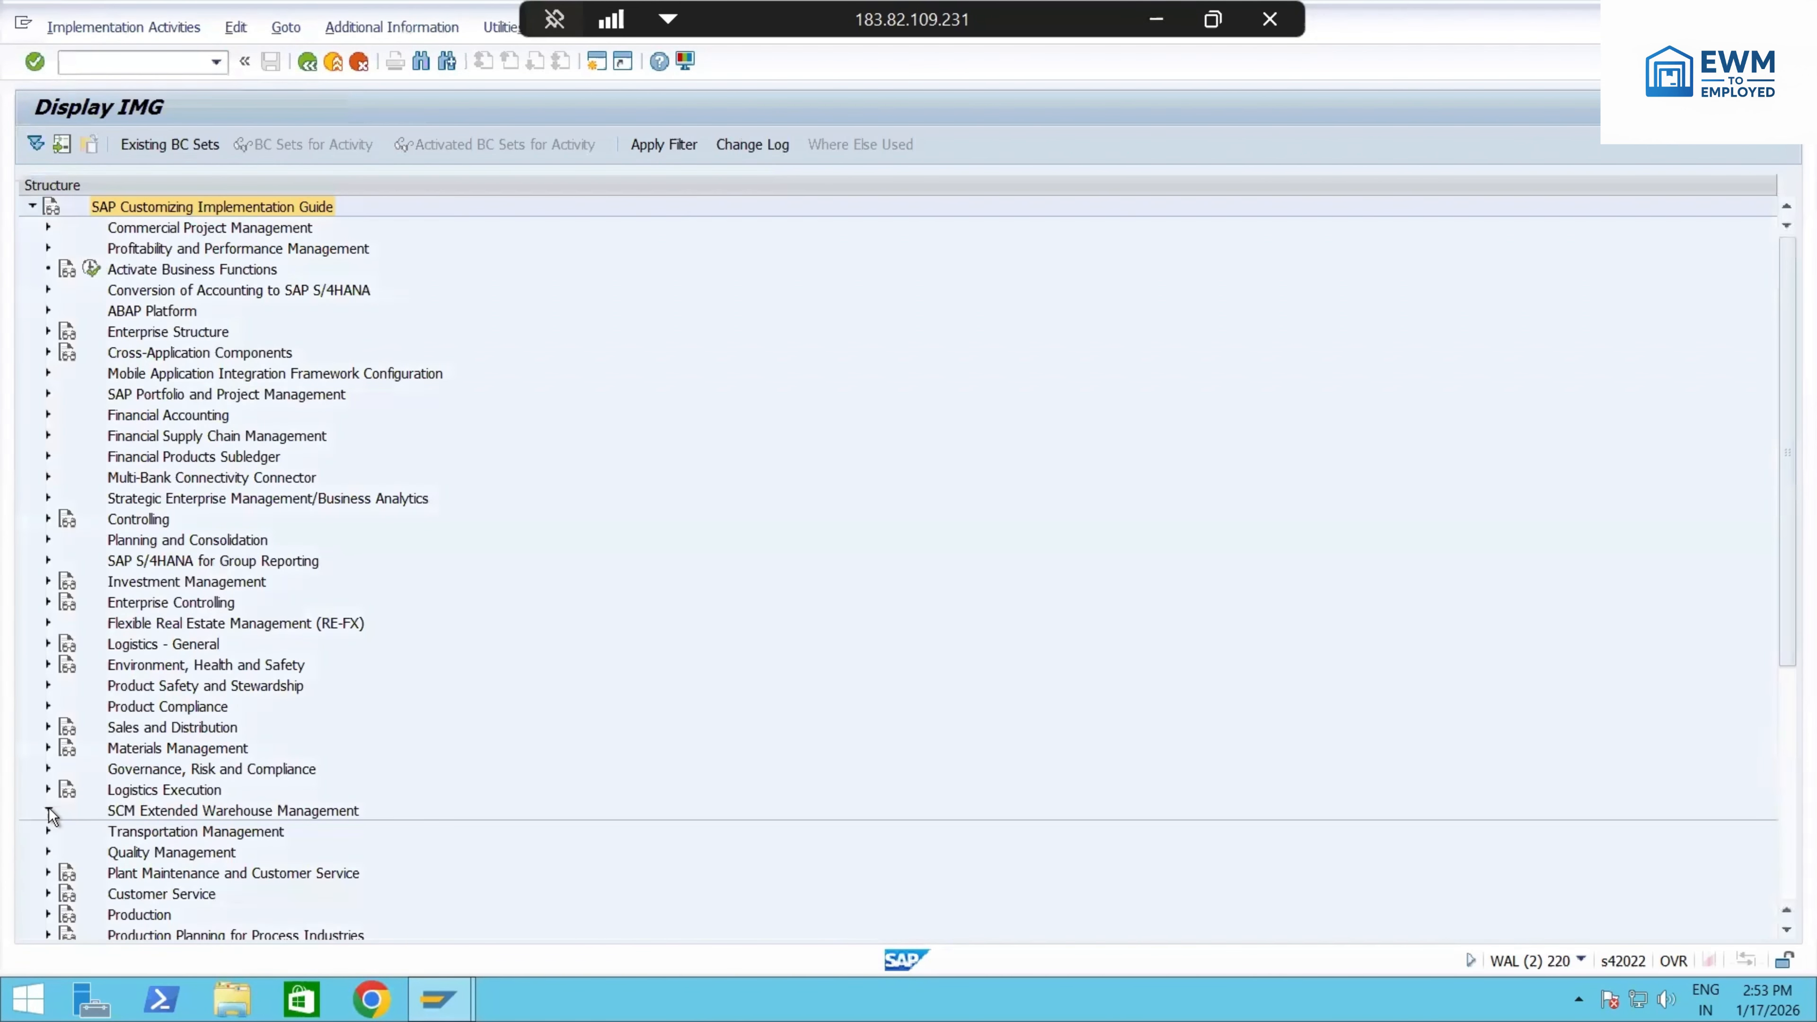
click(64, 831)
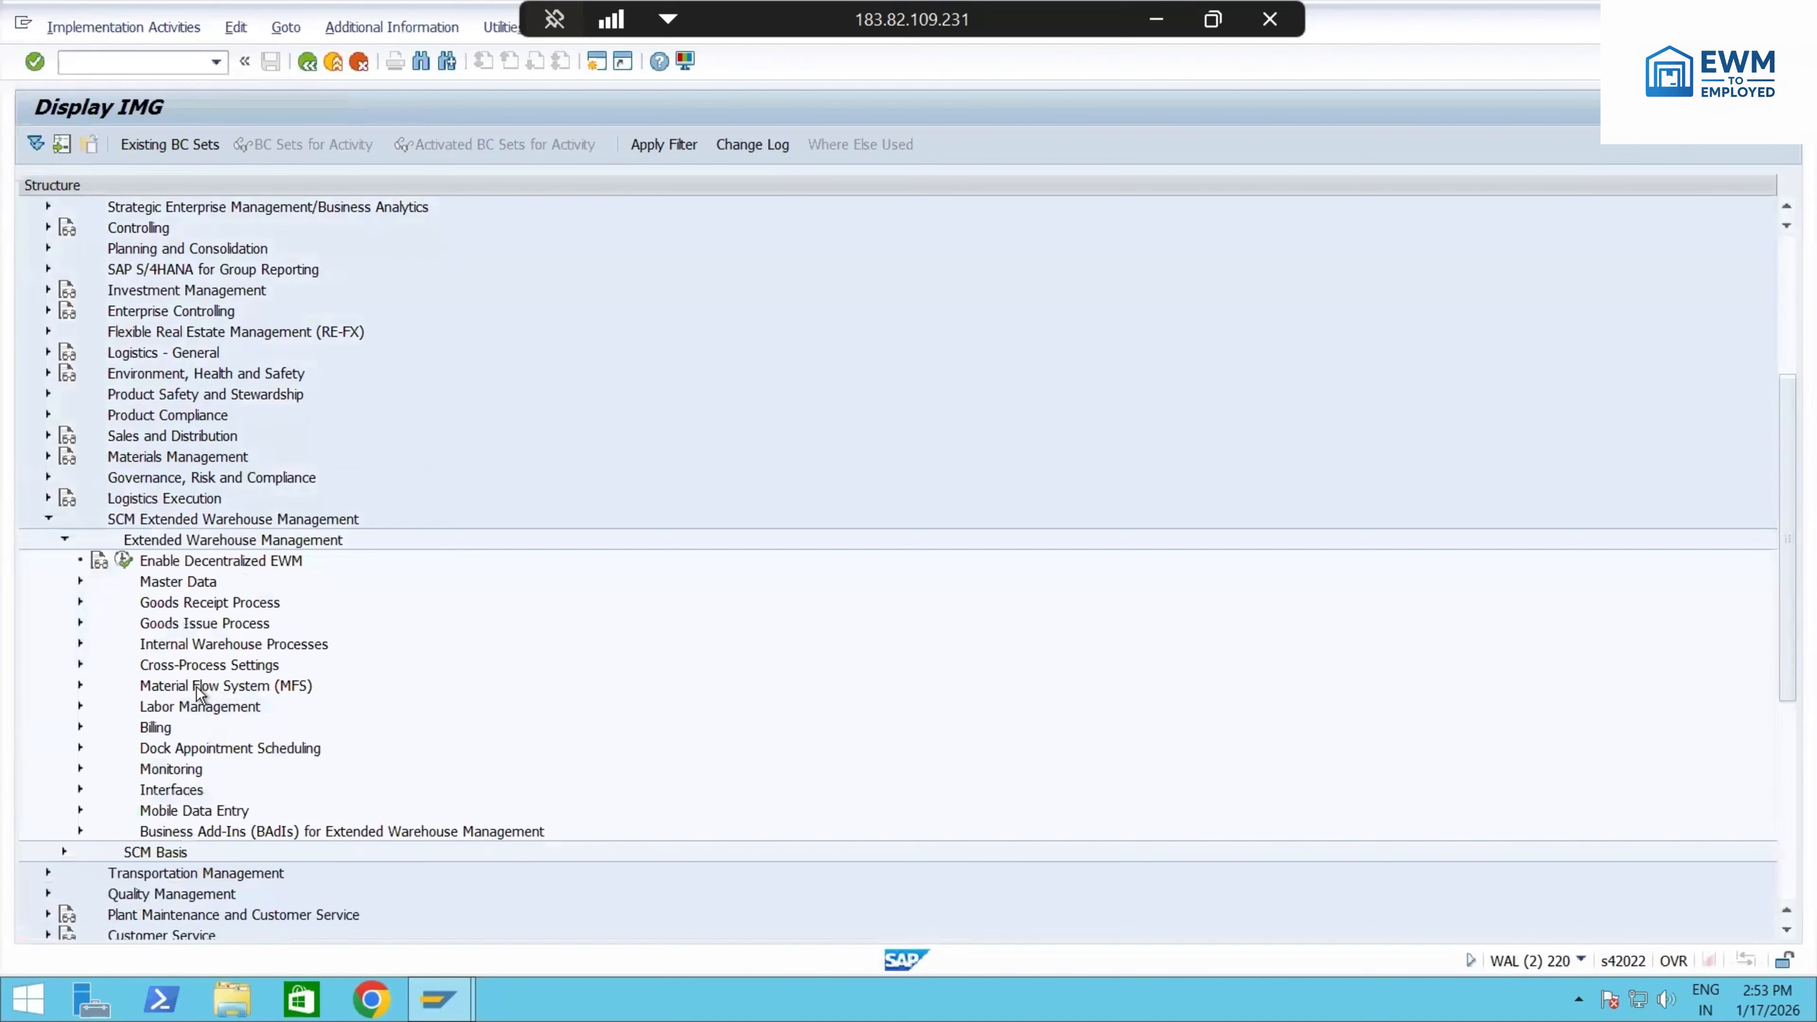
- Open the Define Process-Oriented Storage Control activity under Cross-Process Settings, Warehouse Task
click(80, 664)
click(97, 685)
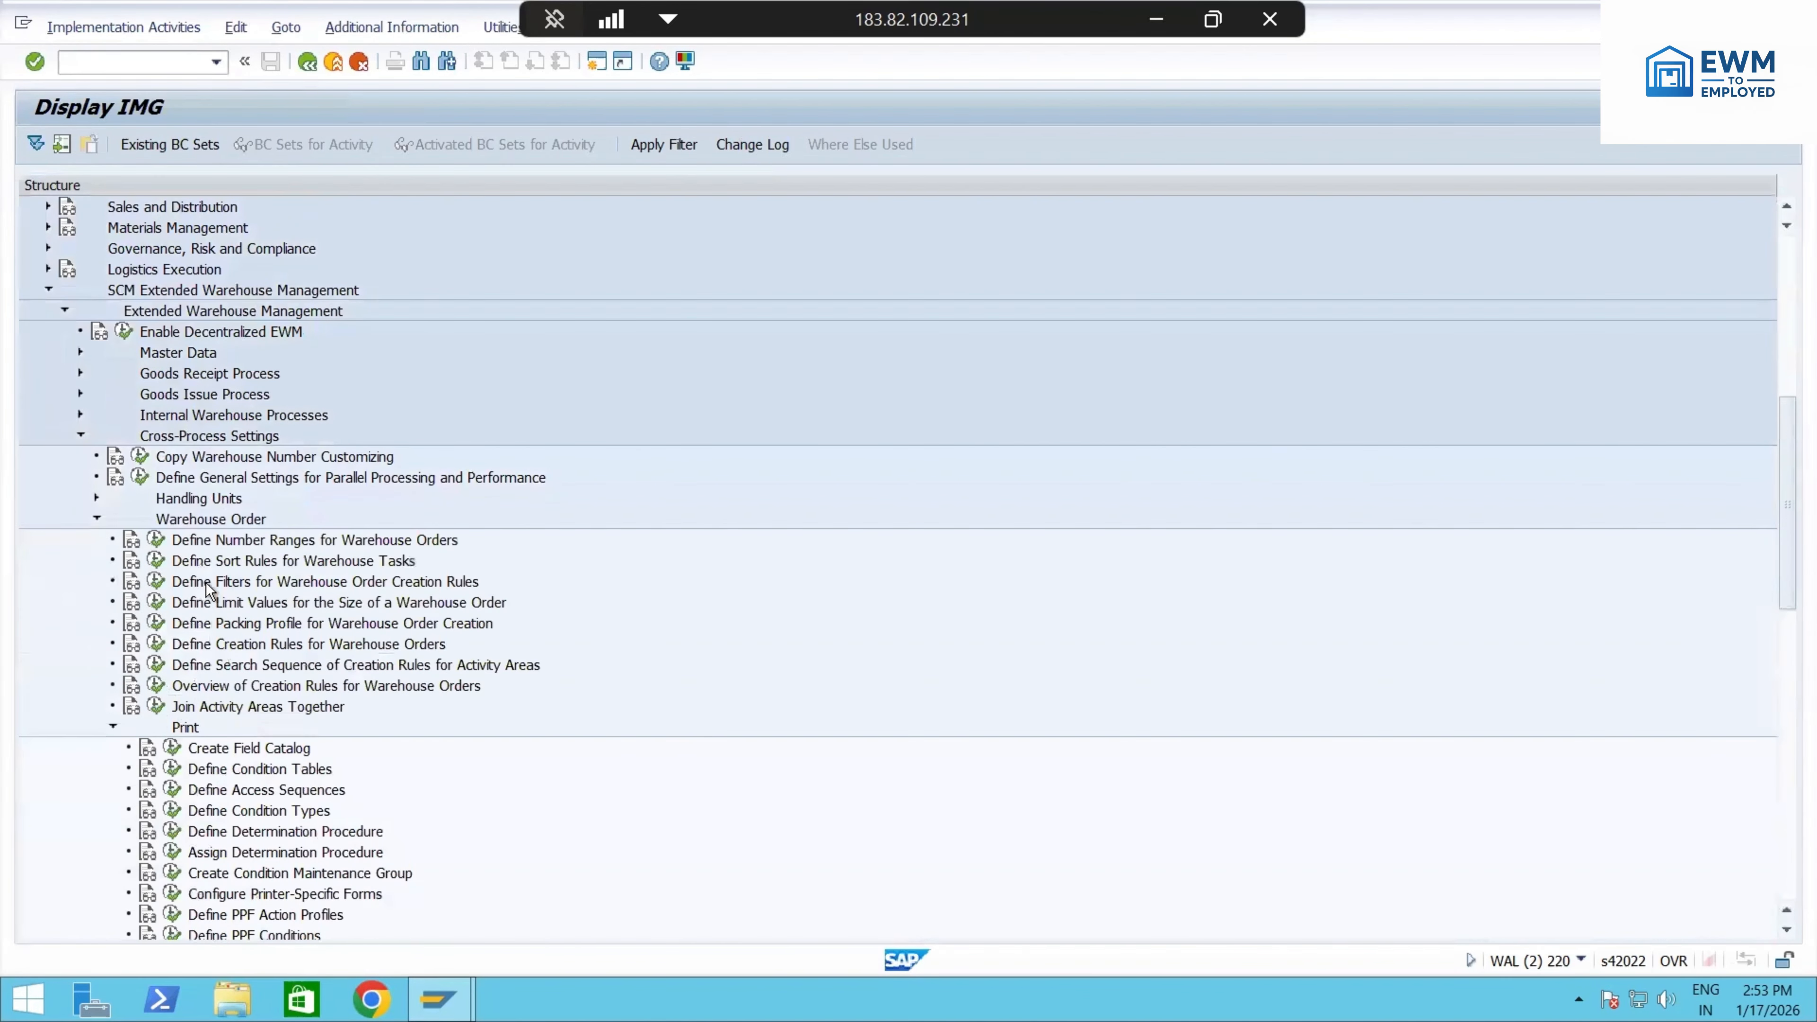
click(98, 516)
click(96, 541)
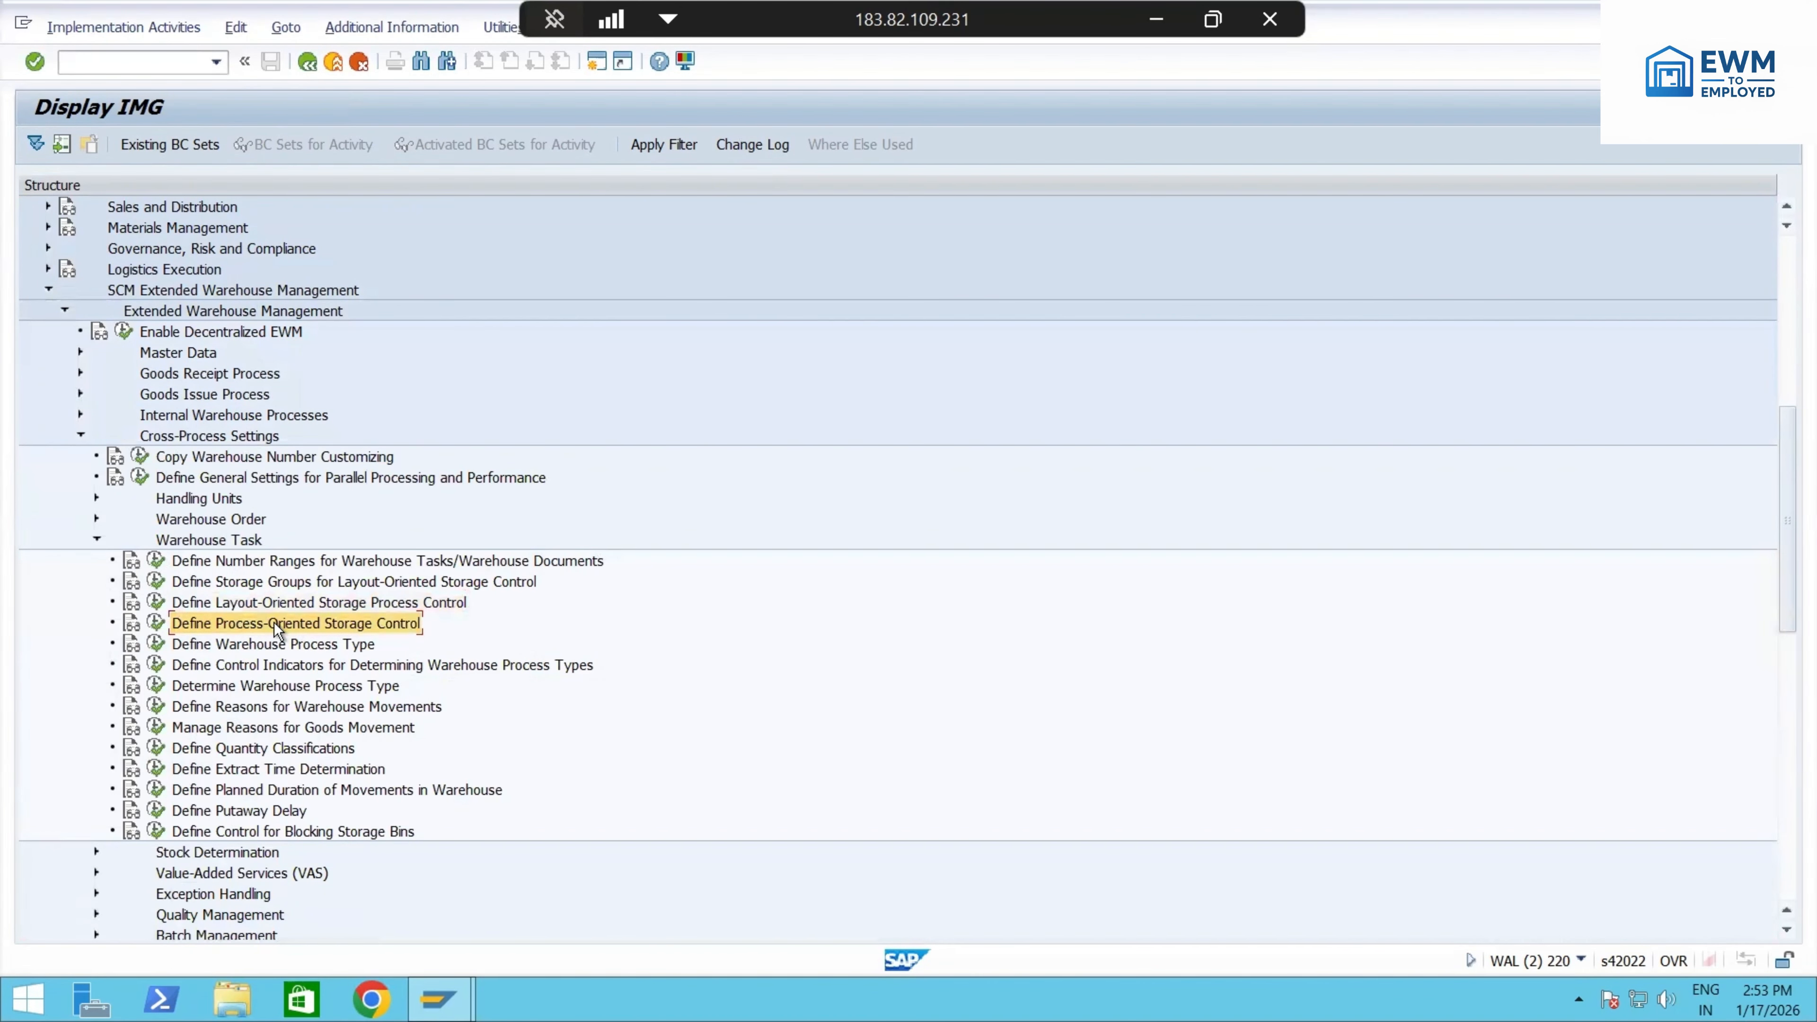
click(156, 624)
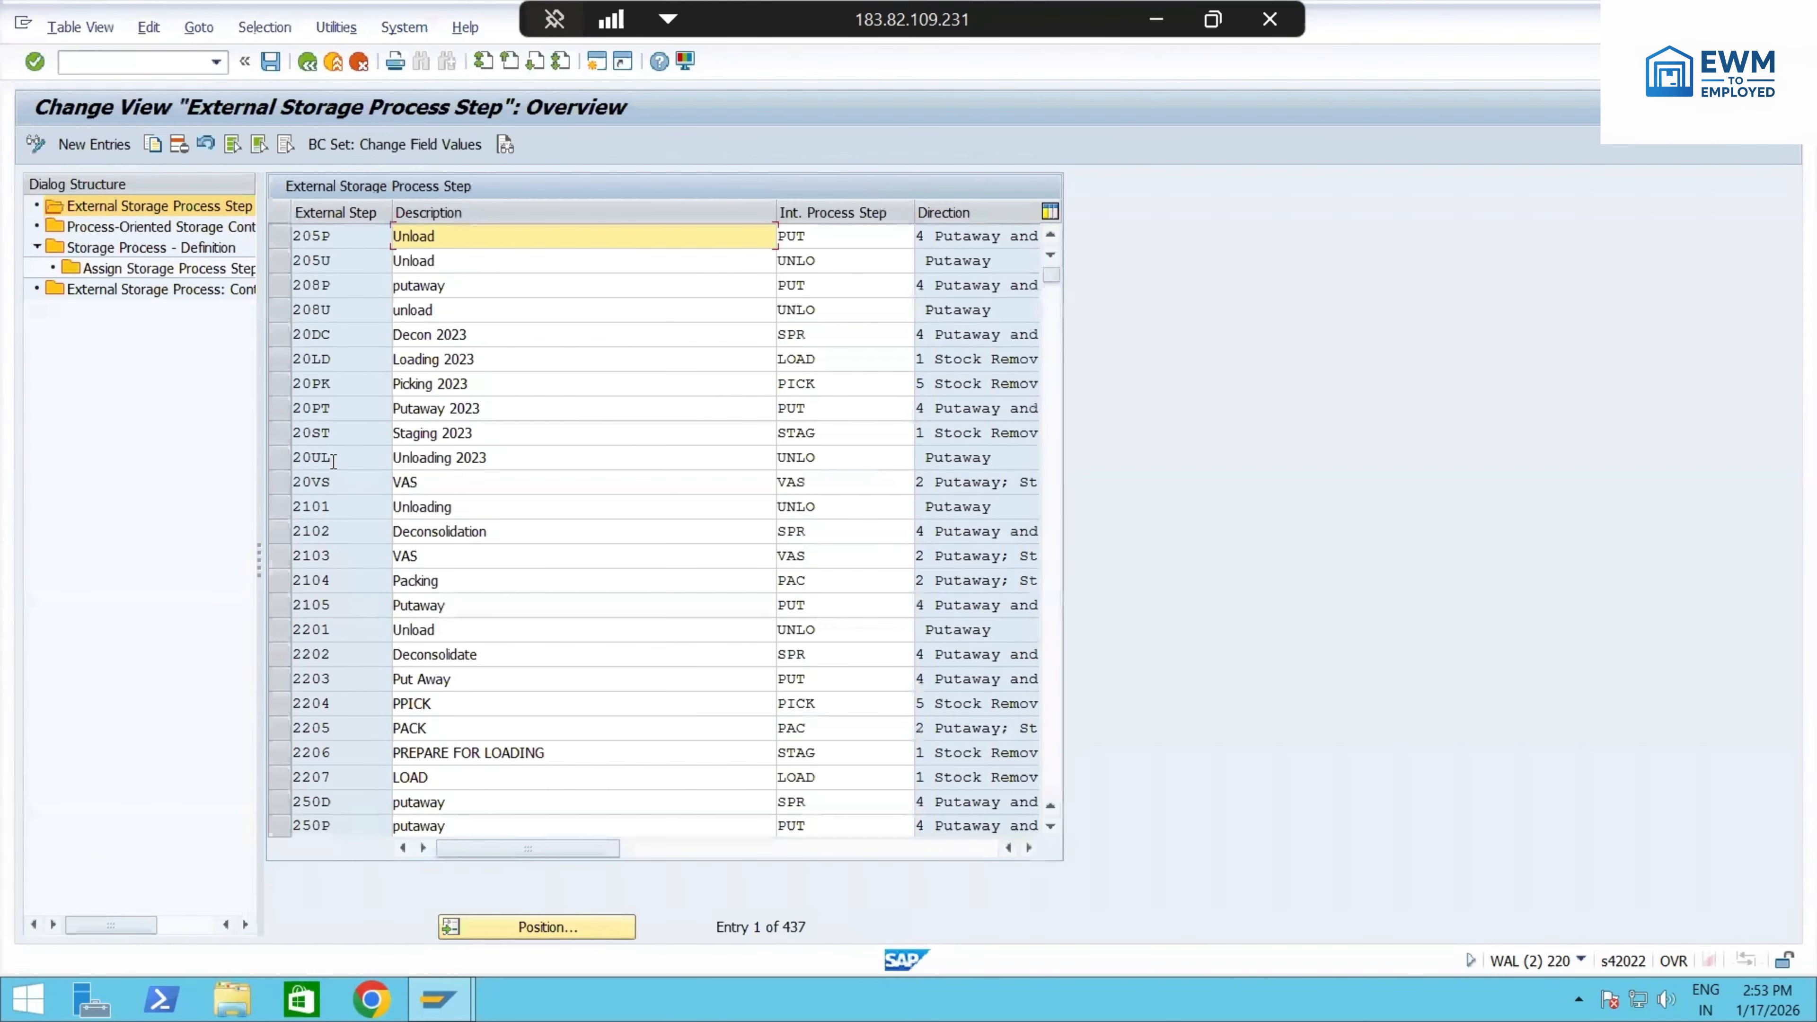
click(115, 226)
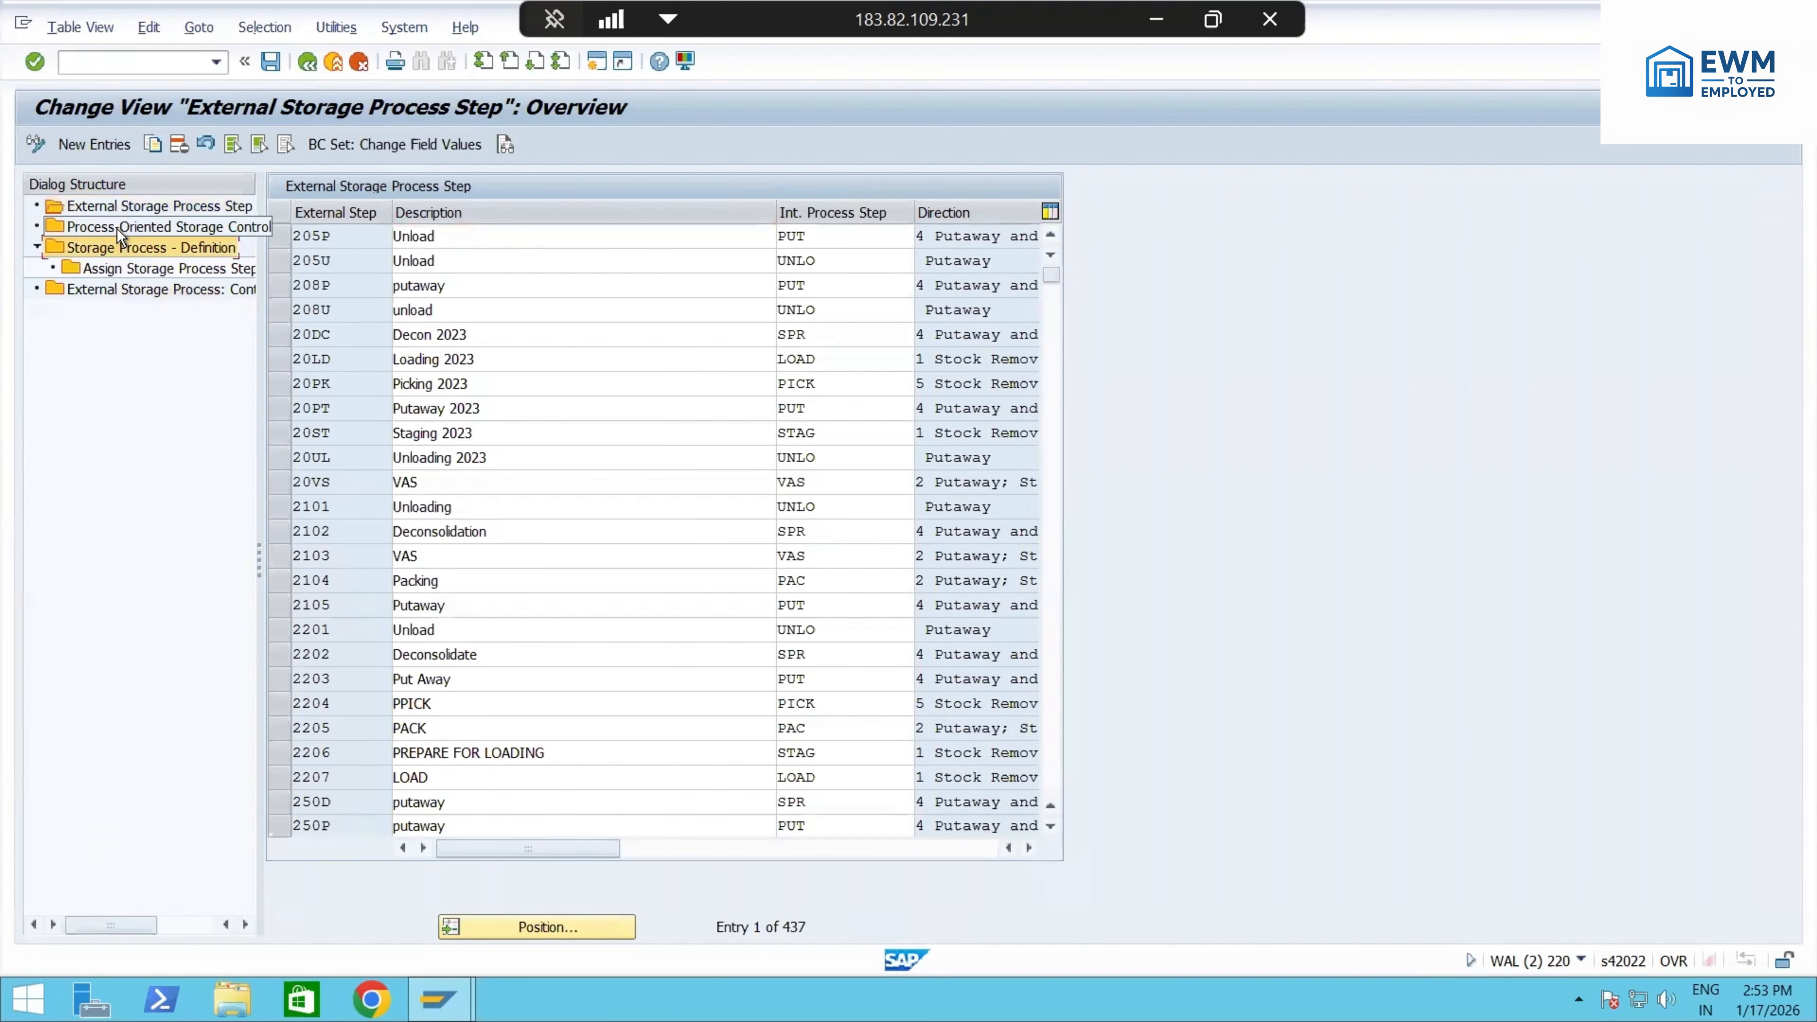
click(125, 212)
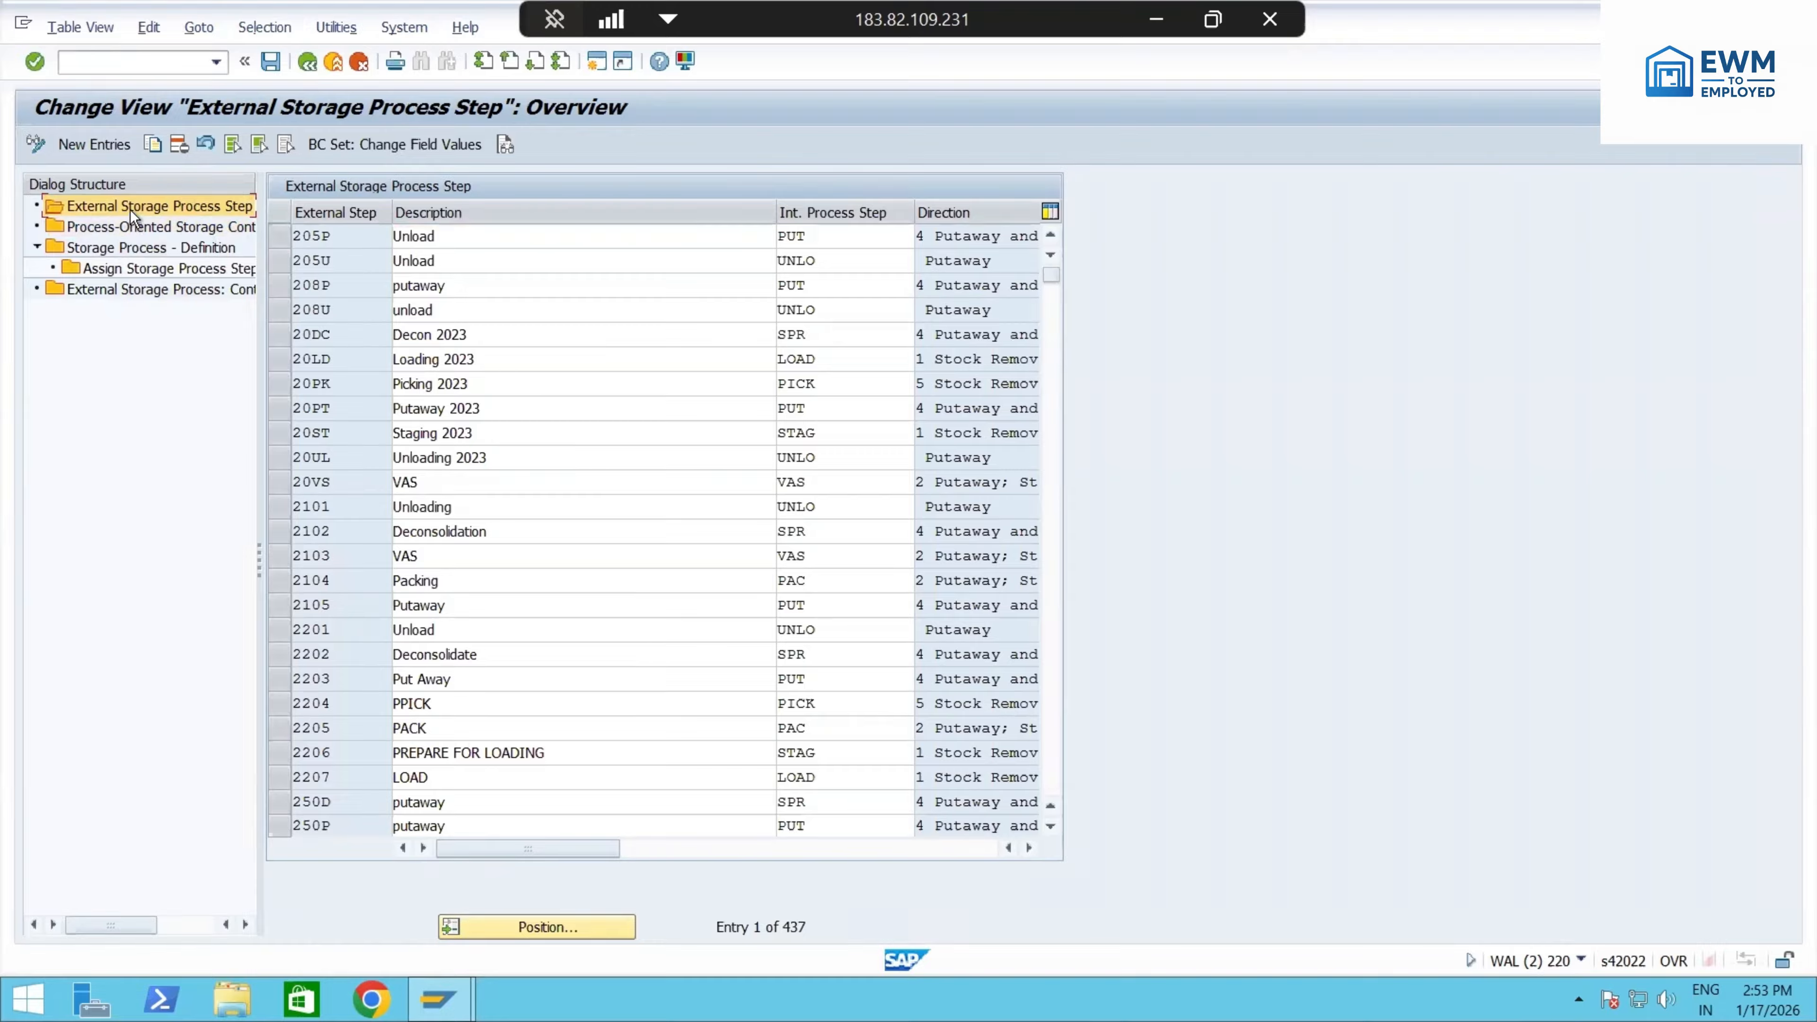
click(129, 248)
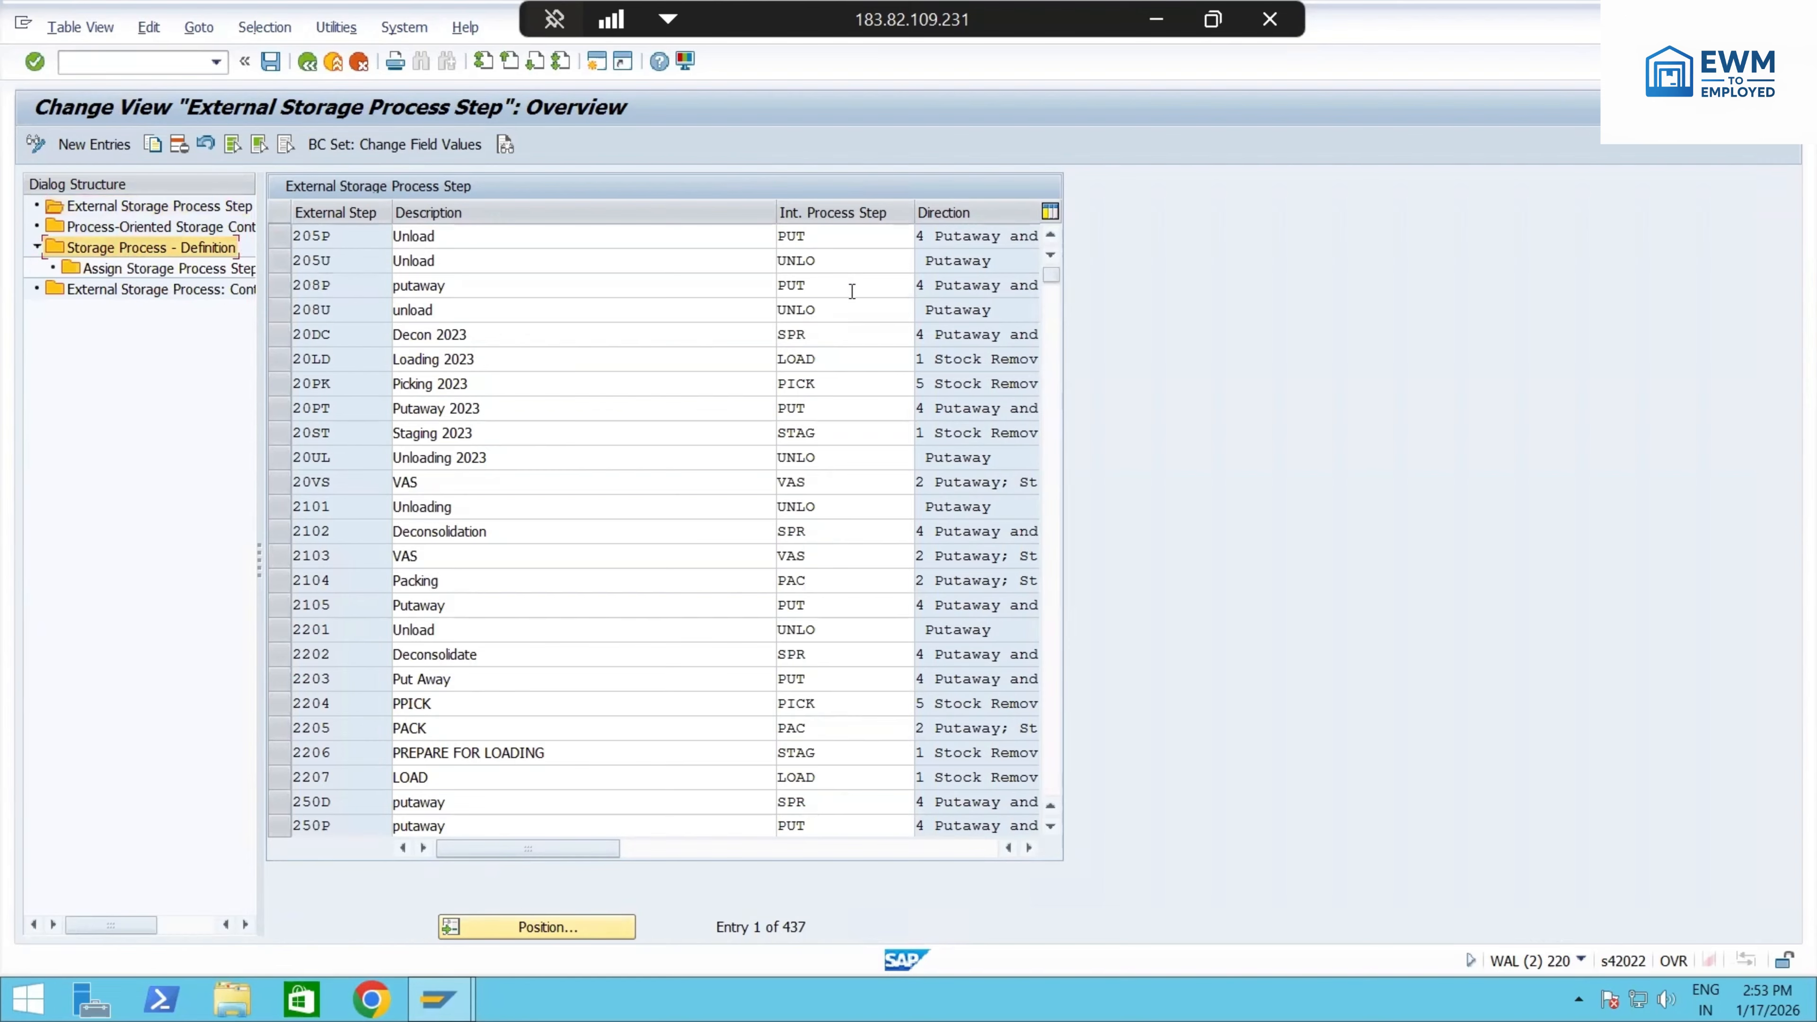
- Switch to the Deconsolidation PDF and examine its screenshots for defining process-oriented storage control
click(1146, 20)
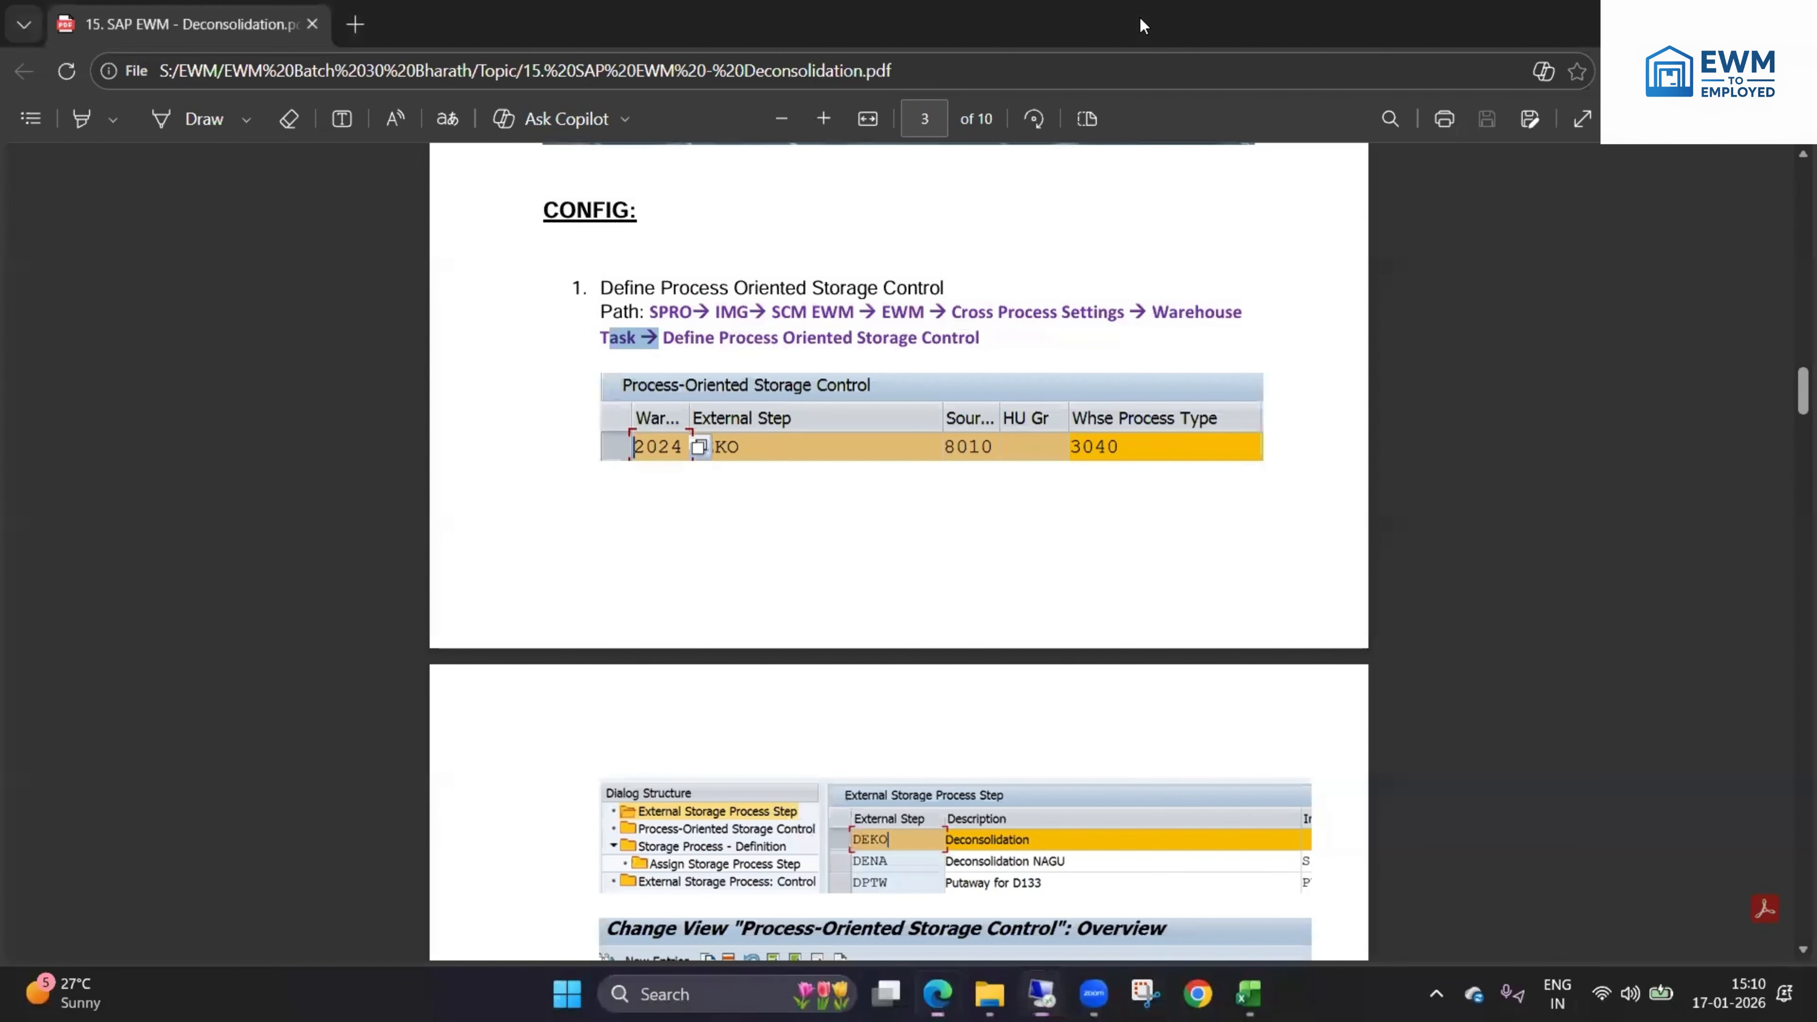
scroll(893, 453, down, 1)
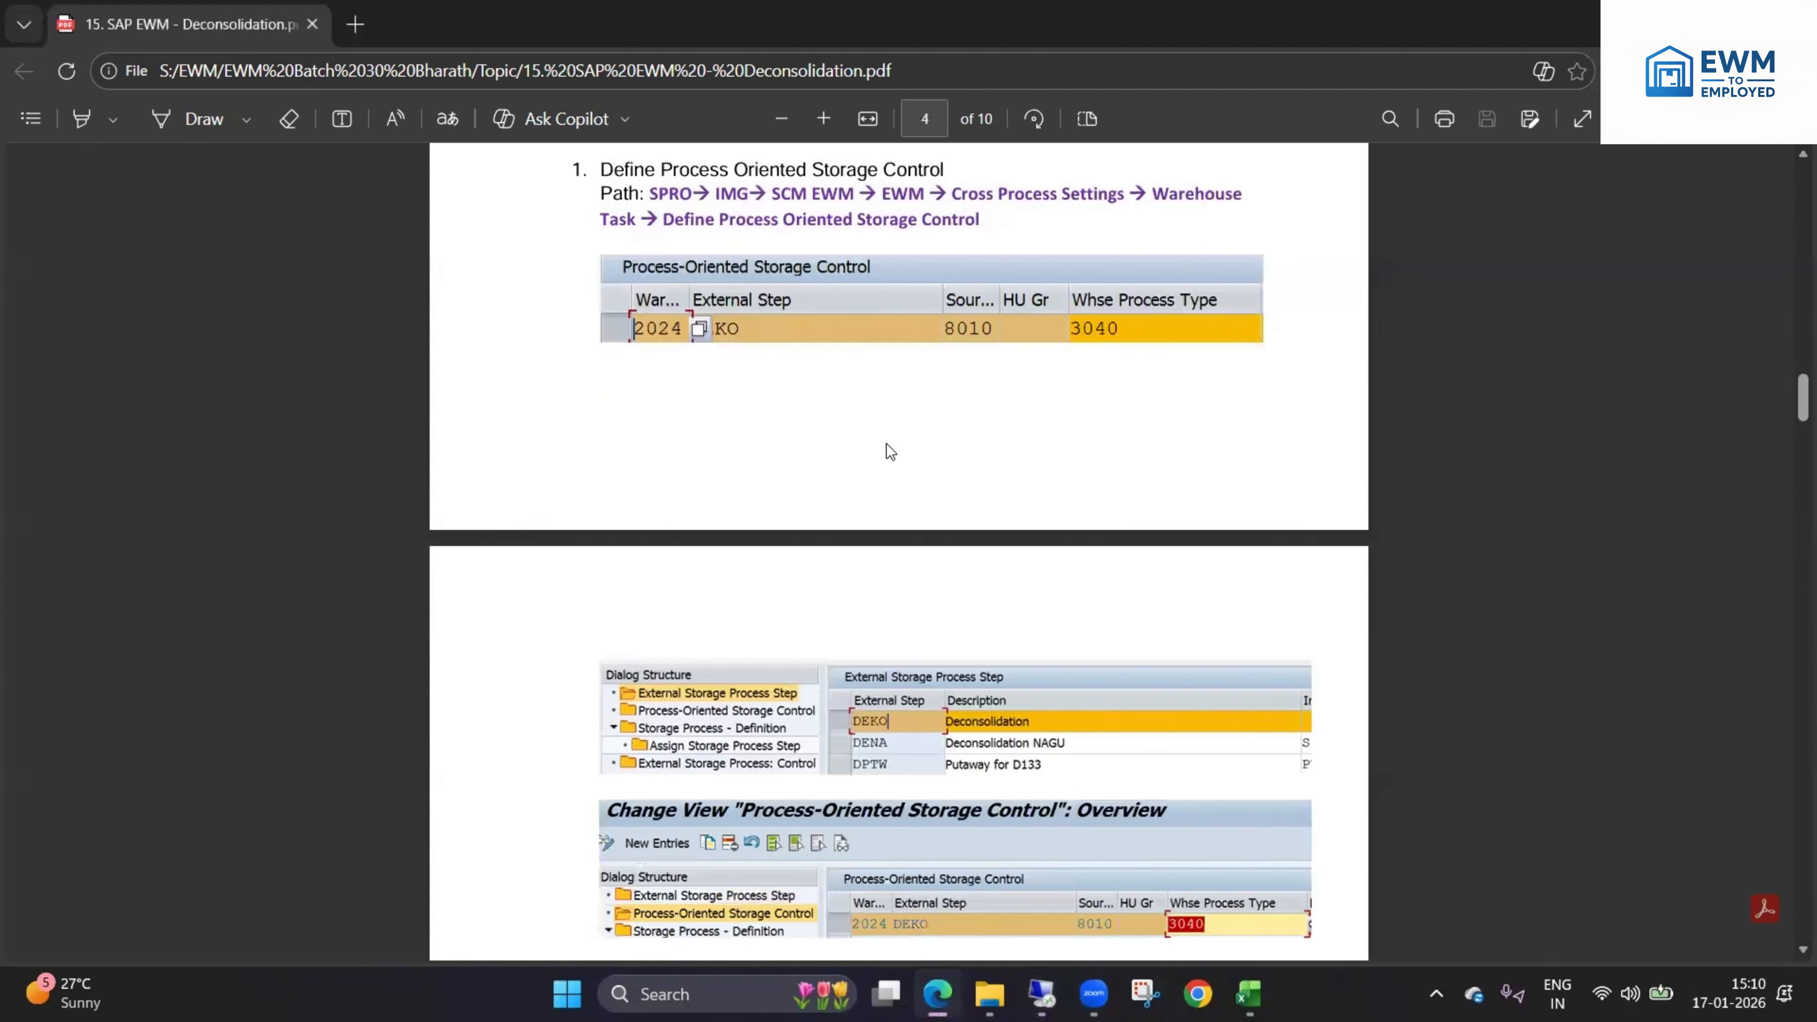
scroll(890, 451, down, 3)
scroll(887, 447, up, 3)
scroll(782, 343, down, 6)
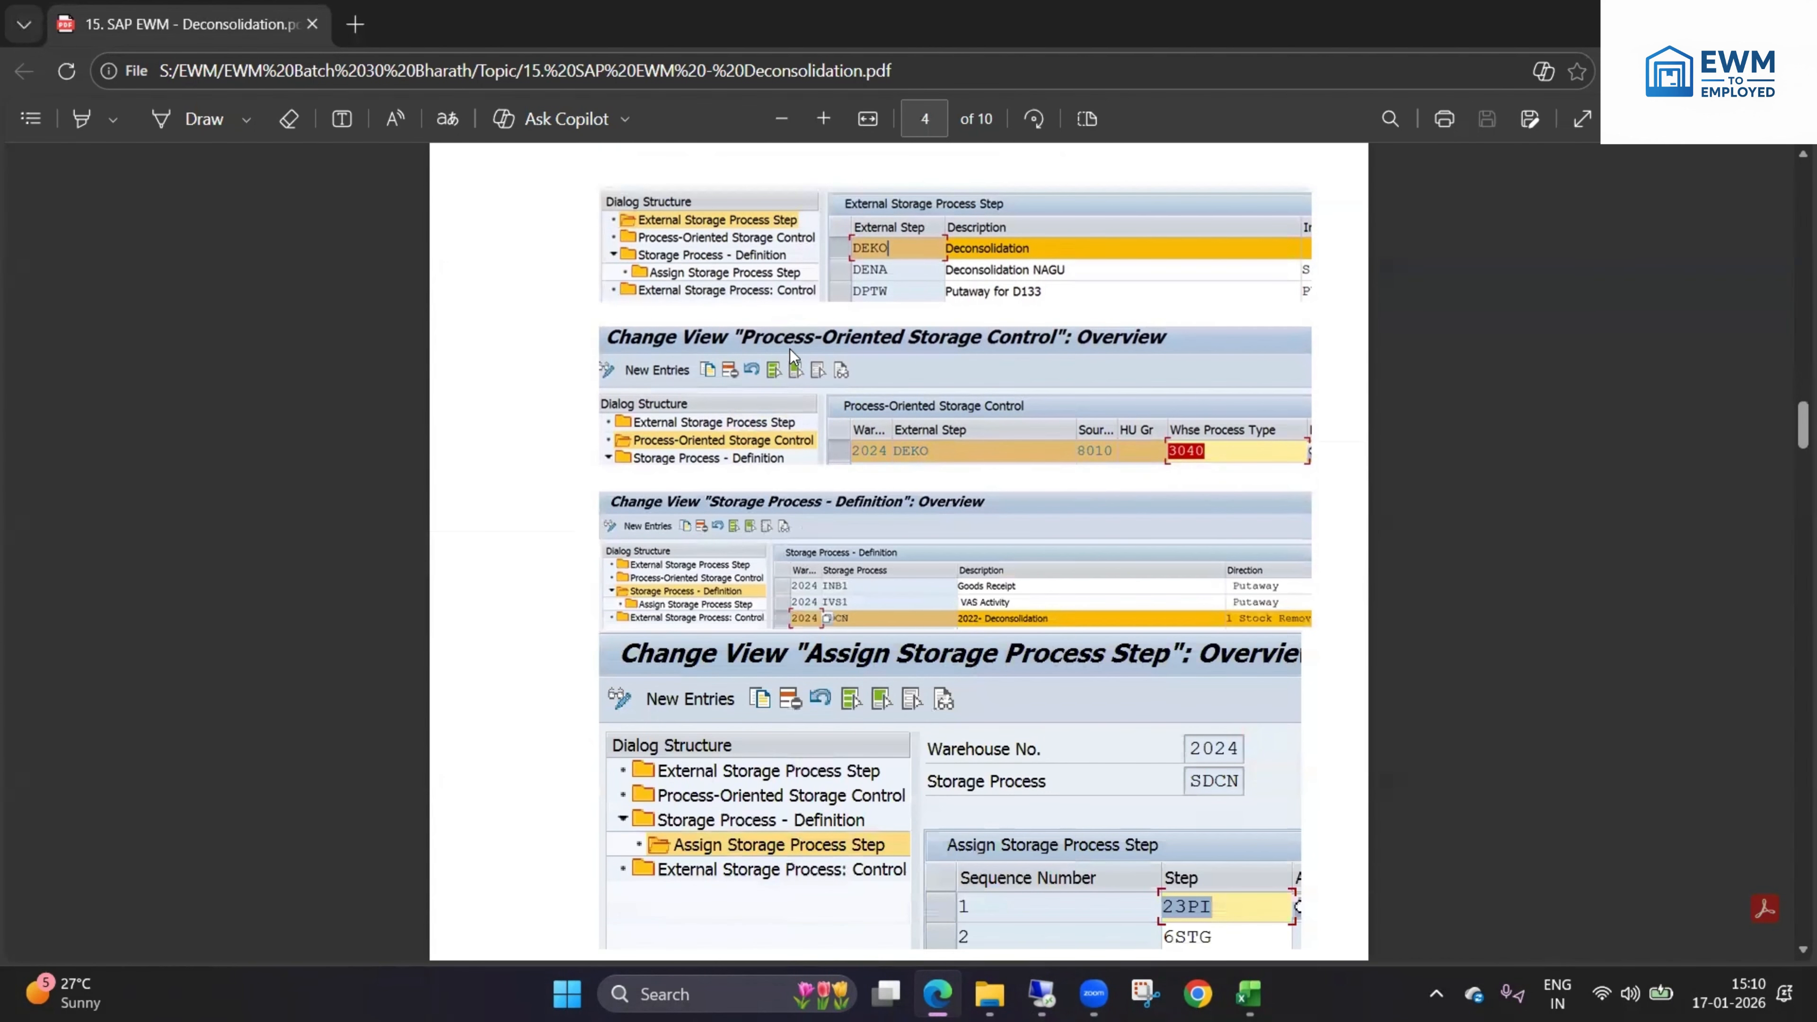
scroll(789, 349, down, 5)
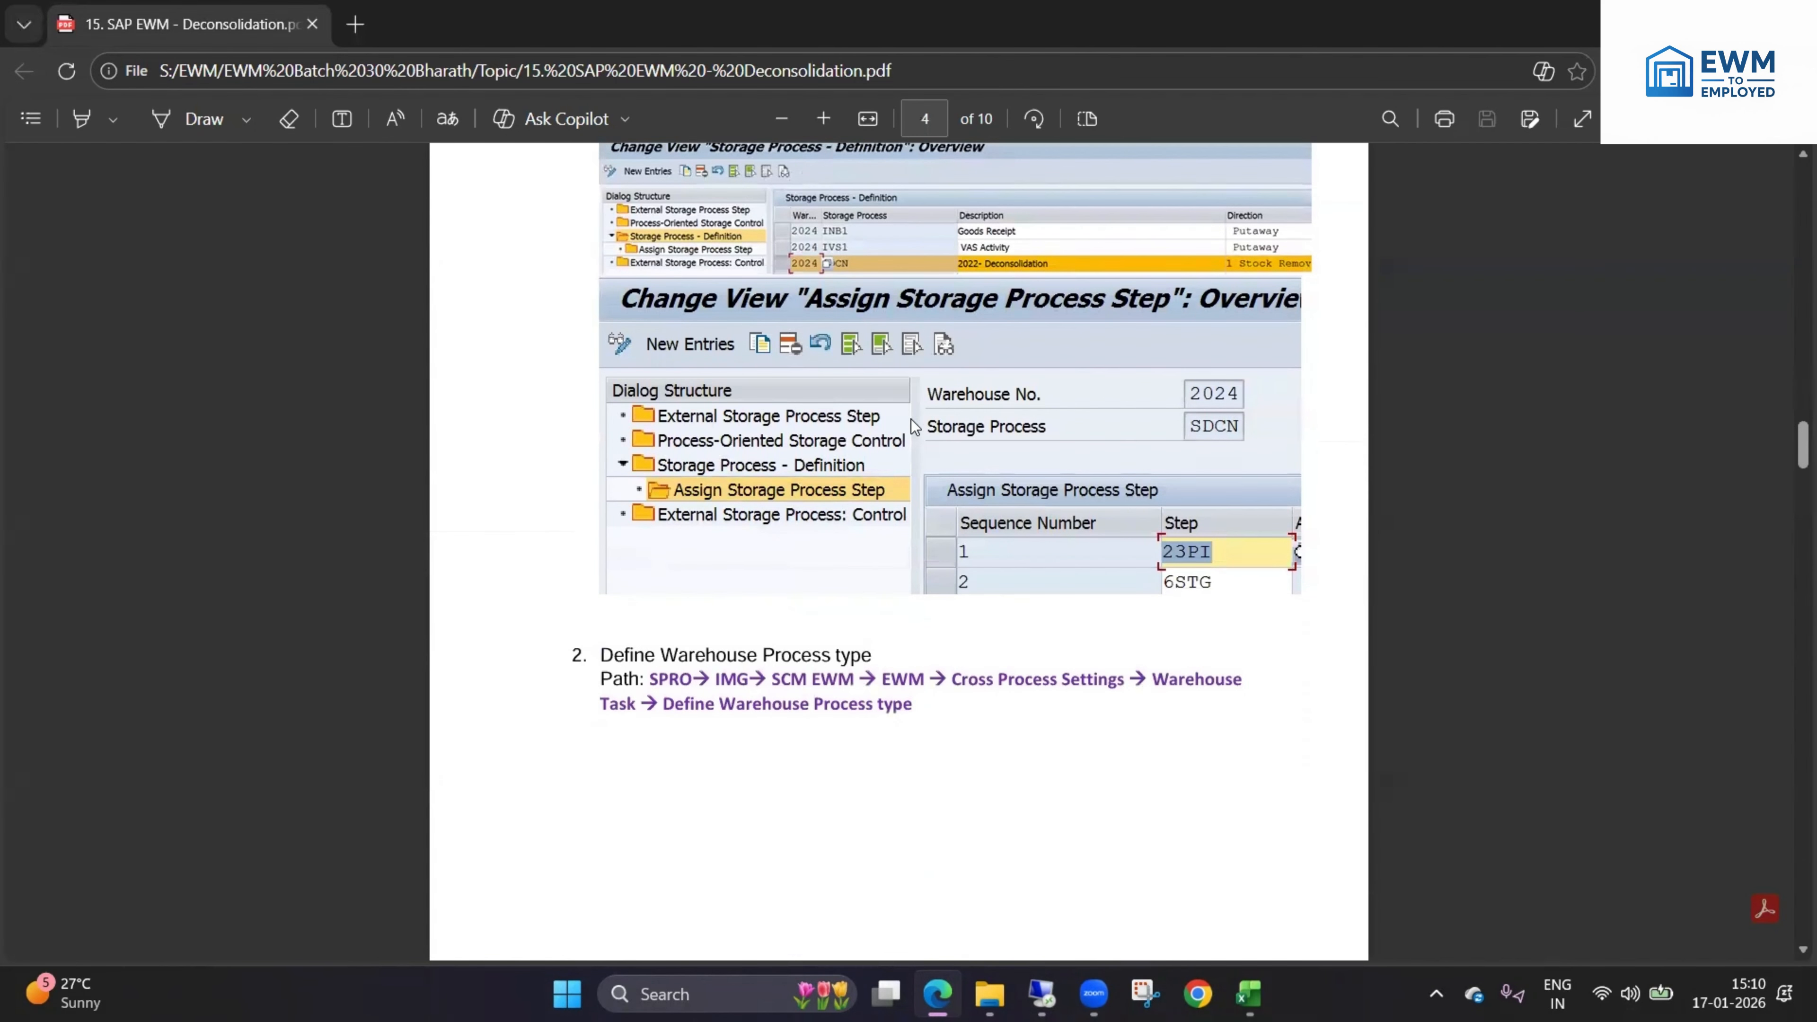
scroll(911, 419, up, 3)
scroll(954, 475, up, 2)
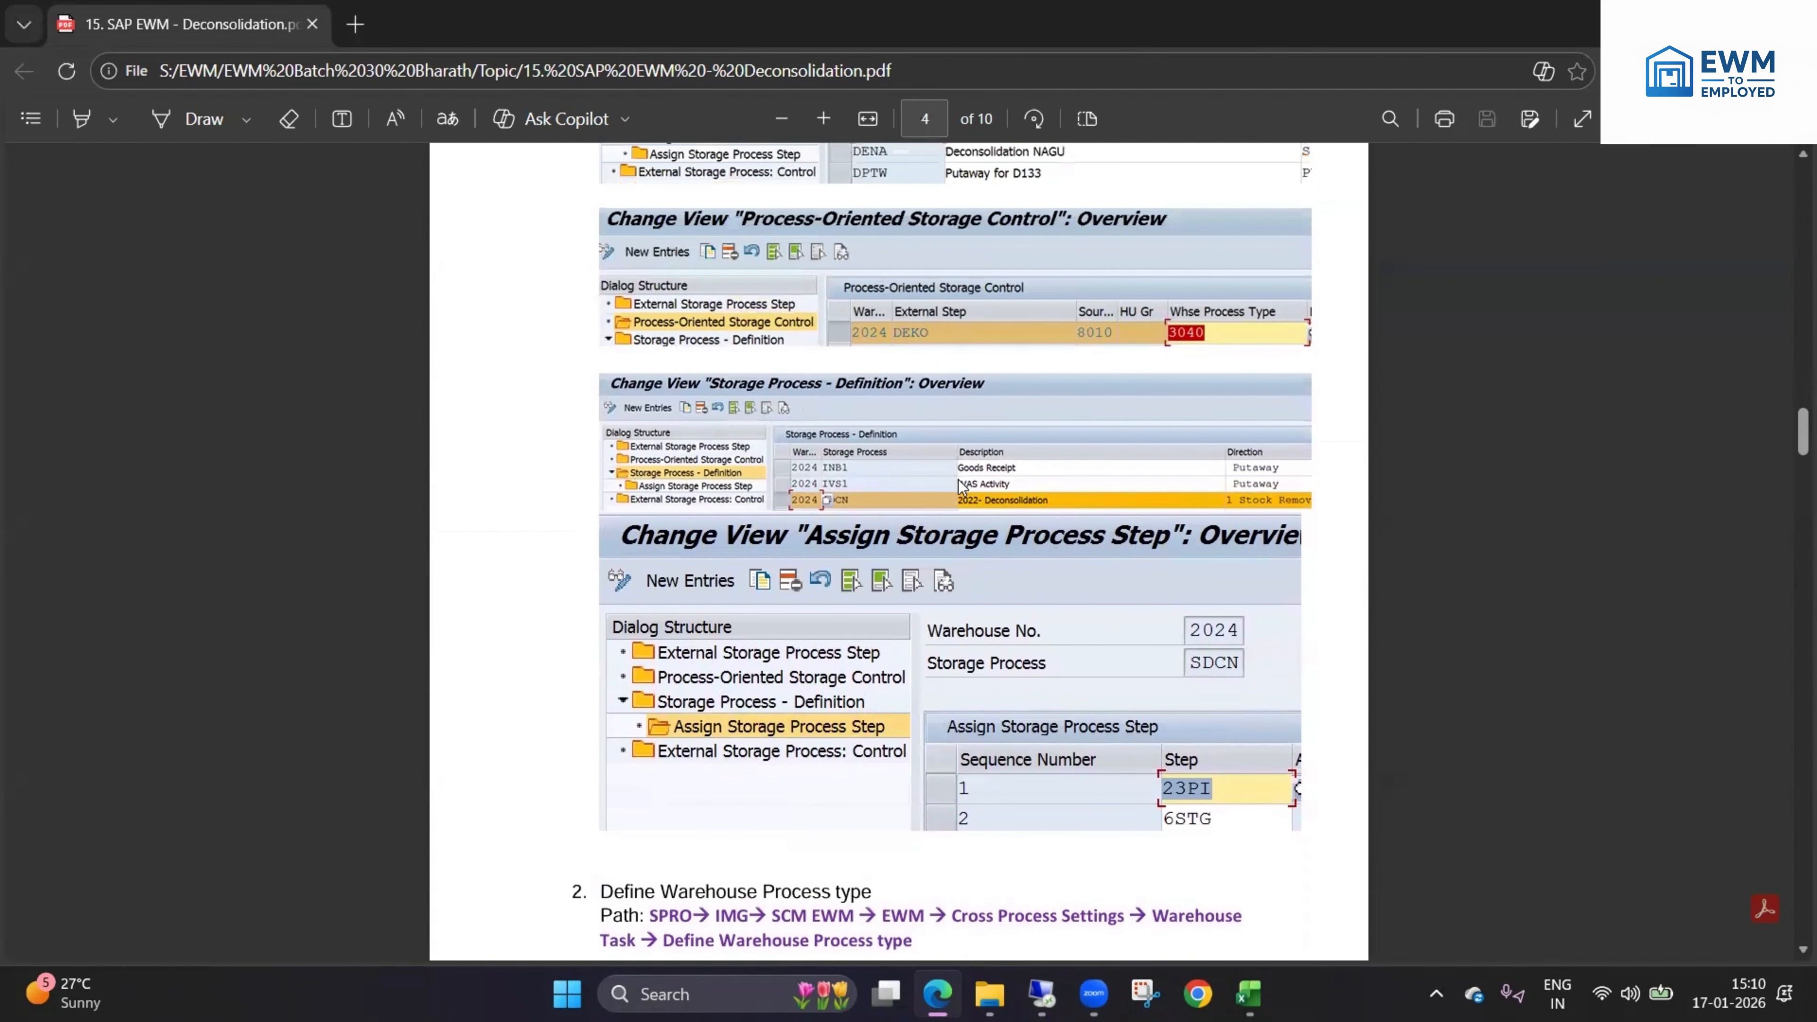
scroll(868, 556, up, 2)
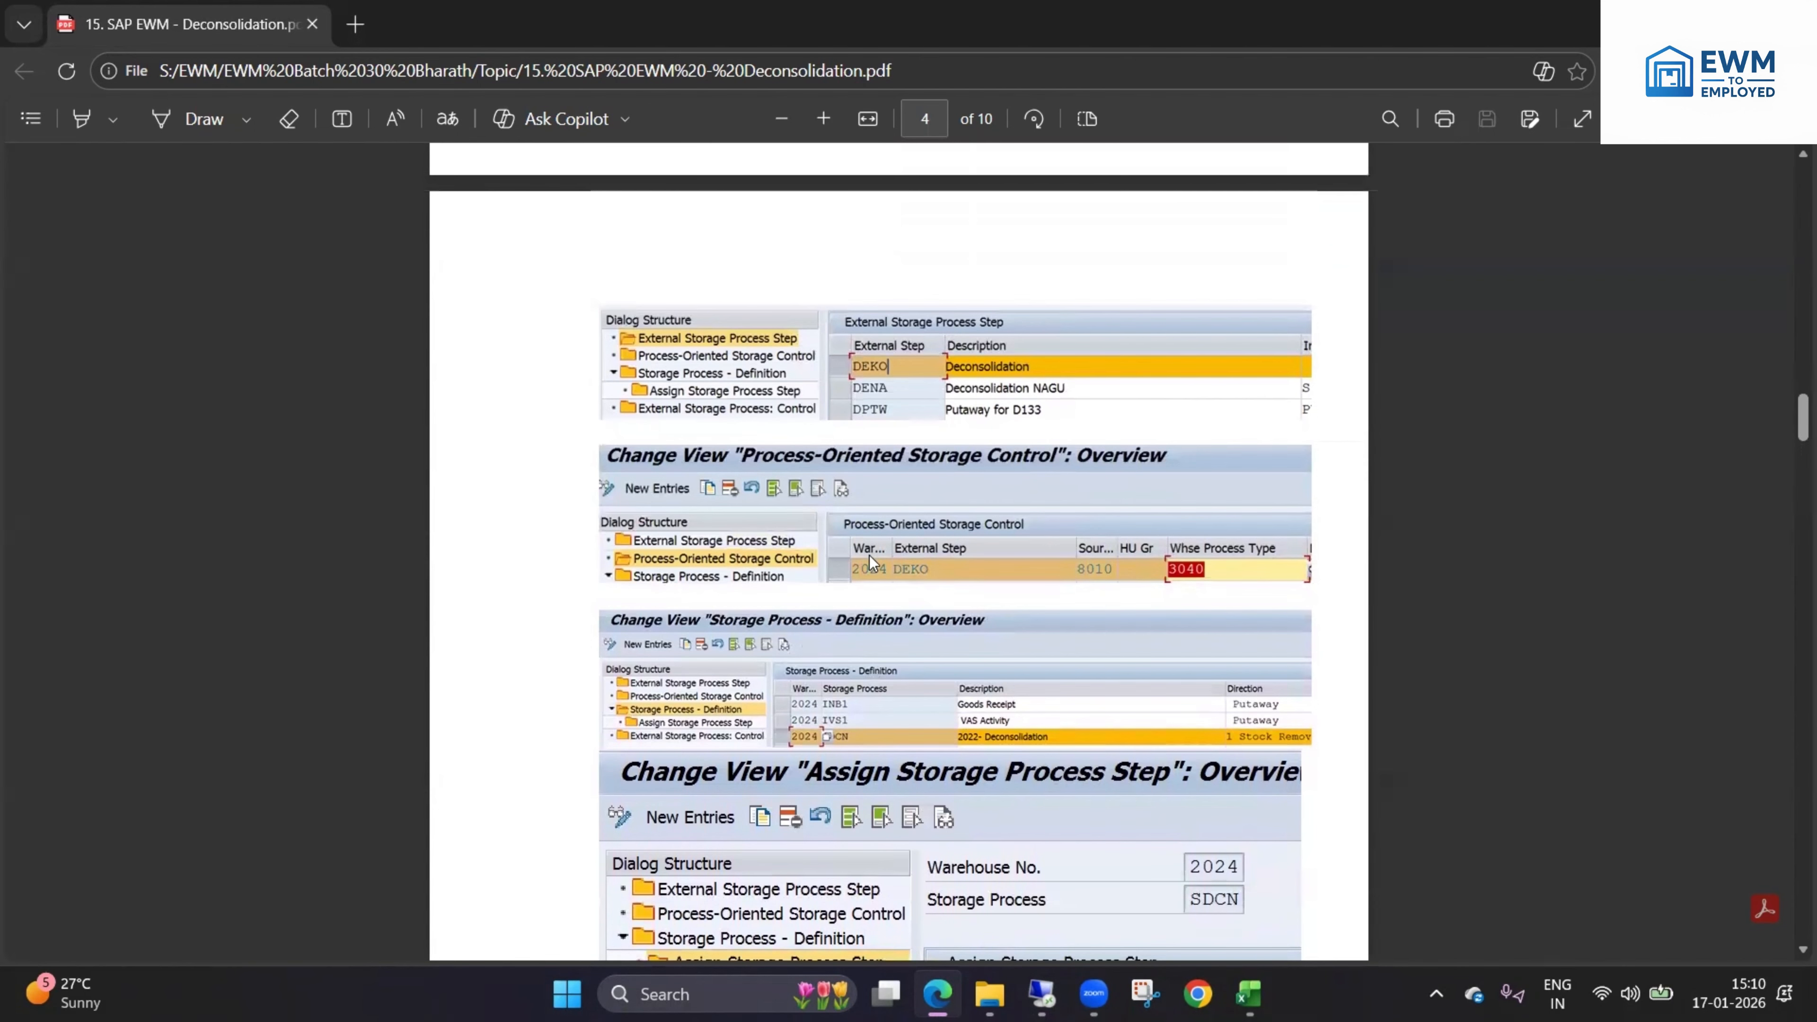
- Return to the SAP session and display the Process-Oriented Storage Control entries
click(1042, 995)
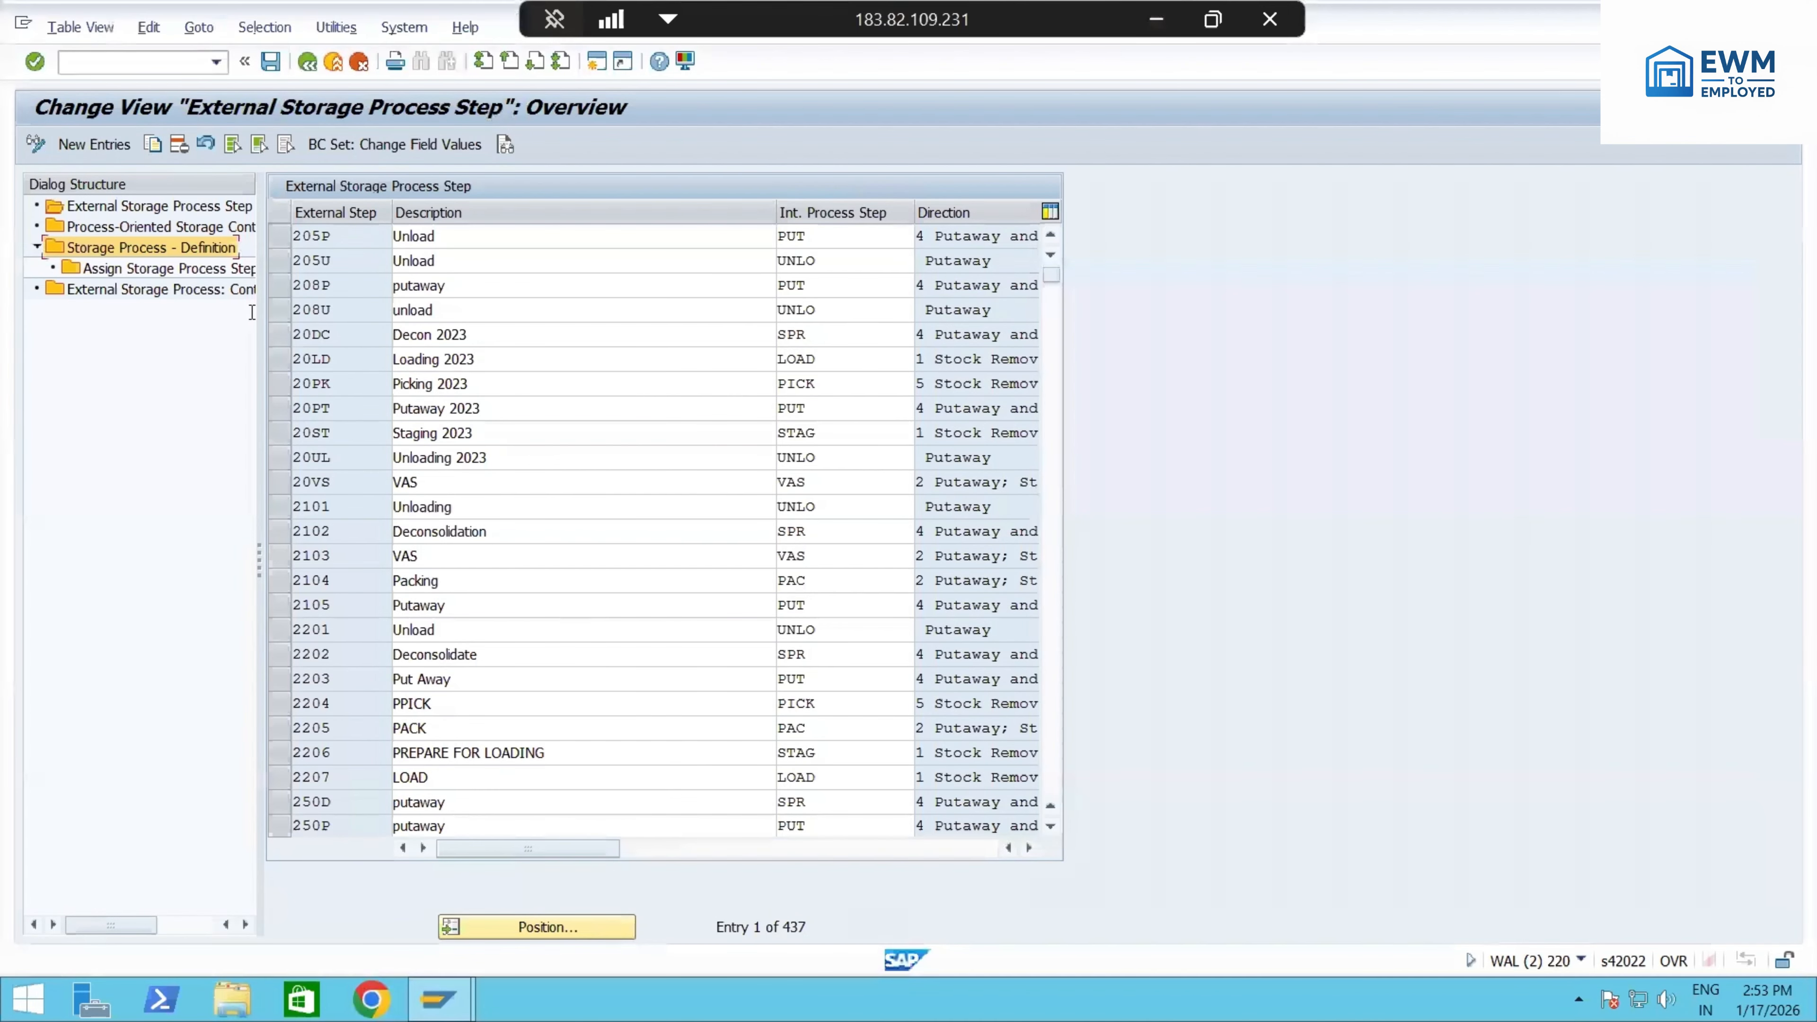
double_click(151, 228)
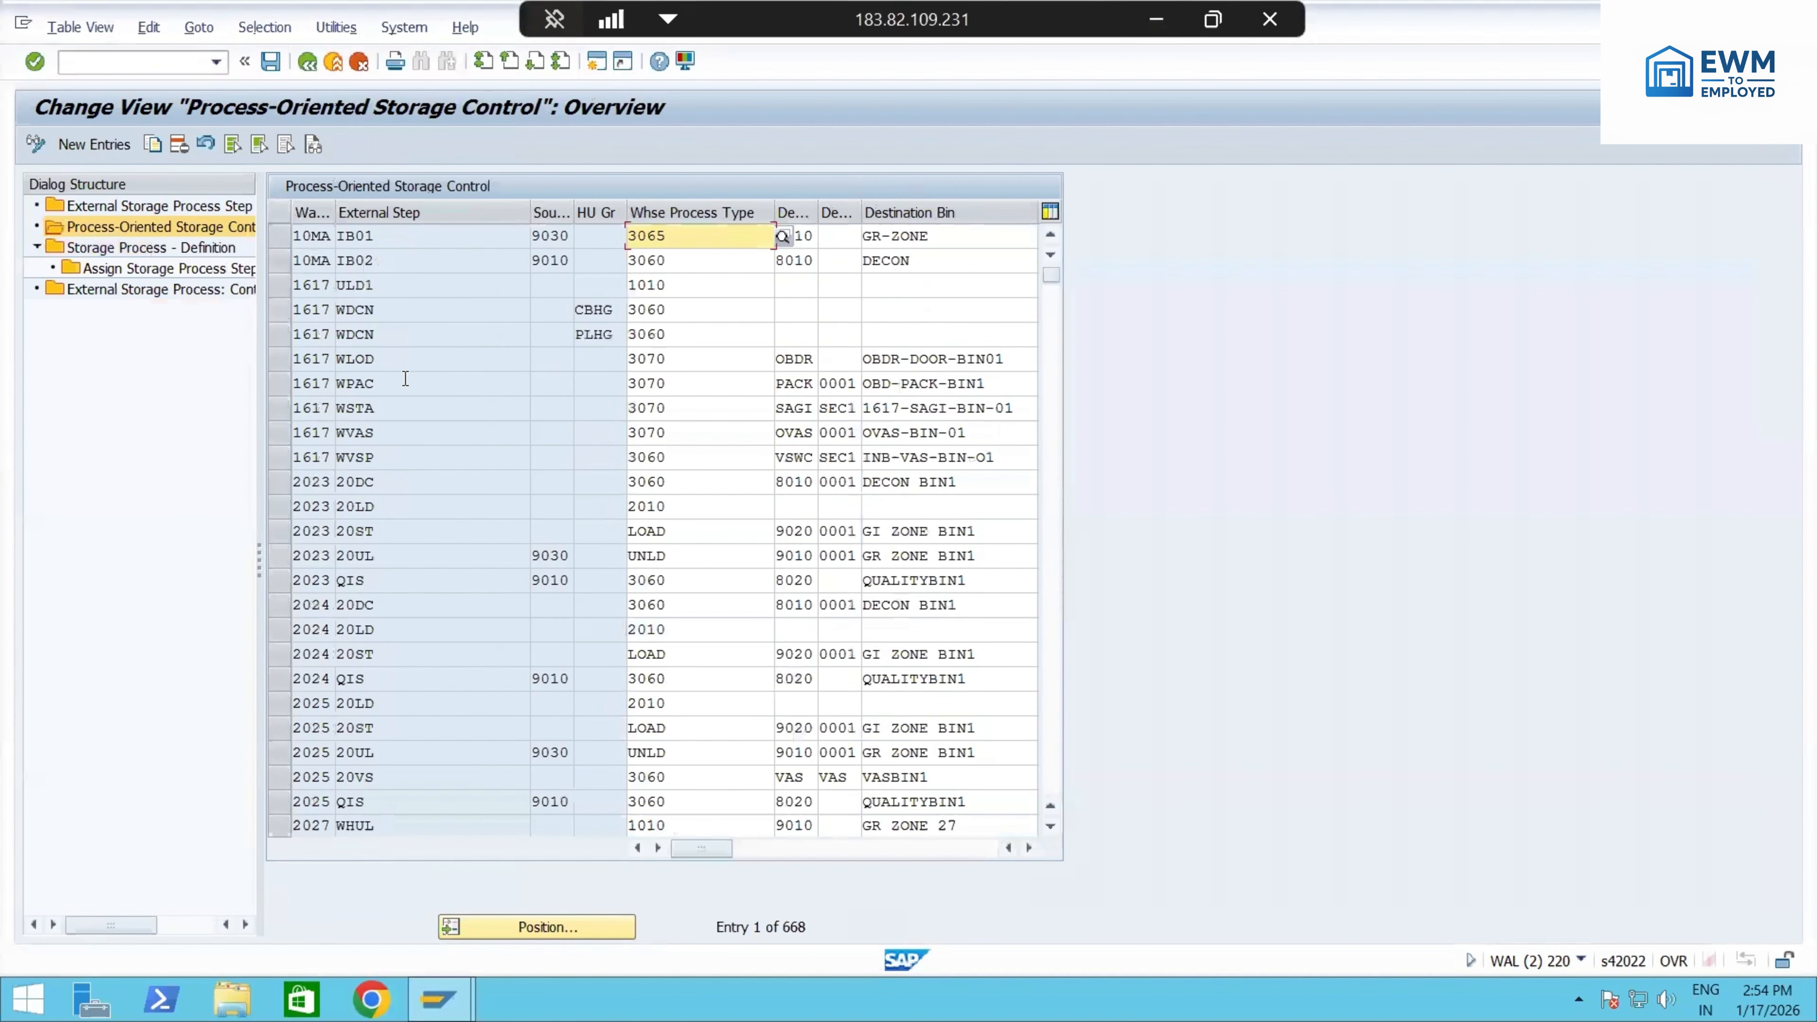
scroll(443, 408, down, 8)
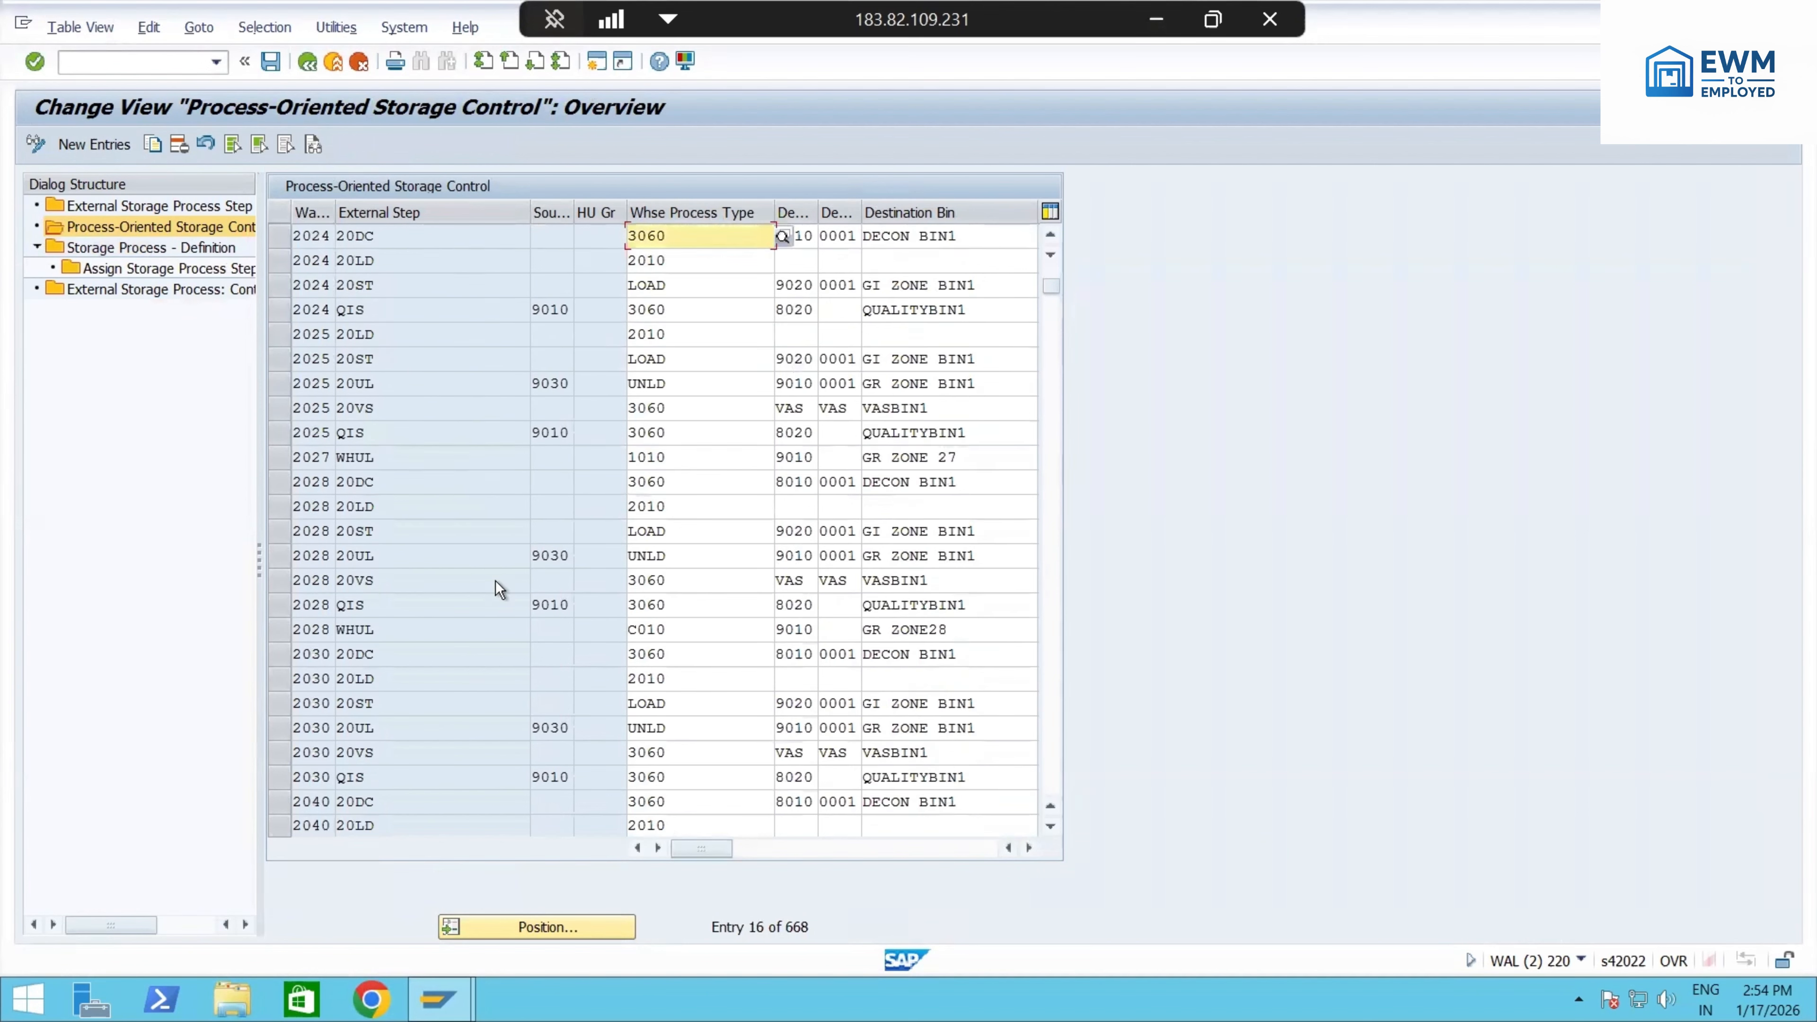
- Position the process-oriented storage control list at warehouse number TAPL
click(502, 922)
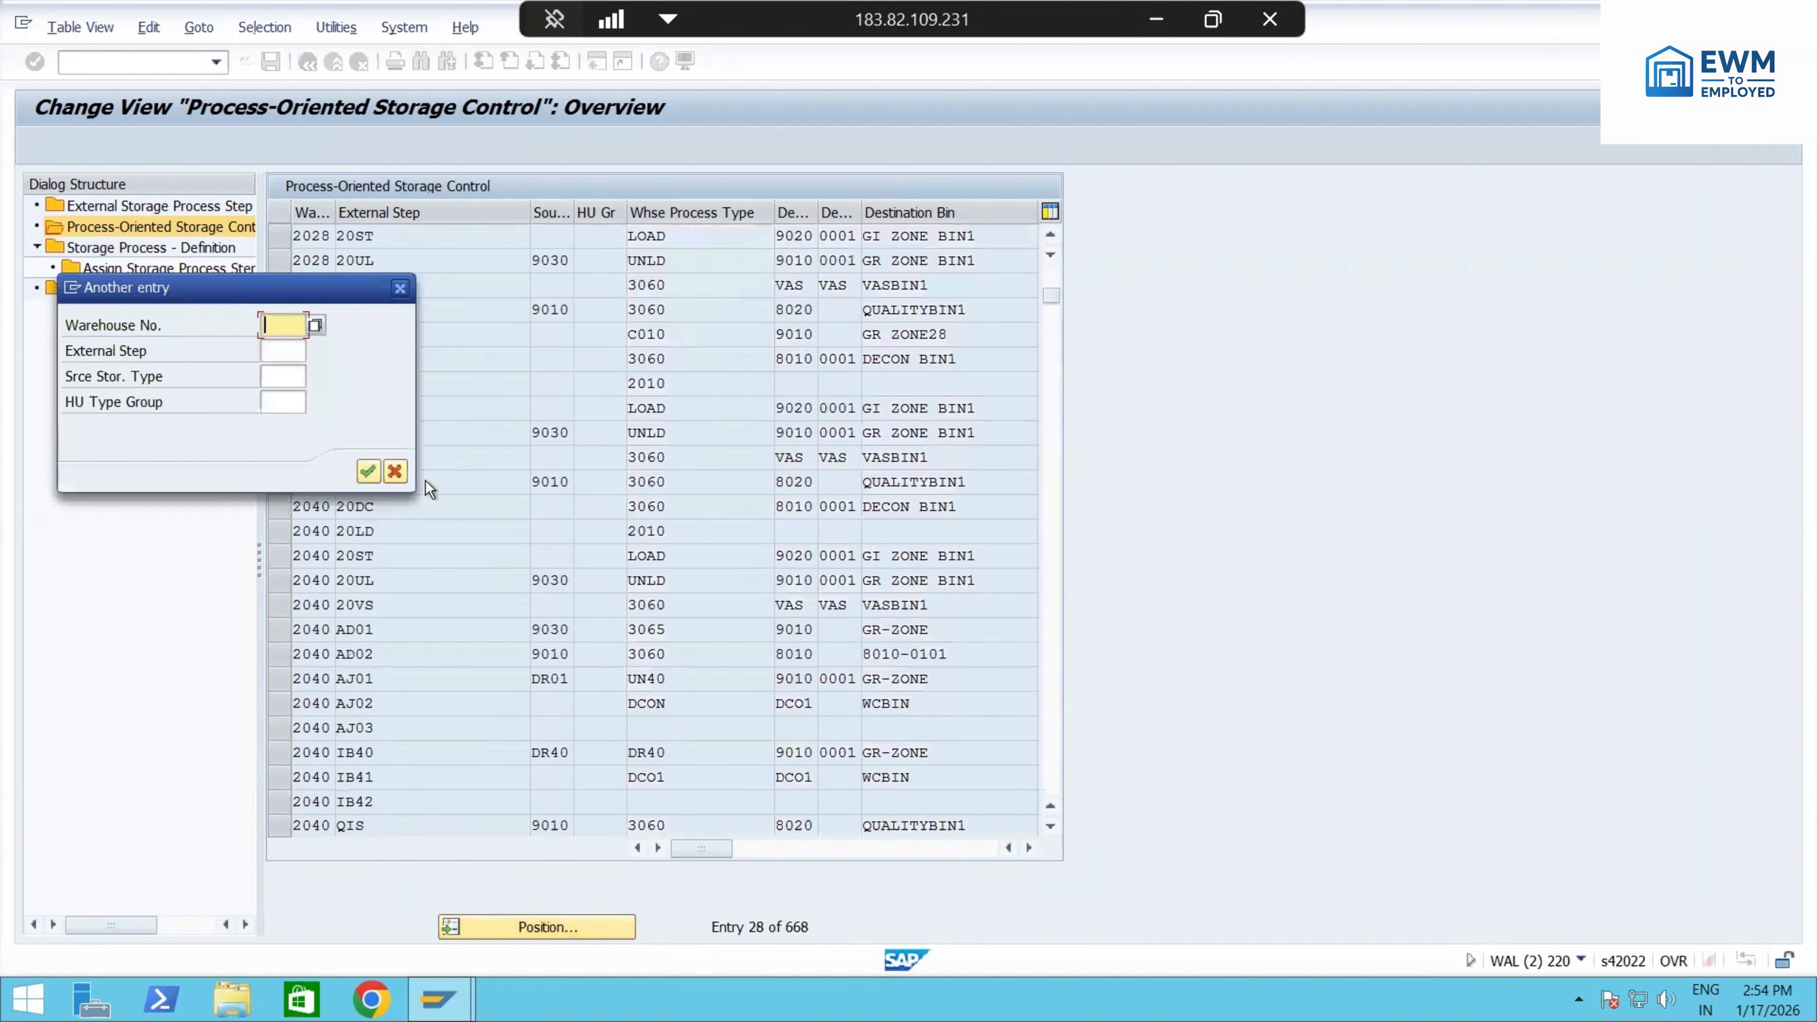
click(297, 324)
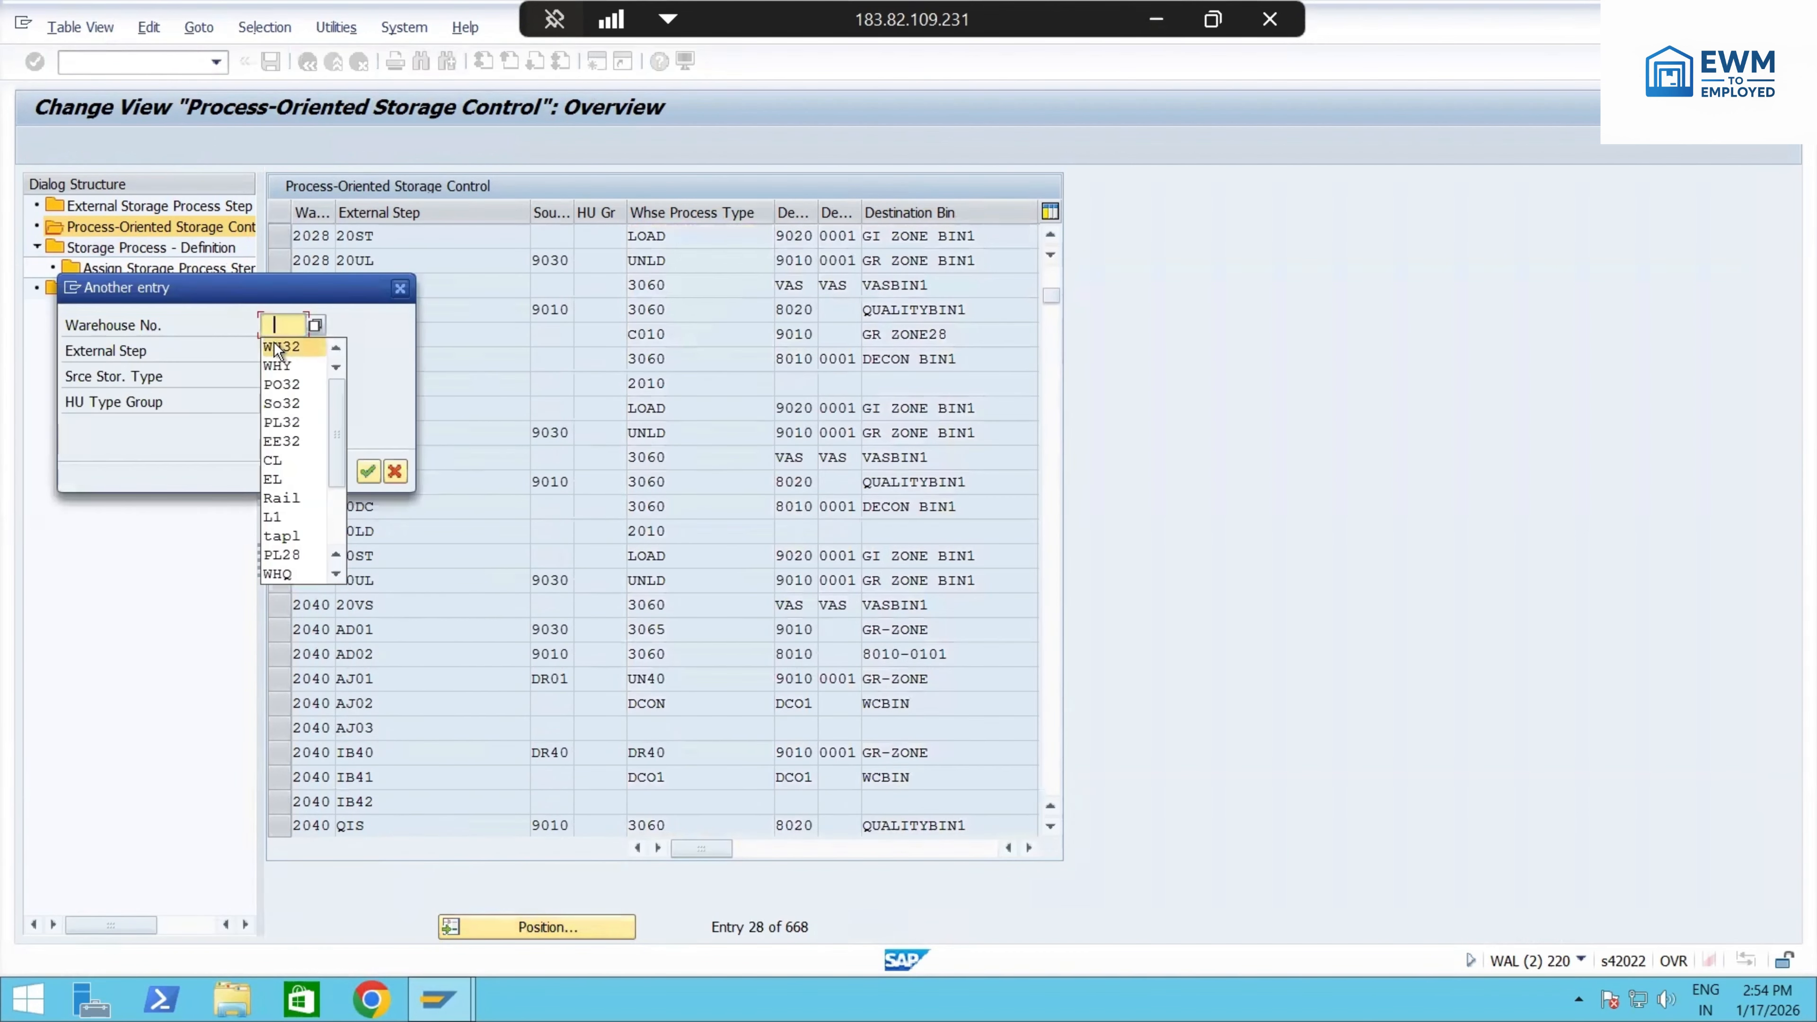
click(307, 538)
click(373, 470)
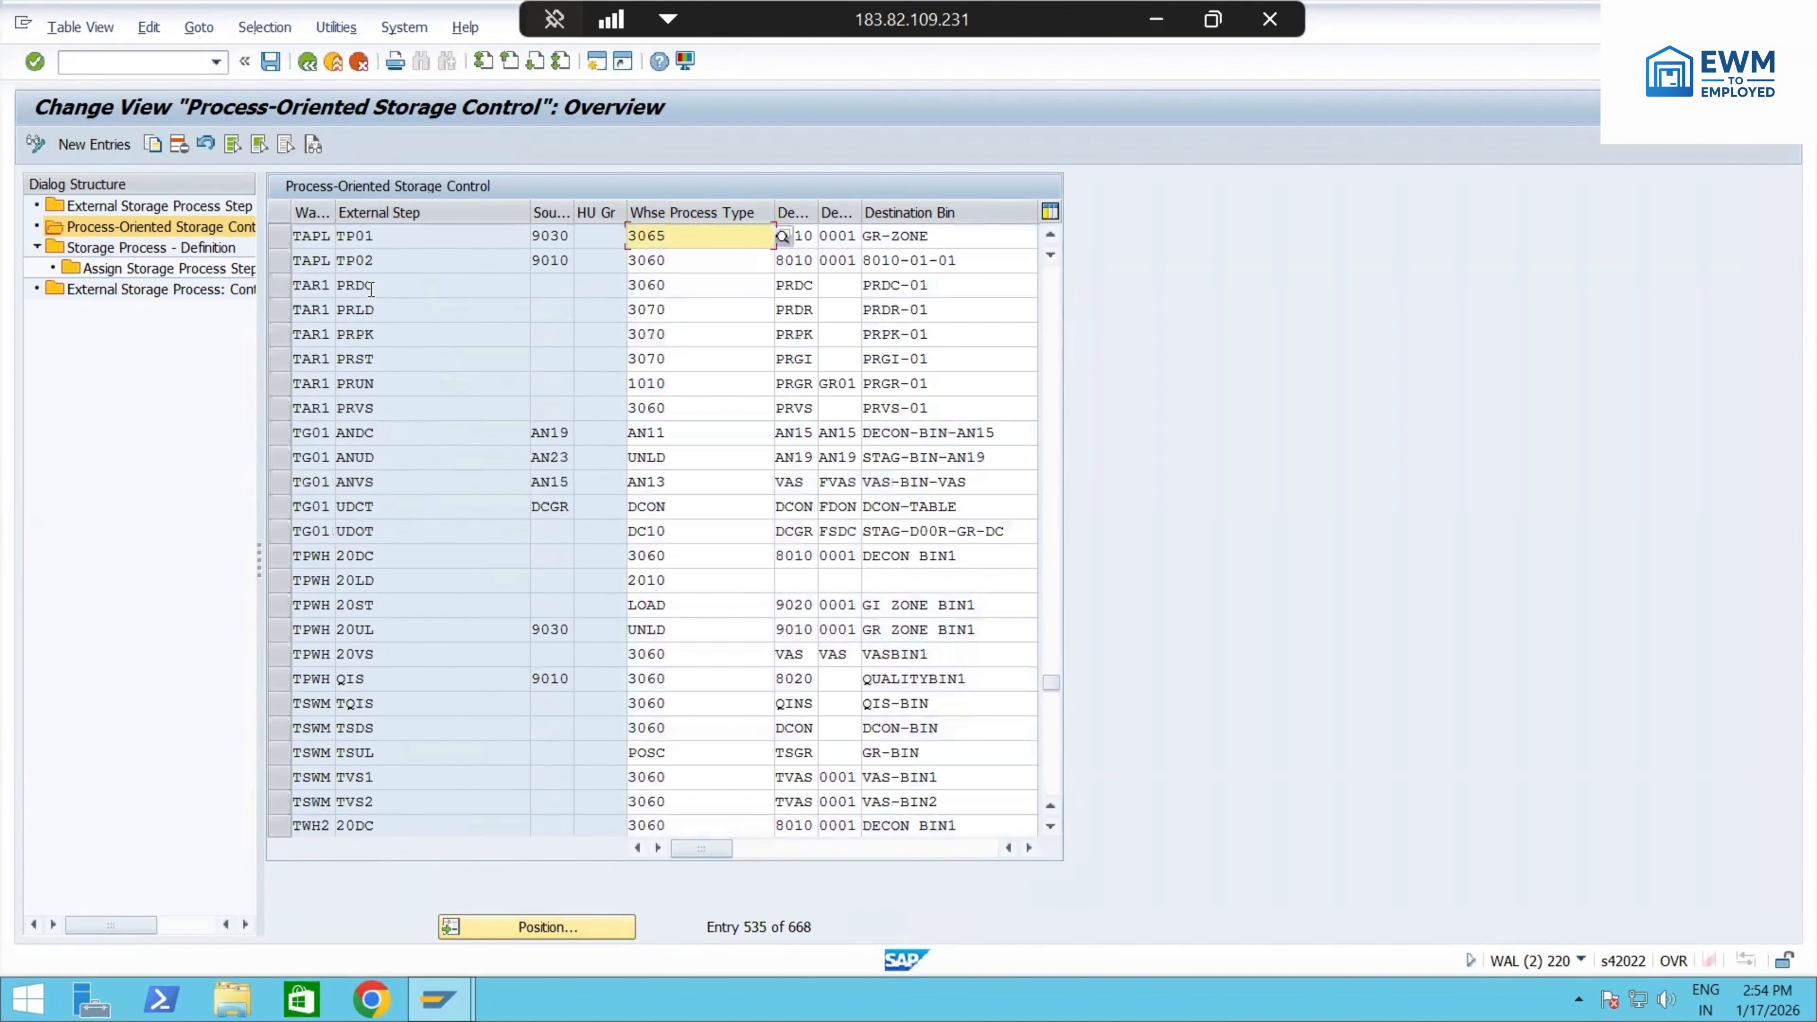
- Select the TP01 and TP02 external step entries of warehouse TAPL and highlight the TP01 step
click(277, 235)
click(276, 247)
click(276, 260)
click(276, 240)
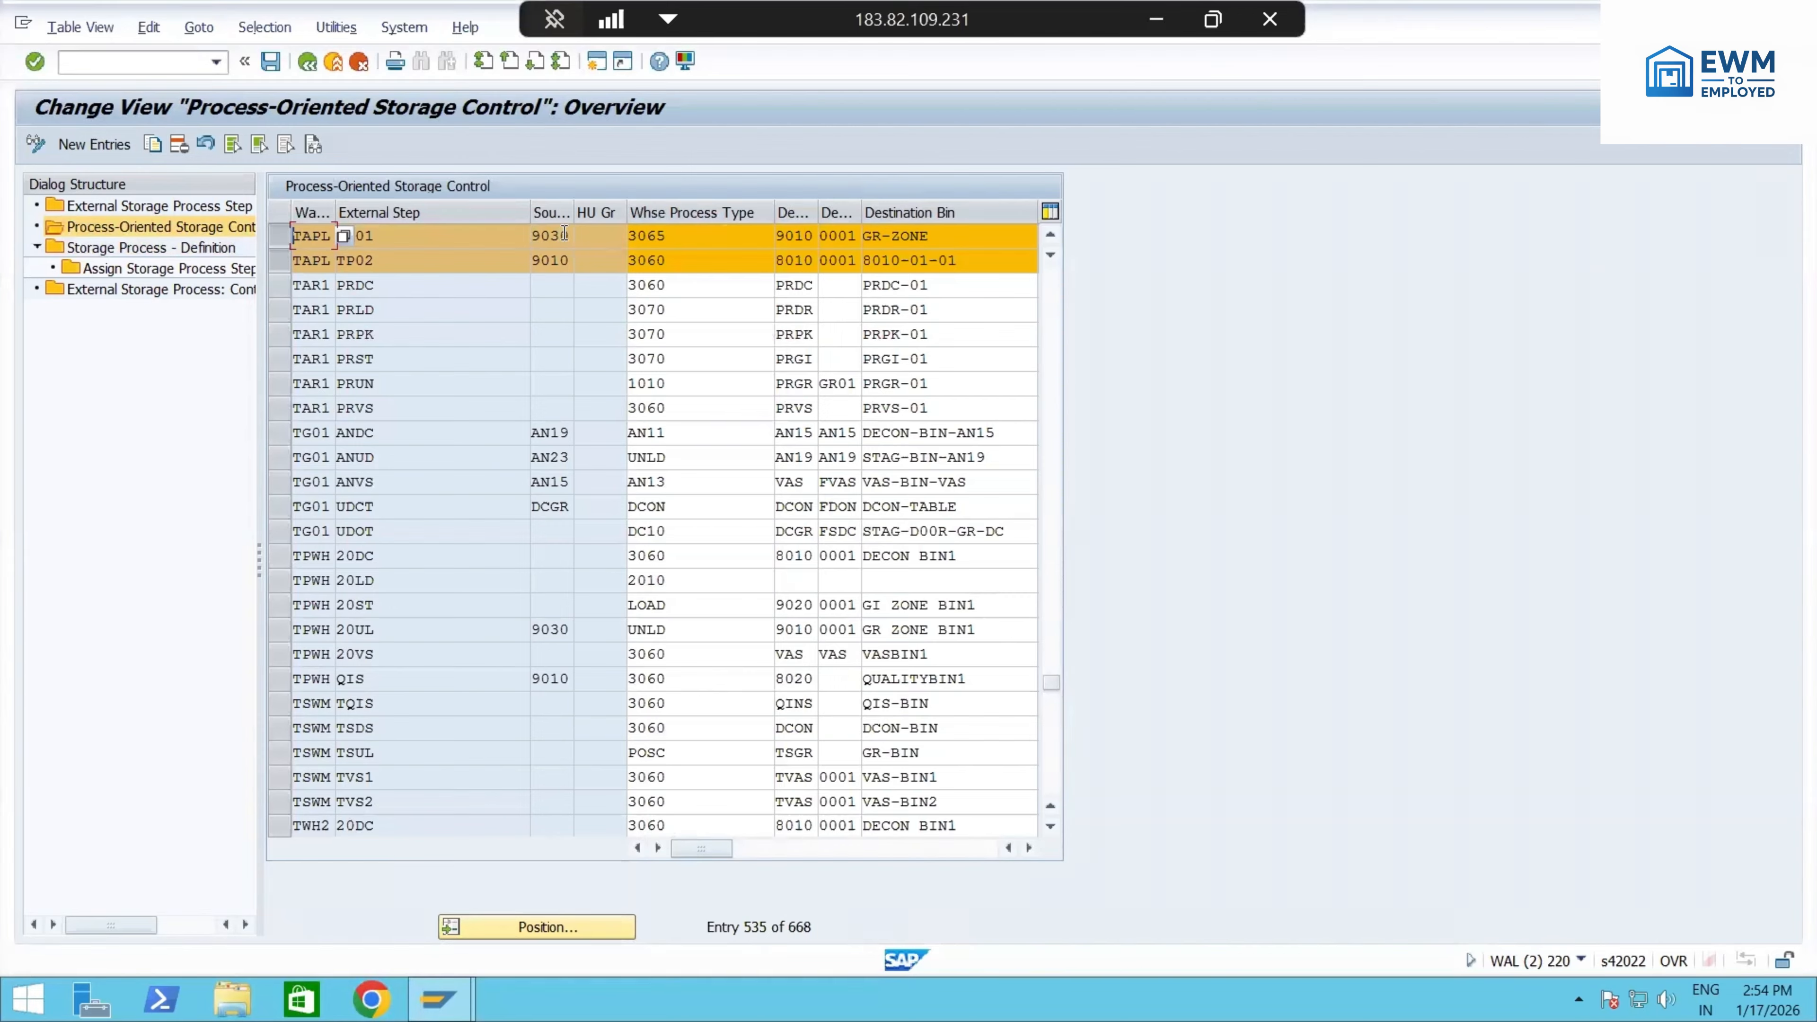
drag(419, 236, 340, 264)
drag(393, 236, 324, 238)
- Look up source storage type 9030 (Doors Goods Receipt) of the TP01 entry in its list of possible values
click(565, 235)
click(581, 235)
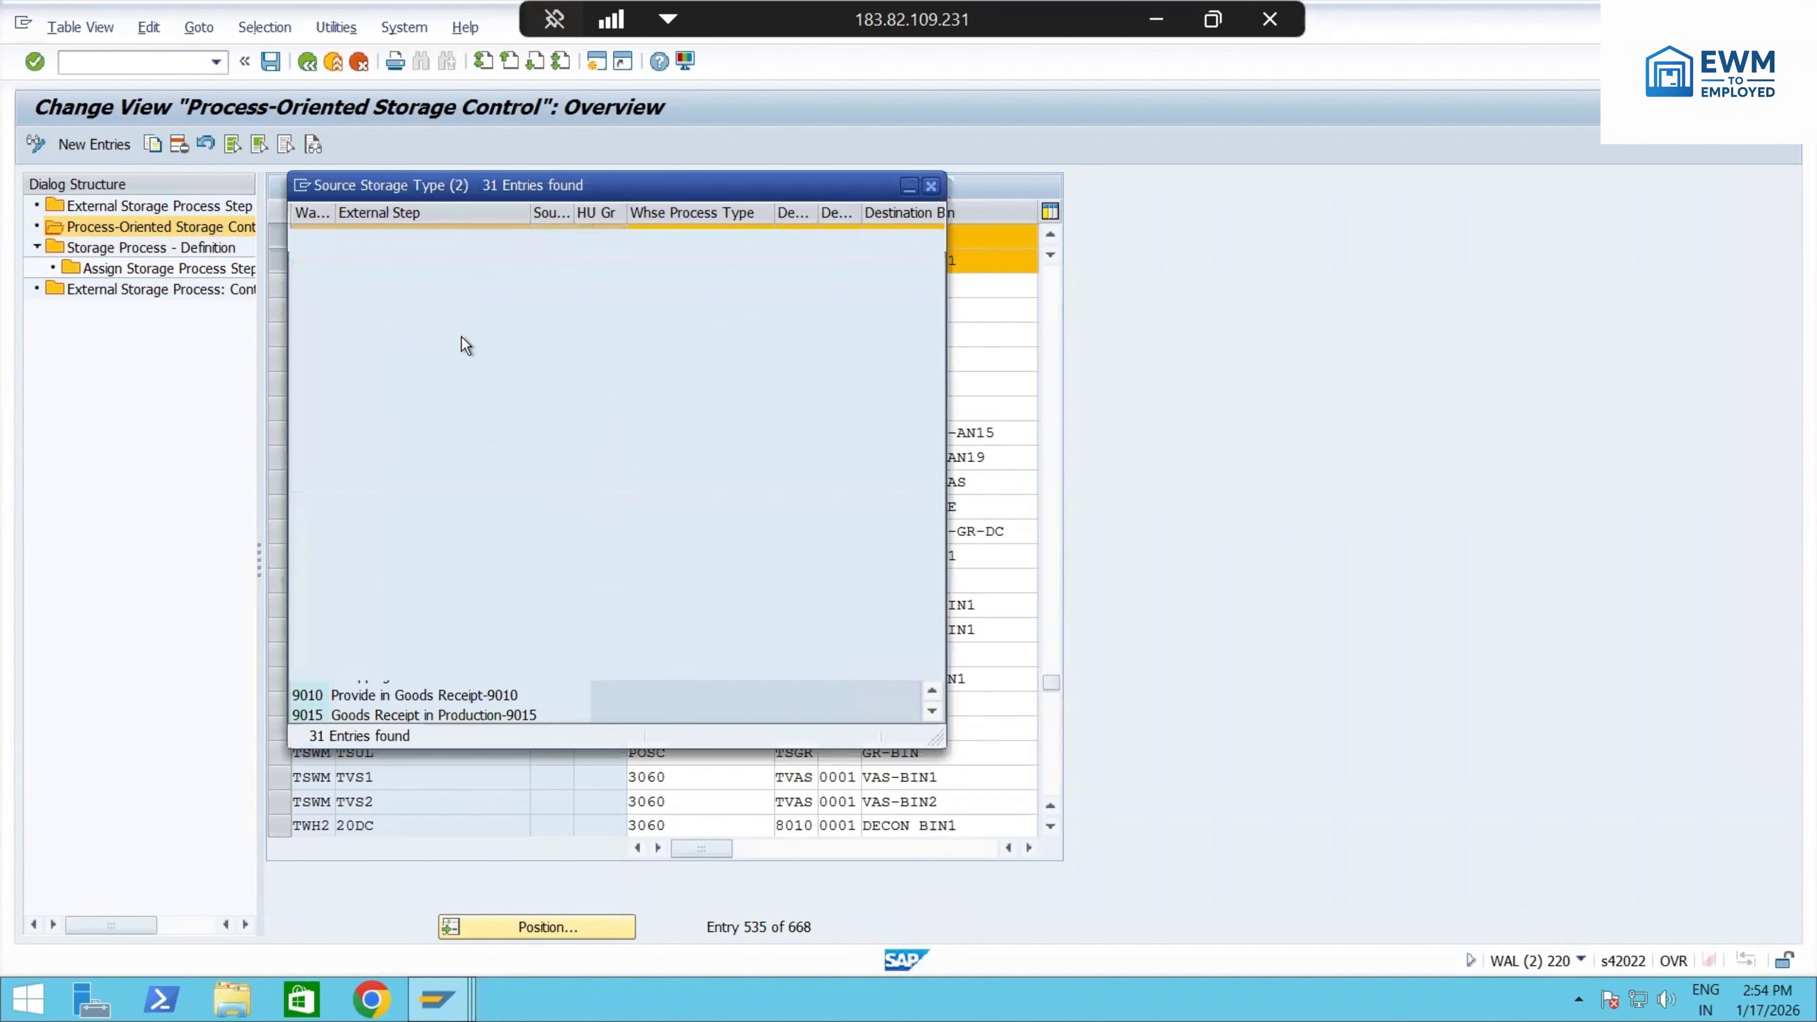
scroll(341, 602, down, 3)
click(325, 597)
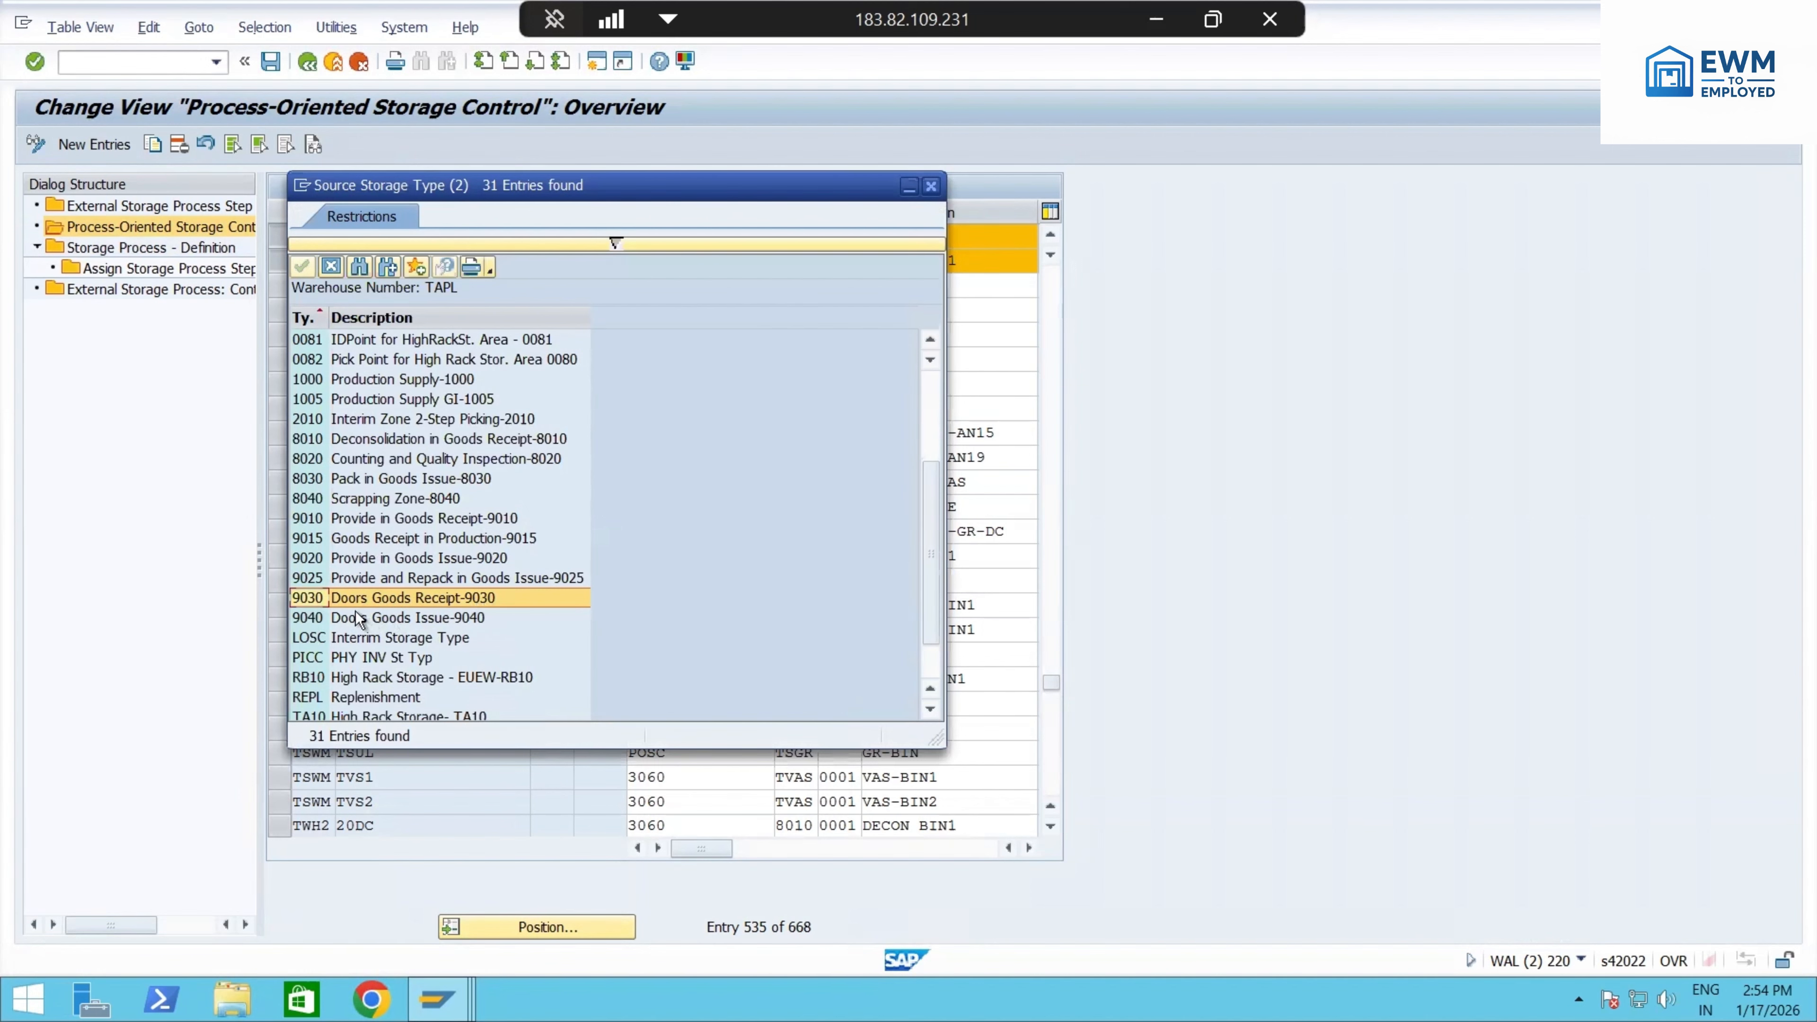
click(467, 617)
click(473, 604)
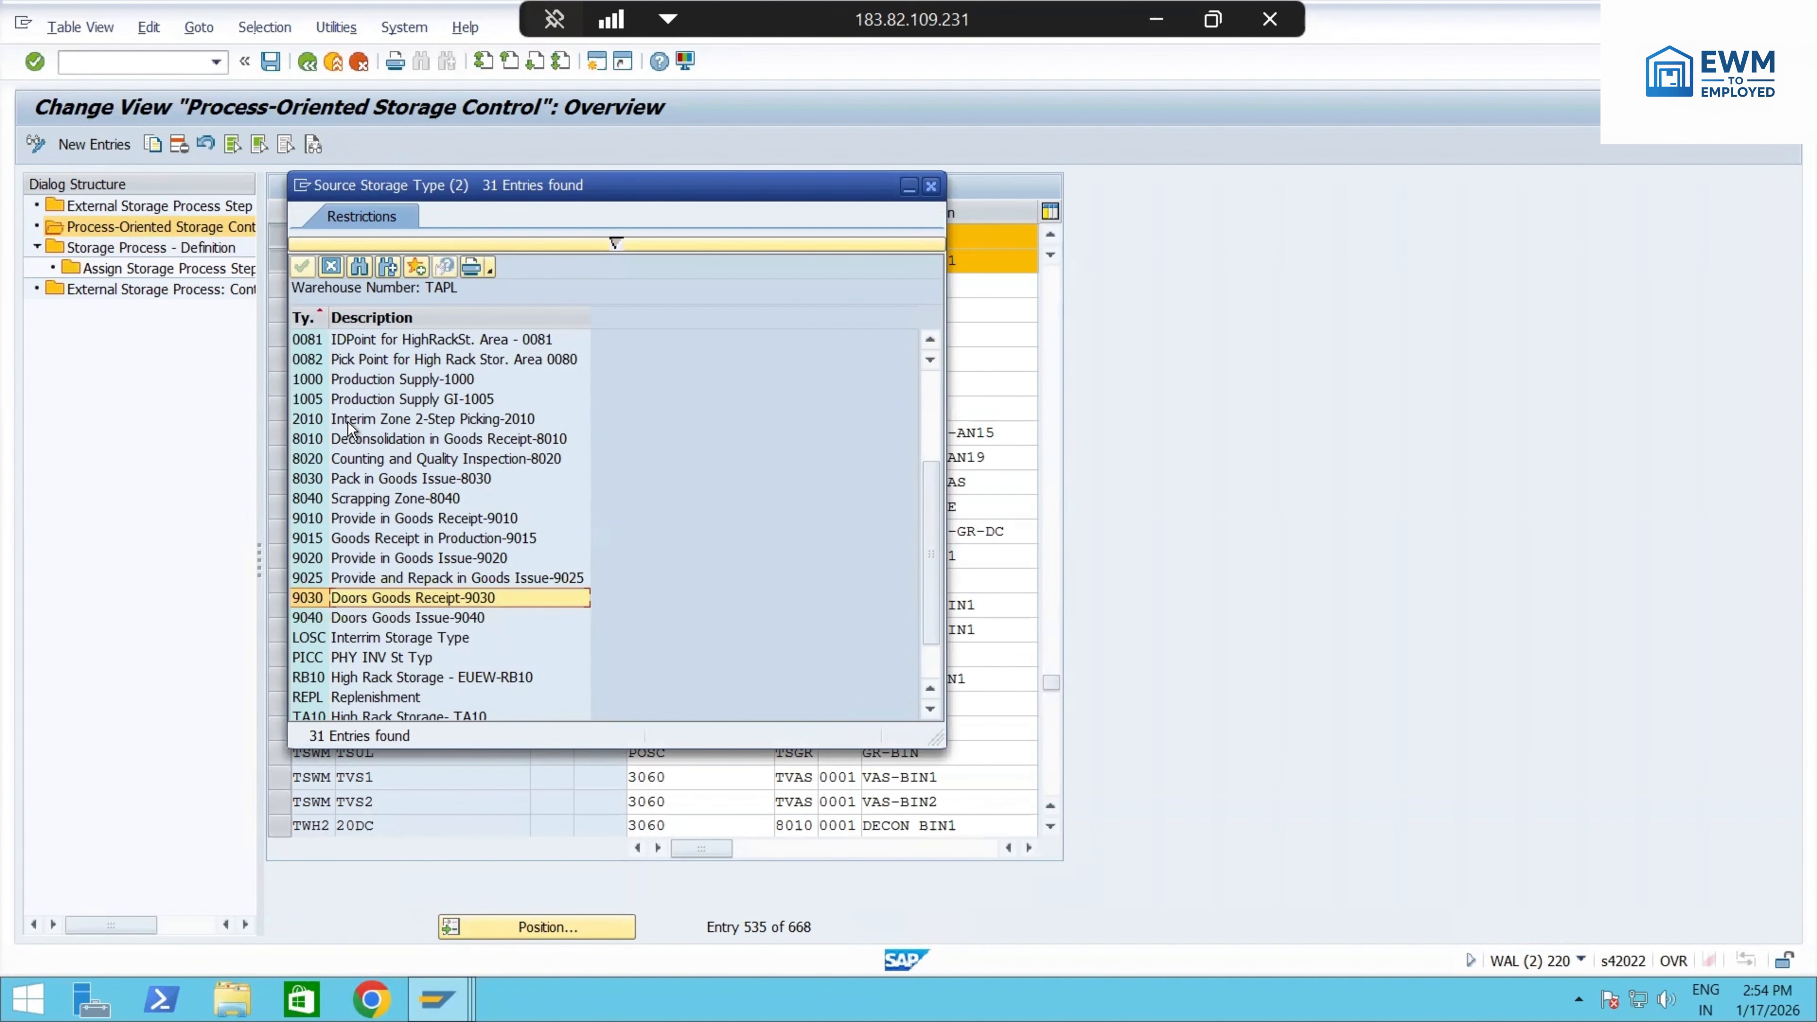
key(Return)
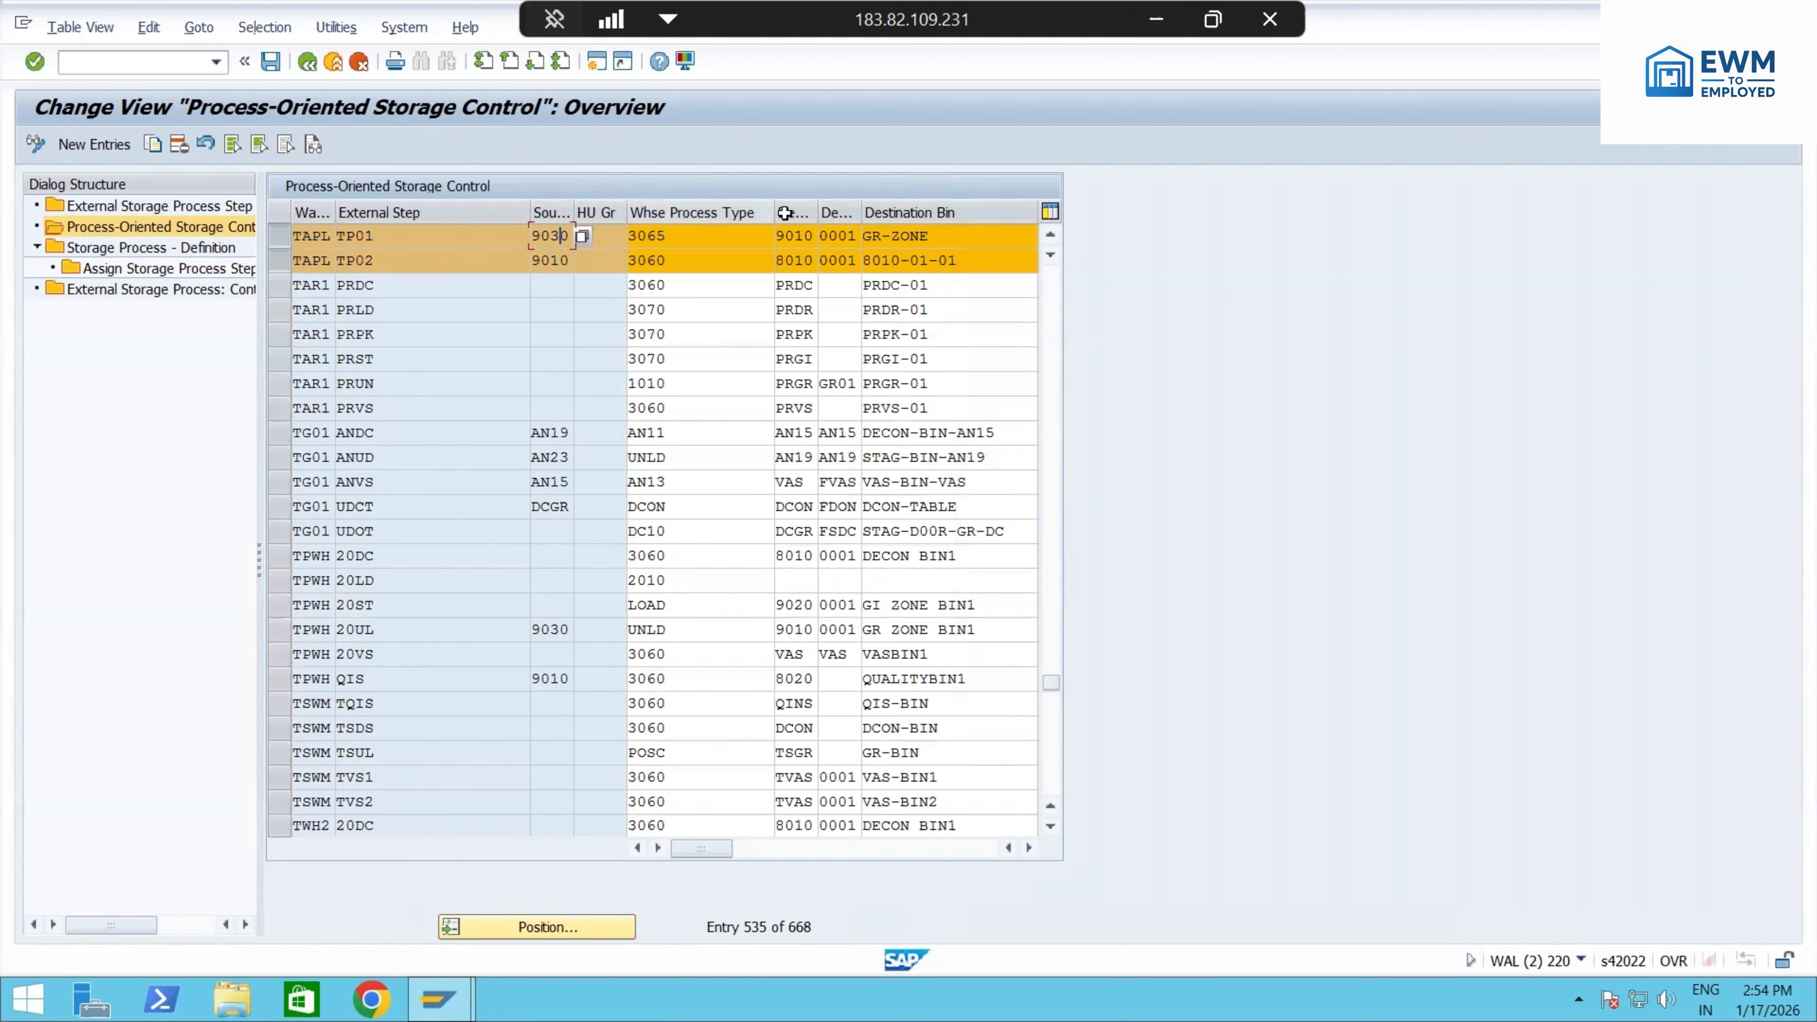
- Choose 9010 (Provide in Goods Receipt) as the destination storage type of the TP01 entry
click(802, 236)
click(827, 237)
scroll(365, 644, down, 3)
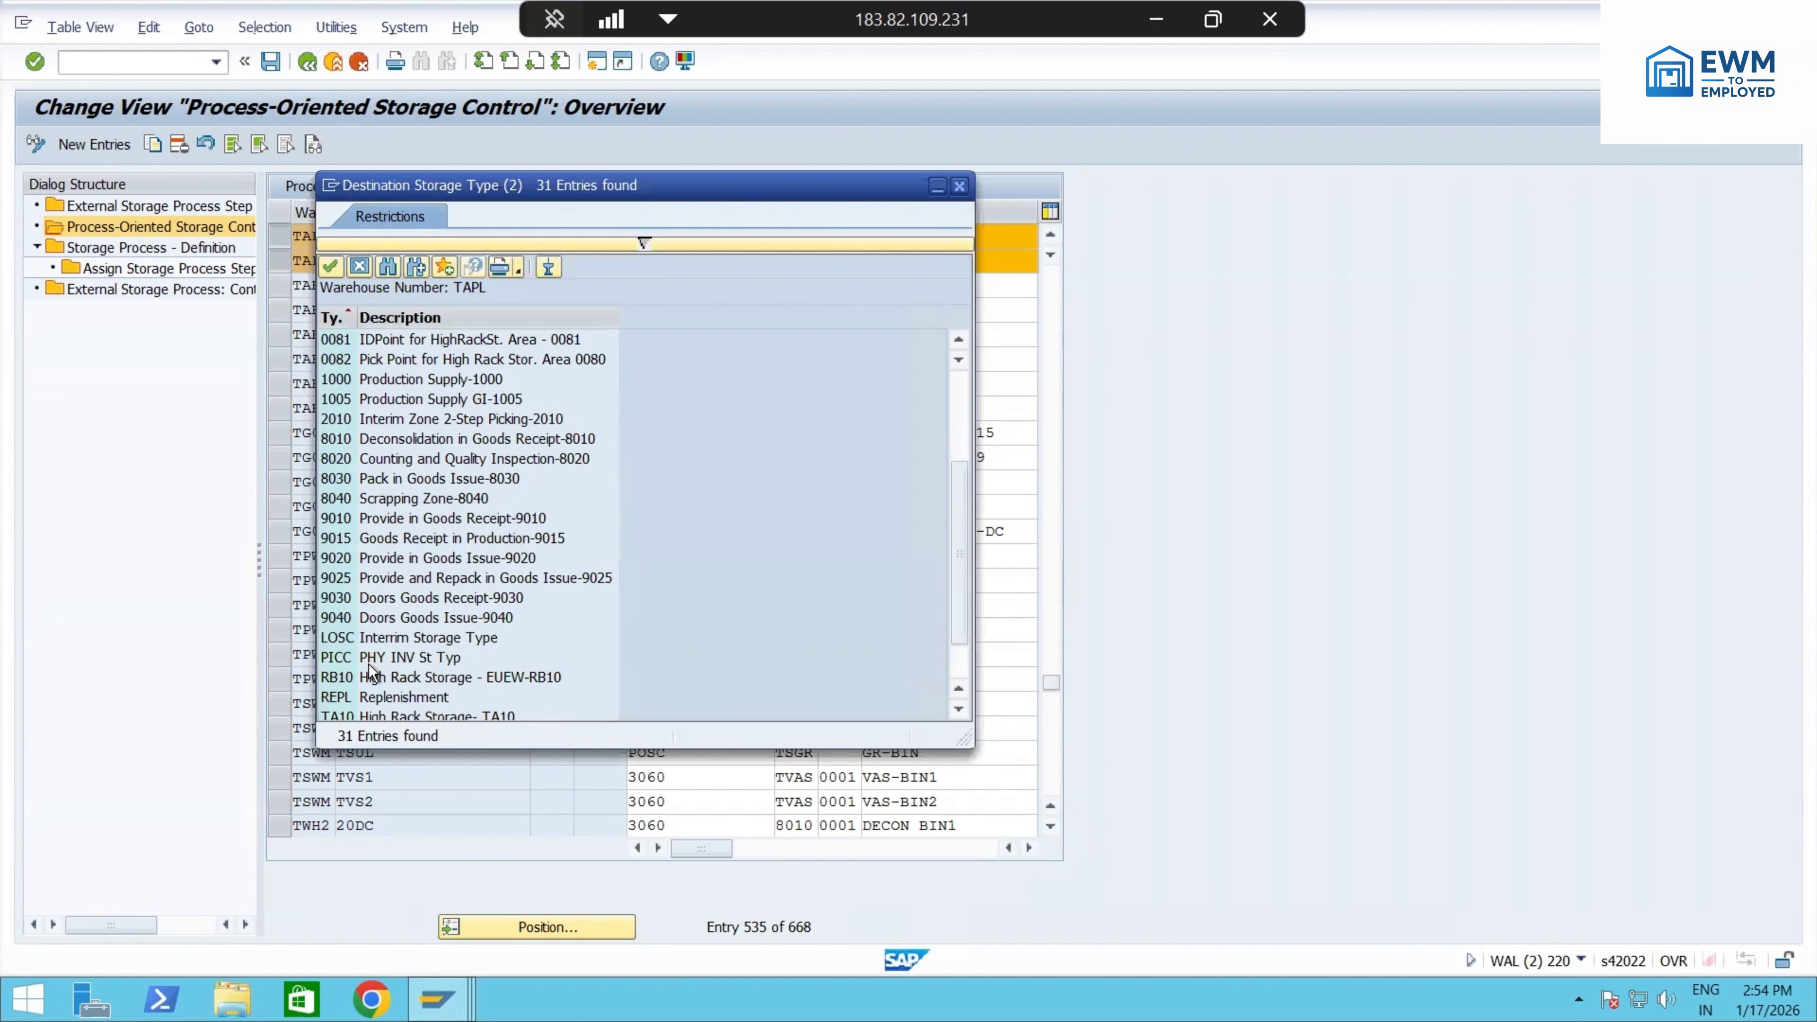
click(407, 519)
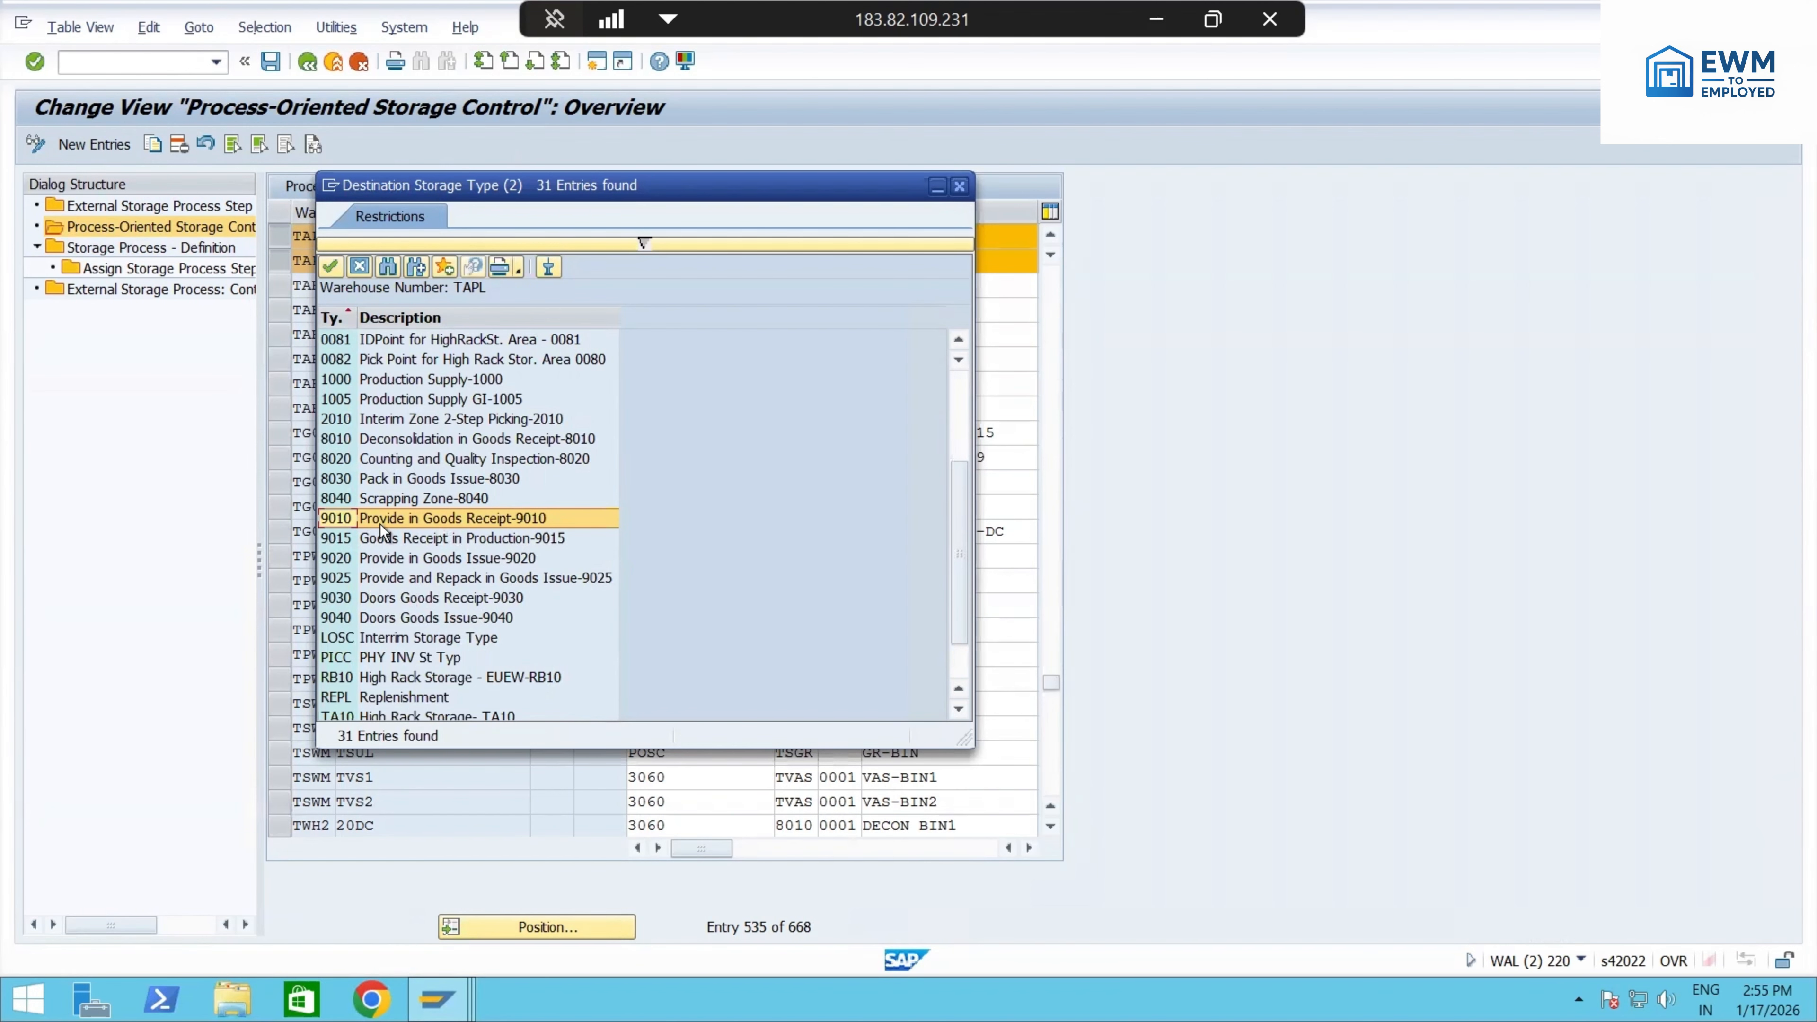
click(335, 267)
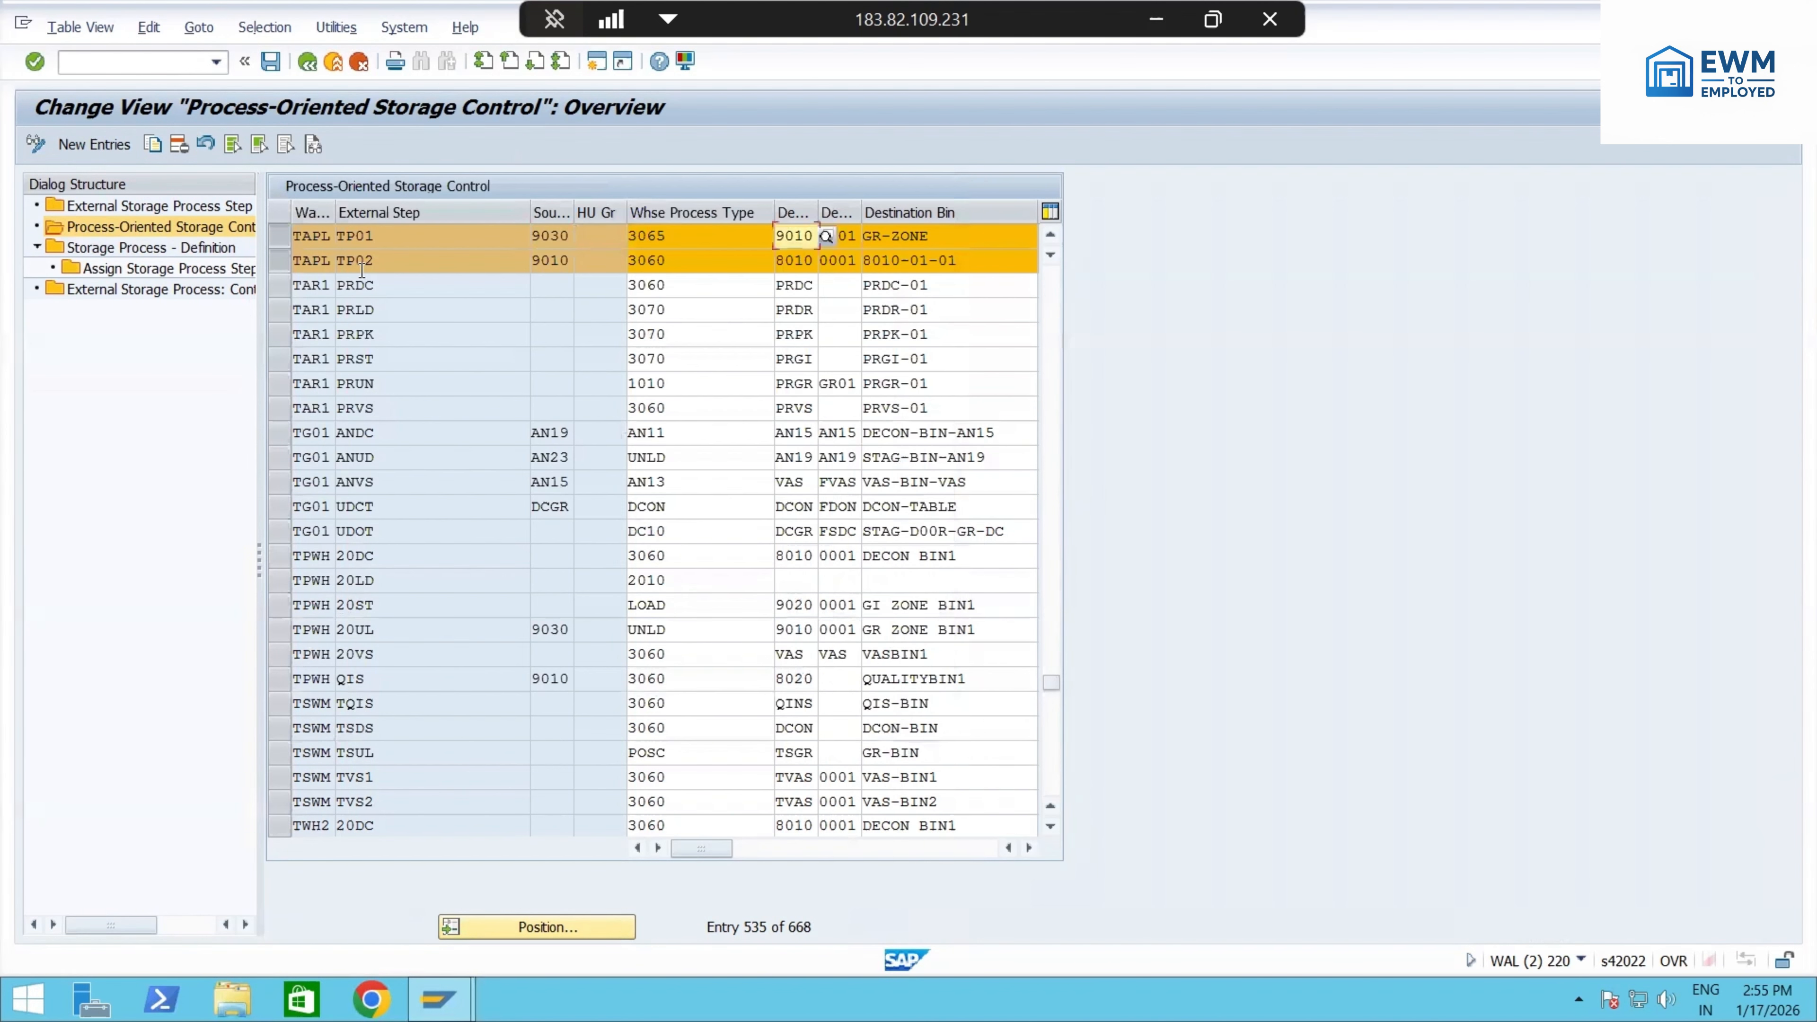
- Review the external step, source storage type and destination storage type of the first TAPL entry
double_click(386, 240)
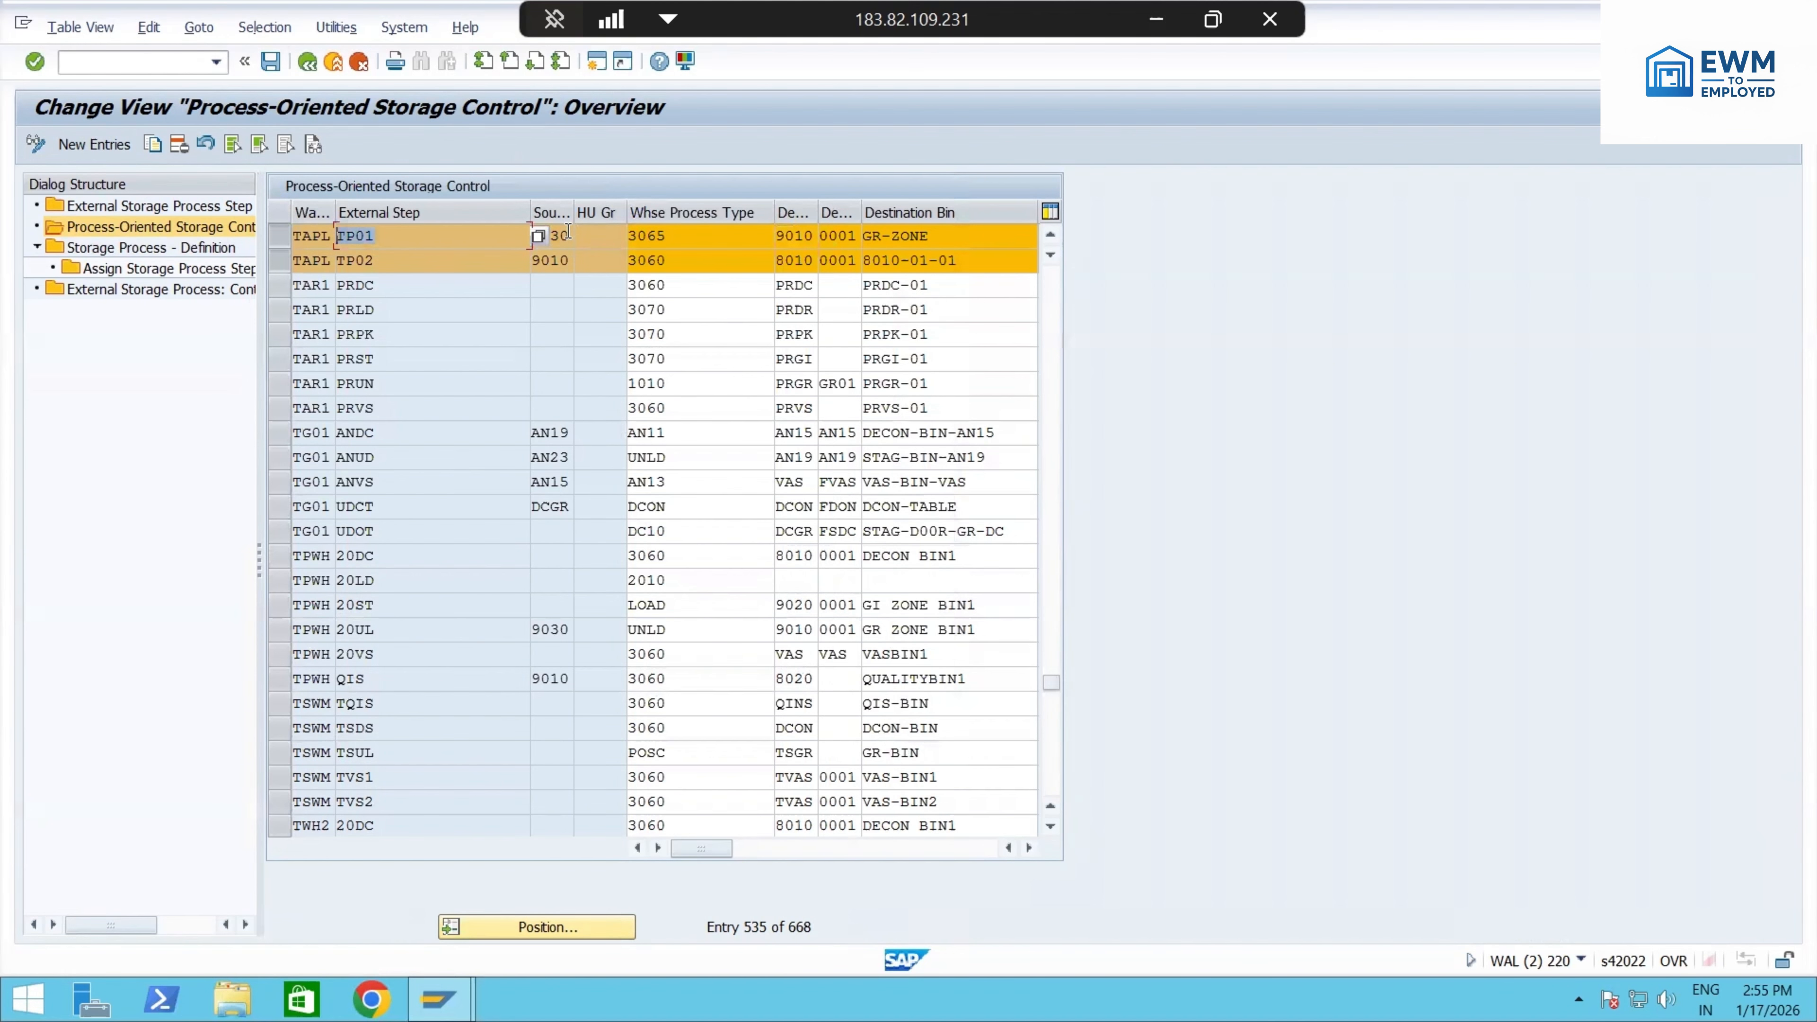
drag(569, 235, 523, 235)
drag(812, 234, 760, 234)
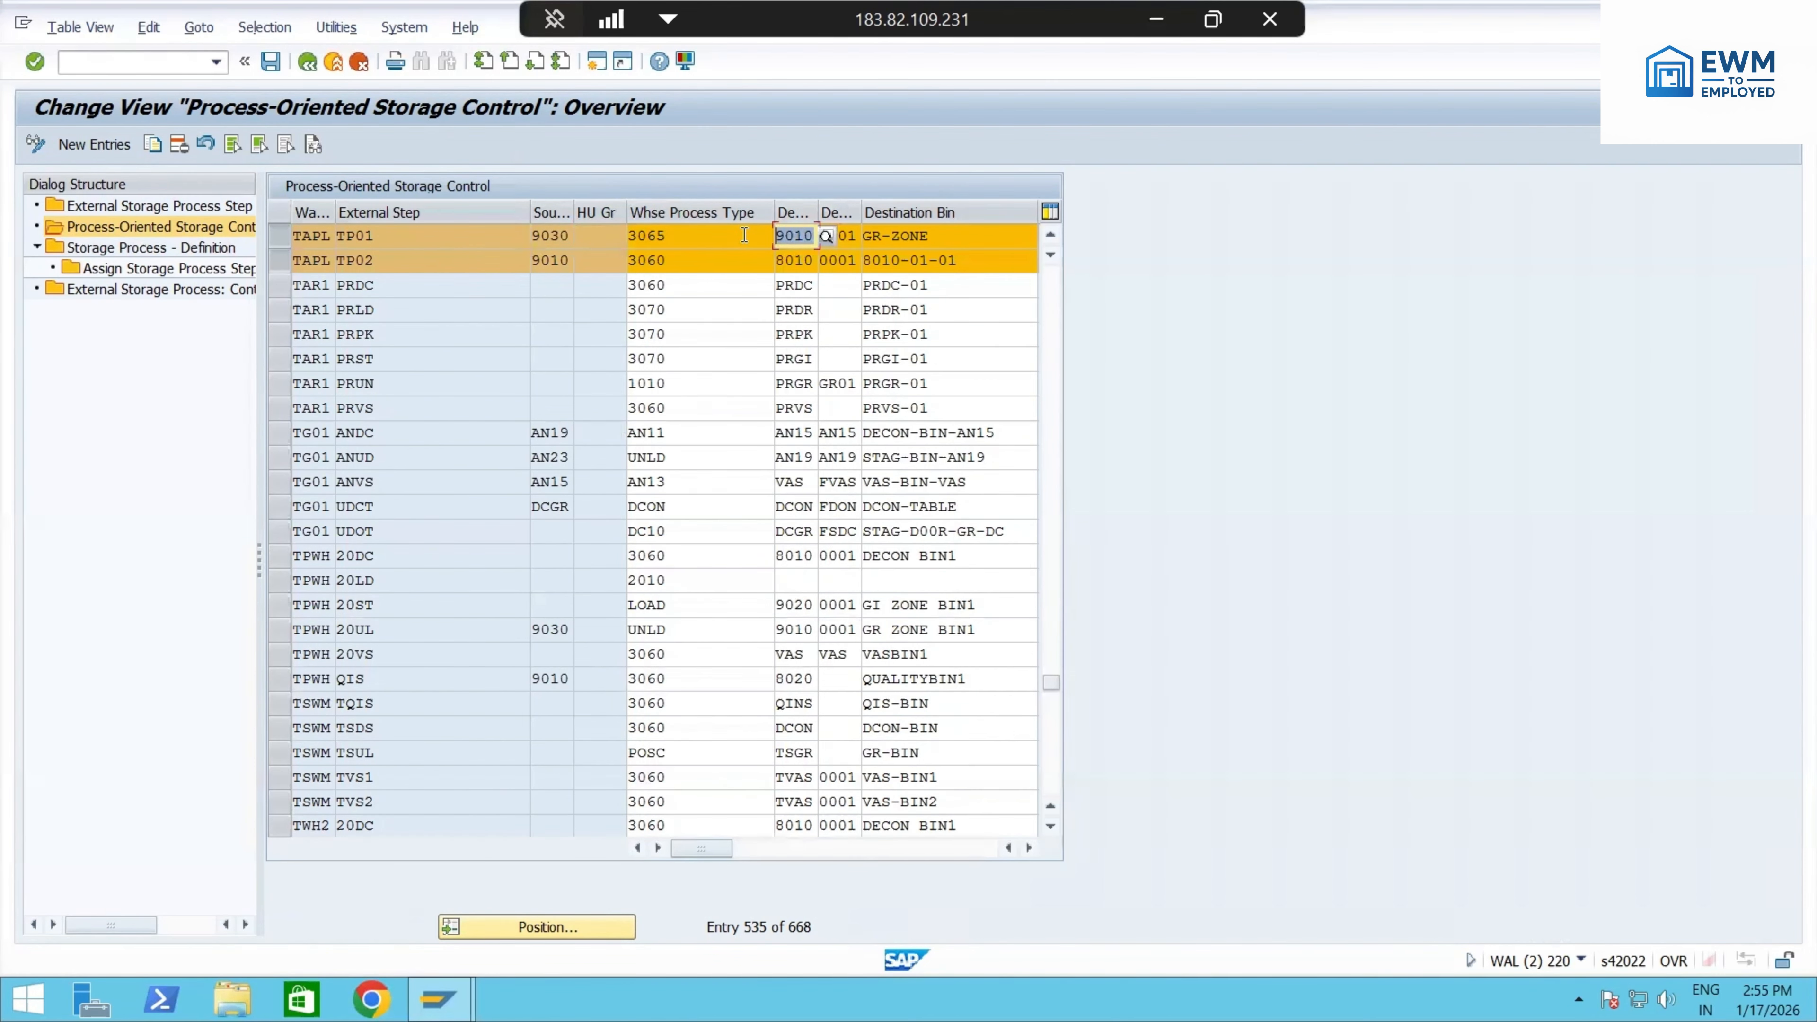
- Look up warehouse process type 3065 (Unloading: HU Movement) for TP01 in its list of possible values and close the list
click(695, 236)
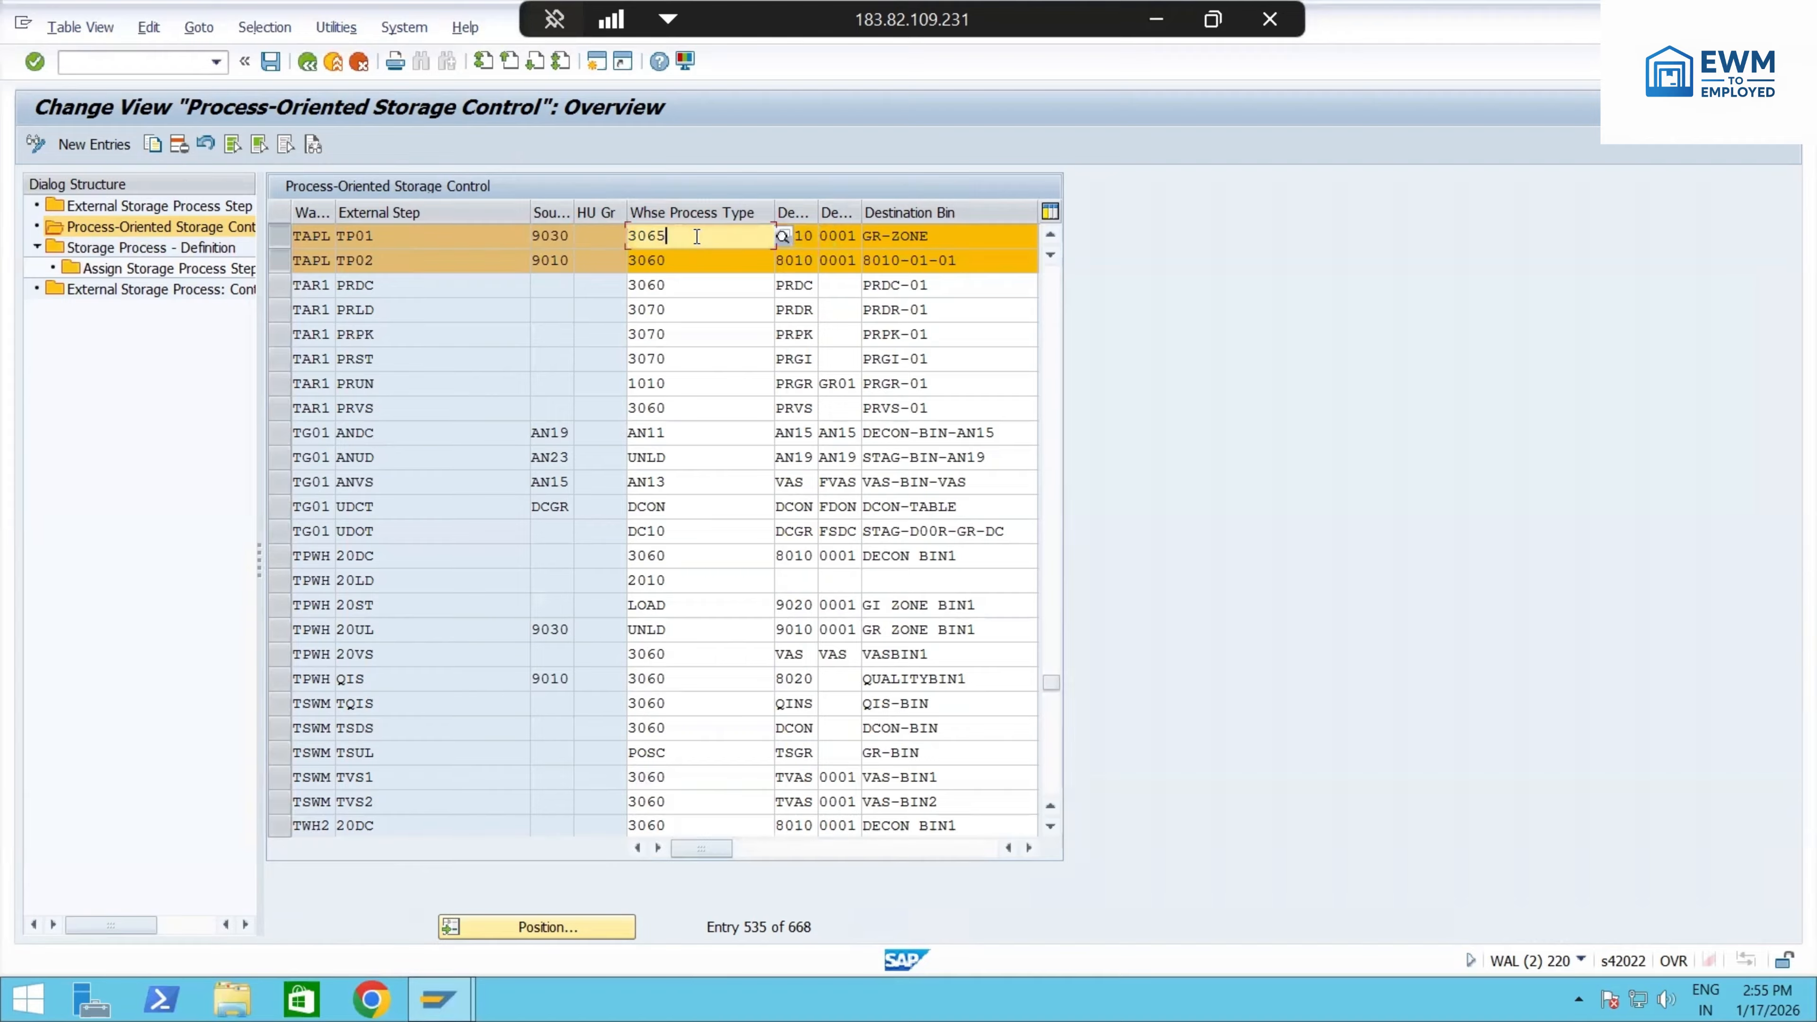
click(782, 236)
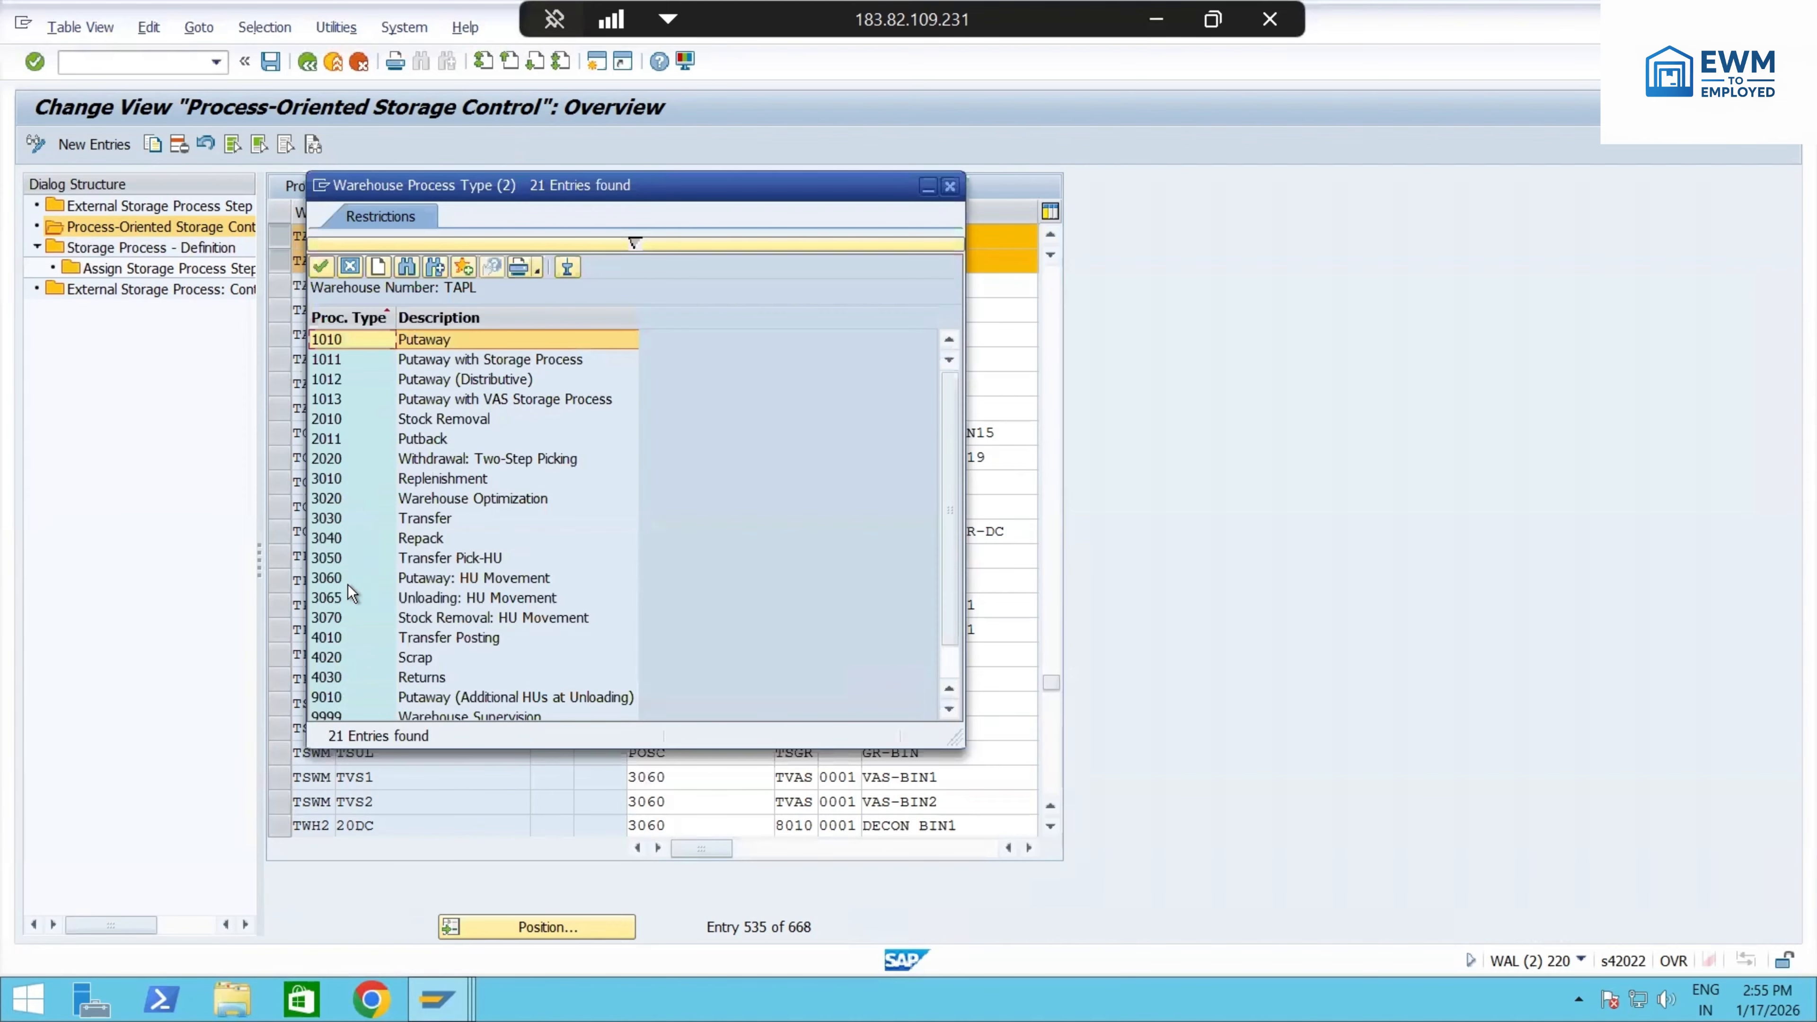
click(348, 596)
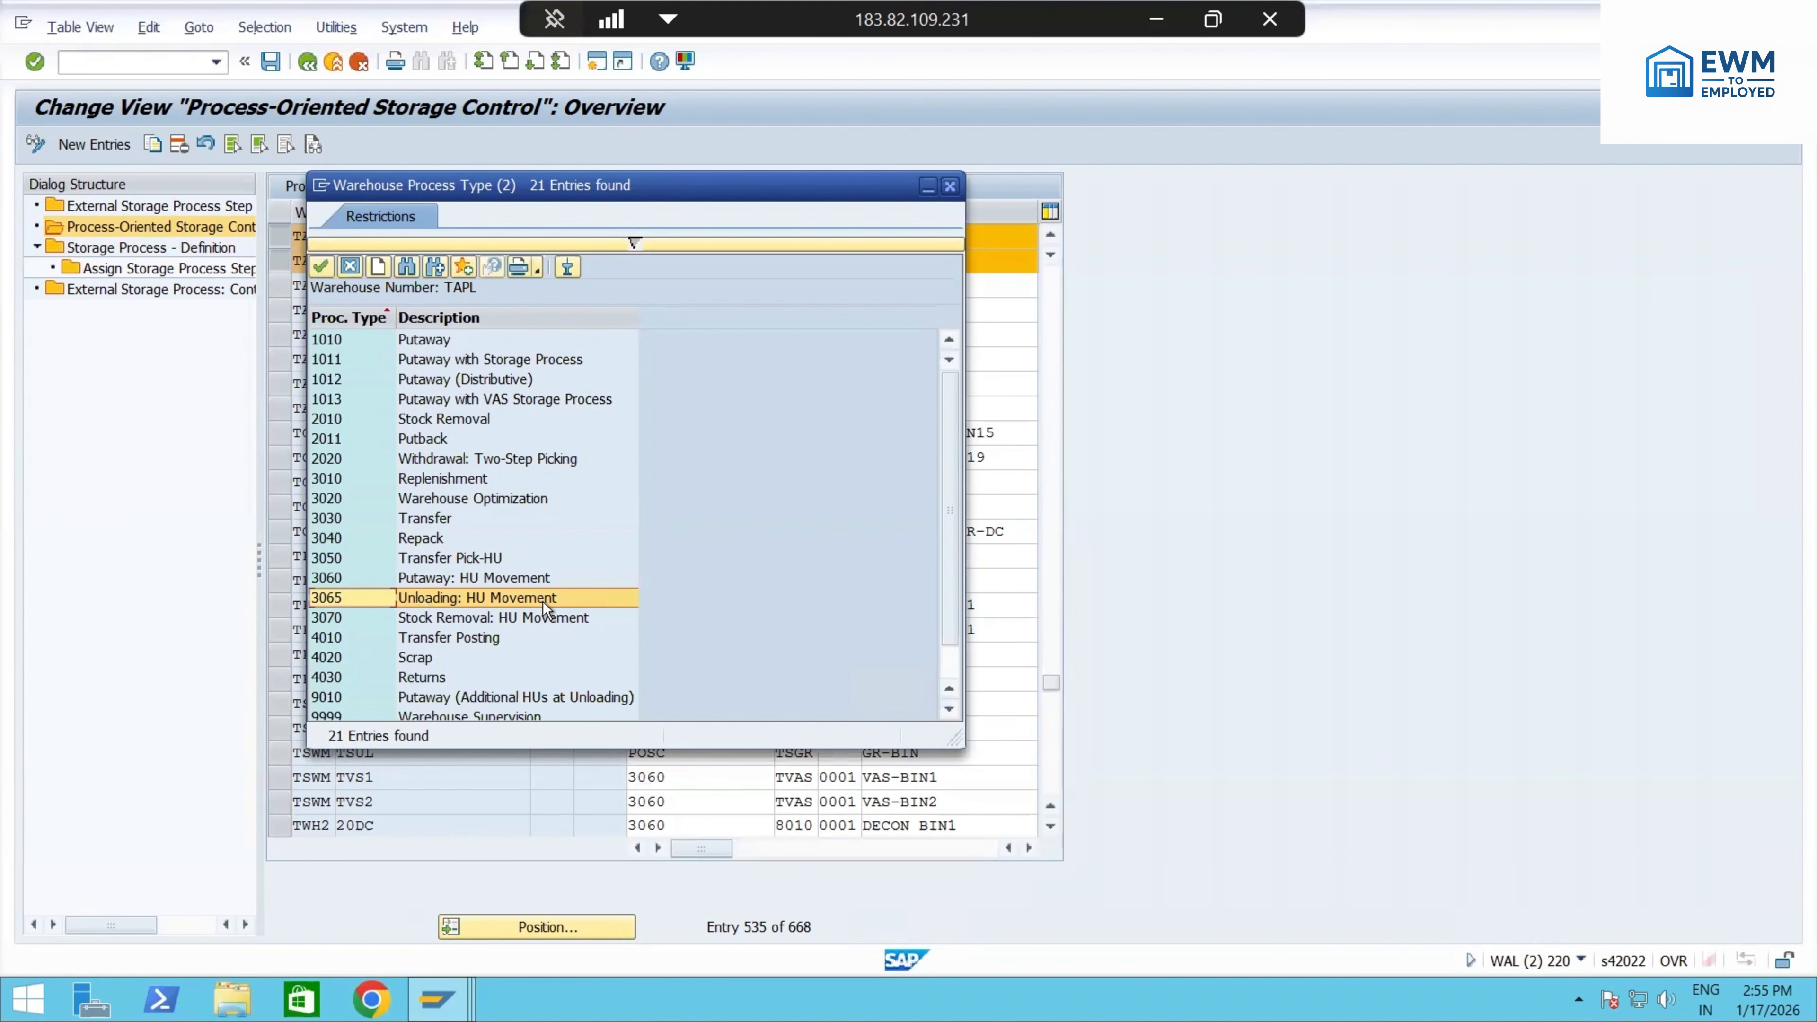
click(354, 274)
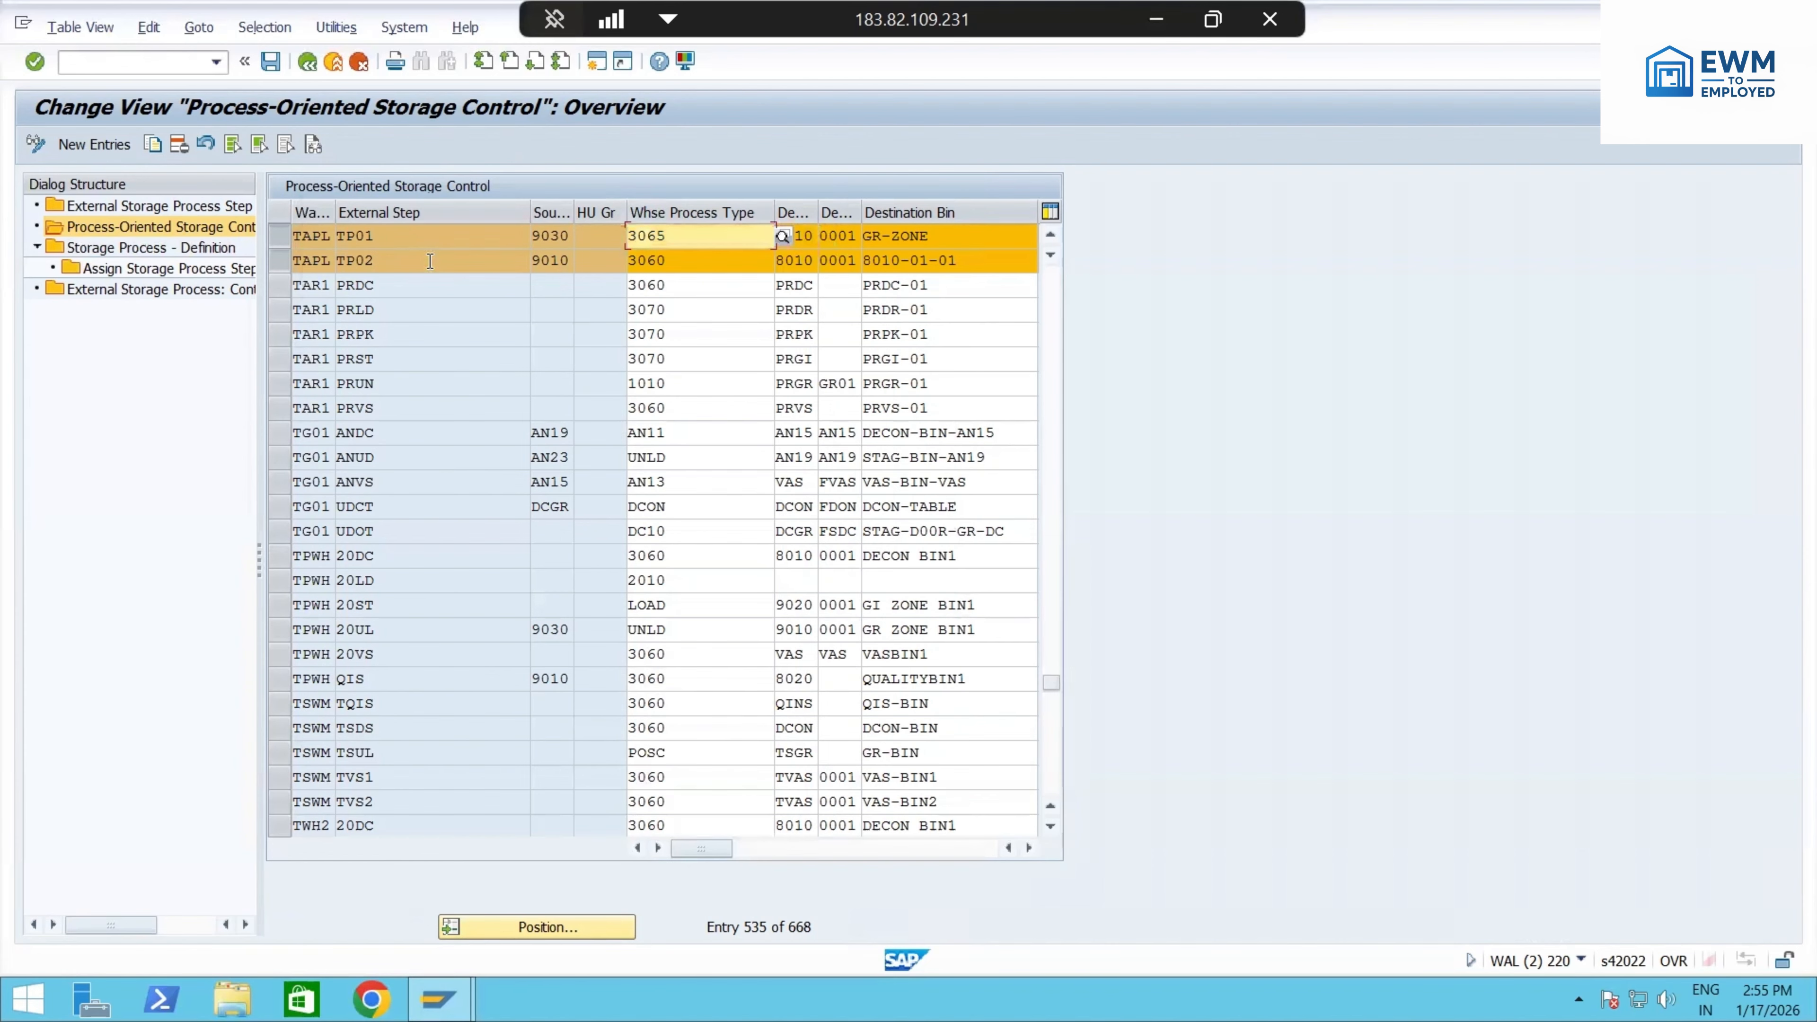
- Review the external step and source storage type of the TAPL entry TP02 and narrow the warehouse process type column
drag(430, 261, 326, 261)
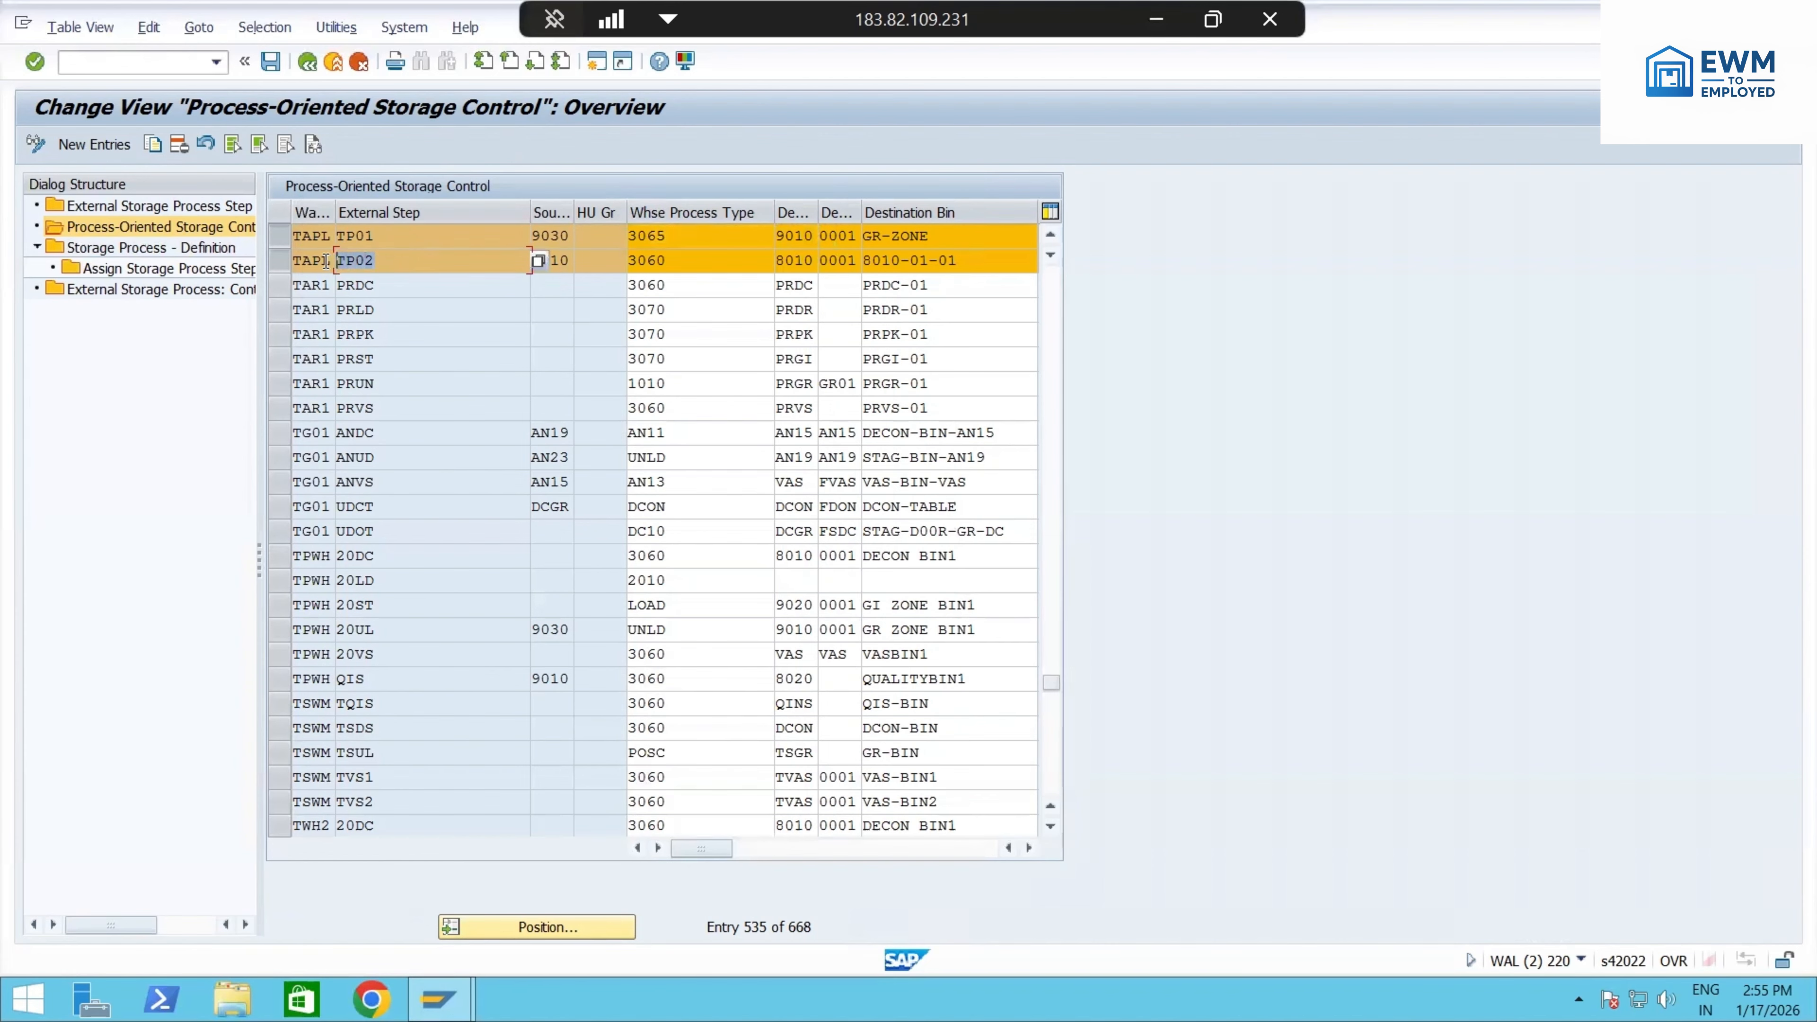
click(387, 258)
click(560, 261)
mouse_move(775, 236)
mouse_down()
mouse_move(815, 236)
mouse_move(756, 236)
mouse_up()
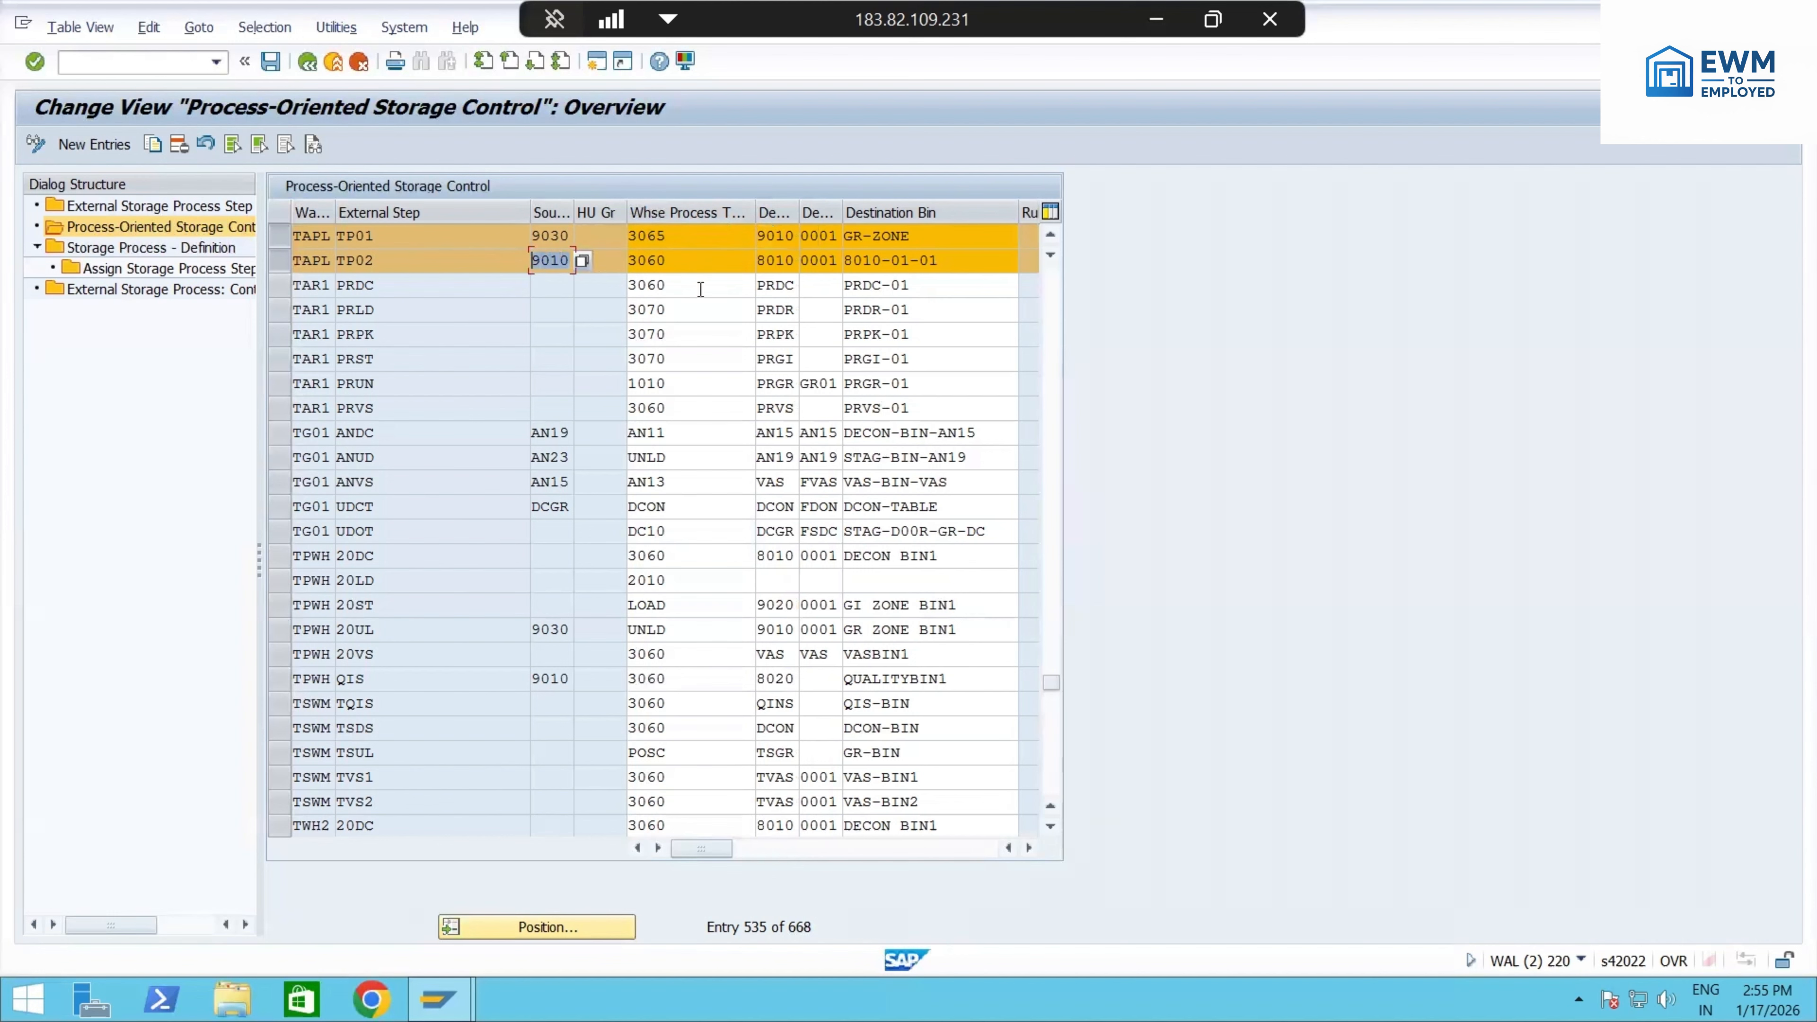
- Look up destination storage type 8010 (Deconsolidation in Goods Receipt) for TP02 in its list of possible values, compare it with 8030, and close the list
click(788, 262)
click(807, 261)
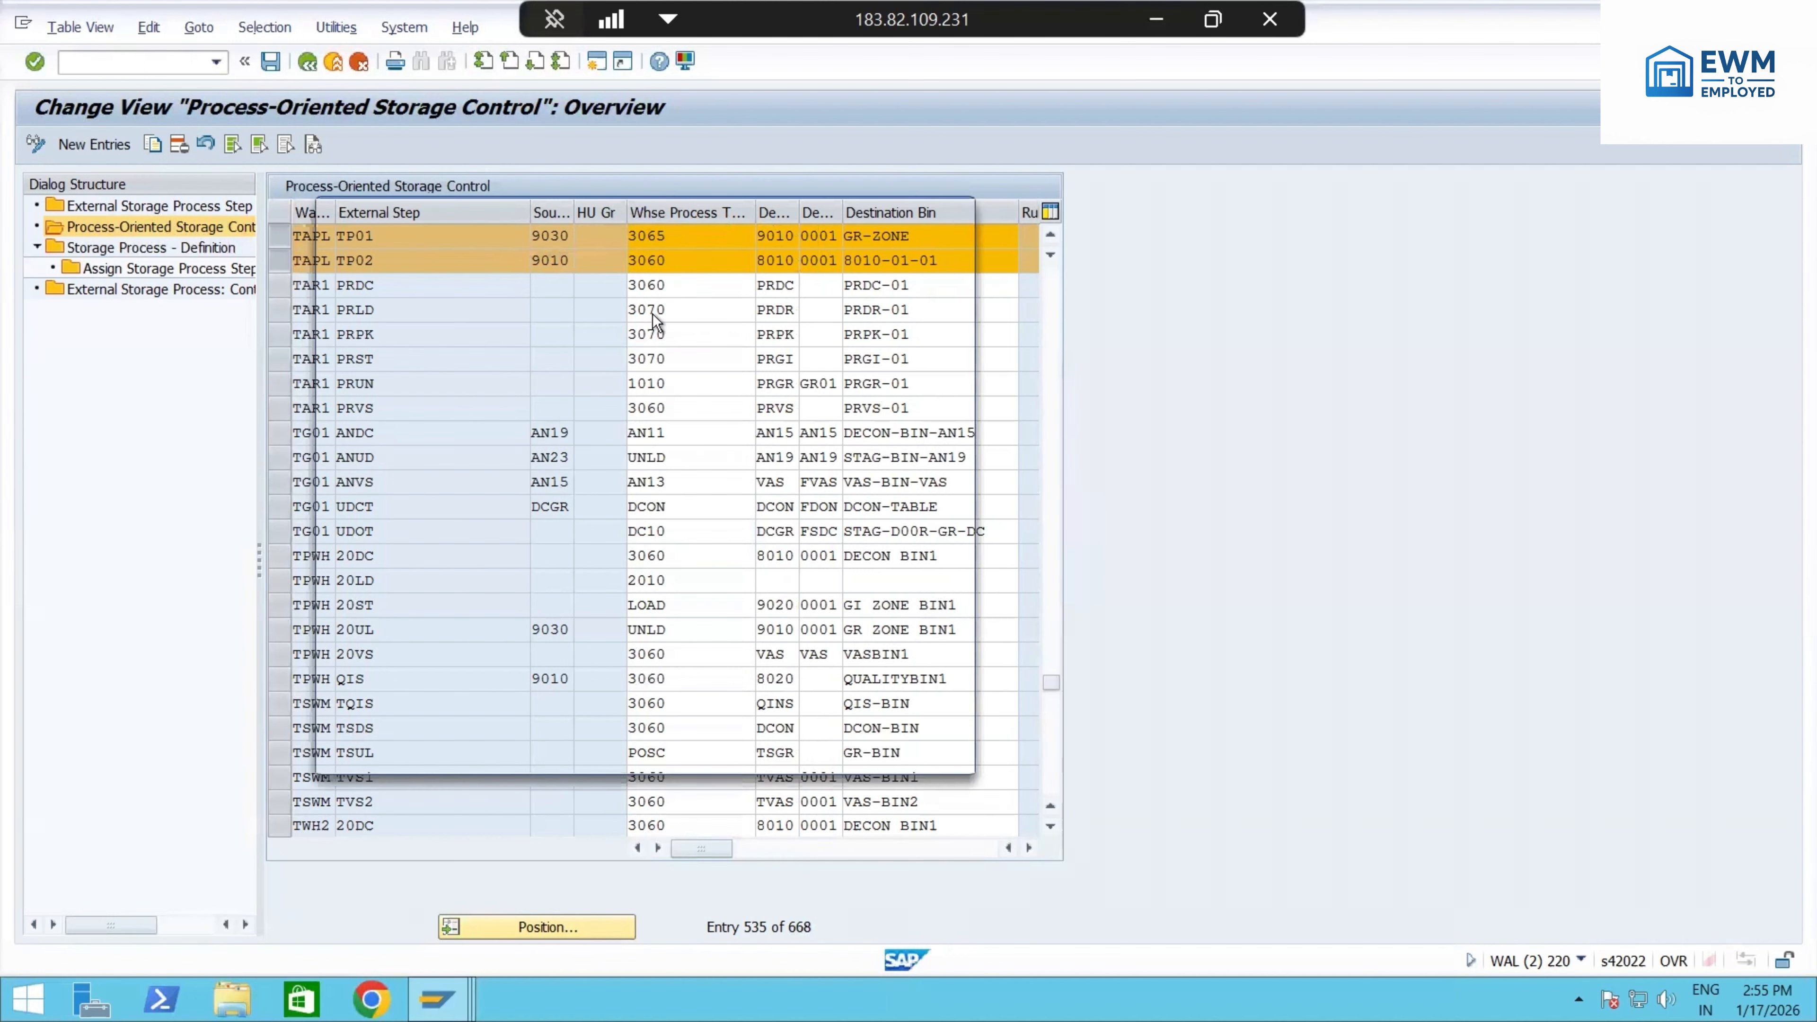
click(496, 644)
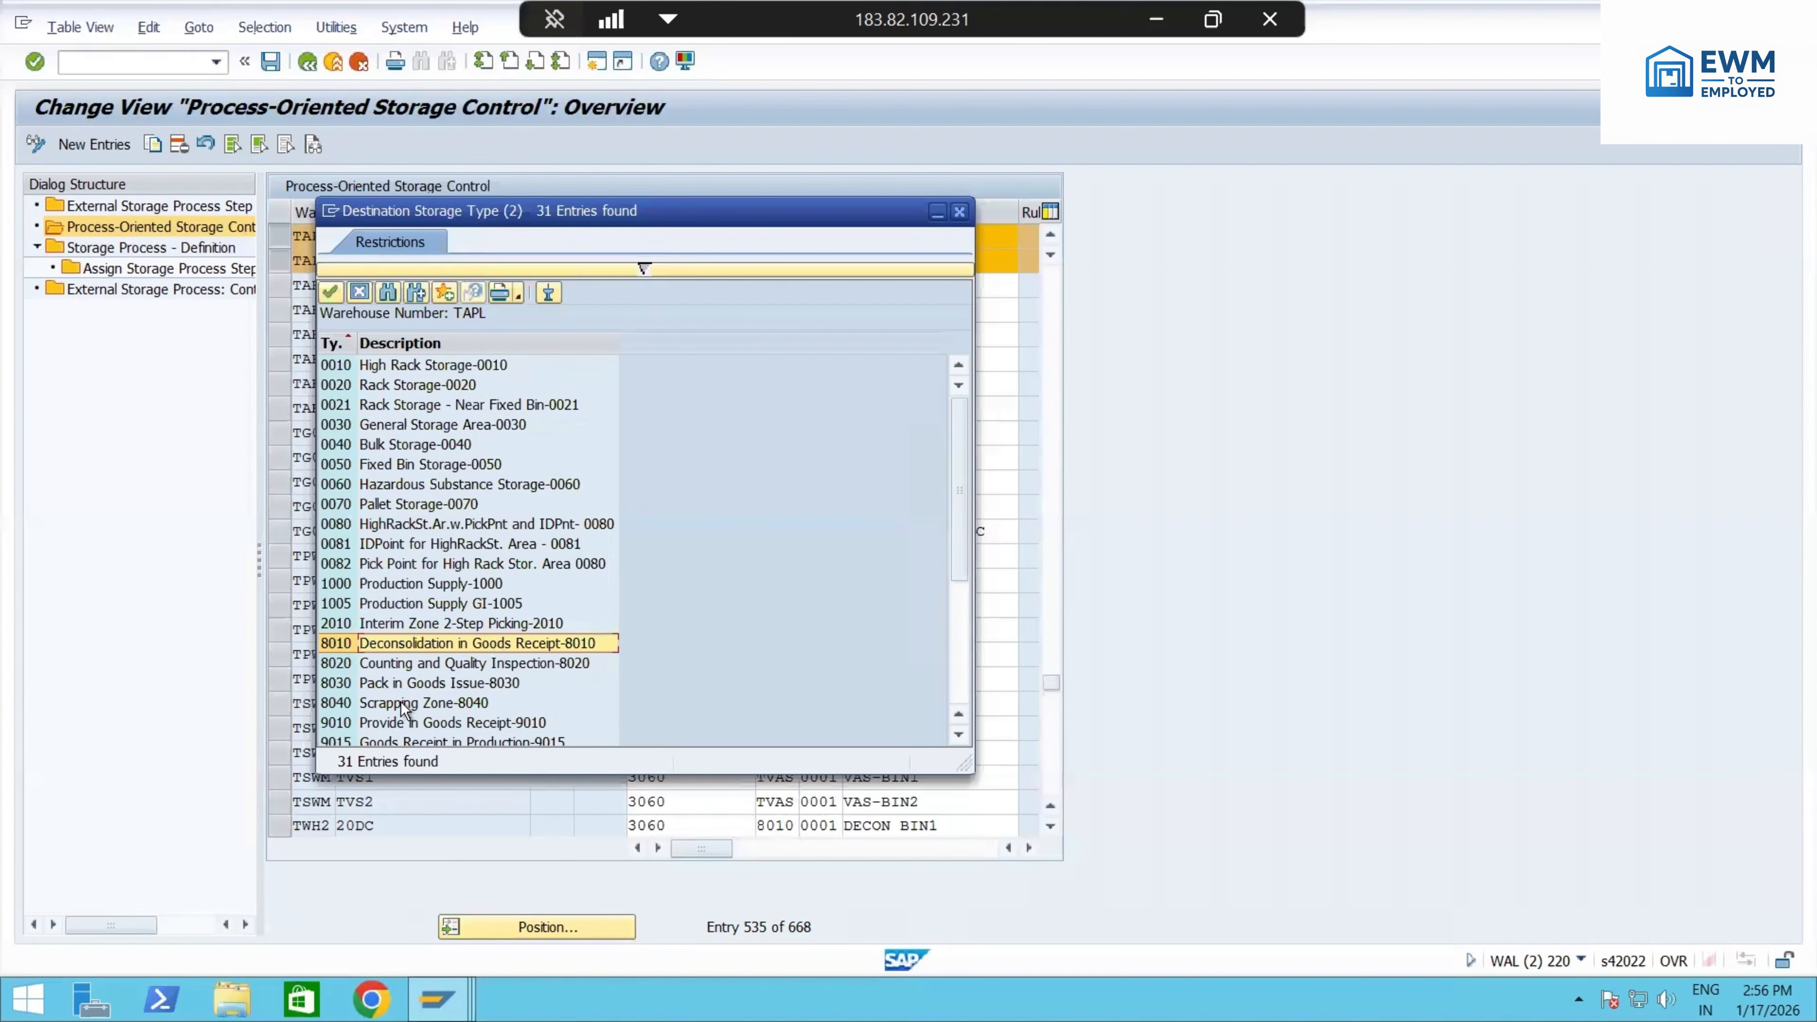
click(377, 683)
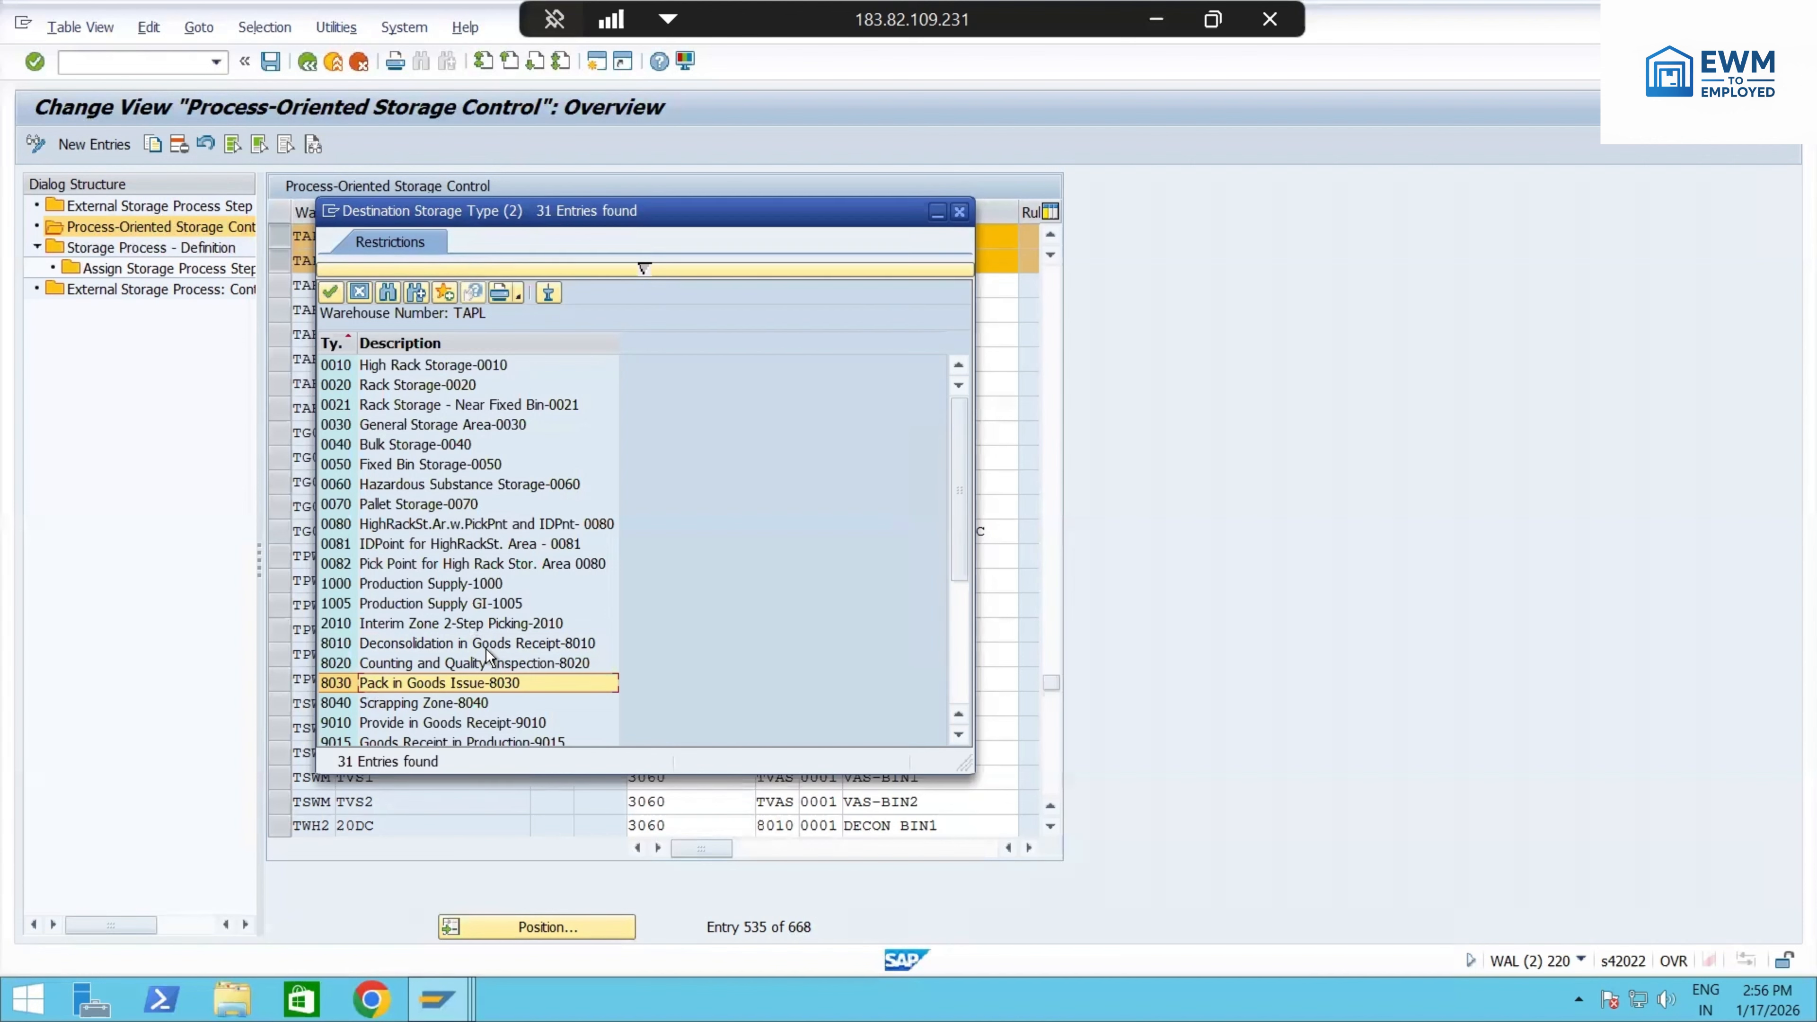
click(508, 644)
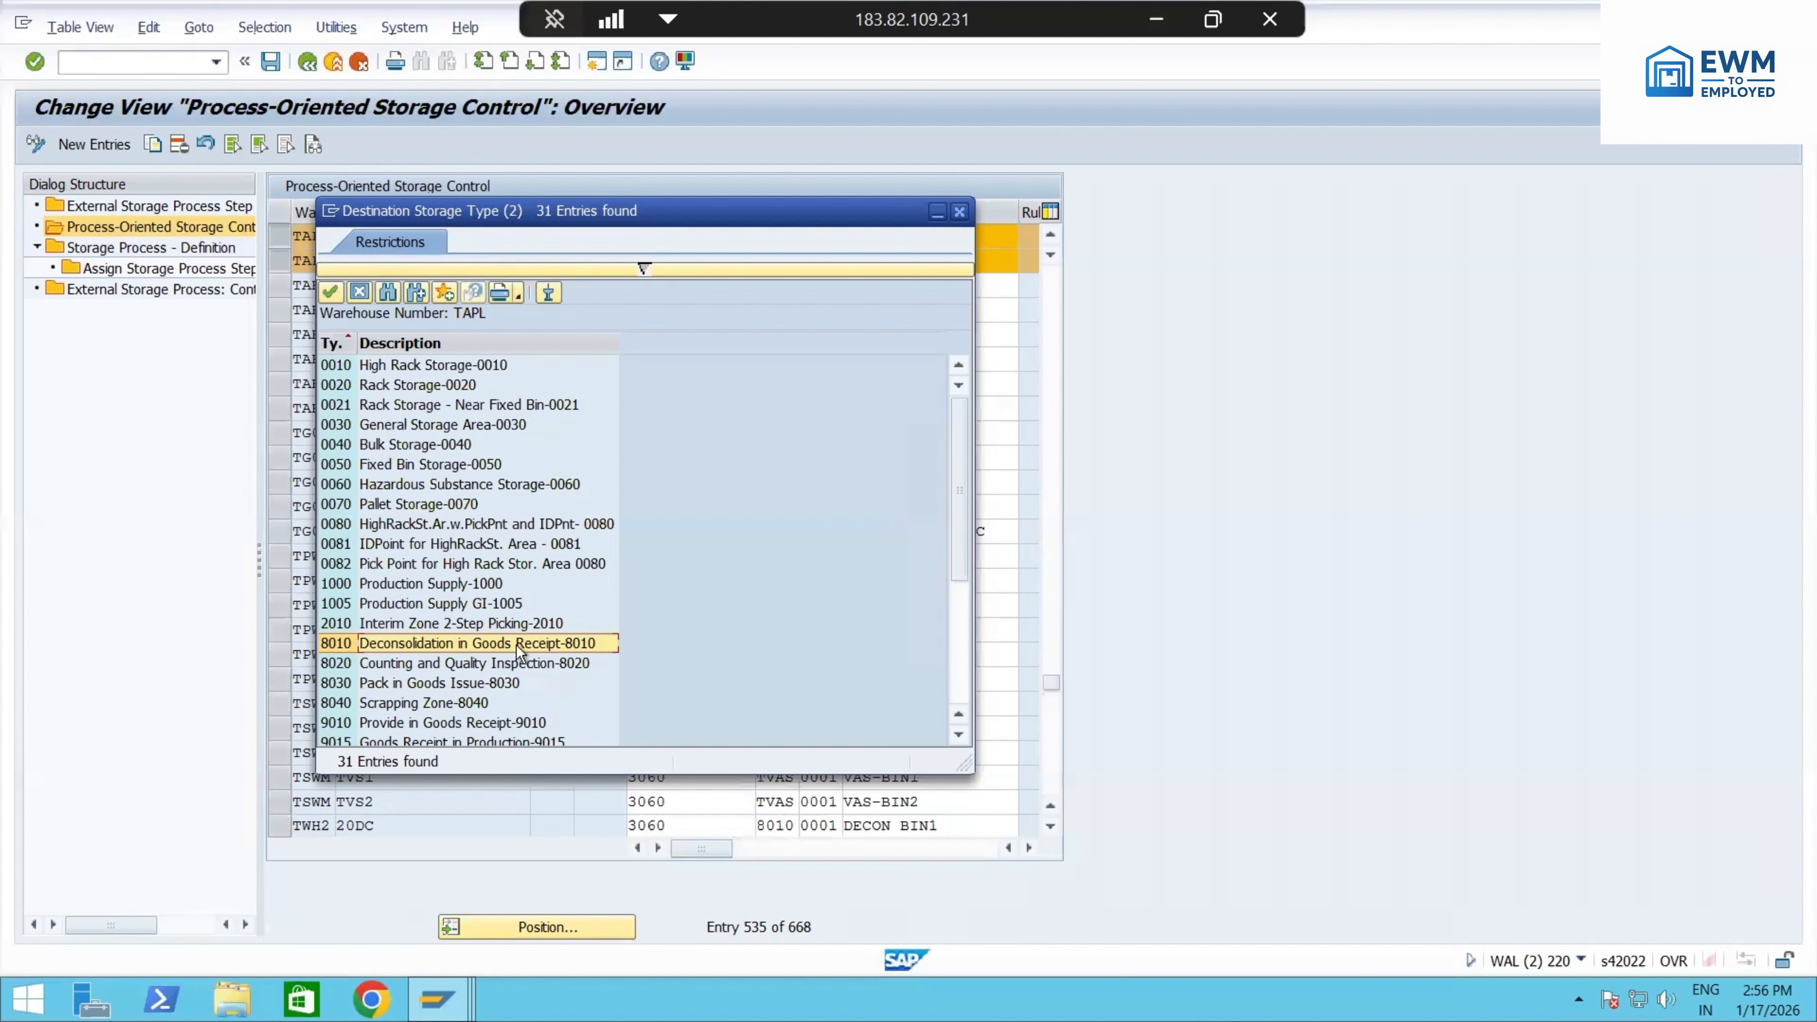
click(449, 684)
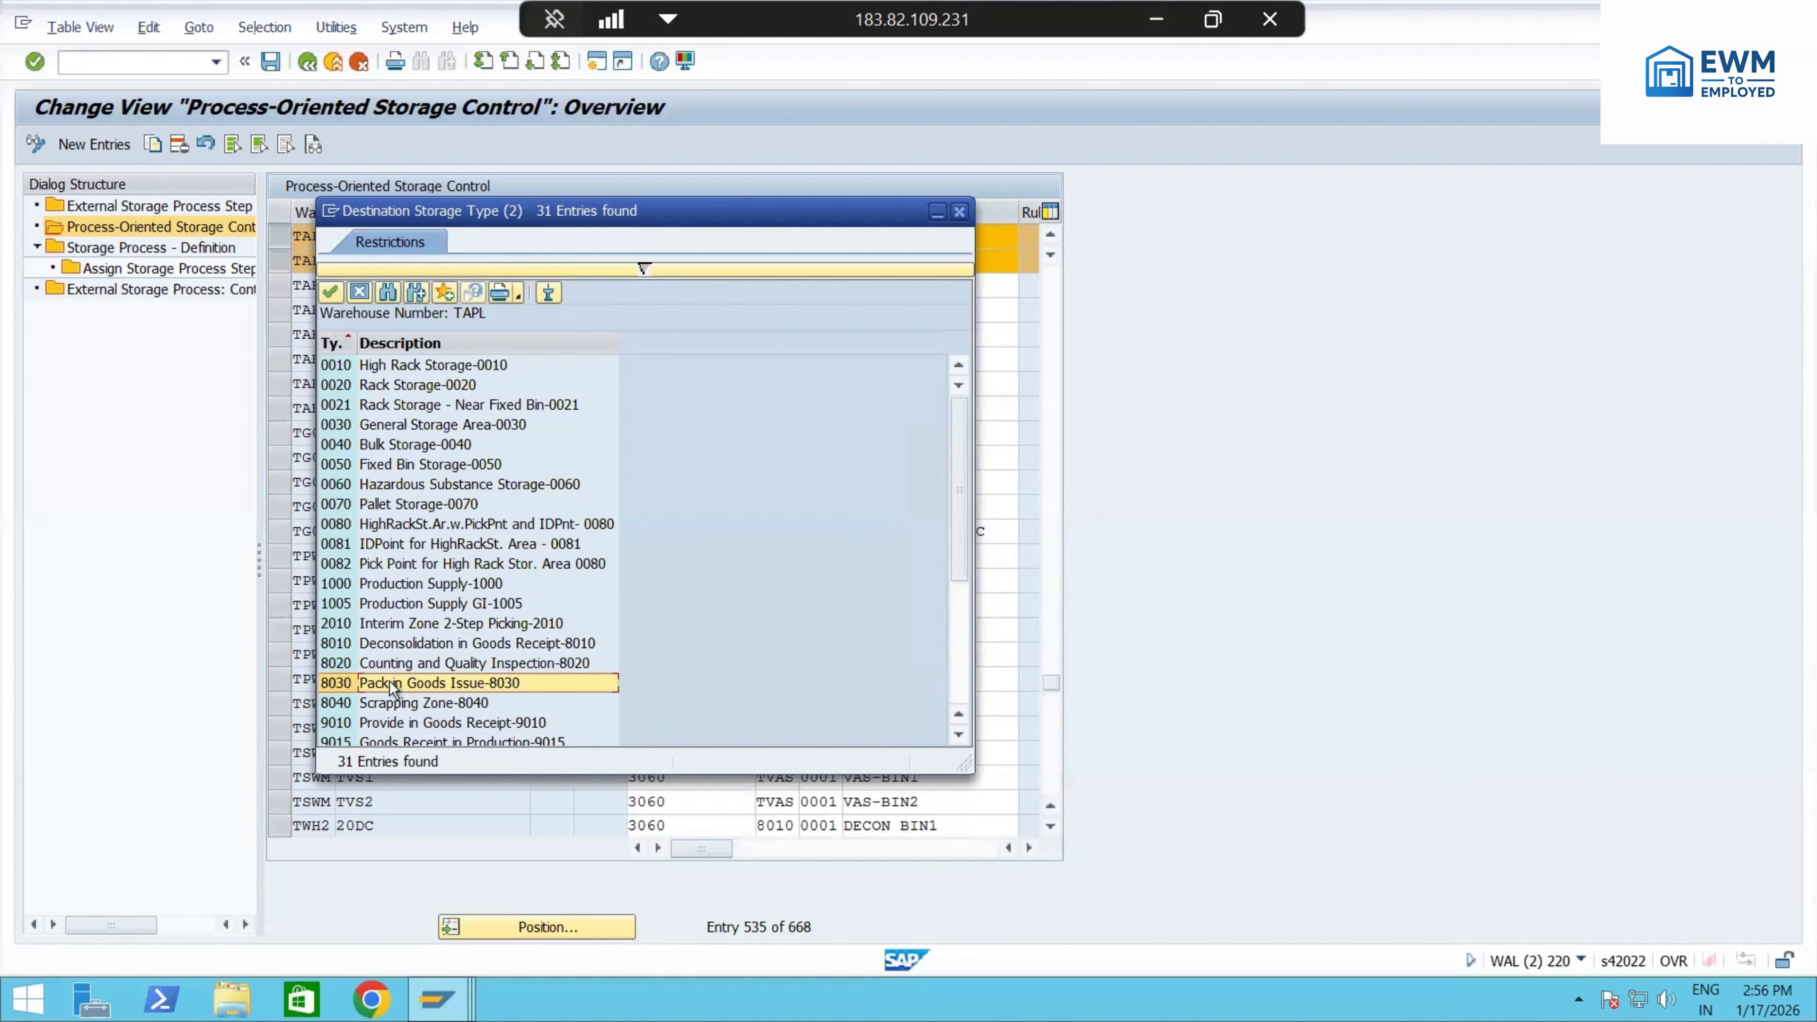
click(359, 292)
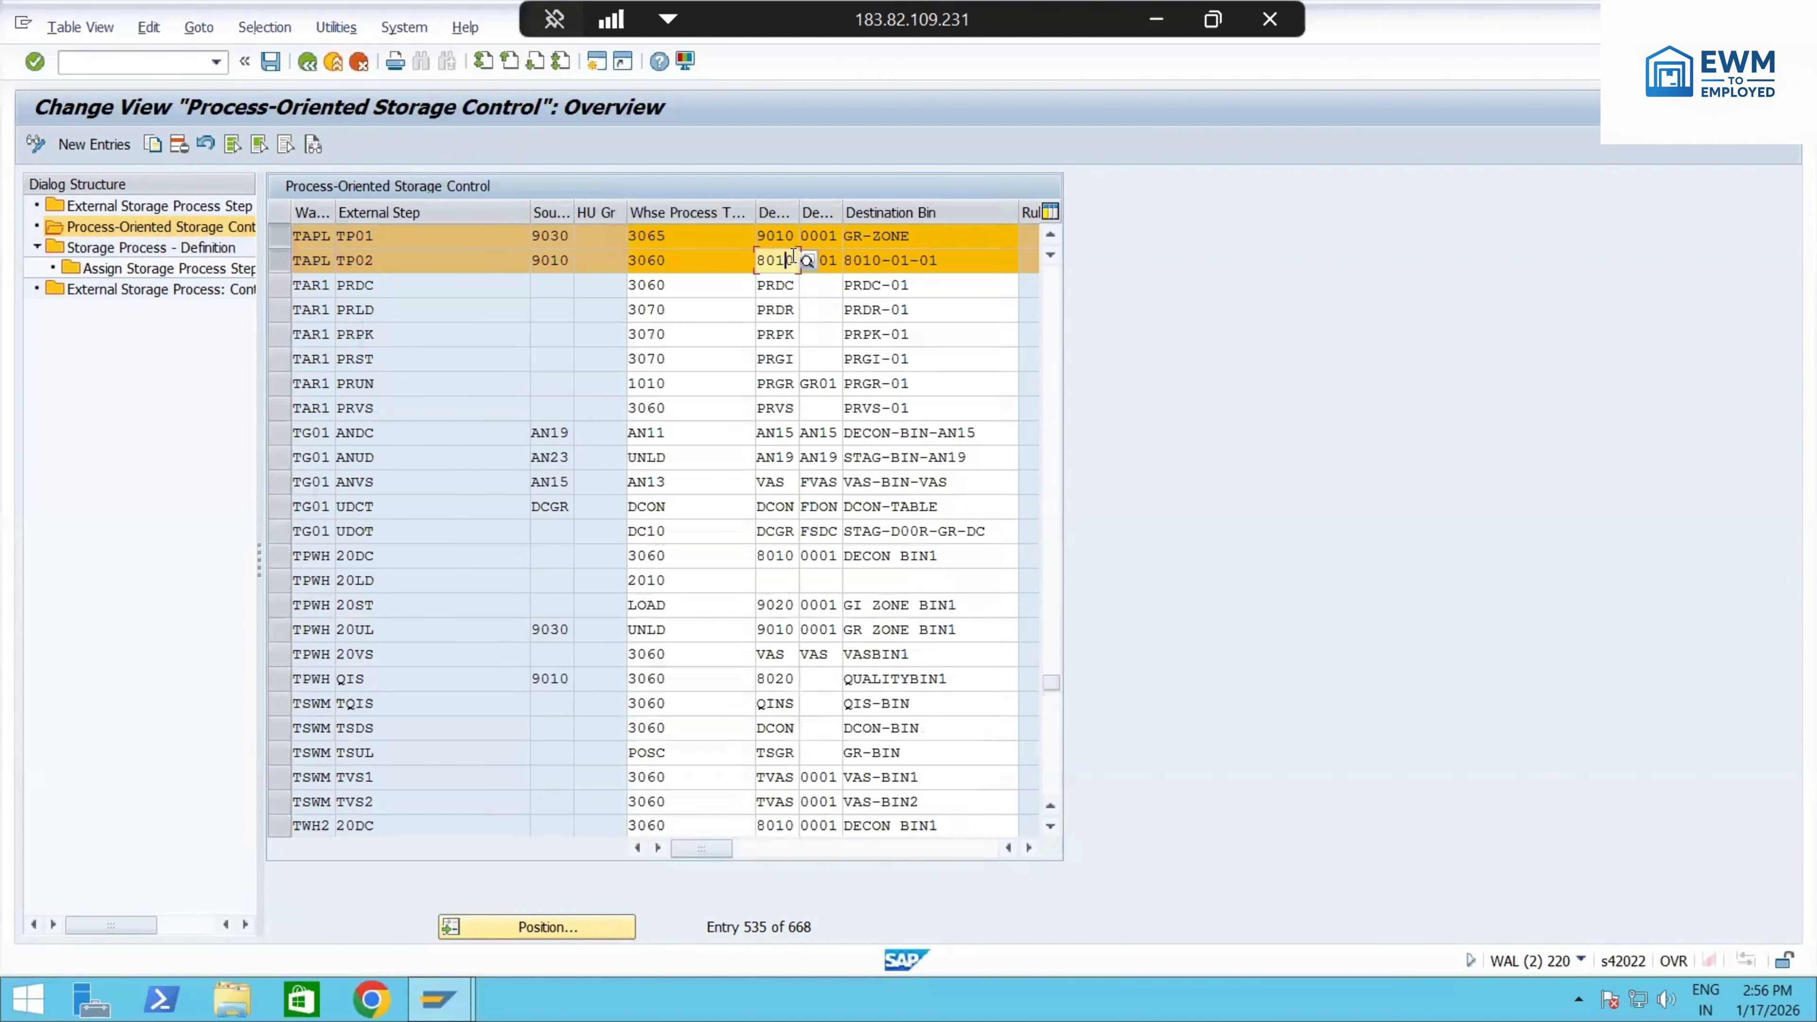
- Look up warehouse process type 3060 (Putaway: HU Movement) for TP02 in its list of possible values and close the list
drag(792, 260, 737, 258)
click(717, 268)
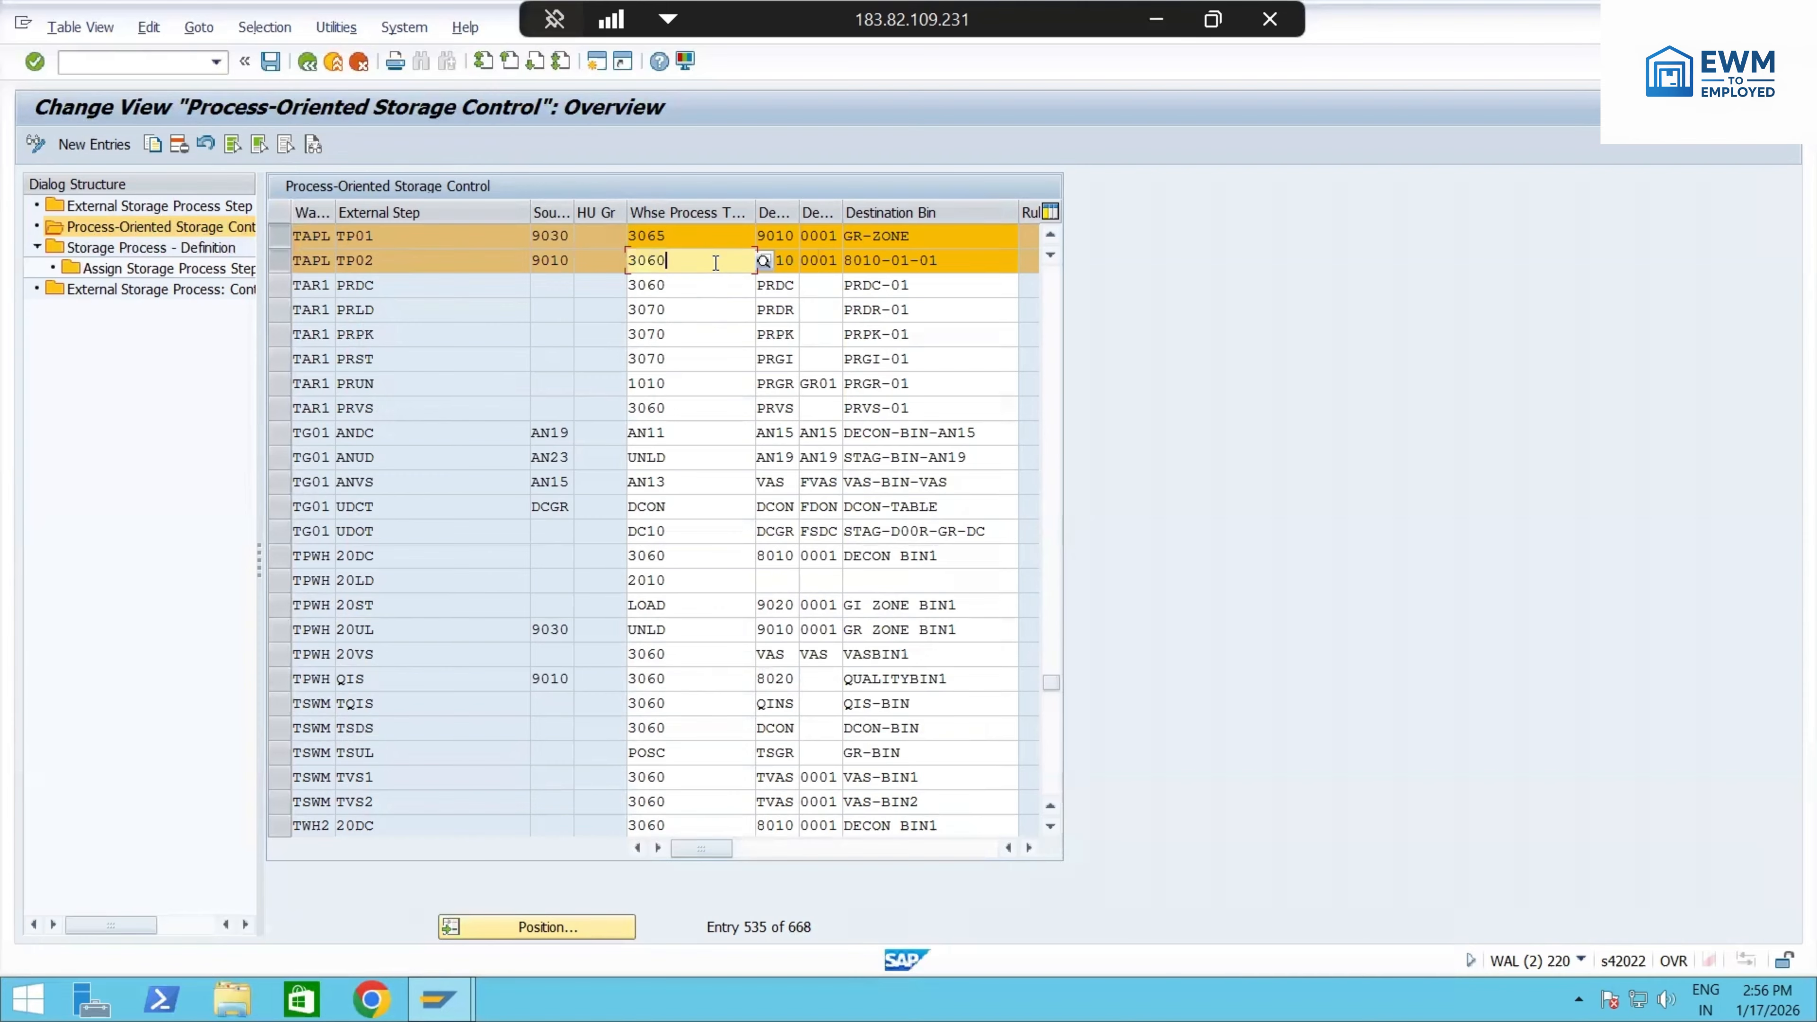
click(763, 261)
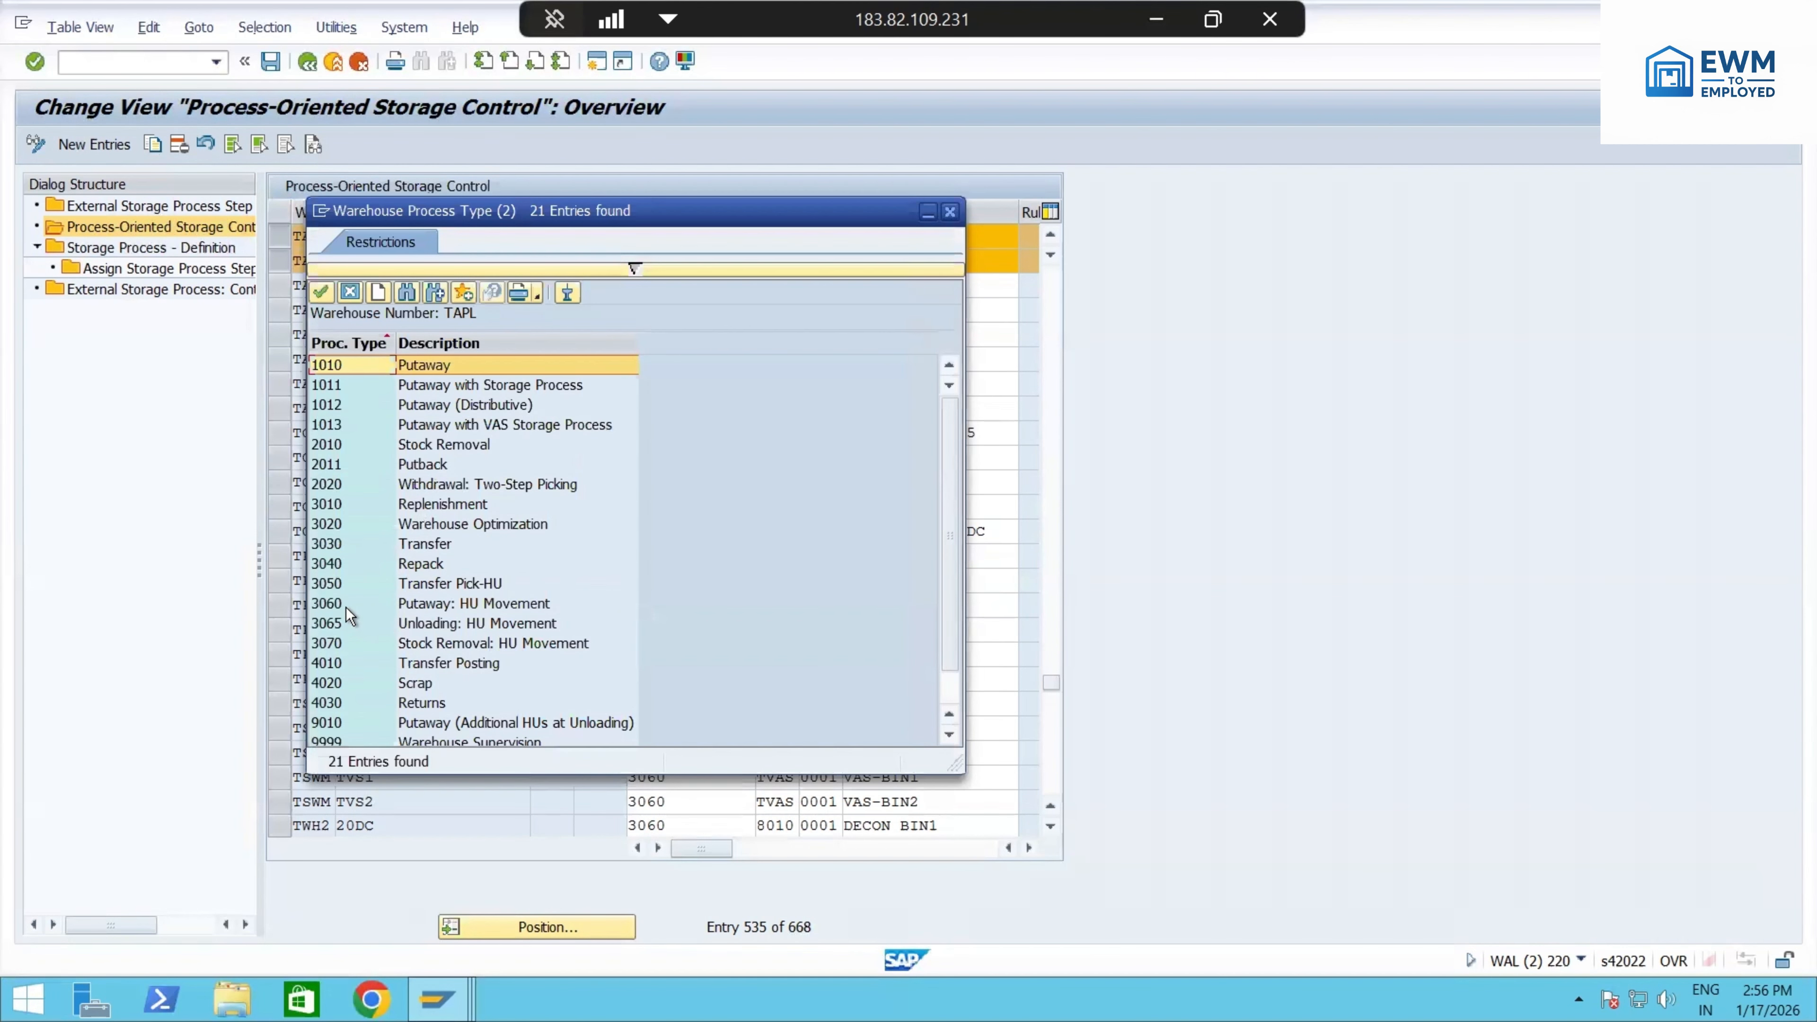
click(346, 605)
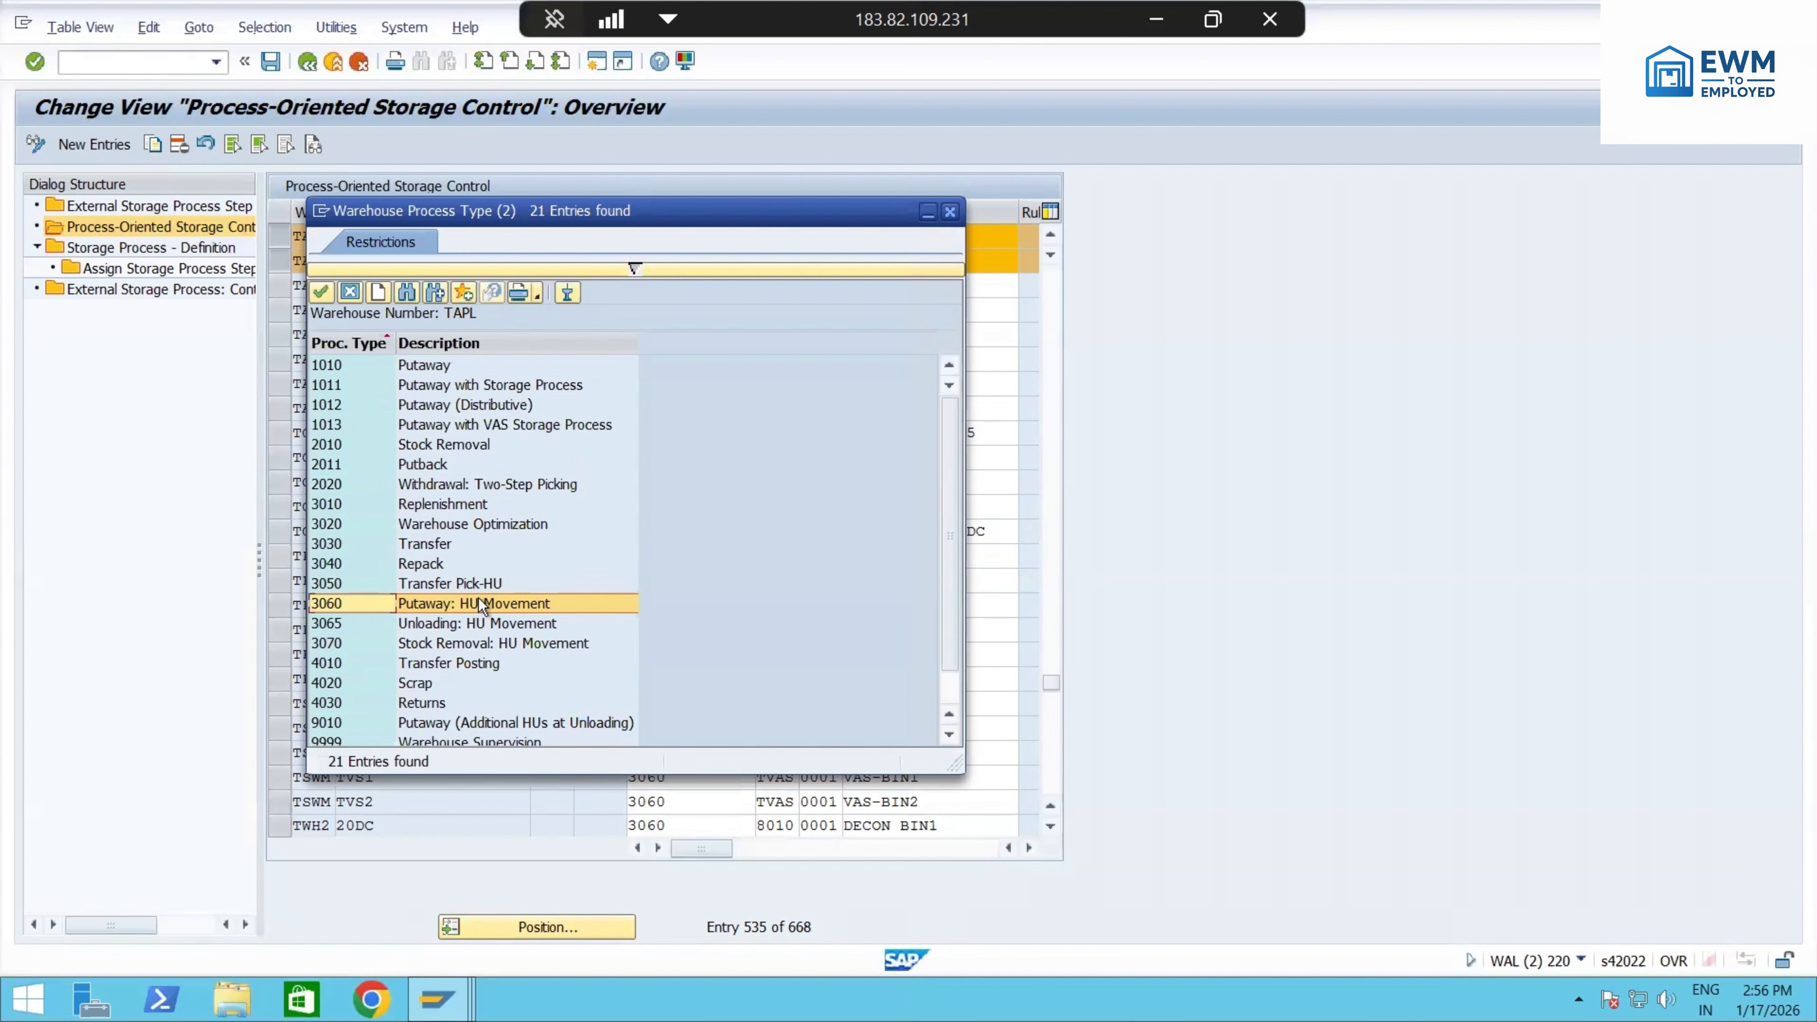
click(350, 291)
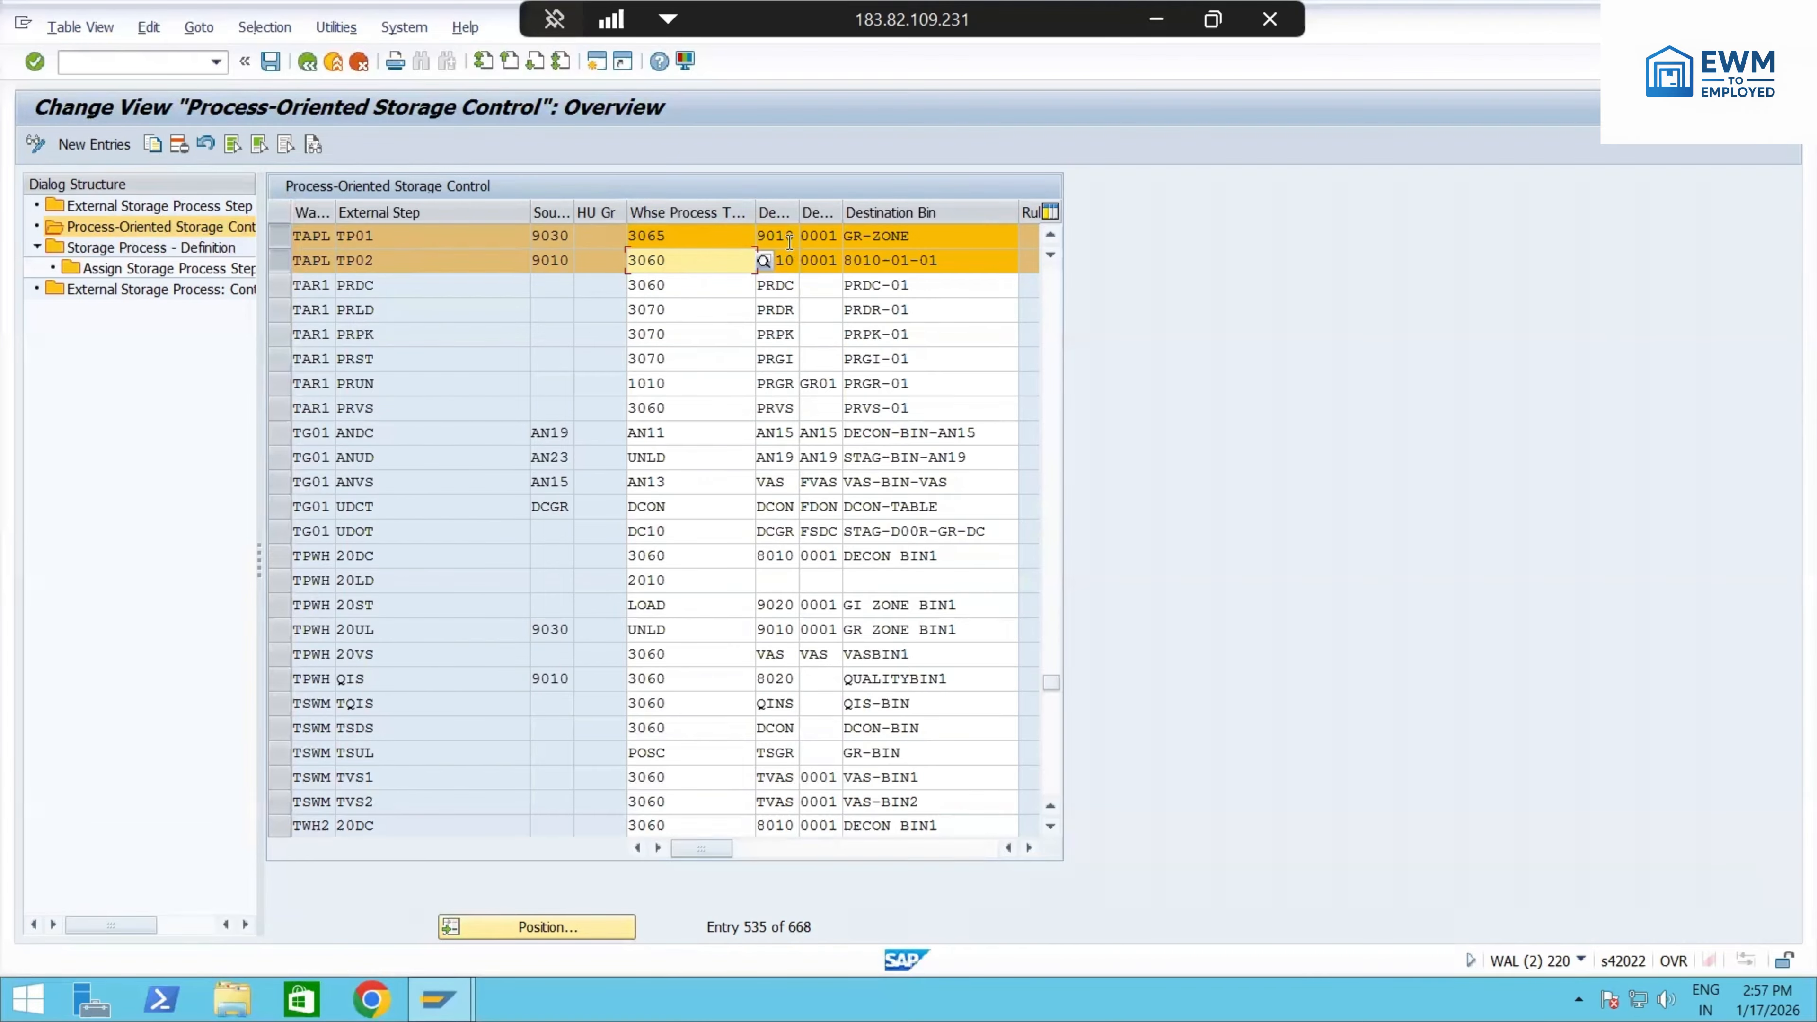
- Review the destination bins of the TAPL entries TP01 and TP02, including the Rules-Based column
click(909, 236)
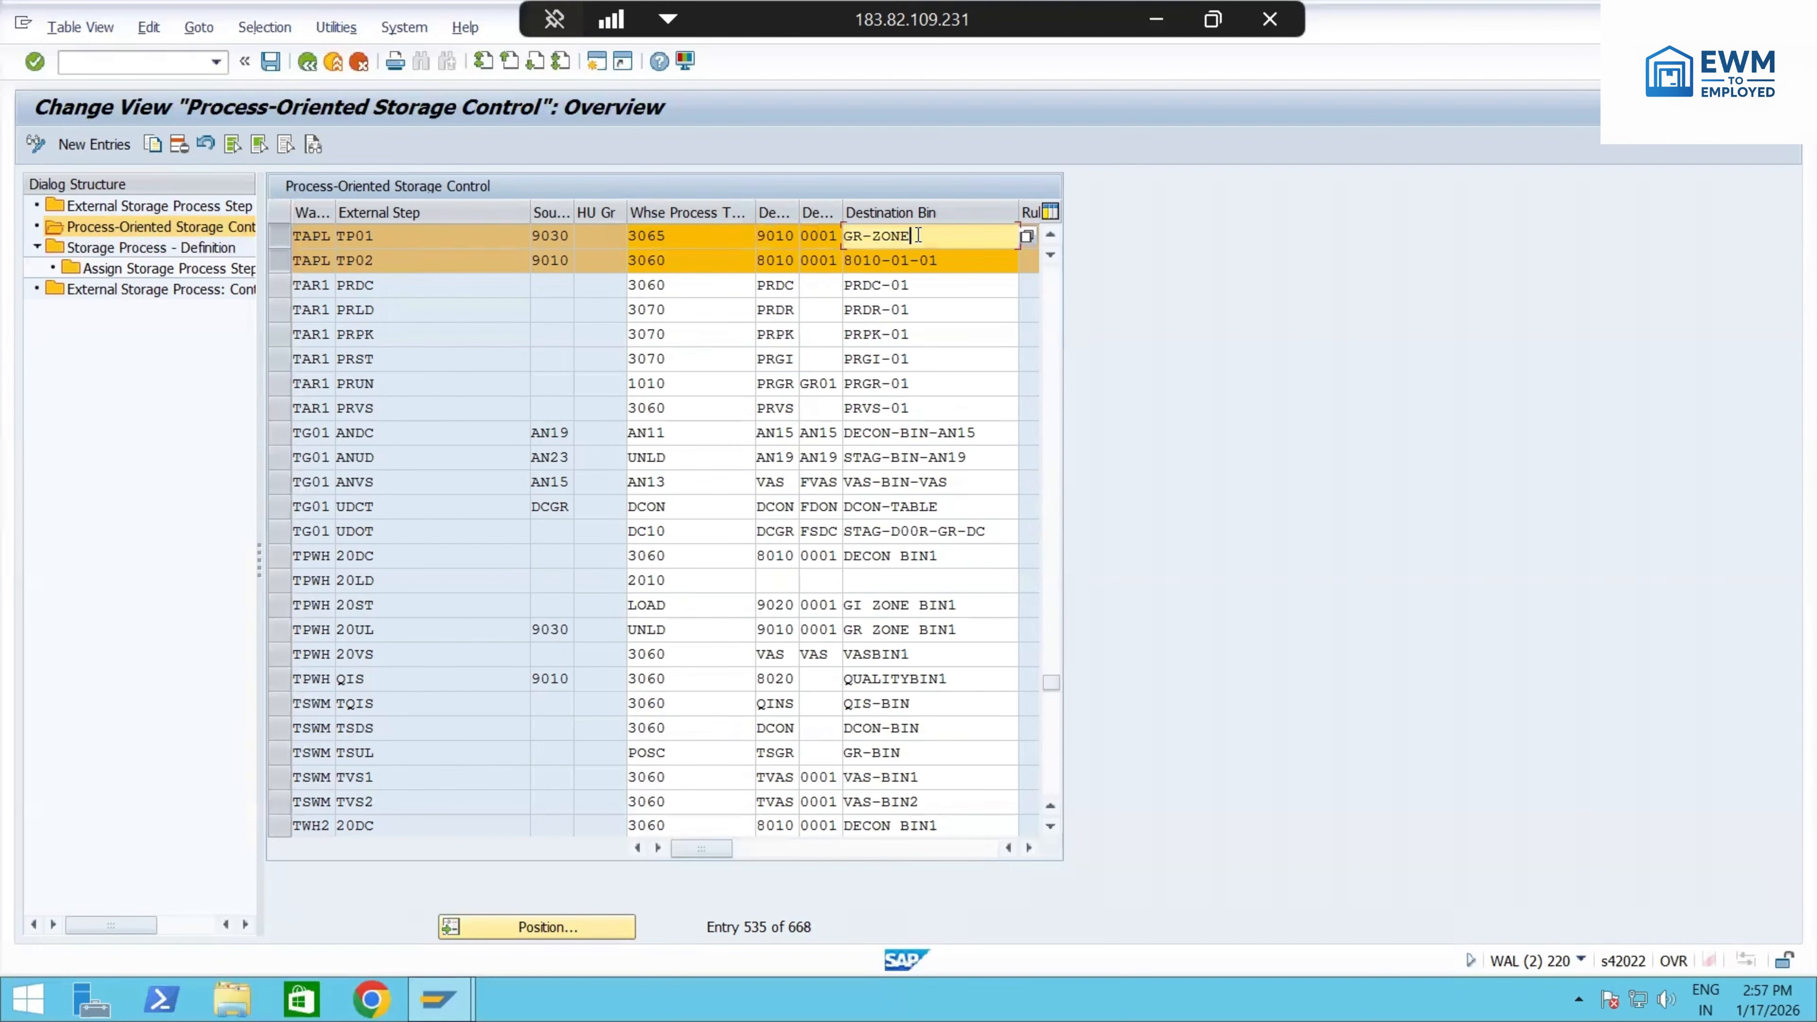
click(691, 265)
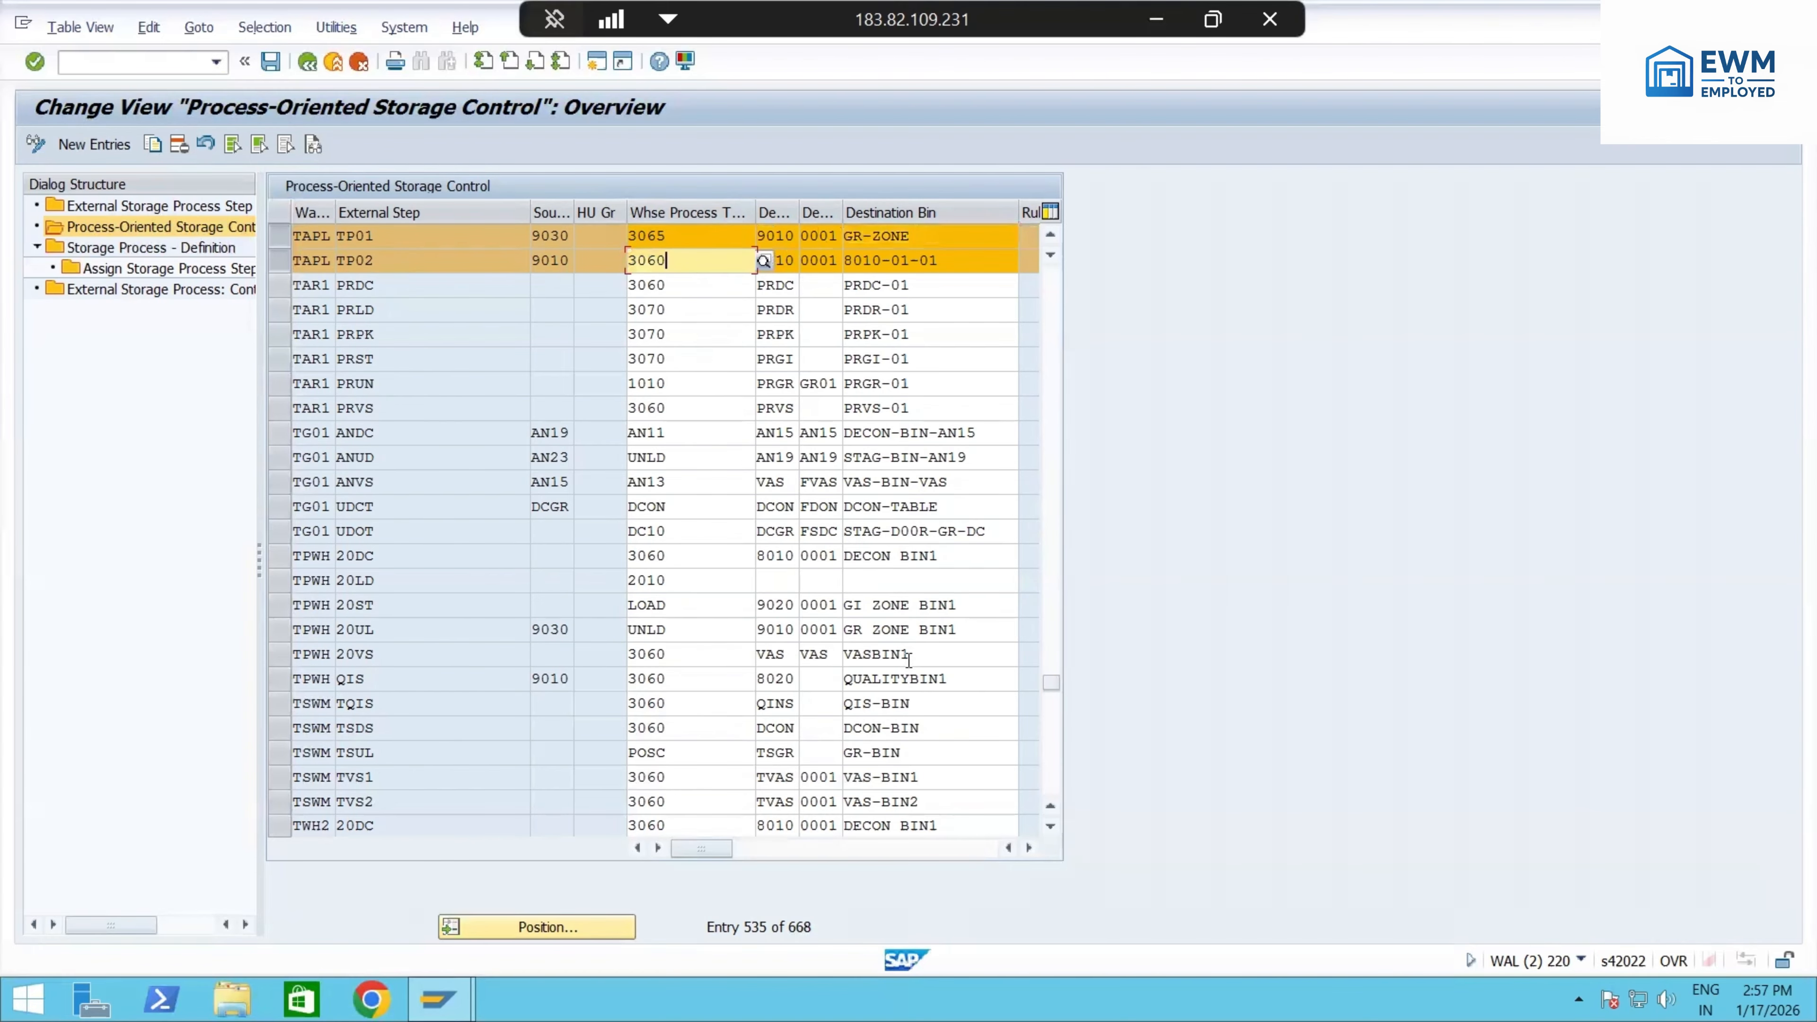
click(793, 264)
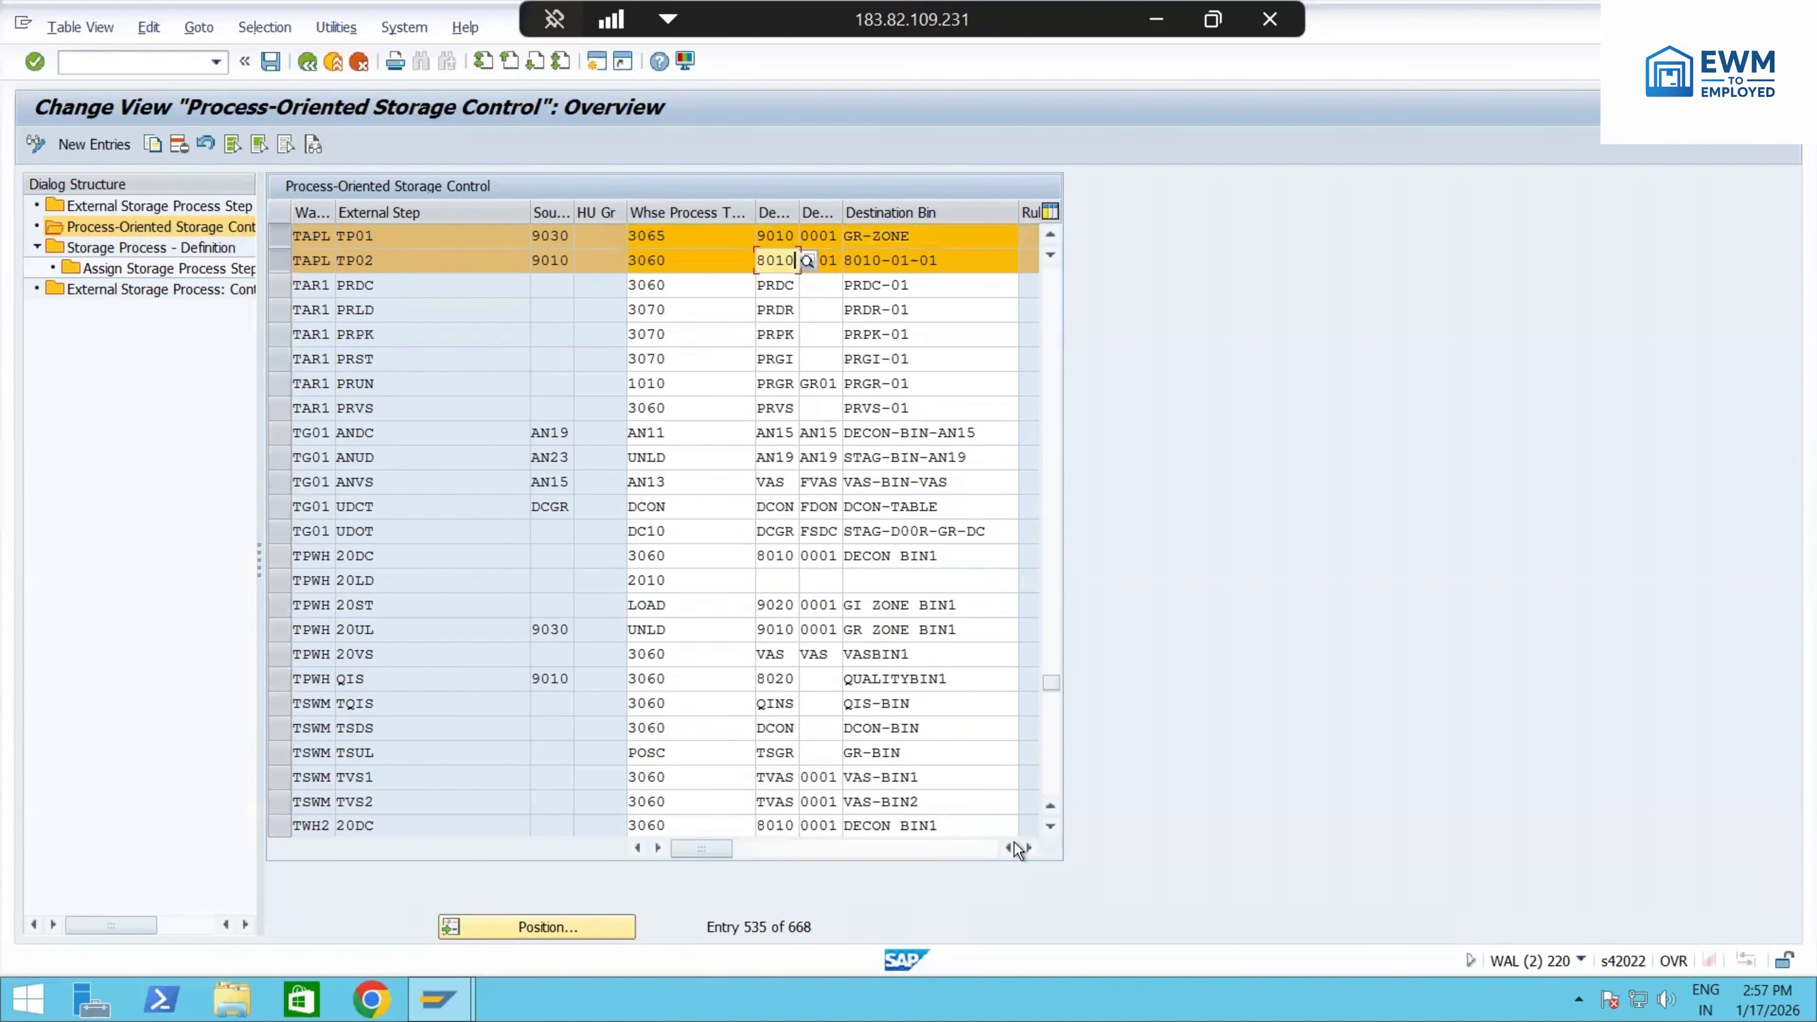
click(1027, 848)
click(1028, 848)
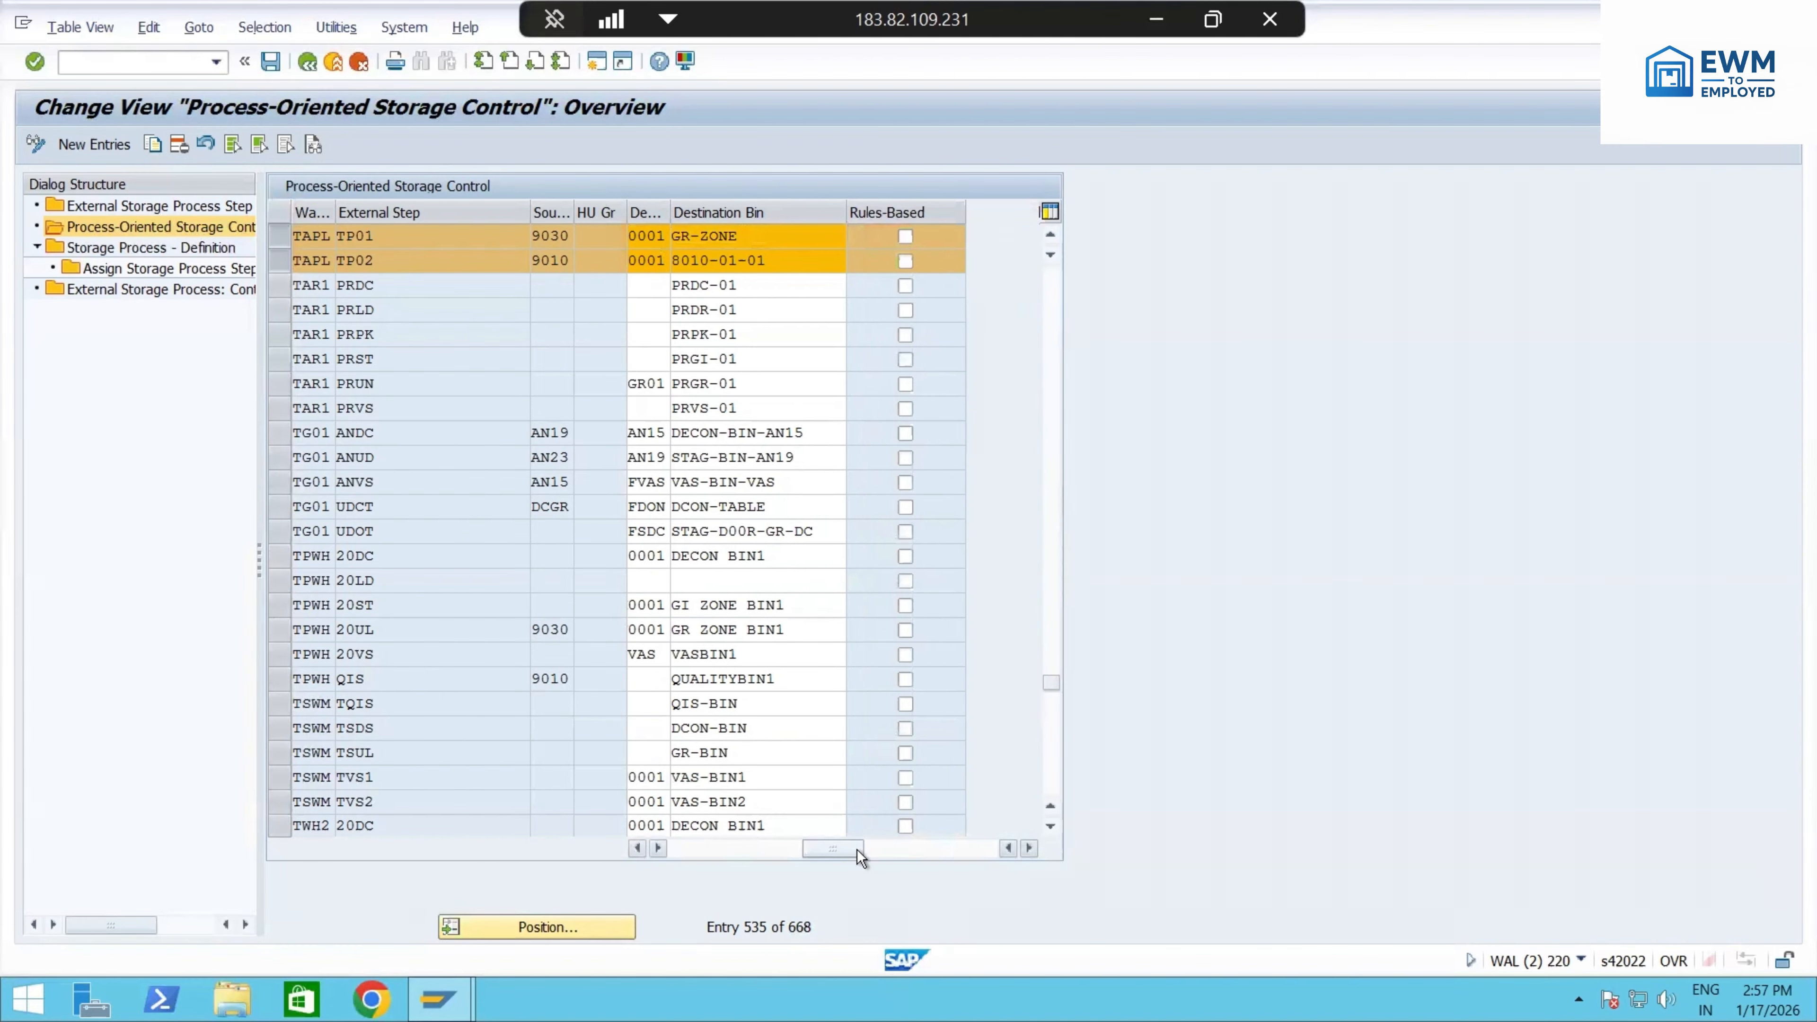
drag(858, 849, 727, 848)
click(908, 259)
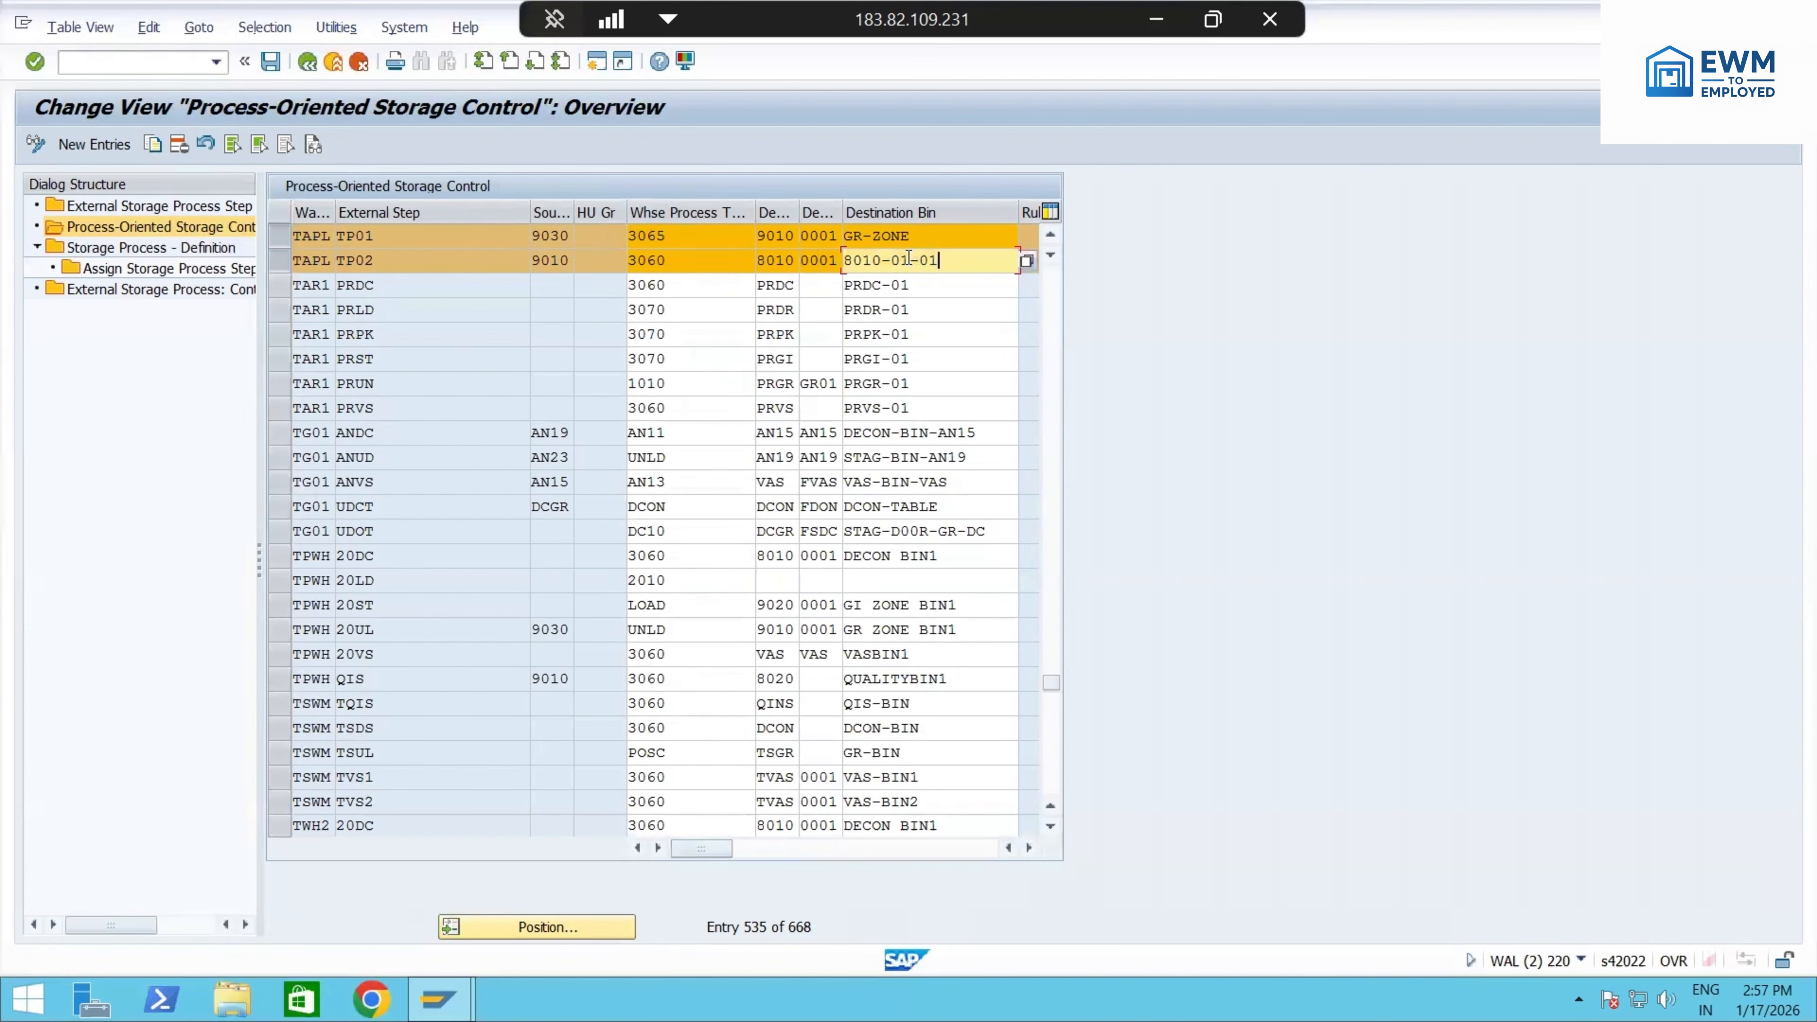
drag(908, 259, 791, 261)
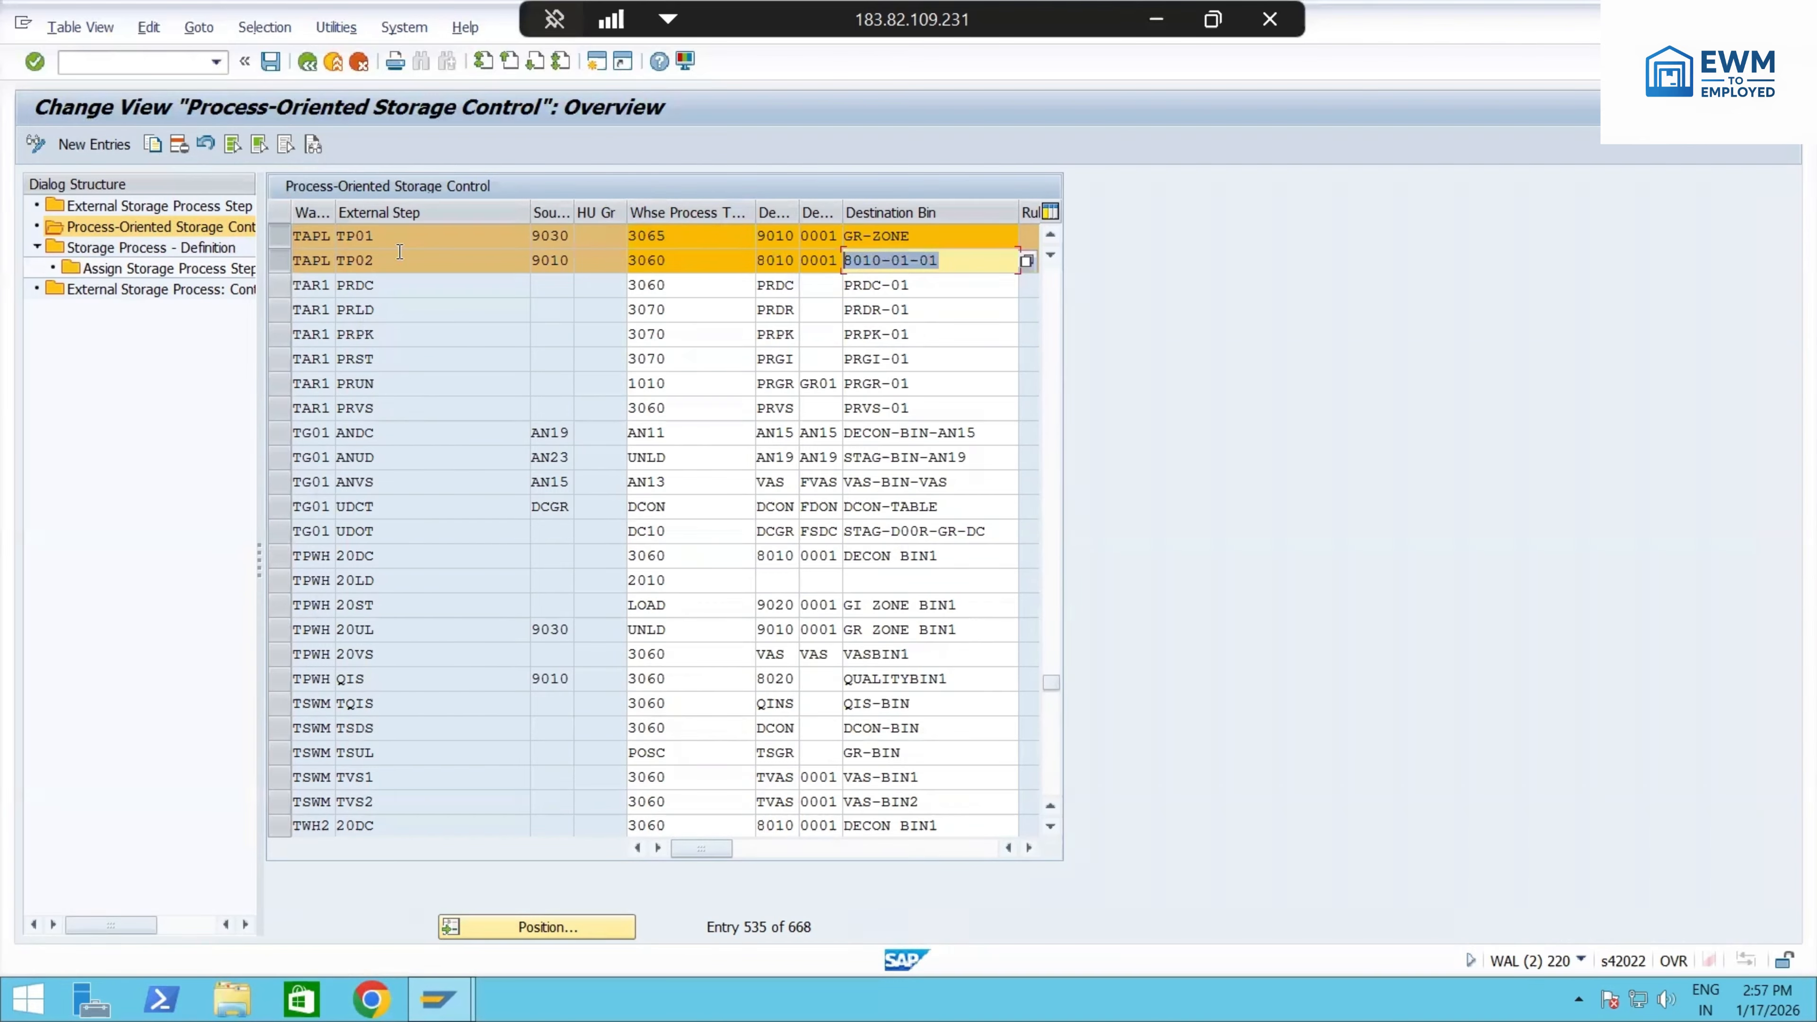
- Review the external steps TP01 and TP02 and reduce the row selection to the TAPL entry TP01
drag(405, 238, 326, 271)
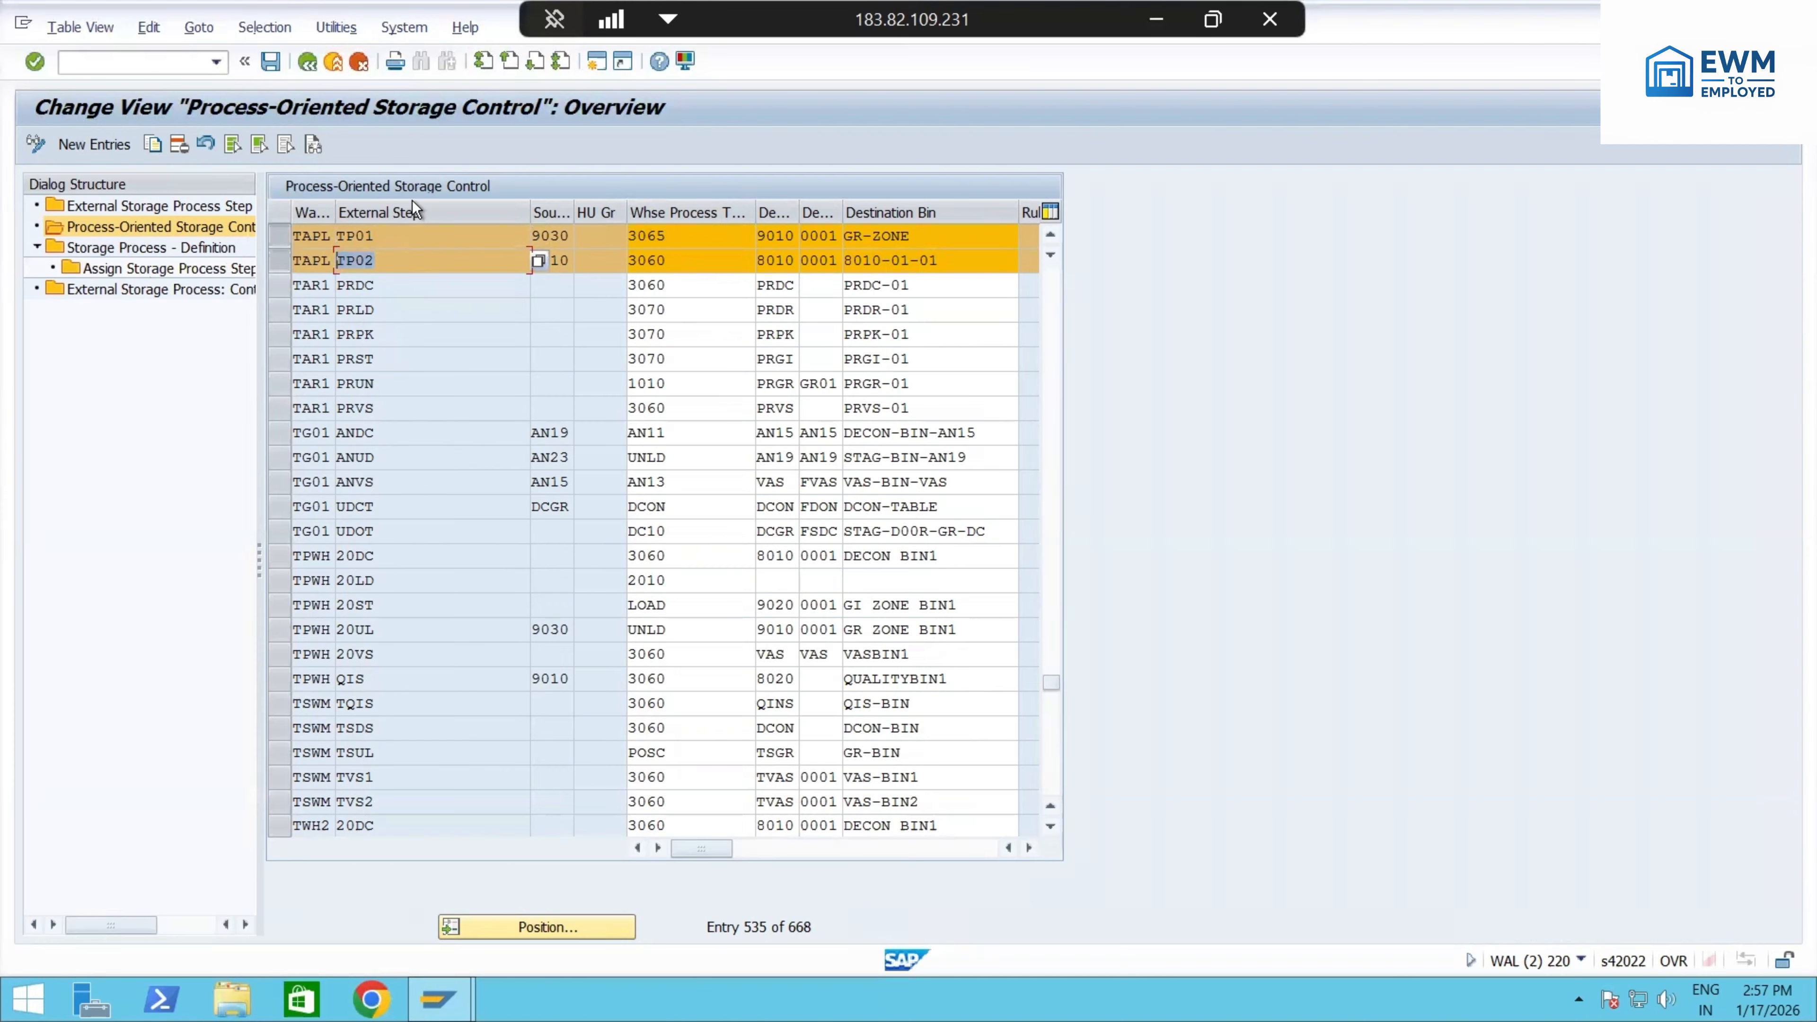
click(200, 205)
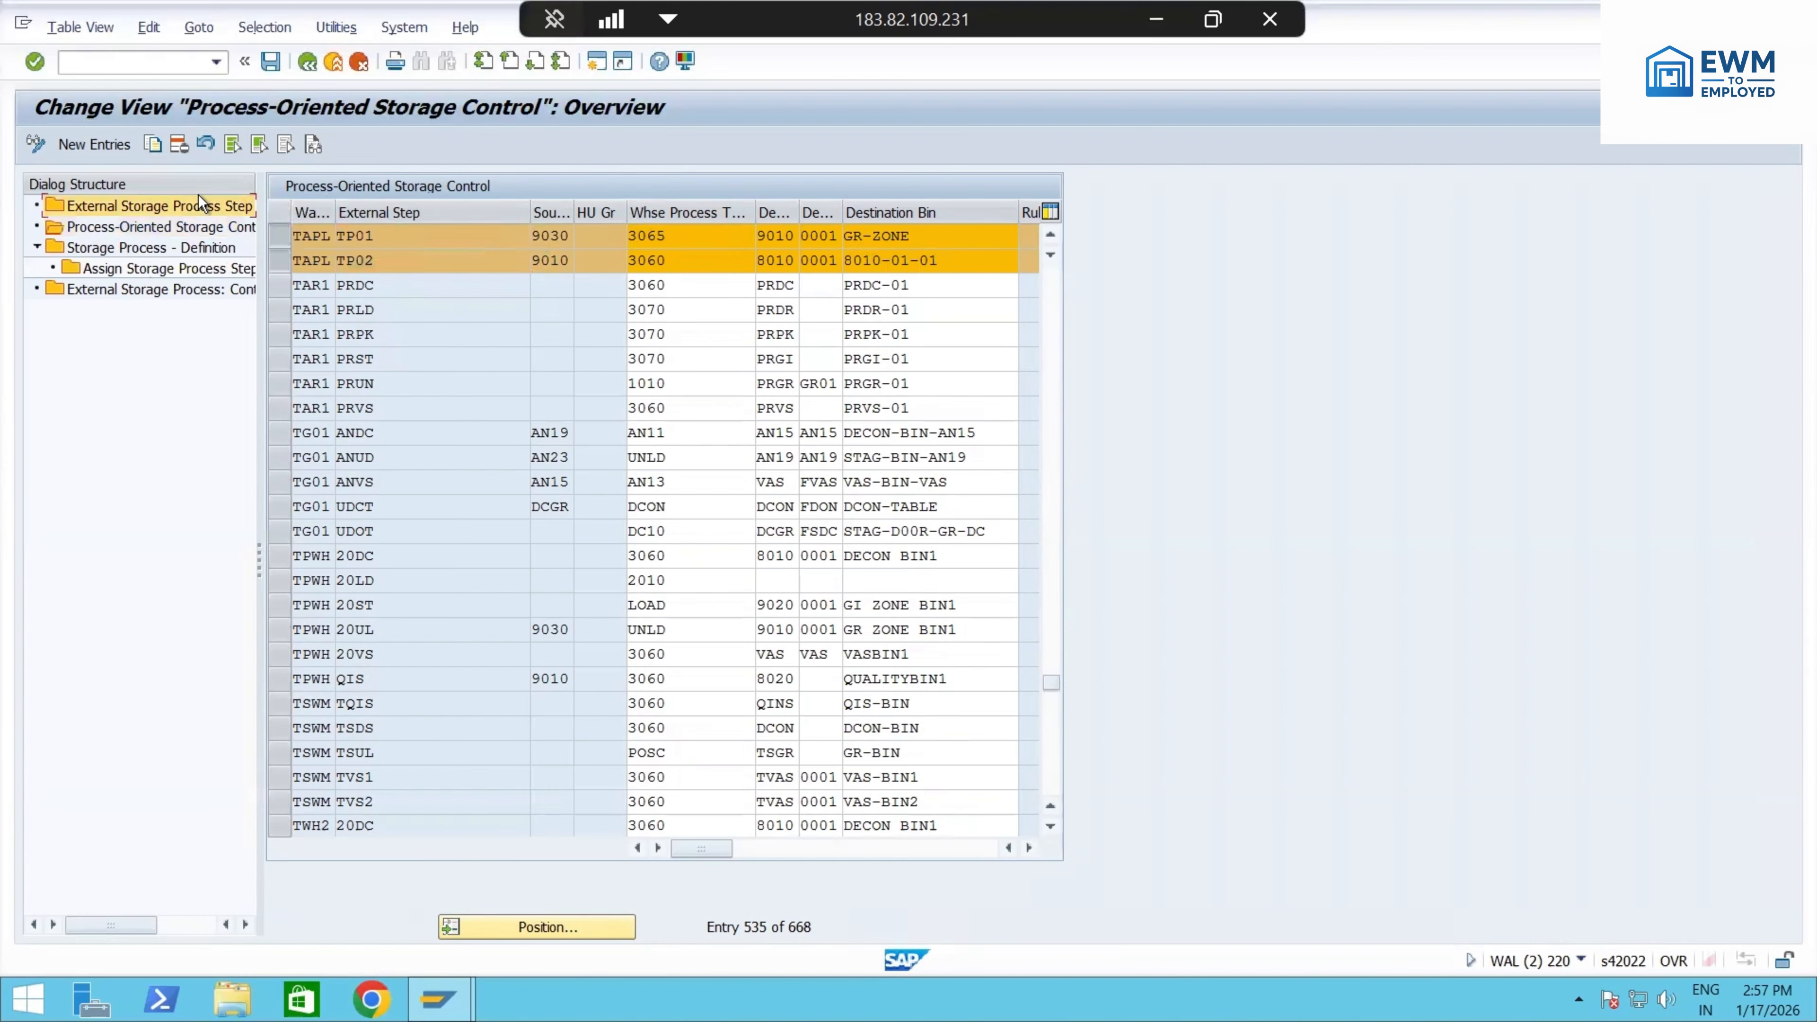
click(279, 262)
click(283, 236)
click(284, 236)
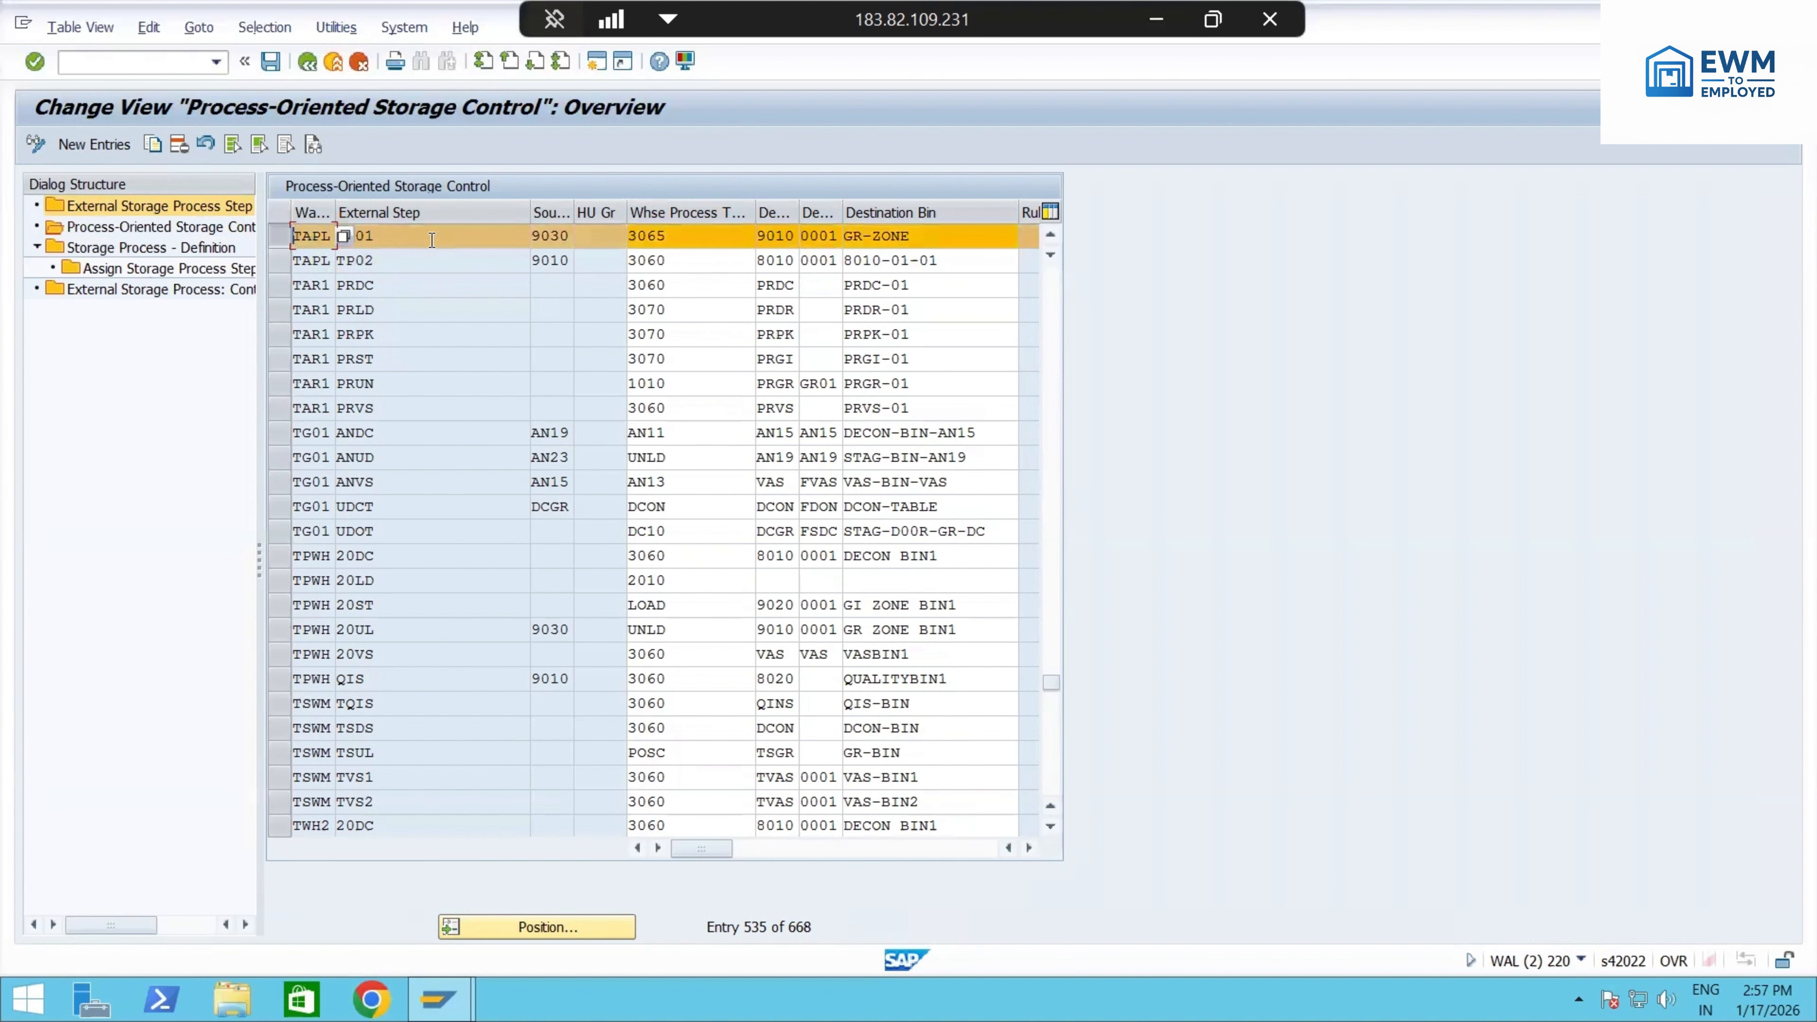
- Open the storage process definitions and position the list at warehouse TAPL
double_click(154, 251)
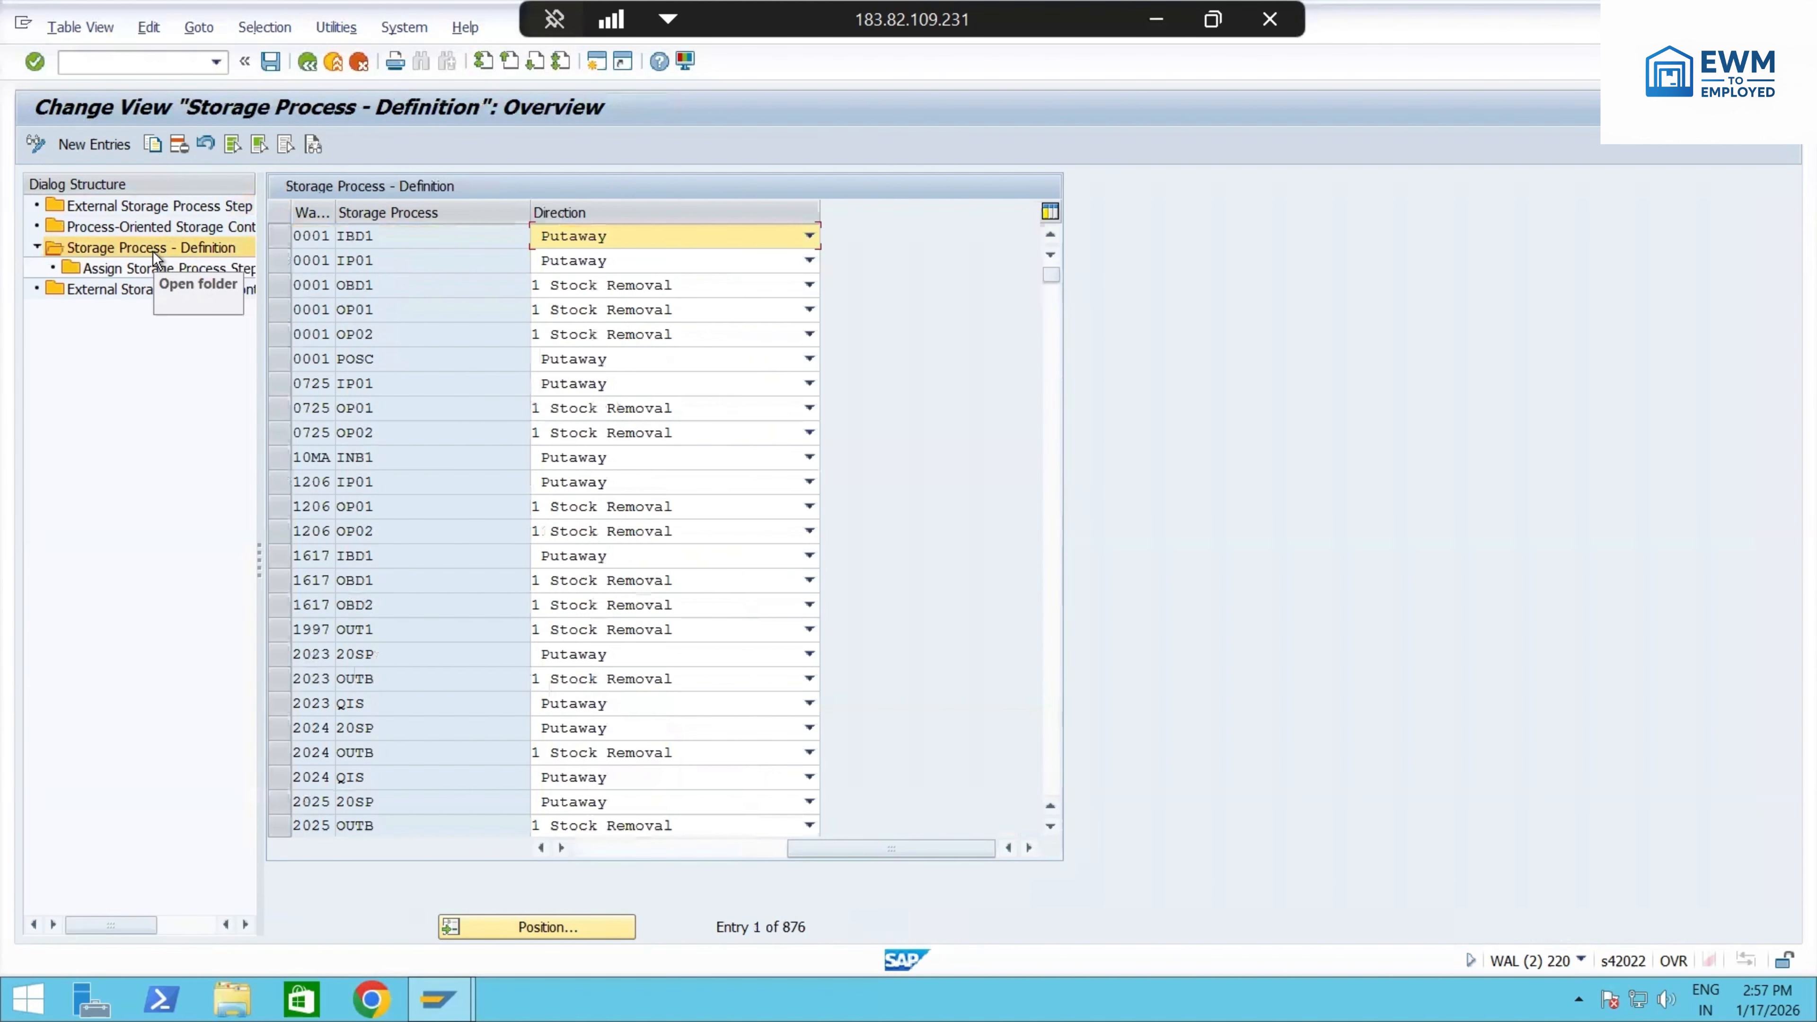
scroll(565, 550, down, 1)
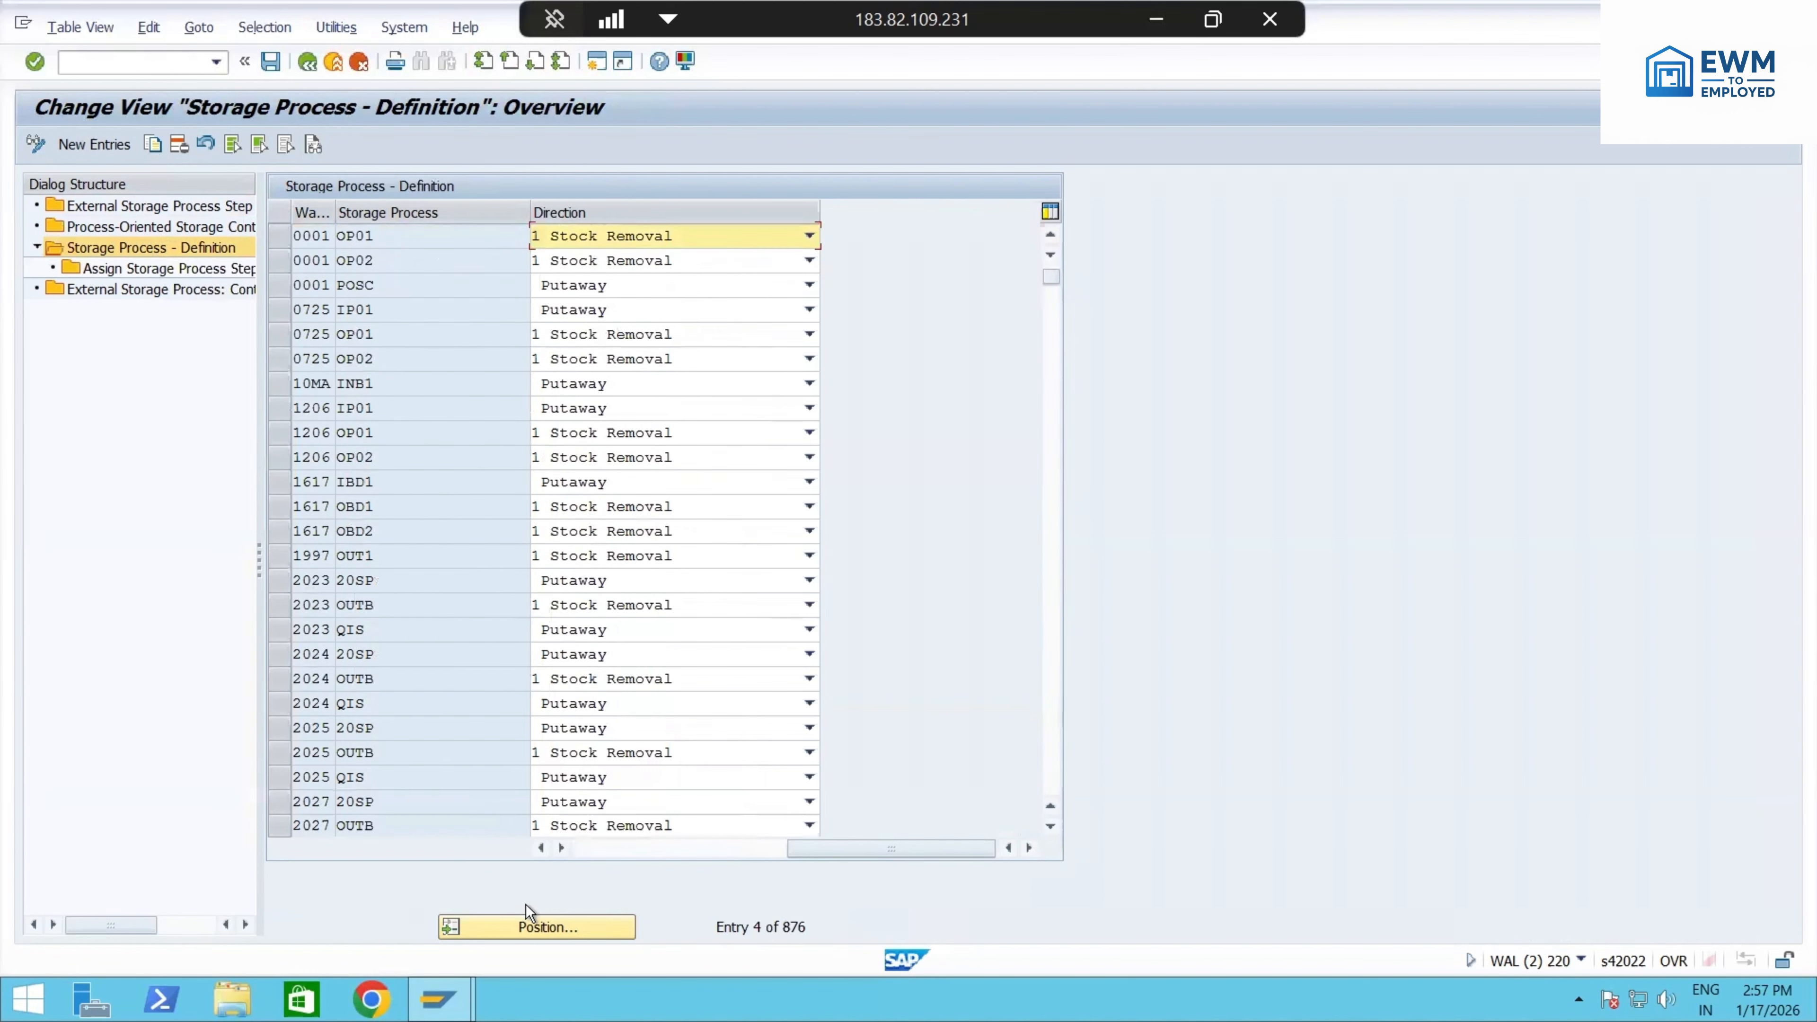
click(555, 920)
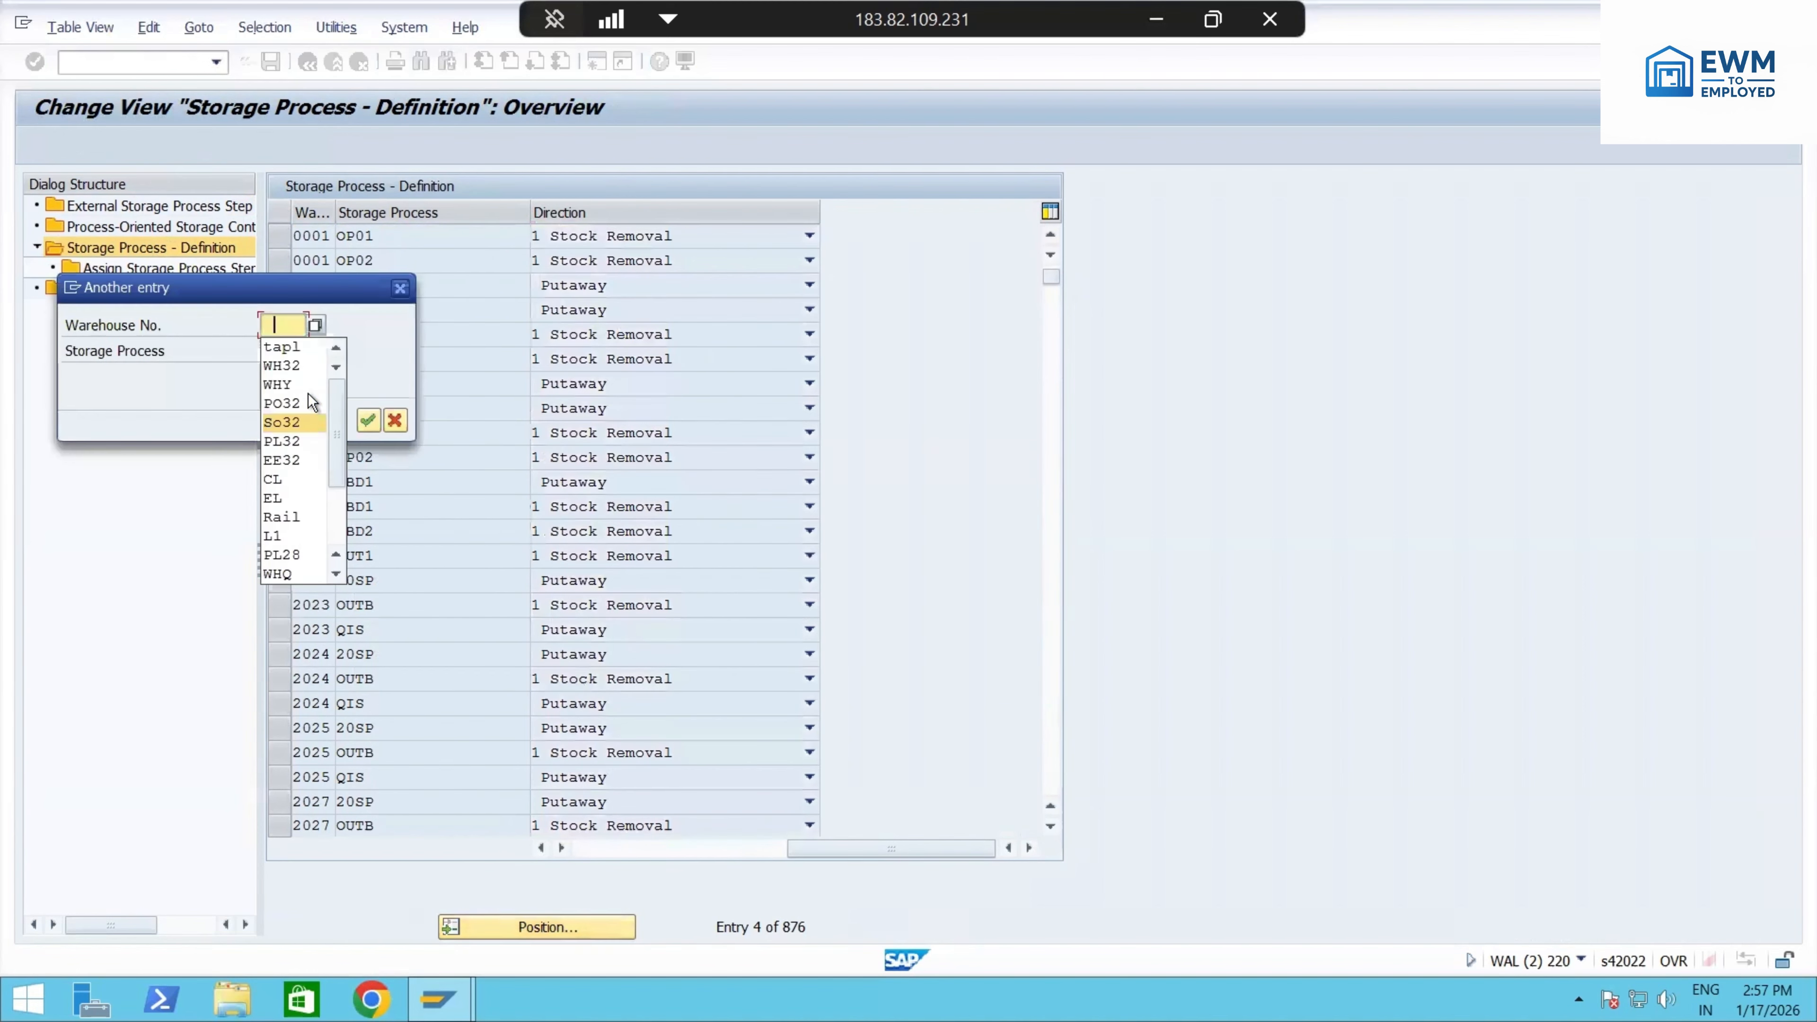
click(290, 347)
click(368, 419)
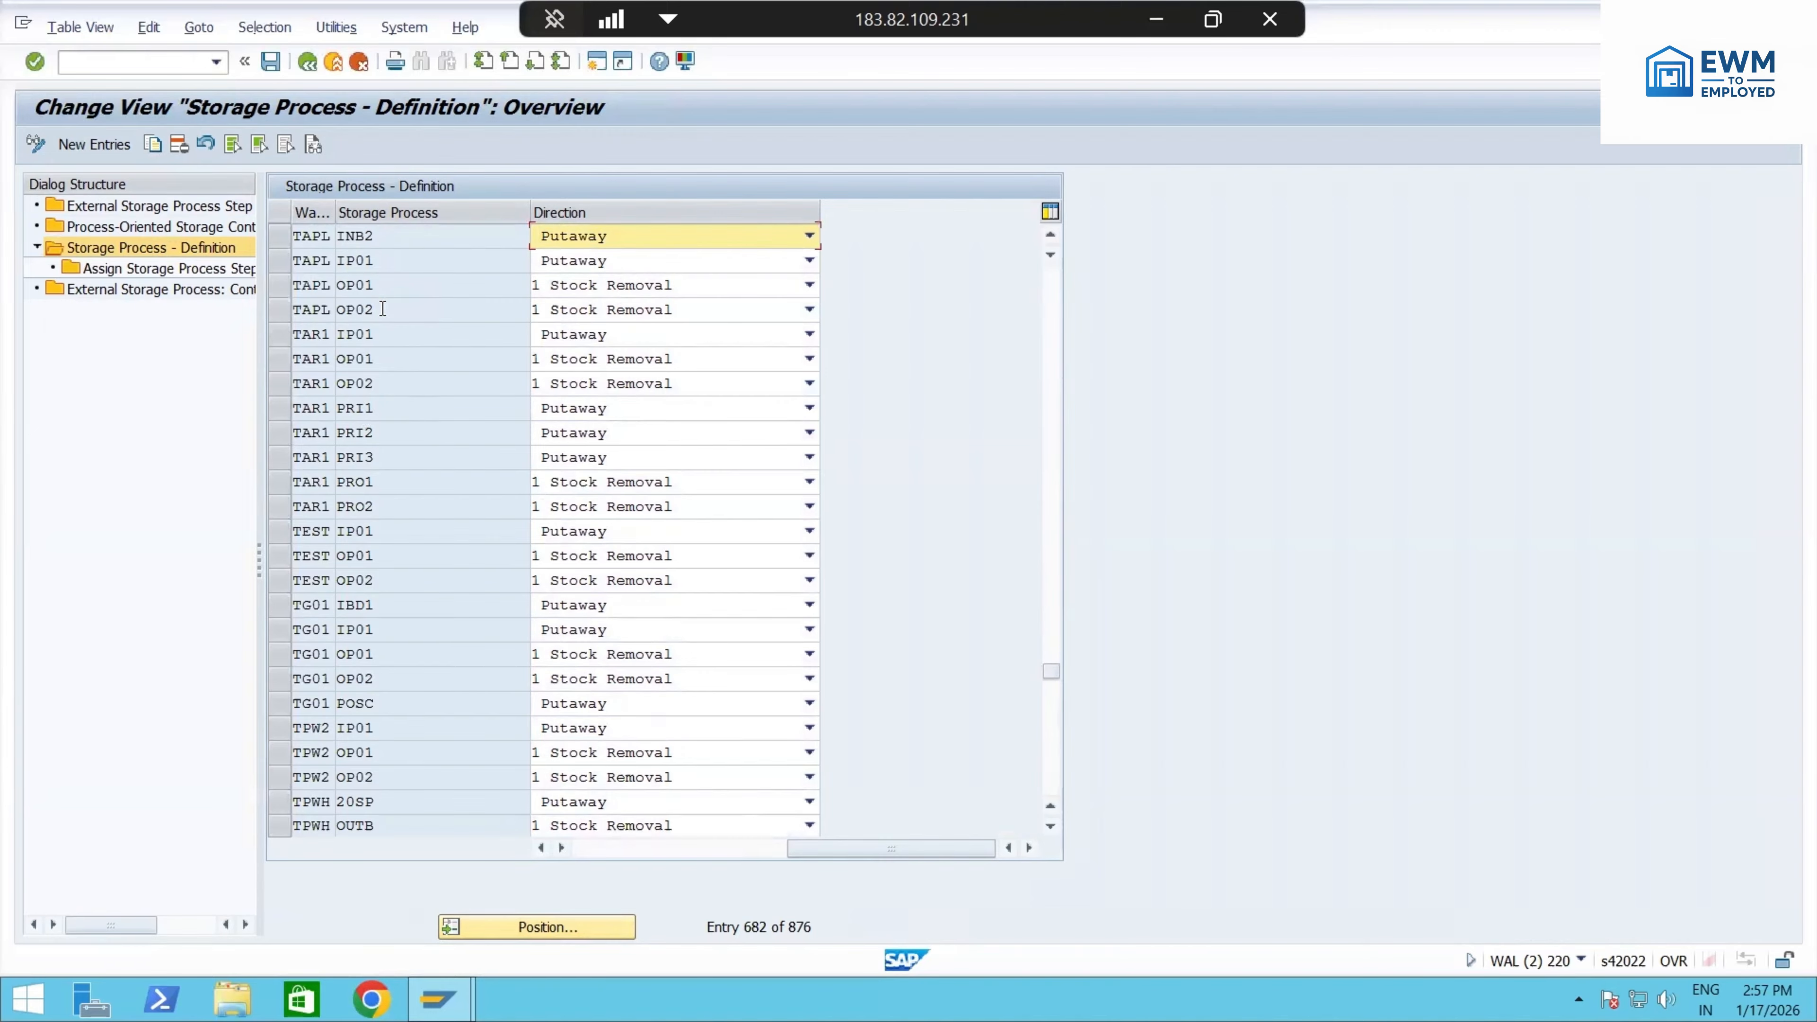
- Open the storage process step assignment for warehouse TAPL without a storage process, and return to the storage process definitions
double_click(150, 228)
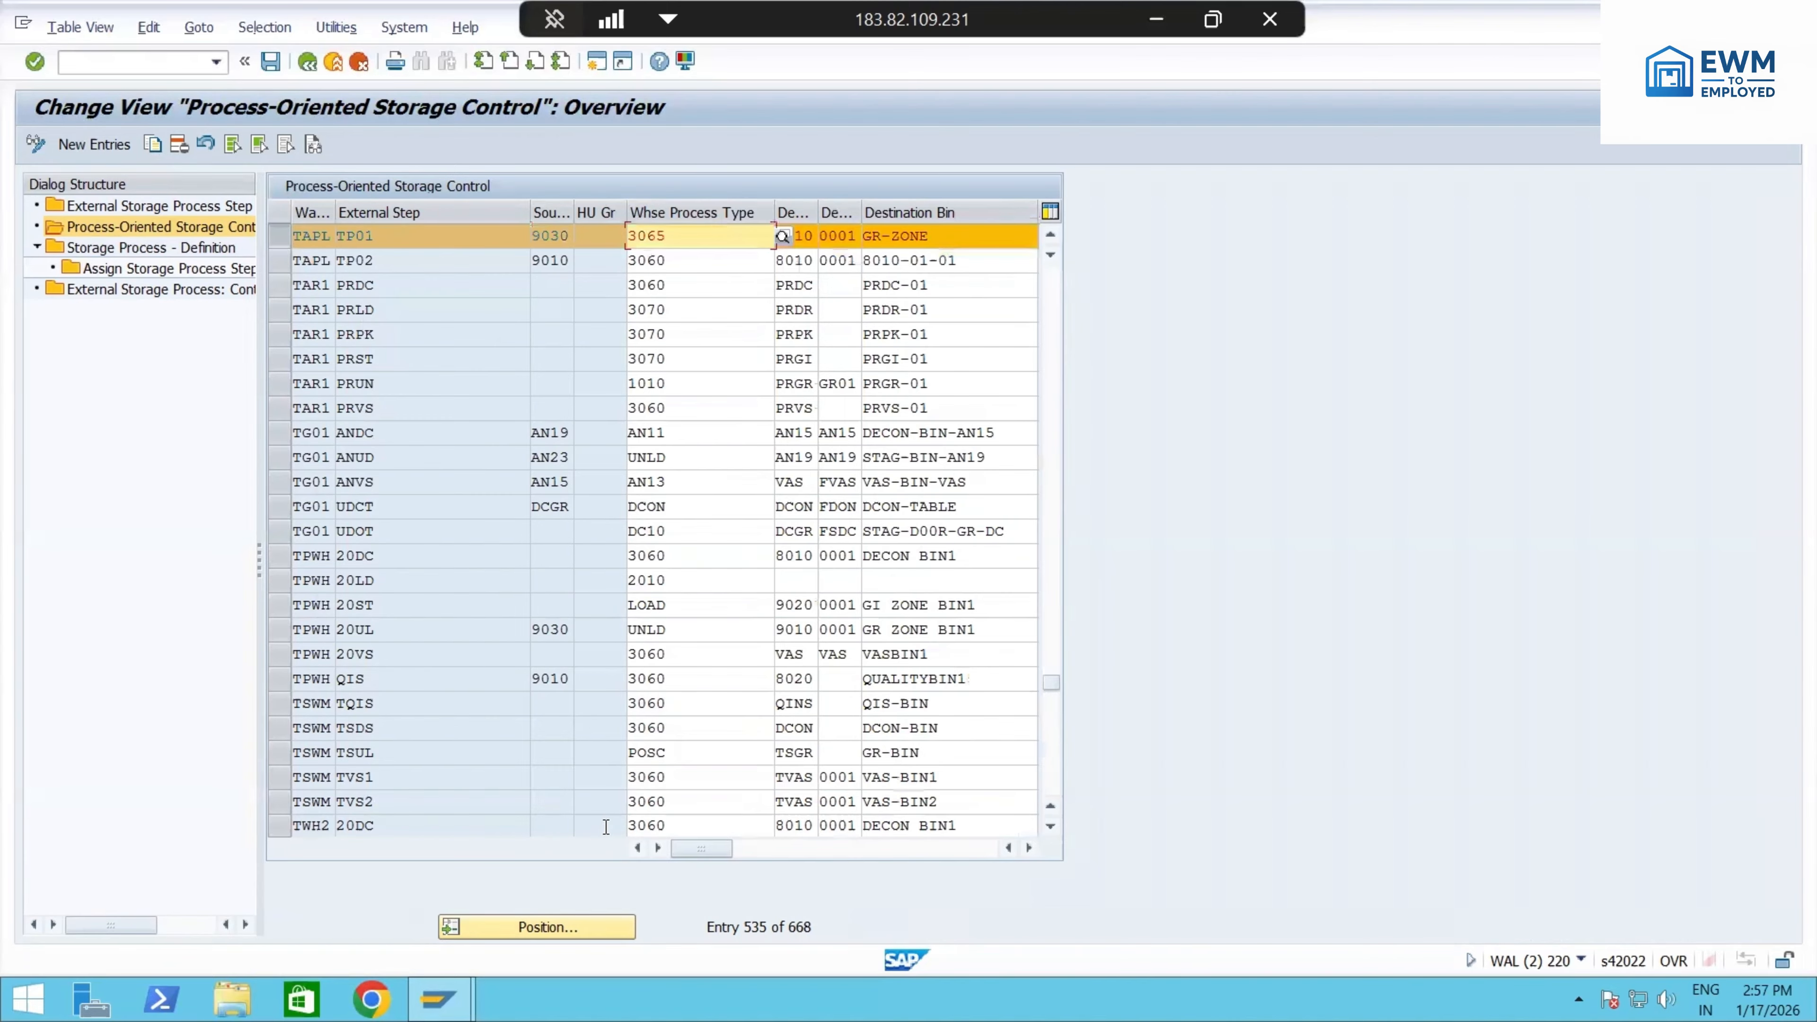
double_click(155, 268)
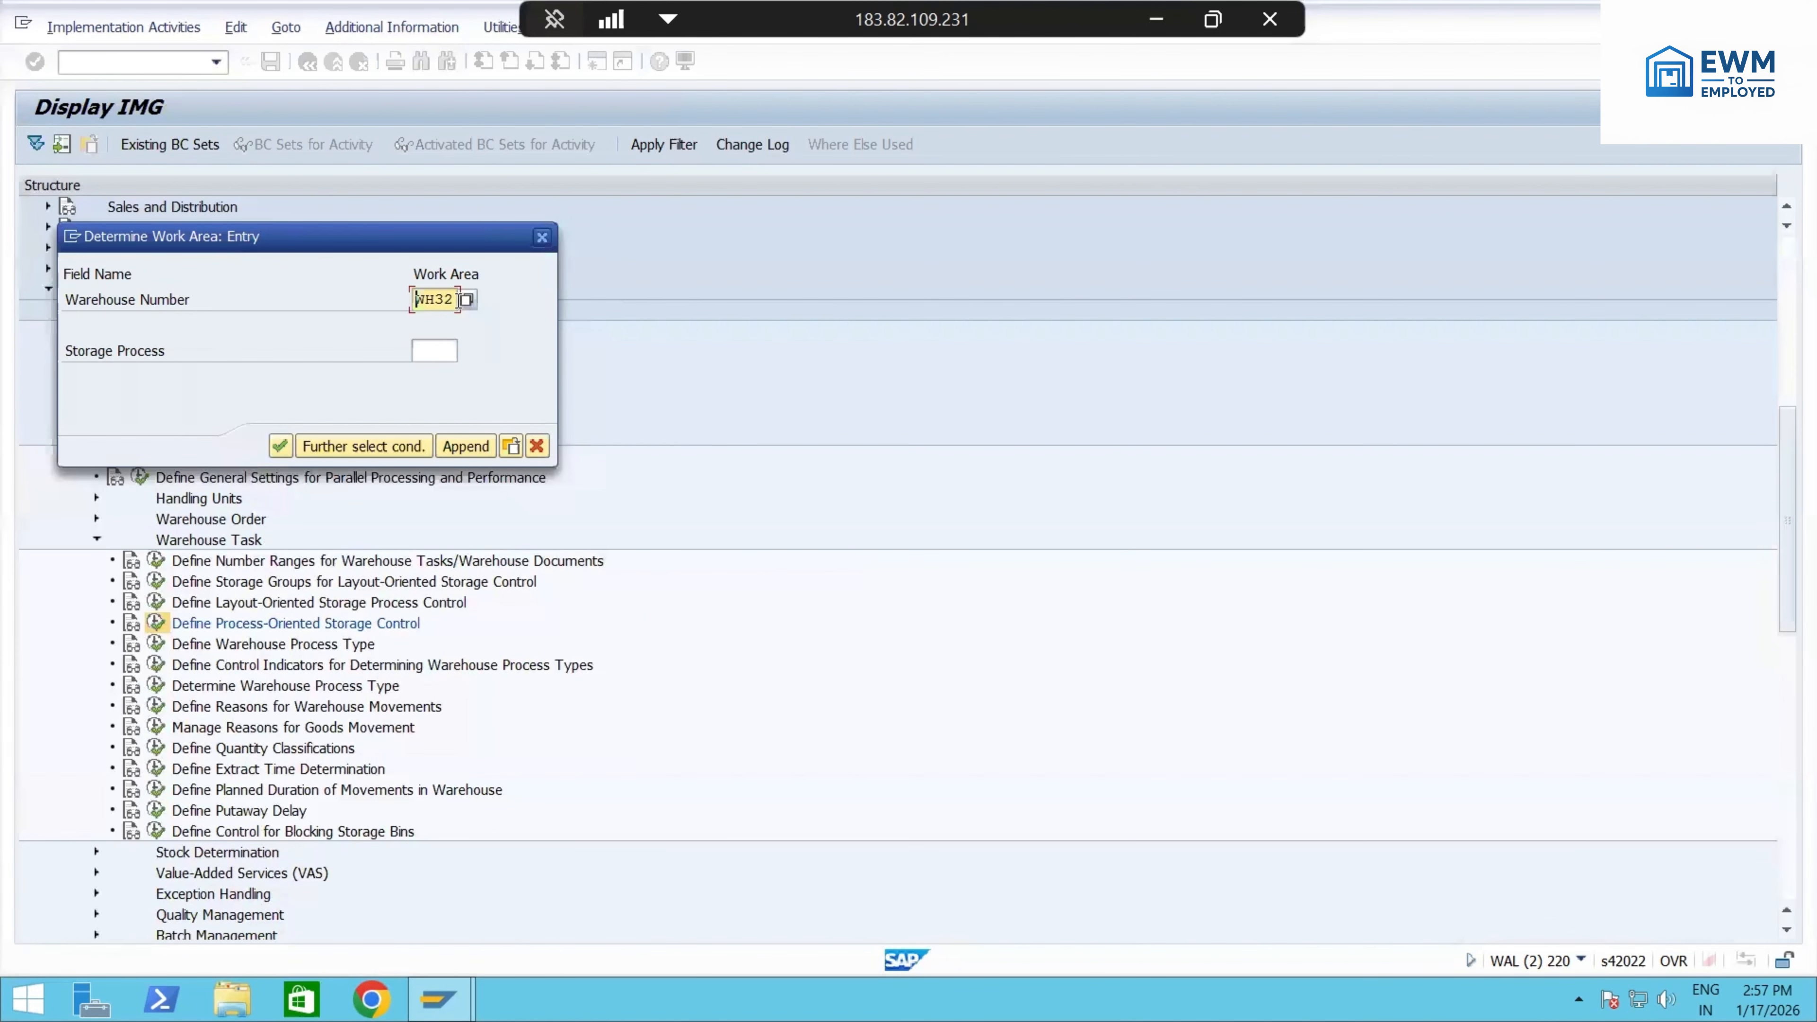
key(Delete)
key(Delete)
key(Delete)
key(Delete)
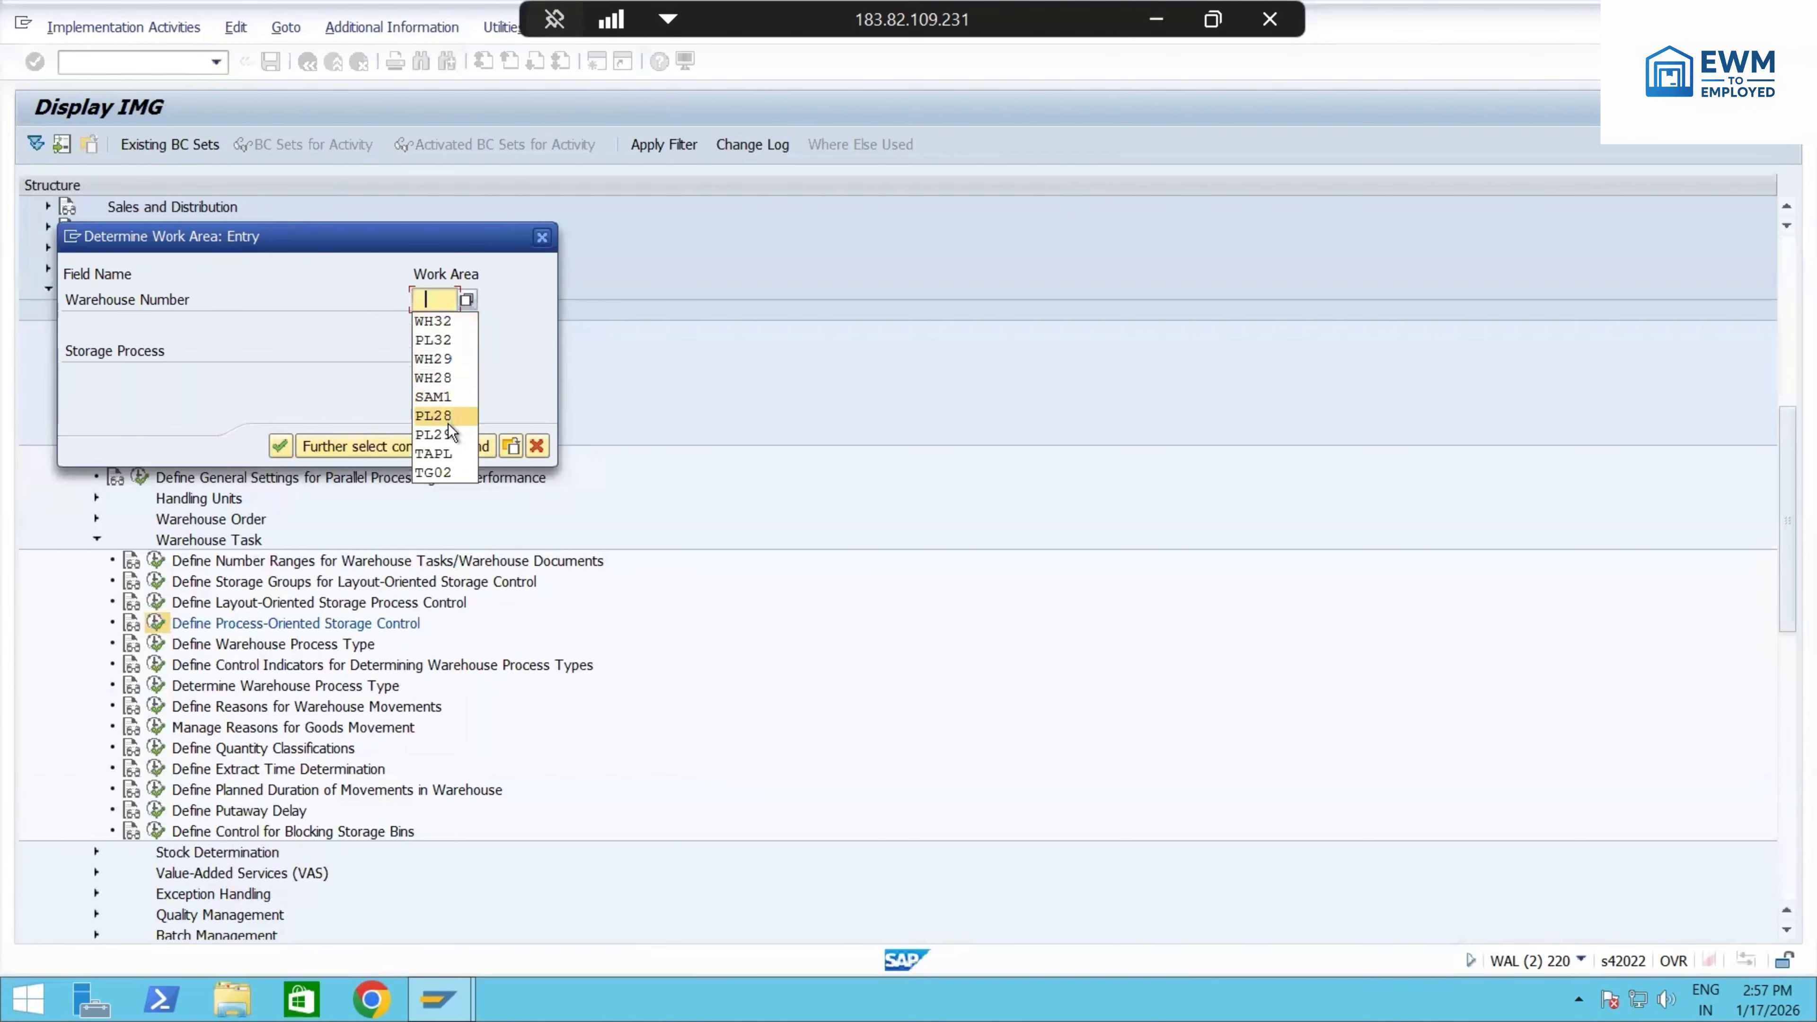
click(450, 453)
click(280, 445)
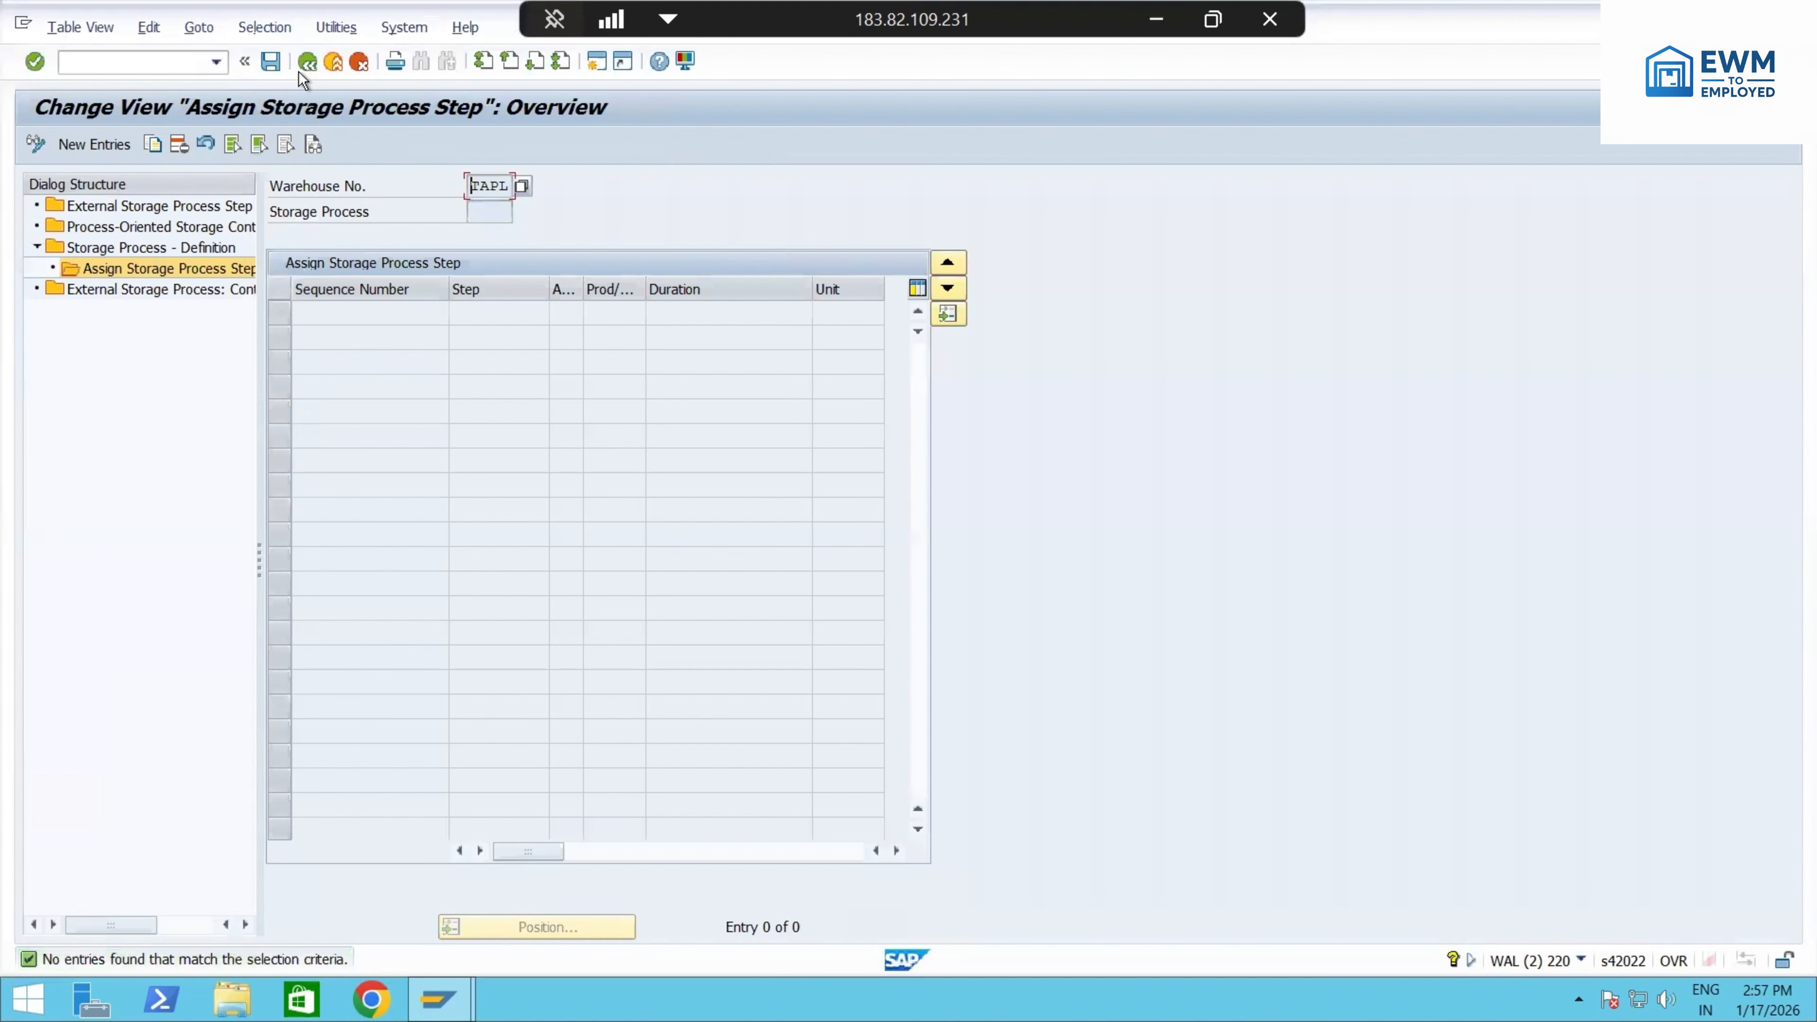
click(300, 69)
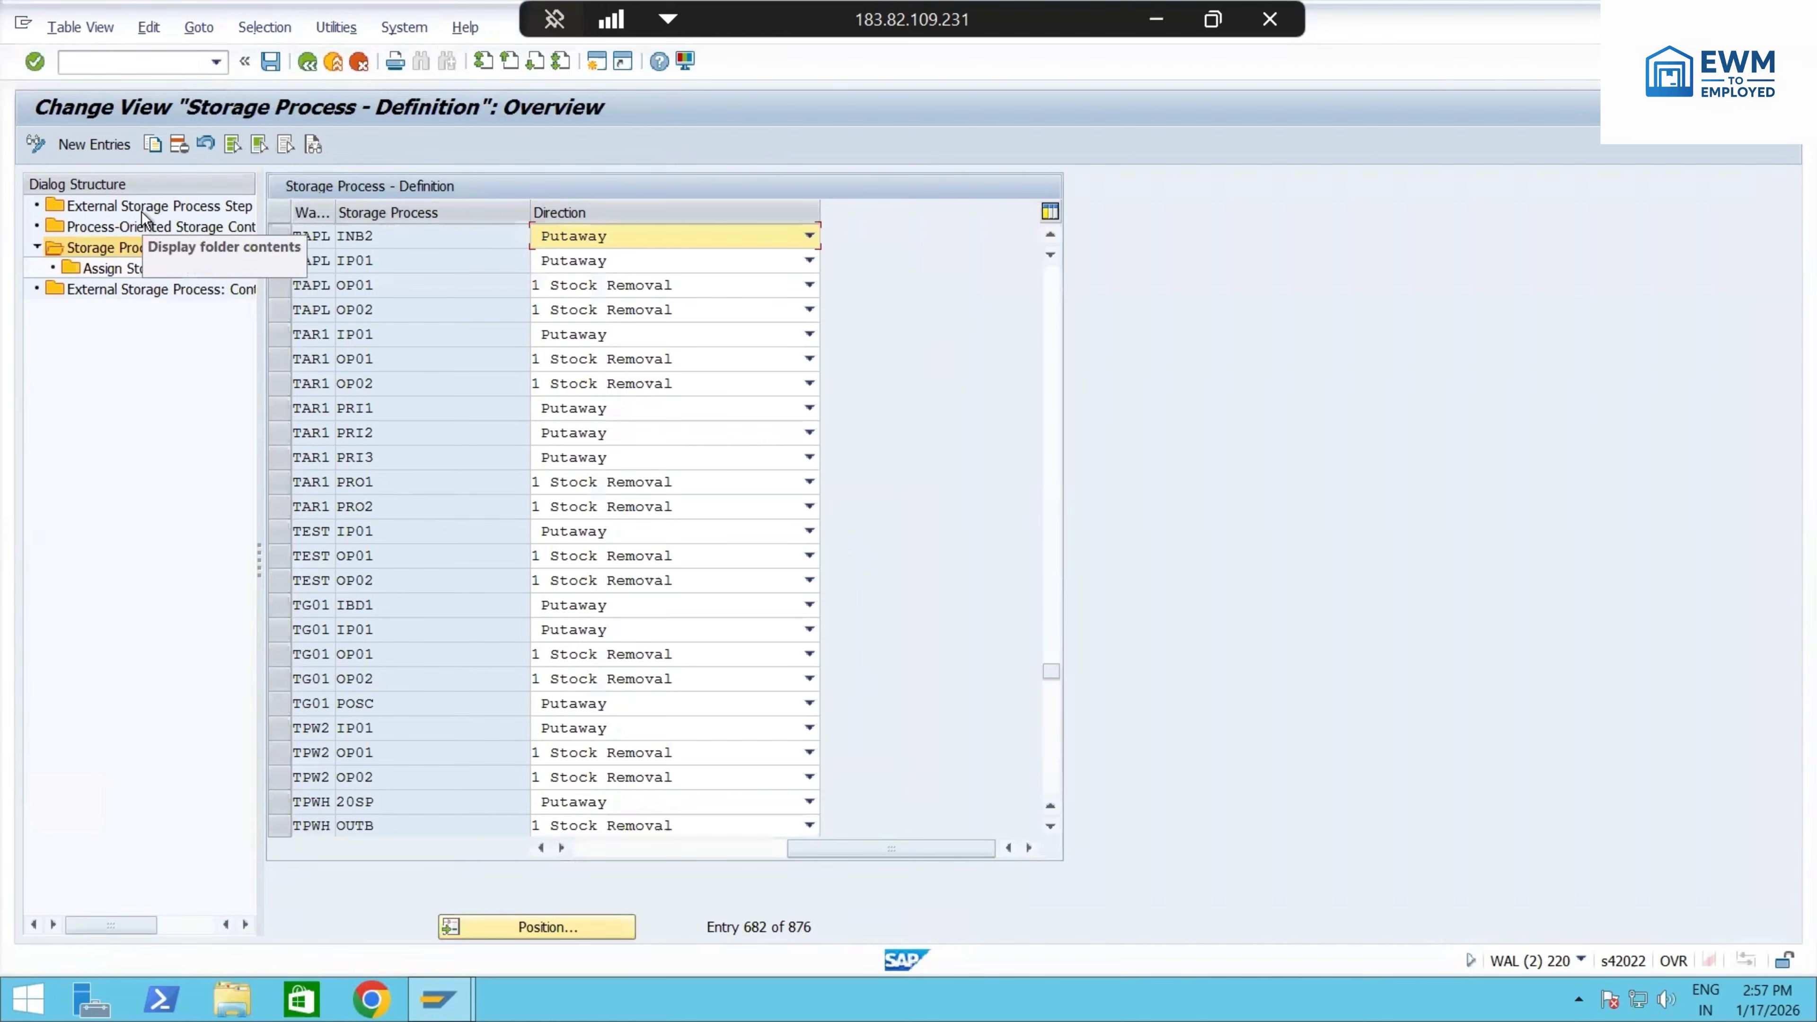
- Open the external storage process steps, position the list using the value tapl, and select entries TP01 to TP03
double_click(141, 208)
click(565, 936)
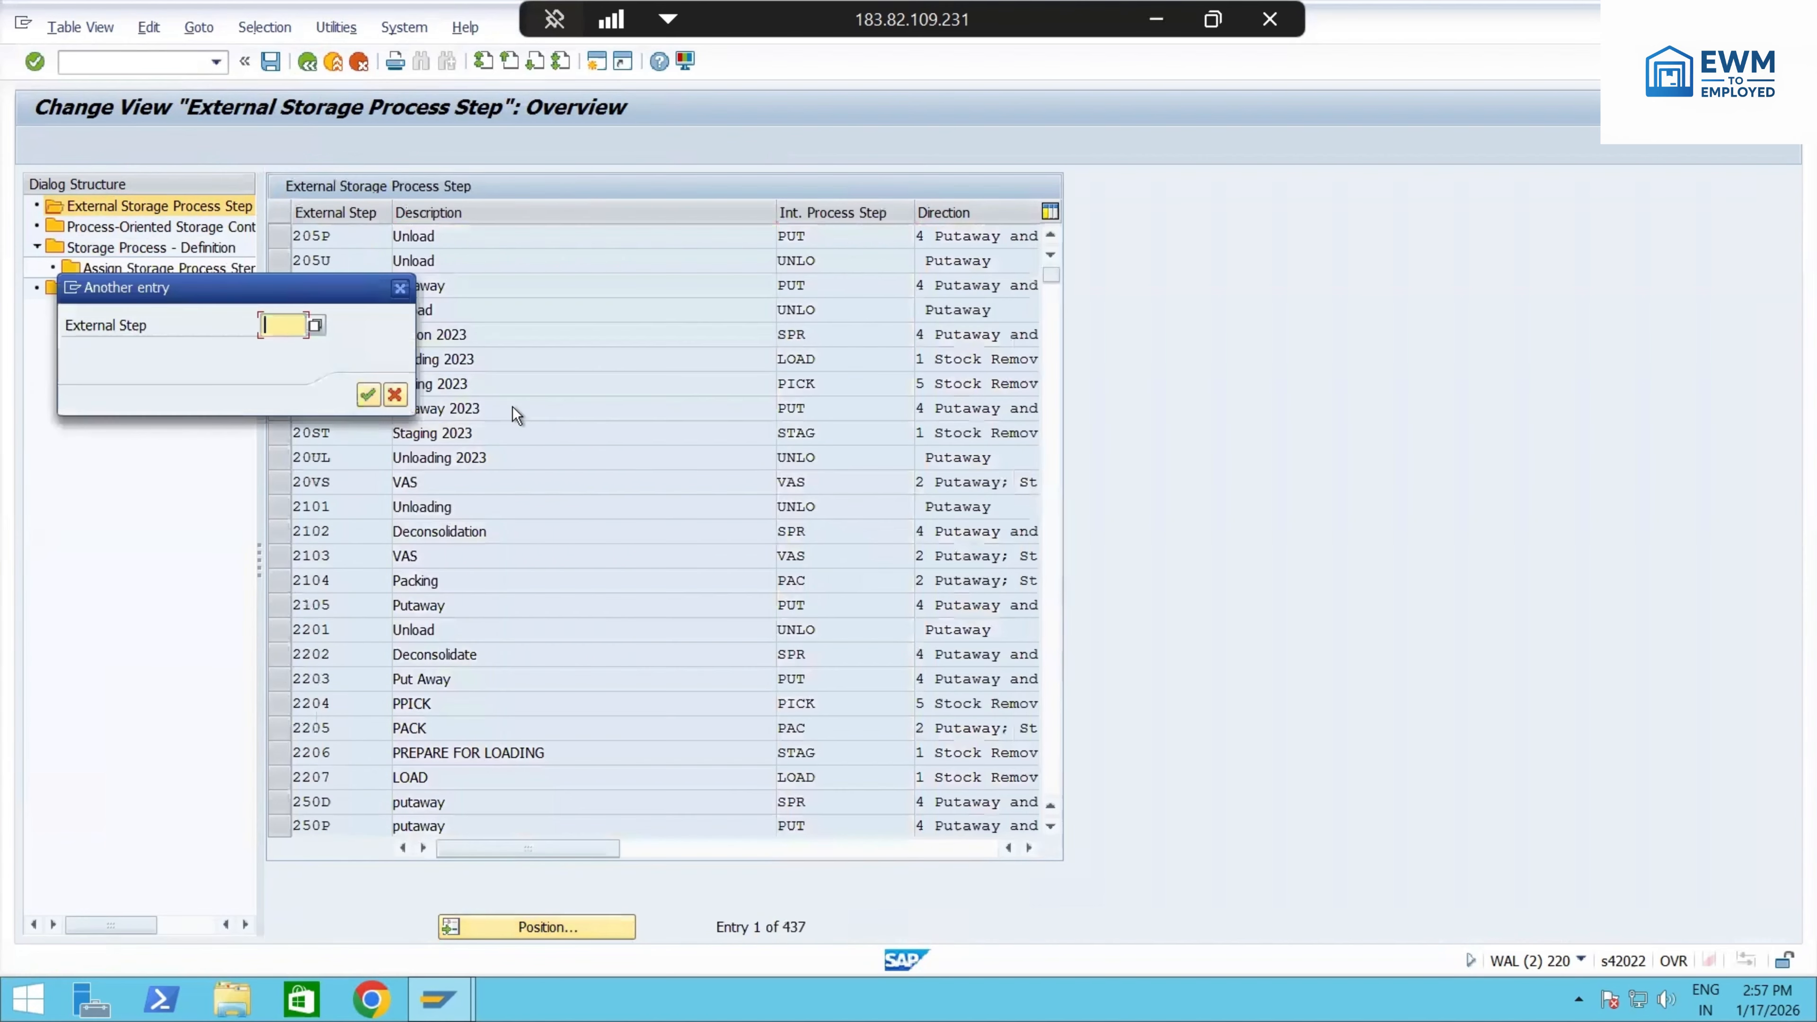
click(281, 326)
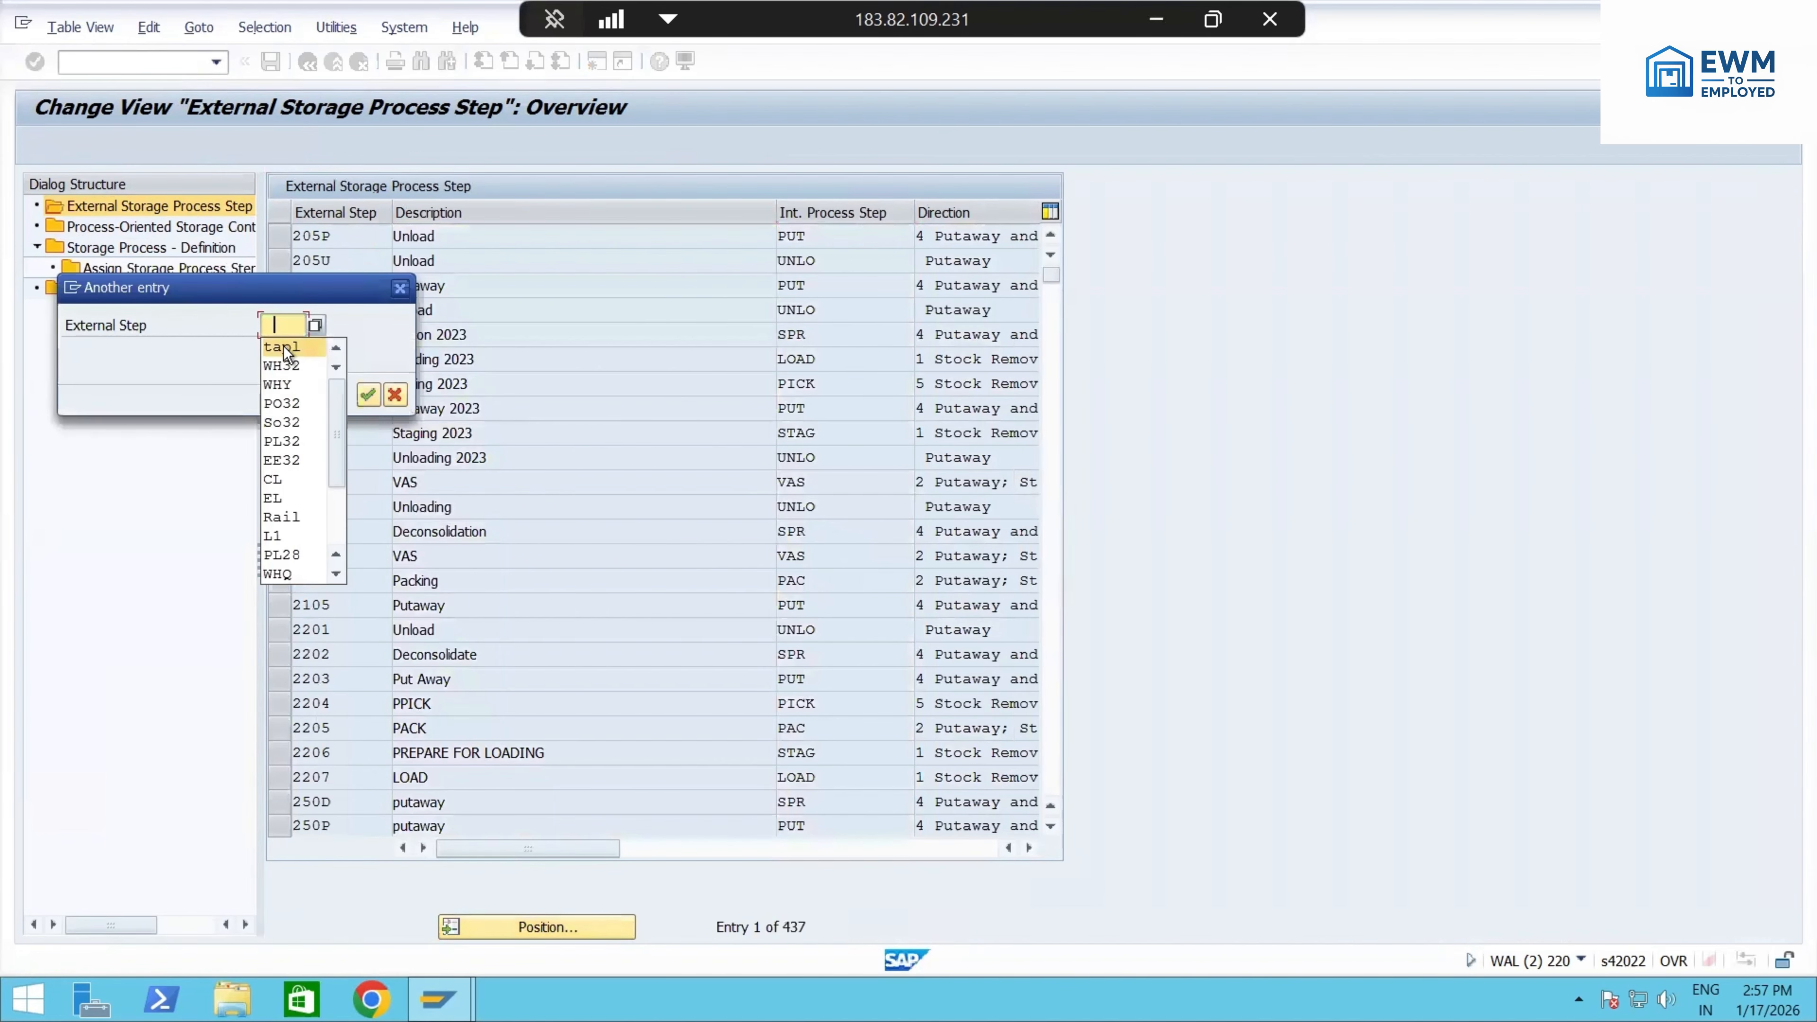
click(284, 346)
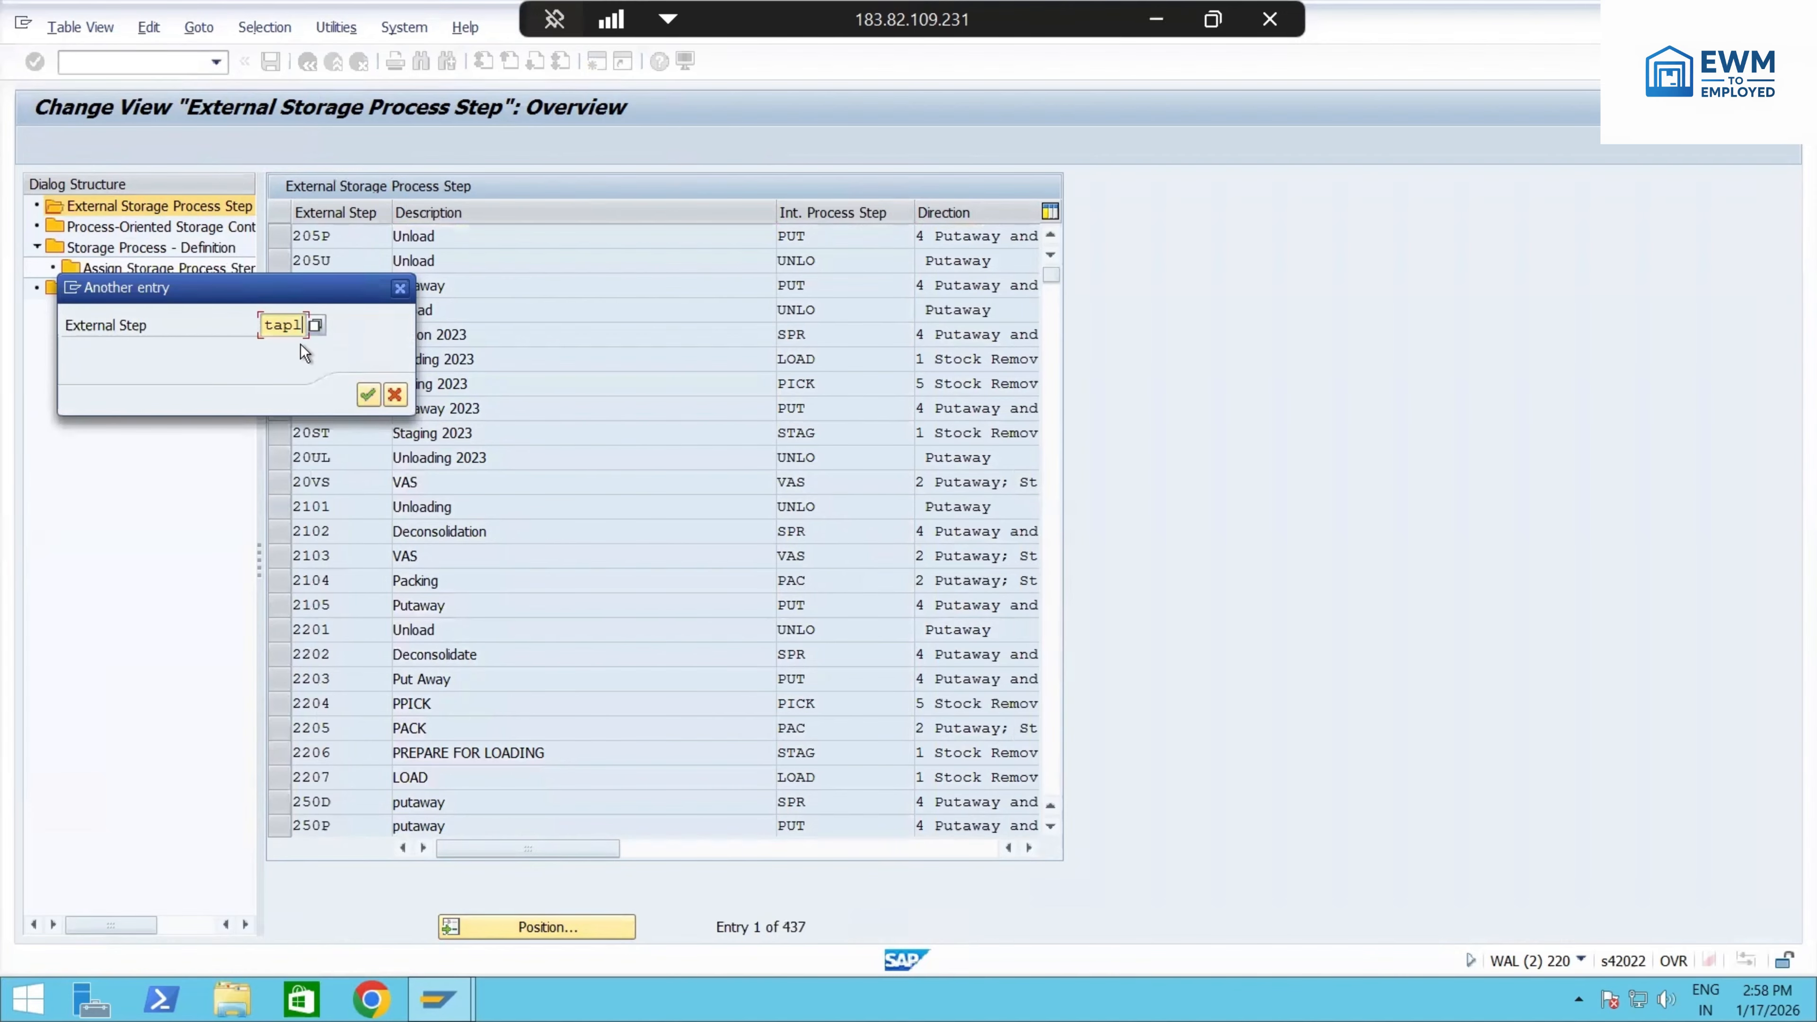
click(369, 395)
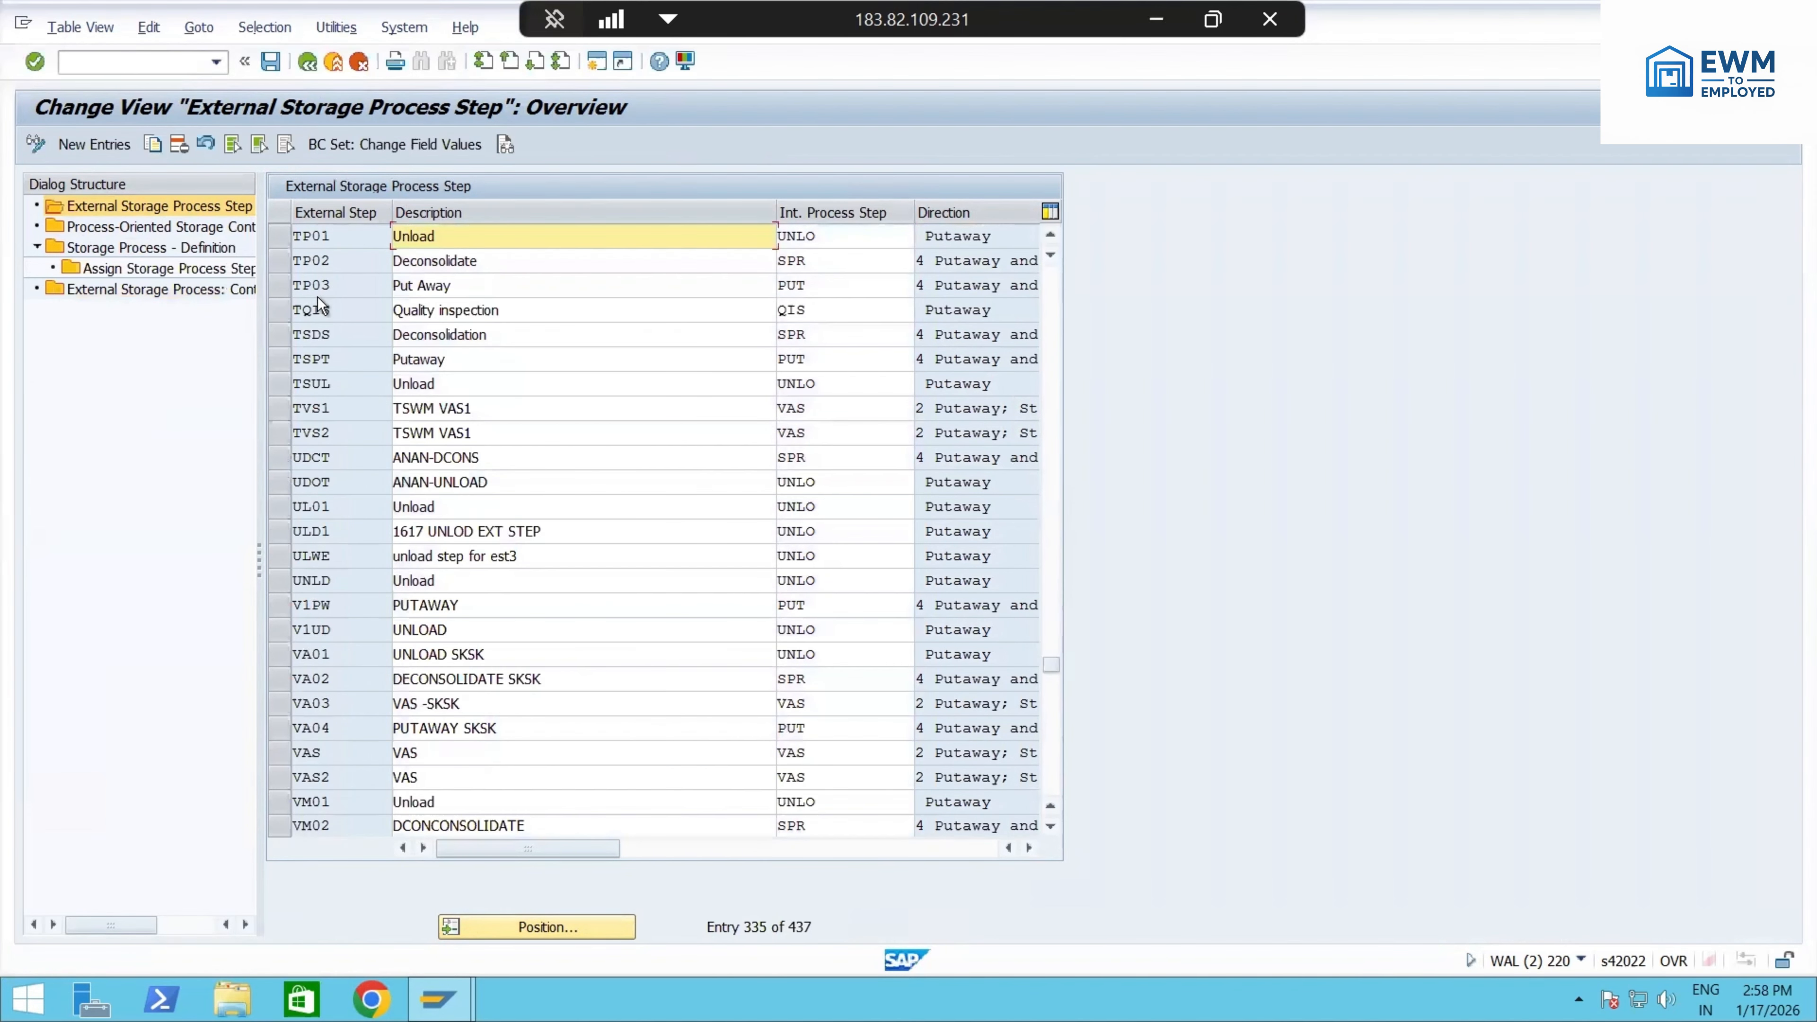
click(341, 286)
drag(269, 239, 279, 287)
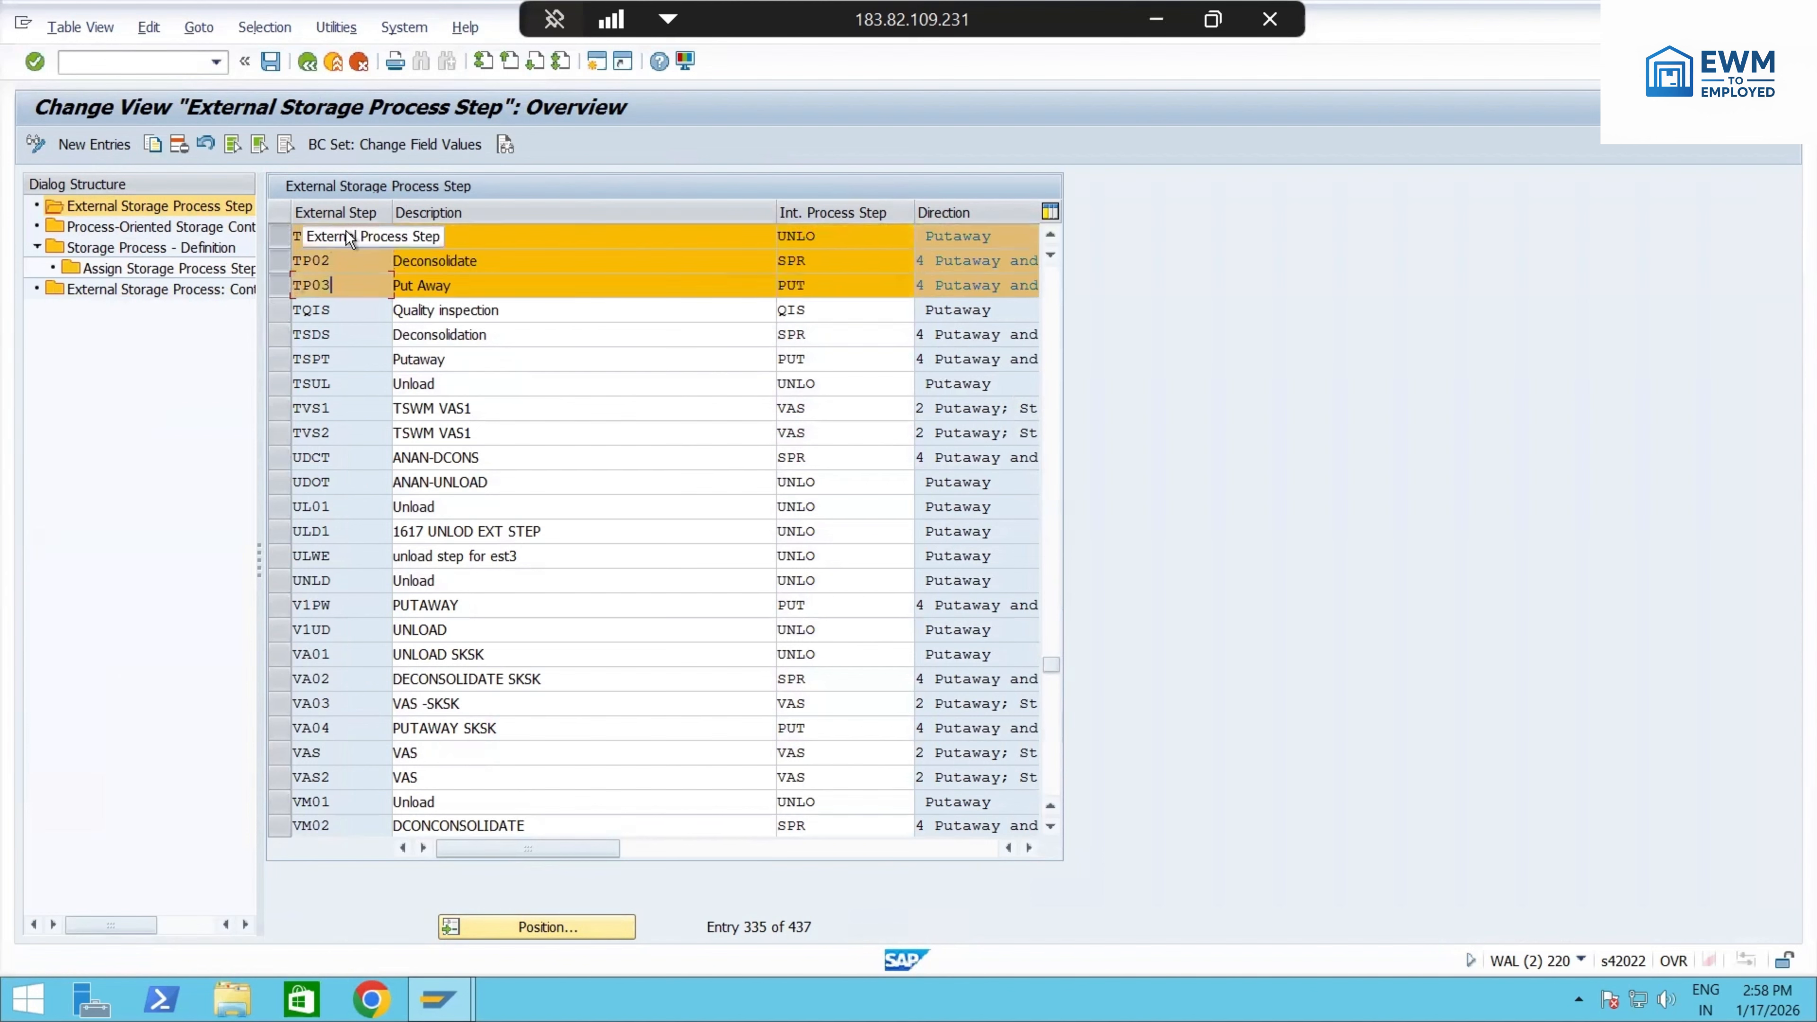
- Review external step TP01 and choose UNLO (Unload) from the available internal process steps for it
double_click(464, 236)
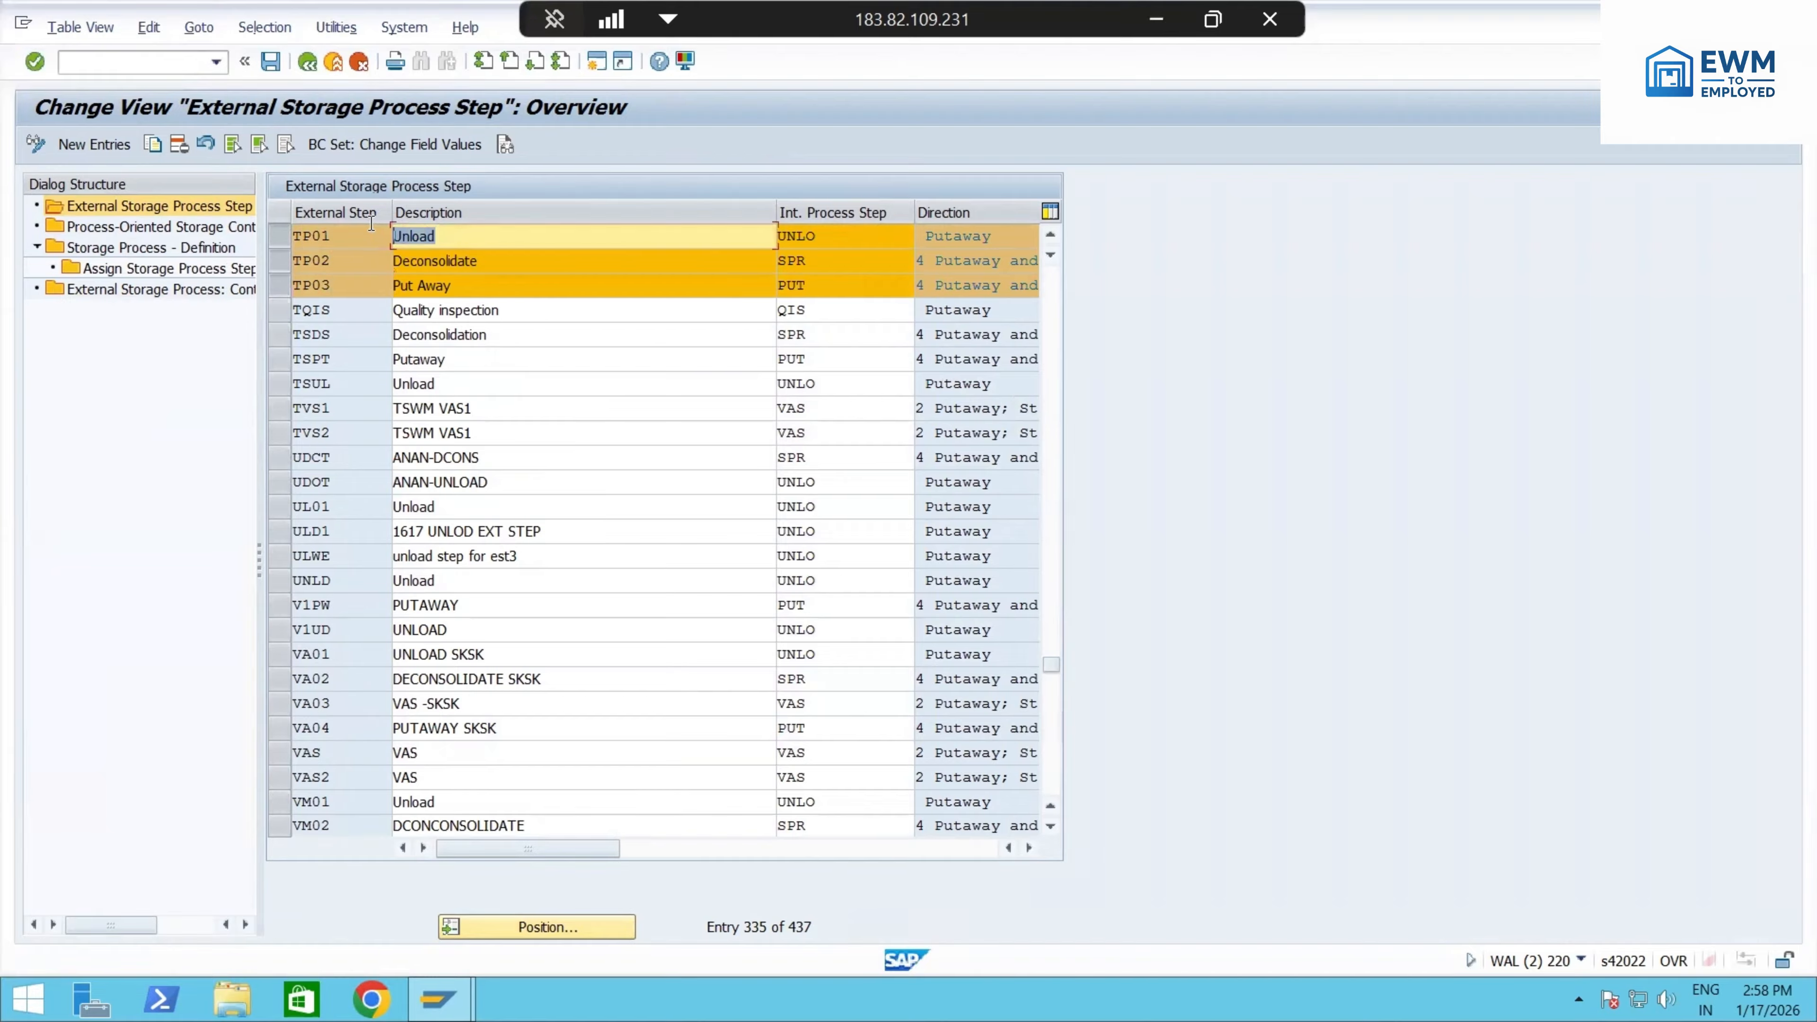
drag(346, 238, 292, 239)
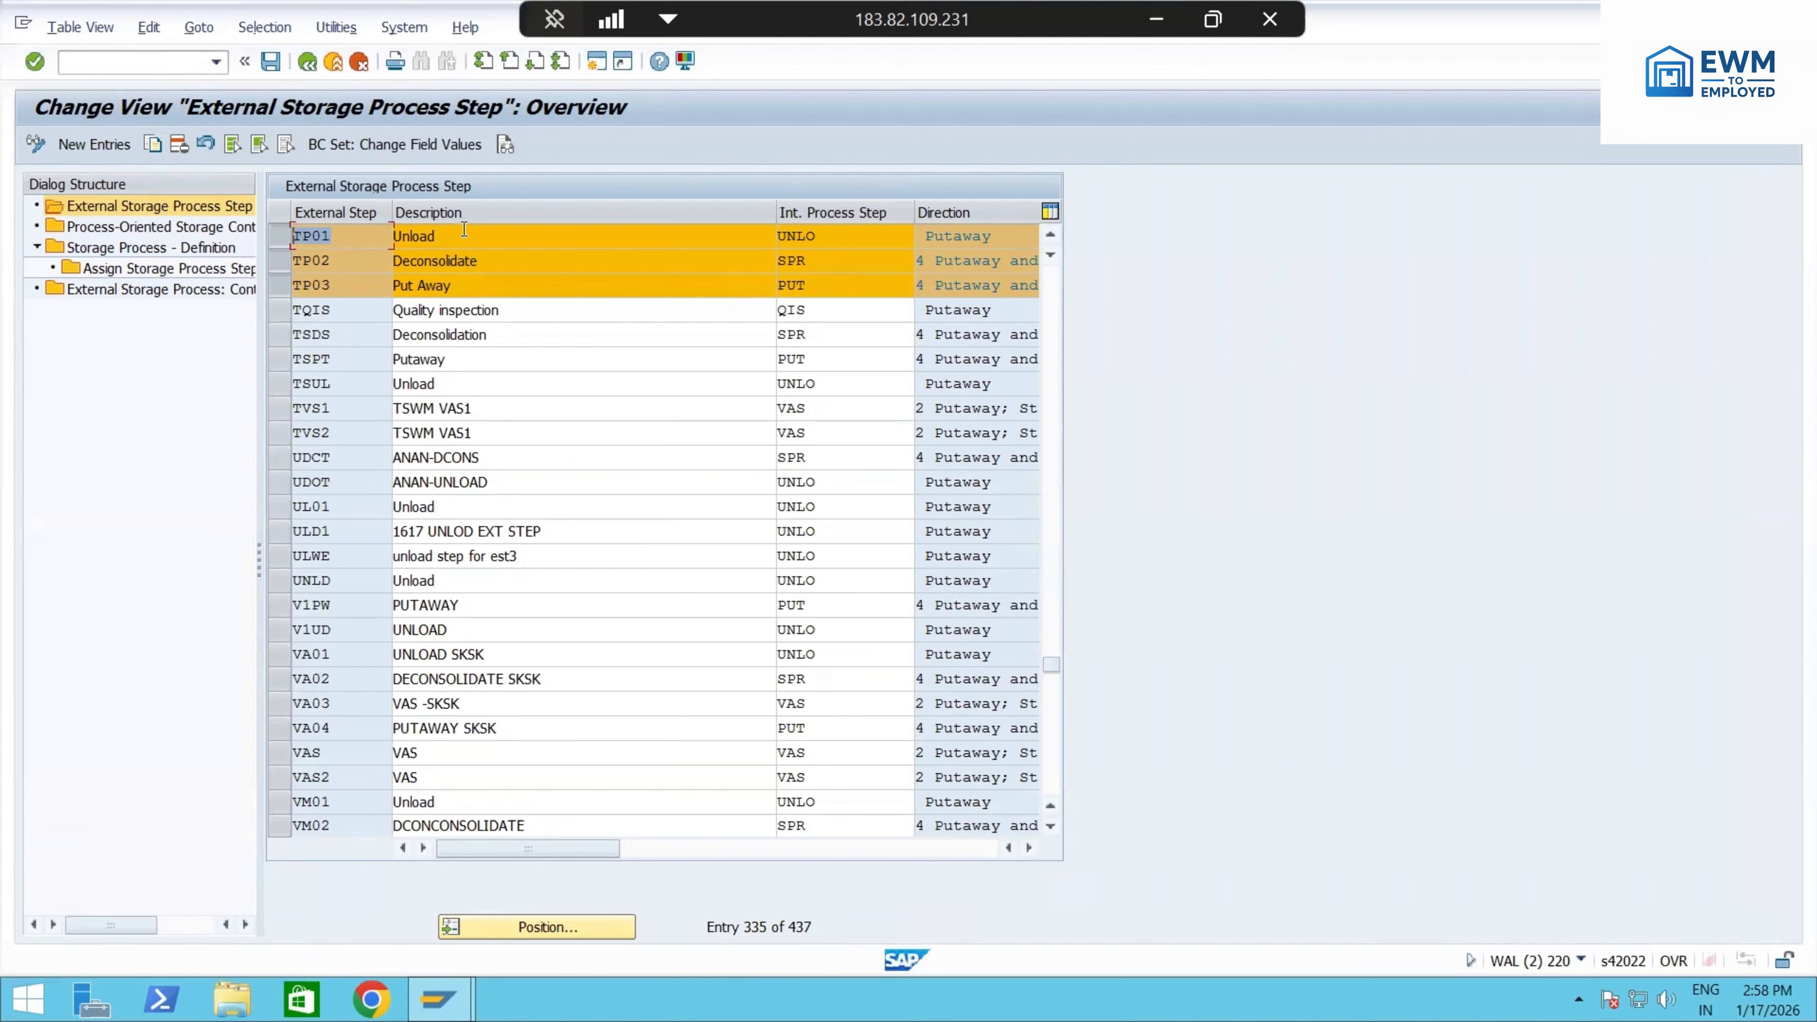
double_click(429, 230)
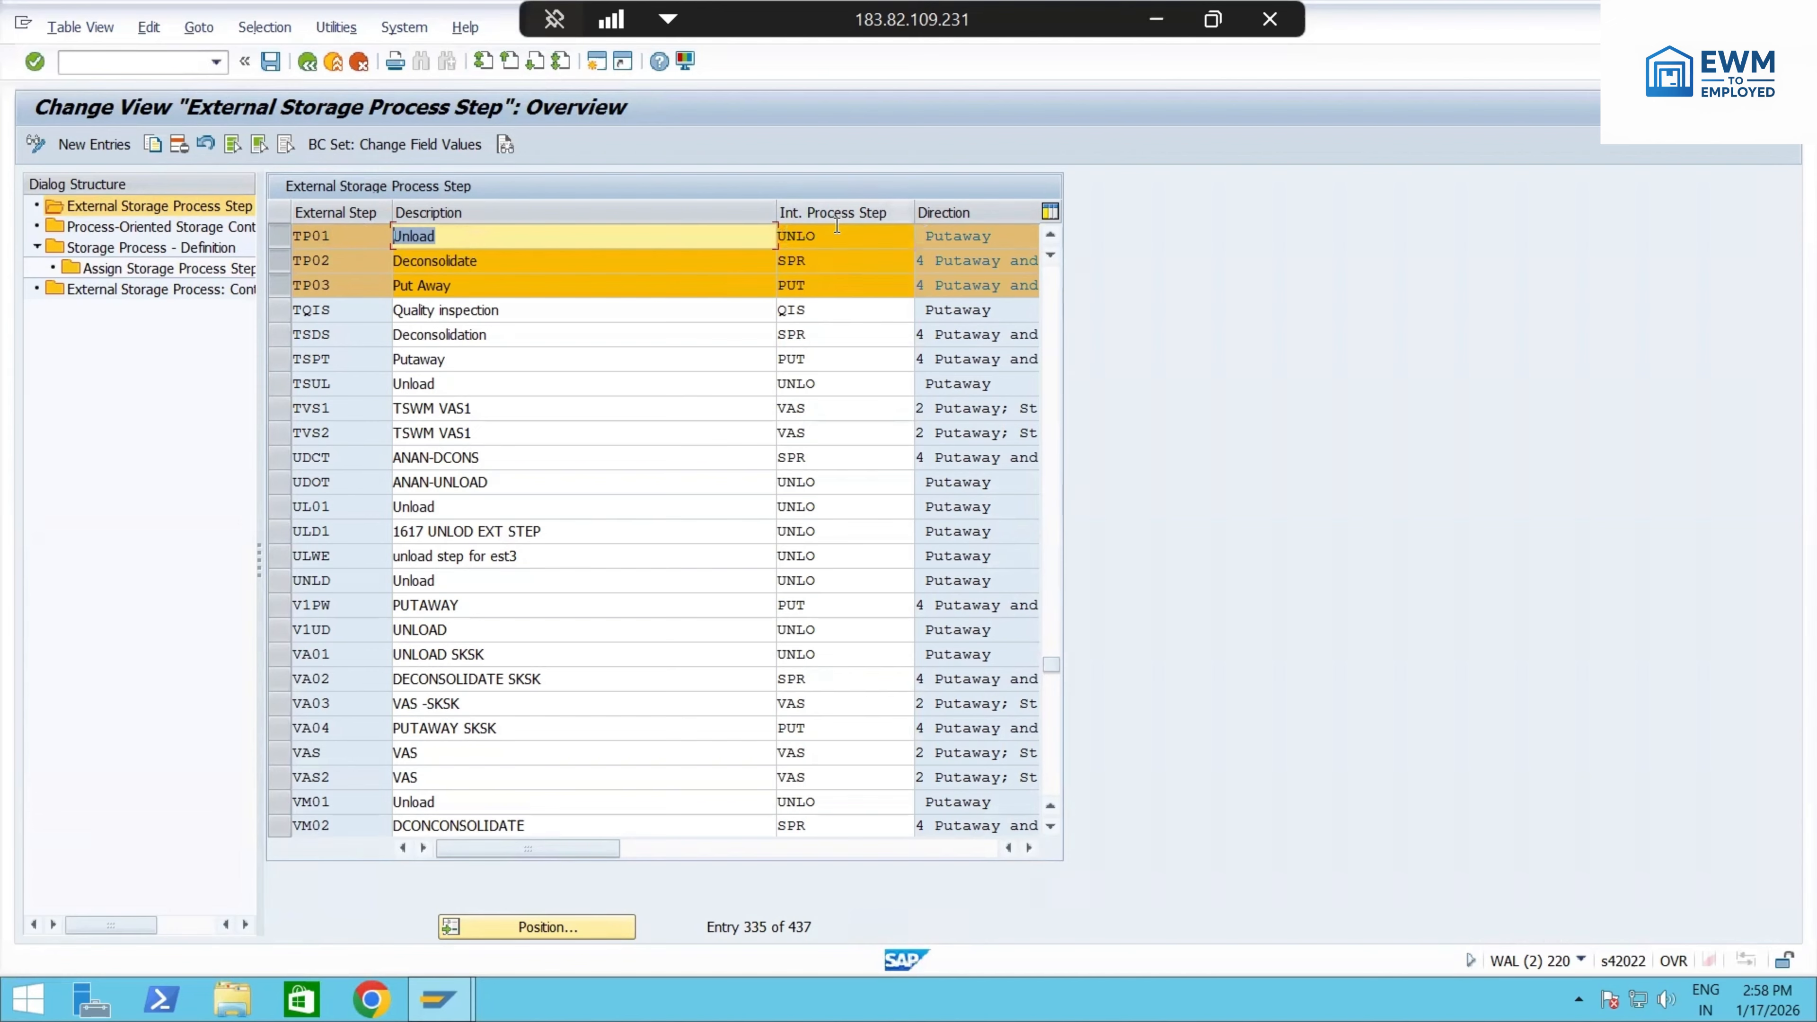
click(838, 236)
click(922, 237)
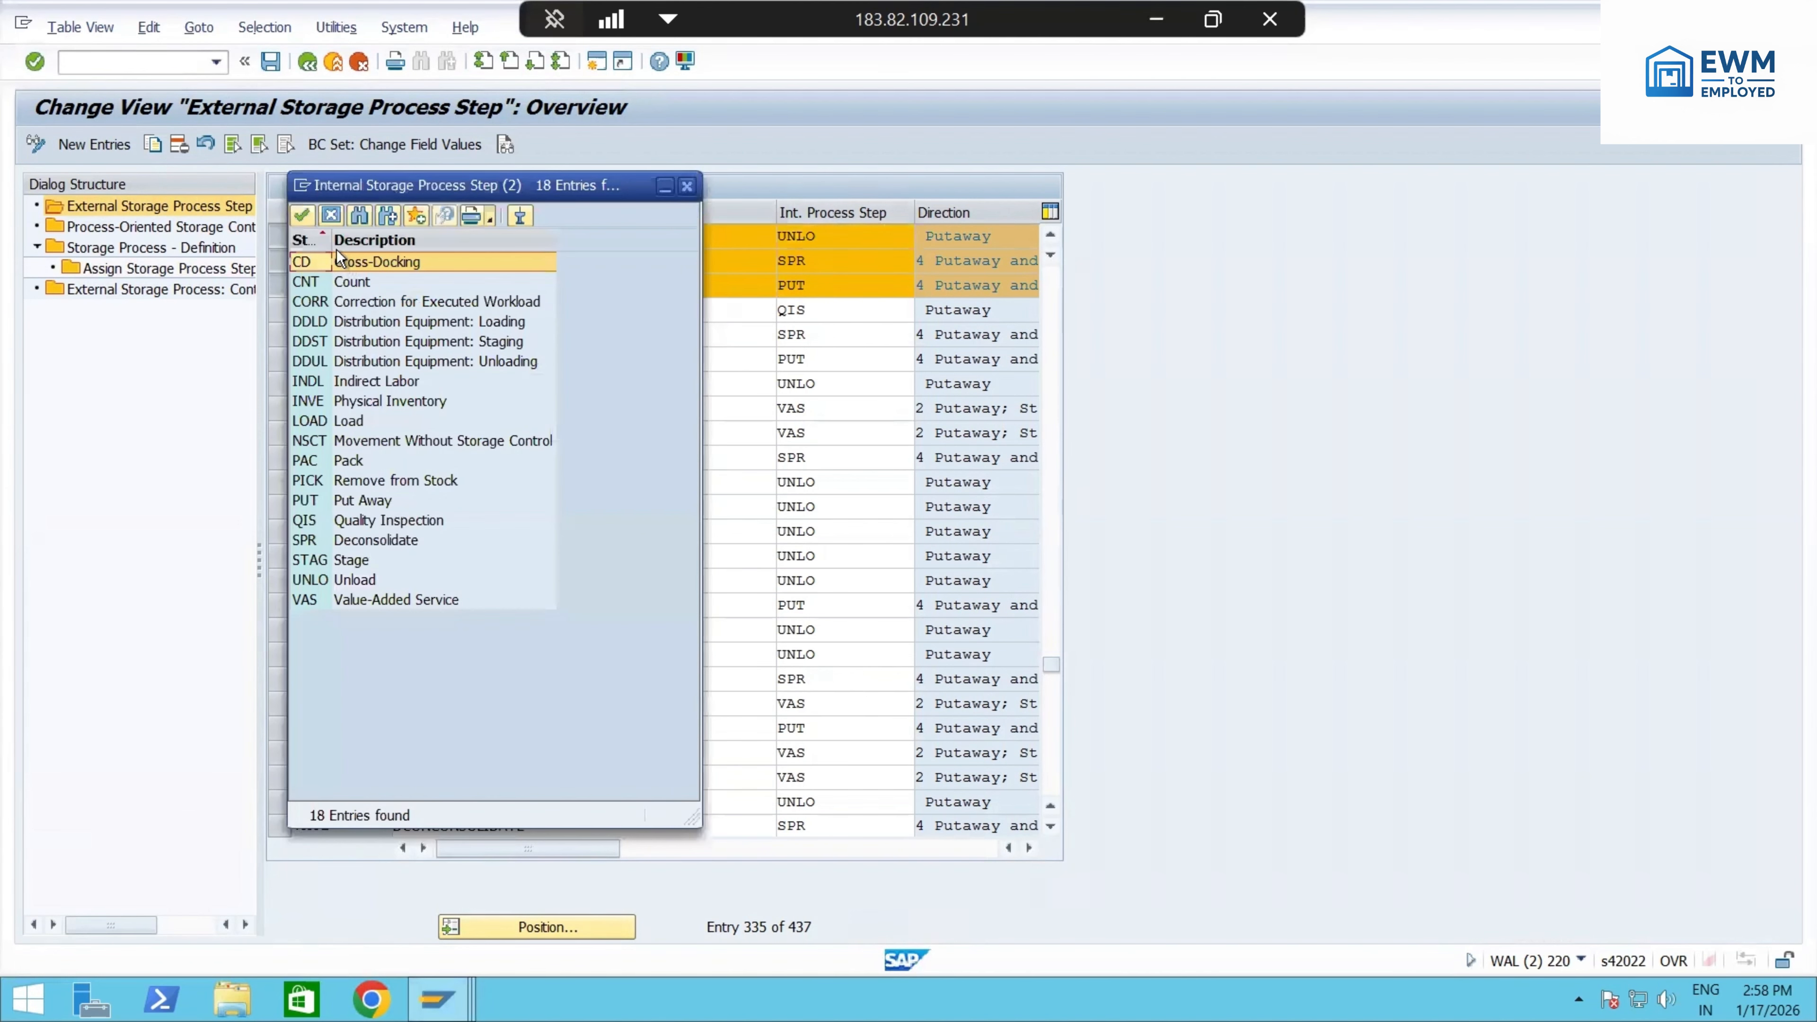
drag(334, 237, 373, 240)
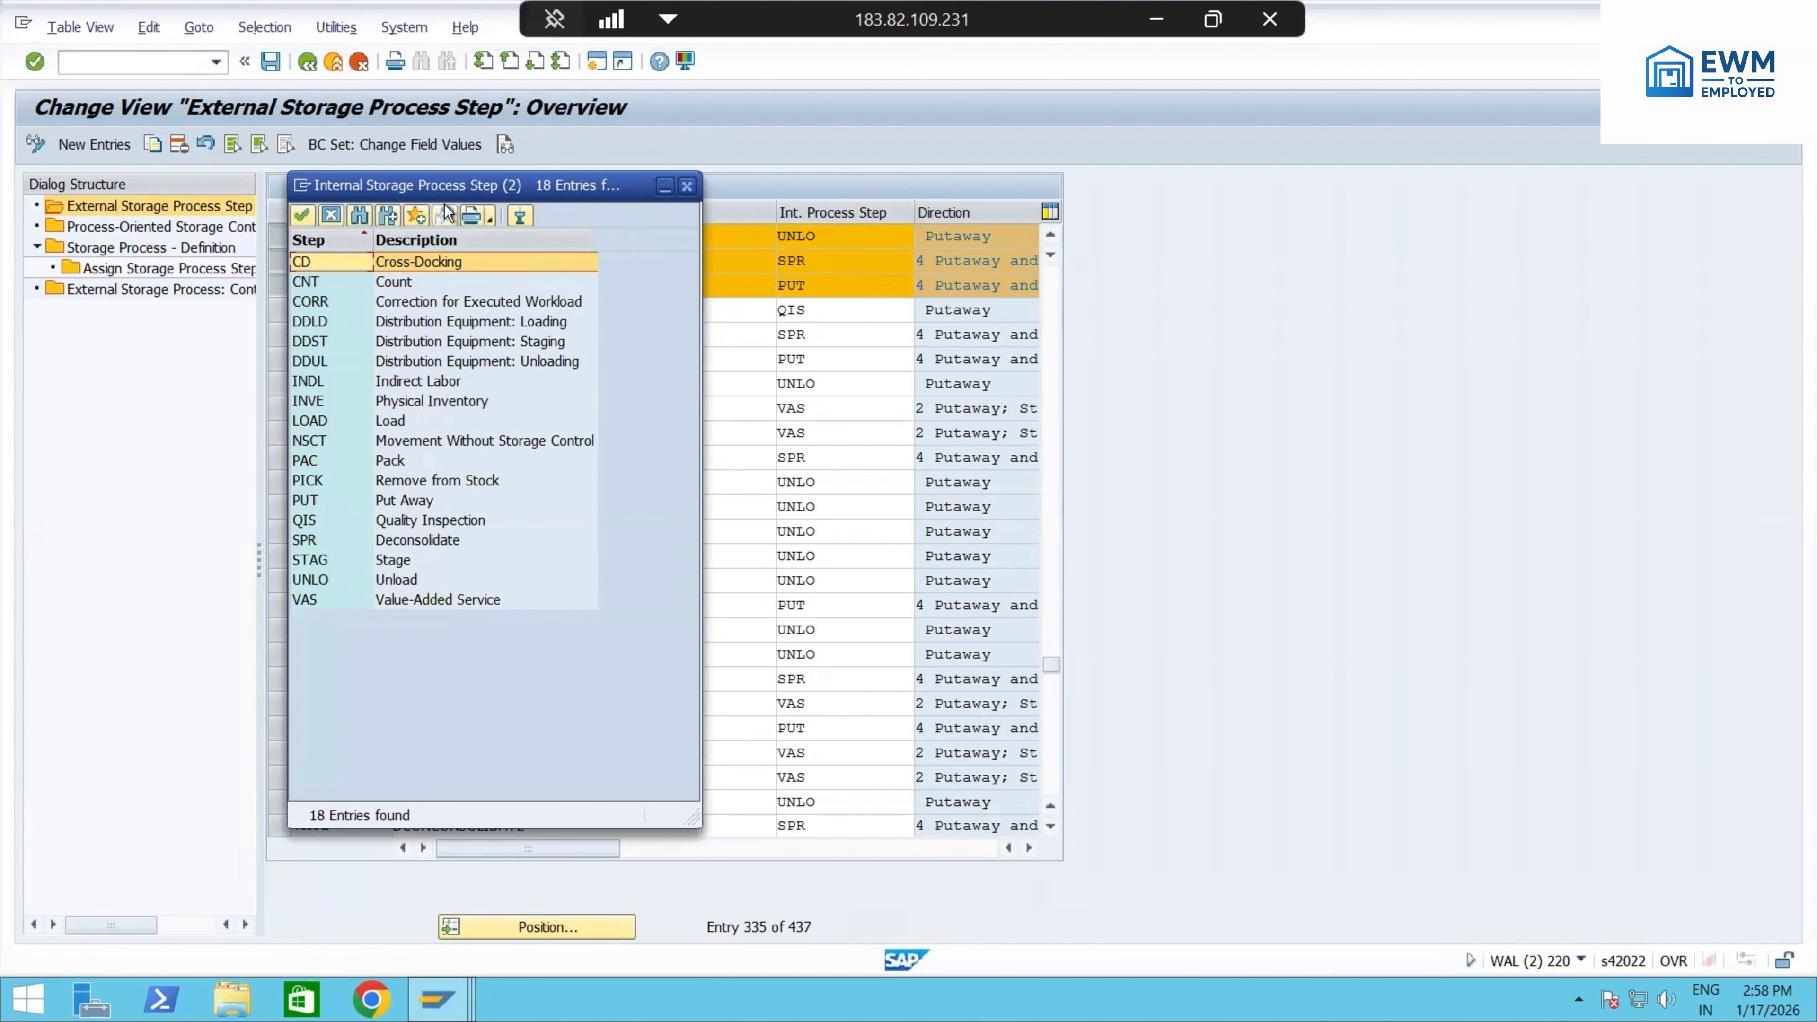
drag(472, 184, 888, 175)
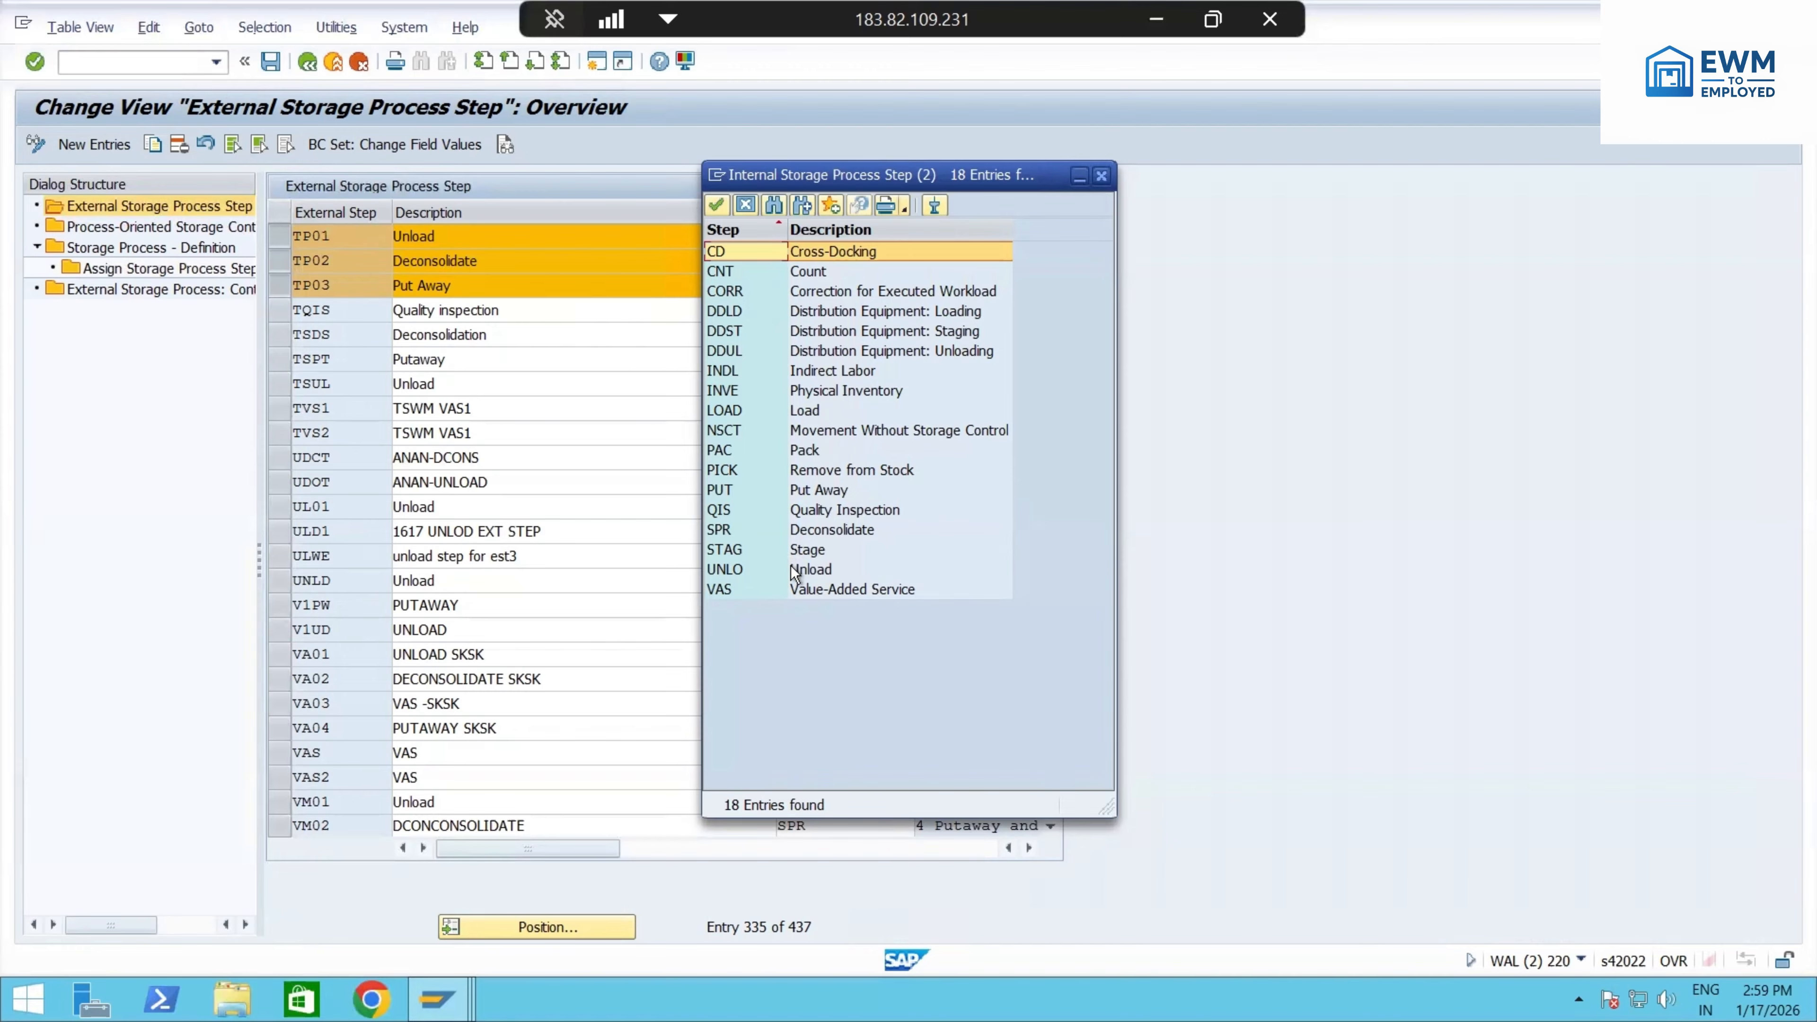
click(737, 570)
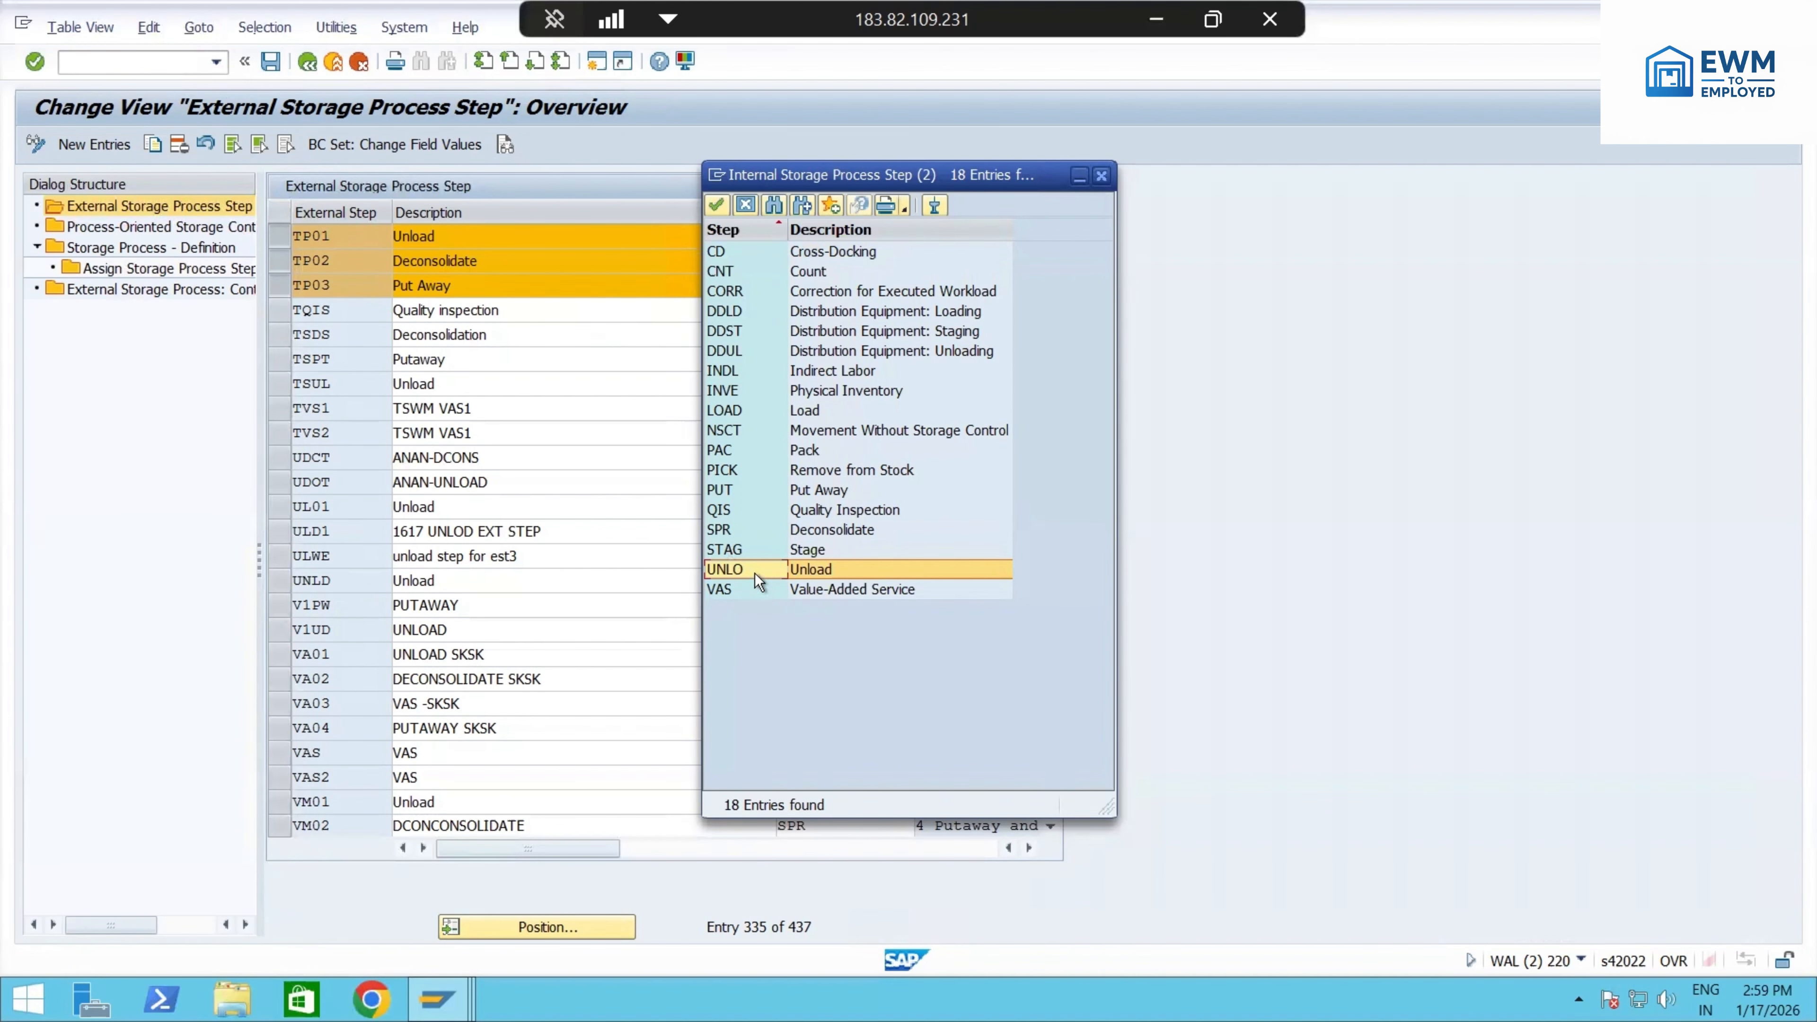
click(716, 205)
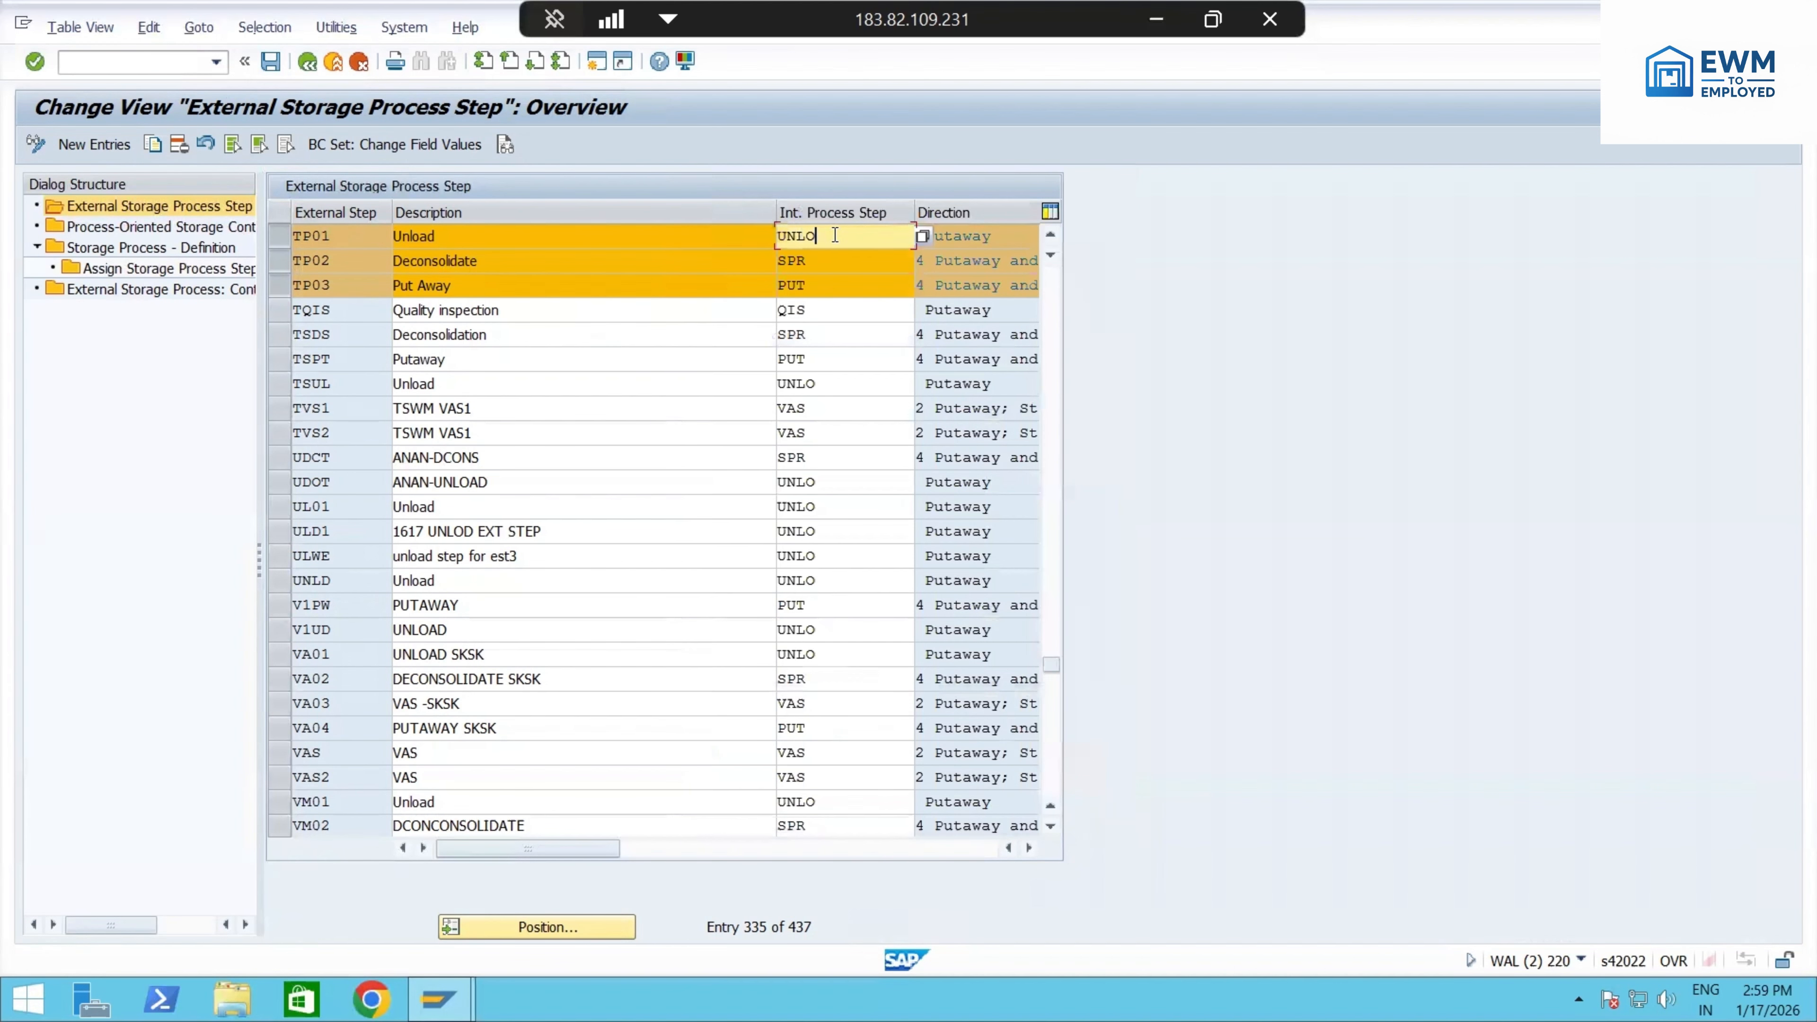
drag(859, 231, 730, 238)
- Examine external step TP02 and look up Deconsolidate (SPR) among the internal process steps, closing the list without applying a choice
drag(366, 262, 311, 261)
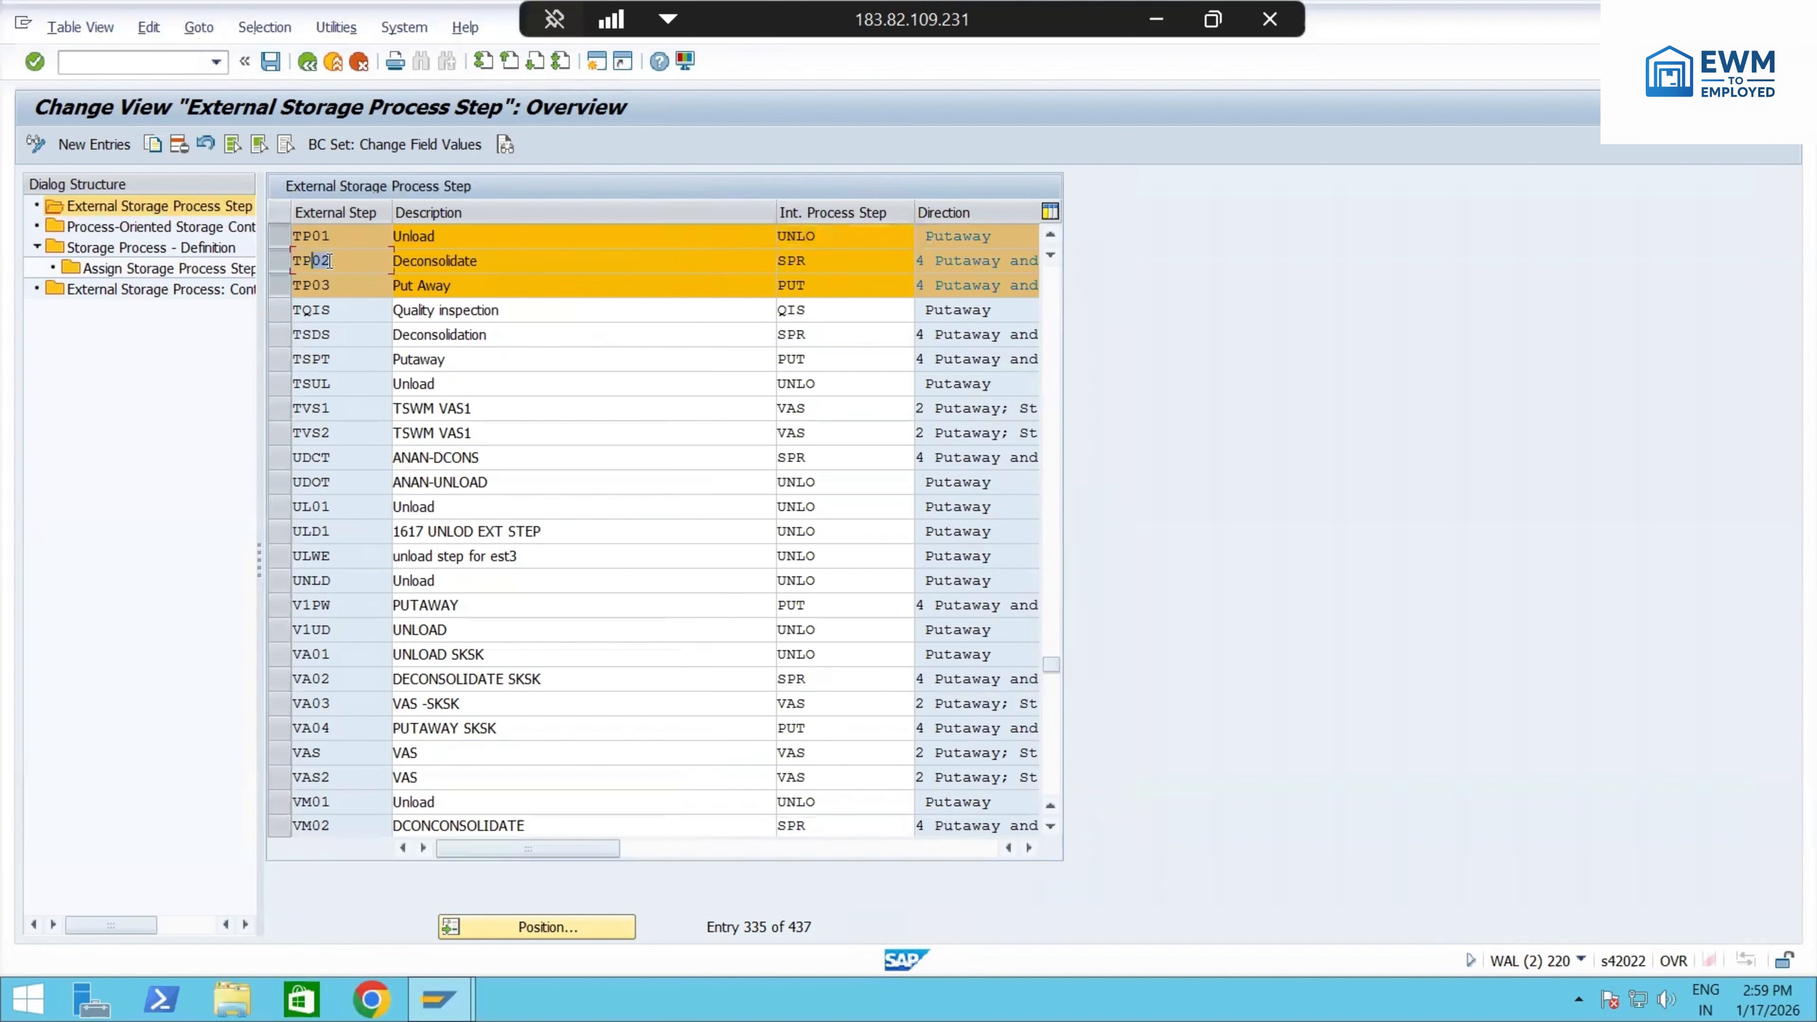
click(472, 262)
click(793, 263)
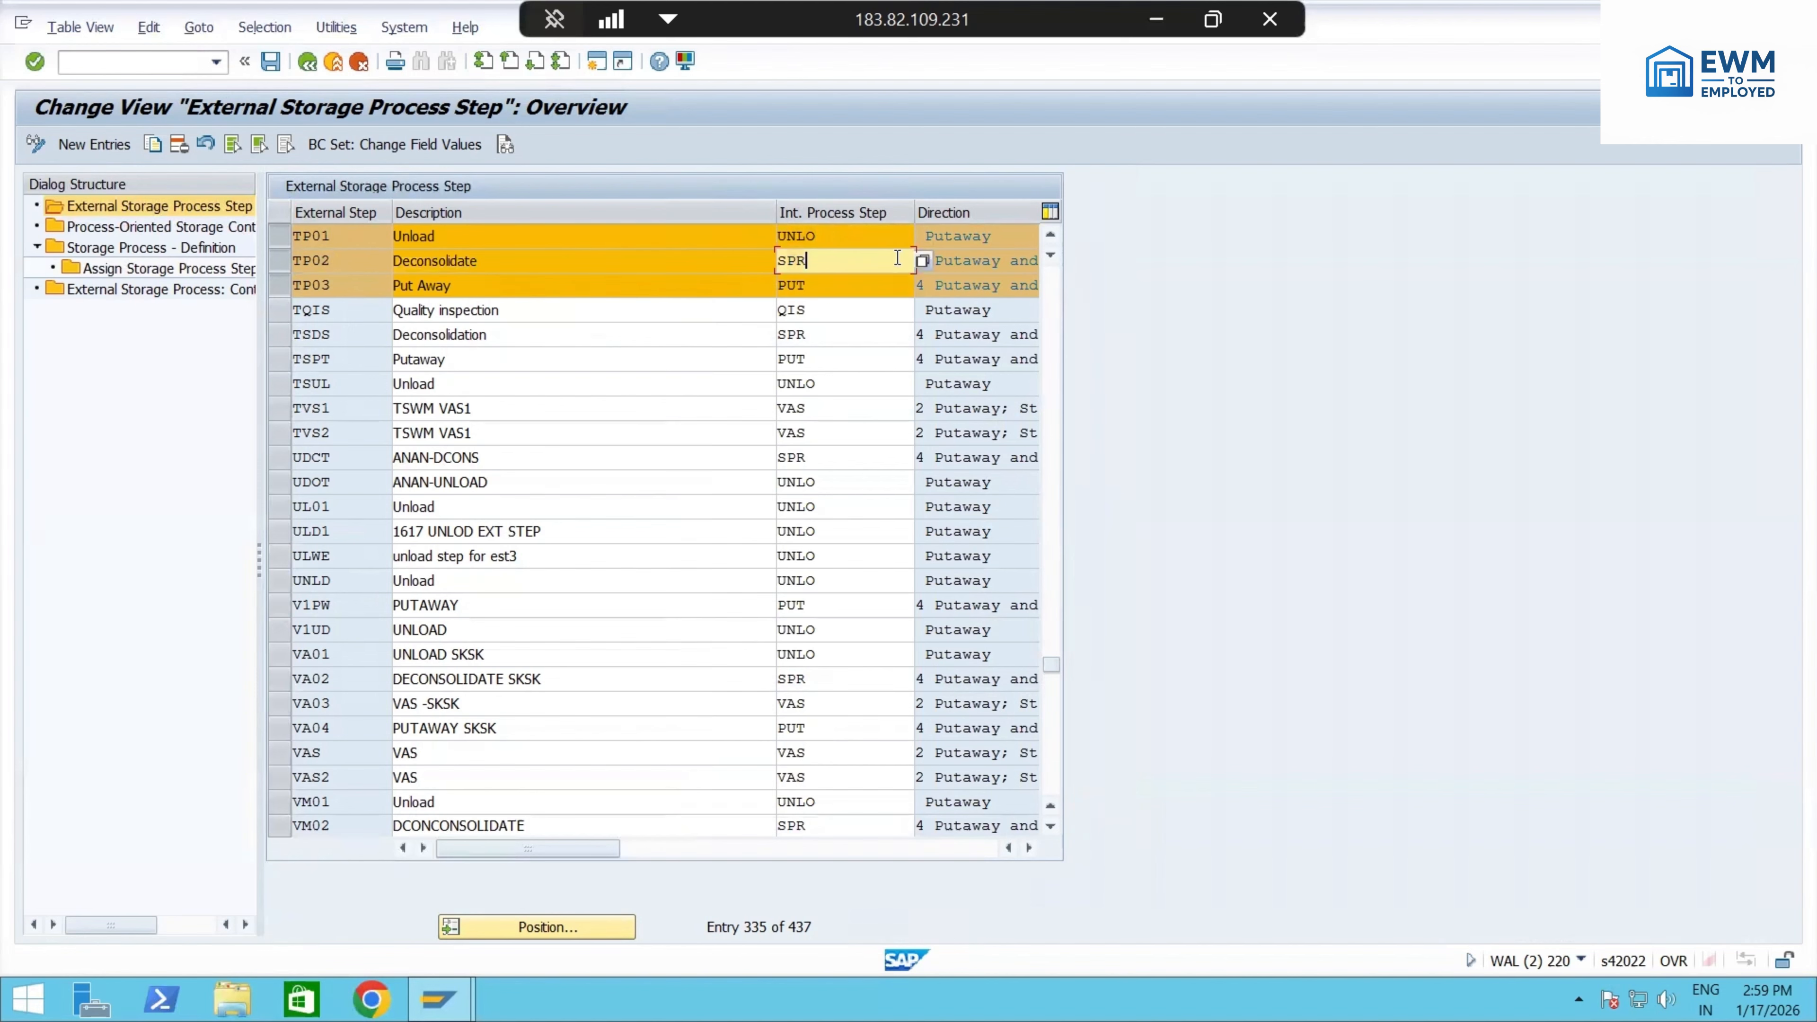
click(923, 261)
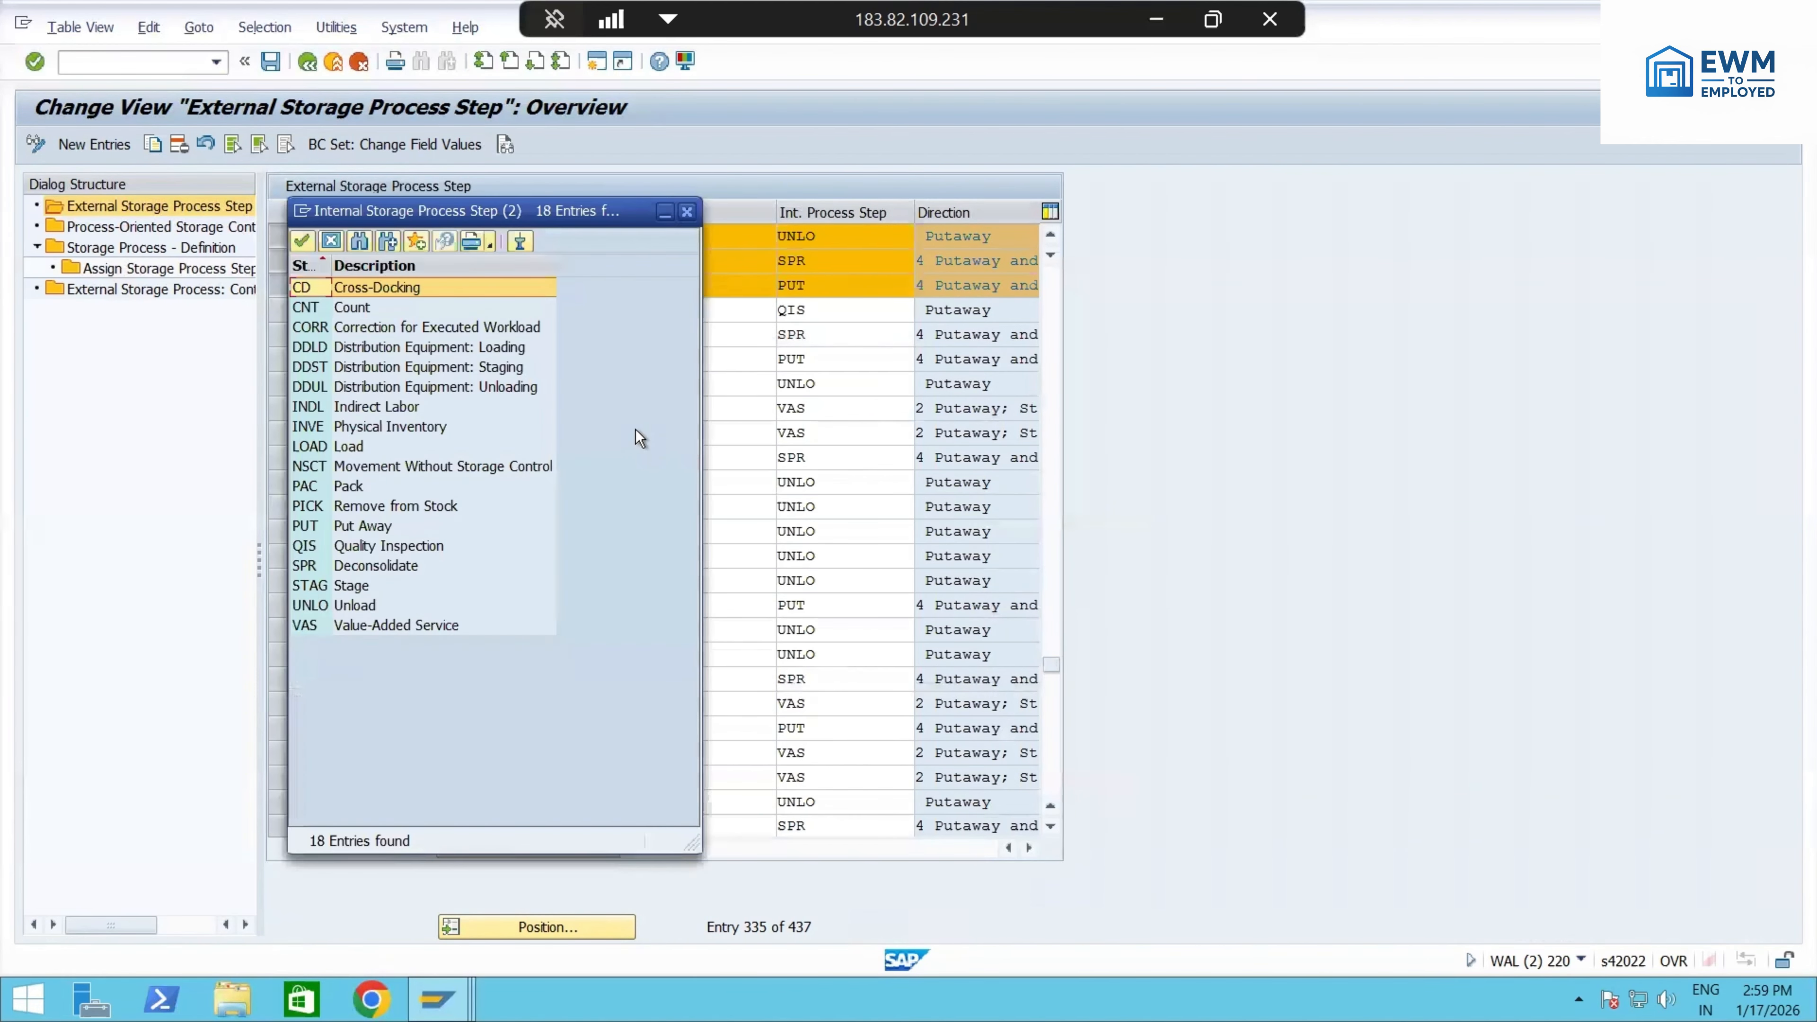
drag(580, 209, 706, 209)
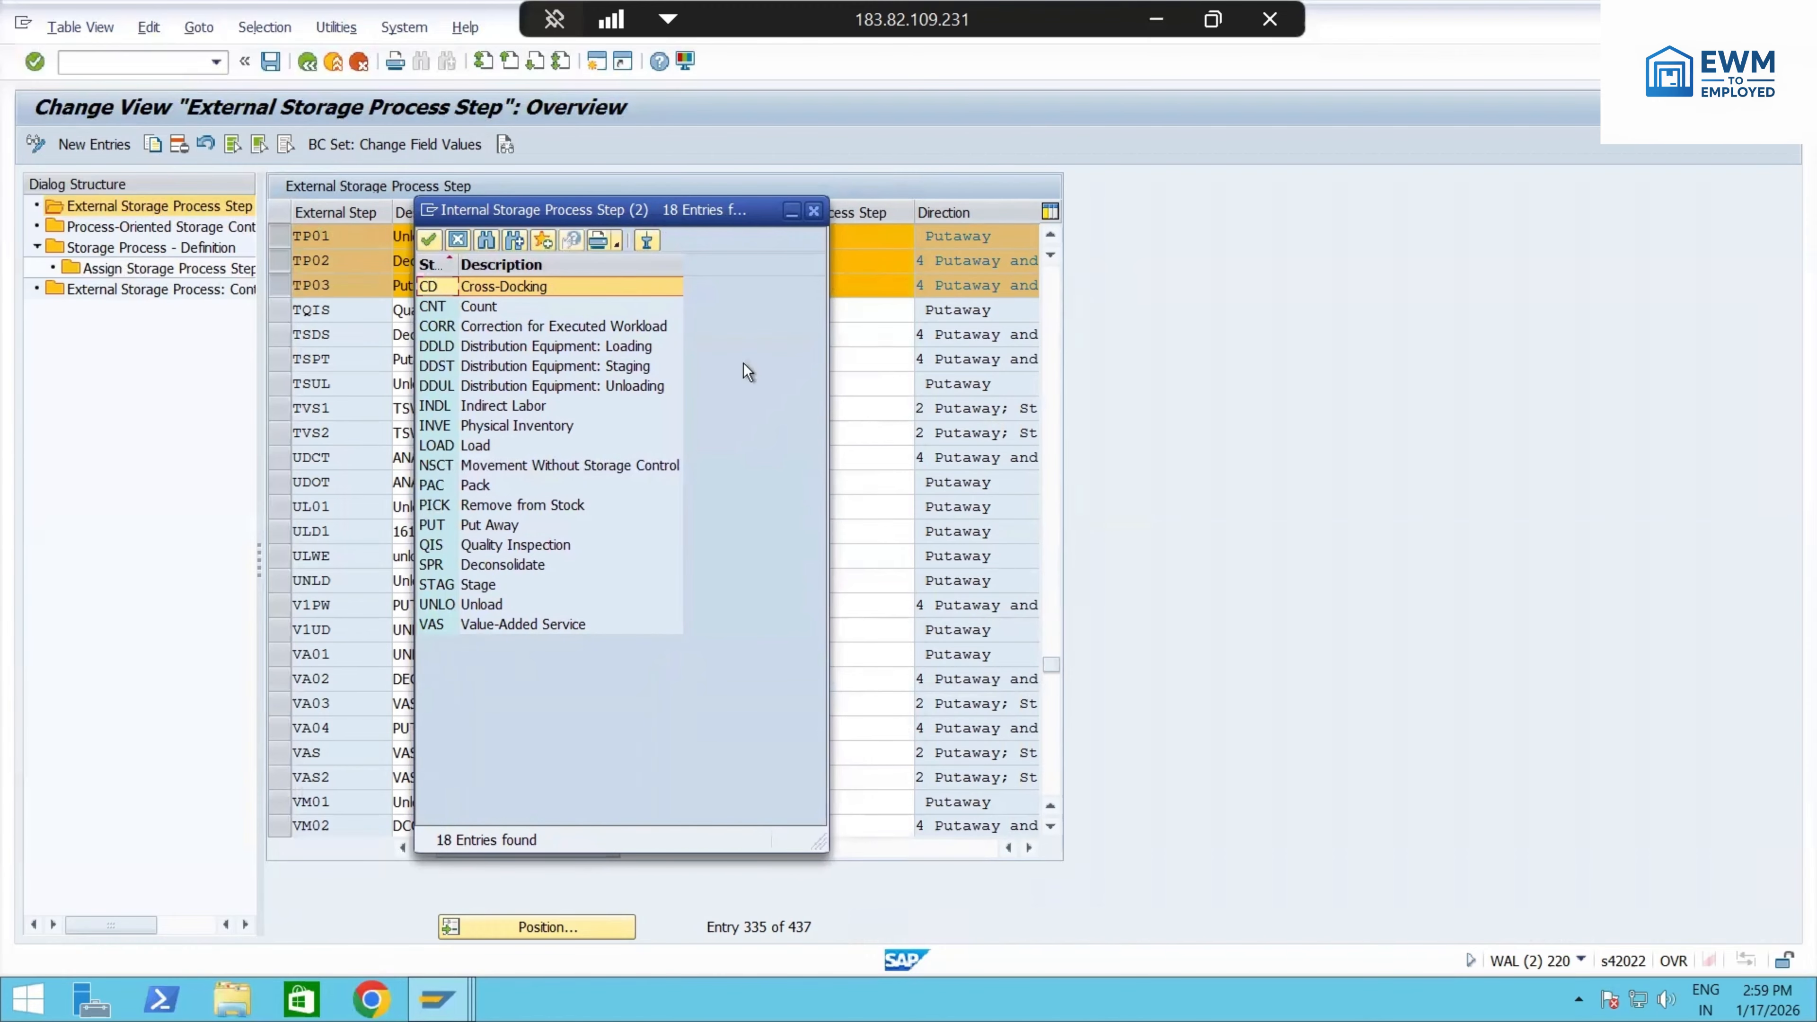
drag(641, 211, 580, 201)
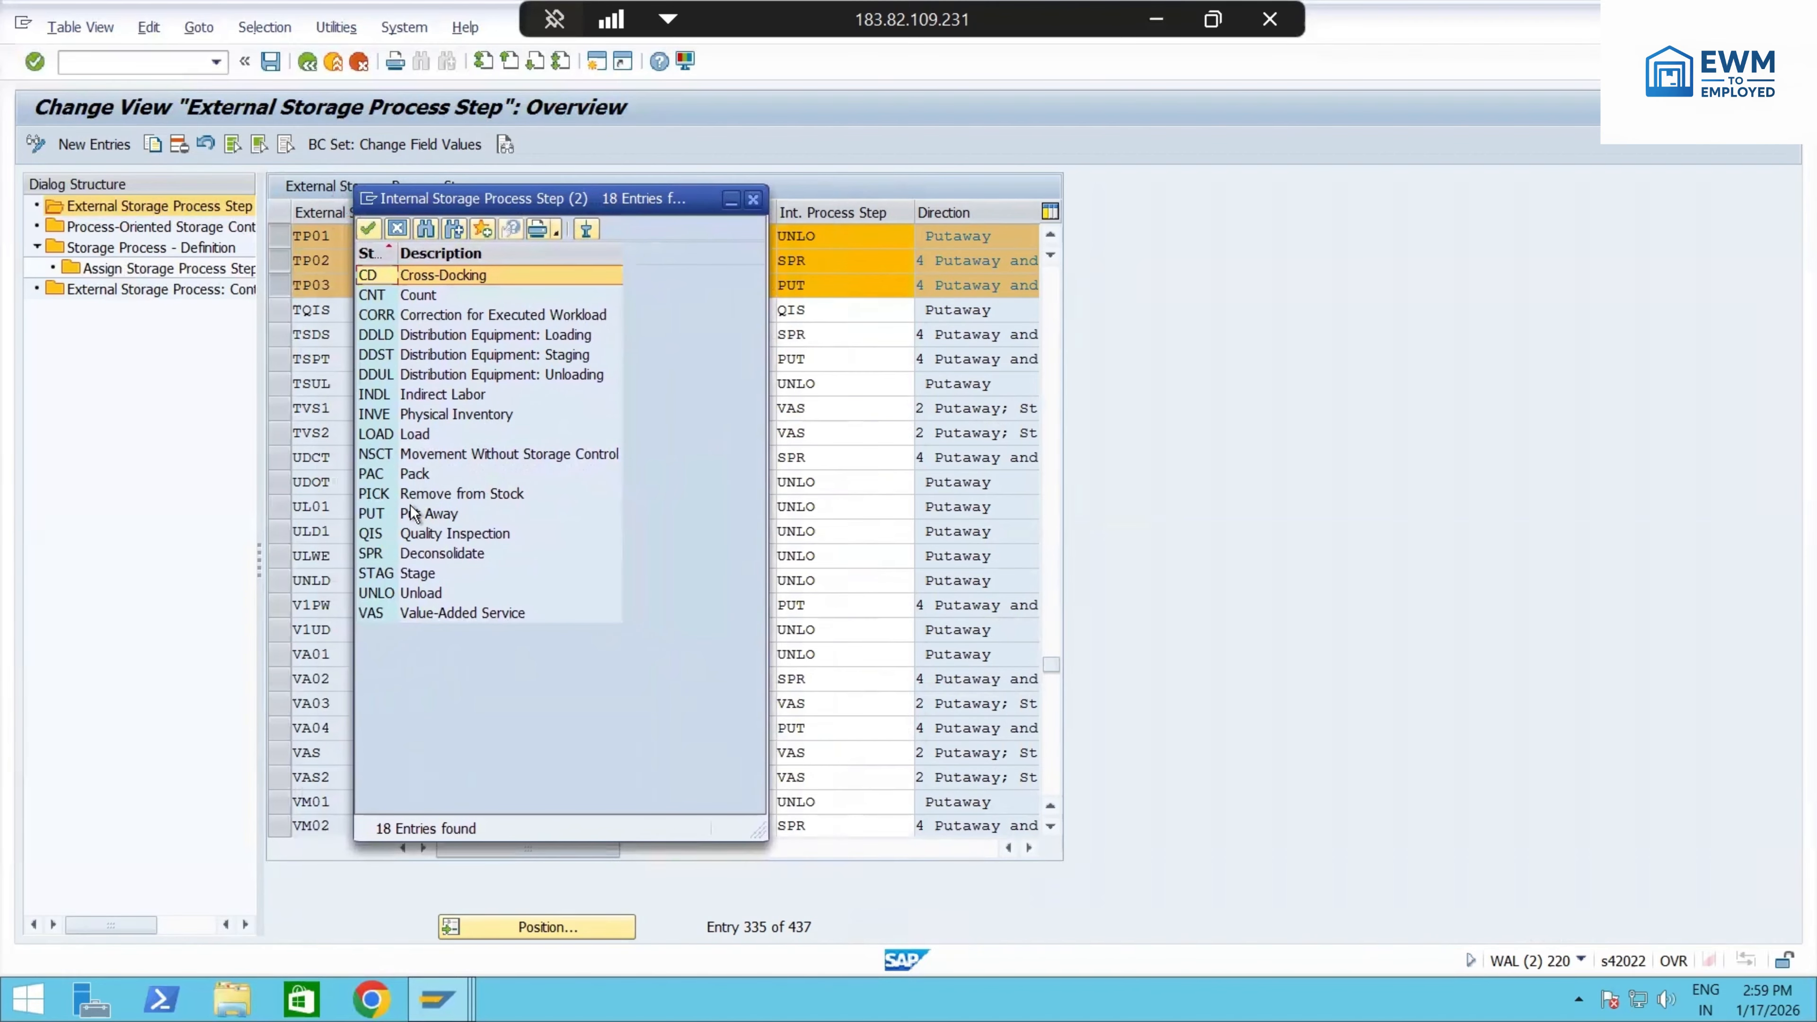
click(426, 554)
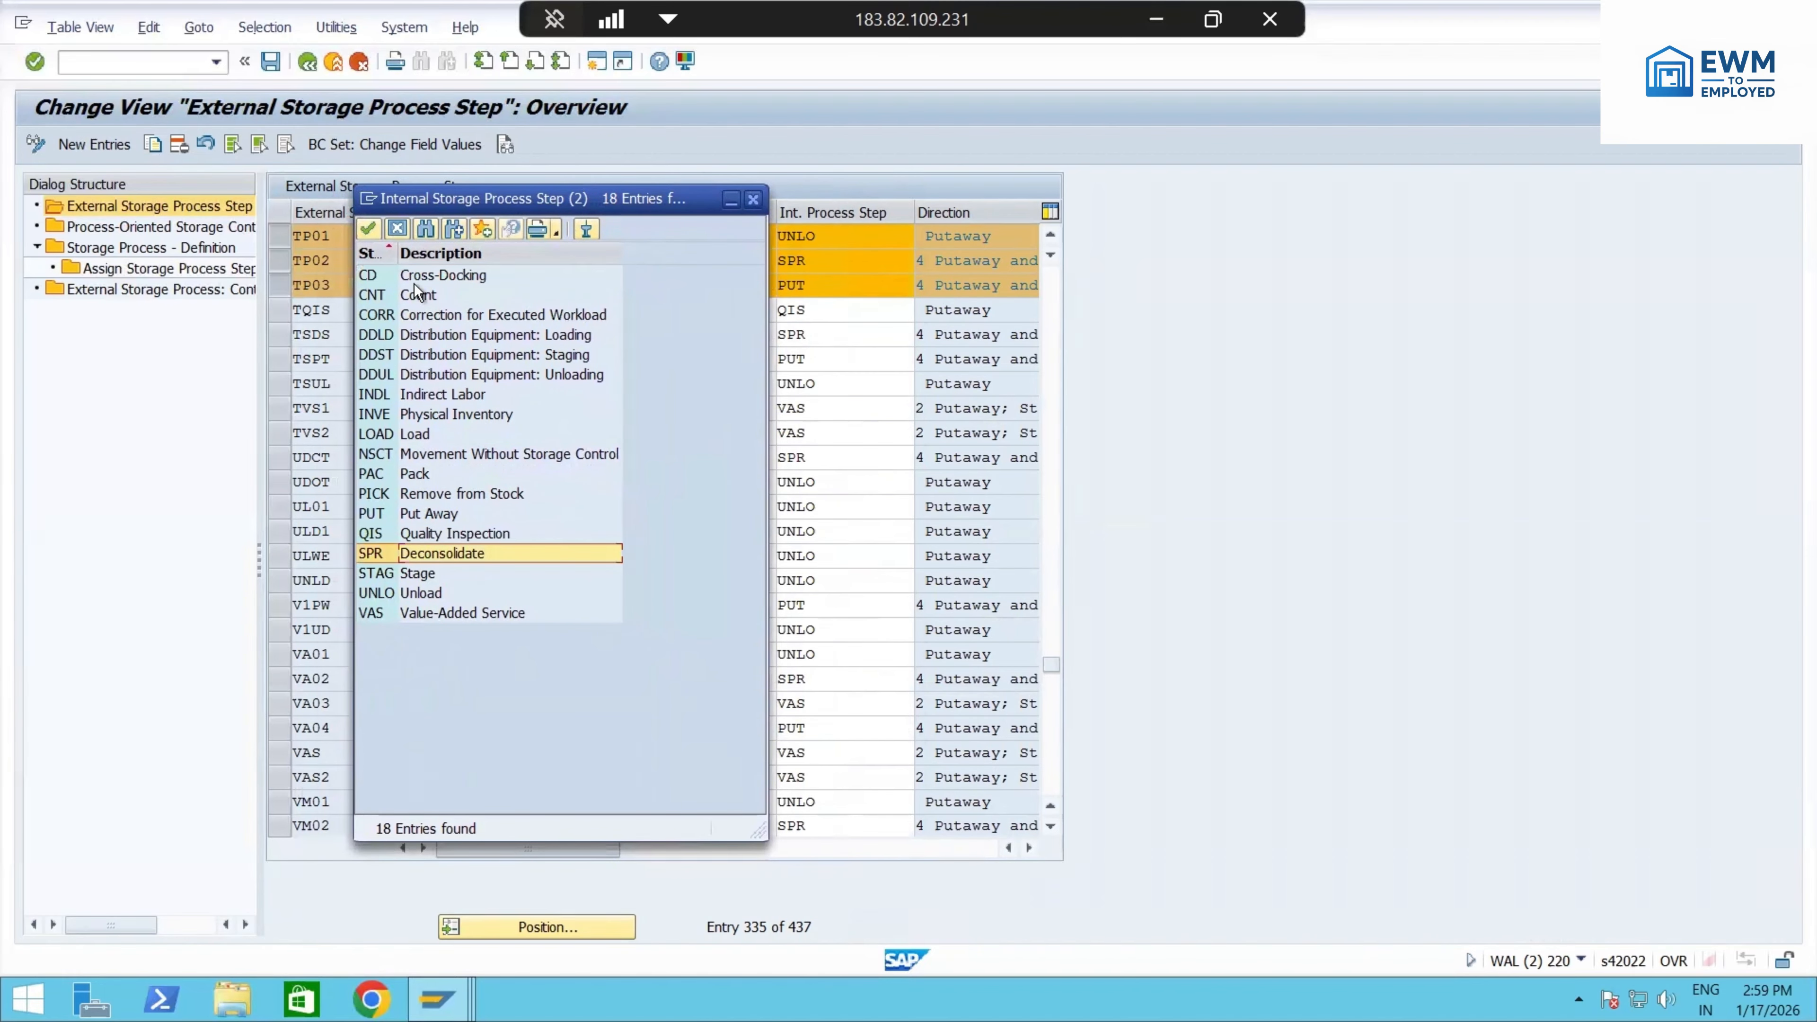
click(397, 229)
- Return to the IMG, reopen Define Process-Oriented Storage Control and position the storage control list at warehouse TAPL
click(306, 63)
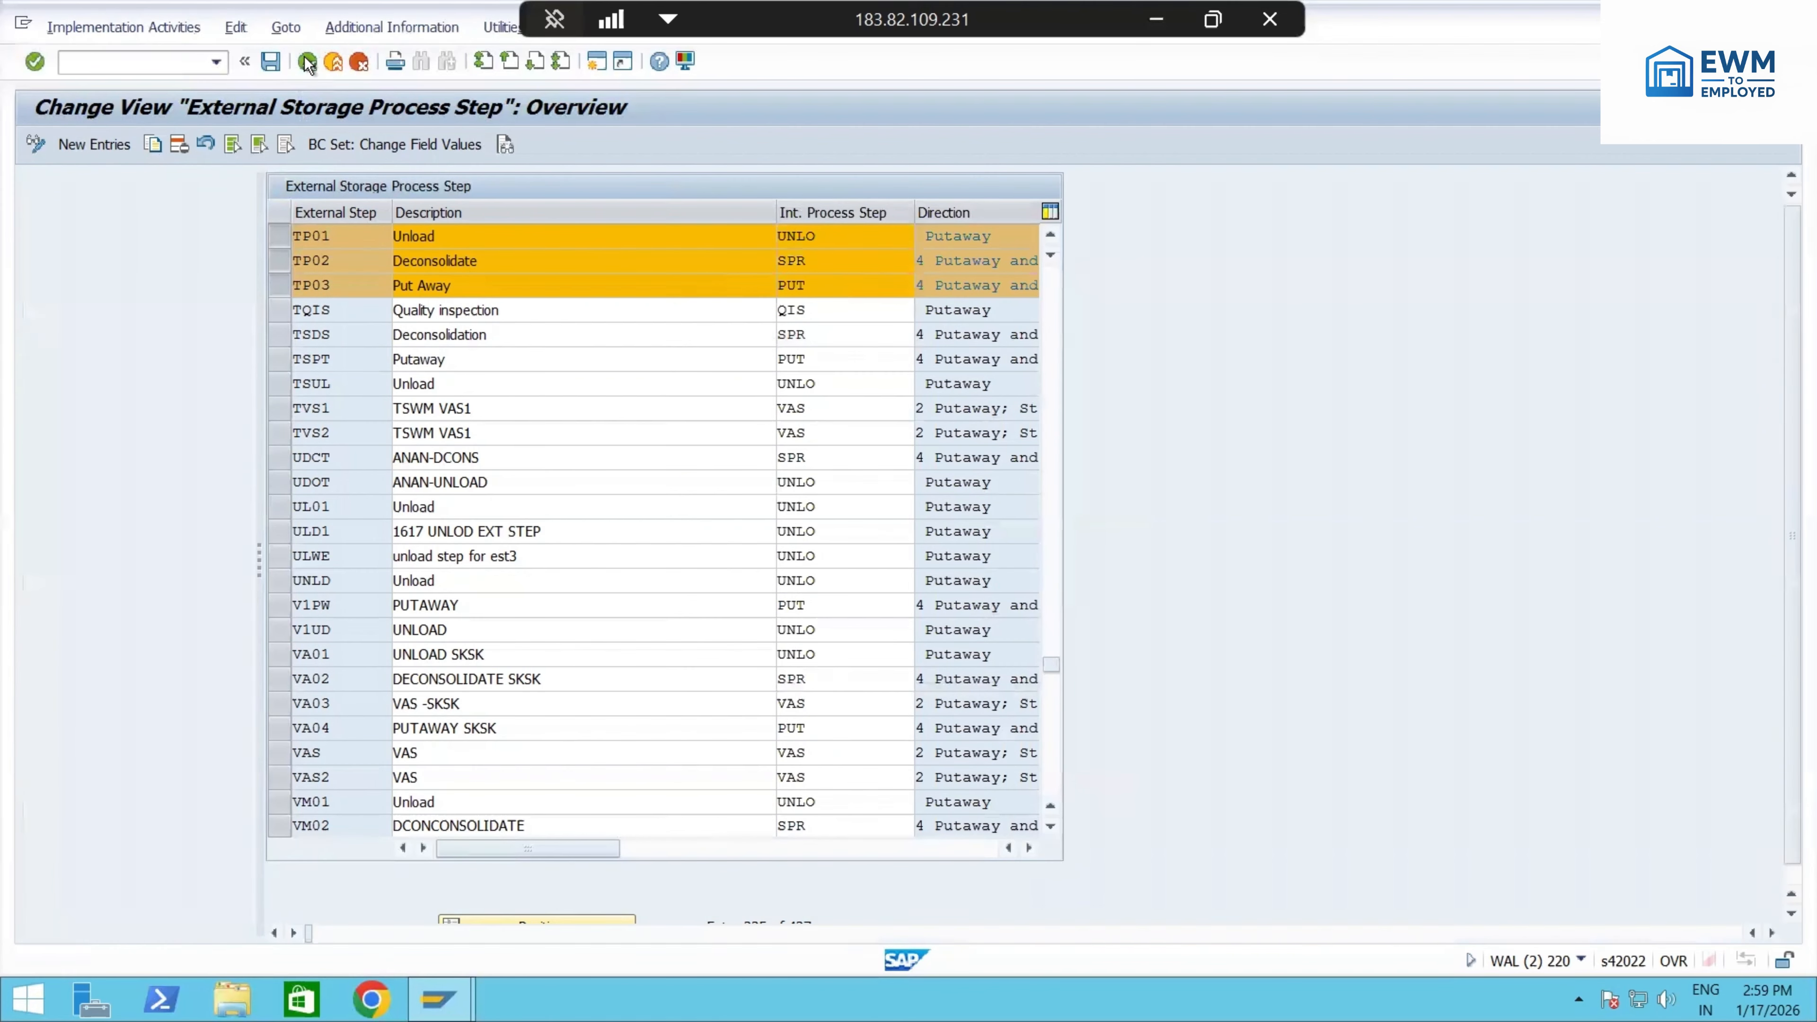
click(156, 623)
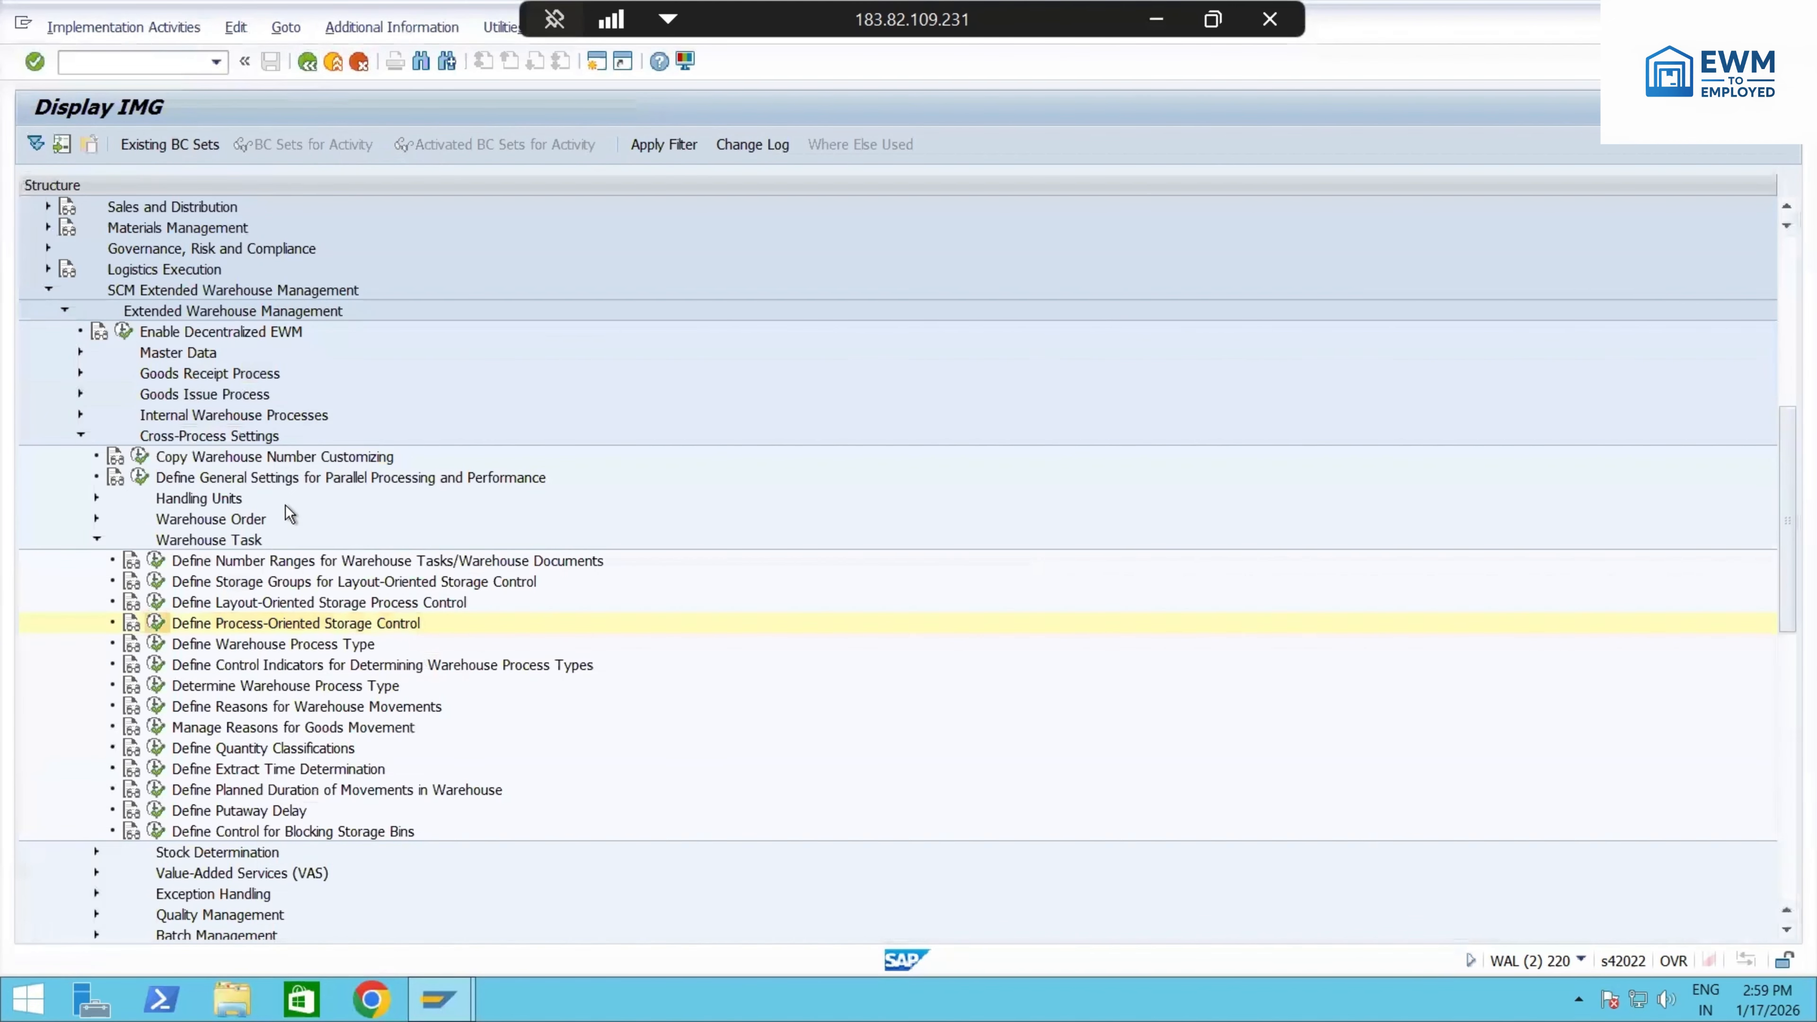
double_click(126, 230)
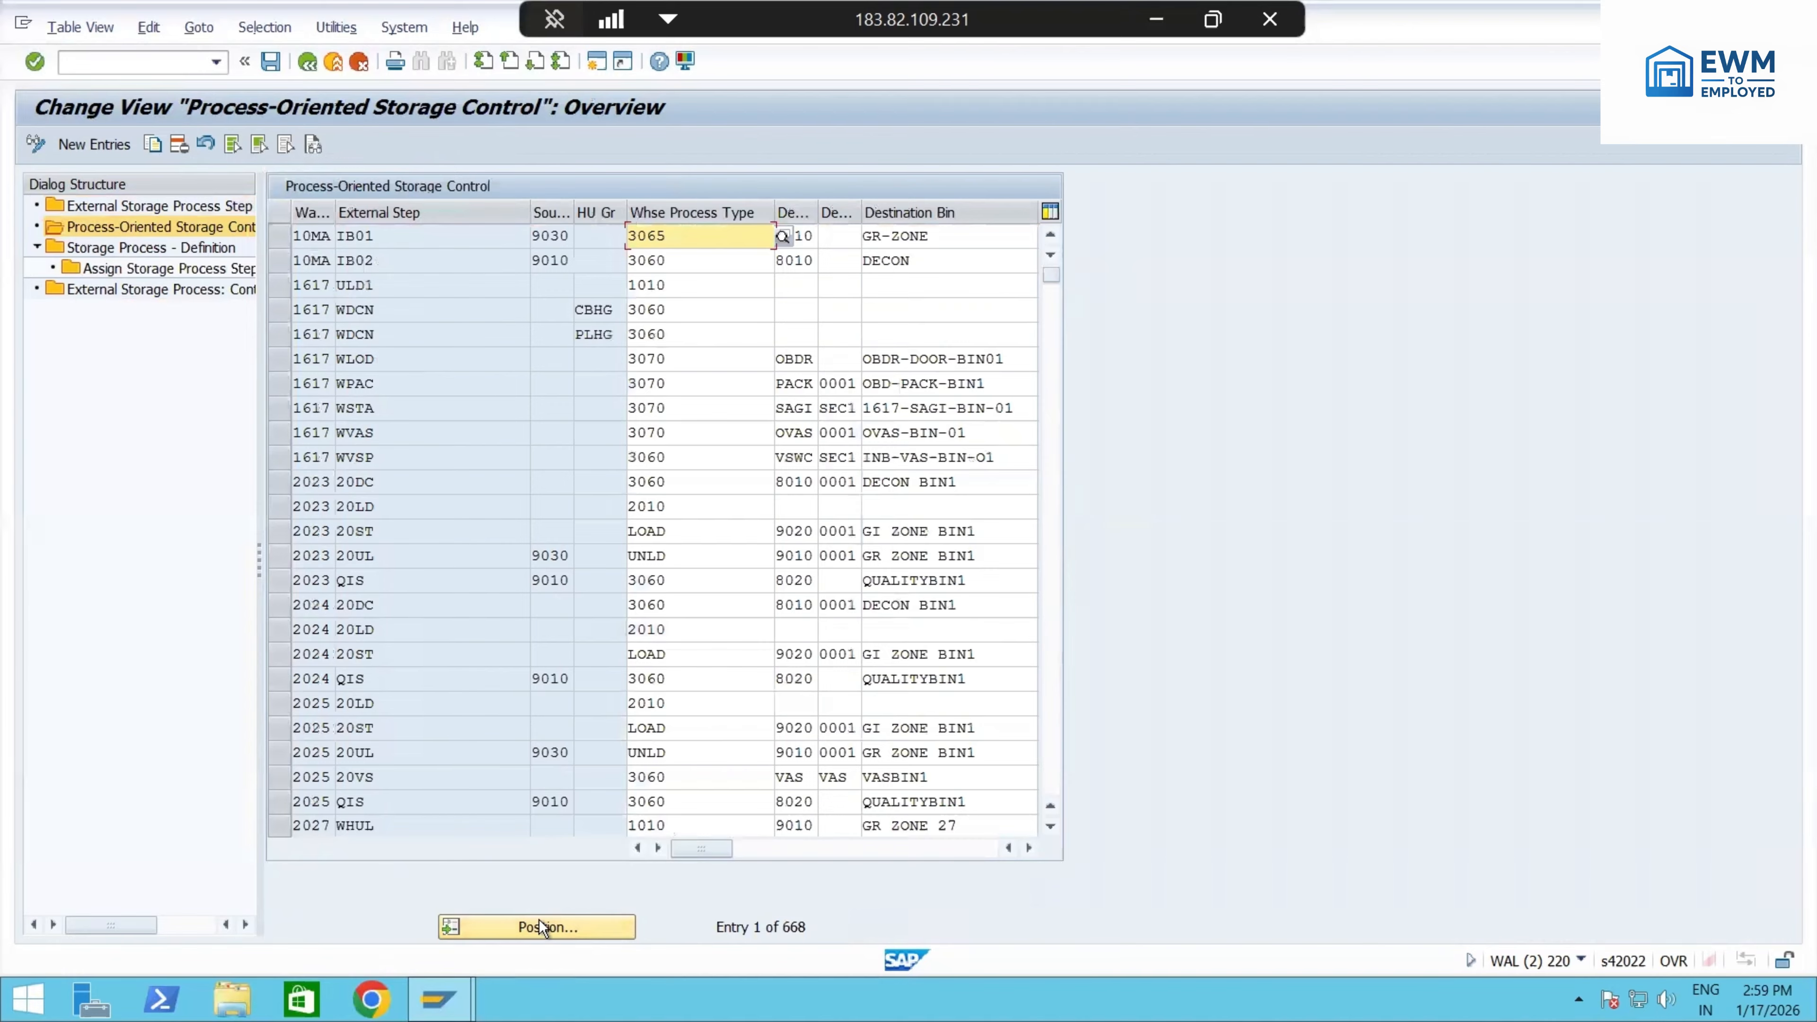
click(513, 924)
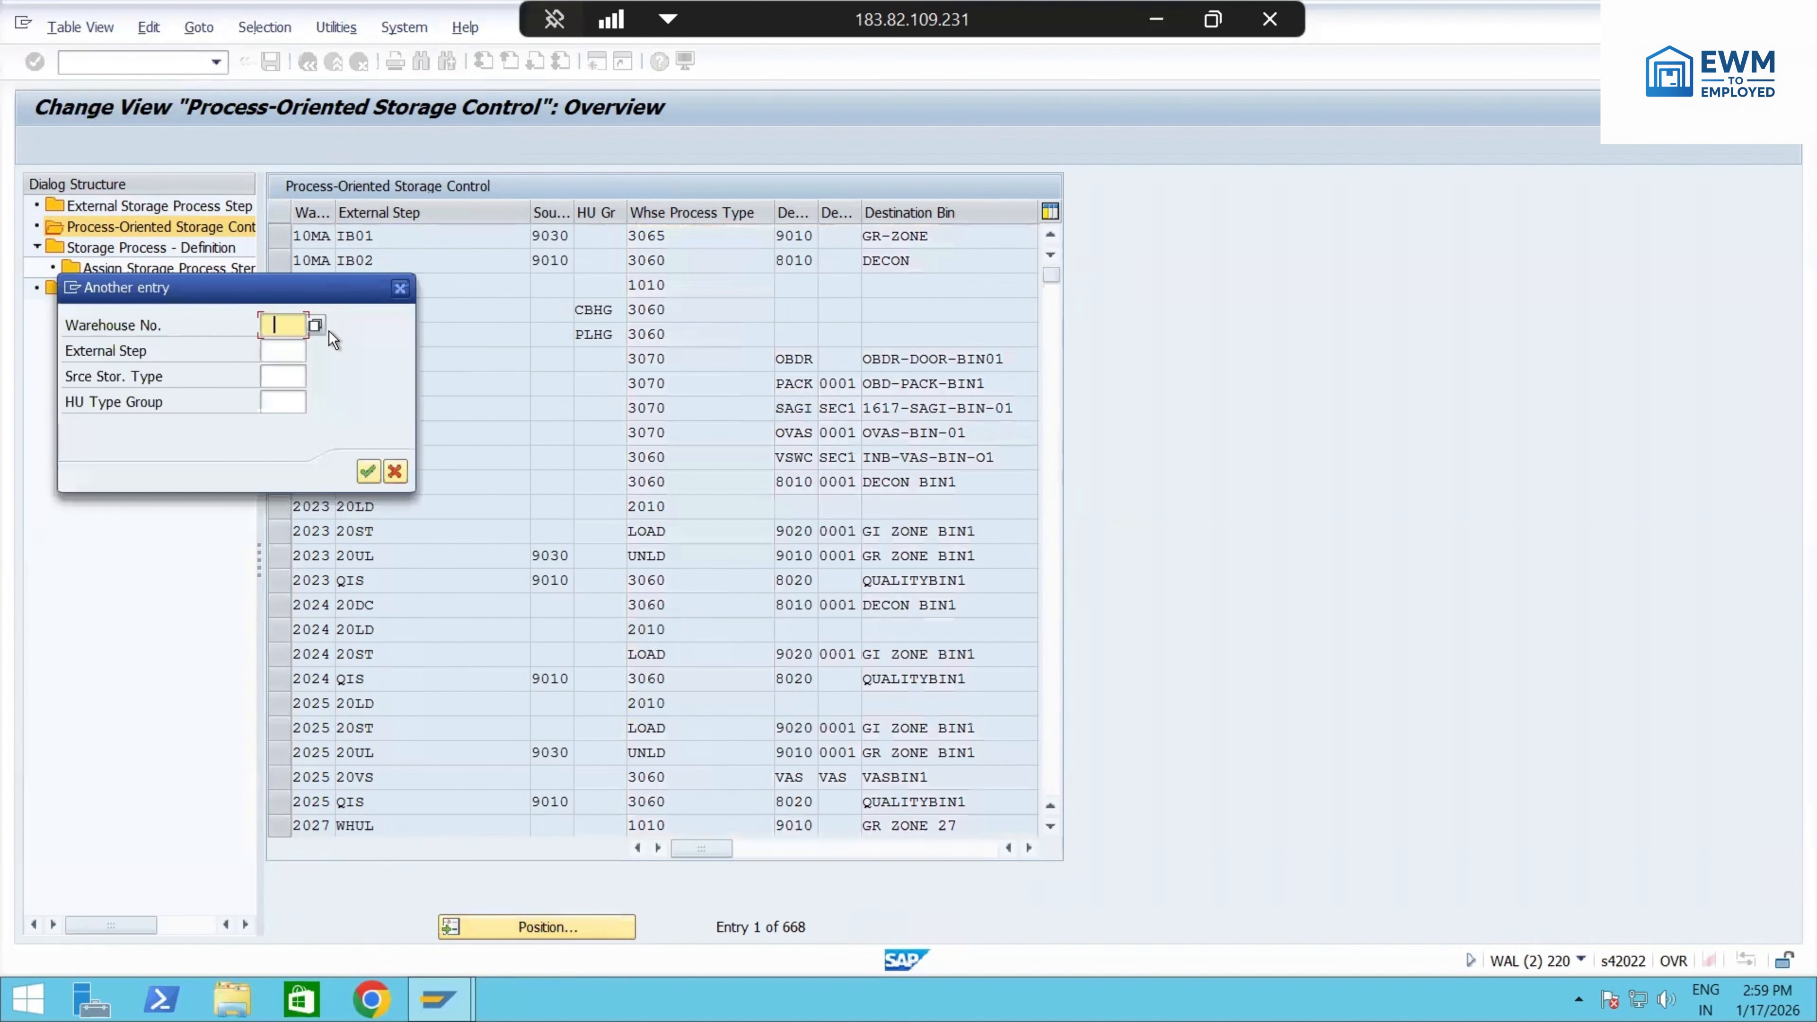
click(296, 328)
click(298, 345)
click(368, 470)
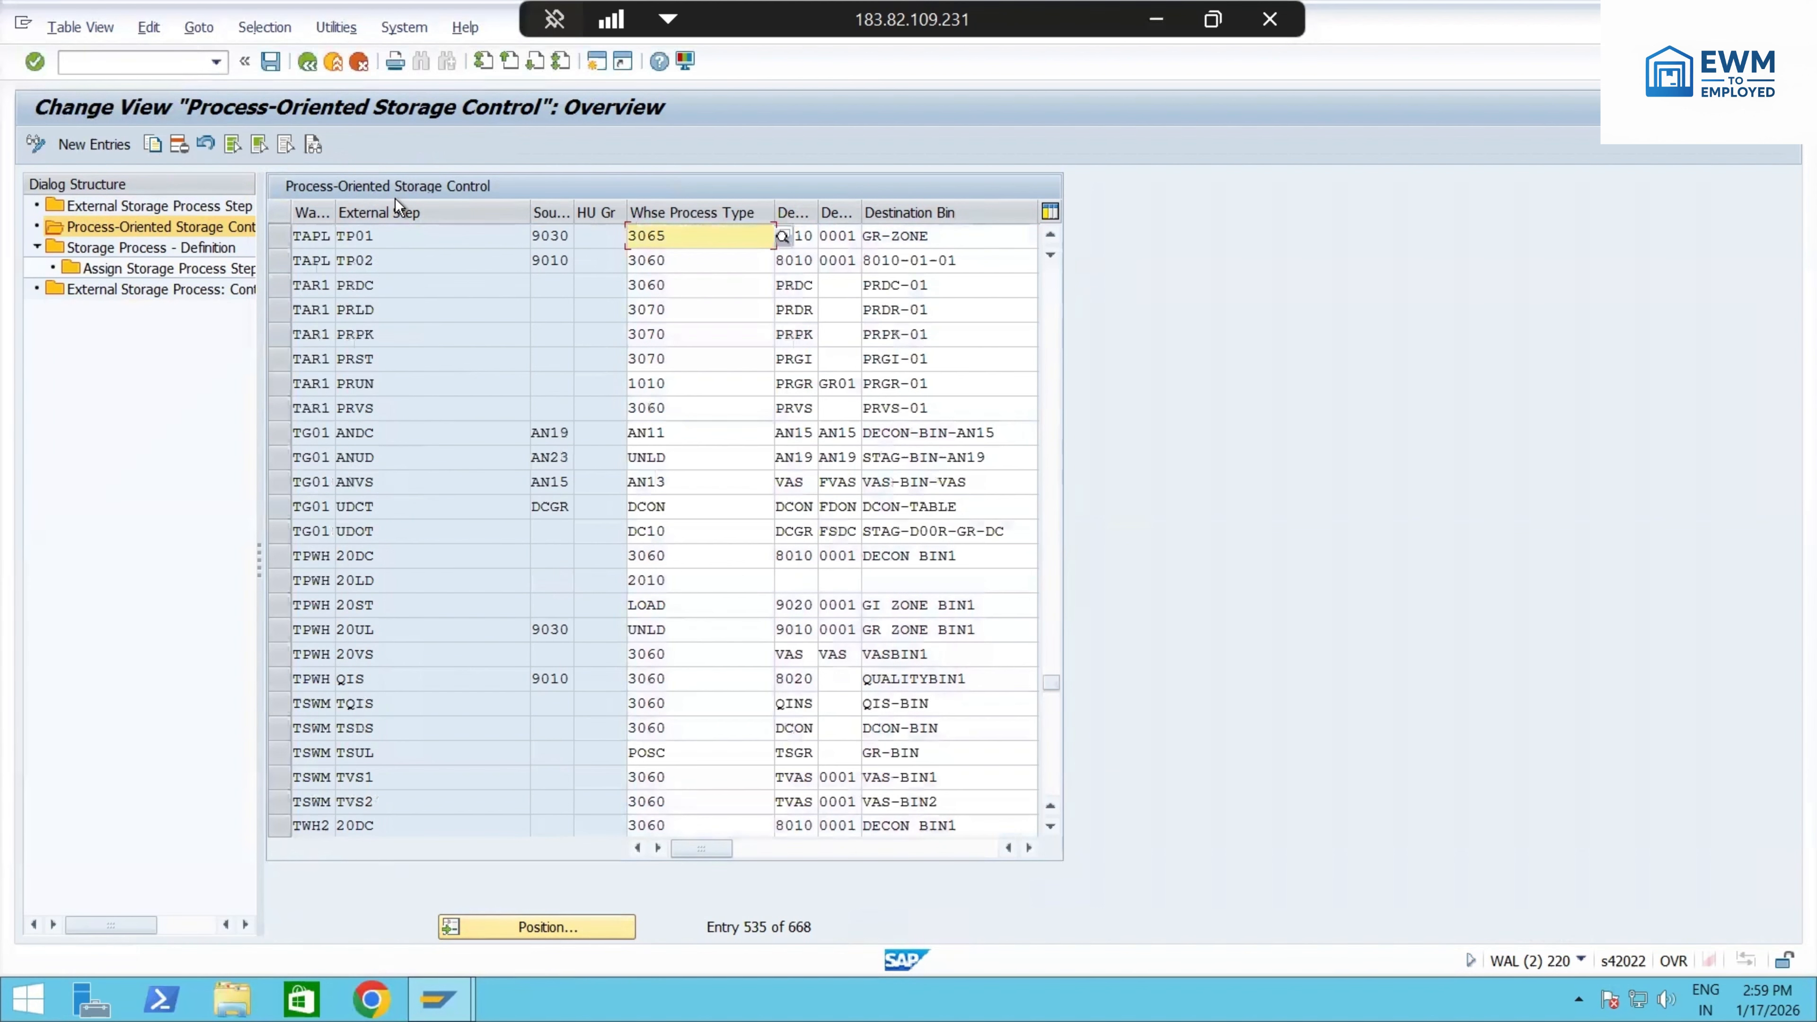
- Review the external steps TP01 and TP02 in the process-oriented storage control entries of warehouse TAPL
drag(405, 227, 316, 231)
drag(409, 268, 331, 266)
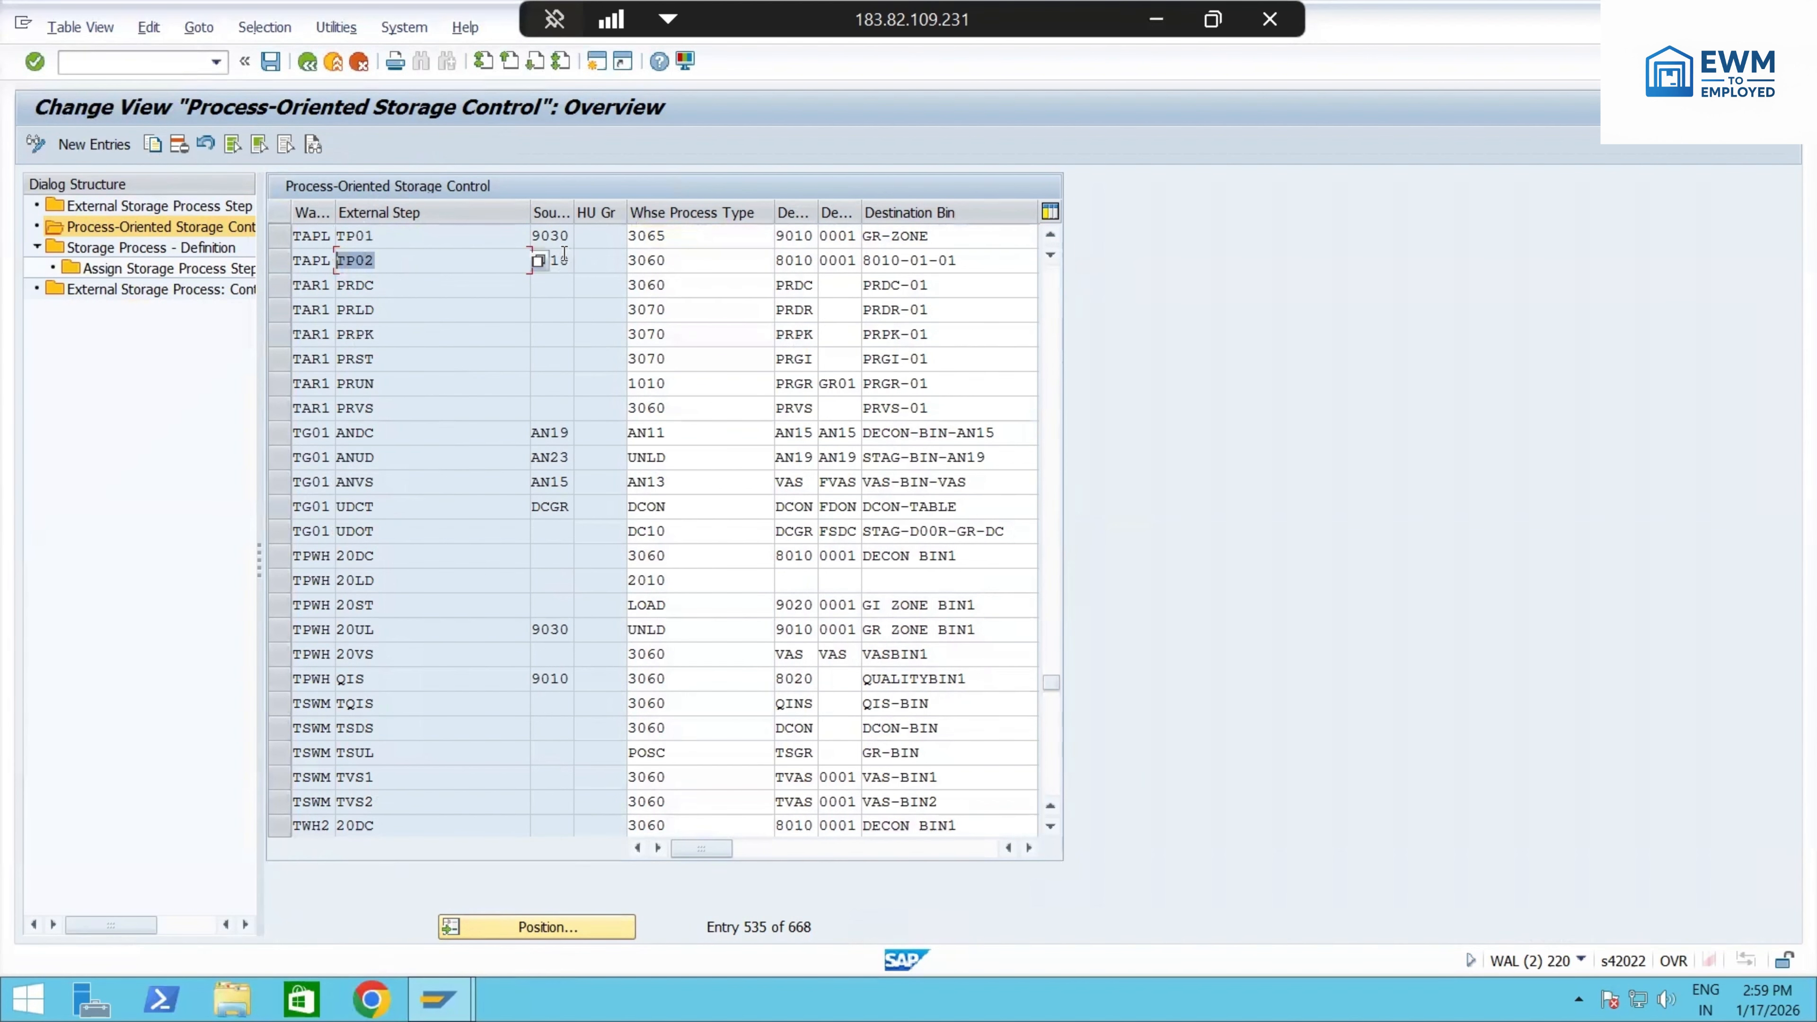
double_click(374, 235)
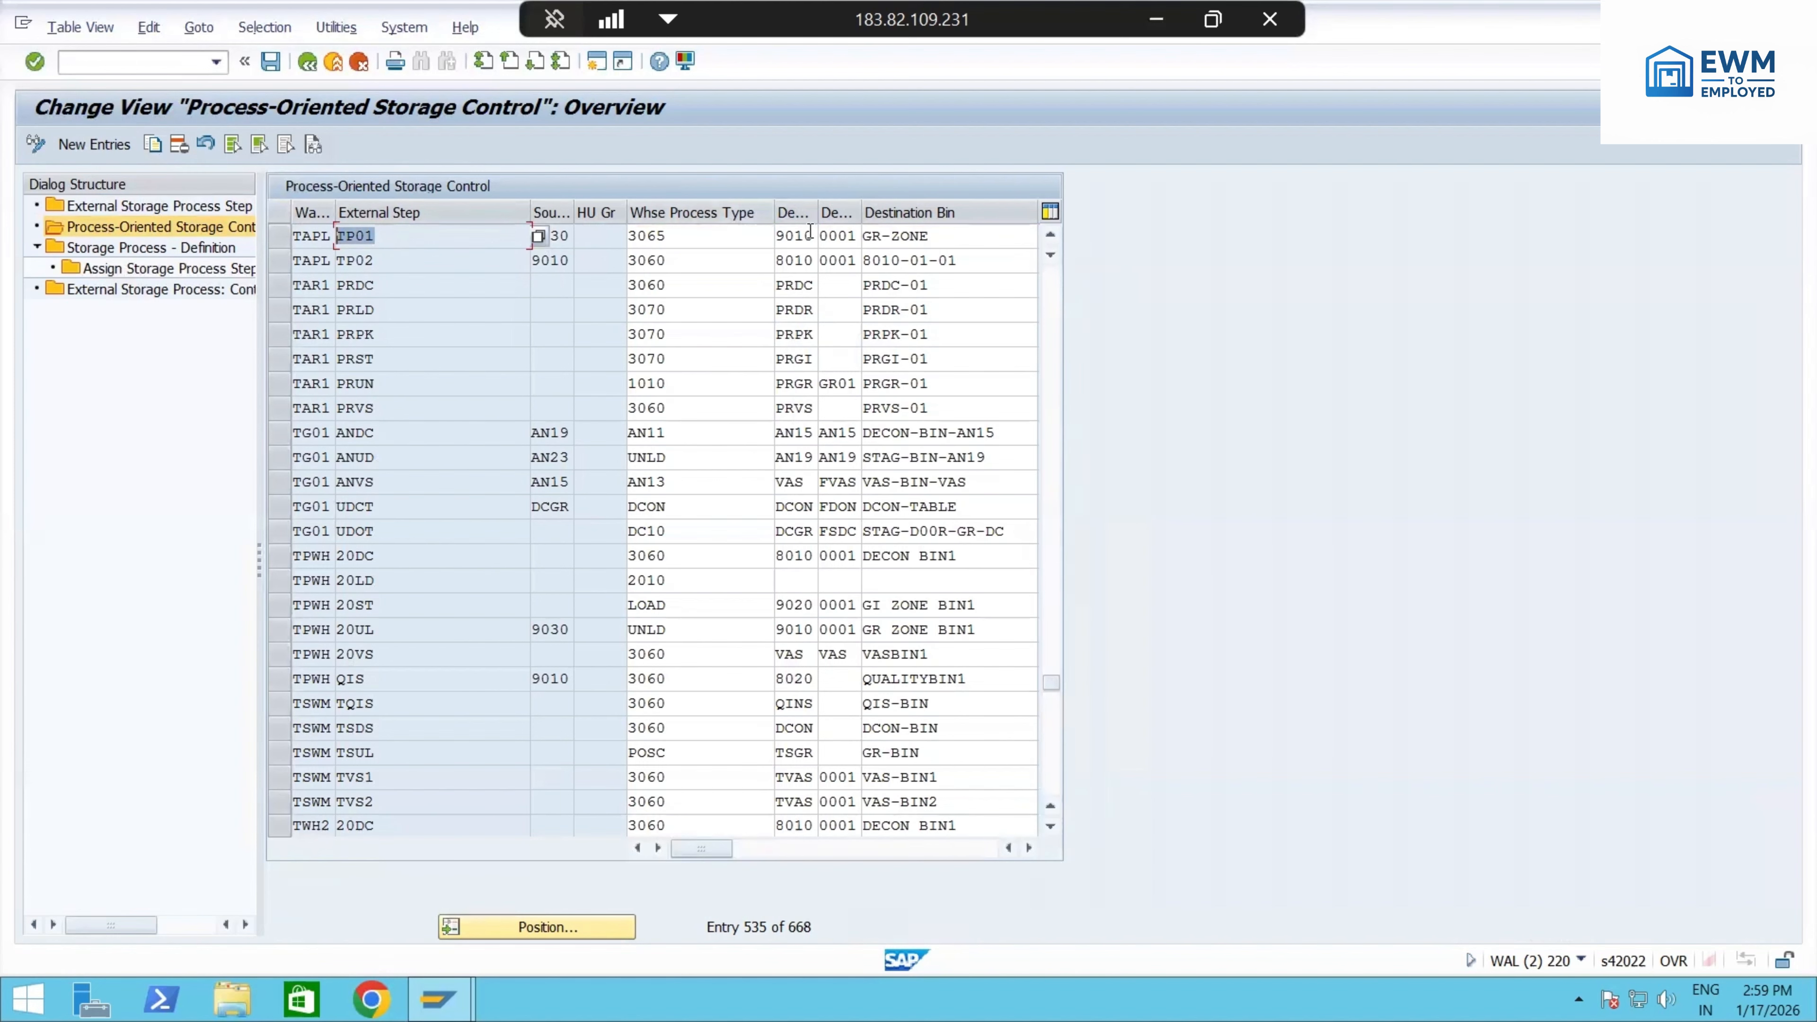
- Open the external storage process steps and position the list using the value tapl
click(150, 207)
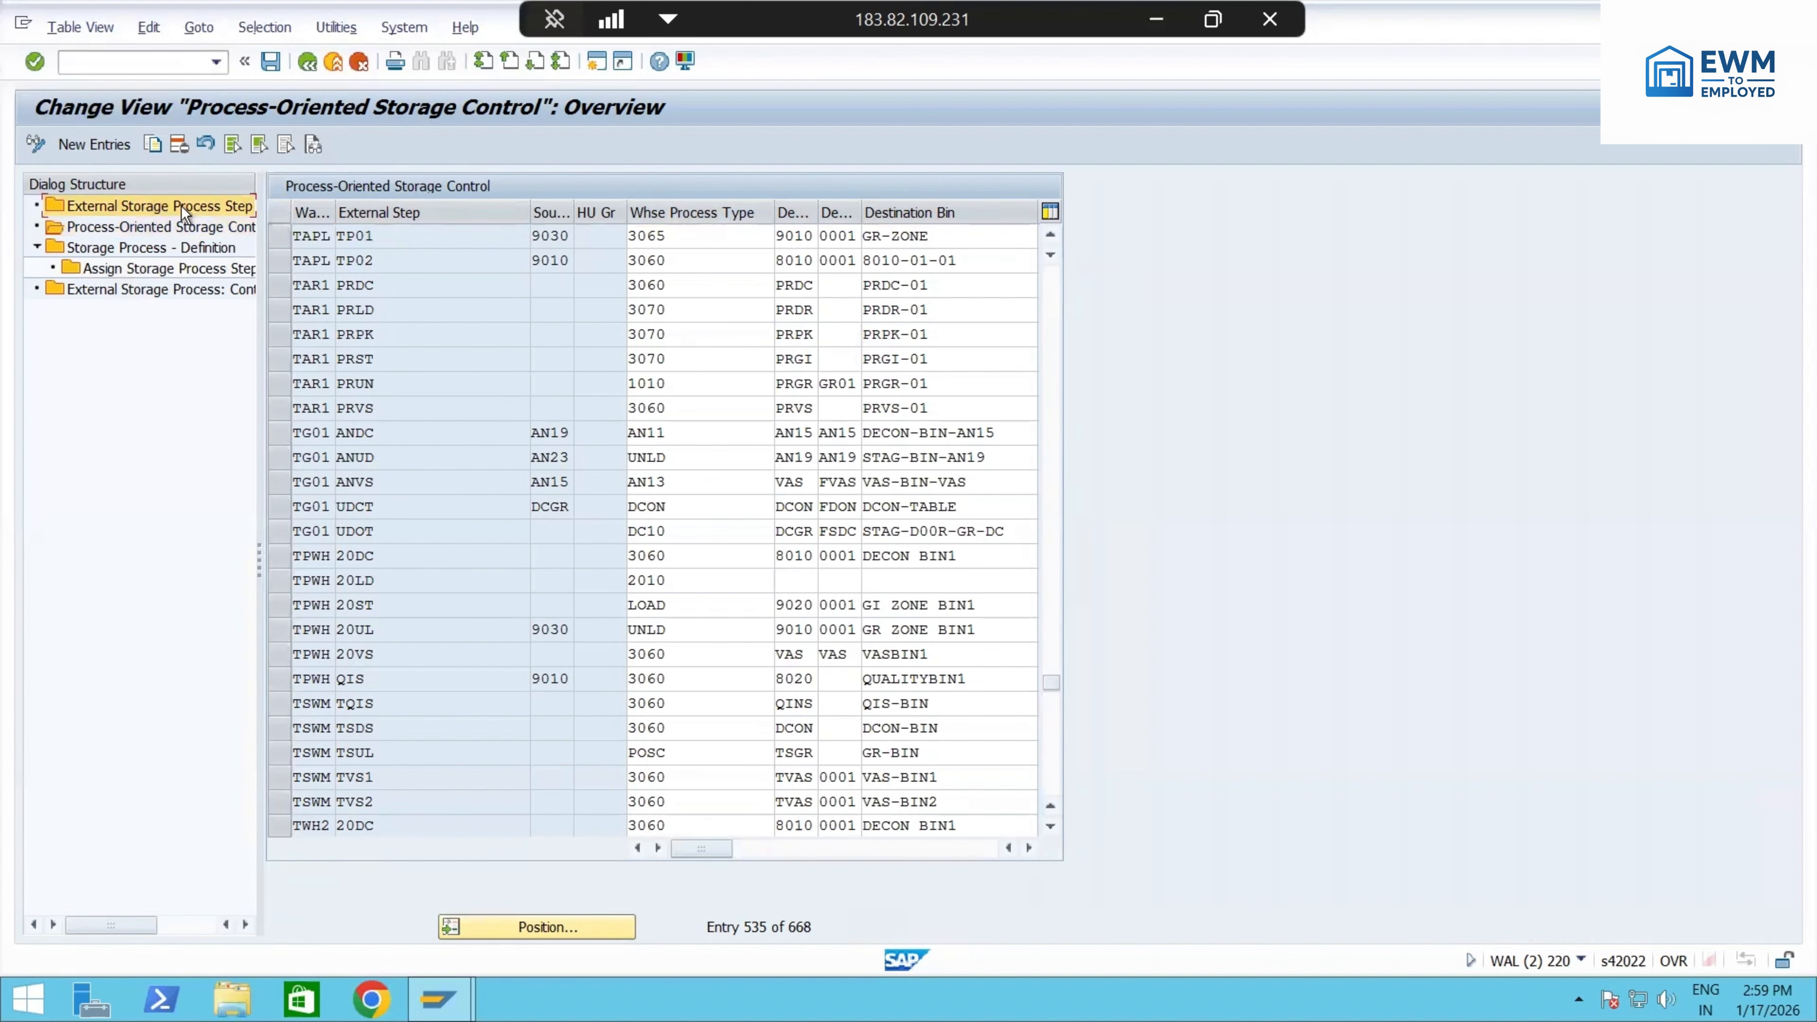
double_click(166, 207)
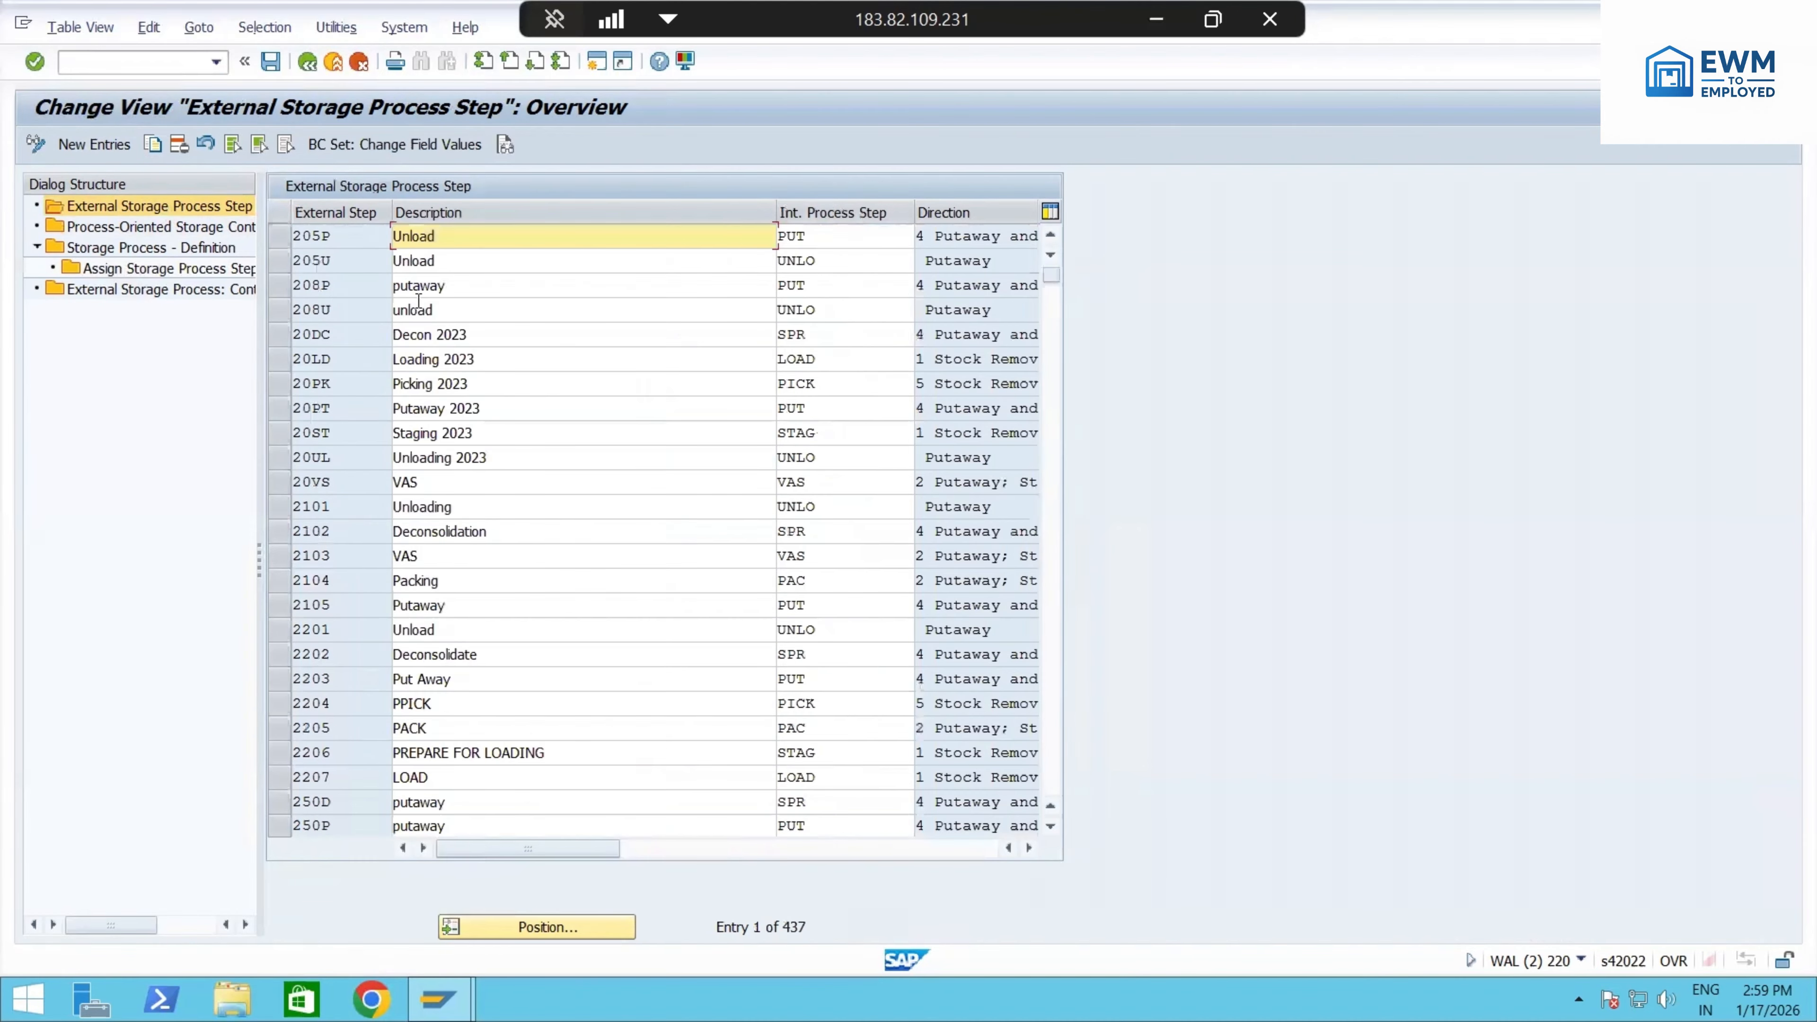
click(558, 923)
text(tapl)
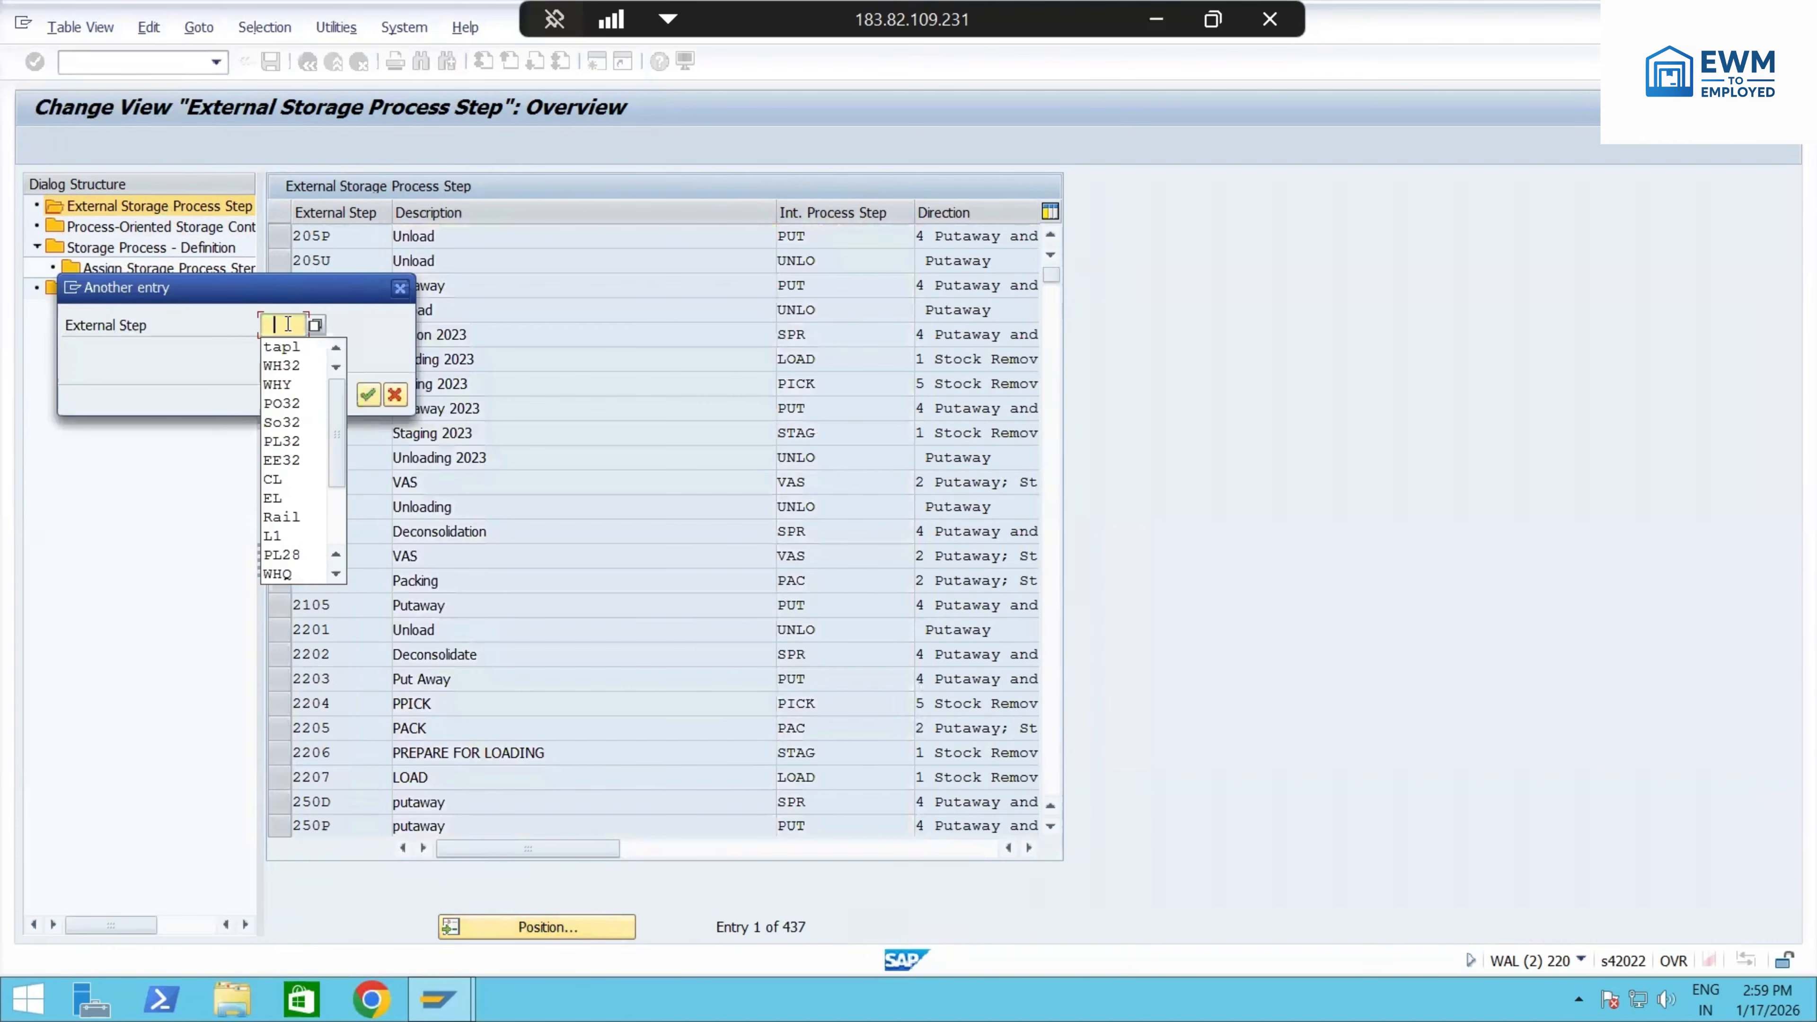
click(359, 392)
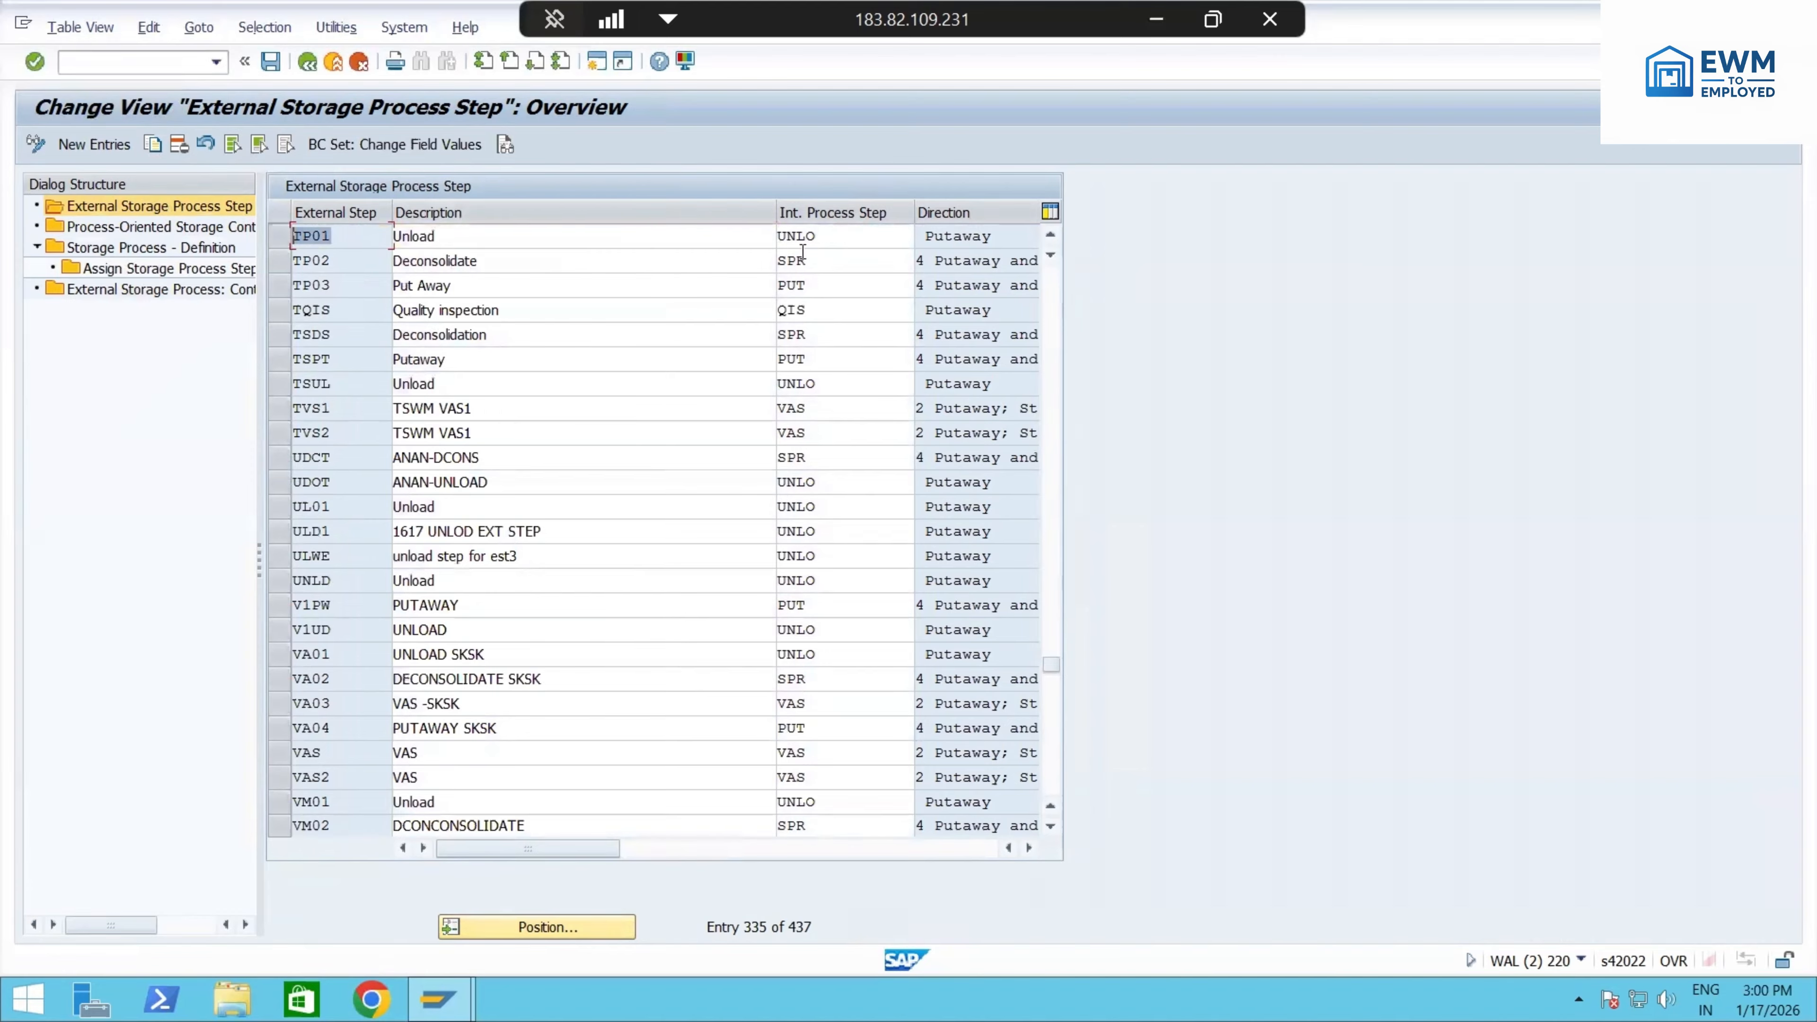
- Review external steps TP01 to TP03, checking TP02's internal process step against the value list and leaving the list without applying a choice
click(826, 242)
click(564, 262)
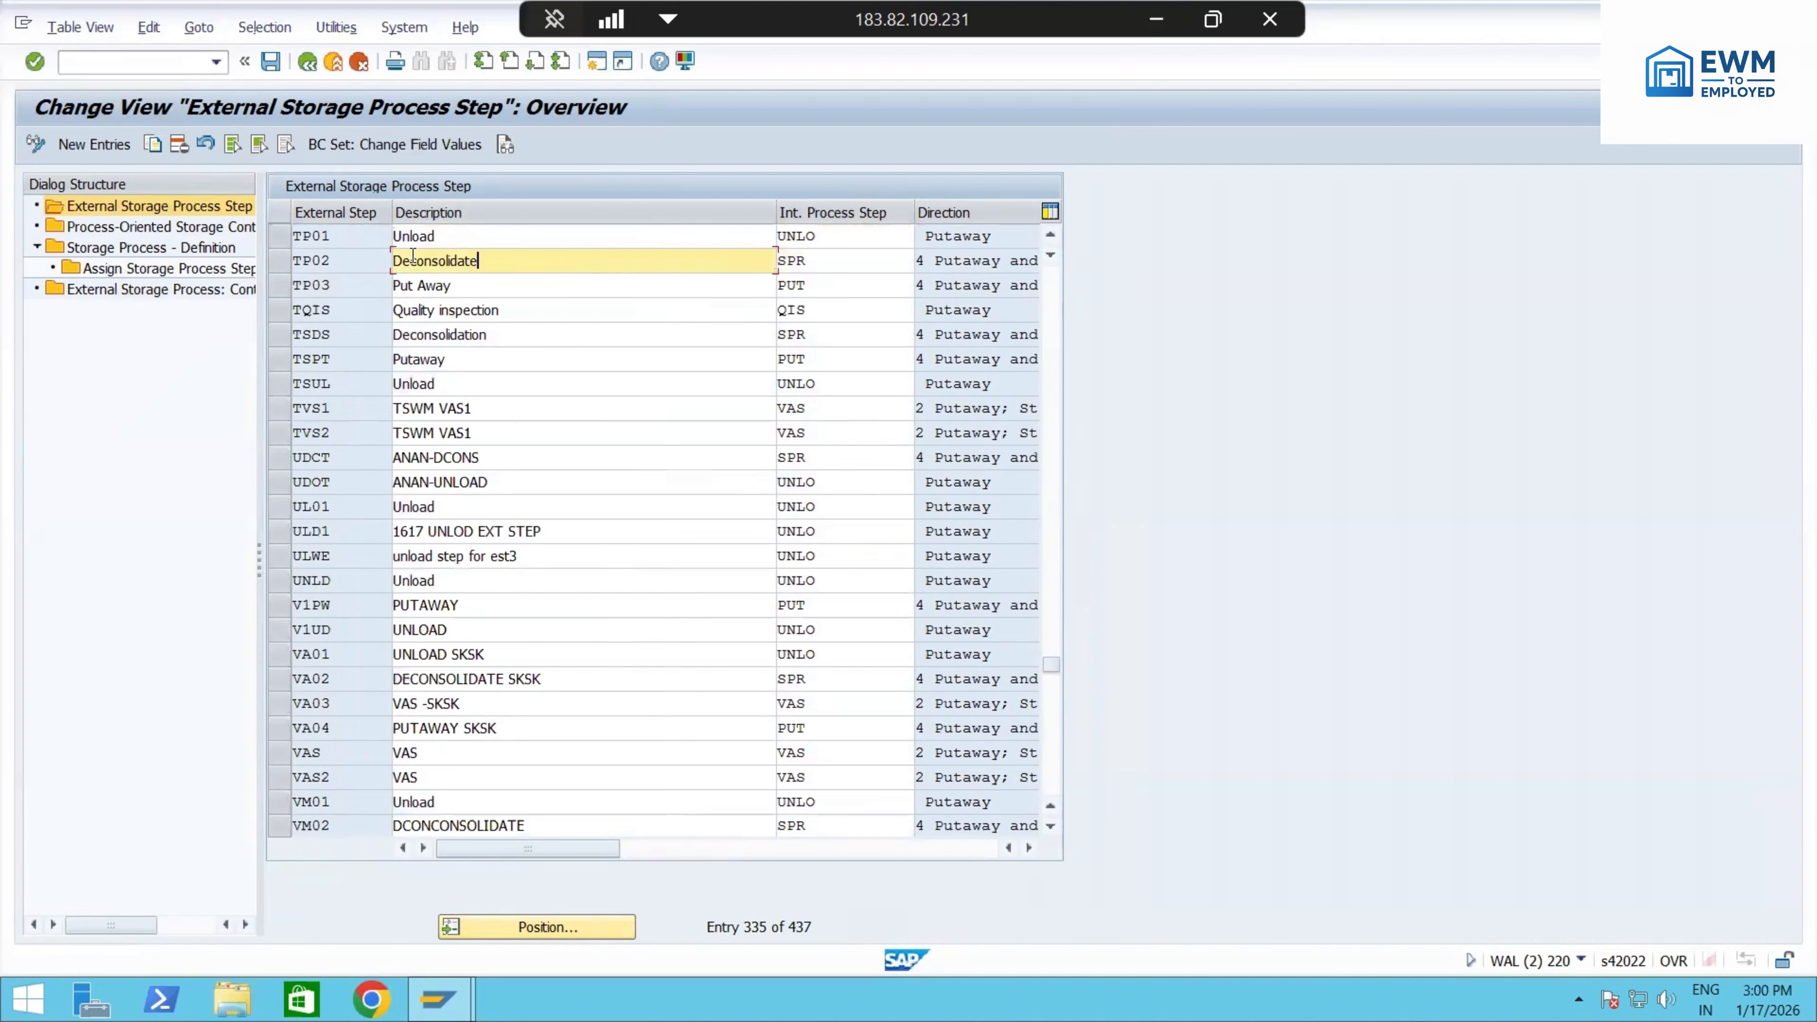
click(871, 259)
click(921, 261)
click(311, 570)
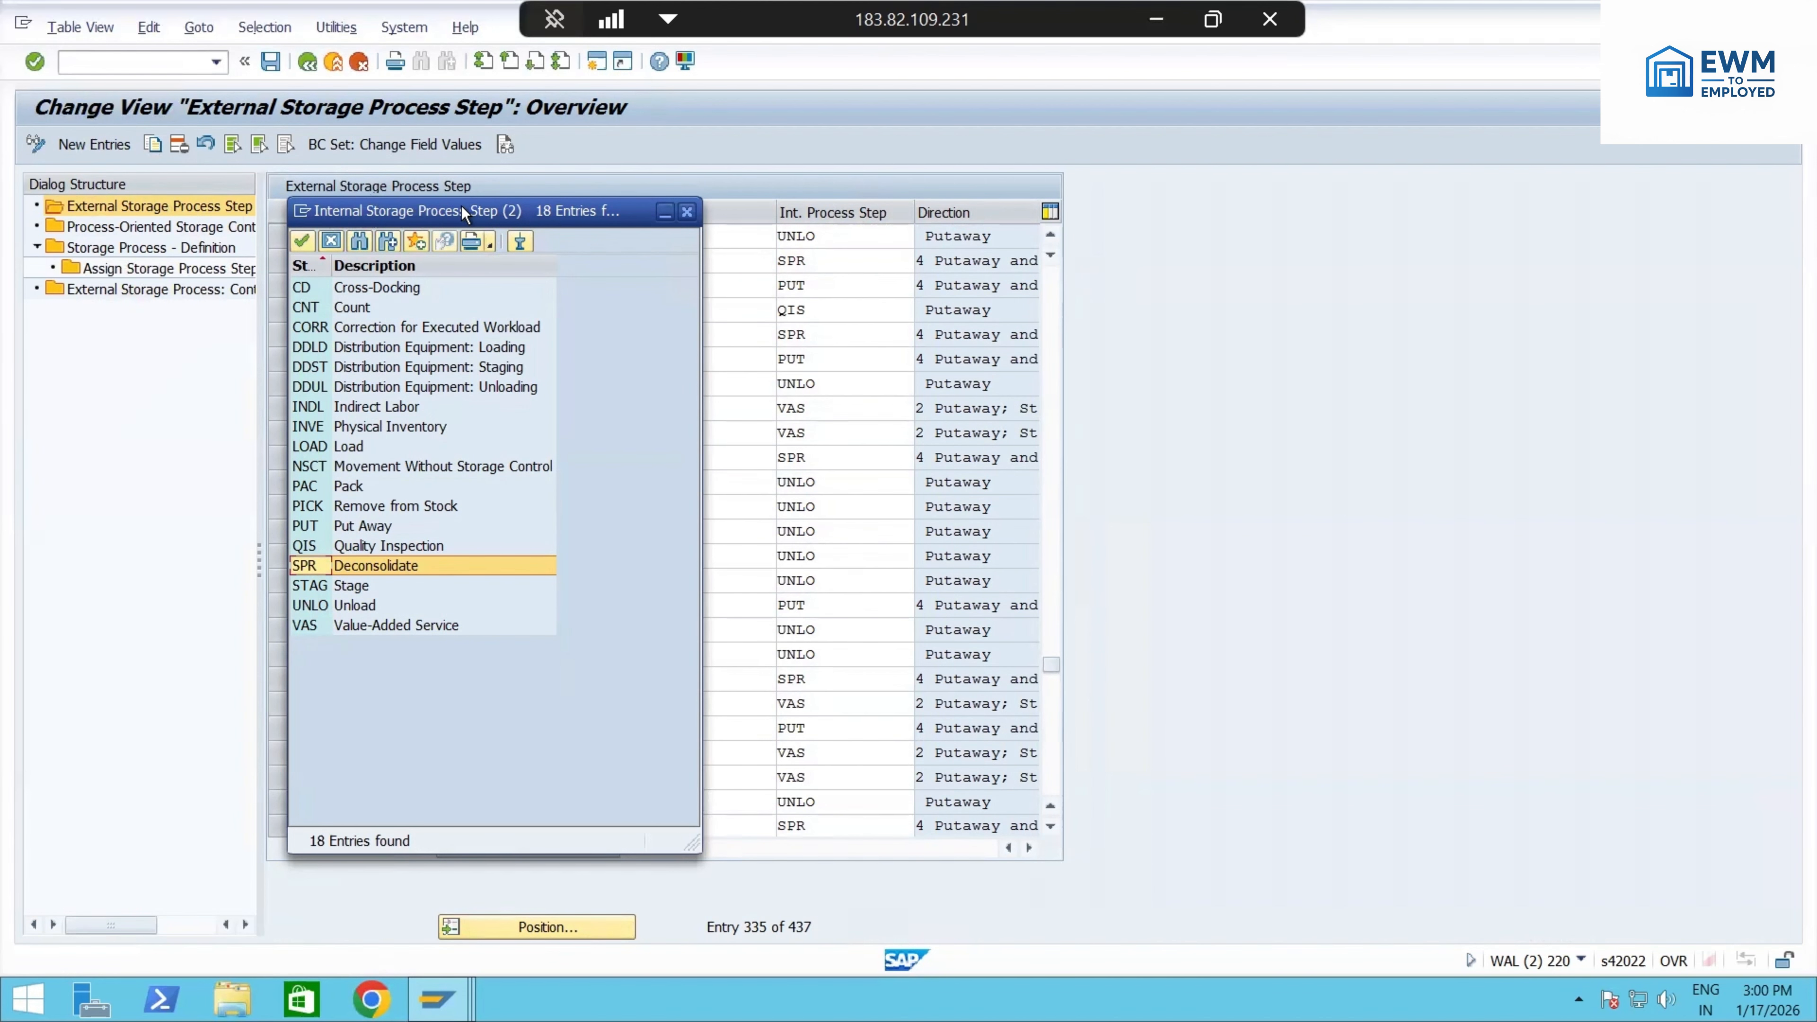
click(329, 240)
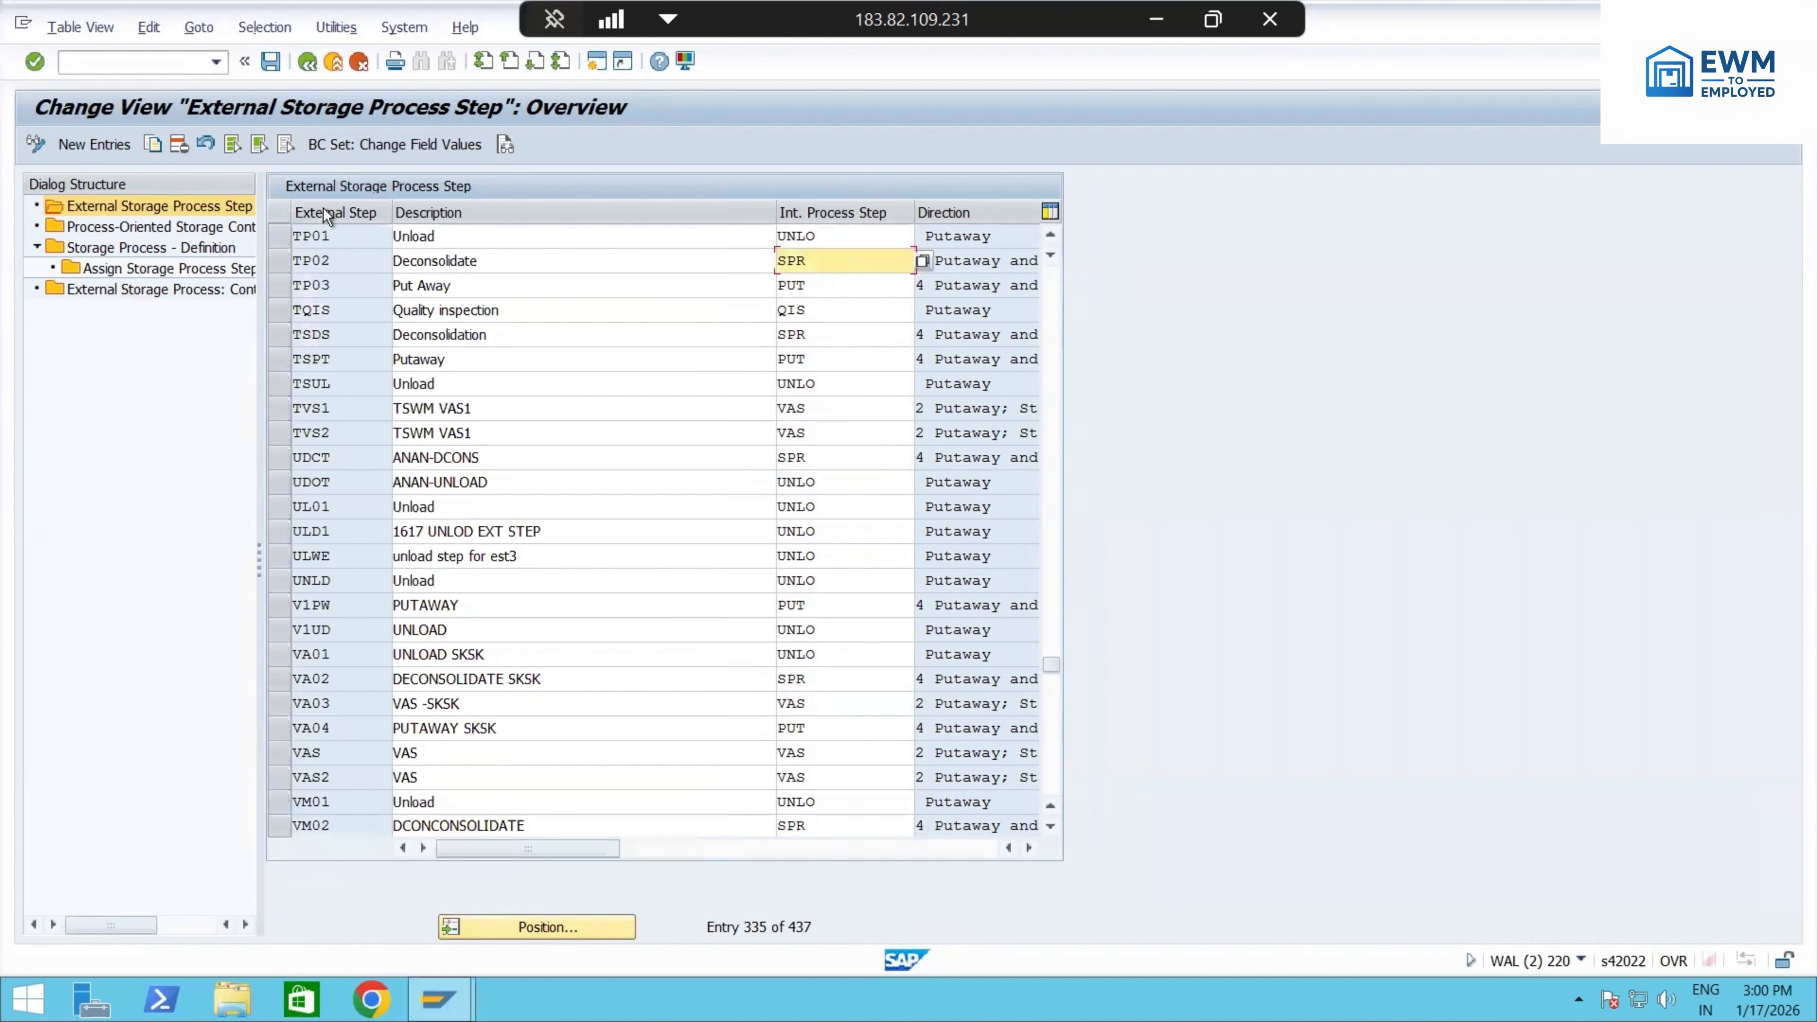
click(346, 287)
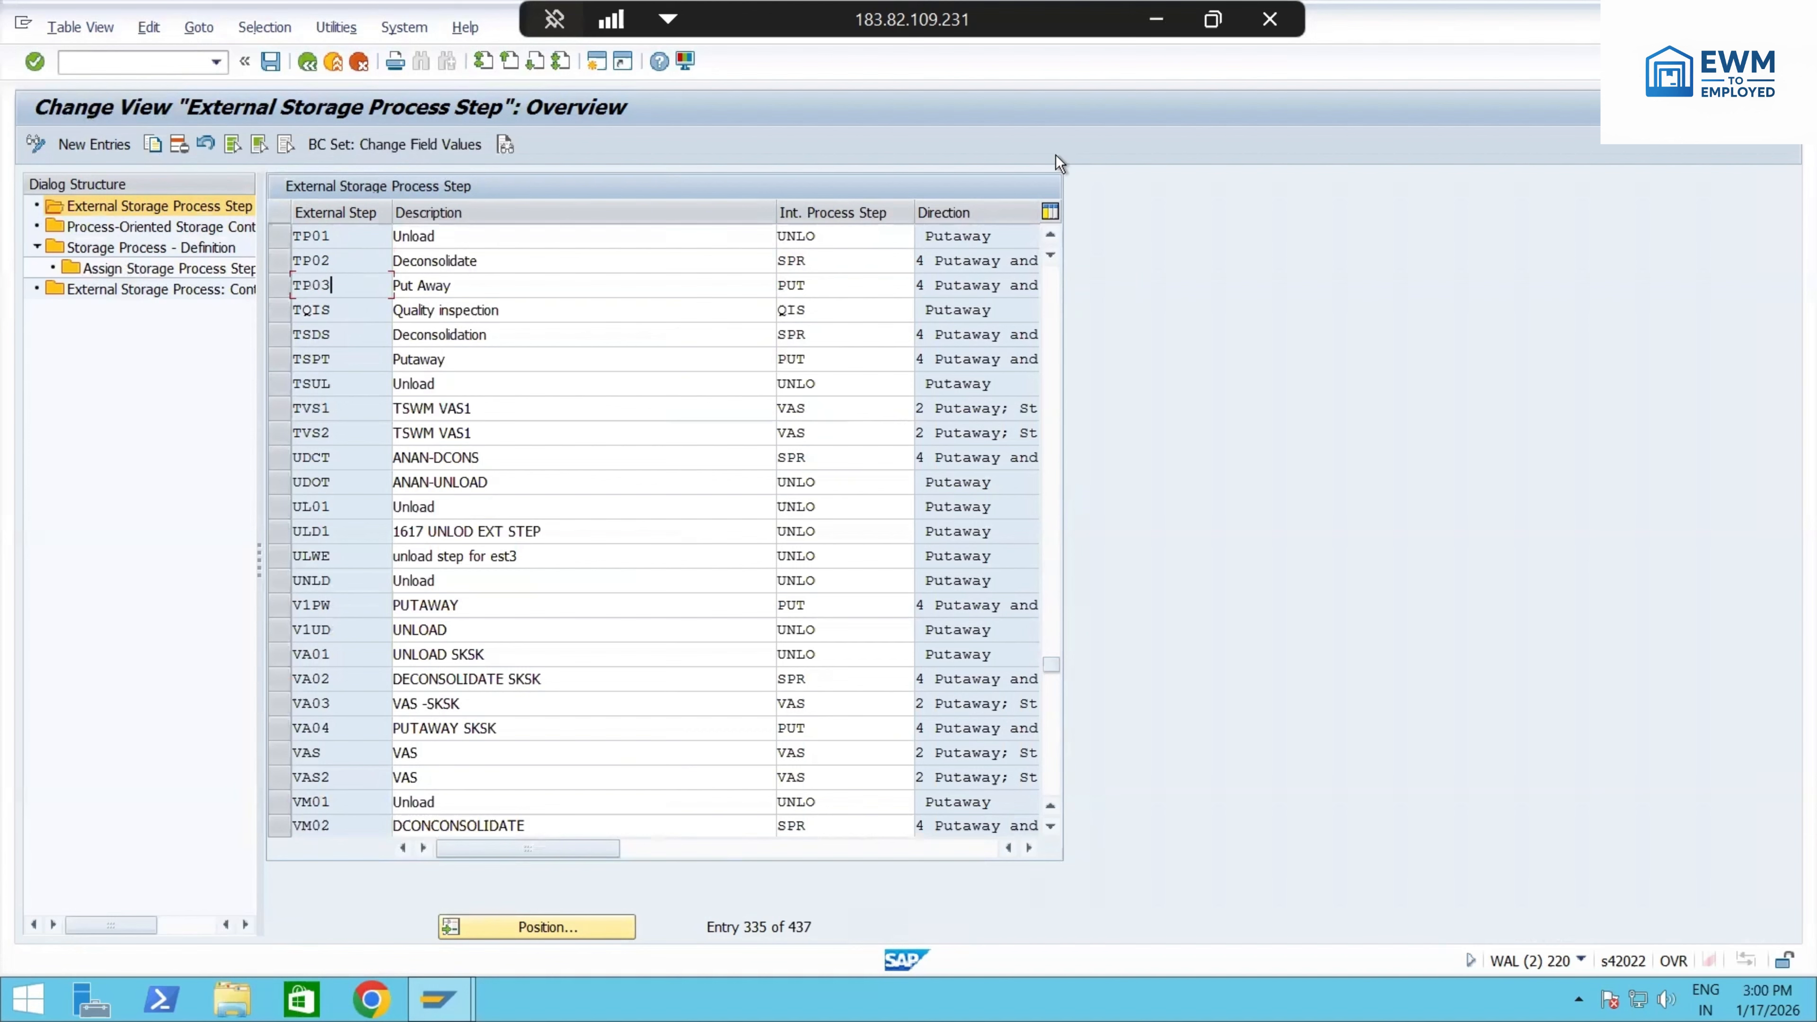
- Switch to the SAP EWM Deconsolidation PDF in the browser and read its process-oriented storage control and storage process sections
click(1156, 19)
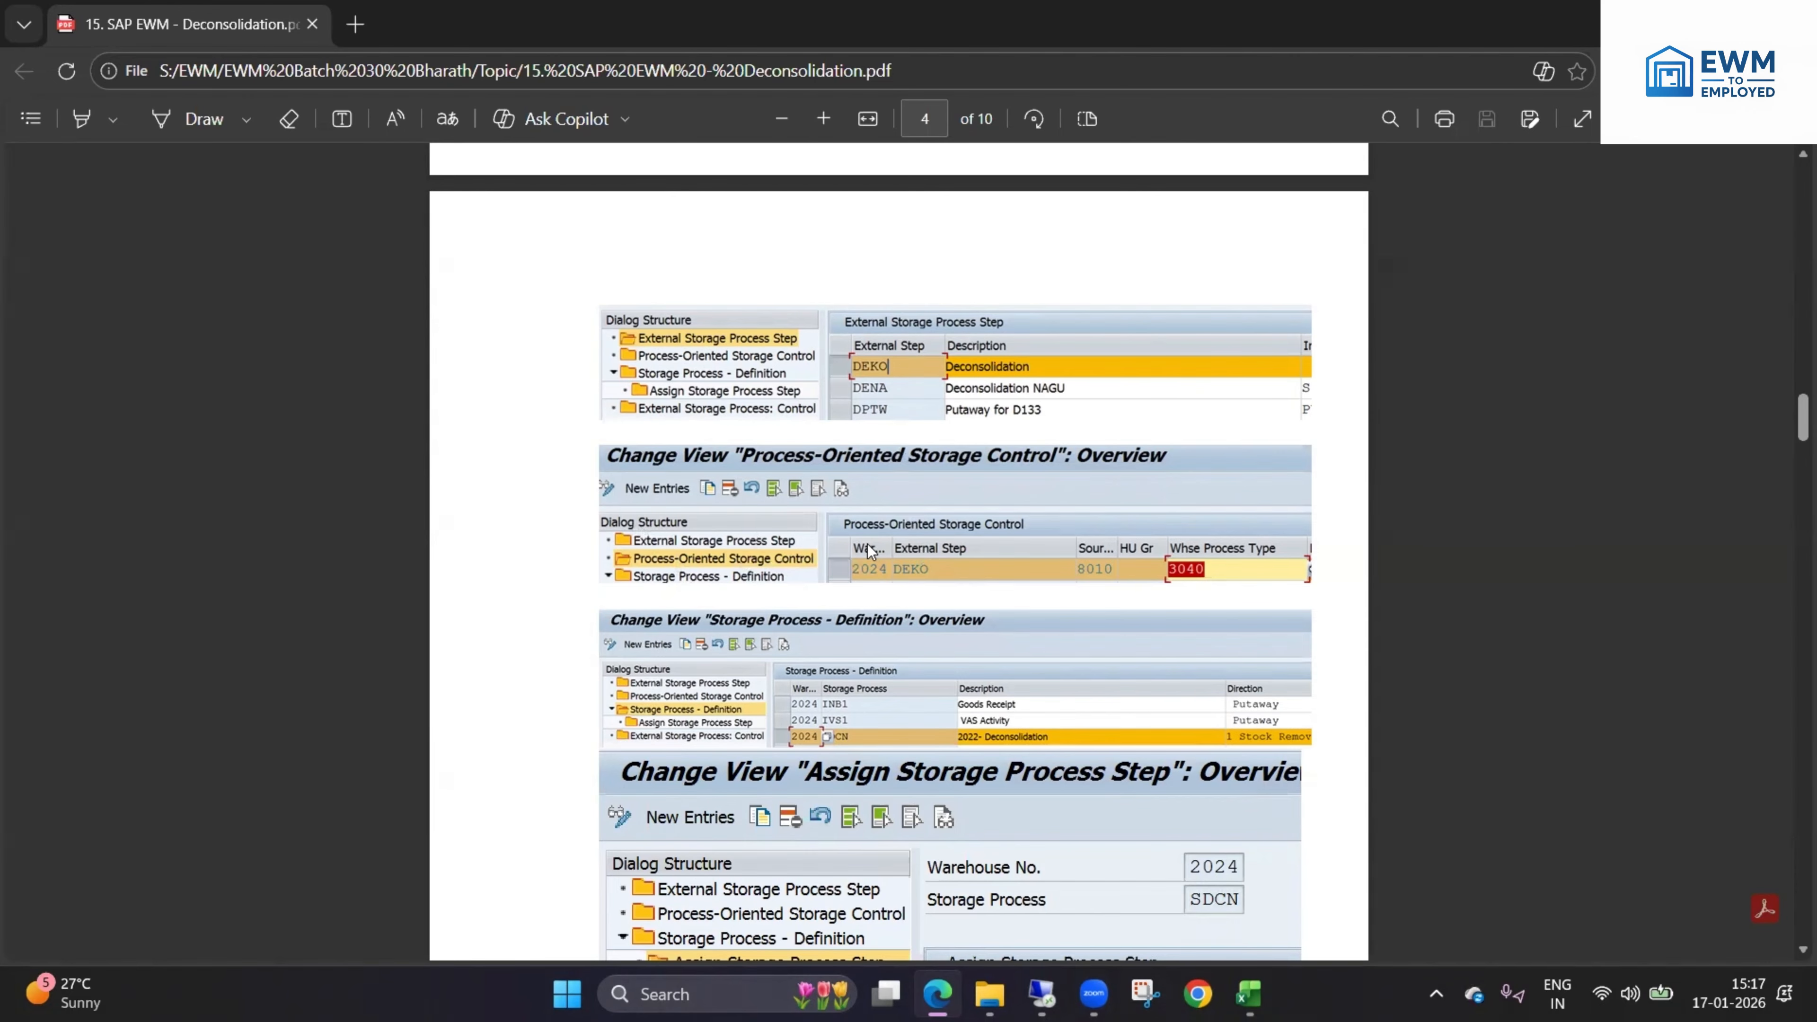
scroll(867, 550, up, 2)
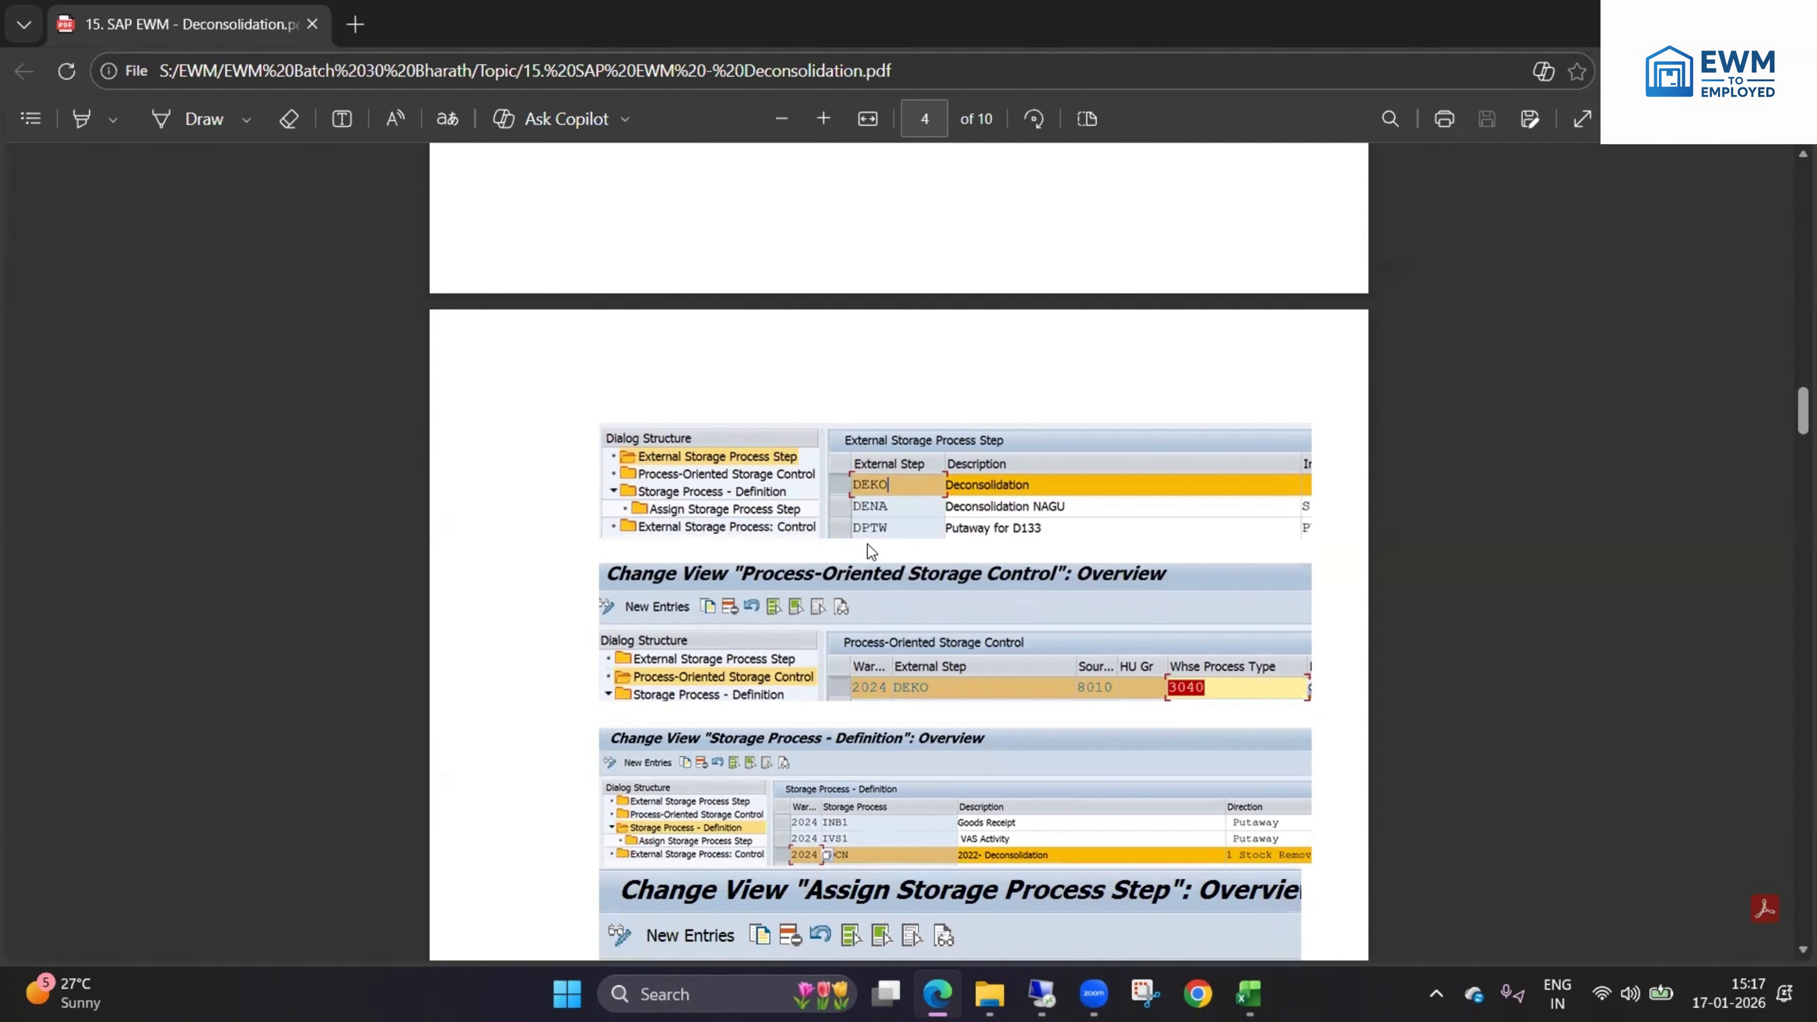
scroll(869, 551, up, 3)
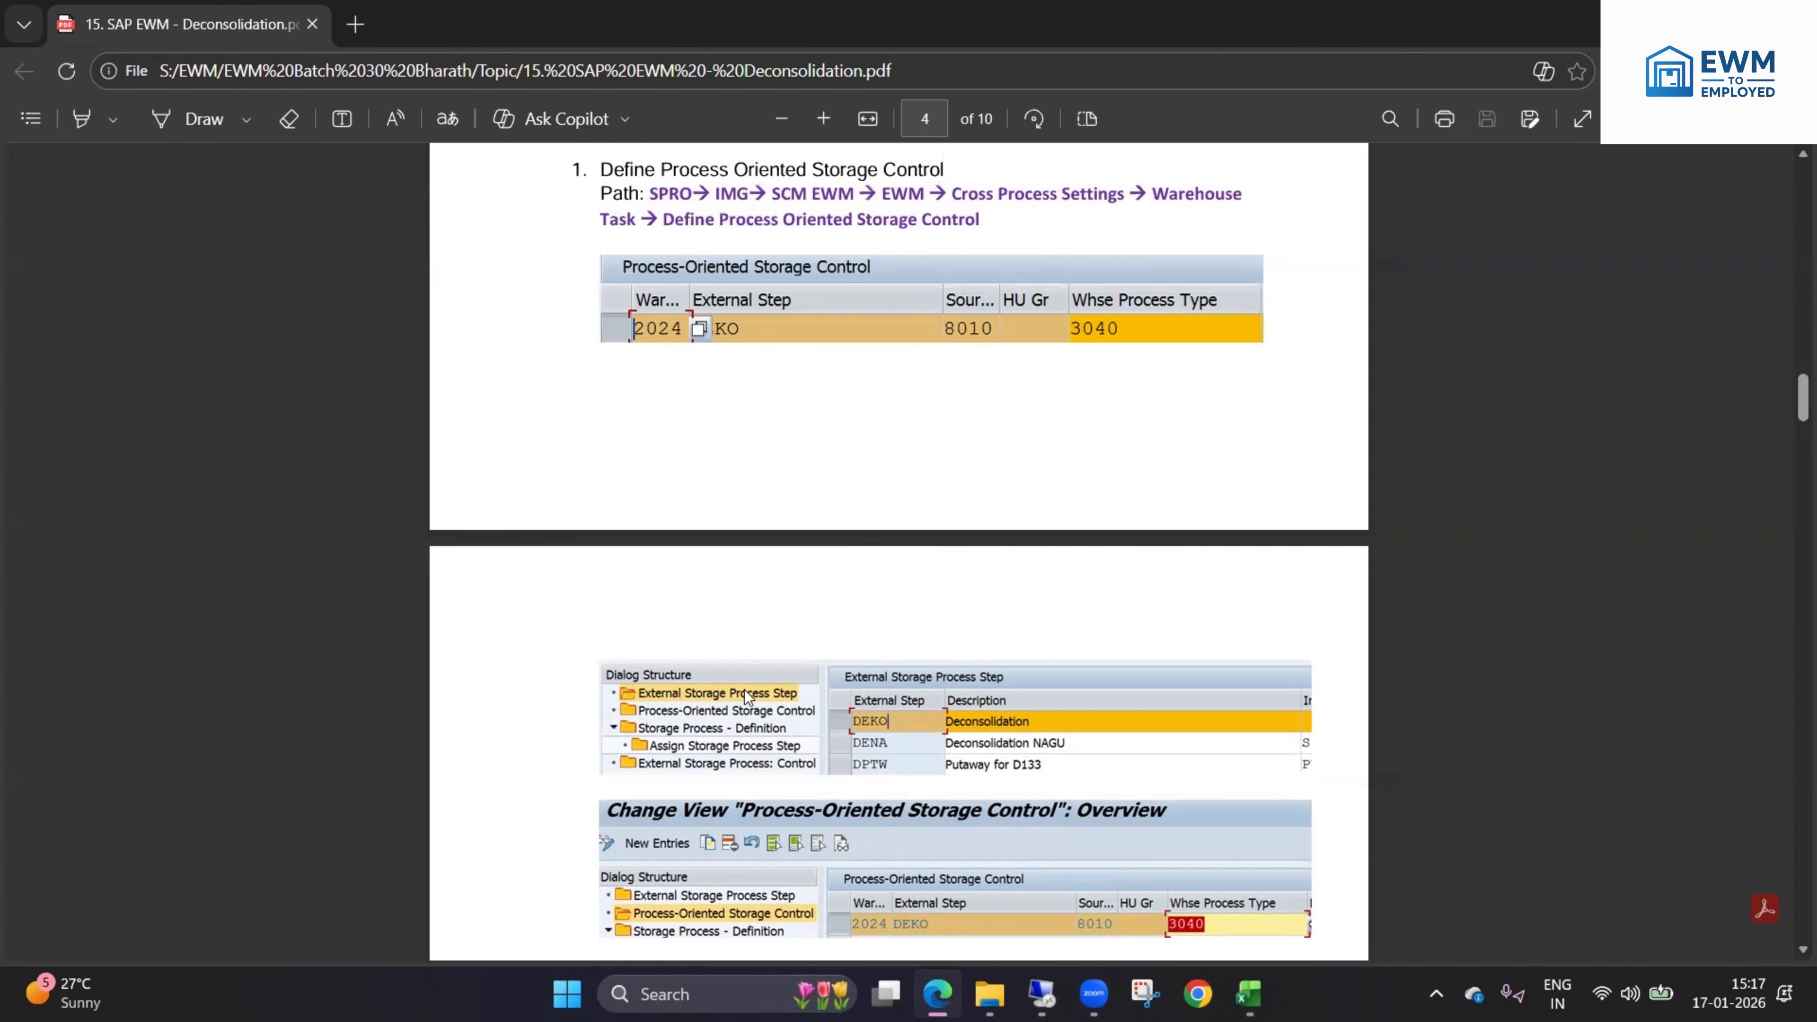
scroll(748, 695, down, 2)
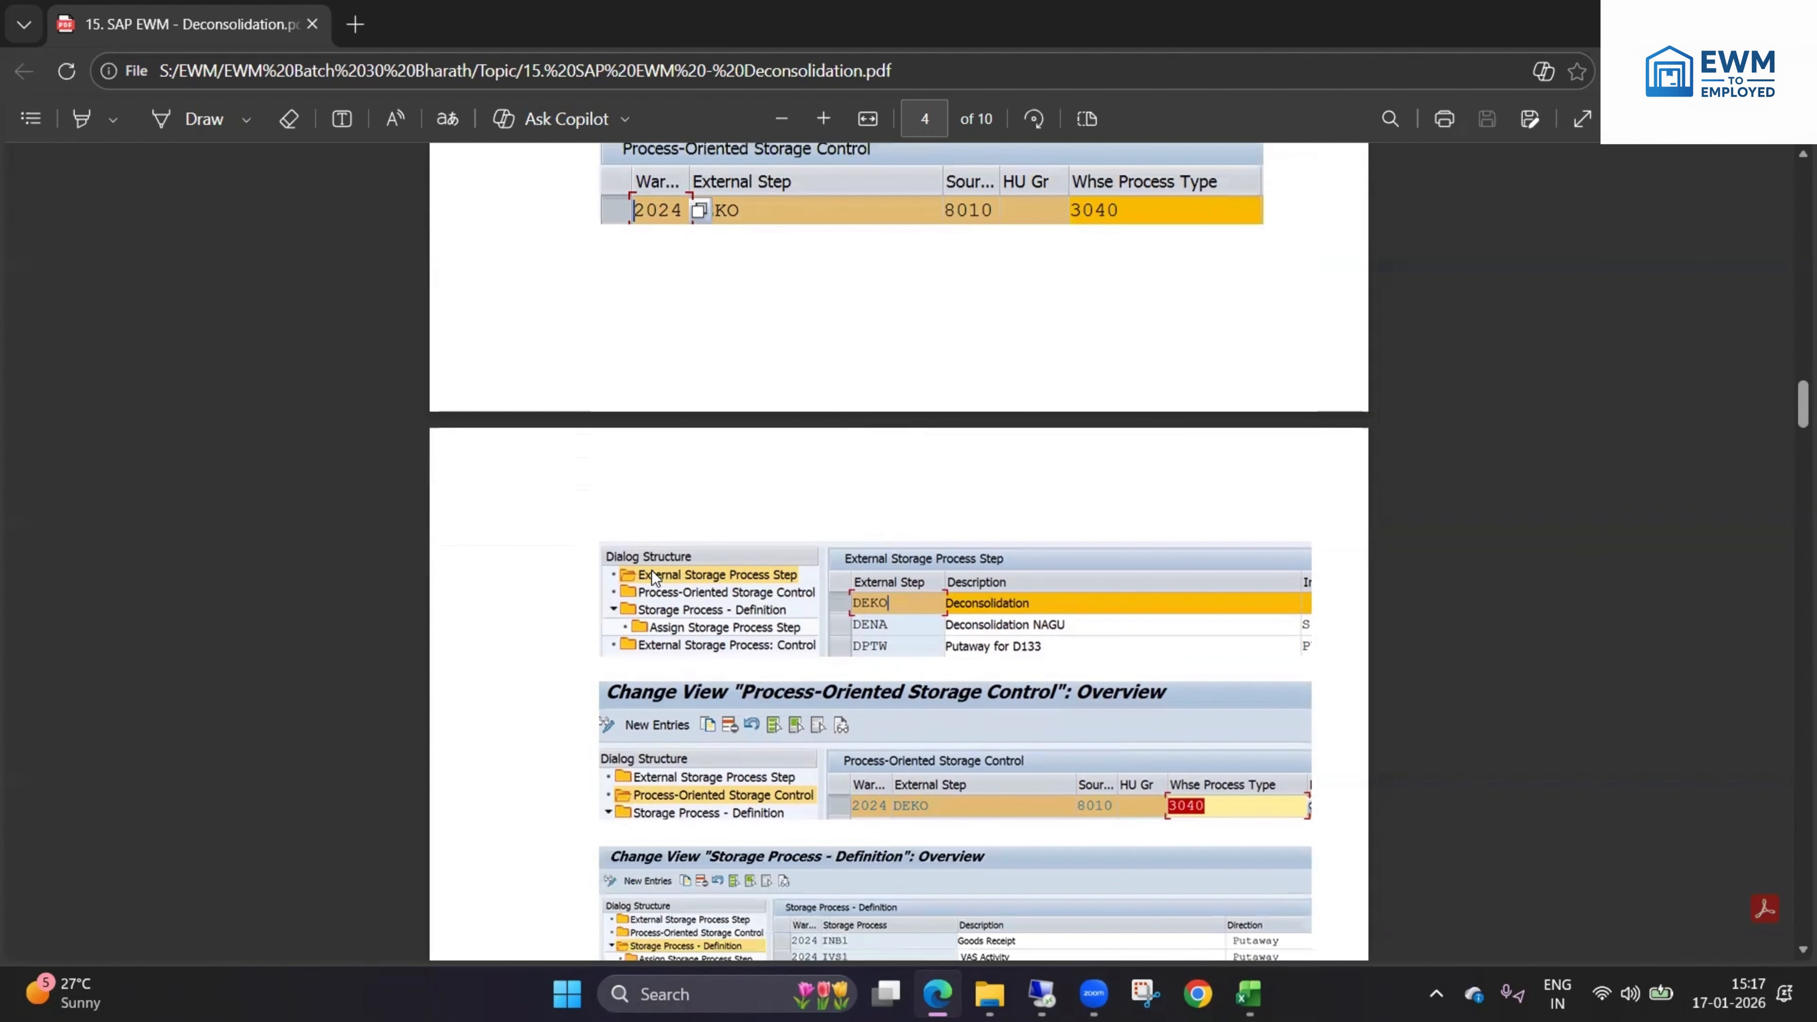
scroll(744, 598, down, 2)
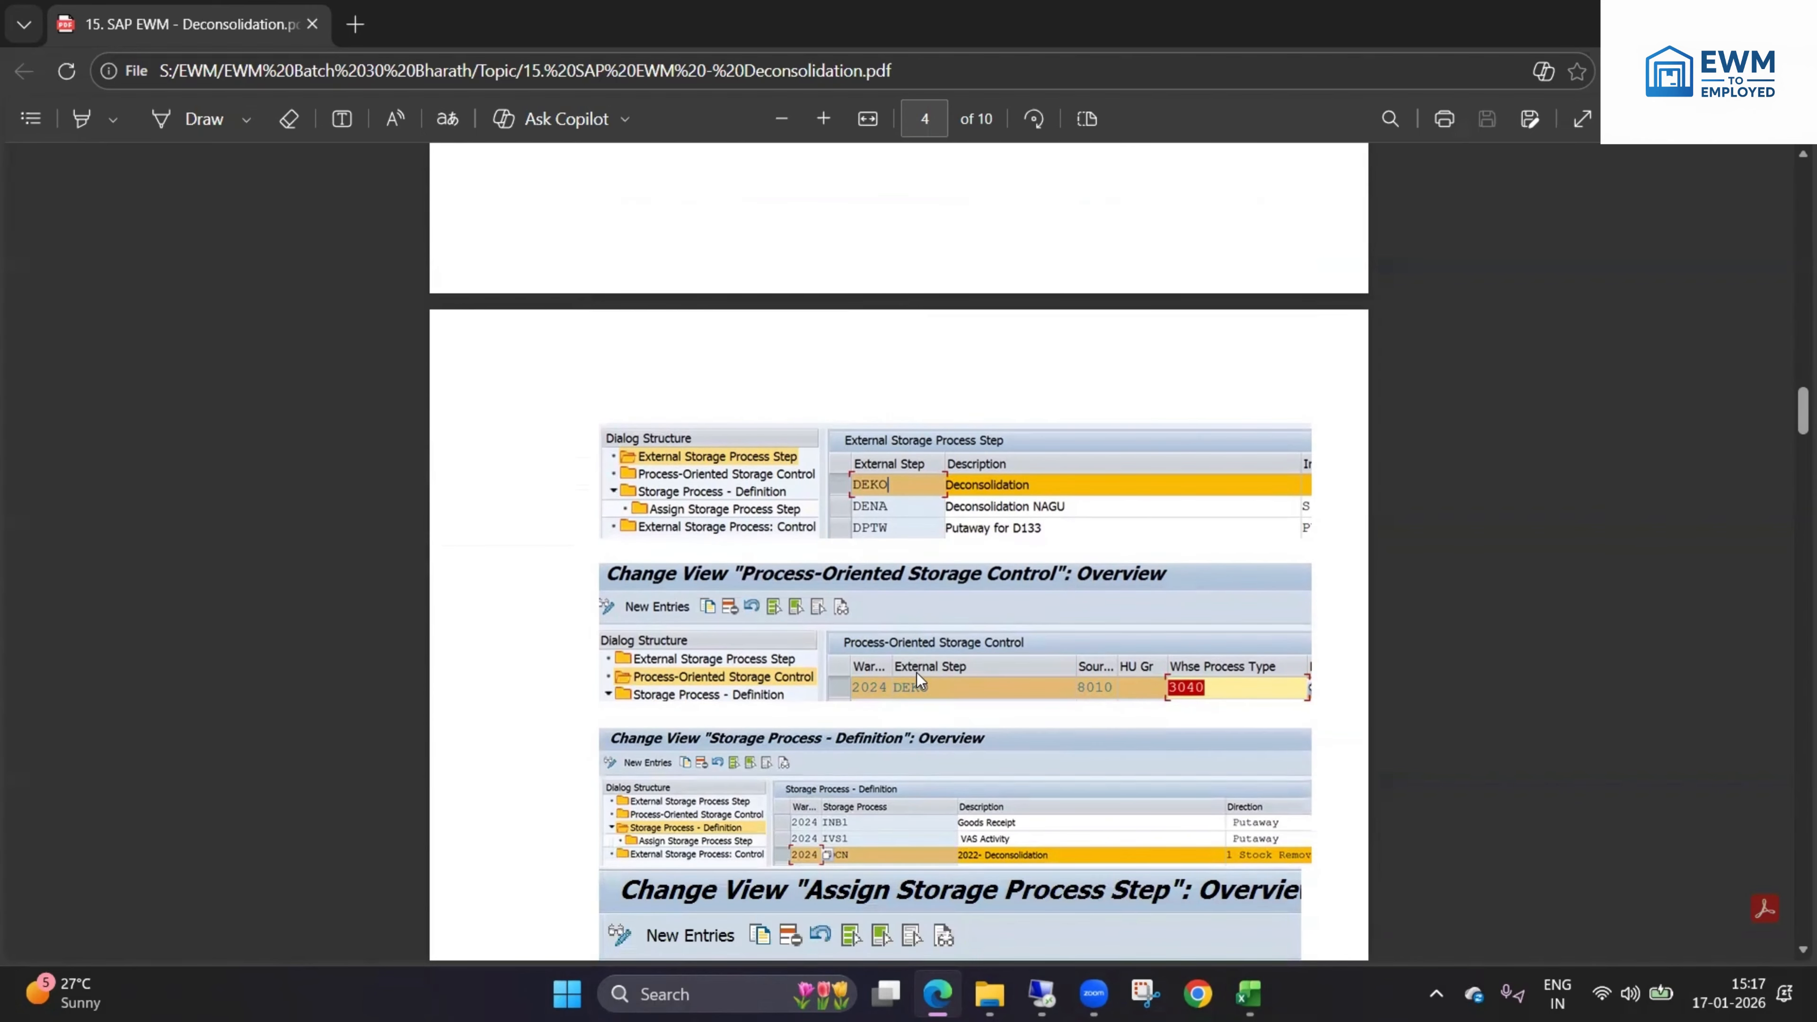
scroll(929, 669, down, 4)
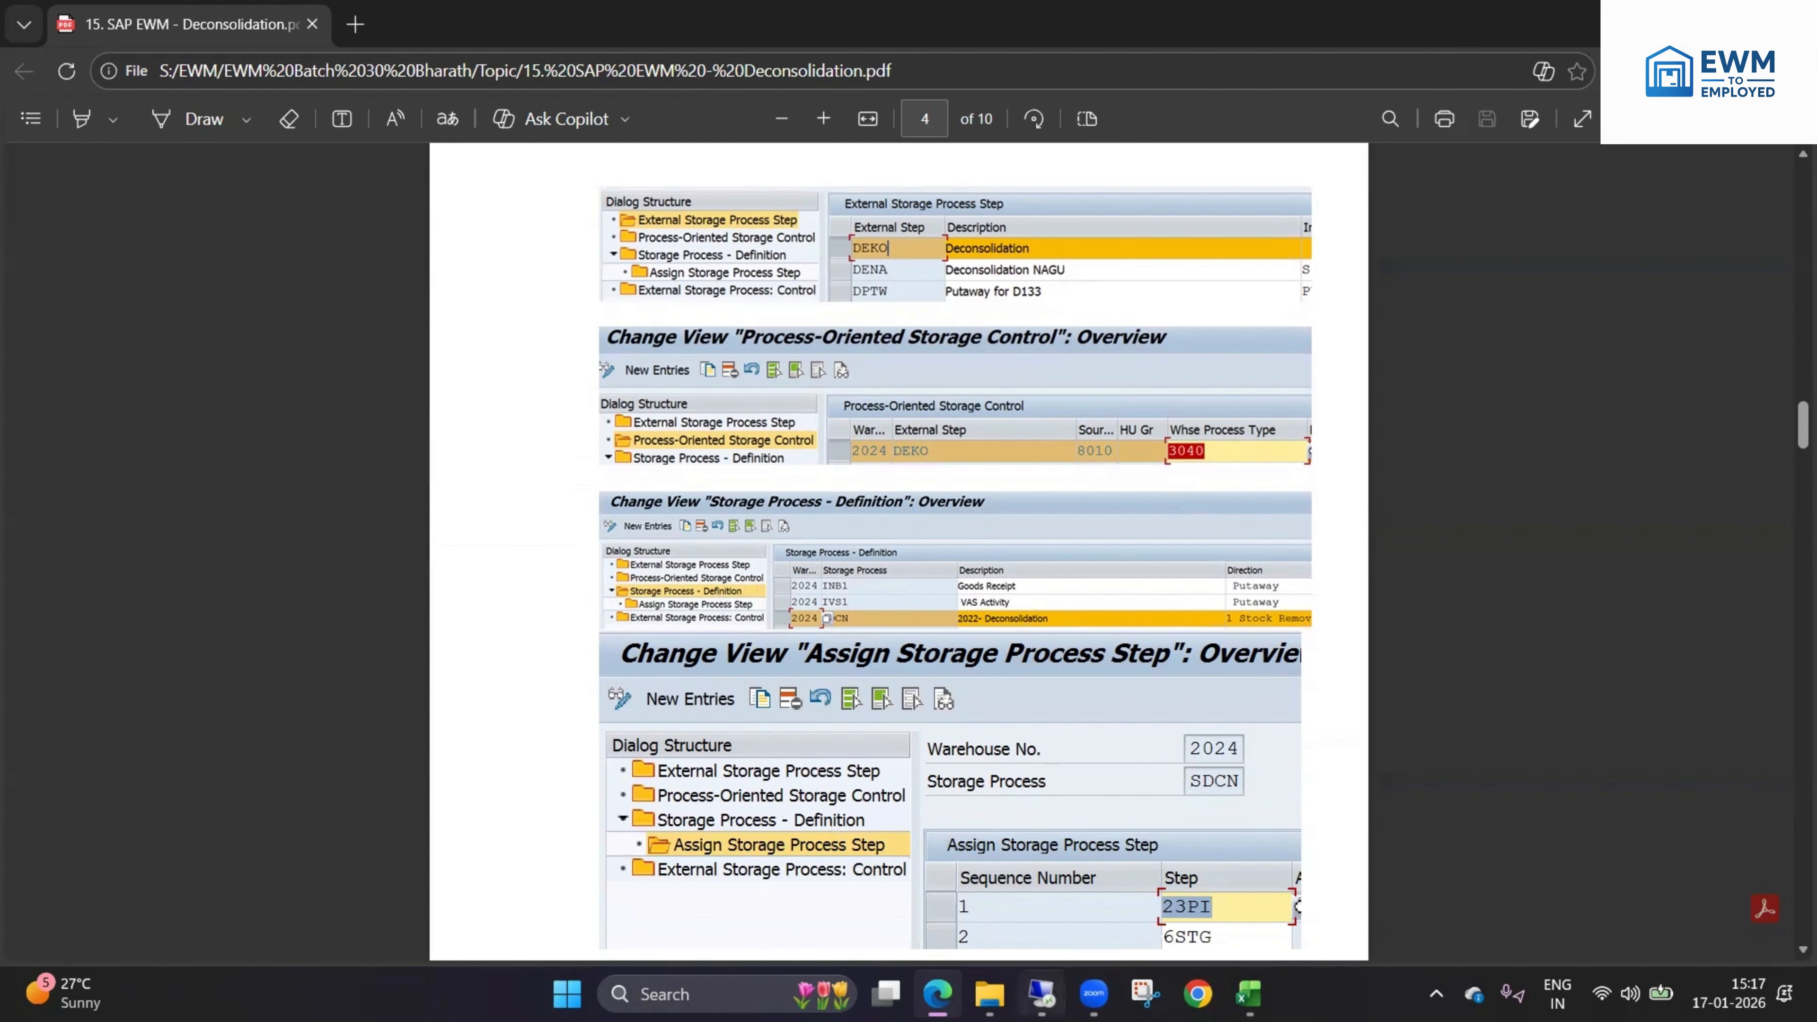
- Switch back to the SAP session, open the storage process definitions and position the list at warehouse tapl
click(1042, 993)
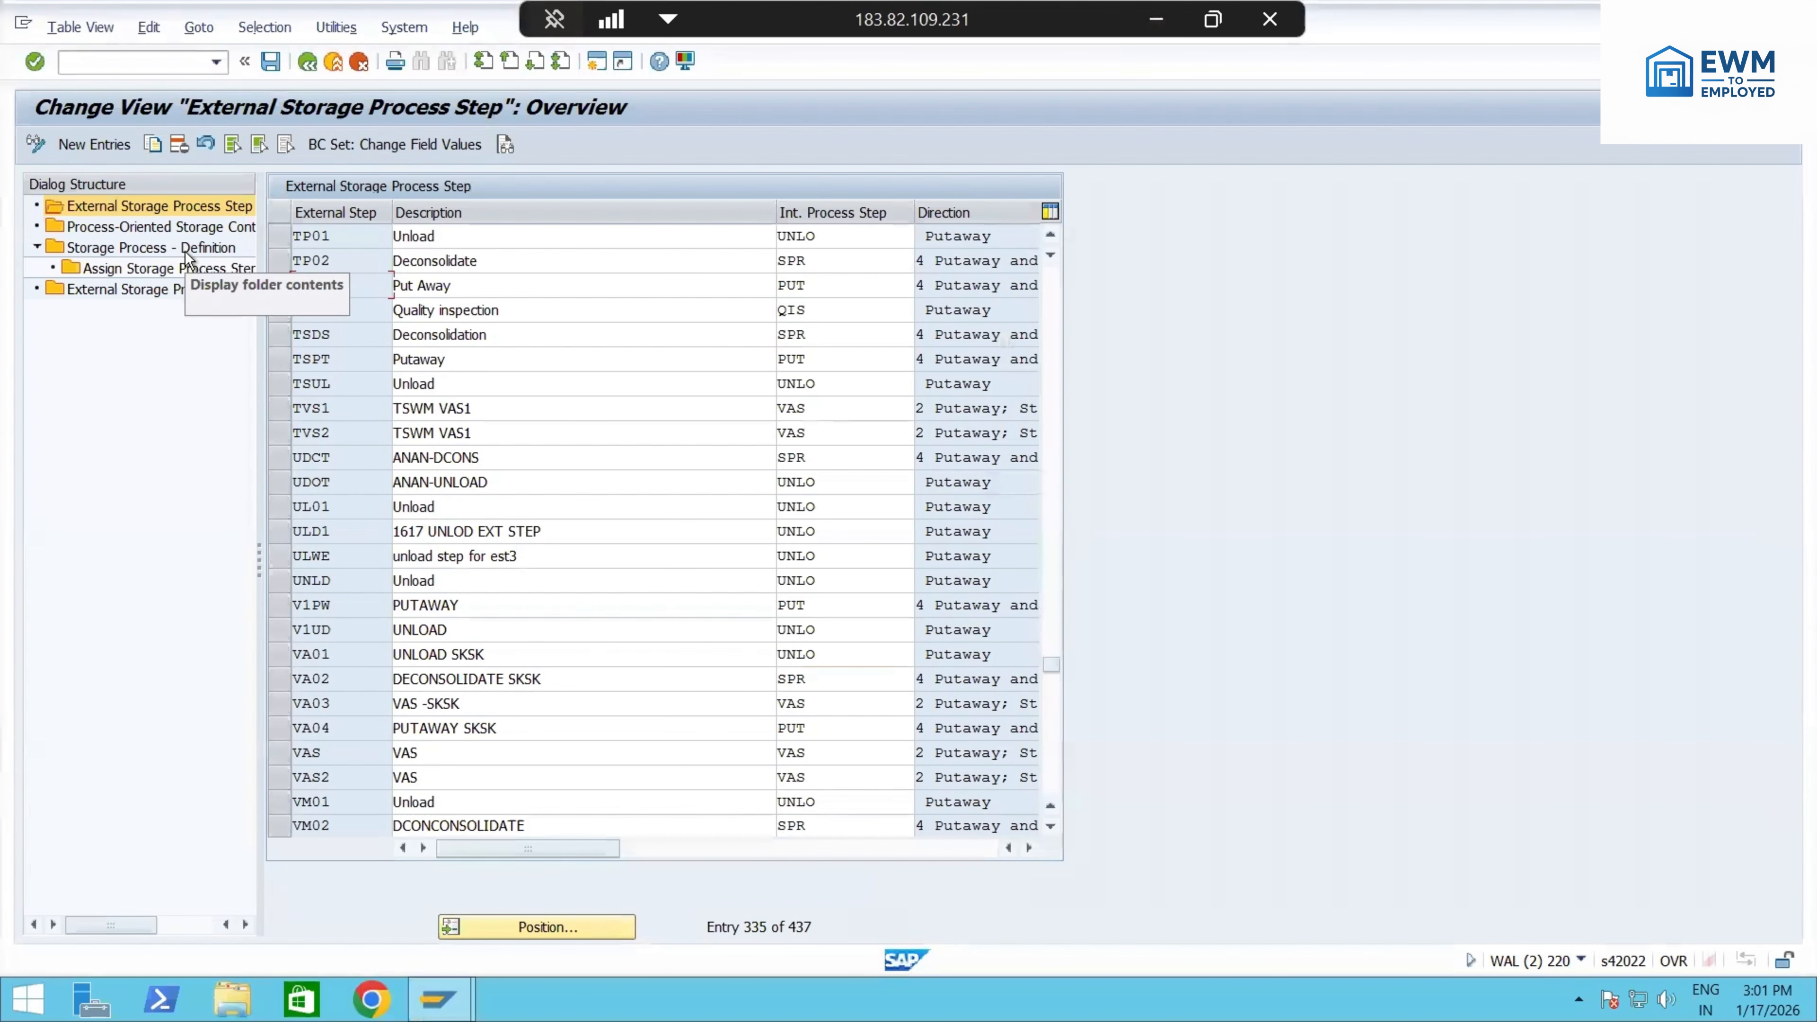
click(121, 249)
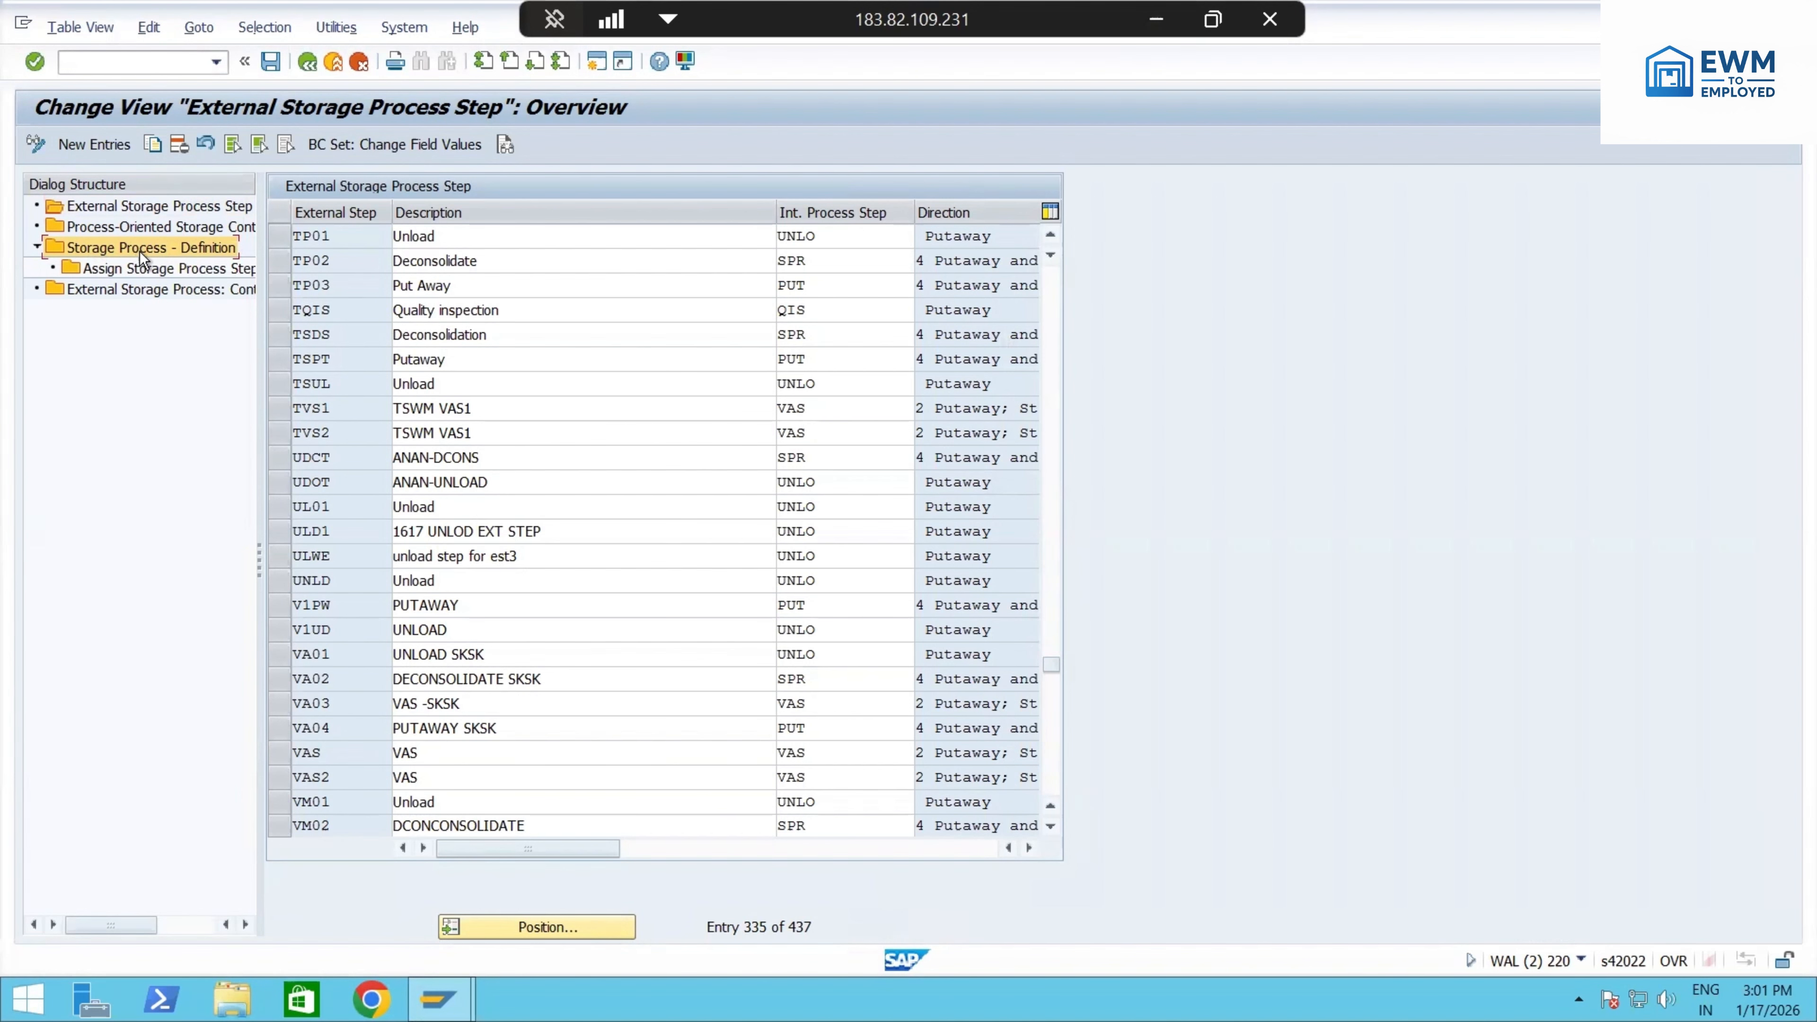
double_click(94, 251)
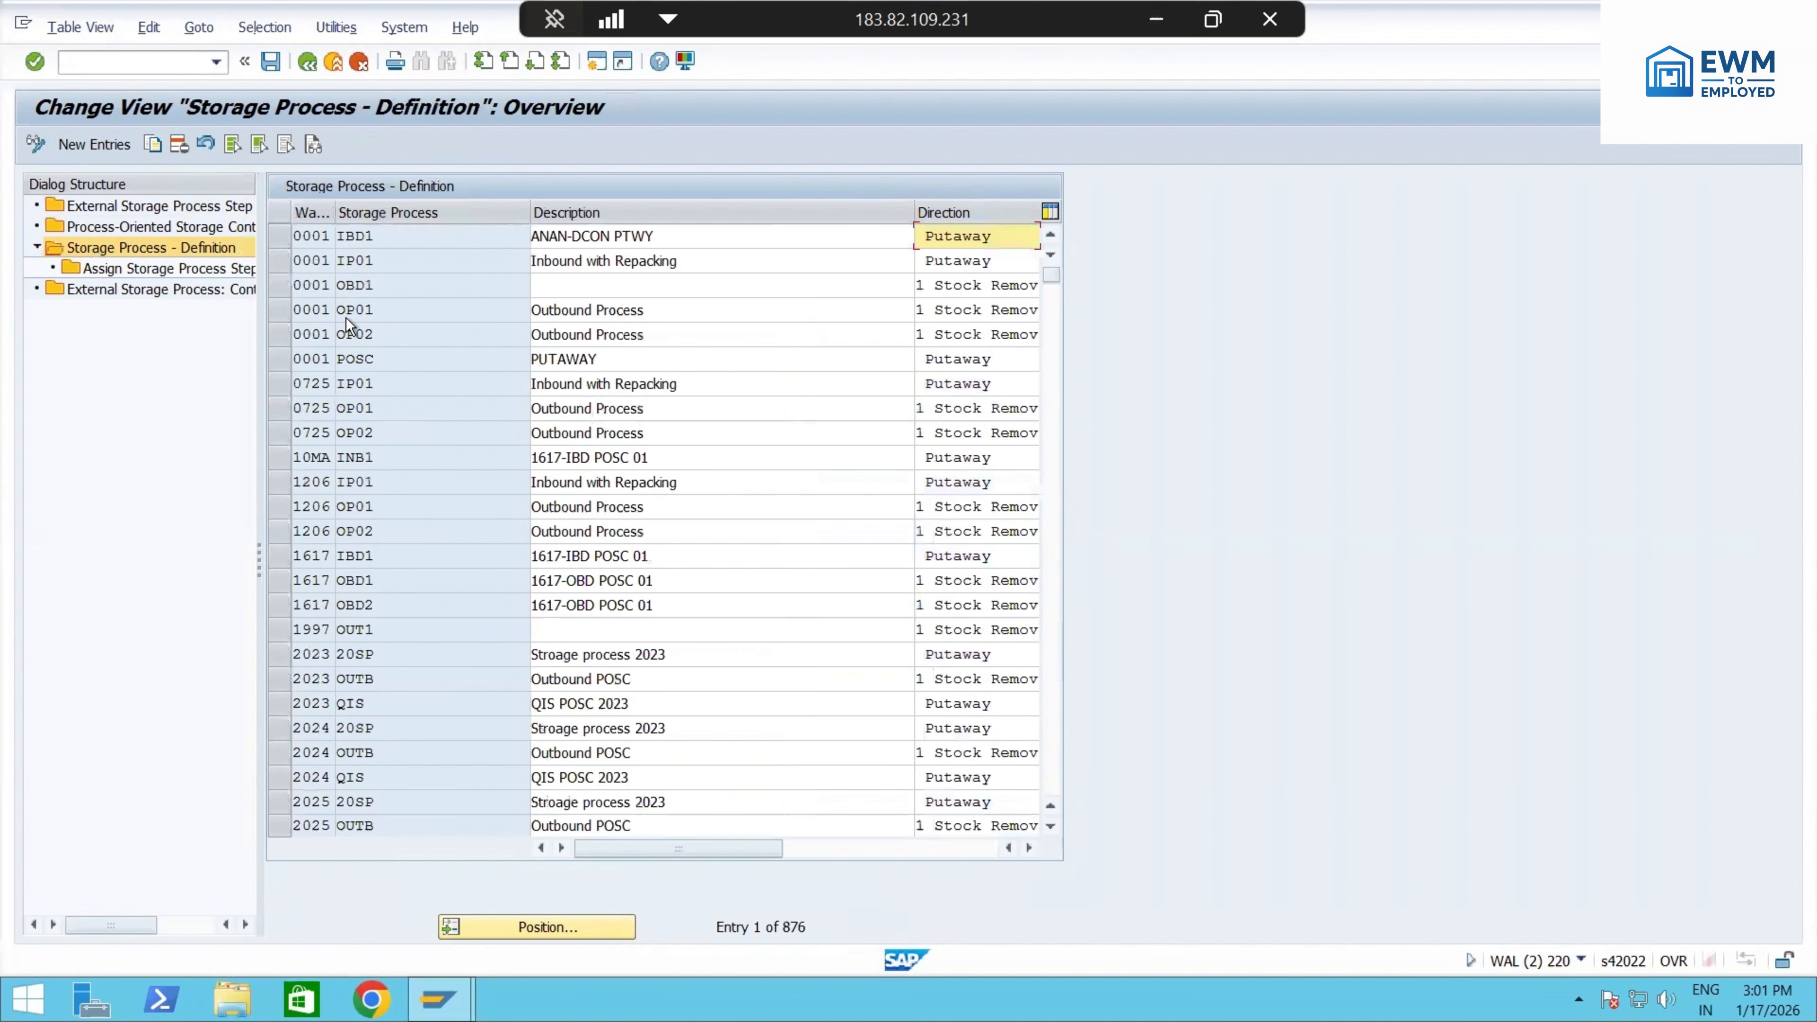
click(586, 922)
click(275, 327)
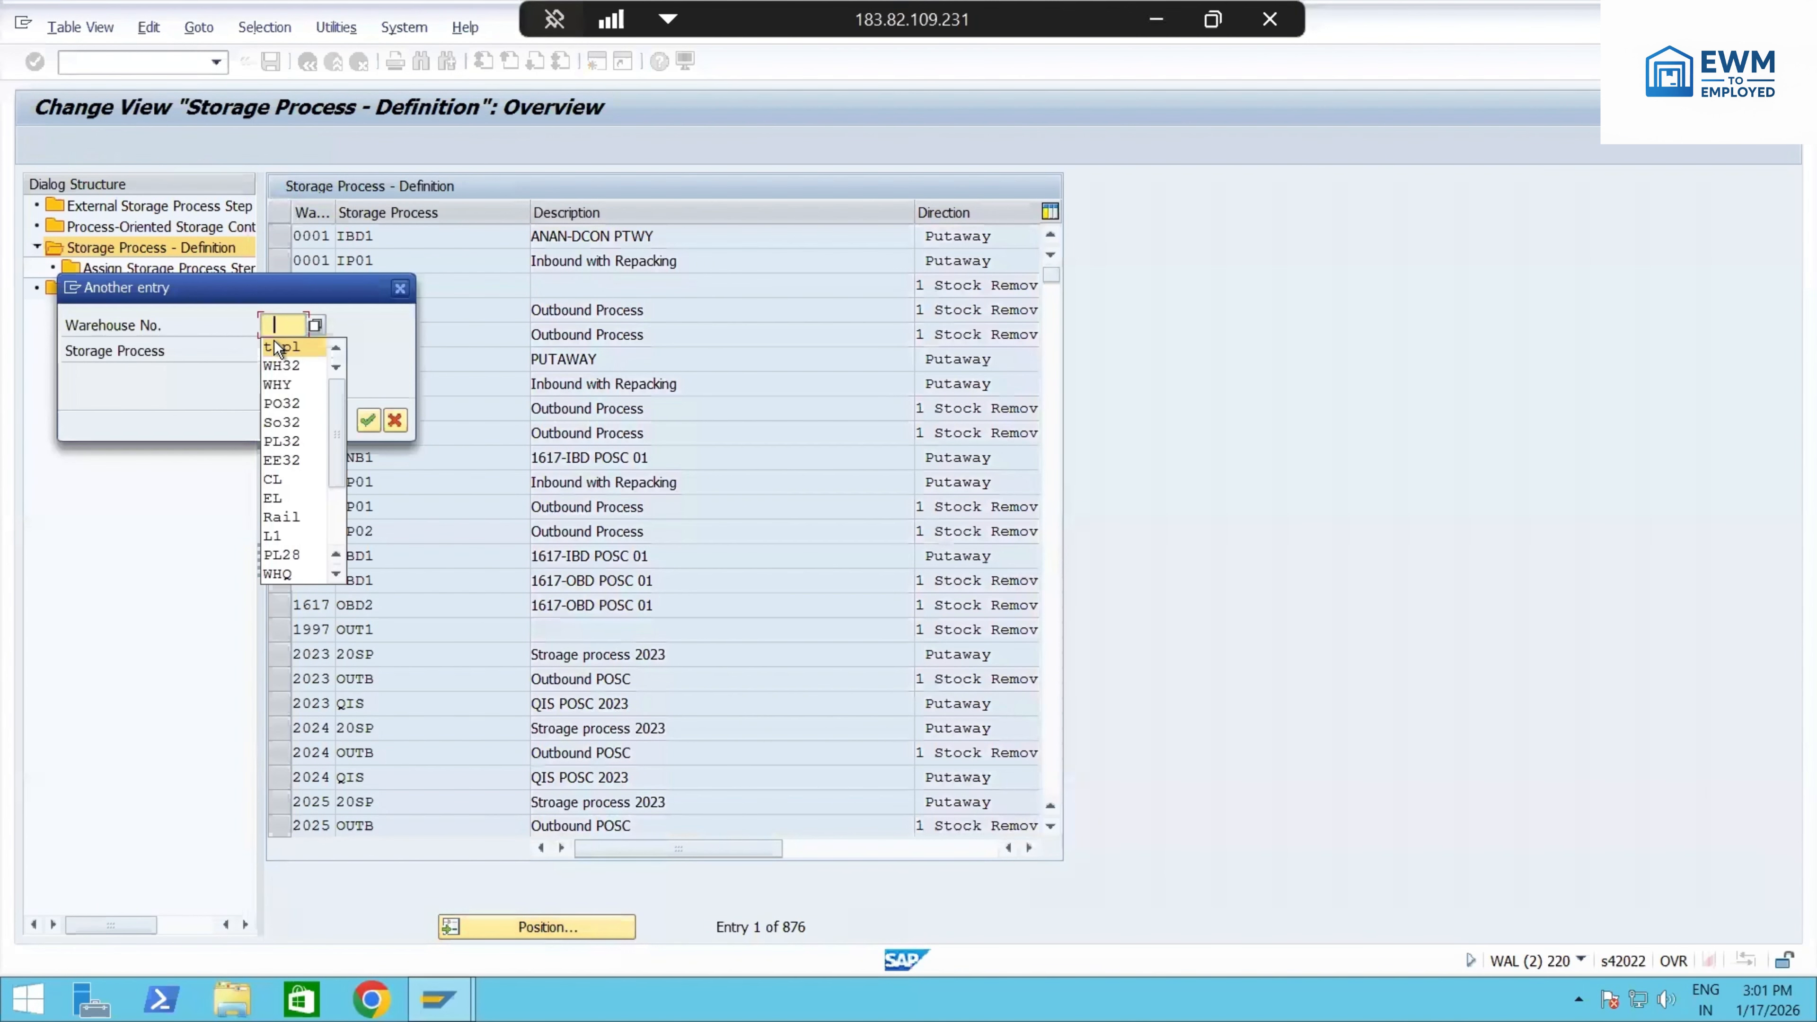
click(288, 350)
click(368, 421)
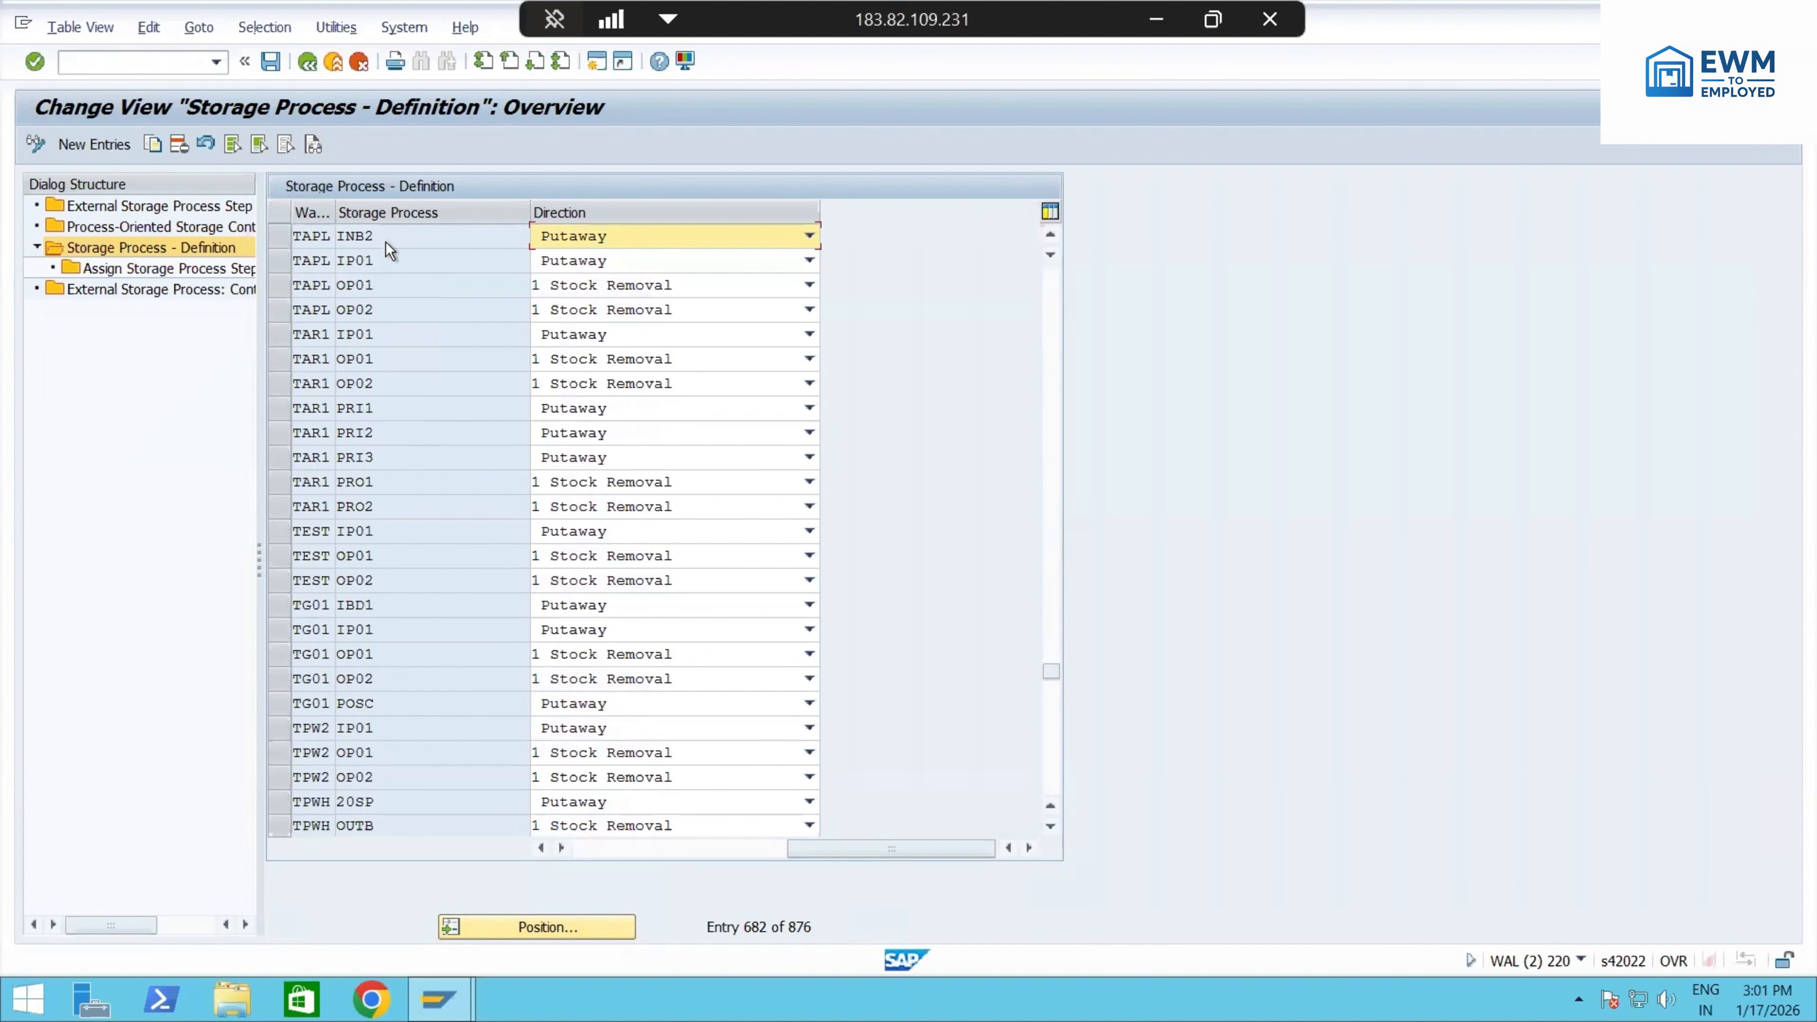
- Review storage process INB2 of warehouse TAPL and its direction options, keeping Putaway selected
click(395, 234)
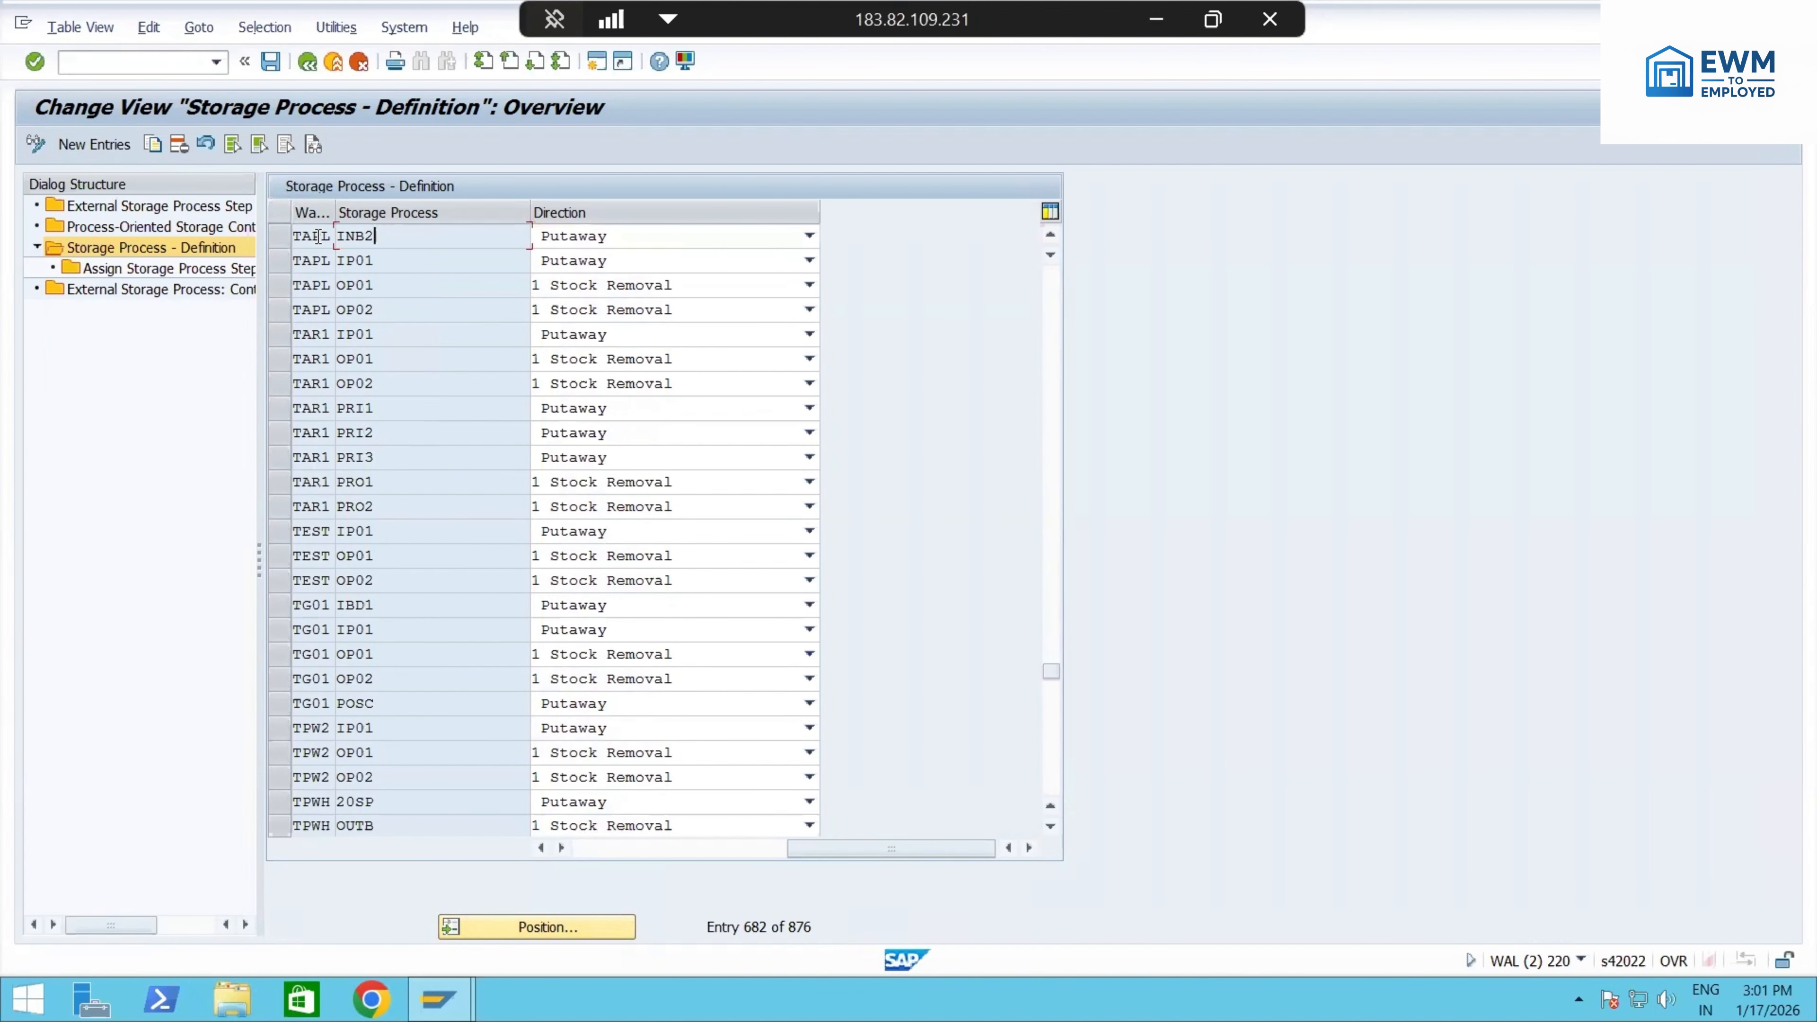
click(601, 235)
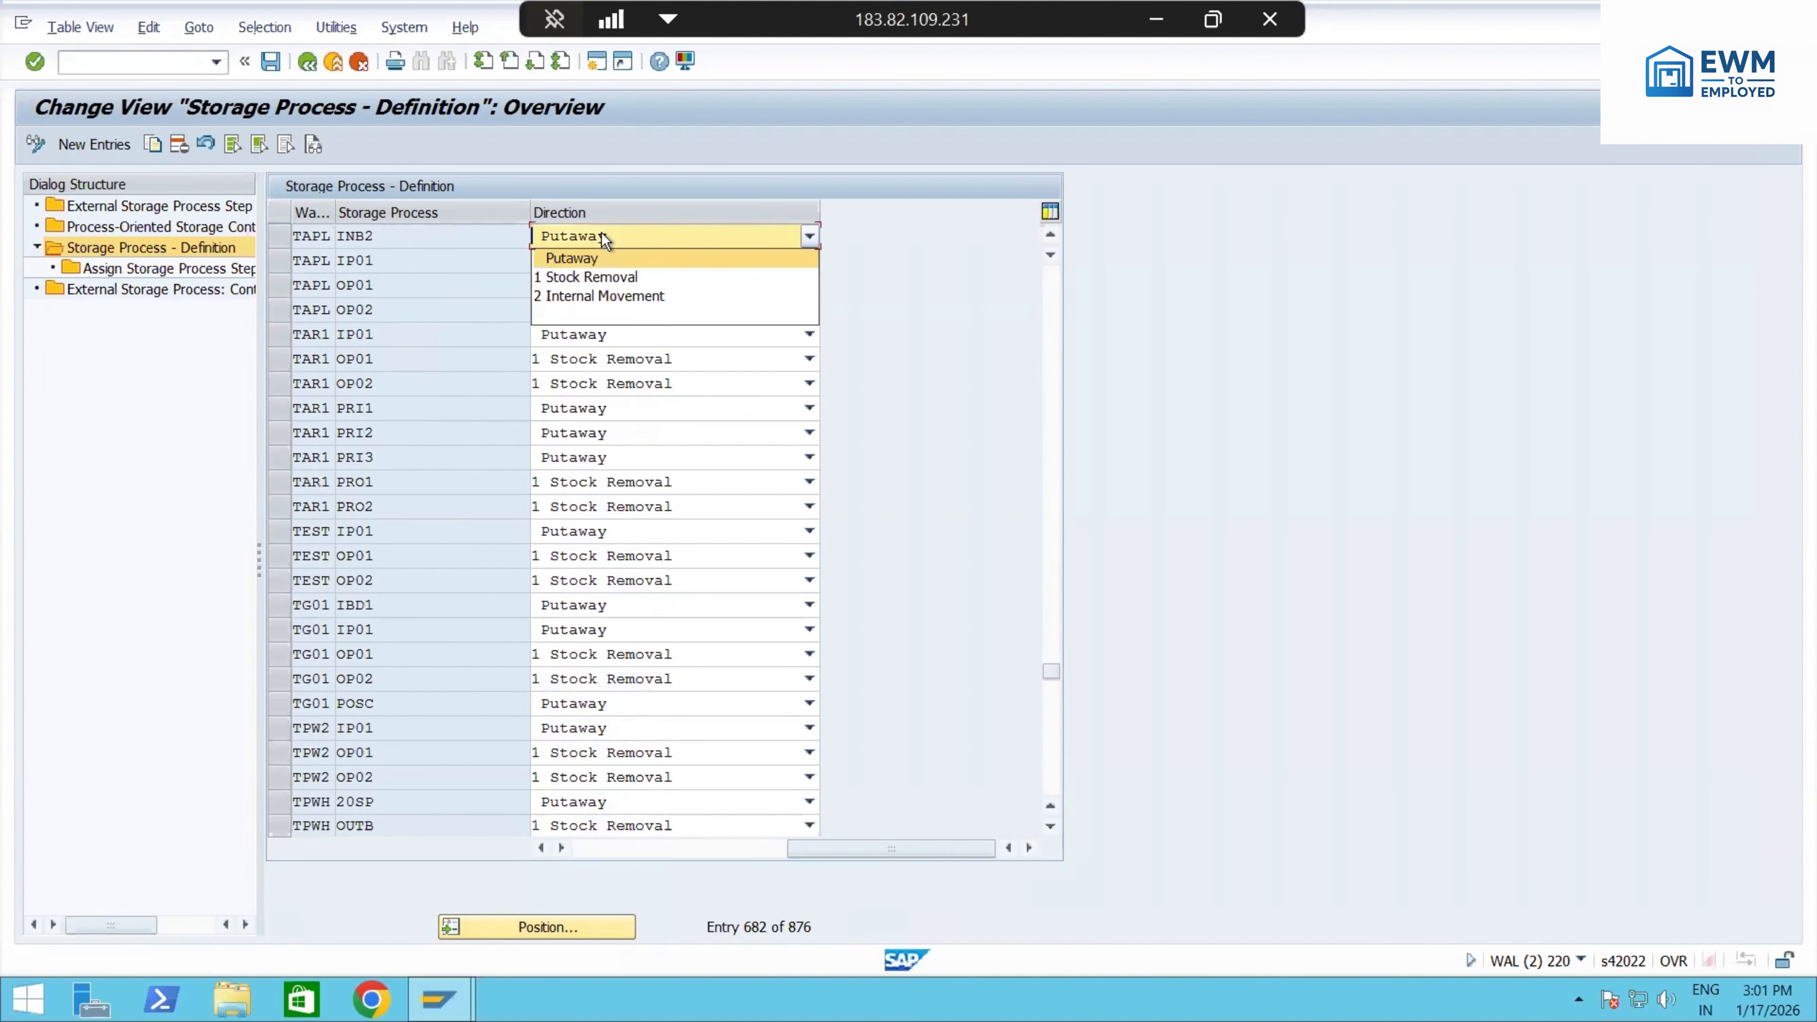
click(592, 258)
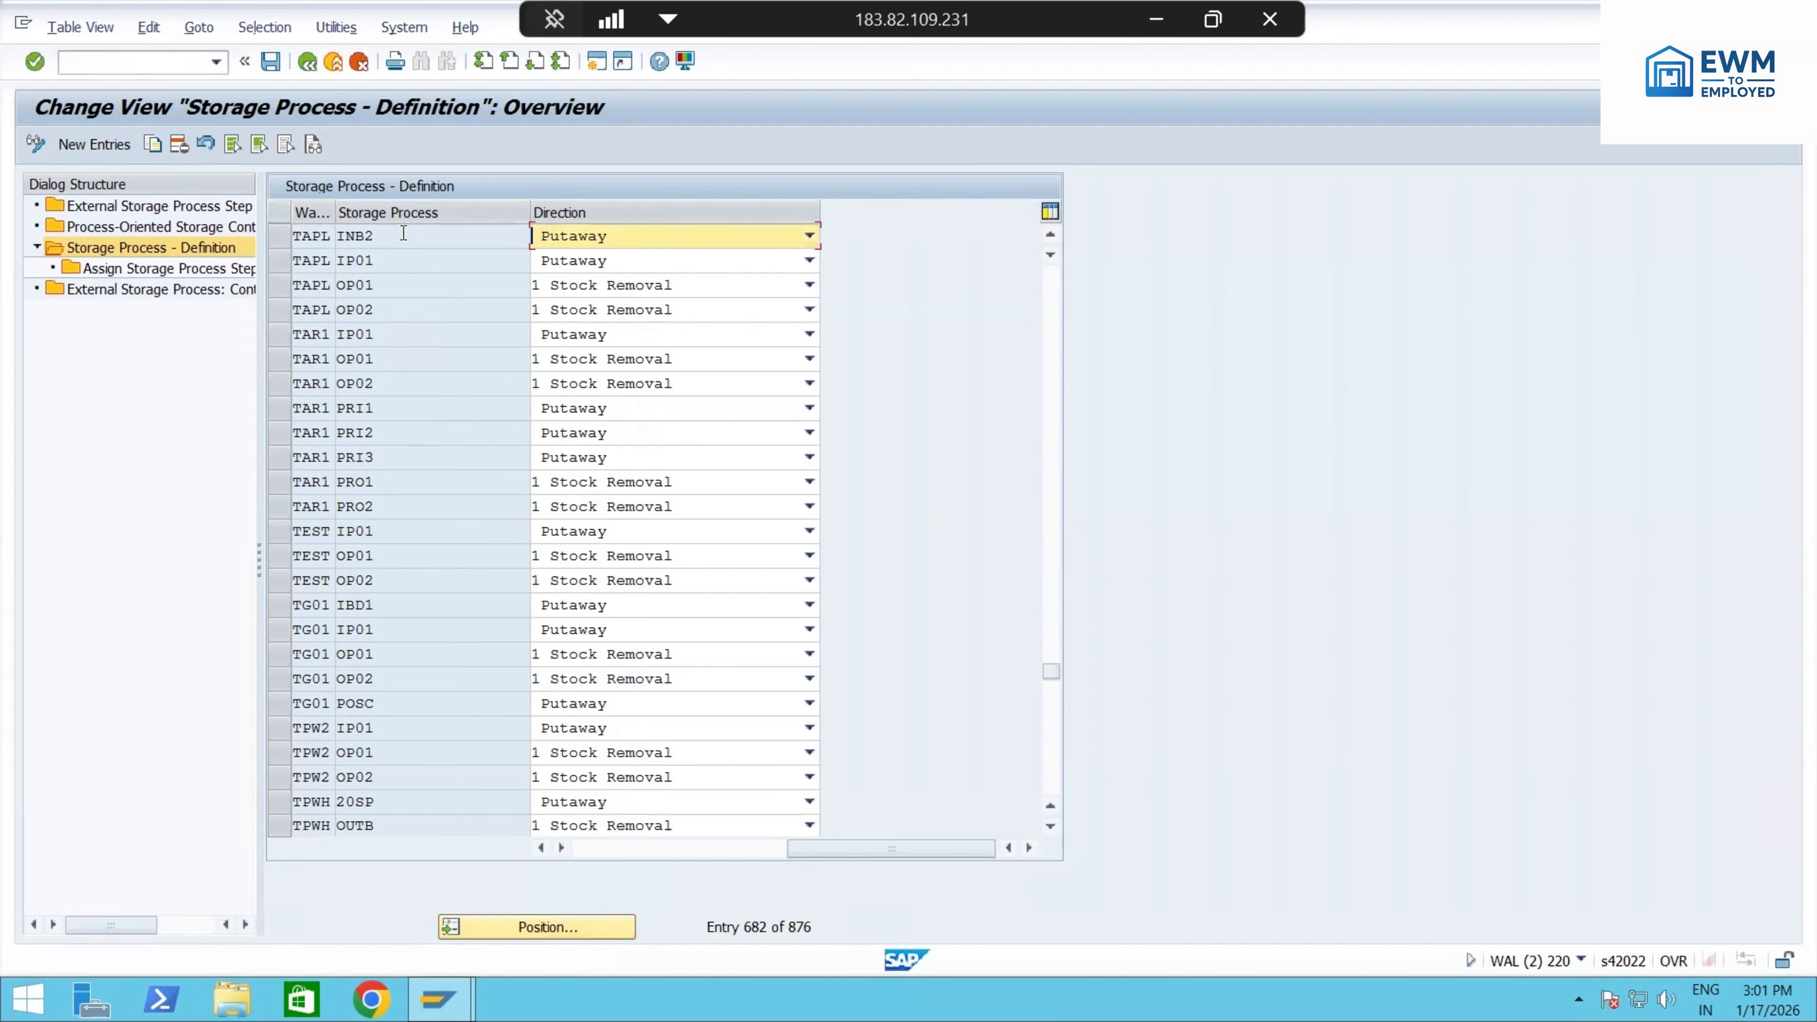
drag(404, 233, 332, 233)
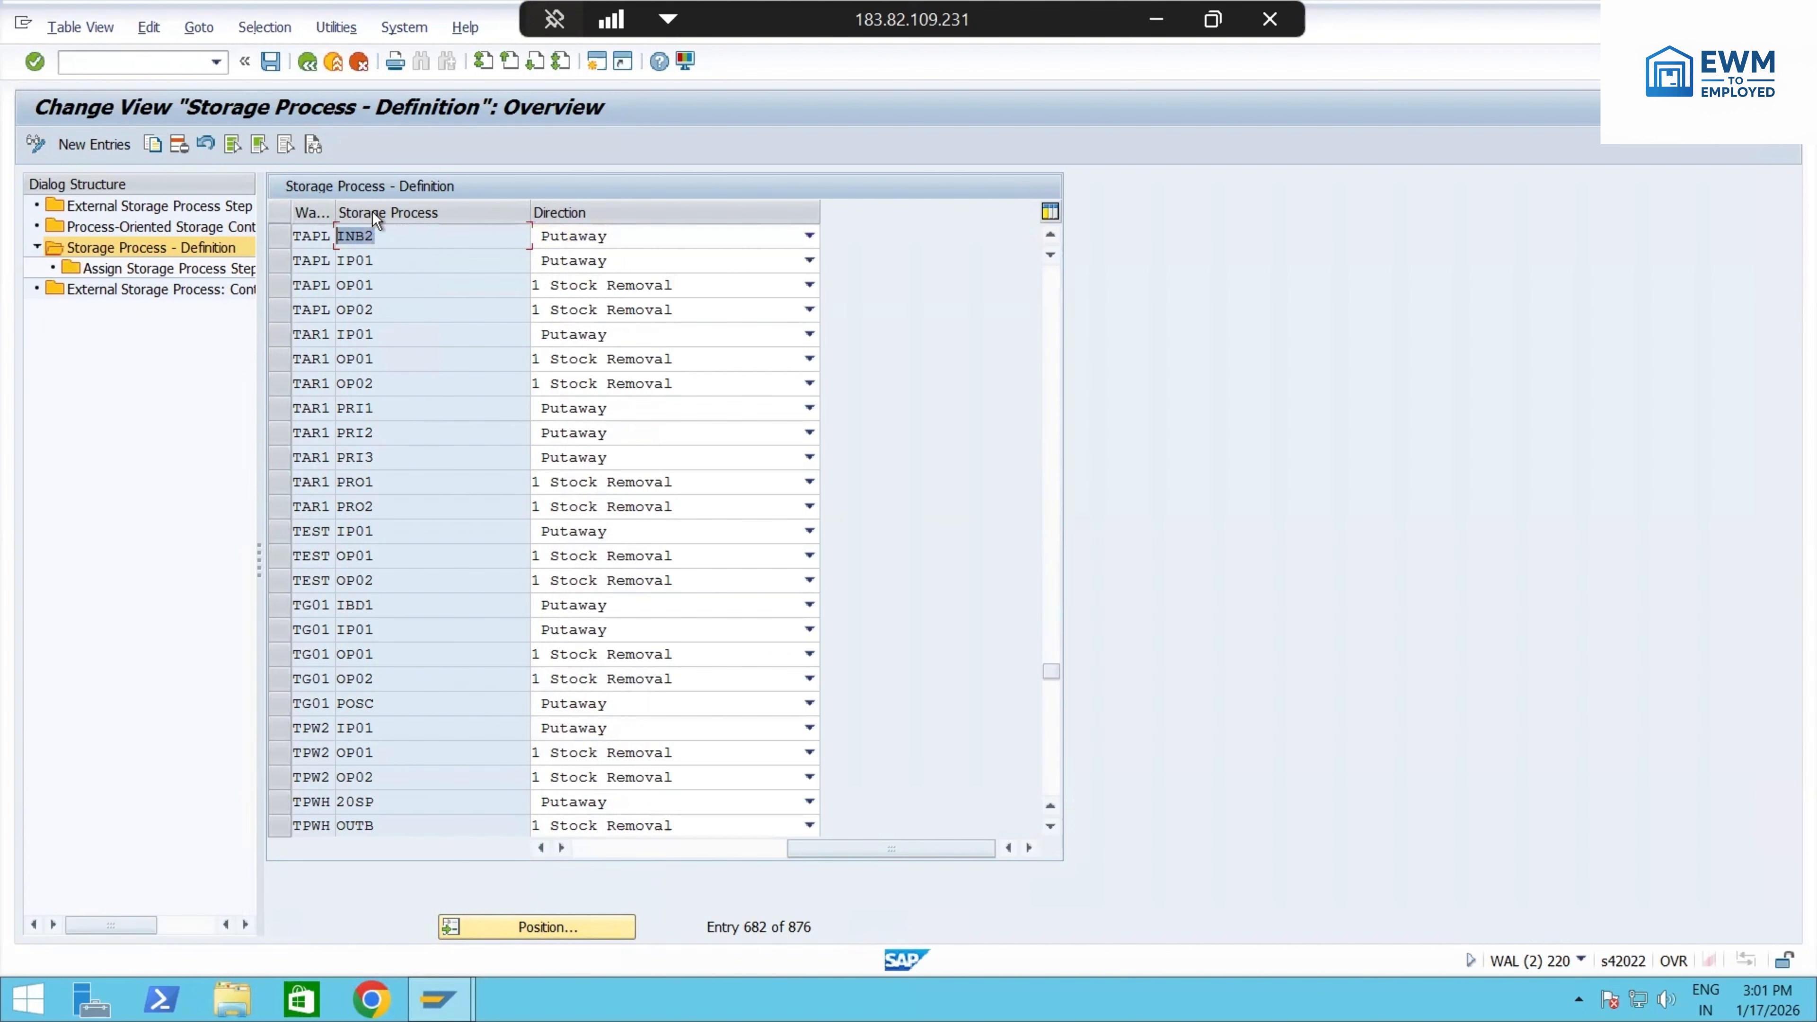
- Open the storage process steps assigned to INB2 in warehouse TAPL and review the sequence TP01, TP02 and TP03
click(279, 234)
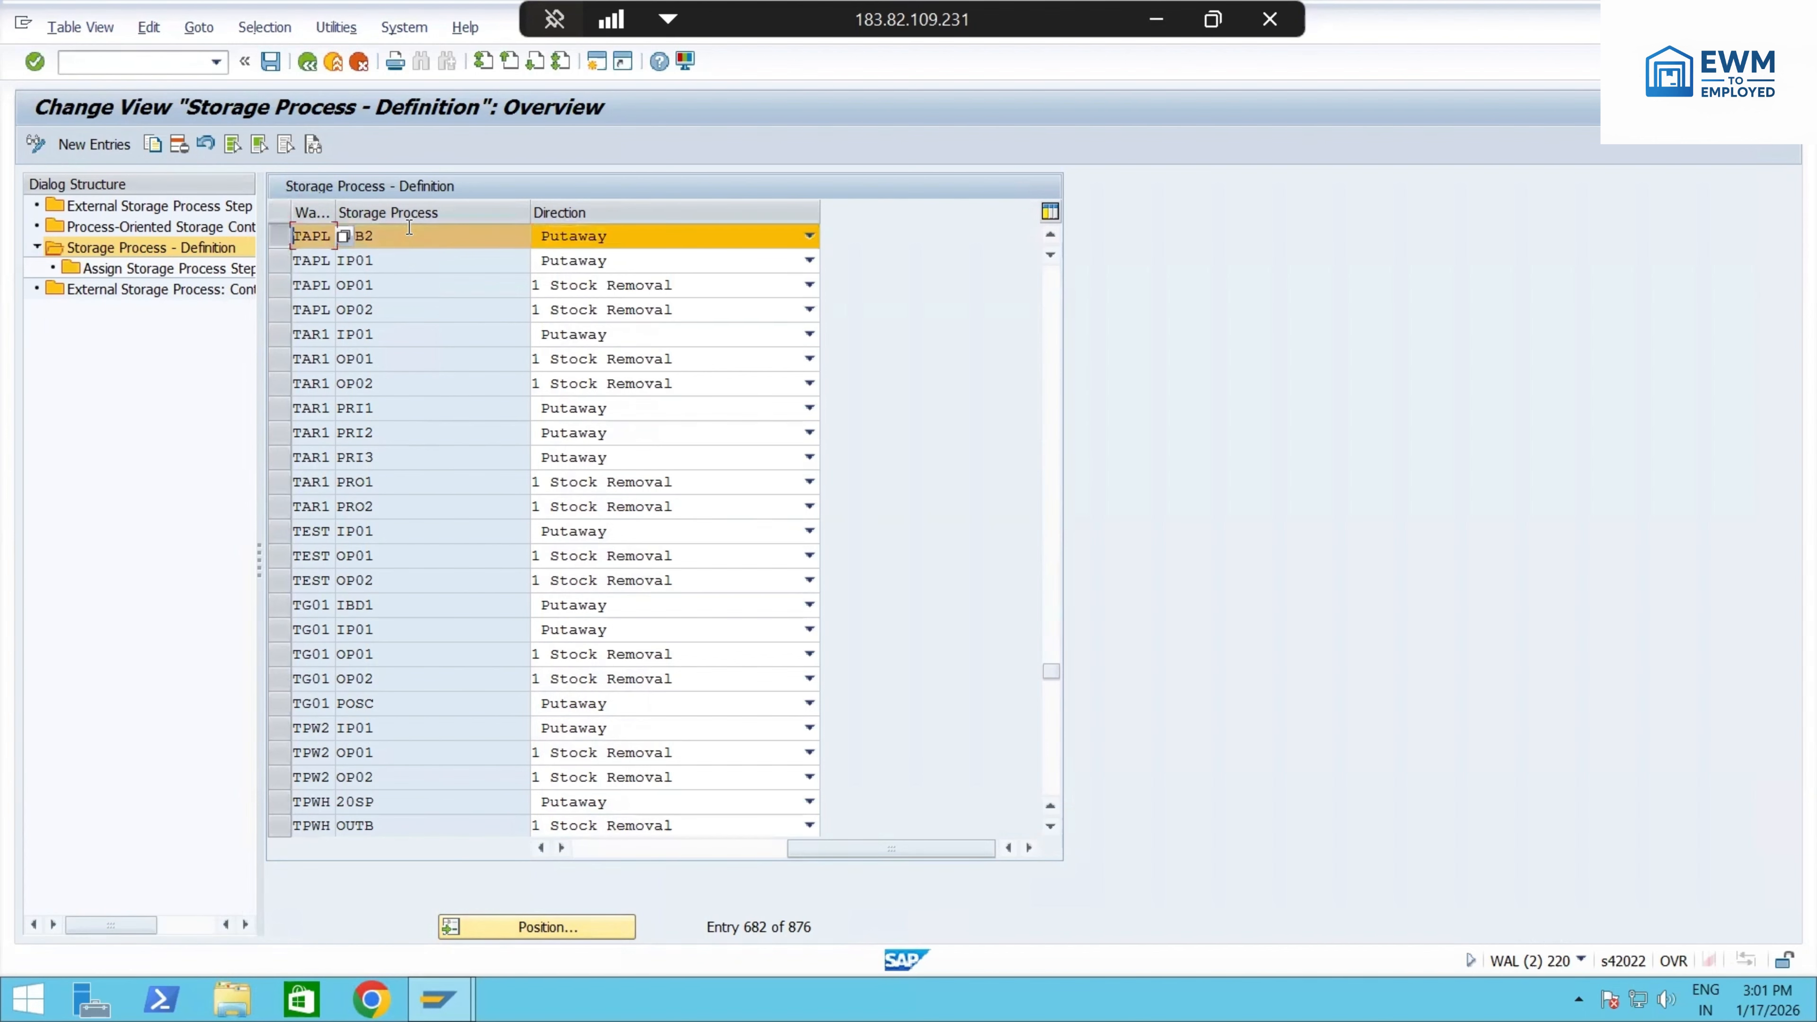
double_click(156, 271)
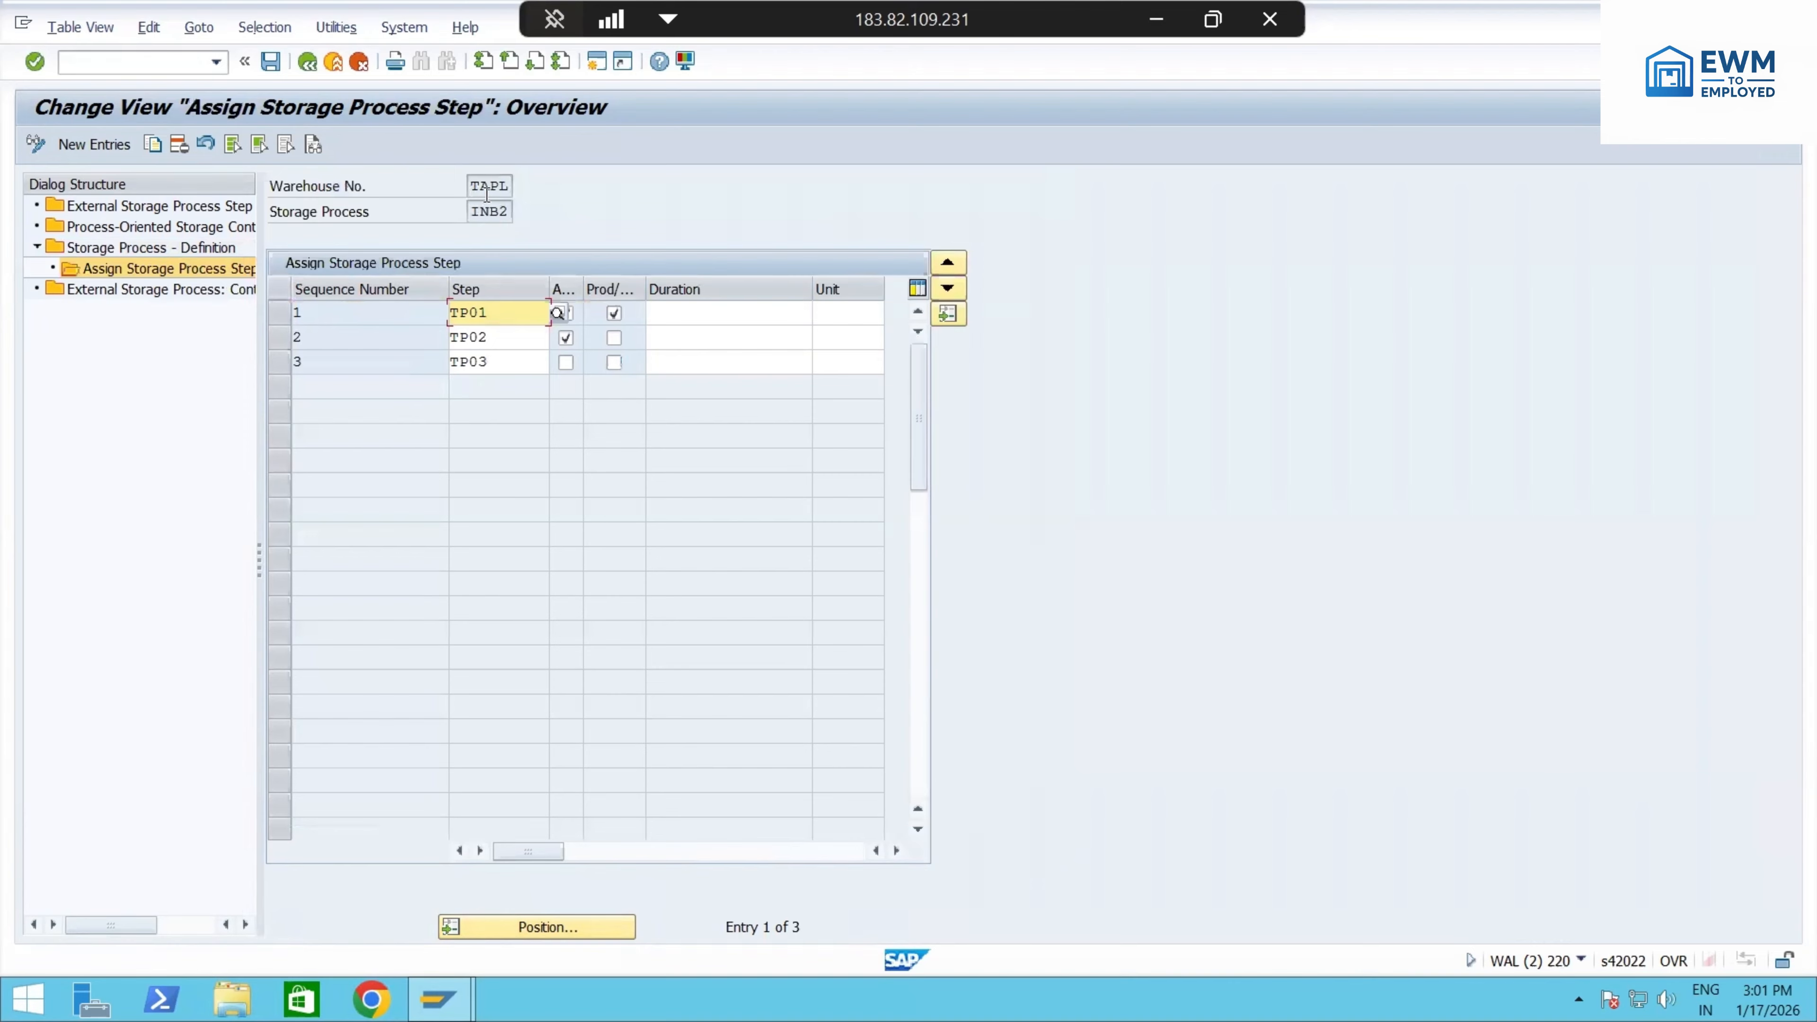
drag(470, 208, 513, 207)
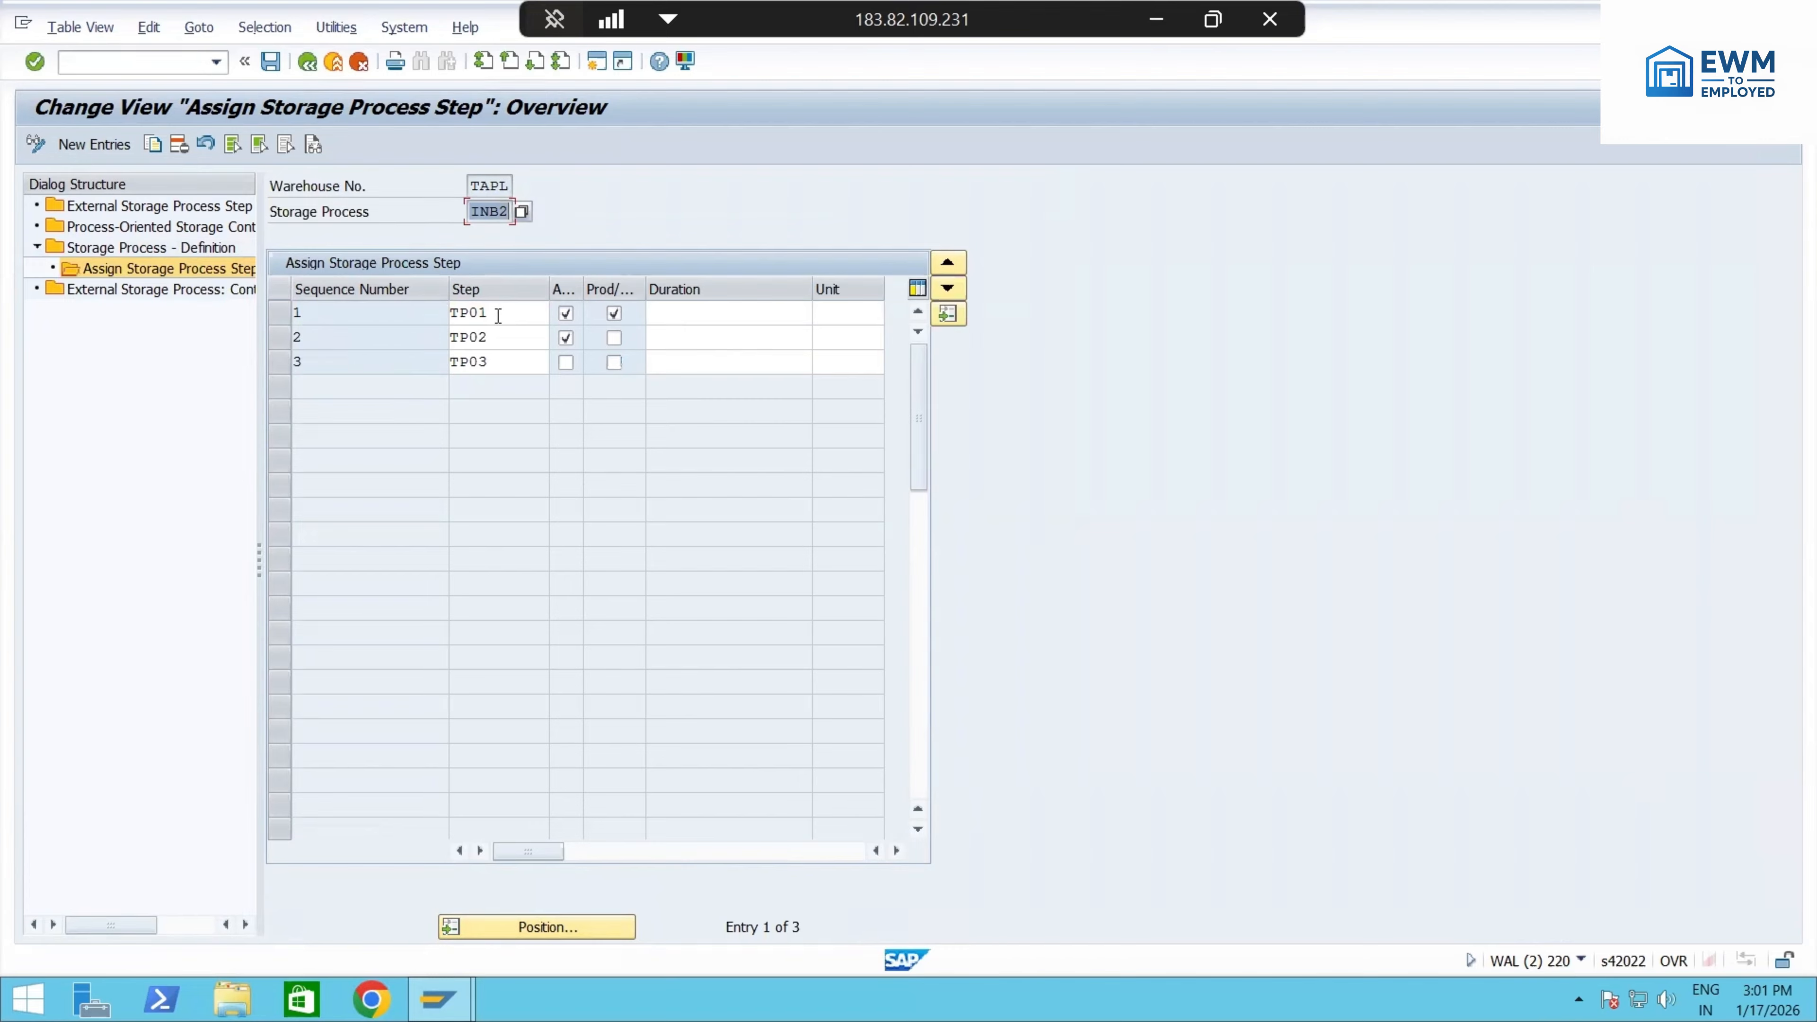
drag(493, 313, 447, 314)
double_click(499, 336)
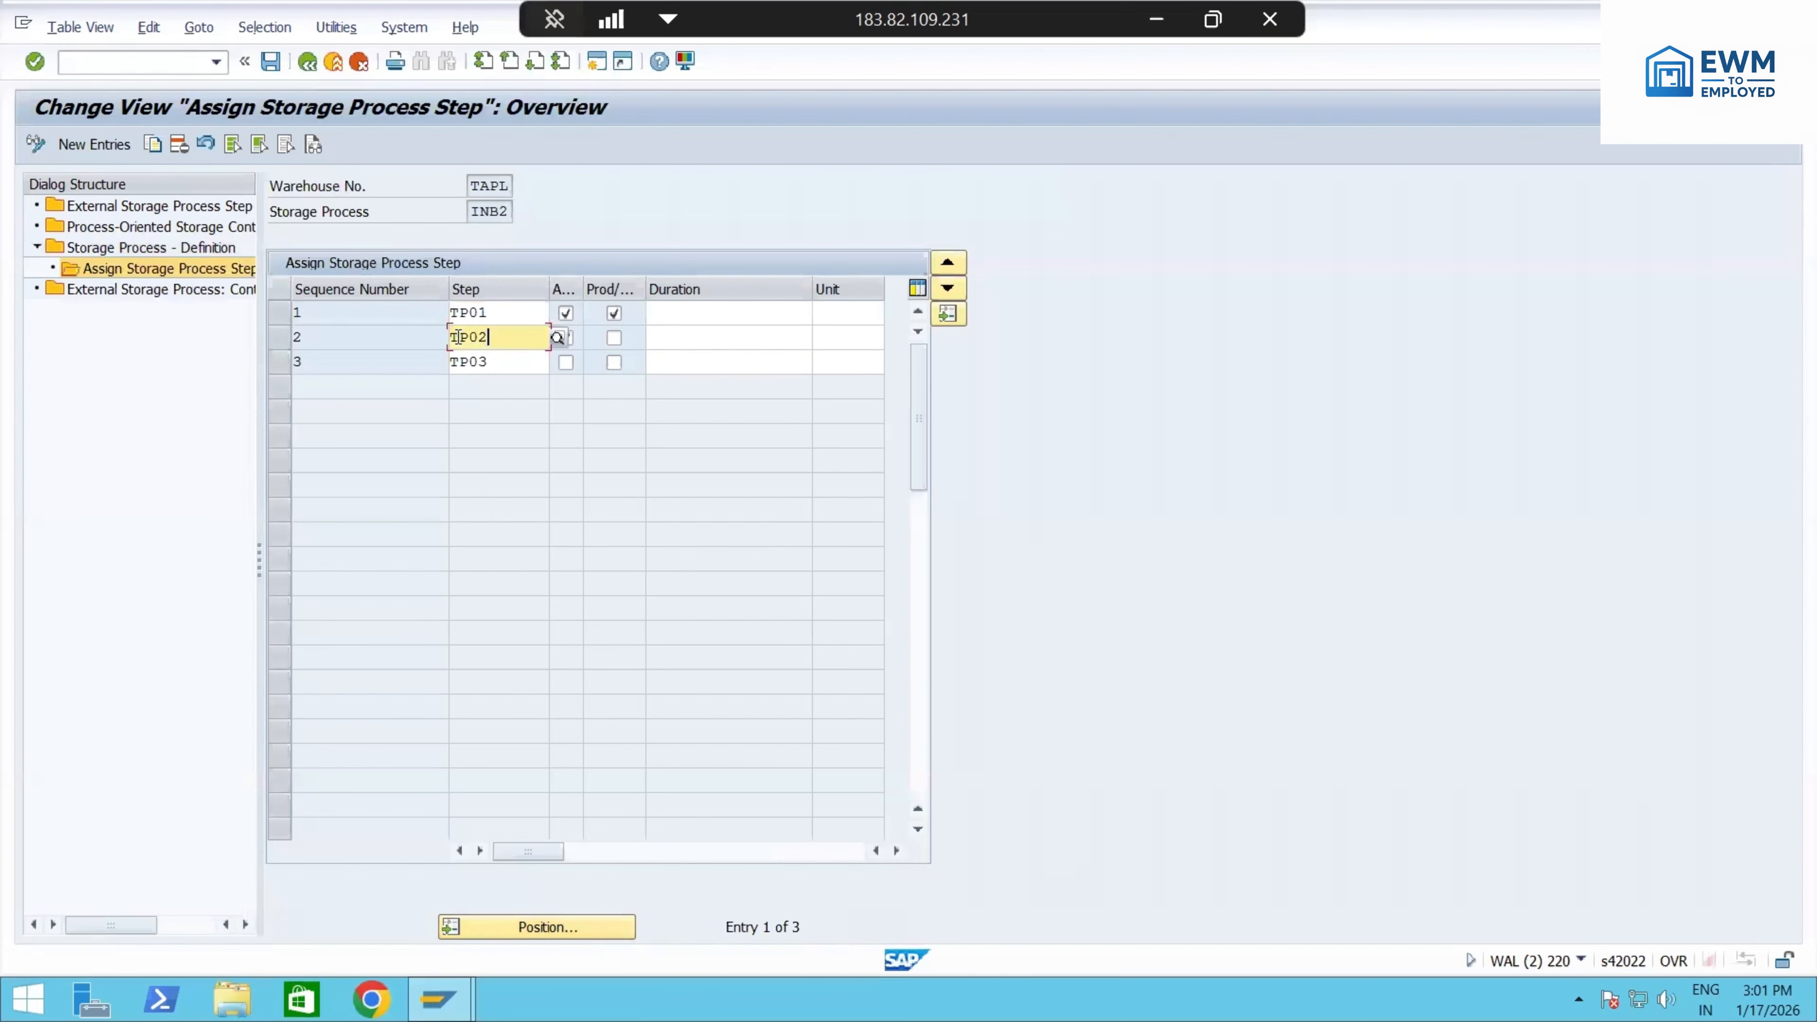
drag(504, 358, 422, 360)
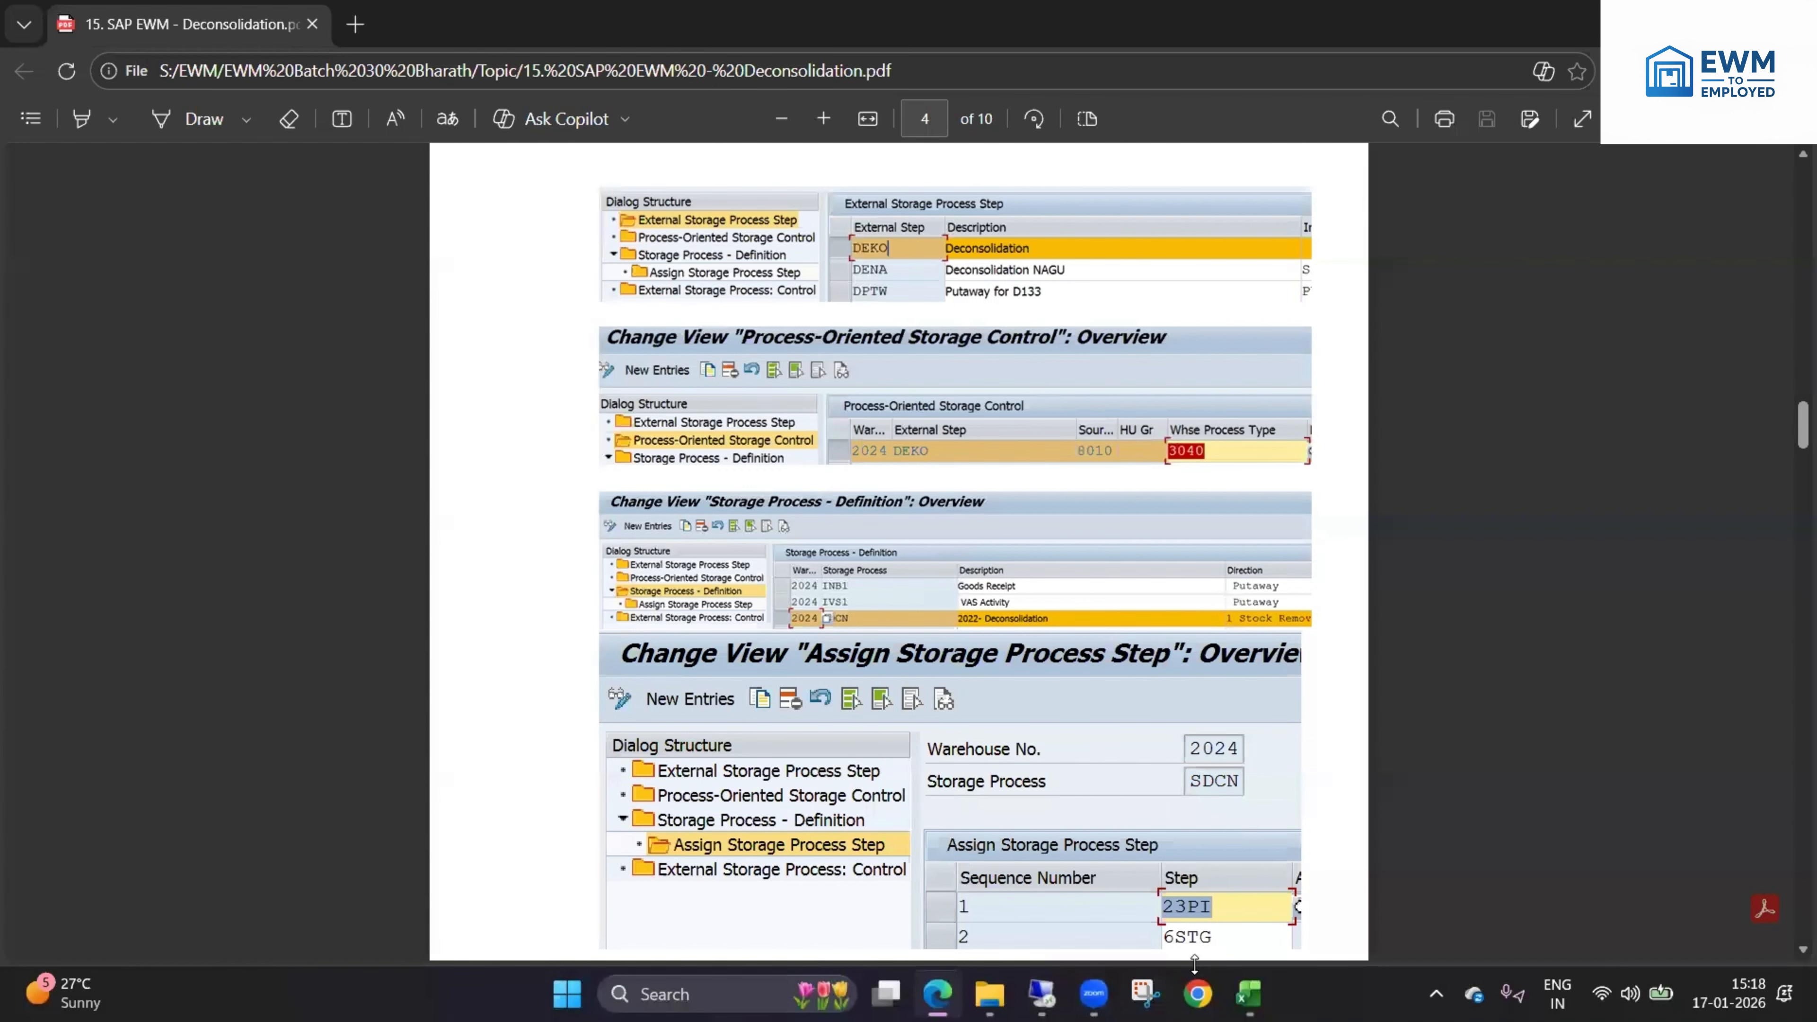
- Switch to the Excel workbook, enter the heading External Step in cell B2 and fit column B to its content
click(1248, 994)
click(479, 458)
click(148, 317)
click(149, 312)
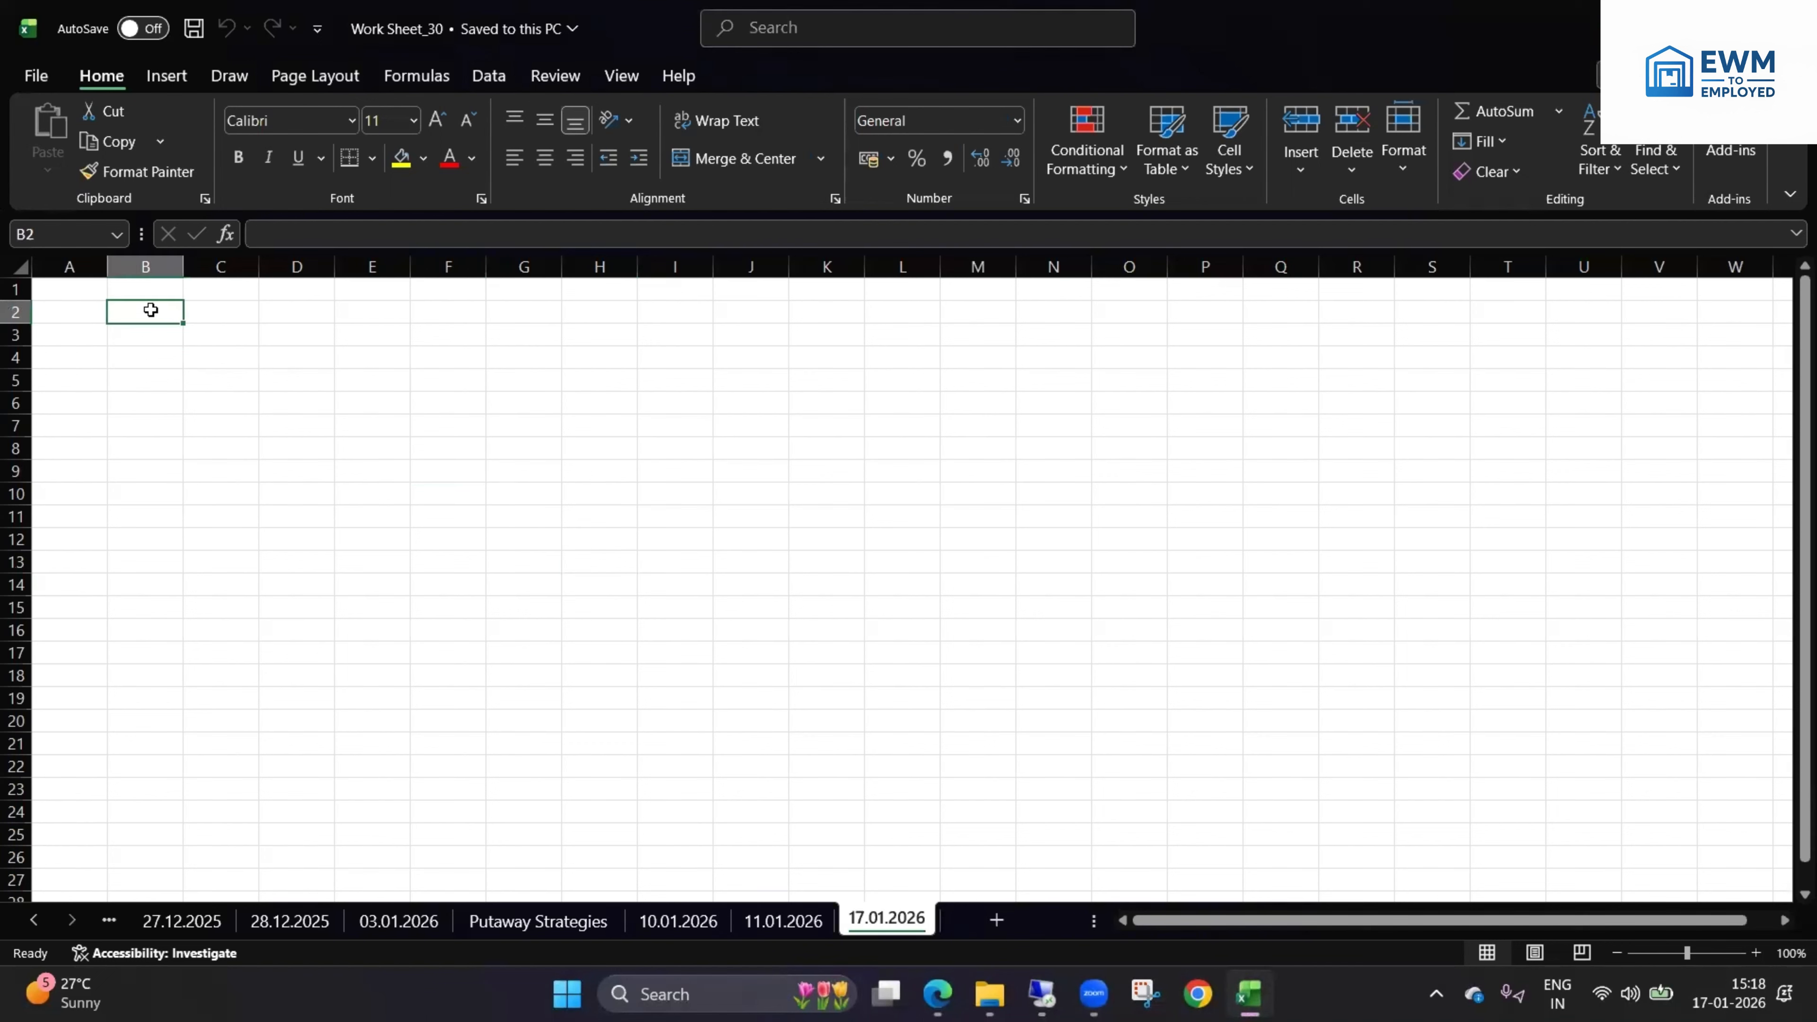
text(Exe)
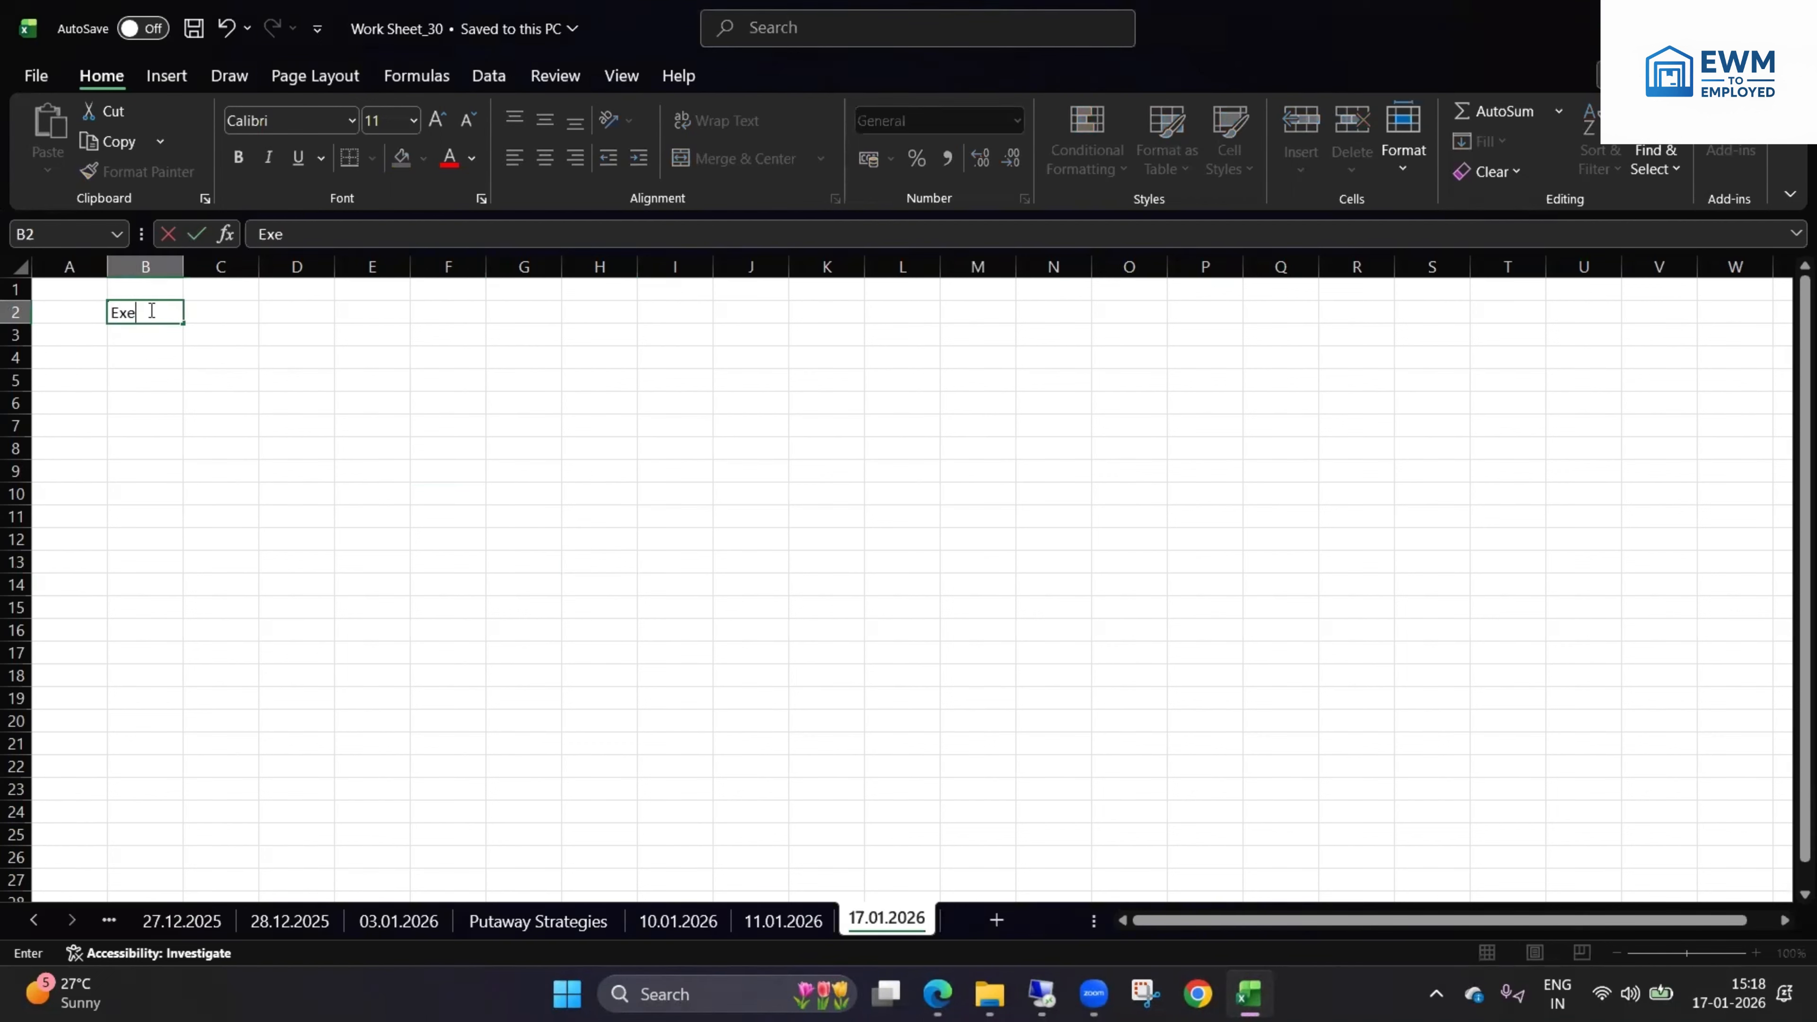
text(tr)
key(BackSpace)
key(BackSpace)
text(er)
key(BackSpace)
key(BackSpace)
text(ternal Step)
double_click(183, 267)
- List the external step codes TP01, TP02 and TP02 in cells B4 to B6
click(181, 365)
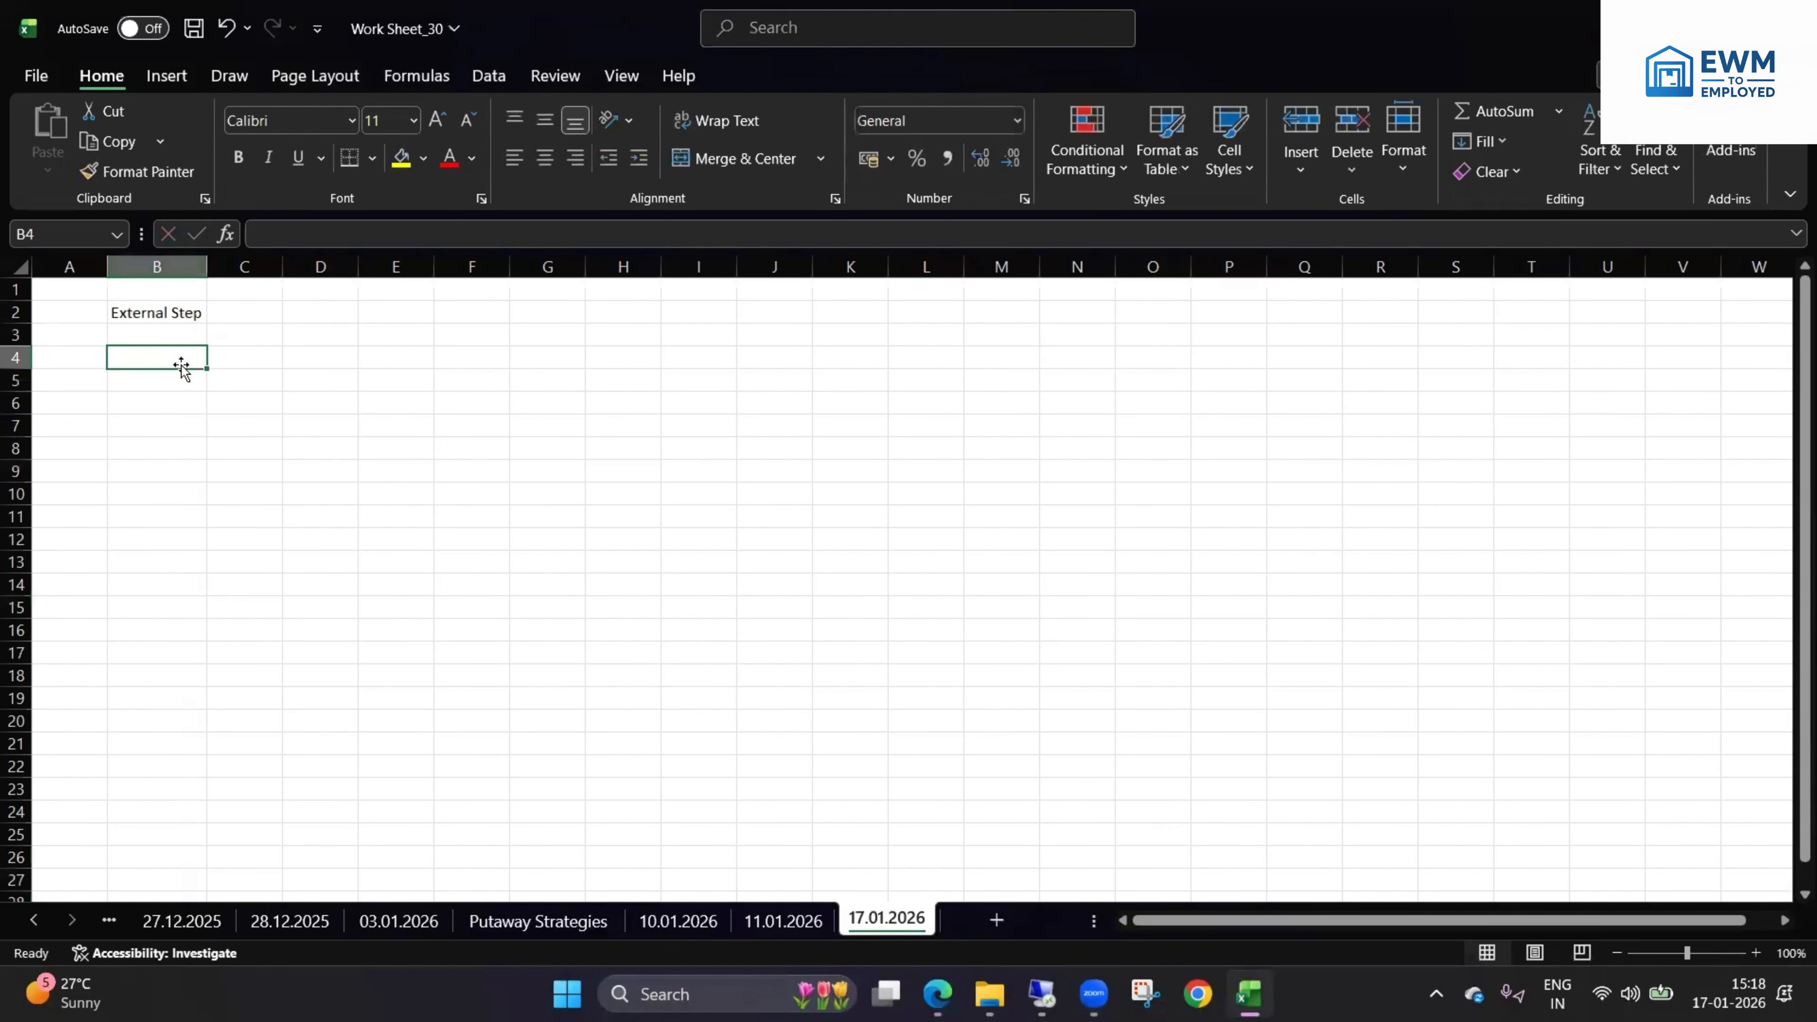
text(TP01)
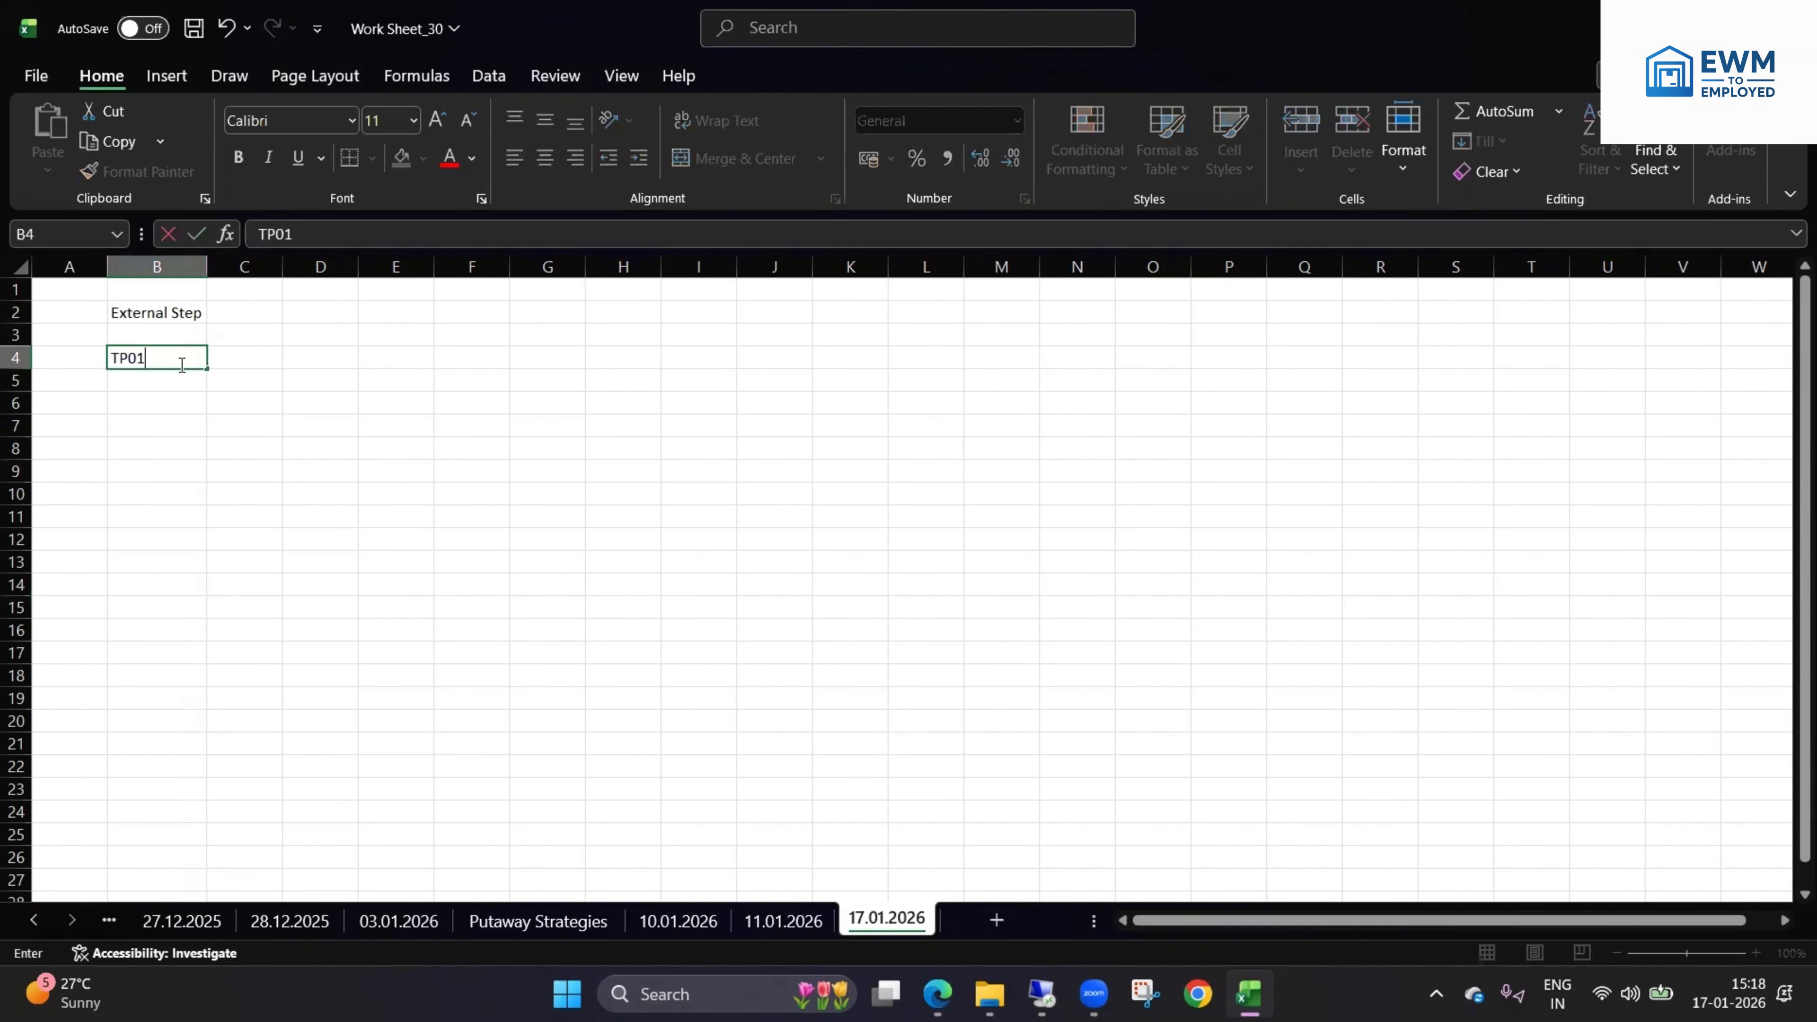
click(181, 381)
text(TP0)
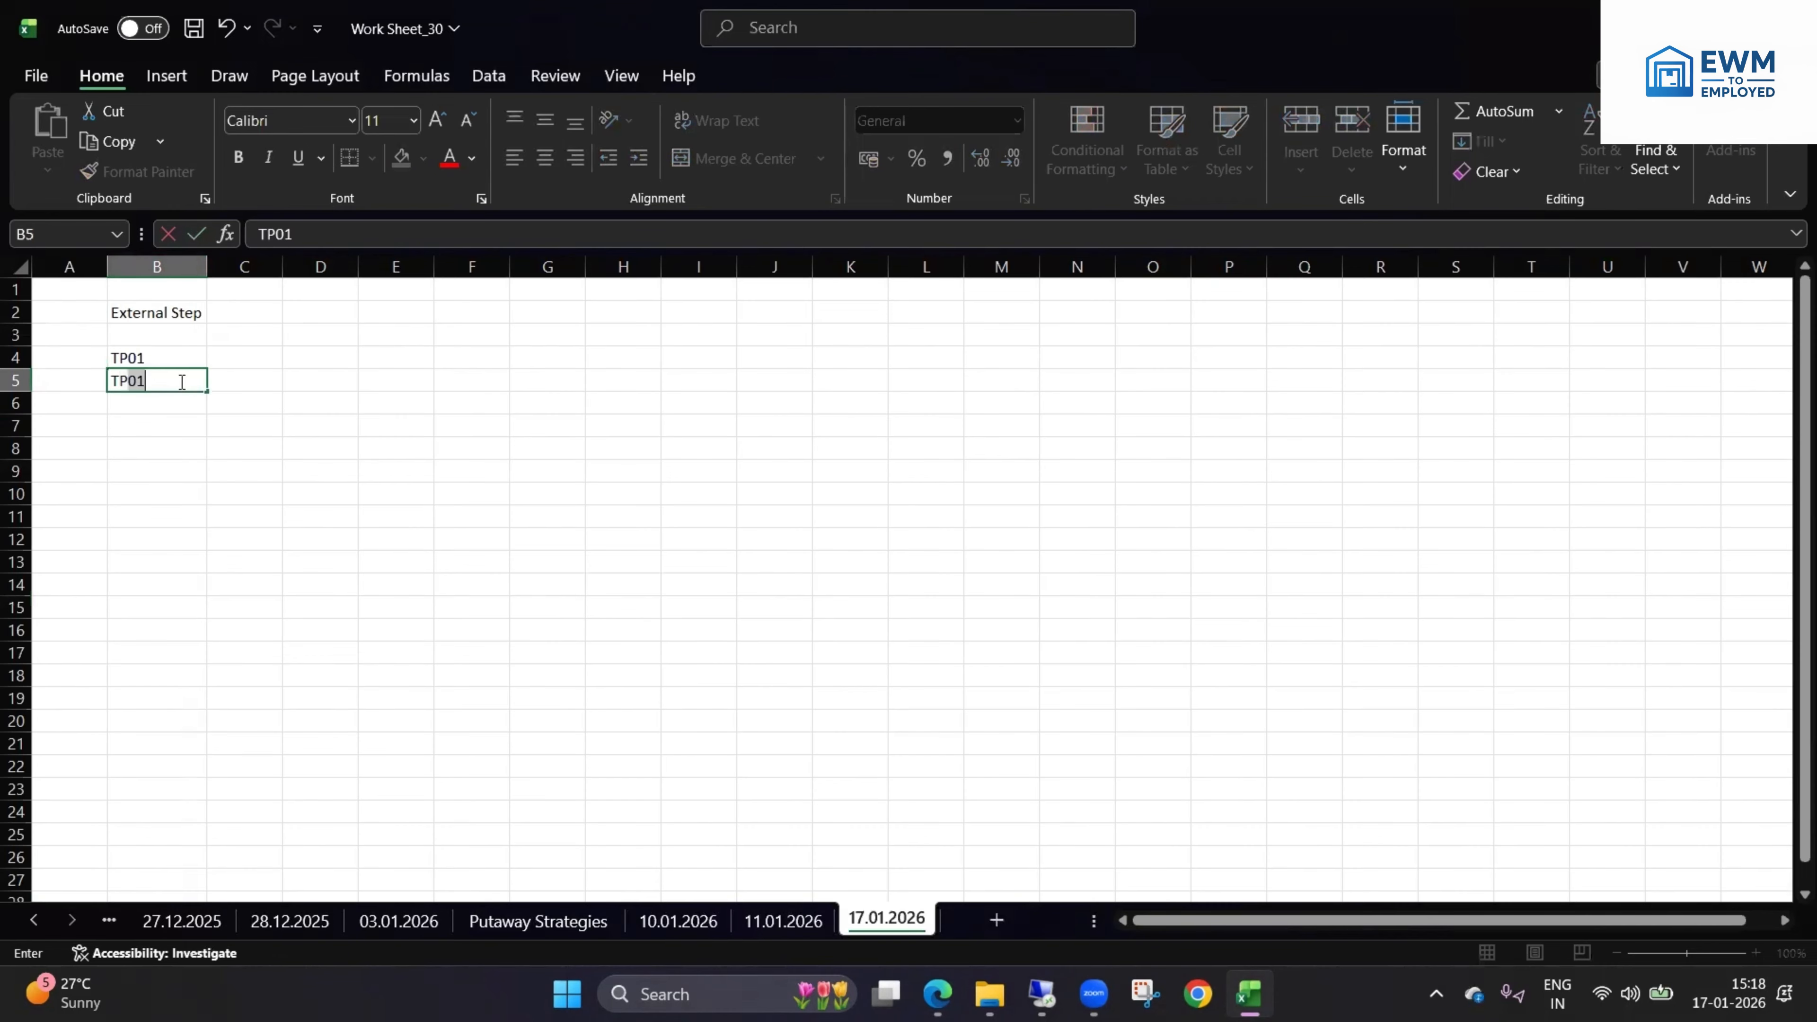
text(2)
click(180, 406)
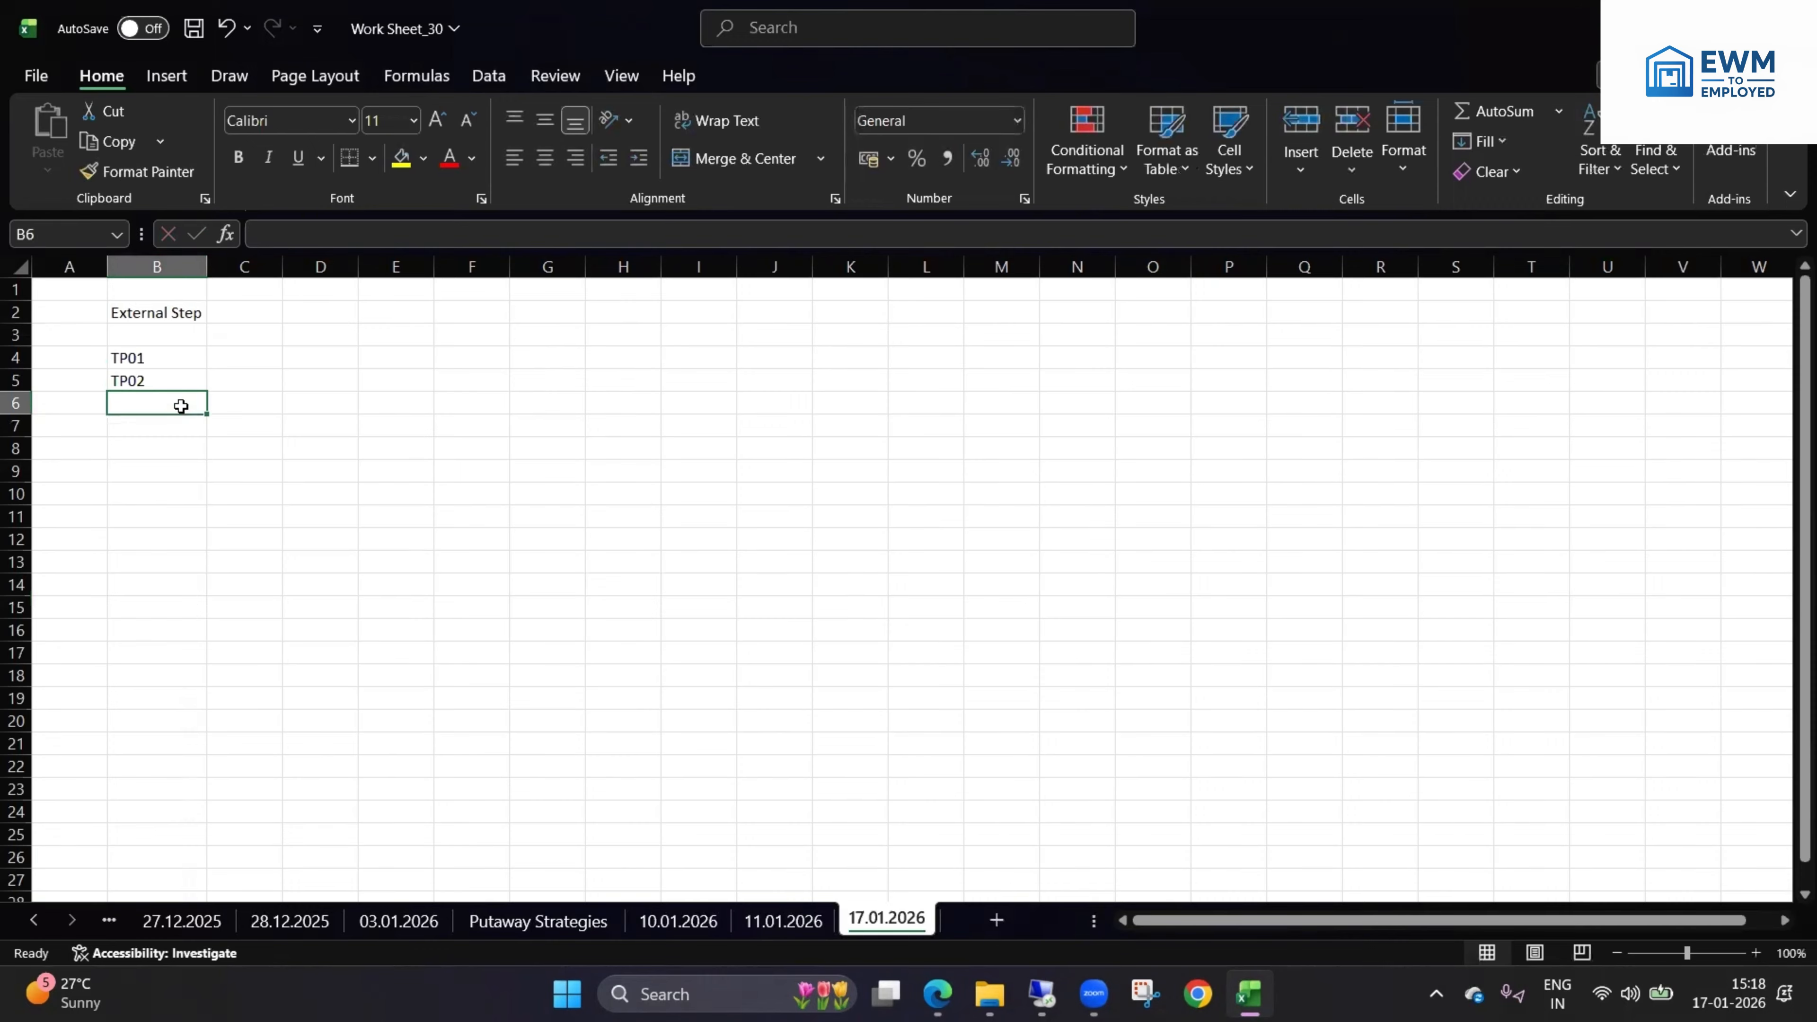
text(TP02)
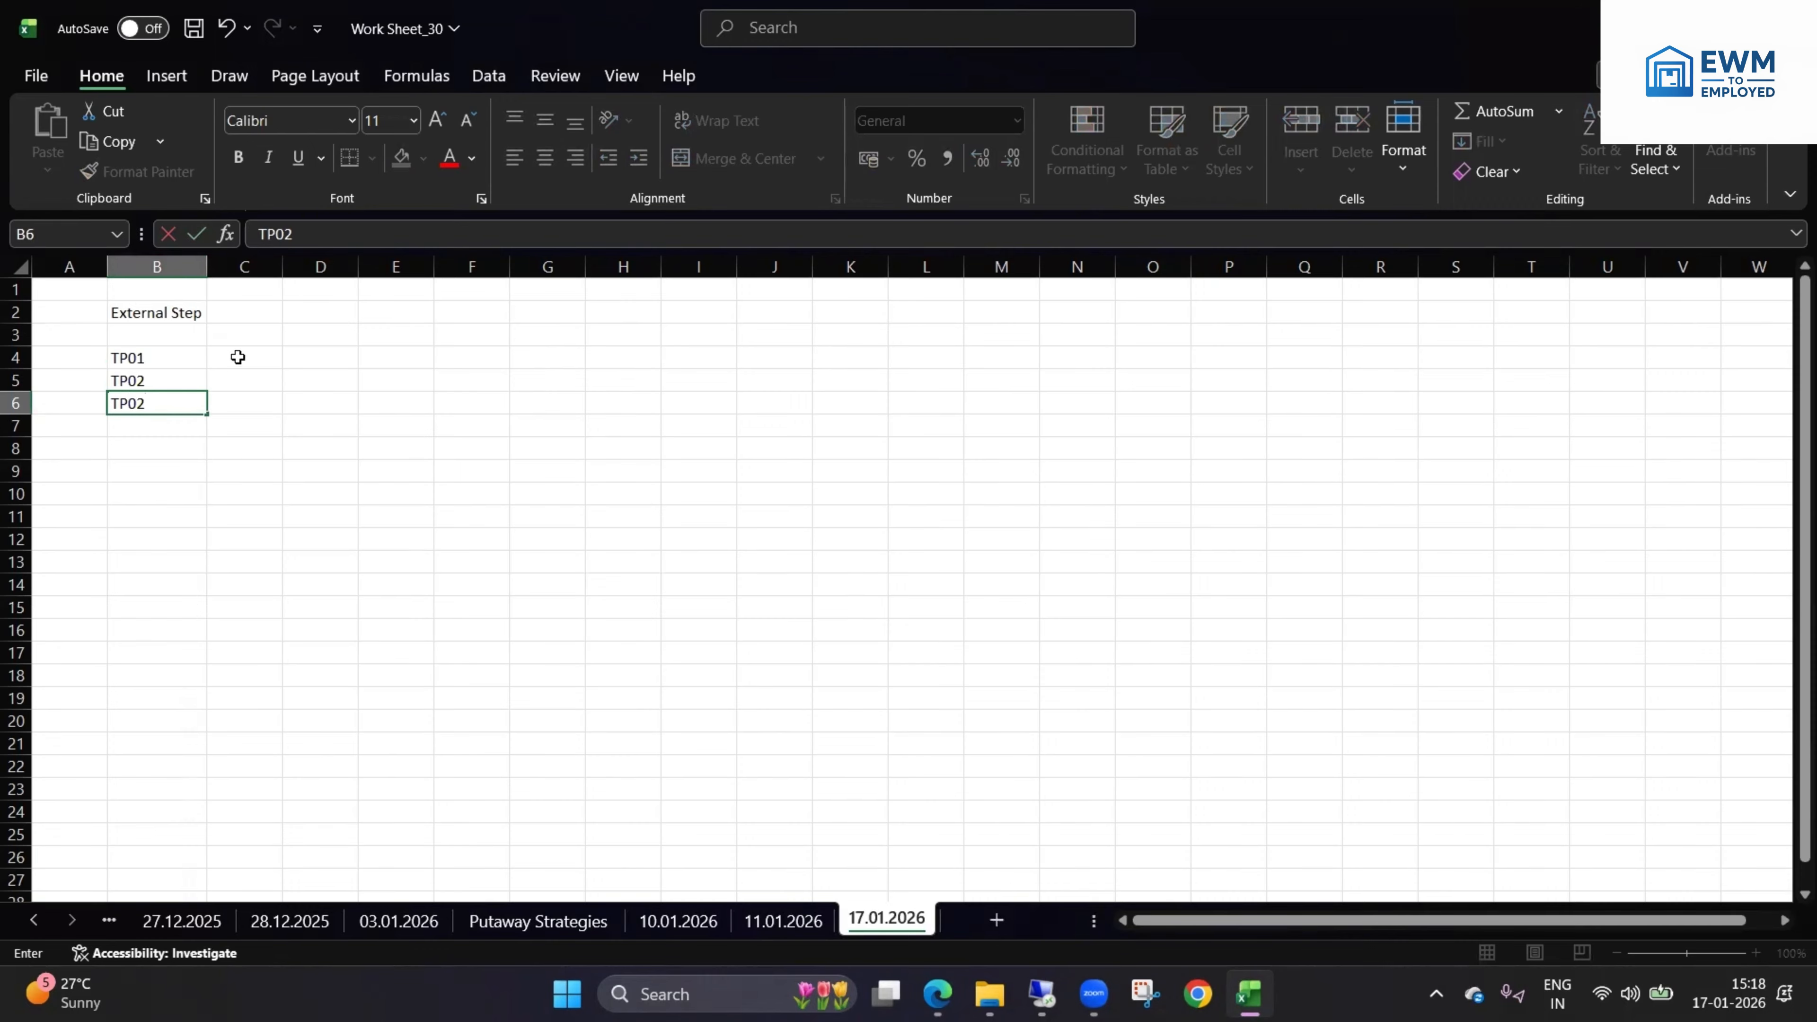
- Describe the external steps as Unload, Decos and Putaway in cells C4 to C6
click(239, 357)
text(Uload)
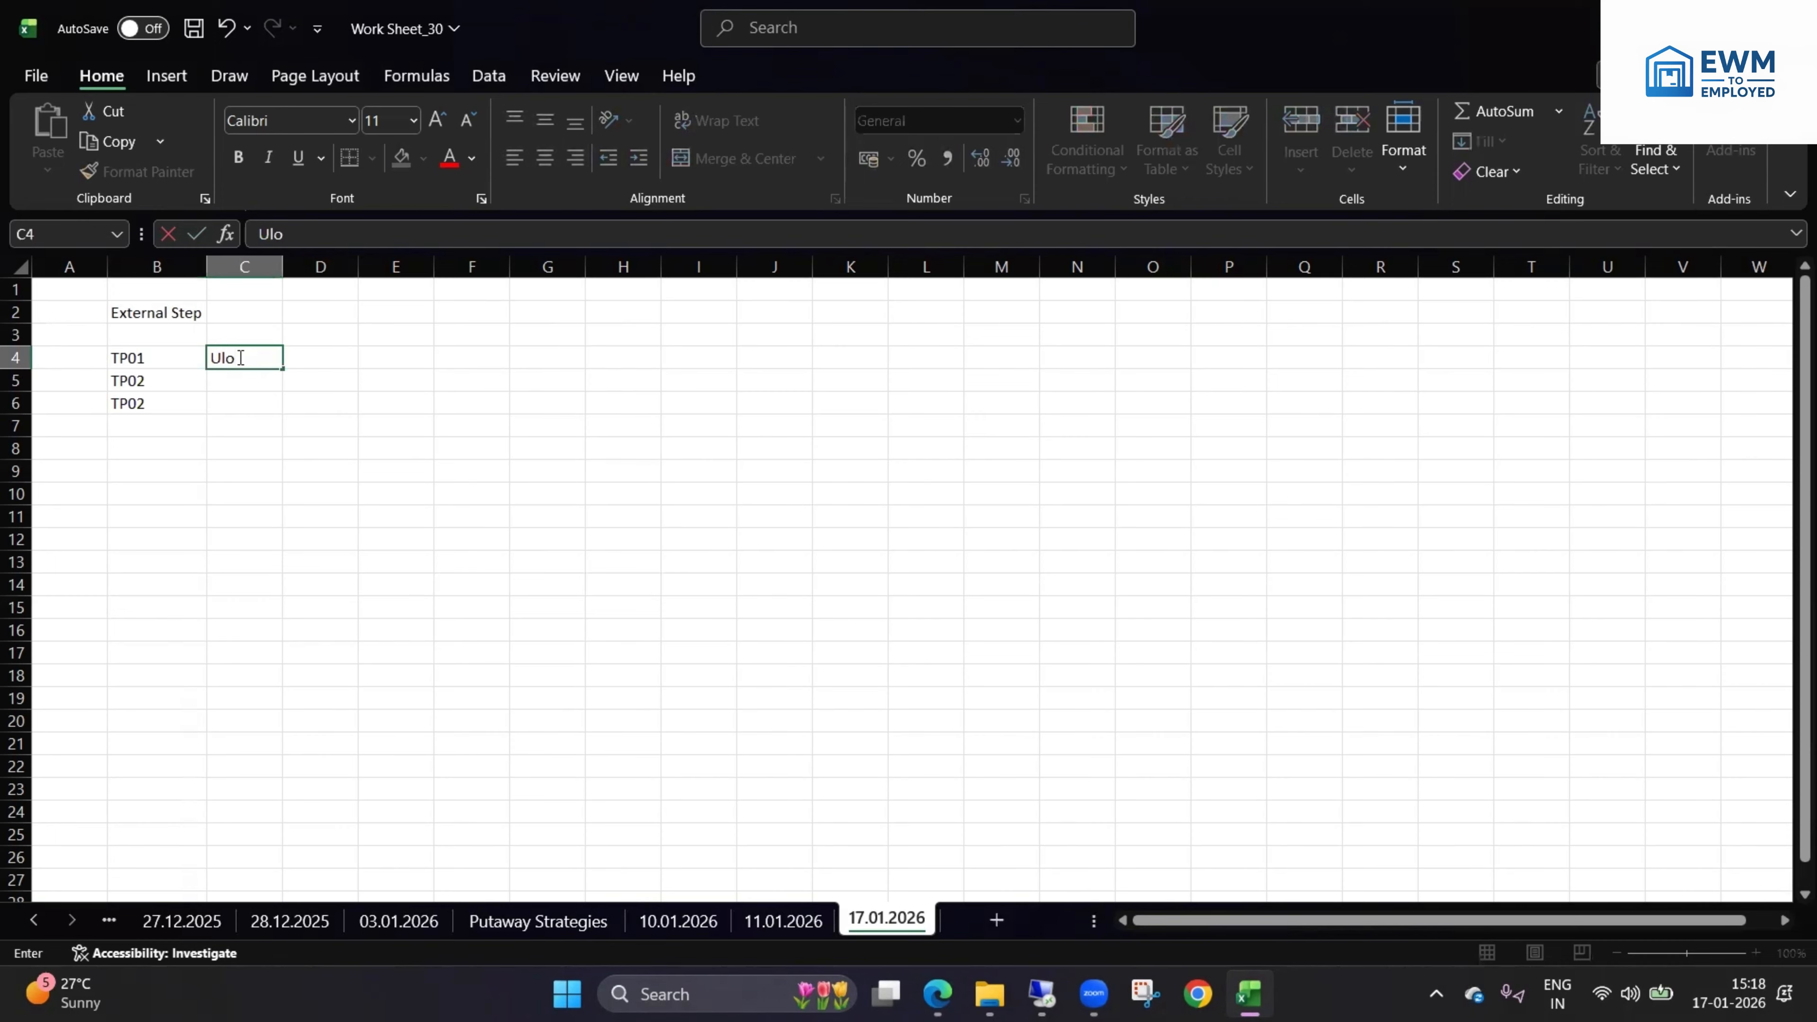
click(225, 357)
text(nload)
click(228, 376)
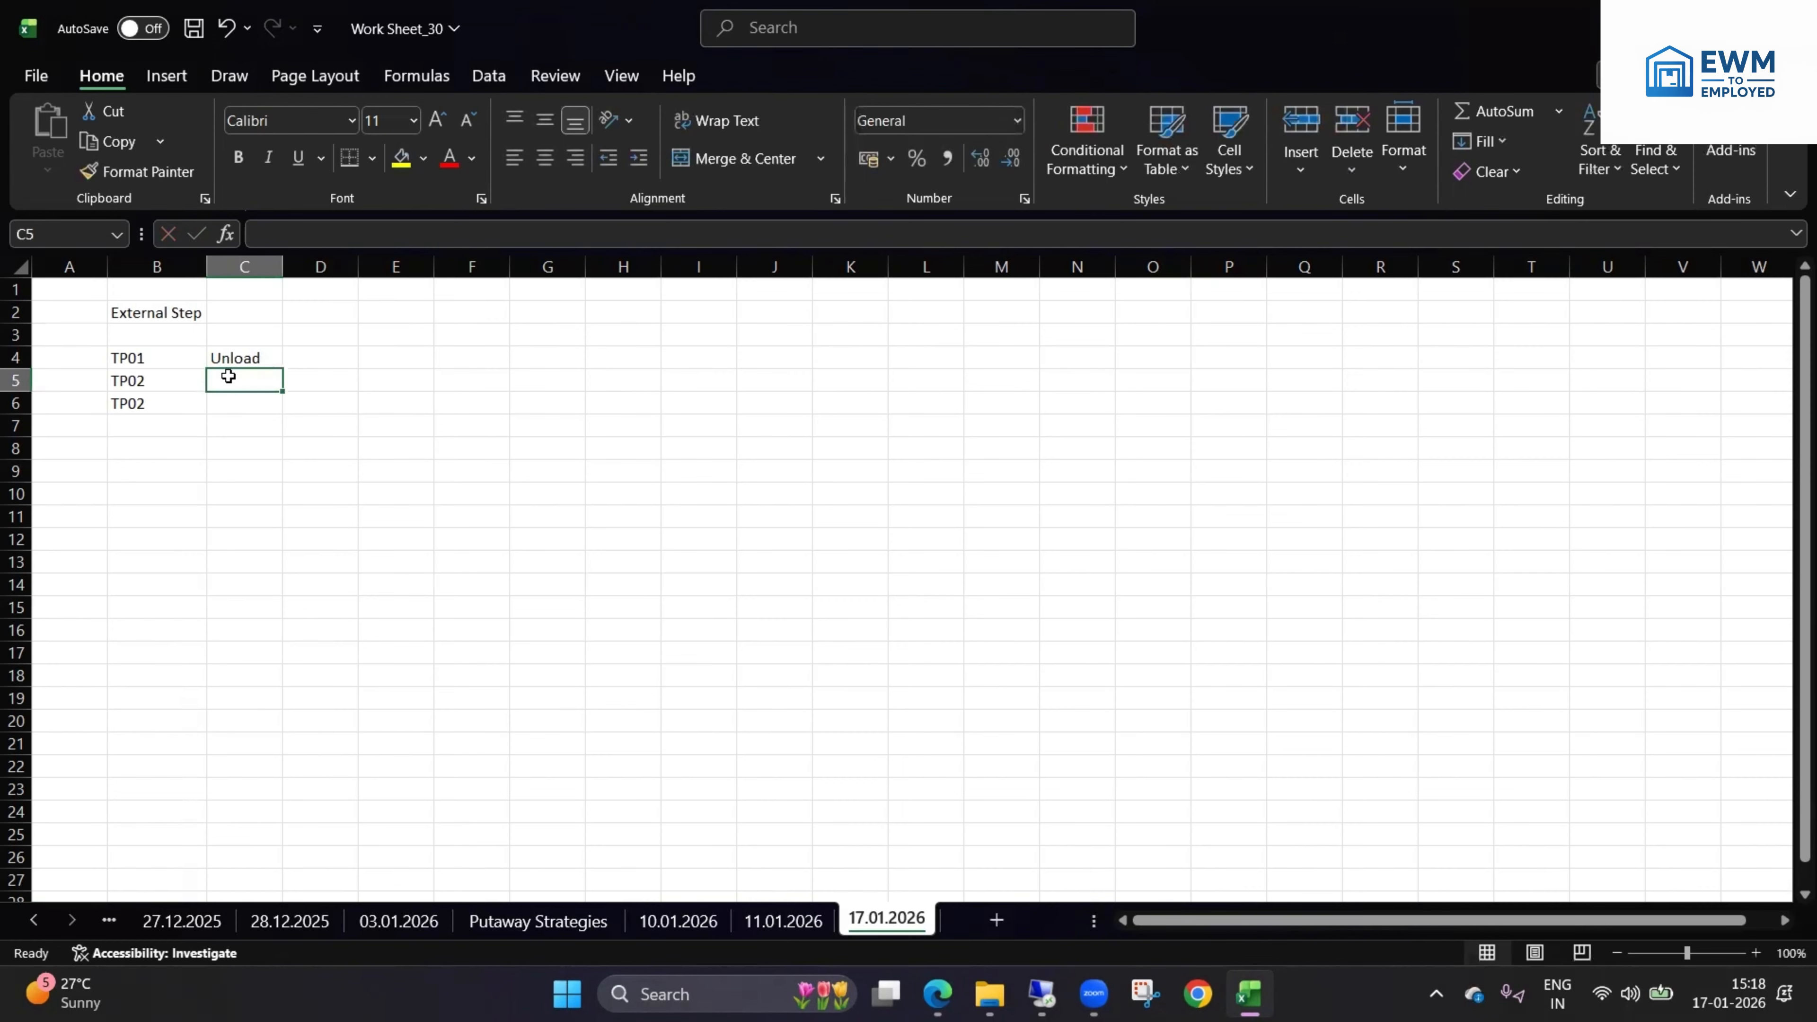
text(Decos)
click(239, 406)
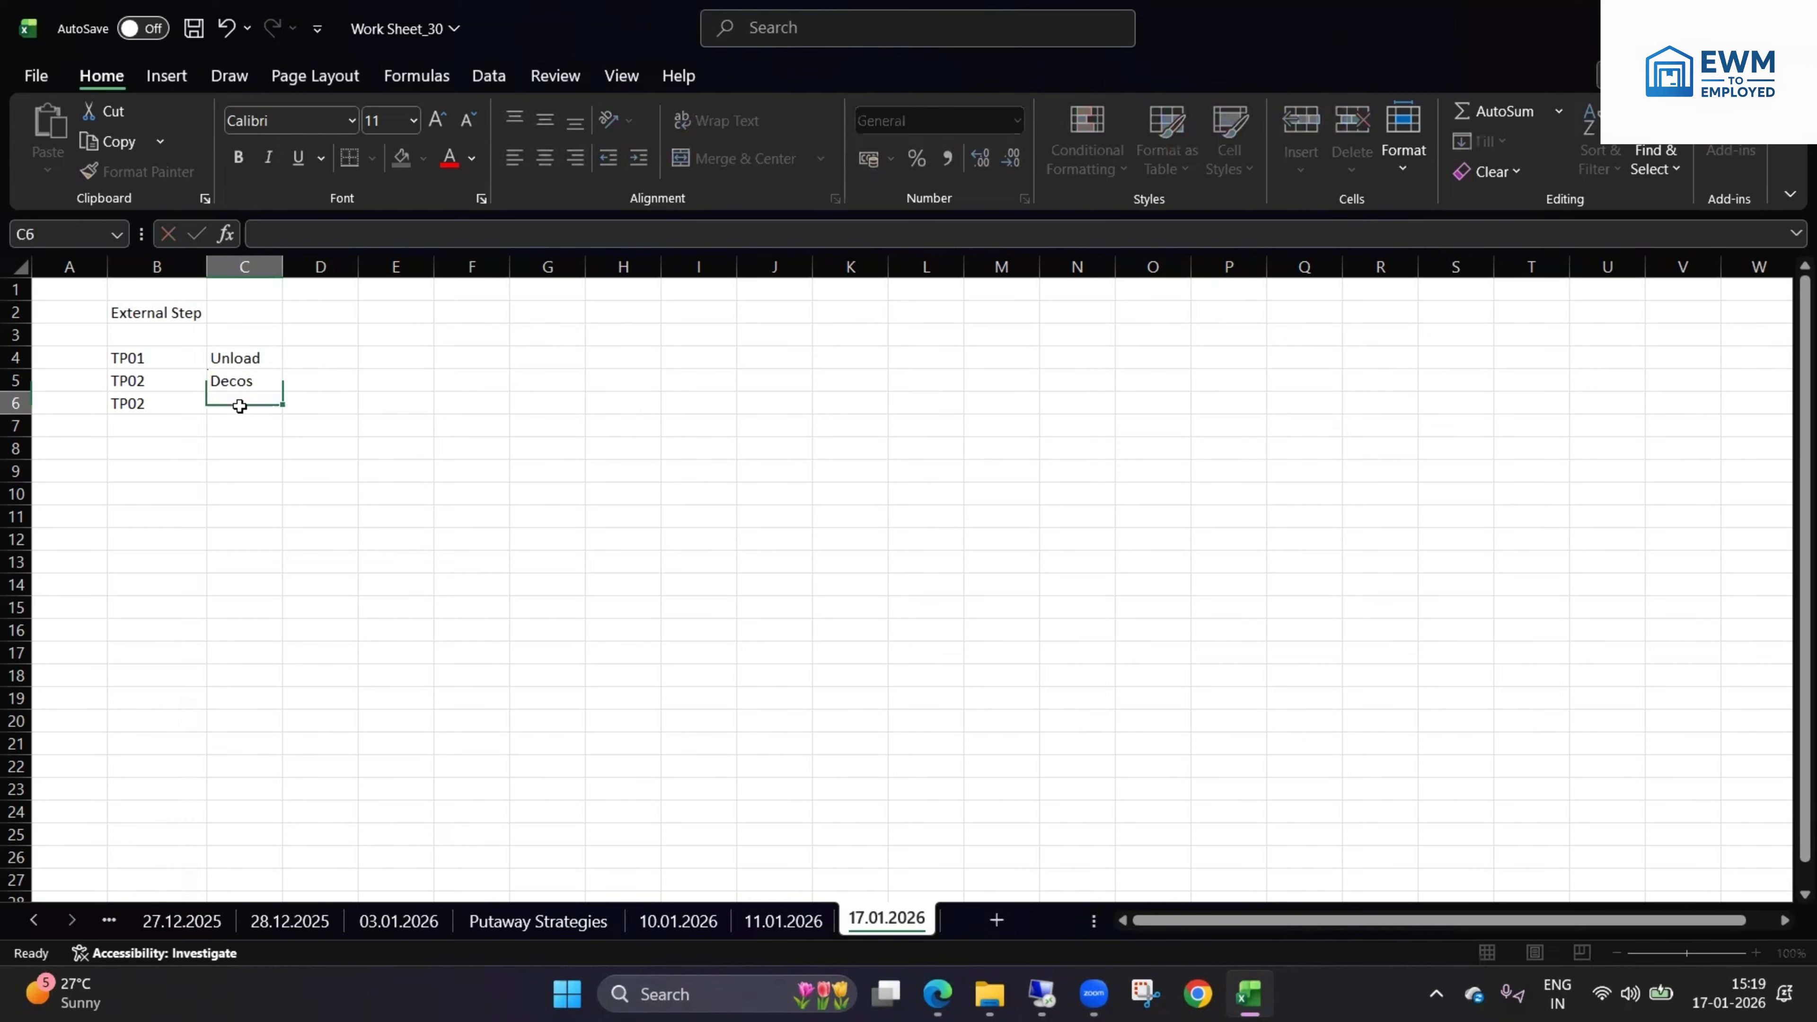
text(Put)
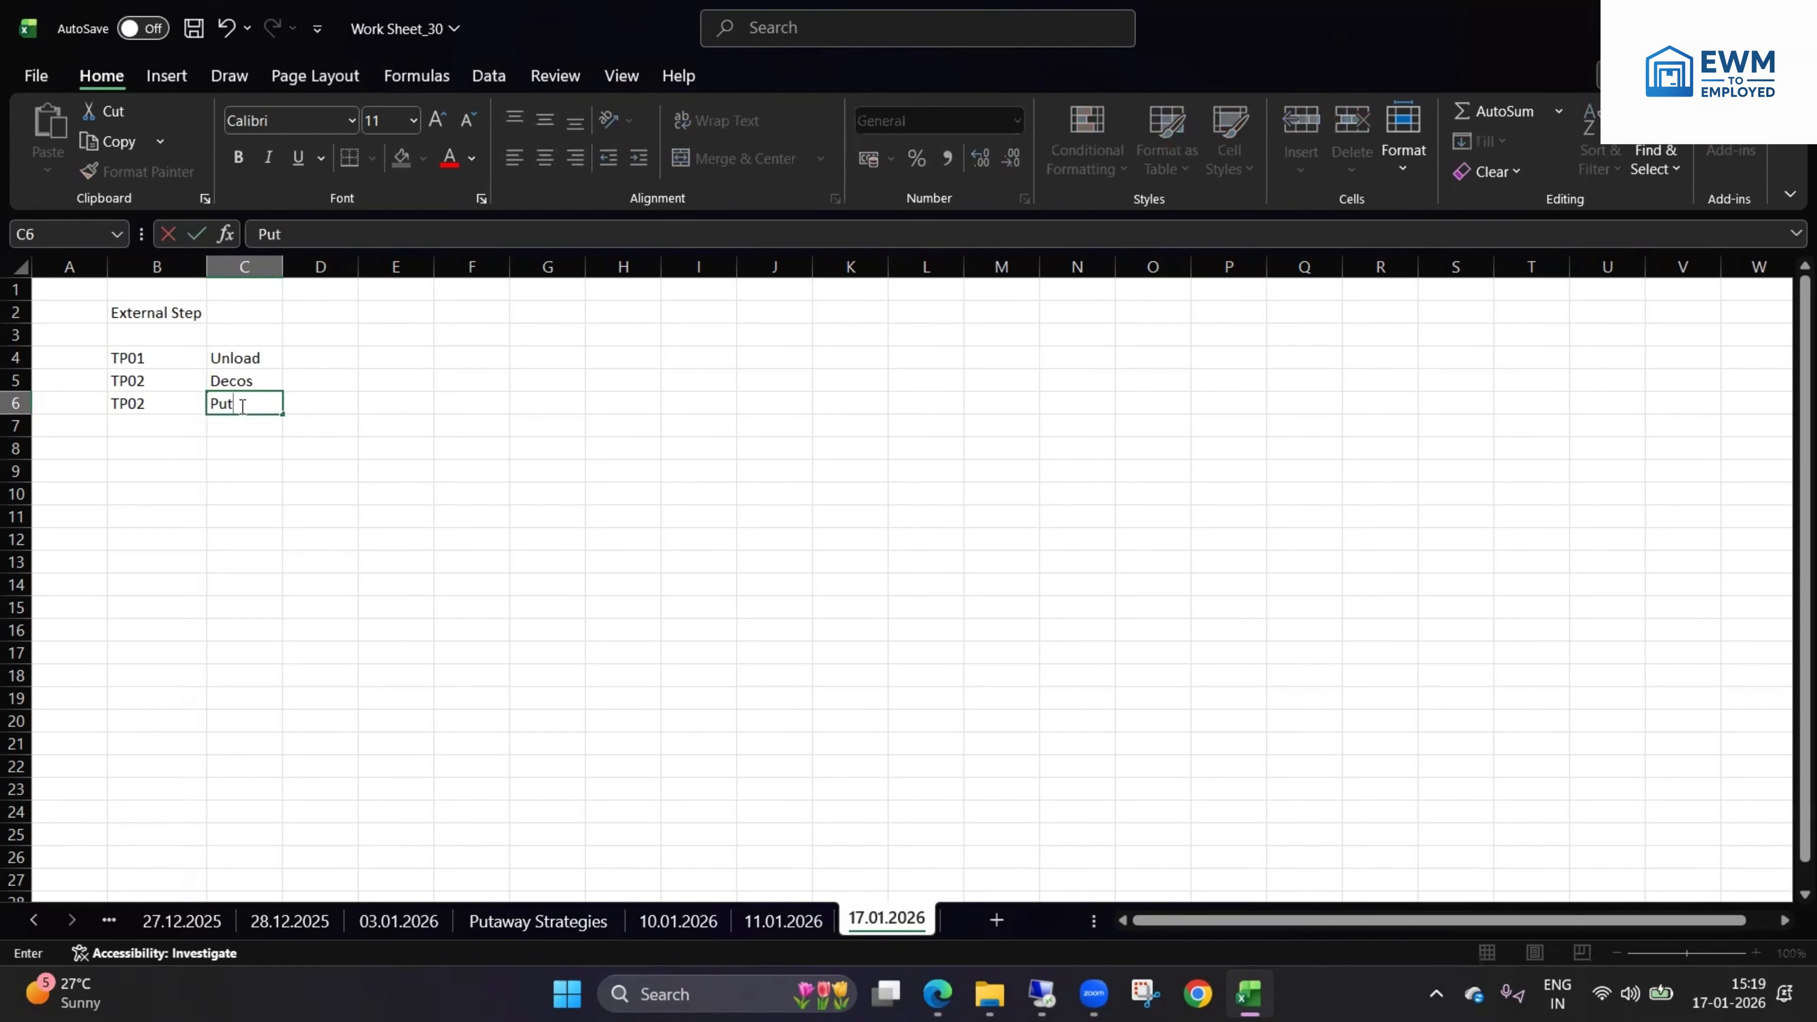
text(away)
click(239, 446)
drag(172, 360, 275, 409)
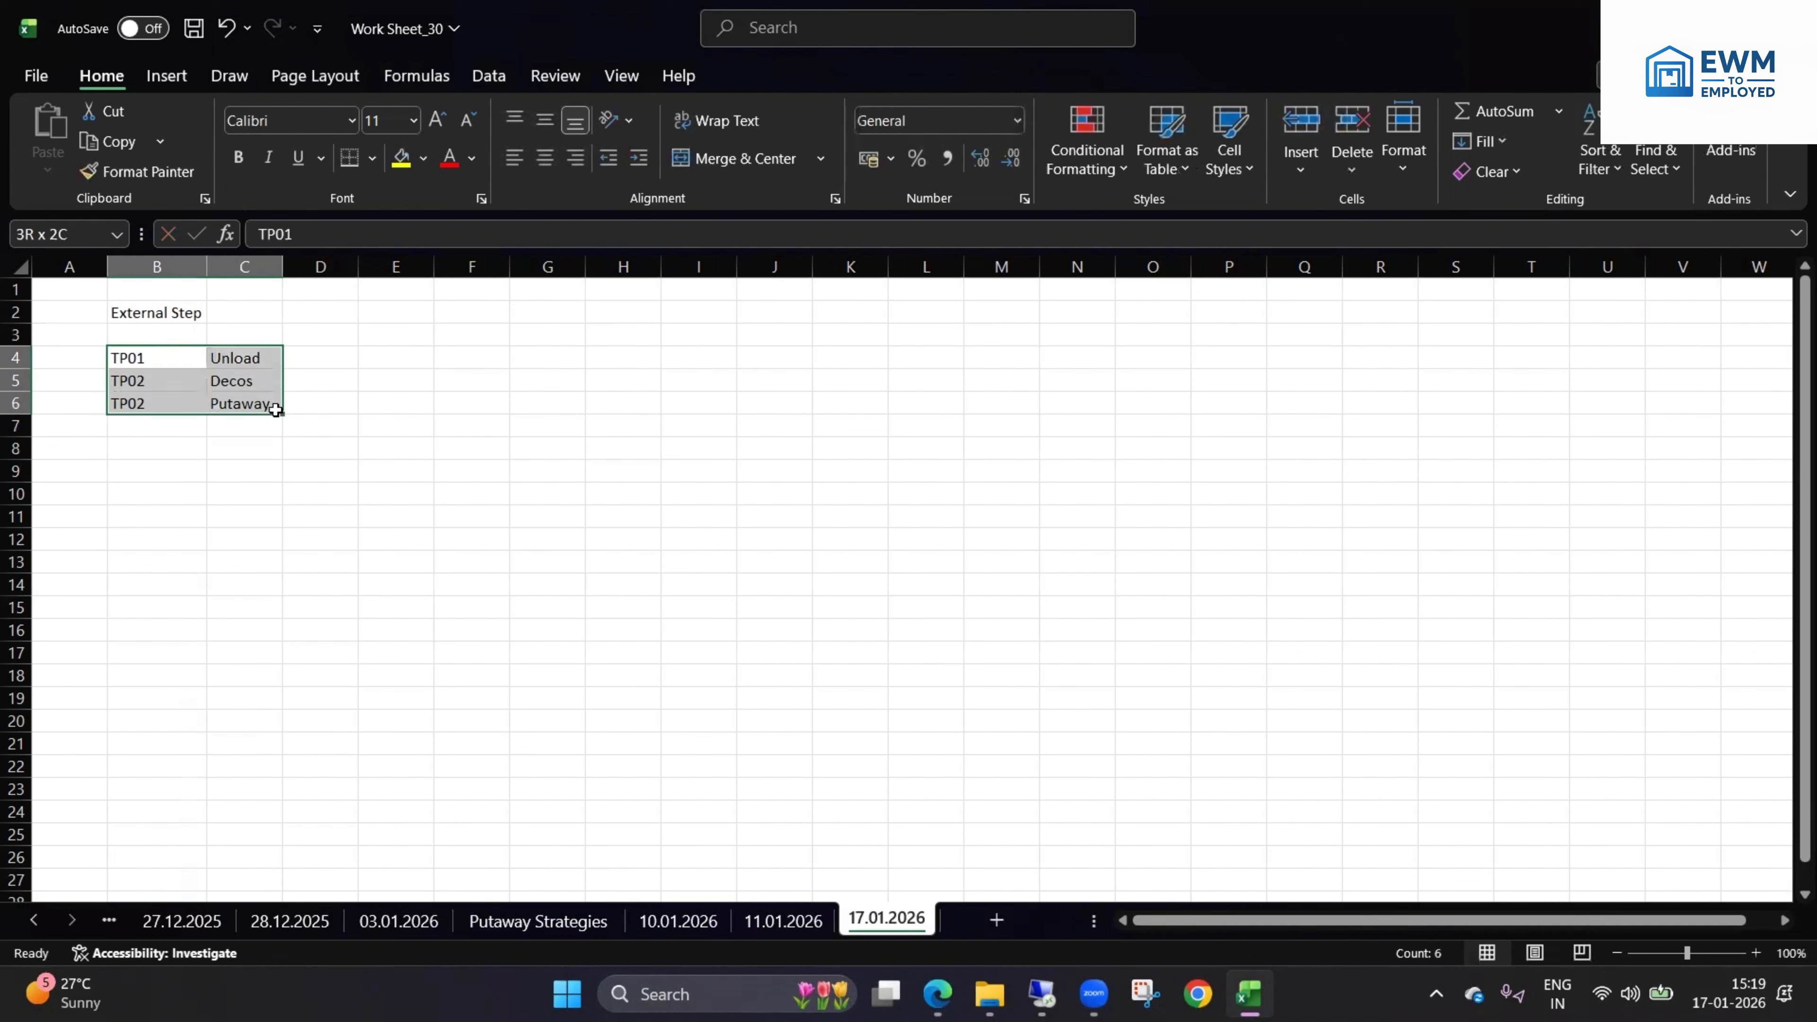
click(188, 316)
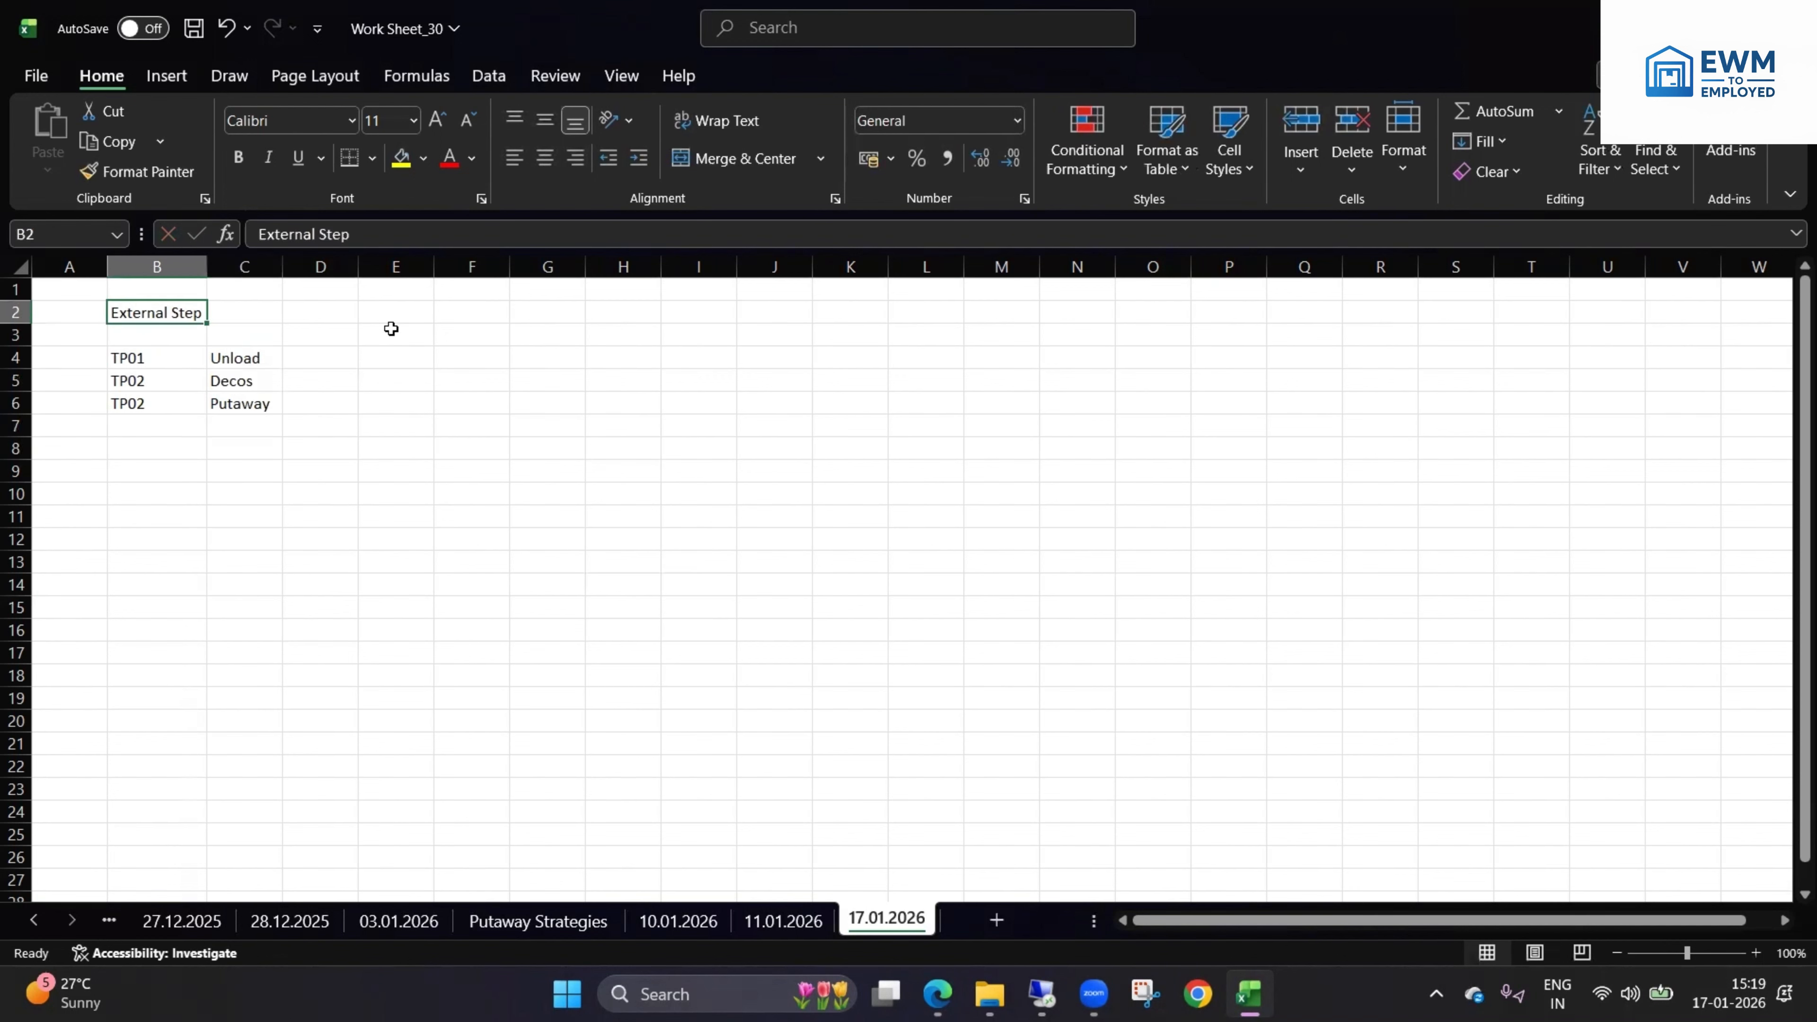
- Enter the heading Internal Step in cell D2 and fit column D to its content
click(352, 314)
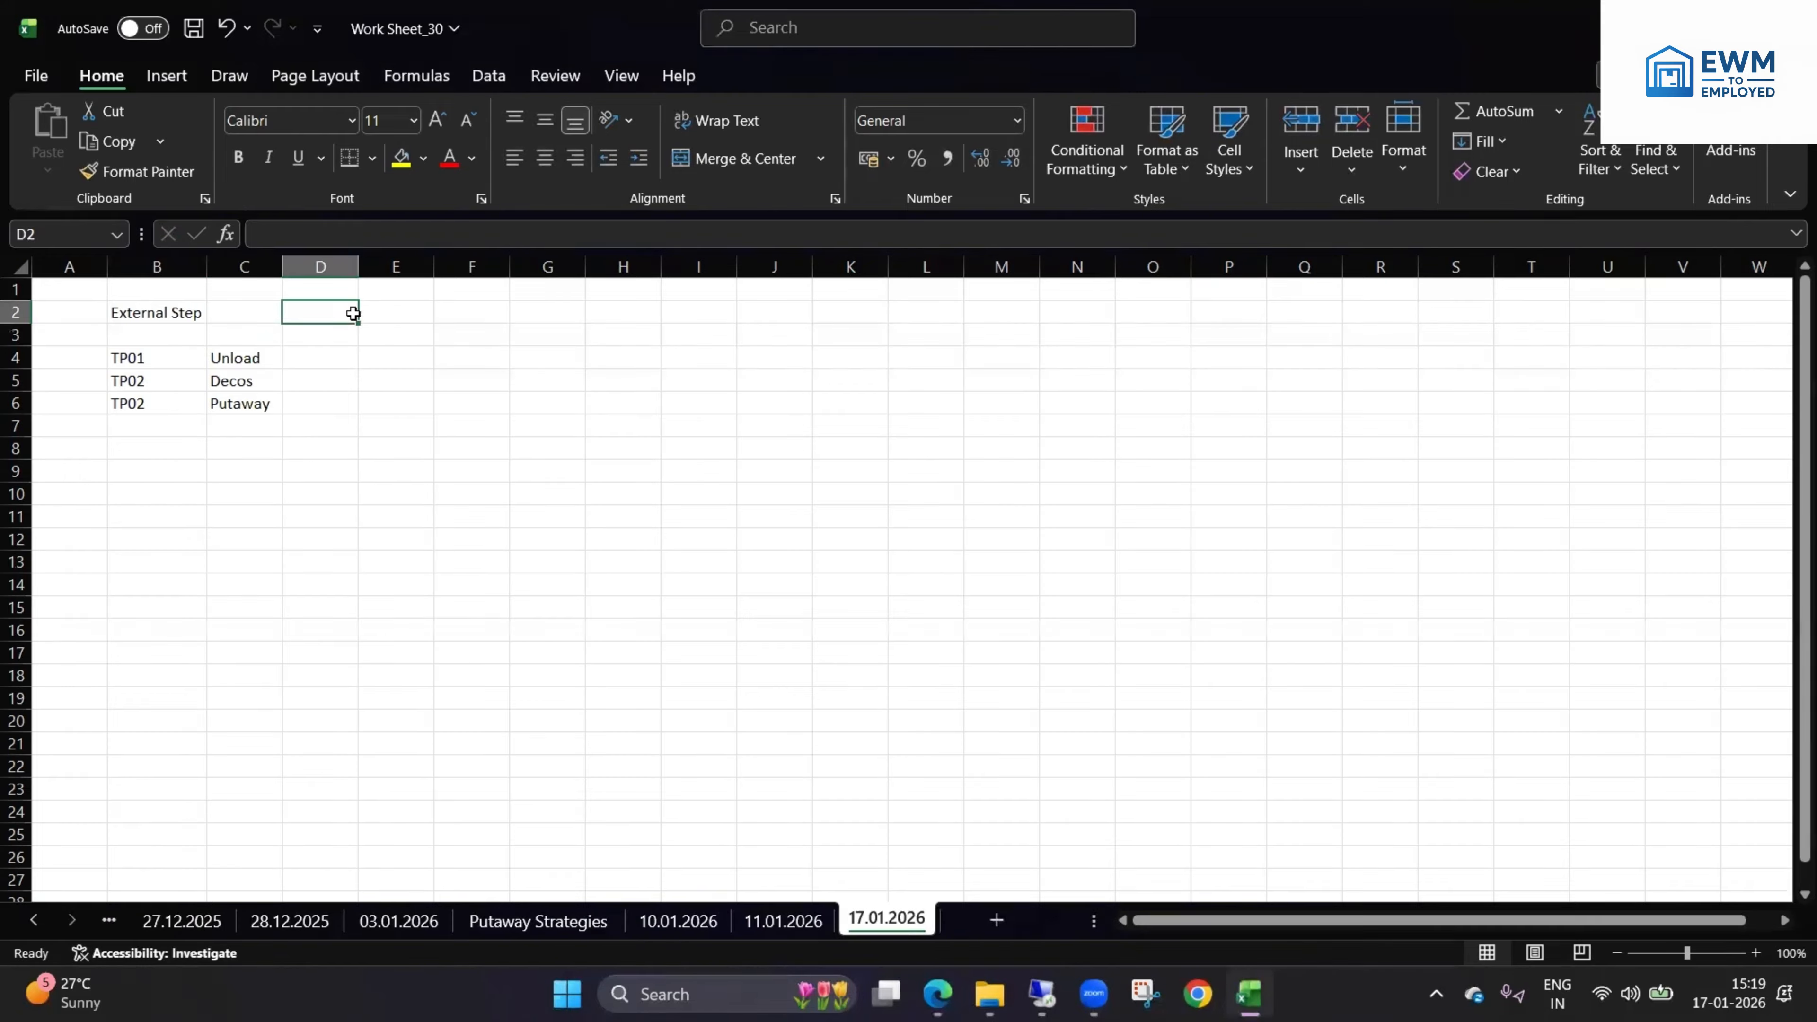
text(Interna)
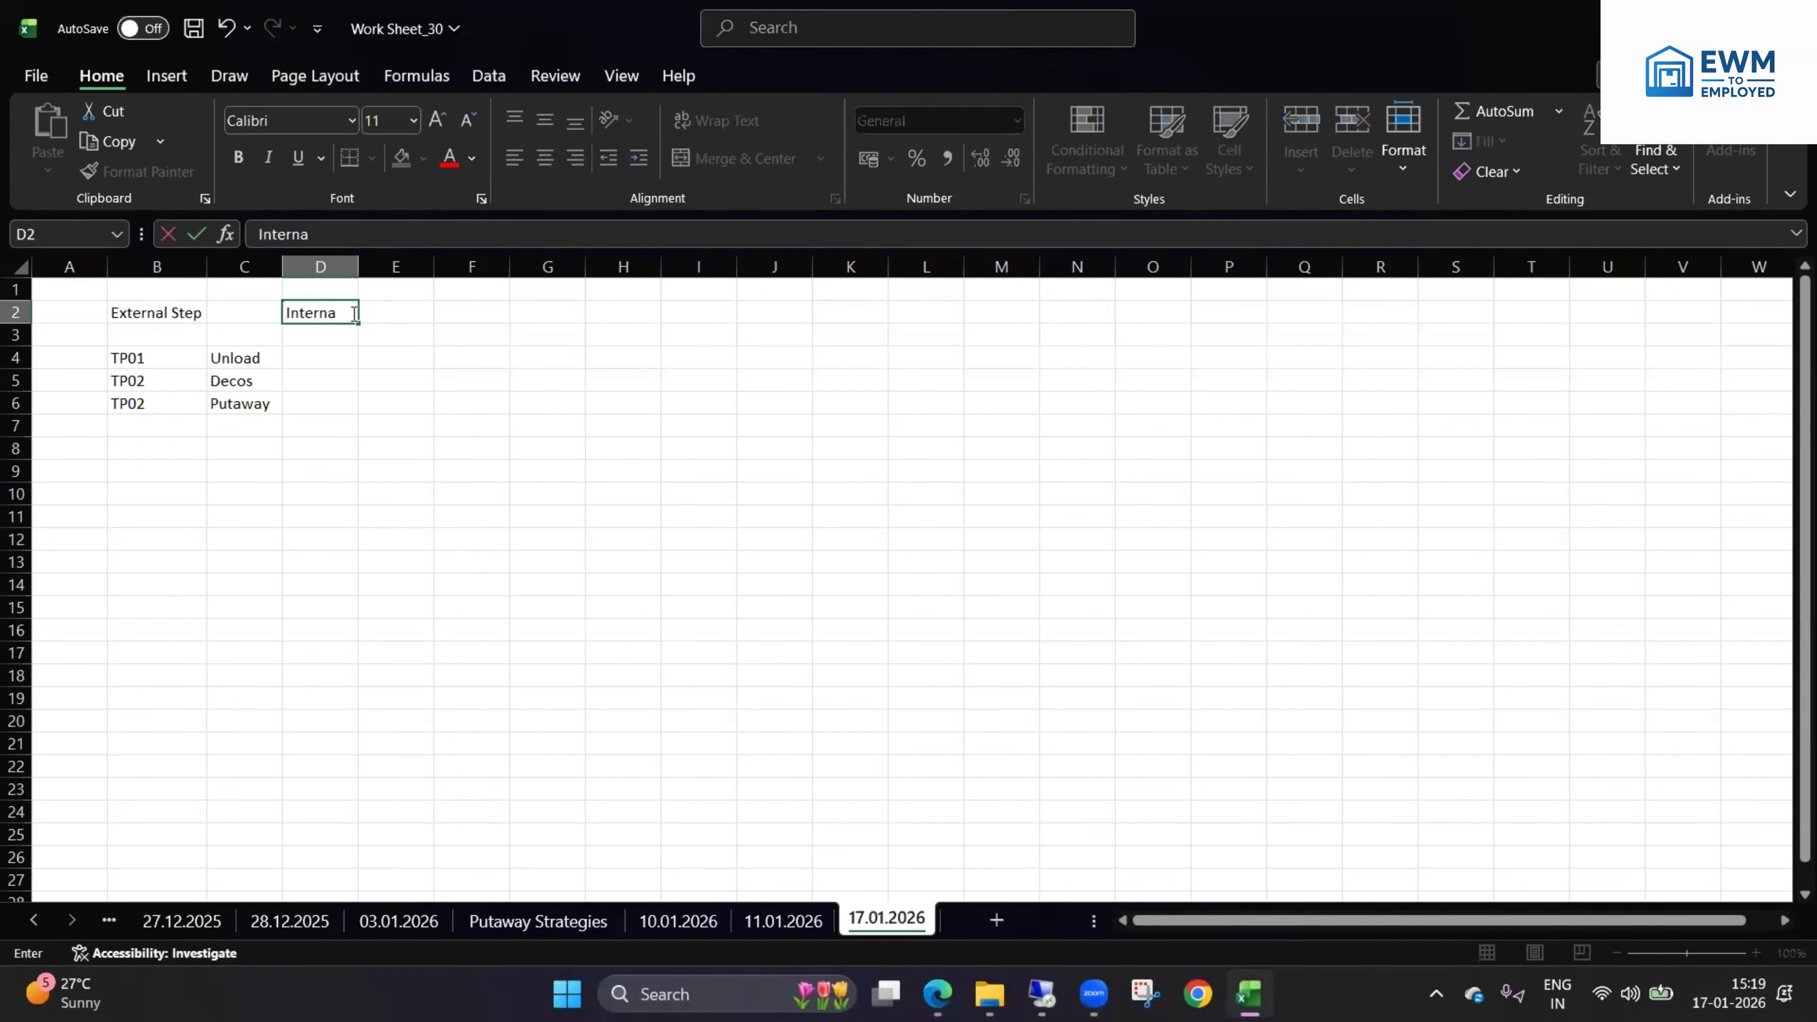
text(l Step)
click(347, 266)
double_click(357, 267)
click(345, 405)
- Enter the internal step codes UNLD, SPR and PUTW in cells D4 to D6
click(337, 350)
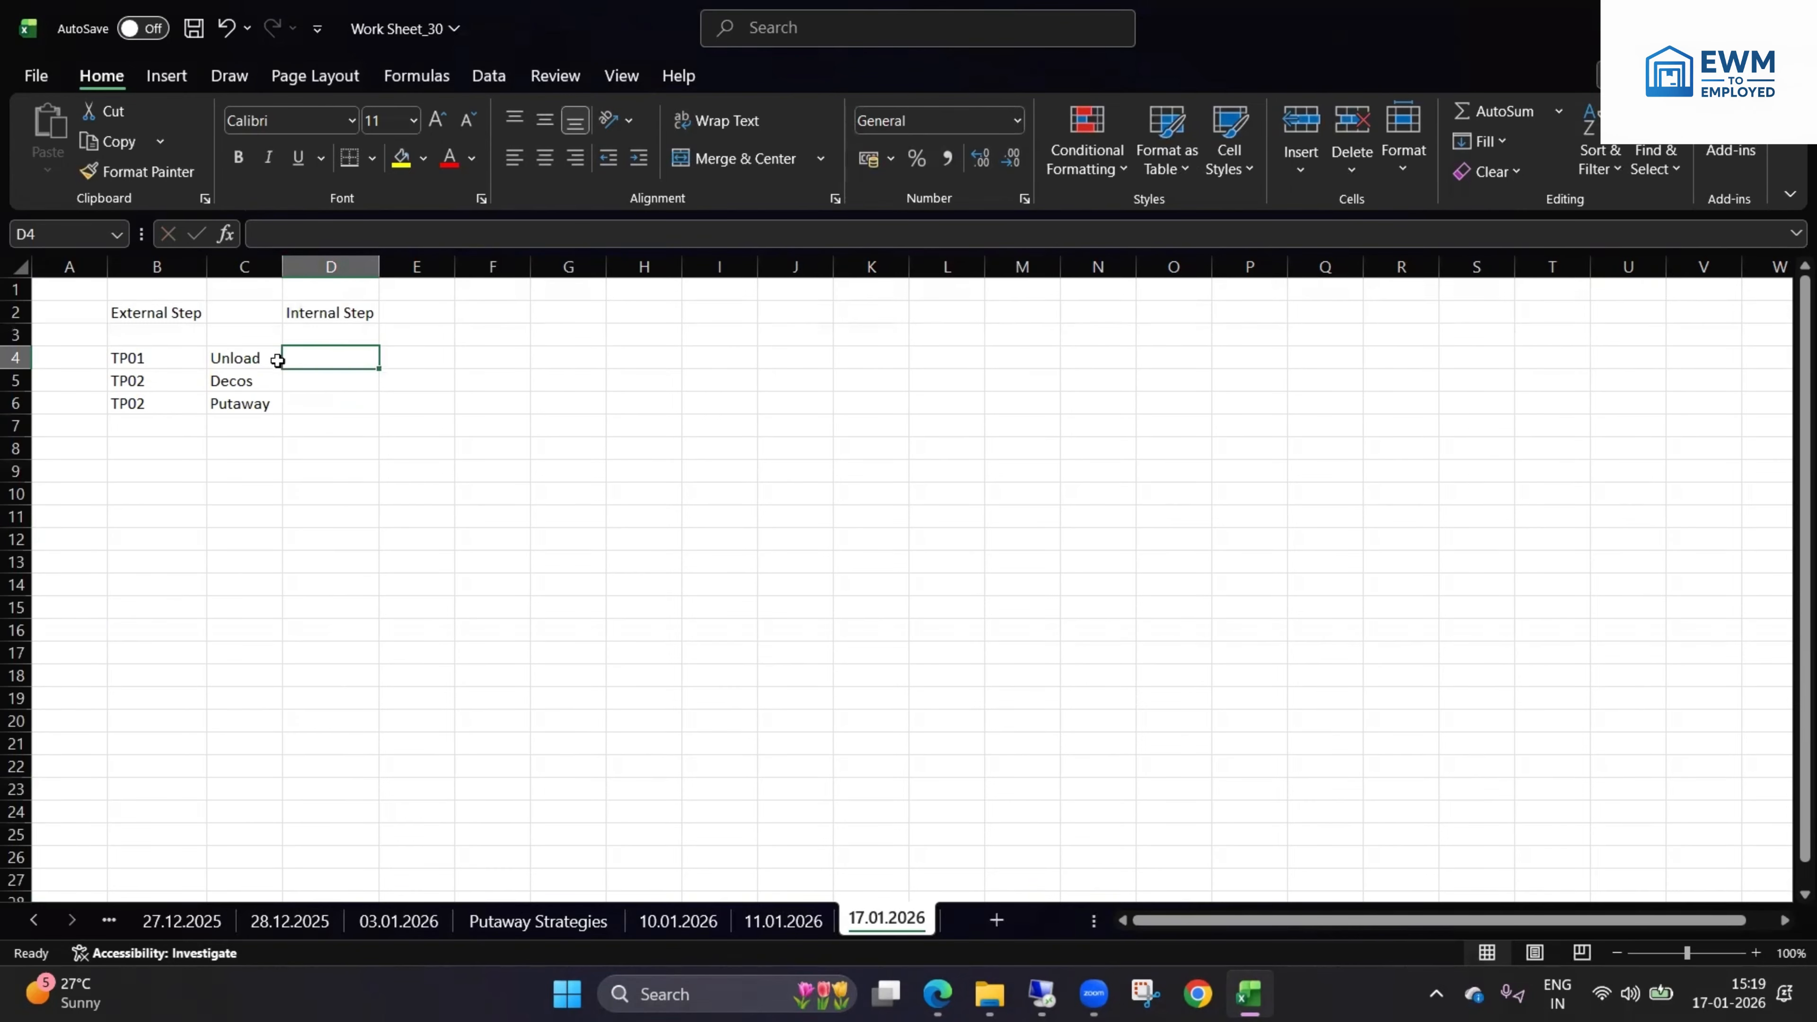
text(UNLD)
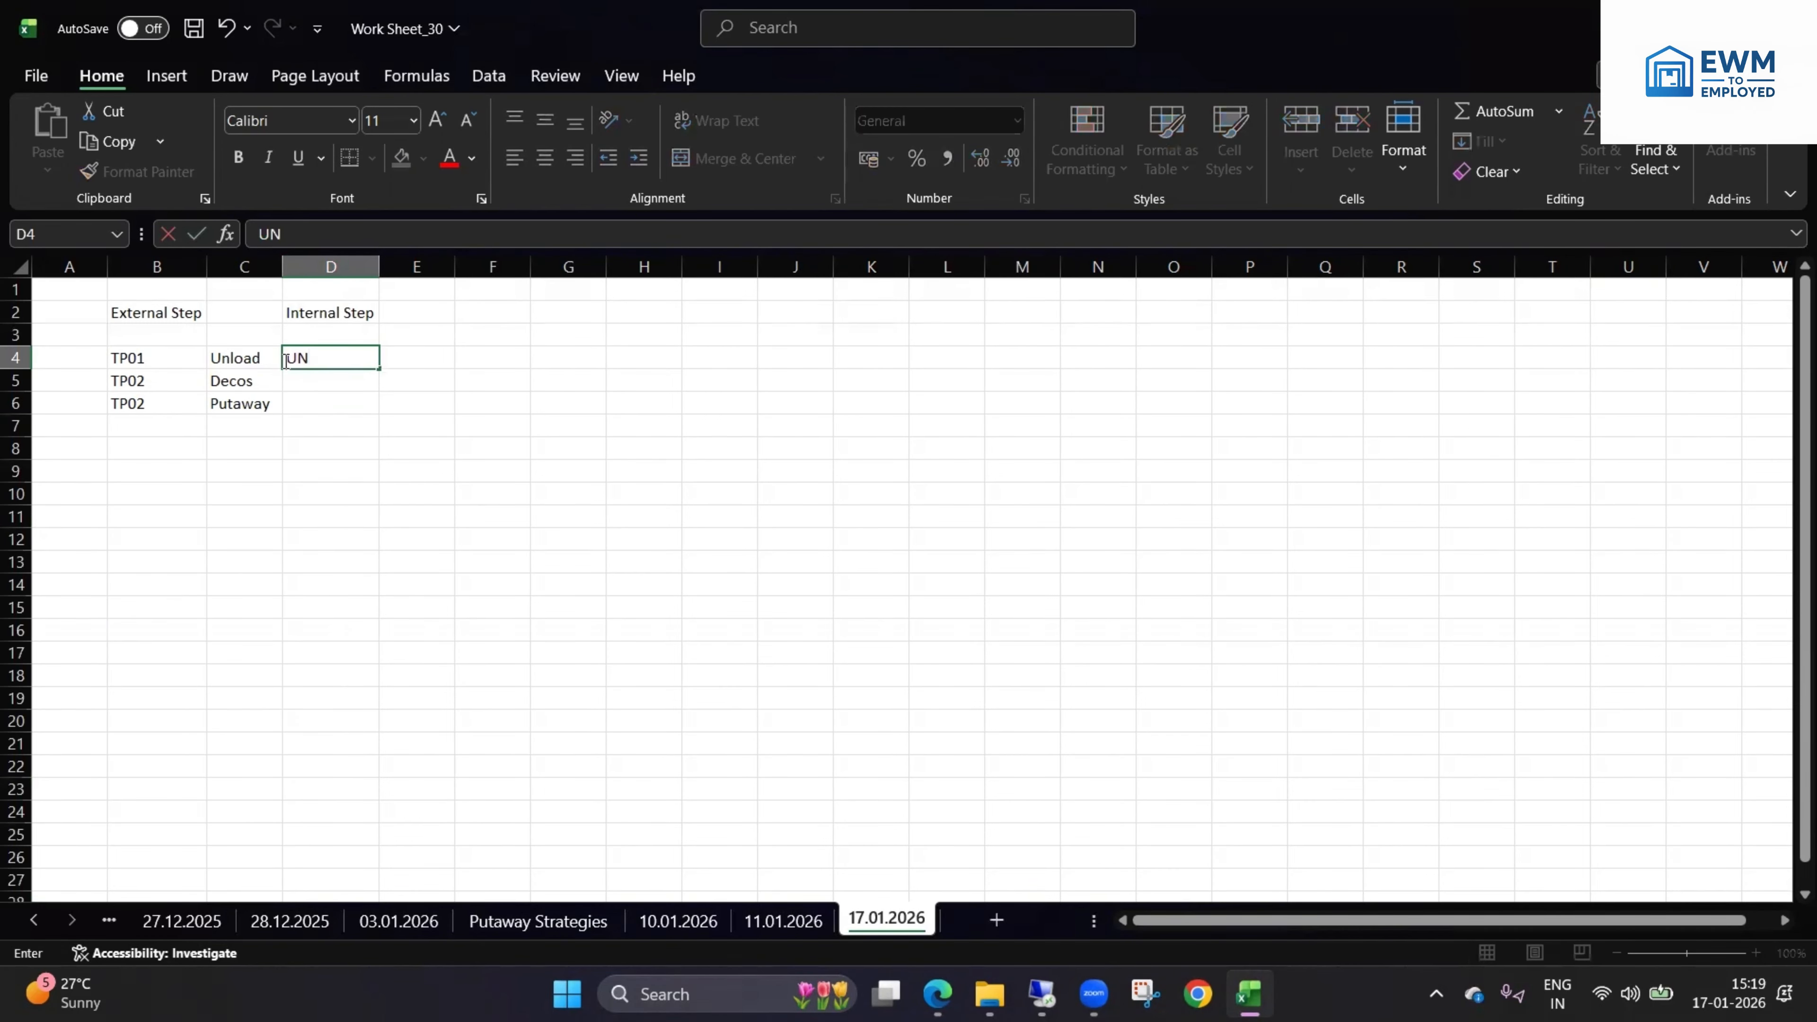
click(292, 375)
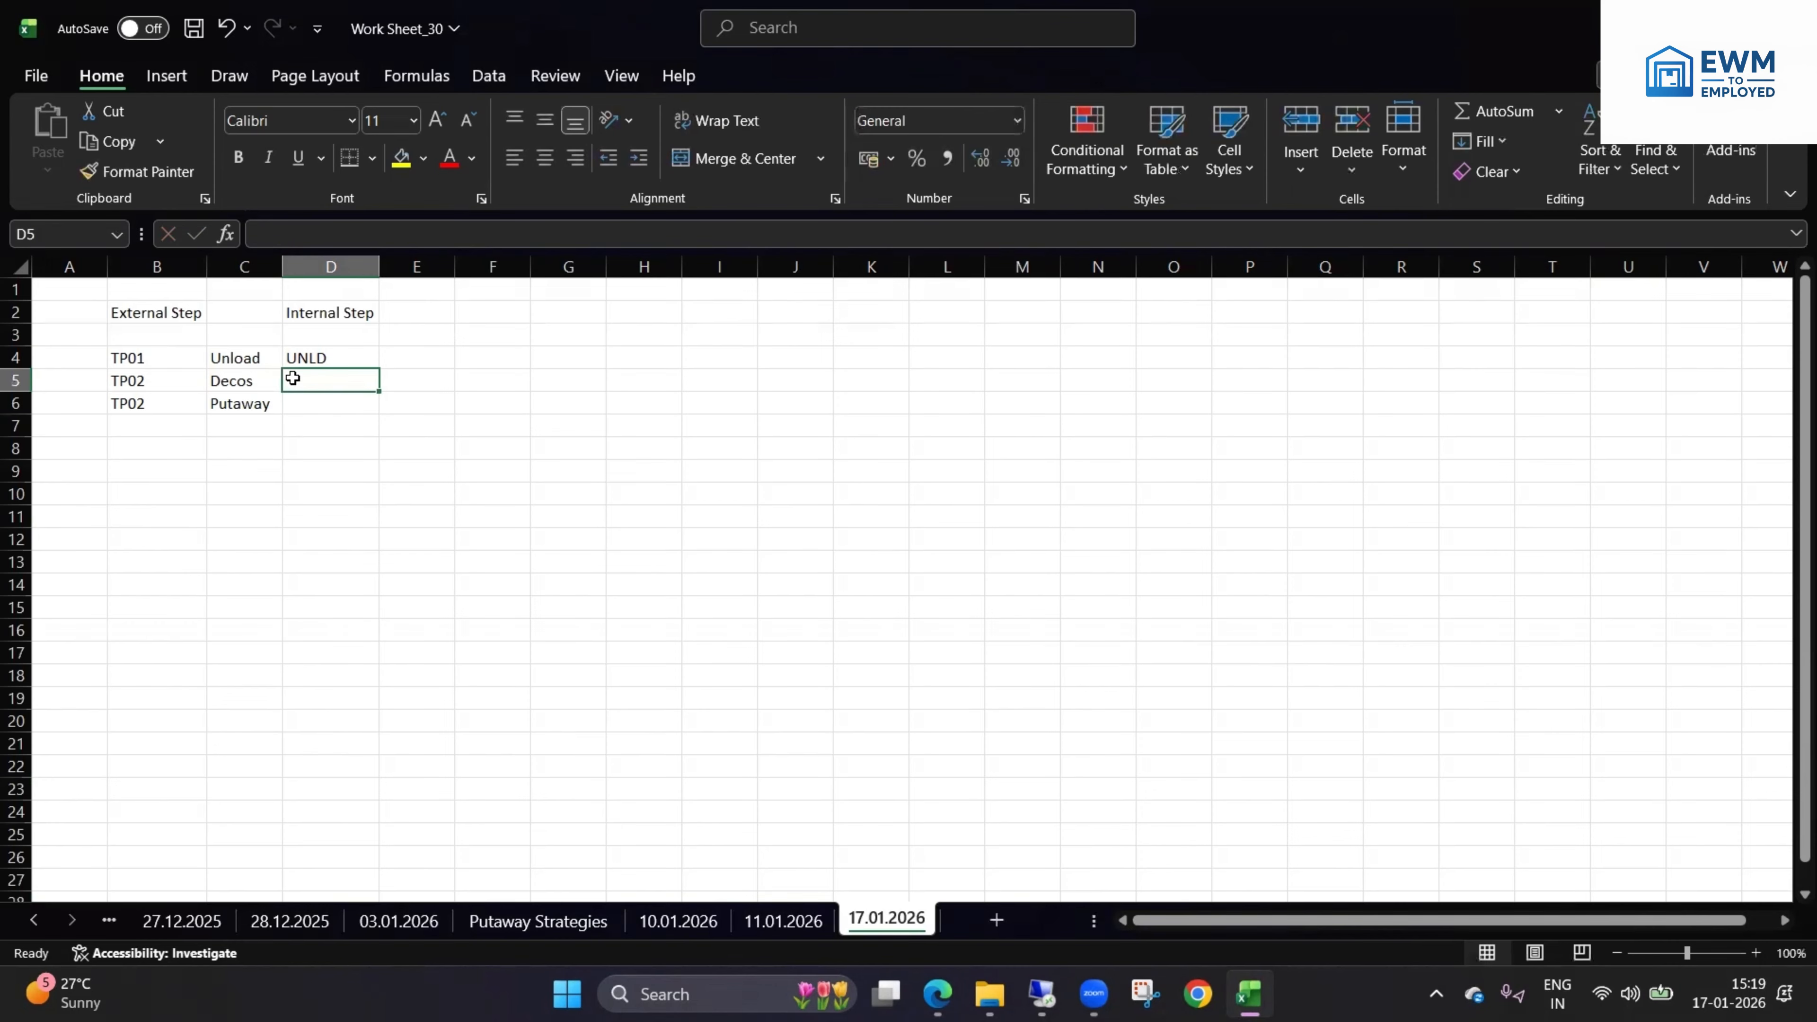
text(SPR)
click(297, 396)
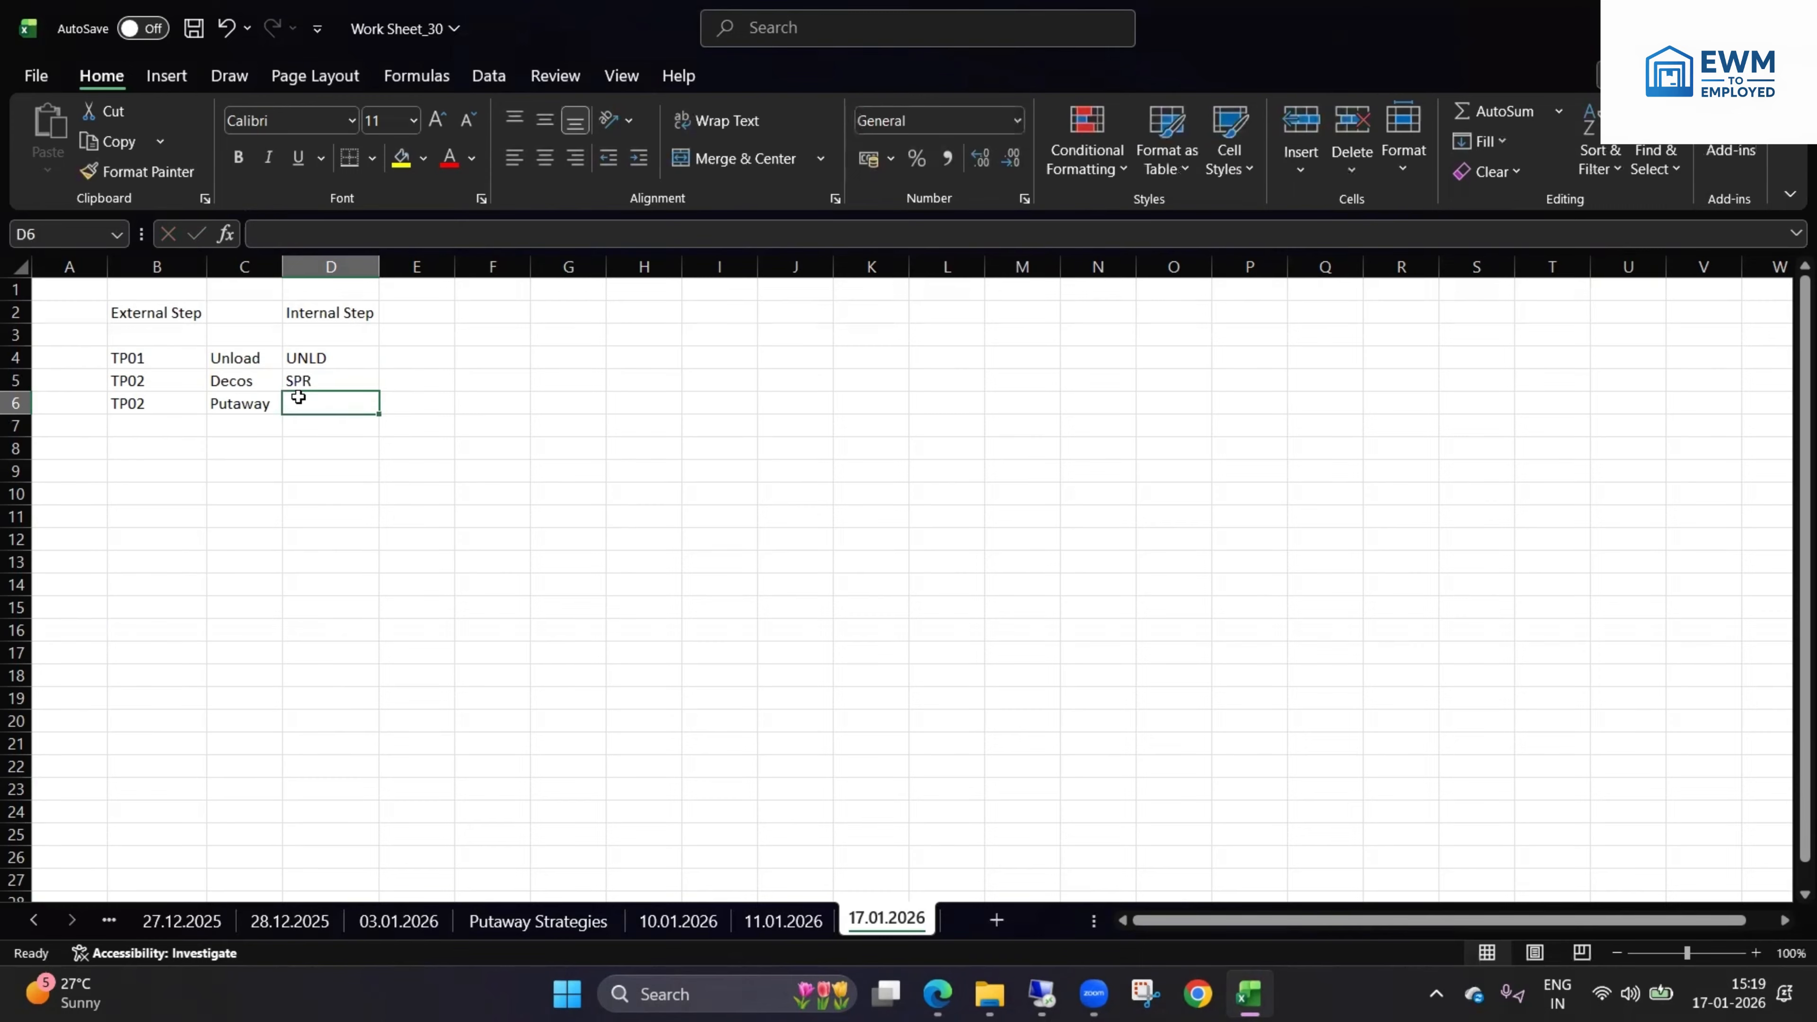
text(PUTW)
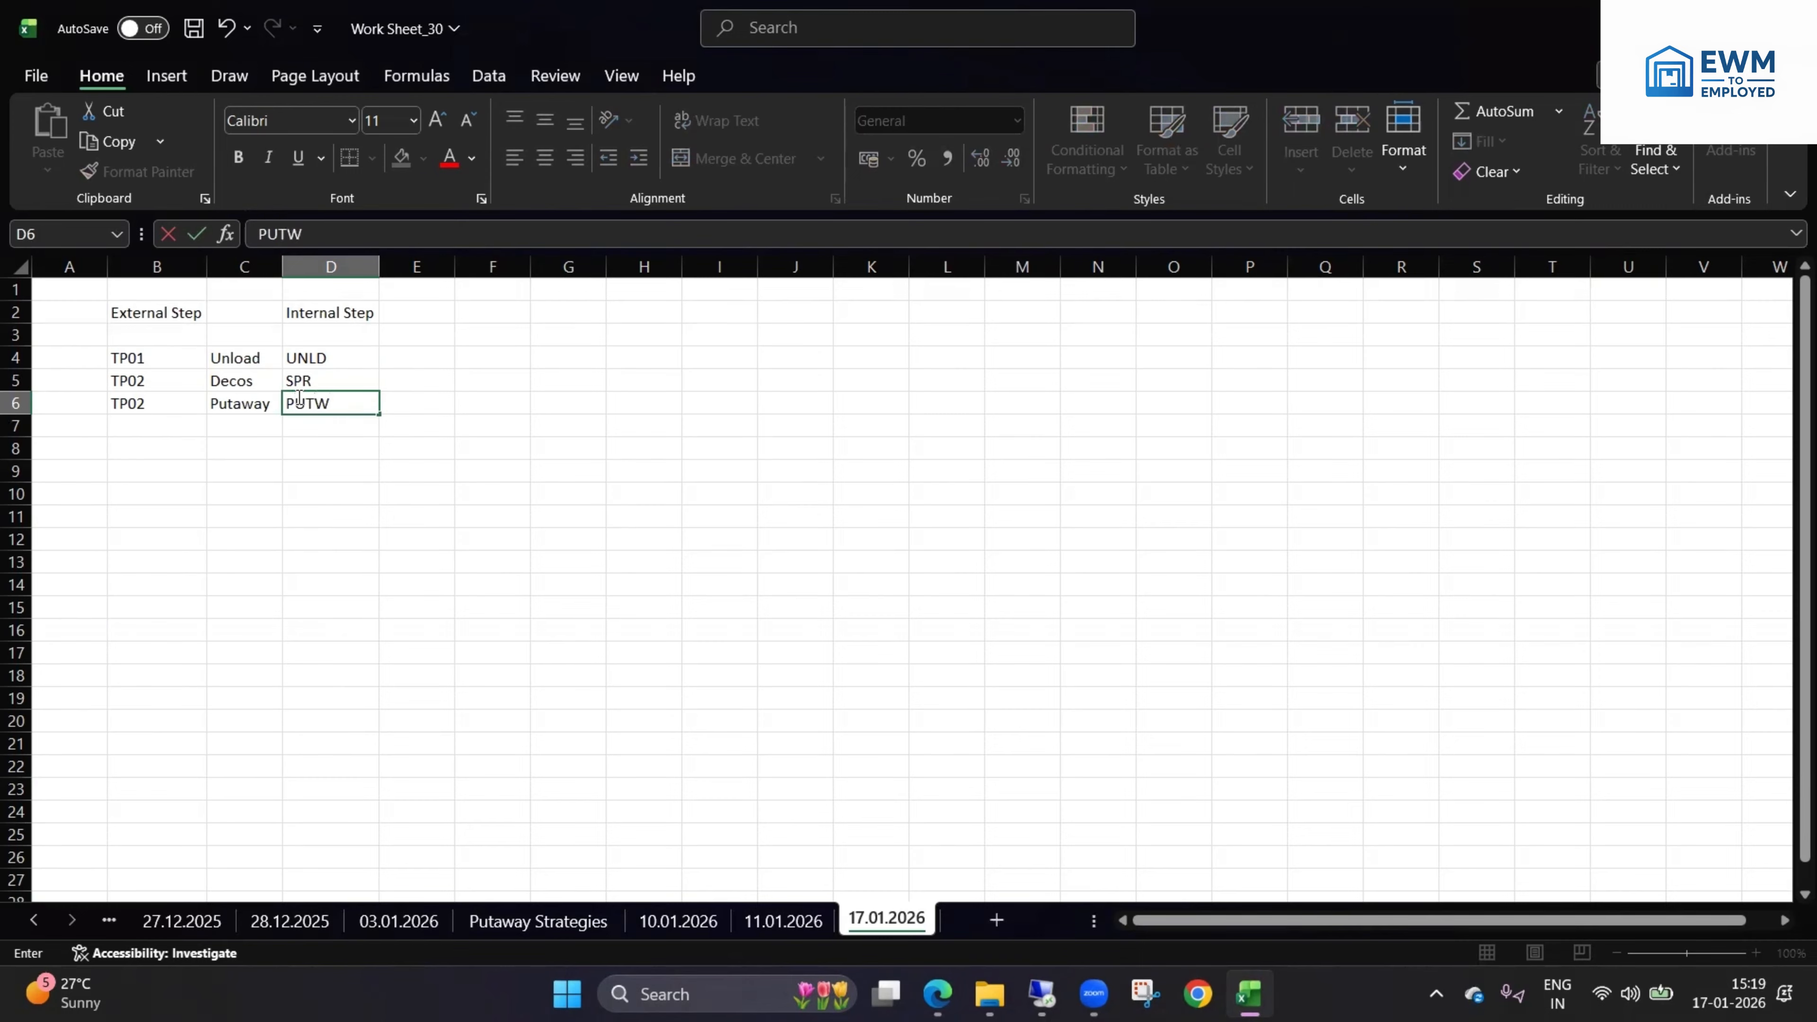
click(410, 466)
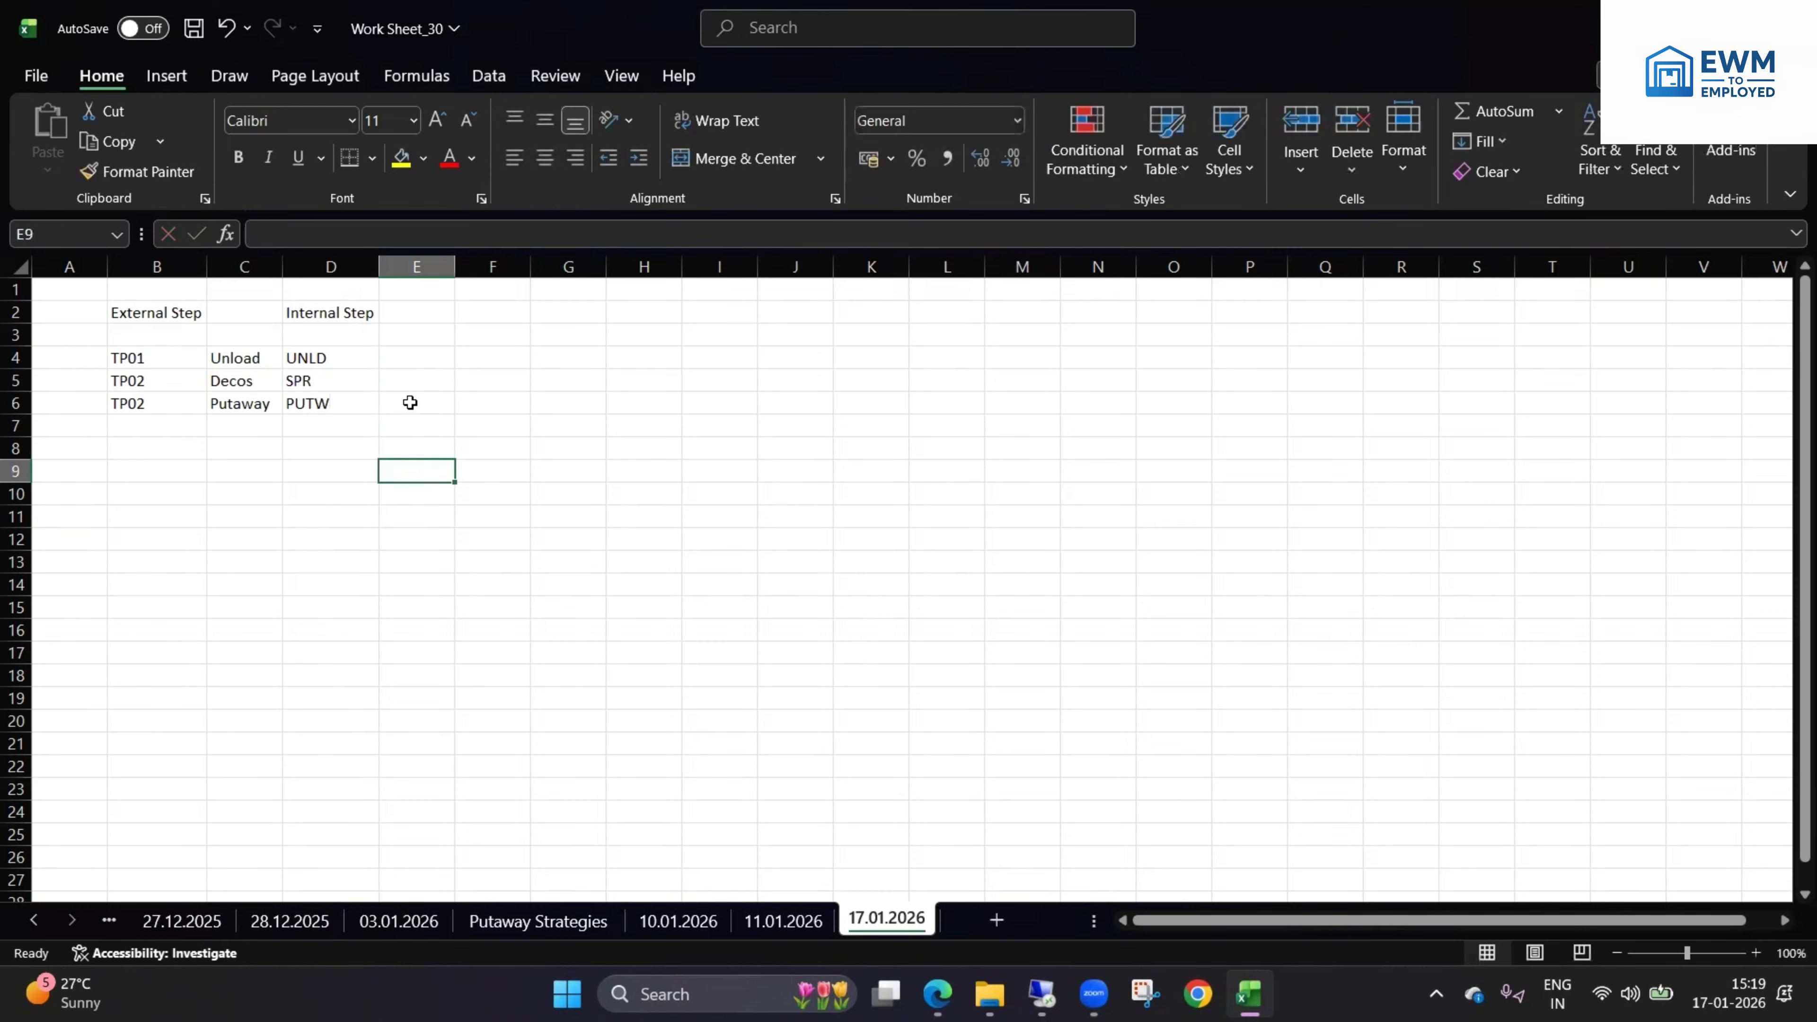
- Apply all borders to the external and internal step table in cells B2 to D6
click(329, 310)
drag(316, 358, 337, 406)
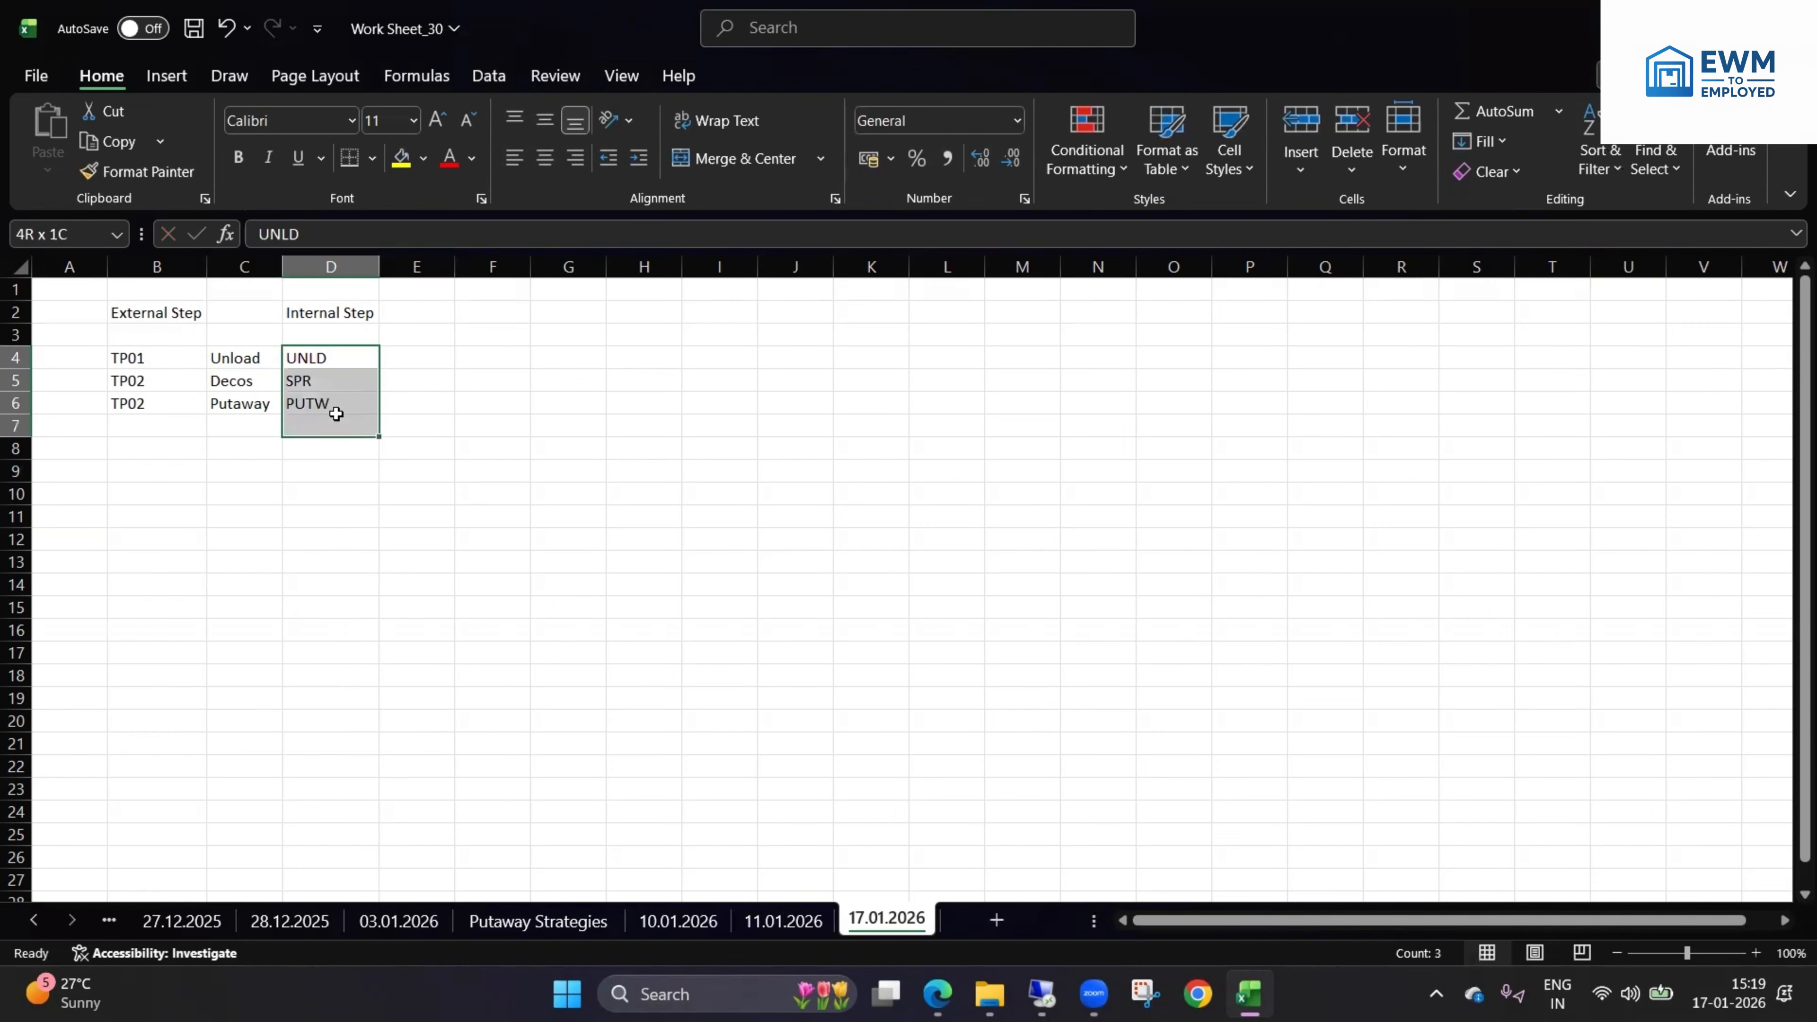
click(149, 320)
drag(164, 364, 165, 405)
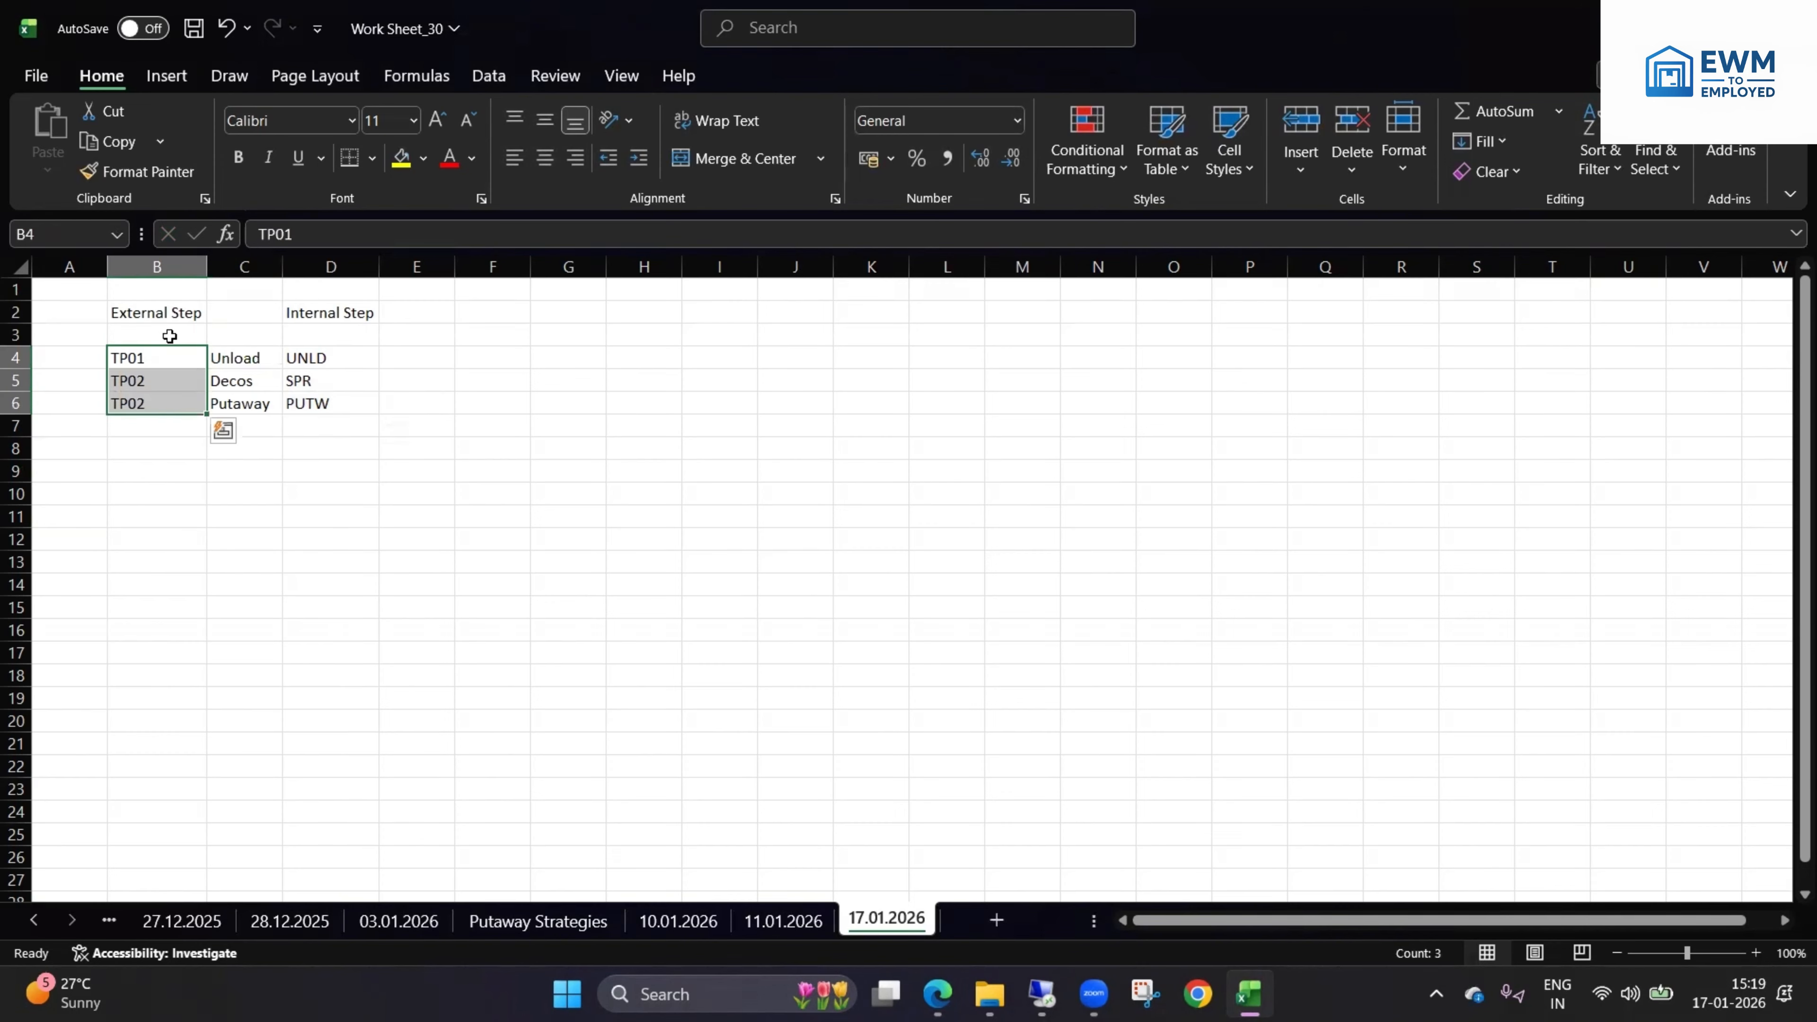
drag(169, 315, 343, 405)
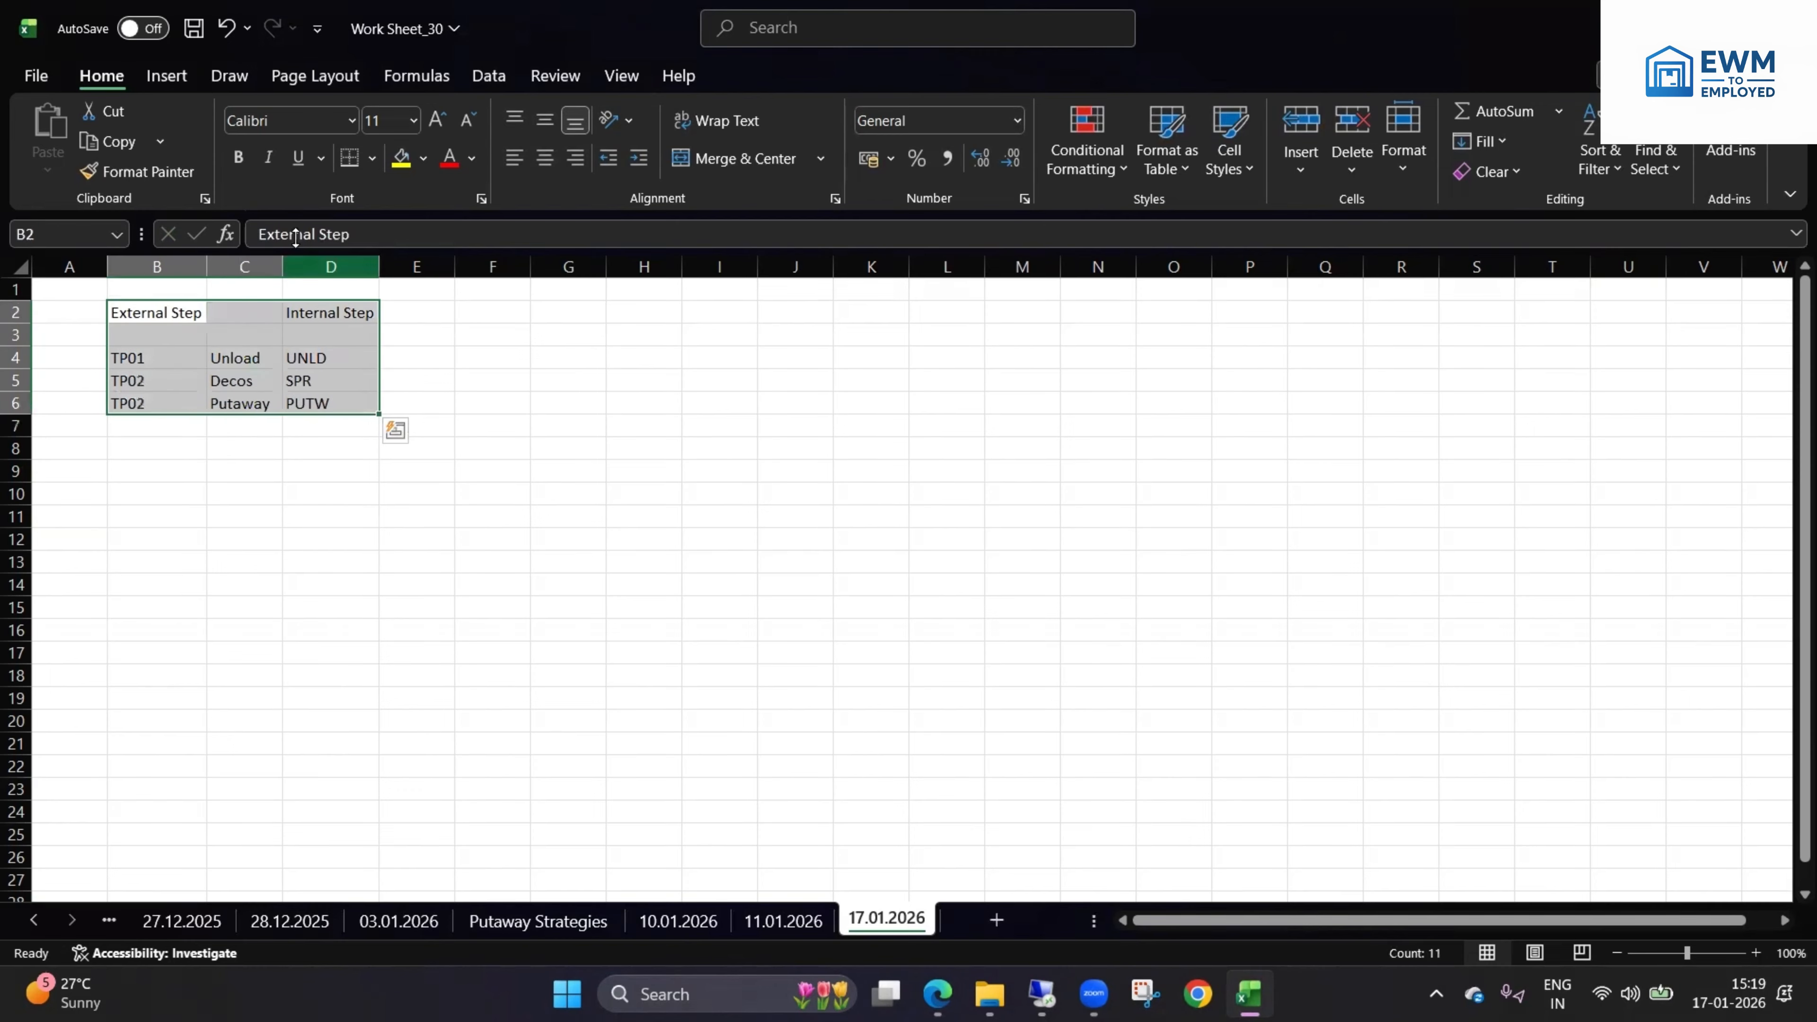
click(372, 158)
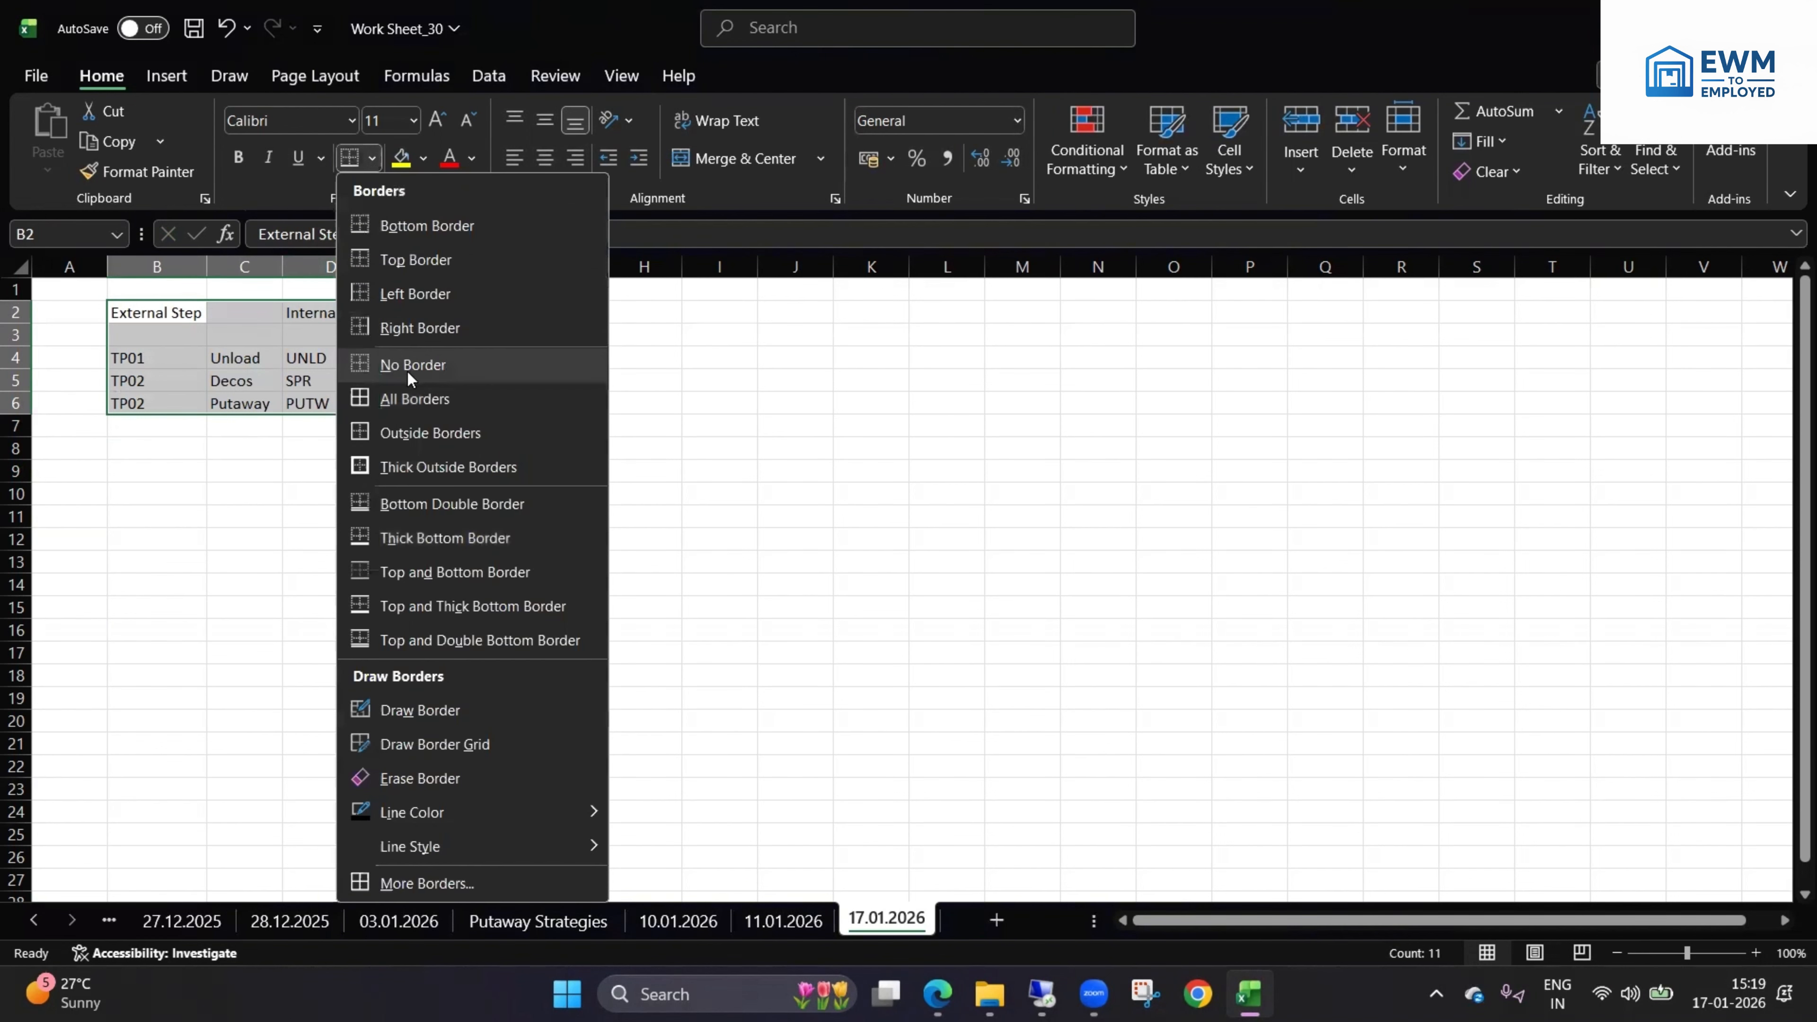
click(382, 408)
click(330, 448)
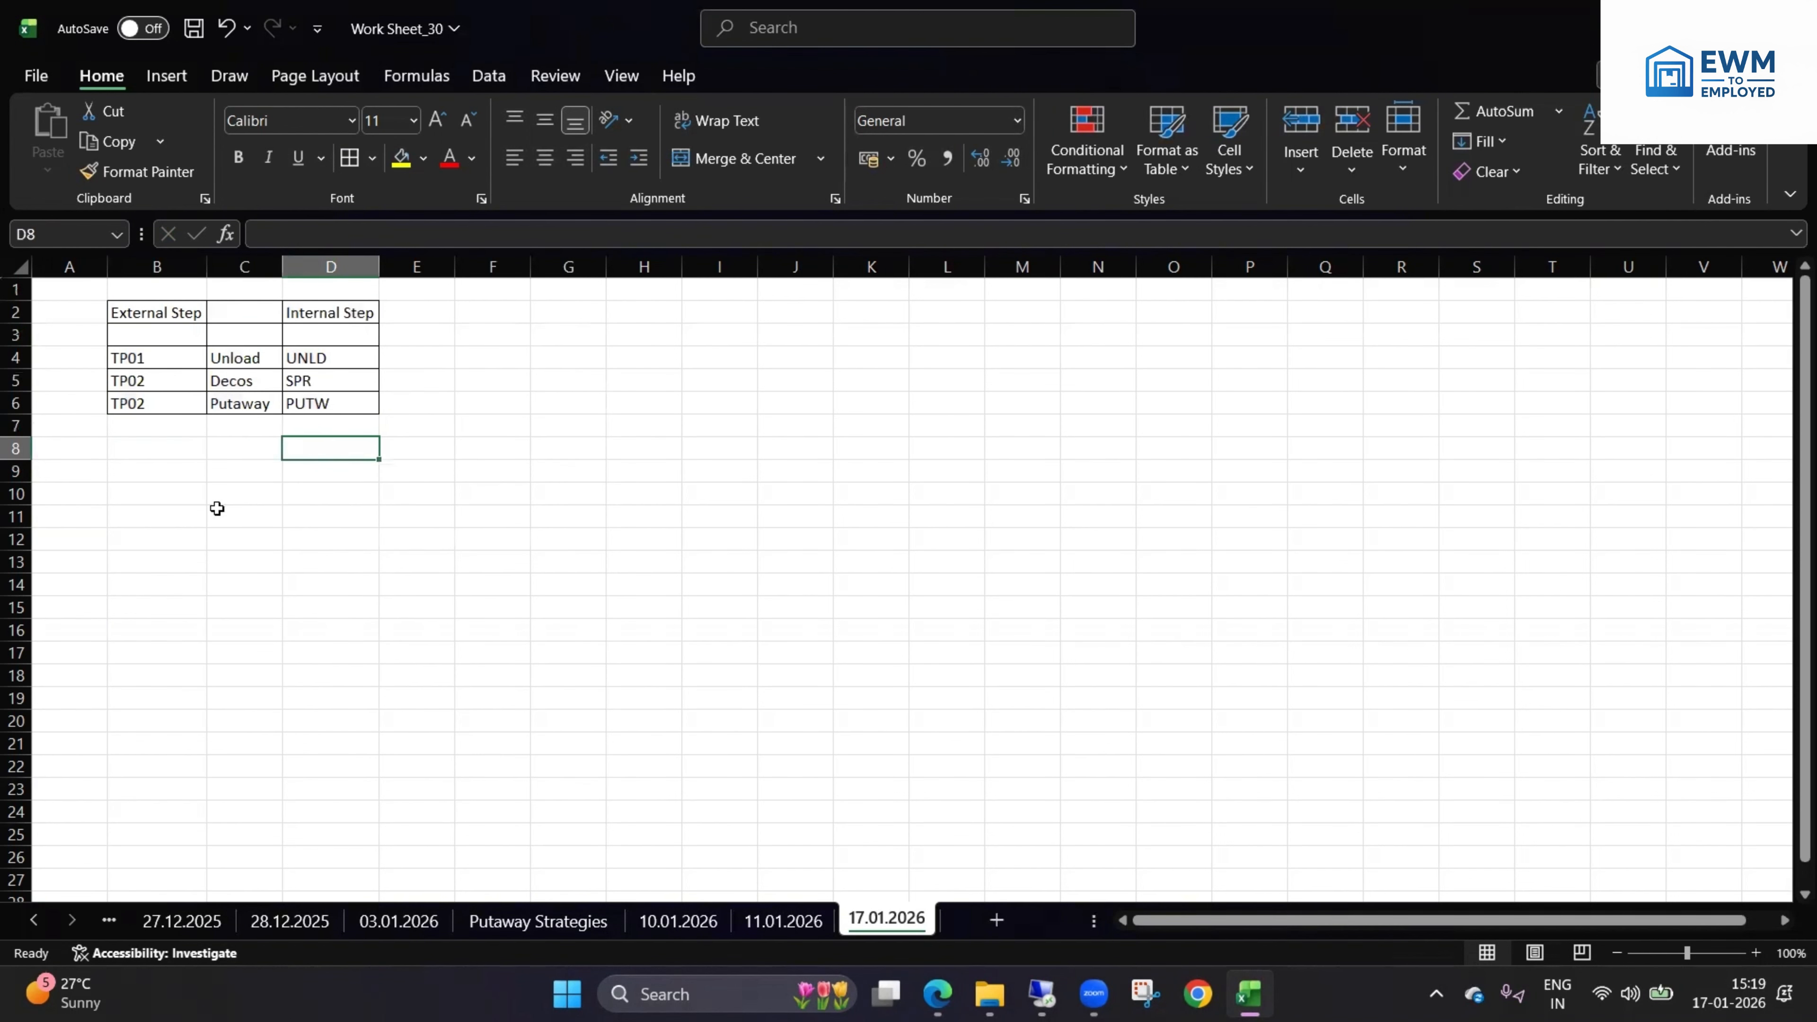
- Enter the title POSC DEF in cell B9 for a second table below the first
click(169, 472)
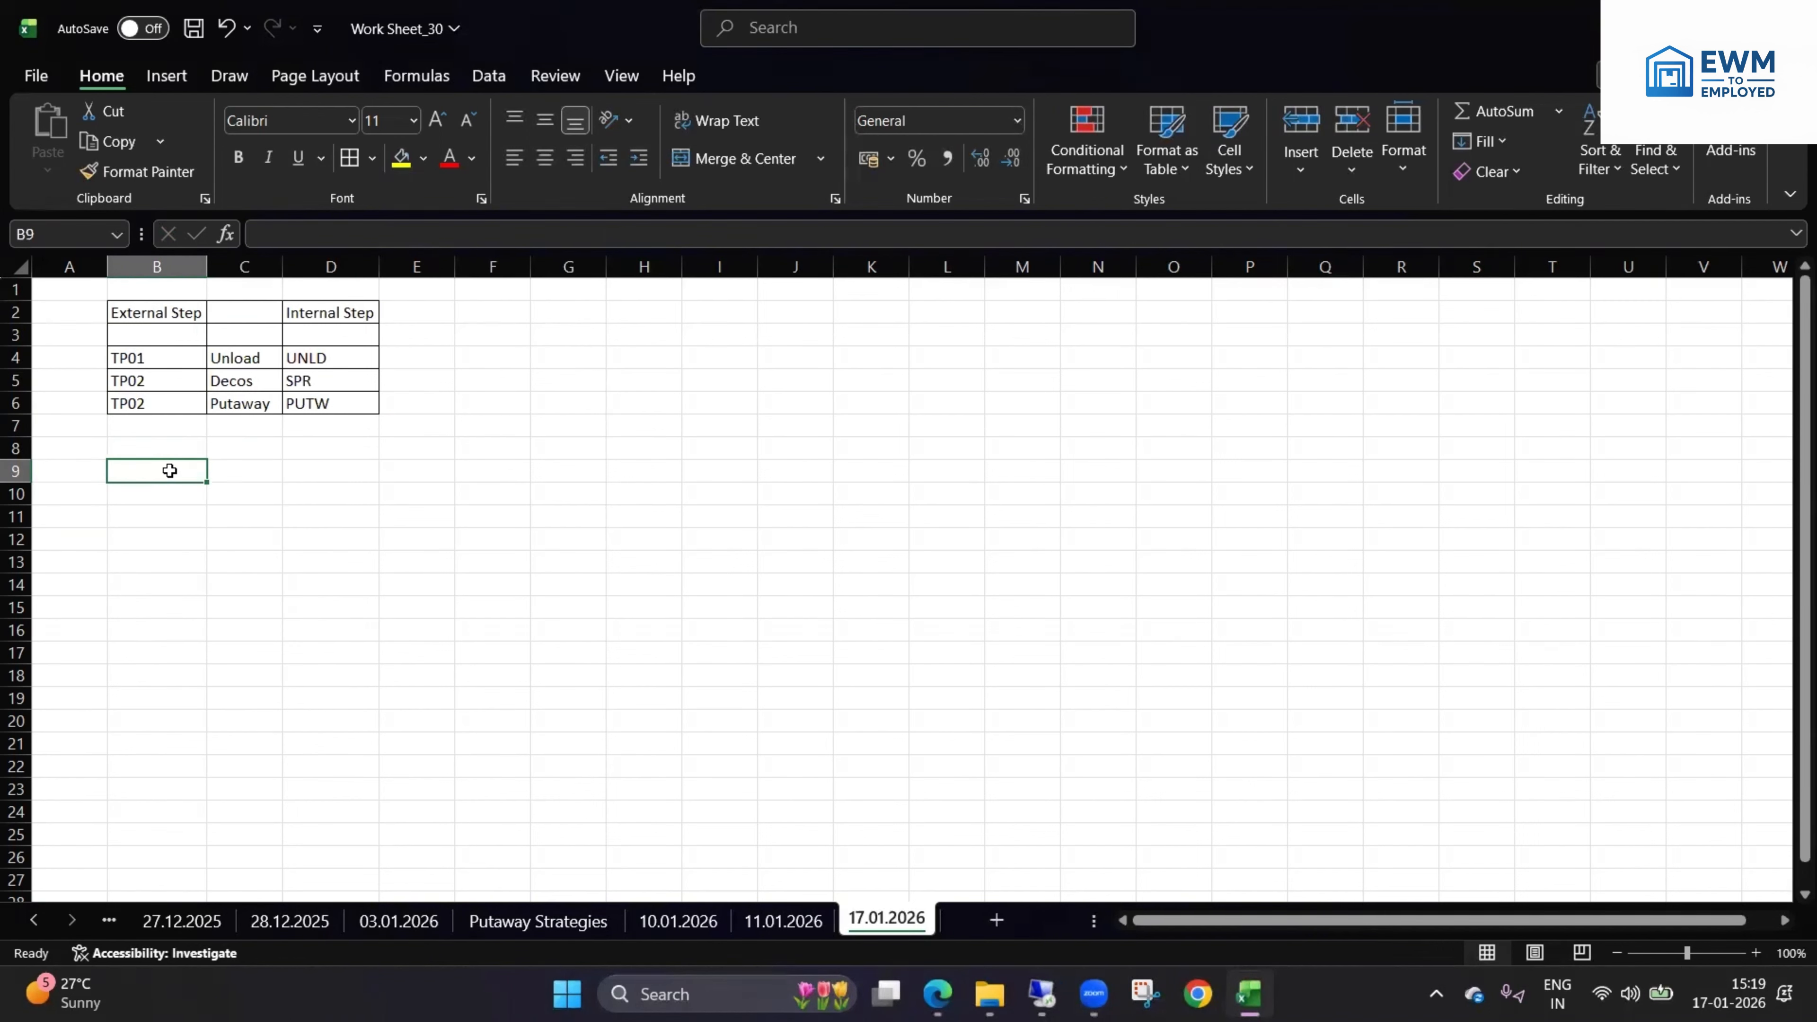
text(POSC DEF)
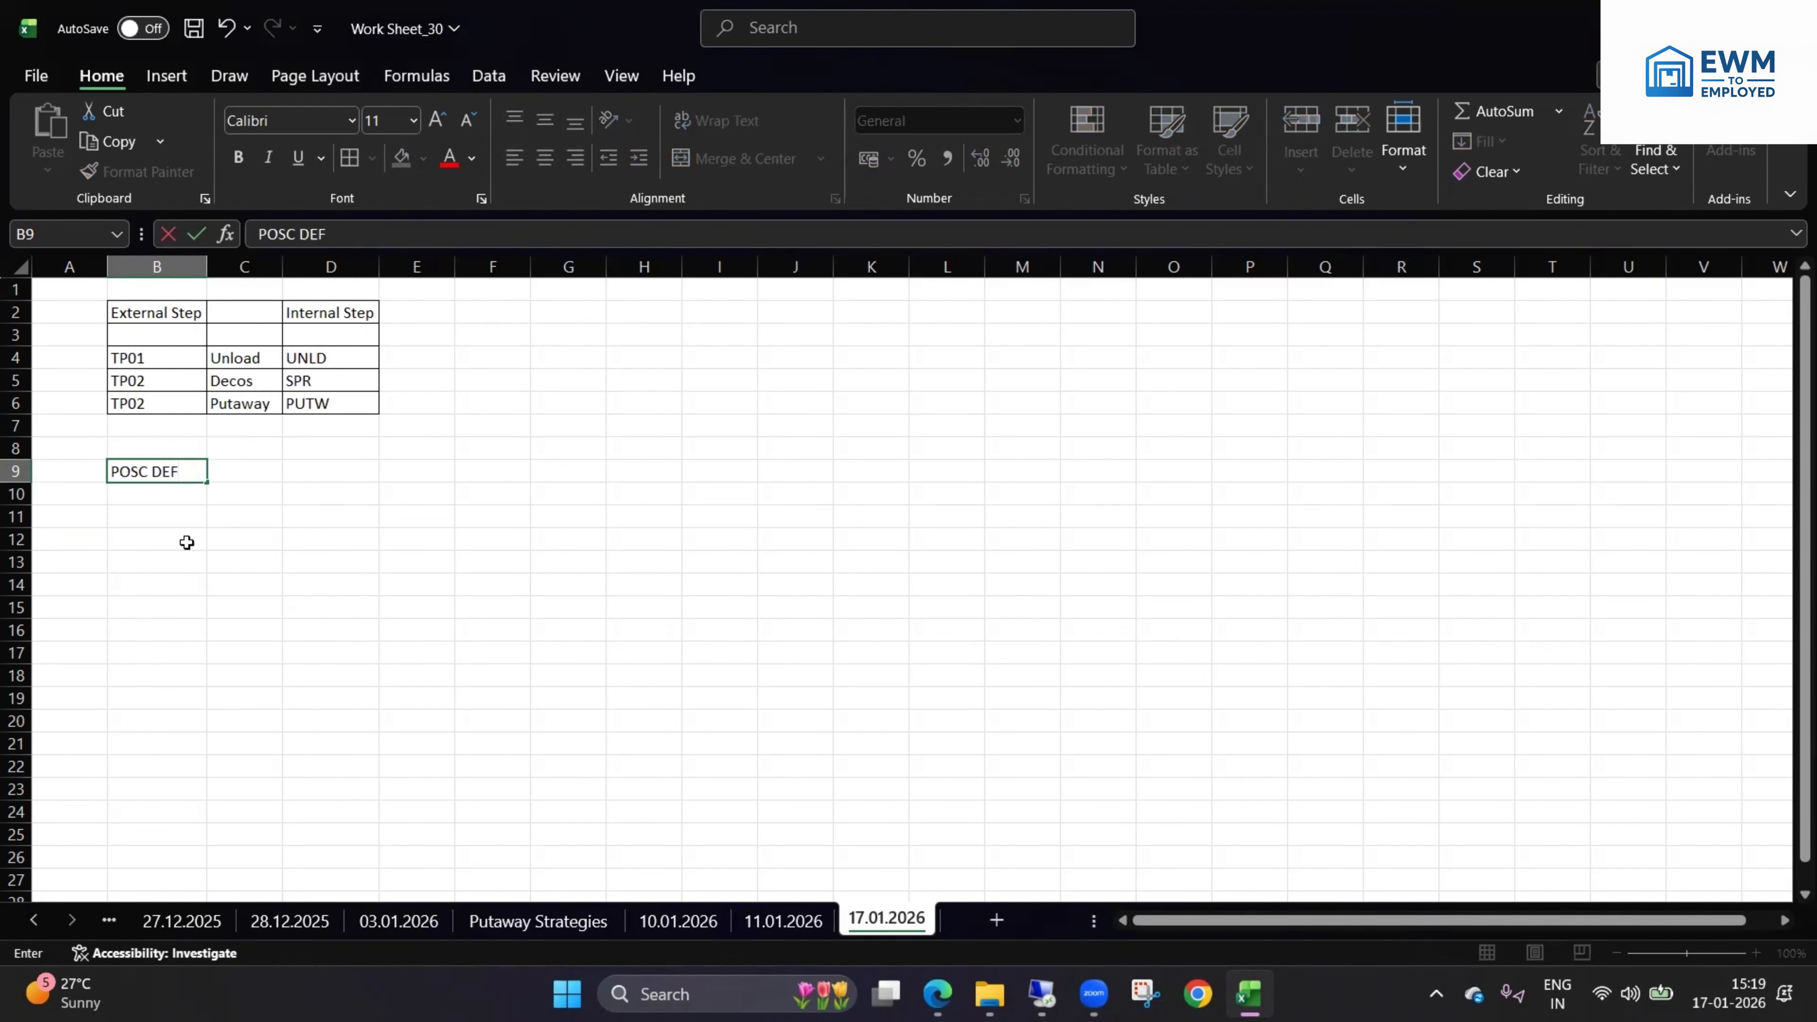
click(131, 533)
click(94, 509)
- Enter the heading WH in cell A10 and fill cells A11 to A13 with TAPL
click(89, 493)
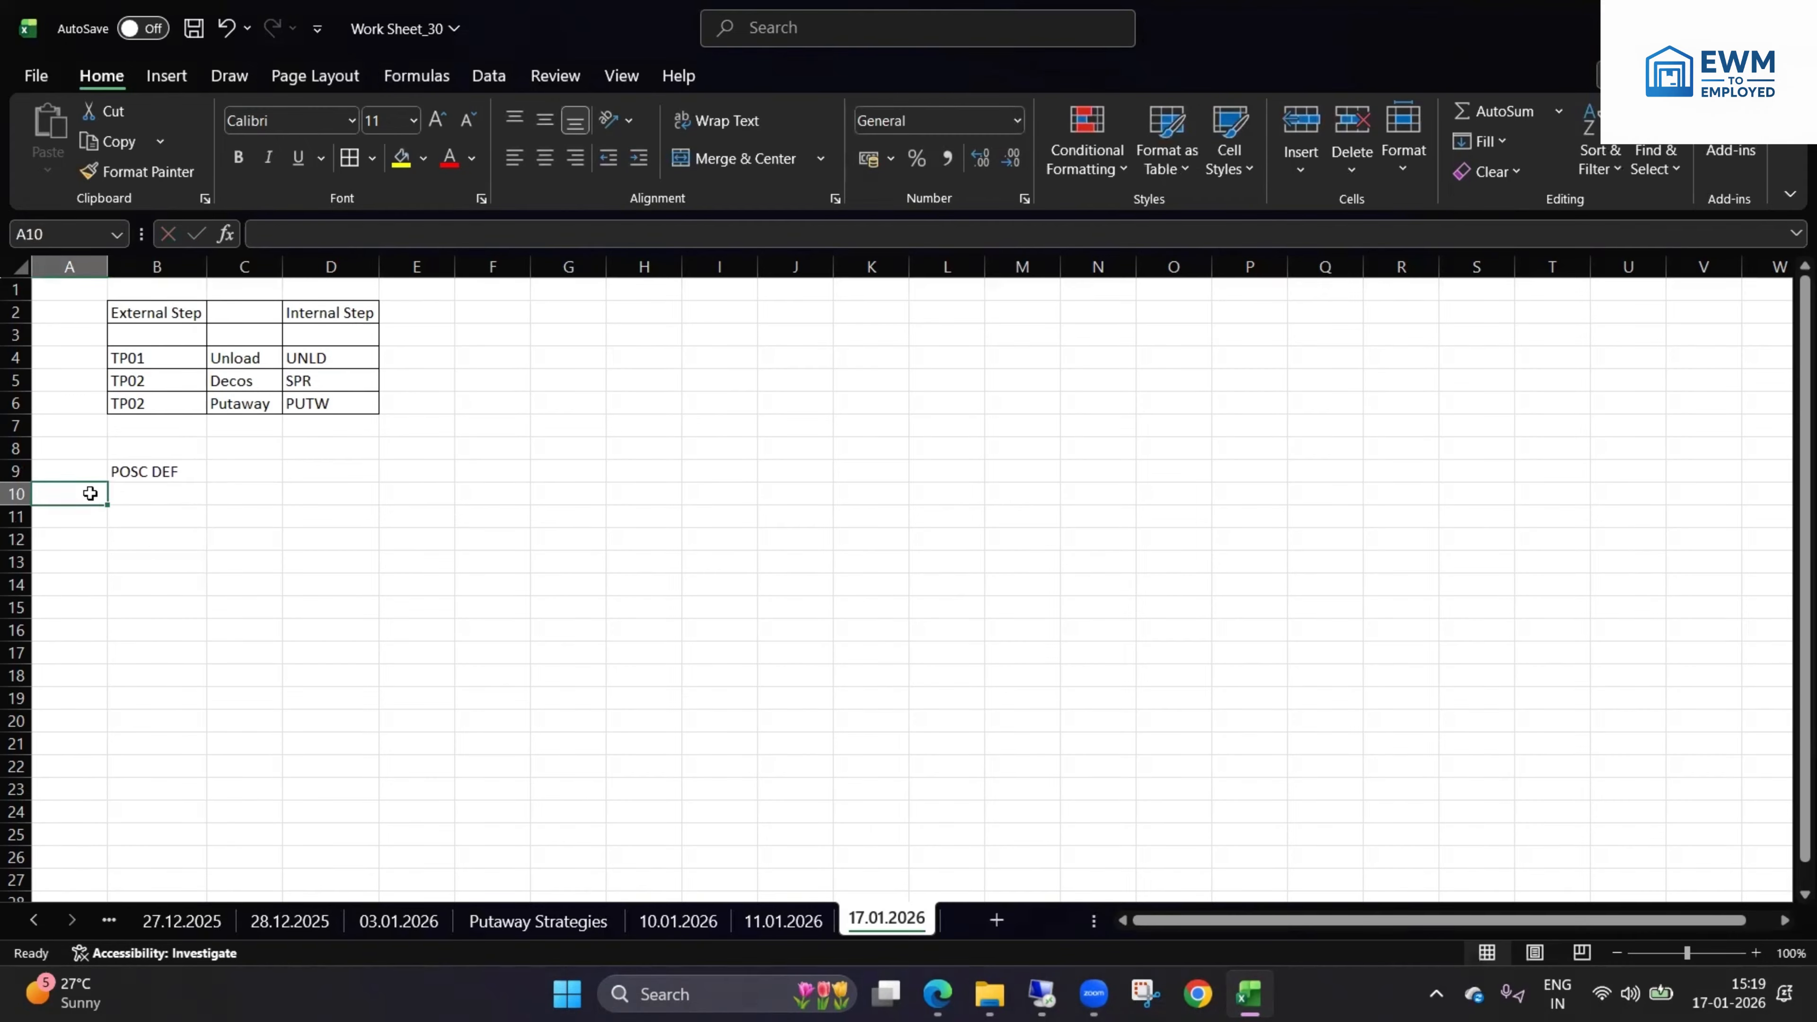
text(WH)
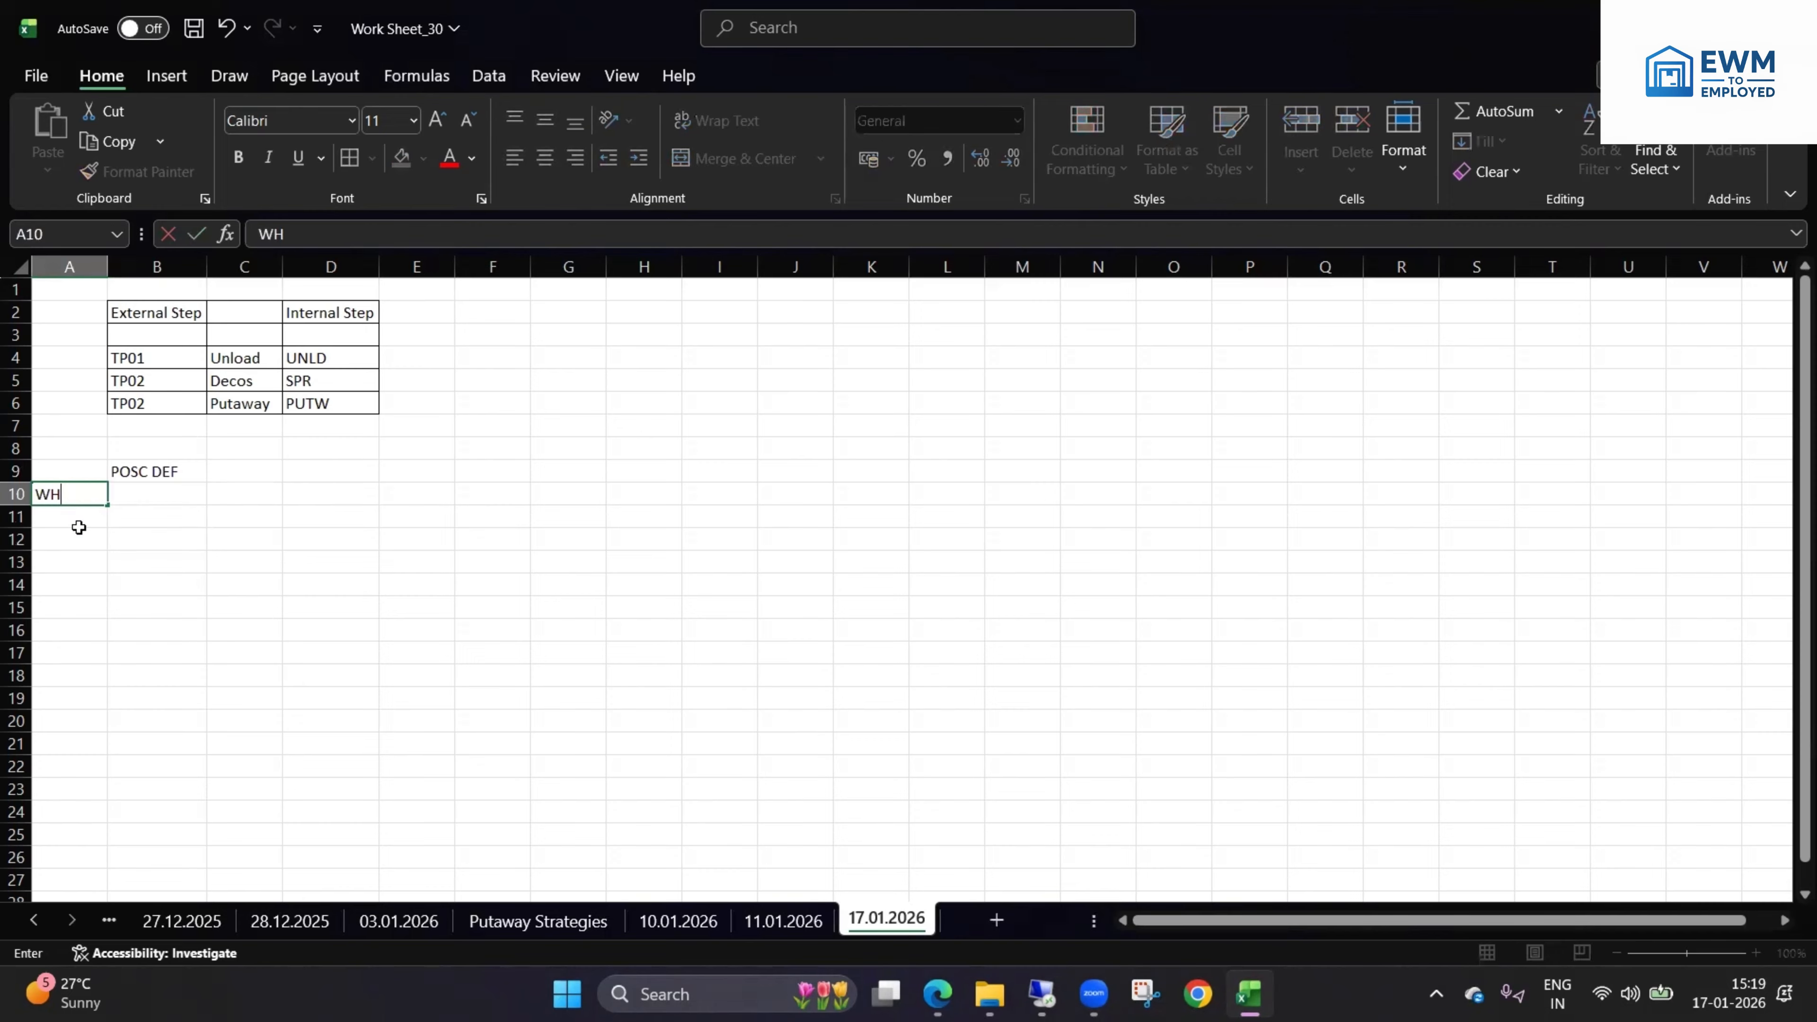
click(88, 516)
text(TAPL)
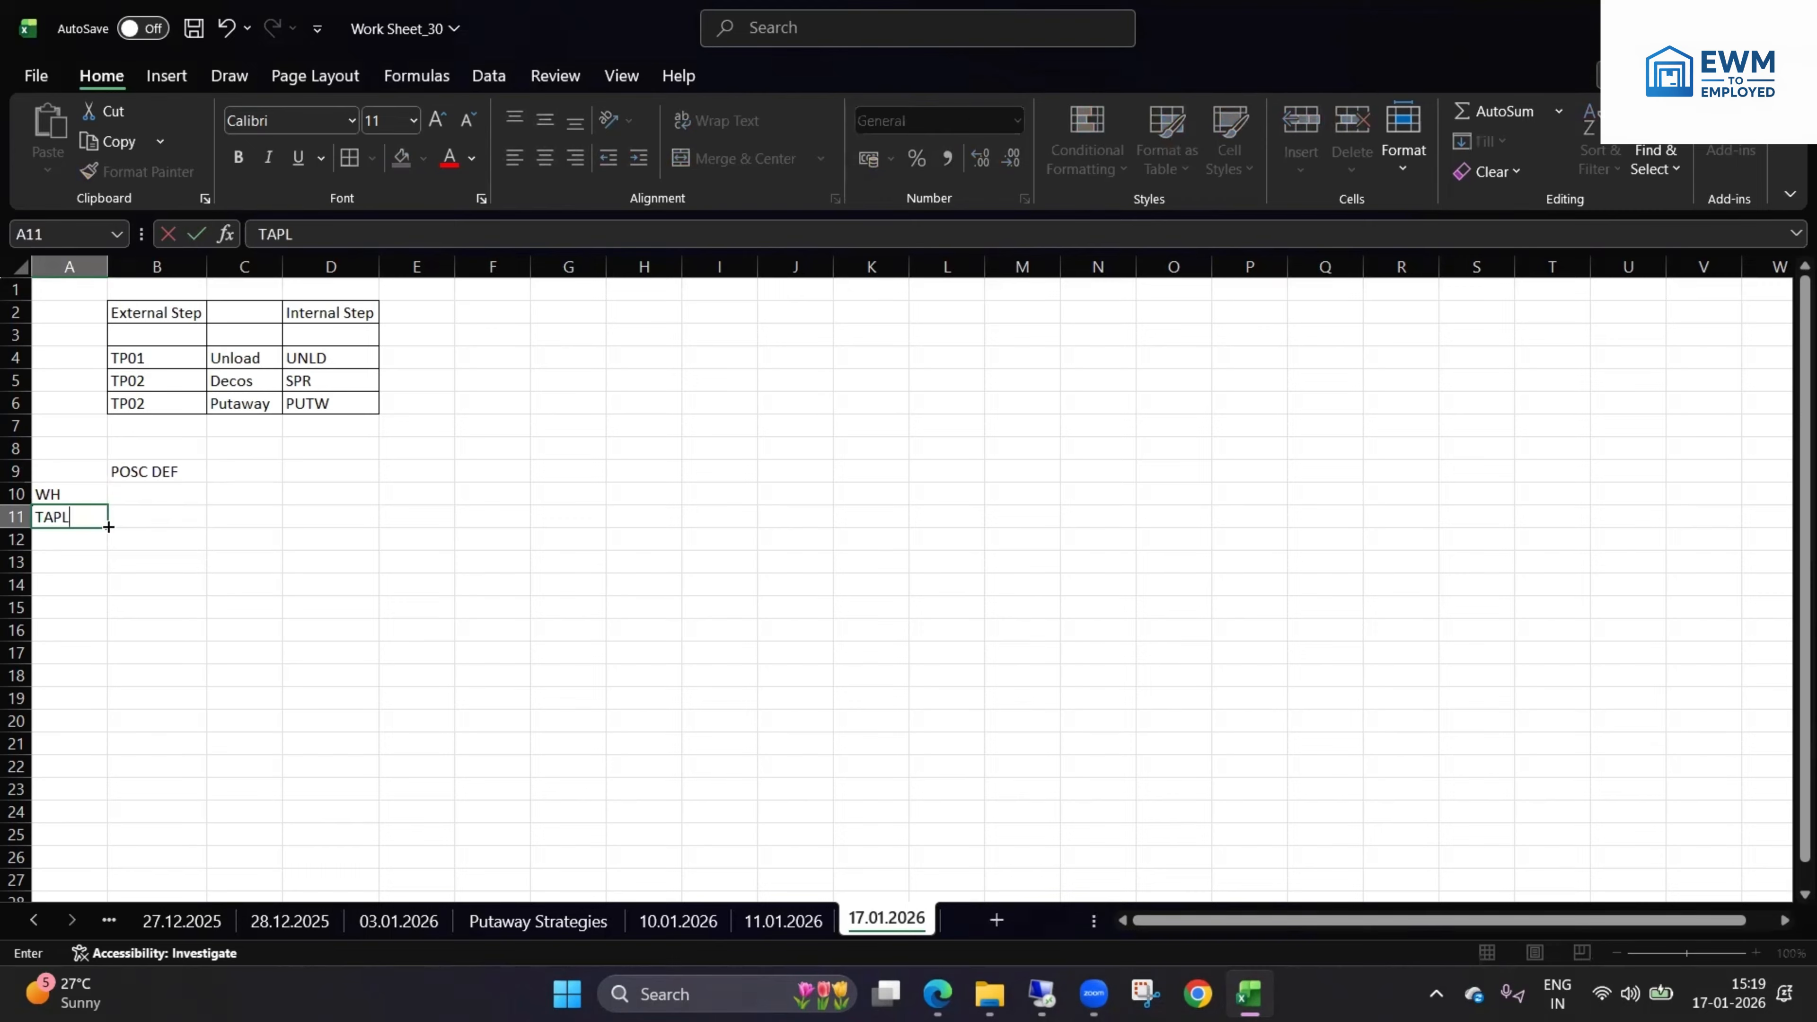
drag(108, 527, 126, 571)
click(161, 530)
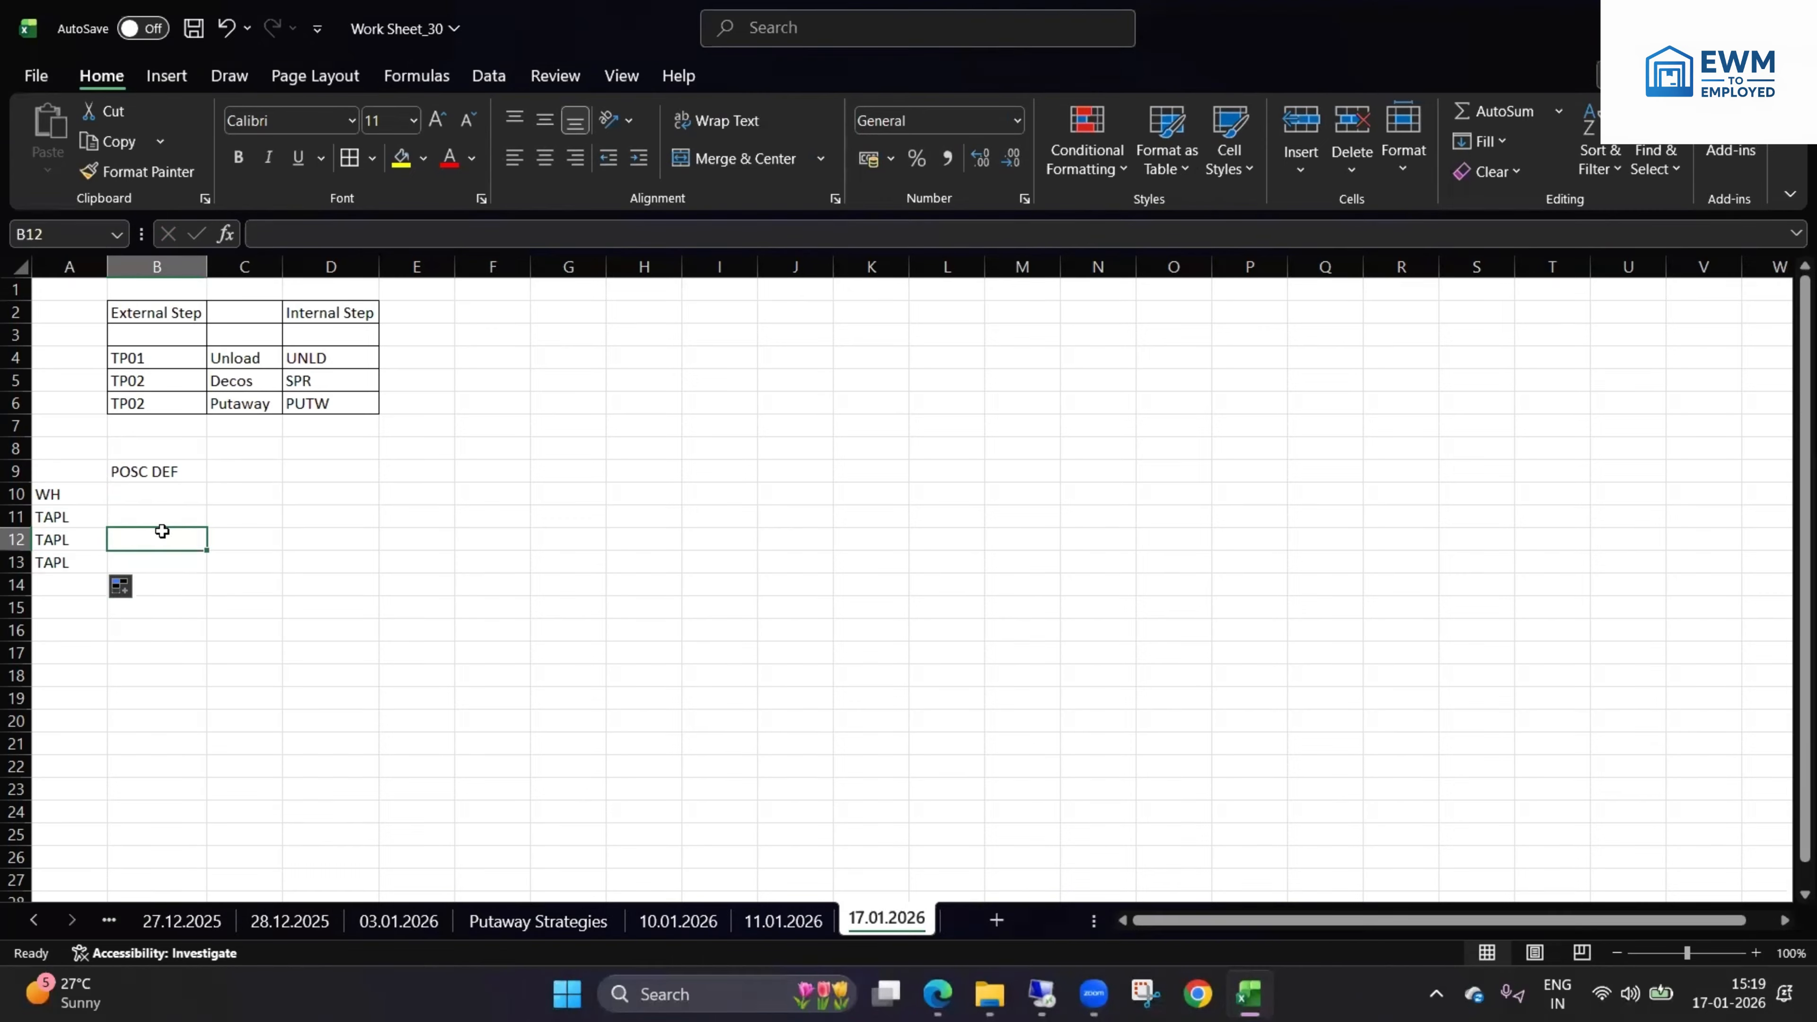
- Copy the External Step column from cells B2 to B6 into the POSC DEF table starting at B10
drag(152, 358, 154, 406)
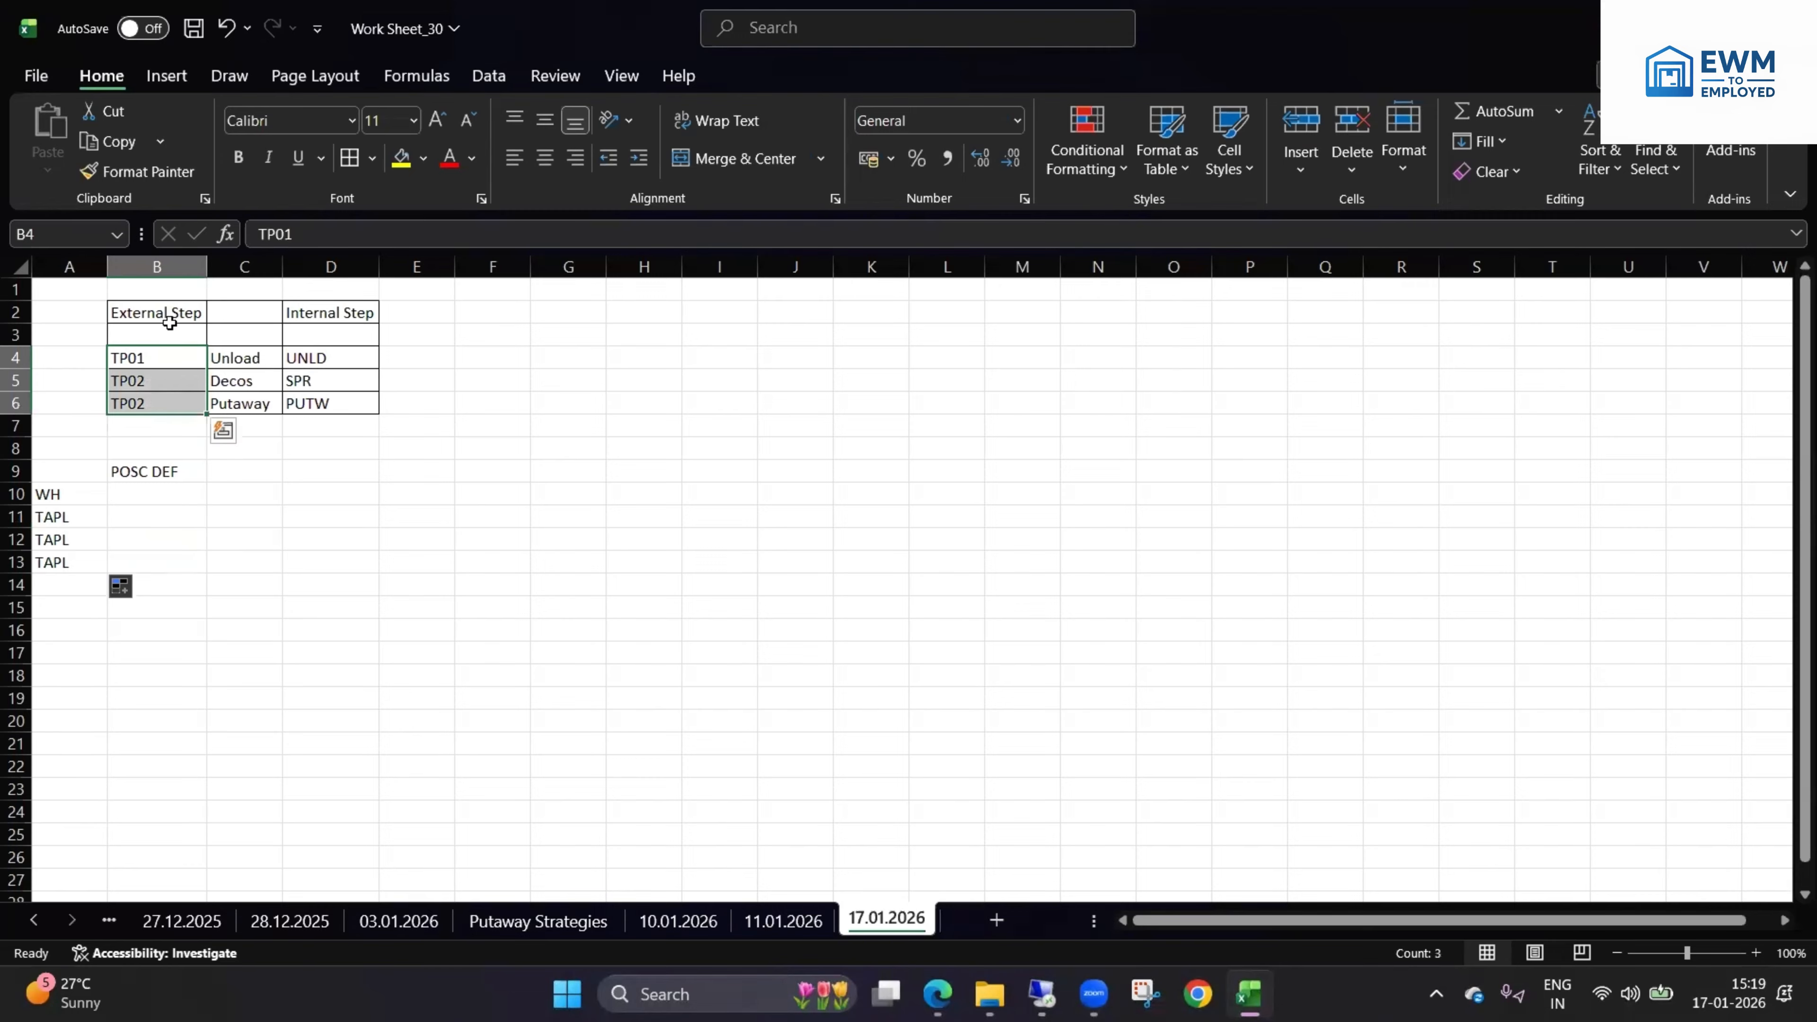
drag(169, 324, 170, 402)
key(ctrl+c)
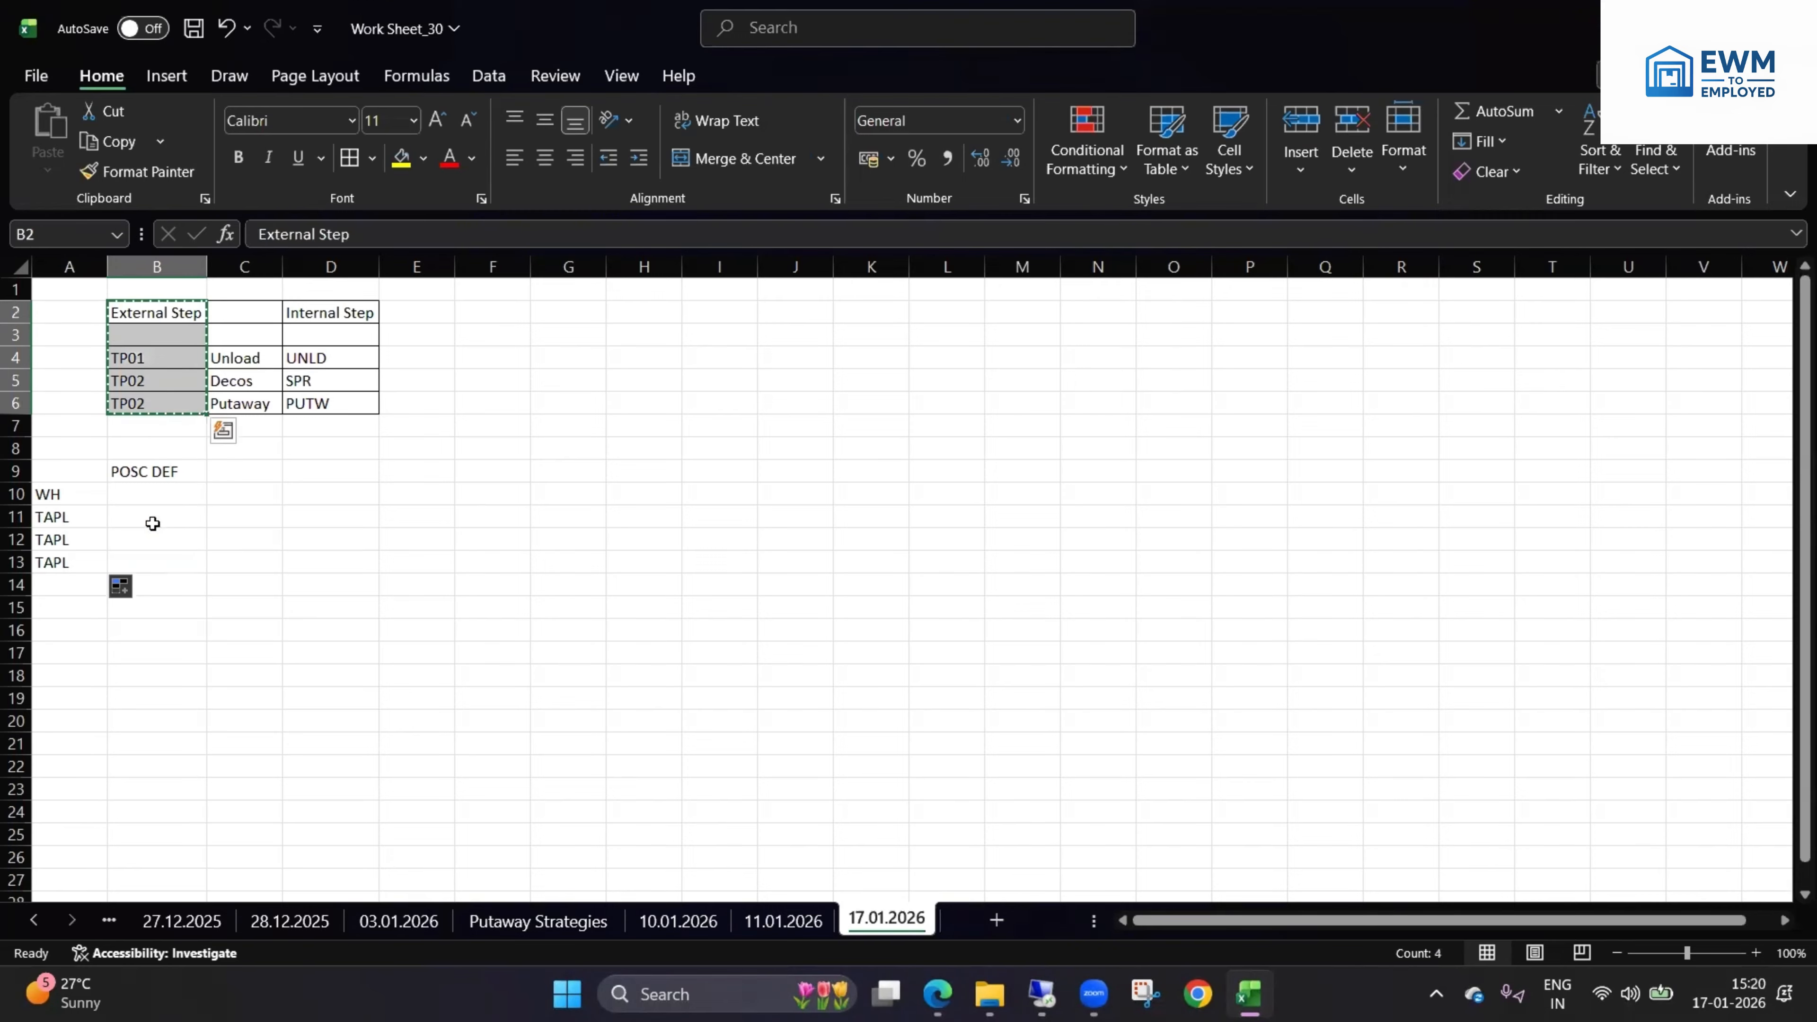
click(134, 494)
key(ctrl+v)
- Delete the entire blank row 11 beneath the copied External Step heading
drag(130, 517, 131, 512)
right_click(135, 510)
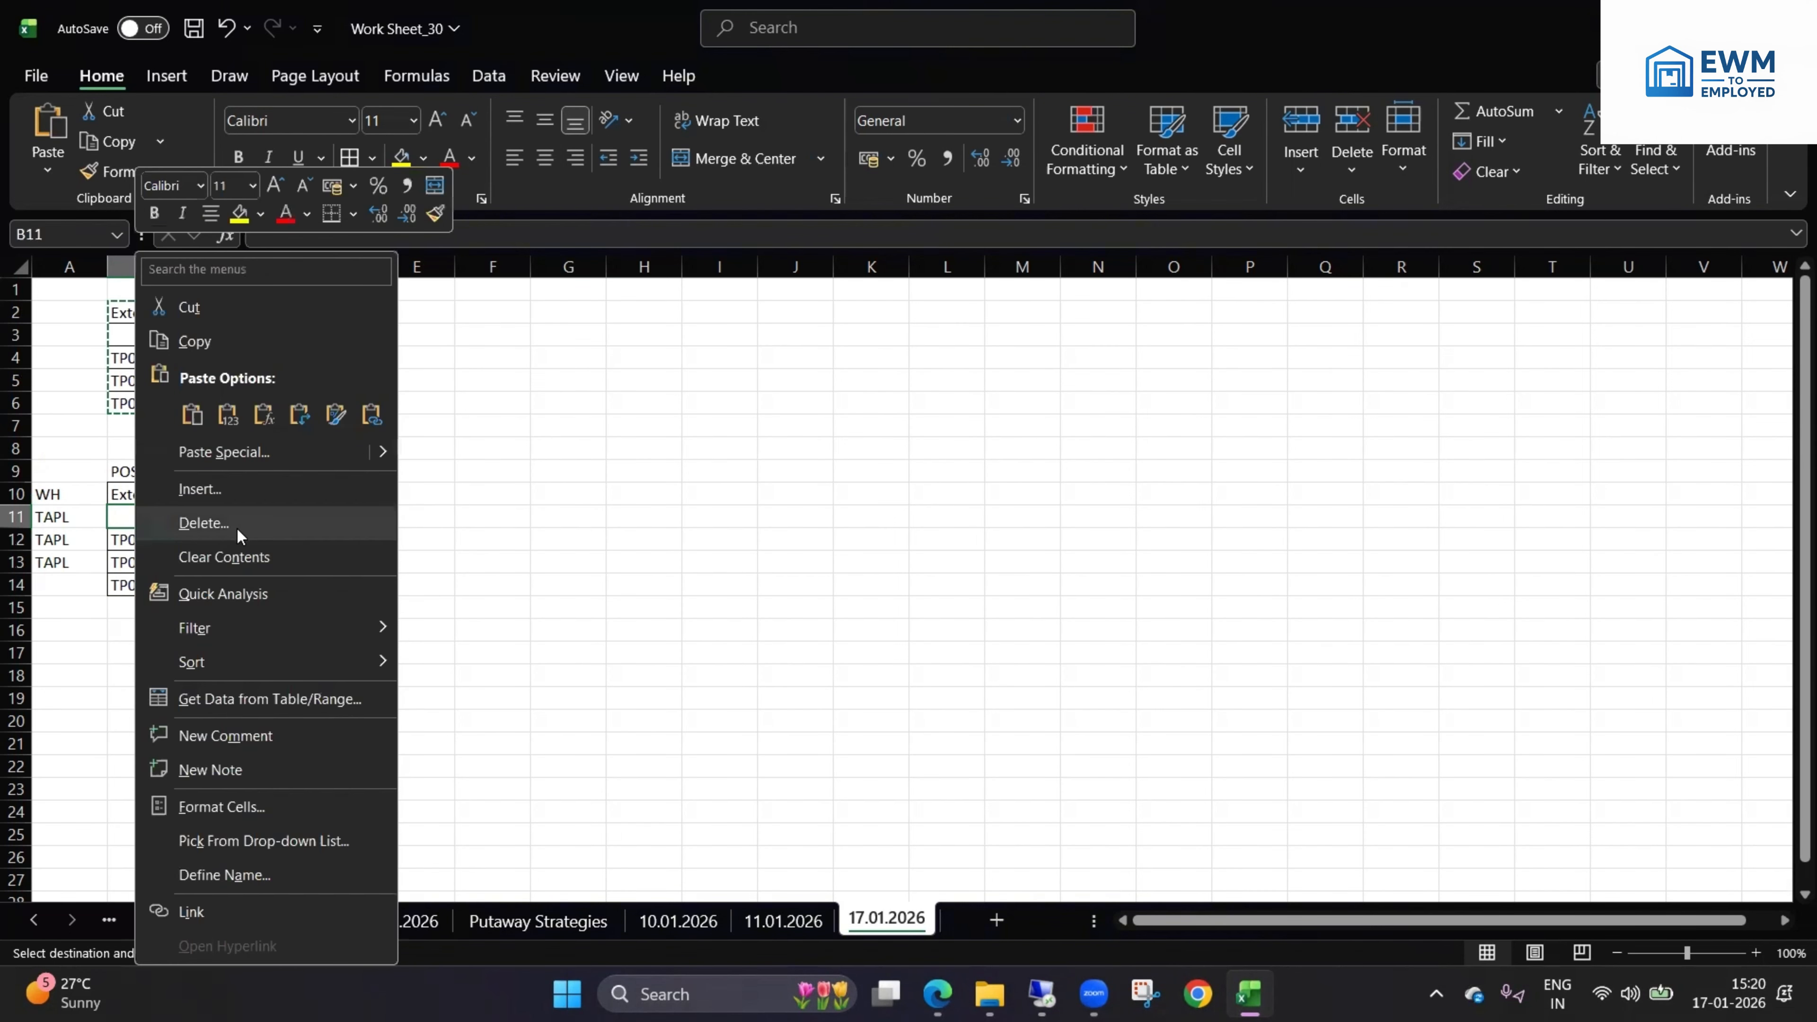
click(238, 526)
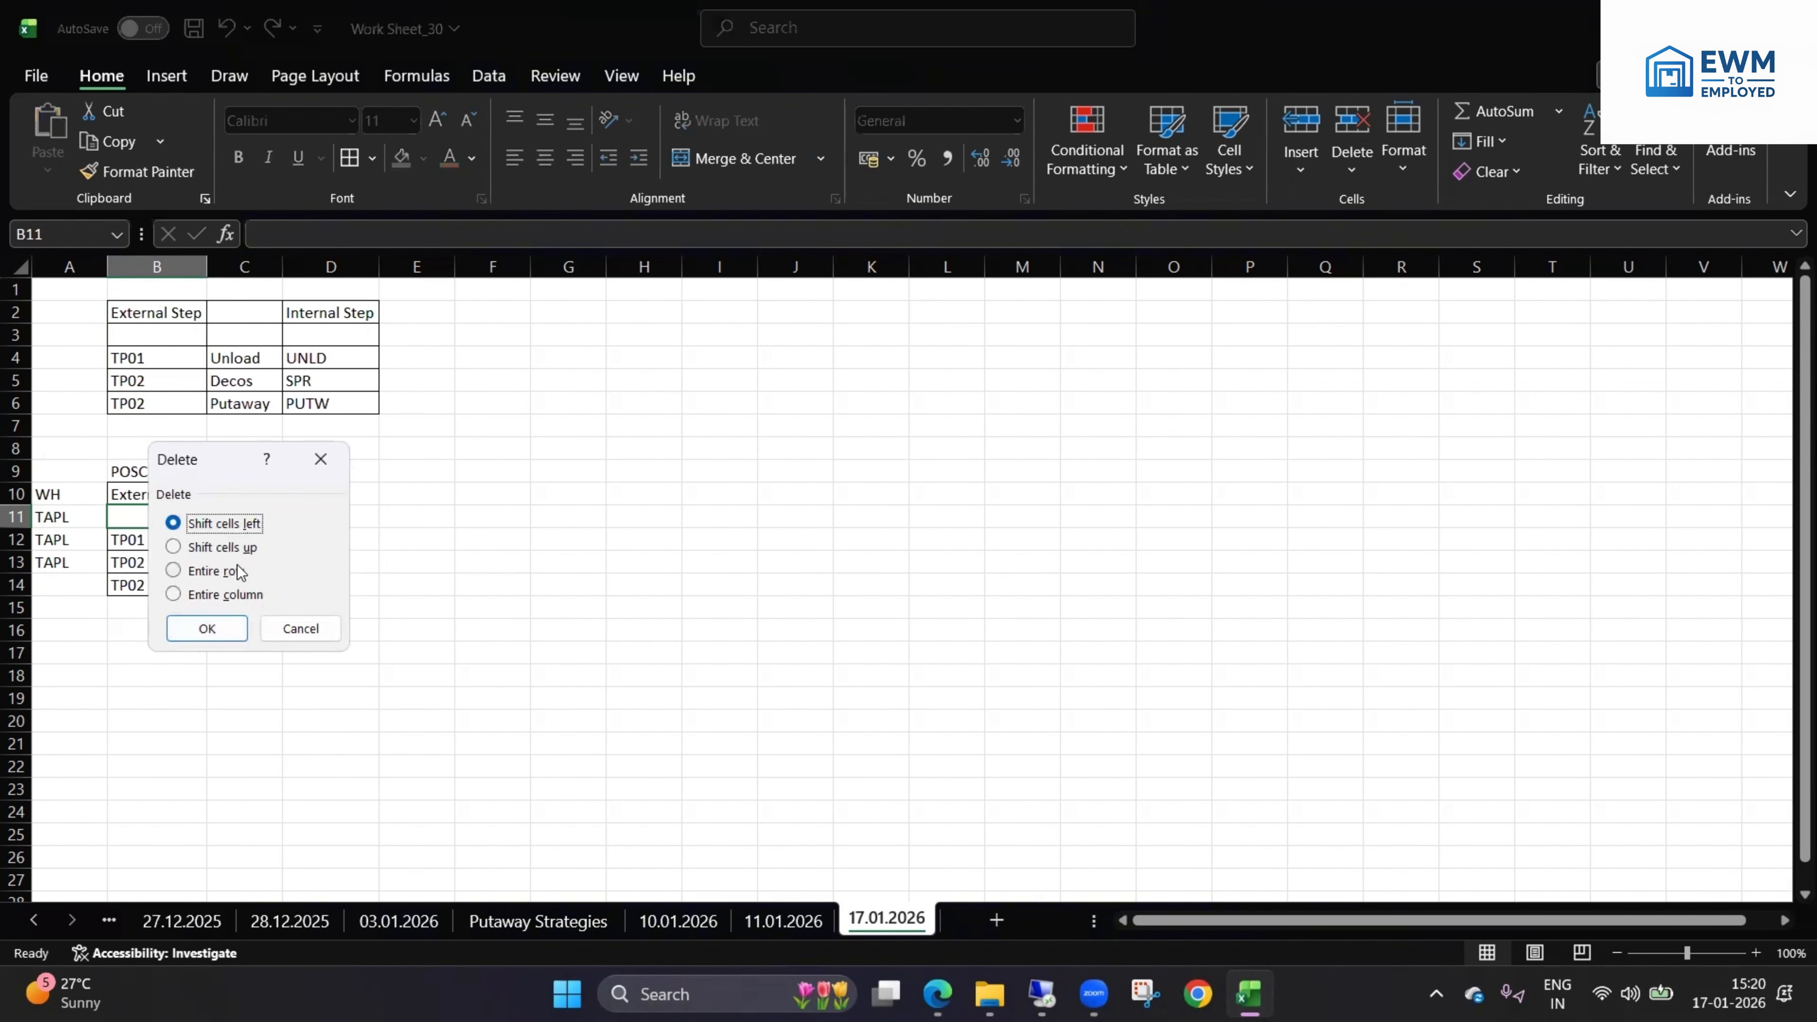
click(232, 572)
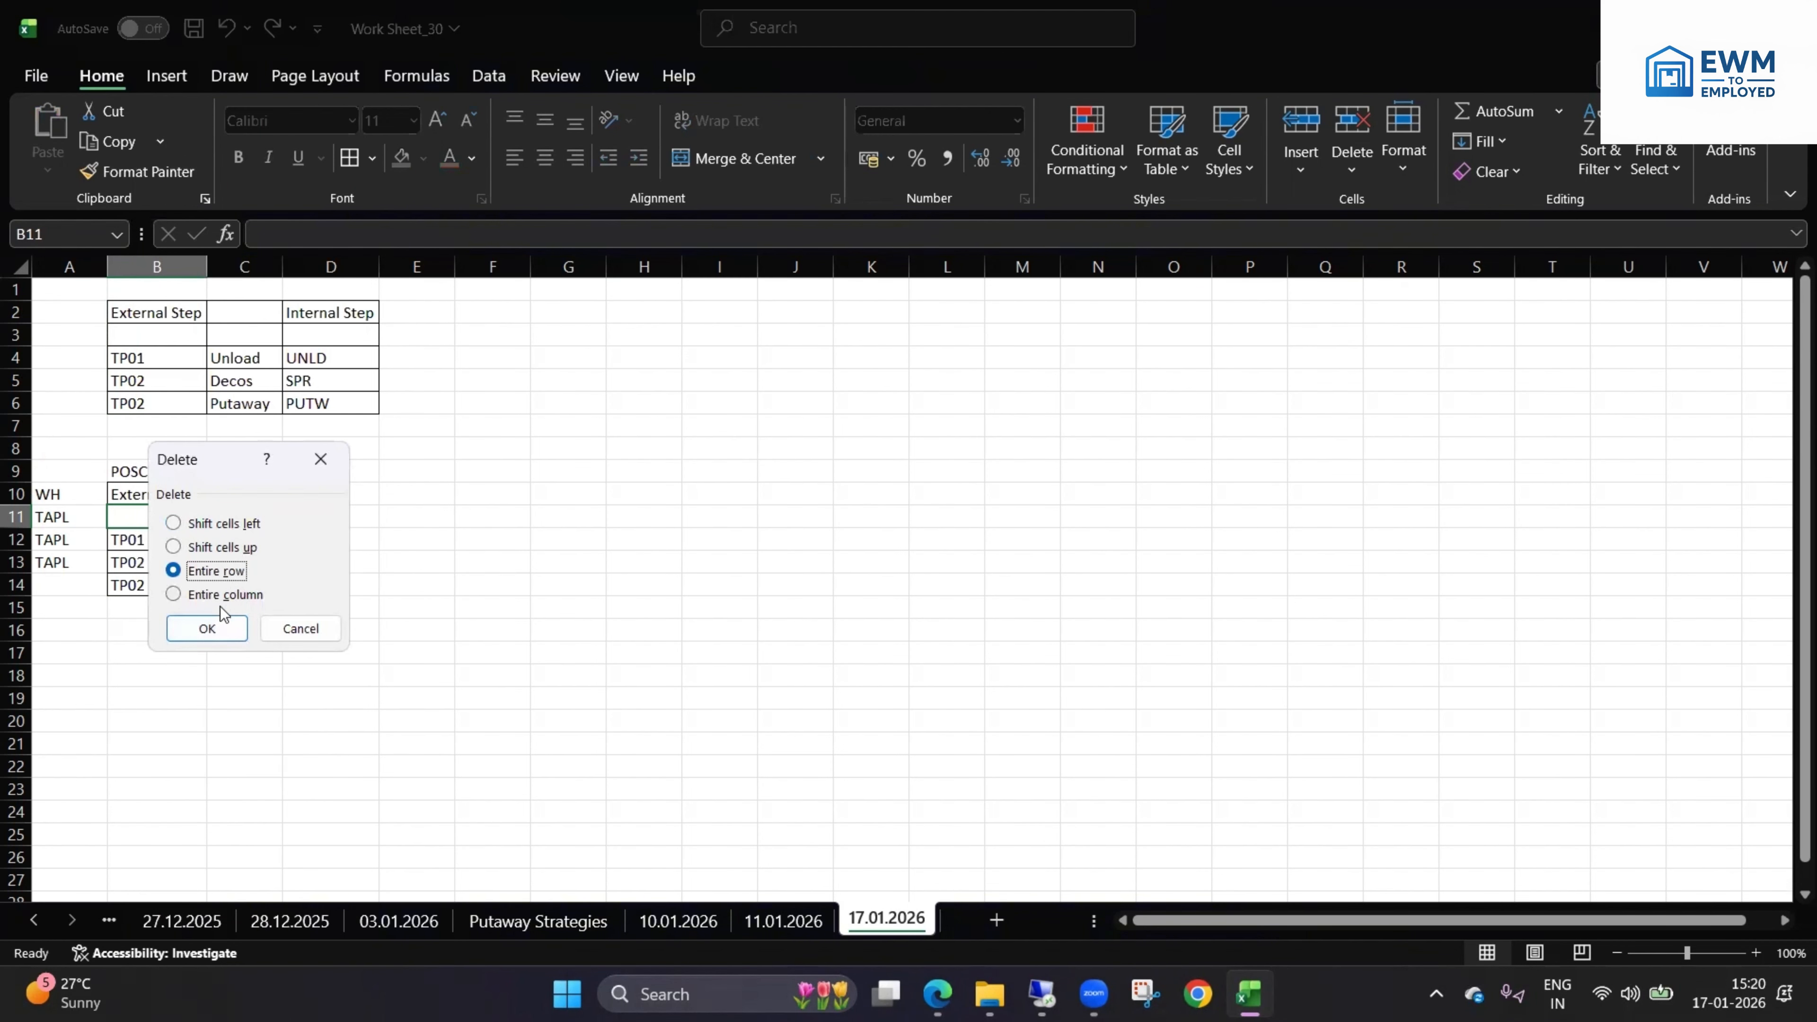
click(211, 628)
click(146, 609)
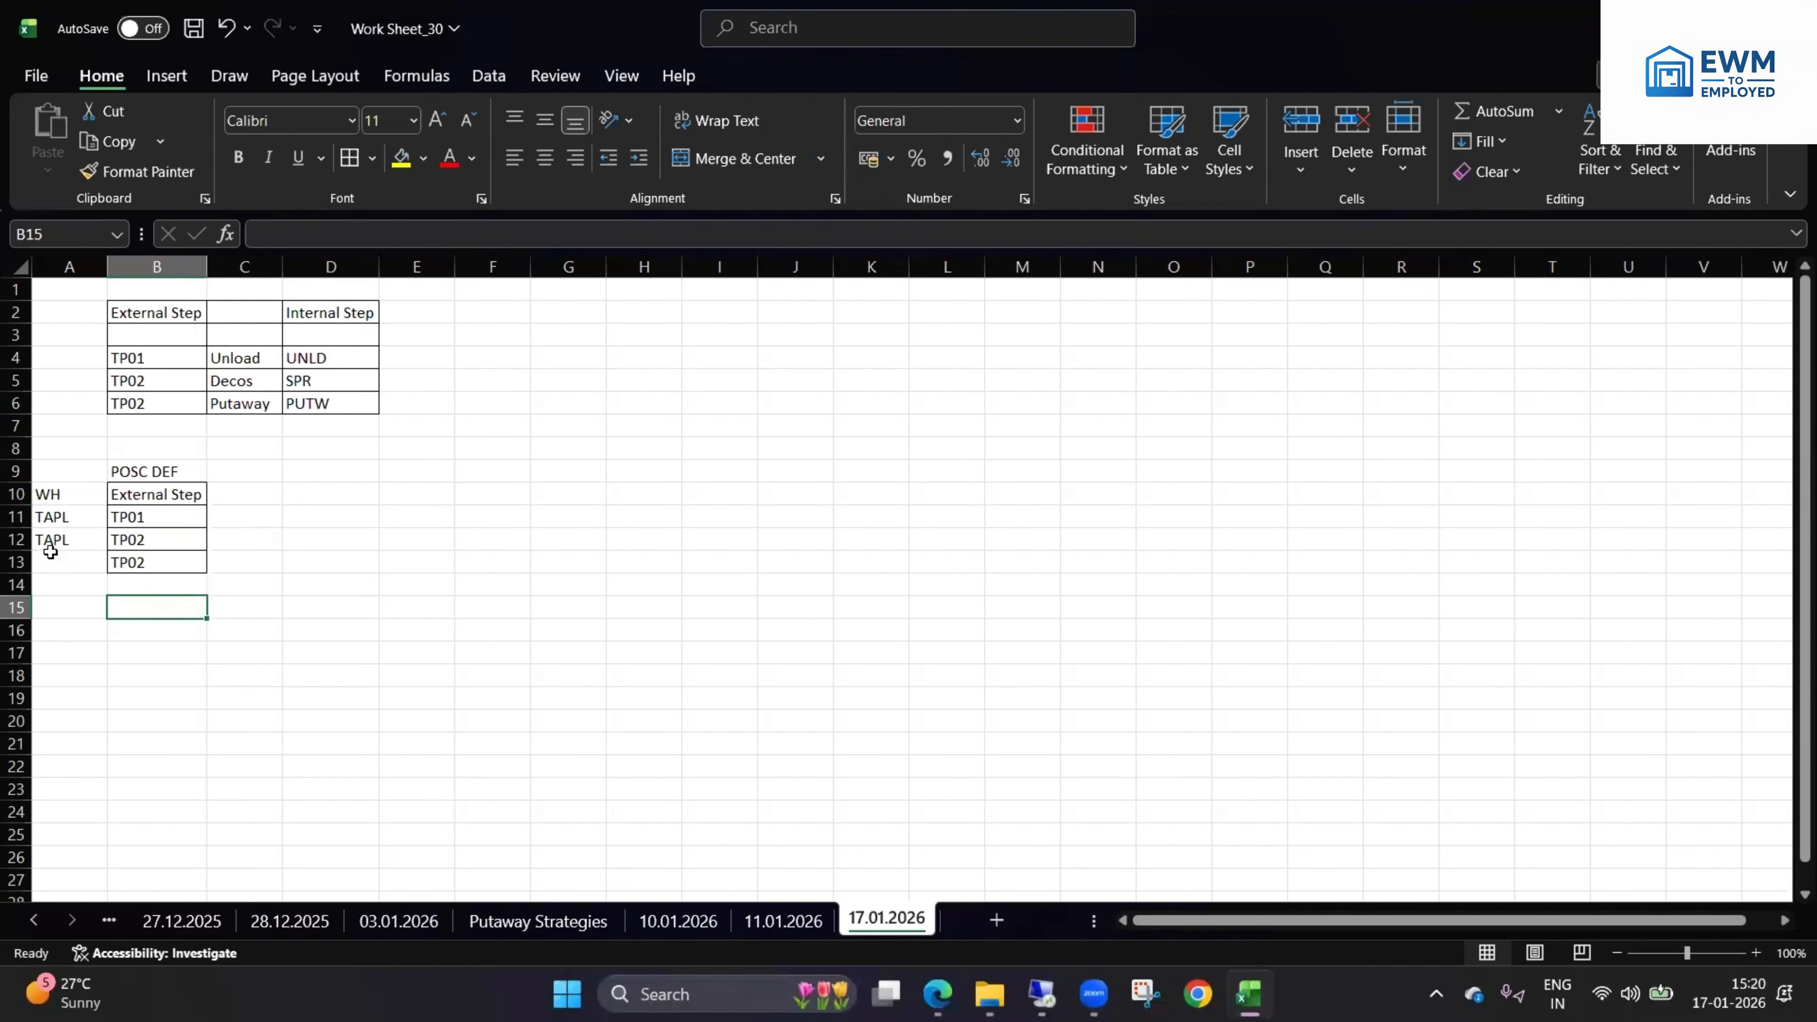
- Fill the warehouse code TAPL from cell A12 down to A13
click(92, 544)
drag(104, 552, 104, 571)
click(160, 609)
click(290, 622)
- Review the external steps in the POSC DEF table and glance at storage process INB2's assigned steps in the SAP session
click(68, 500)
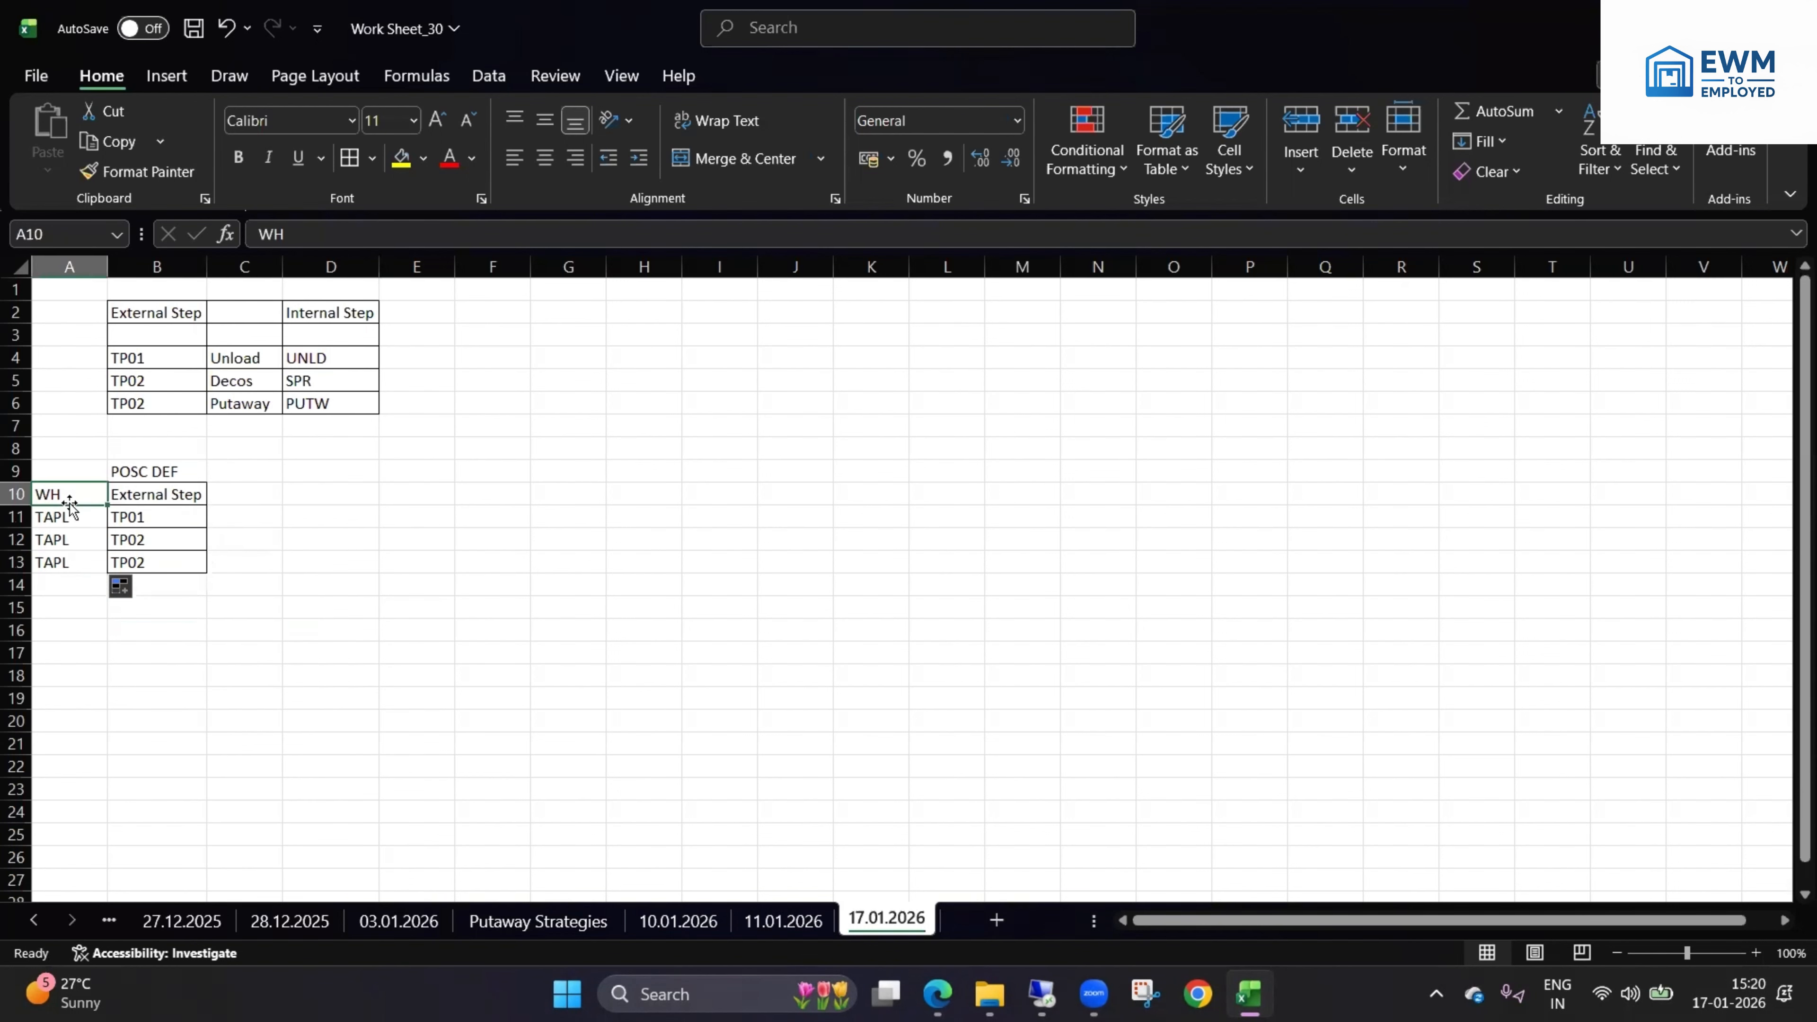
click(175, 493)
click(162, 516)
click(158, 541)
click(172, 561)
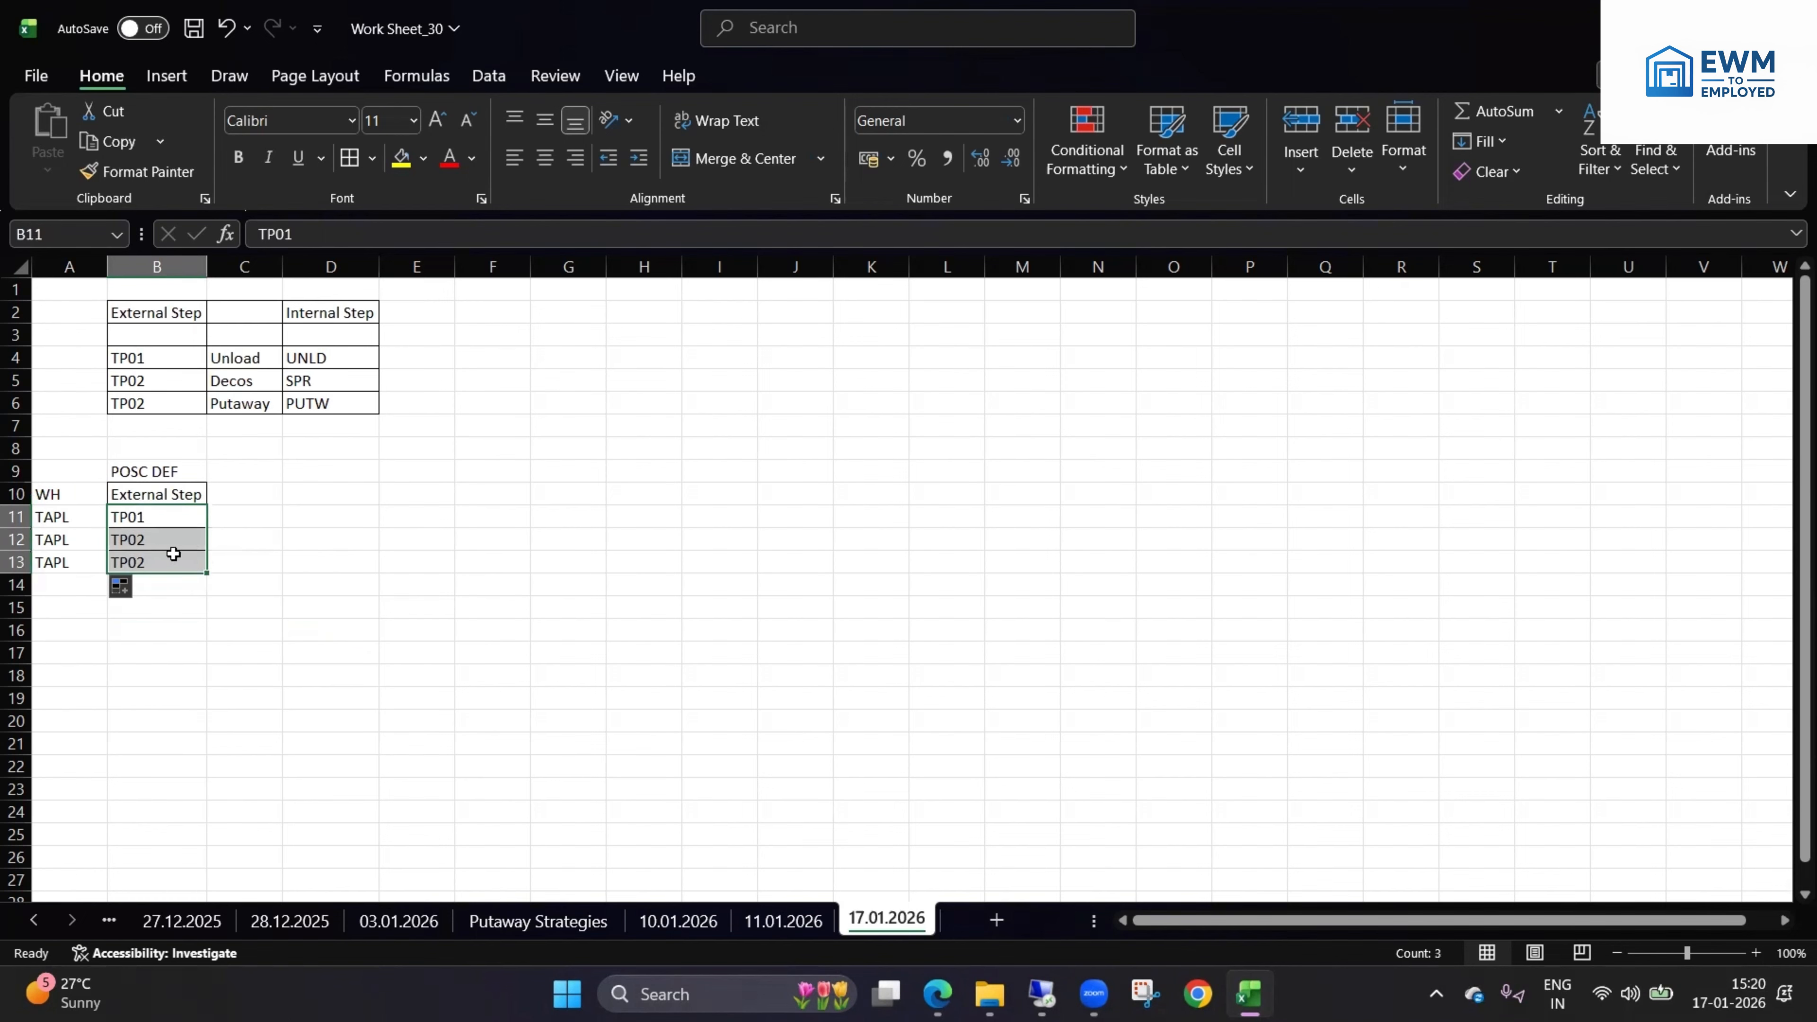
click(349, 542)
click(1042, 994)
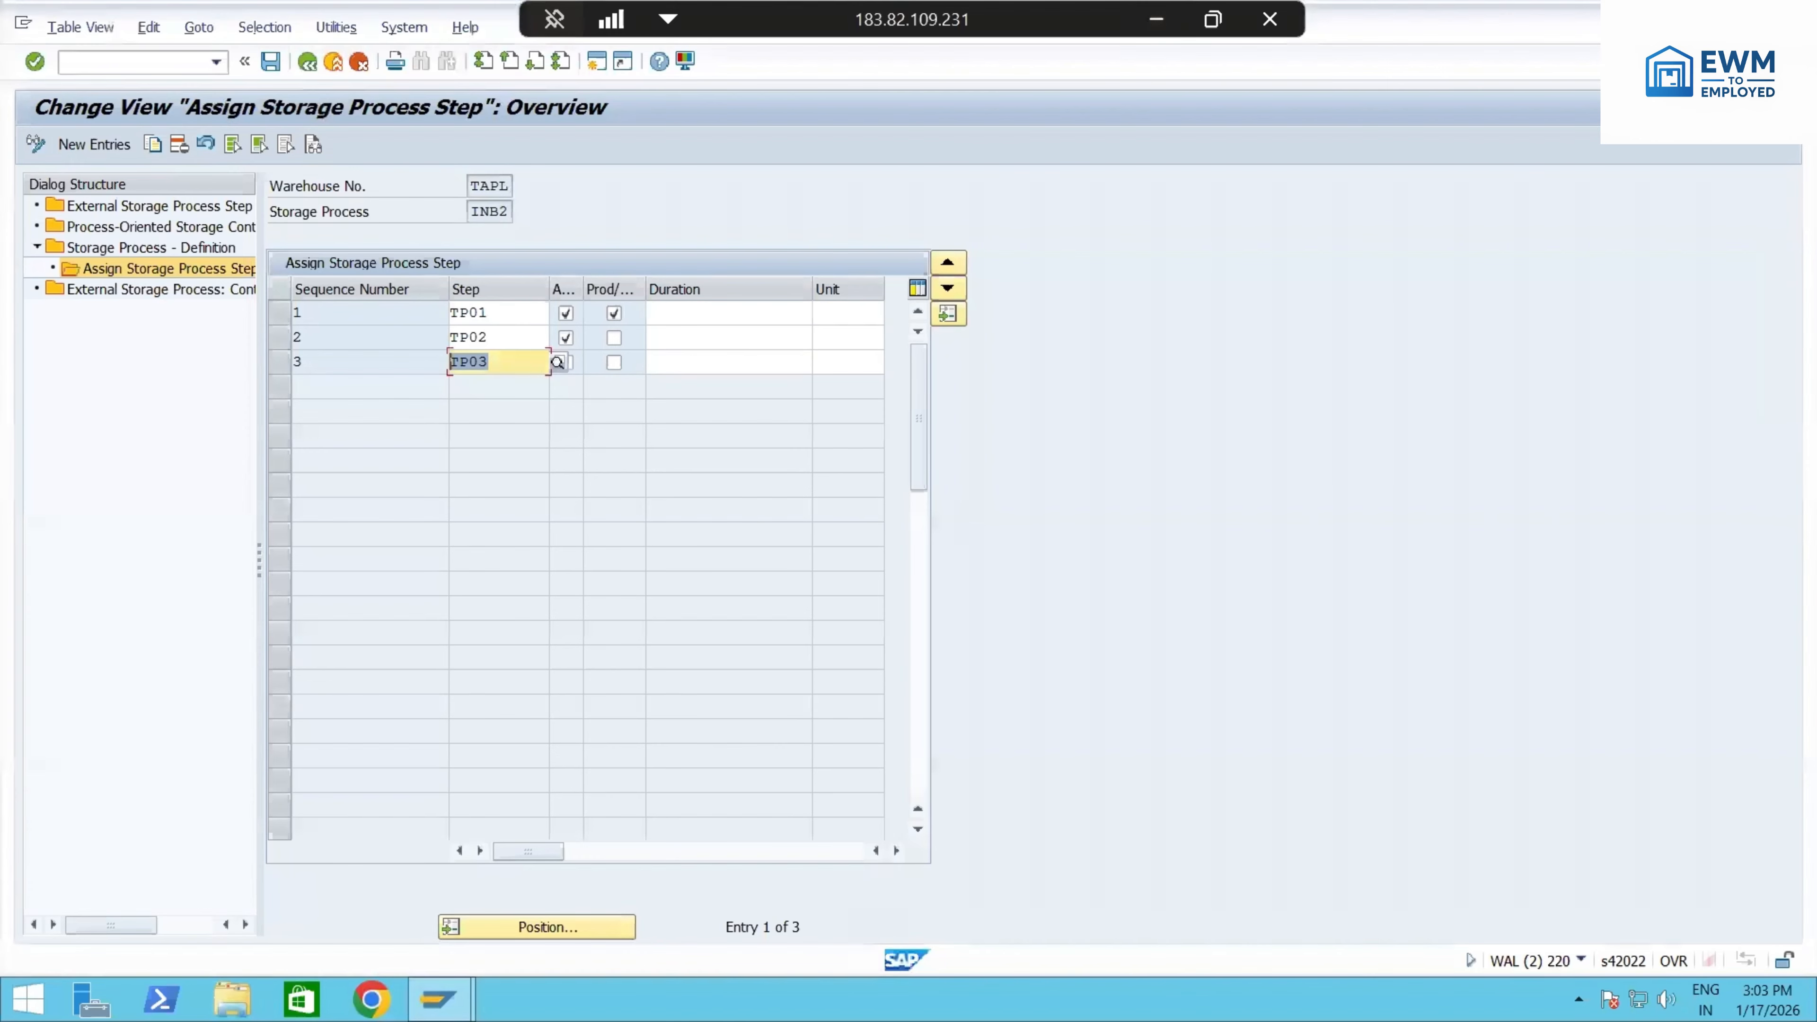
click(1148, 15)
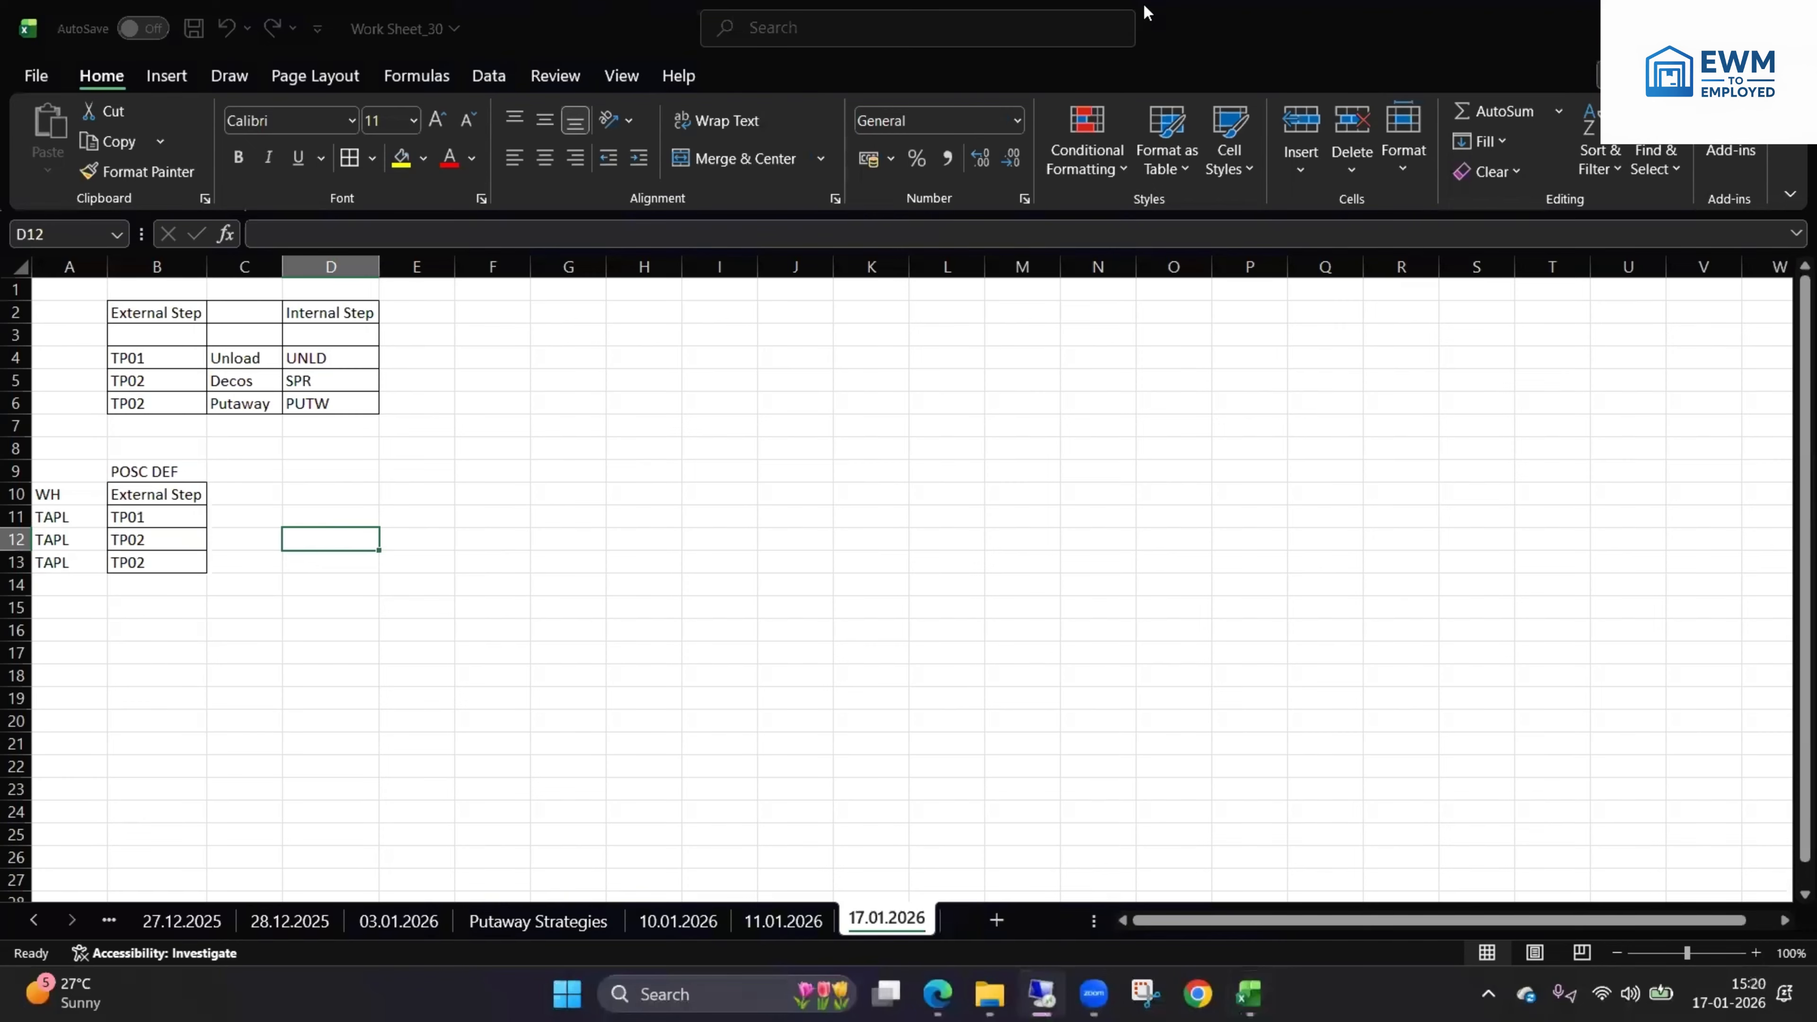
- Enter the headings Source Bin in C10 and Des St type in D10, and widen column C slightly
click(273, 472)
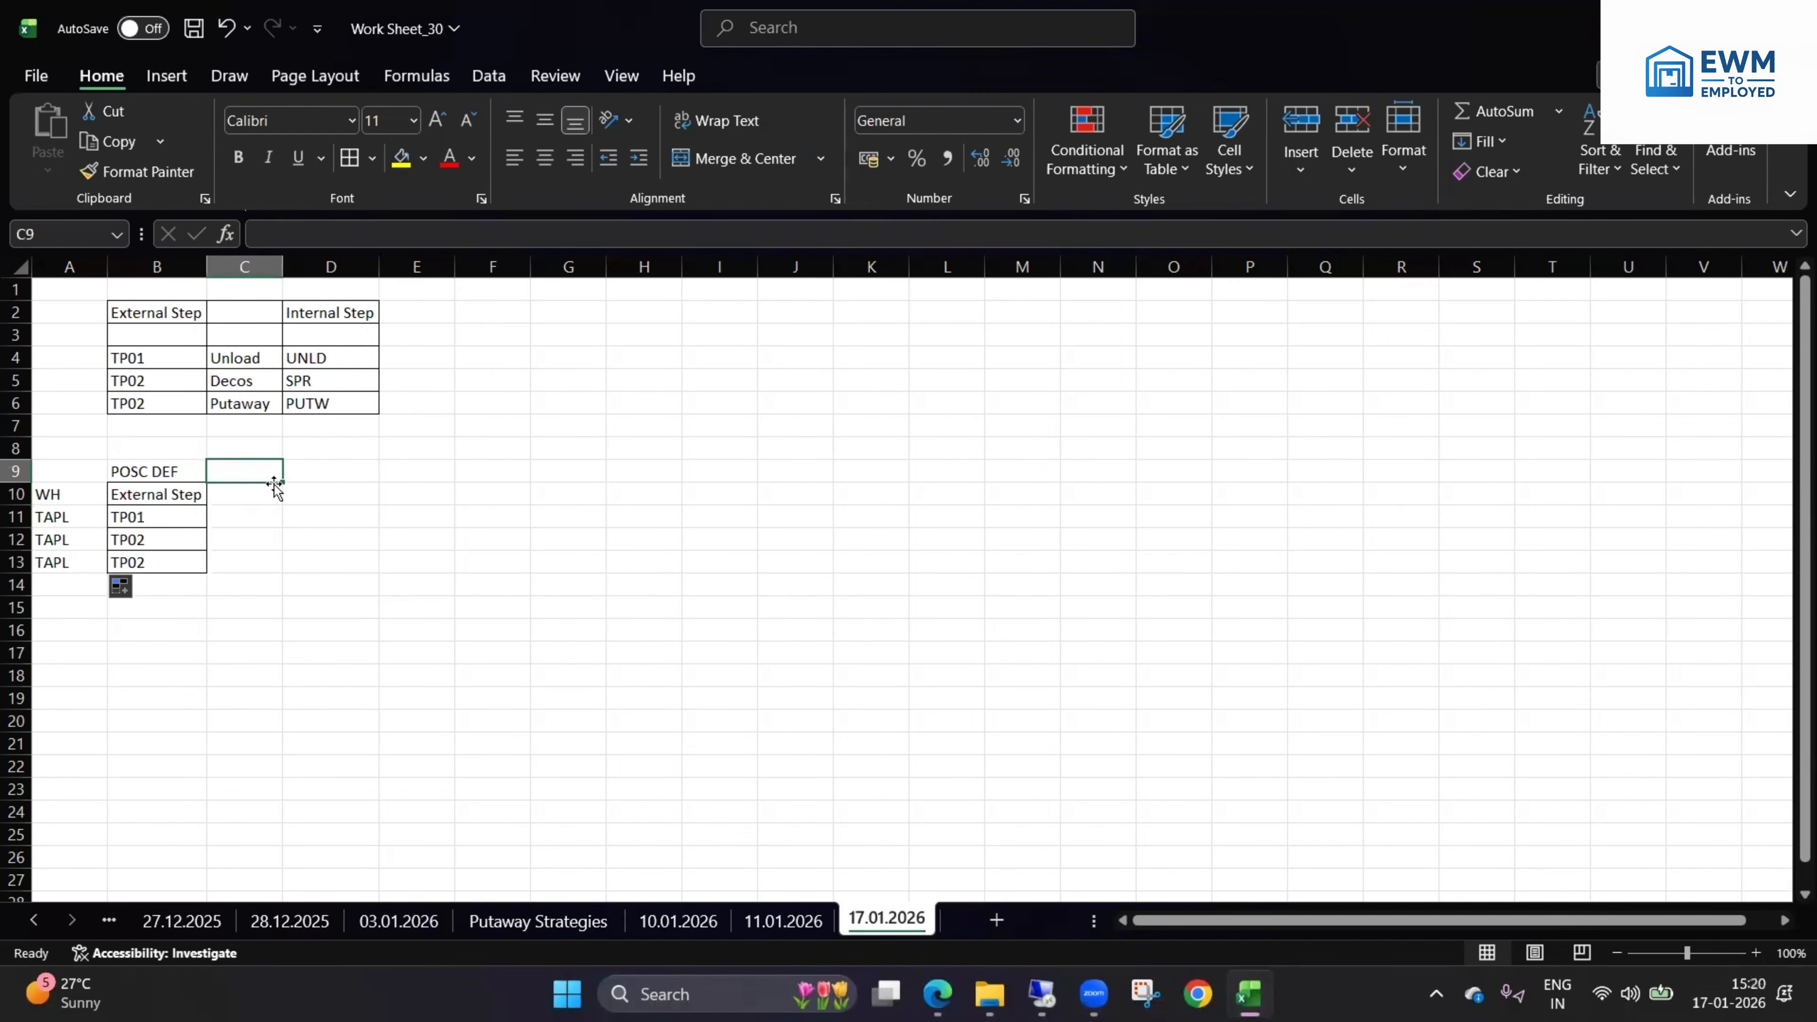
key(Down)
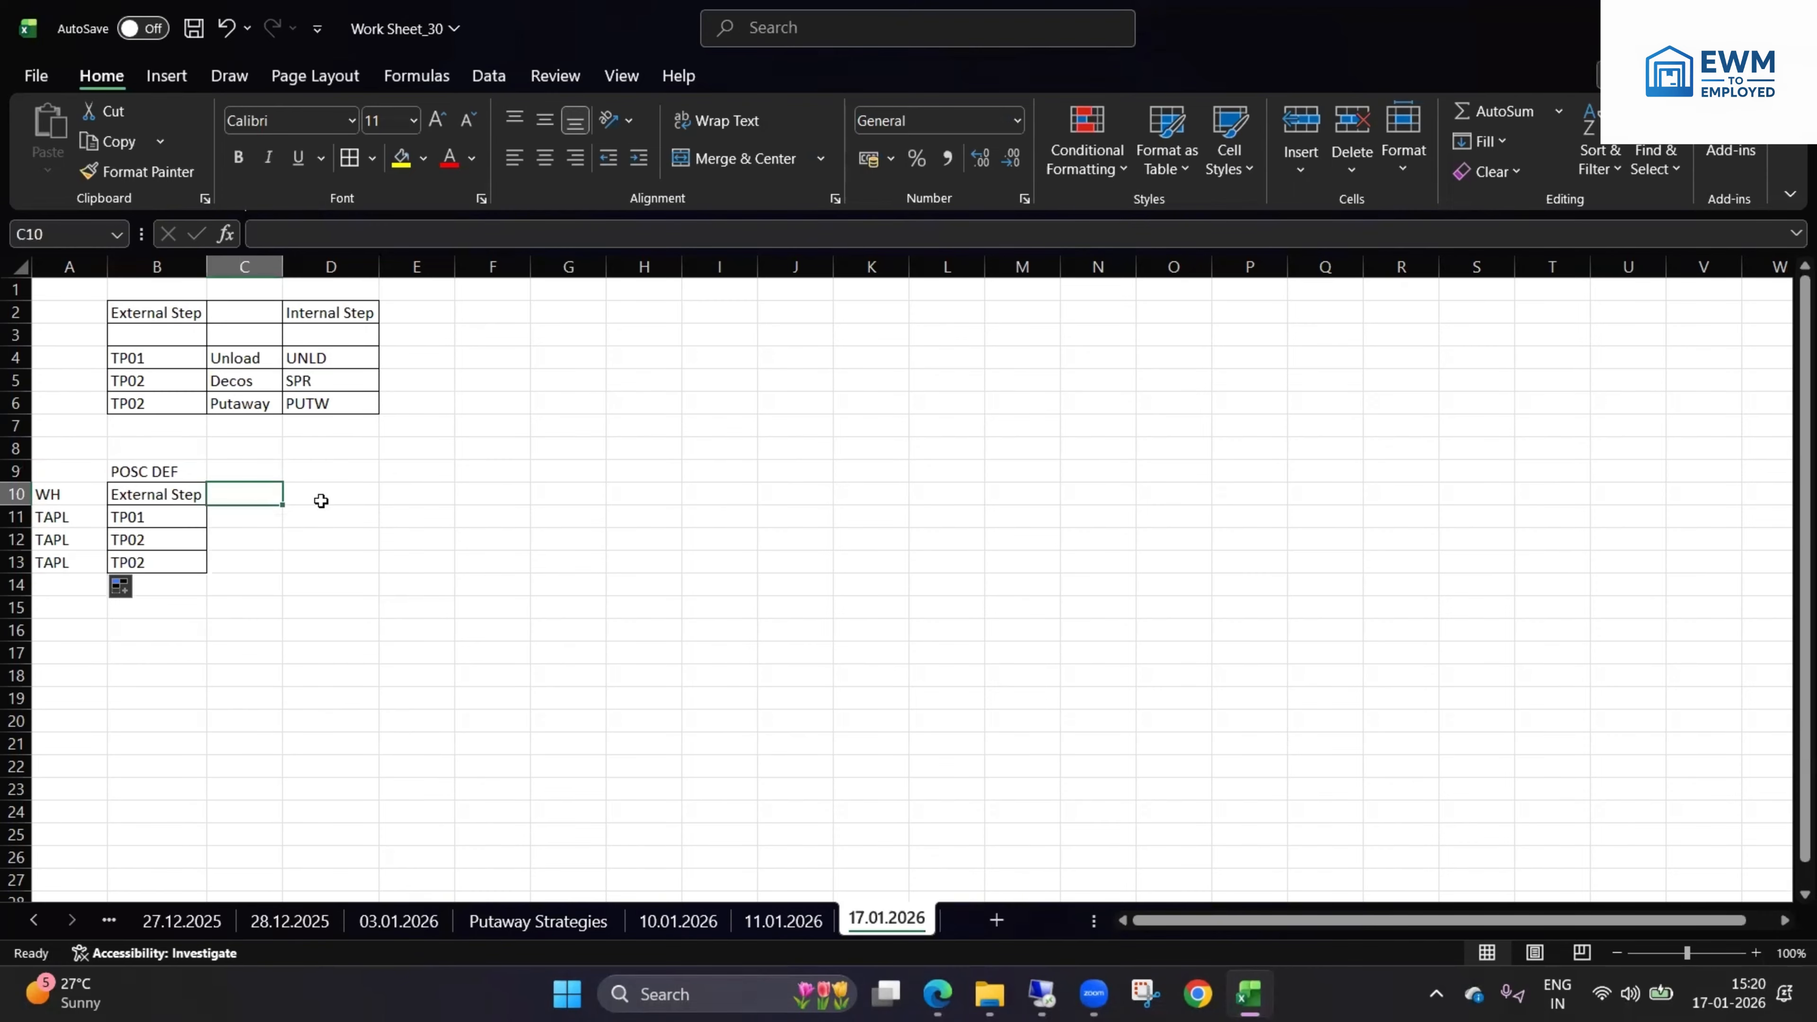
text(Source Bin)
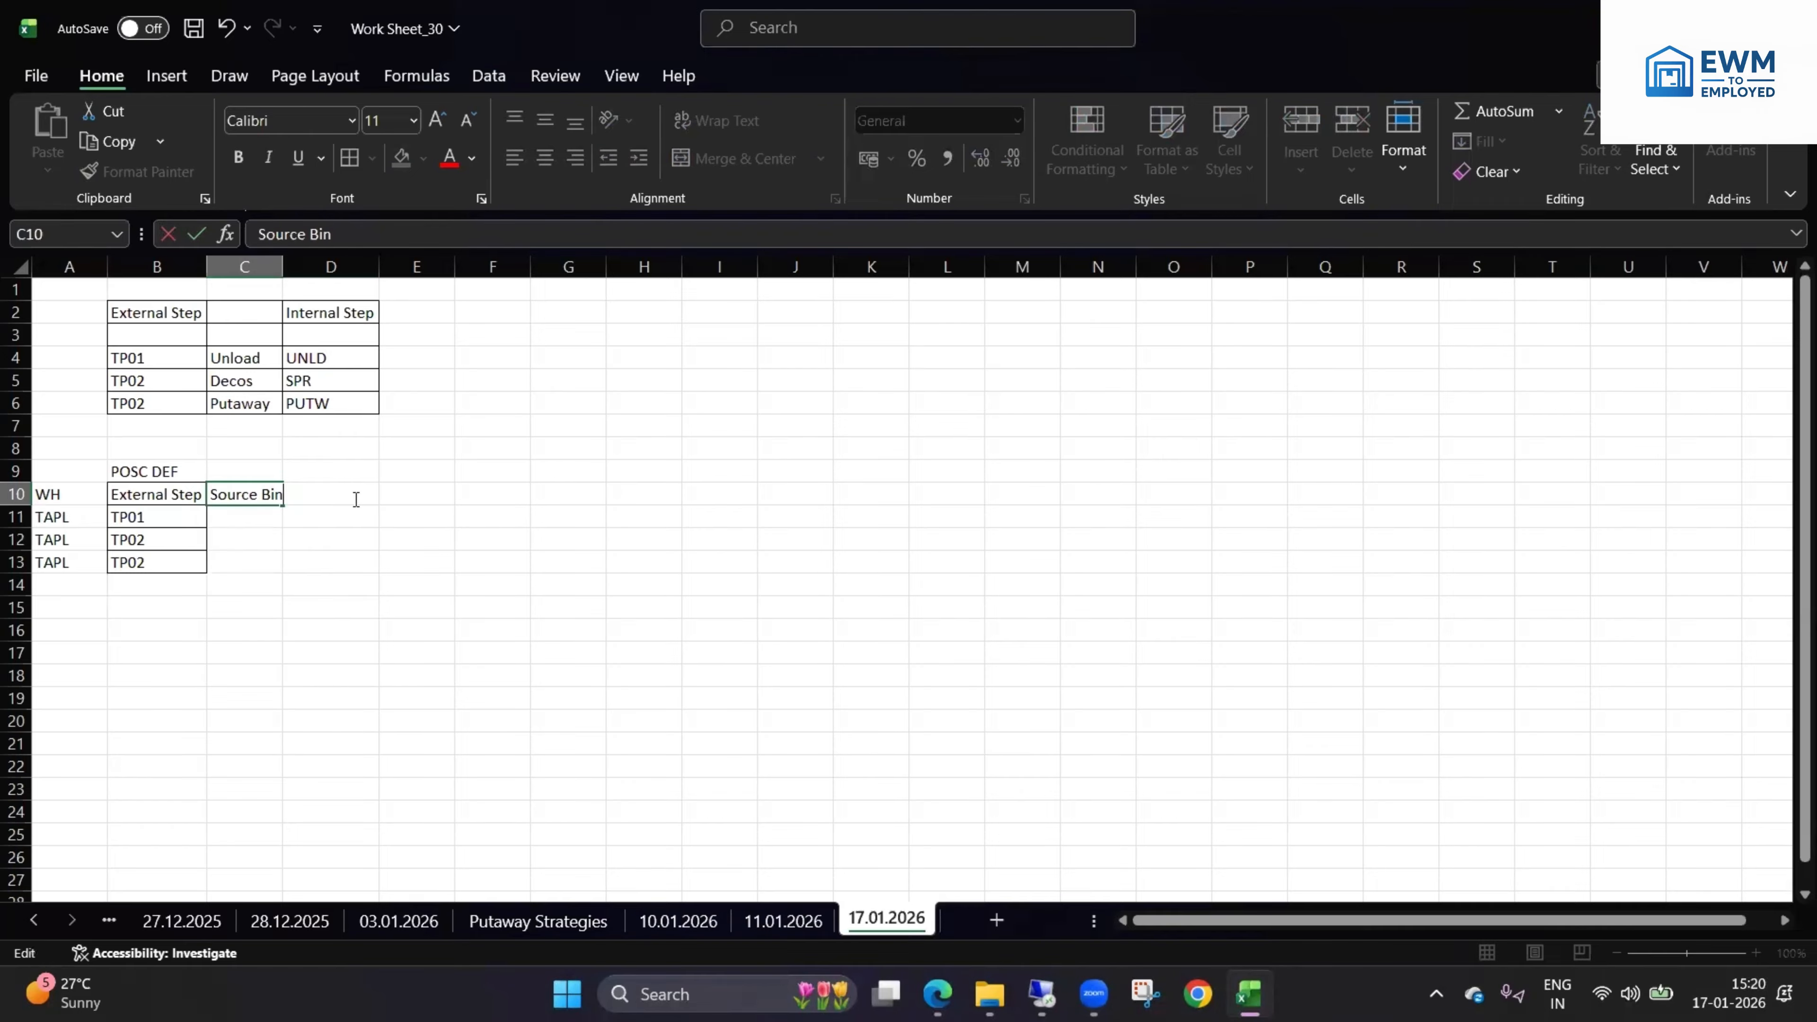
click(391, 503)
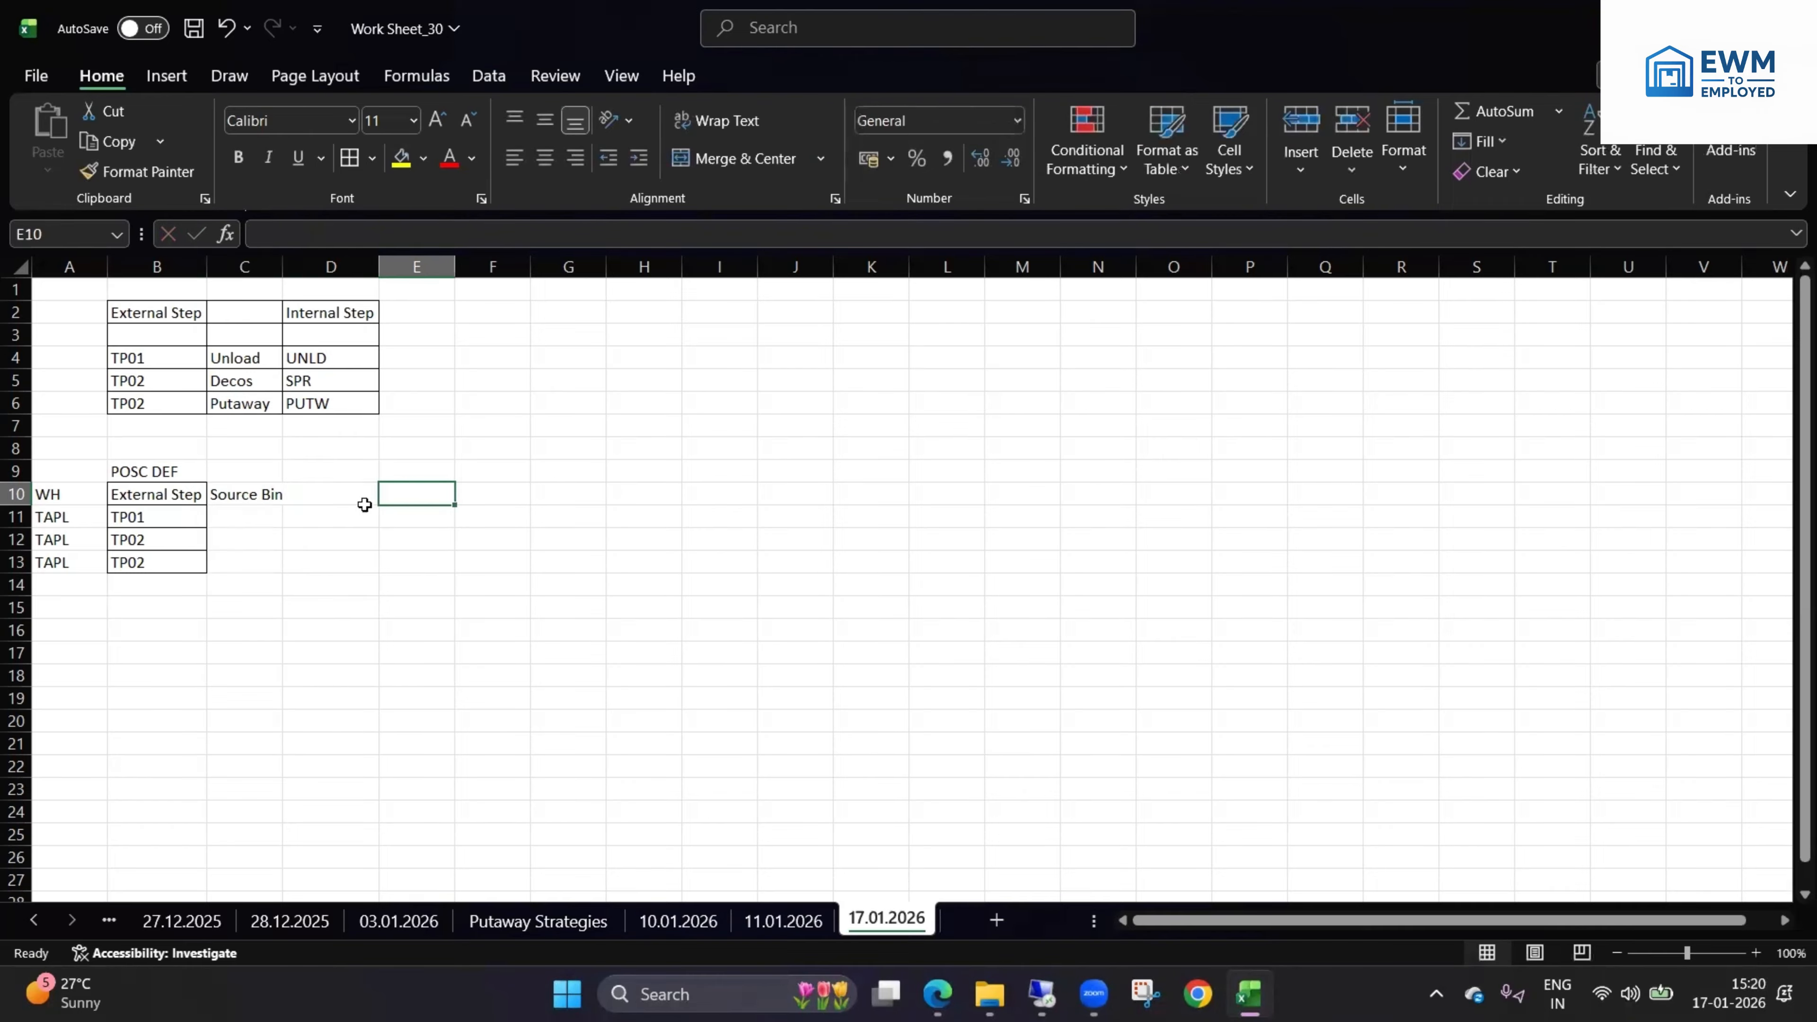
click(359, 496)
text(Des)
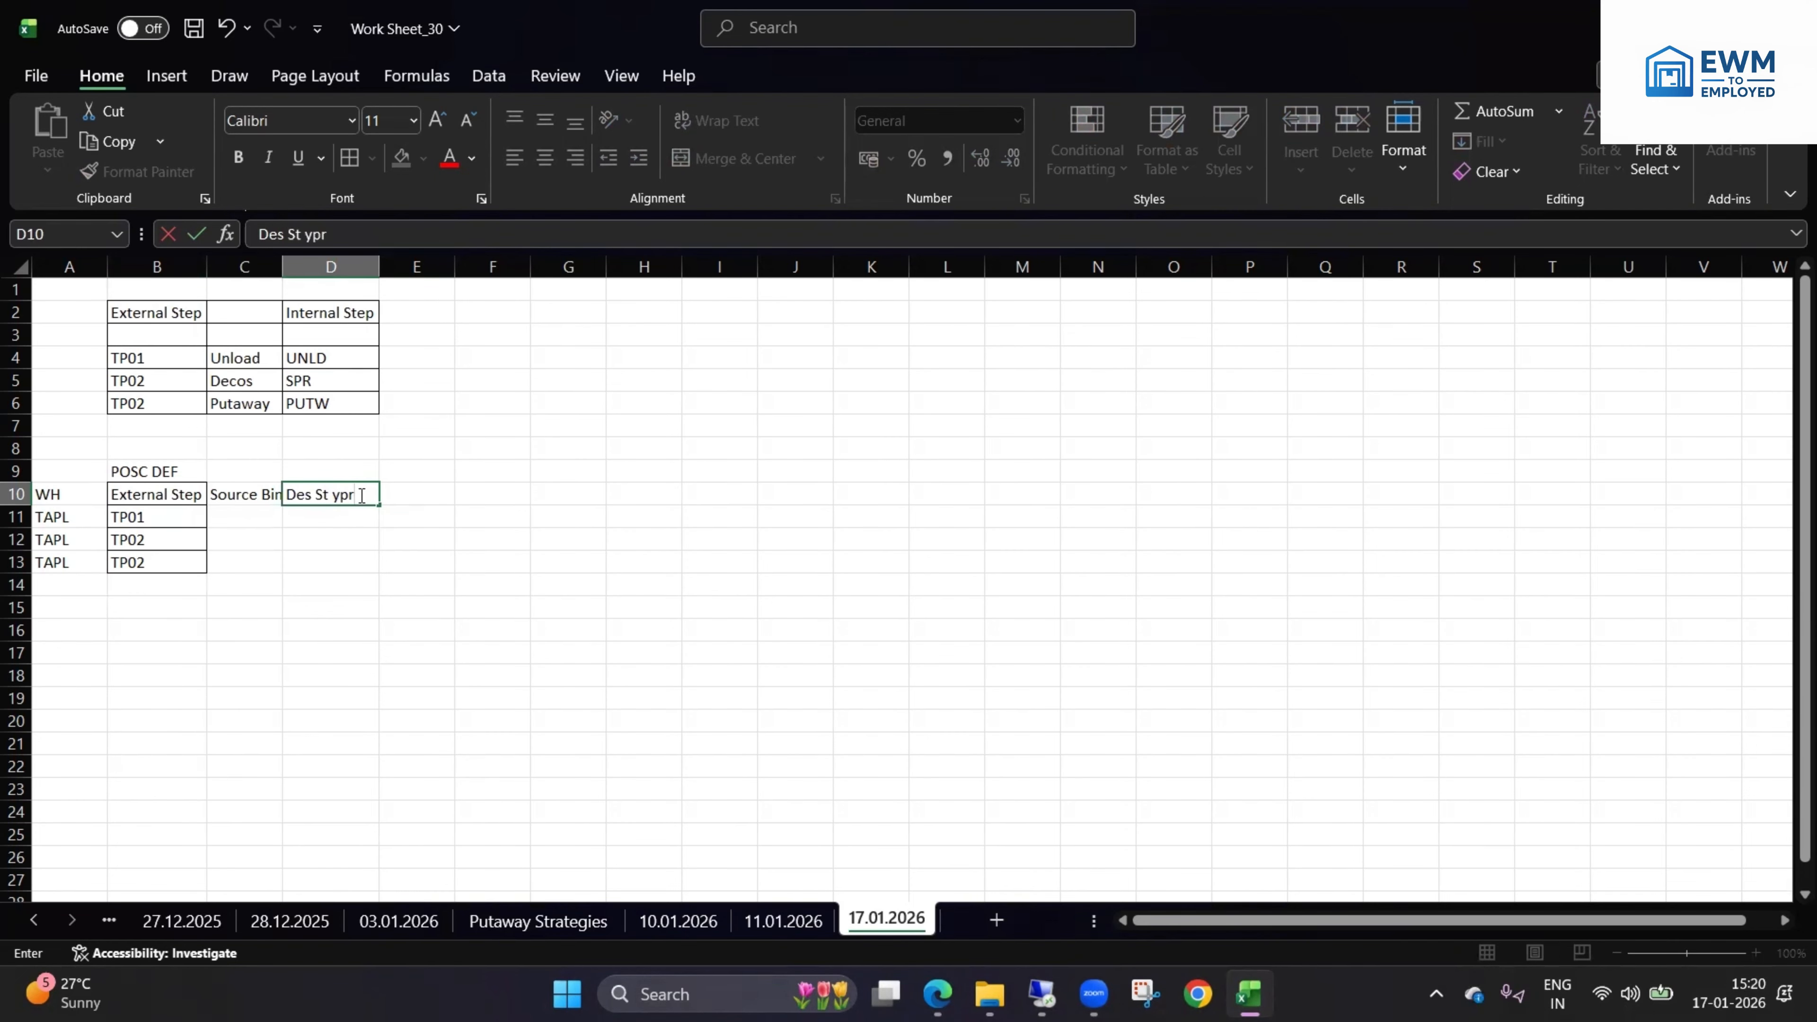
text( St type)
click(312, 587)
click(257, 520)
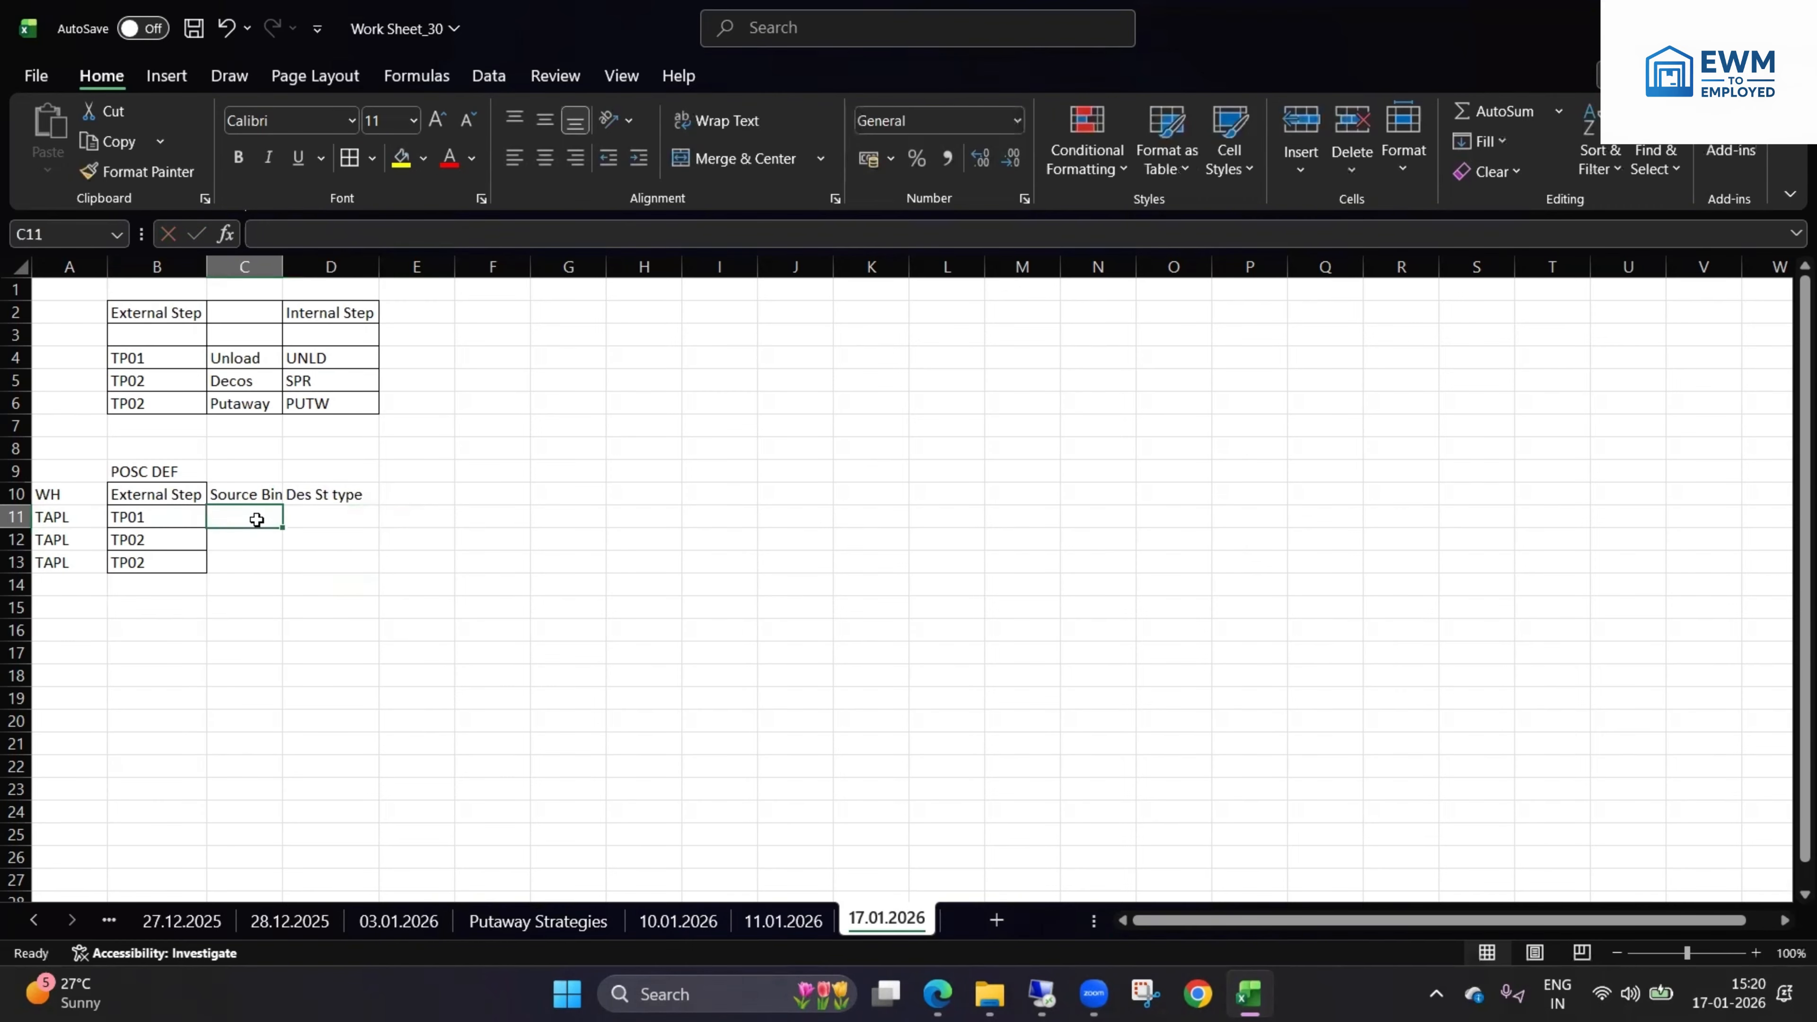
drag(283, 266, 288, 266)
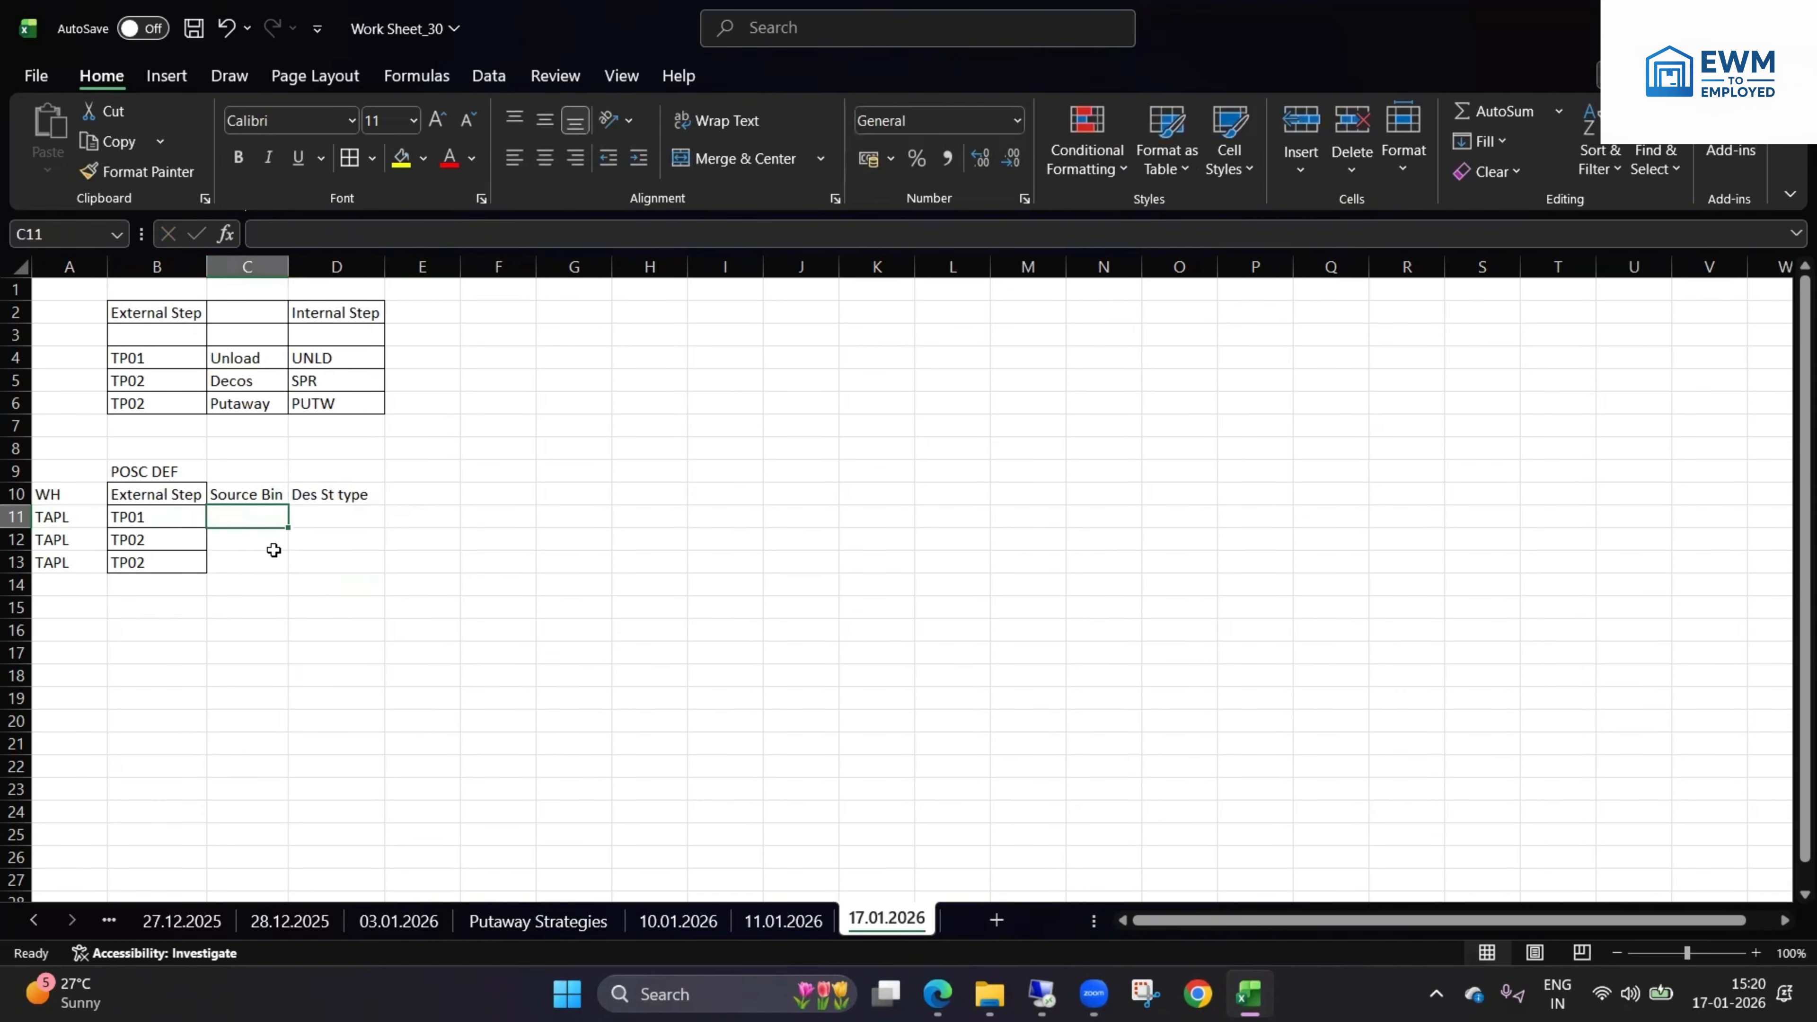
- Change the heading in cell C10 to Source type and widen column C to fit it
double_click(277, 496)
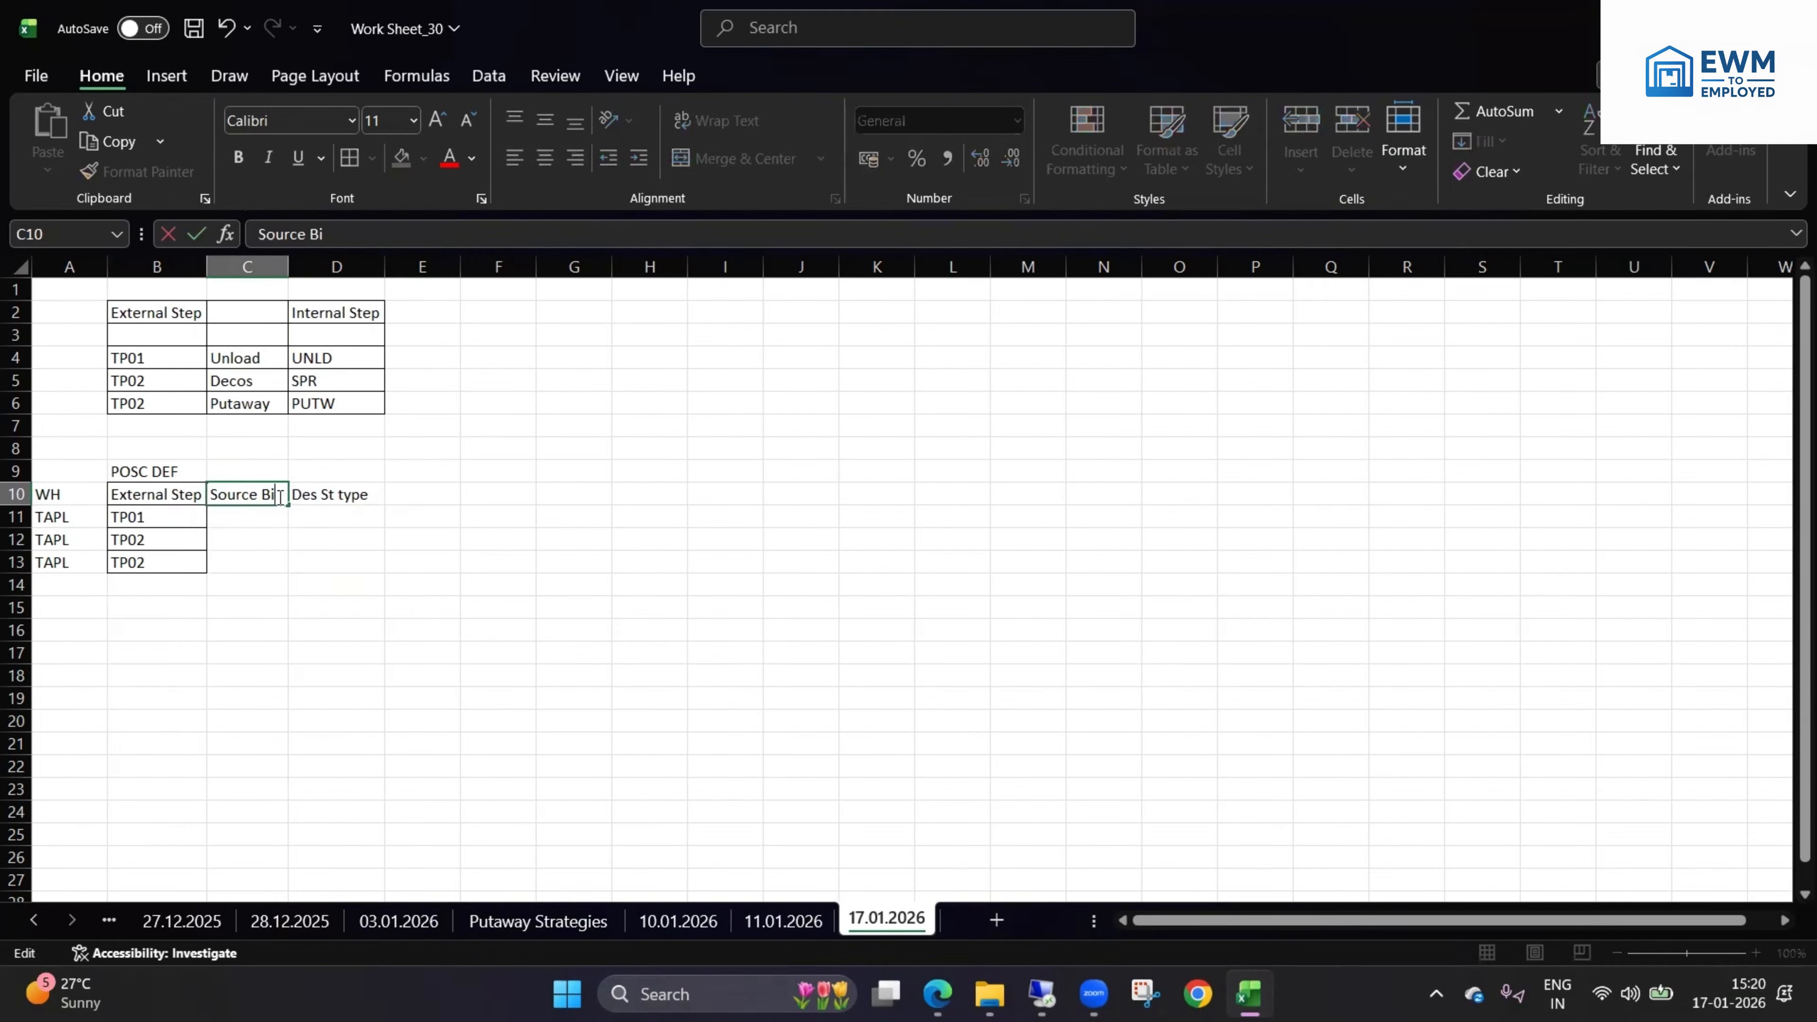
text(type)
click(316, 610)
drag(288, 266, 296, 267)
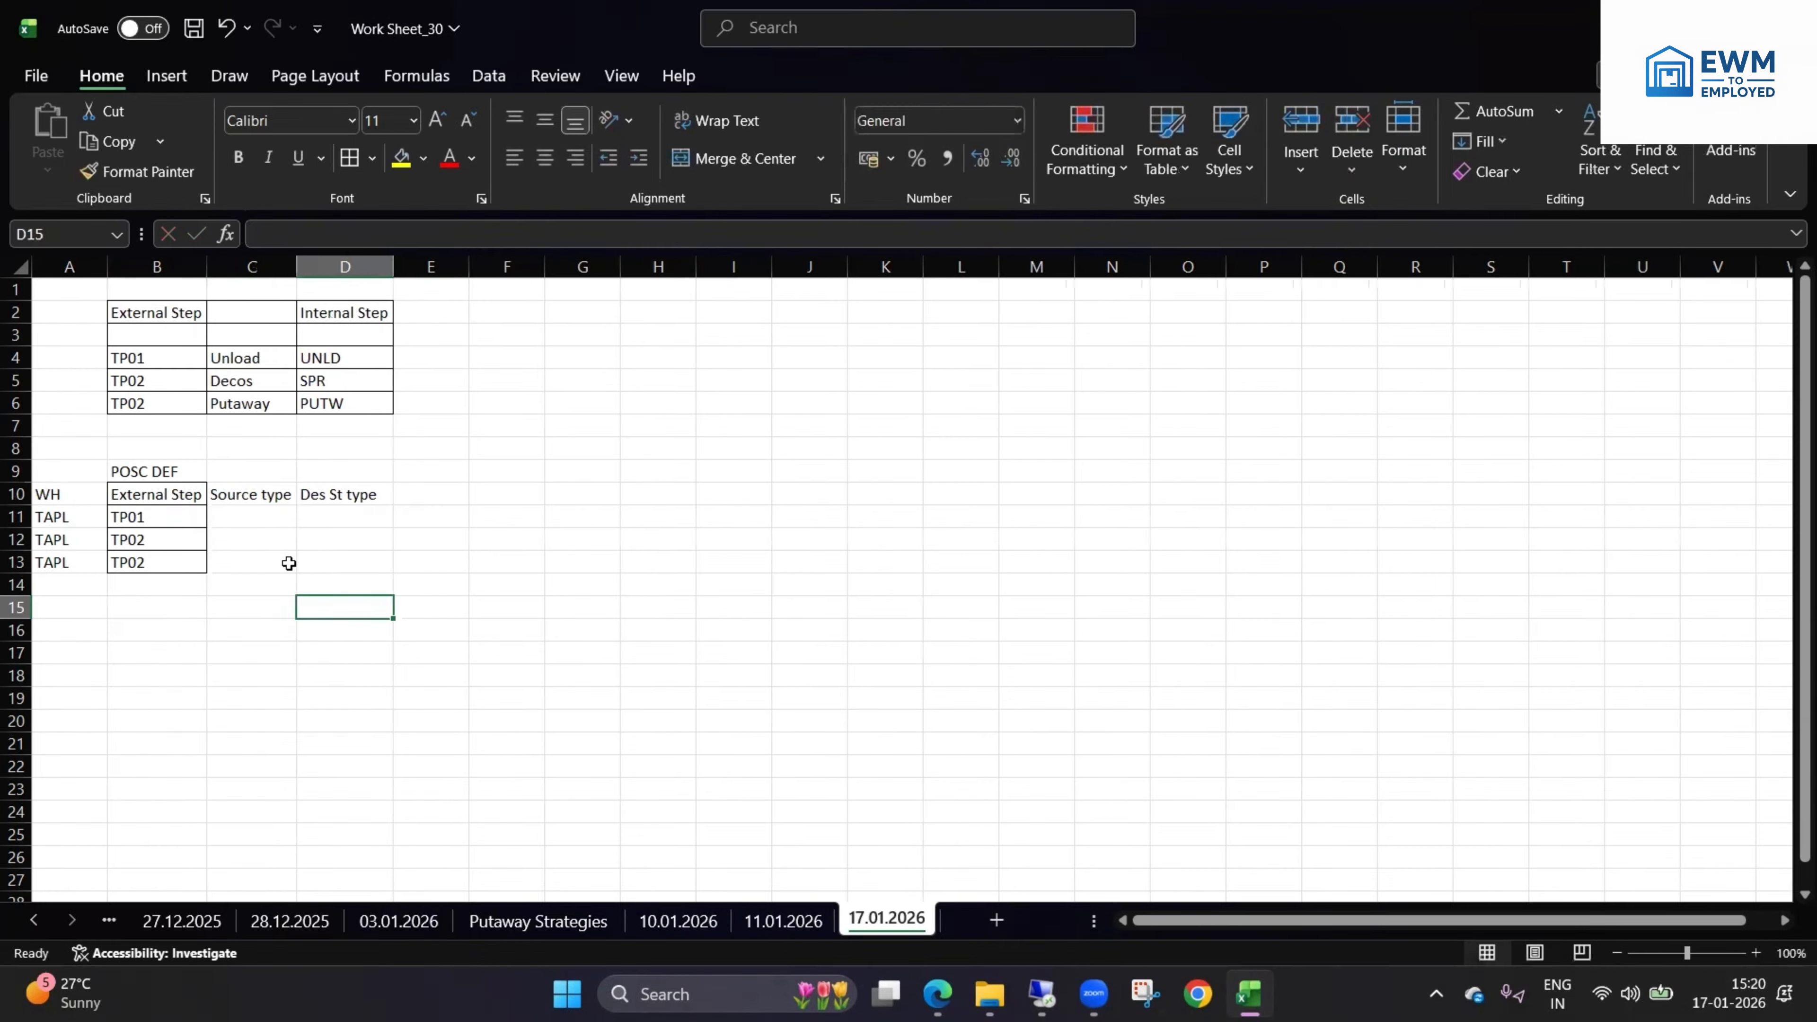
- Enter 9030 -WH door as the source type for TP01 in cell C11 and fit column C to its content
click(164, 514)
click(234, 525)
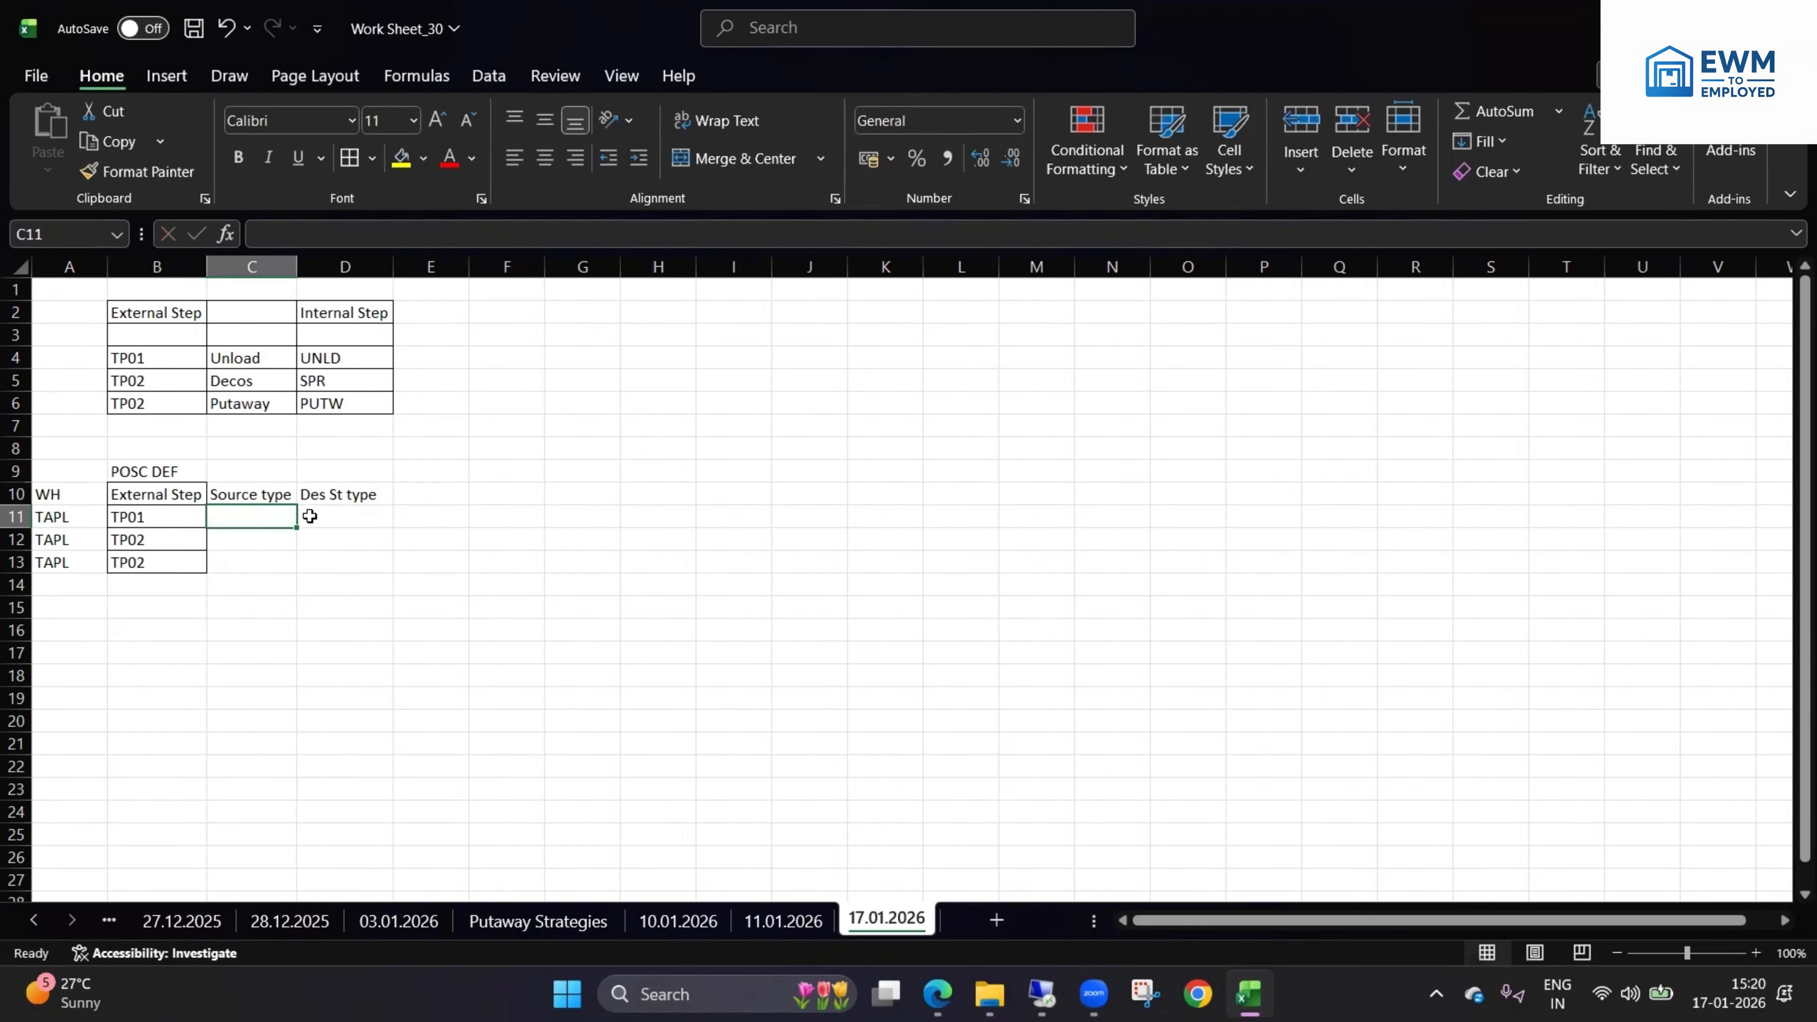
text(9030)
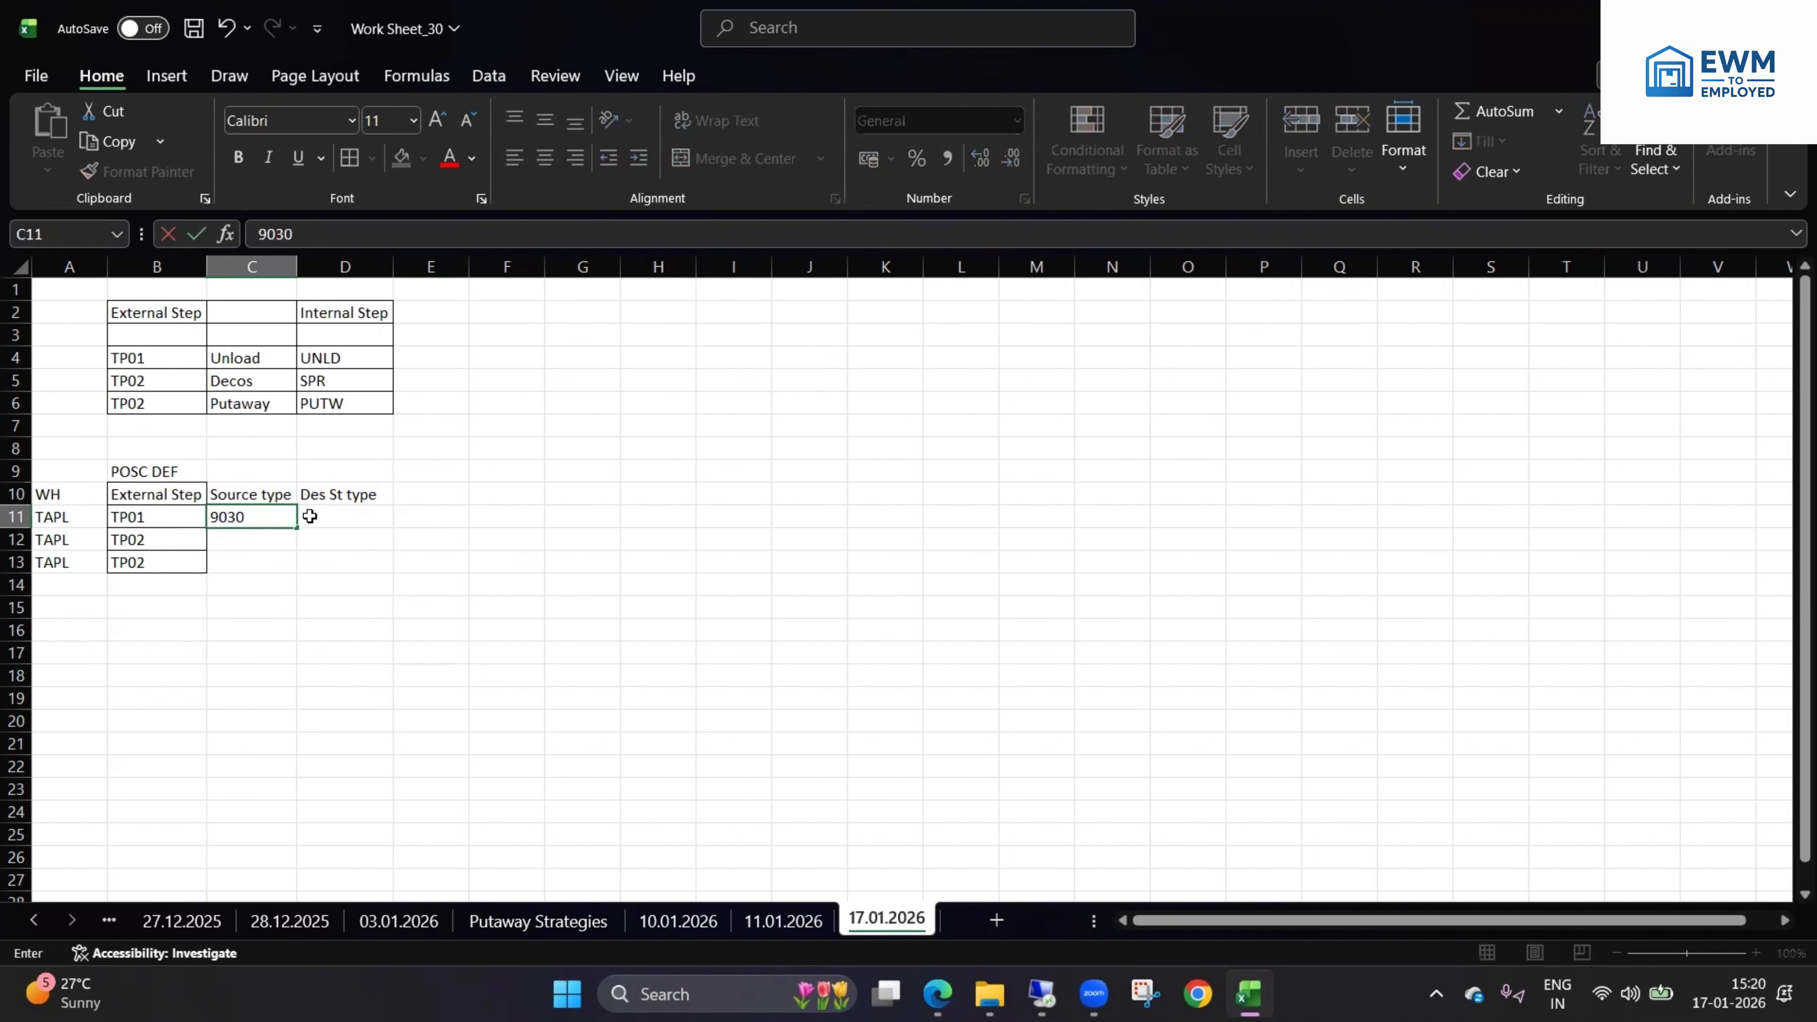
text( -WH dood)
double_click(296, 267)
click(292, 578)
click(279, 523)
- Enter 9010 -GR Zone as the destination storage type for TP01 in cell D11
click(357, 521)
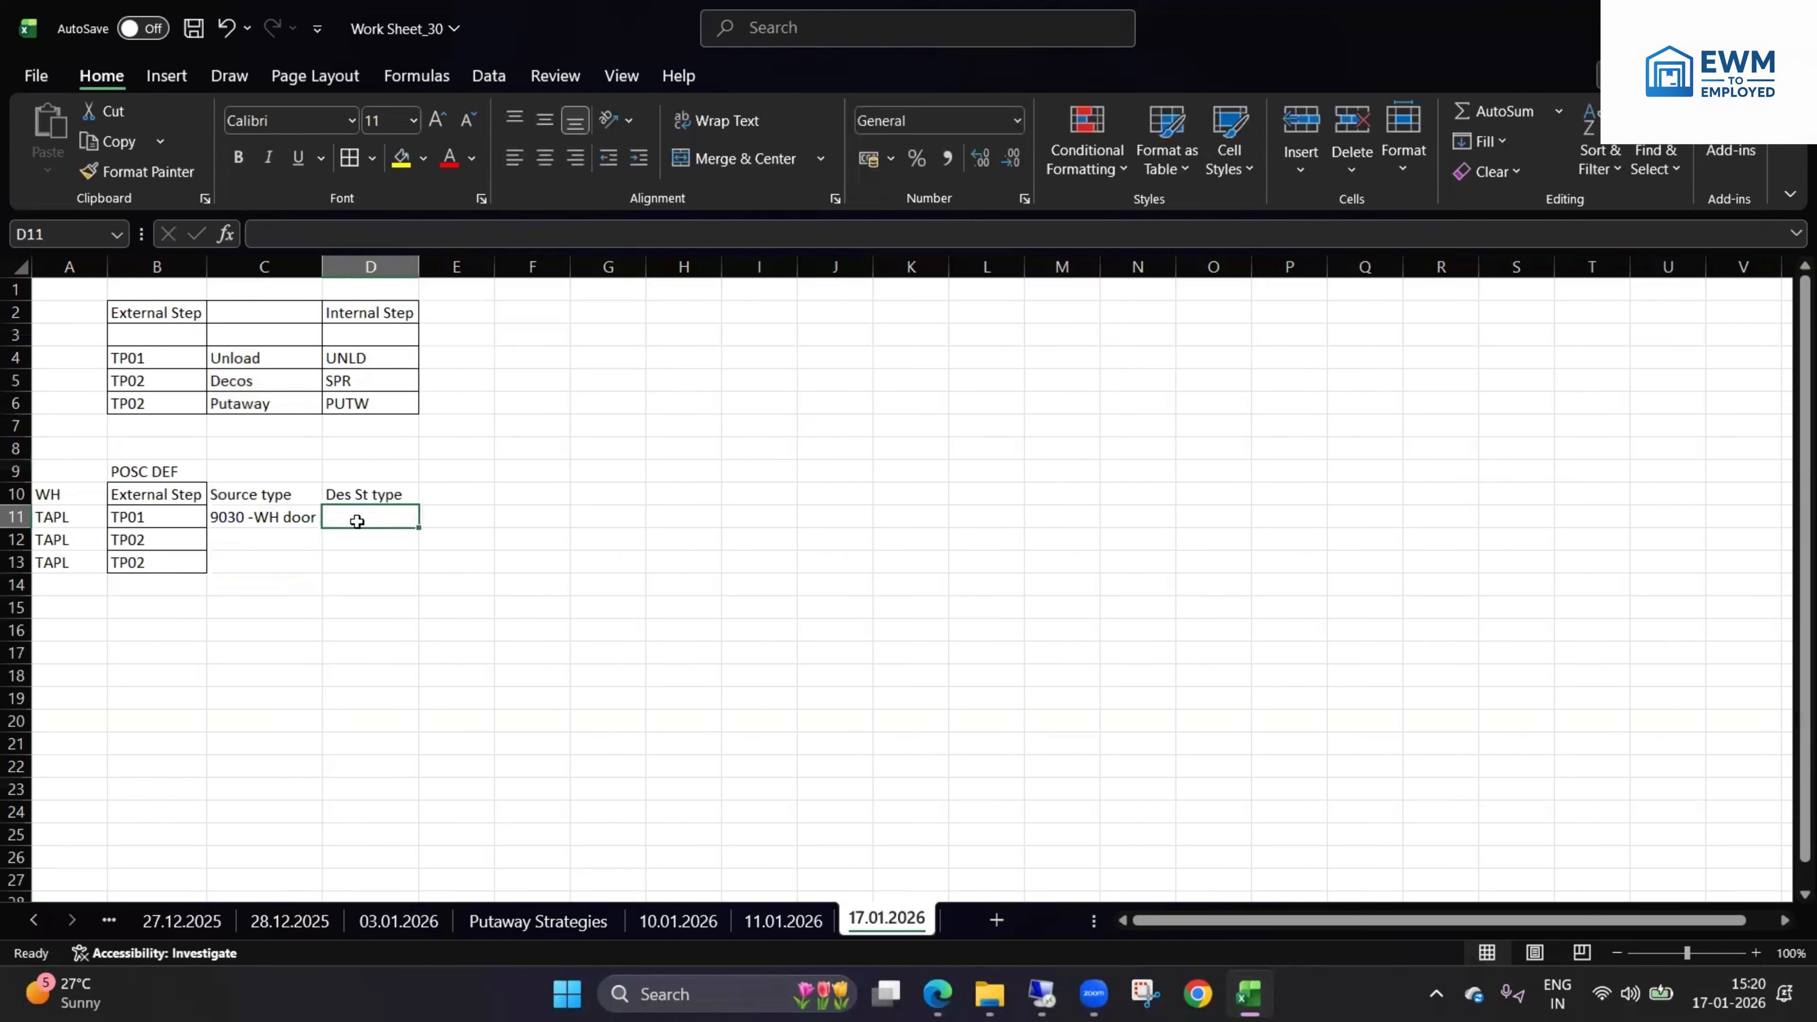
text(9010)
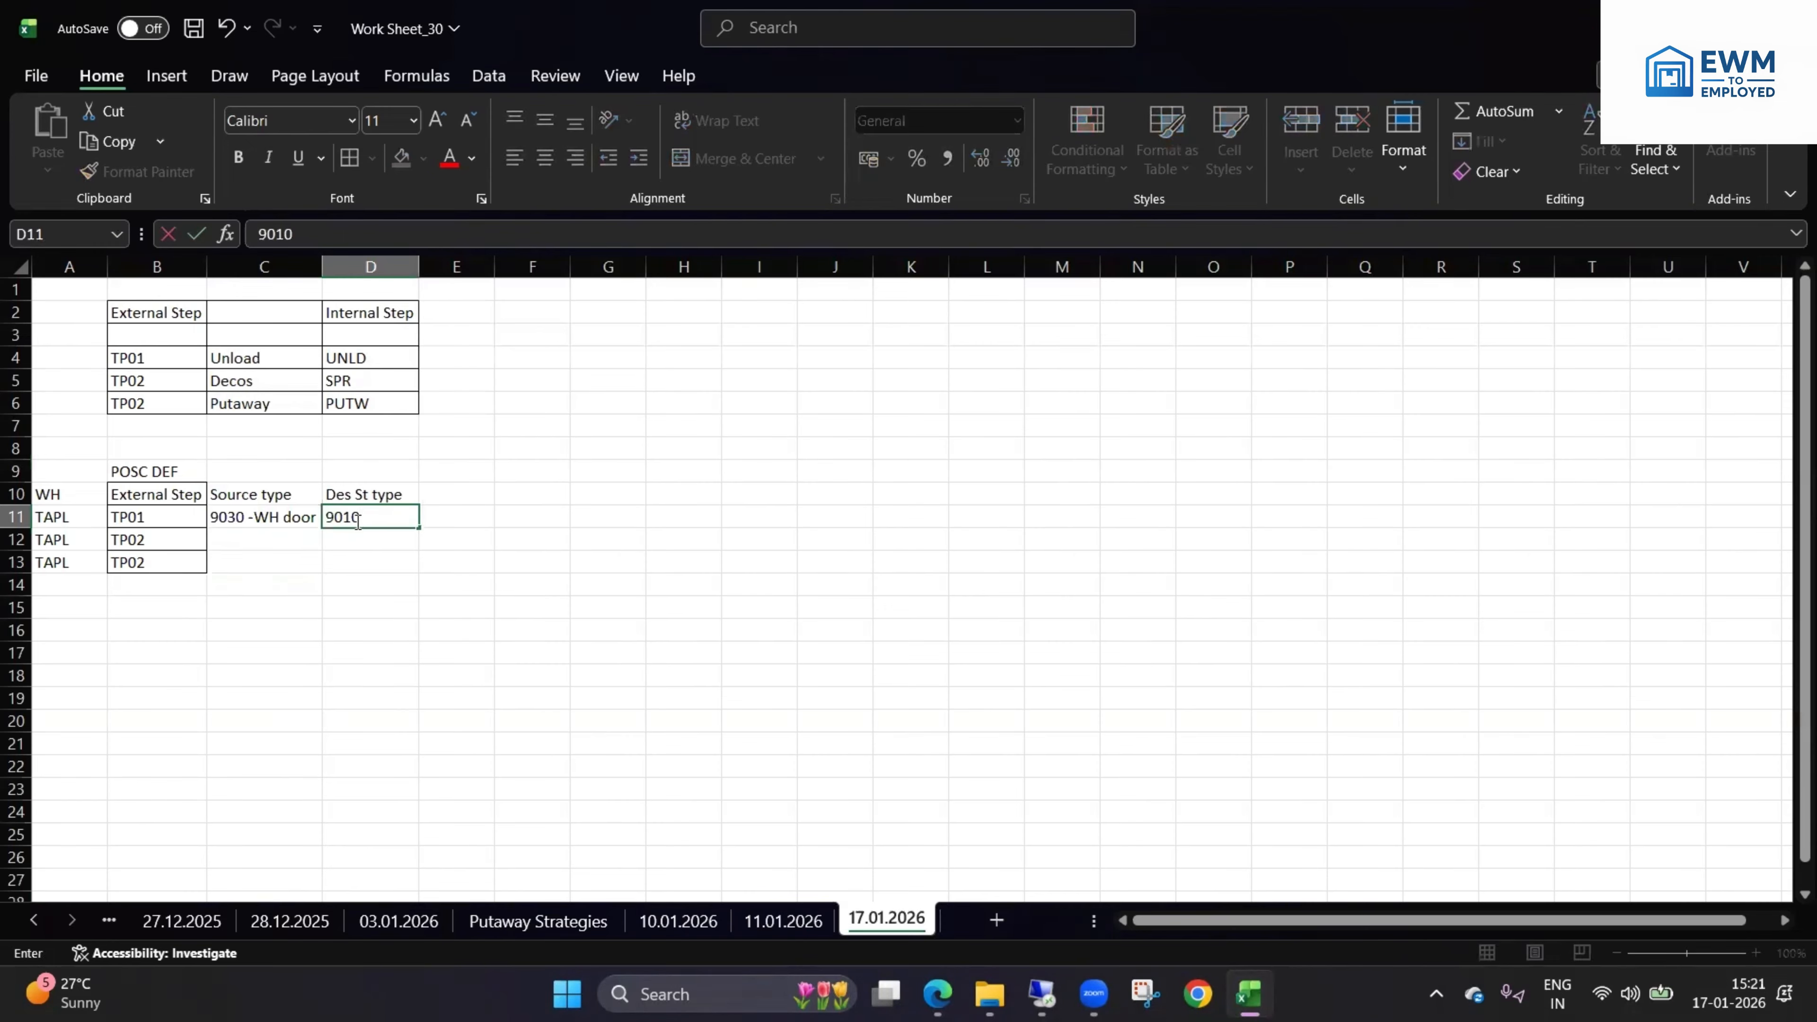
text(= GR)
text( Zon)
key(BackSpace)
key(BackSpace)
text(-)
key(Return)
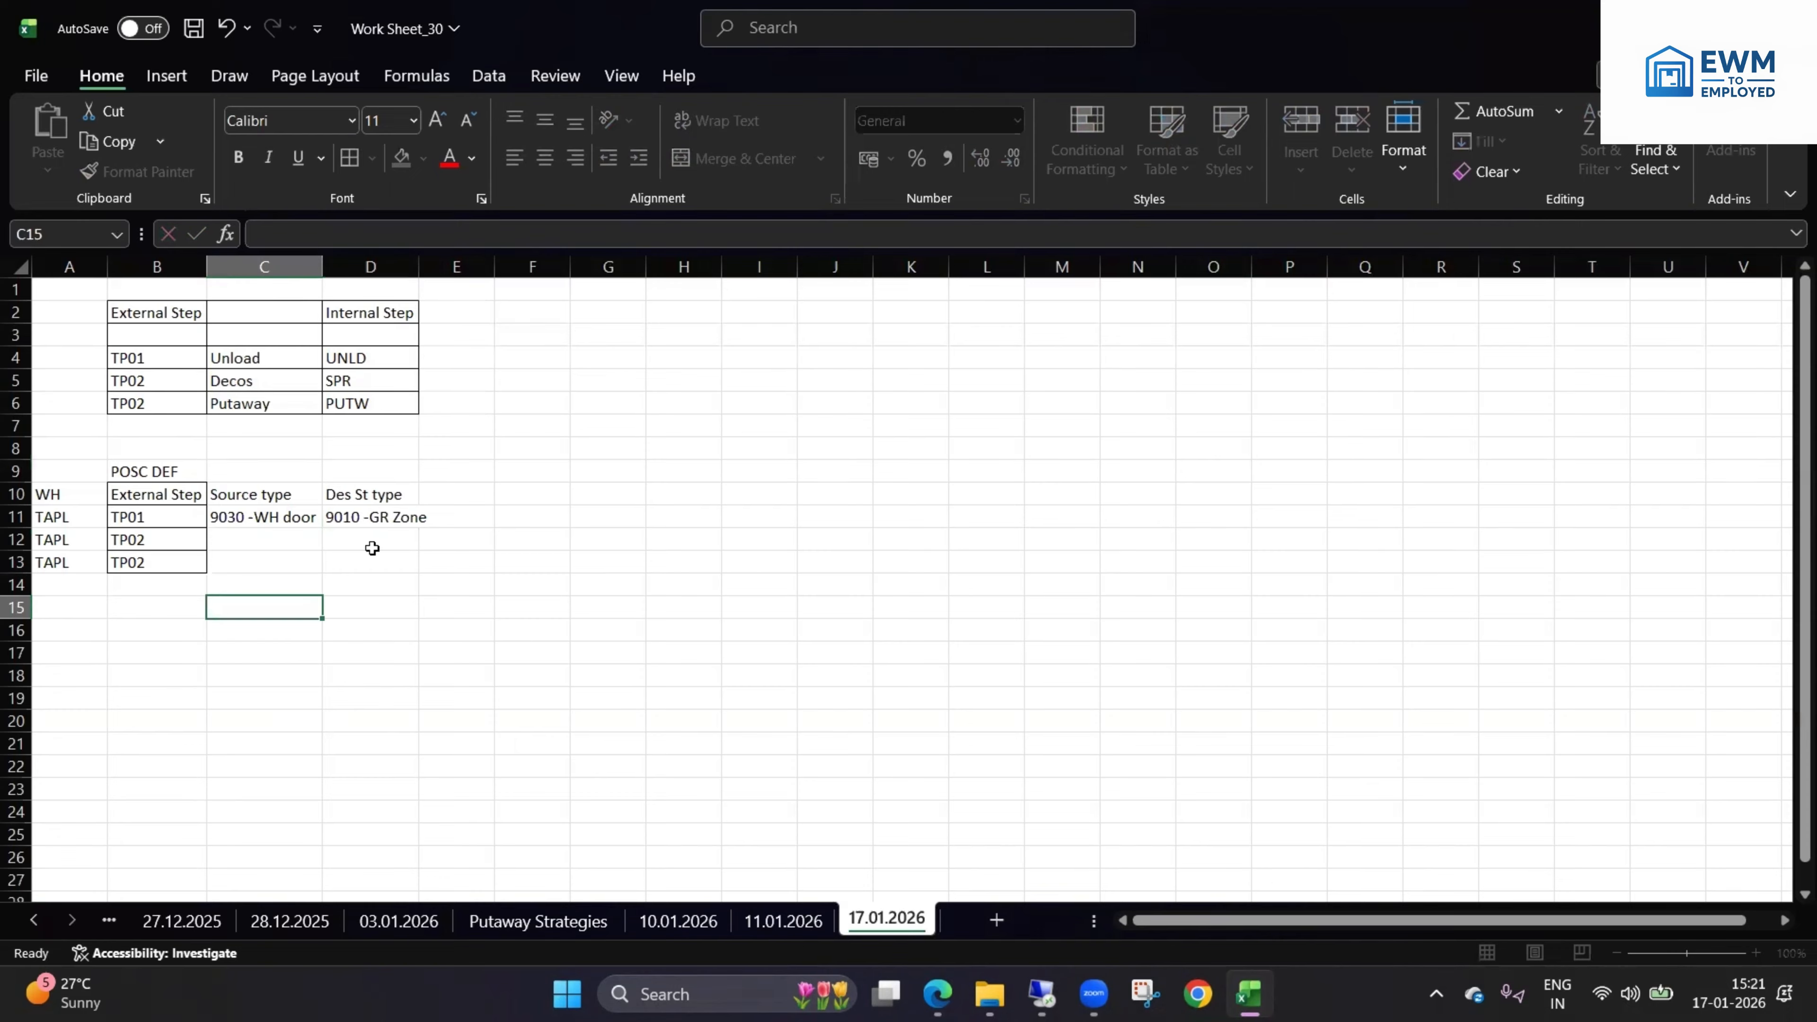
- Copy the 9010 -GR Zone entry from cell D11 into cell C12 as the TP02 source type
click(393, 517)
key(ctrl+c)
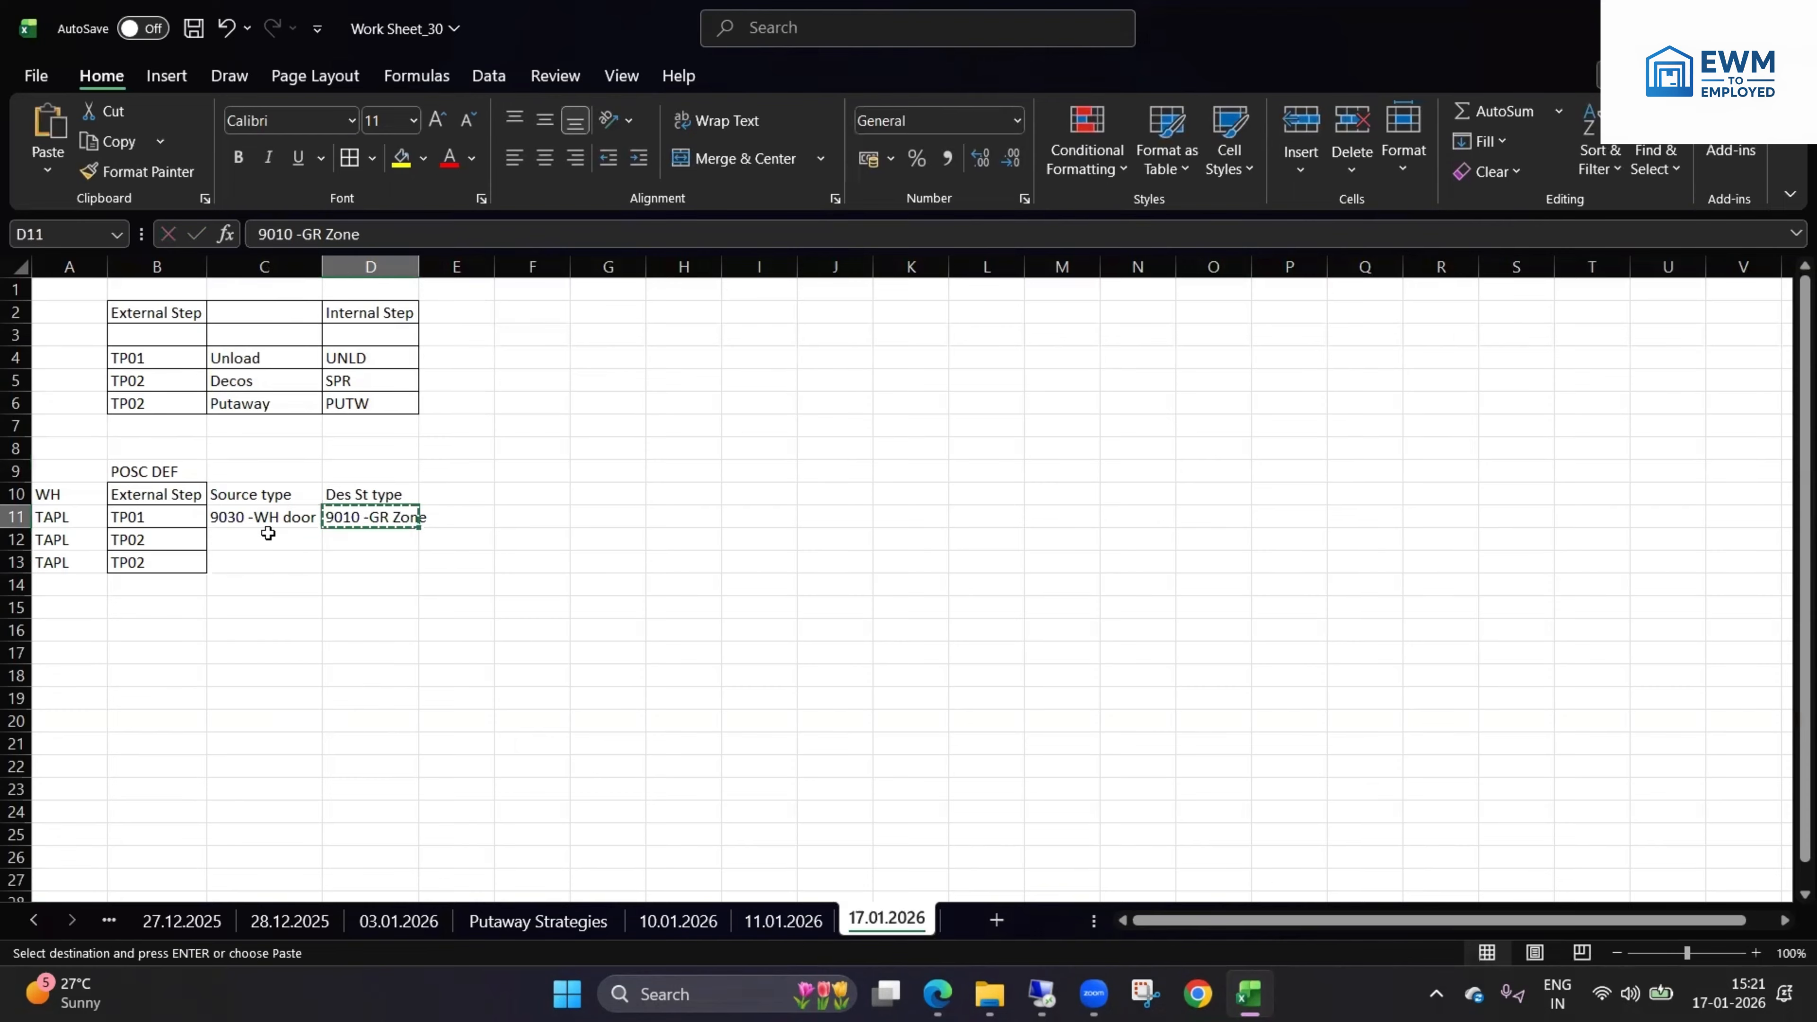
click(264, 535)
key(Escape)
click(372, 517)
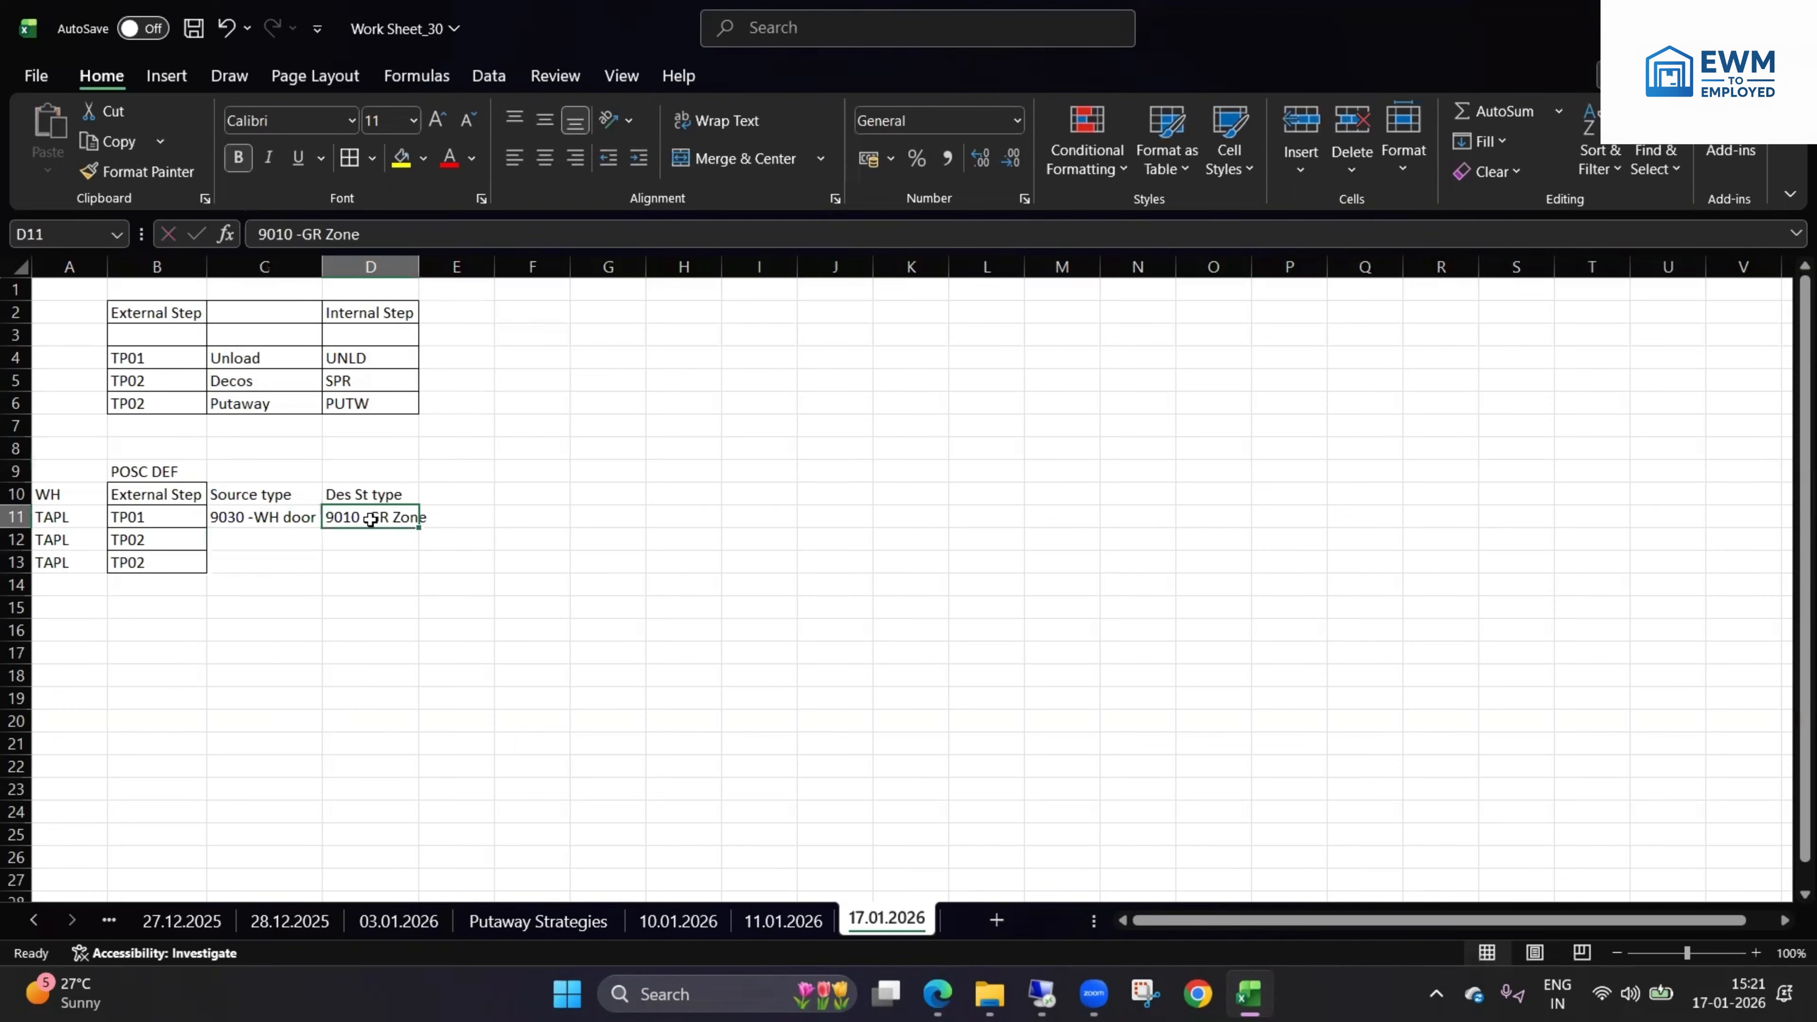
key(ctrl+c)
click(311, 537)
key(Escape)
click(372, 513)
key(ctrl+c)
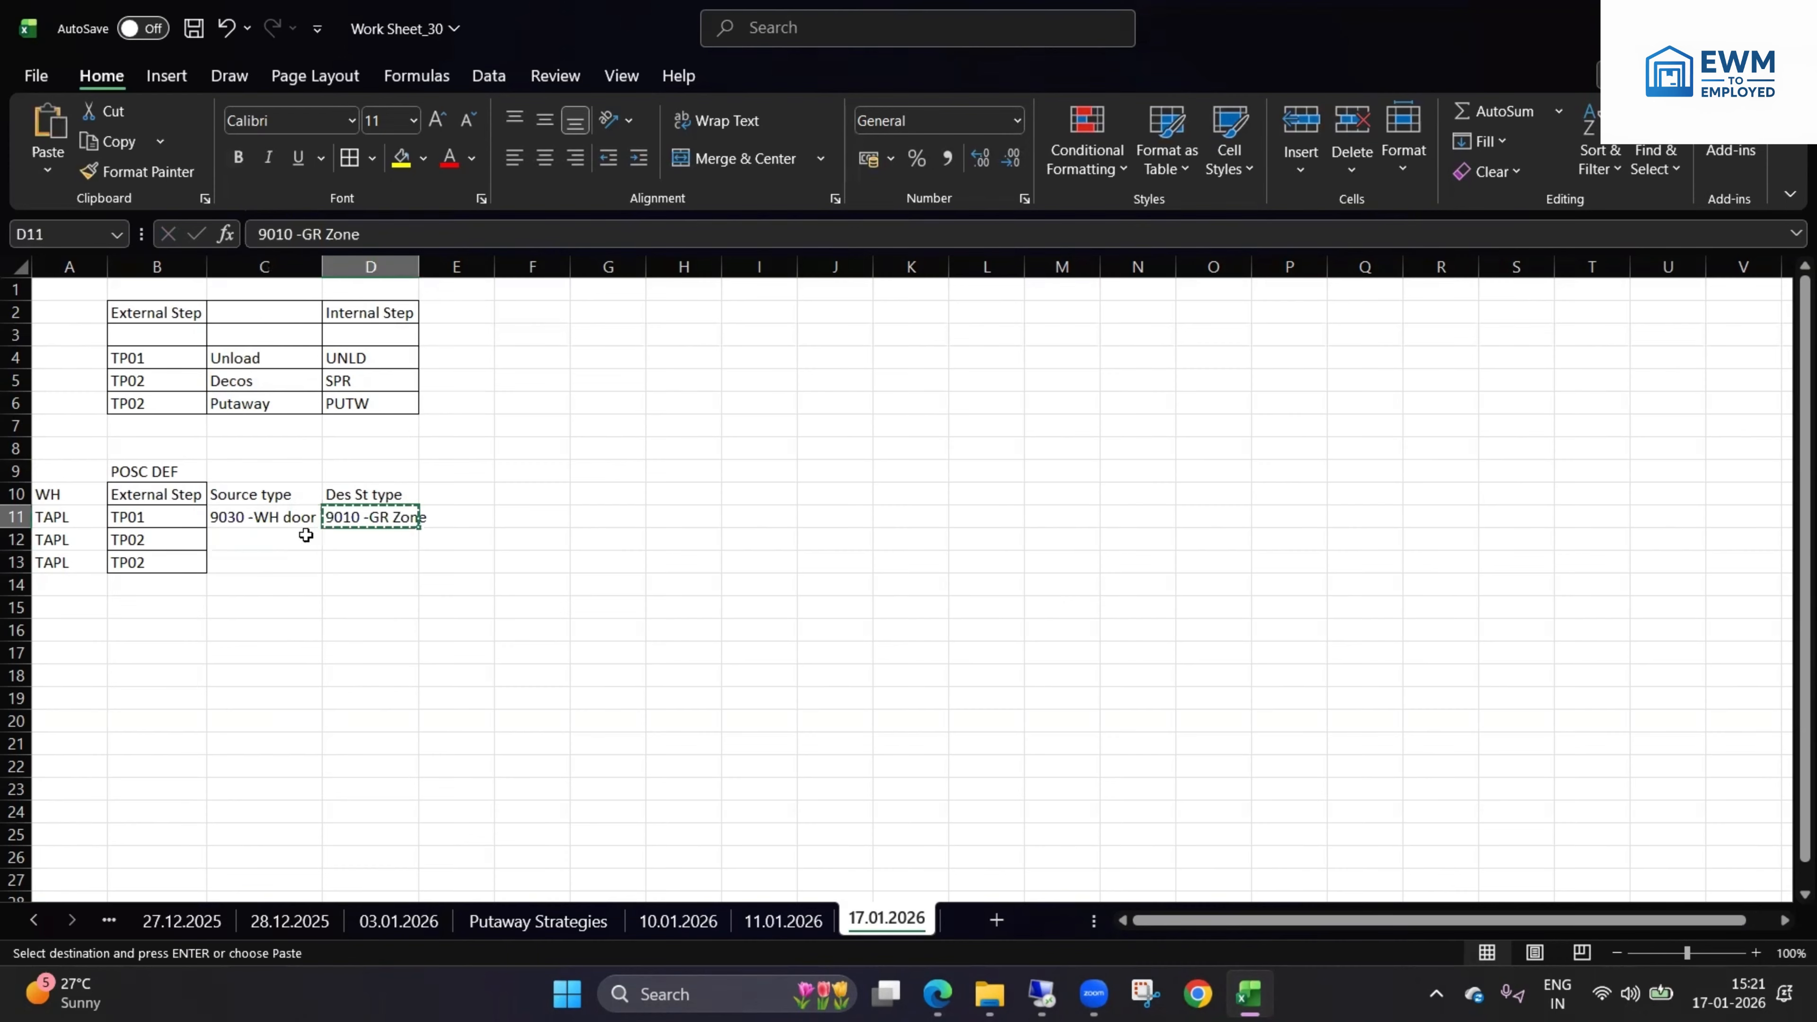
click(311, 535)
key(ctrl+v)
- Enter 8010-Decon WC as the destination storage type in cell D12 and fit column D to its content
click(372, 540)
text(8010)
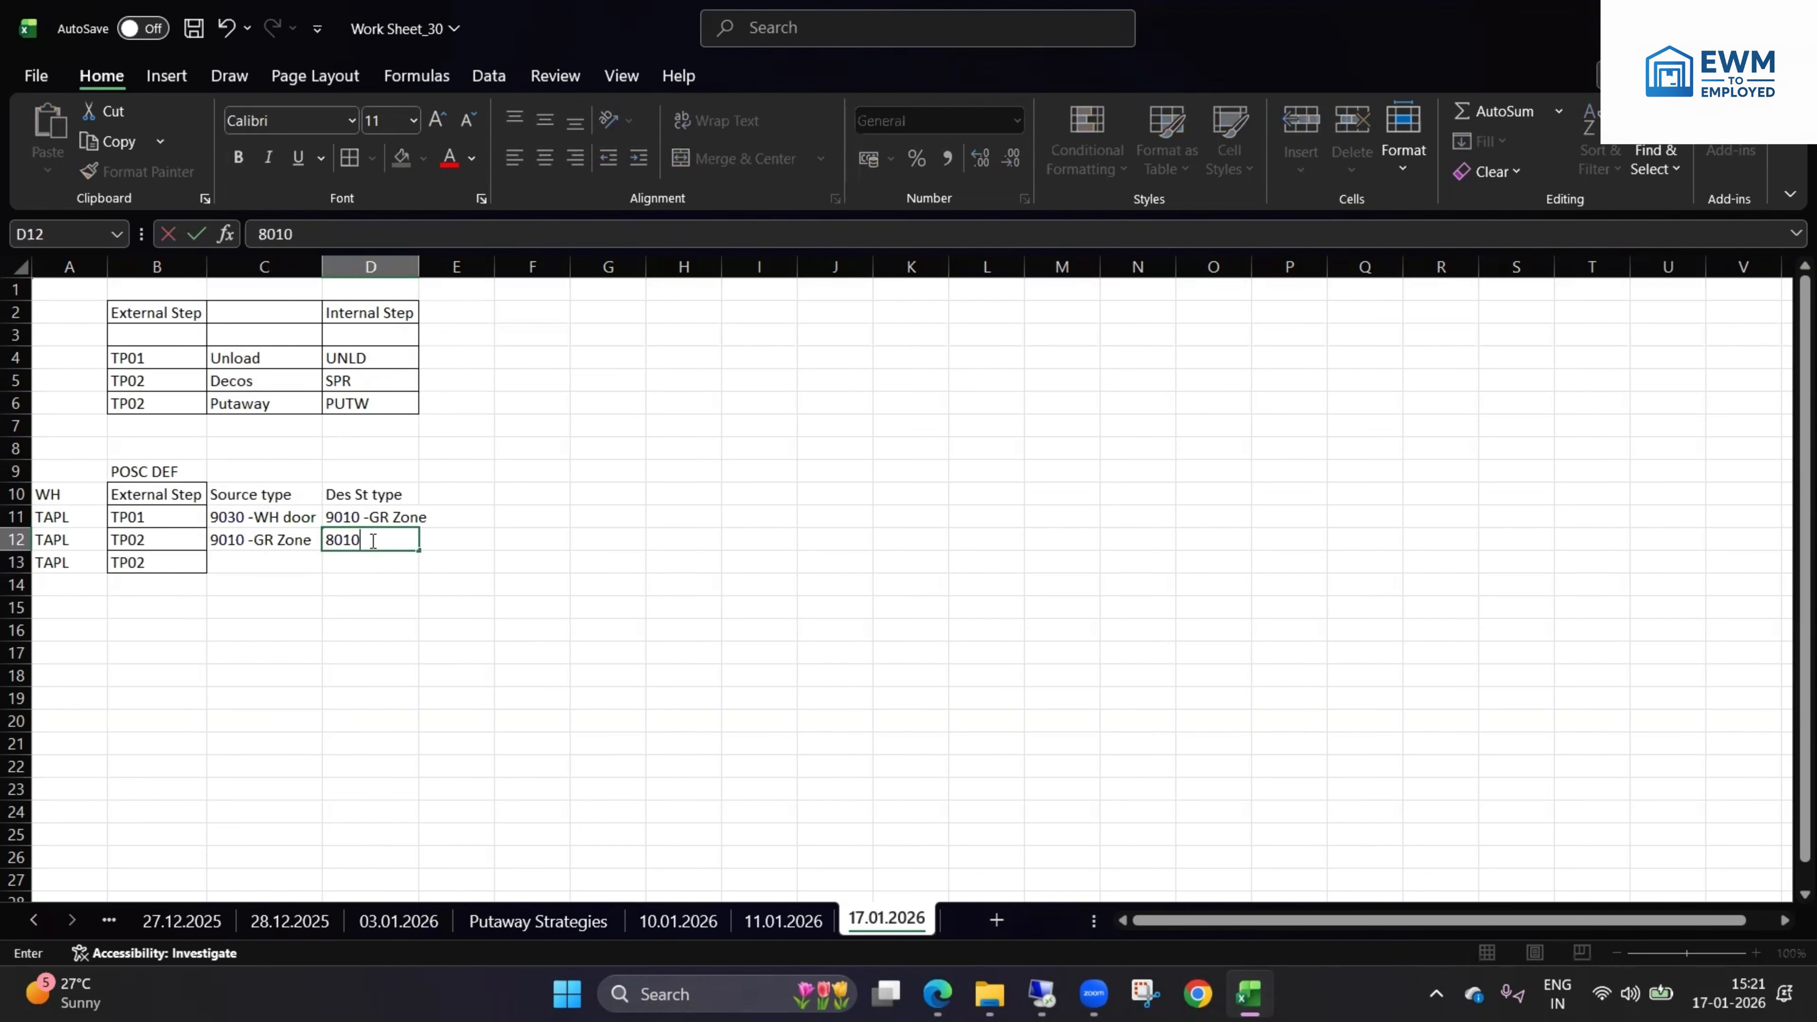
text(-Deco)
text(n ar)
key(BackSpace)
key(BackSpace)
text(WH)
key(BackSpace)
text(C)
click(345, 616)
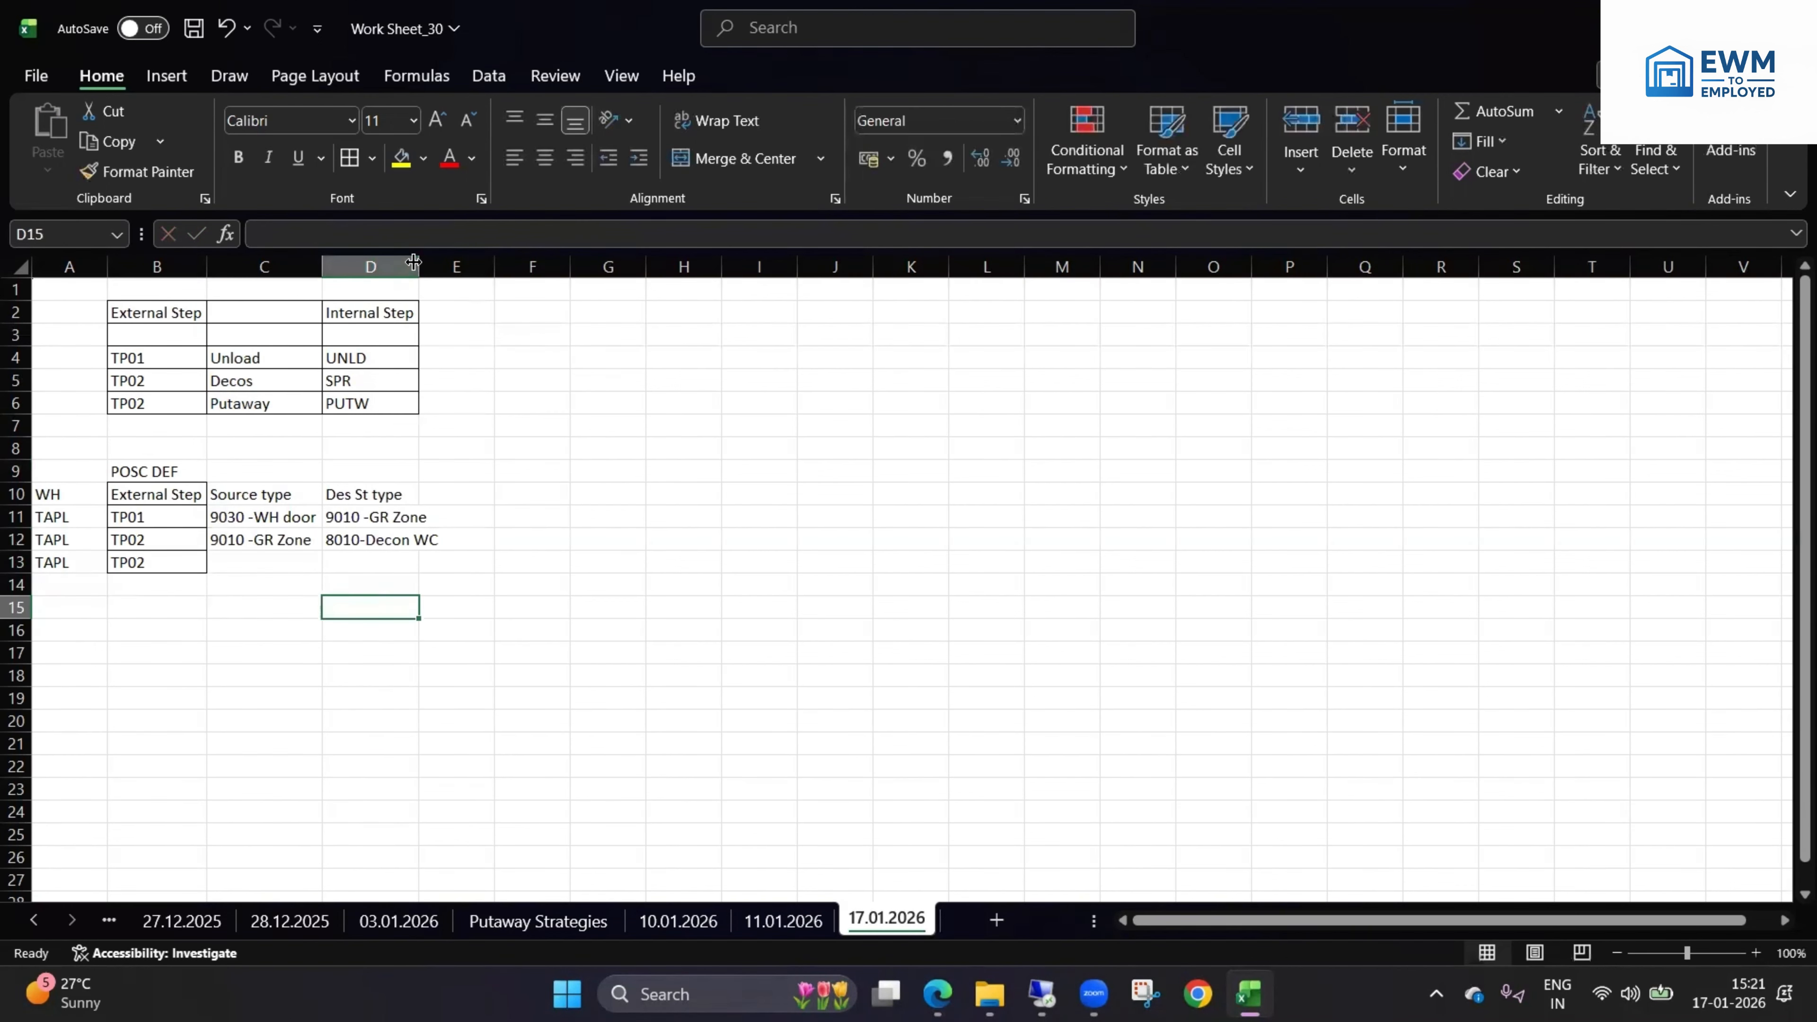
double_click(421, 259)
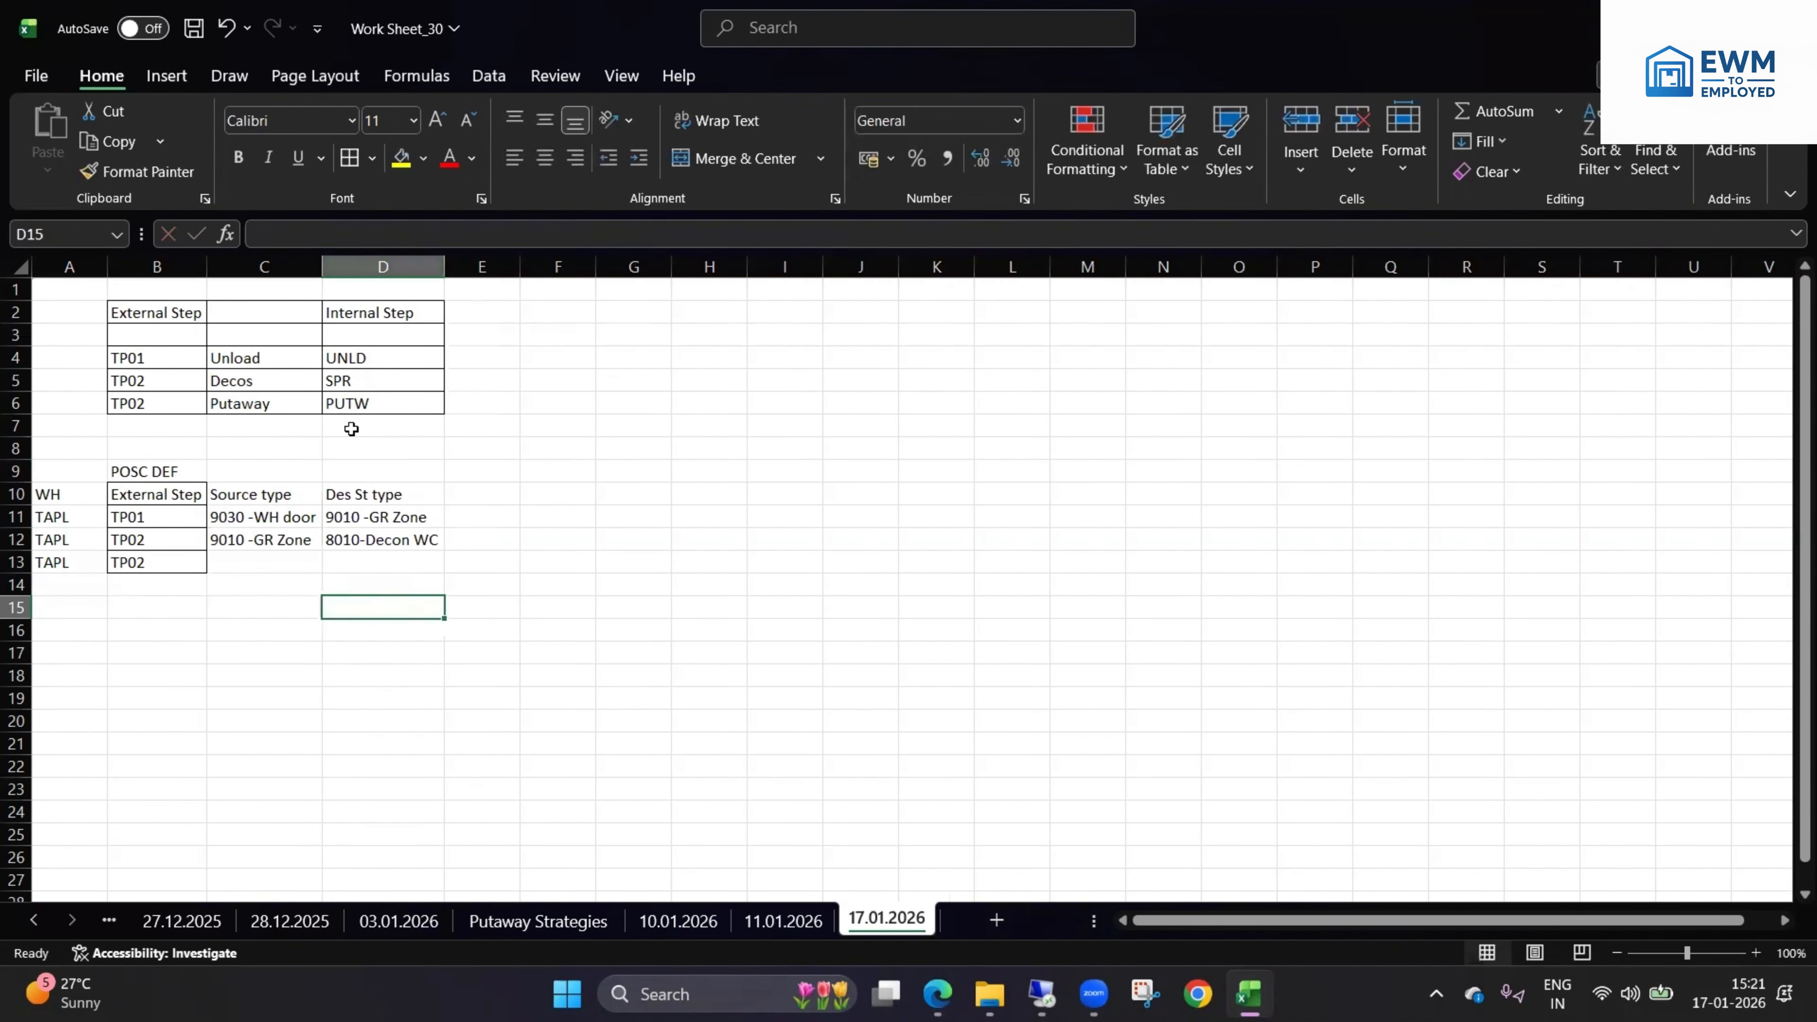
- Review the source and destination storage types of the TP01 and first TP02 rows in the POSC DEF table
click(306, 512)
click(343, 518)
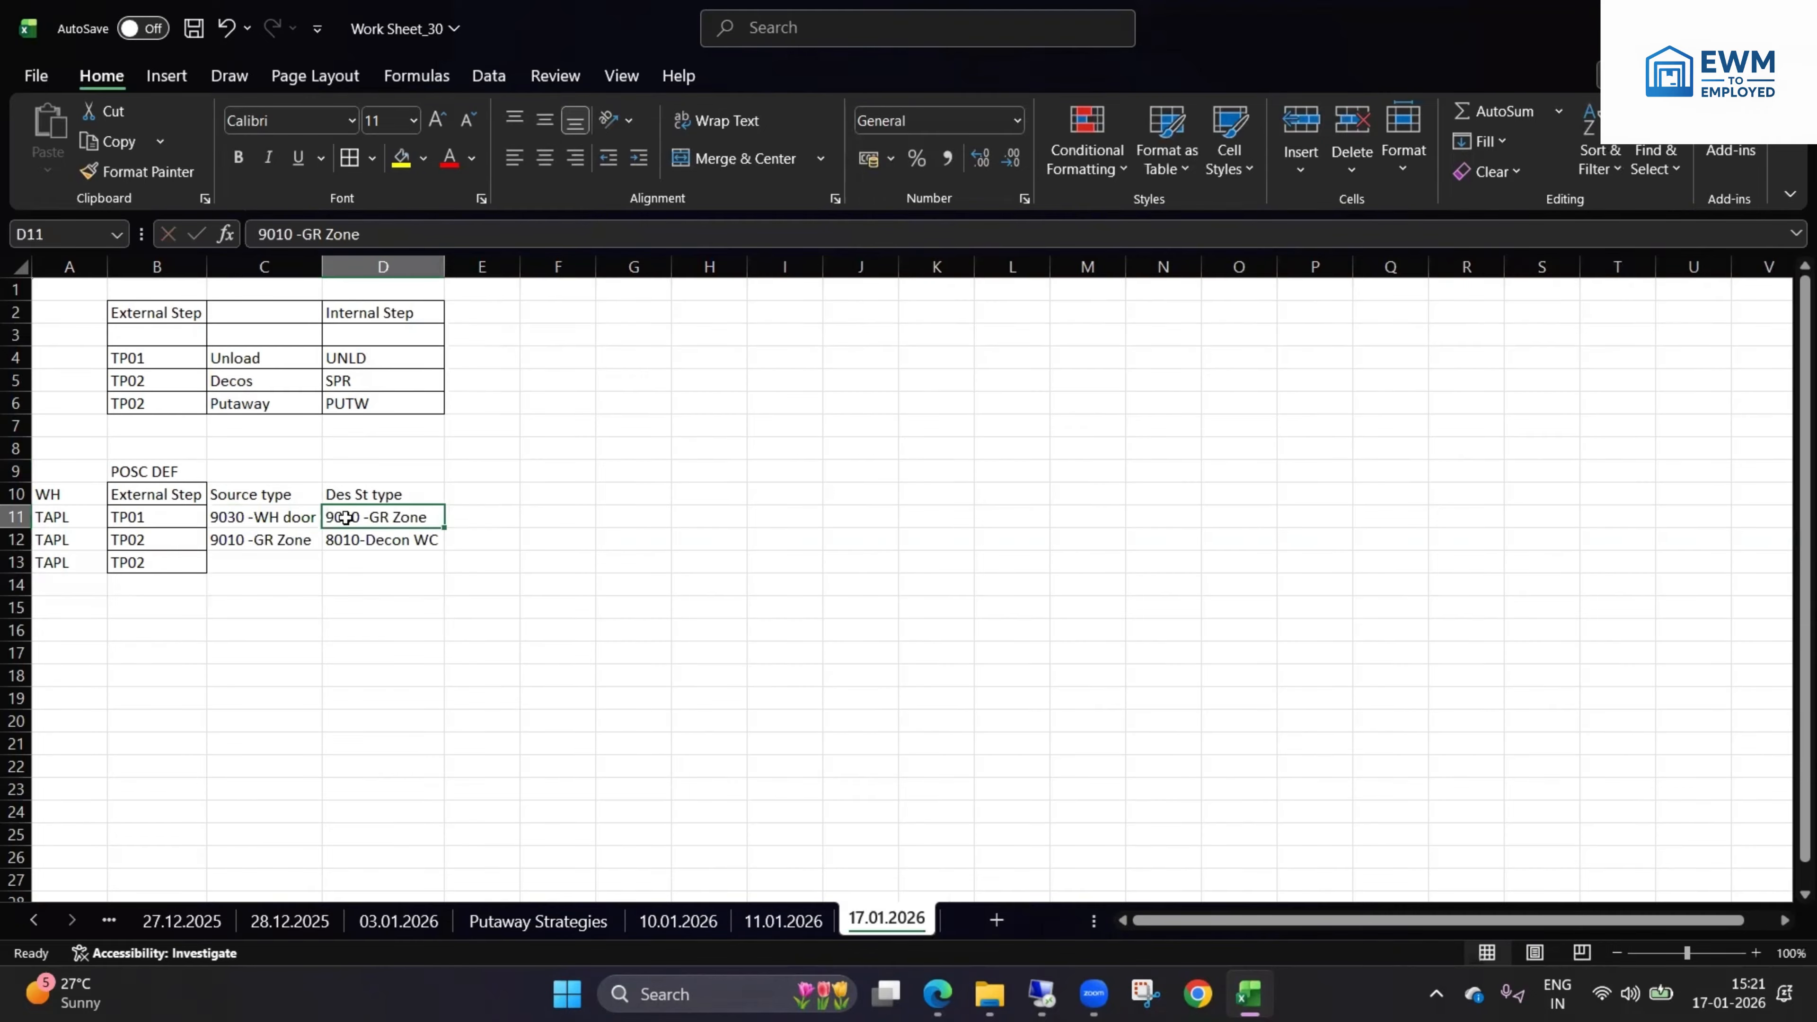
click(166, 524)
click(346, 517)
click(296, 541)
click(413, 546)
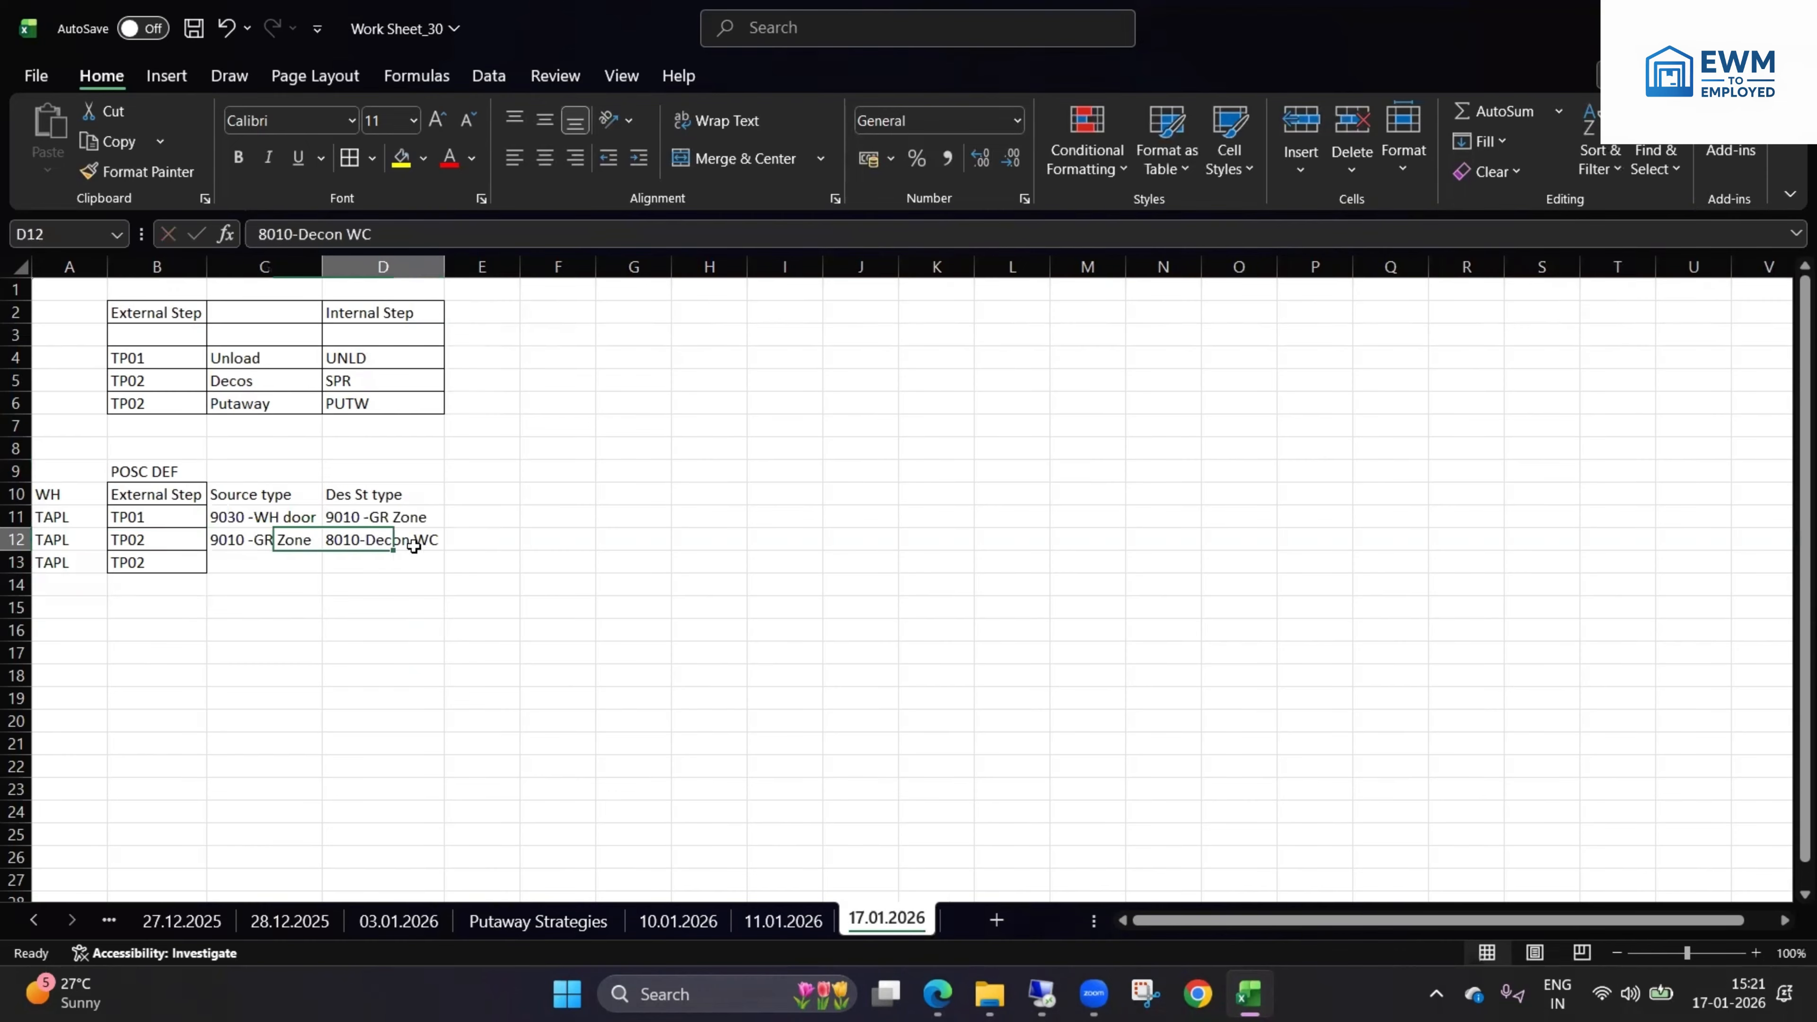
click(135, 536)
- Copy the 8010-Decon WC entry from cell D12 into cell C13 as the source type
click(270, 567)
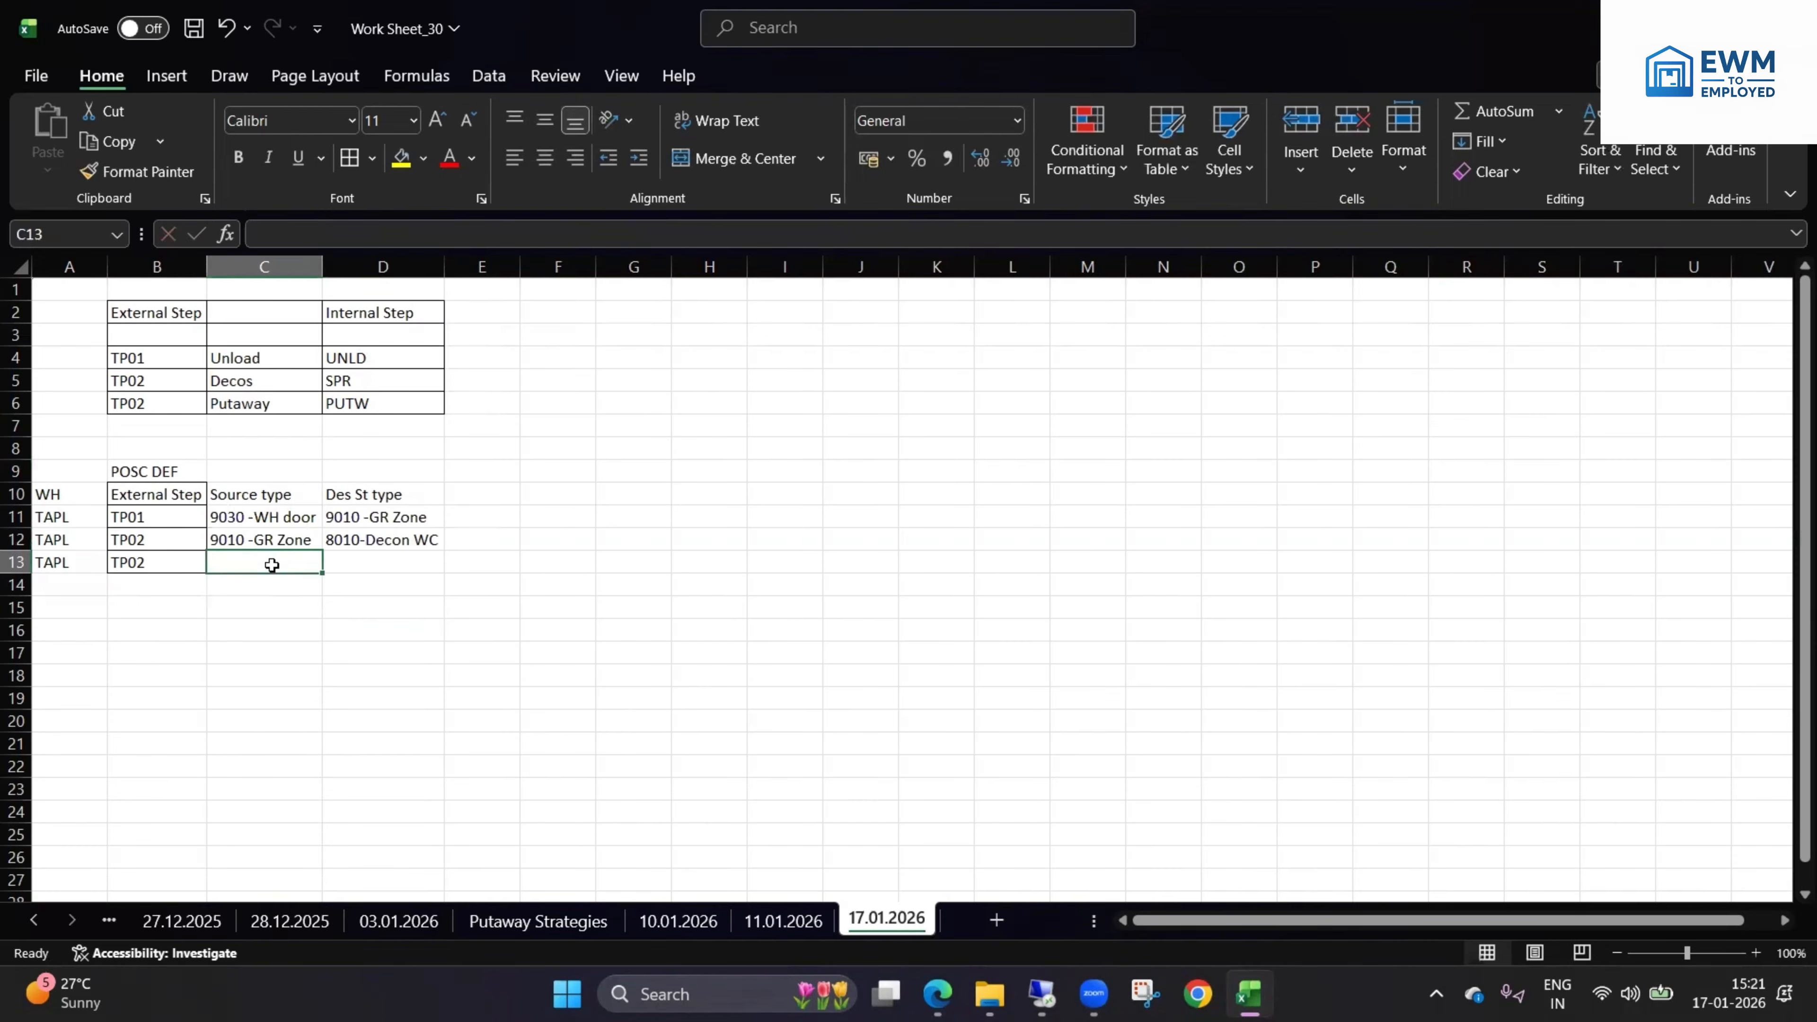
text(8010)
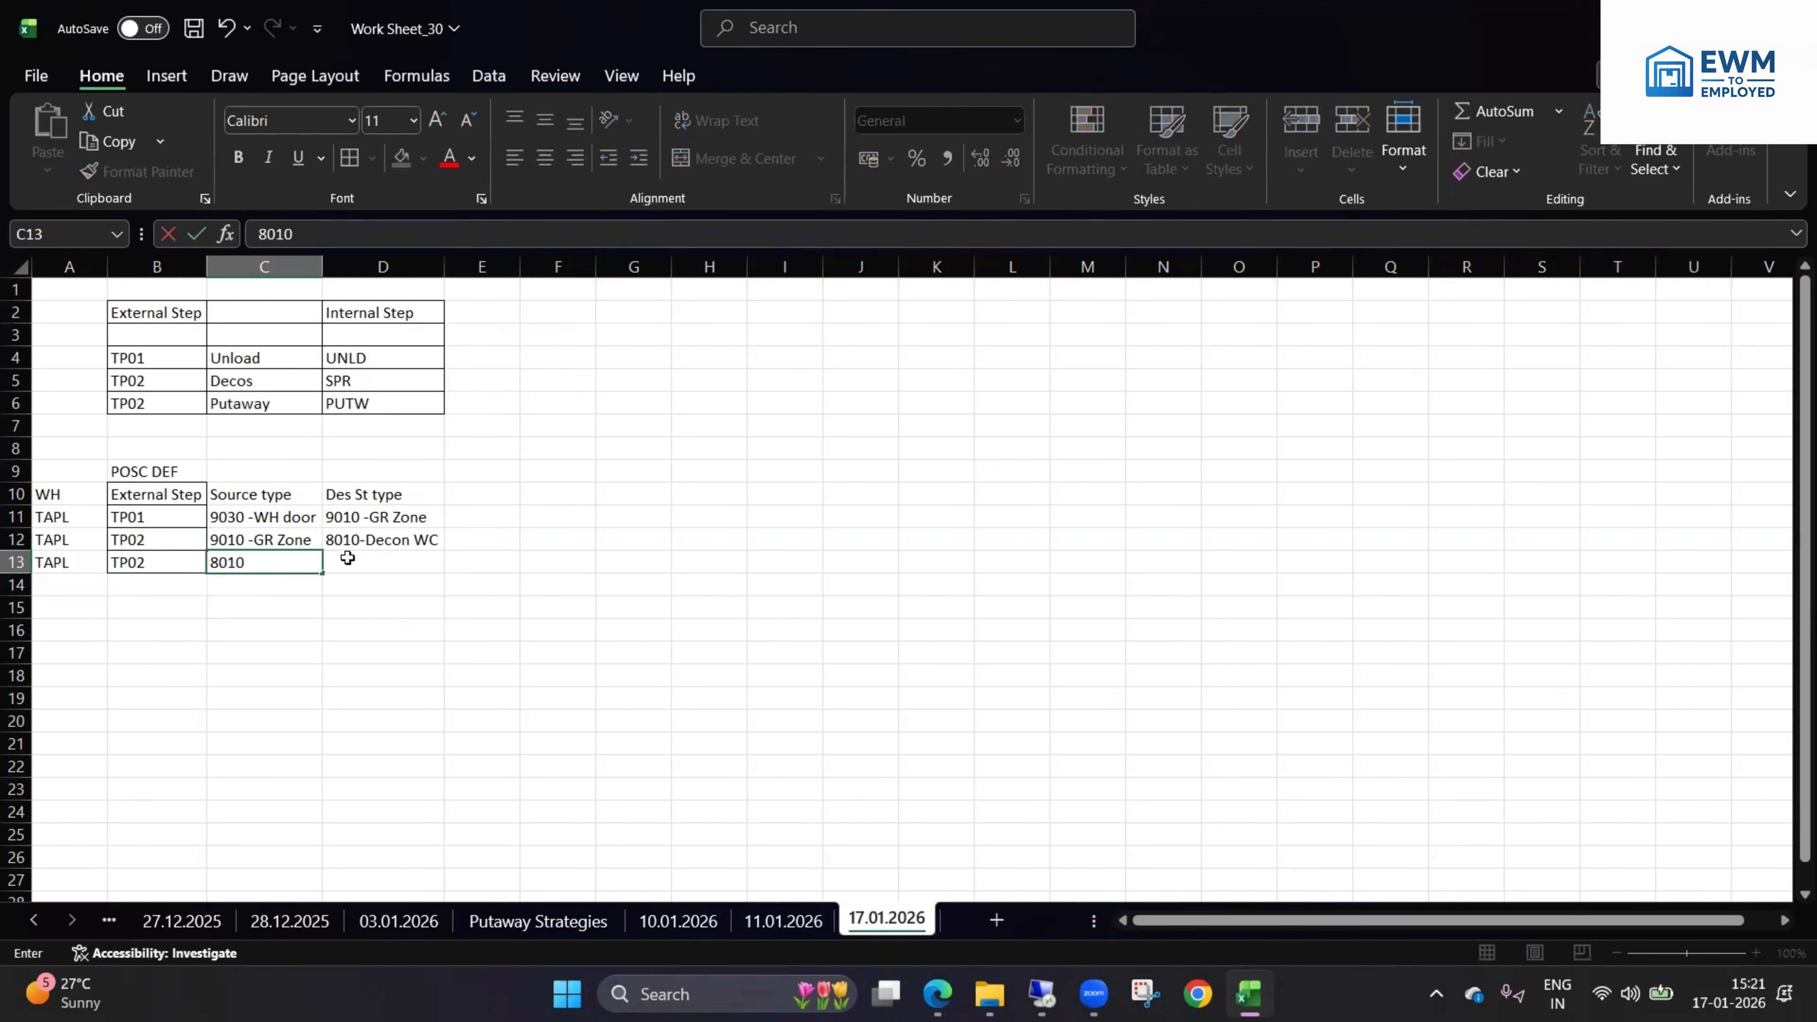
click(387, 544)
key(ctrl+c)
click(272, 559)
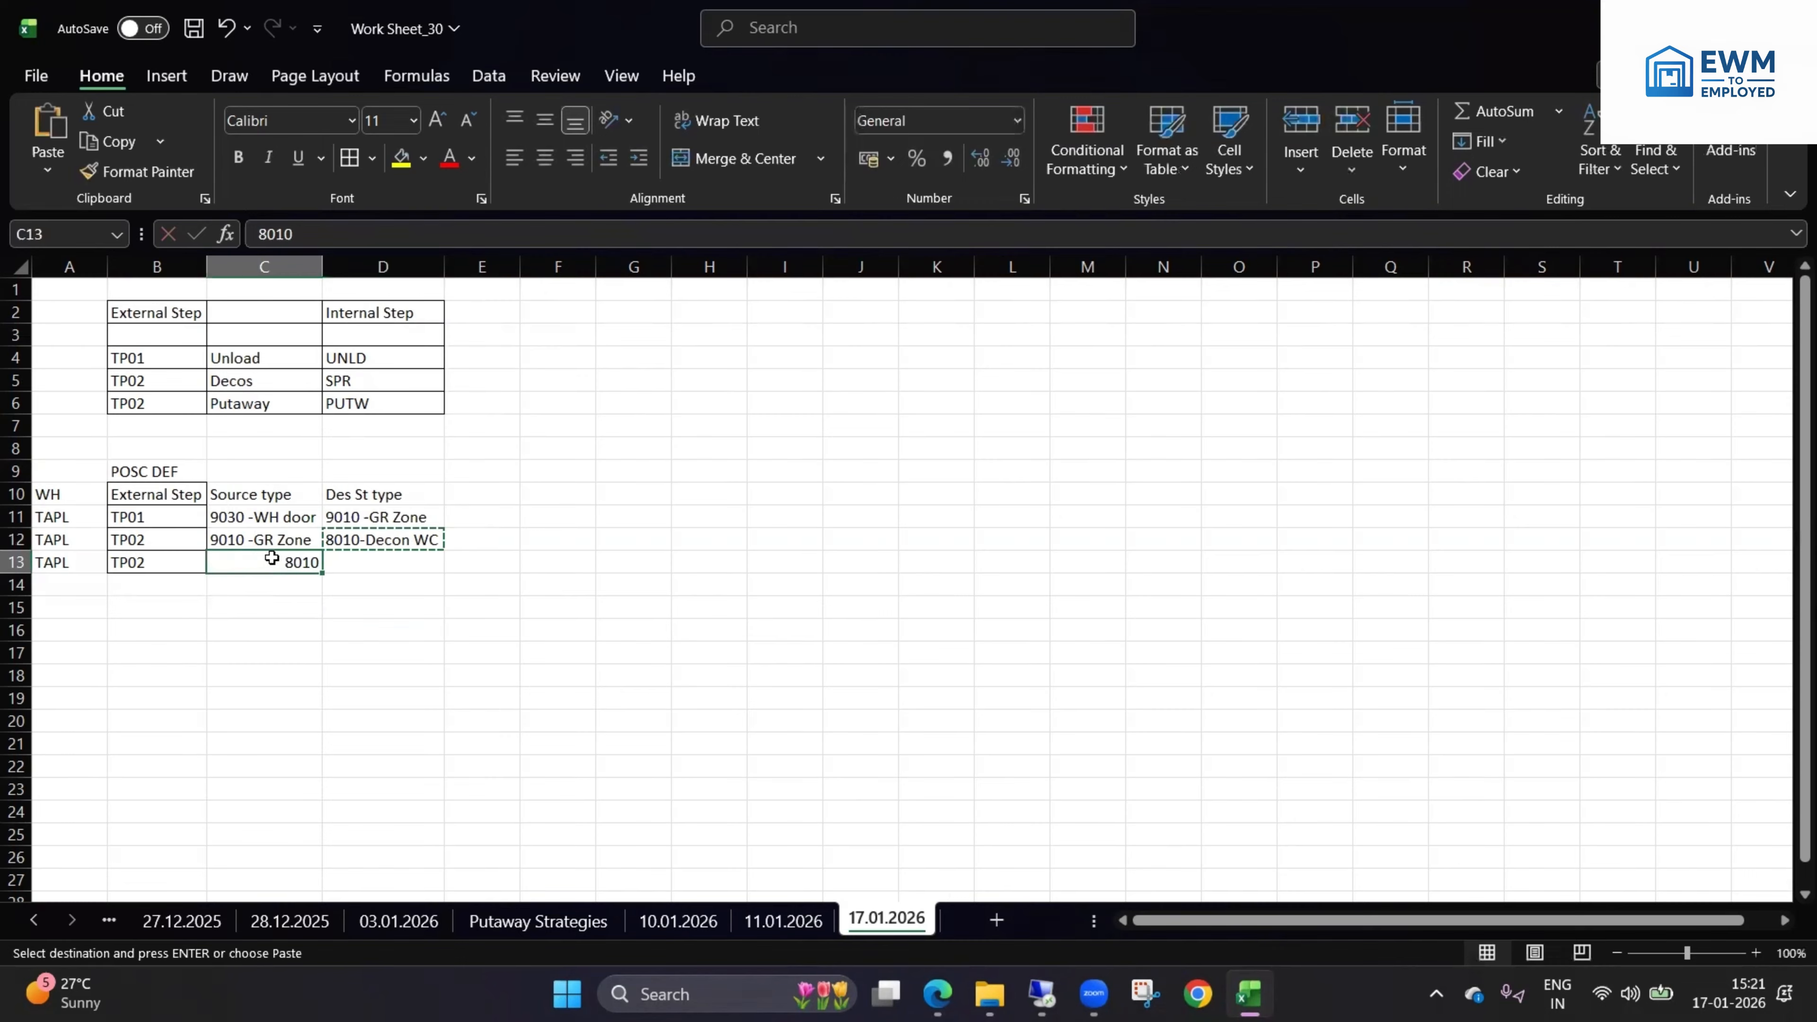
key(ctrl+v)
click(337, 561)
key(Escape)
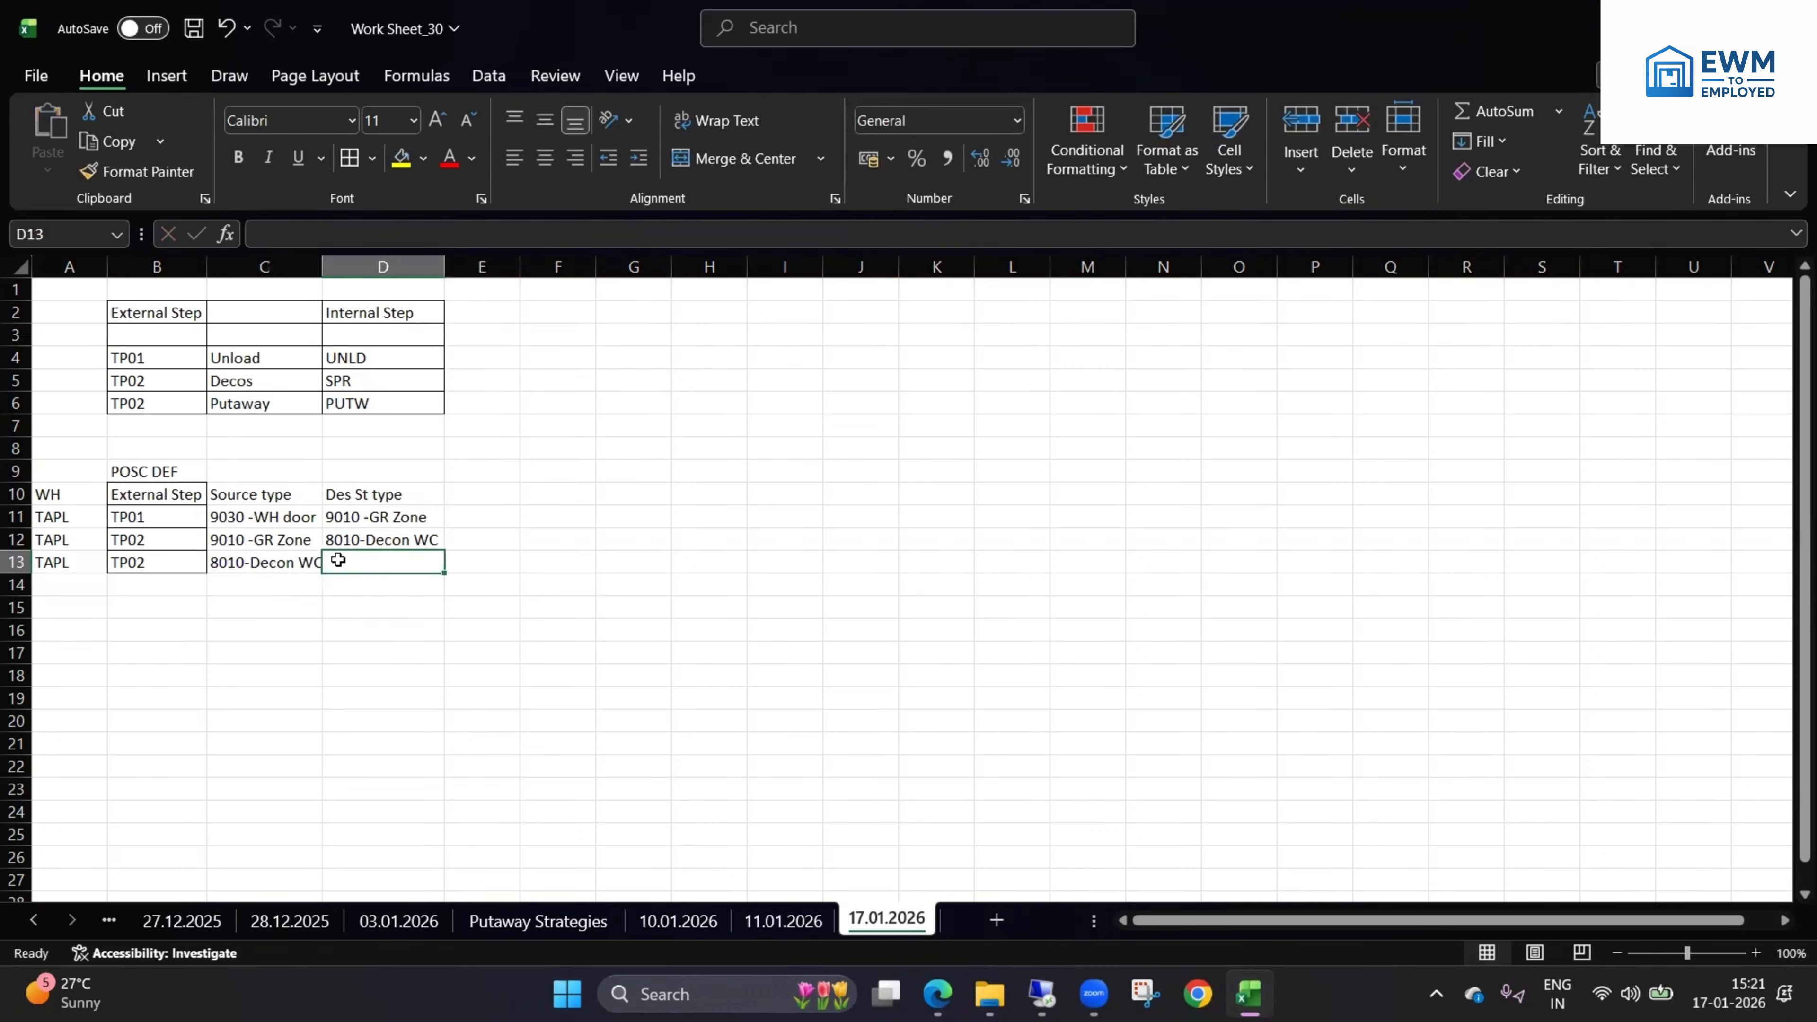
- Enter Destination Bin = Putaway strategies as the destination storage type in cell D13
text(Destination Bin = Putaway s)
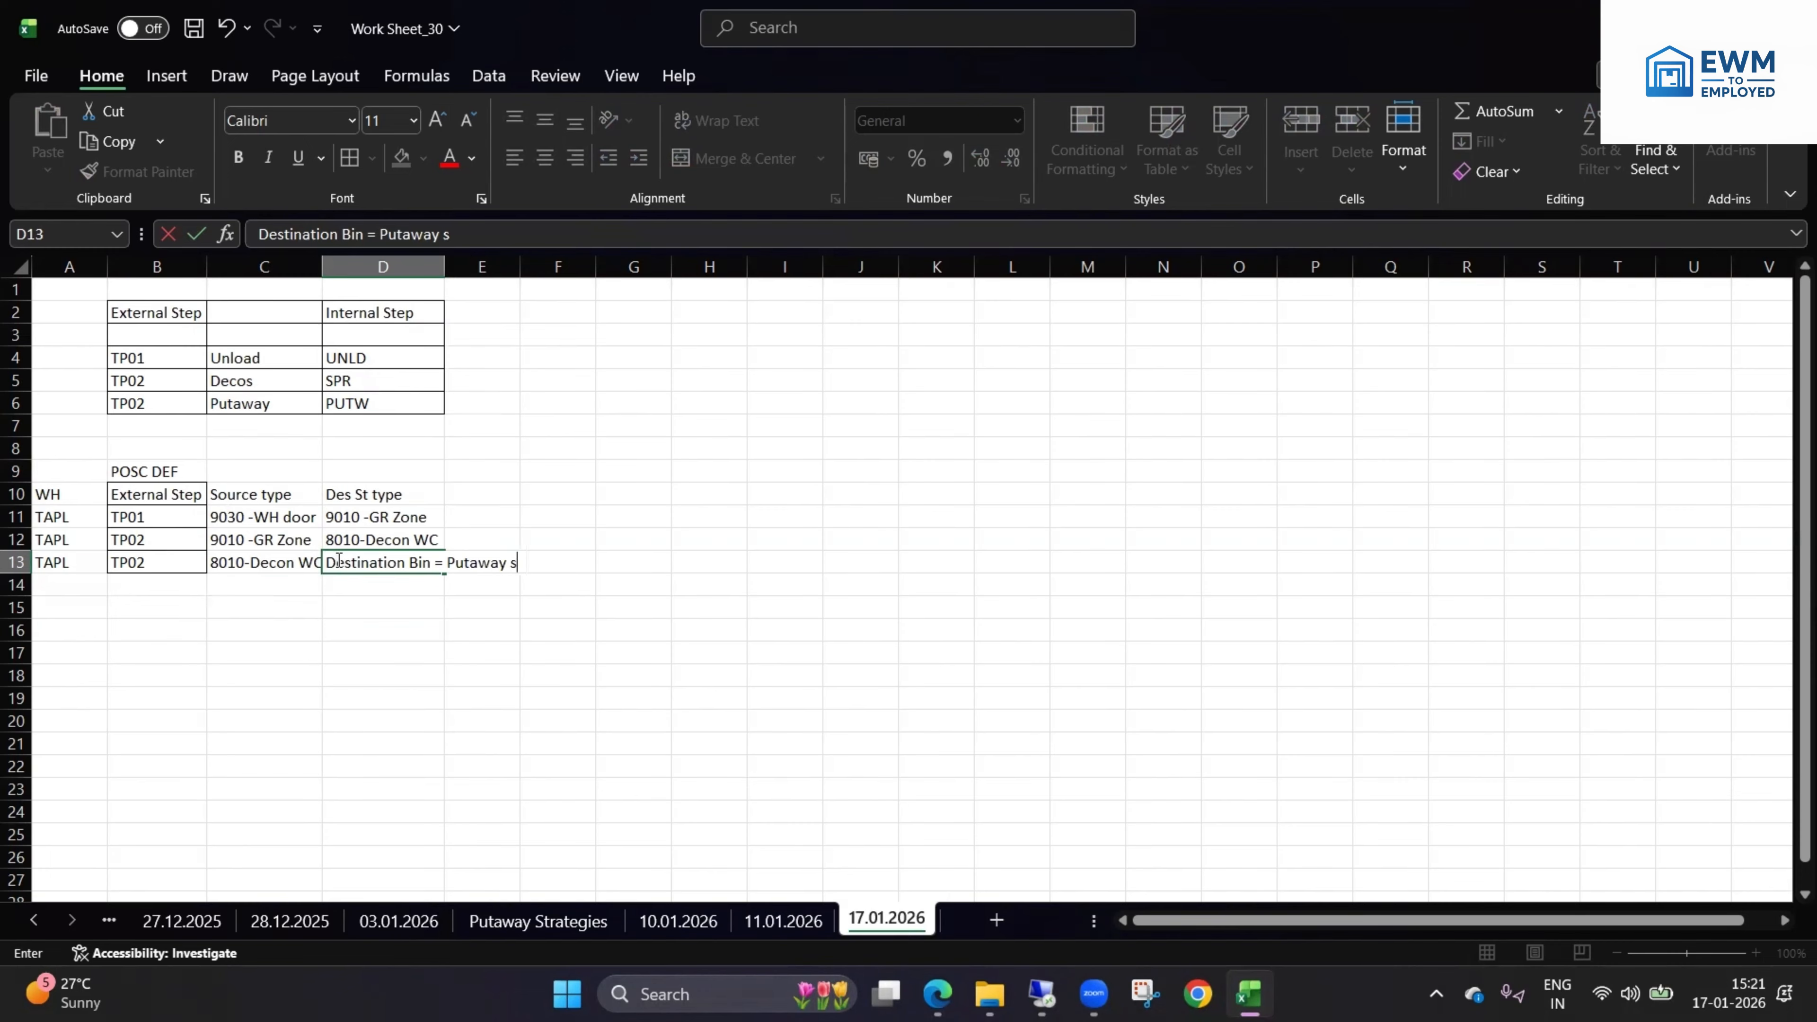
text(ategies)
click(438, 770)
- Apply borders to the POSC DEF table in A10:D13 and widen column D to fit the putaway strategies text
drag(79, 494, 435, 567)
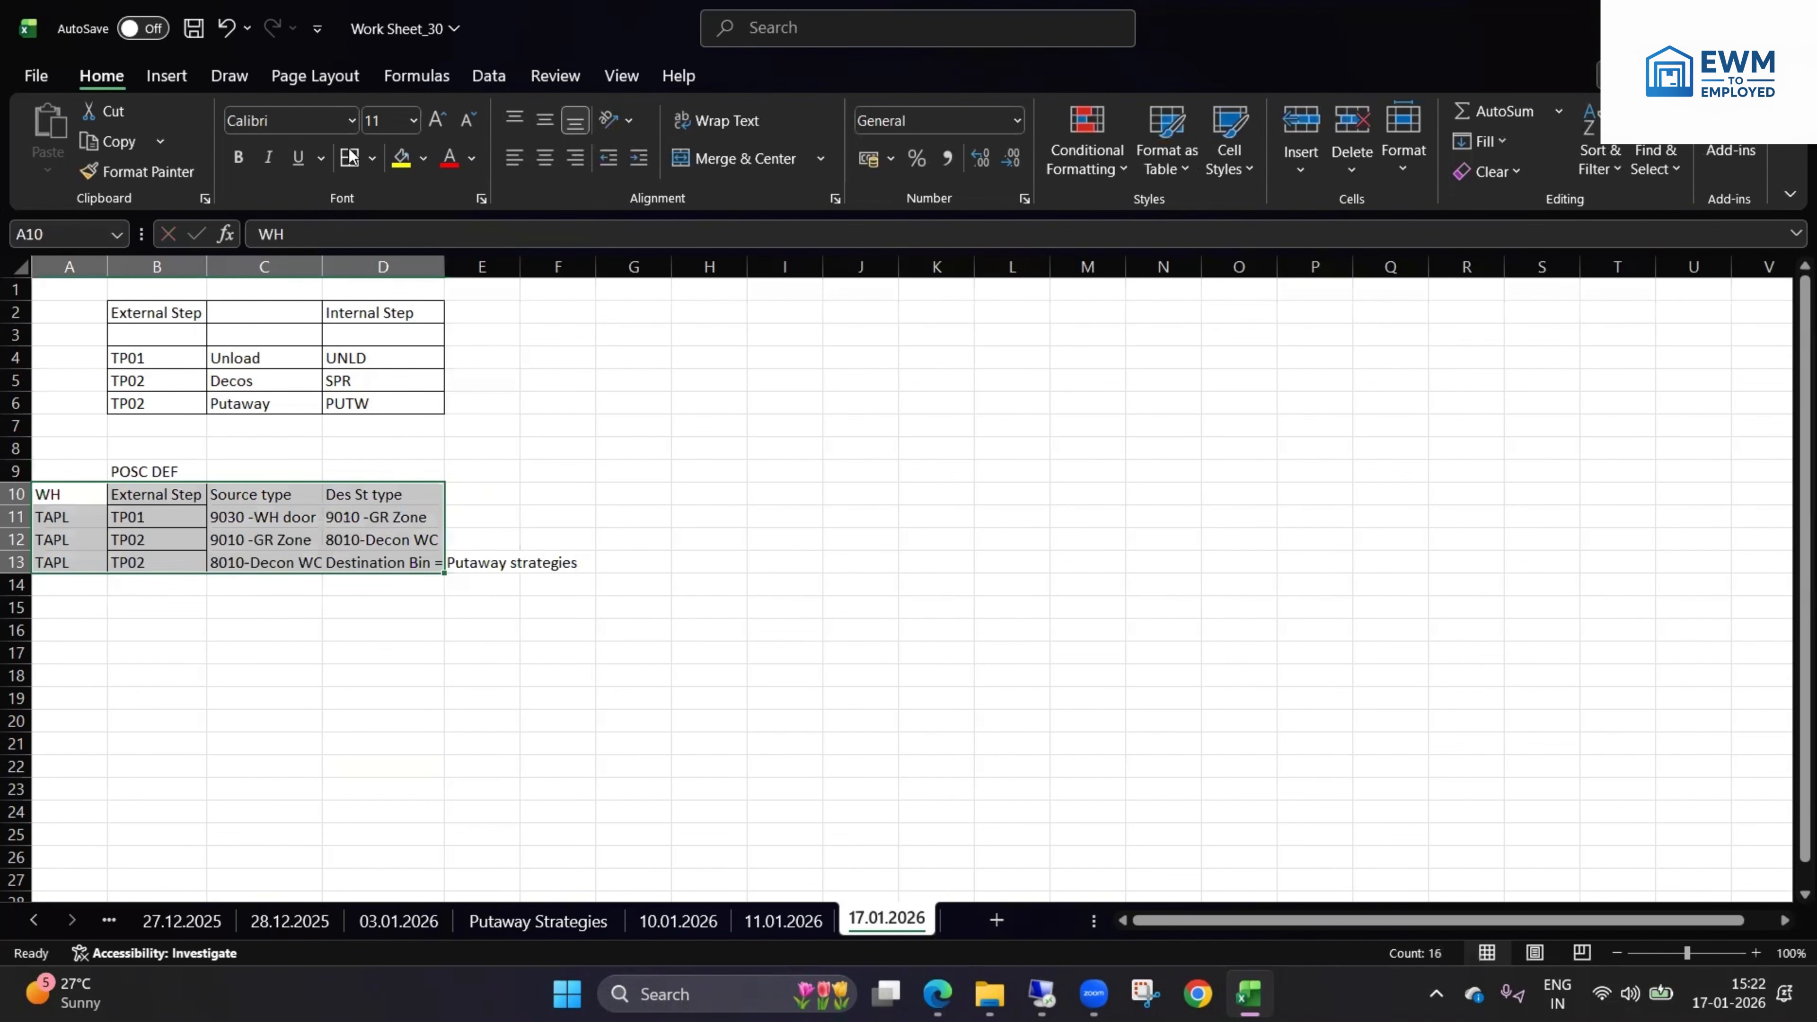
drag(443, 265, 587, 265)
click(429, 630)
click(345, 673)
- Make the external step codes in cells B4:B6 bold
click(202, 322)
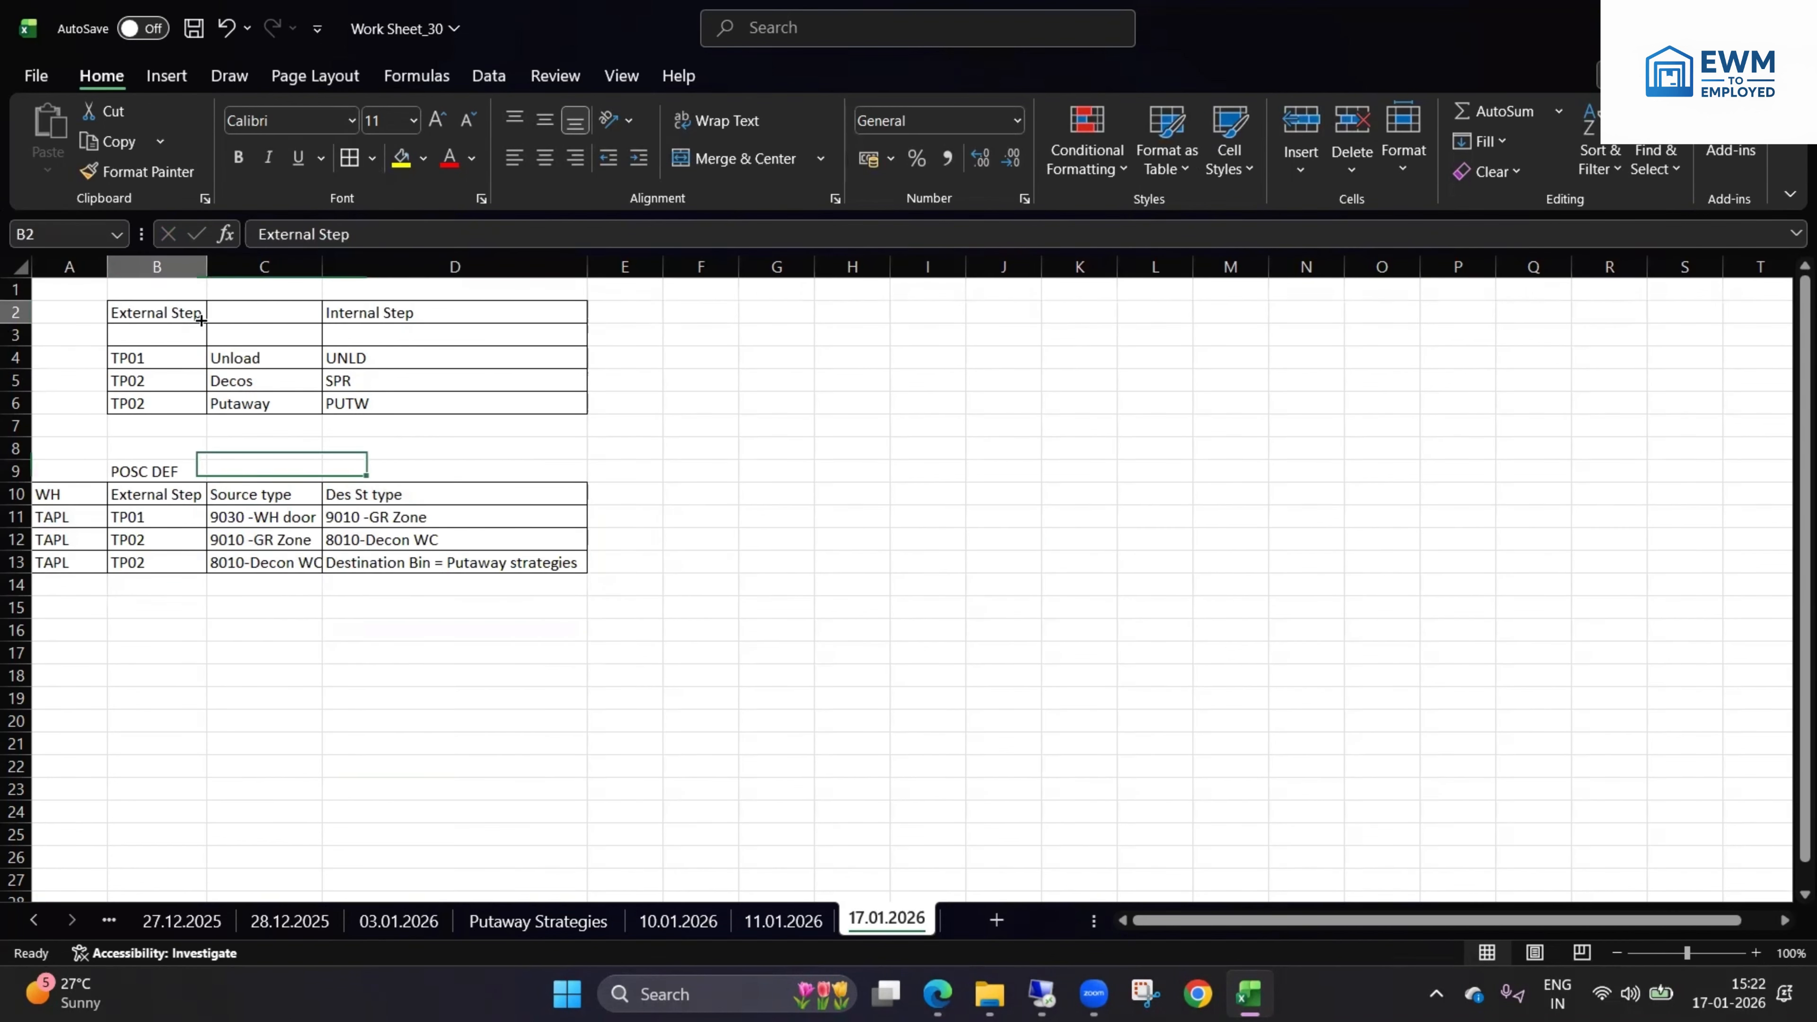
drag(152, 356, 150, 401)
click(238, 156)
click(236, 630)
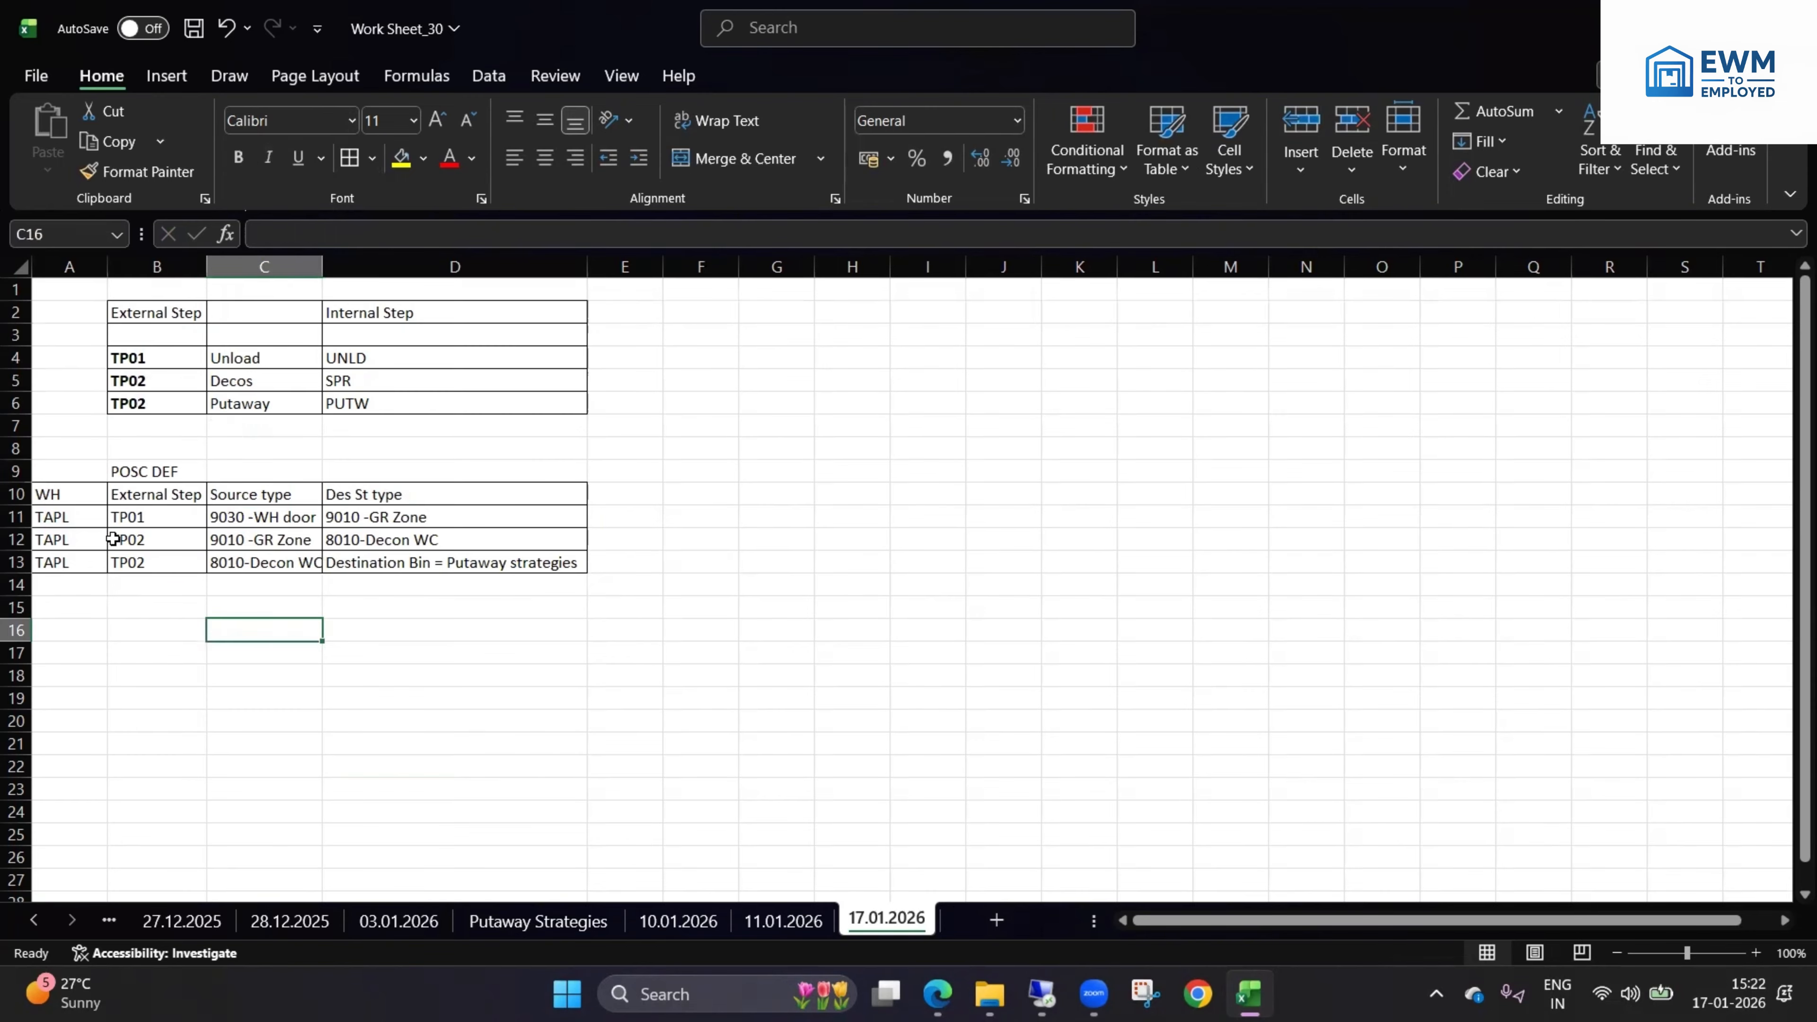
click(161, 698)
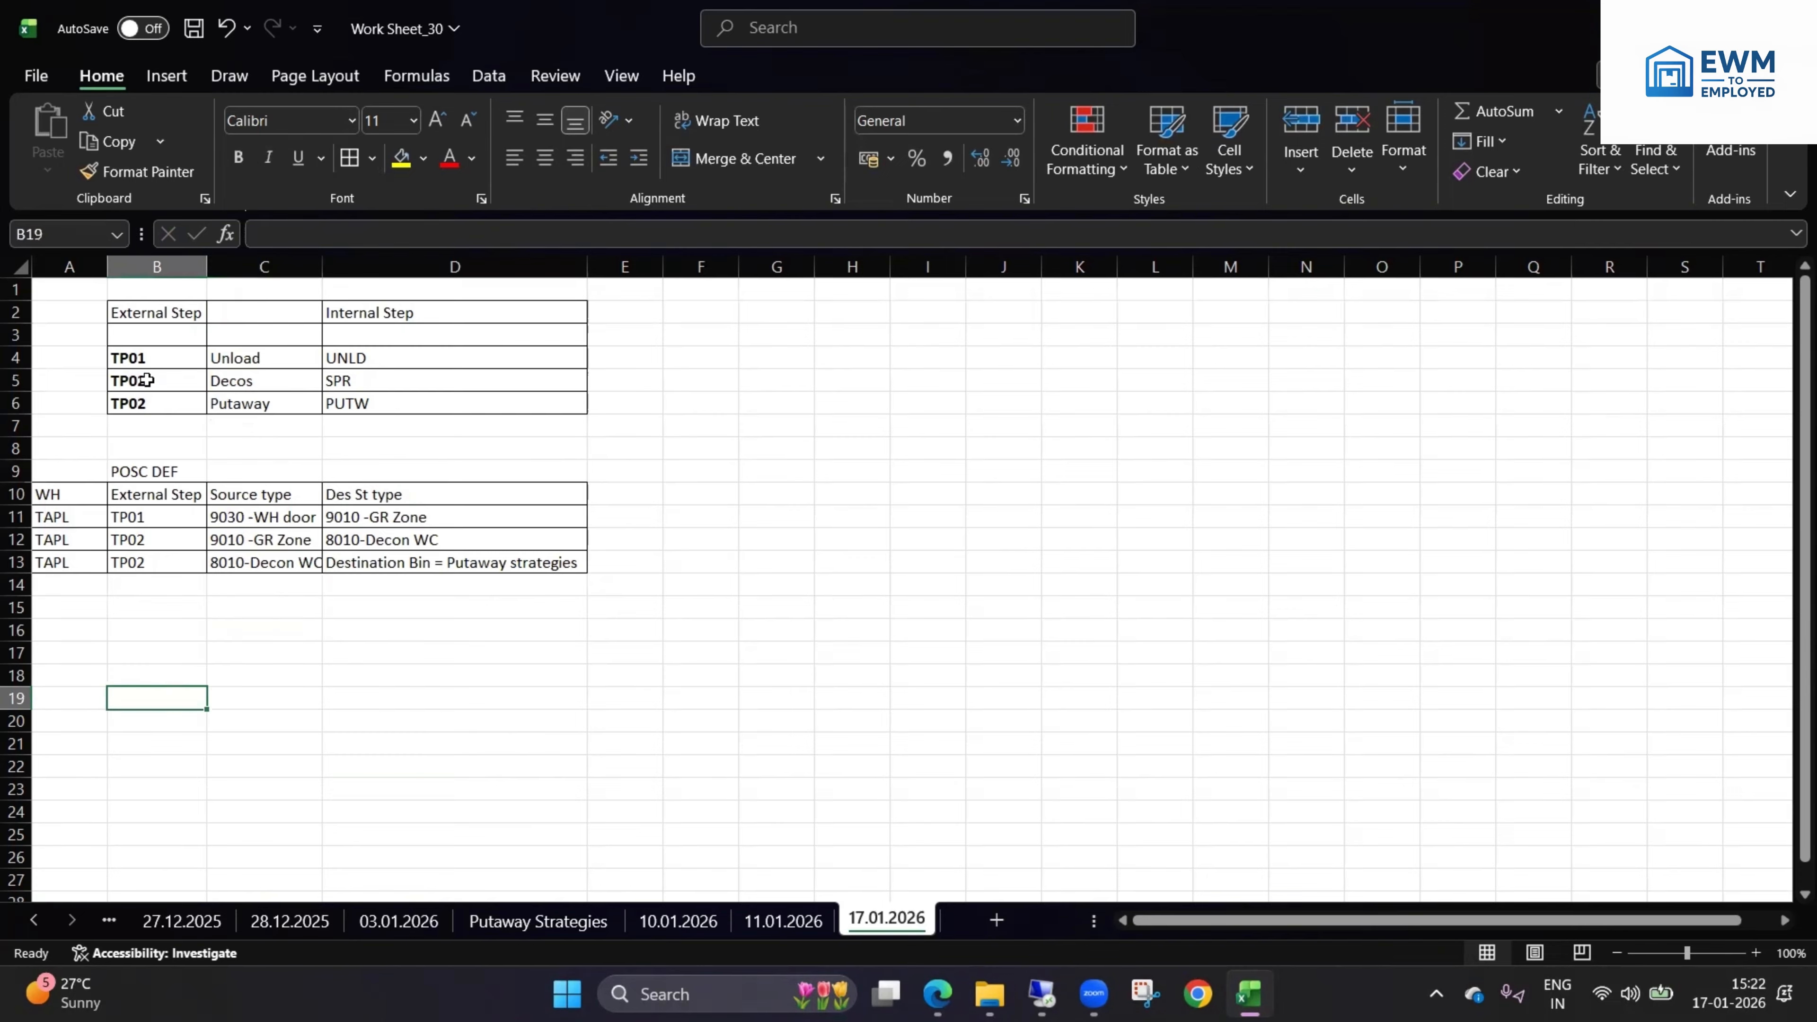
- Make the external step codes in cells B11:B13 of the POSC DEF table bold
drag(149, 358, 400, 422)
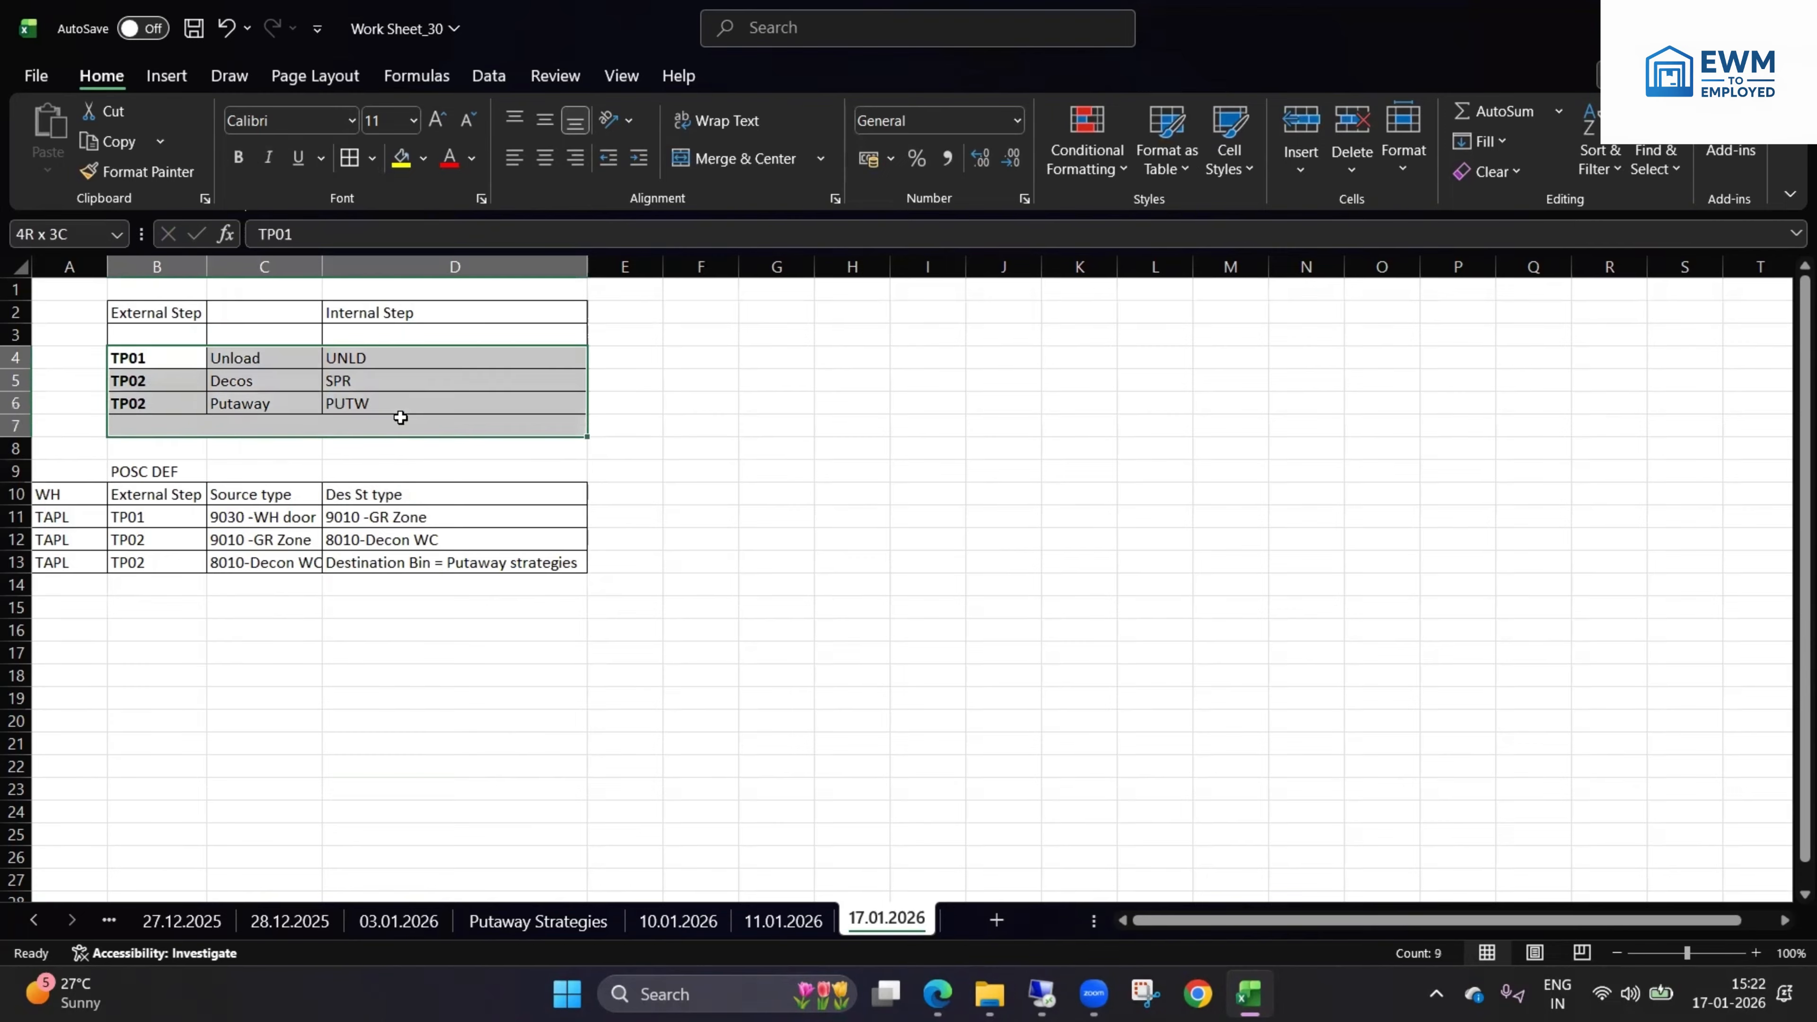
click(139, 510)
drag(144, 547, 154, 567)
click(238, 157)
click(245, 702)
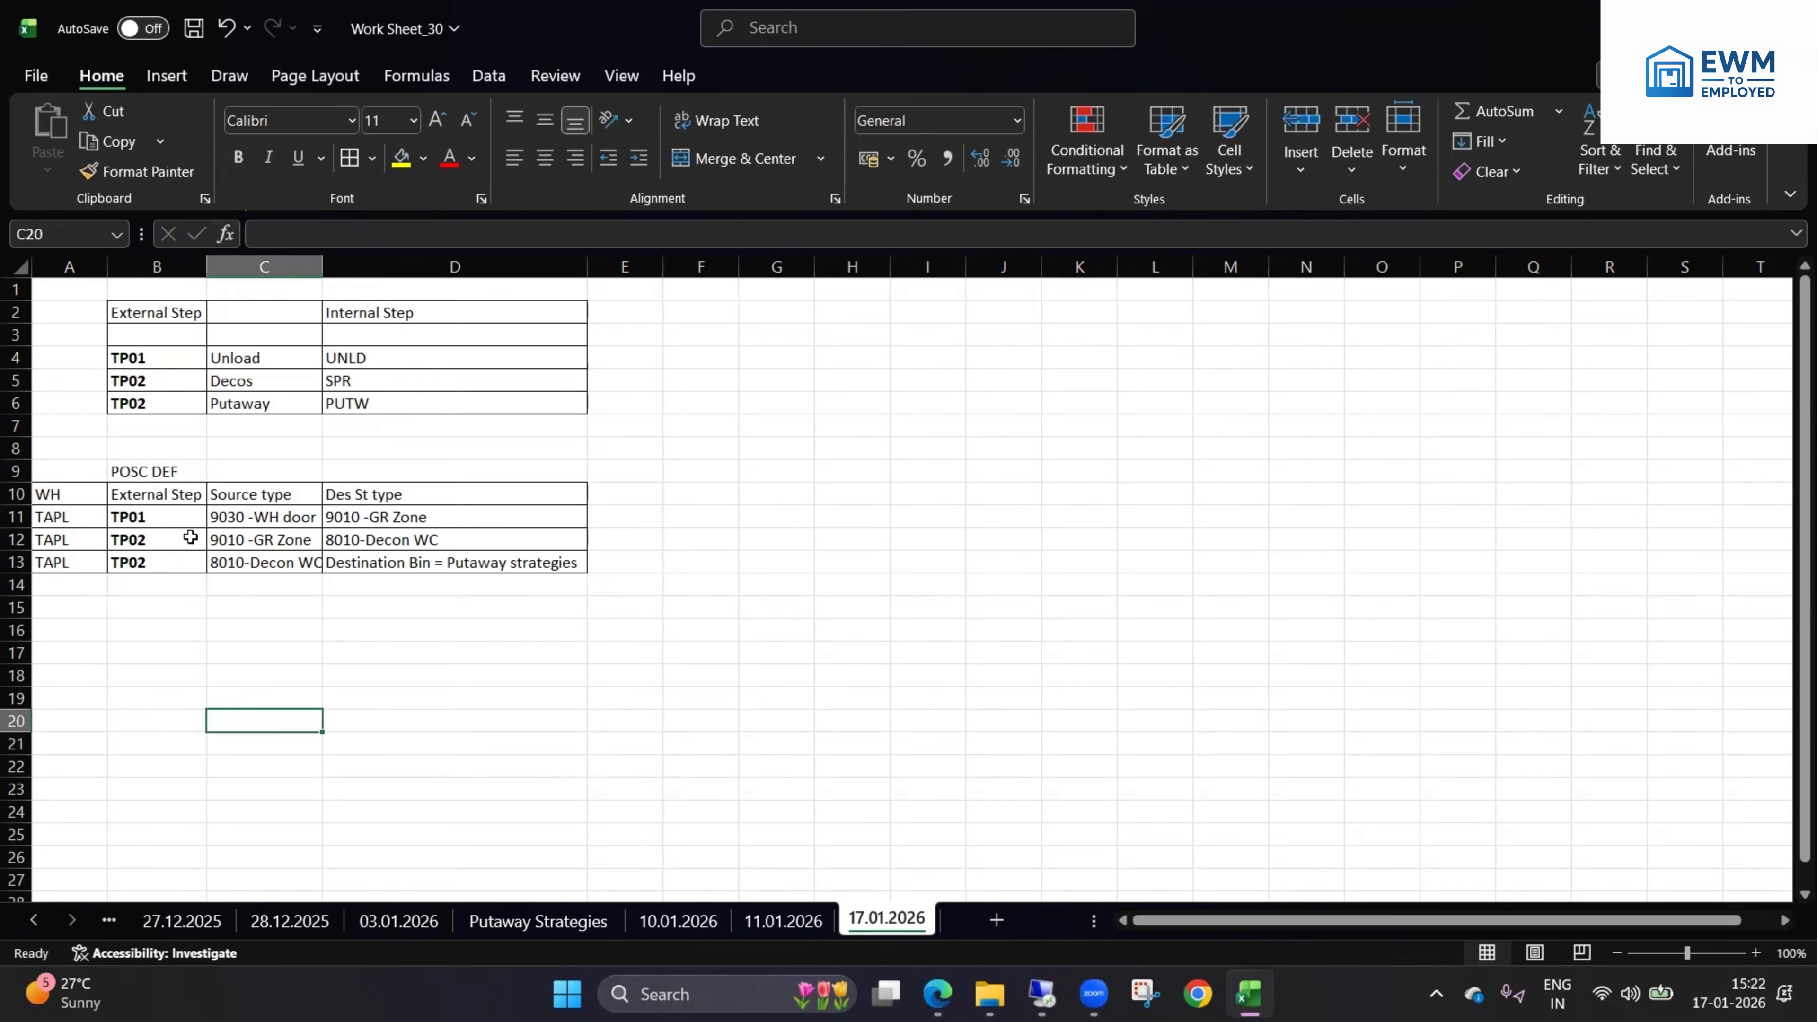
- Review the POSC DEF rows in A11:D13 against the external and internal steps in the upper table
drag(66, 517, 527, 565)
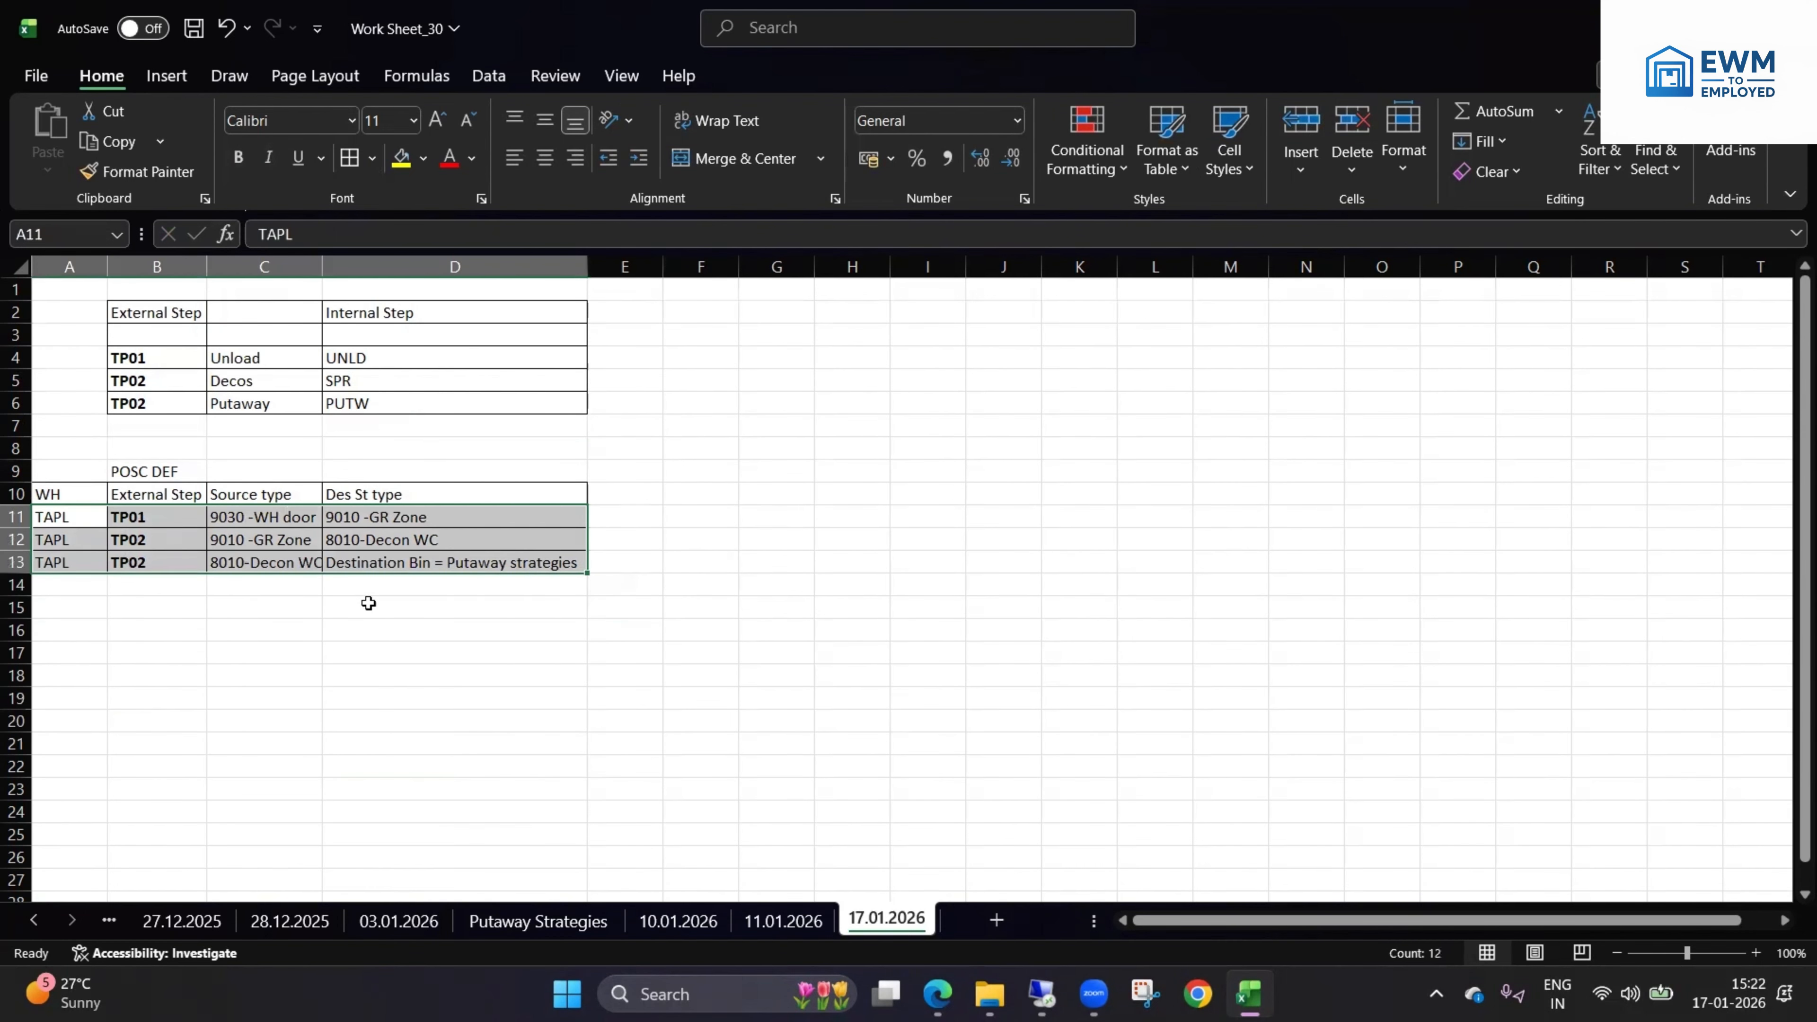
click(190, 521)
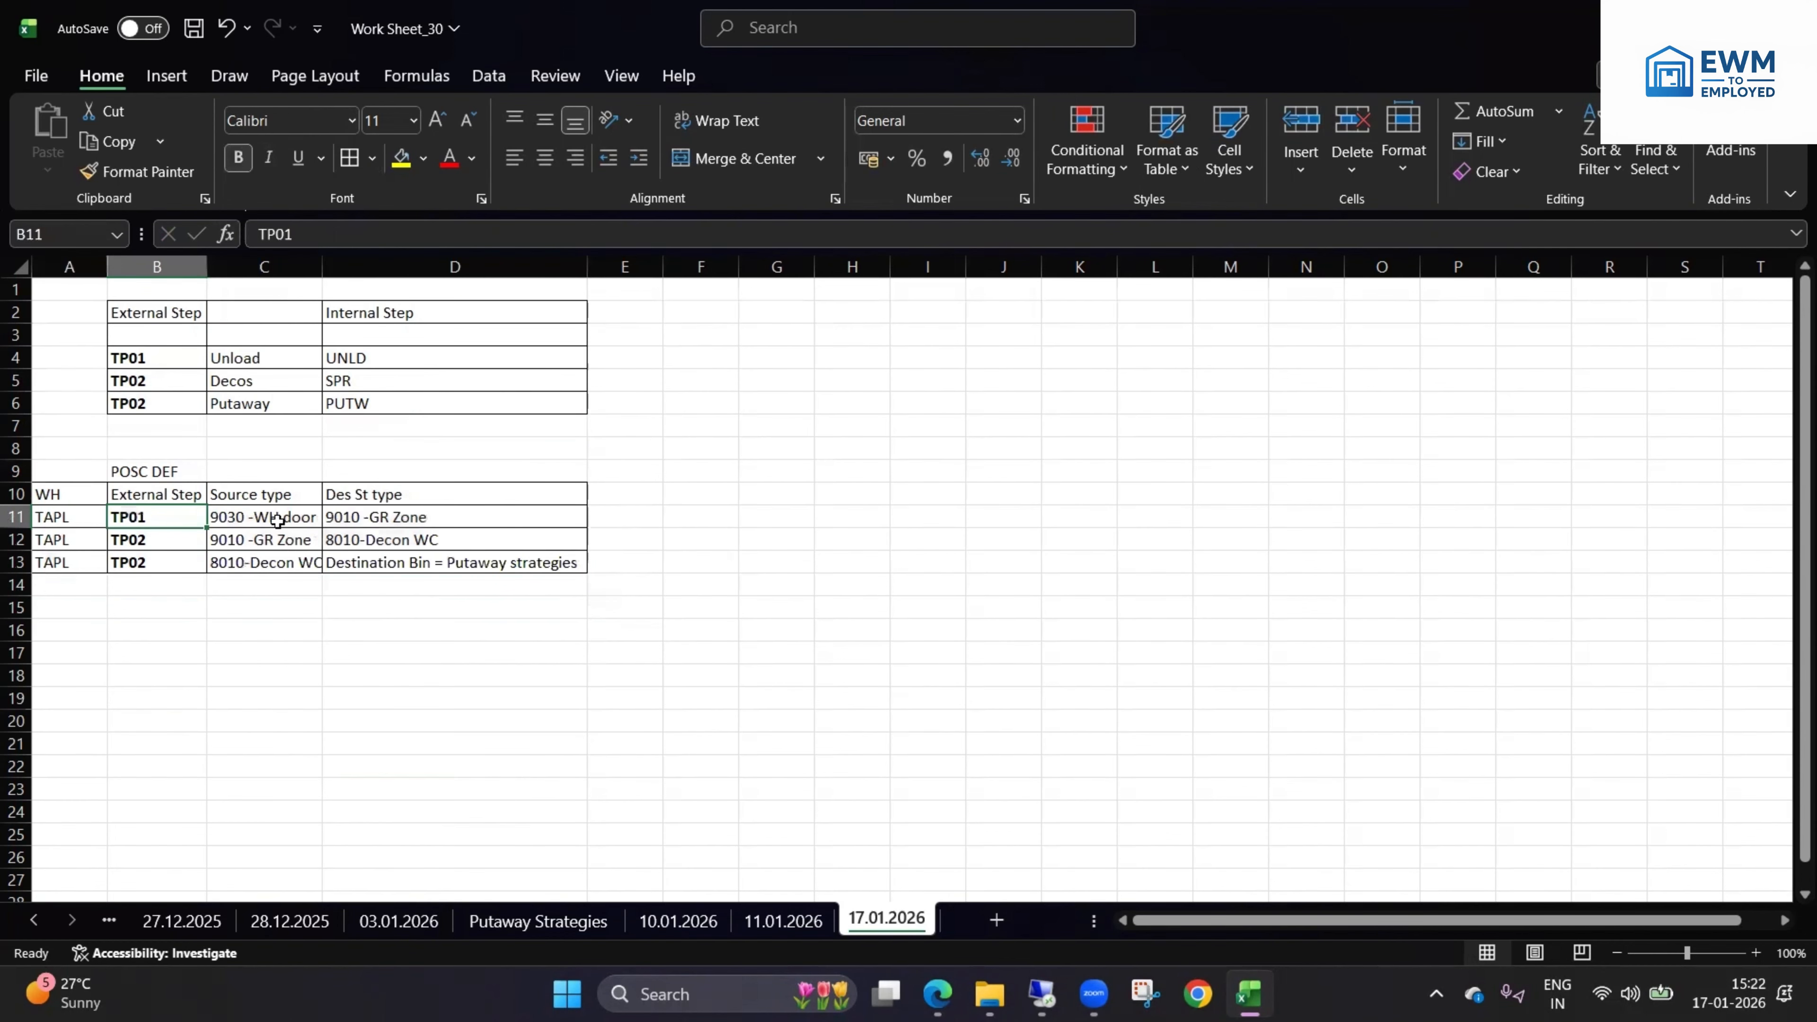
click(279, 522)
click(392, 517)
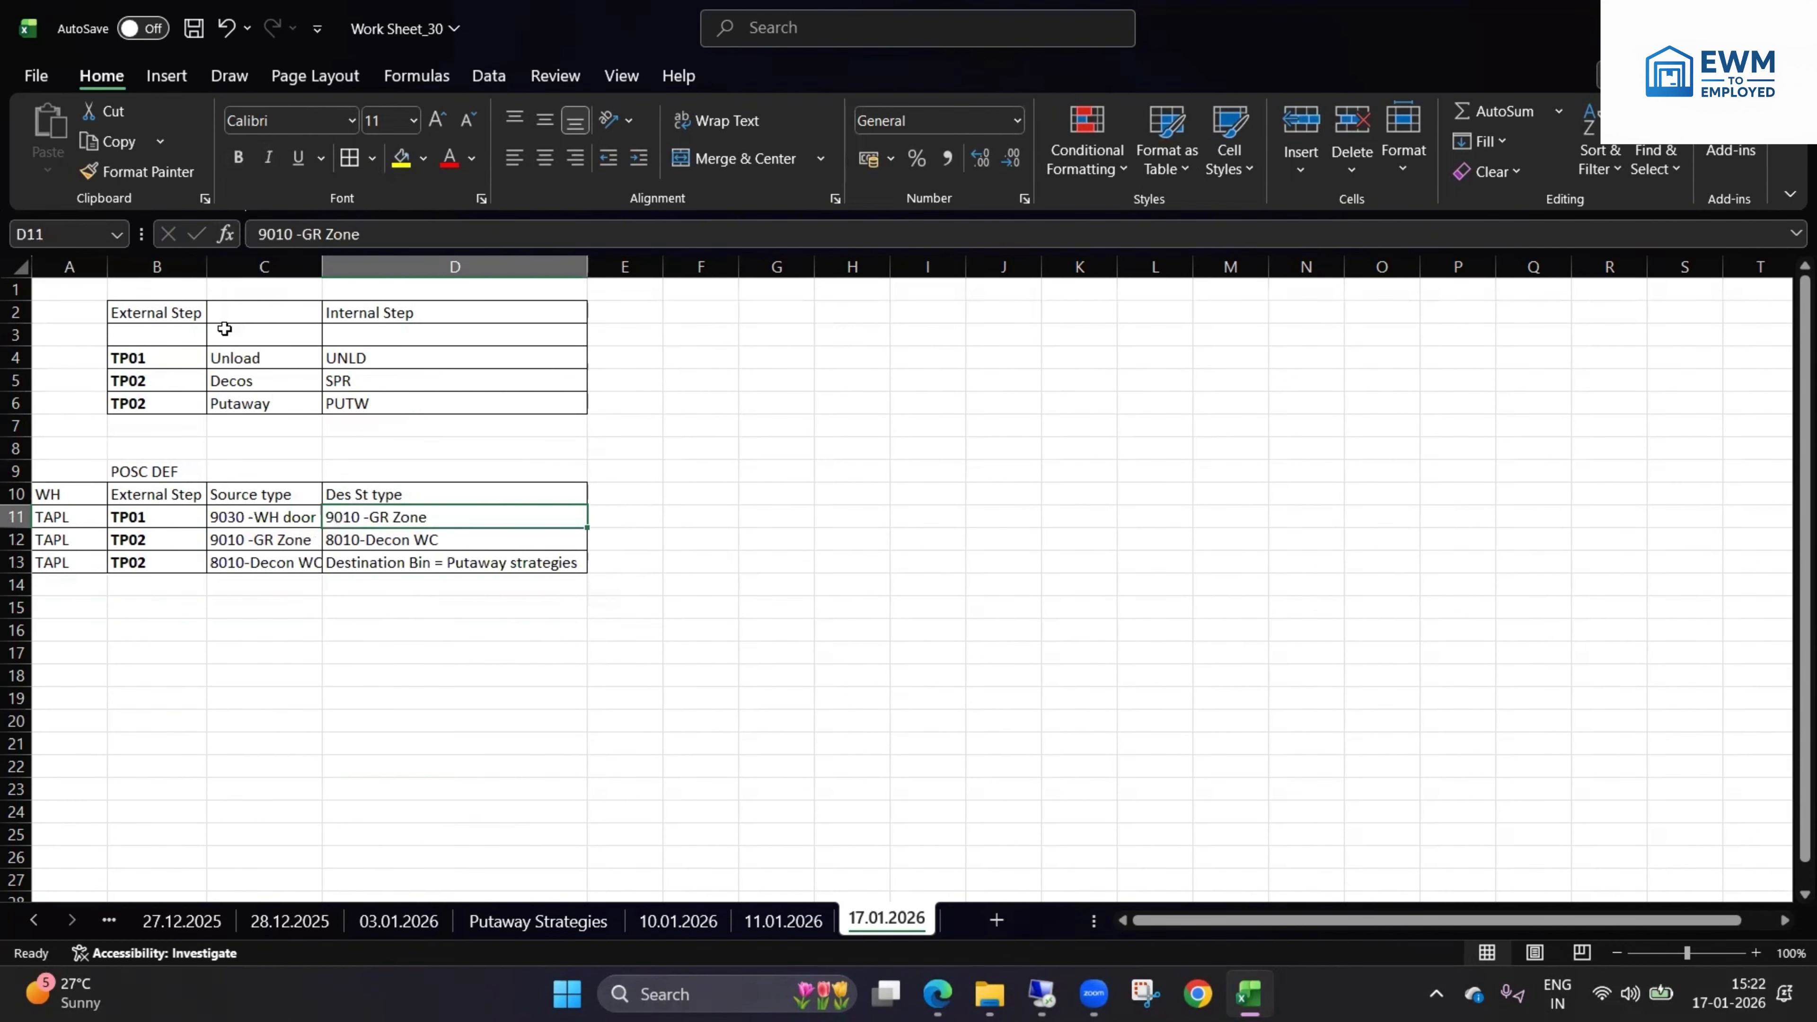
click(368, 360)
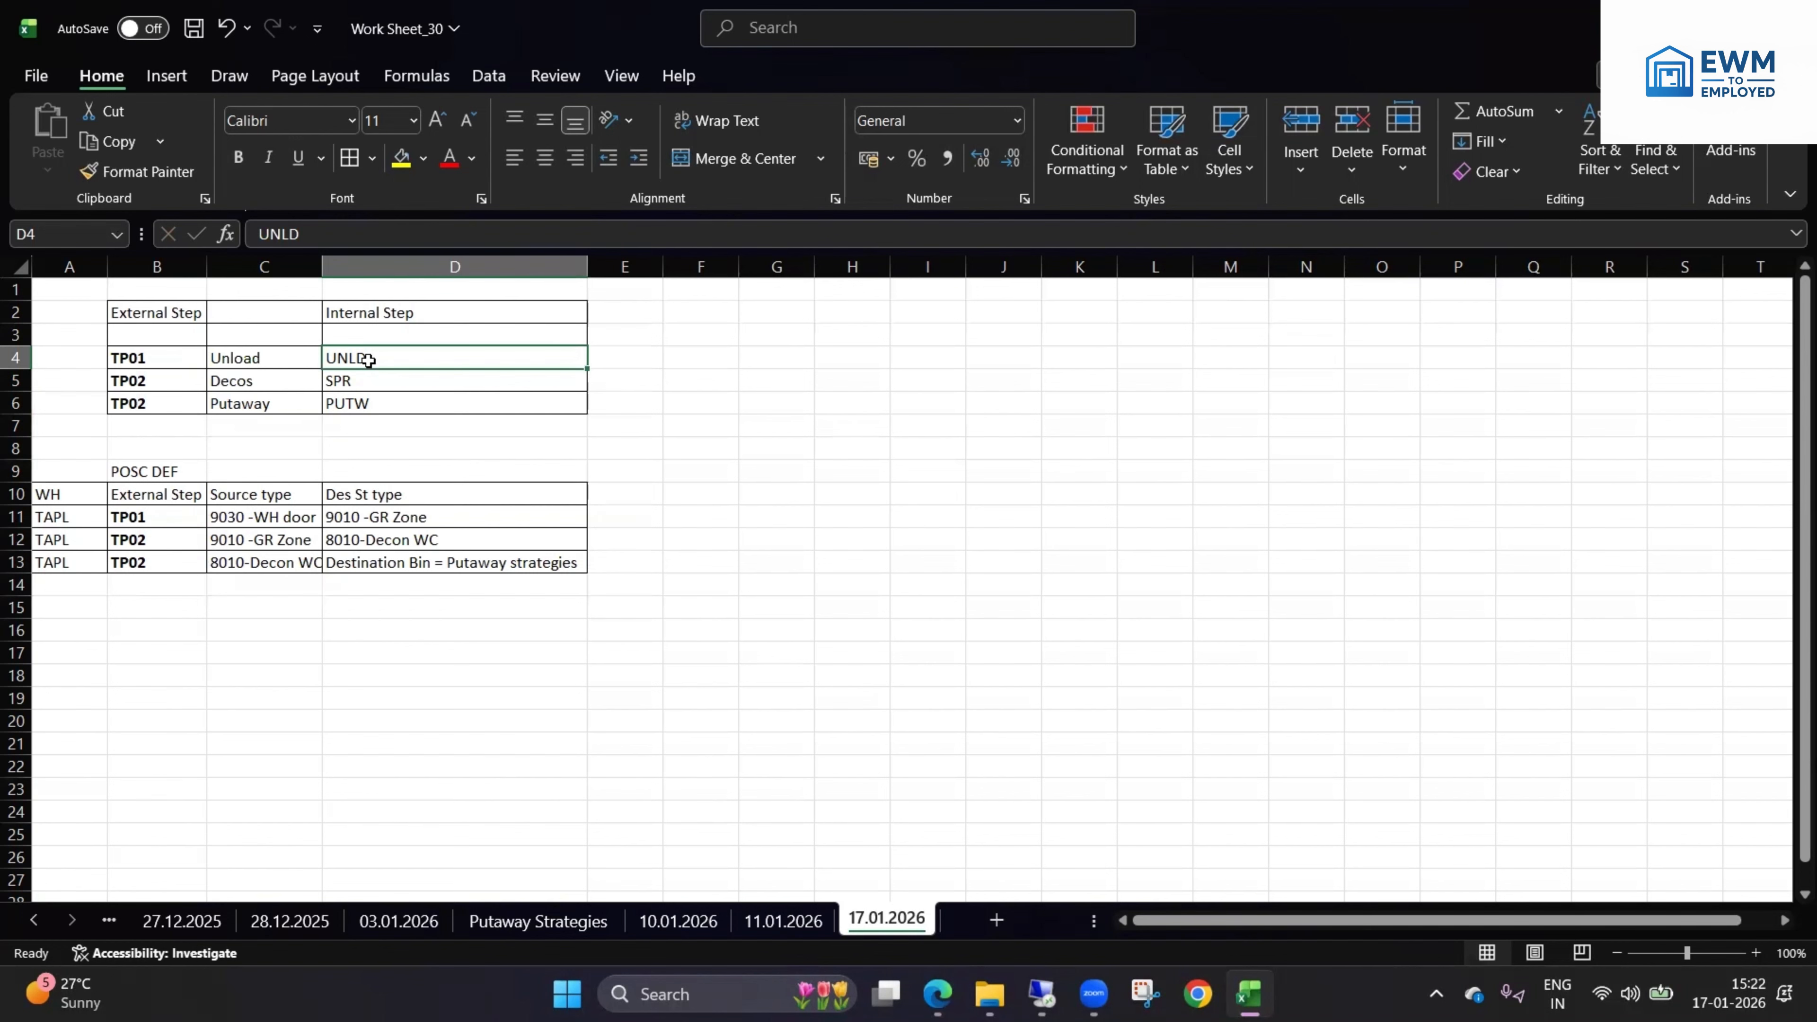
drag(184, 523, 408, 578)
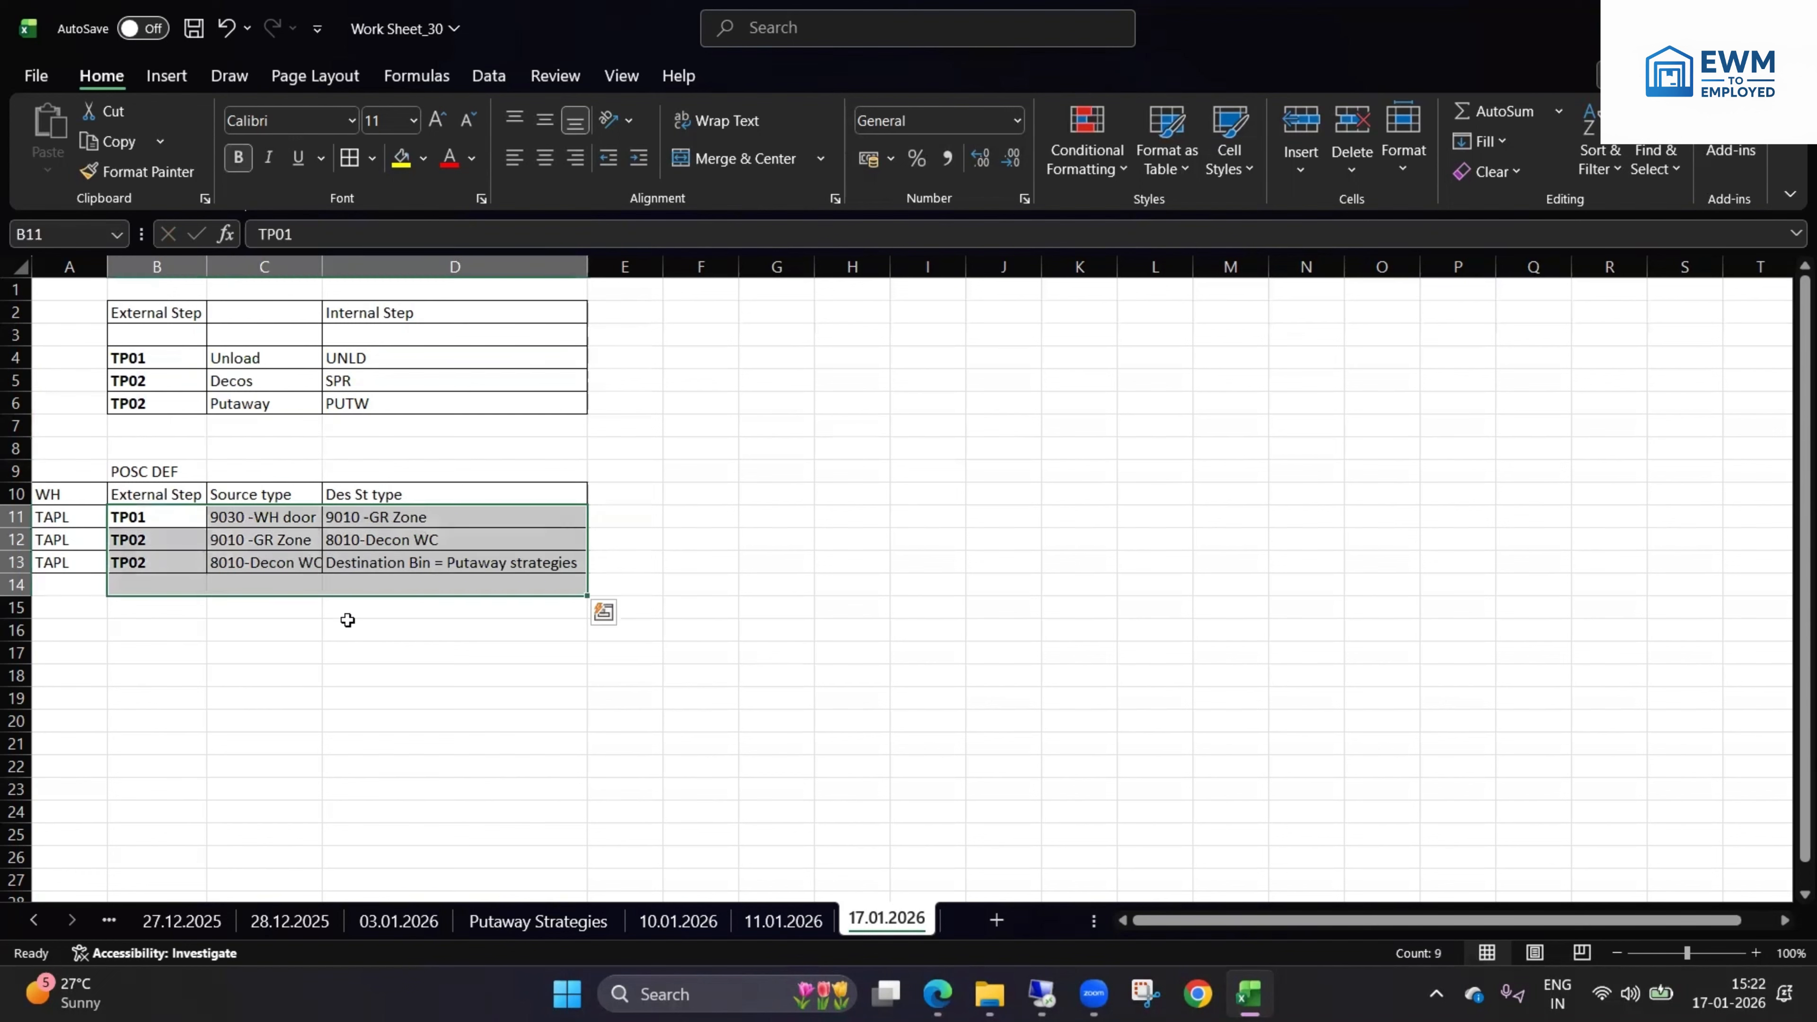
click(329, 626)
drag(71, 514, 500, 560)
click(442, 585)
click(191, 560)
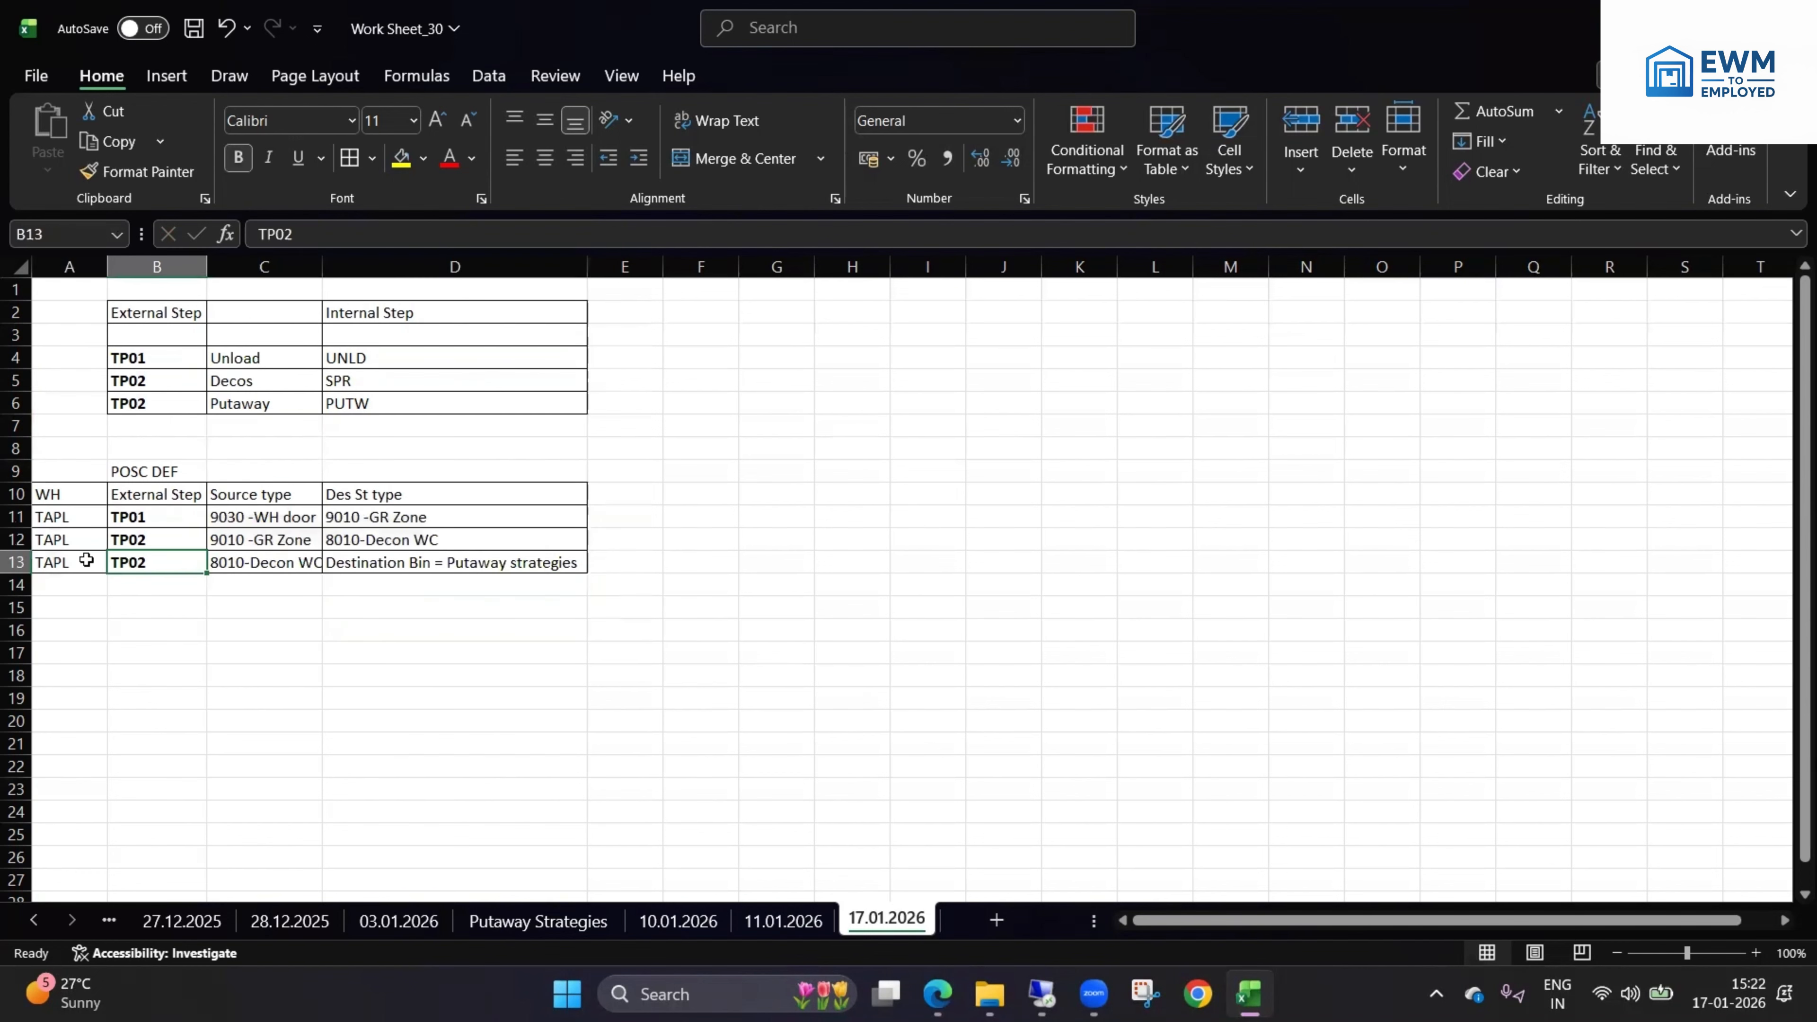
- Change the external step code in cell B13 of the POSC DEF table to TP03
drag(94, 564, 262, 567)
double_click(149, 565)
key(BackSpace)
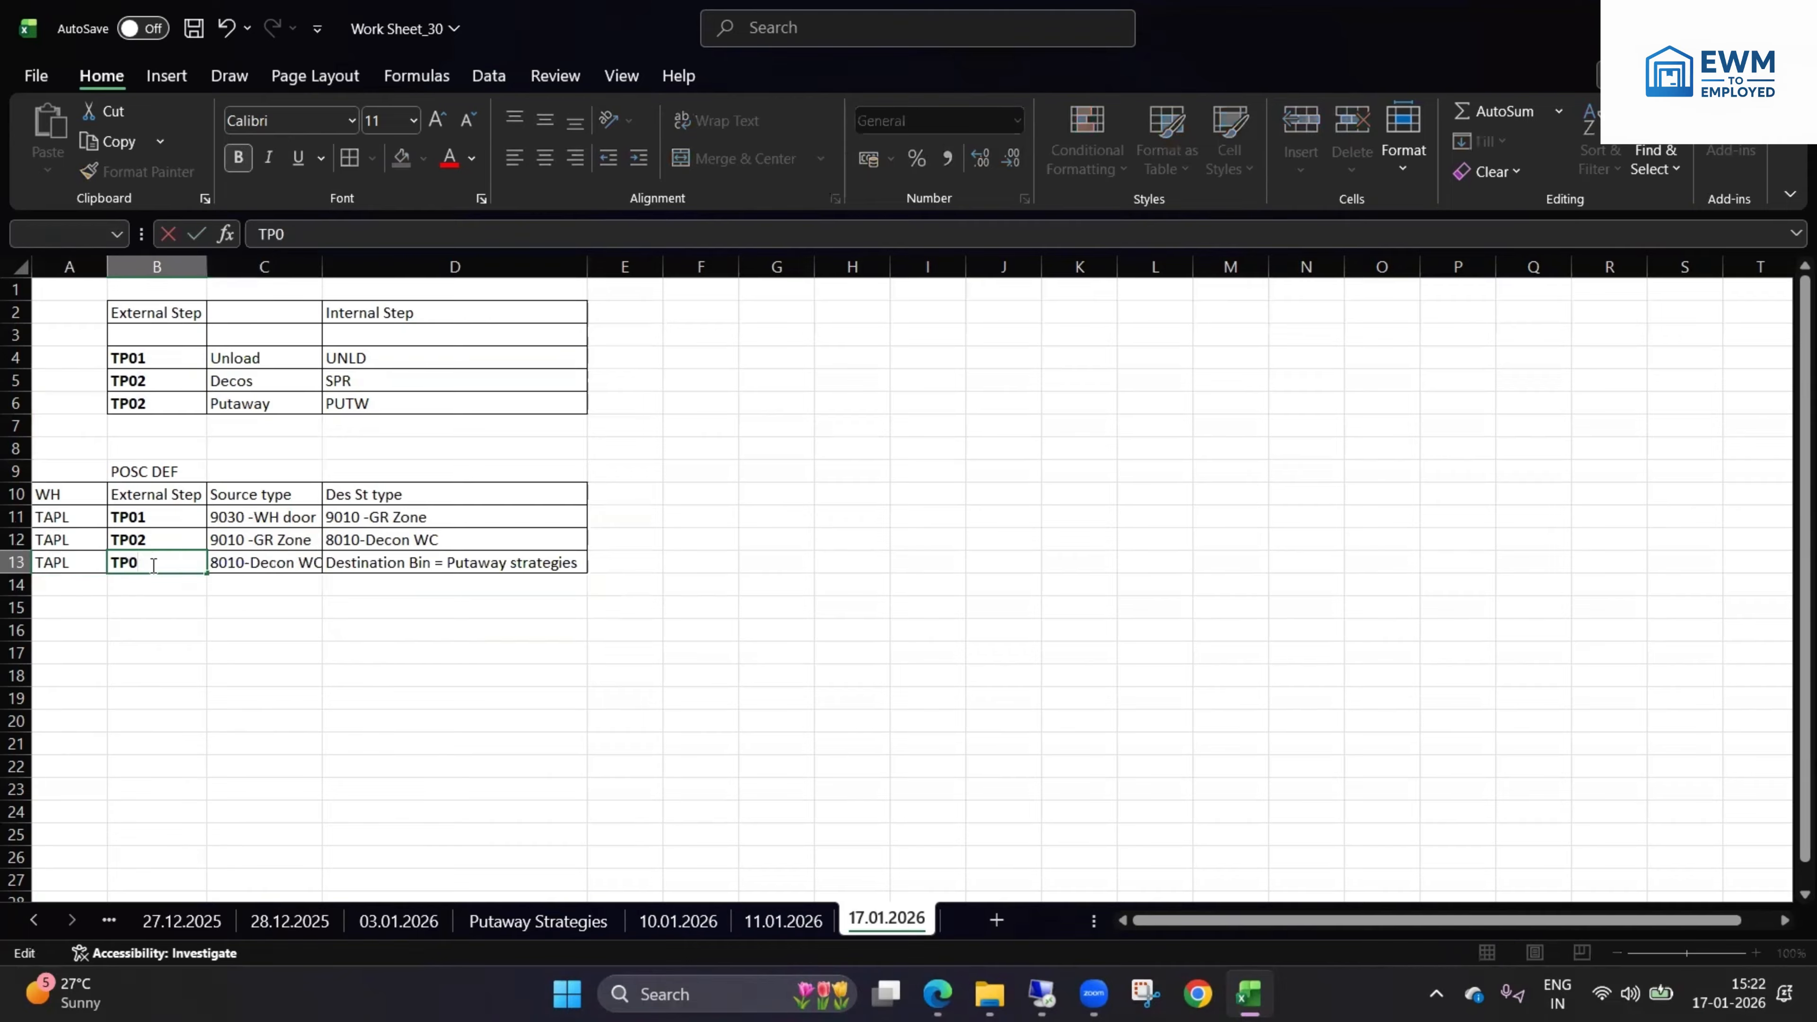
text(3)
click(150, 629)
- Change the Putaway row's external step code in cell B6 to TP03
click(145, 406)
double_click(146, 406)
key(BackSpace)
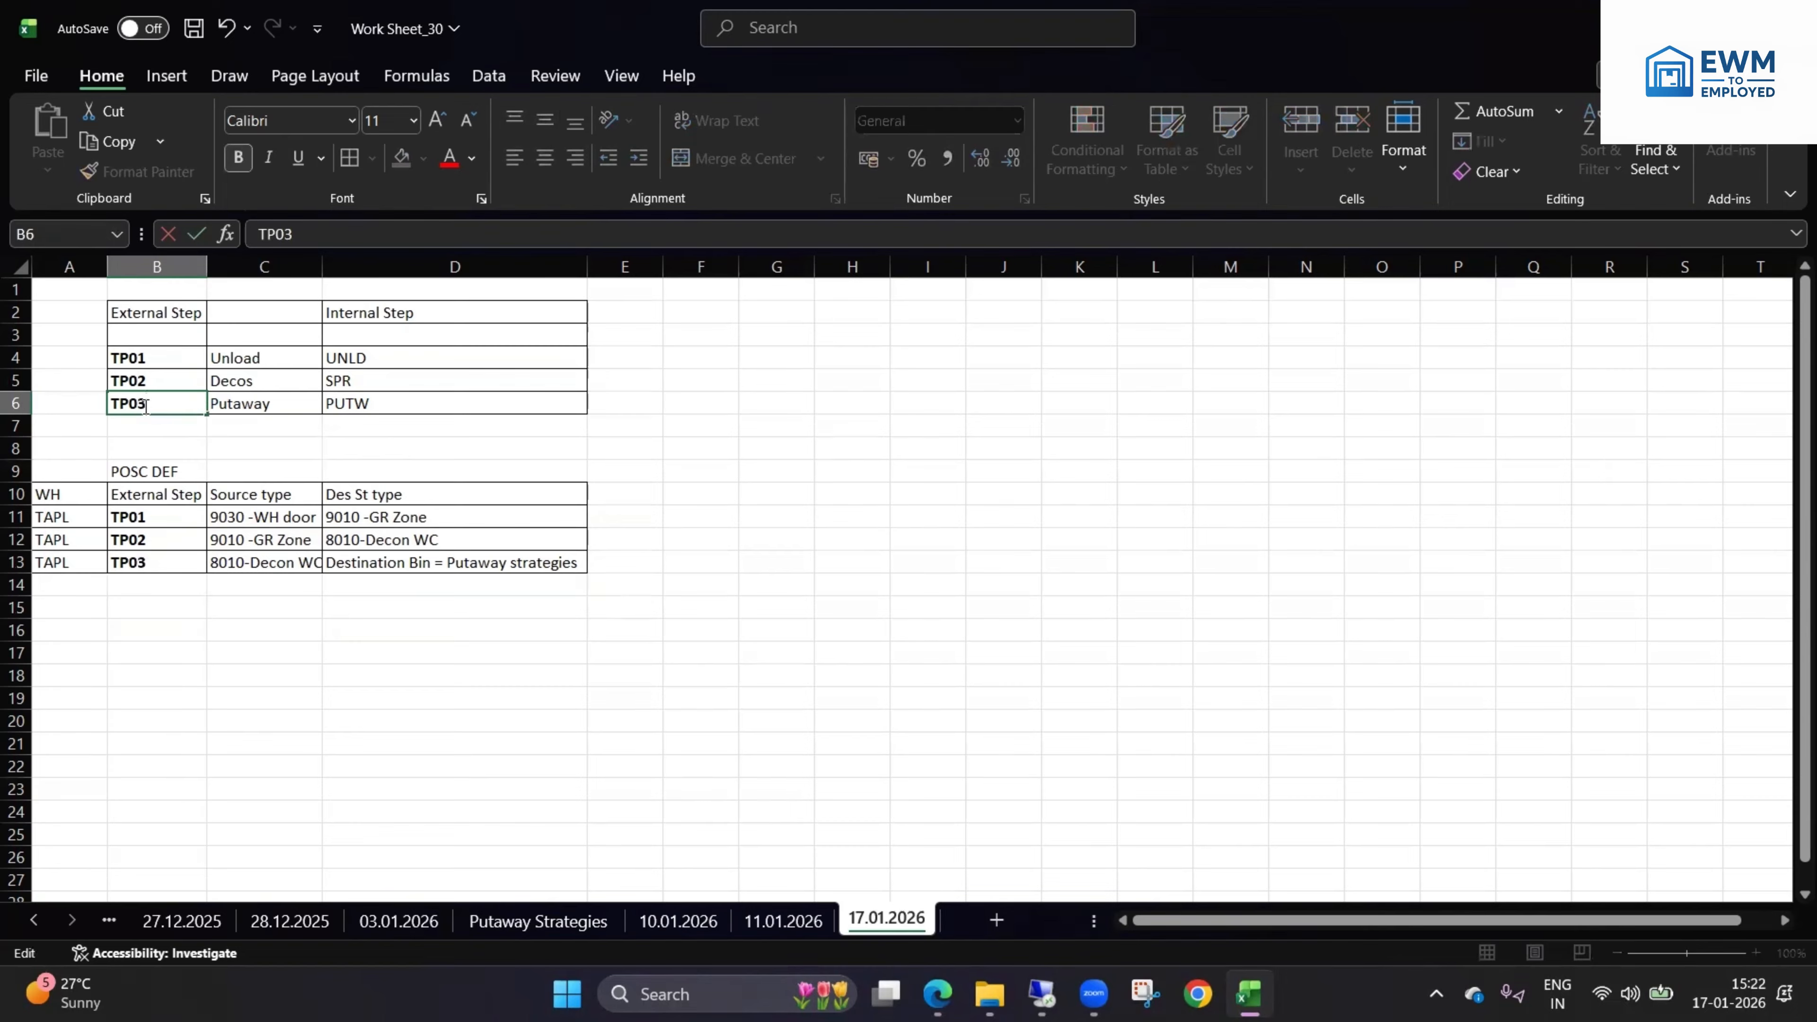
click(262, 763)
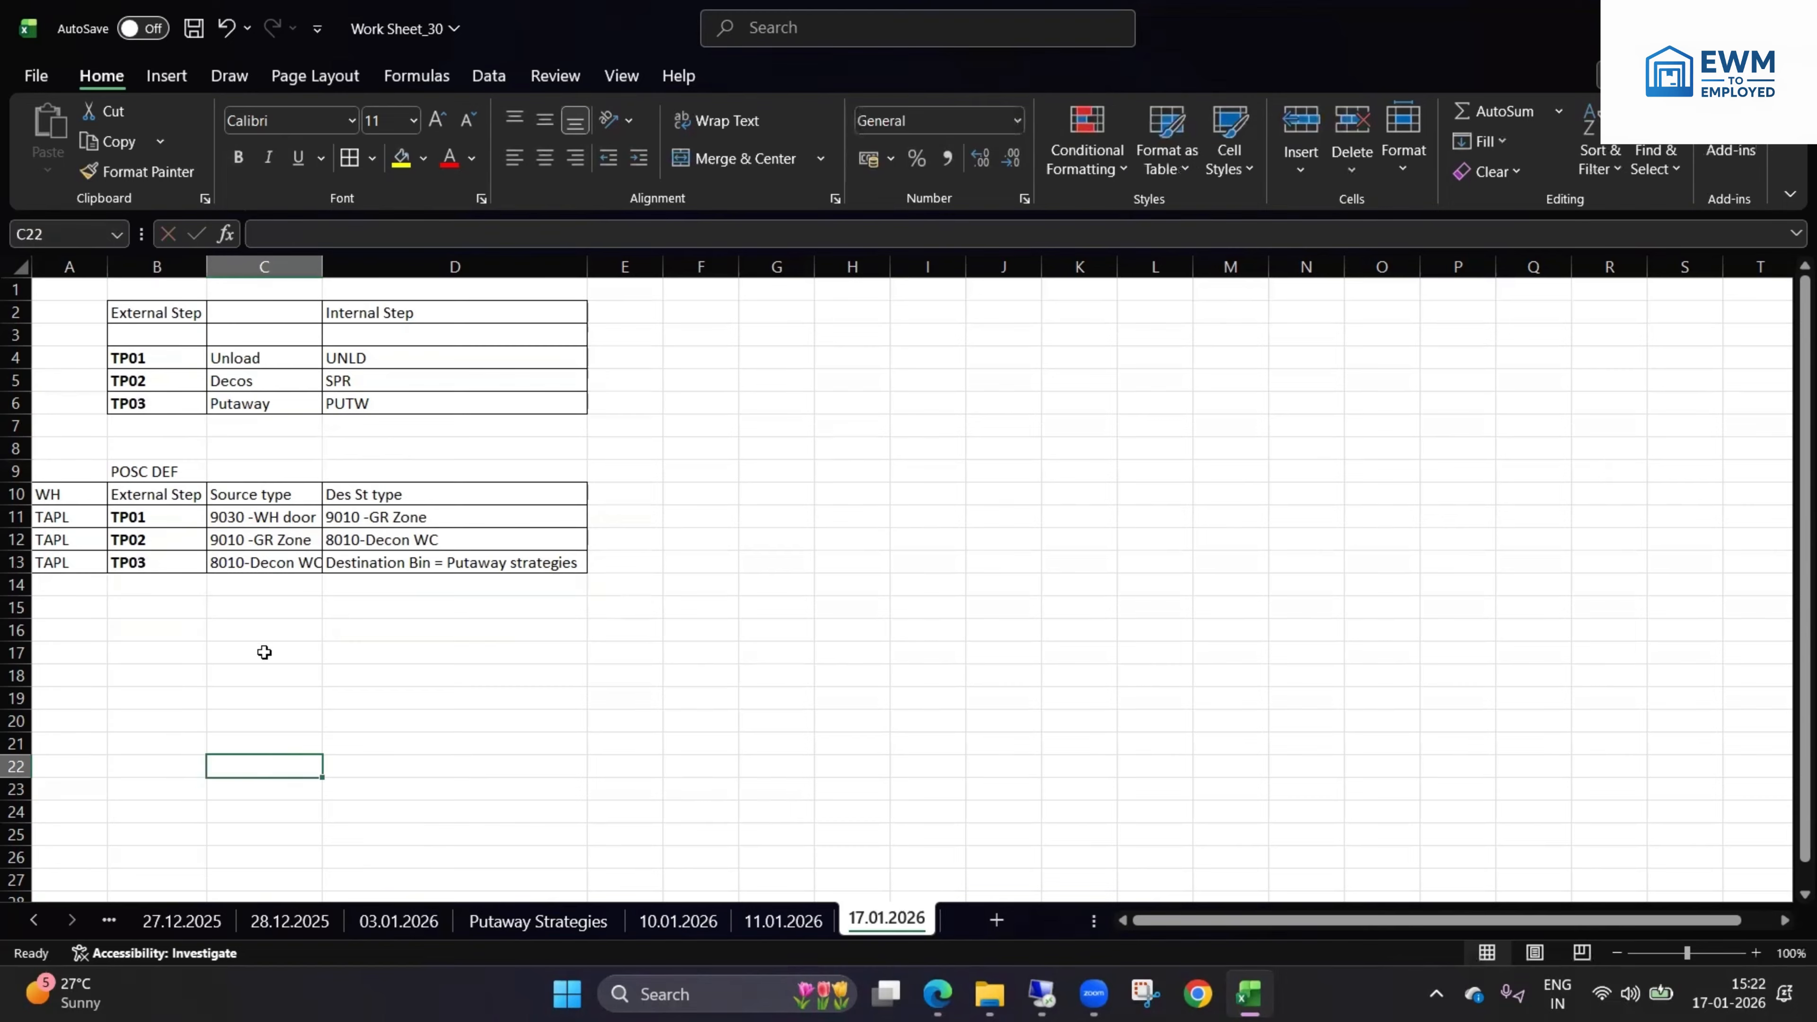
- Switch to the SAP session and check the warehouse number and storage process in the Assign Storage Process Step view
scroll(264, 653, down, 1)
click(272, 602)
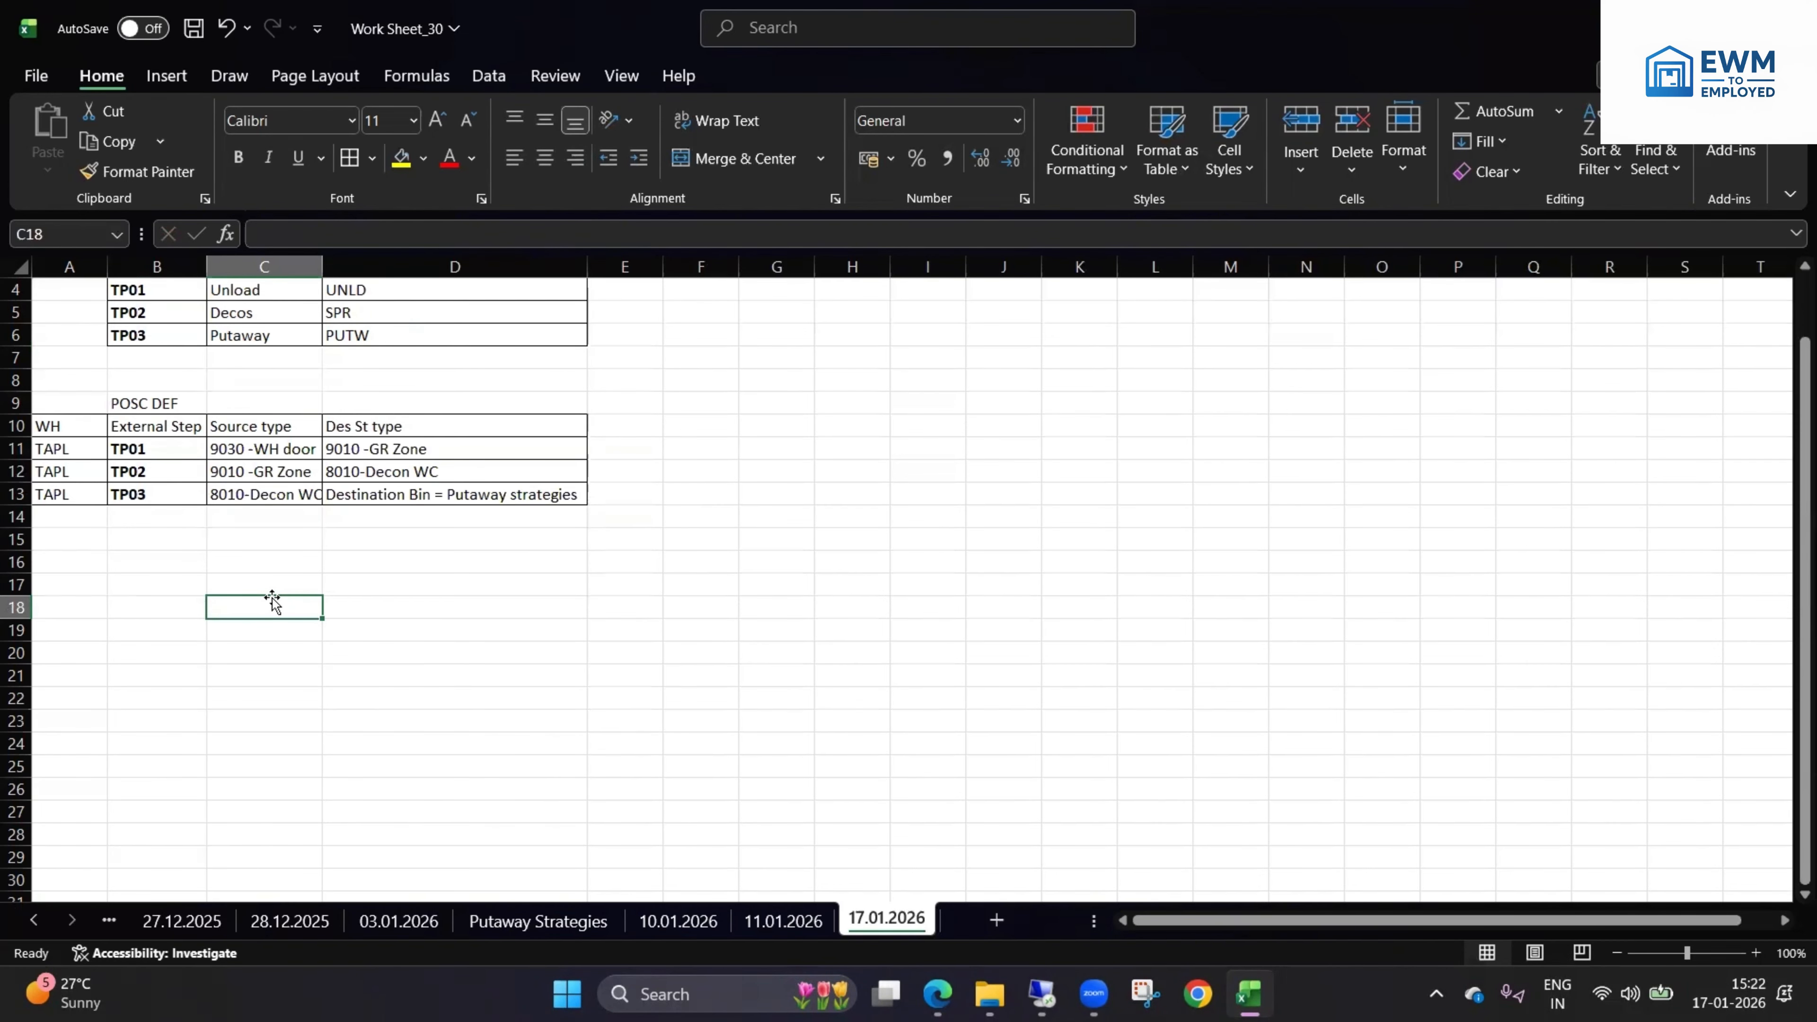
click(284, 564)
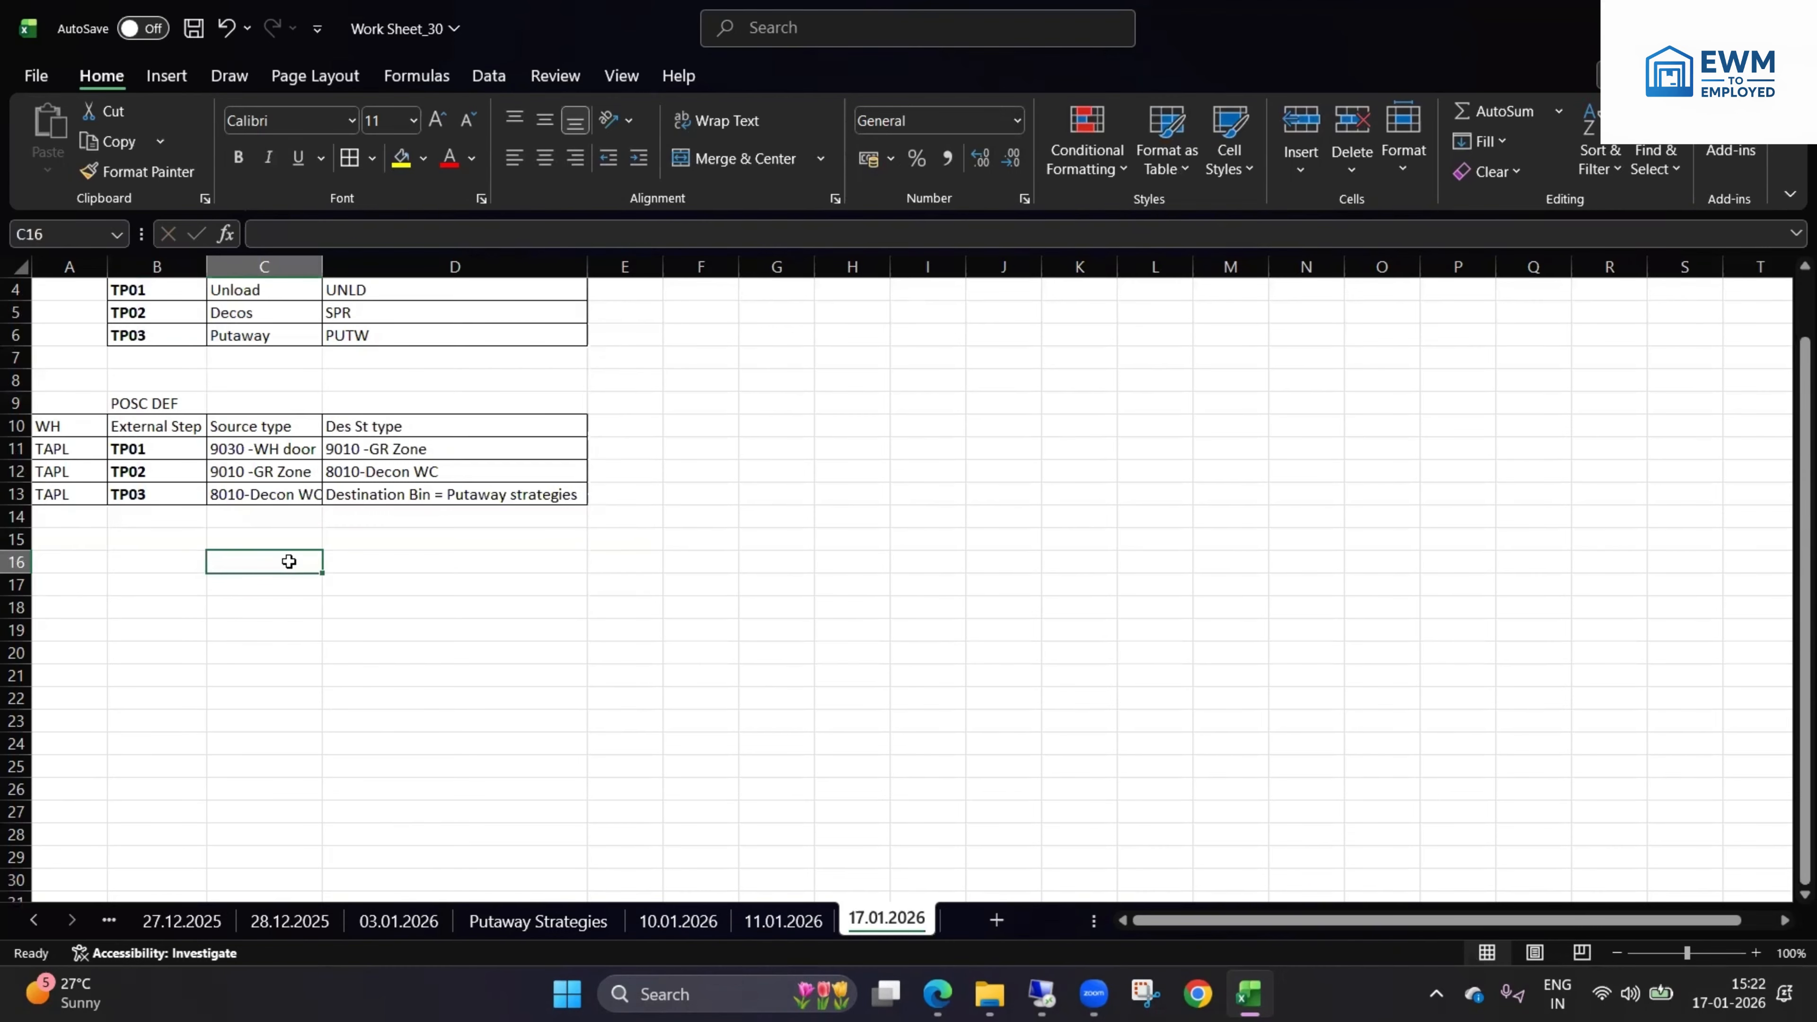
click(164, 559)
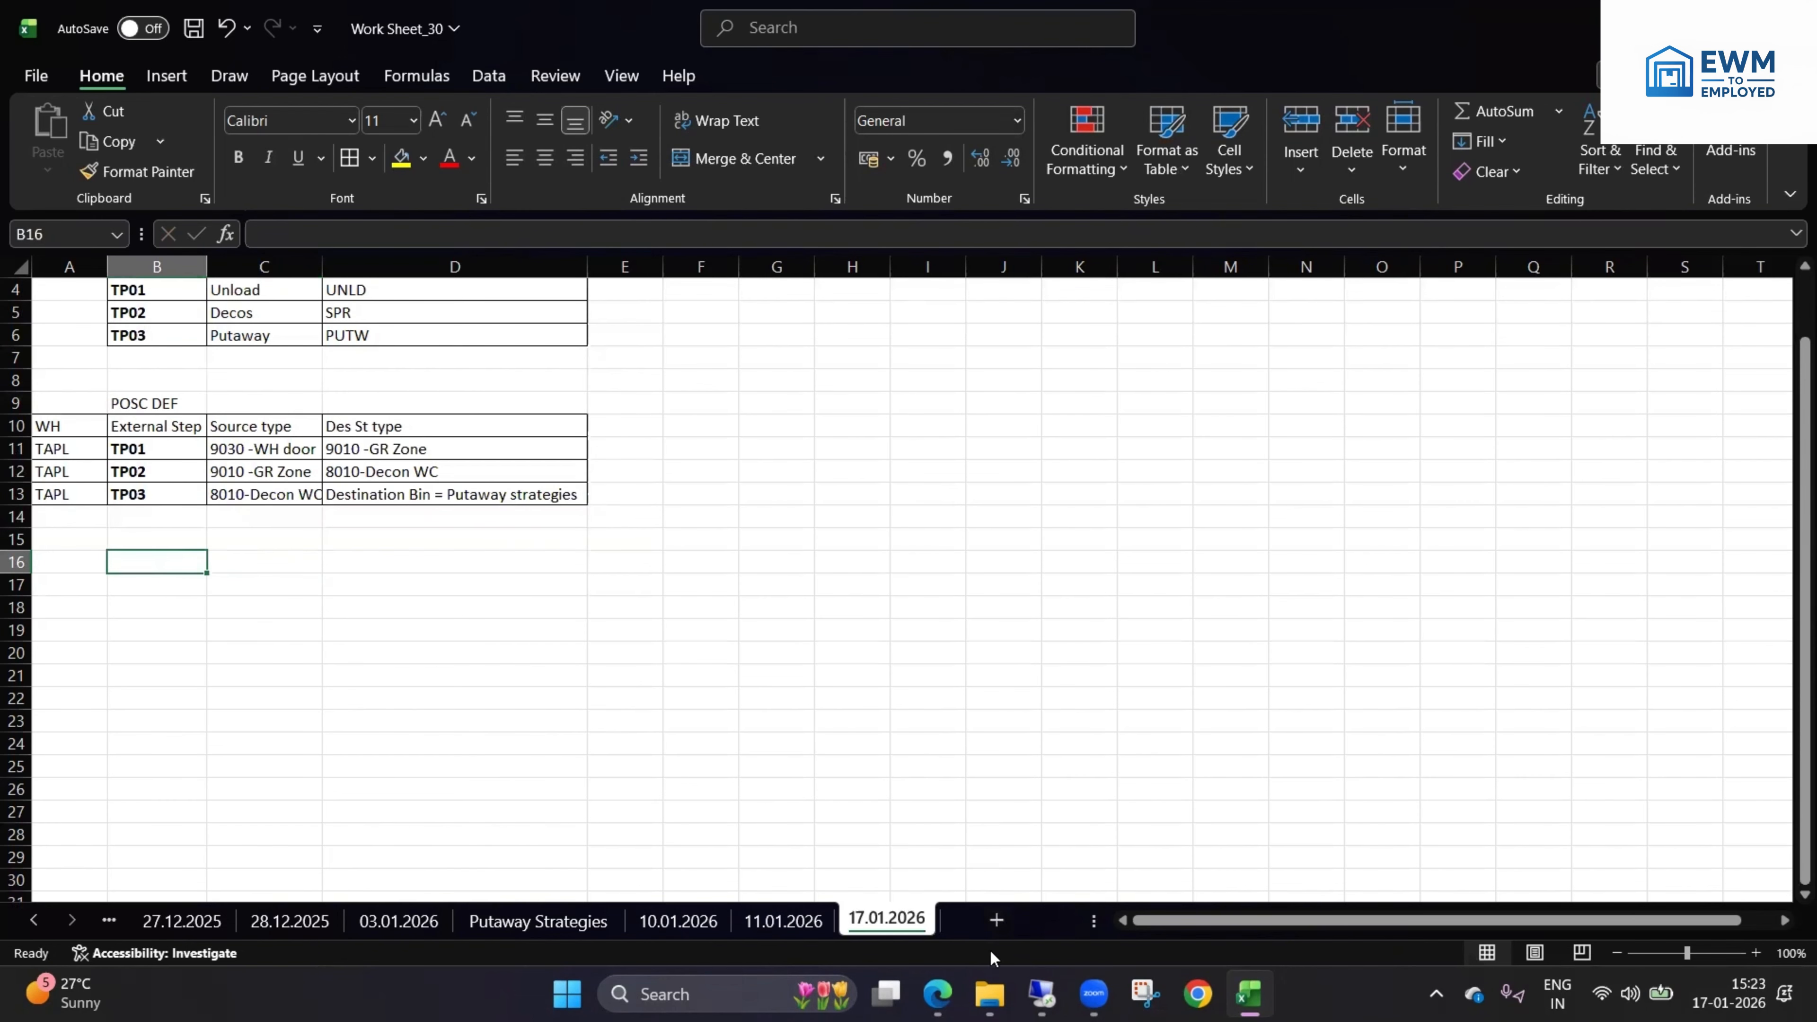
click(1026, 982)
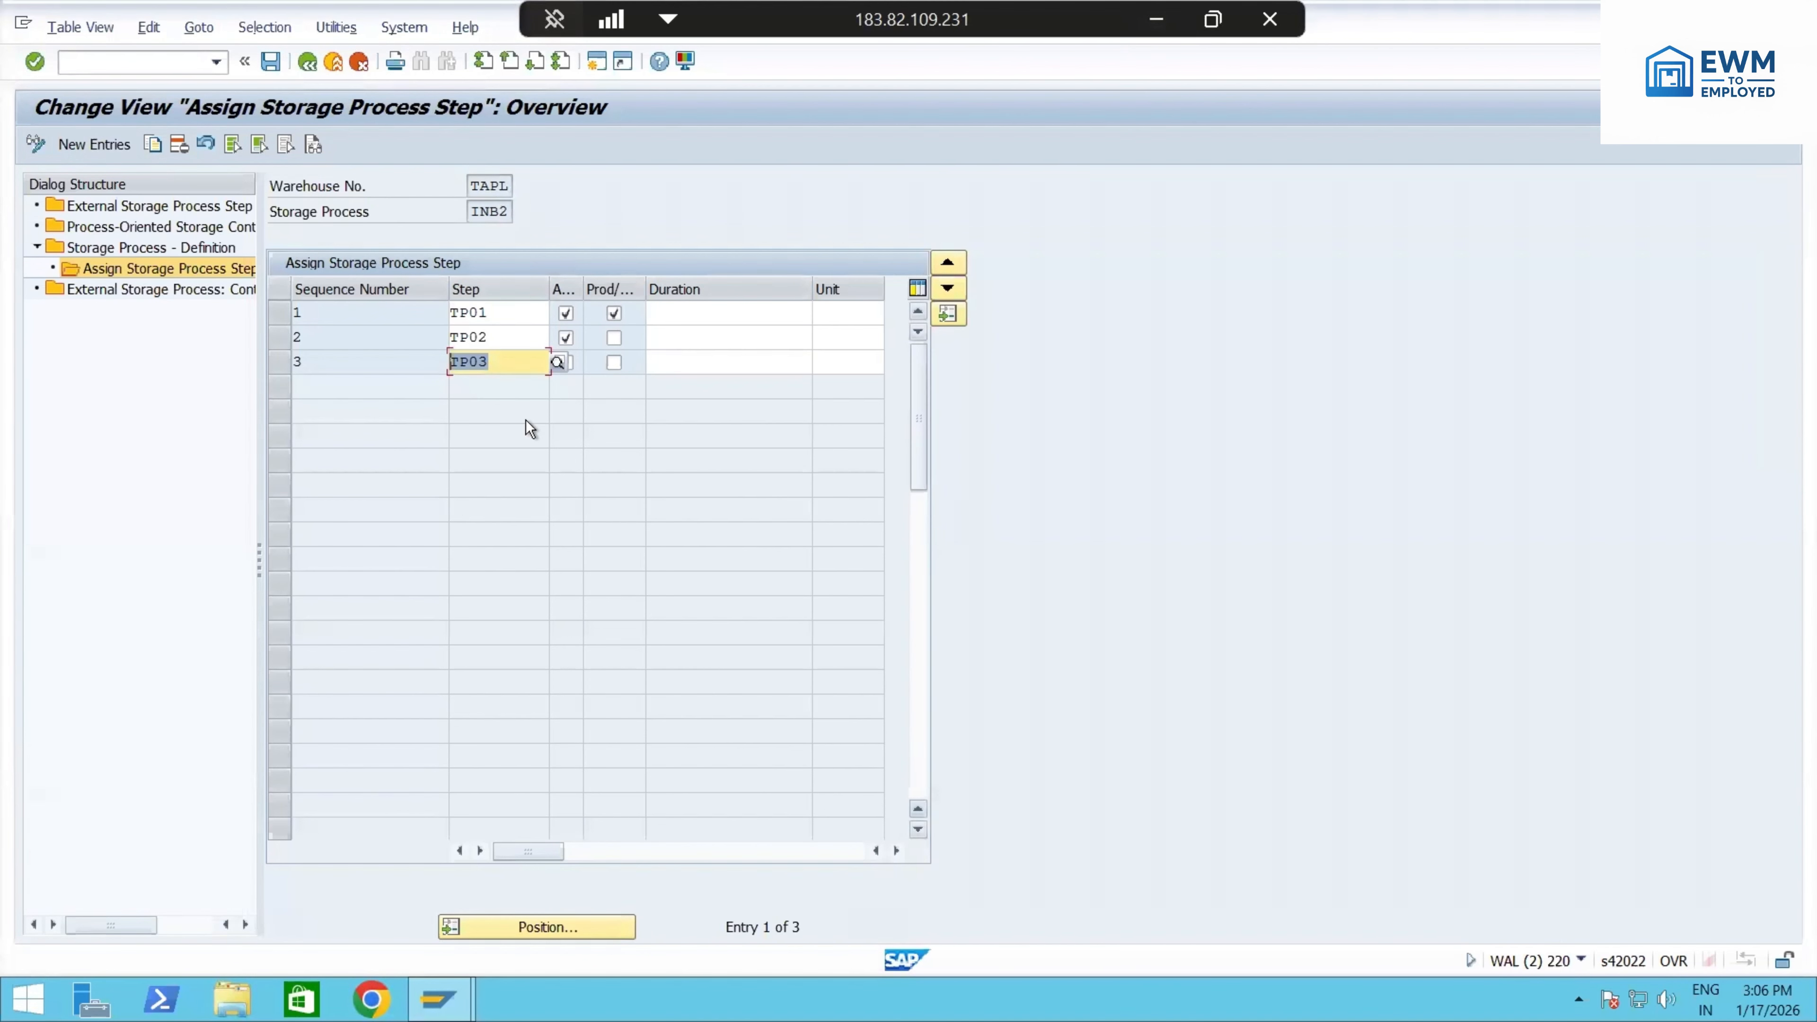
click(509, 213)
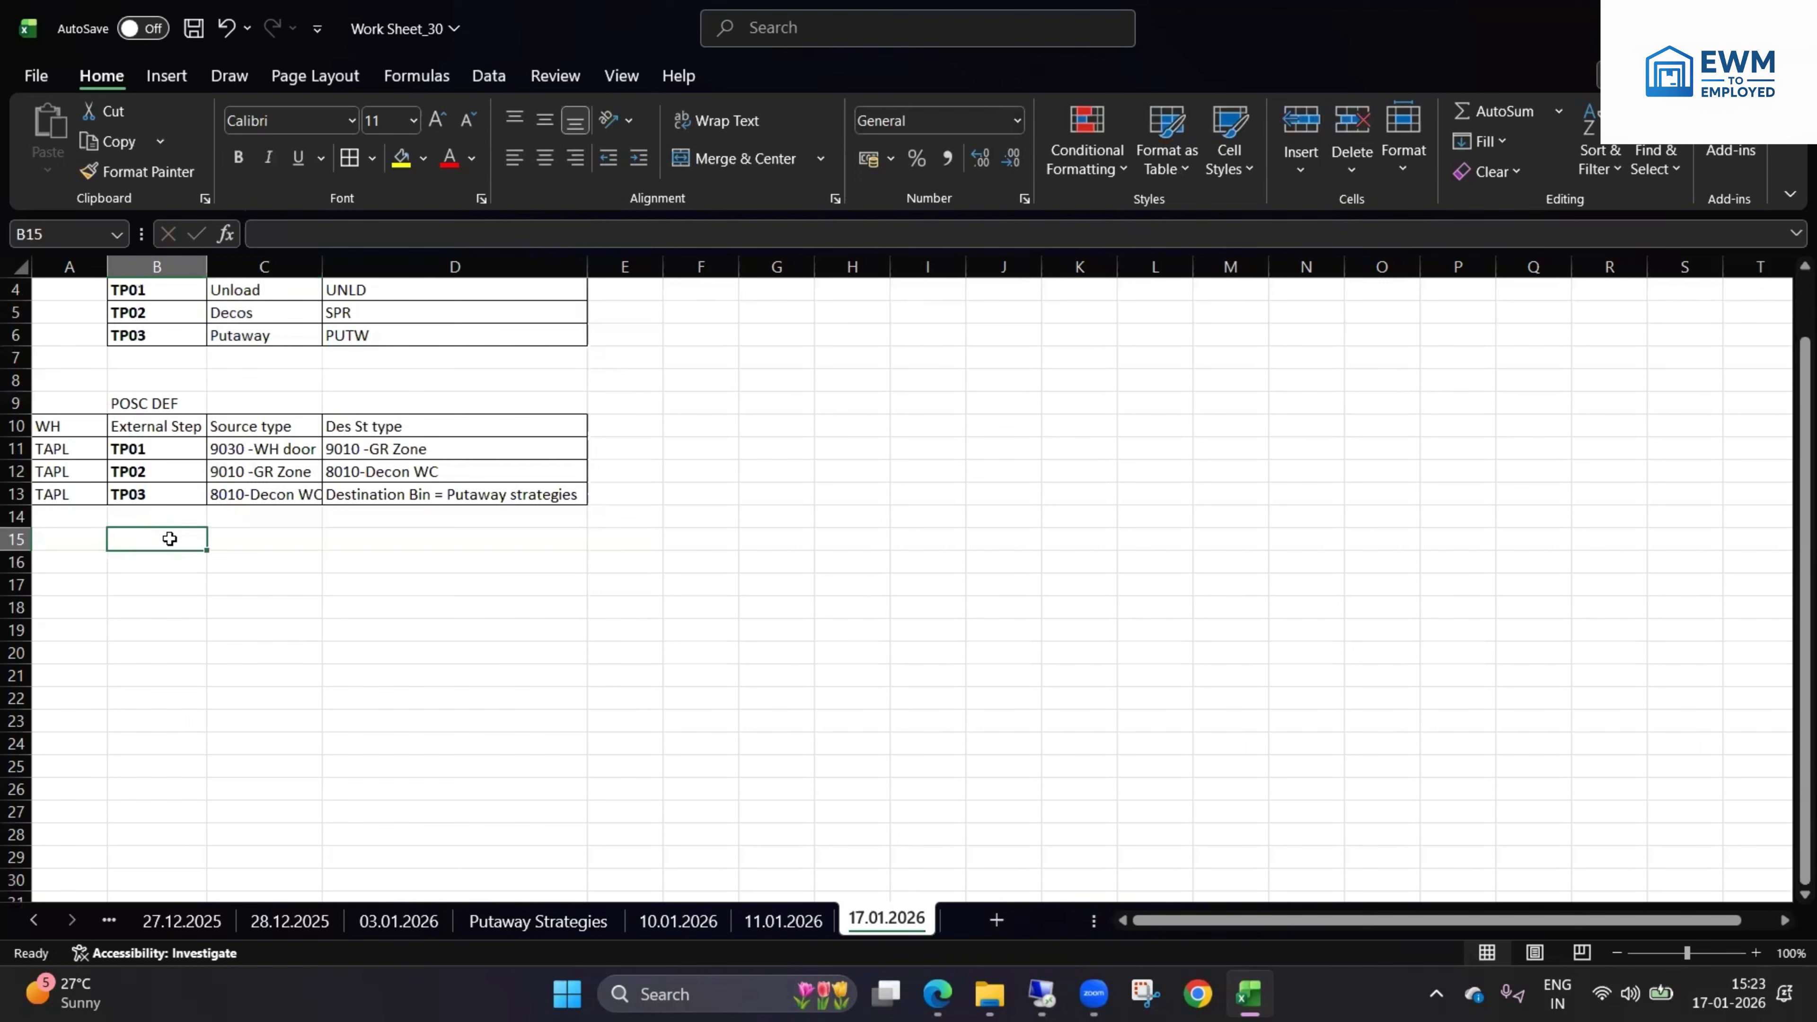
- Enter WH - TAPL in cell B15 and Storage Process - INB2 in cell D15 below the POSC DEF table
text(WH - TAPL)
click(228, 536)
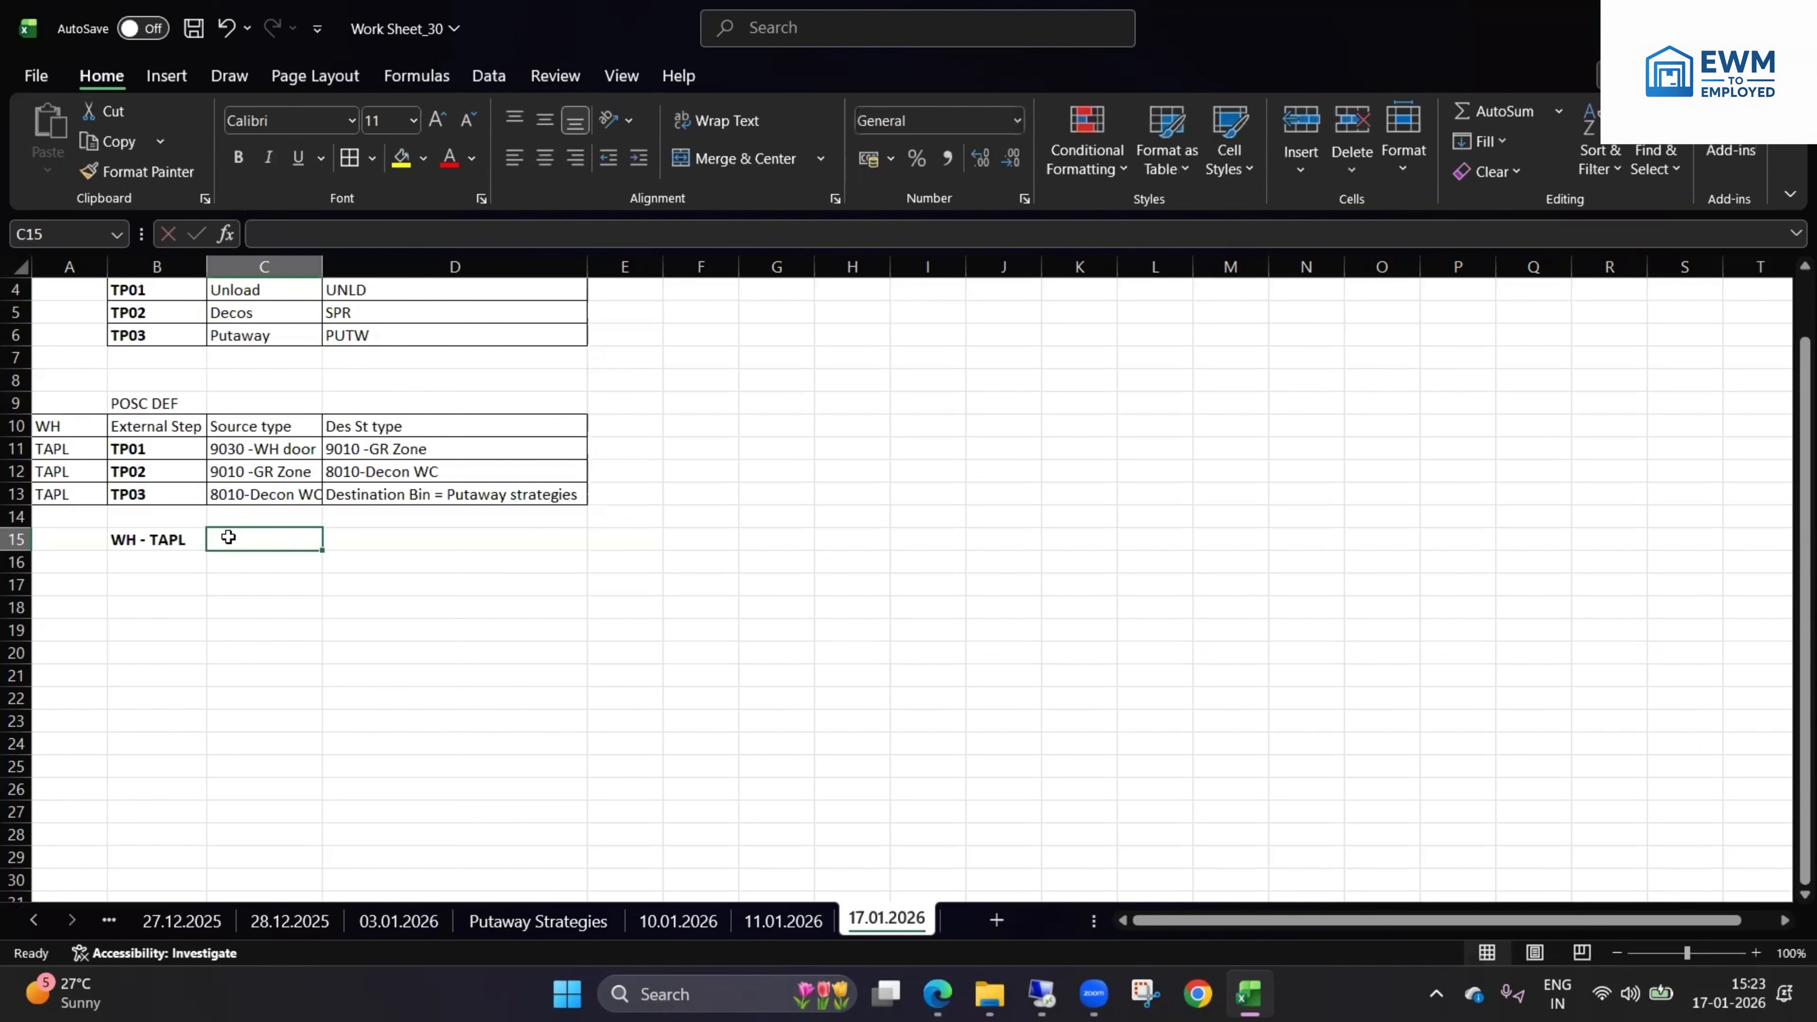
click(345, 539)
text(Stogar)
key(BackSpace)
key(BackSpace)
key(BackSpace)
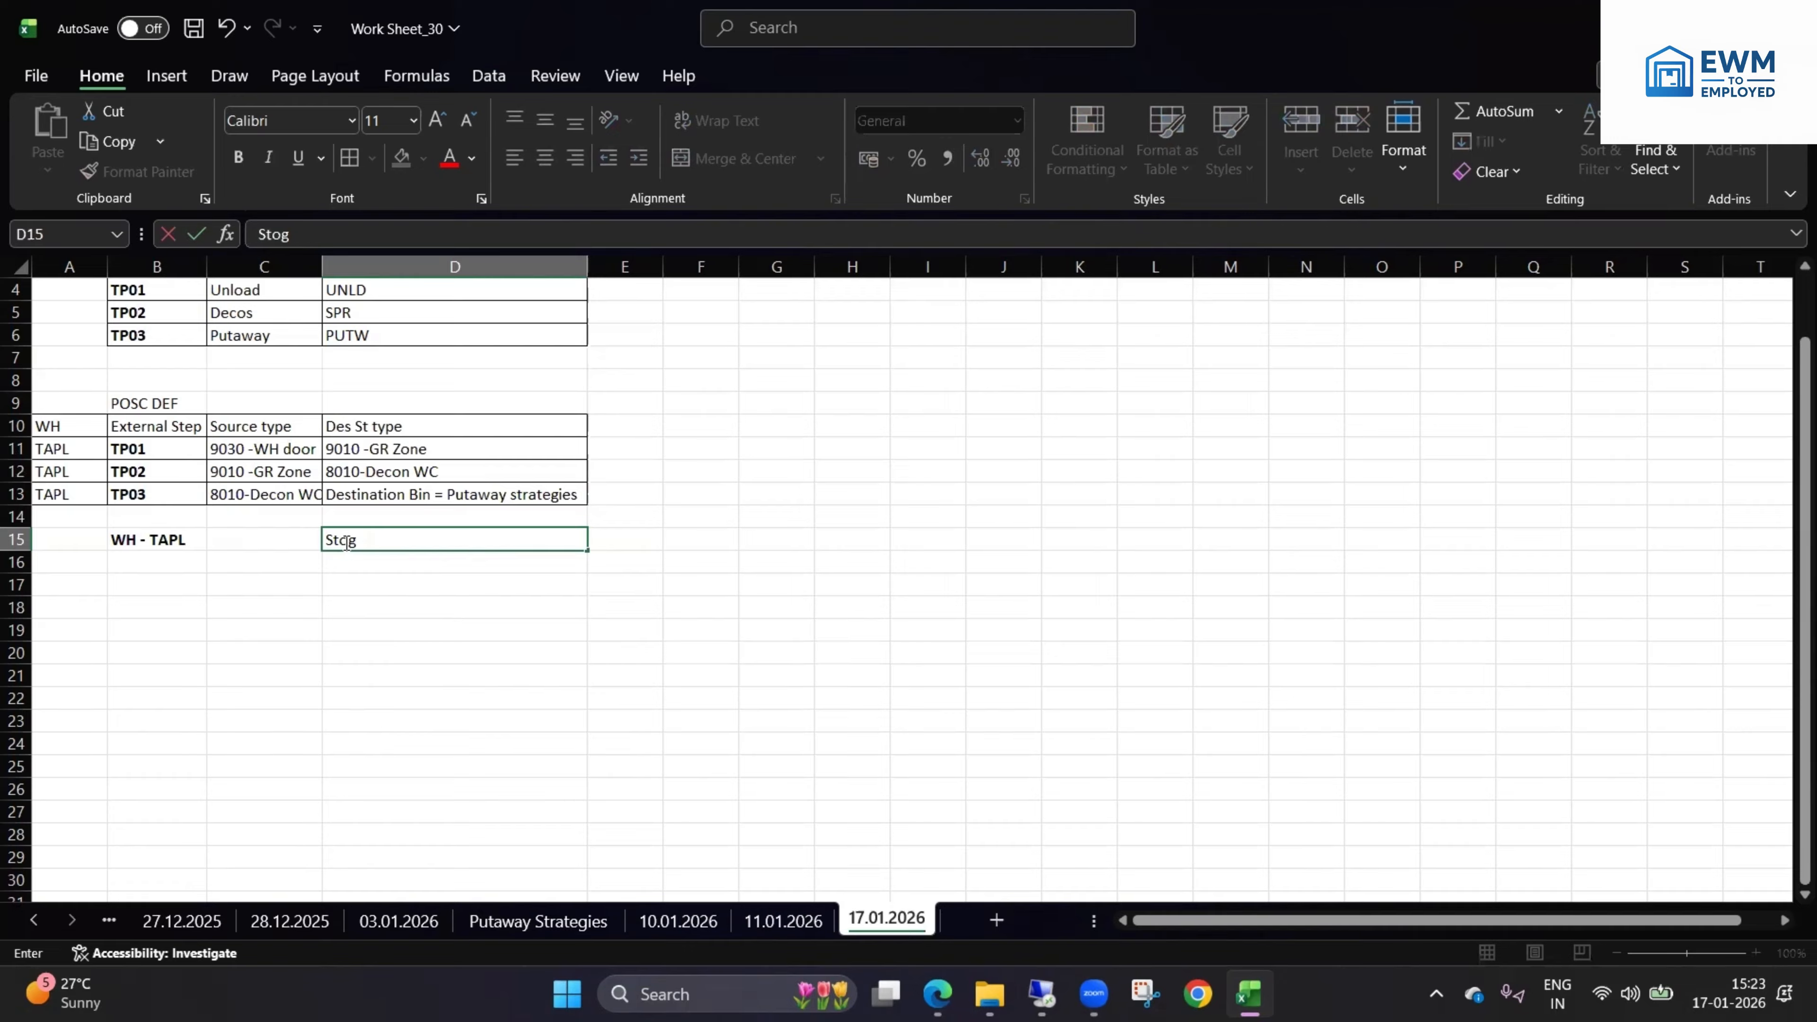
text(rage PR)
key(BackSpace)
text(rocess - INB2)
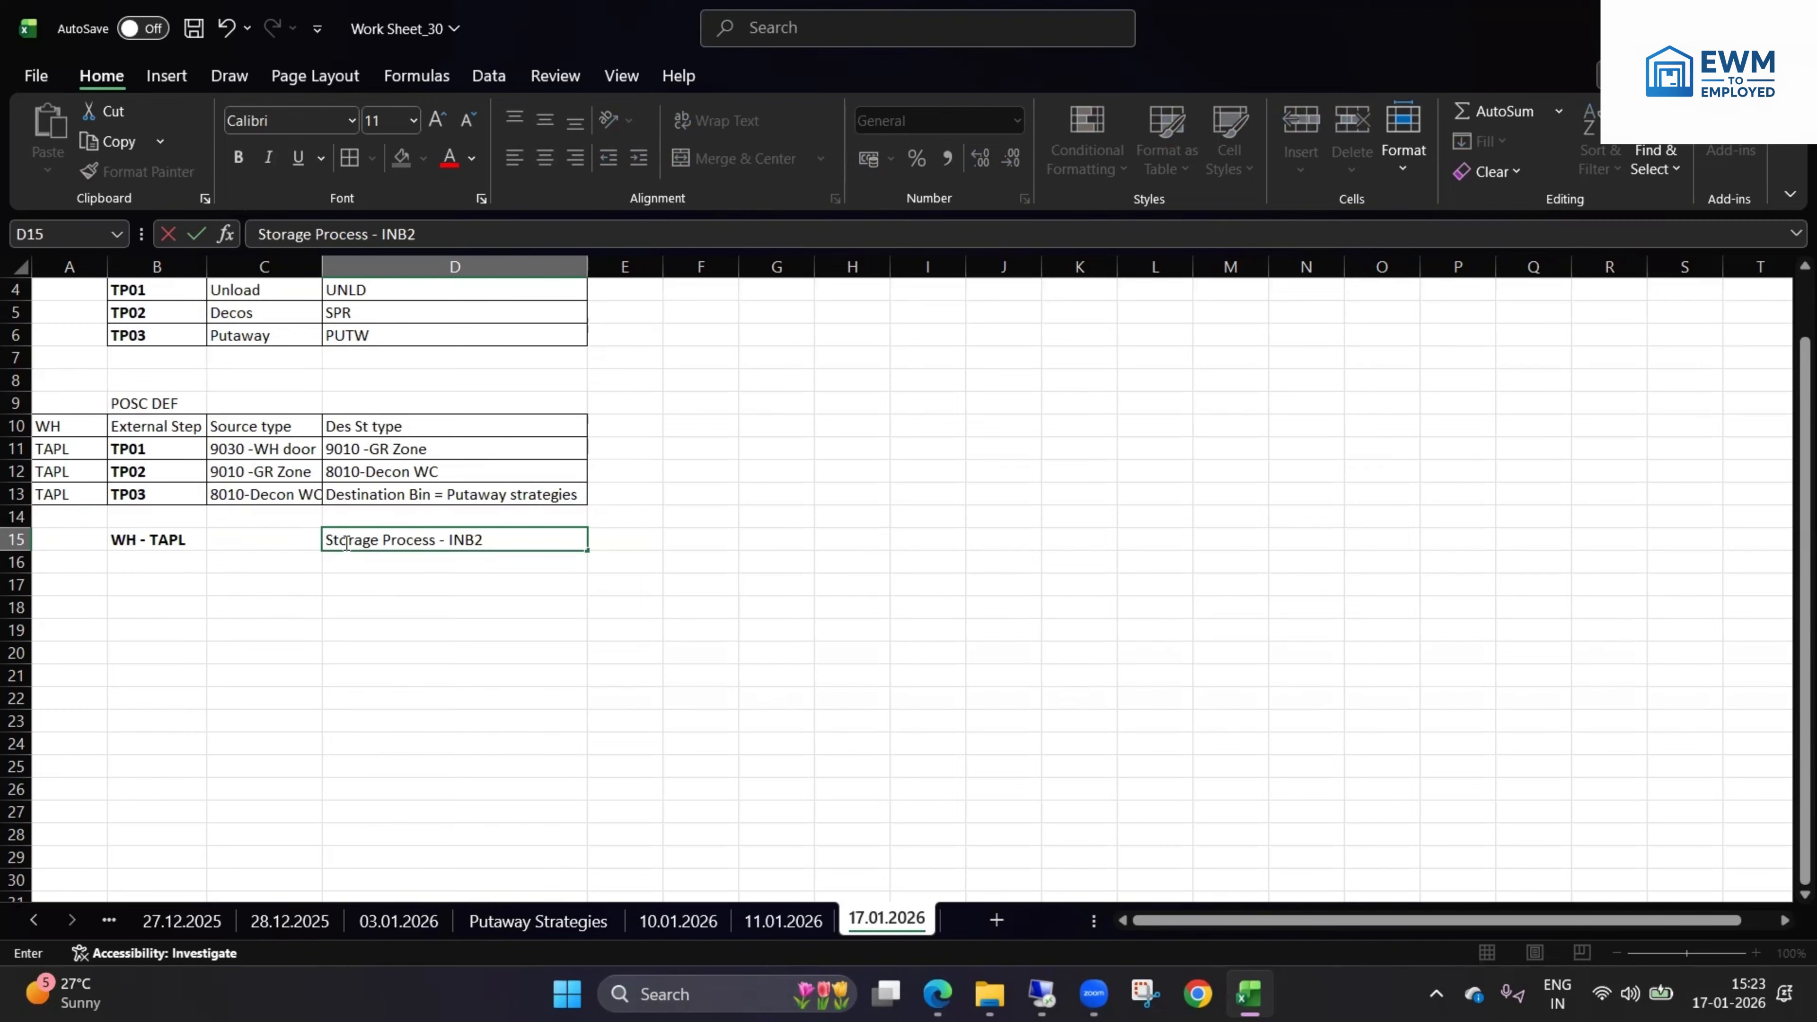
- Make the storage process entry in D15 bold and add borders around the cells B15:D15
click(394, 722)
key(Up)
key(Up)
key(Up)
key(Up)
key(Up)
key(Up)
key(Up)
key(Up)
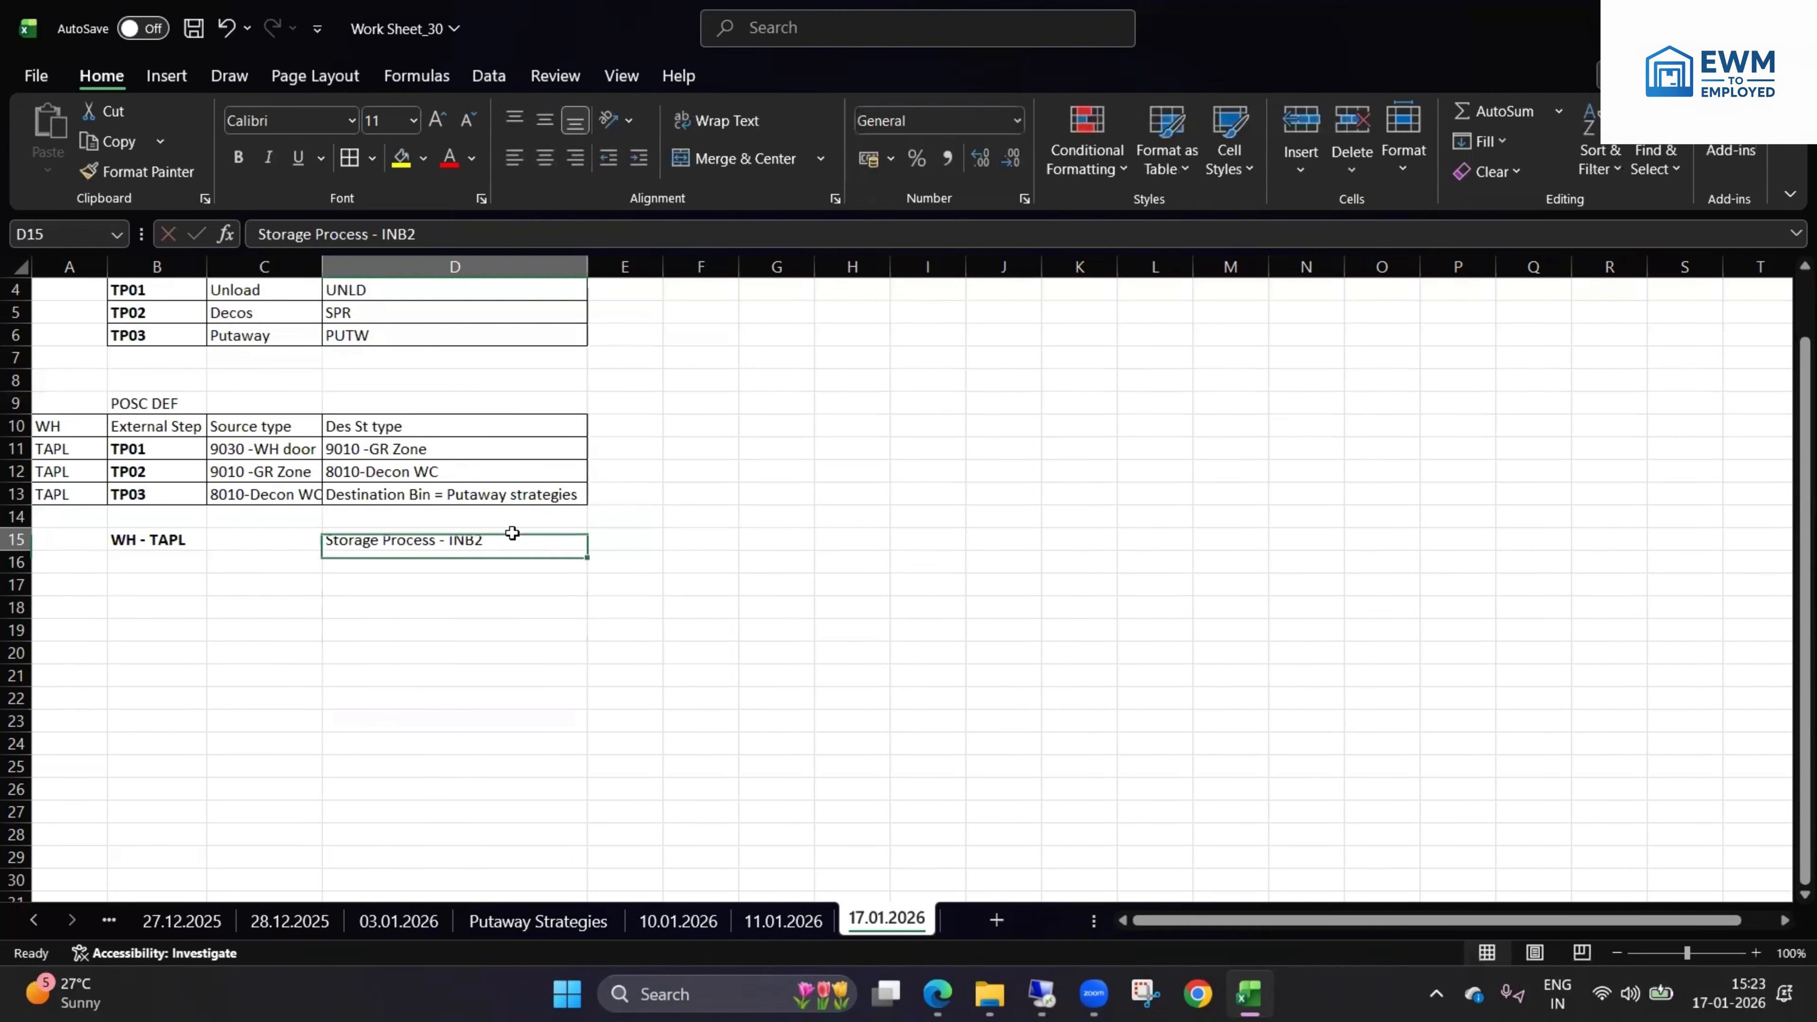
key(ctrl+b)
drag(123, 538, 492, 541)
click(351, 159)
click(604, 878)
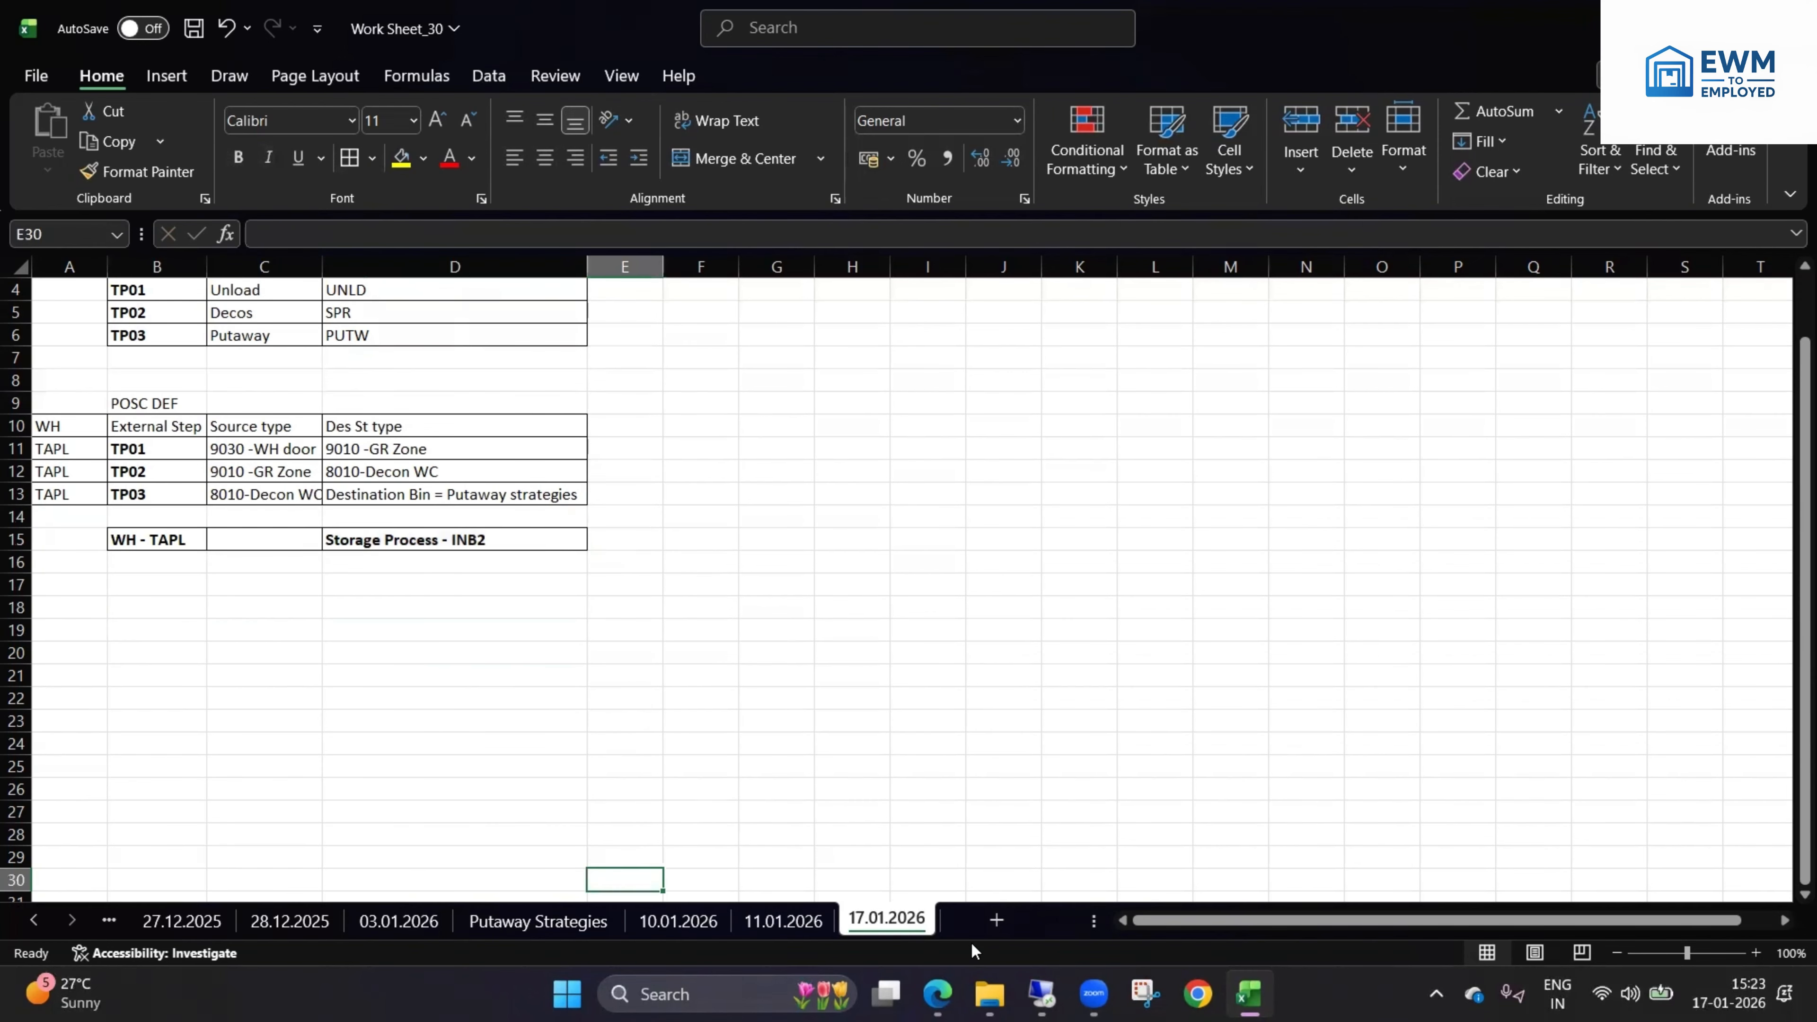
- Check the step sequence in the SAP session, then return to Excel and enter the header SEQ in cell B17
click(1042, 993)
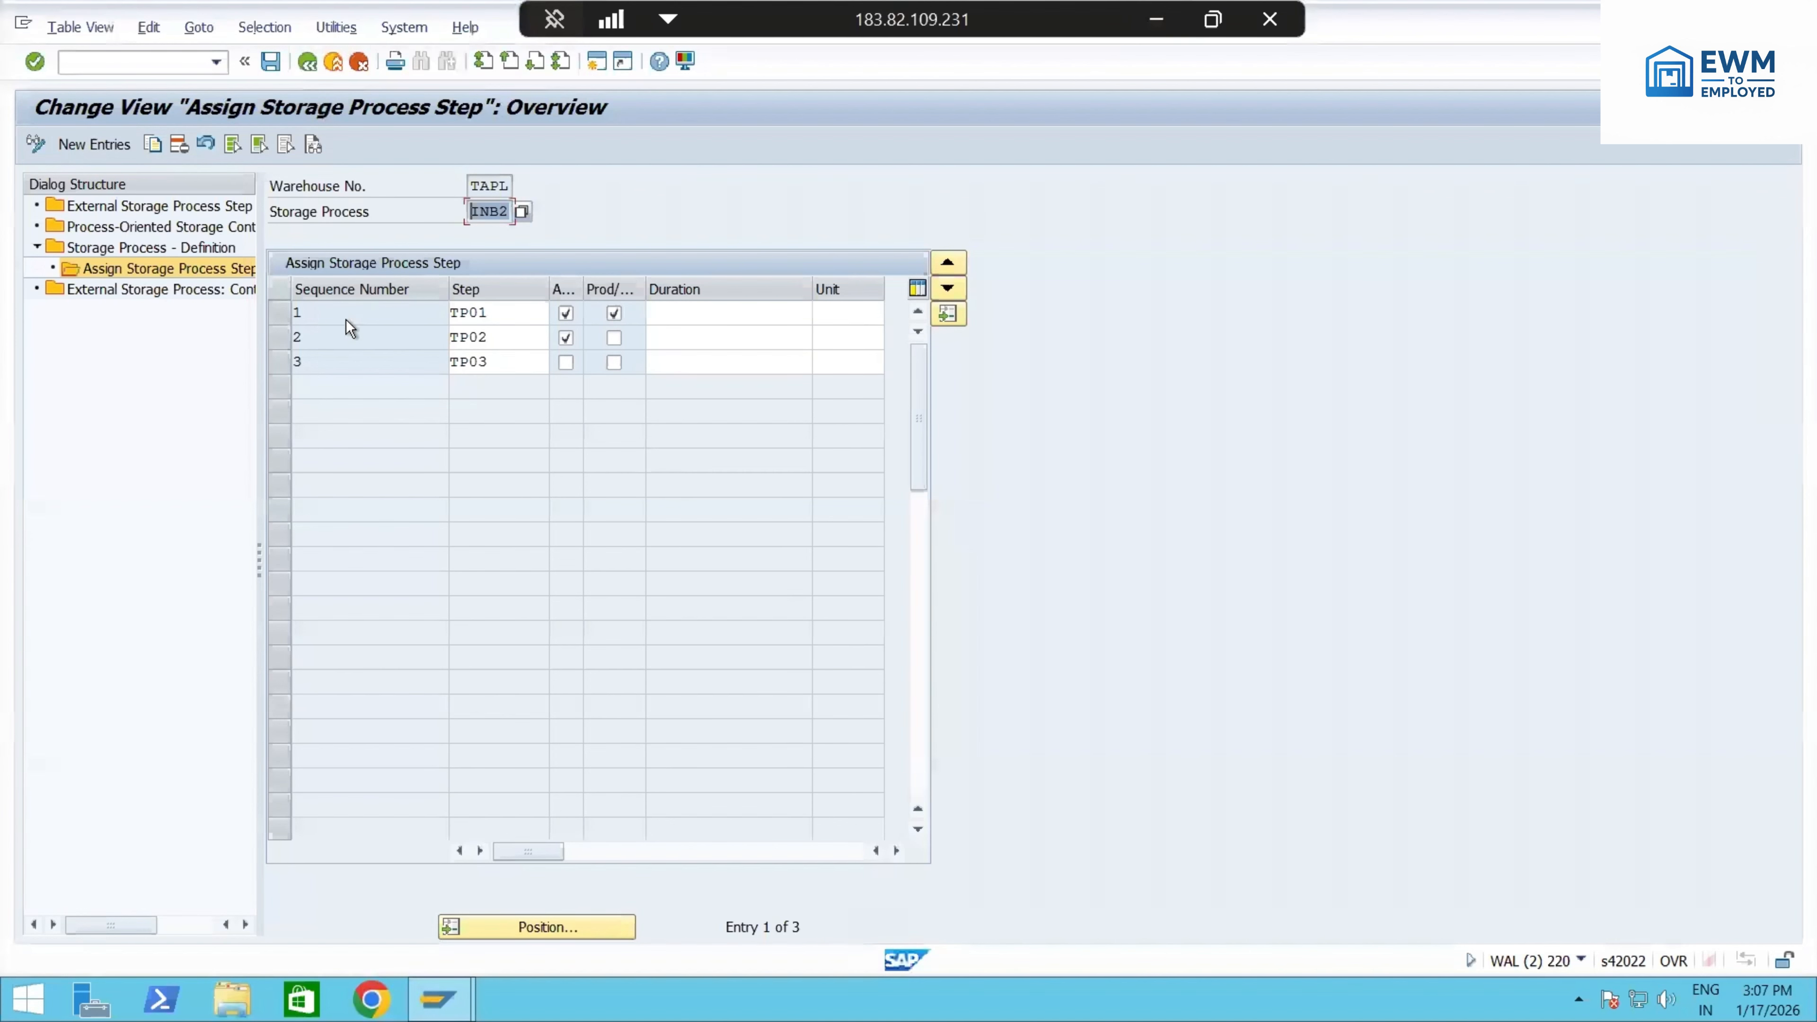
double_click(485, 312)
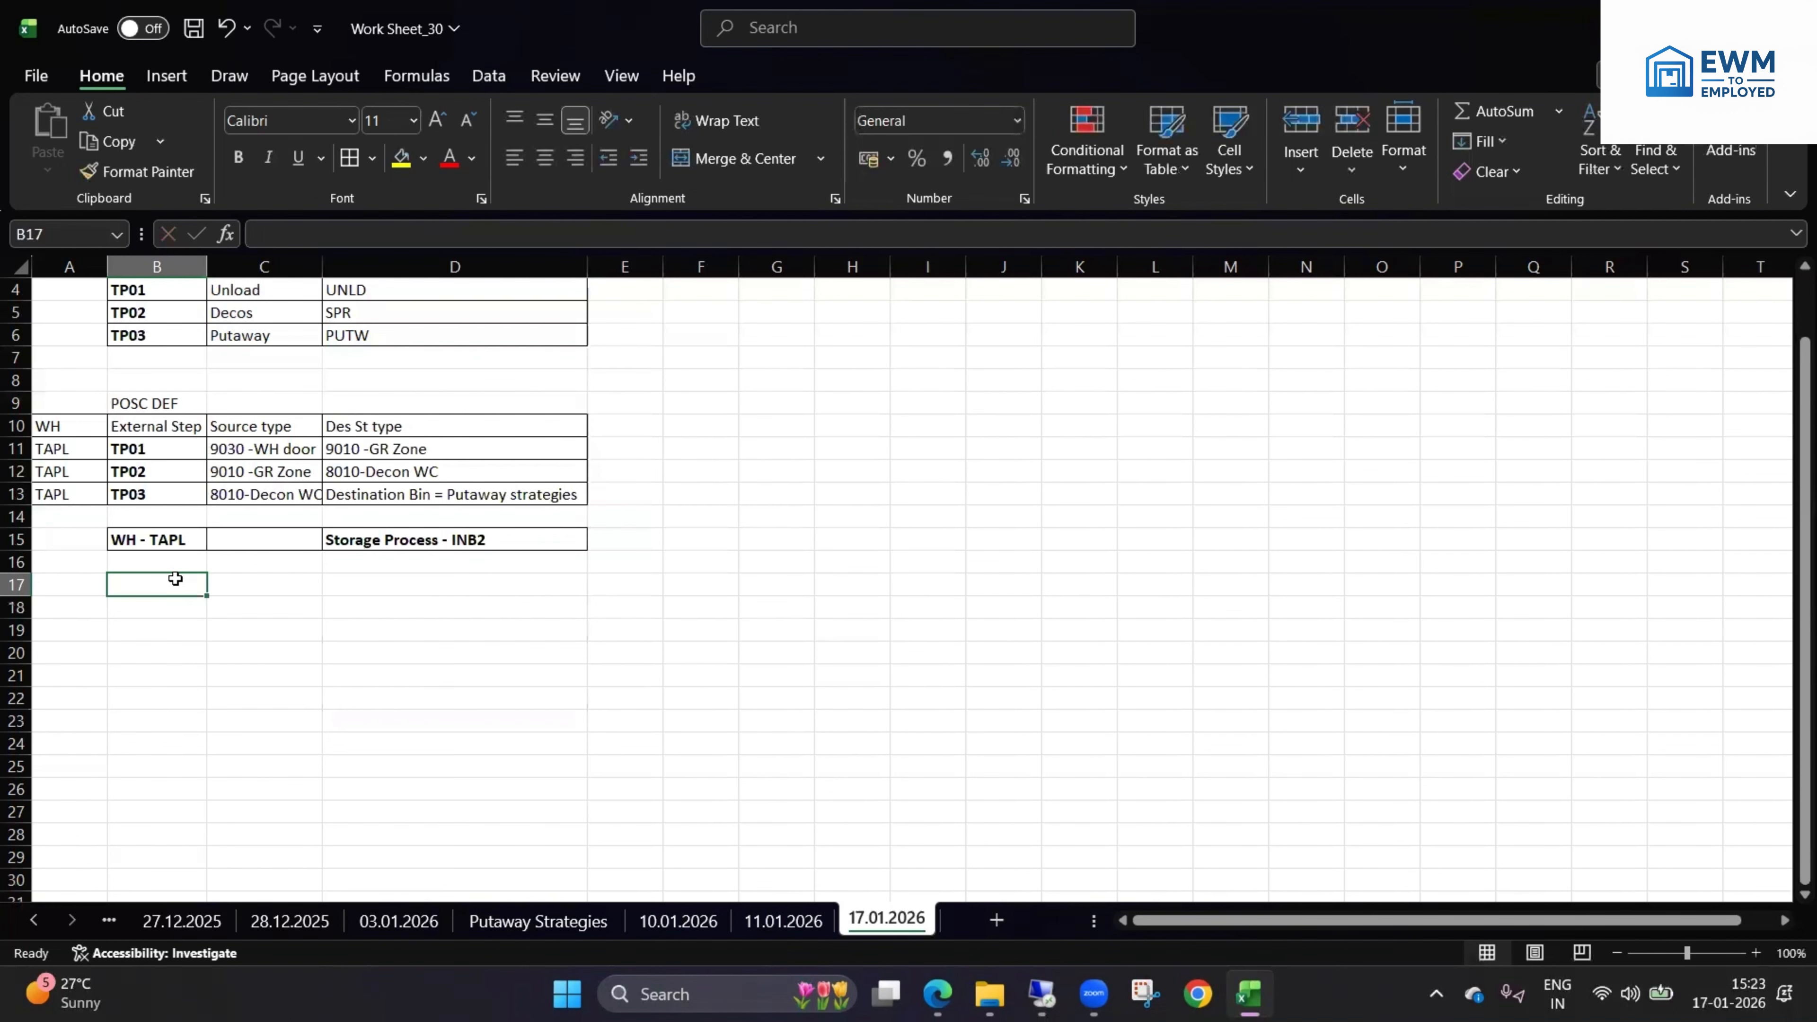
text(SEQ)
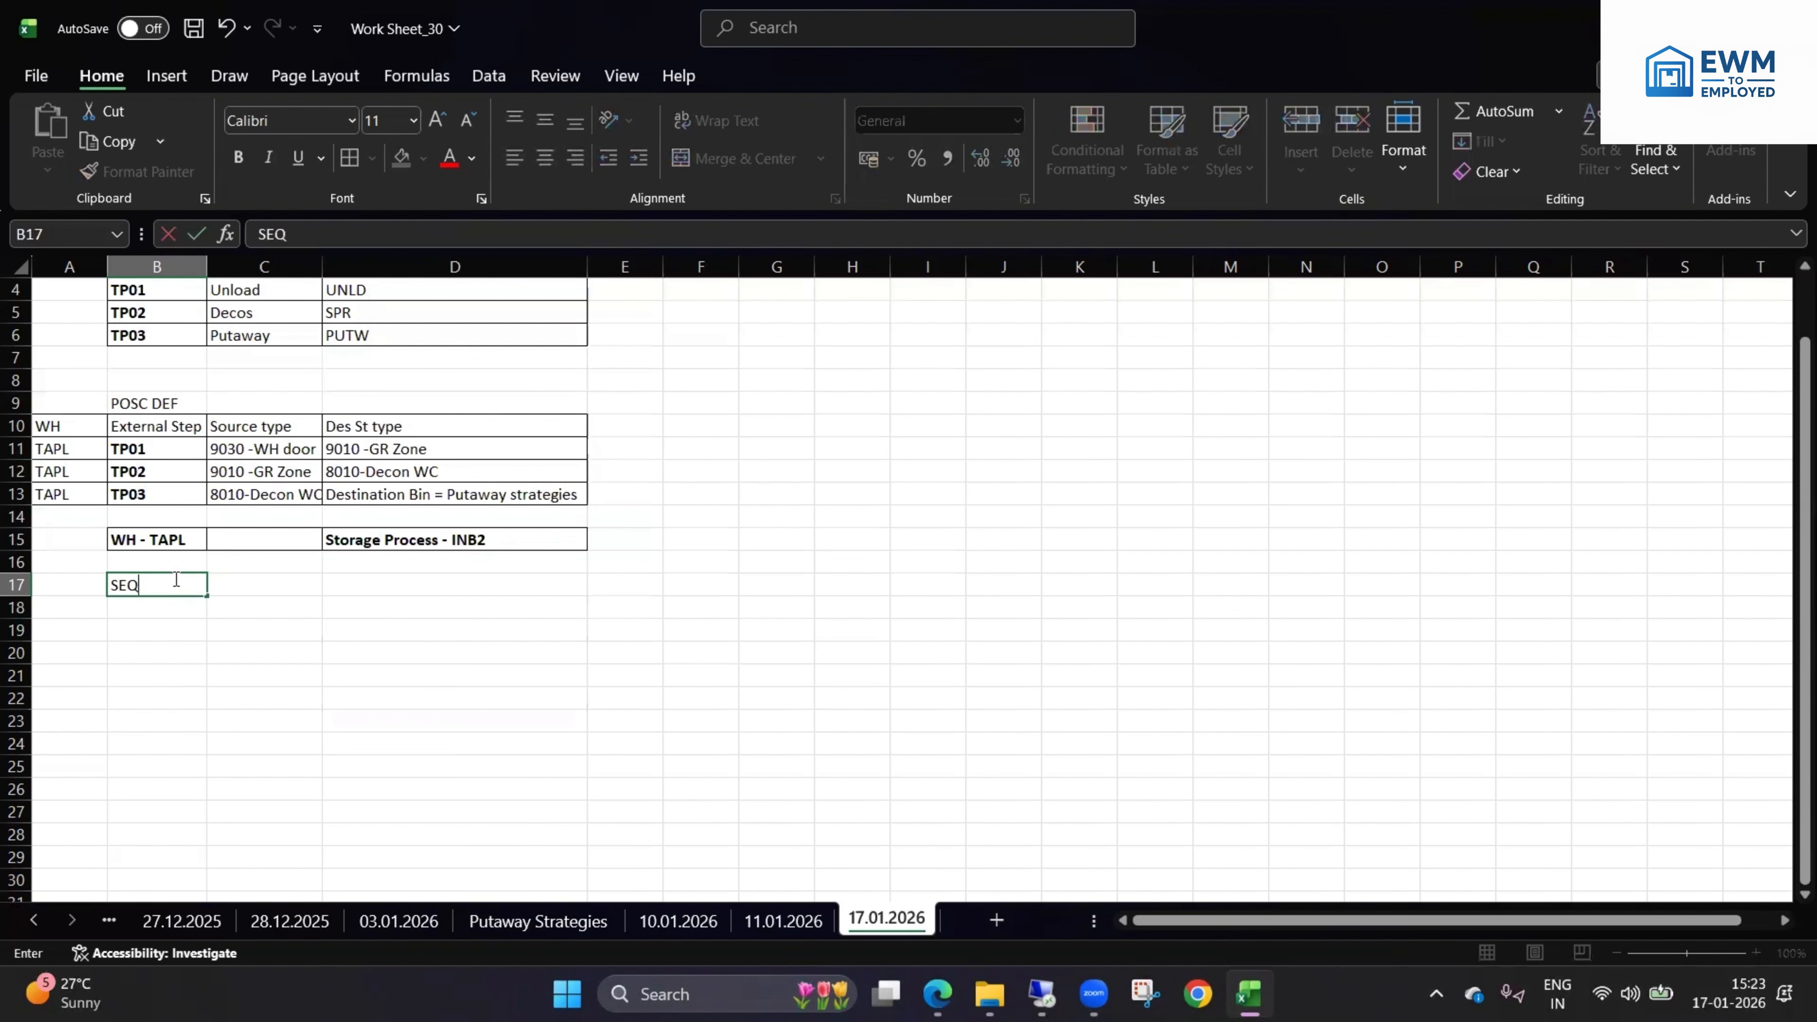
click(244, 581)
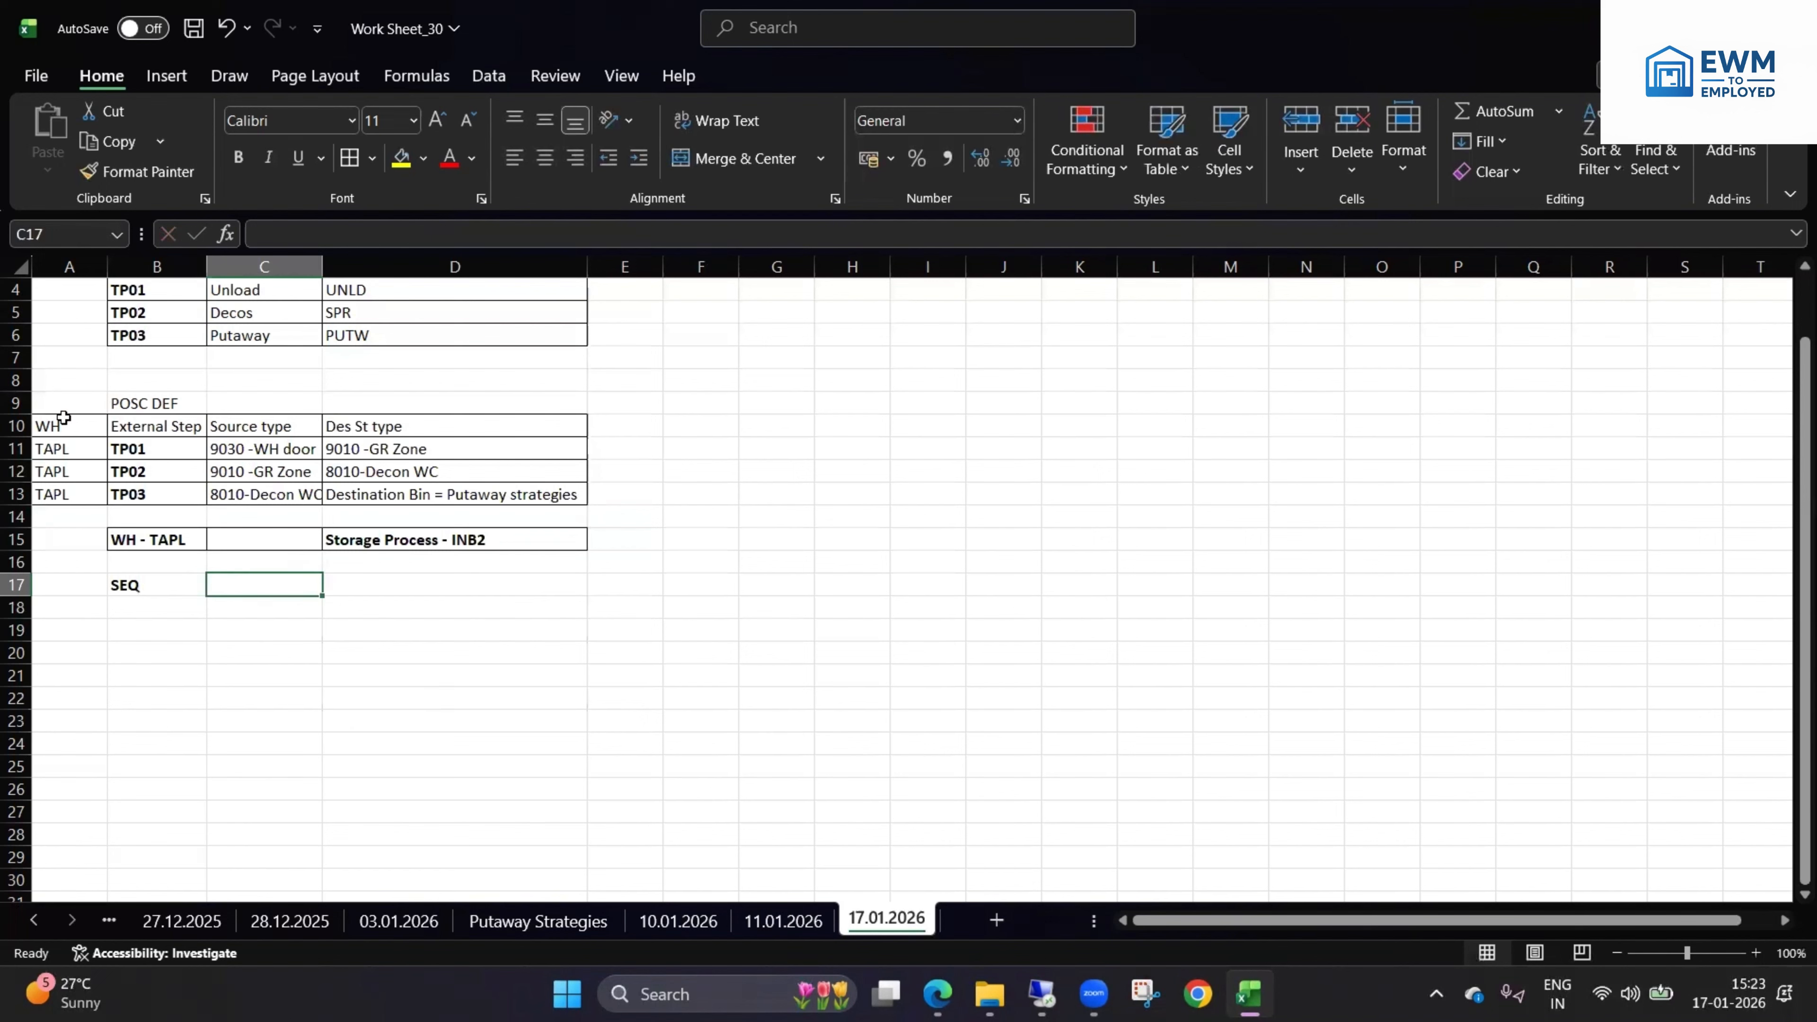
- Copy the External Step column B10:B13 of the POSC DEF table into the cells starting at C17
drag(135, 426, 140, 496)
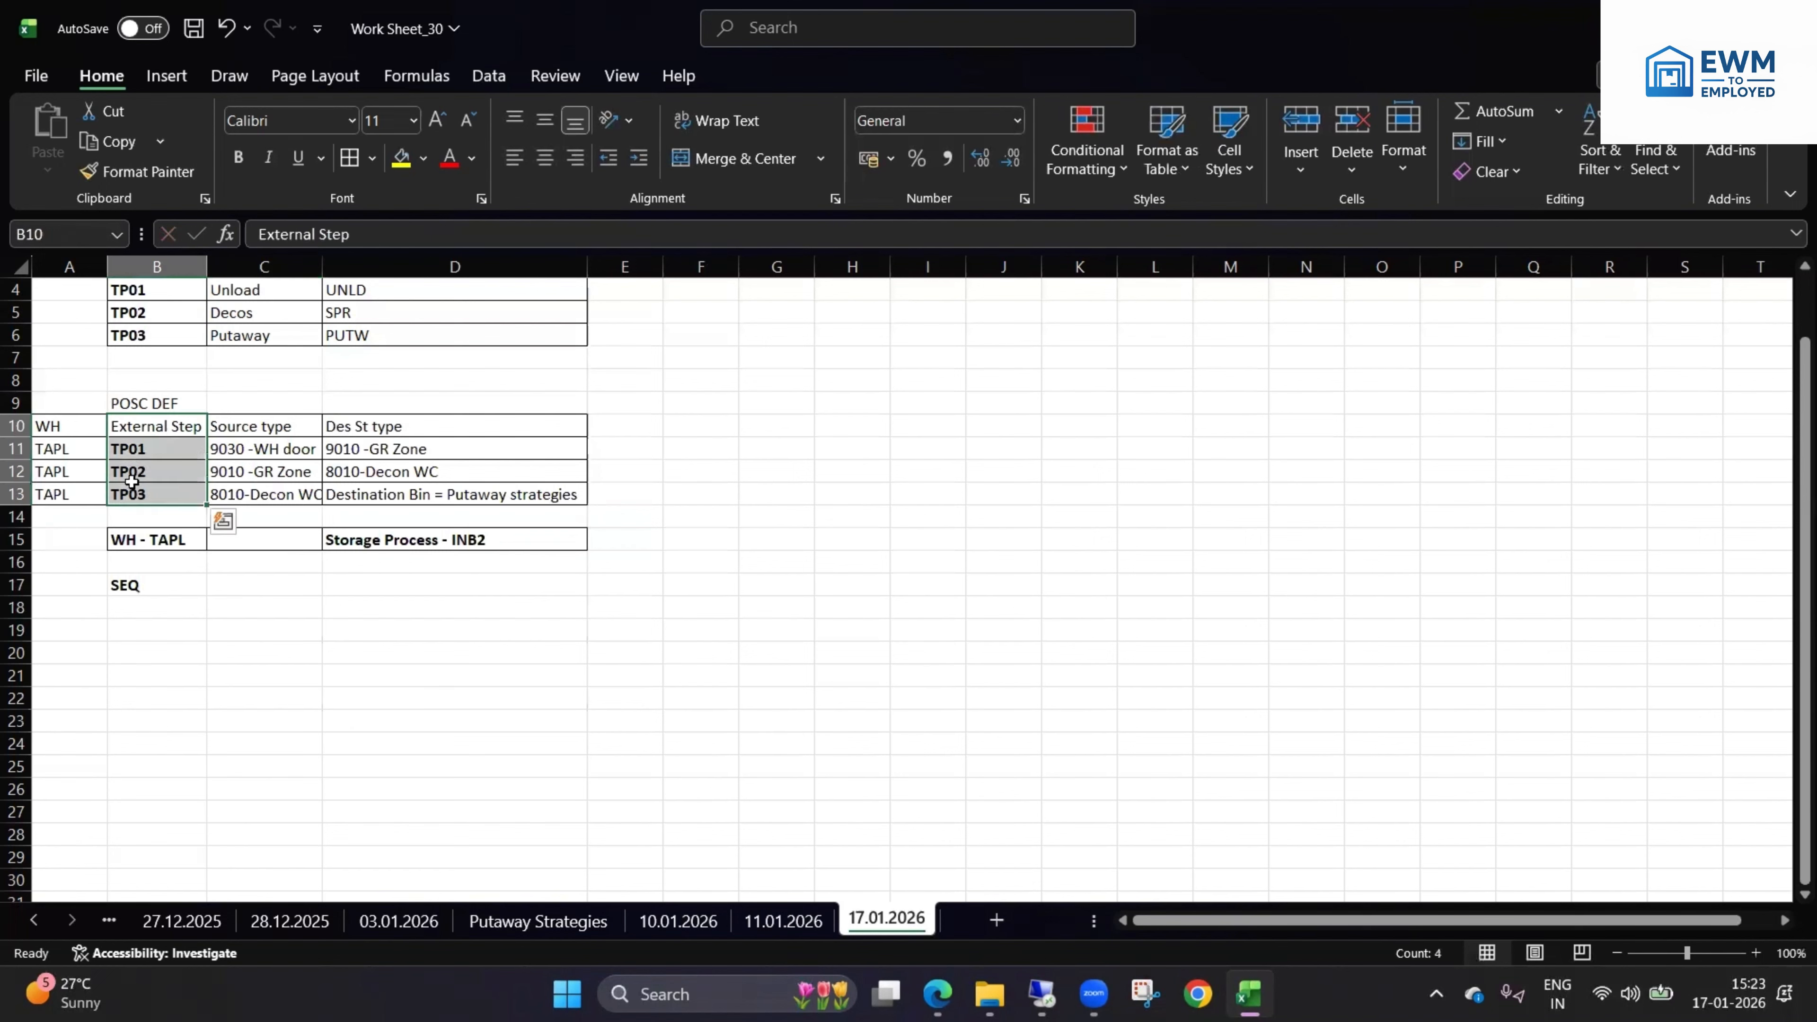
key(ctrl+c)
click(230, 584)
key(ctrl+v)
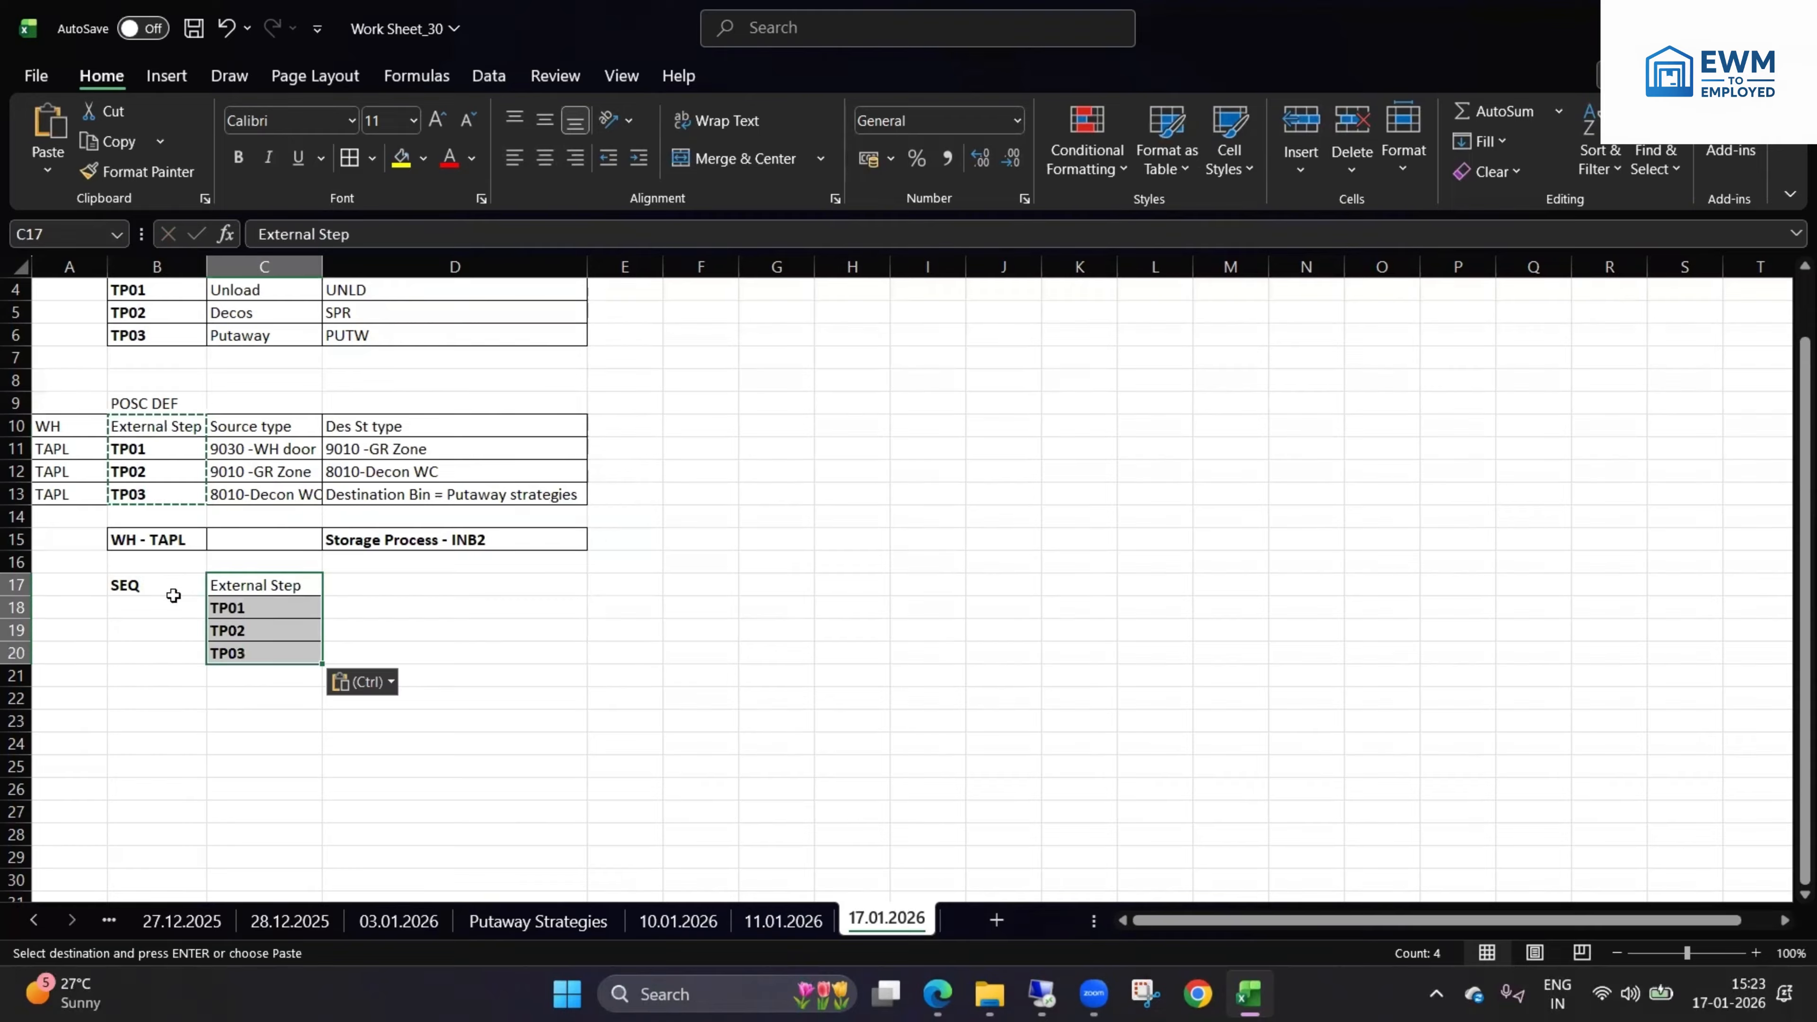
- Enter the sequence numbers 1, 2 and 3 under SEQ in cells B18:B20
click(168, 591)
click(171, 607)
text(1)
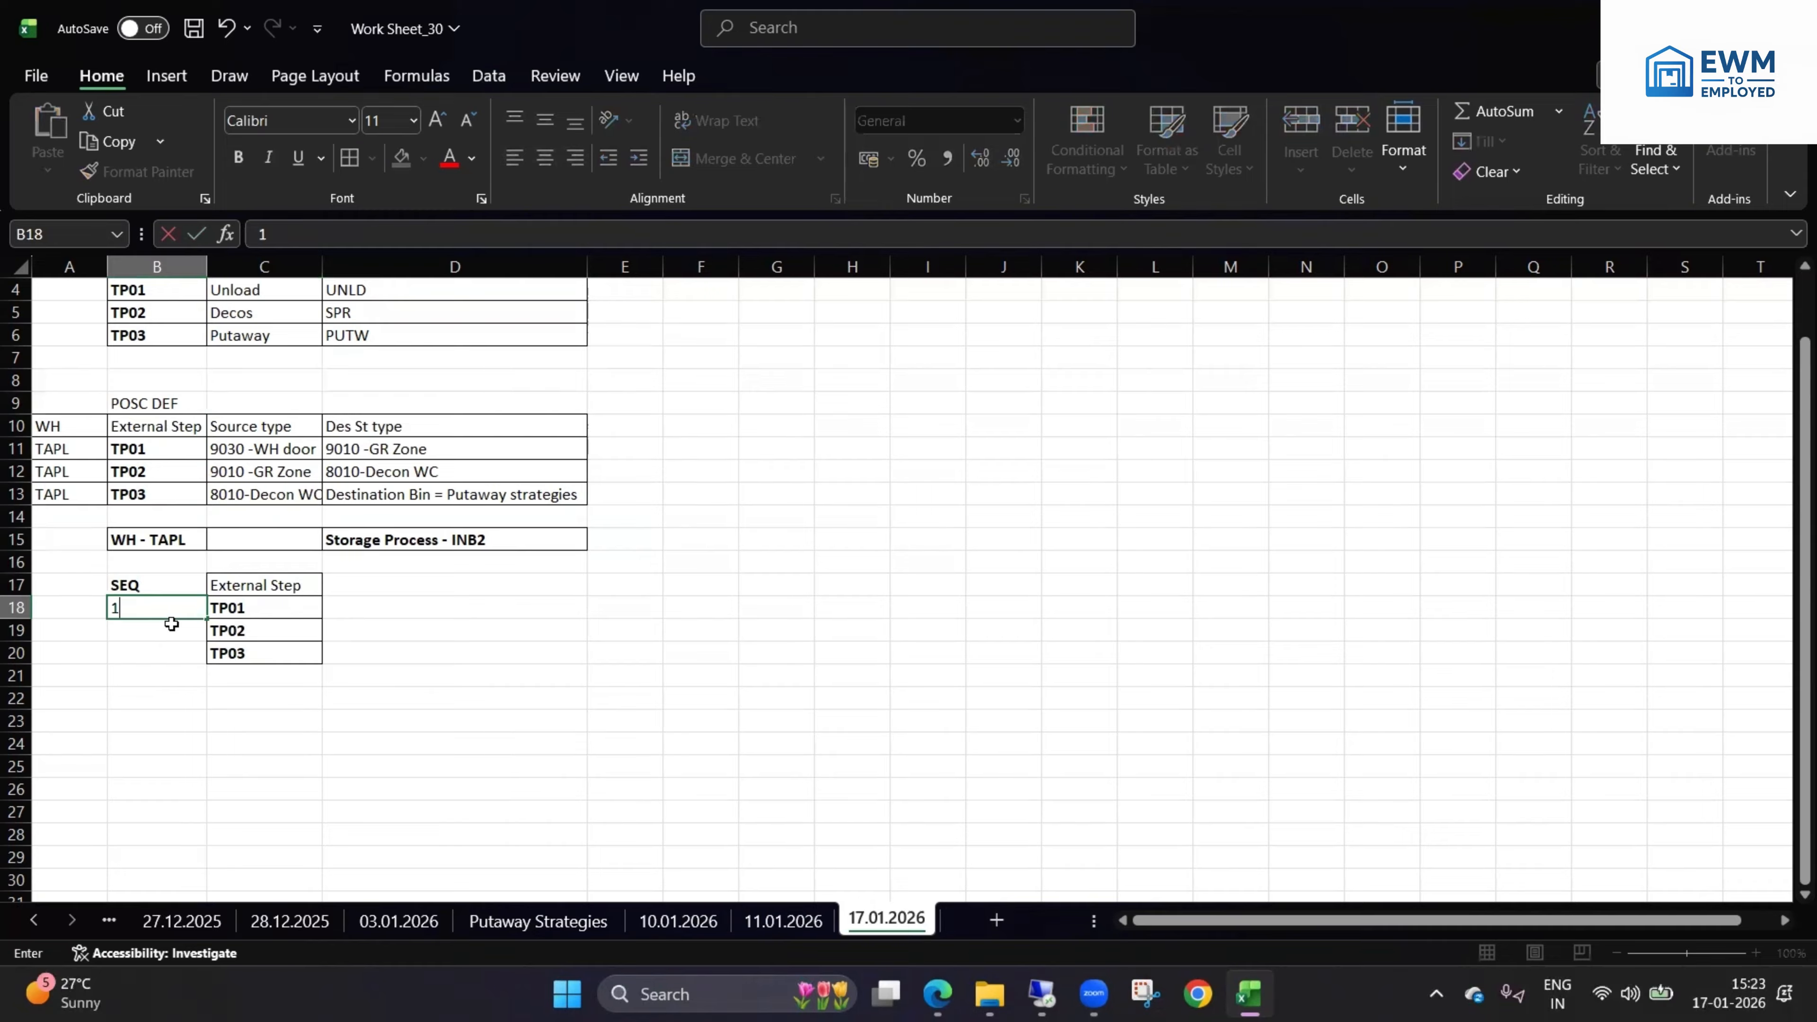
key(Return)
text(2)
key(Return)
text(3)
click(159, 722)
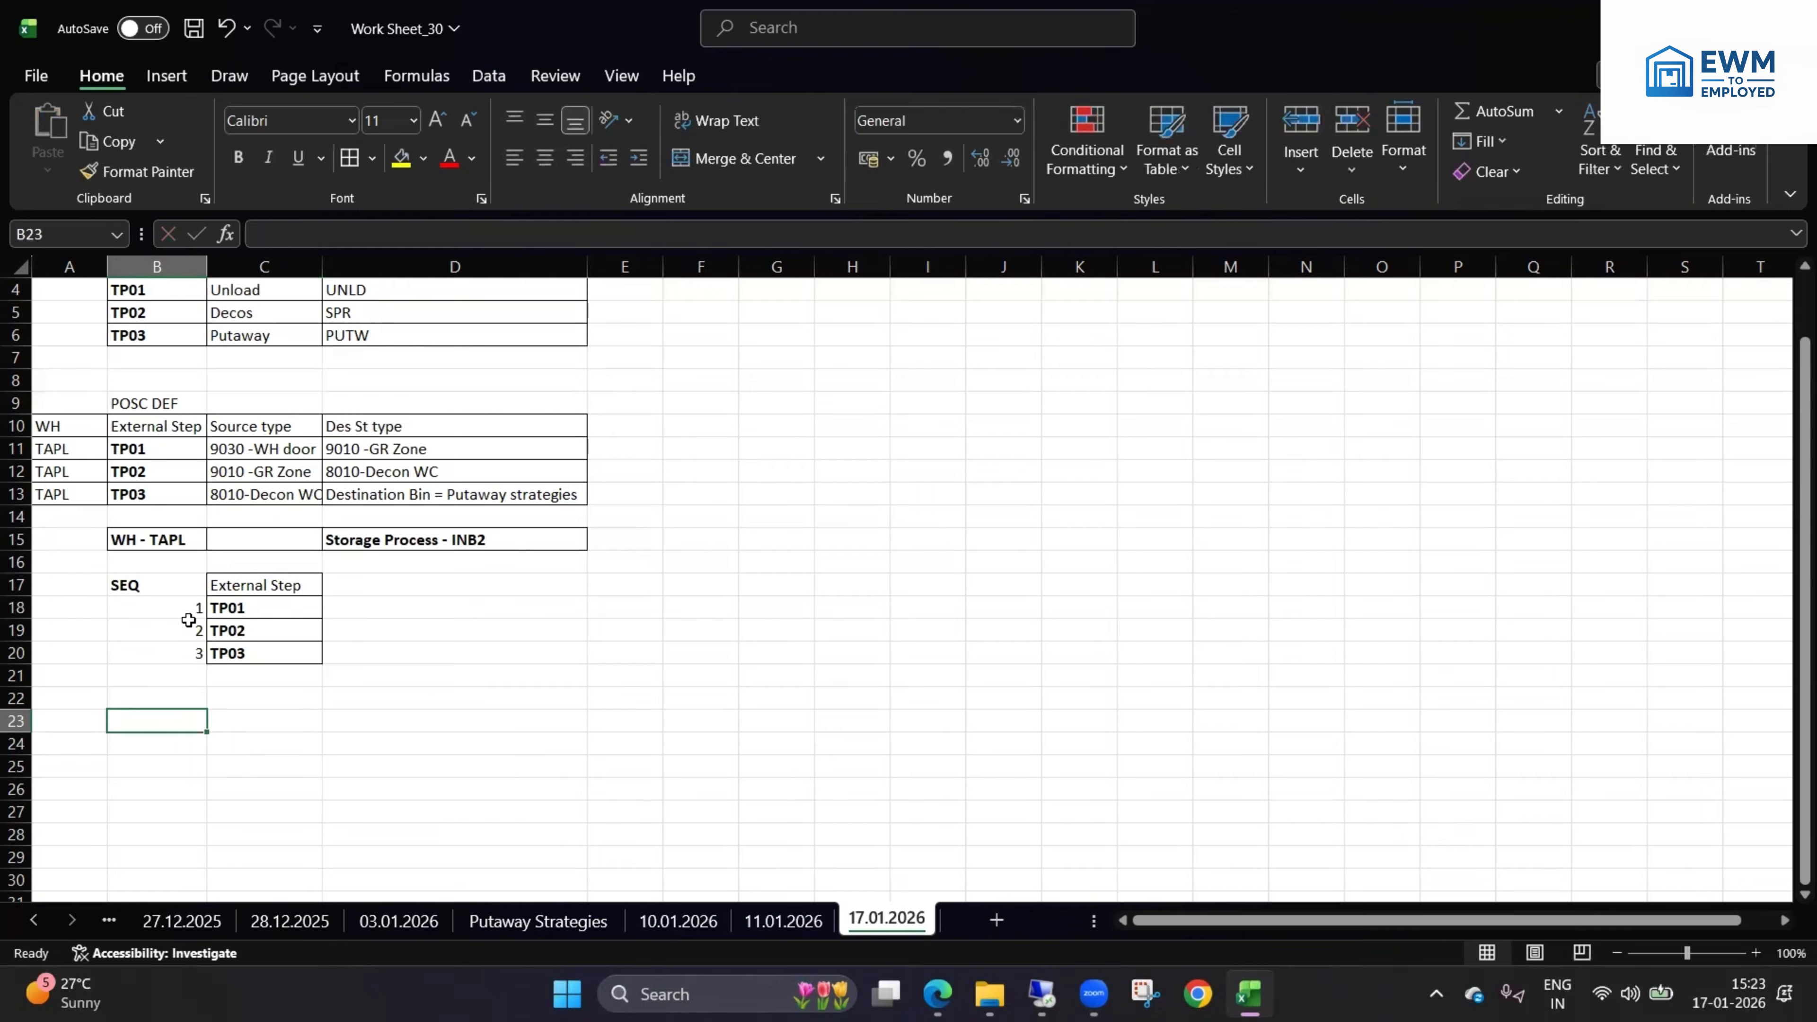
- Centre the sequence numbers in B18:B20 and add borders to the SEQ and External Step table B17:C20
drag(175, 607, 187, 655)
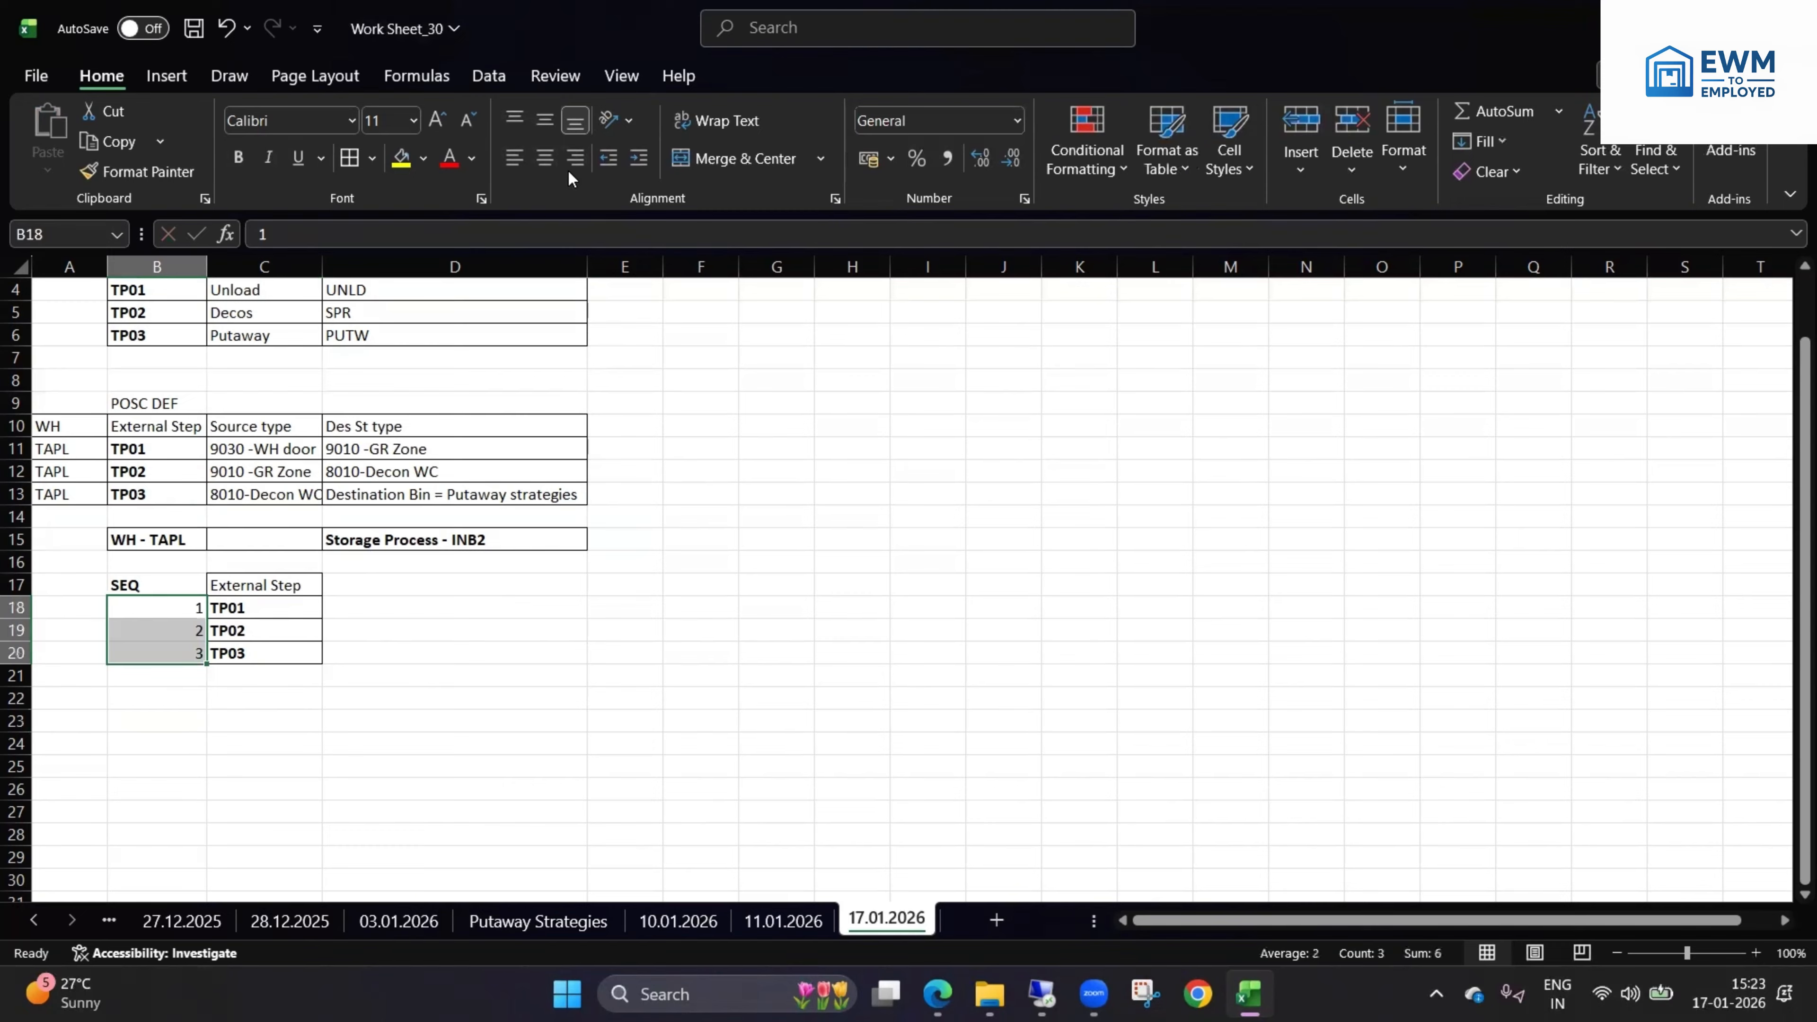
click(545, 157)
click(545, 120)
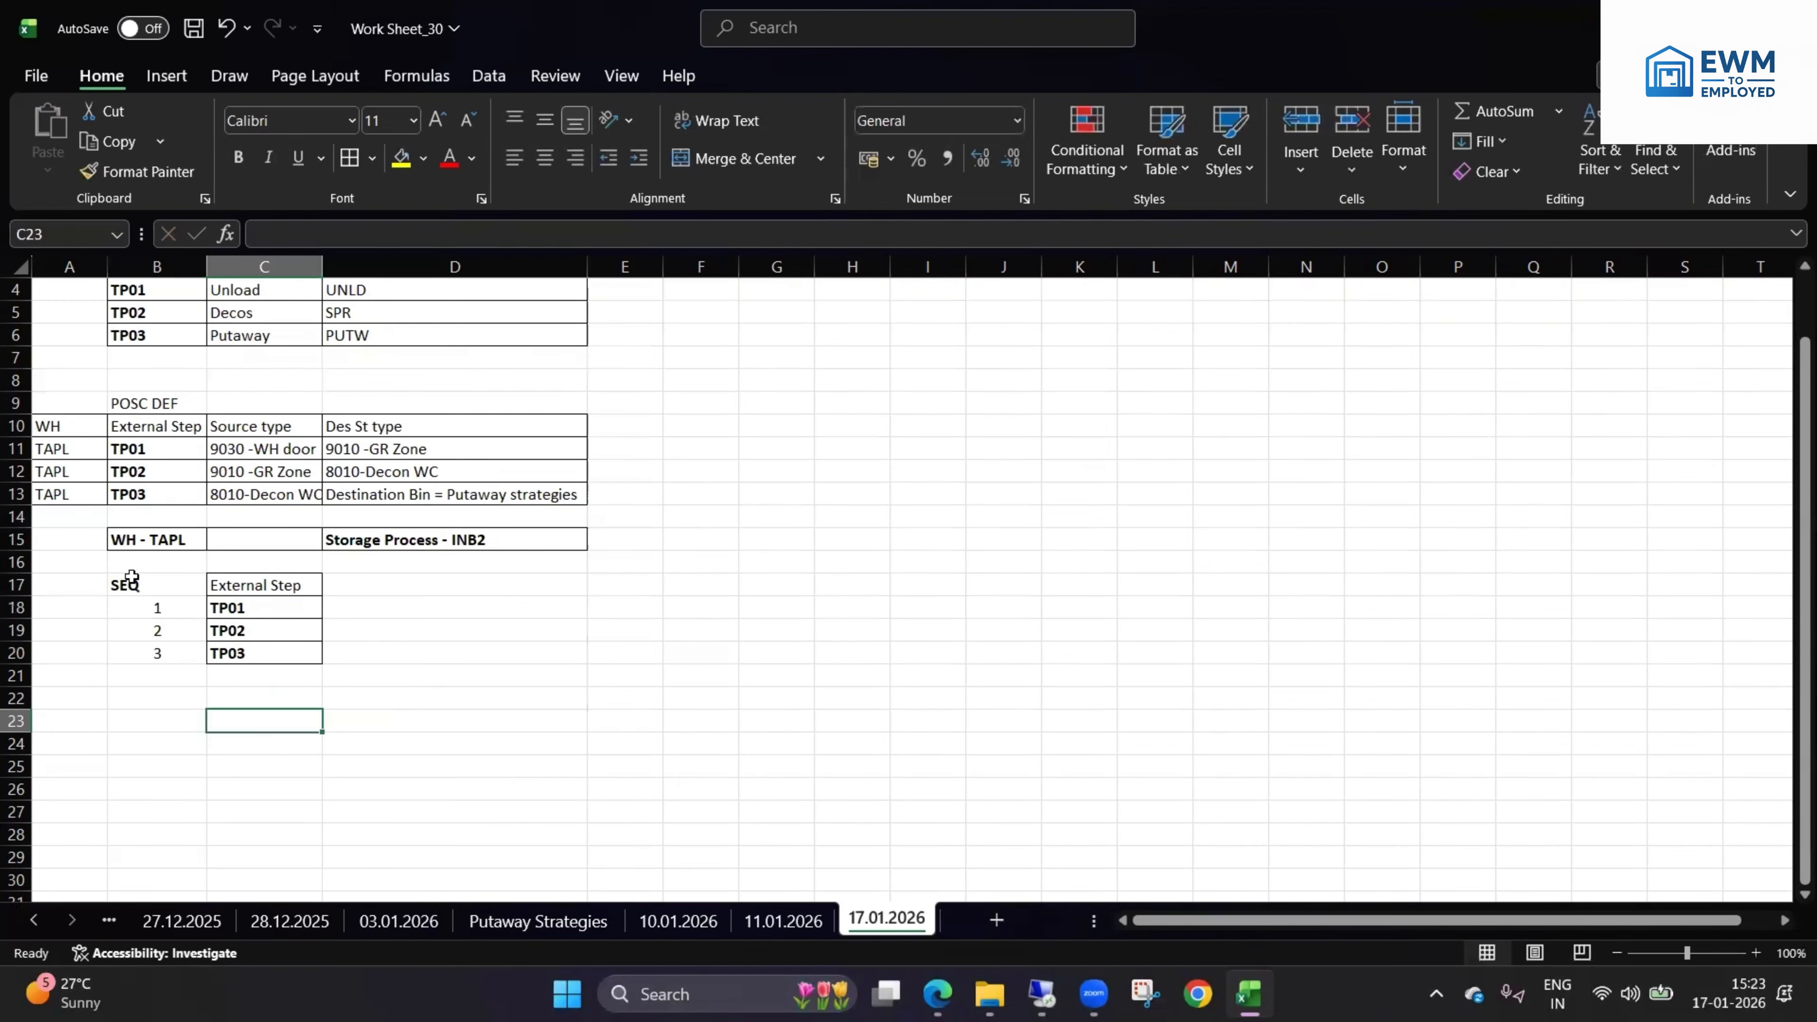
drag(125, 585, 283, 655)
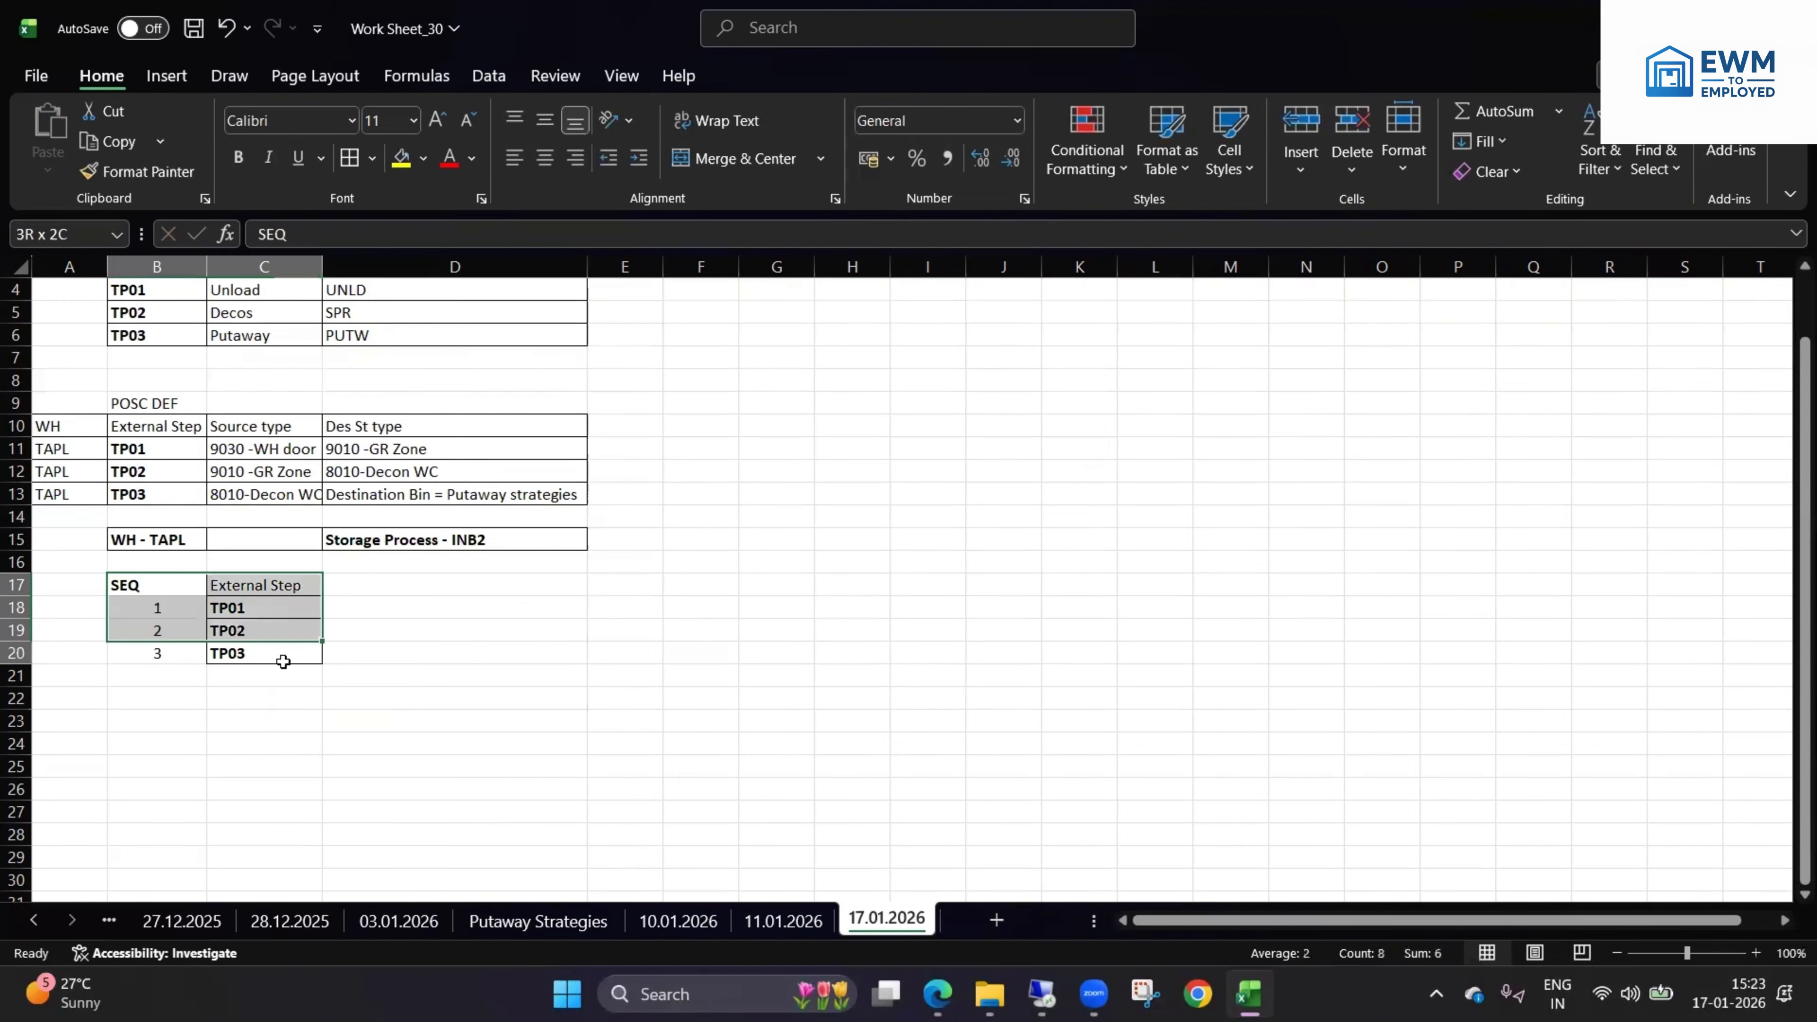
click(349, 158)
click(307, 655)
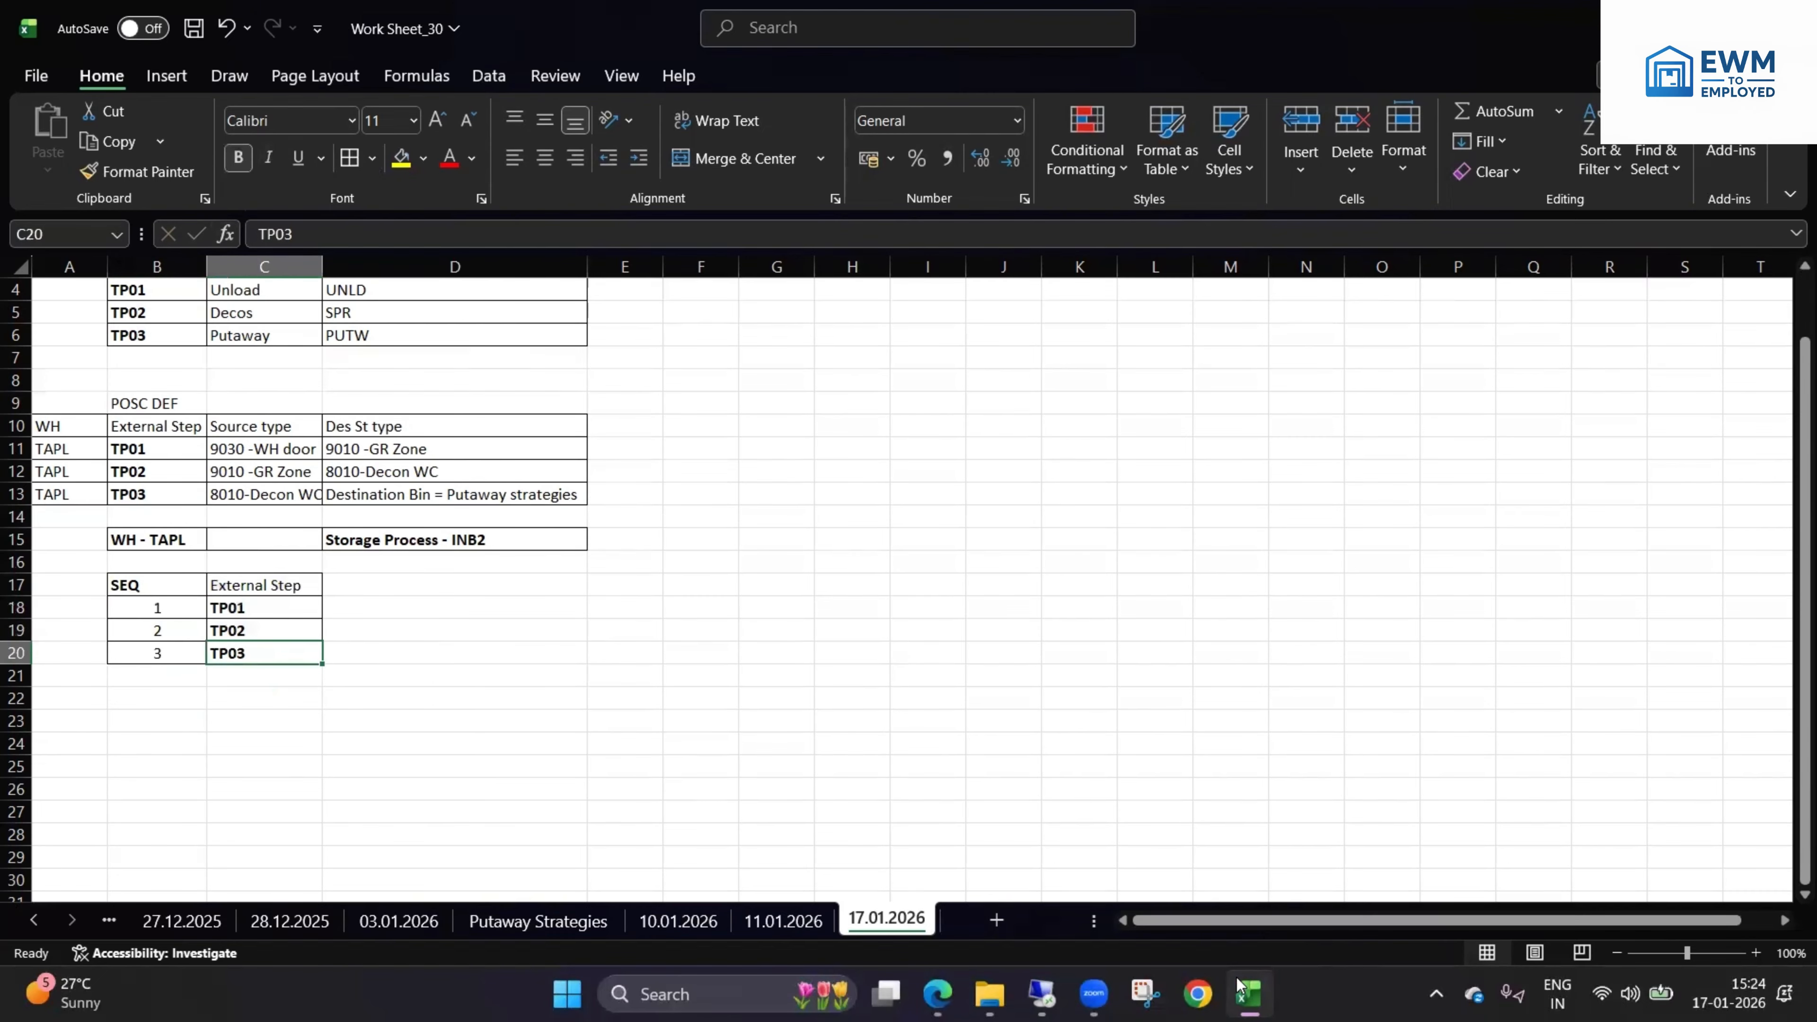
- Switch to the SAP session, widen the Auto. WT and Prod/HU WT columns and examine their settings for steps TP01 to TP03
click(1042, 993)
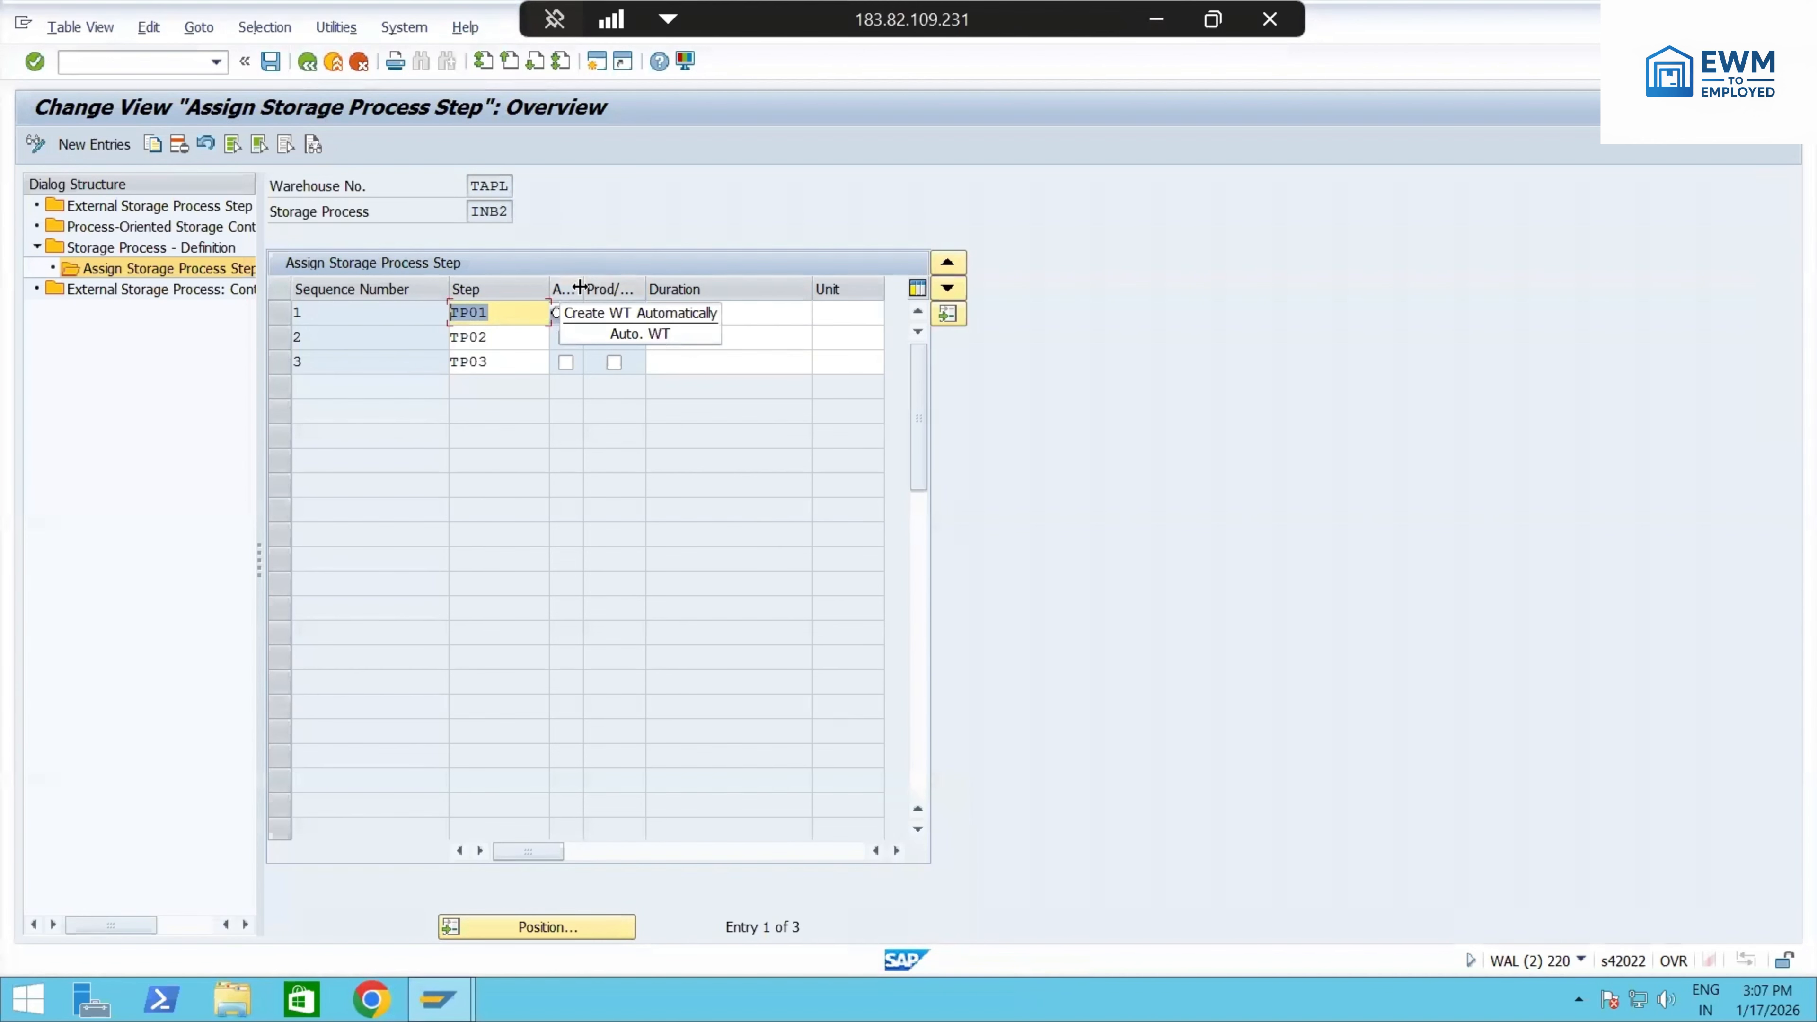
drag(585, 289, 818, 291)
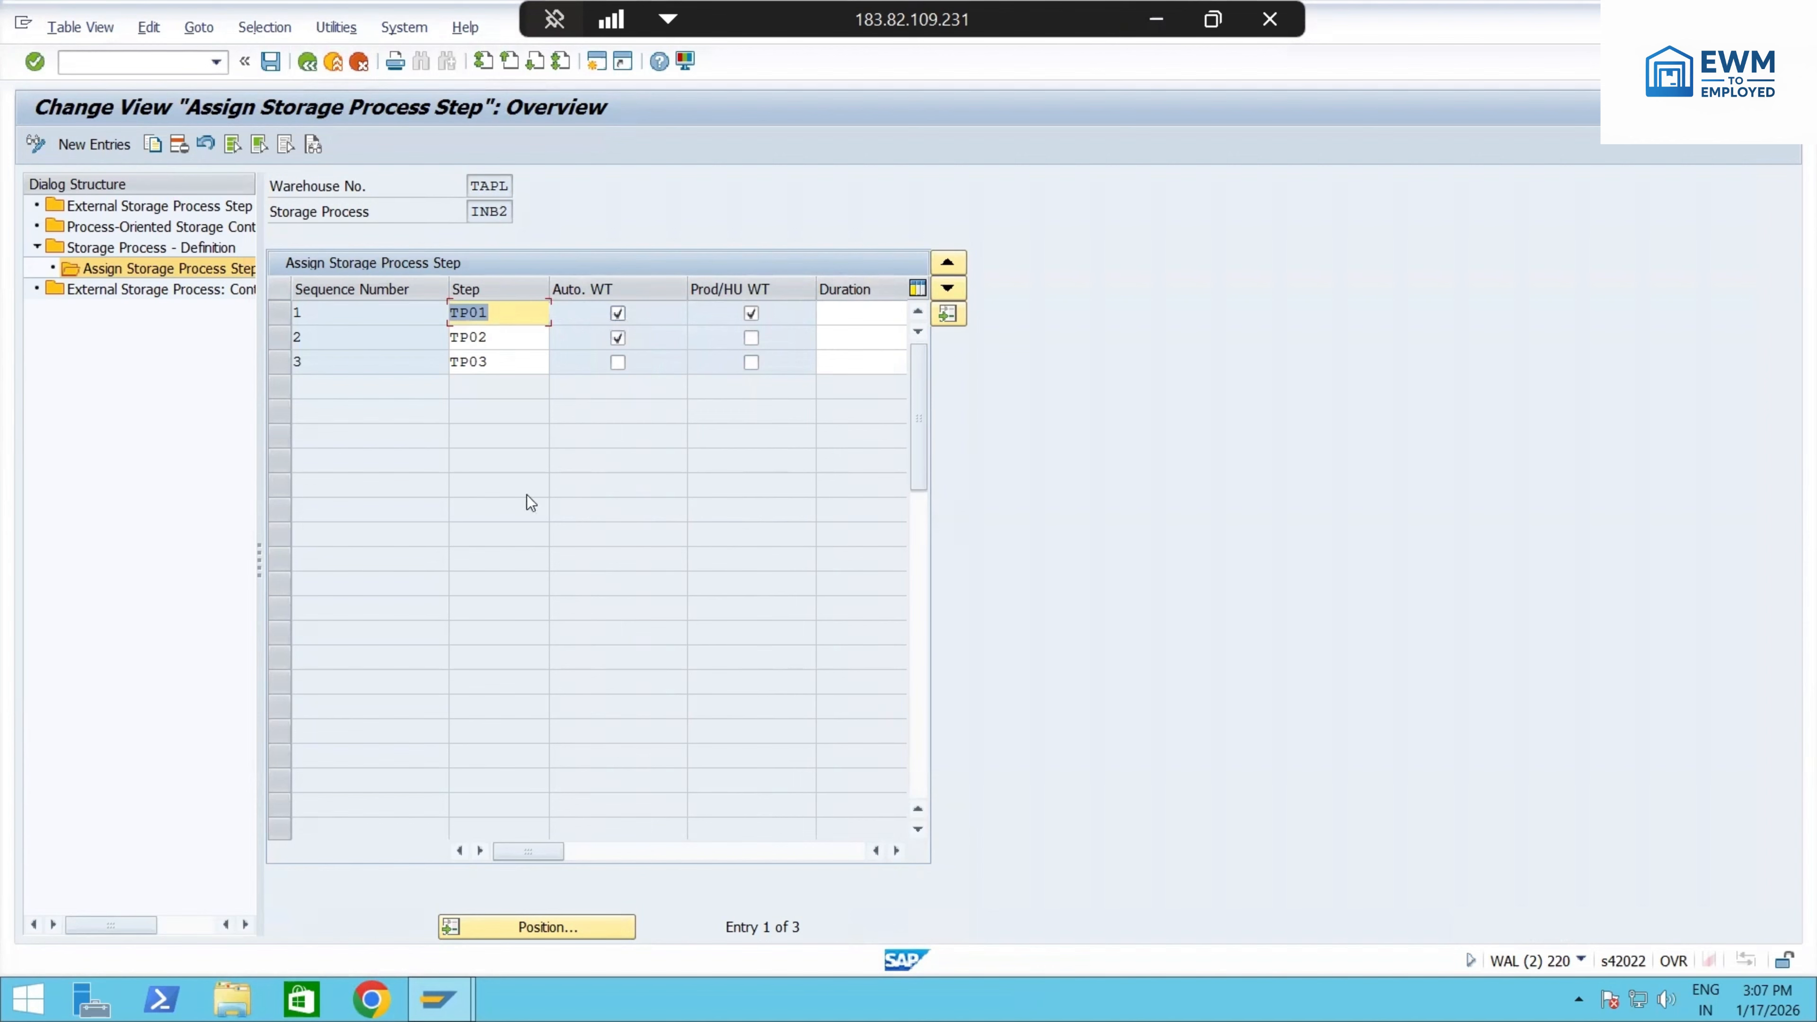
key(alt+Tab)
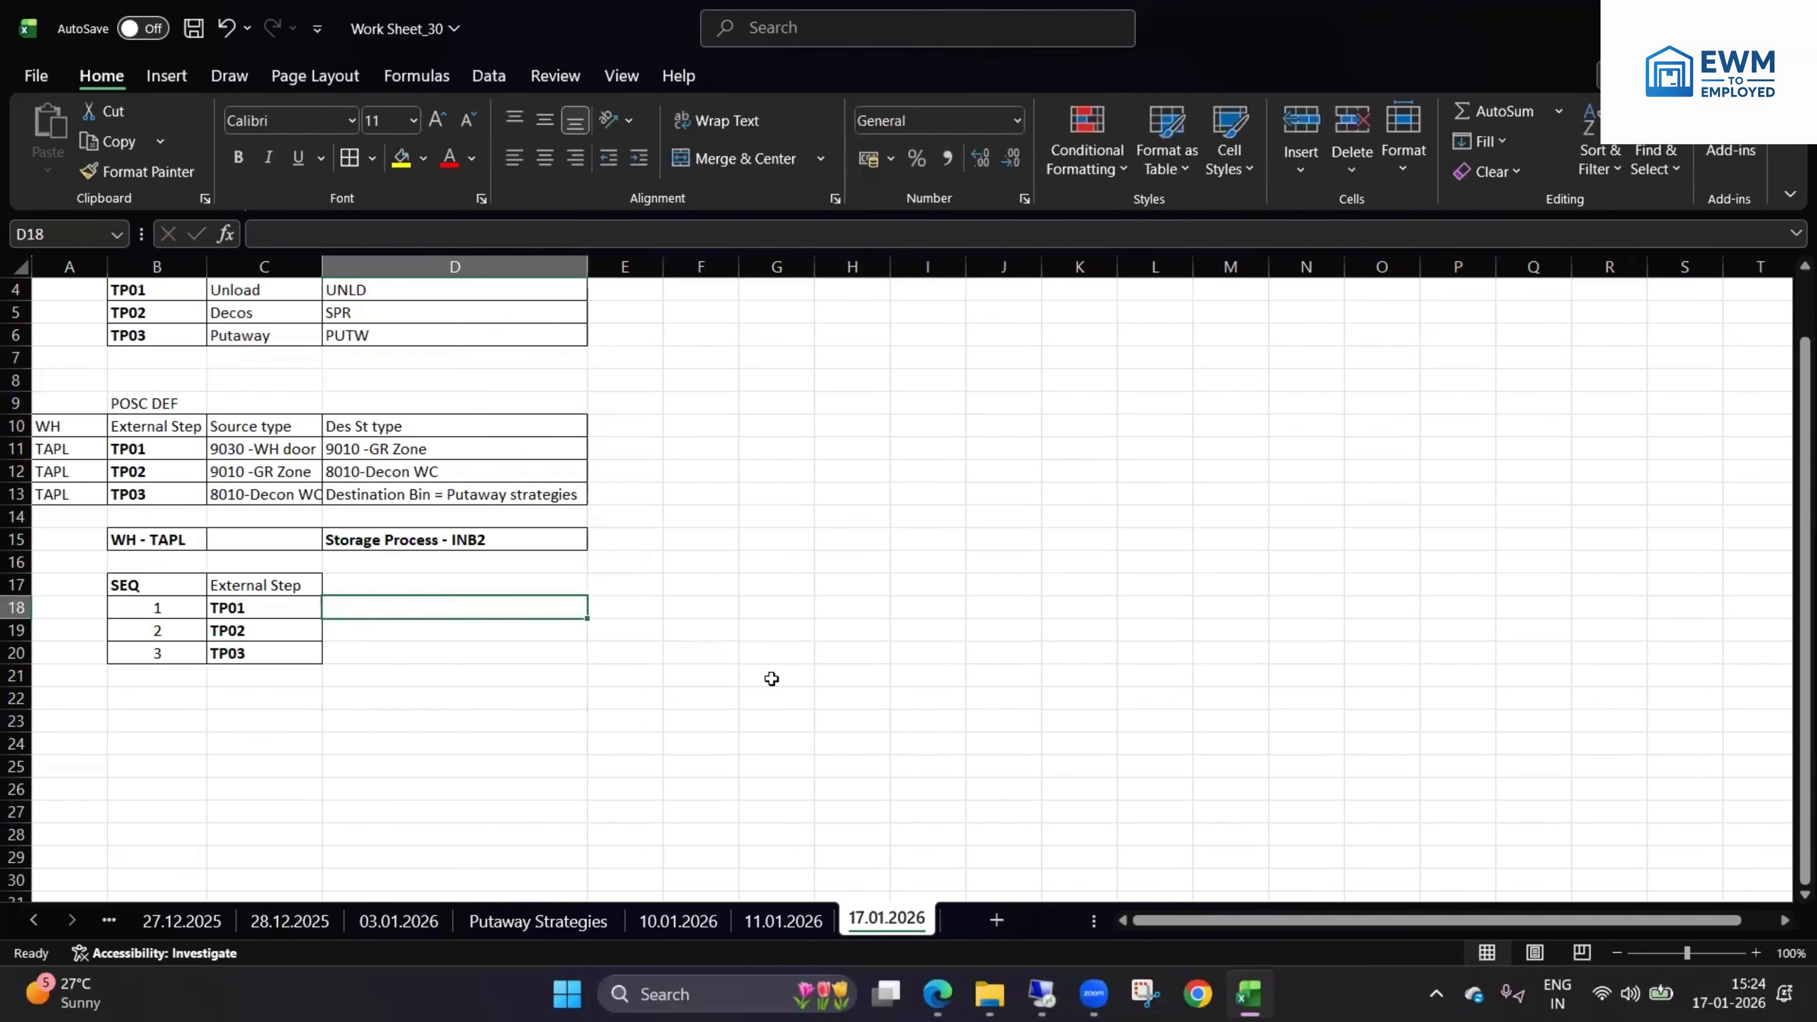
click(1042, 991)
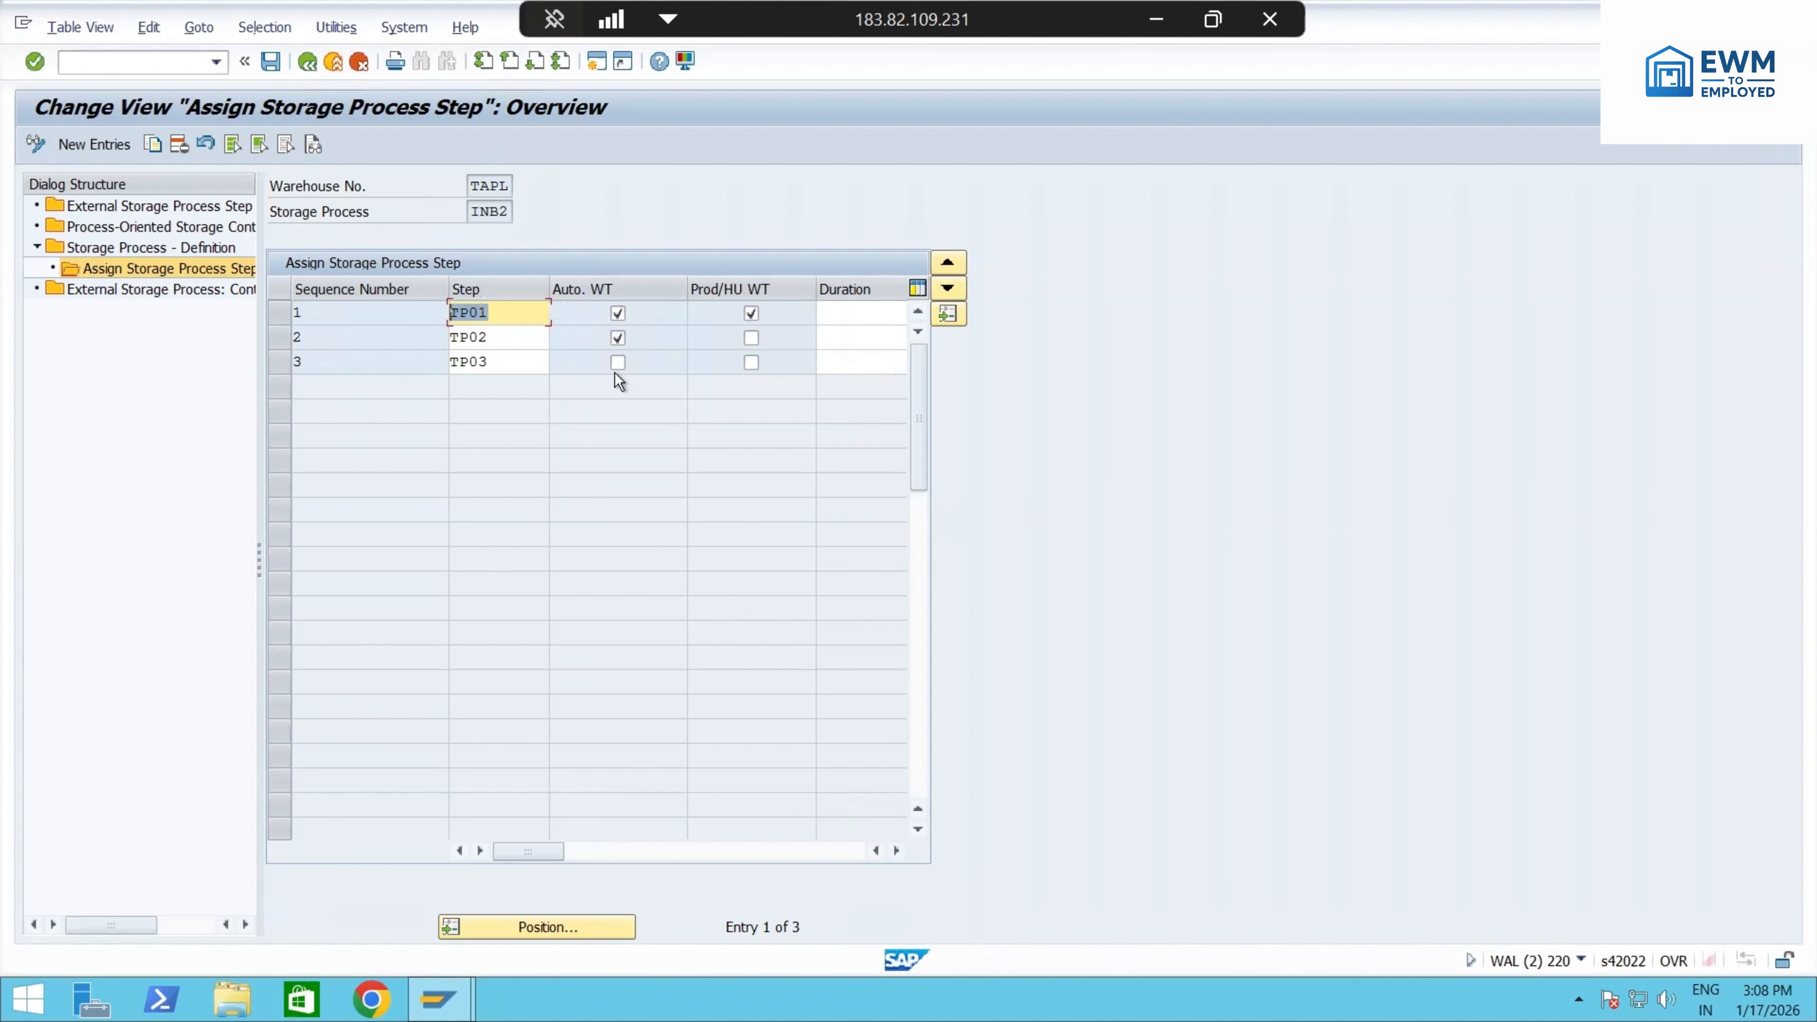
click(487, 362)
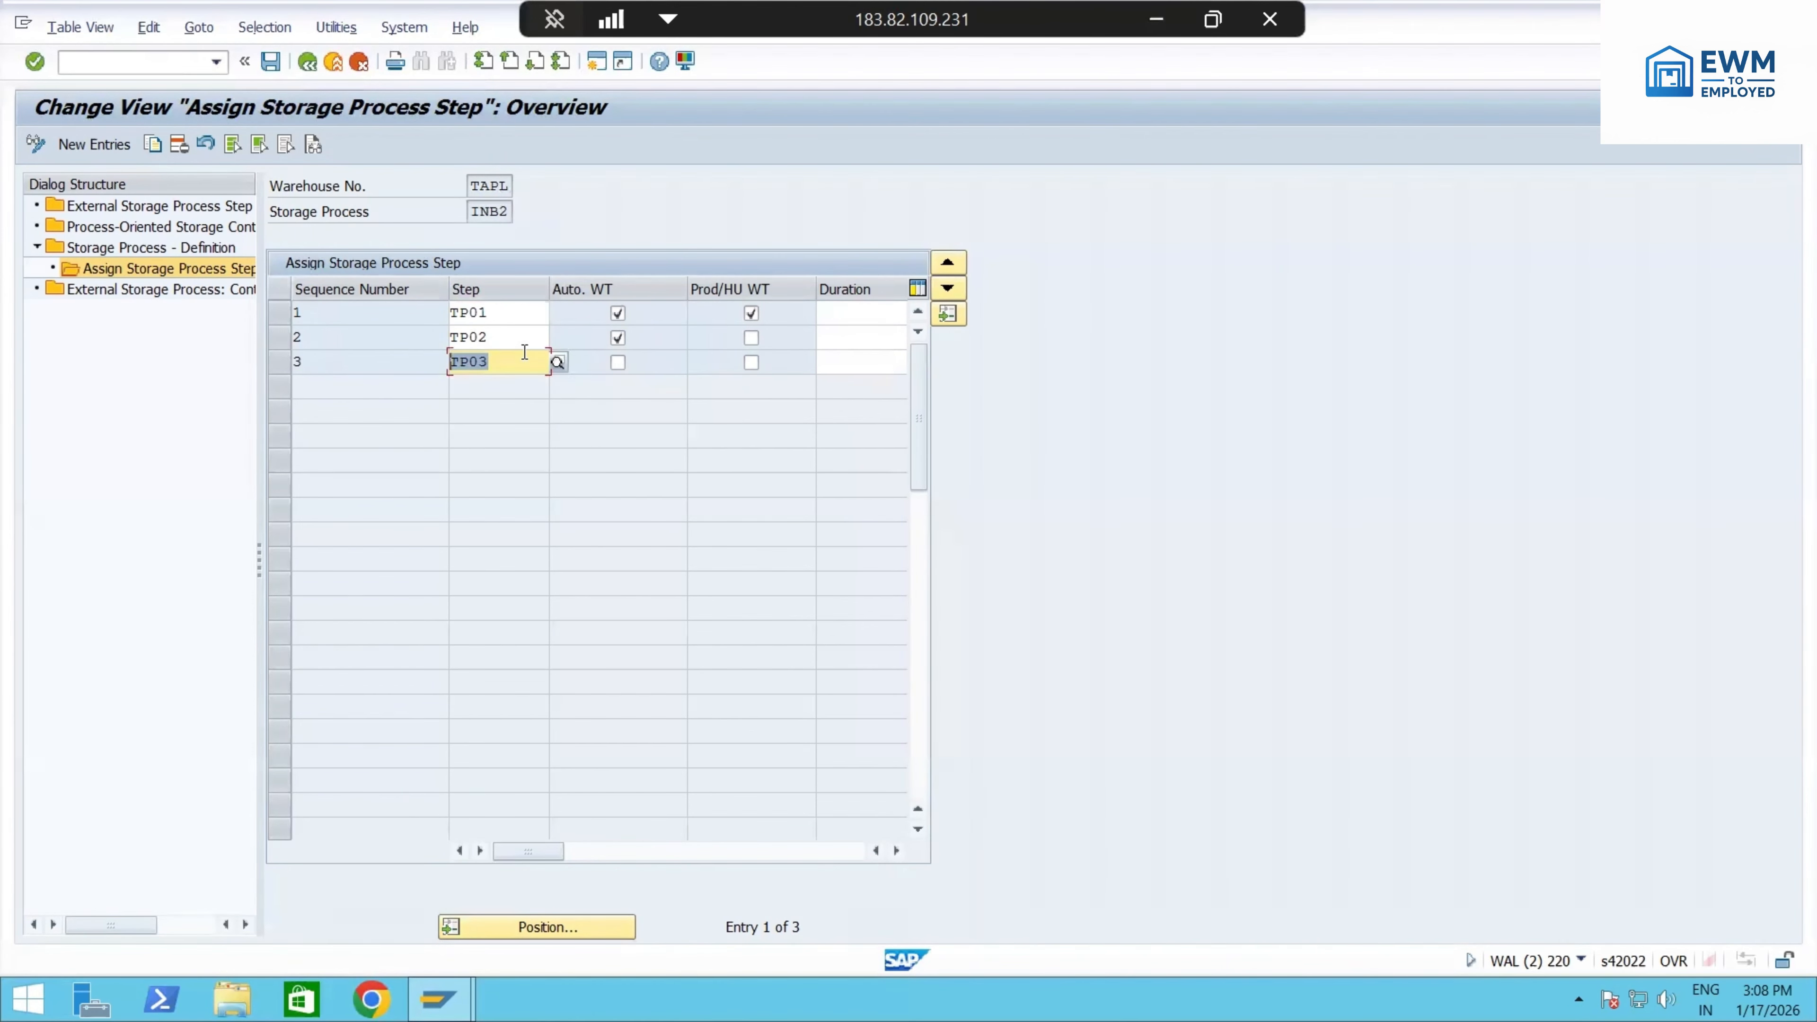
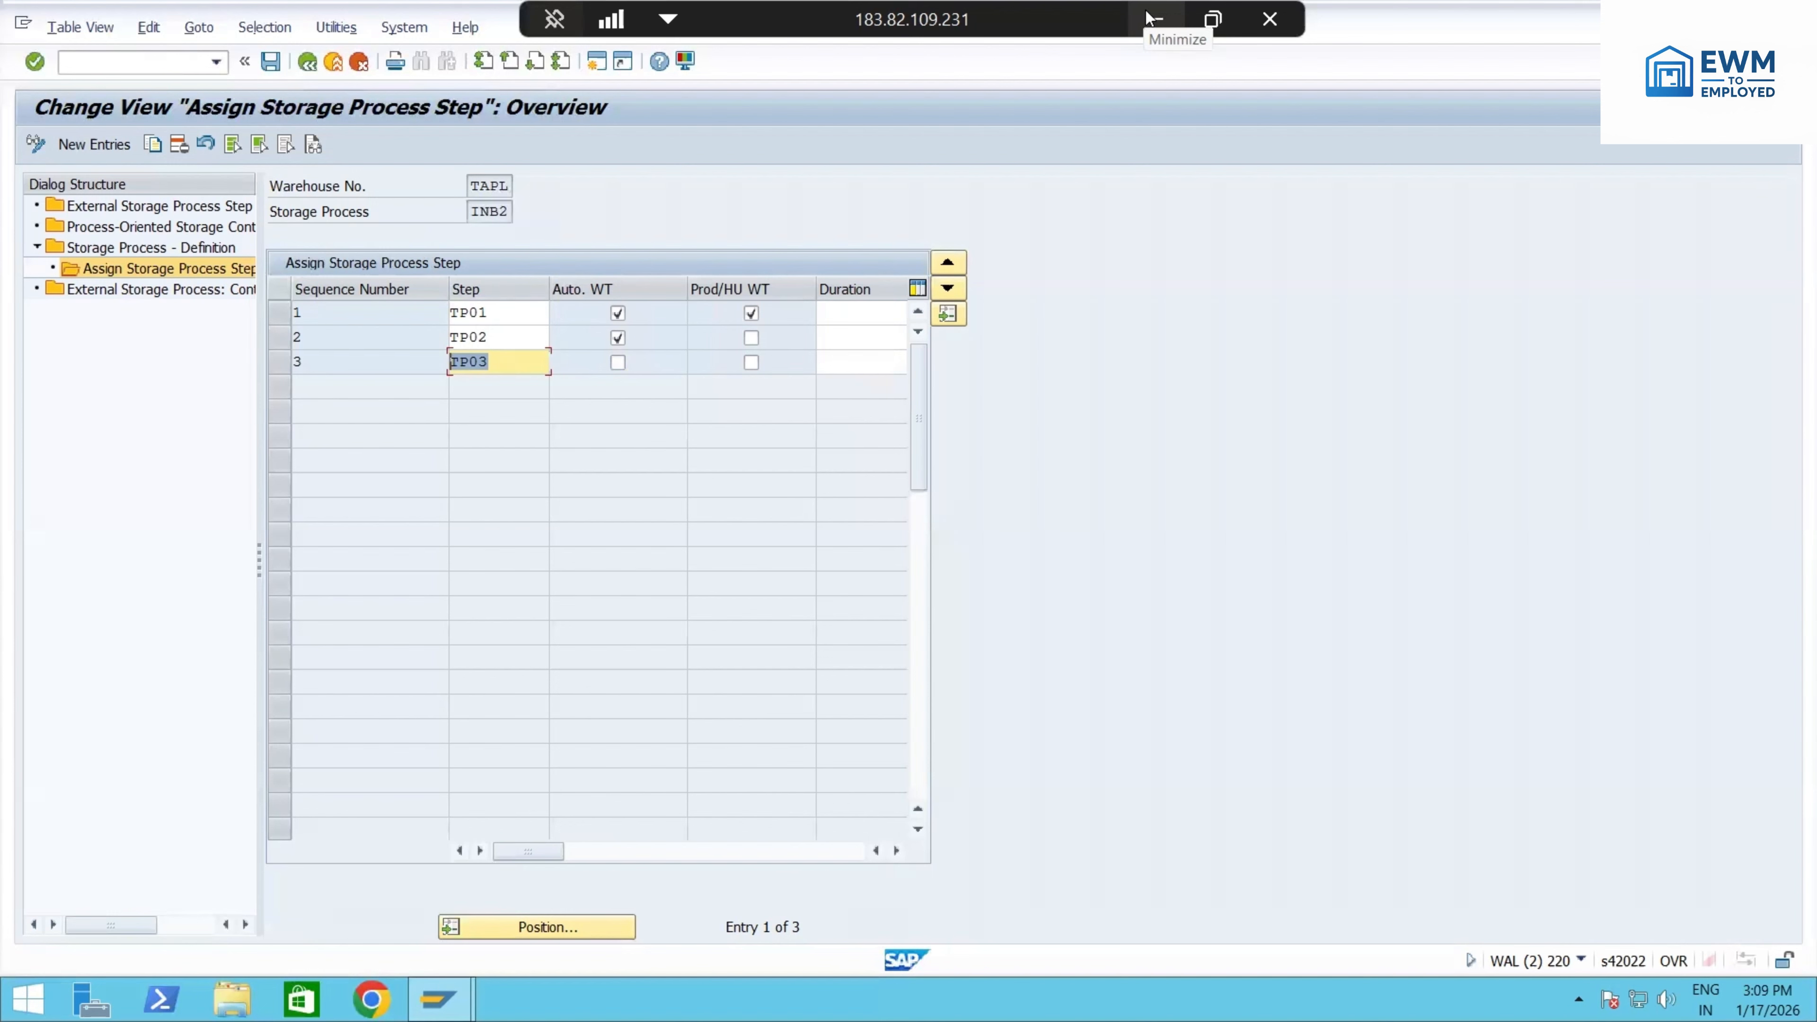
- Switch back to the Excel worksheet and widen column C slightly so the 8010-Decon WC entry fits
click(1150, 19)
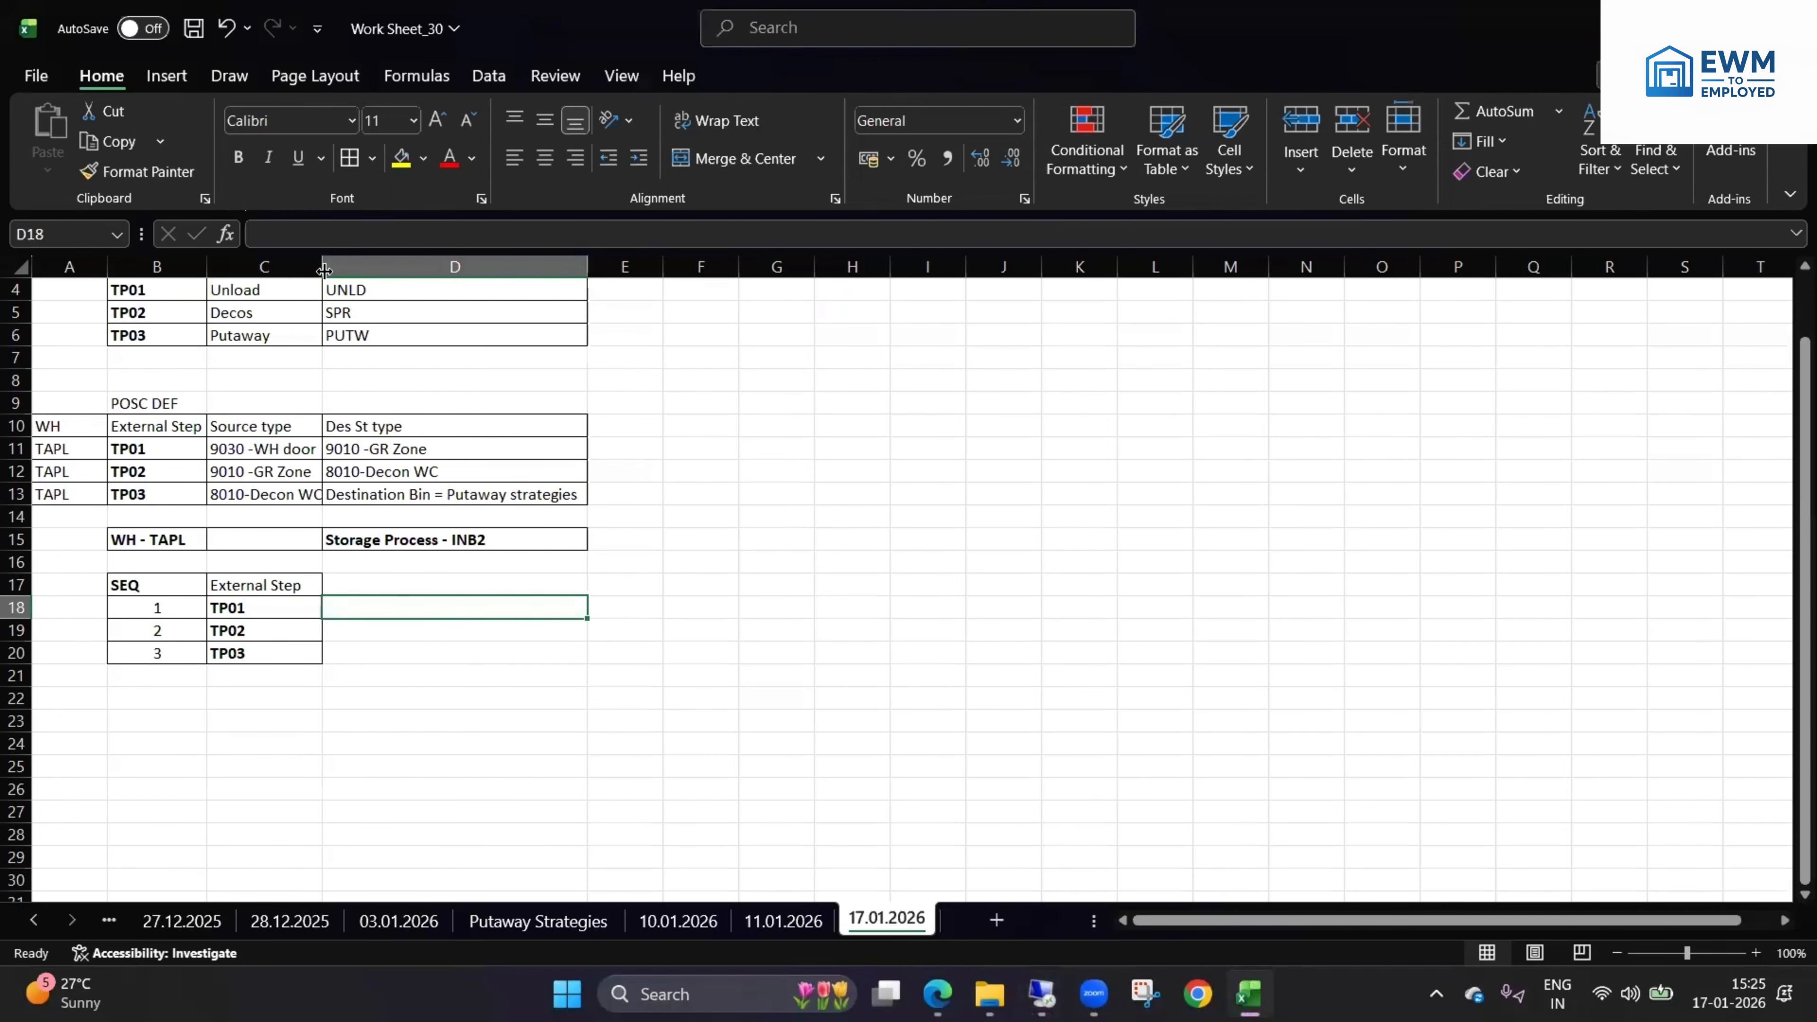
drag(324, 270, 330, 269)
drag(341, 501, 345, 514)
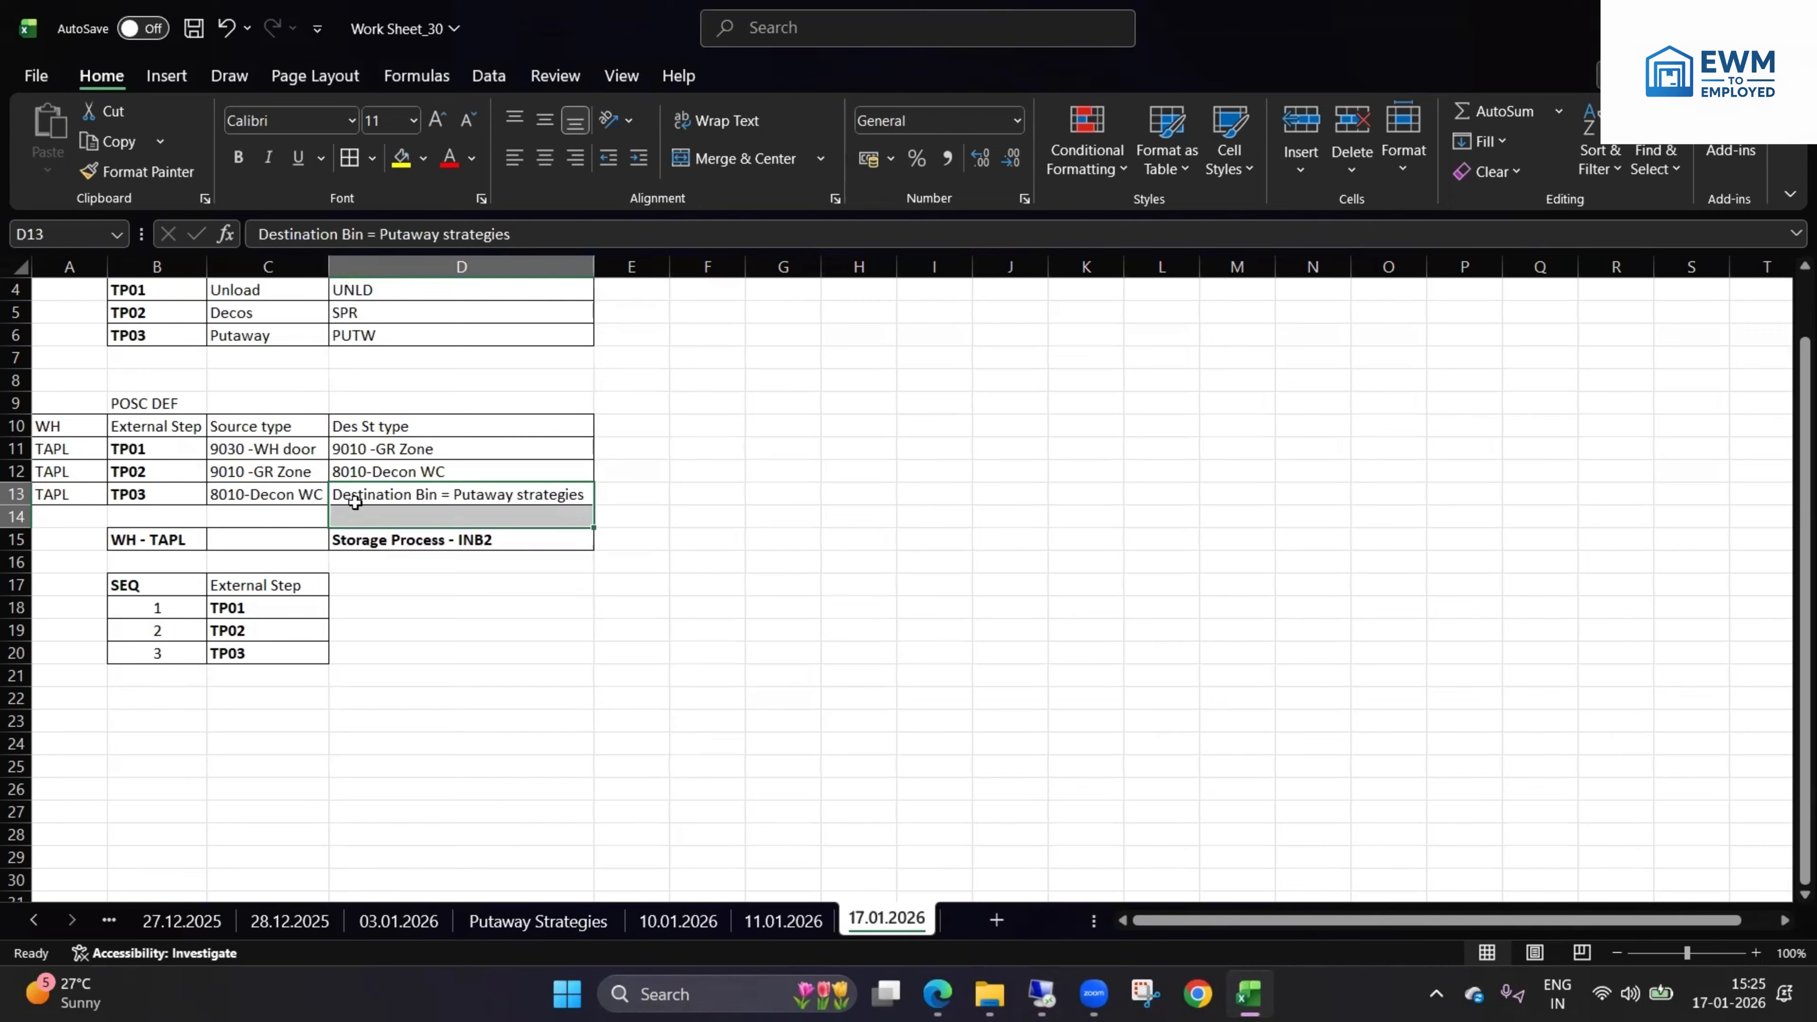
click(356, 494)
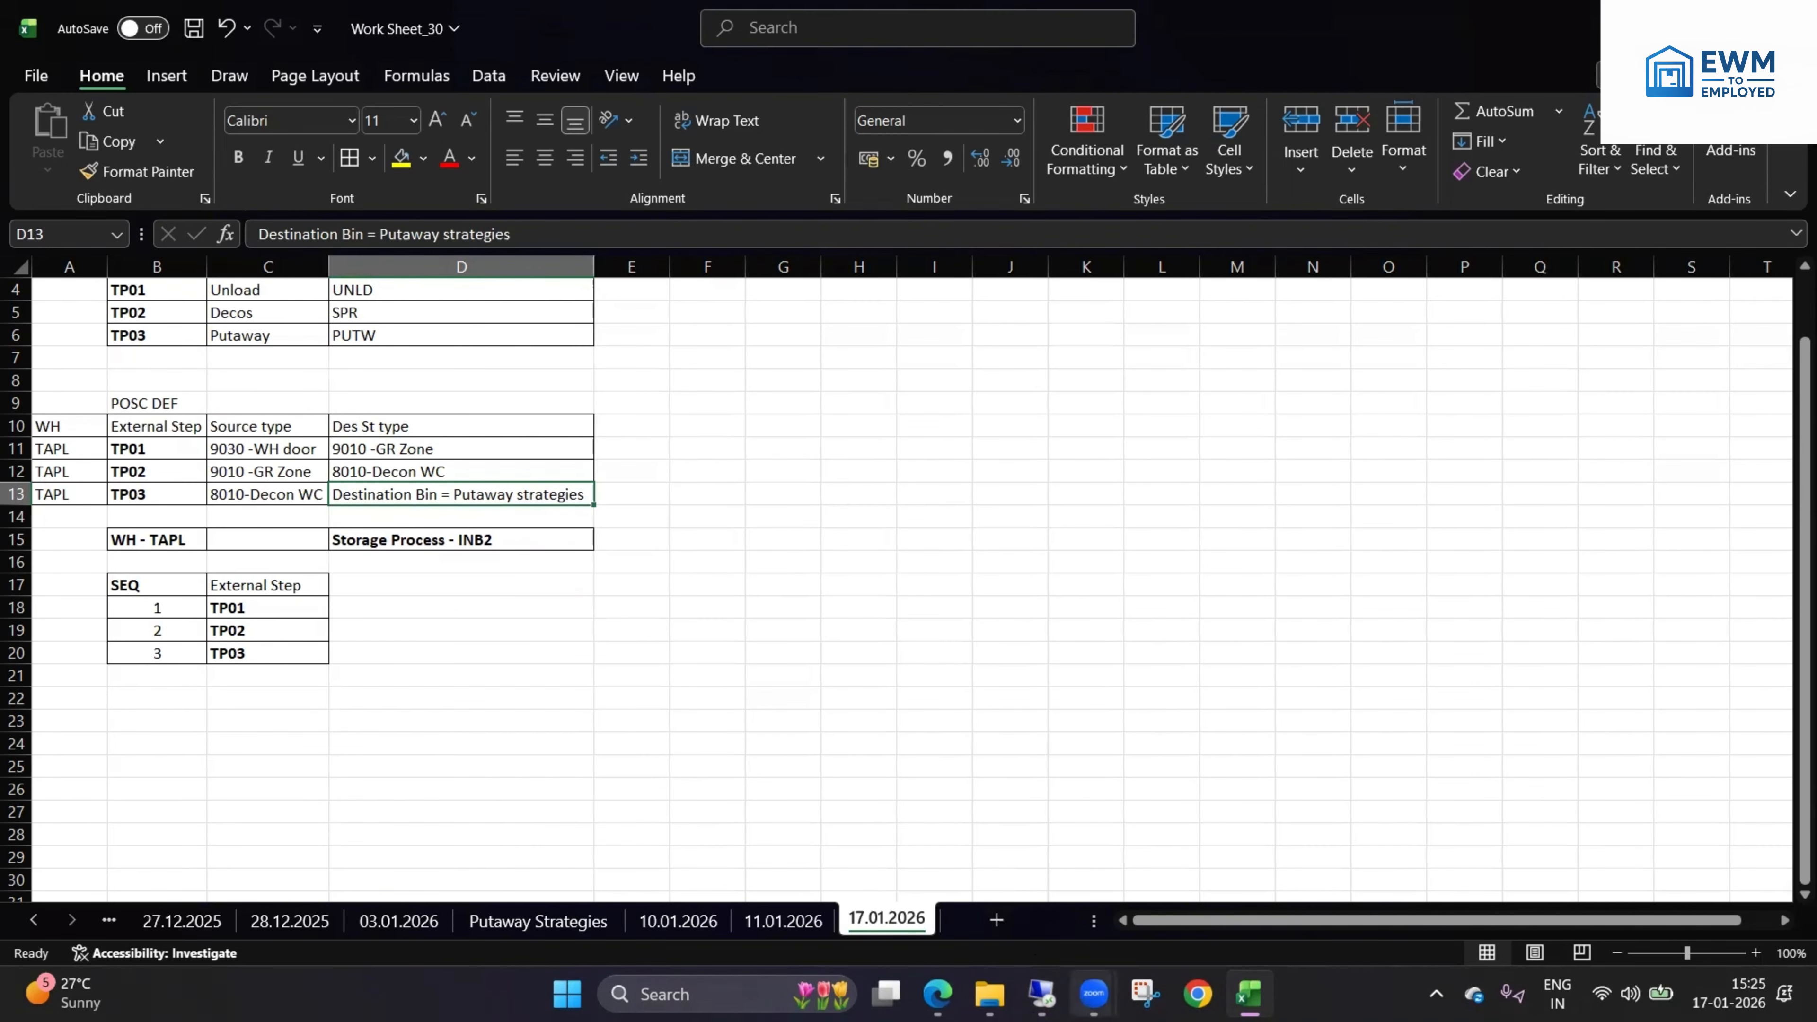
- Switch to the SAP session and check the sequence numbers and the first step in the Assign Storage Process Step view
click(1042, 994)
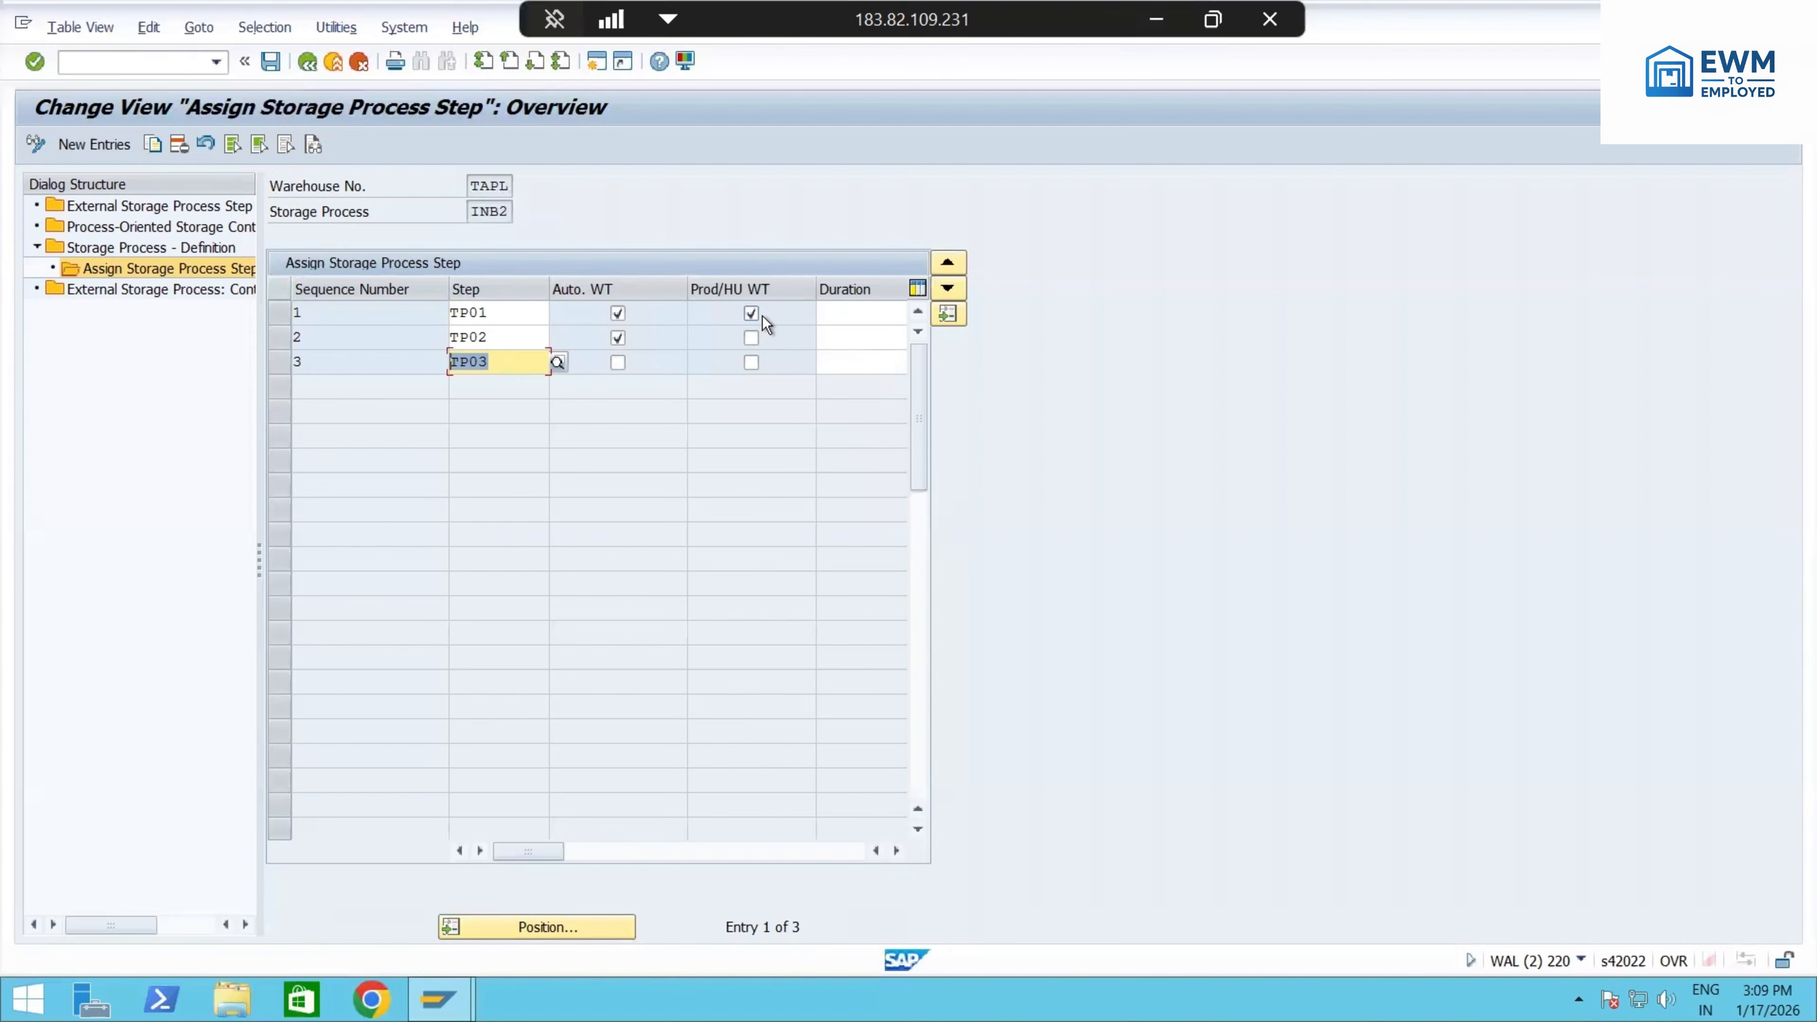
click(320, 311)
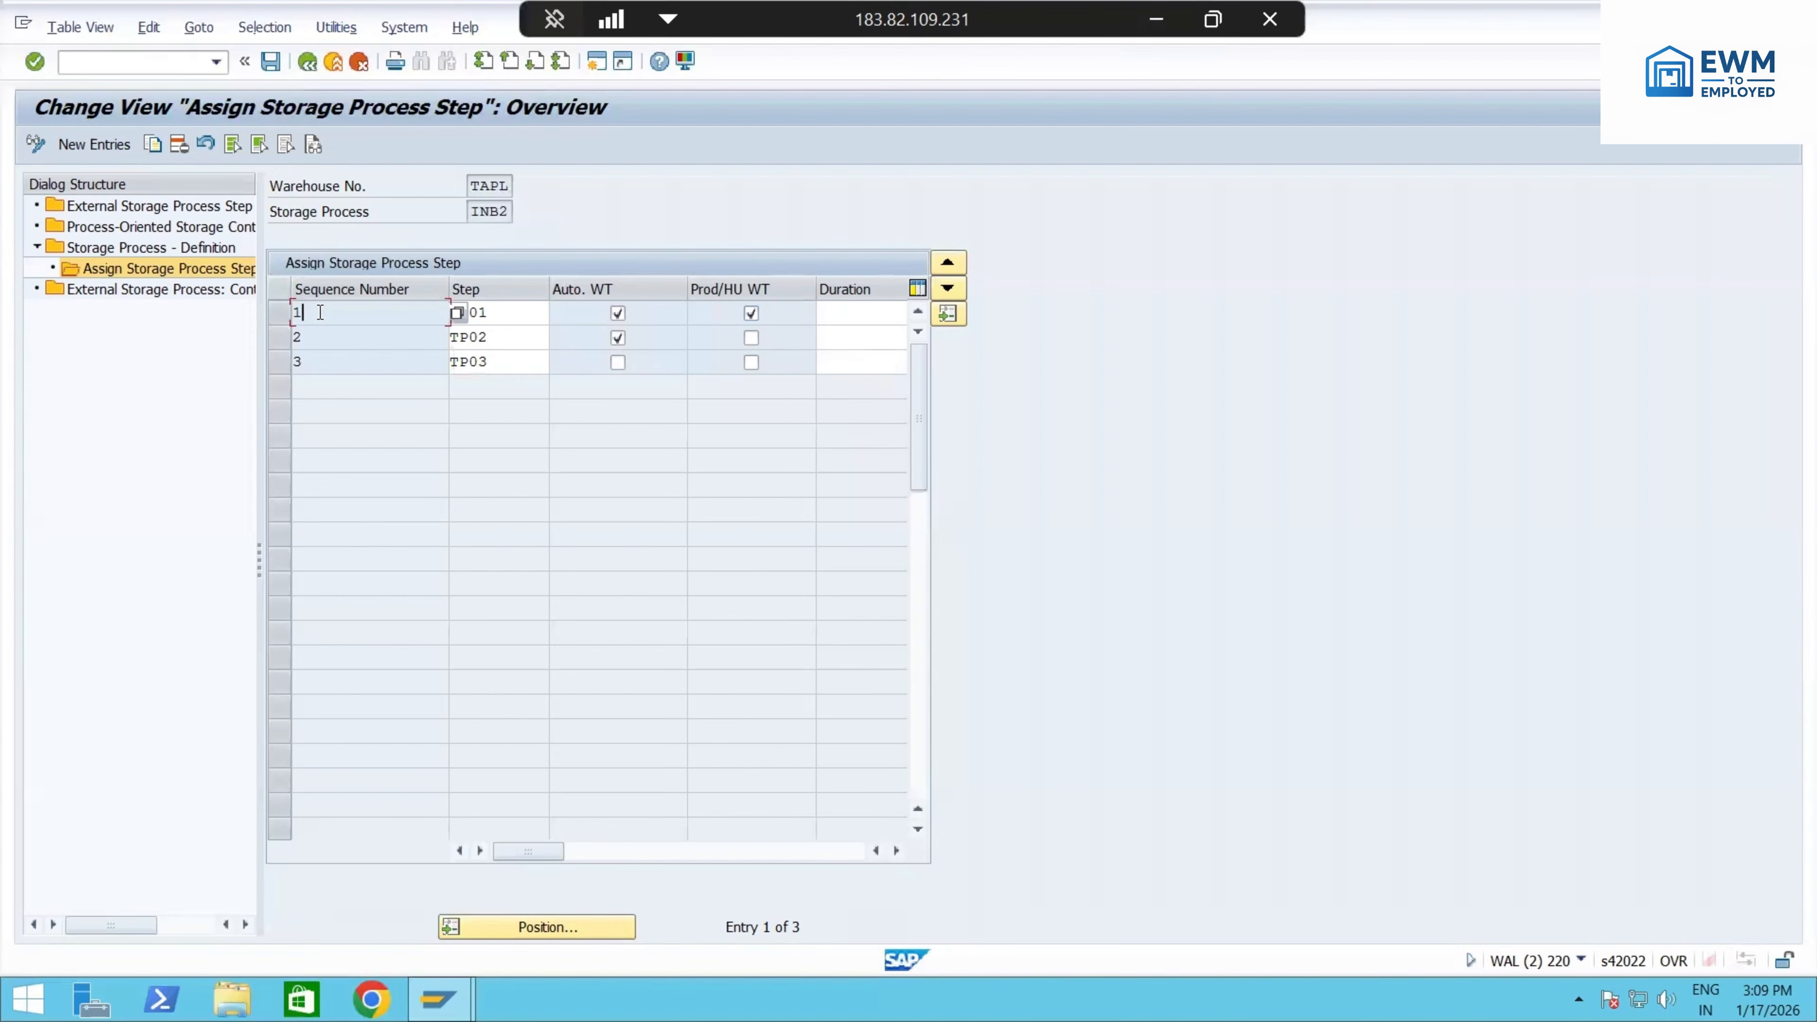
click(316, 359)
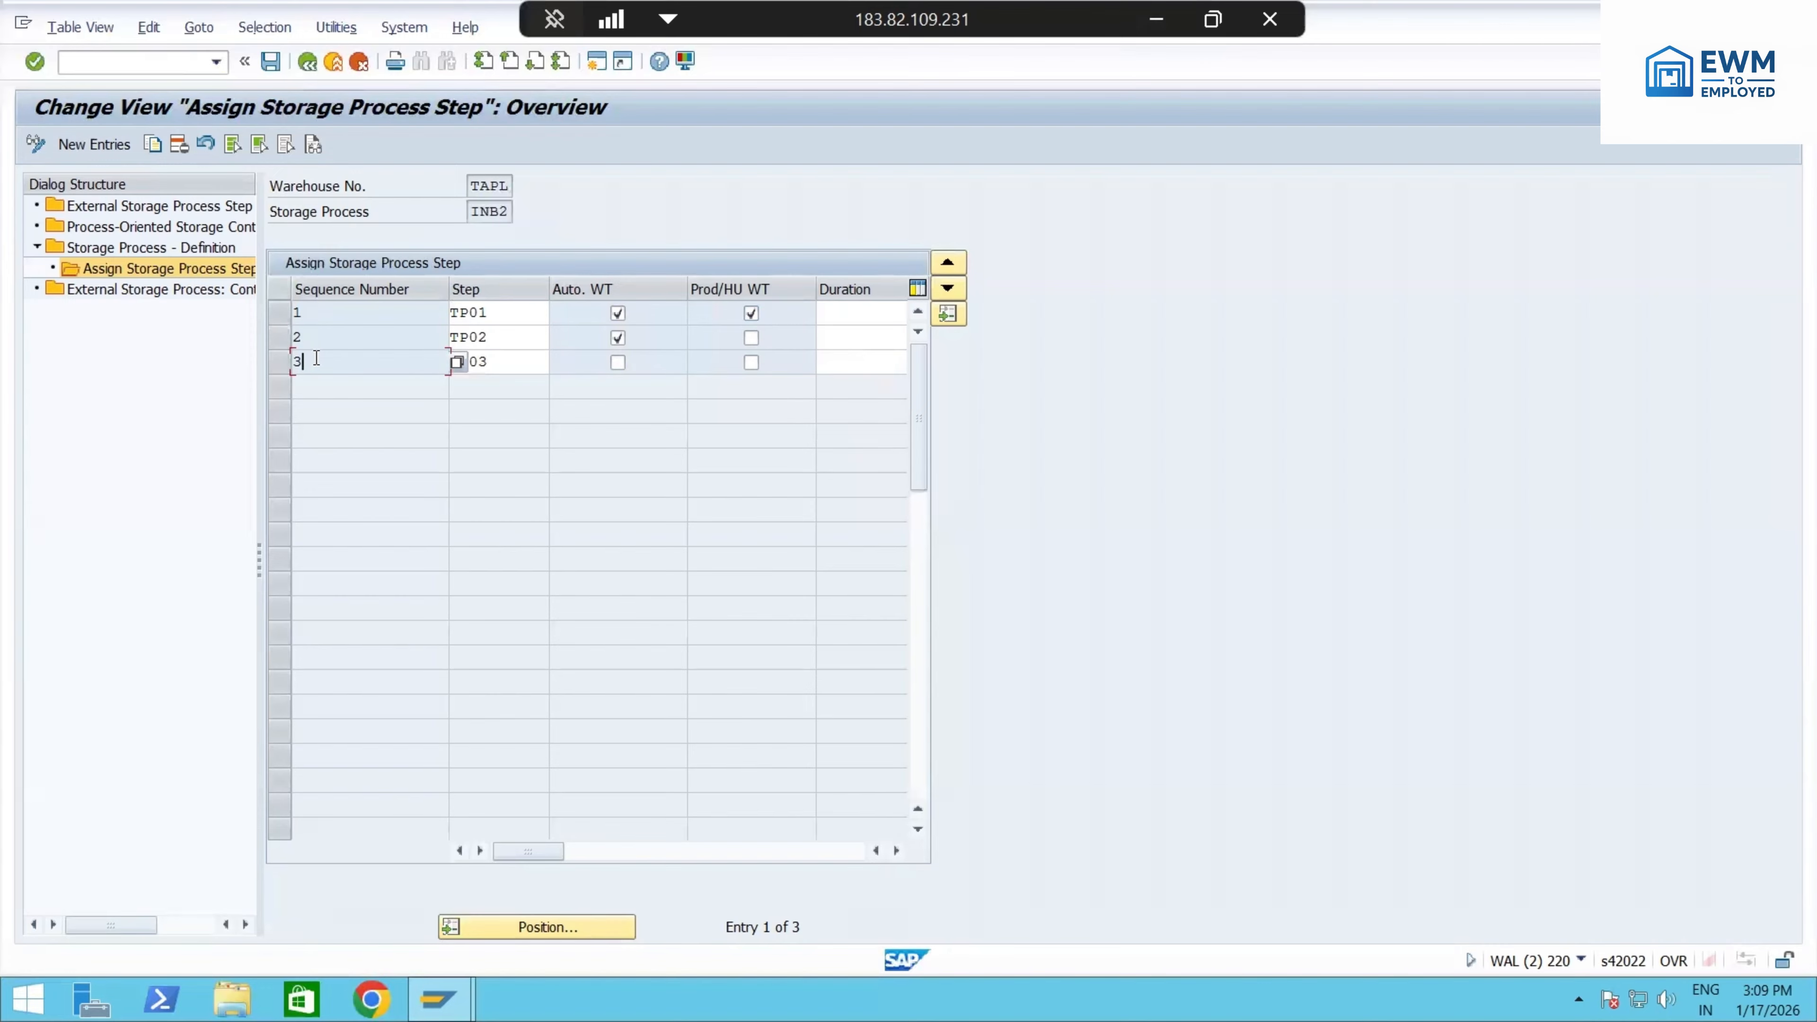
double_click(506, 313)
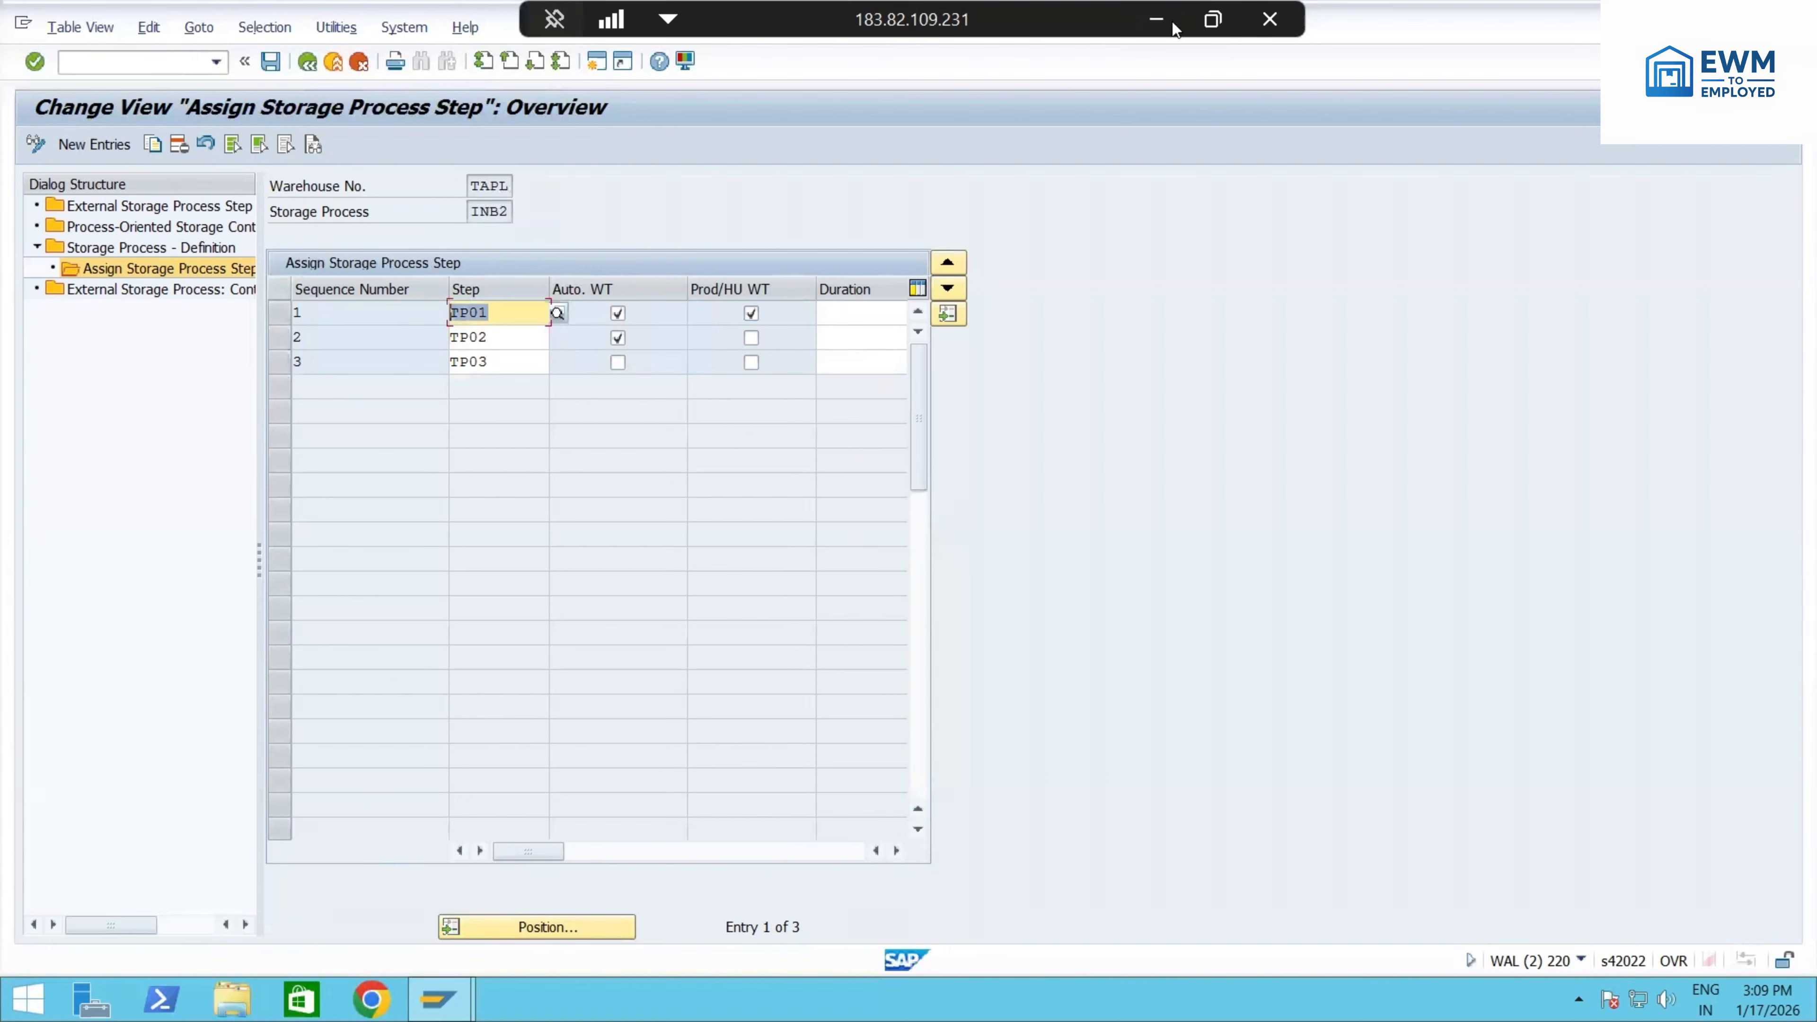
- Return to the Excel worksheet and review the source and destination types for each external step in the POSC DEF table
key(alt+Tab)
click(455, 449)
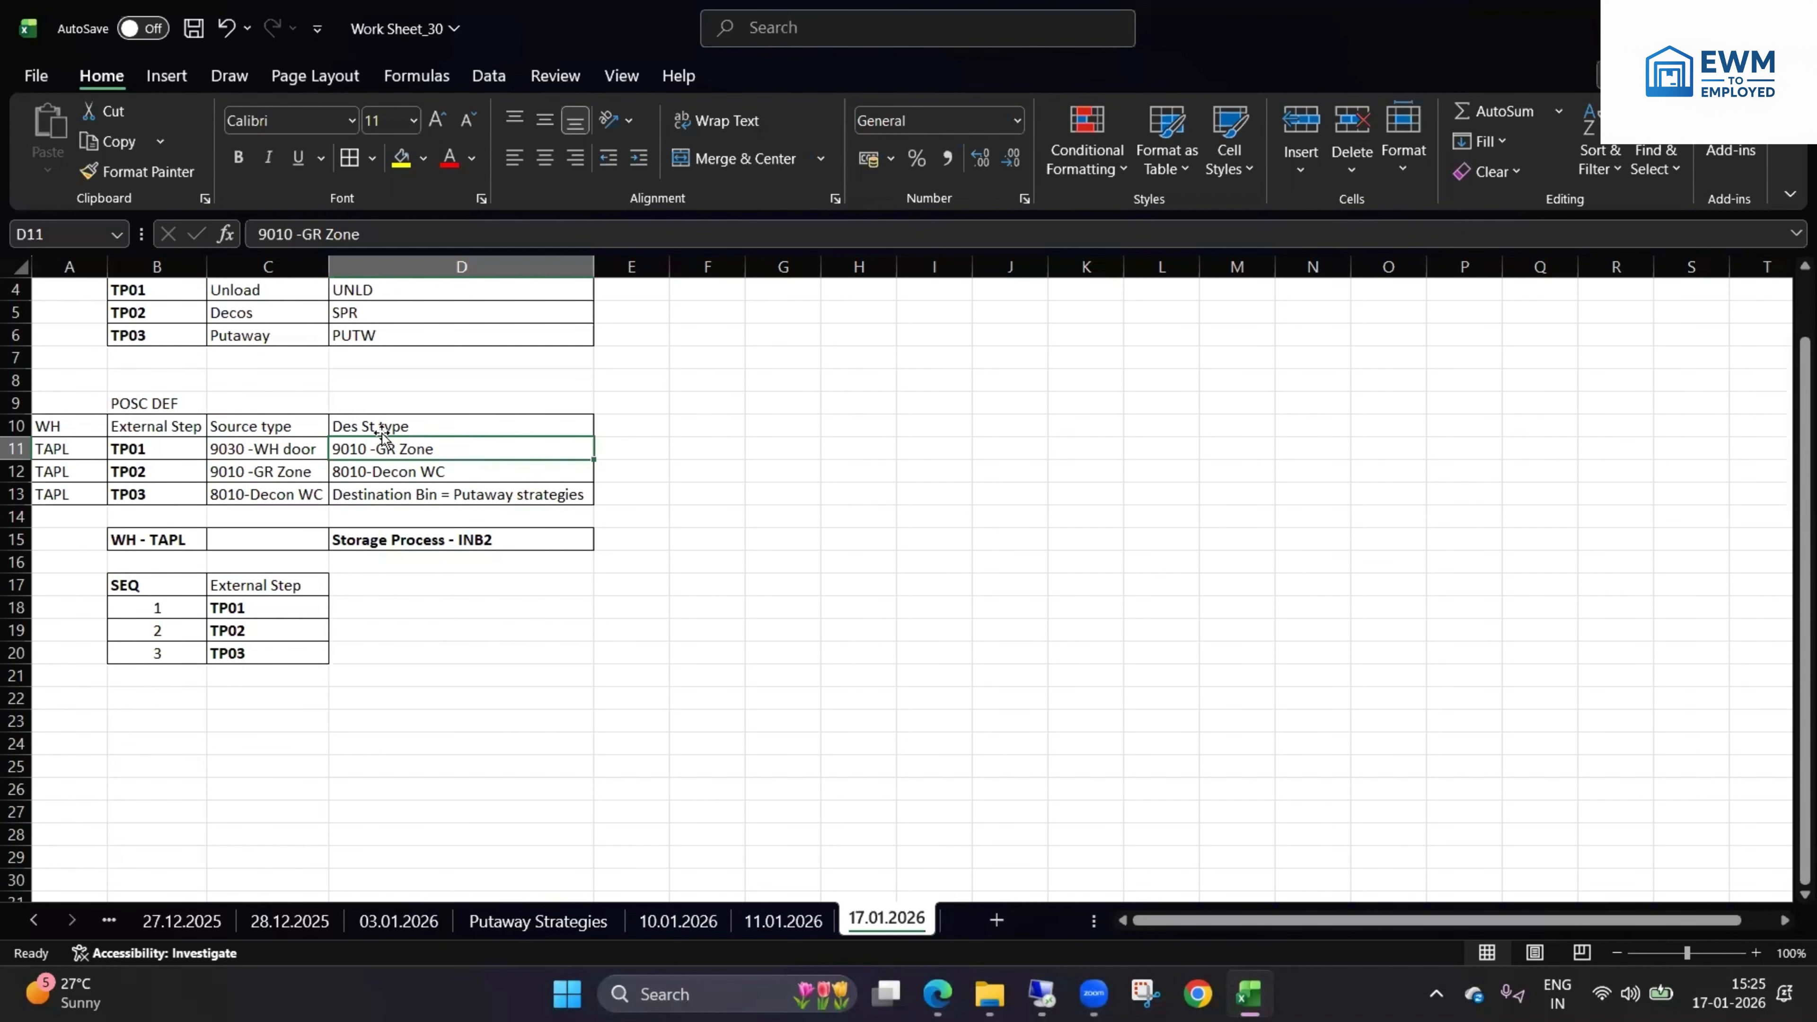
click(172, 449)
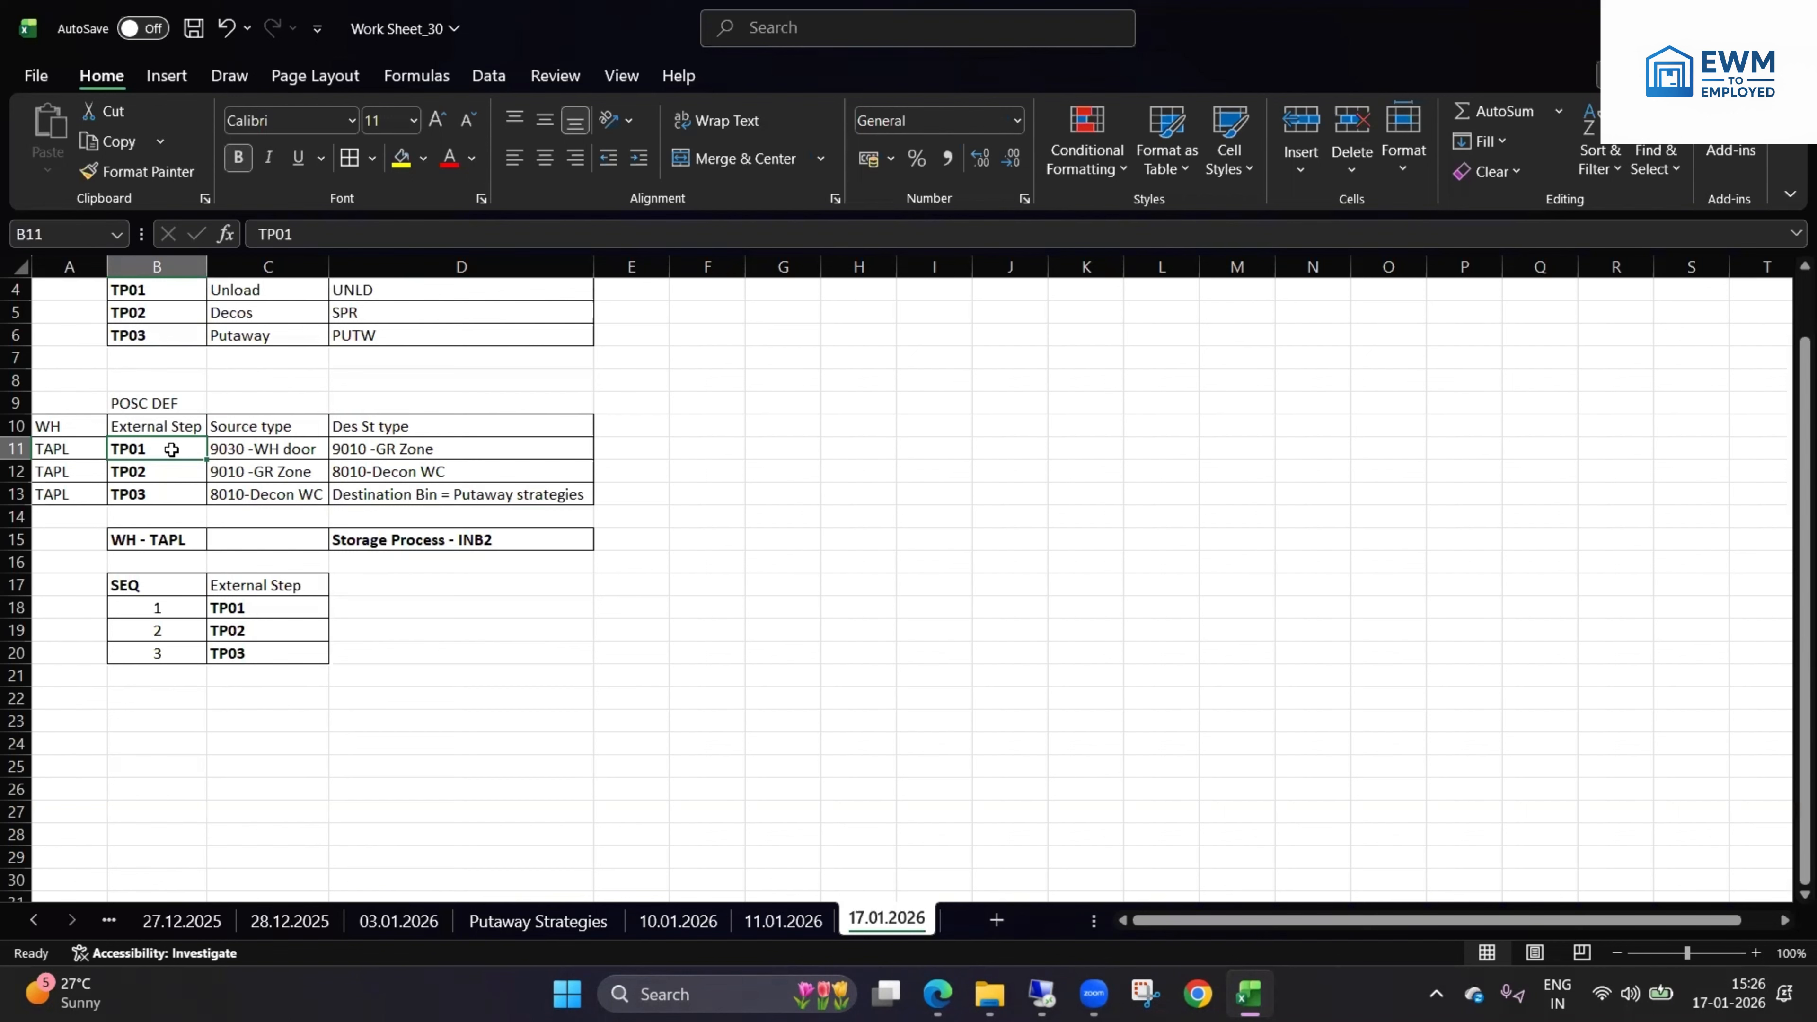
double_click(172, 449)
drag(171, 448, 97, 448)
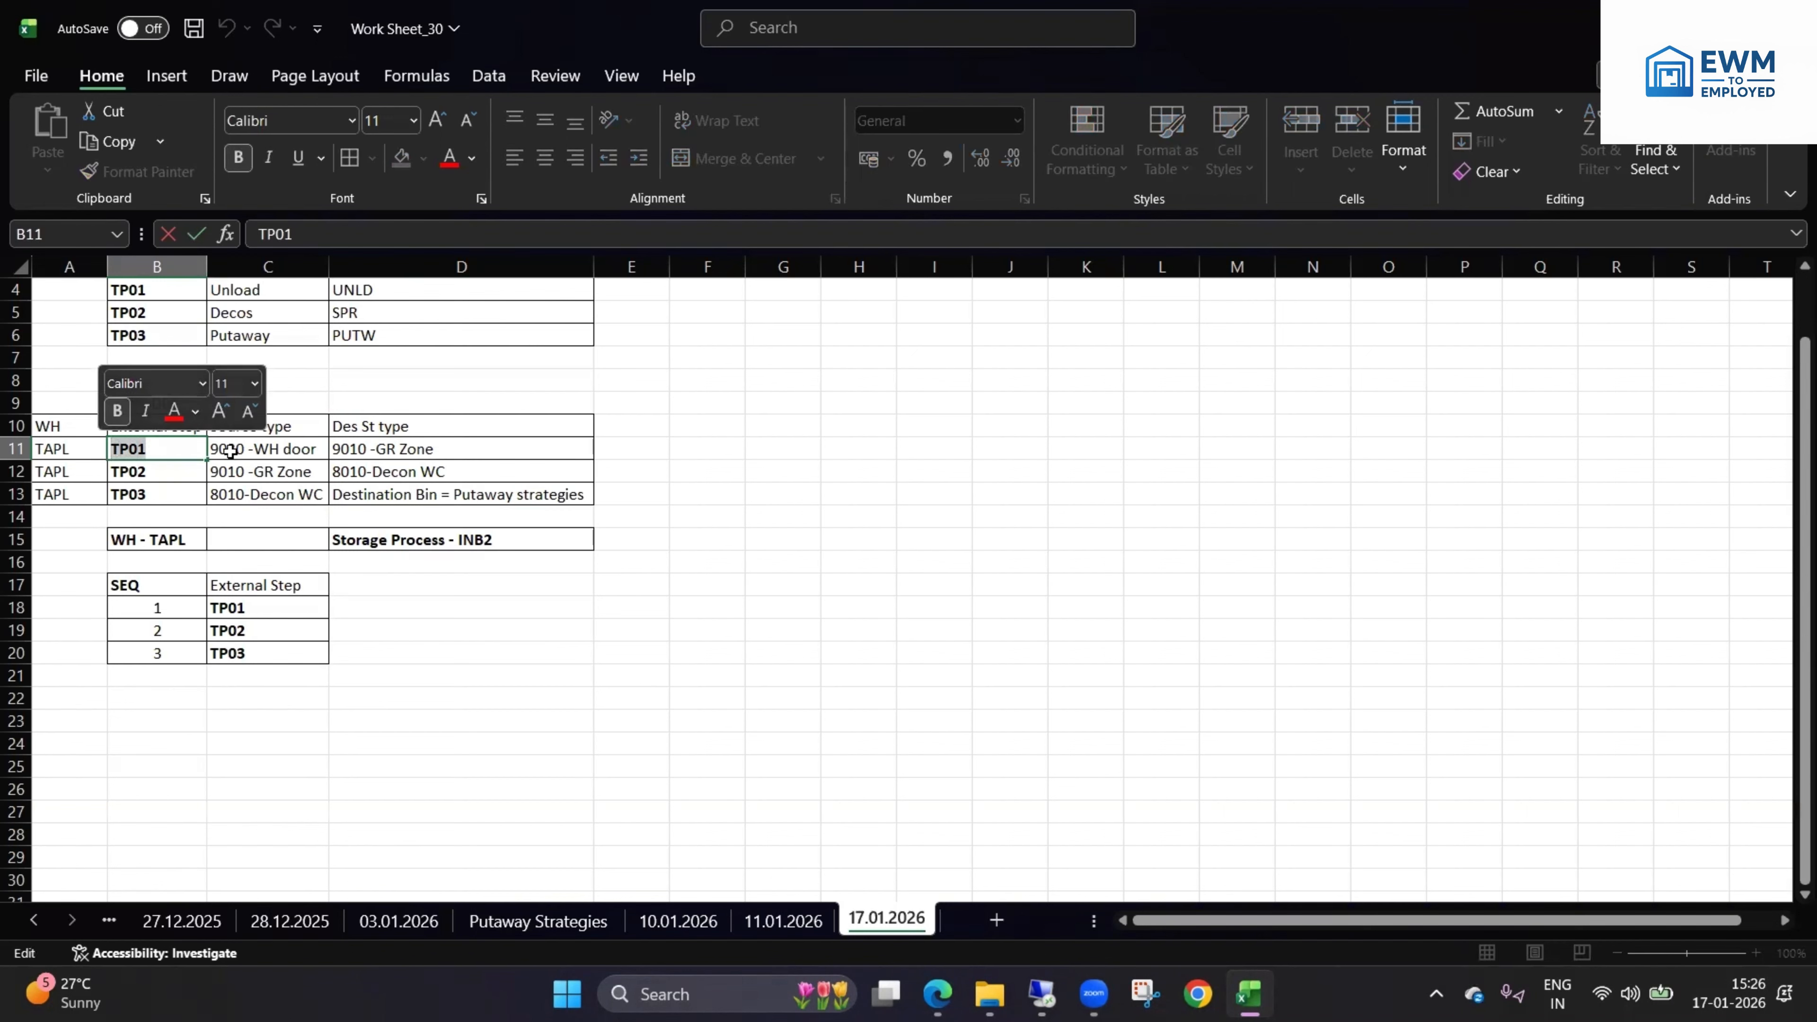
click(318, 456)
click(372, 455)
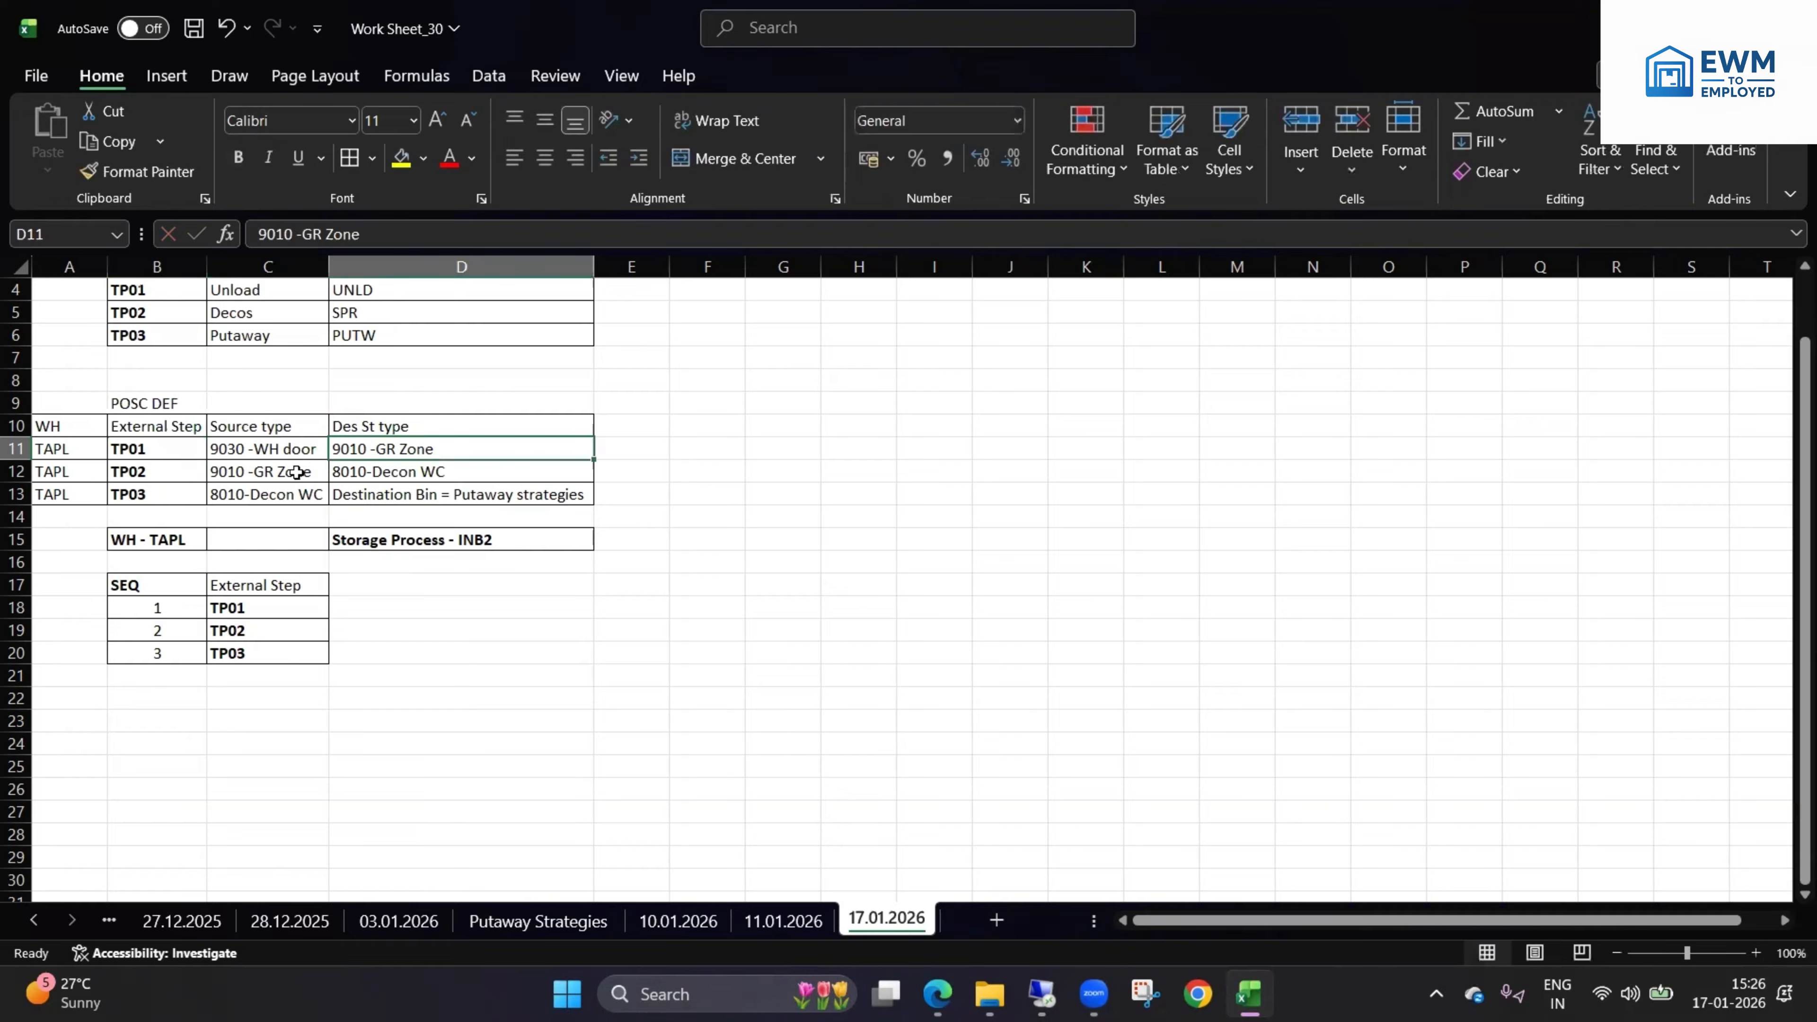
click(308, 471)
click(353, 472)
click(385, 490)
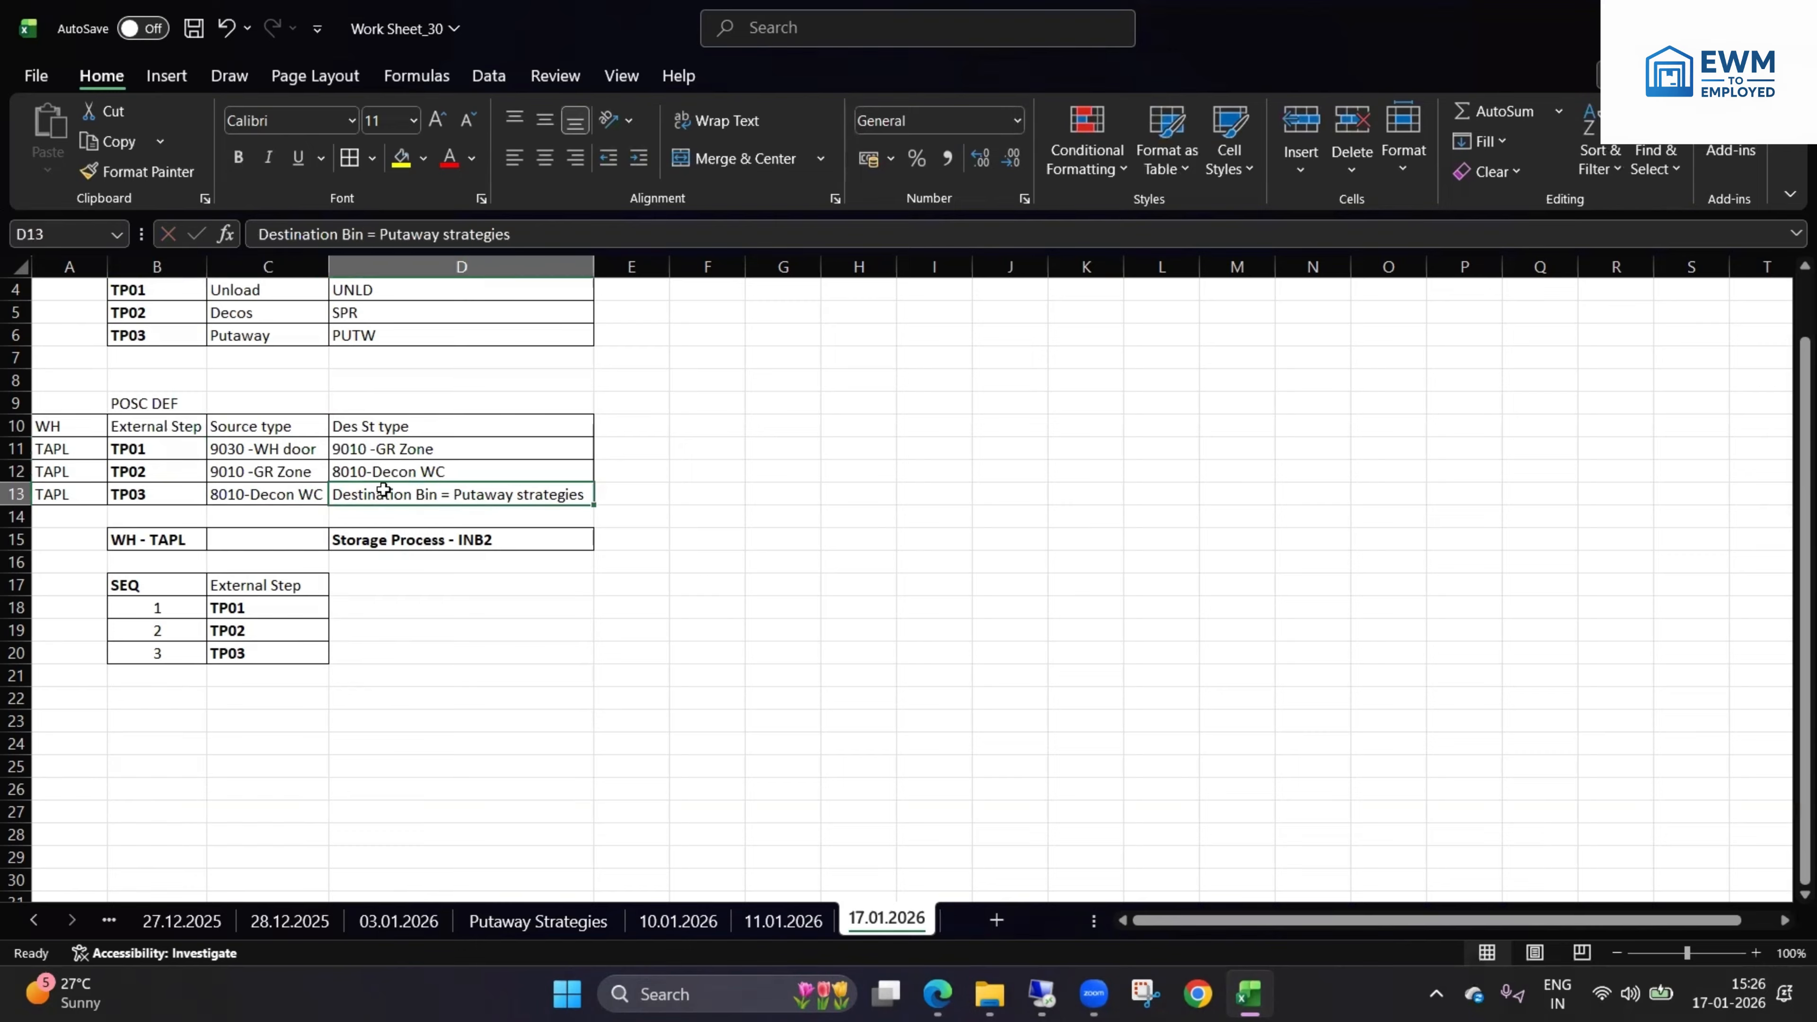
- Review the source and destination types of external step TP01 and the source type of TP02 in the POSC DEF table
click(178, 448)
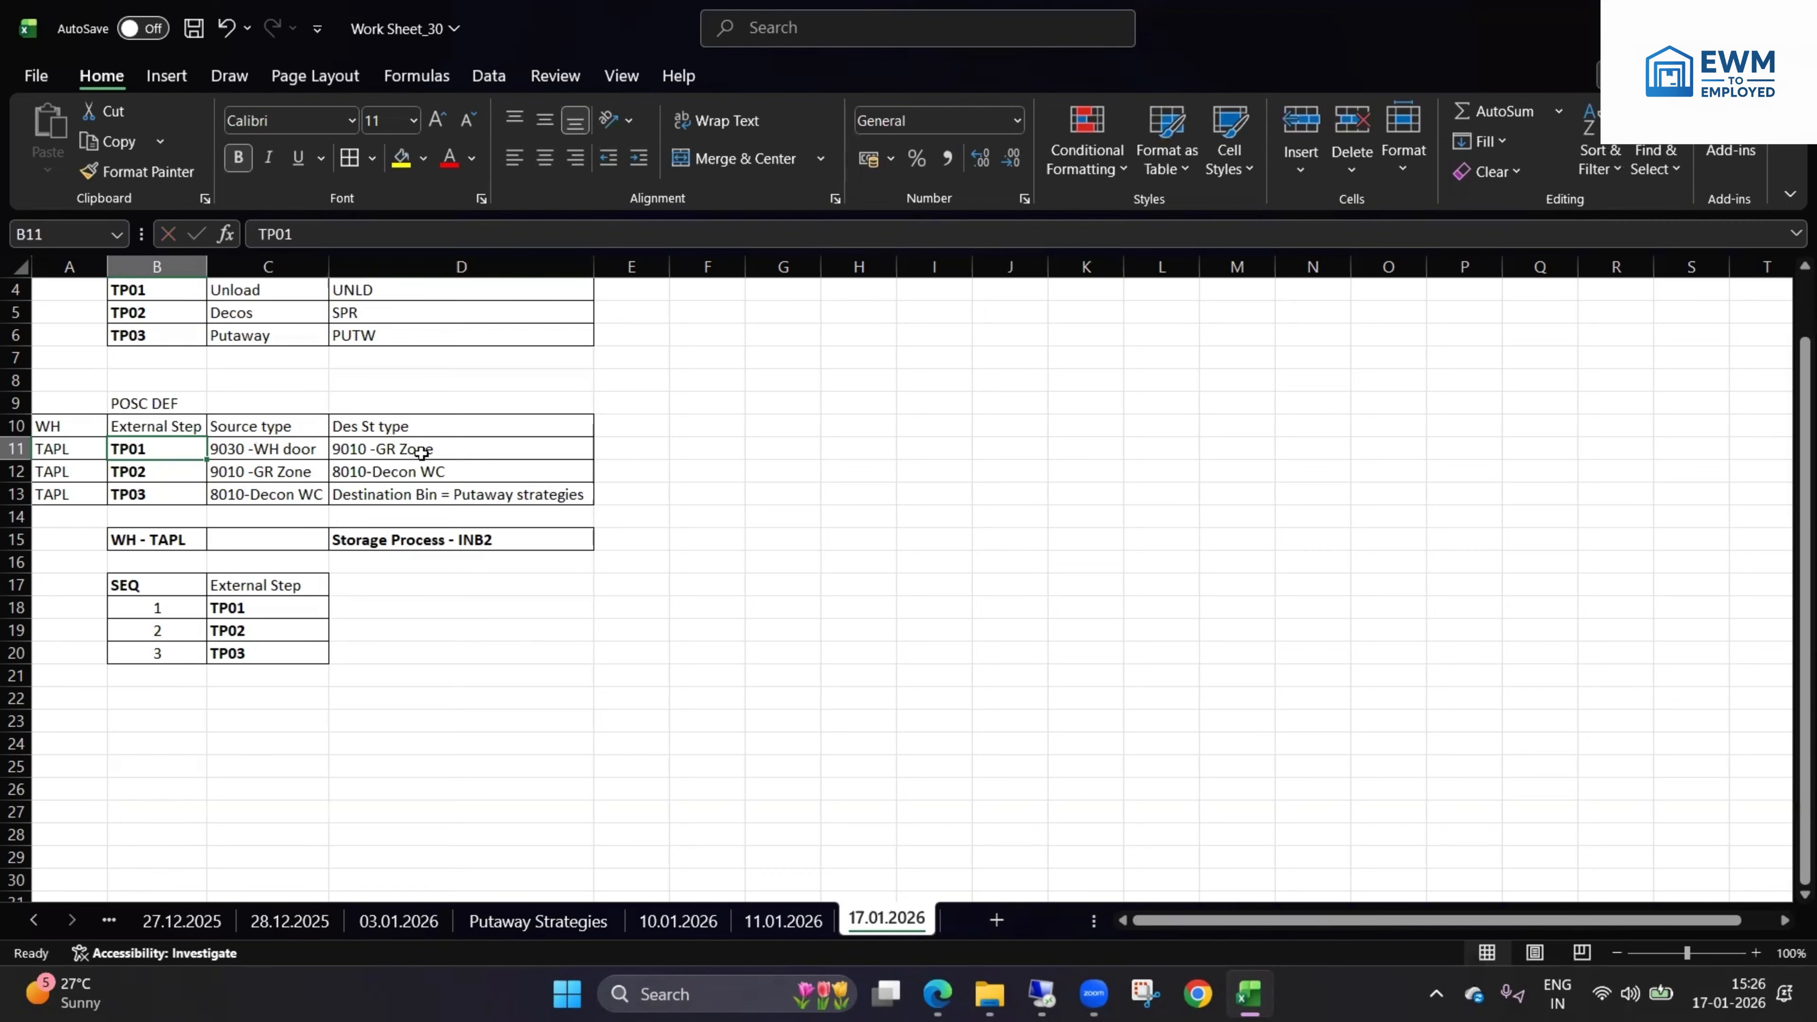
drag(403, 453, 281, 447)
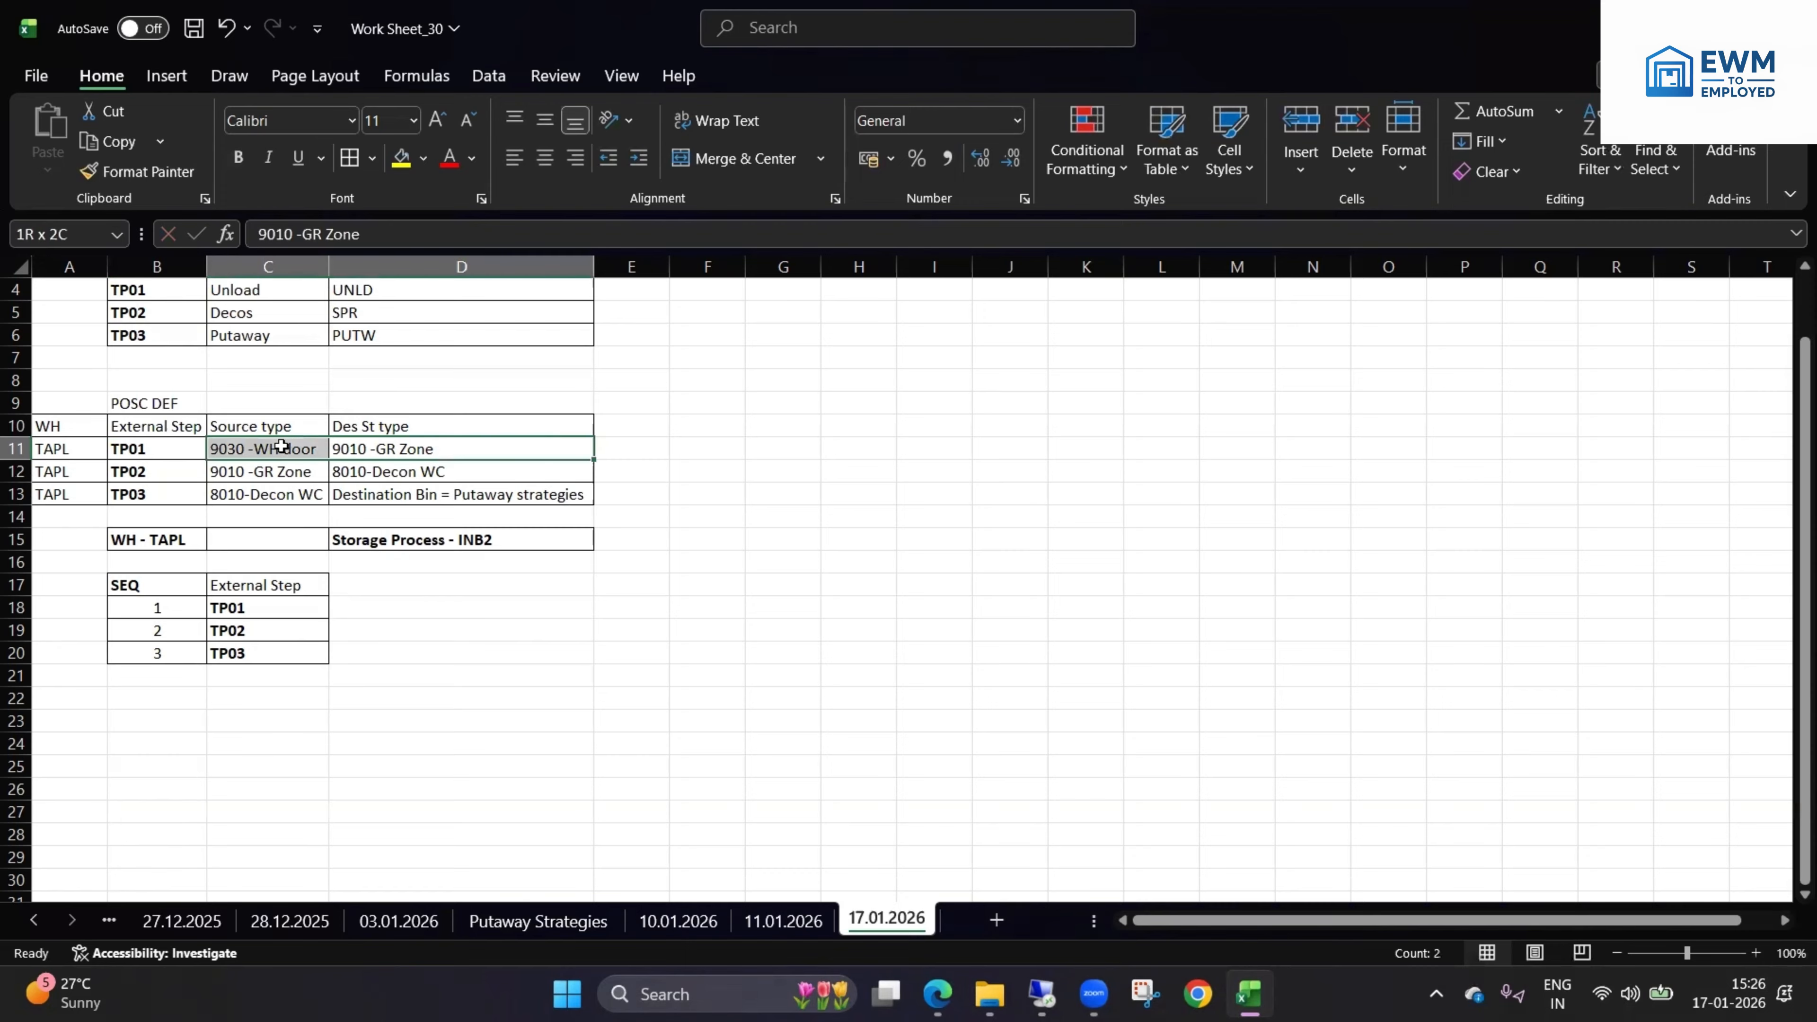
click(393, 448)
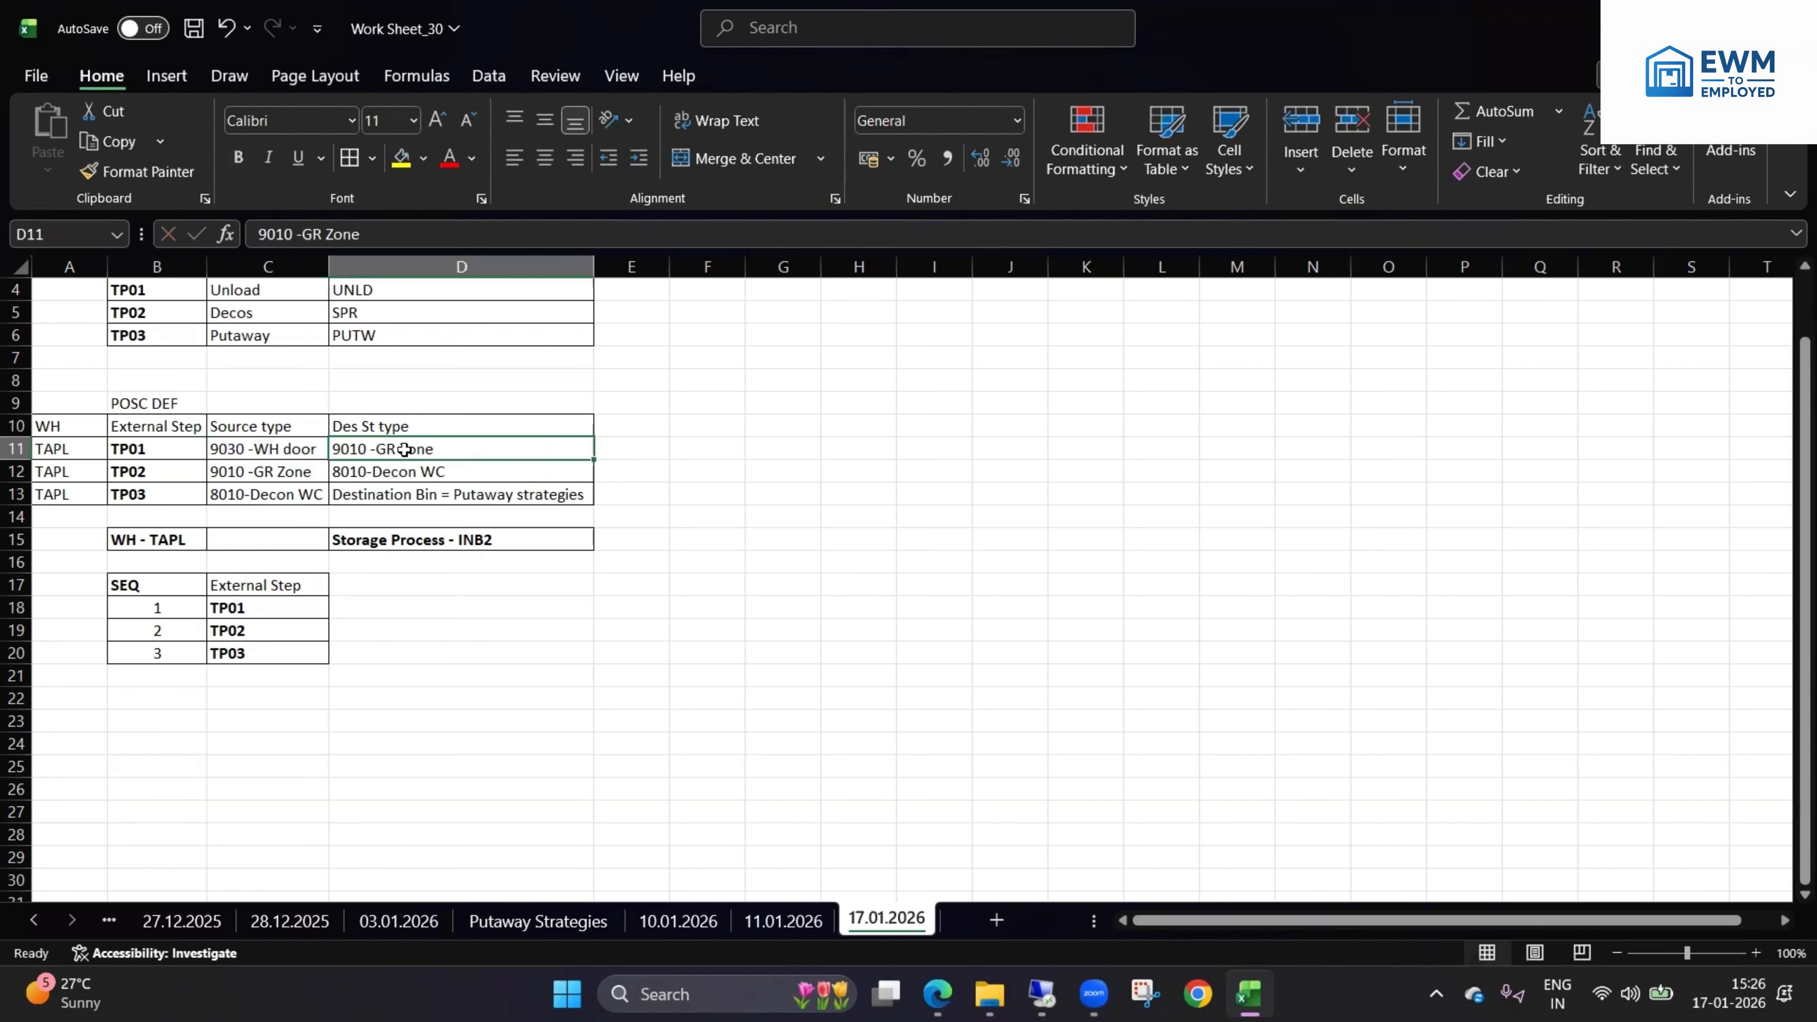
double_click(435, 448)
drag(437, 448, 314, 447)
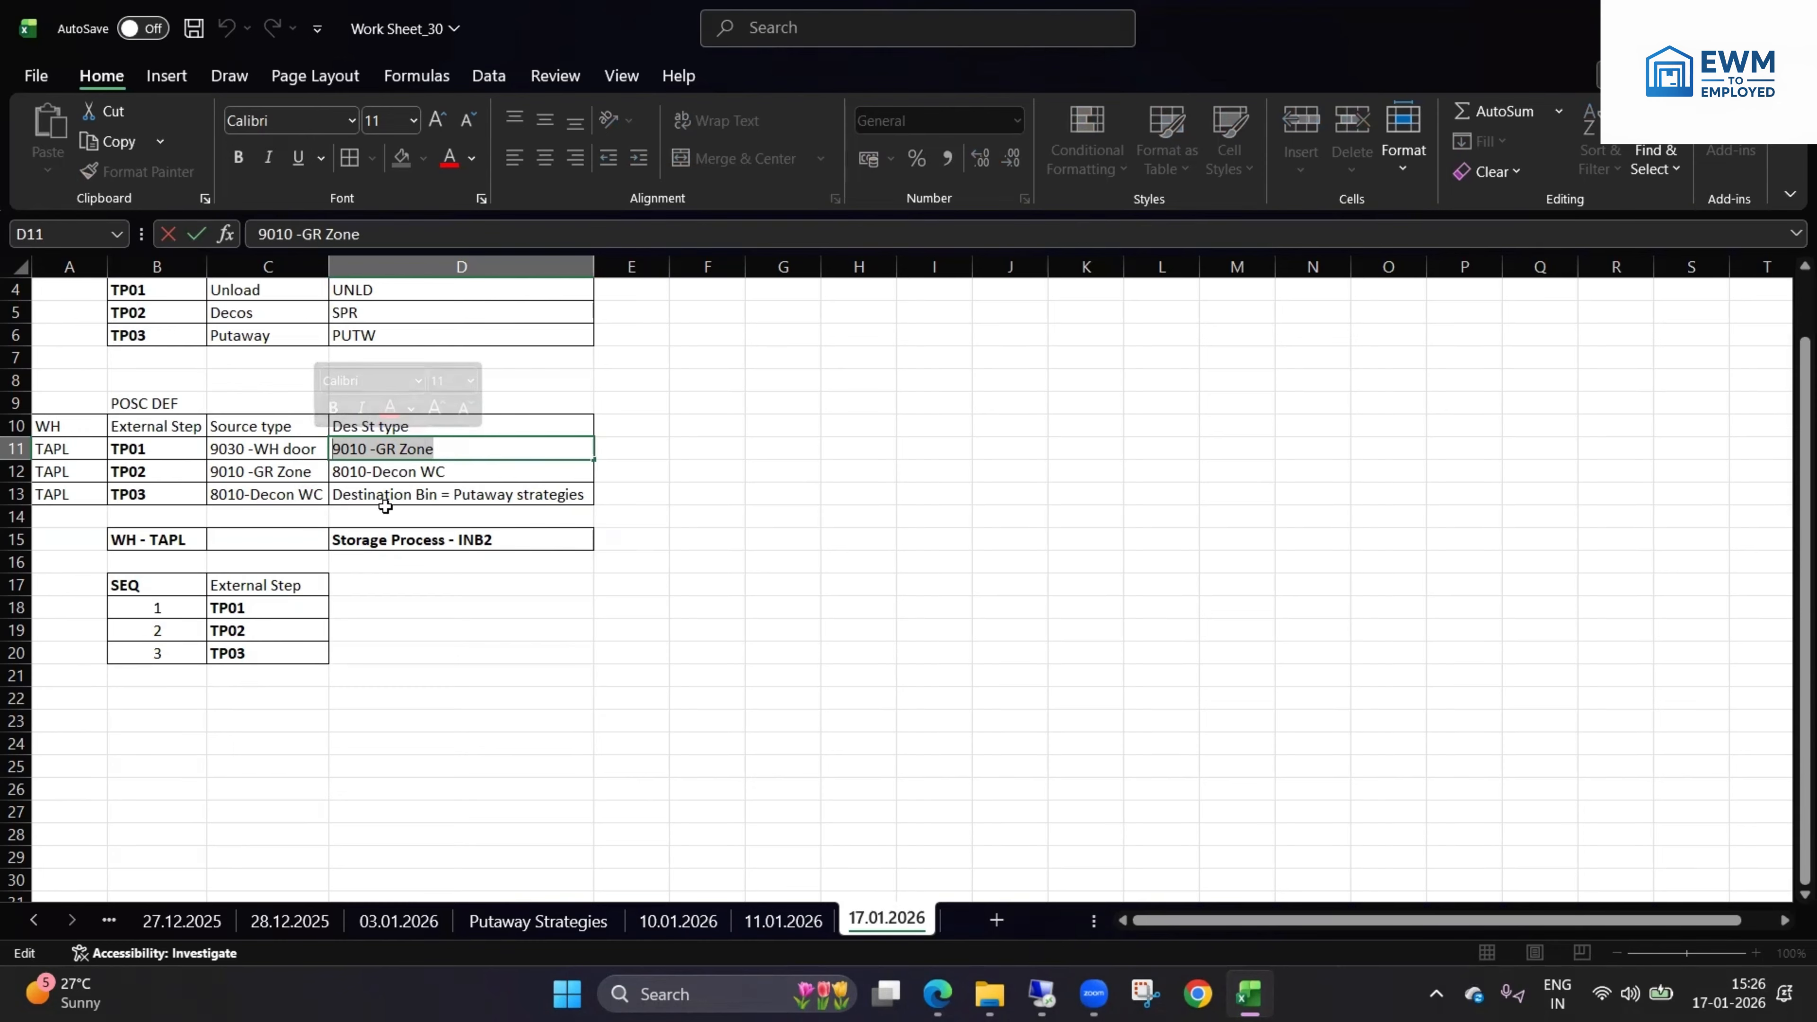
click(283, 475)
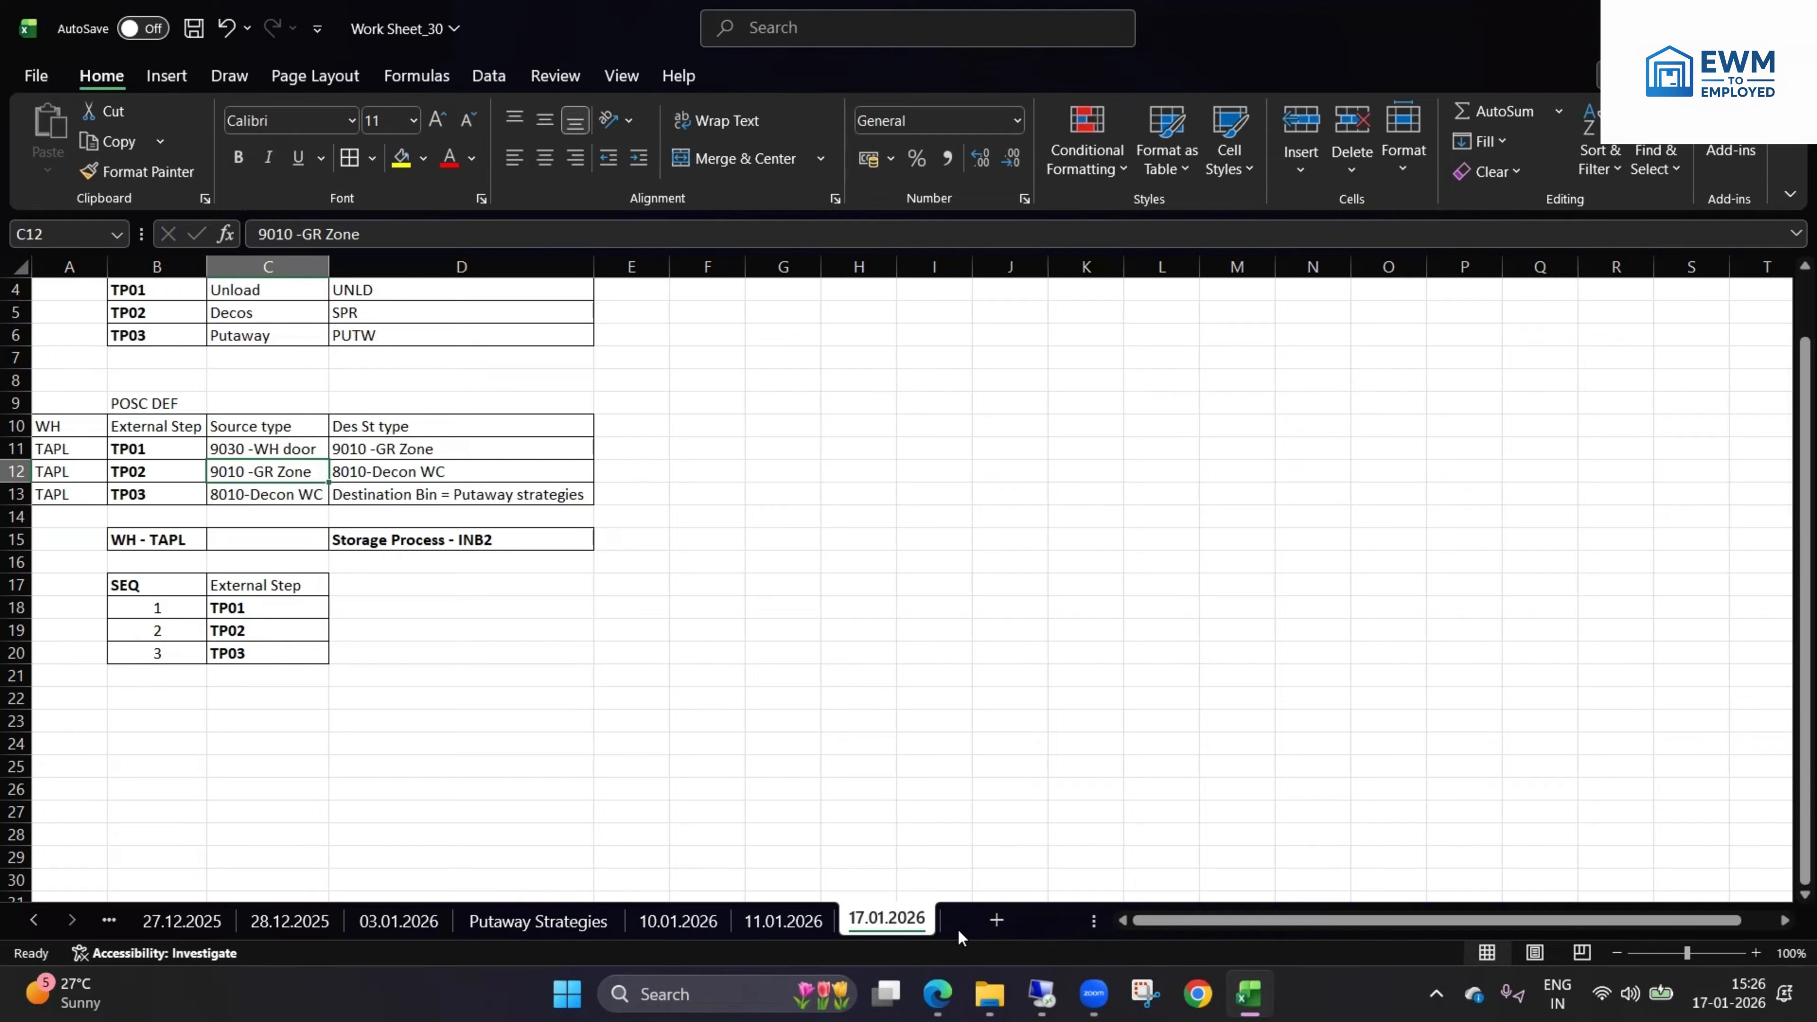
click(1037, 993)
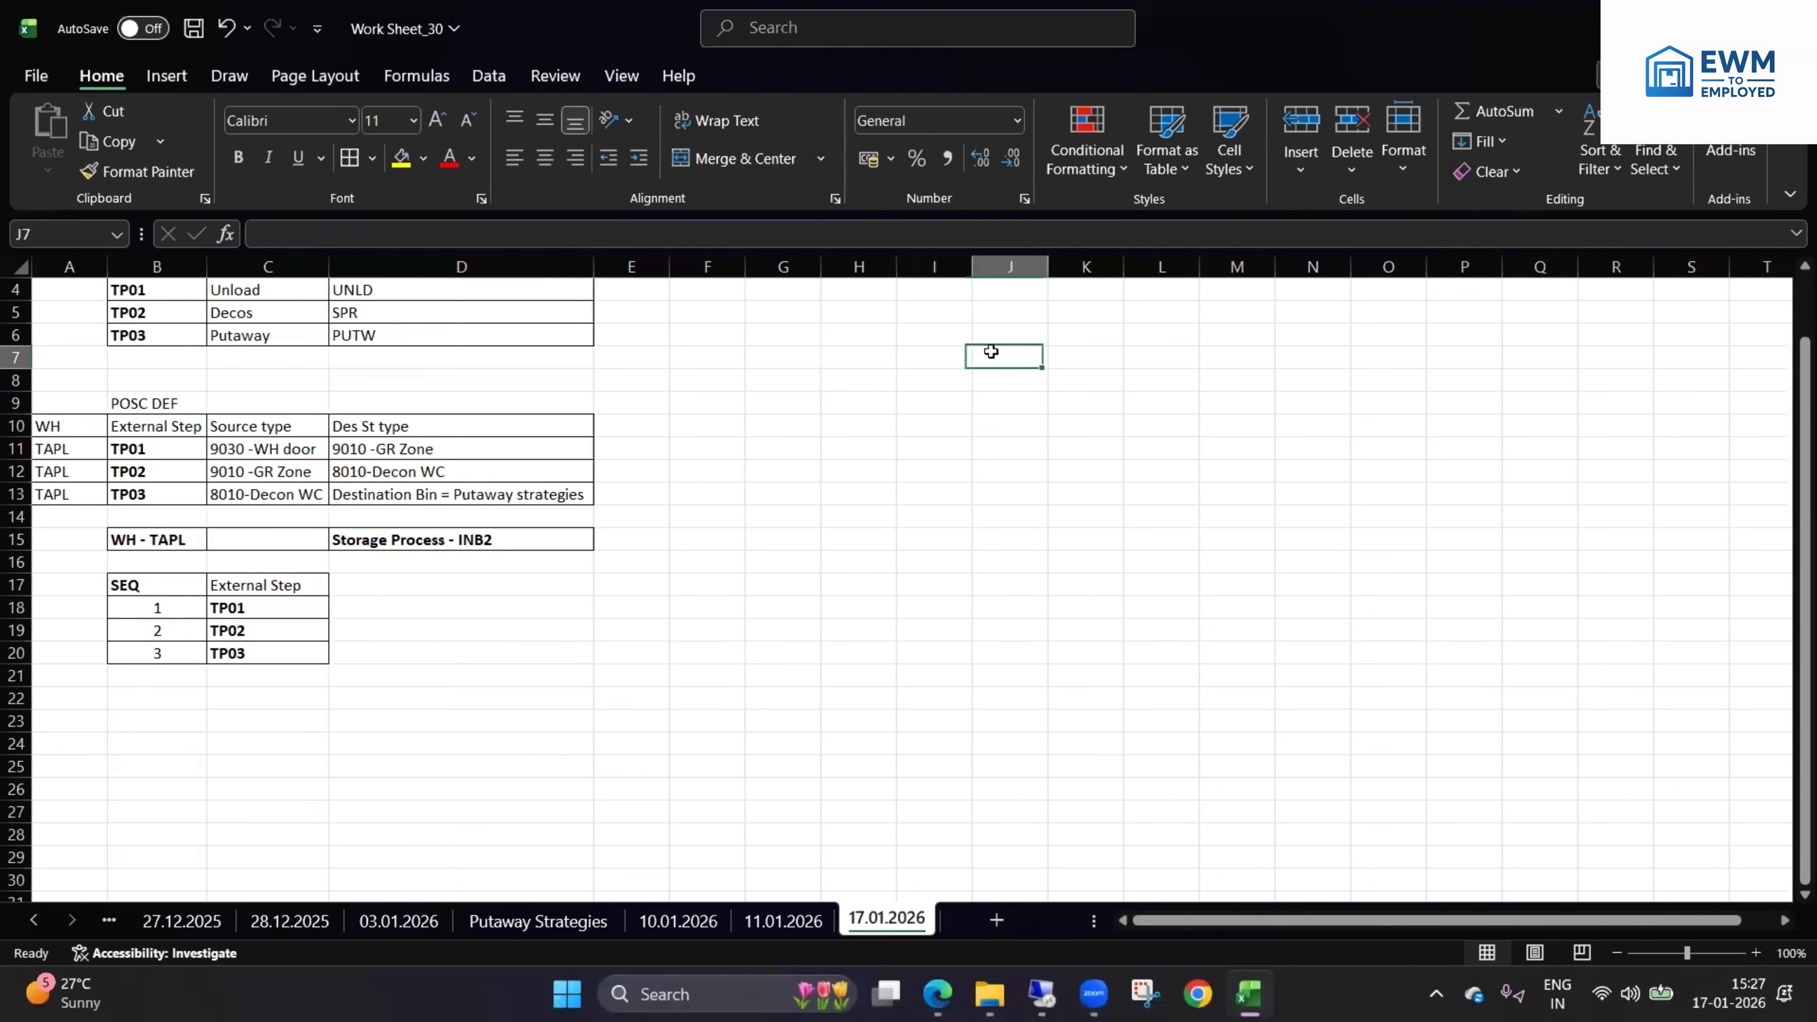
click(883, 329)
click(919, 329)
click(875, 331)
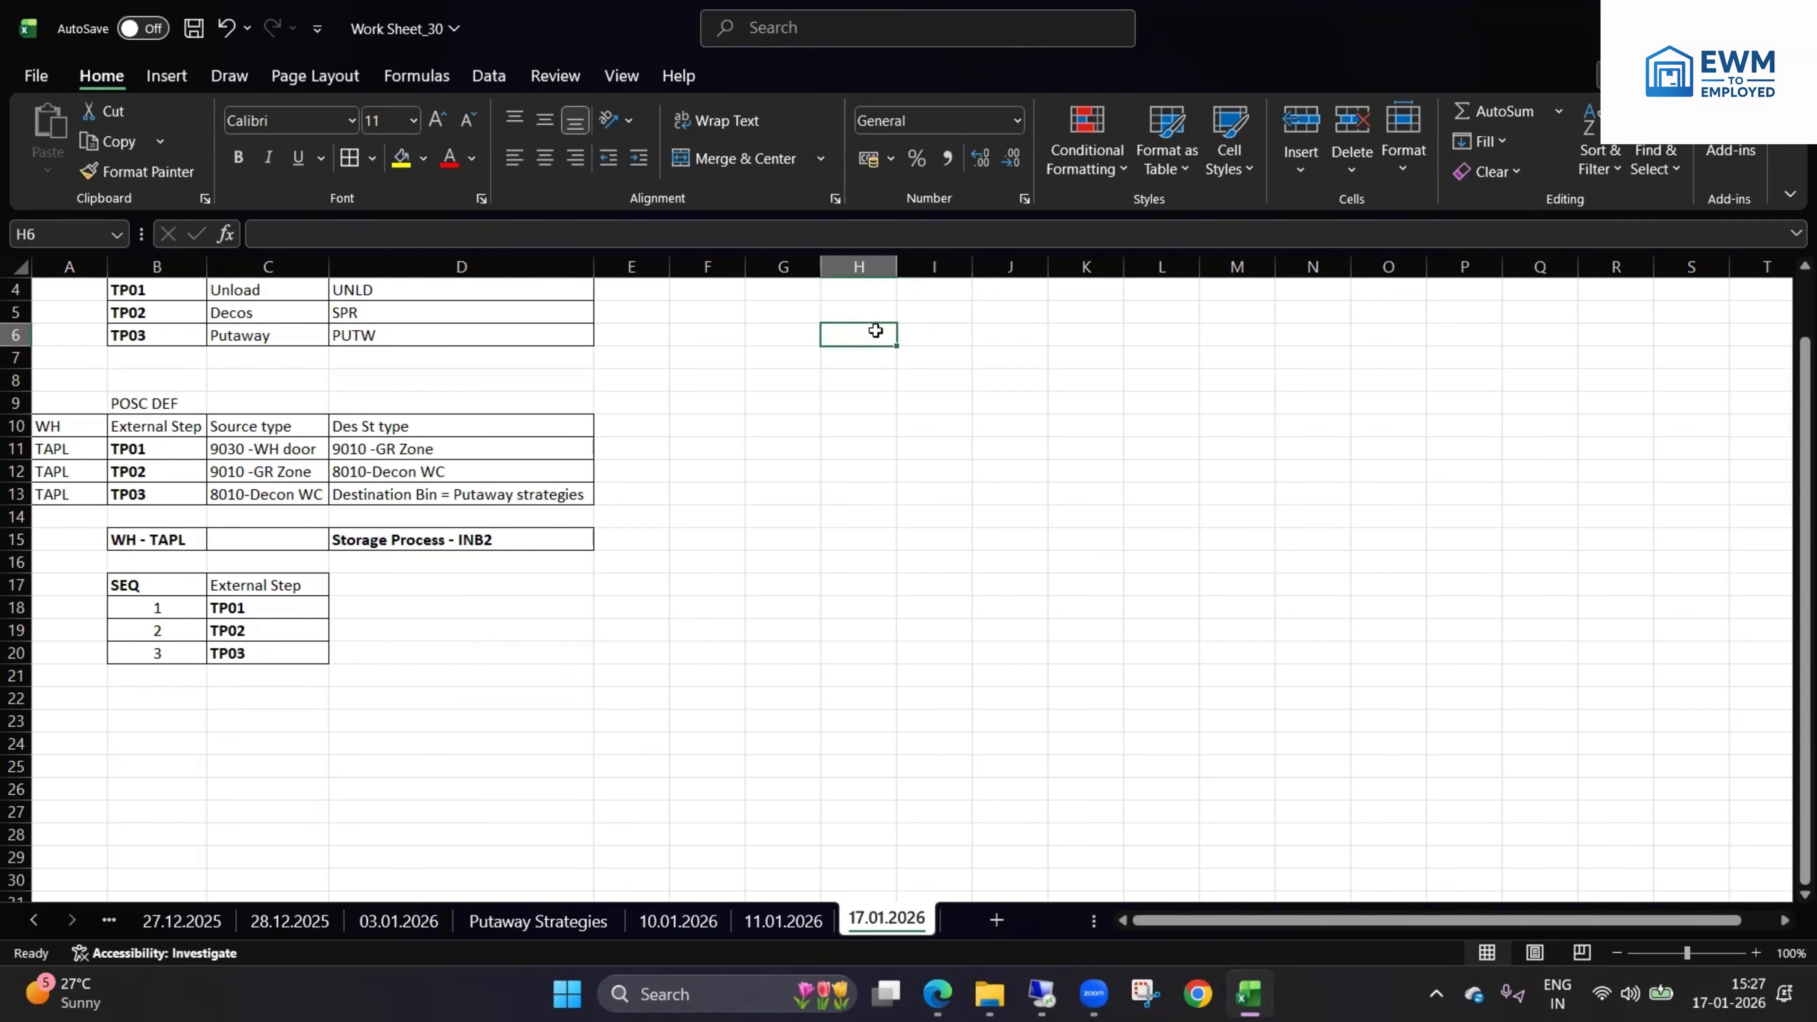
drag(876, 330, 949, 350)
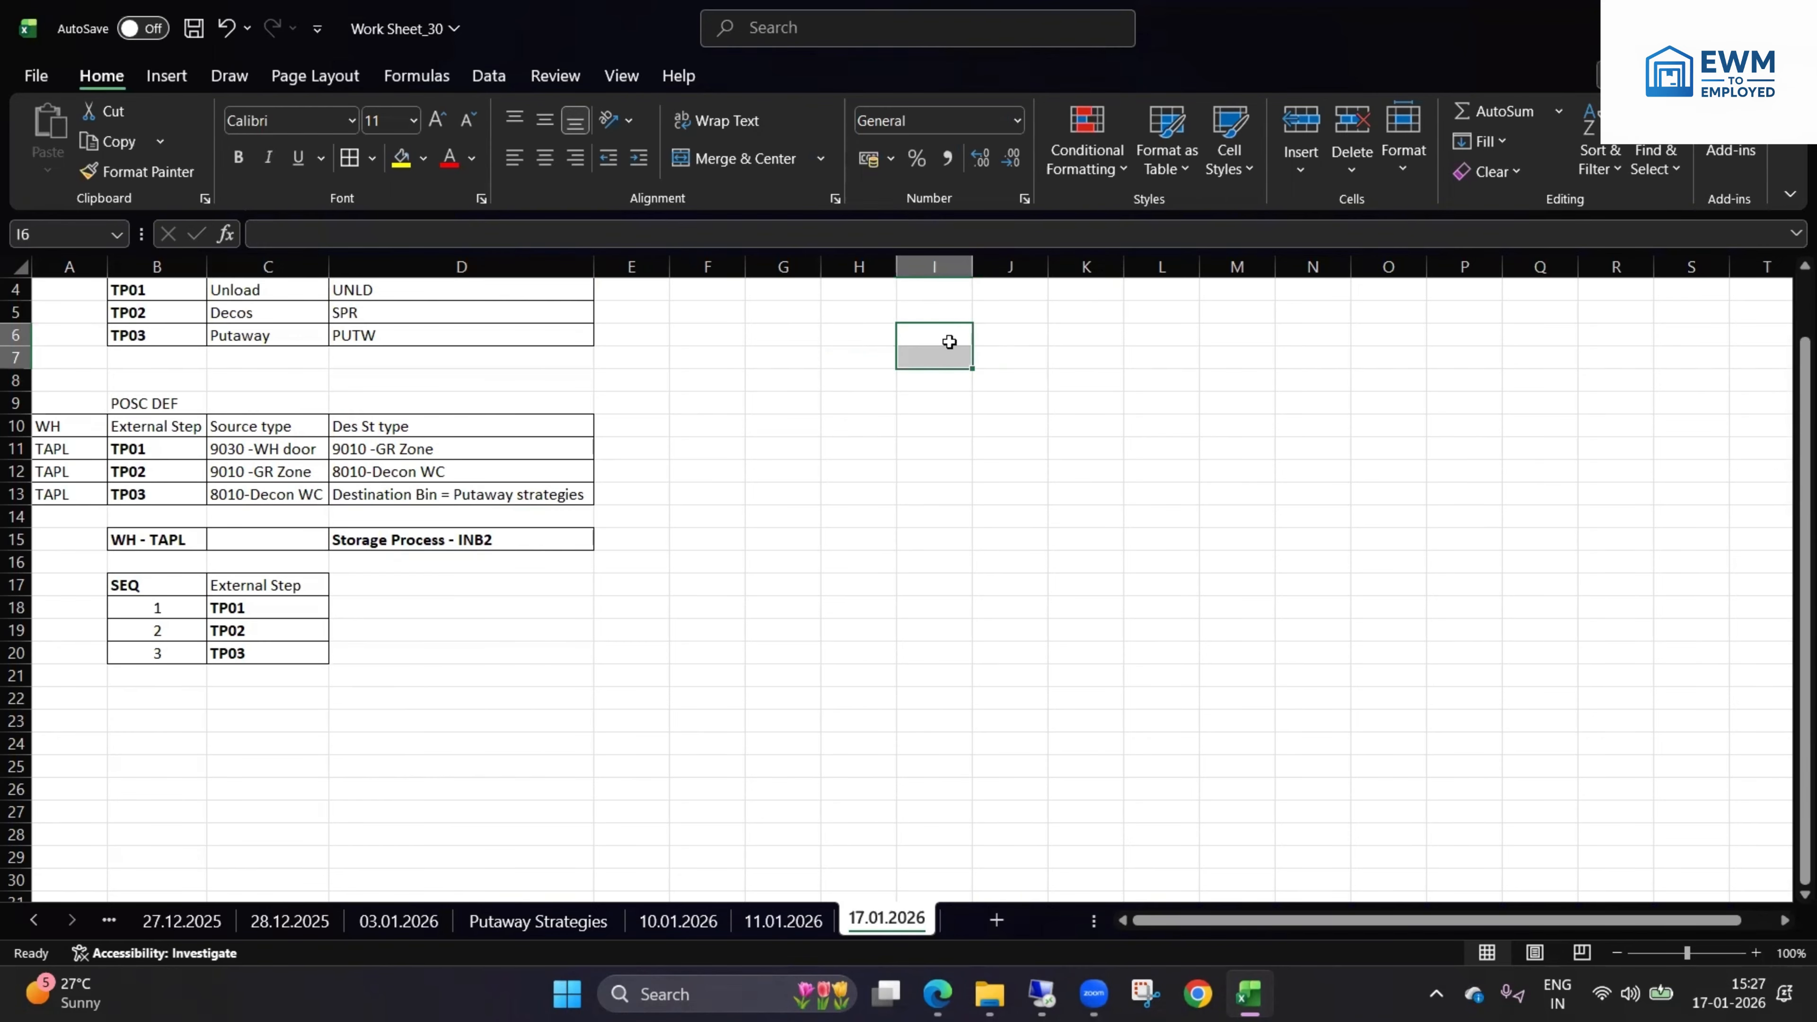
click(1111, 328)
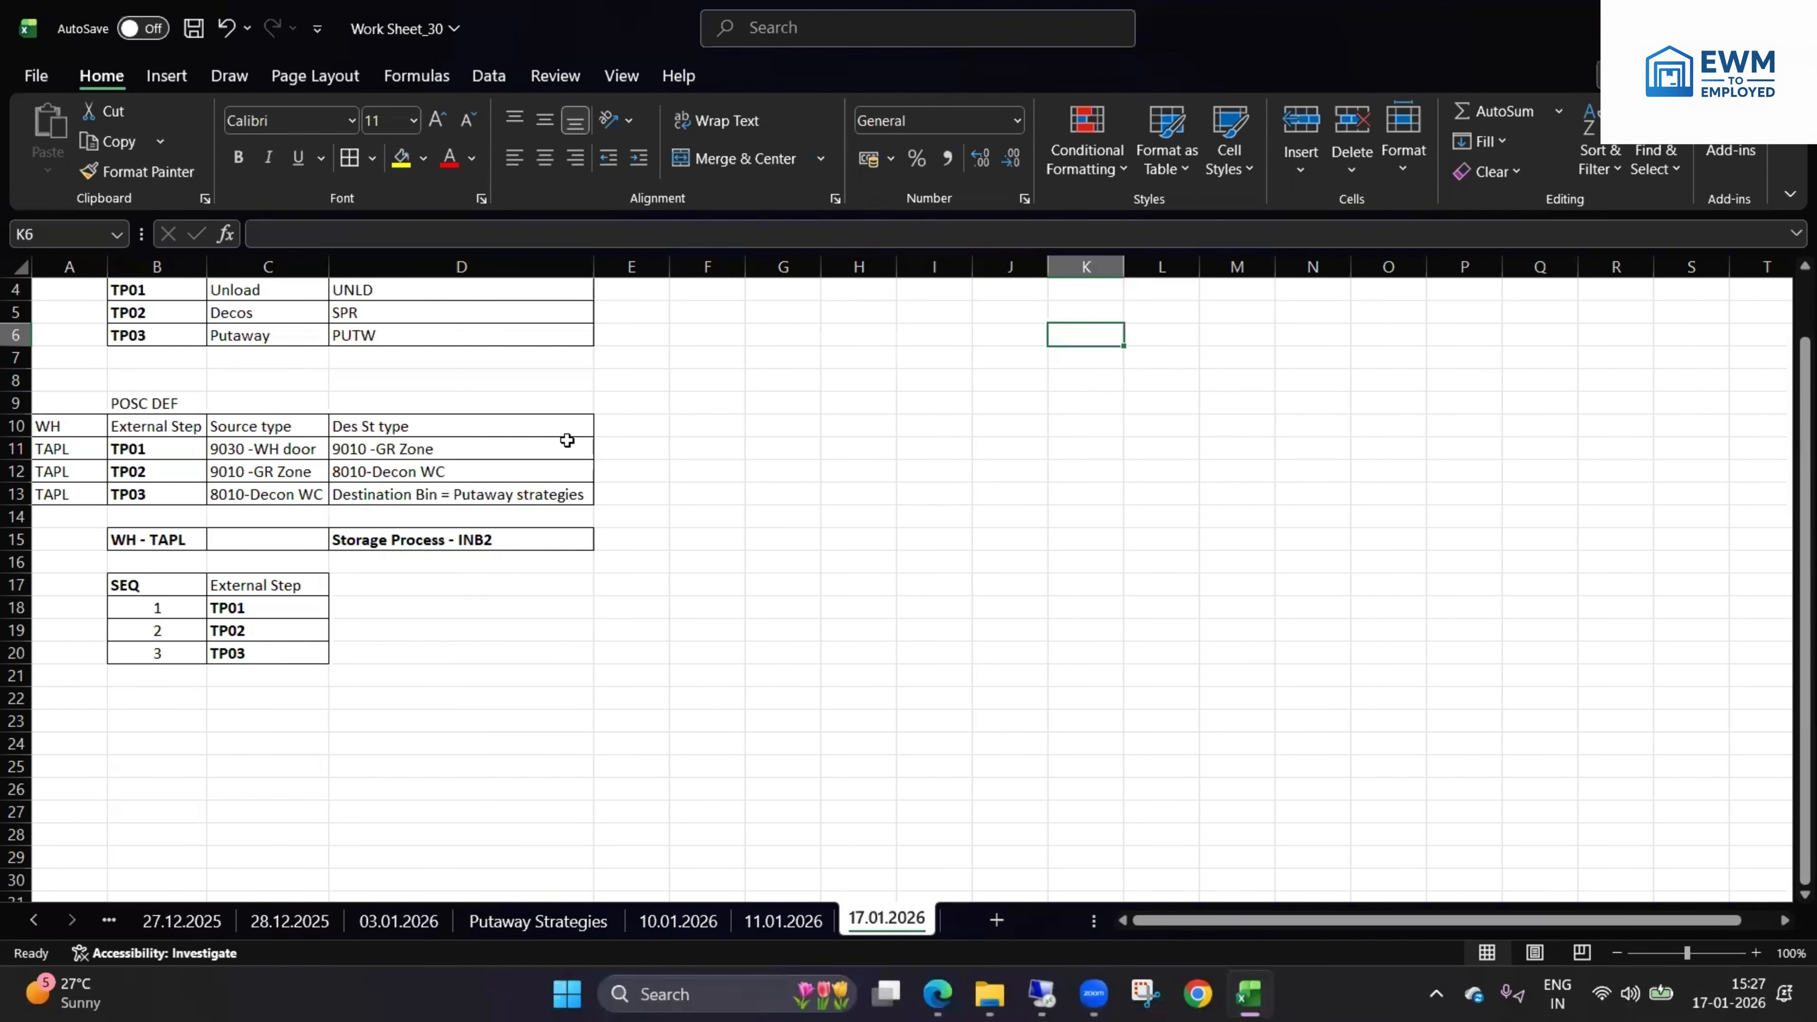
click(376, 467)
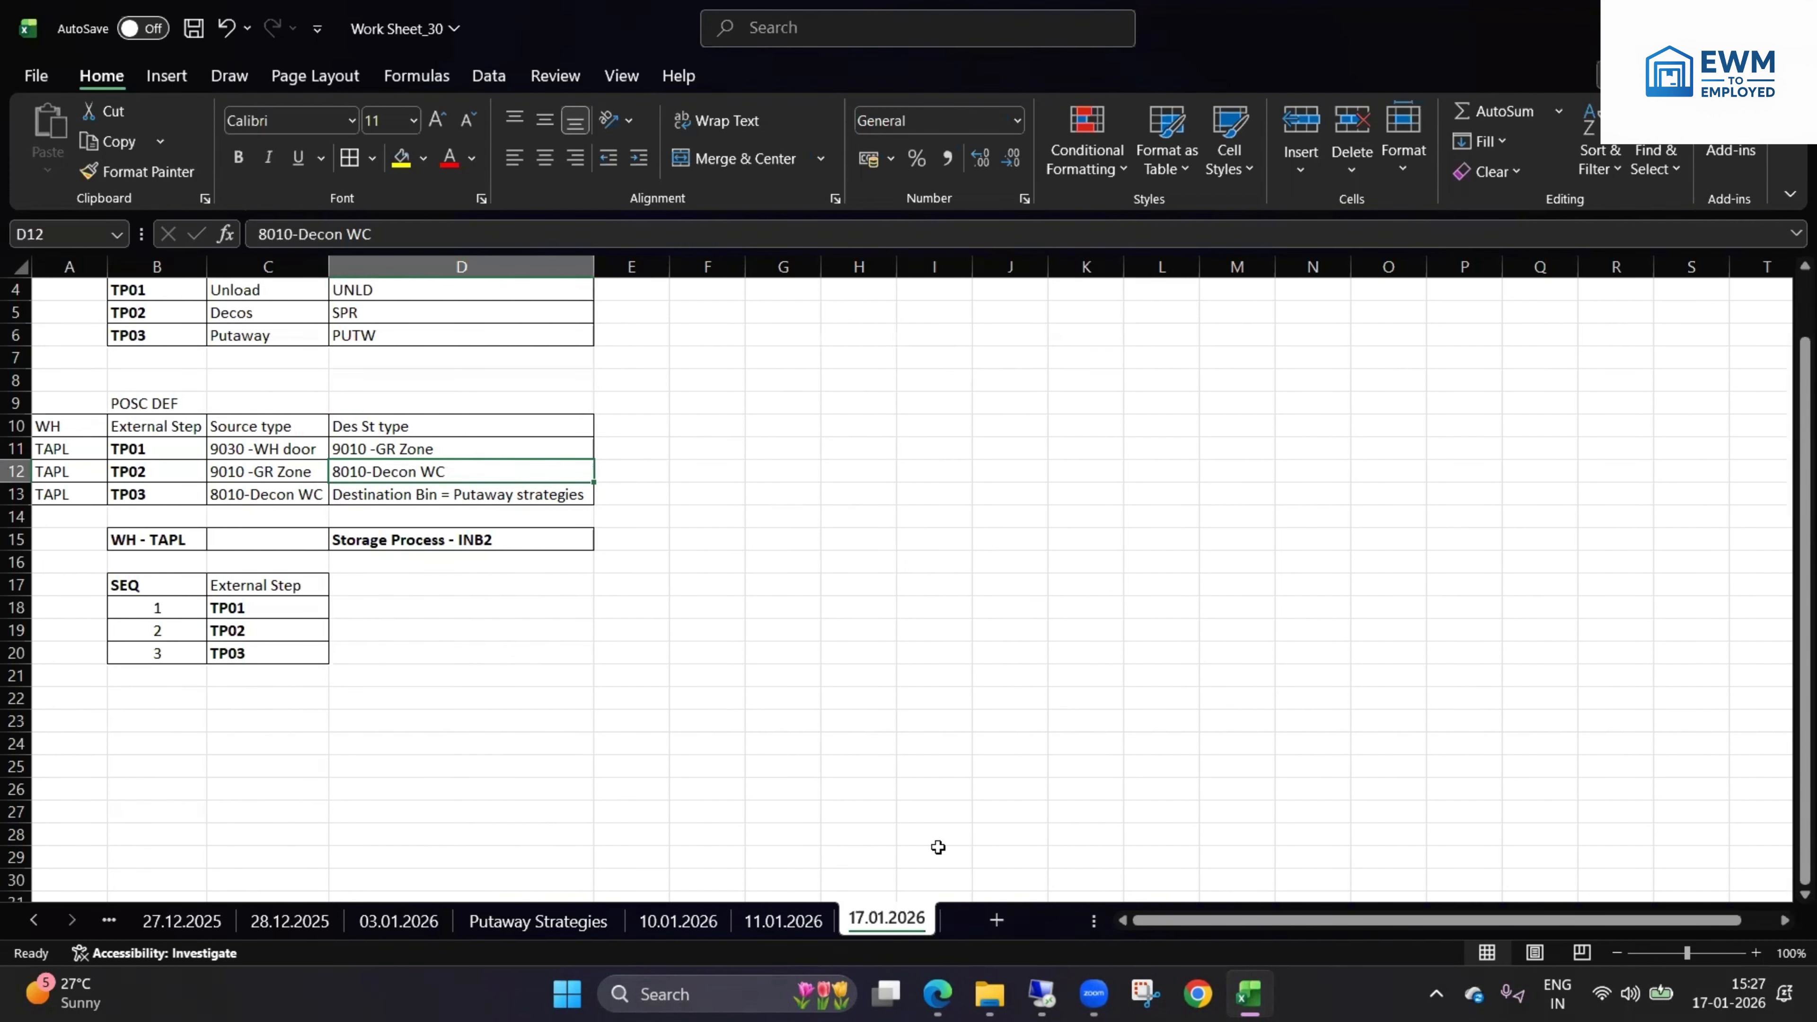
click(868, 334)
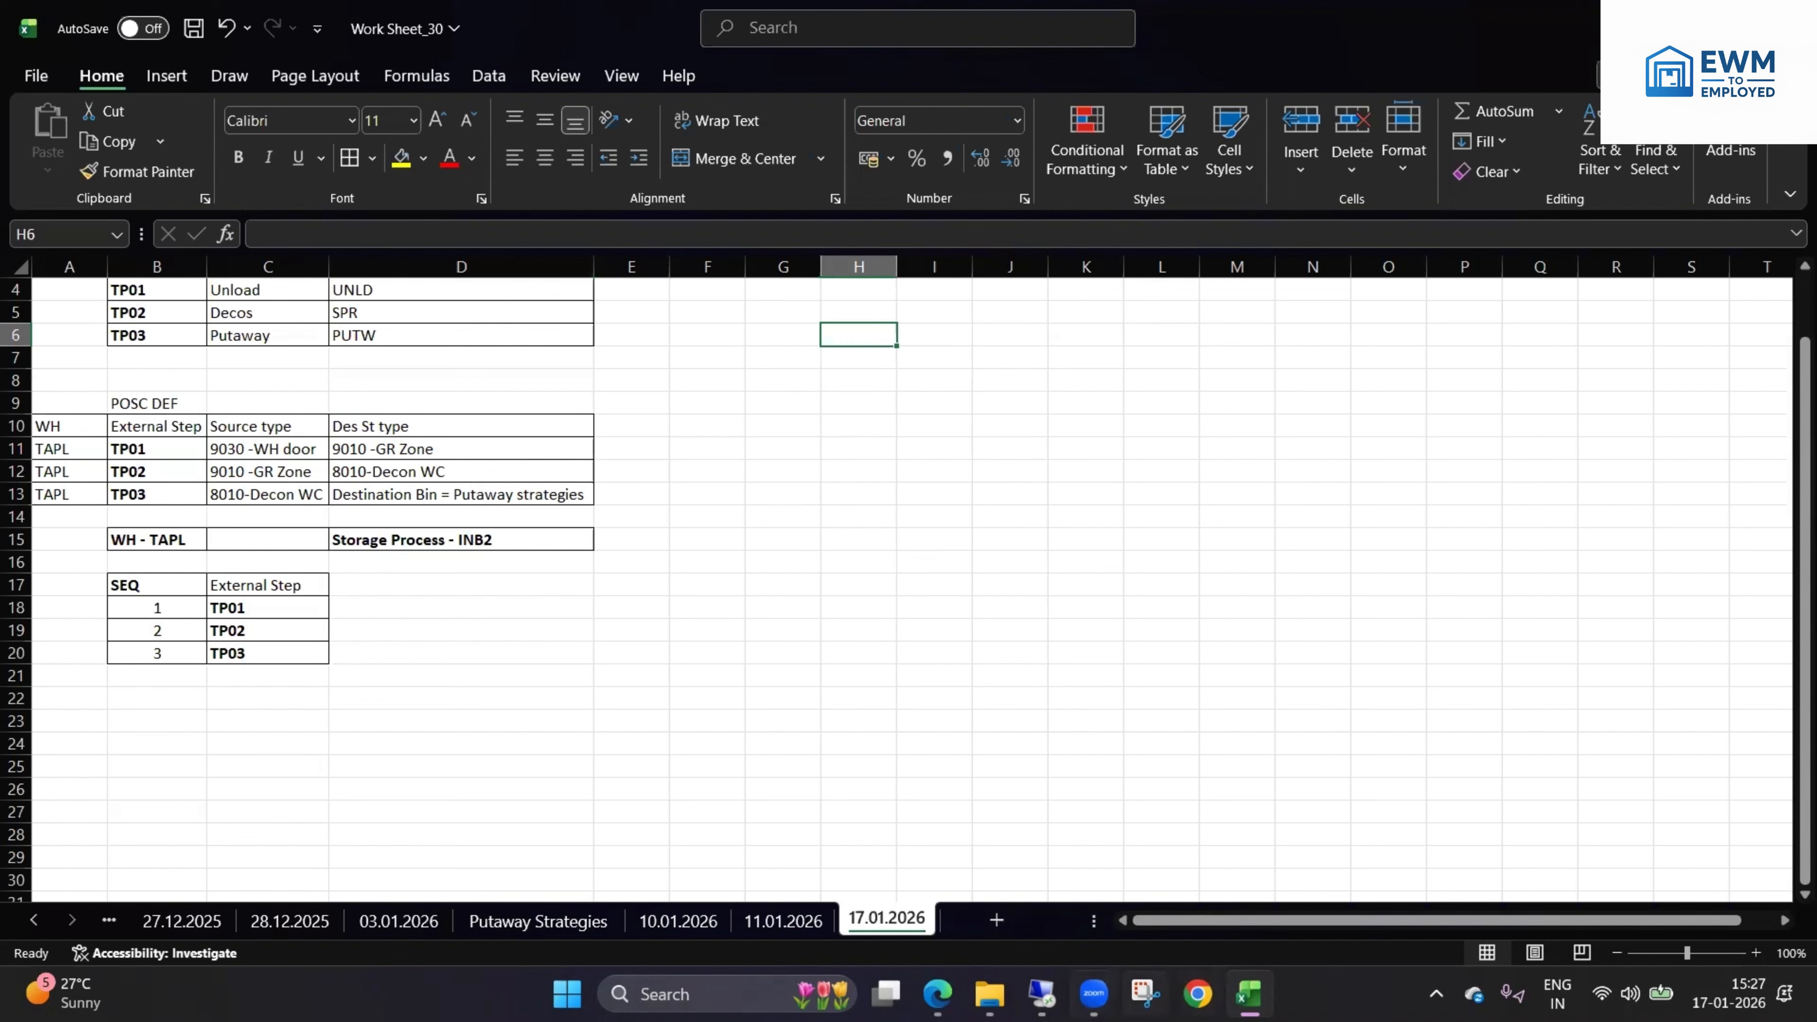
- Switch to the Deconsolidation PDF in Edge, read on to the Define Warehouse Process type section, and return to the Excel worksheet
click(936, 991)
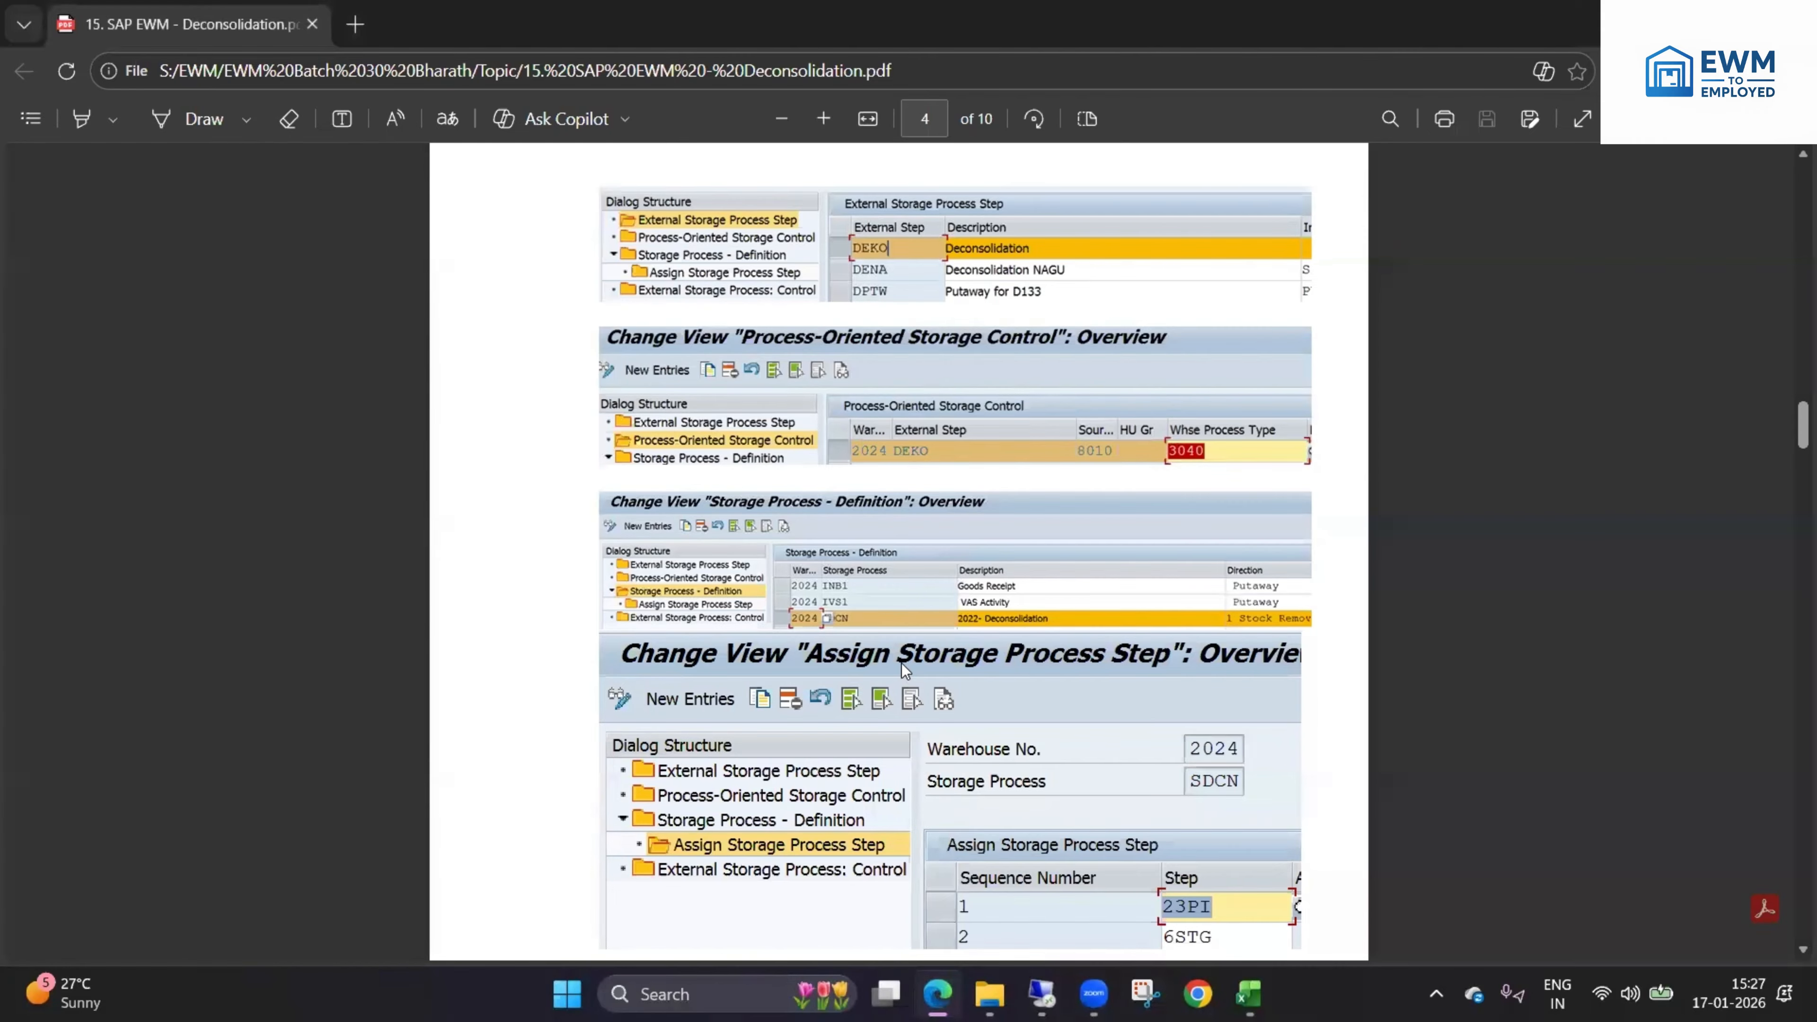
scroll(901, 669, down, 3)
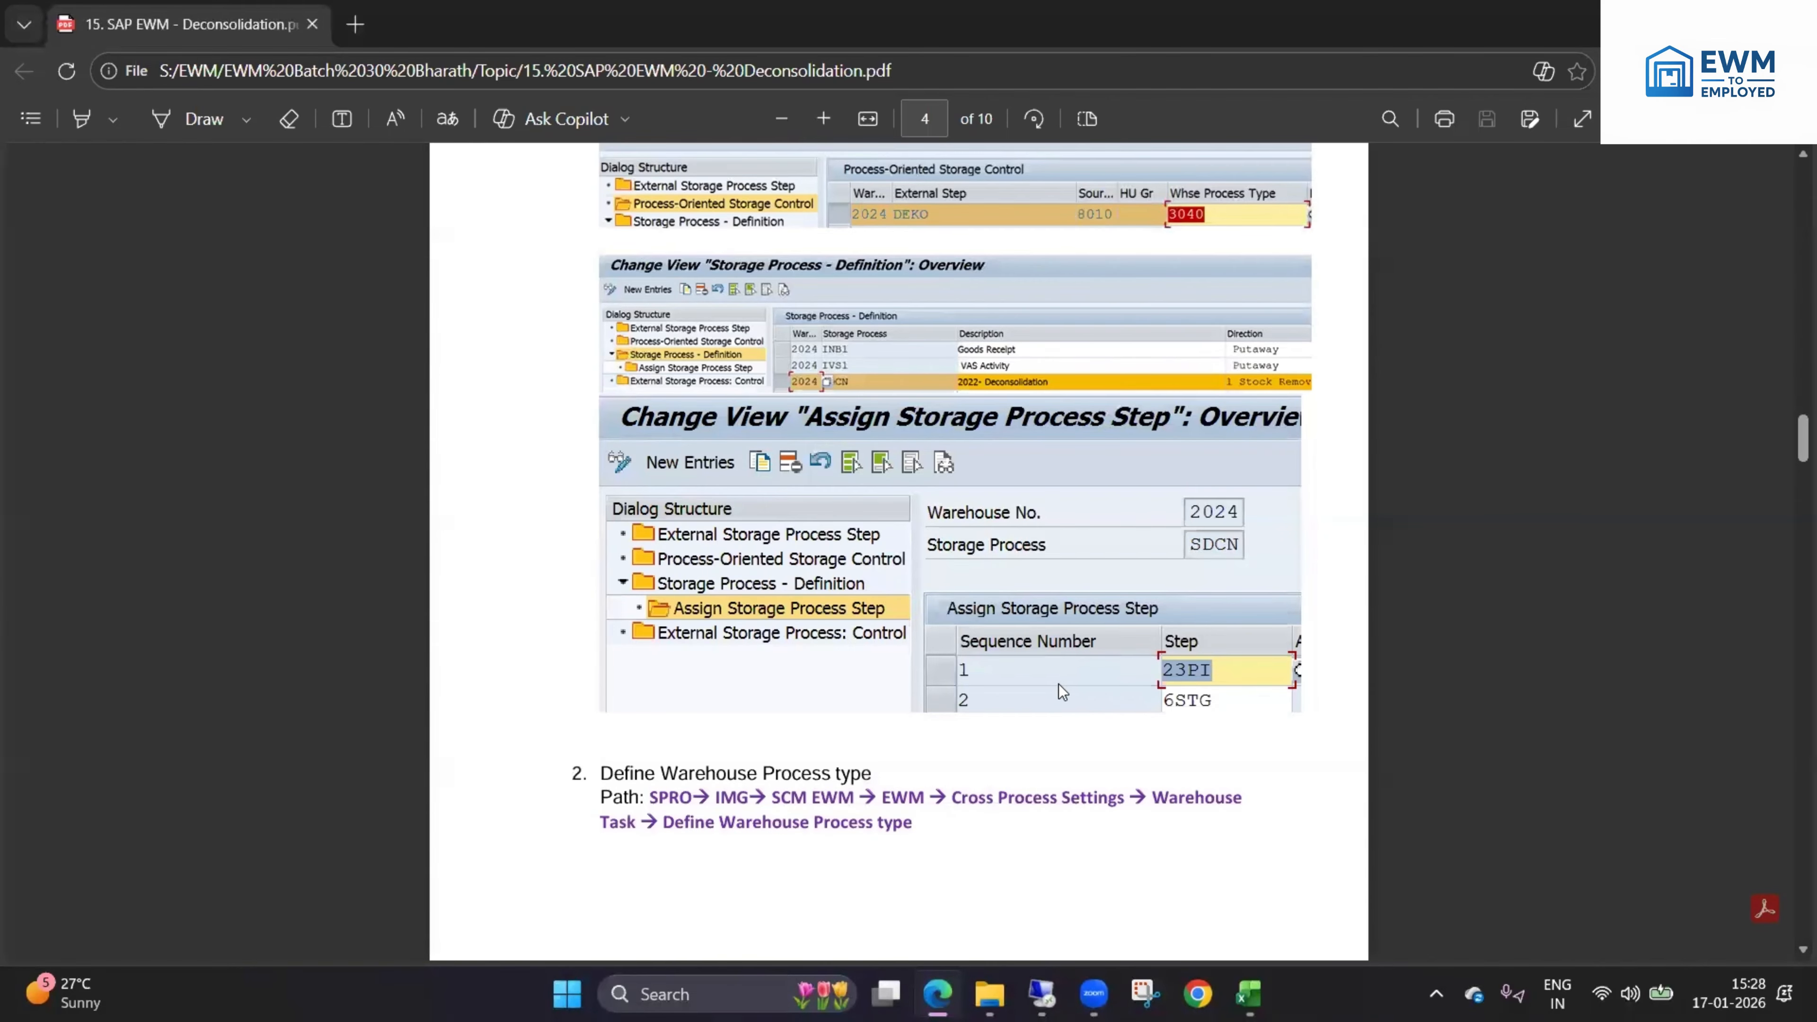
click(1248, 994)
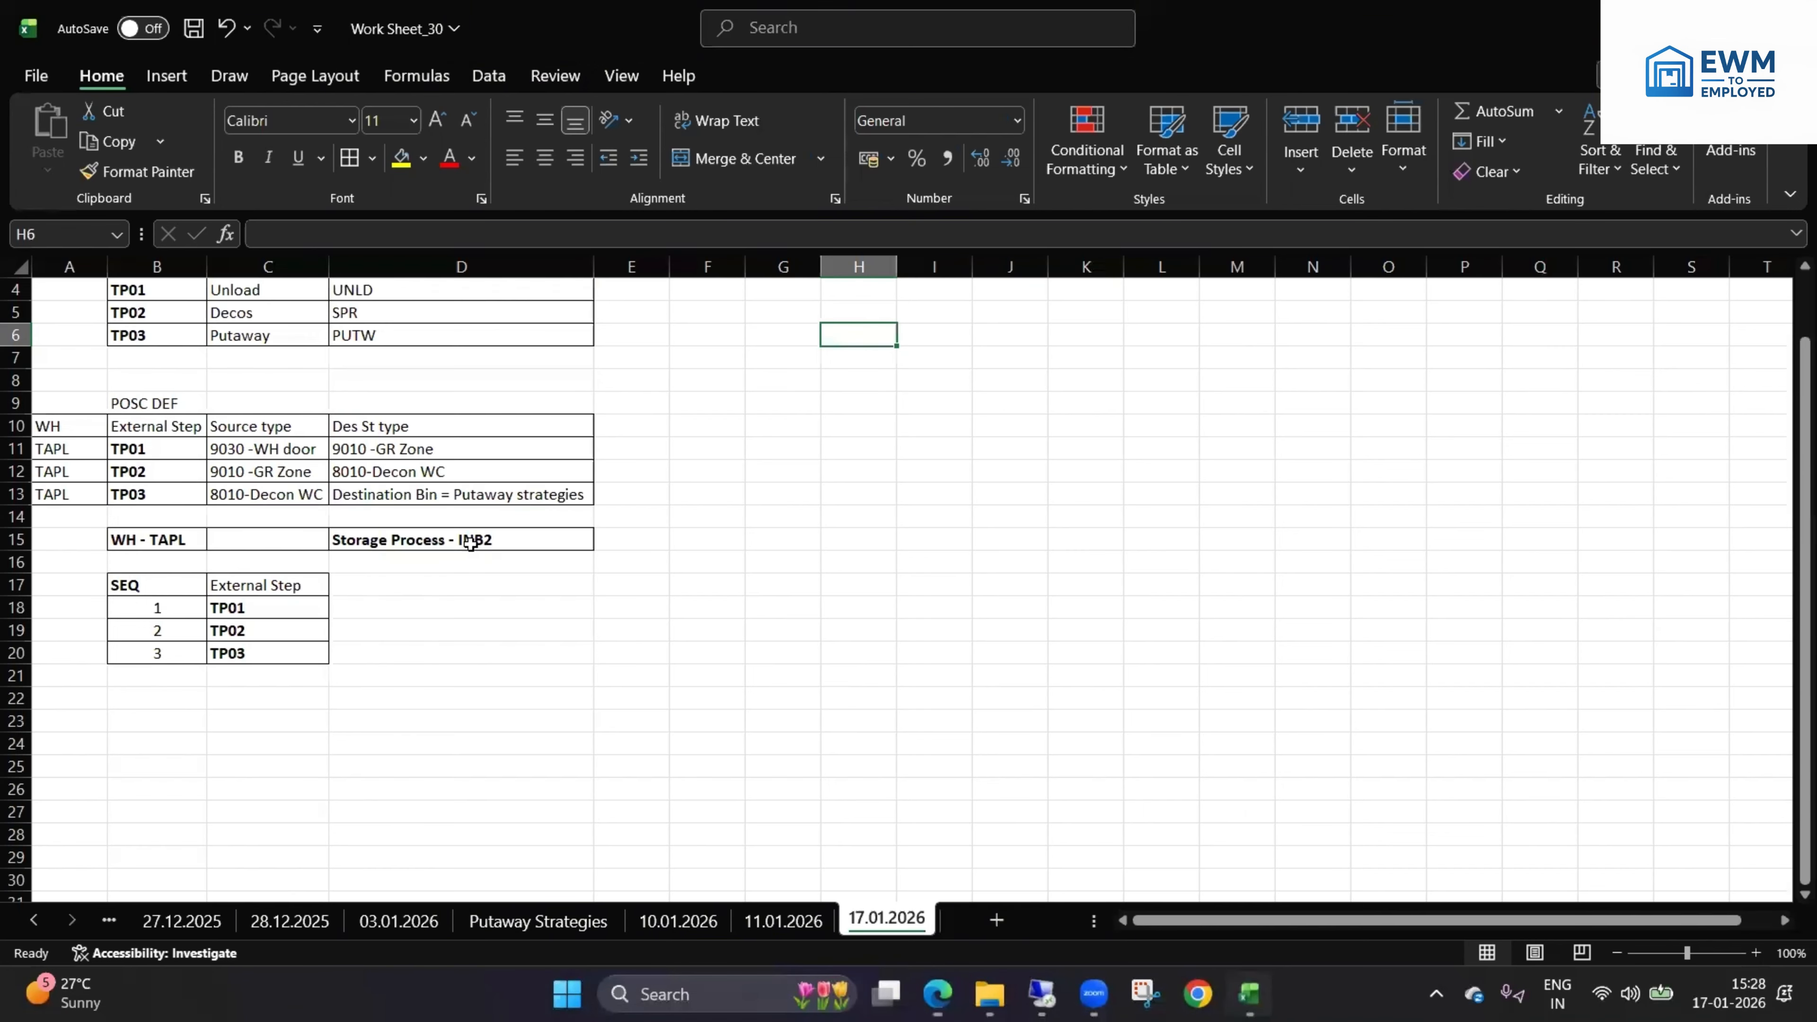
drag(114, 311, 537, 724)
click(783, 764)
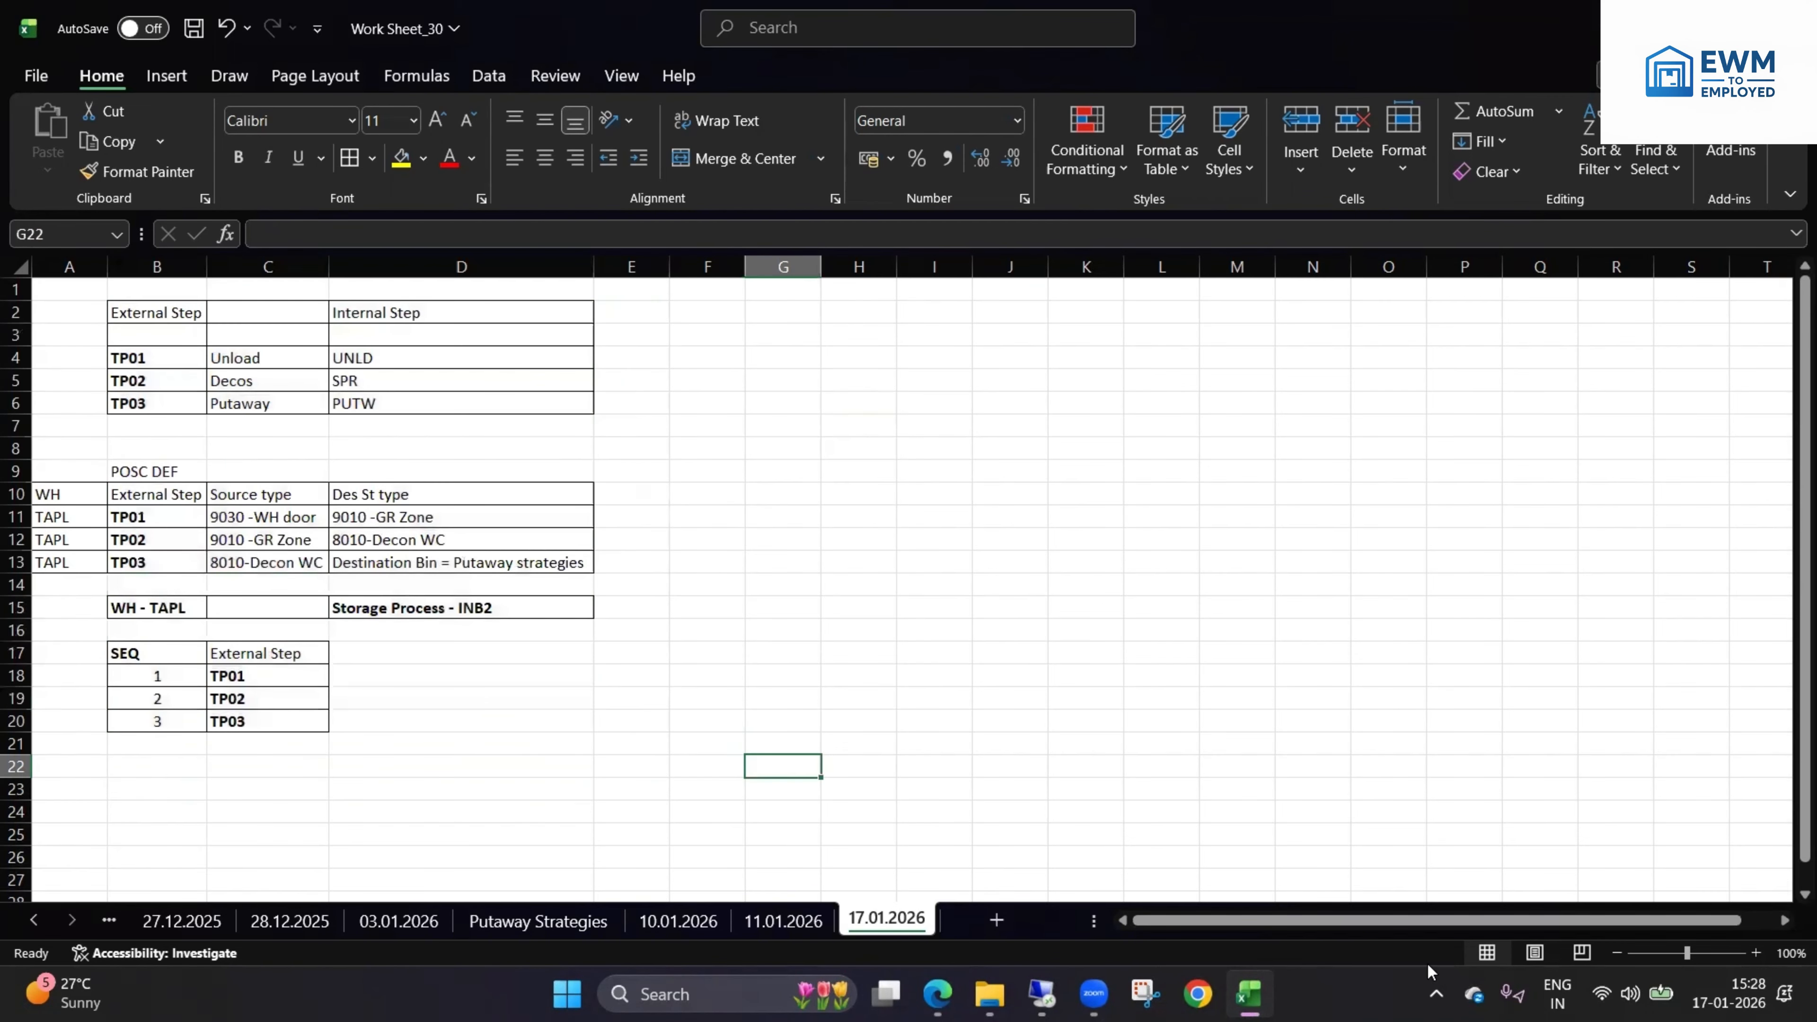
- Switch to the SAP session, check the External Storage Process Control and External Storage Process Step views, and return to the Display IMG structure
click(1041, 993)
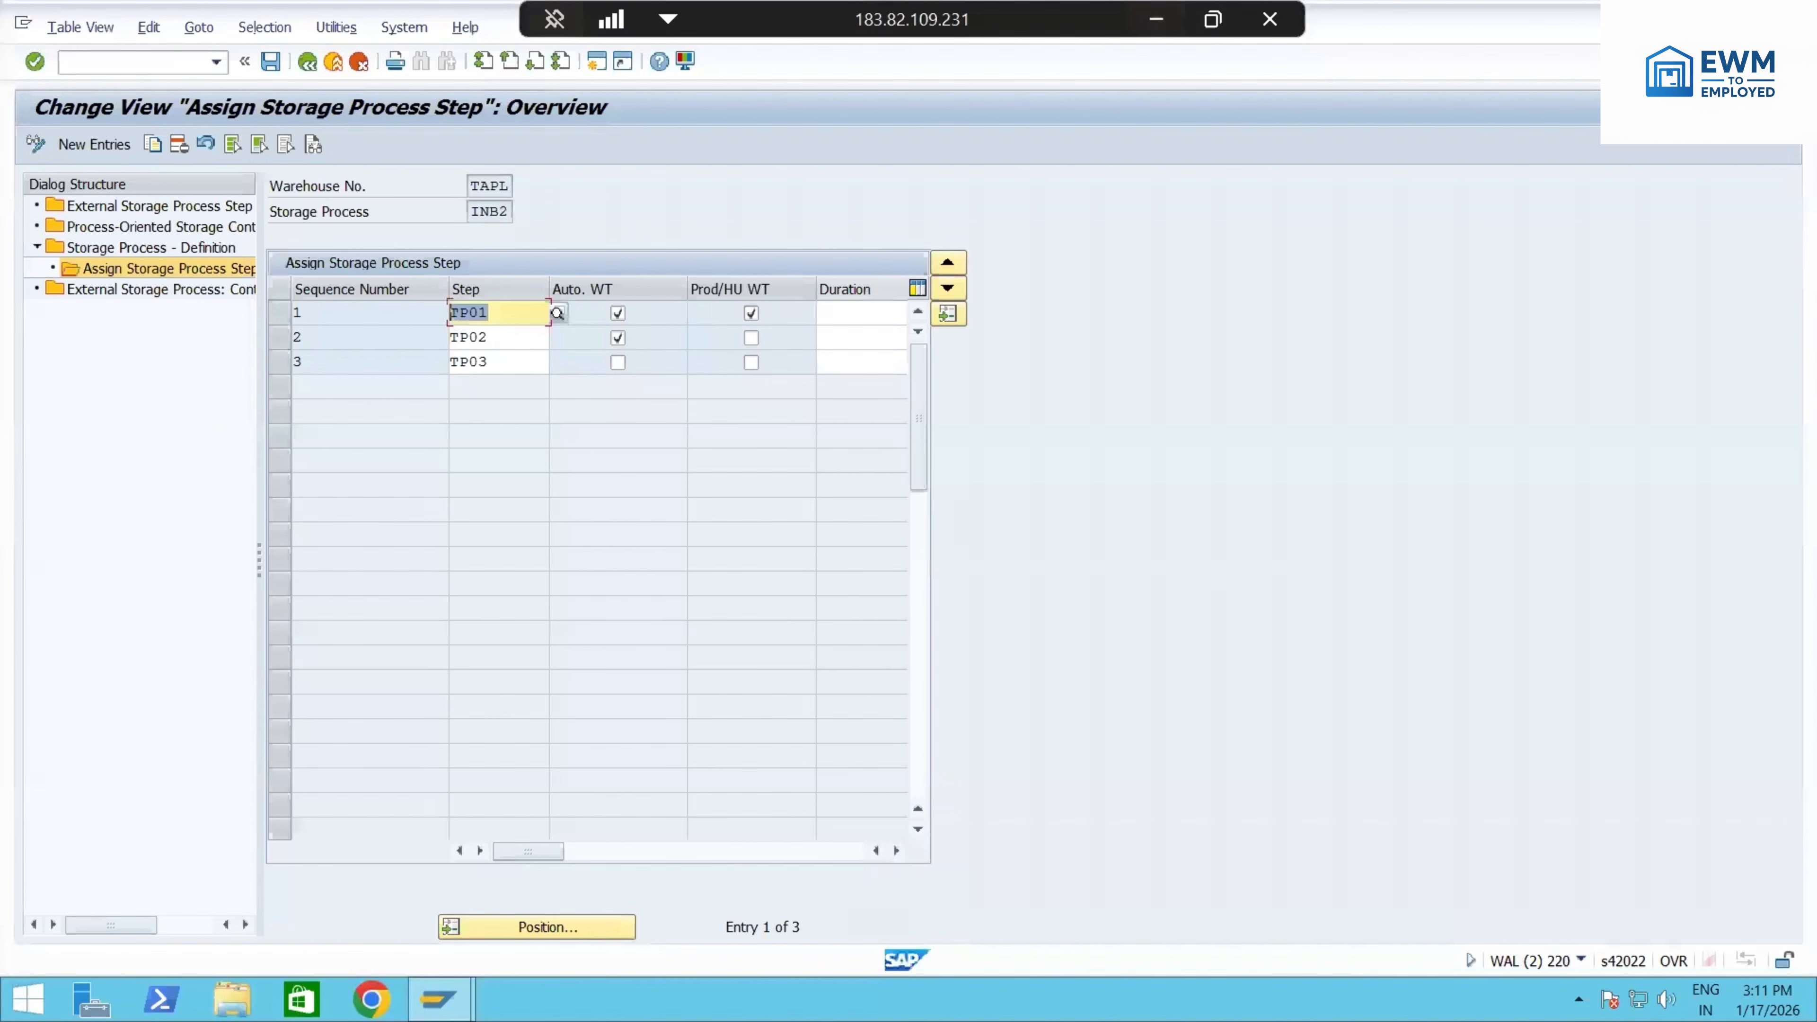
double_click(156, 289)
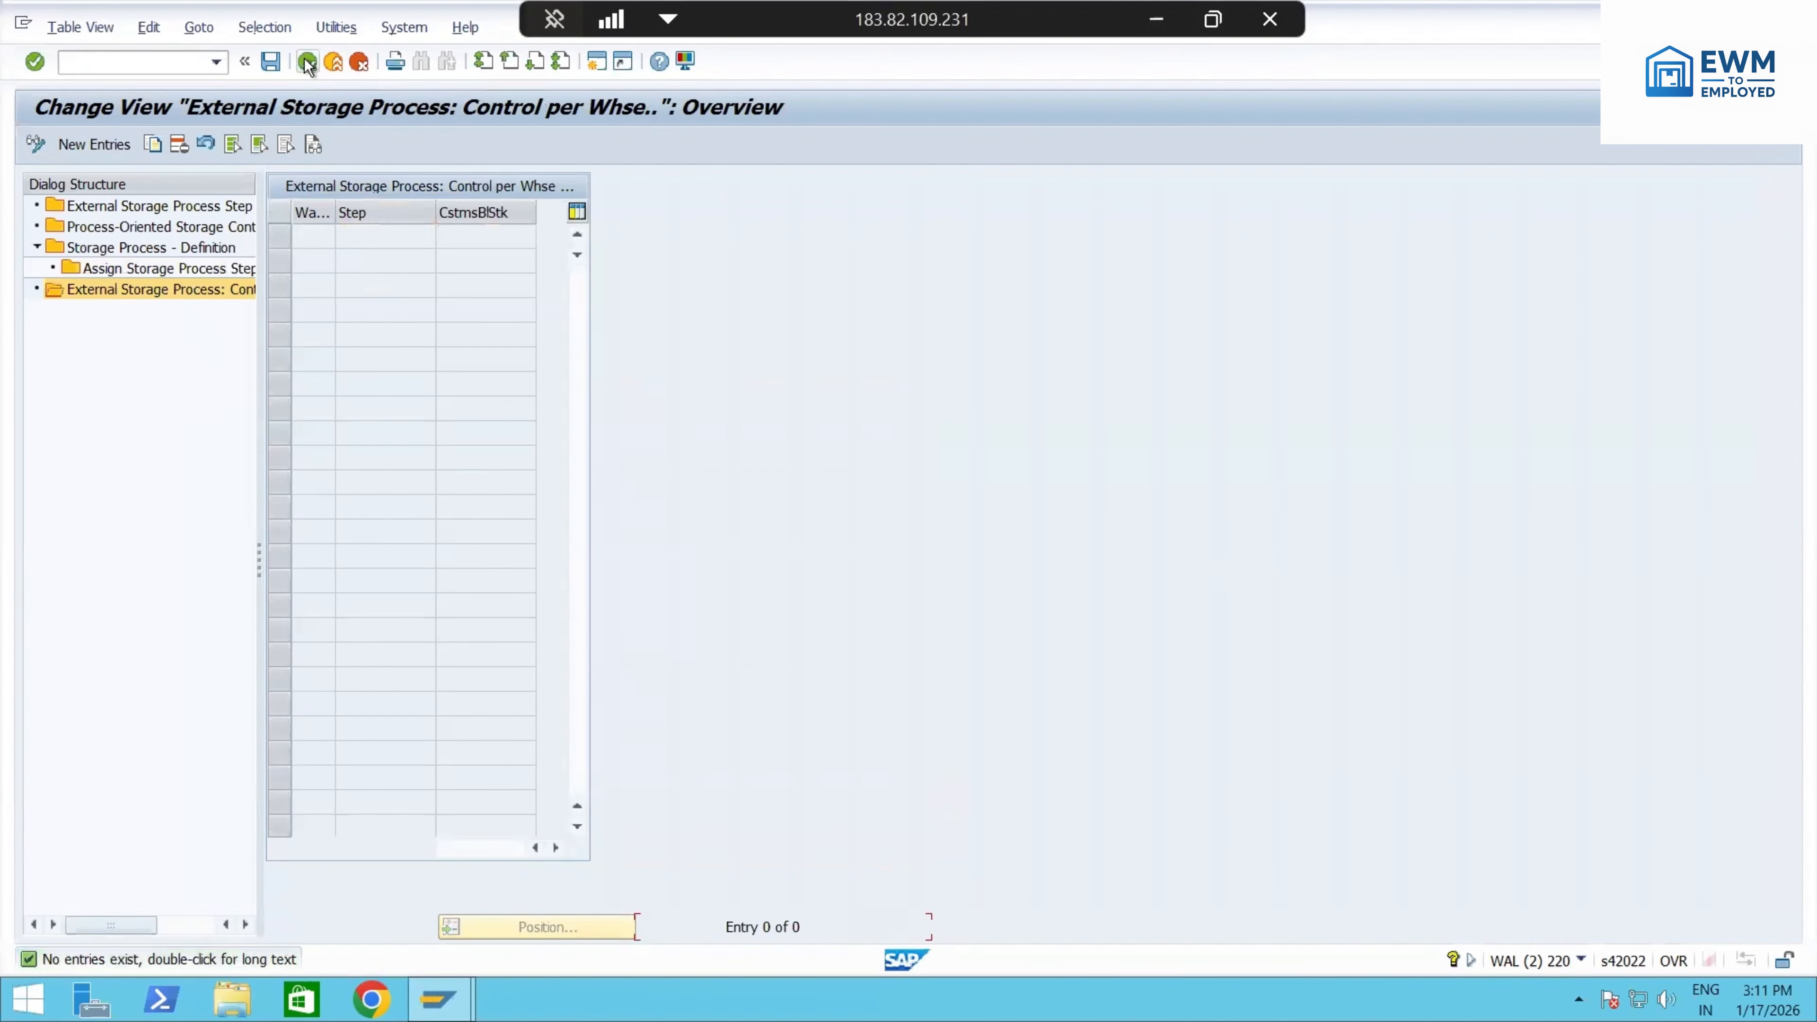
double_click(157, 207)
click(159, 247)
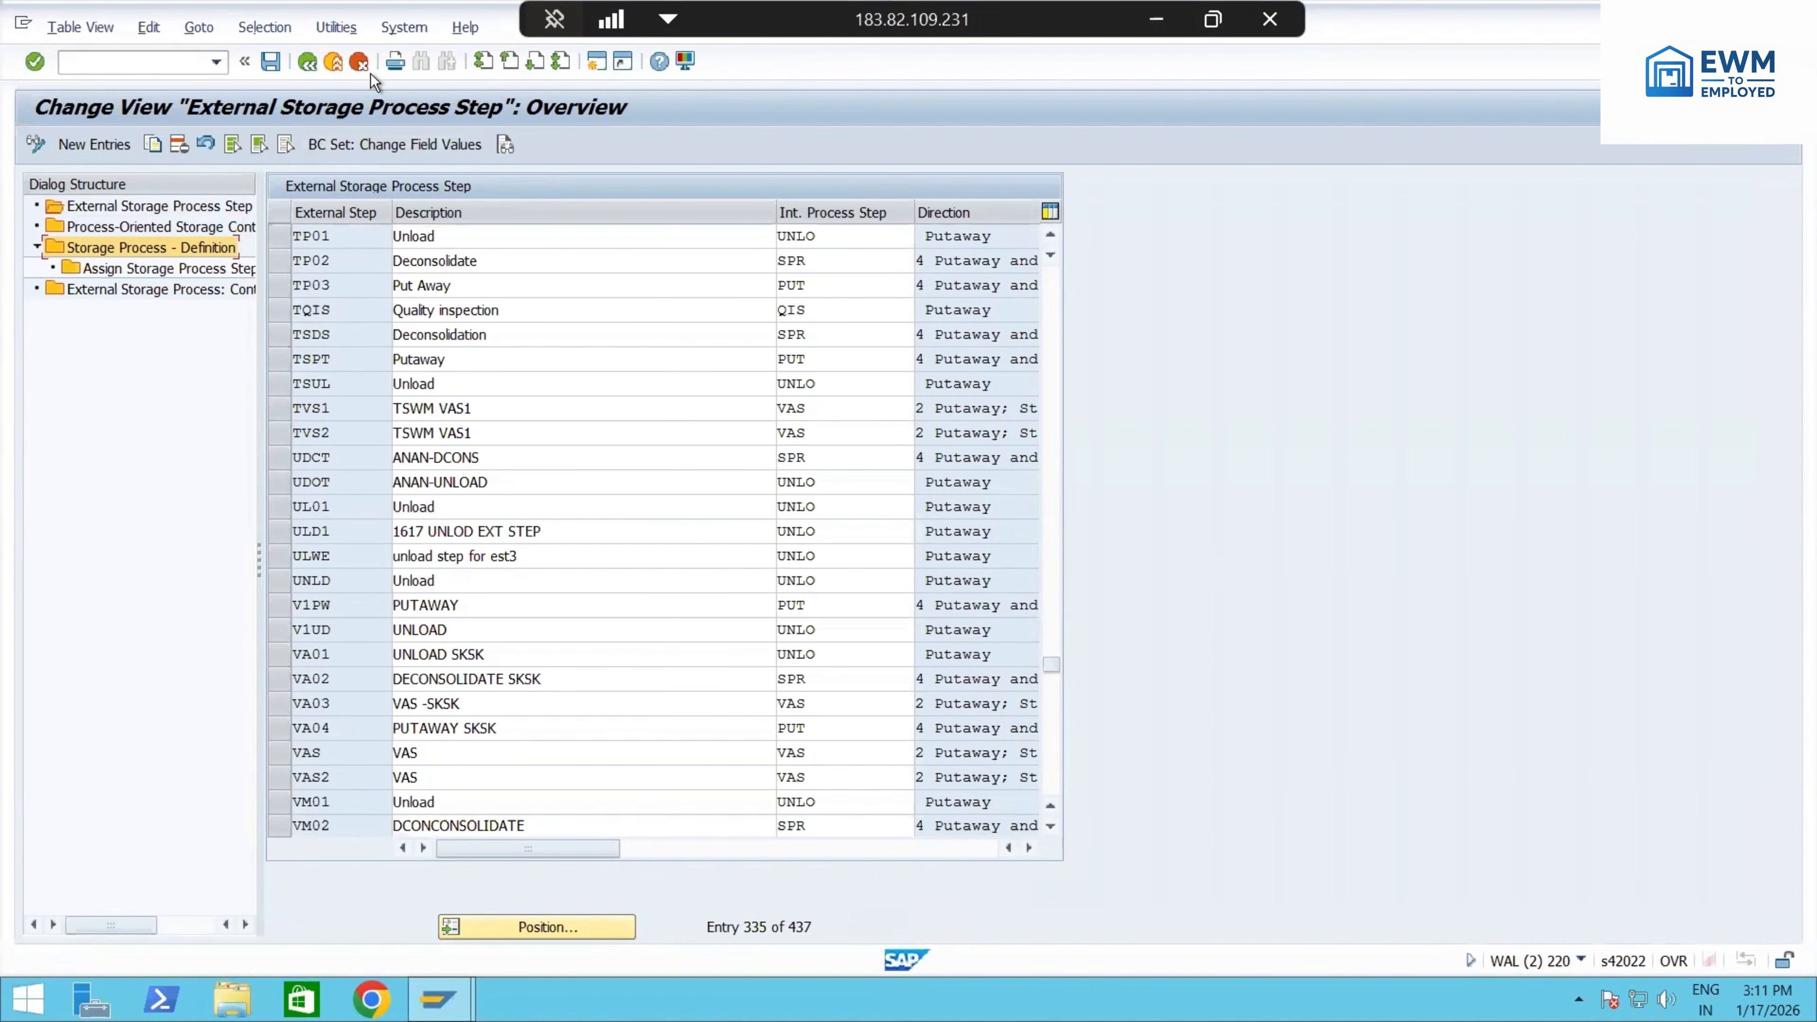
click(308, 63)
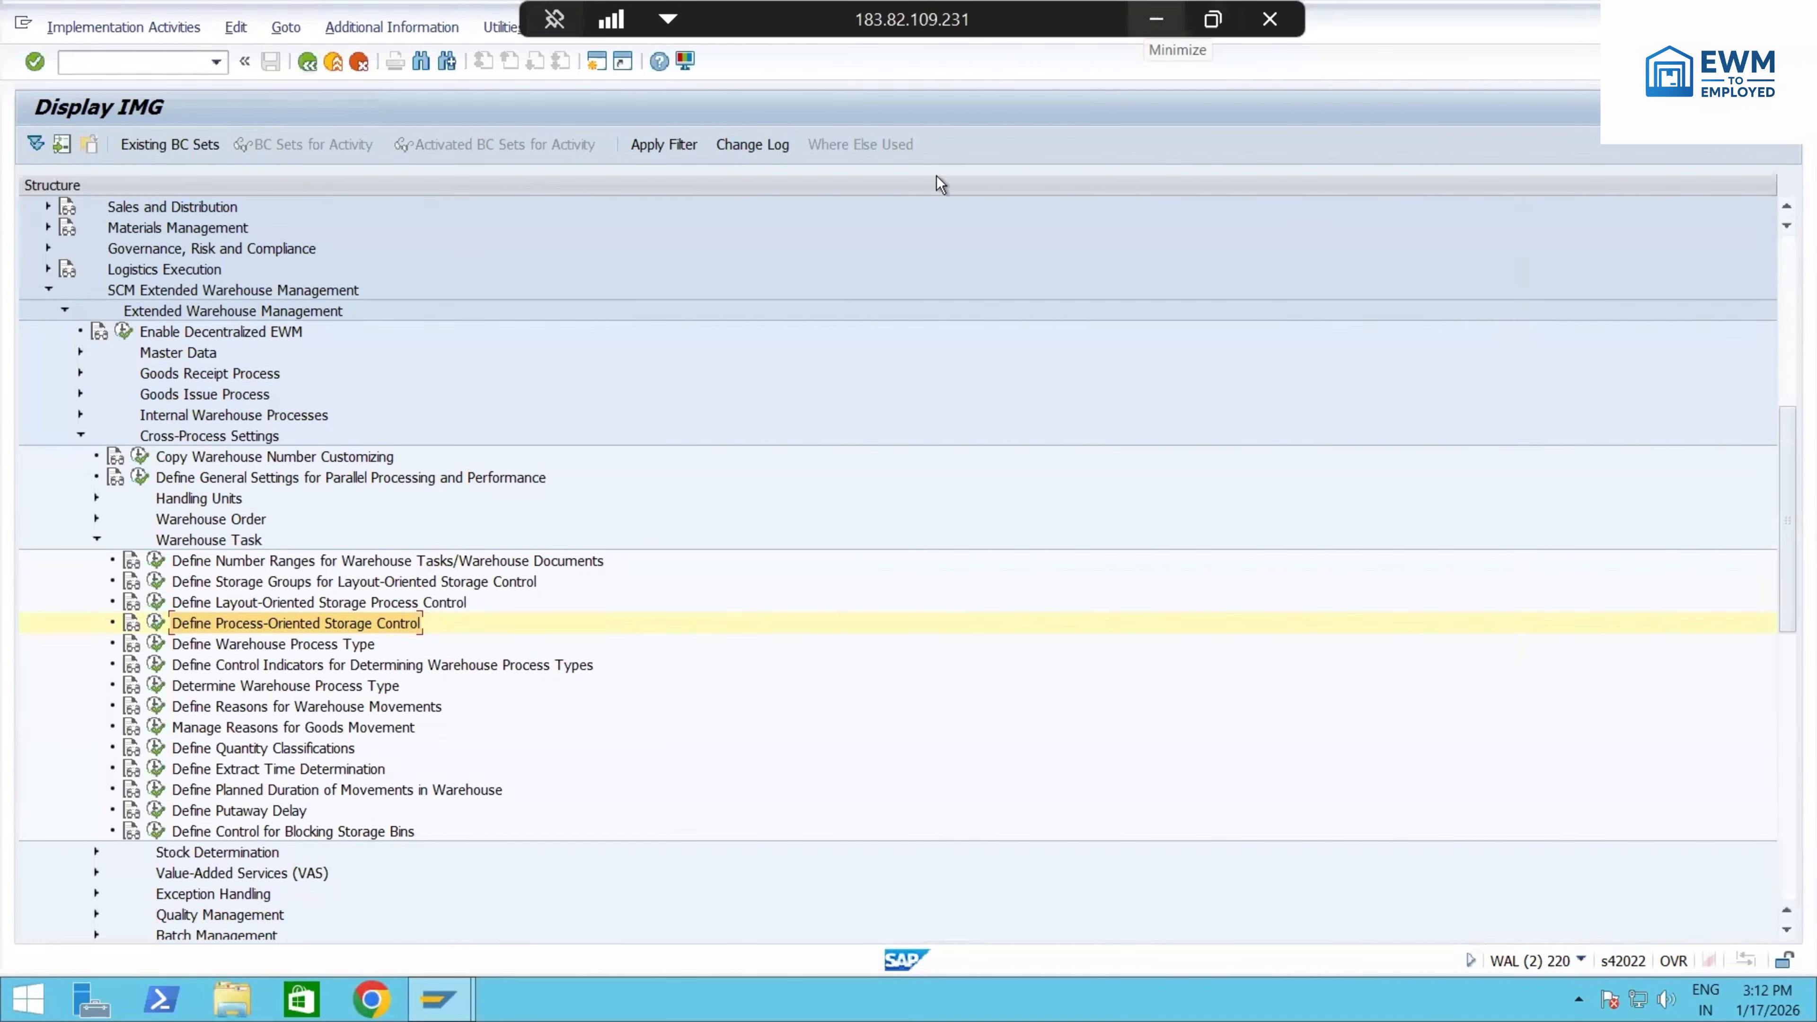
- Return to the Excel worksheet and add a WPT column to the POSC DEF table with 3065 for TP01 and 3060 for TP02
click(1156, 19)
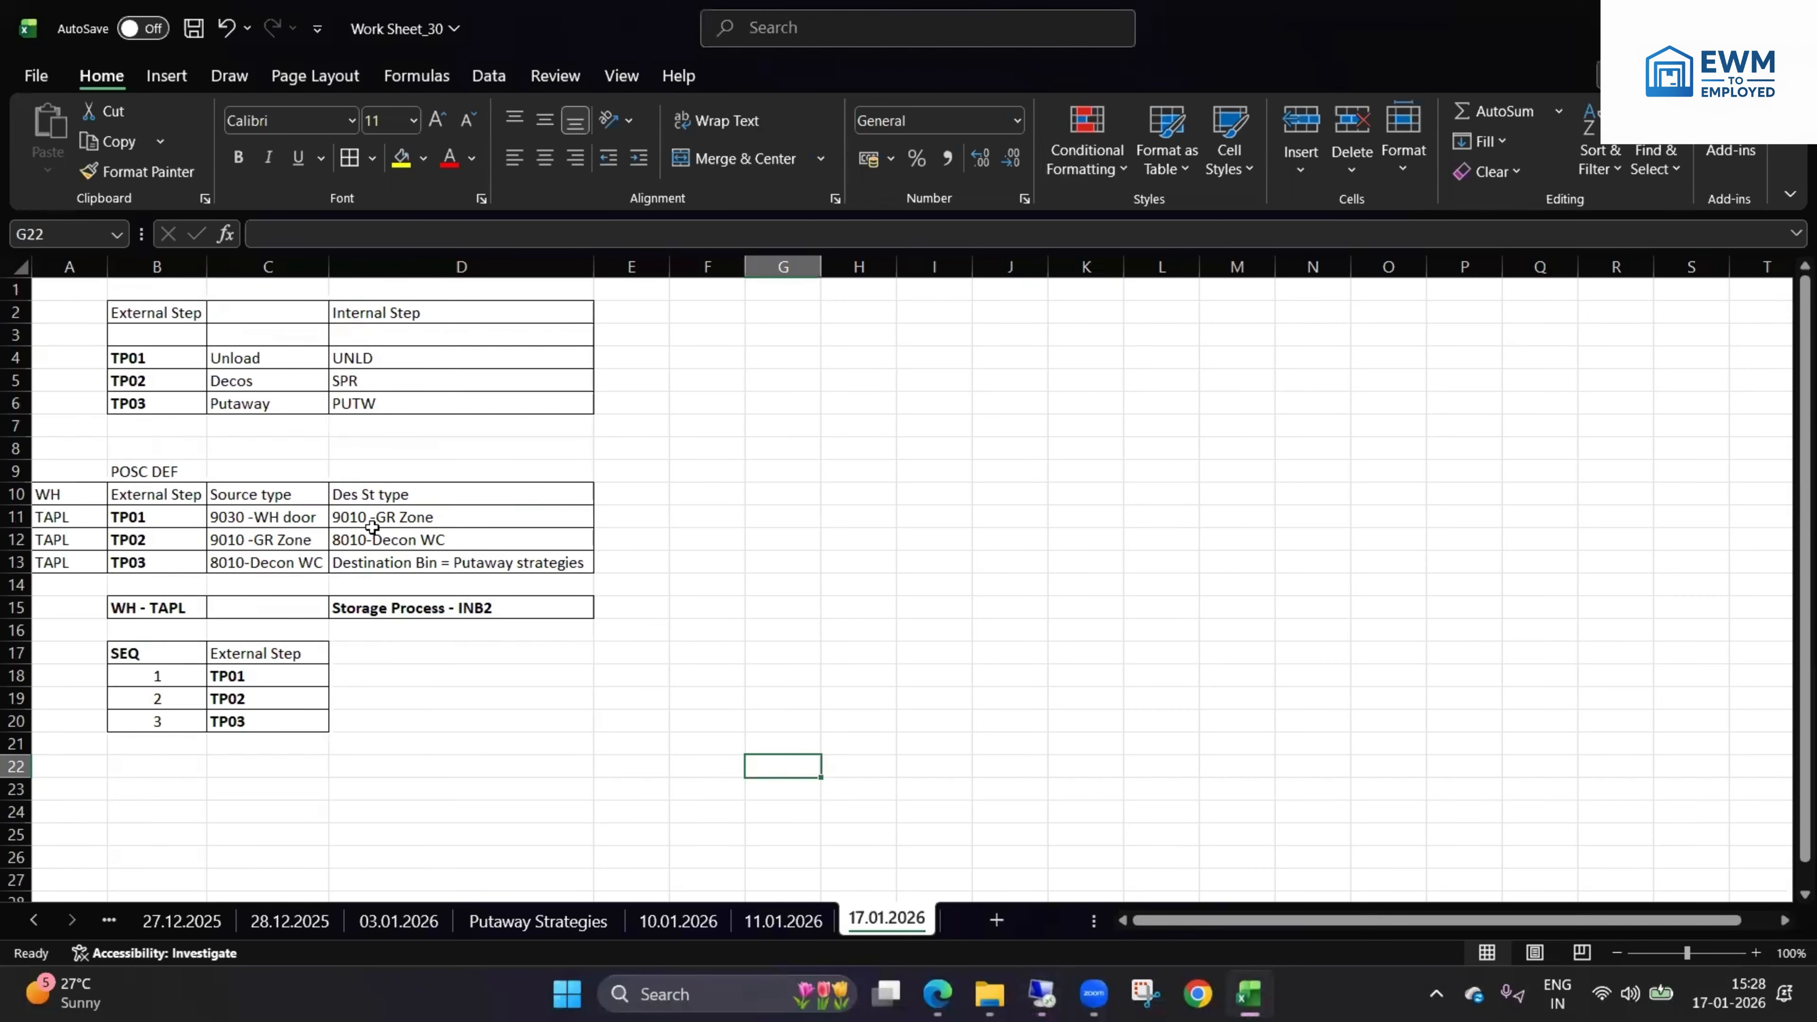
click(278, 521)
click(516, 500)
click(653, 497)
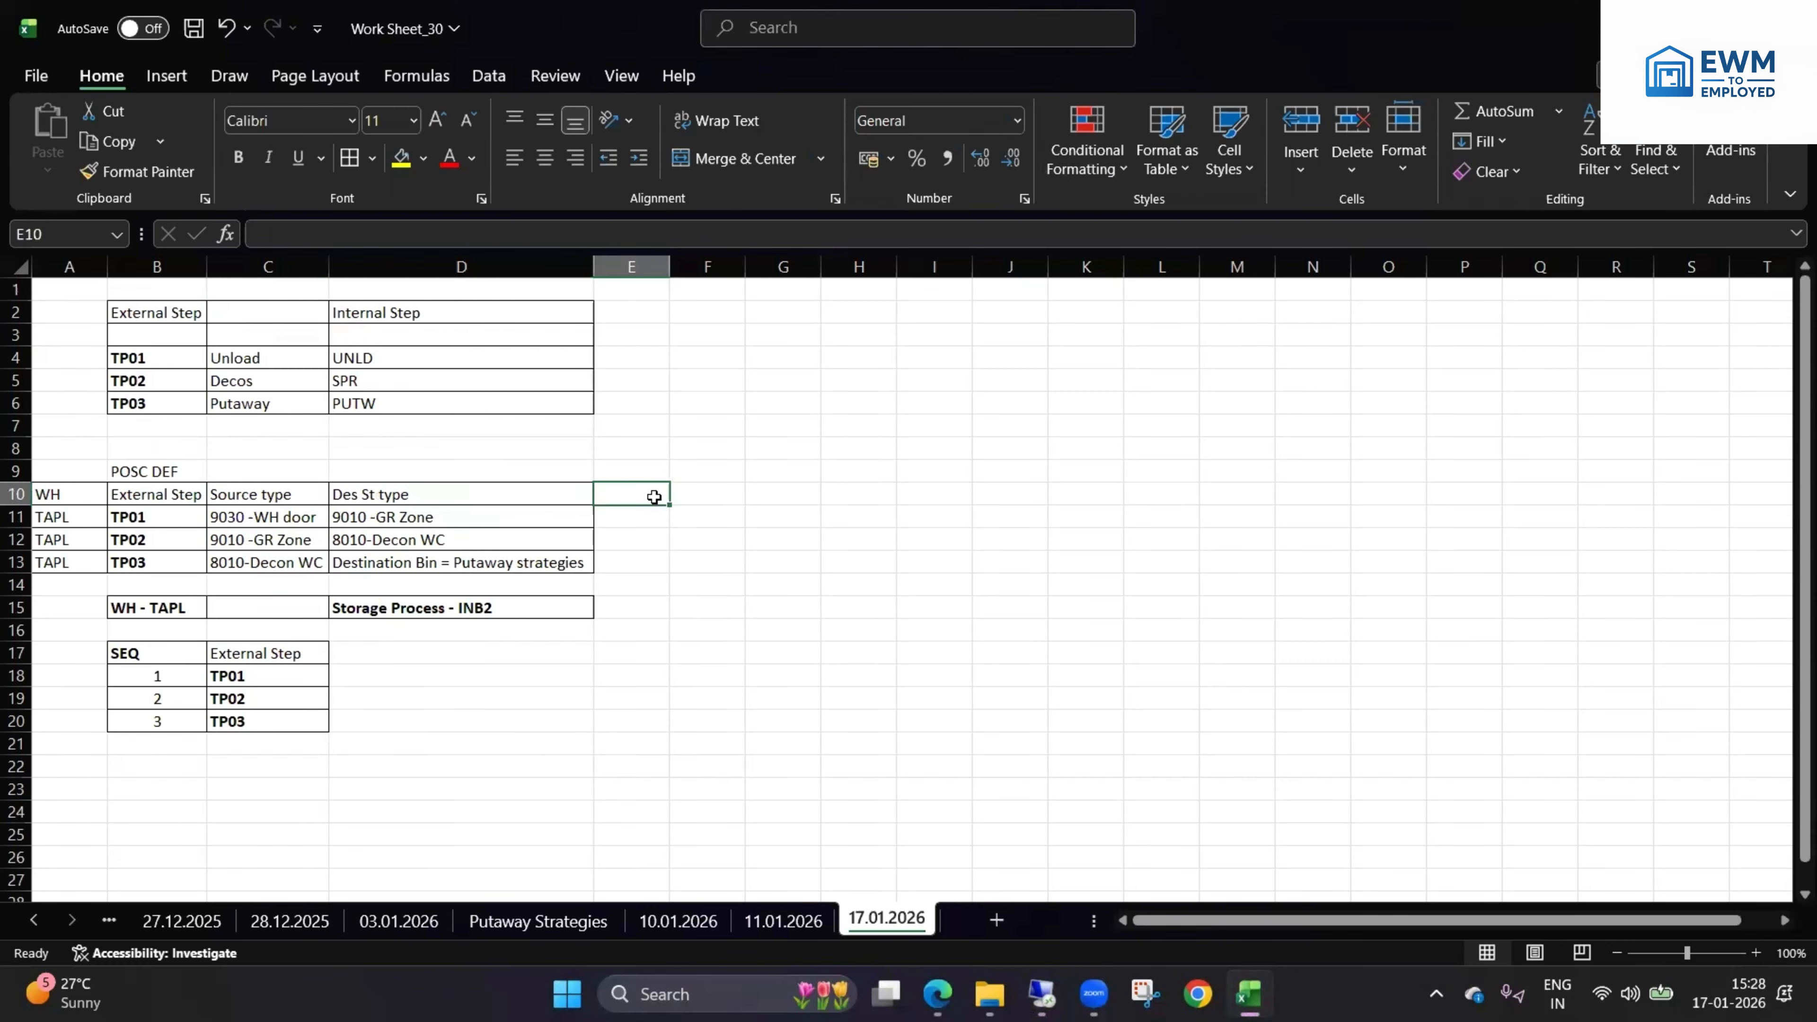
text(WPT)
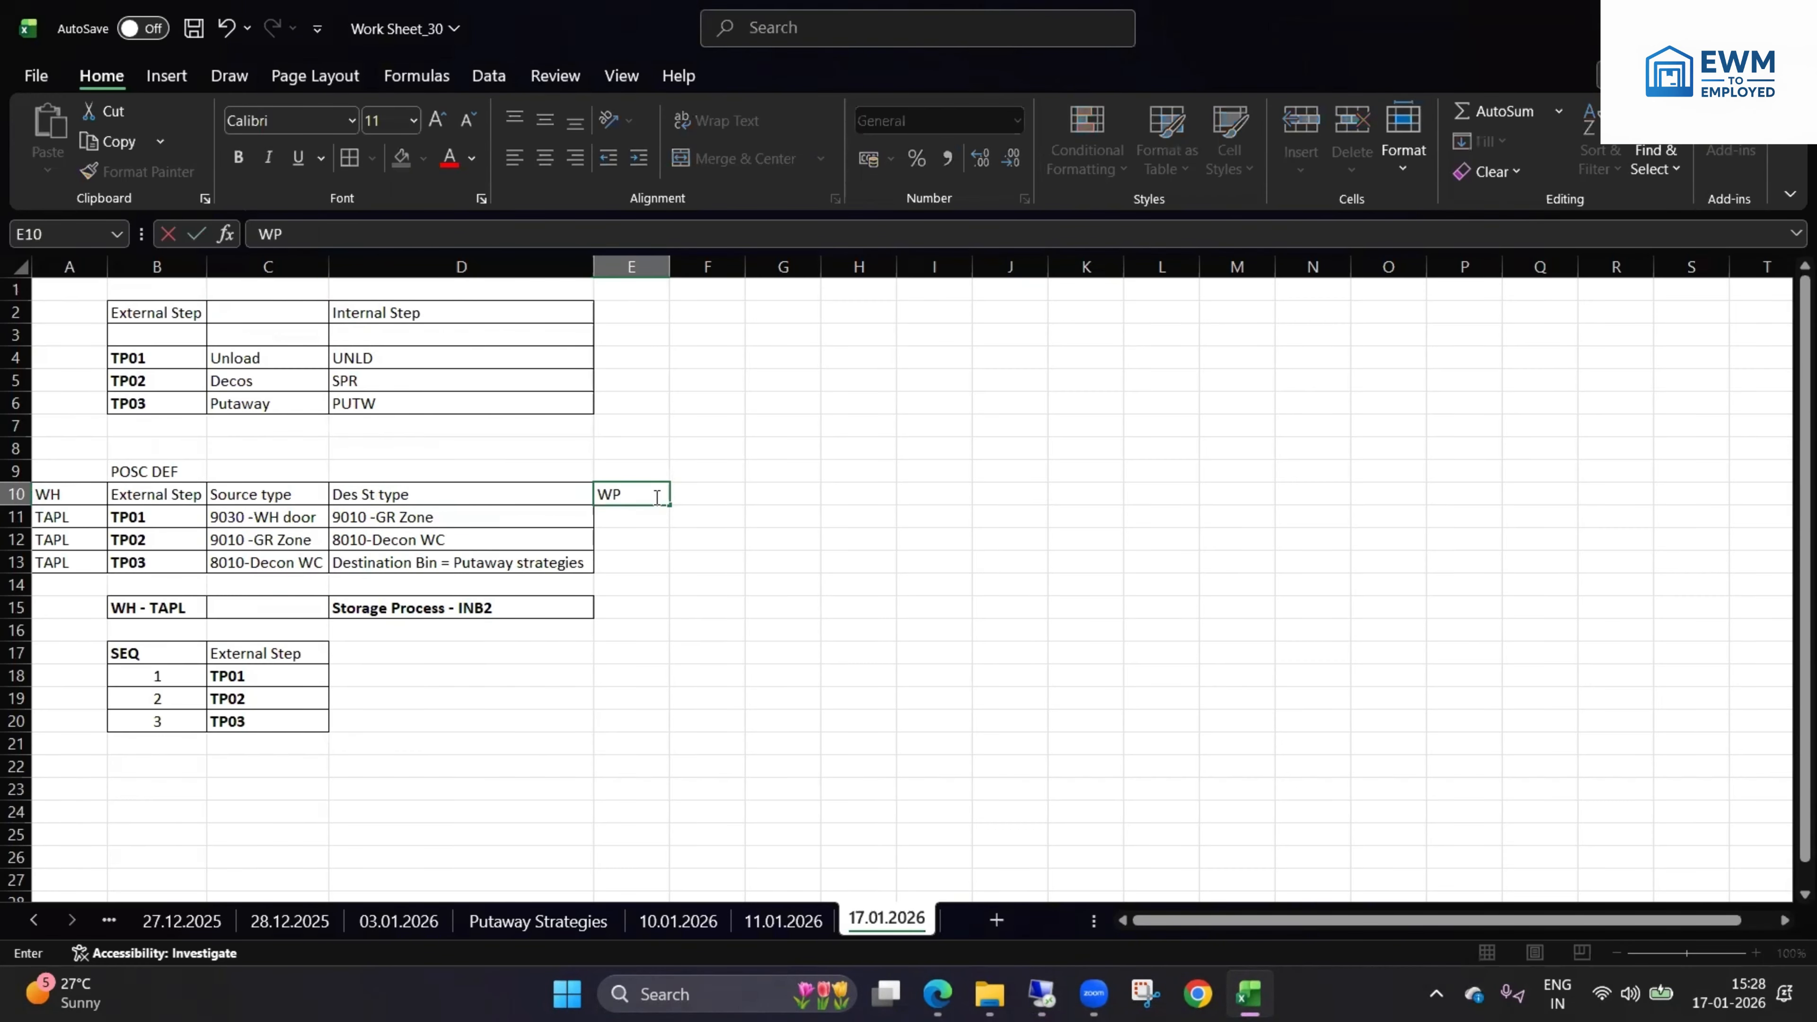
click(655, 513)
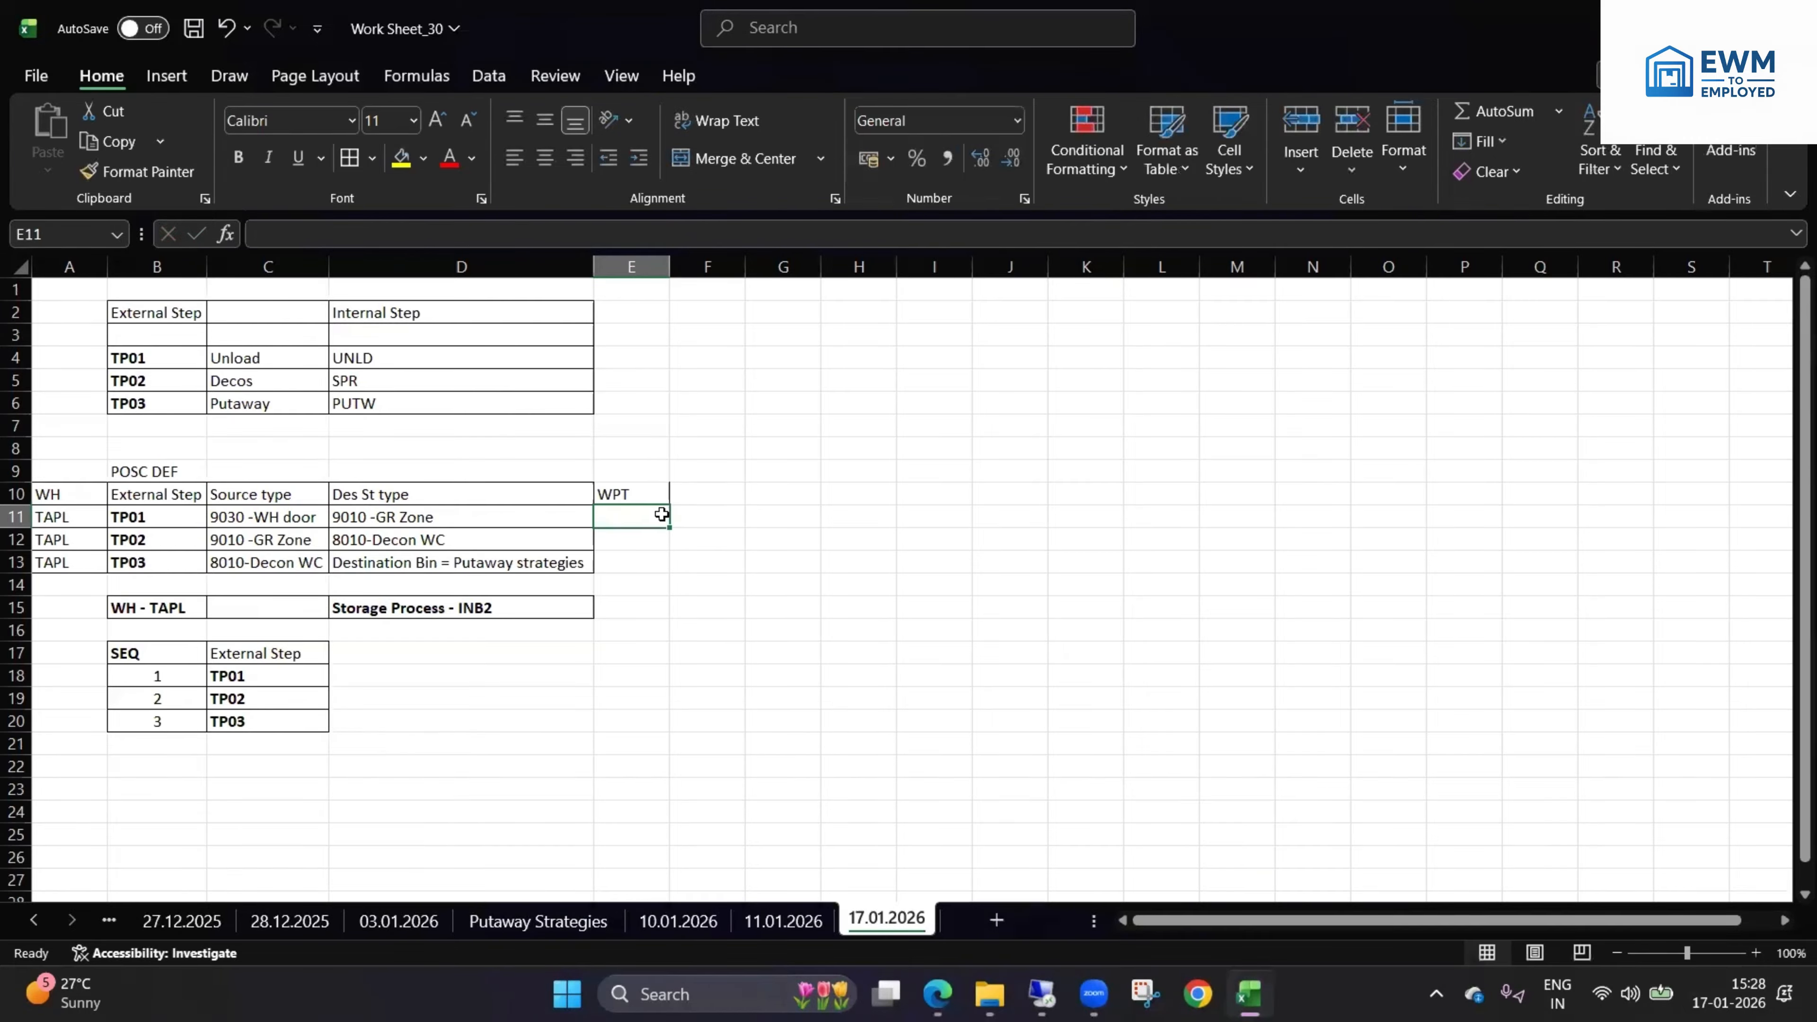
text(3008)
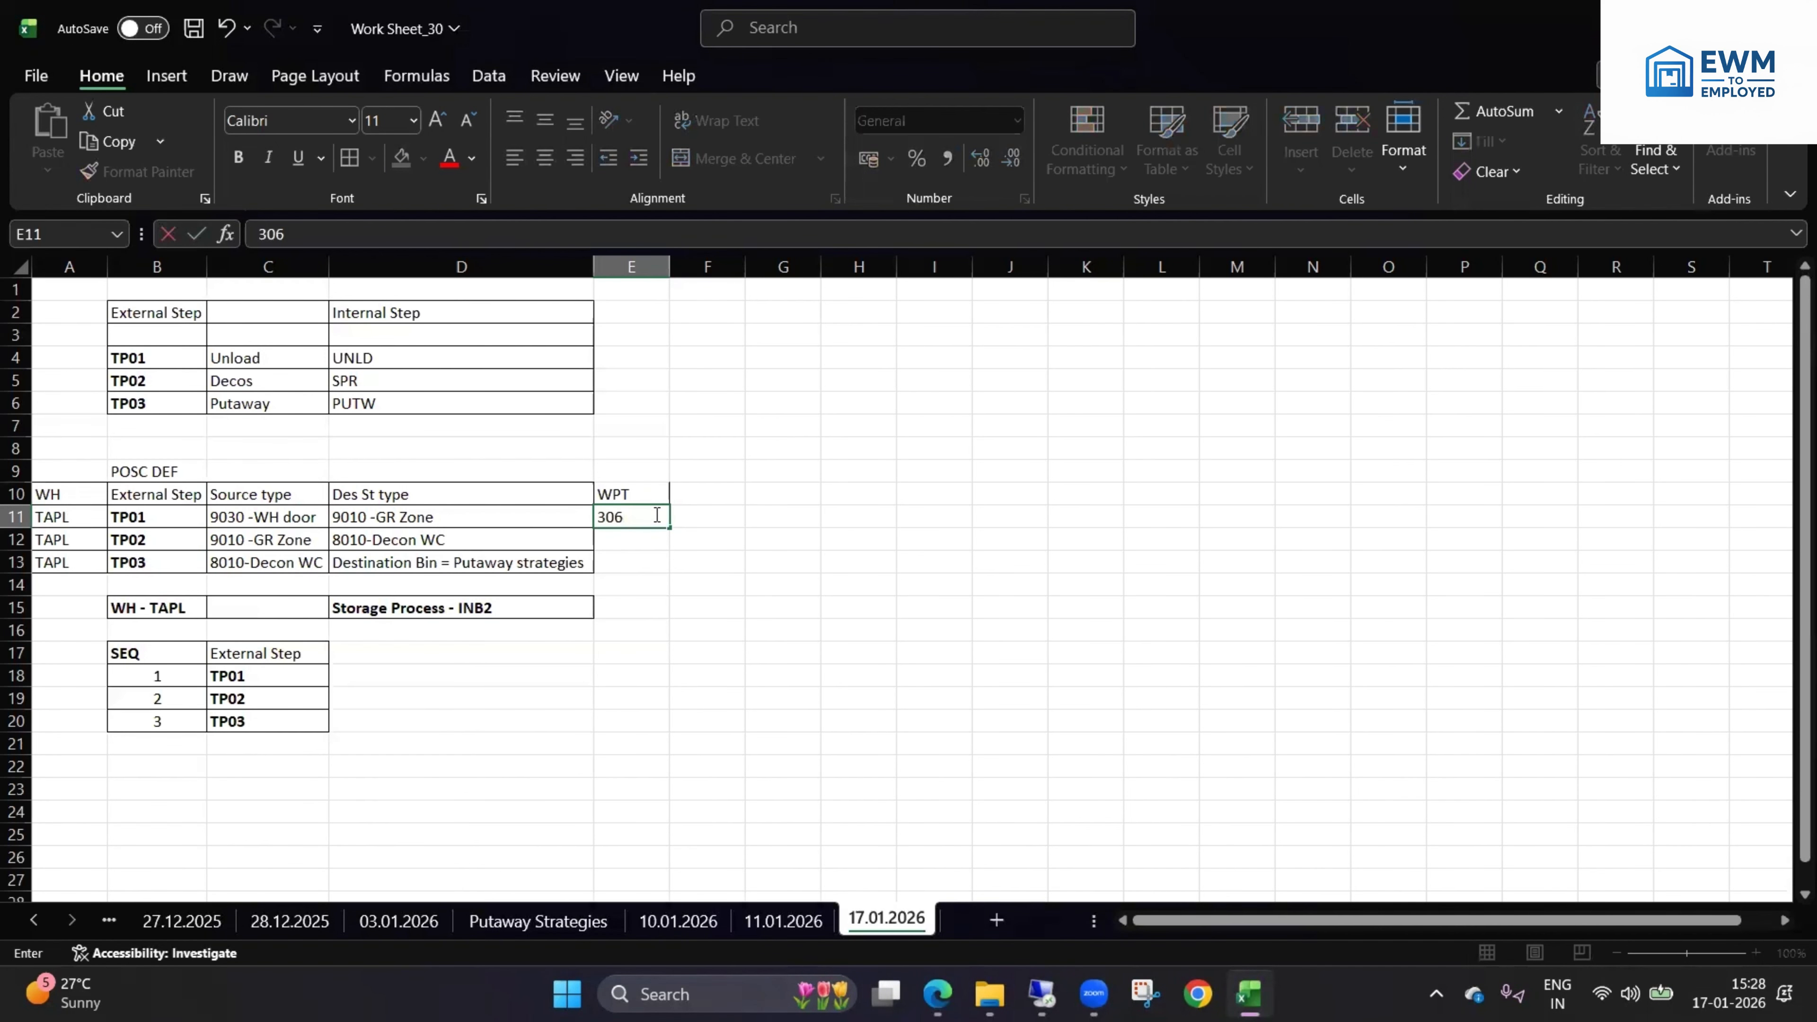
key(Return)
text(3)
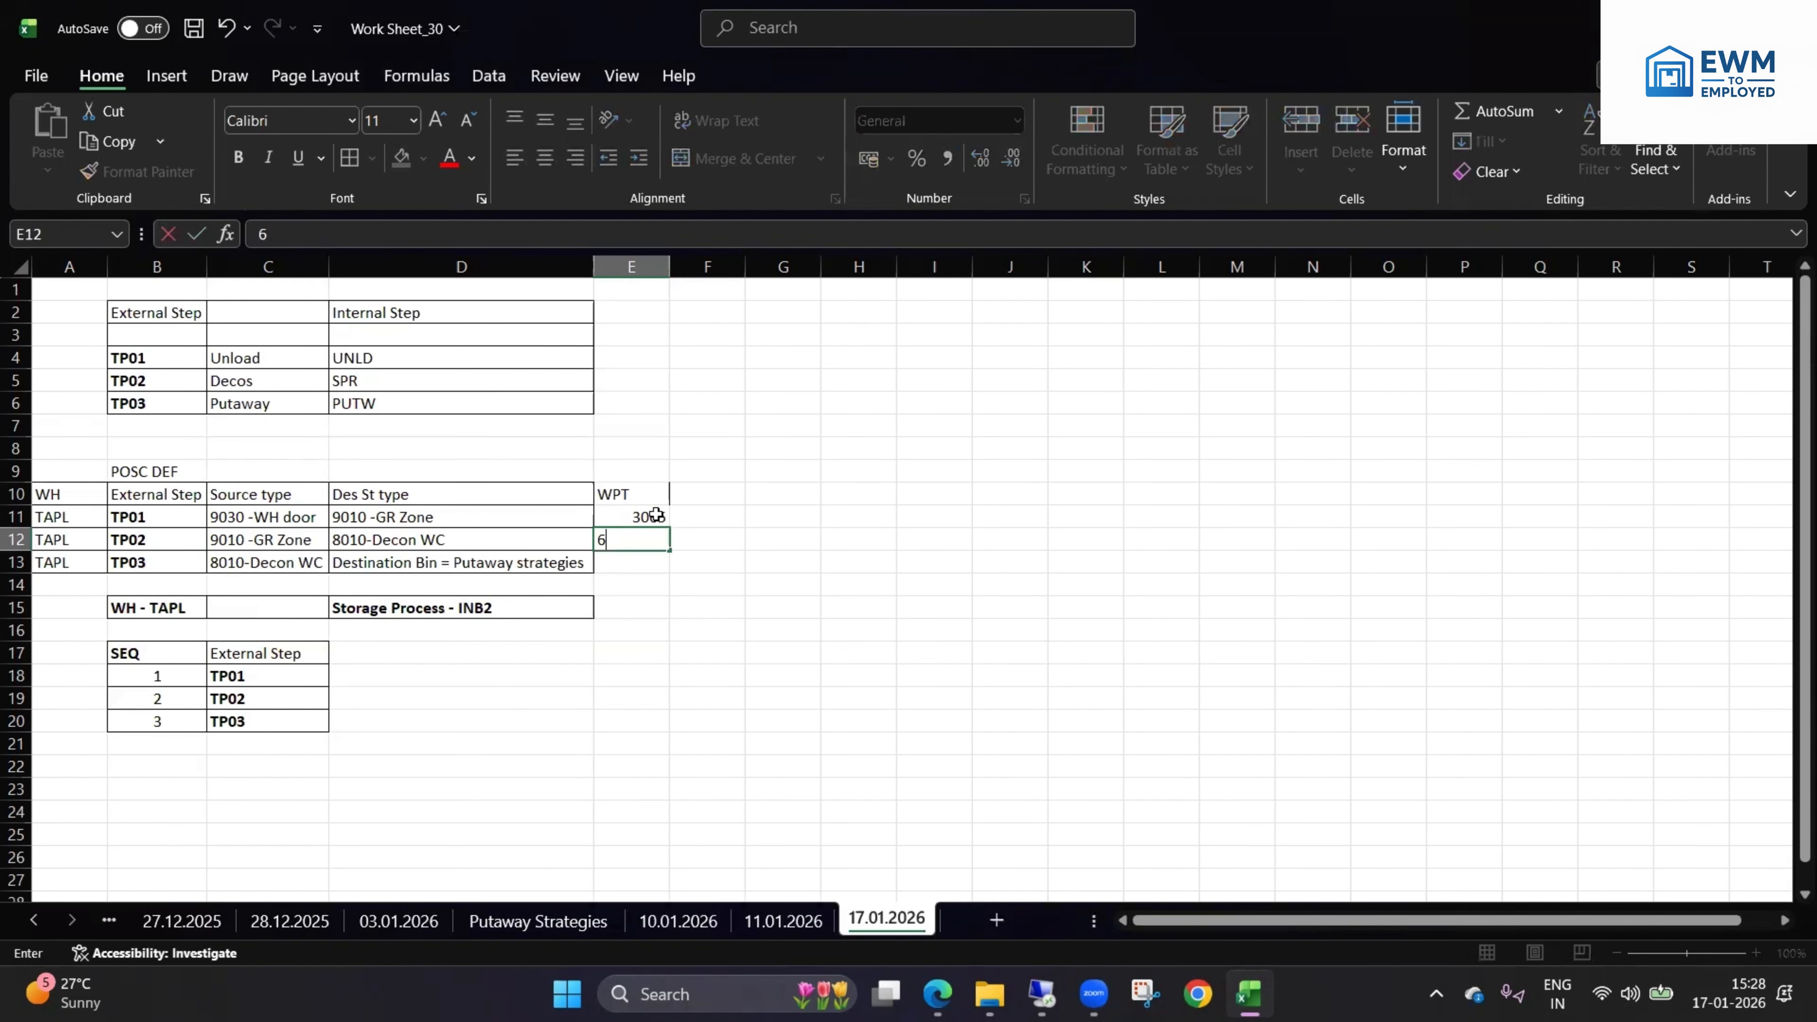
text(060)
drag(650, 586, 651, 597)
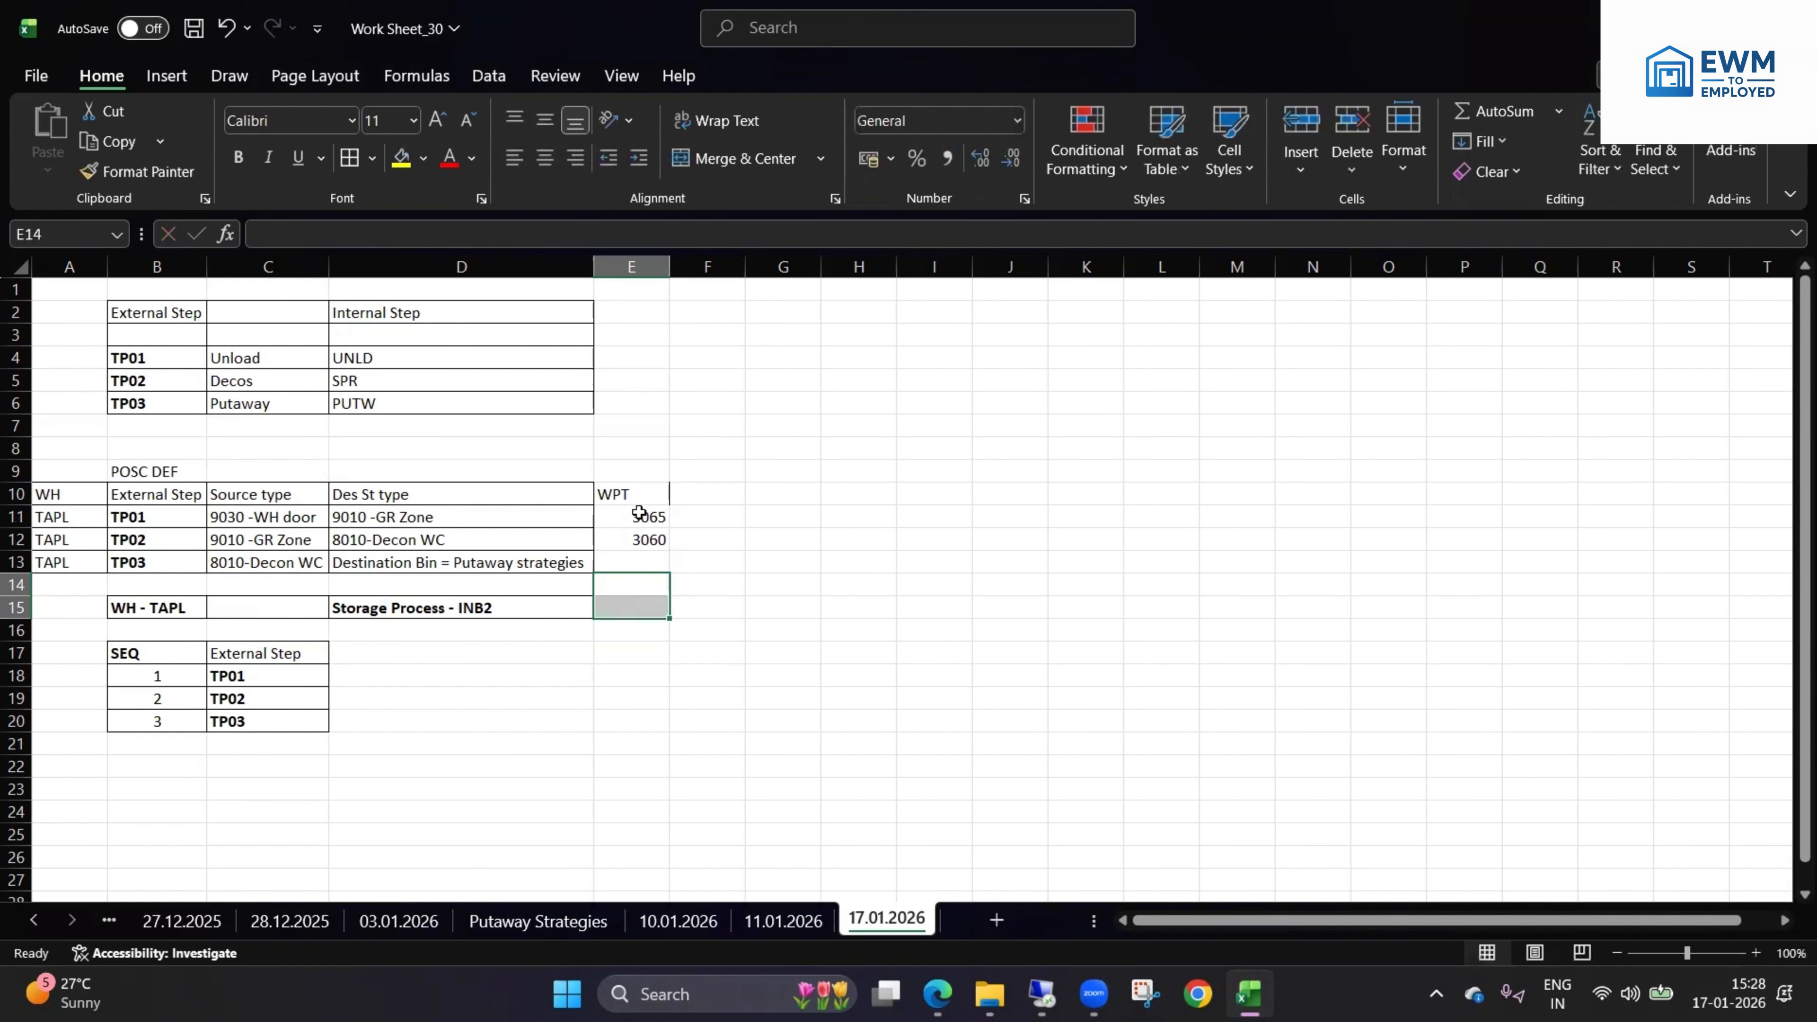
- Enter 1010 as the WPT for TP03 and centre the WPT header and all three values
drag(628, 494, 649, 538)
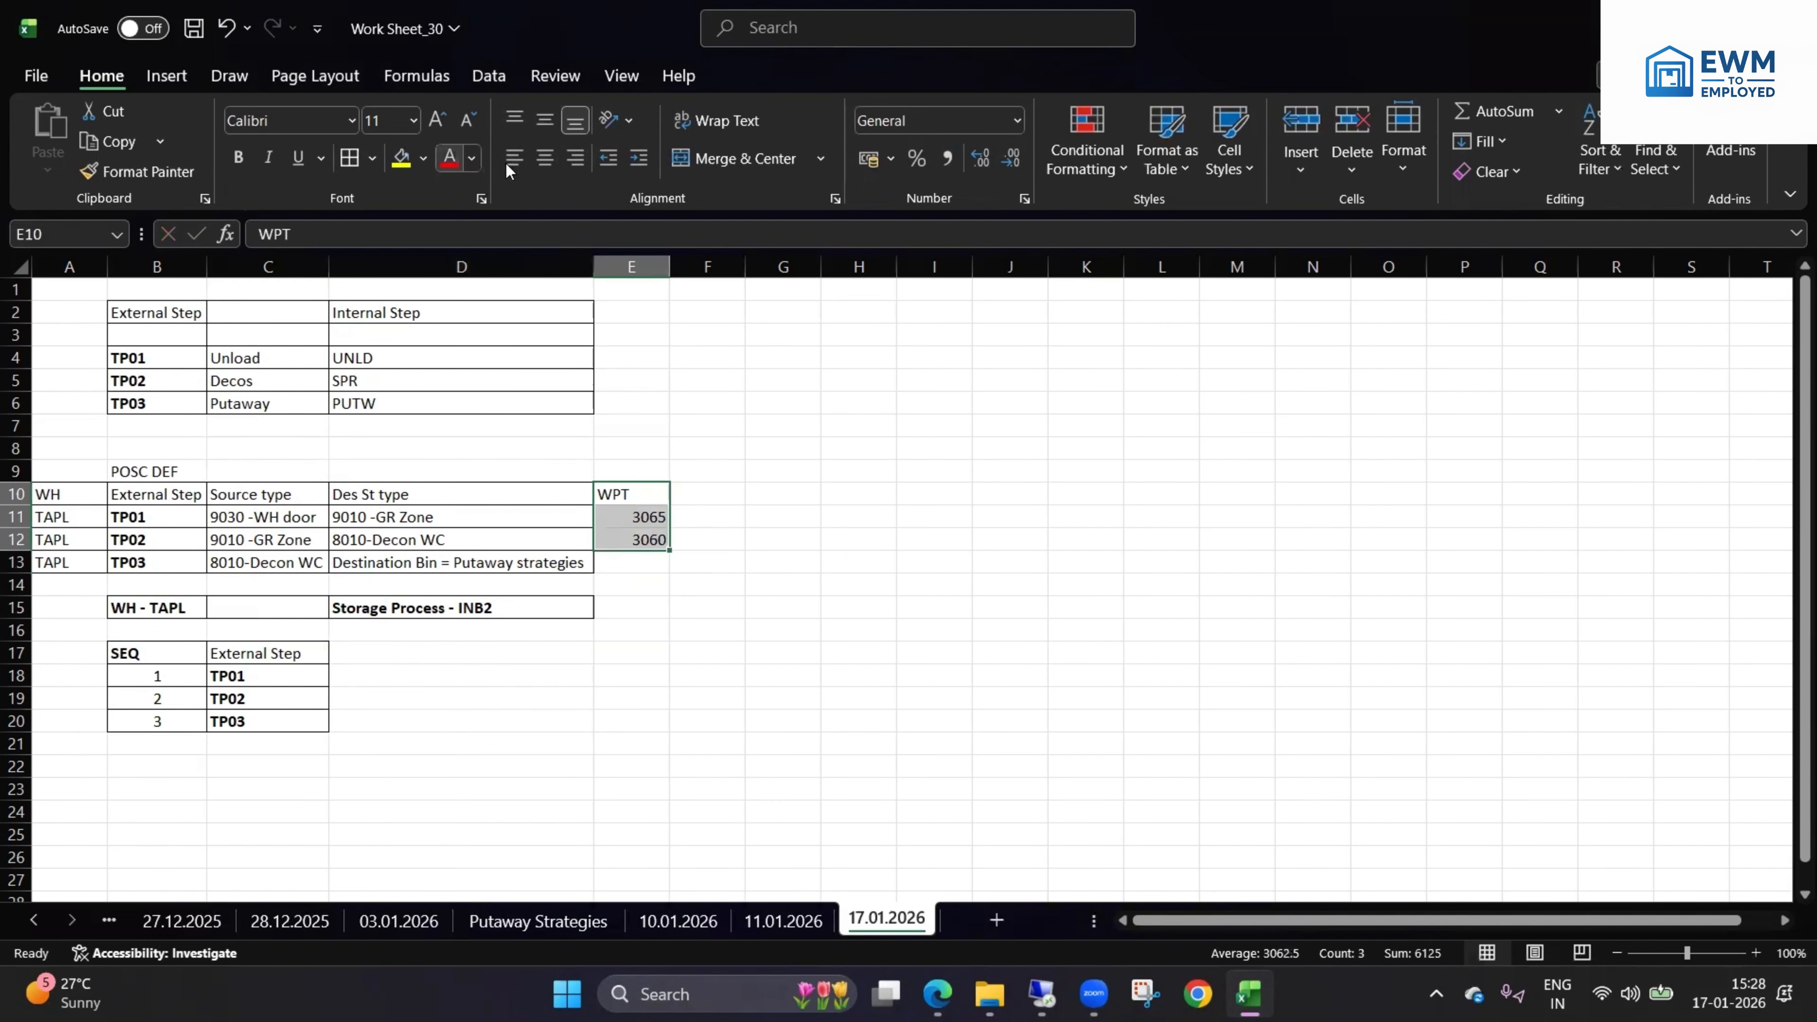
click(544, 158)
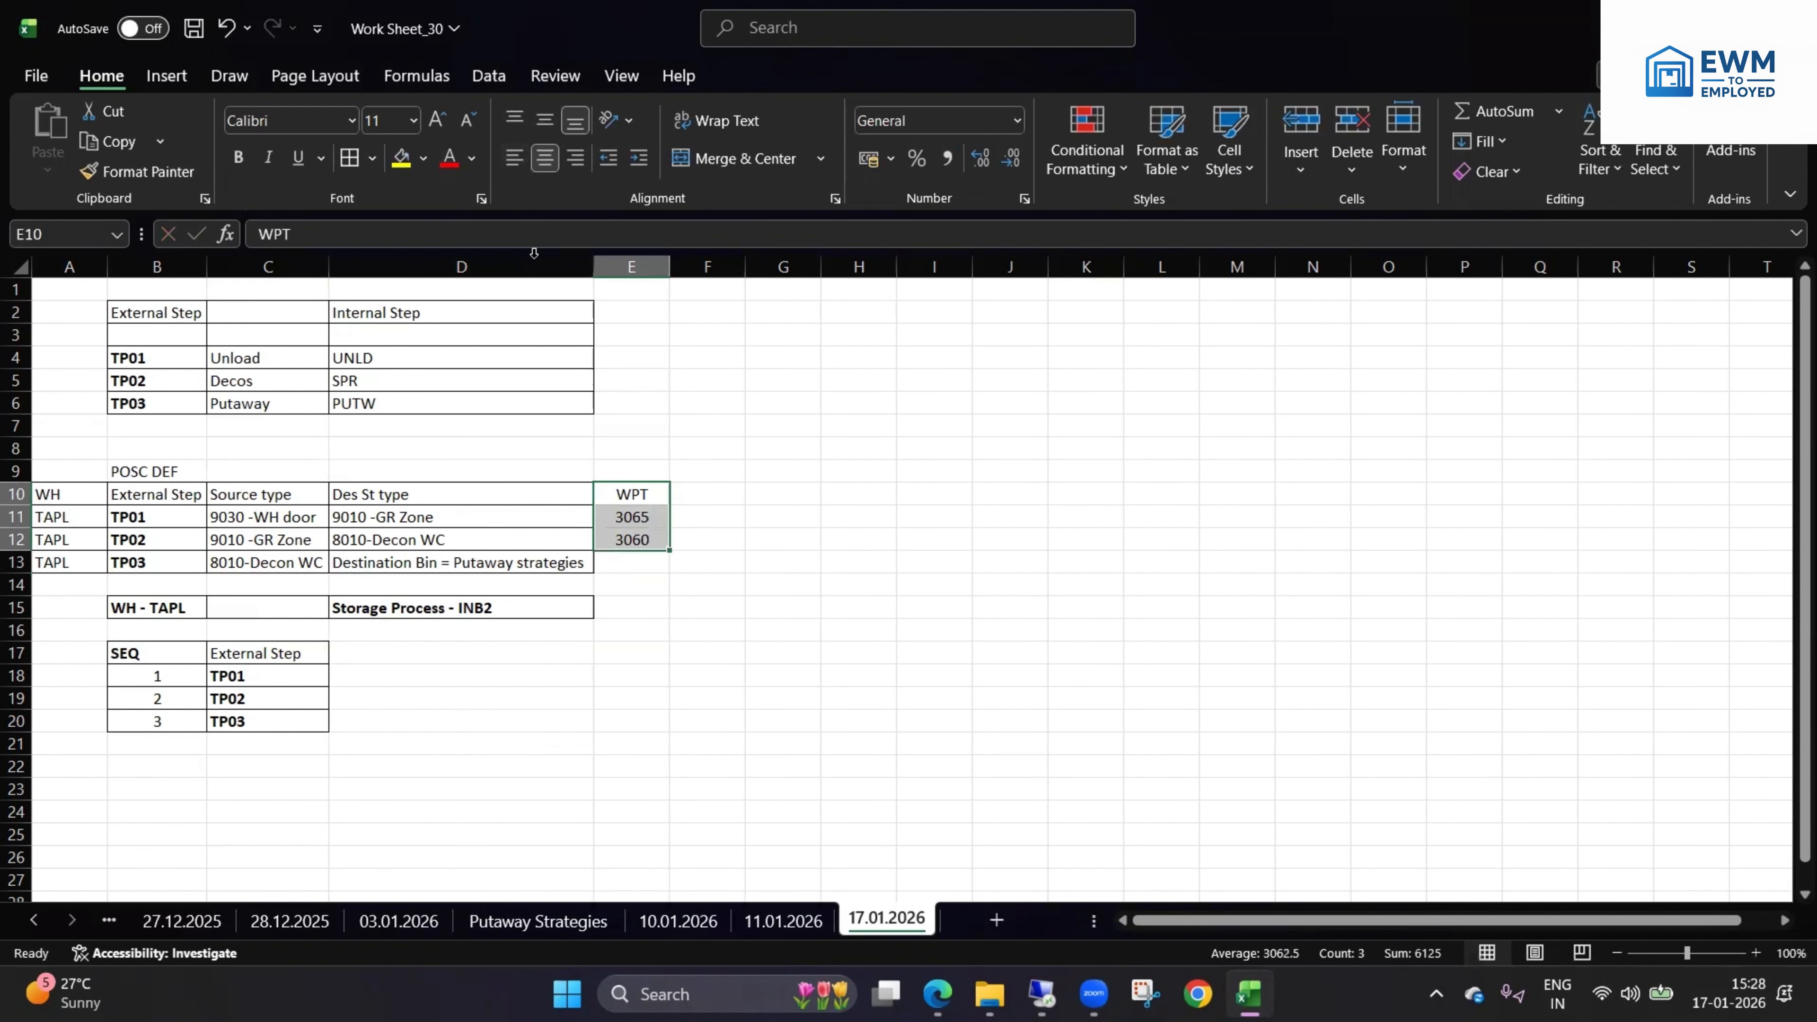
click(635, 566)
double_click(636, 564)
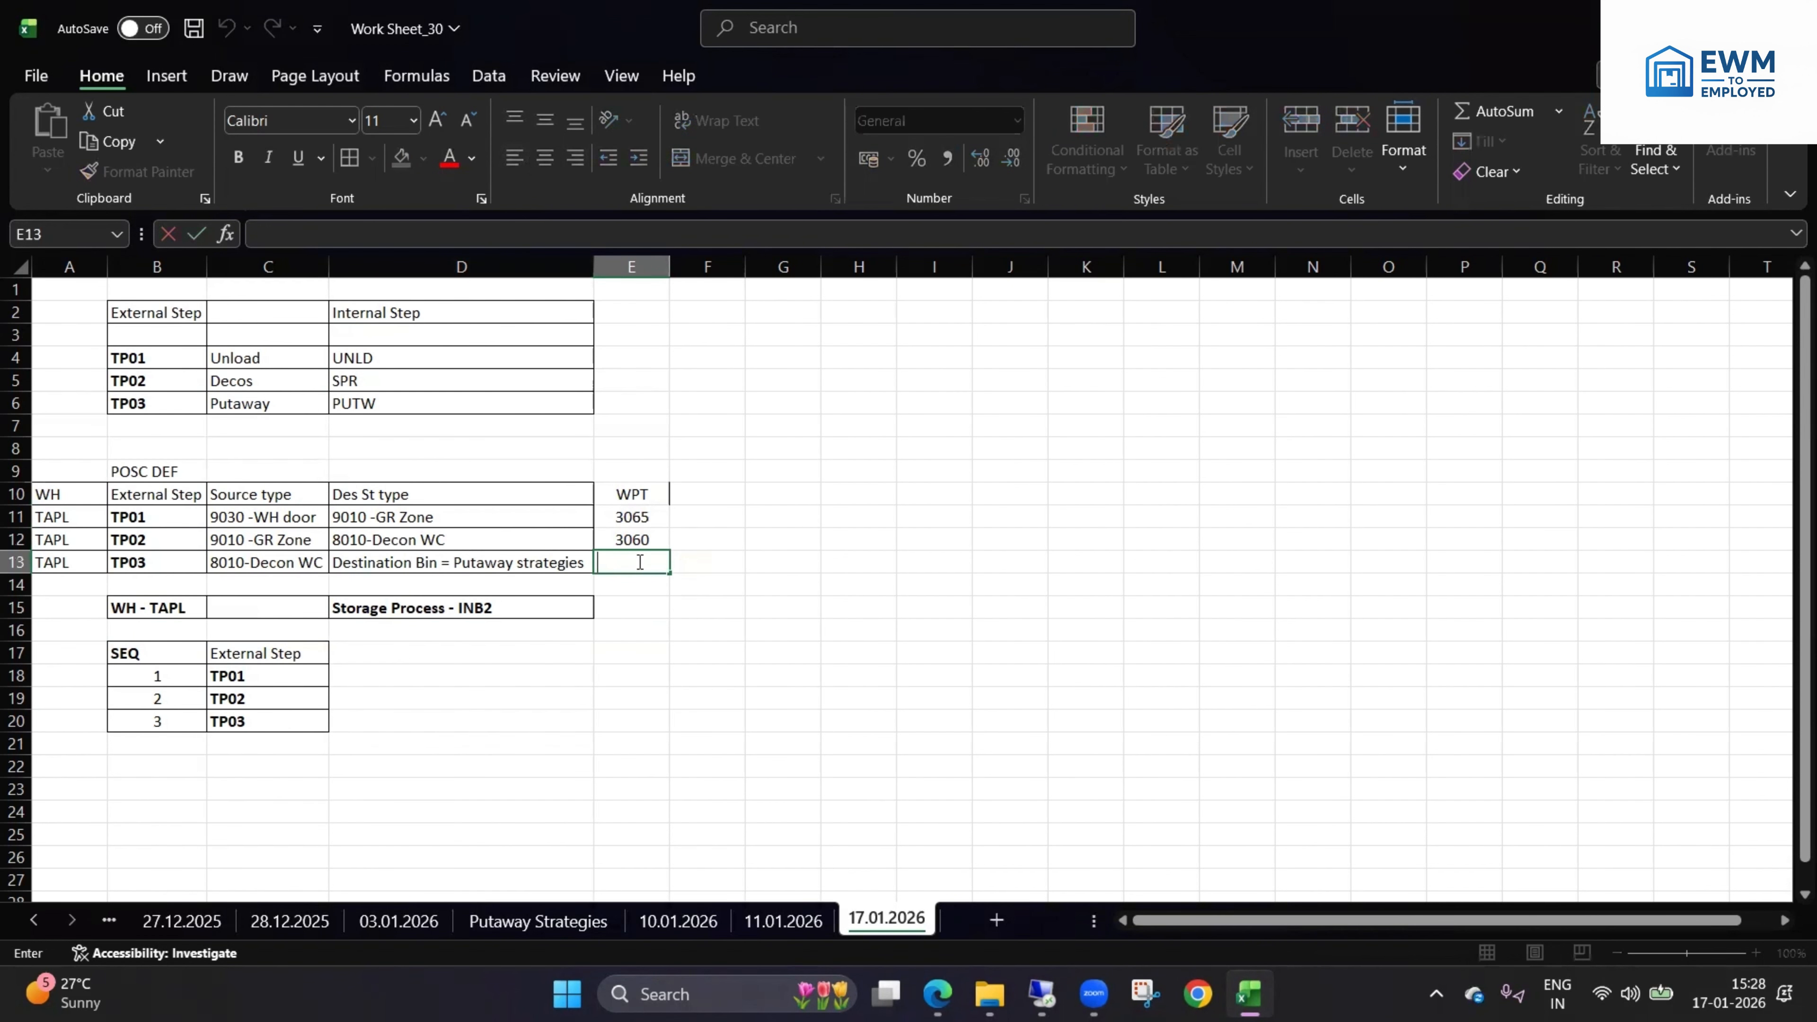
text(1010)
click(861, 786)
click(641, 563)
click(545, 157)
click(830, 542)
- Apply borders to the WPT column cells E10:E13 of the POSC DEF table
drag(626, 490, 634, 564)
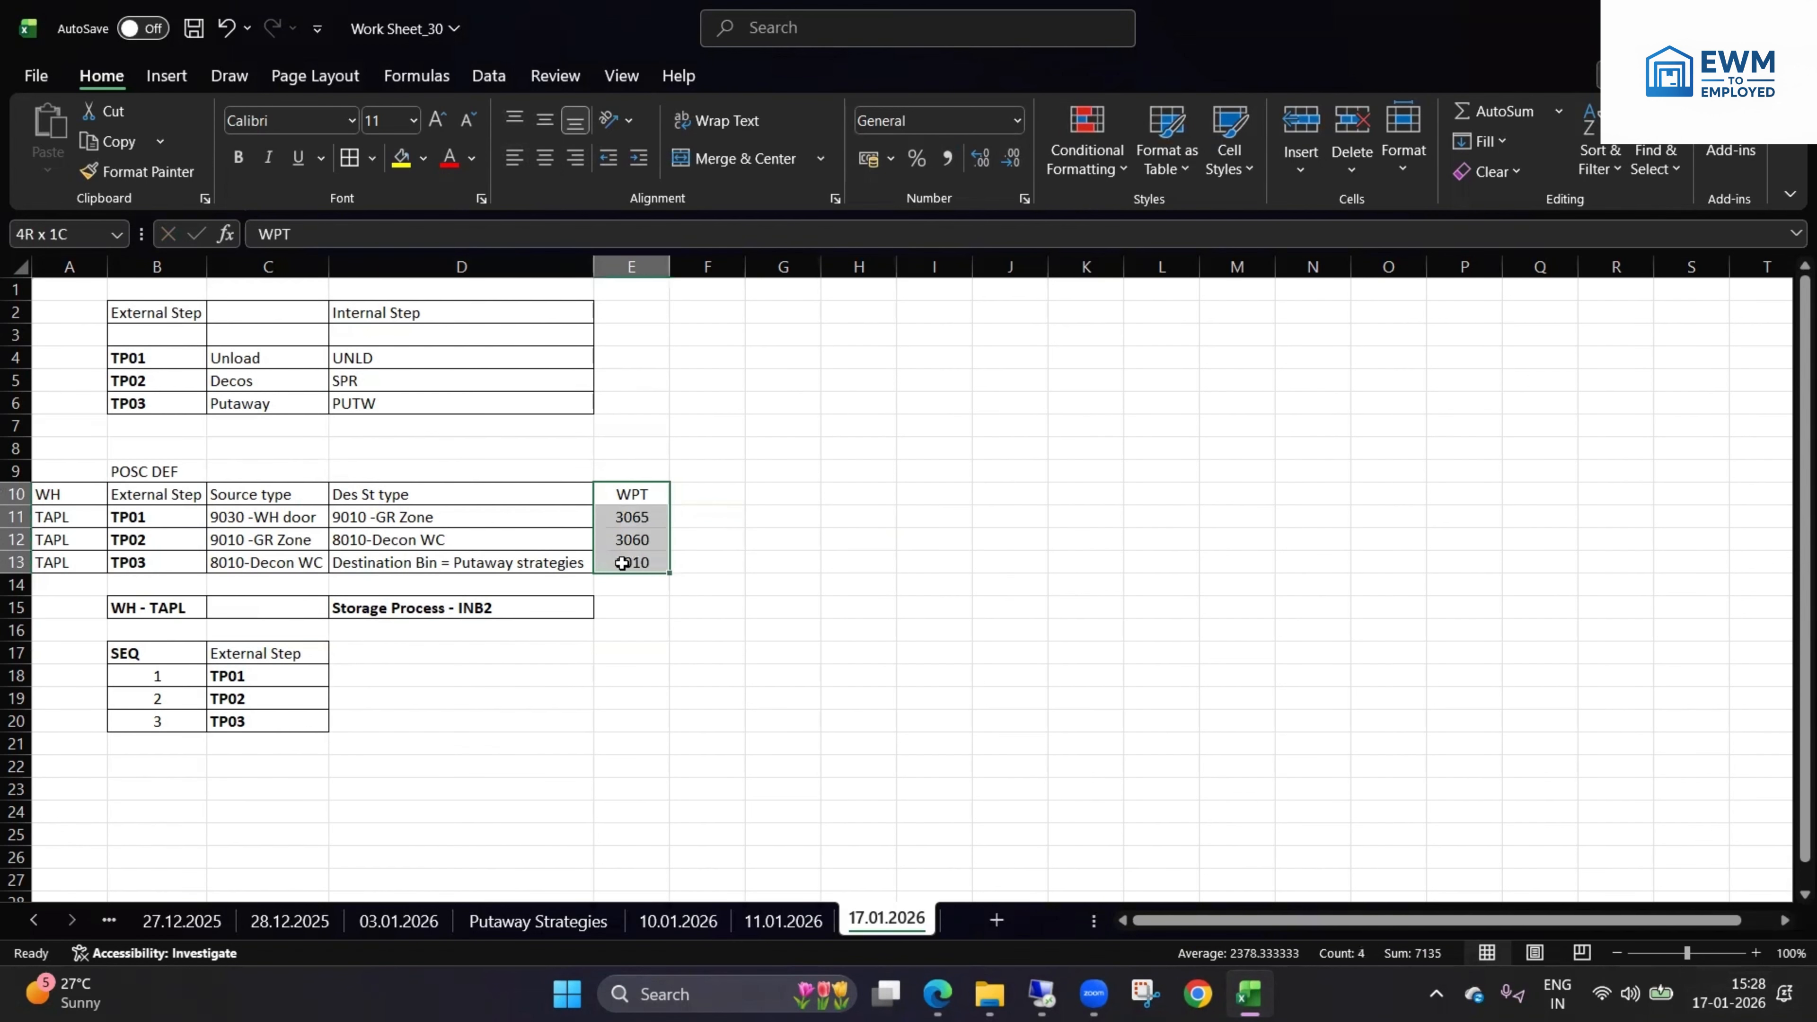
click(345, 161)
click(944, 539)
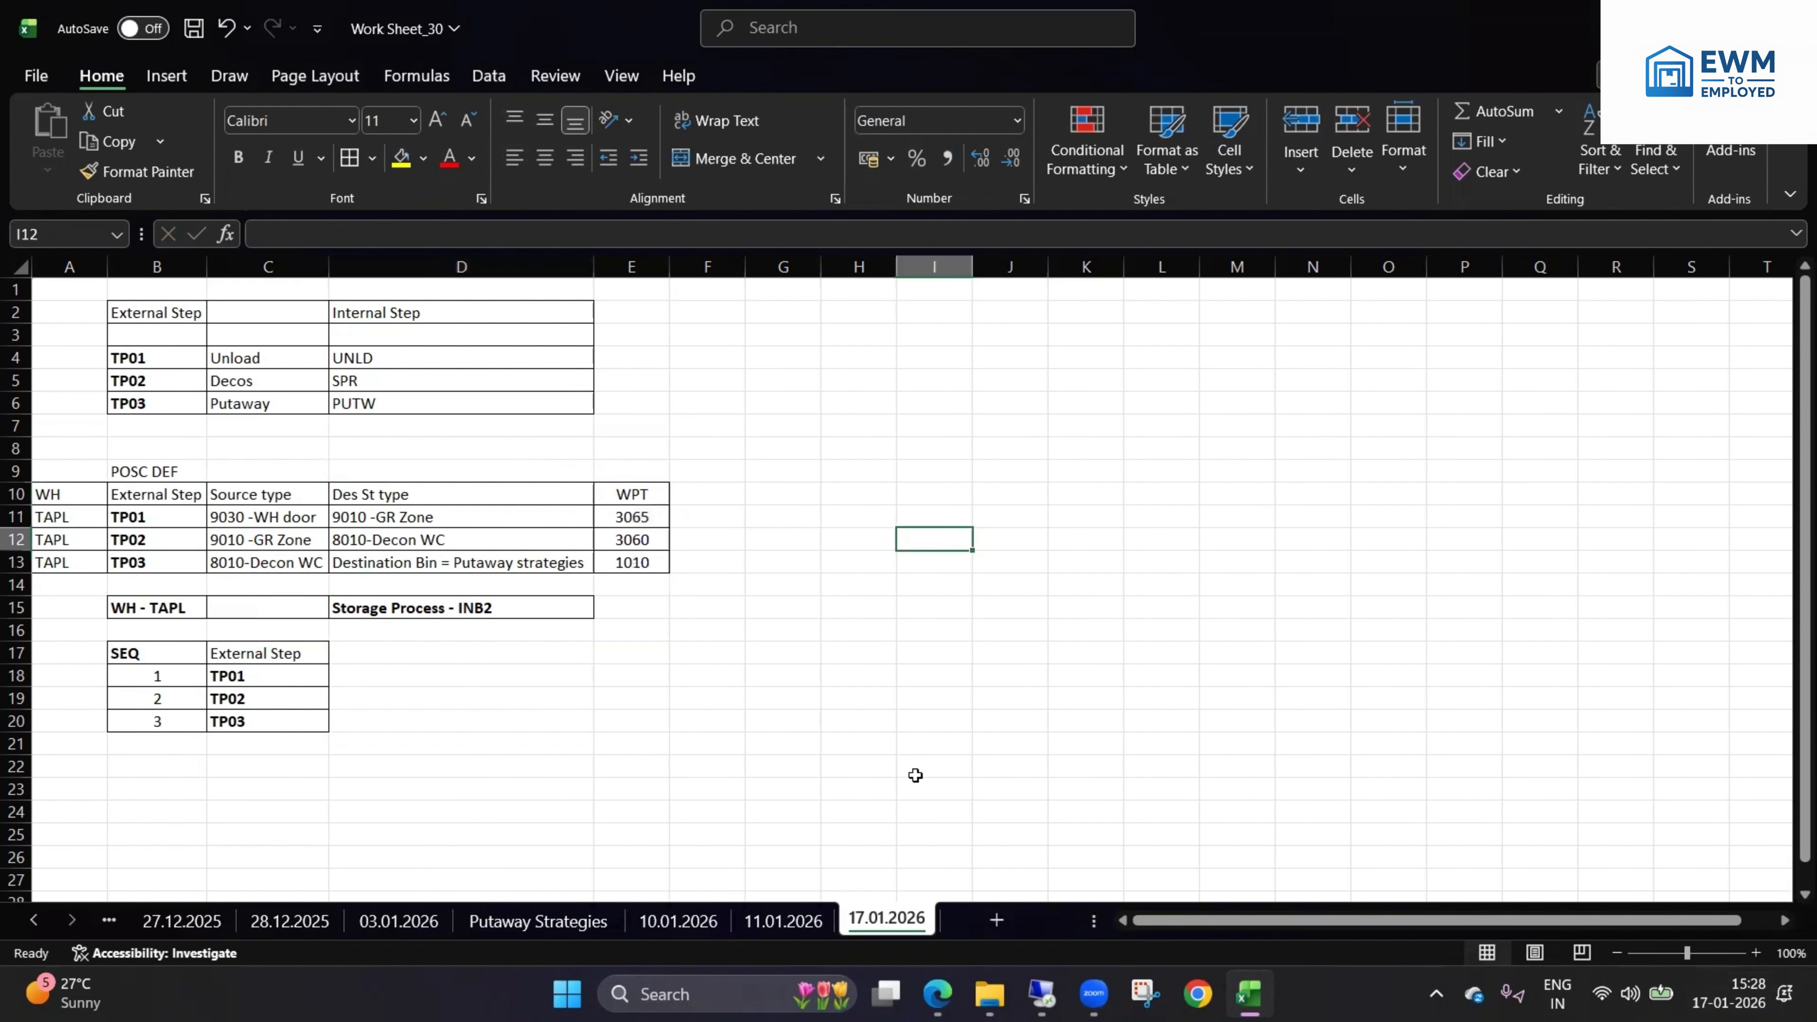
click(791, 632)
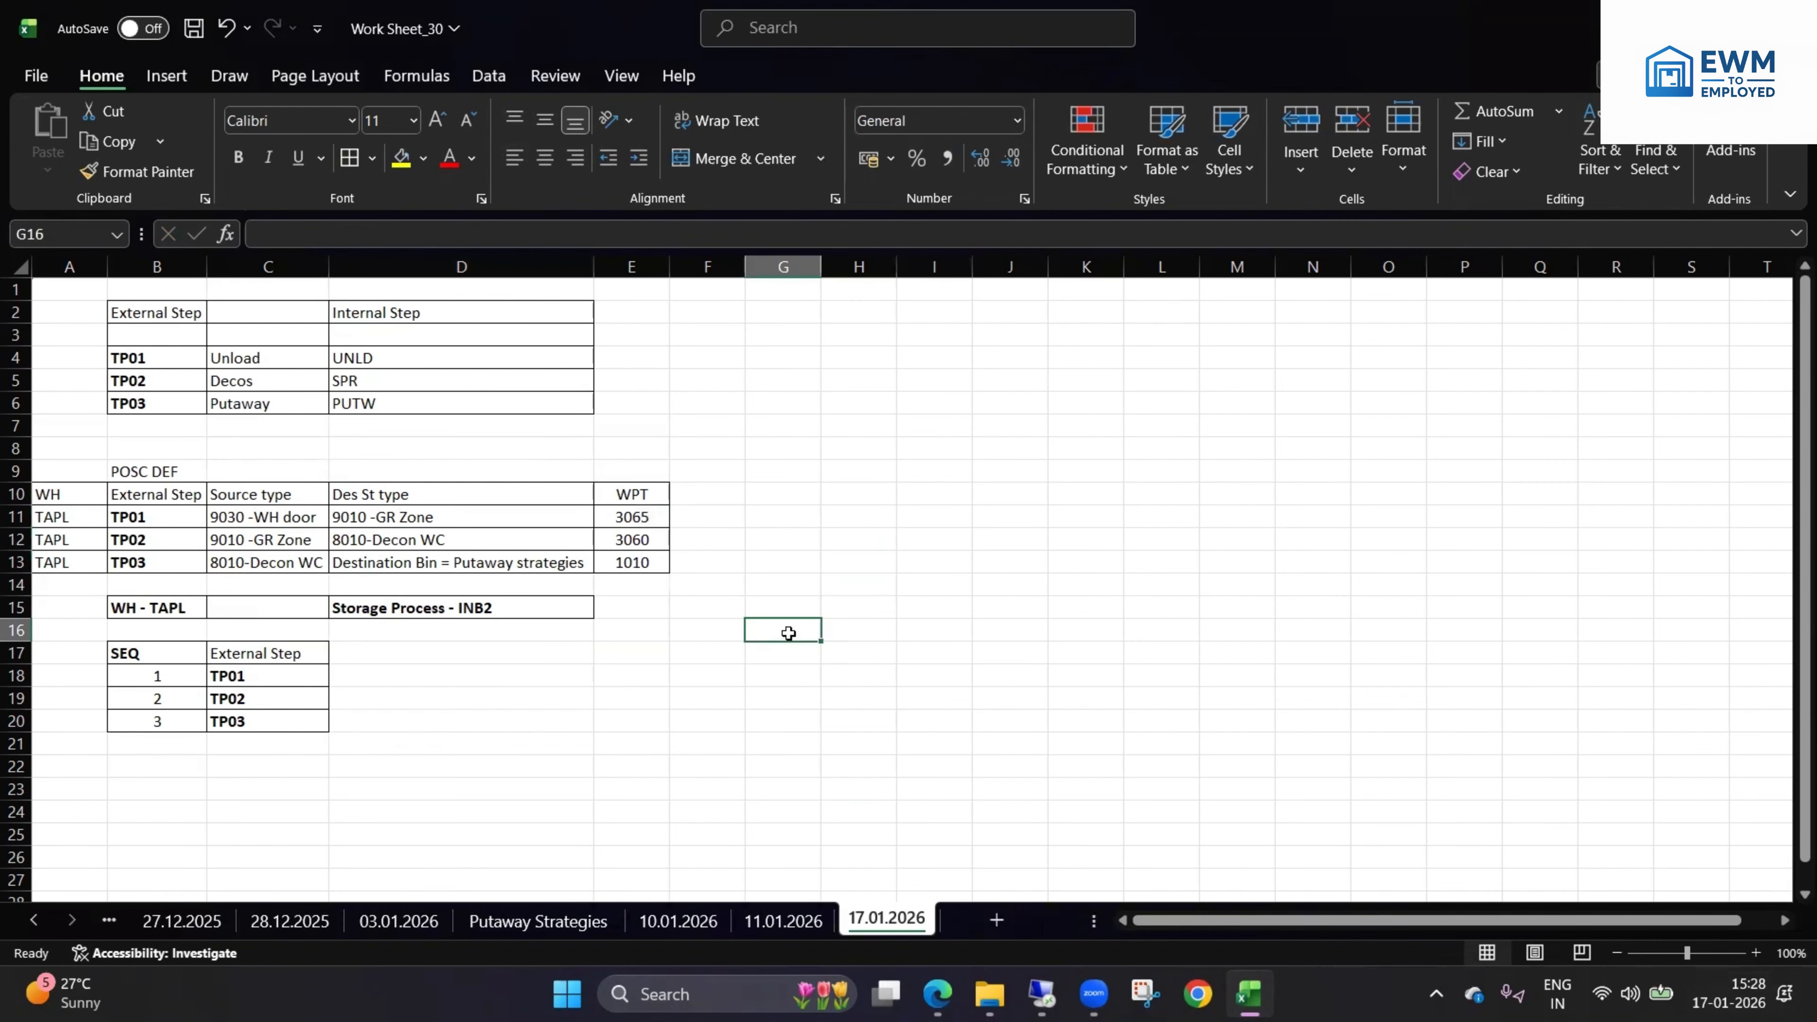
- Review the WPT values for TP01 to TP03 in the POSC DEF table and switch to the SAP session
click(639, 562)
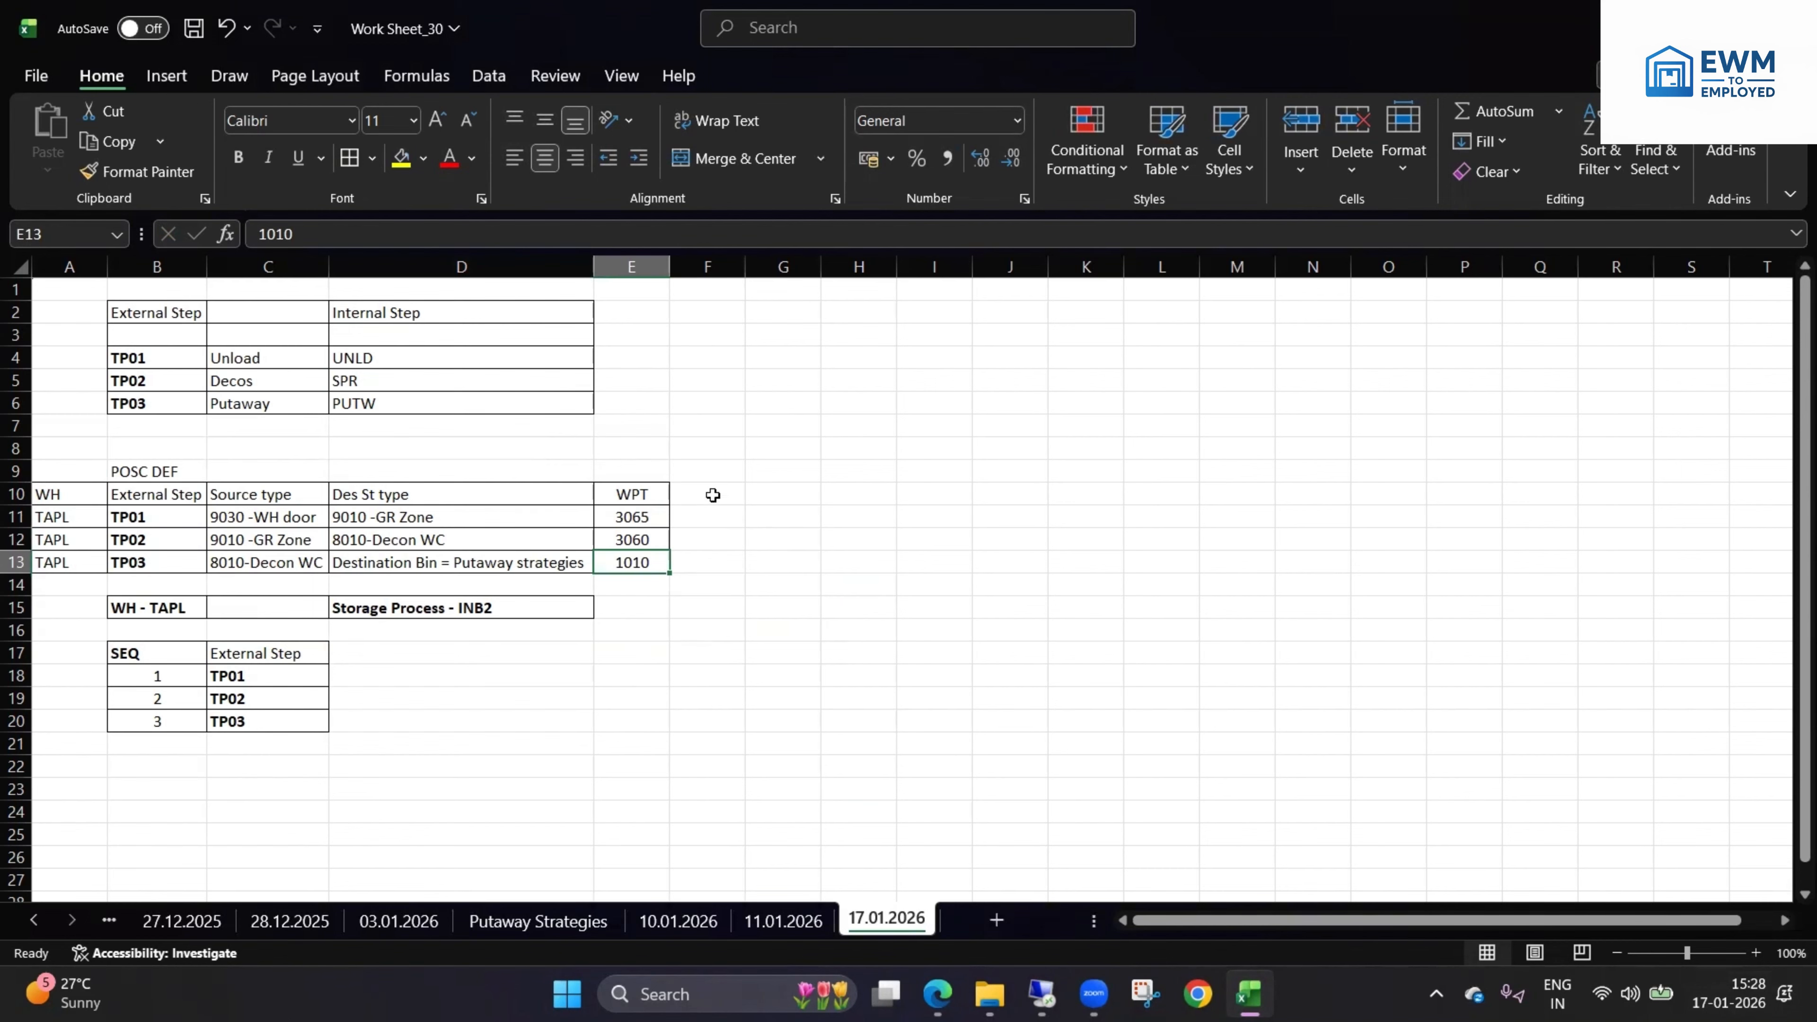
drag(657, 515, 647, 540)
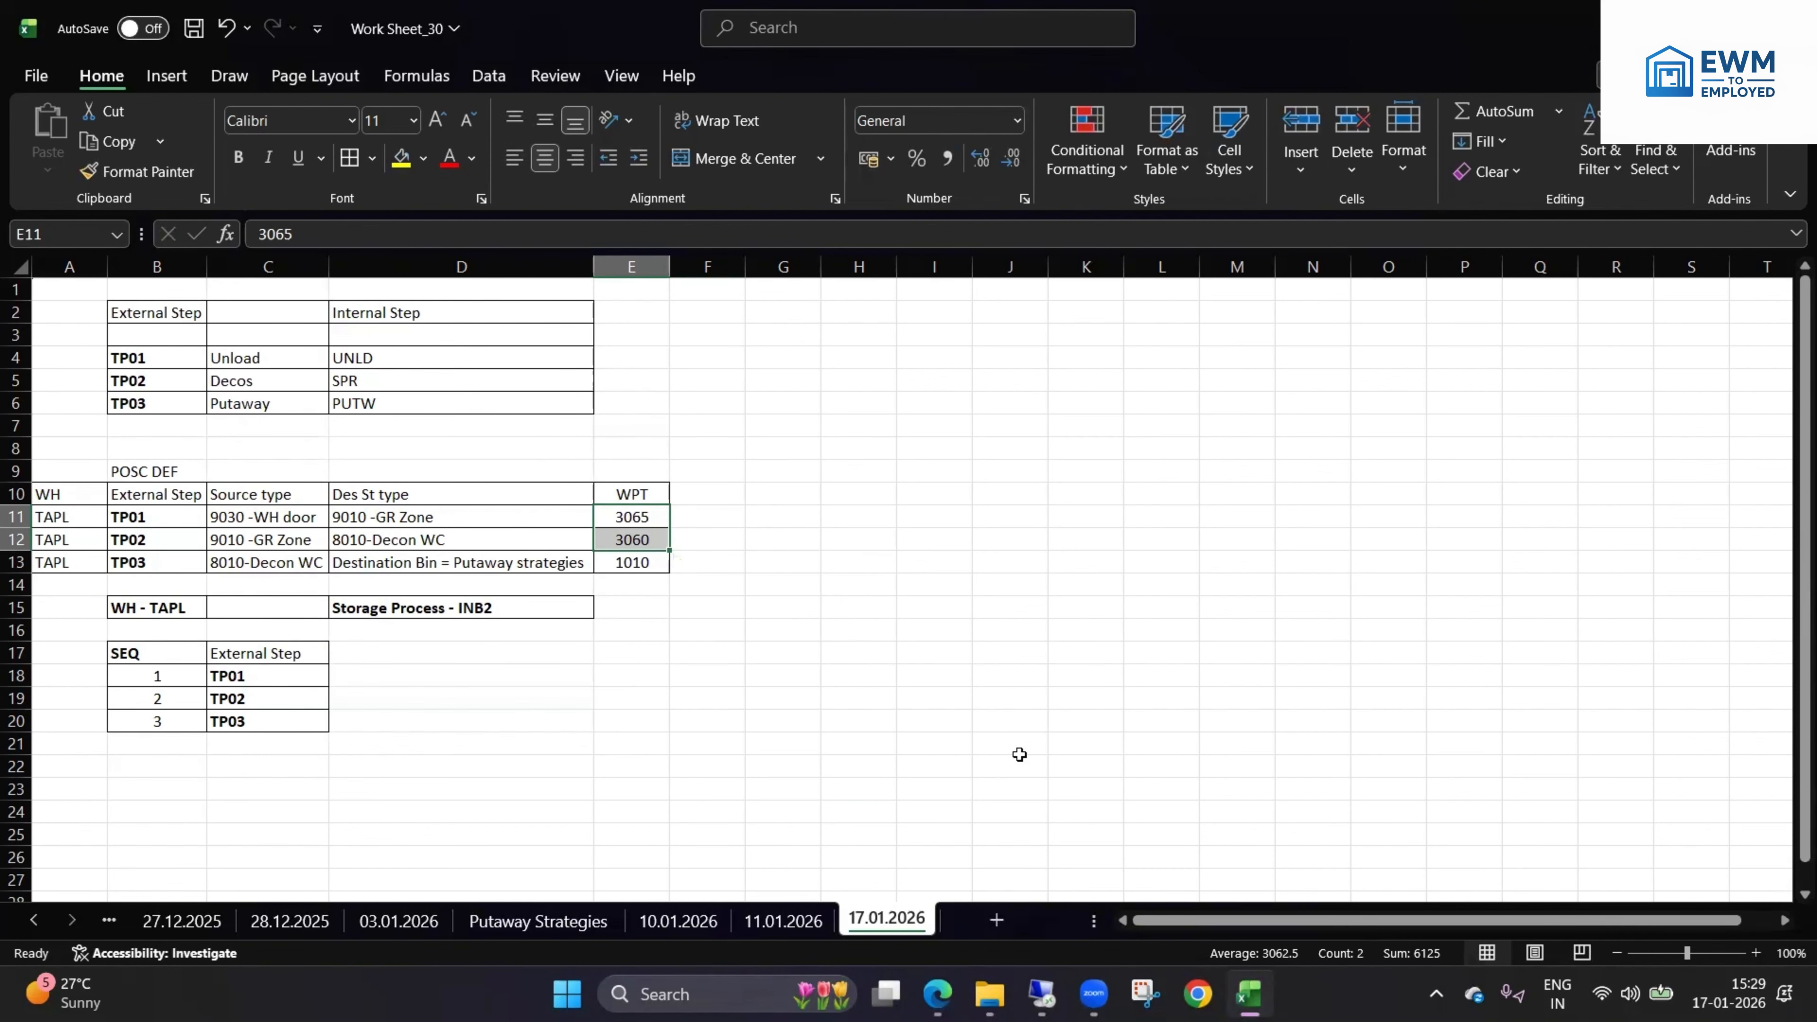
click(1041, 995)
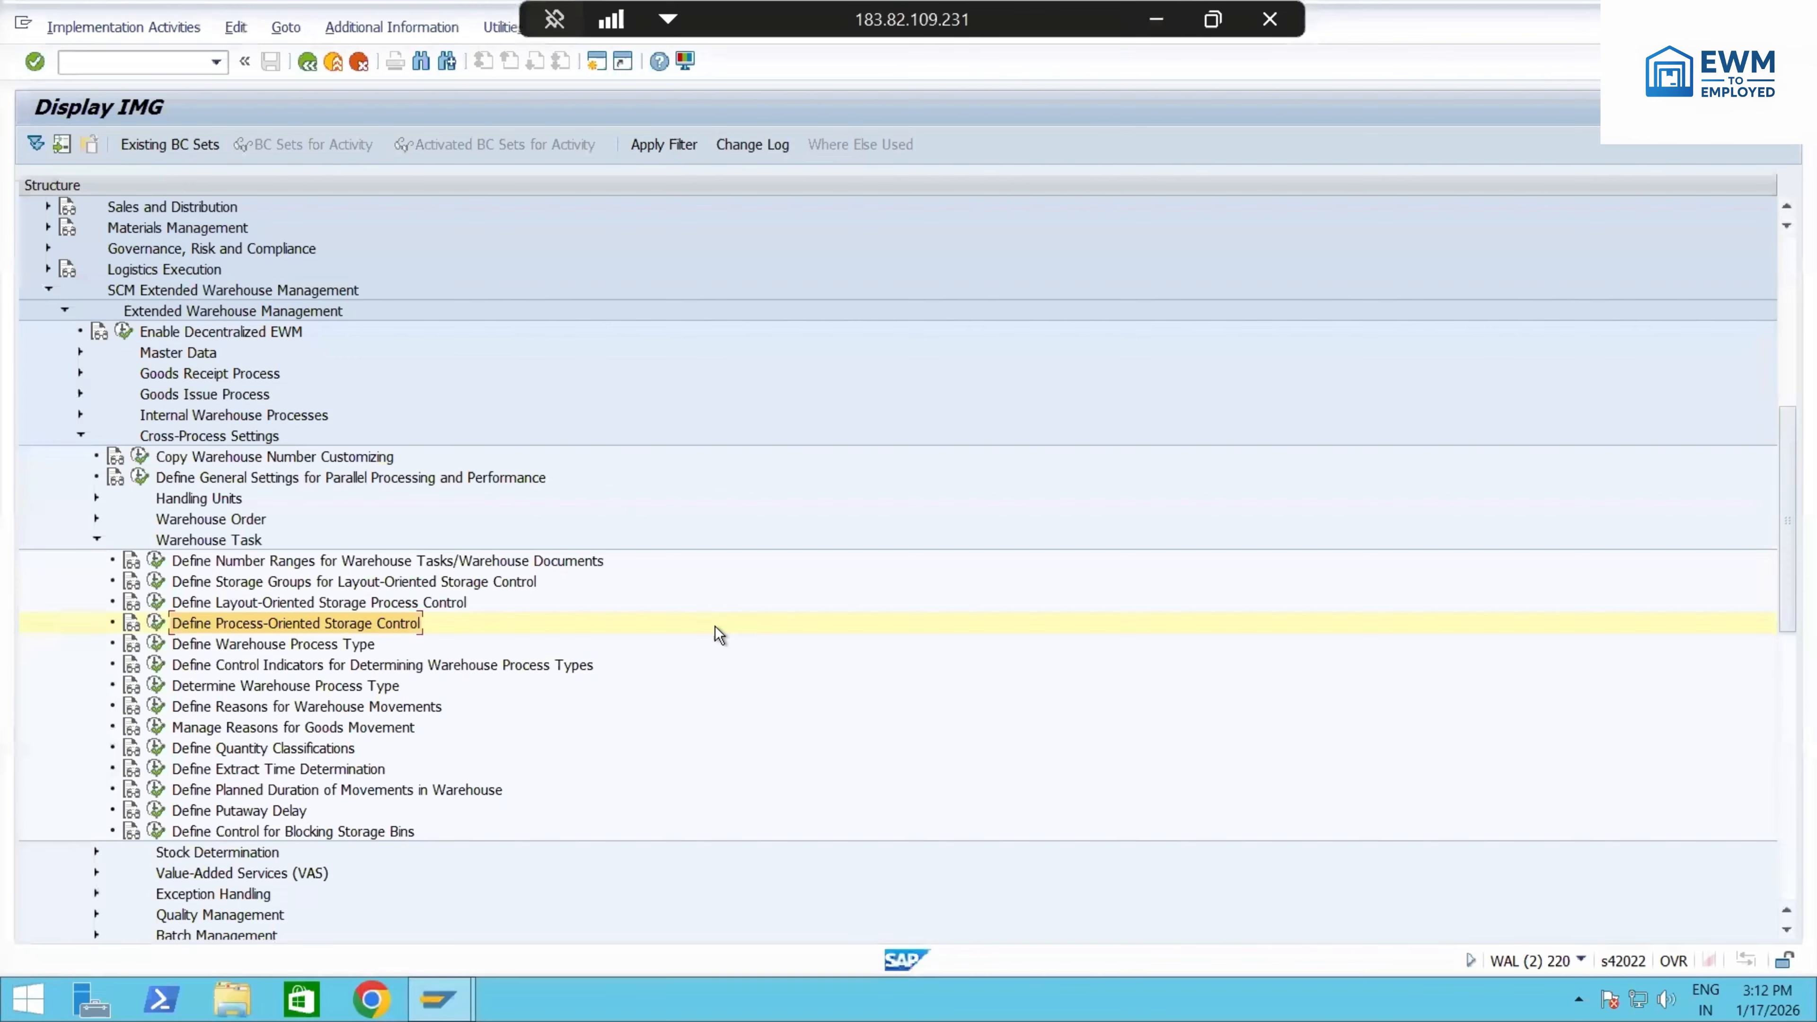
- Open the Define Warehouse Process Type customizing activity and position the list at warehouse TAPL
click(189, 645)
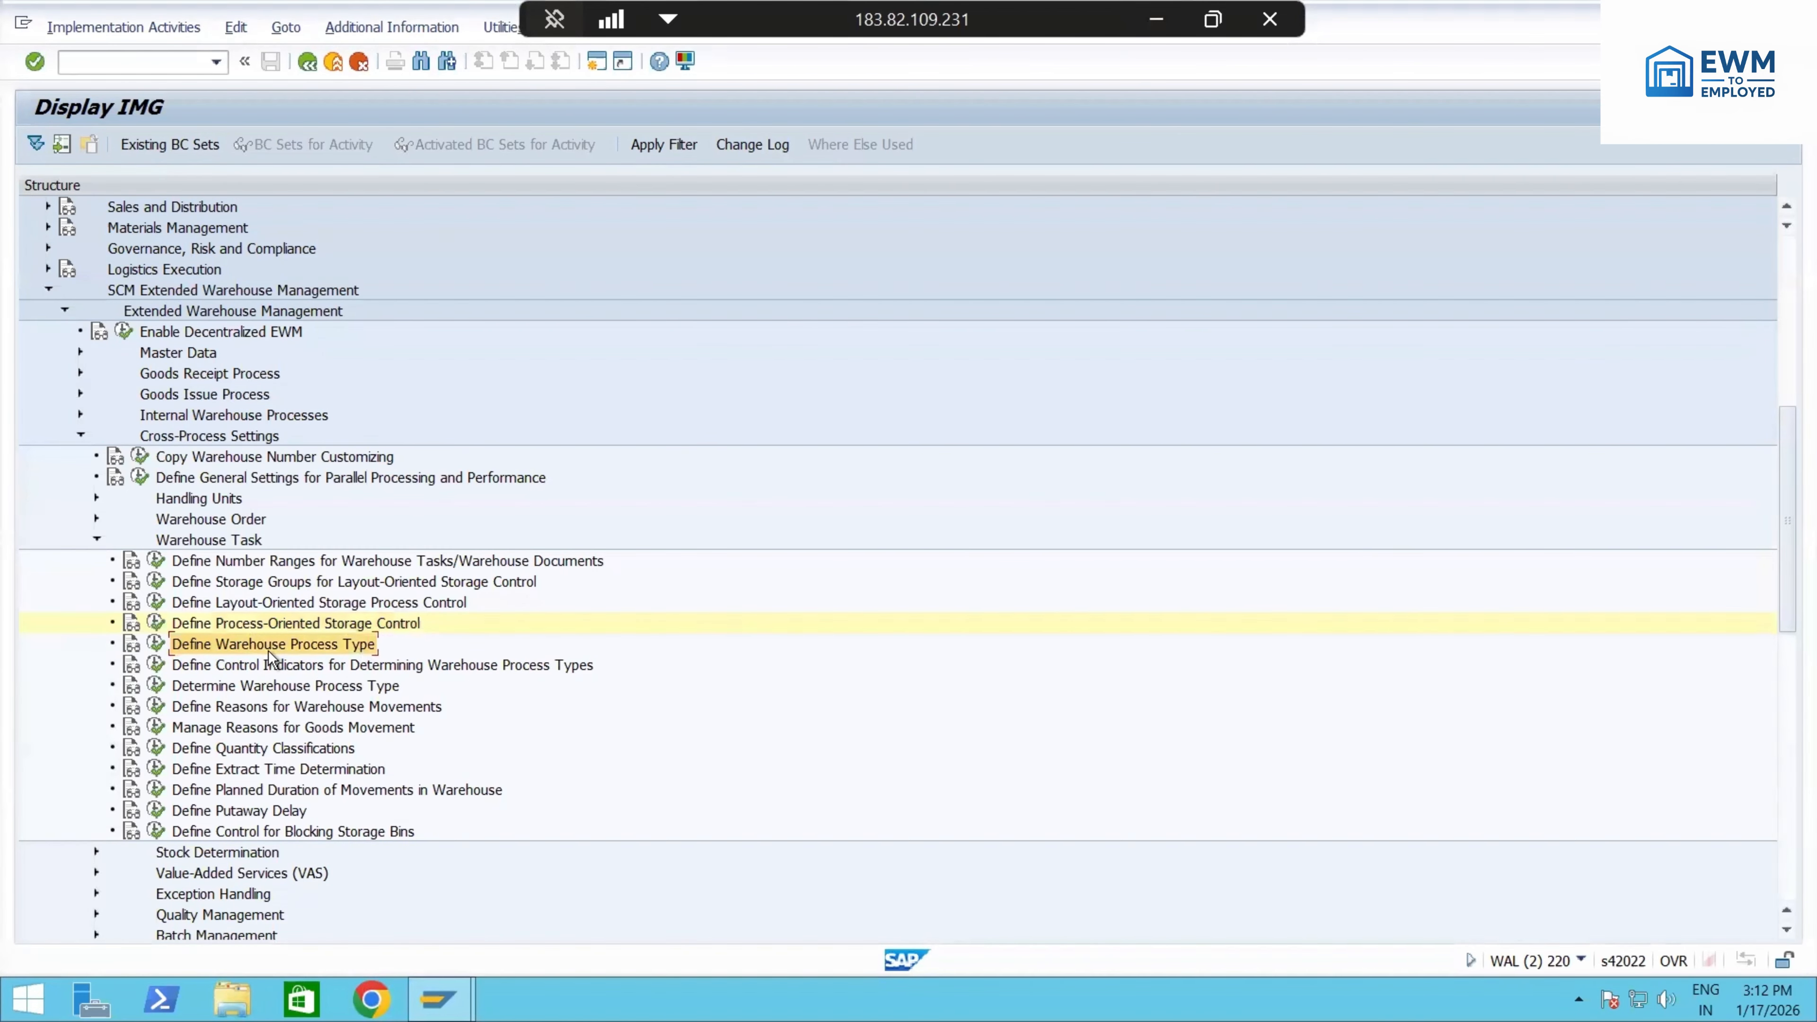
click(156, 643)
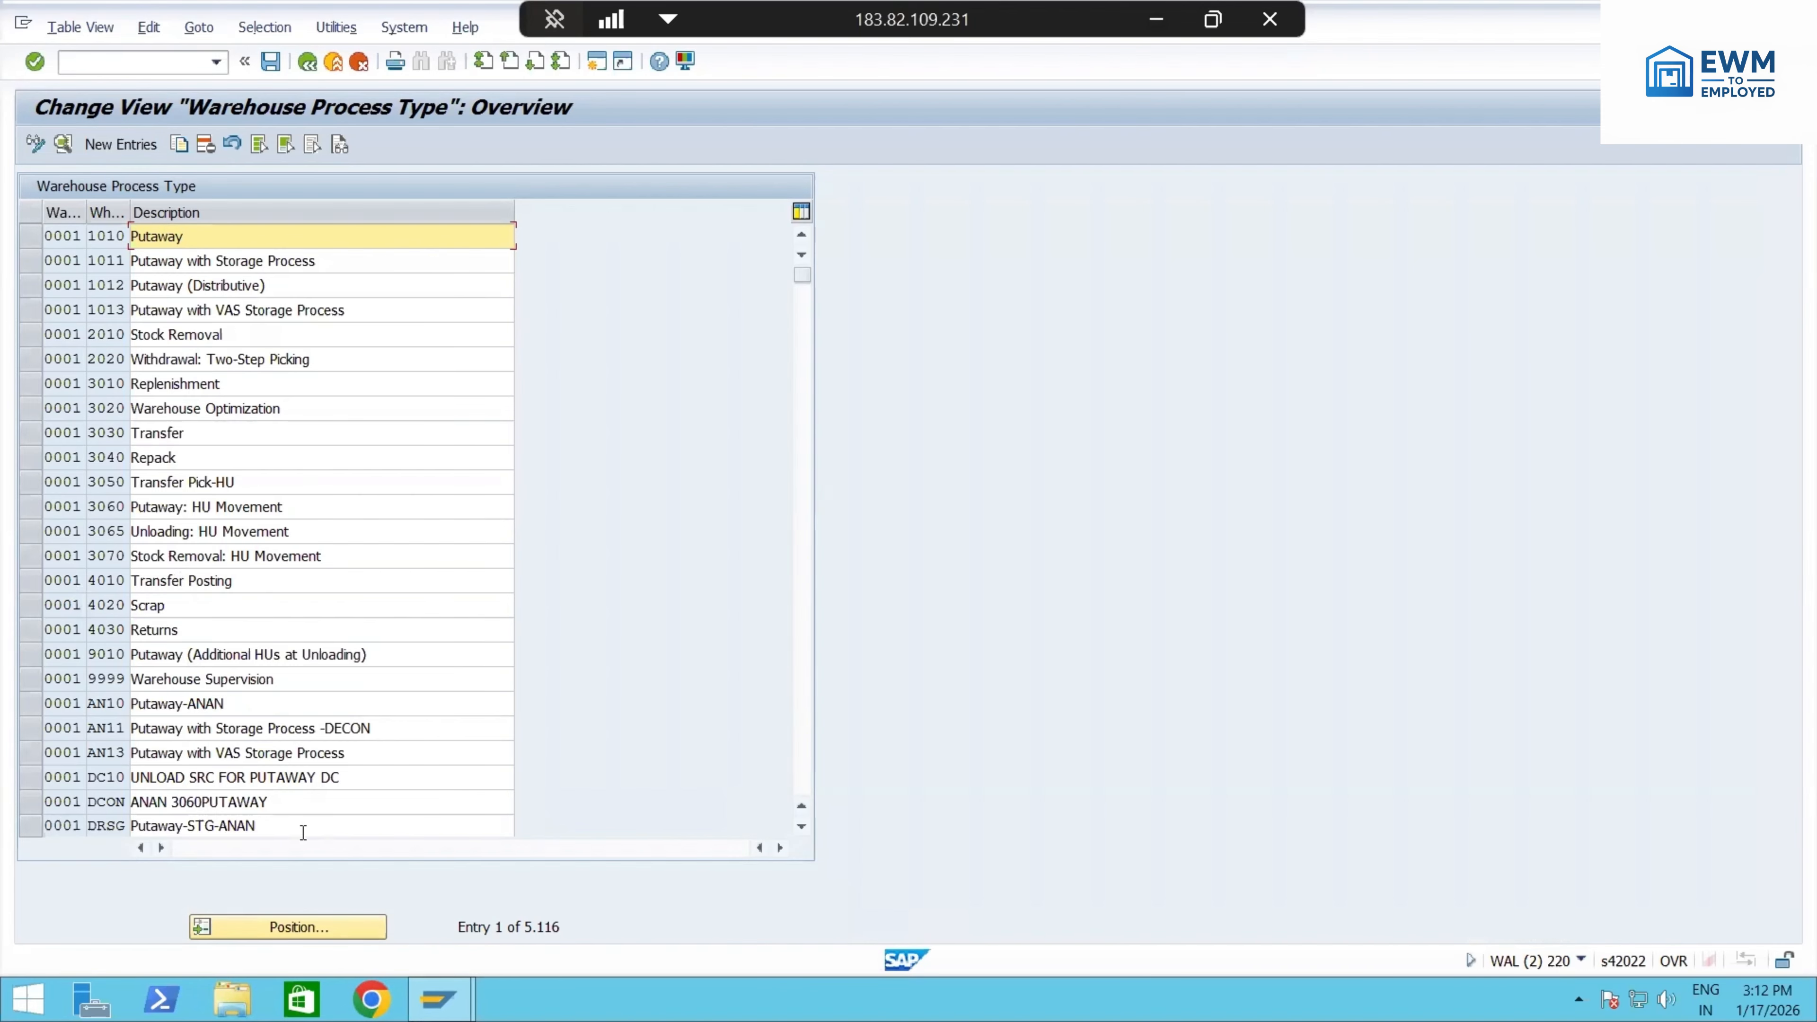
click(288, 923)
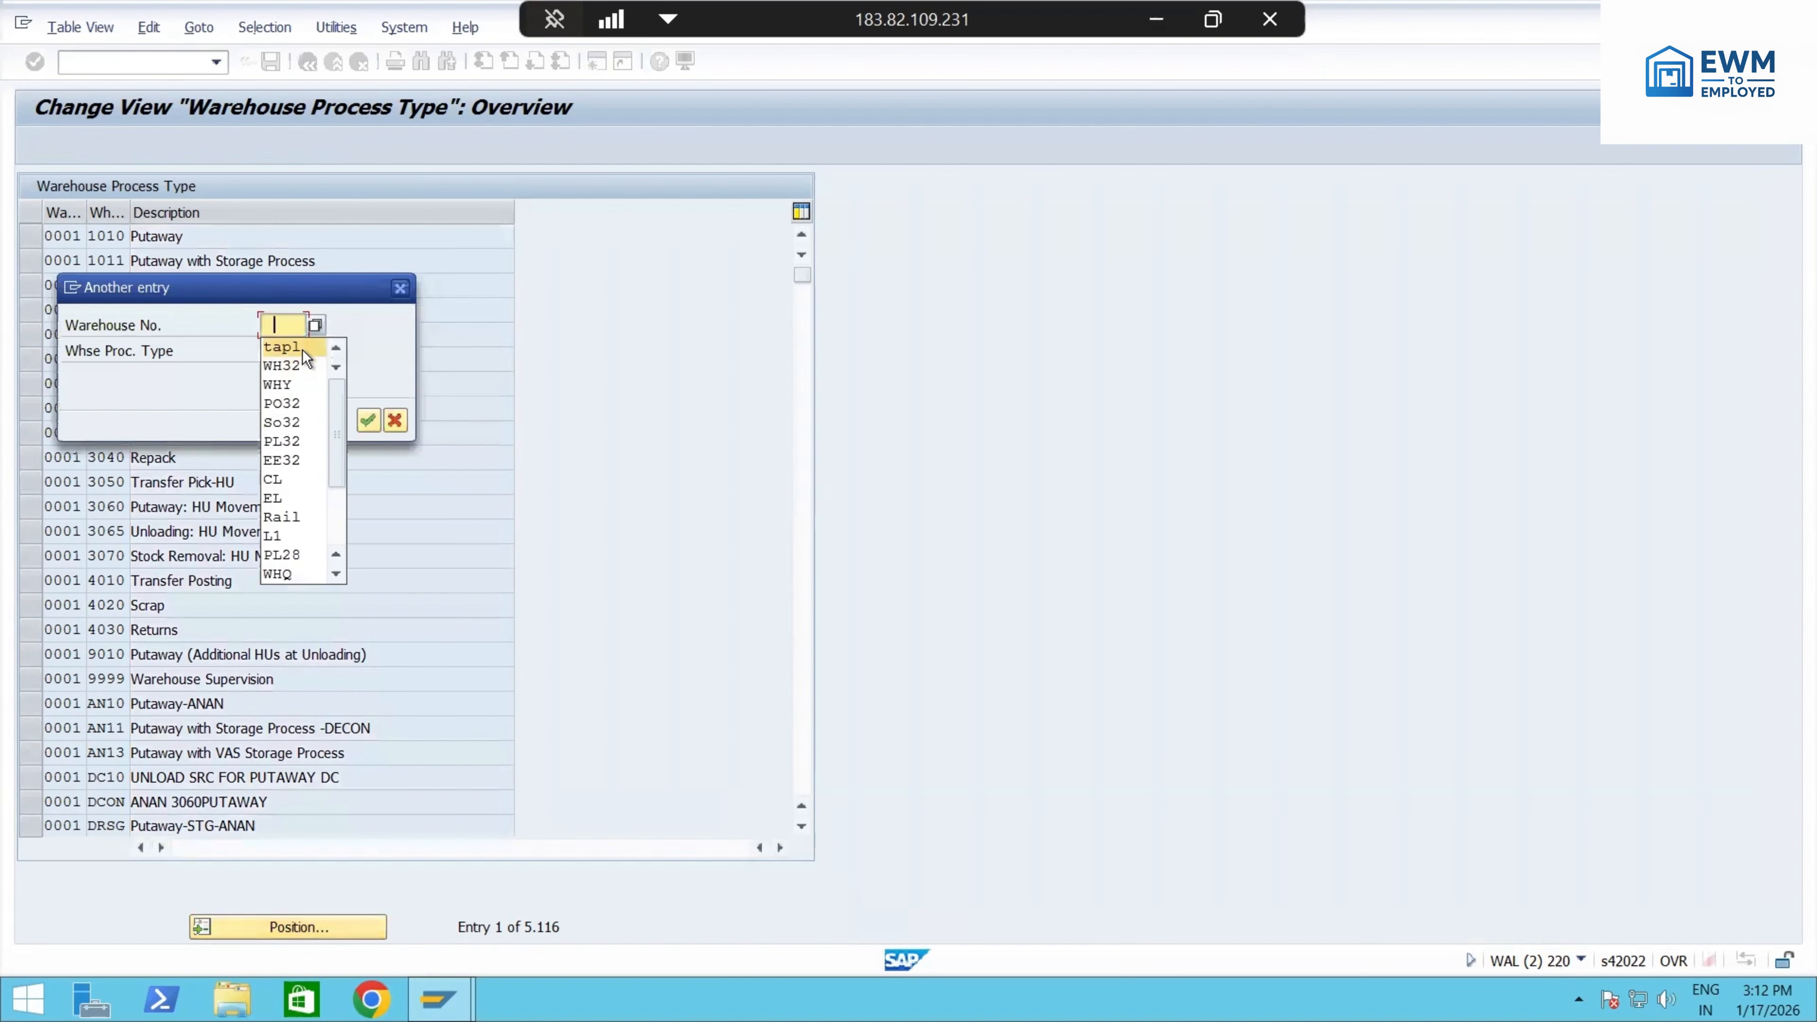
click(303, 351)
click(368, 422)
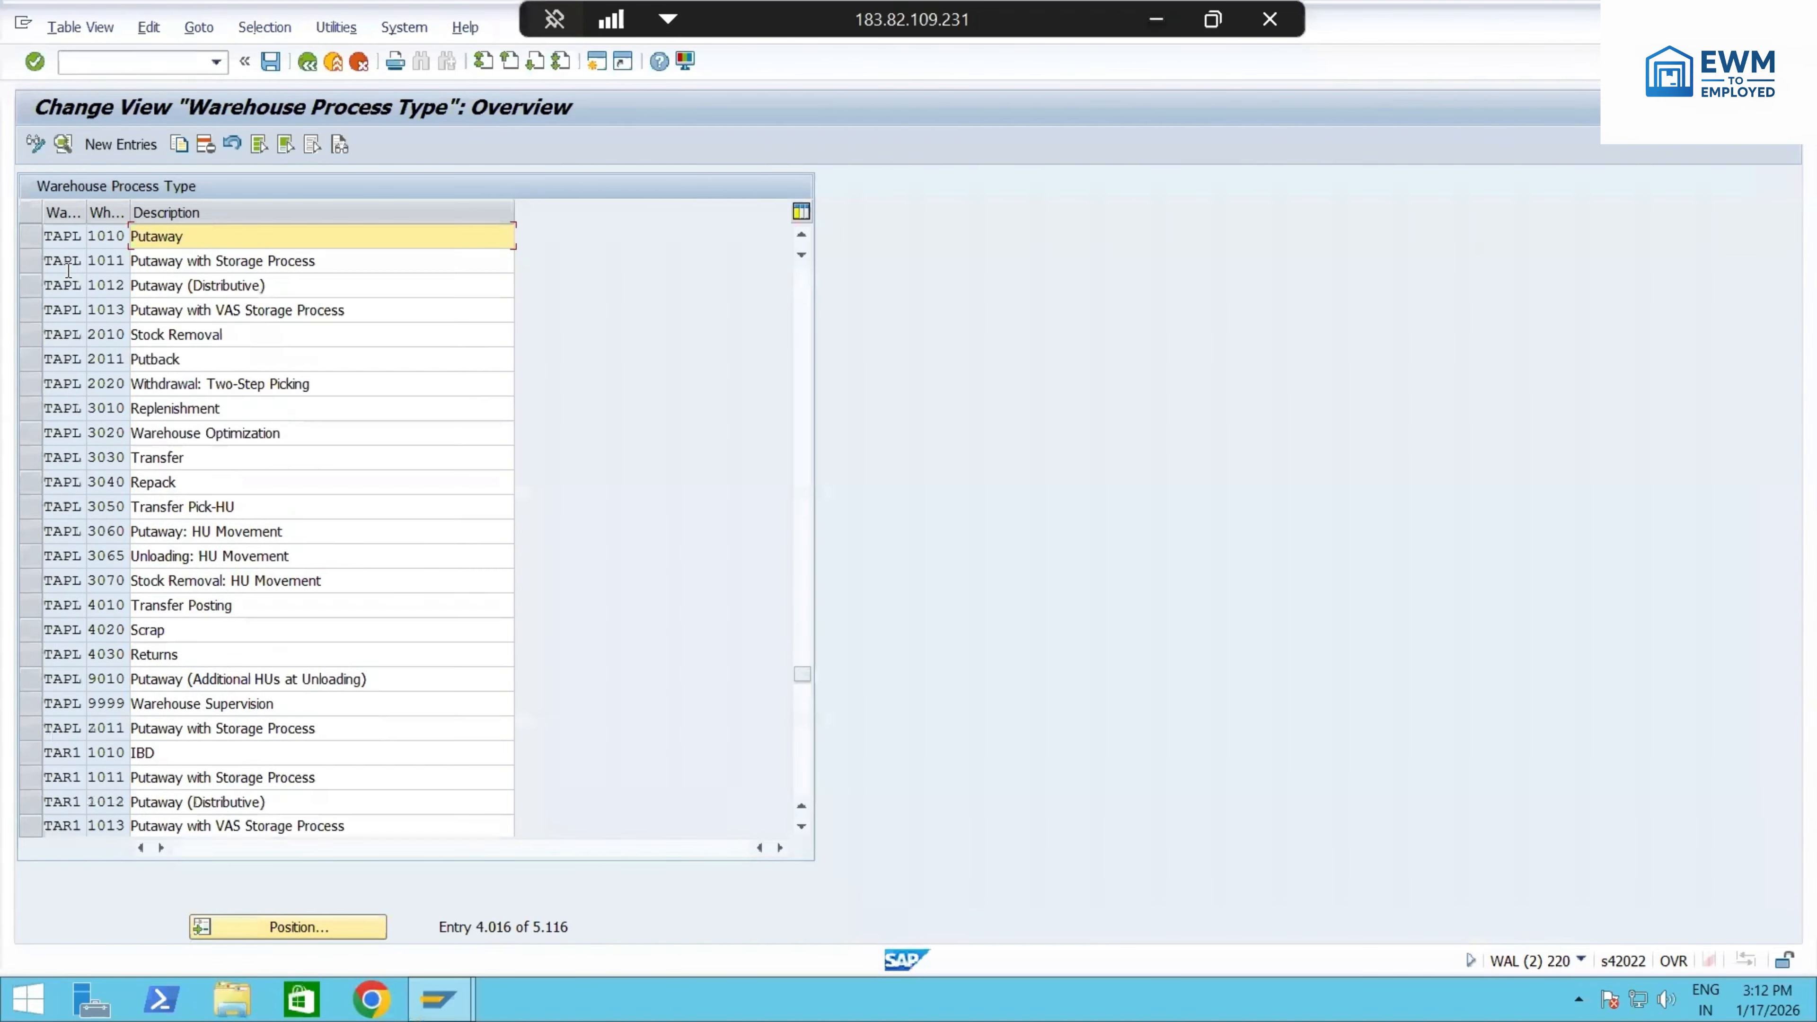
- Examine the detail settings of TAPL warehouse process type 3060 and return to the overview
click(114, 555)
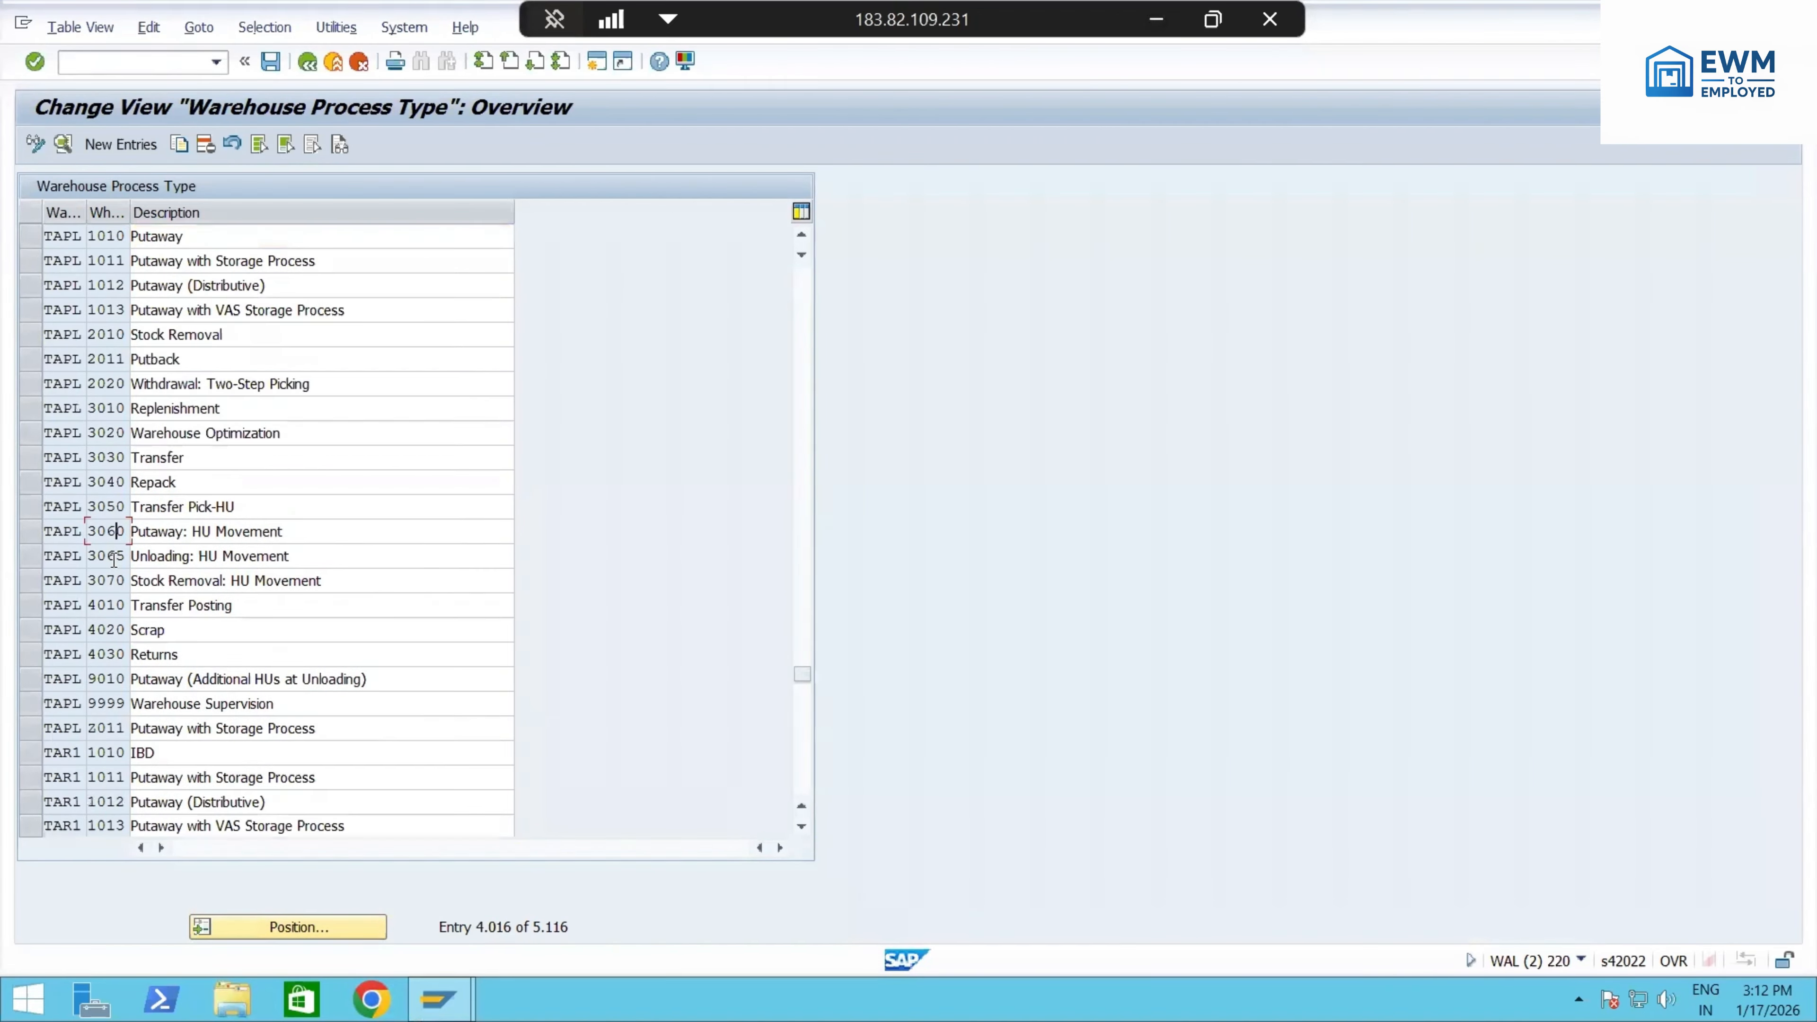
double_click(114, 535)
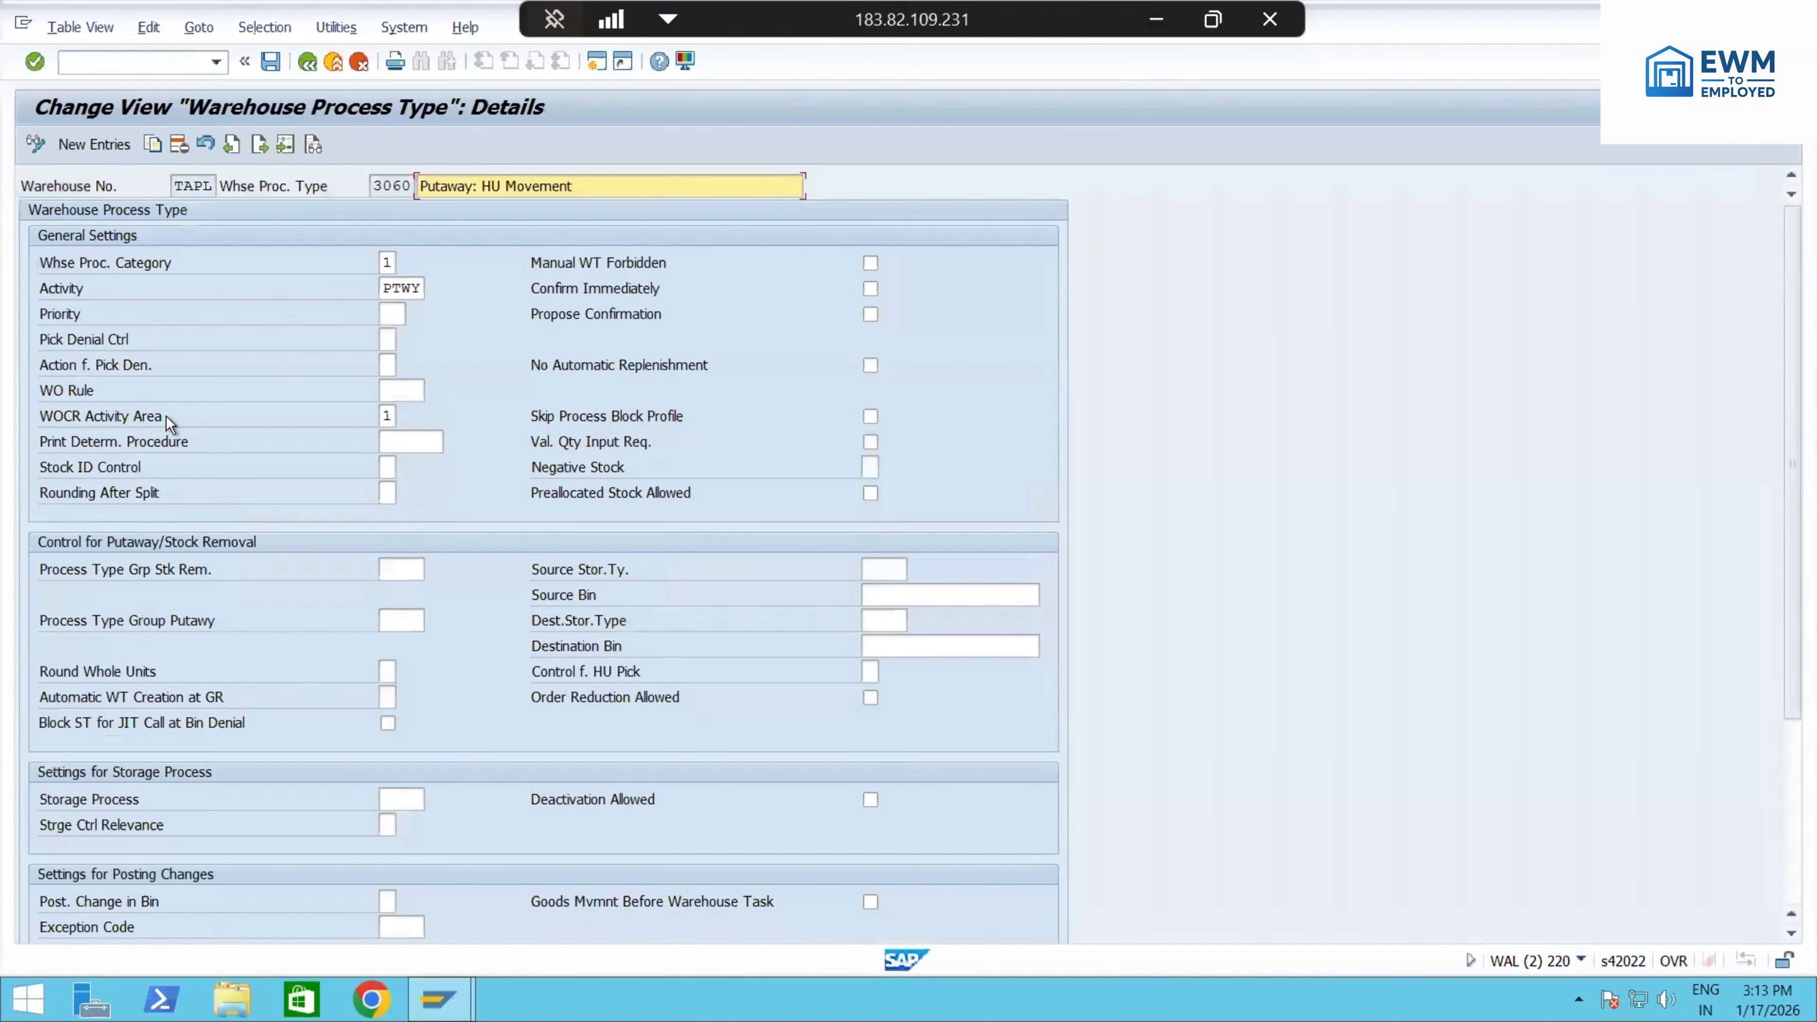
drag(572, 185, 423, 183)
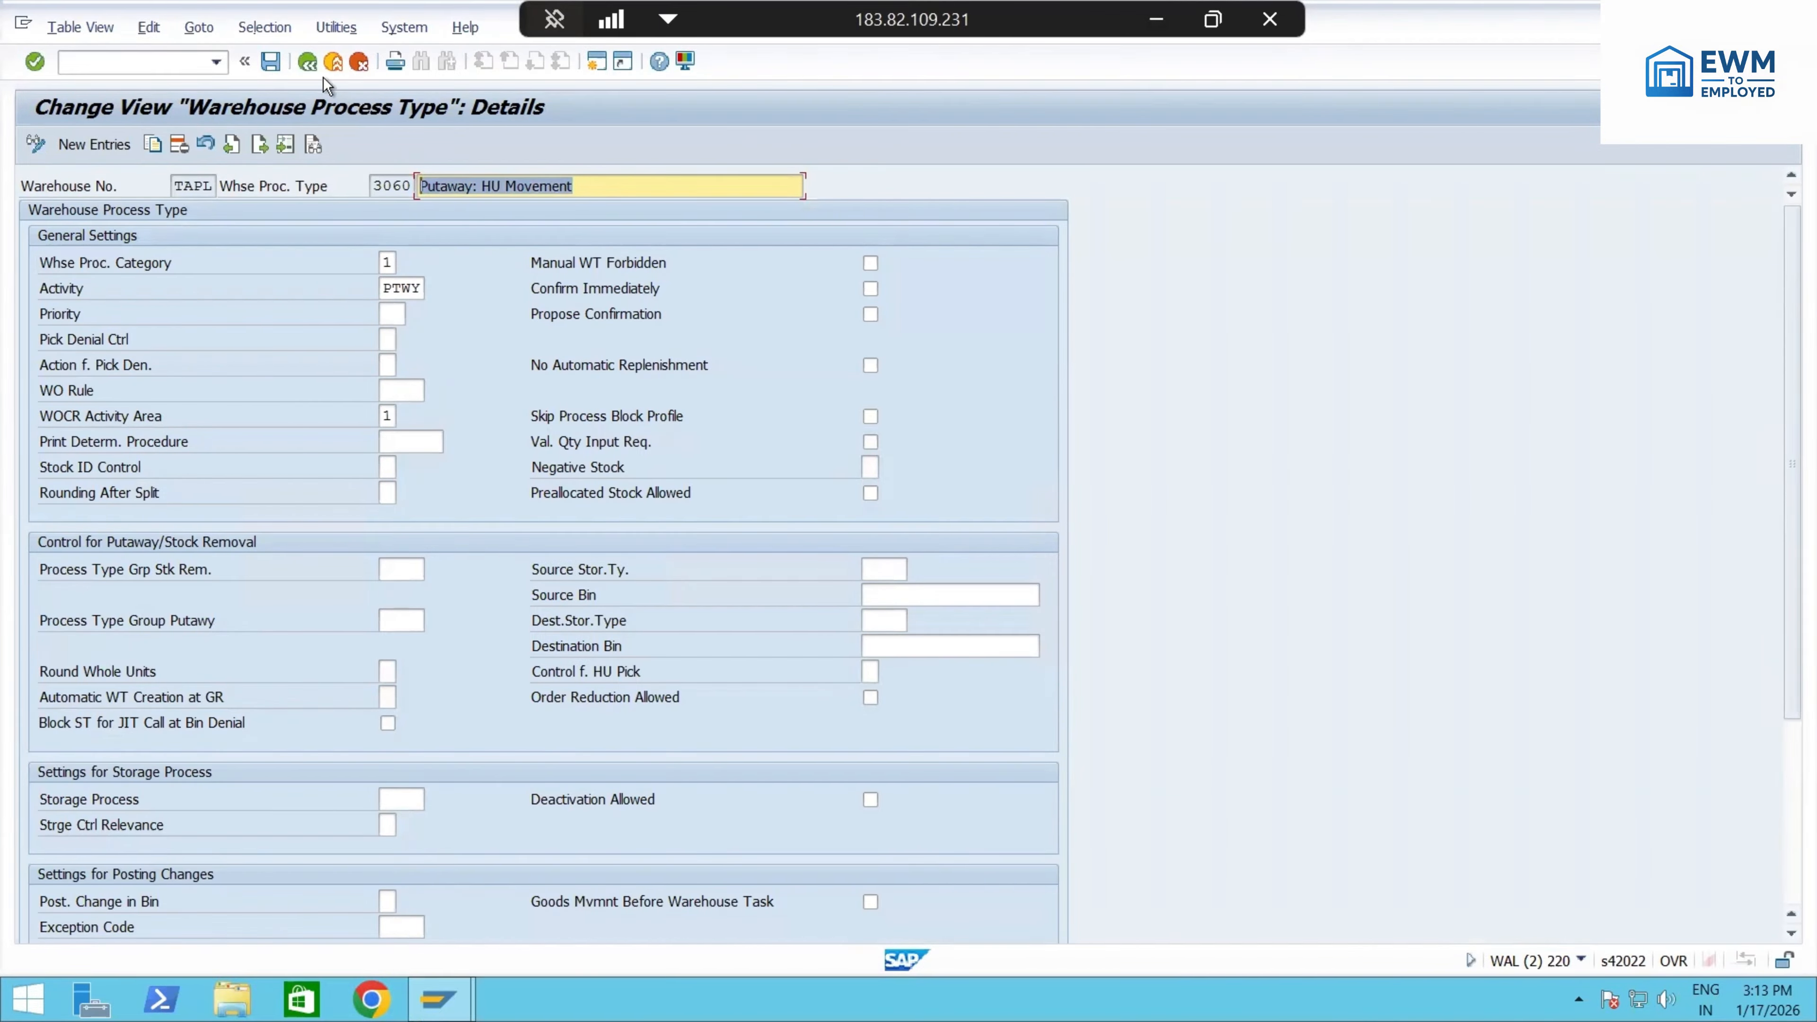
click(310, 62)
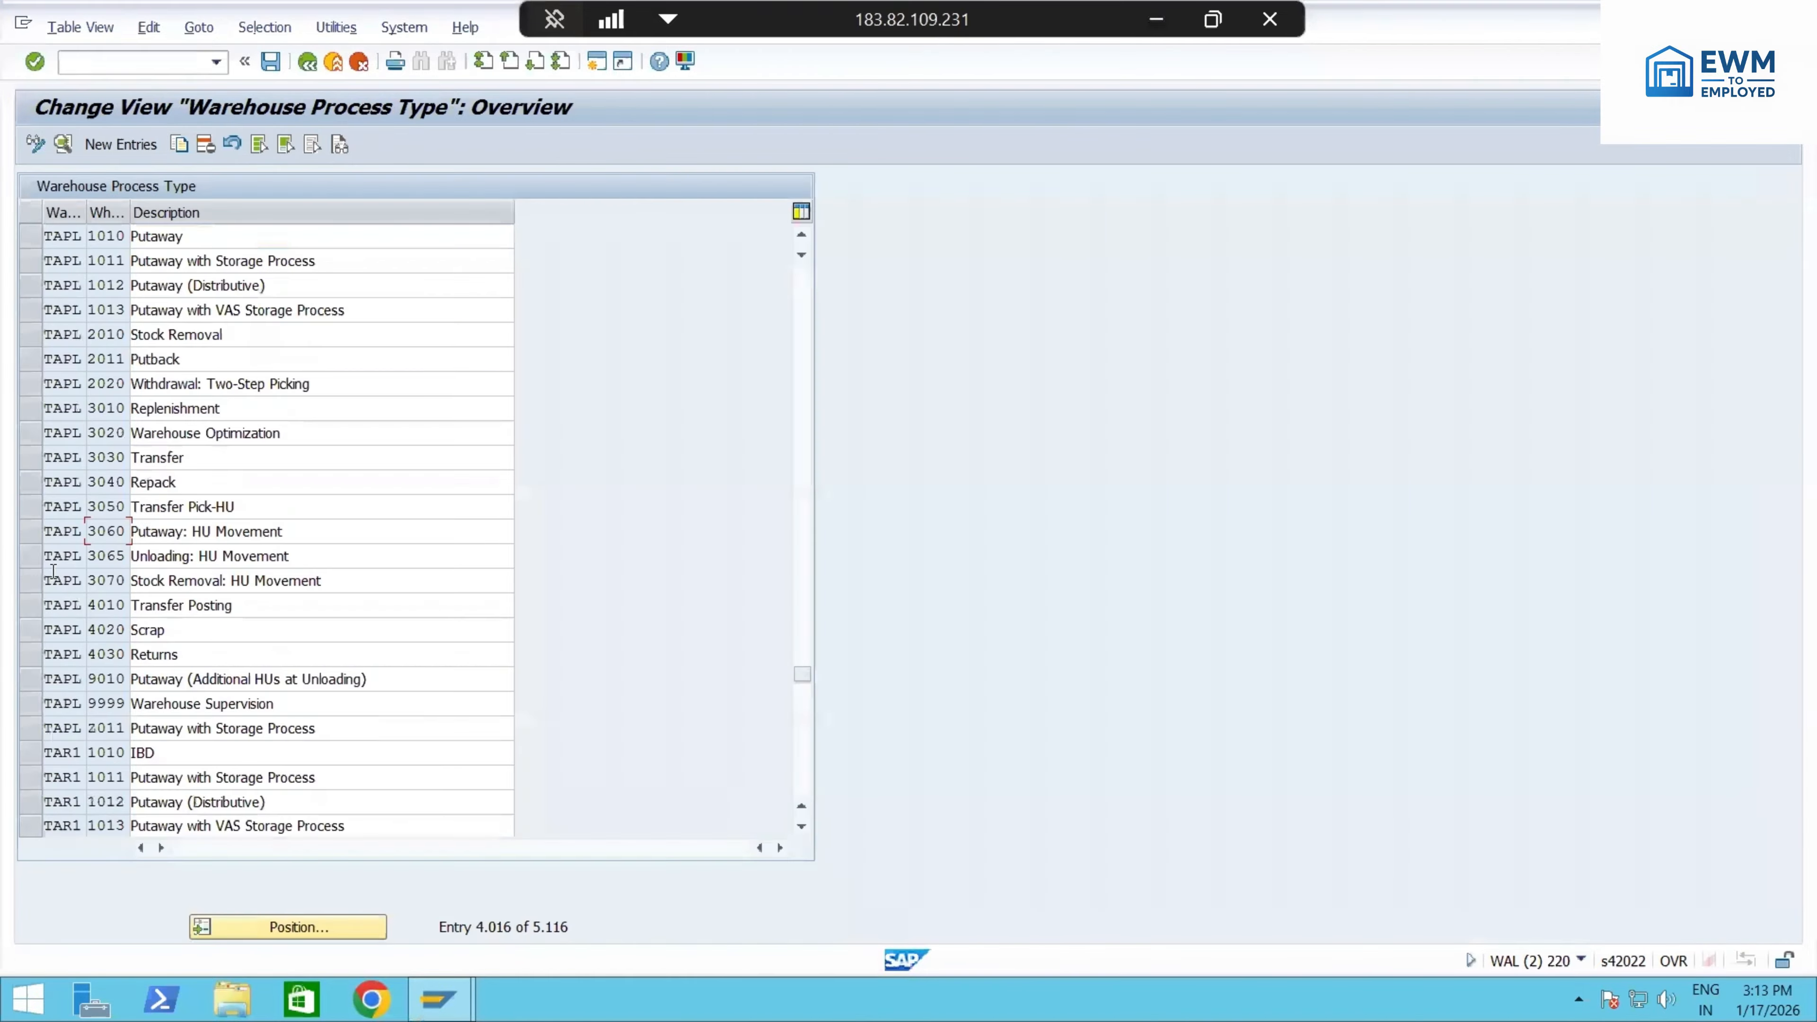
- Select warehouse process types 3060 and 3065 of warehouse TAPL and open the details of 3065, Unloading: HU Movement
click(24, 533)
click(25, 535)
click(25, 555)
click(24, 531)
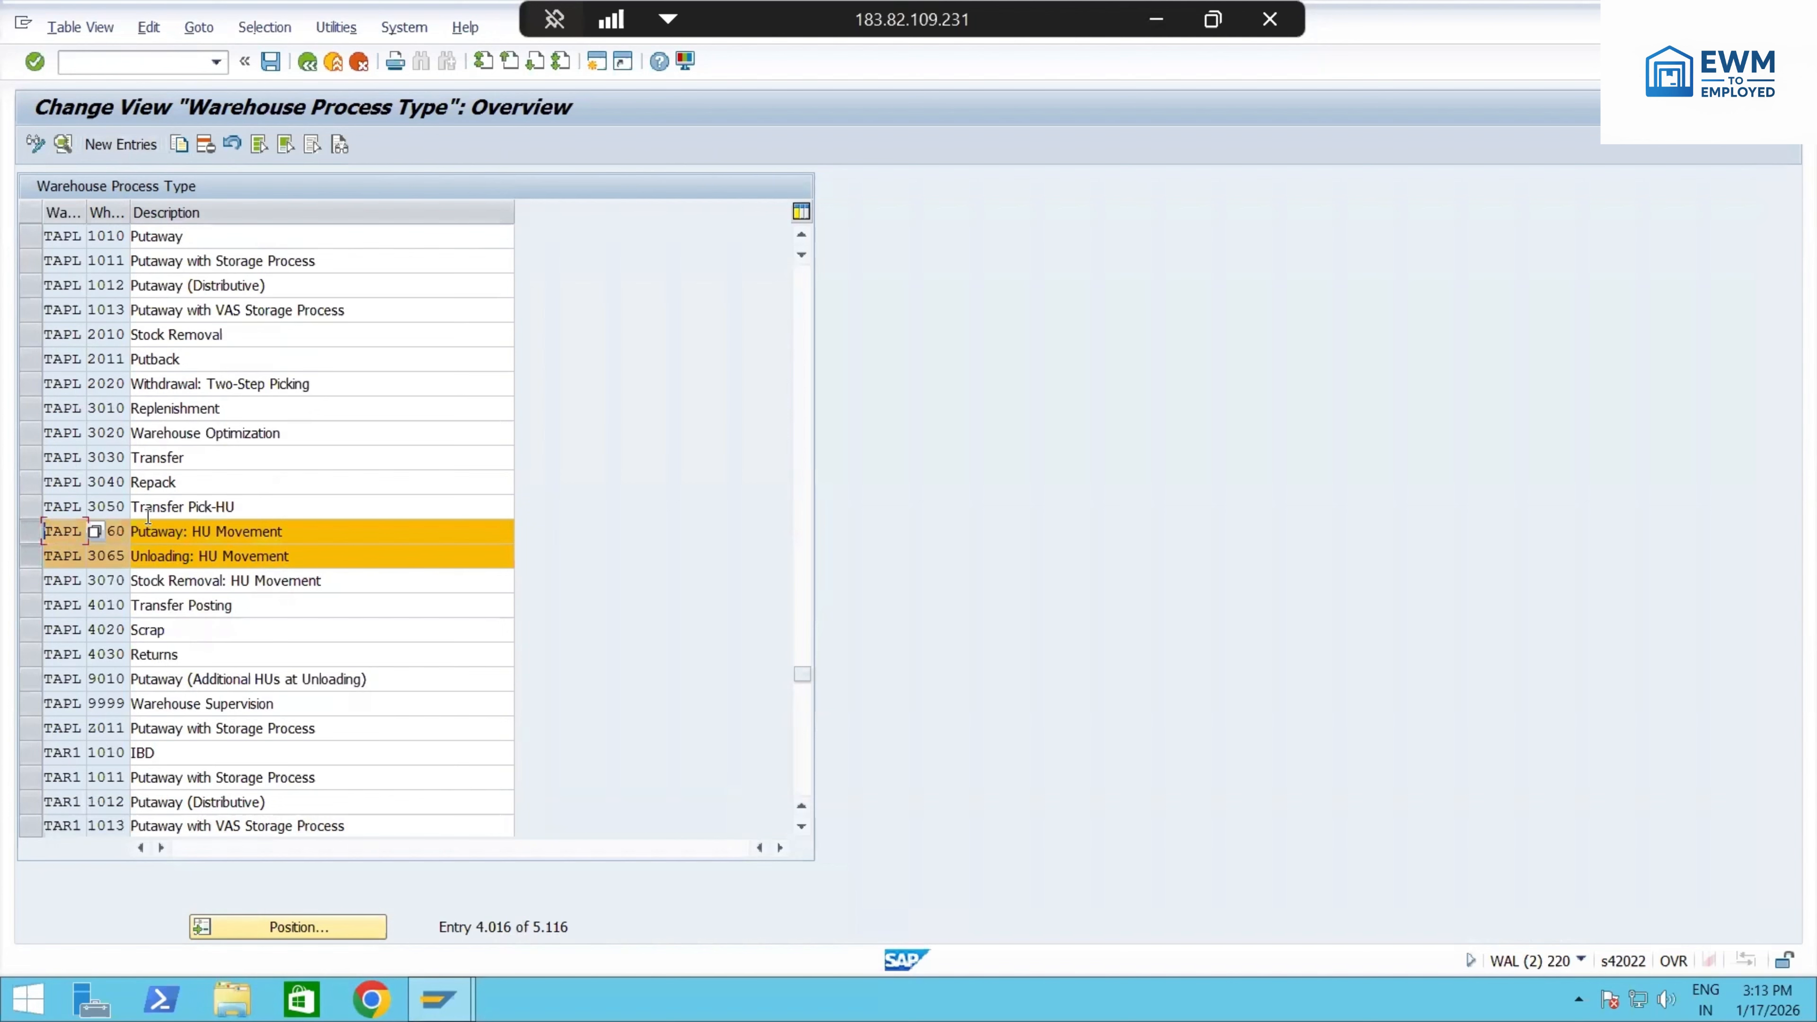
double_click(166, 552)
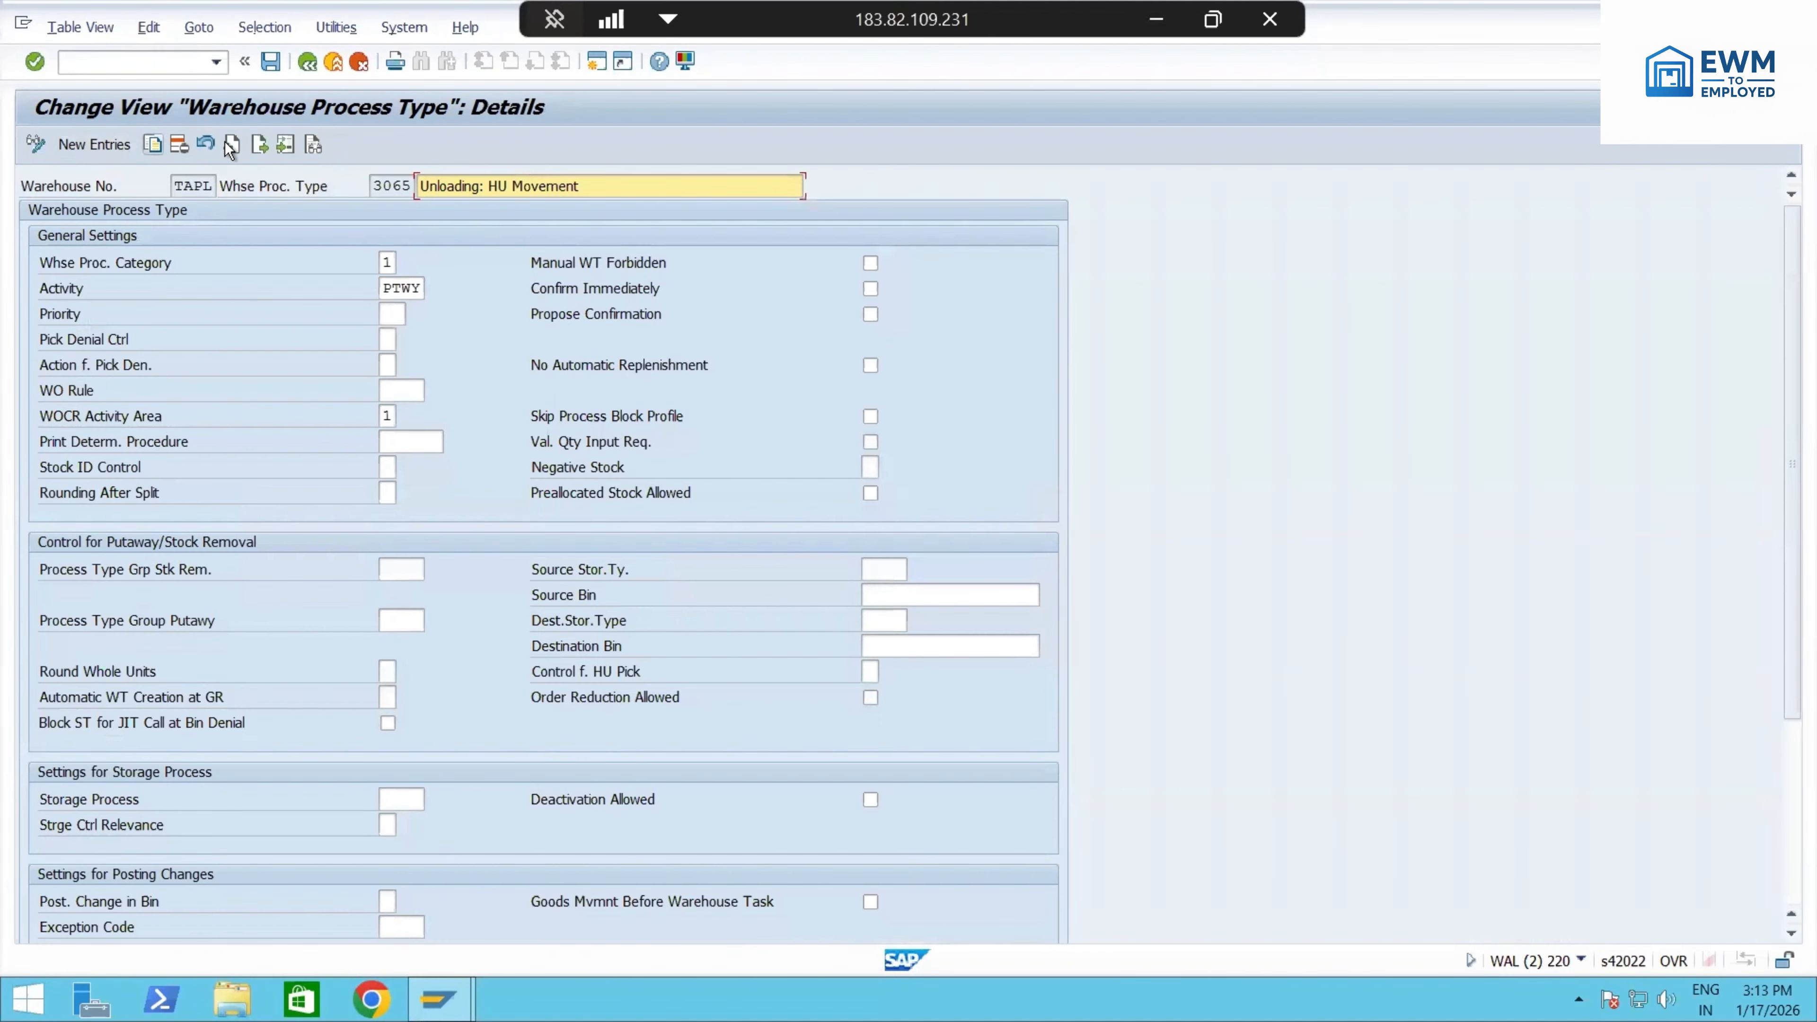
key(Return)
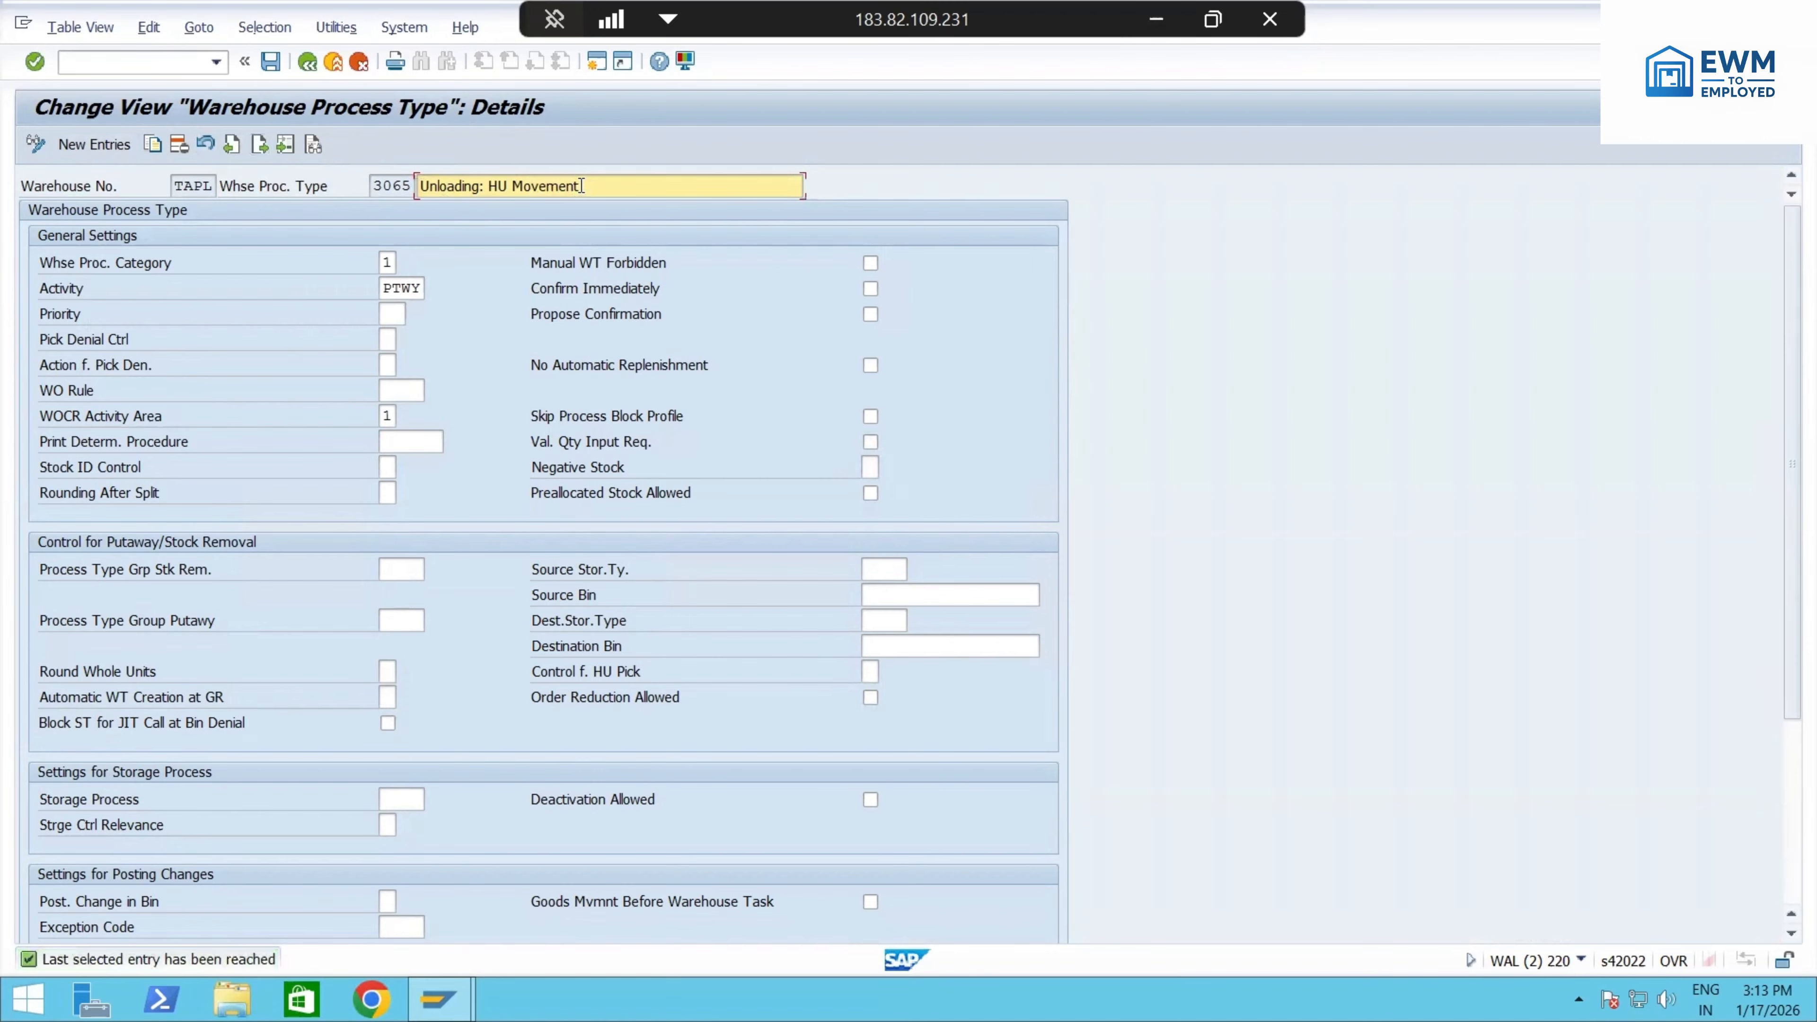
drag(586, 186, 360, 174)
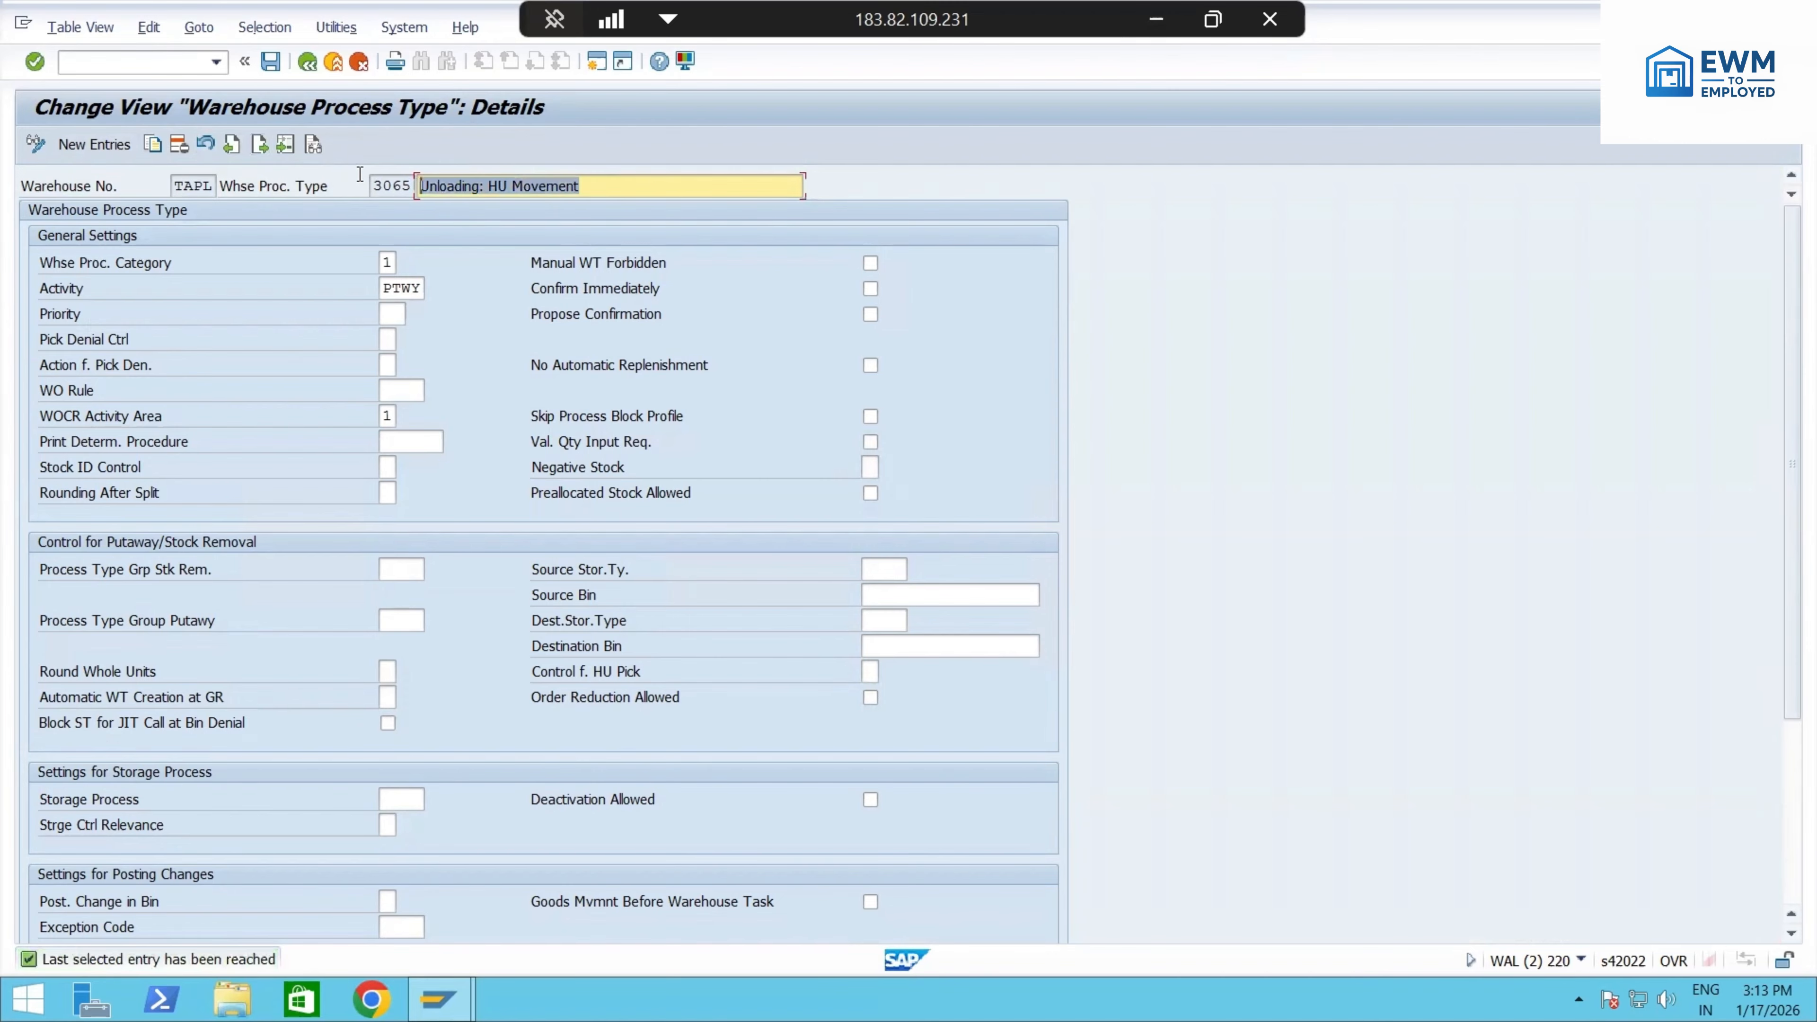
- Open the possible warehouse process categories for process type 3065 and pick 1, Putaway
click(389, 263)
click(405, 264)
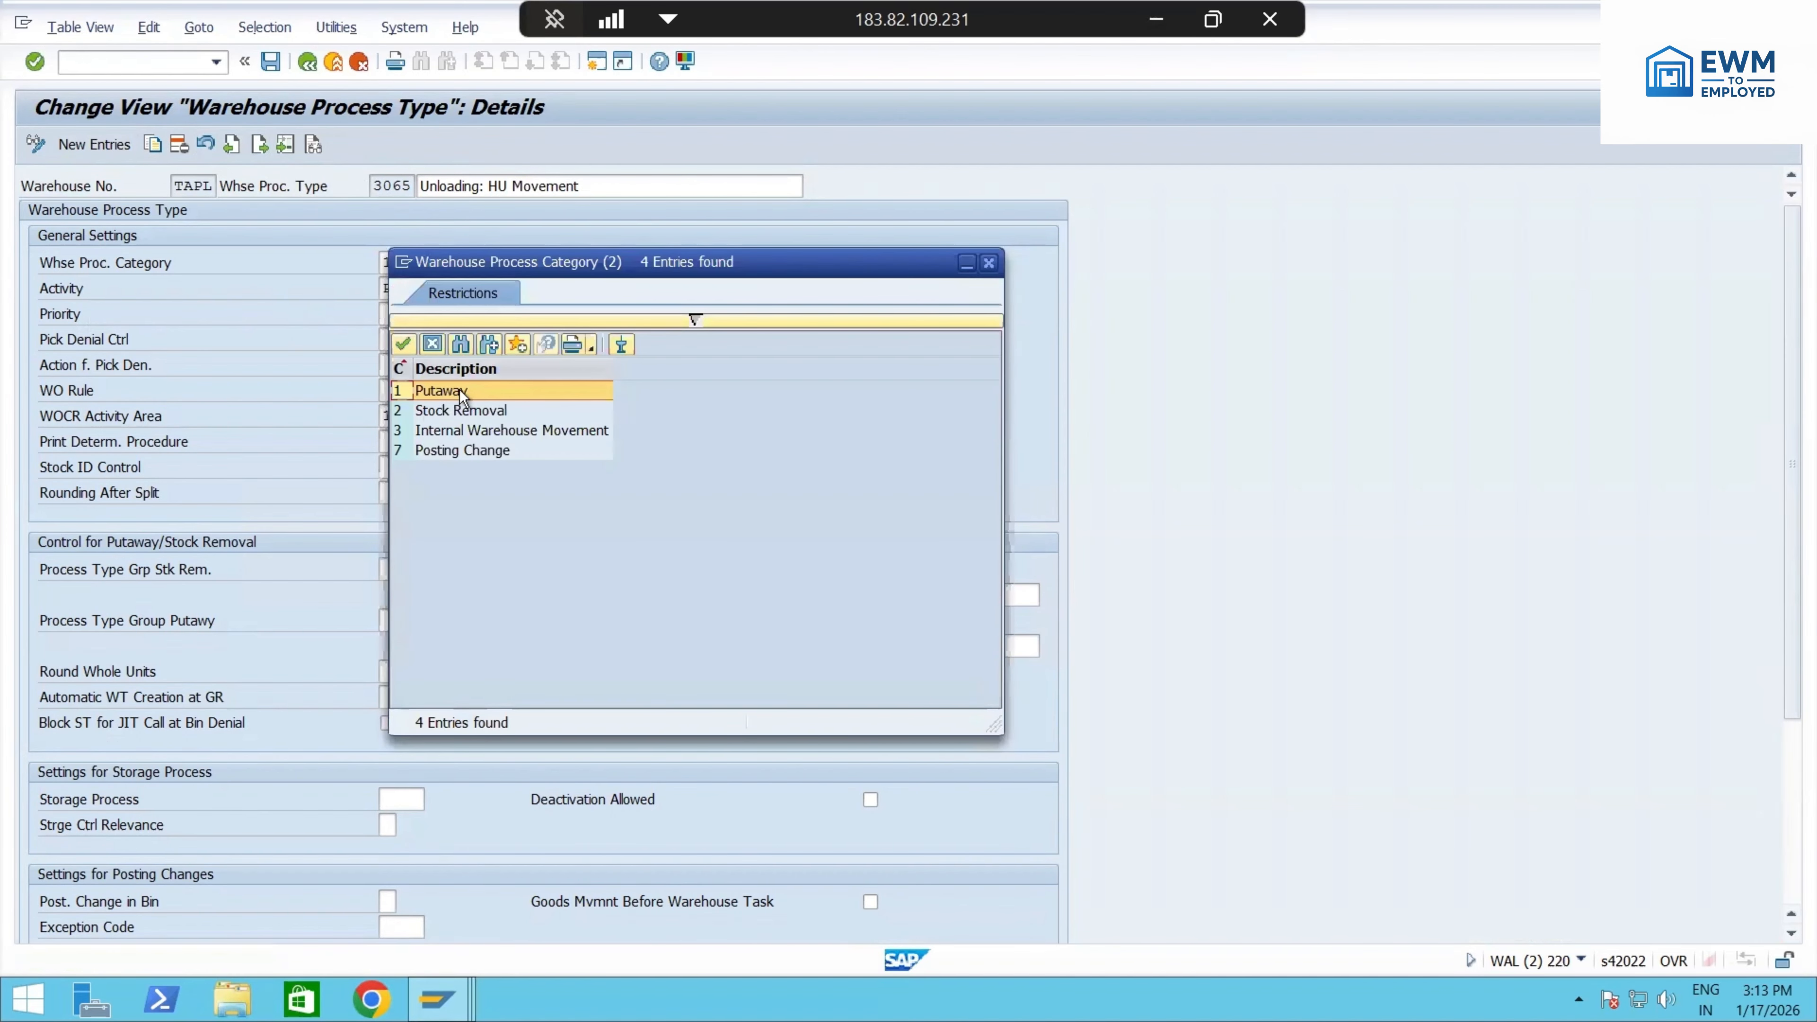
double_click(458, 390)
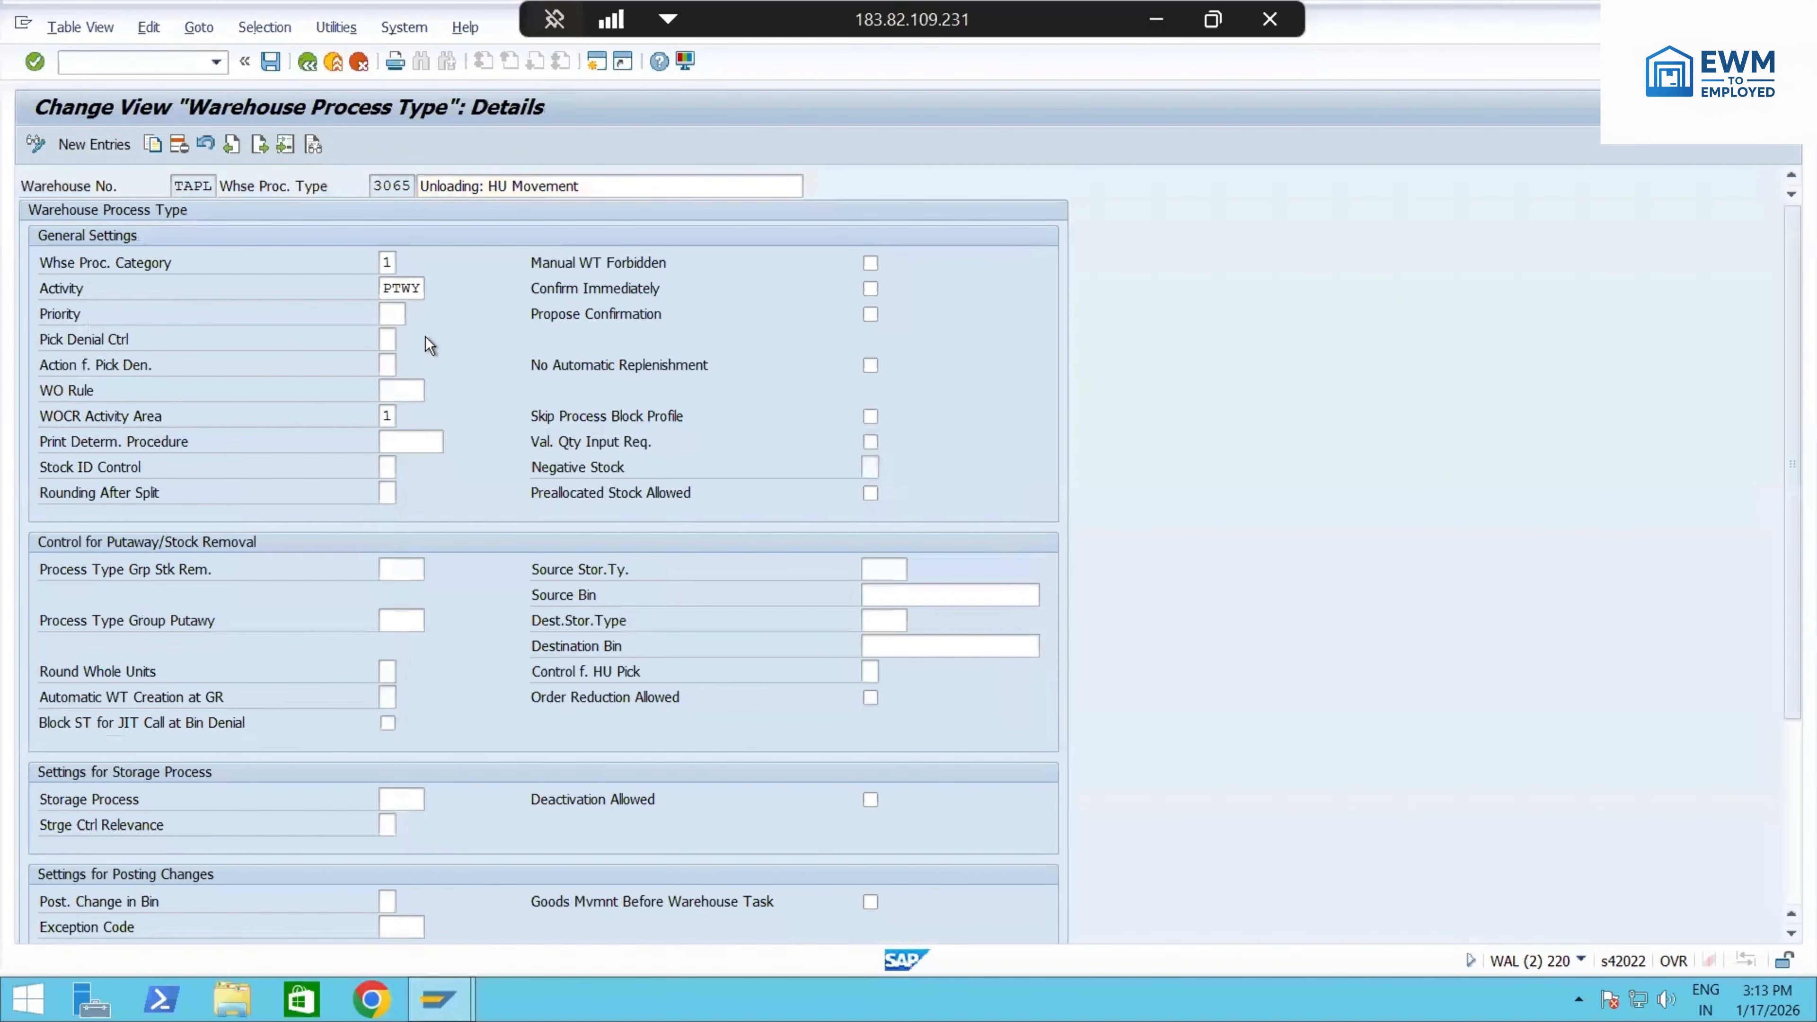
- Check the activity of process type 3065 and its source and destination storage type fields
double_click(413, 280)
scroll(519, 530, down, 2)
scroll(465, 508, down, 5)
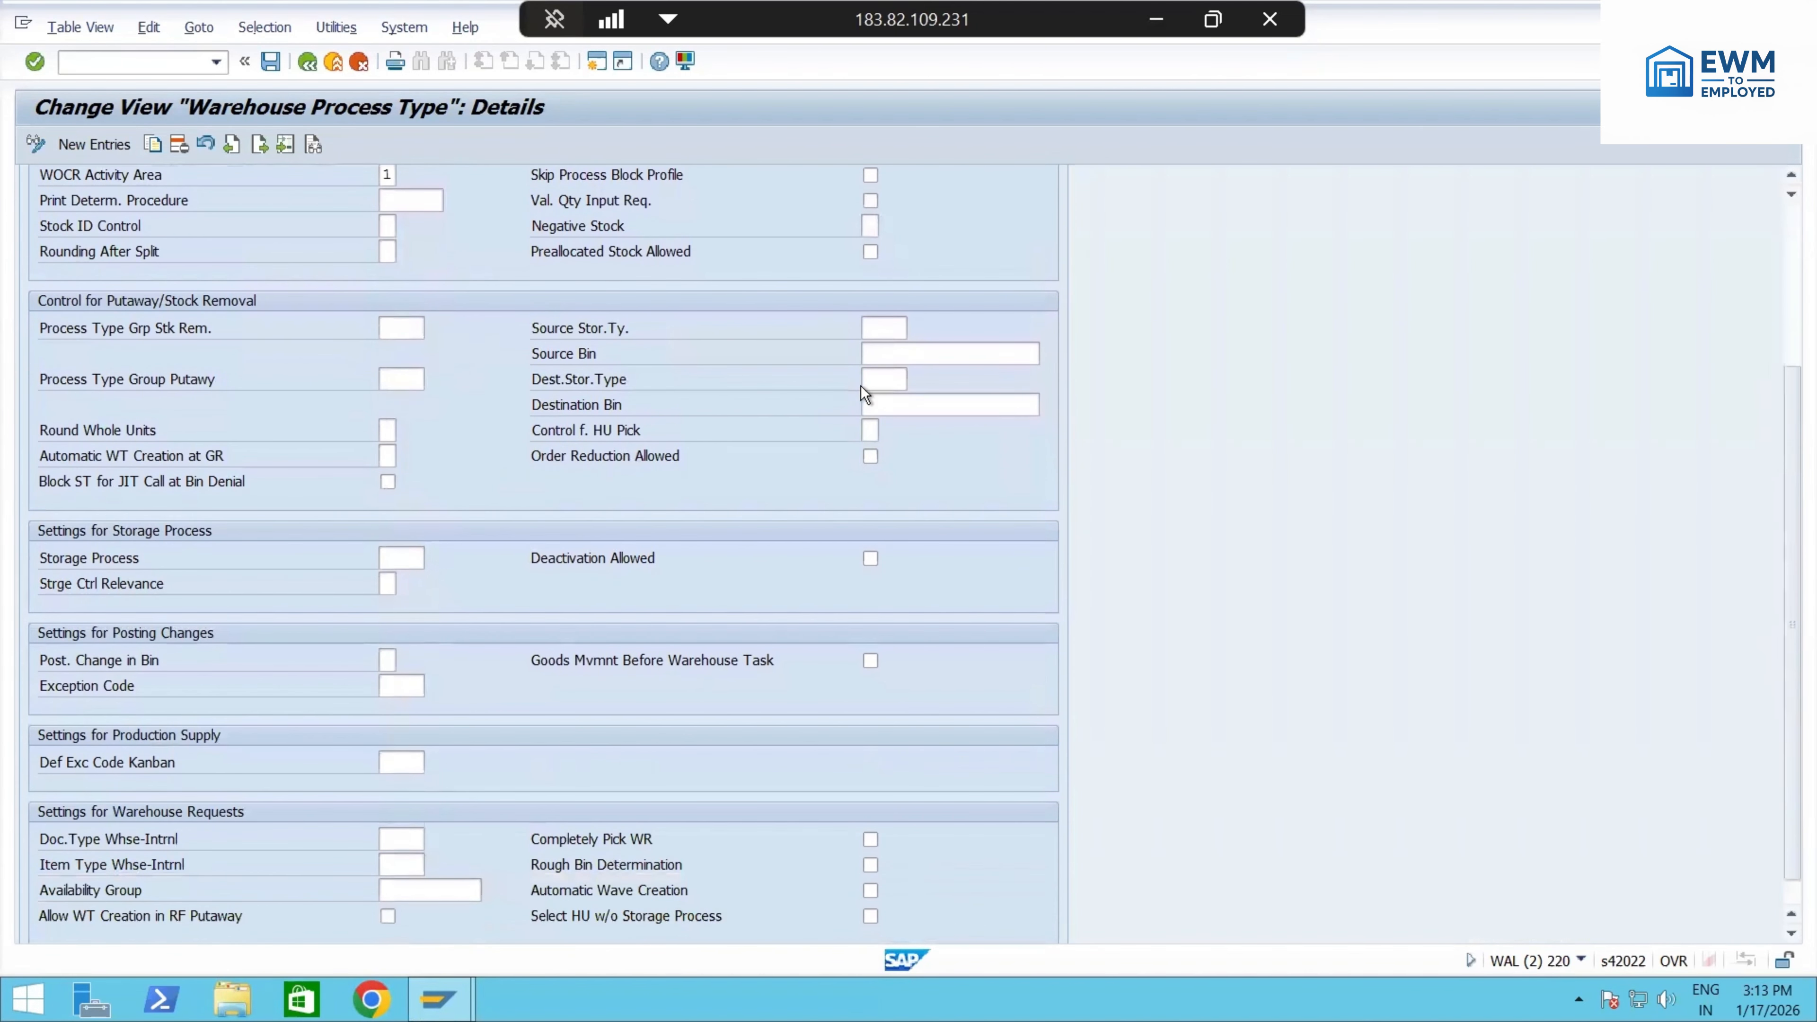
click(891, 327)
click(882, 381)
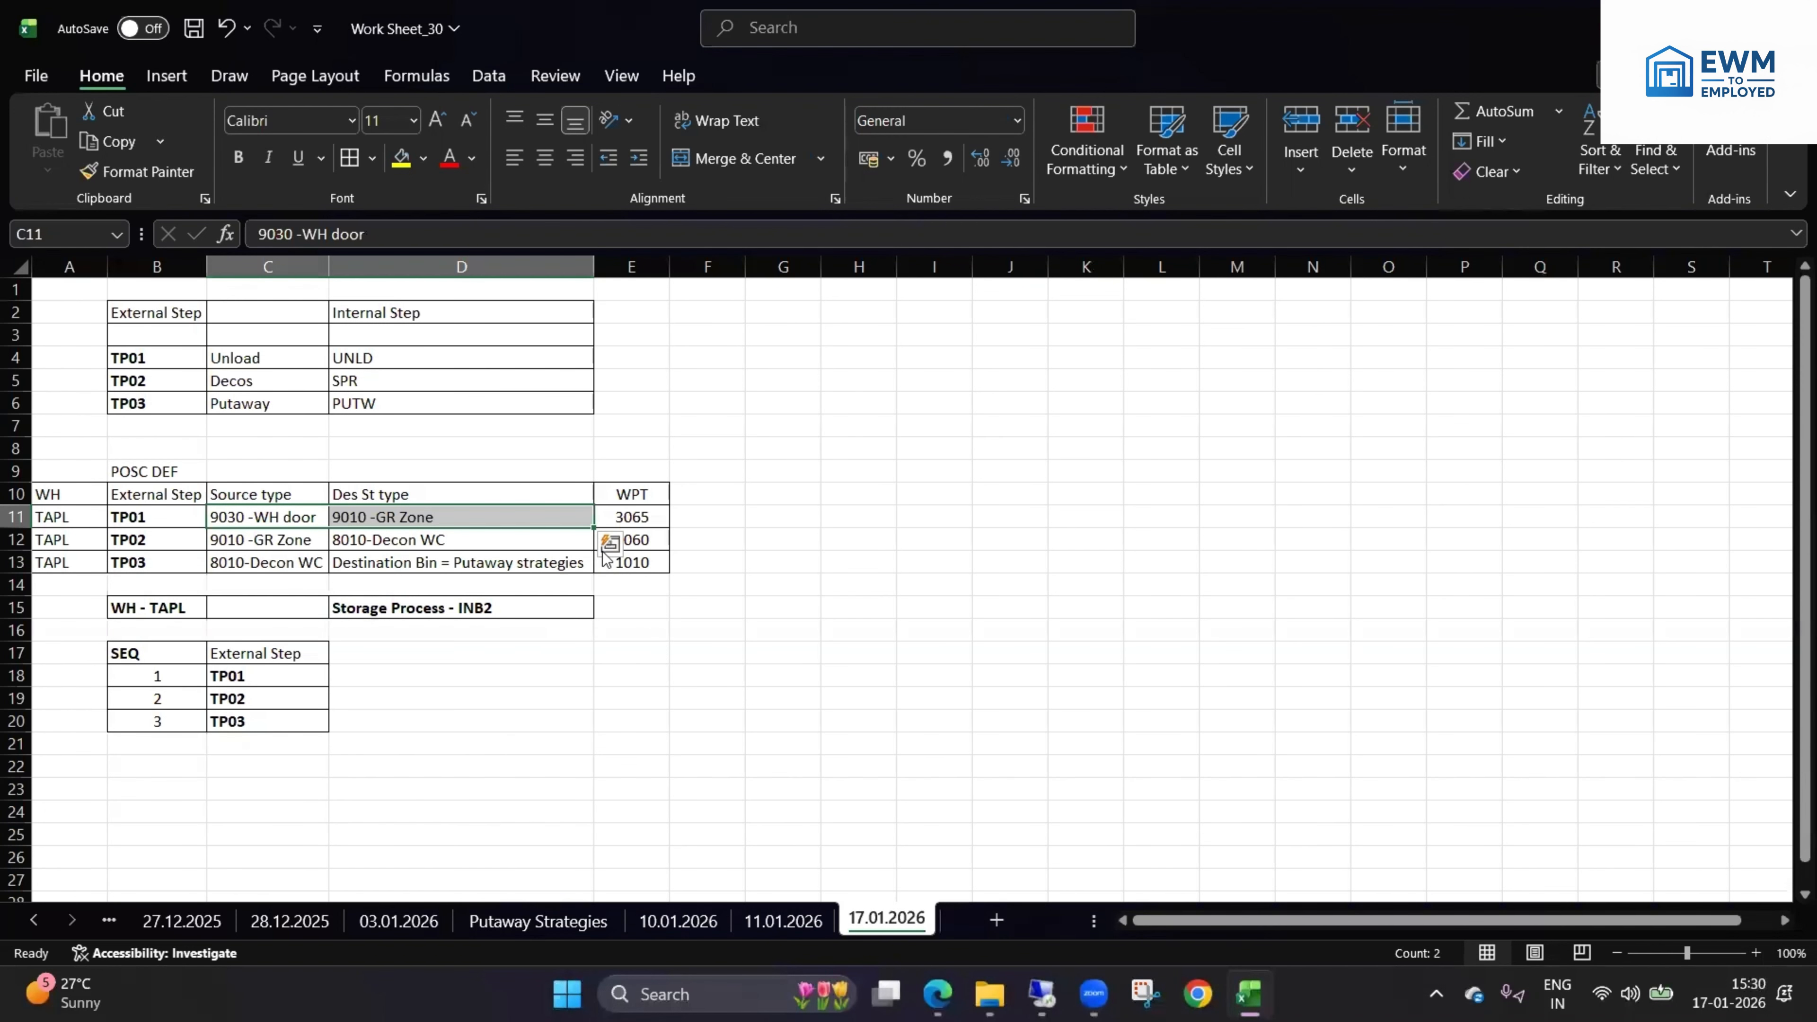
- Switch to the Excel worksheet and review the source type, destination type and process type for external step TP01
click(644, 517)
drag(275, 521, 357, 517)
click(609, 515)
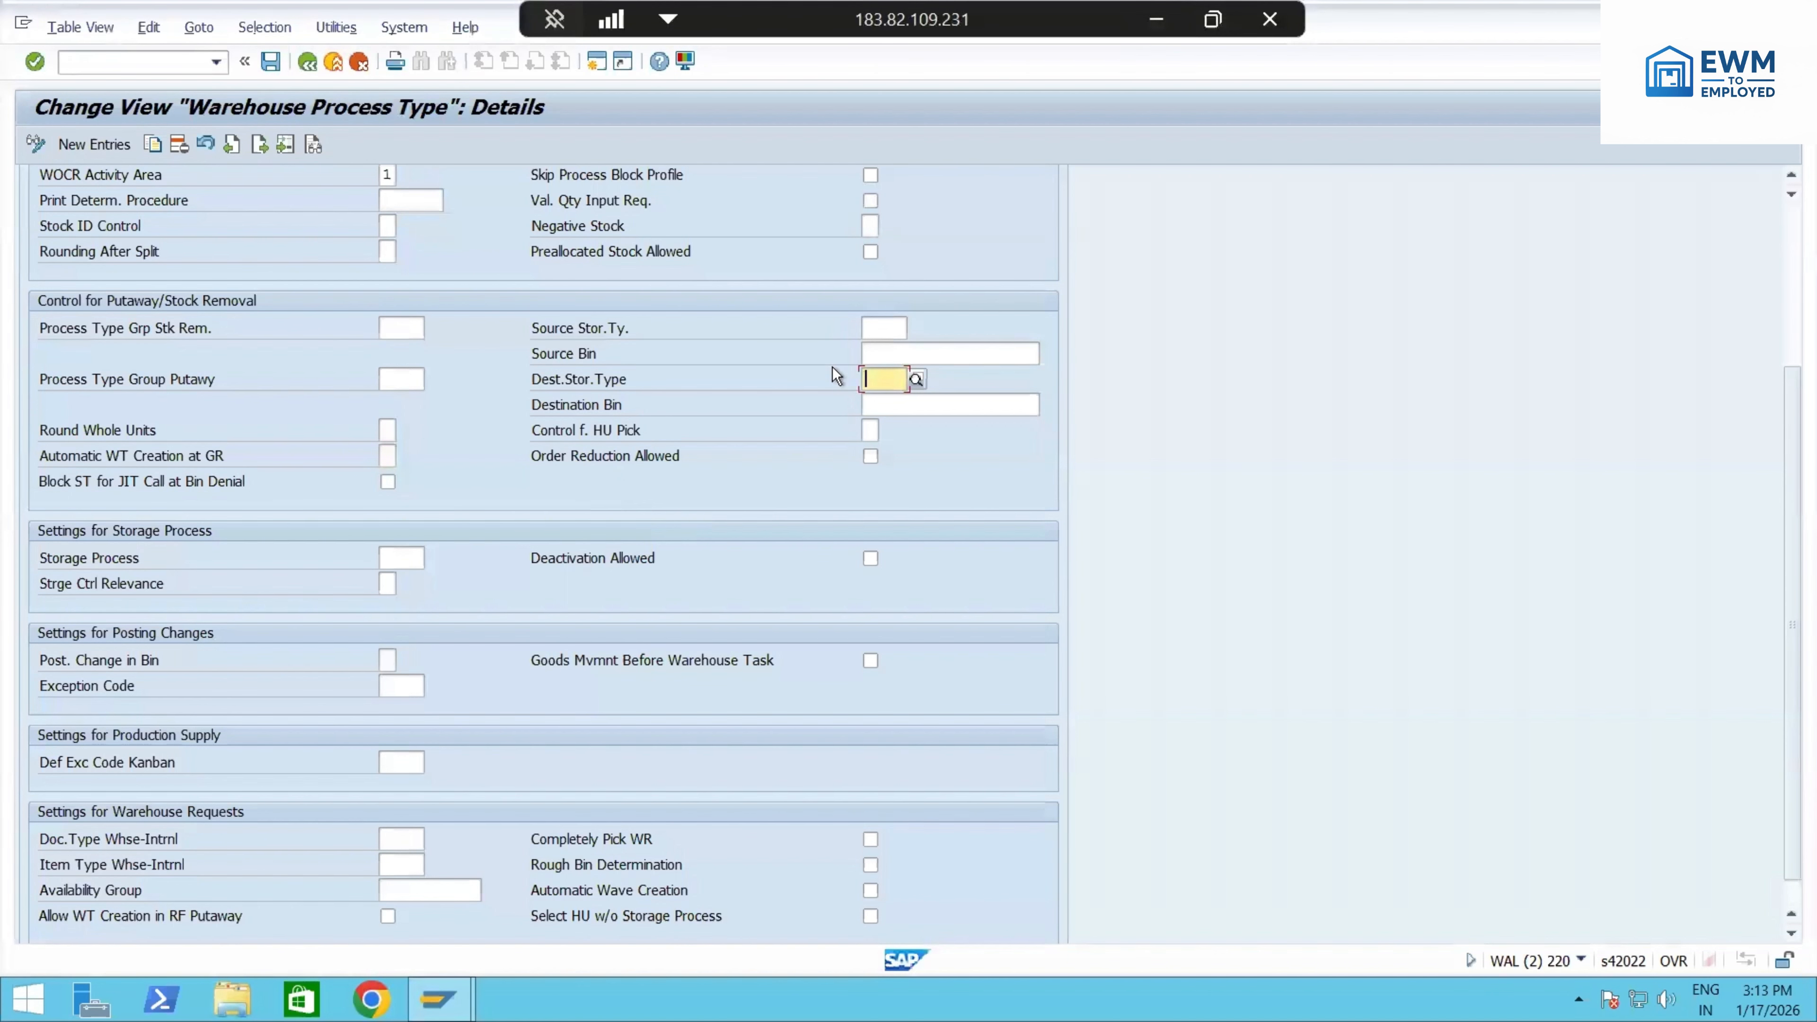
- Return to the SAP window and review the process type number and putaway control settings of 3065
scroll(832, 374, down, 1)
scroll(854, 380, up, 5)
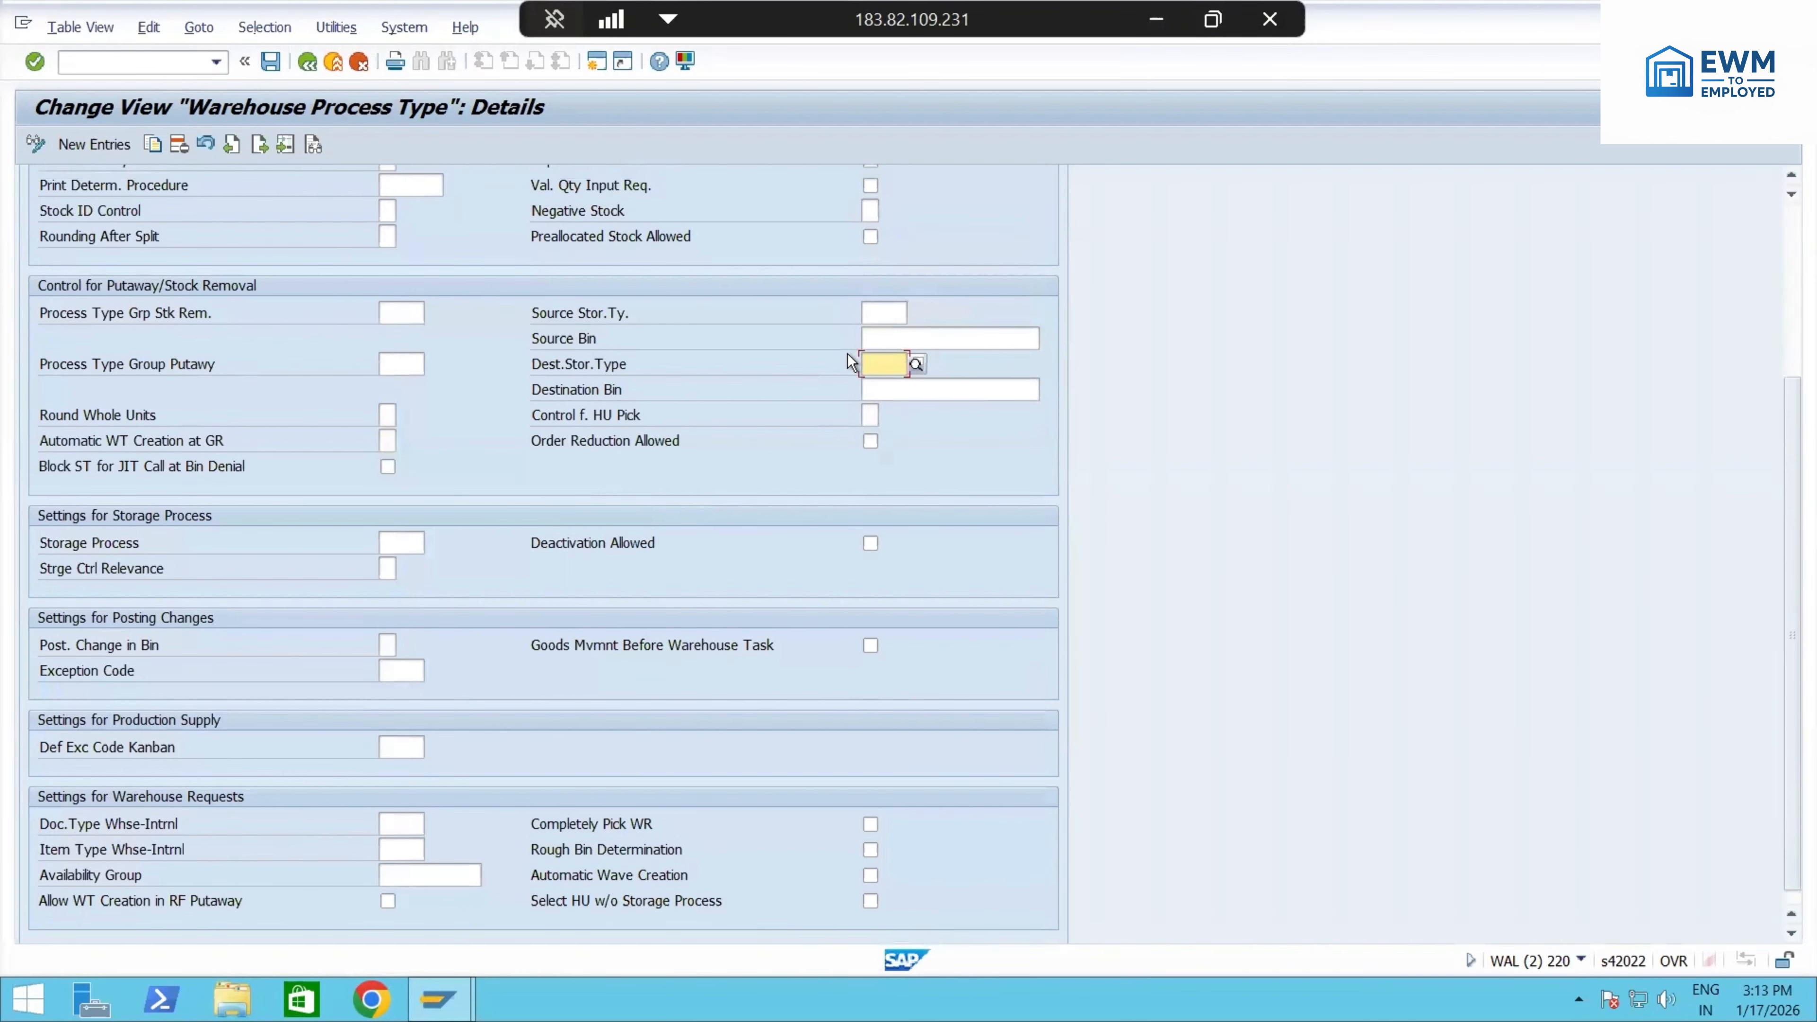
scroll(887, 486, up, 1)
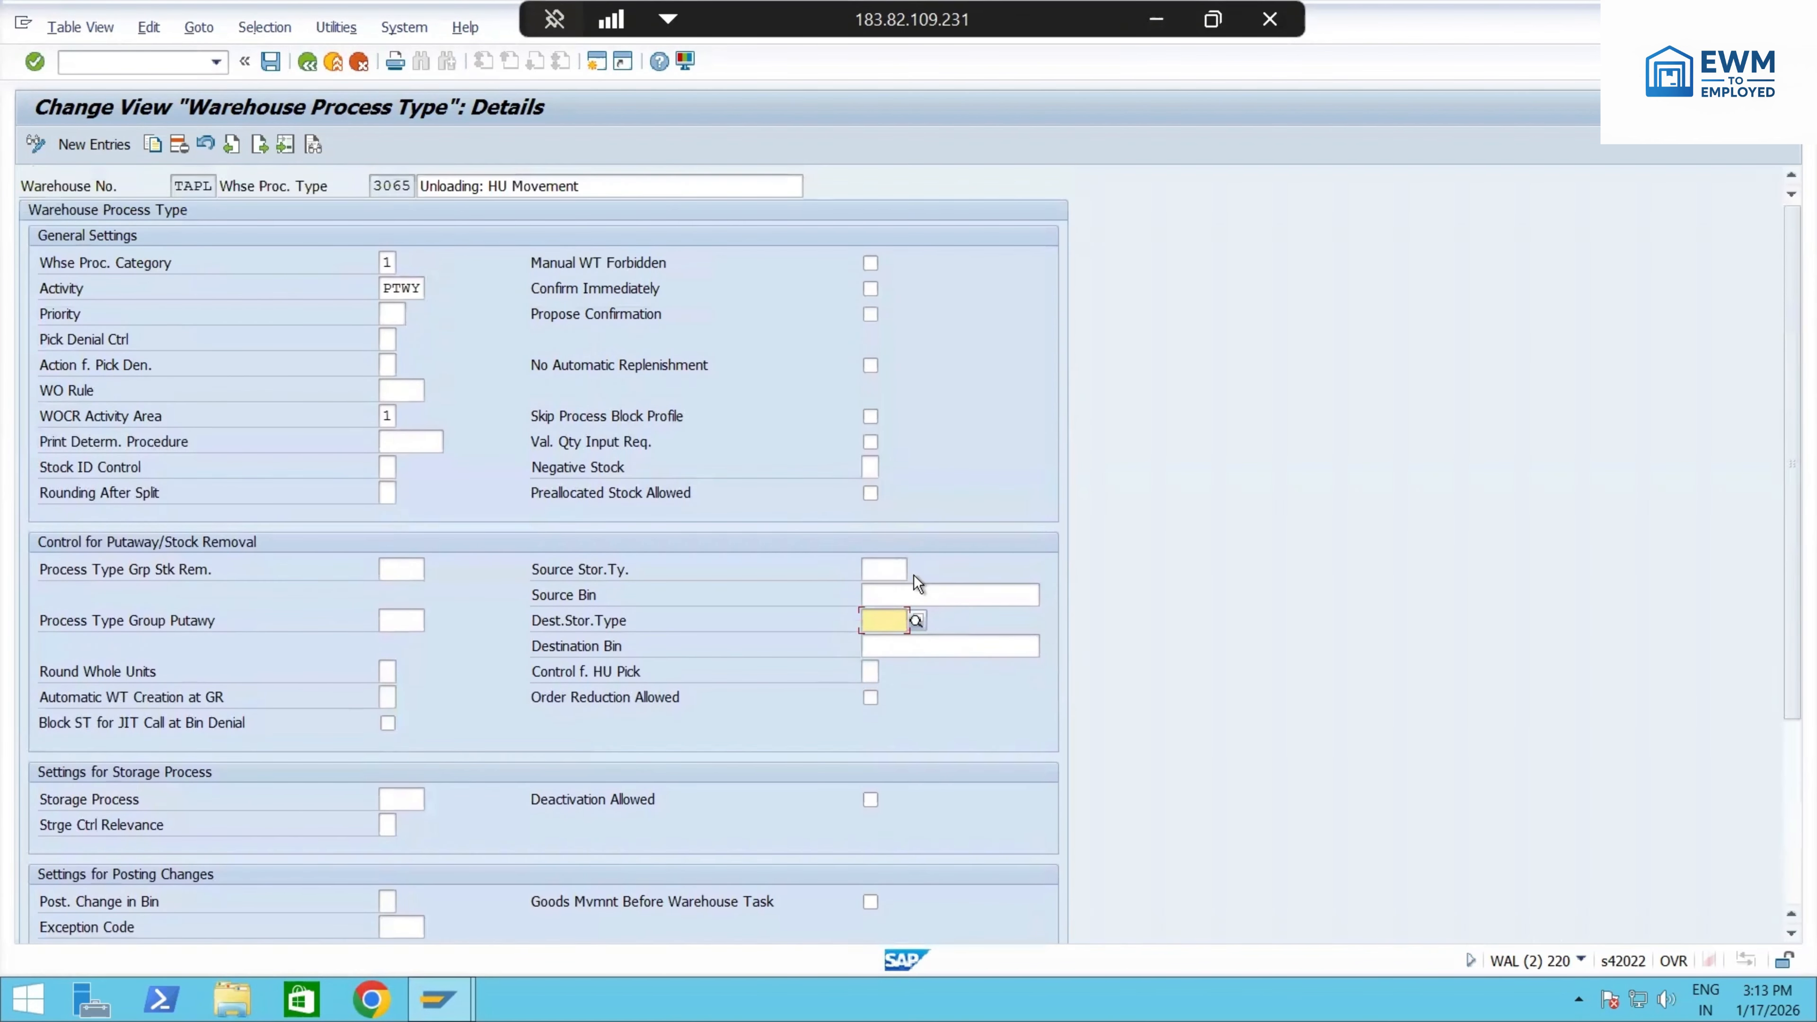
drag(405, 189, 359, 185)
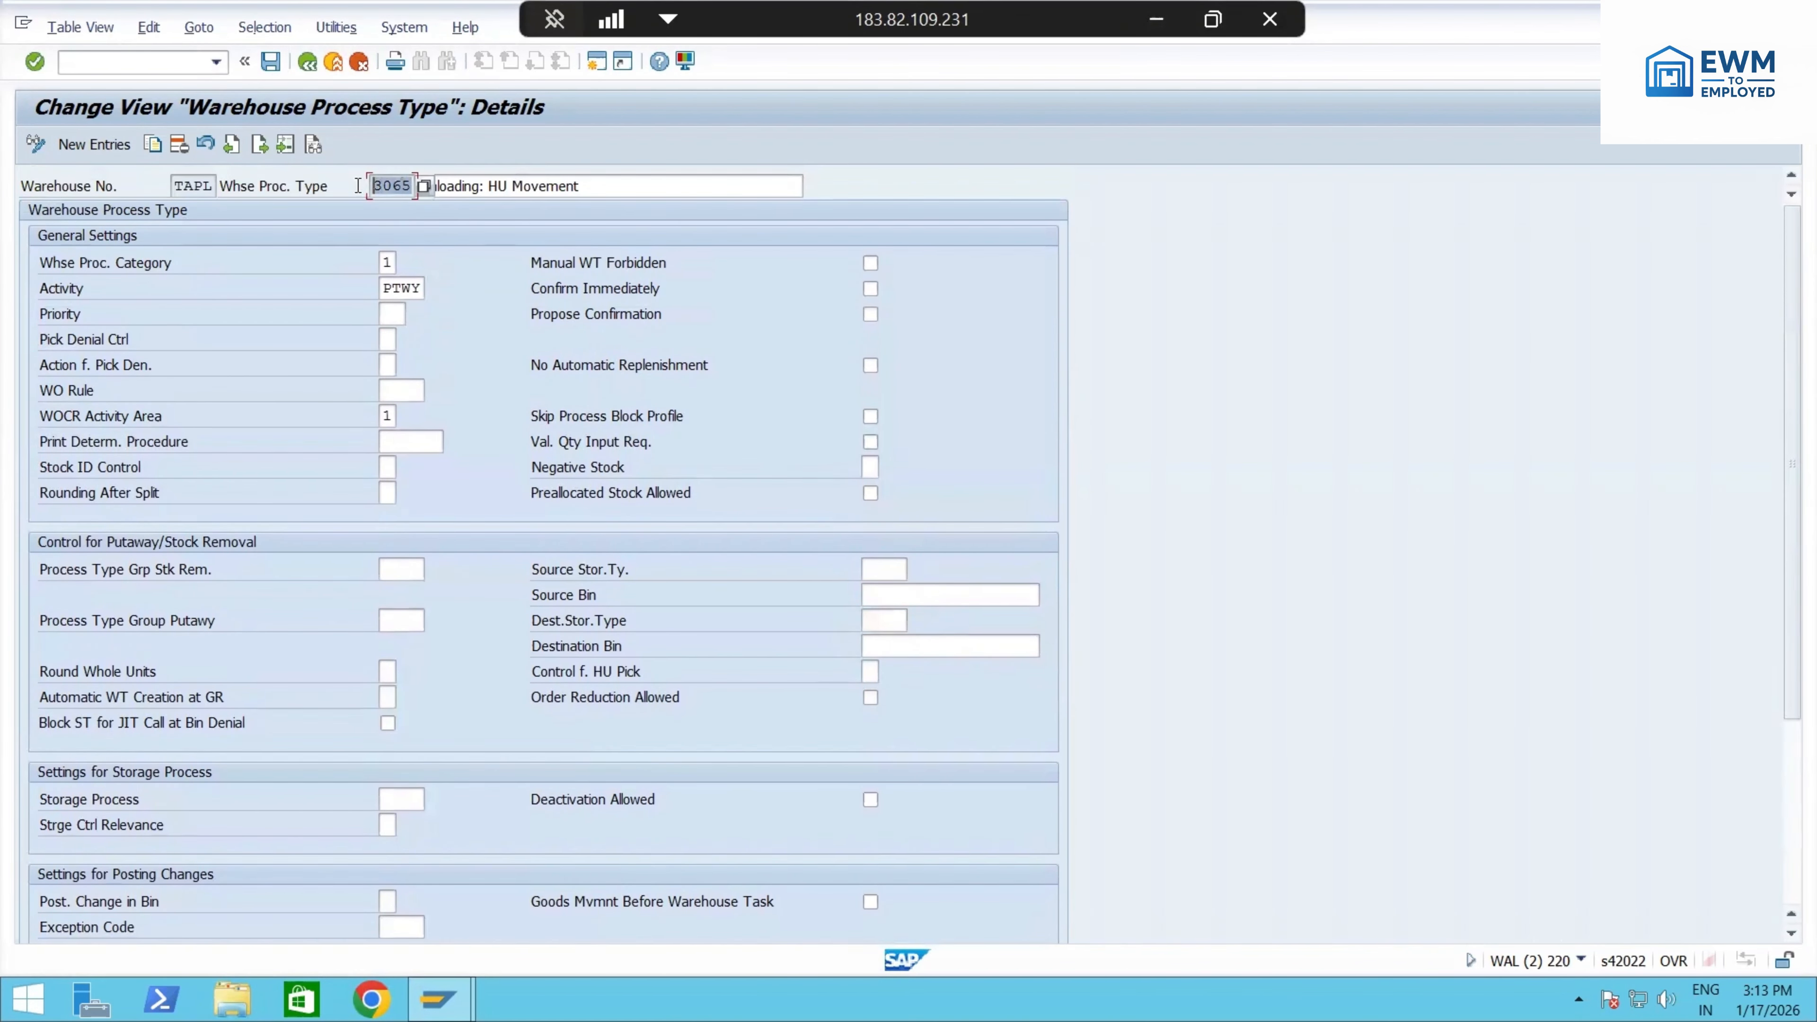
scroll(464, 515, down, 2)
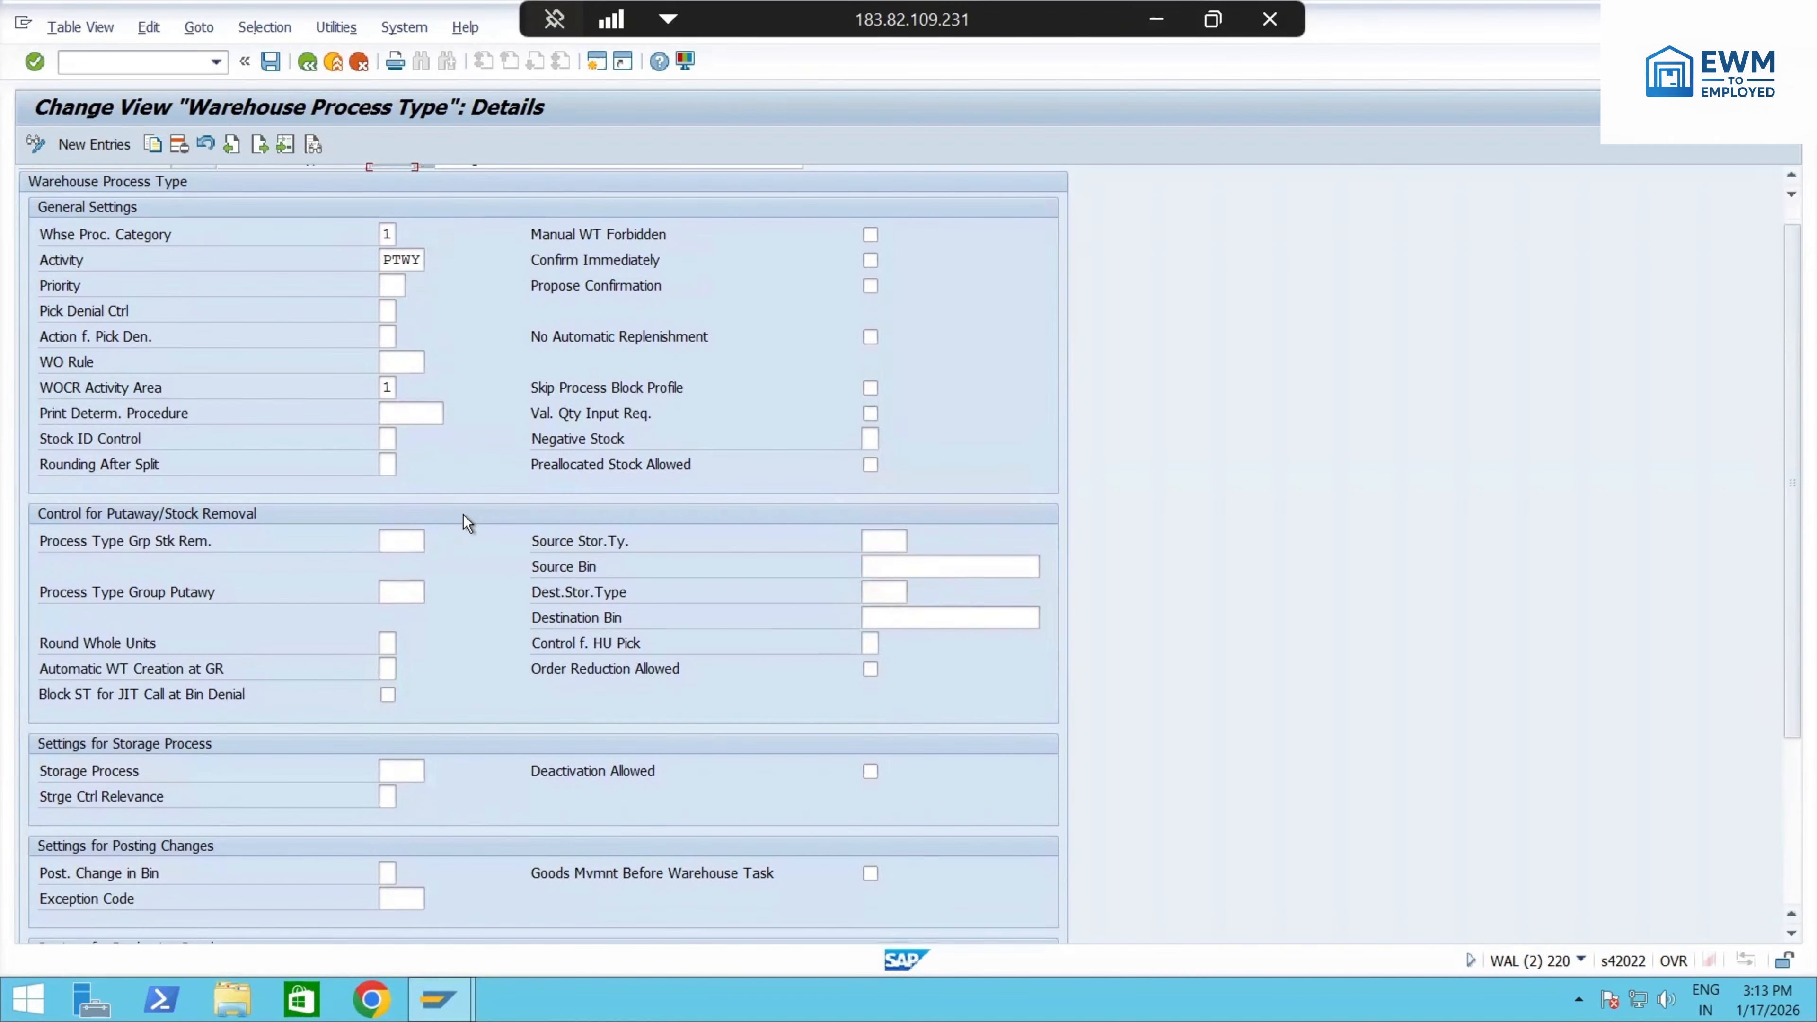
scroll(463, 514, up, 2)
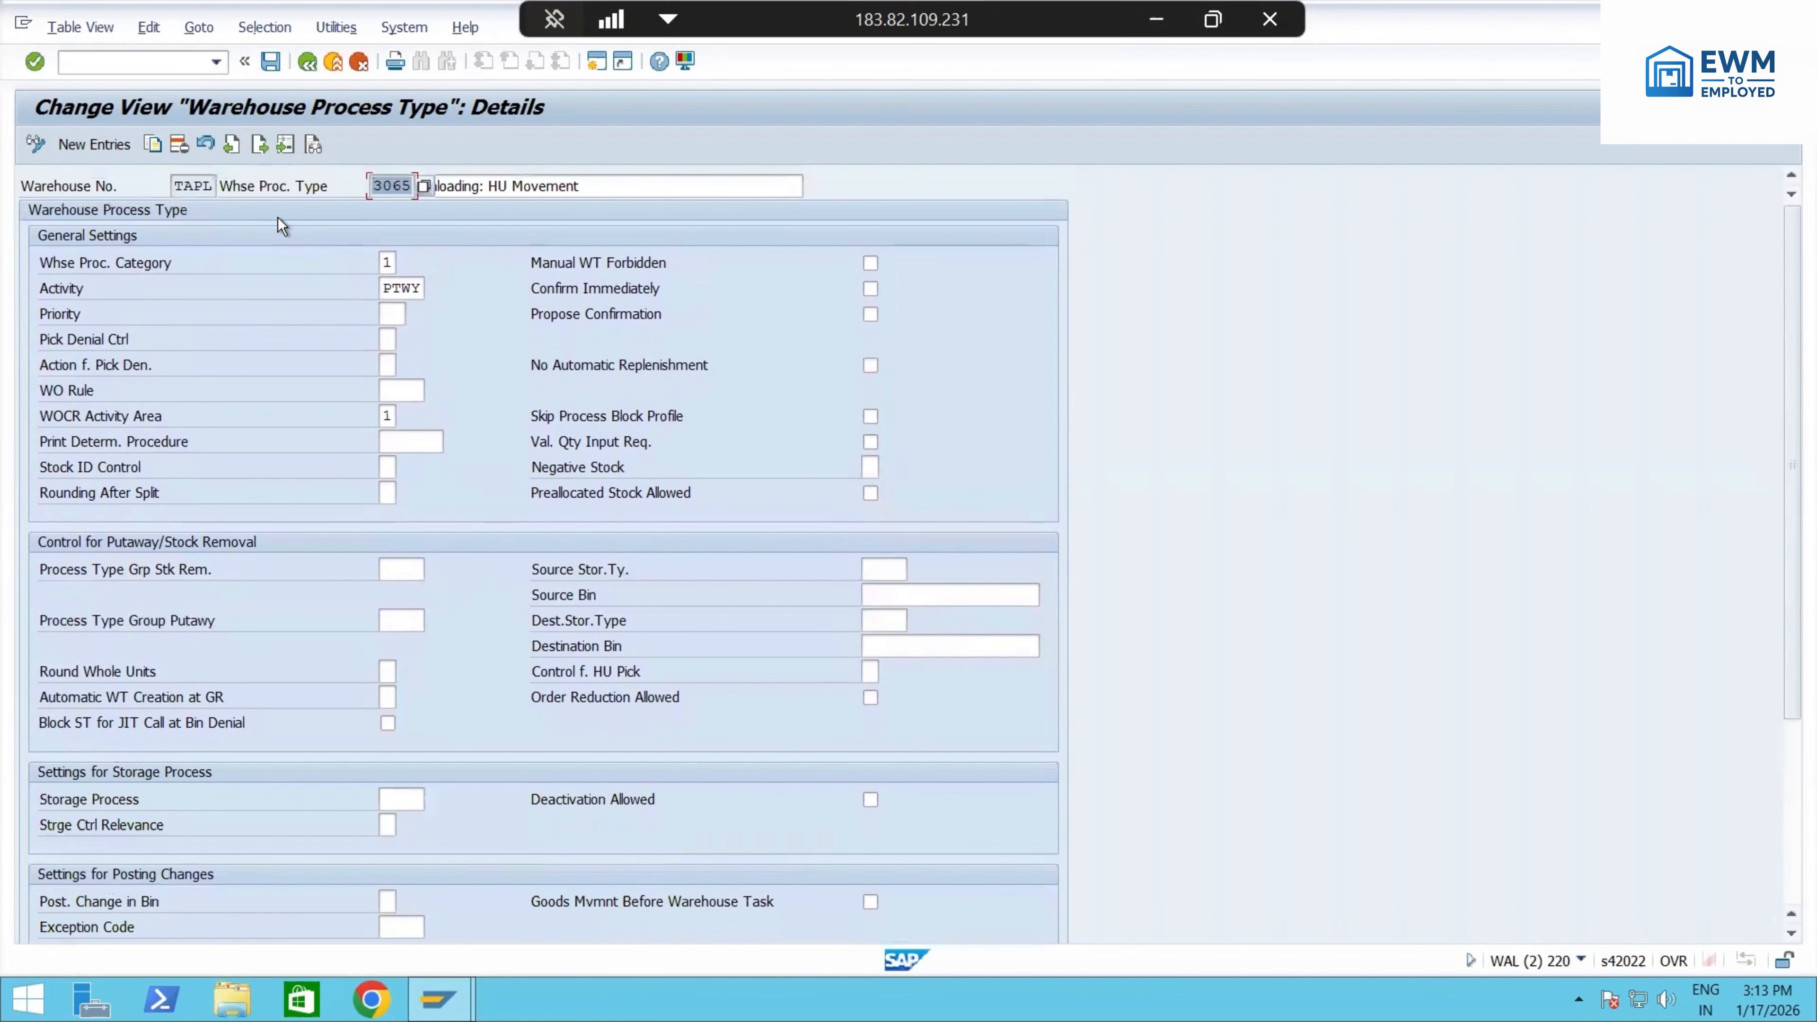
- Go to process type 3060, Putaway: HU Movement, and check its description, category, activity and source storage type field
click(233, 146)
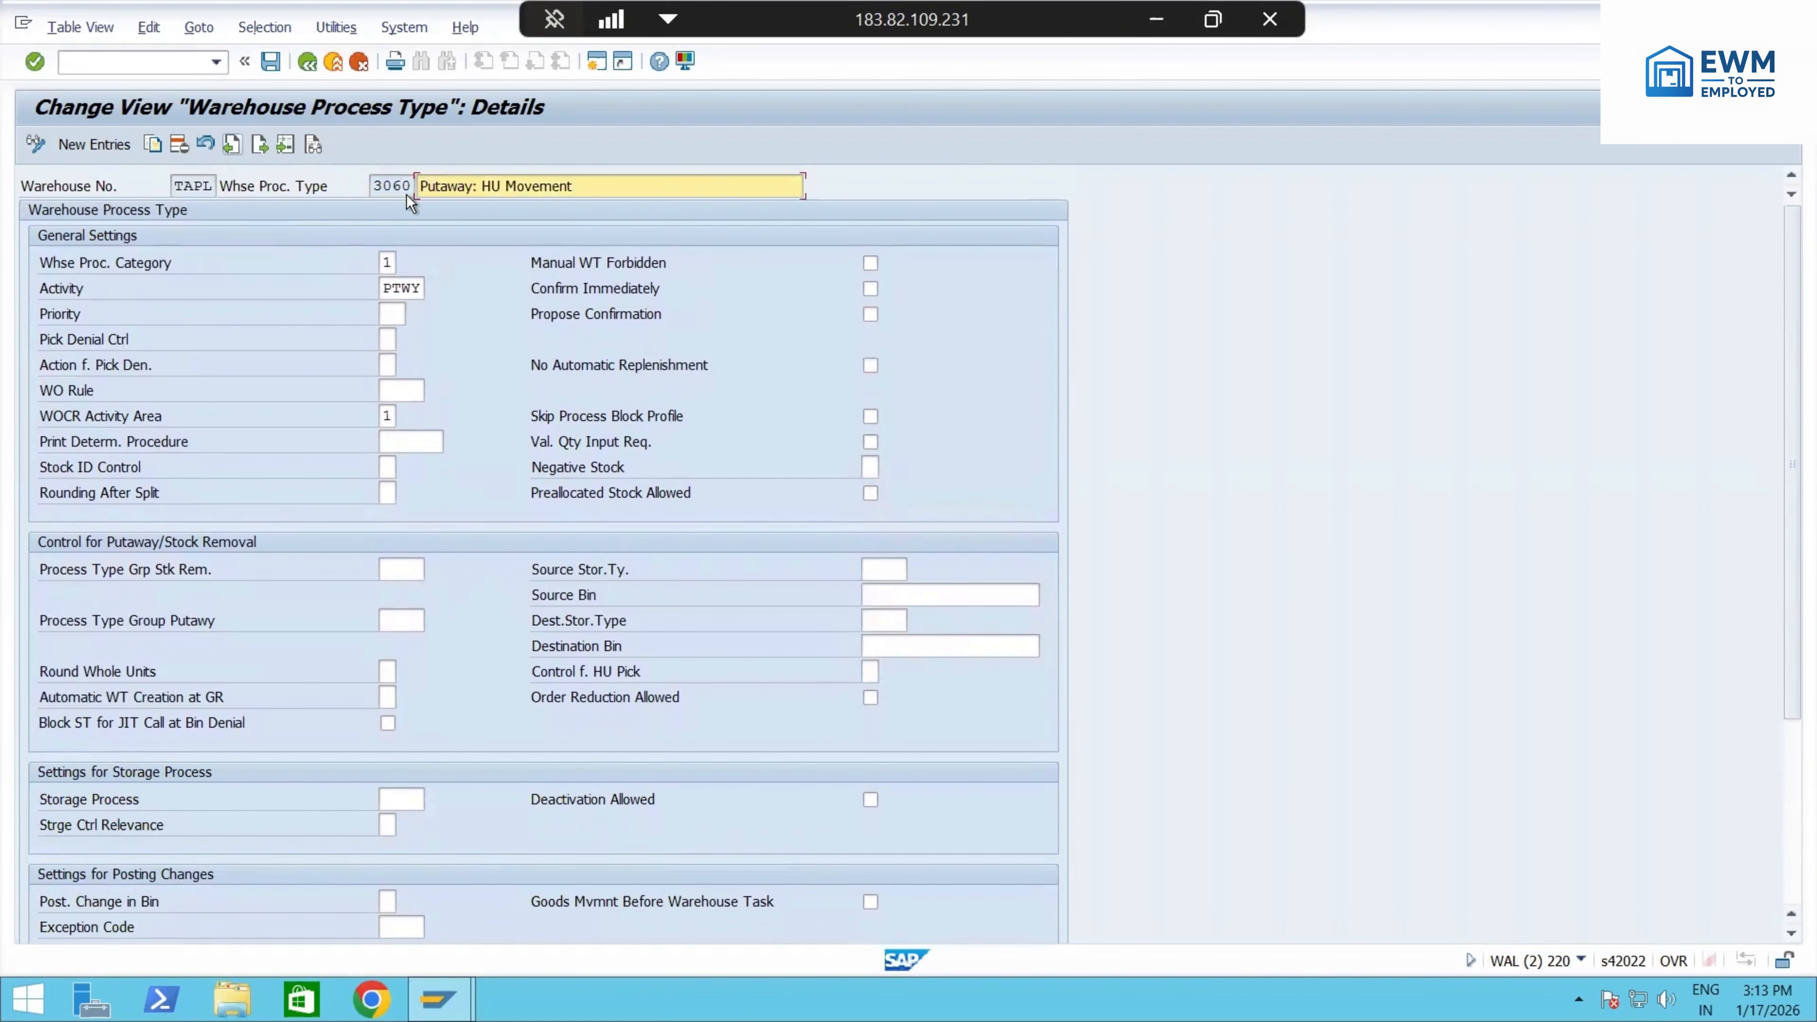
drag(600, 193, 417, 190)
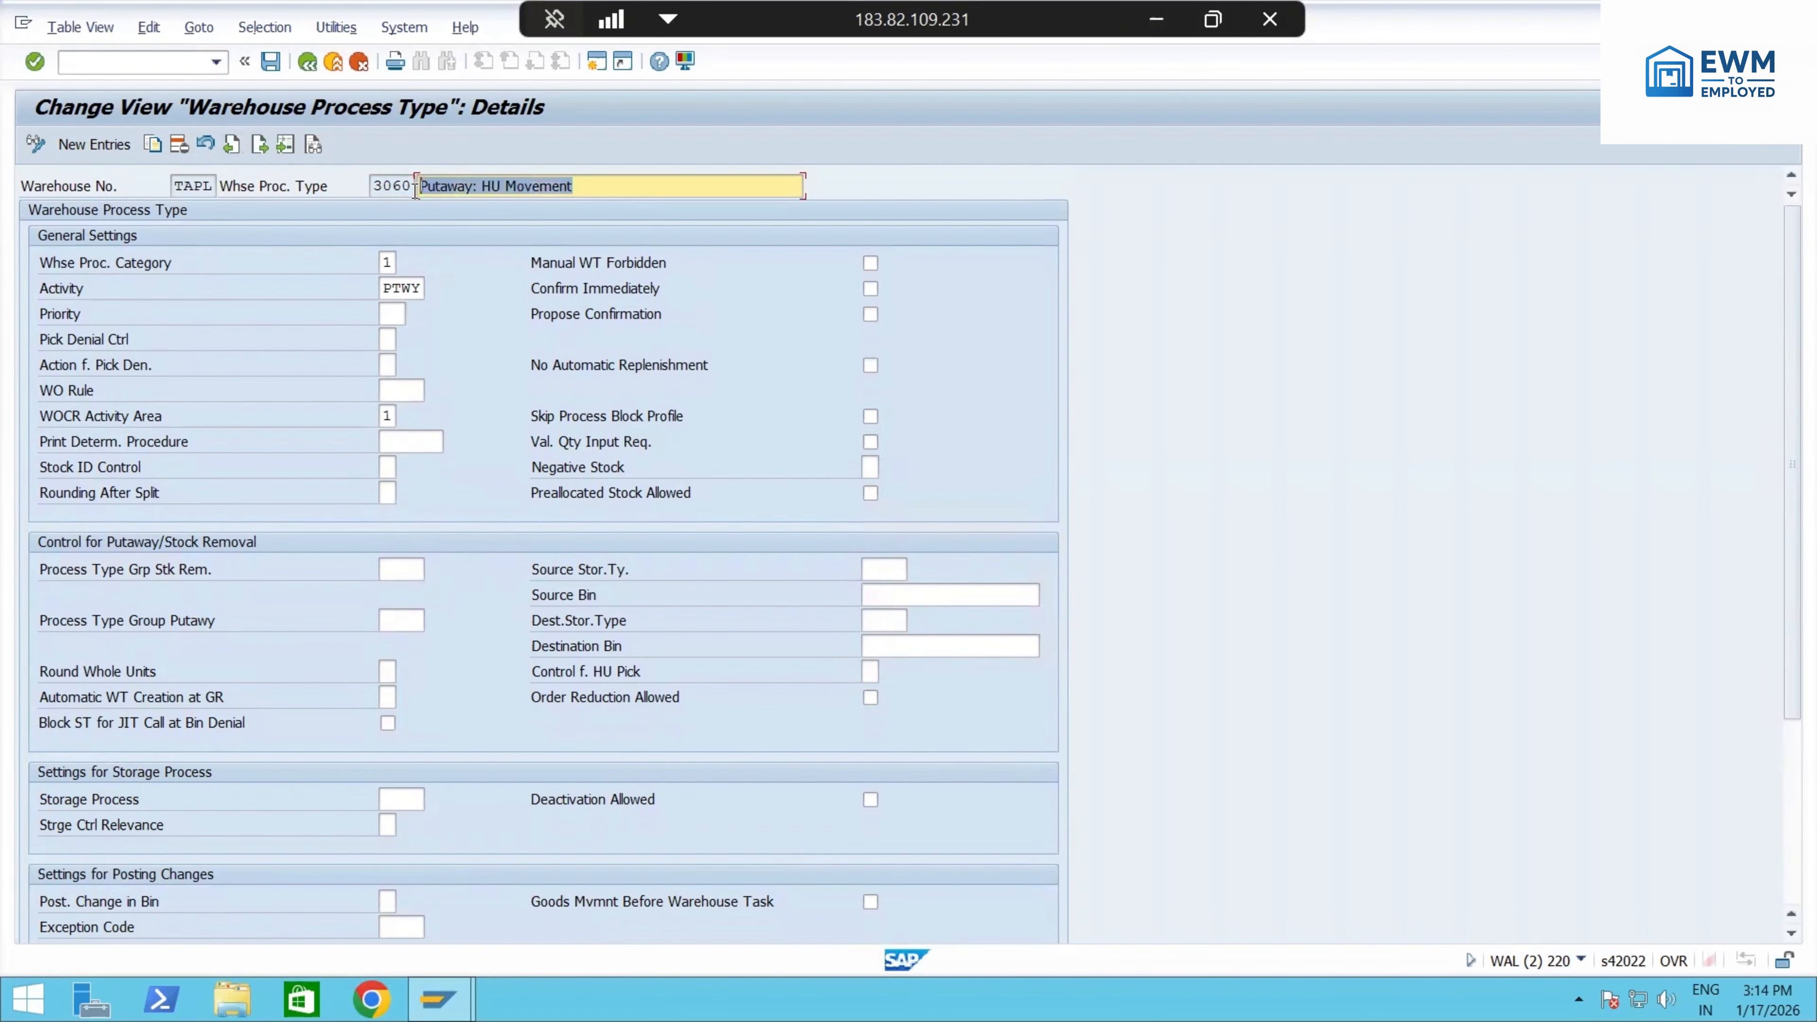
drag(481, 186, 608, 191)
scroll(432, 291, down, 1)
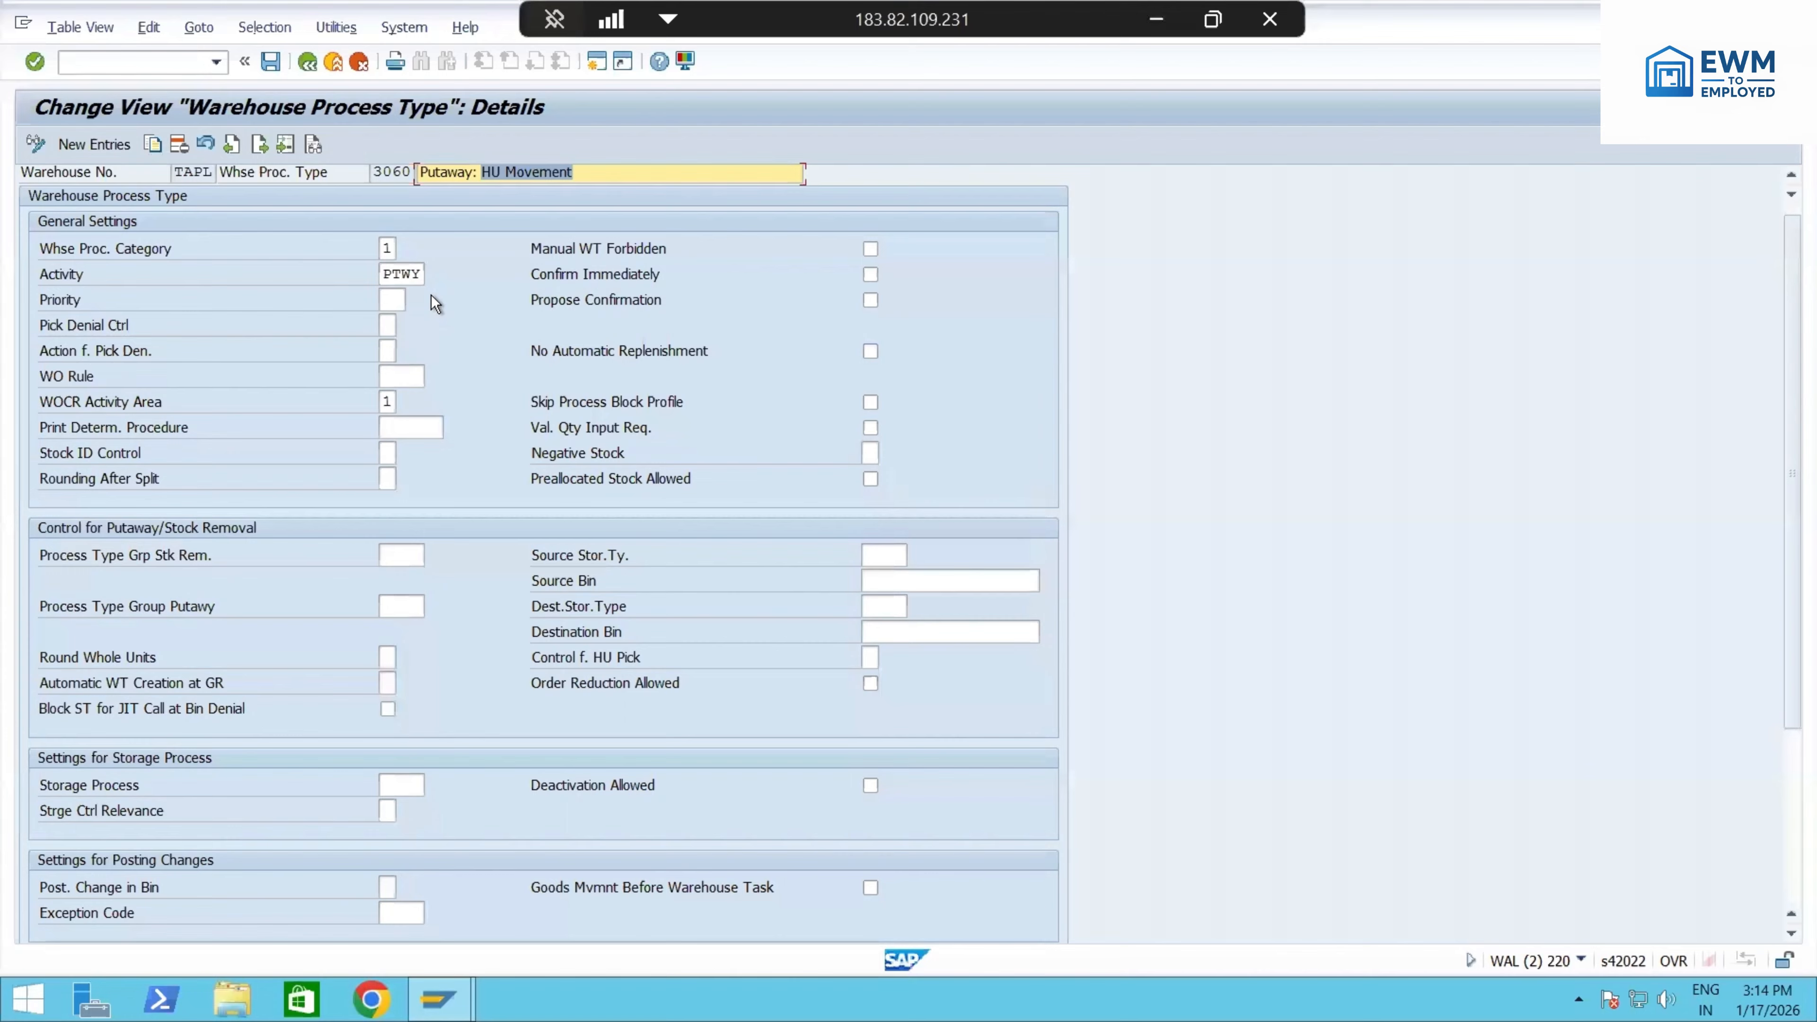
click(386, 249)
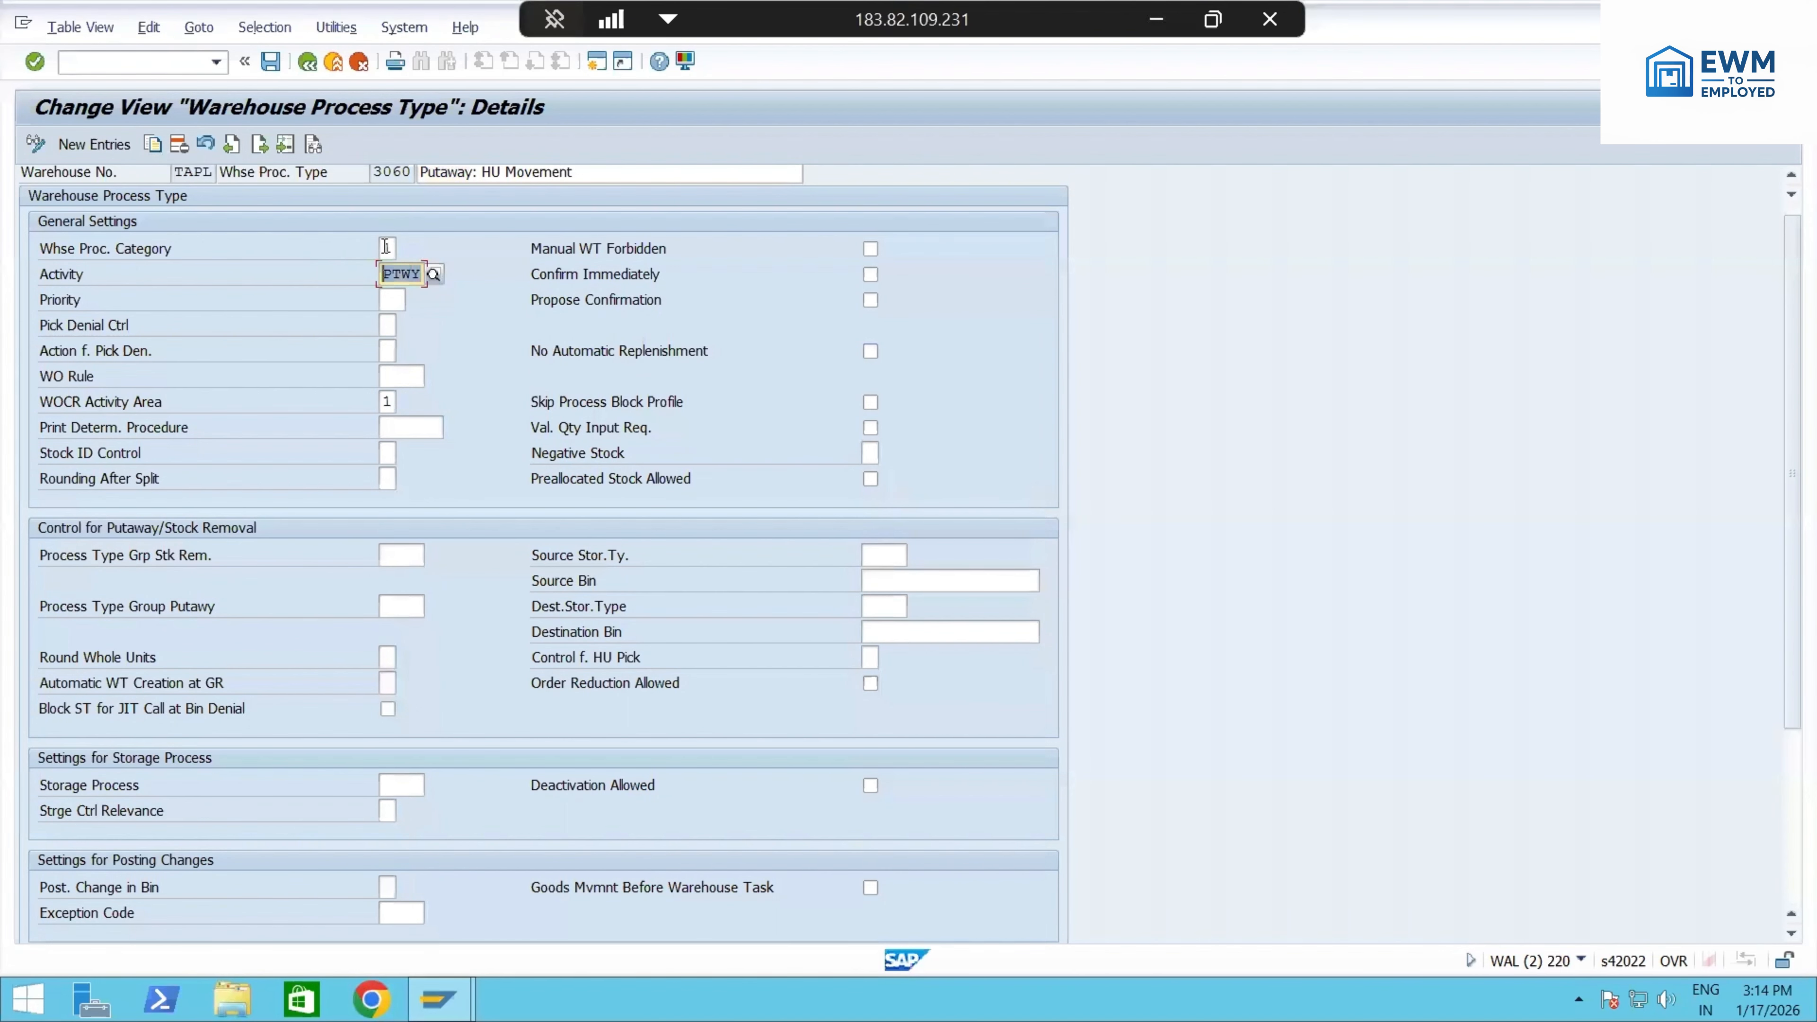
scroll(398, 293, down, 8)
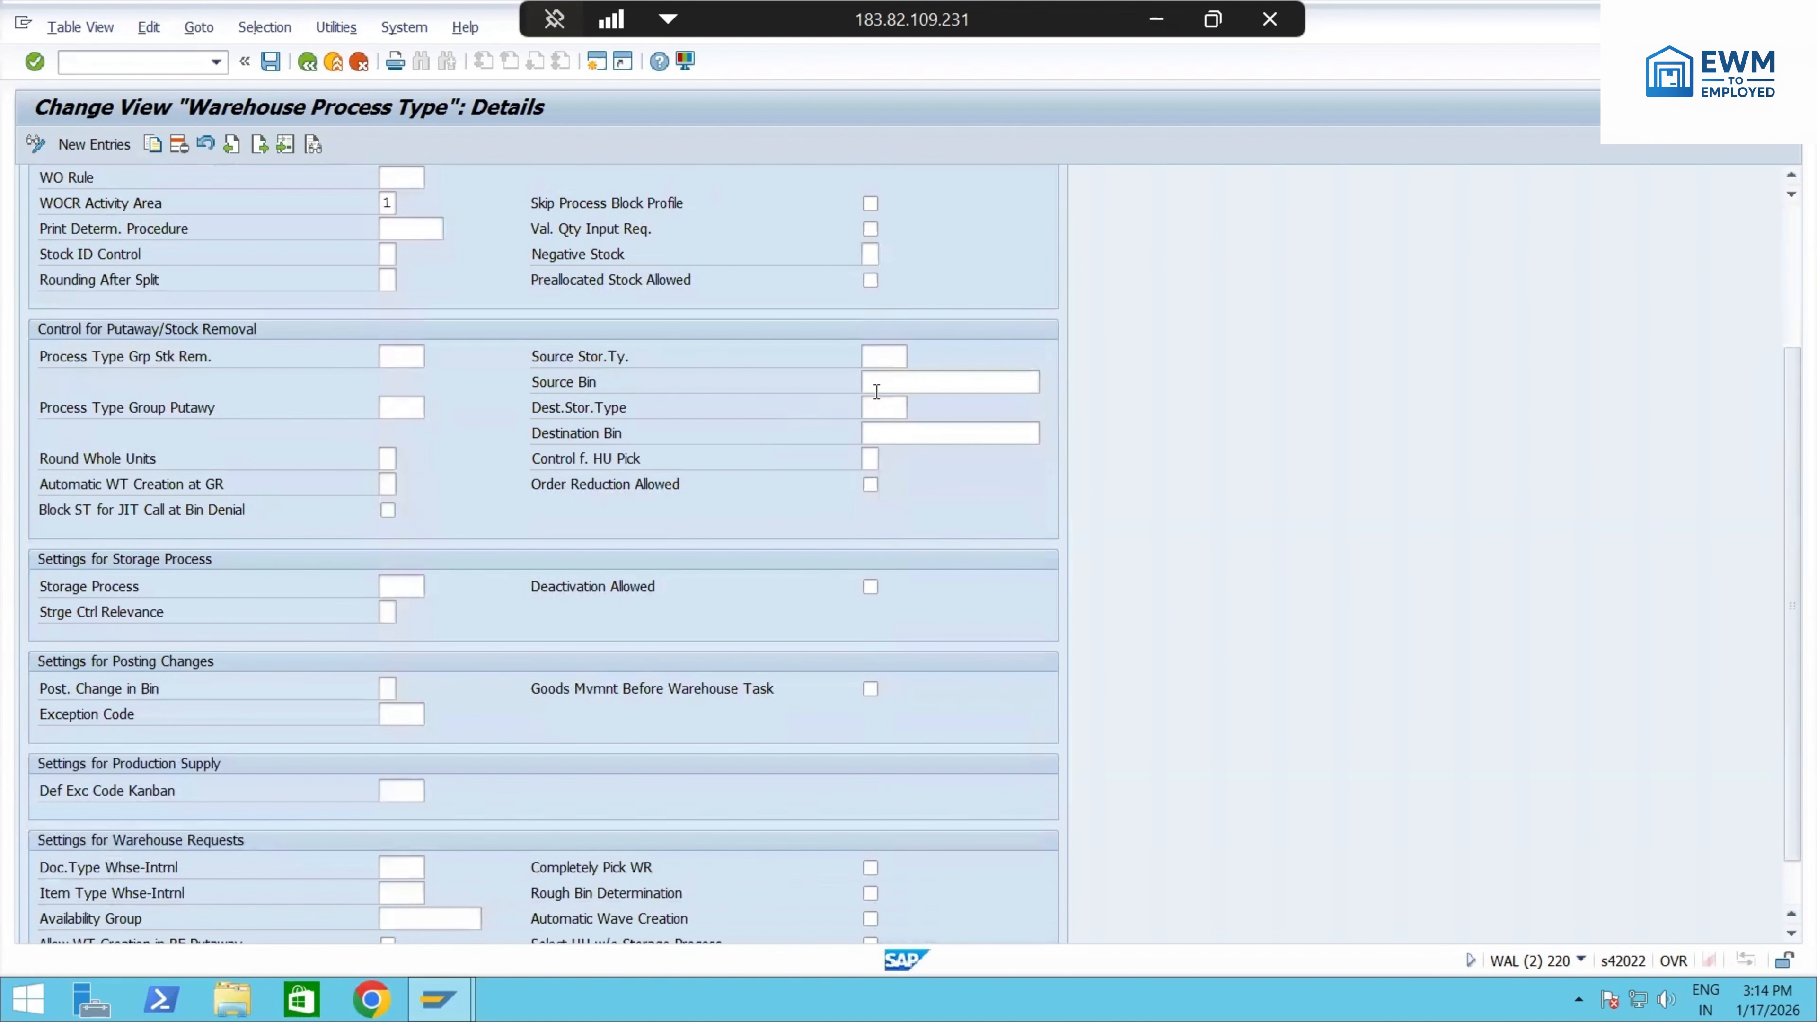
click(884, 357)
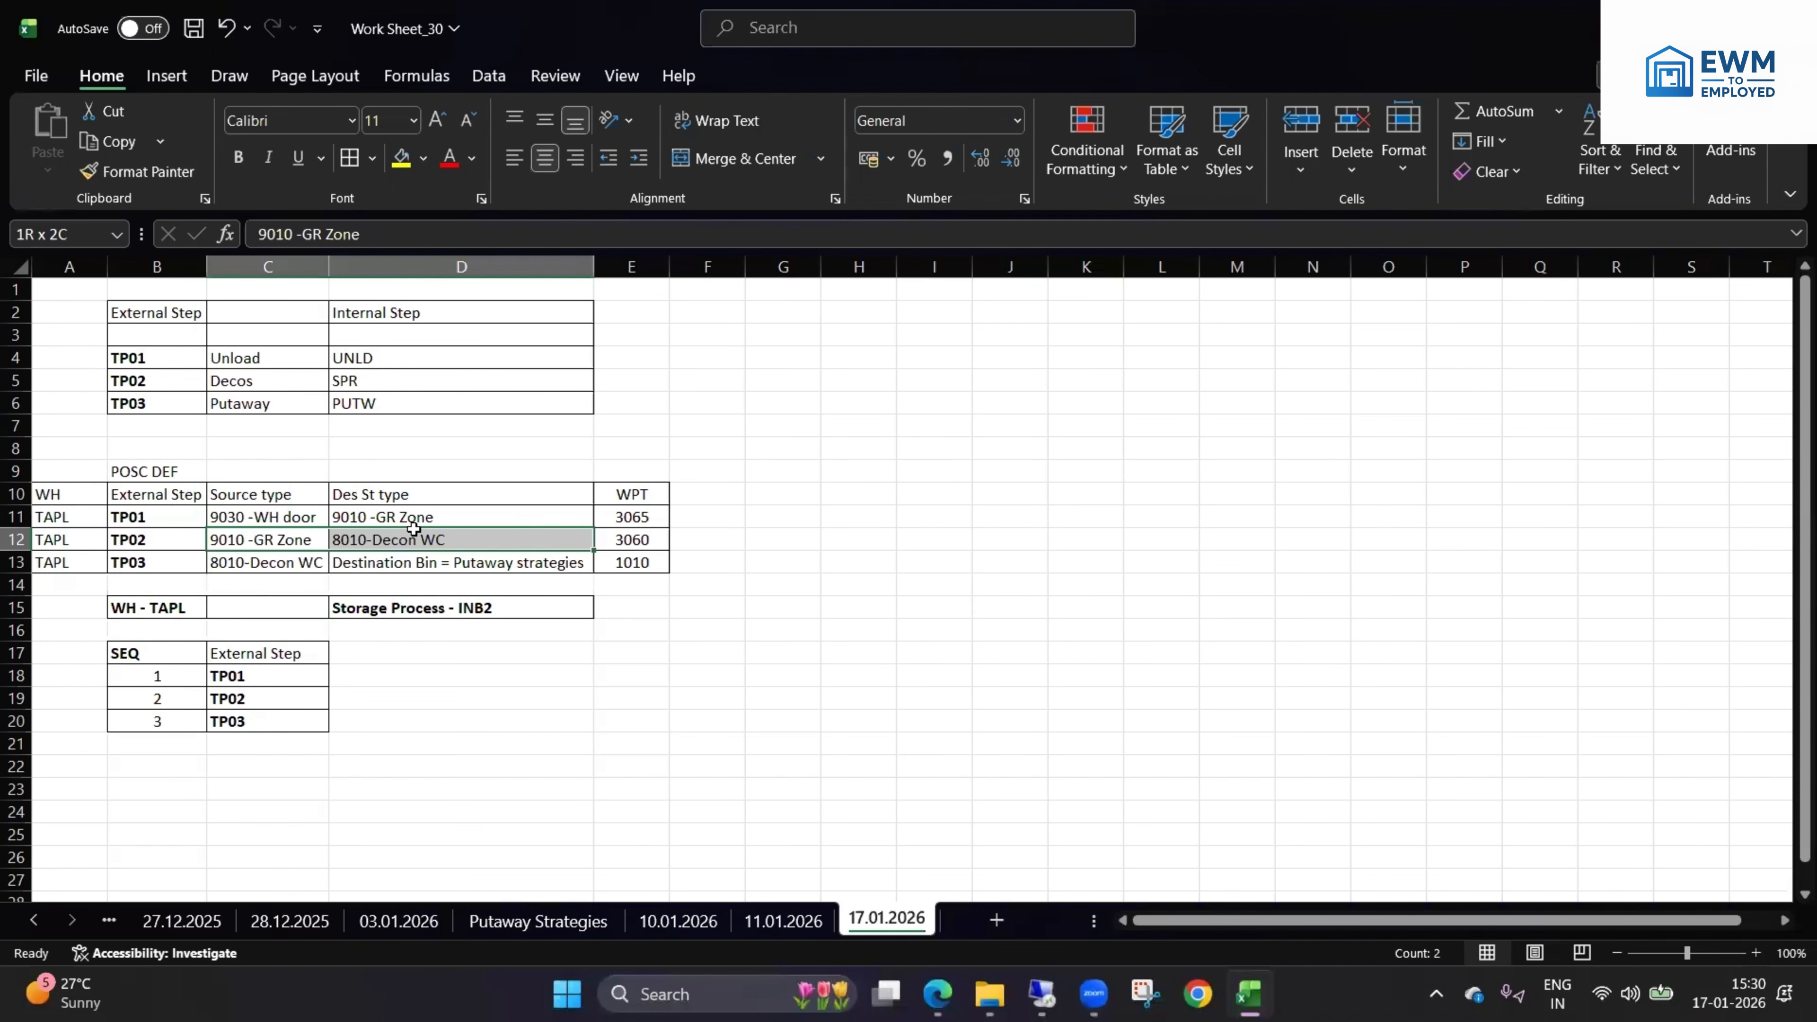
- Switch to the Excel worksheet and review the source type, destination type and process type for external step TP02
drag(414, 528, 635, 537)
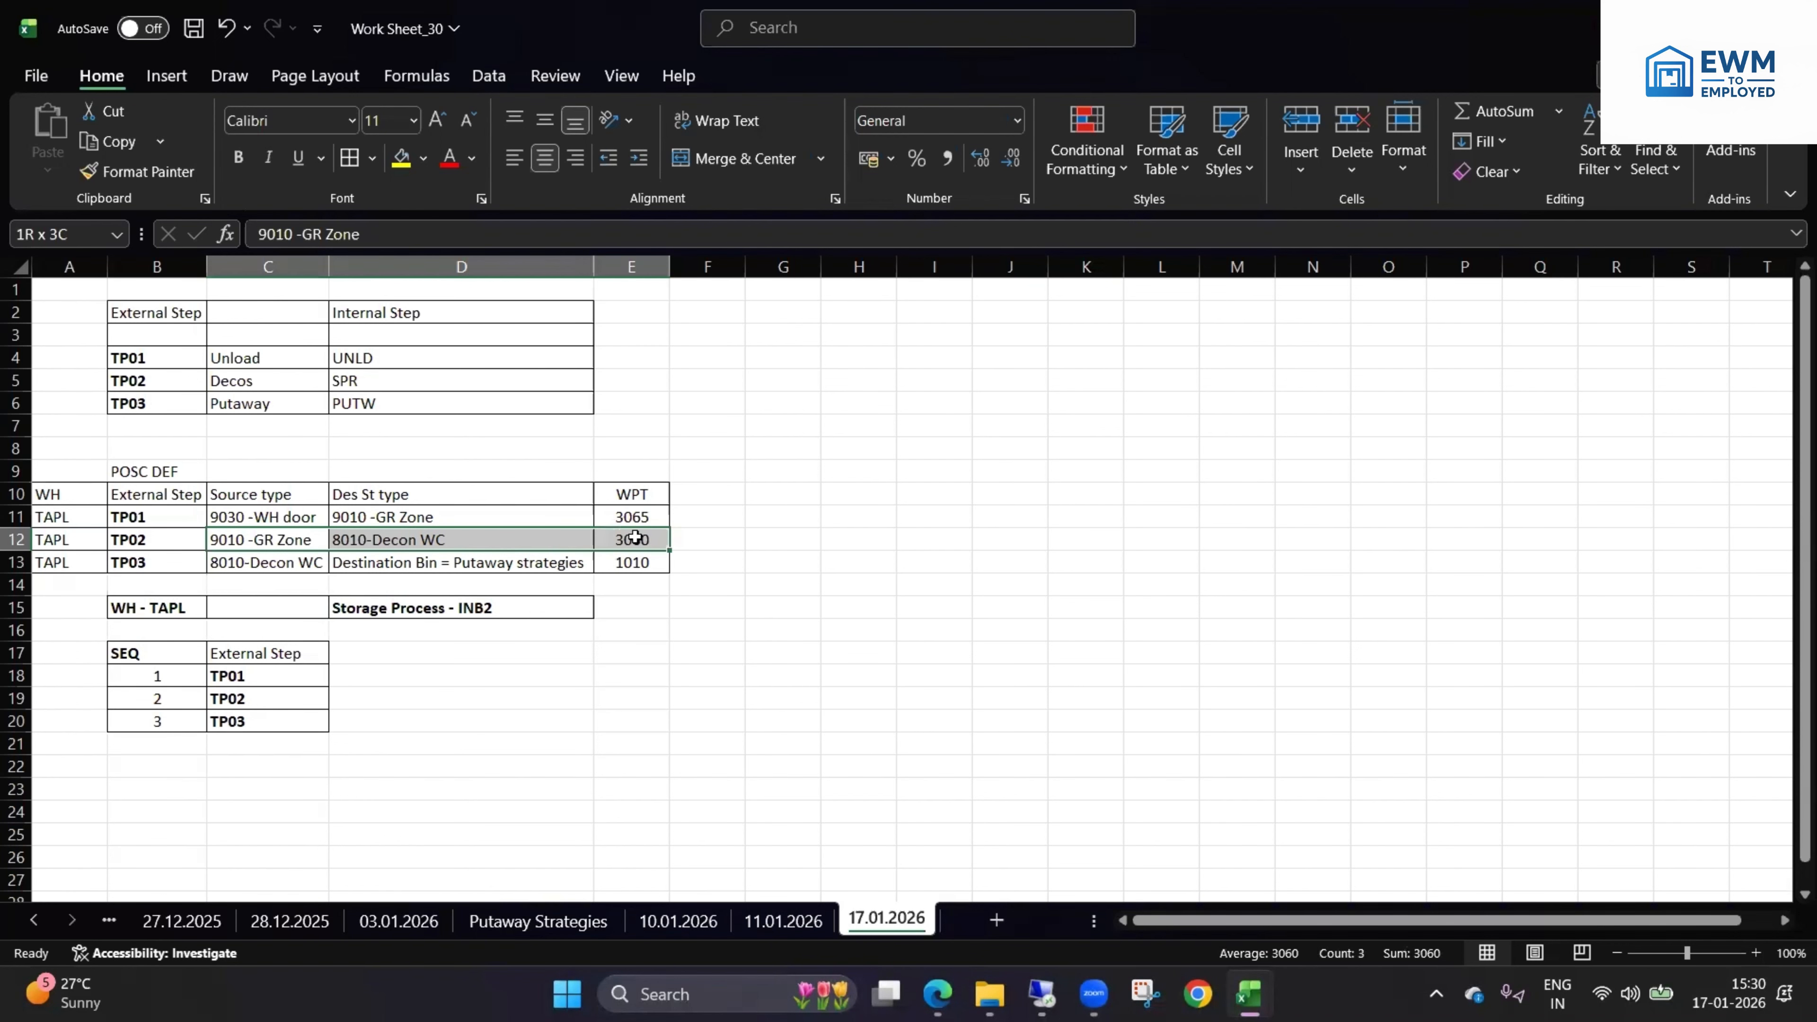
click(635, 536)
click(474, 540)
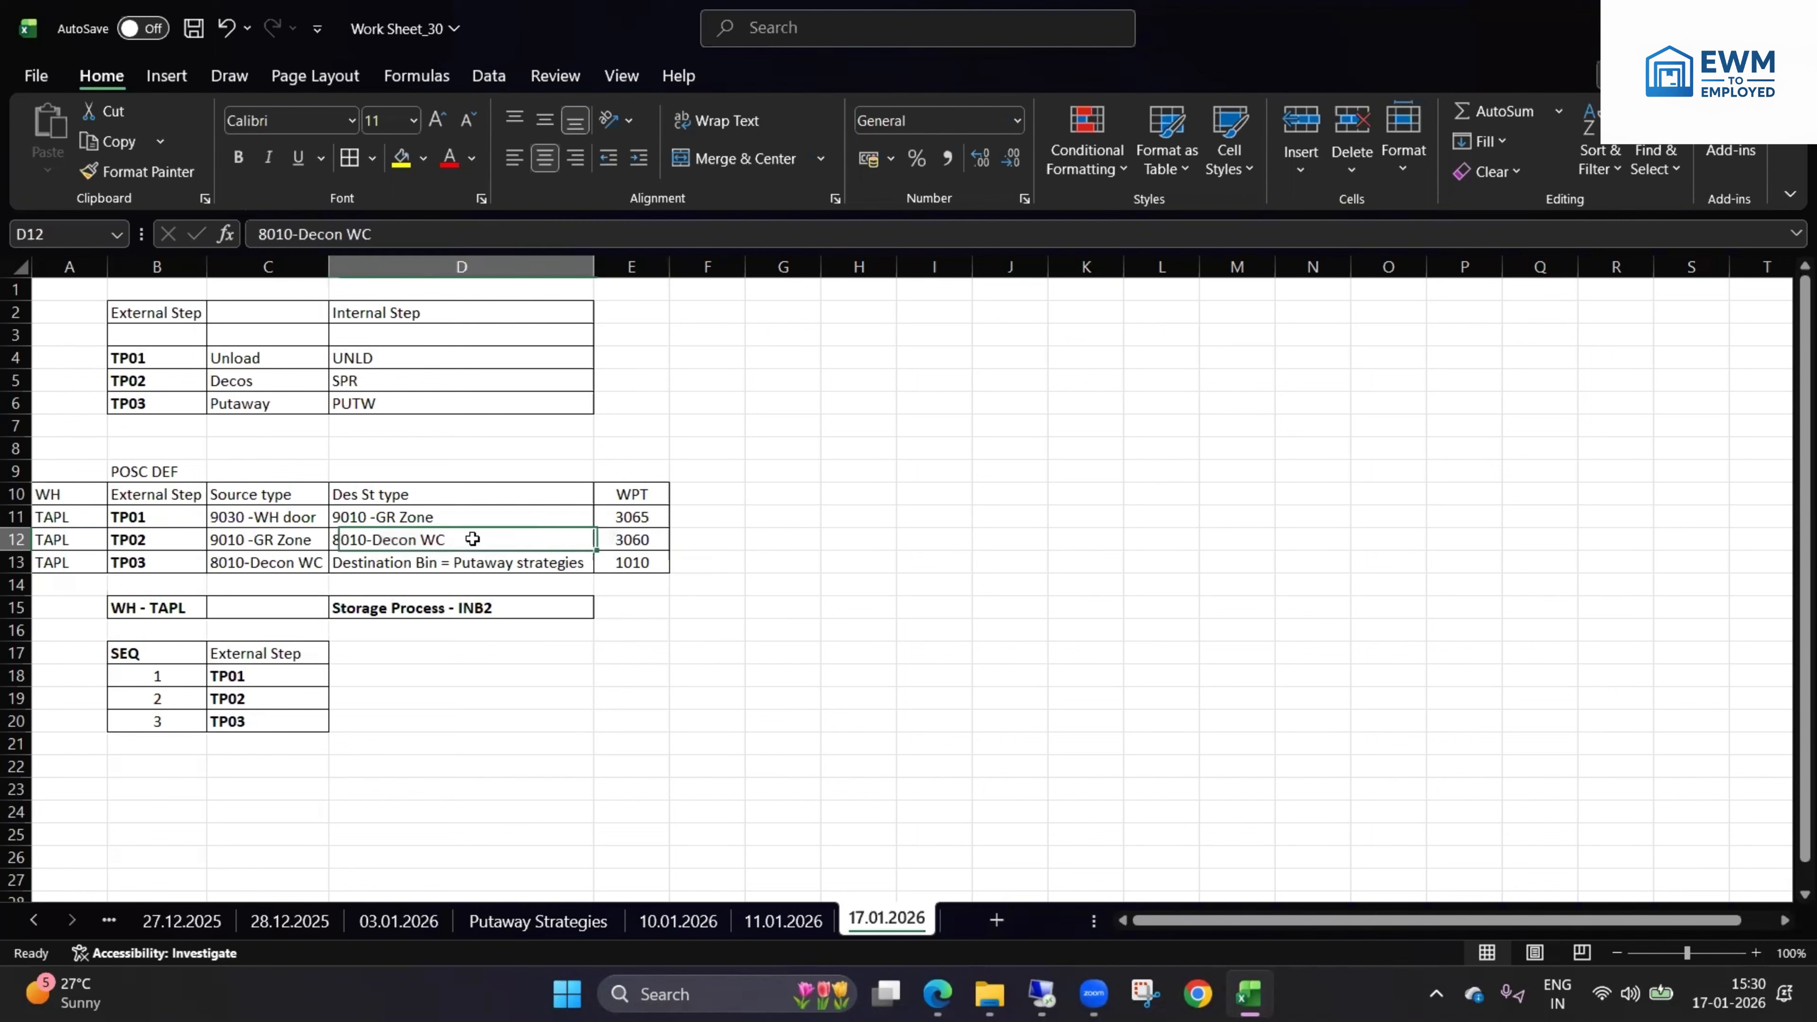
drag(311, 547, 501, 565)
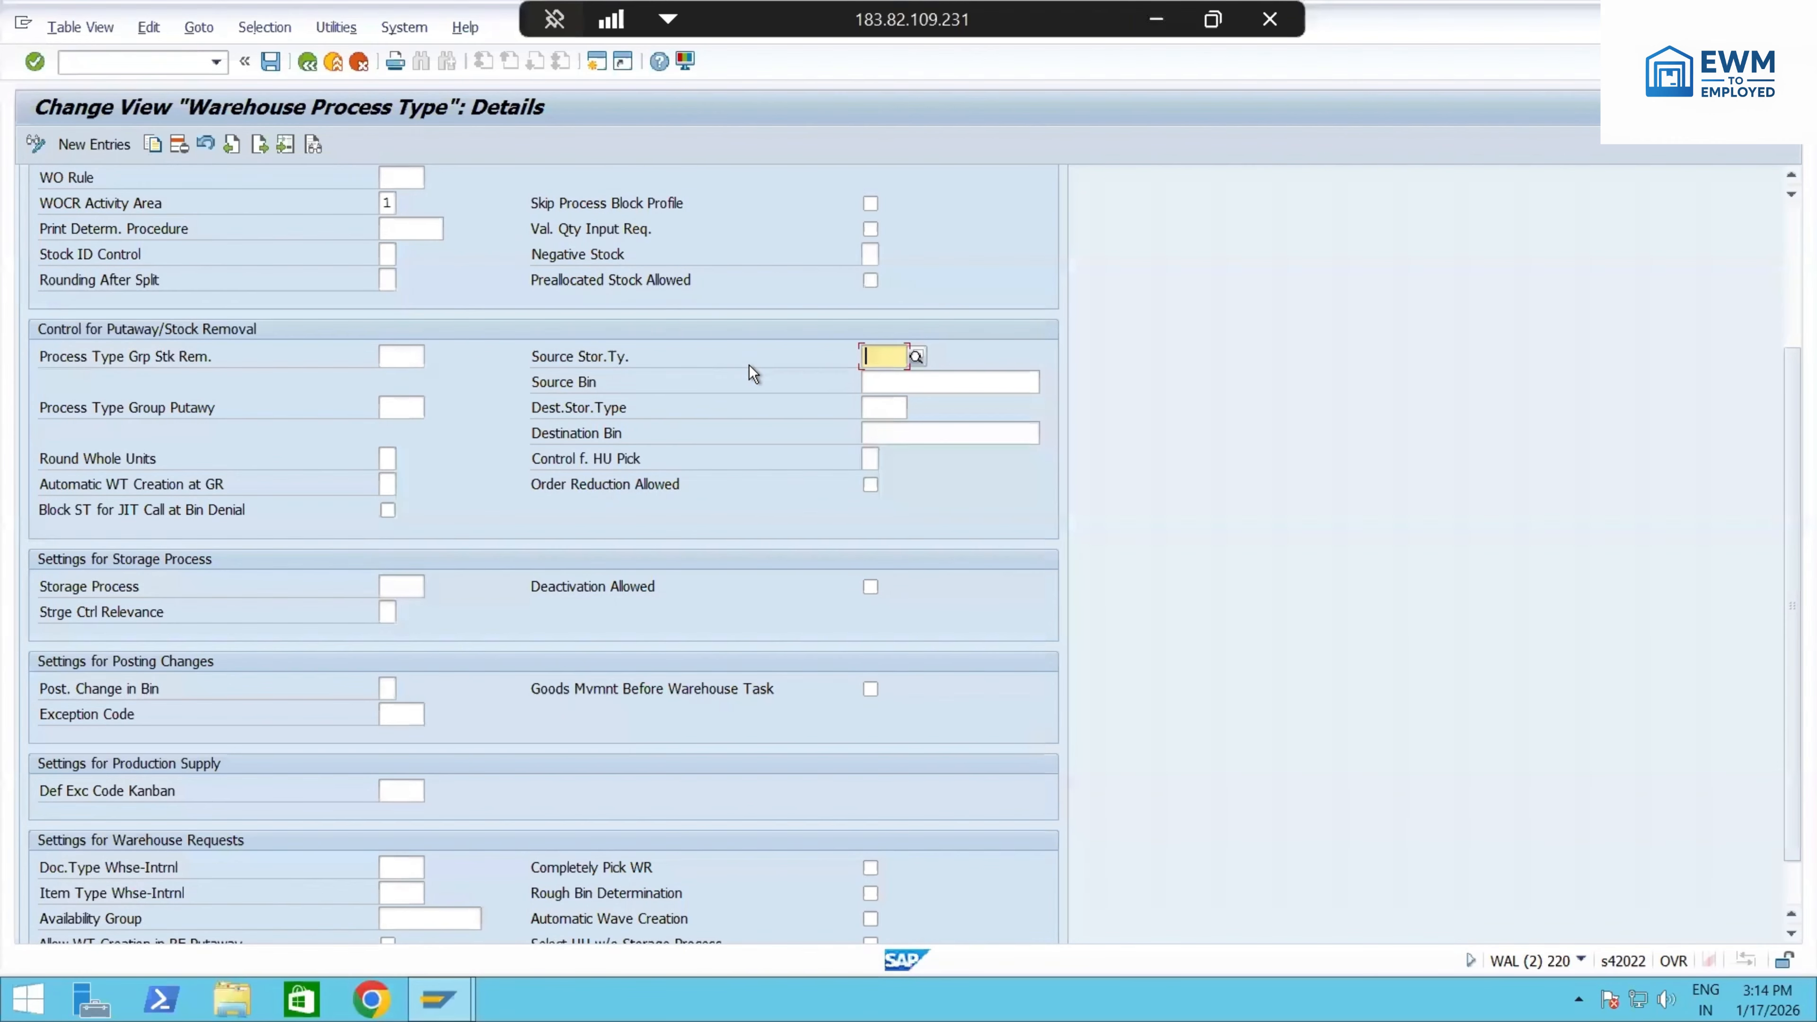
- Return to the SAP window and review the remaining settings and the description of process type 3060
scroll(855, 409, down, 2)
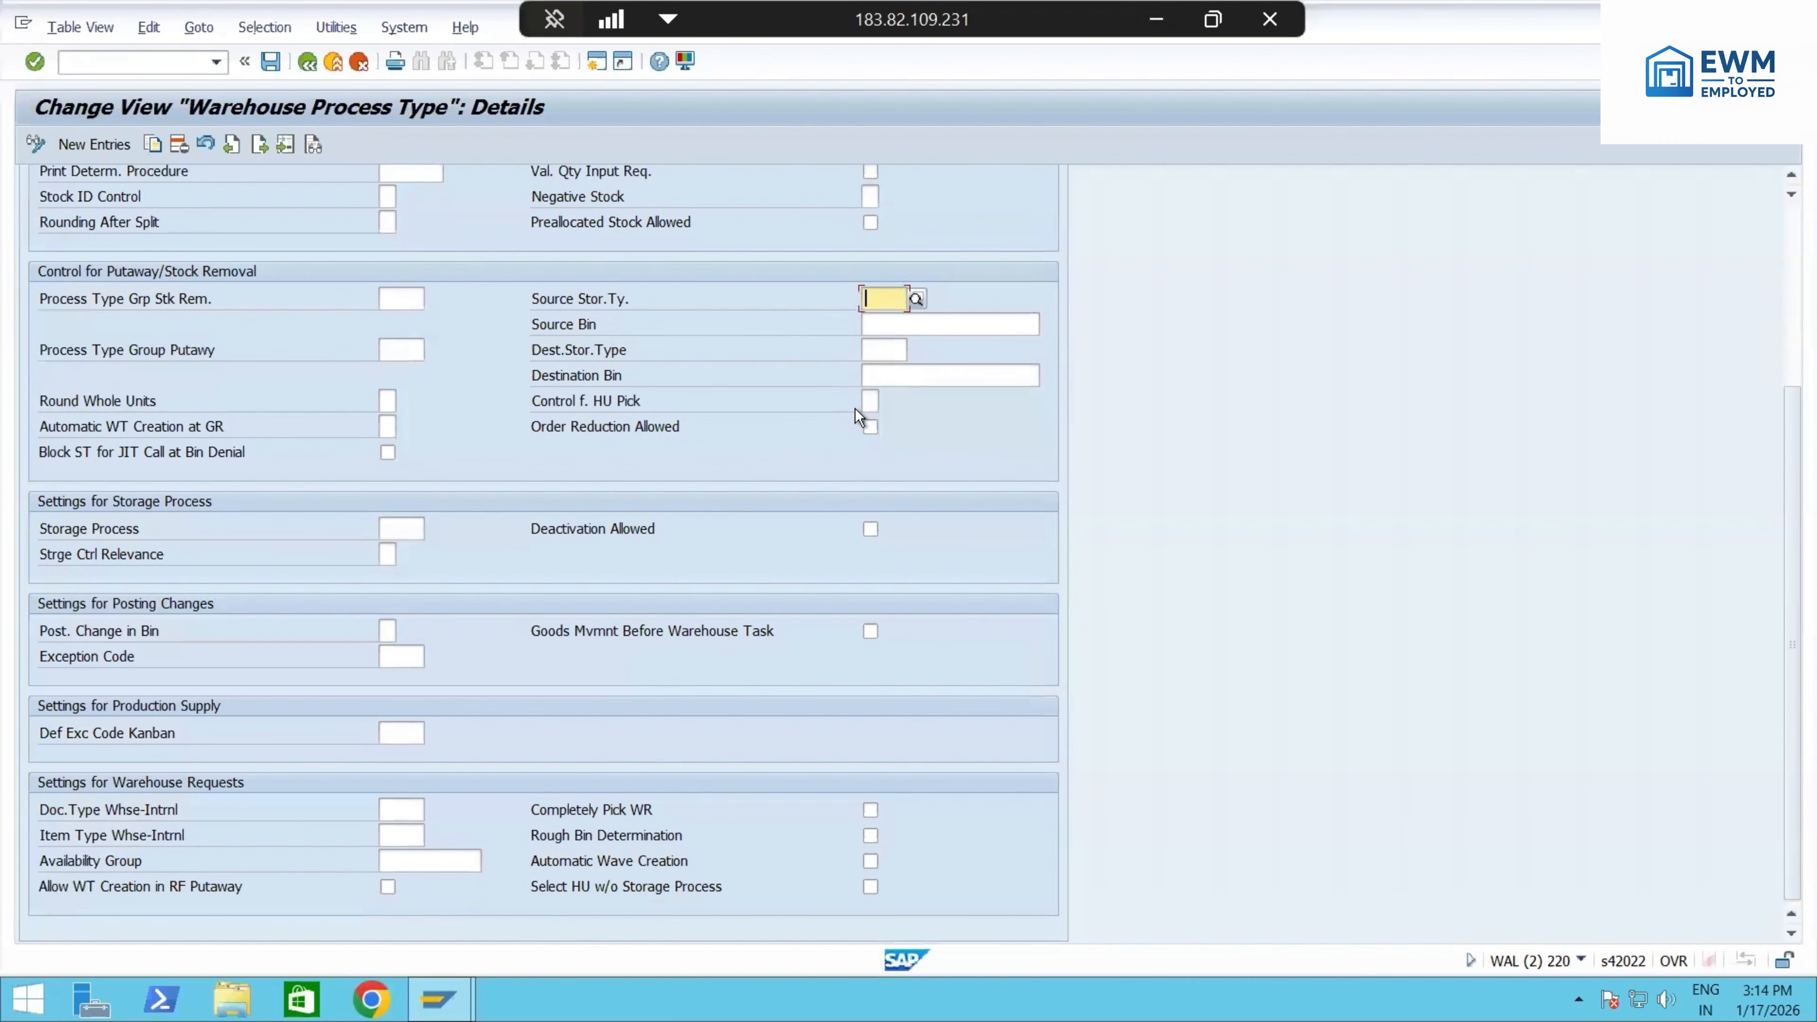
scroll(855, 408, up, 5)
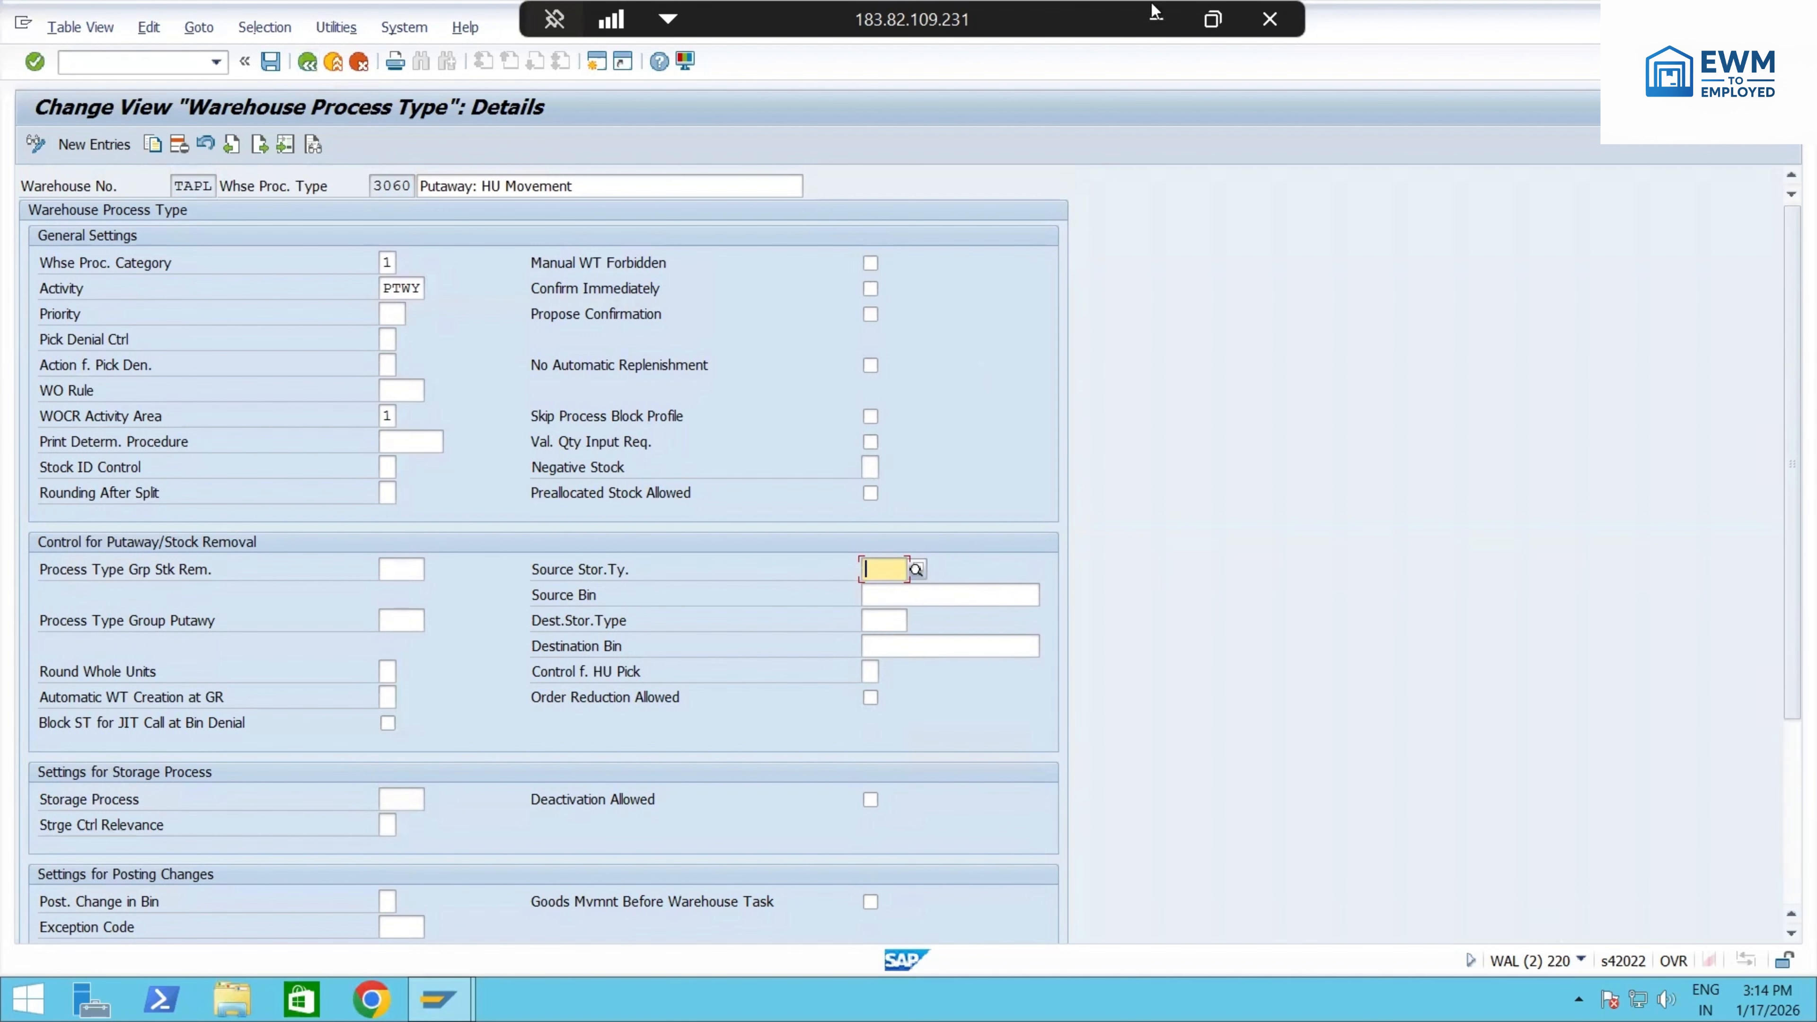
drag(664, 185, 501, 165)
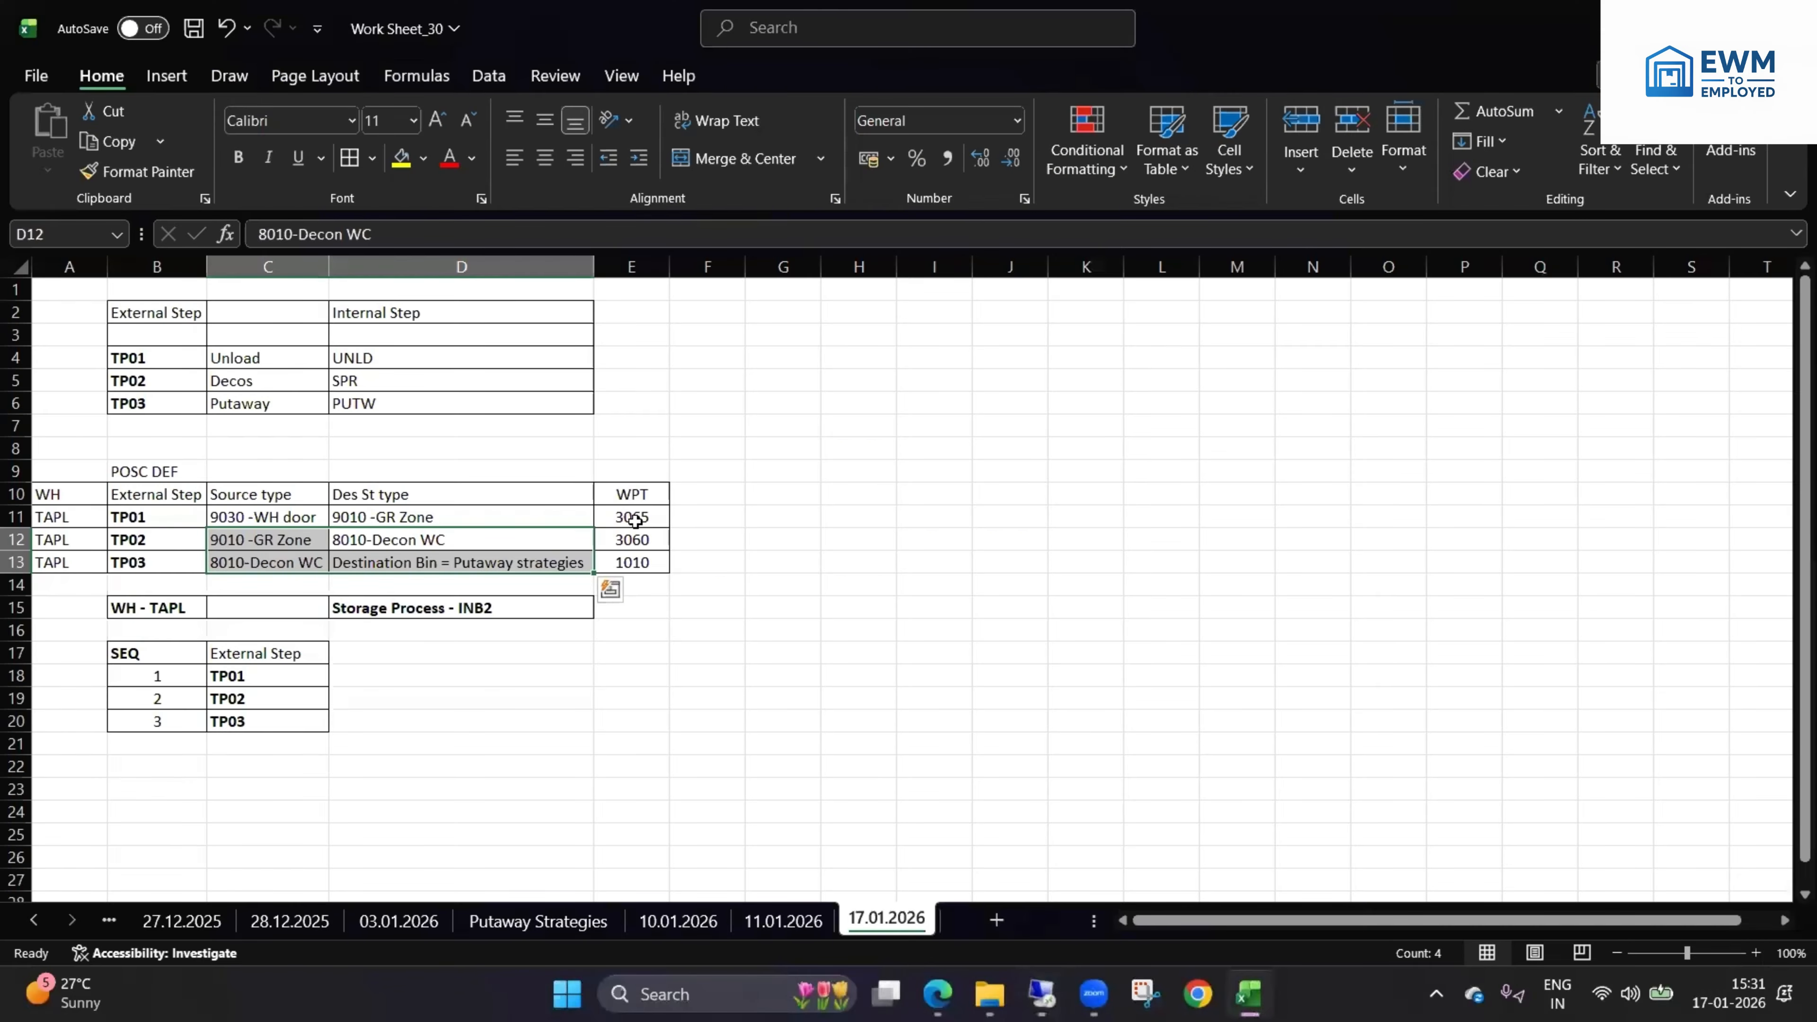
- In the Excel worksheet, match process type 3065 for TP01 with its source type 9030 -WH door and destination type 9010 -GR Zone
click(633, 518)
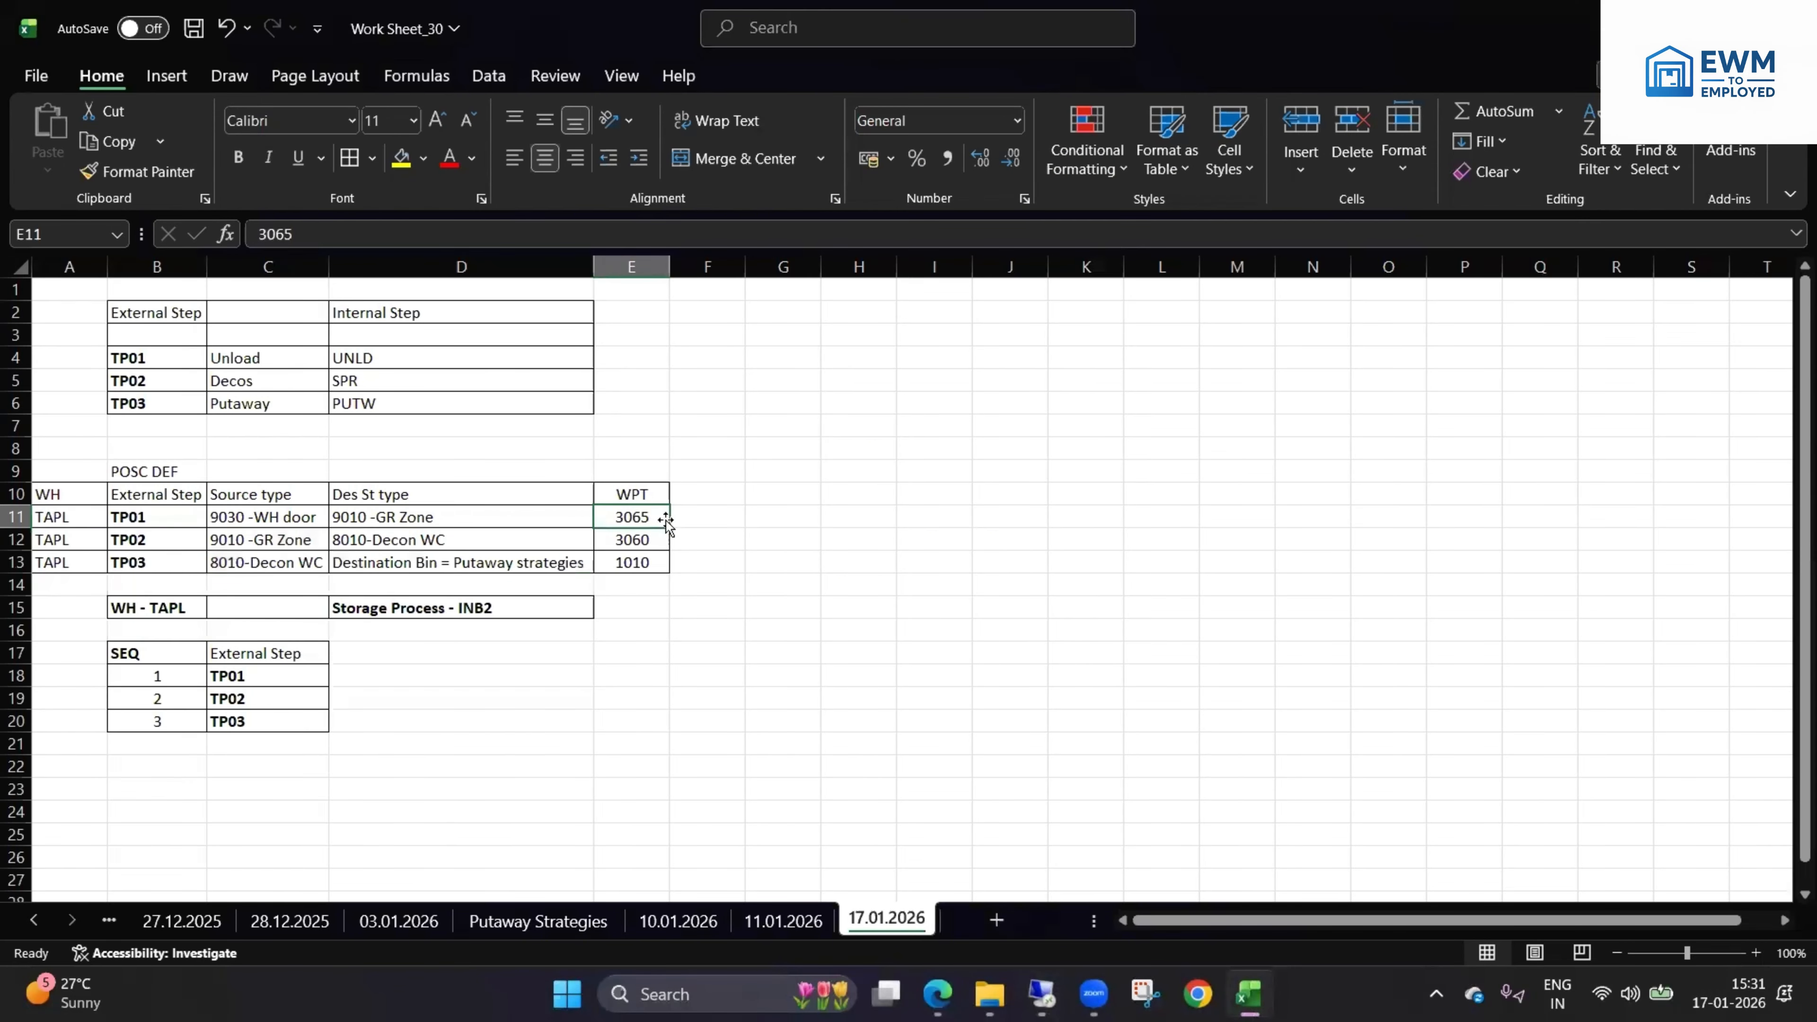
click(244, 517)
click(657, 518)
click(309, 517)
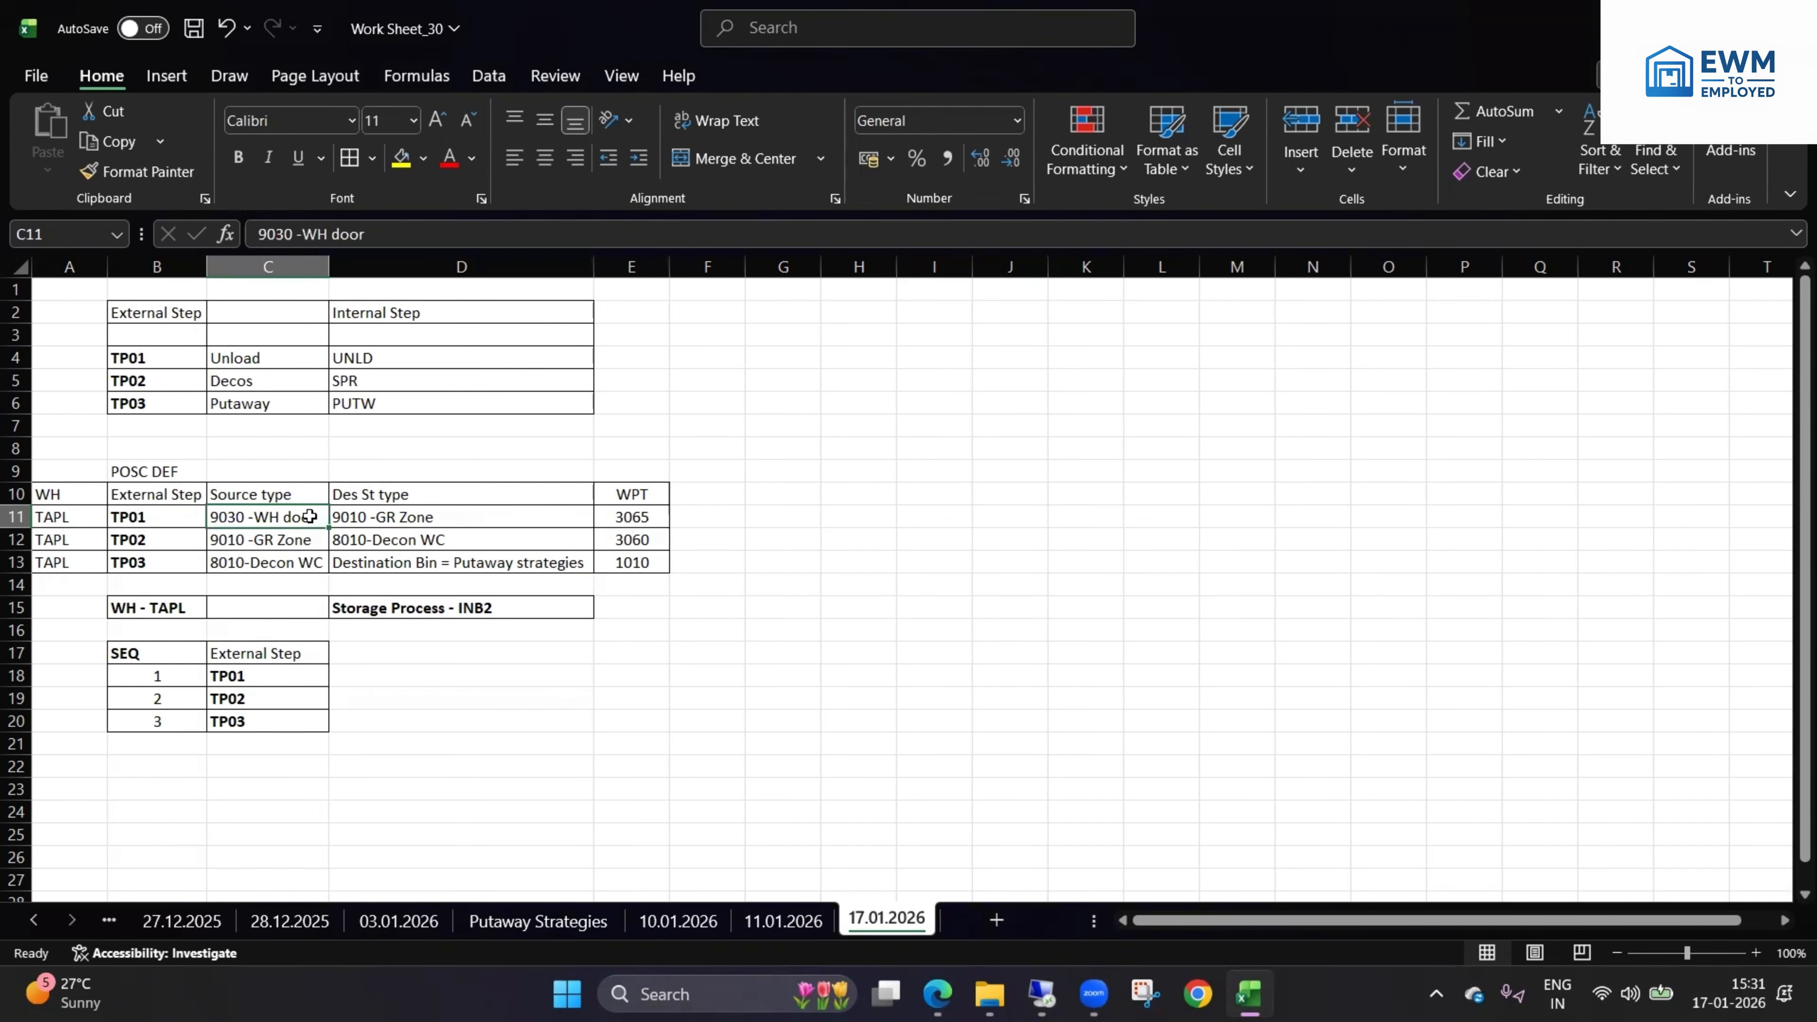
double_click(314, 516)
drag(315, 516, 194, 518)
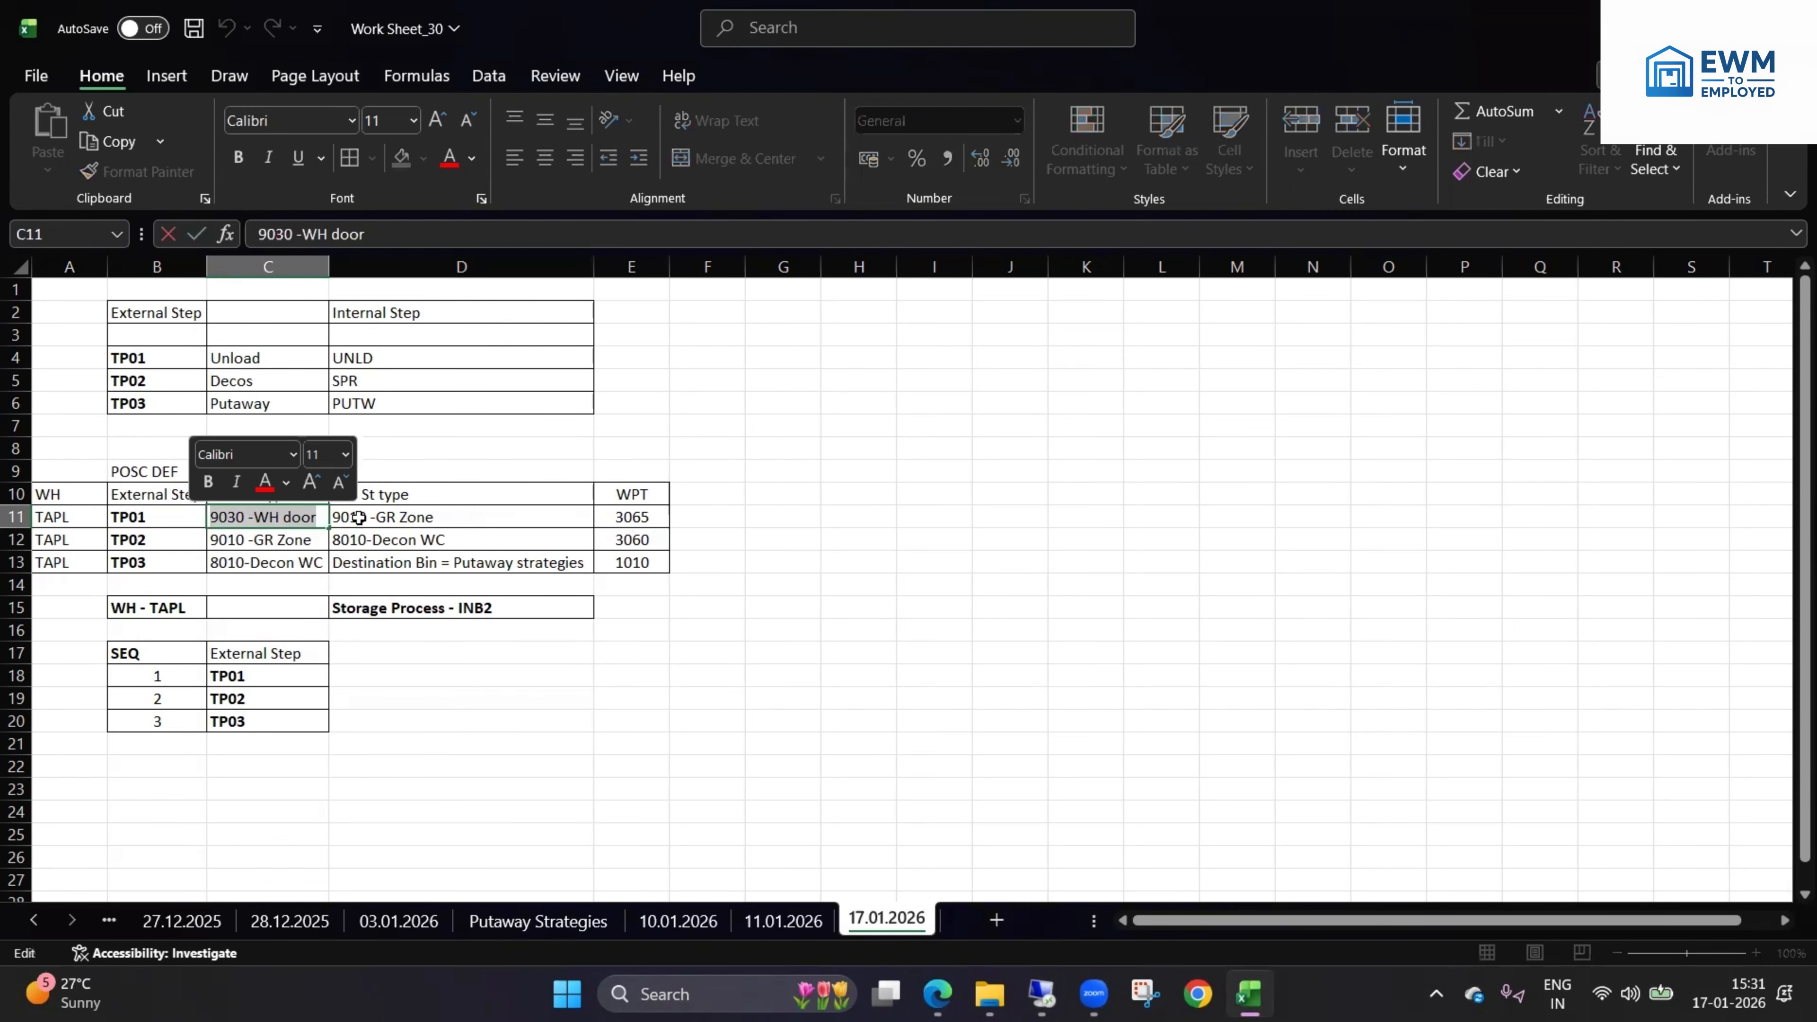
click(436, 523)
double_click(435, 517)
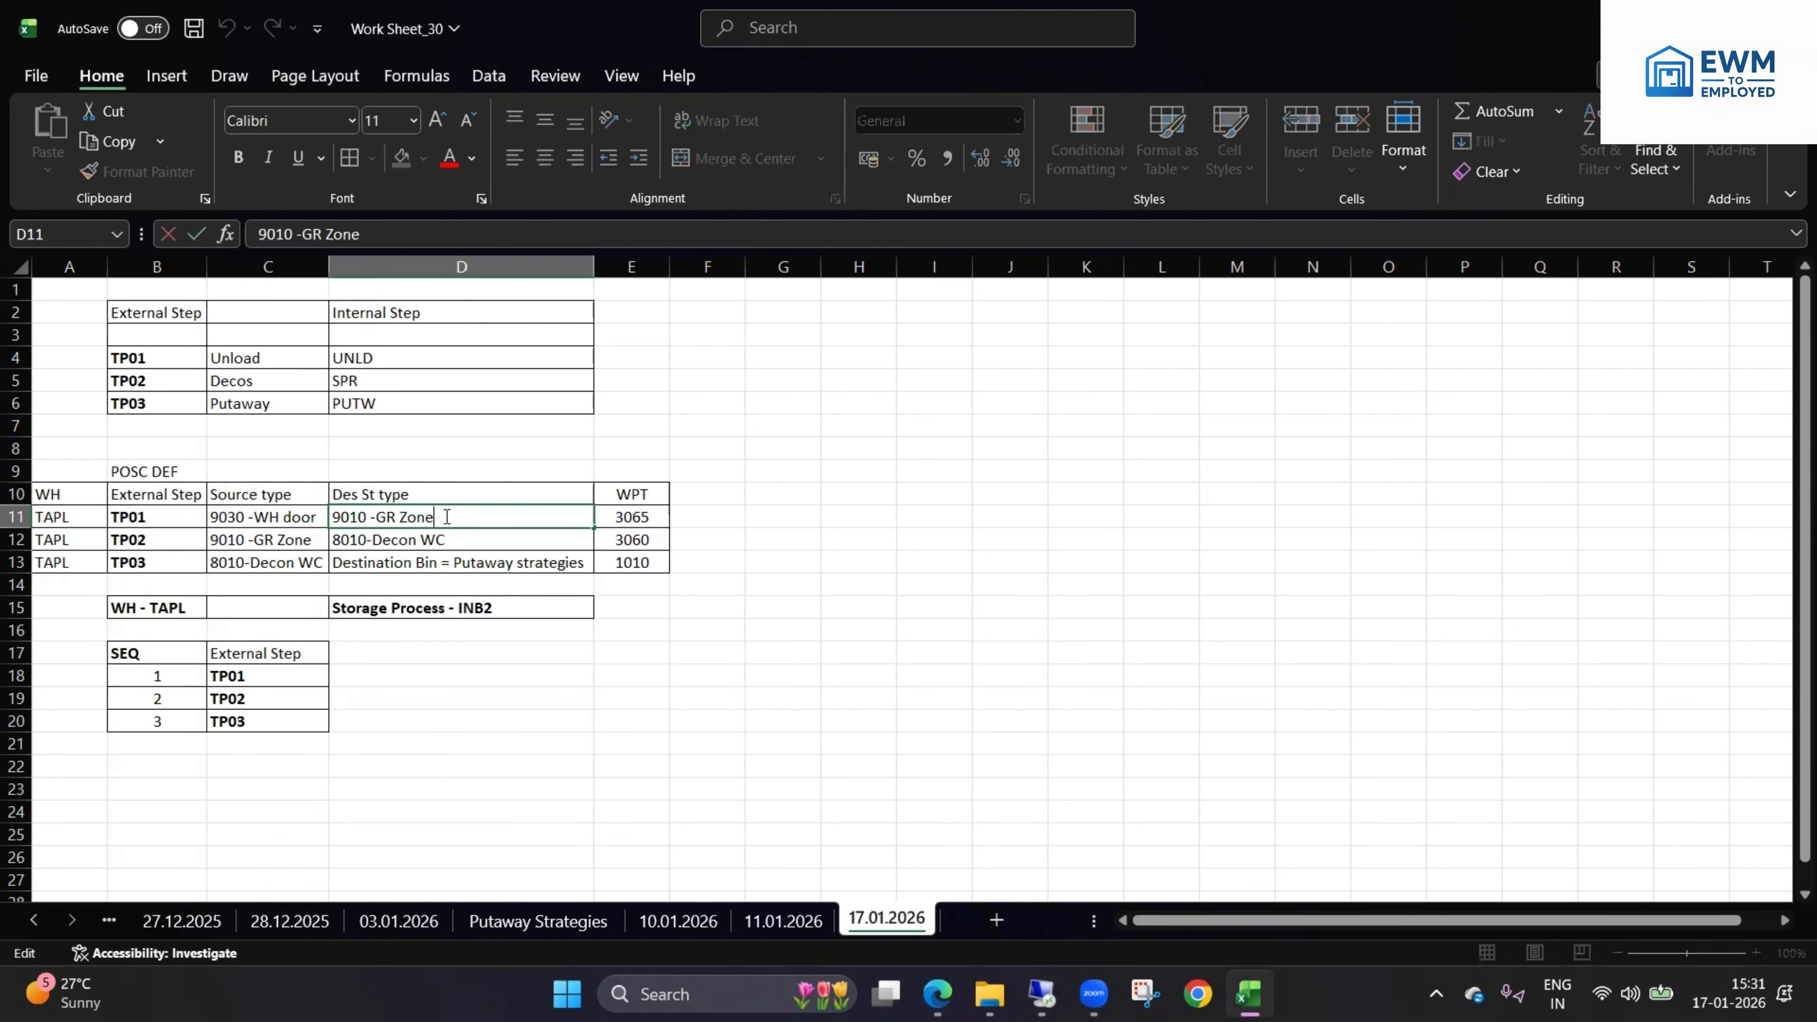
drag(435, 516, 327, 515)
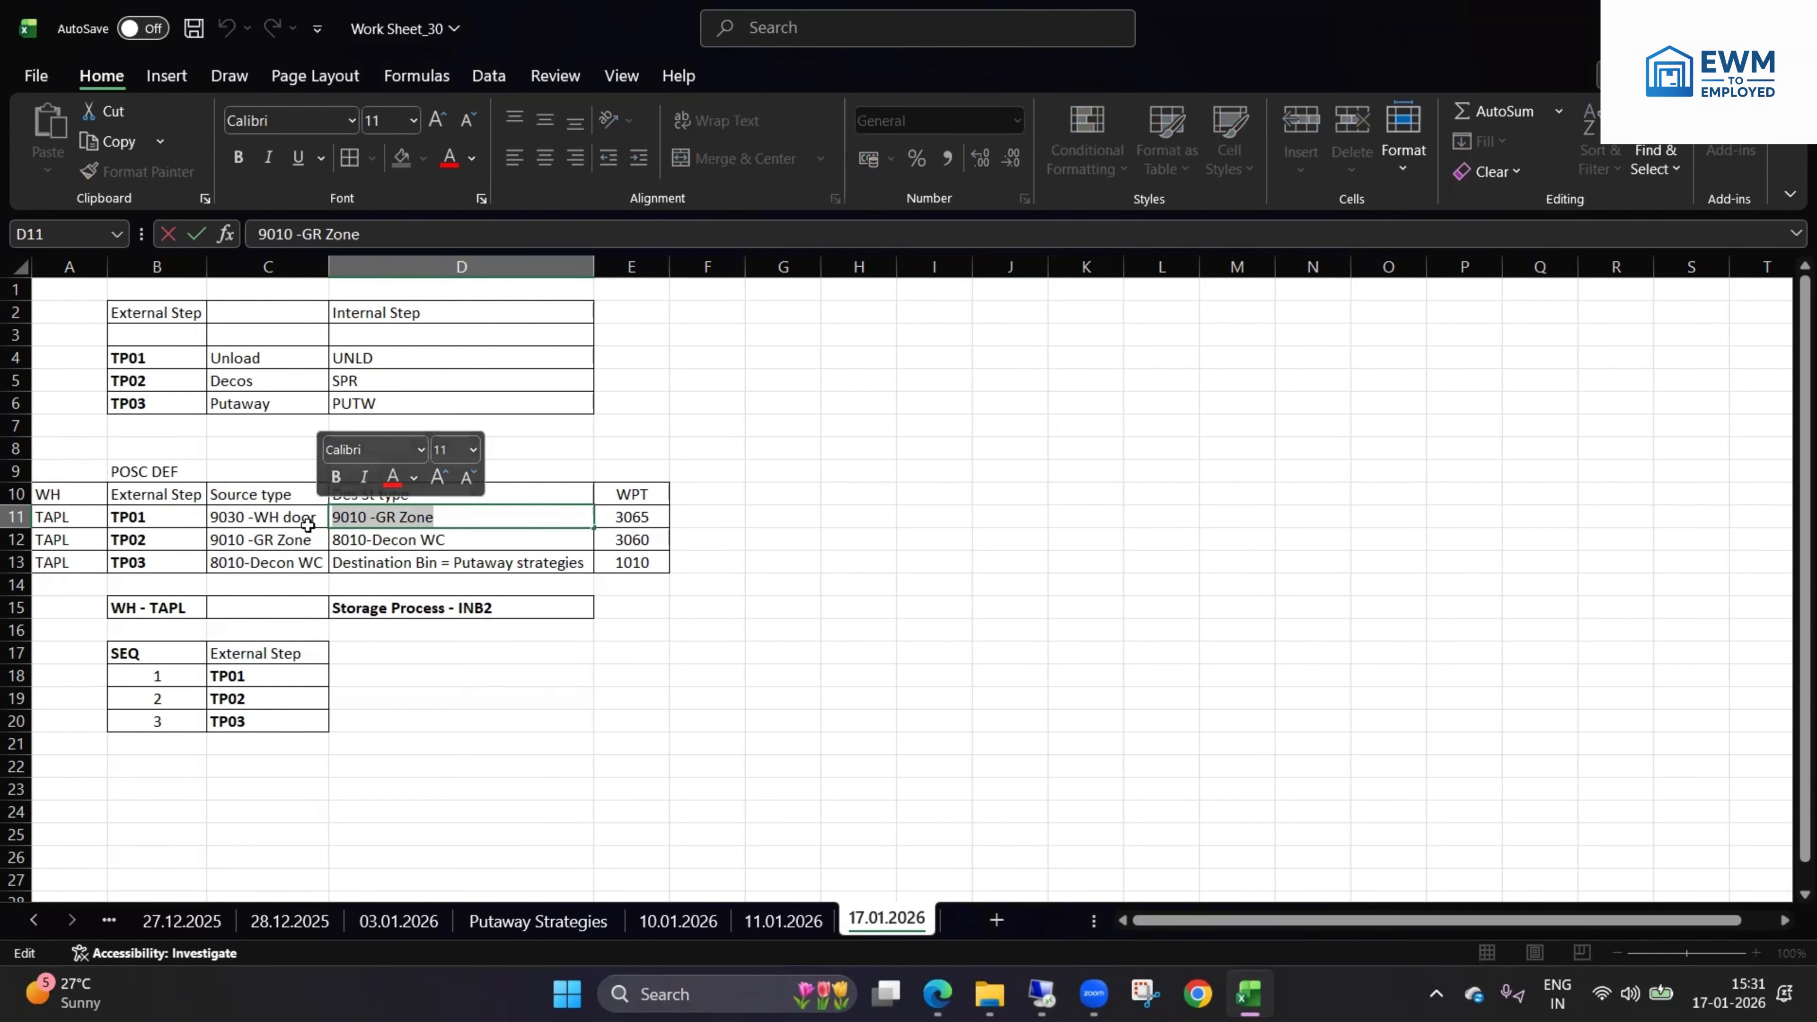
- Glance at process type 3060 in SAP, then return to Excel and highlight the POSC DEF heading text
click(1041, 993)
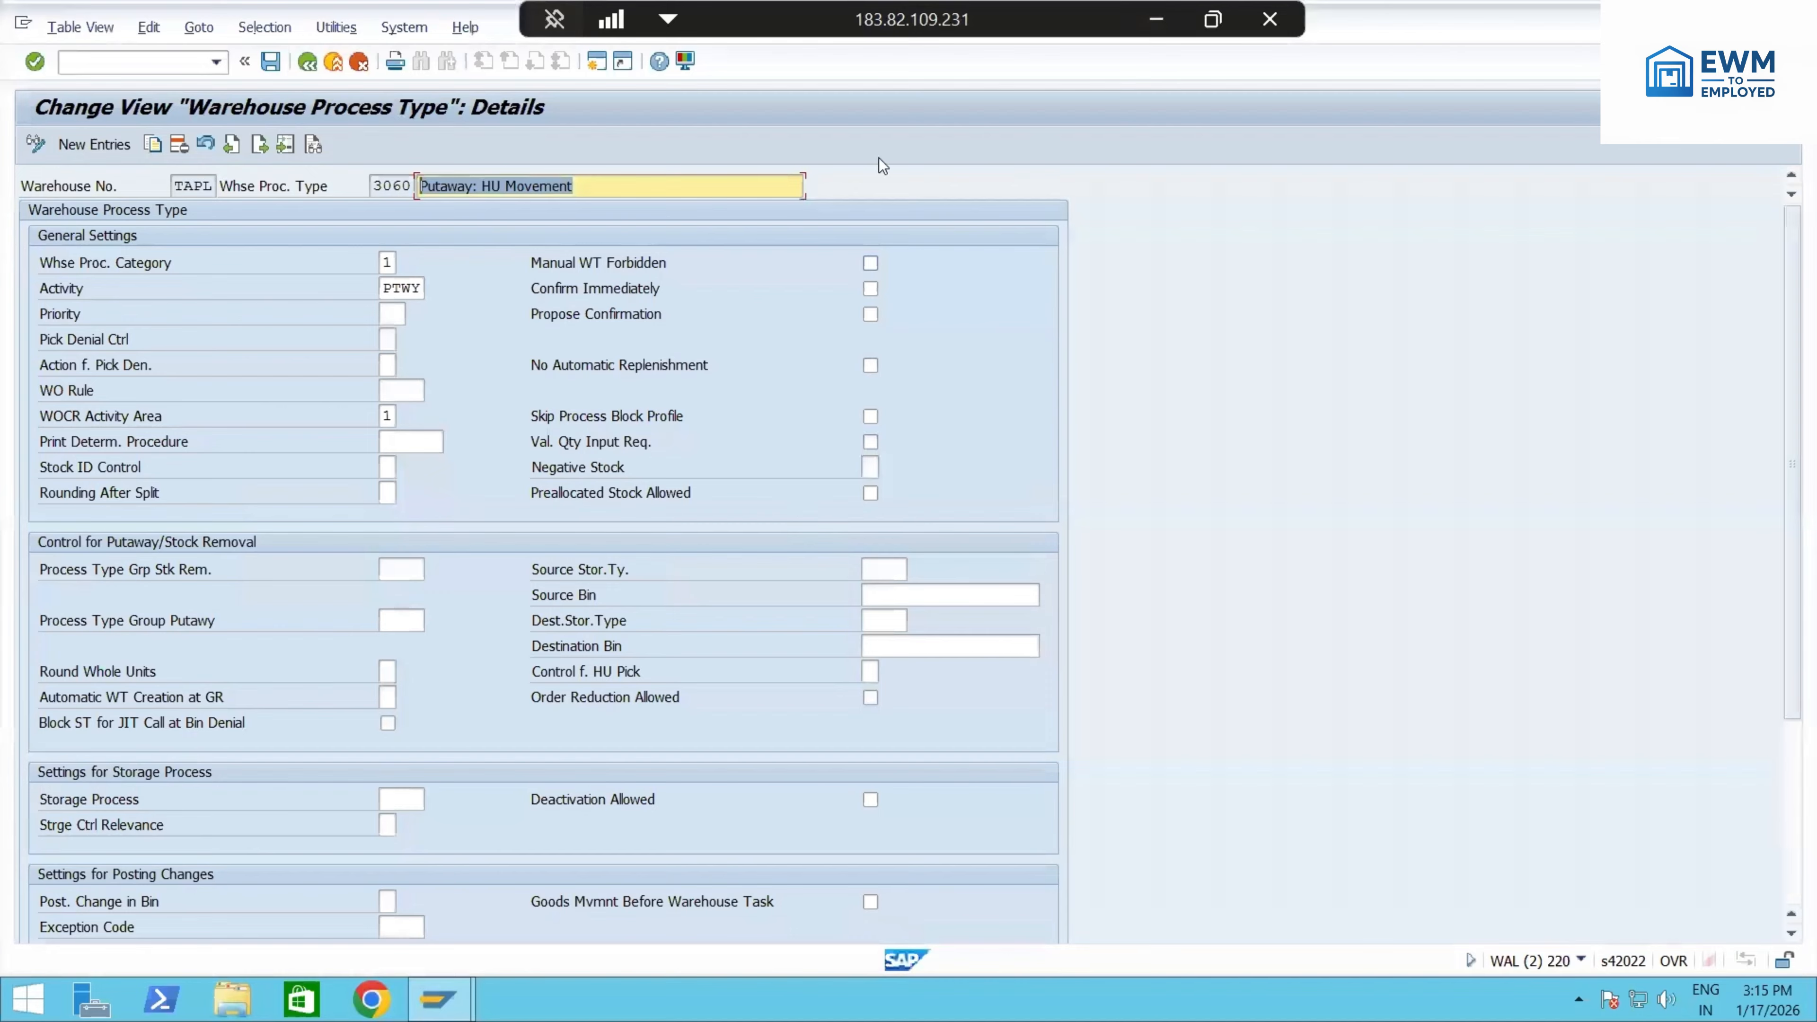
key(alt+Tab)
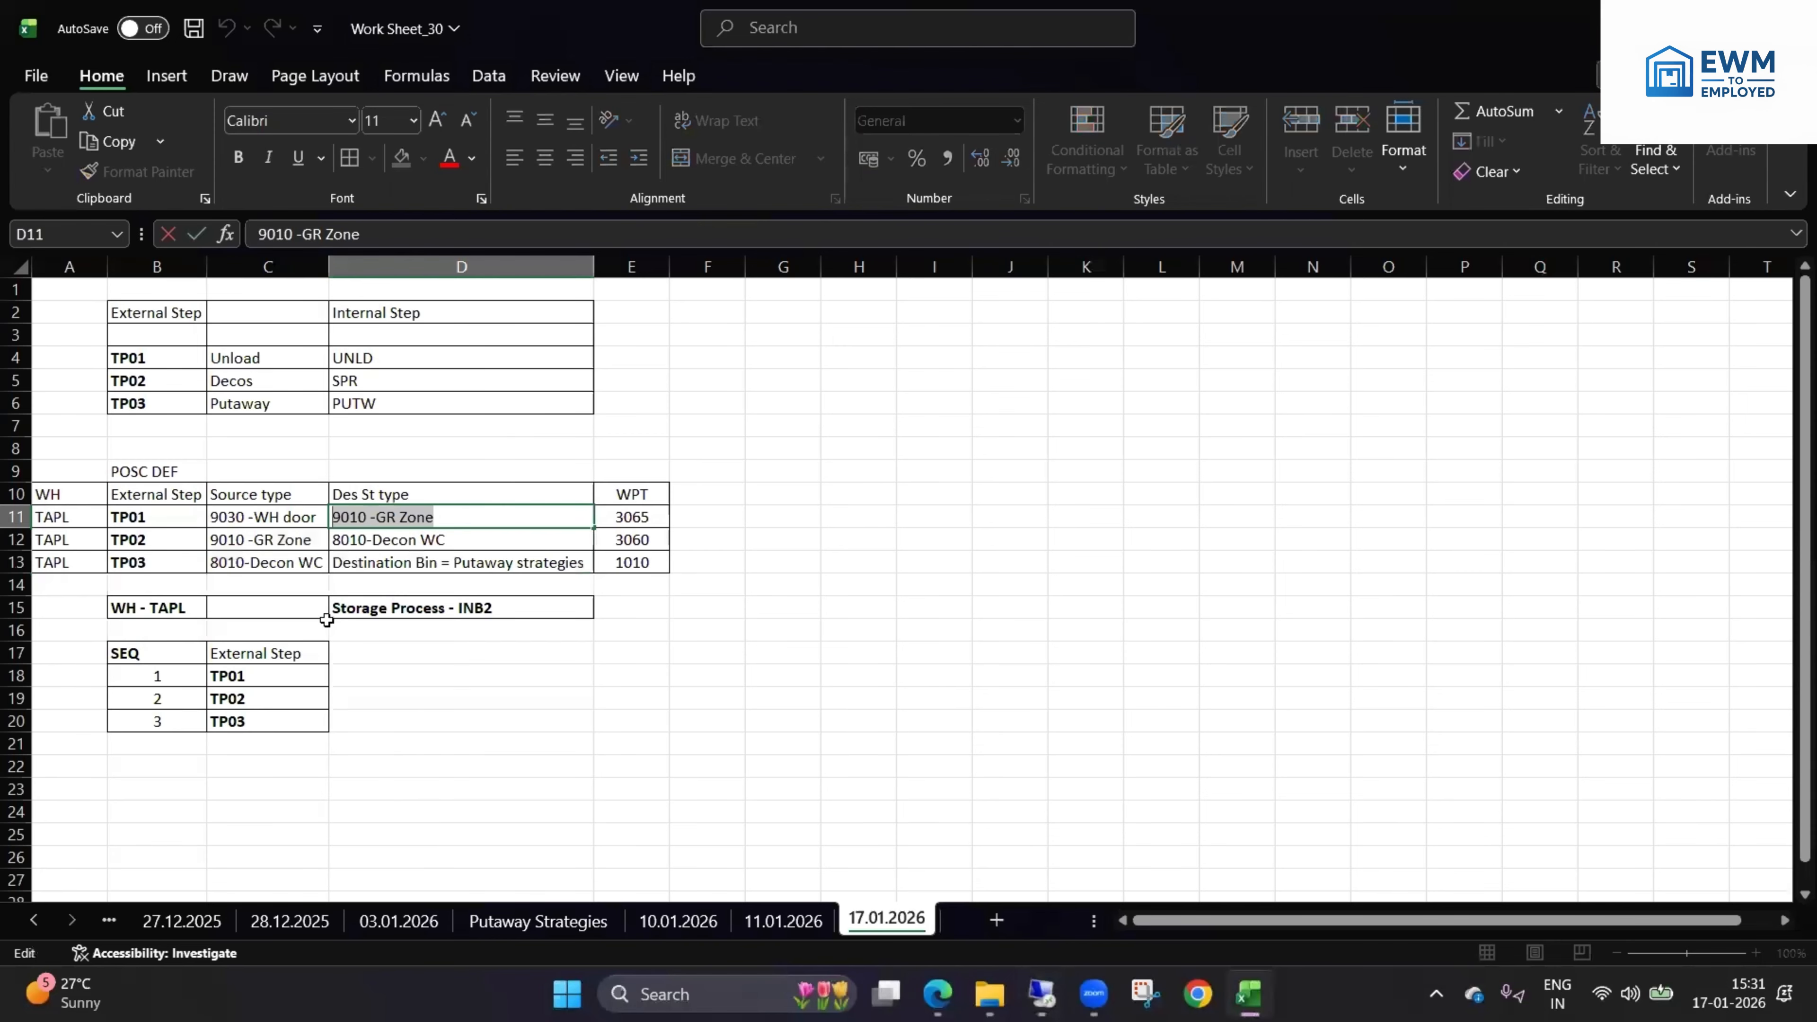
click(151, 473)
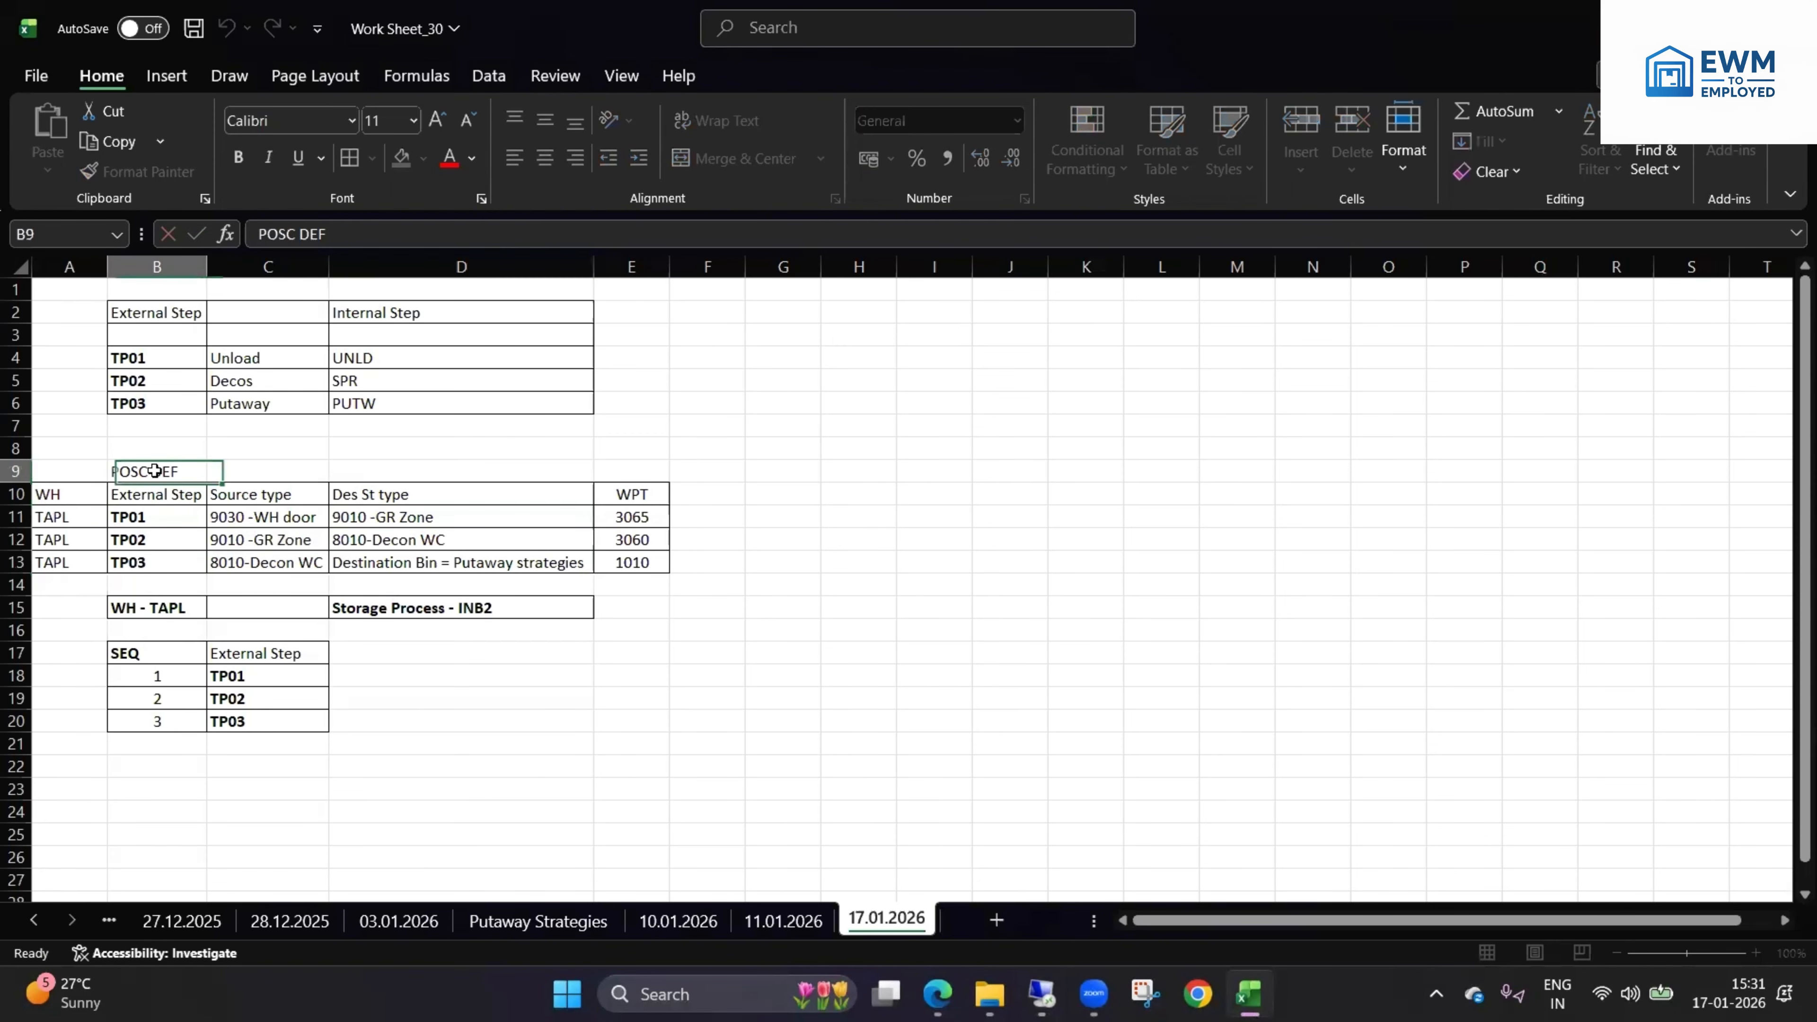
double_click(183, 469)
drag(179, 471, 68, 470)
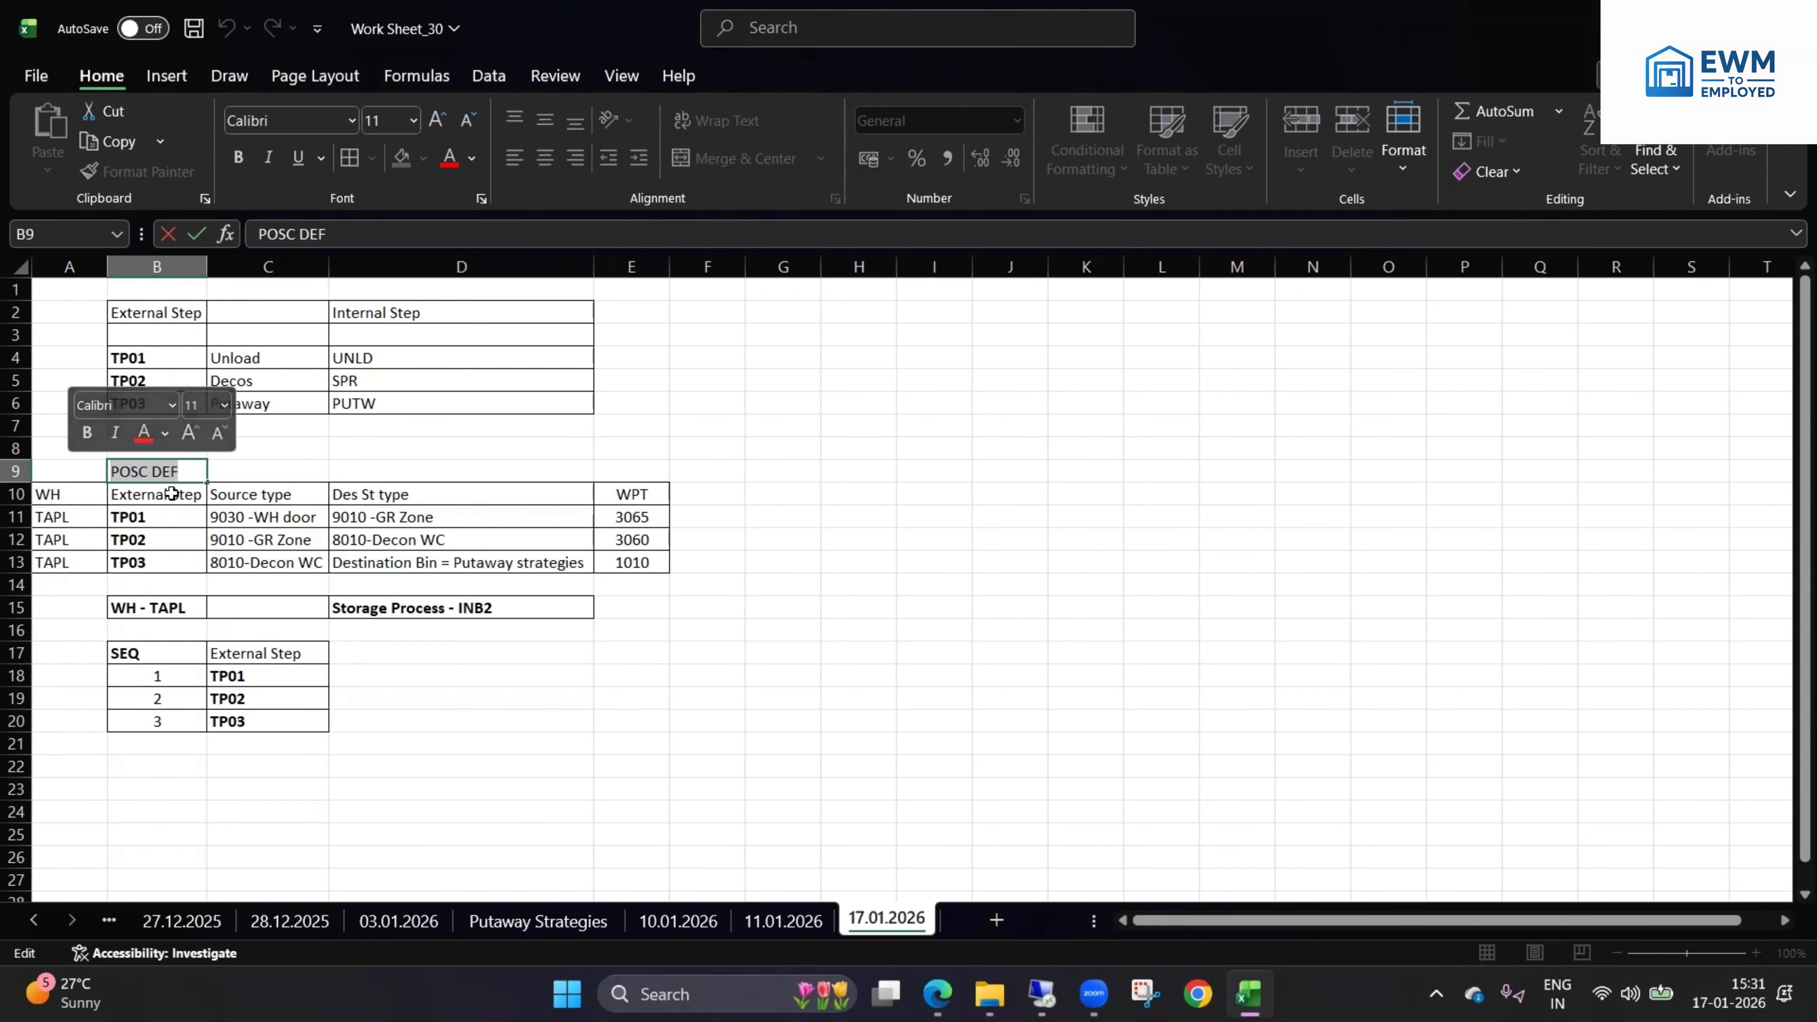
- In the POSC DEF table, review how TP01's source type 9030 -WH door and destination type 9010 -GR Zone relate to process type 3065
drag(236, 521, 471, 522)
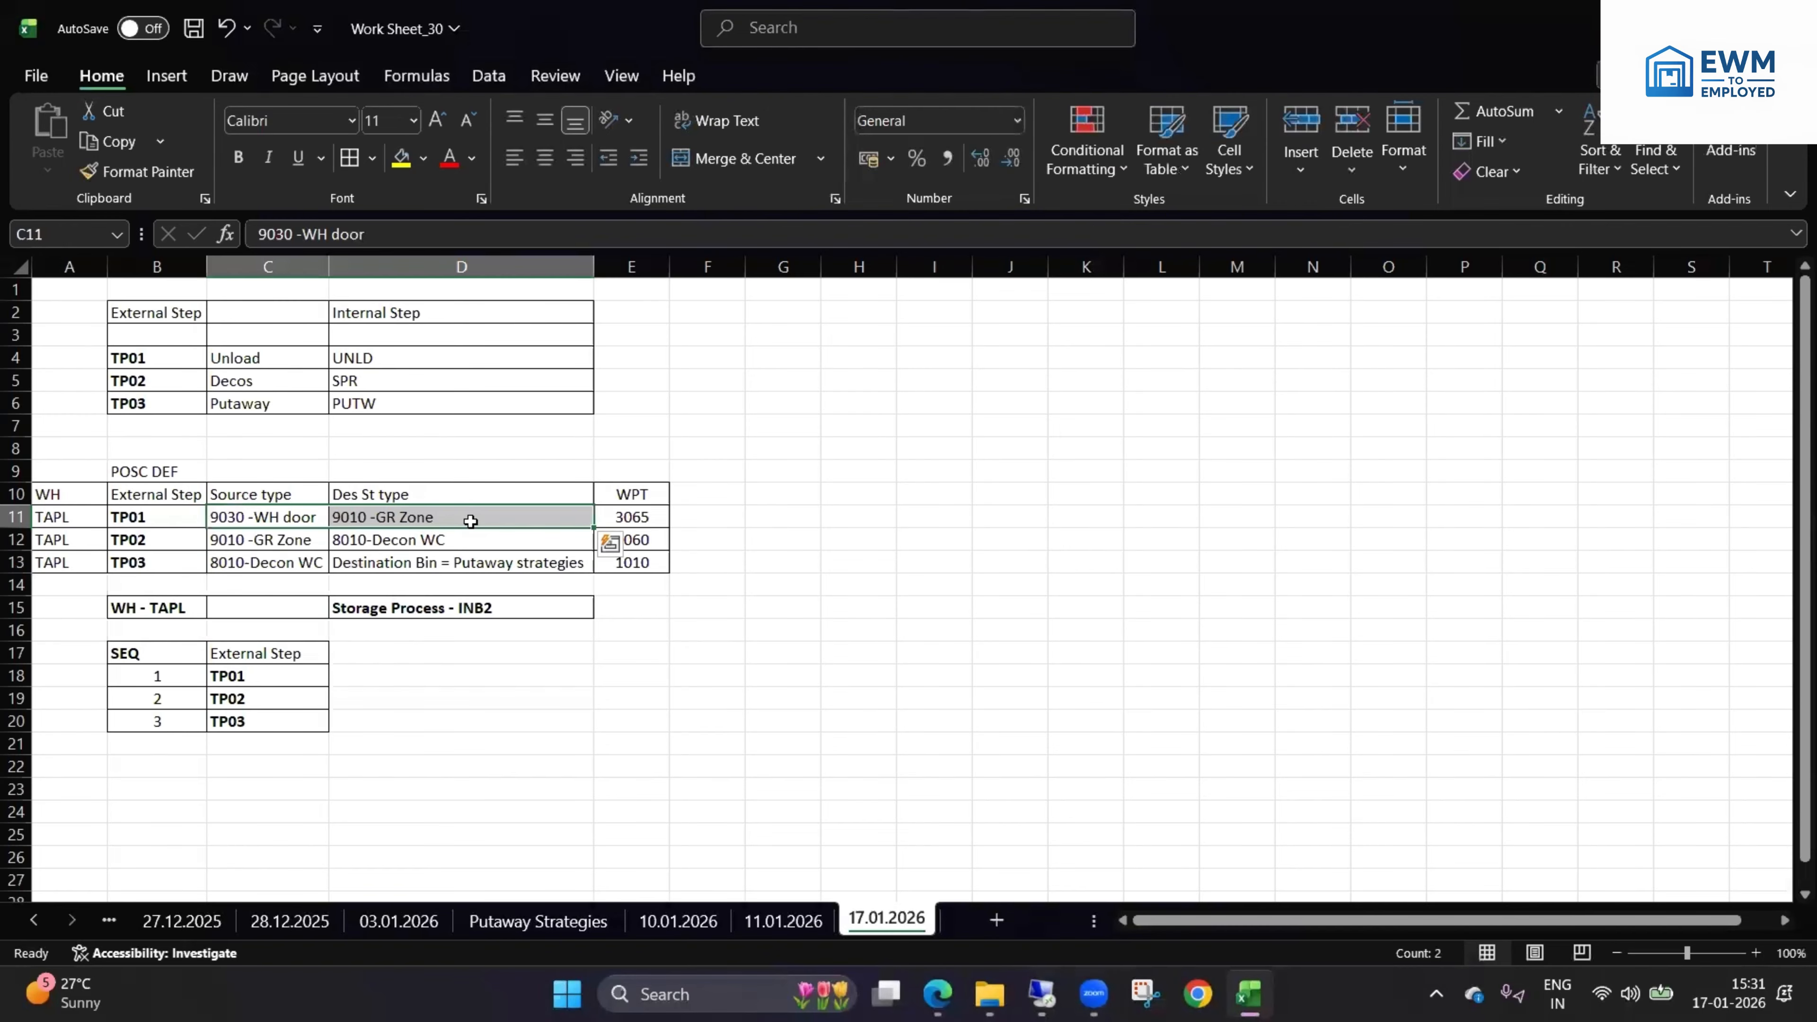
click(648, 520)
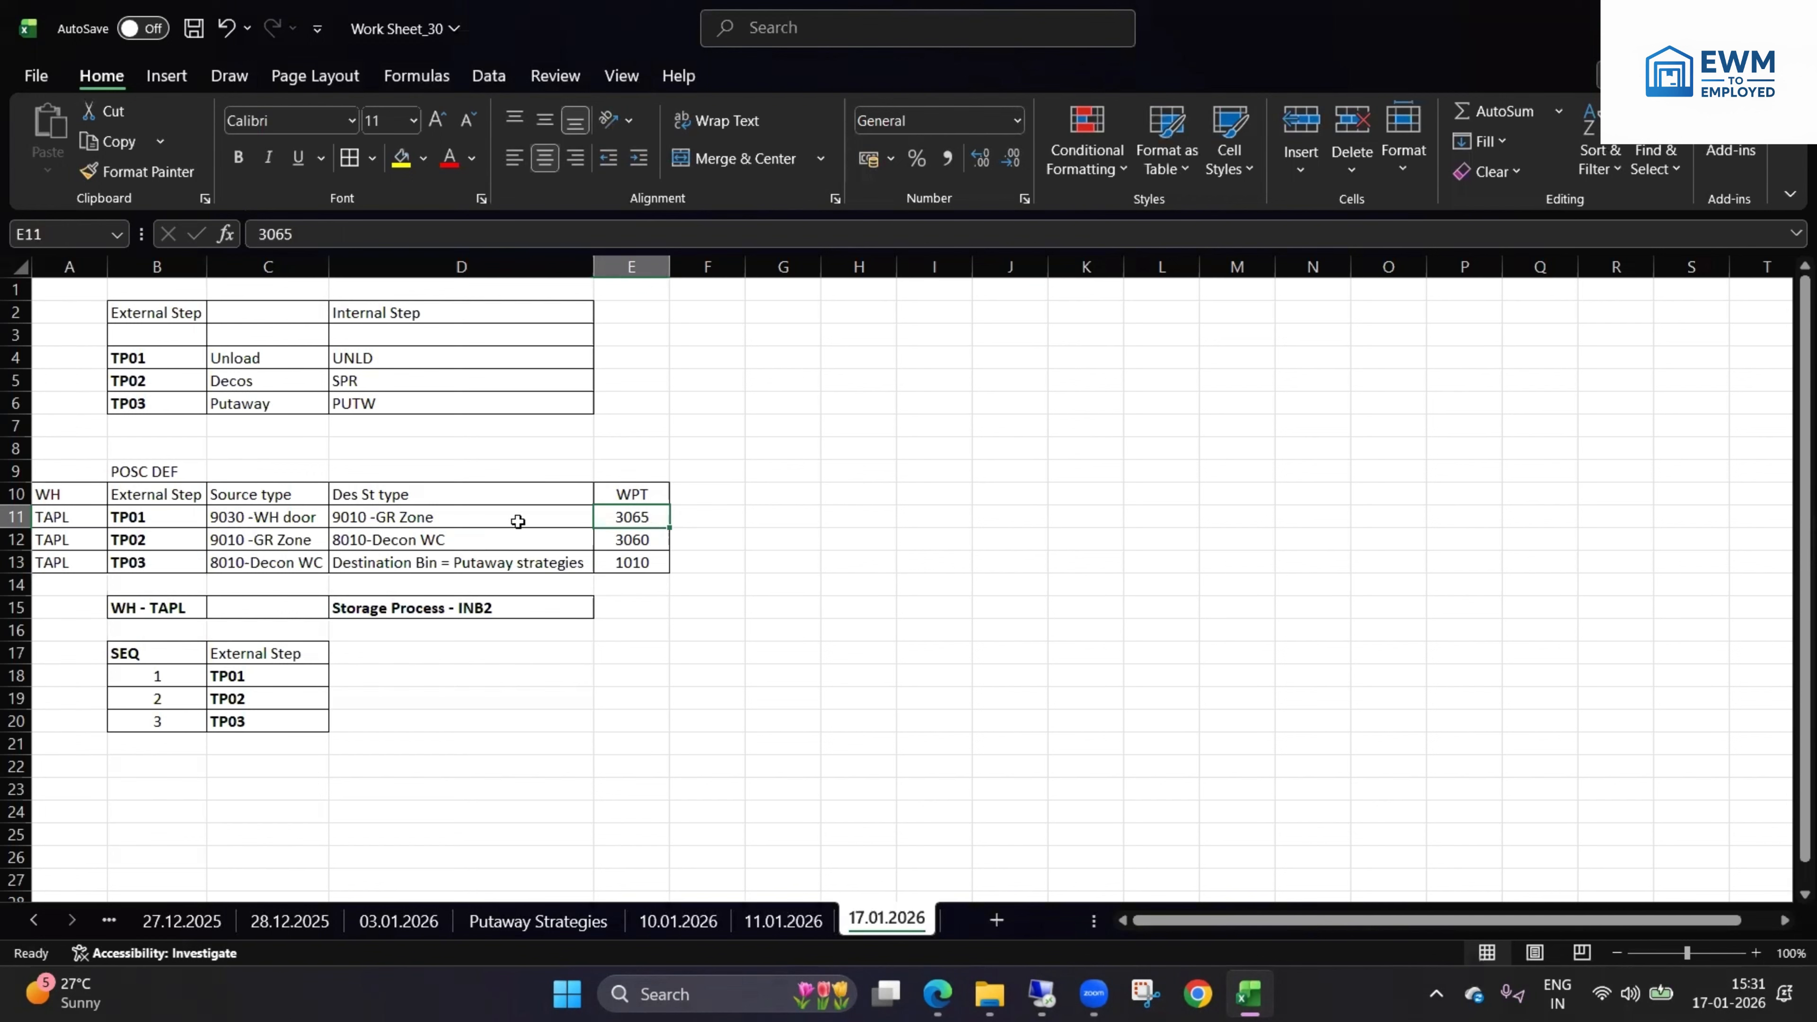
drag(267, 519, 458, 521)
drag(744, 513, 871, 513)
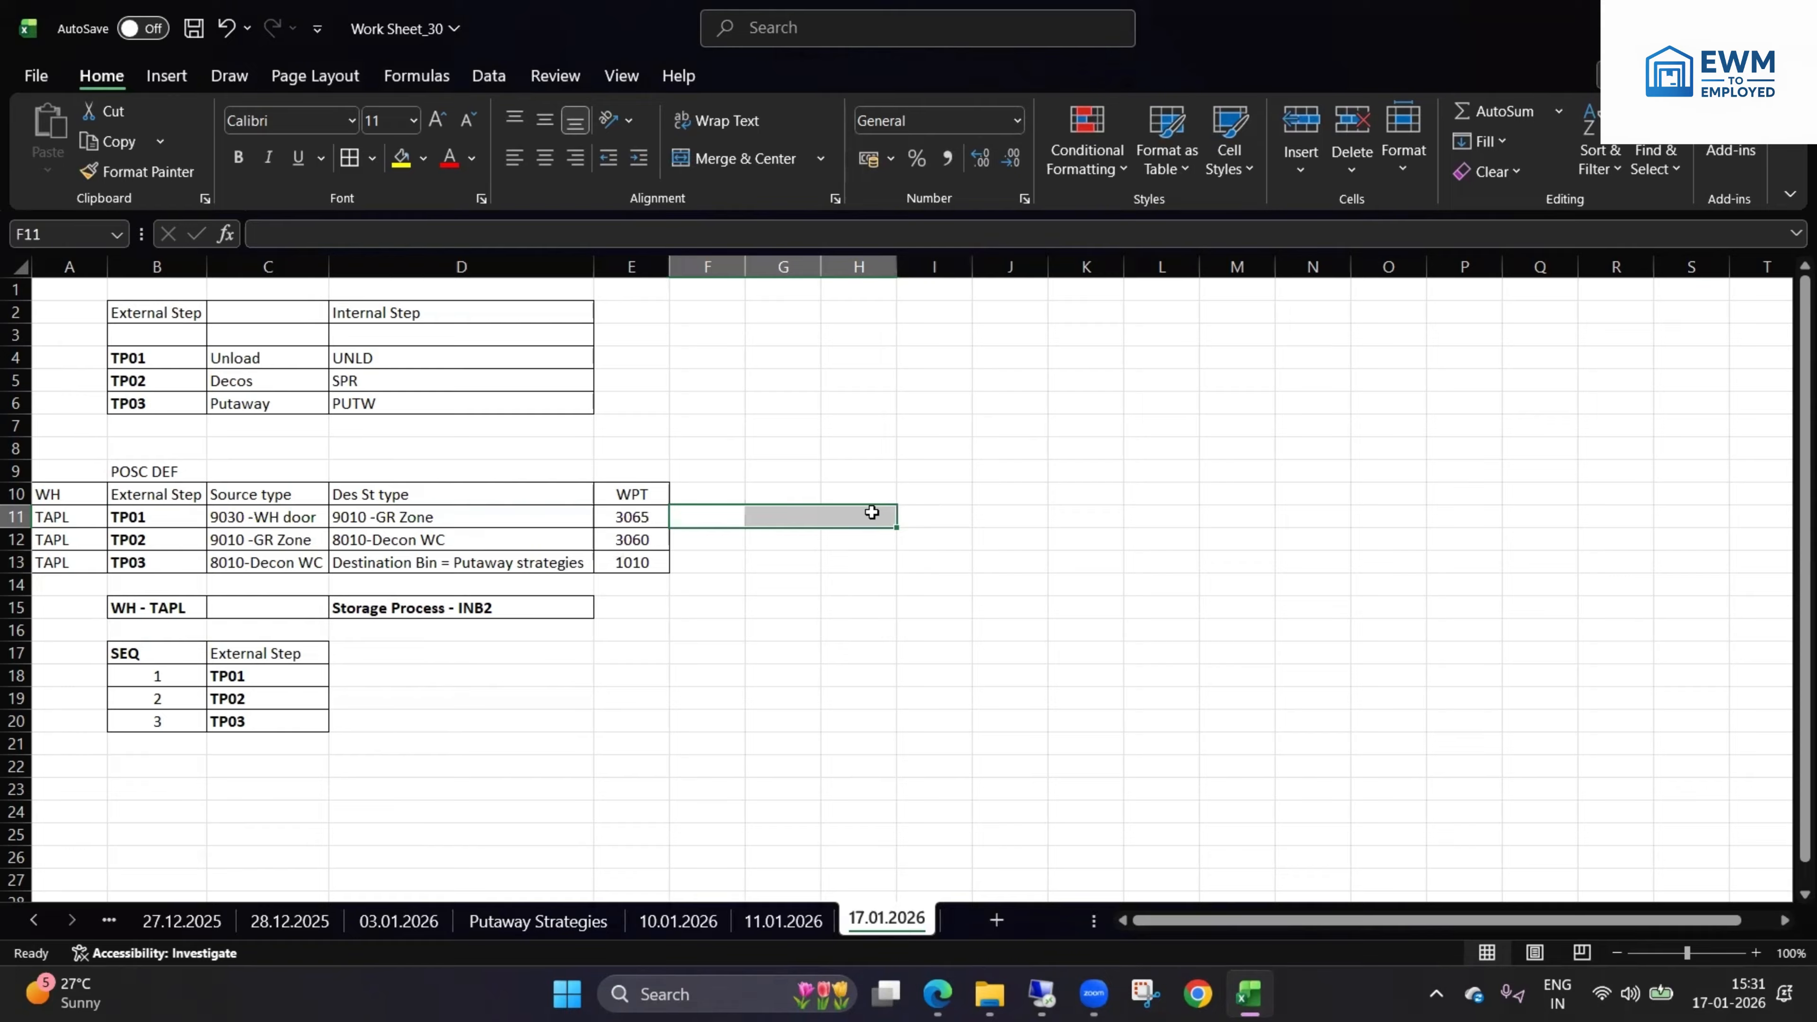
click(783, 606)
drag(288, 521, 444, 531)
click(639, 517)
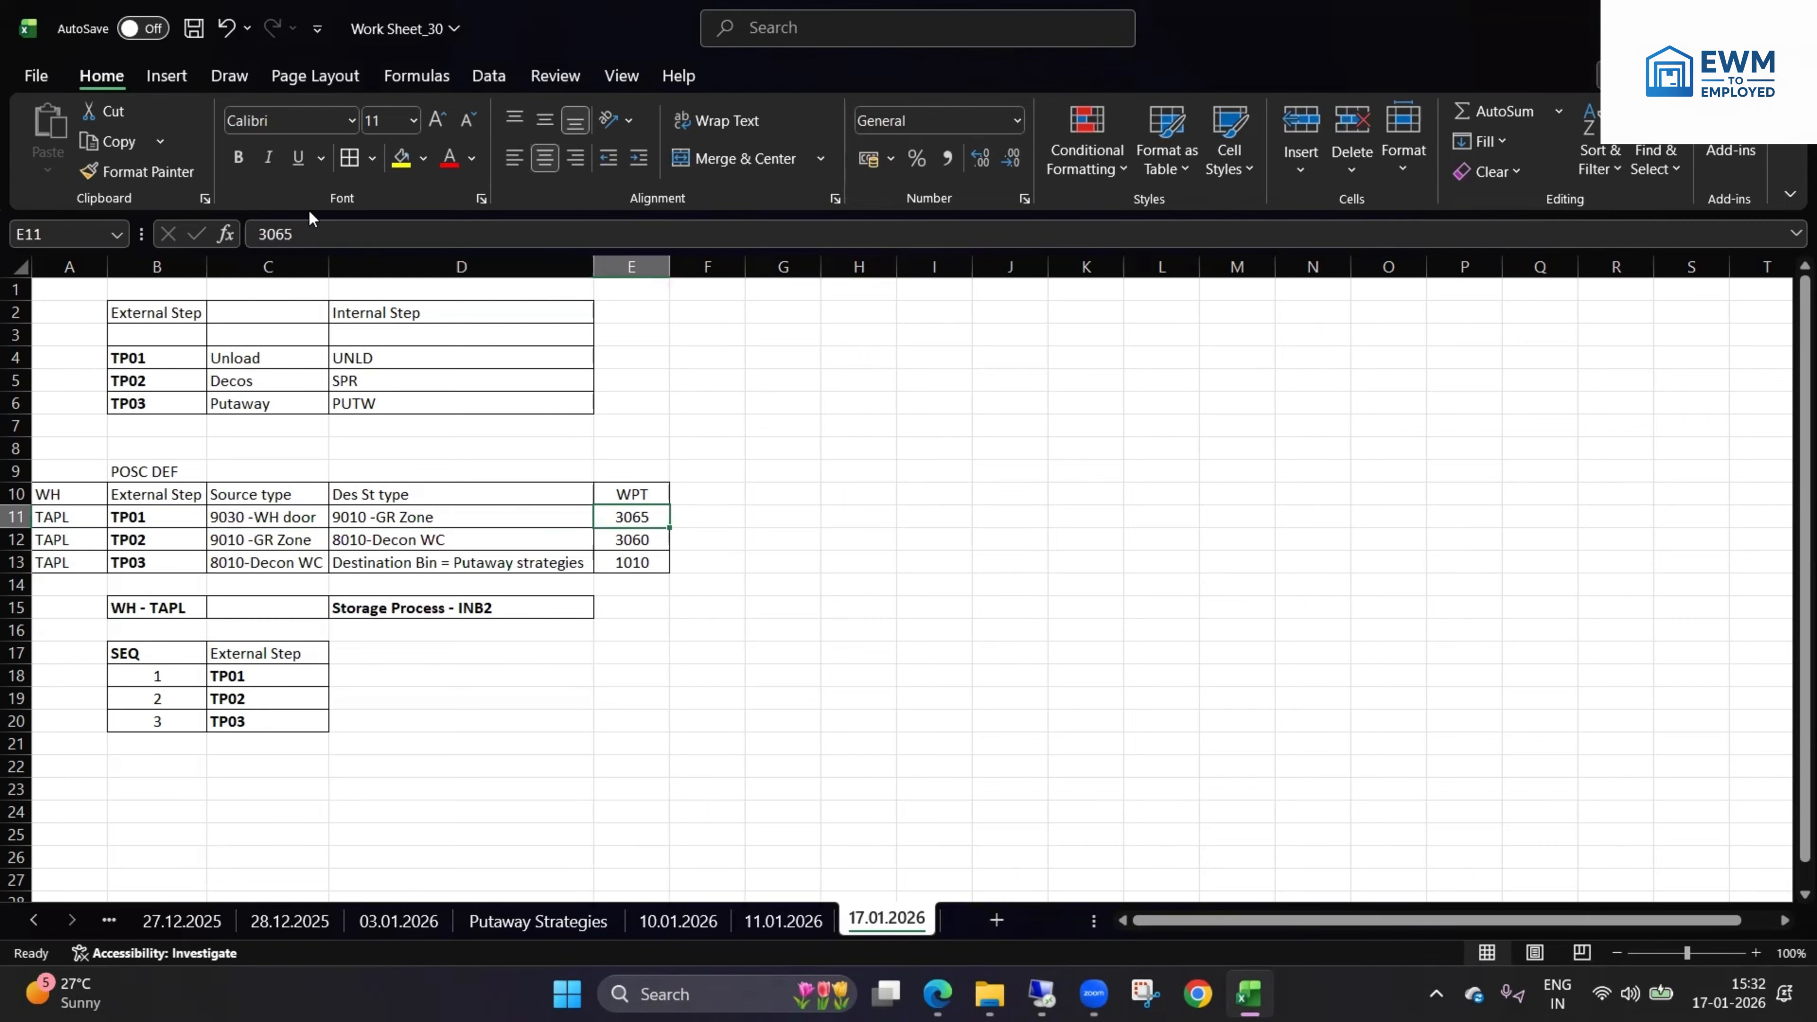
- Save the Work Sheet_30 workbook and return to the SAP window
click(193, 29)
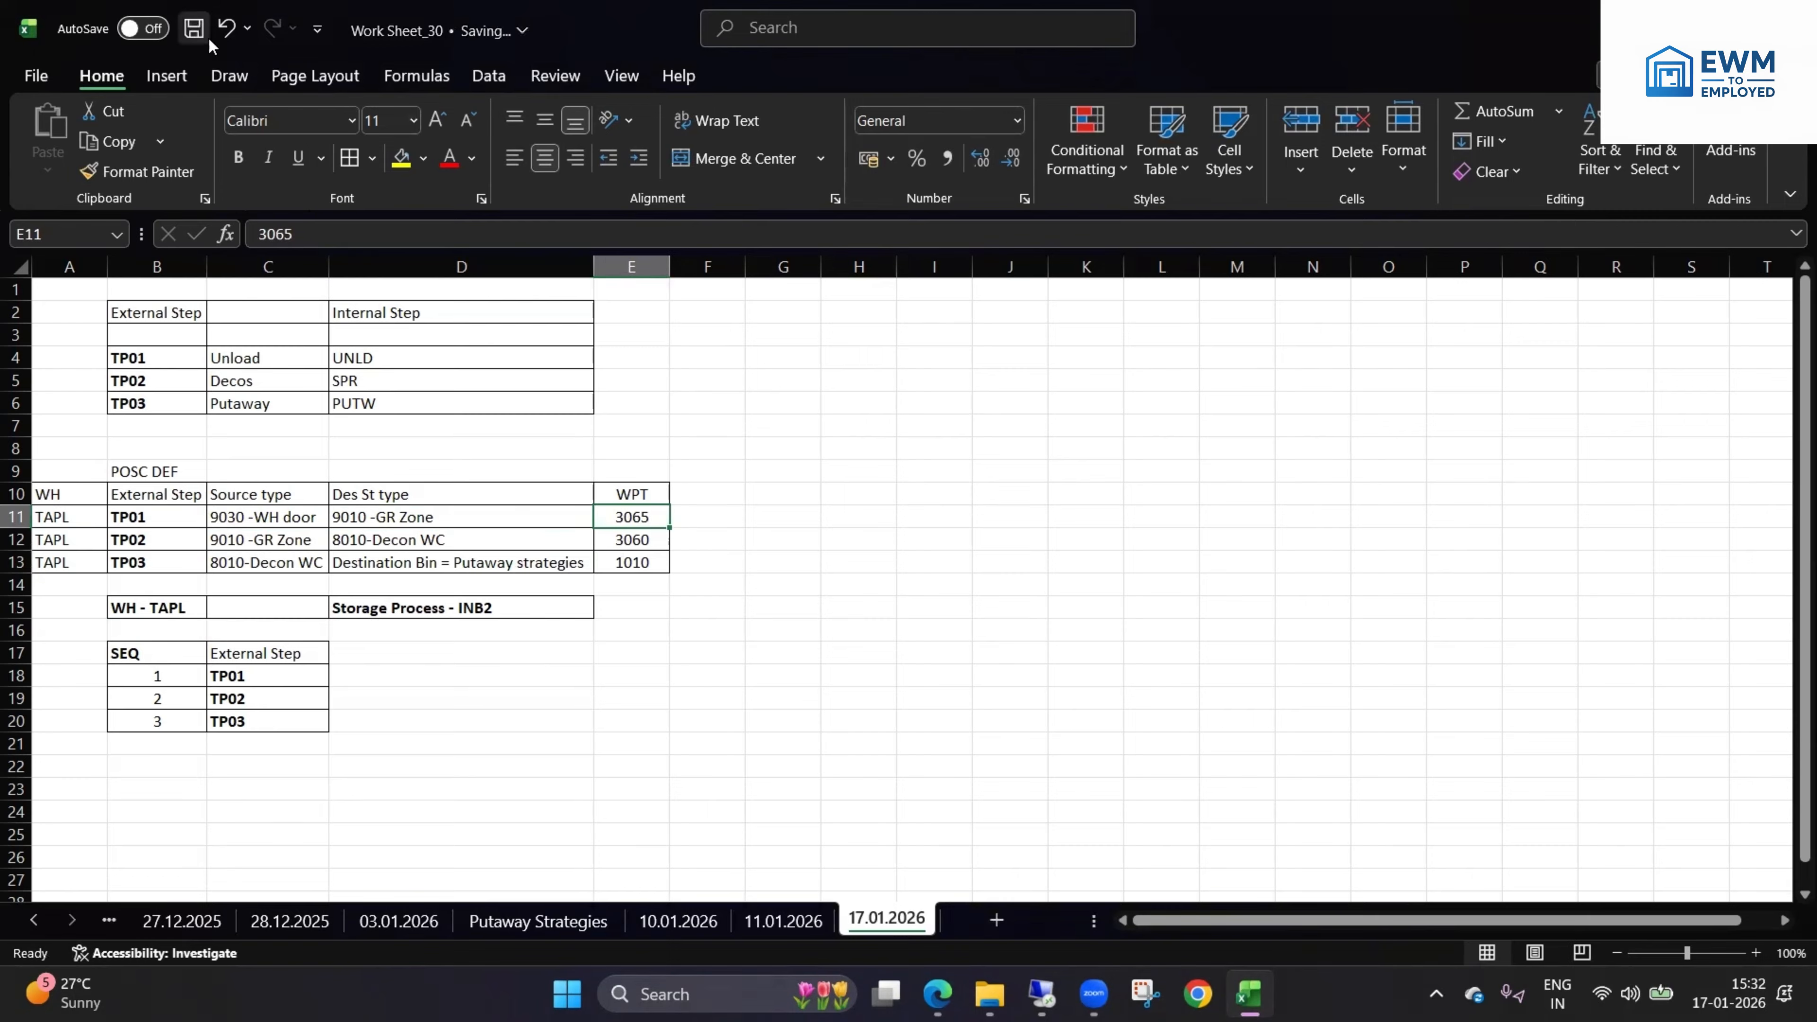
click(844, 534)
click(1041, 993)
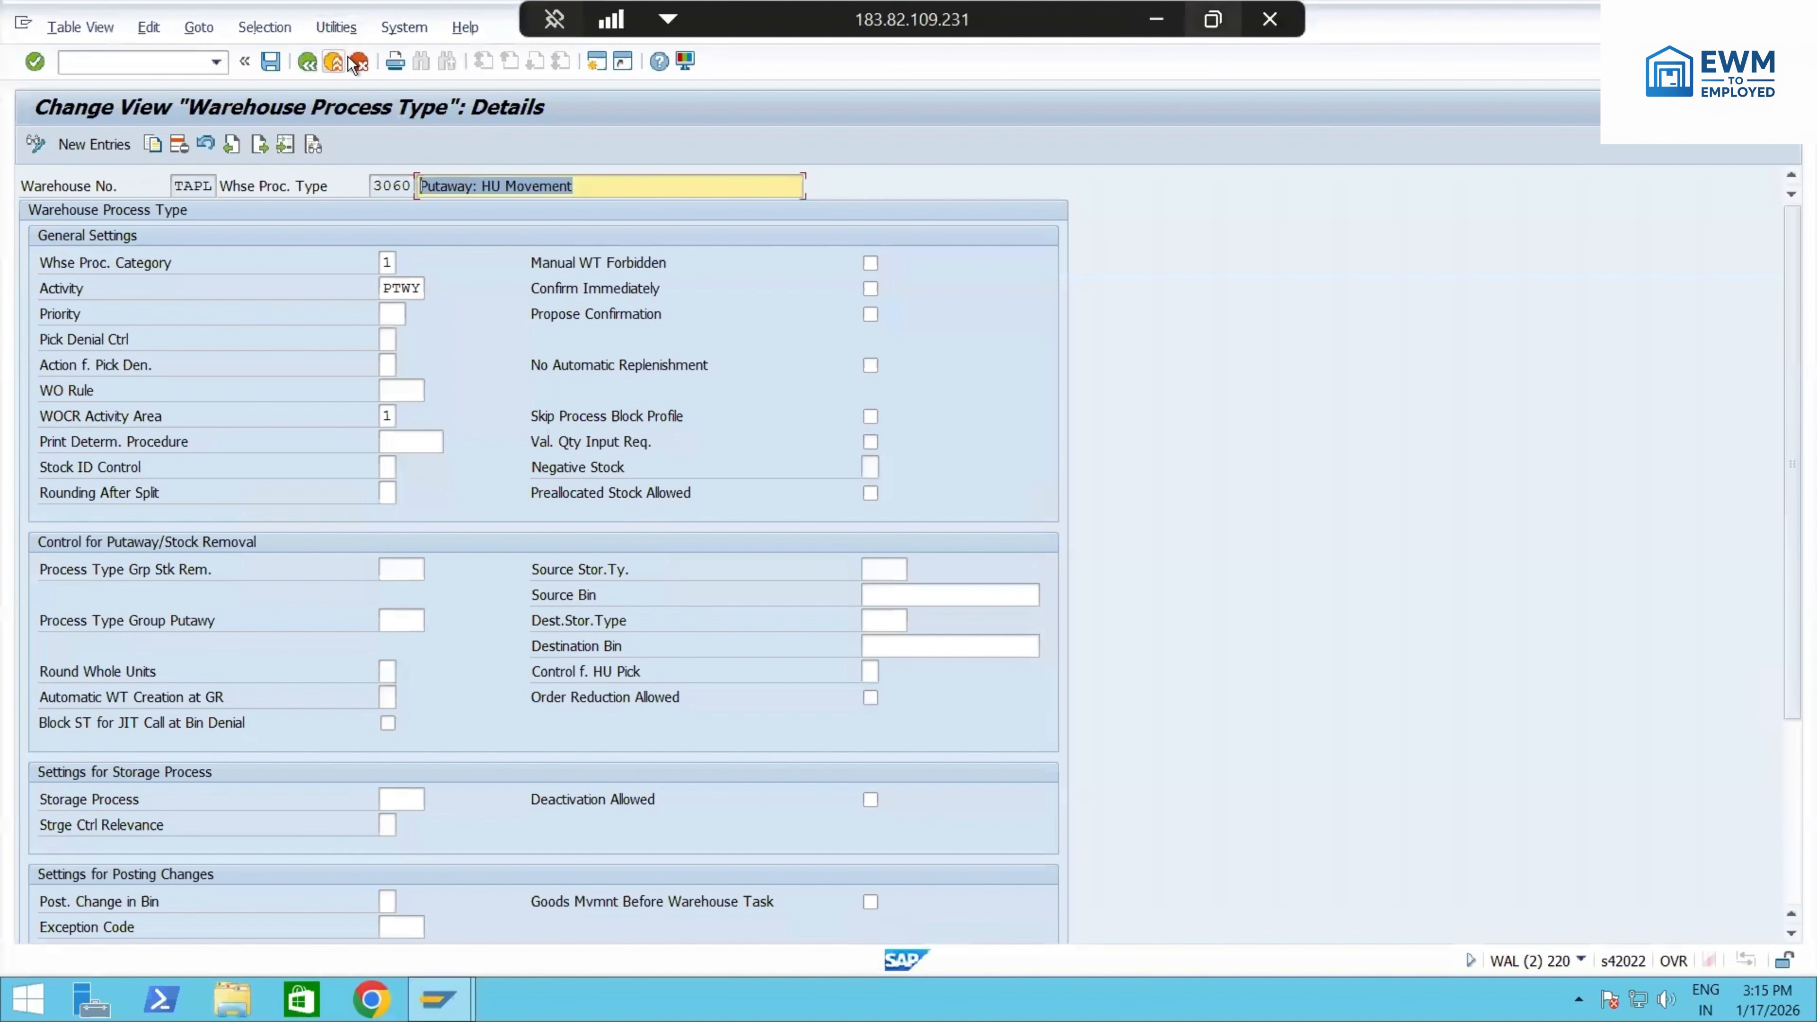
- Switch to the deconsolidation PDF and read section 3, Define control Indicators for Determining Warehouse Process Types
click(1166, 21)
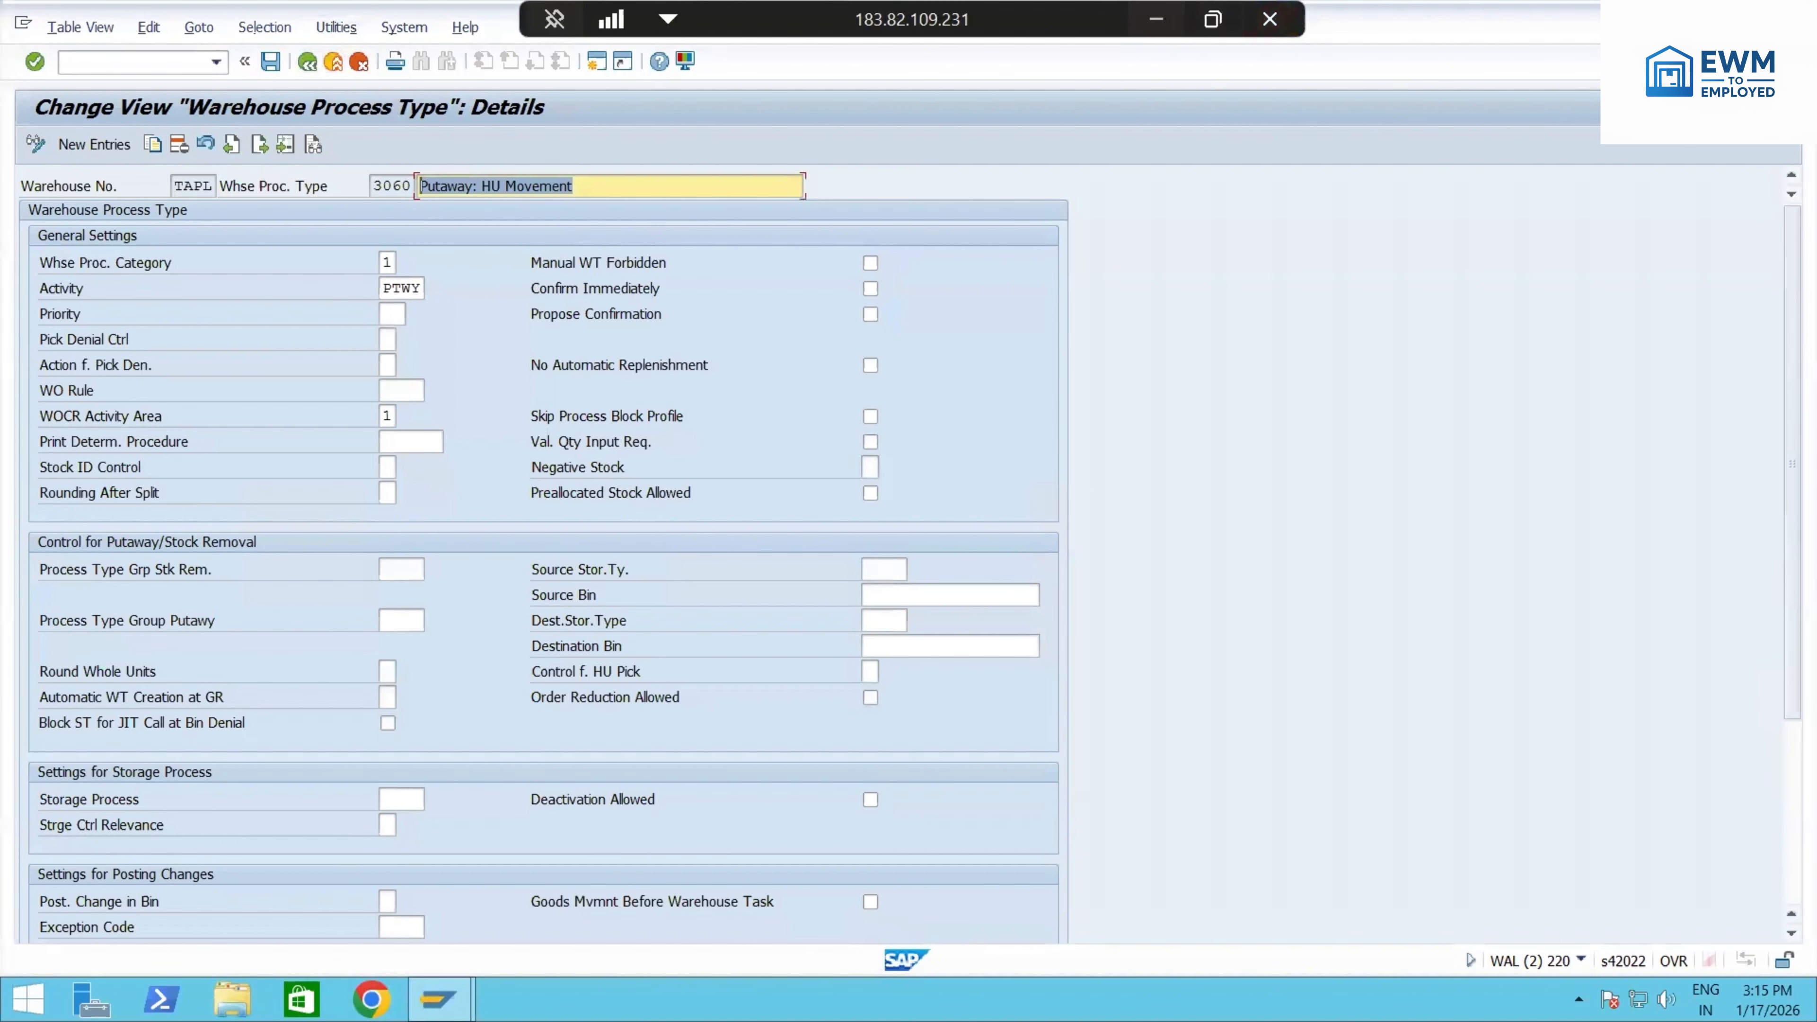
scroll(830, 666, down, 3)
drag(658, 538, 873, 538)
scroll(735, 546, down, 5)
scroll(736, 546, down, 6)
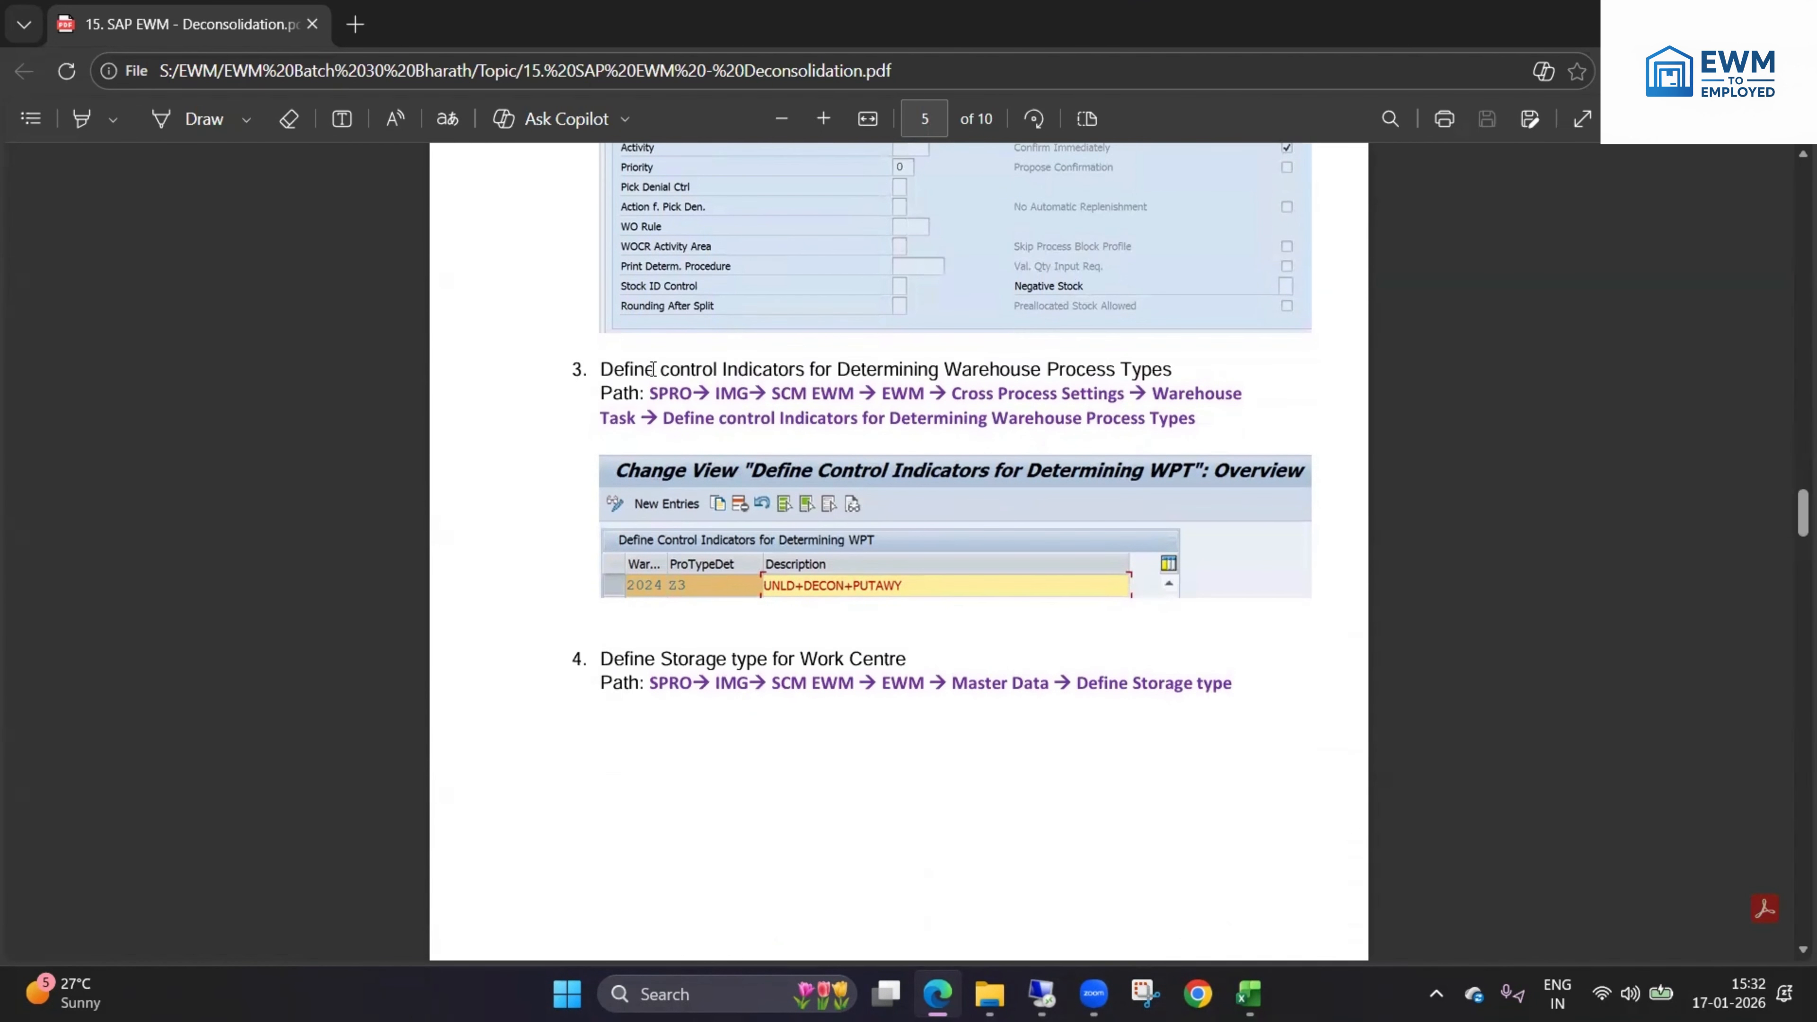
drag(690, 365, 1194, 366)
click(1186, 367)
drag(778, 370, 826, 370)
click(1173, 370)
- Return to SAP and leave the warehouse process type view for the Display IMG structure
key(alt+Tab)
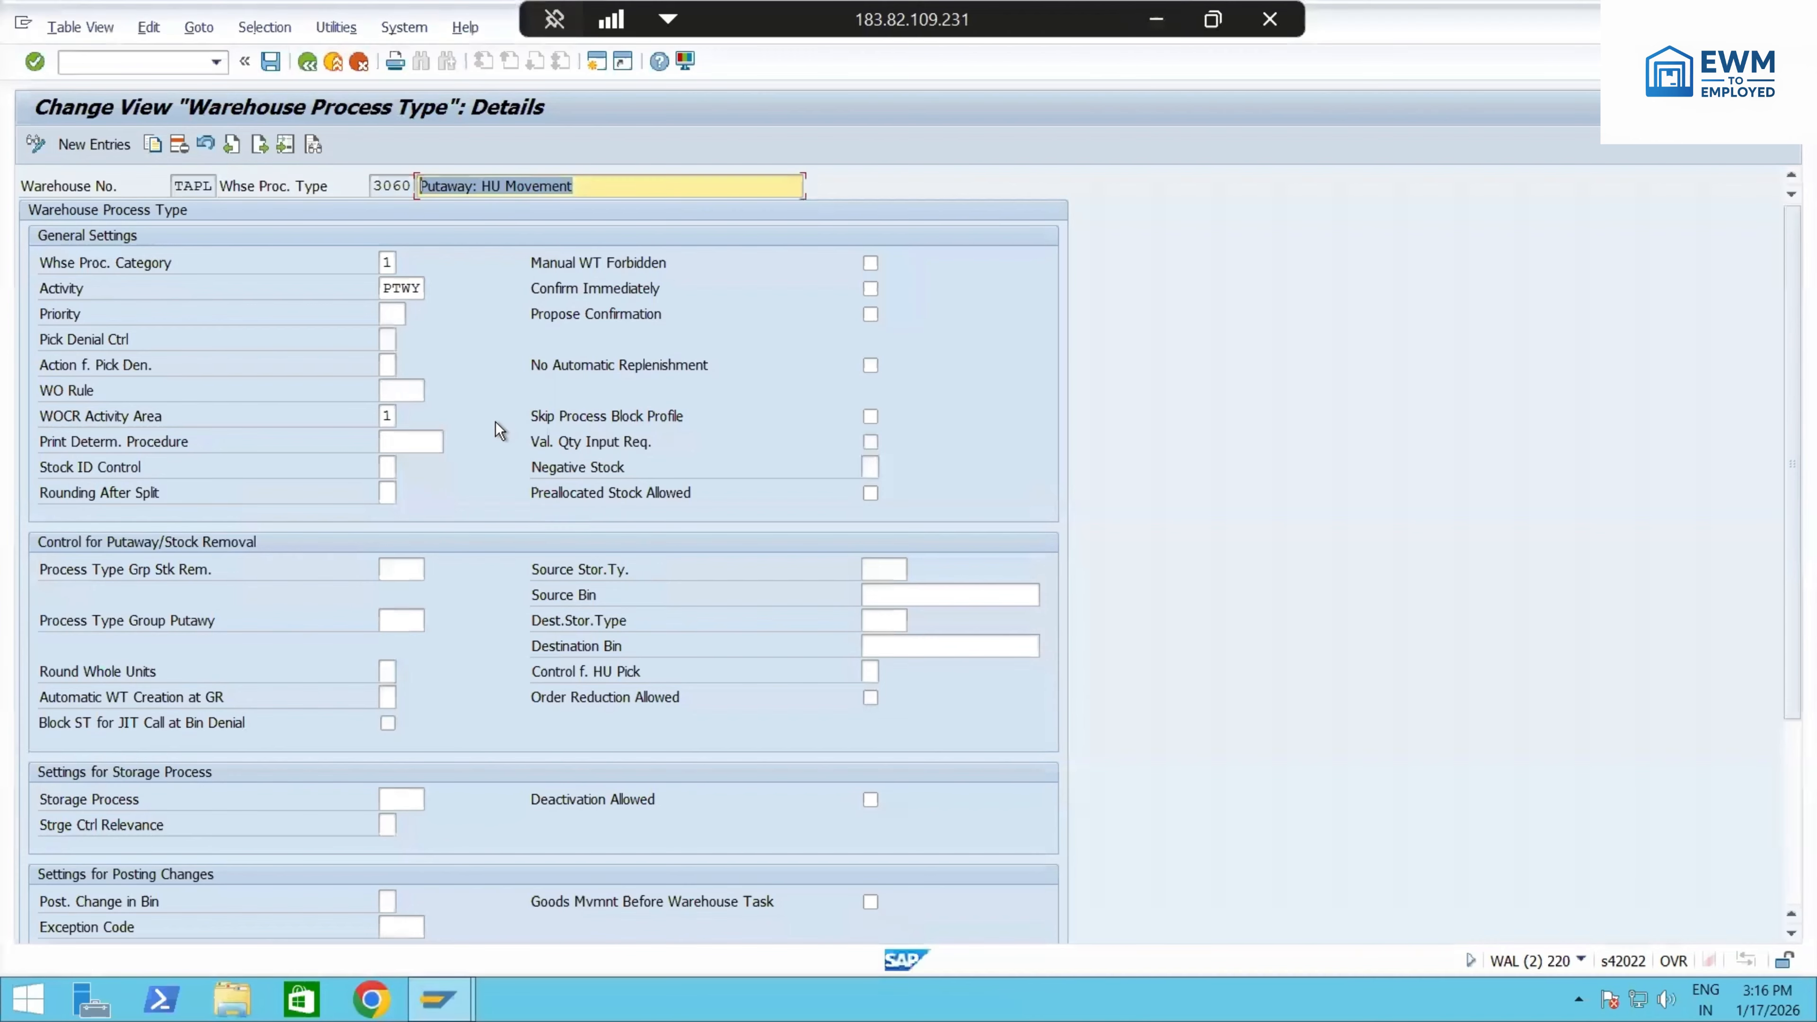
click(312, 65)
click(313, 65)
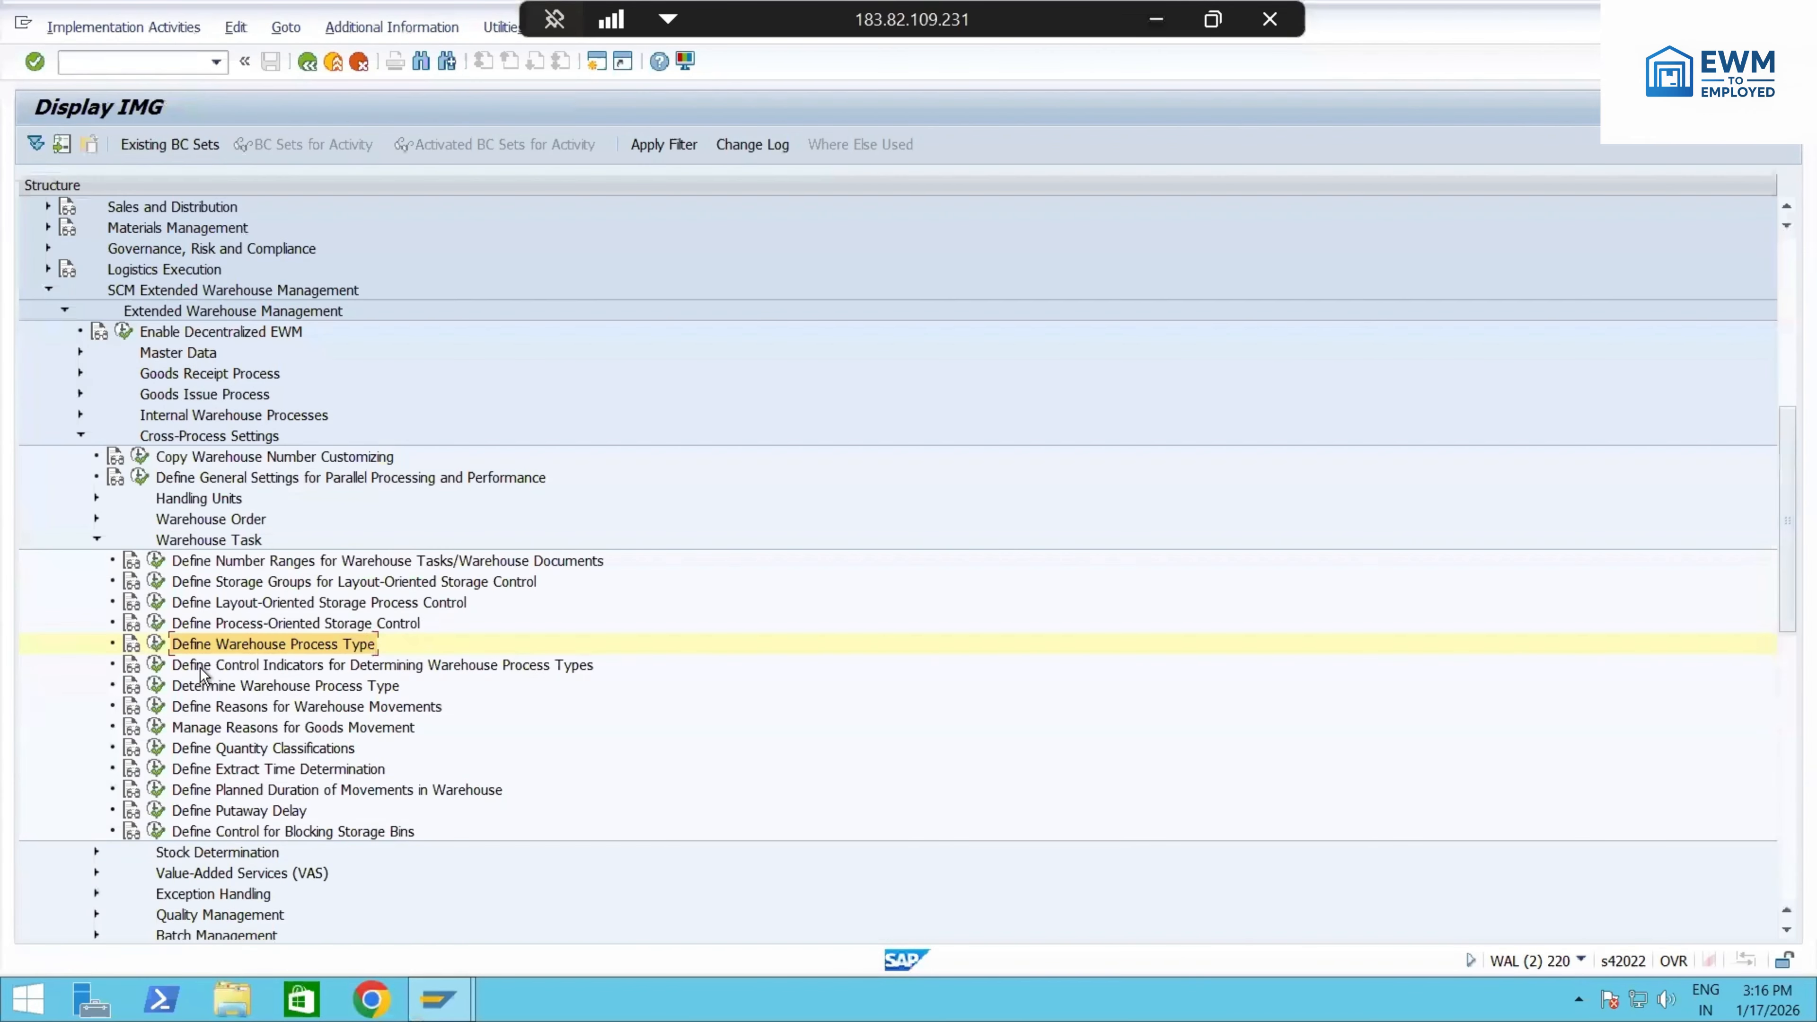
click(280, 664)
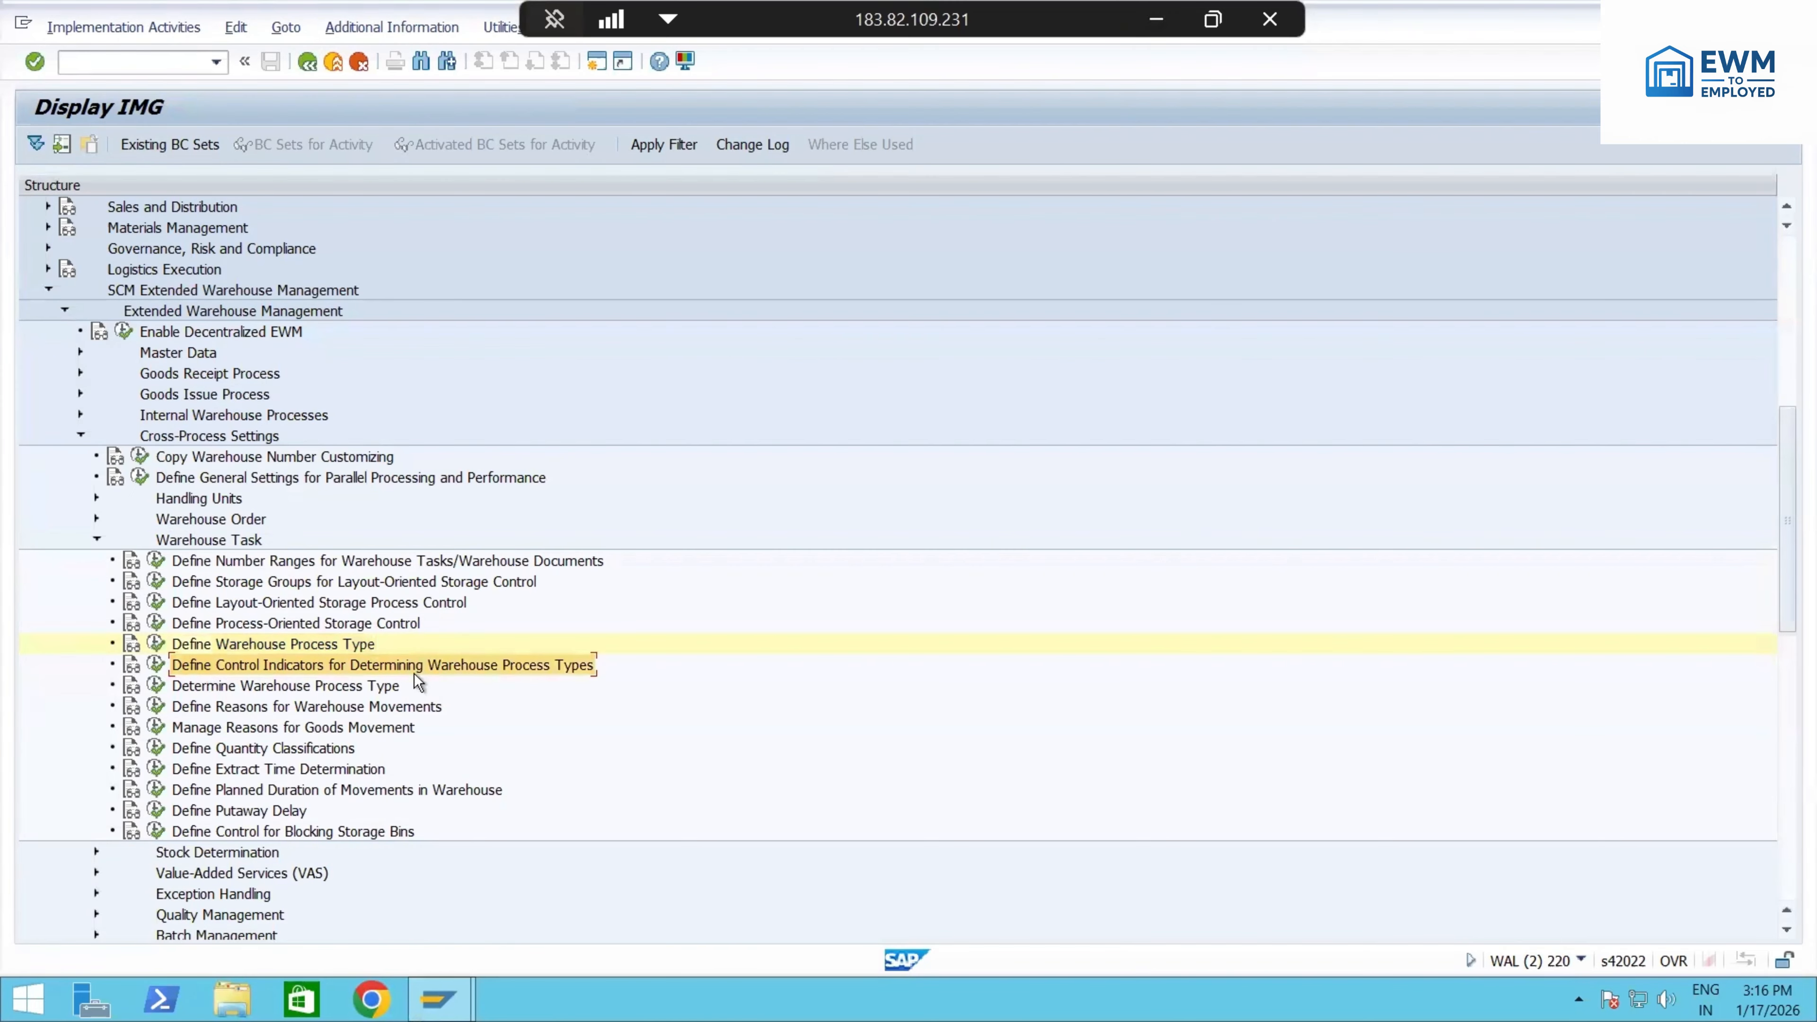
click(291, 680)
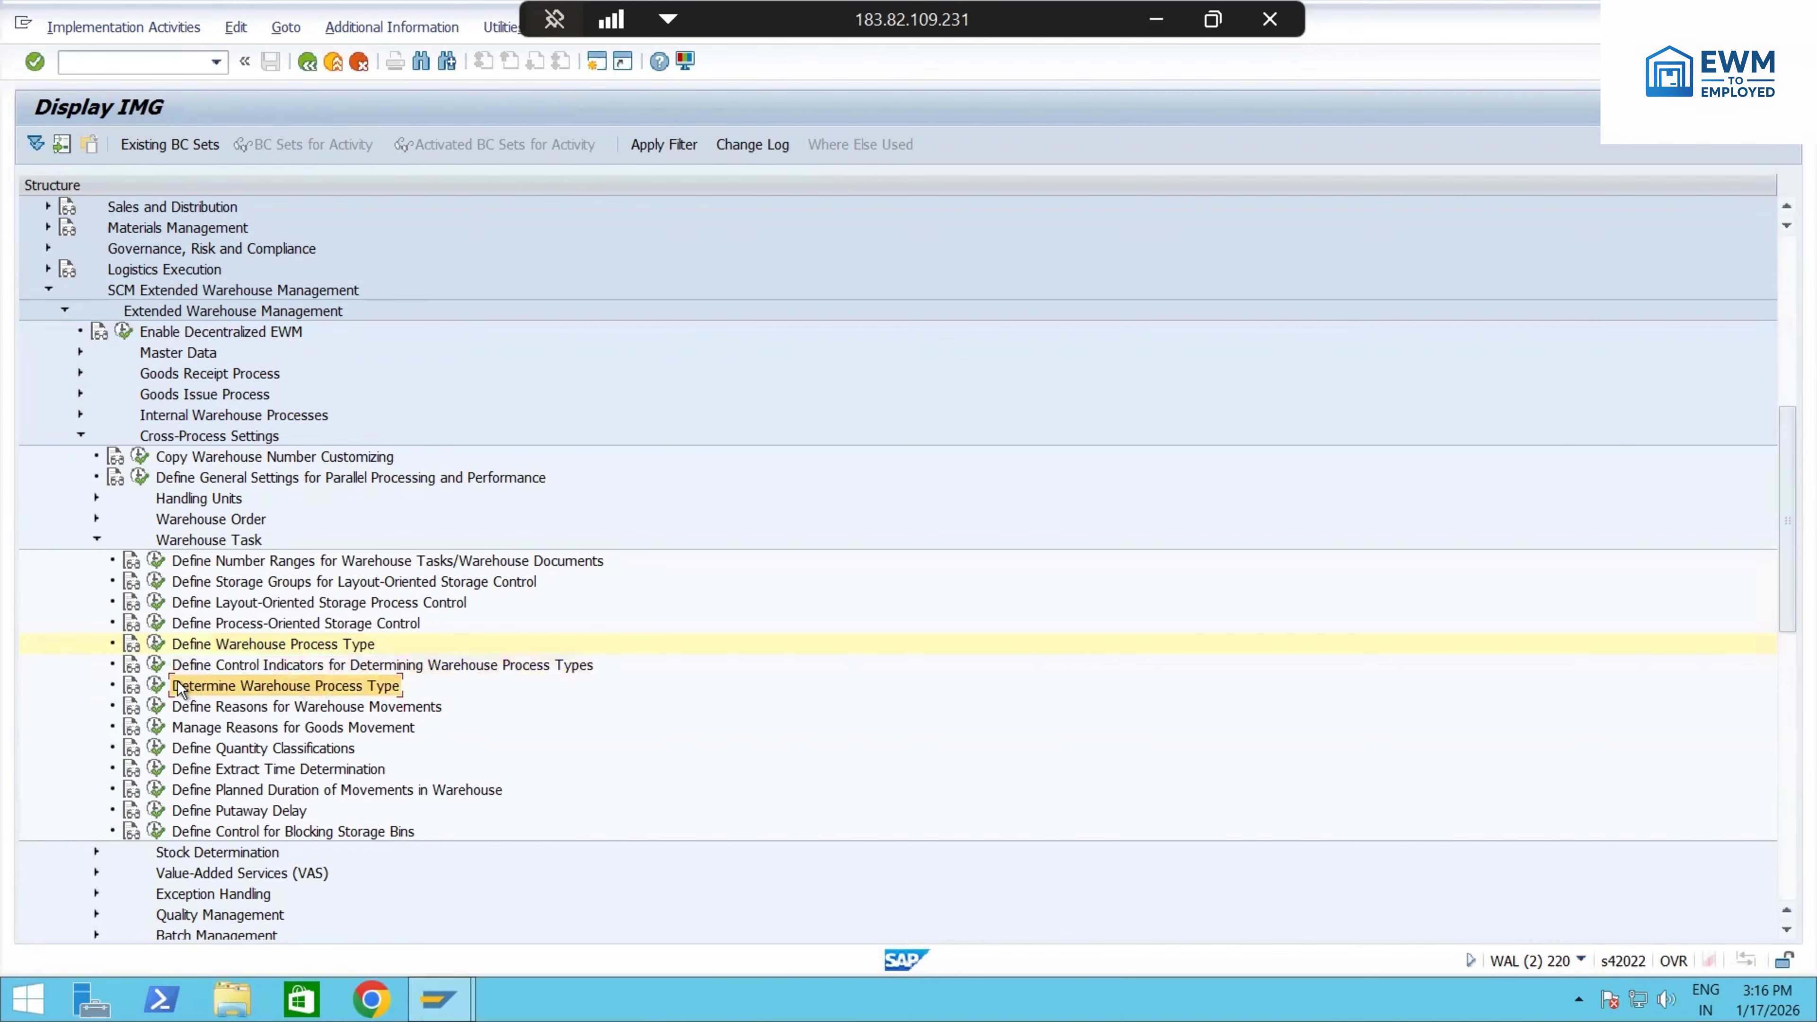
click(155, 684)
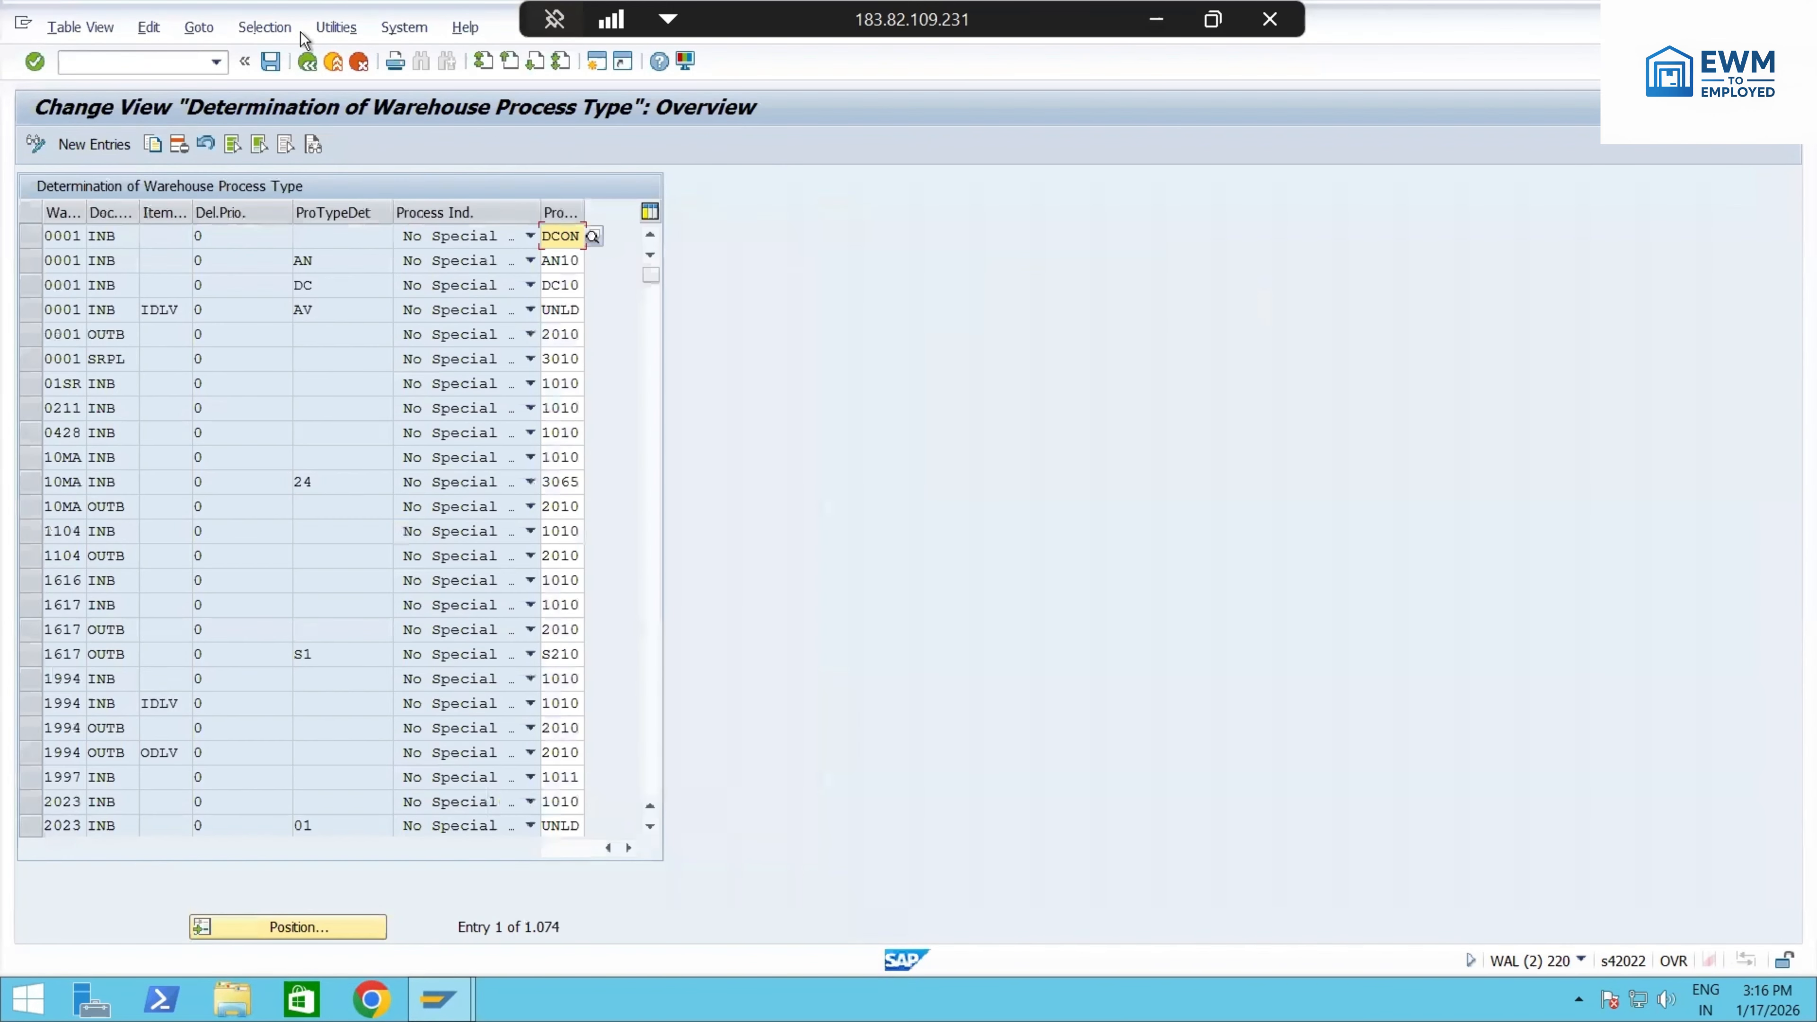
click(308, 62)
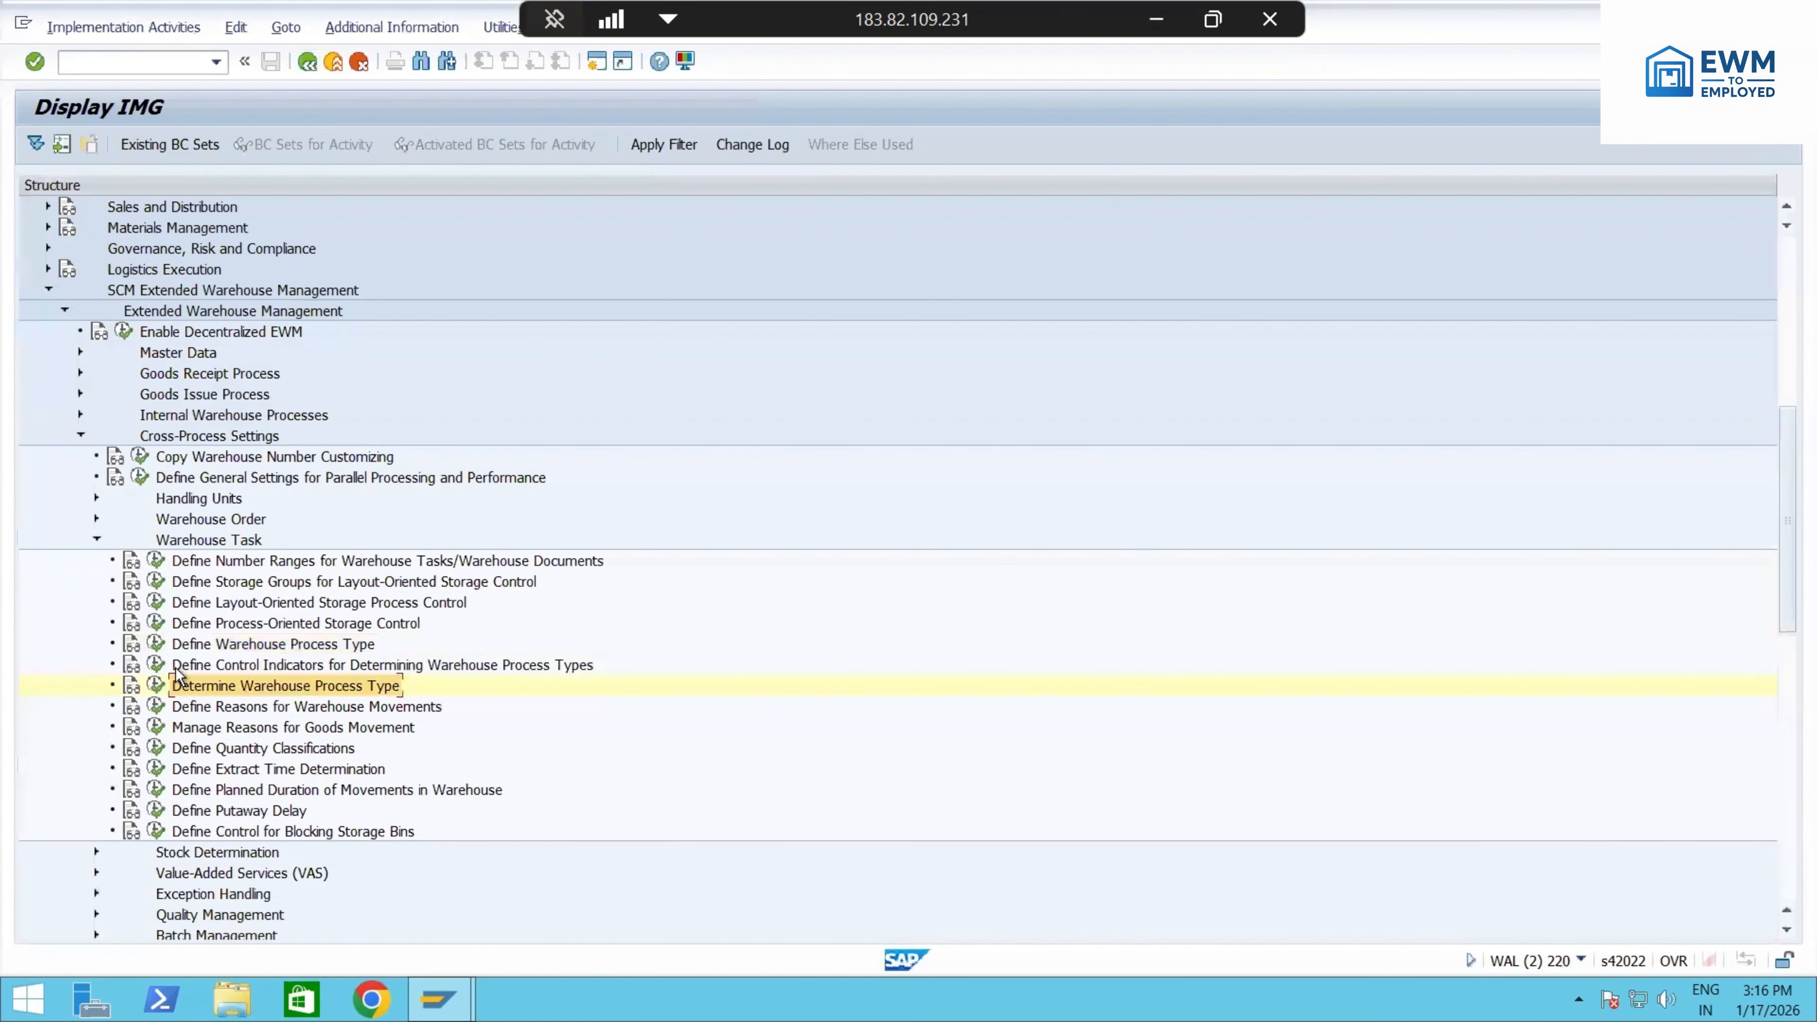
- Open Define Control Indicators for Determining Warehouse Process Types and position the list on warehouse TAPL
click(155, 665)
click(324, 931)
text(v)
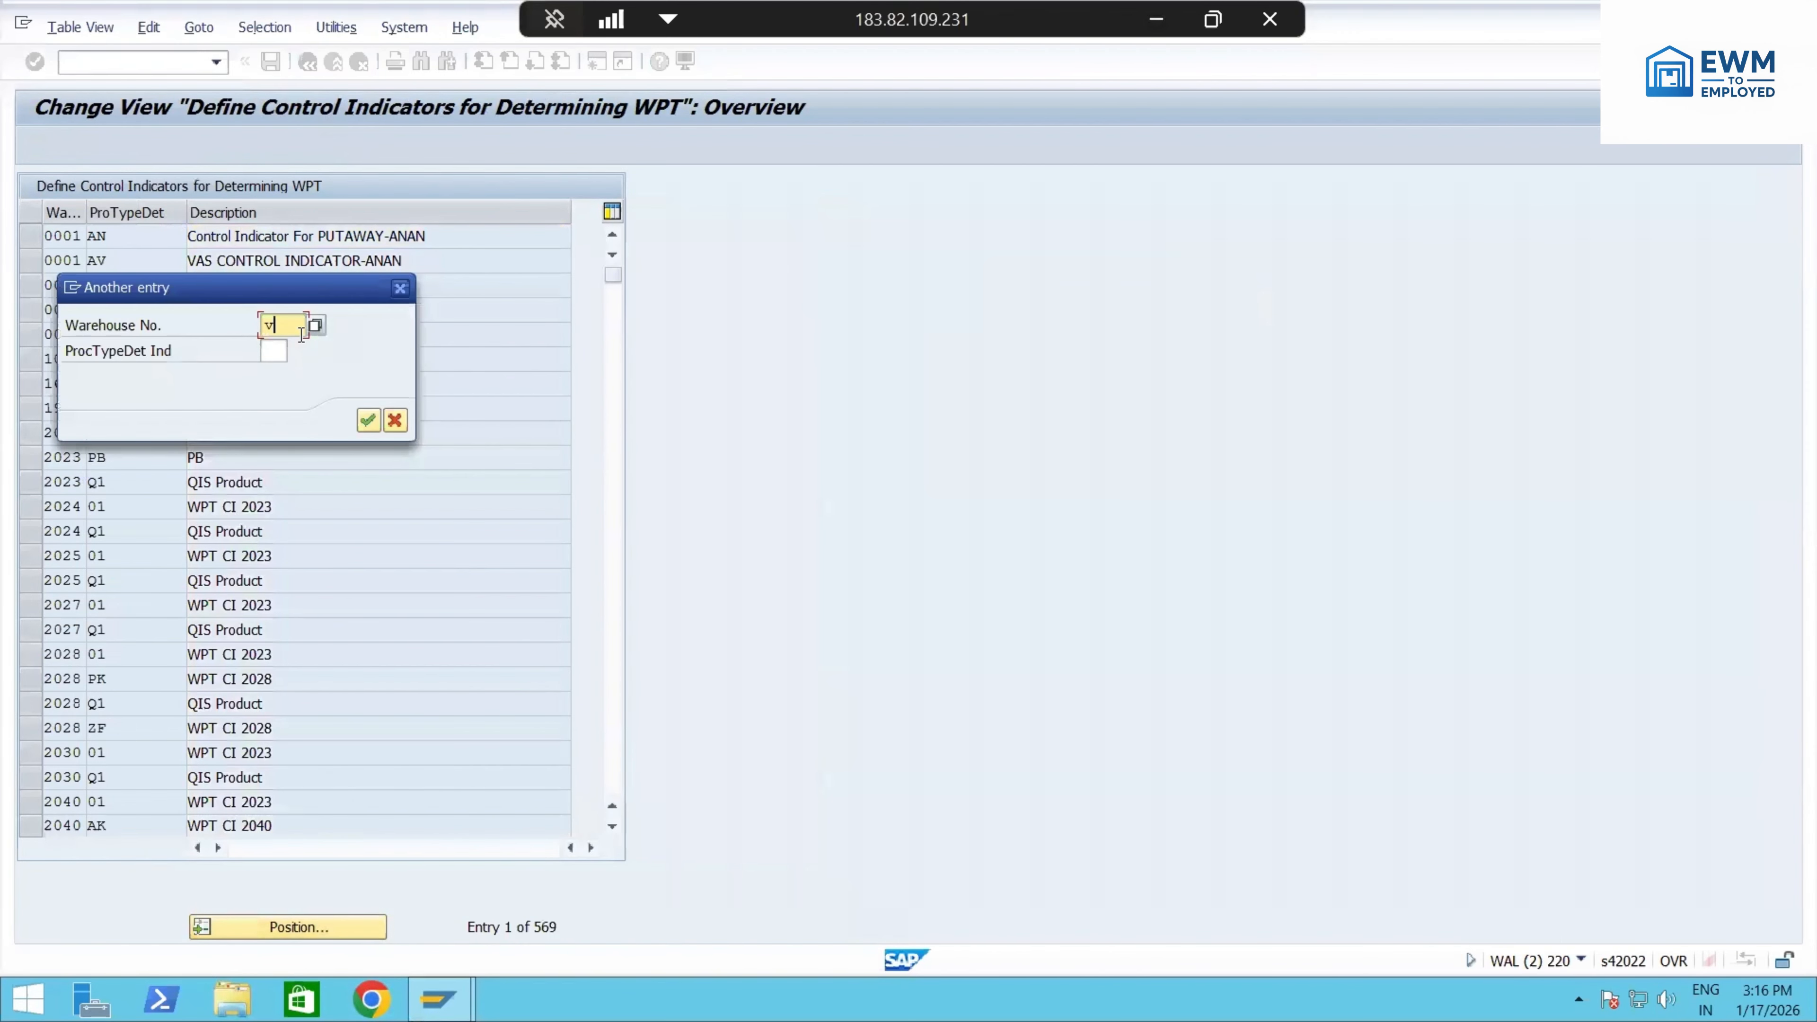
key(BackSpace)
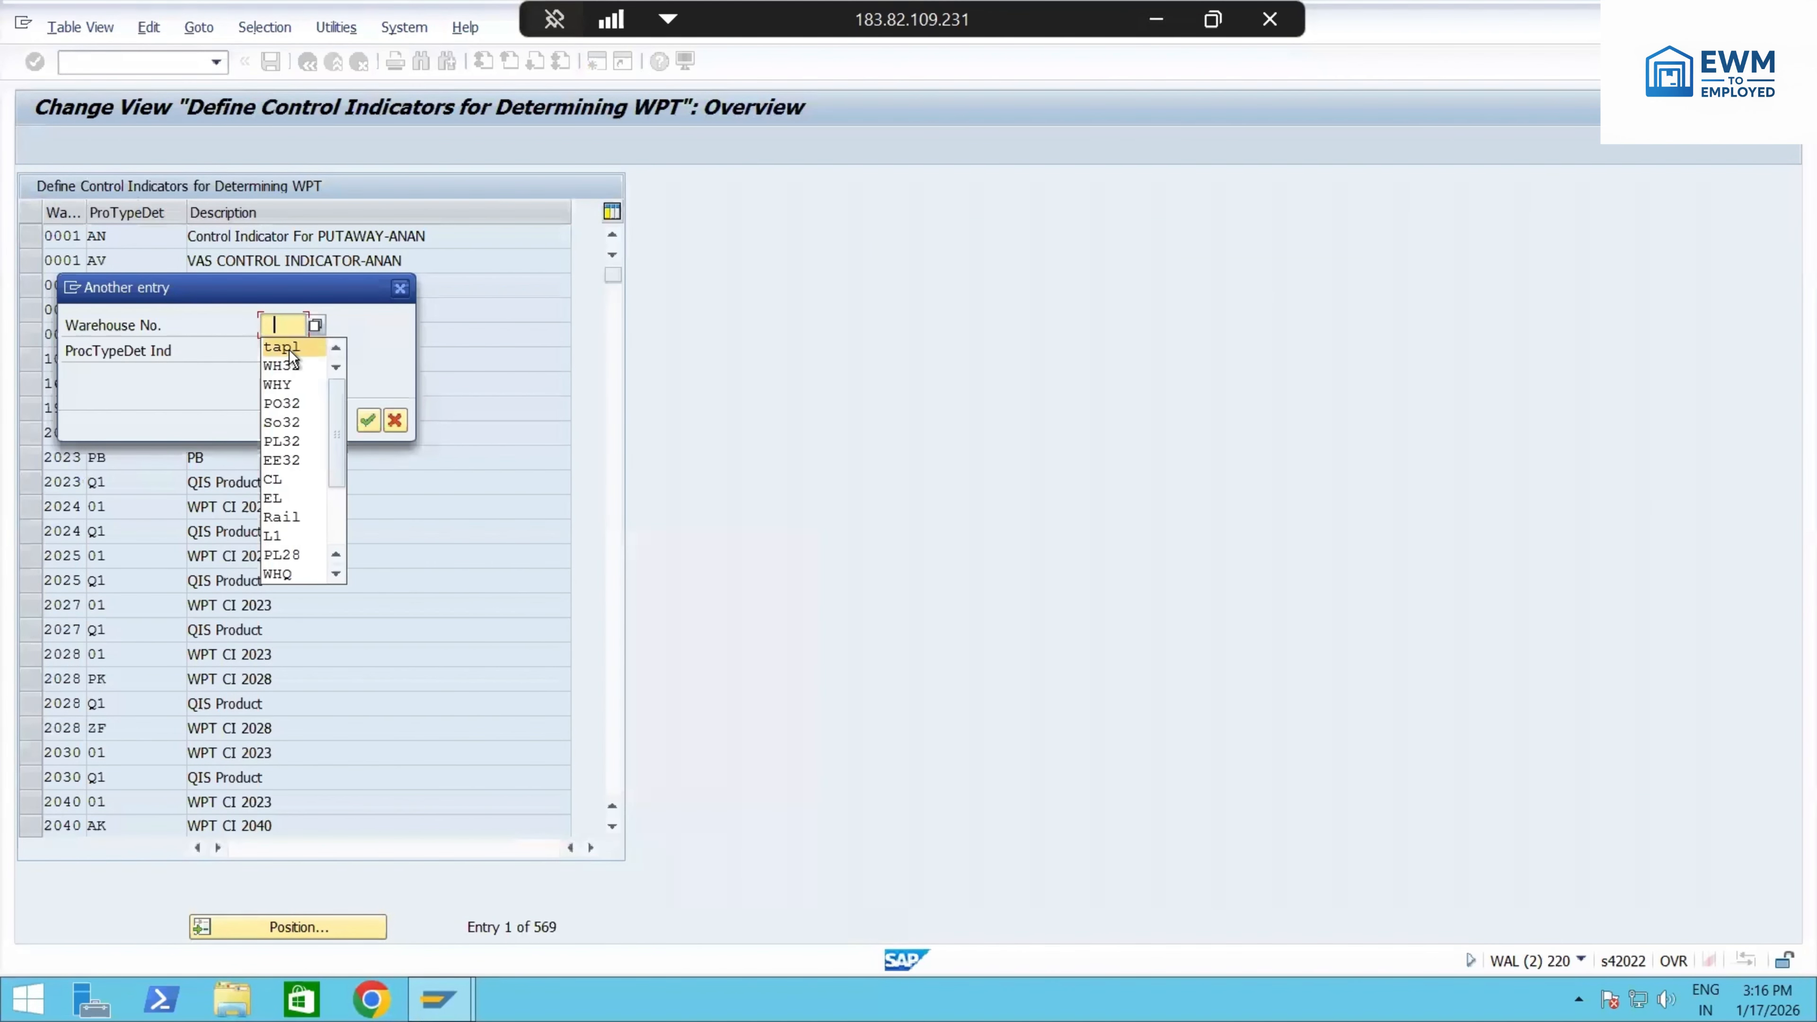
click(289, 349)
click(368, 421)
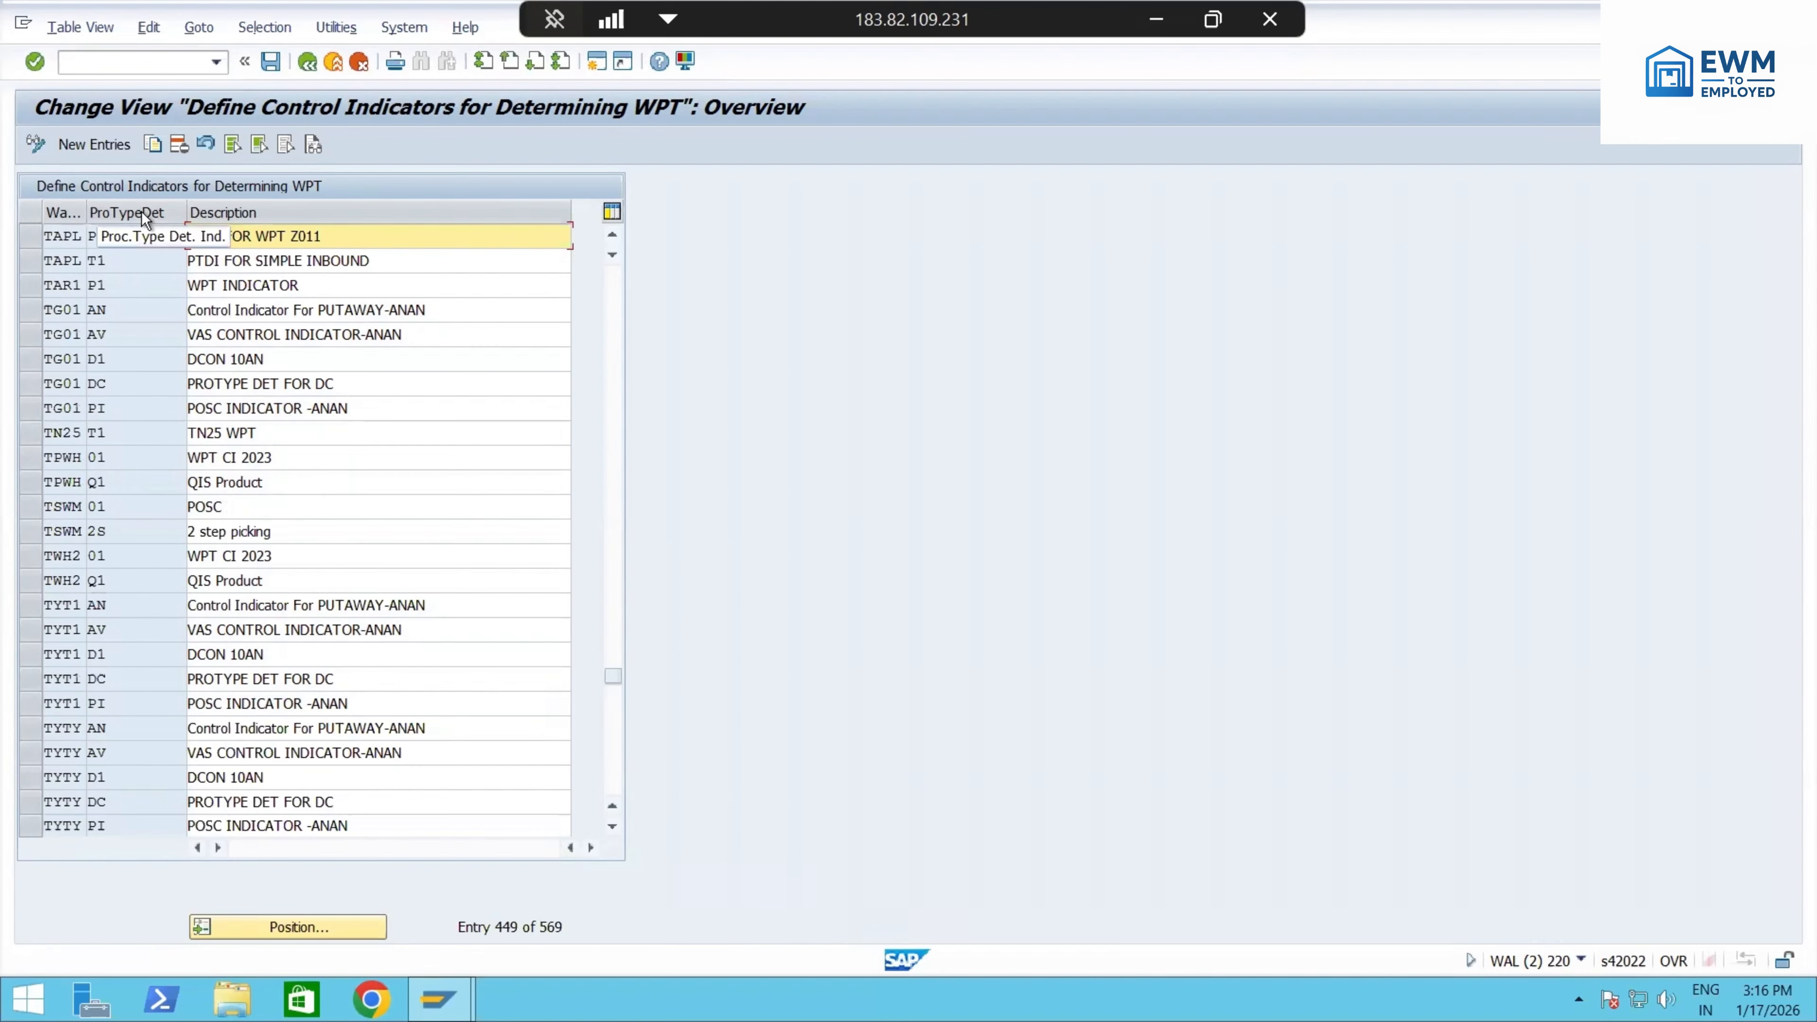
- Switch to the Excel worksheet and compare the process types 3065, 3060 and 1010 assigned to TP01, TP02 and TP03
click(1150, 20)
click(1248, 994)
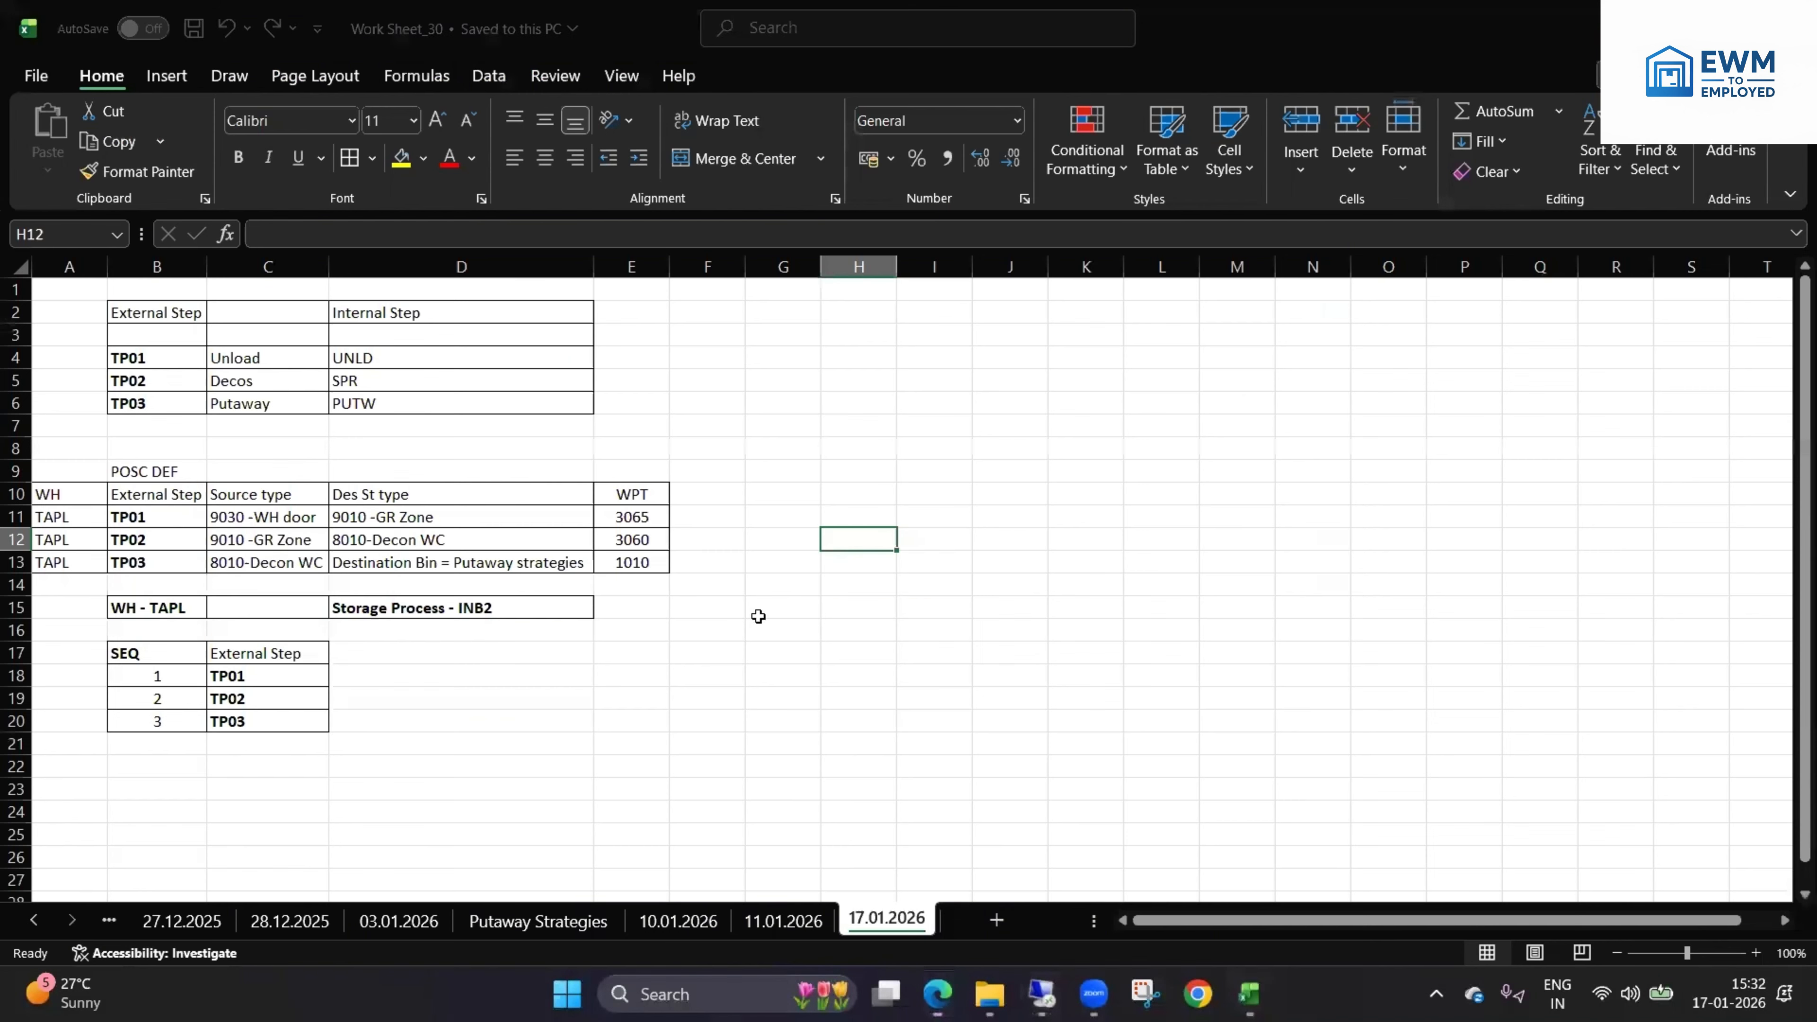
click(648, 571)
click(648, 521)
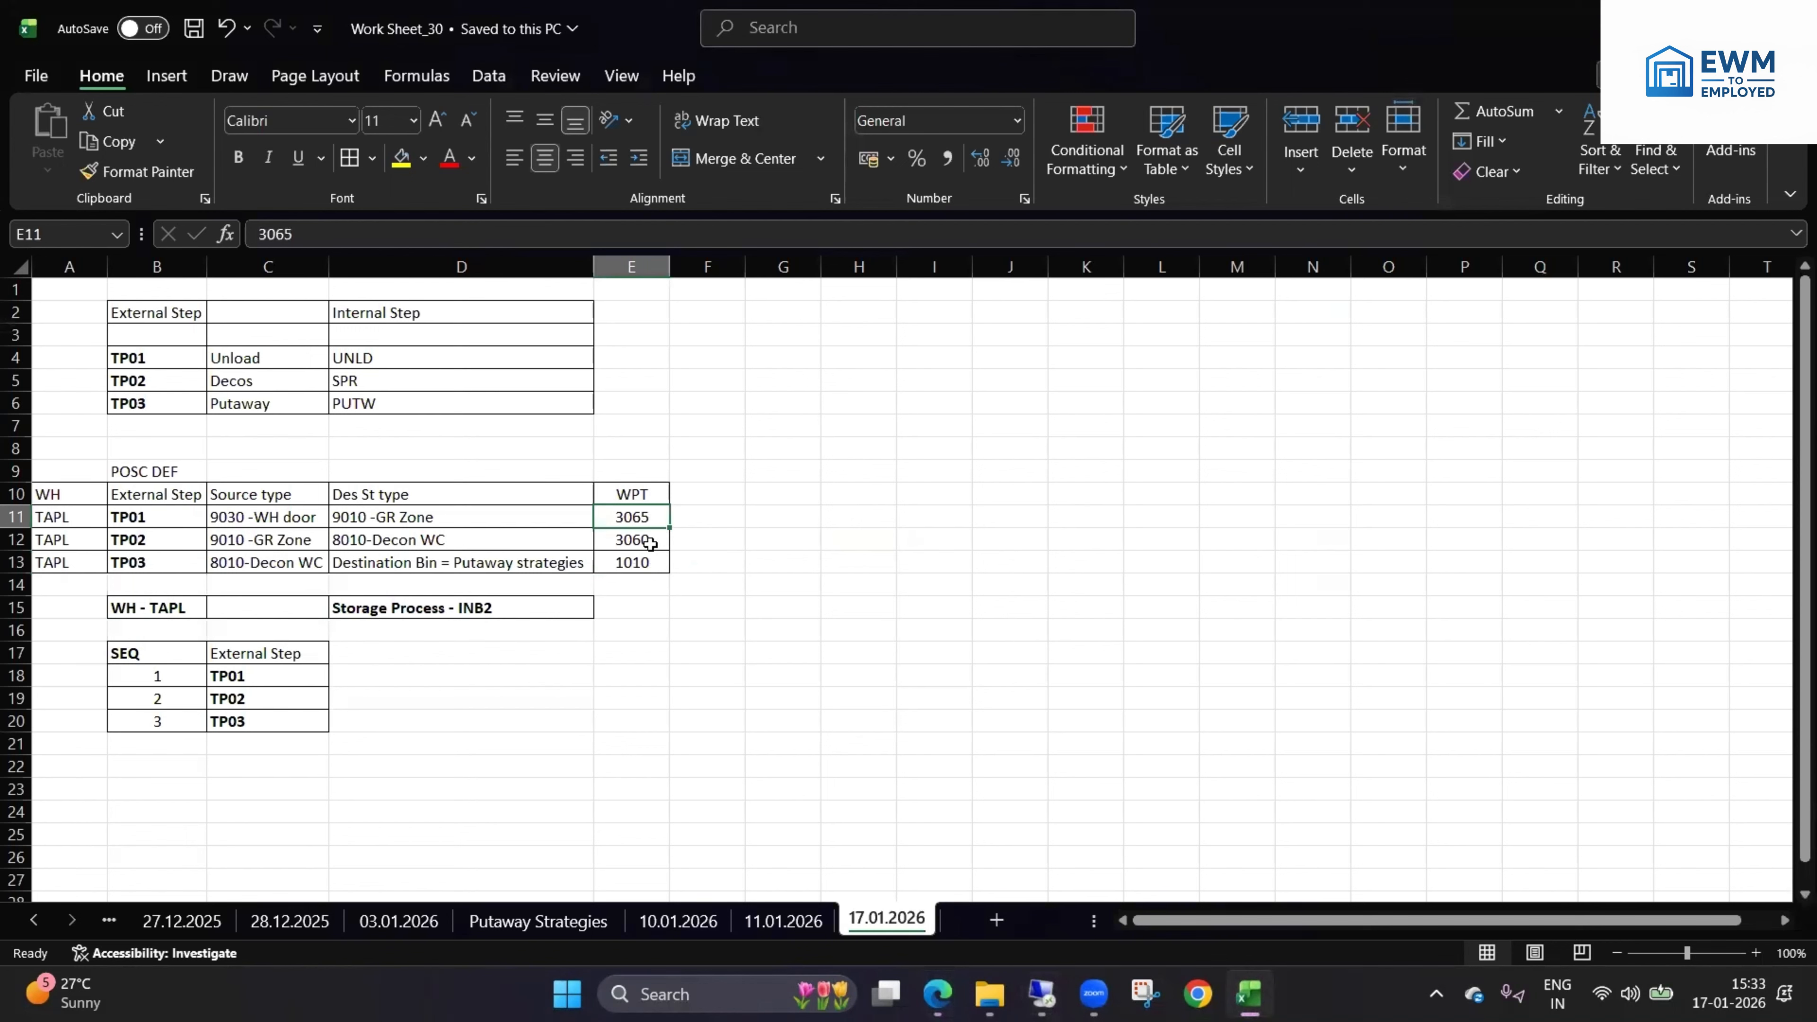
click(650, 542)
click(654, 567)
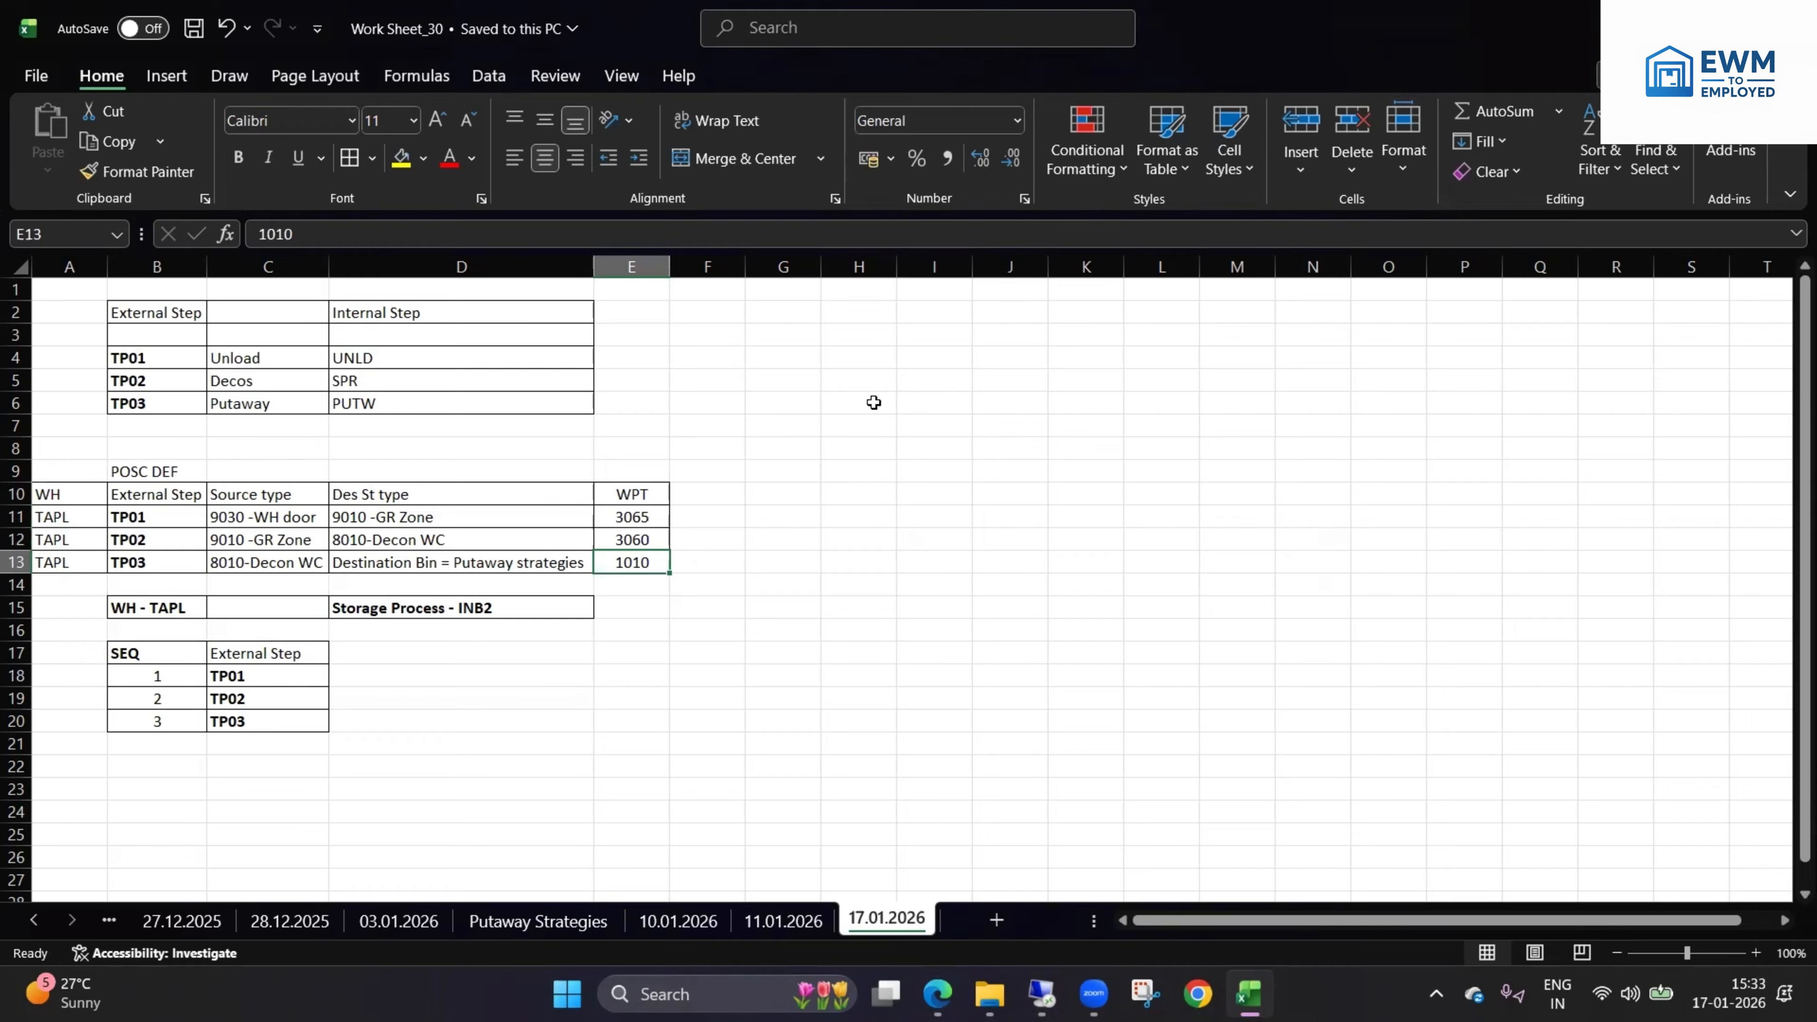
drag(893, 381, 914, 380)
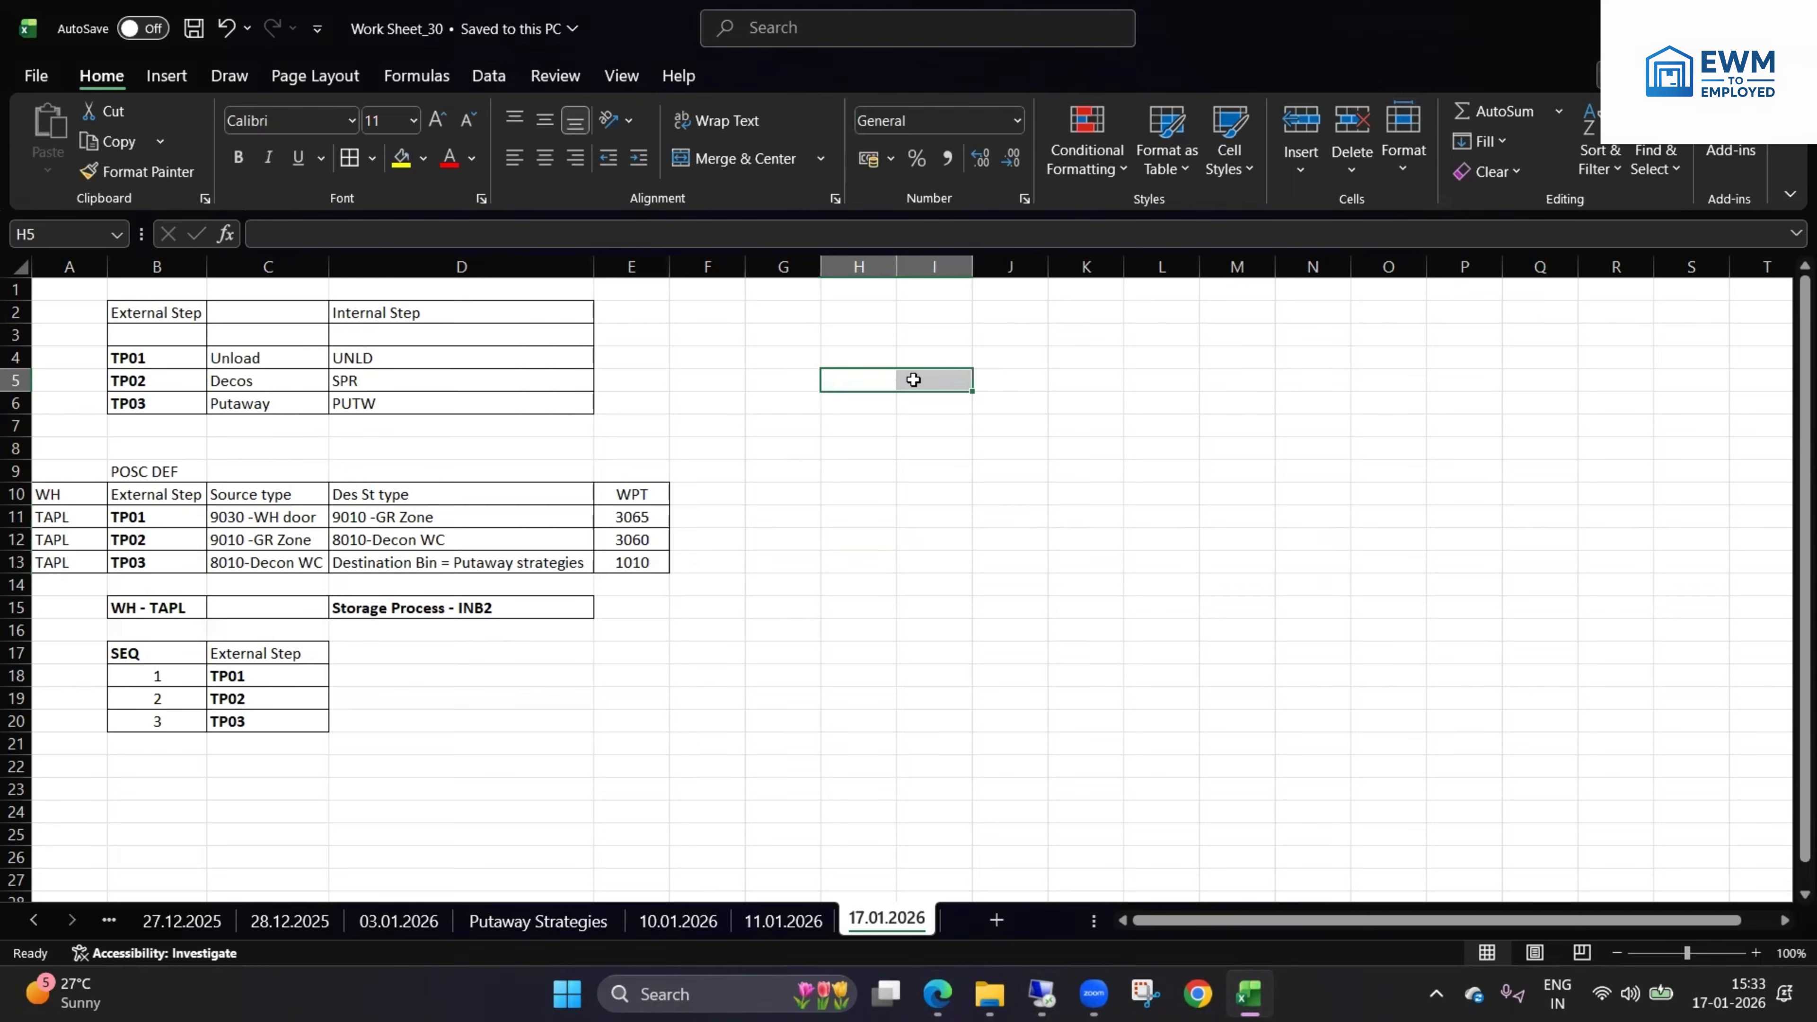
click(856, 421)
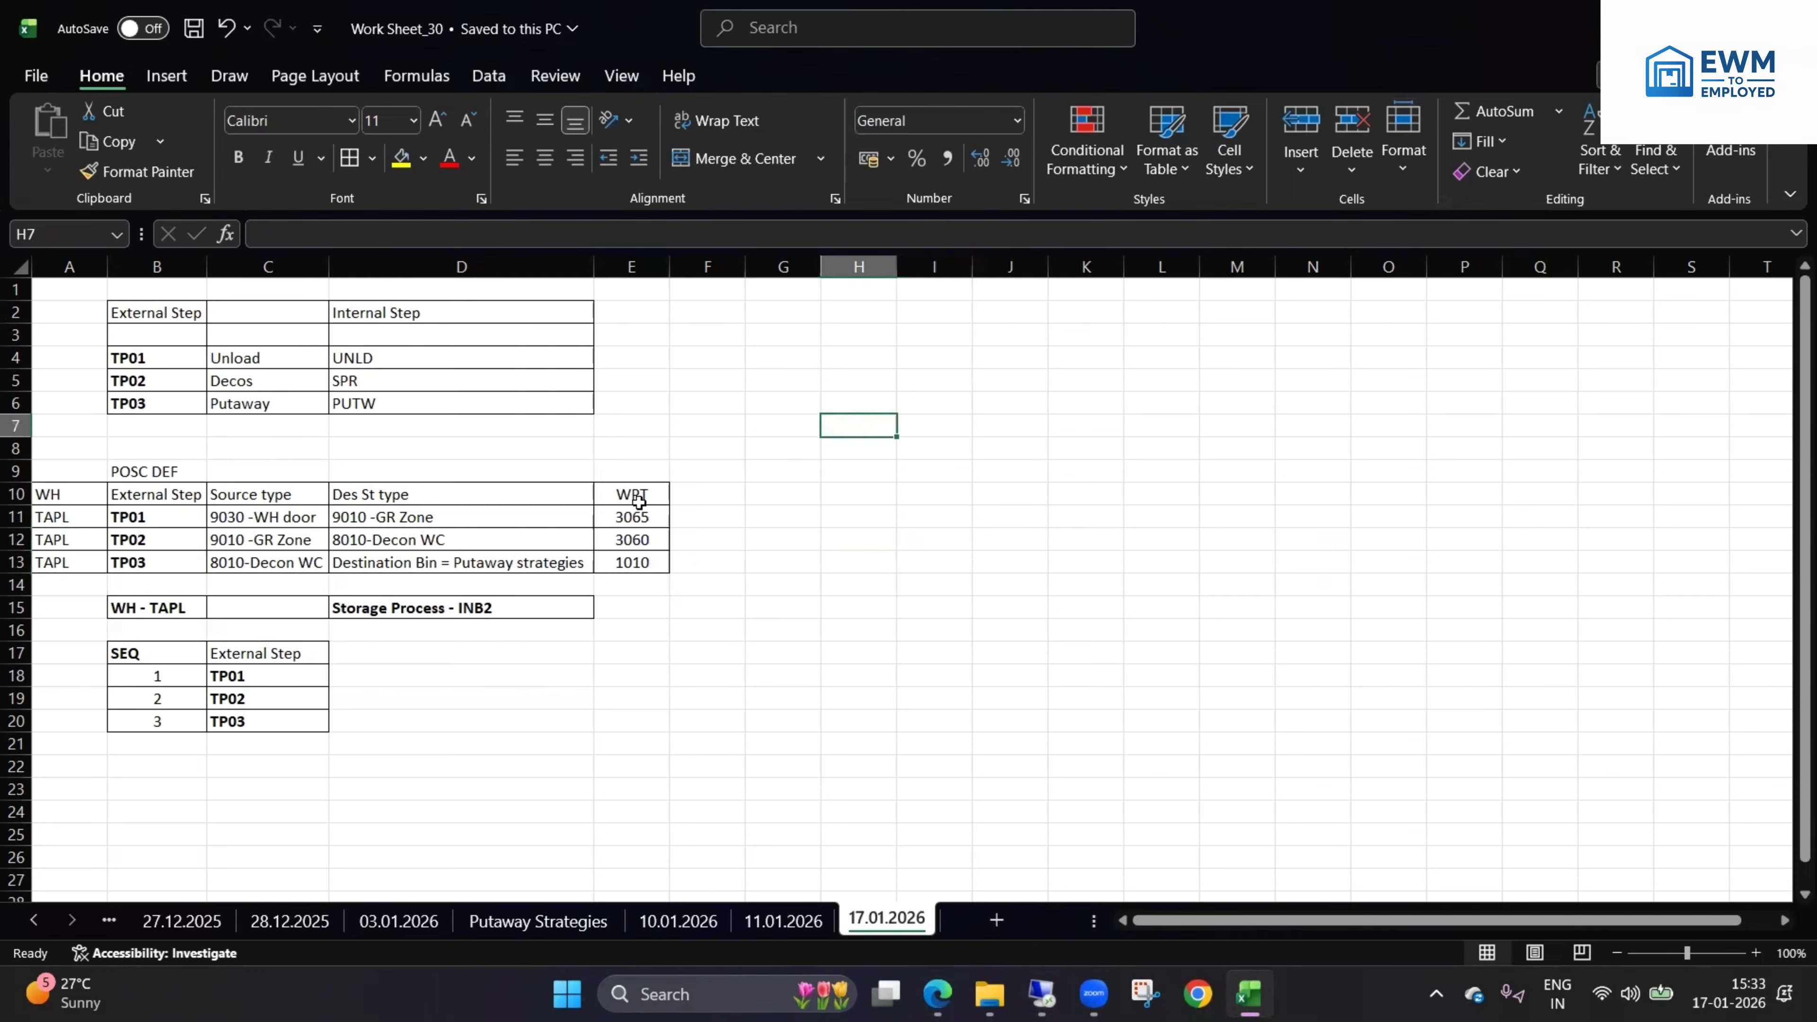
drag(638, 510, 656, 554)
click(652, 546)
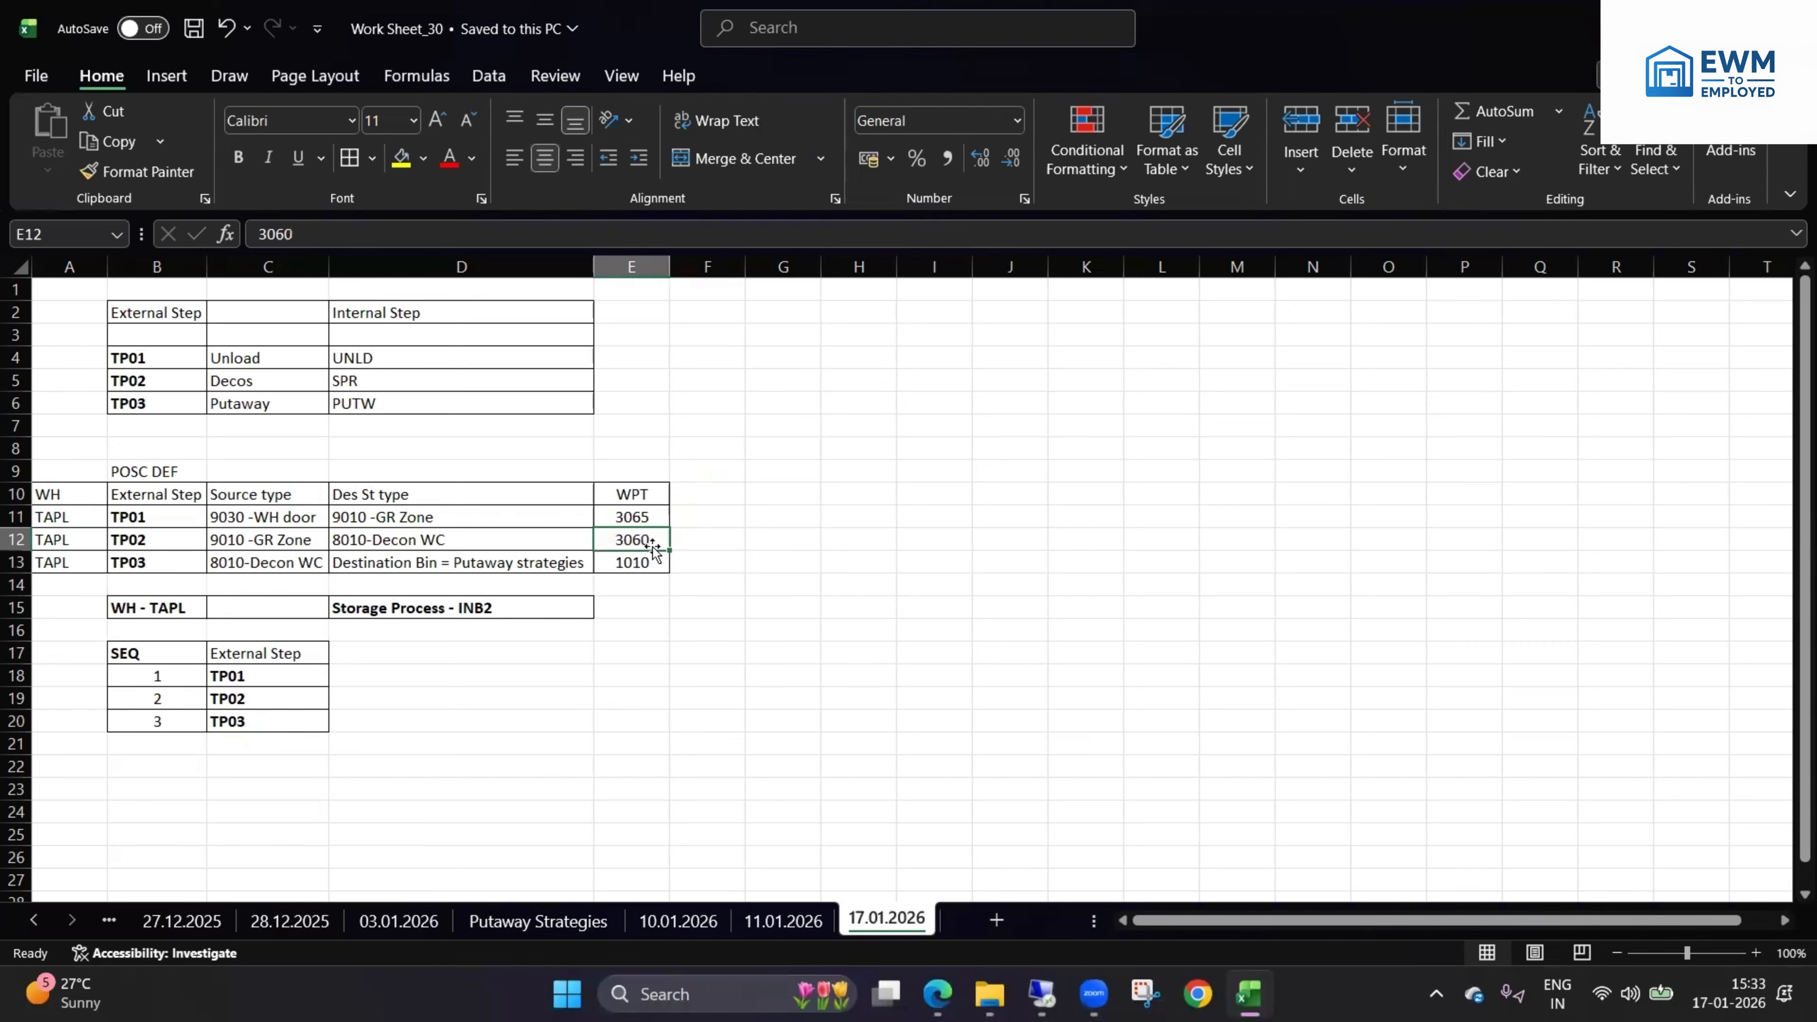
click(650, 565)
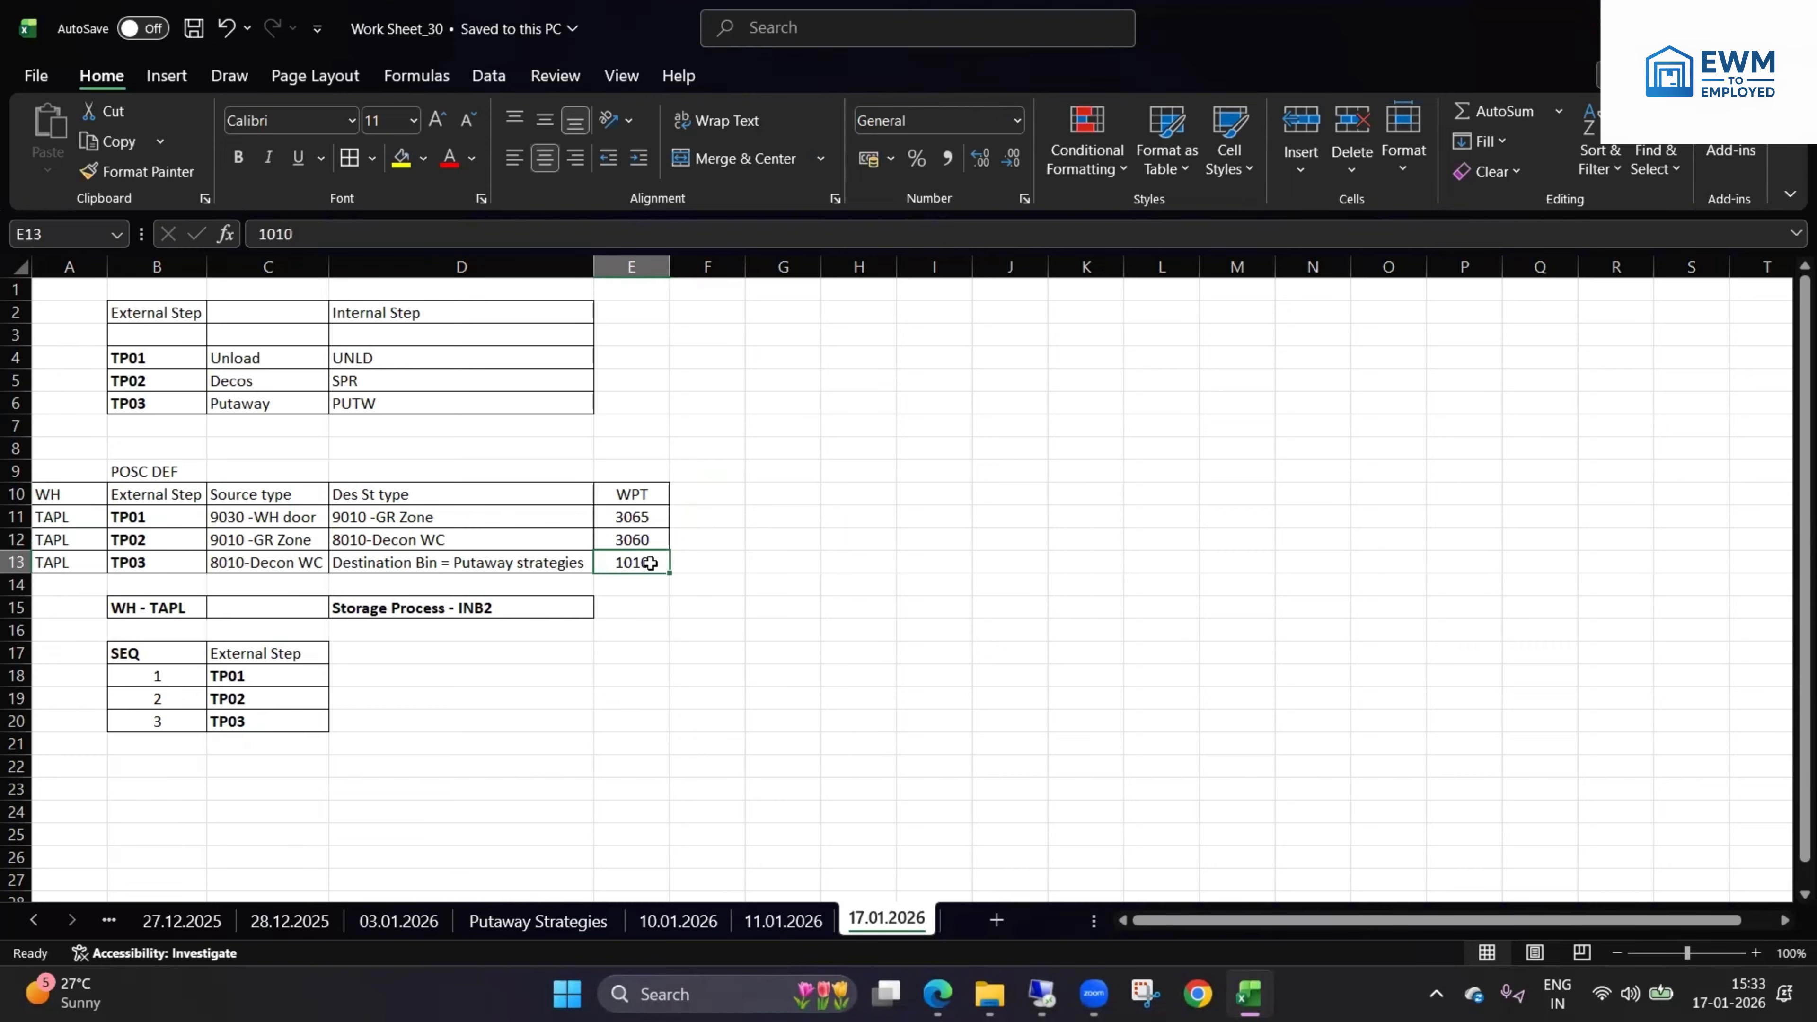
drag(653, 519, 659, 540)
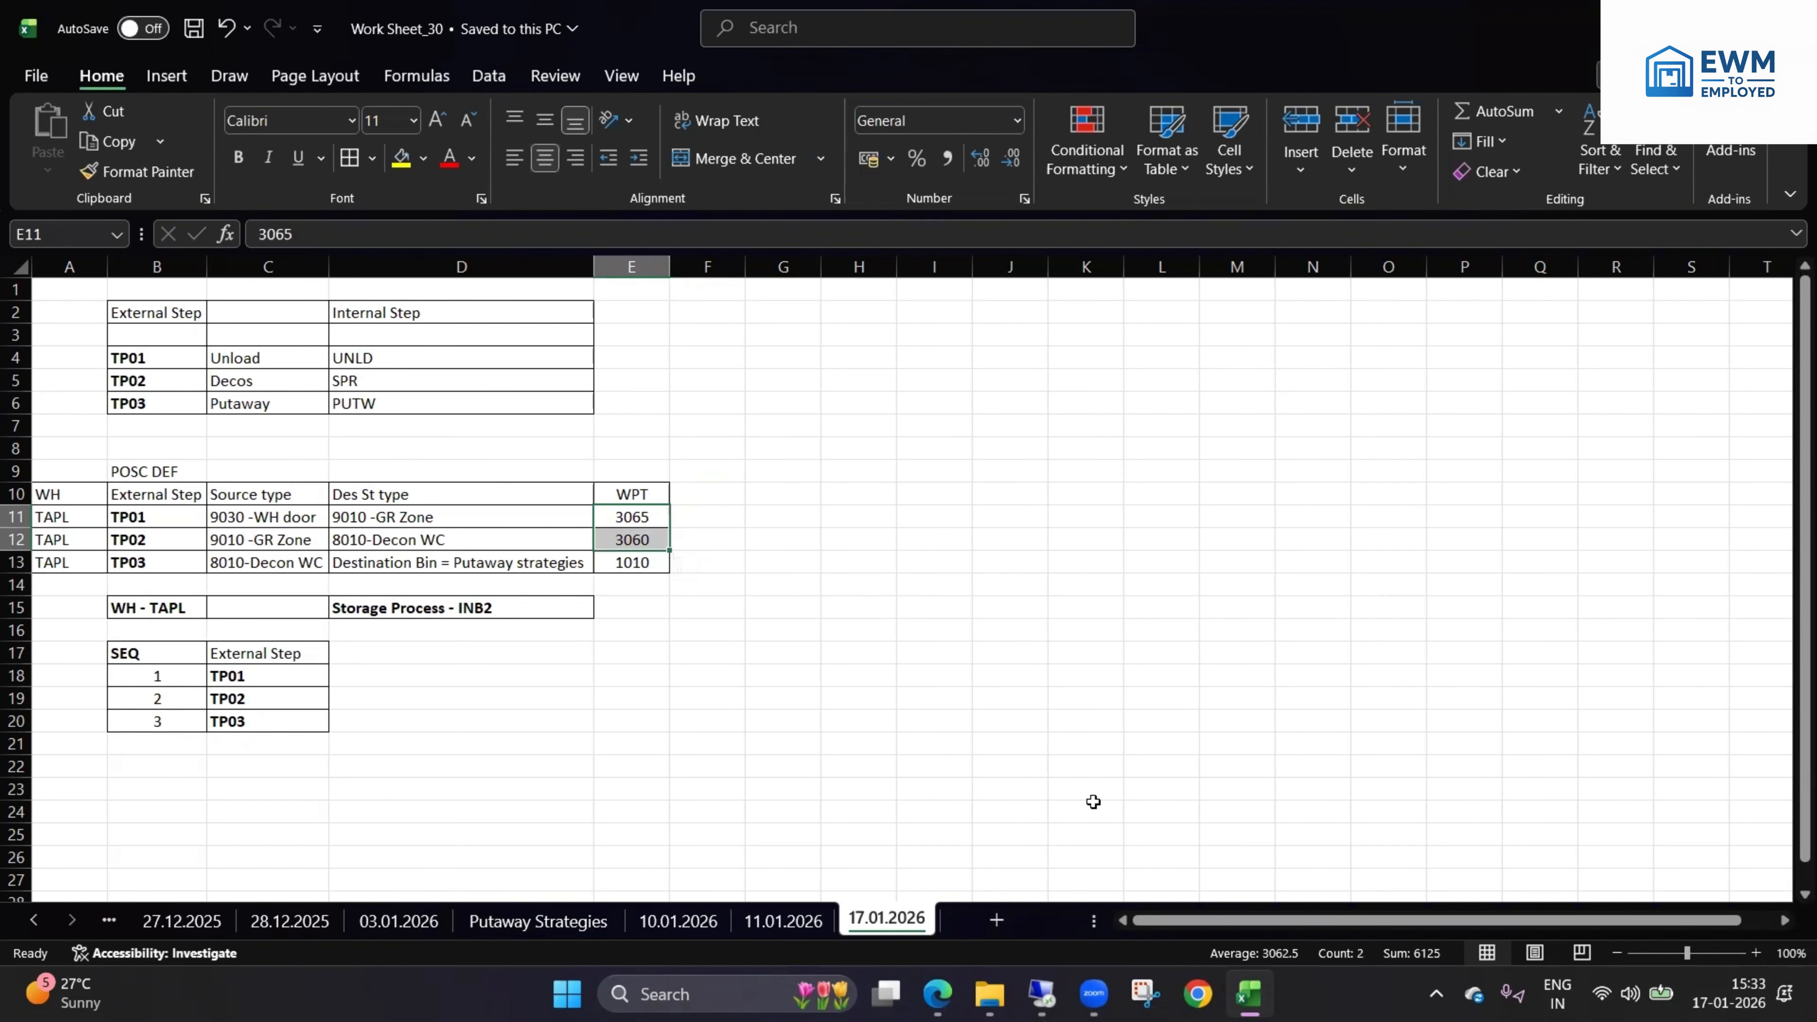
- Return to SAP and examine the control indicators PS and T1 with their descriptions for warehouse TAPL
click(1025, 994)
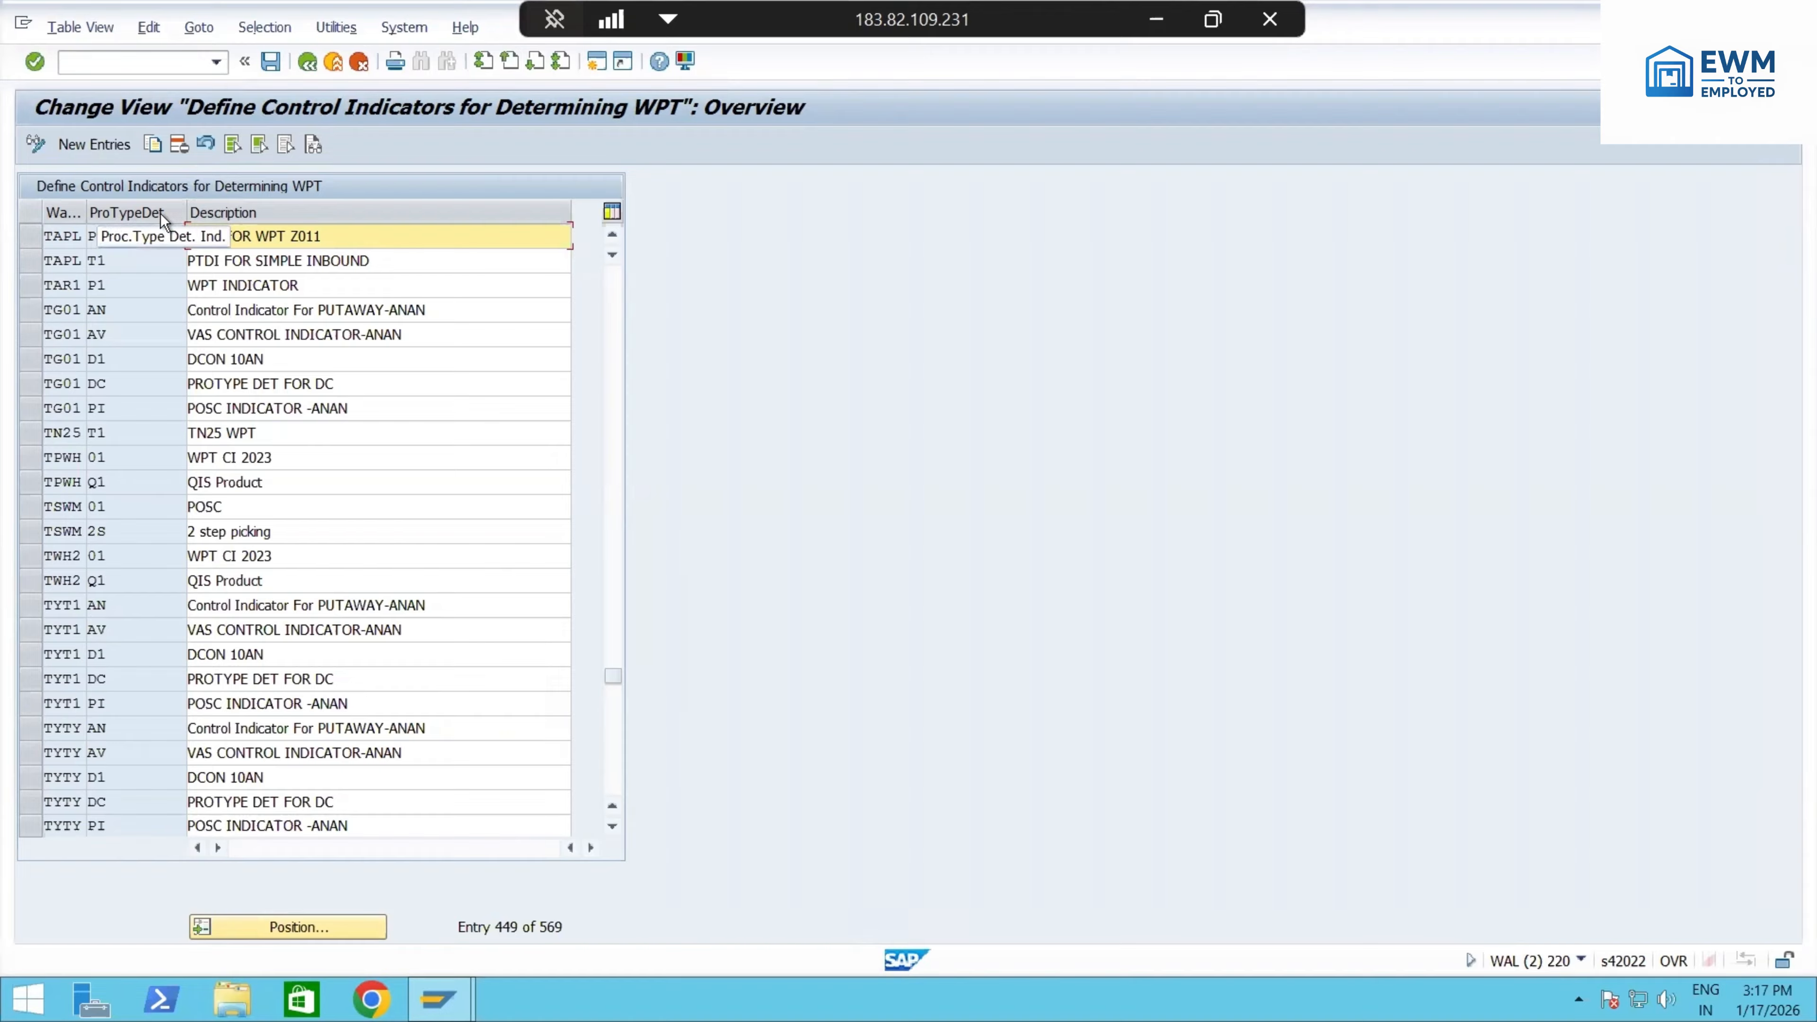
scroll(158, 272, up, 1)
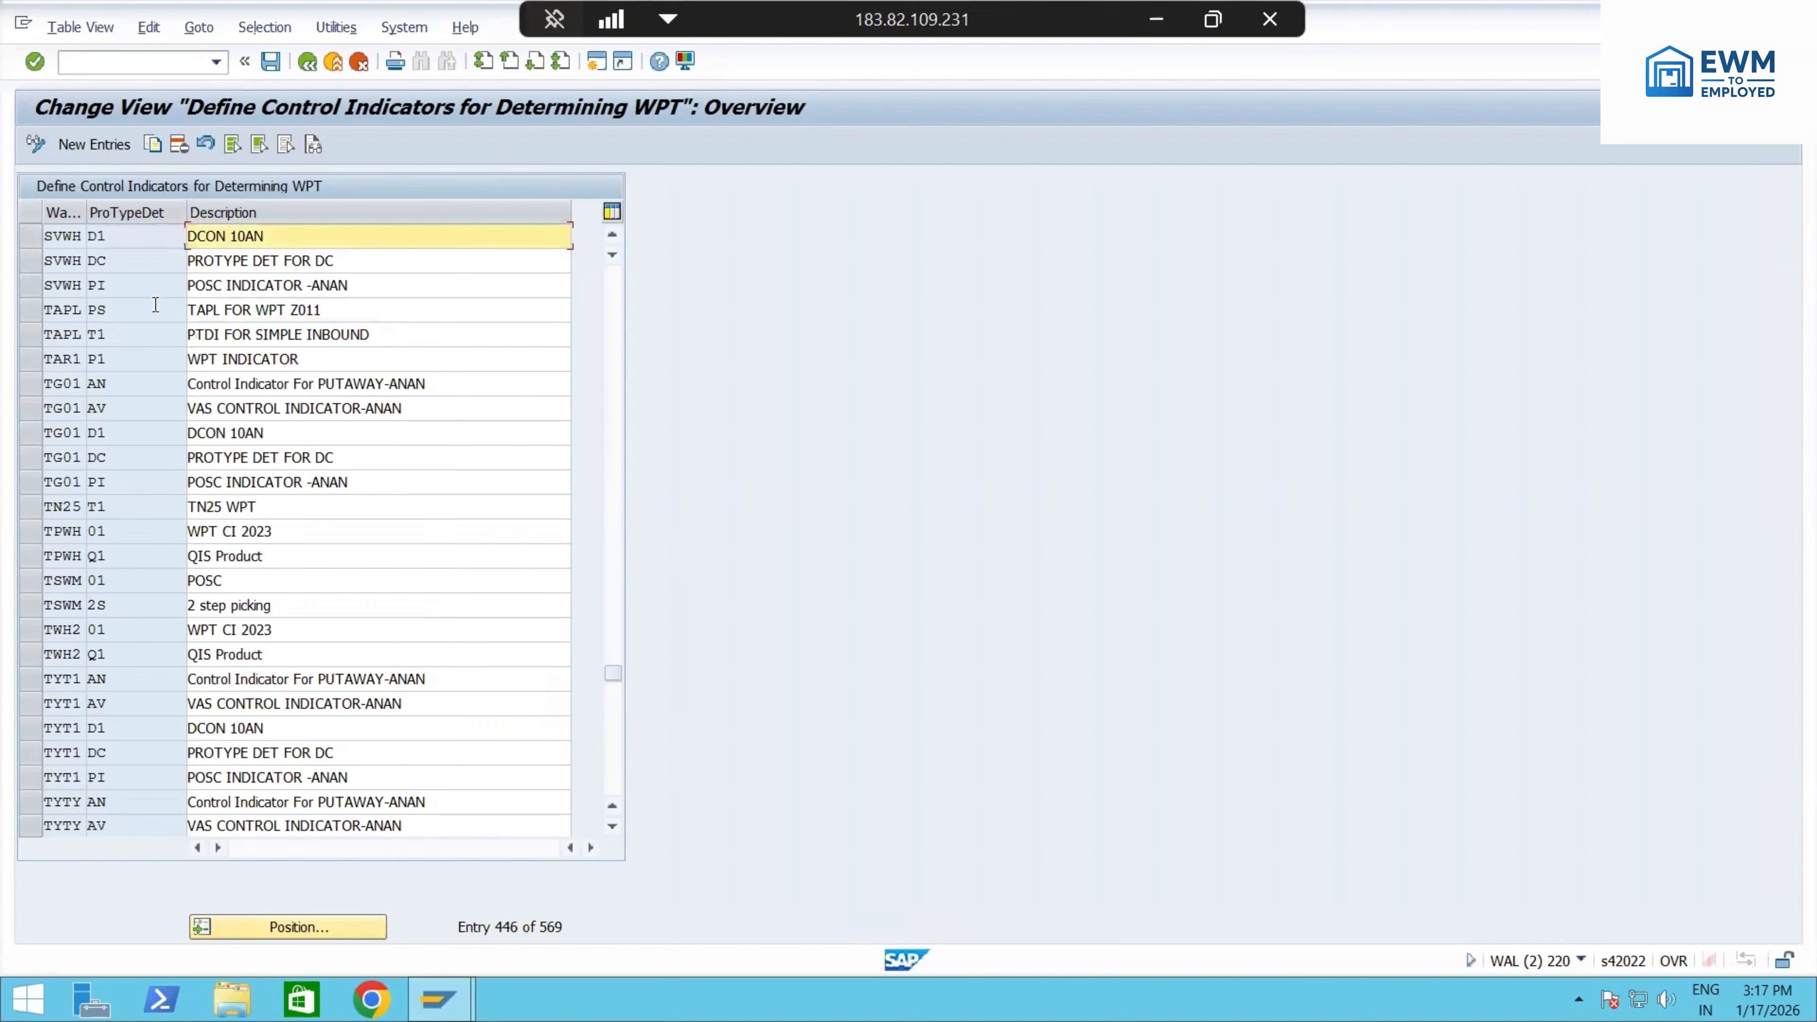
drag(152, 307, 68, 328)
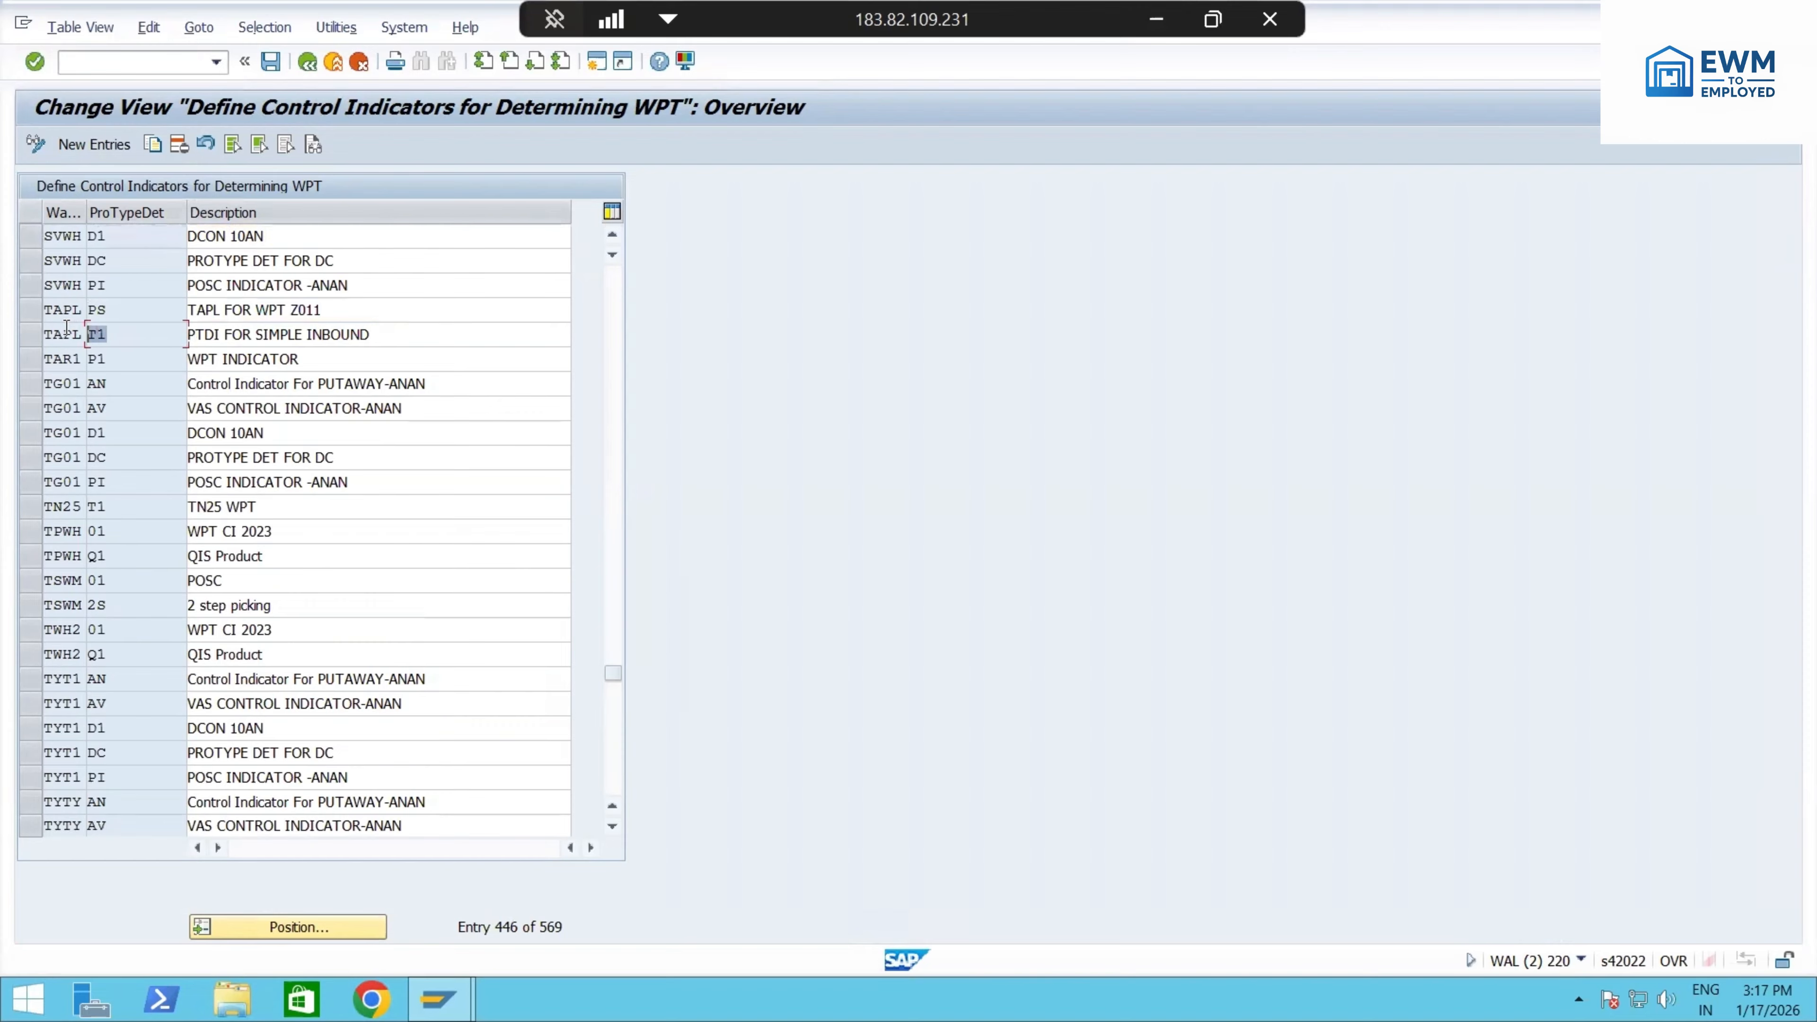
drag(393, 337, 64, 334)
drag(365, 334, 87, 309)
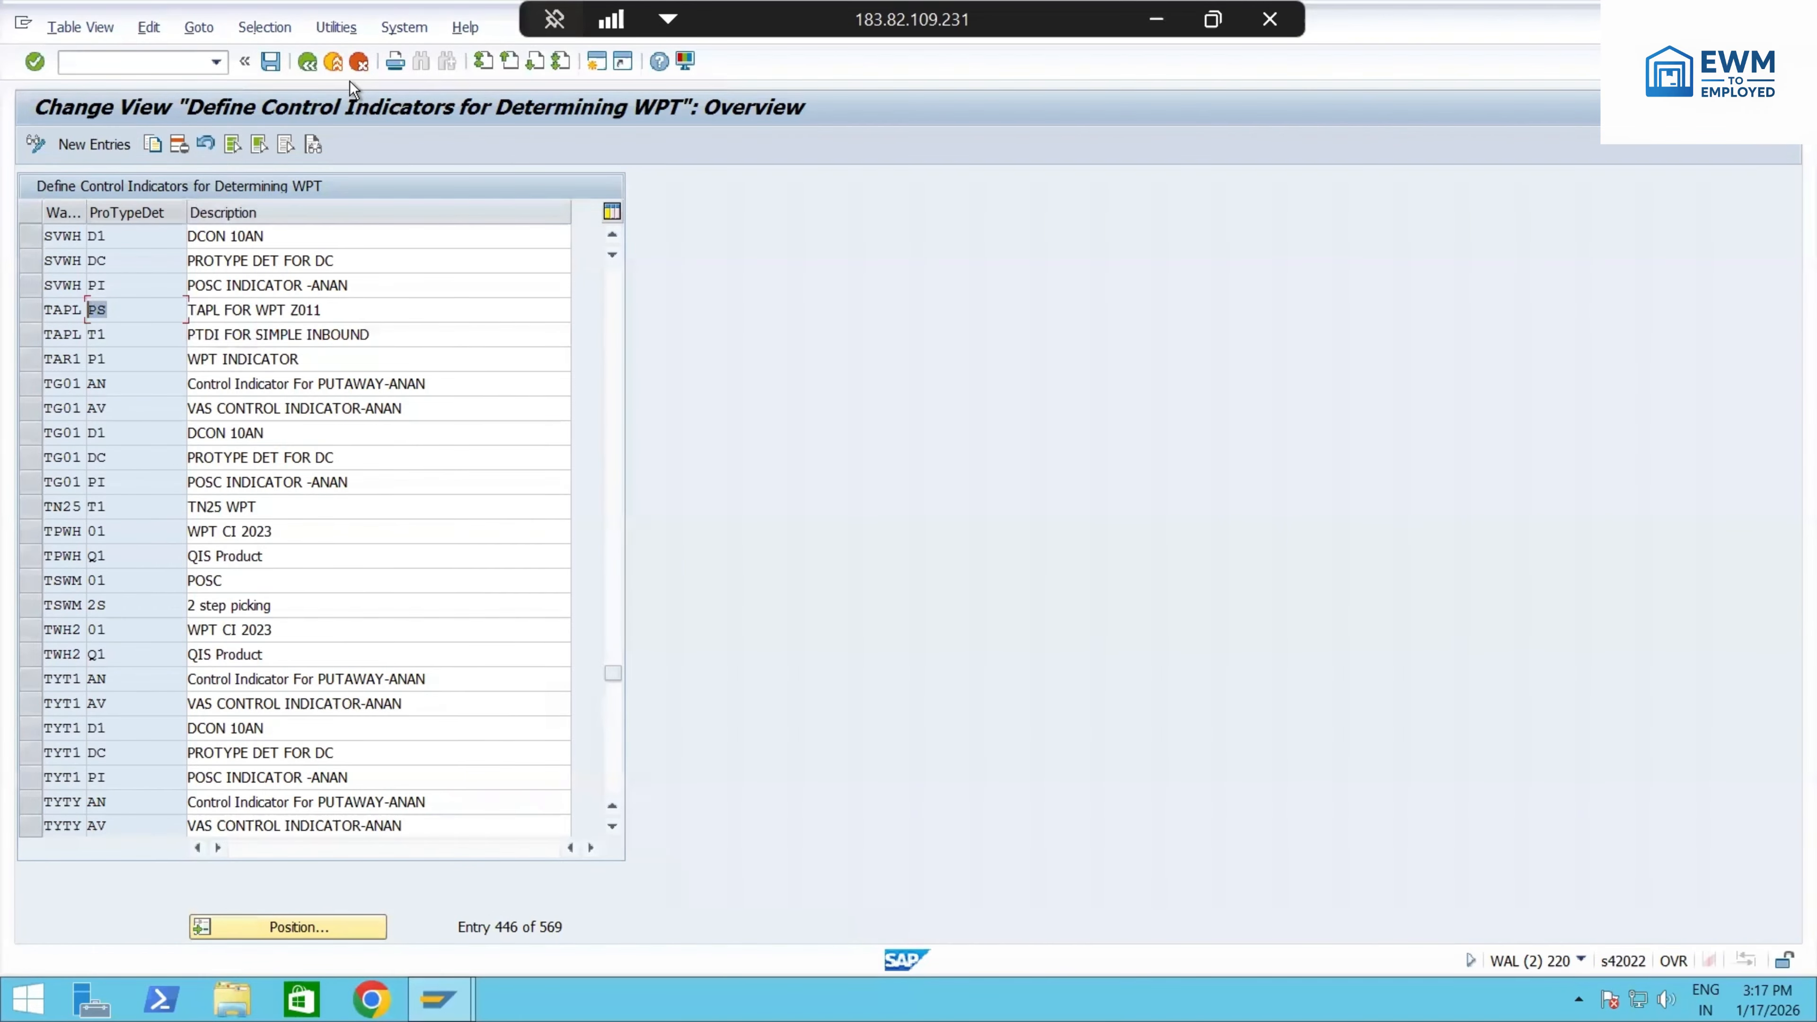
- Leave the control indicators, open Determine Warehouse Process Type and position the list on warehouse TAPL
click(306, 63)
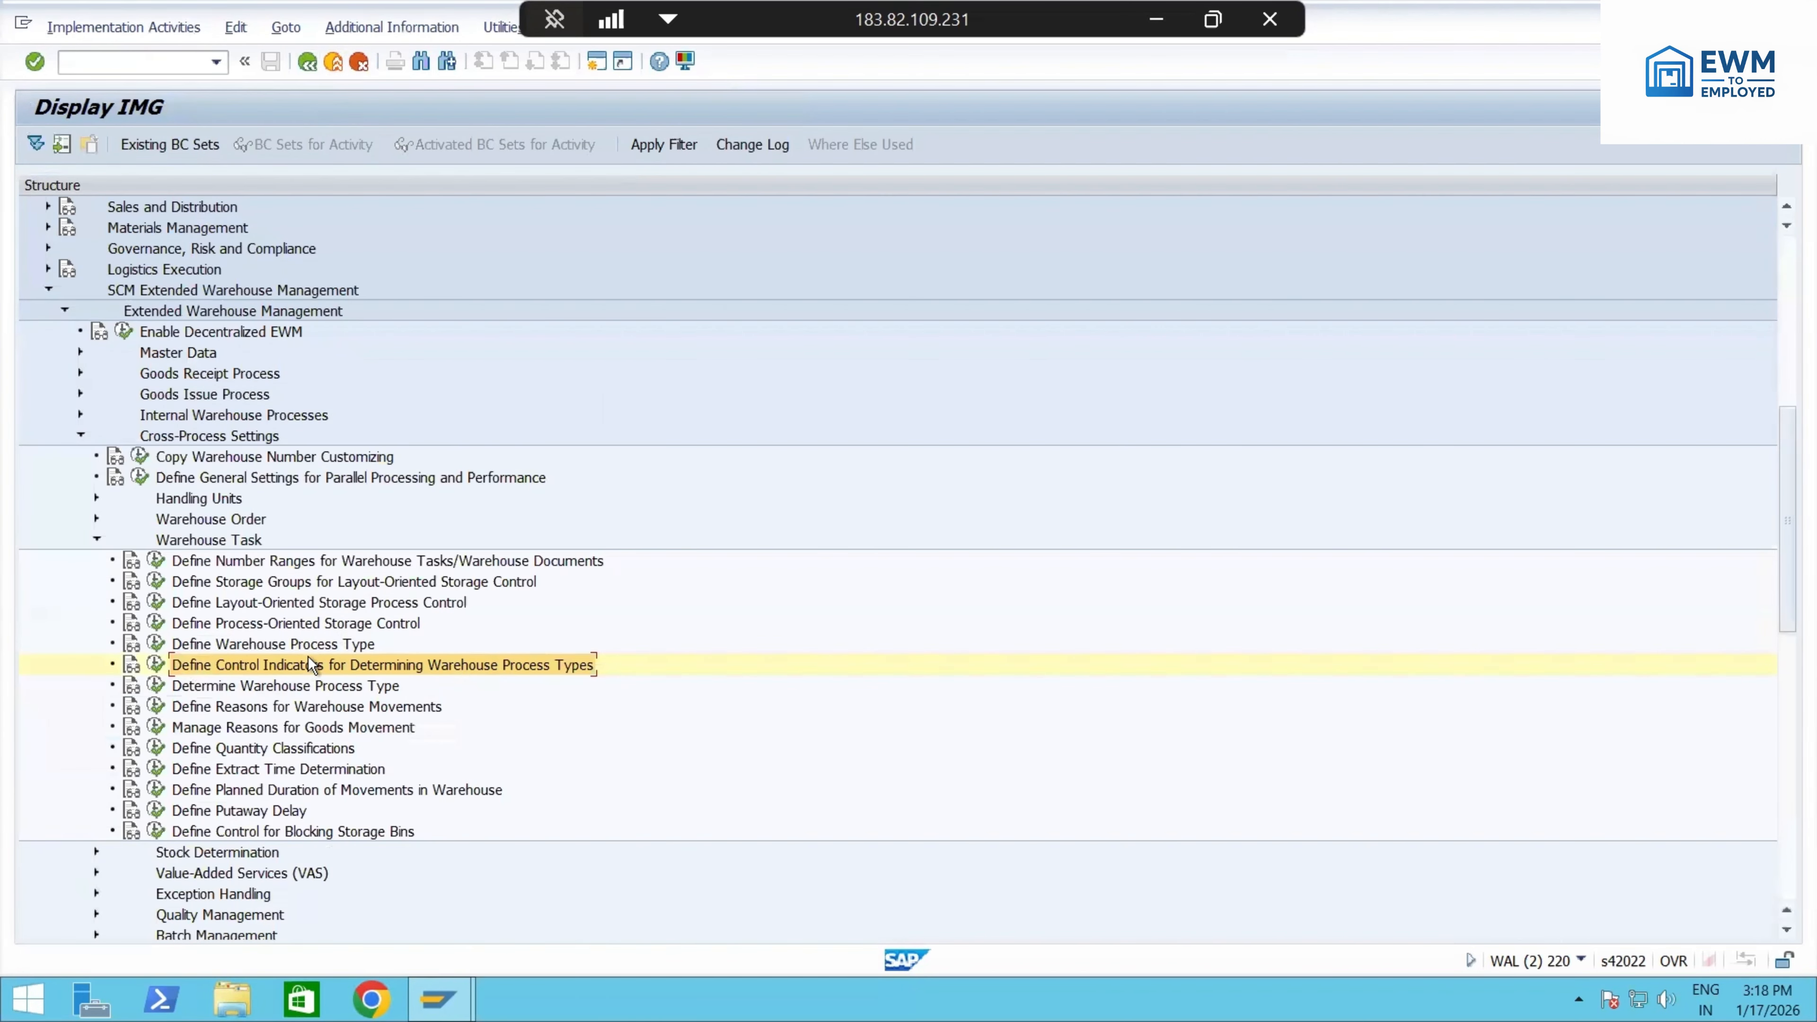
click(155, 686)
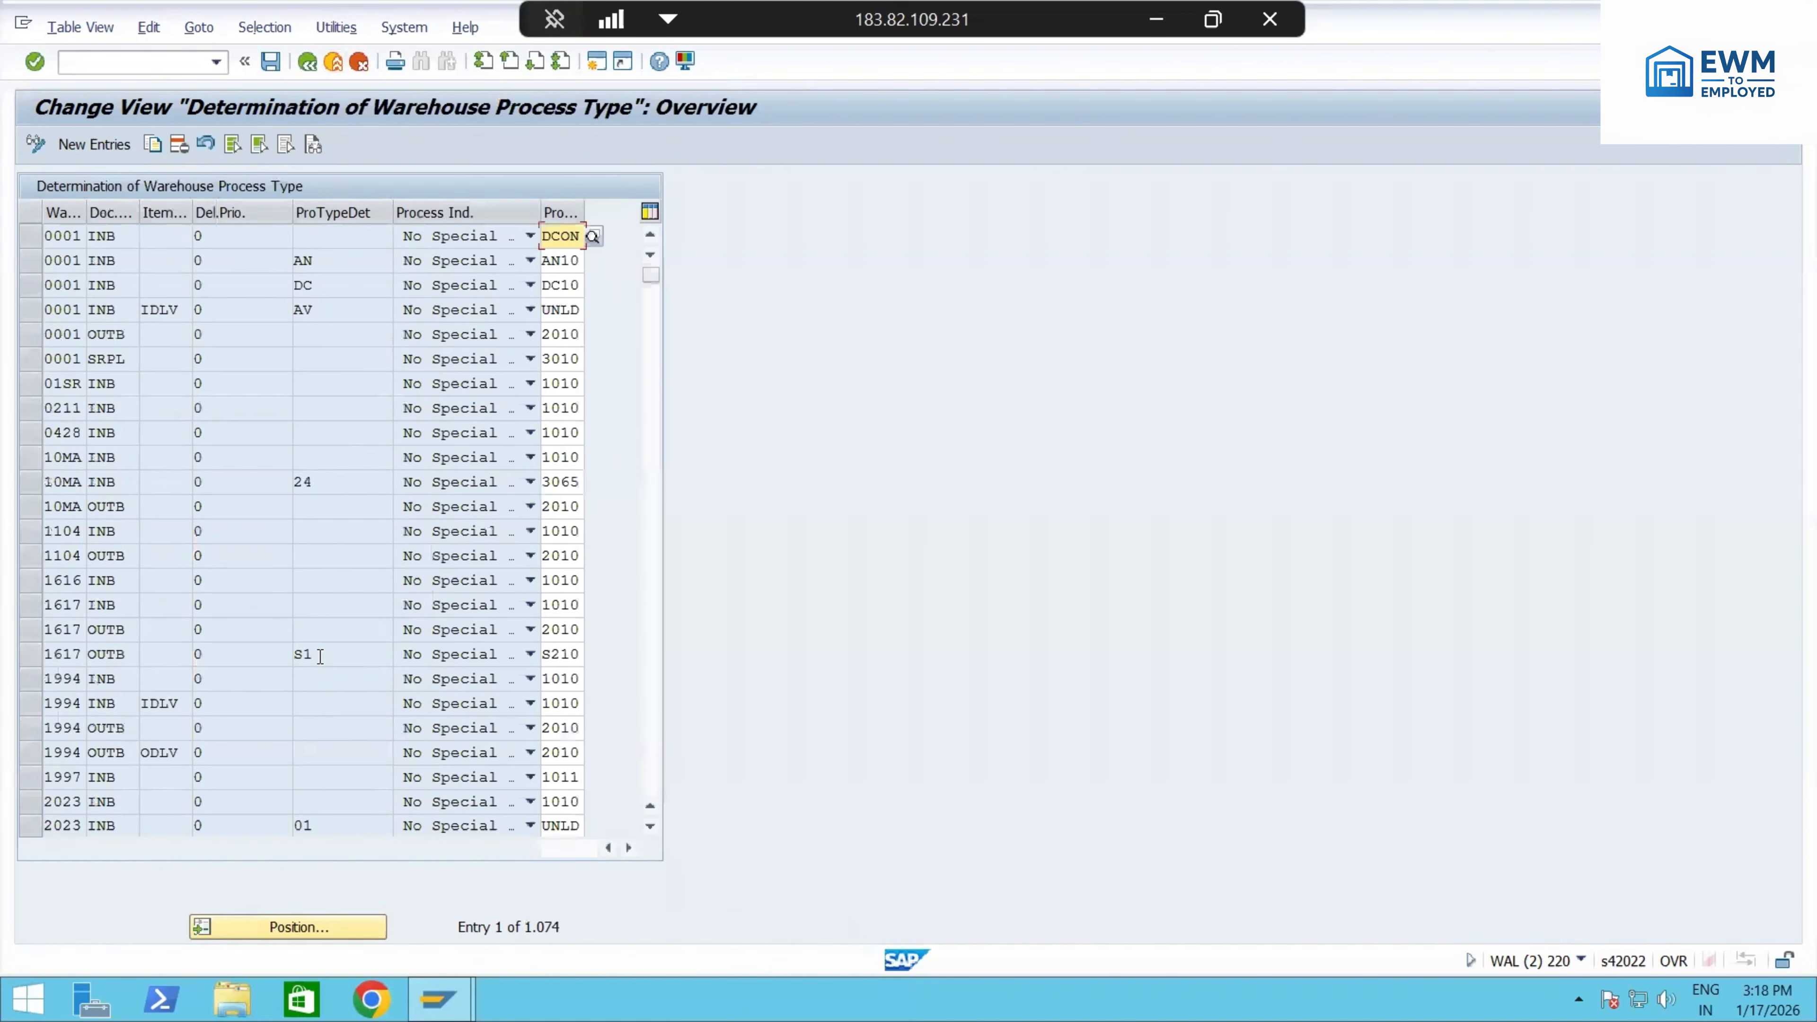
click(350, 929)
click(287, 326)
click(294, 349)
click(368, 517)
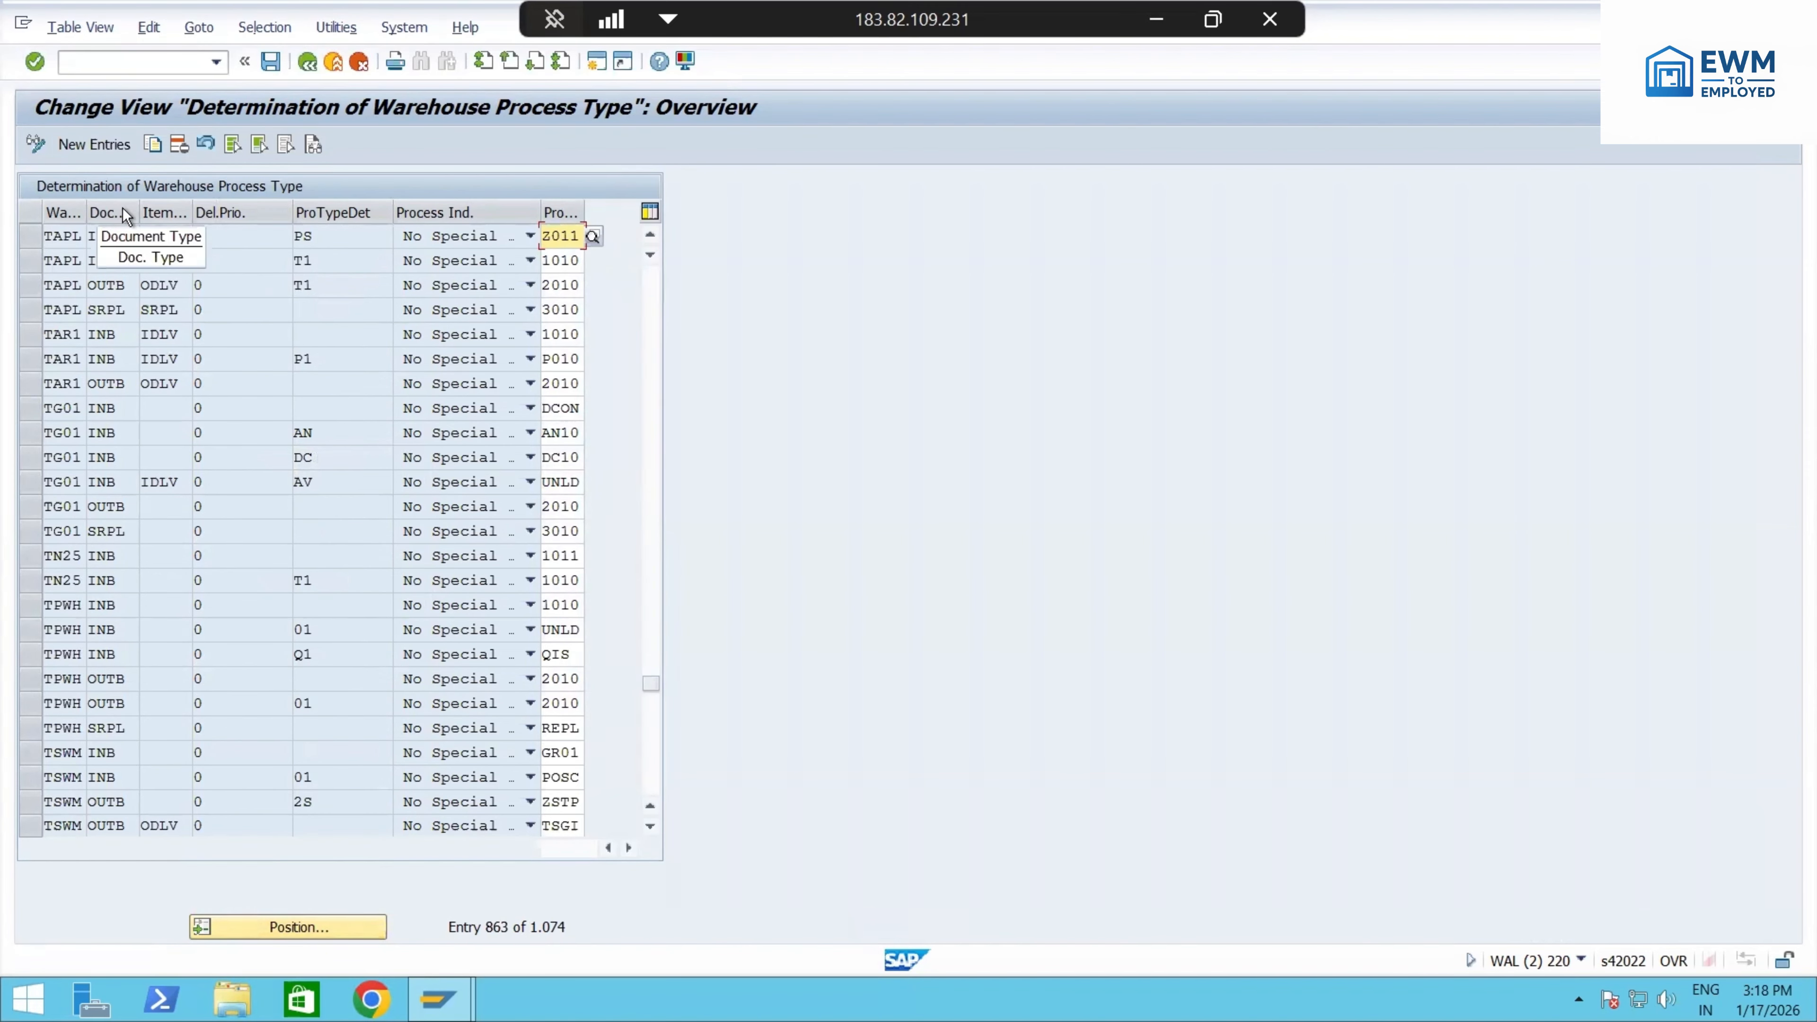
- Check the document type INB and item type IDLV of the TAPL entry with indicator T1, and select that row
double_click(103, 261)
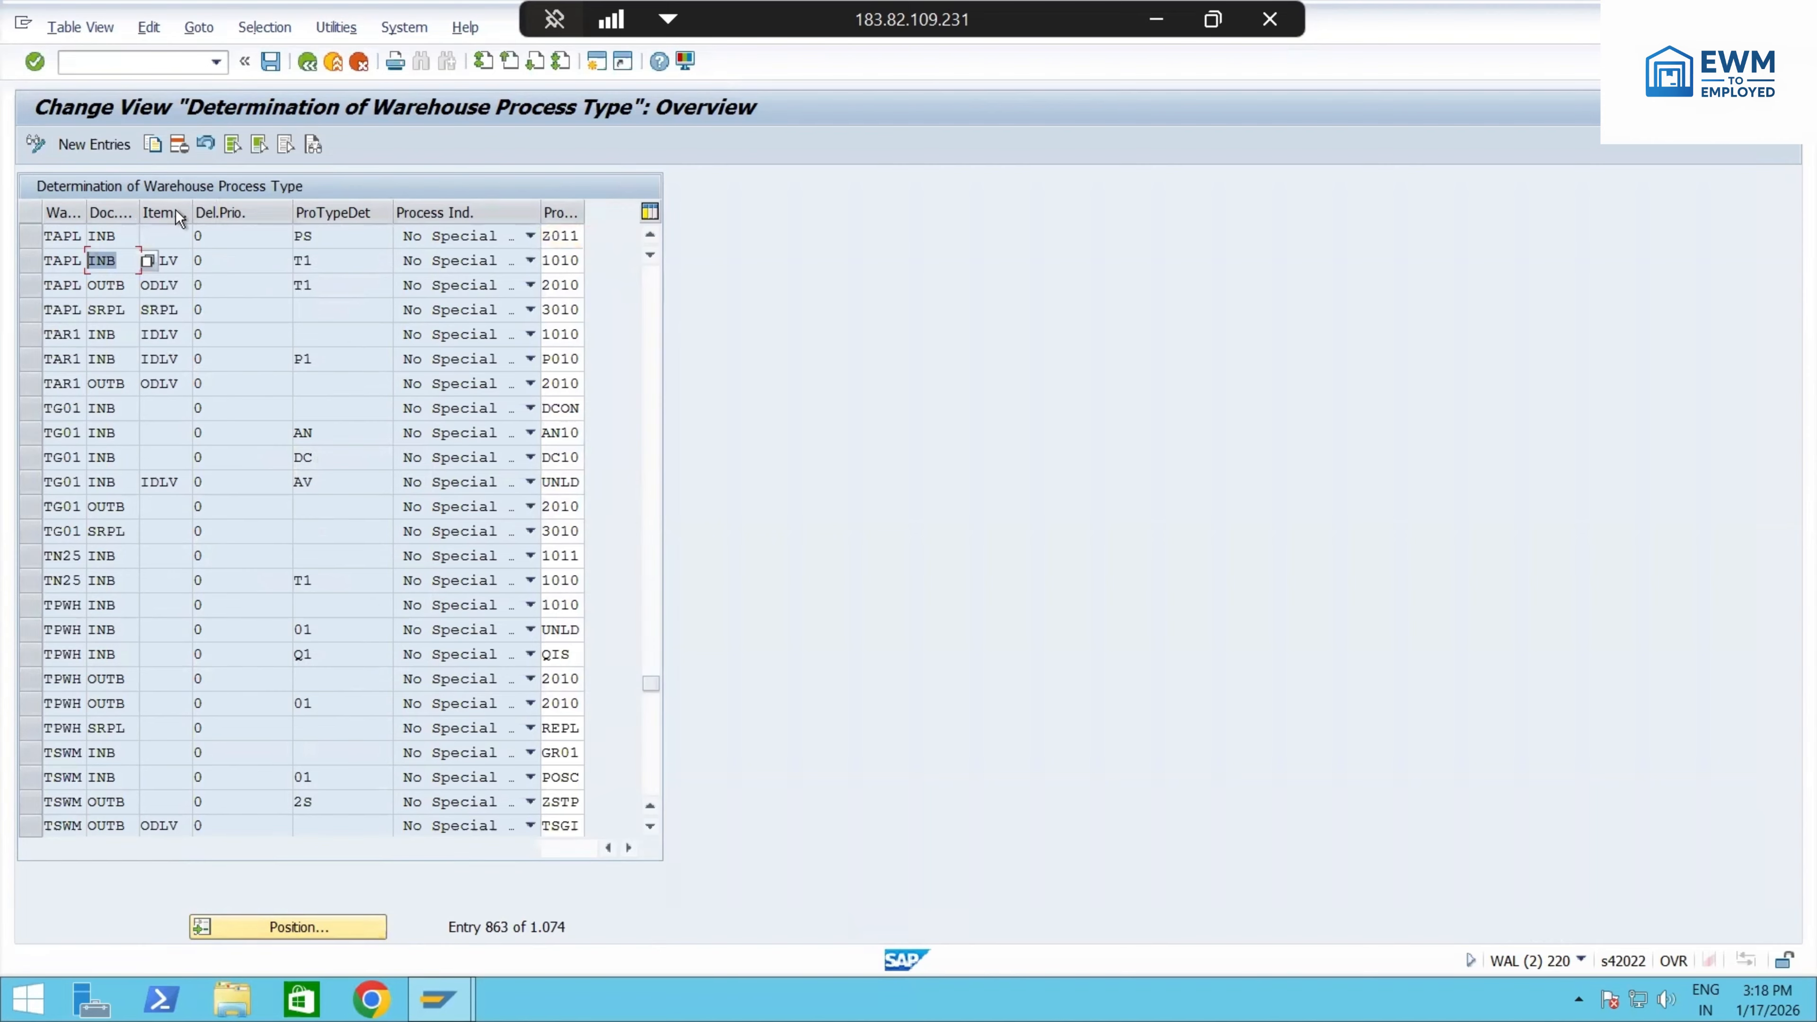
double_click(175, 260)
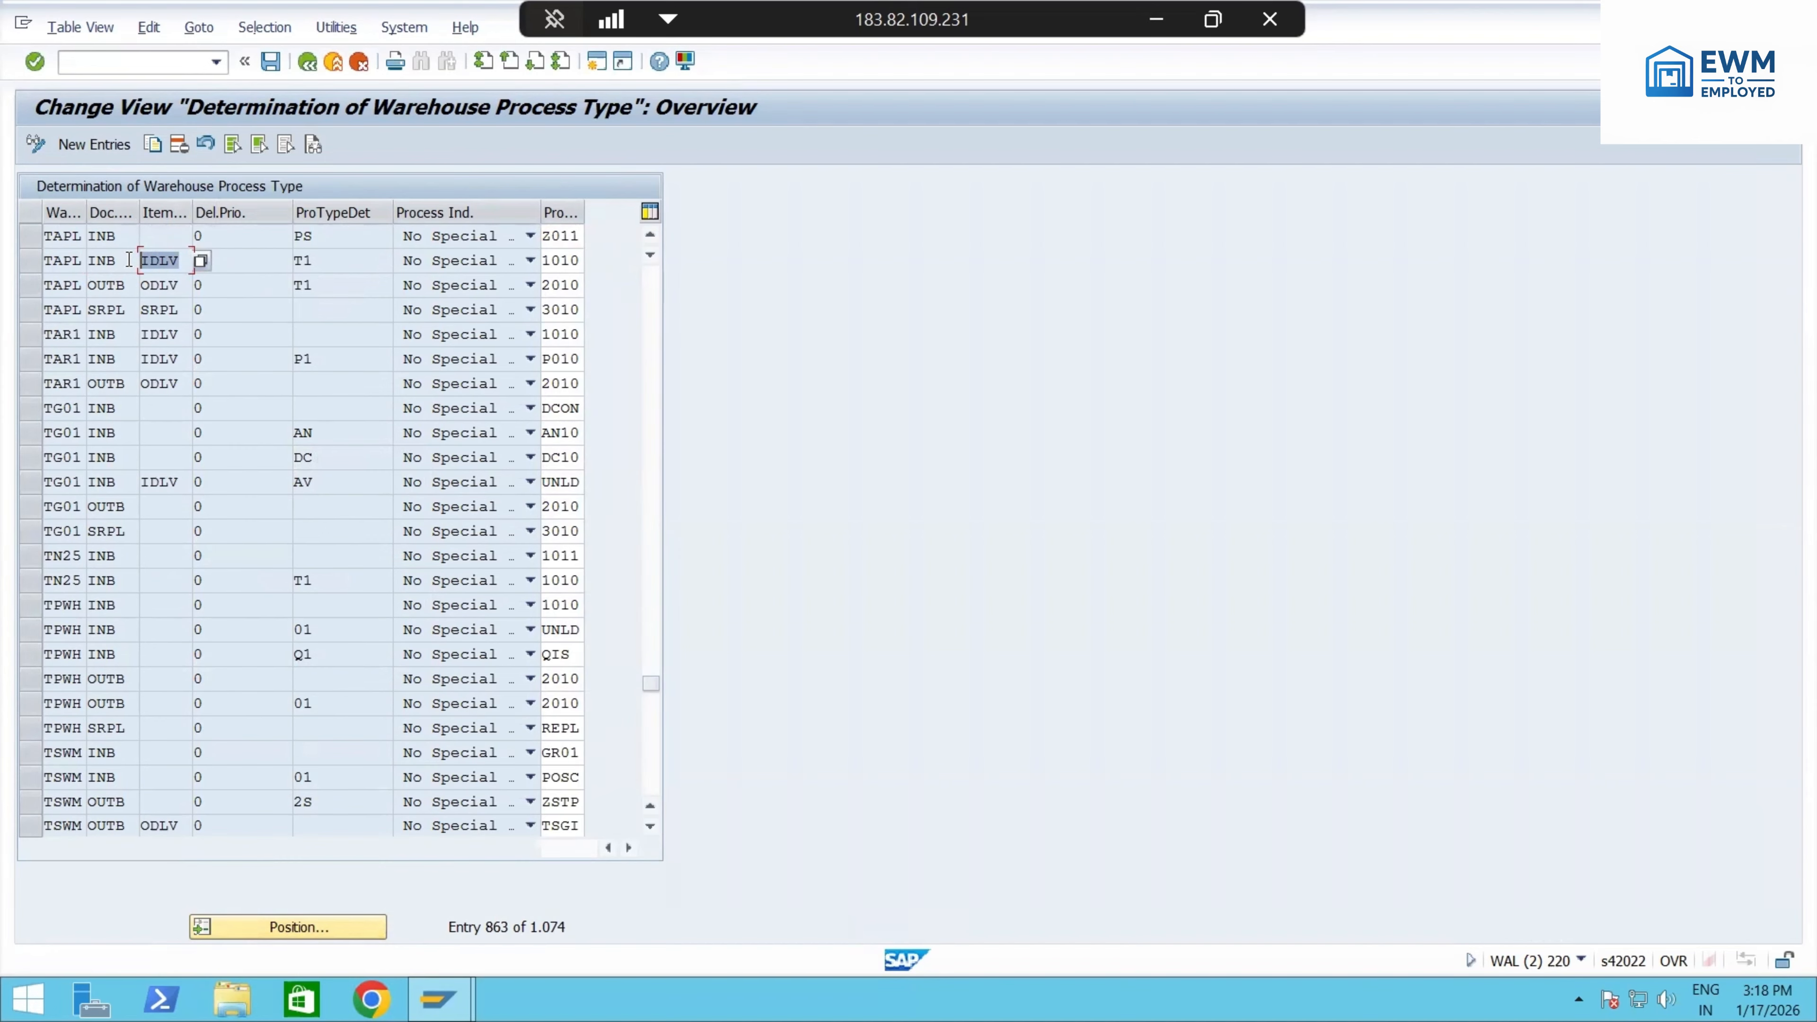
click(30, 260)
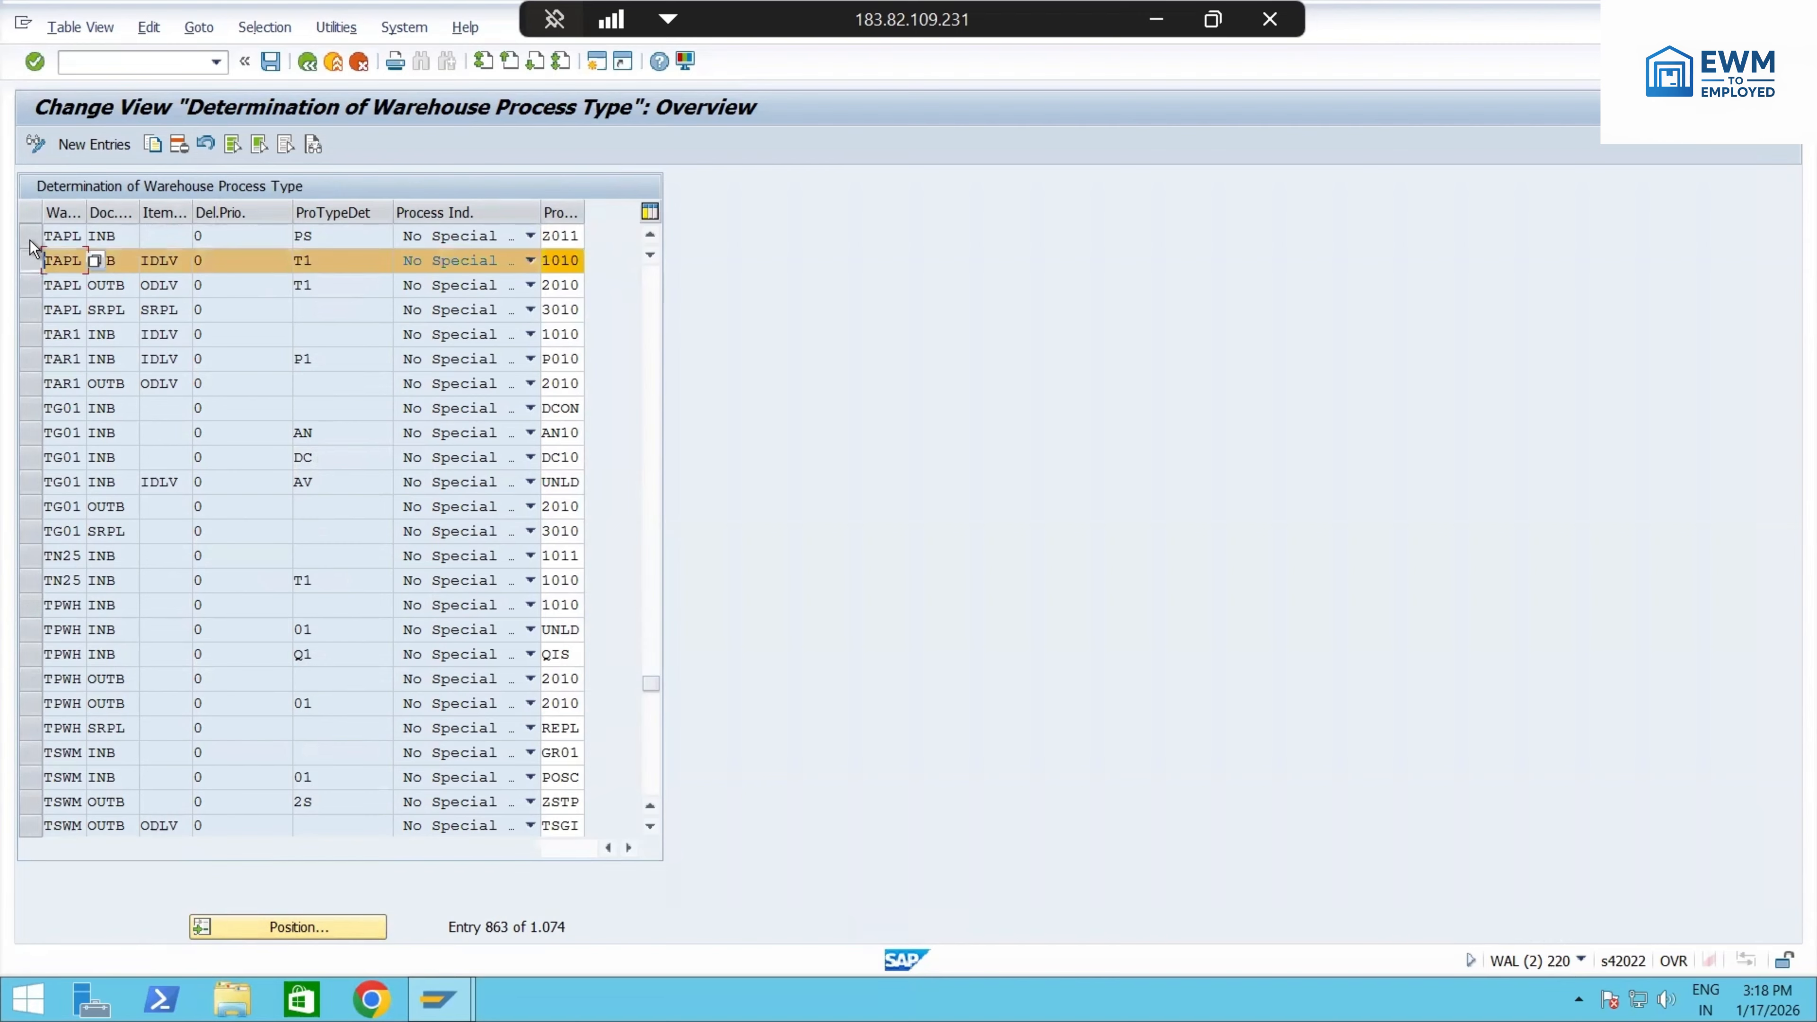
- Compare the TAPL inbound entries with indicators PS and T1 and their process types, and leave the determination table
click(30, 235)
click(30, 263)
click(32, 263)
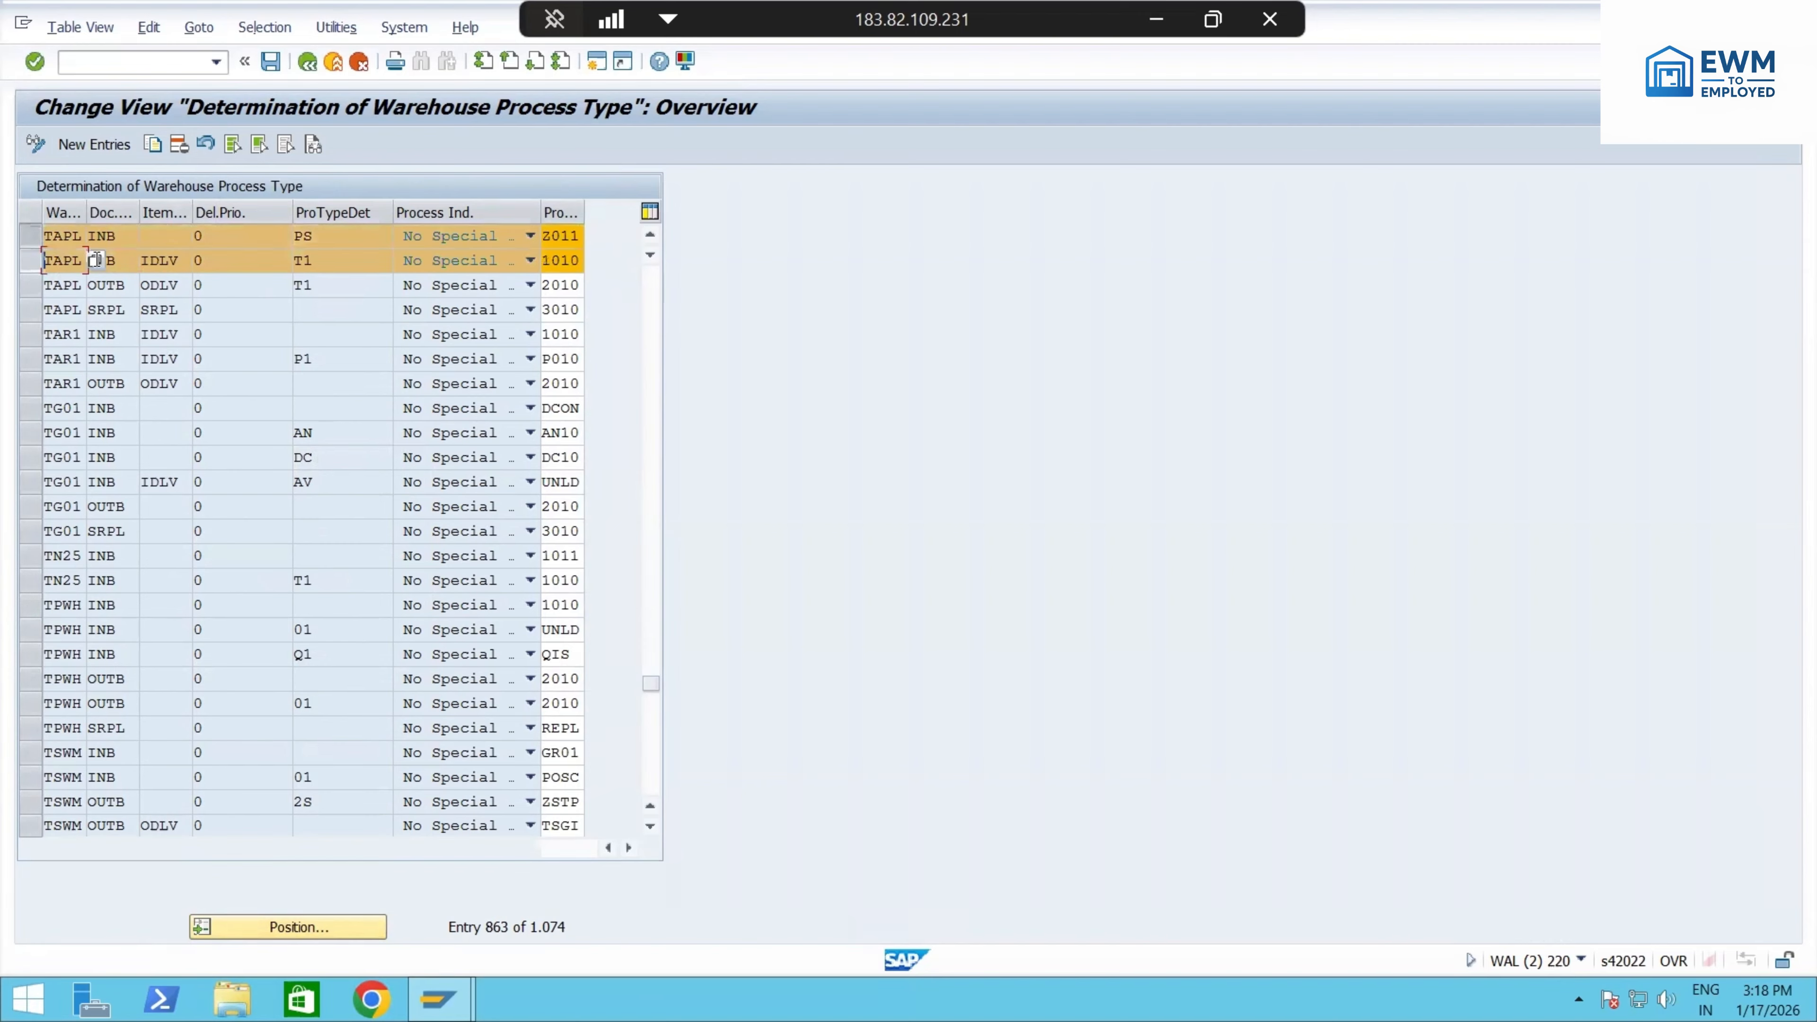
click(30, 236)
drag(320, 261, 284, 261)
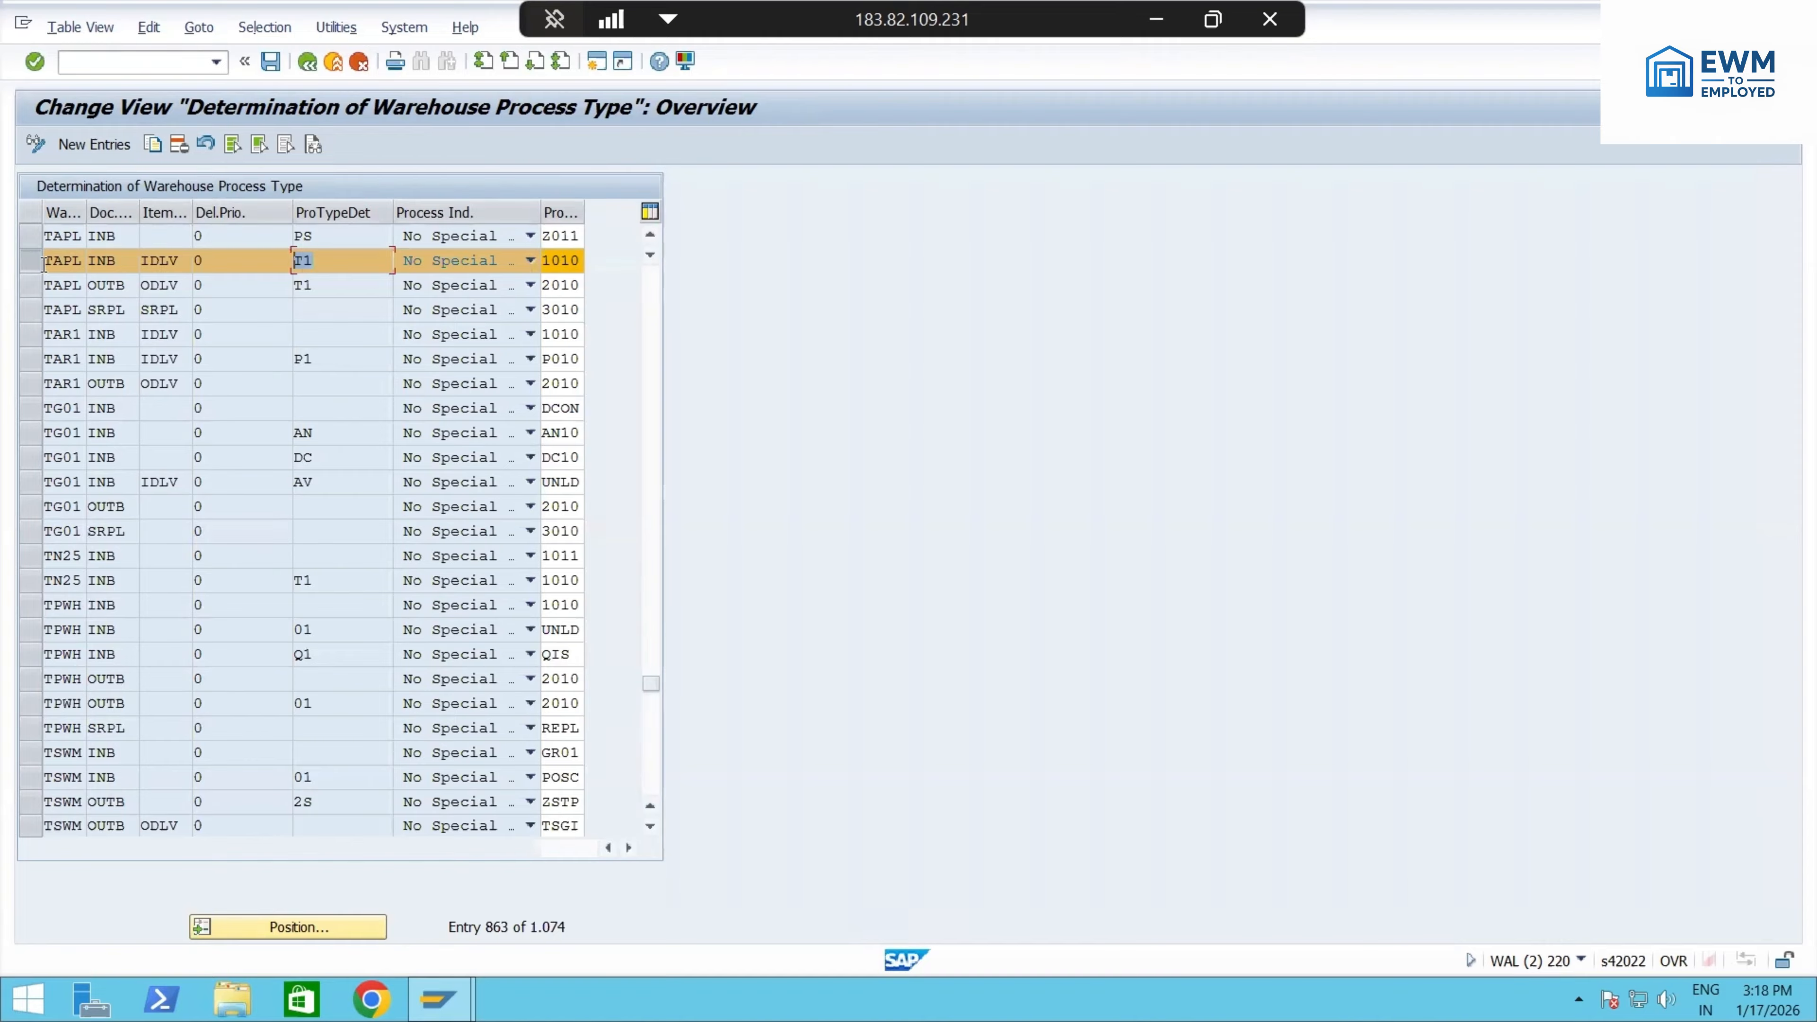
click(30, 260)
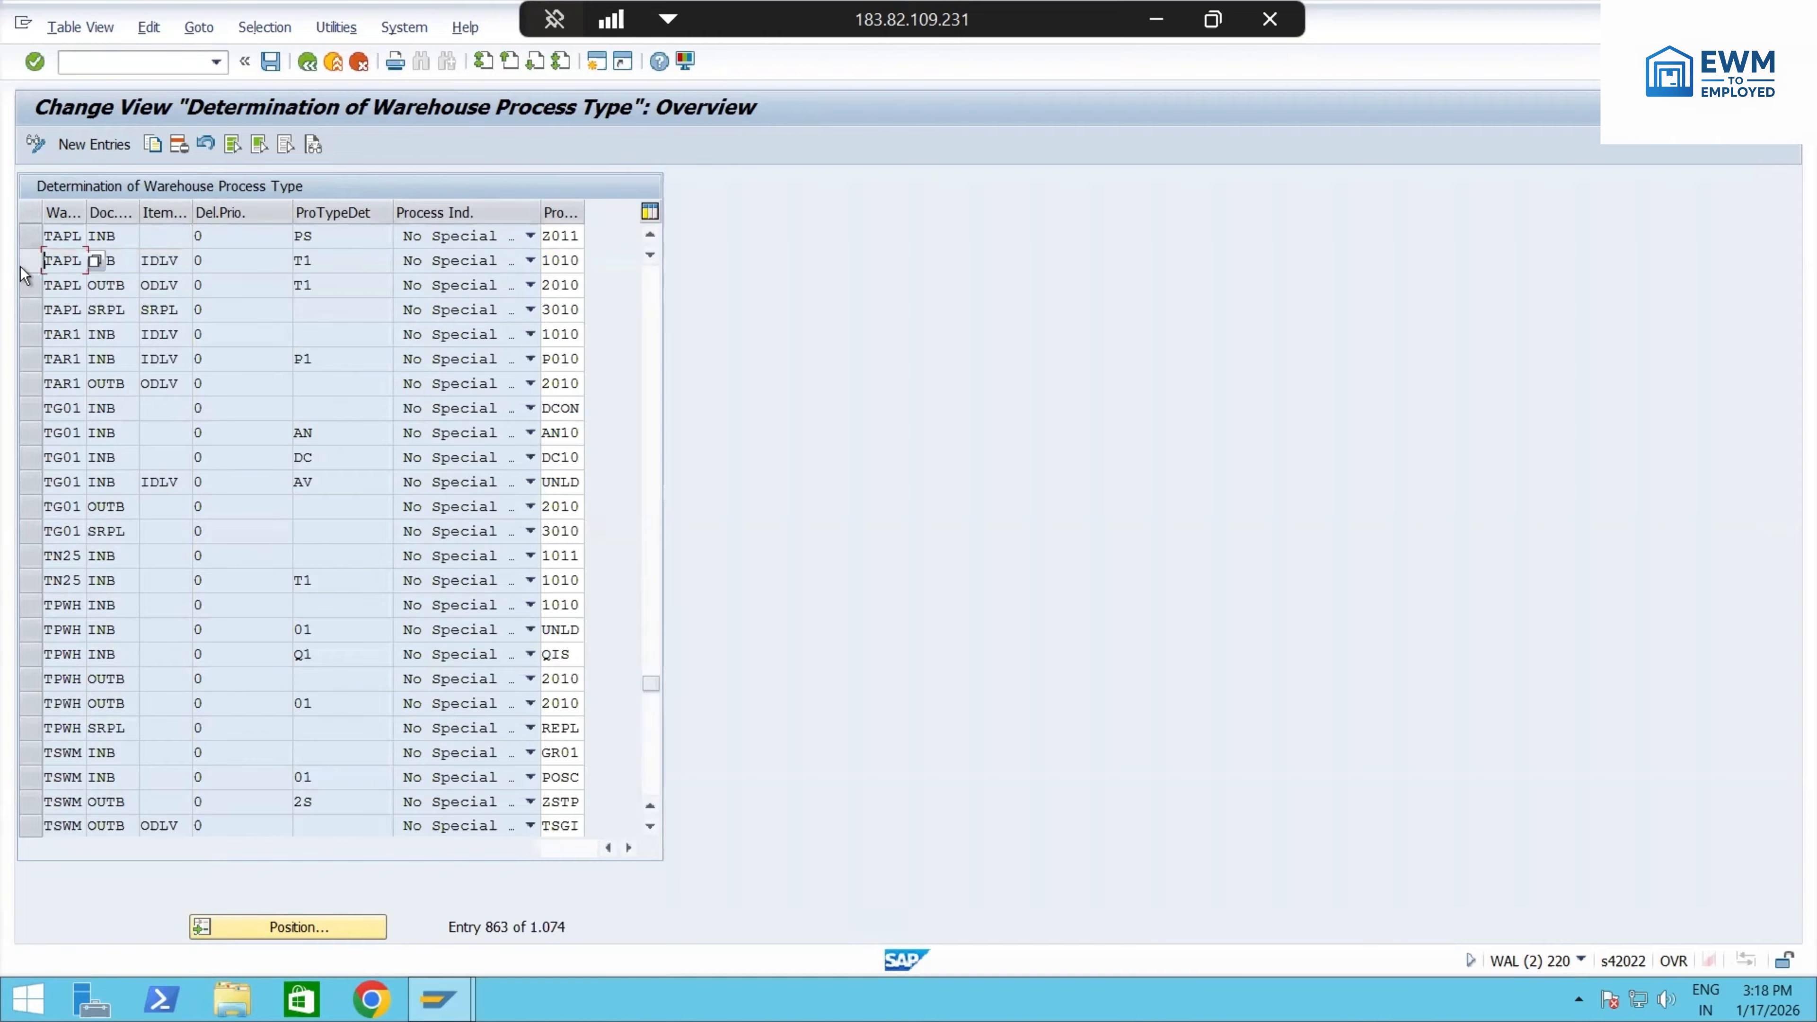
click(29, 236)
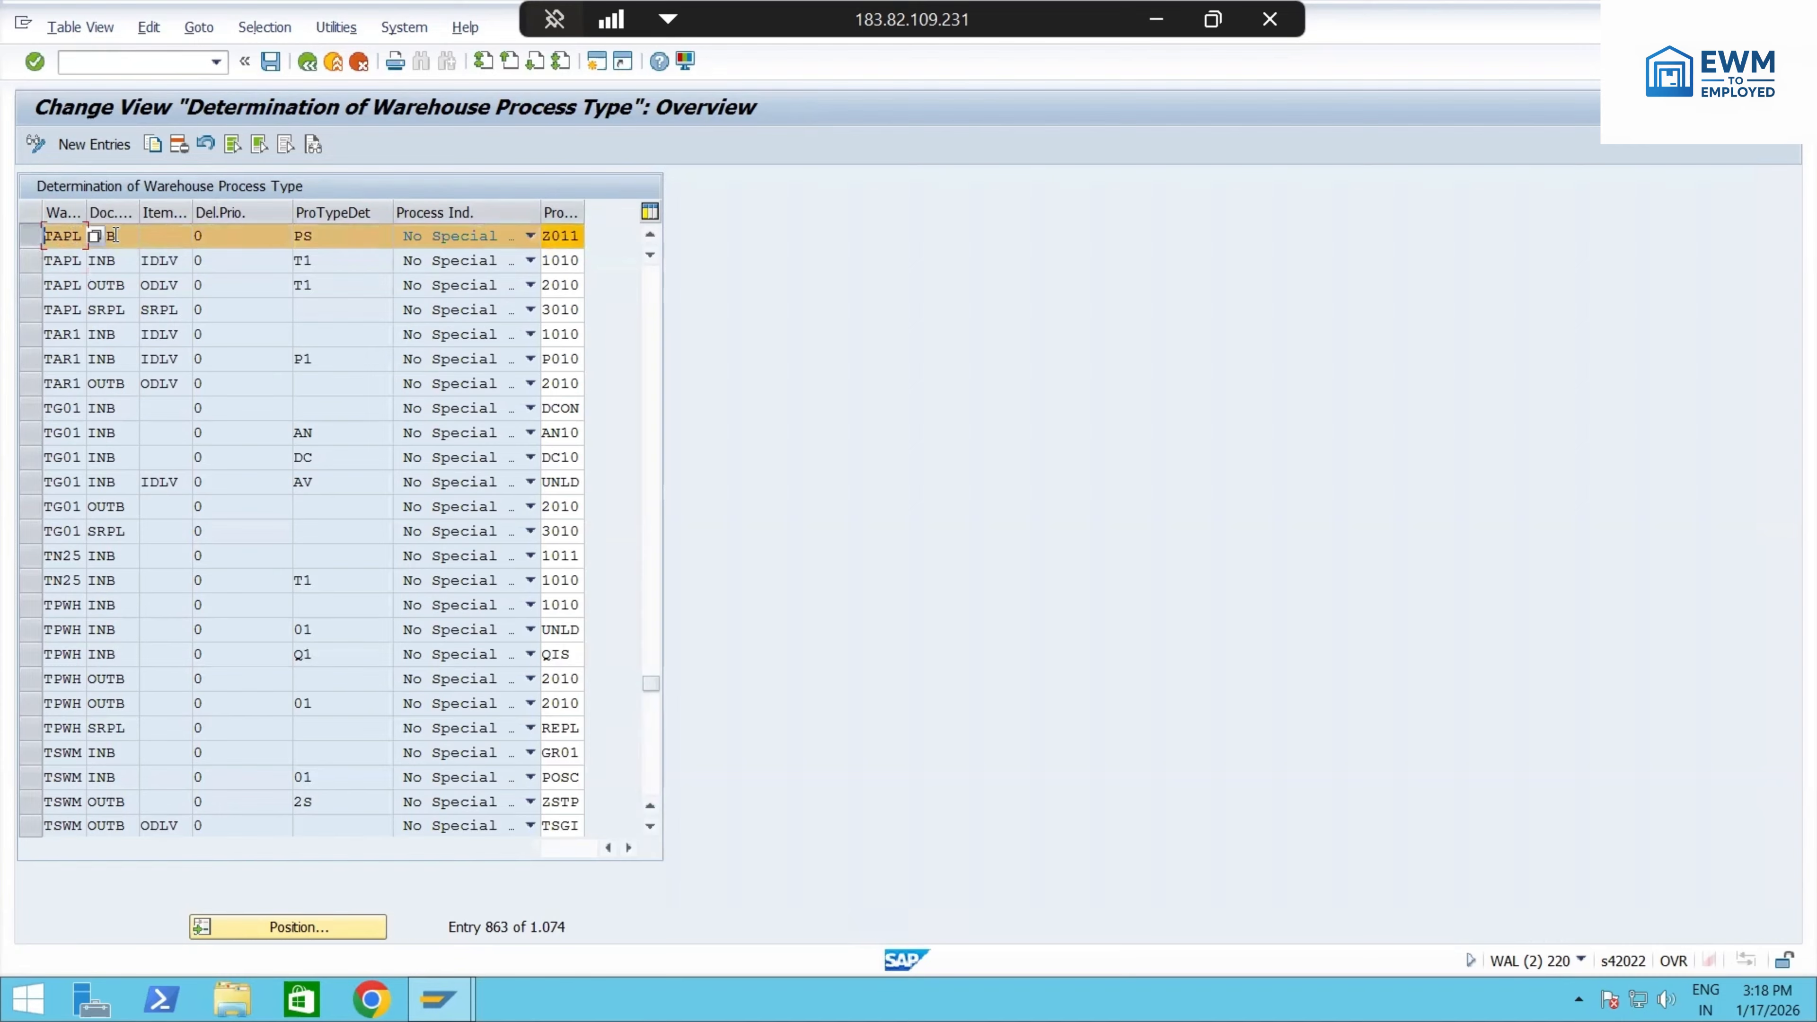
drag(119, 234, 62, 235)
drag(318, 238, 260, 236)
mouse_move(581, 241)
mouse_down()
mouse_move(555, 240)
mouse_move(618, 247)
mouse_move(590, 248)
mouse_up()
click(307, 63)
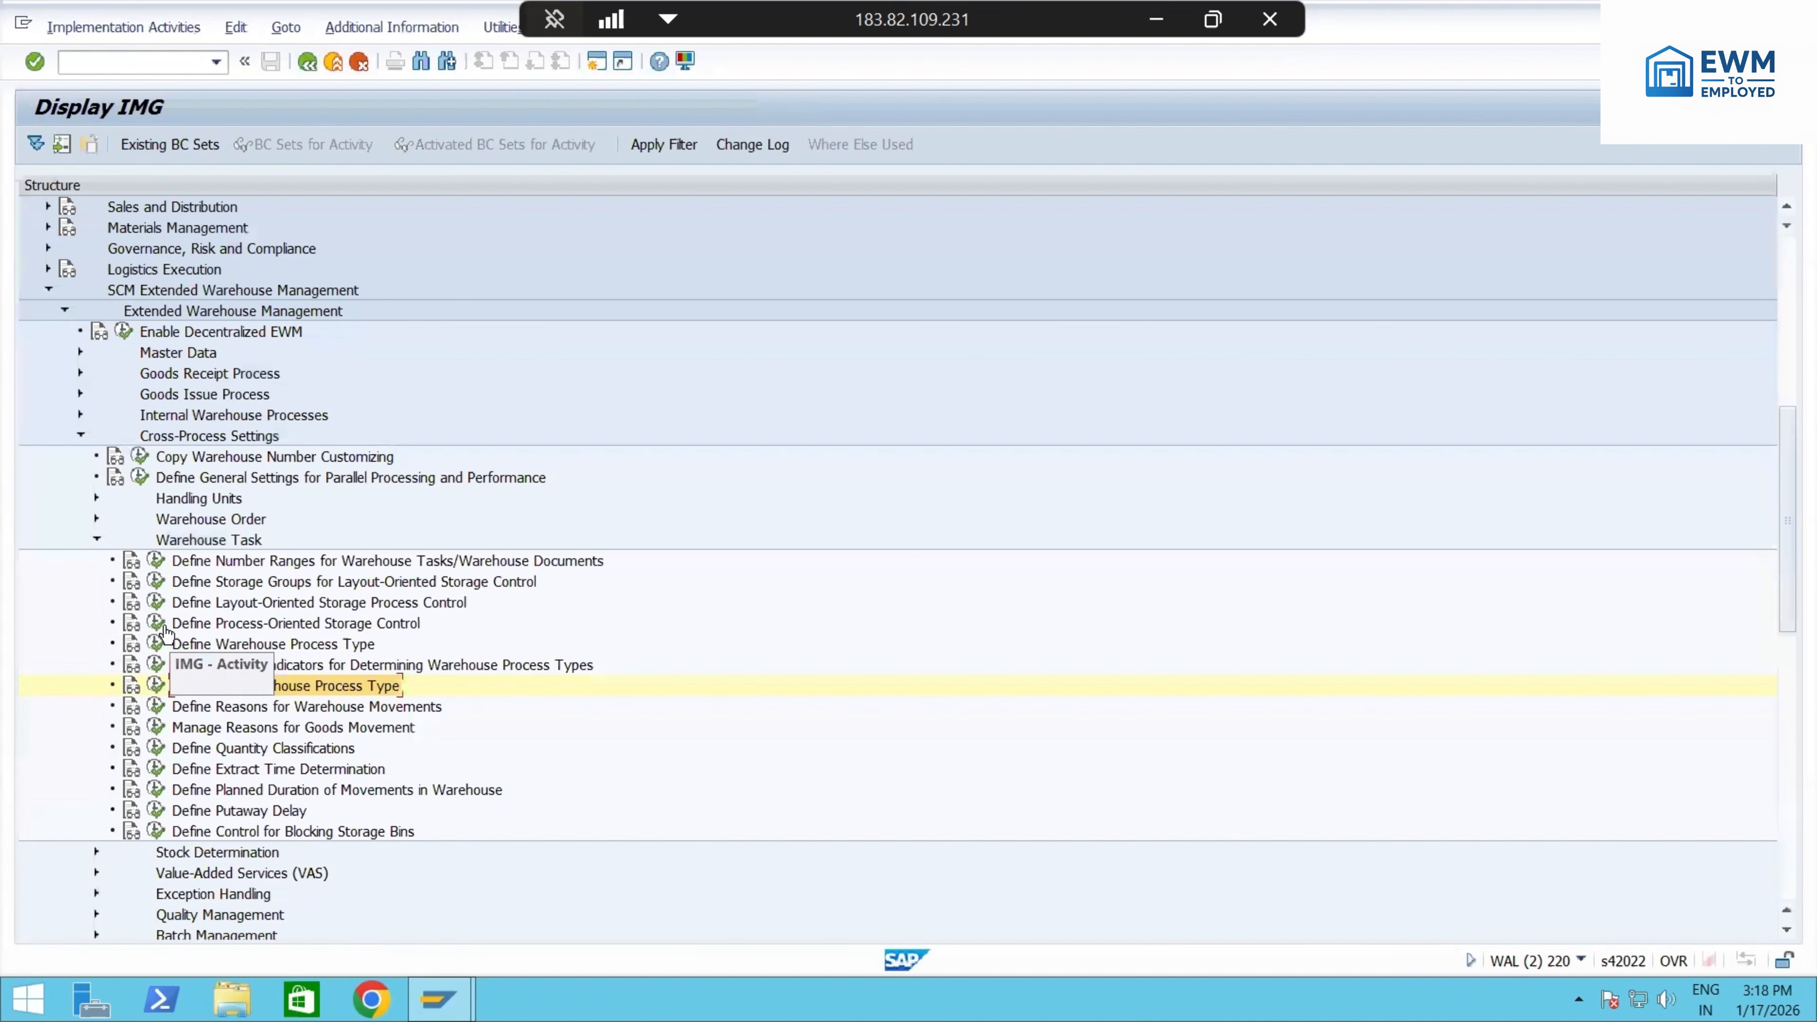
- Open Define Warehouse Process Type, position the list on warehouse TAPL and find its storage-process putaway entry Z011
click(157, 642)
click(318, 928)
text(tapl)
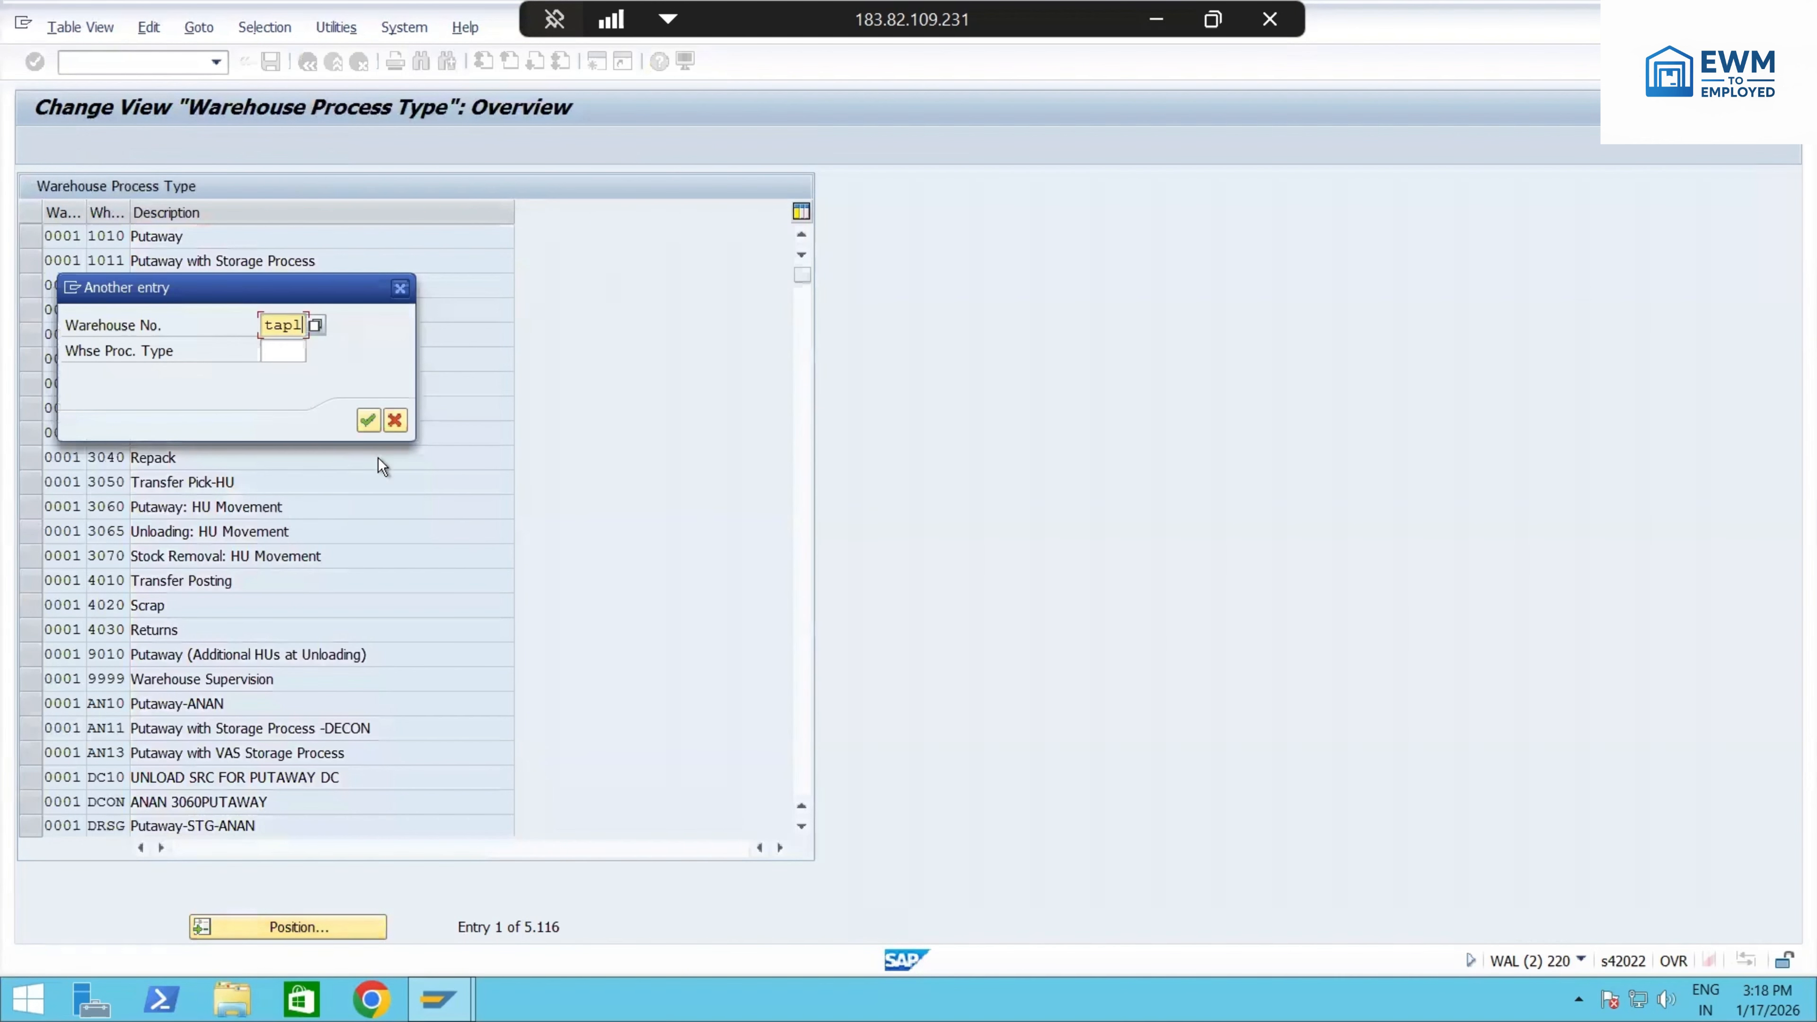
click(368, 420)
scroll(155, 560, down, 4)
scroll(154, 560, up, 4)
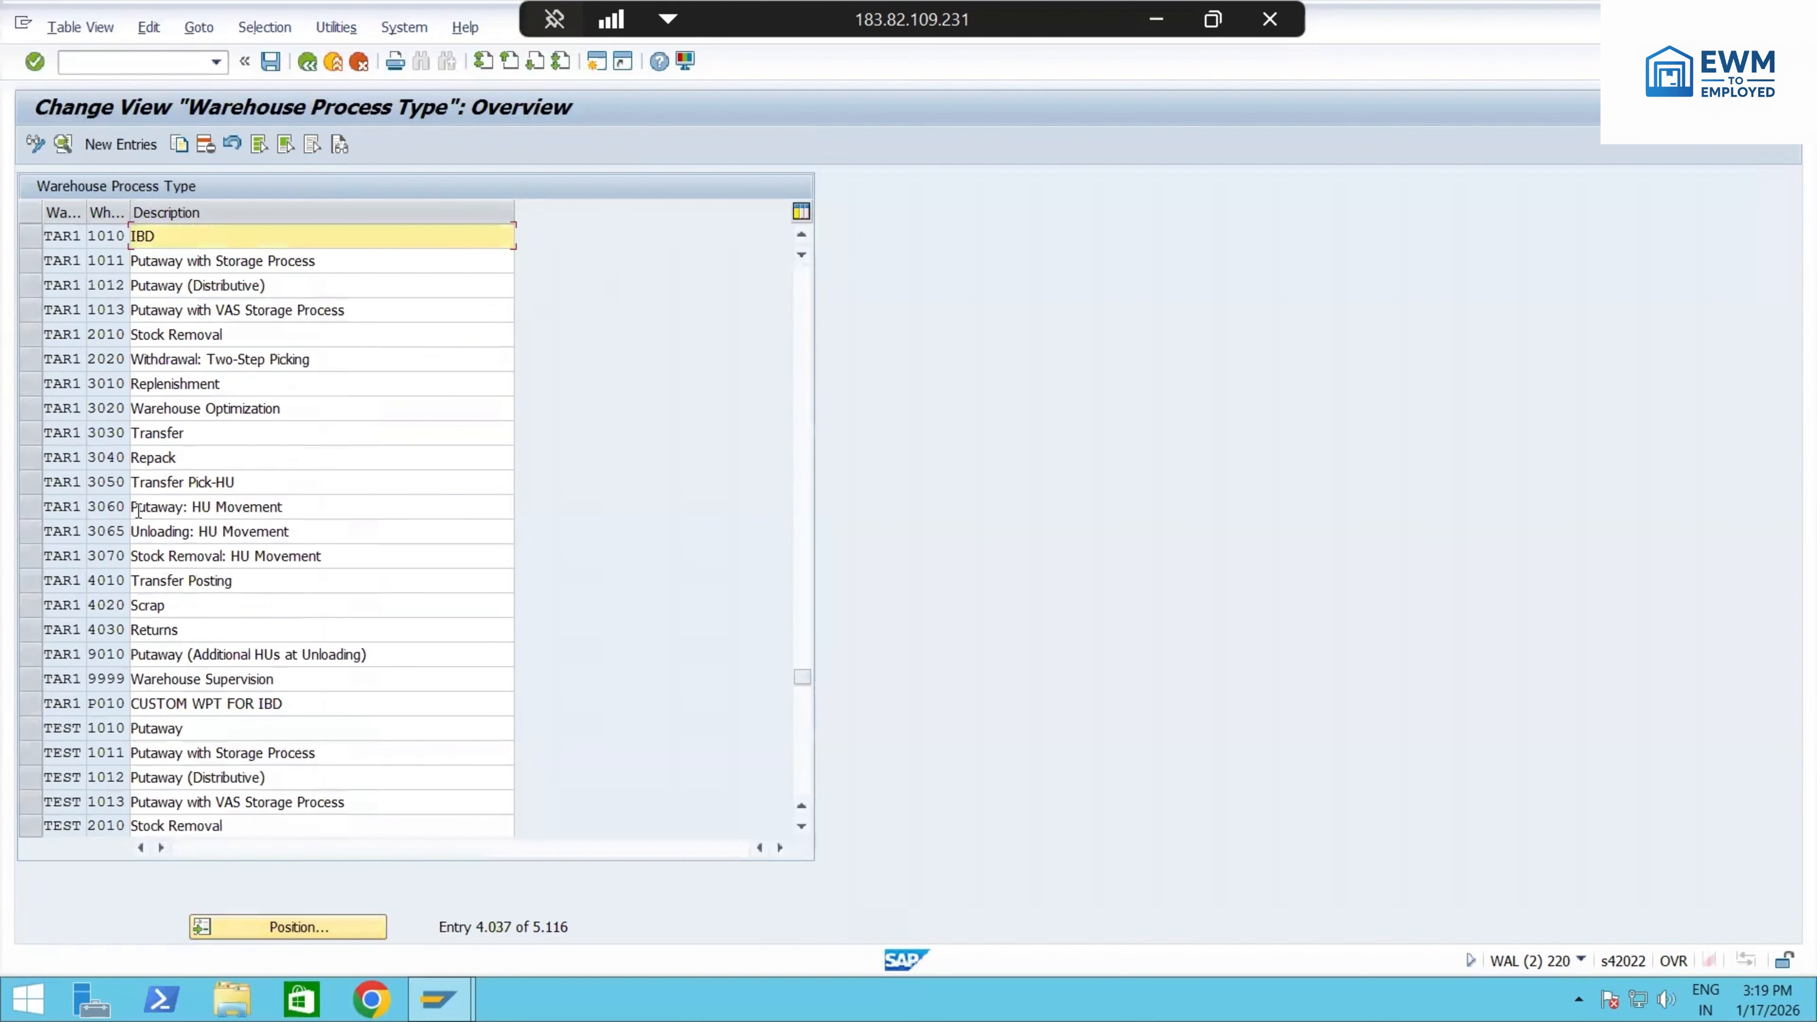
scroll(111, 360, up, 2)
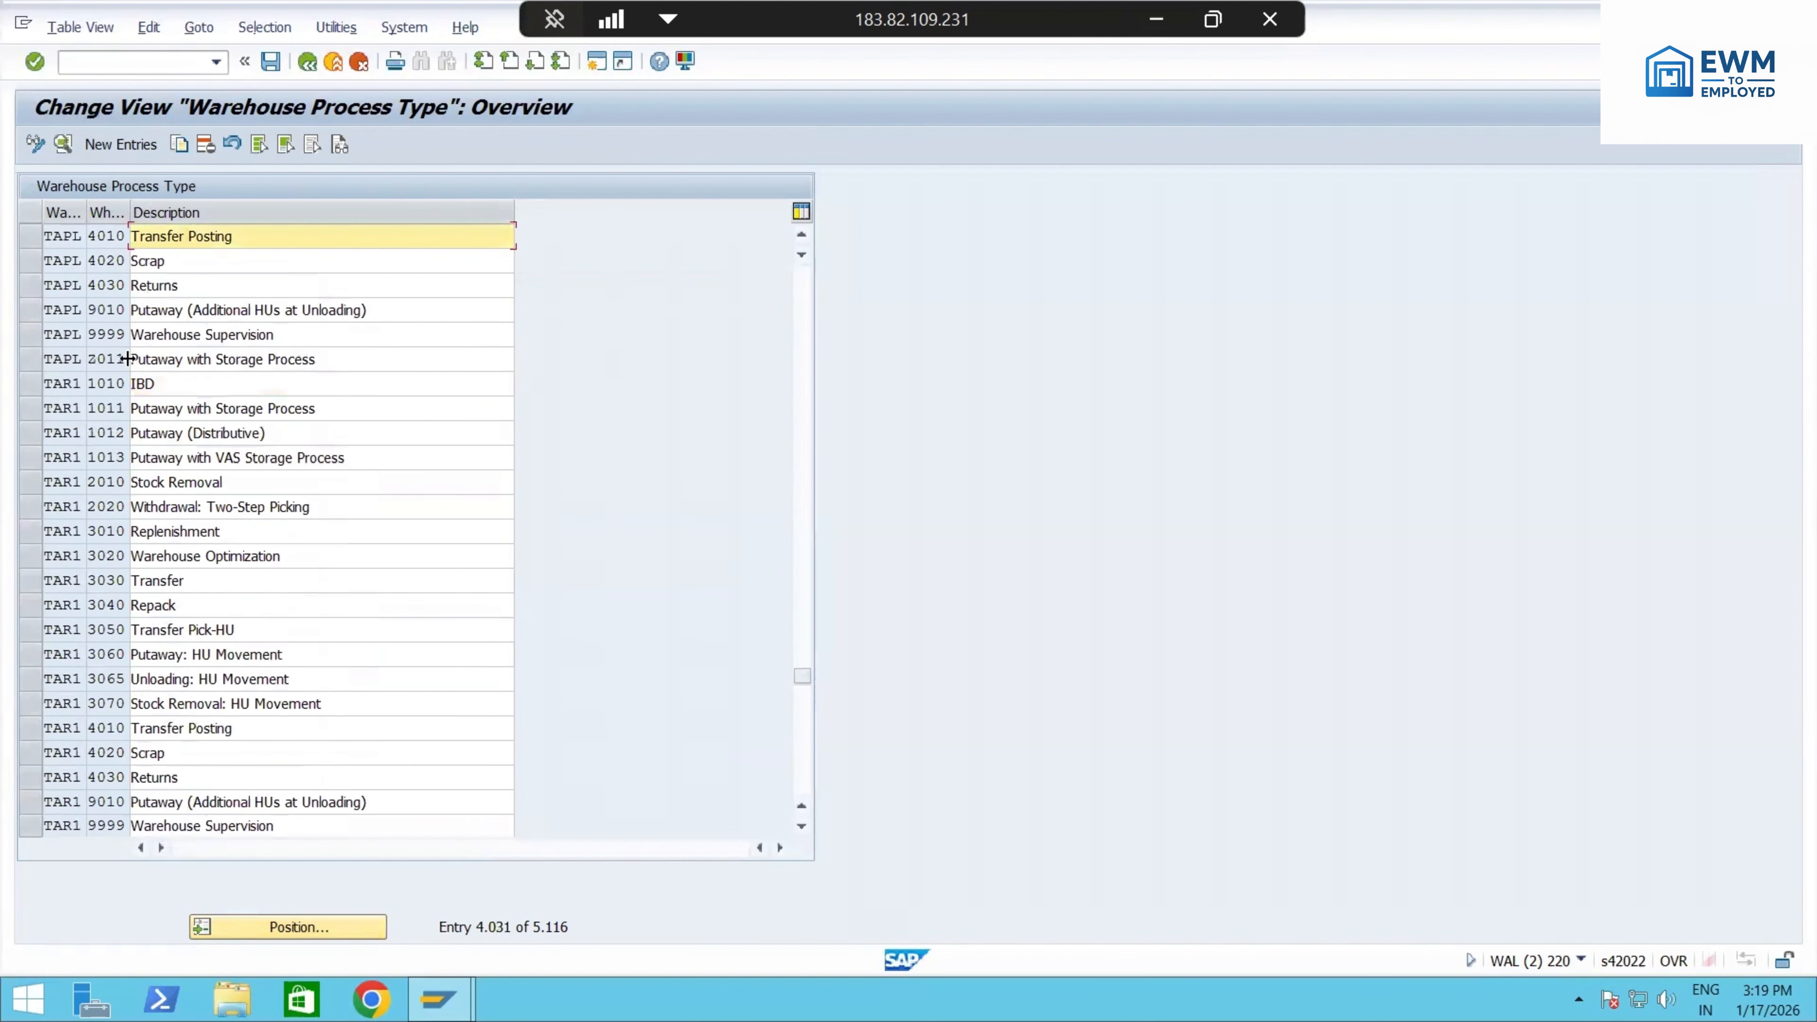
- Open the details of TAPL process type Z011 and check its source storage type and storage process
click(65, 356)
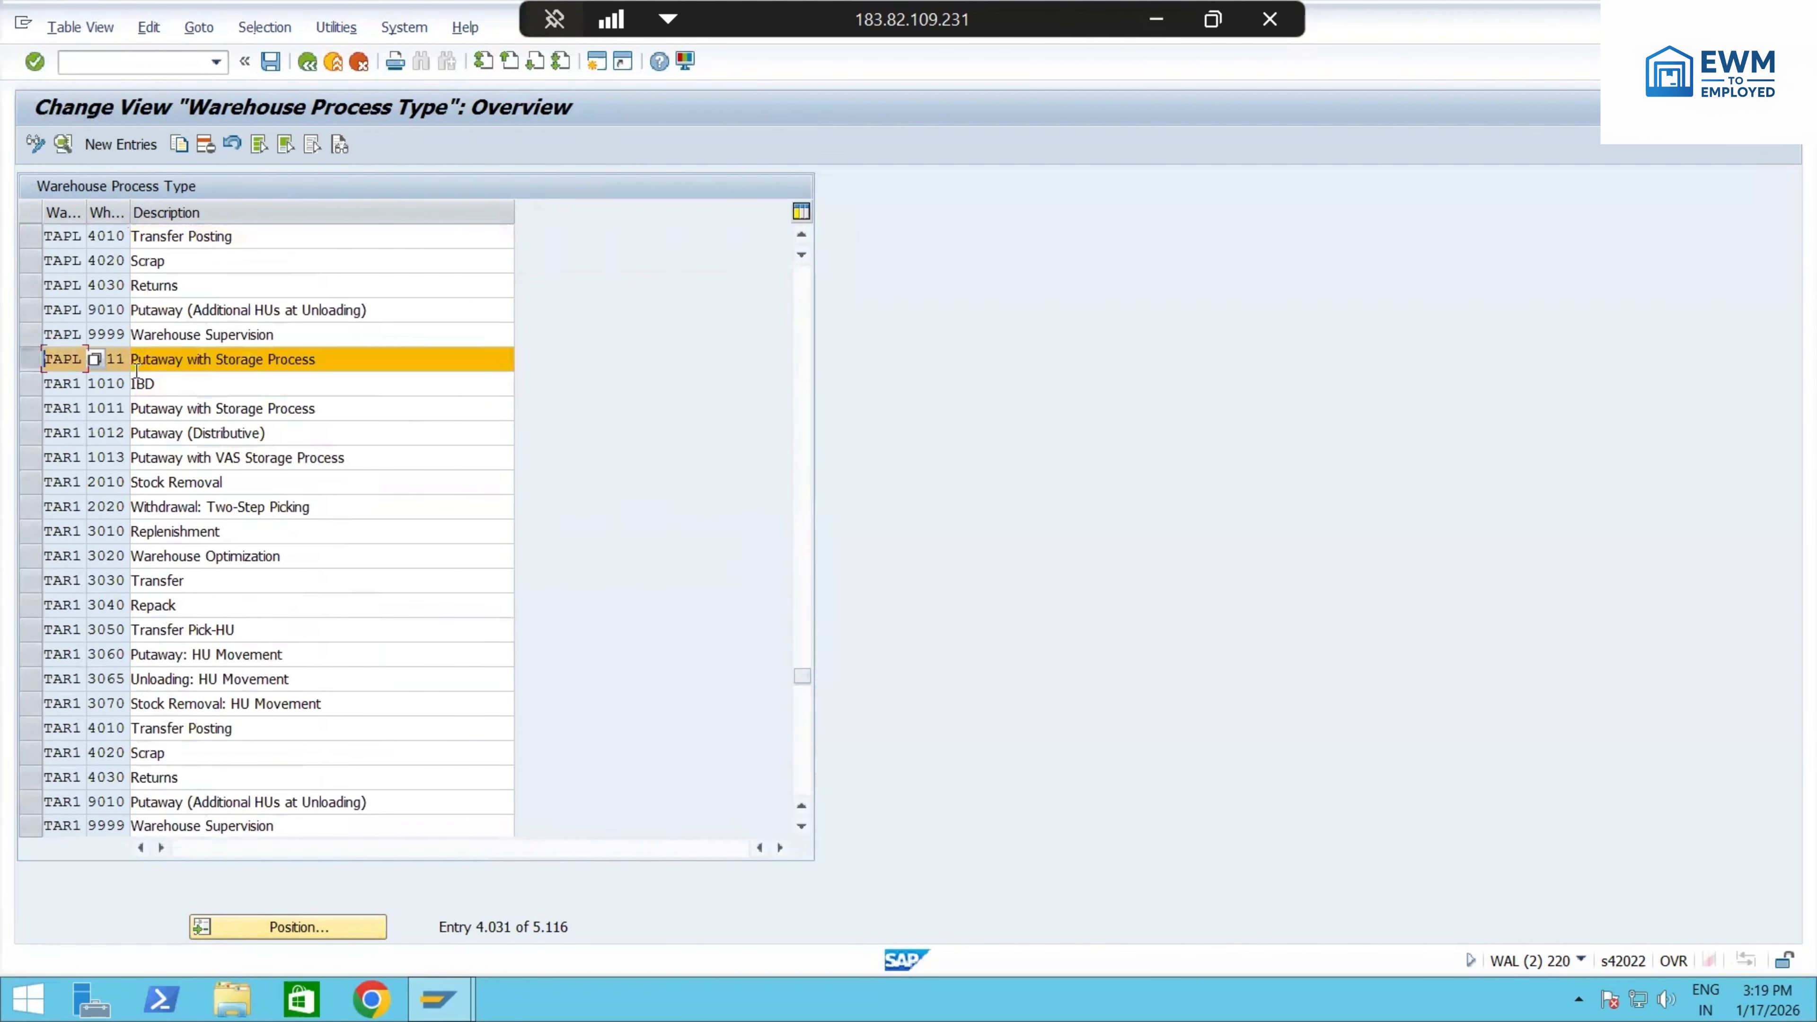
click(152, 356)
double_click(359, 358)
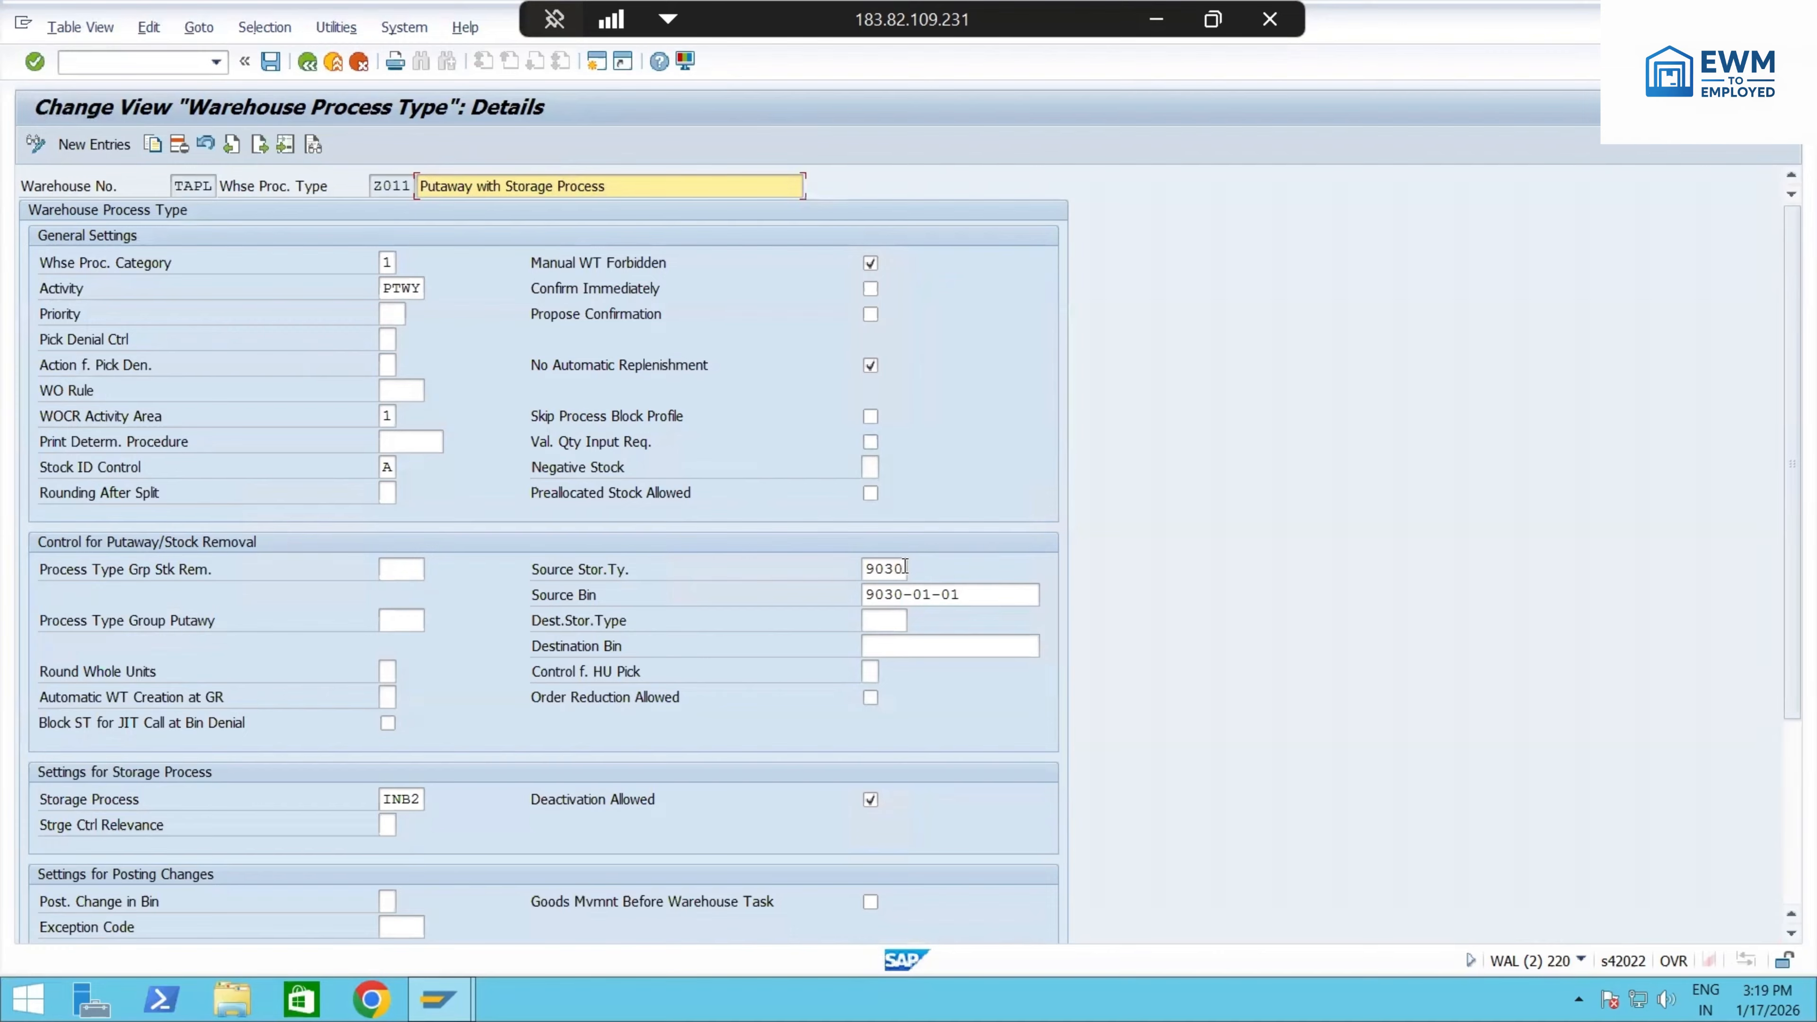
drag(903, 568, 845, 566)
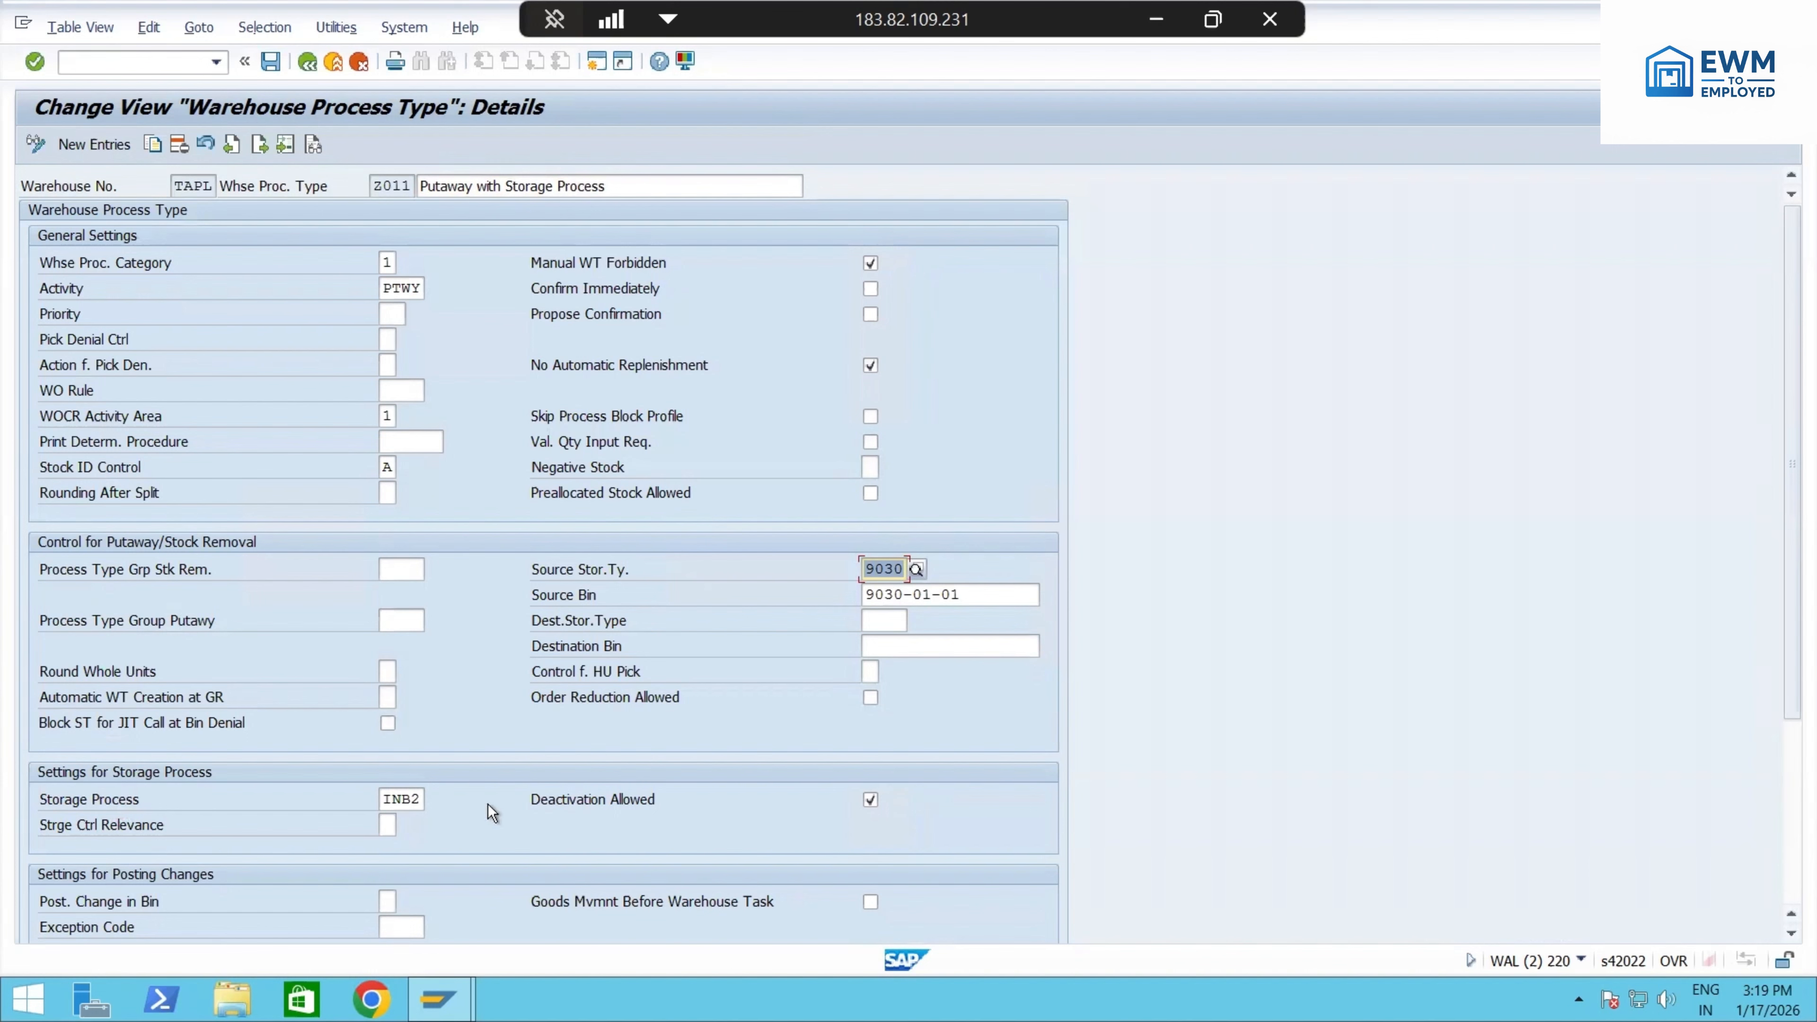
click(421, 805)
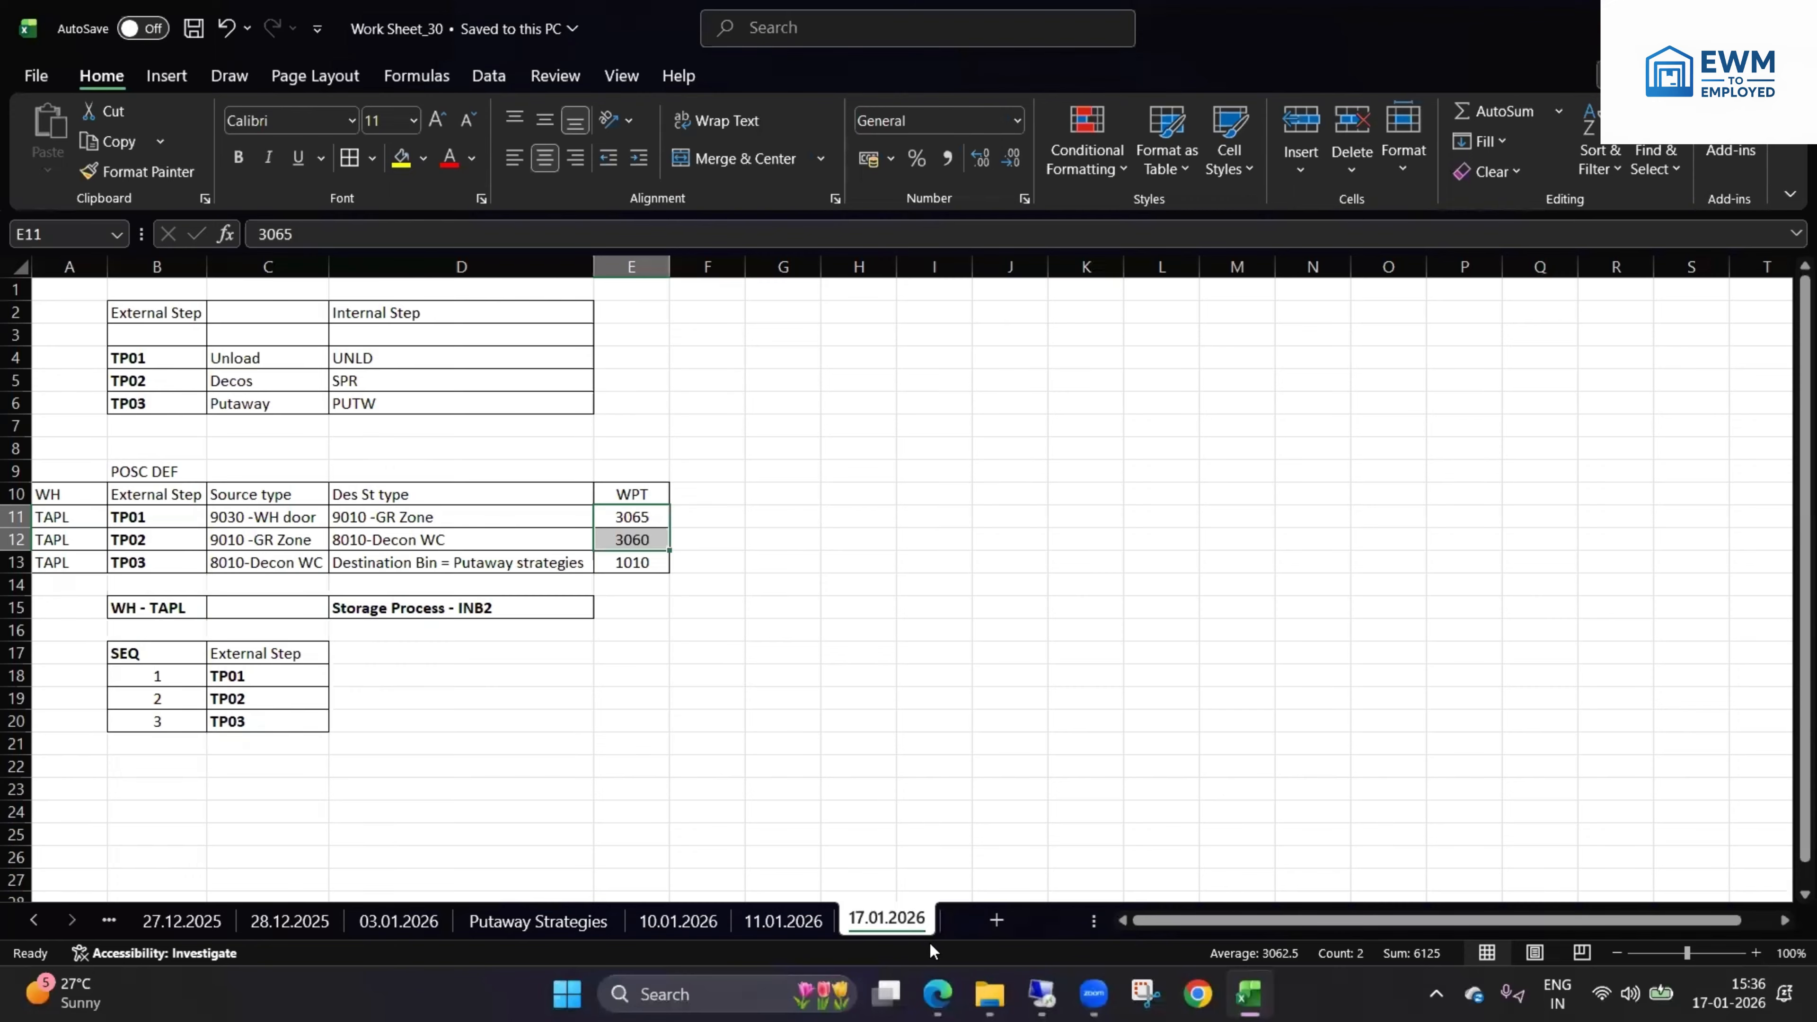
- In the Excel worksheet, colour the text INB2 in the Storage Process cell D15 red
click(447, 607)
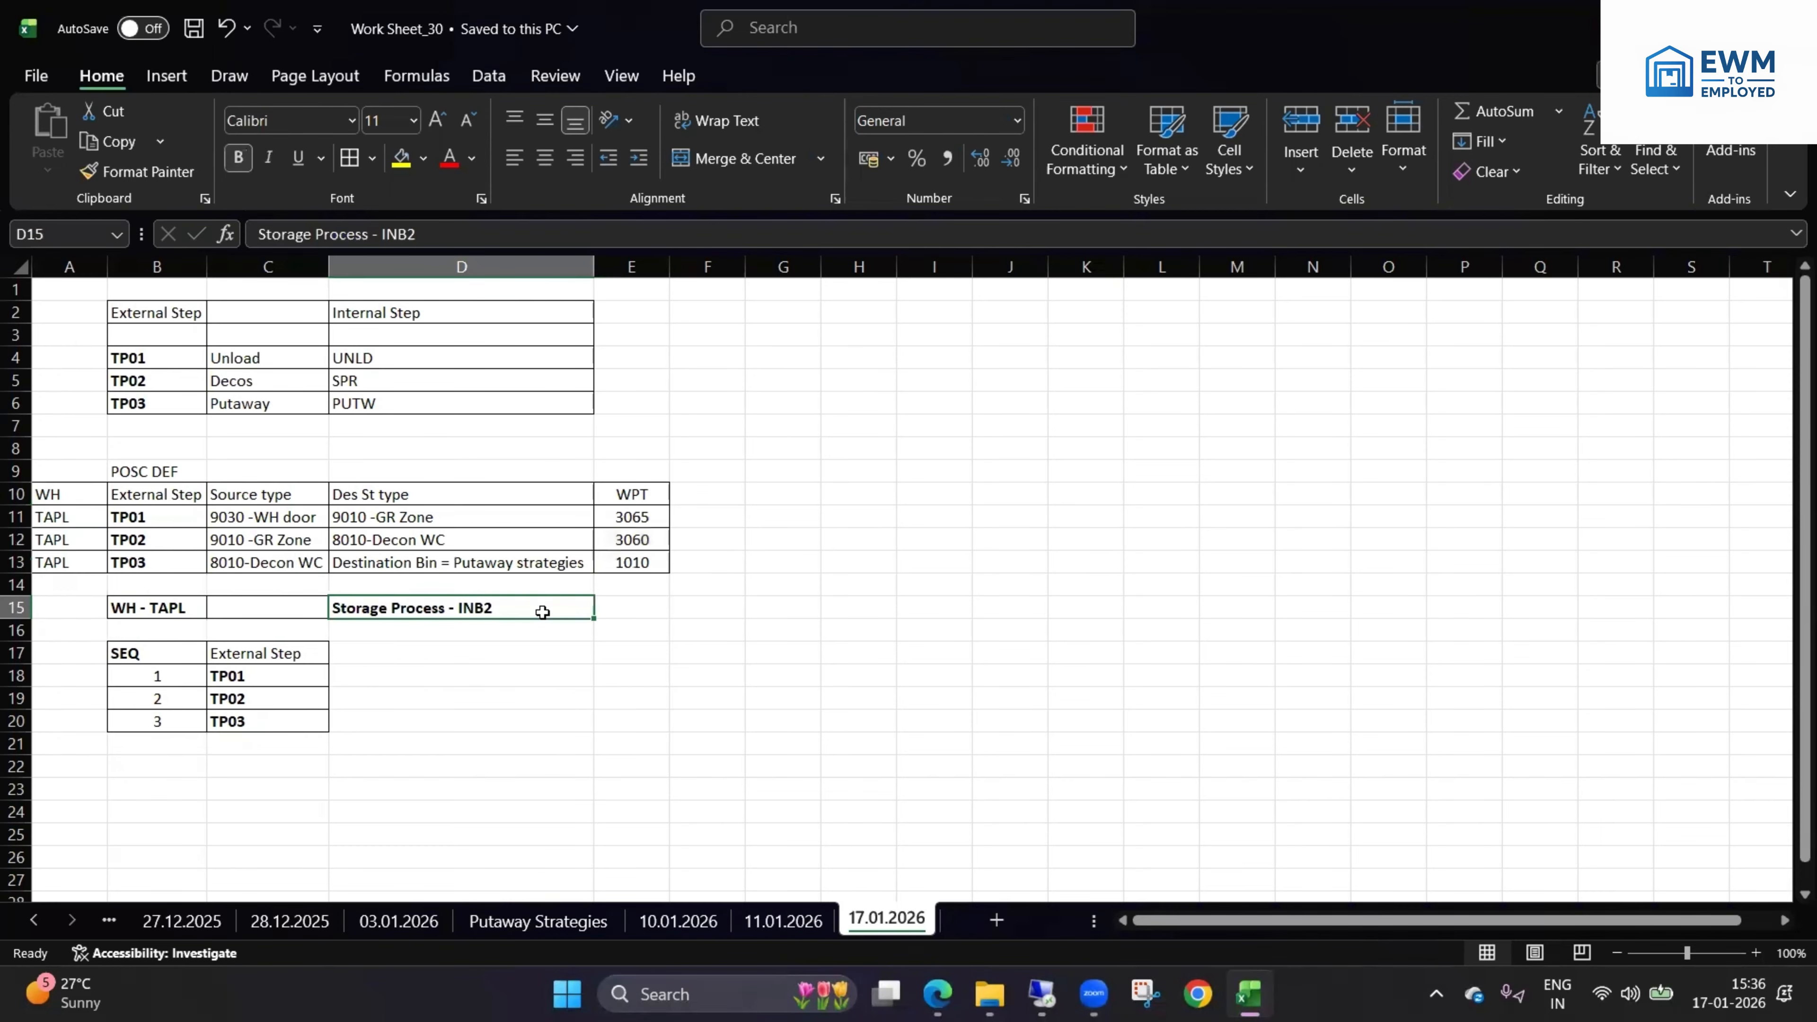
double_click(540, 613)
drag(541, 614, 458, 610)
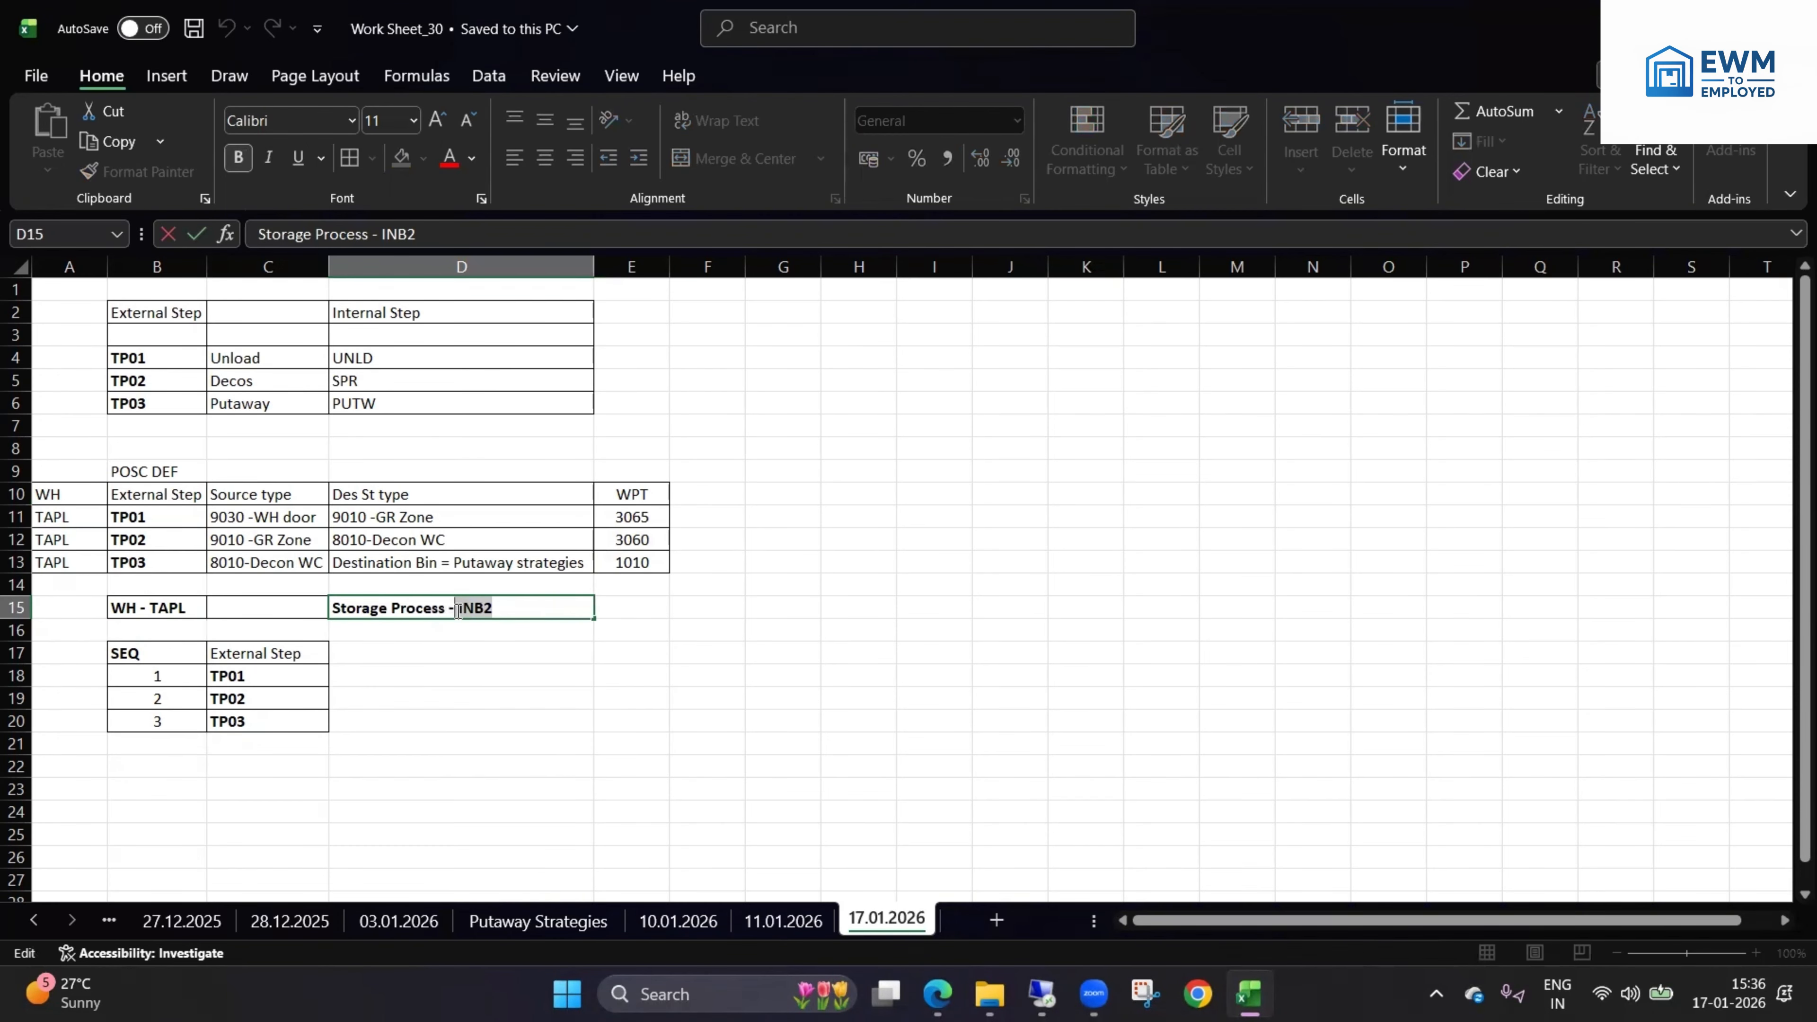
click(450, 172)
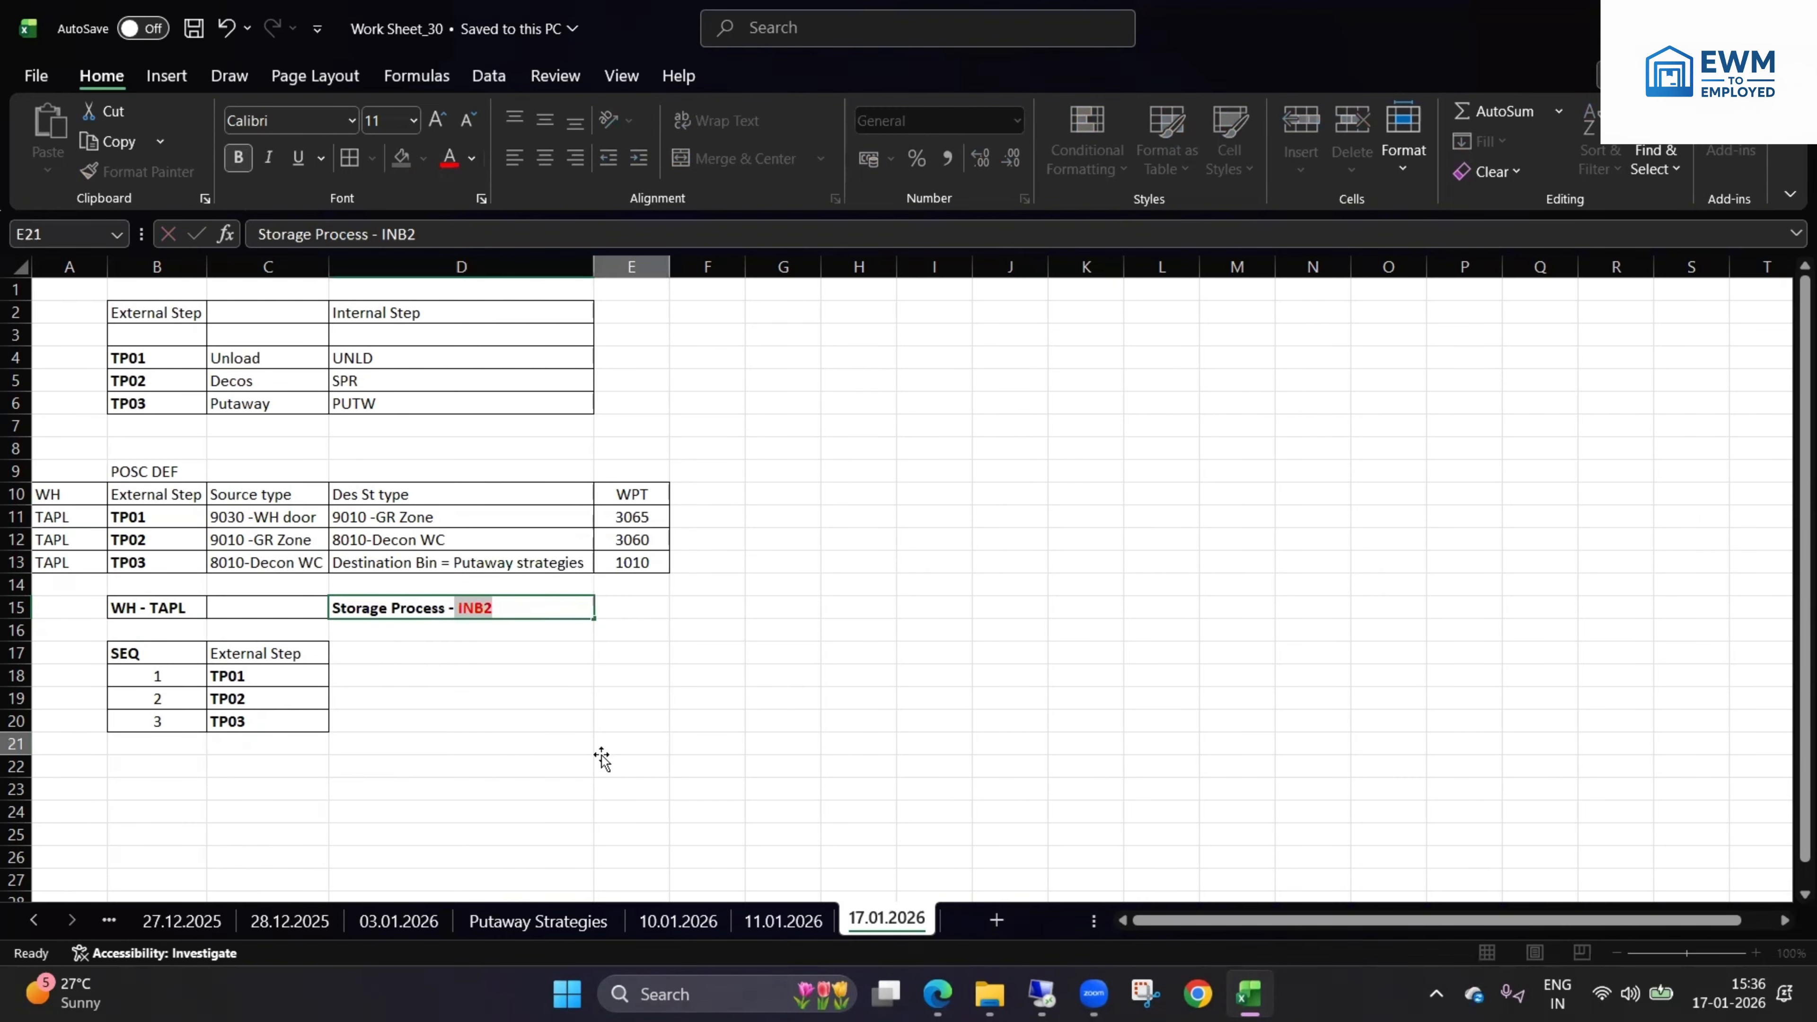
click(604, 746)
click(466, 606)
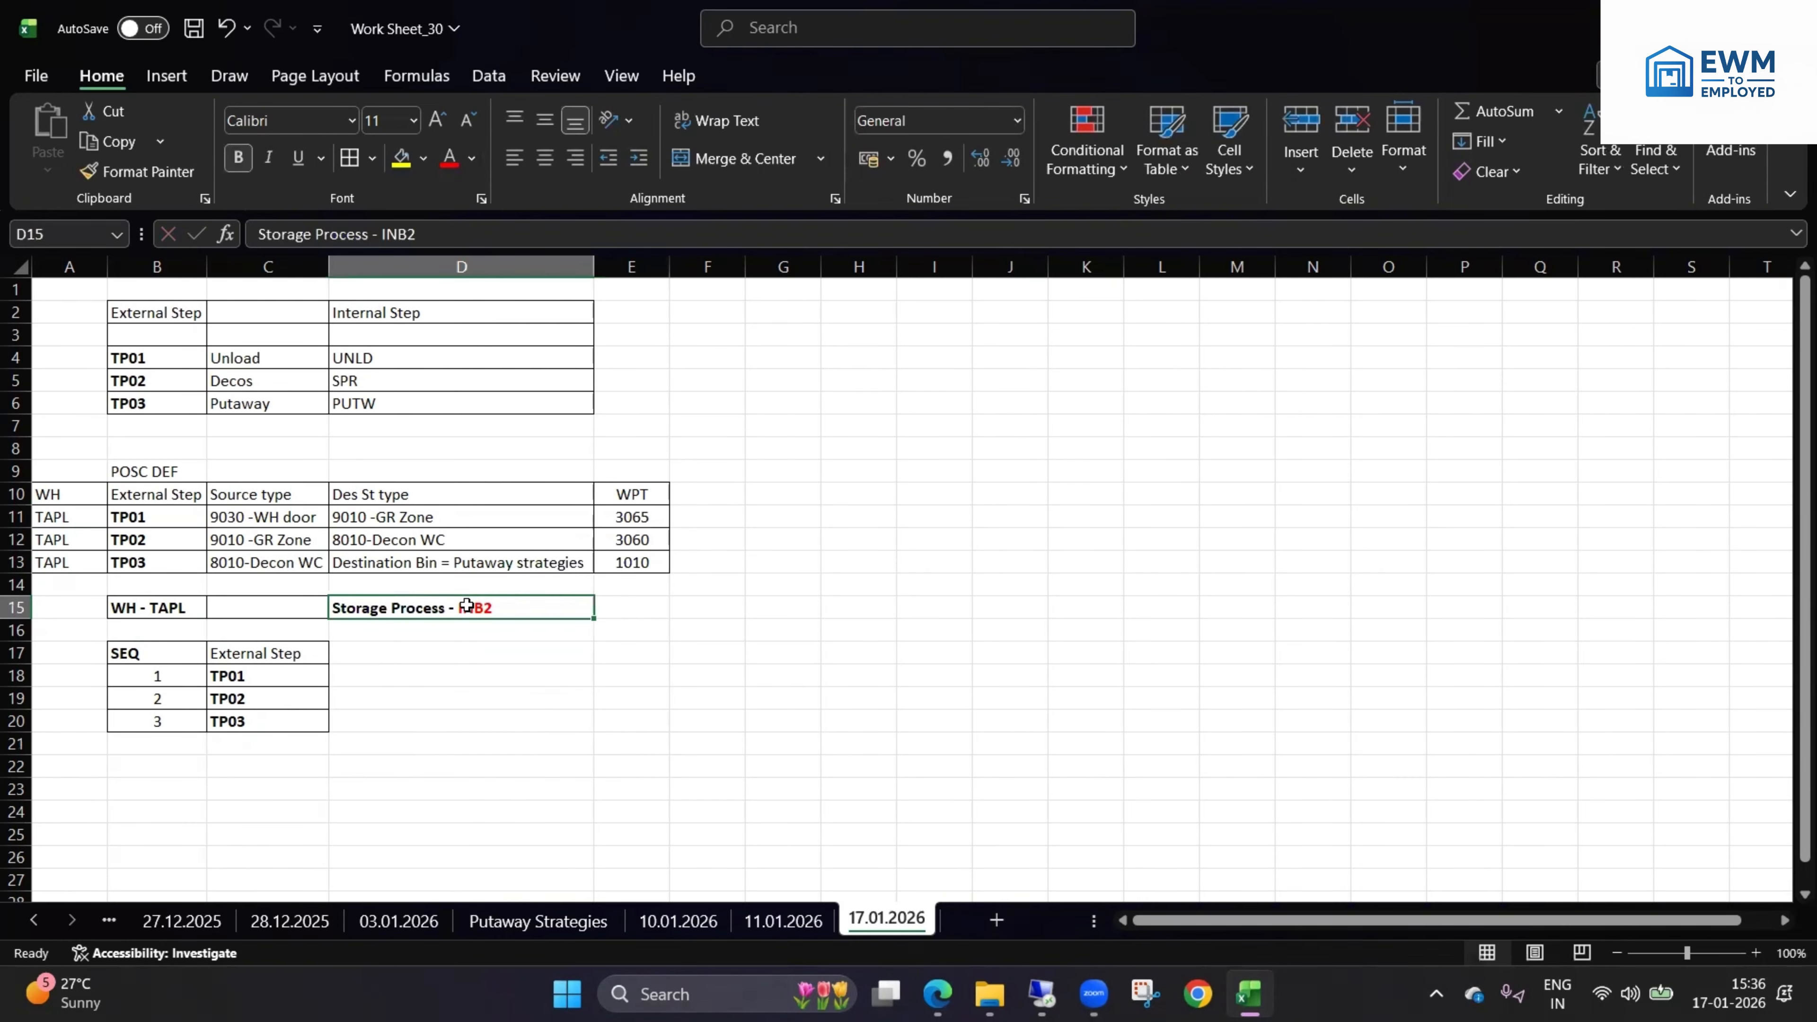
- Switch to the Deconsolidation PDF in Edge and look through its storage process definition and step assignment examples
mouse_move(937, 994)
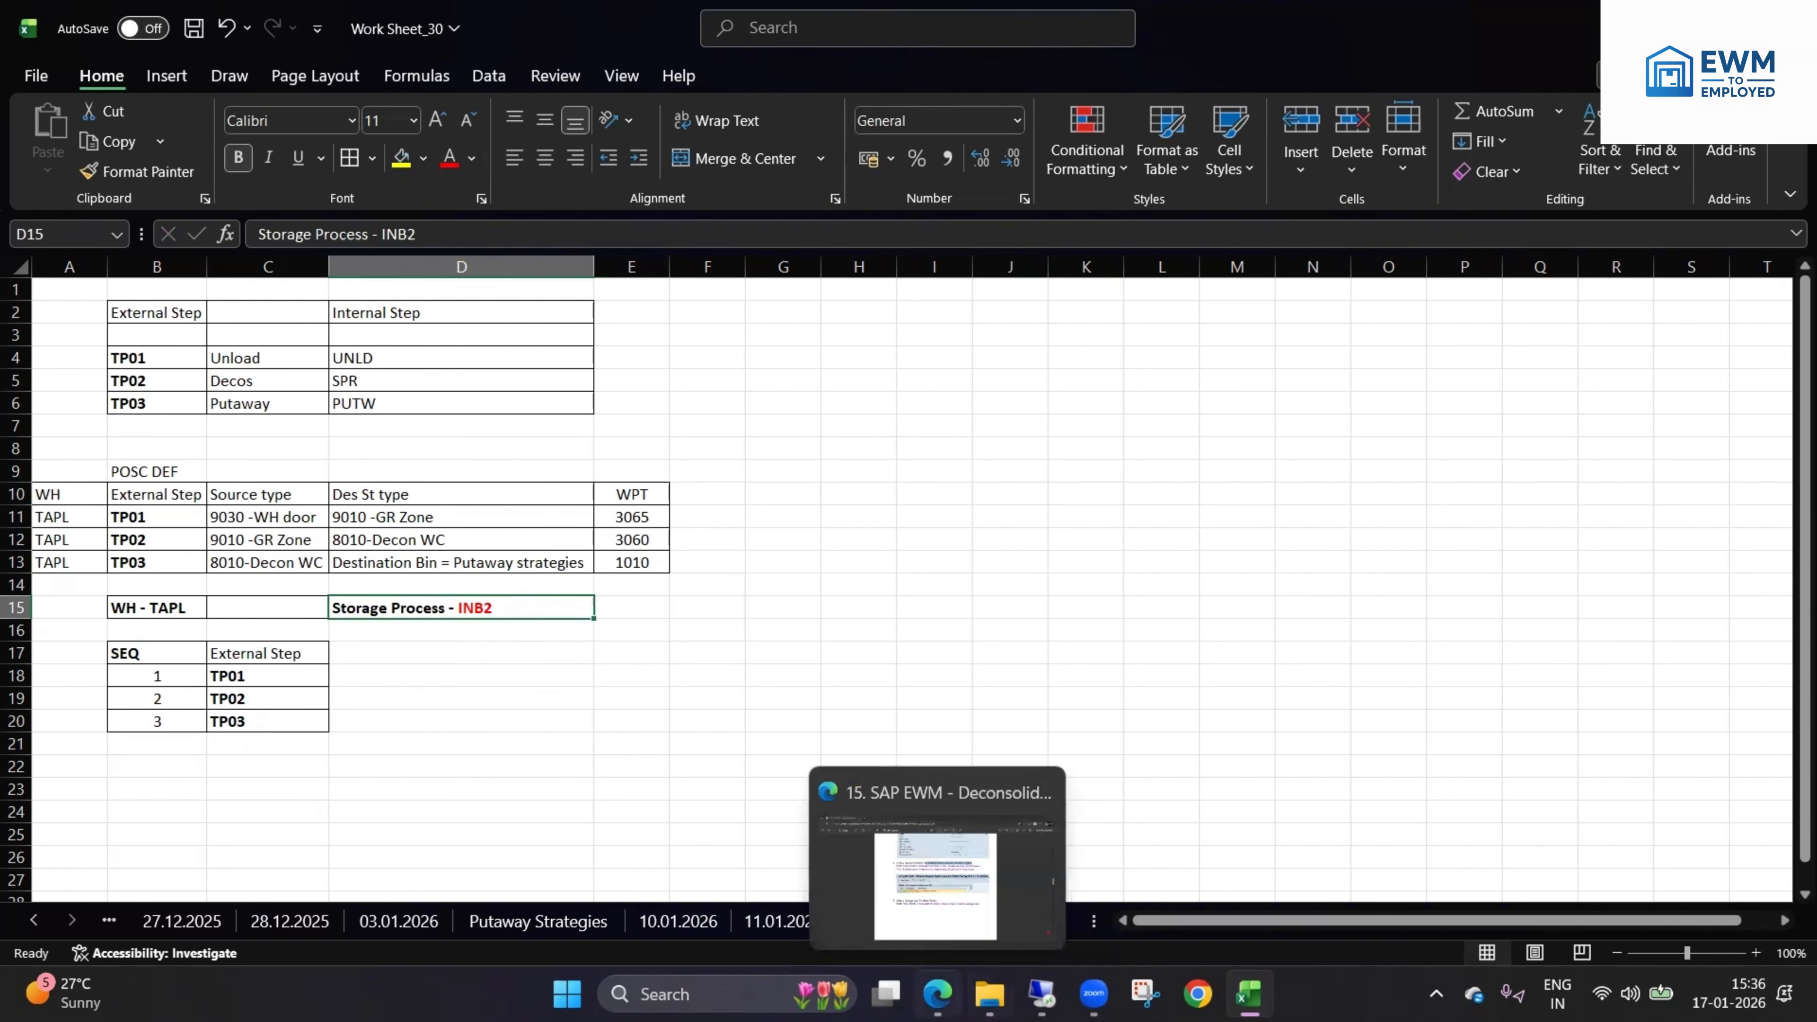
click(930, 834)
scroll(927, 626, up, 15)
scroll(927, 626, up, 2)
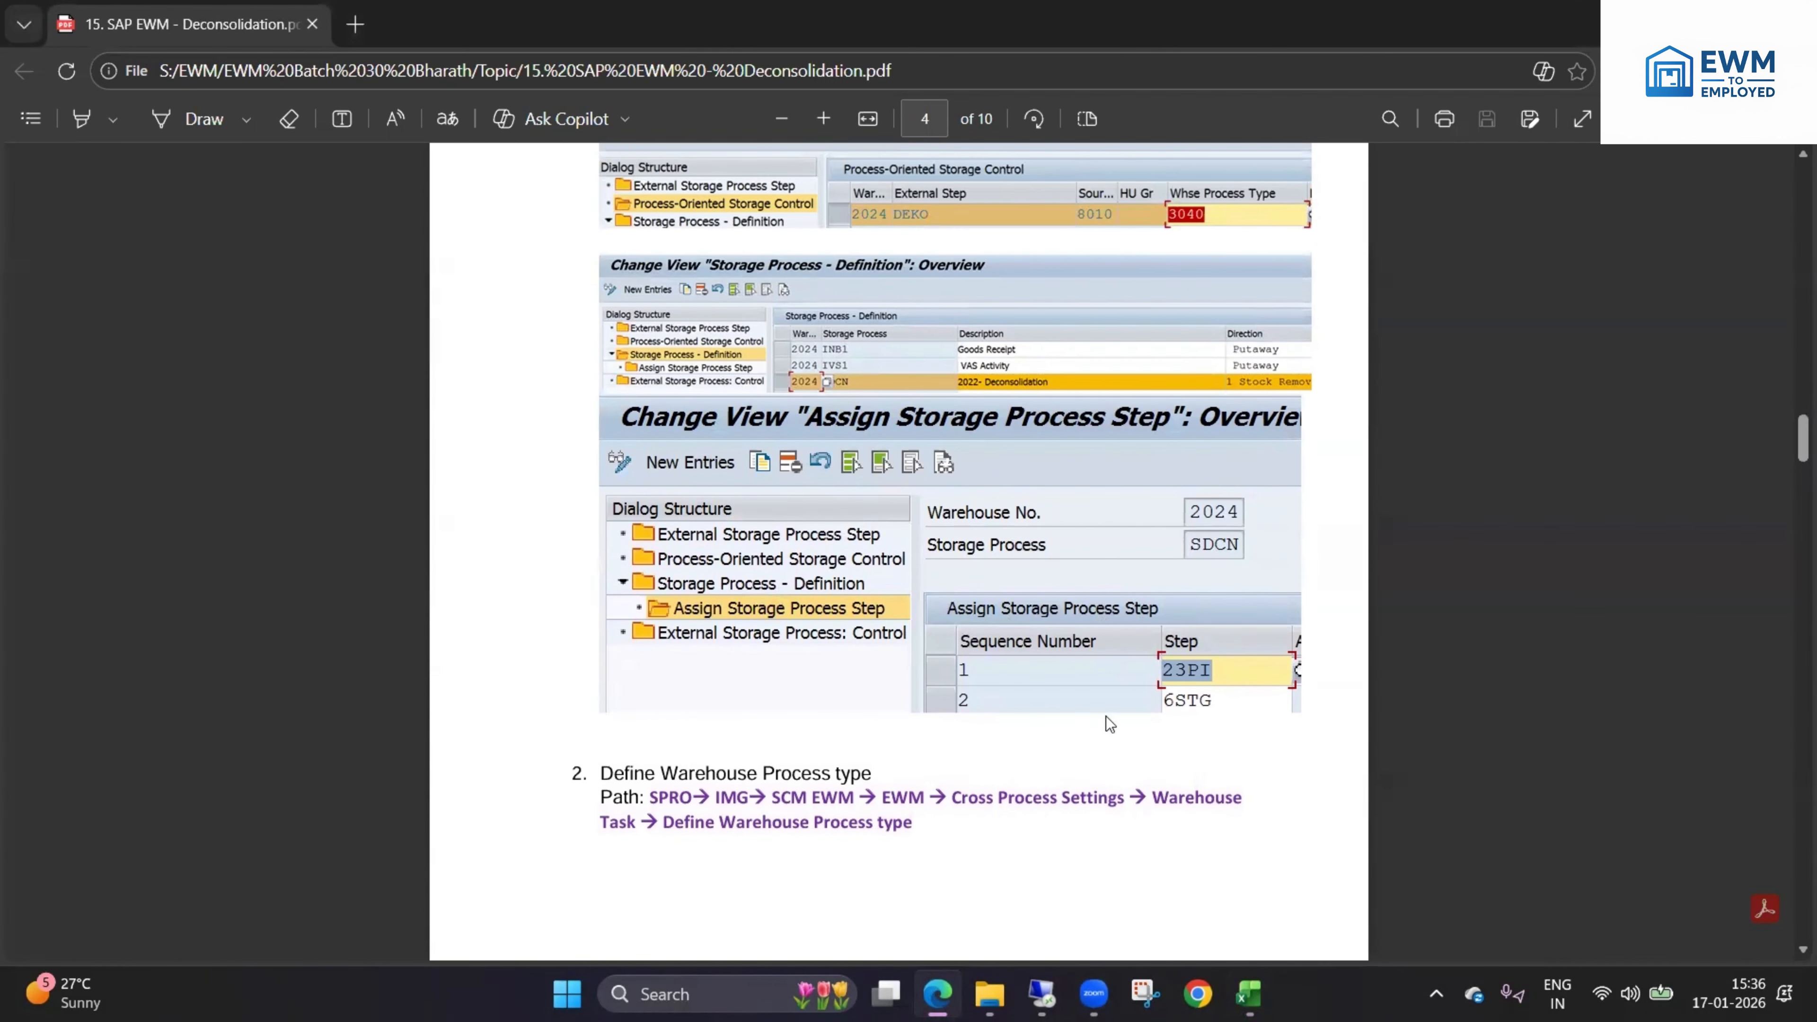
- Return to the Excel worksheet and review the external step sequence together with storage process INB2
click(1249, 993)
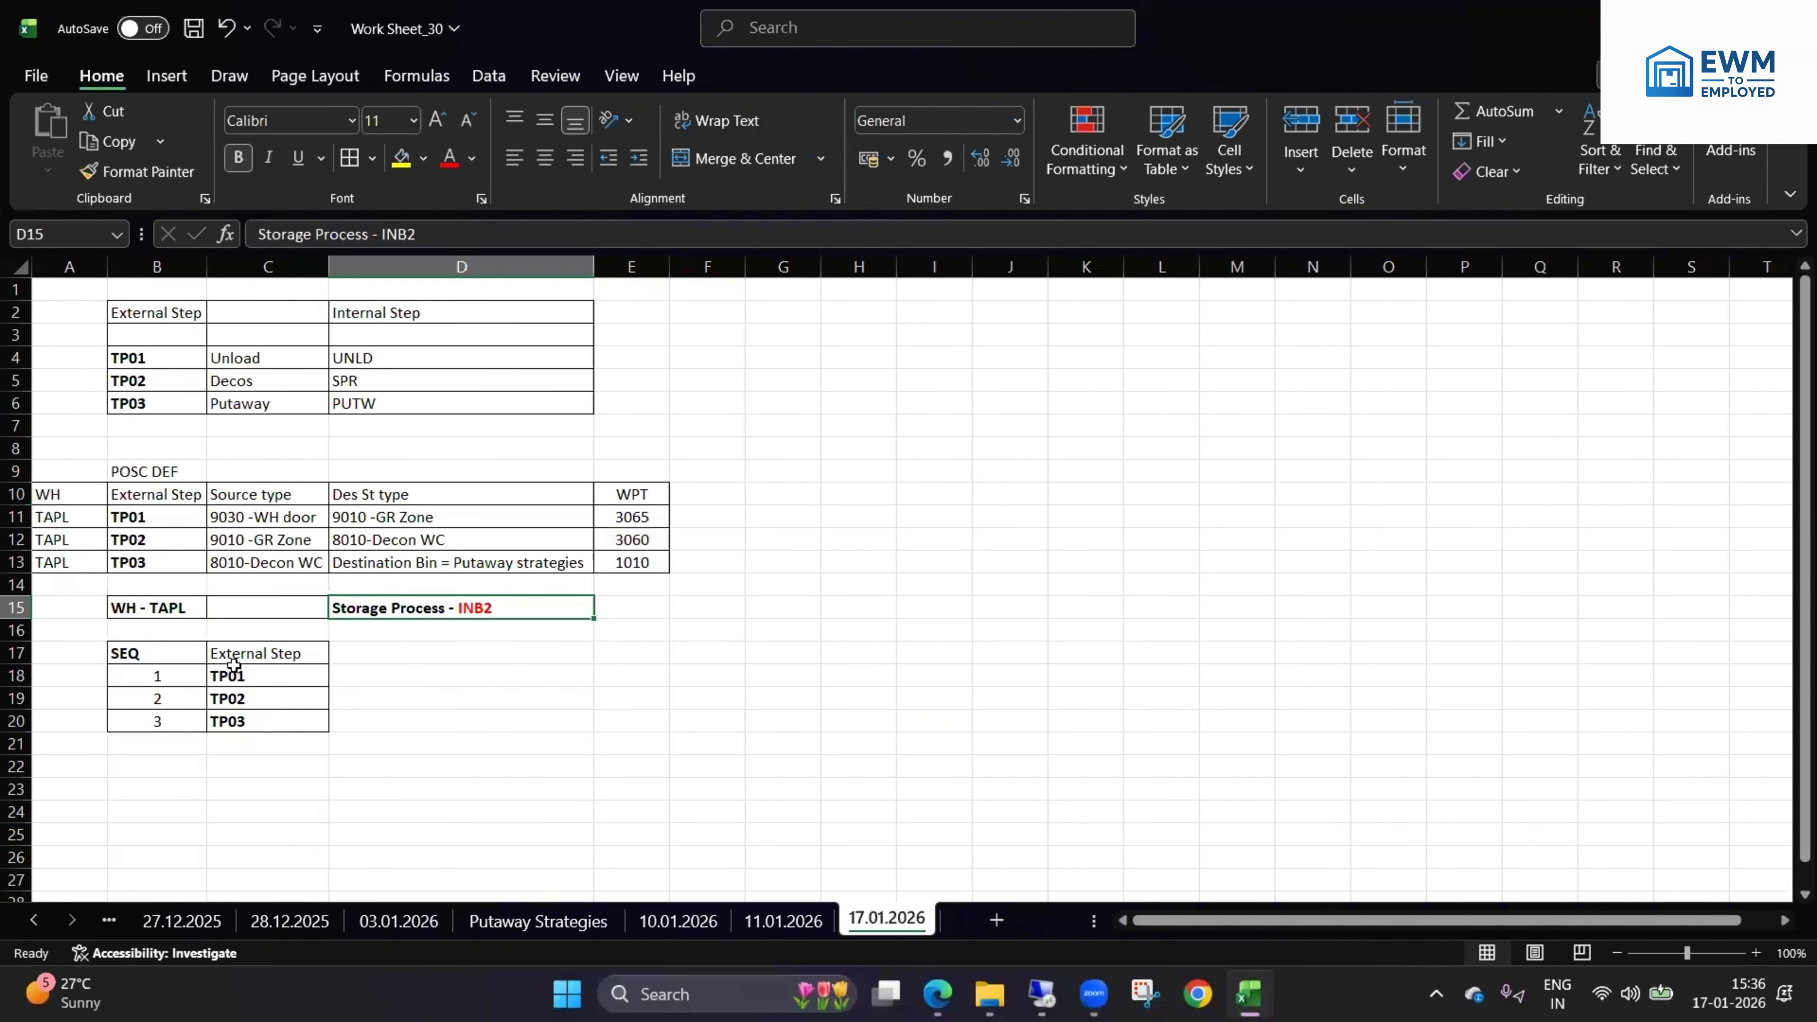
drag(234, 665, 236, 721)
click(494, 608)
double_click(493, 608)
drag(494, 608, 456, 608)
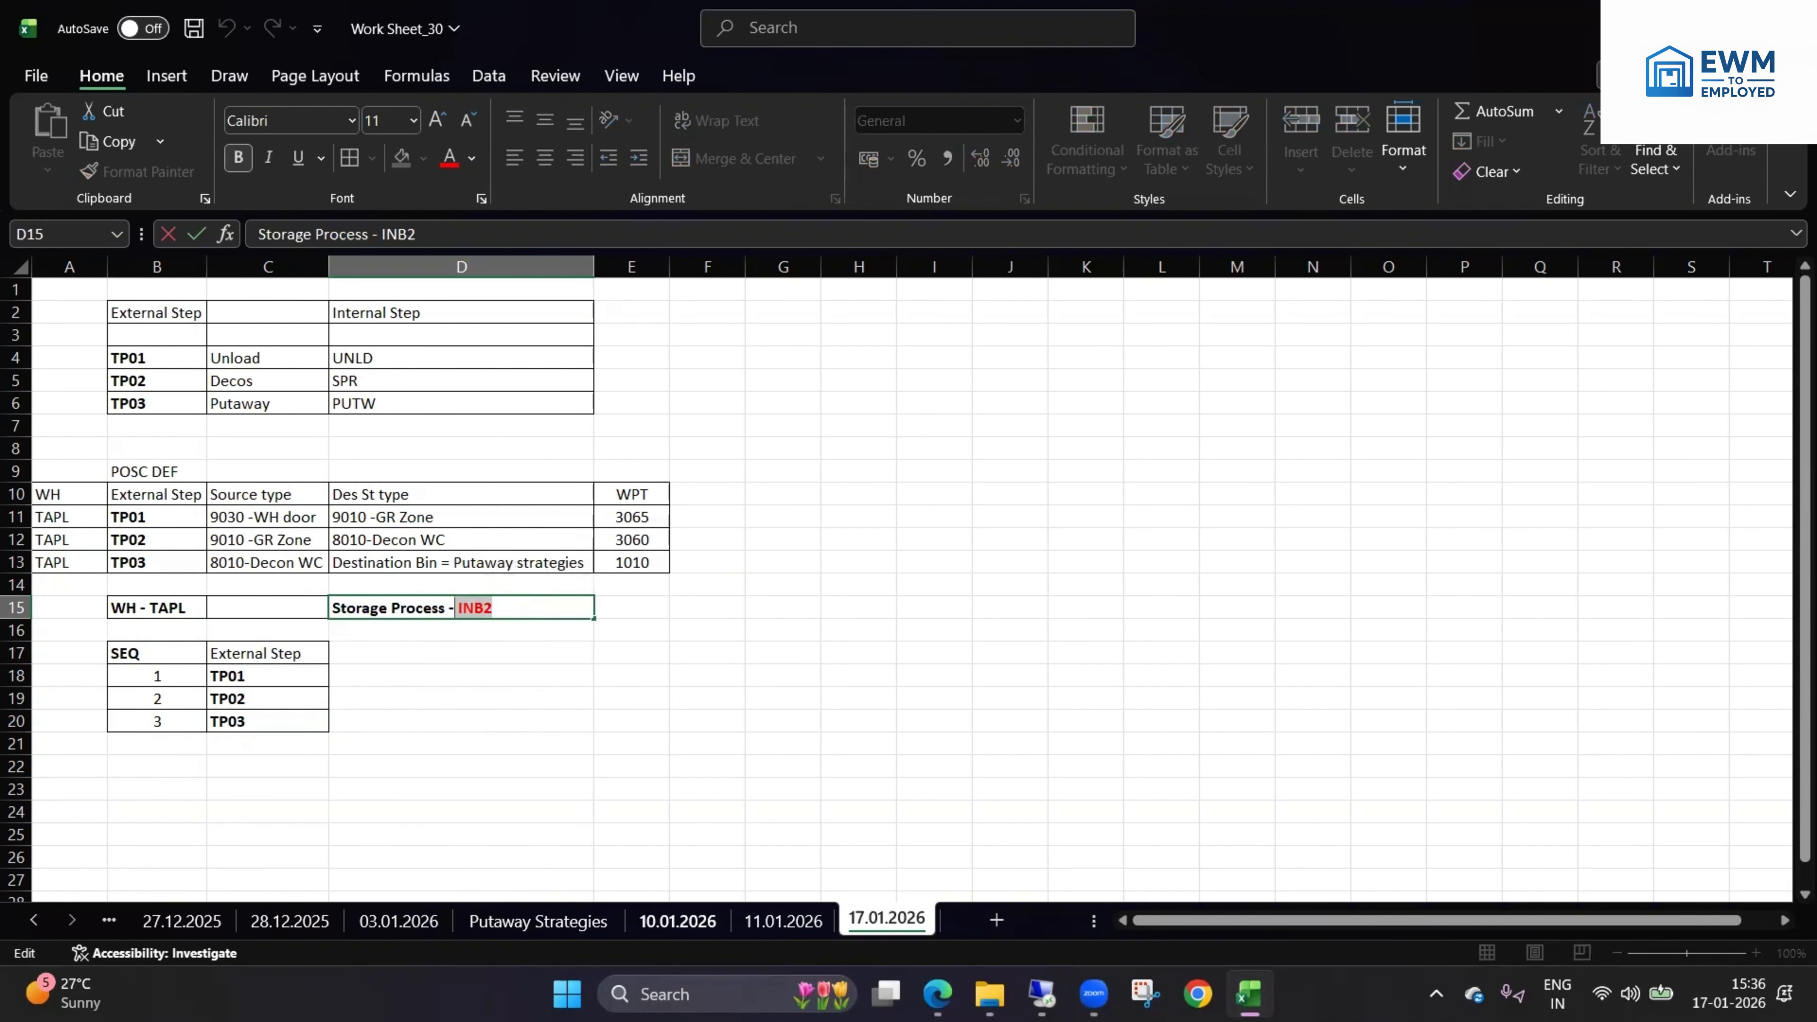
- Switch back to SAP and examine the source storage type, source bin and storage process of process type Z011
mouse_move(1042, 993)
click(967, 930)
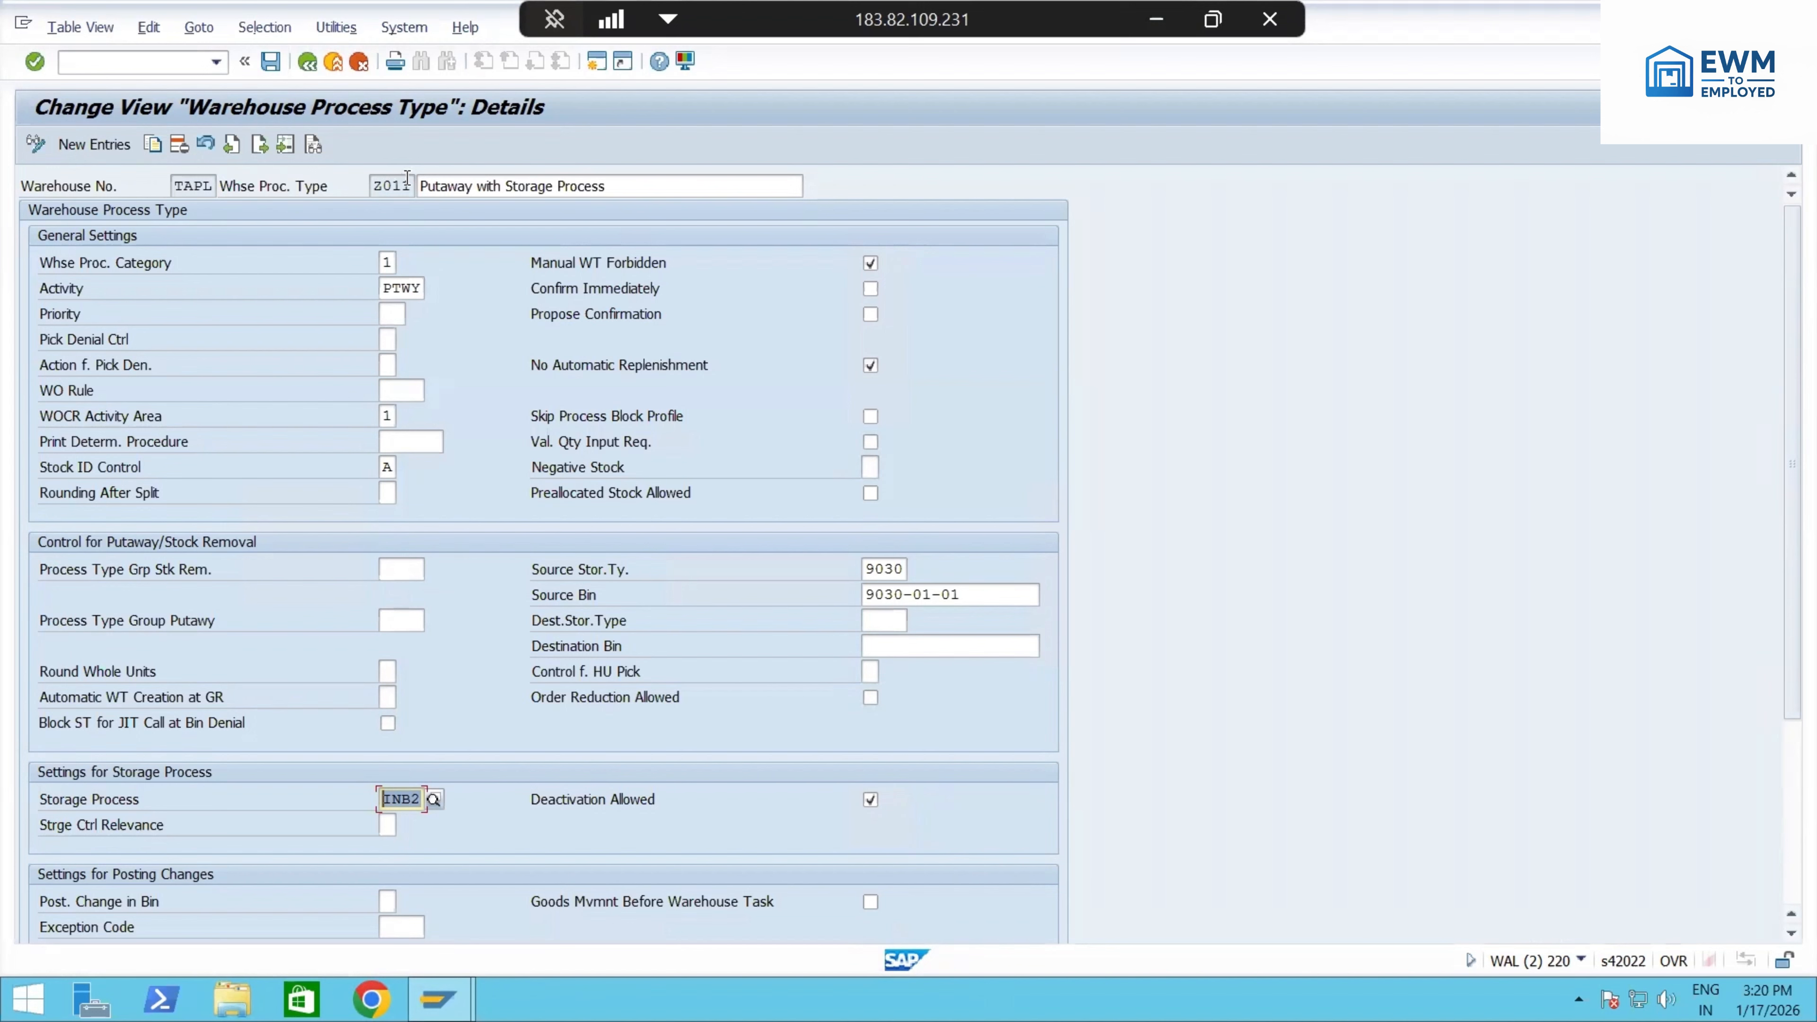
drag(410, 183, 316, 185)
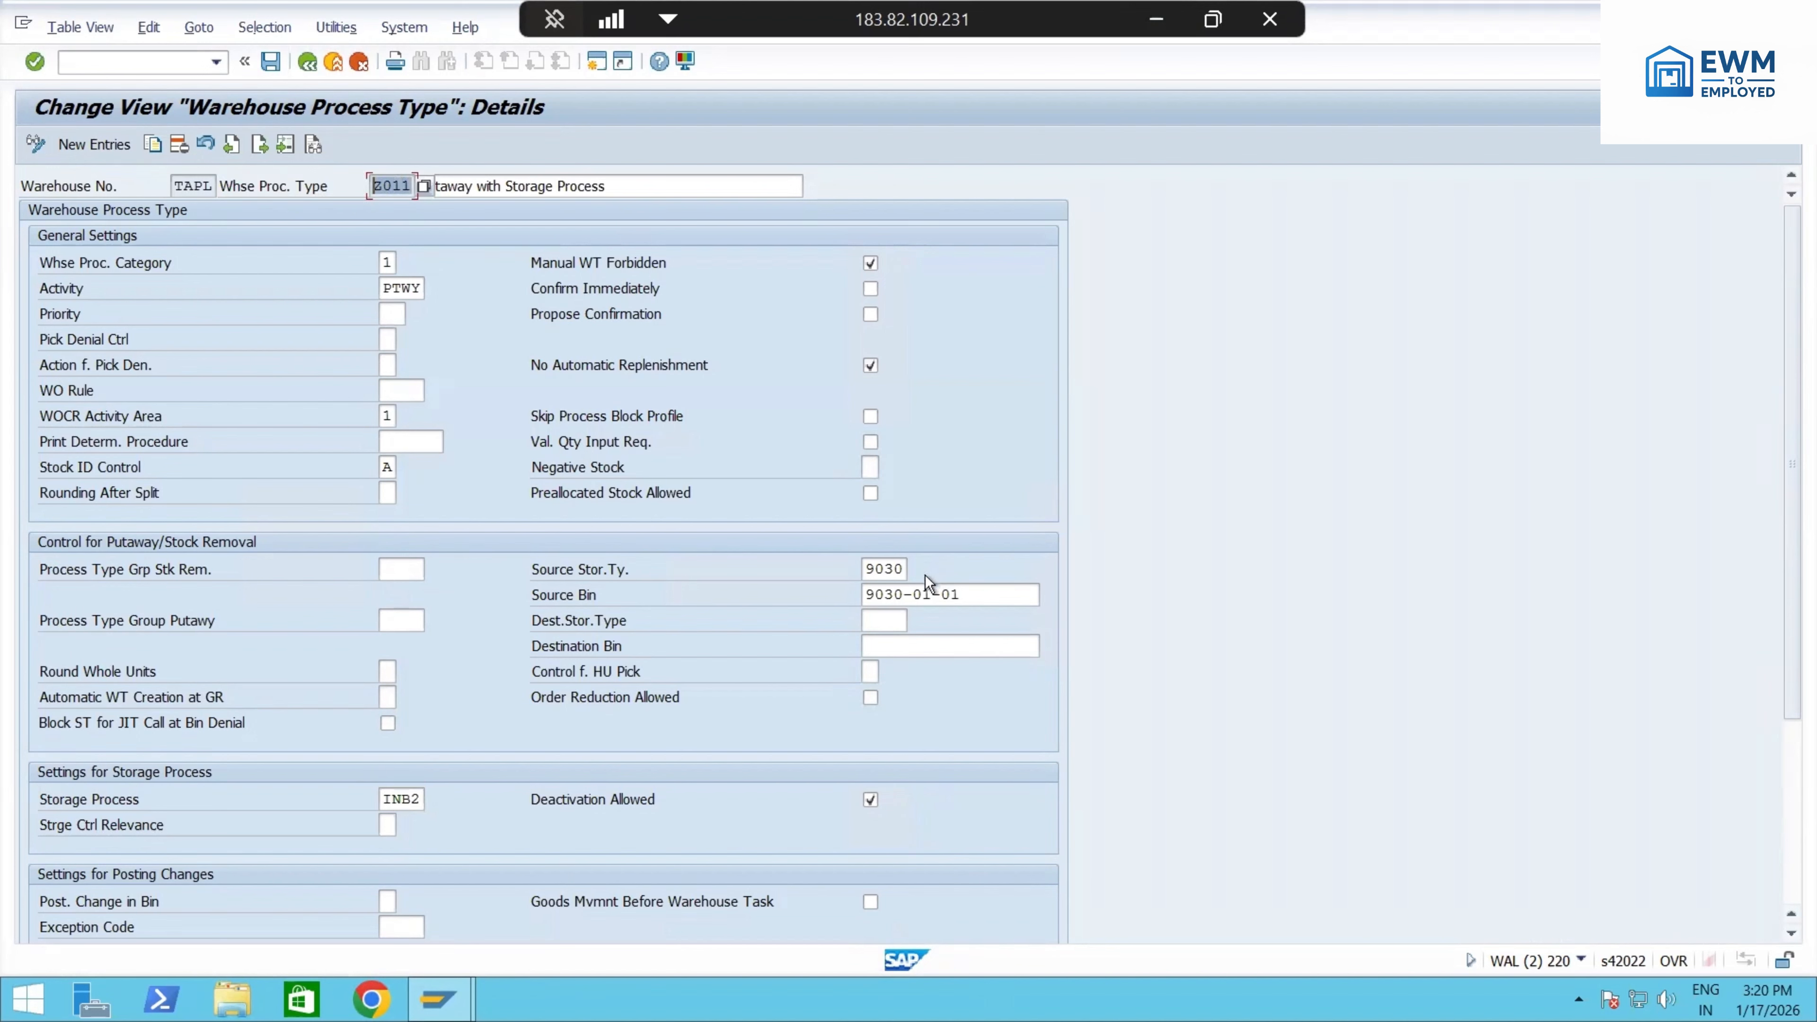
drag(905, 571, 749, 571)
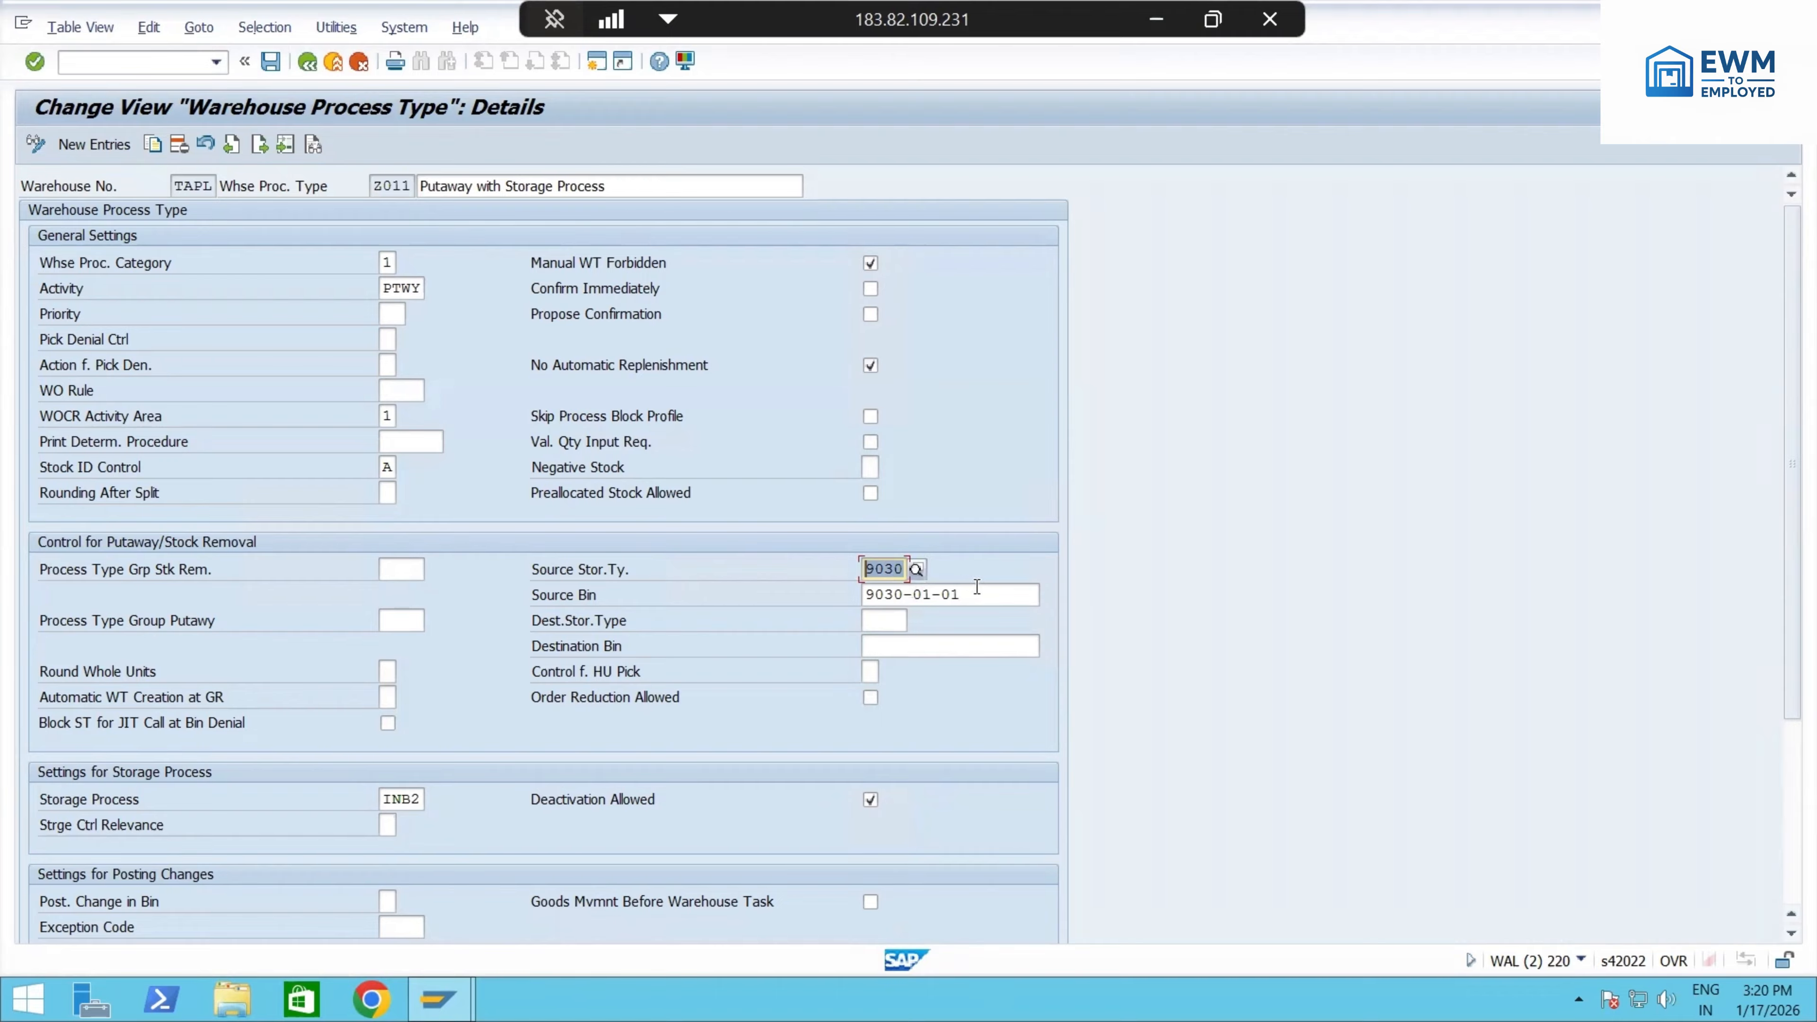
drag(974, 594, 690, 648)
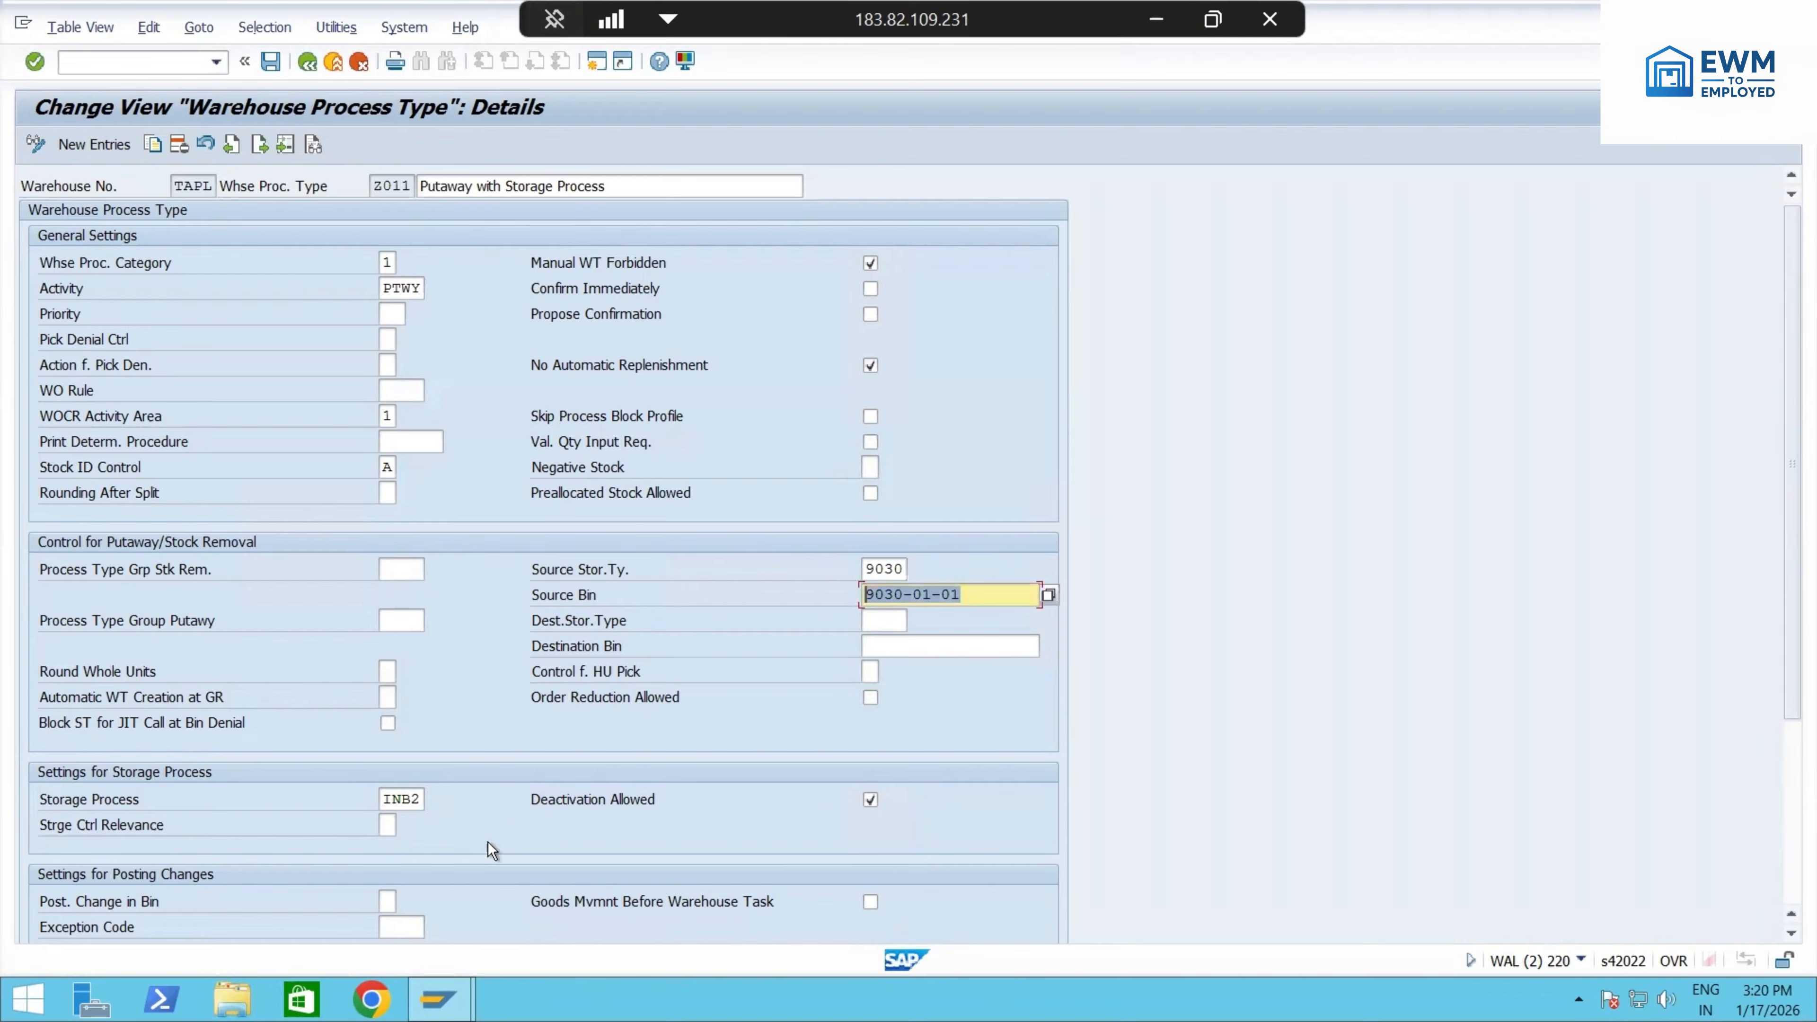
drag(433, 800, 342, 800)
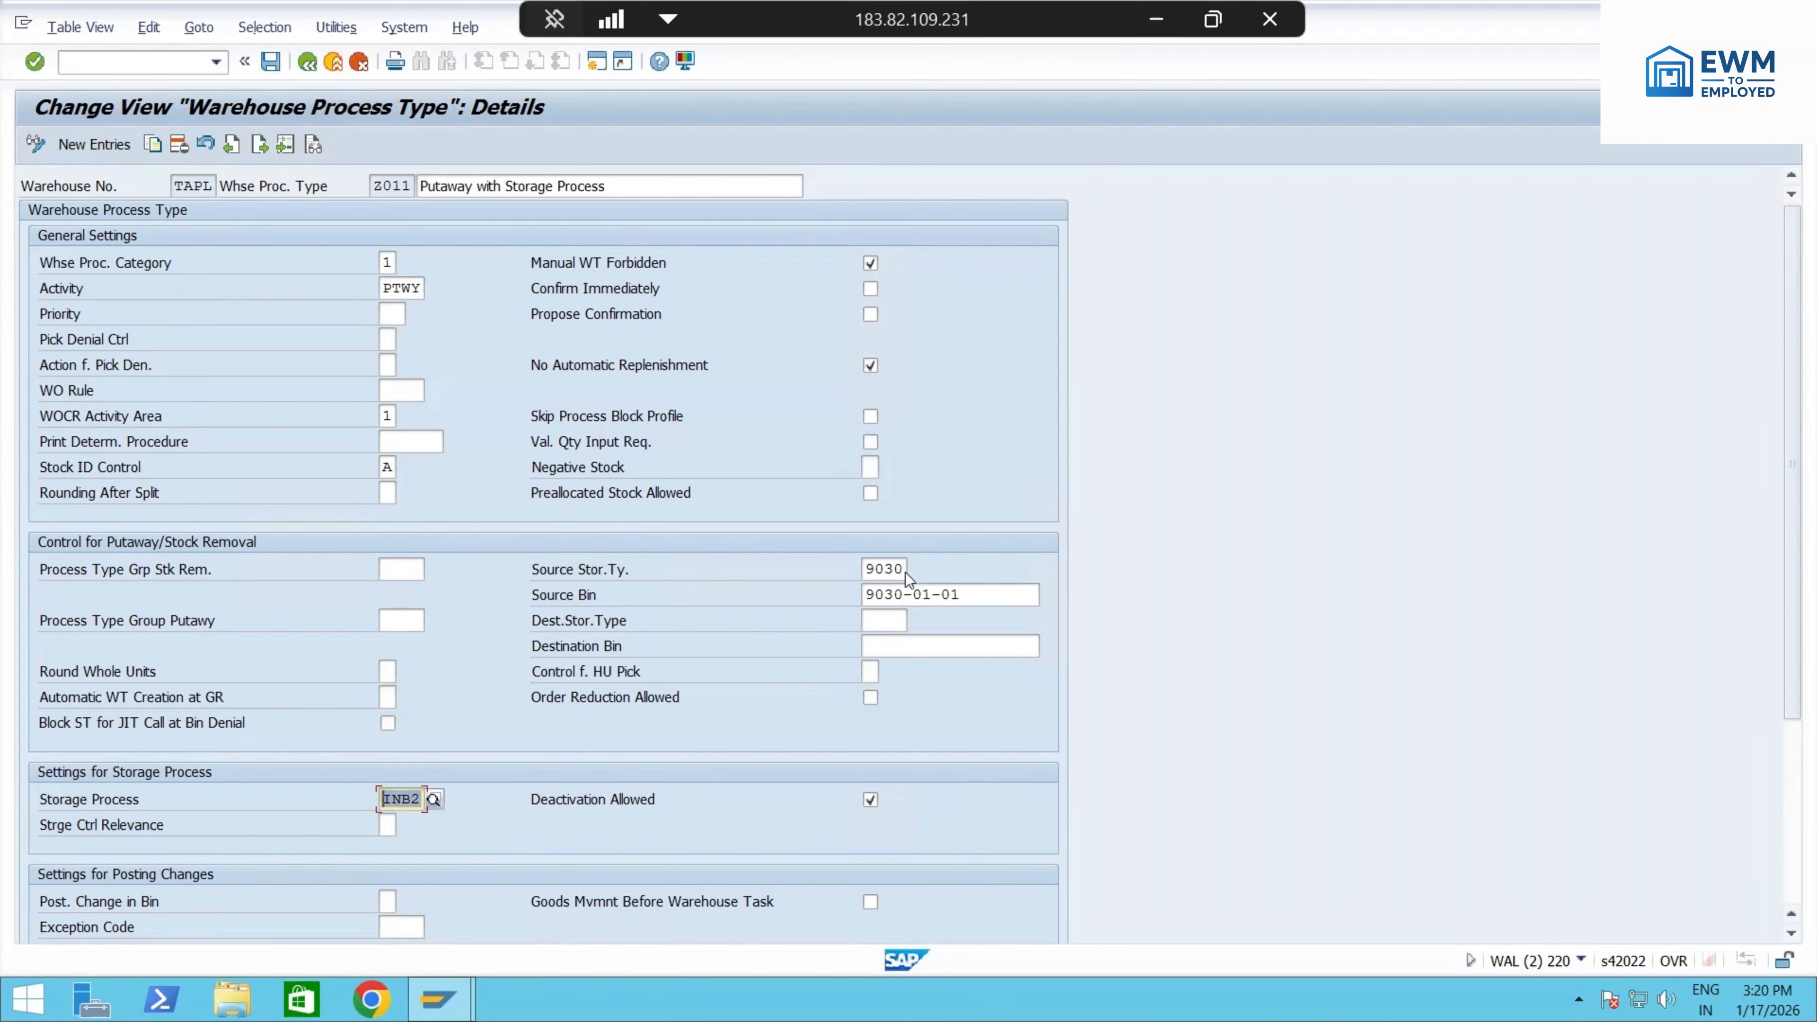
- Switch to Excel and trace sequence steps TP01, TP02 and TP03 to their source and destination storage types in the POSC definition
key(alt+Tab)
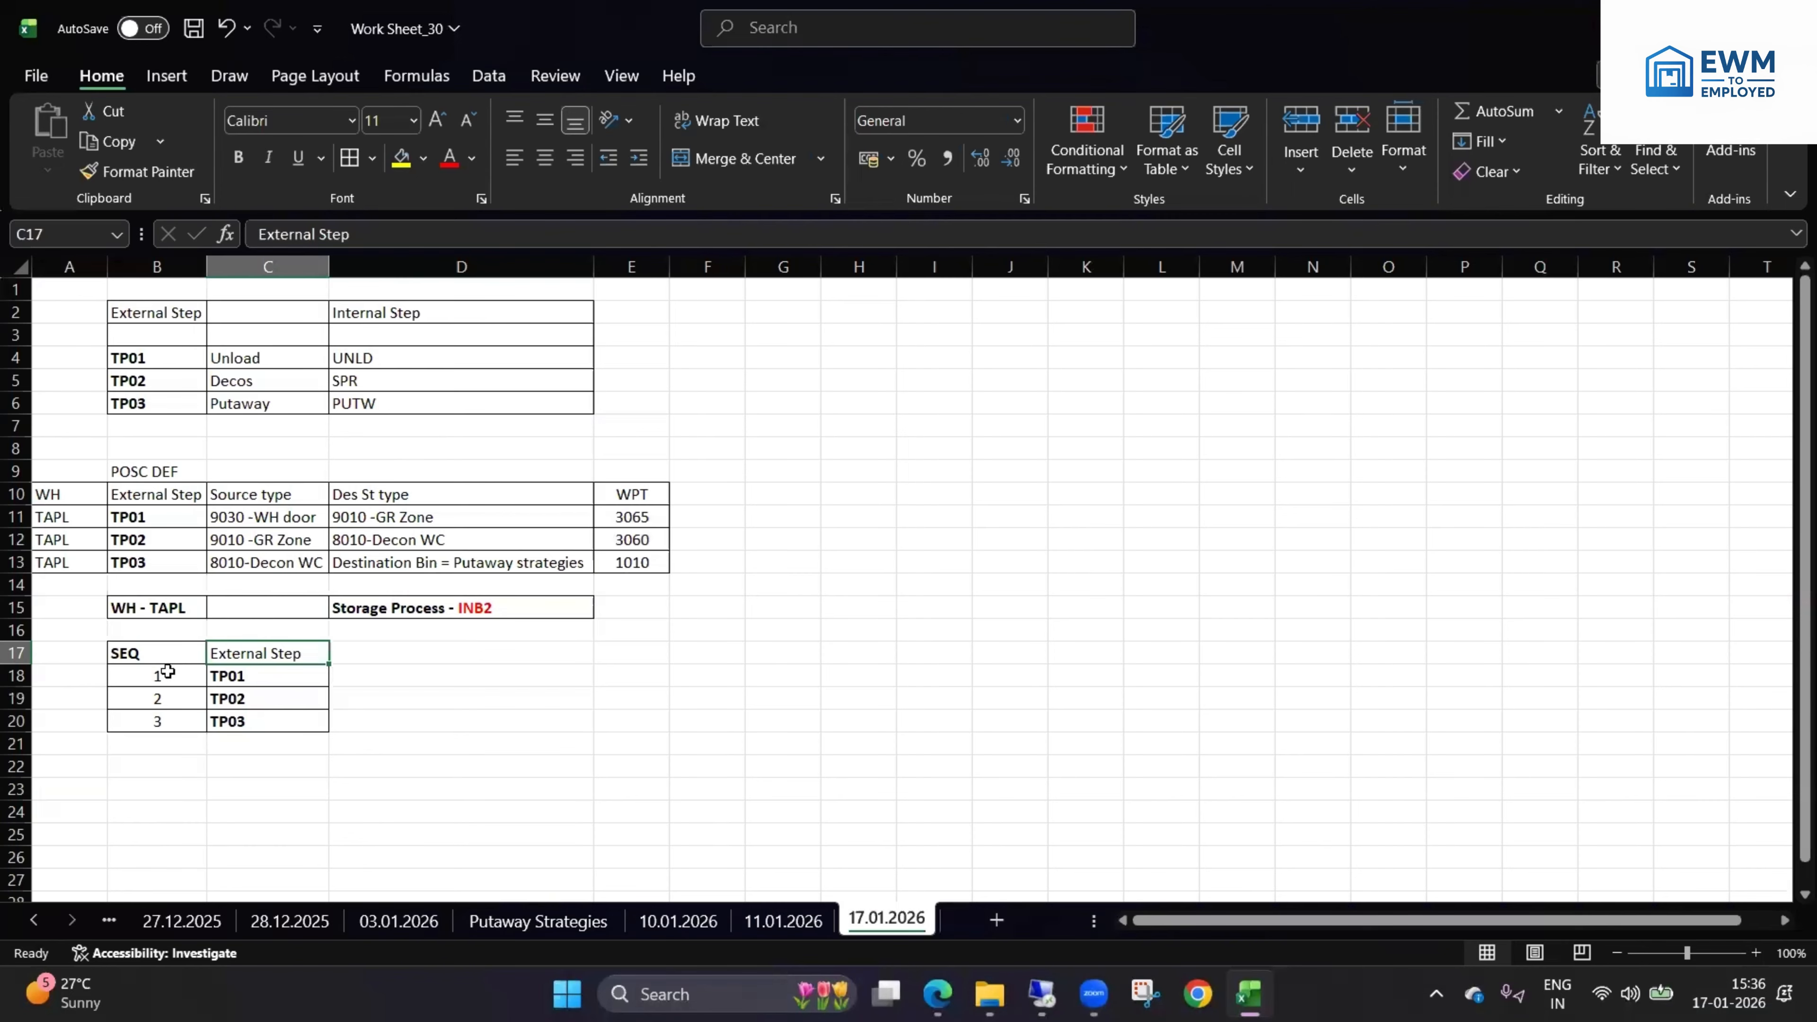
drag(168, 674, 238, 719)
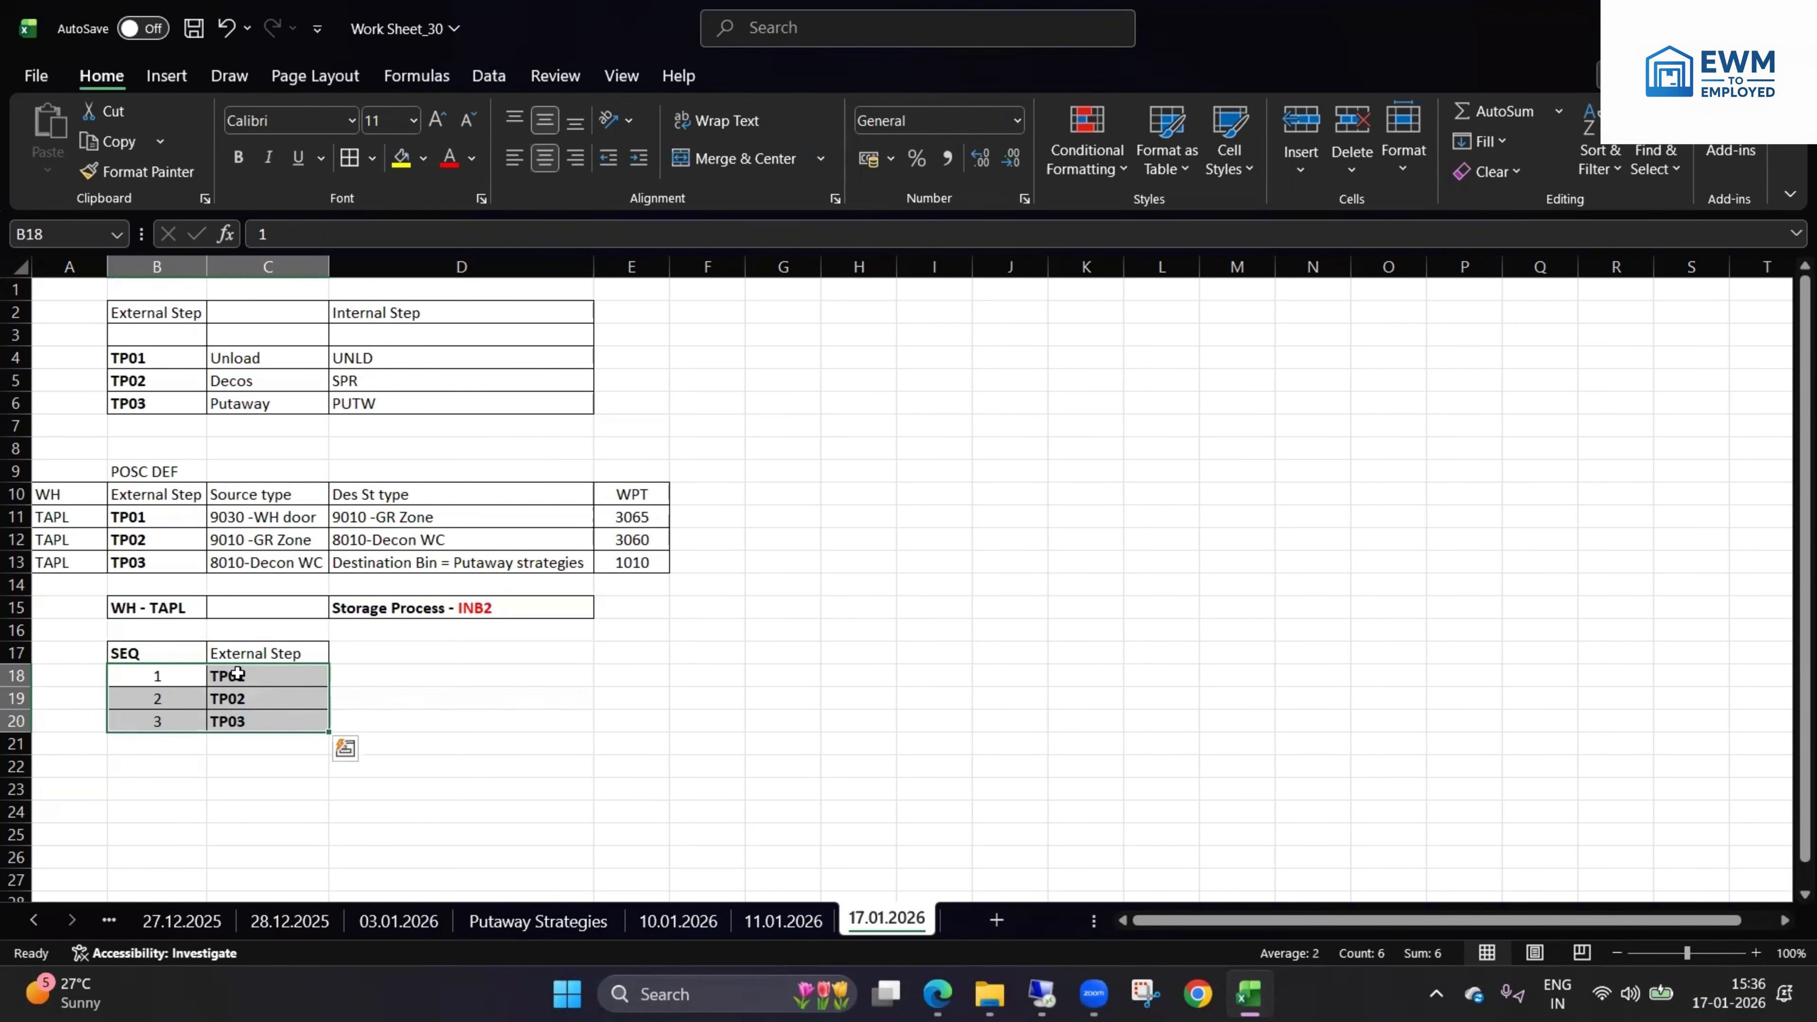
click(164, 676)
click(234, 674)
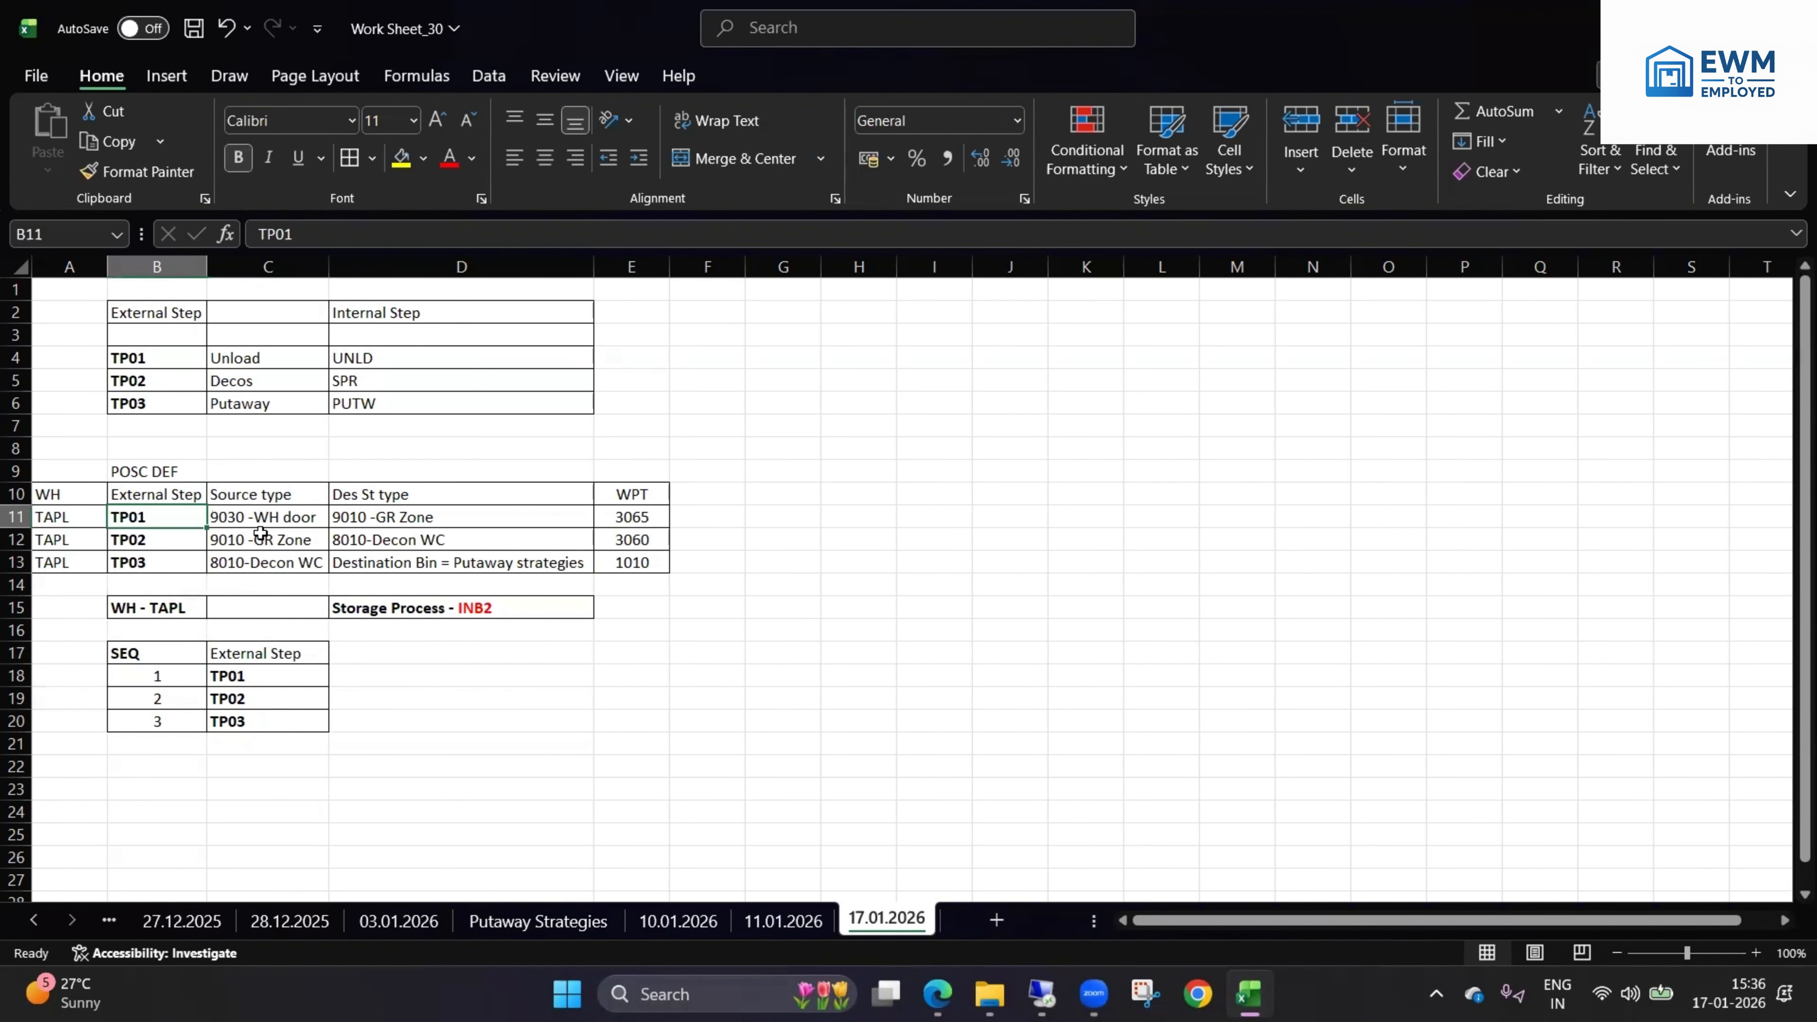
drag(256, 516, 366, 516)
click(292, 695)
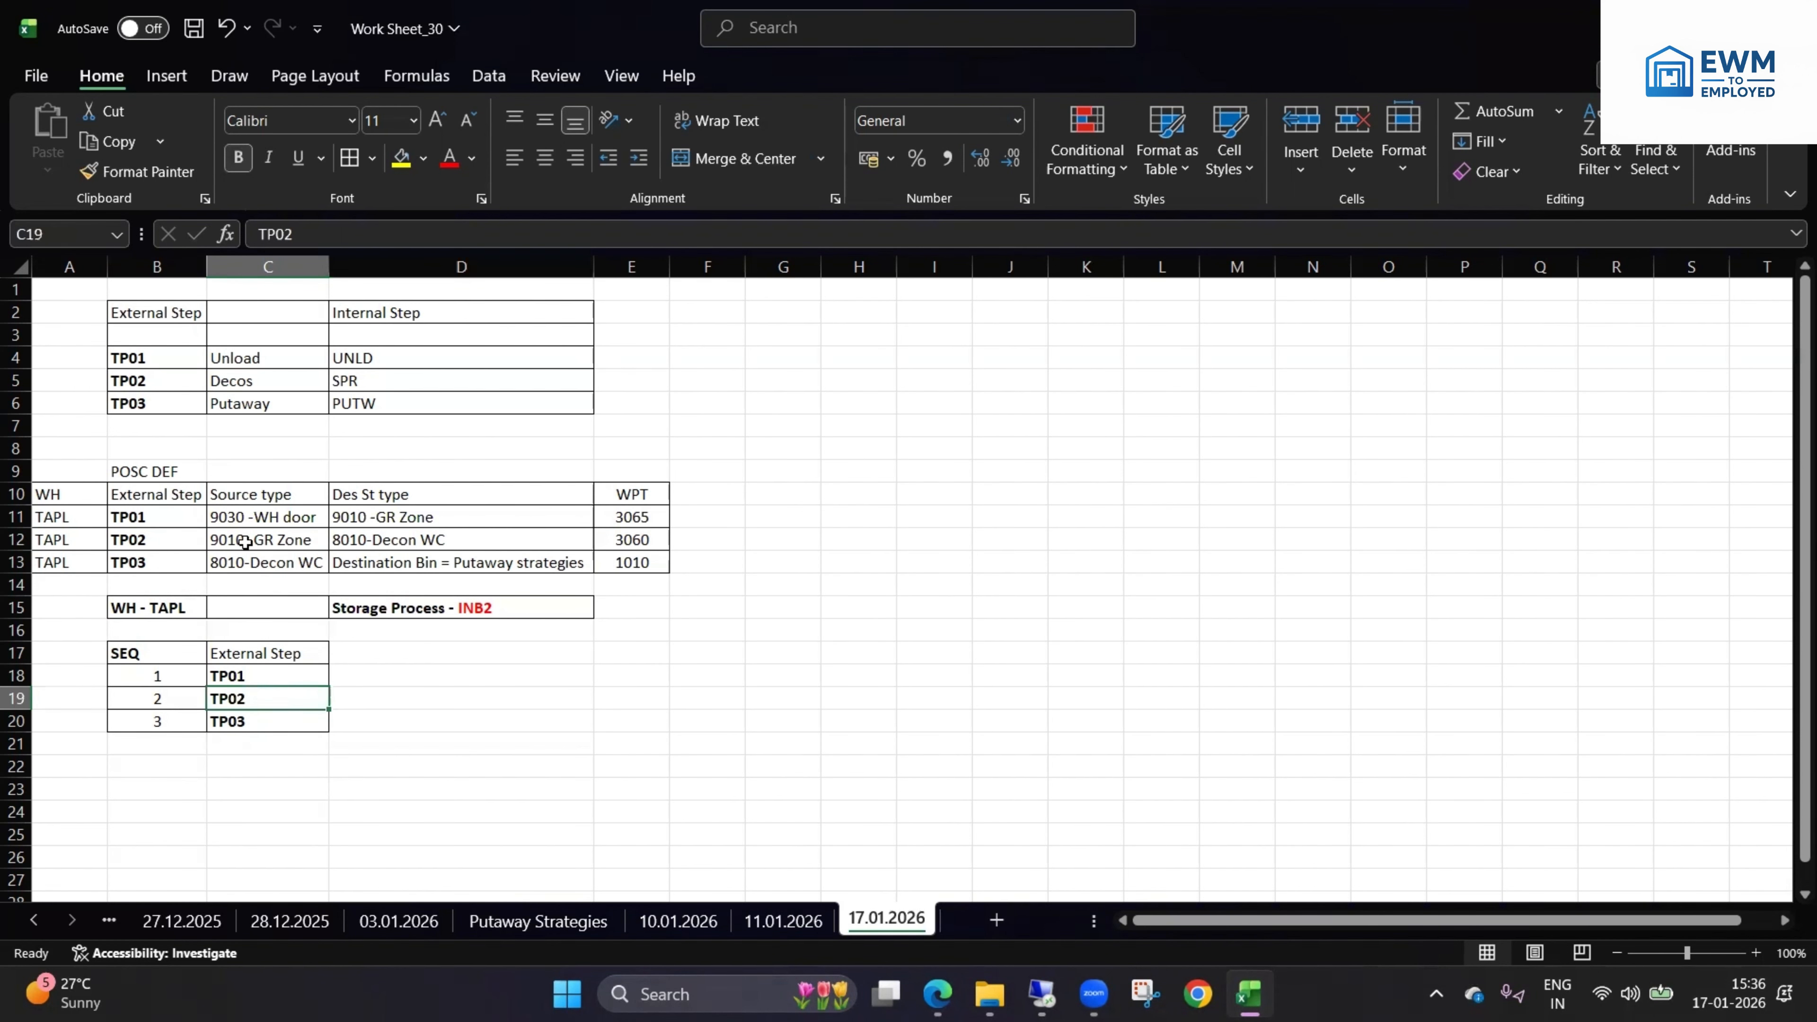
drag(245, 542, 358, 540)
click(255, 720)
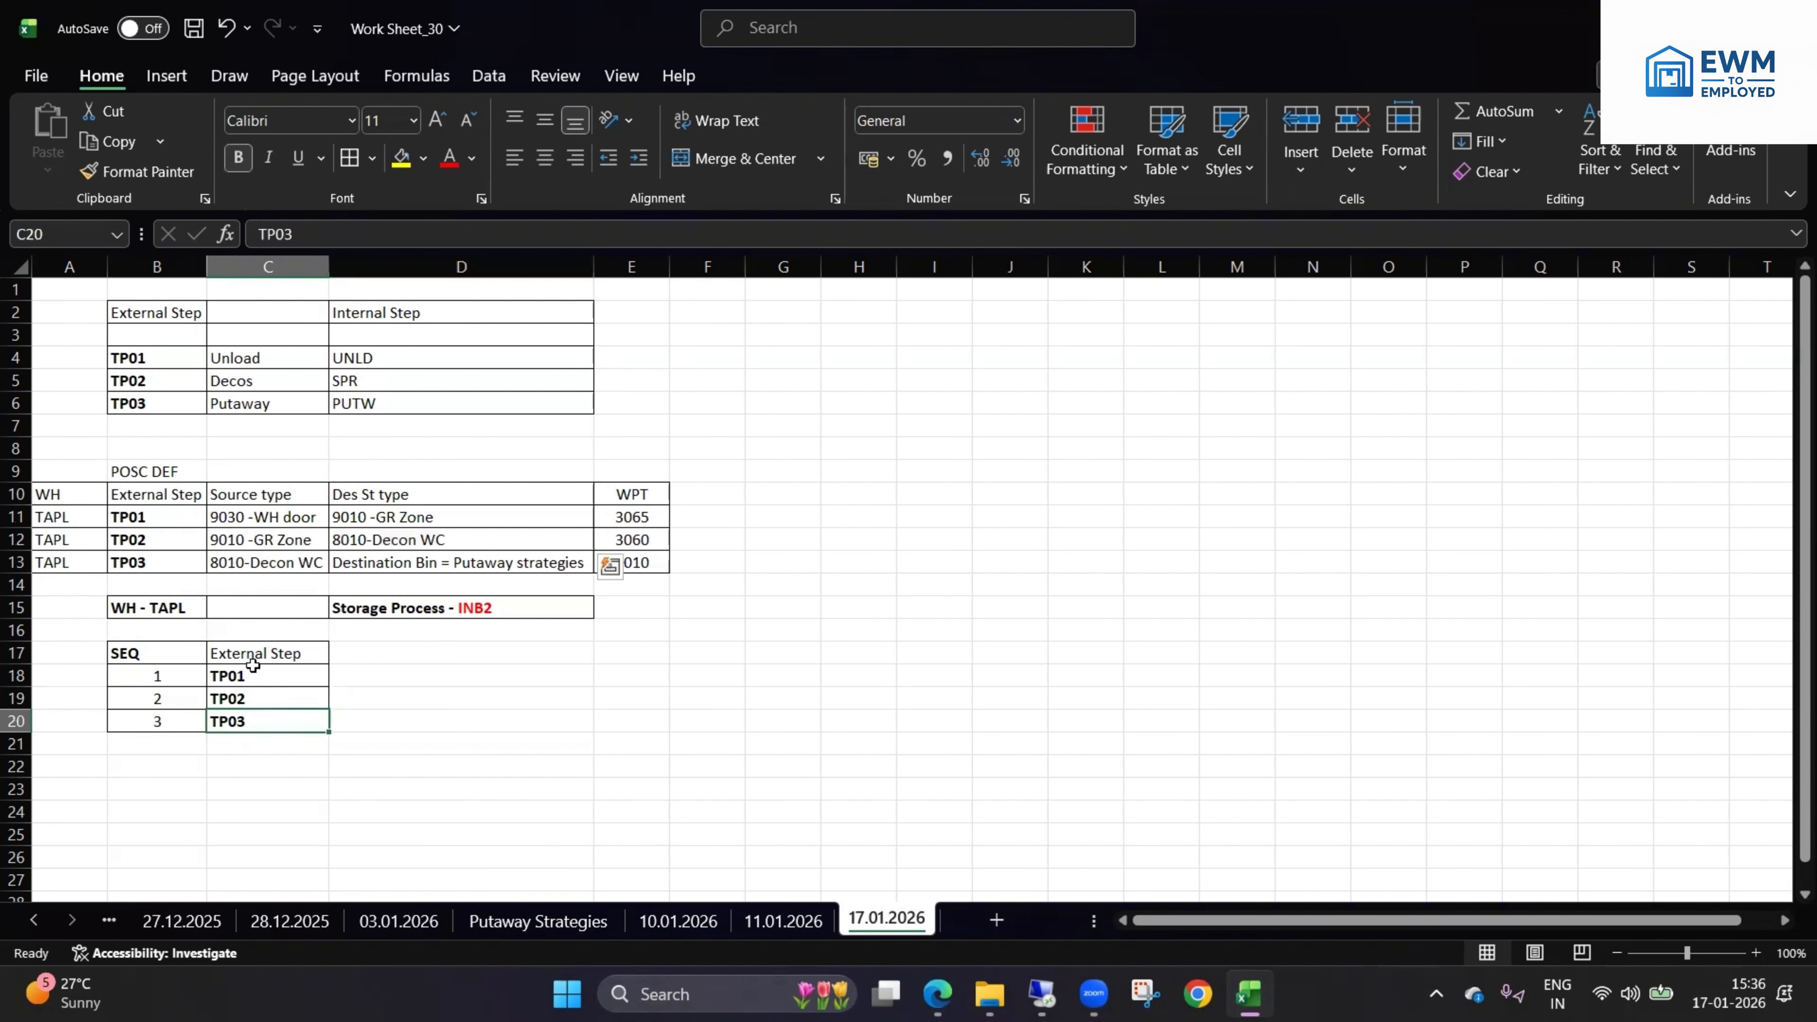
click(272, 556)
drag(289, 564, 370, 563)
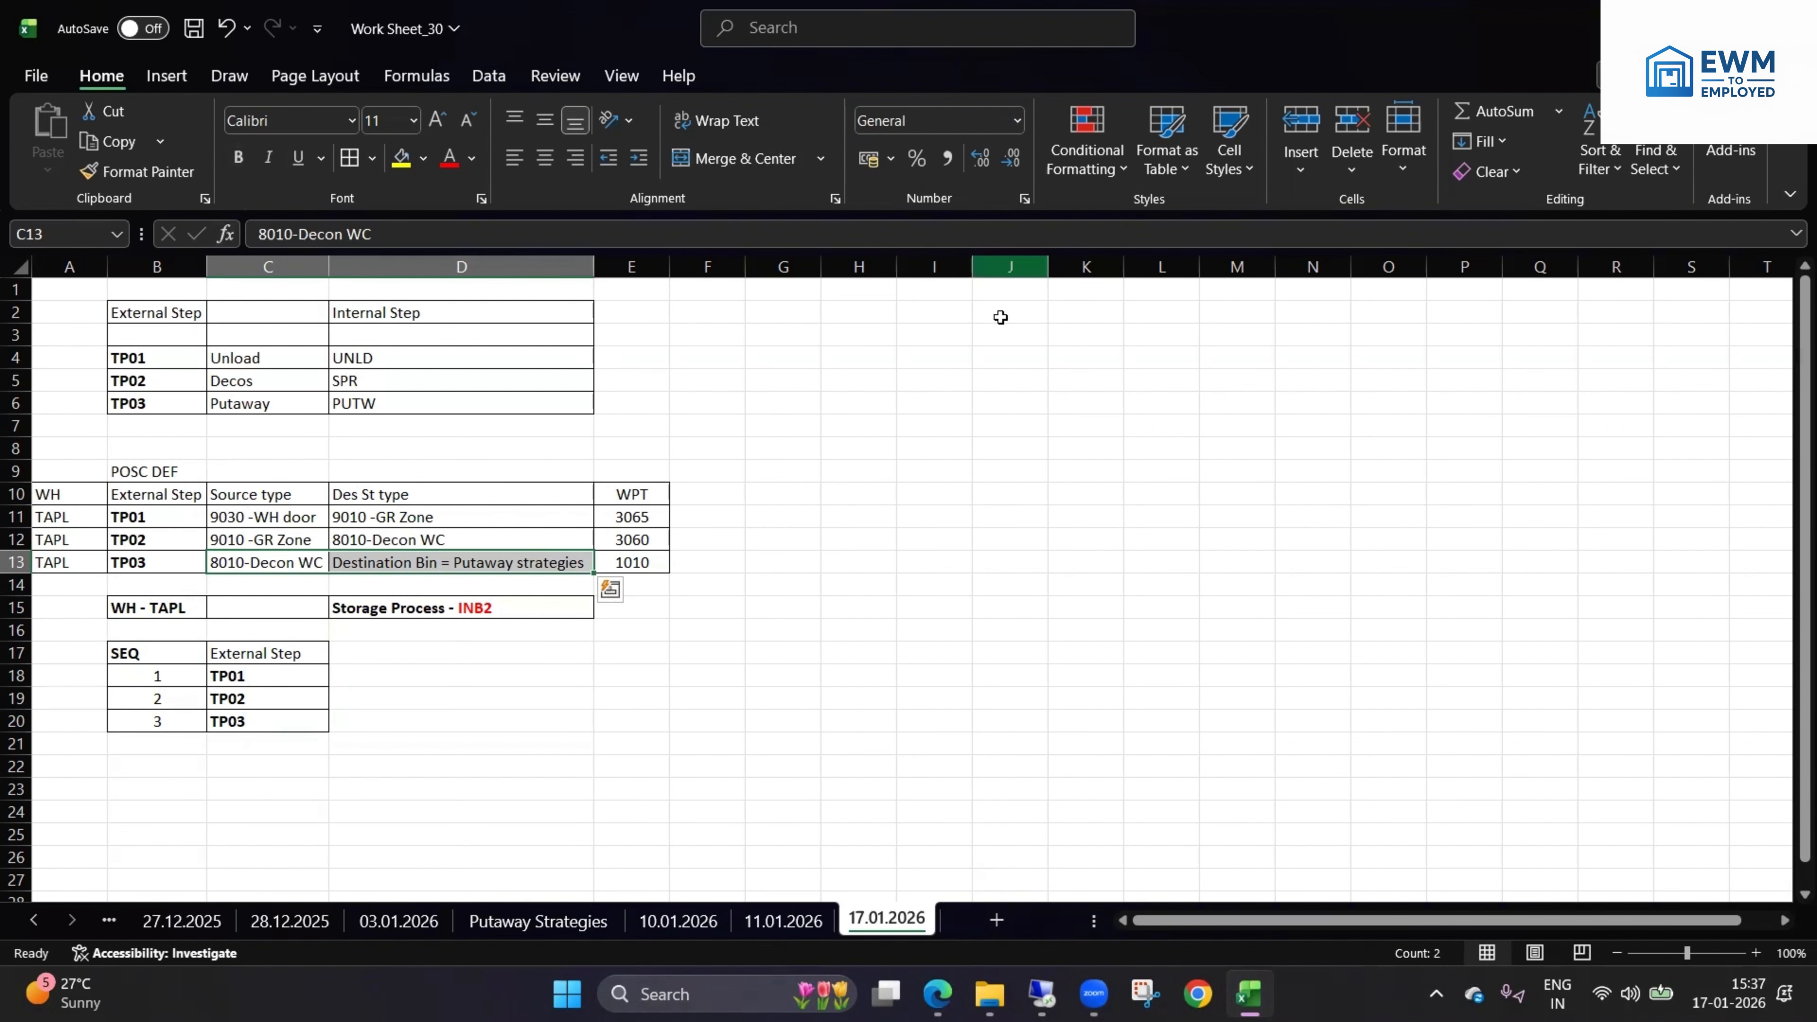
- Relate storage process INB2 to all source and destination types in the worksheet, then return to SAP and leave the Z011 details
click(955, 381)
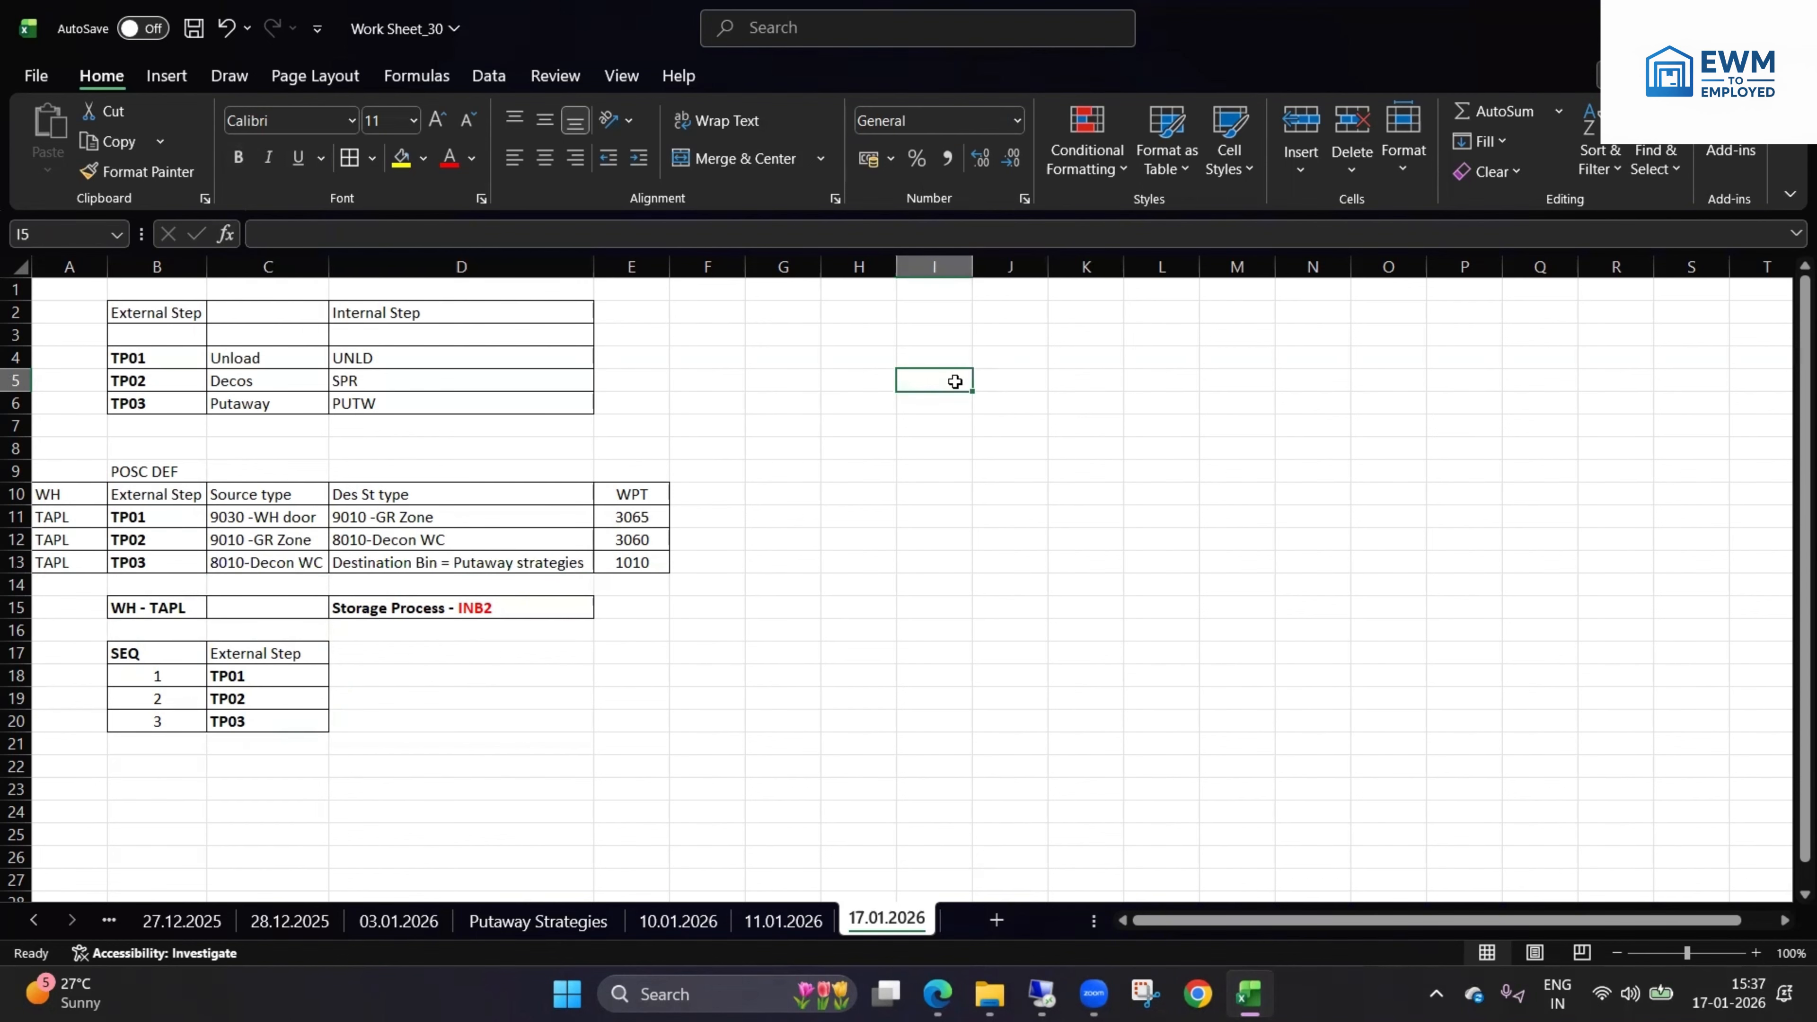
click(498, 608)
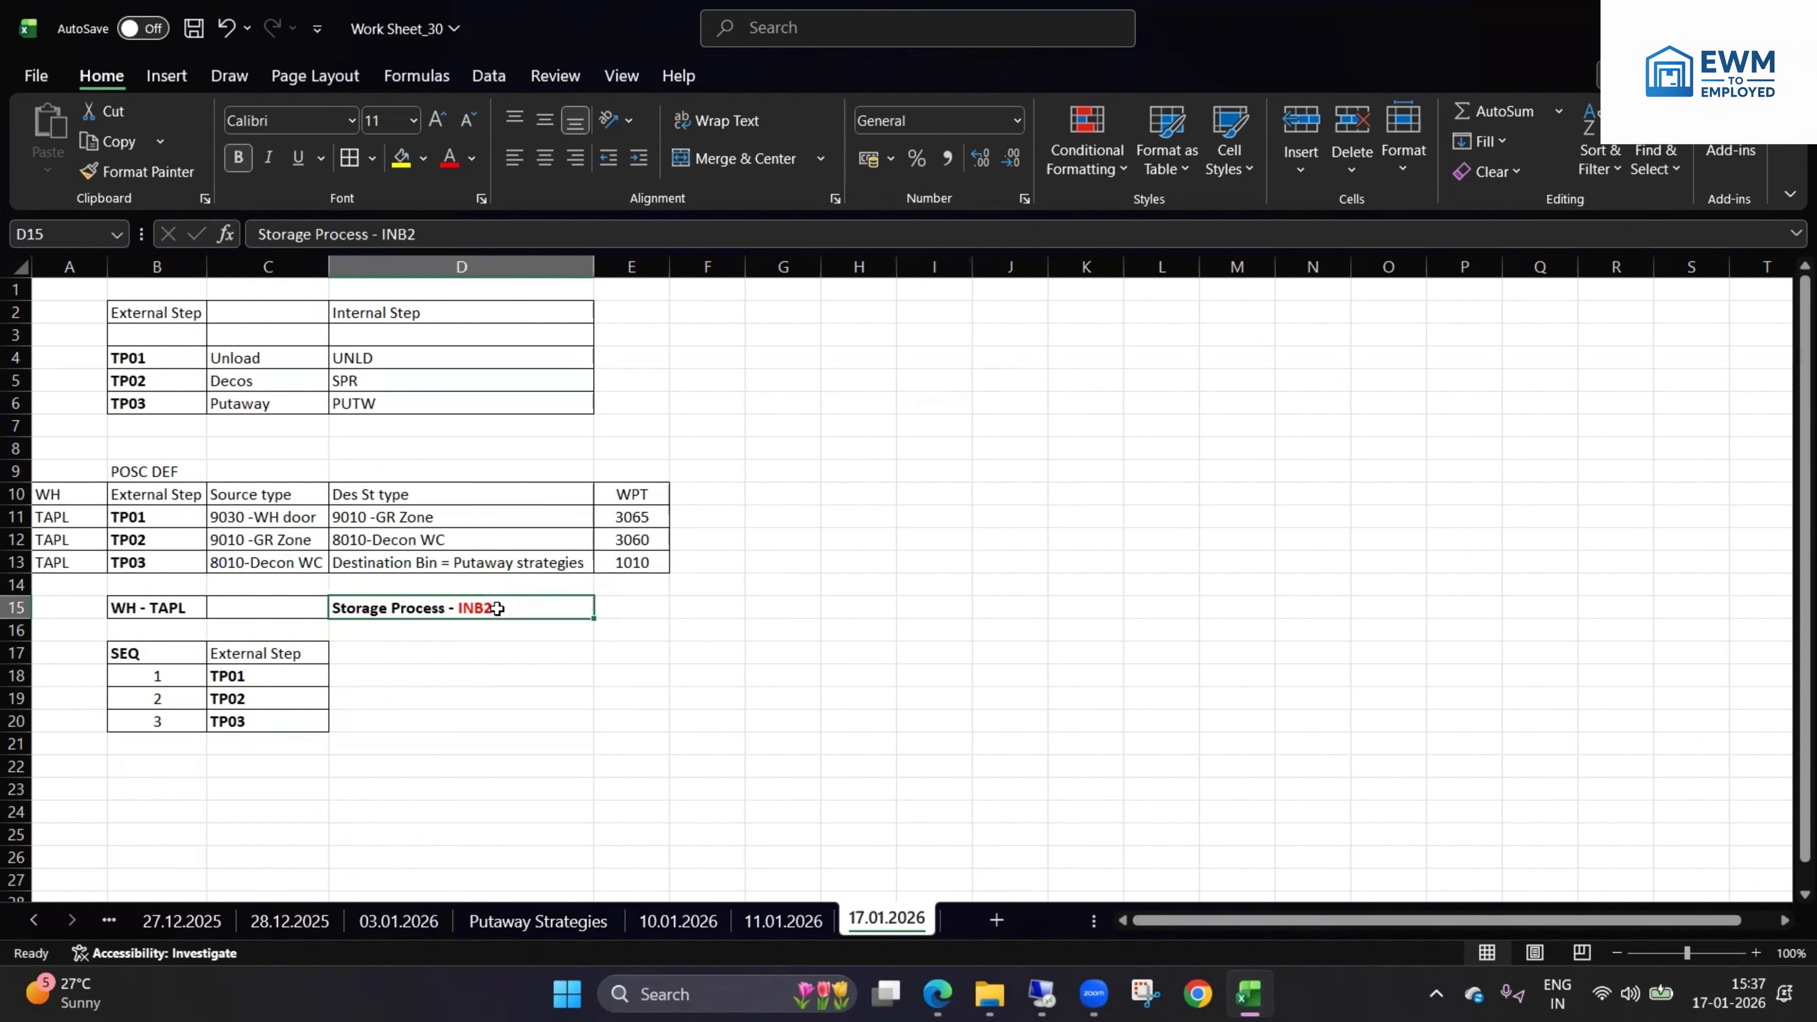
drag(239, 524, 433, 566)
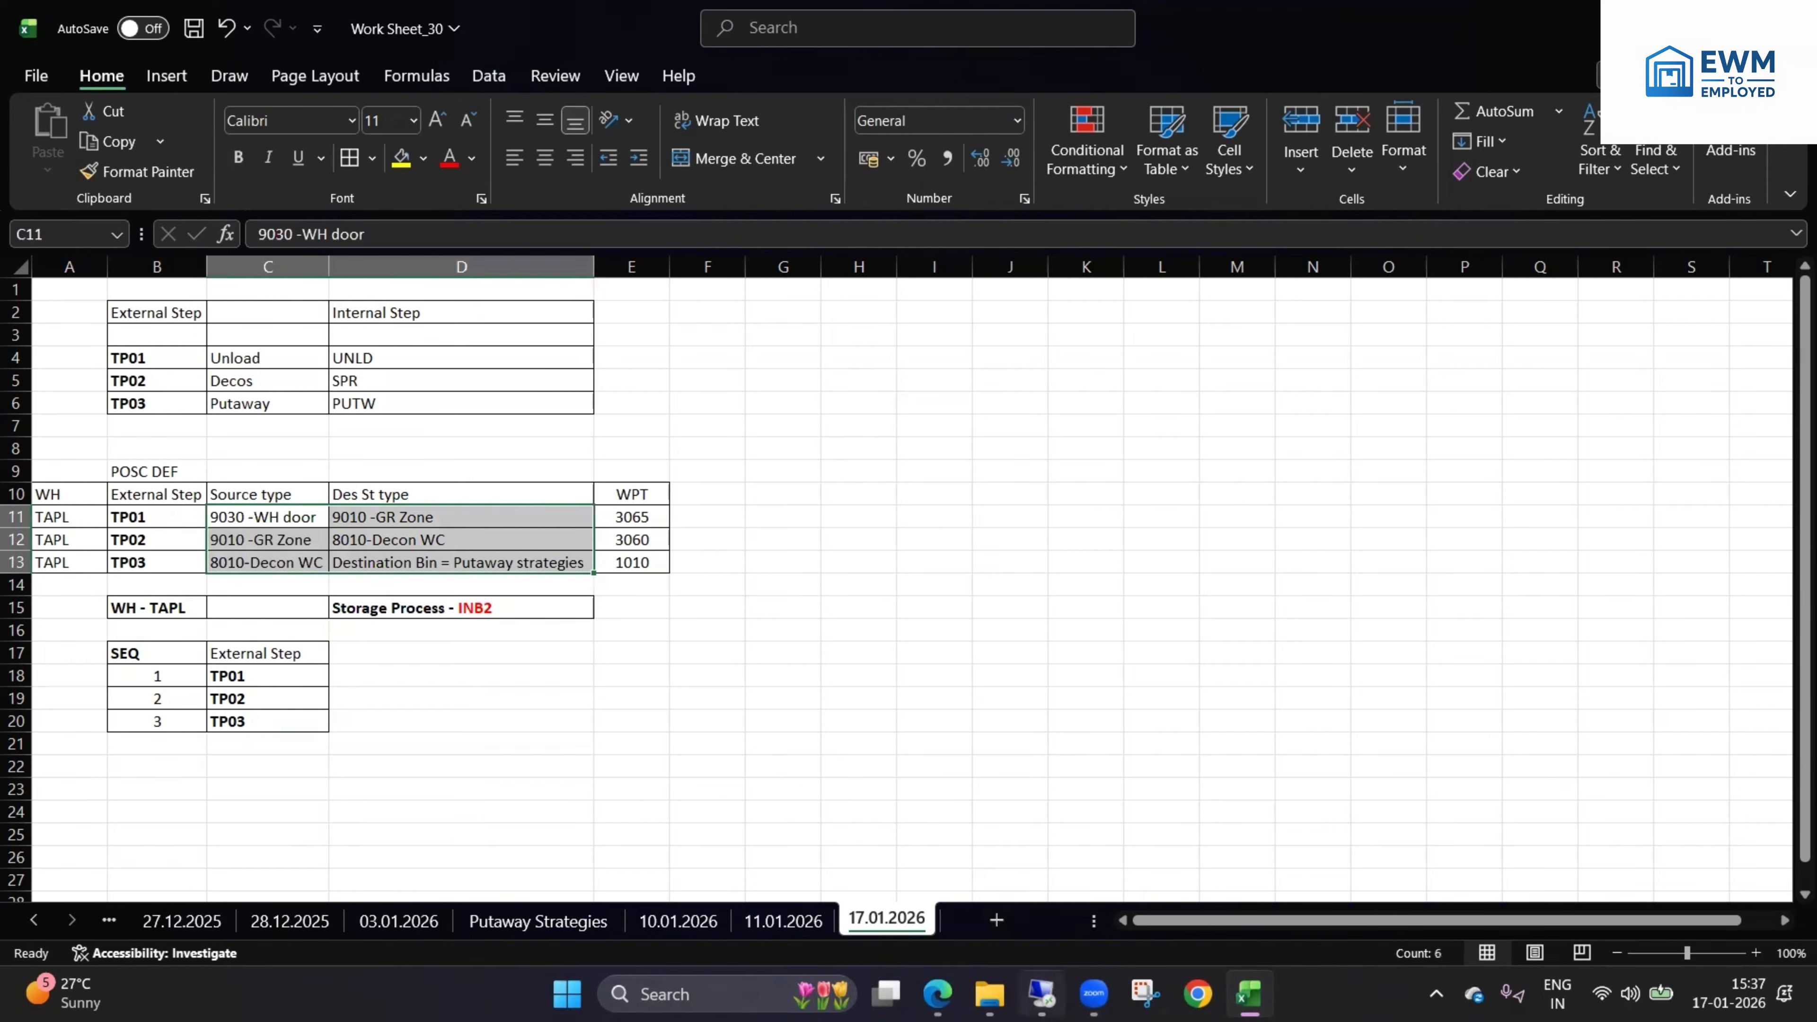
click(1042, 993)
click(306, 65)
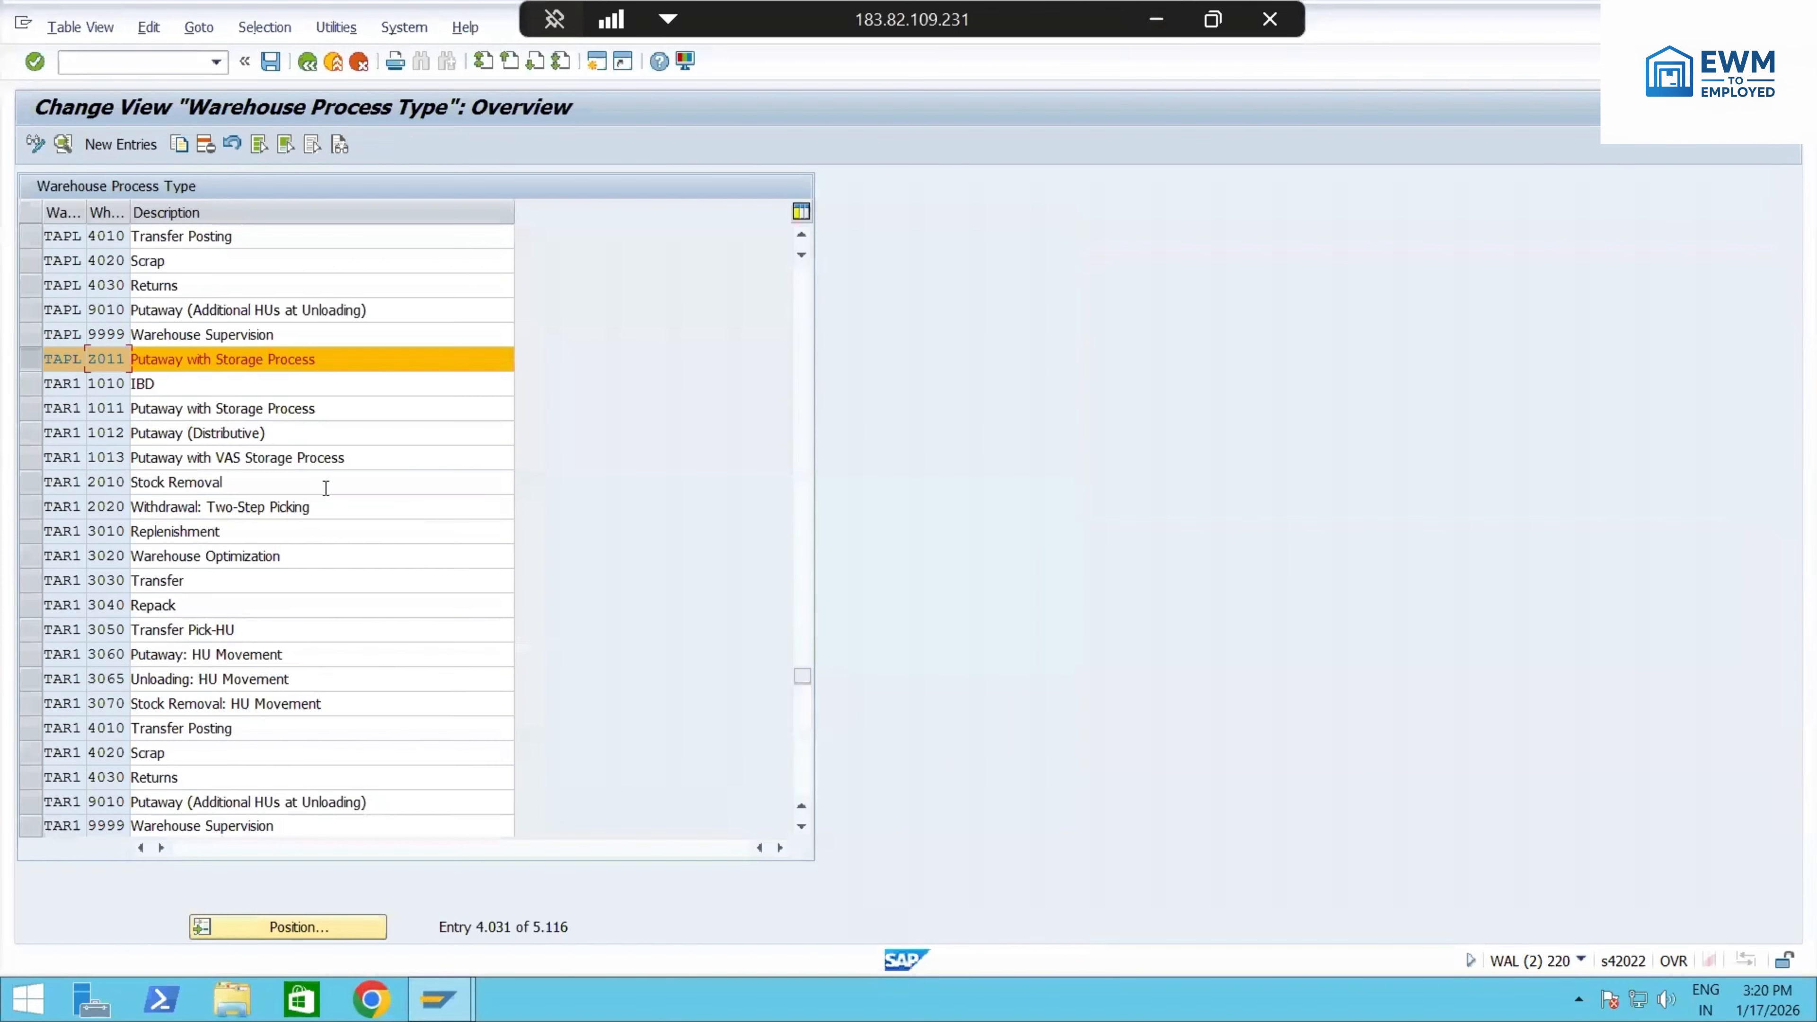
- Open the Determine Warehouse Process Type customizing and position its table at the entries for warehouse TAPL
click(307, 65)
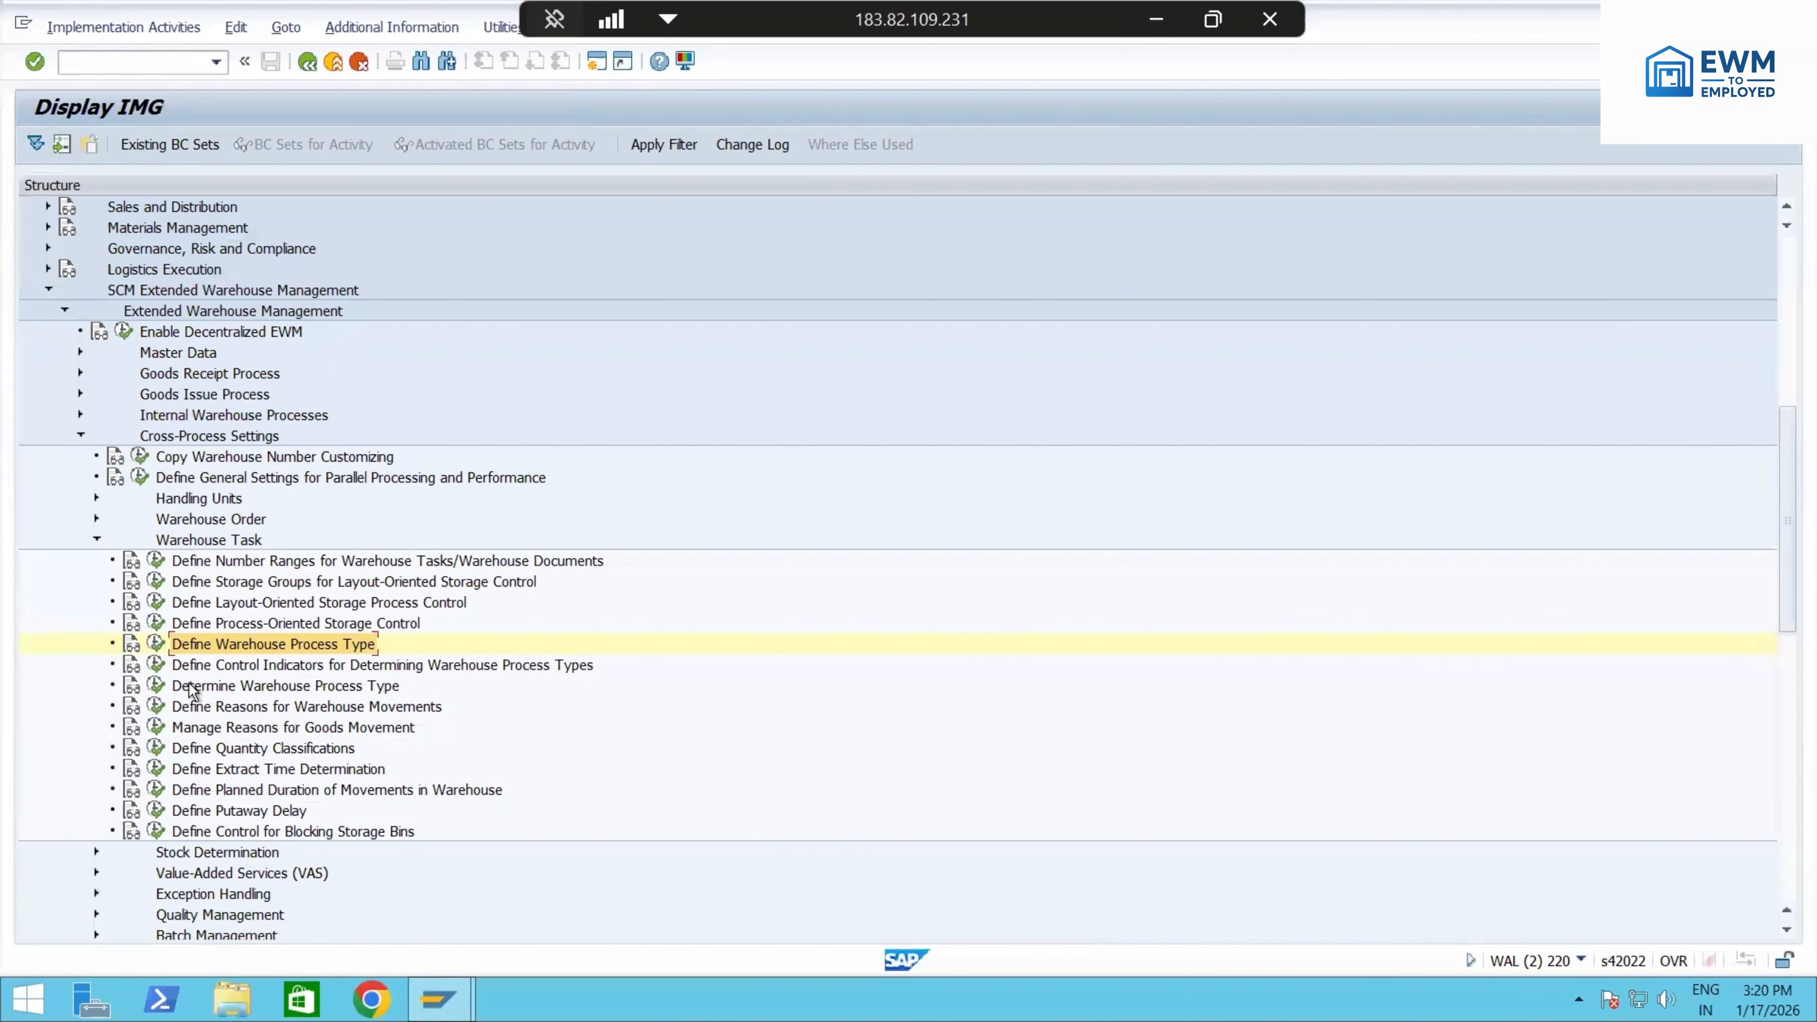
click(157, 686)
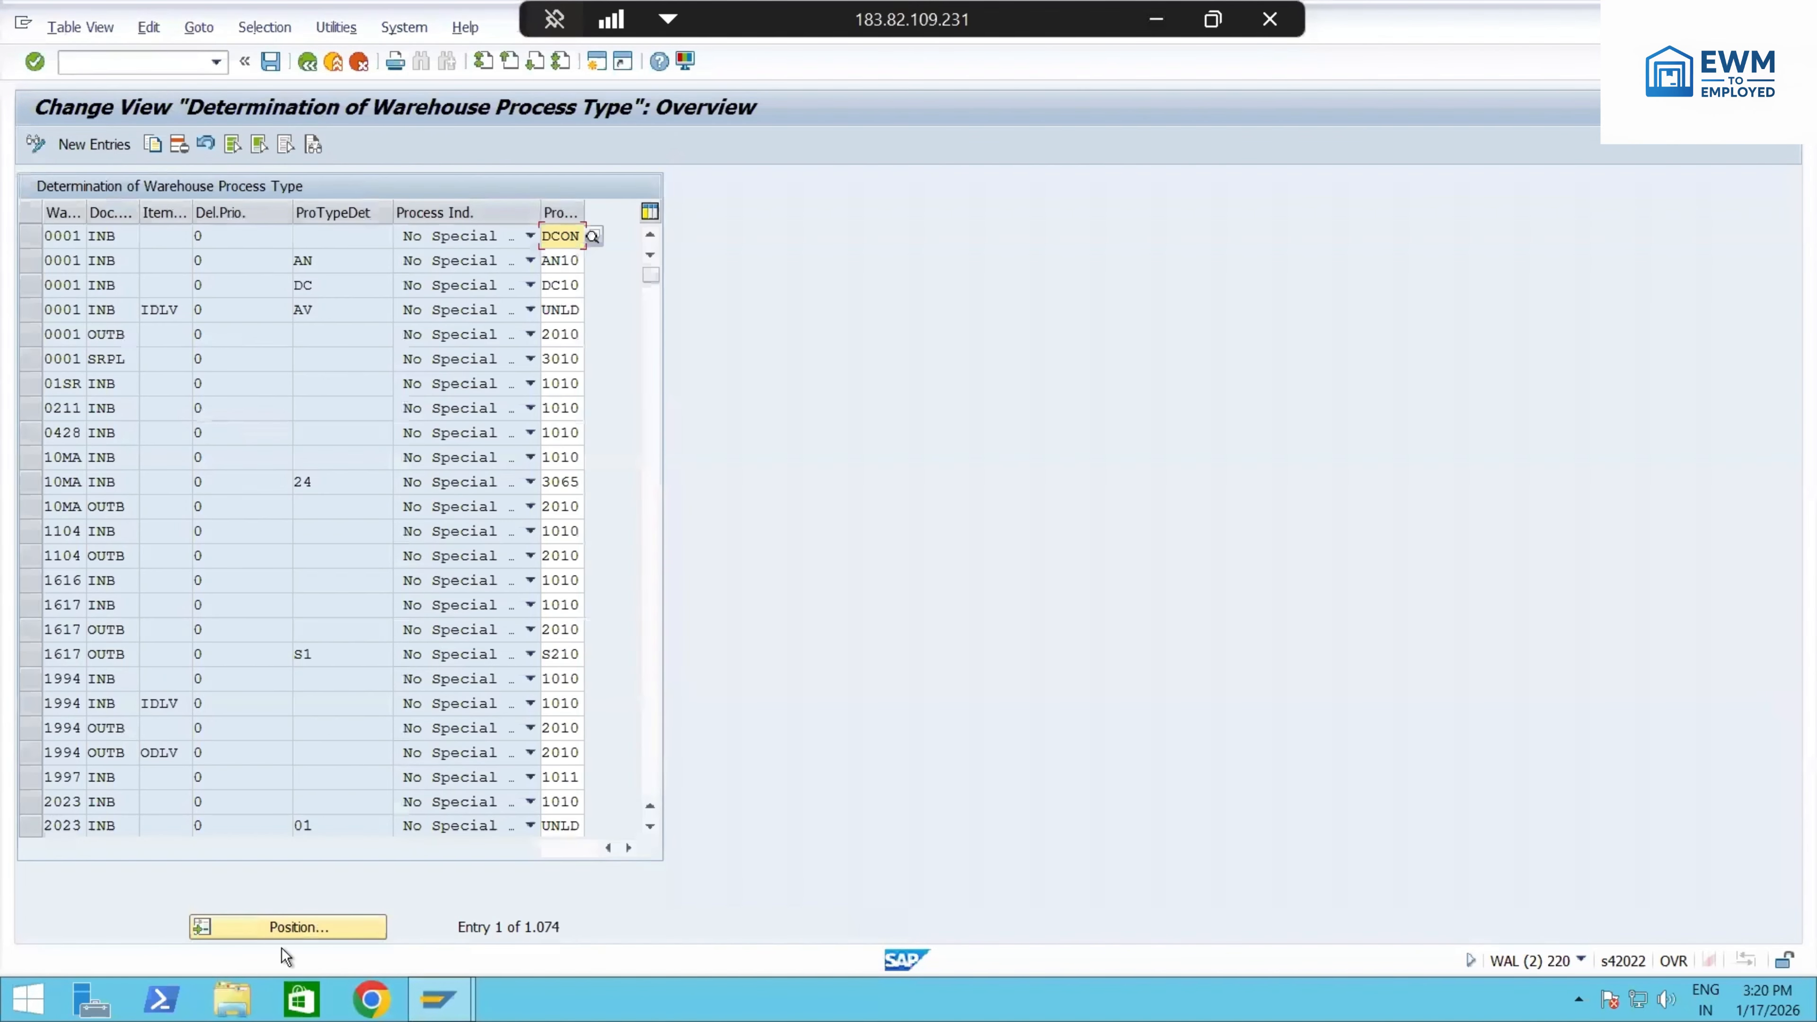
click(301, 933)
click(289, 325)
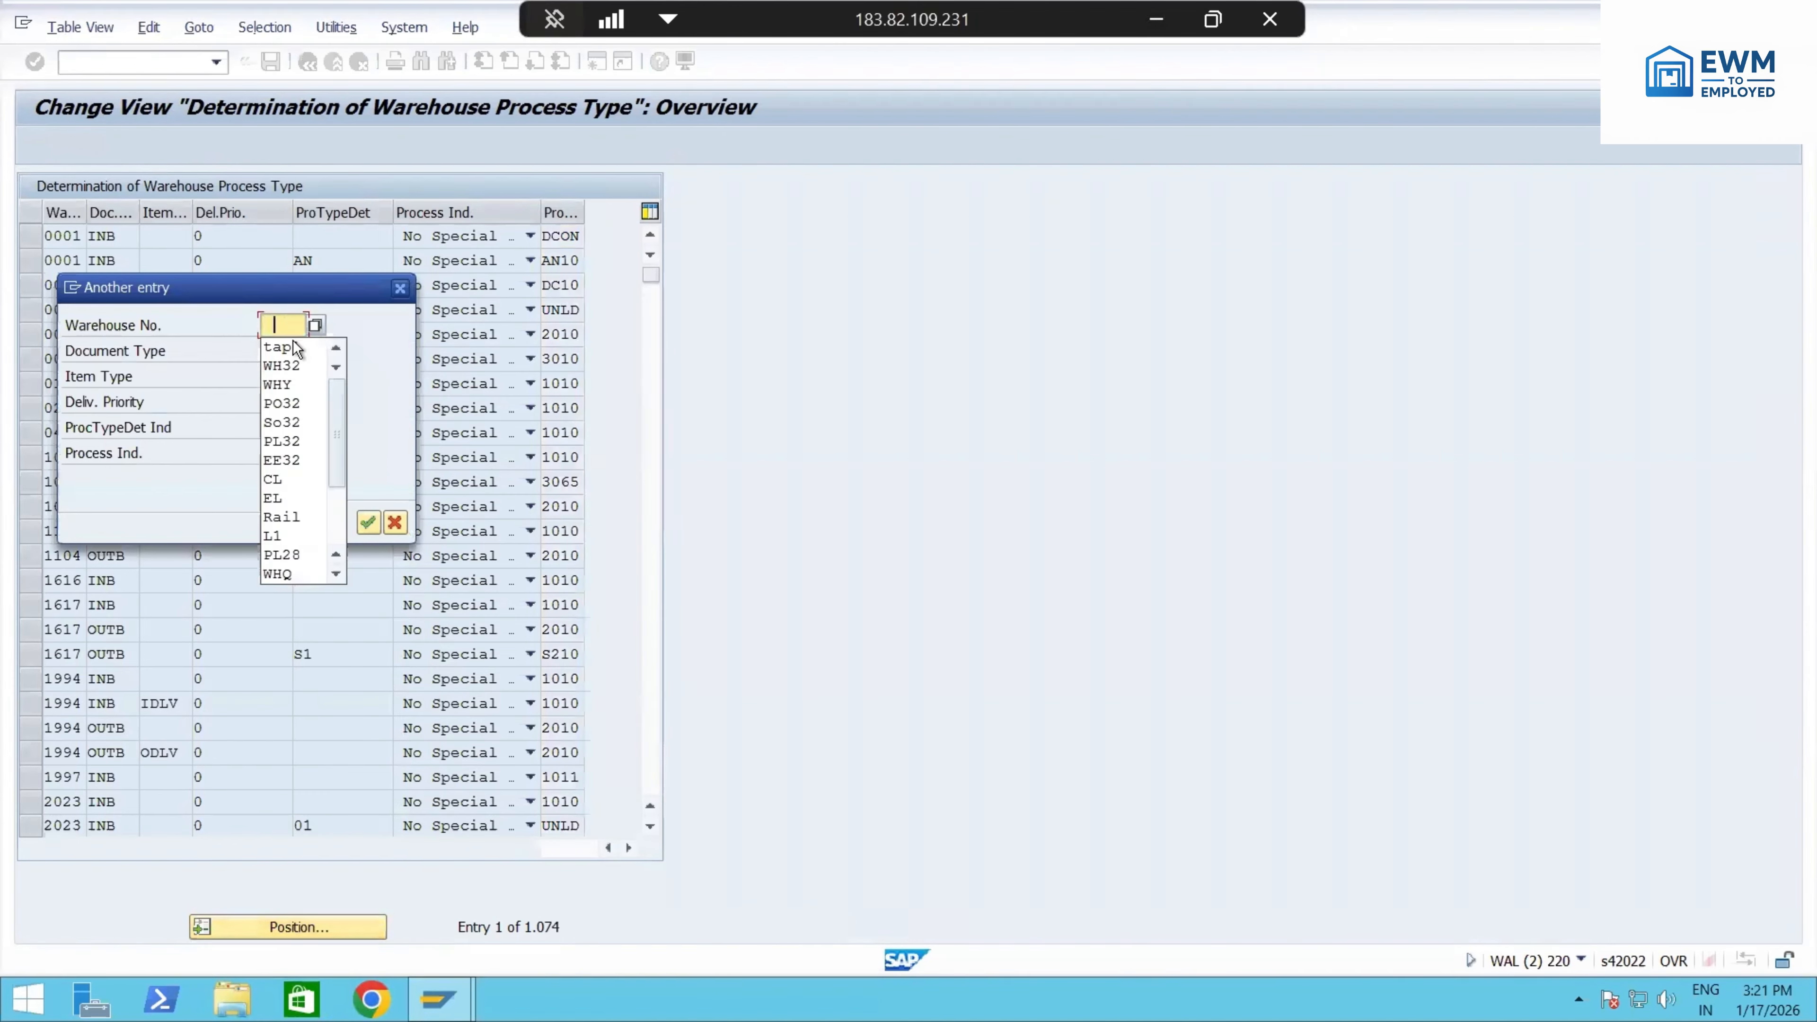
click(290, 348)
click(368, 522)
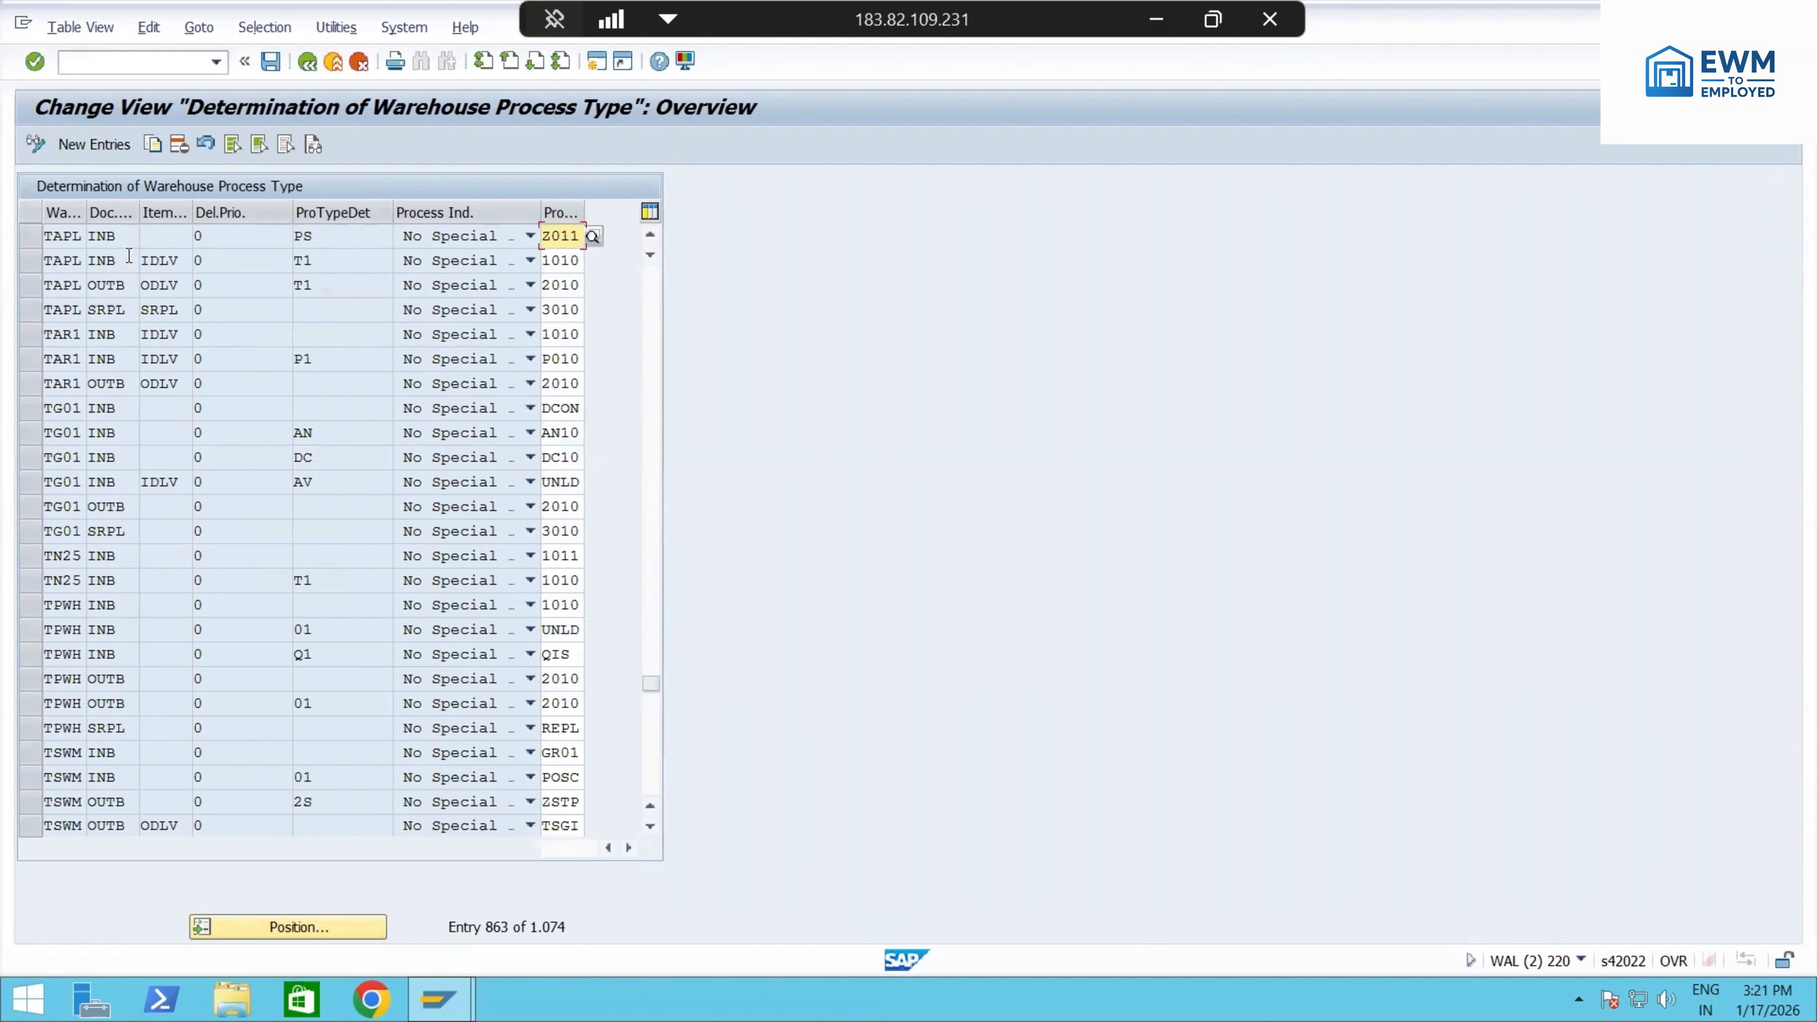
- Compare the TAPL inbound entries by document type, item type, process type determination indicators T1 and PS, and assigned process type
click(41, 260)
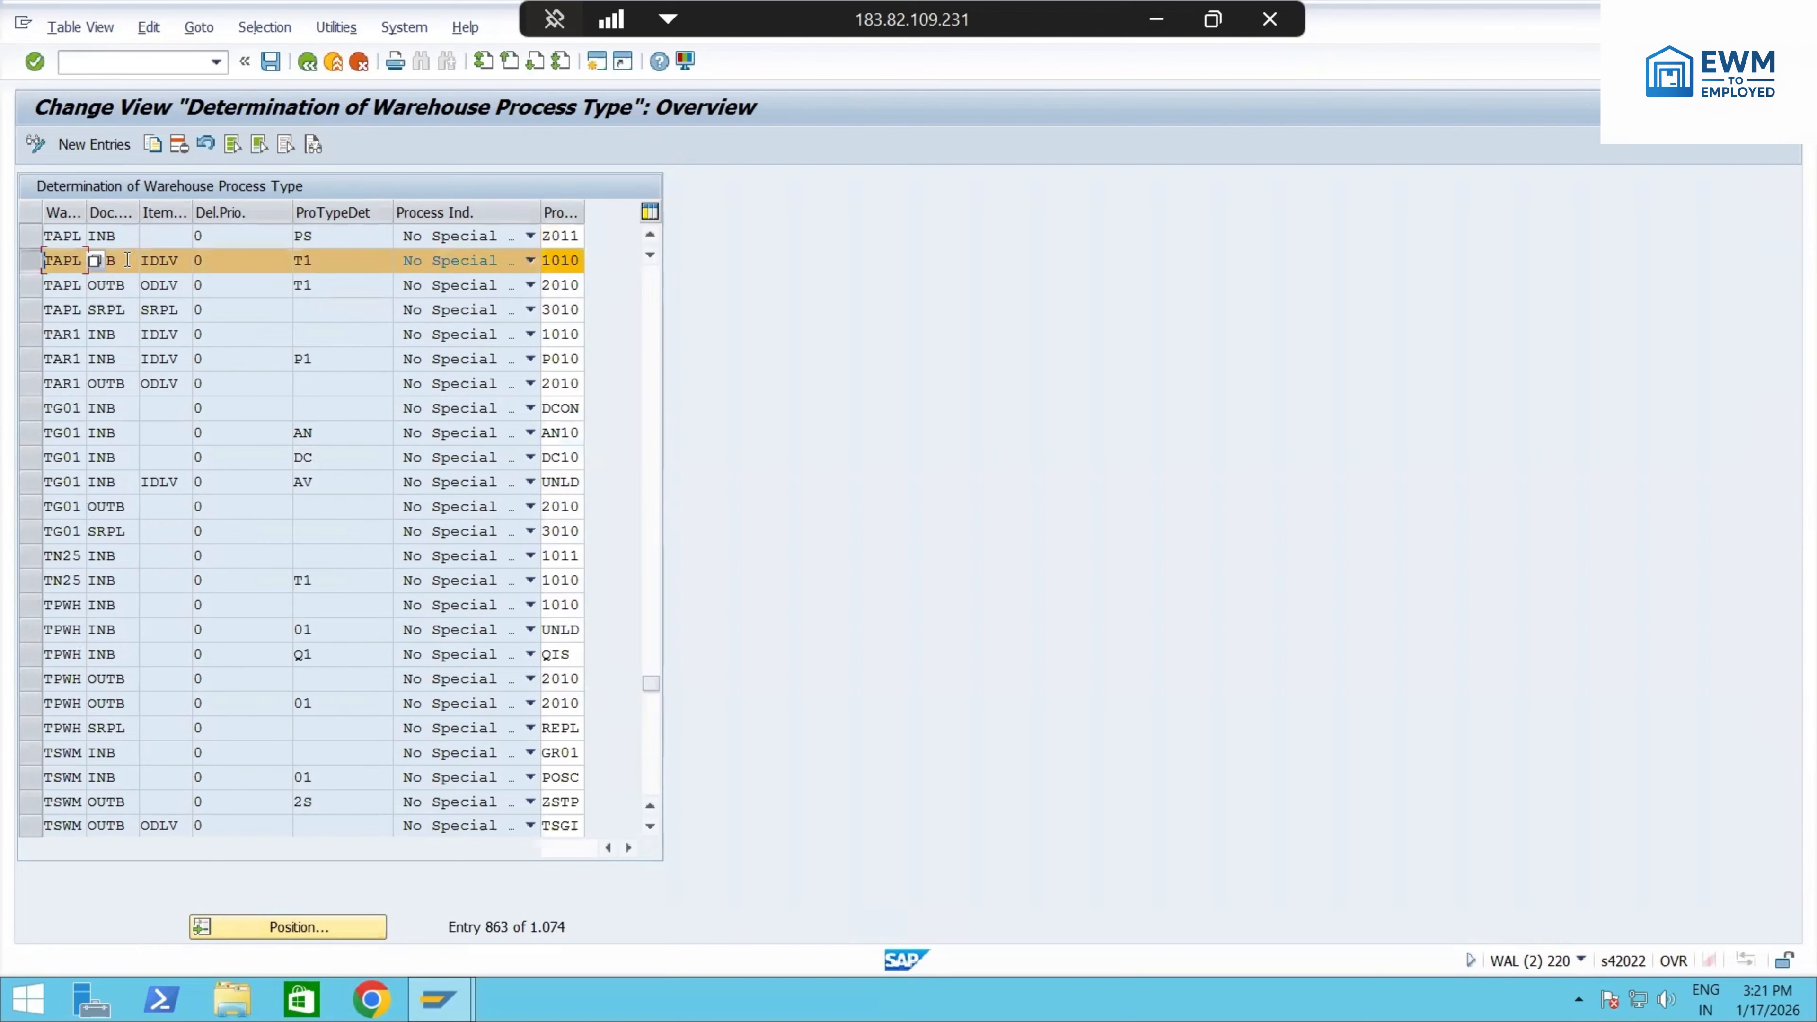
click(145, 260)
drag(334, 264, 248, 264)
key(Tab)
key(Tab)
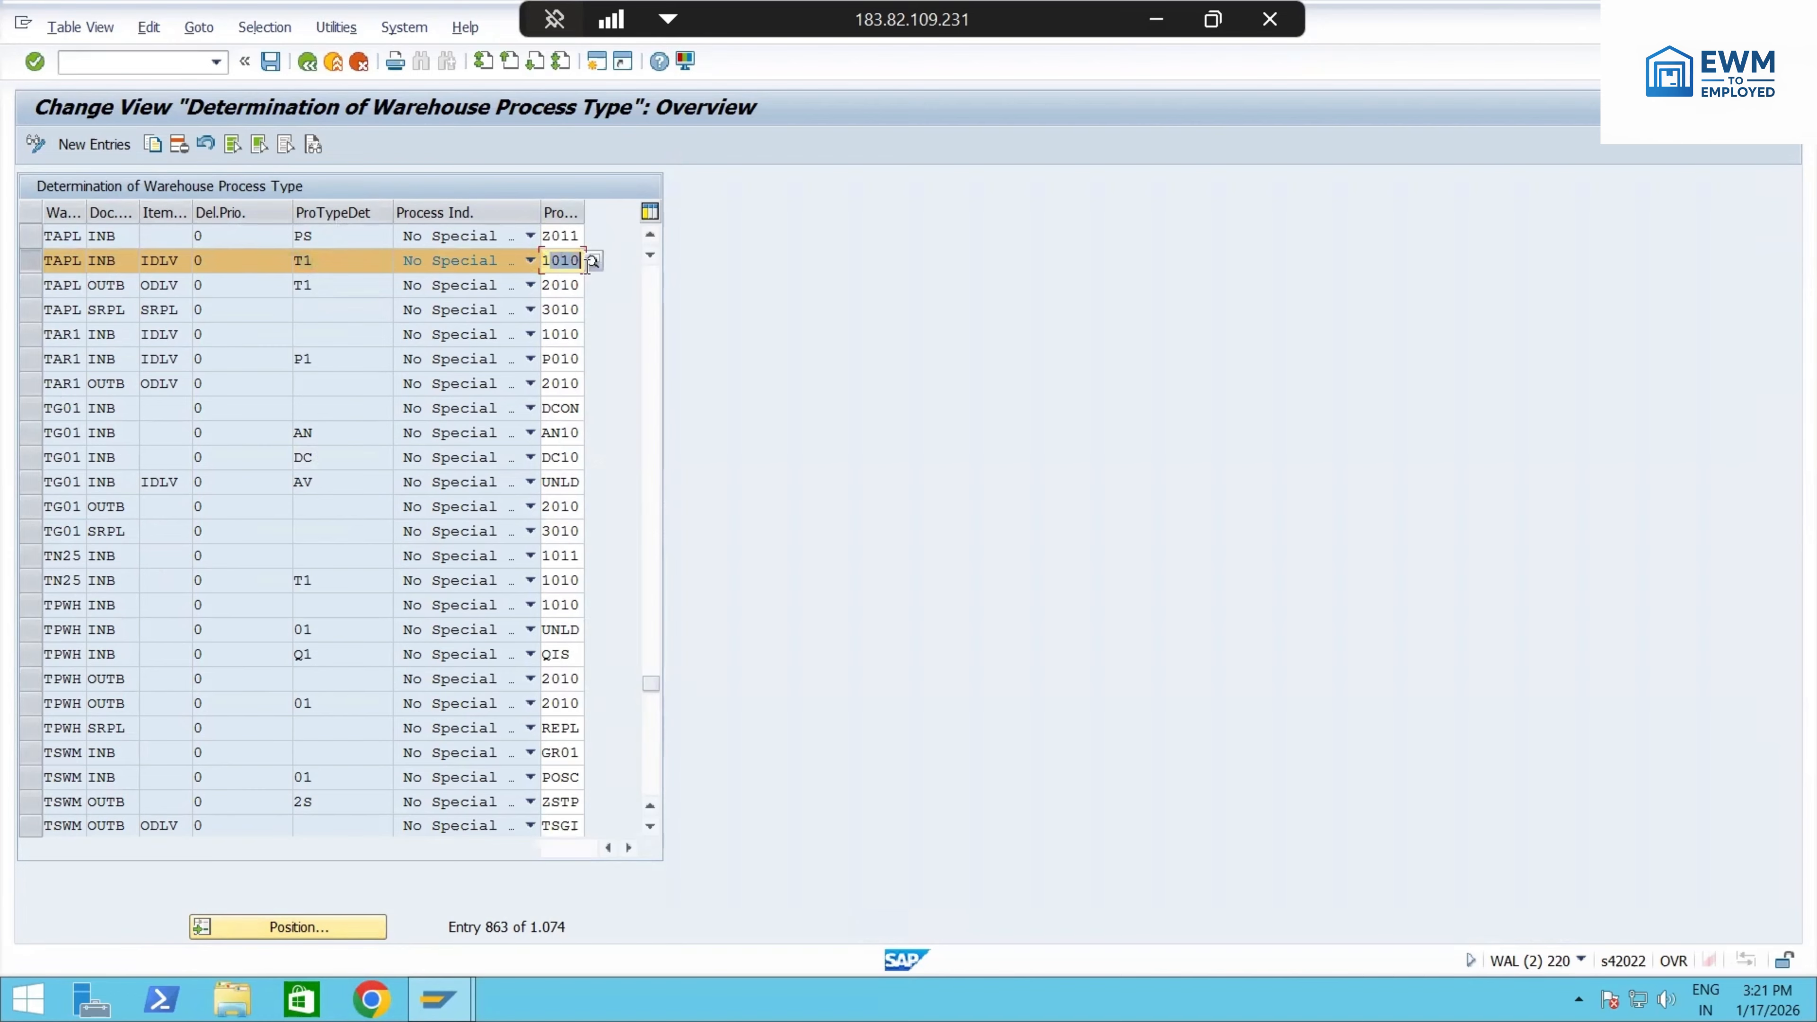
click(386, 236)
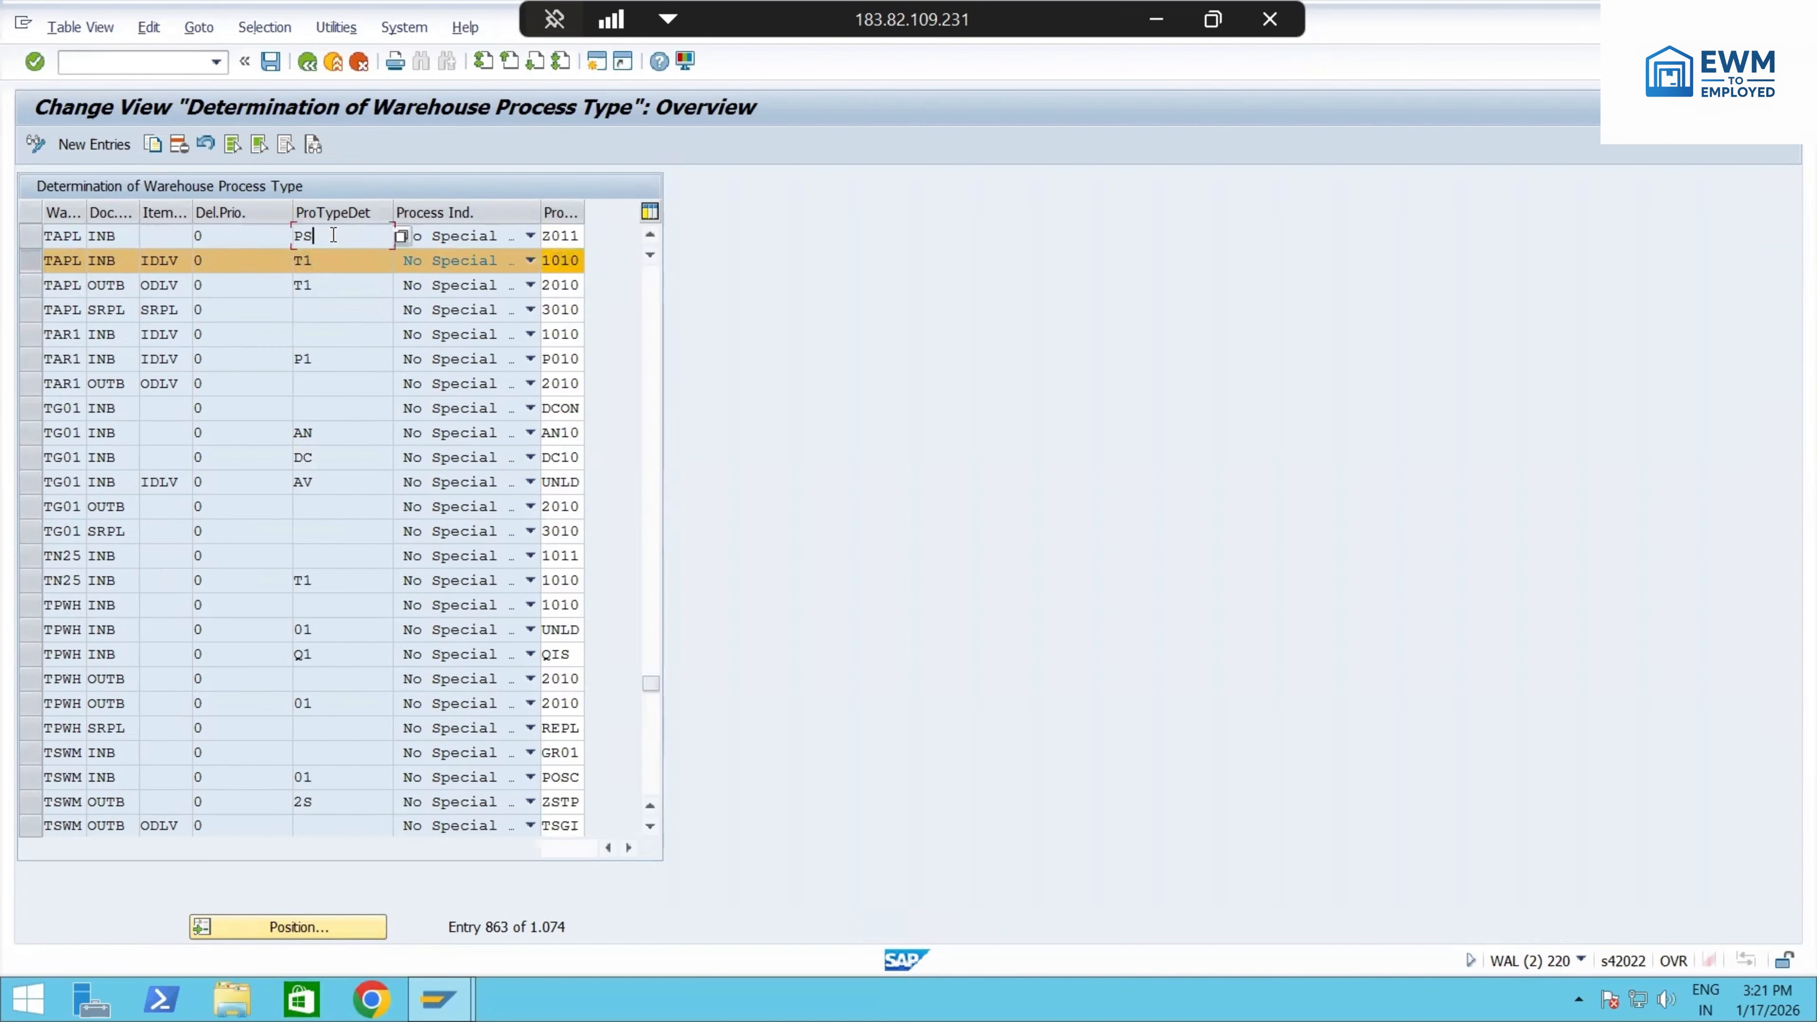
drag(549, 236, 580, 235)
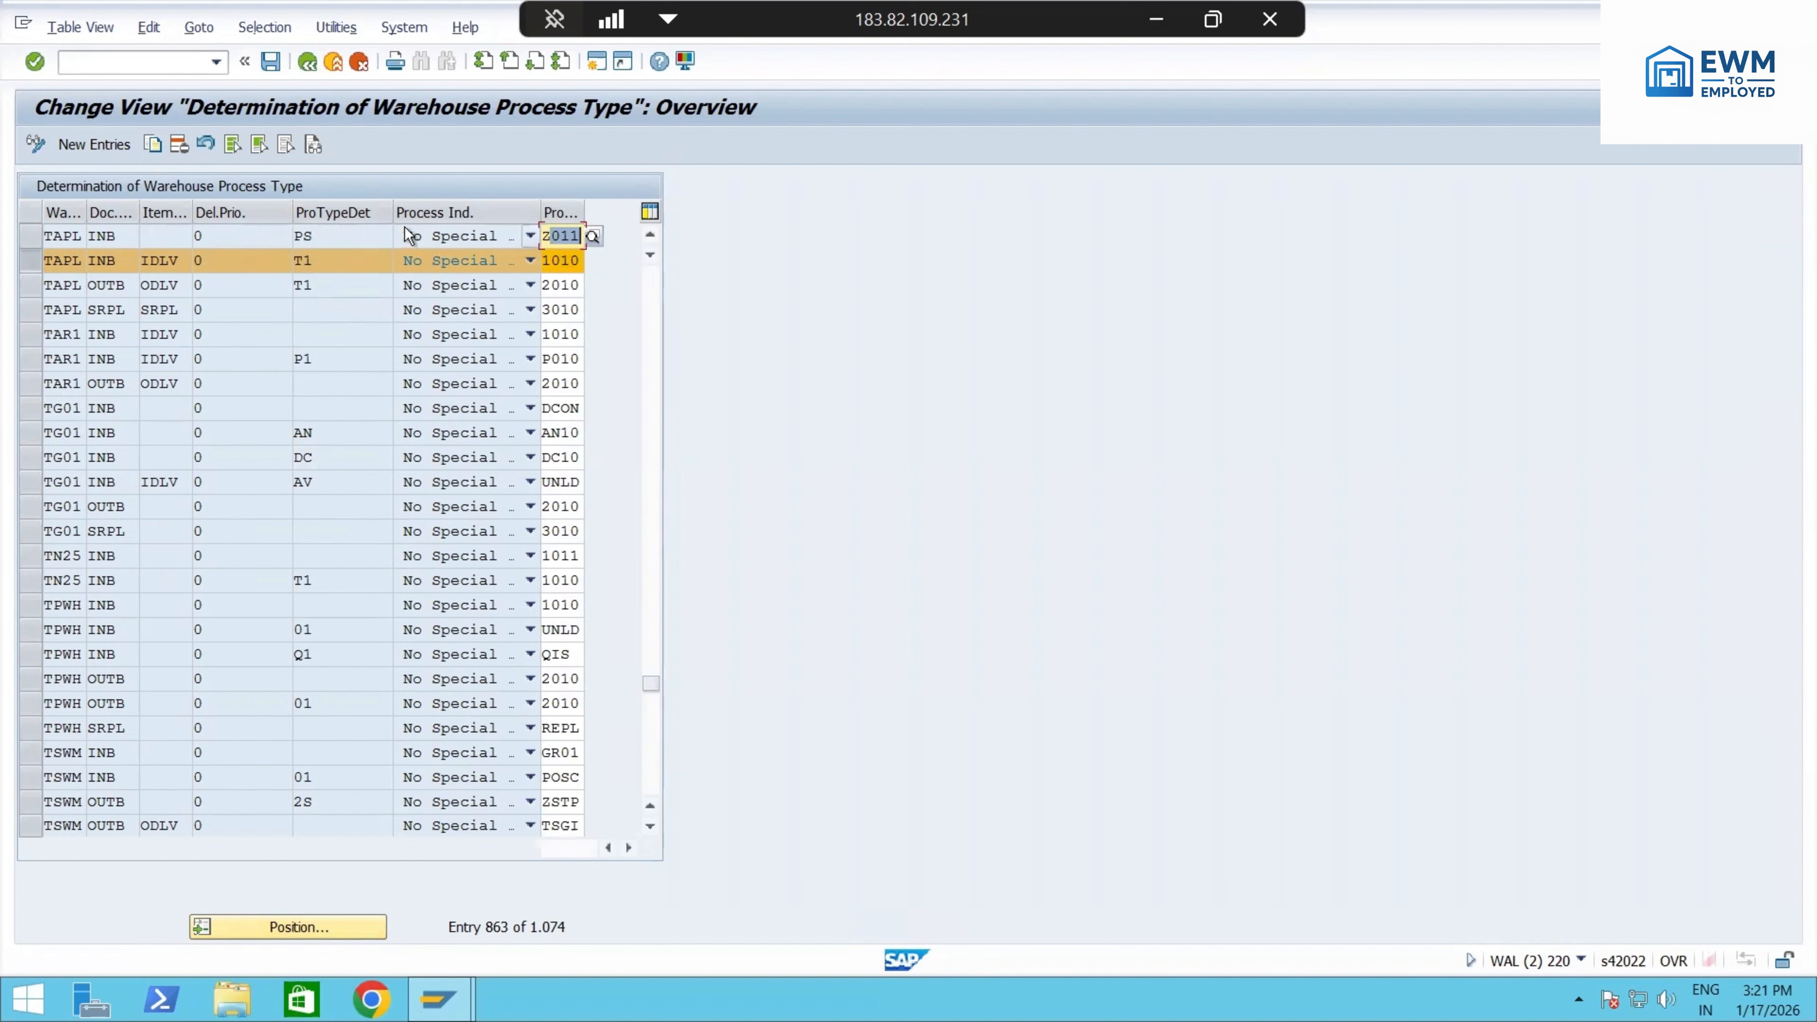
click(333, 244)
click(333, 256)
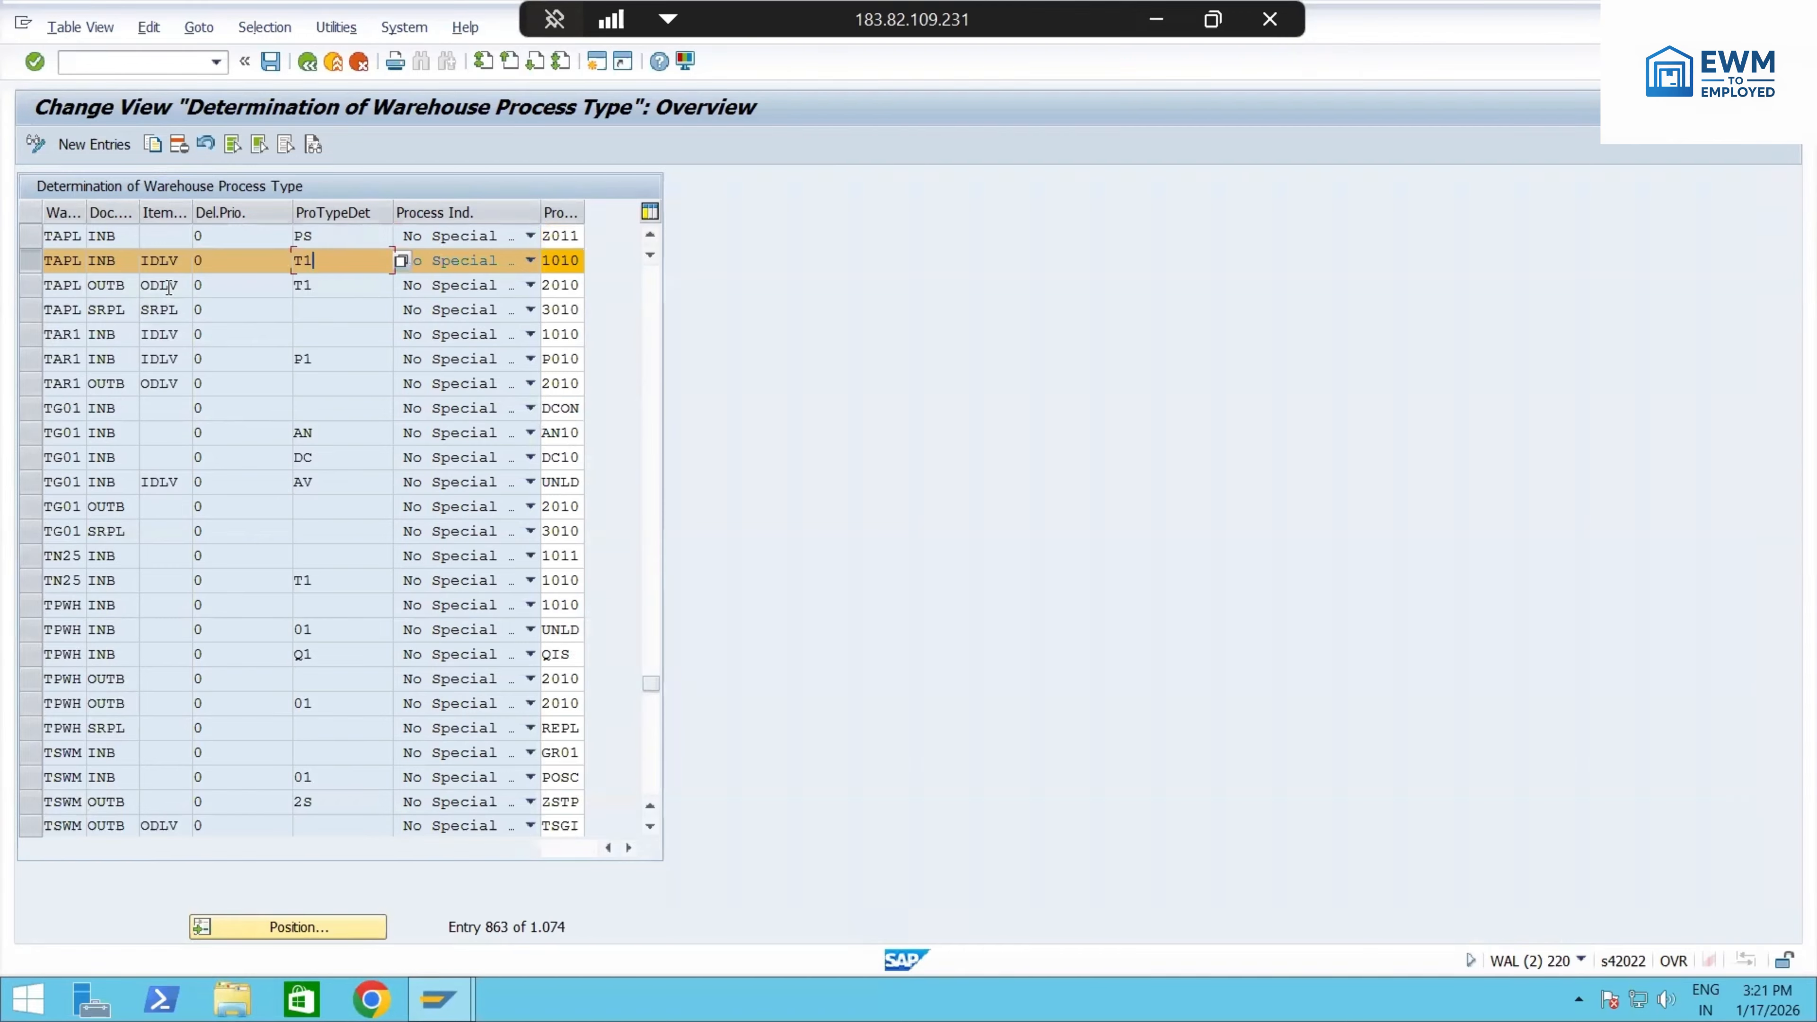
- Start /n/scwm/mat1 in a new session and display warehouse product 1620201 for warehouse TAPL and party entitled to dispose TAPL-PED
click(596, 61)
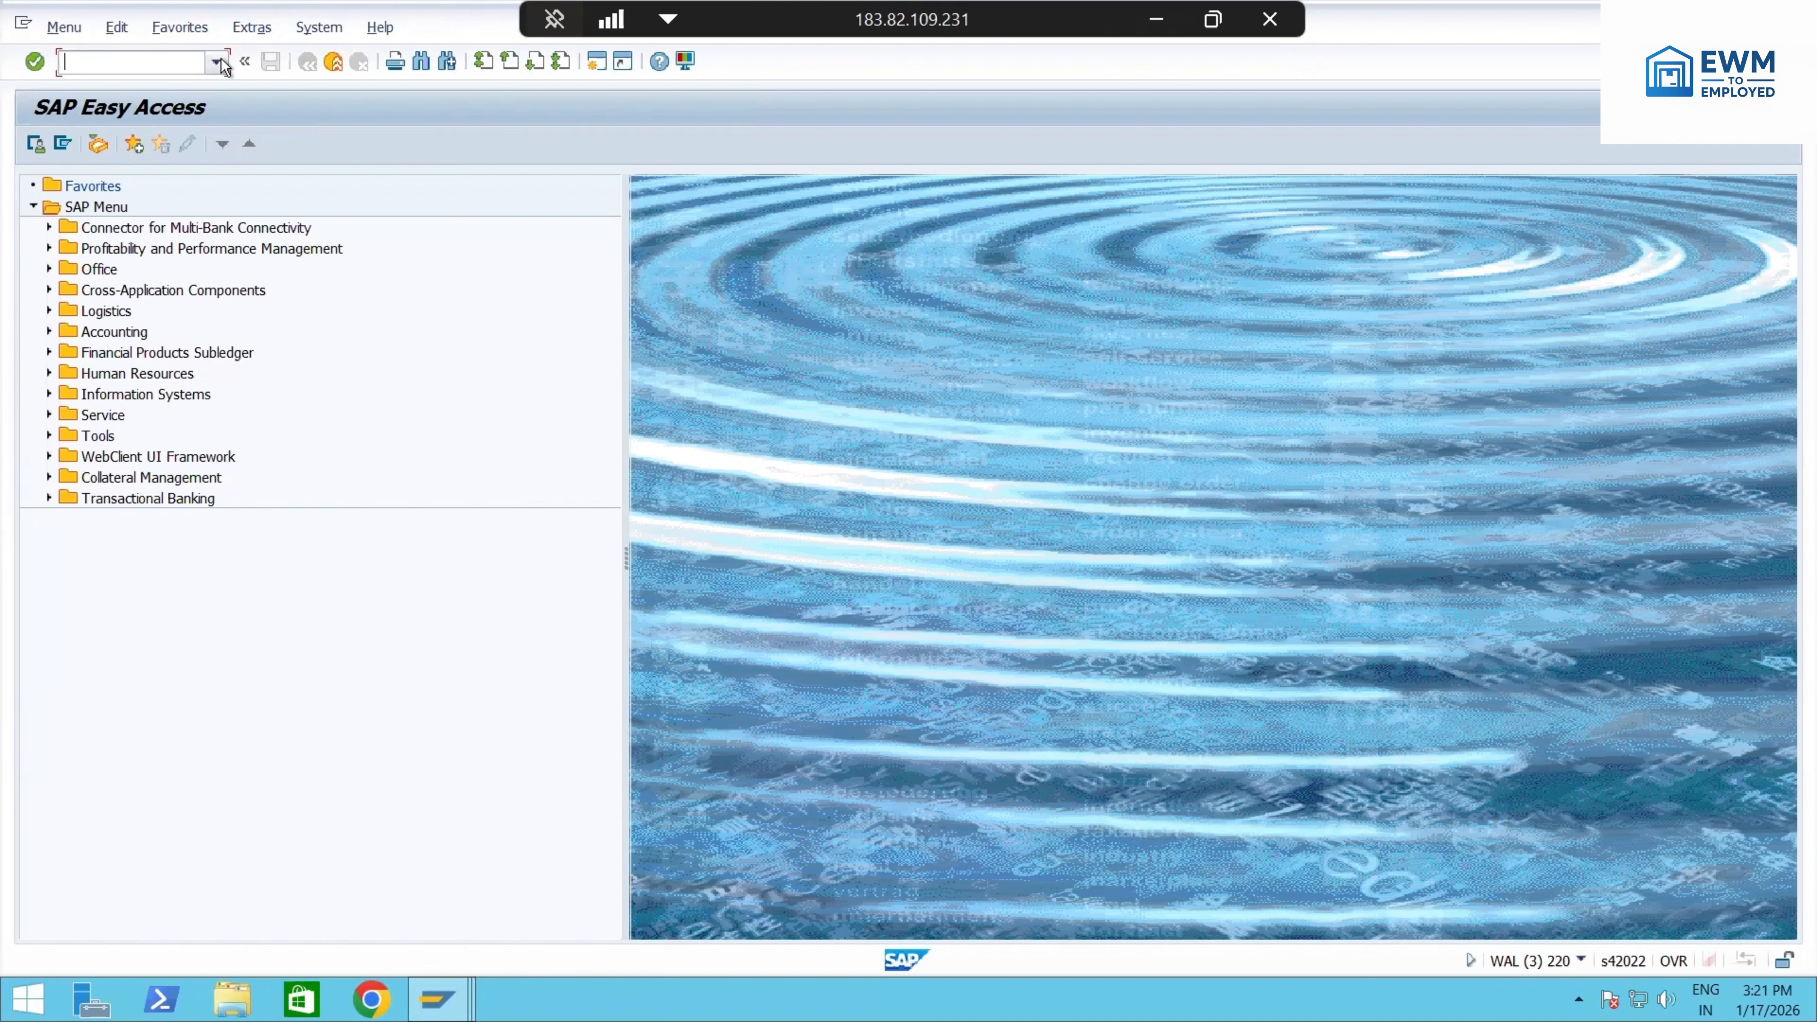
click(222, 60)
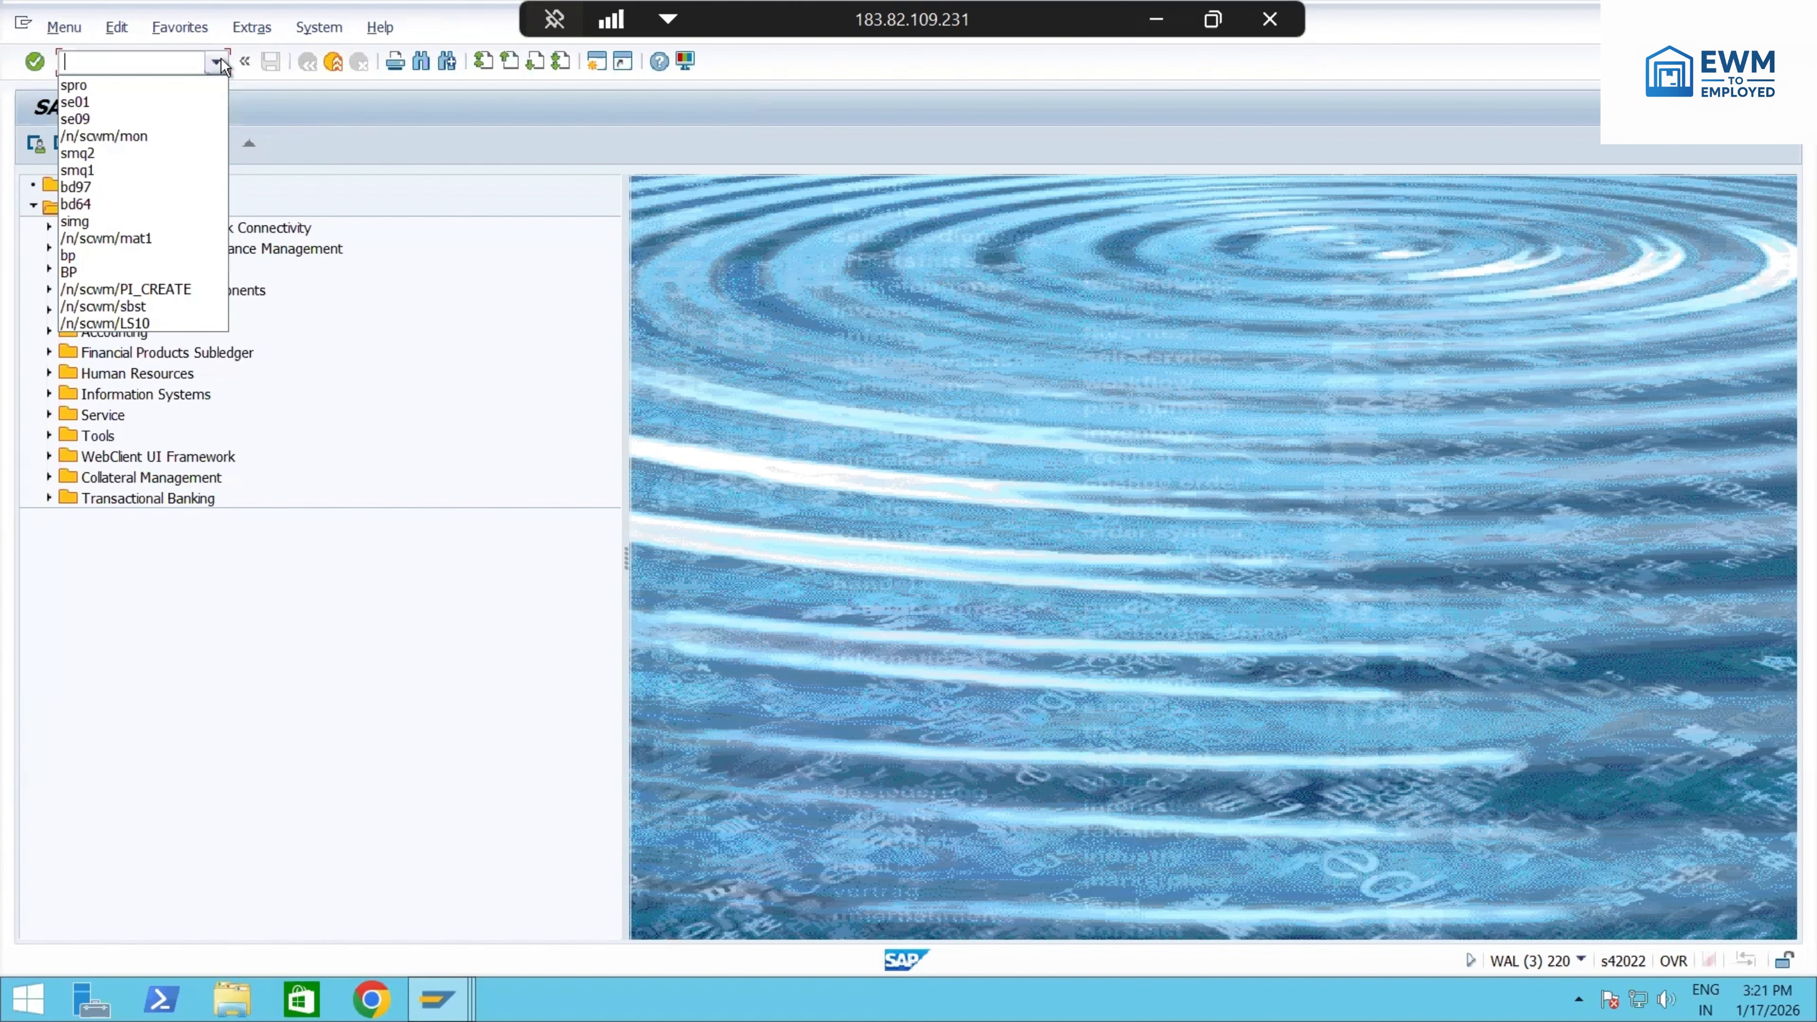
click(184, 246)
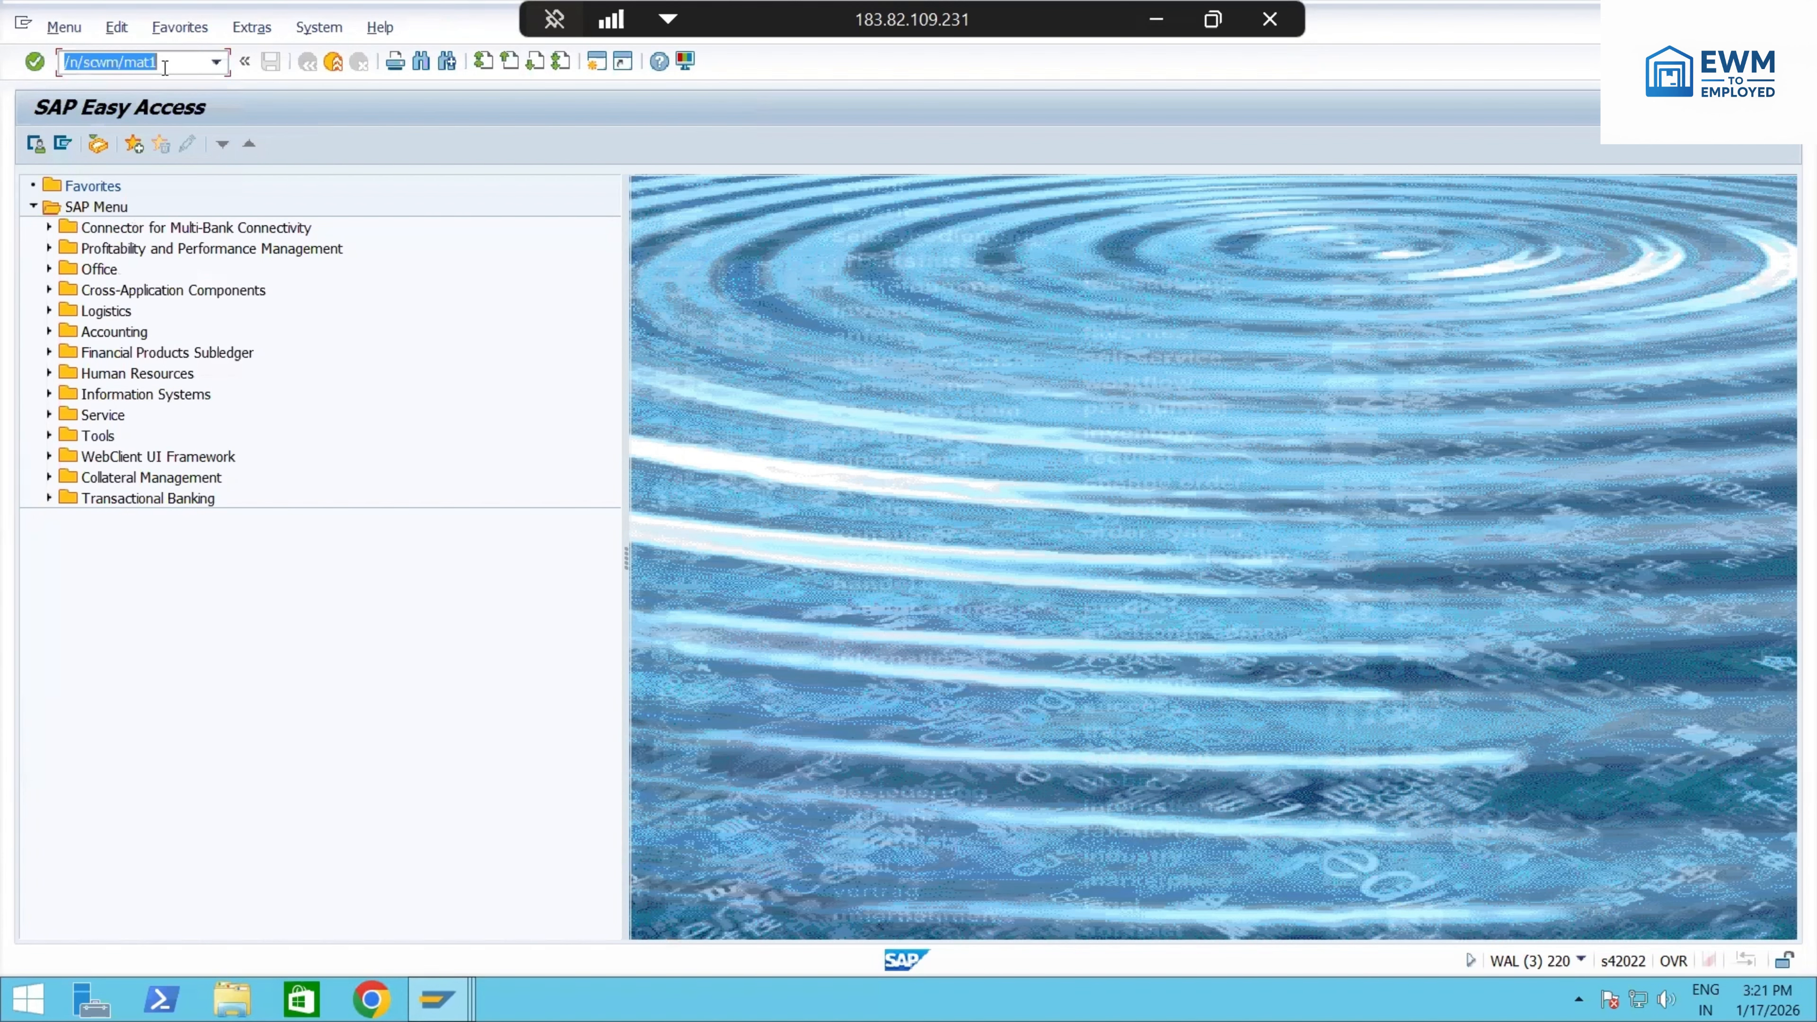
key(Return)
click(381, 196)
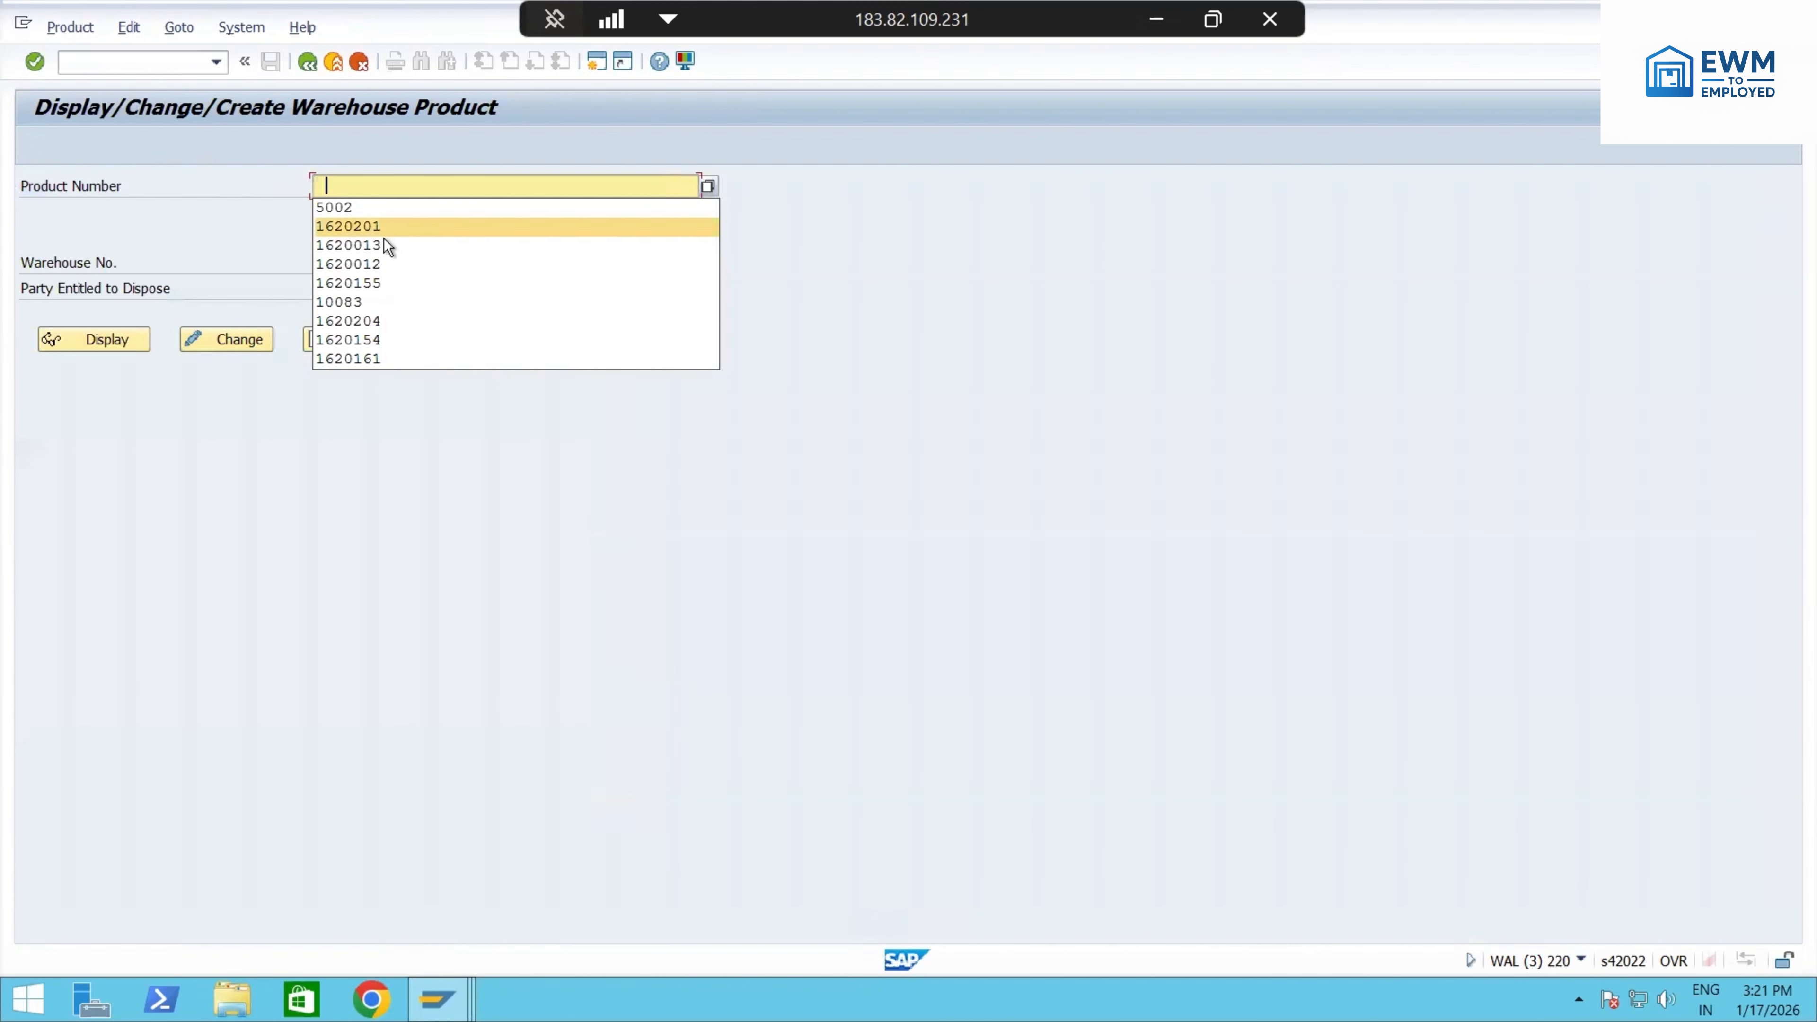
click(383, 229)
click(365, 294)
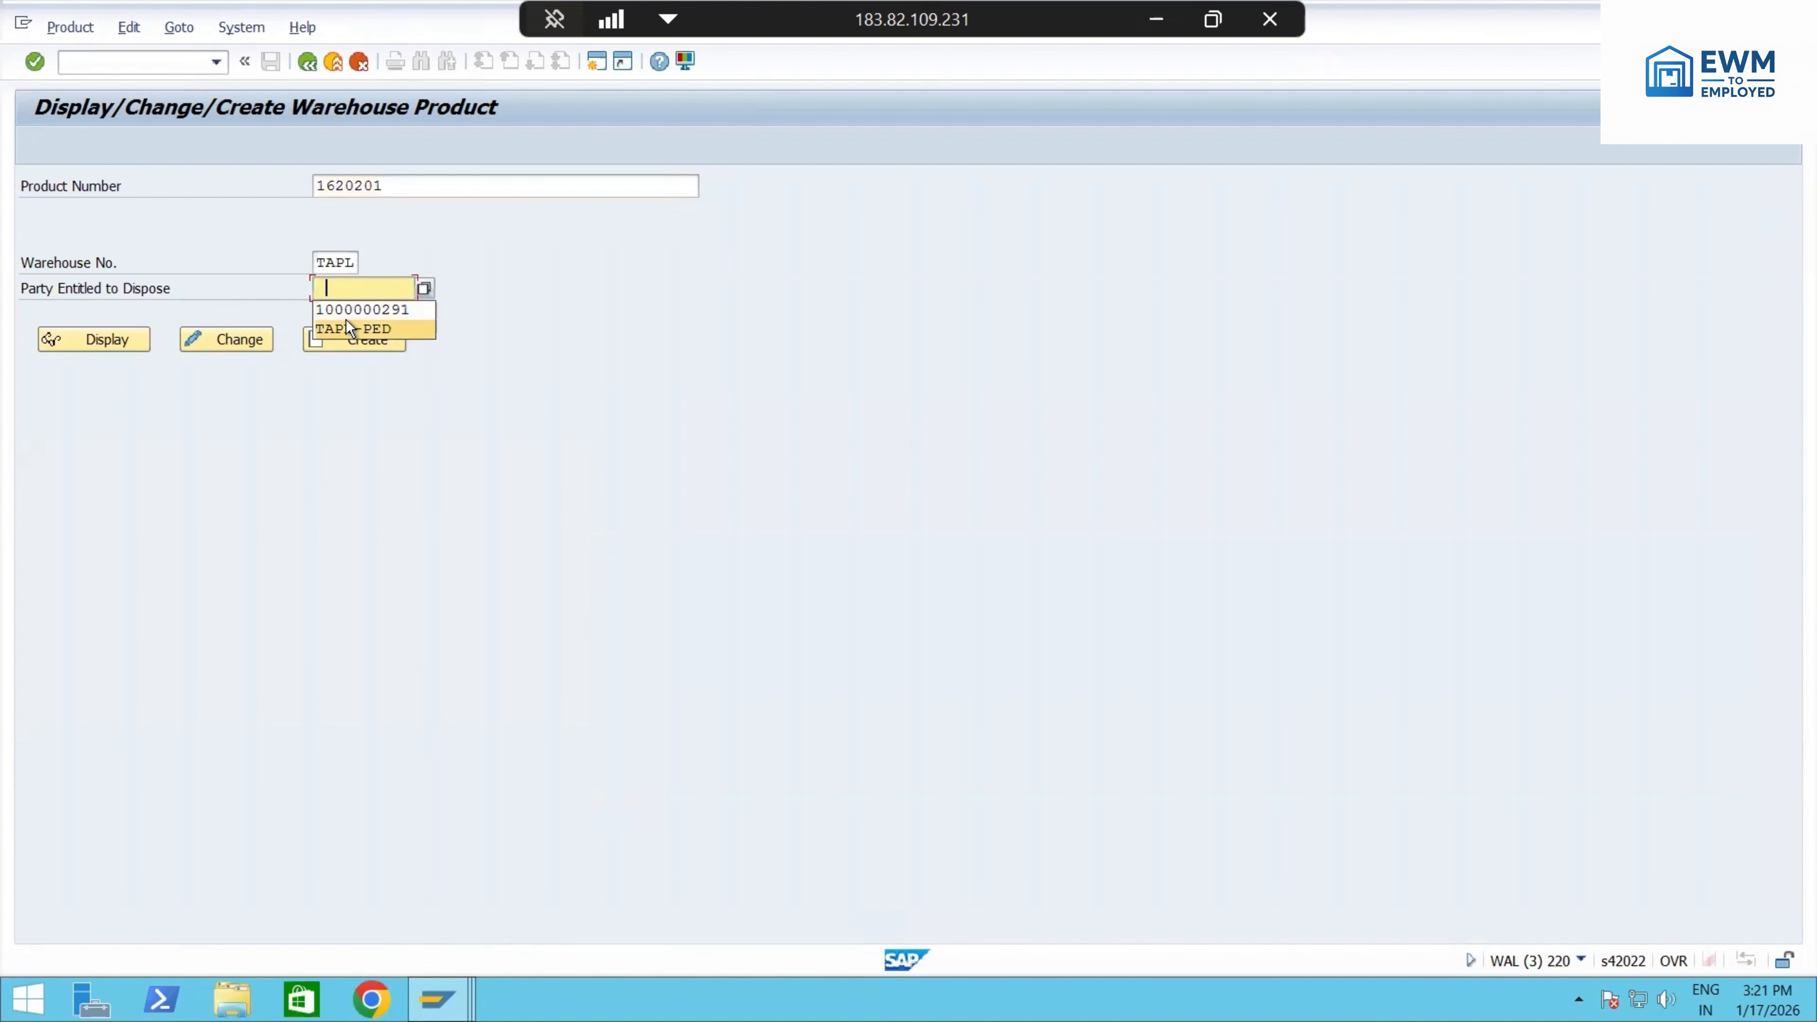
click(352, 326)
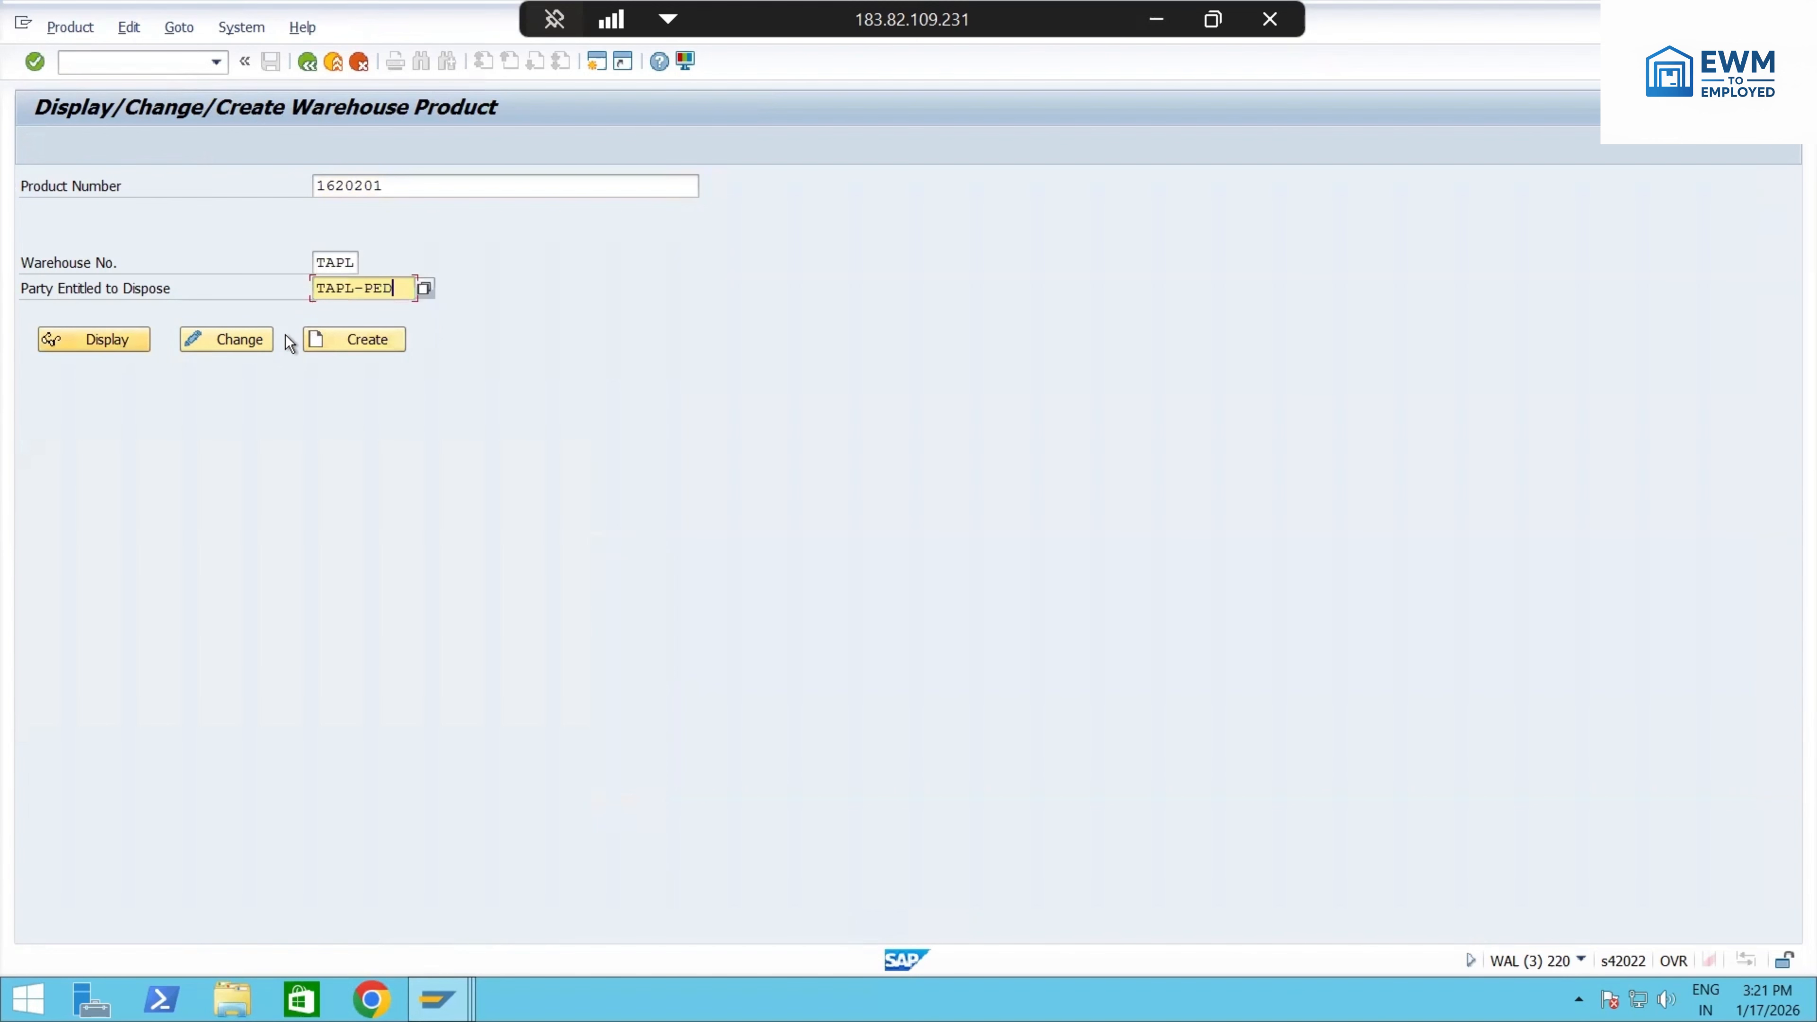
click(142, 339)
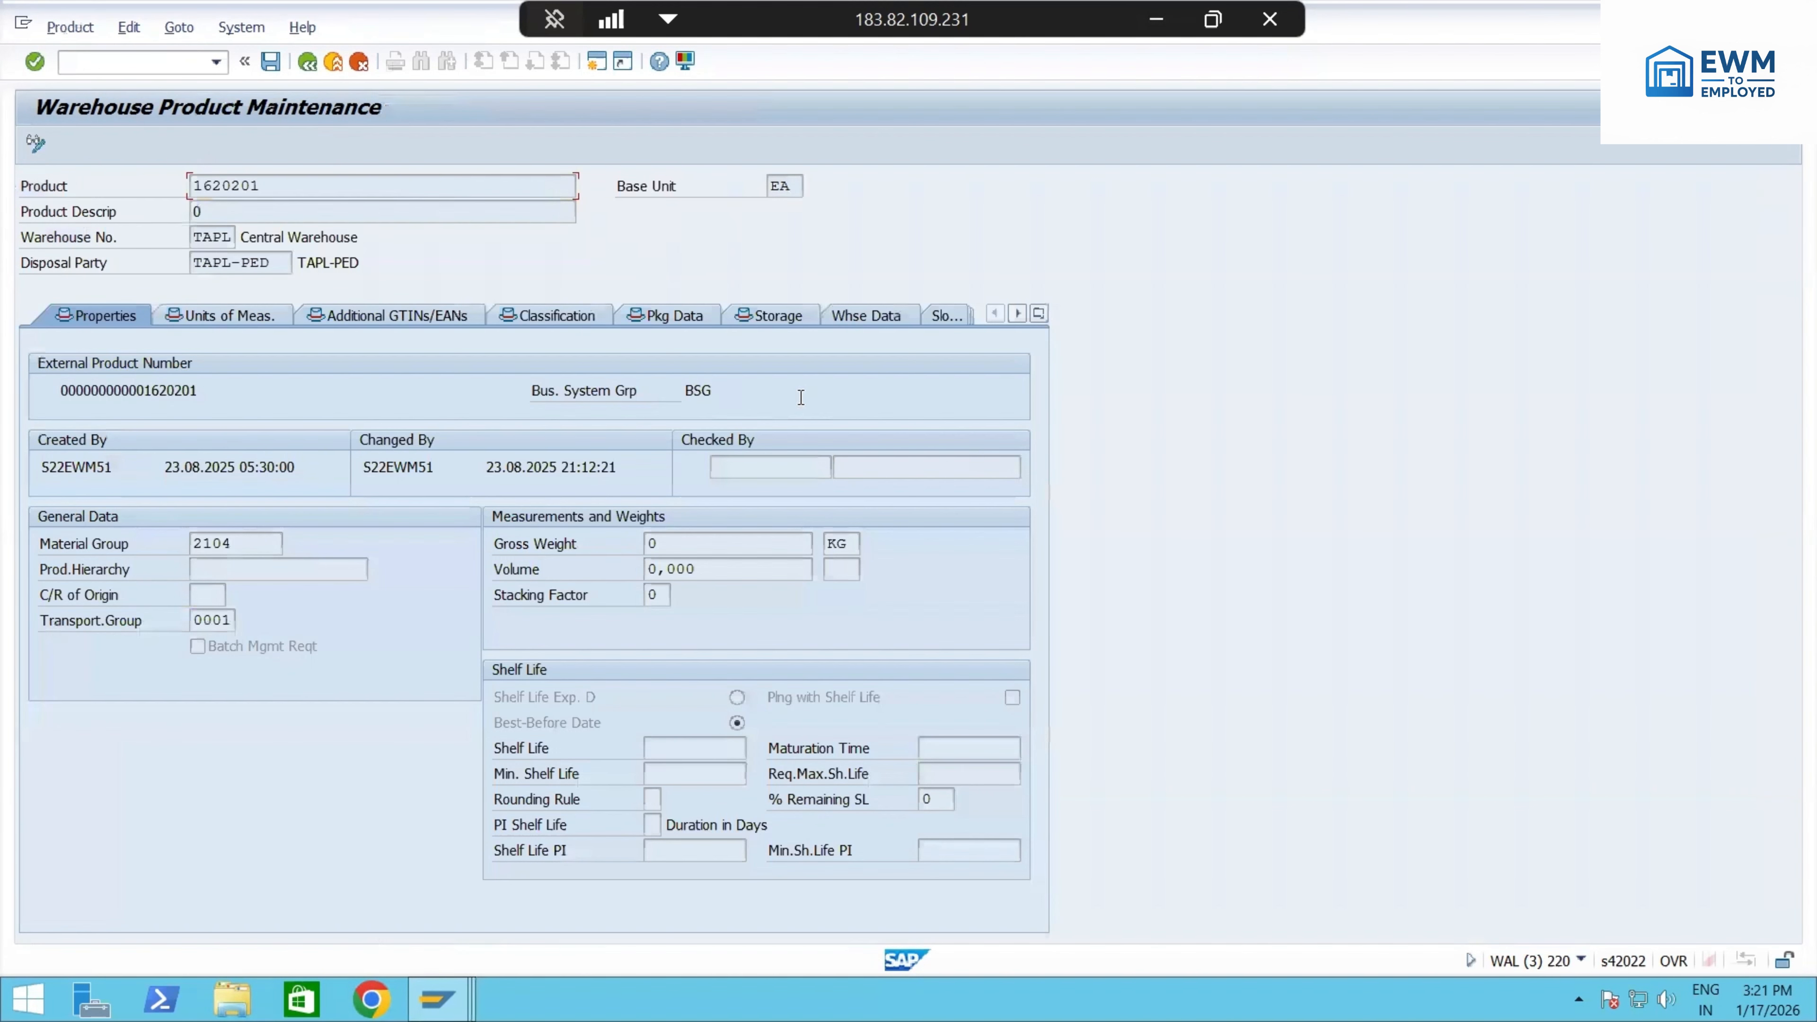
- Examine the process type determination indicator in the product's warehouse data, then leave the product
click(894, 317)
click(363, 416)
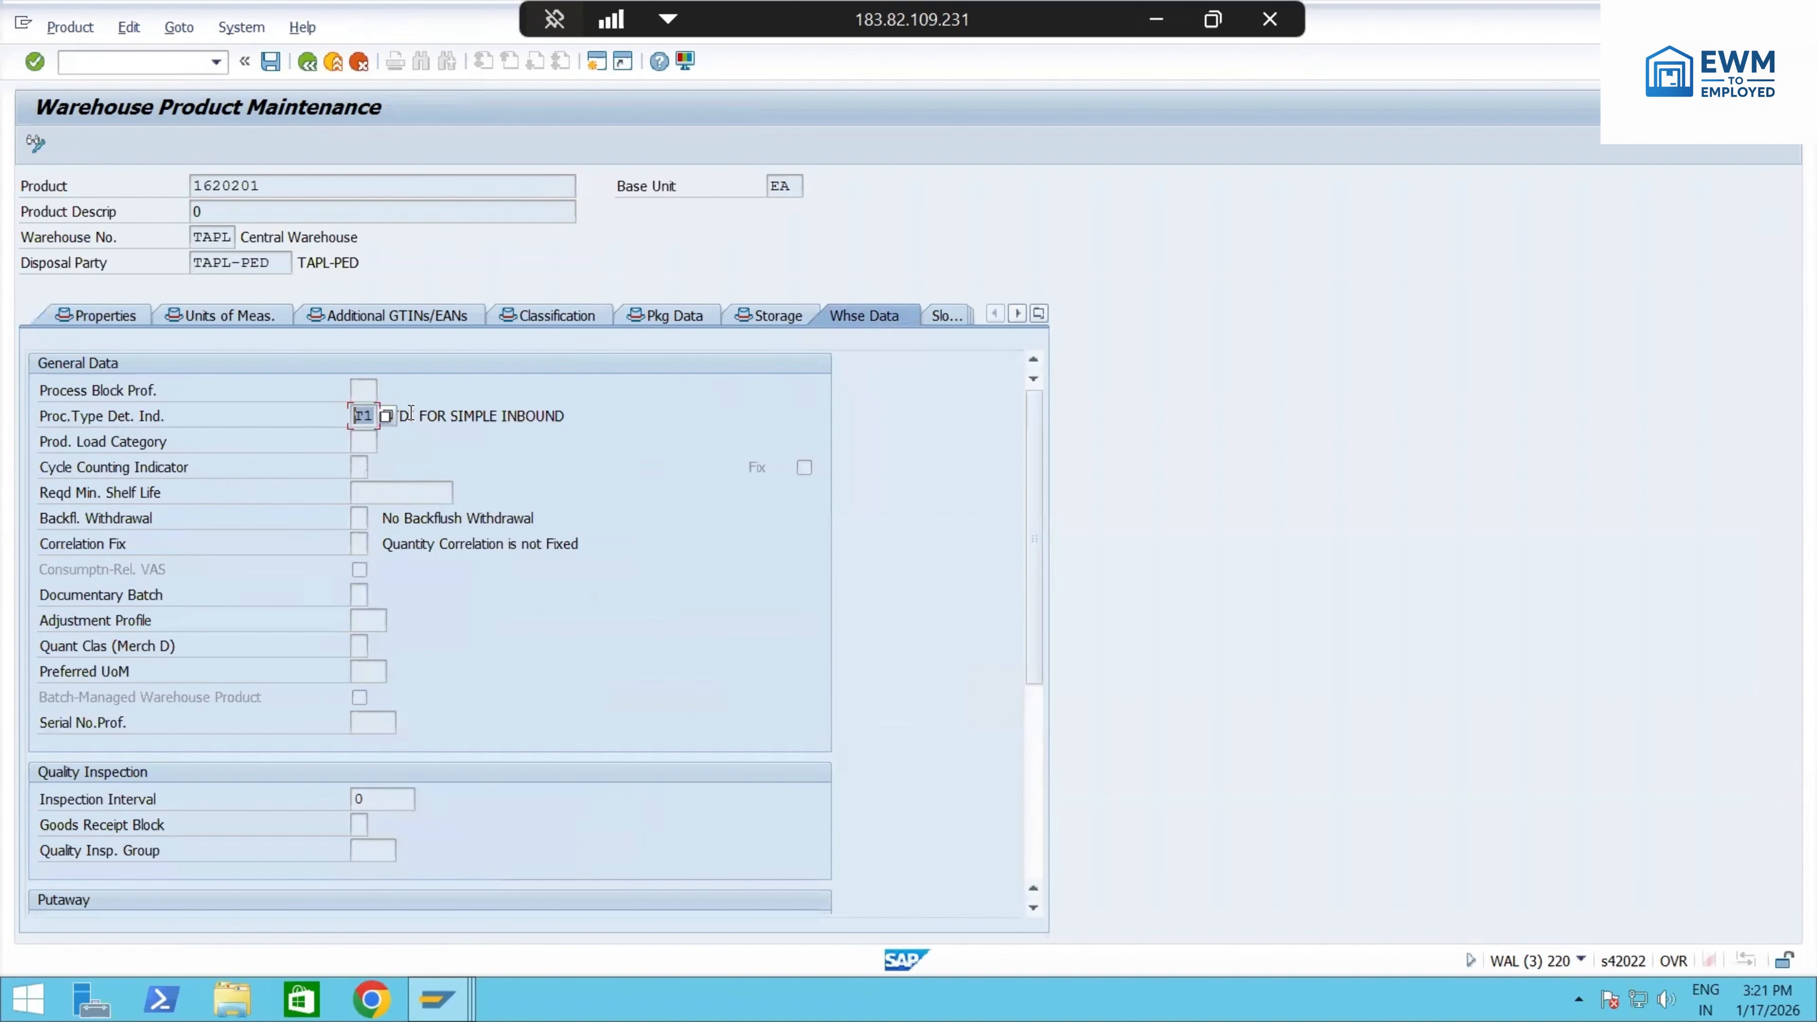
drag(588, 422, 337, 422)
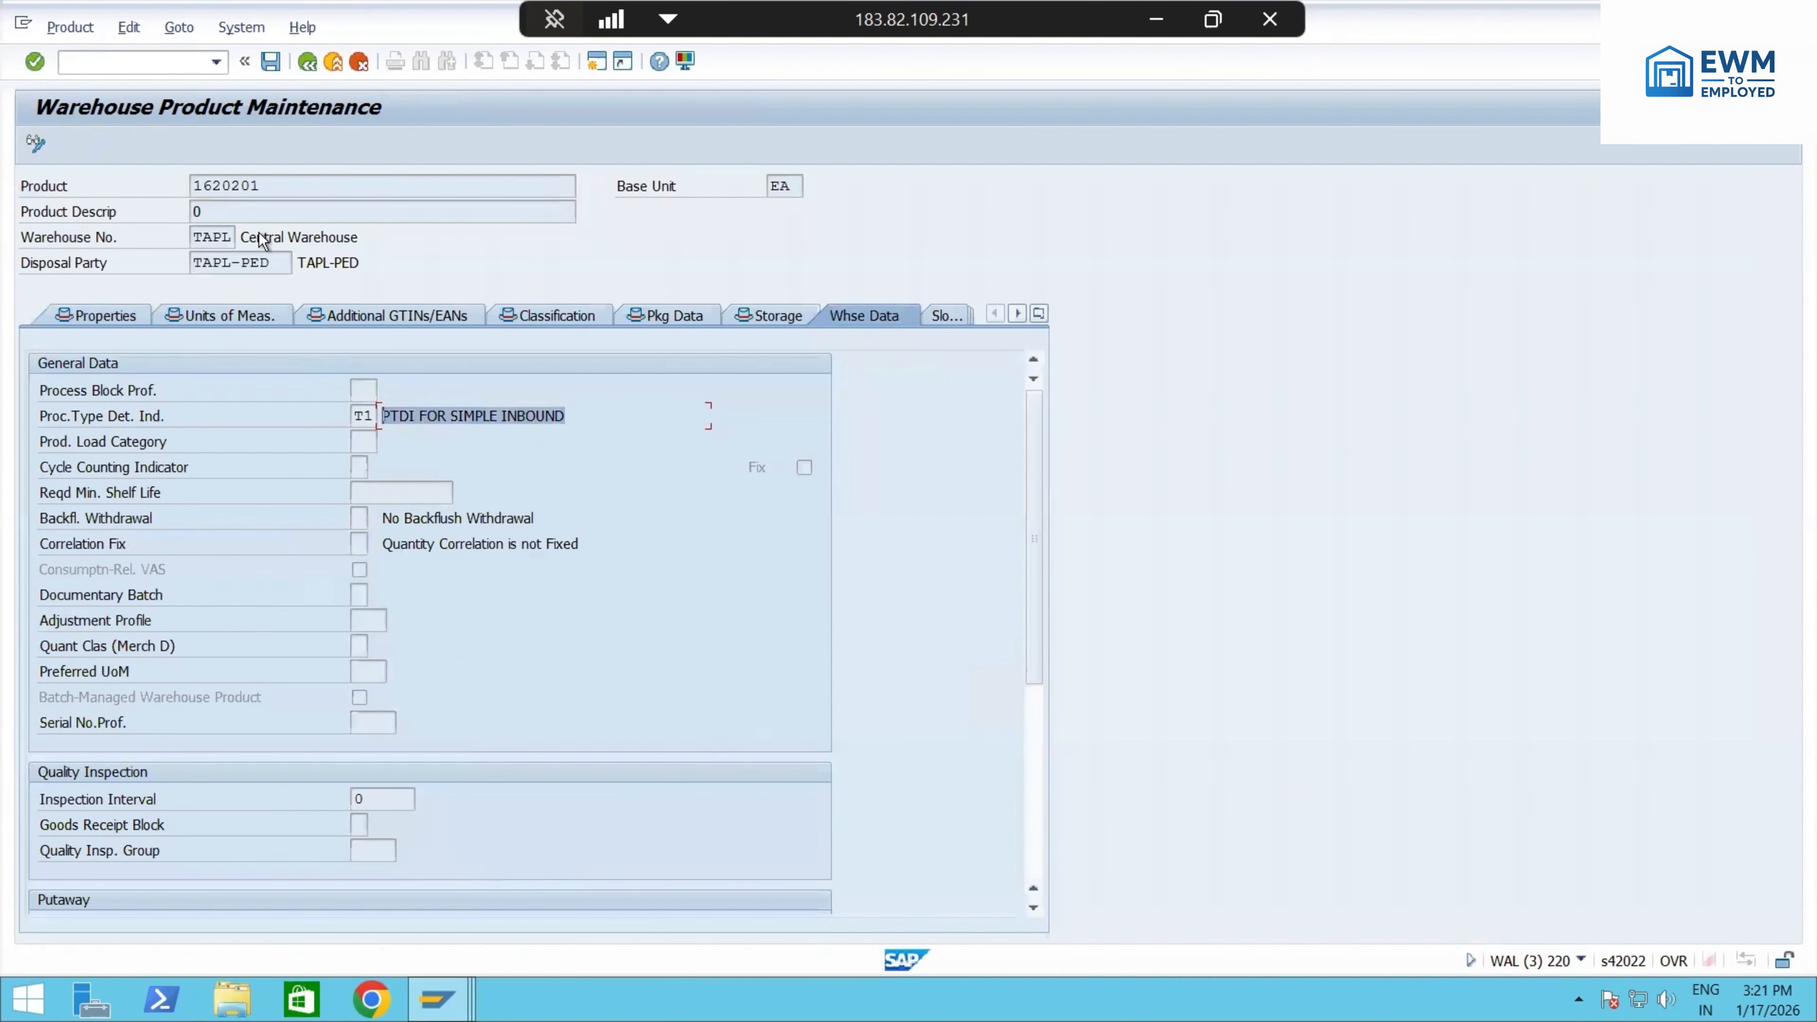
drag(274, 188, 131, 185)
drag(591, 418, 381, 418)
click(309, 71)
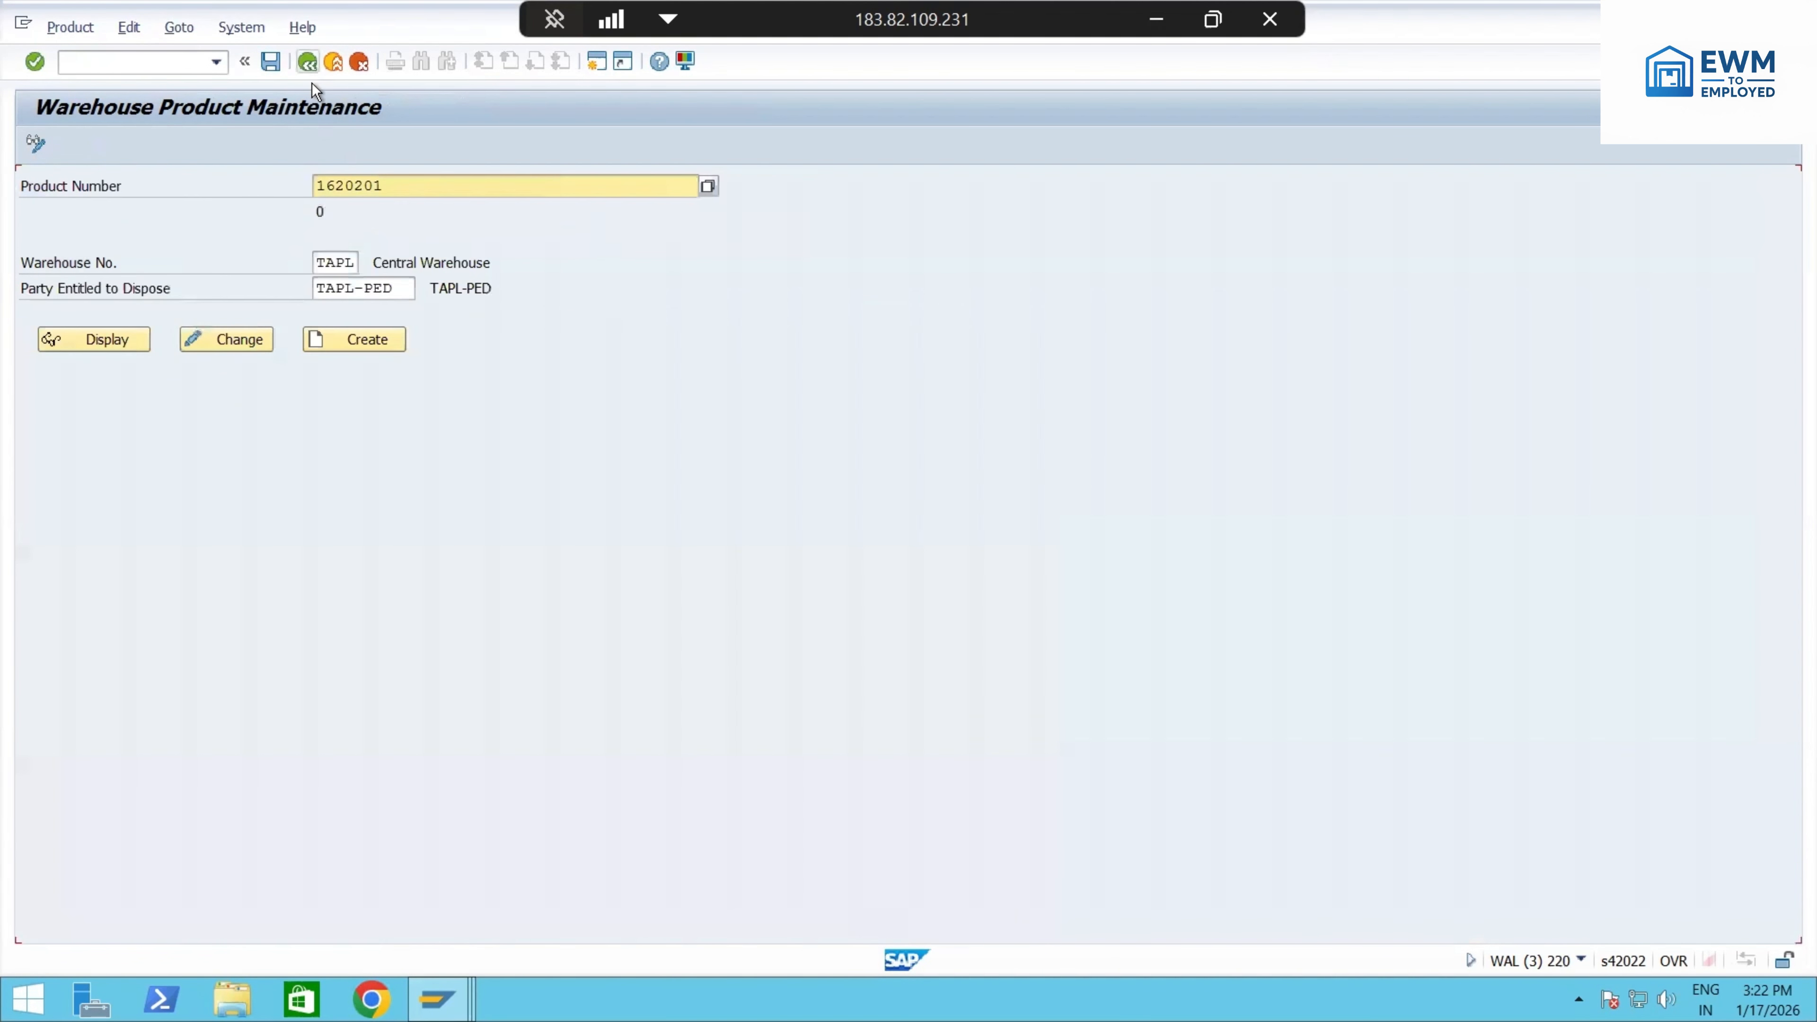
- Display warehouse product 1620155 and check the process type determination indicator in its warehouse data
drag(400, 185, 317, 185)
key(BackSpace)
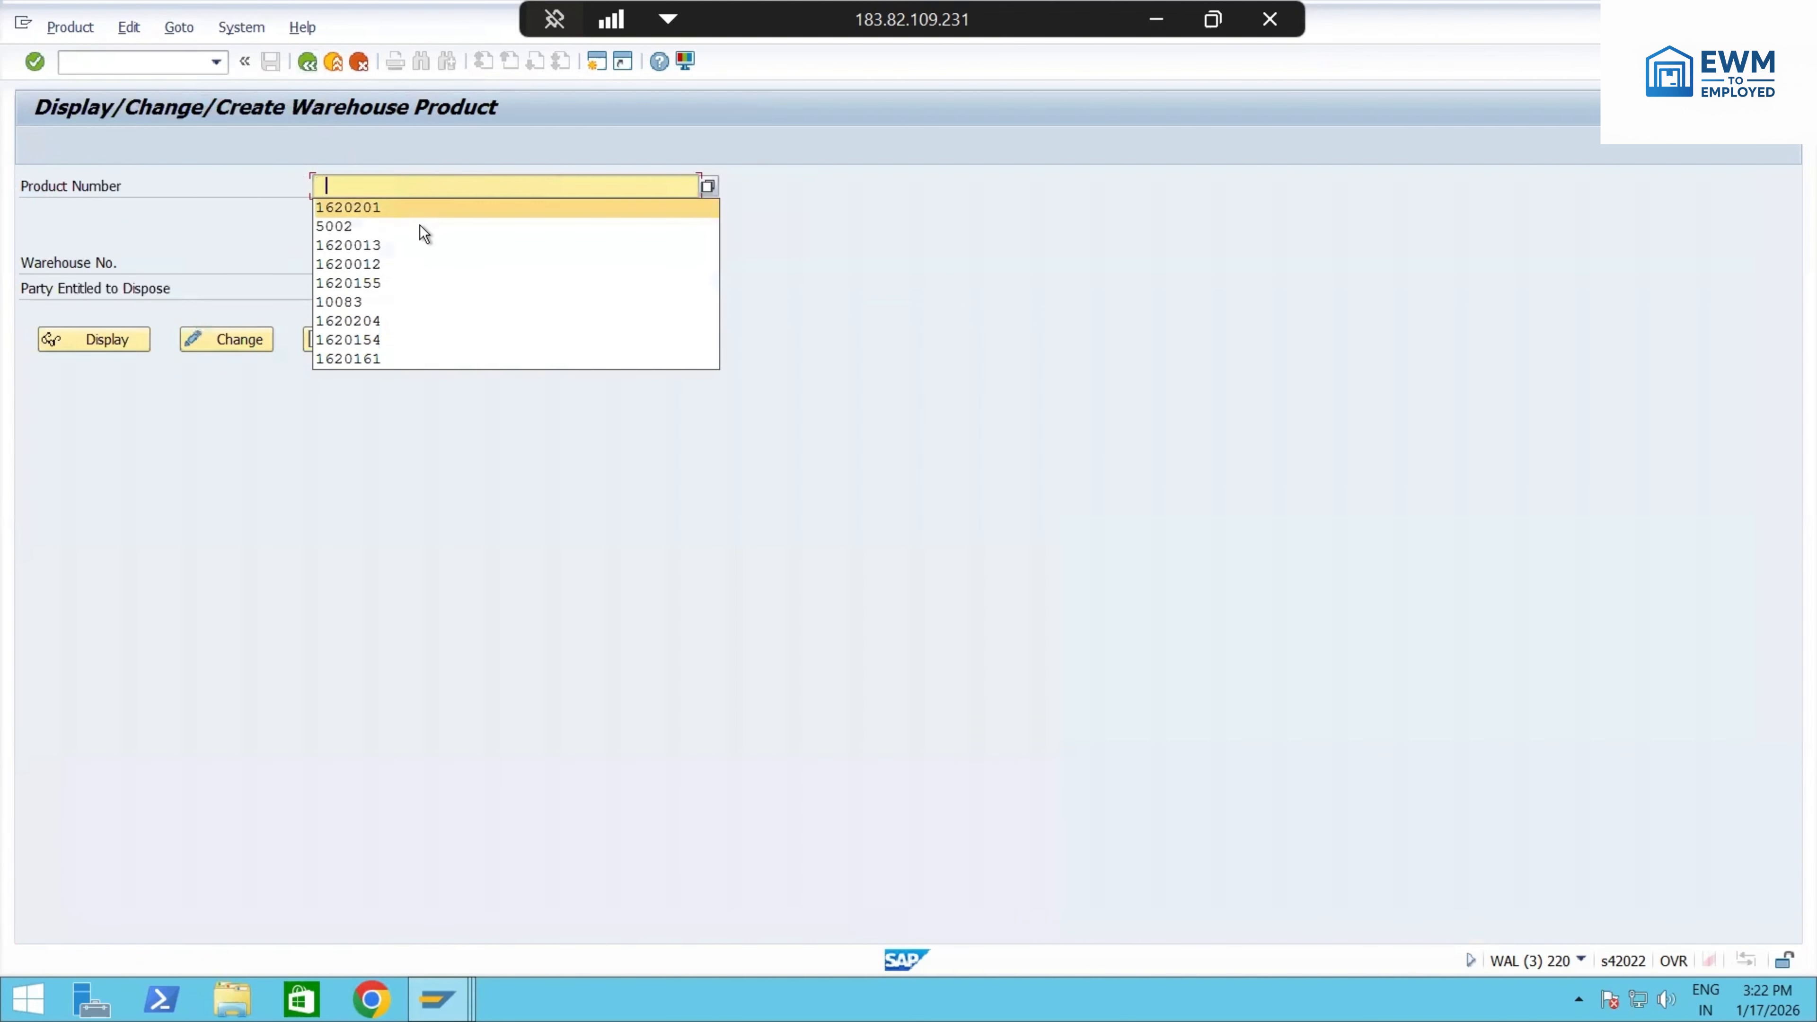
click(395, 285)
click(106, 339)
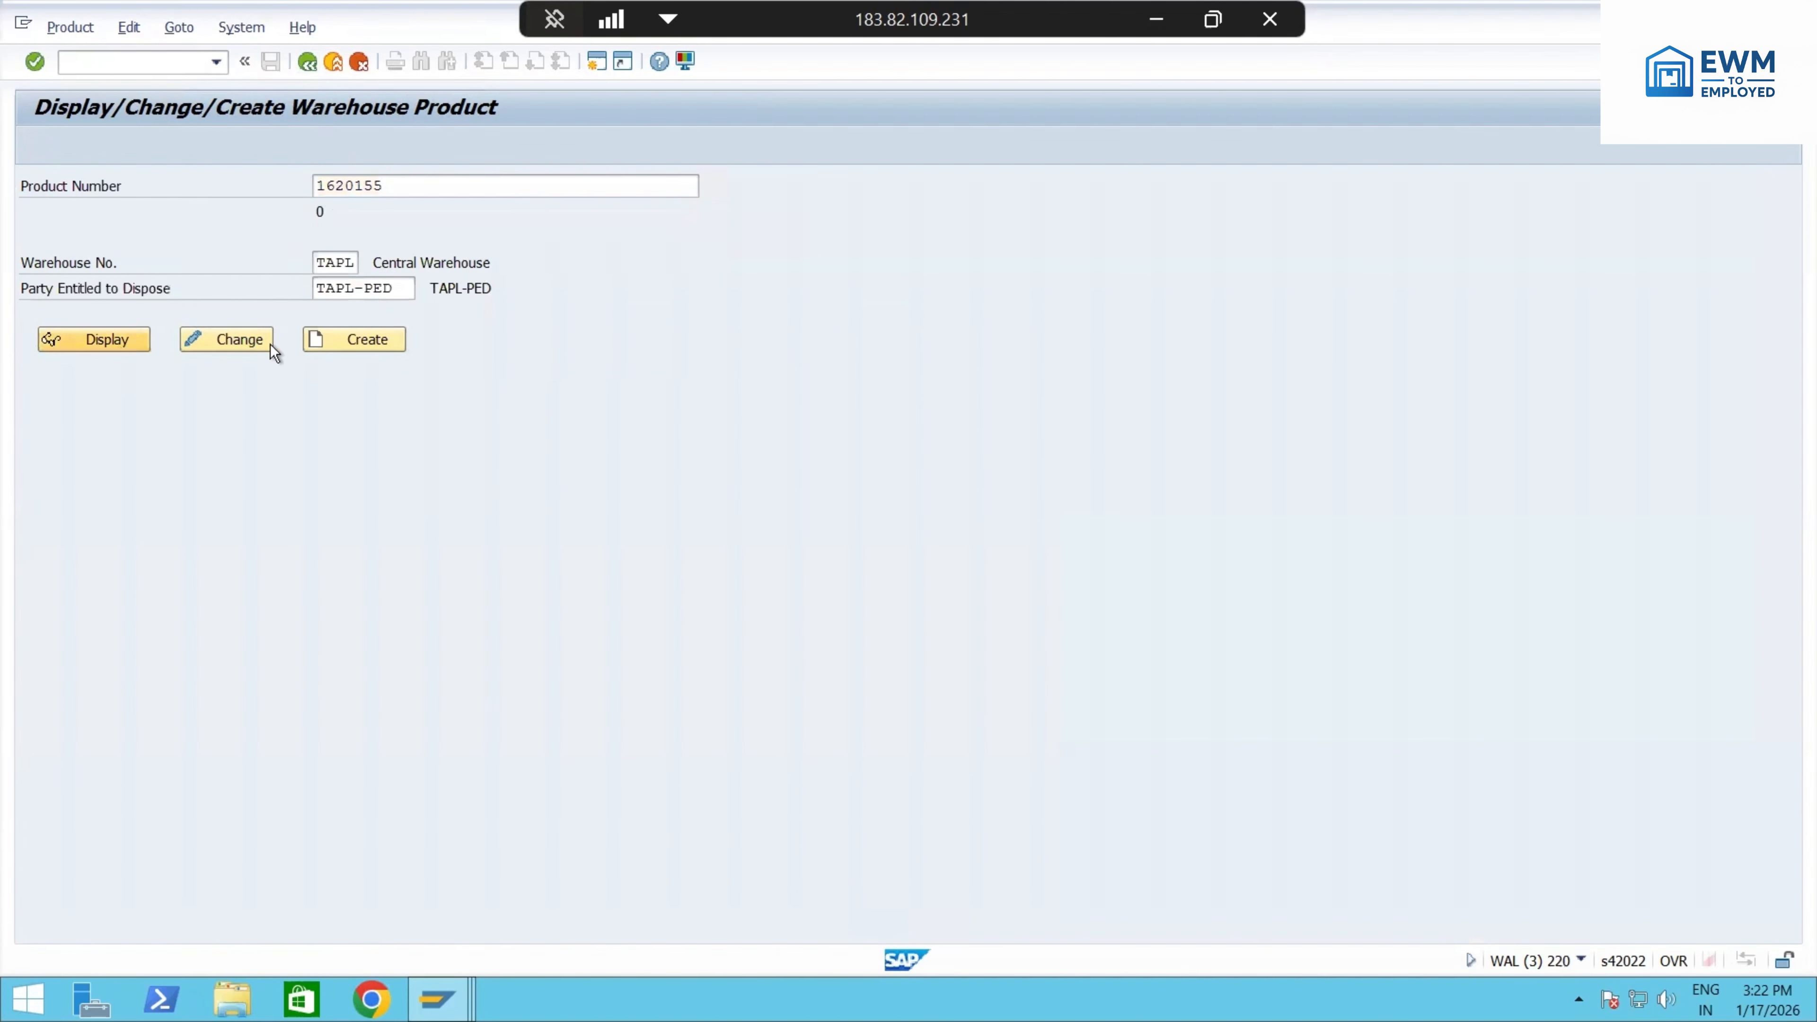
click(832, 320)
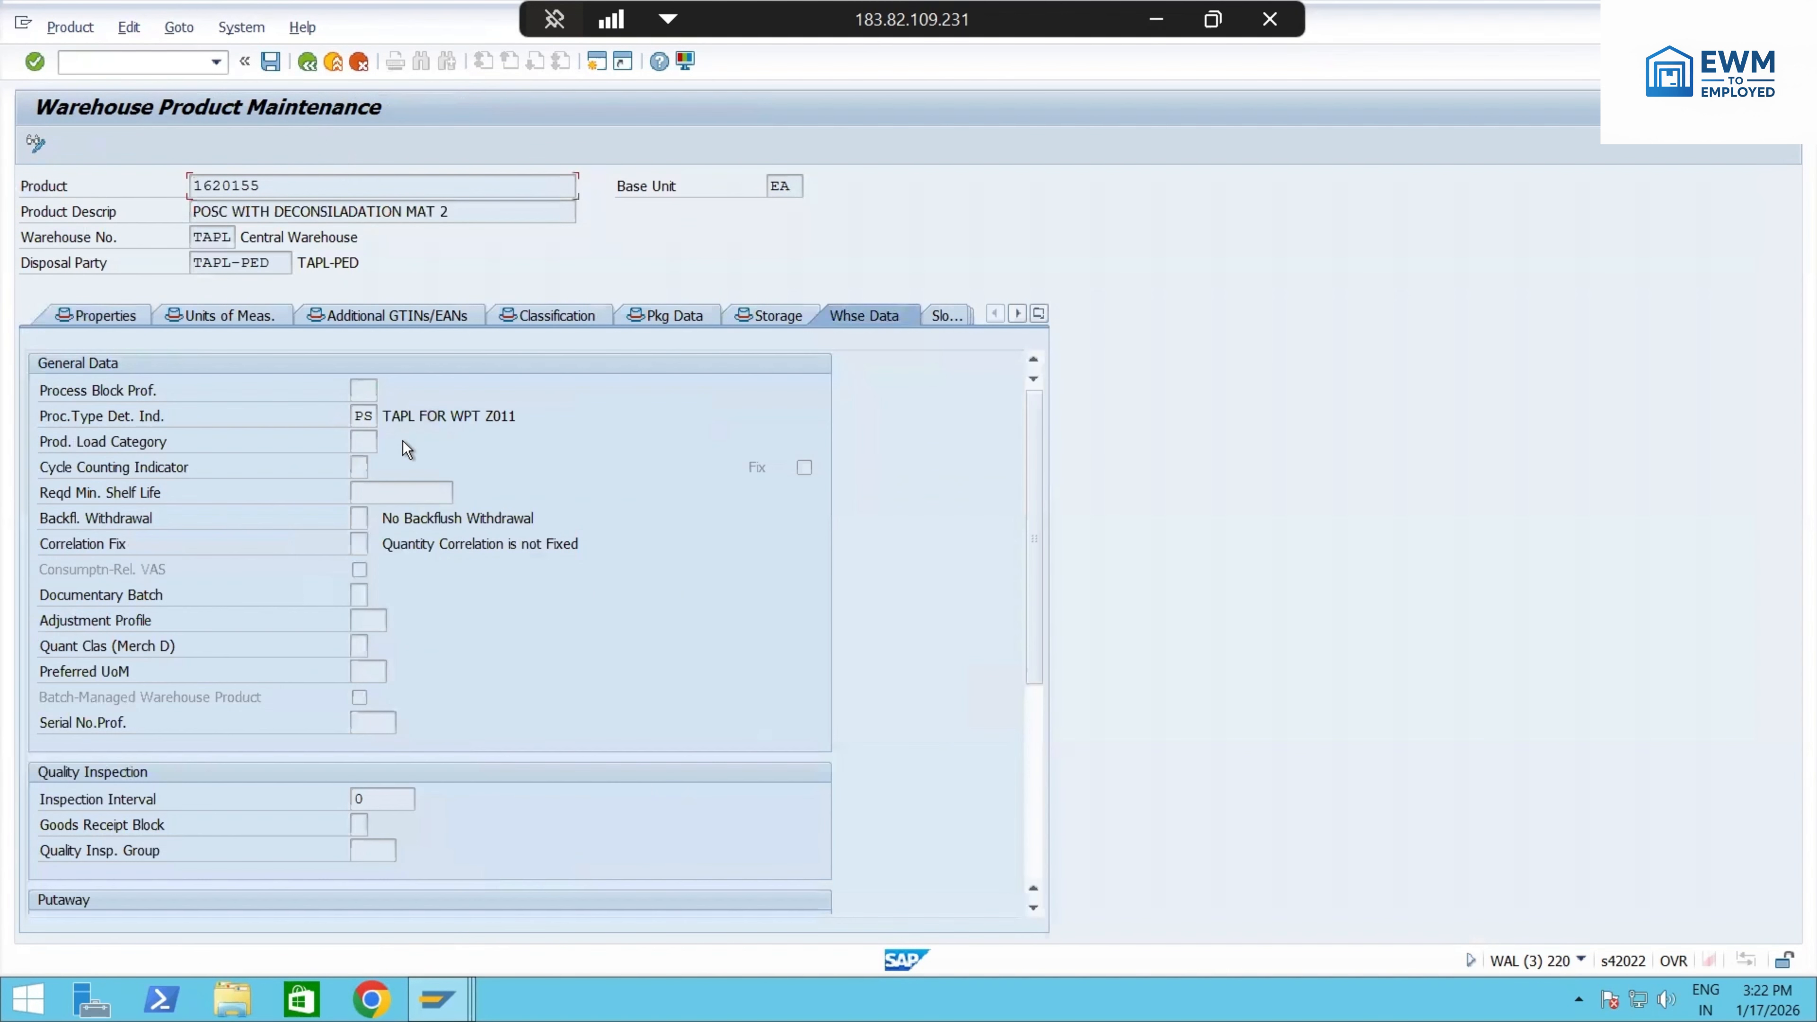
double_click(375, 414)
- Start /n/scwm/prdi in another new session and find inbound delivery 180007581
click(189, 58)
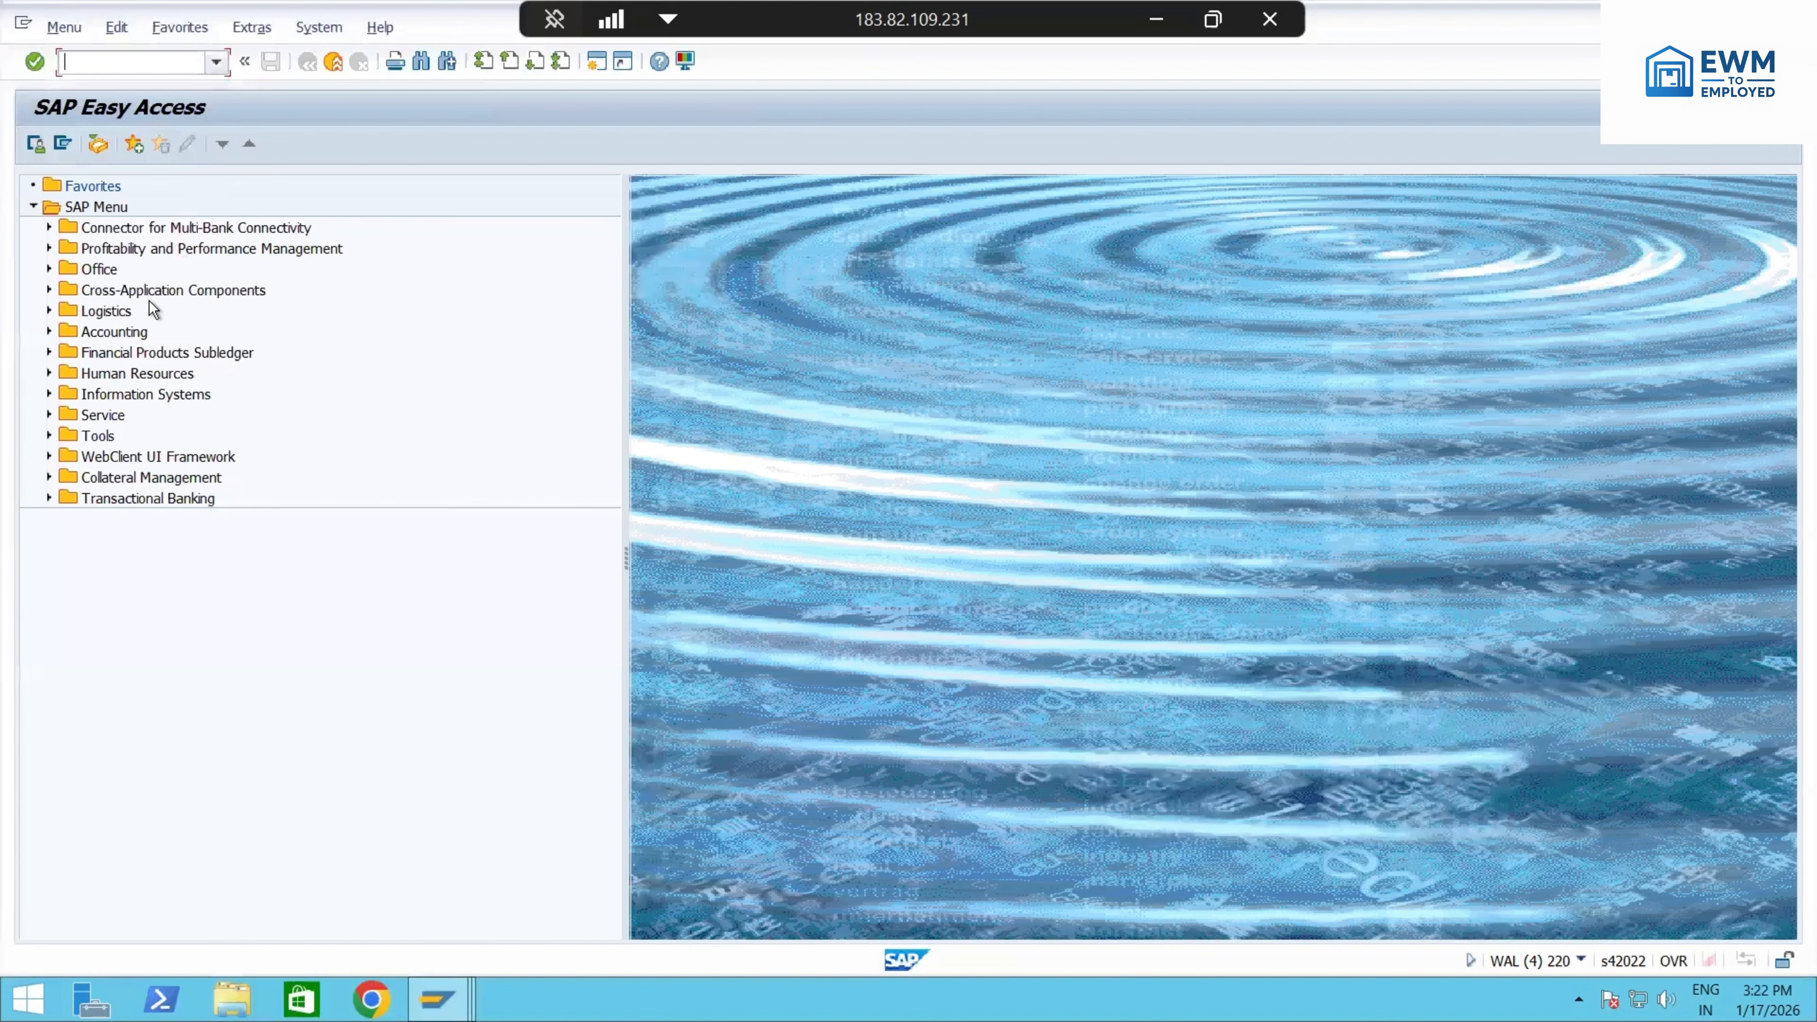
text(/n/scwm/sbs)
text(prdi)
key(Return)
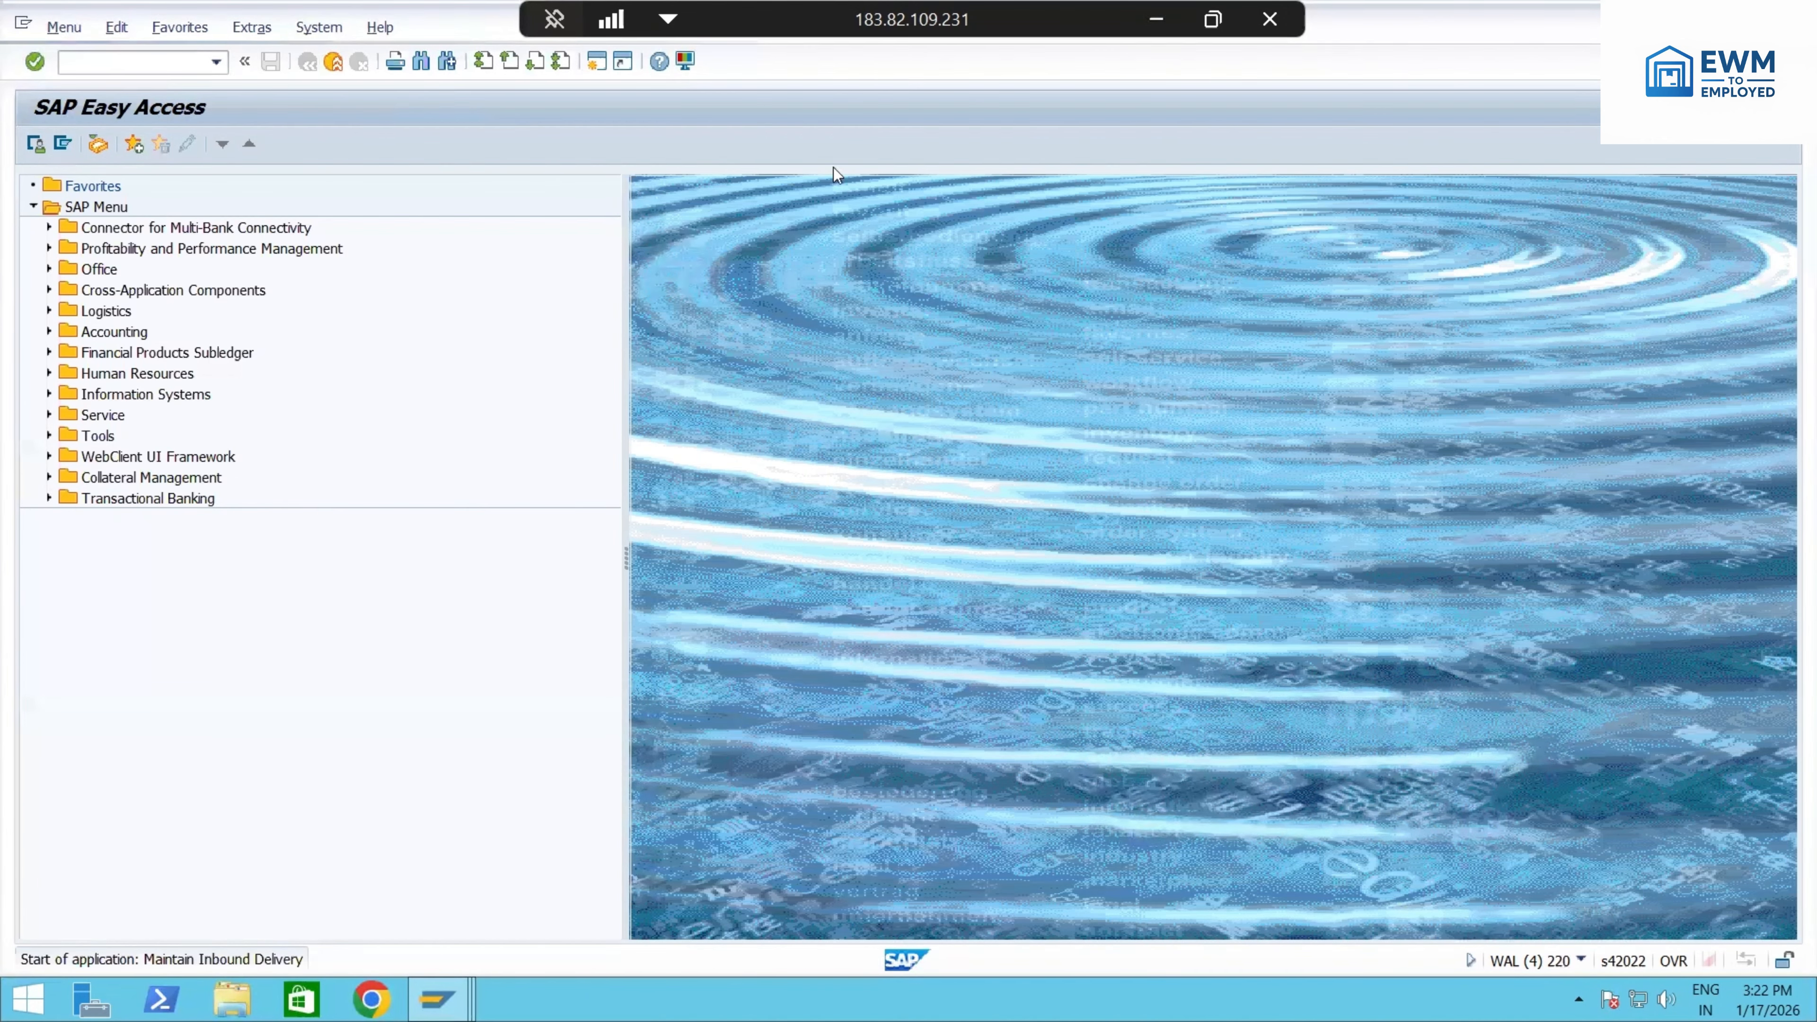
click(843, 186)
click(870, 245)
click(1036, 188)
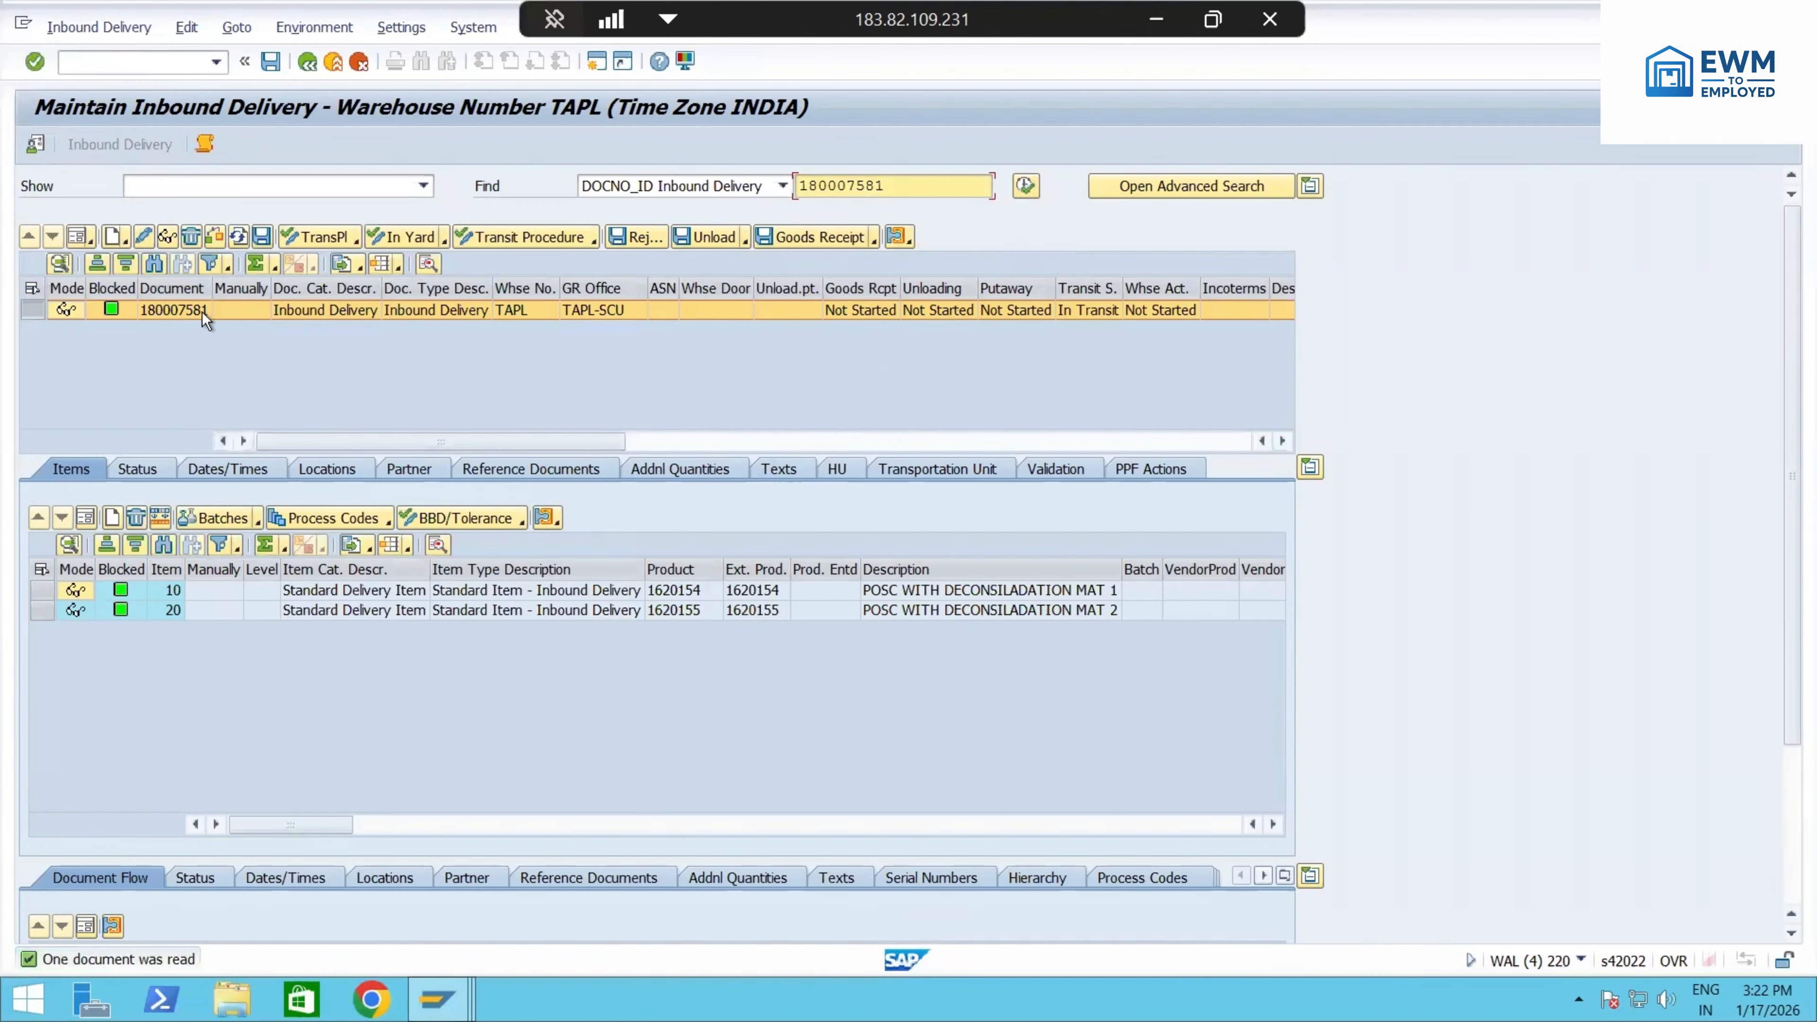
- Examine the document type and document category in the delivery's header details, then return to the delivery list
click(77, 236)
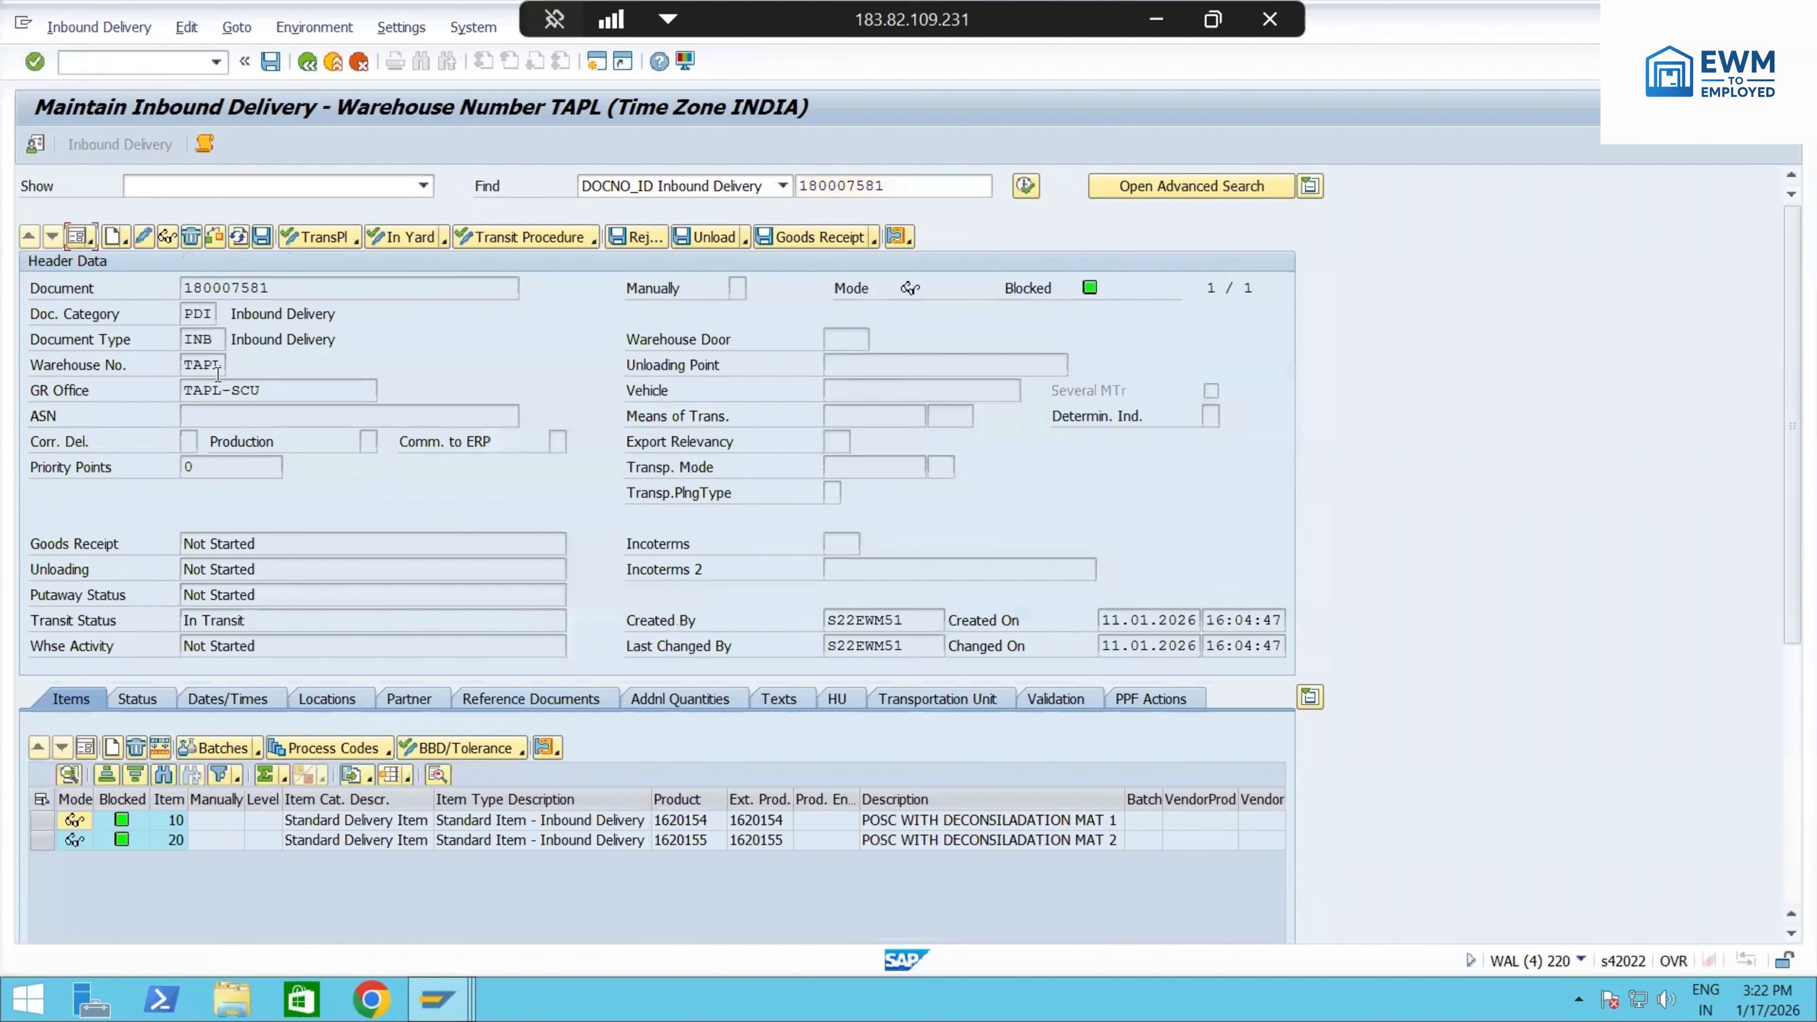
double_click(204, 338)
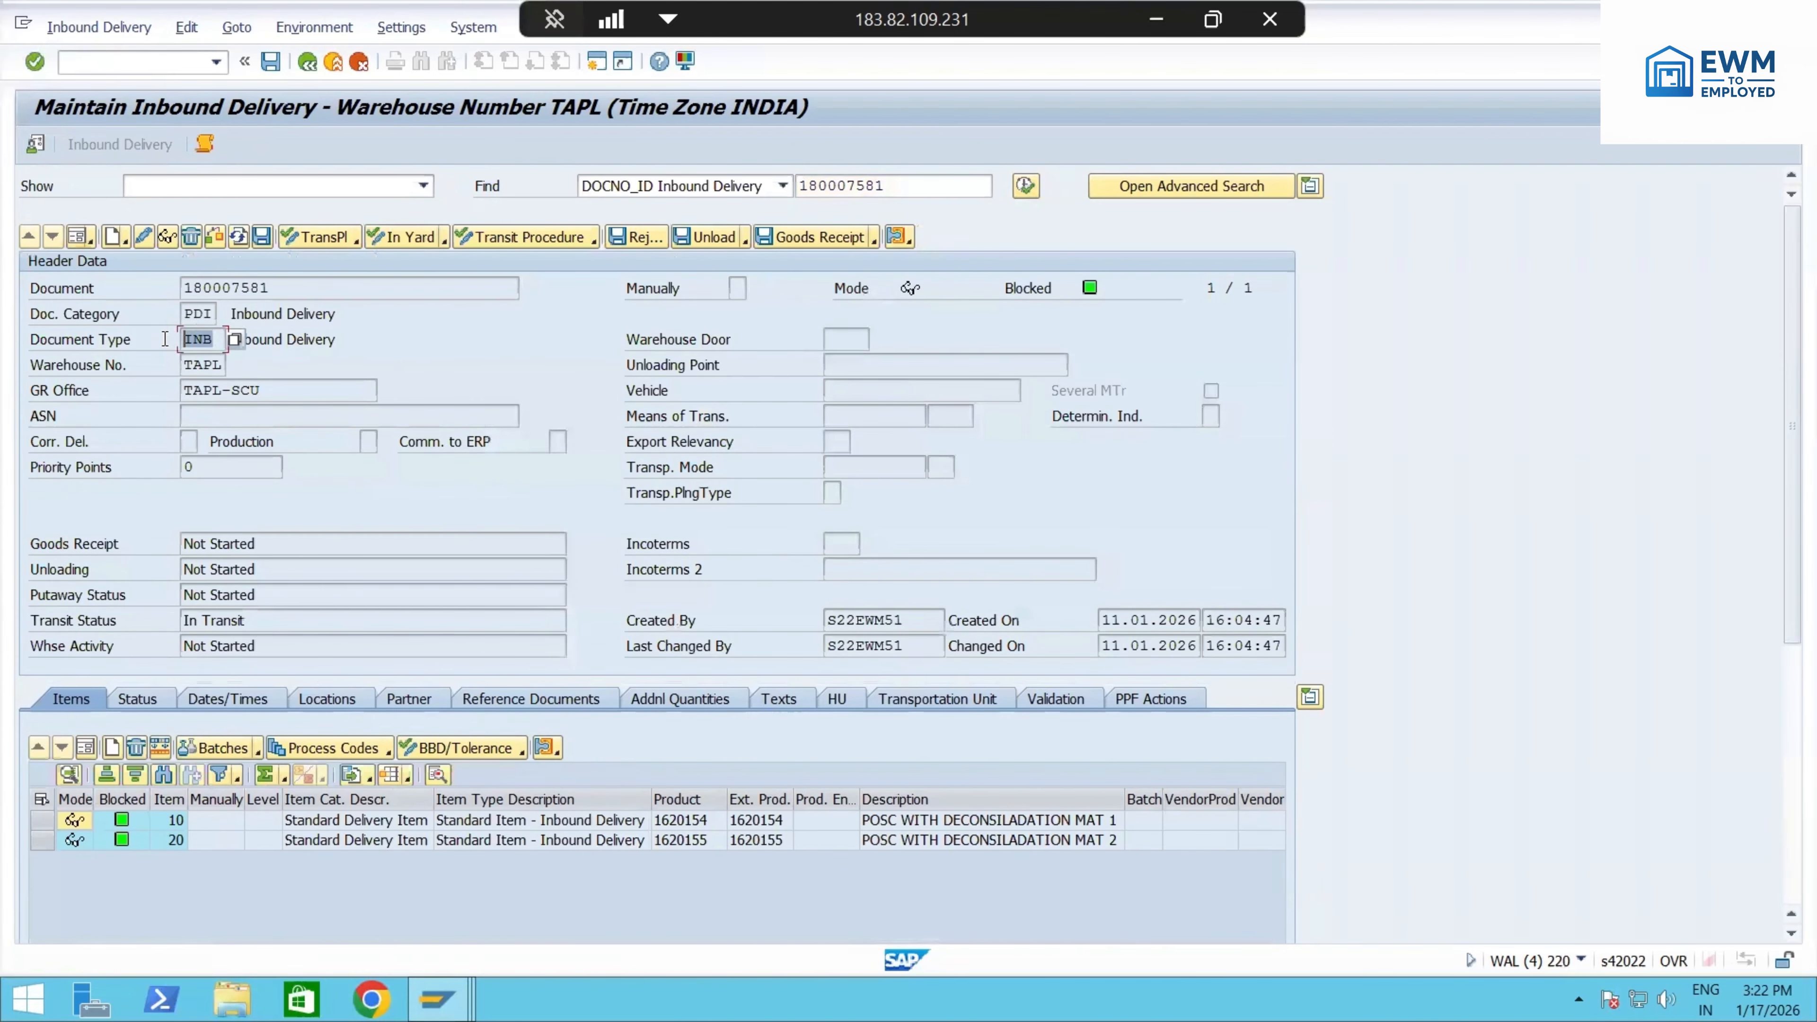
double_click(204, 314)
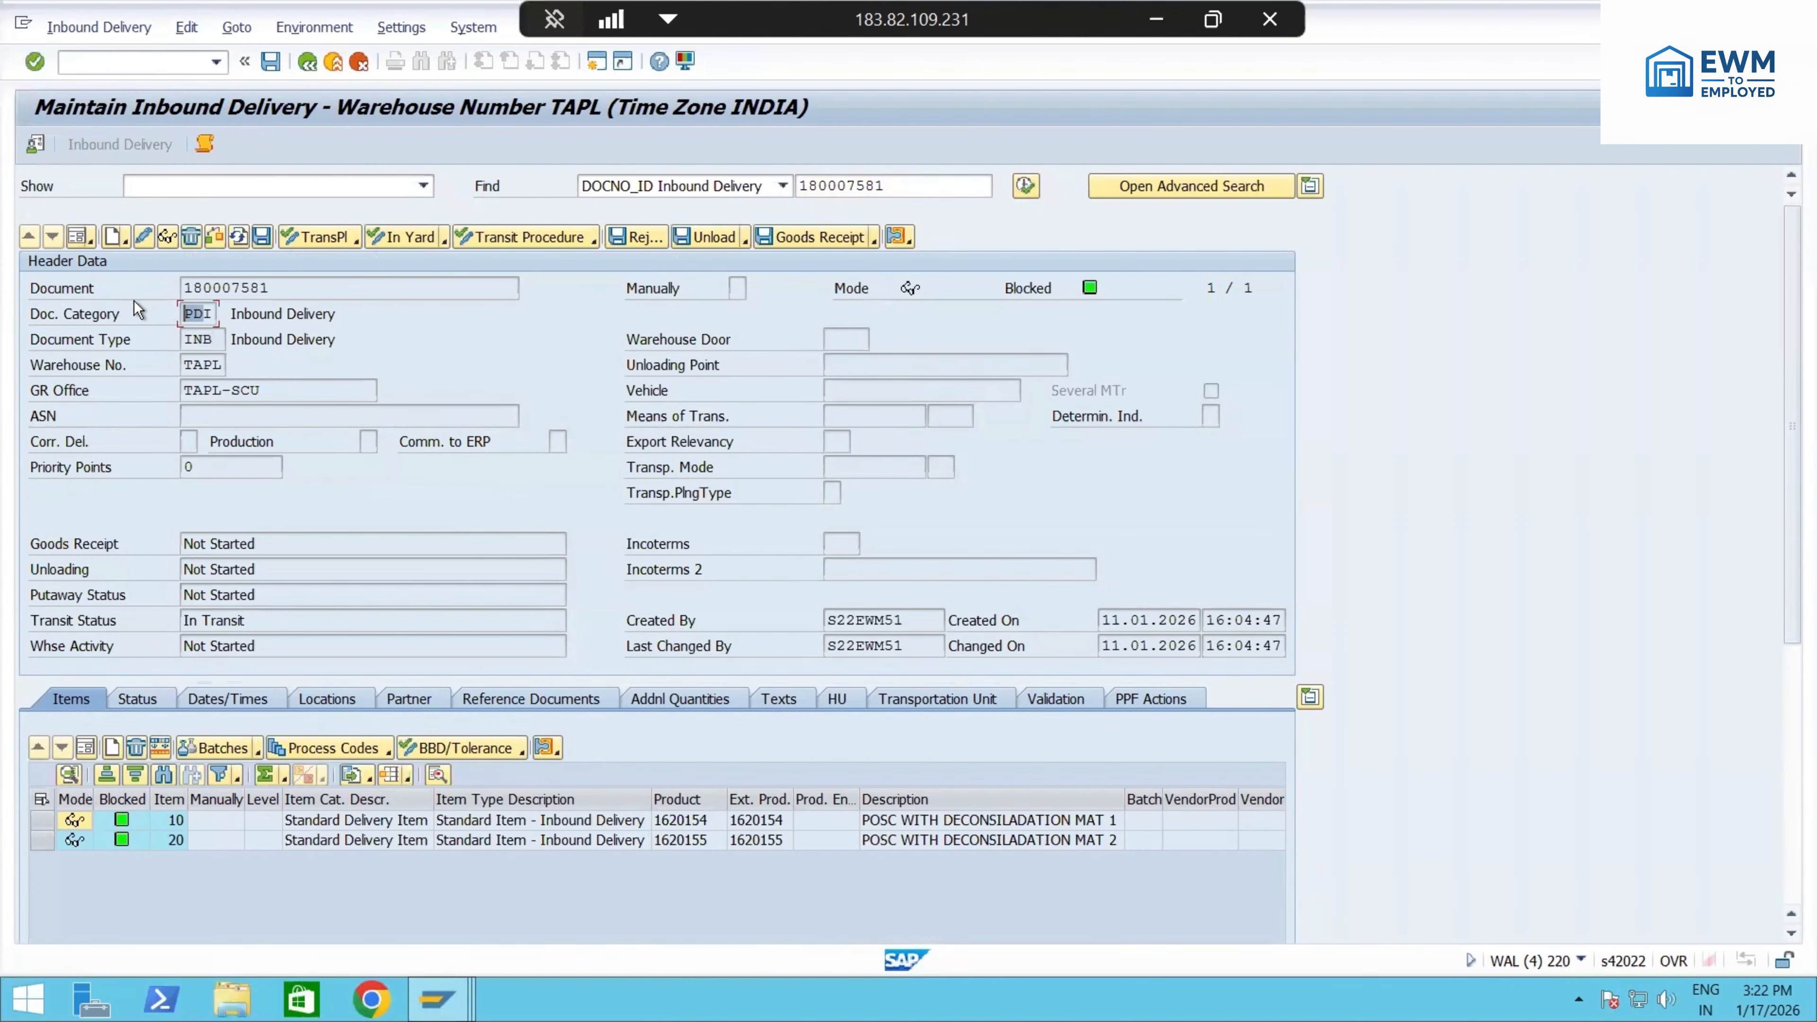
click(75, 235)
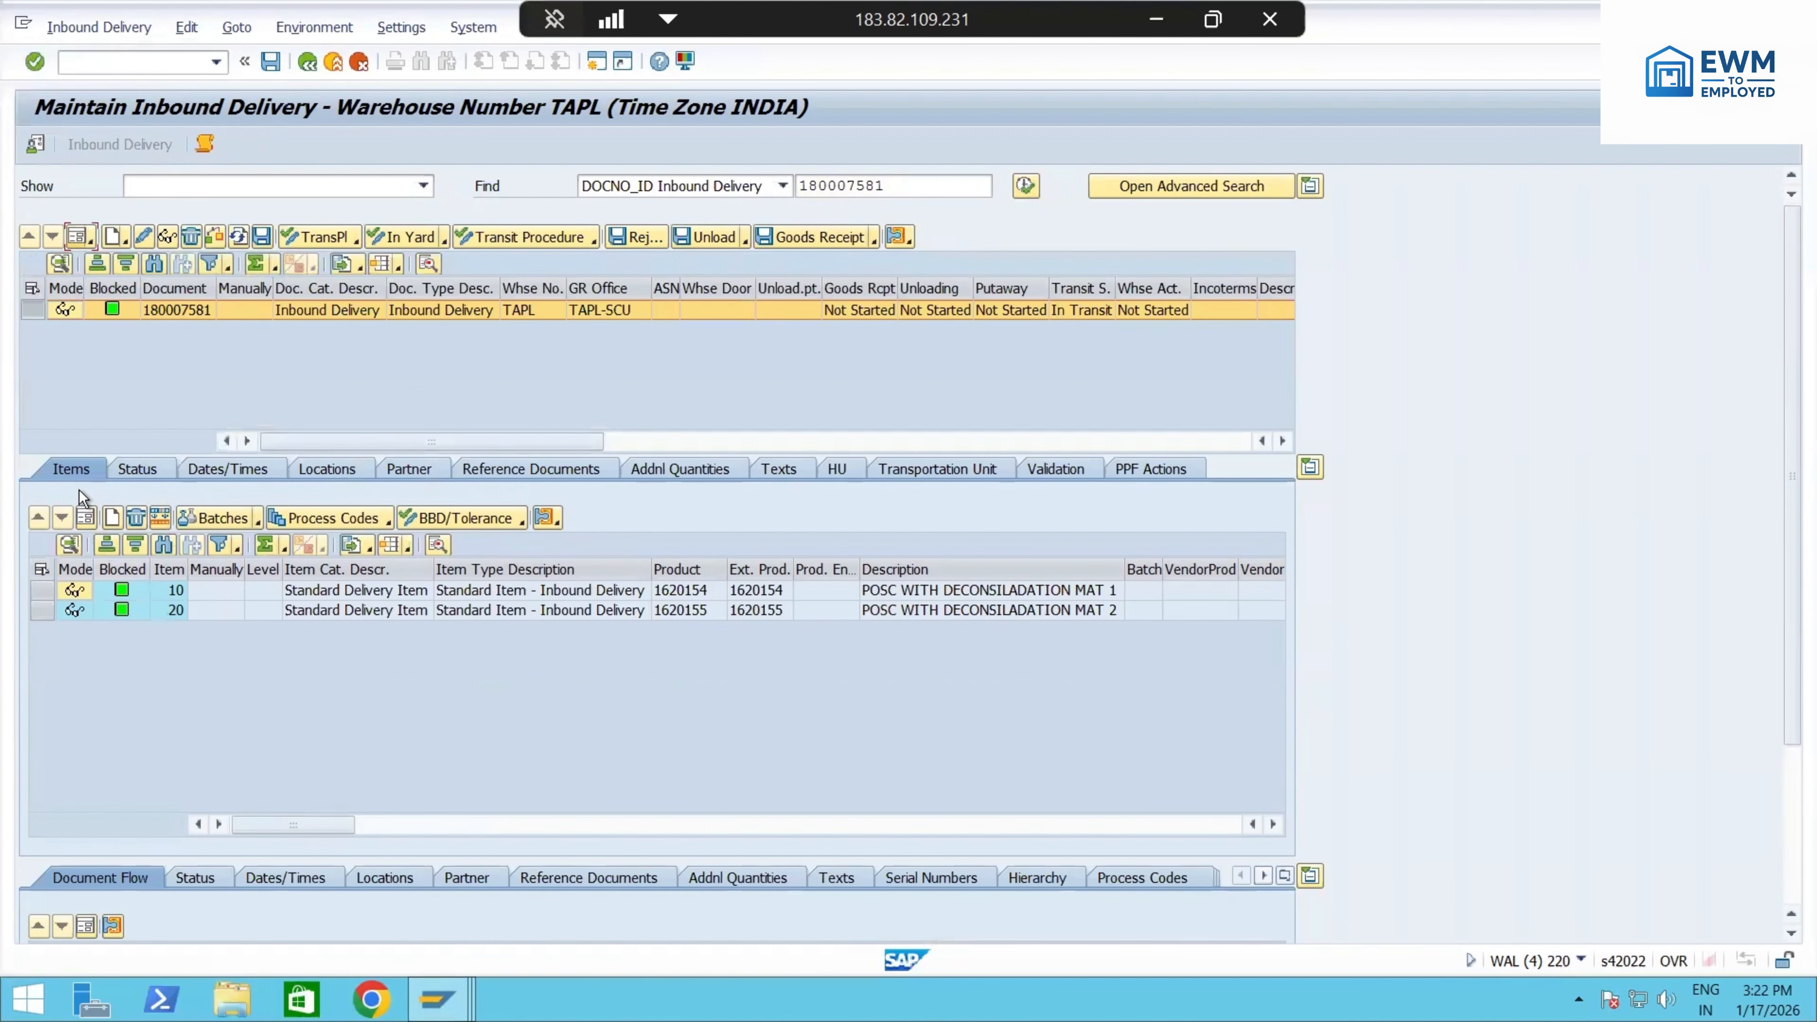
- Select both delivery items, check the item type in the details of item 10, and return to the item list
click(41, 570)
click(86, 518)
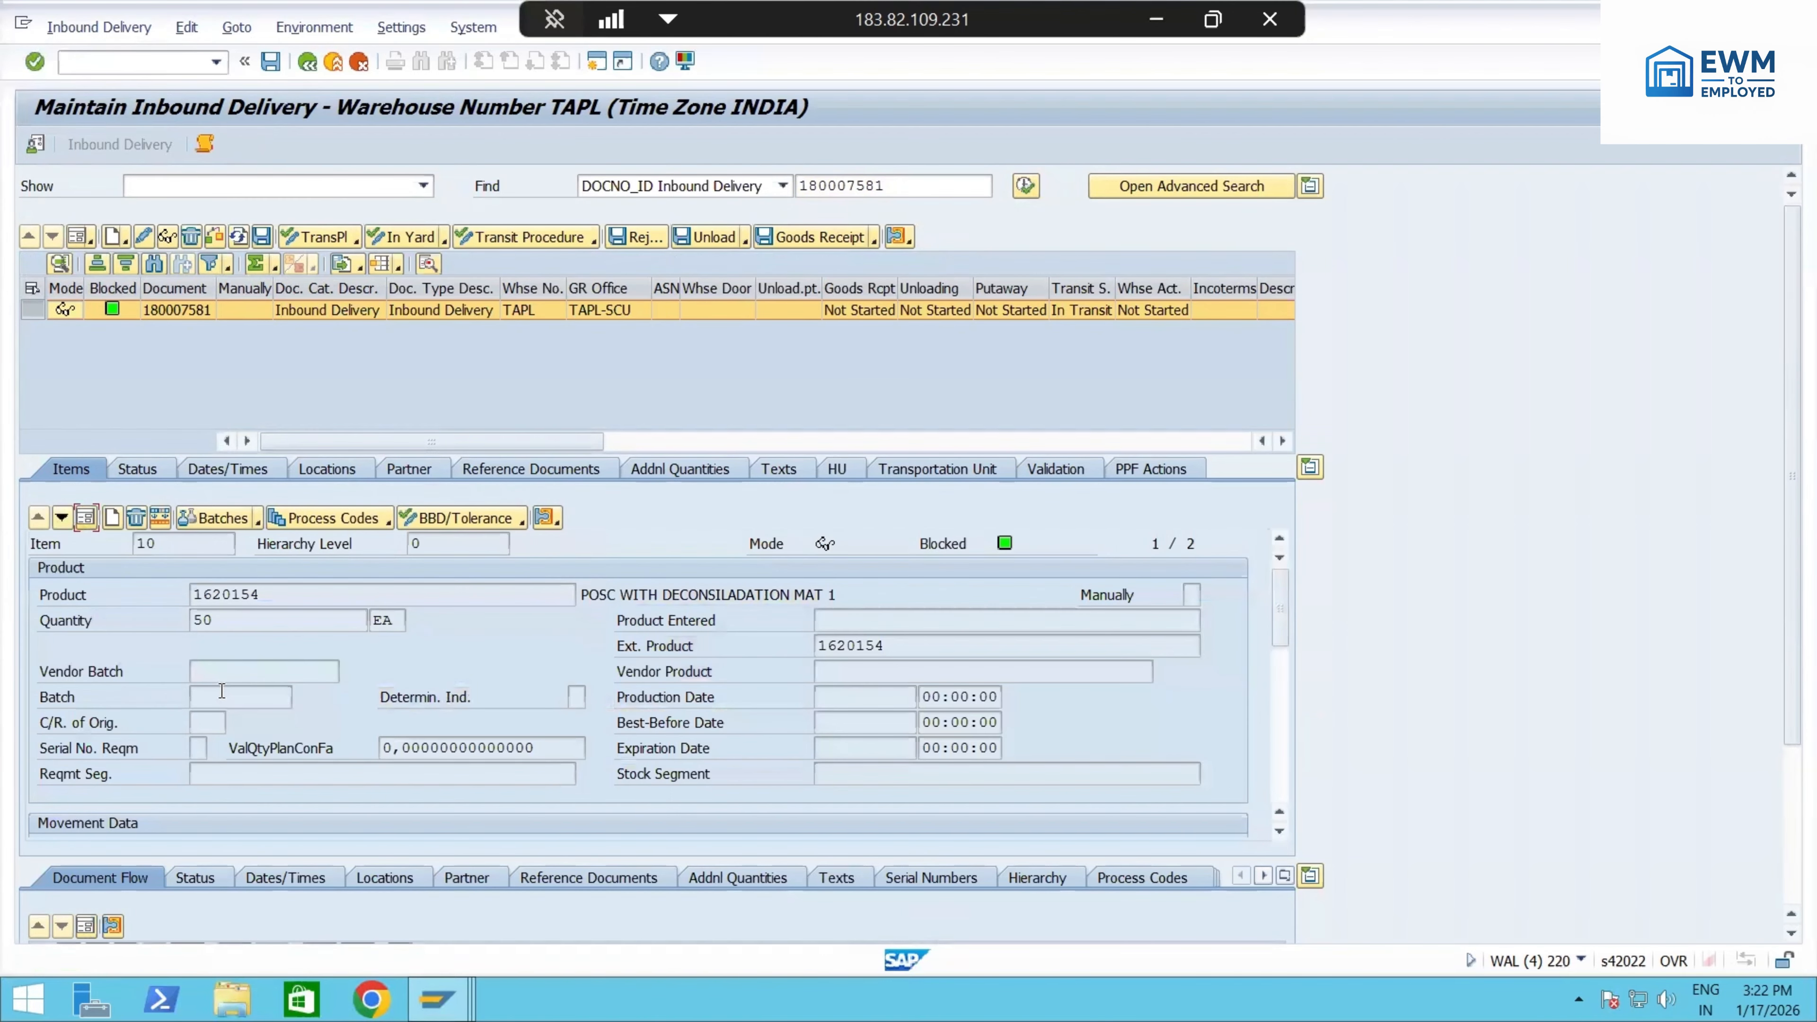
scroll(264, 700, down, 3)
scroll(1280, 512, down, 10)
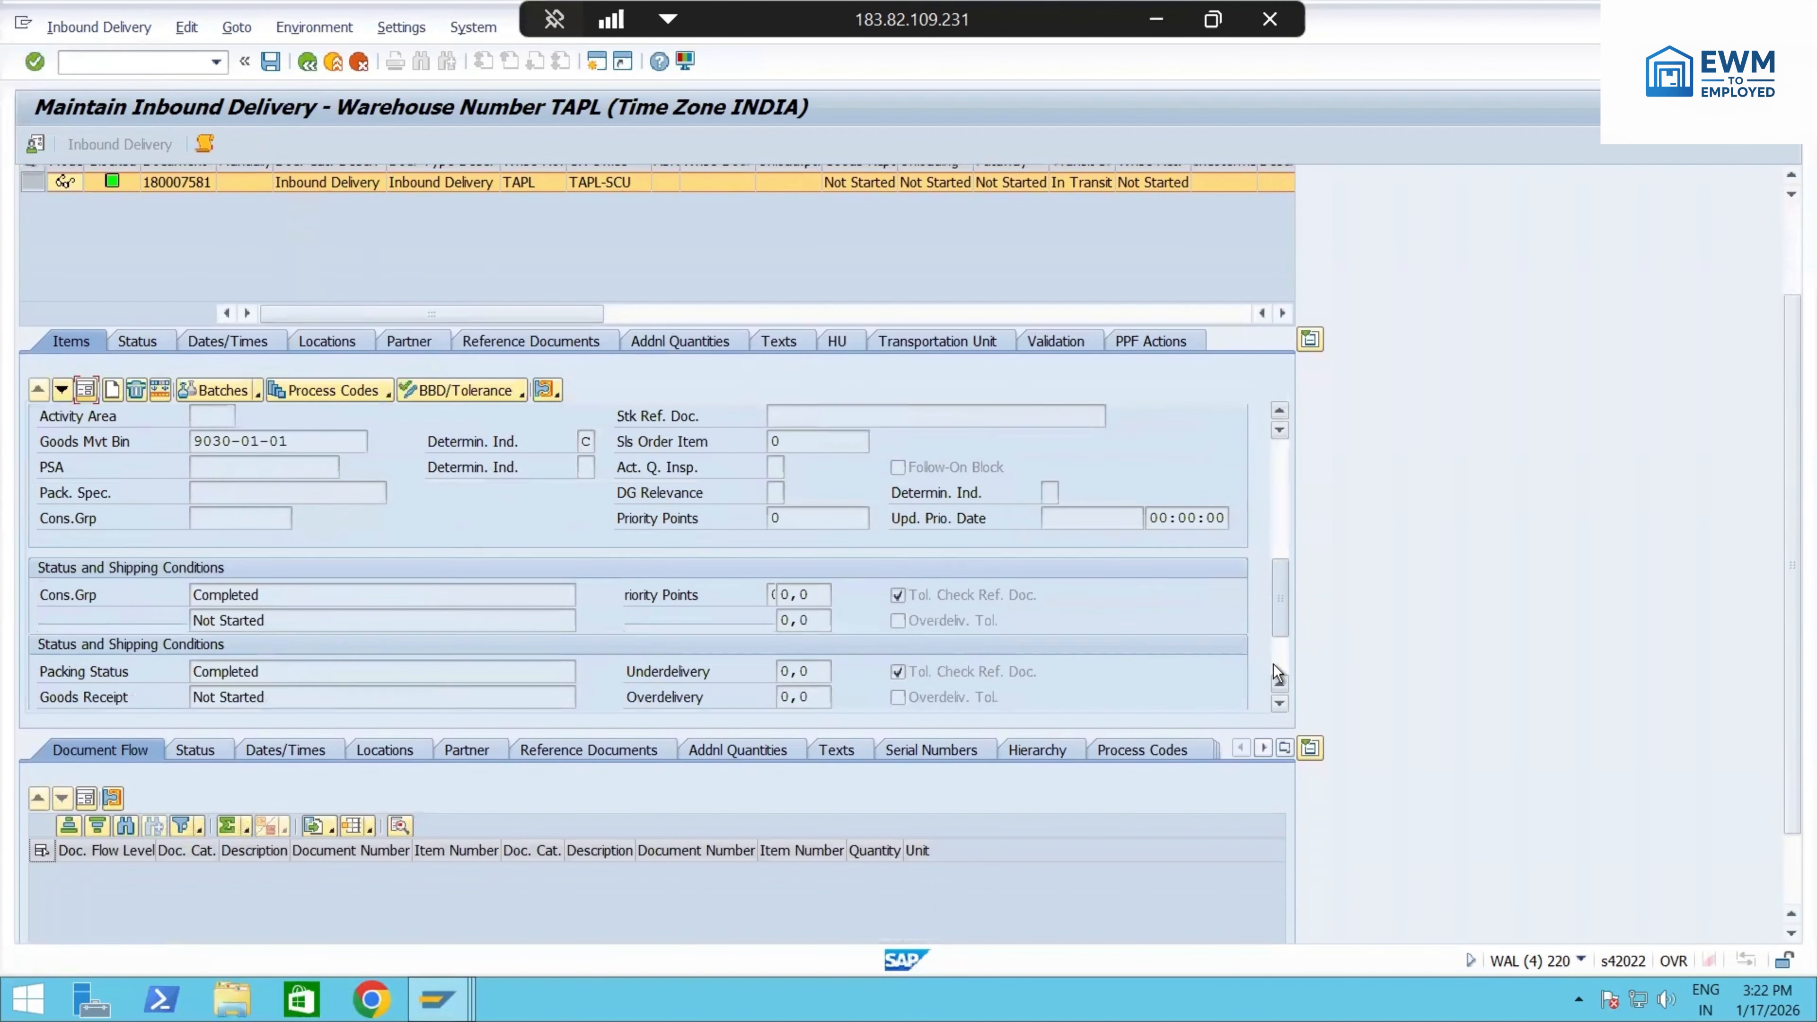
double_click(219, 672)
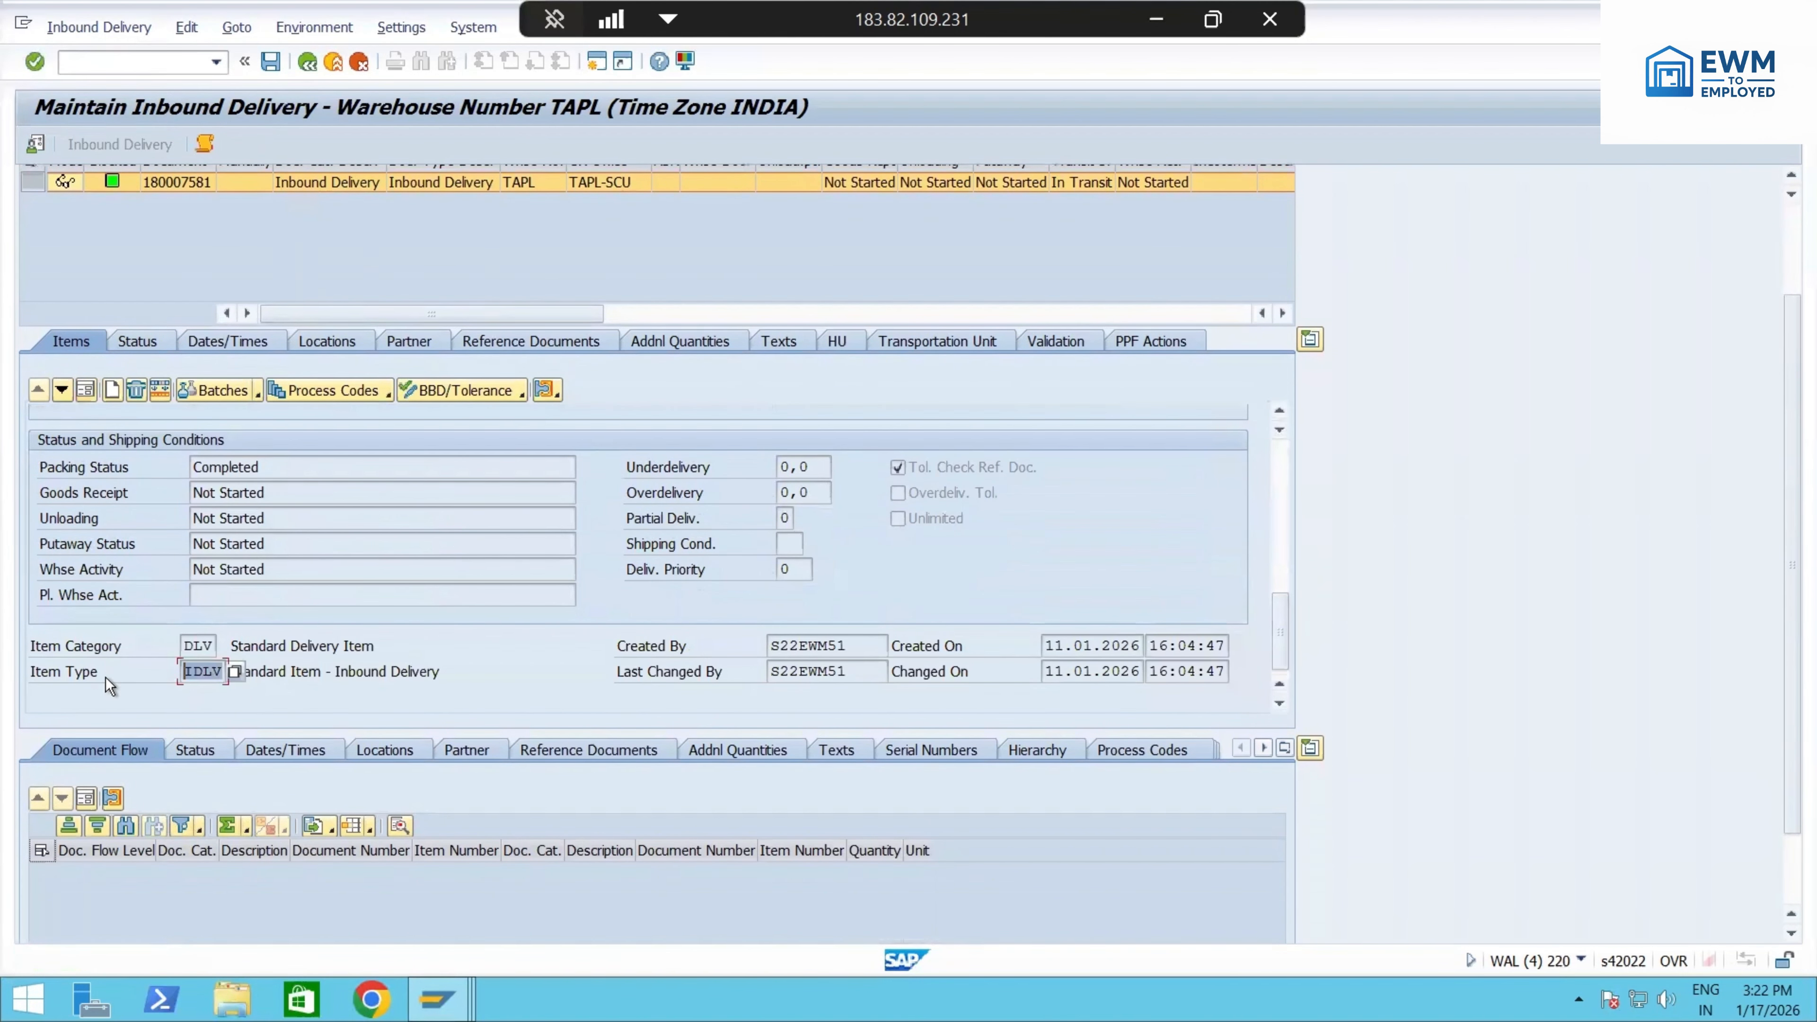
click(83, 390)
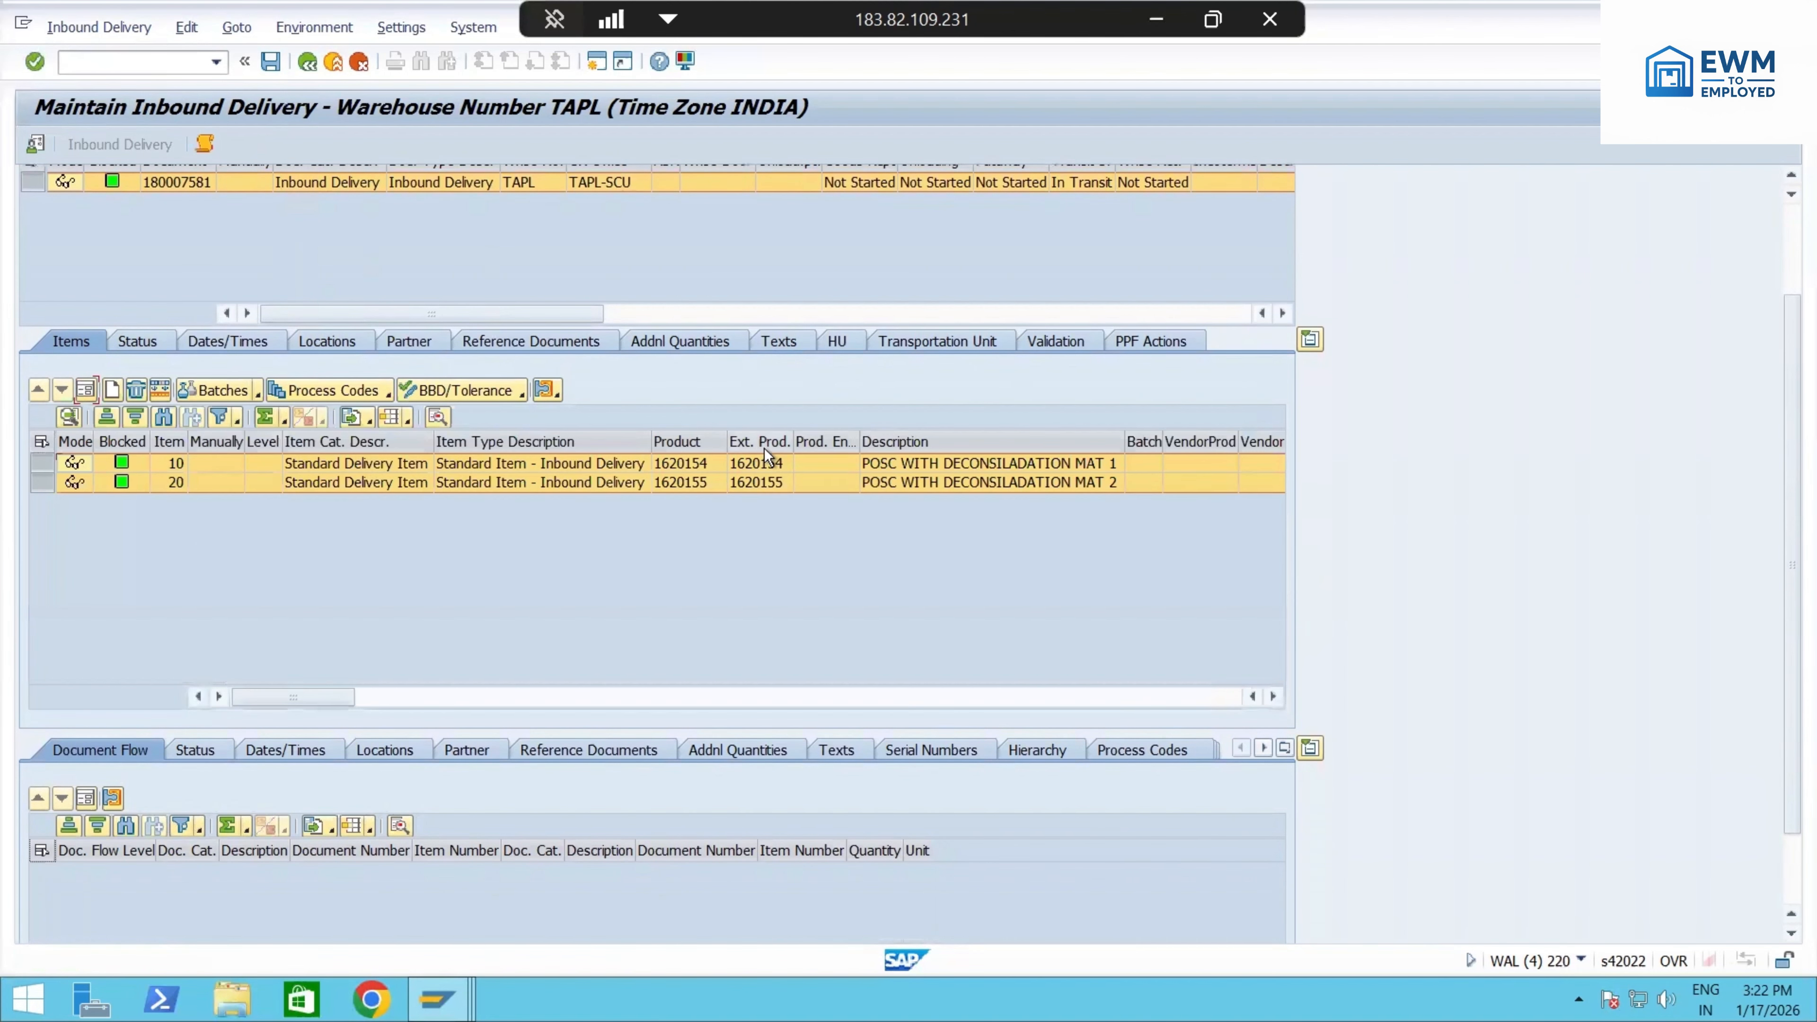
- Review the product numbers of both delivery items, then switch to the Excel worksheet with the POSC definition
drag(742, 465, 763, 480)
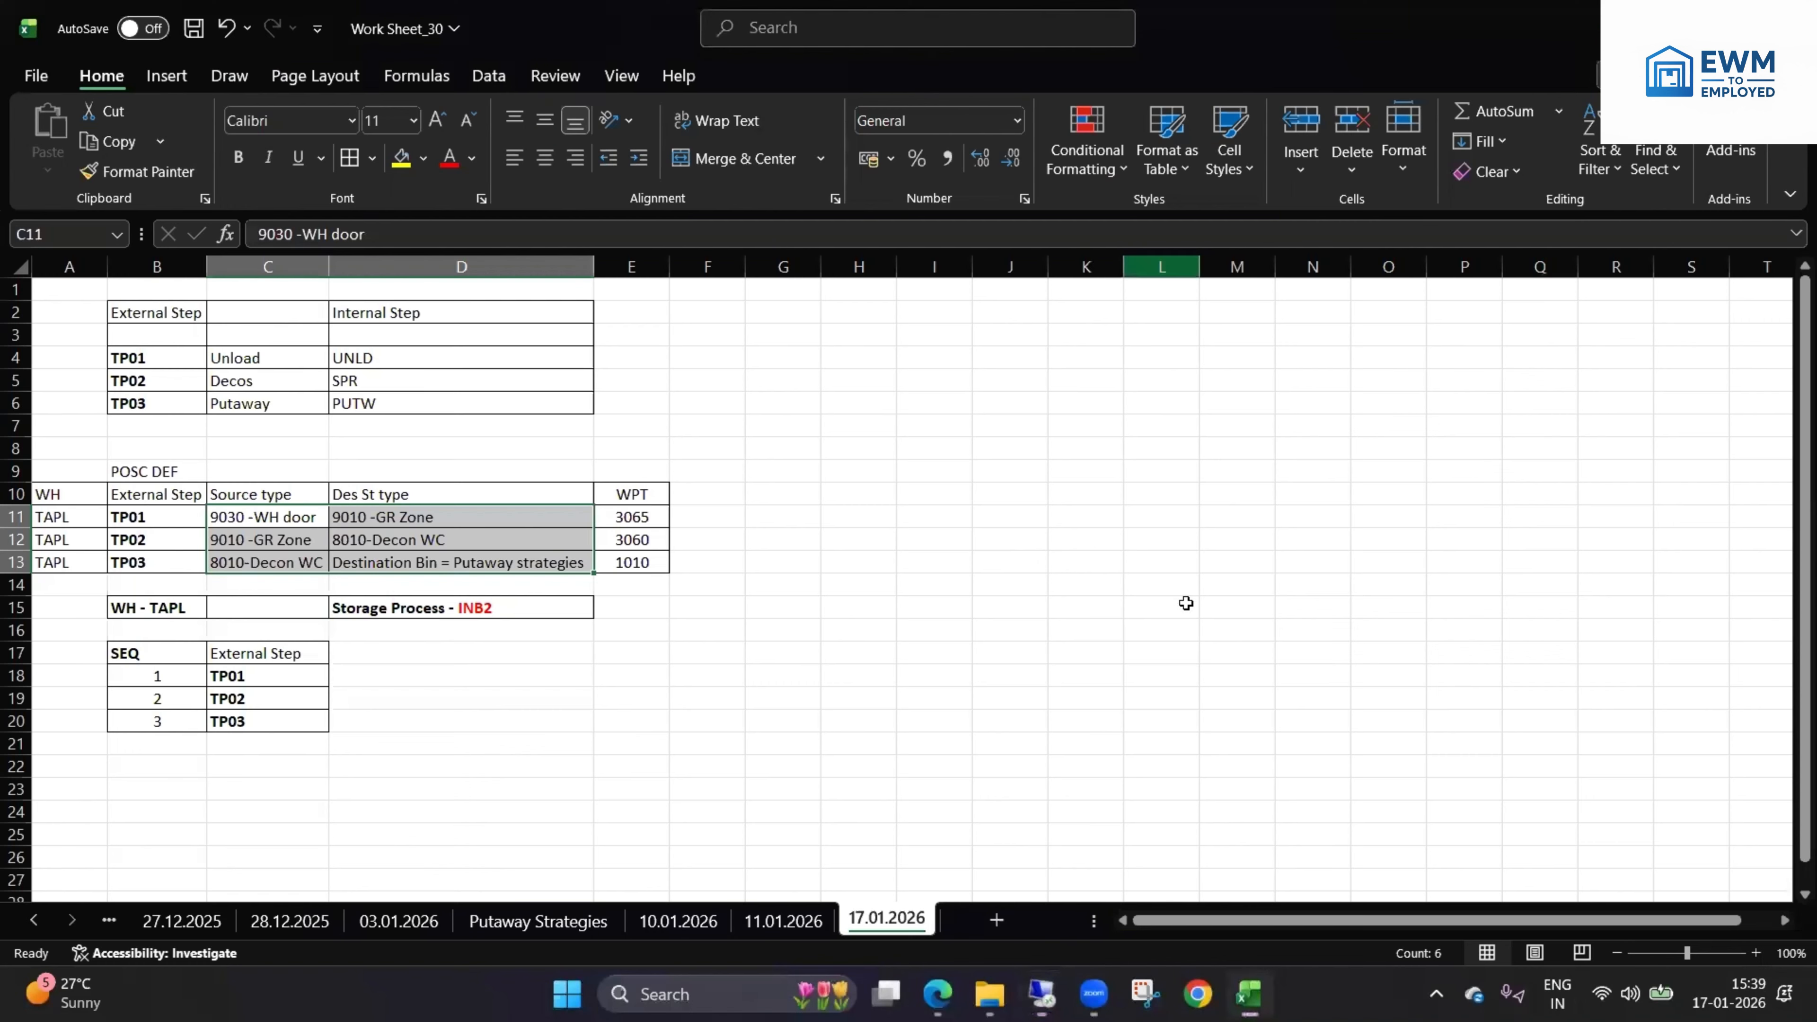
click(1156, 19)
click(865, 406)
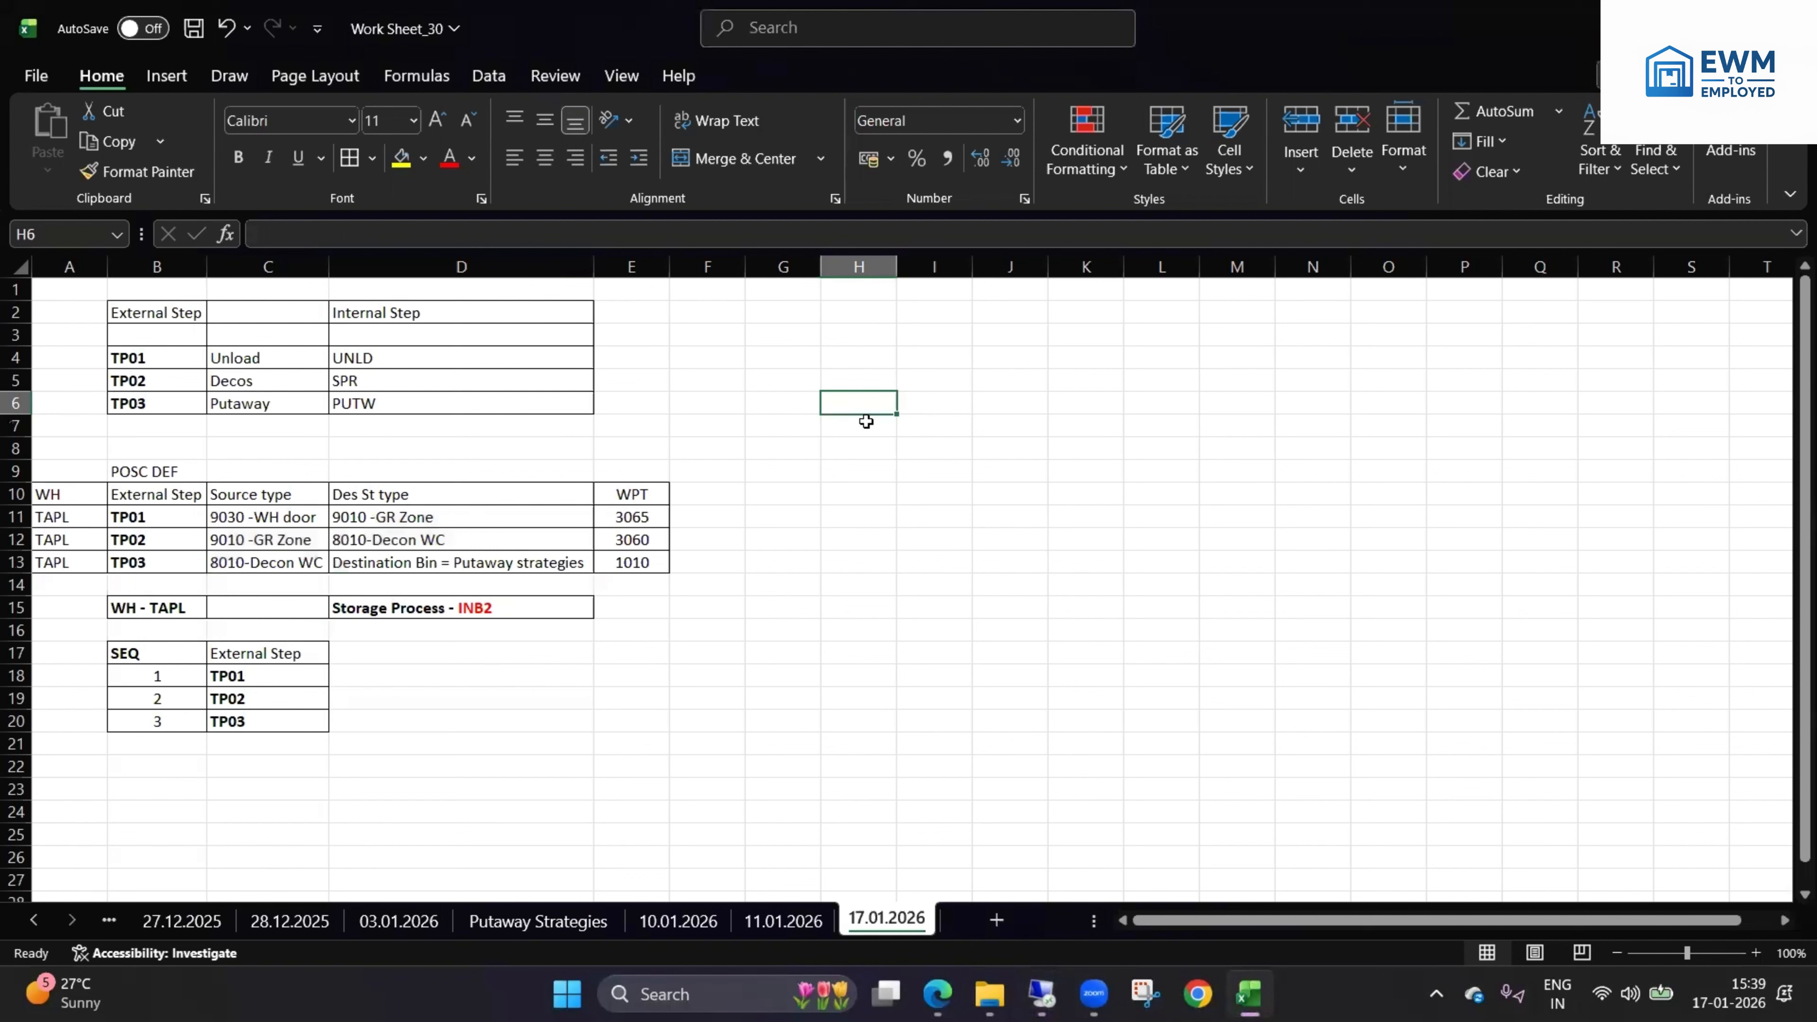
- Enter the heading INBOUND DELIVERY in cell H6
text(INBOUND D)
text(ELIVERT)
text( +)
key(BackSpace)
key(BackSpace)
key(BackSpace)
text(Y)
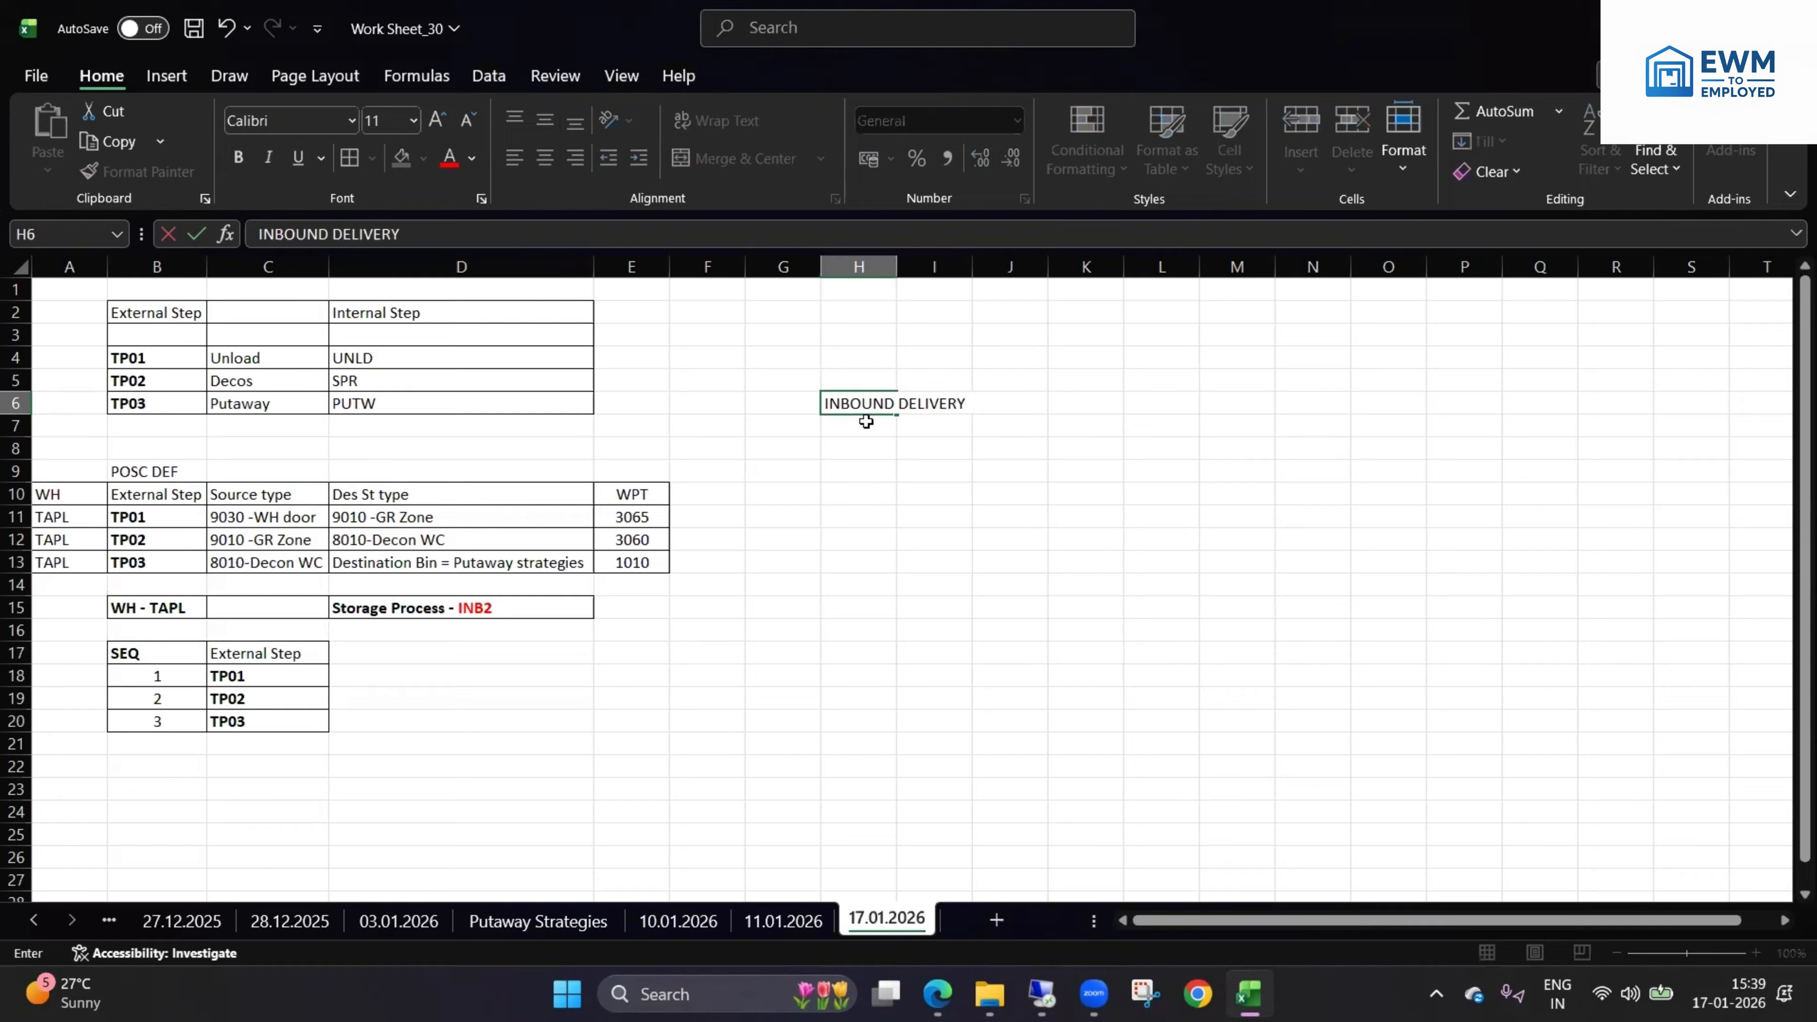
- Record WH as TAPL in row 8 and DOCTYP as INB in row 9, using columns H and I
click(855, 453)
text(WH)
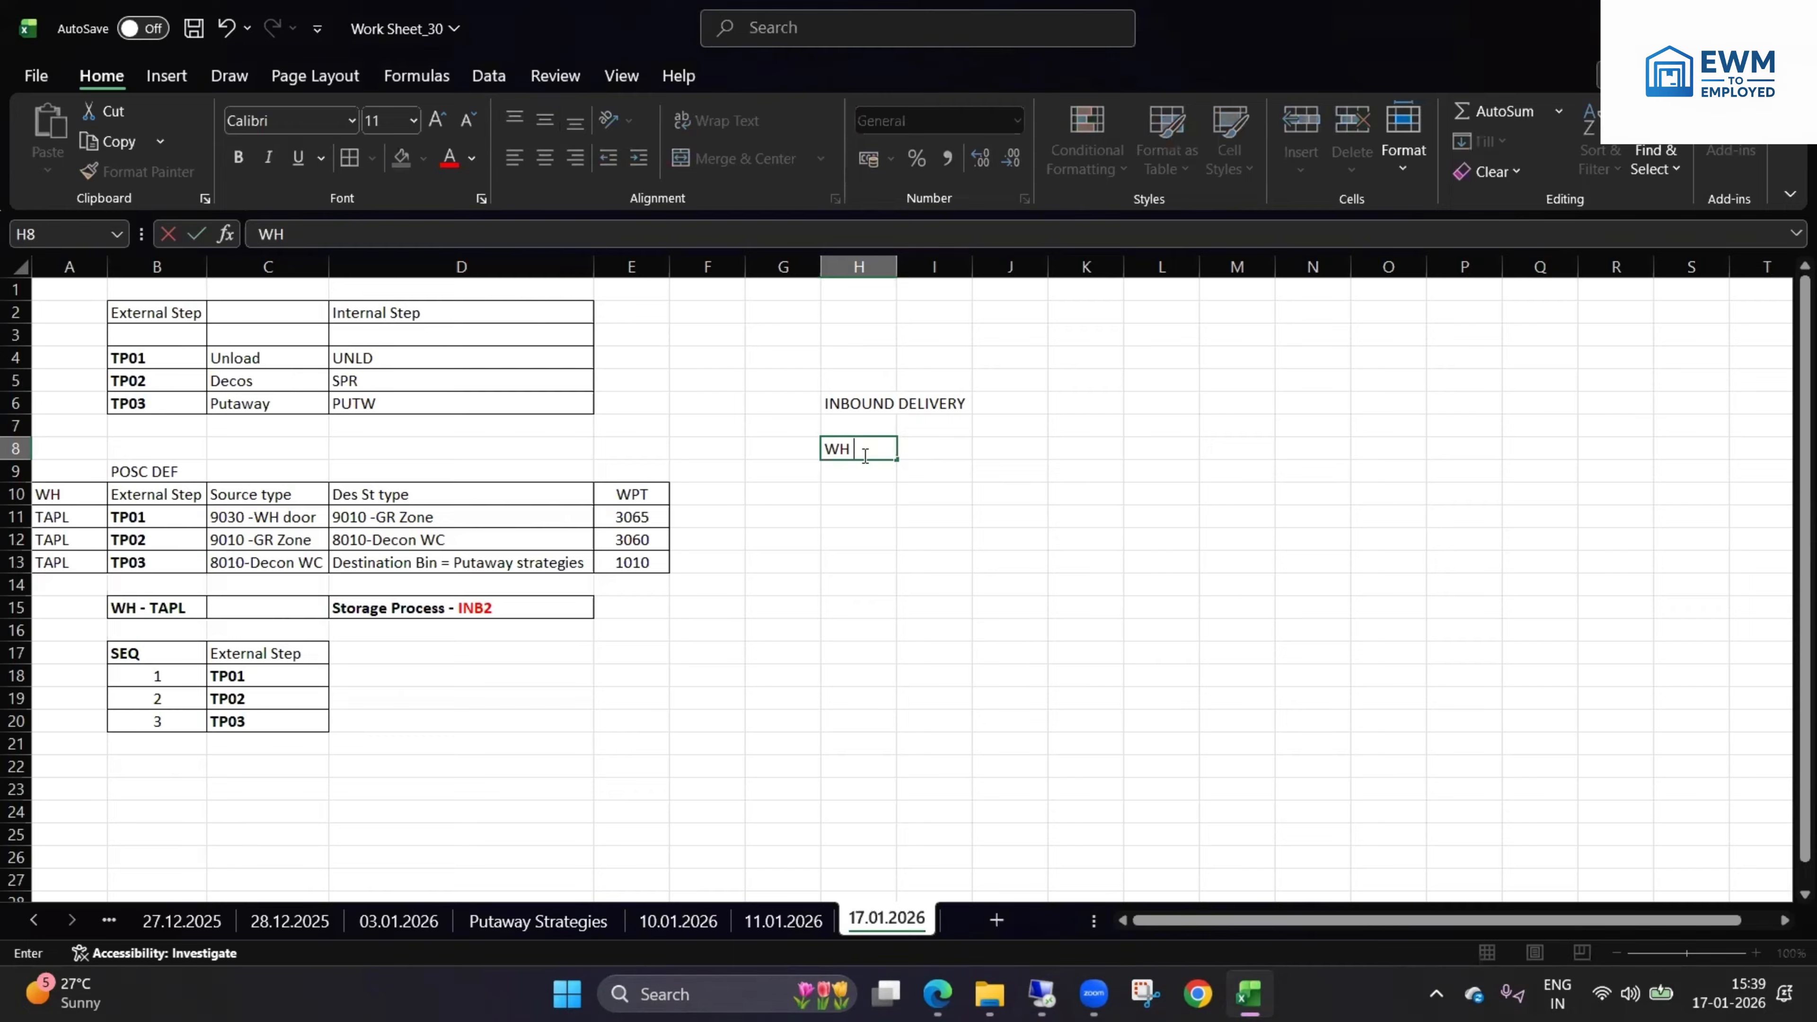
click(906, 446)
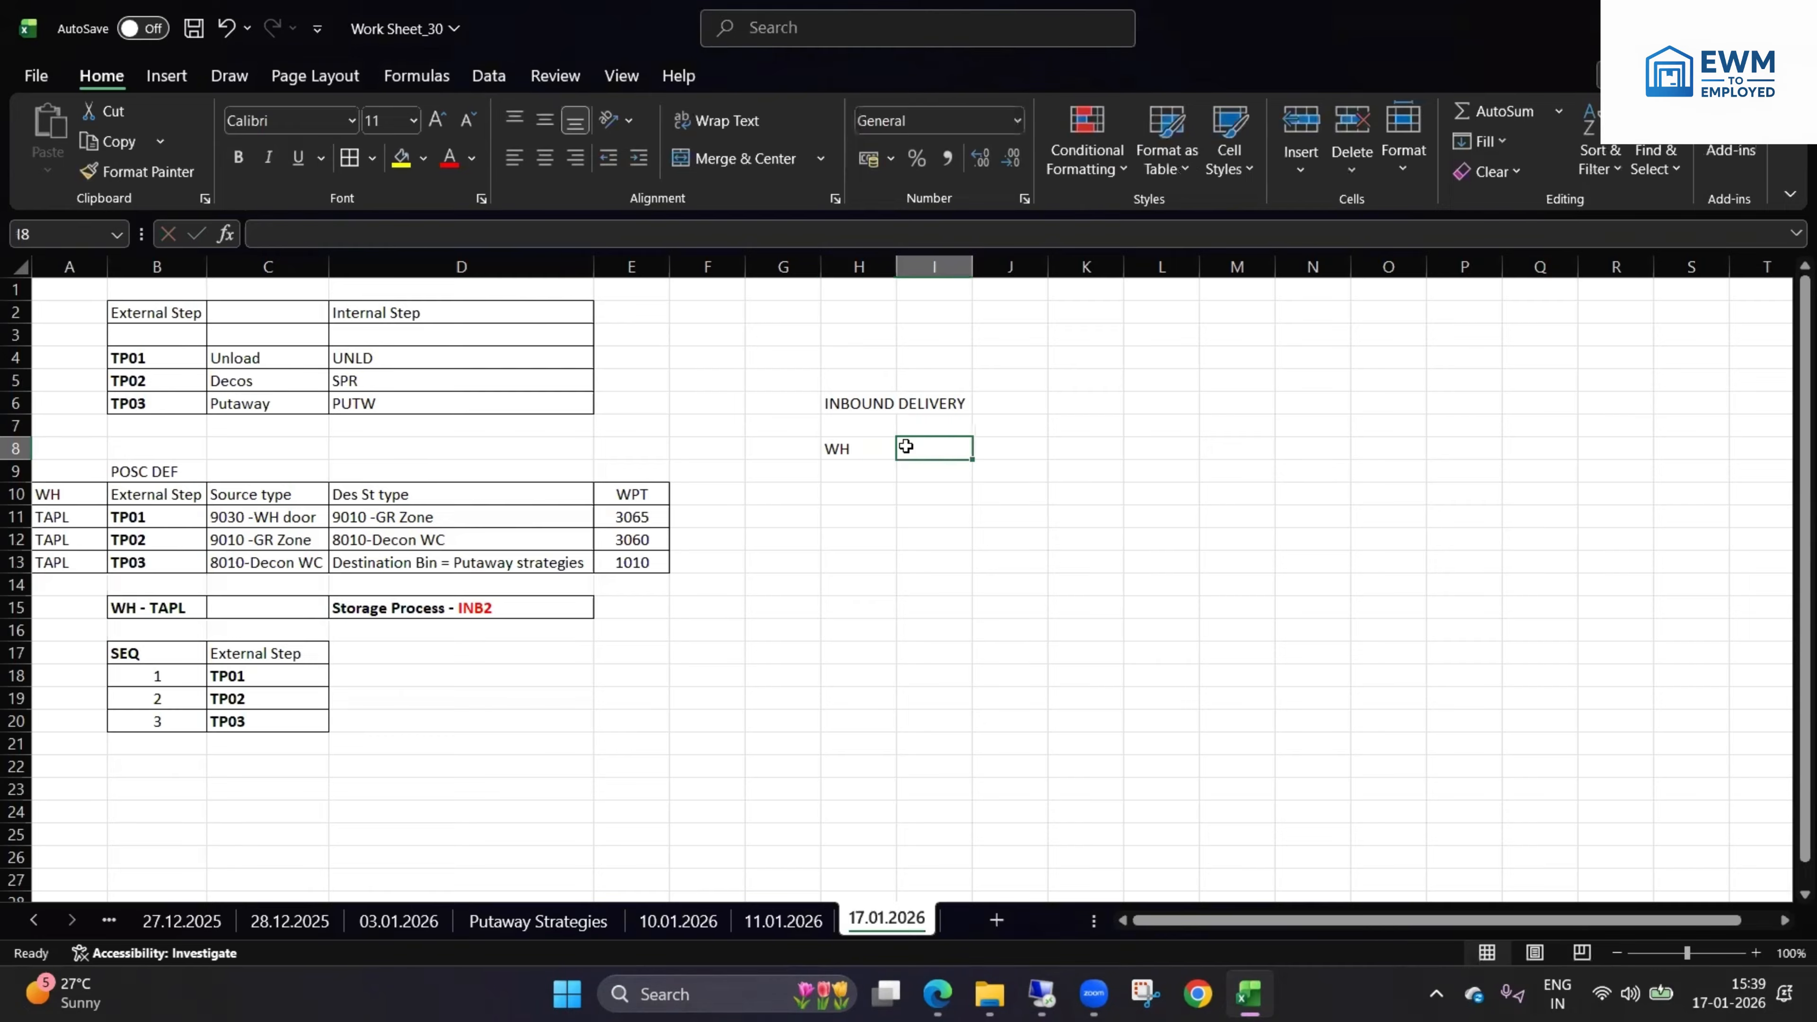
text(TAPL)
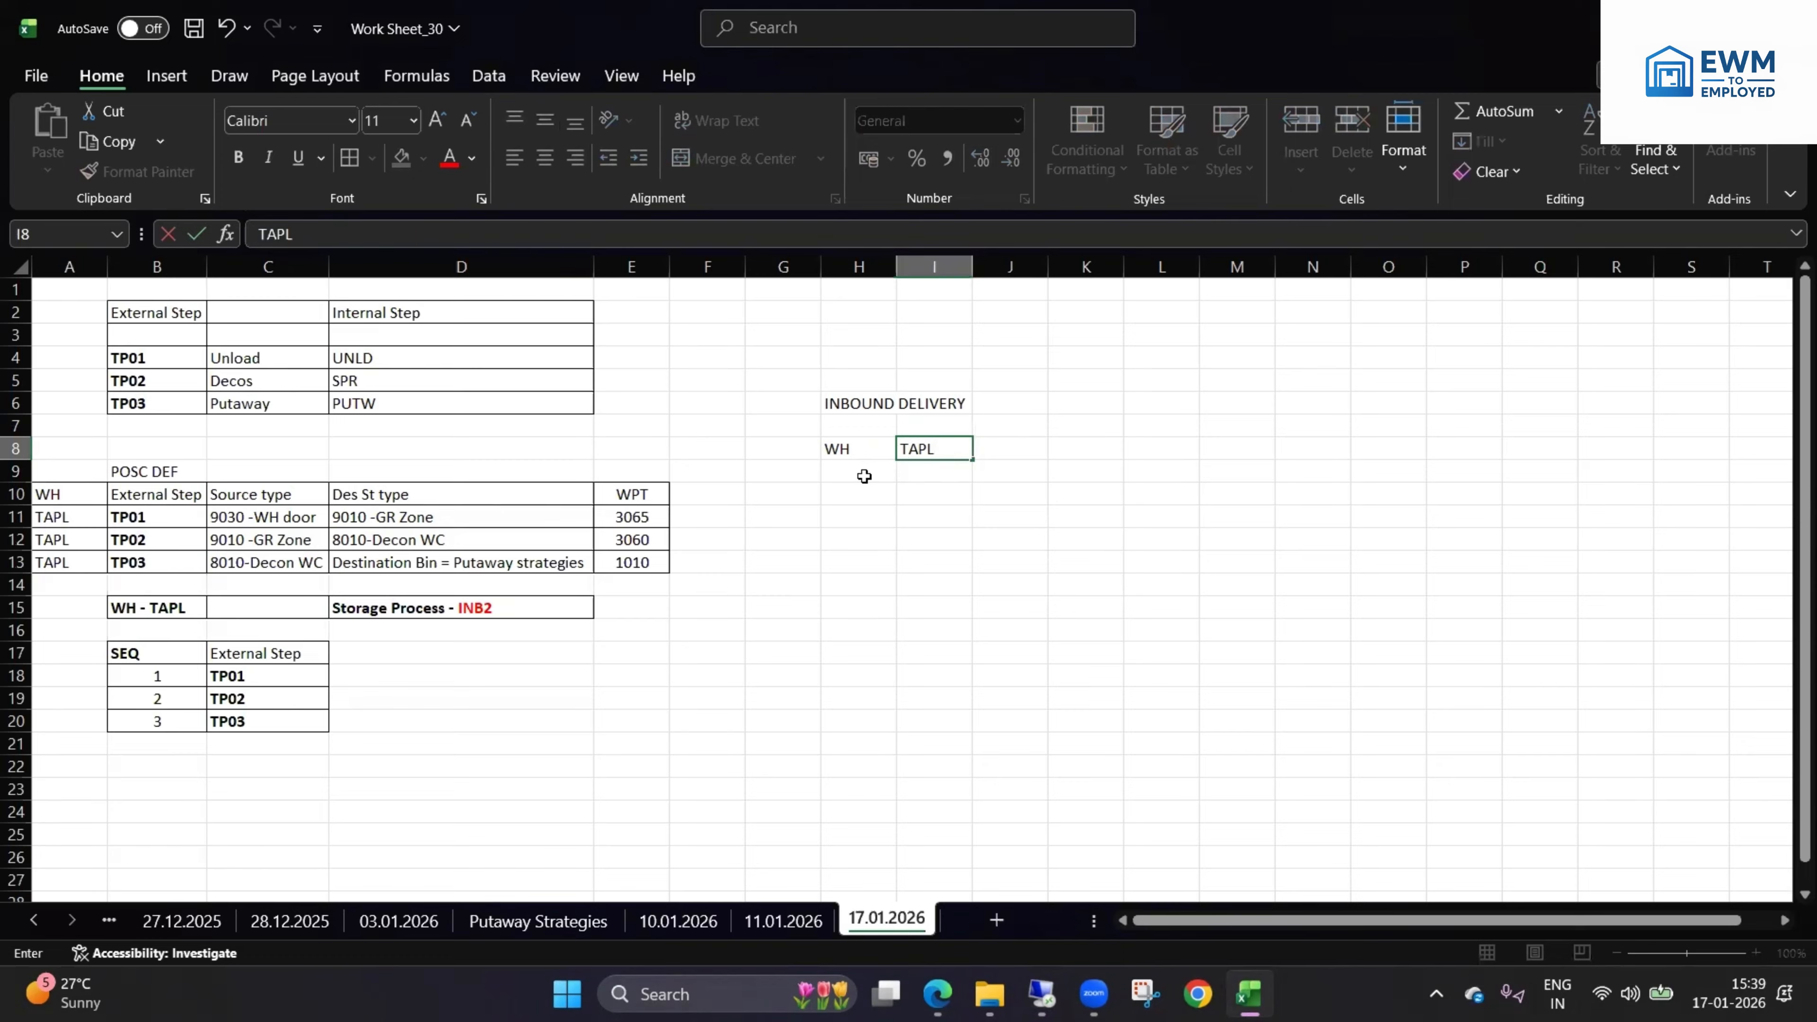
click(864, 474)
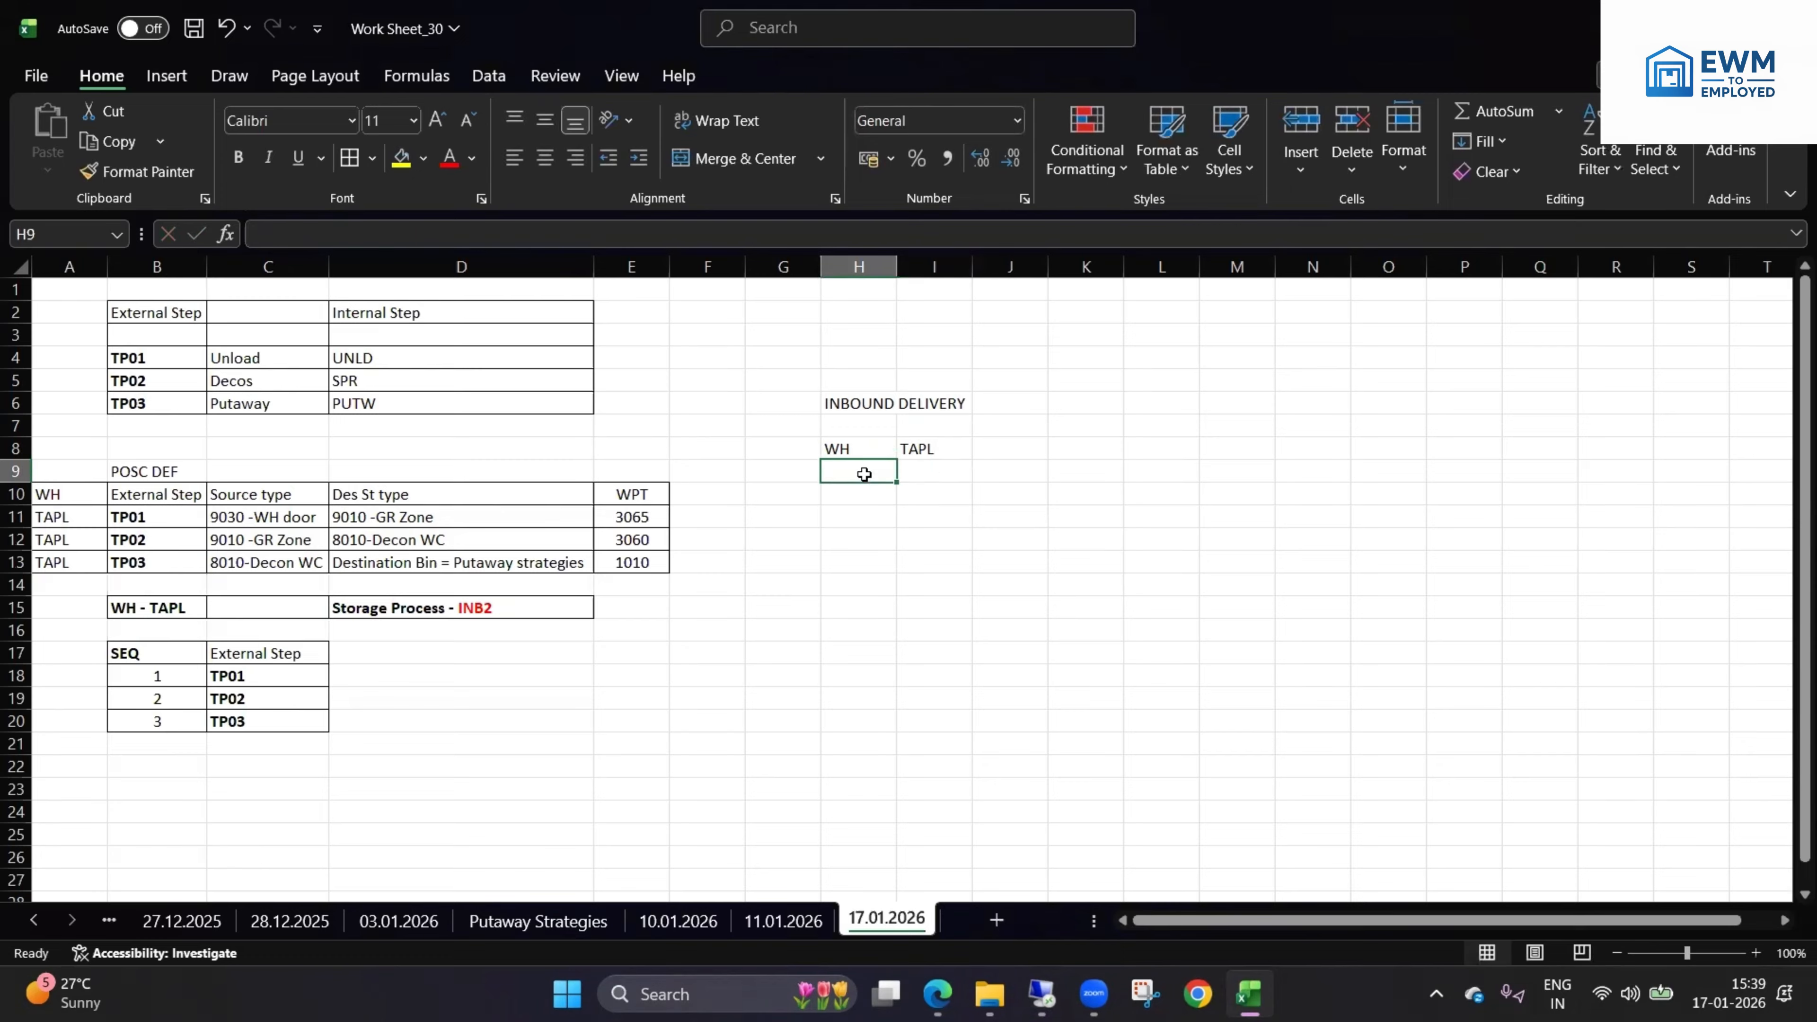
text(DOC)
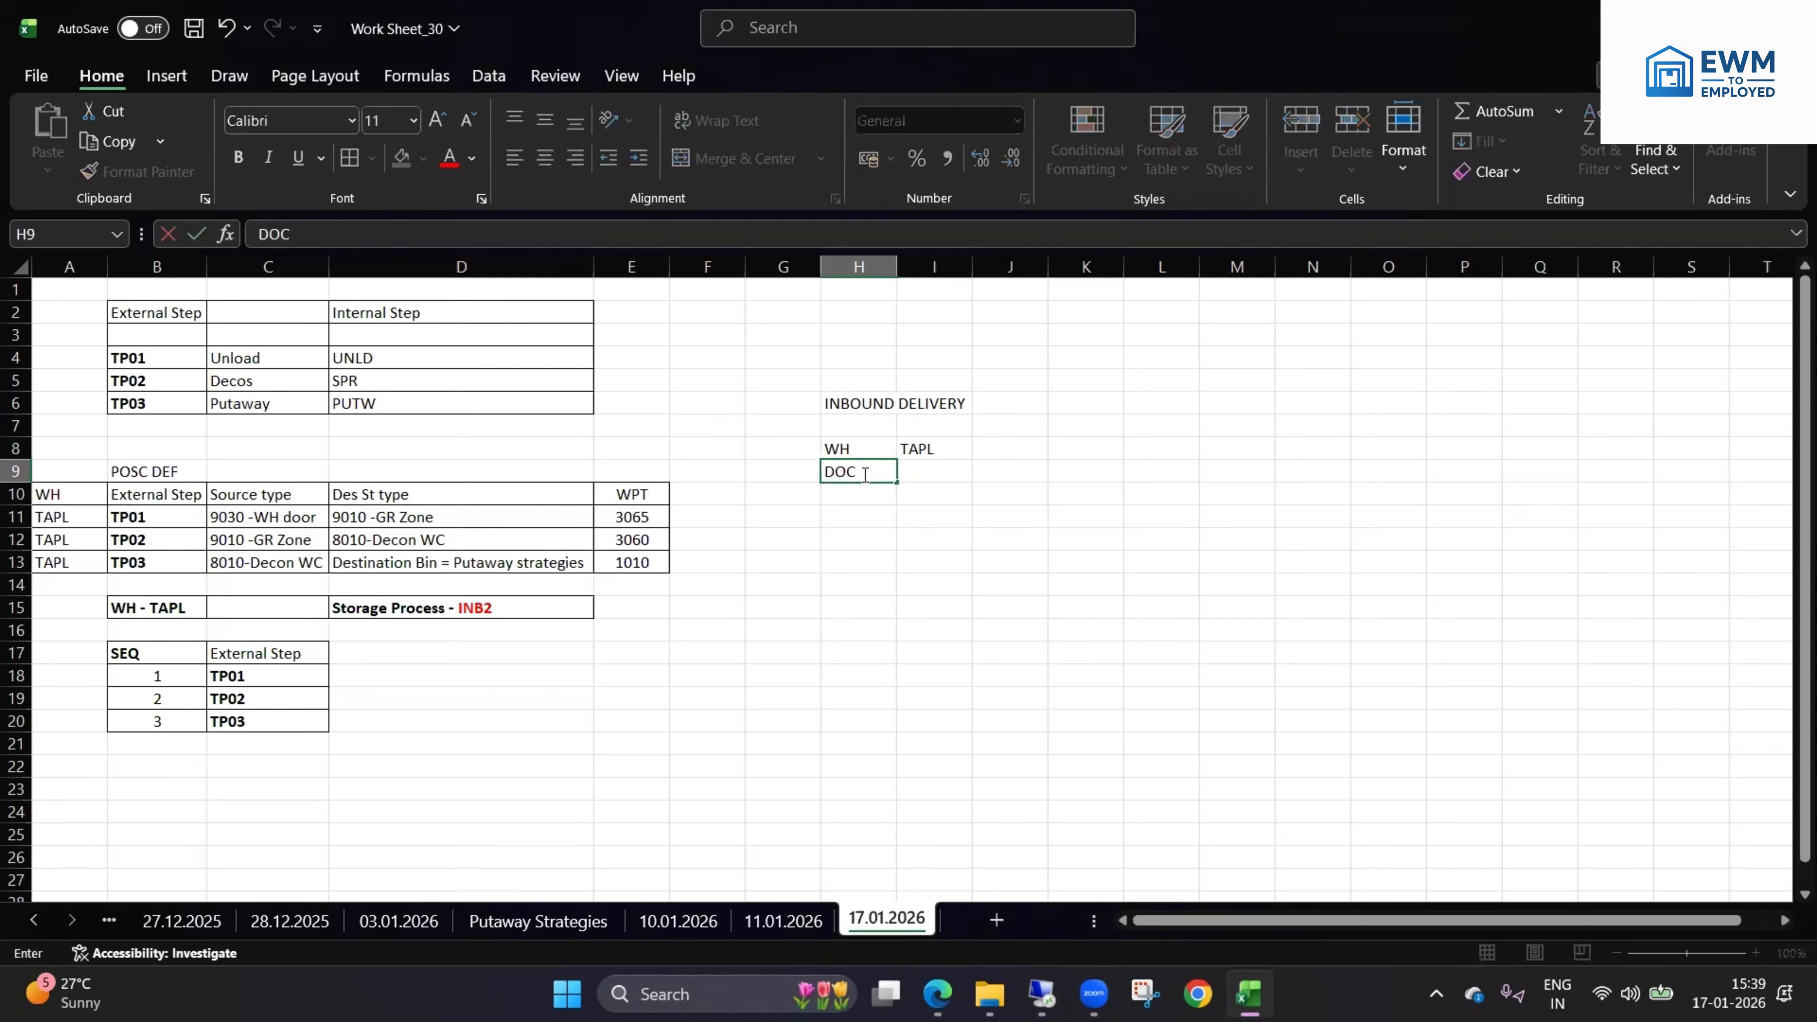
text(TYP)
click(943, 476)
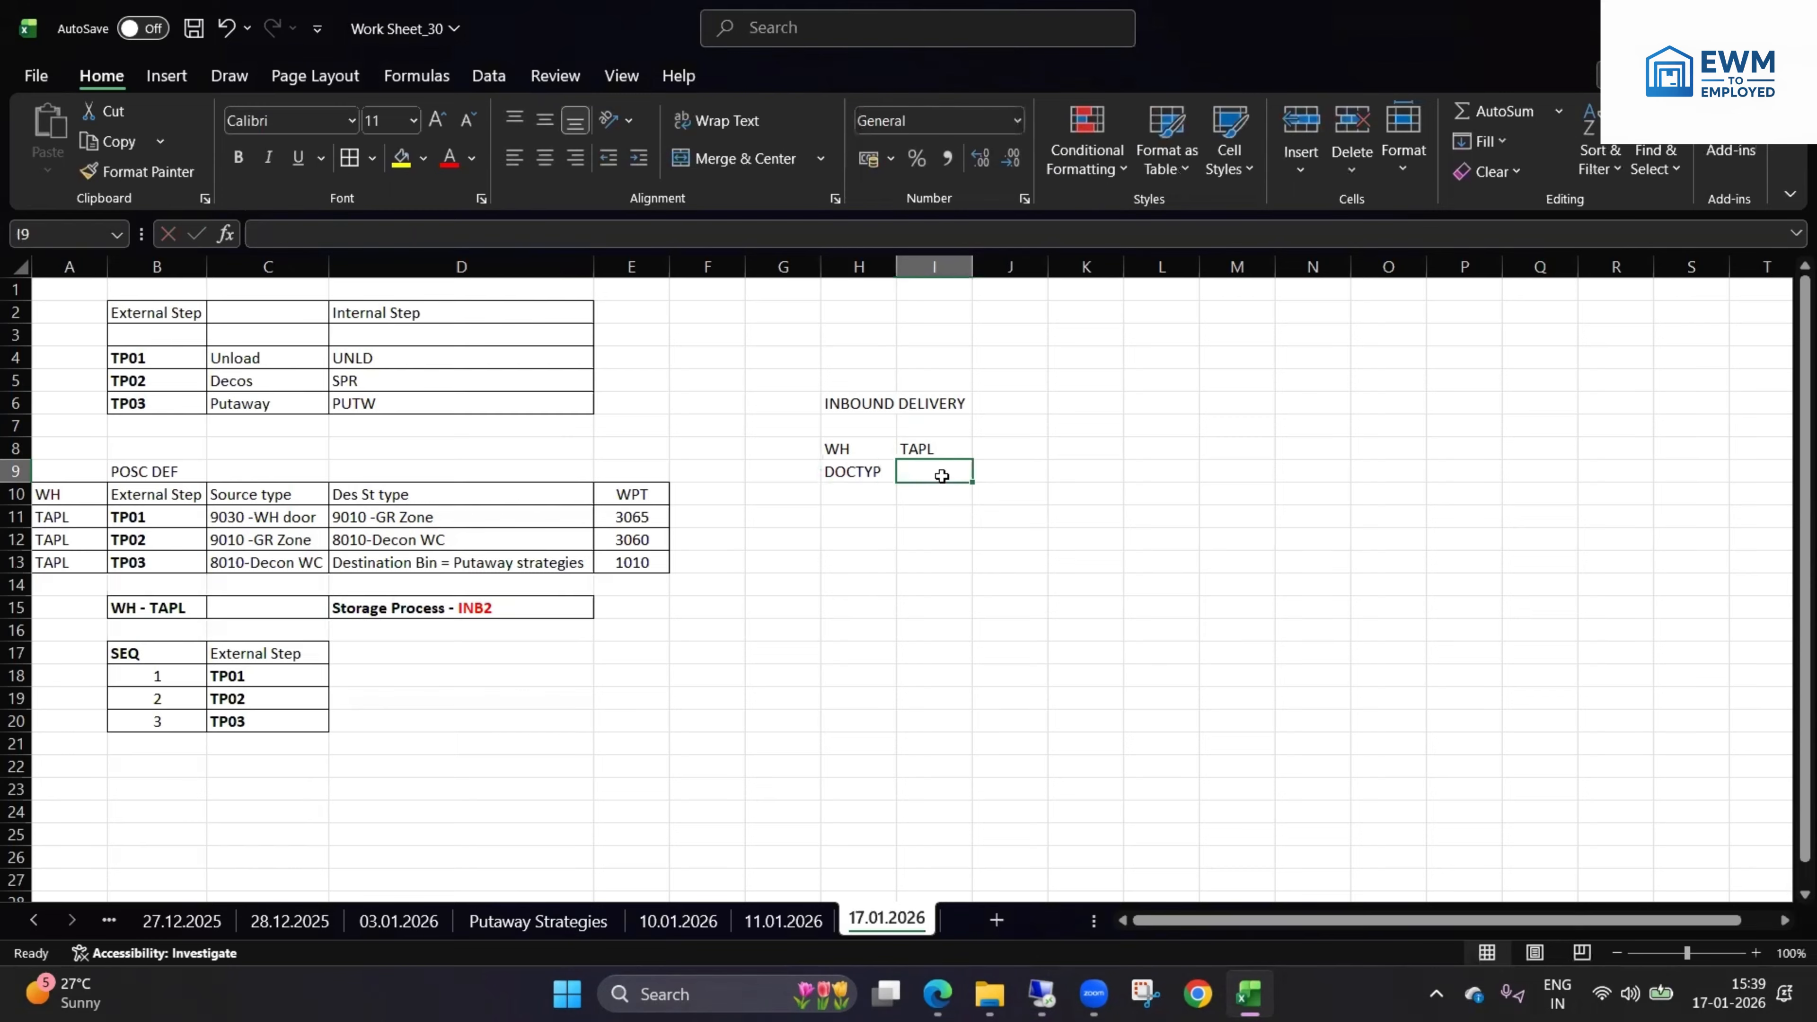
text(INB)
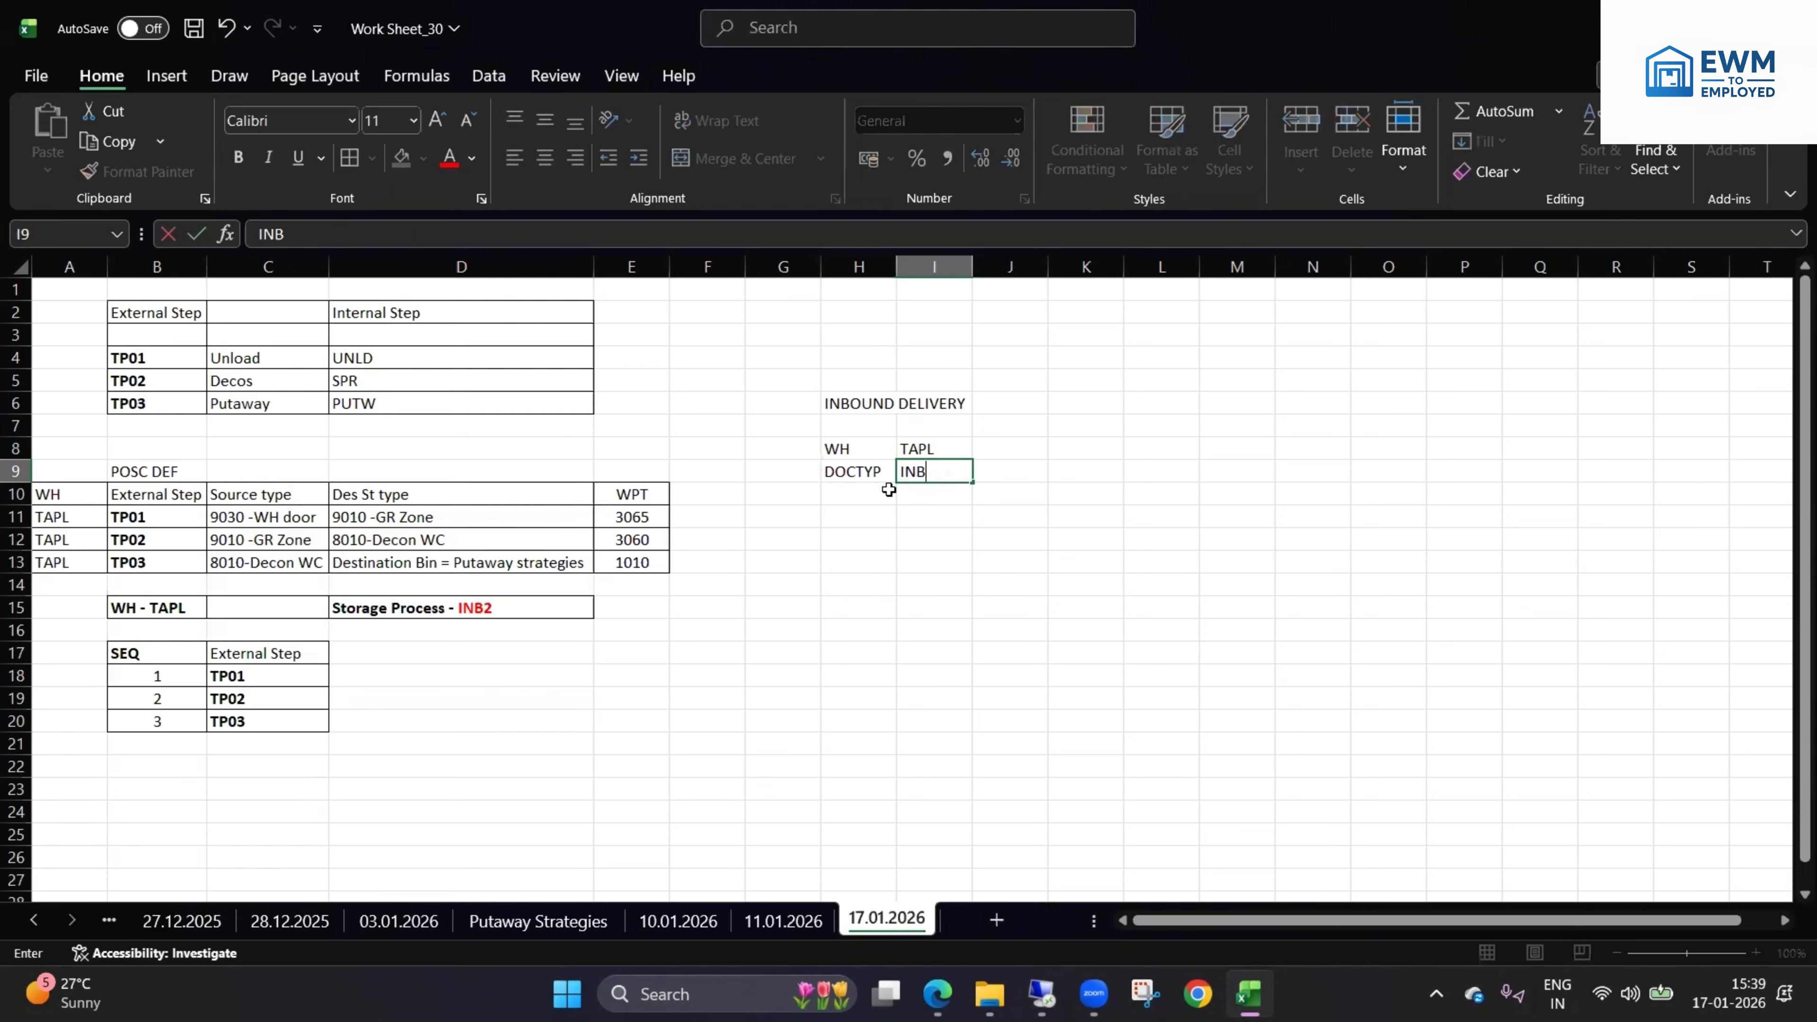
- Add the label ITEM TYP in H10 with the value IDLV beside it
click(868, 492)
text(ITEM TYP)
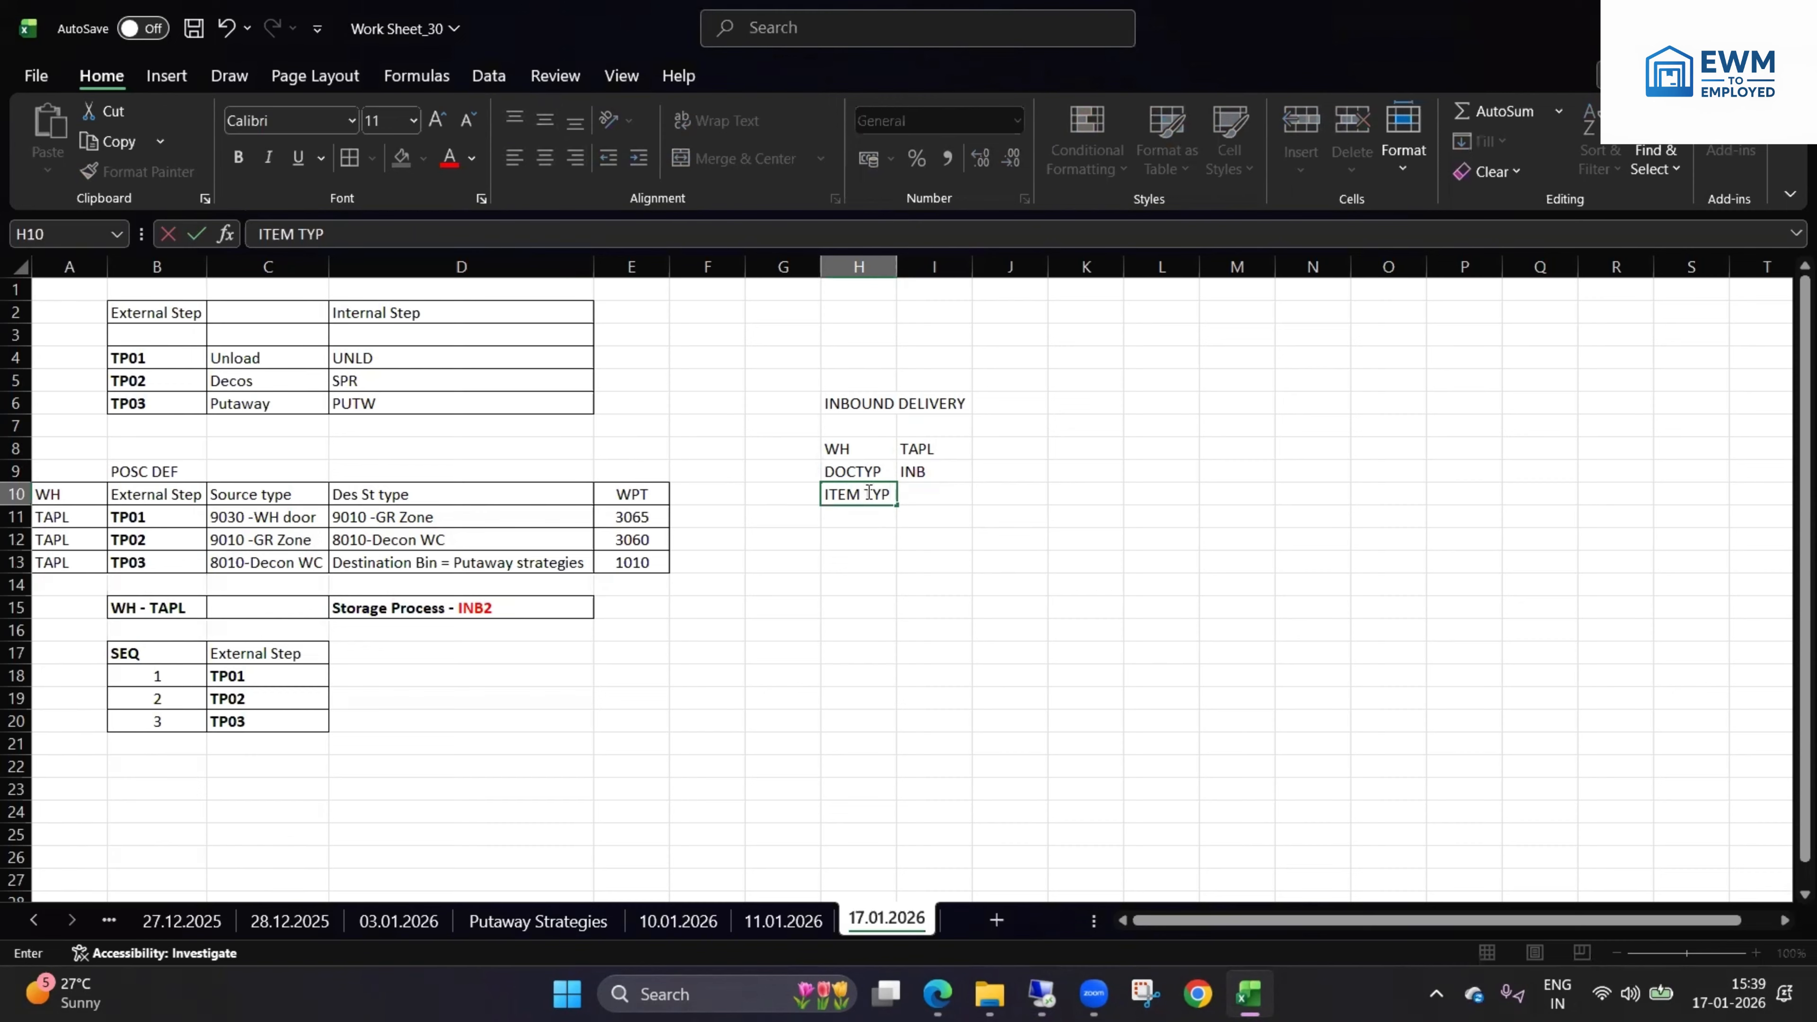
click(951, 492)
text(IDL)
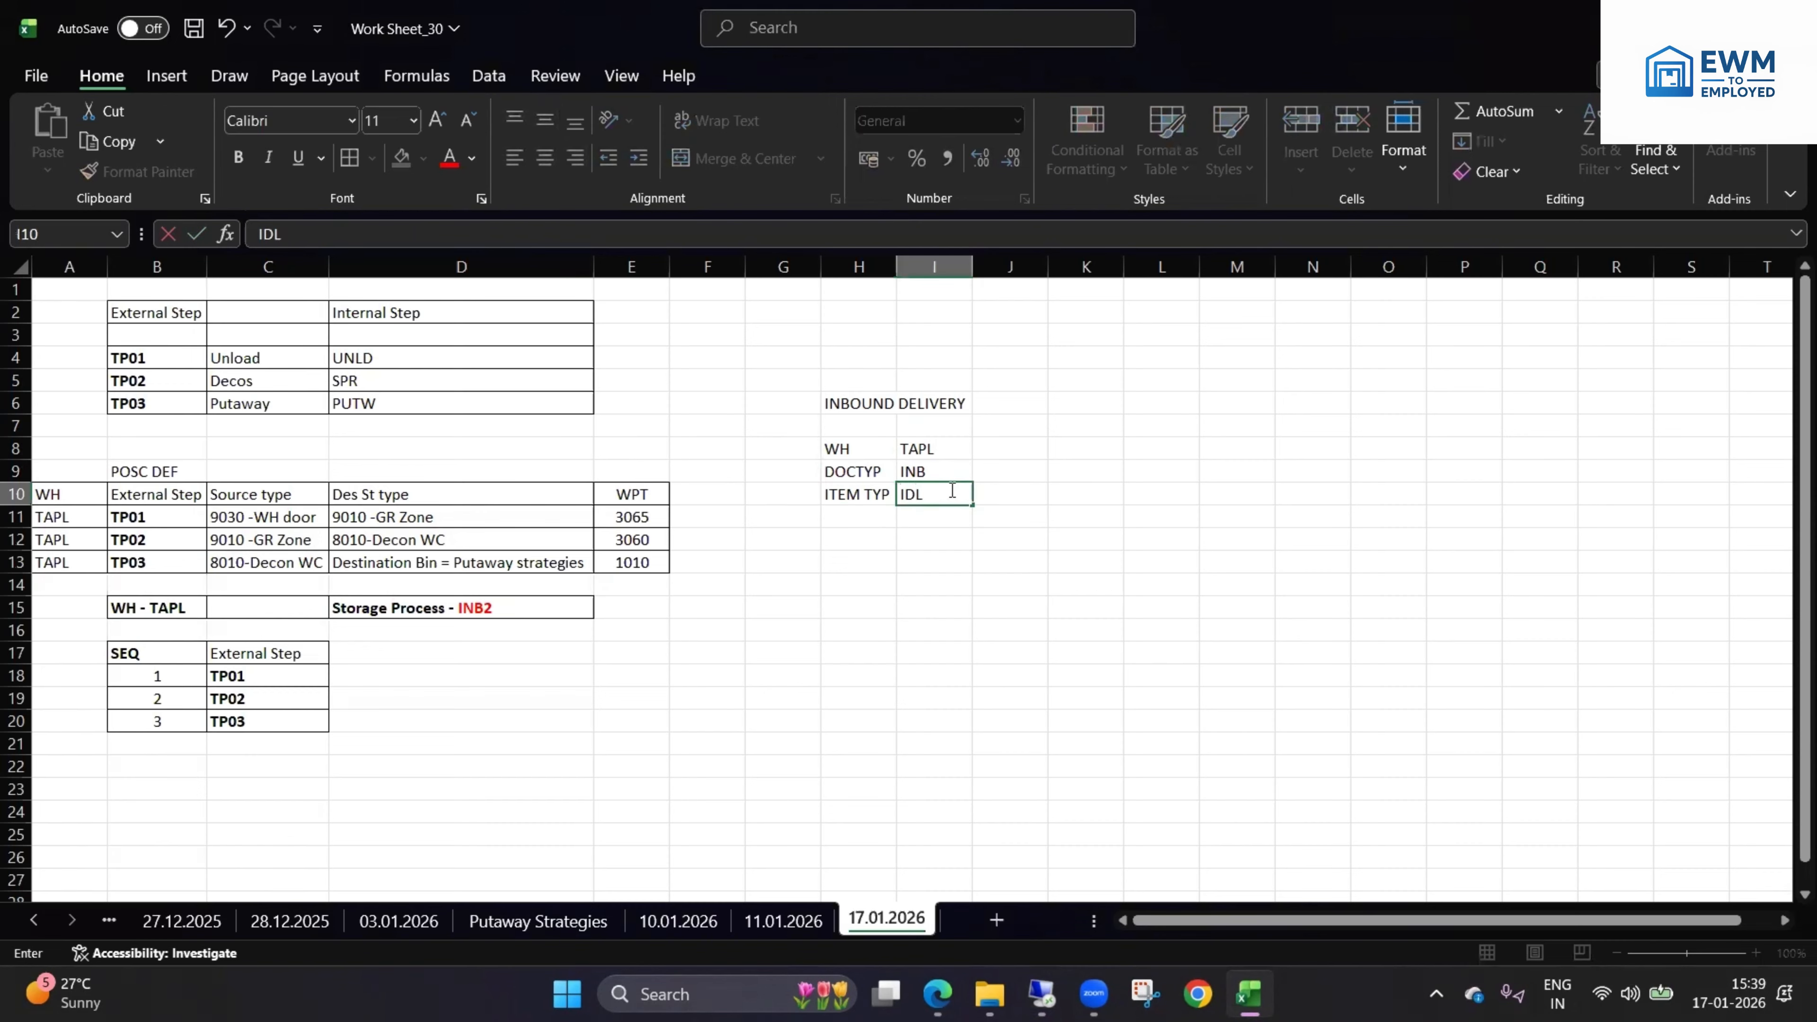
text(V)
click(976, 577)
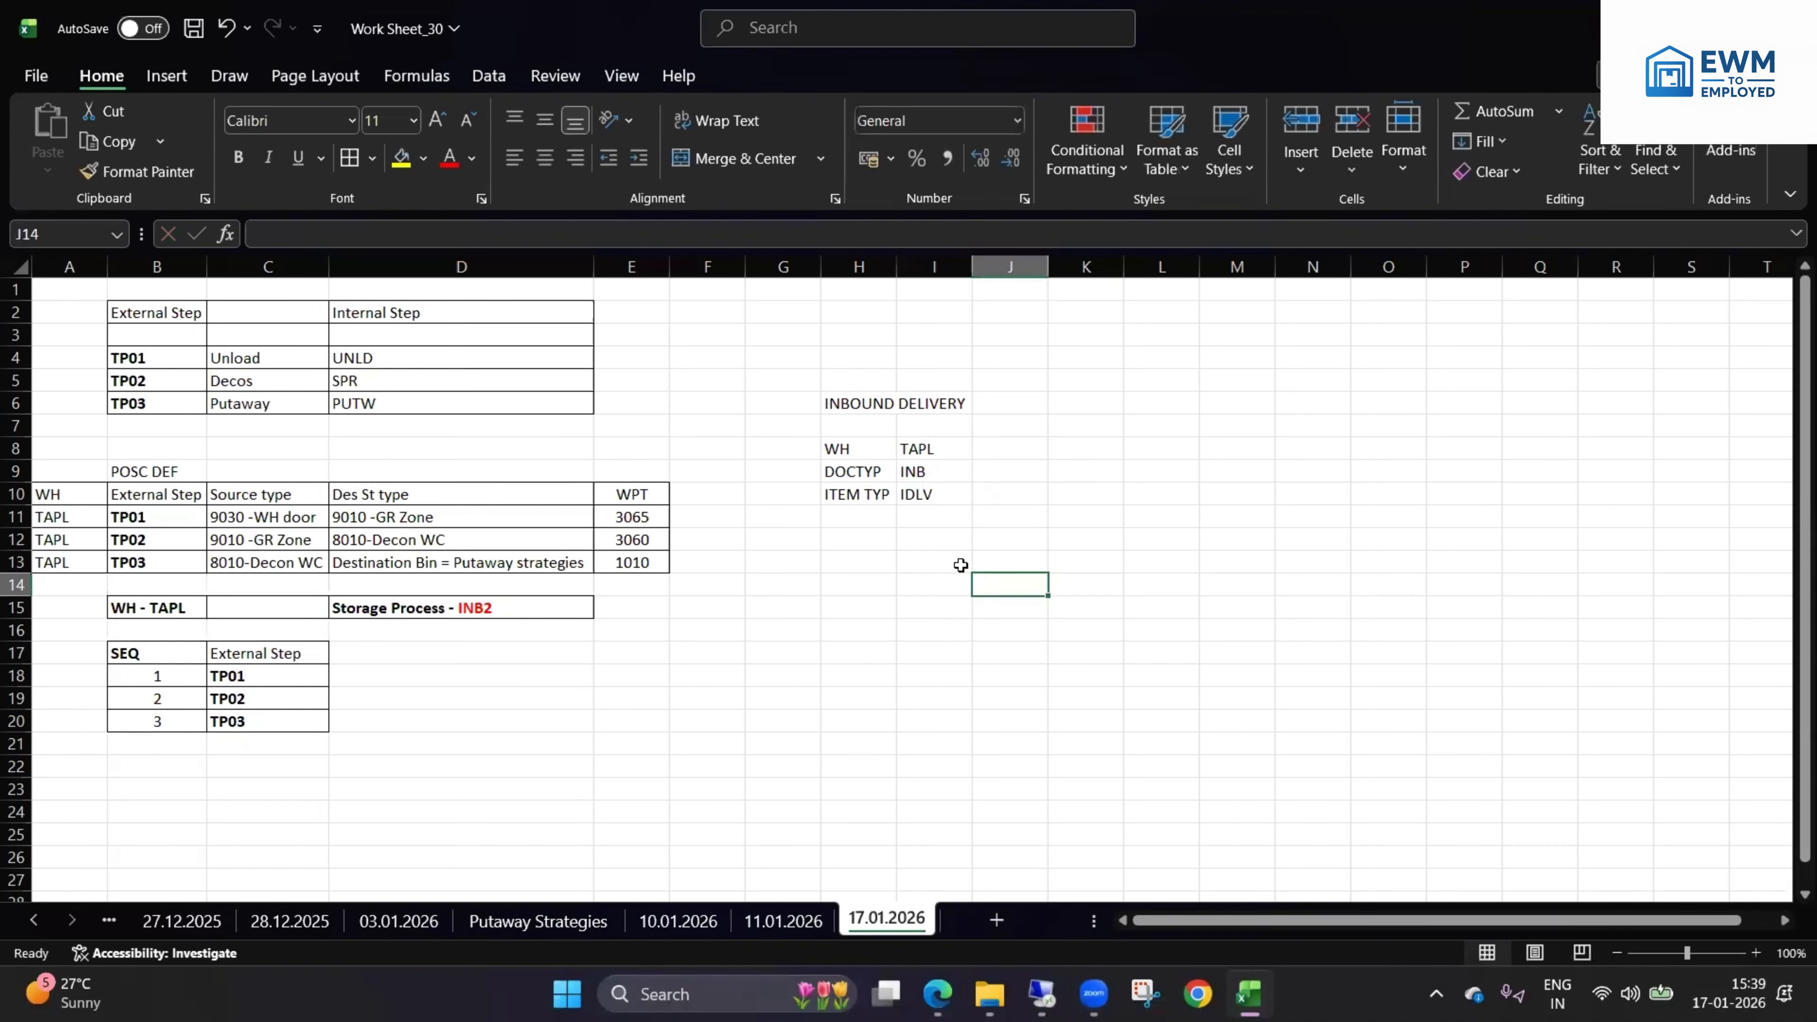
click(938, 470)
drag(875, 445, 930, 495)
- Add the label Material in H11 and list materials 155 and 154 in I11 and I12
click(869, 523)
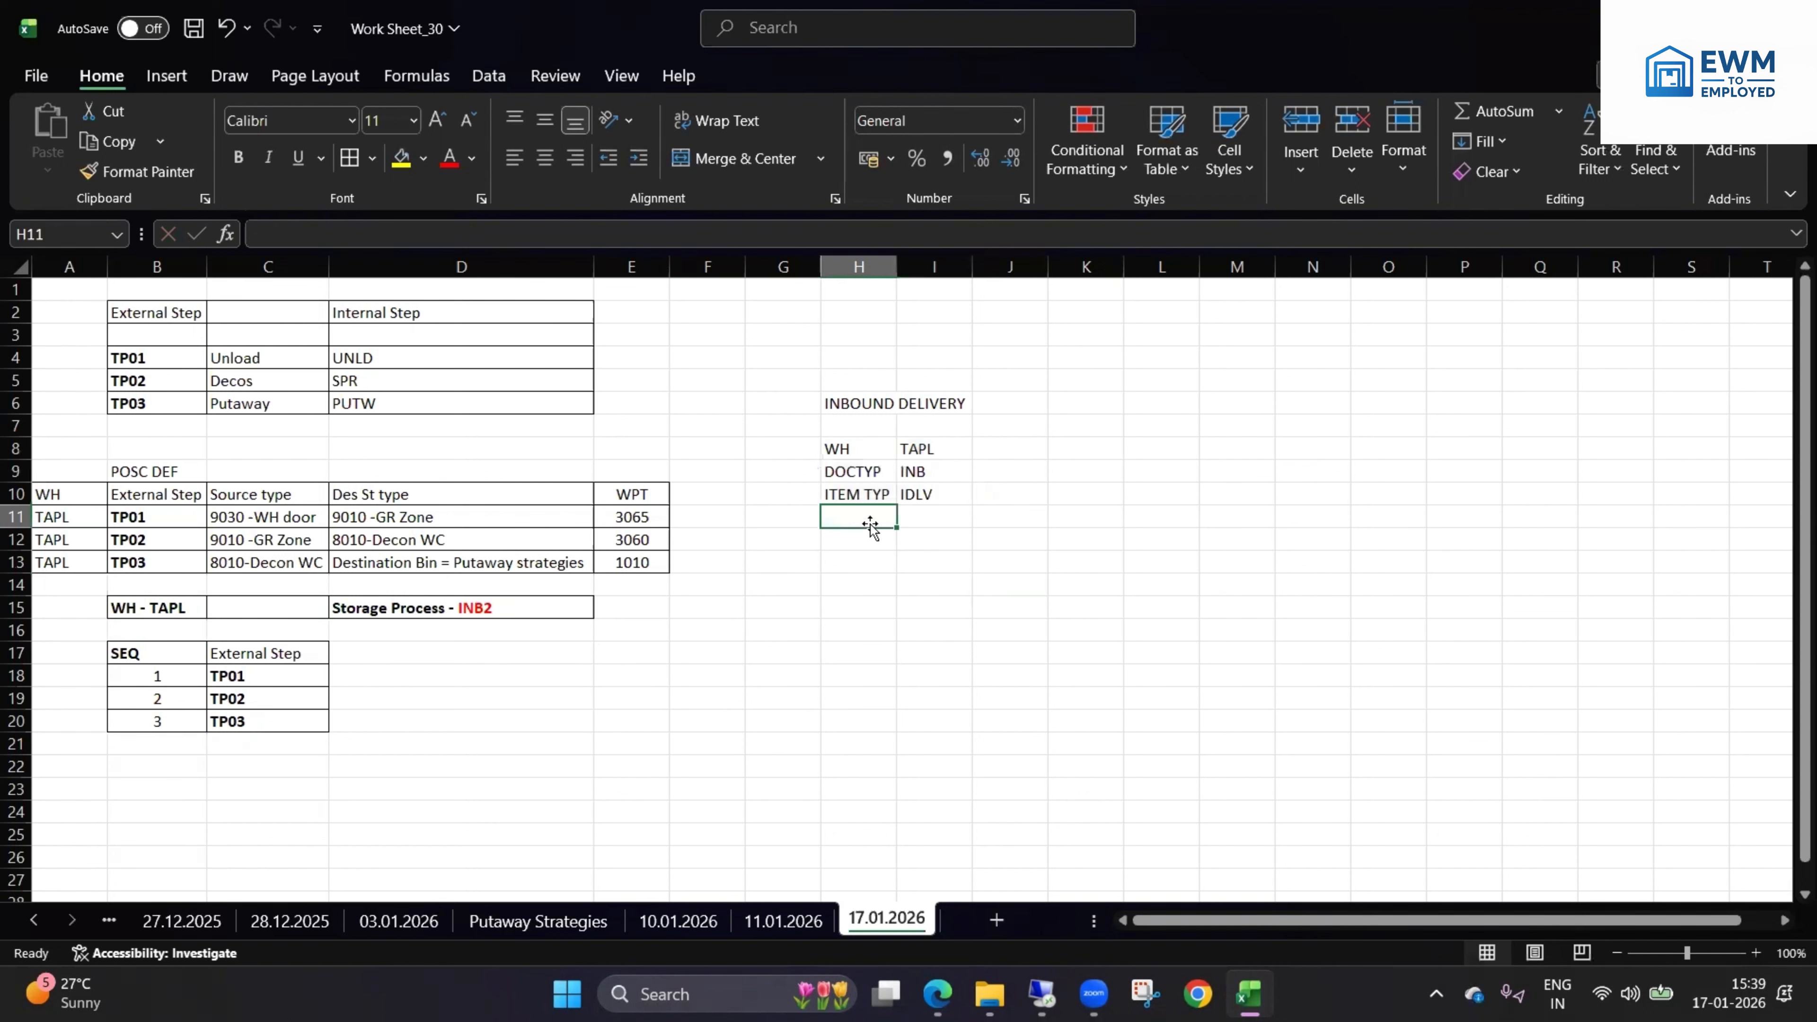
text(Material)
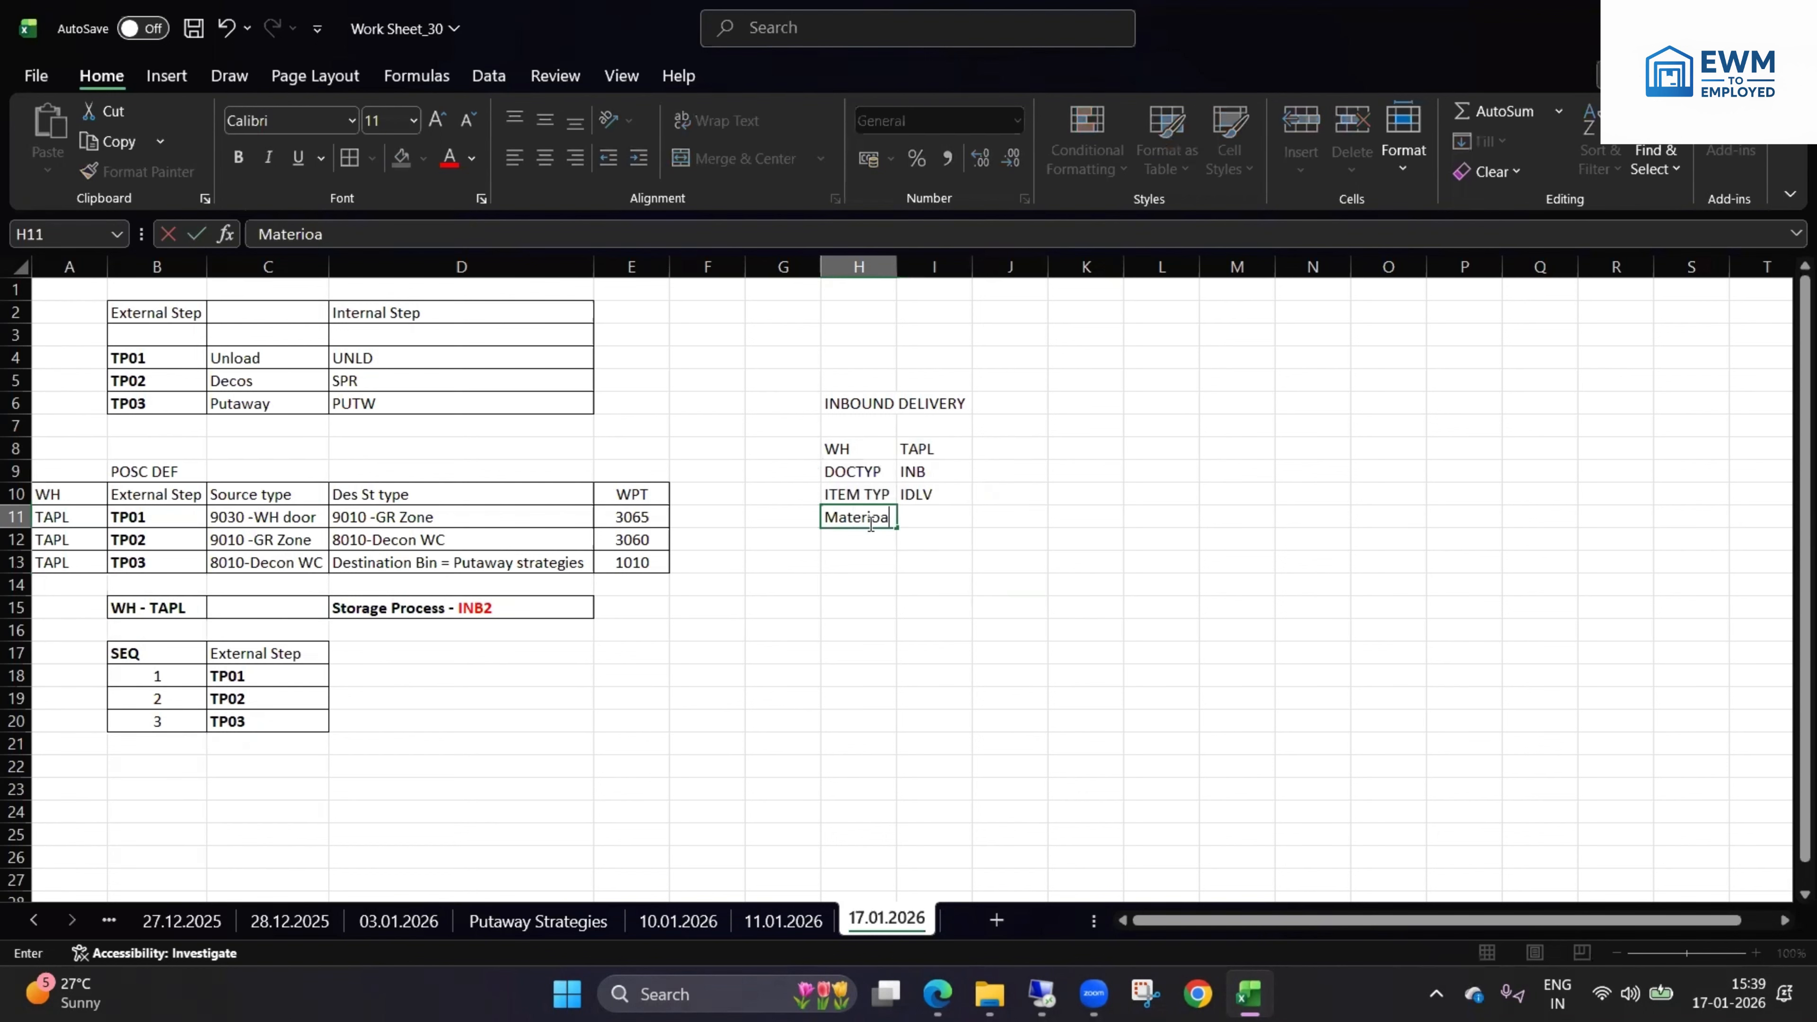
click(943, 522)
text(155)
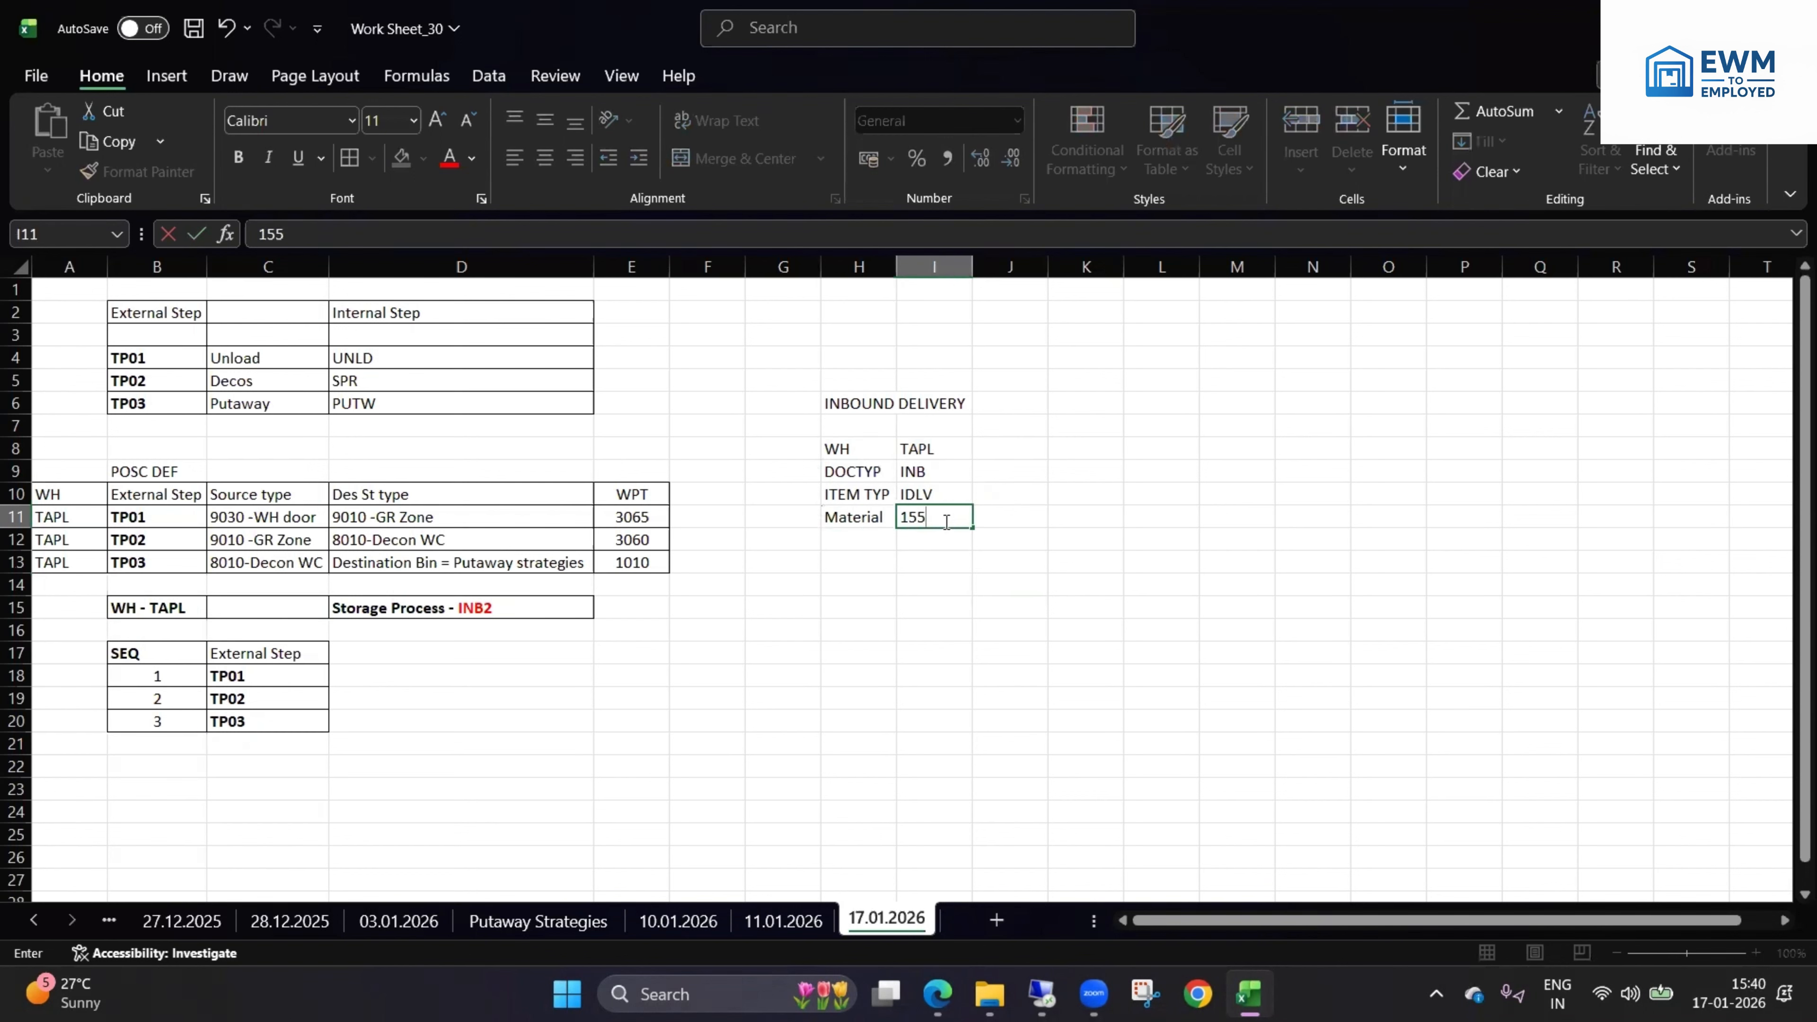
key(Return)
text(154)
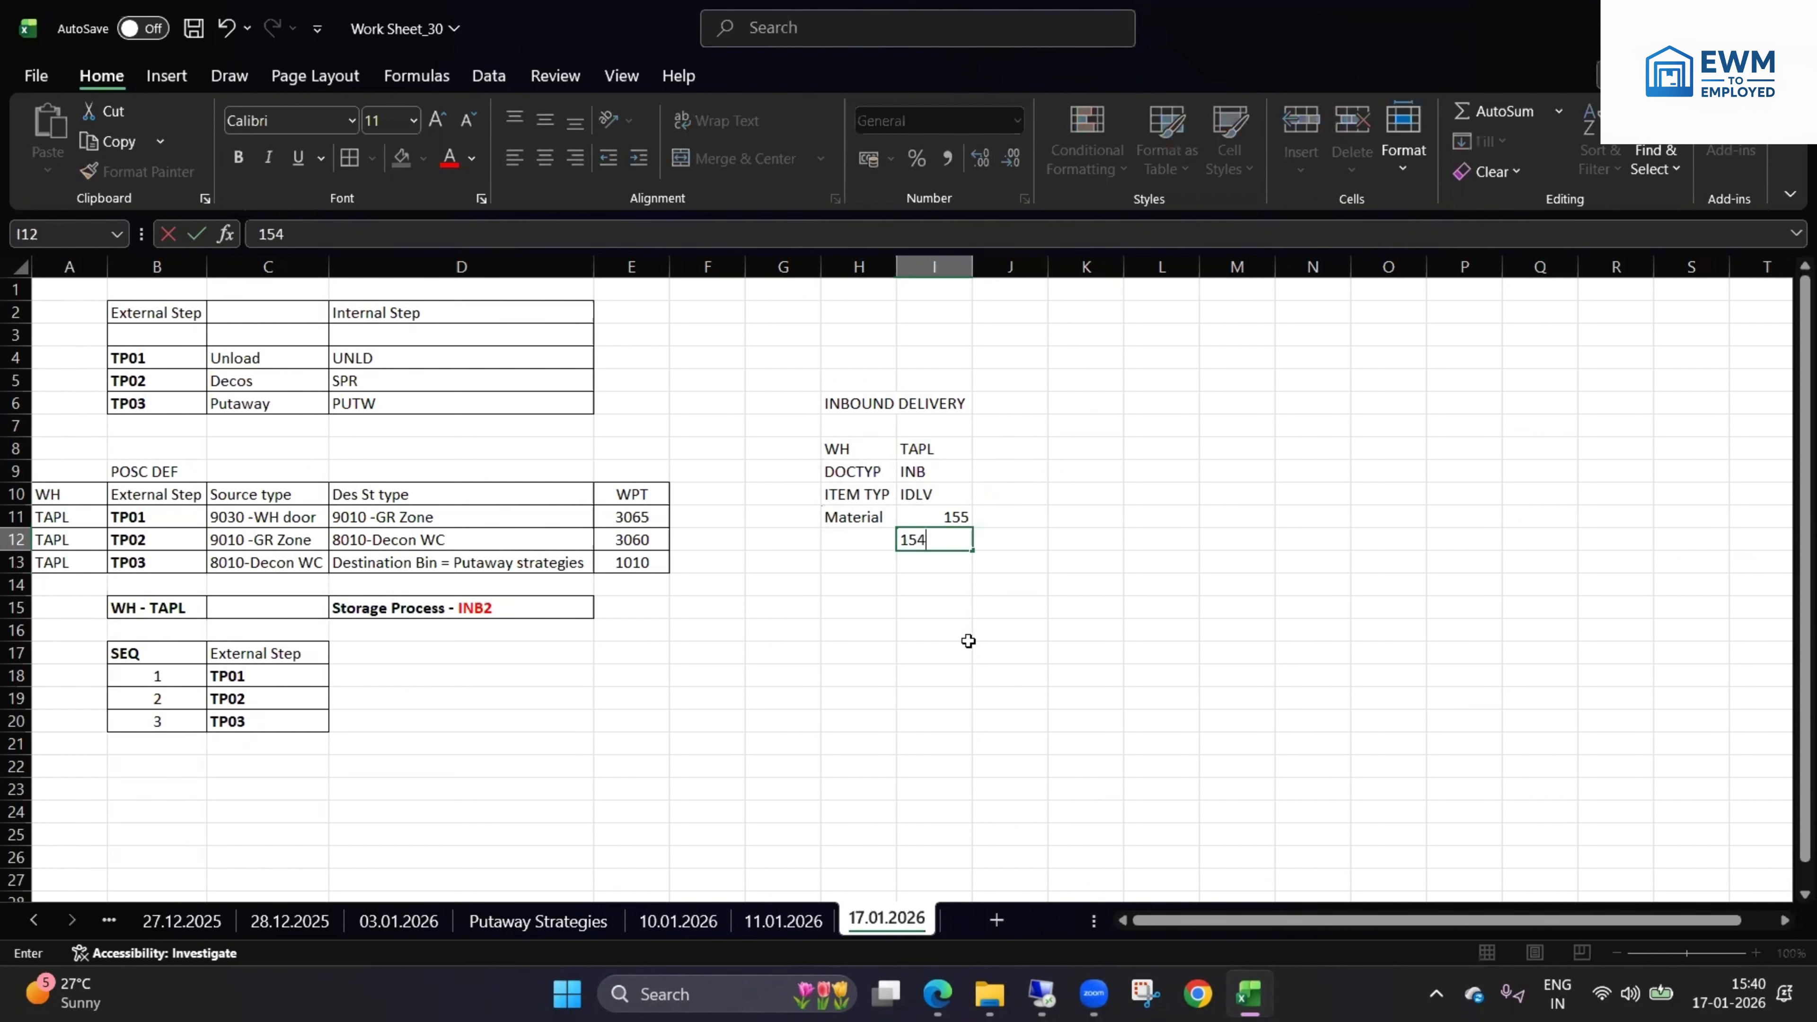
click(970, 641)
drag(952, 518, 955, 535)
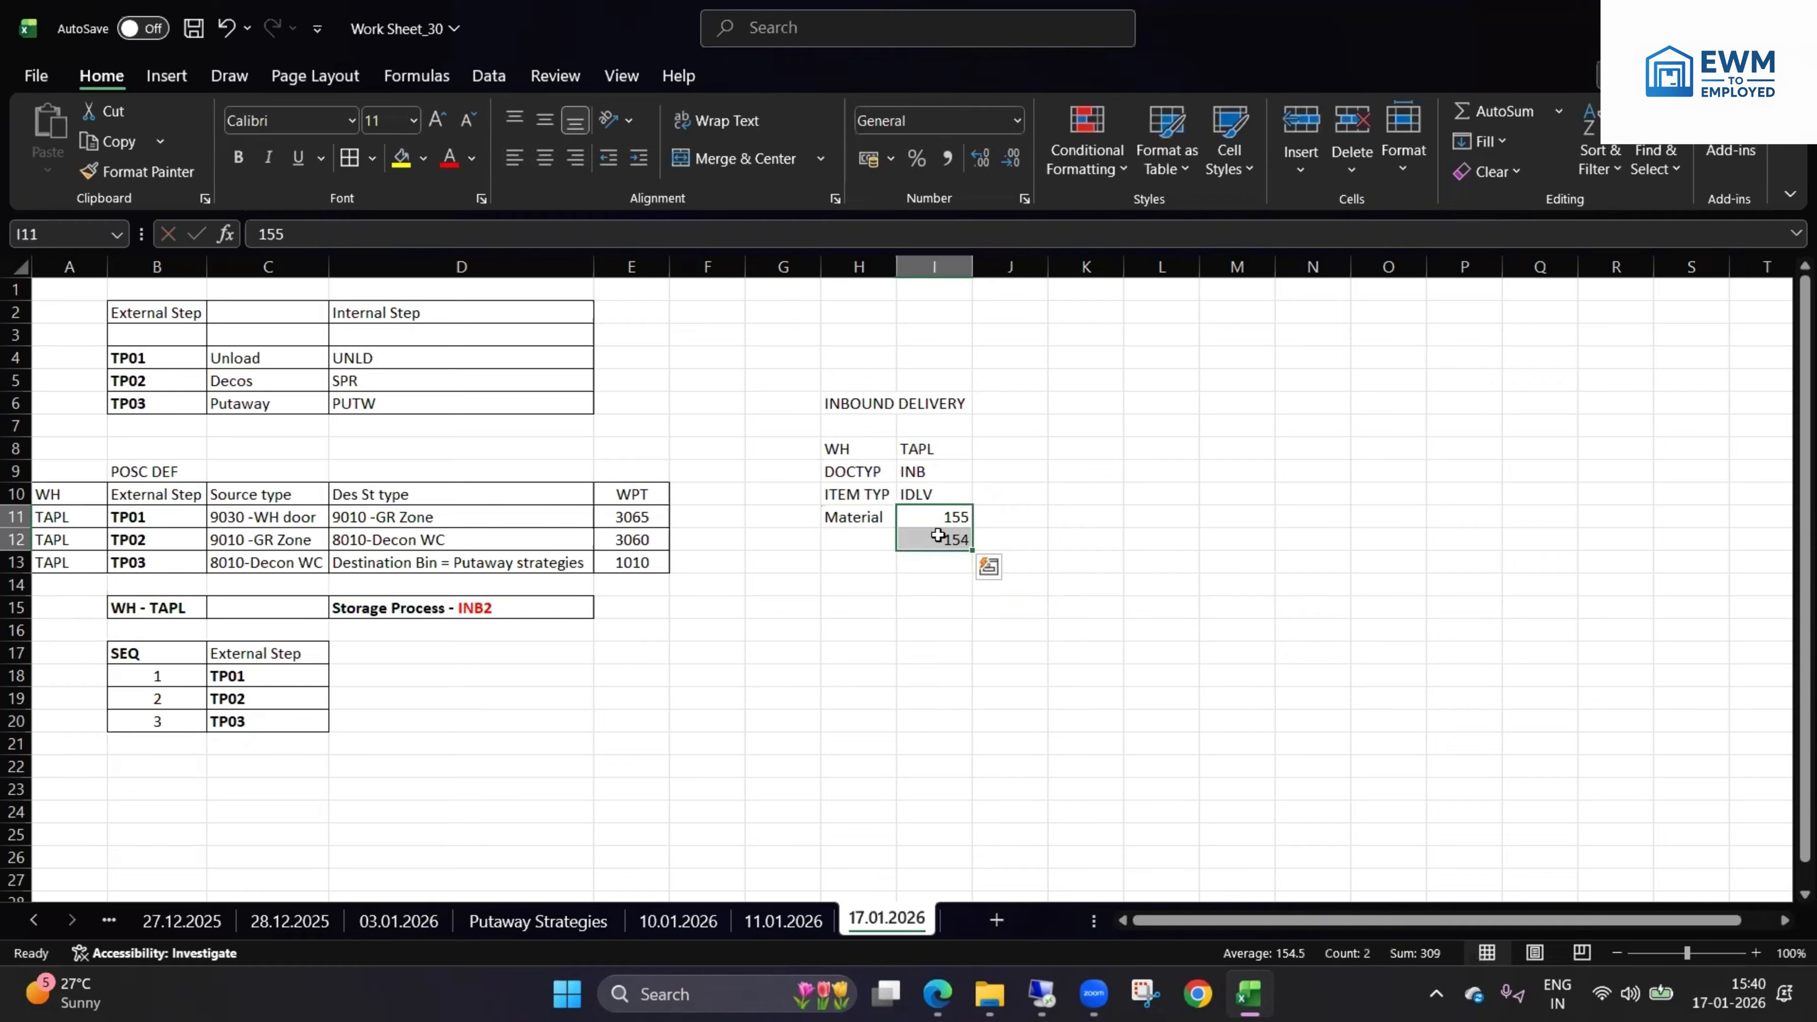
- Check the delivery items in SAP, return to Excel, and note product Master in H14 with transaction /scwm/Mat1 in K14
click(1043, 994)
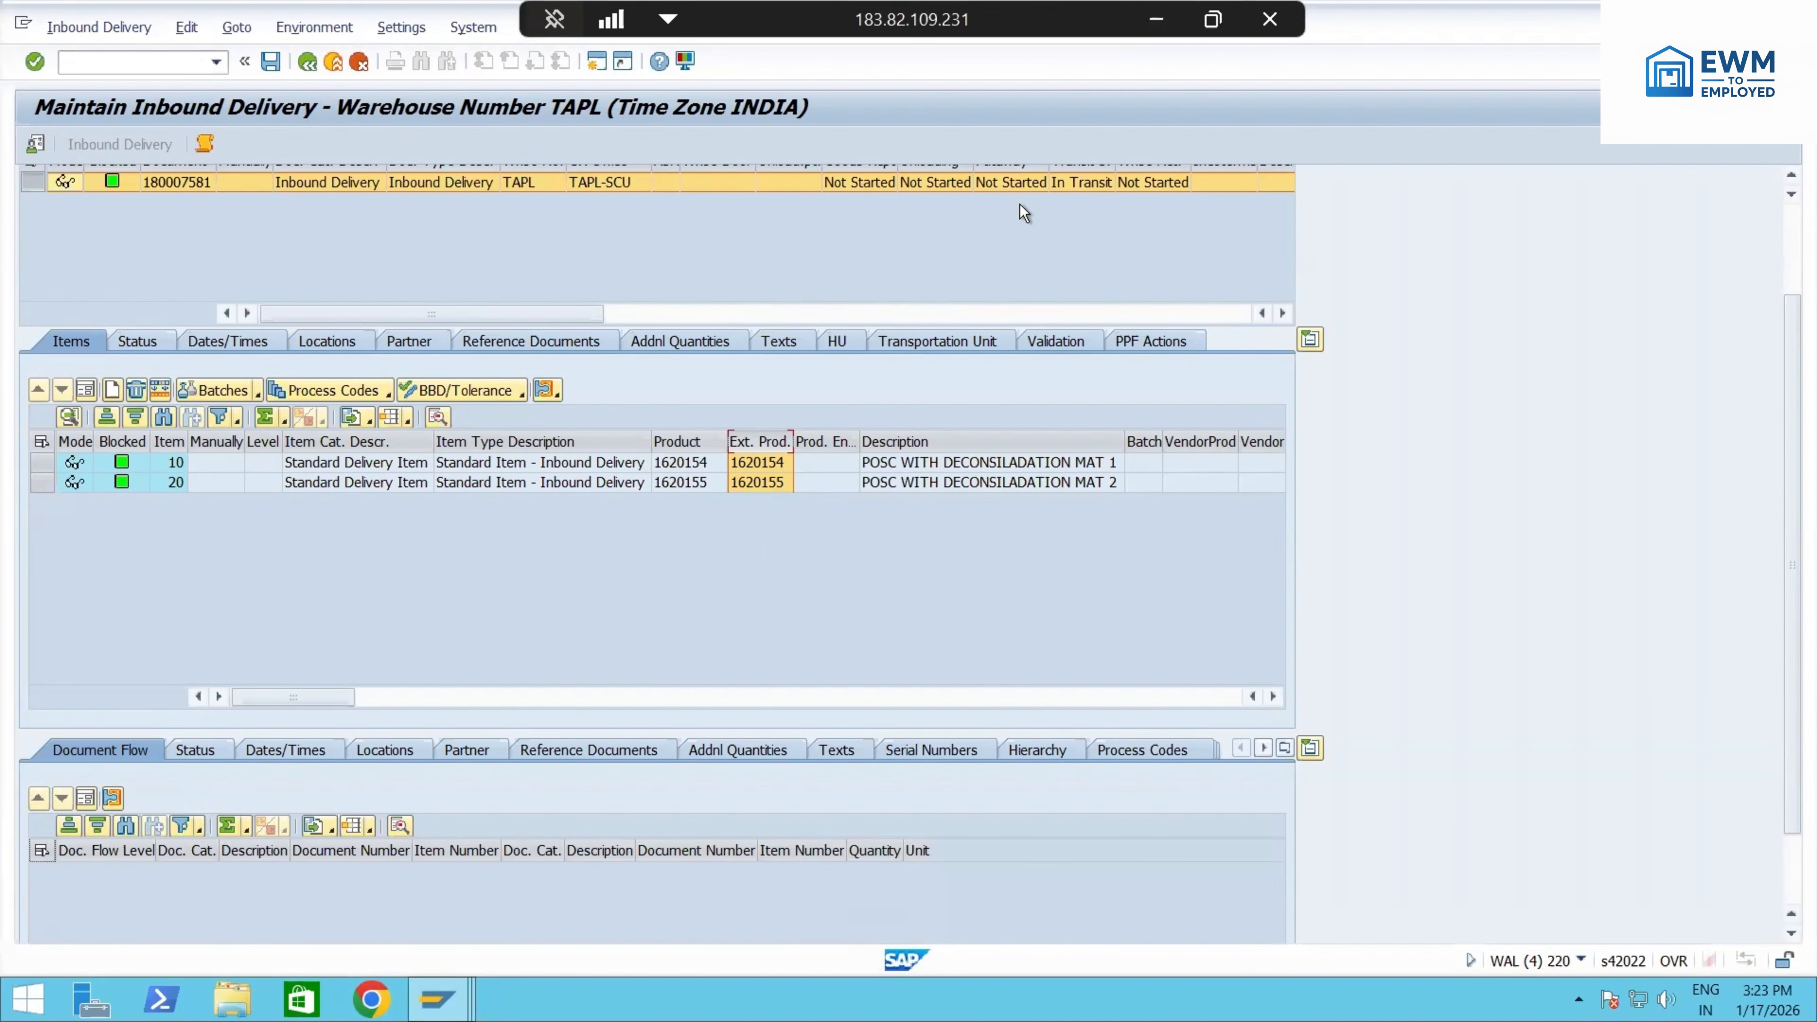
click(1156, 20)
click(865, 580)
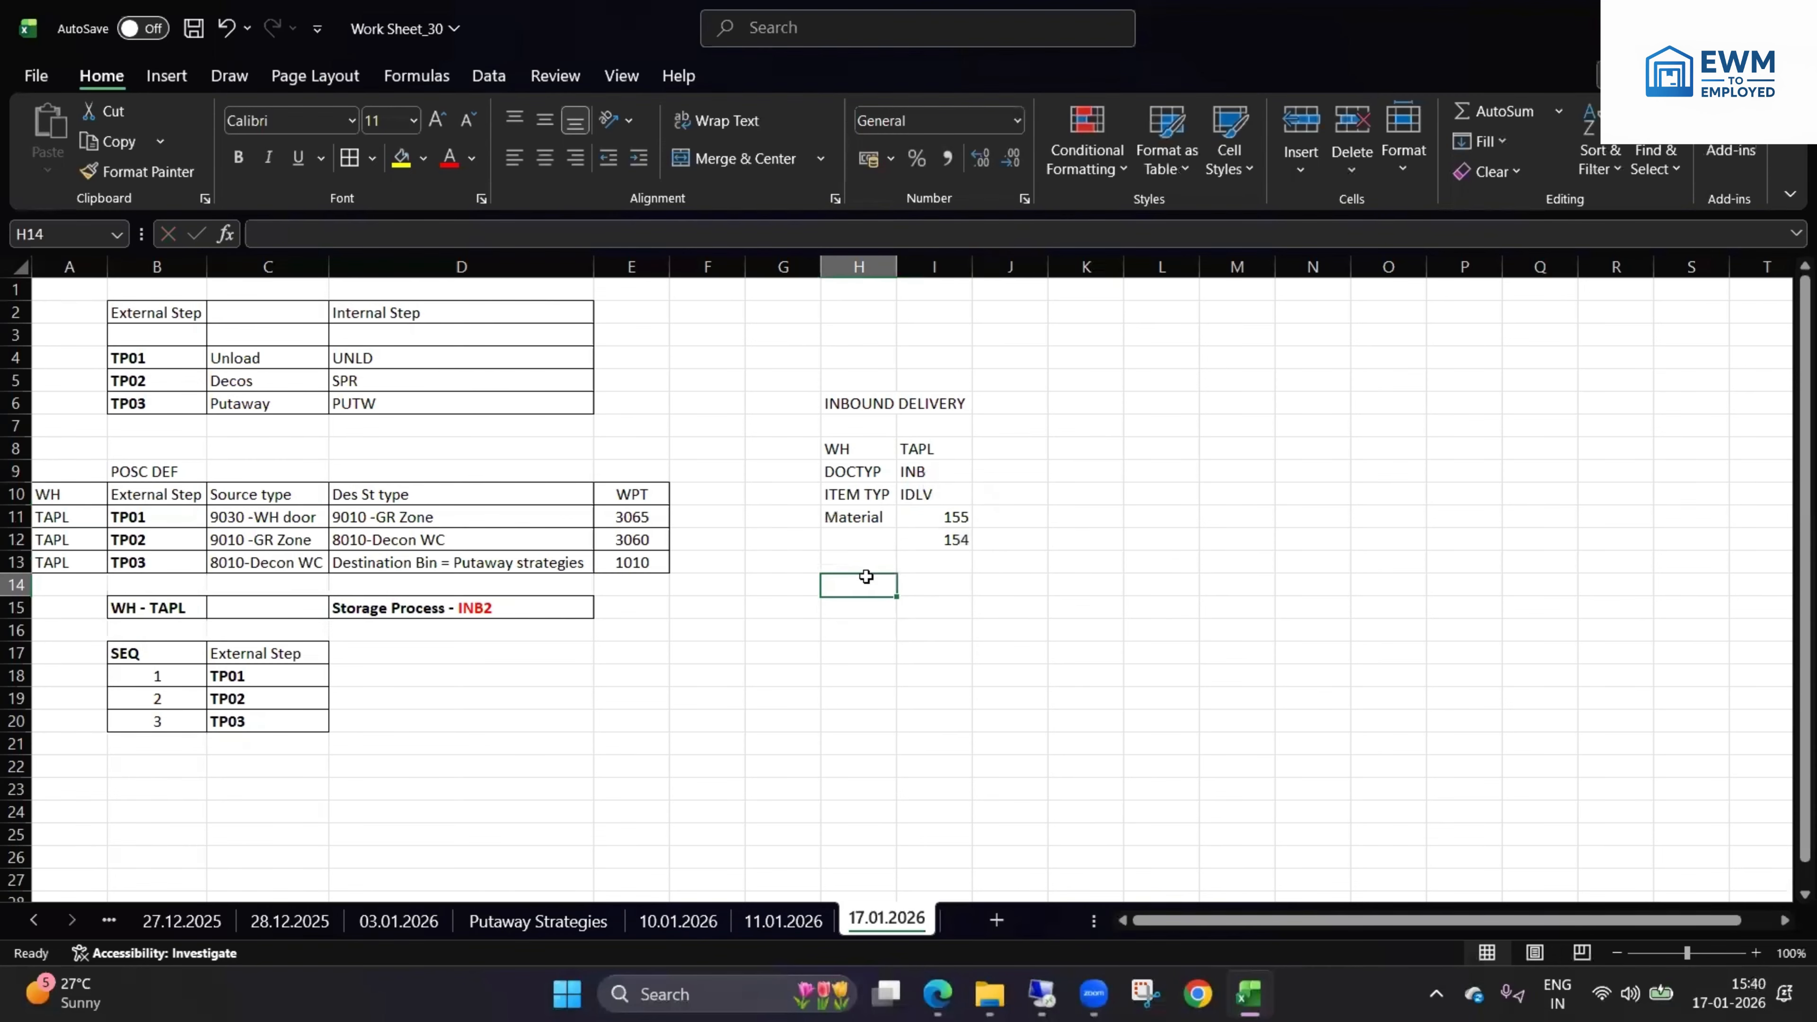
text(produ)
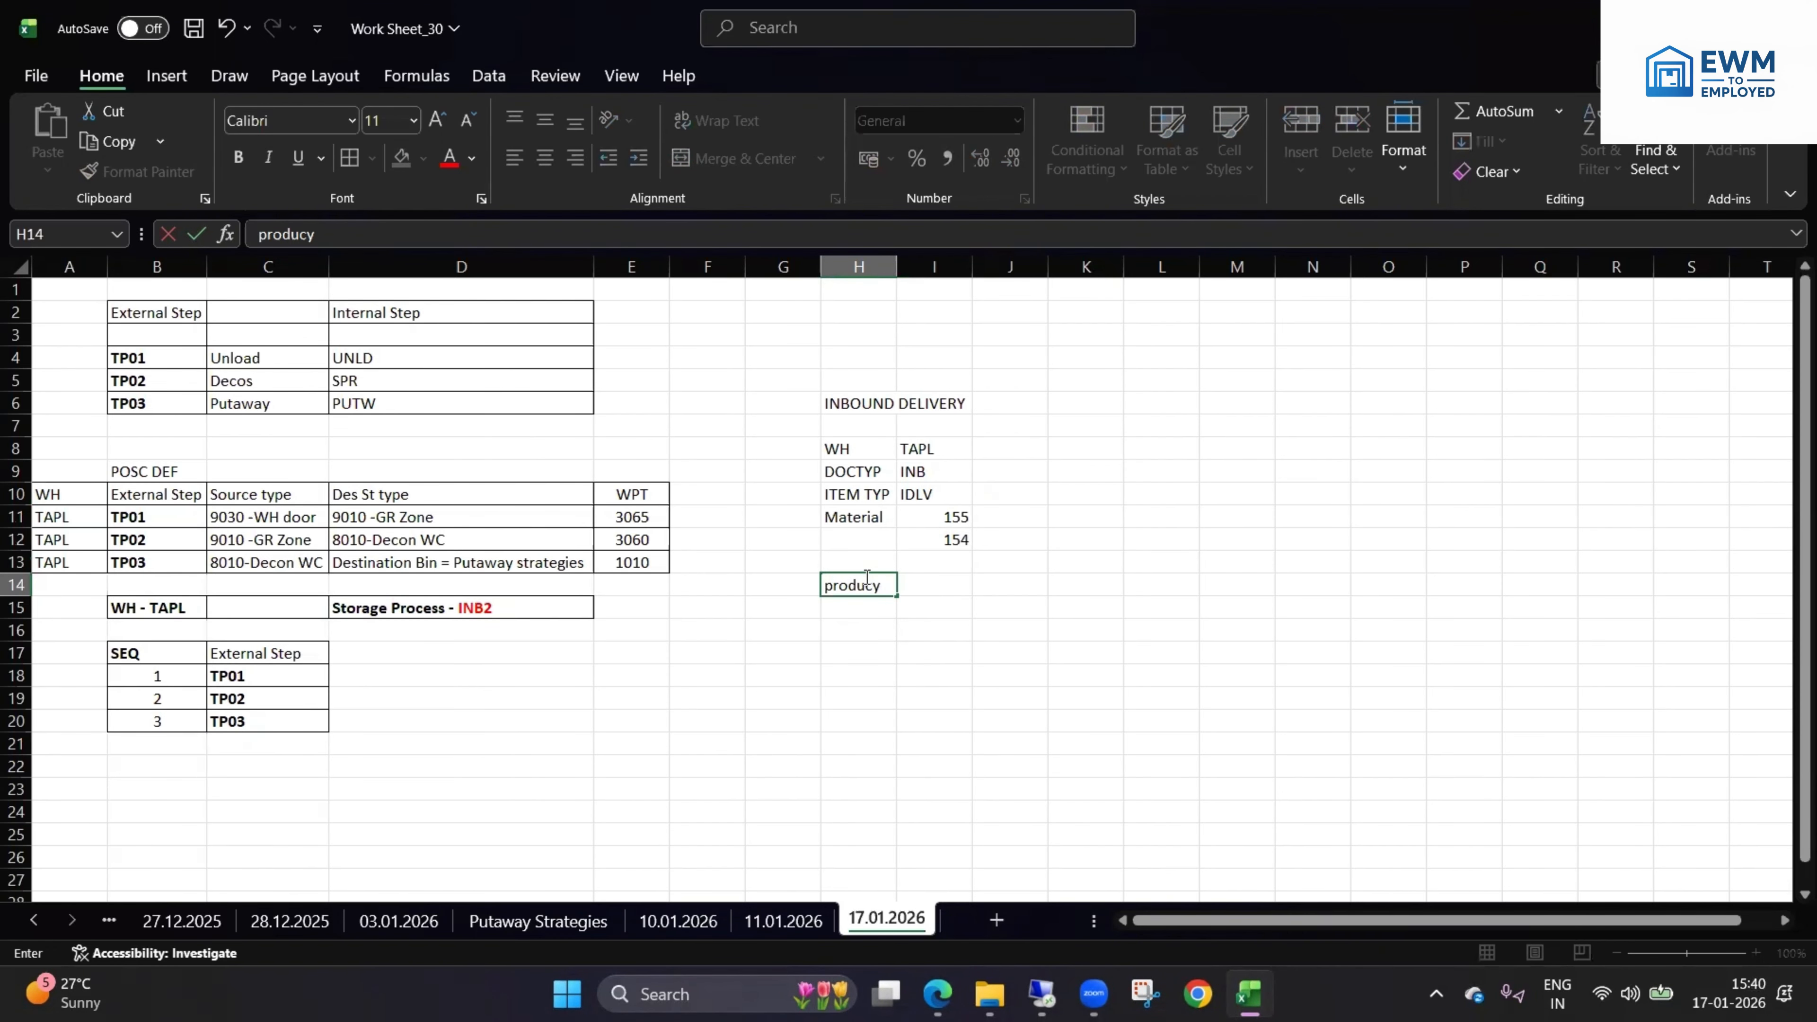
text(ct Msaster)
click(1098, 580)
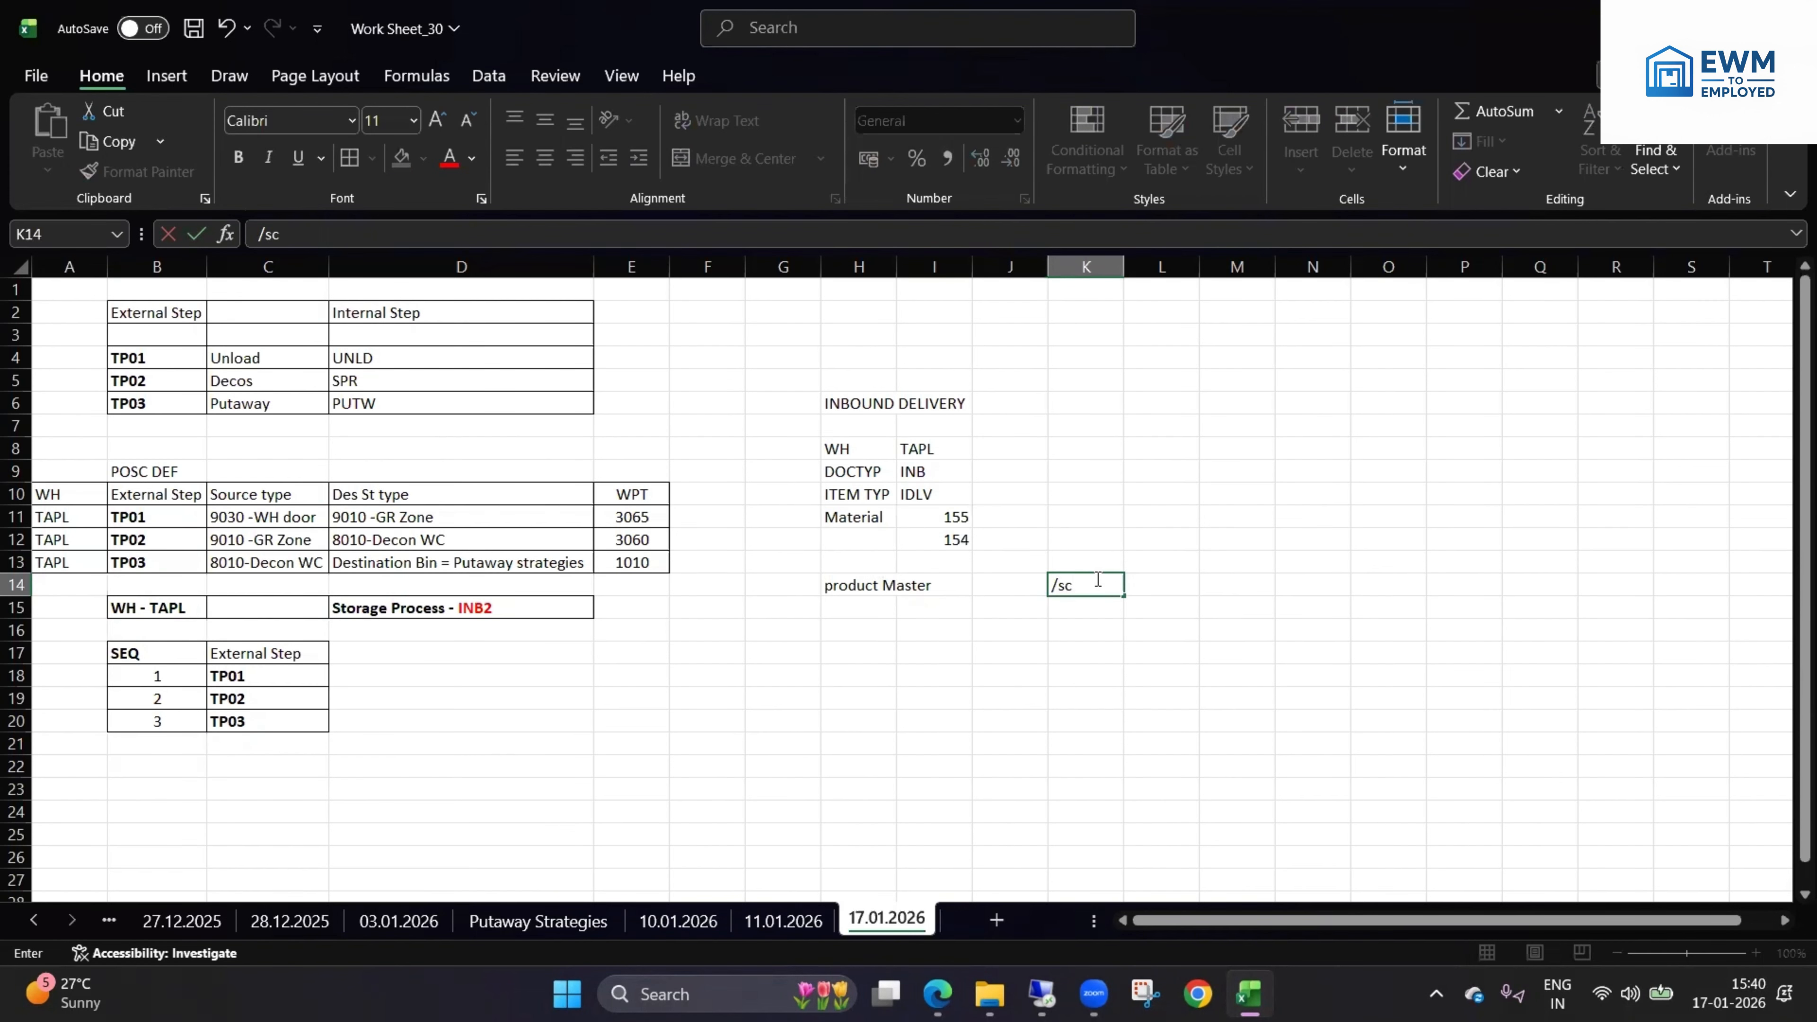
text(/scwm/Mat1)
click(1075, 631)
click(861, 625)
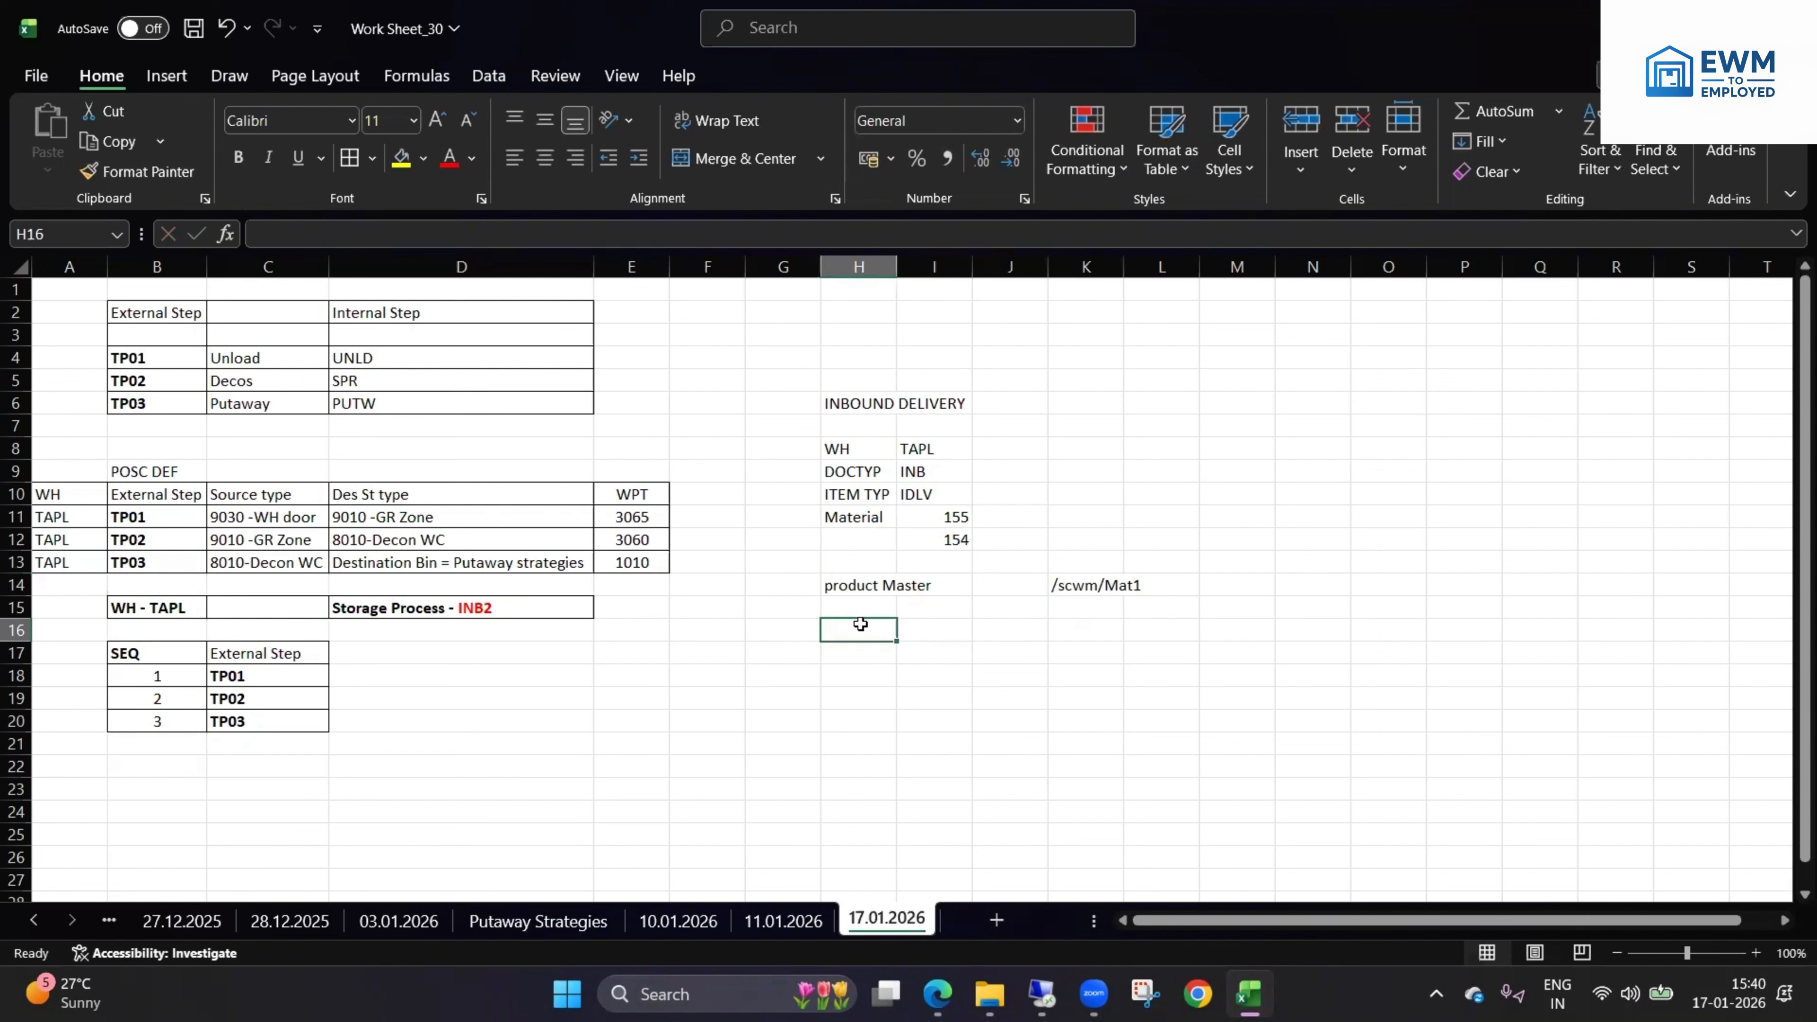
- Bring up the Warehouse Product Maintenance session in SAP, return to Excel, and enter WH data tab in H15
click(864, 605)
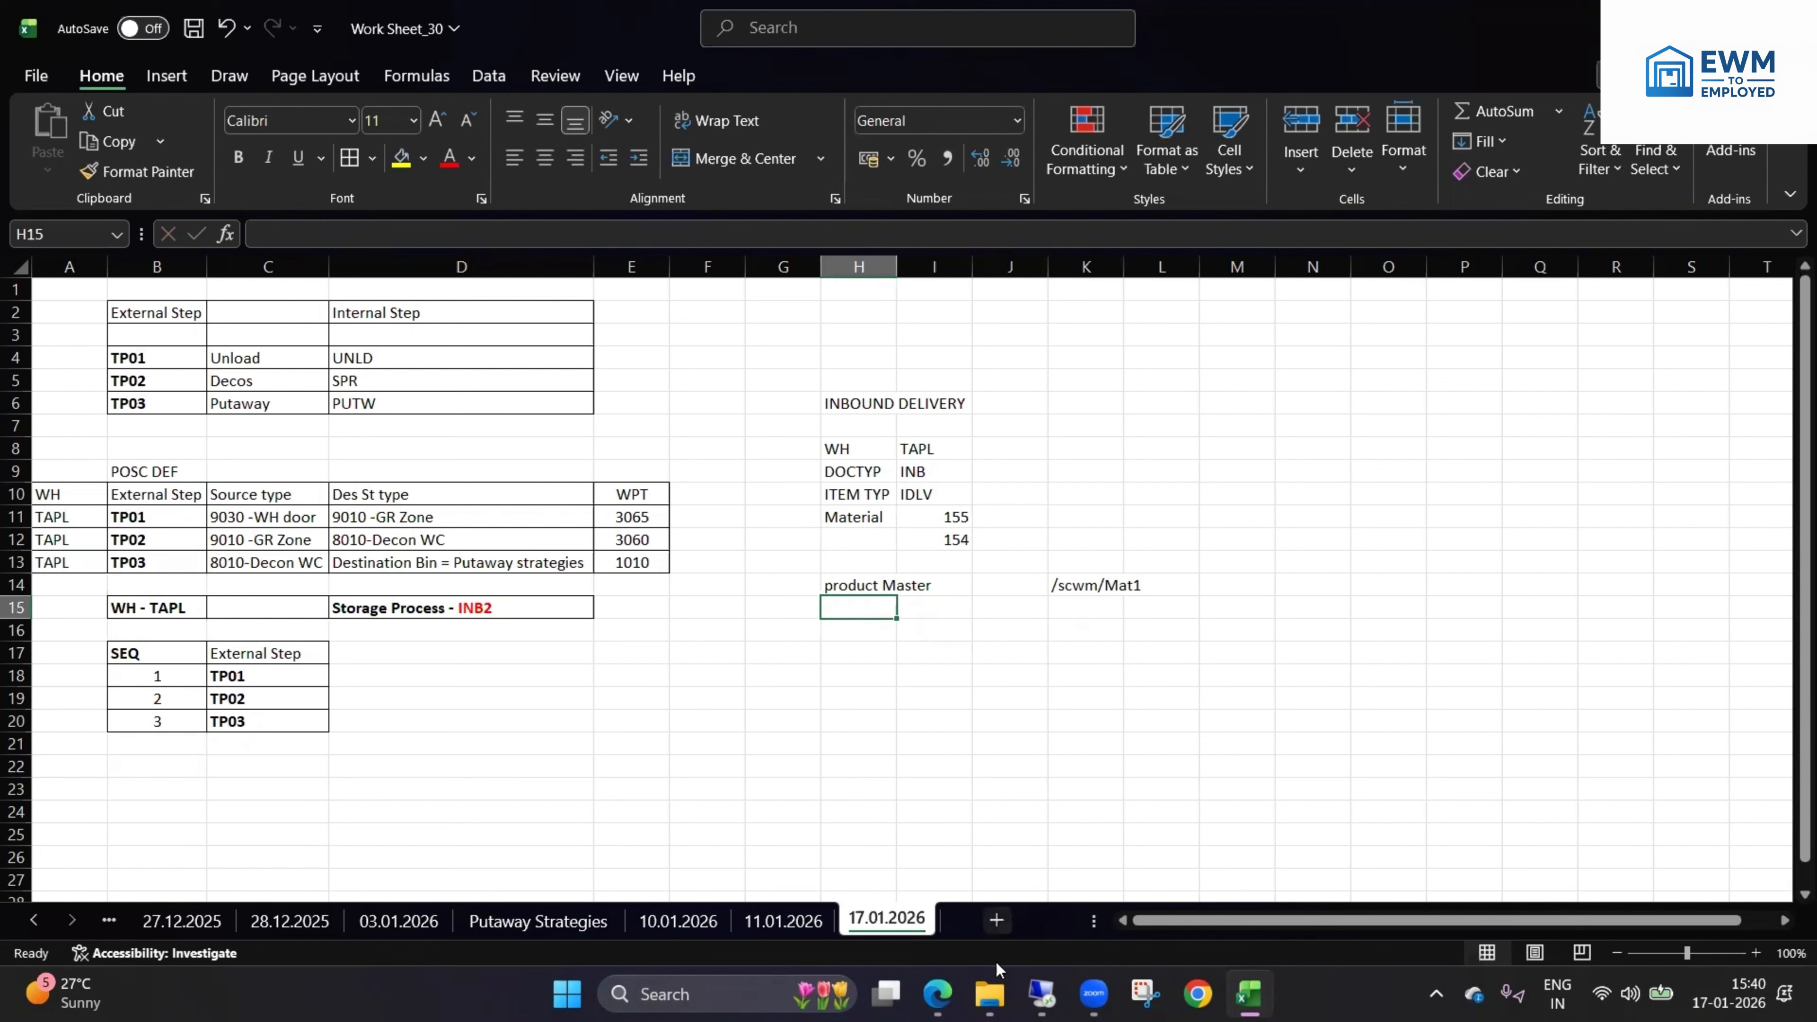
click(1042, 994)
click(439, 999)
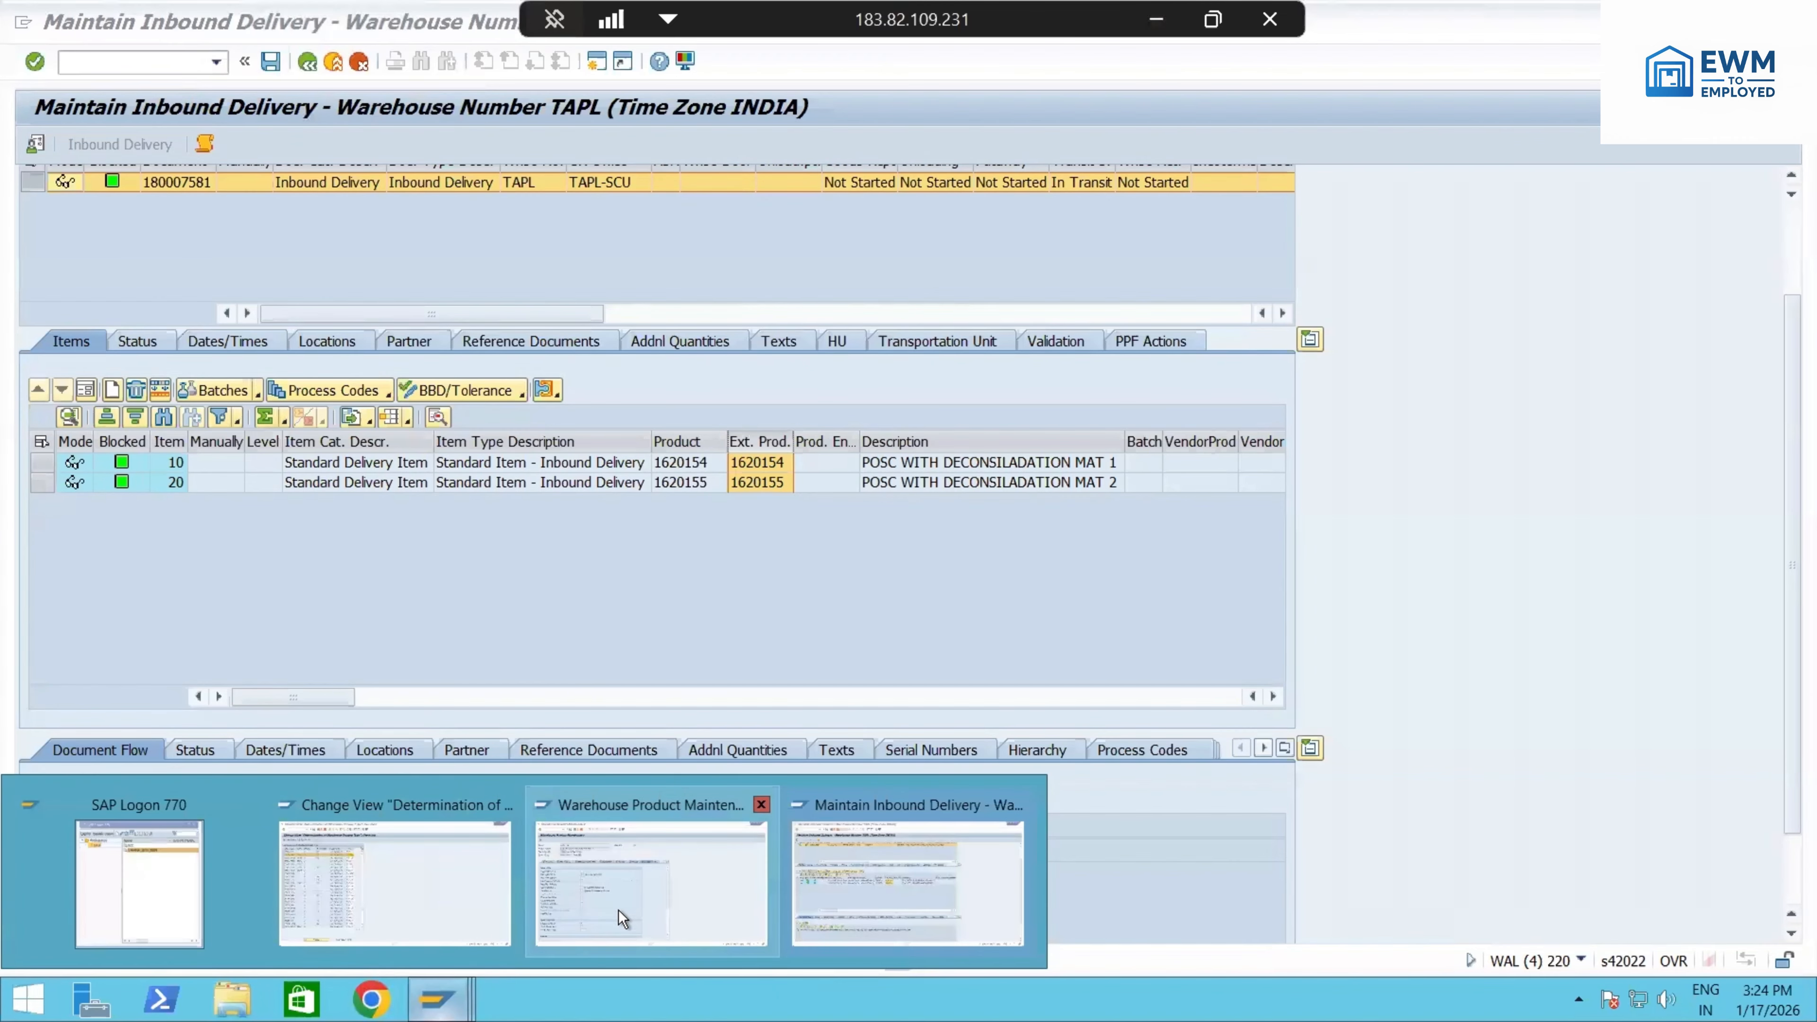
click(620, 908)
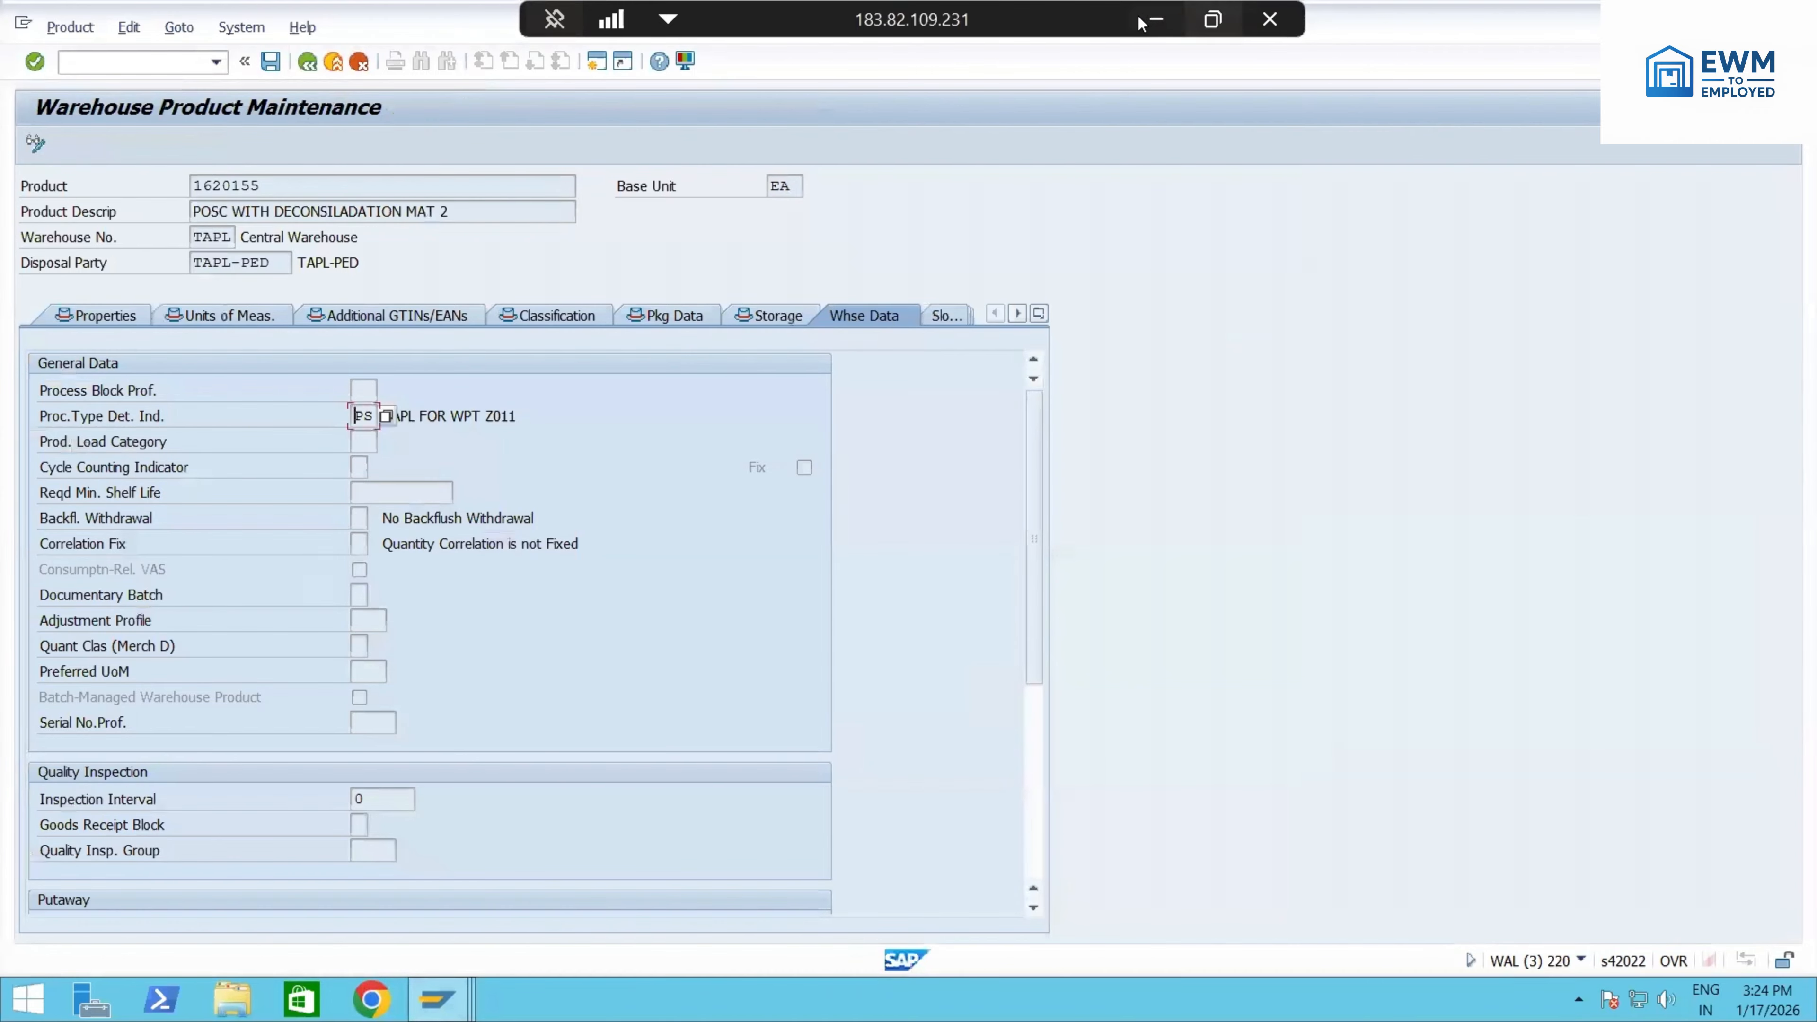
click(1156, 19)
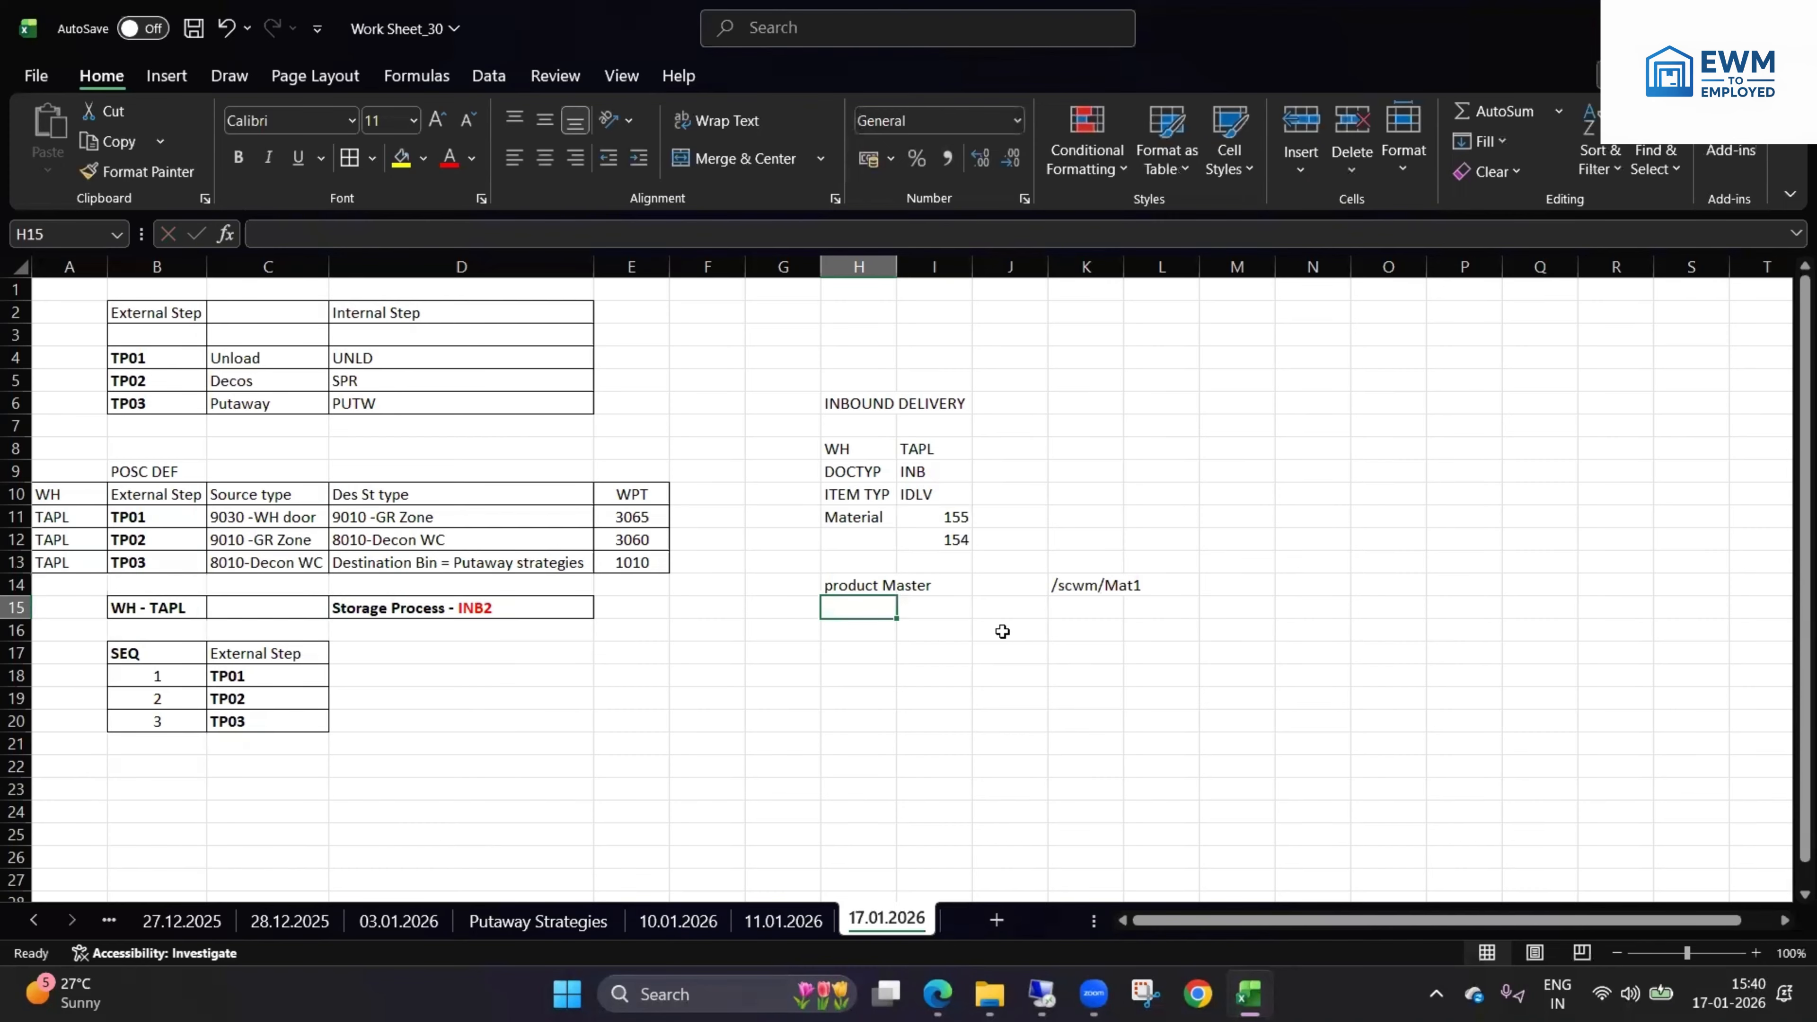
text(WH data tab)
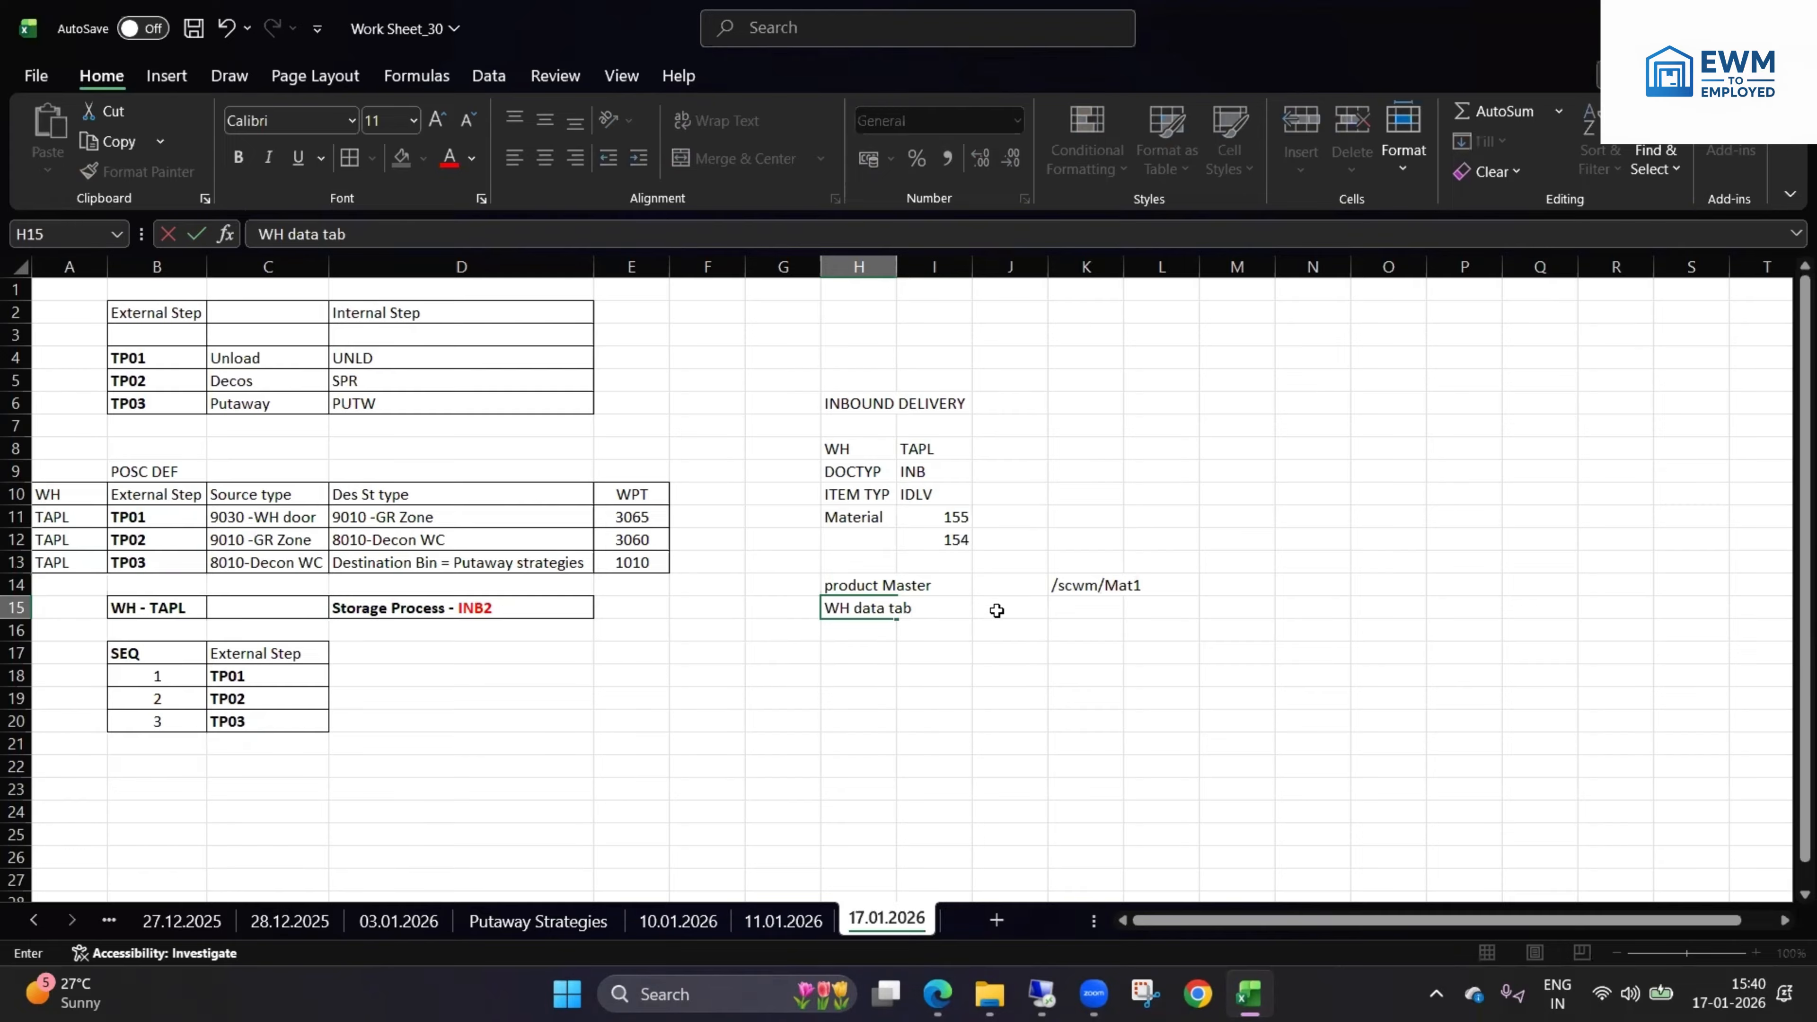
click(998, 610)
- Check the process type indicator's field name in SAP, then enter Process Type Determination Indicator in Excel cell H16
click(1042, 993)
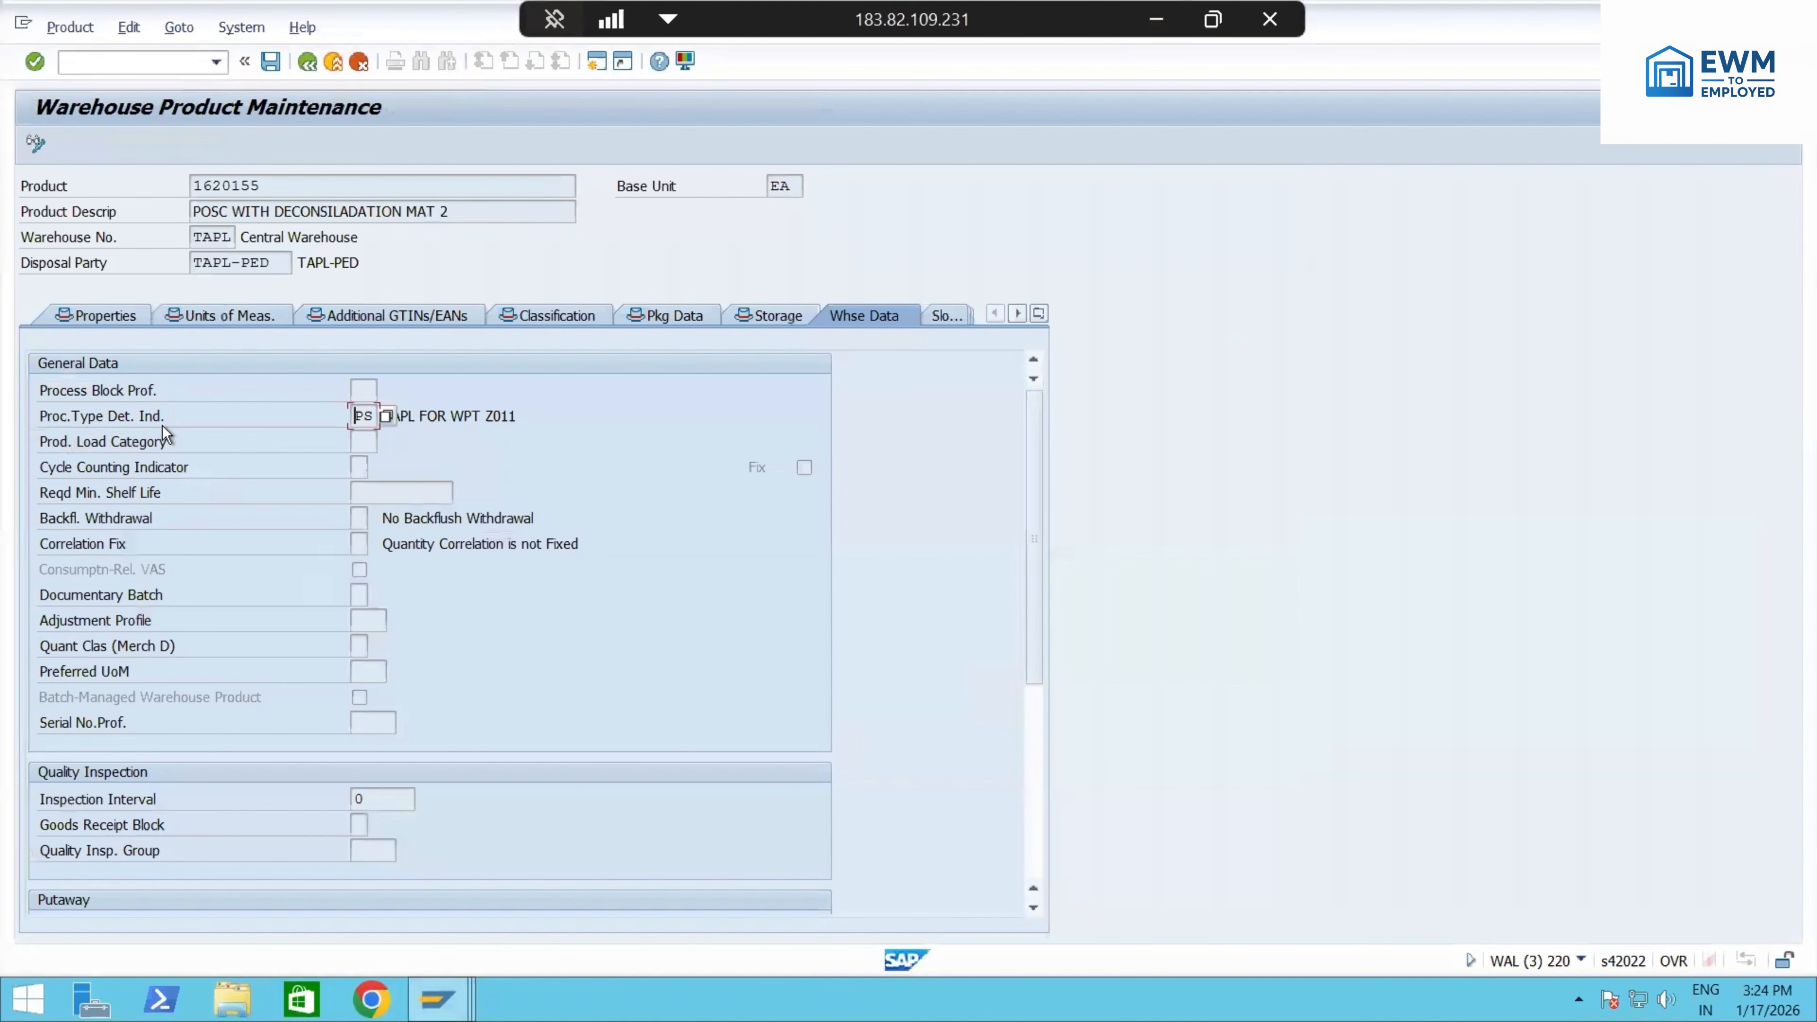
click(1157, 20)
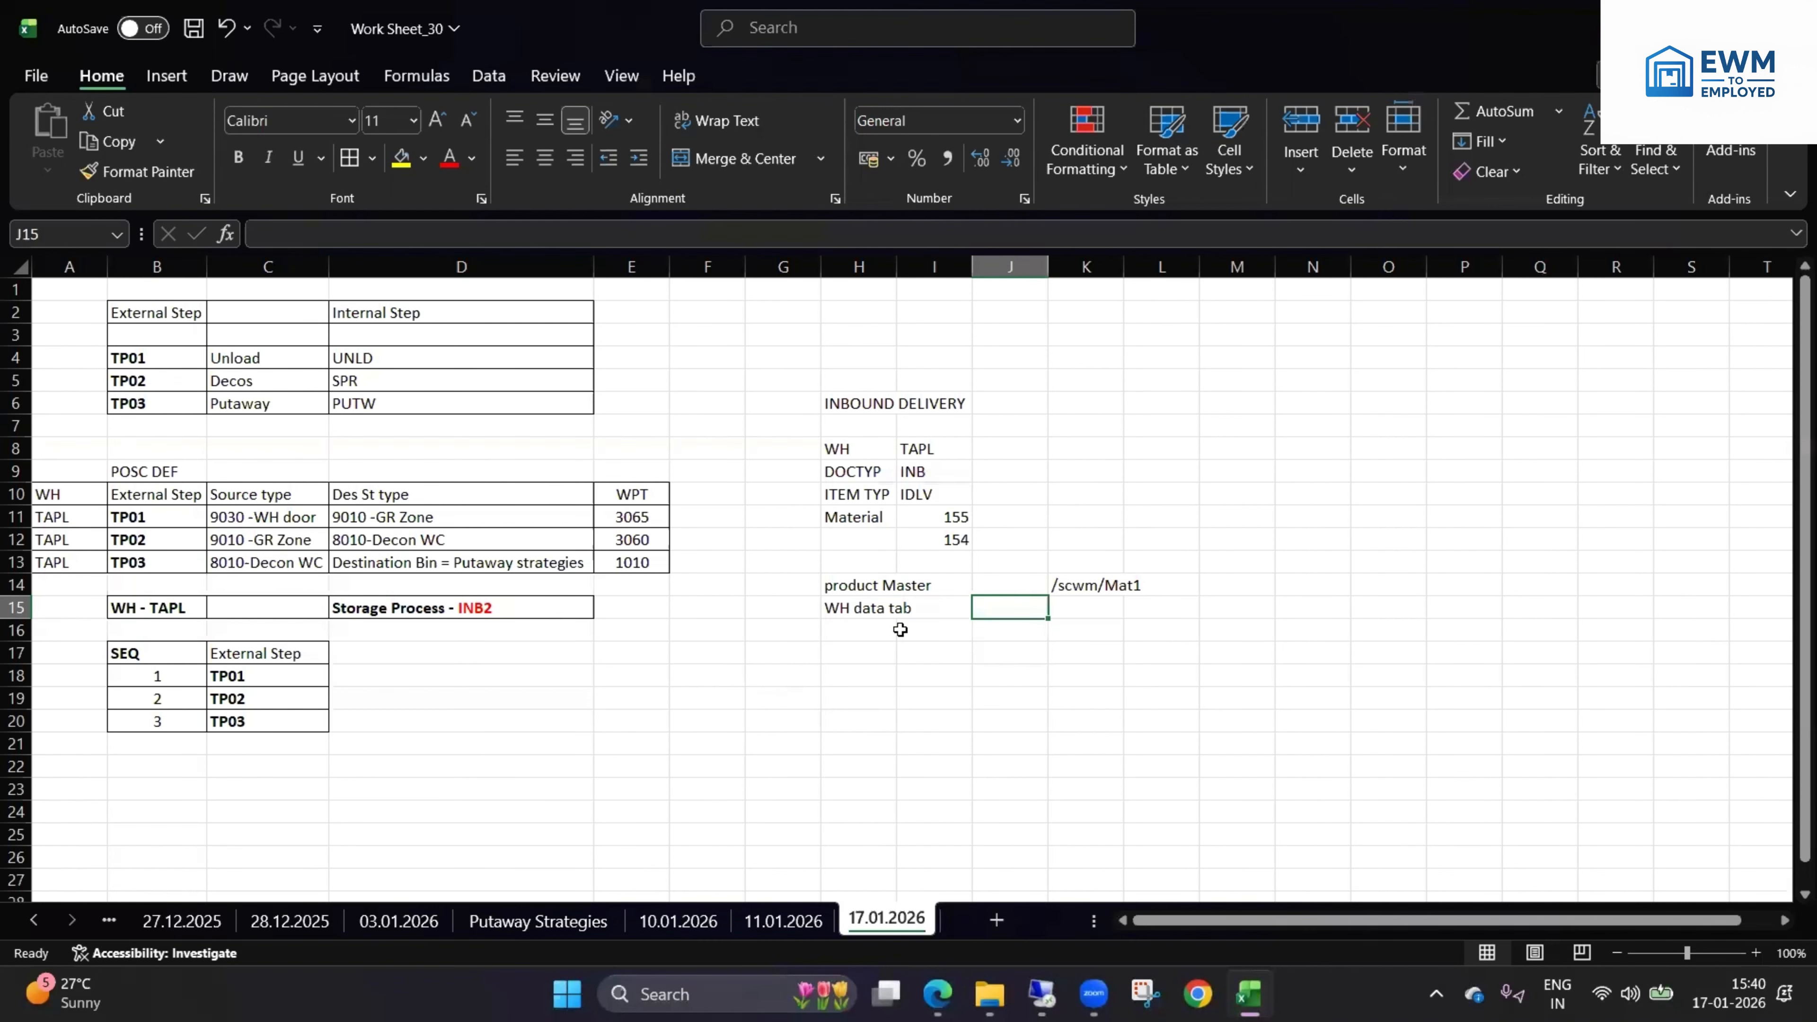
click(900, 629)
click(879, 626)
text(Proc)
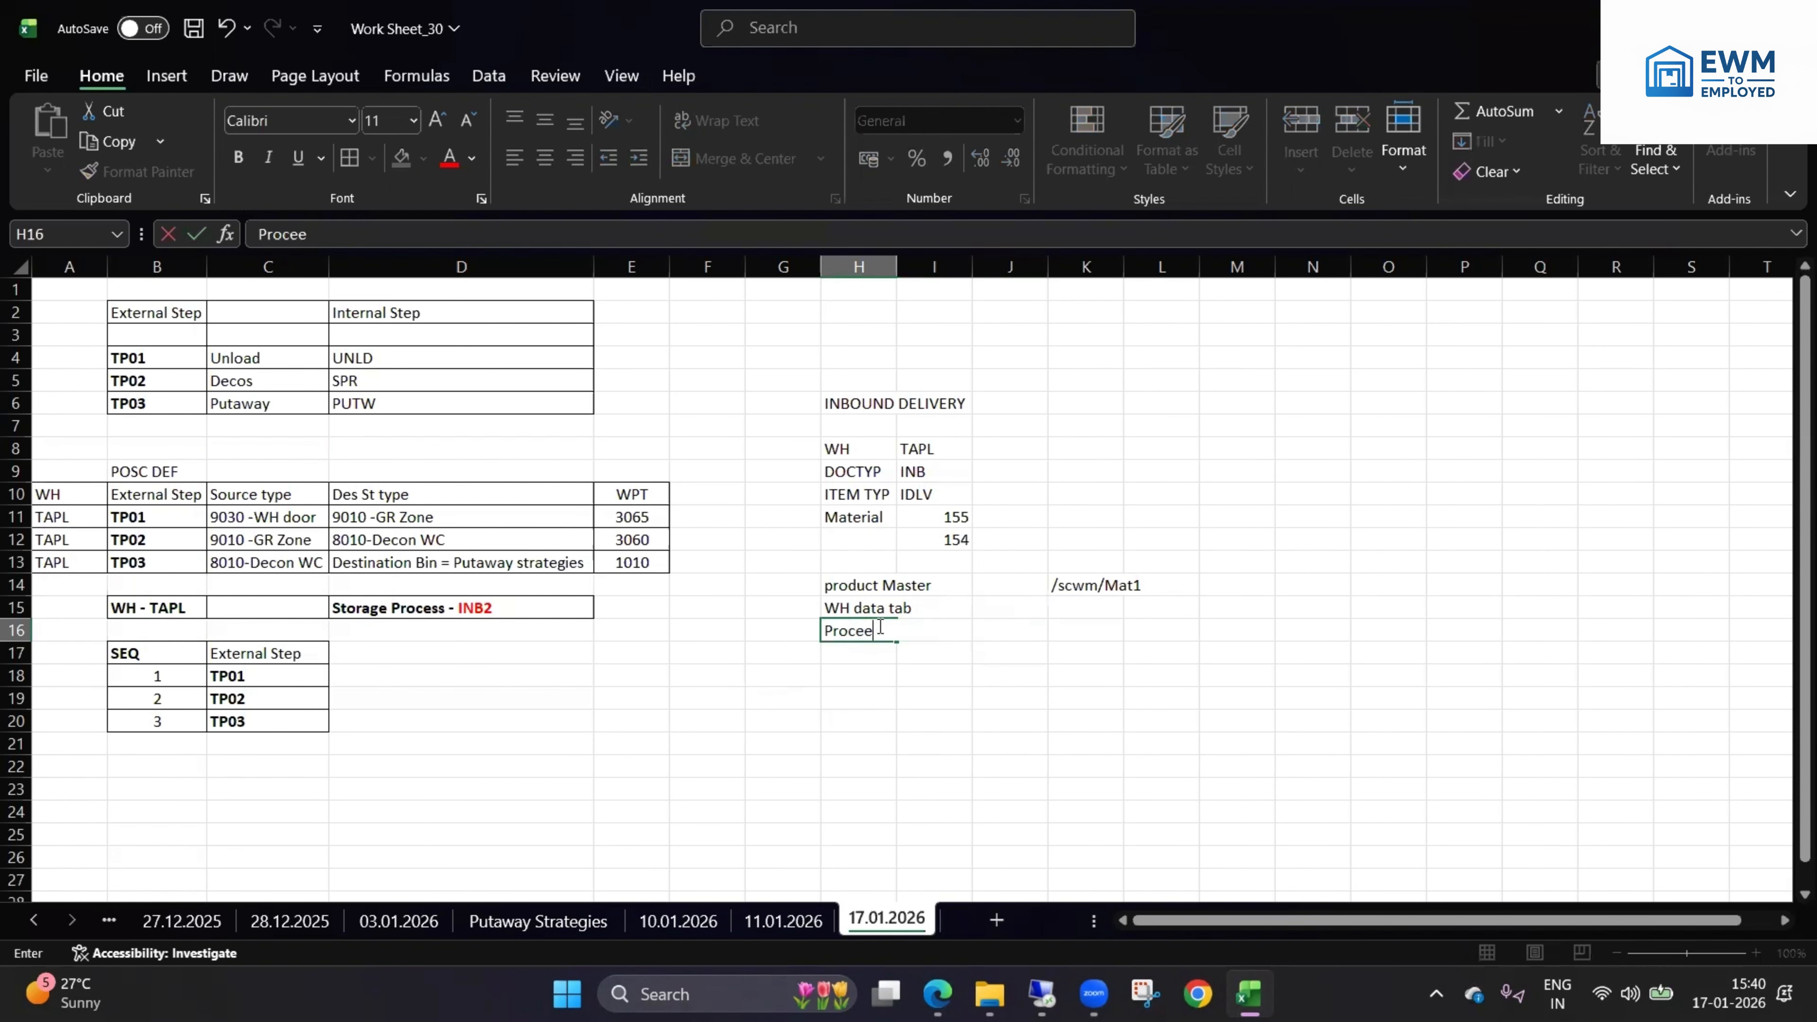
text(ess Type Determinatio)
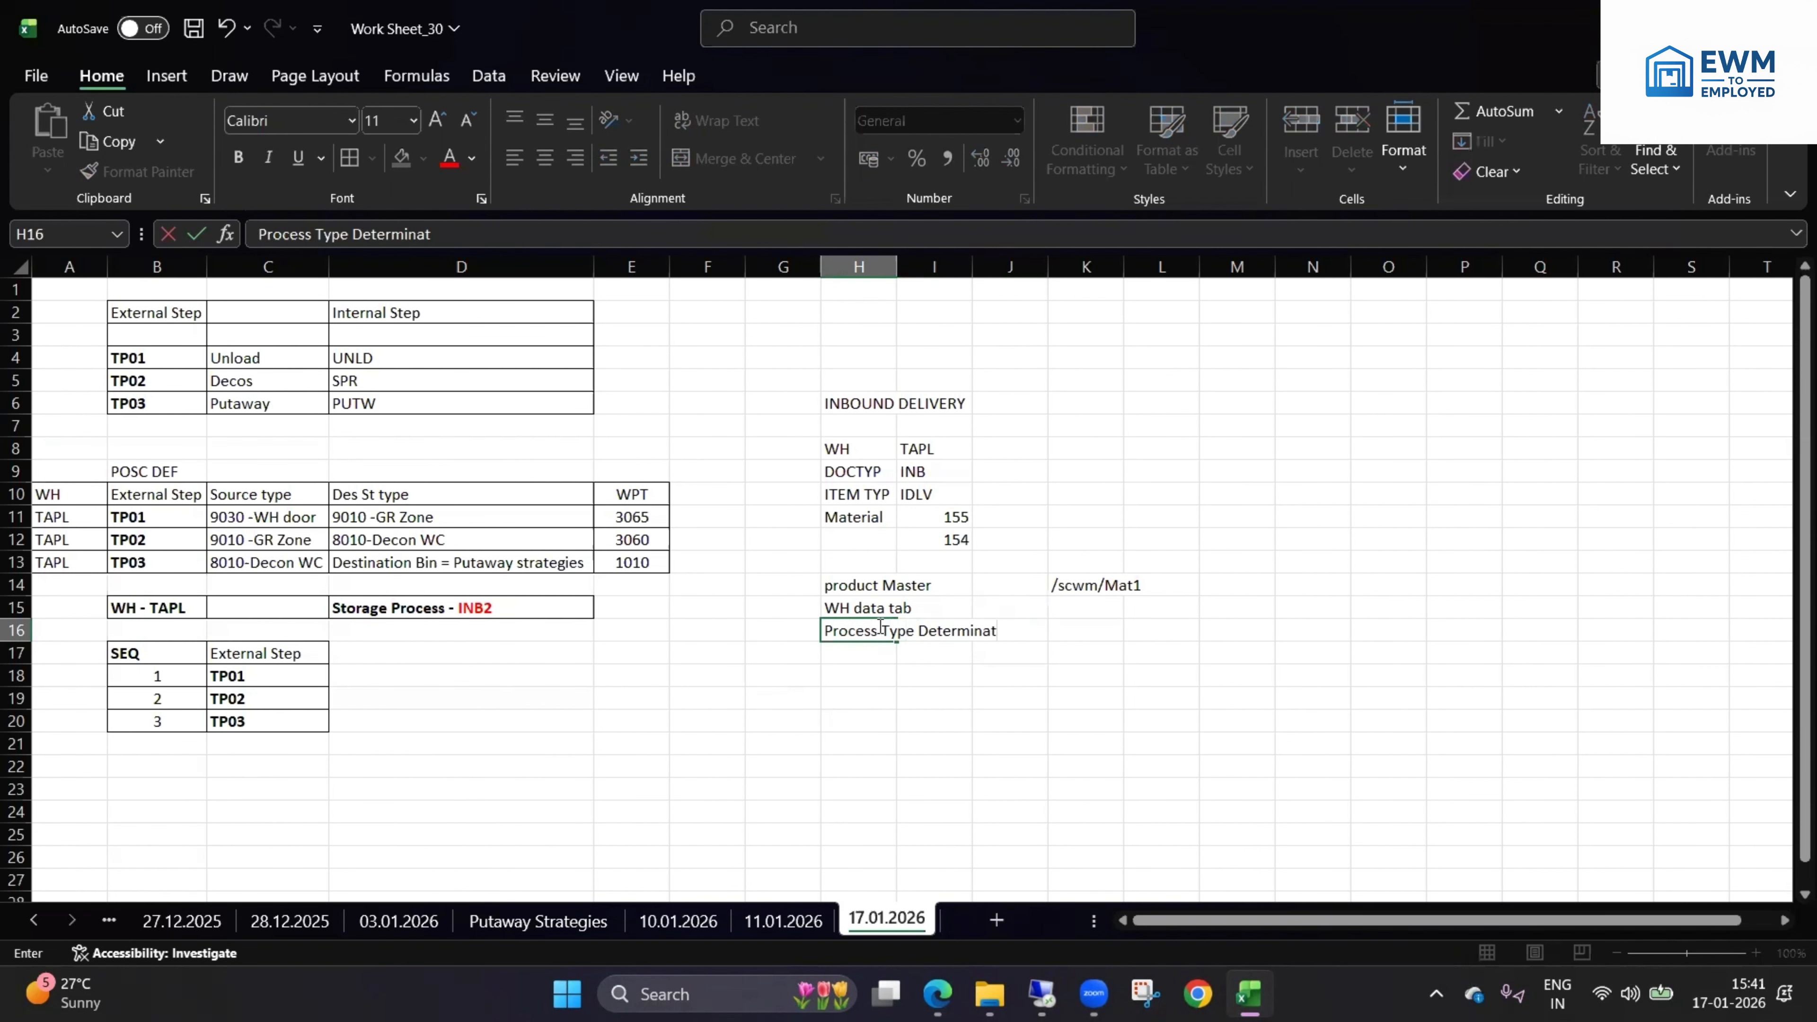
key(BackSpace)
text(Ind)
text(ca)
key(BackSpace)
key(BackSpace)
text(cator)
click(1031, 676)
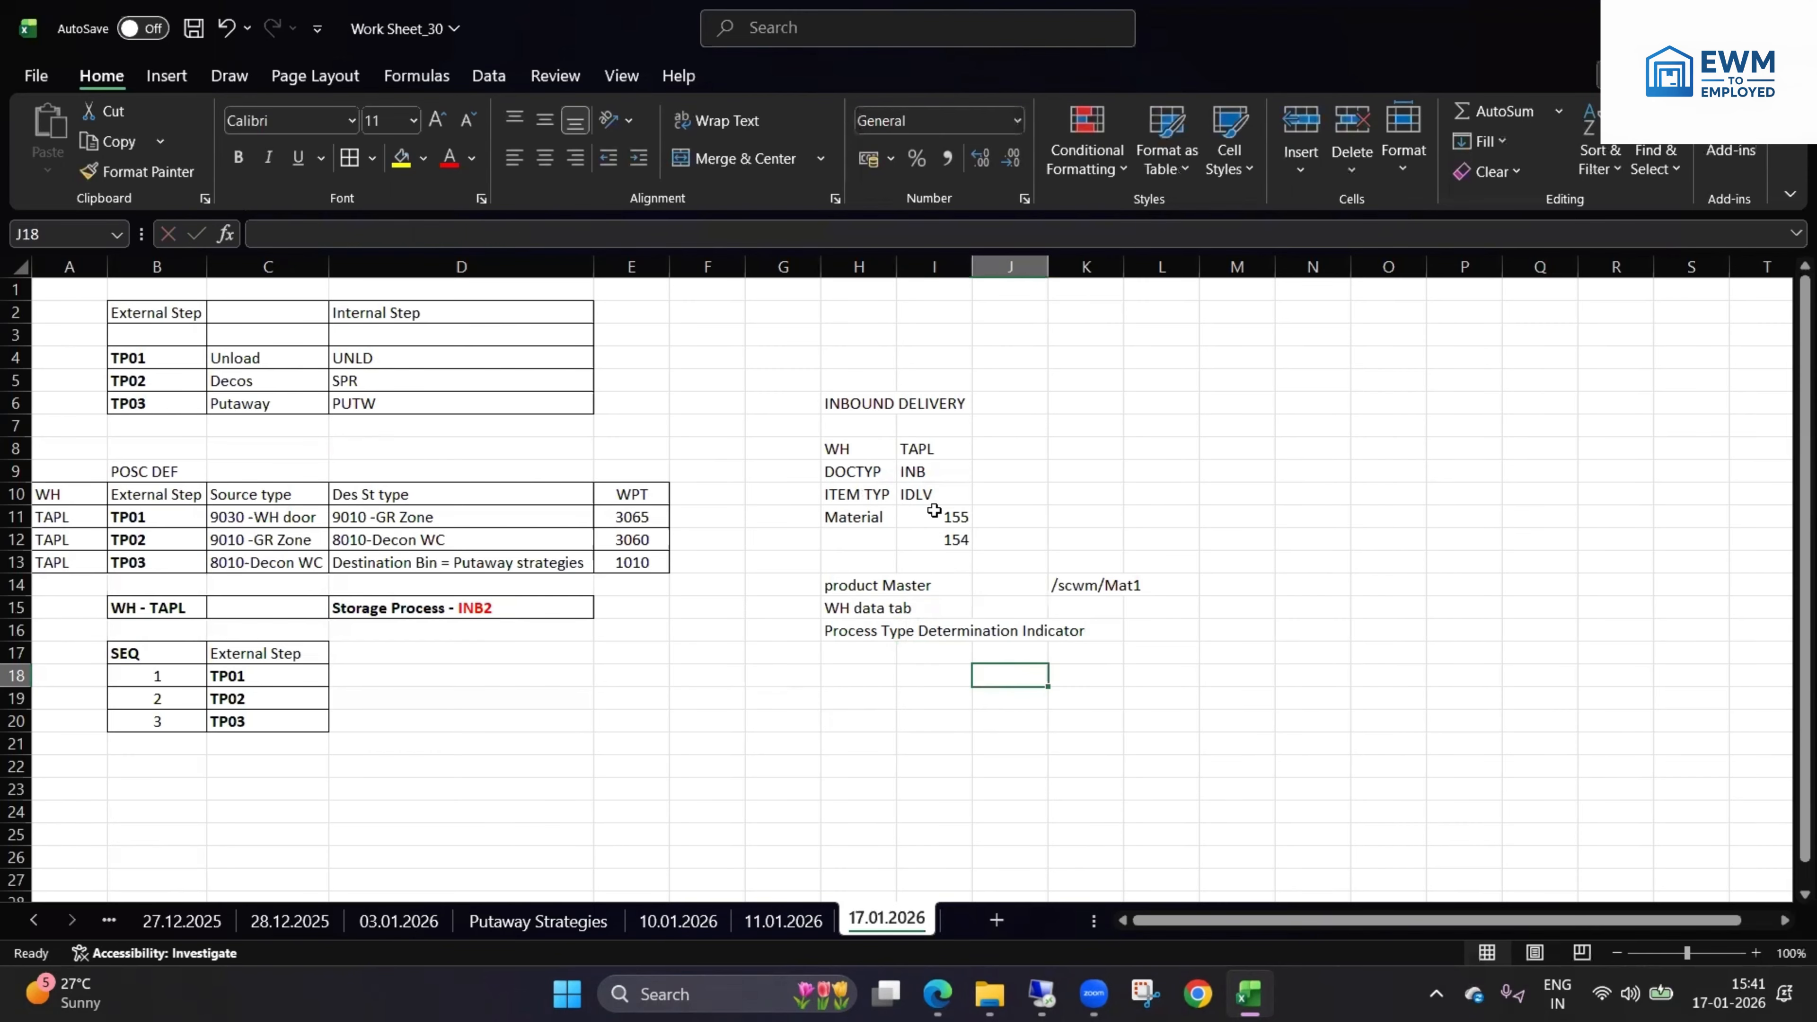
- Copy material numbers 155 and 154 from I11:I12 to H18:H19
click(952, 520)
drag(951, 539, 952, 541)
key(ctrl+c)
click(872, 677)
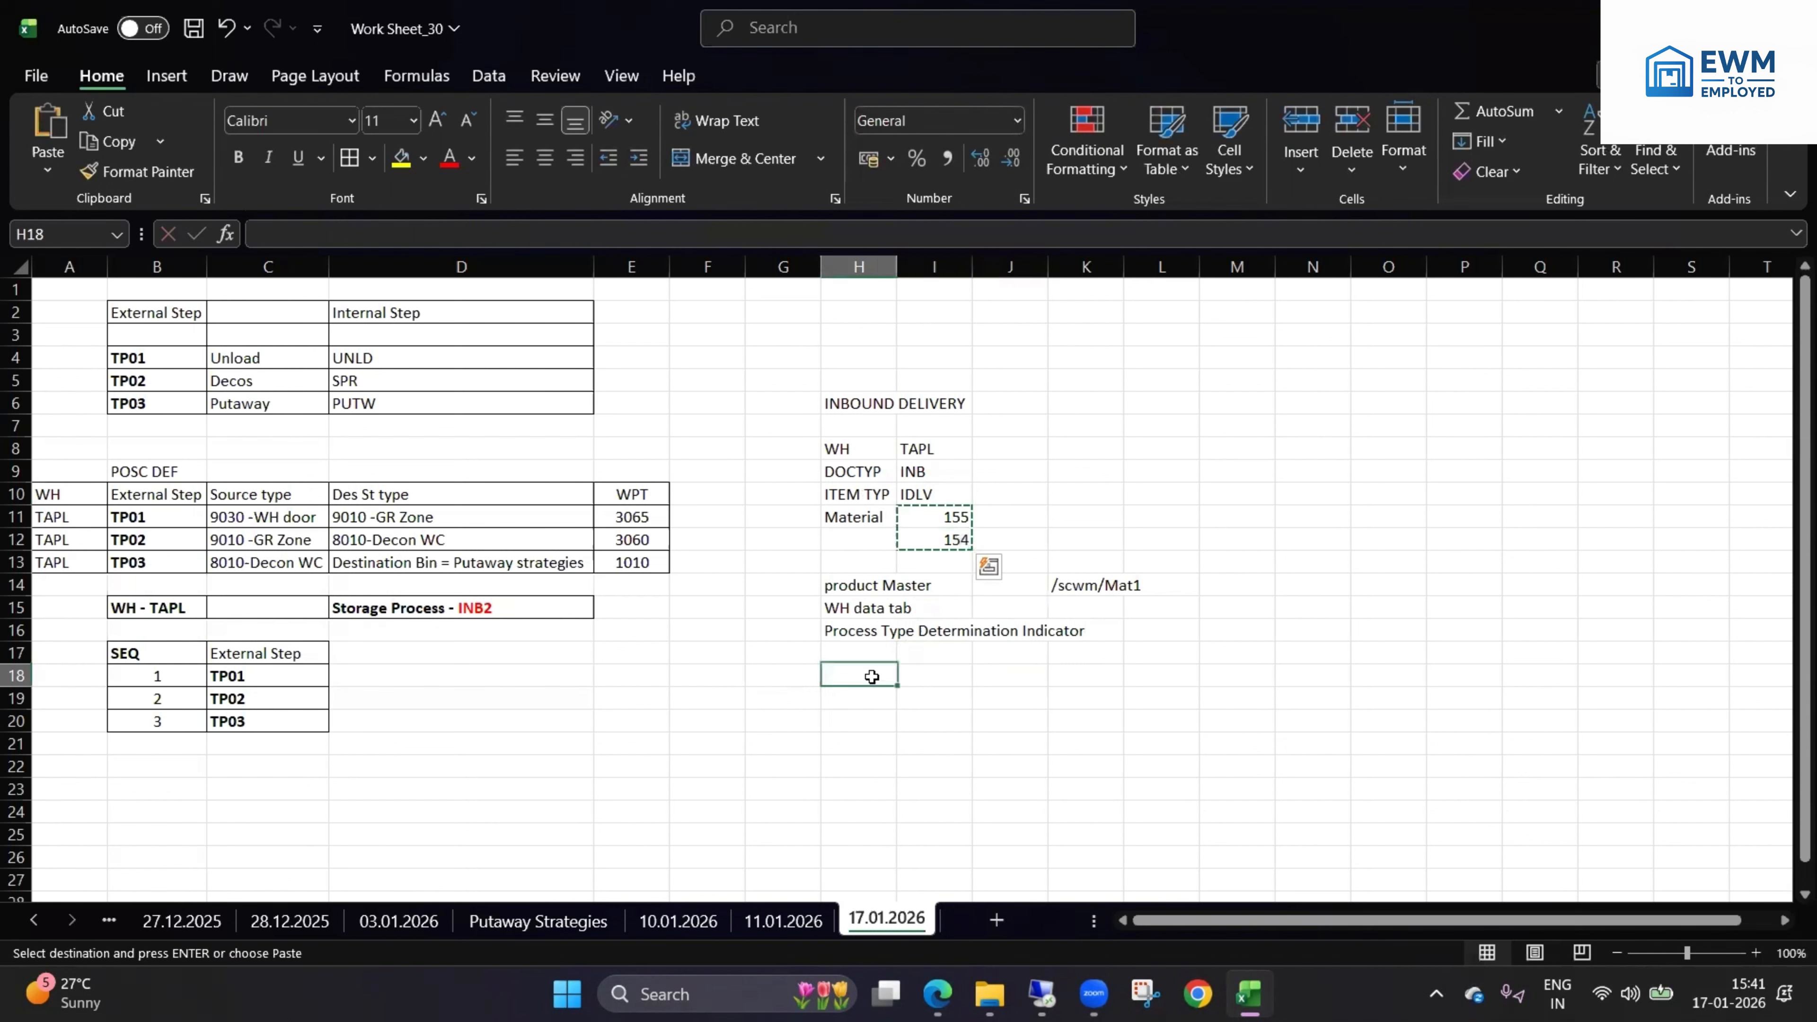
key(ctrl+v)
- Enter the heading product in H17 above the copied material numbers
click(872, 656)
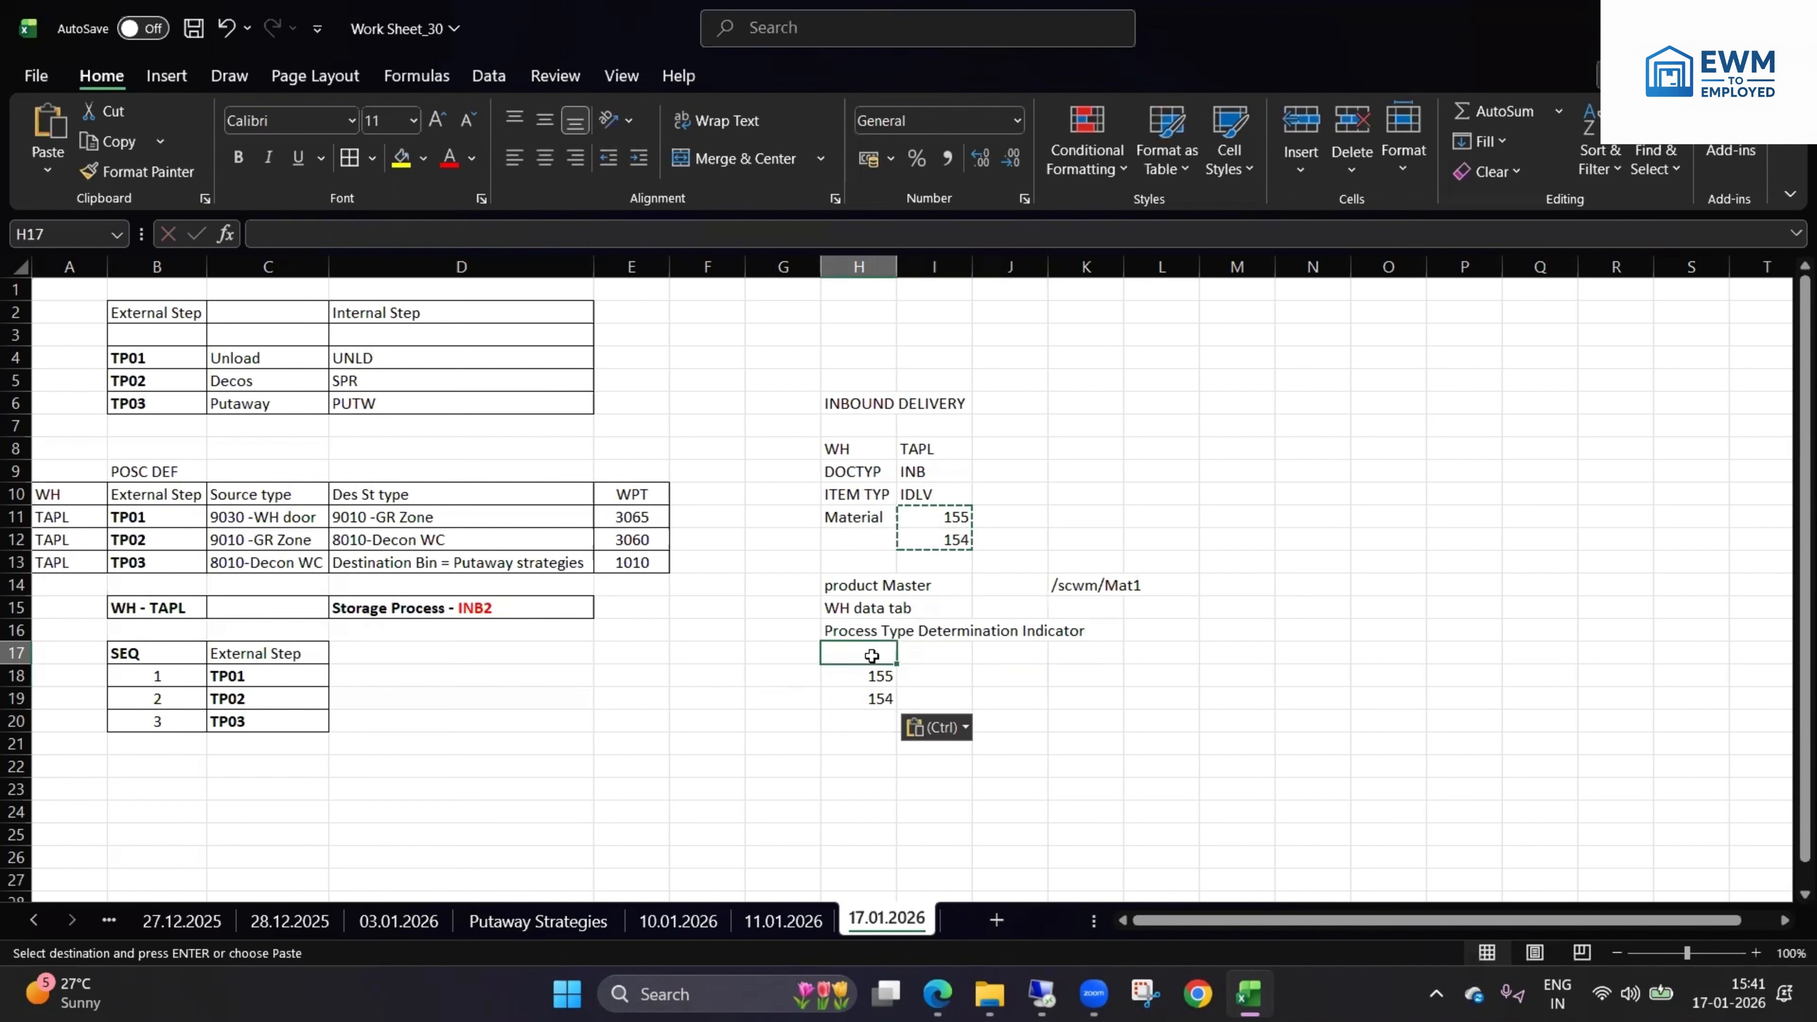
text(Product)
key(Tab)
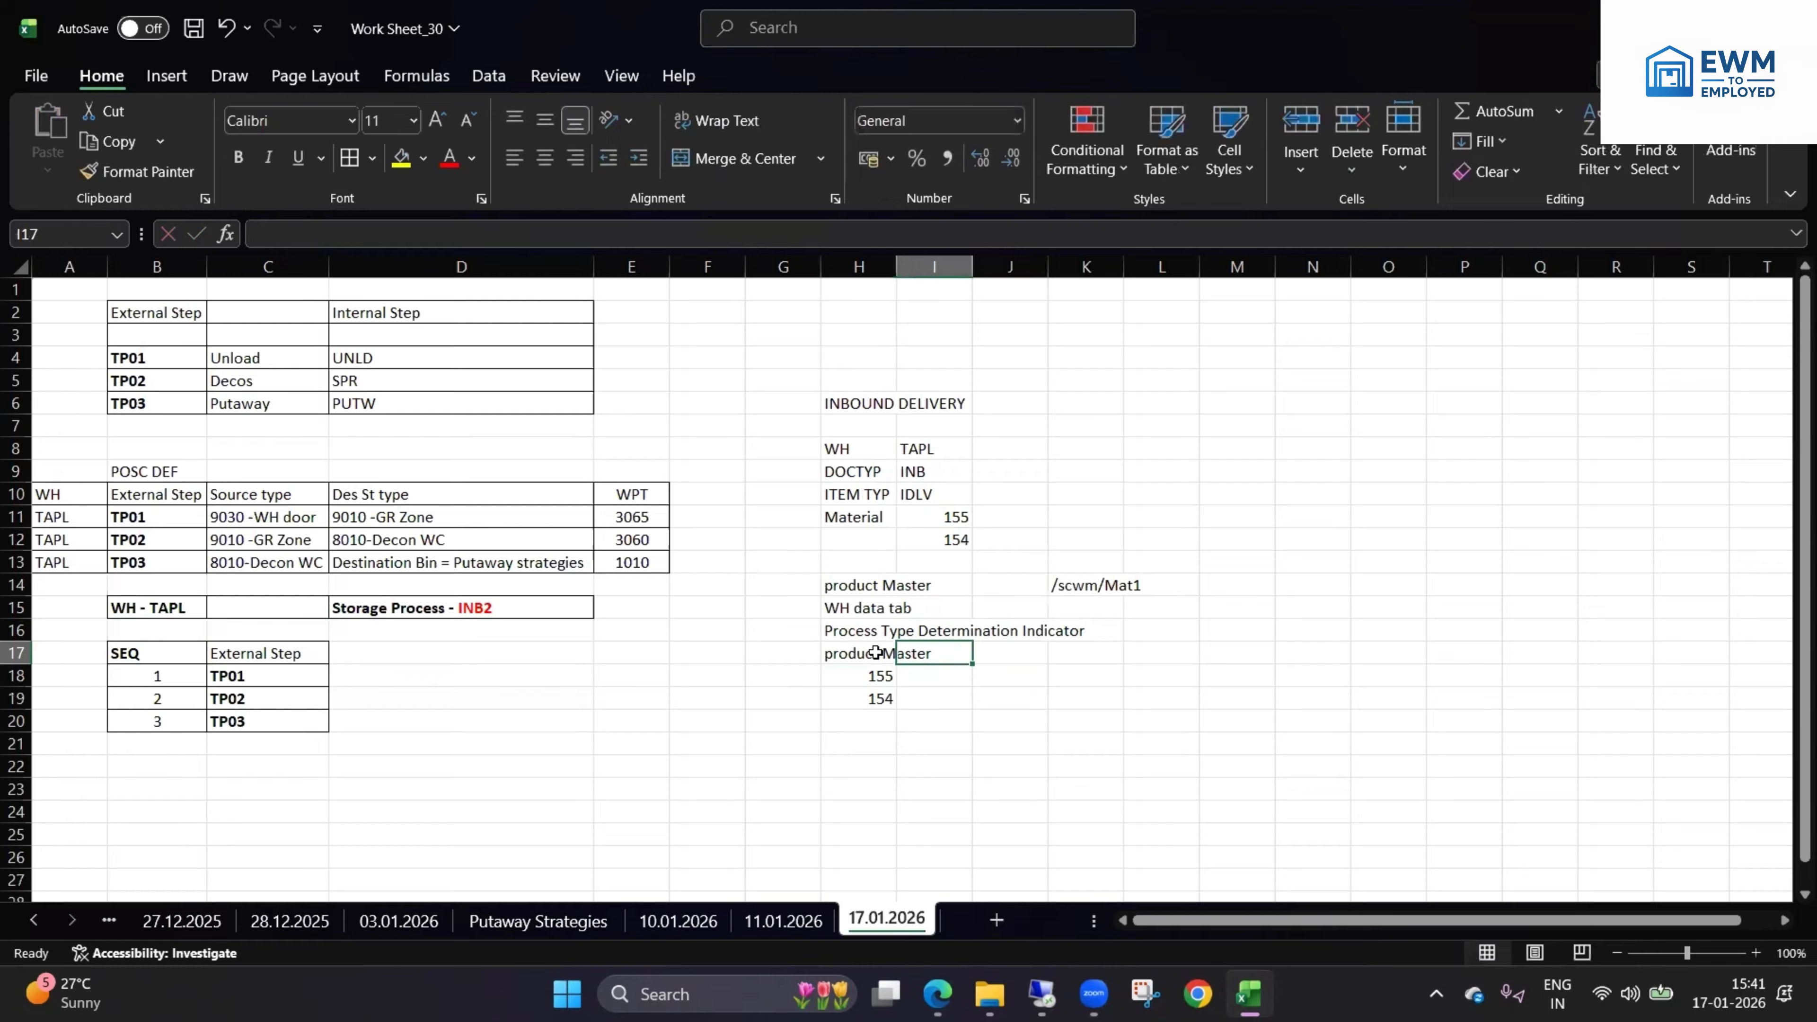
double_click(876, 652)
drag(882, 652, 994, 657)
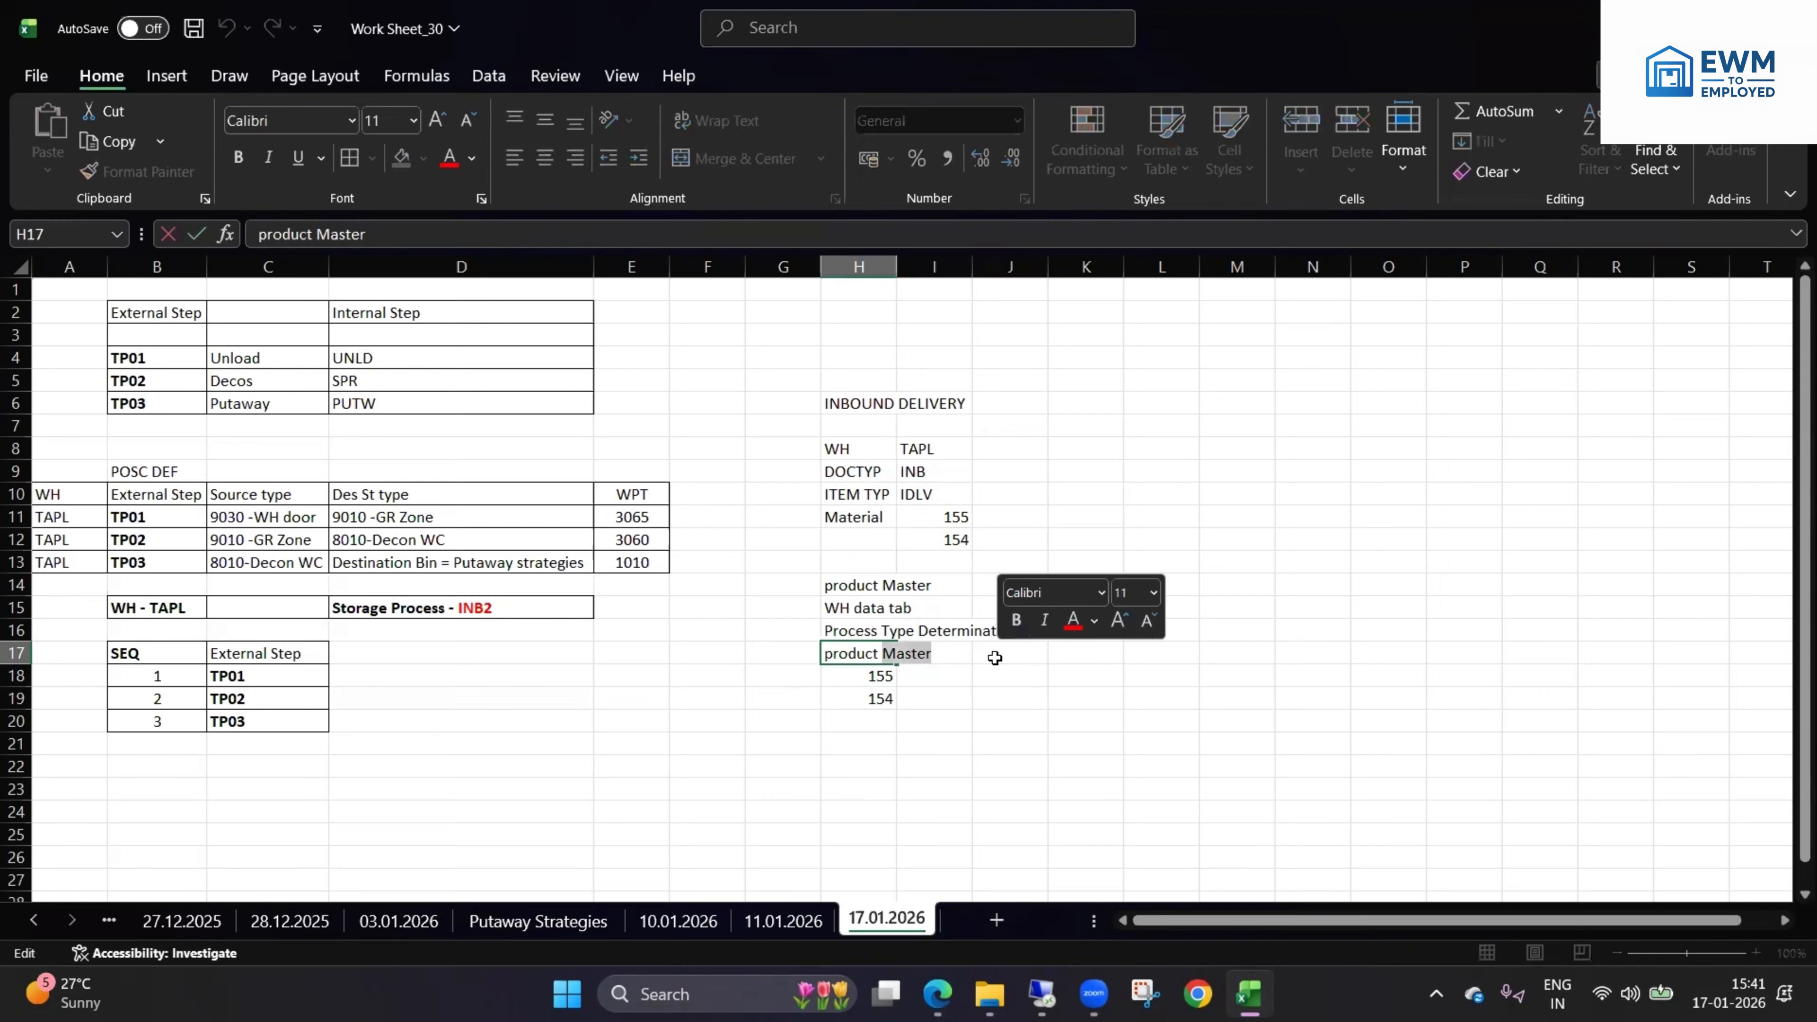
key(BackSpace)
- Enter indicator PS for products 155 and 154 in I18:I19, and add product 201 with indicator T1 in row 20
click(929, 676)
text(PS)
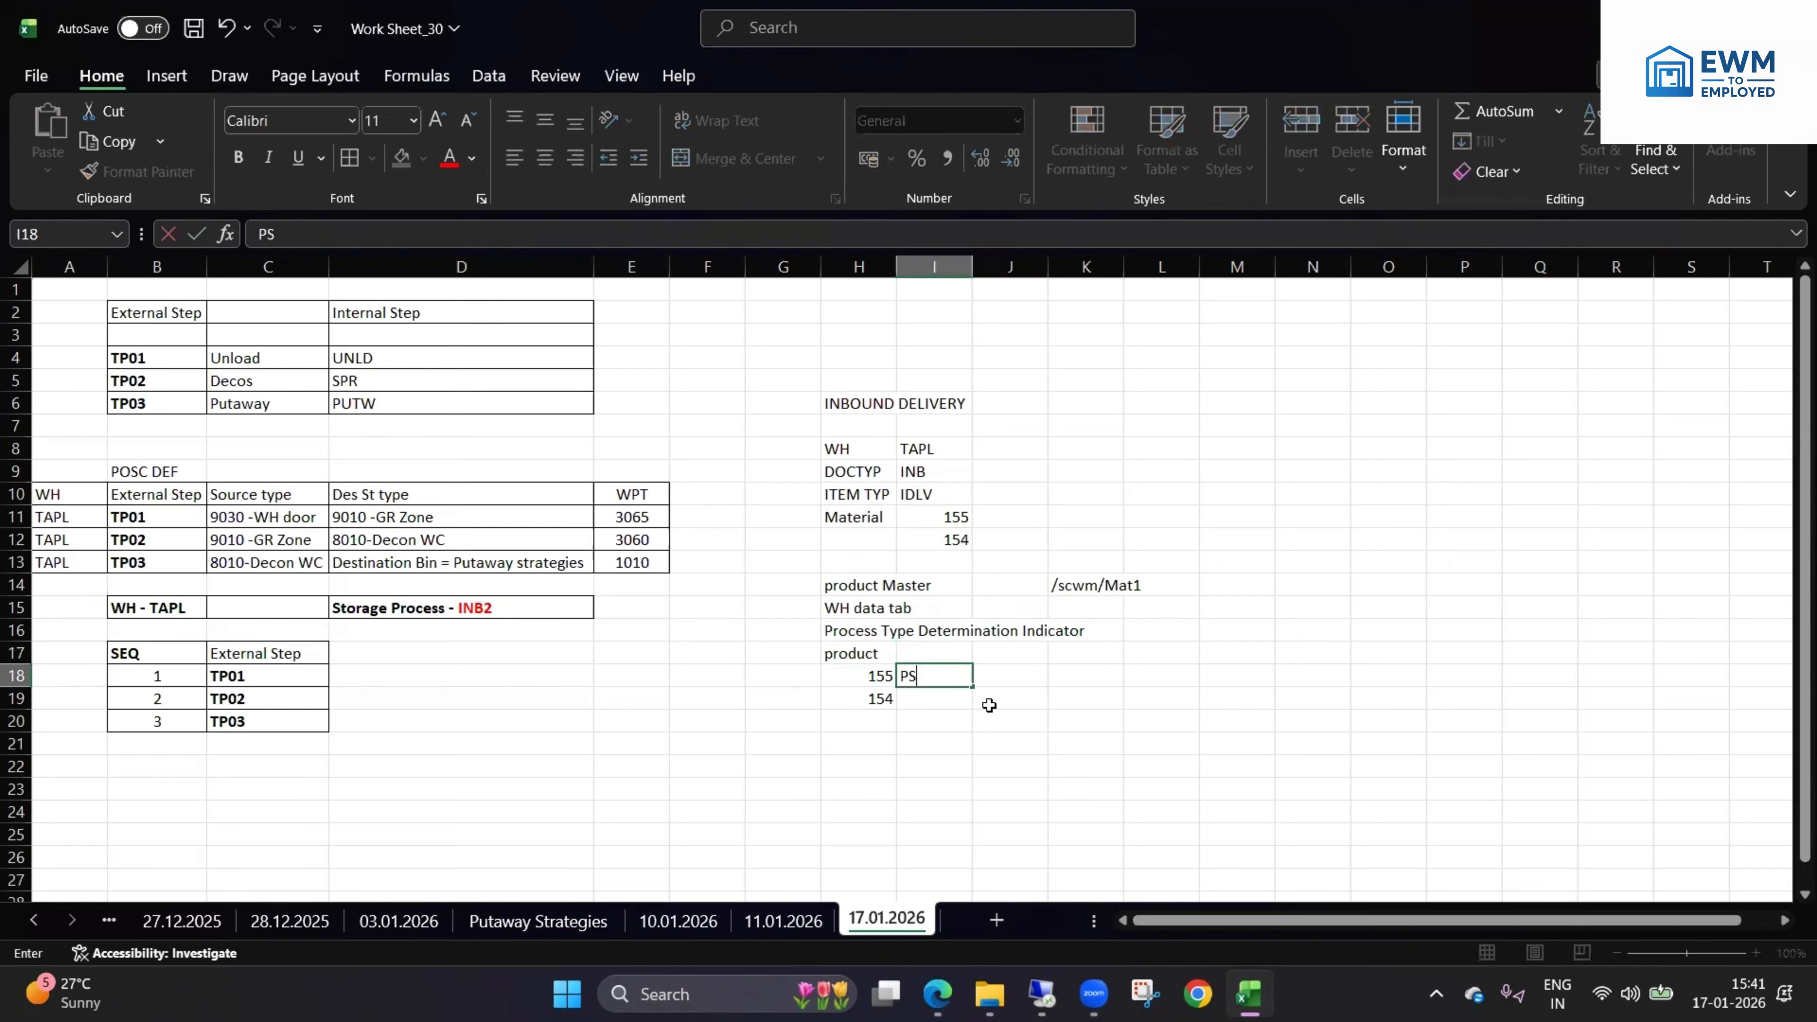
key(Return)
text(PS)
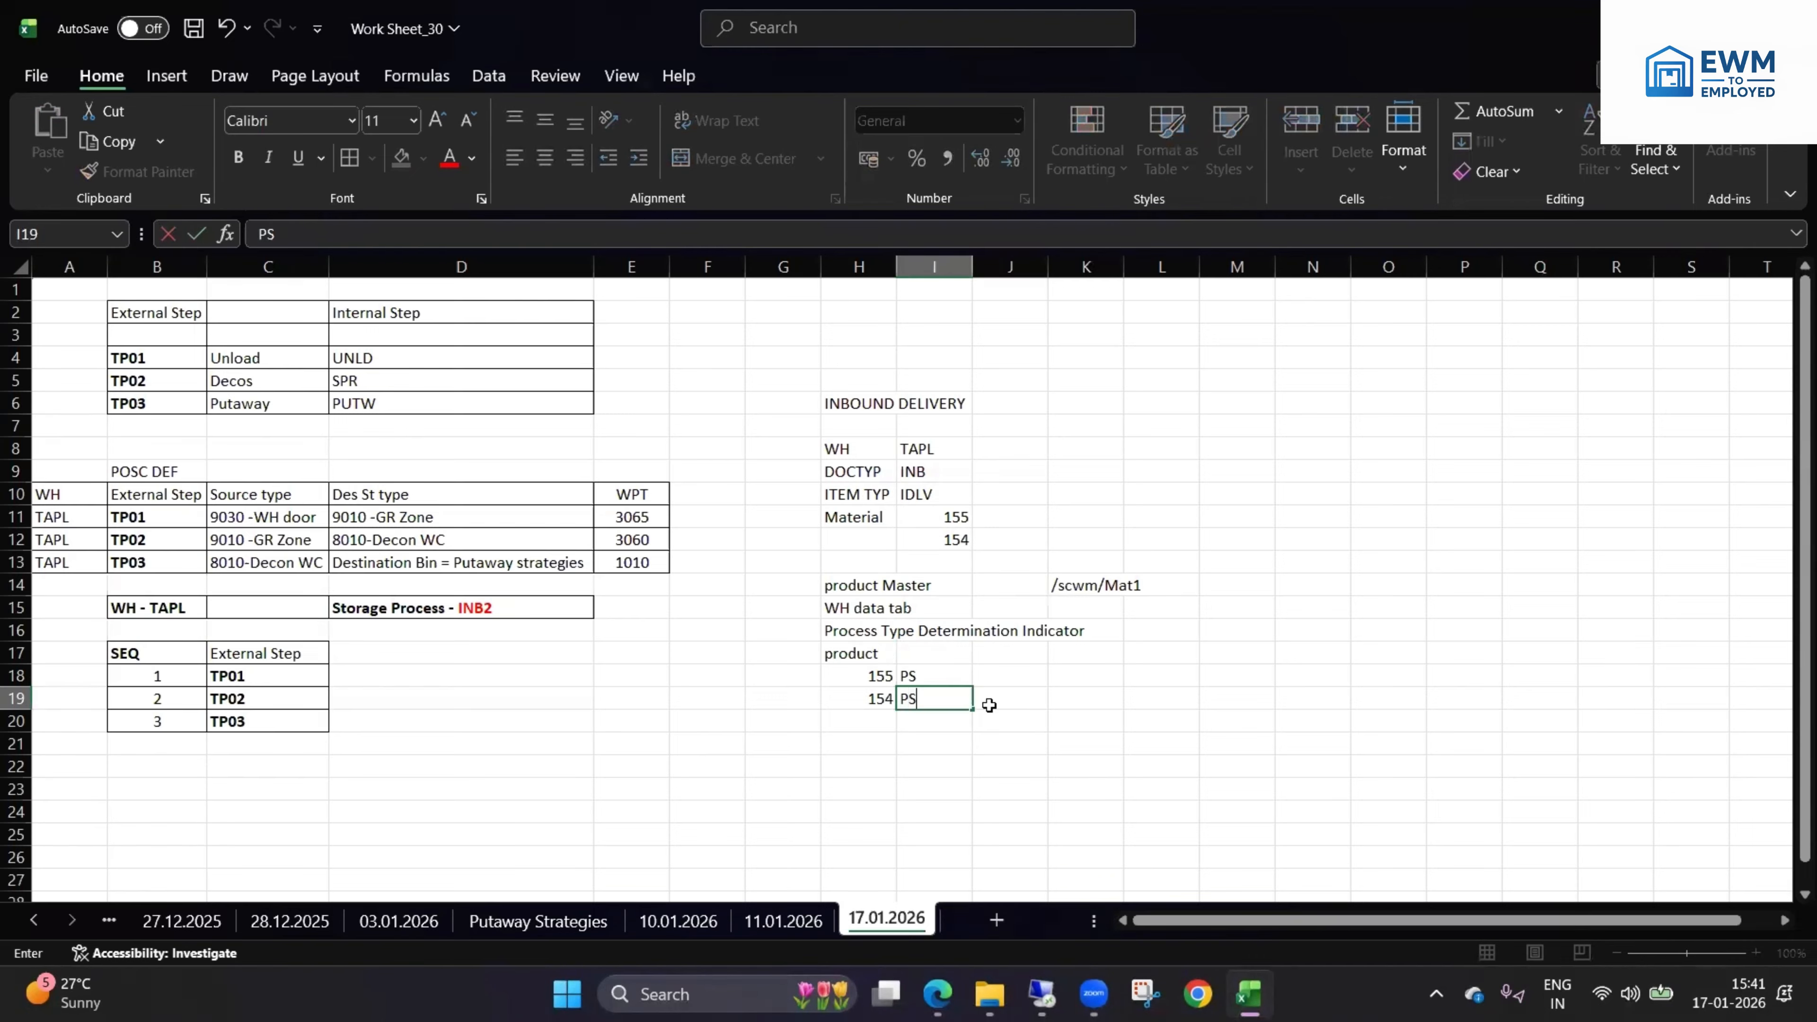
key(Return)
click(870, 717)
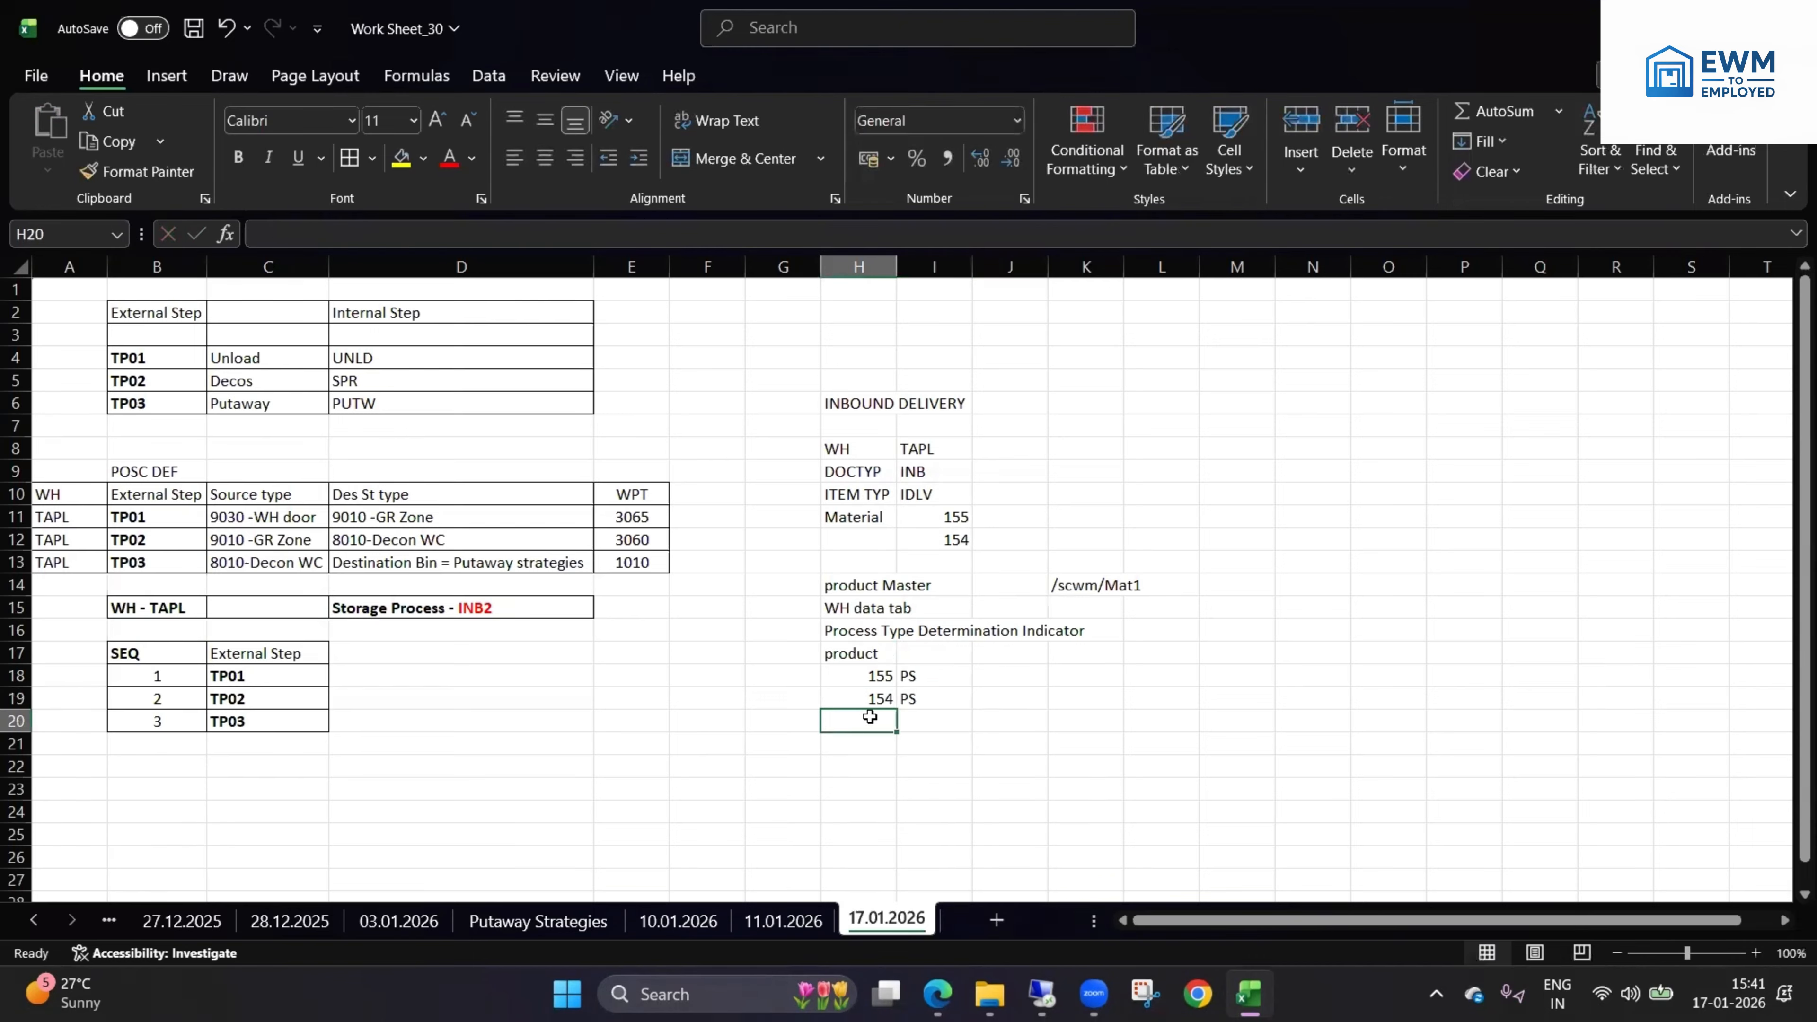
text(201)
key(Tab)
text(T)
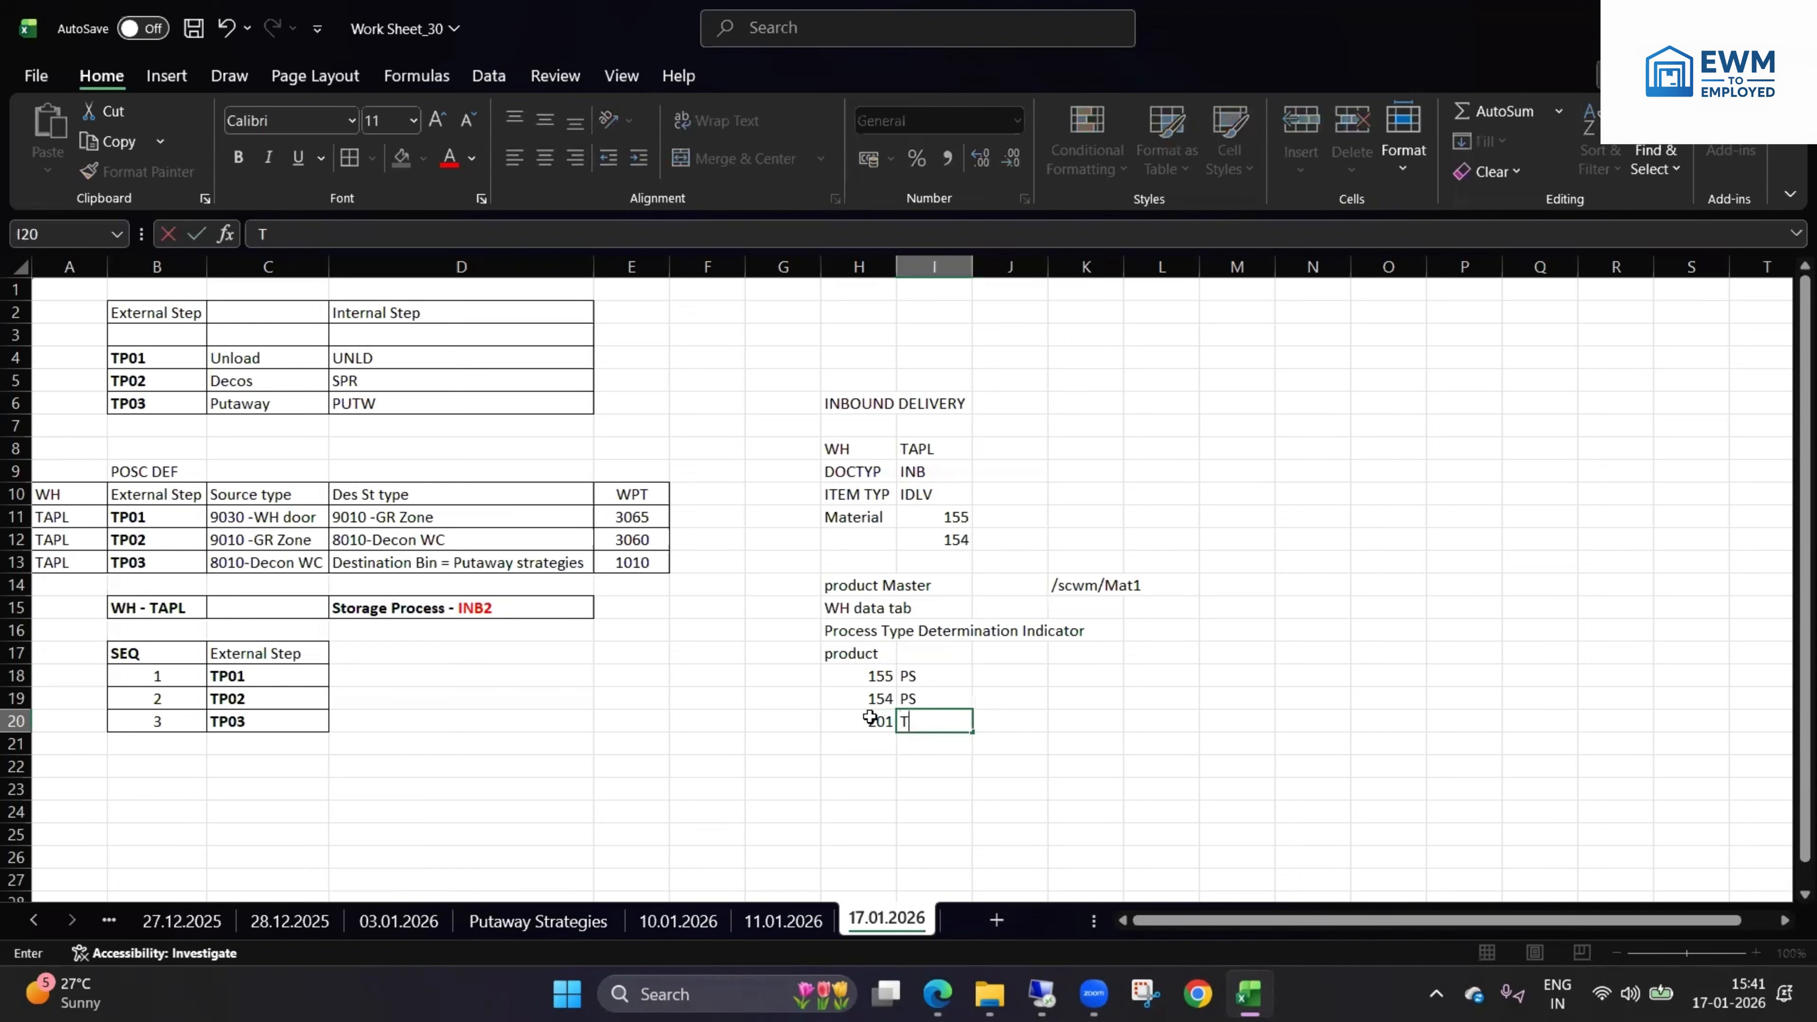
key(Return)
- Describe the indicators as Complex INB in J18:J19 and Simple INB in J20, and fit column J to its contents
click(995, 676)
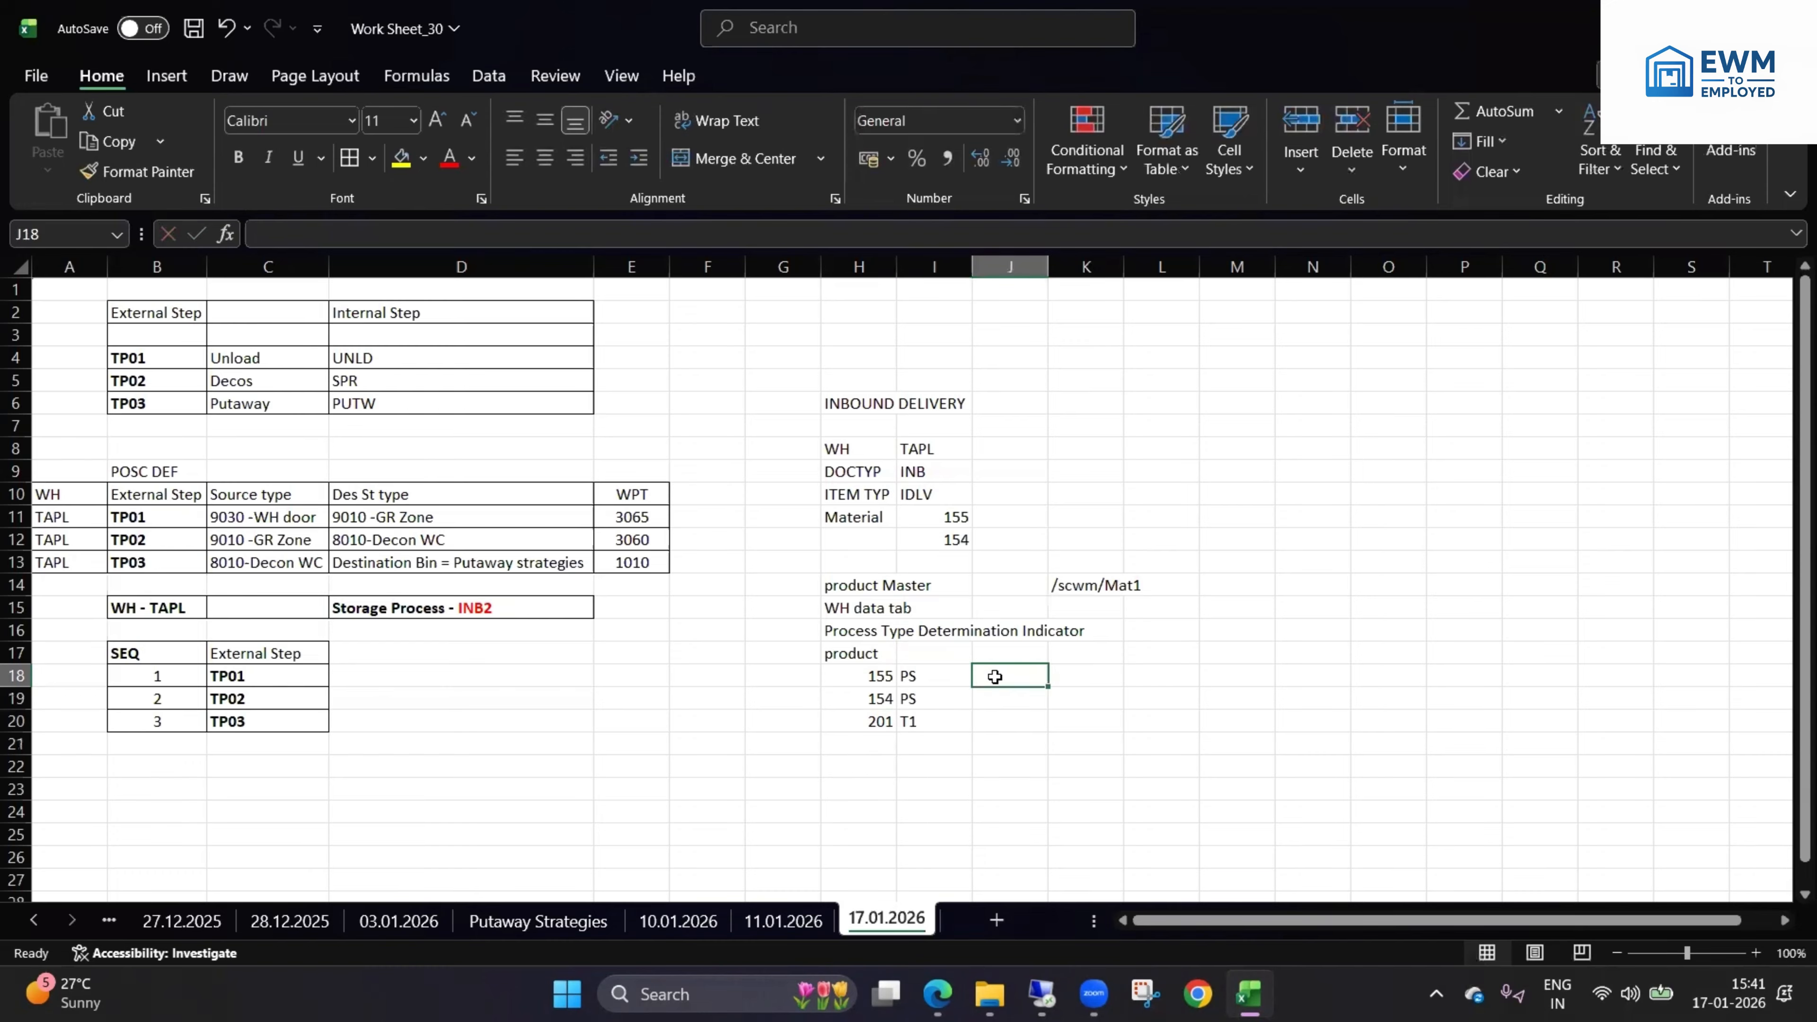
text(Comple)
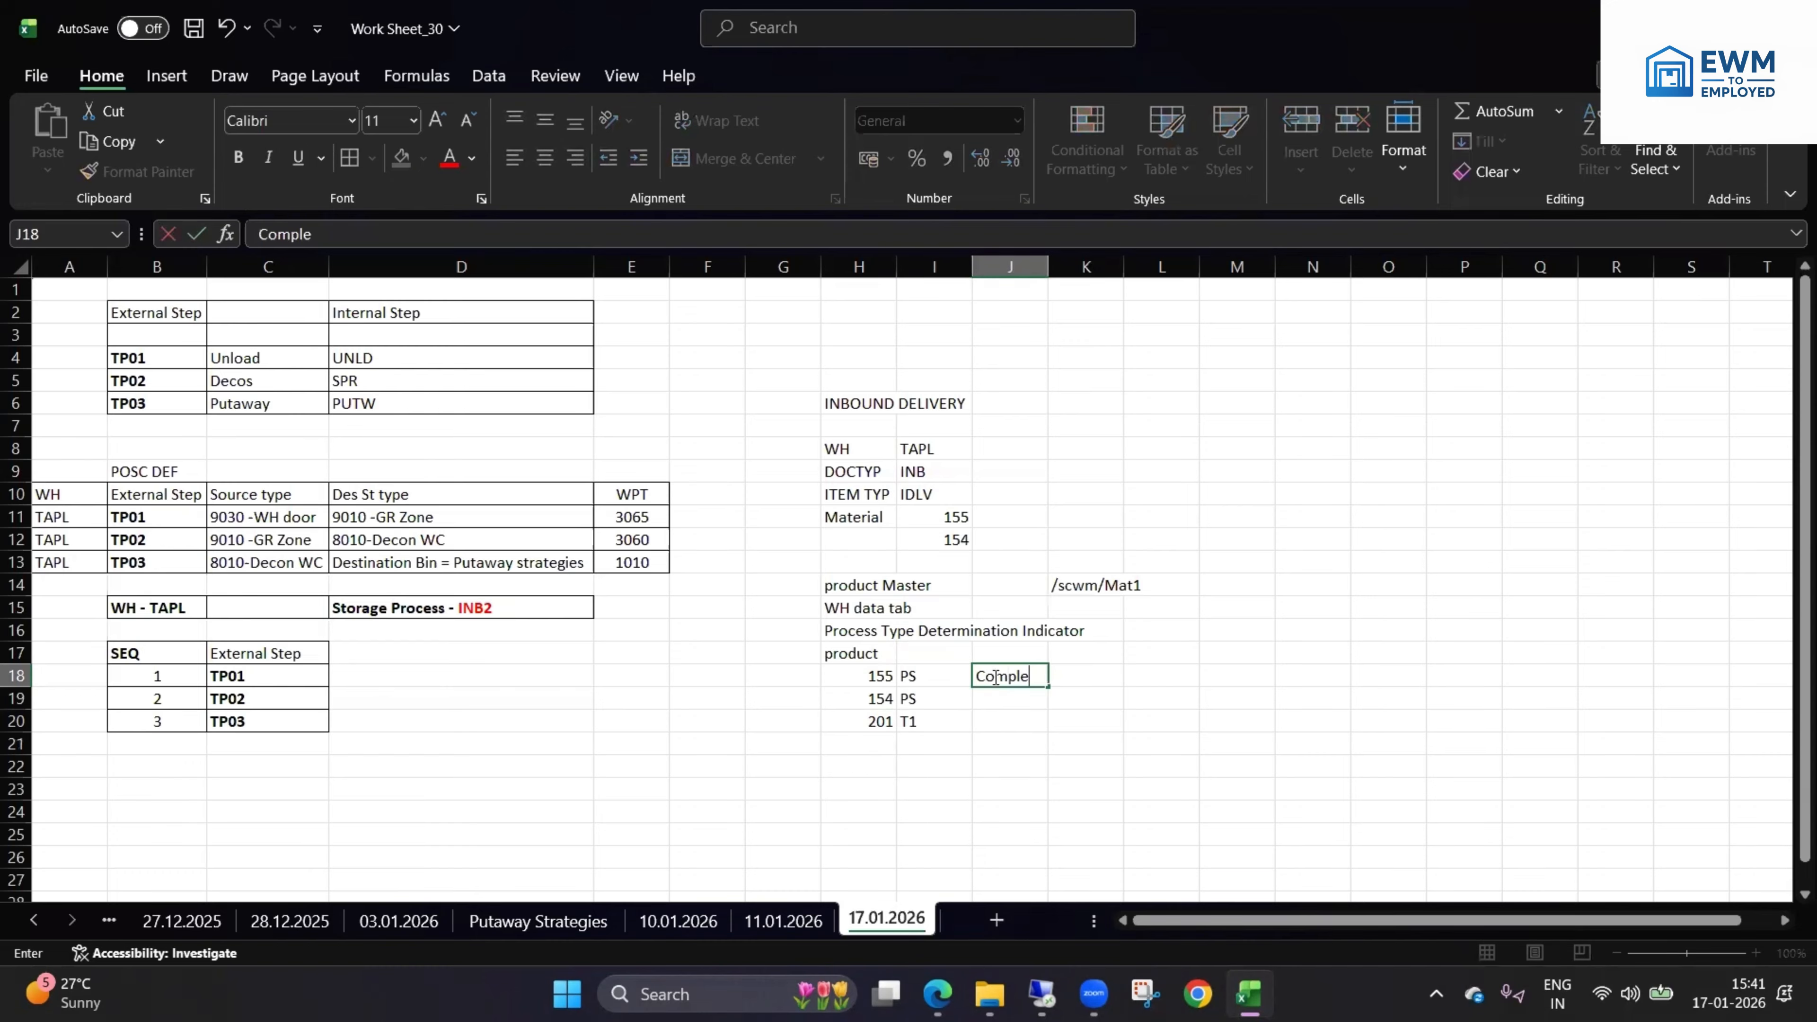
text(x INB)
drag(1046, 689, 1030, 716)
click(1018, 724)
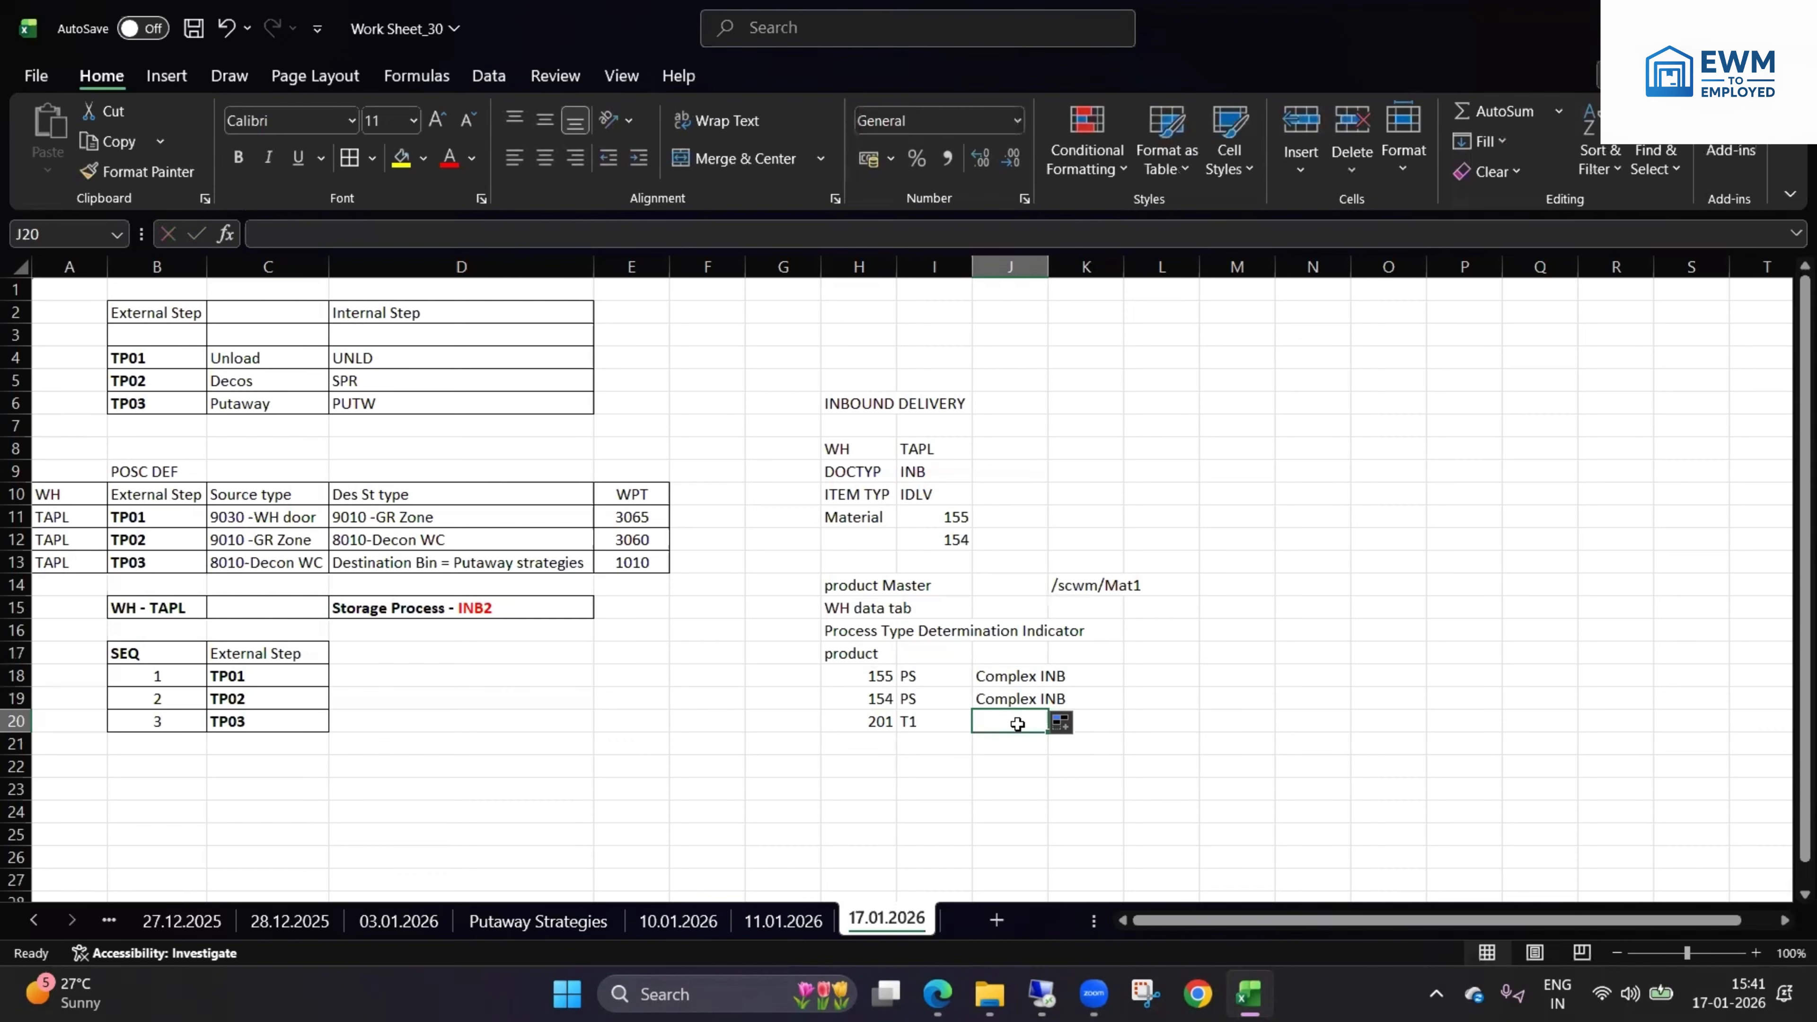
text(Simple I)
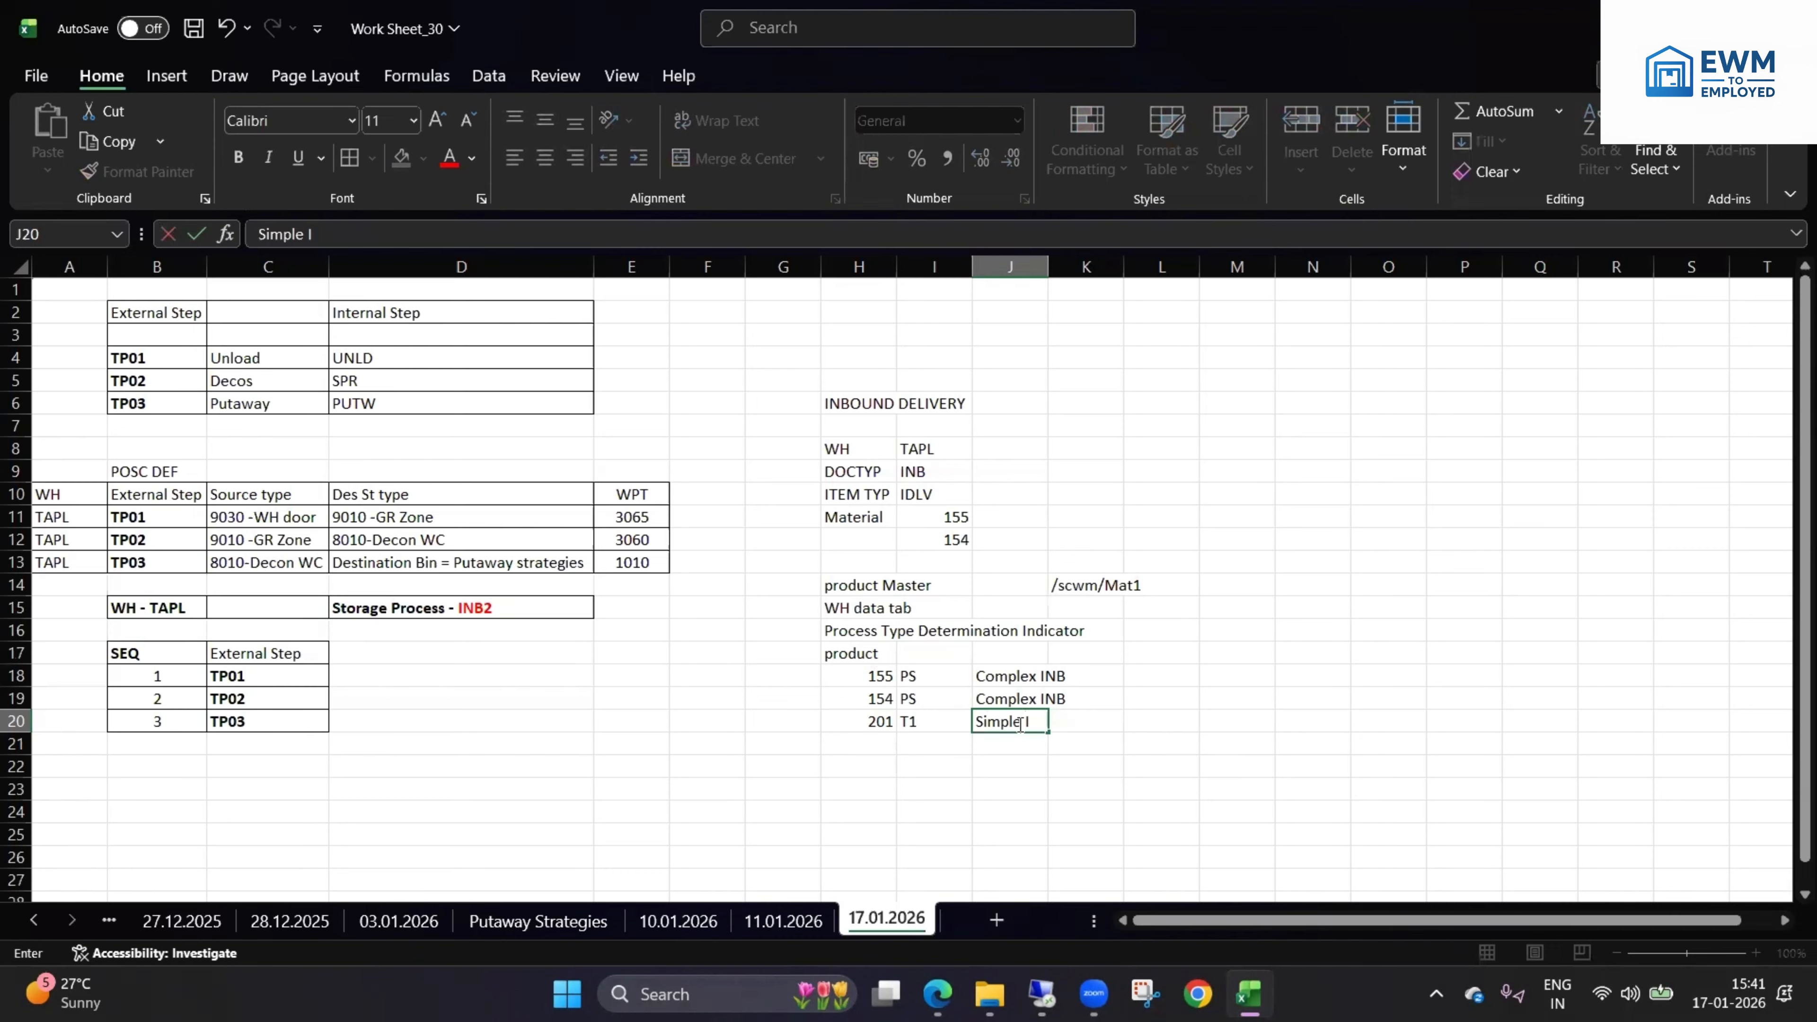
key(Return)
key(Return)
key(Return)
key(Return)
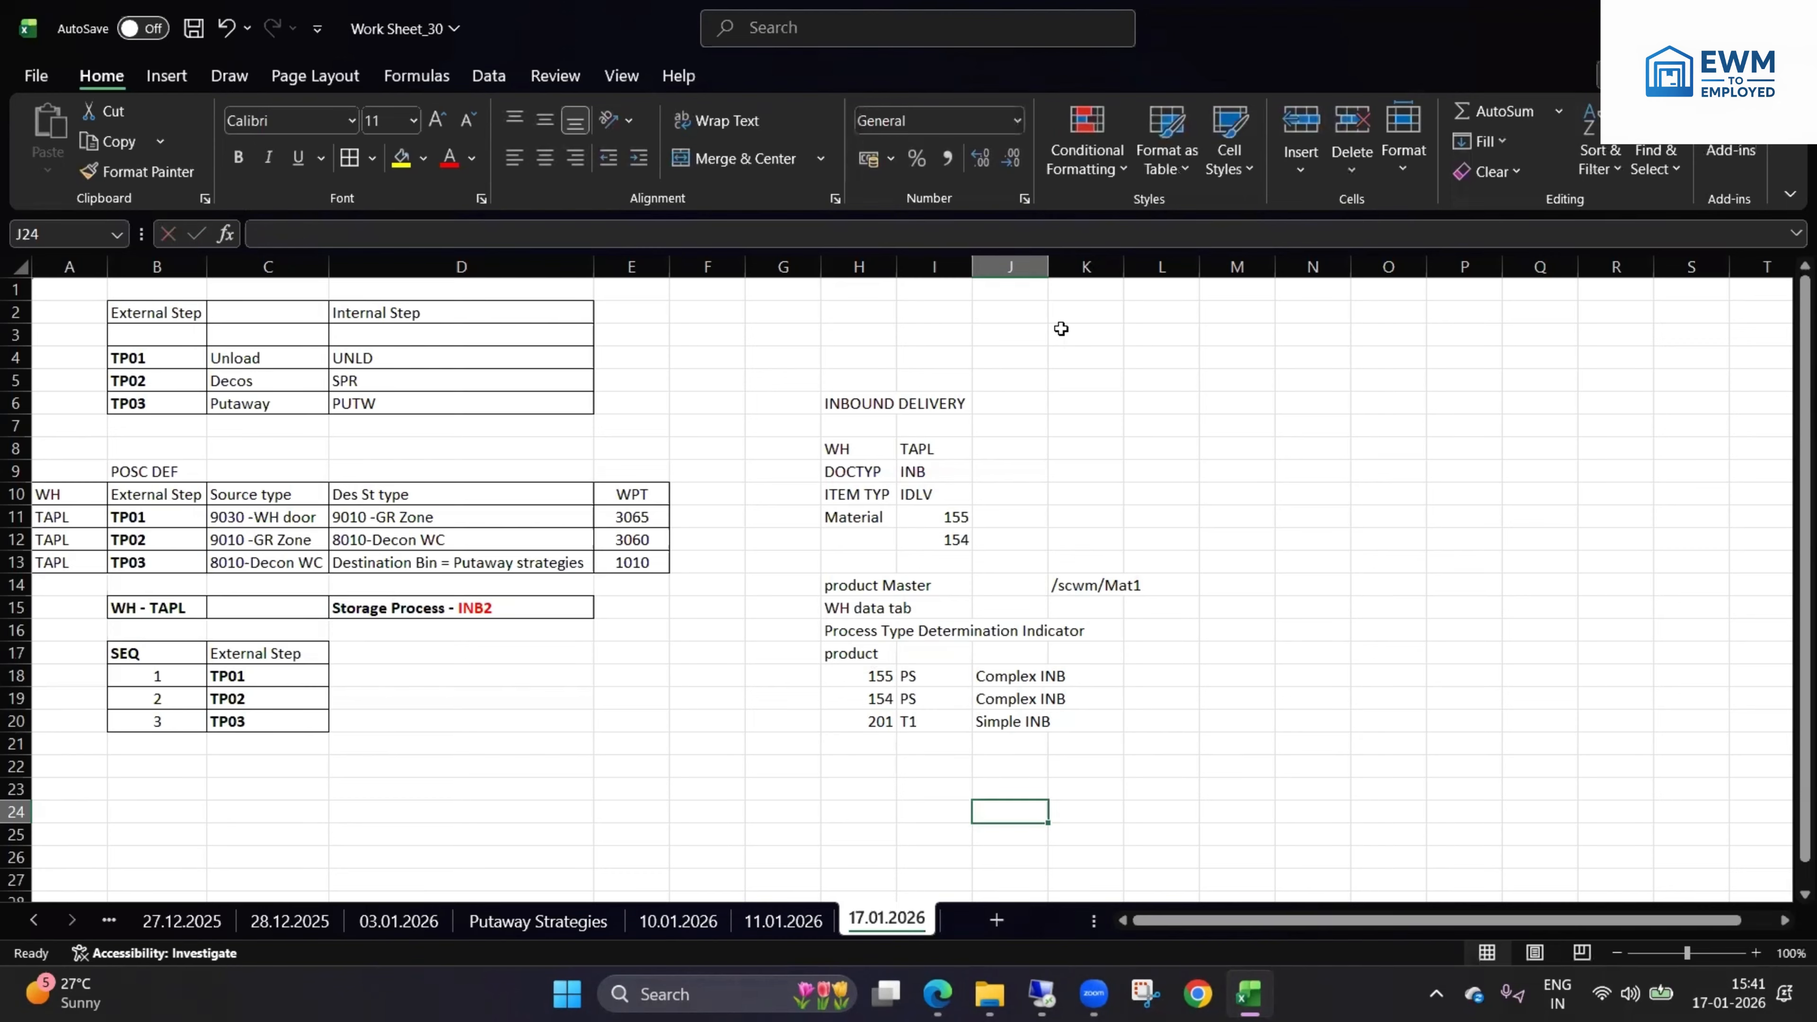
double_click(1047, 272)
click(1182, 541)
click(986, 740)
click(915, 702)
click(922, 721)
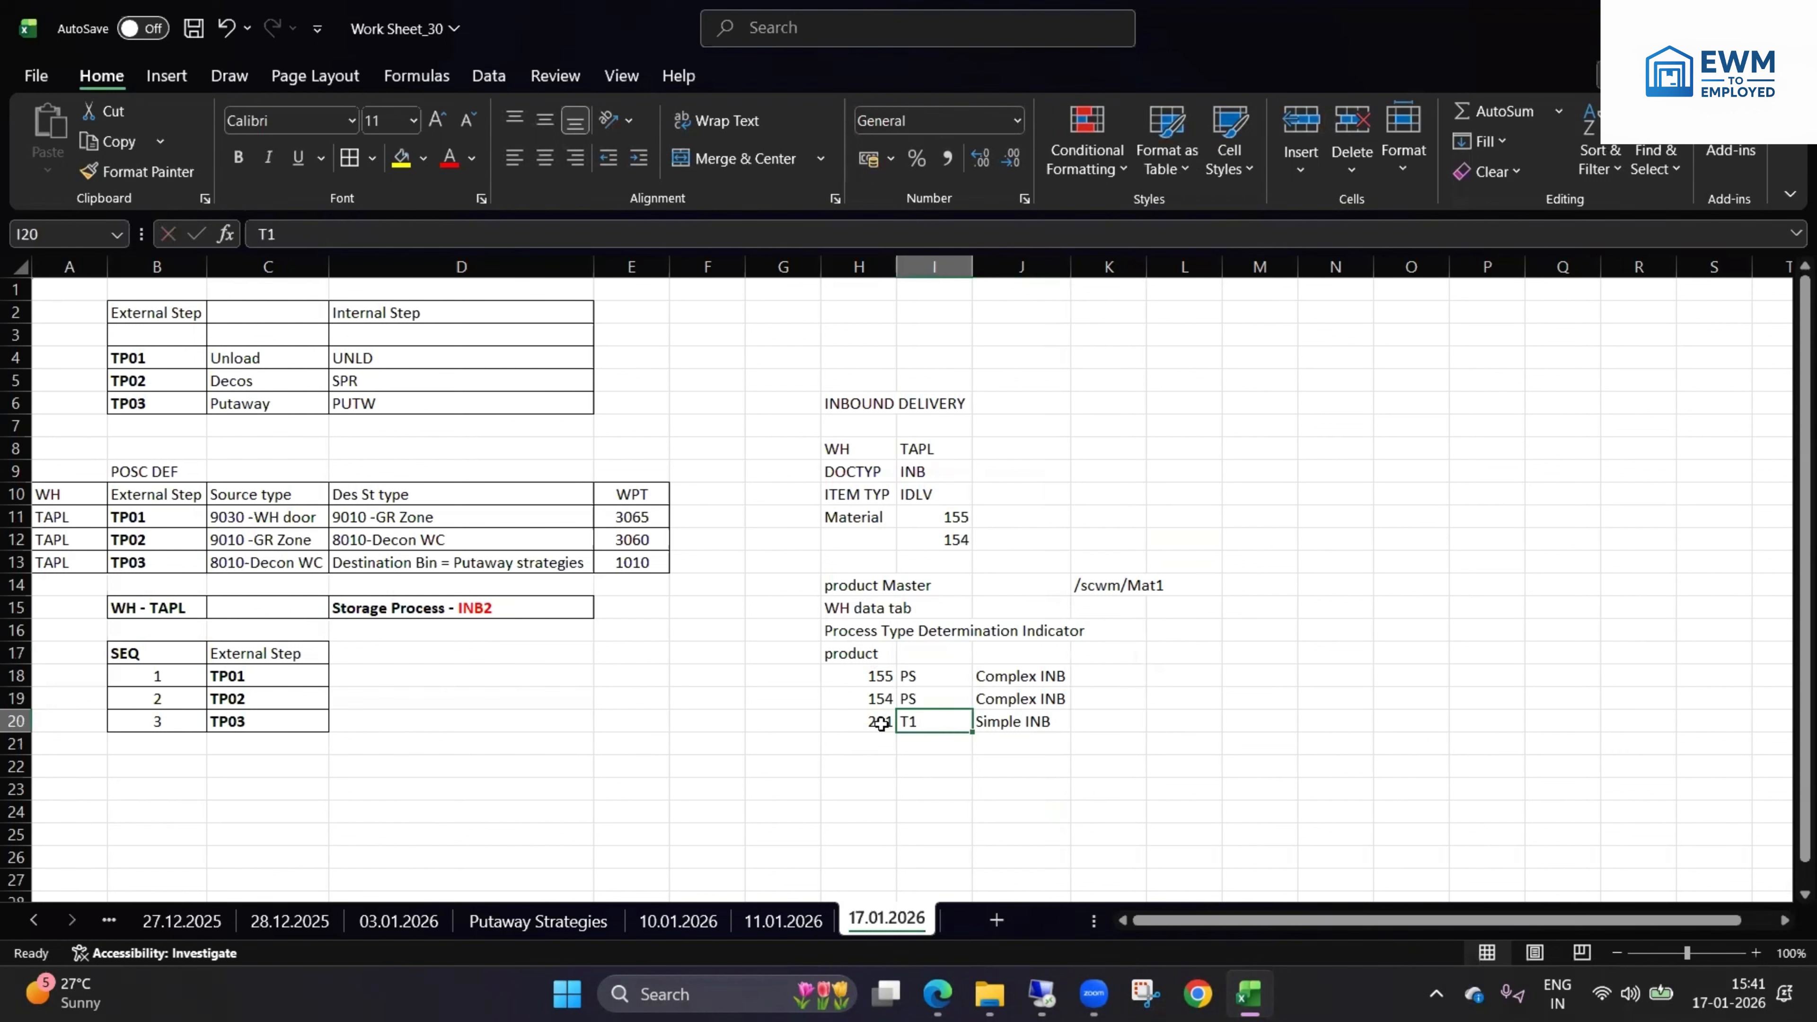
drag(869, 722, 998, 719)
click(900, 766)
- Apply borders to the inbound delivery block H6:I12 and make its INBOUND DELIVERY heading bold
drag(862, 397, 962, 542)
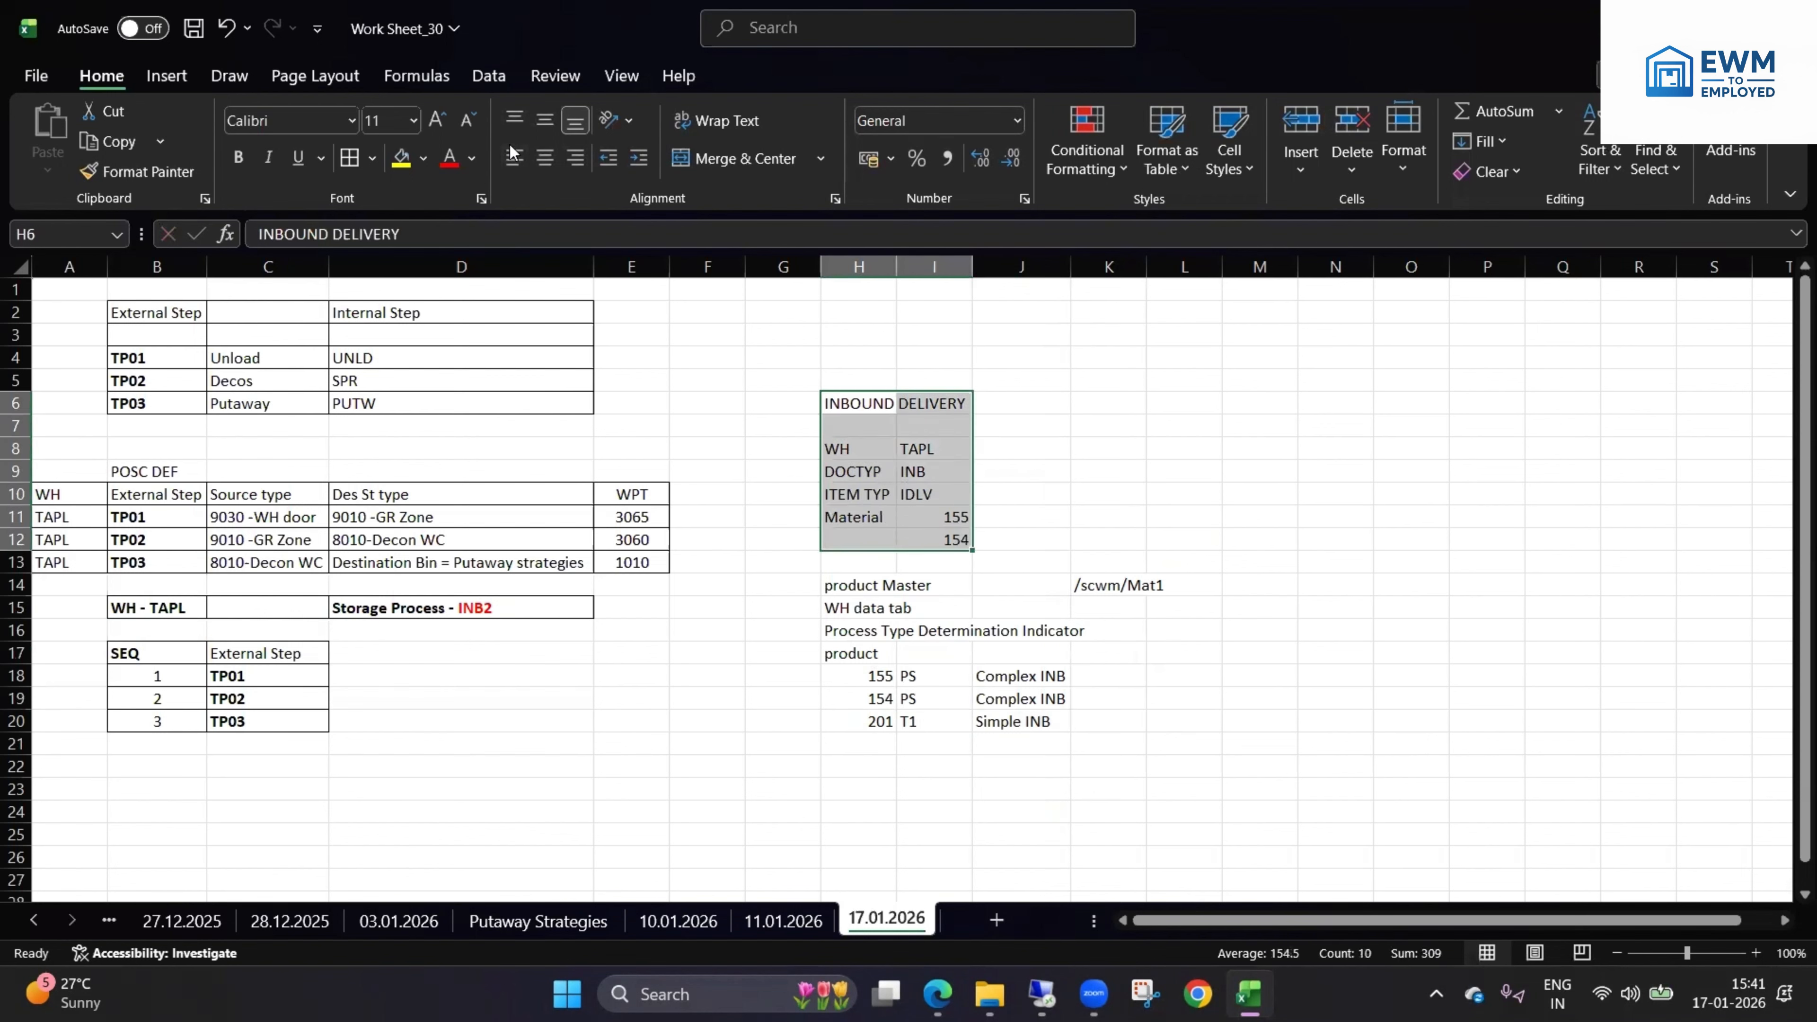
click(350, 158)
click(1016, 493)
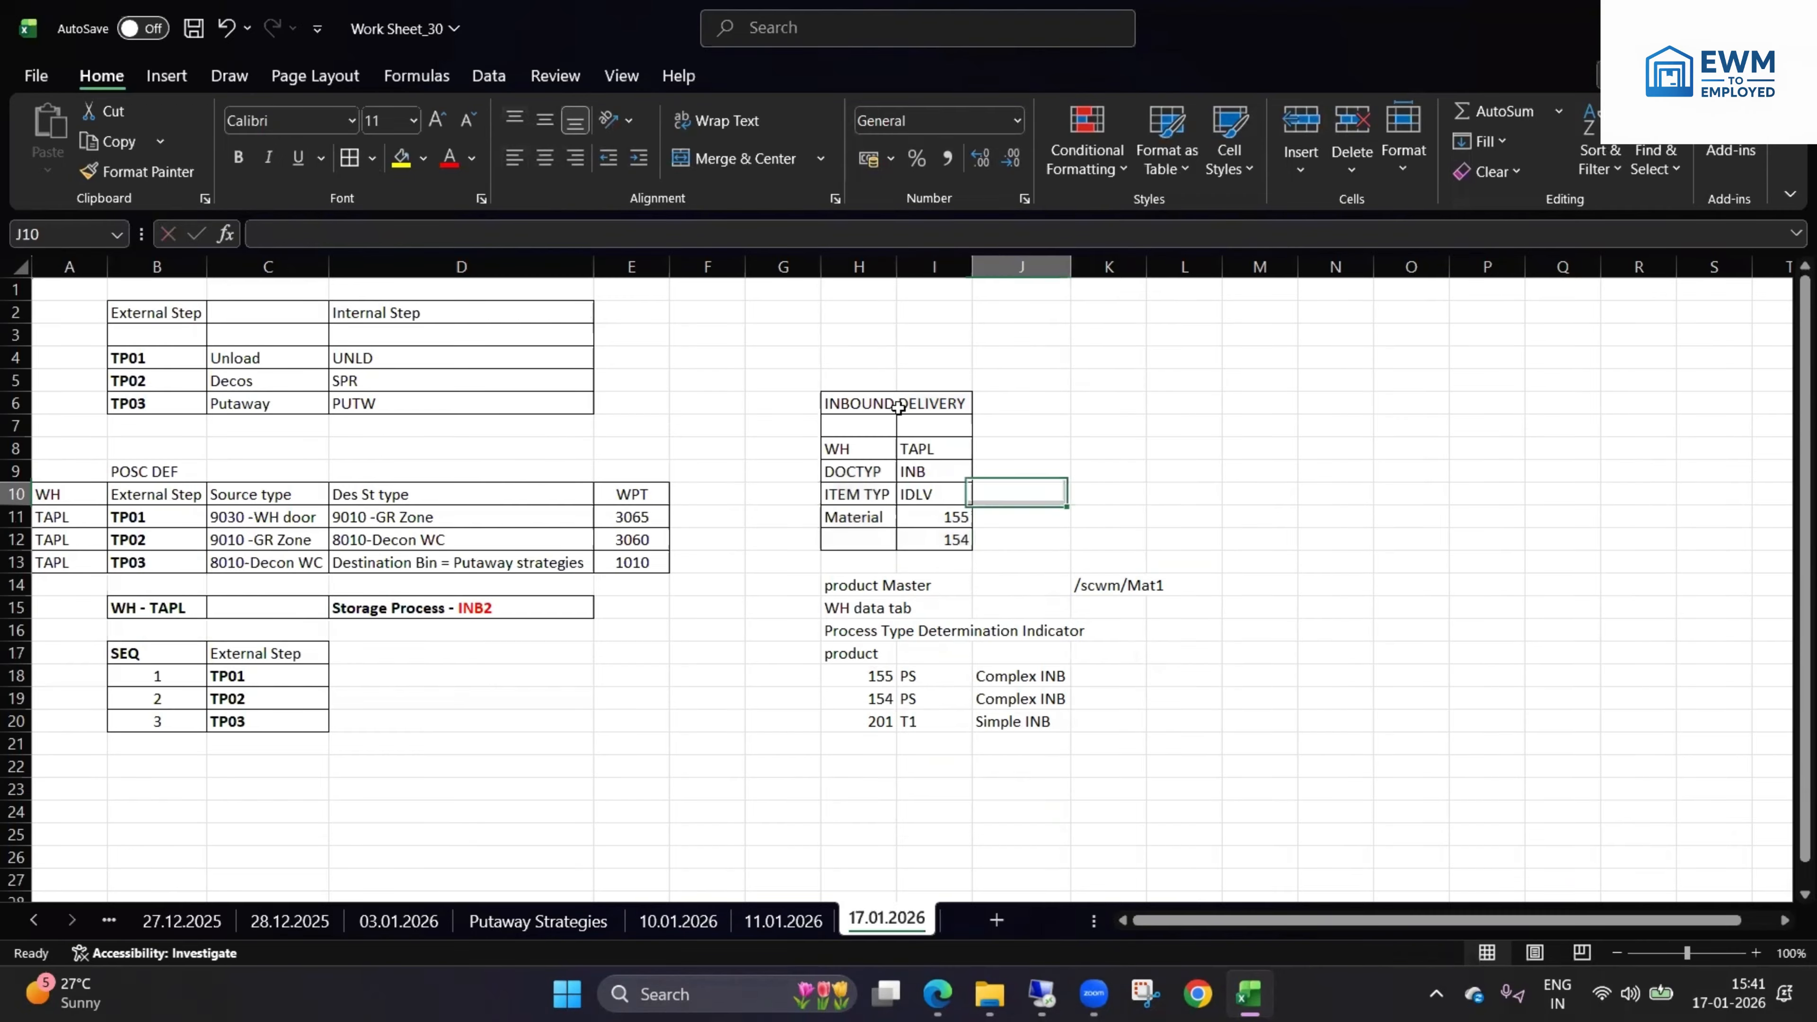
click(851, 406)
drag(959, 403, 833, 403)
click(238, 157)
click(934, 539)
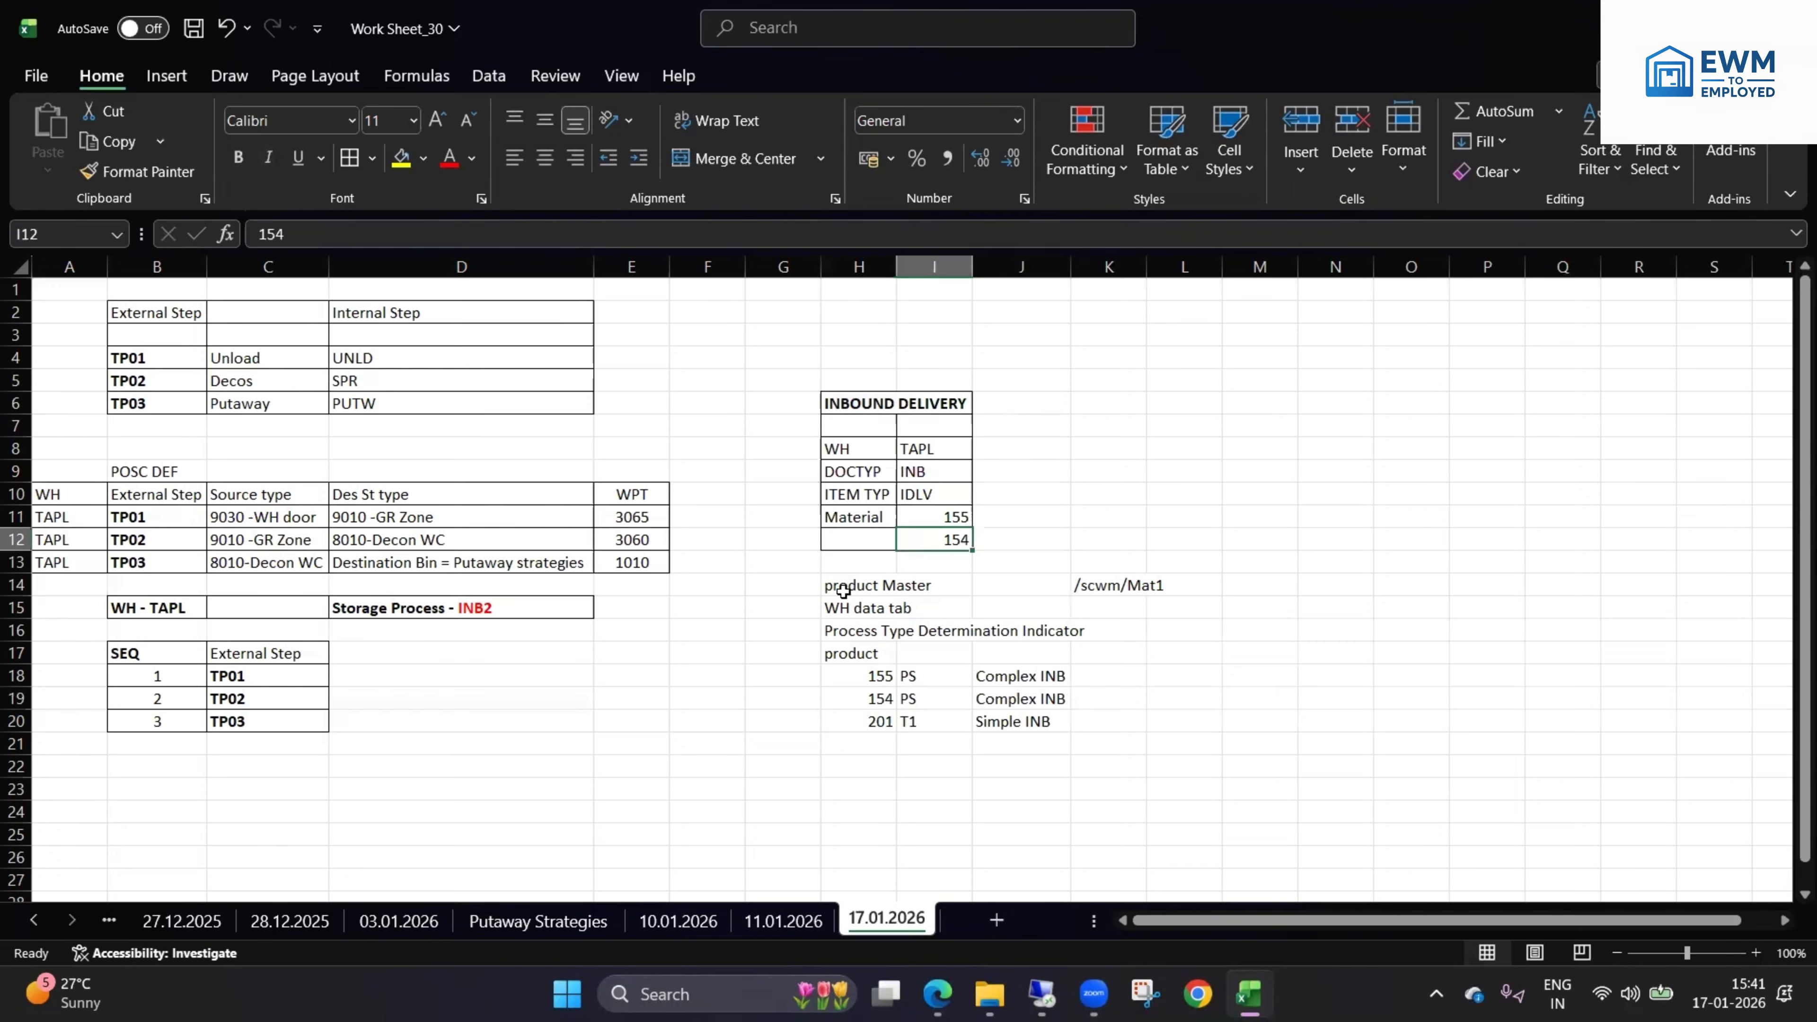
- Fit column K to its contents and apply borders to the product master block H14:K20
drag(843, 584, 1075, 721)
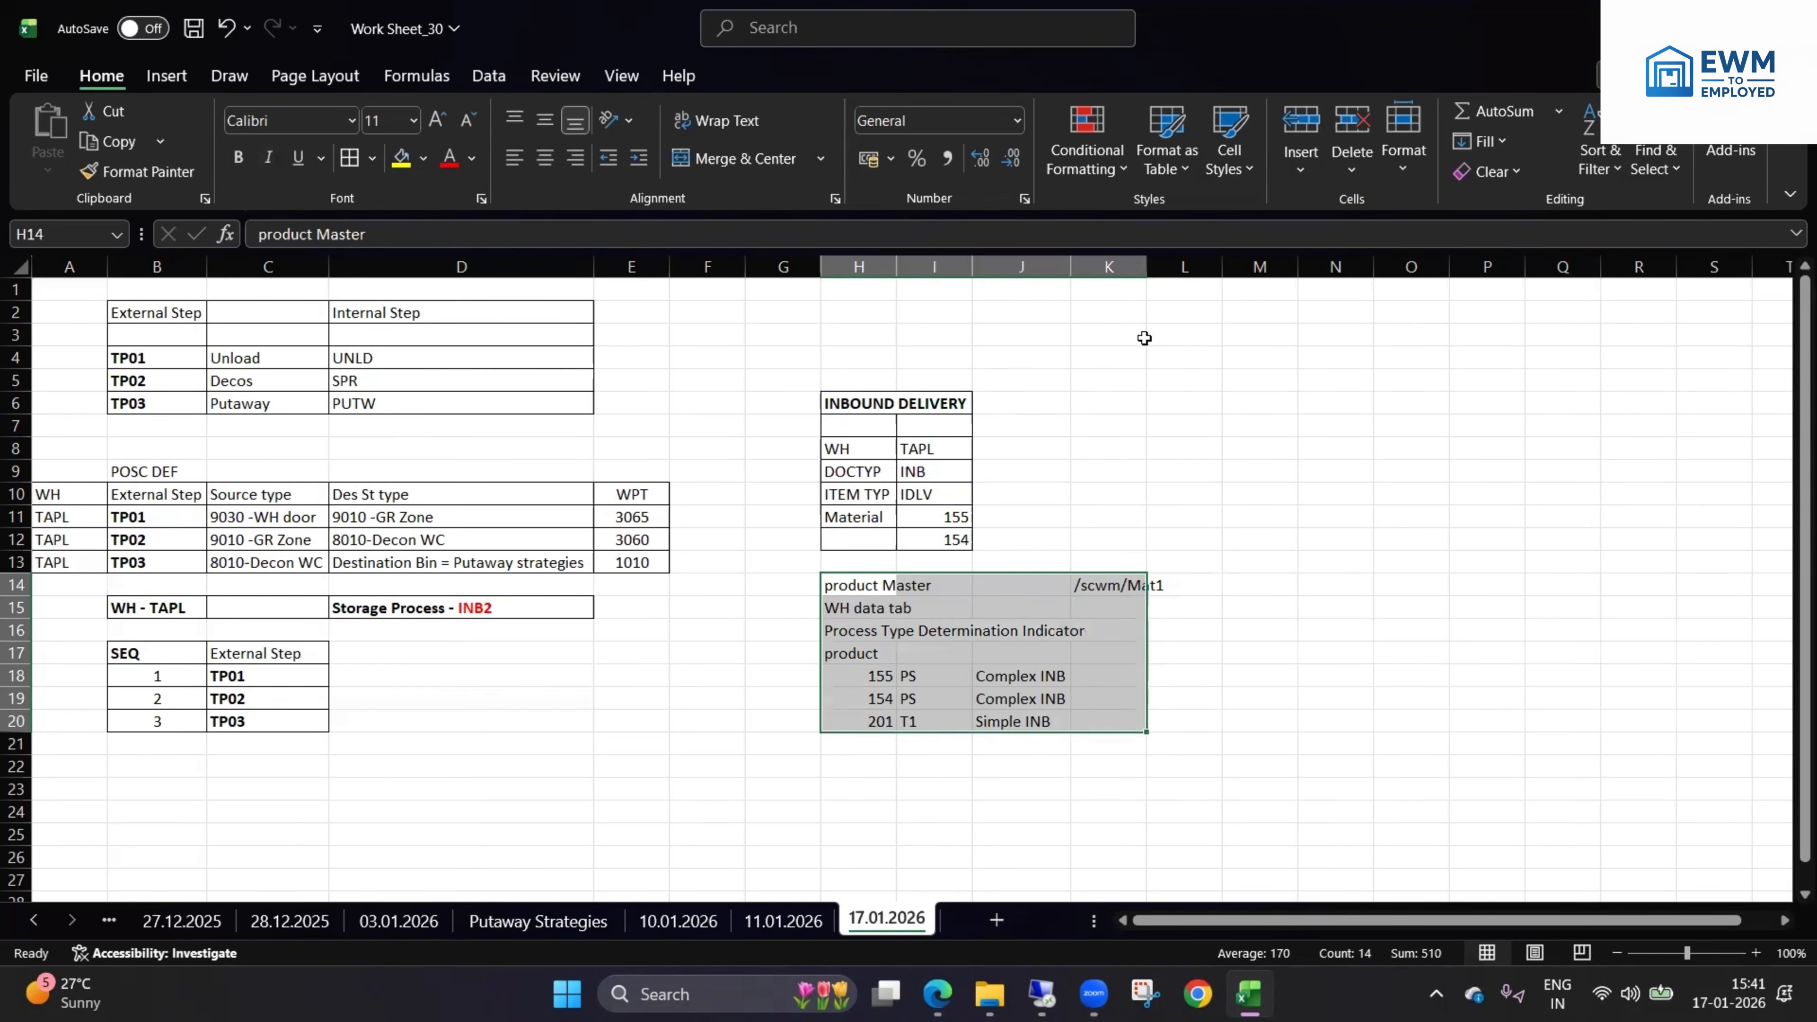
double_click(1148, 268)
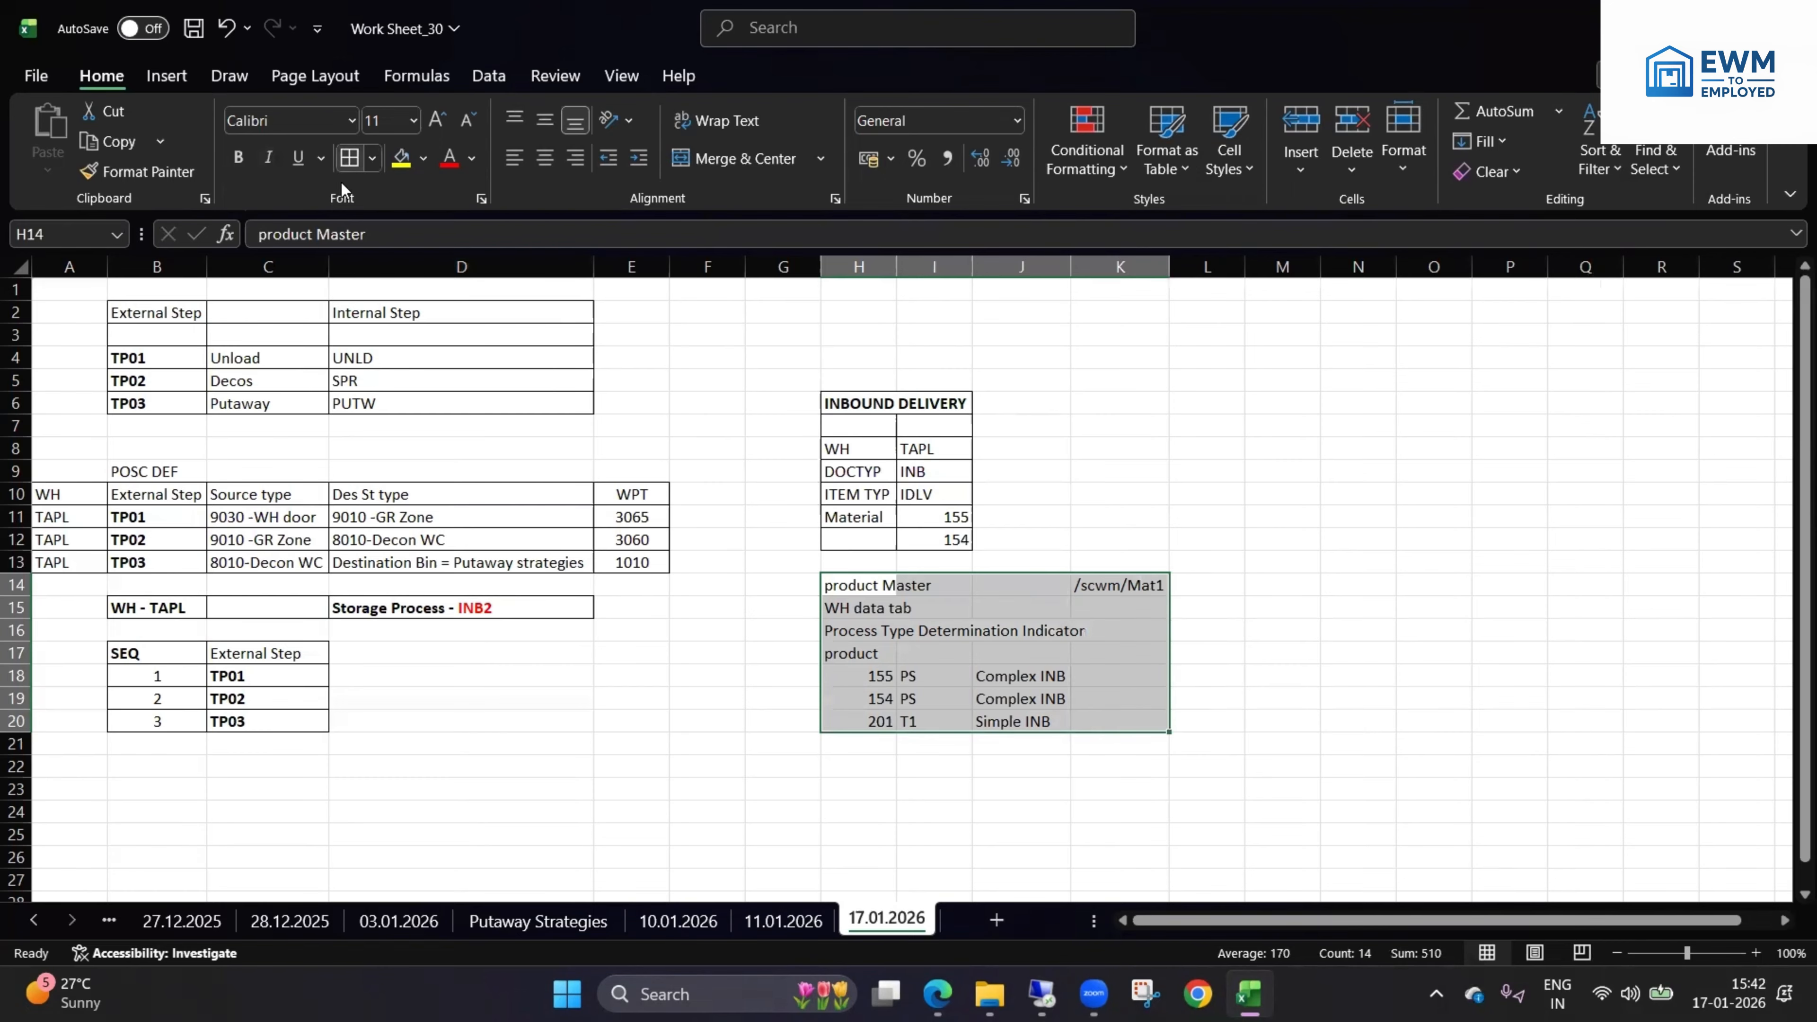
click(350, 158)
click(879, 652)
- Make the product Master heading in H14 and the transaction /scwm/Mat1 in K14 bold
click(892, 581)
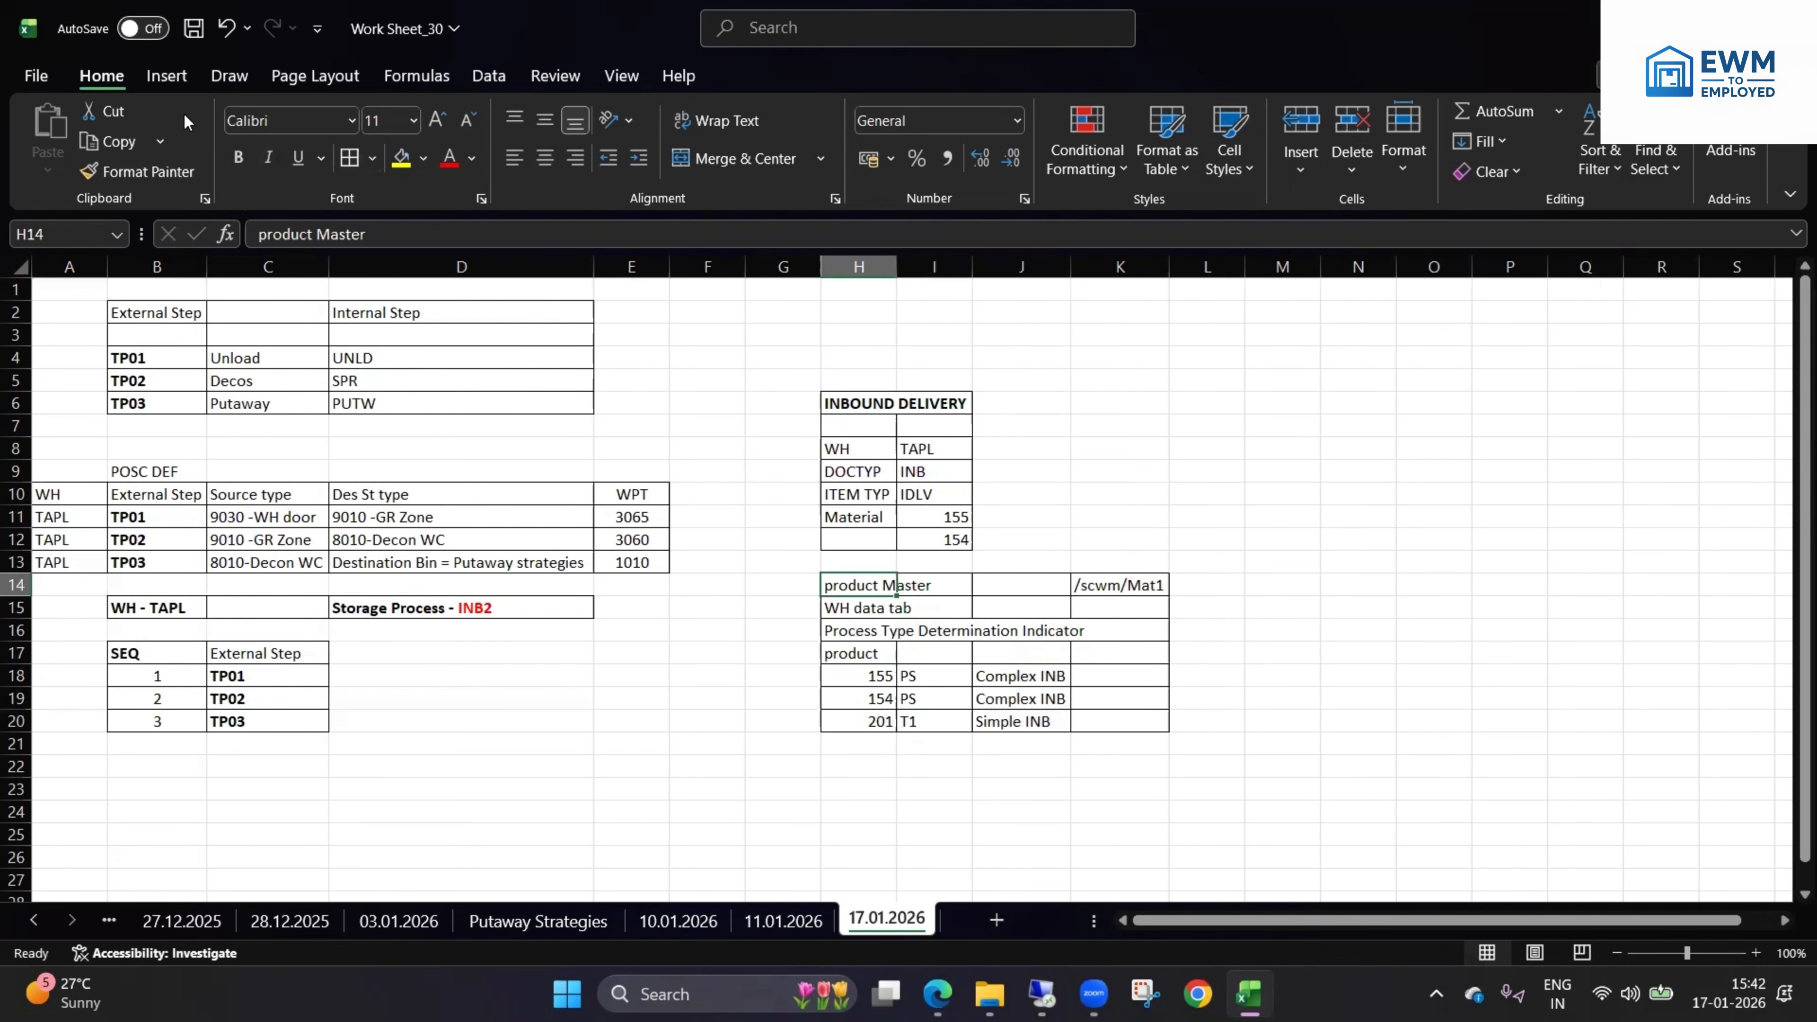
key(ctrl+b)
click(1011, 626)
click(1107, 585)
click(239, 157)
- Enter the label Tcode in J14 and make it bold
double_click(989, 576)
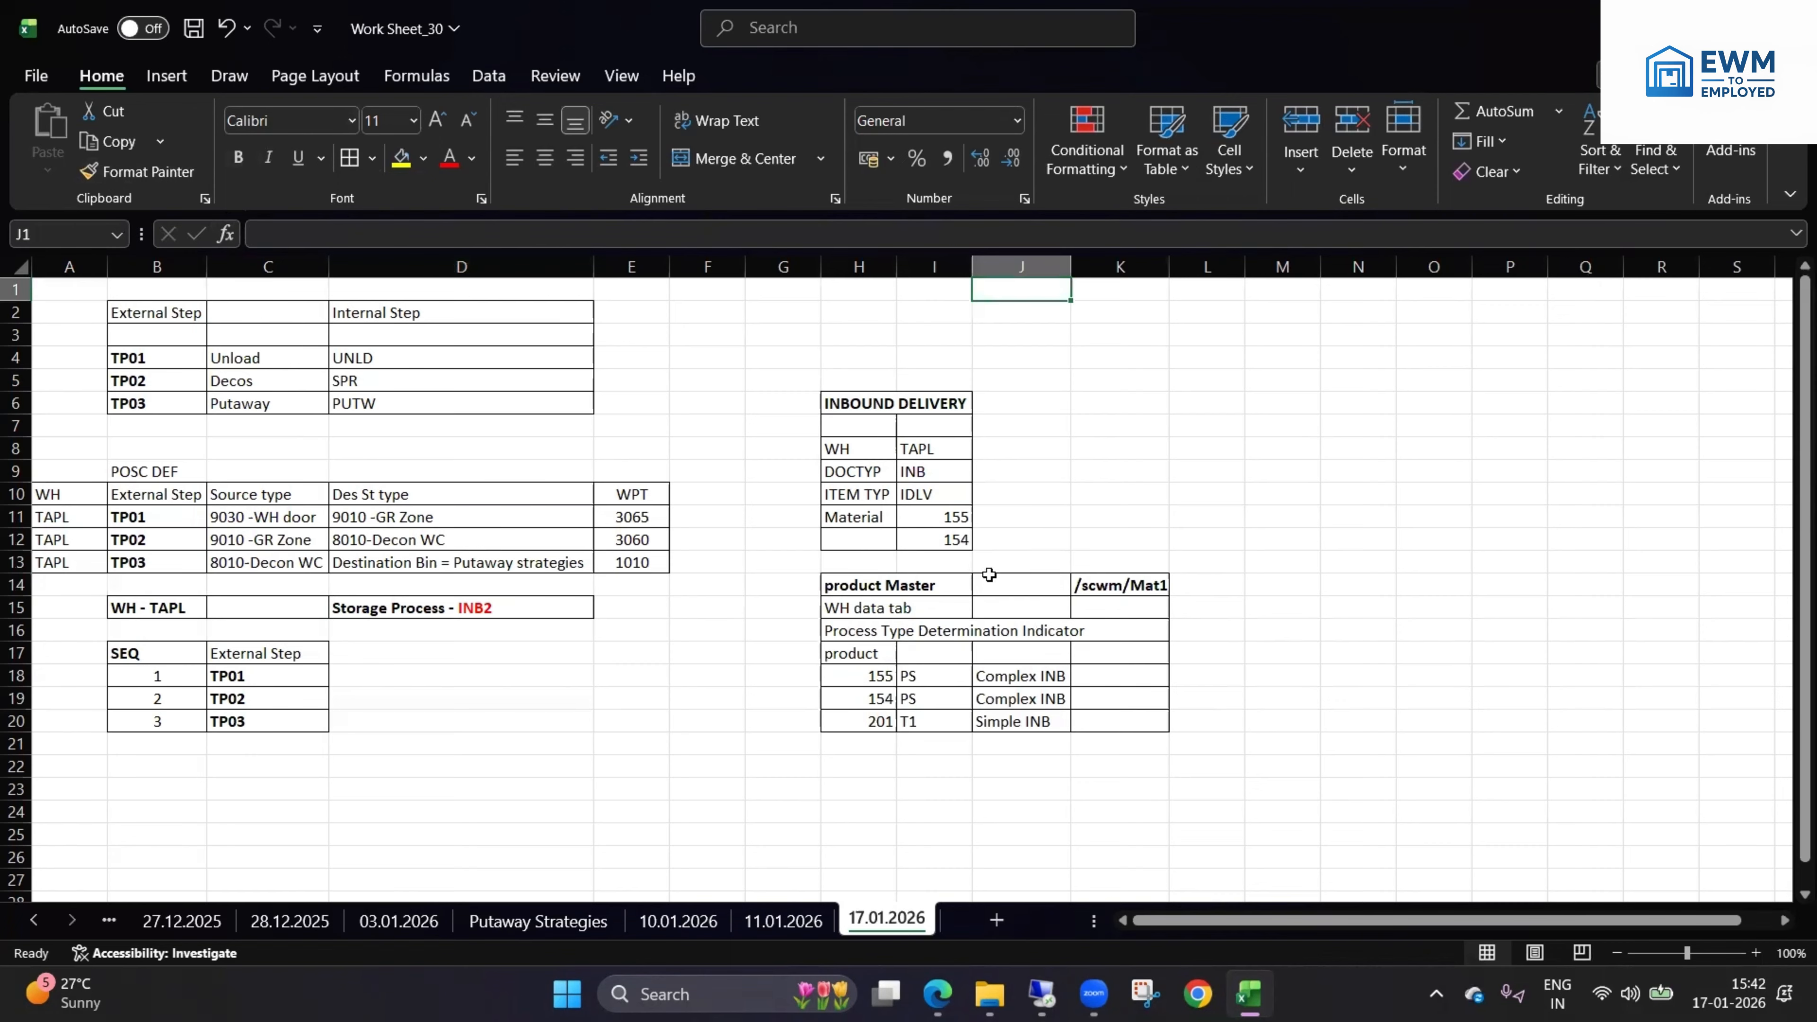
click(989, 577)
text(Tcode)
click(1348, 723)
click(1013, 579)
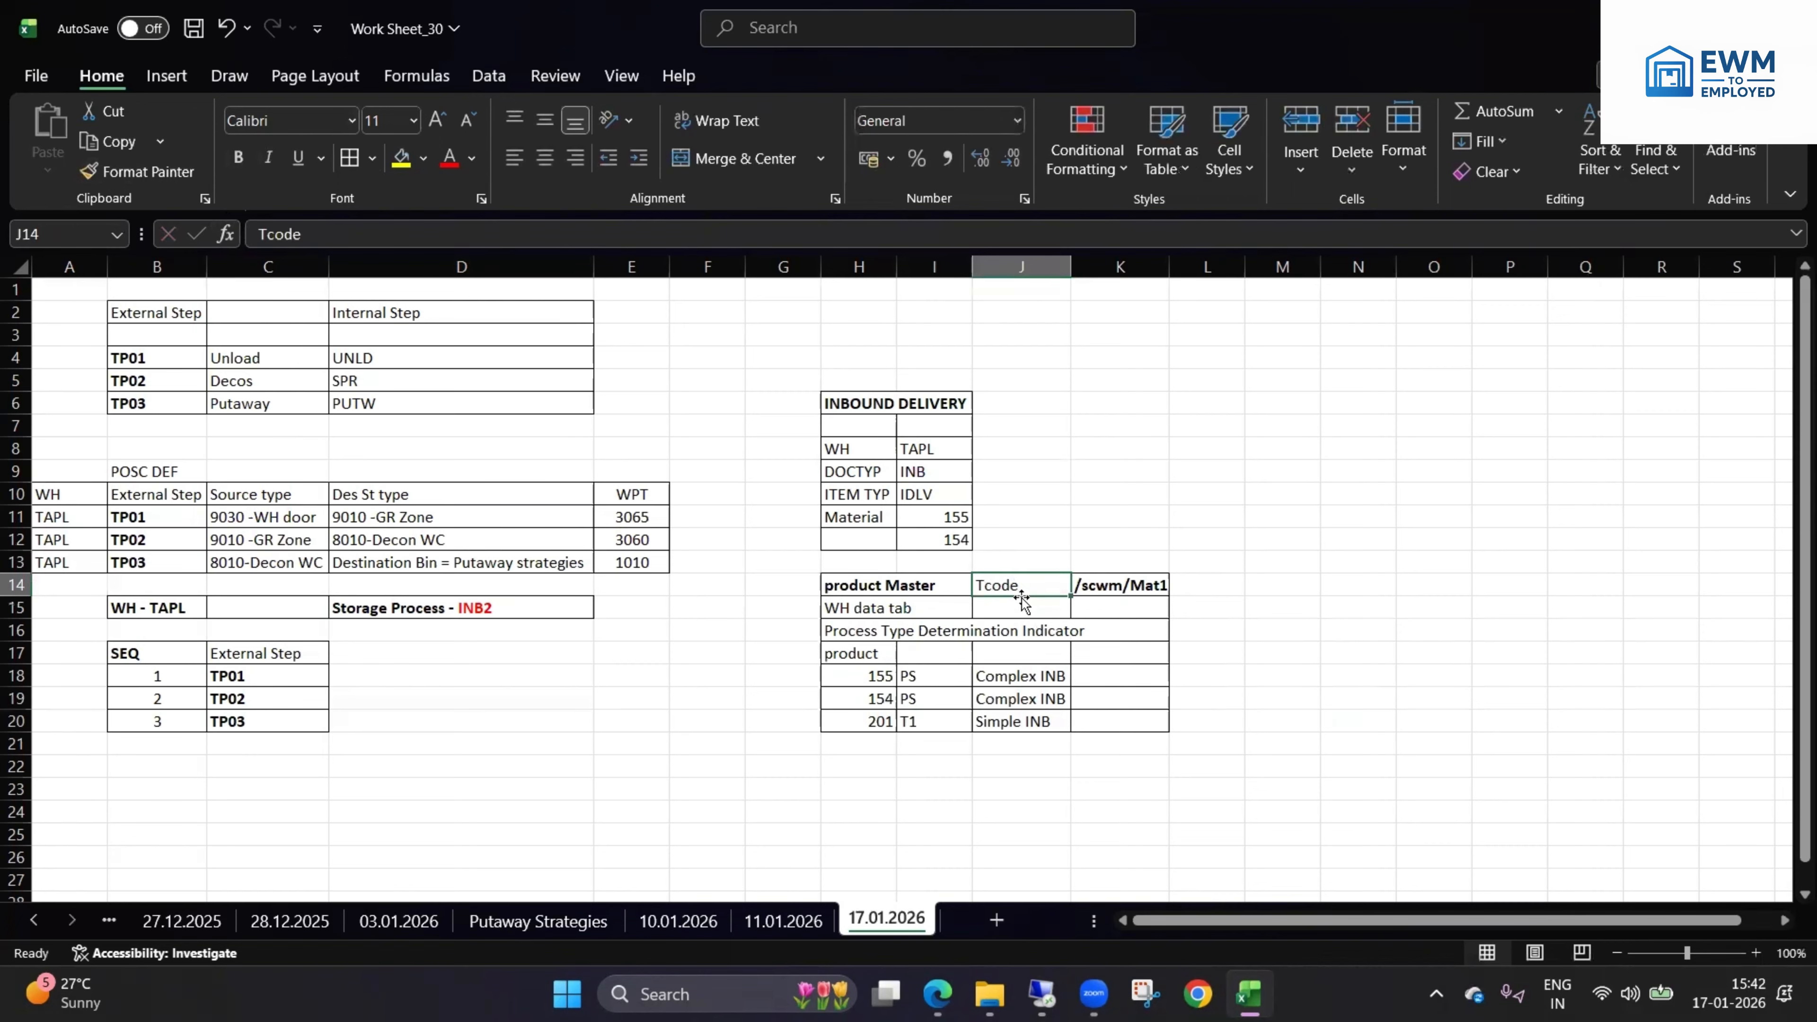
click(238, 157)
click(580, 652)
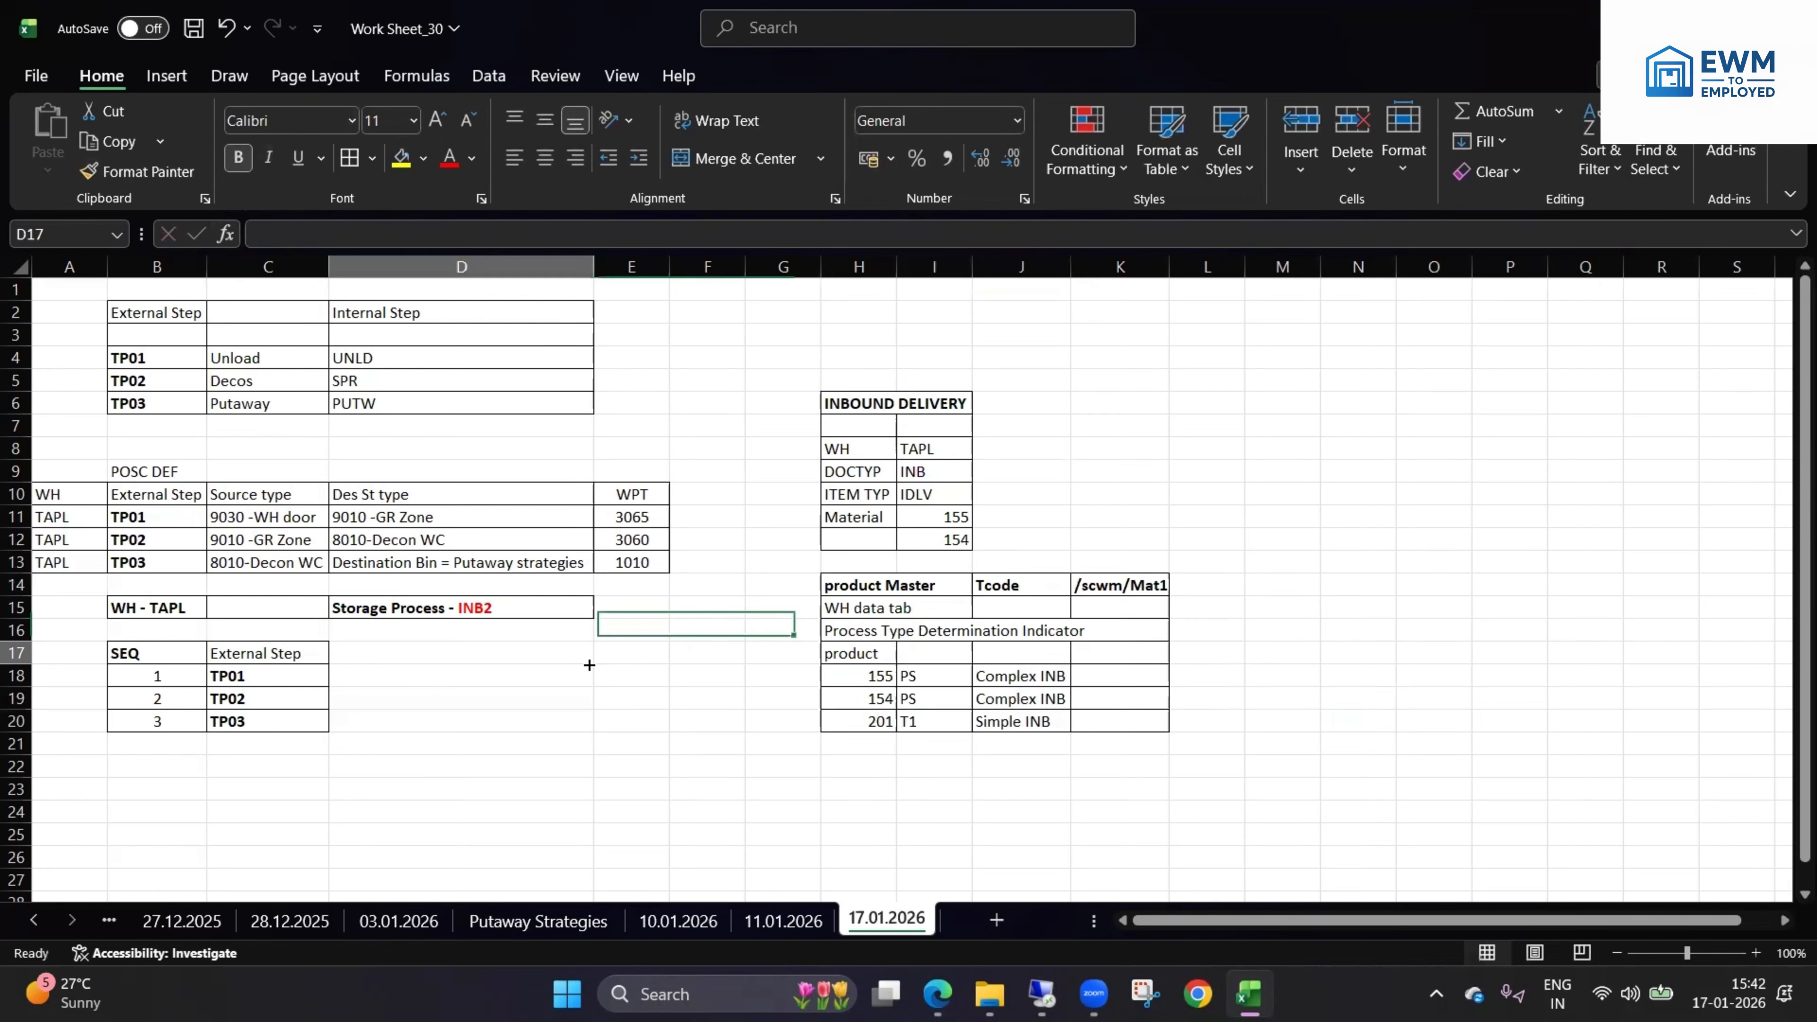
- Review the inbound delivery data in H6:I12 against the product master block and the process type indicators in I18:I20
click(918, 658)
drag(919, 678, 932, 719)
click(934, 406)
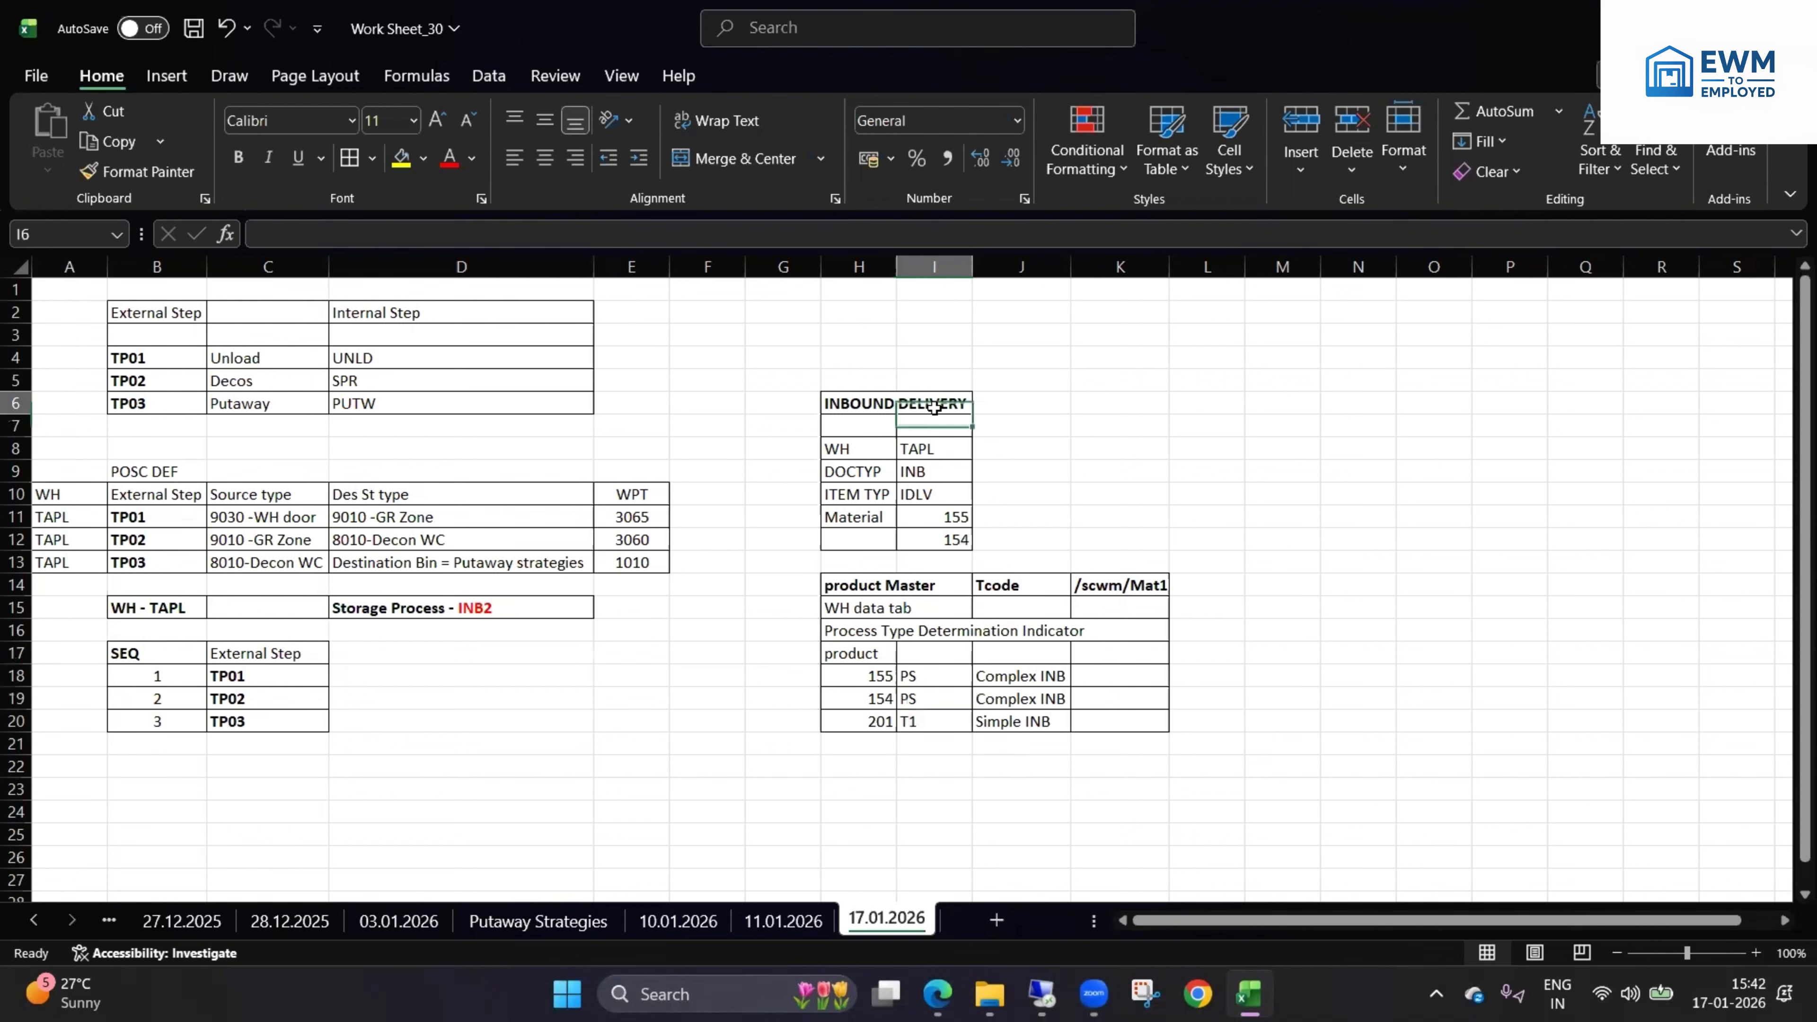
drag(865, 447, 953, 530)
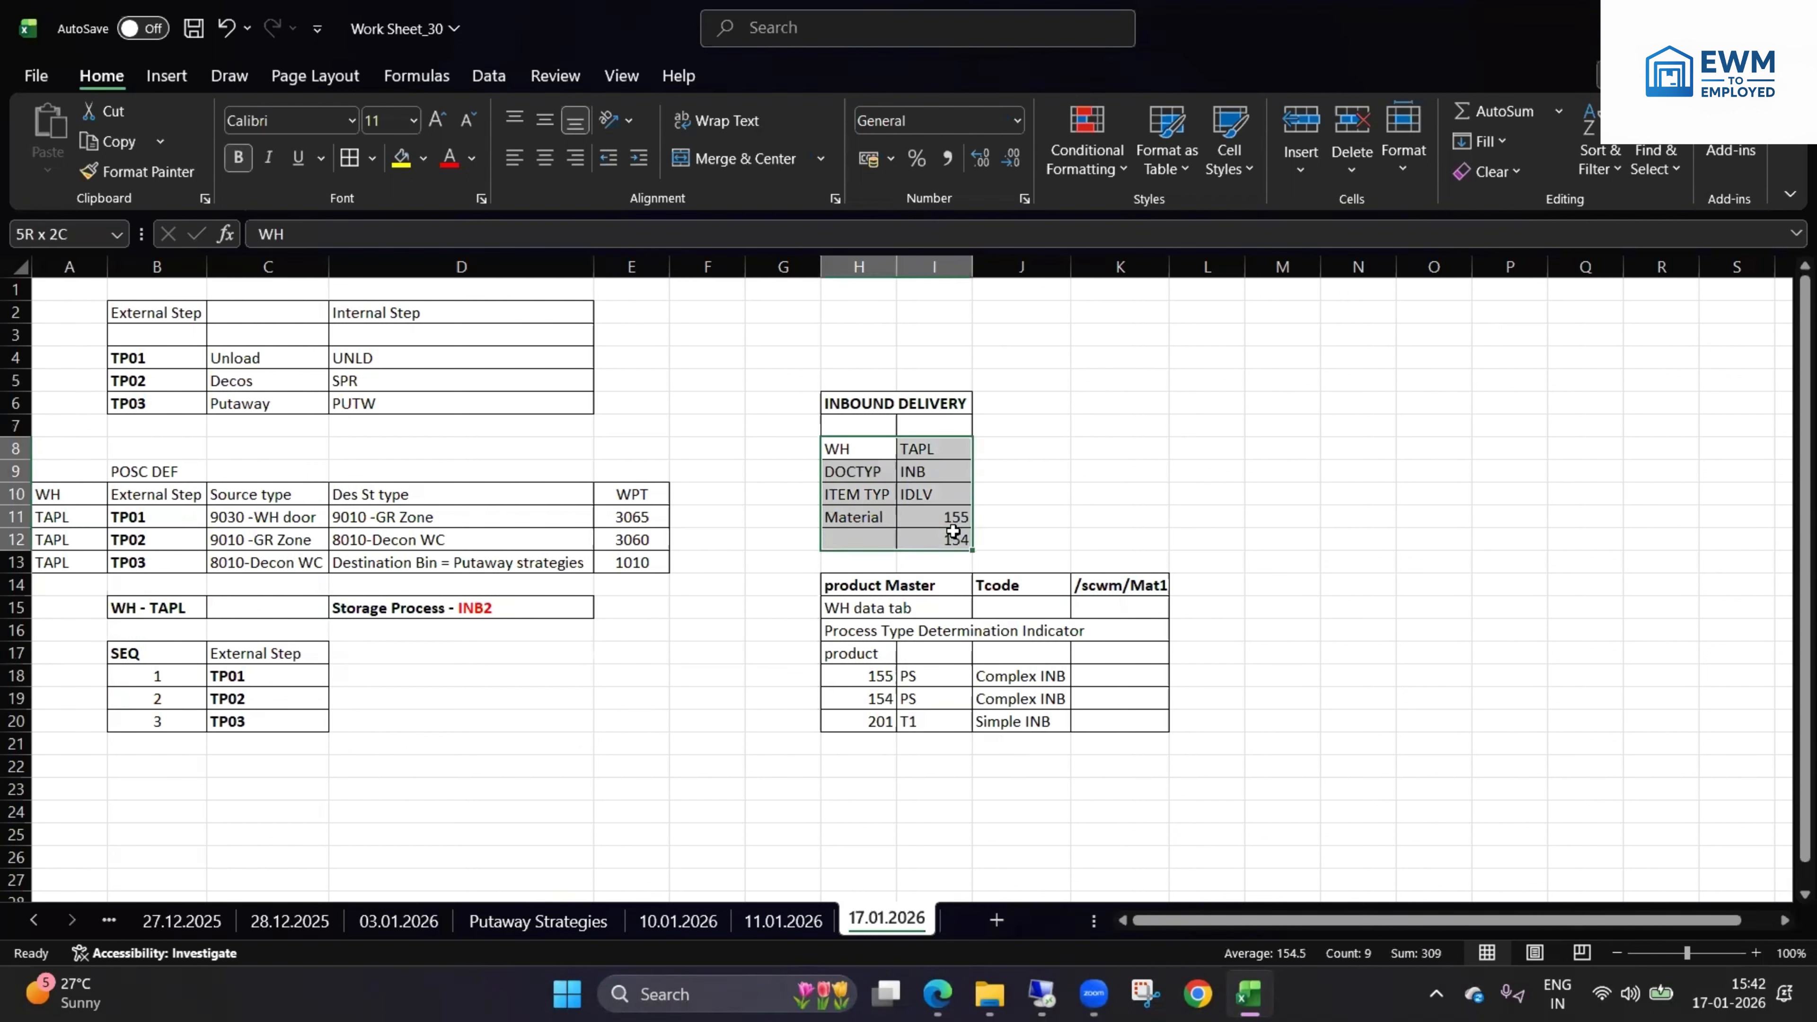
click(856, 402)
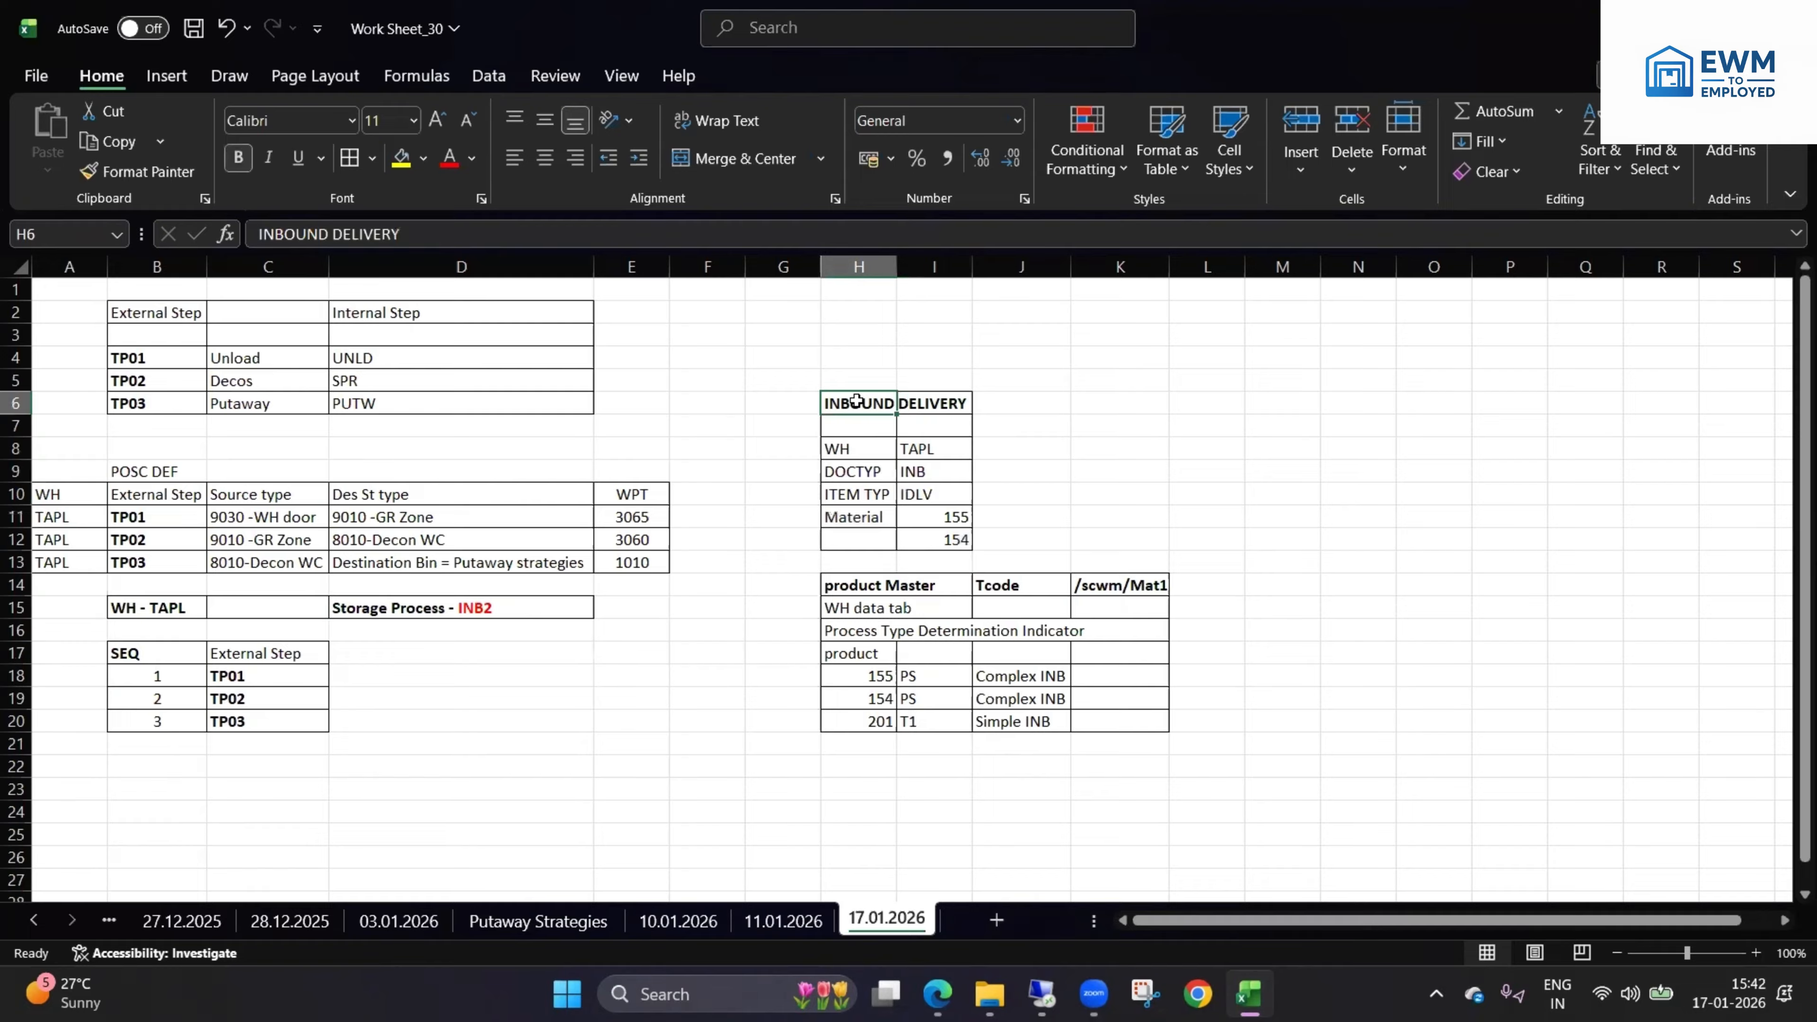
drag(857, 401, 940, 745)
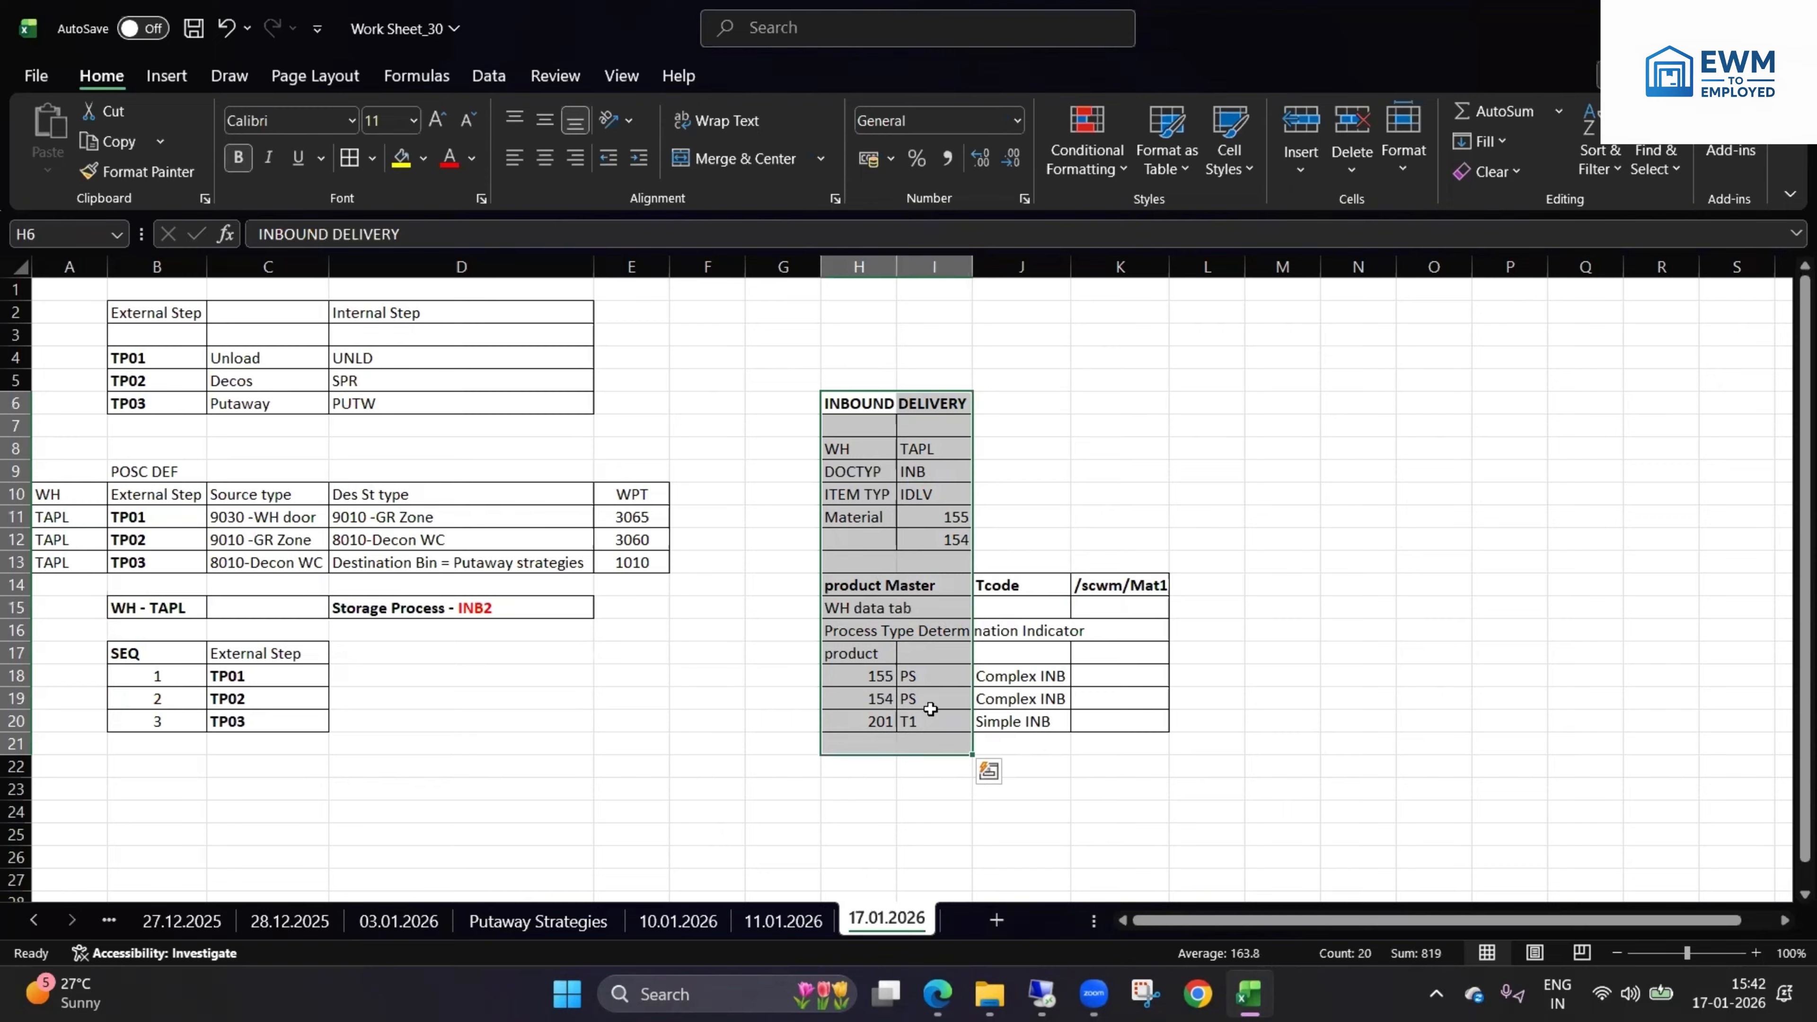
click(932, 708)
click(853, 399)
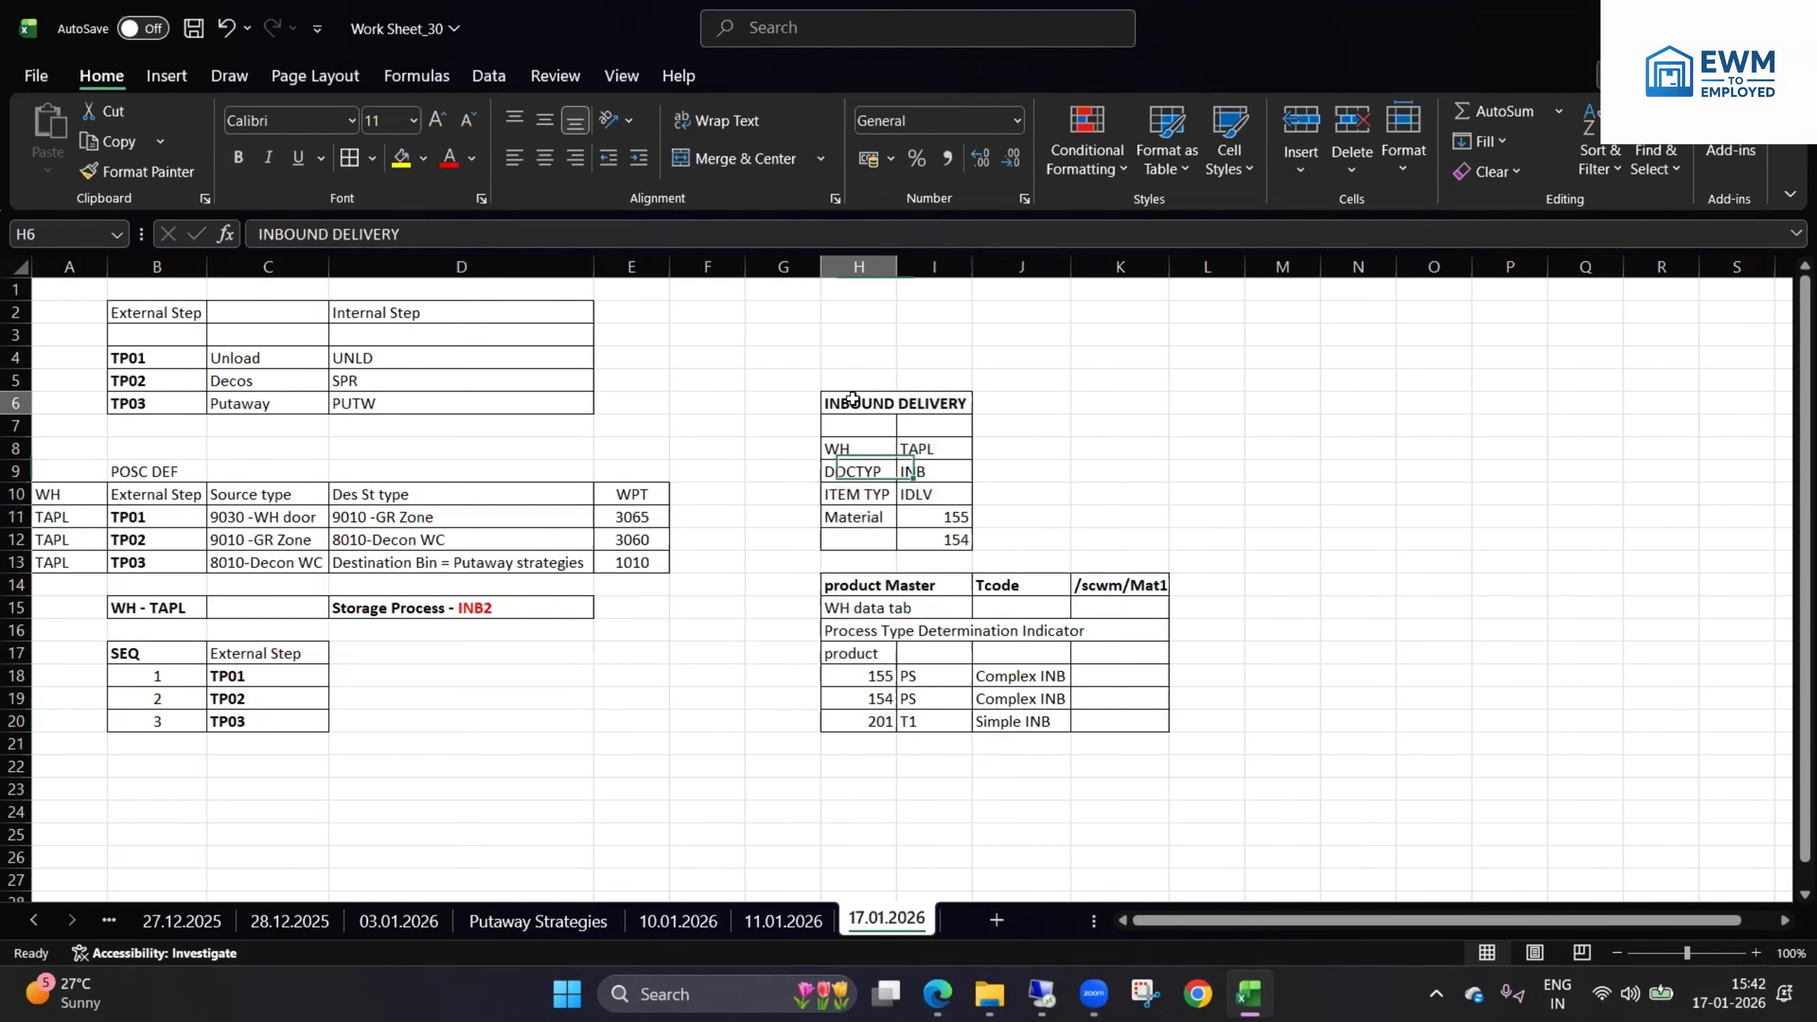
drag(855, 471, 941, 538)
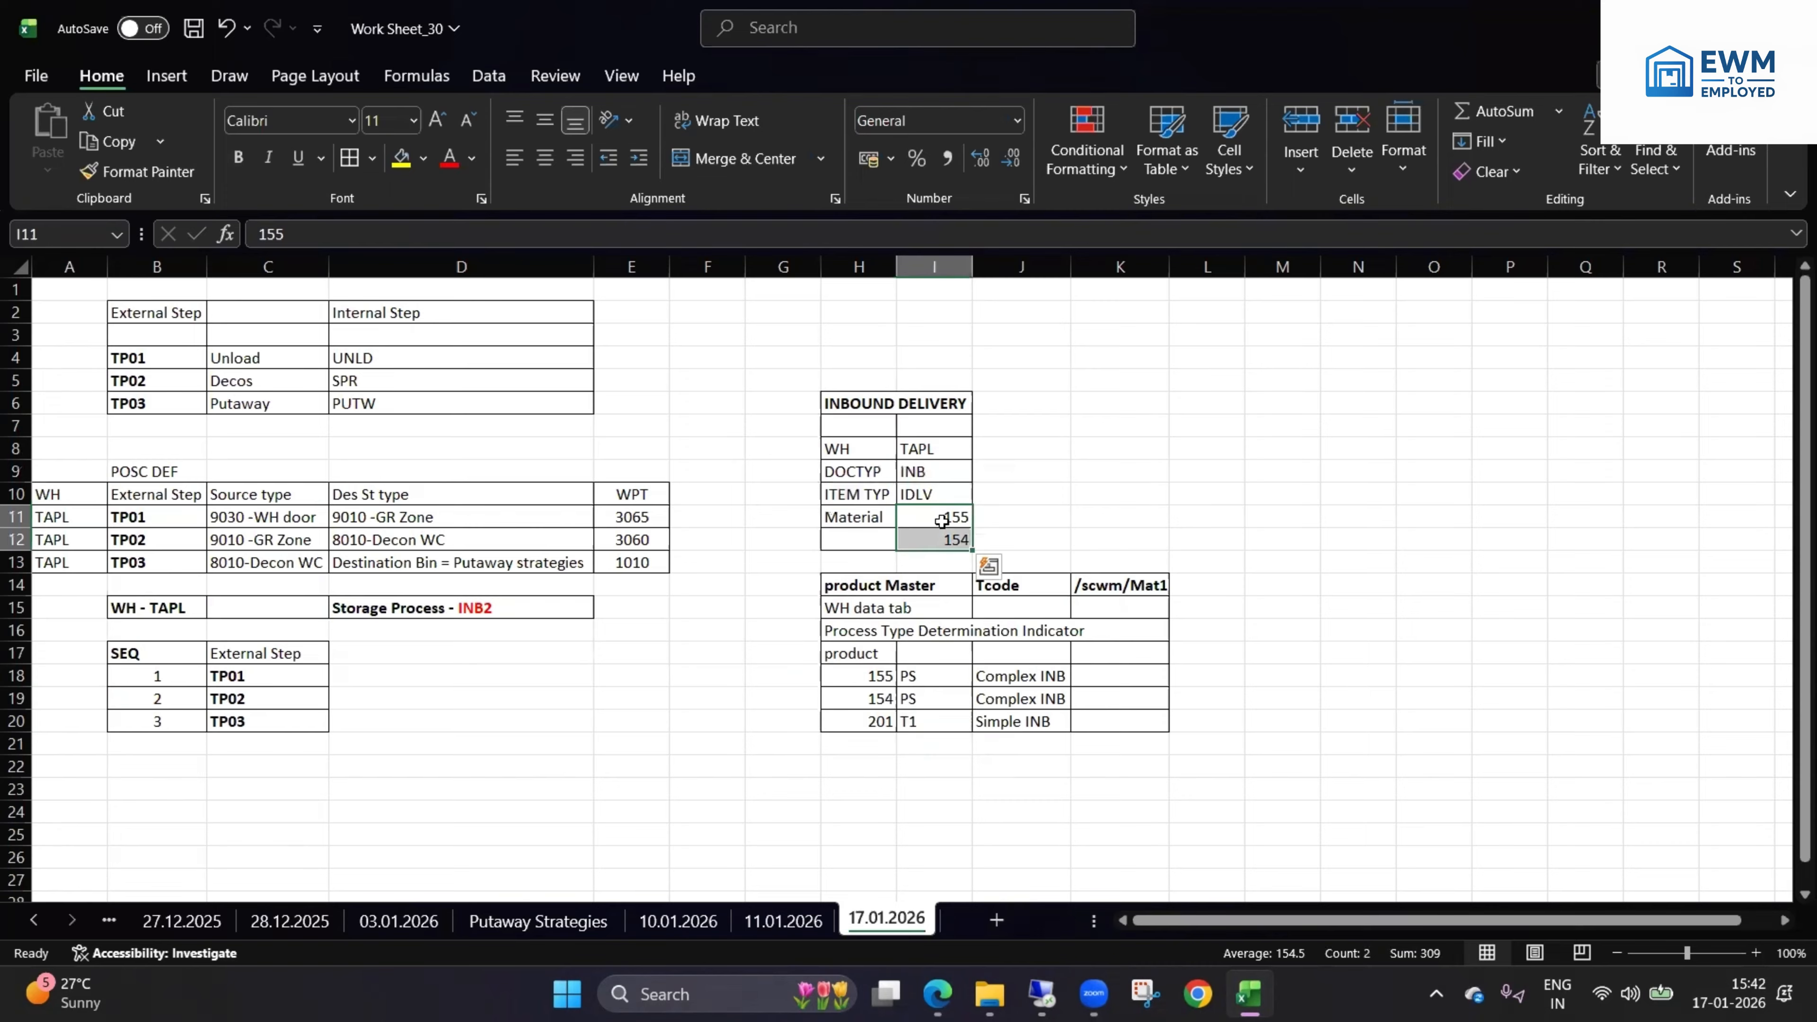
click(885, 586)
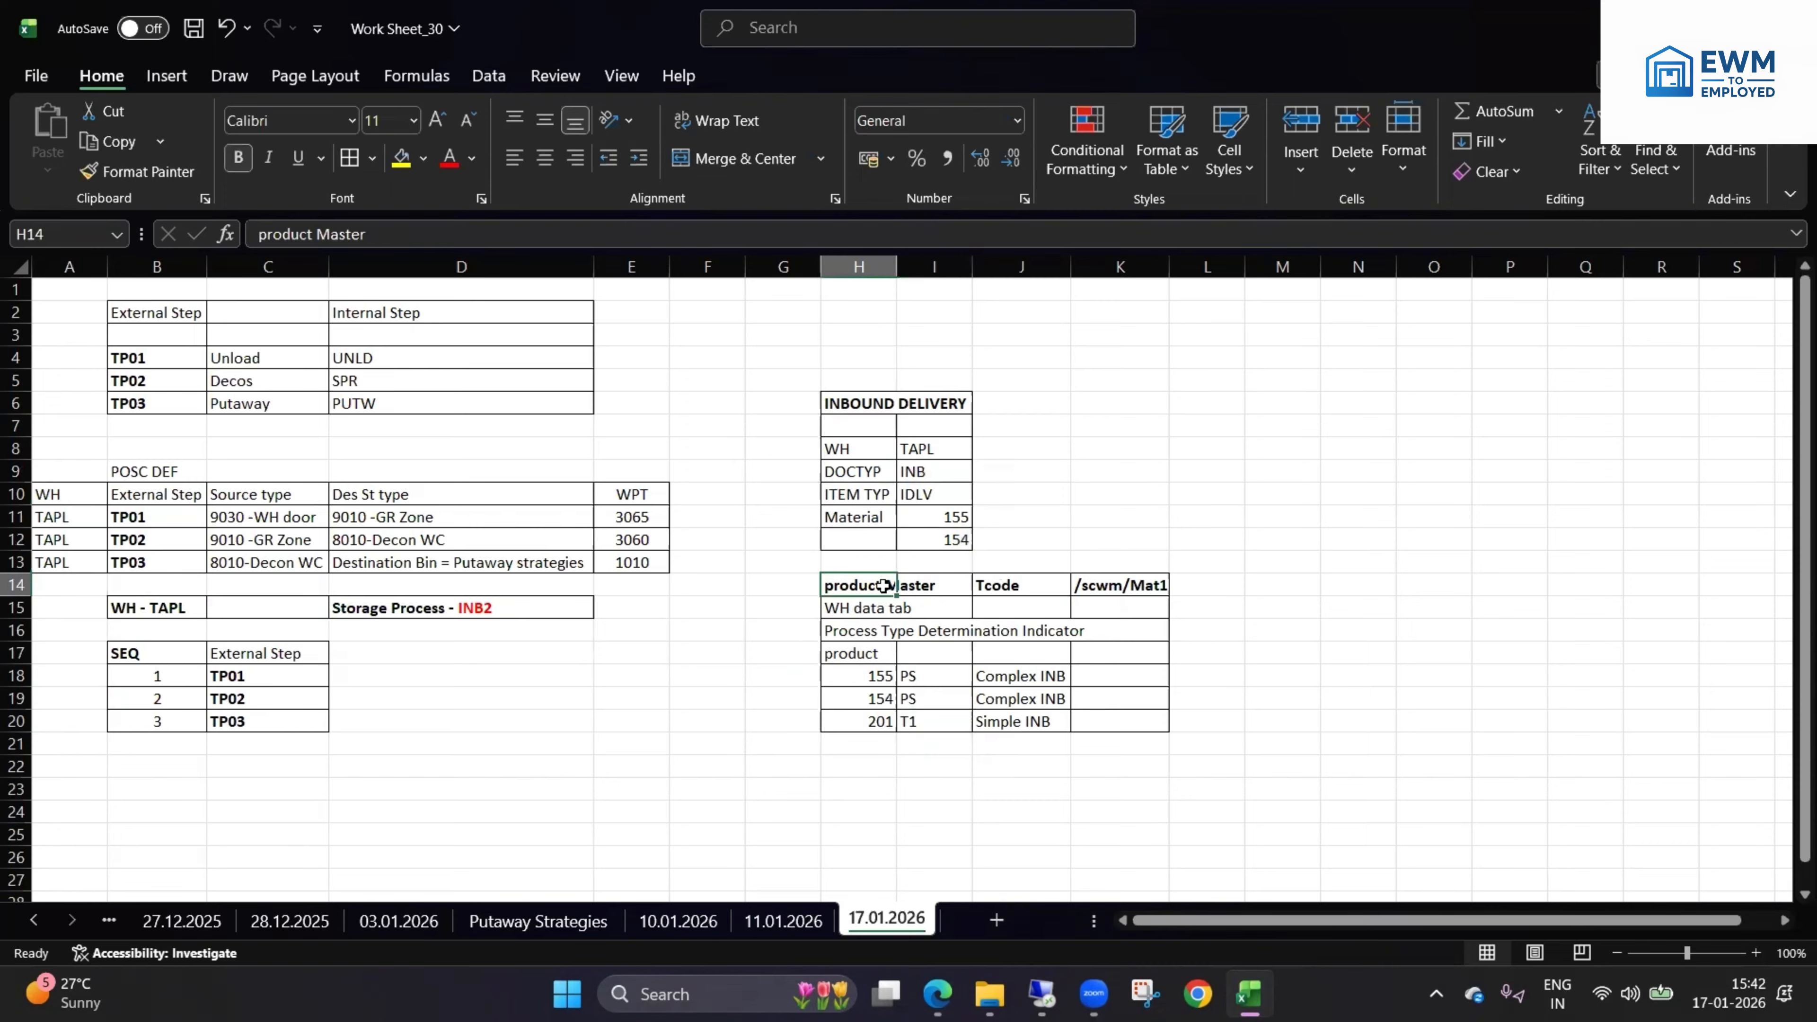
drag(885, 586, 1124, 577)
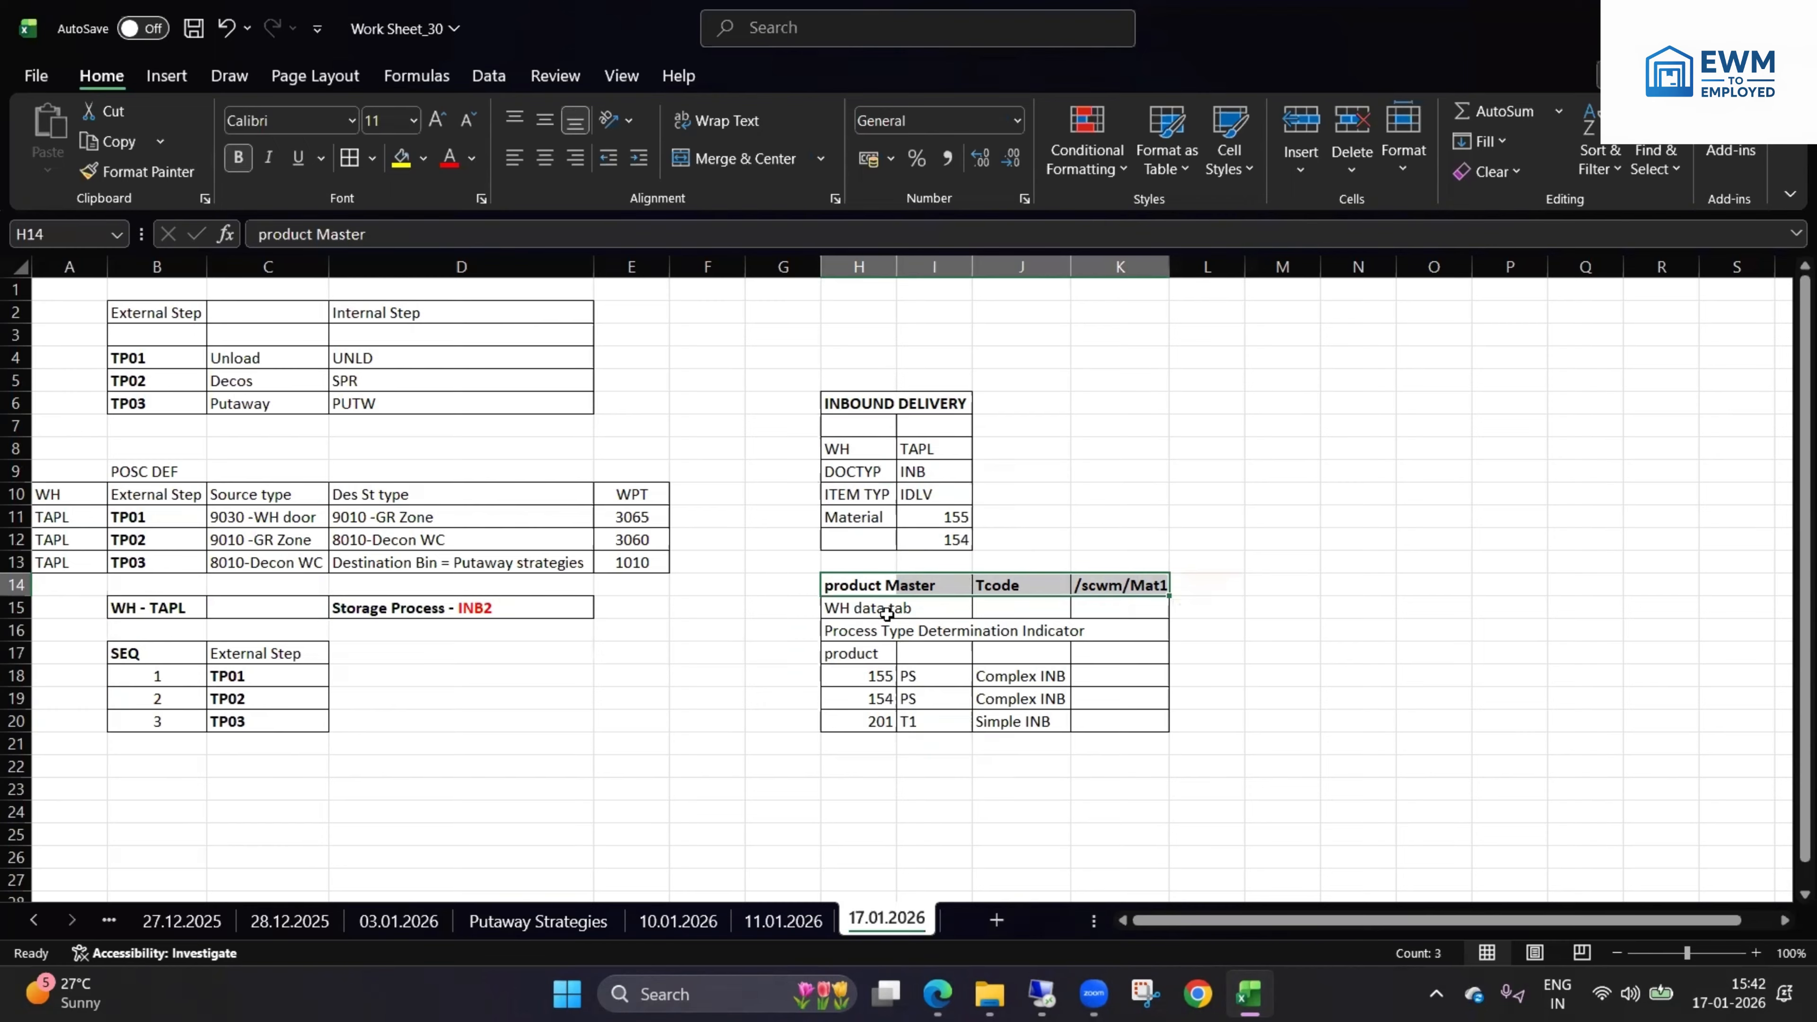
click(872, 608)
drag(872, 625, 1117, 646)
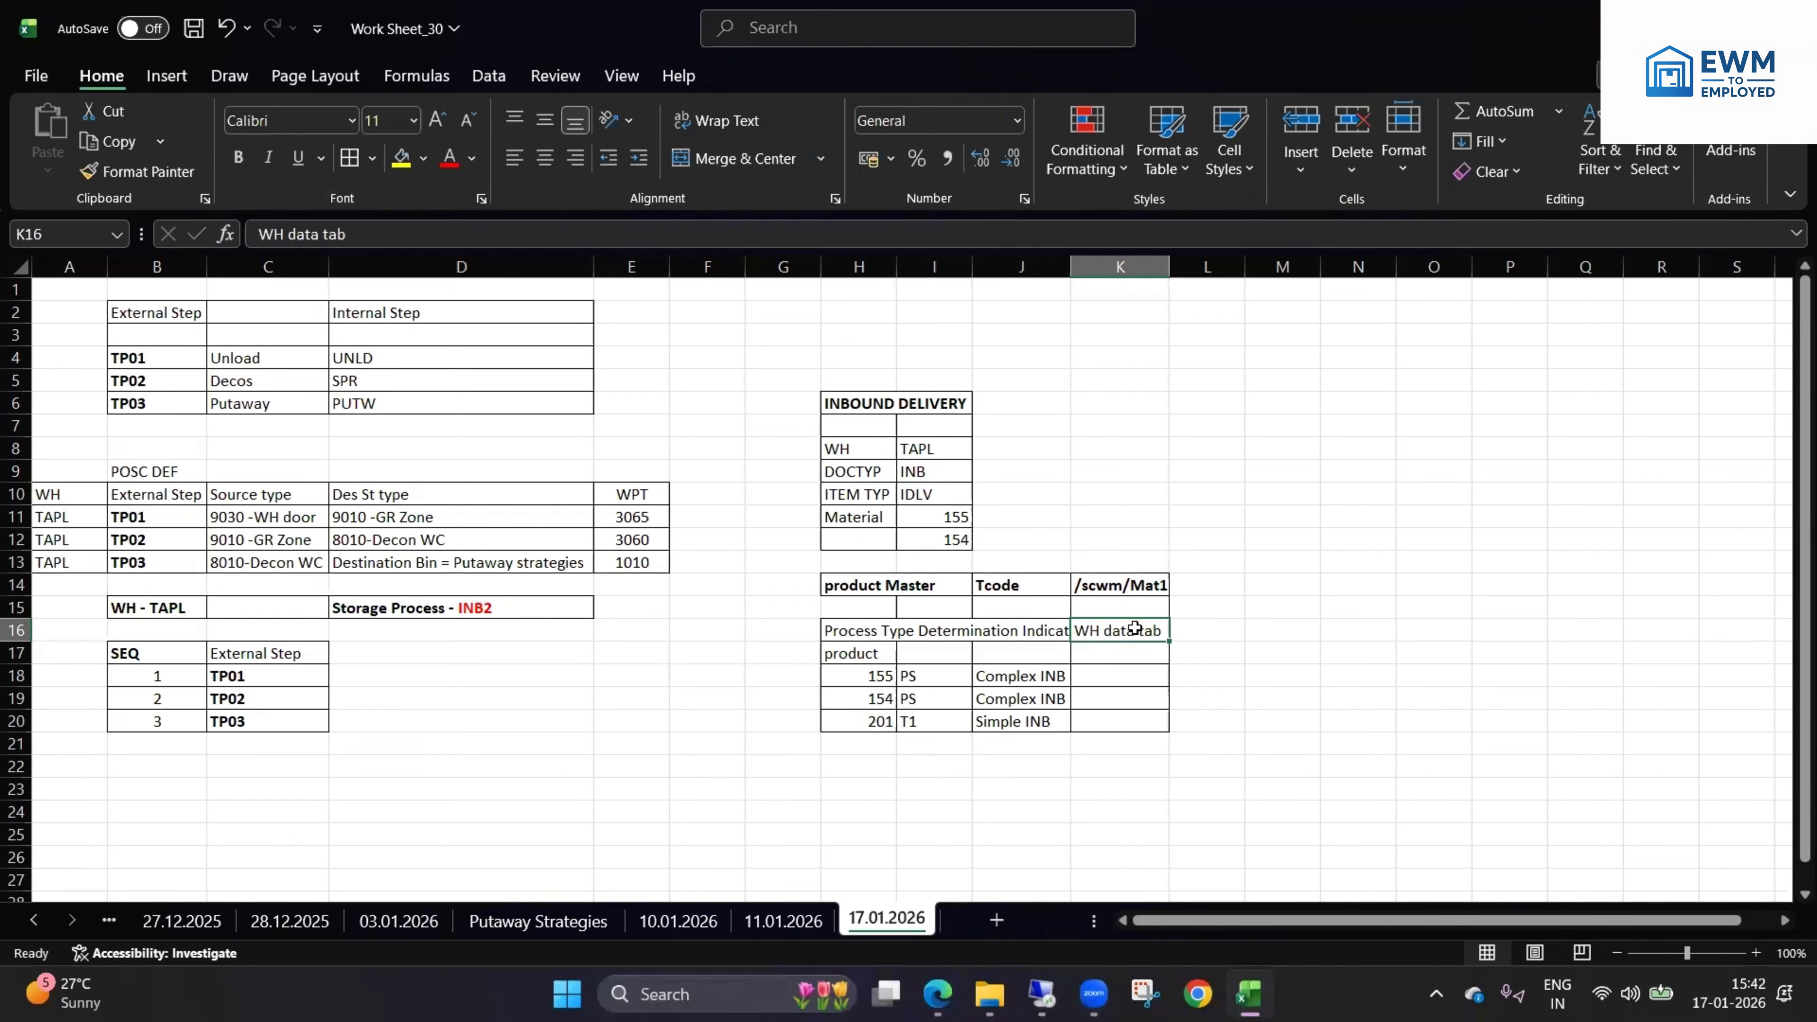
key(ctrl+z)
click(1059, 642)
drag(919, 675, 922, 703)
click(924, 723)
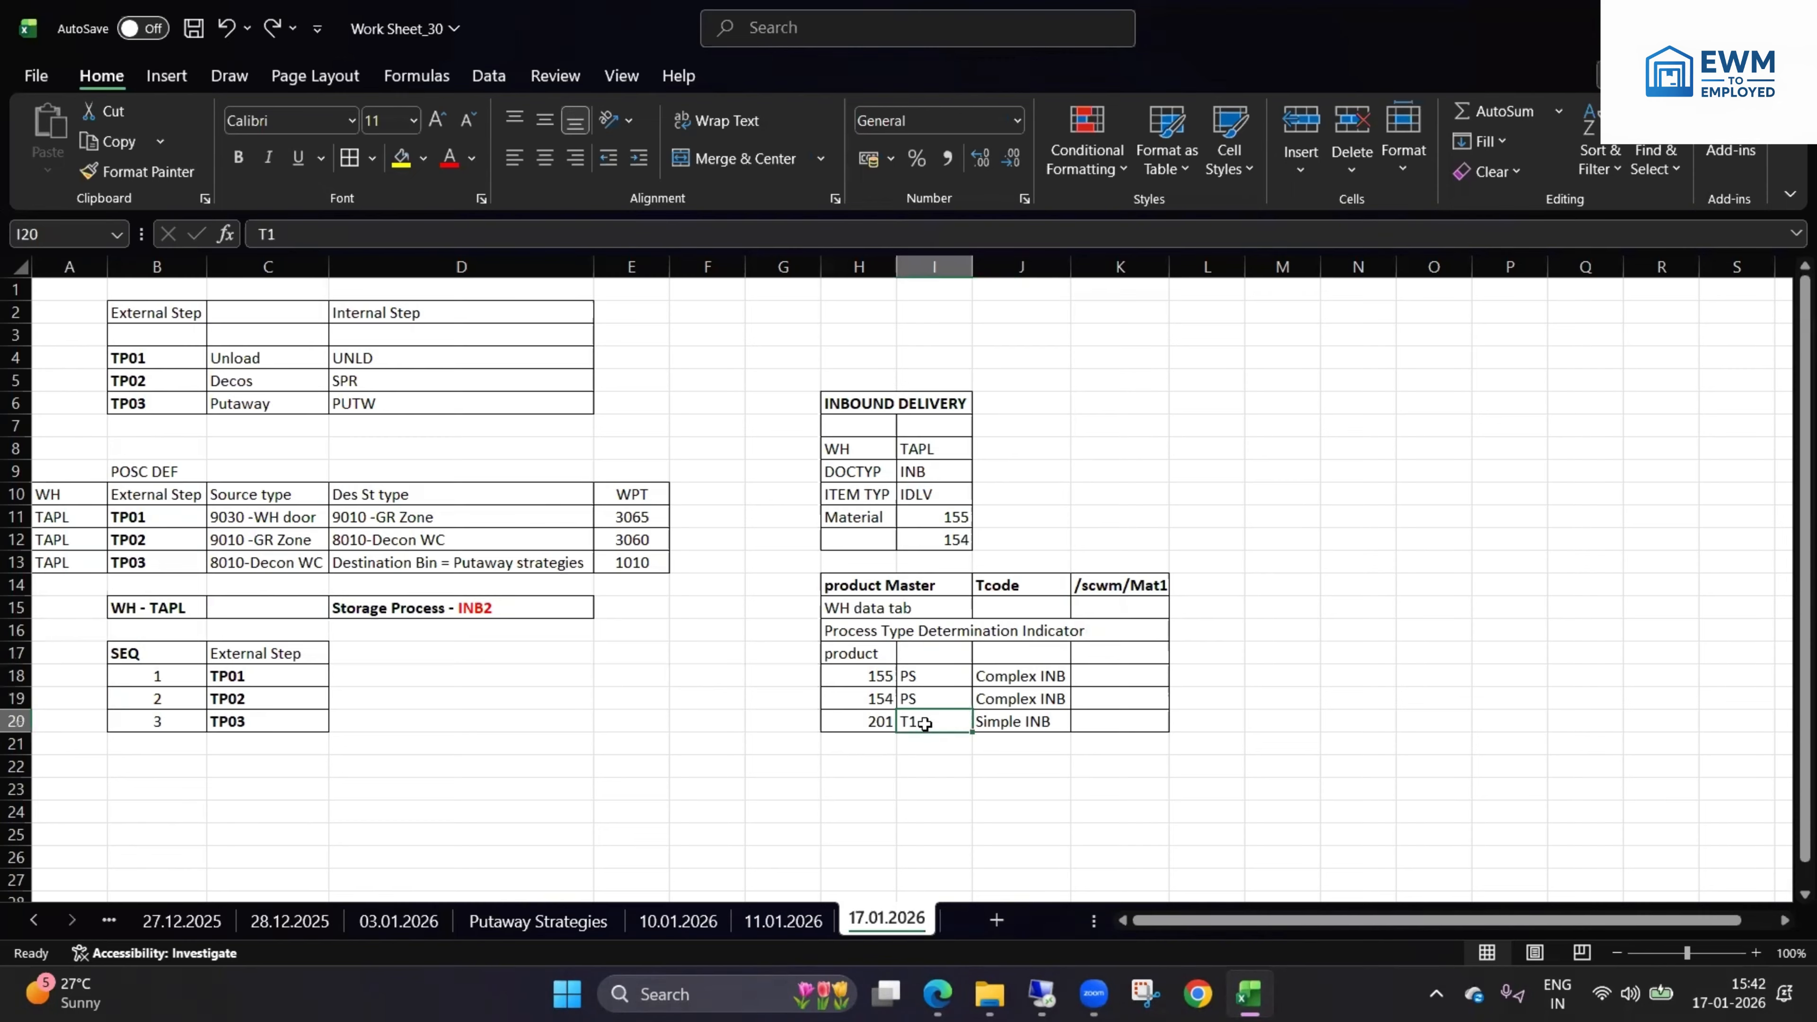
click(883, 701)
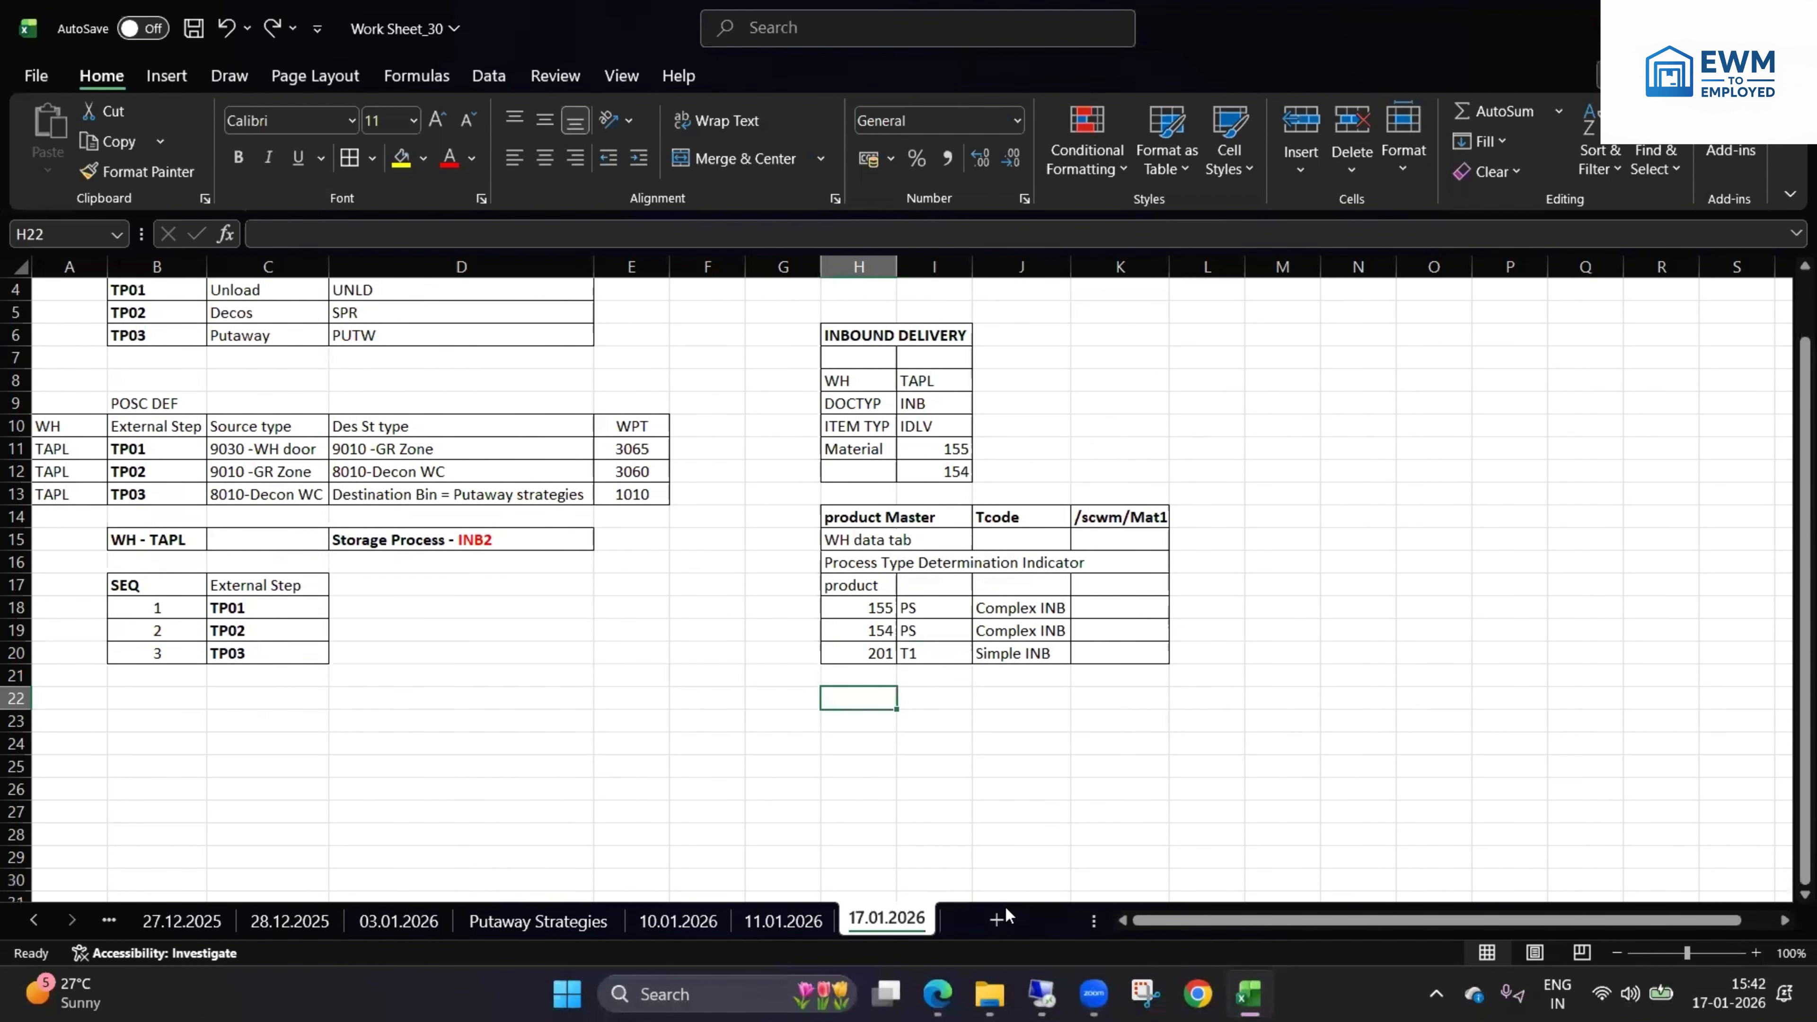
- Switch to the SAP session and leave Warehouse Product Maintenance, returning to SAP Easy Access
key(alt+Tab)
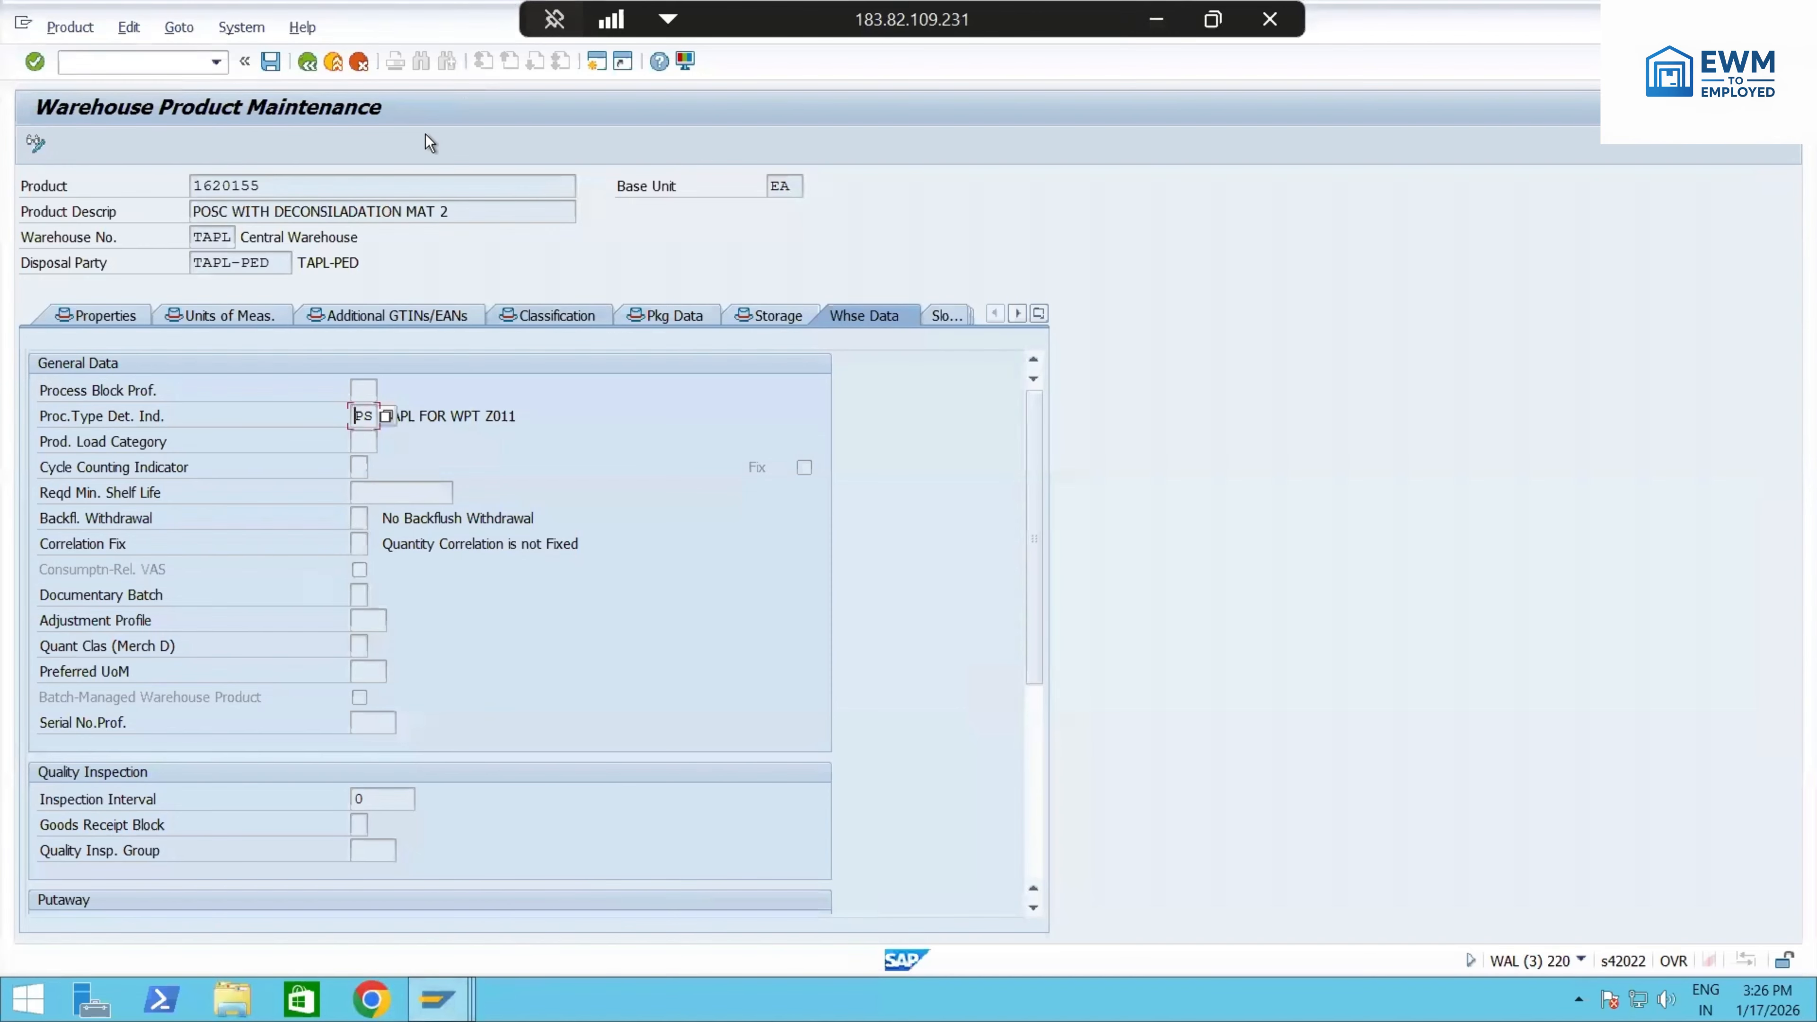
click(309, 63)
click(309, 63)
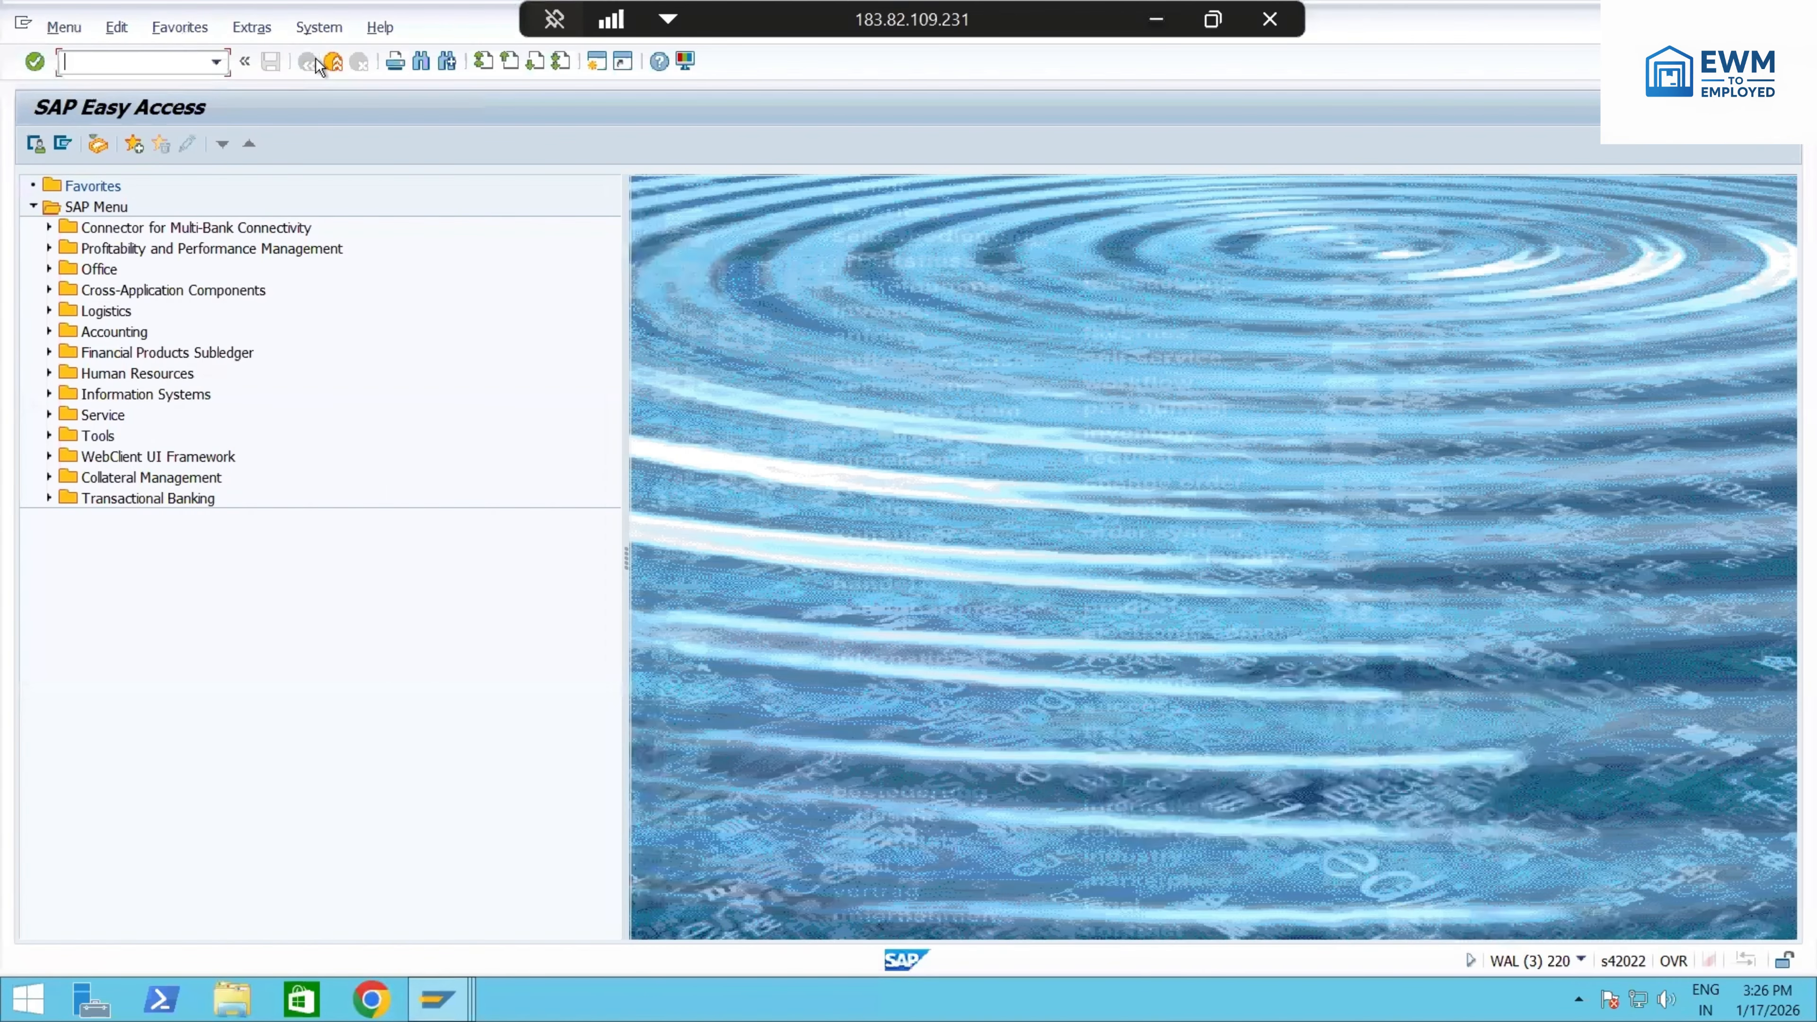
- Close the Maintain Inbound Delivery session and leave the Determination of Warehouse Process Type view, returning to the IMG
click(437, 999)
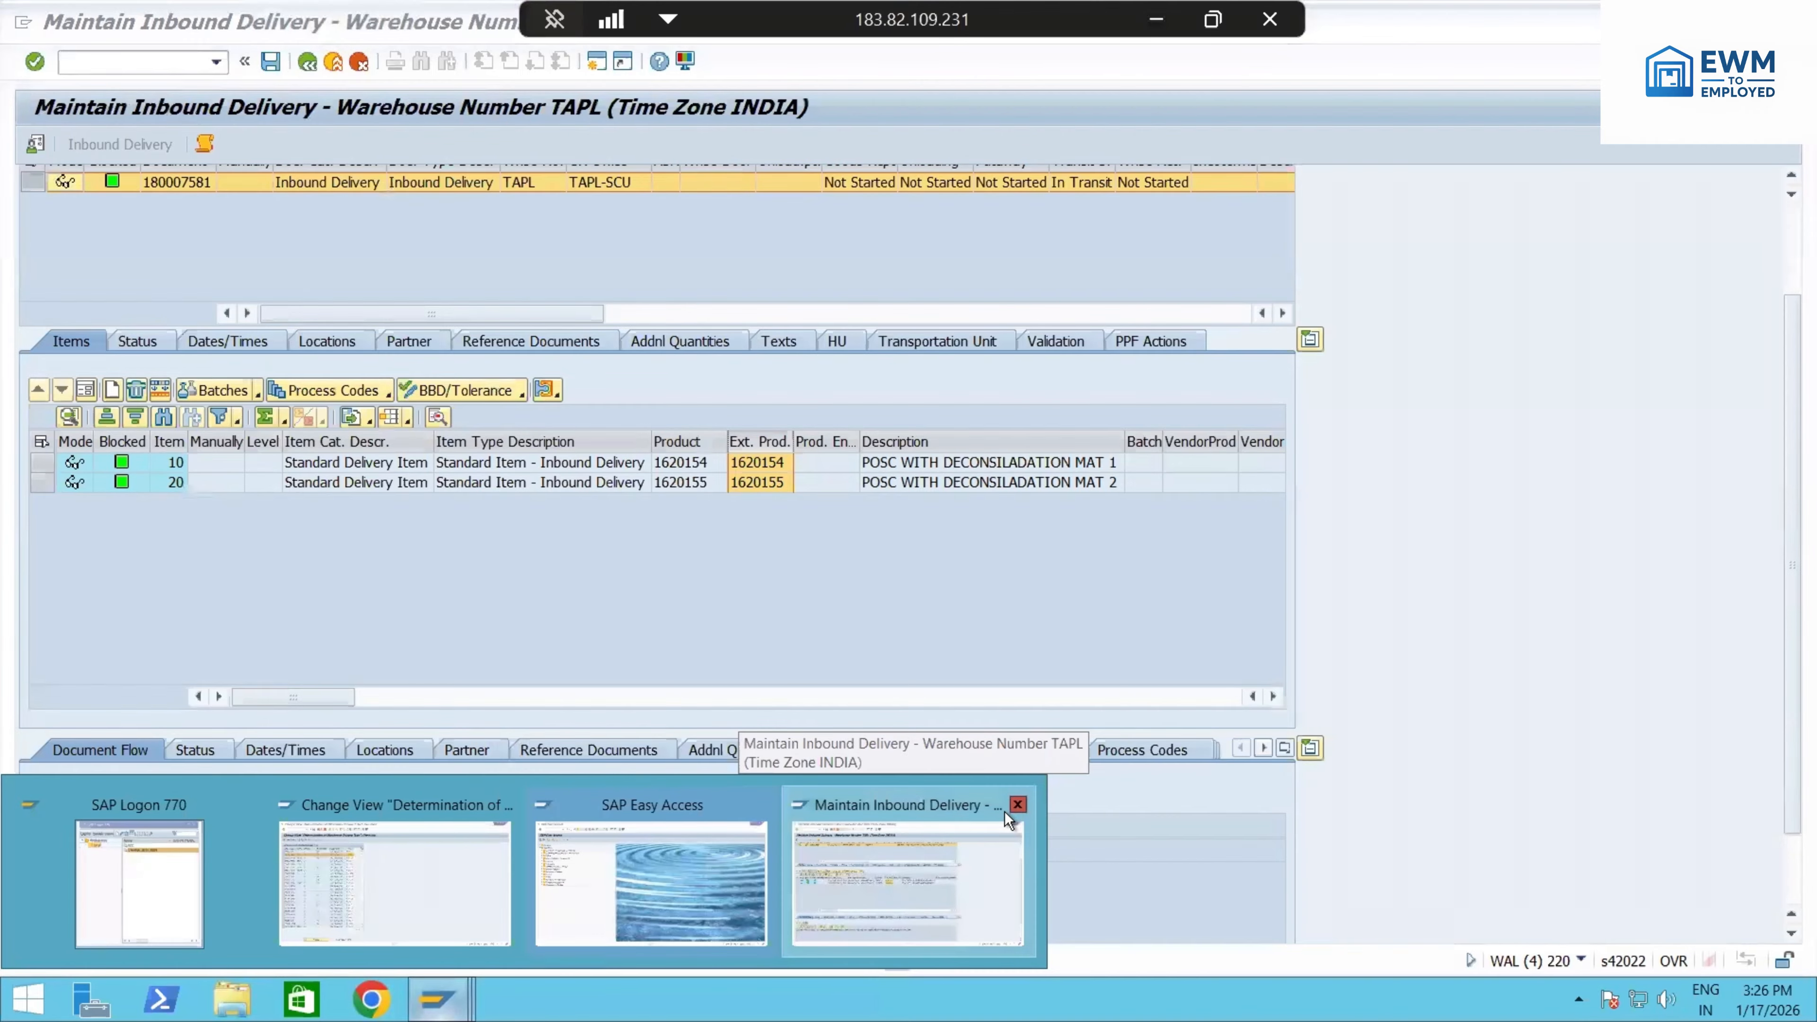
click(1014, 806)
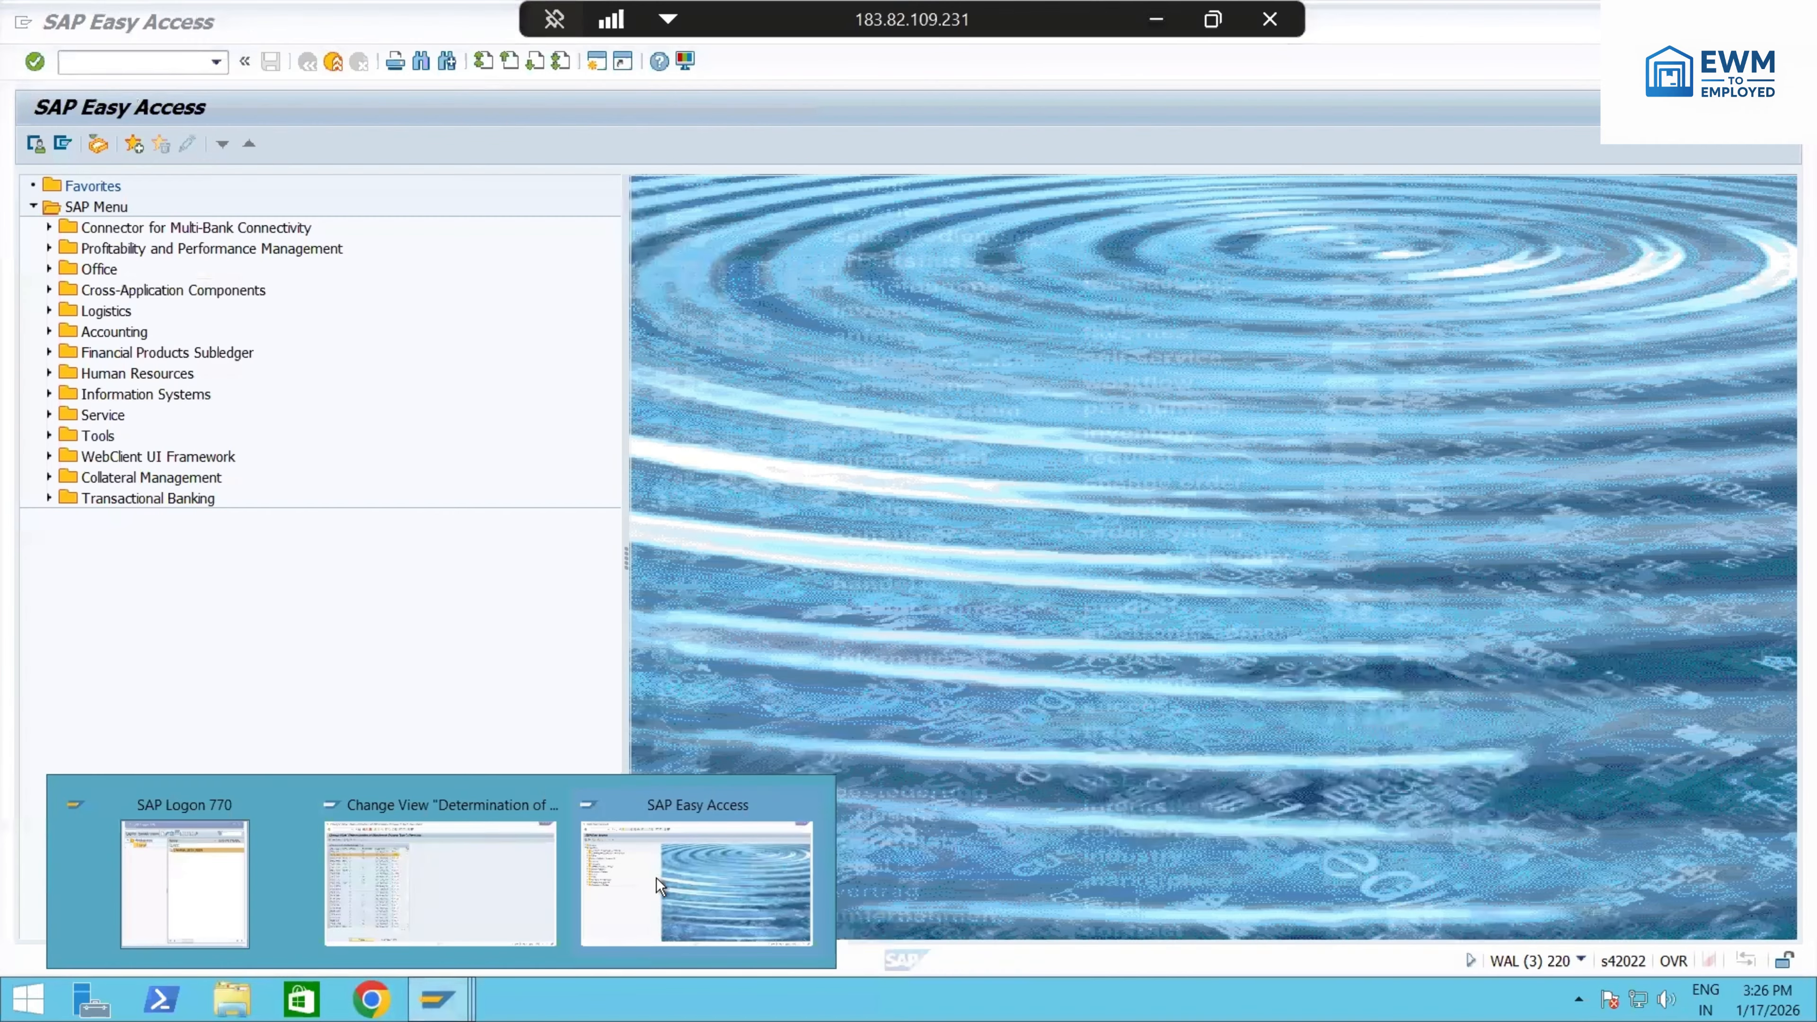
click(531, 885)
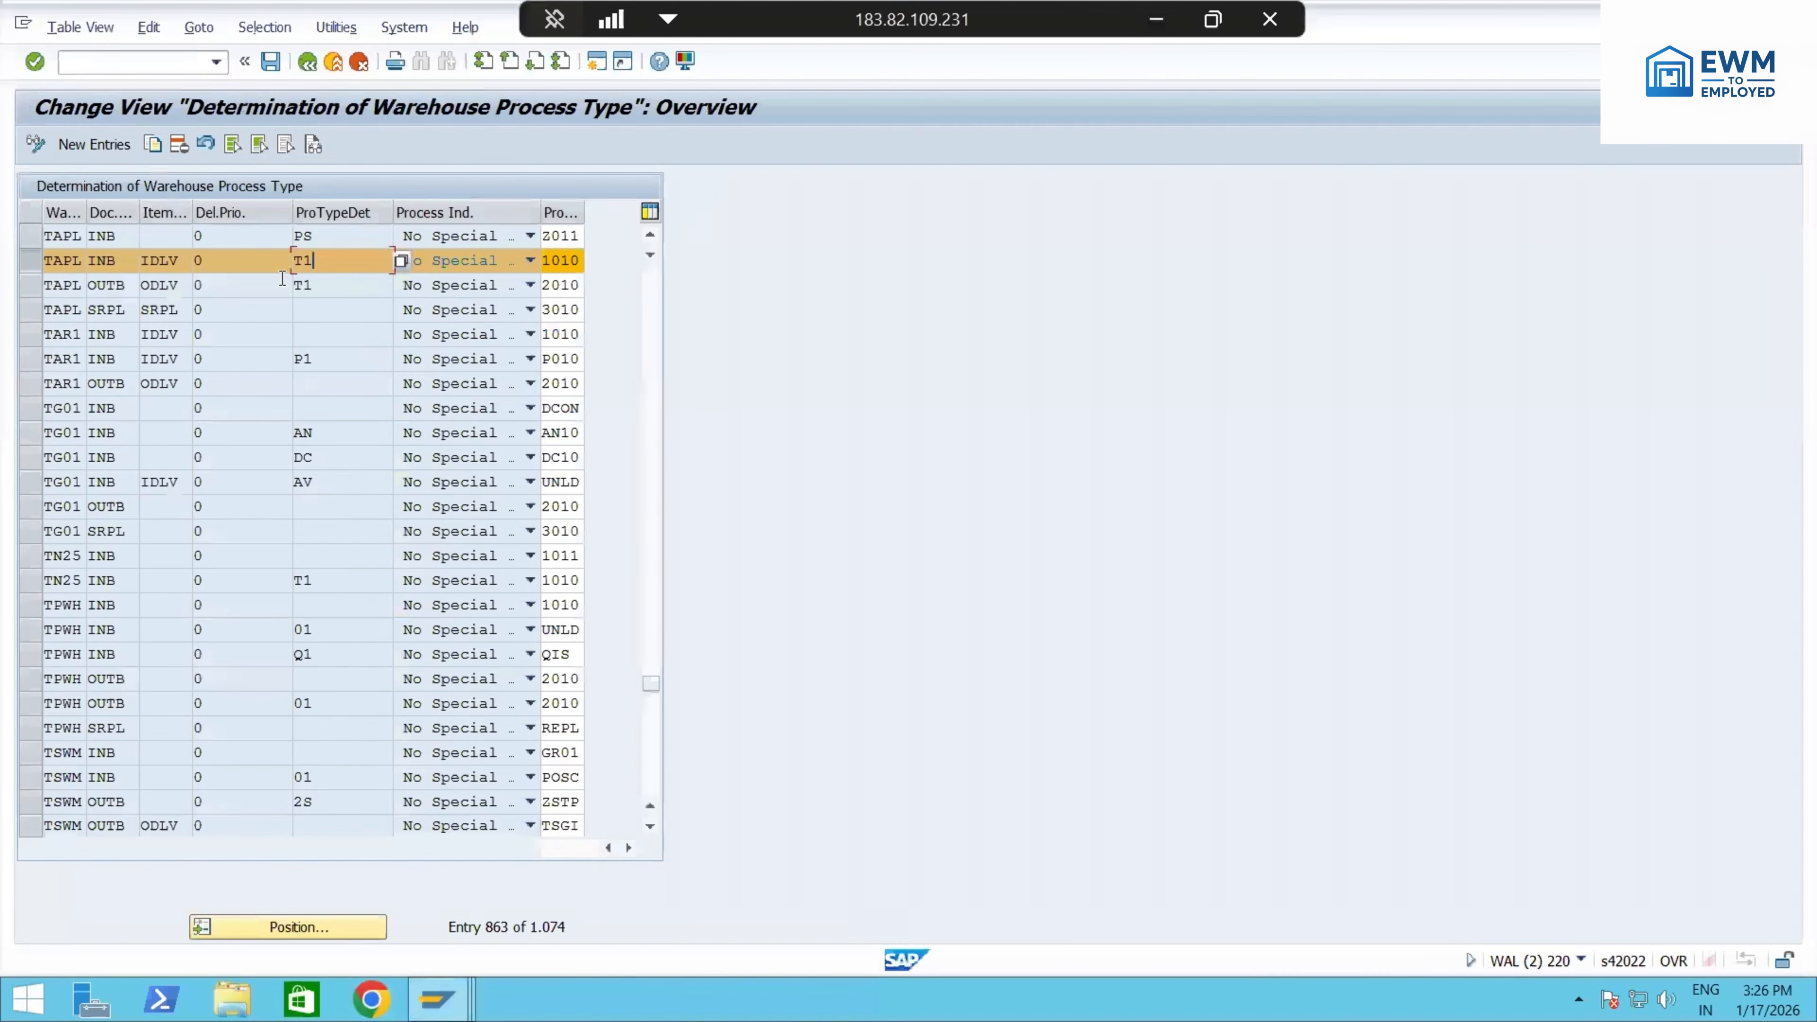
click(45, 236)
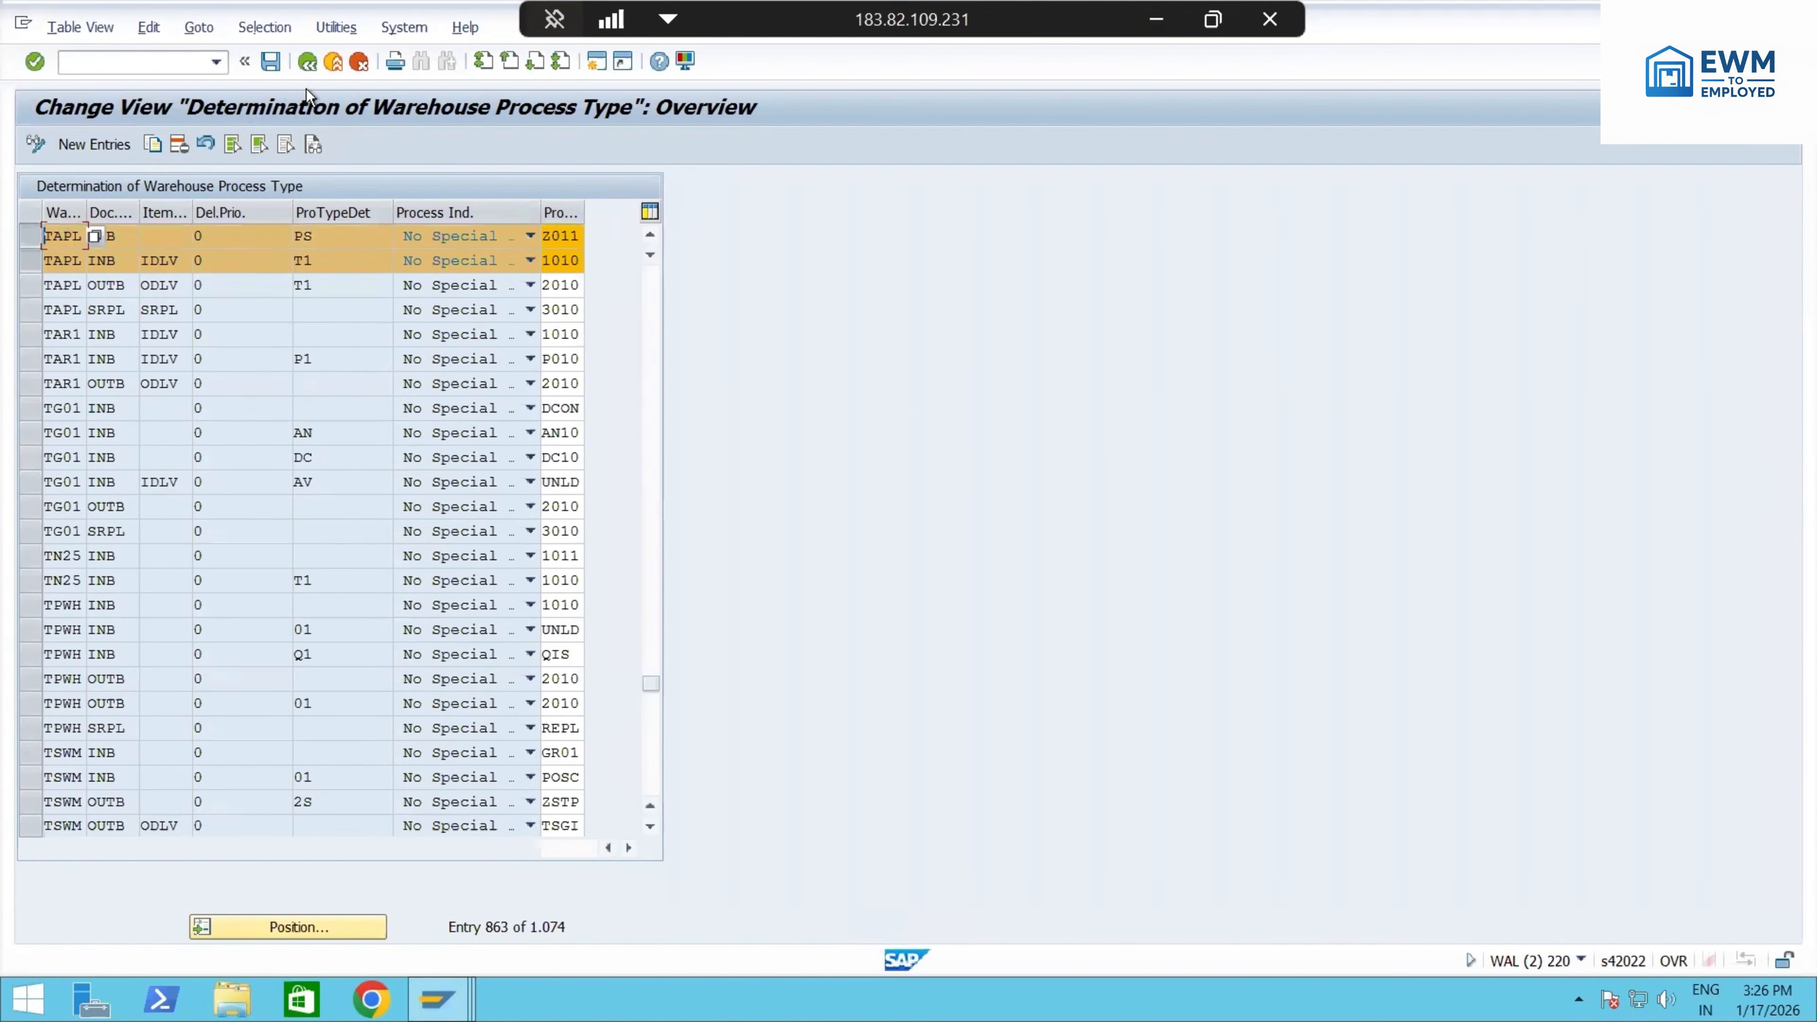
click(307, 64)
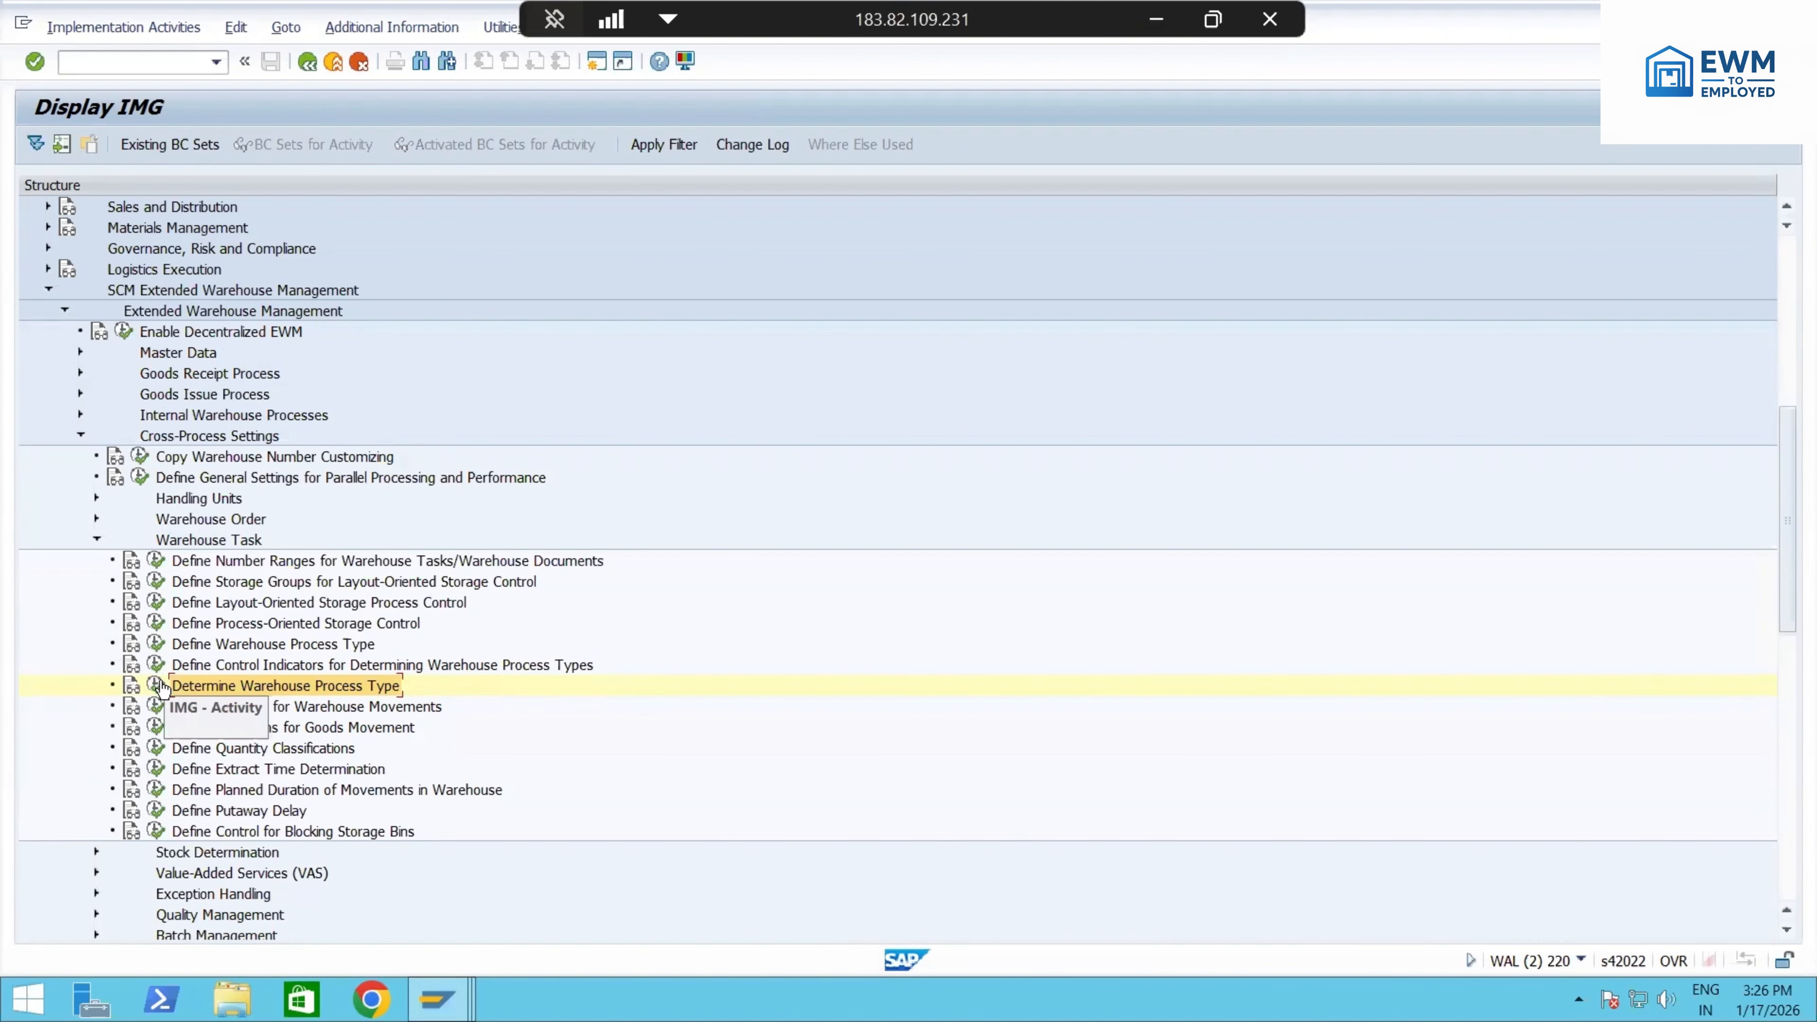
- Check the IMG activity Define Control Indicators for Determining Warehouse Process Types and return to the Excel worksheet
click(1168, 24)
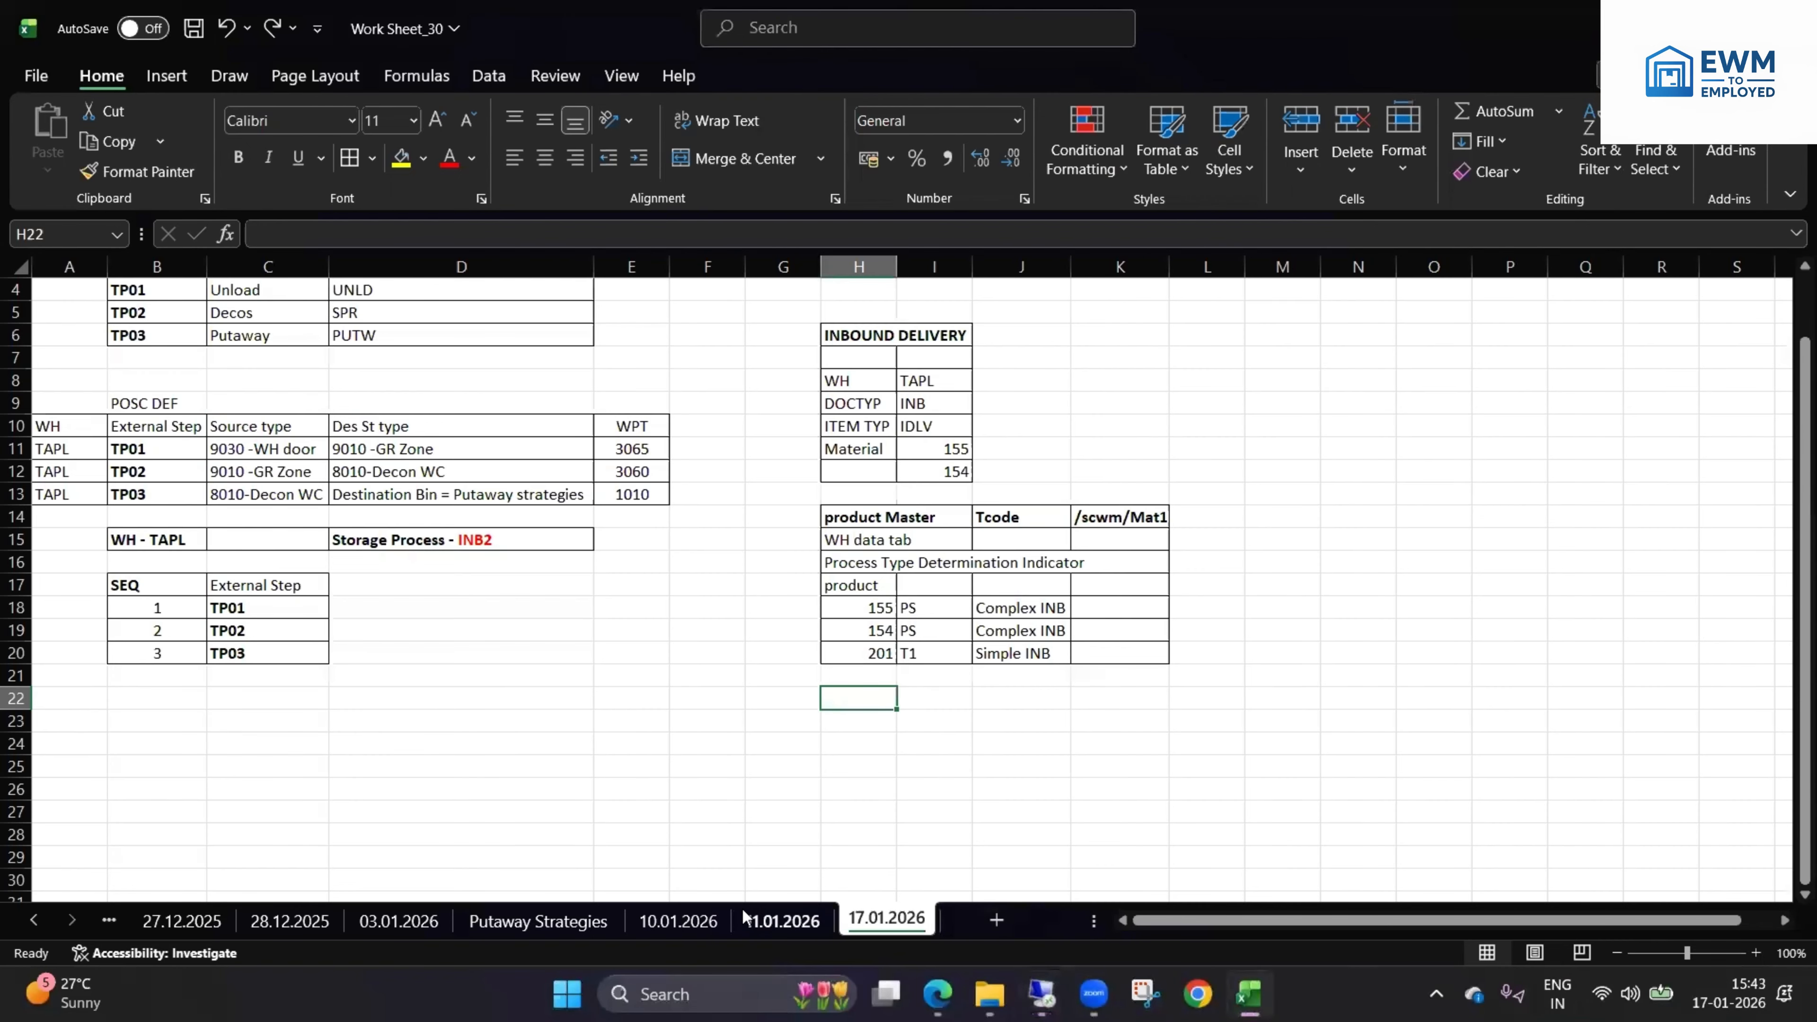
click(1042, 994)
click(155, 664)
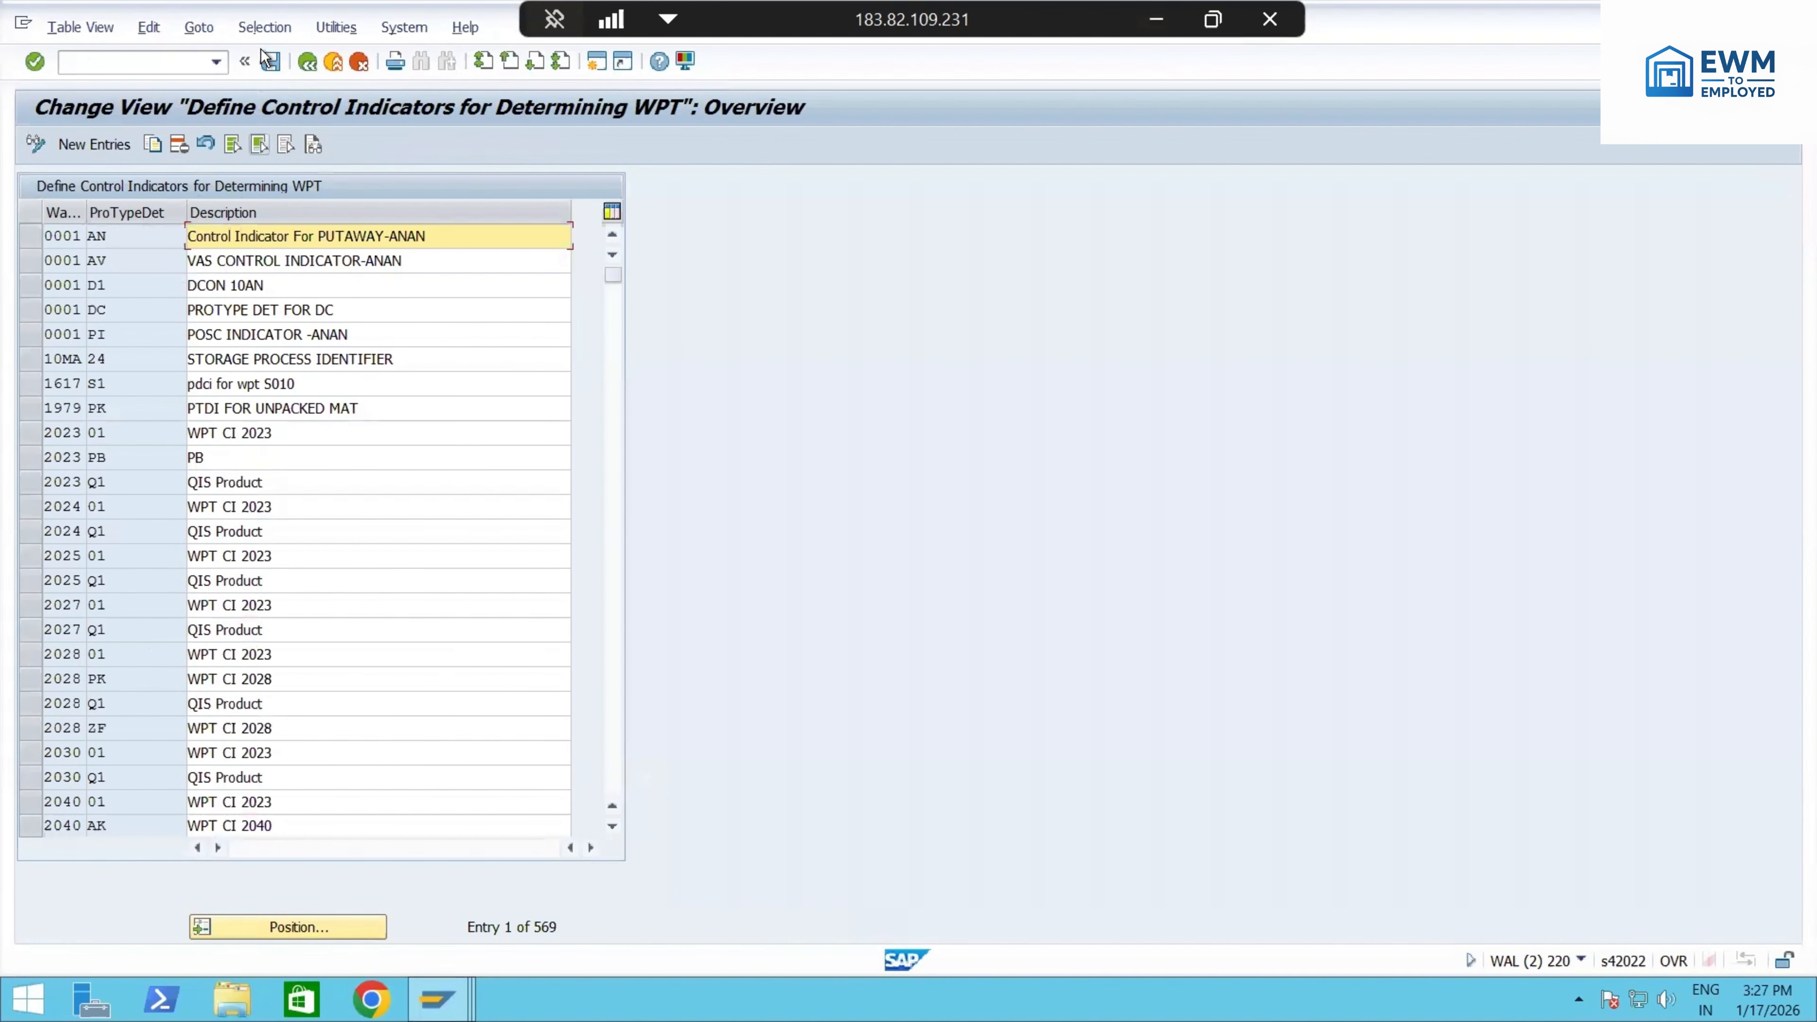
click(297, 65)
click(1156, 20)
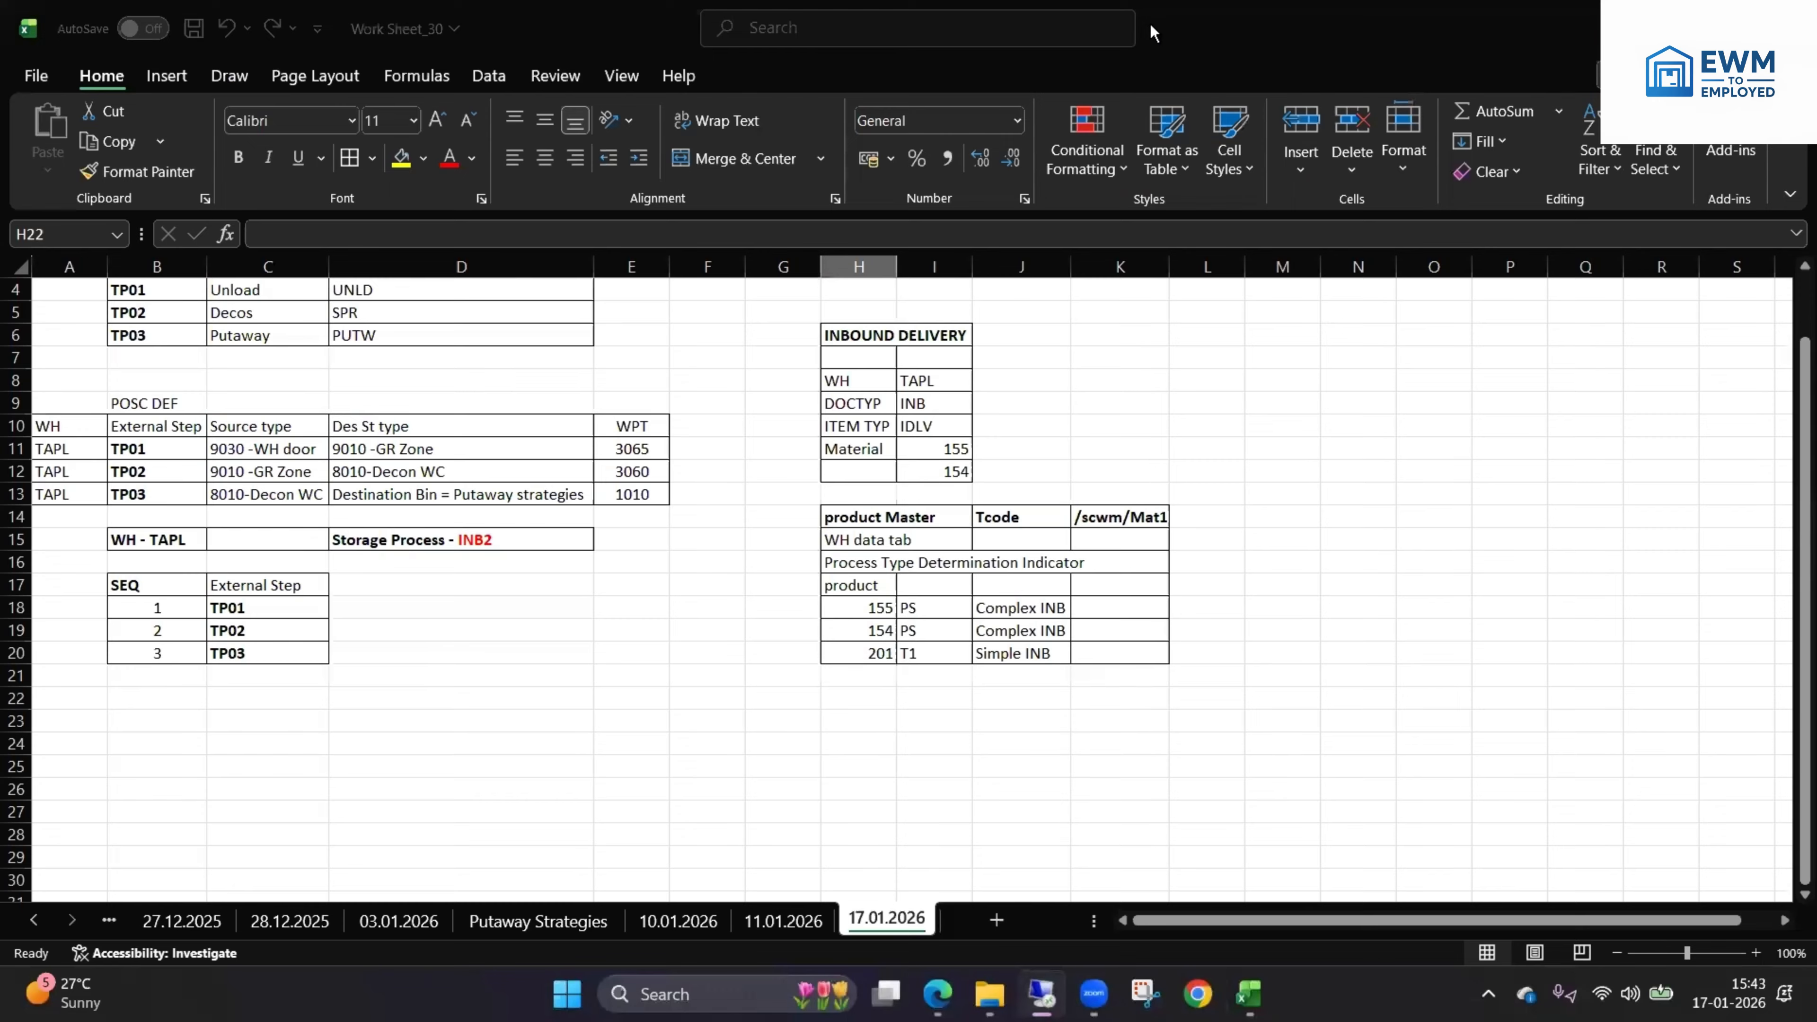
- Review the process type indicators in I18:I20 and warehouse in I8 against the control indicator activity in the SAP IMG
drag(927, 607, 932, 655)
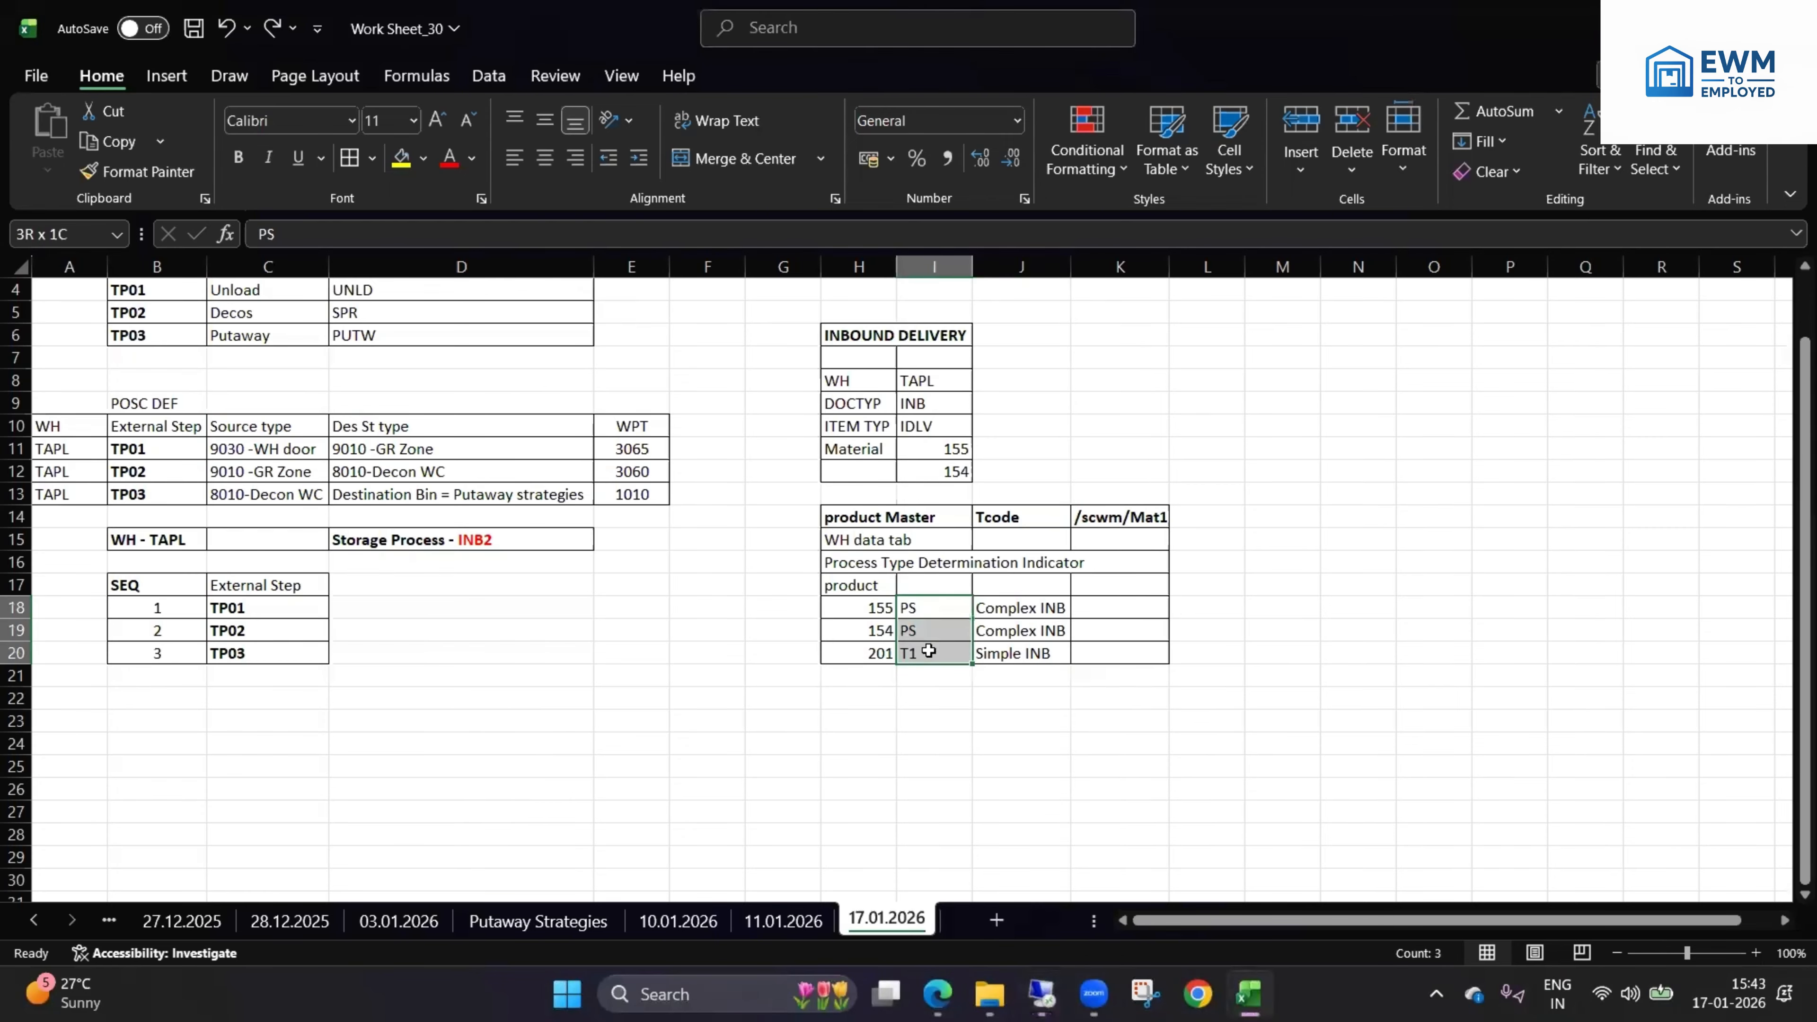
click(928, 612)
click(931, 645)
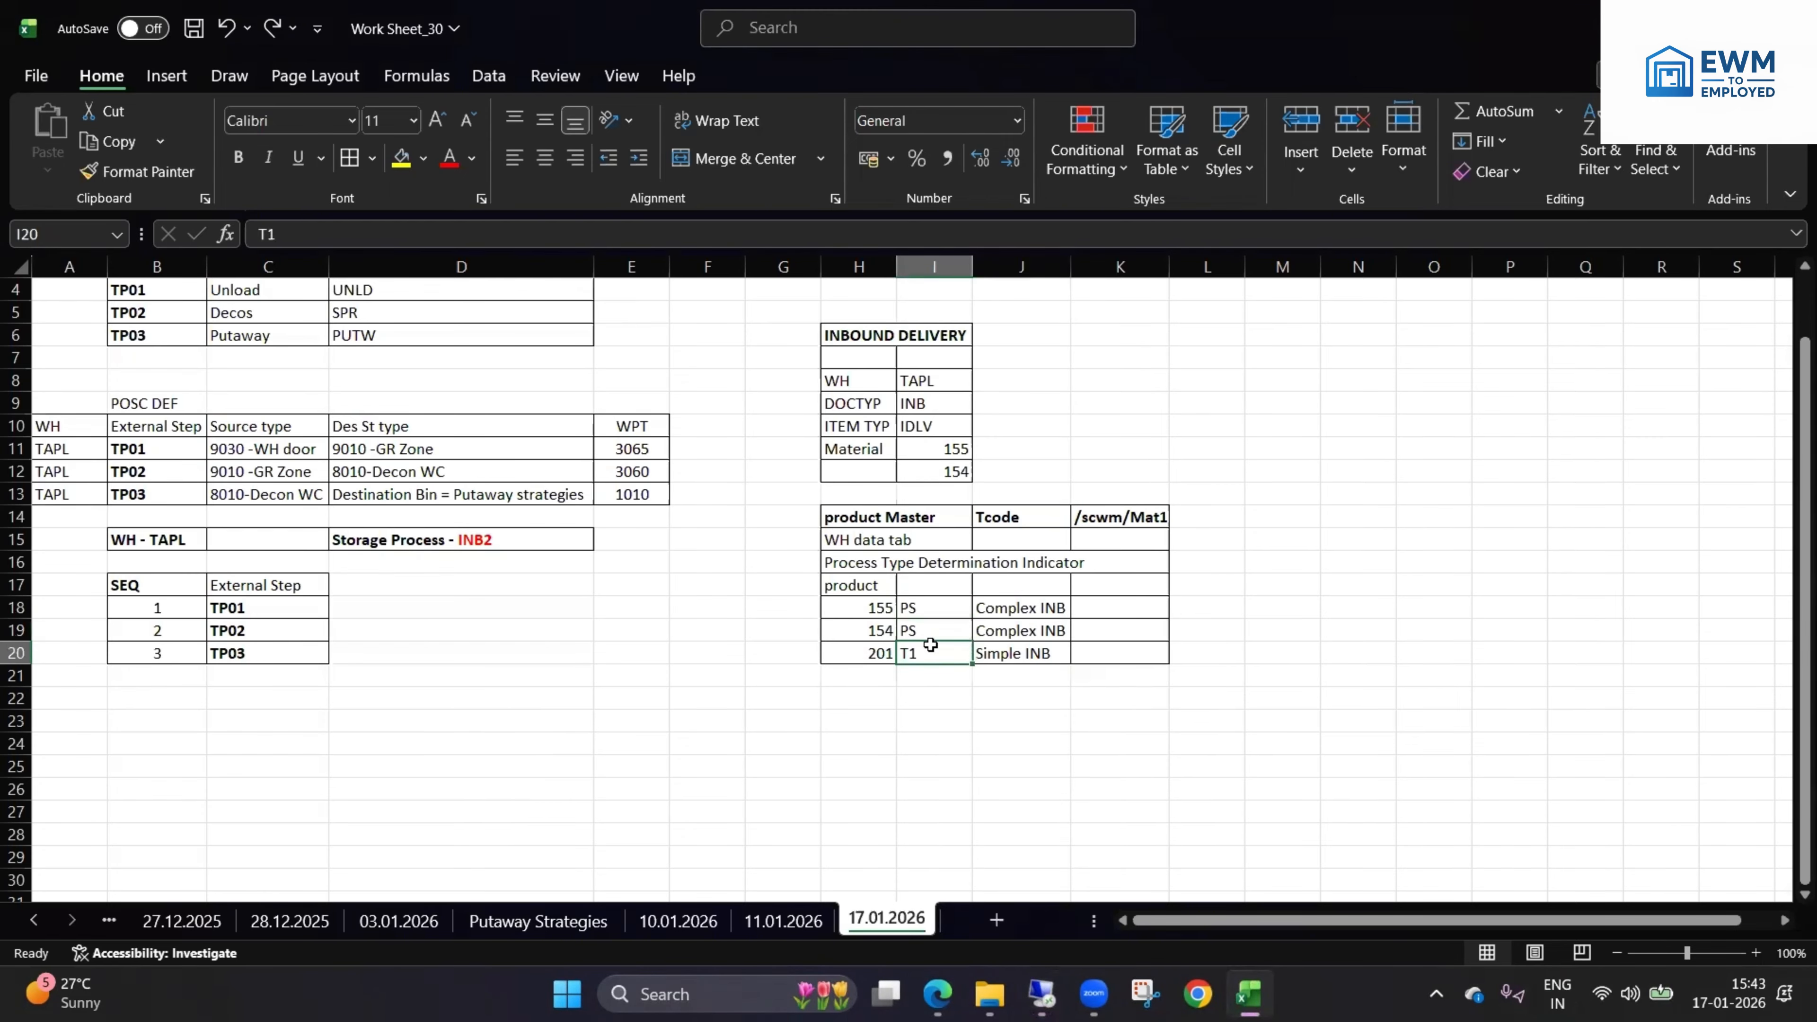
click(931, 614)
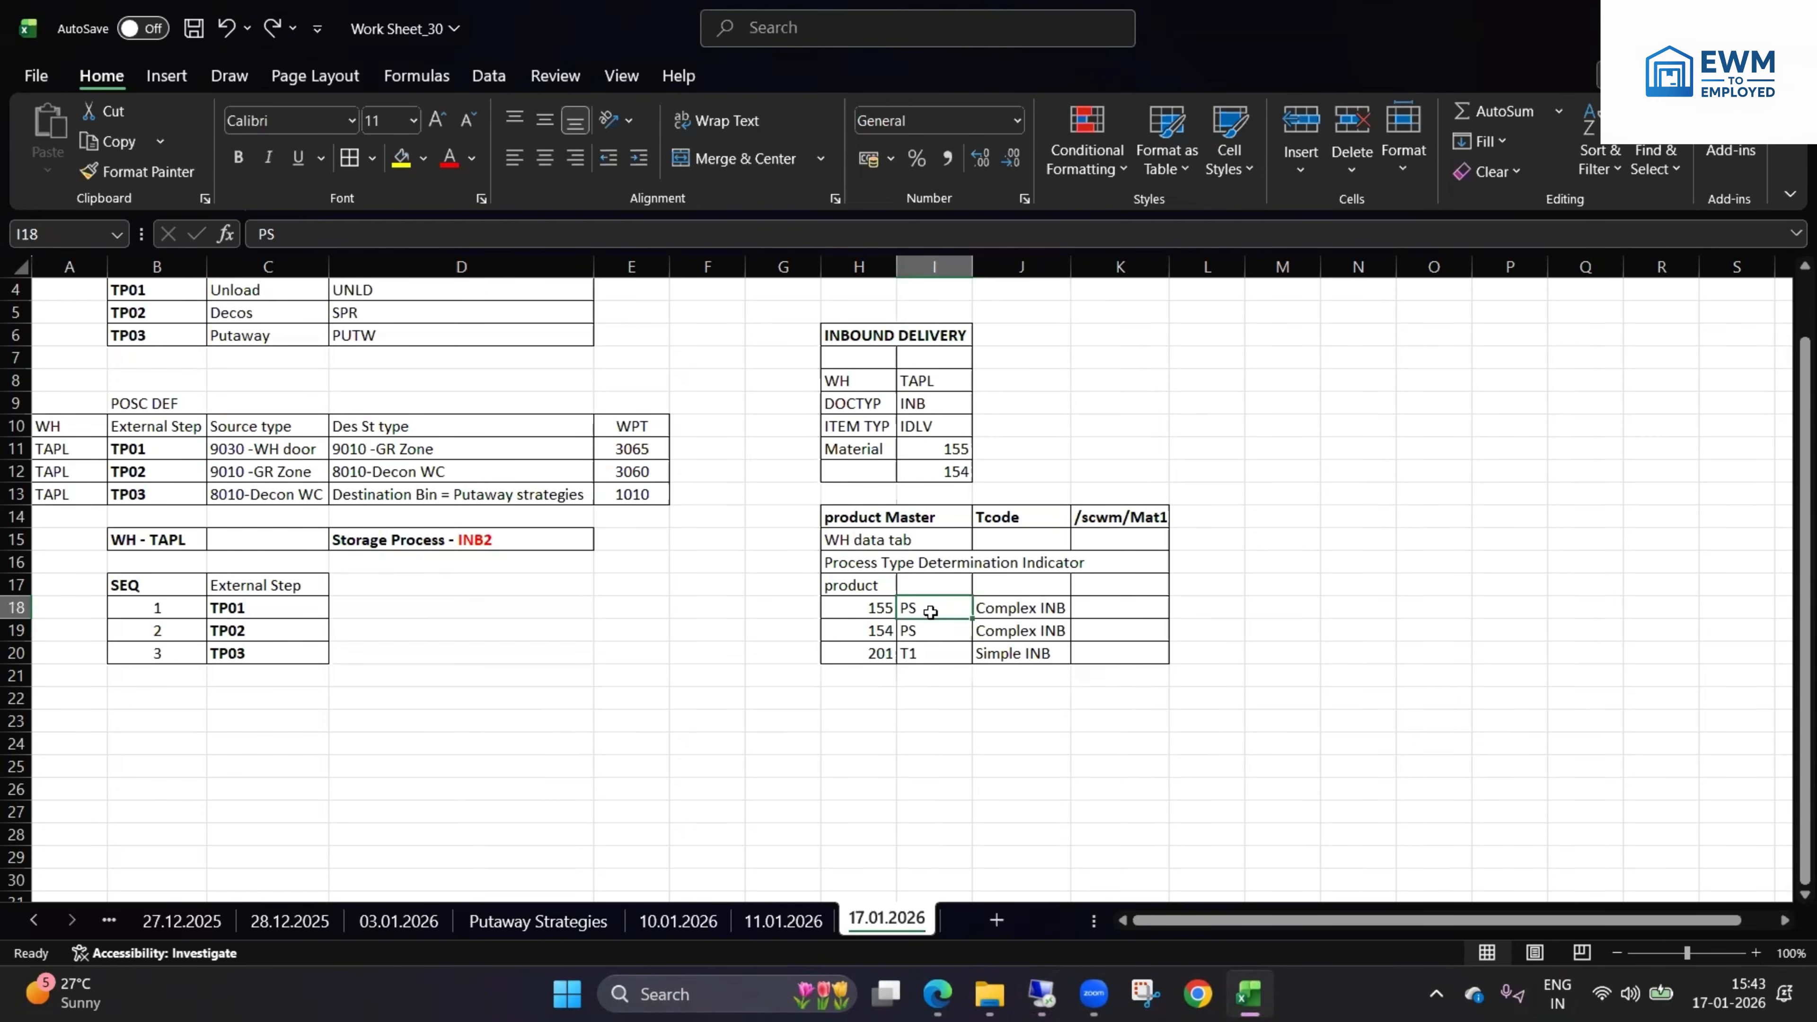
click(929, 381)
click(943, 697)
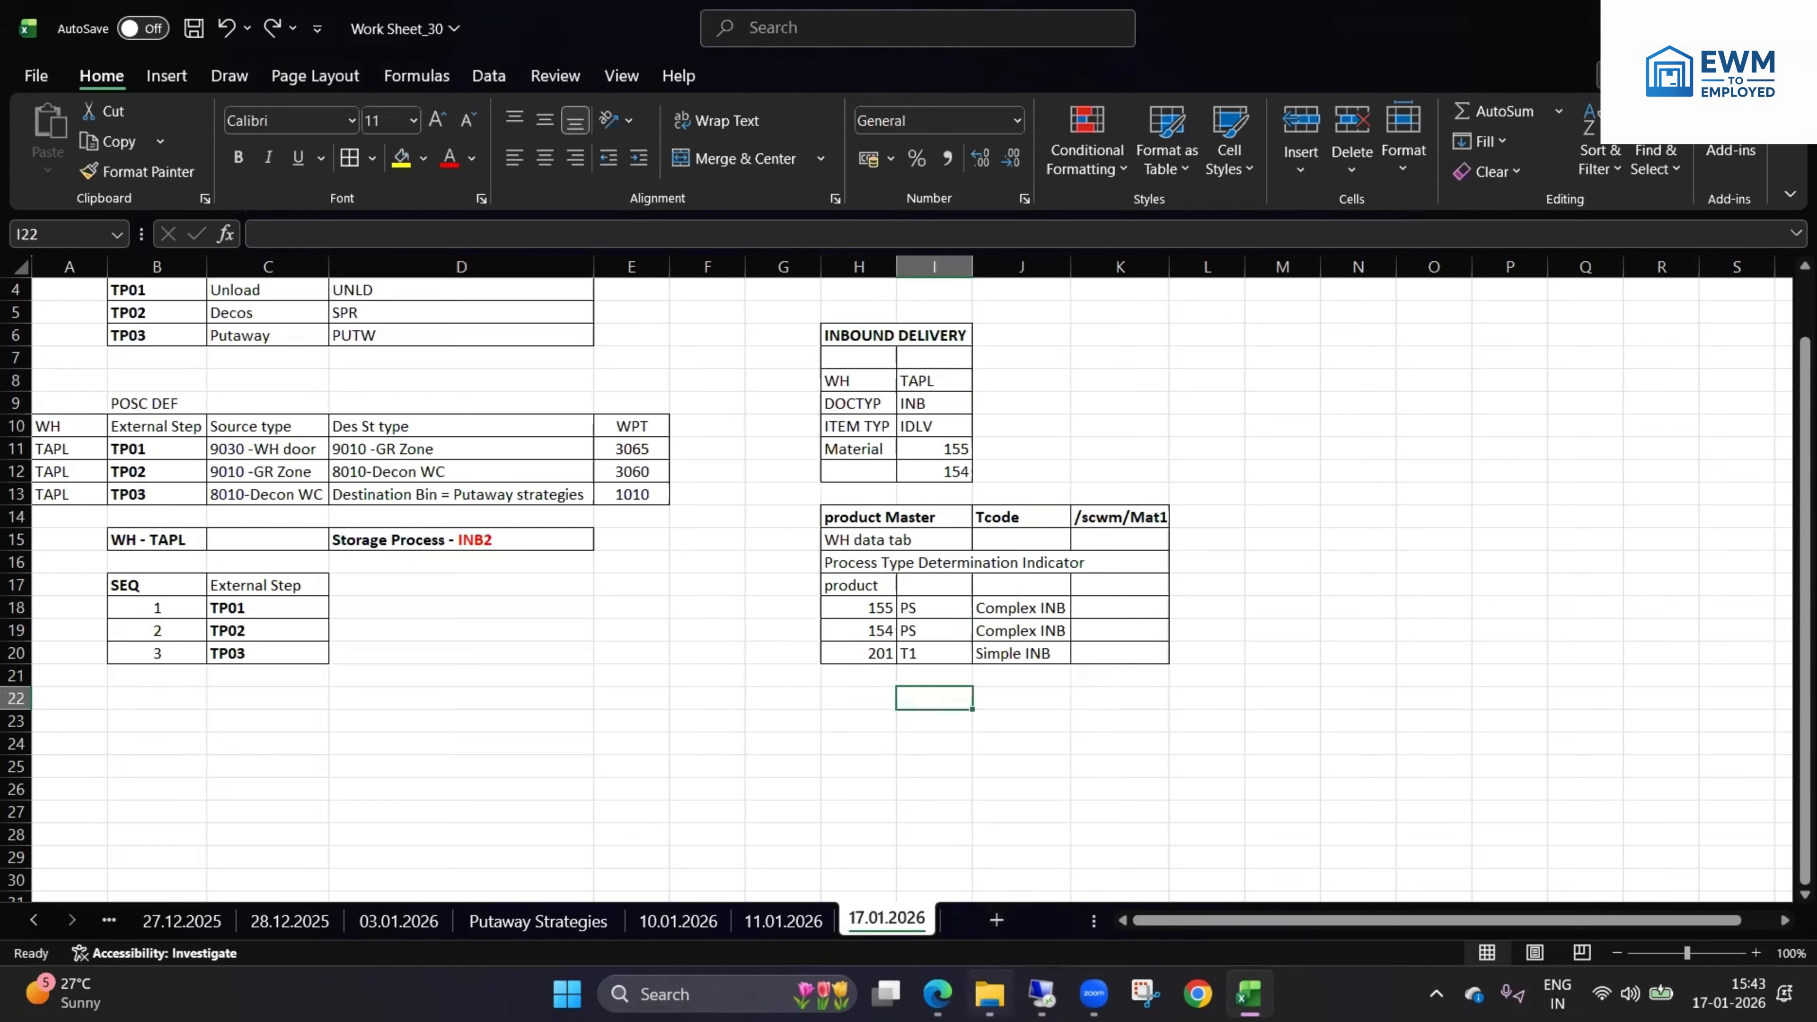
click(1042, 994)
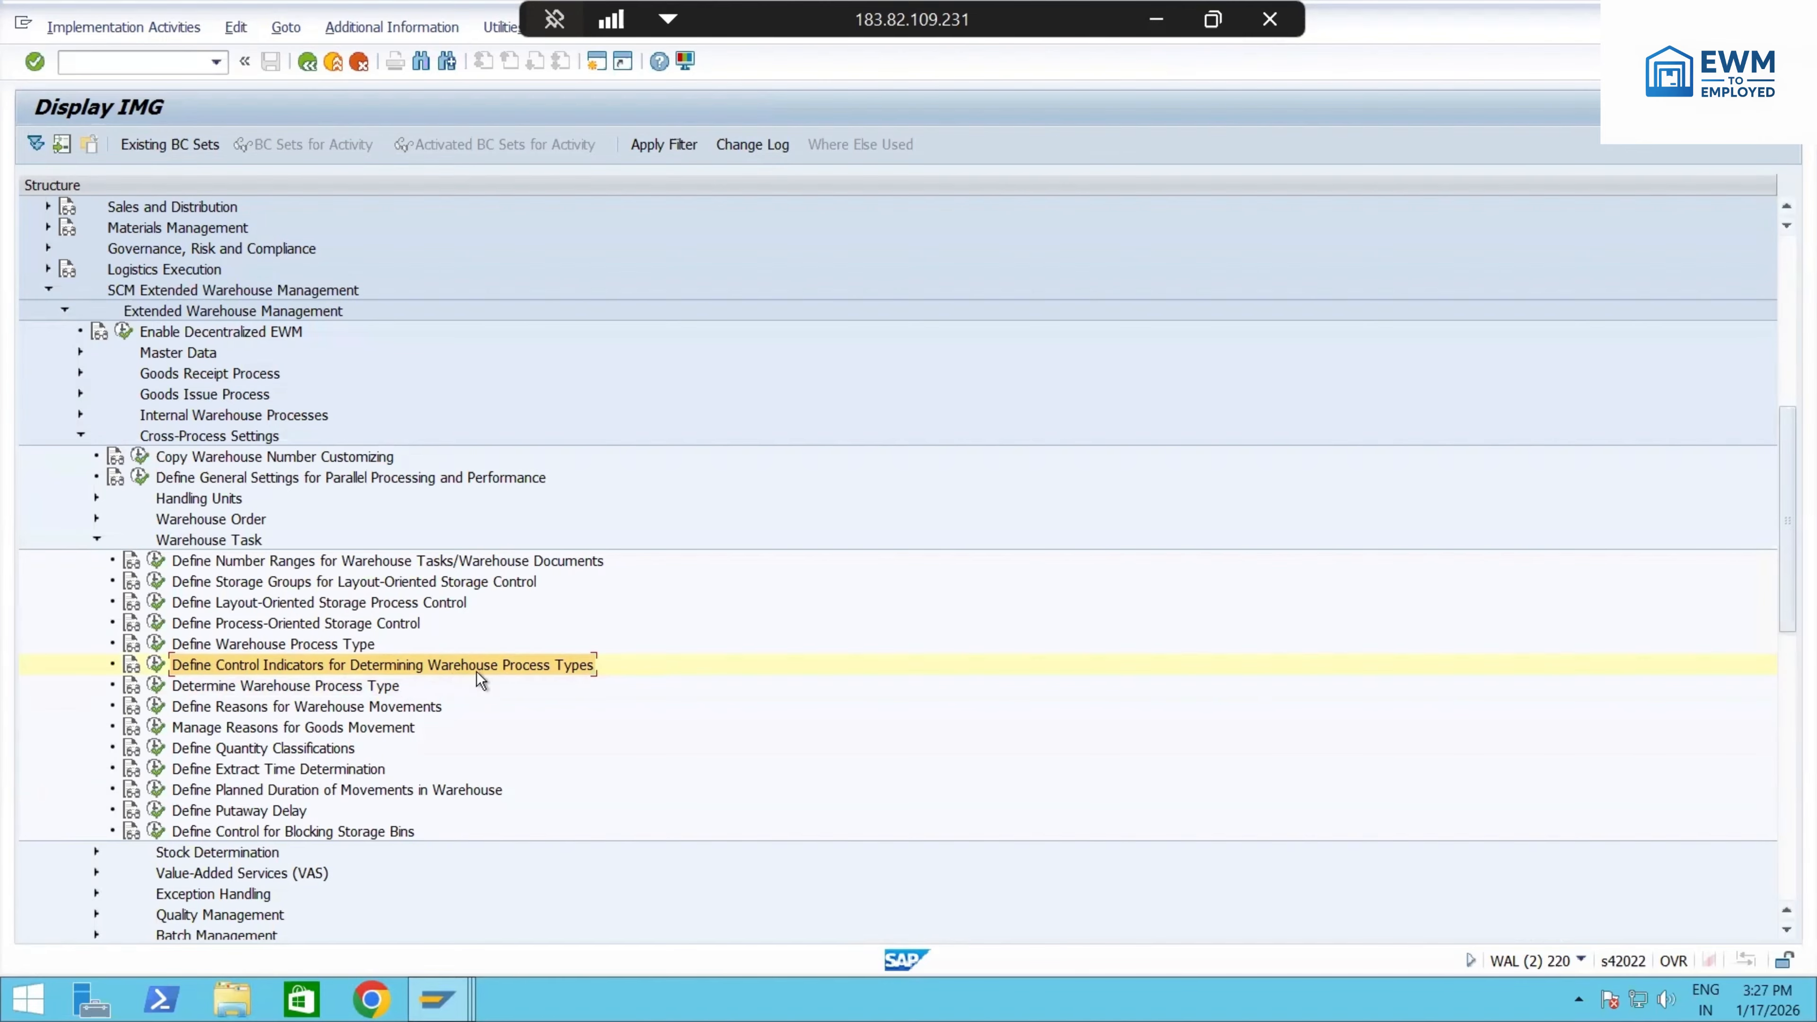
click(1157, 19)
- Enter the label Define in cell H22 below the product master block
click(866, 558)
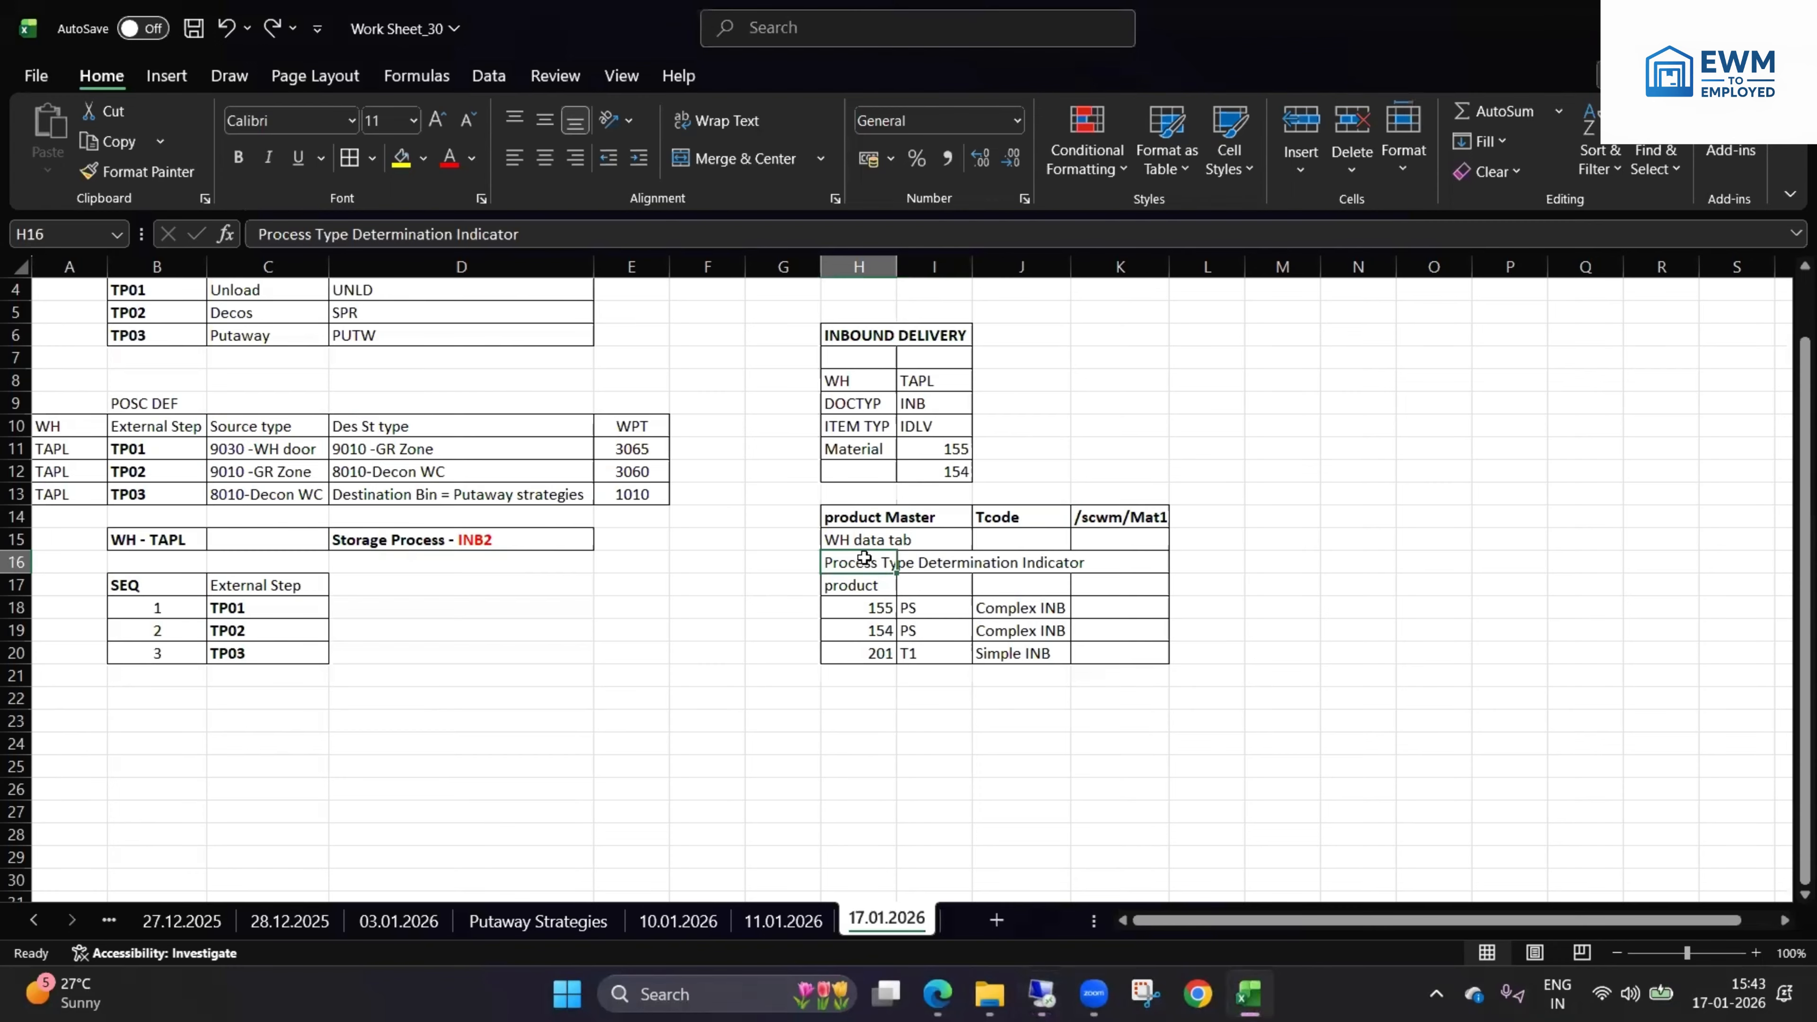
drag(875, 558, 1034, 561)
key(ctrl+c)
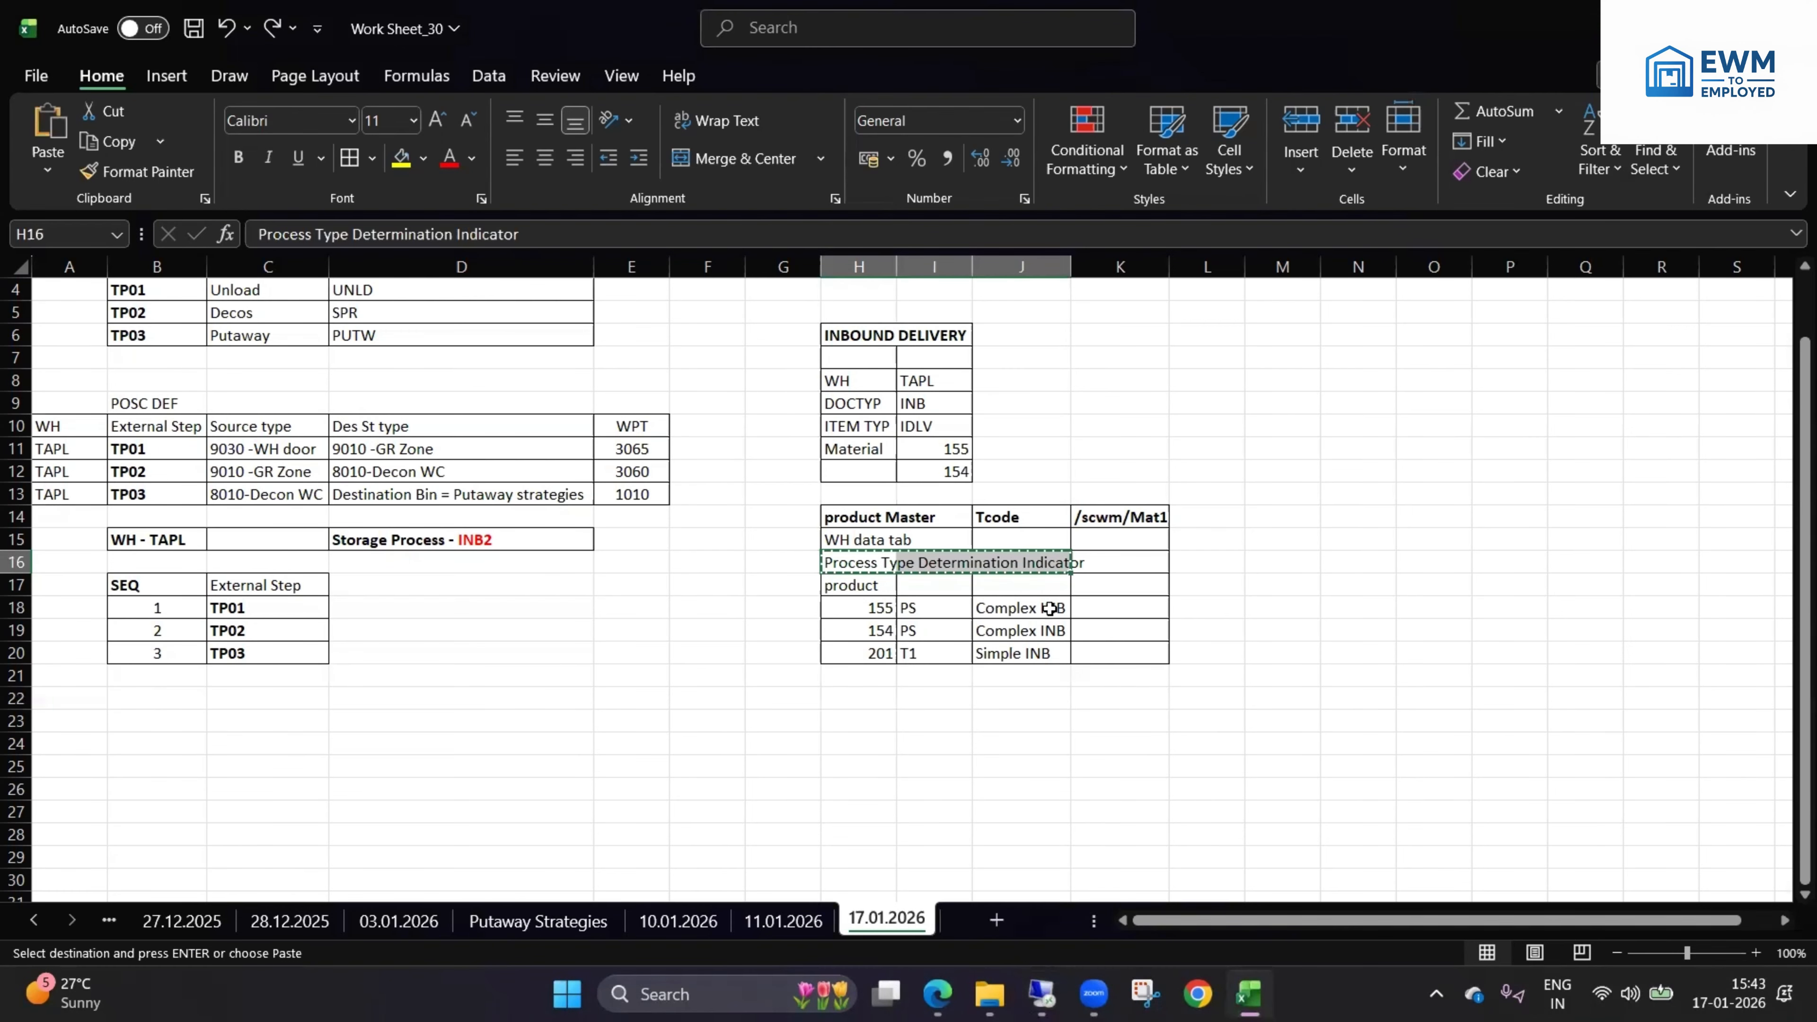
click(926, 703)
click(844, 701)
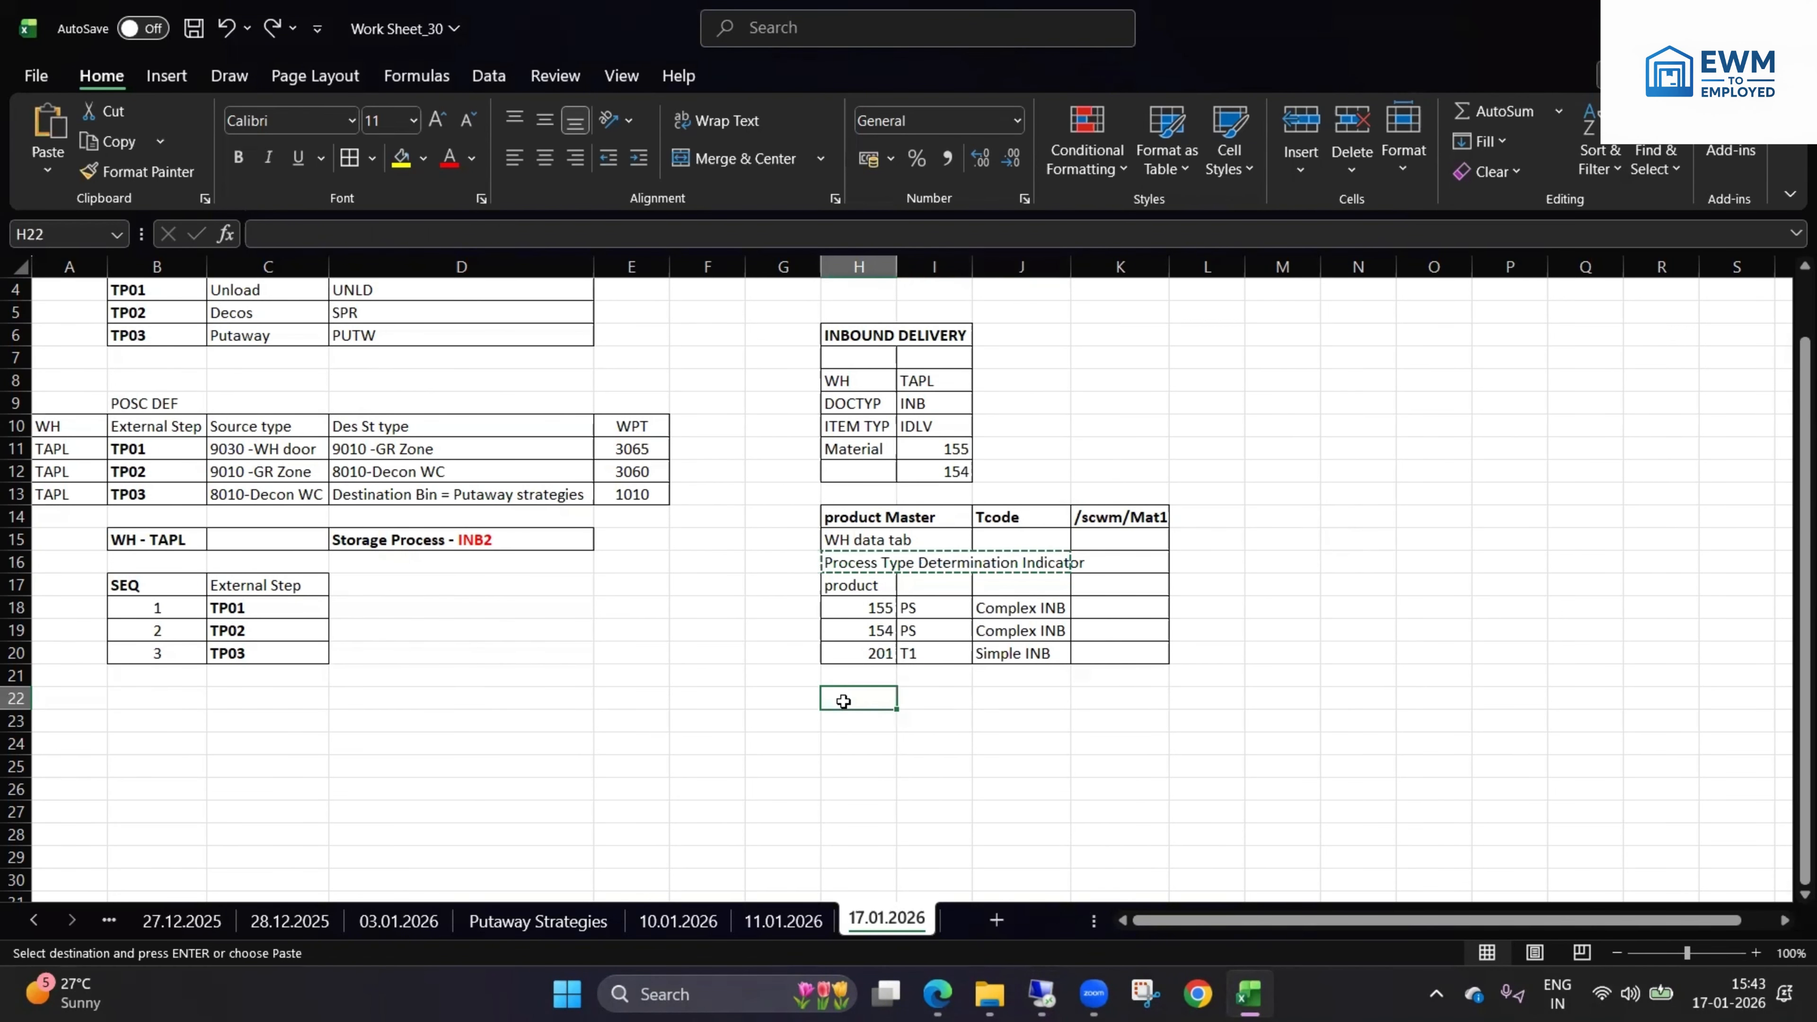
text(Define)
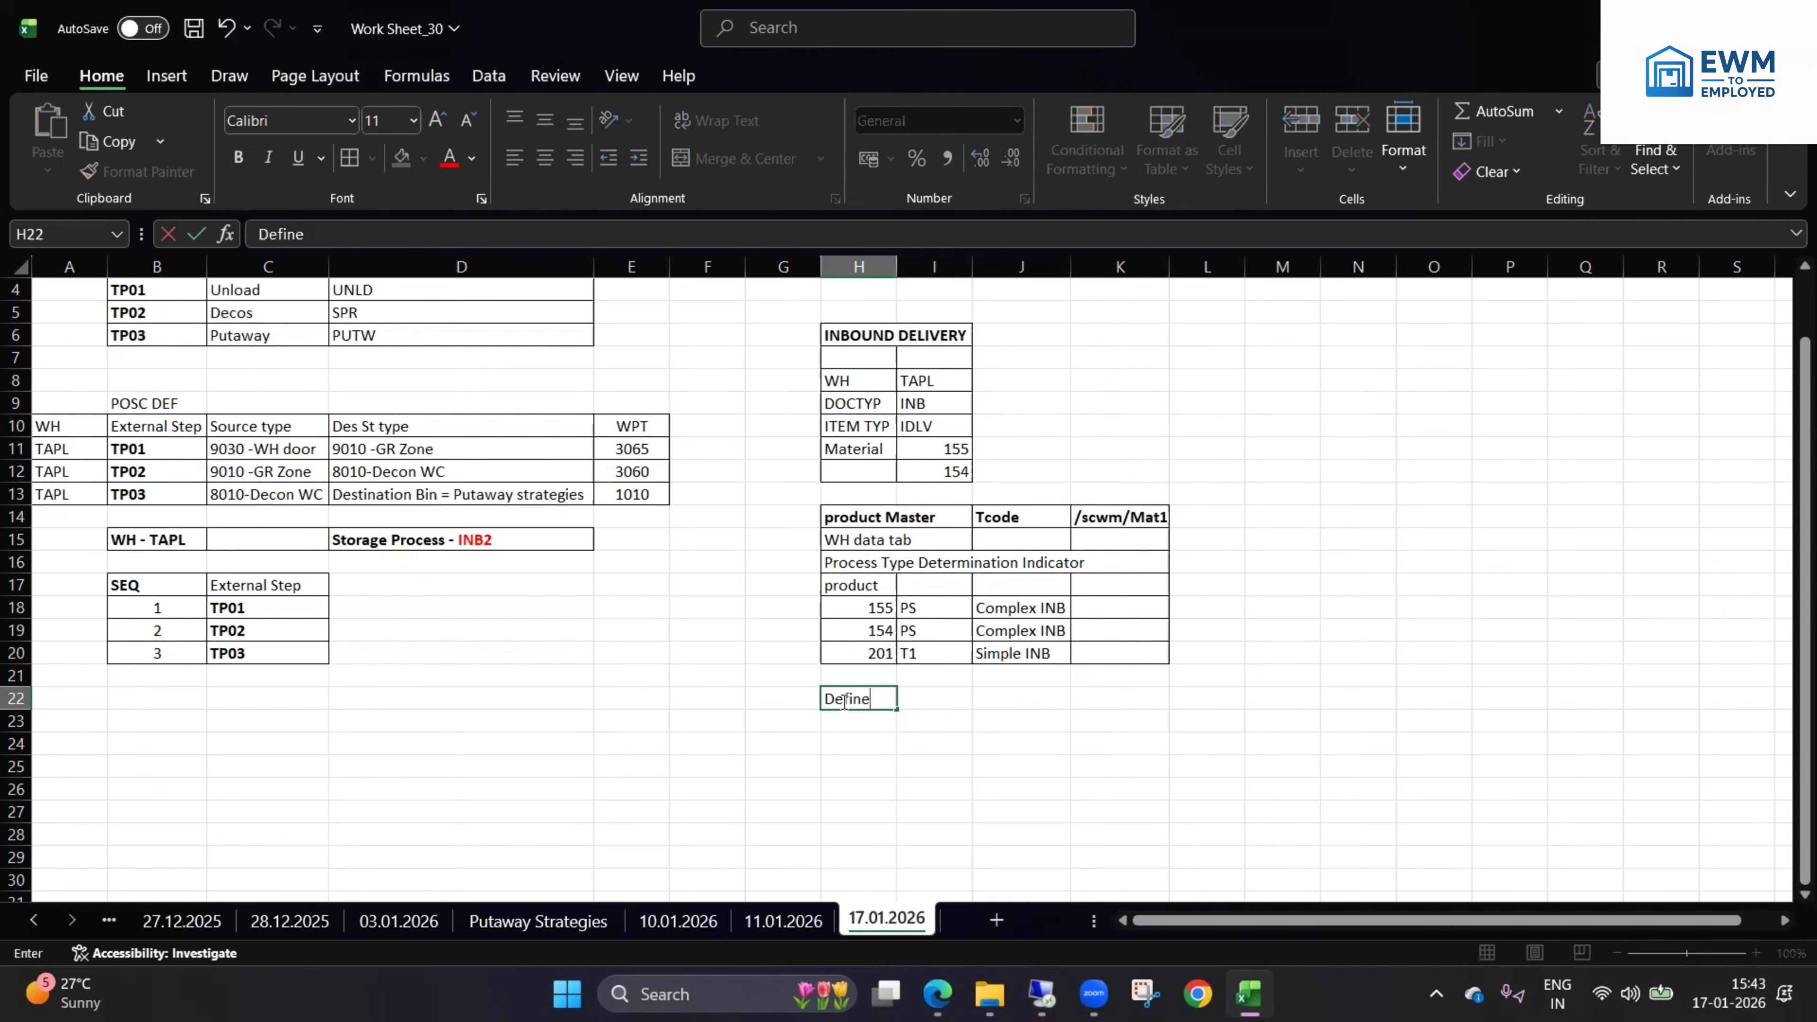
click(936, 698)
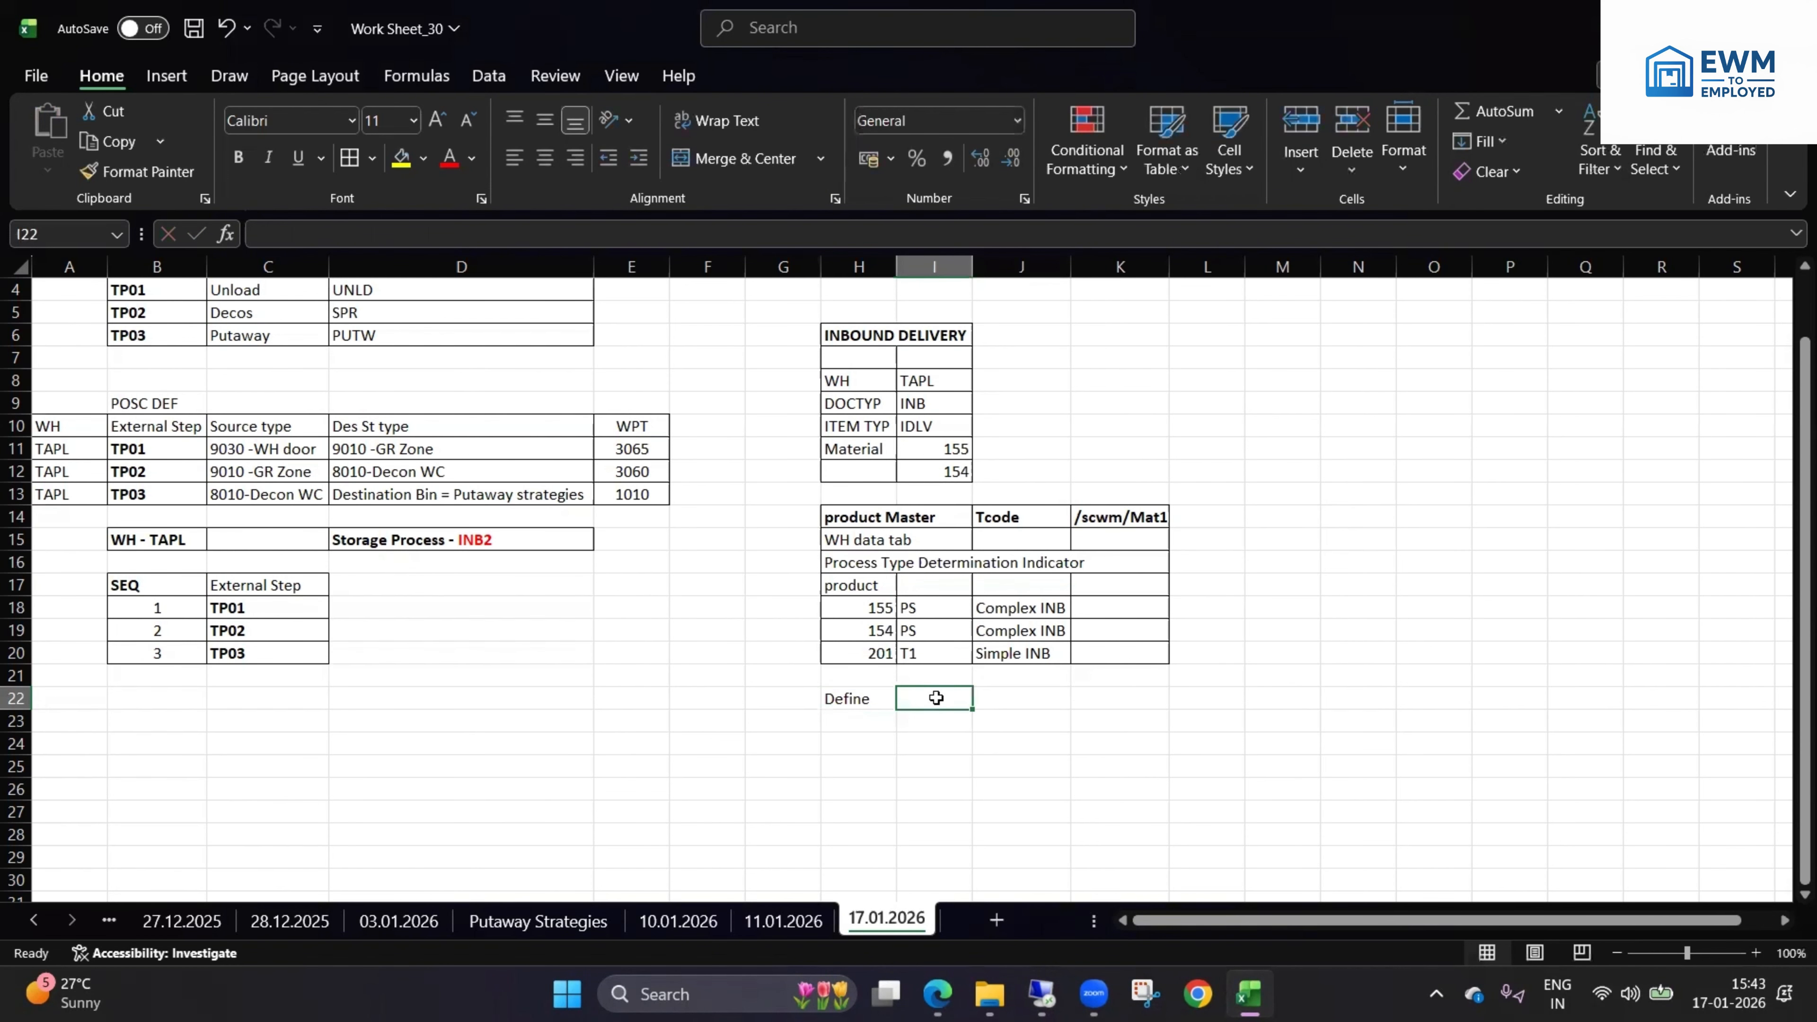
- Copy the text Process Type Determination Indicator from H16 into I22
click(904, 563)
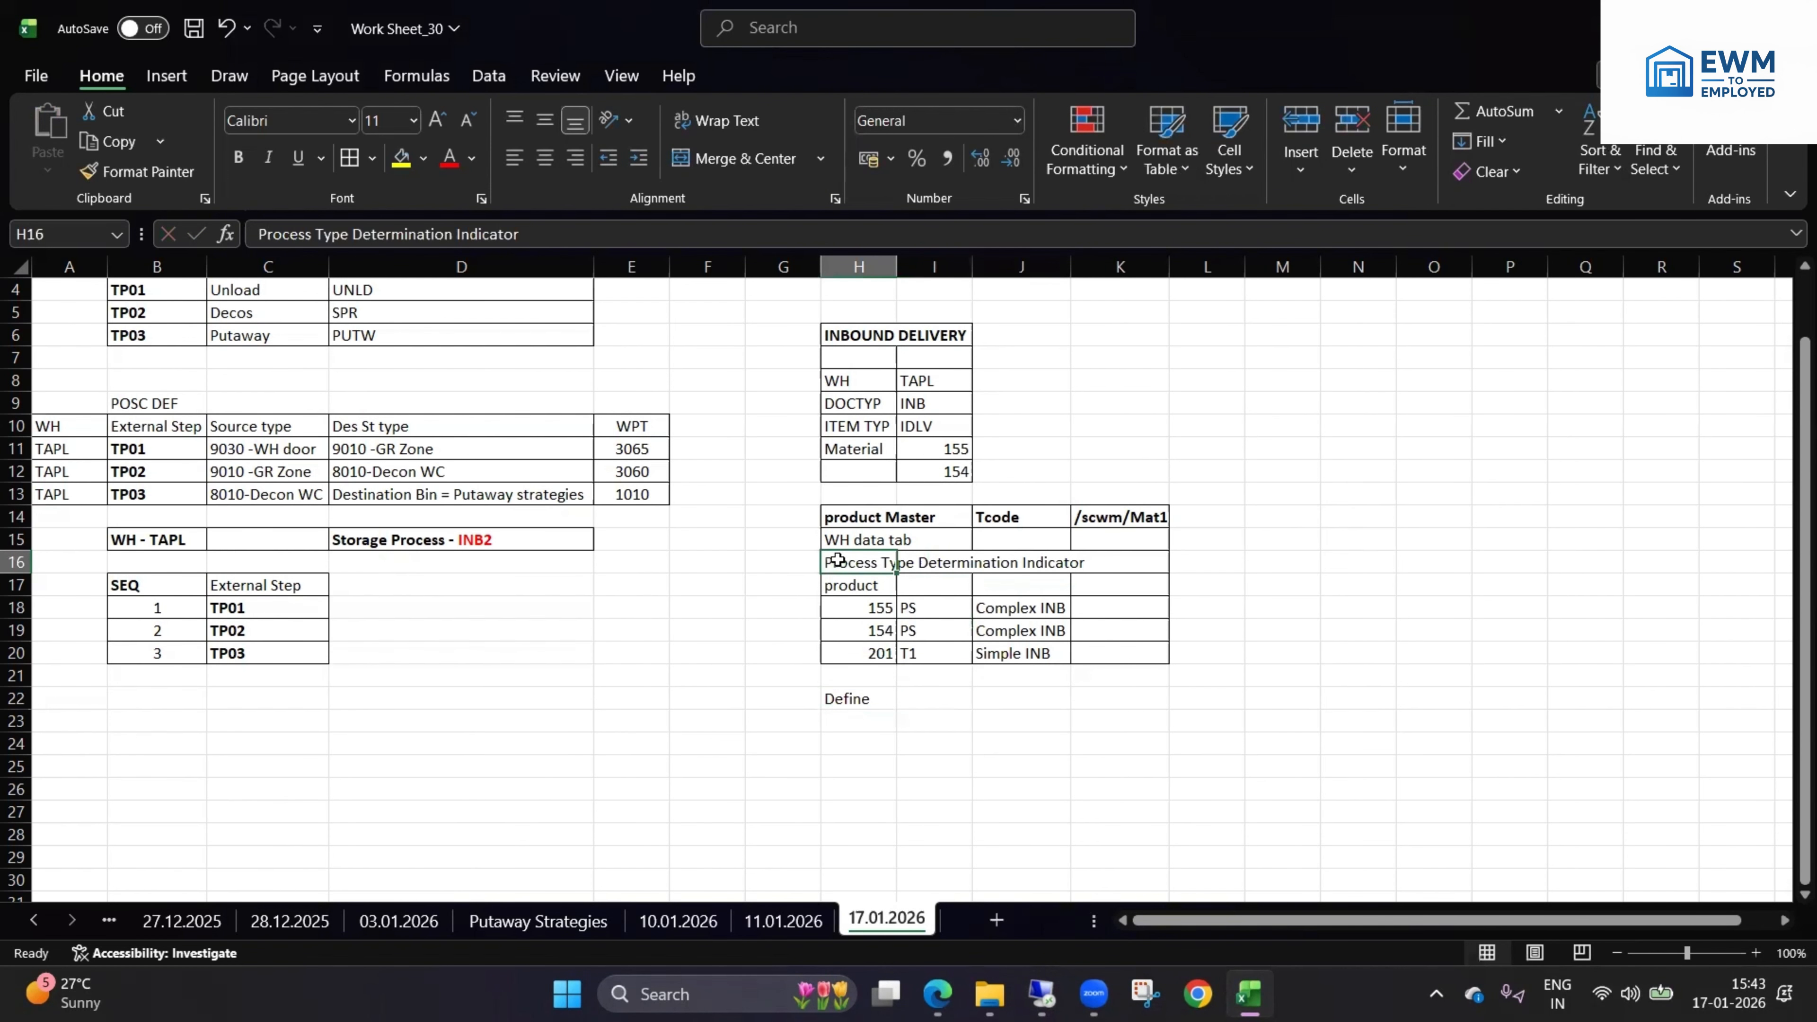
key(ctrl+c)
click(946, 692)
key(ctrl+v)
click(948, 764)
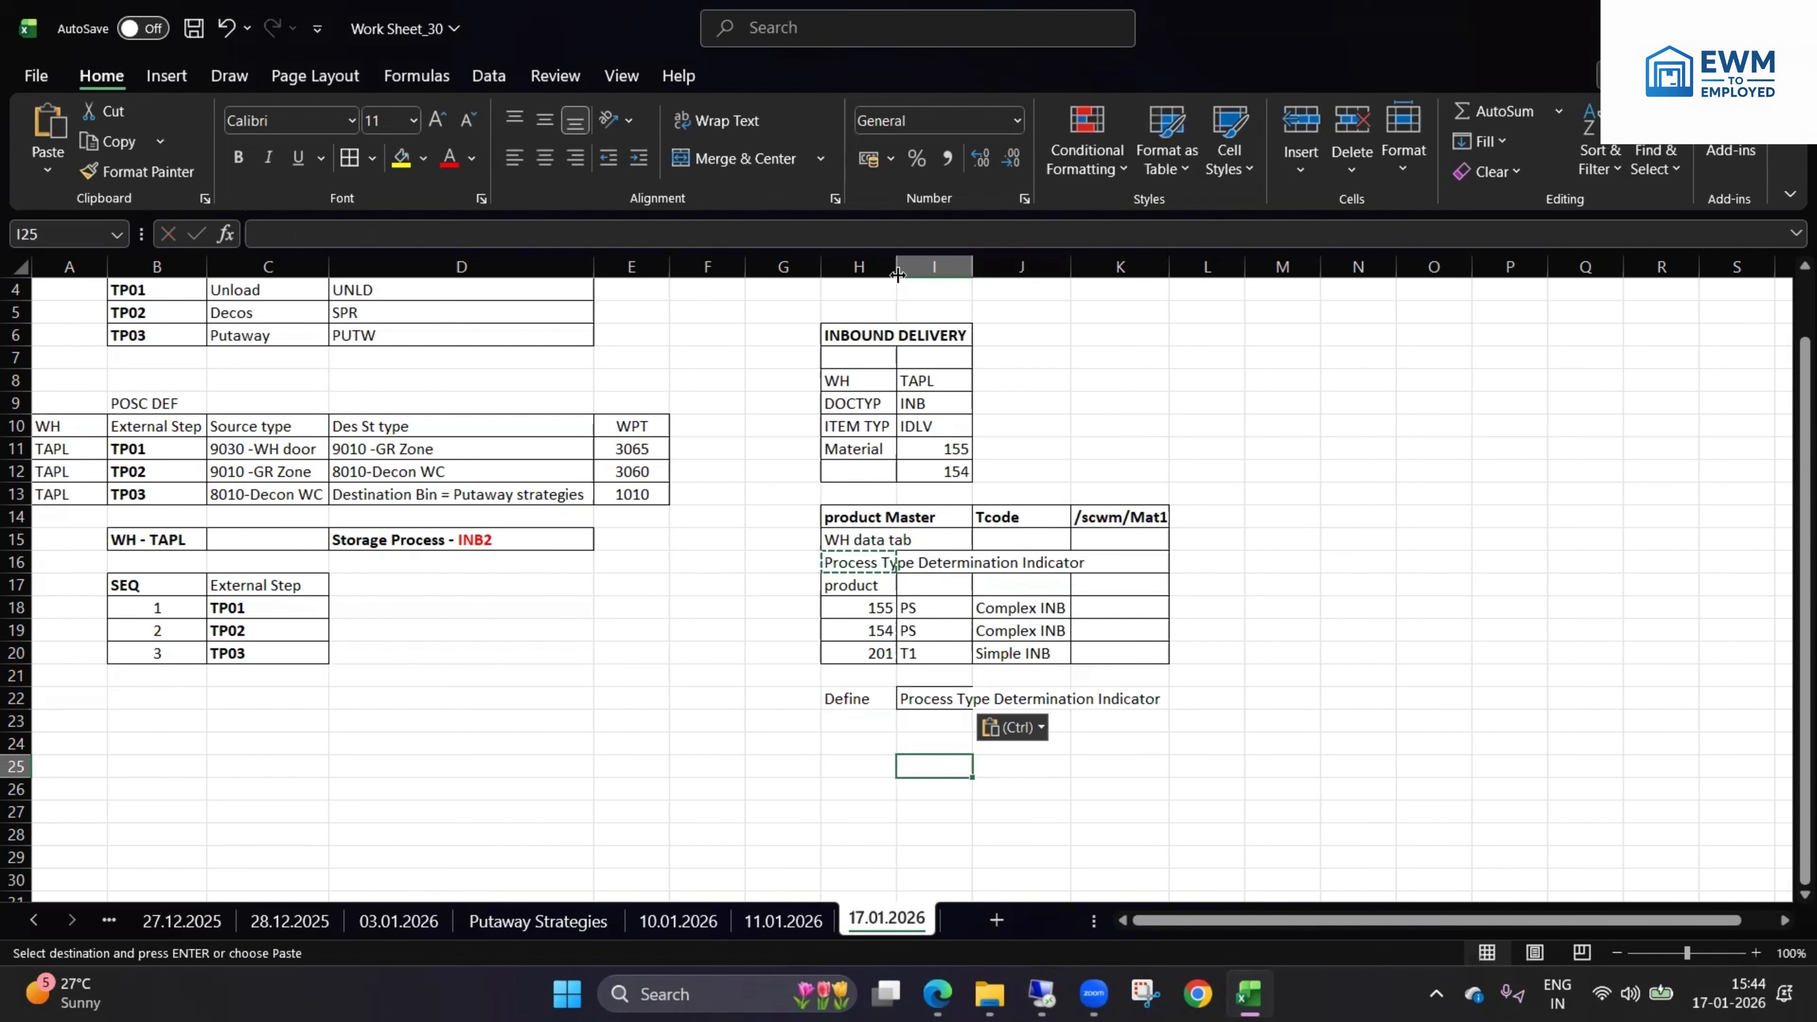
- Widen columns H and I so that the Process Type Determination Indicator text fits within each column
drag(898, 275, 1095, 275)
click(1136, 676)
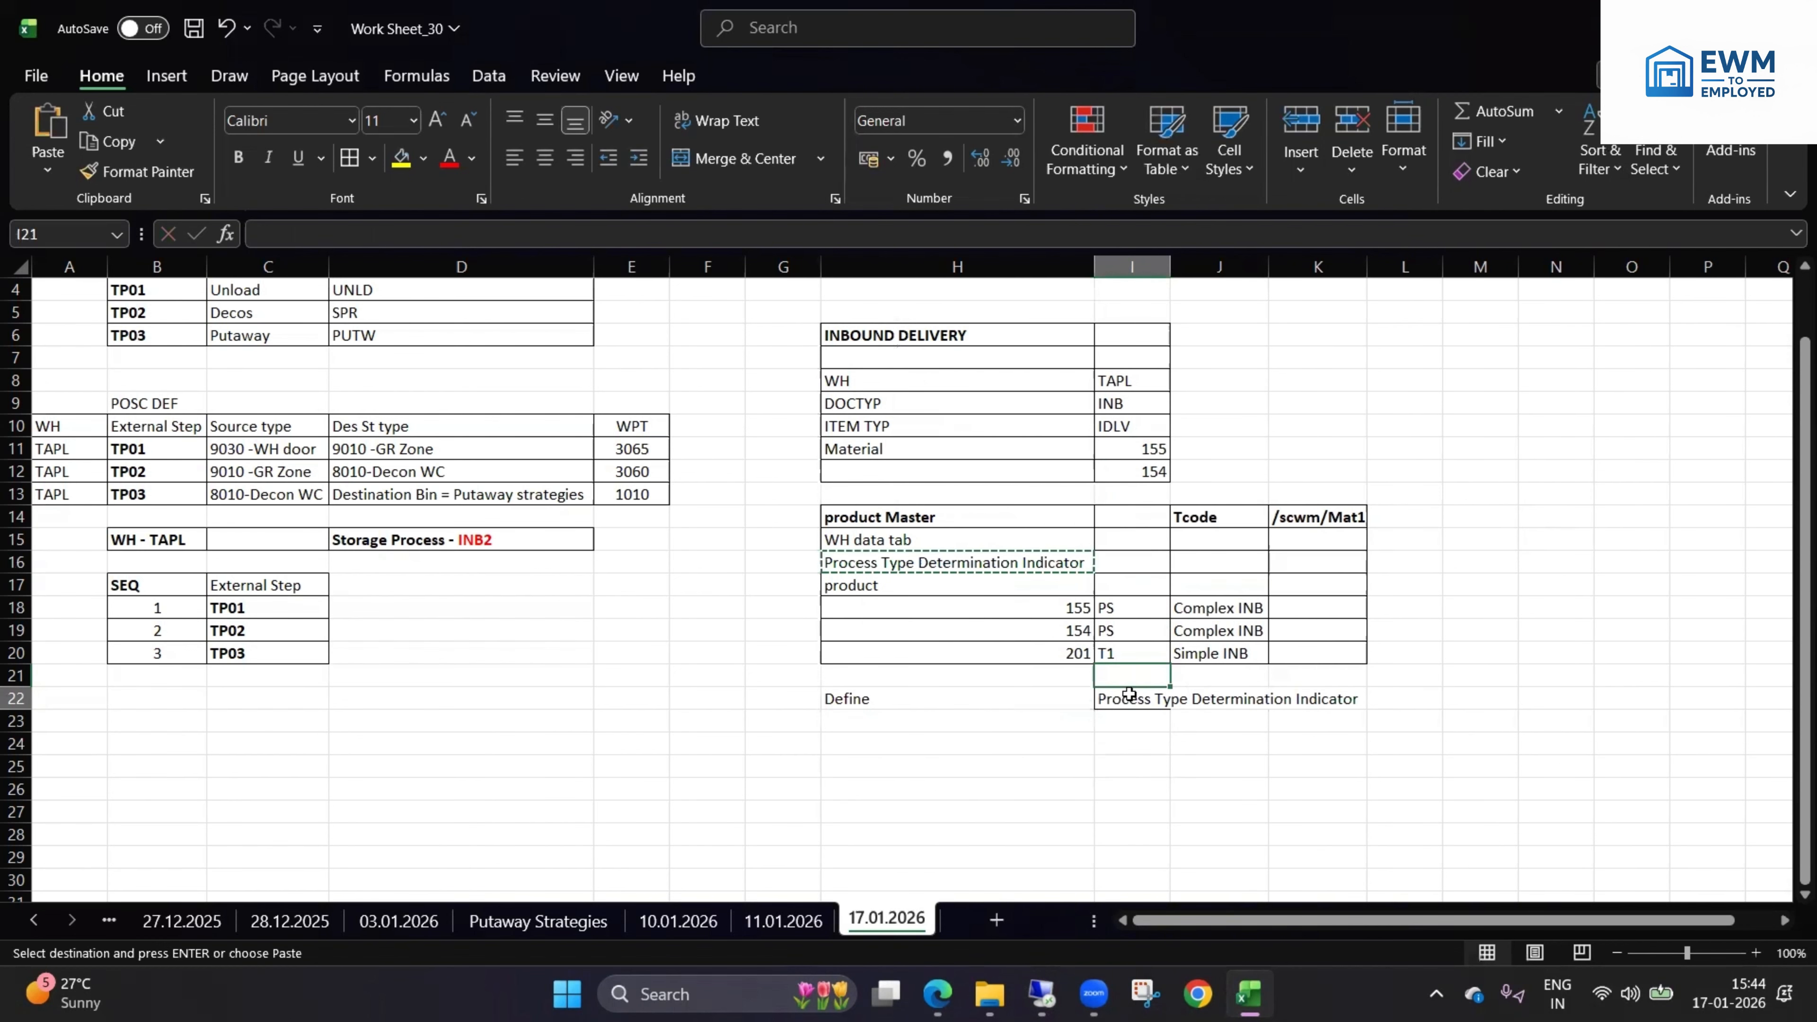
drag(1170, 266, 1368, 266)
click(1270, 720)
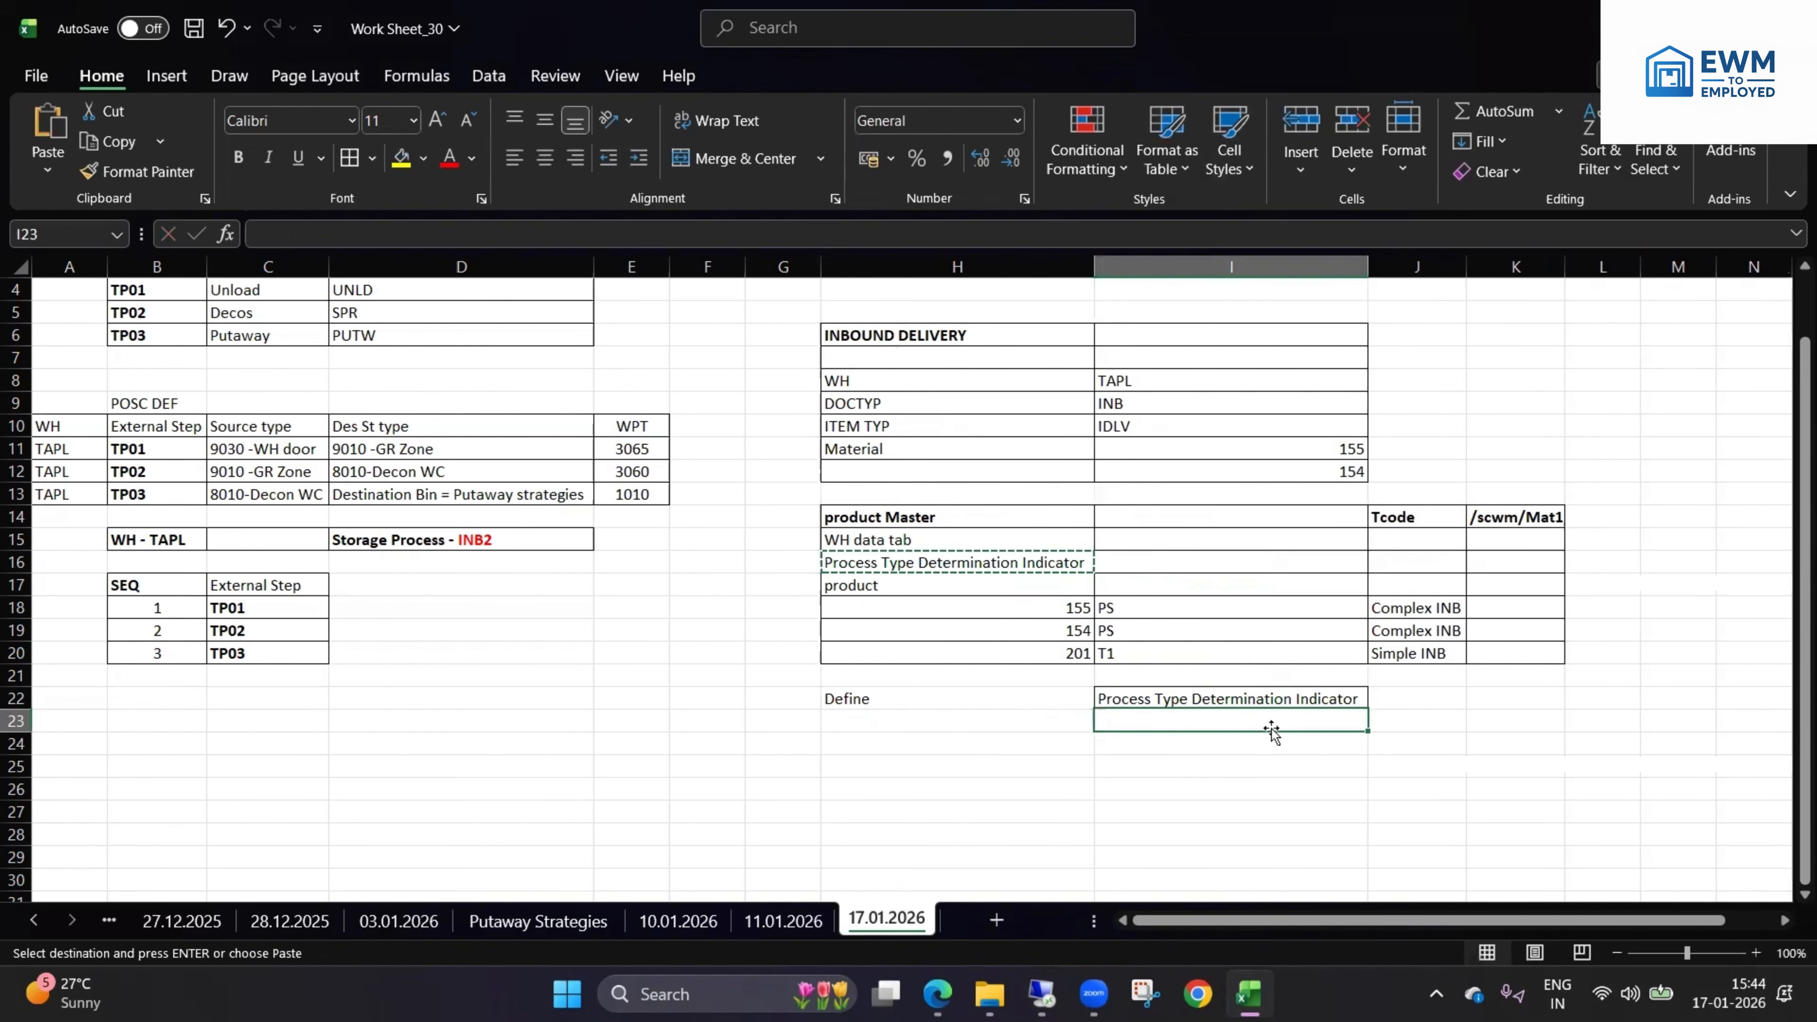
click(1269, 696)
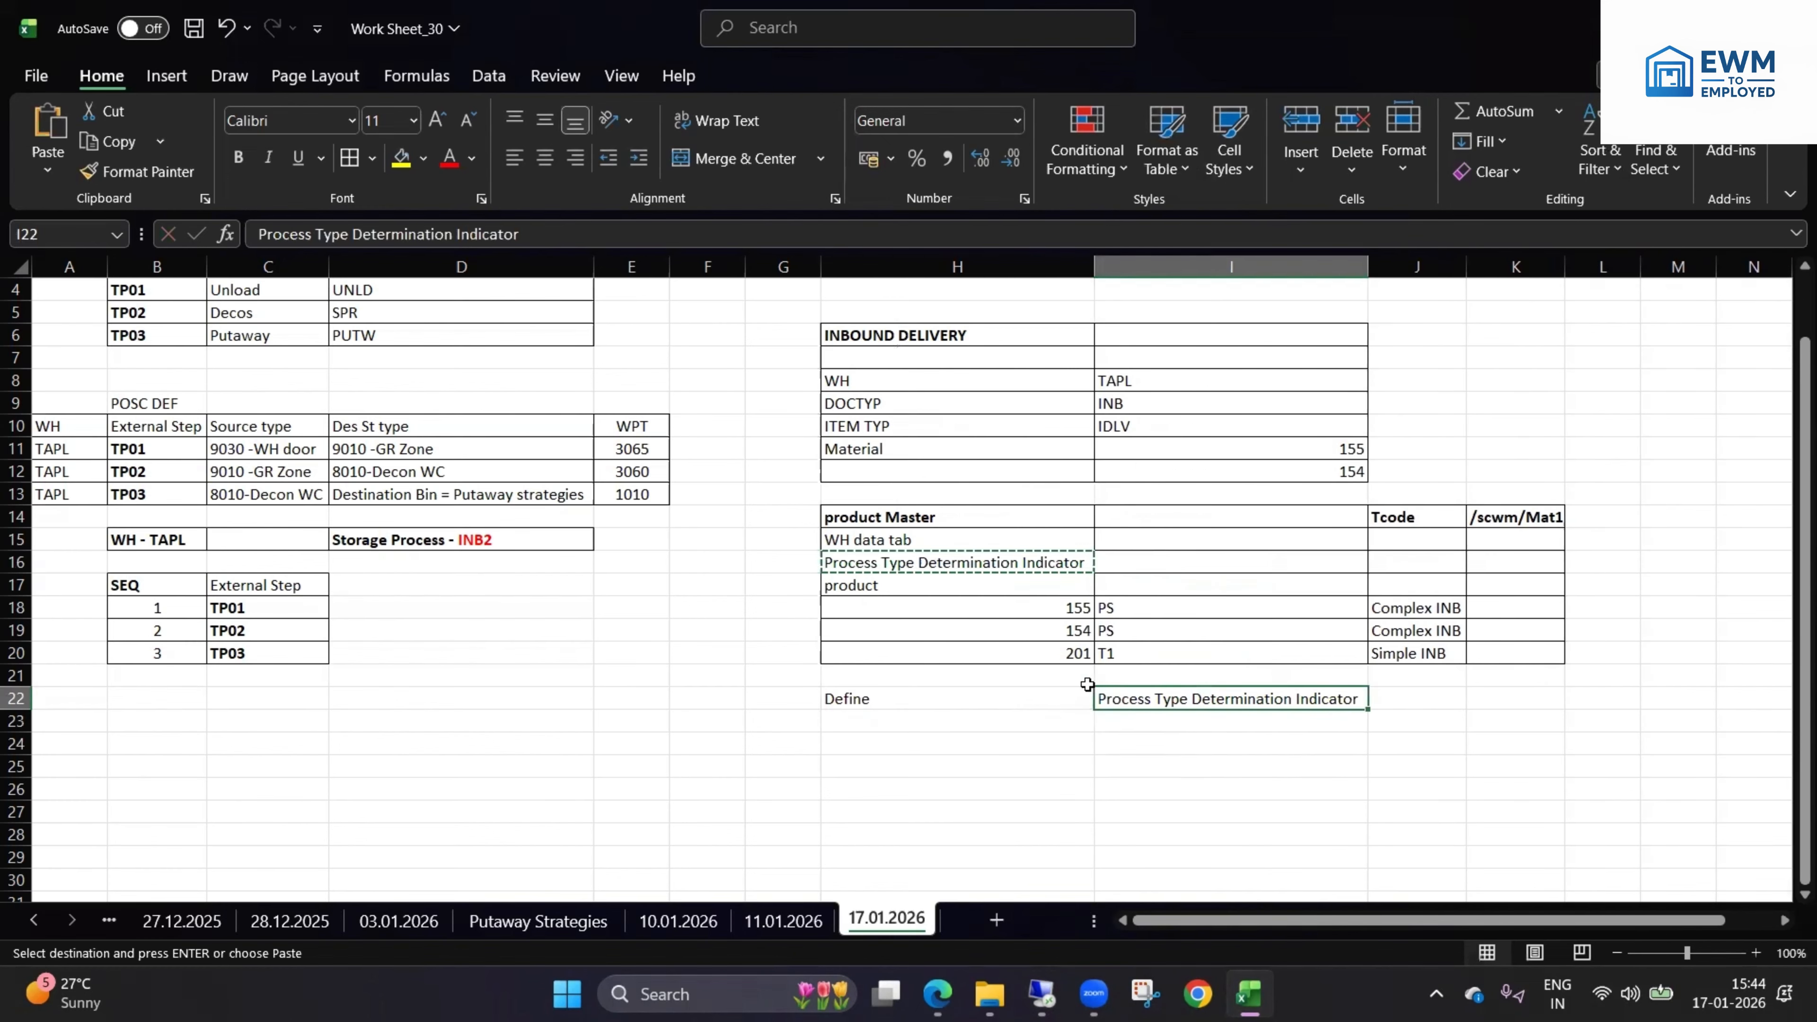
- Switch to the SAP session, open Define Control Indicators for Determining Warehouse Process Types and position the list at warehouse TAPL
click(1041, 994)
click(156, 666)
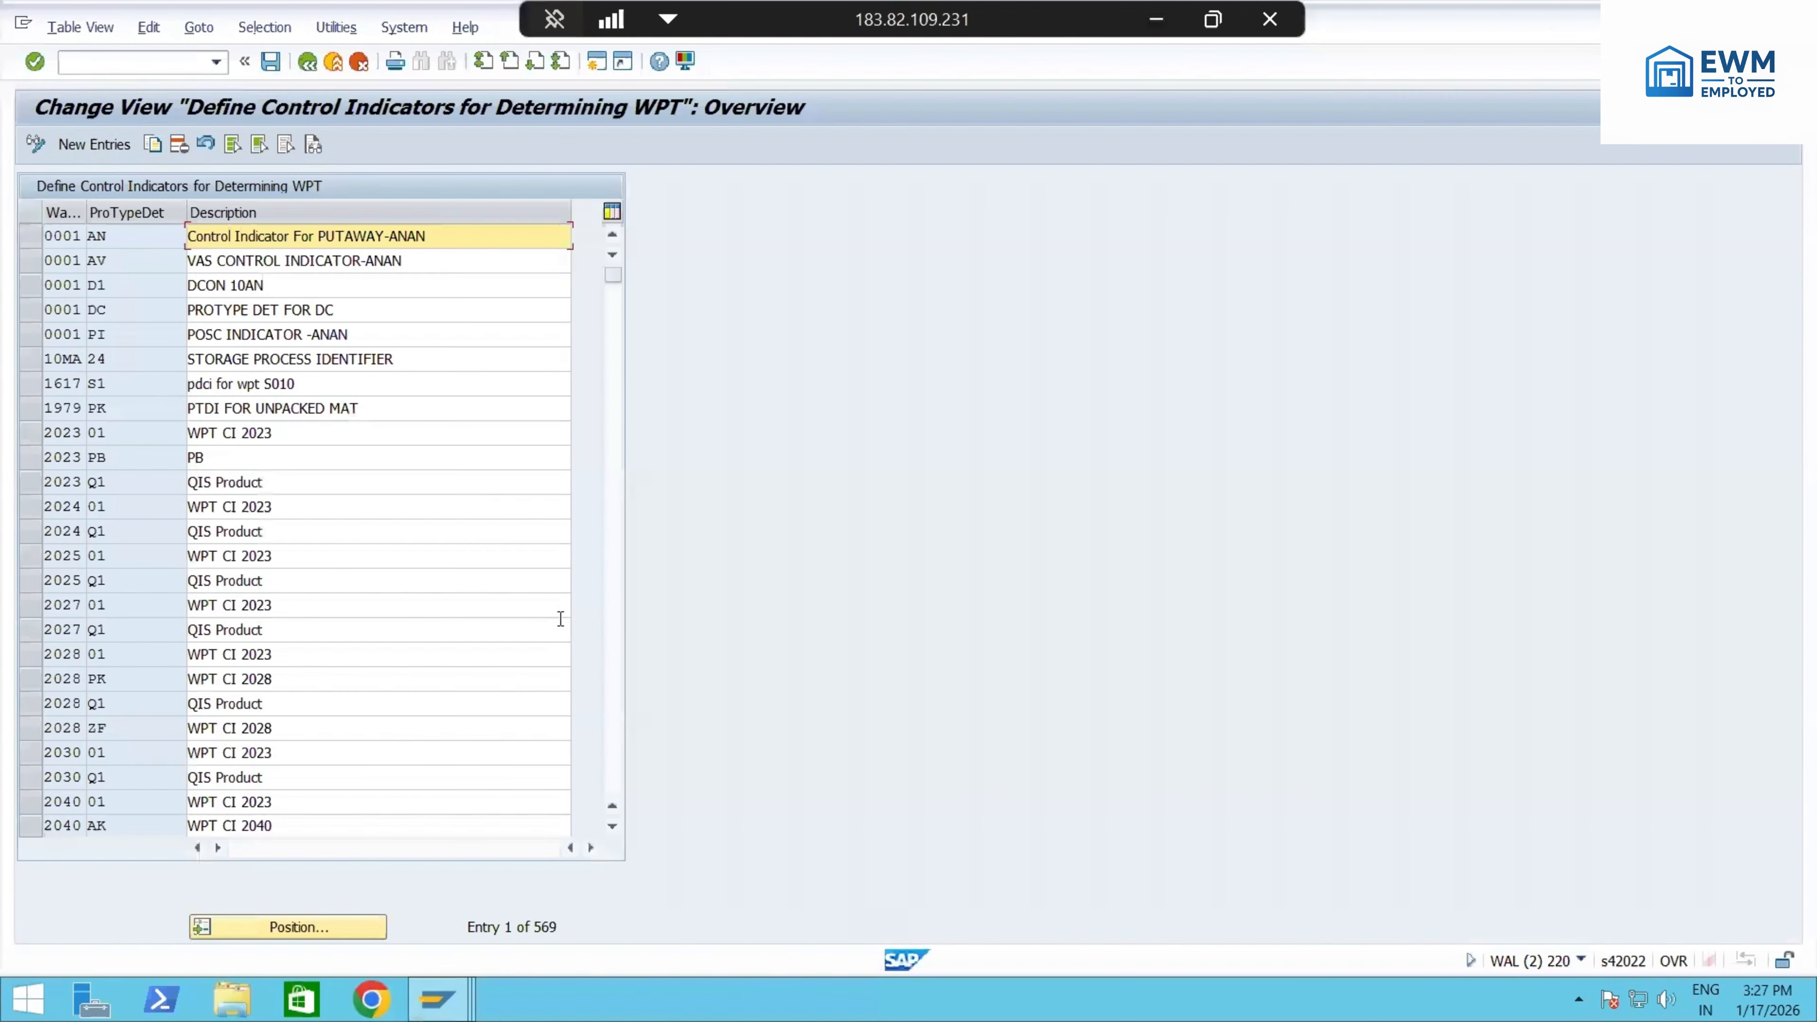
click(540, 382)
click(337, 925)
click(308, 328)
click(297, 347)
click(369, 421)
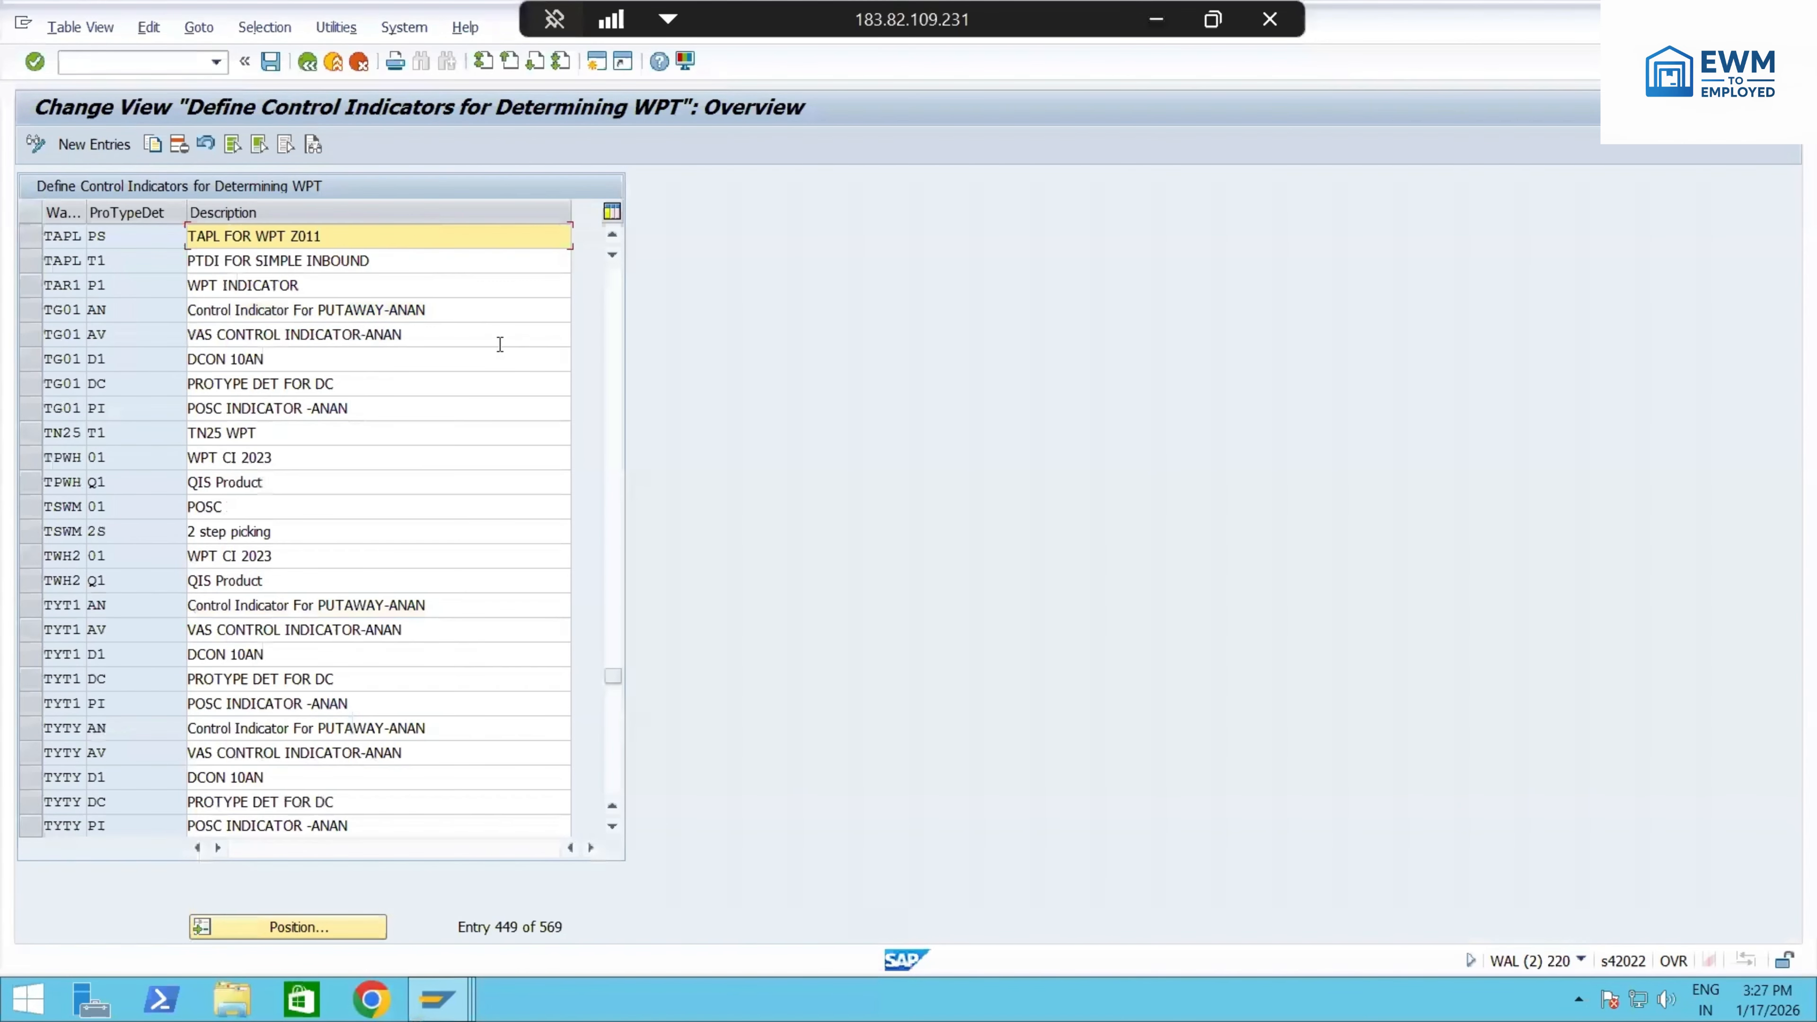
click(497, 340)
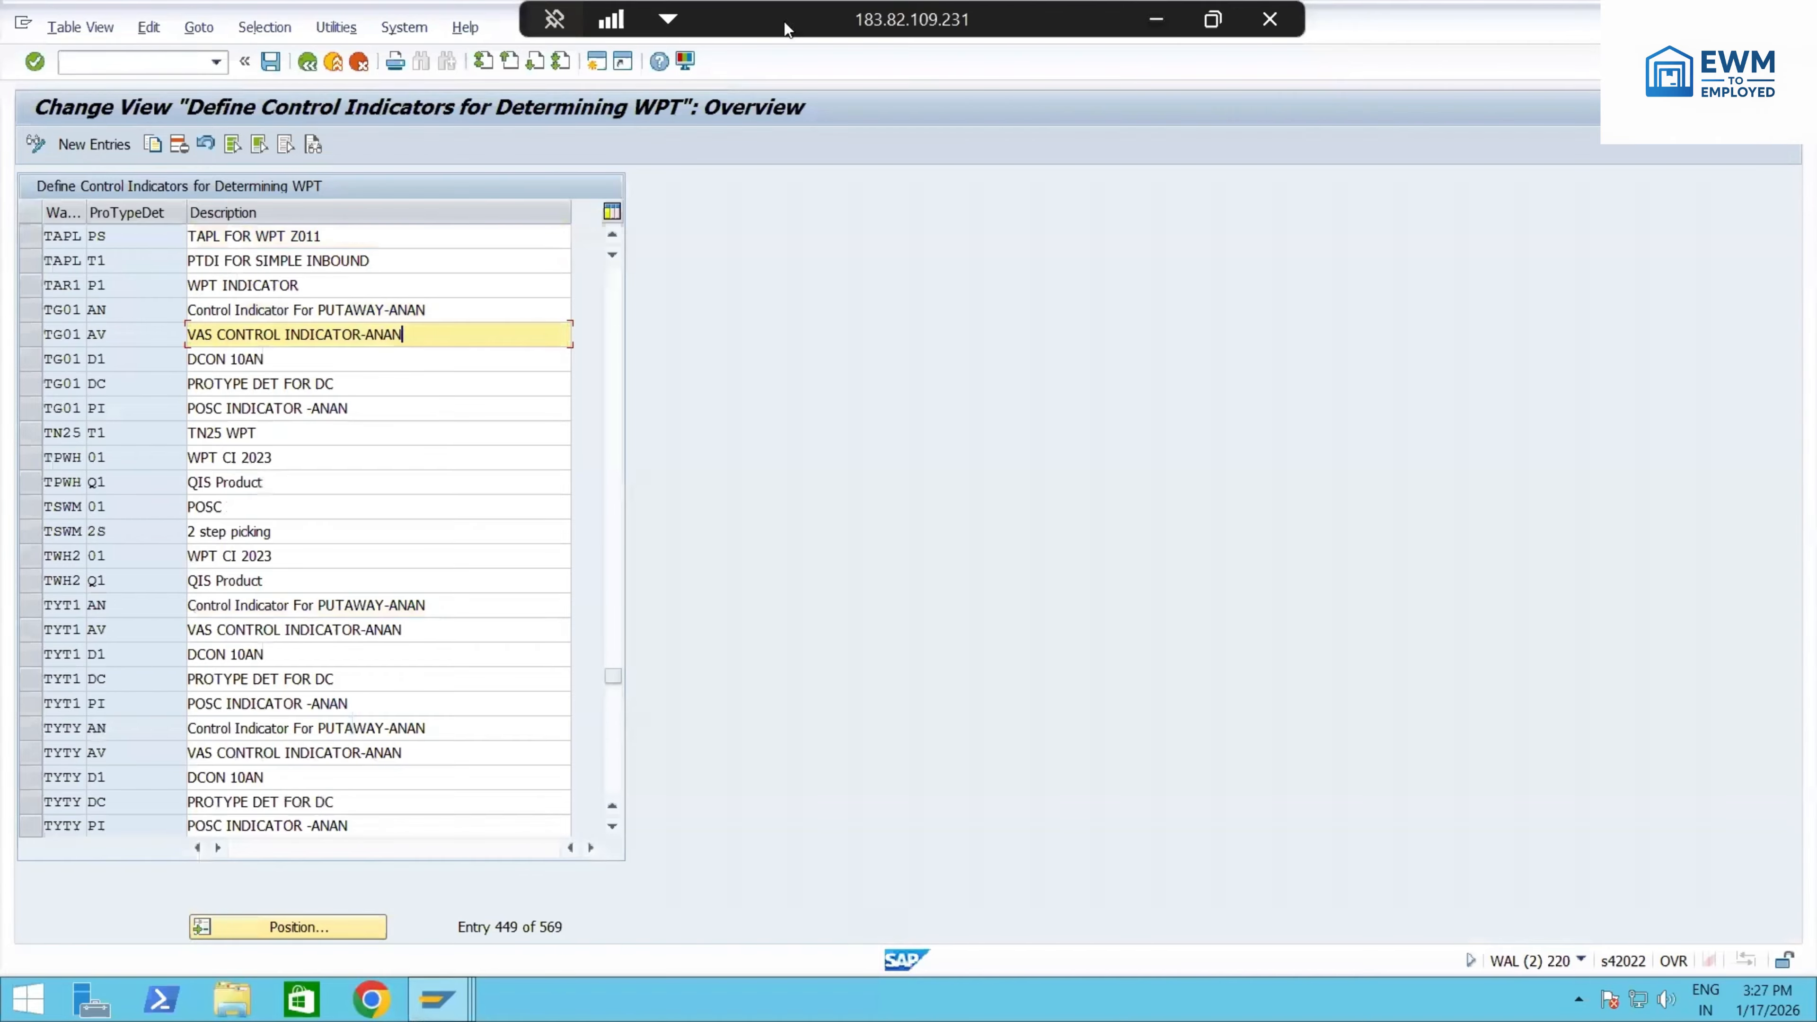
- Capture a Snipping Tool screenshot of the control indicator table's headings and its TAPL entries PS and T1
click(1213, 19)
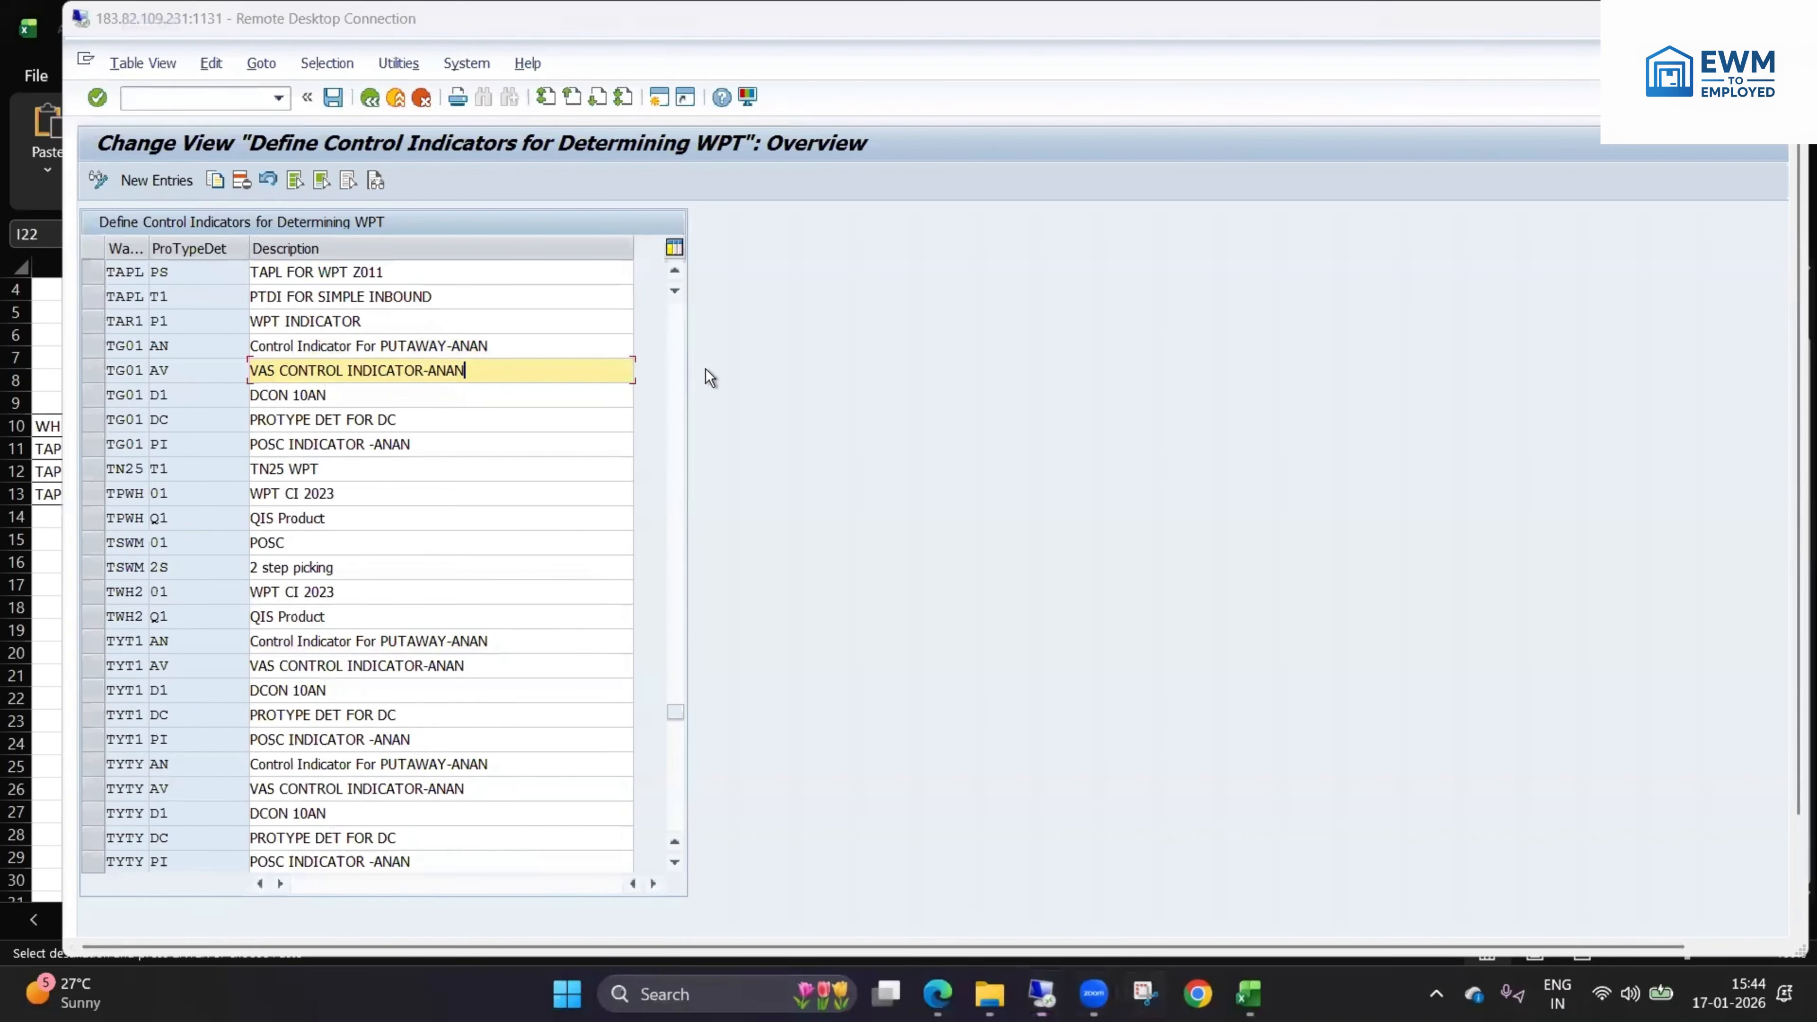
click(169, 65)
drag(81, 203, 434, 307)
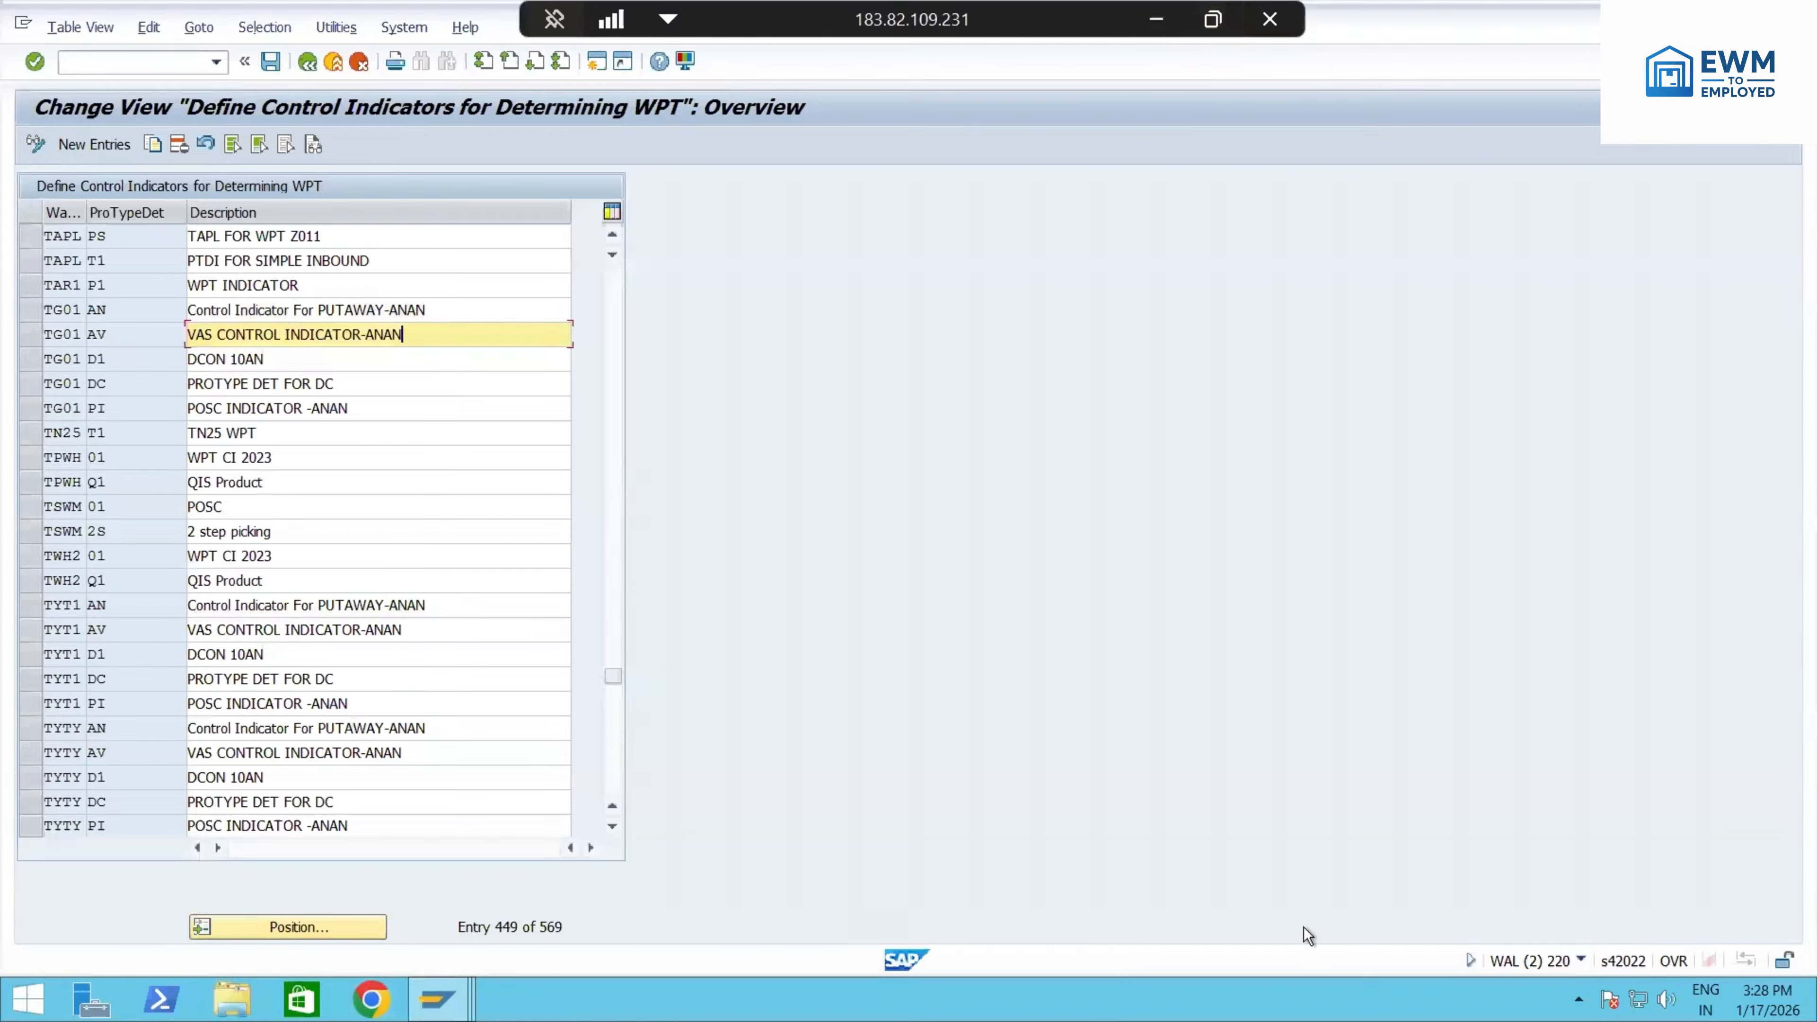
- Switch to the Excel worksheet and paste the control indicators screenshot at H23, below the Define label
click(1157, 20)
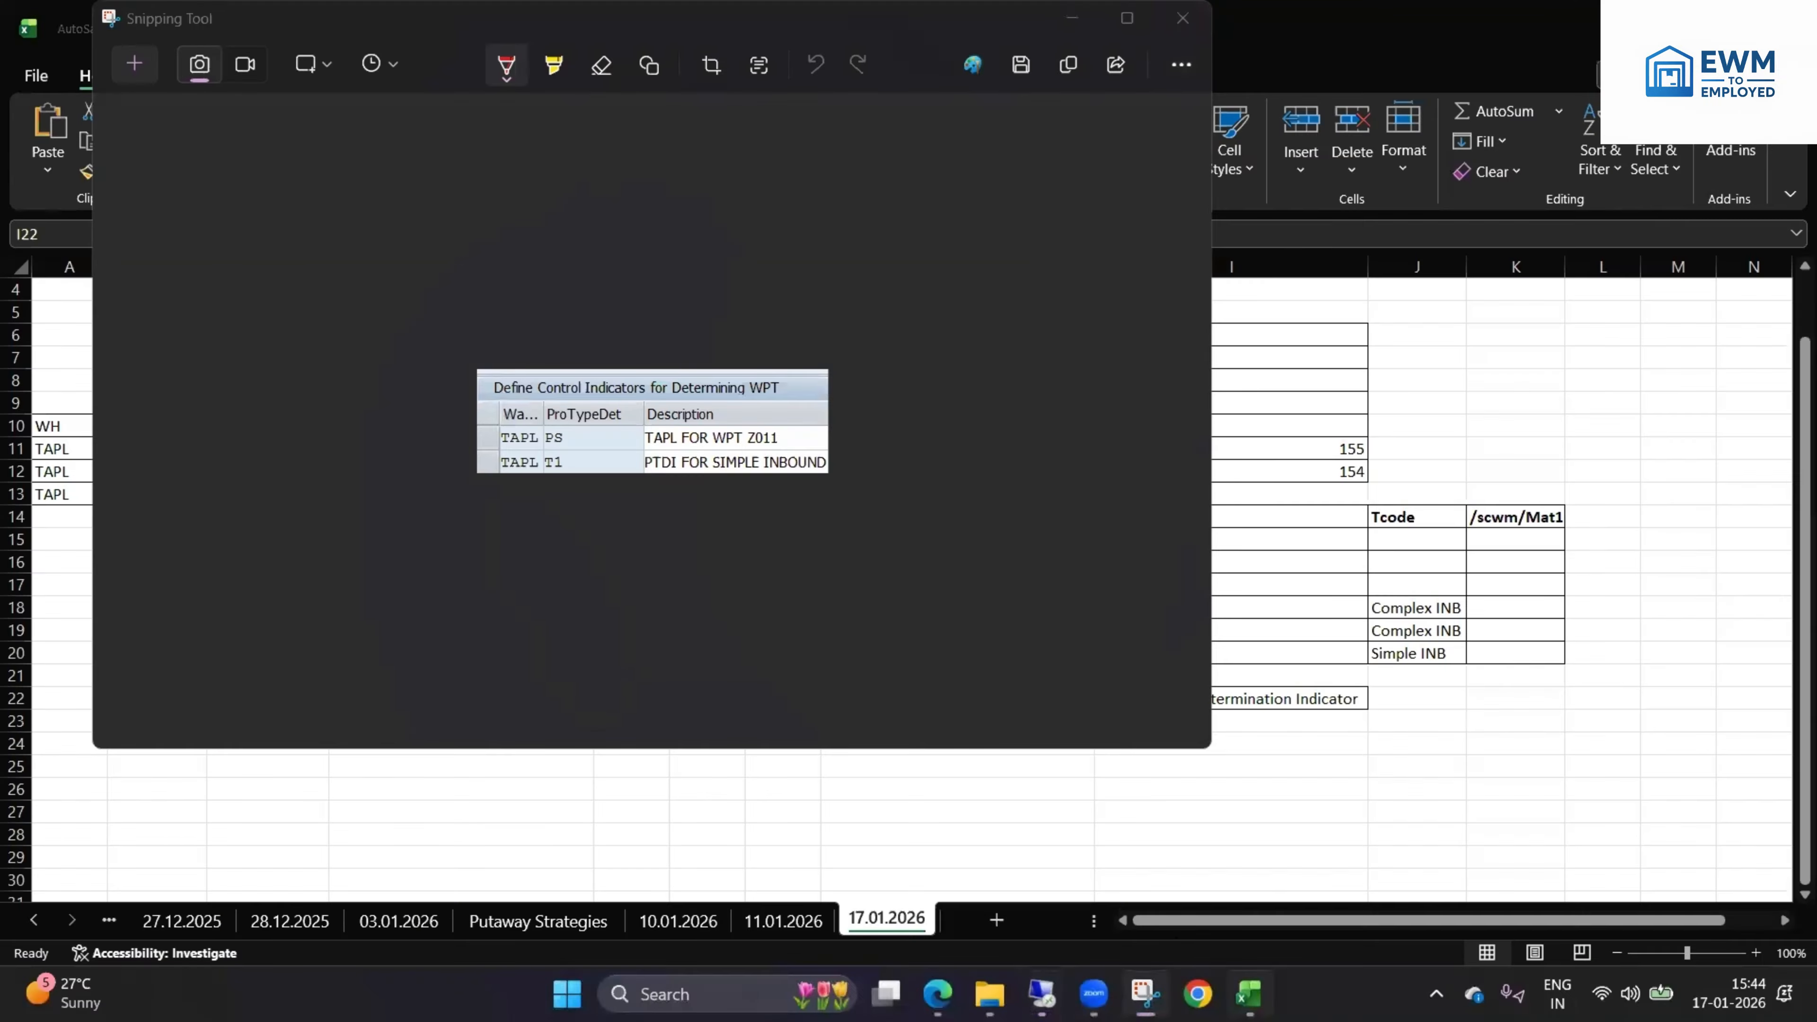
click(1159, 813)
click(903, 724)
key(ctrl+v)
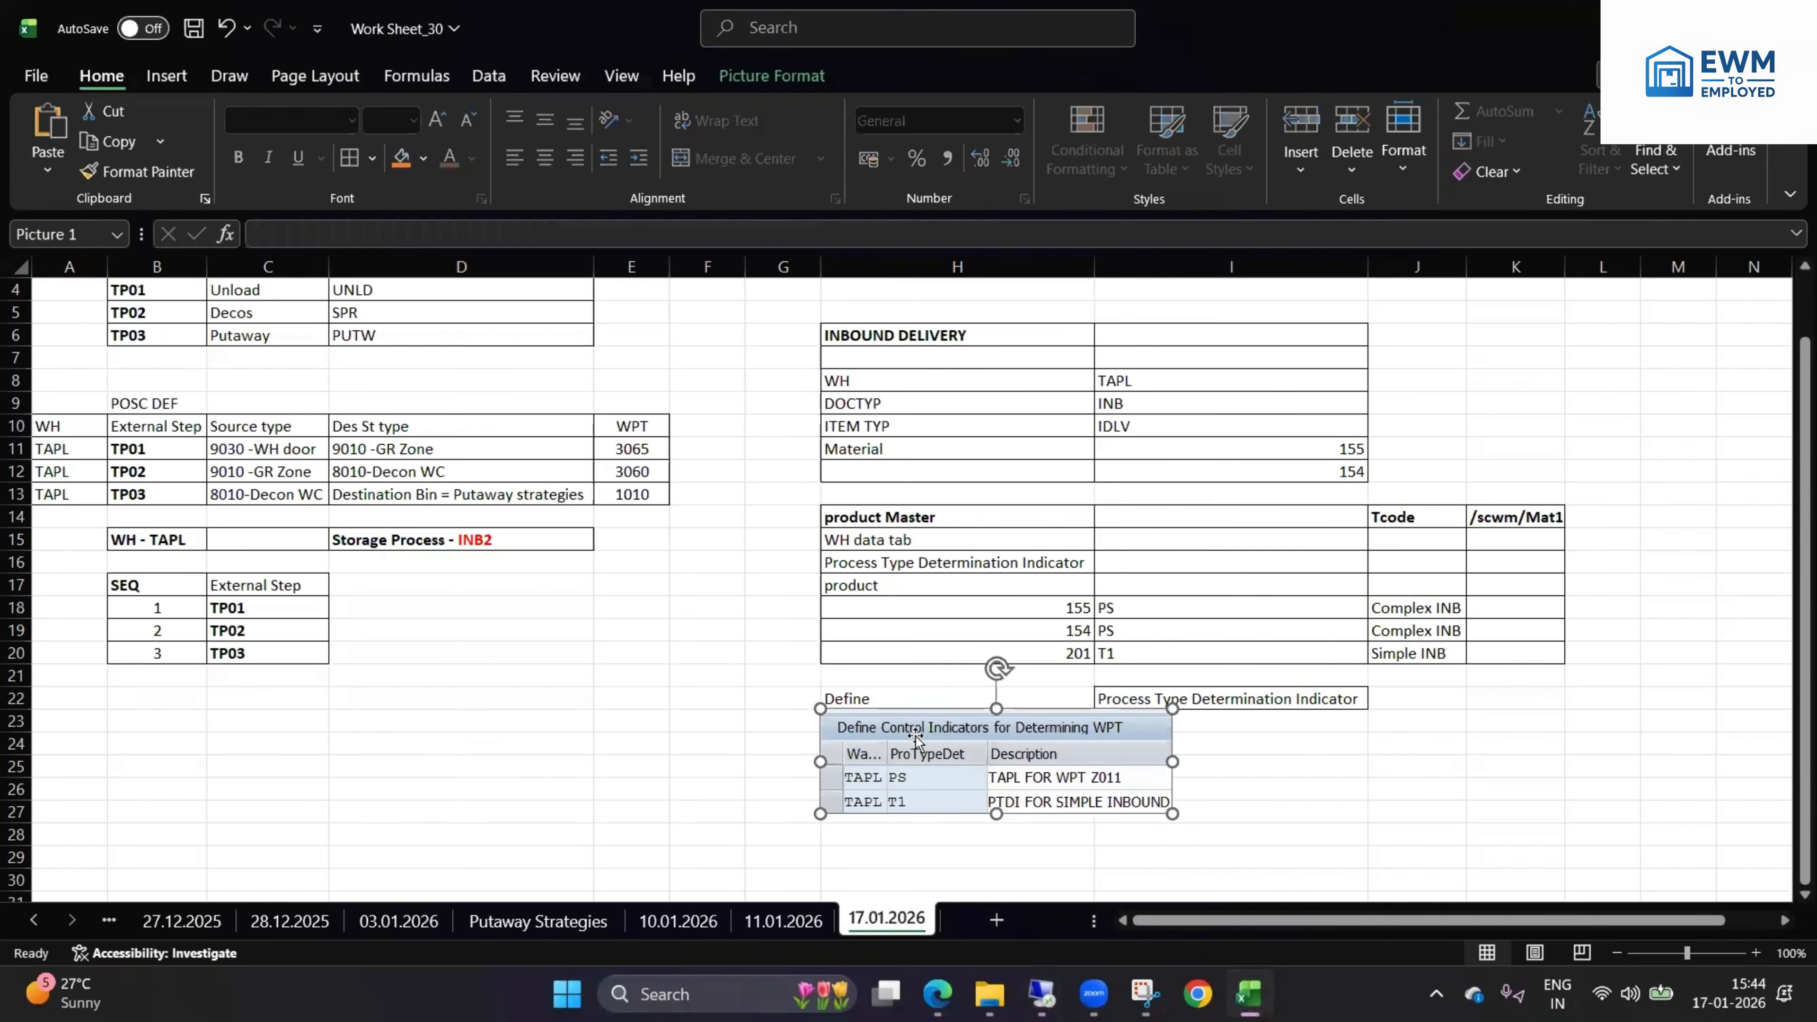
- Reposition the pasted control indicators picture directly beneath the Define label, aligned with the start of column H
drag(913, 737, 1097, 744)
click(1369, 811)
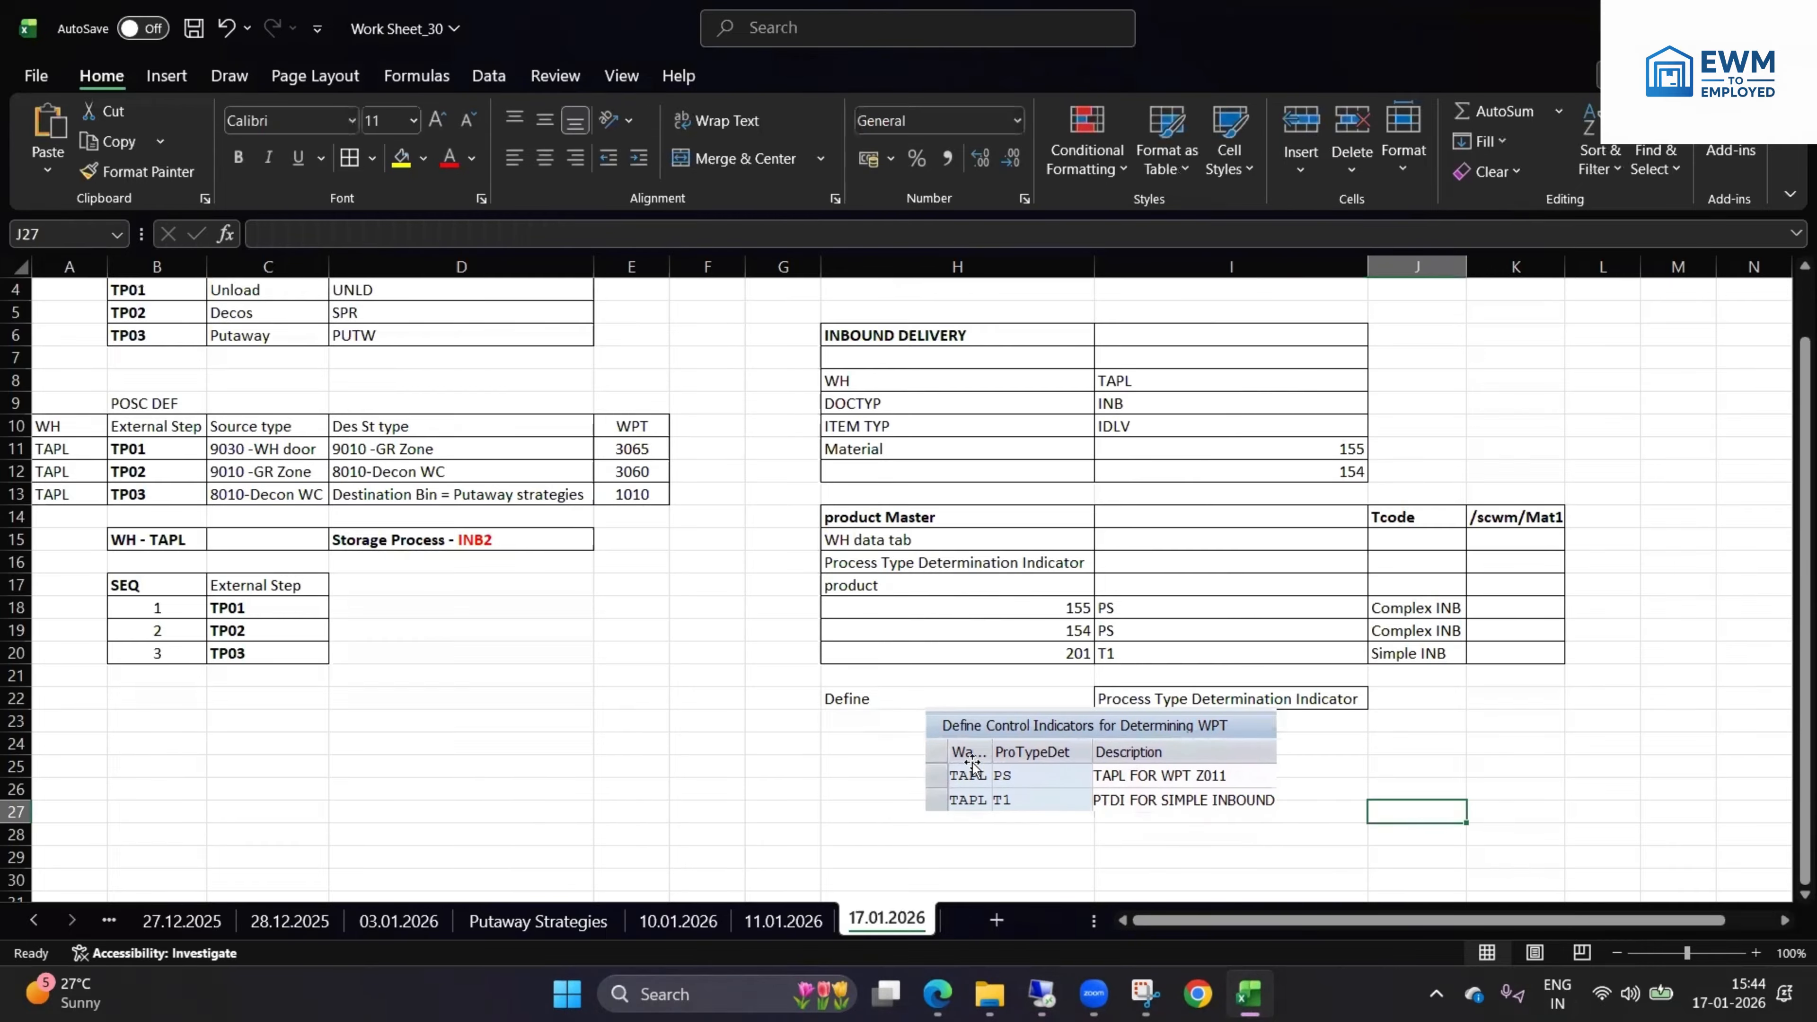
click(981, 775)
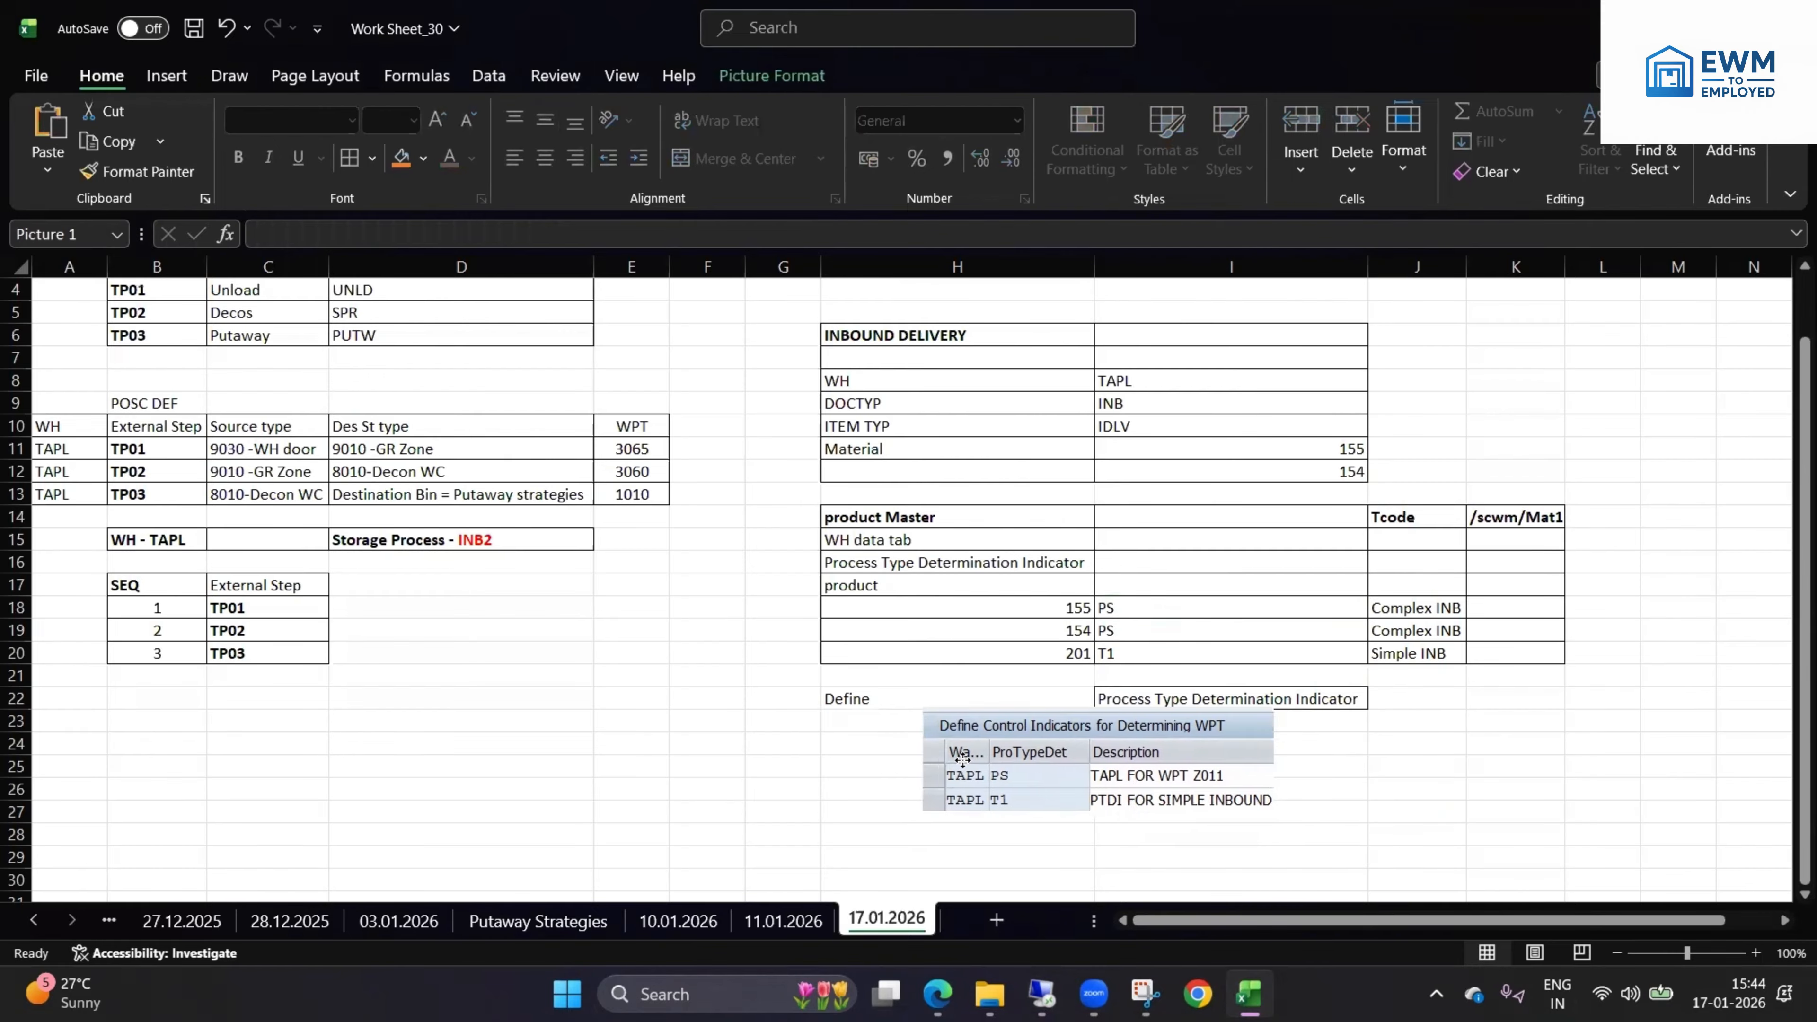
drag(1006, 760, 896, 761)
click(1279, 790)
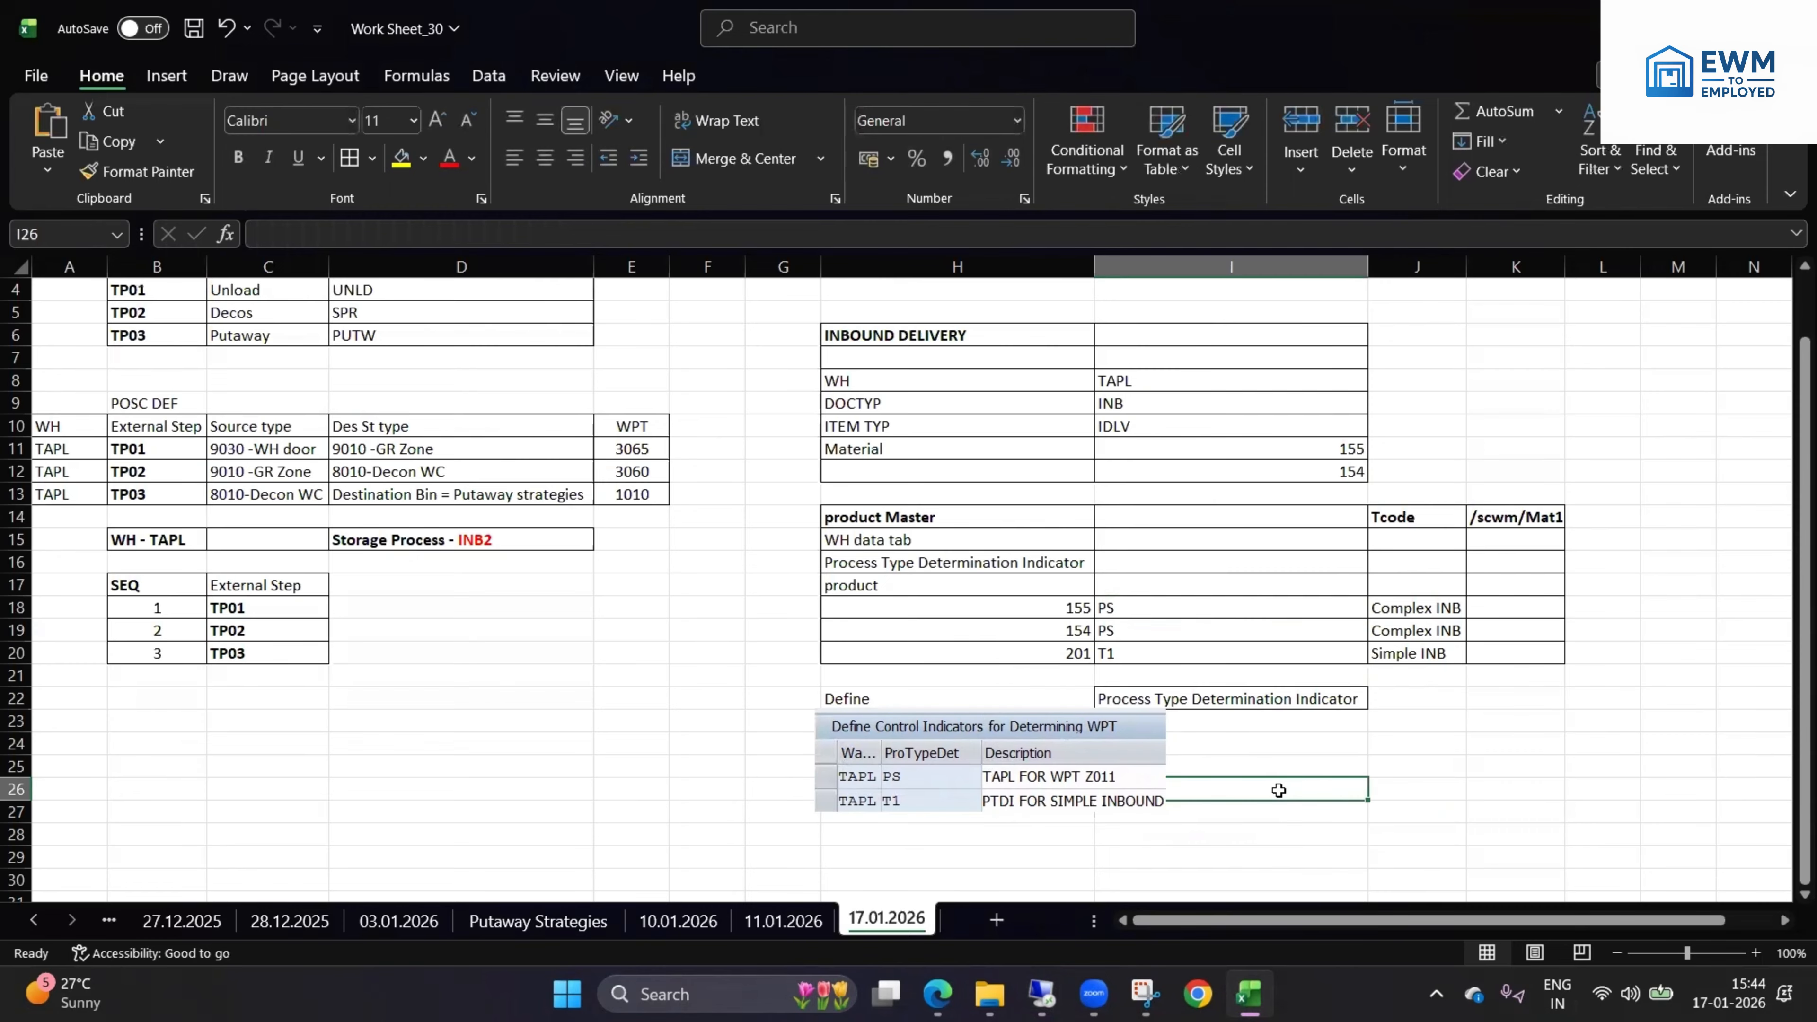
drag(1109, 768, 1108, 773)
click(1239, 745)
- Switch back to the SAP session and leave the control indicators view, returning to the IMG
scroll(1216, 737, down, 4)
scroll(1073, 694, up, 1)
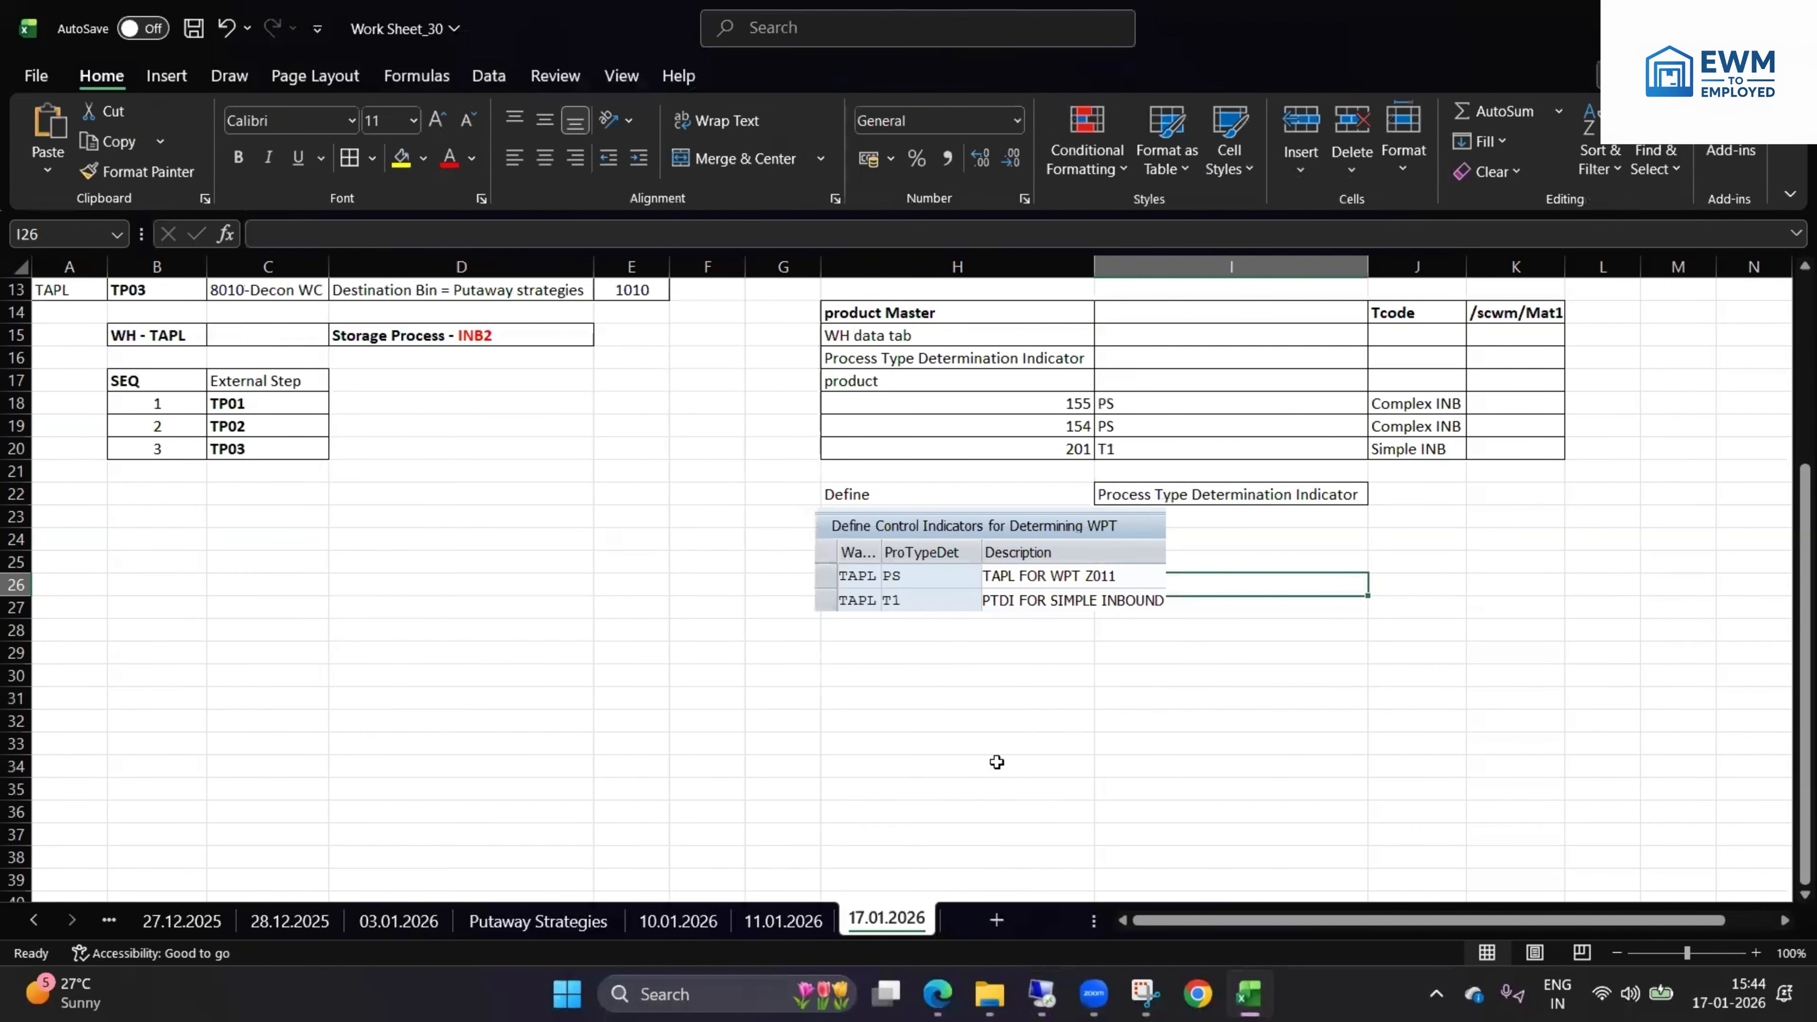
key(alt+Tab)
click(308, 63)
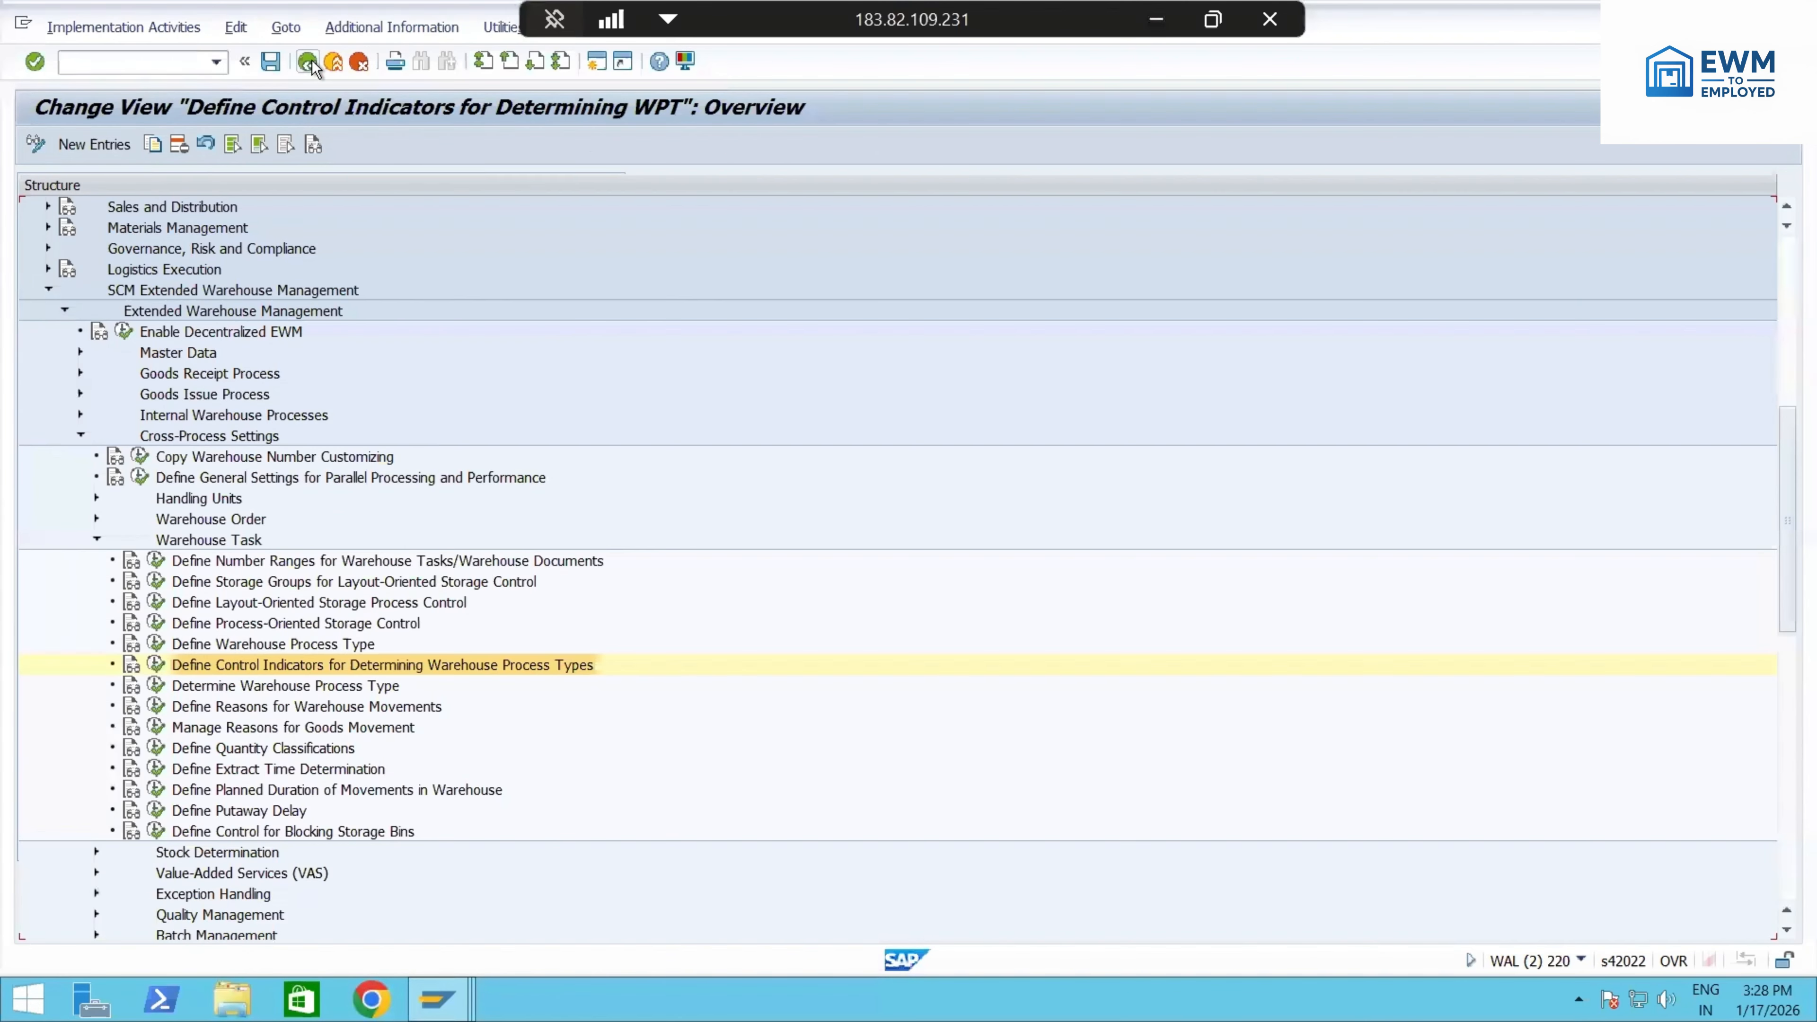
- Open the Determine Warehouse Process Type IMG activity, position the table at warehouse TAPL and select its two INB entries
click(235, 689)
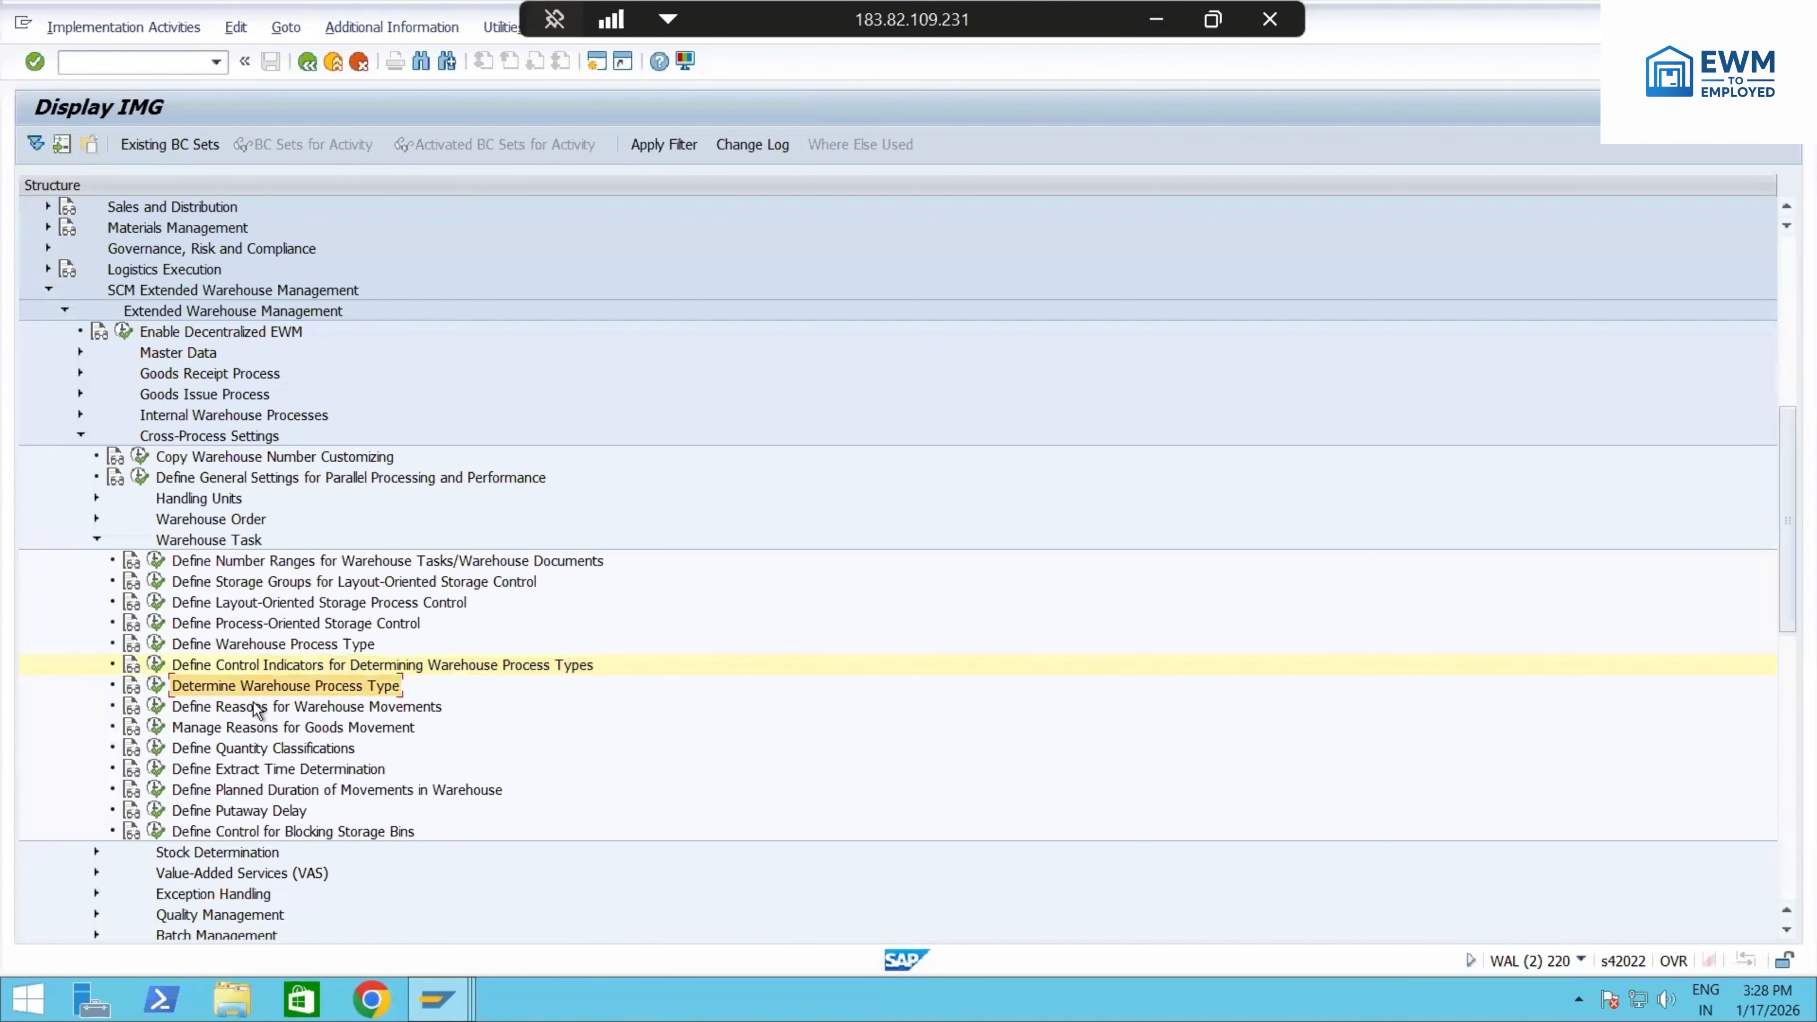
click(156, 685)
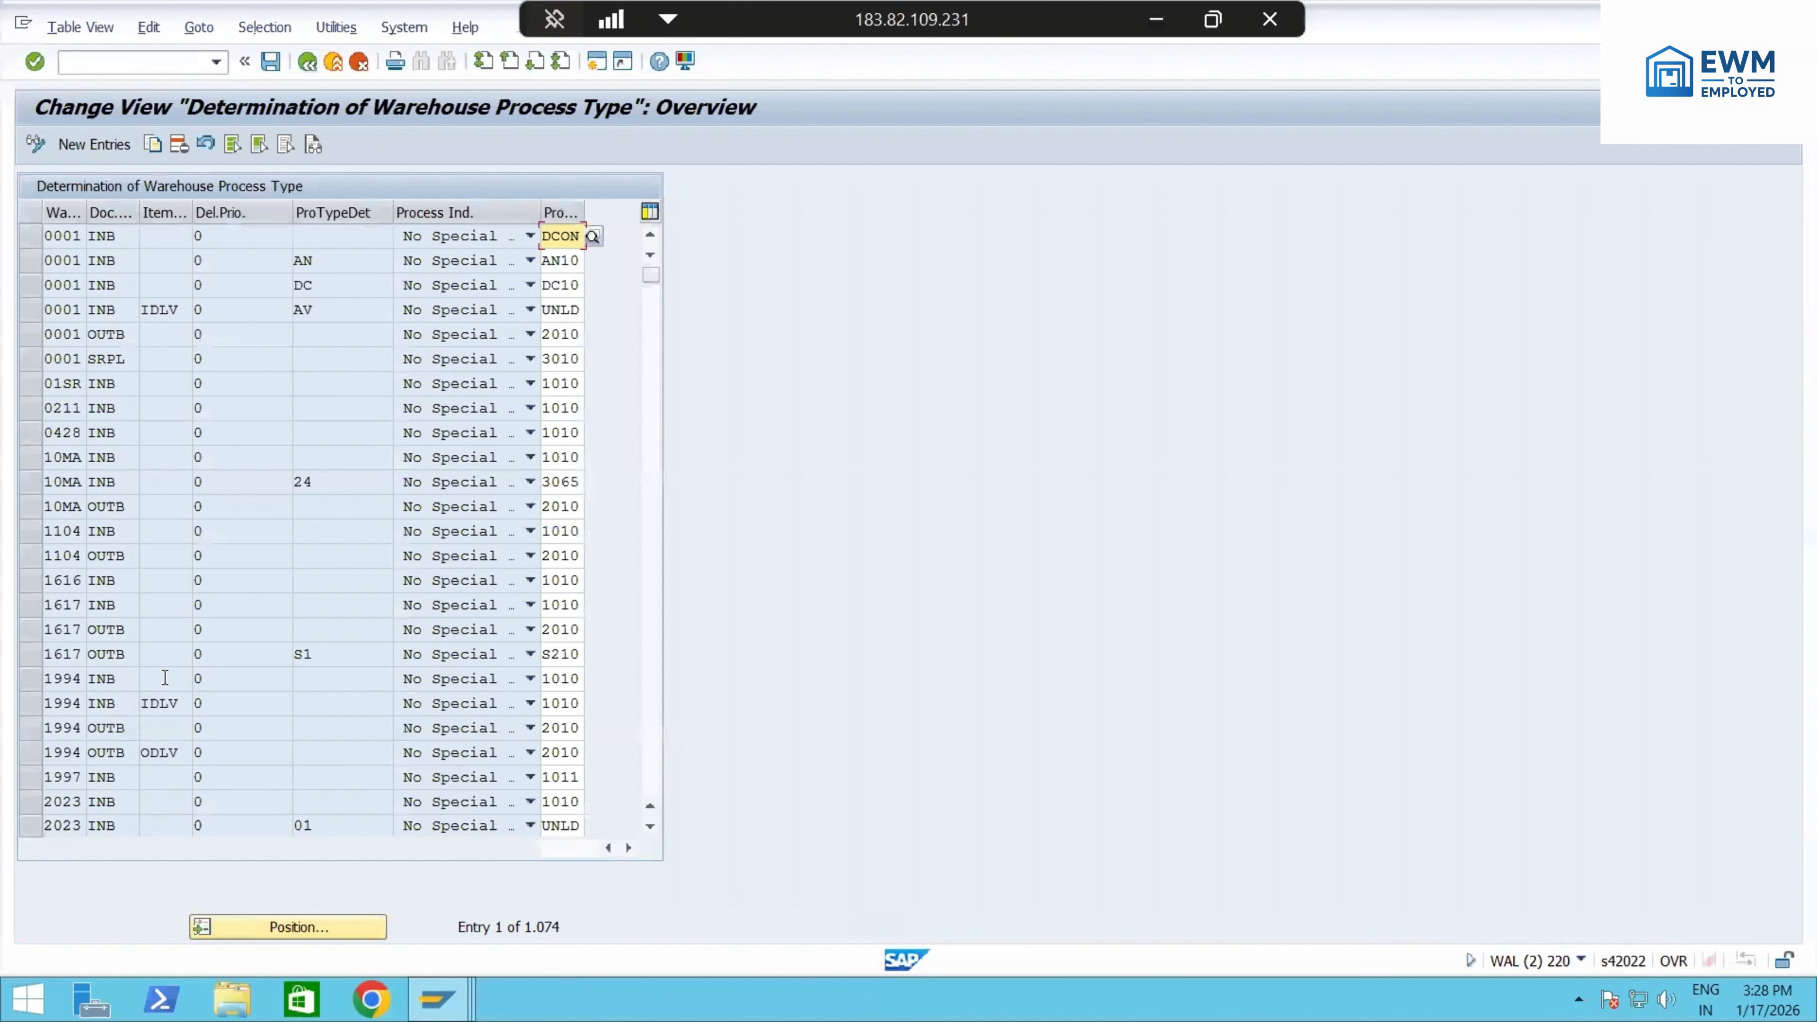
click(323, 929)
text(tapl)
click(368, 523)
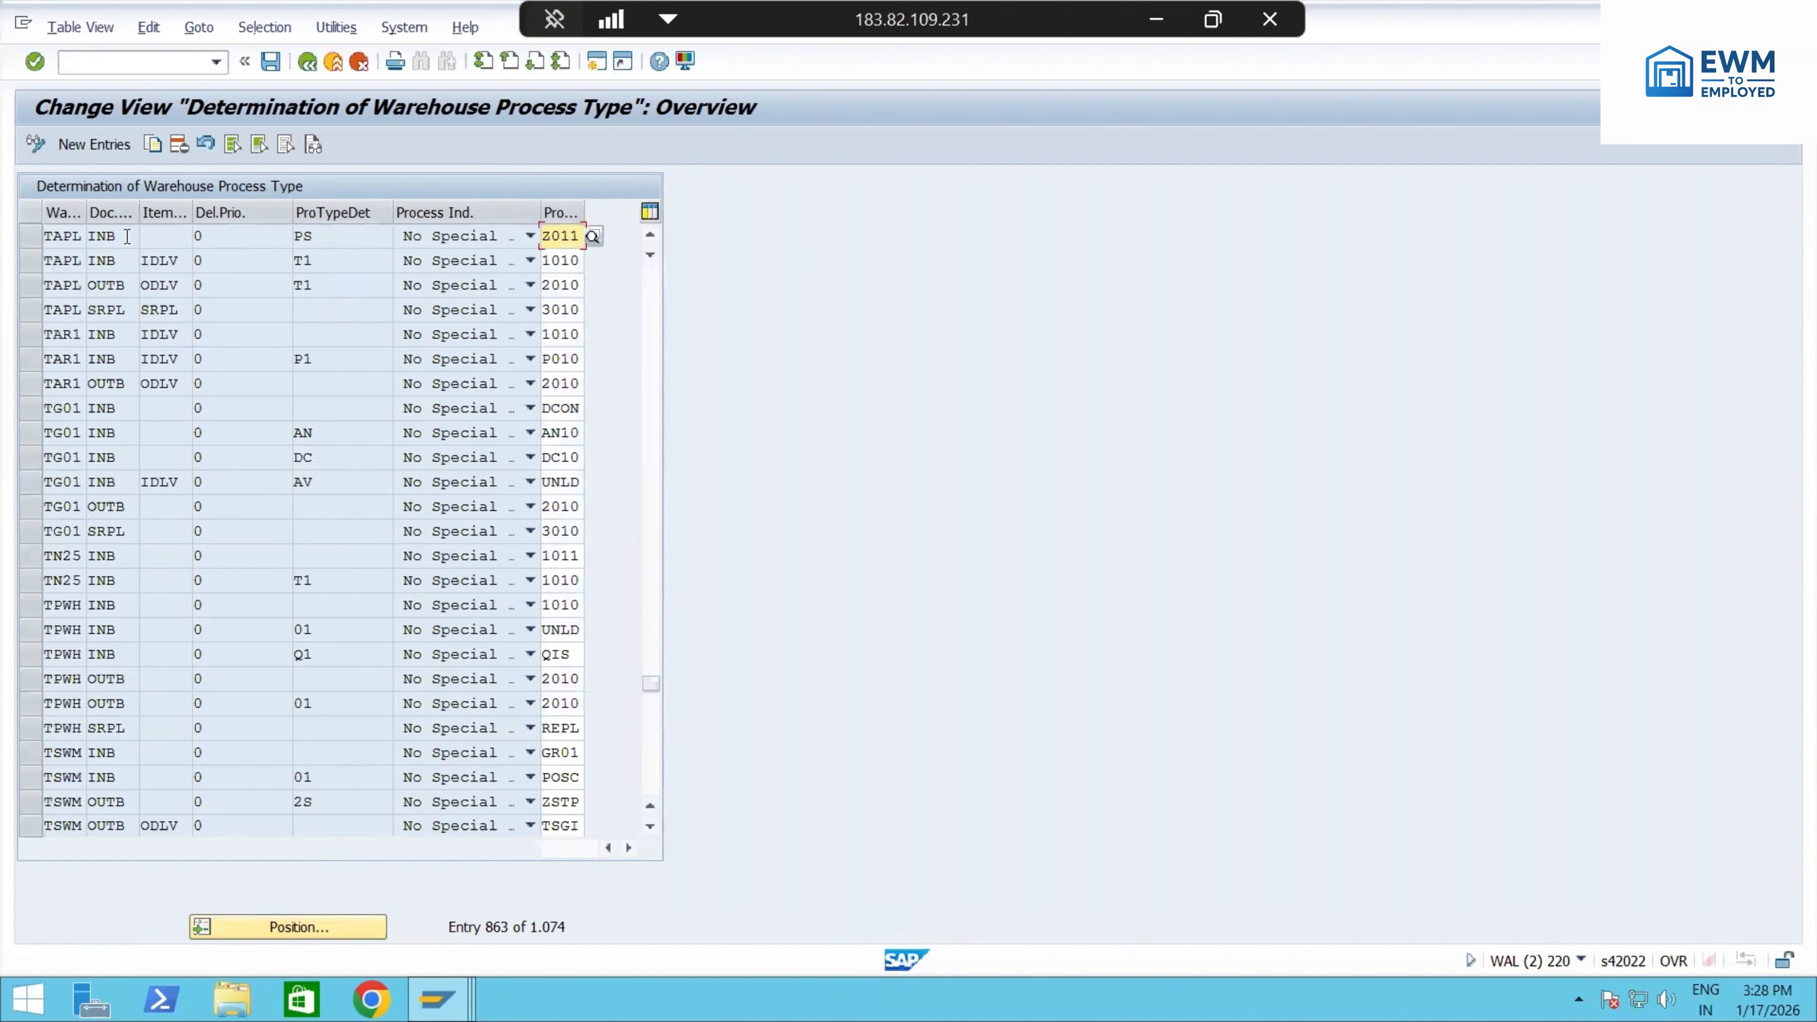
click(31, 236)
click(32, 259)
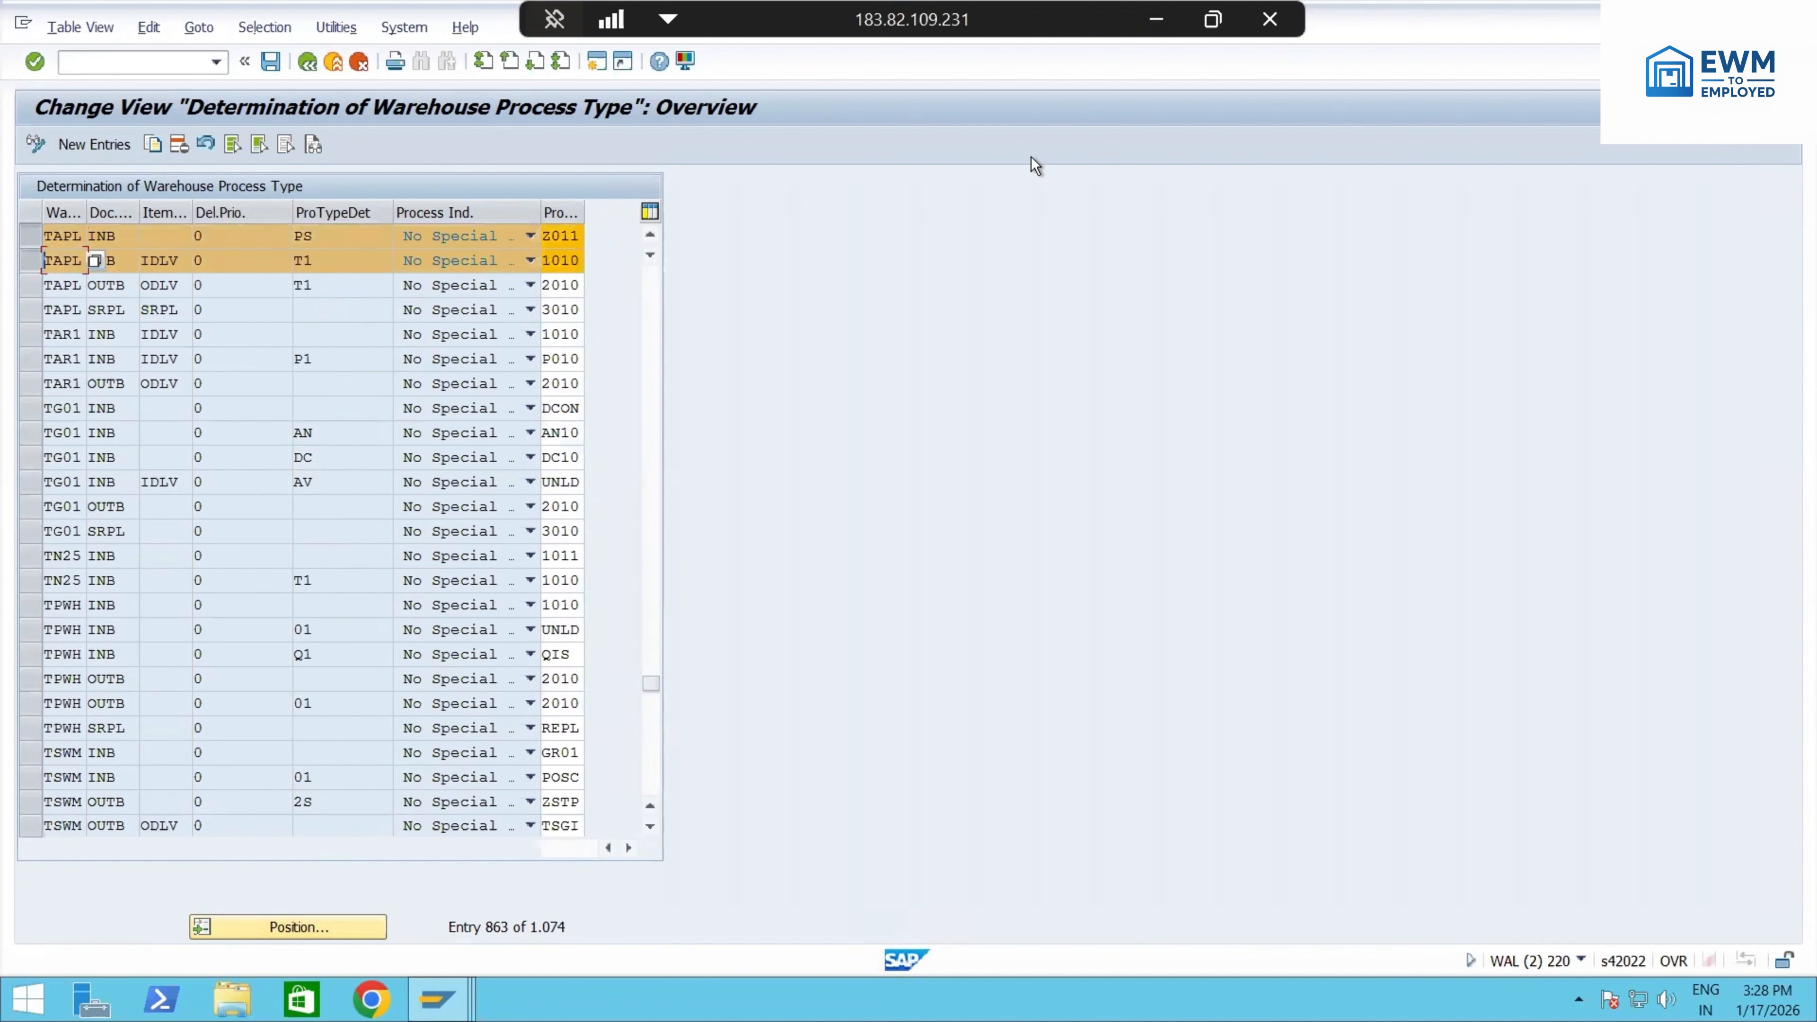
- Switch to the Excel worksheet and enter the label Determine WPT in H29, below the control indicators picture
click(1157, 20)
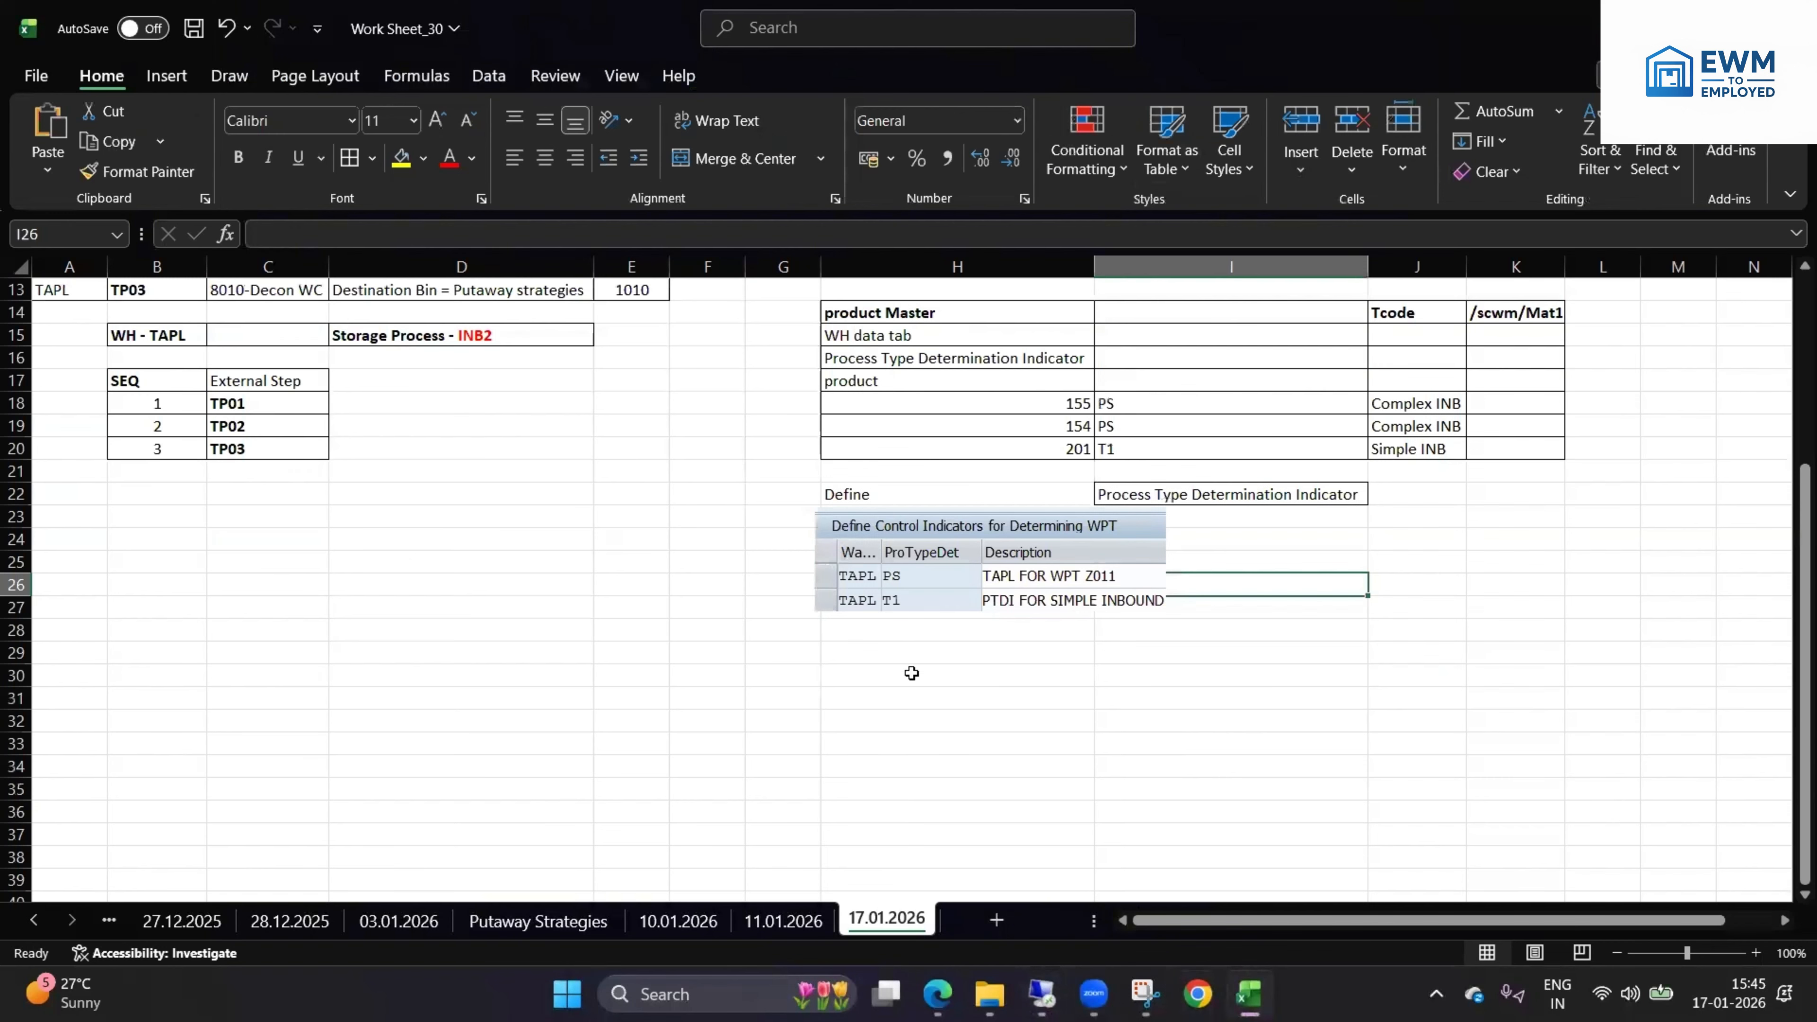
text(Det)
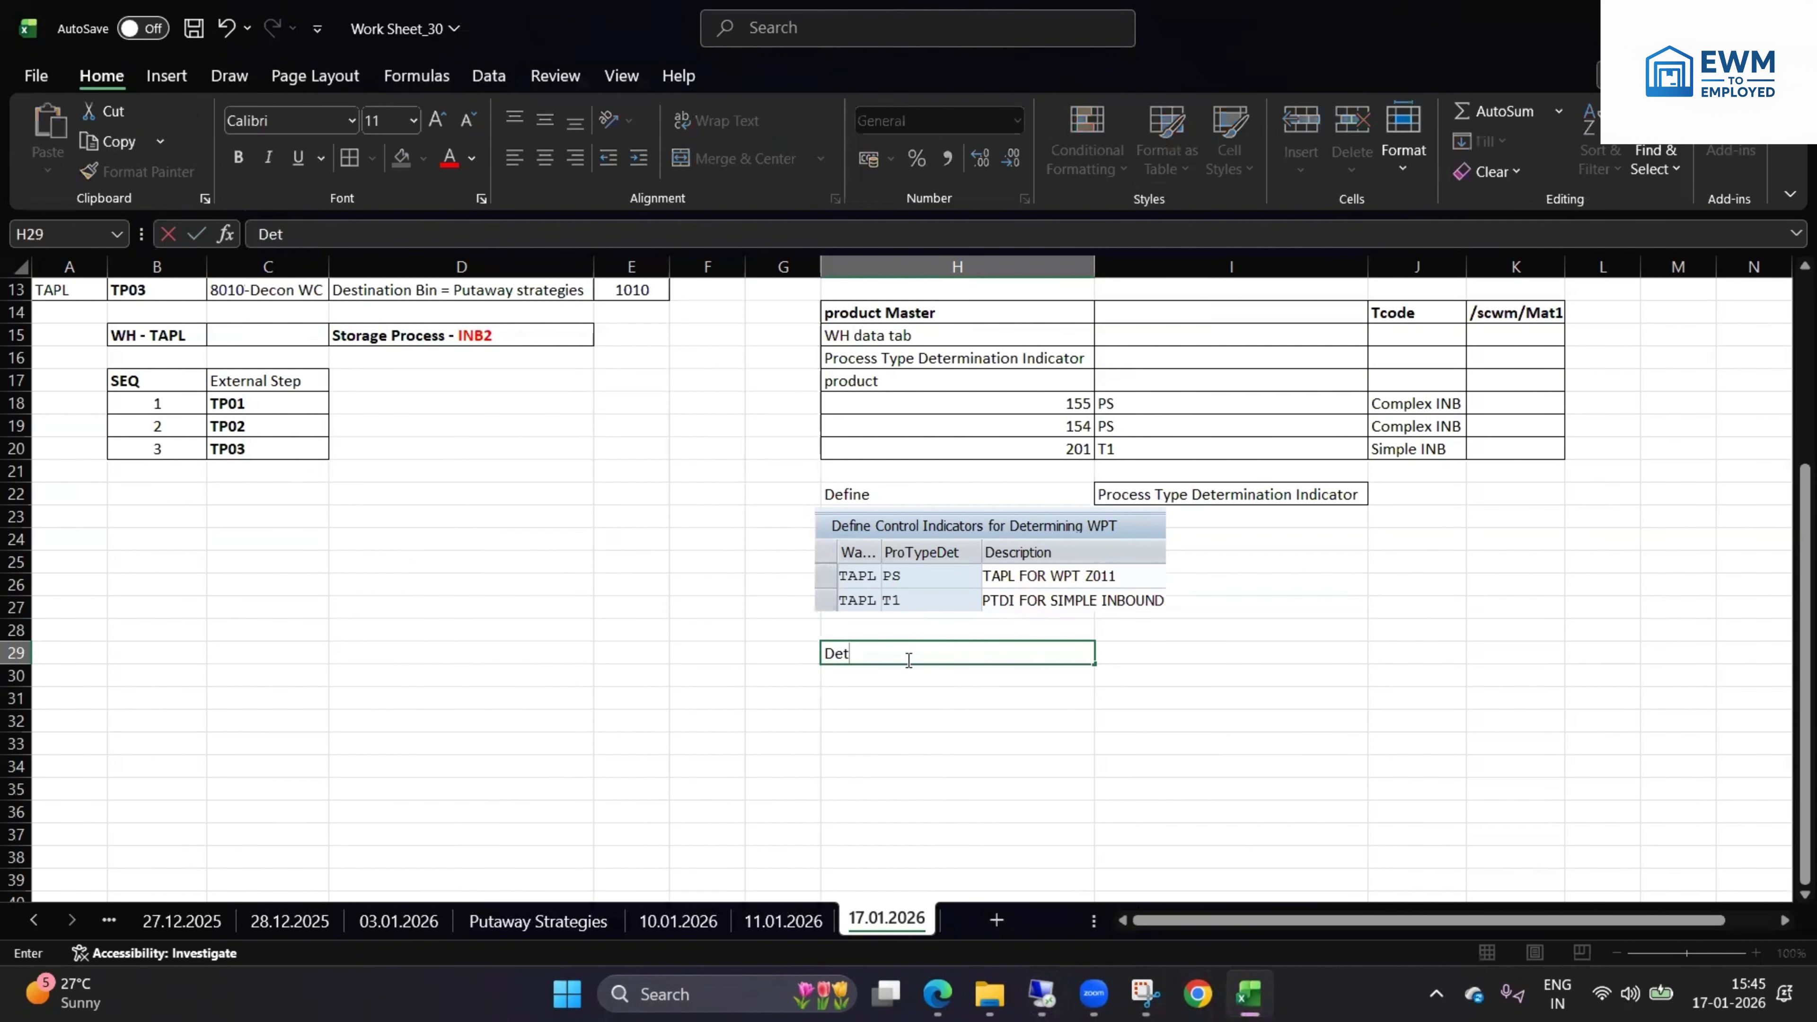
text(ermine WPT)
- Enter the heading WH in G30 and the warehouse TAPL in G31 and G32
click(788, 680)
text(WH)
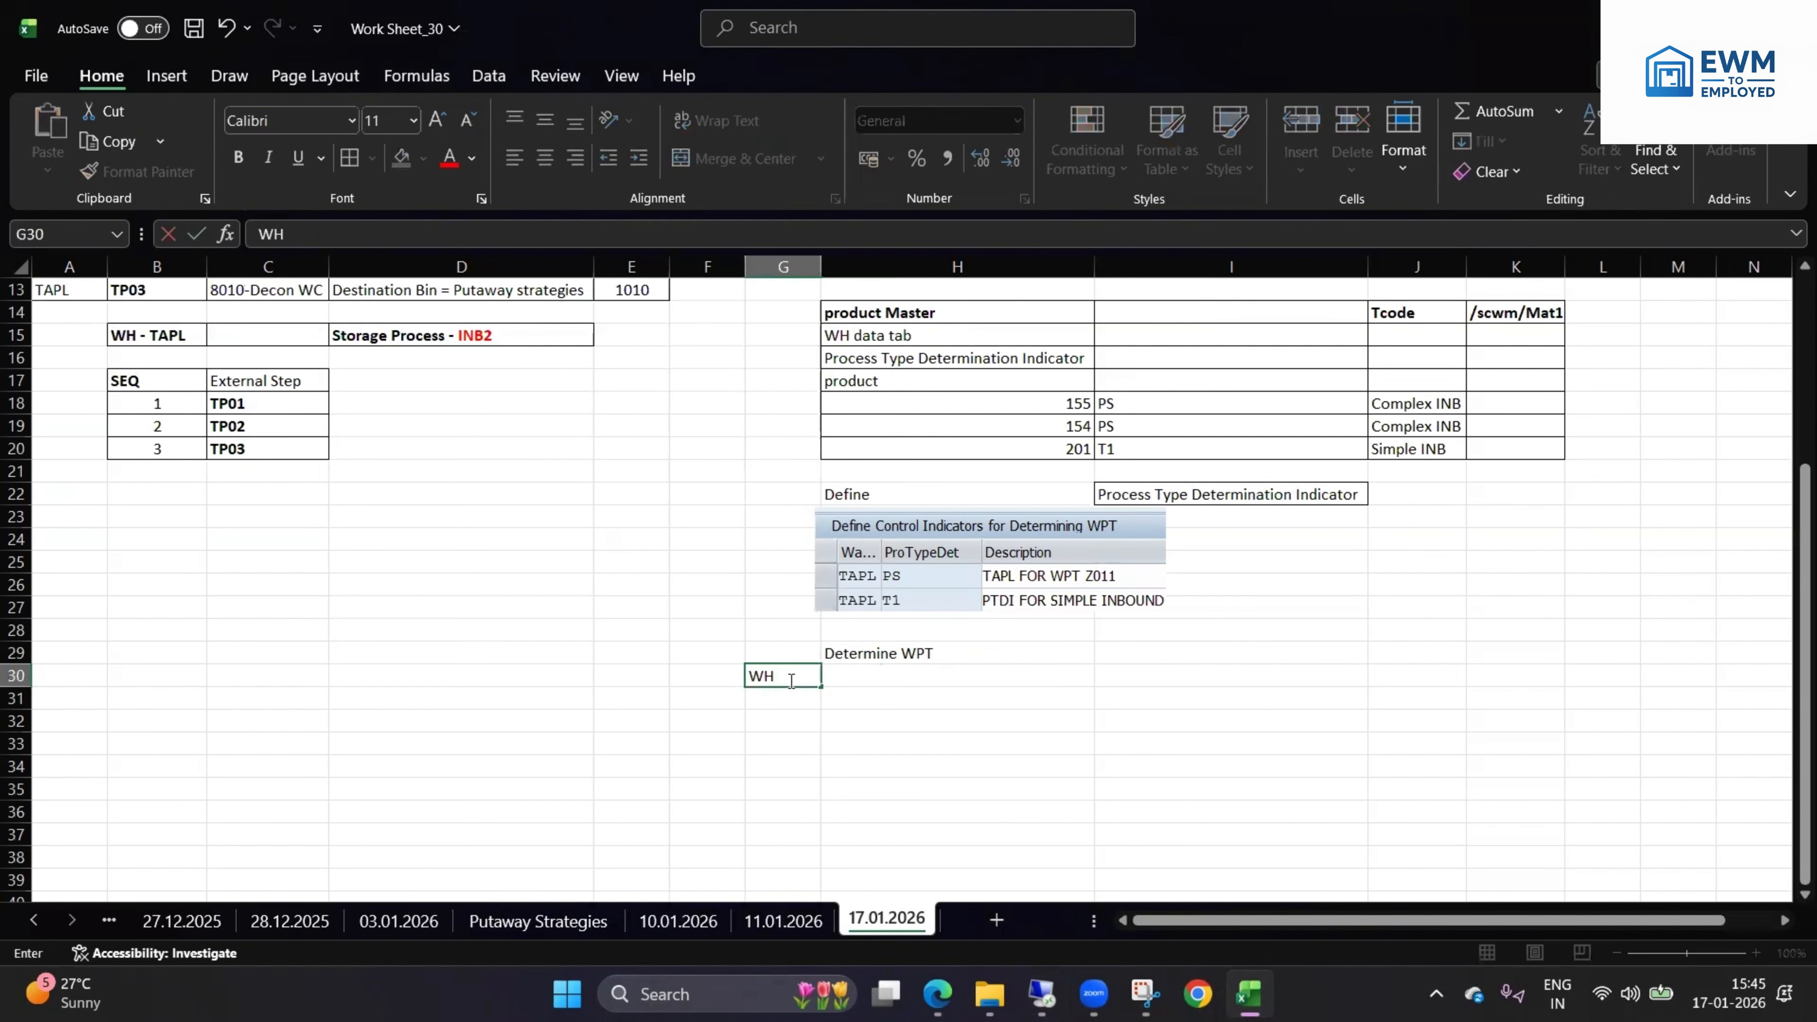
click(794, 701)
text(TAP)
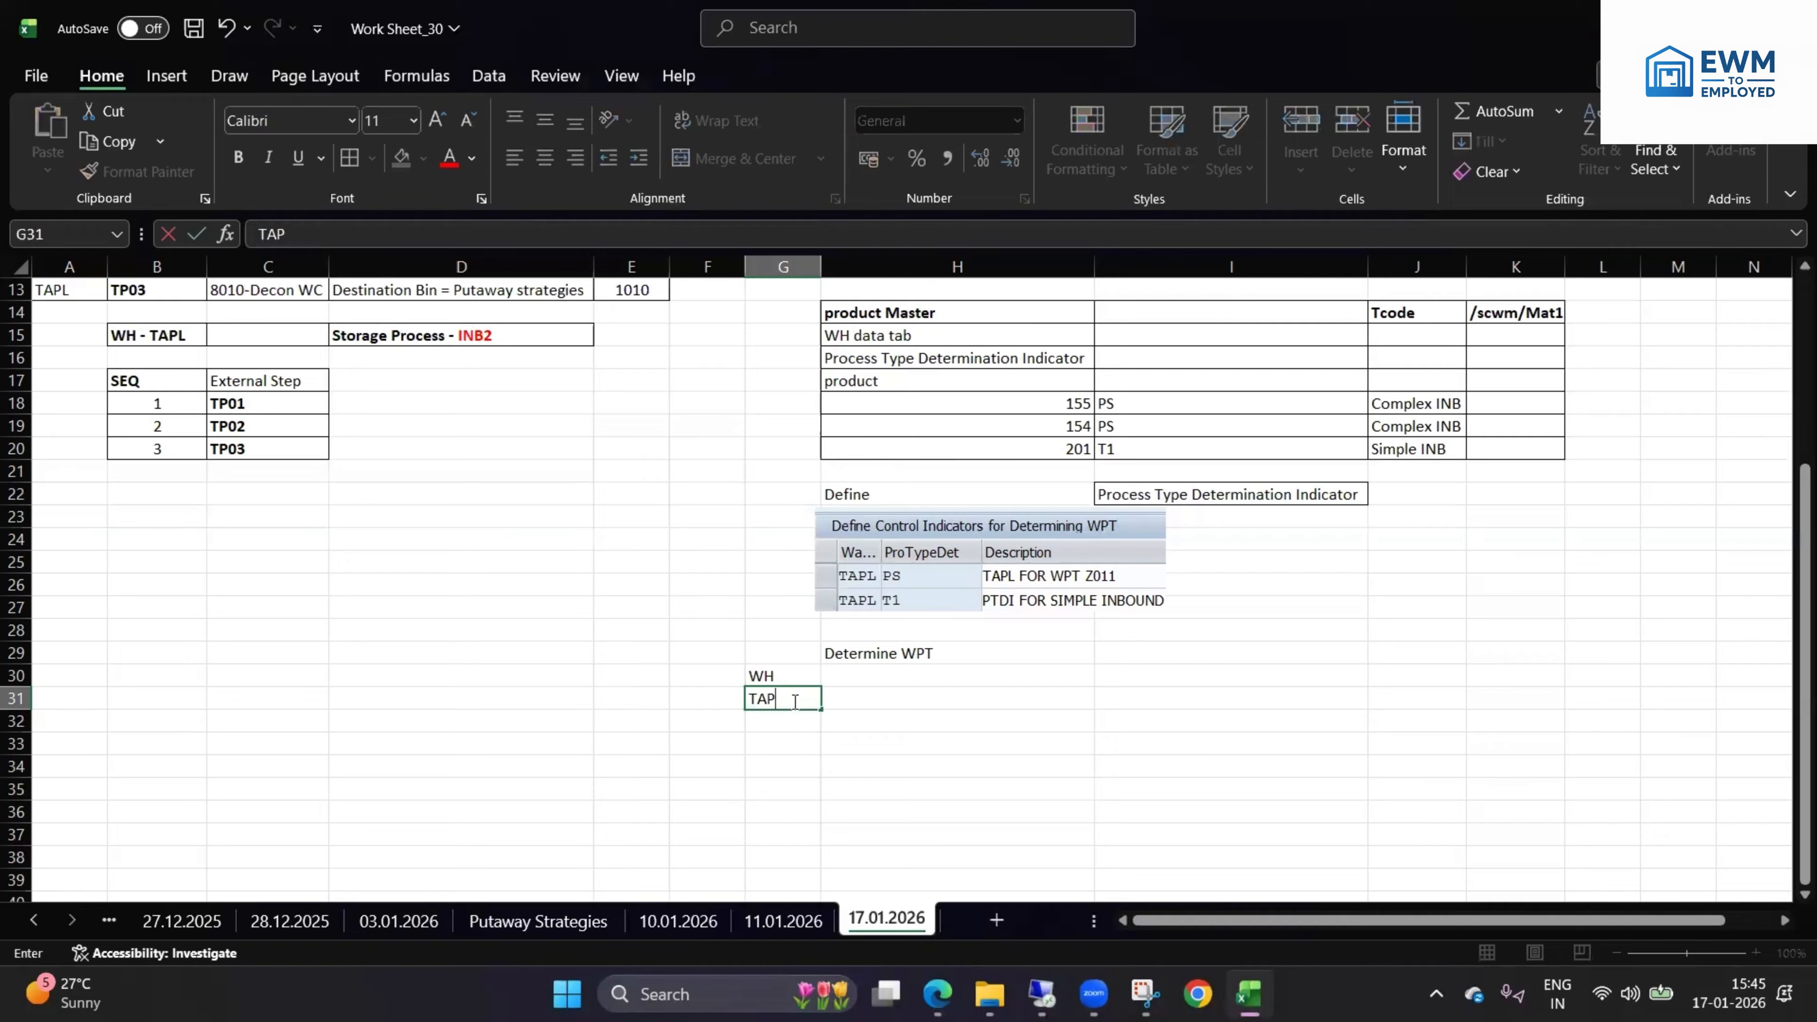
text(L)
key(Return)
text(TAPL)
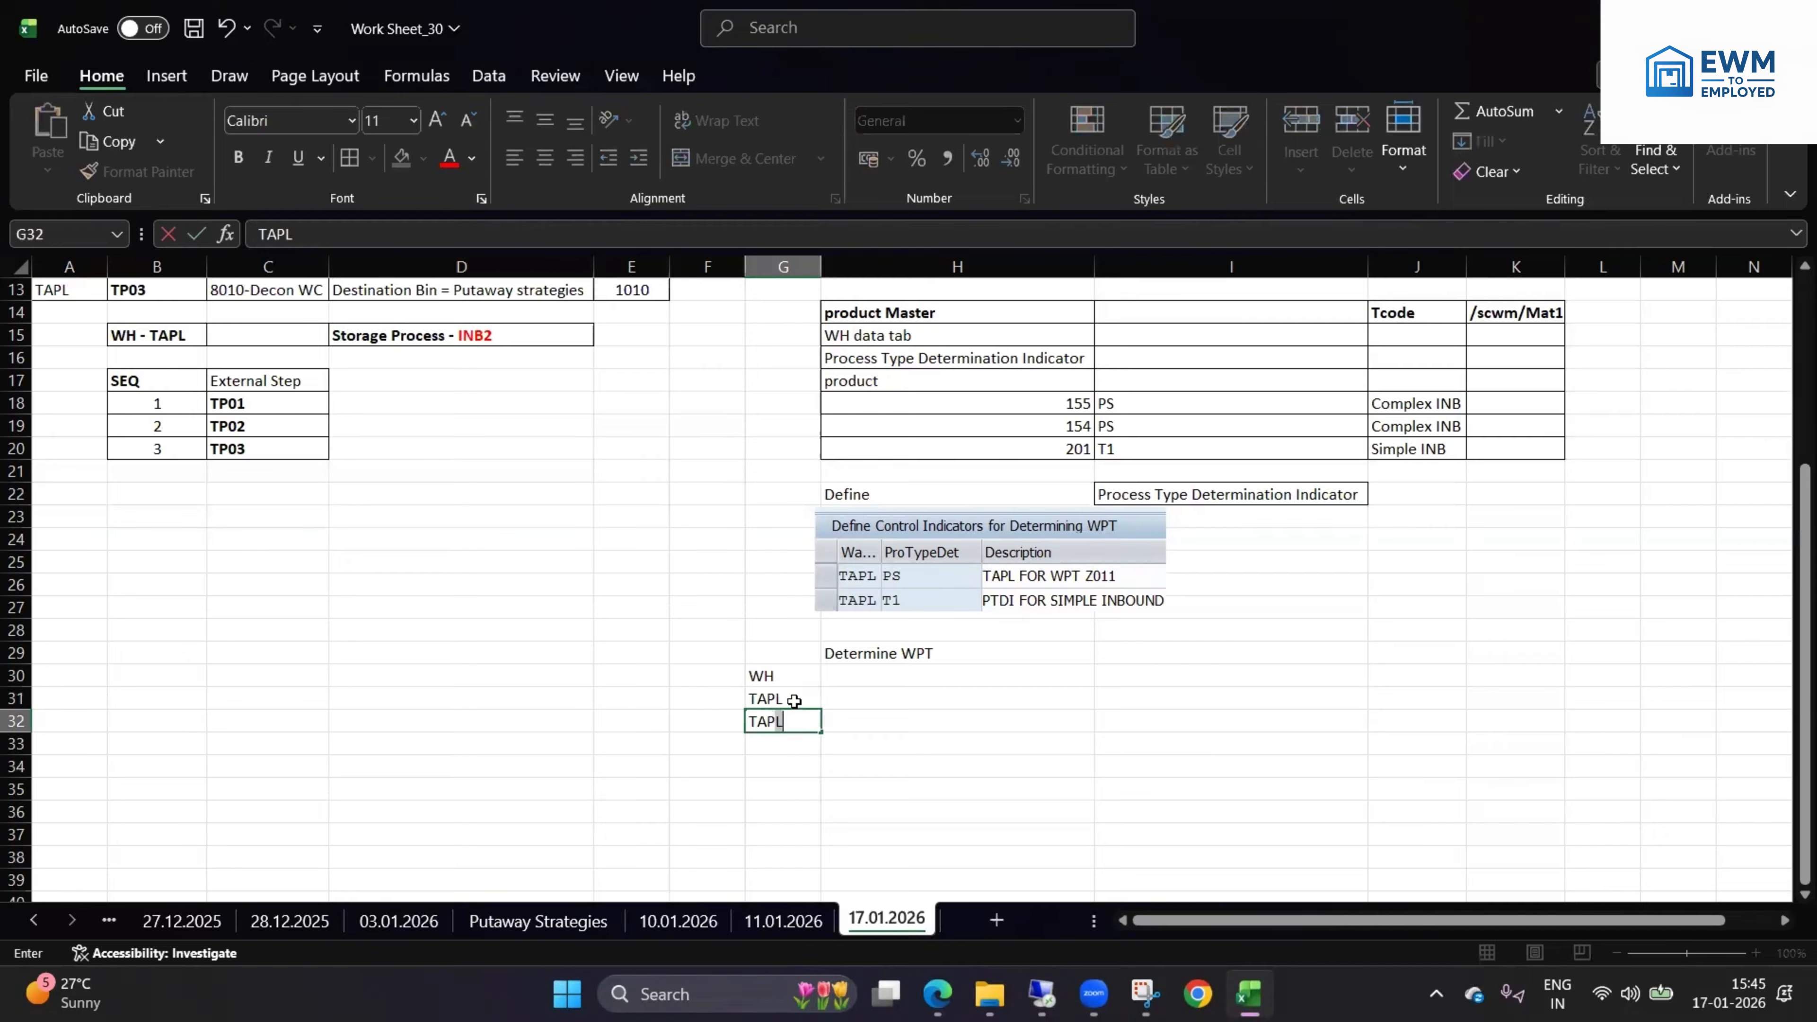
- Enter the heading DOCUMENT TYPE in H30, beside the WH heading
click(848, 673)
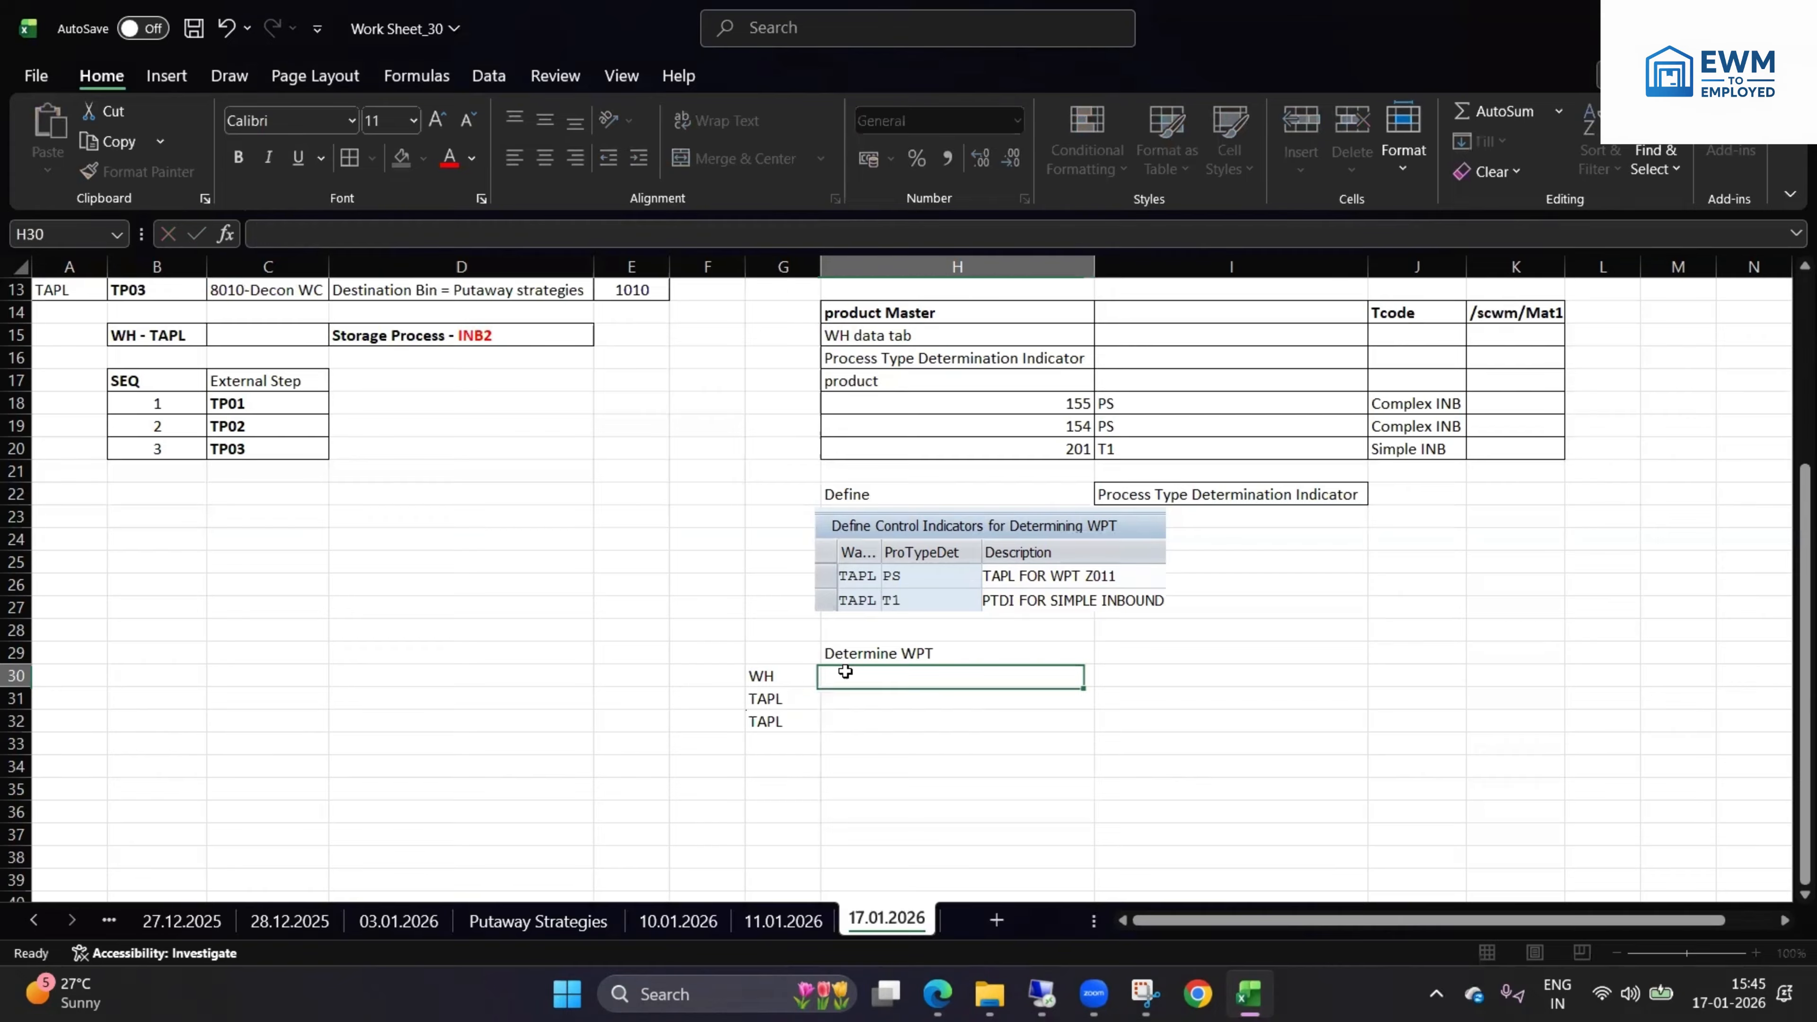
text(I)
text(DOCUMENT TYPE)
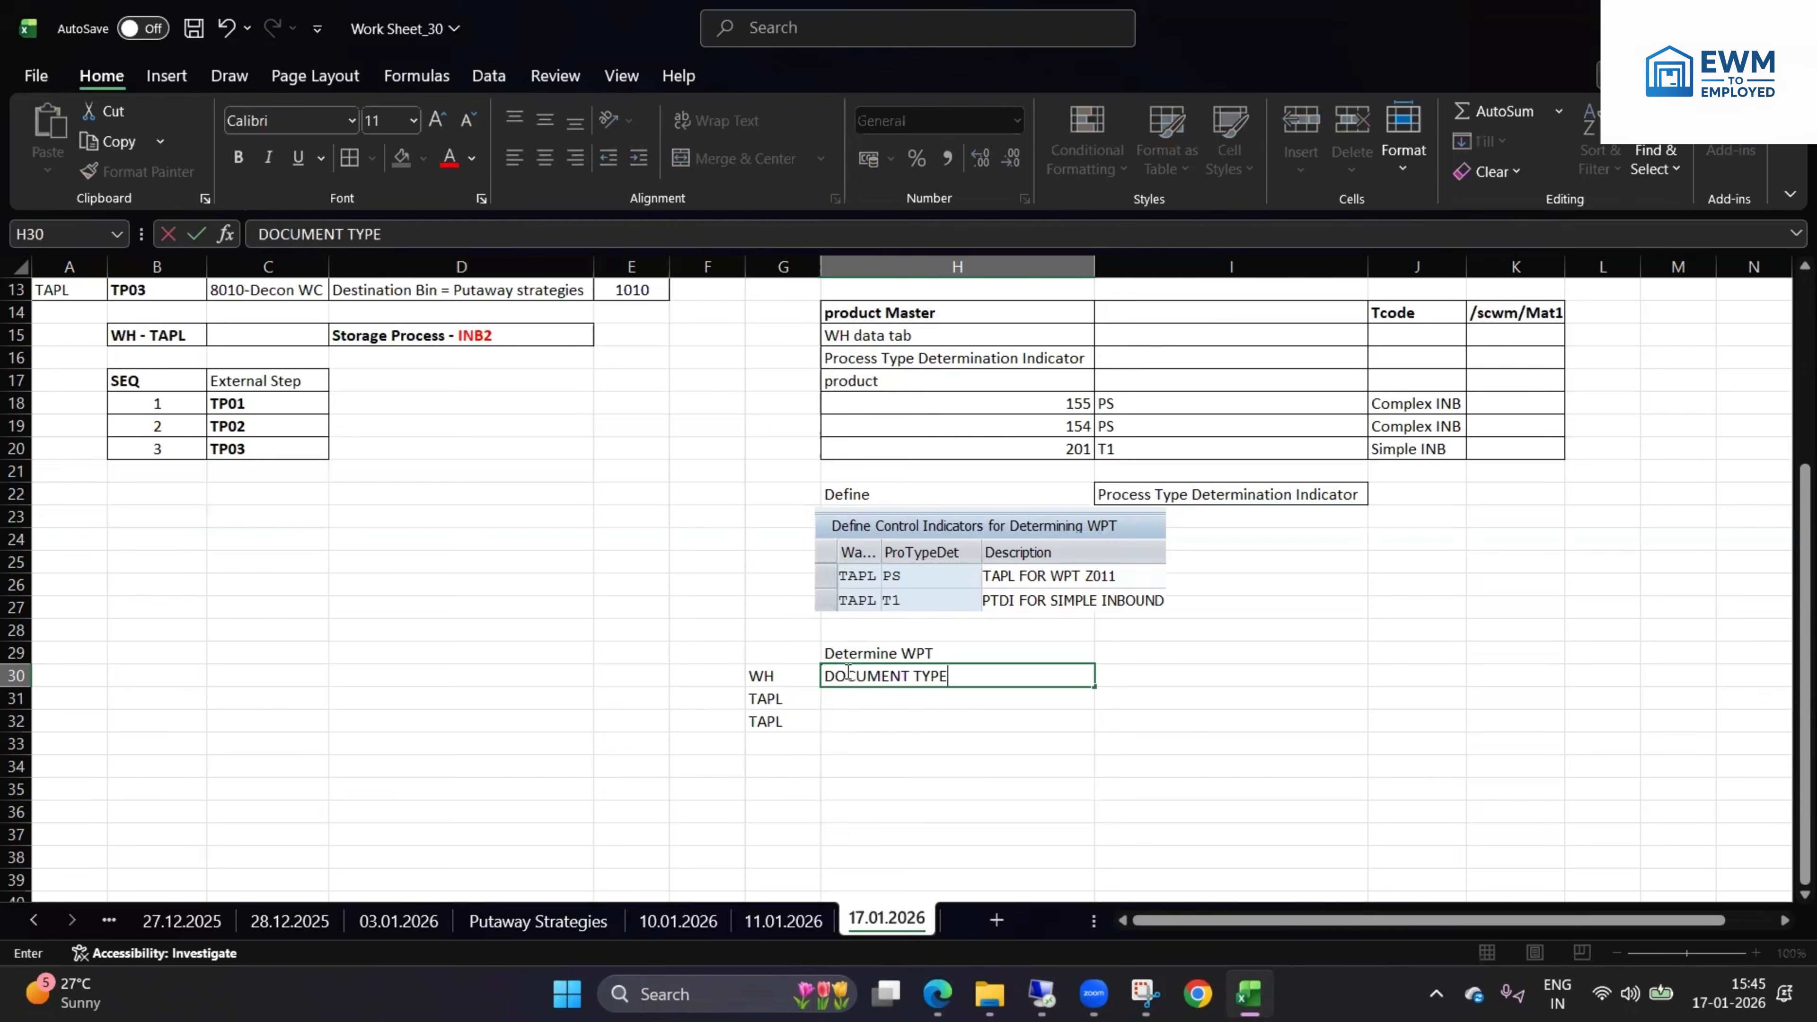
click(1179, 690)
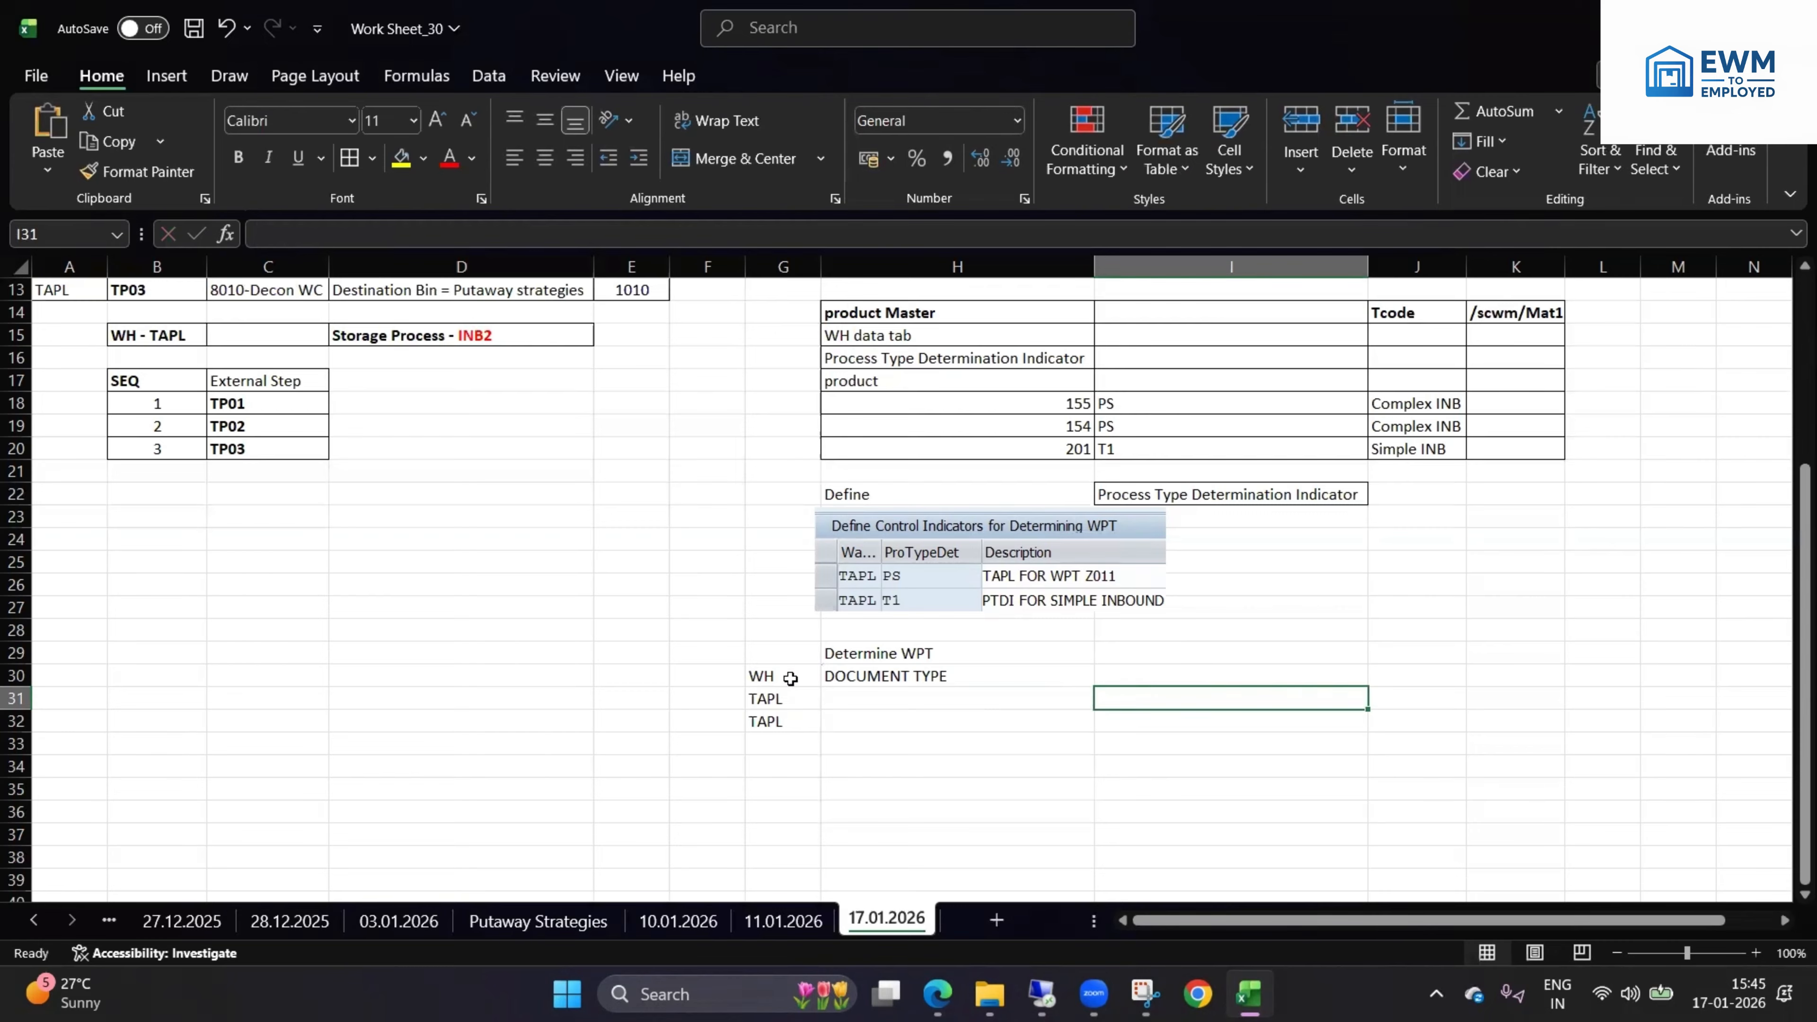
- Move the WH block to E30:E32 and the DOCUMENT TYPE heading to F30, fitting column F to its contents
drag(778, 678, 647, 708)
click(874, 682)
key(ctrl+c)
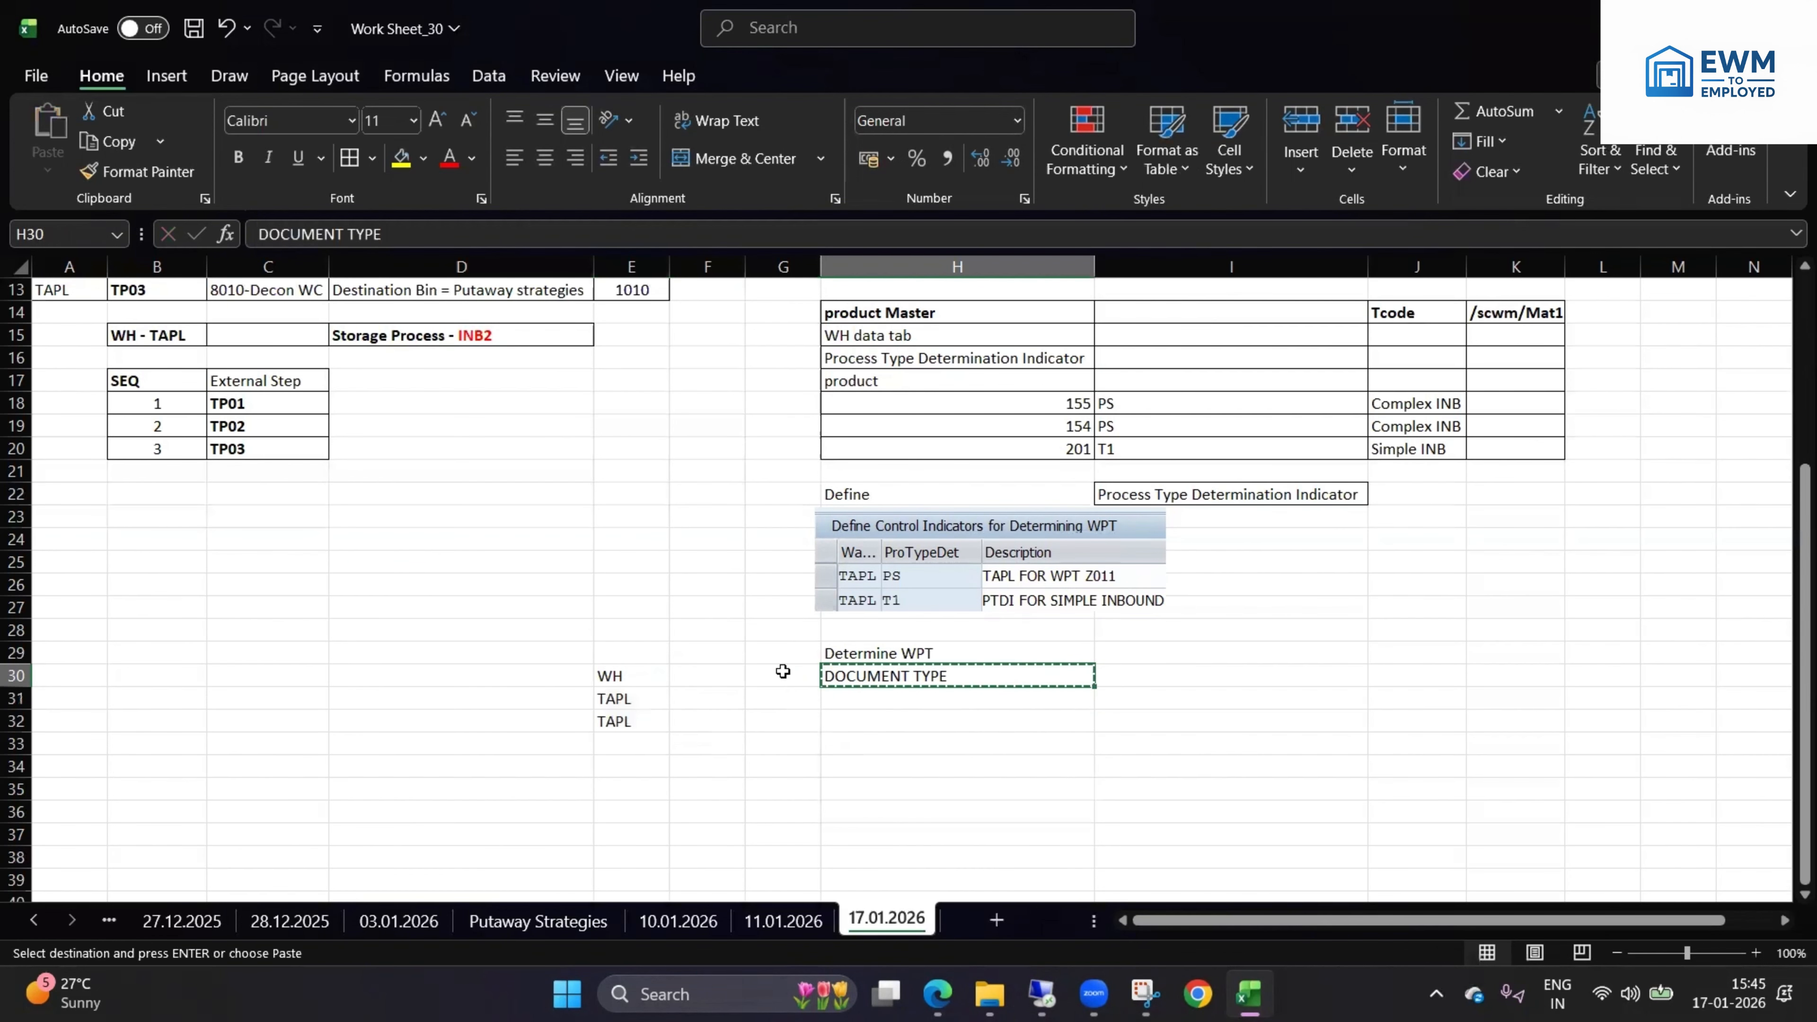
click(702, 675)
key(ctrl+v)
click(760, 673)
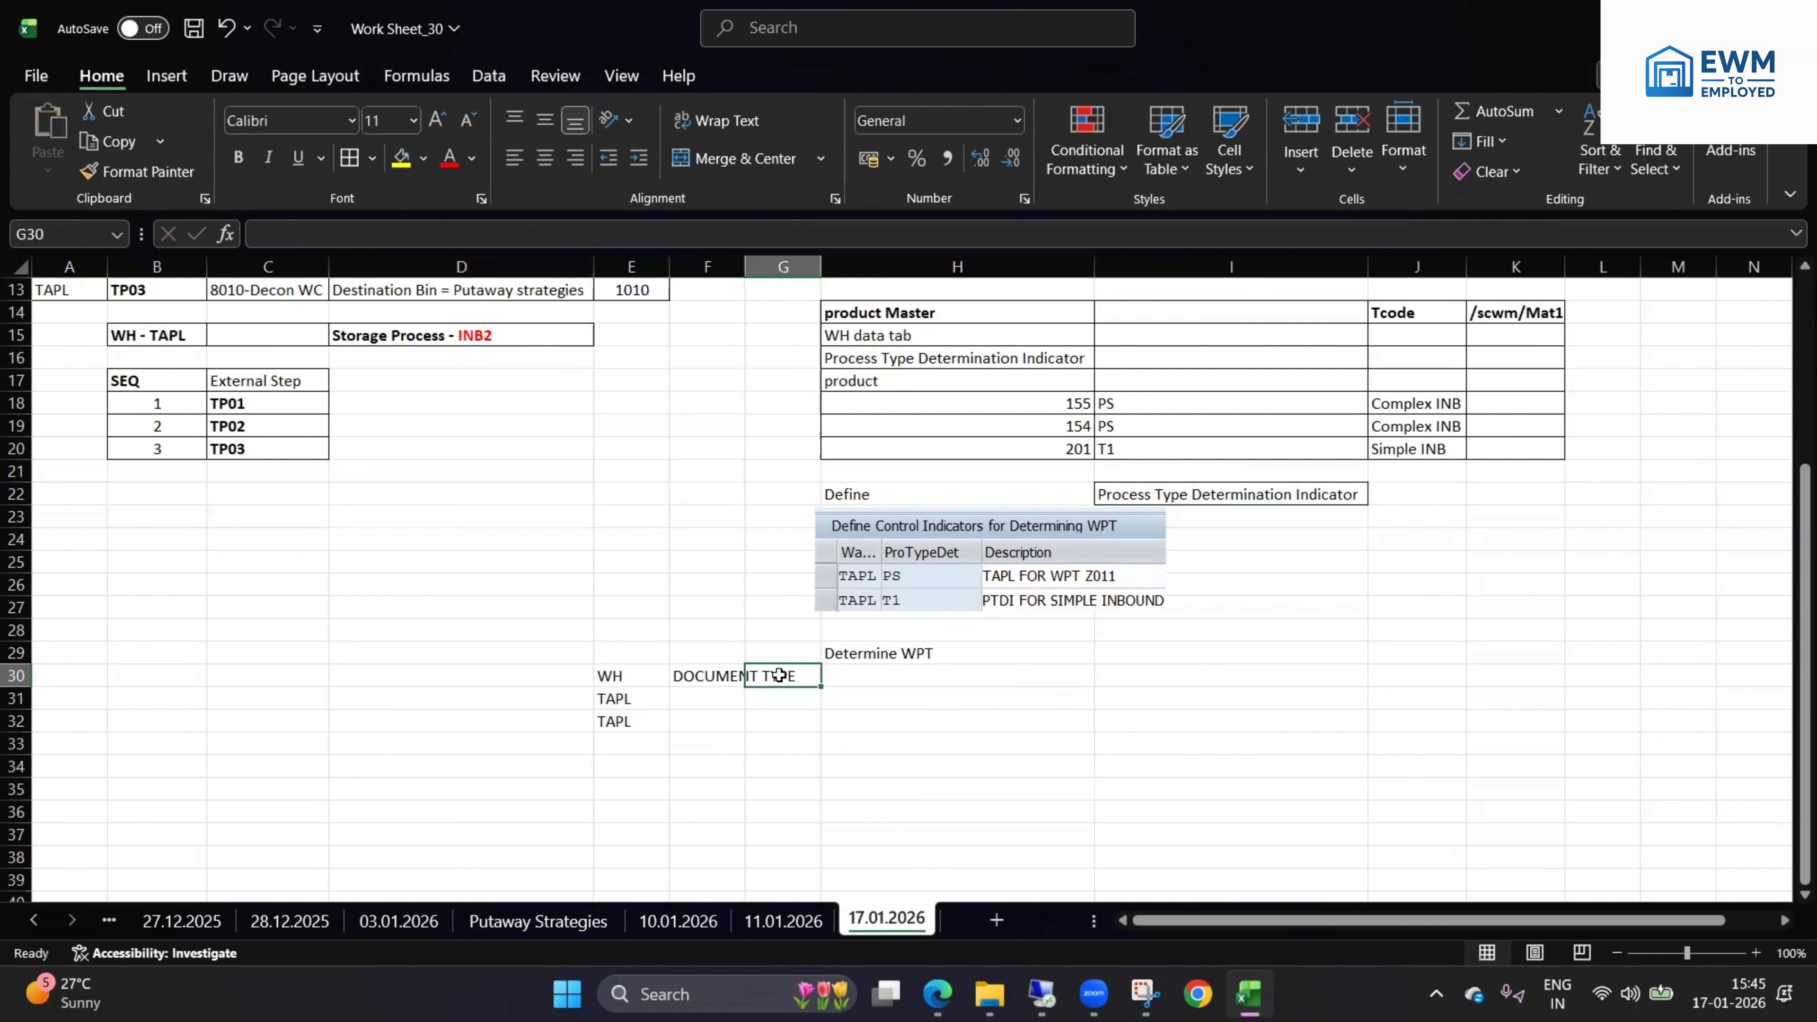
double_click(746, 266)
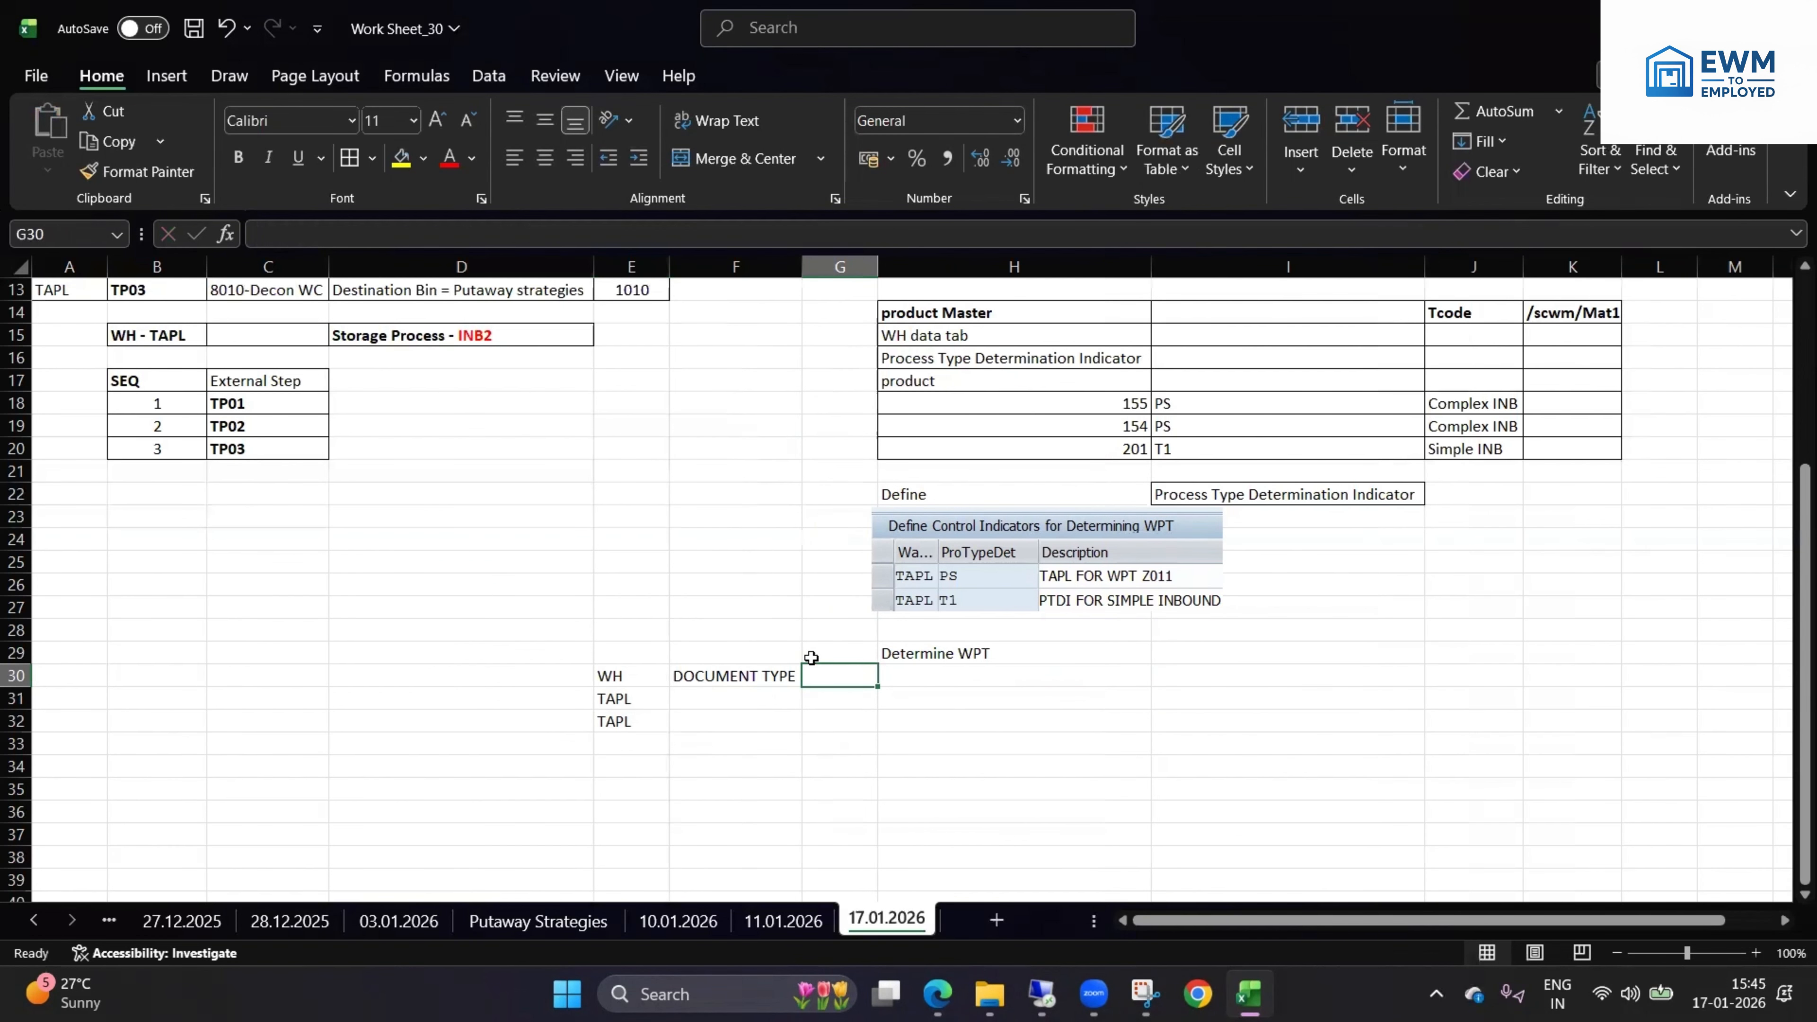
- Add the heading Item Type in G30 and fill both TAPL rows with document type INB and item type IDLV
text(Item Type)
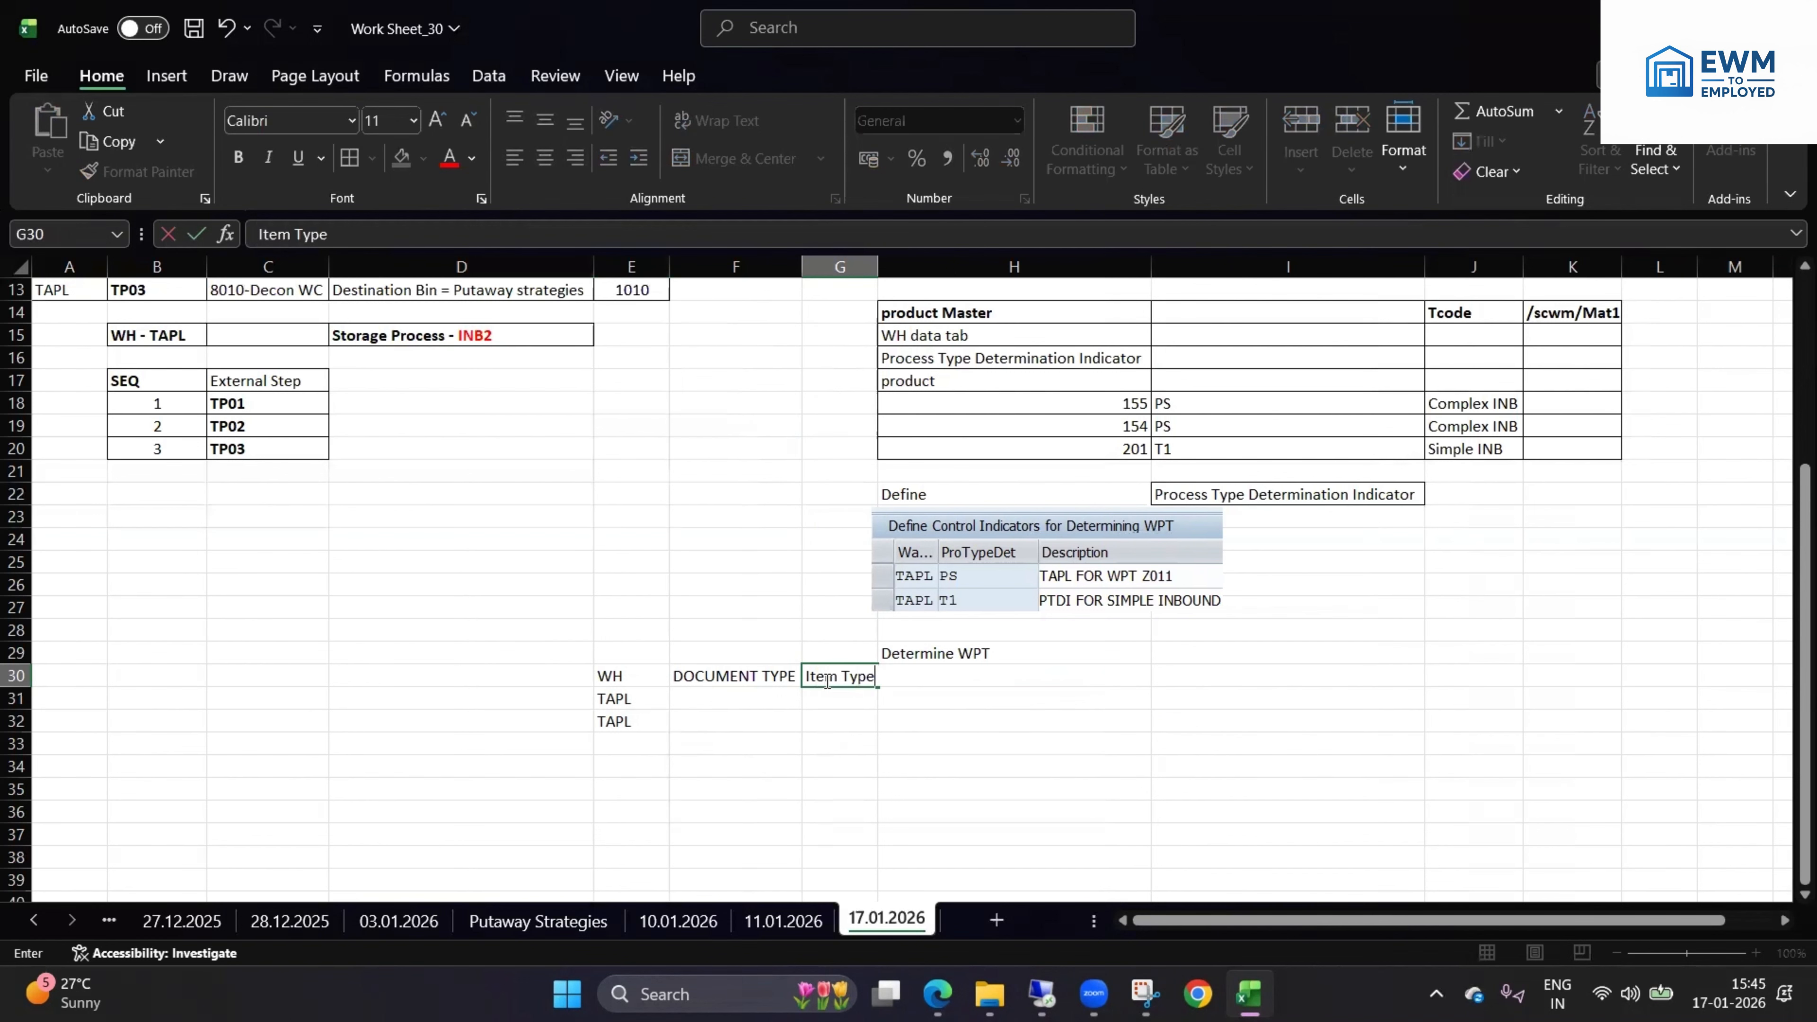
key(Return)
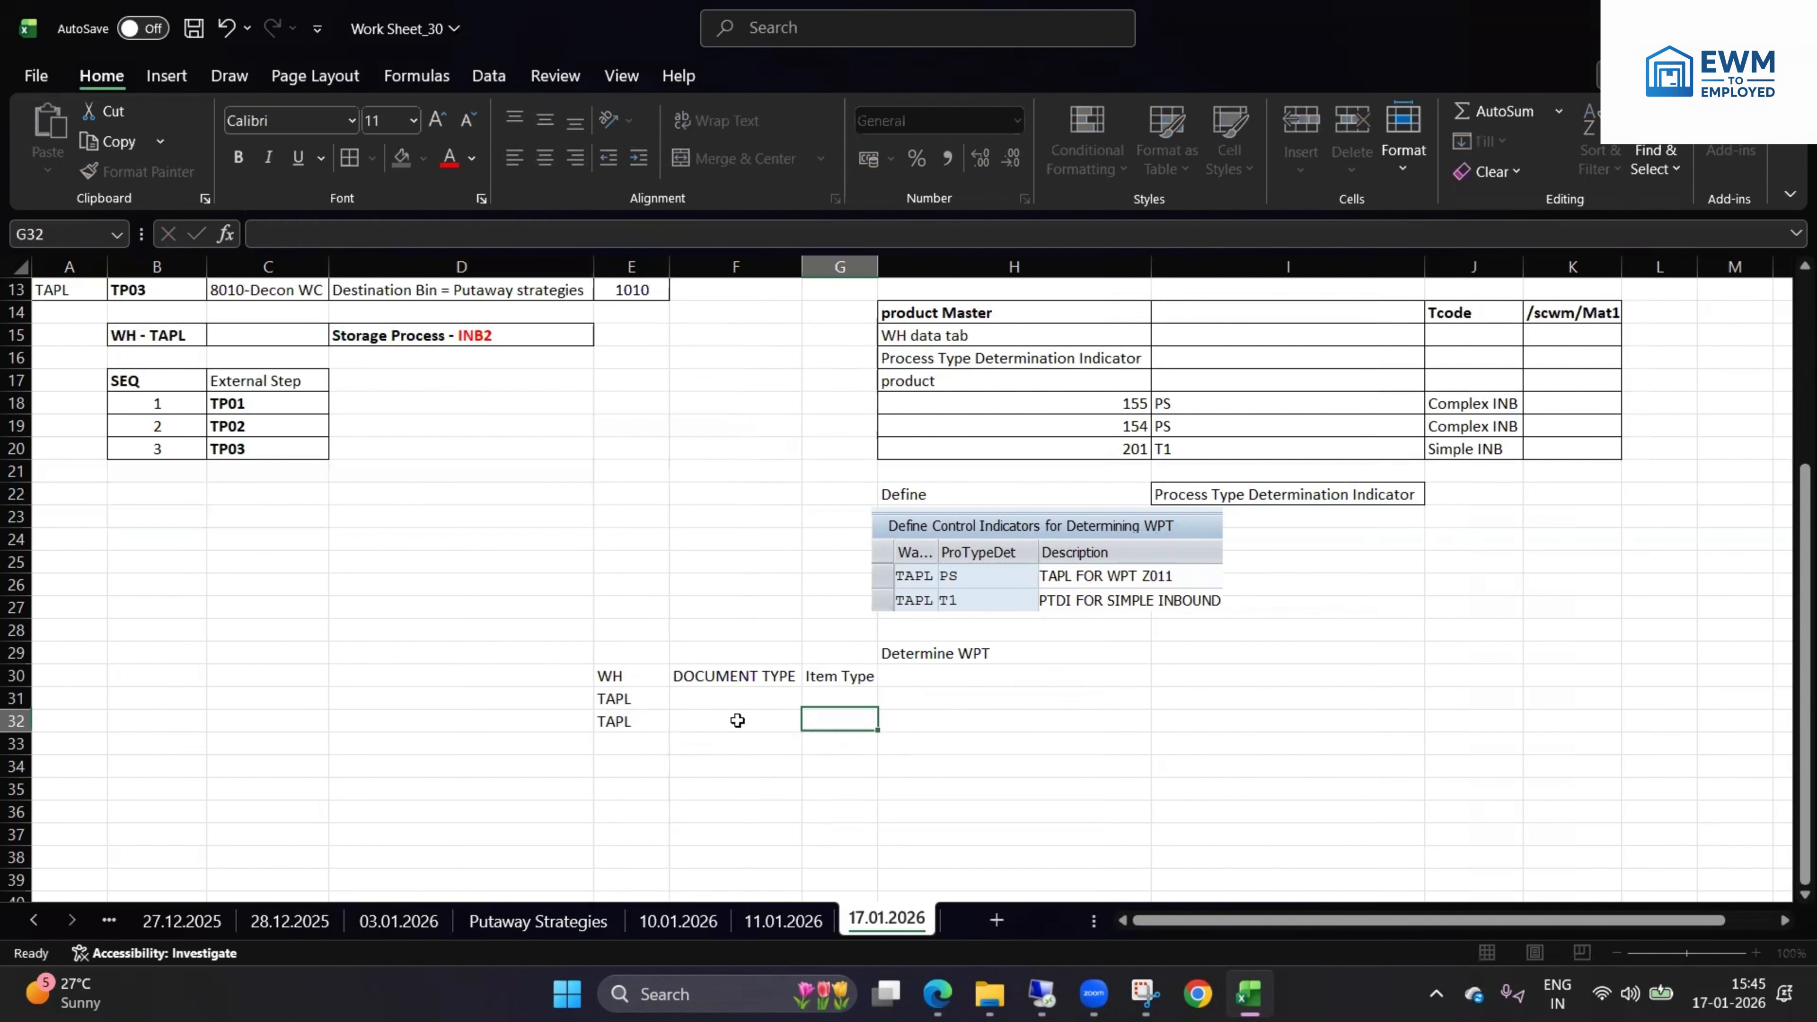
click(731, 698)
text(I)
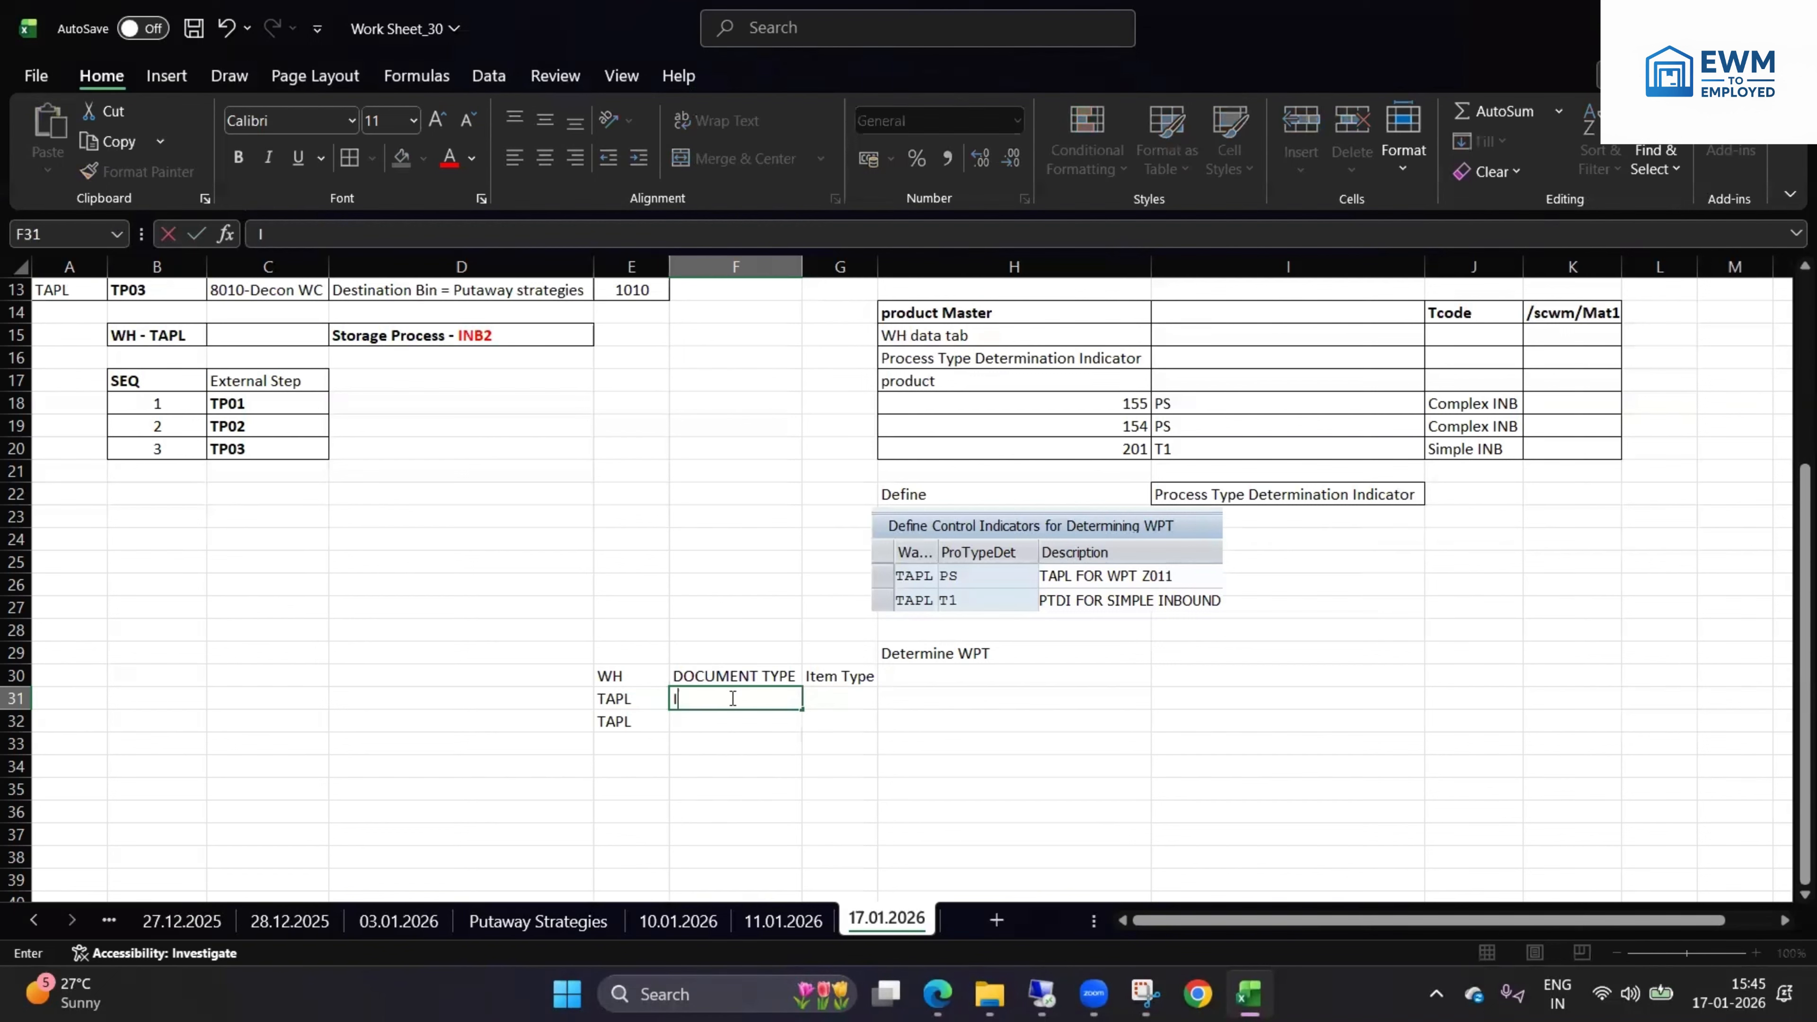
text(NB)
key(Tab)
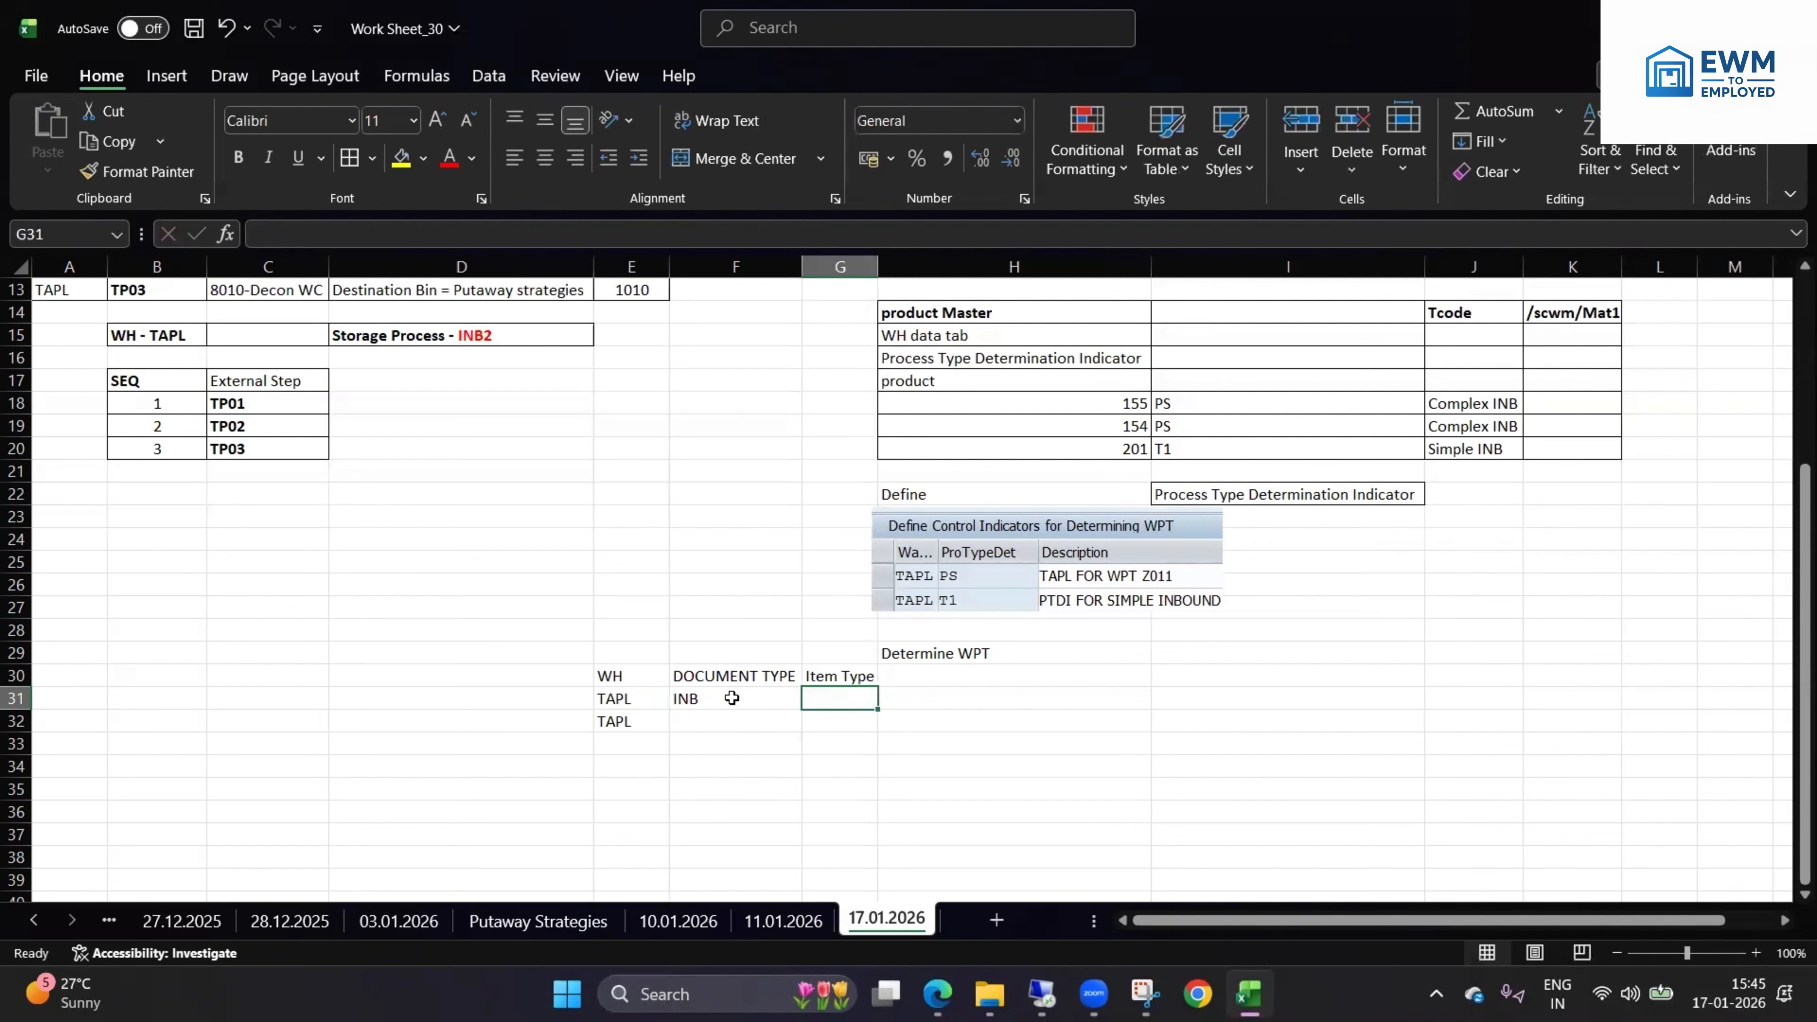
text(IDLV)
click(733, 789)
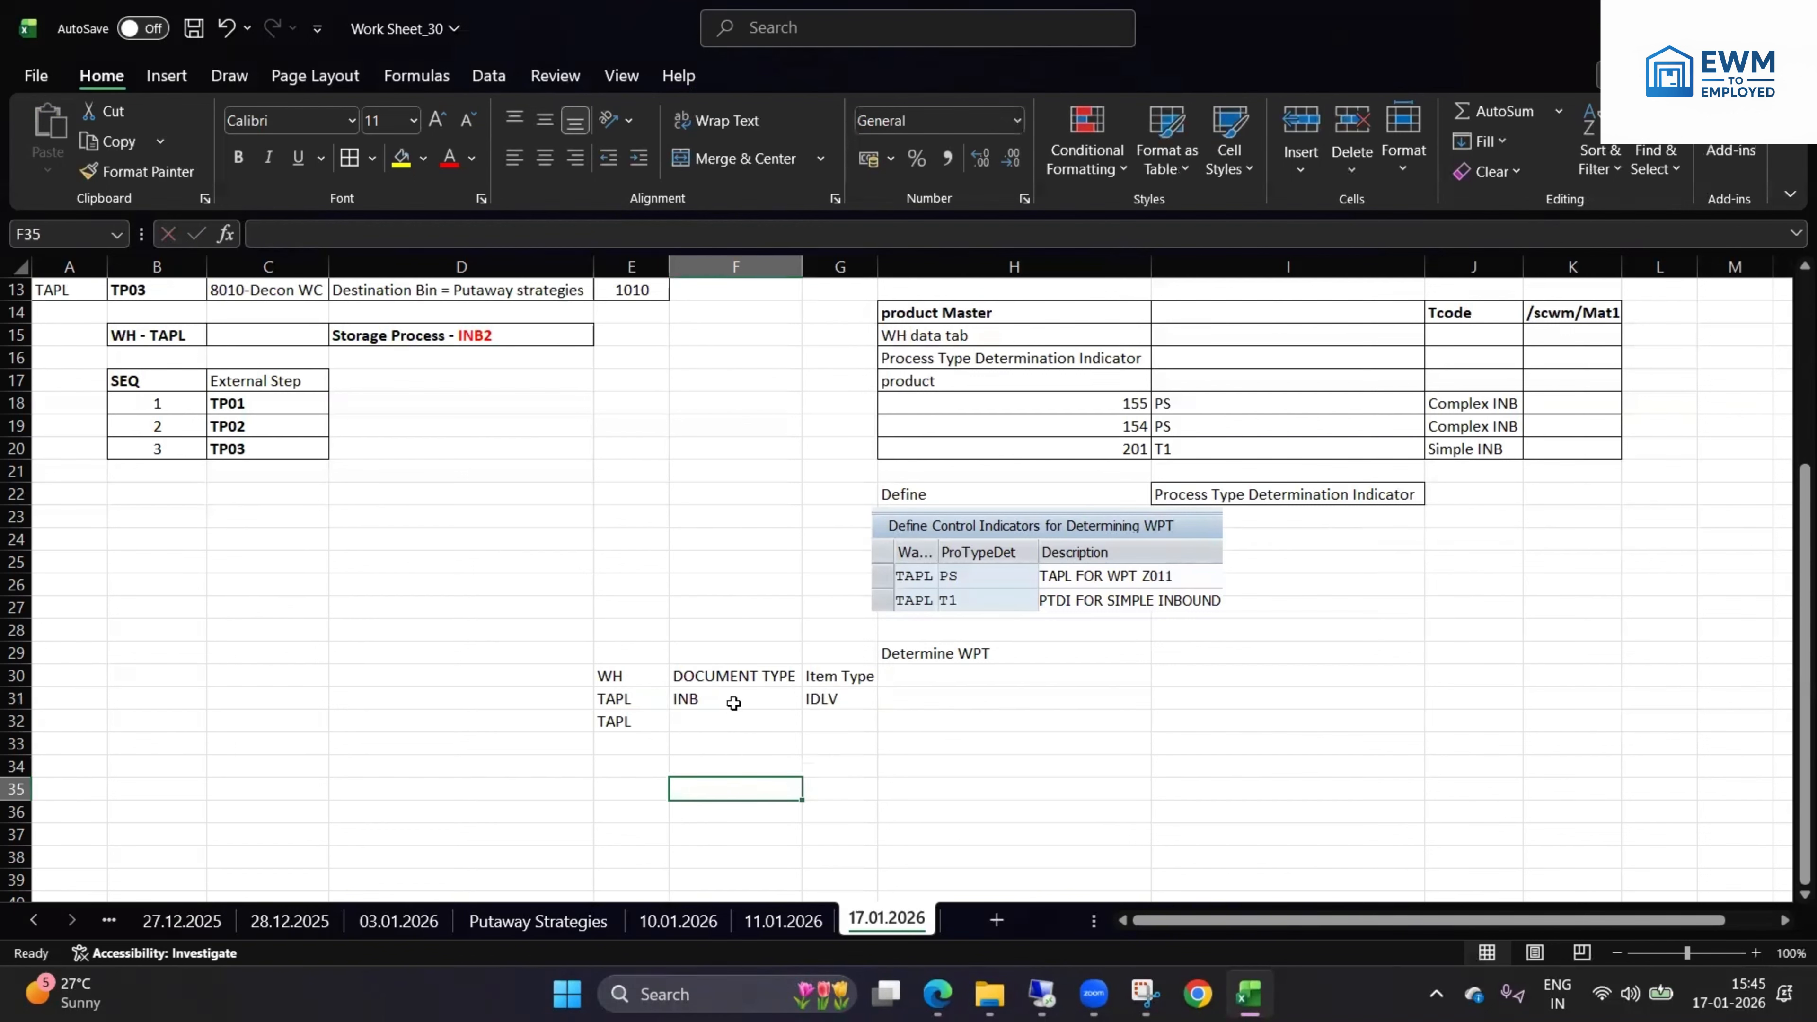
drag(745, 701, 874, 737)
- Check the determination table's columns in SAP and copy the Process Type Determination Indicator heading from I22 to H30 in the Excel sheet
click(1038, 996)
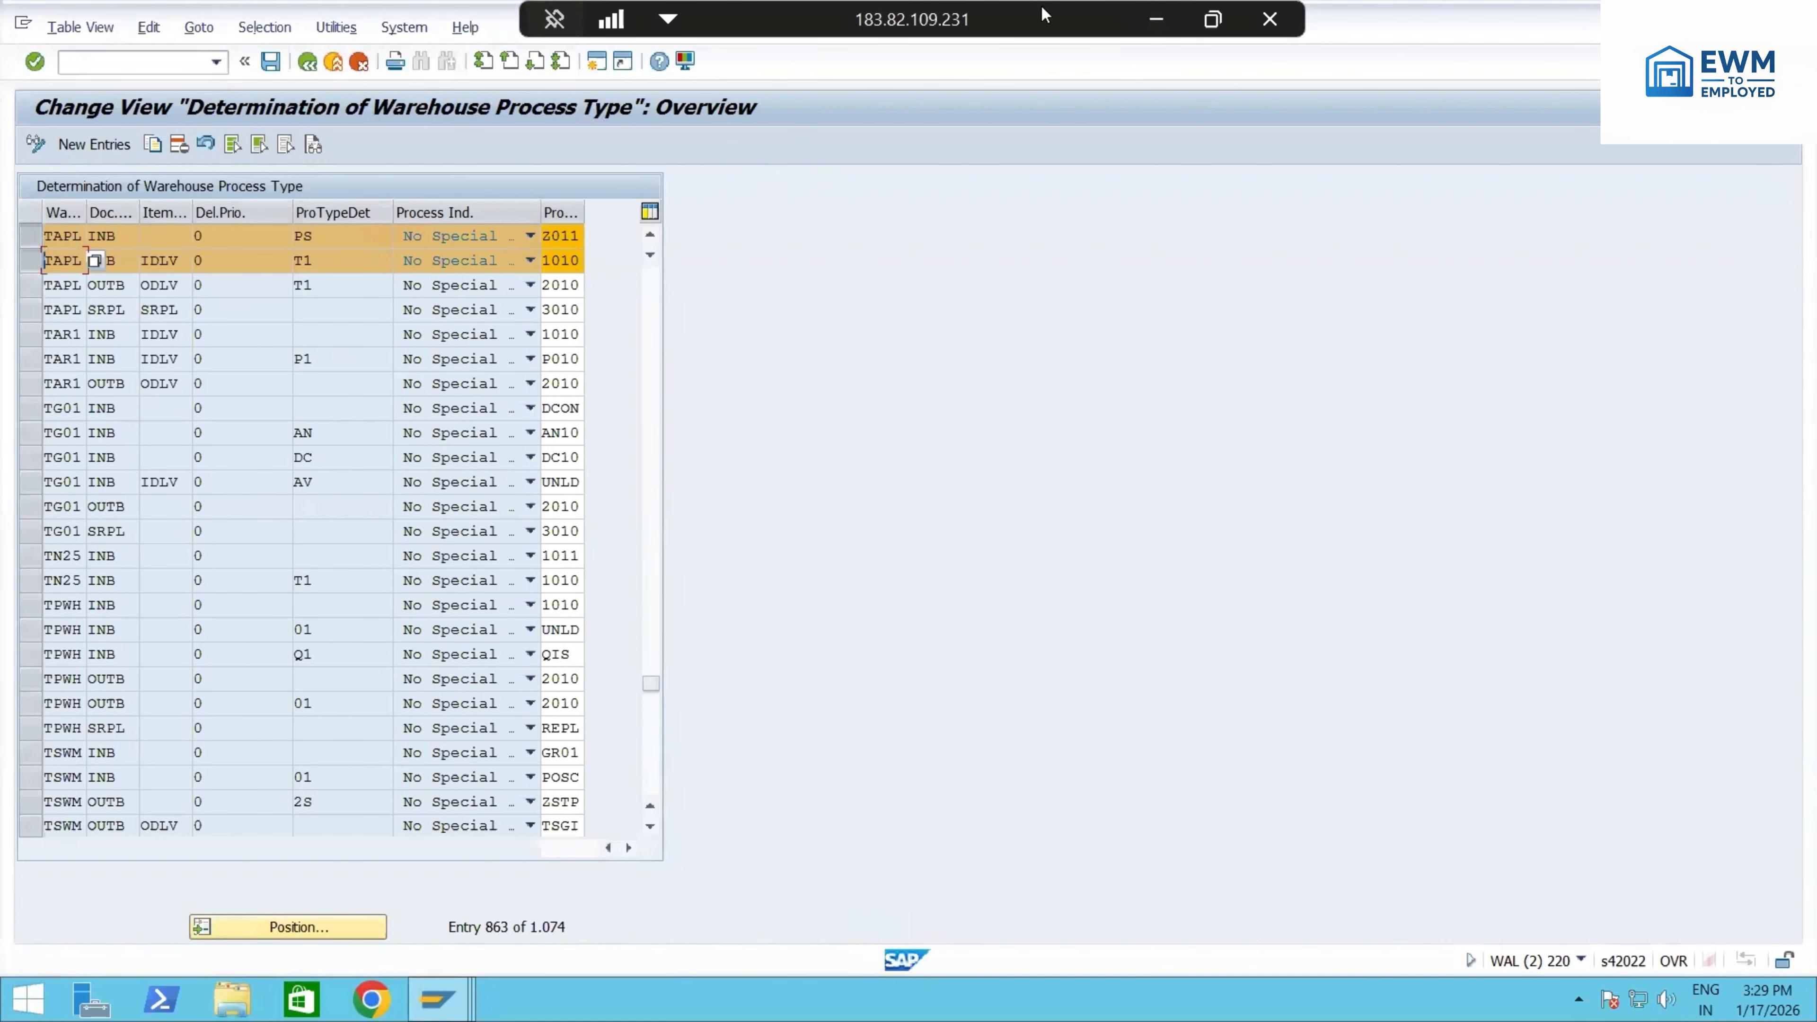
click(1156, 18)
click(980, 677)
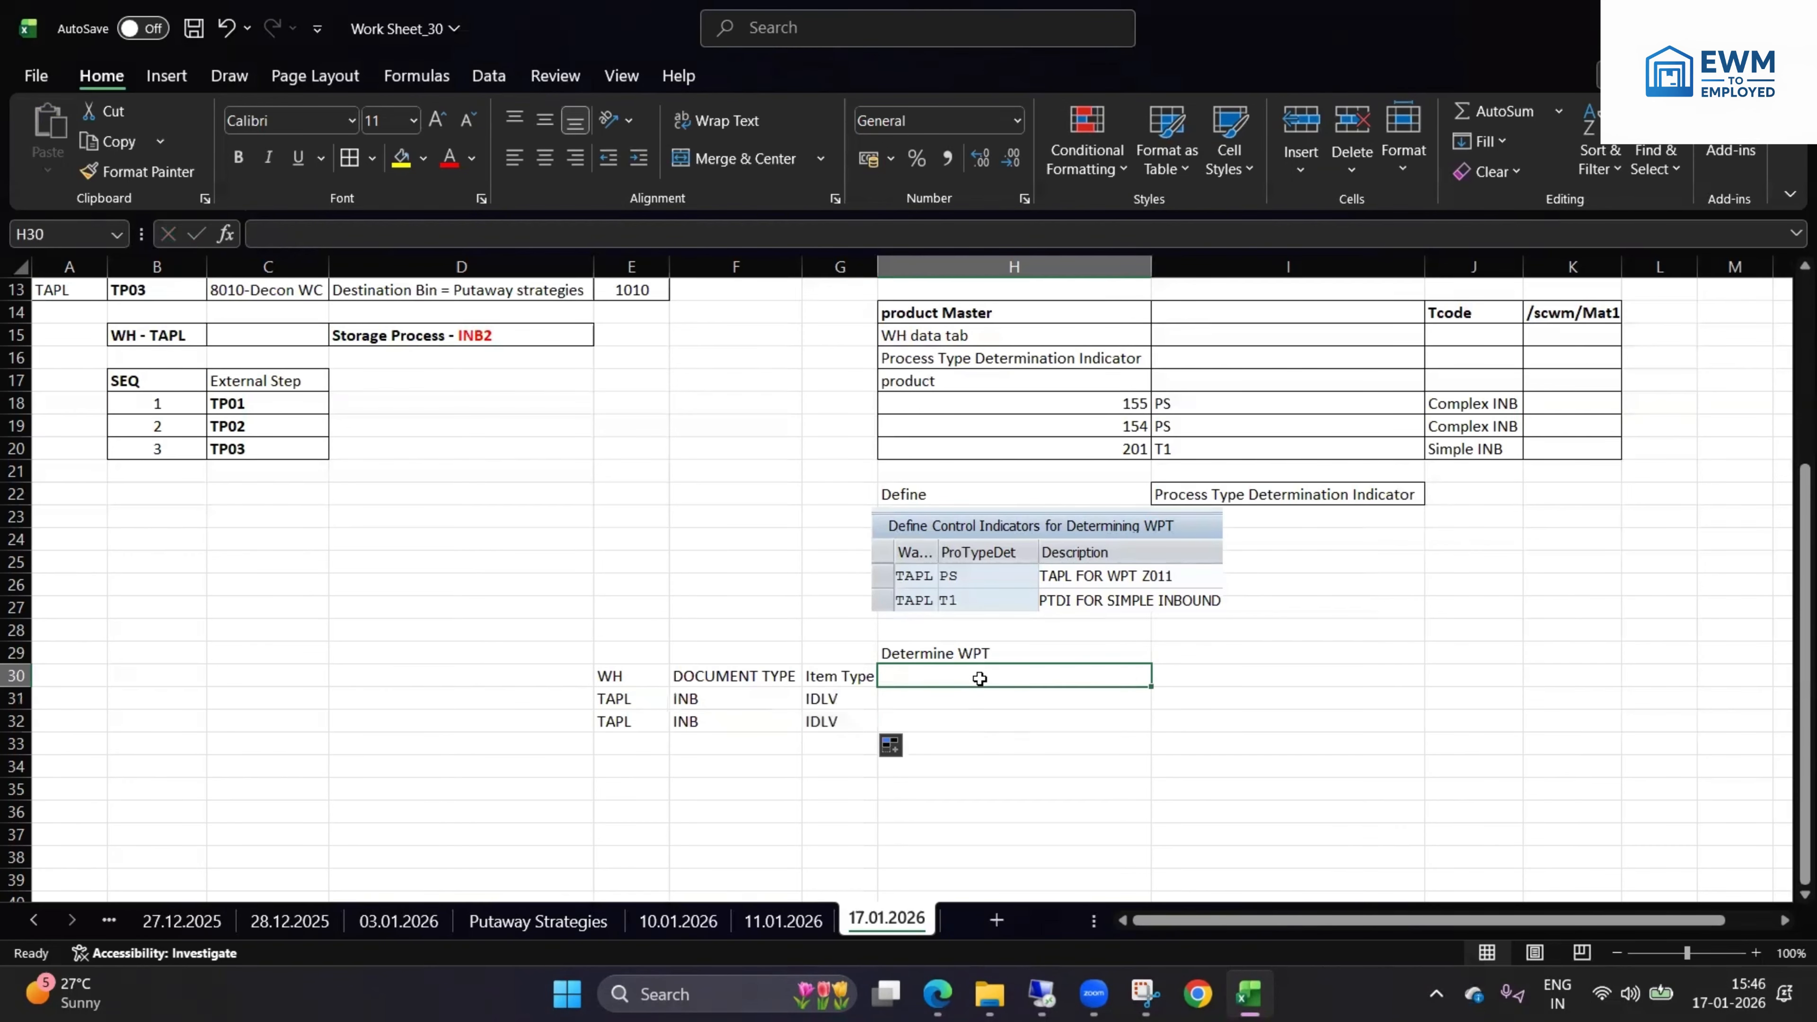
click(1269, 496)
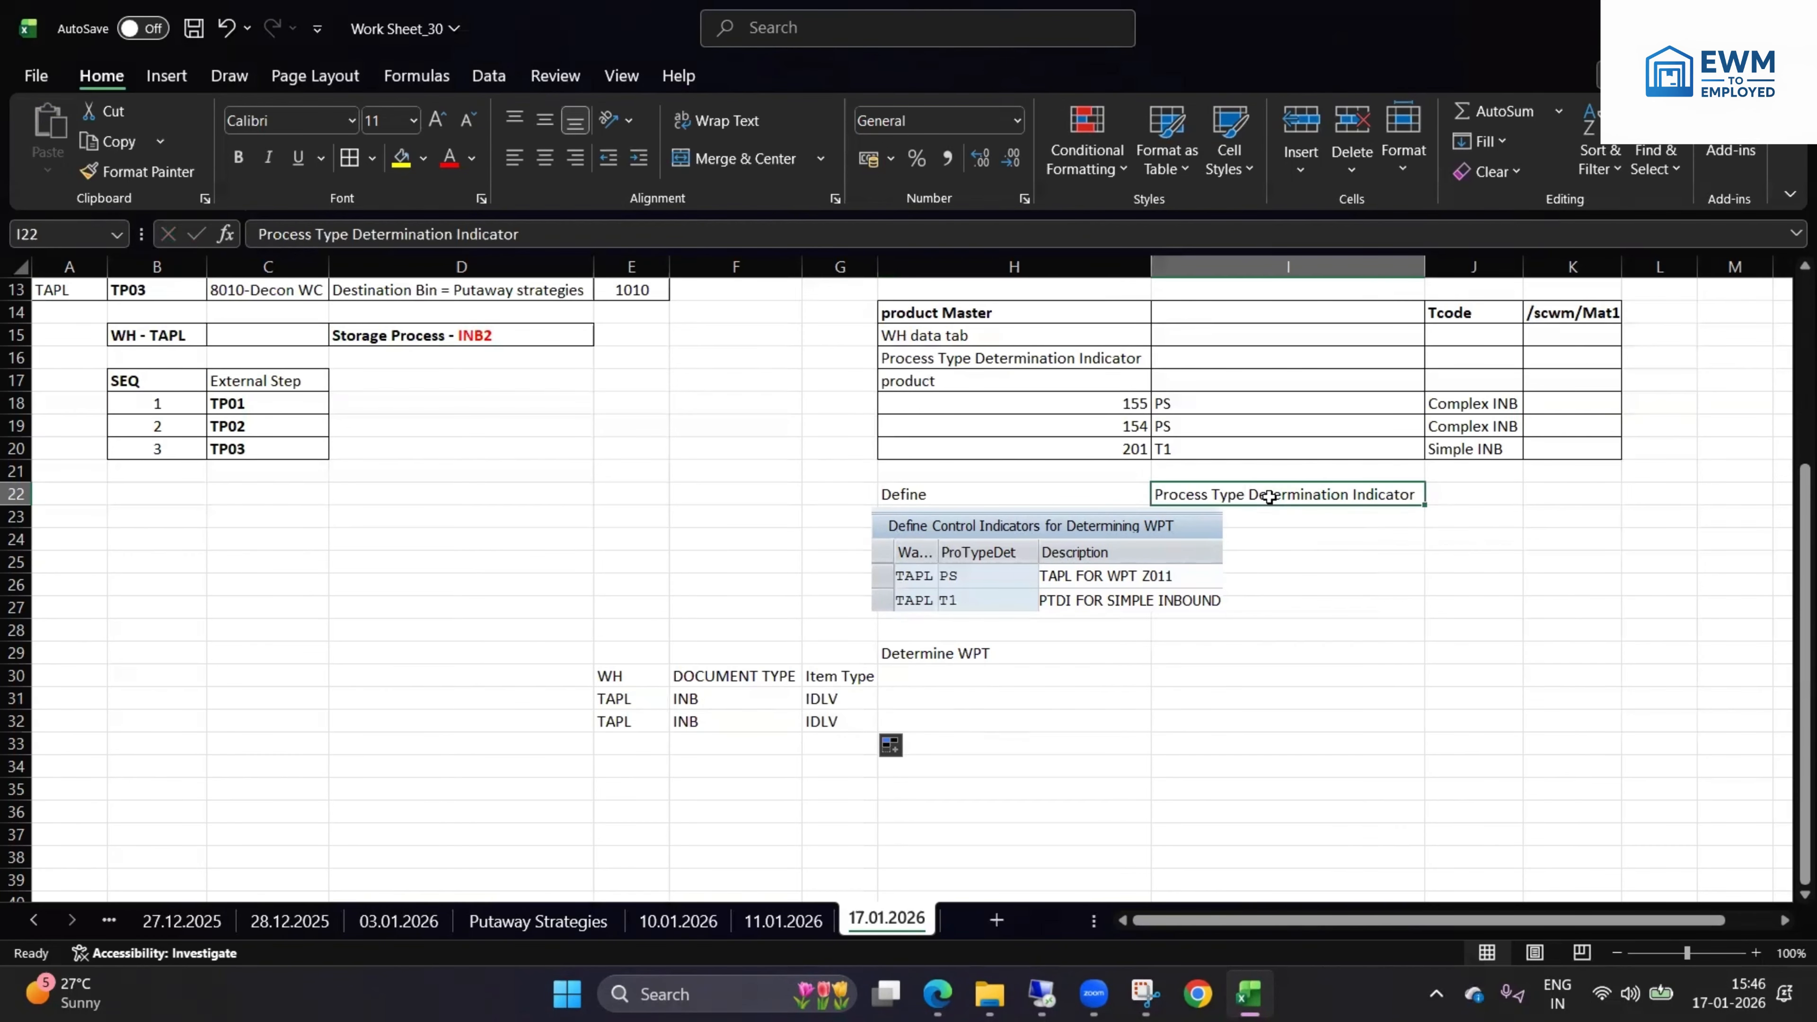
key(ctrl+c)
click(984, 676)
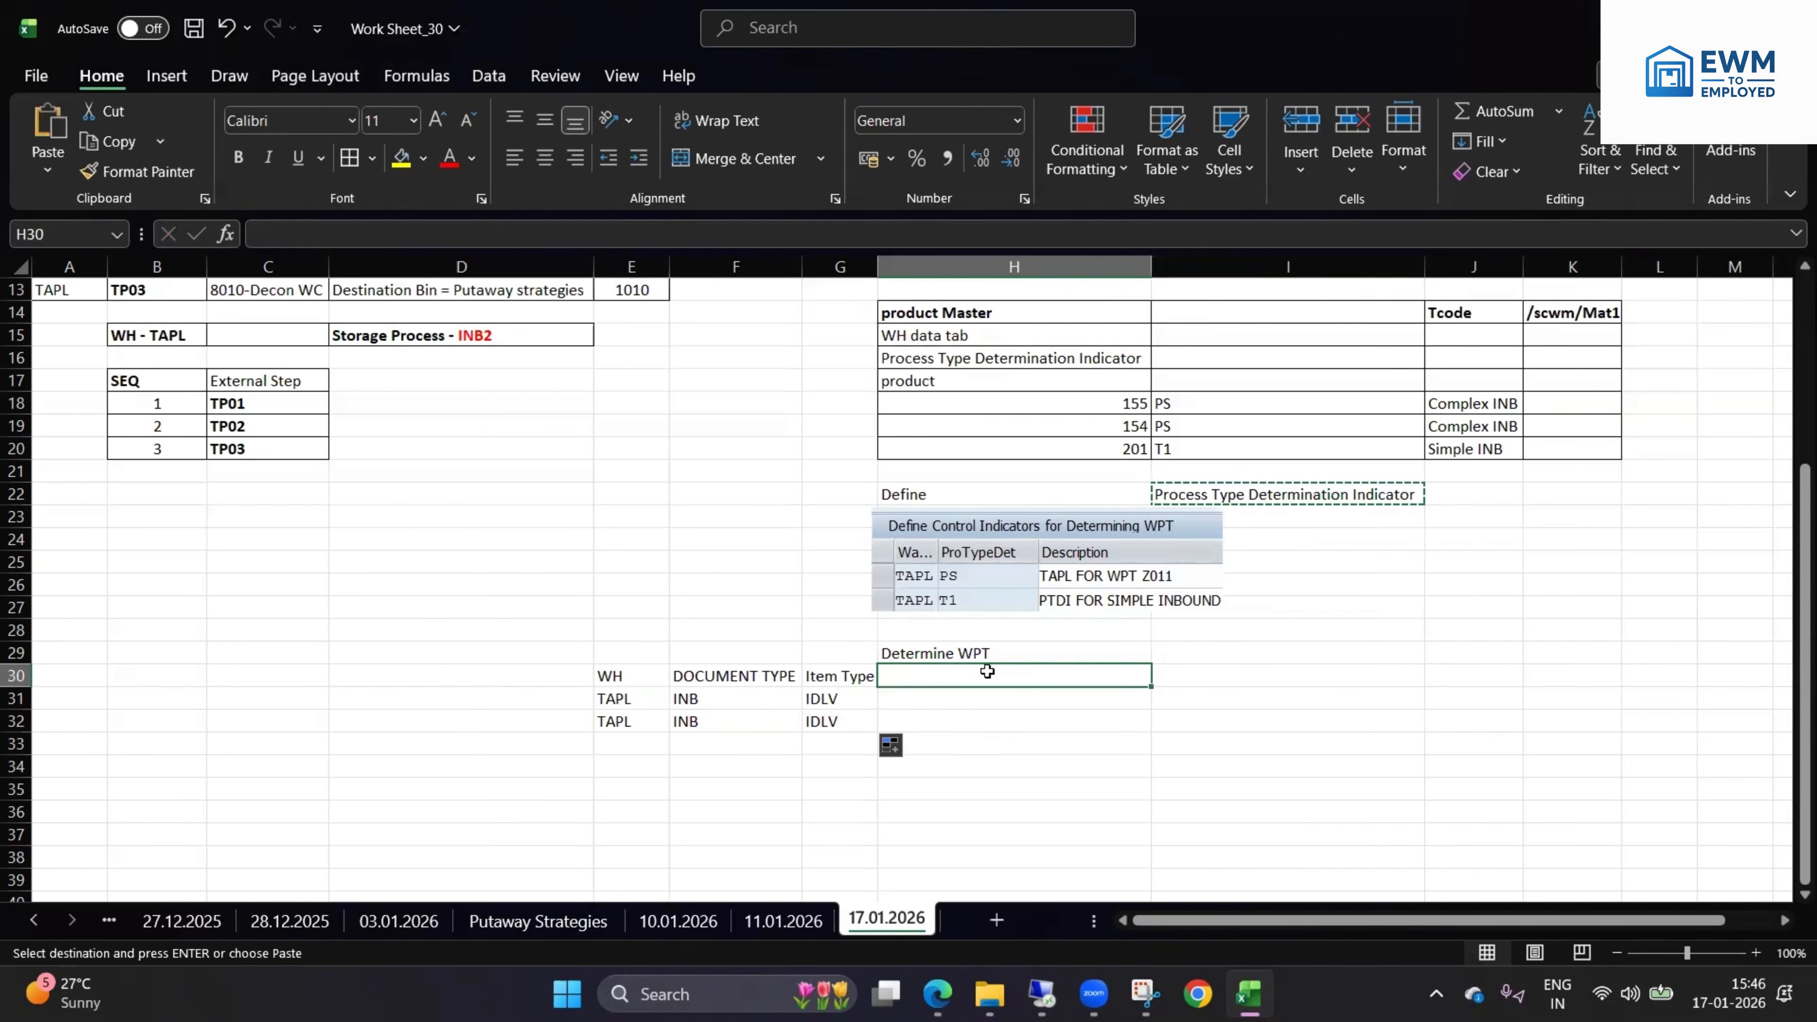
key(ctrl+v)
click(987, 746)
- Enter the indicators PS in H31 and T1 in H32 for the two TAPL rows
click(997, 699)
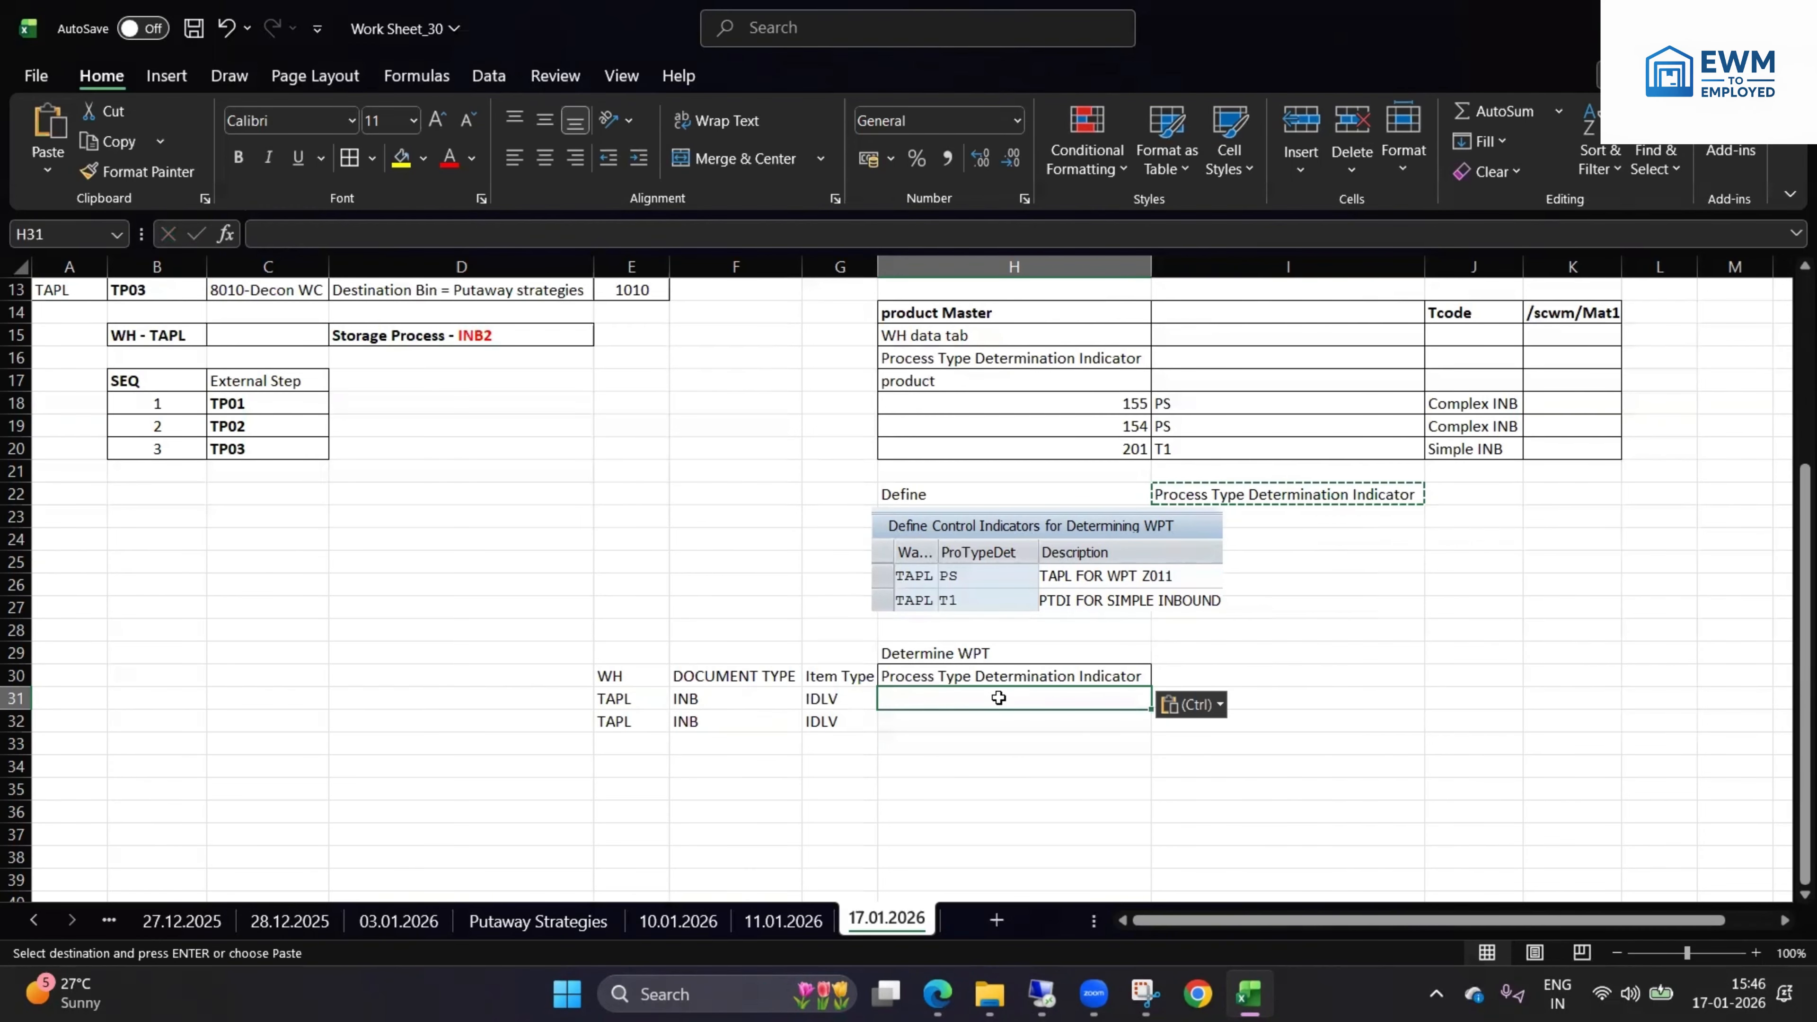
text(PS)
key(Return)
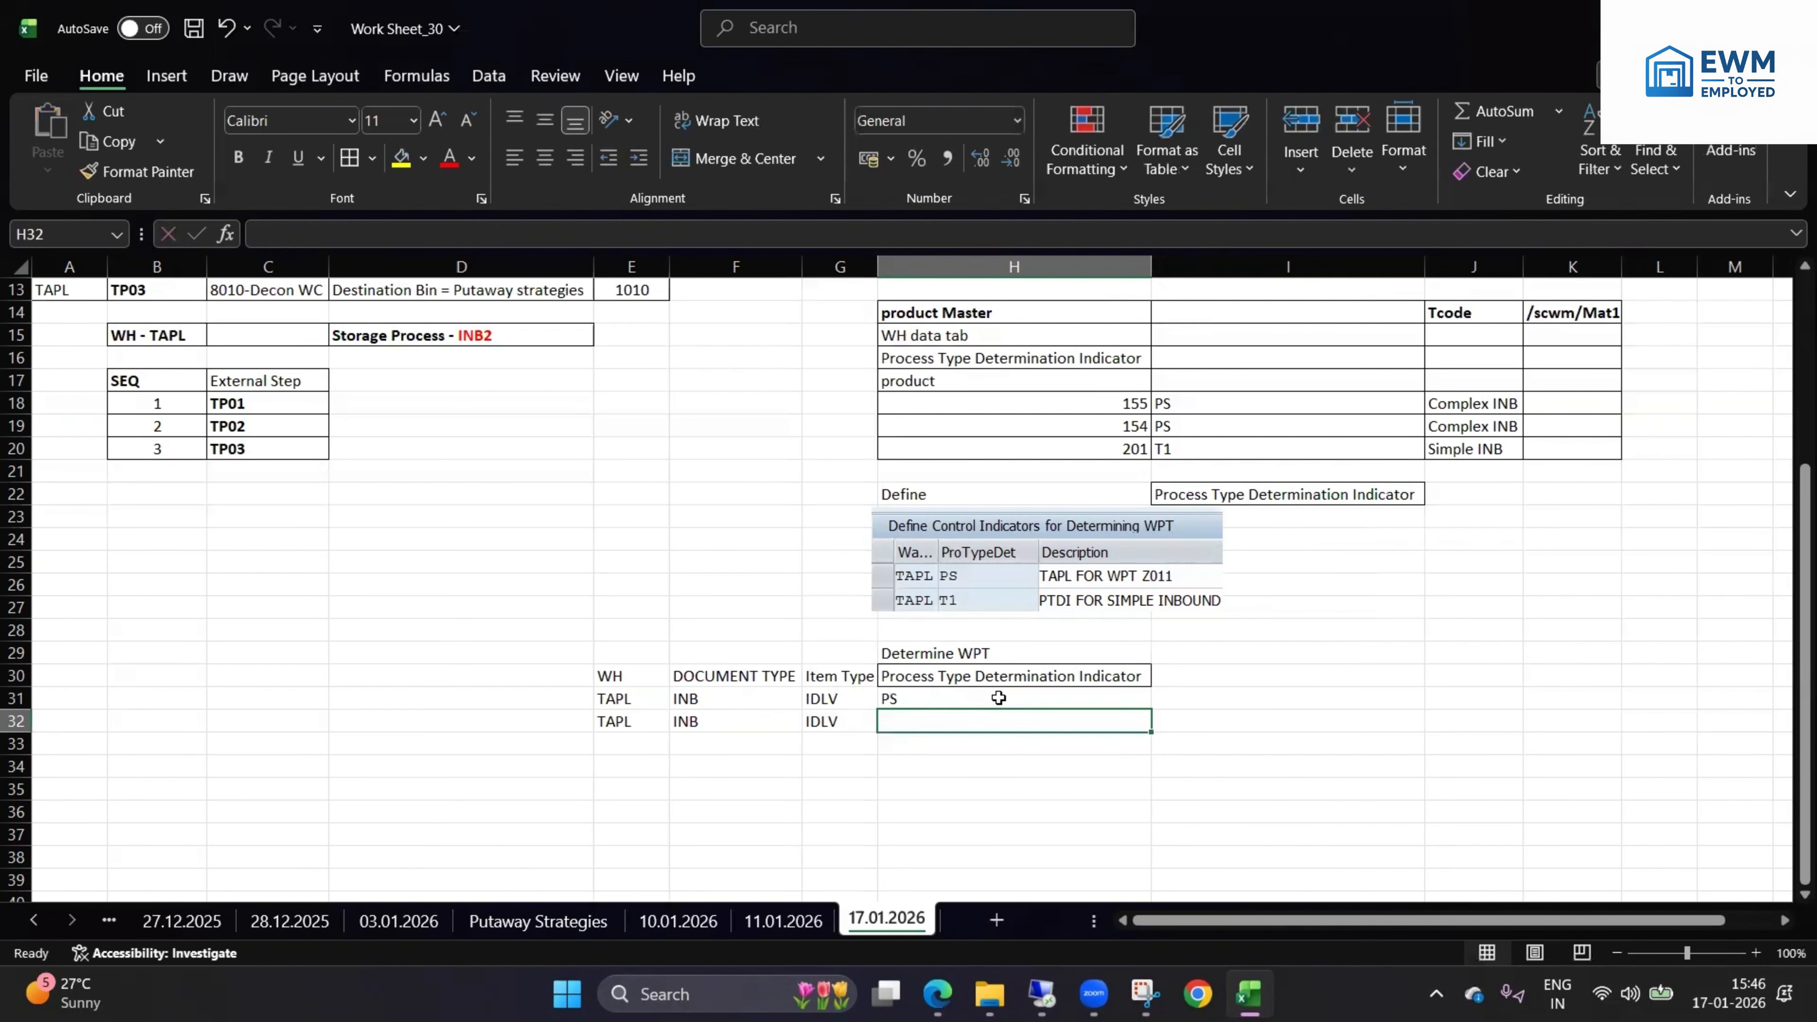
text(T1)
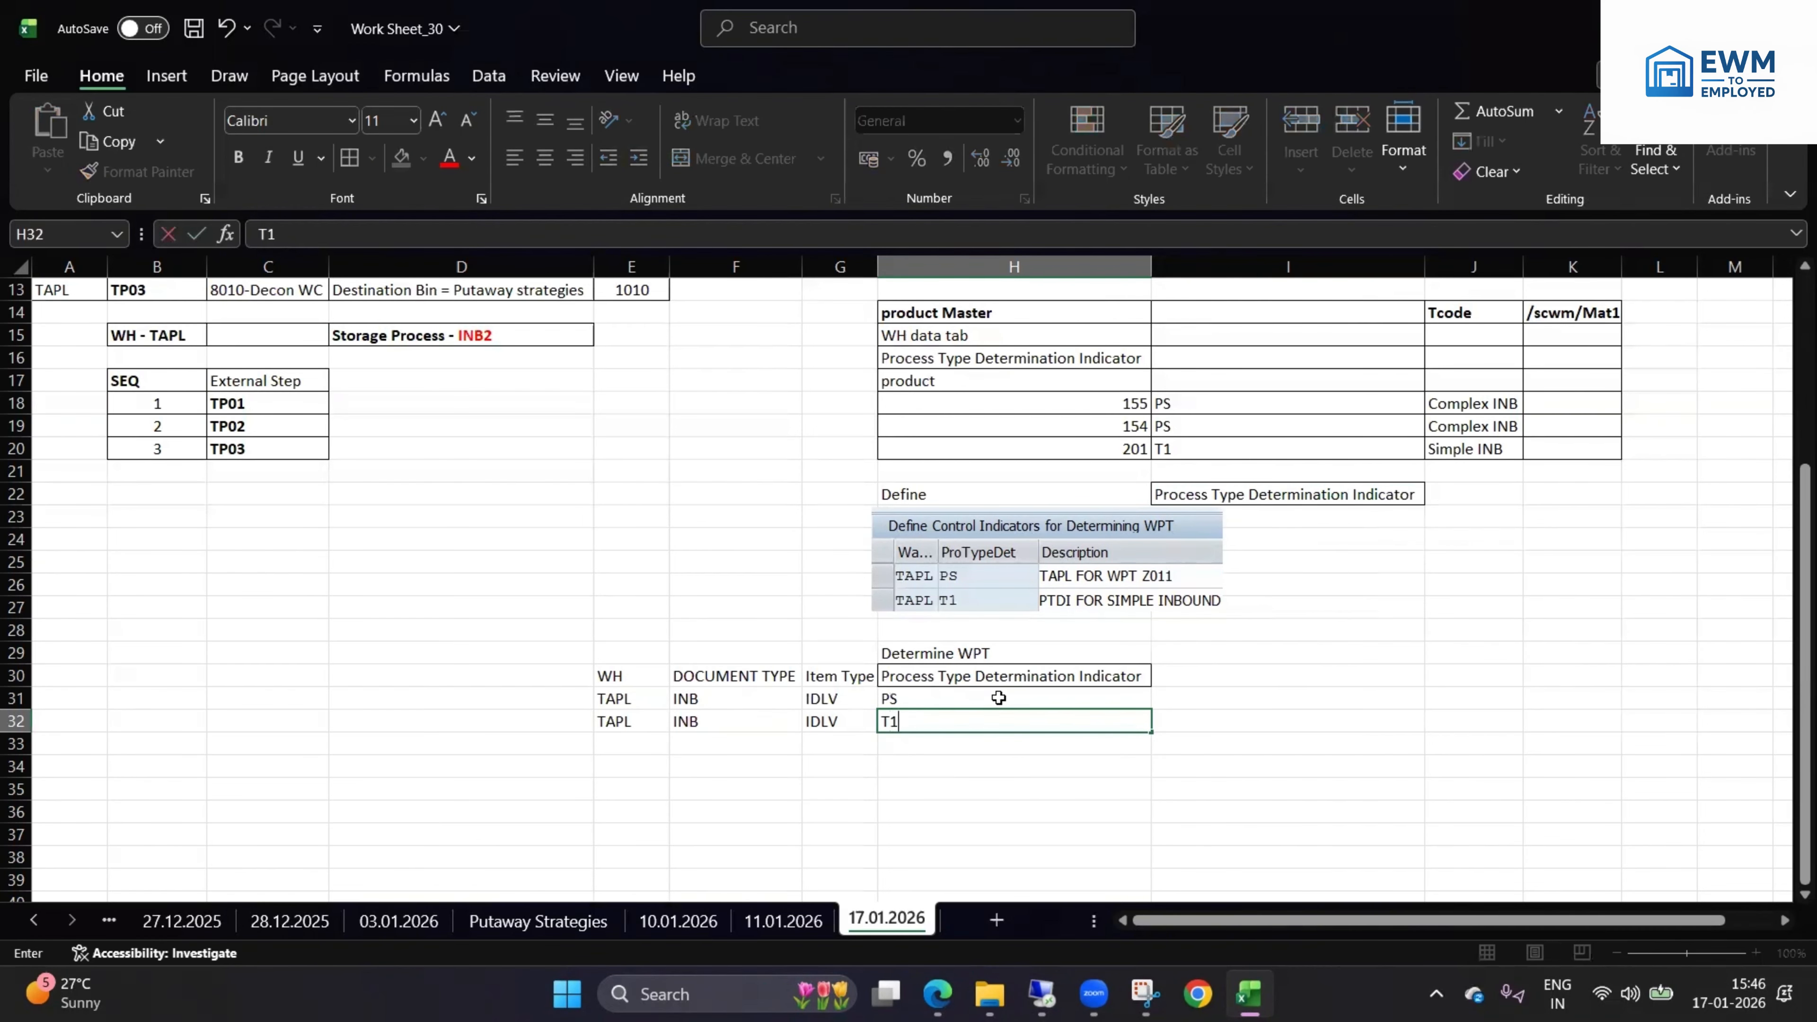
click(1182, 812)
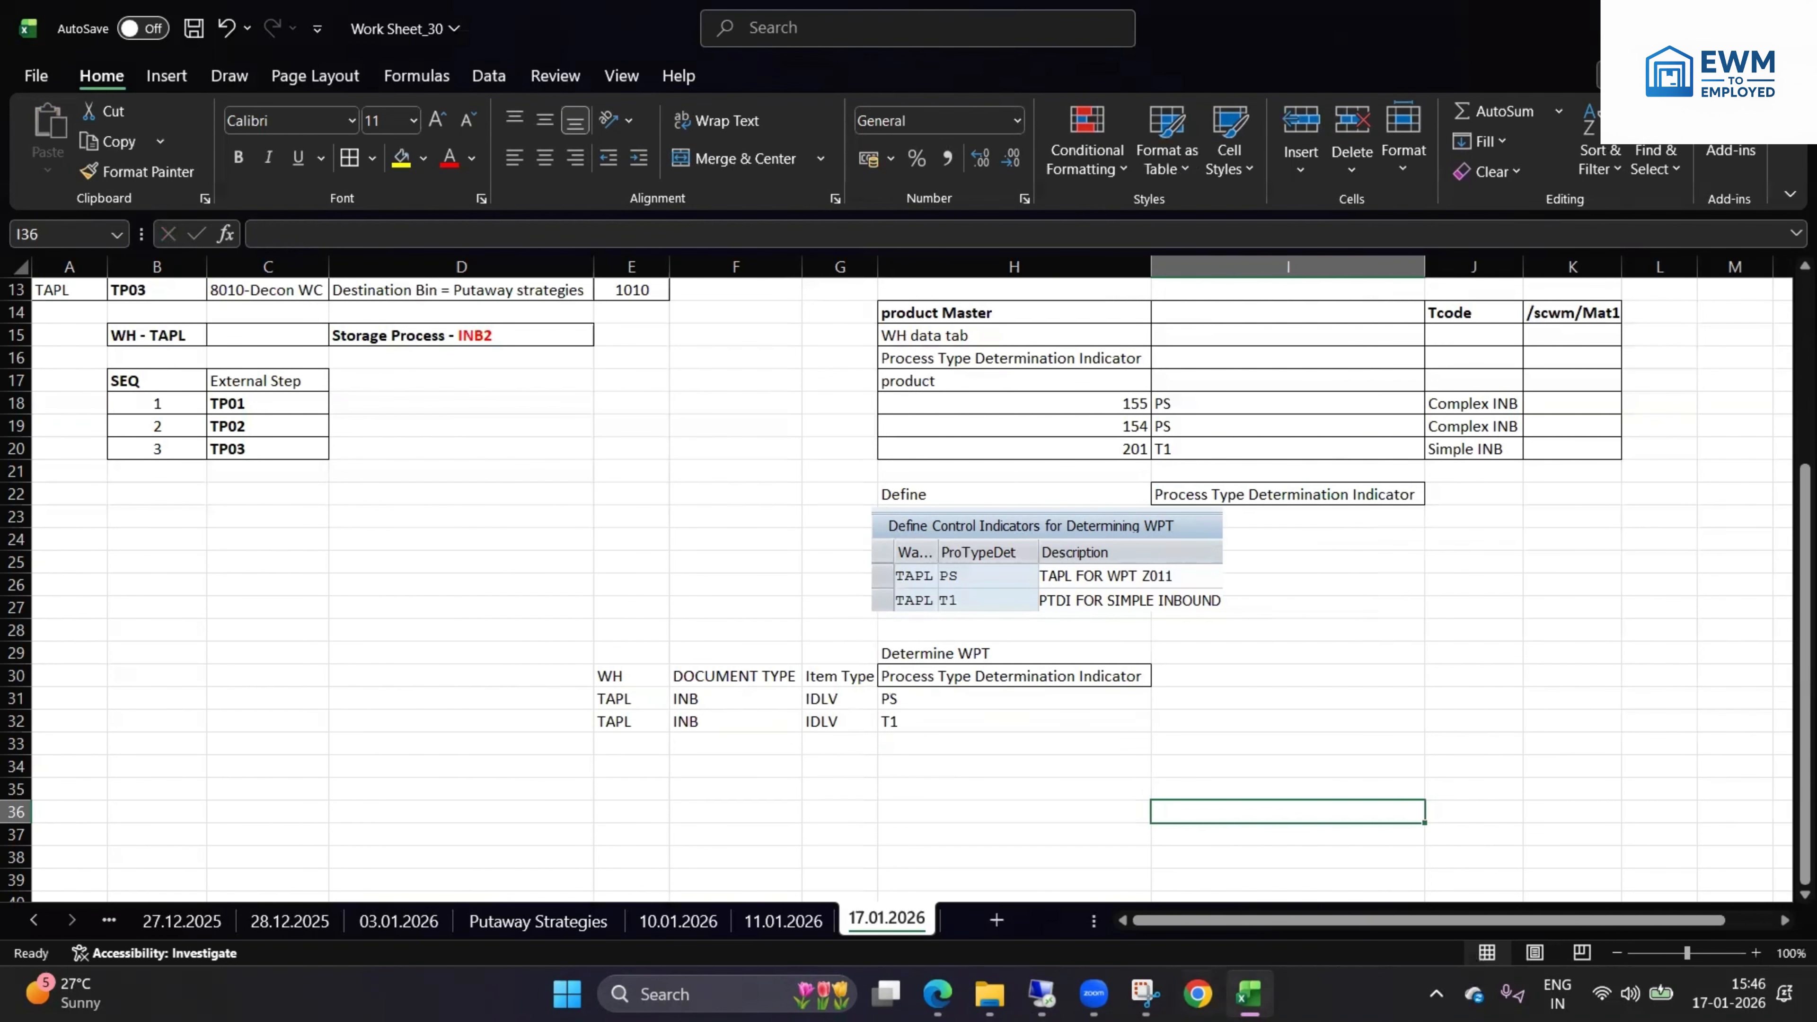
- Check the assigned process types in SAP, return to Excel and enter Z011 in I31 and 1010 in I32
click(1037, 995)
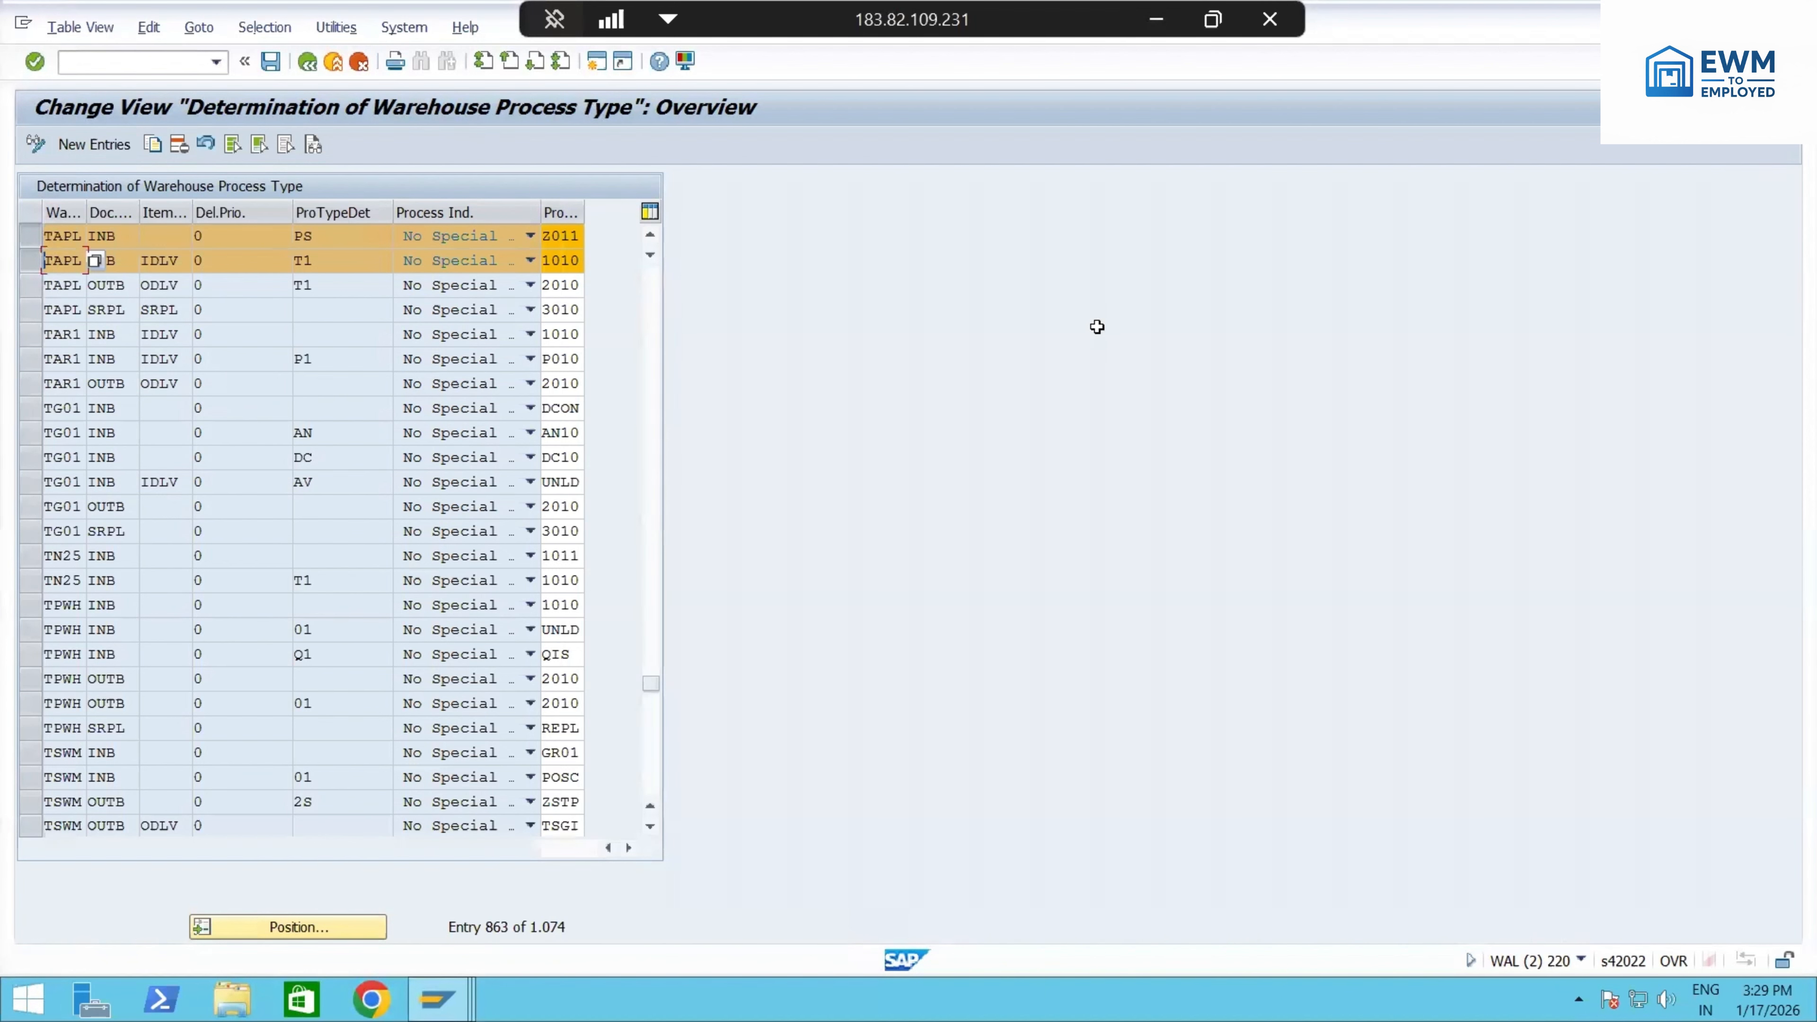
key(alt+Tab)
click(1214, 699)
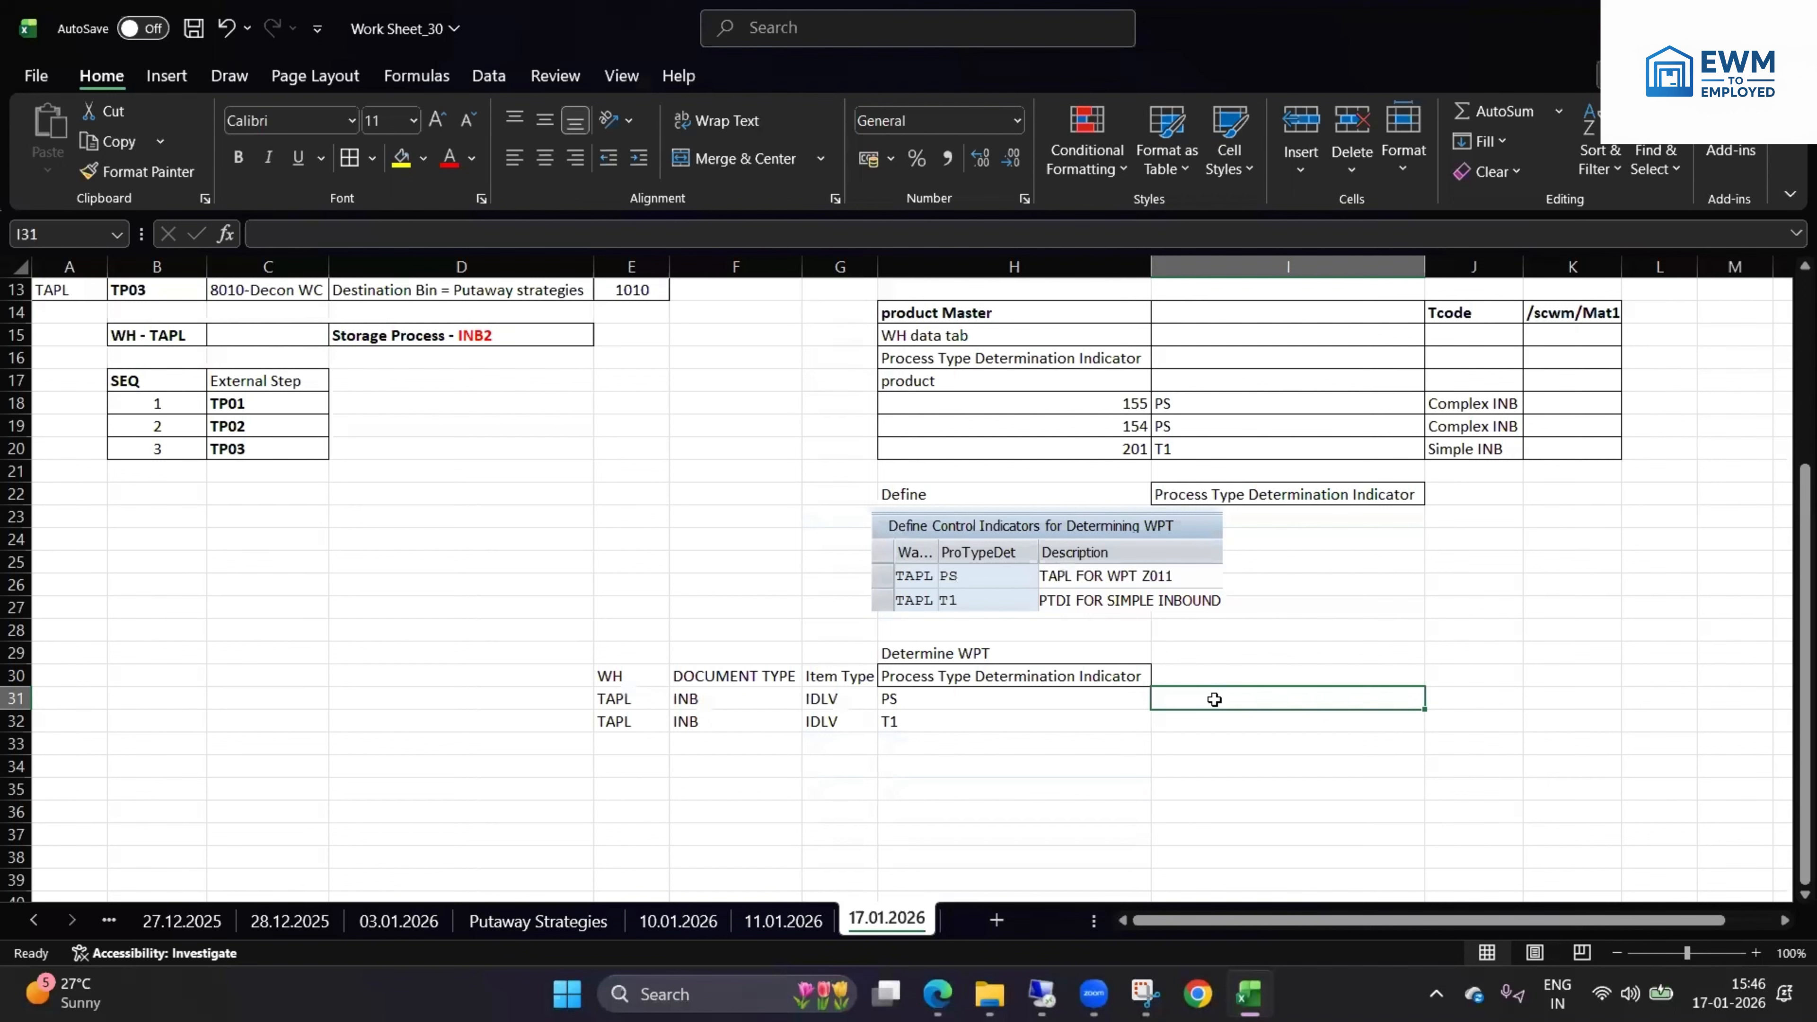
text(Z011)
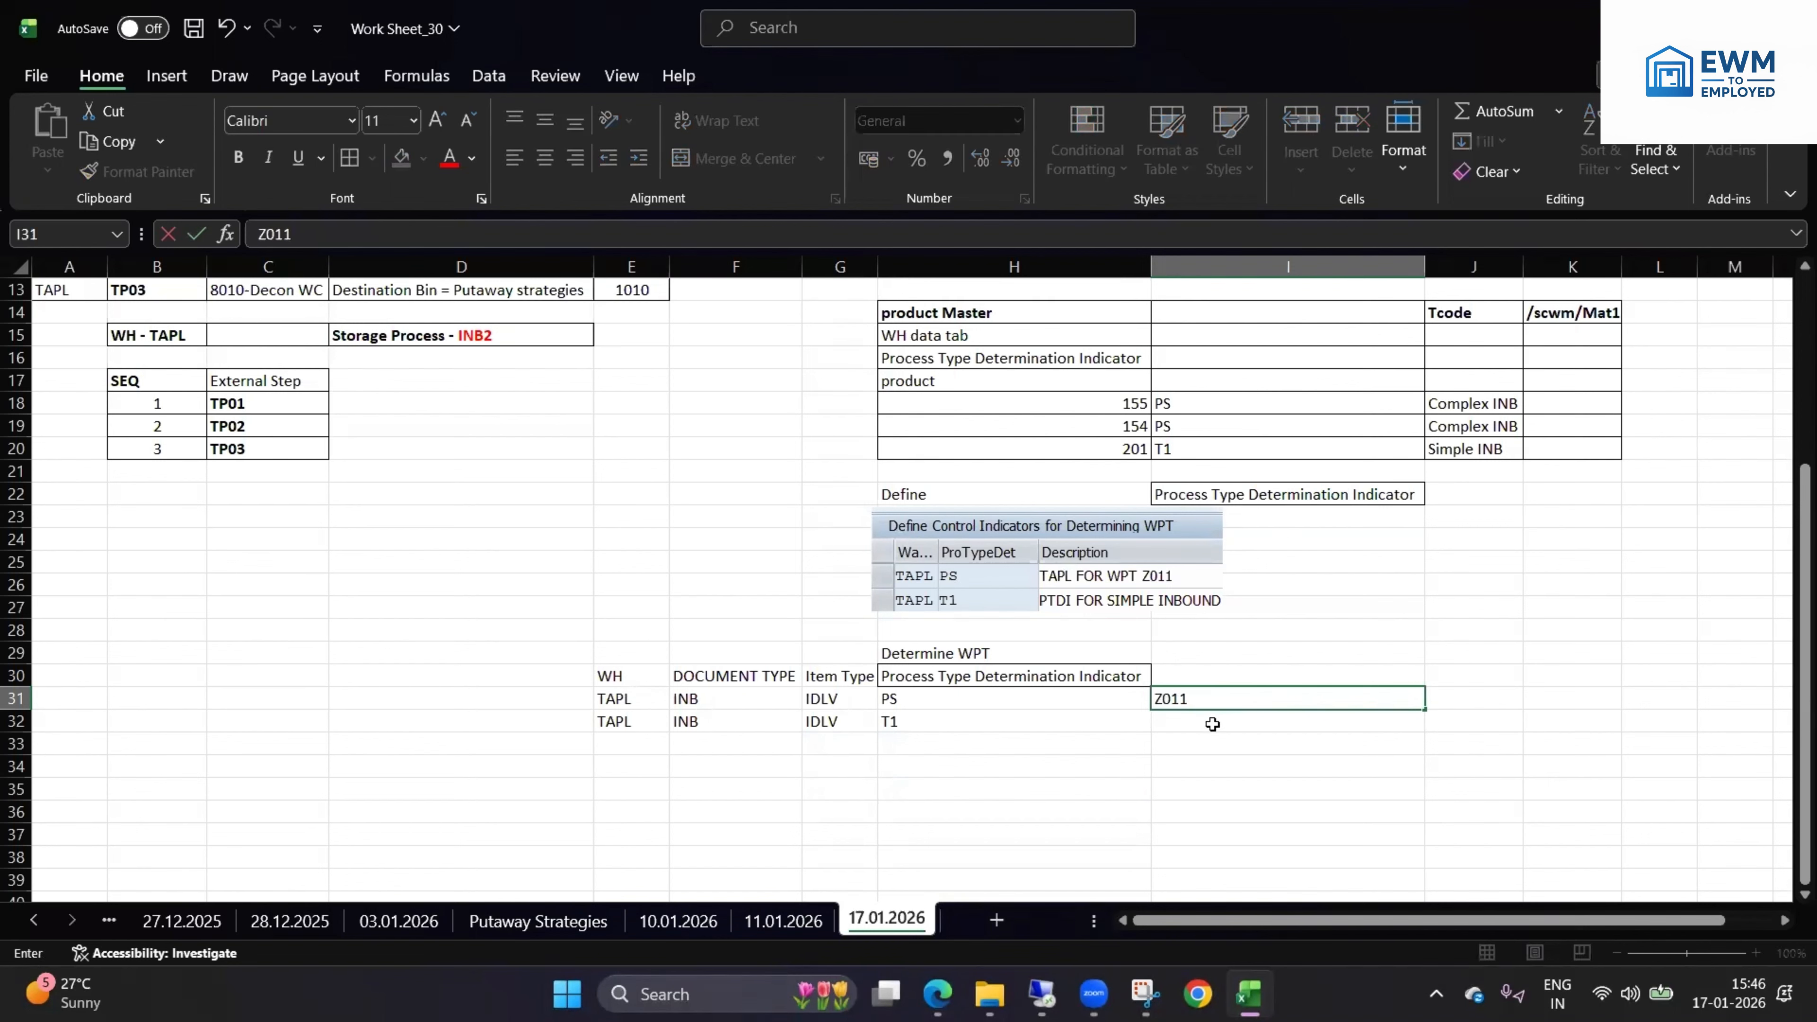
click(1213, 723)
text(101)
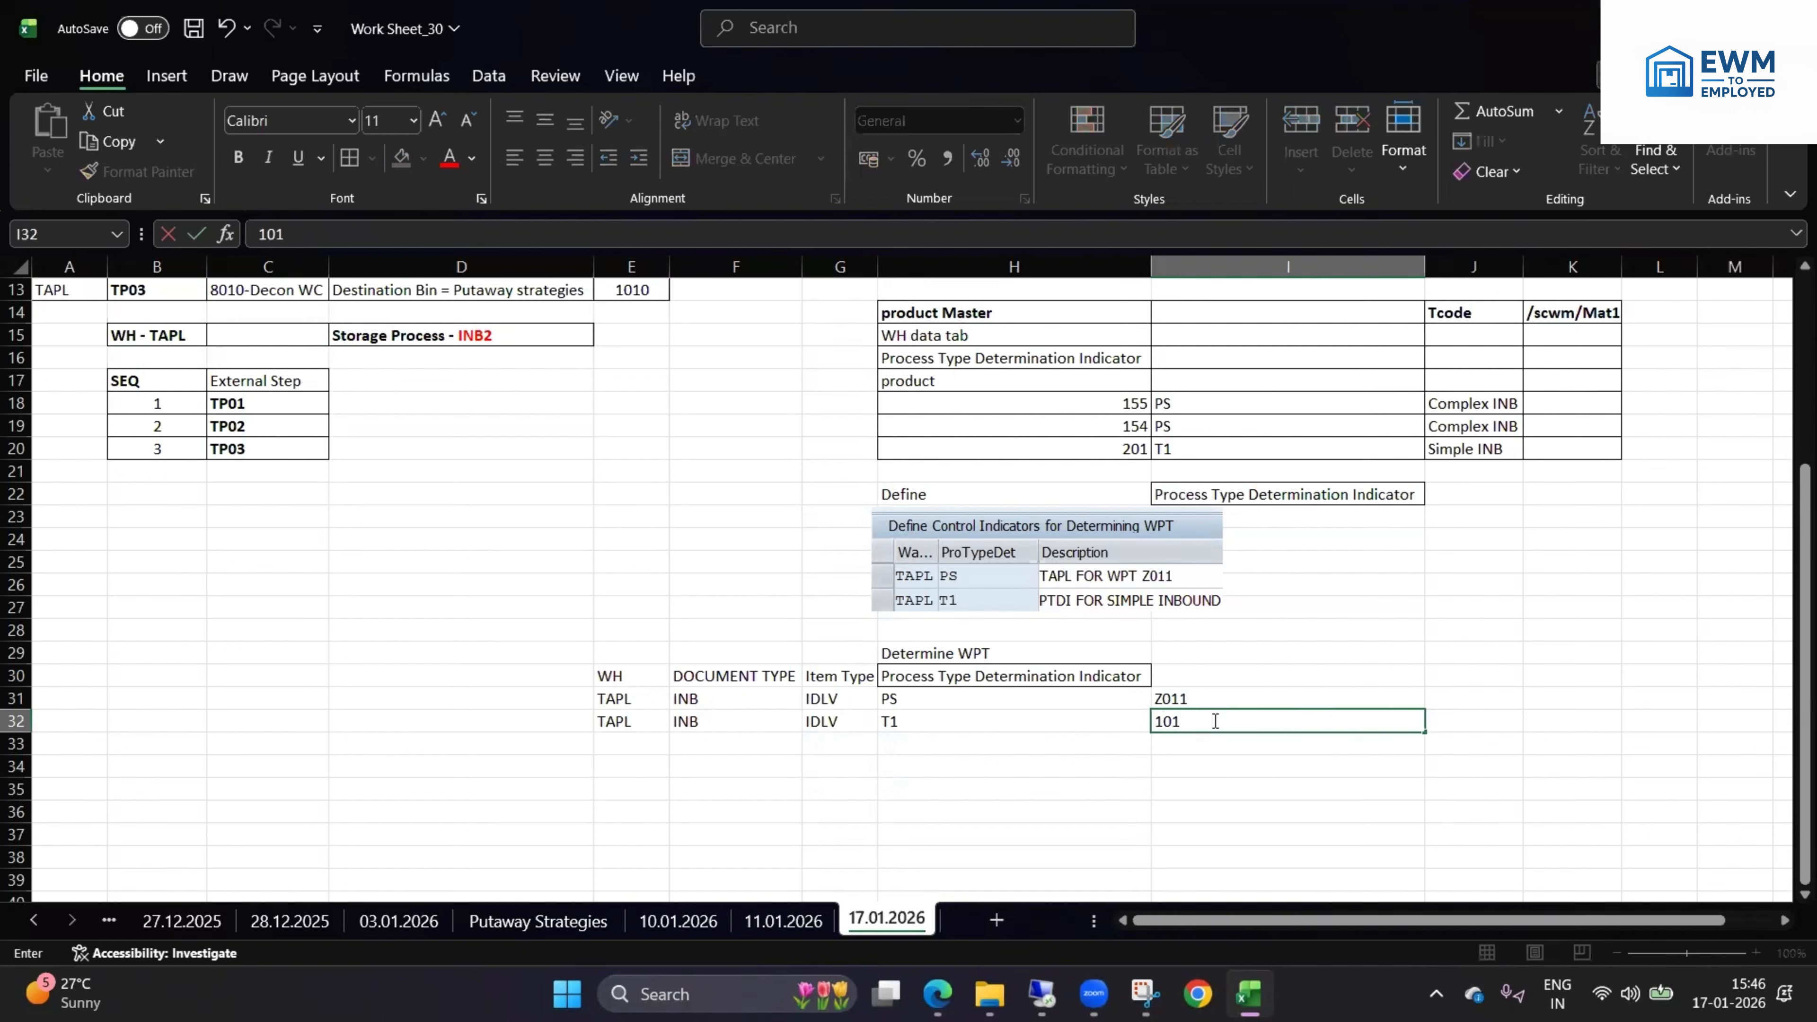
text(0)
click(1131, 748)
- Apply all borders to the determination table E30:I32 and center its contents
drag(635, 676, 1330, 730)
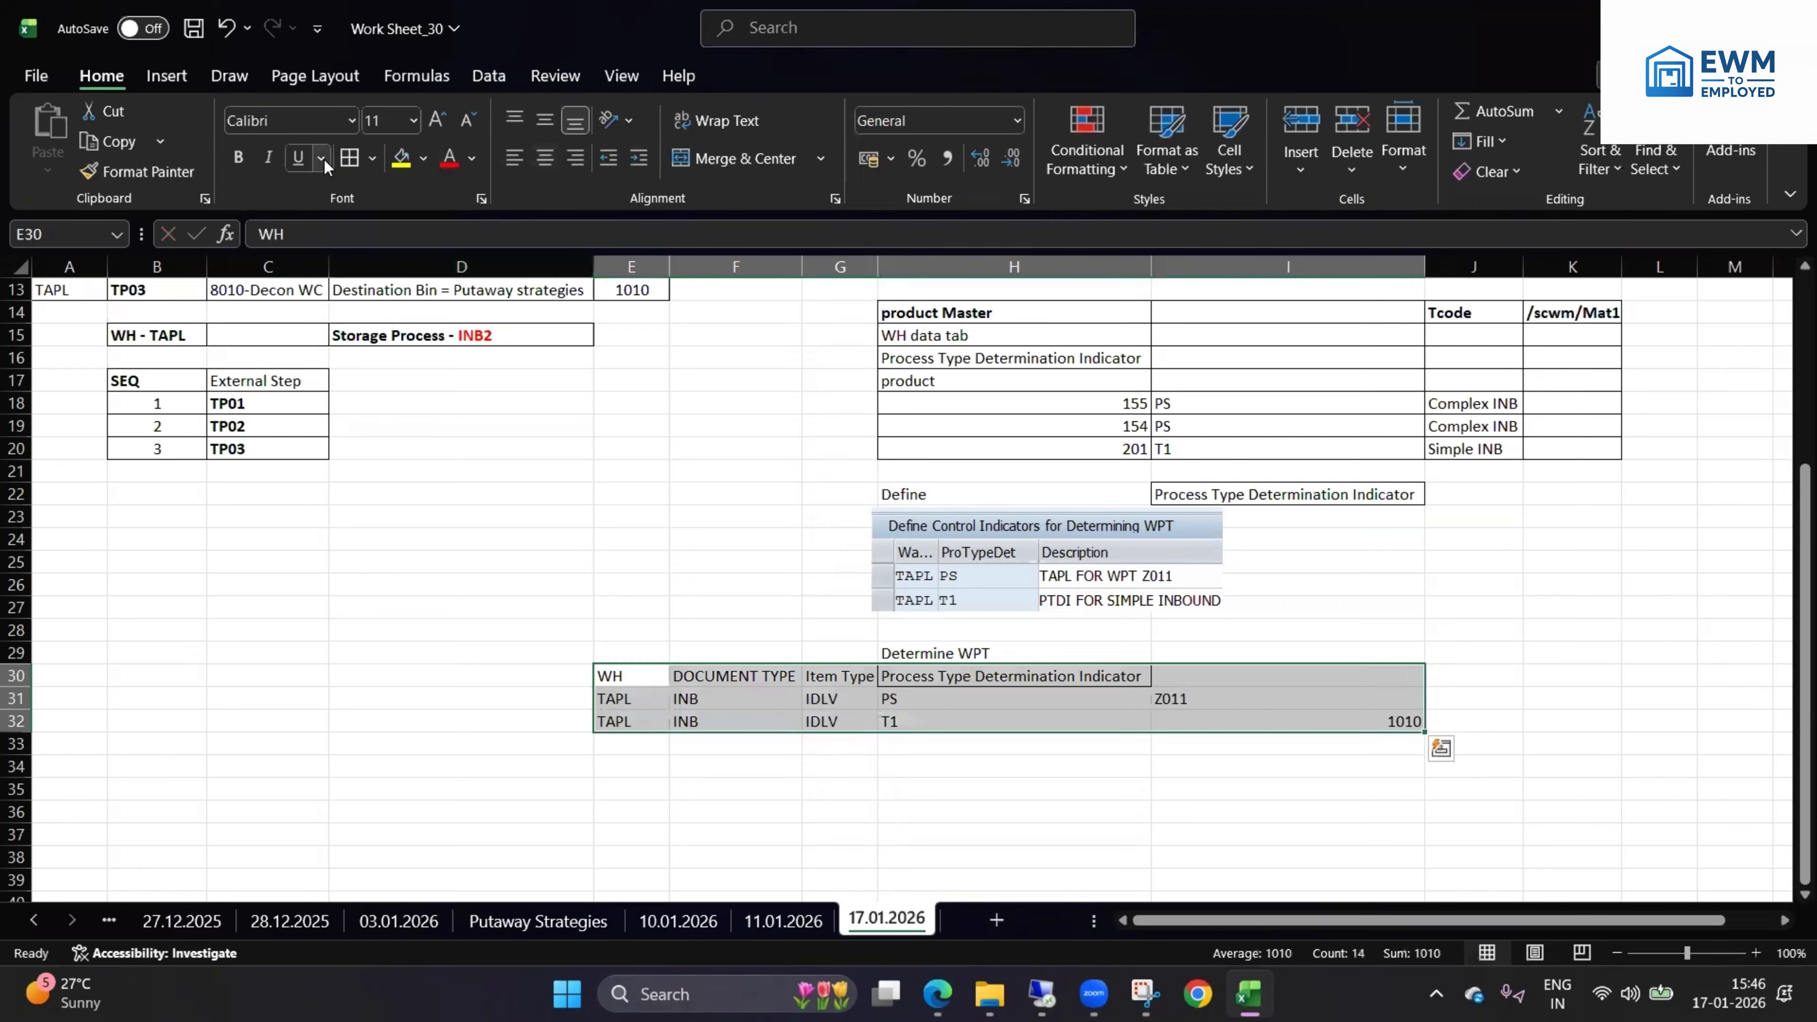
click(349, 158)
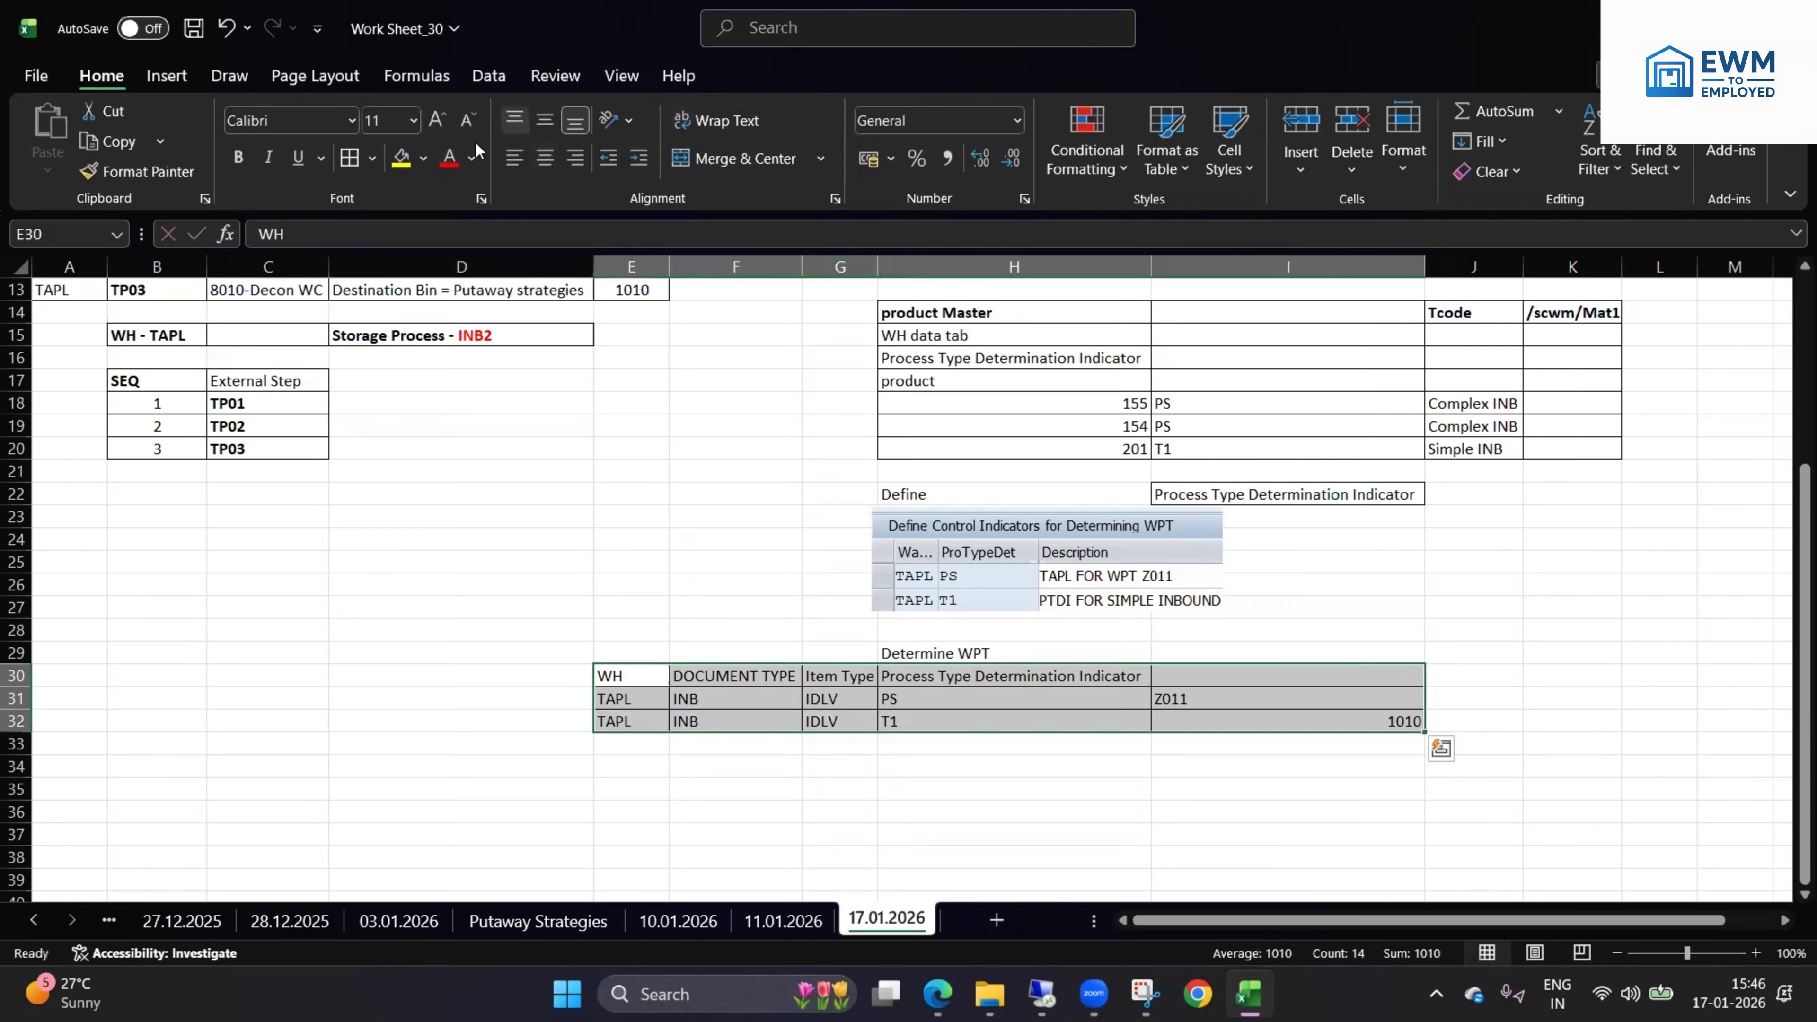
click(544, 158)
click(1139, 813)
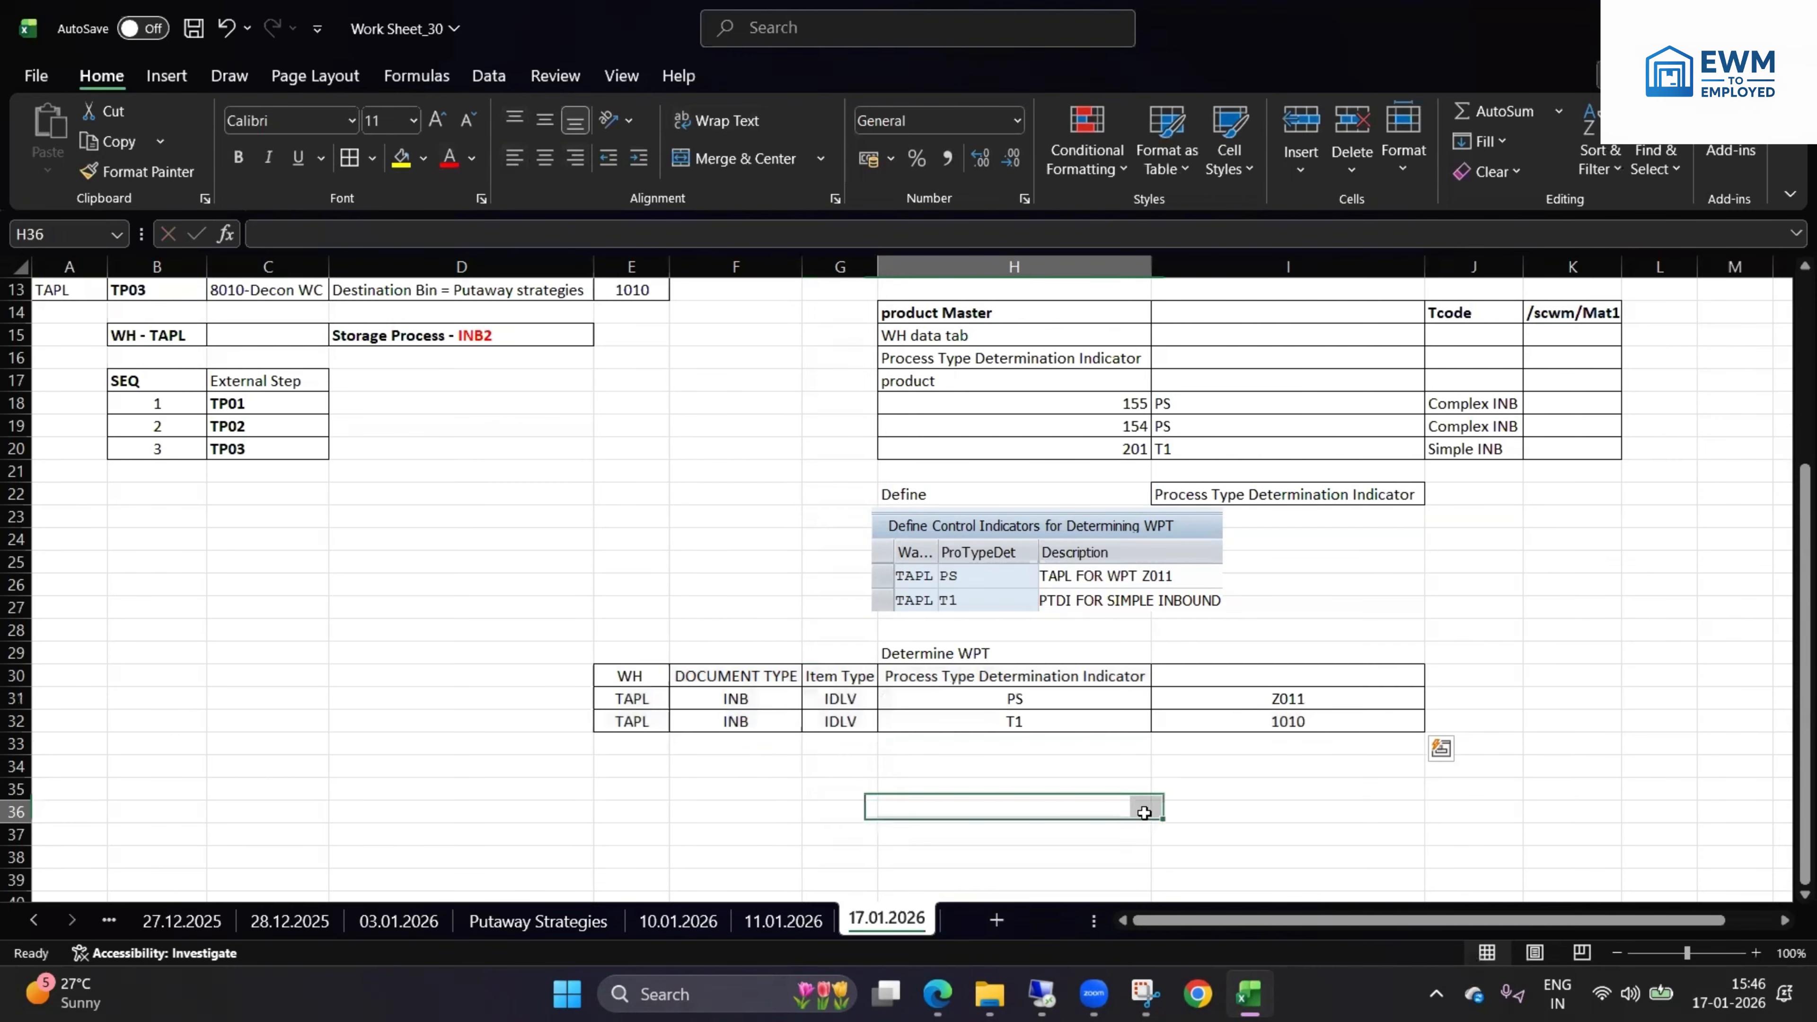
- Enter the column heading WPT in I30 above the process types of the determination table
double_click(1249, 685)
double_click(1260, 674)
text(WPT)
click(1210, 816)
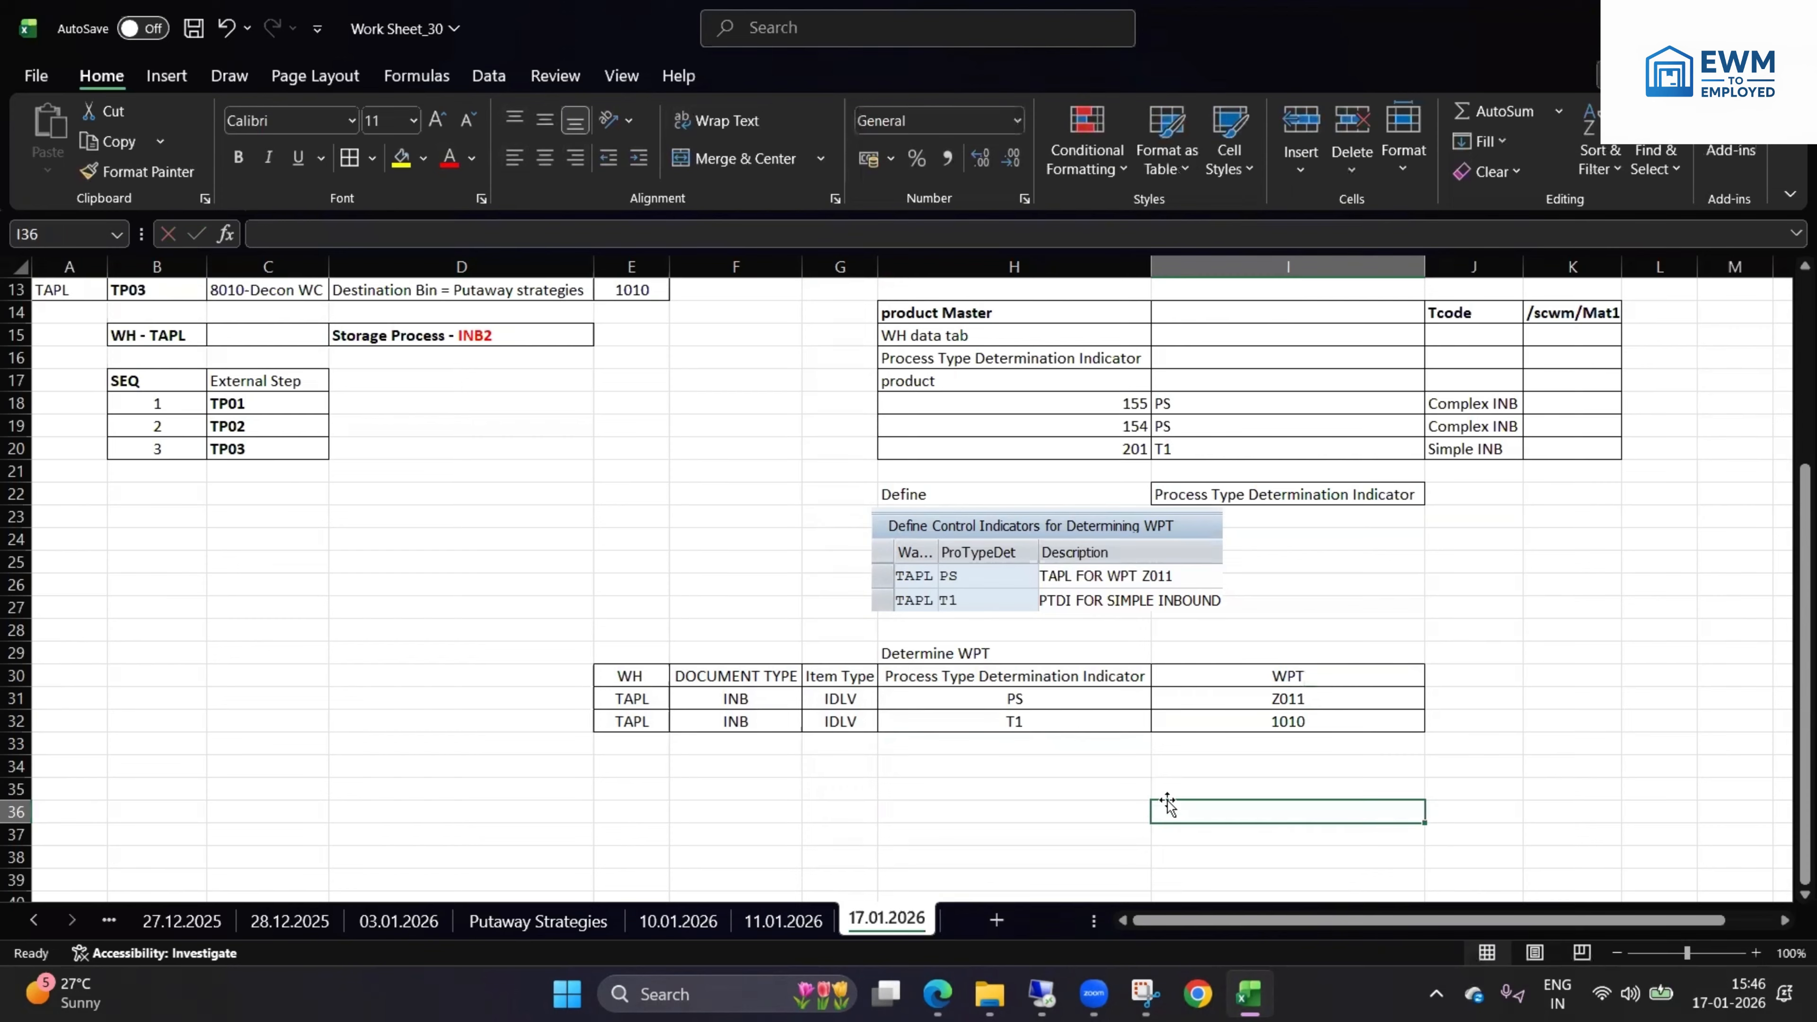
- Make the Determine WPT title in H29 bold and put a border around its cell
click(918, 648)
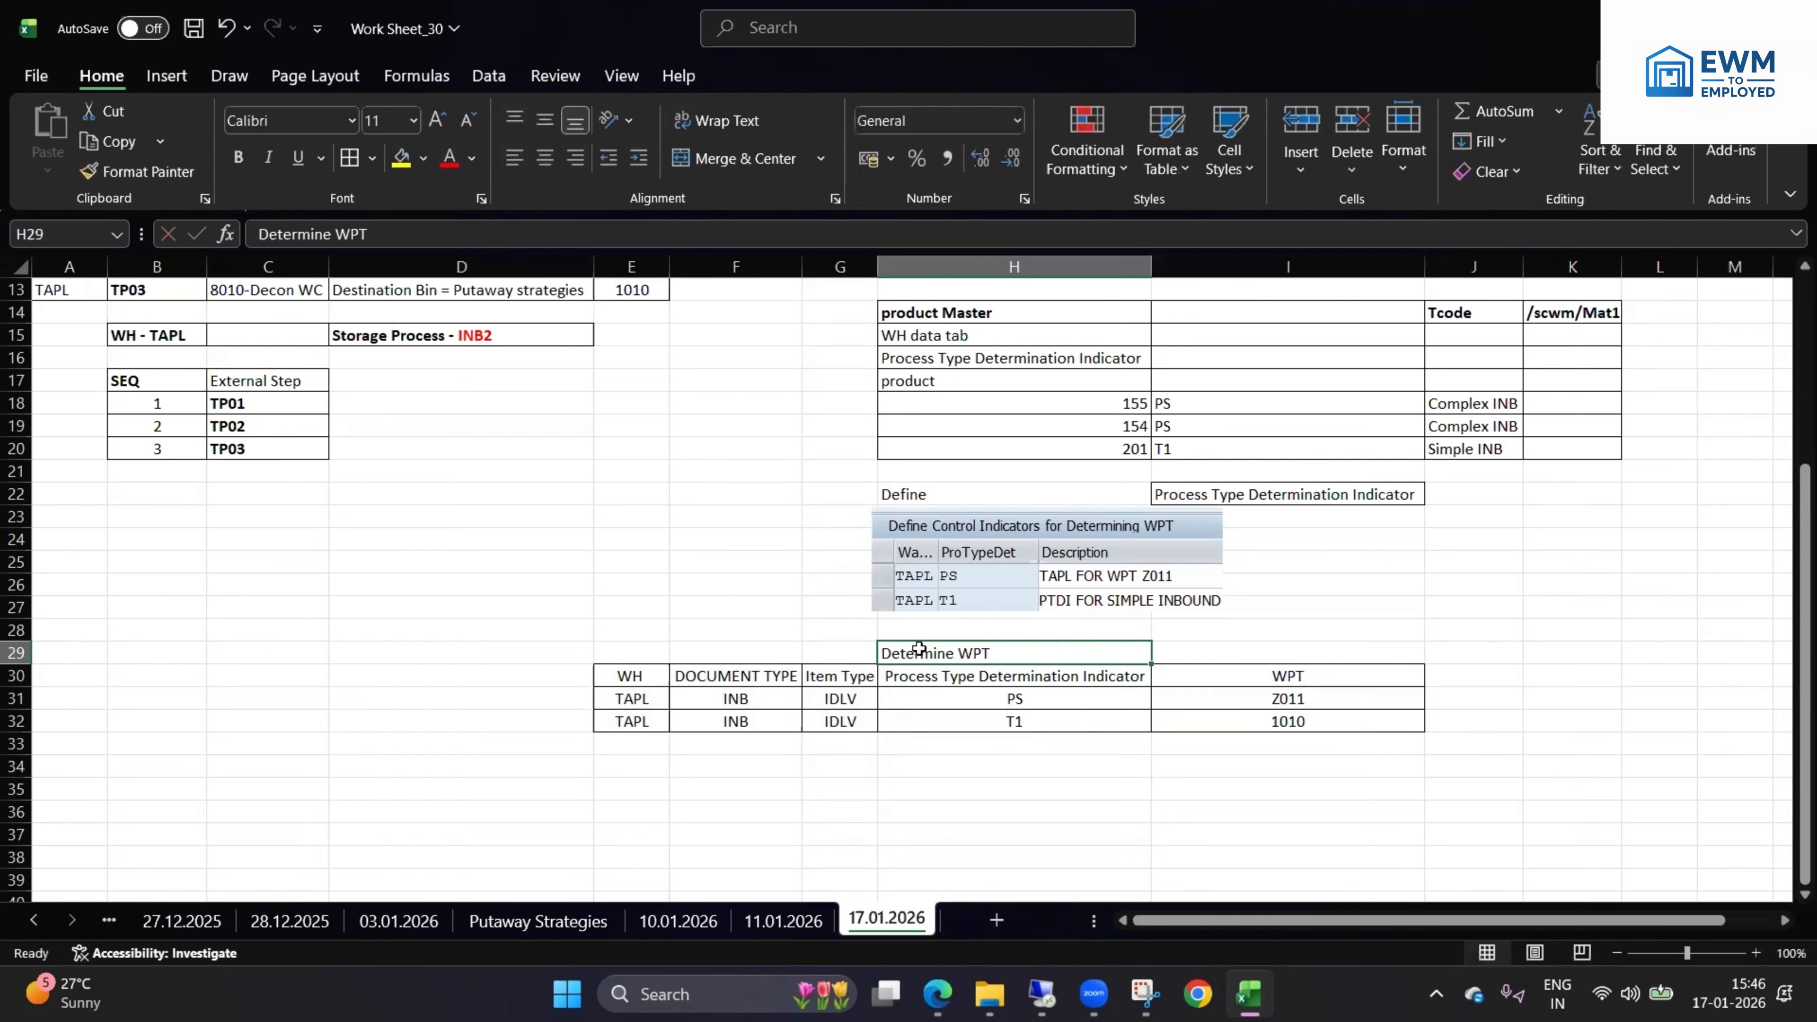
click(630, 514)
click(930, 653)
click(238, 157)
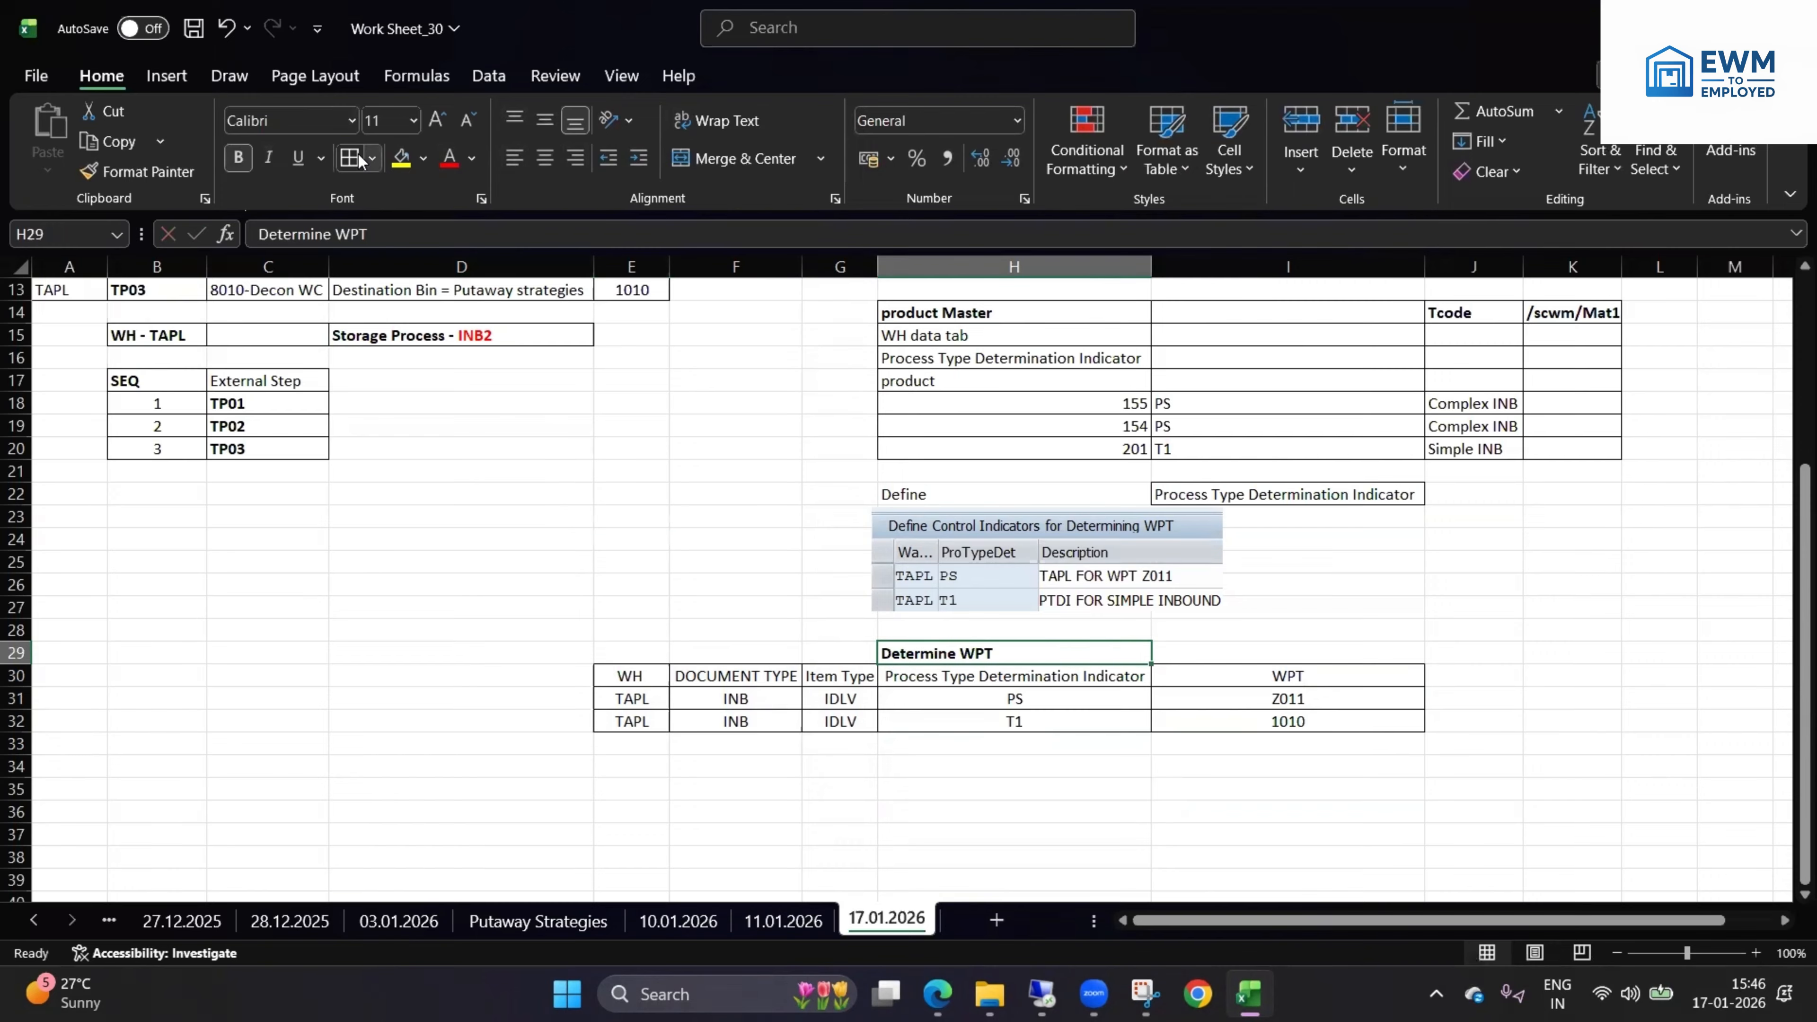
click(630, 630)
- Review the document types, item types, indicators and process types in E30:I32 against the product master indicators in I18:I19
drag(647, 674, 1420, 731)
click(612, 697)
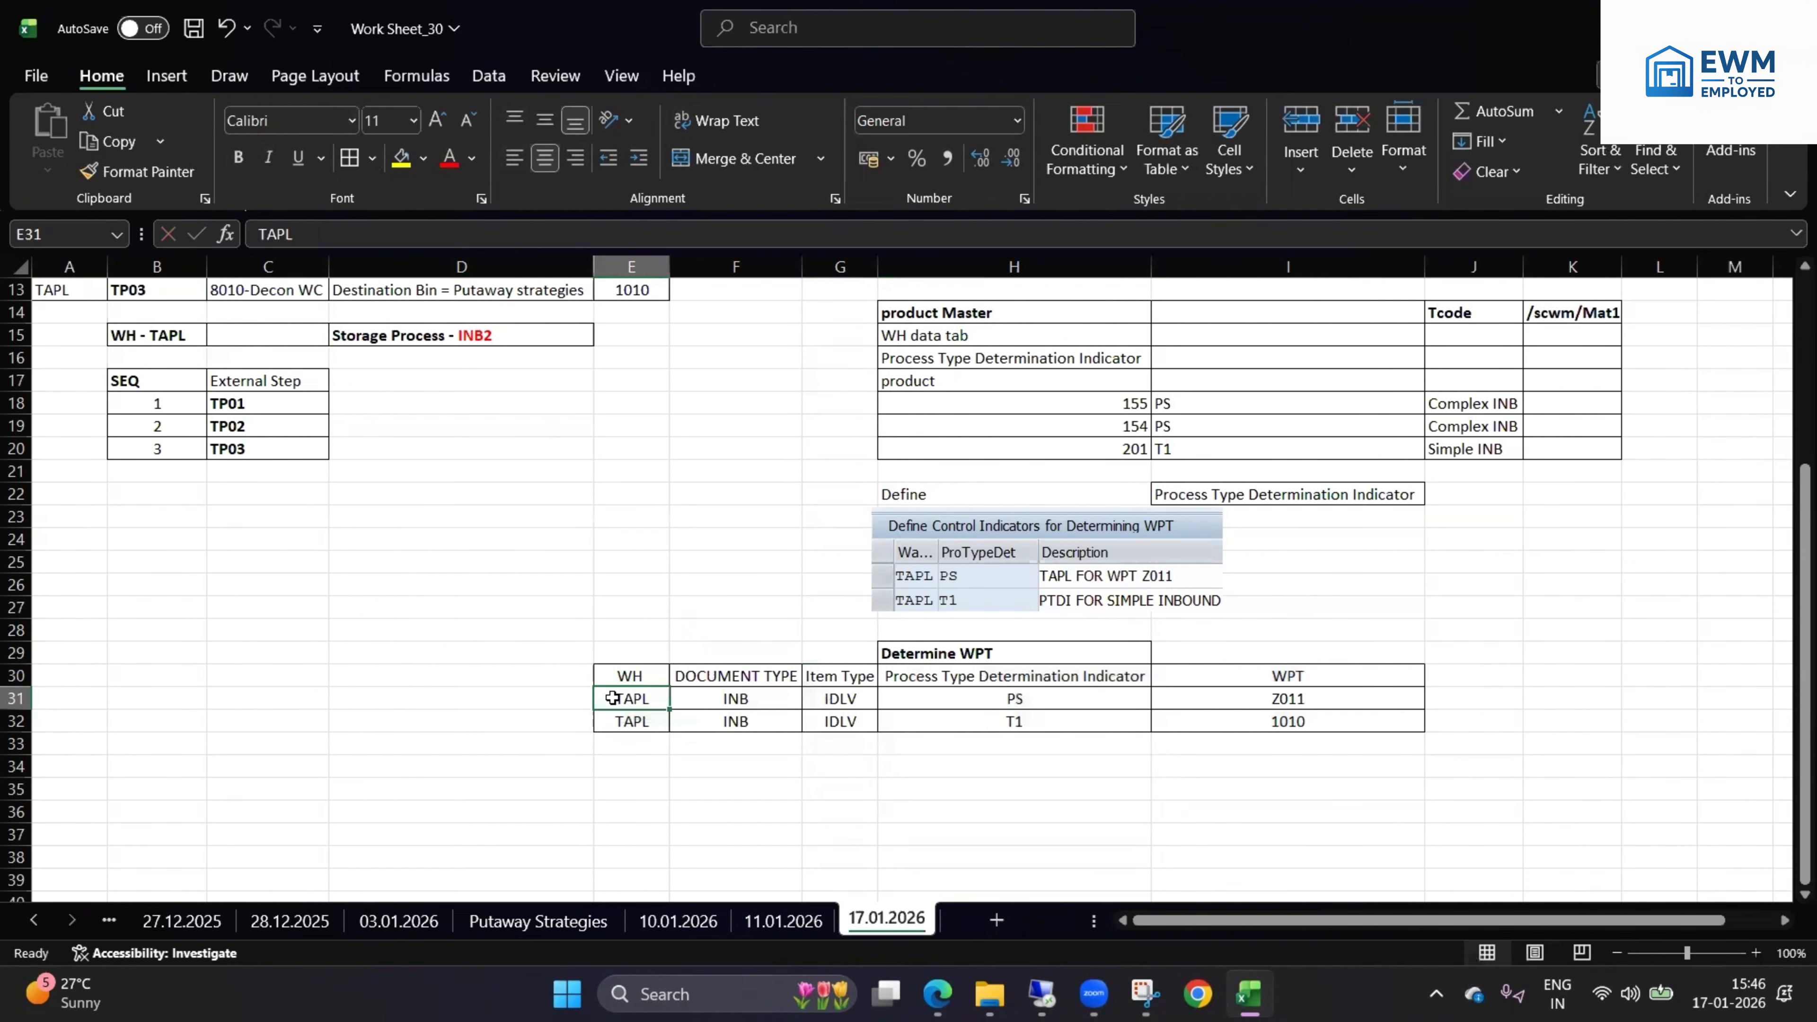
drag(701, 692, 819, 730)
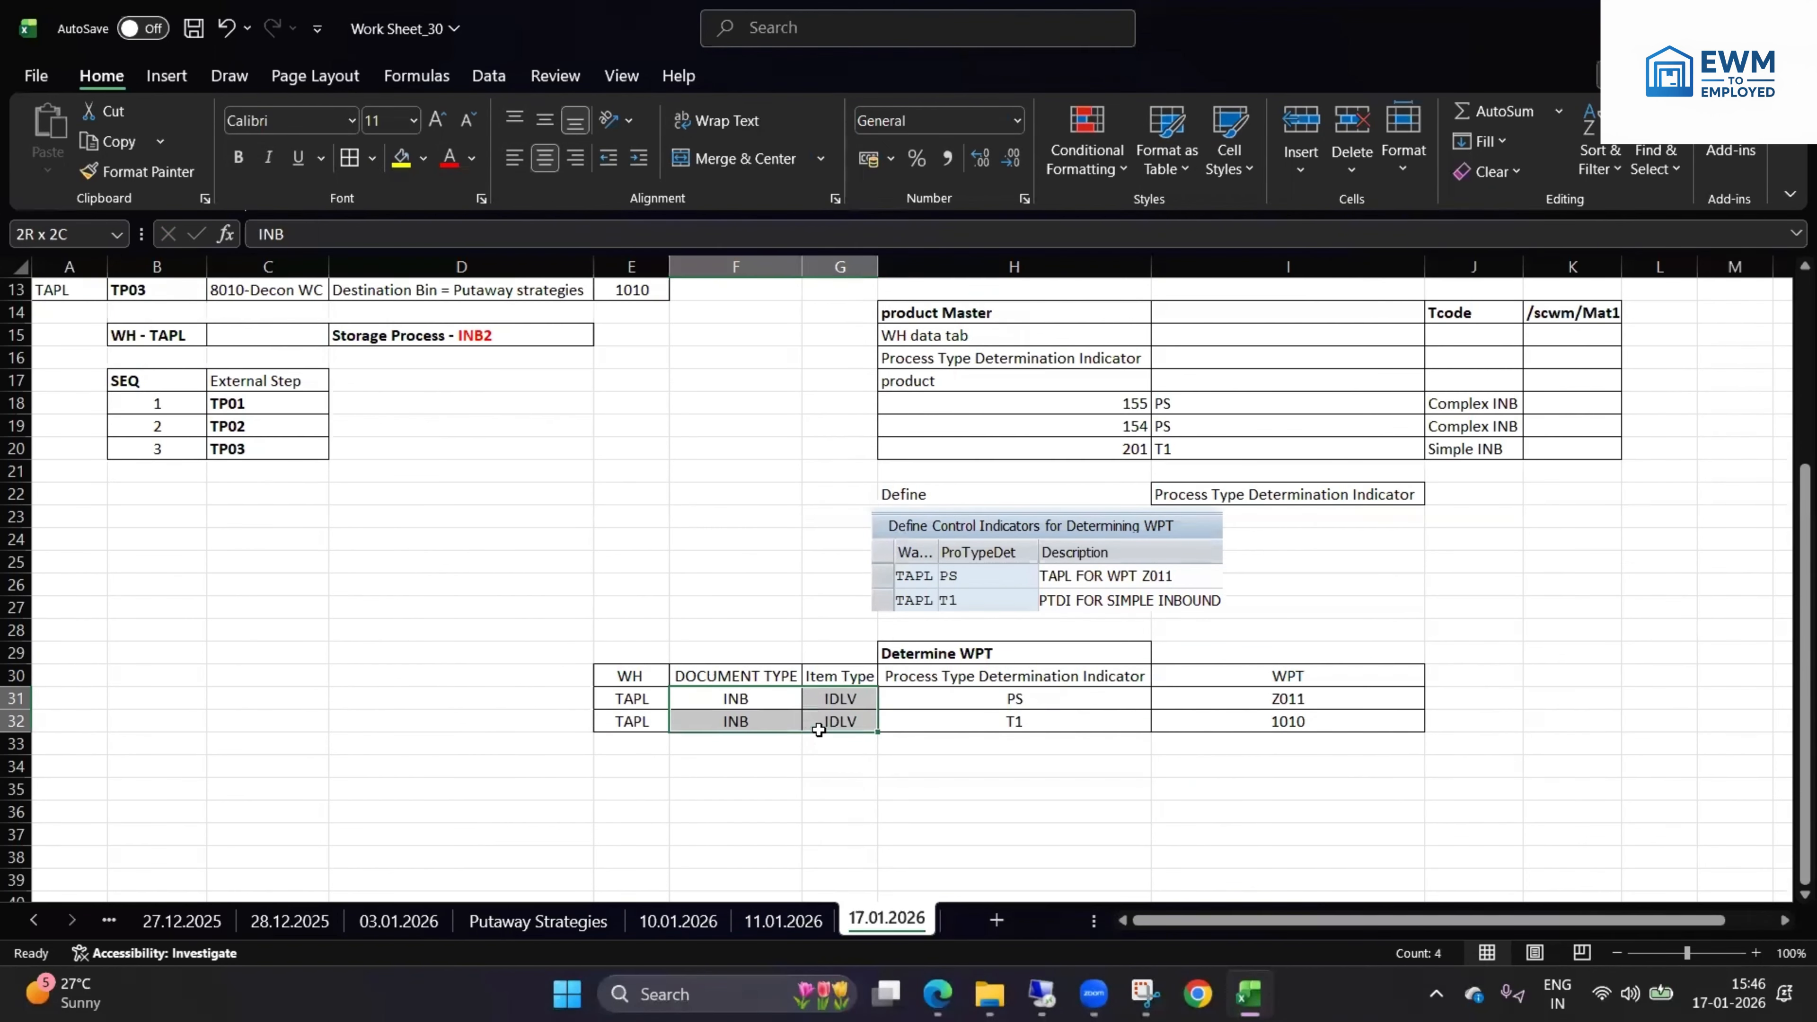
click(980, 700)
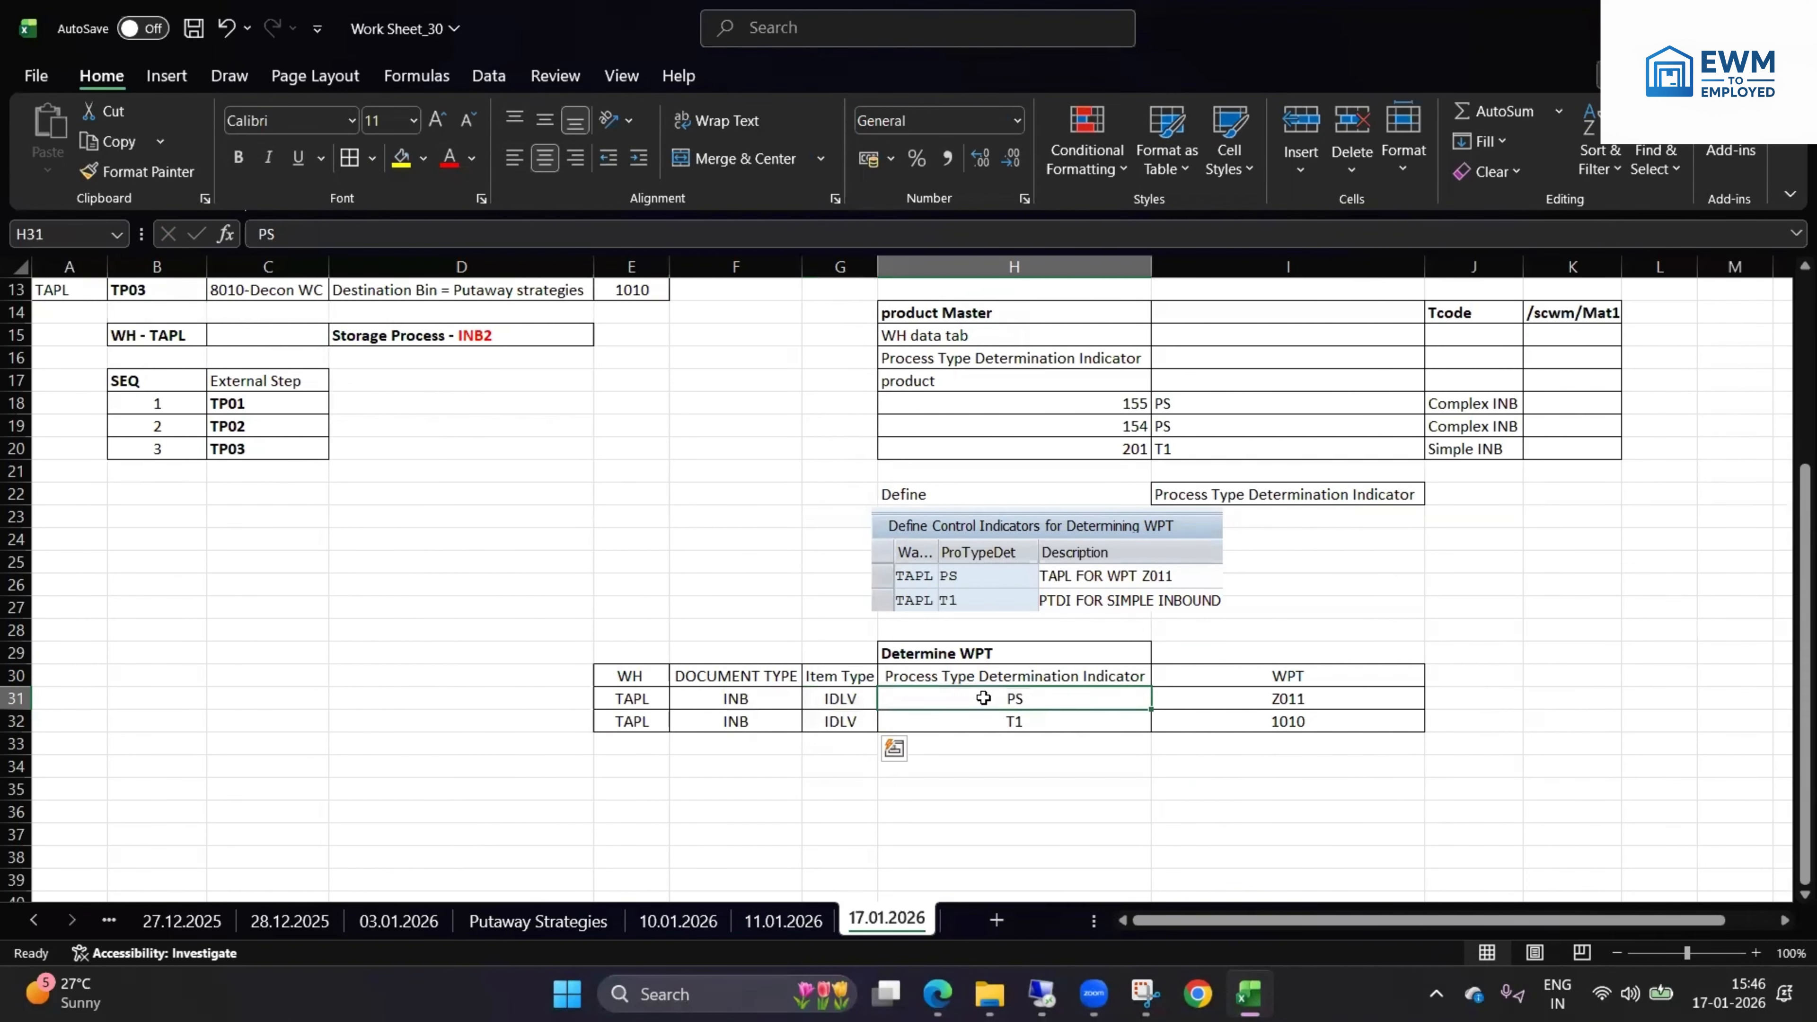
drag(1295, 699, 1260, 713)
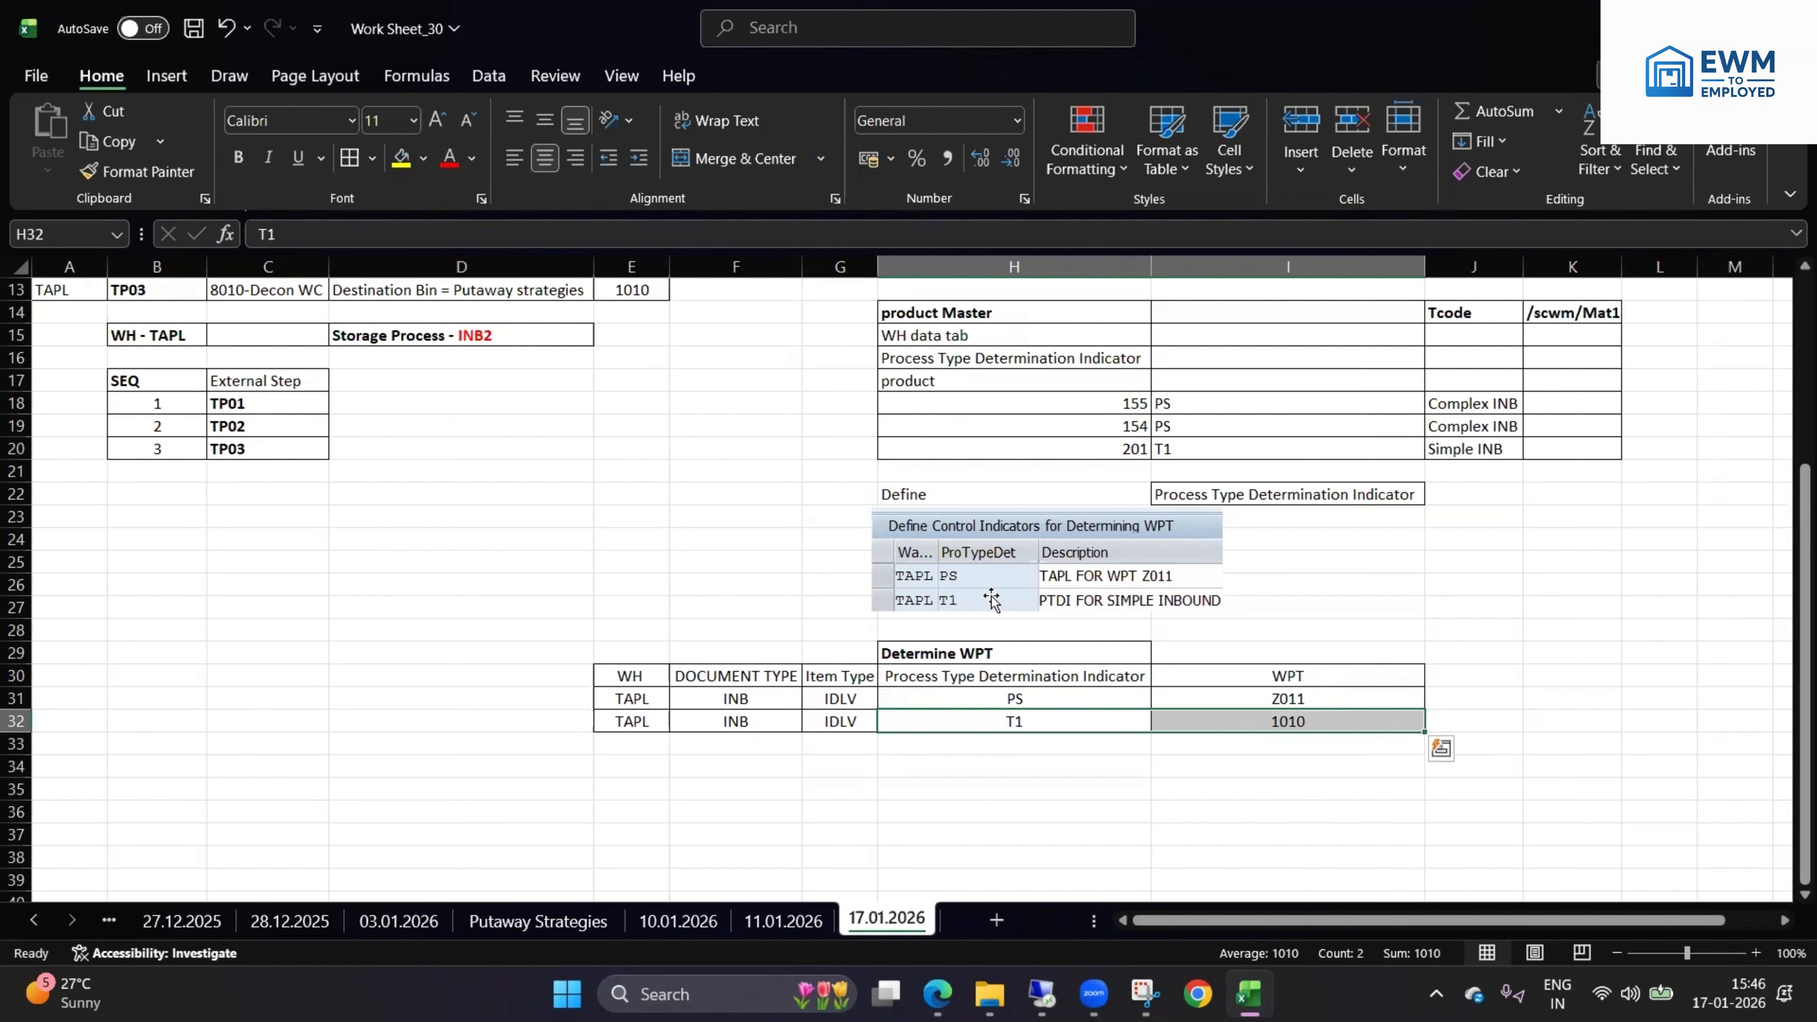
mouse_move(1189, 402)
mouse_down()
mouse_move(1197, 444)
mouse_move(1198, 428)
mouse_up()
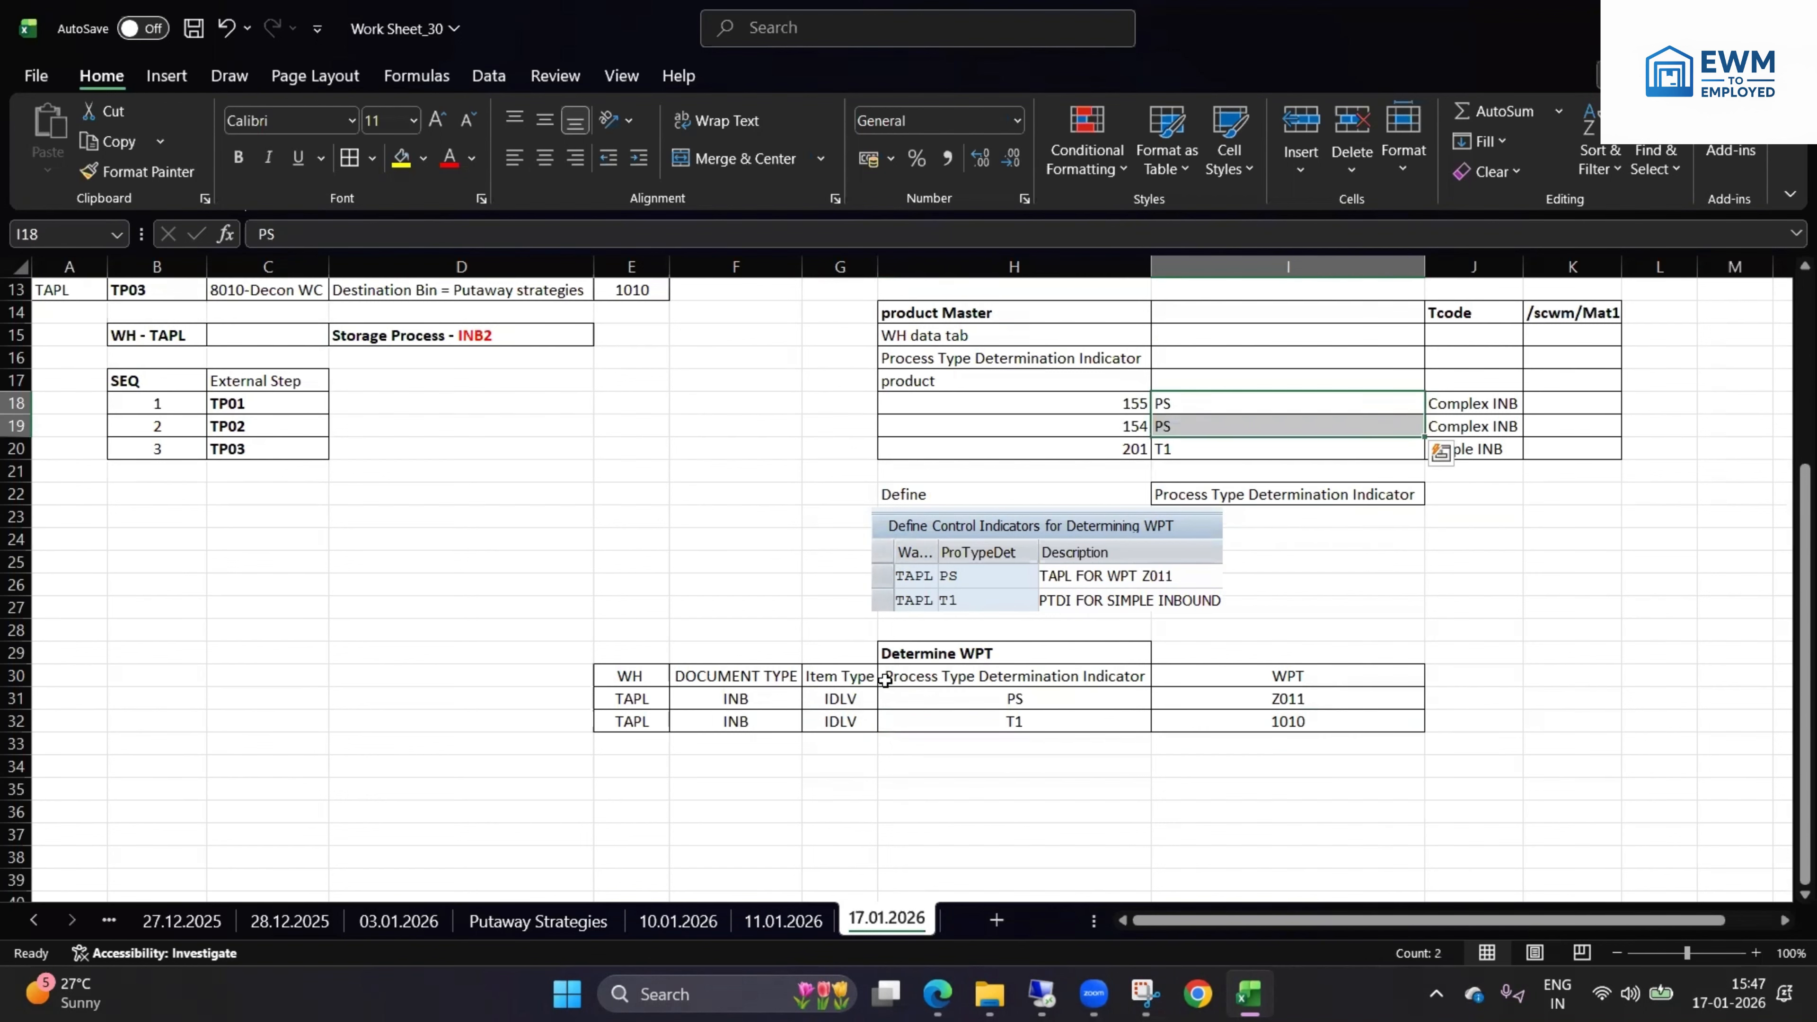
click(1256, 700)
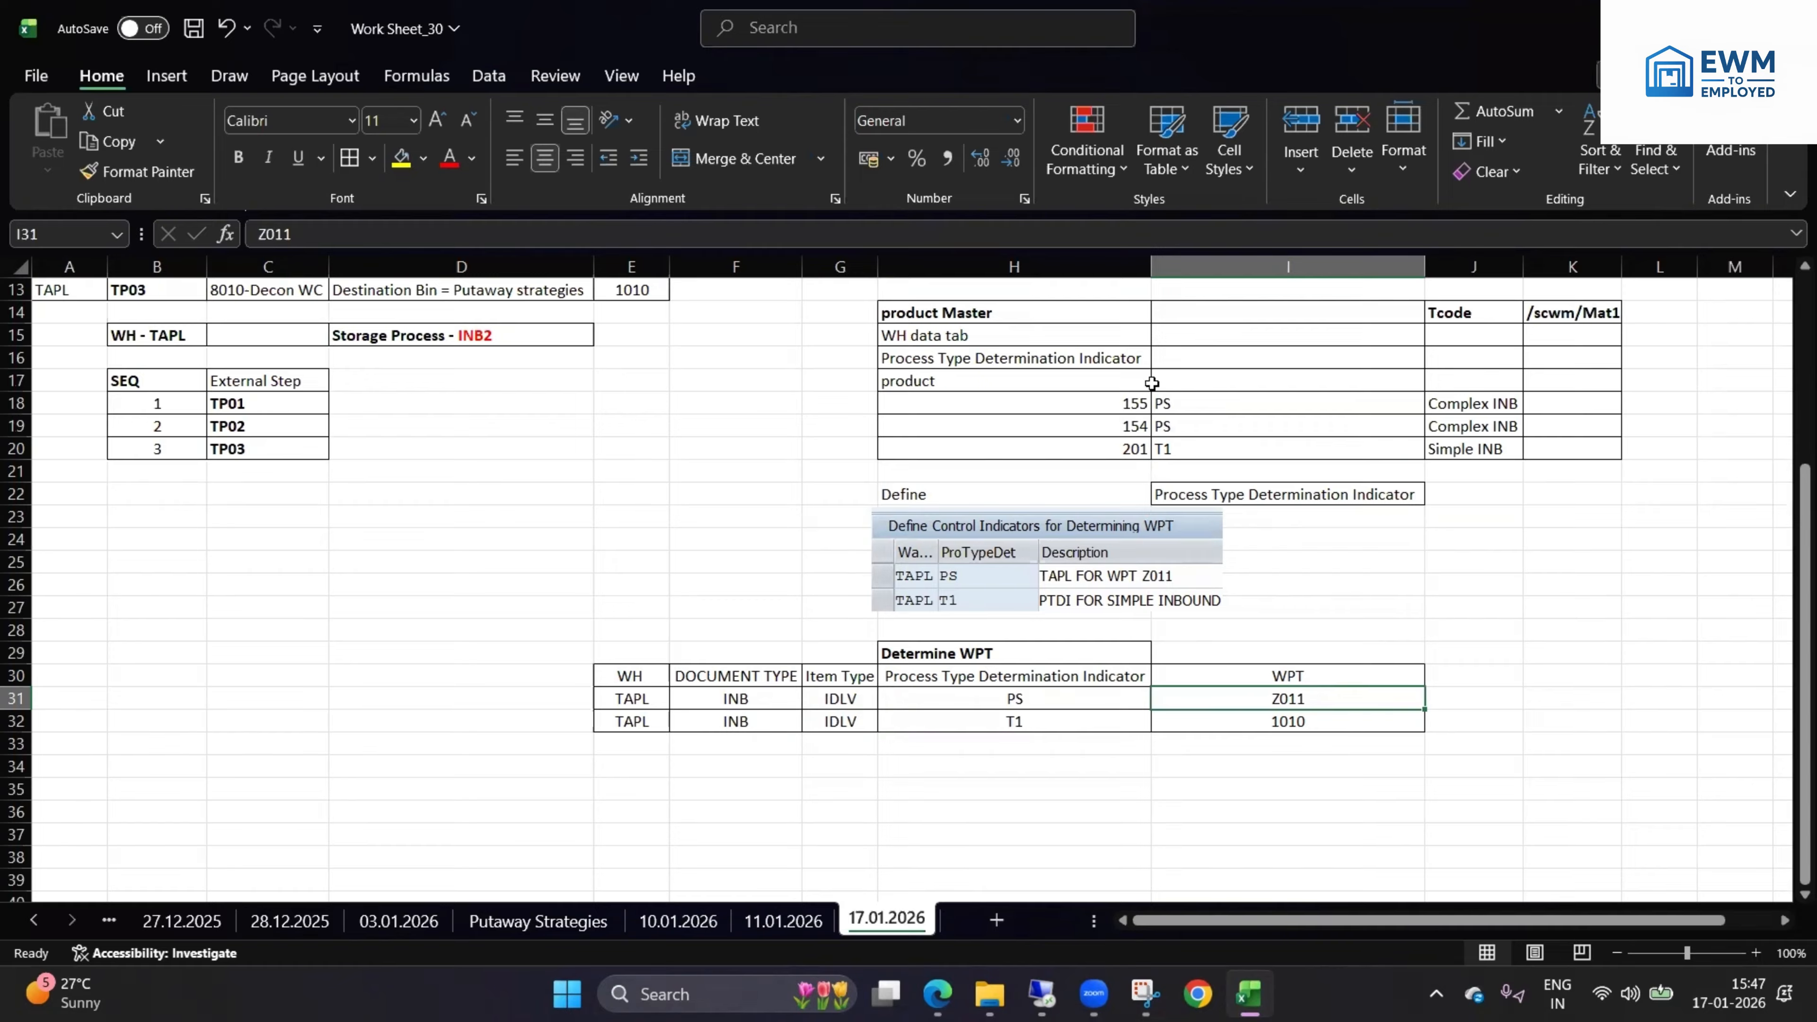
click(1181, 447)
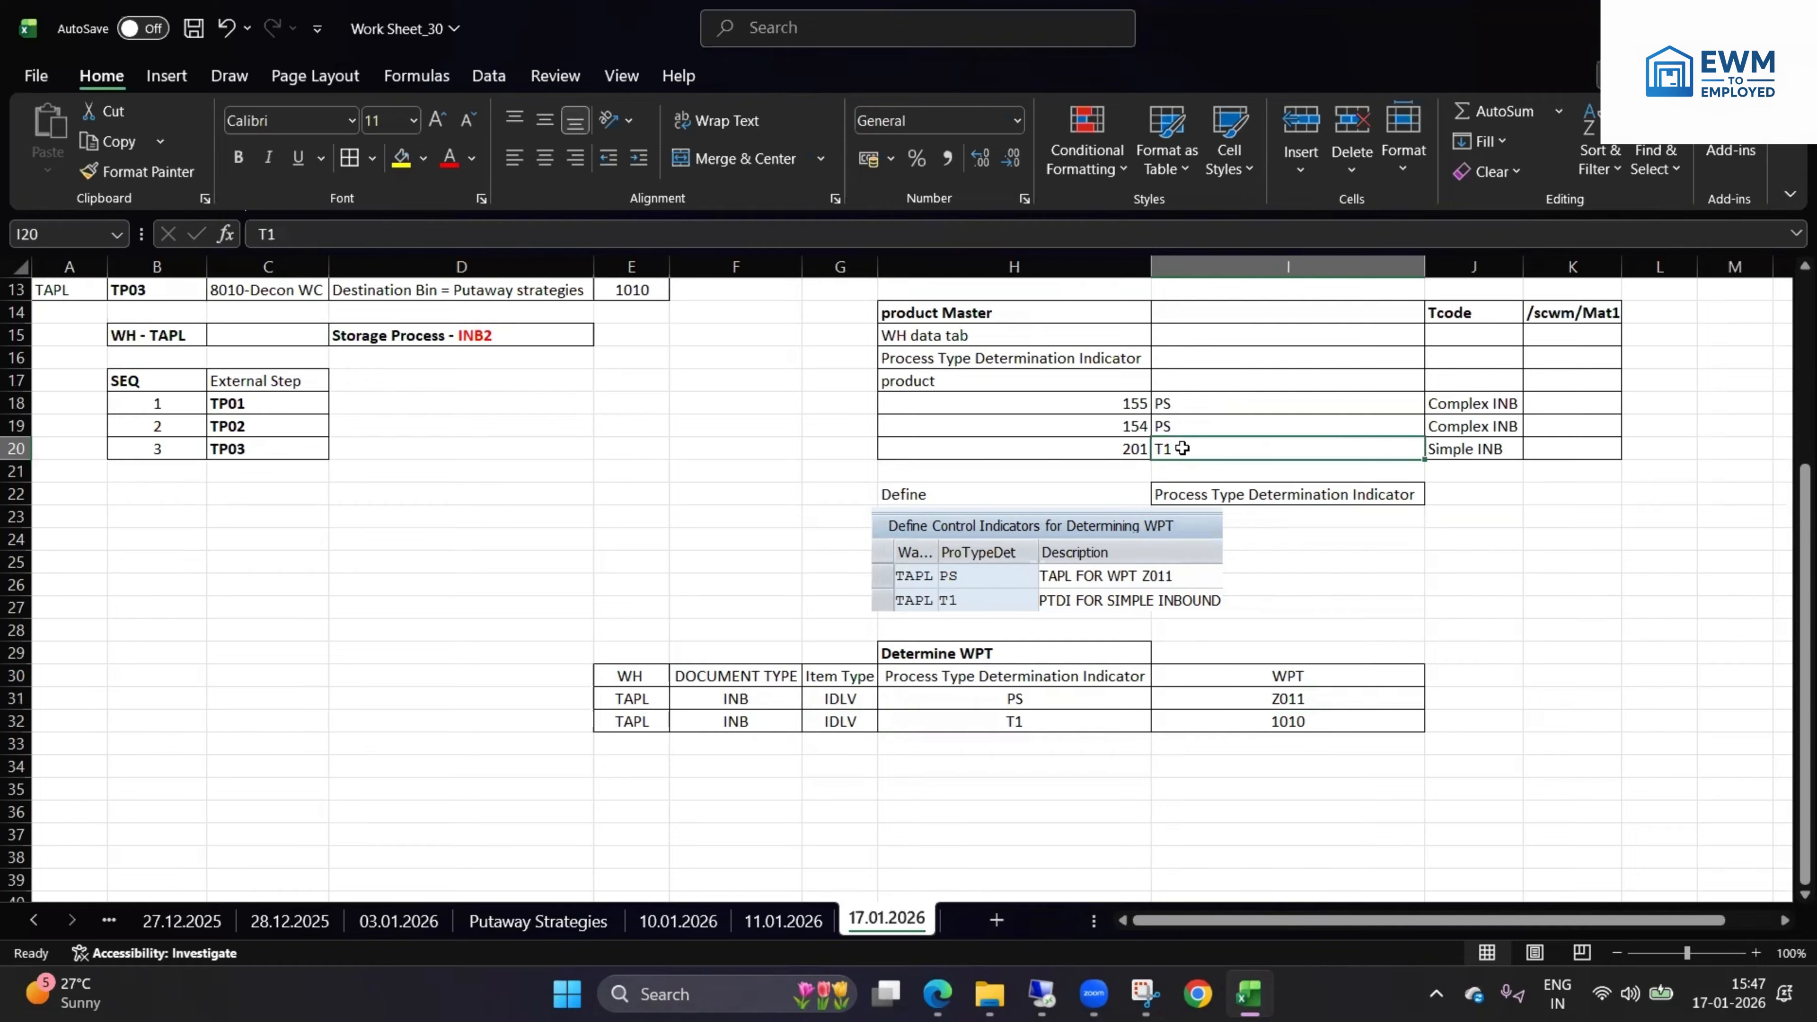
click(1316, 716)
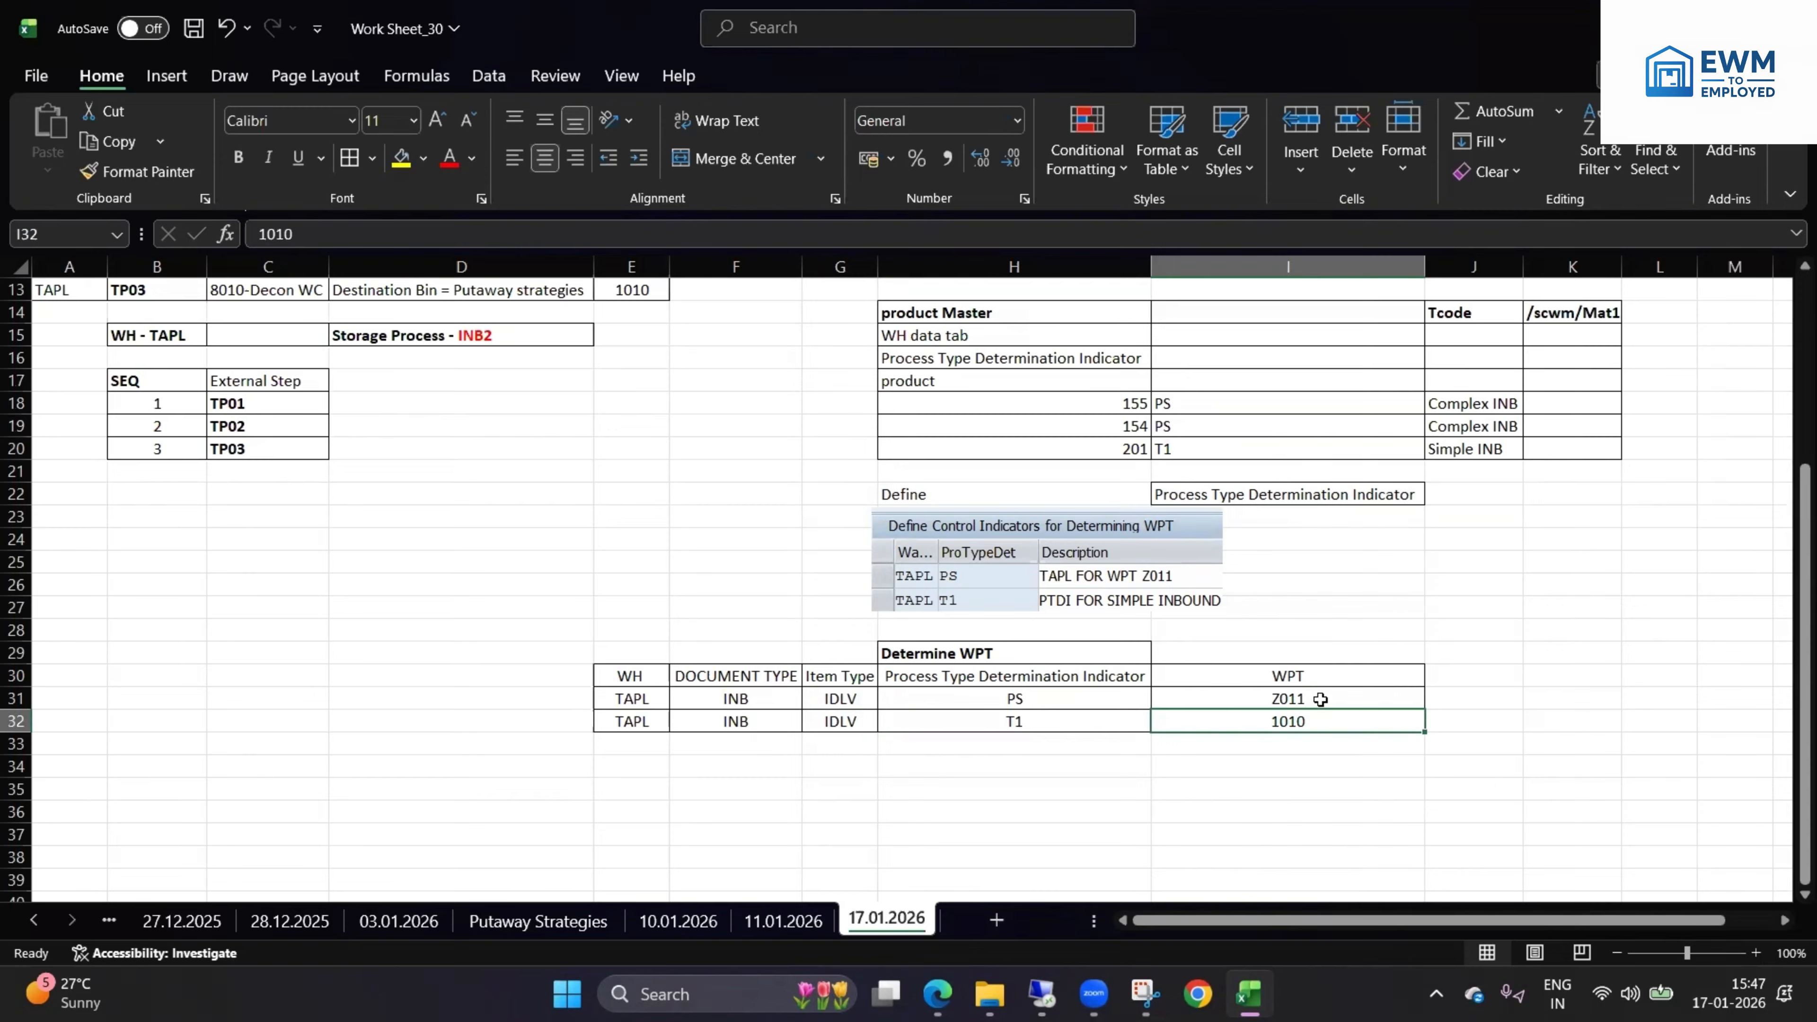
drag(1318, 699, 1318, 715)
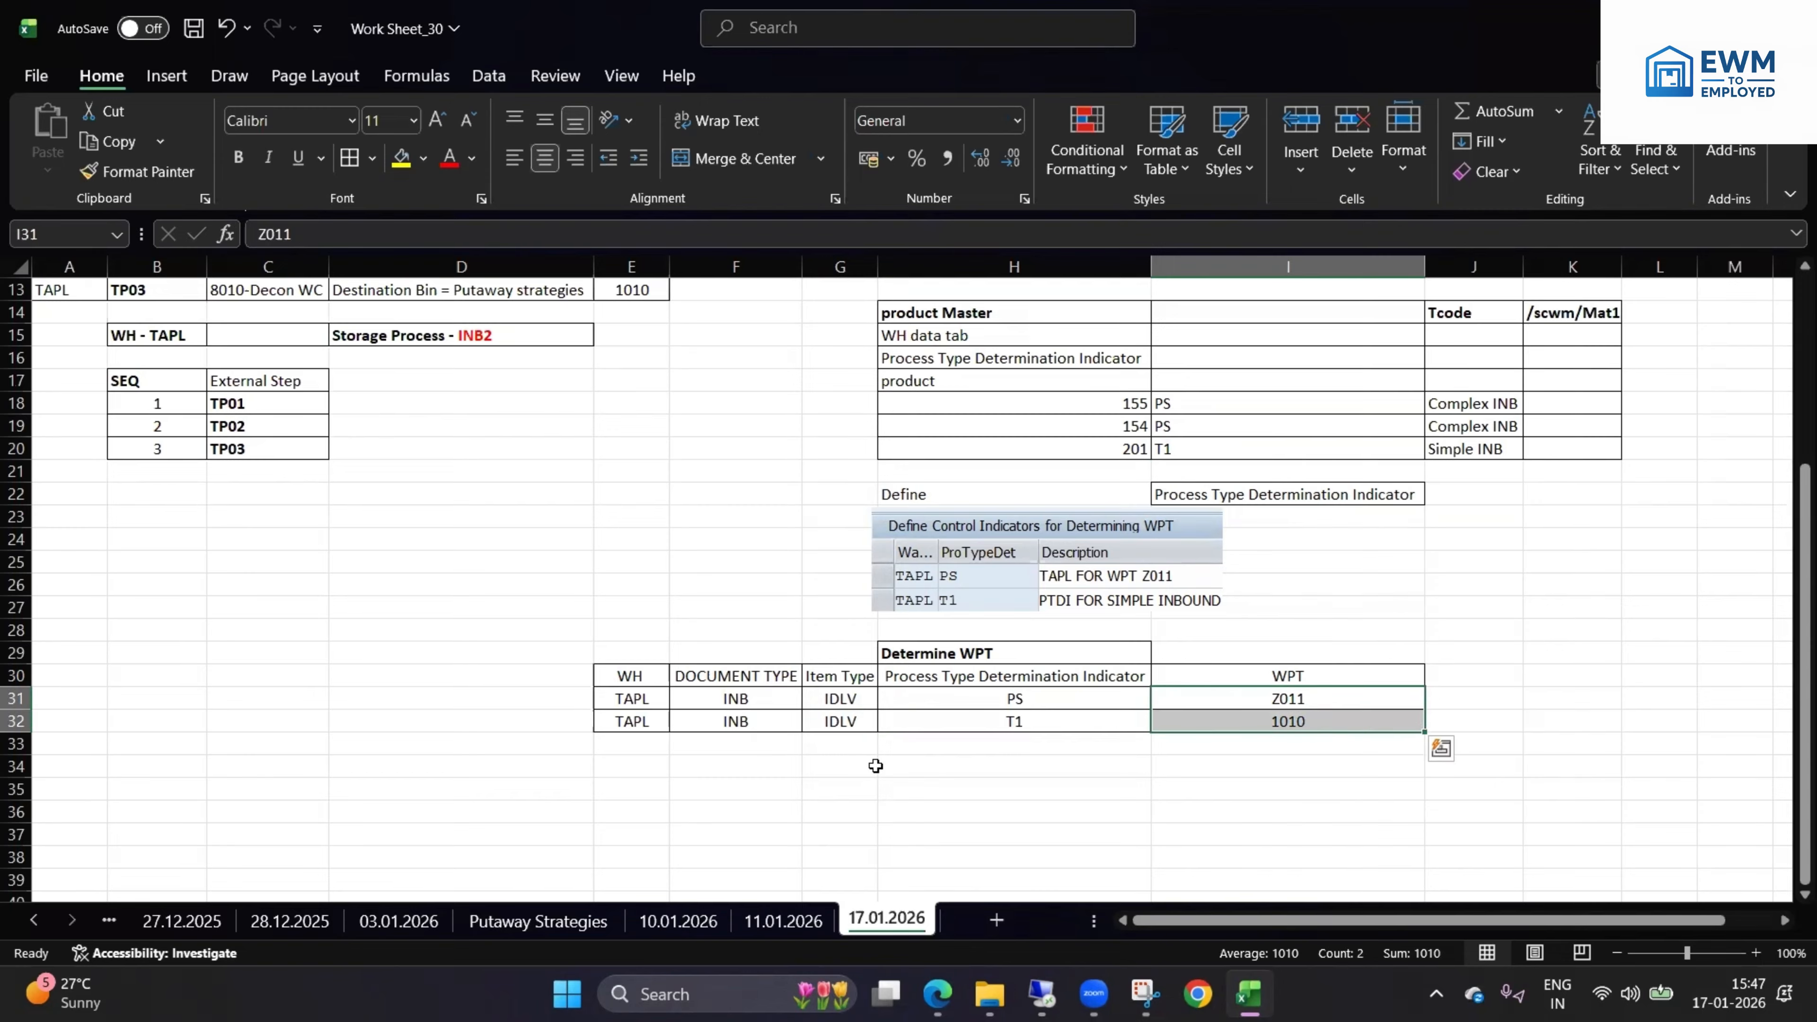
- Enter the label WPT in F34 and the value 1010 in G34, below the Determine WPT table
click(927, 765)
click(832, 764)
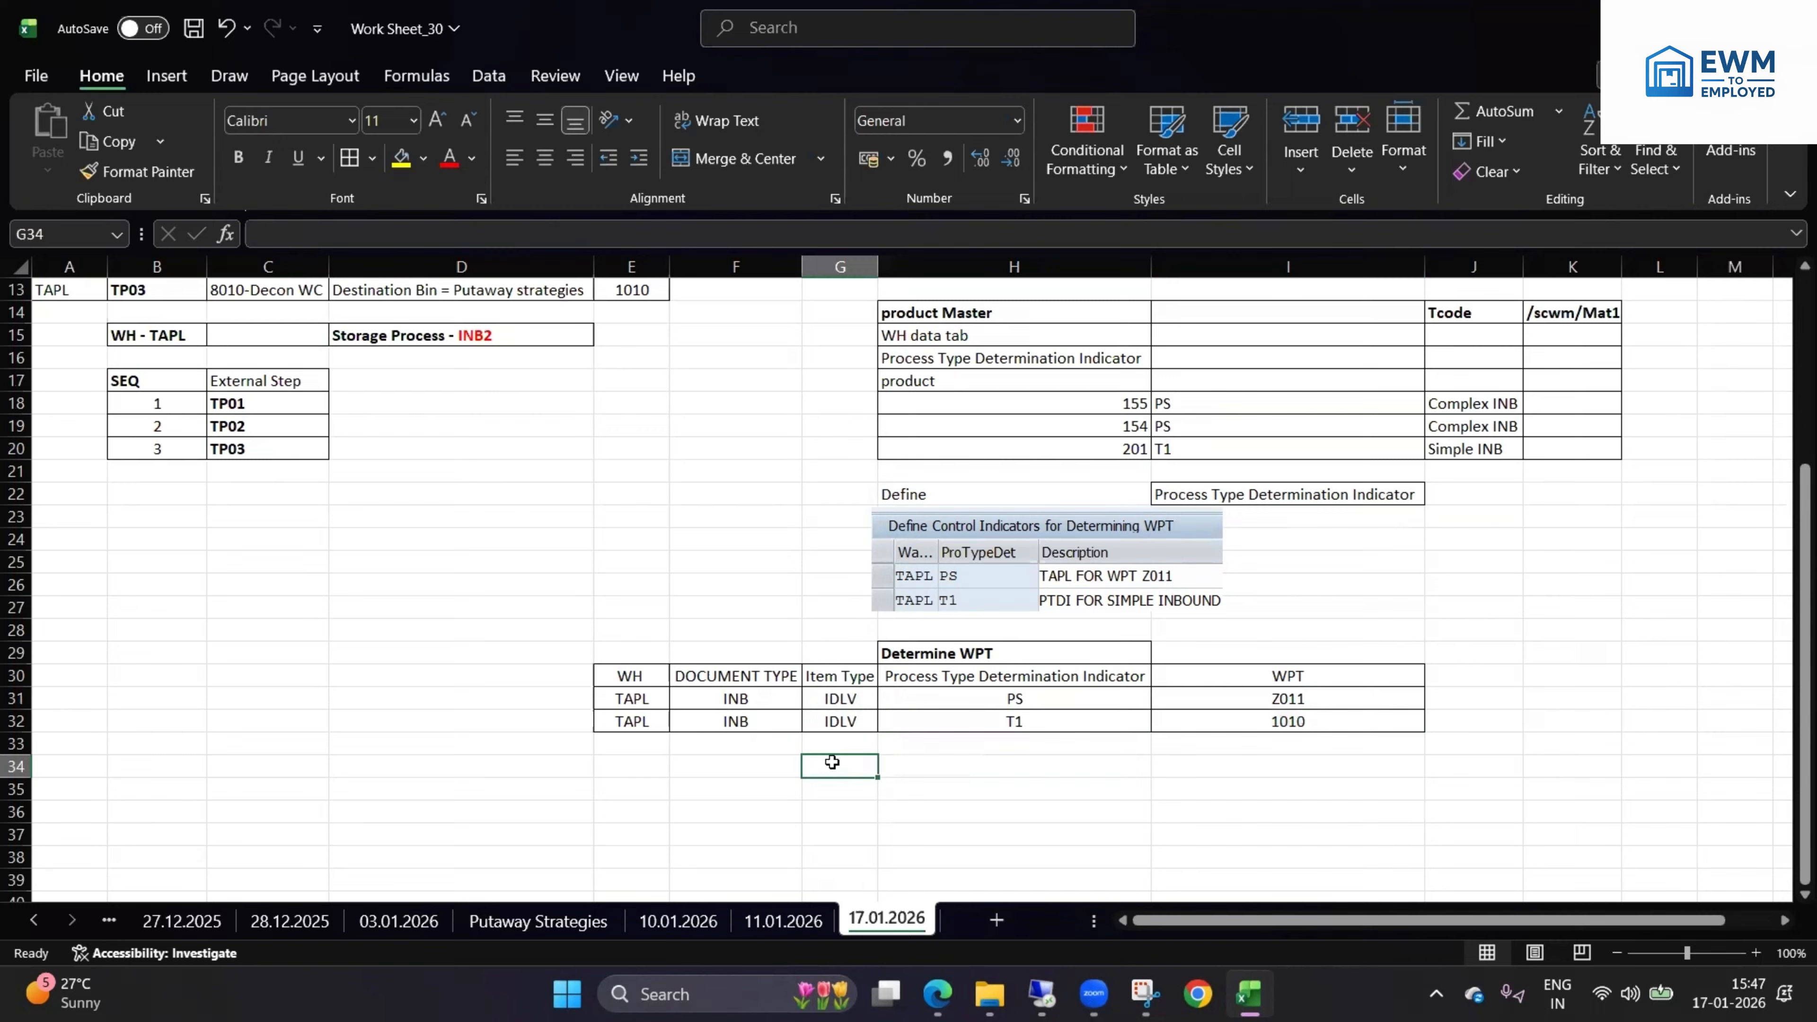
click(793, 763)
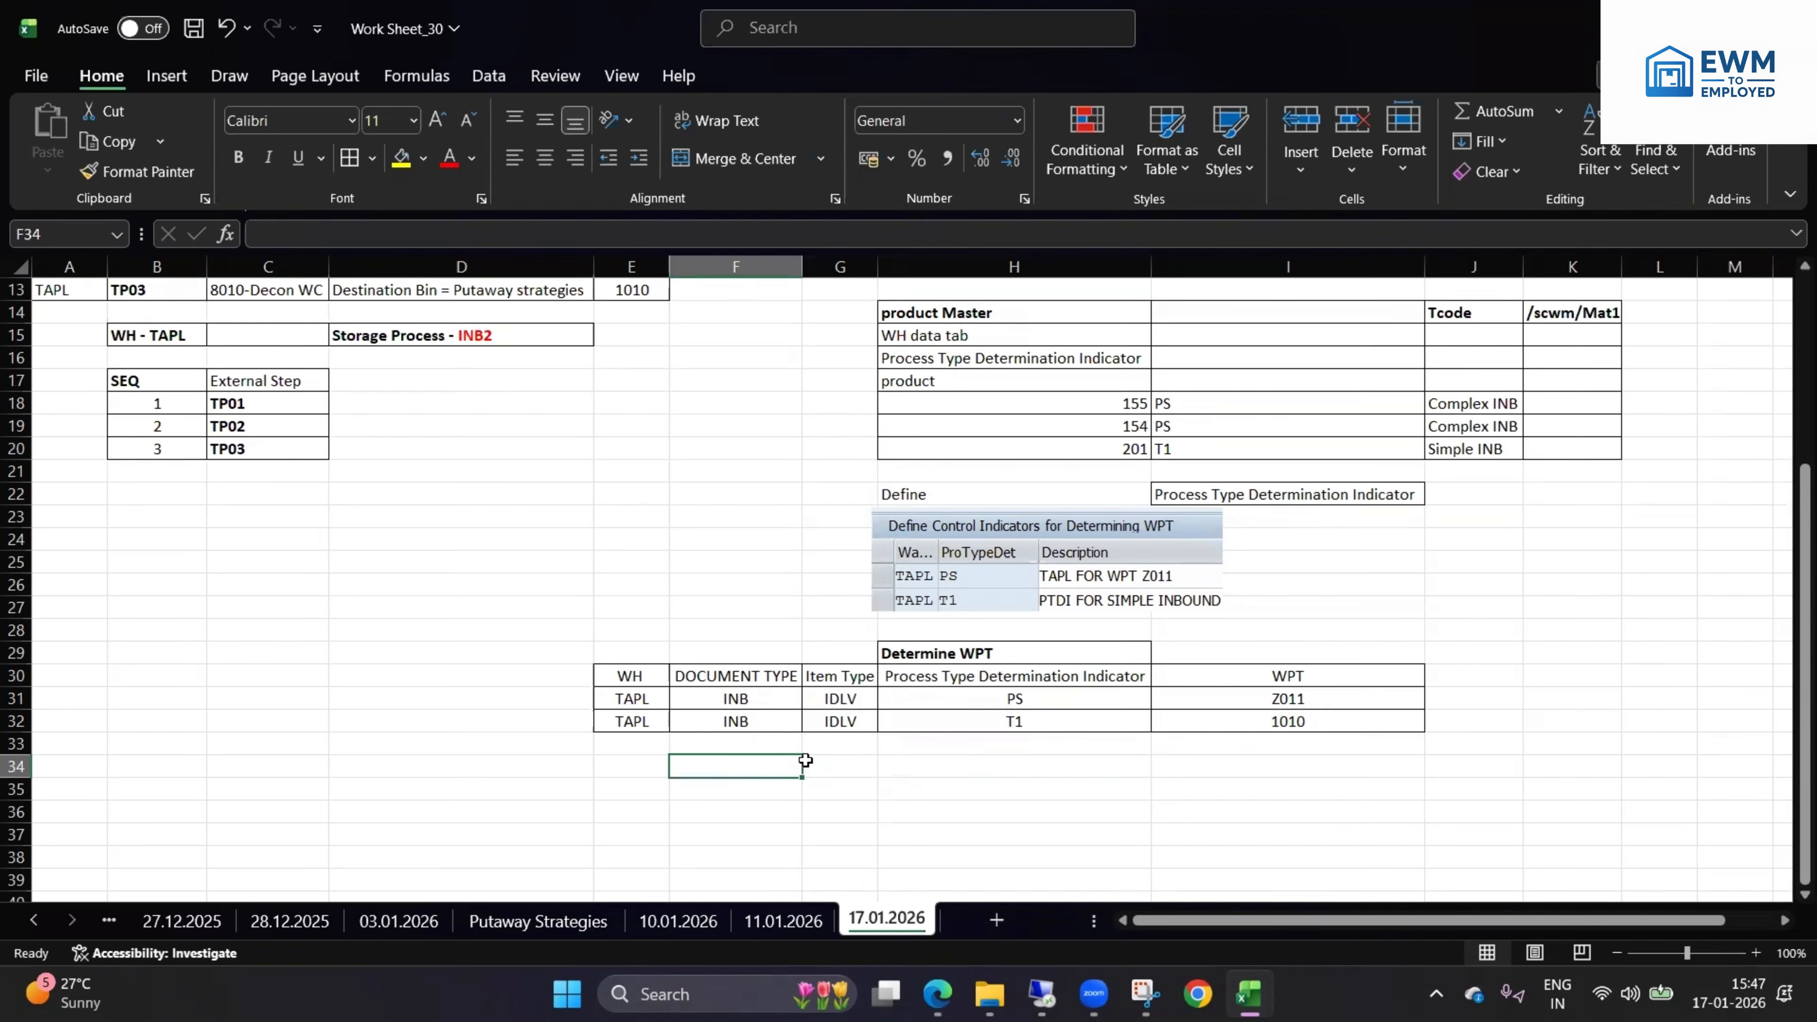
text(WPT)
click(843, 767)
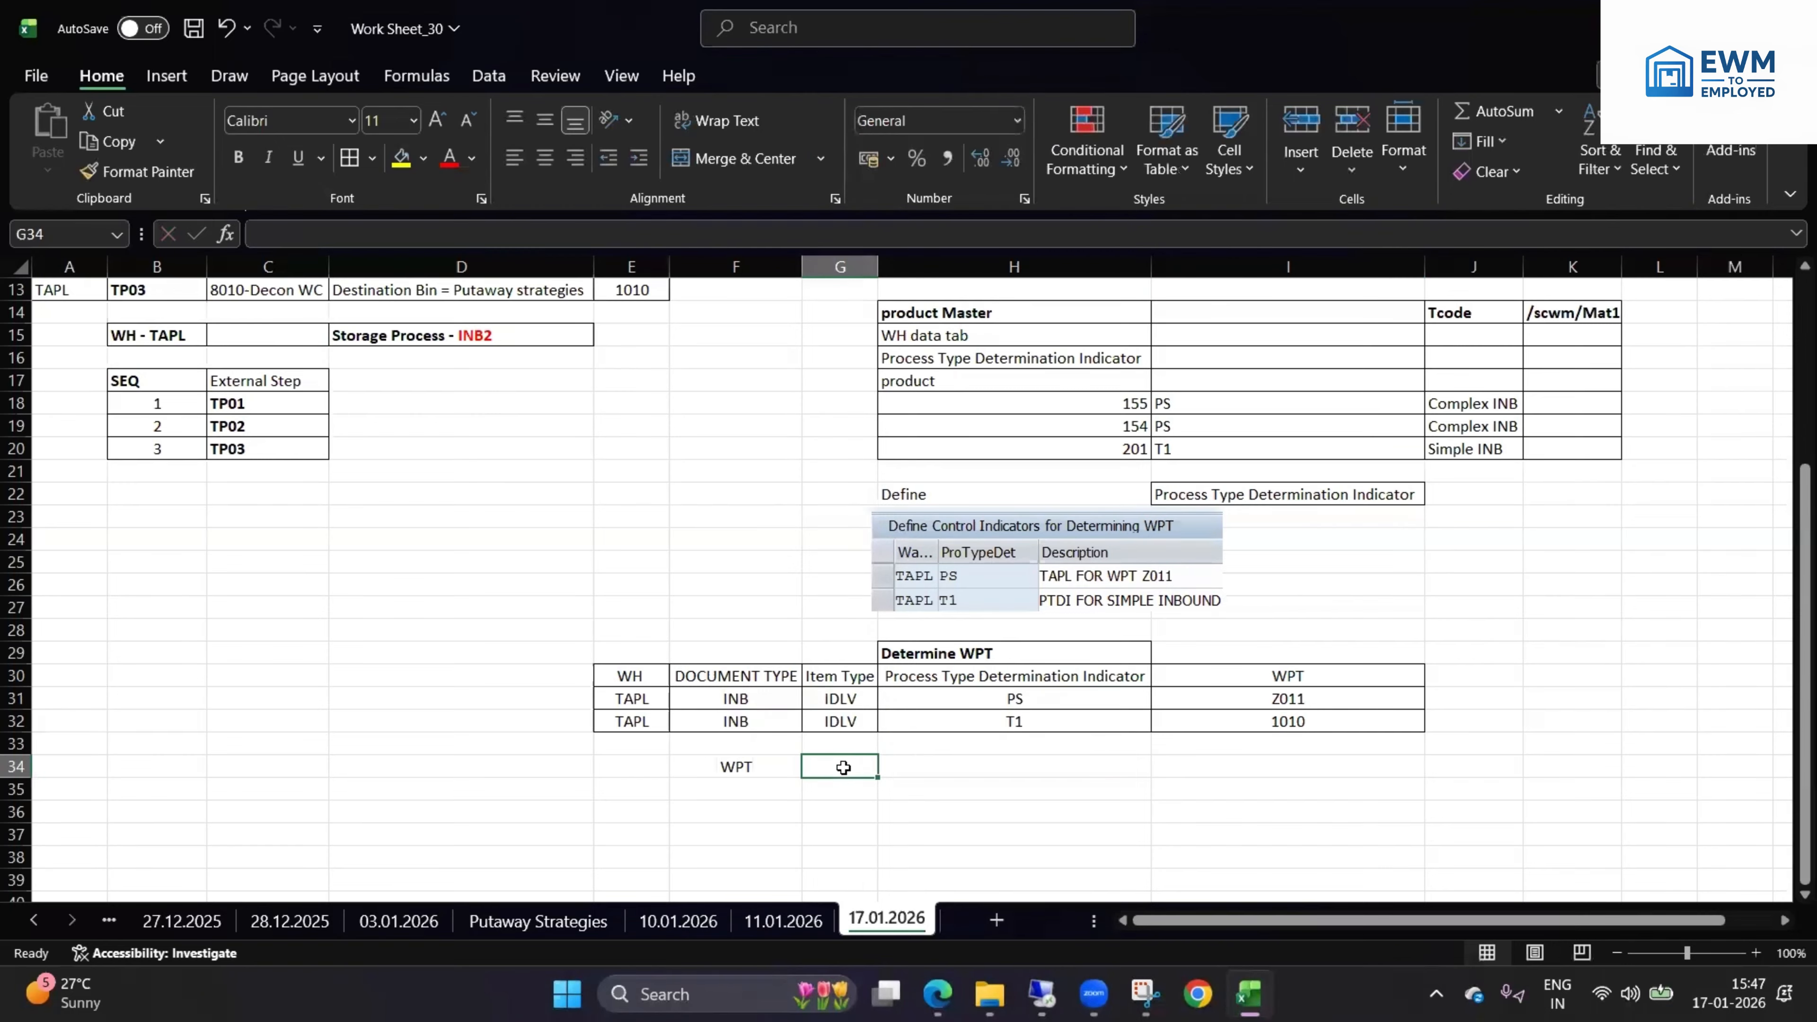
text(1010)
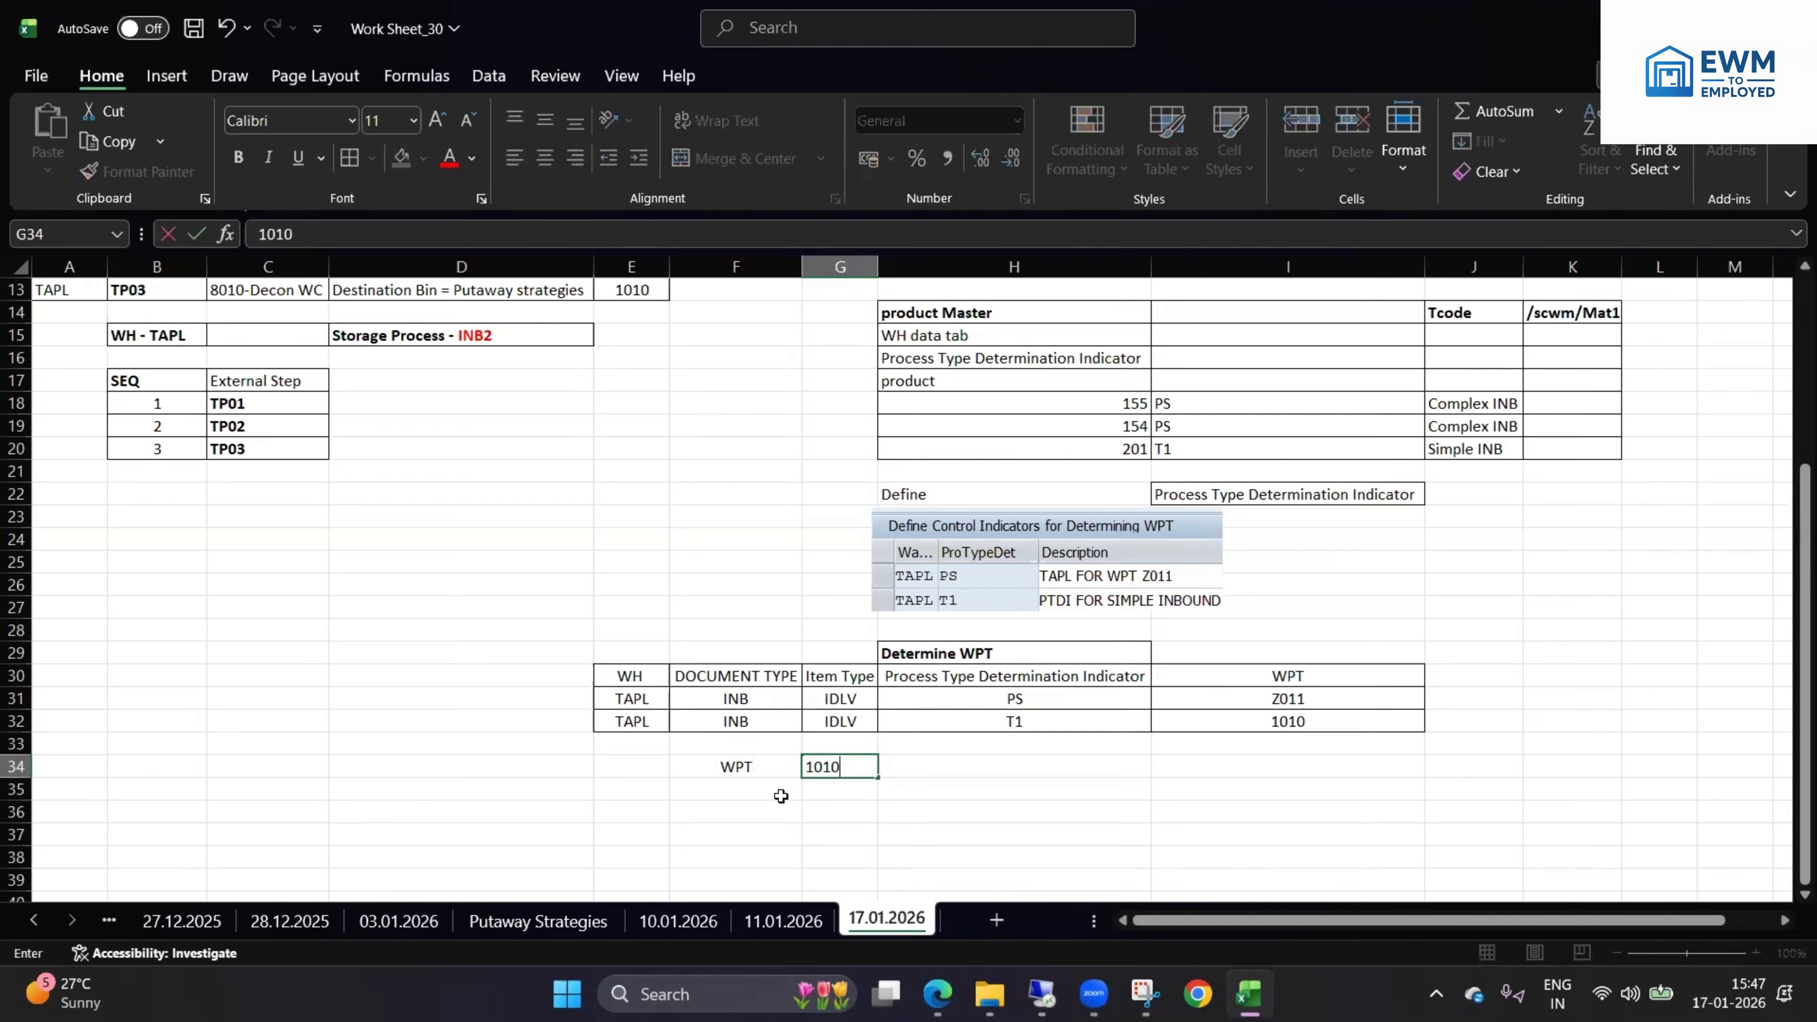
click(779, 874)
- Enter a second label WPT in F40 with the value Z011 beside it in G40
key(Down)
key(Down)
key(Down)
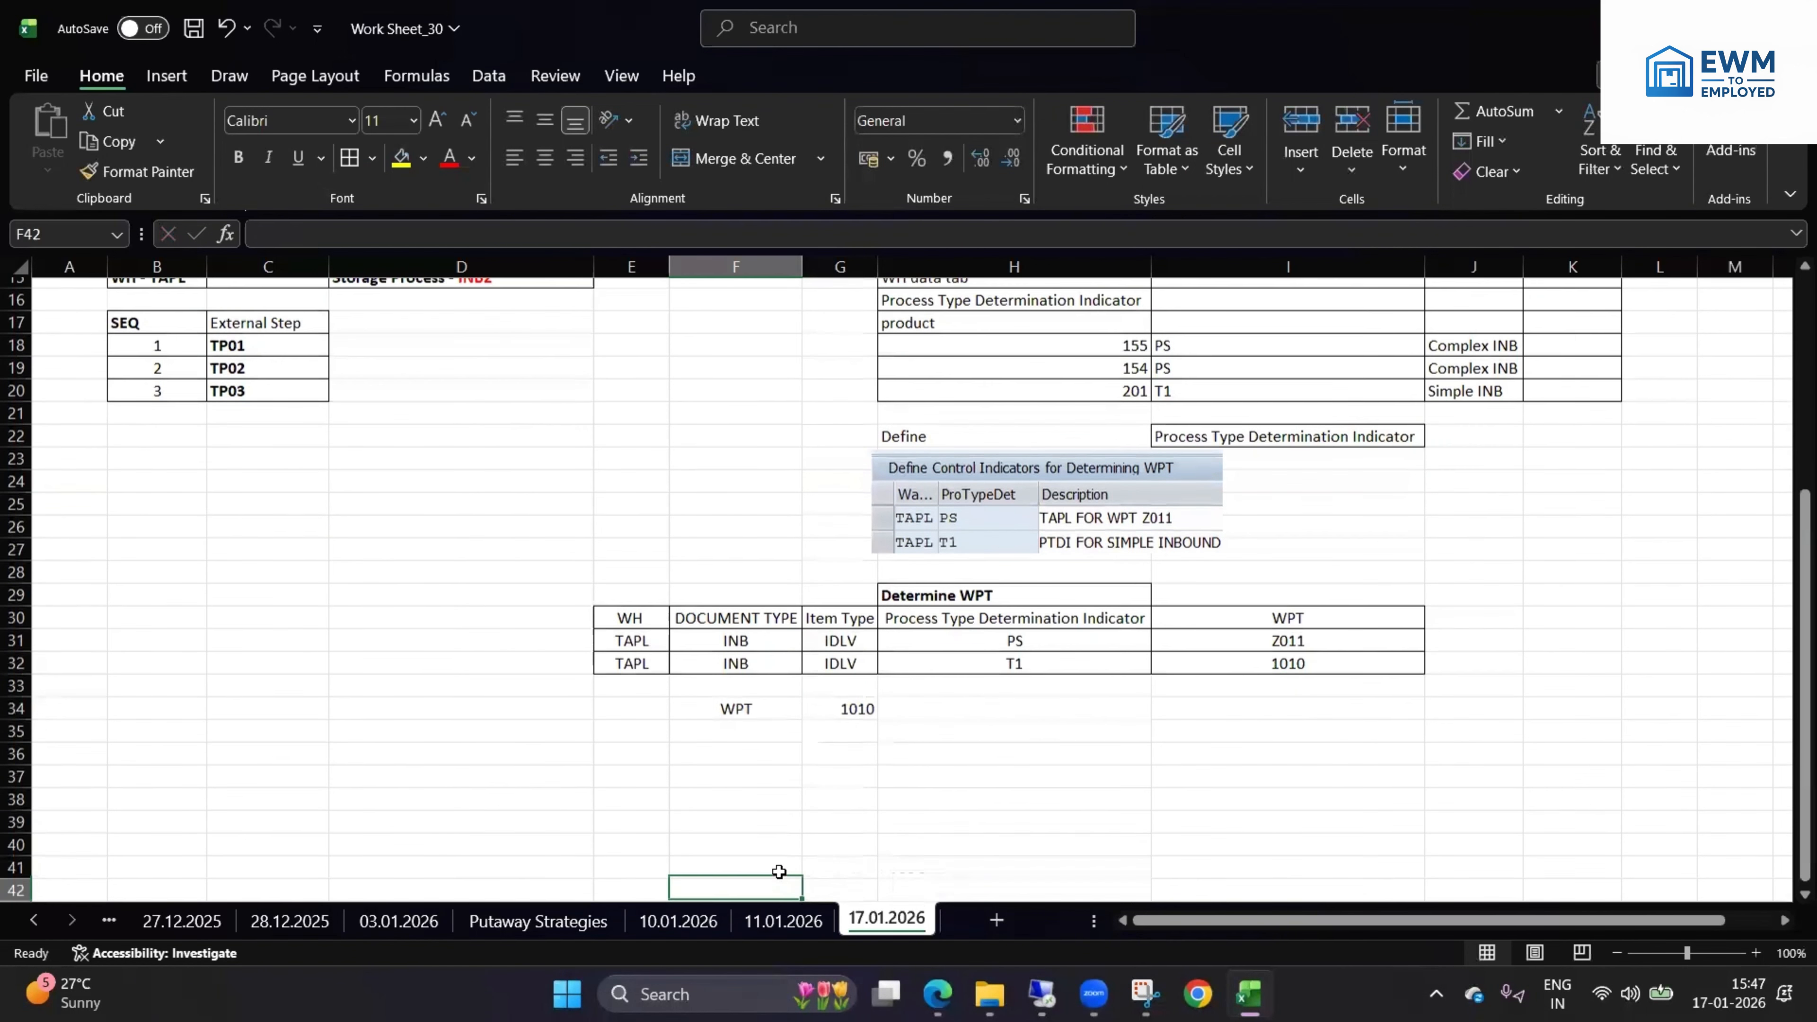
click(779, 762)
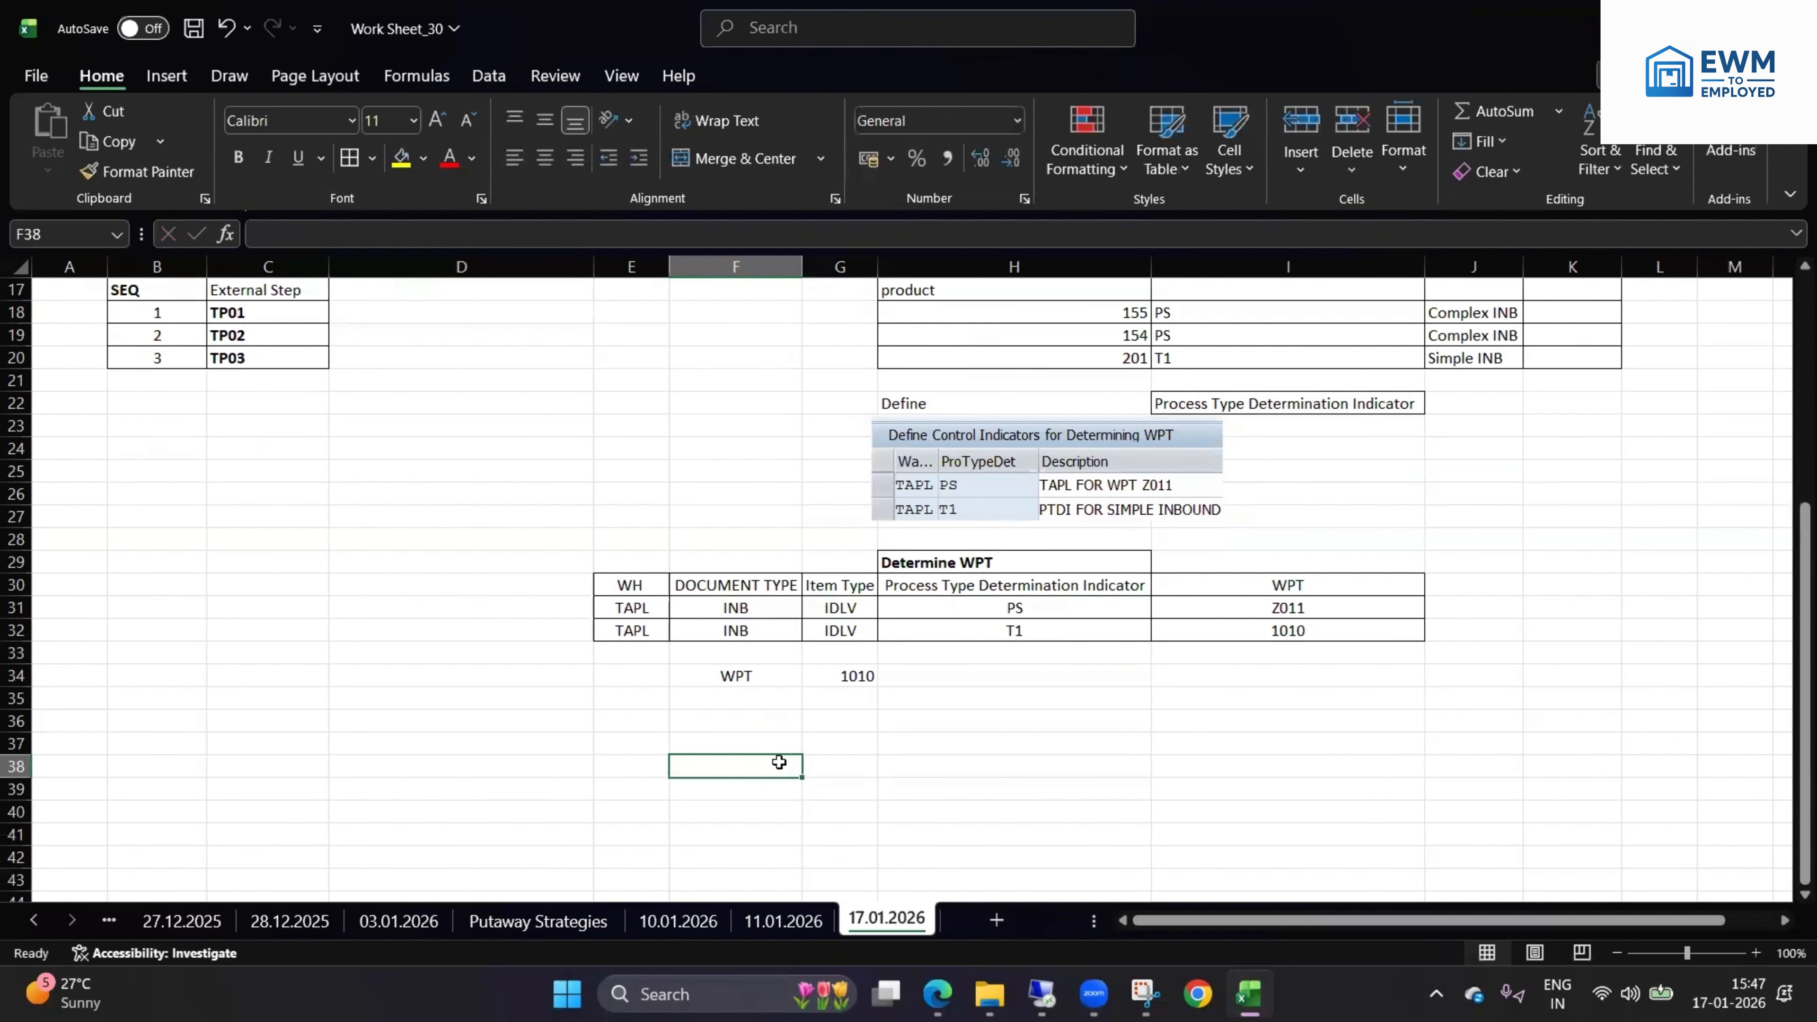
key(Down)
key(Down)
text(WPT)
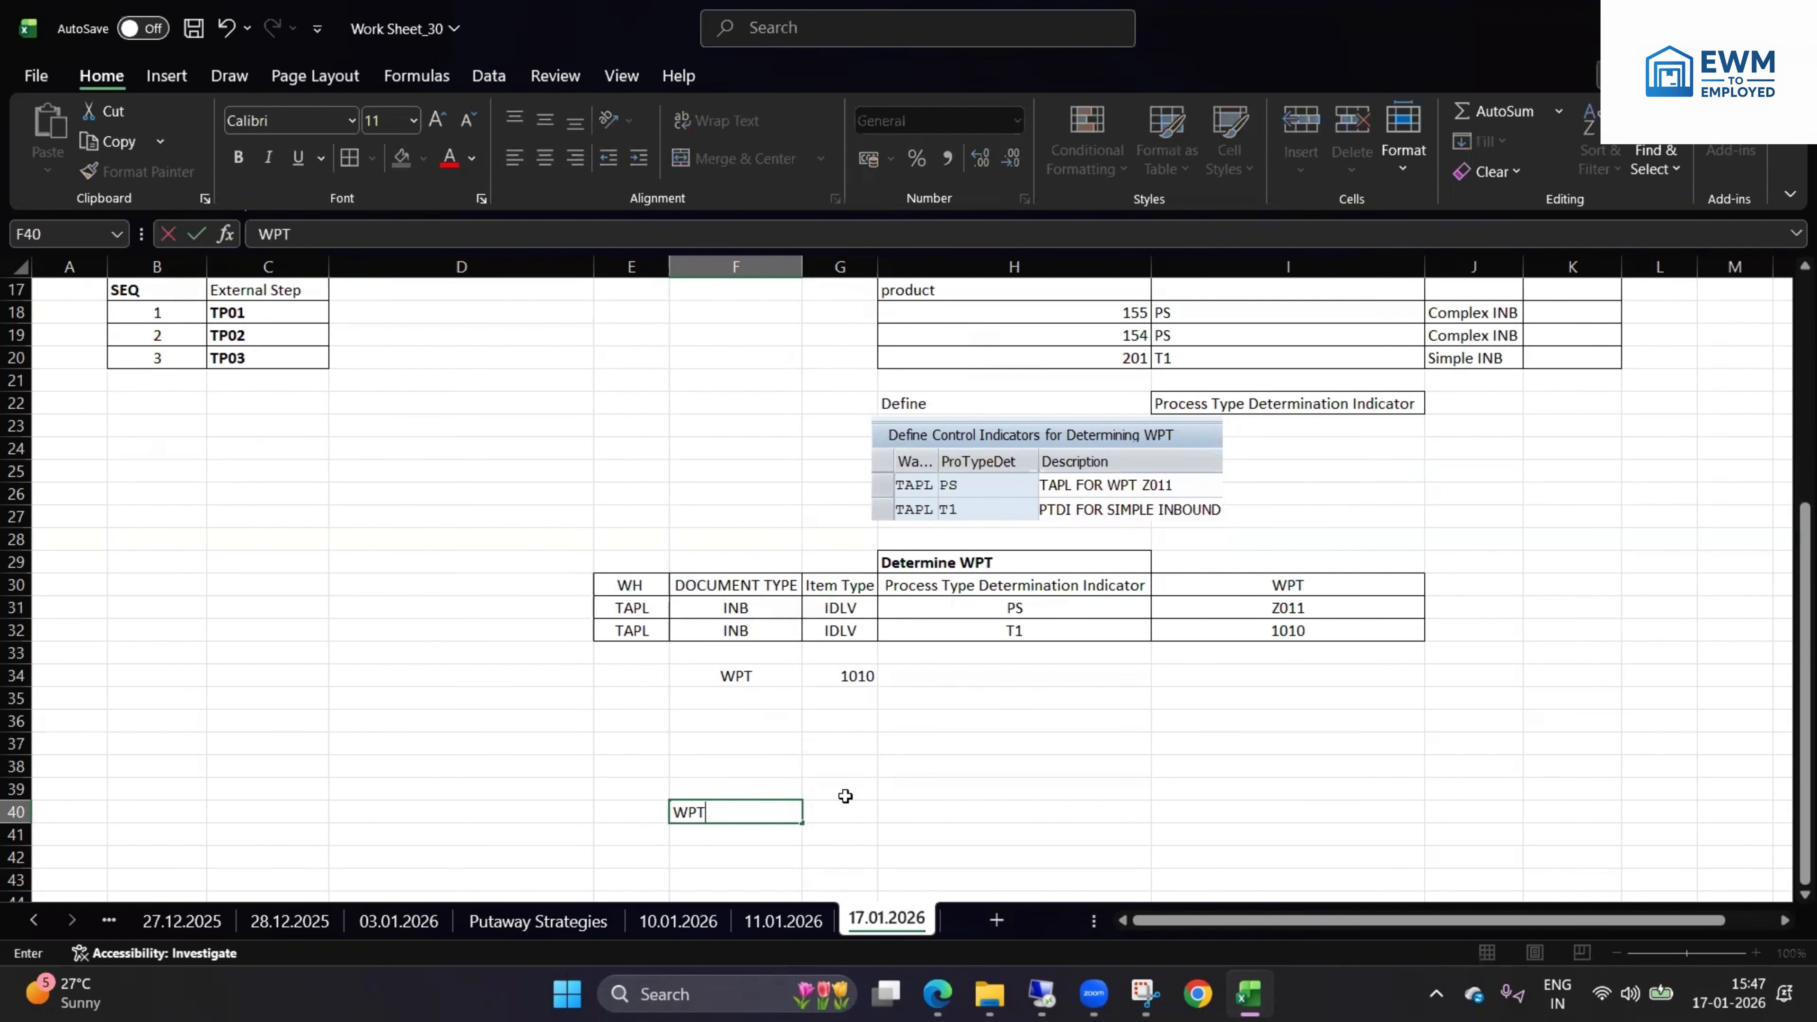
click(857, 806)
text(Z011)
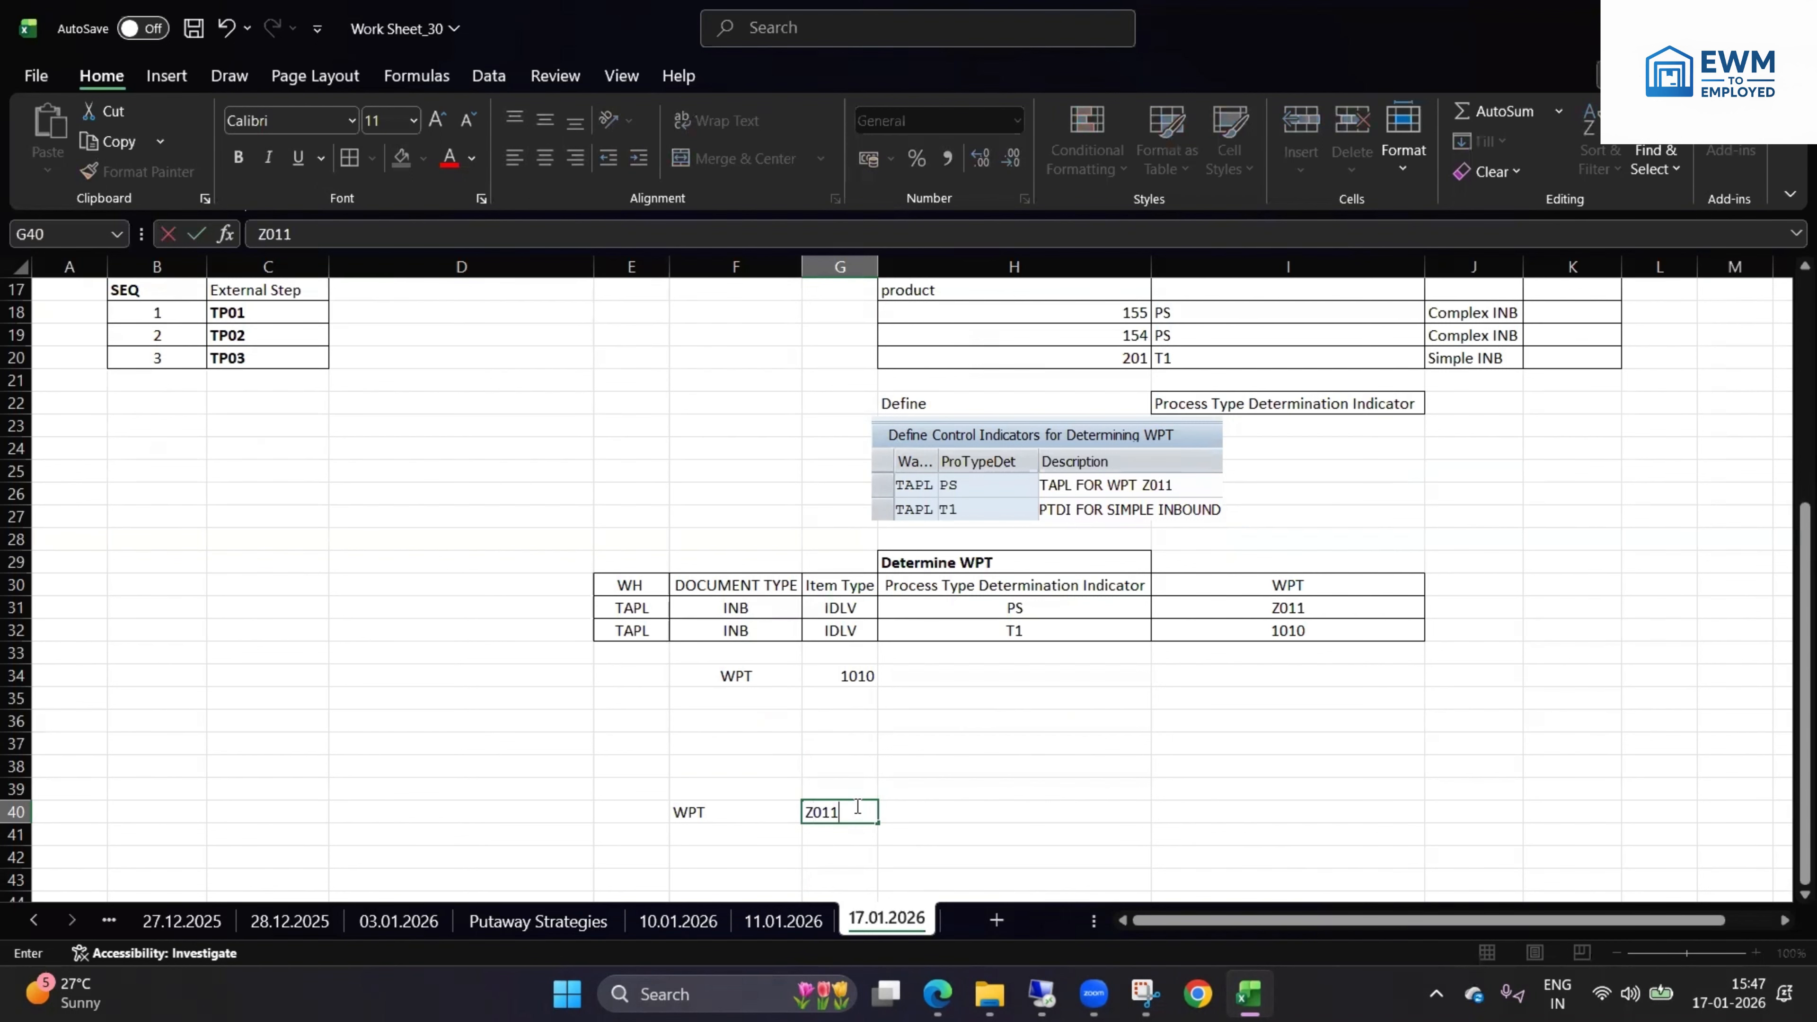
click(1063, 828)
drag(728, 817, 844, 836)
click(995, 791)
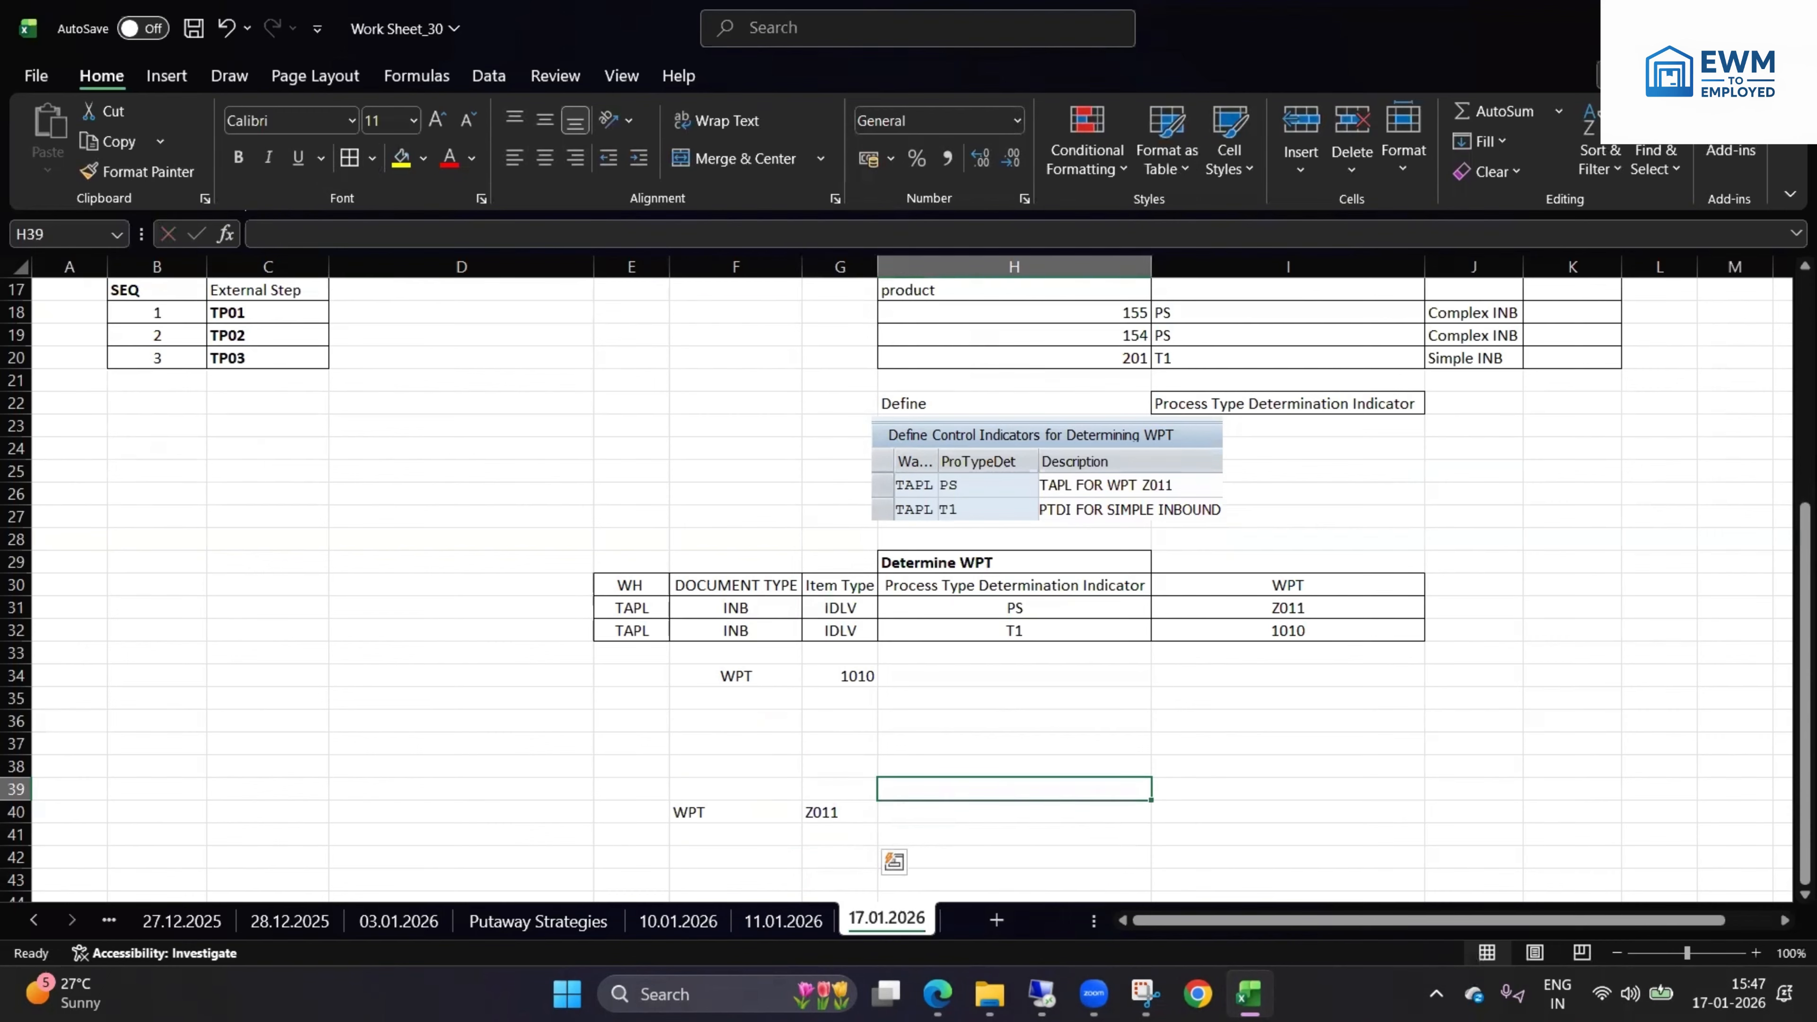
- Switch to the SAP session and bring up the Warehouse Process Type overview positioned at warehouse TAPL
click(1042, 996)
click(312, 59)
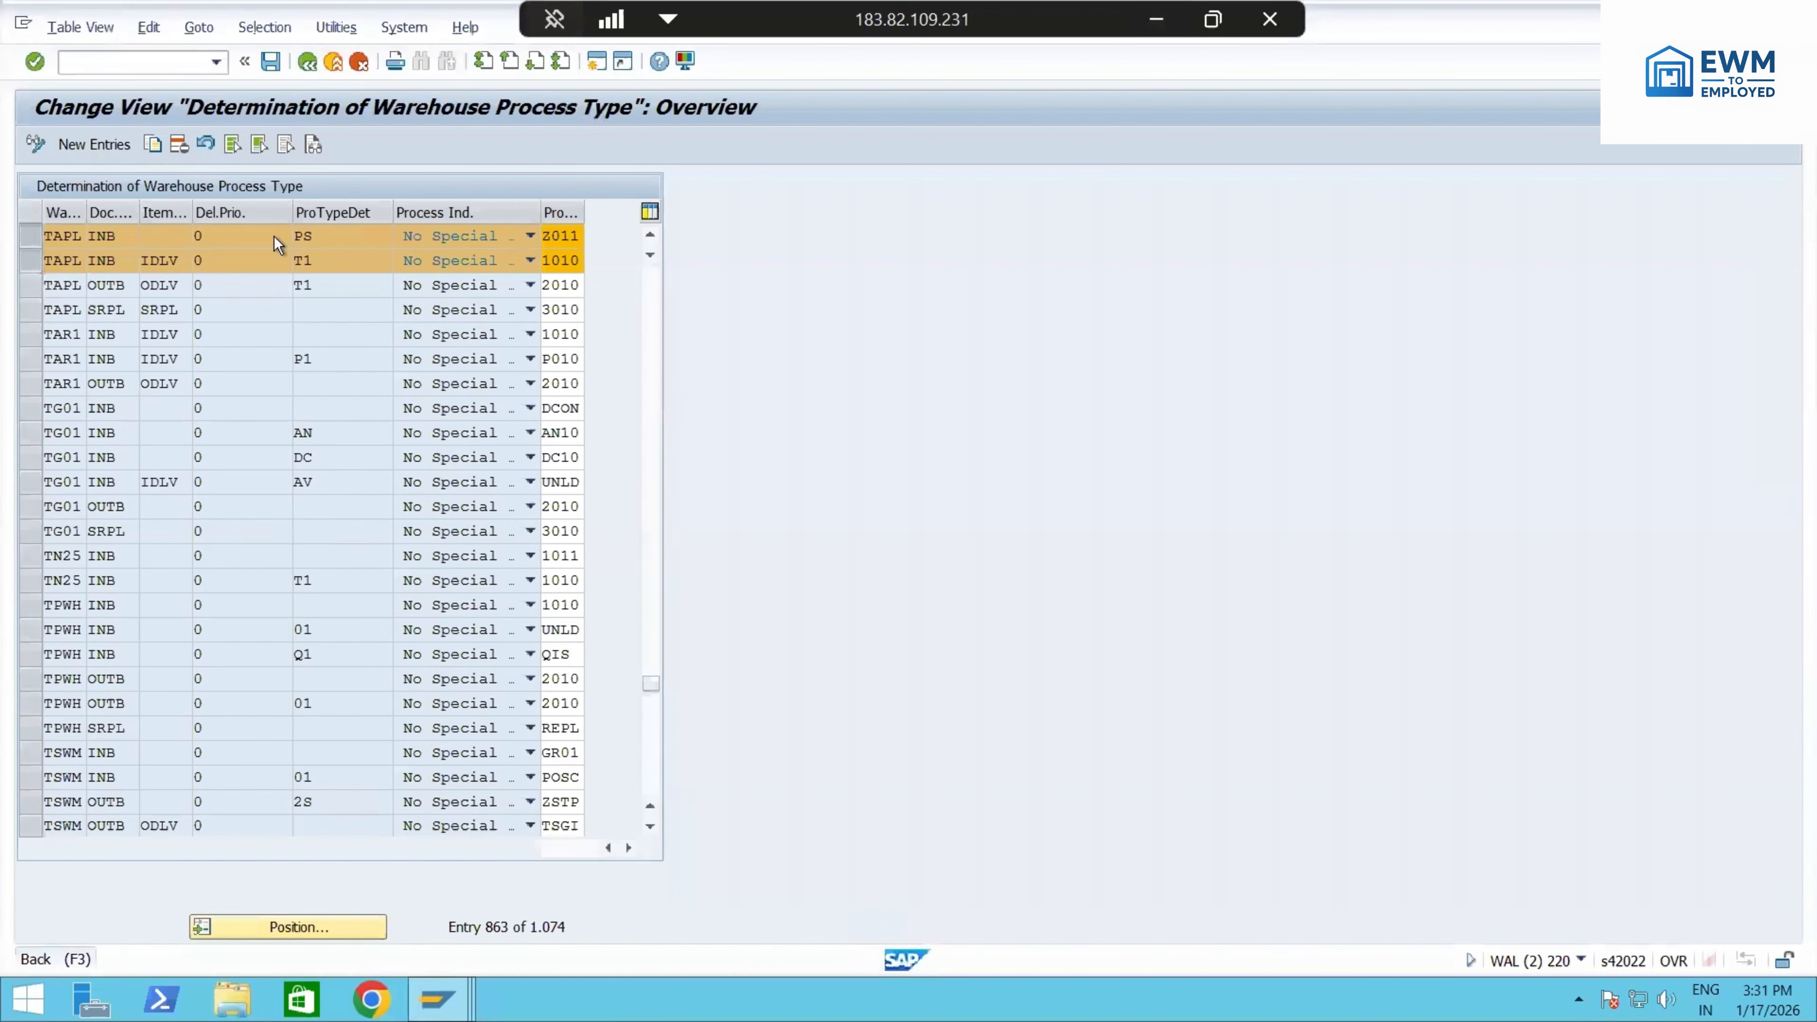
click(155, 644)
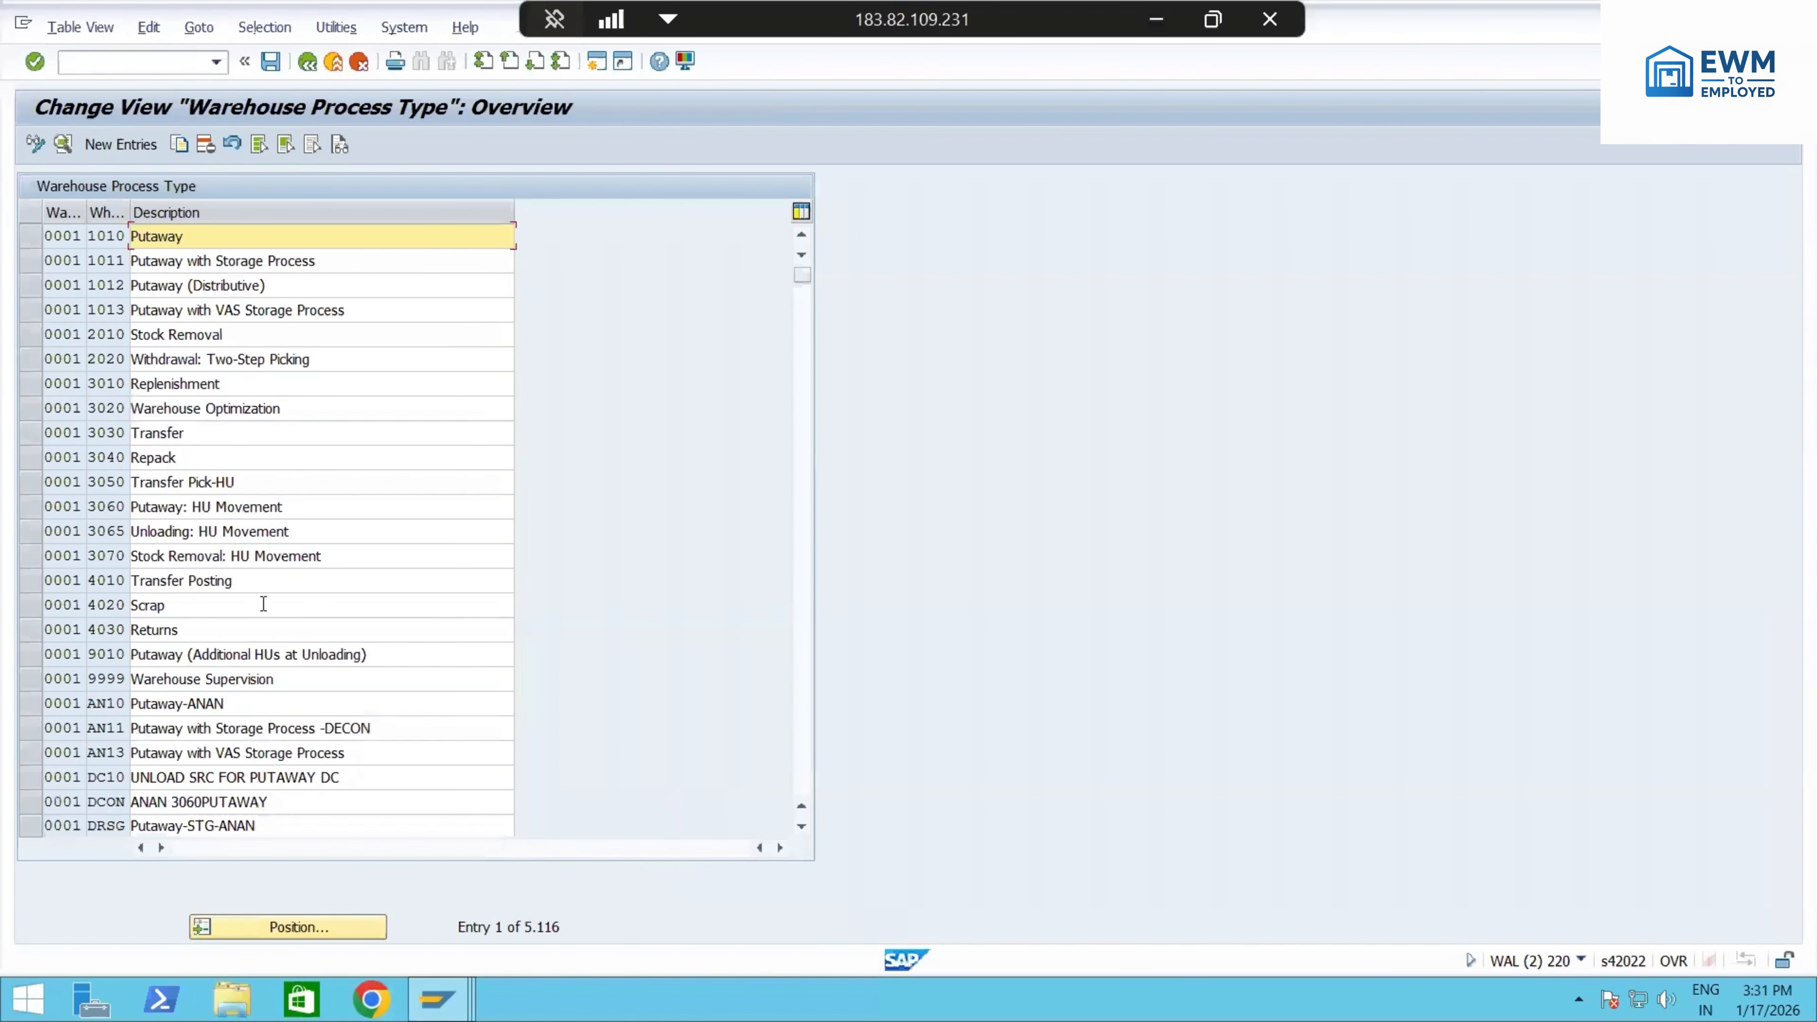
click(207, 929)
click(287, 326)
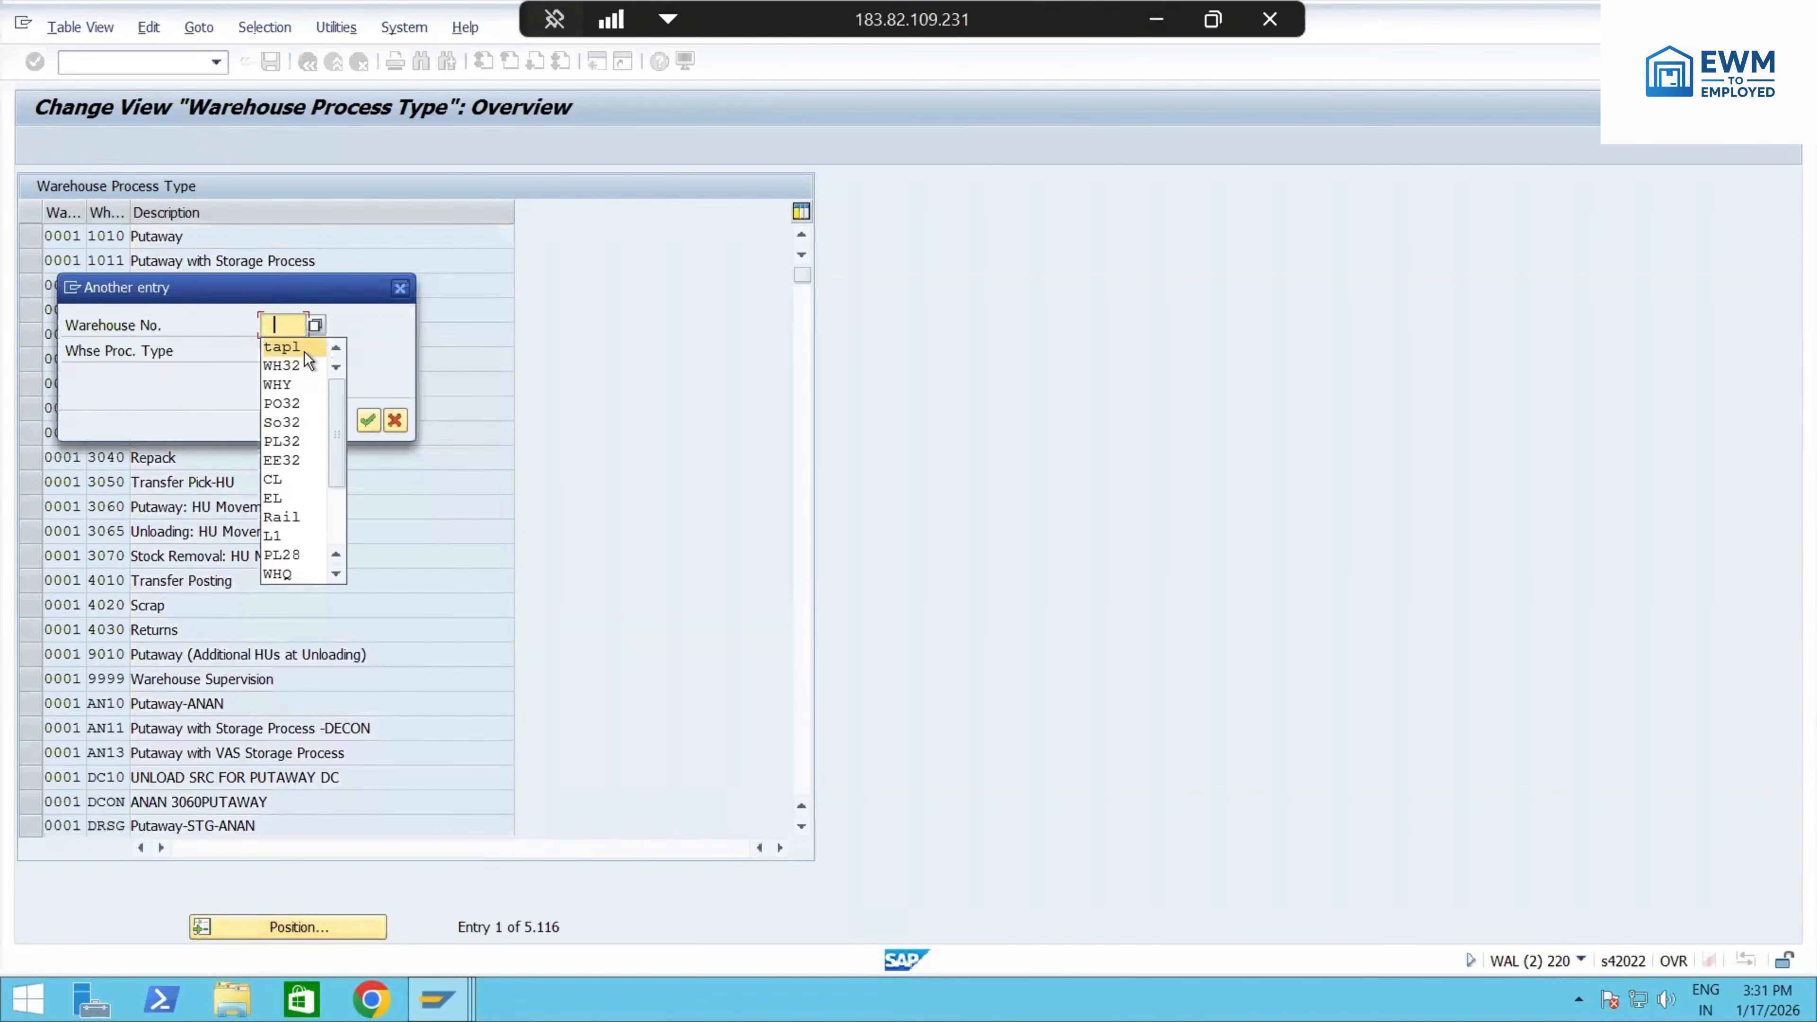
click(304, 351)
click(367, 420)
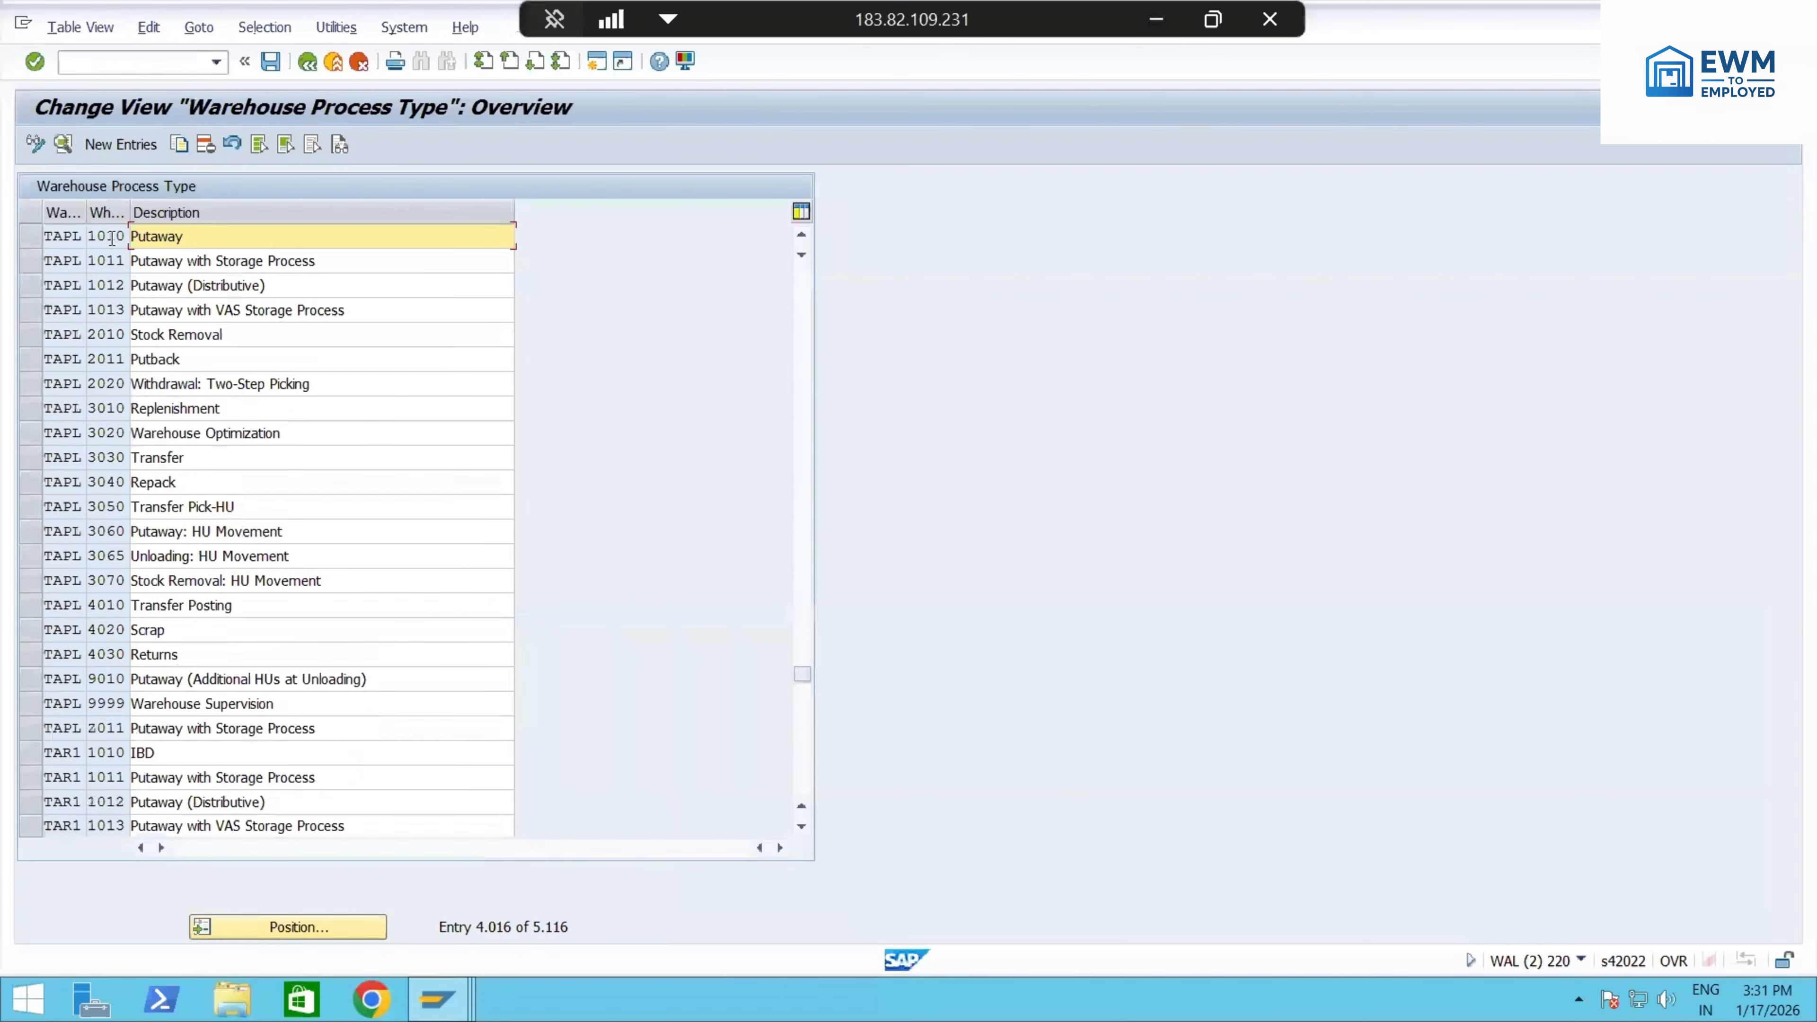
- Open the details of TAPL process type 1010 and check its source bin and storage process fields
double_click(117, 242)
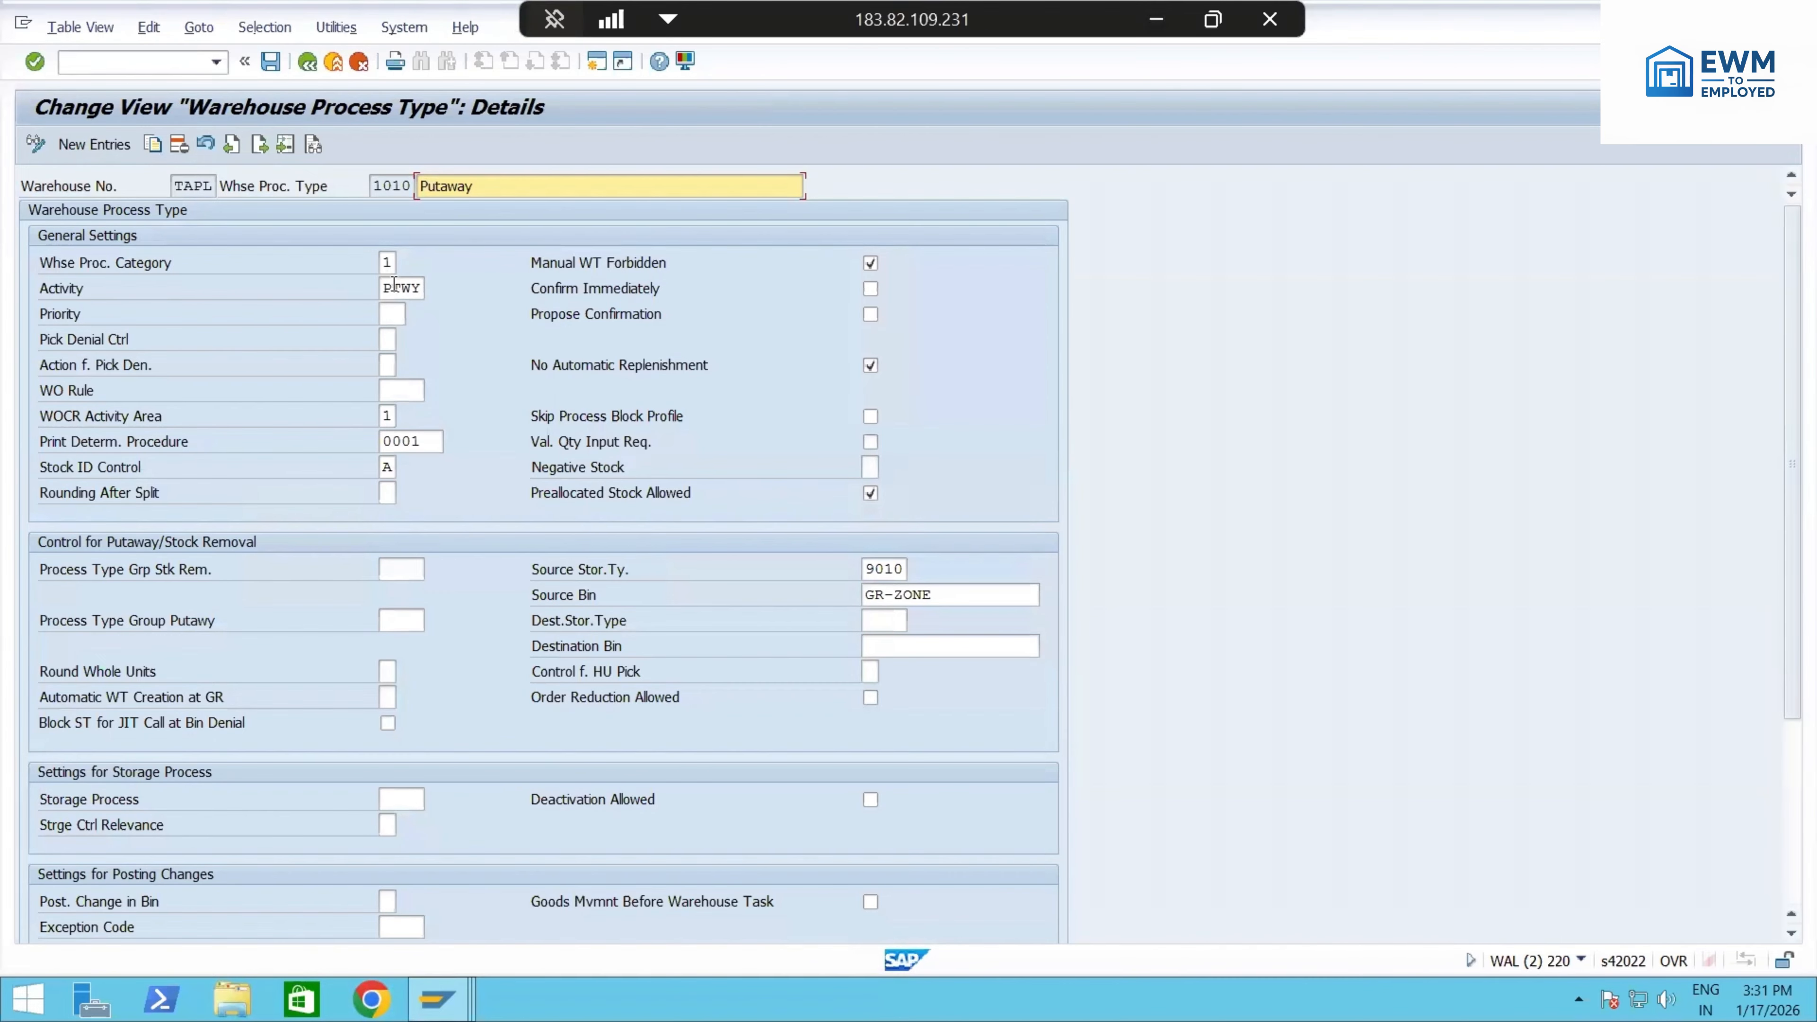
double_click(935, 597)
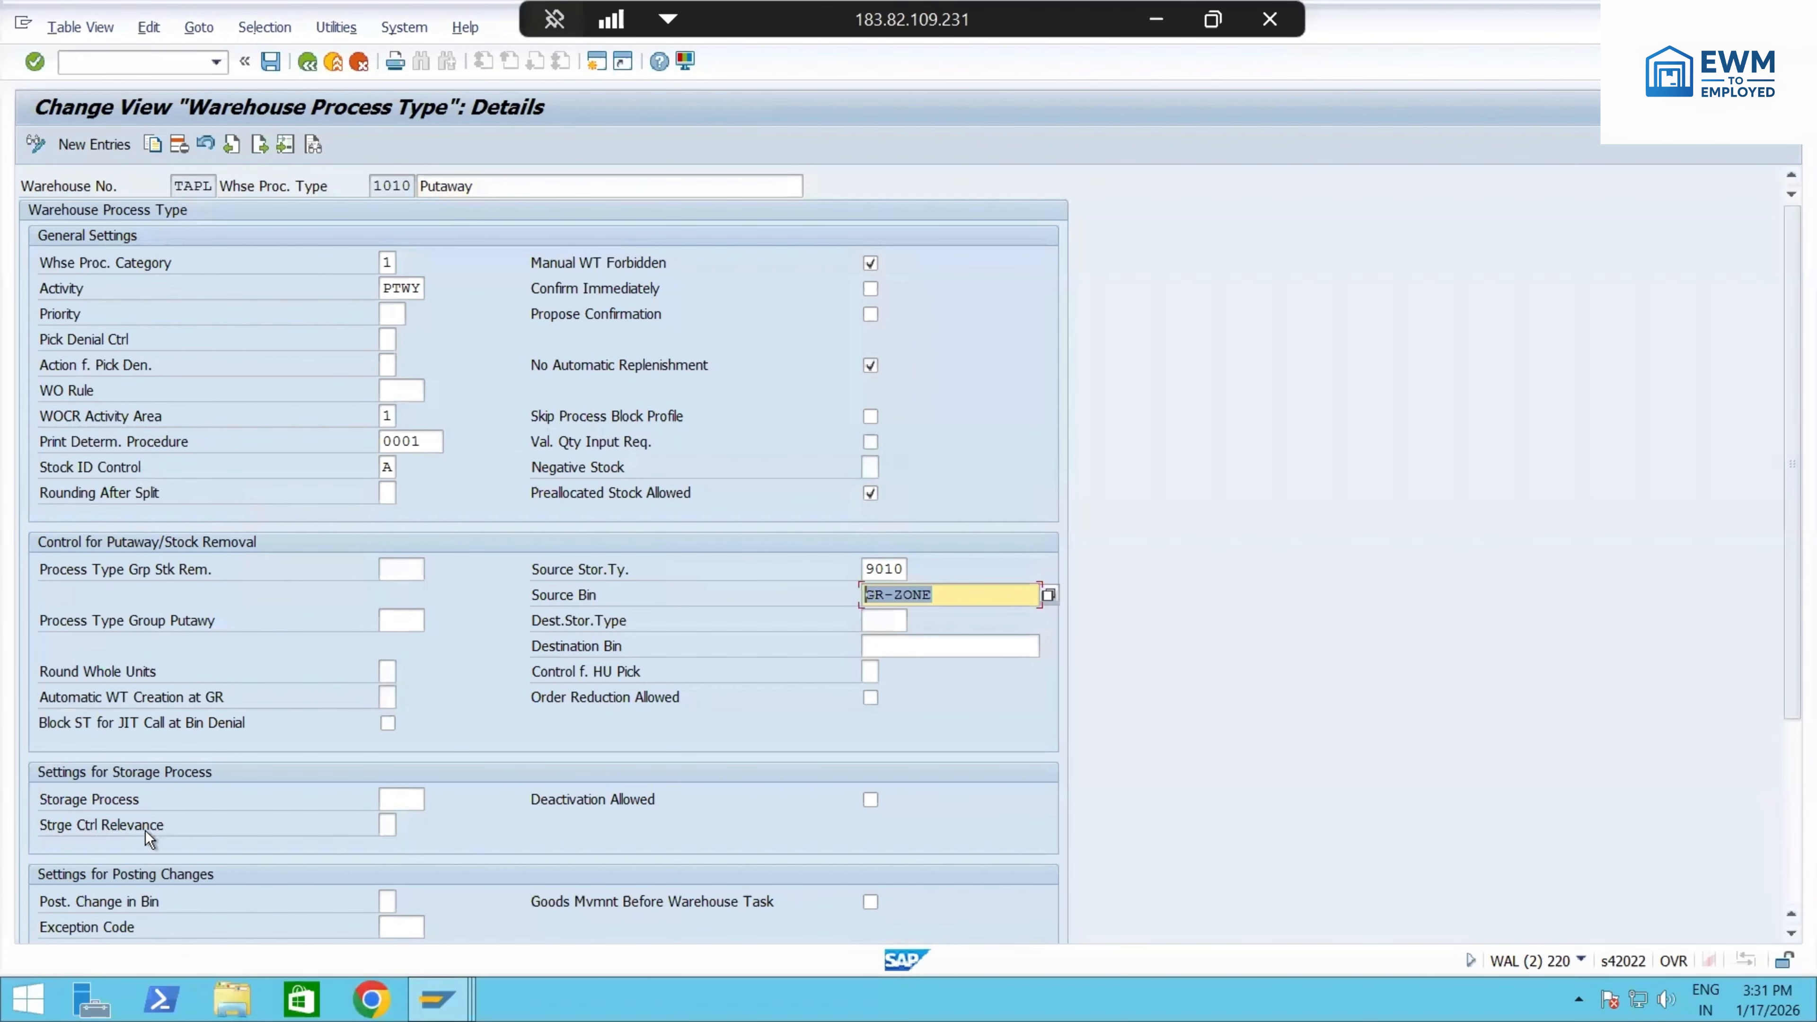
click(414, 803)
- Return to the Excel worksheet and add a Storage process row with the value None under WPT 1010
click(1157, 20)
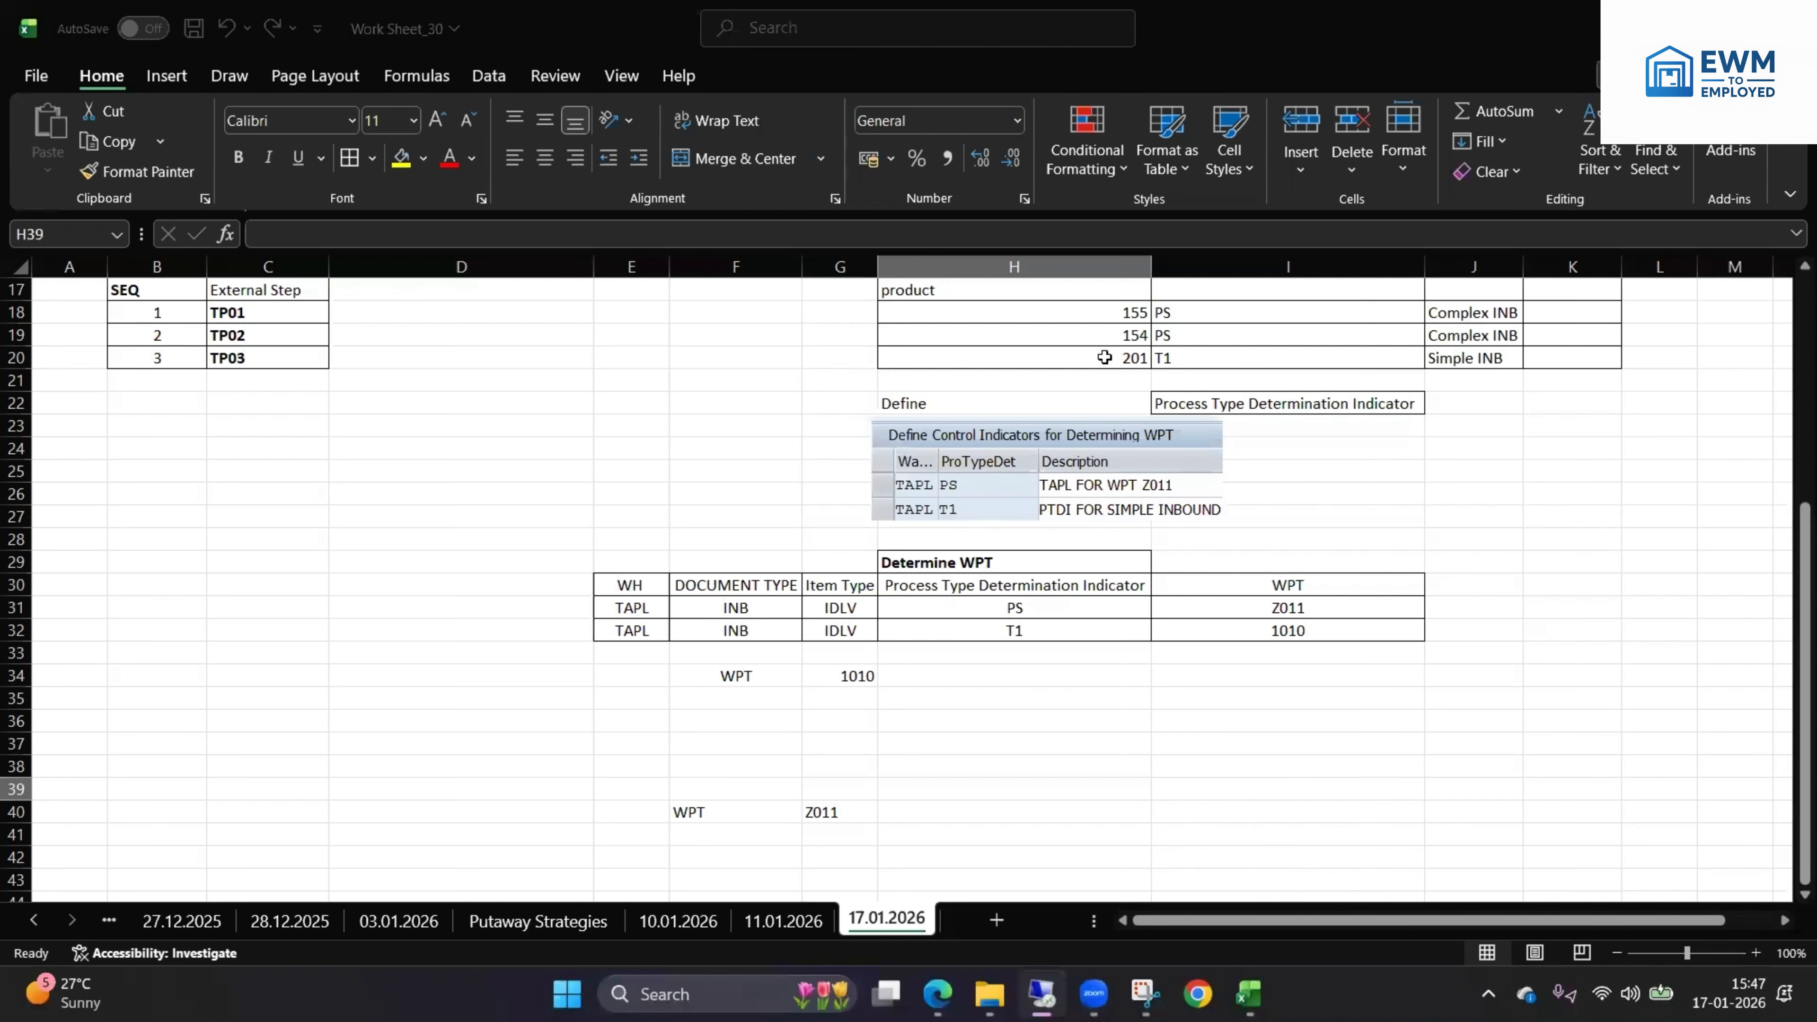
click(952, 681)
click(760, 702)
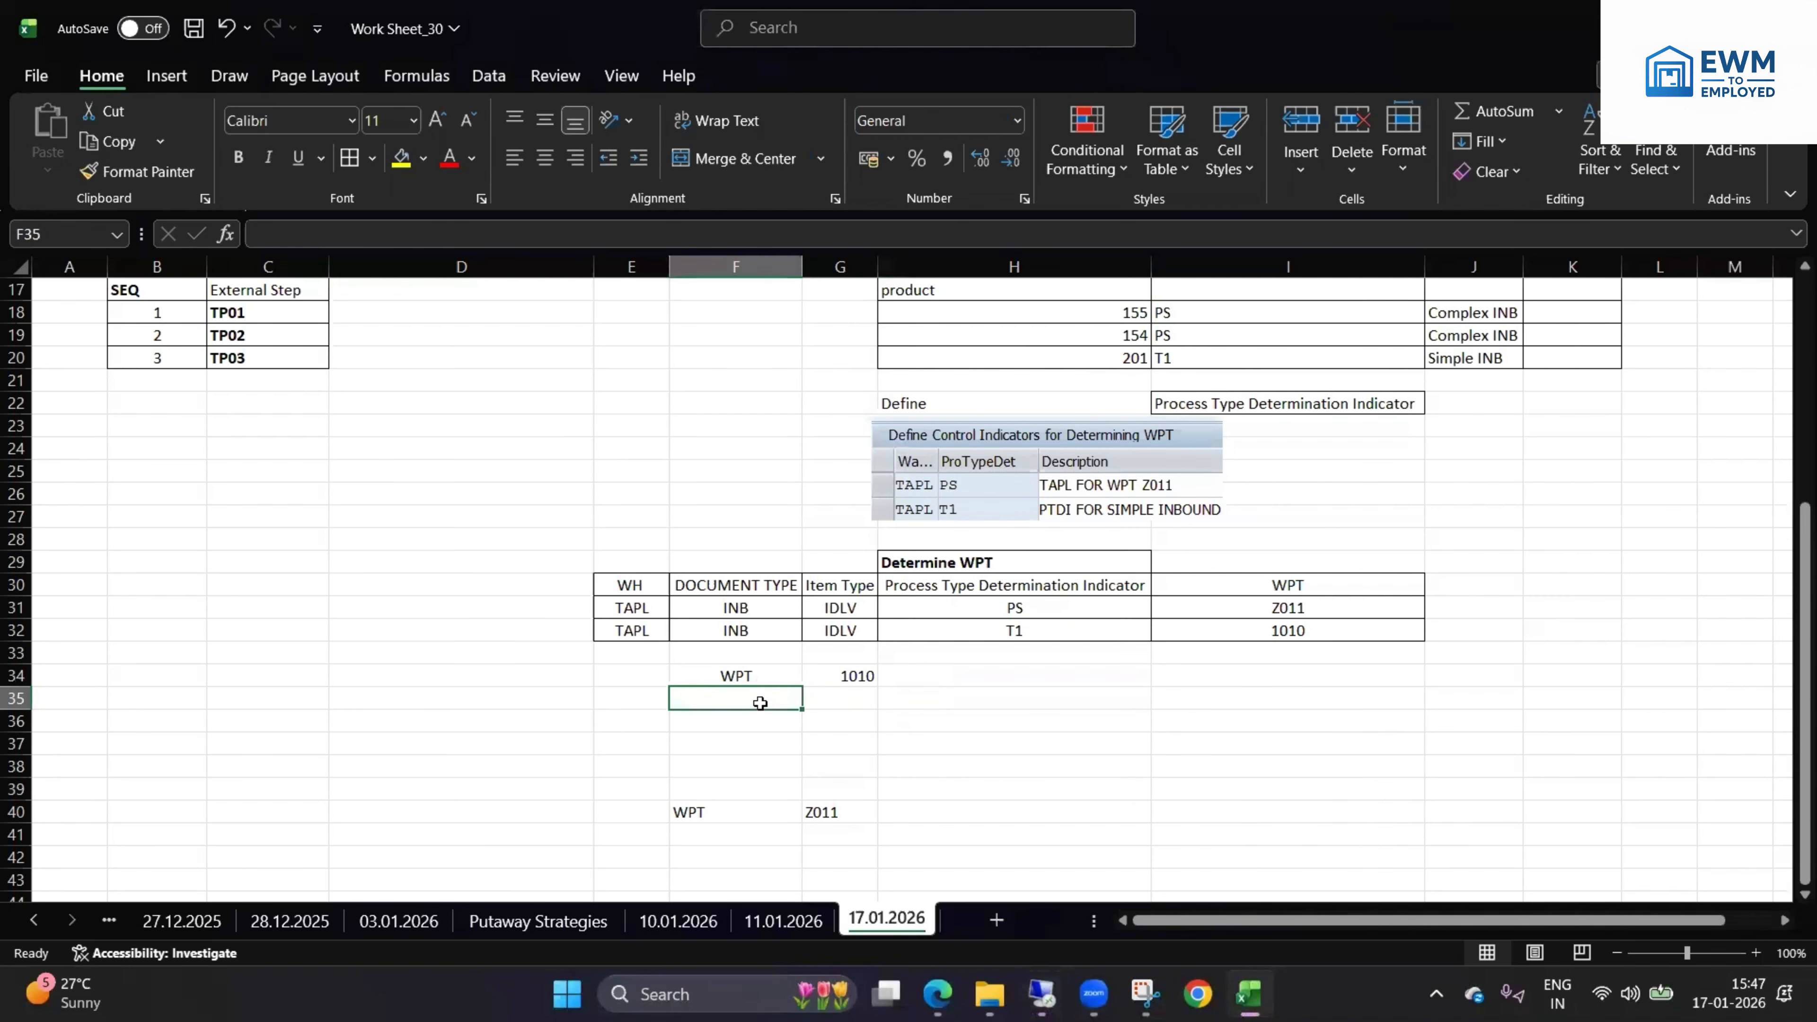
text(Storage p)
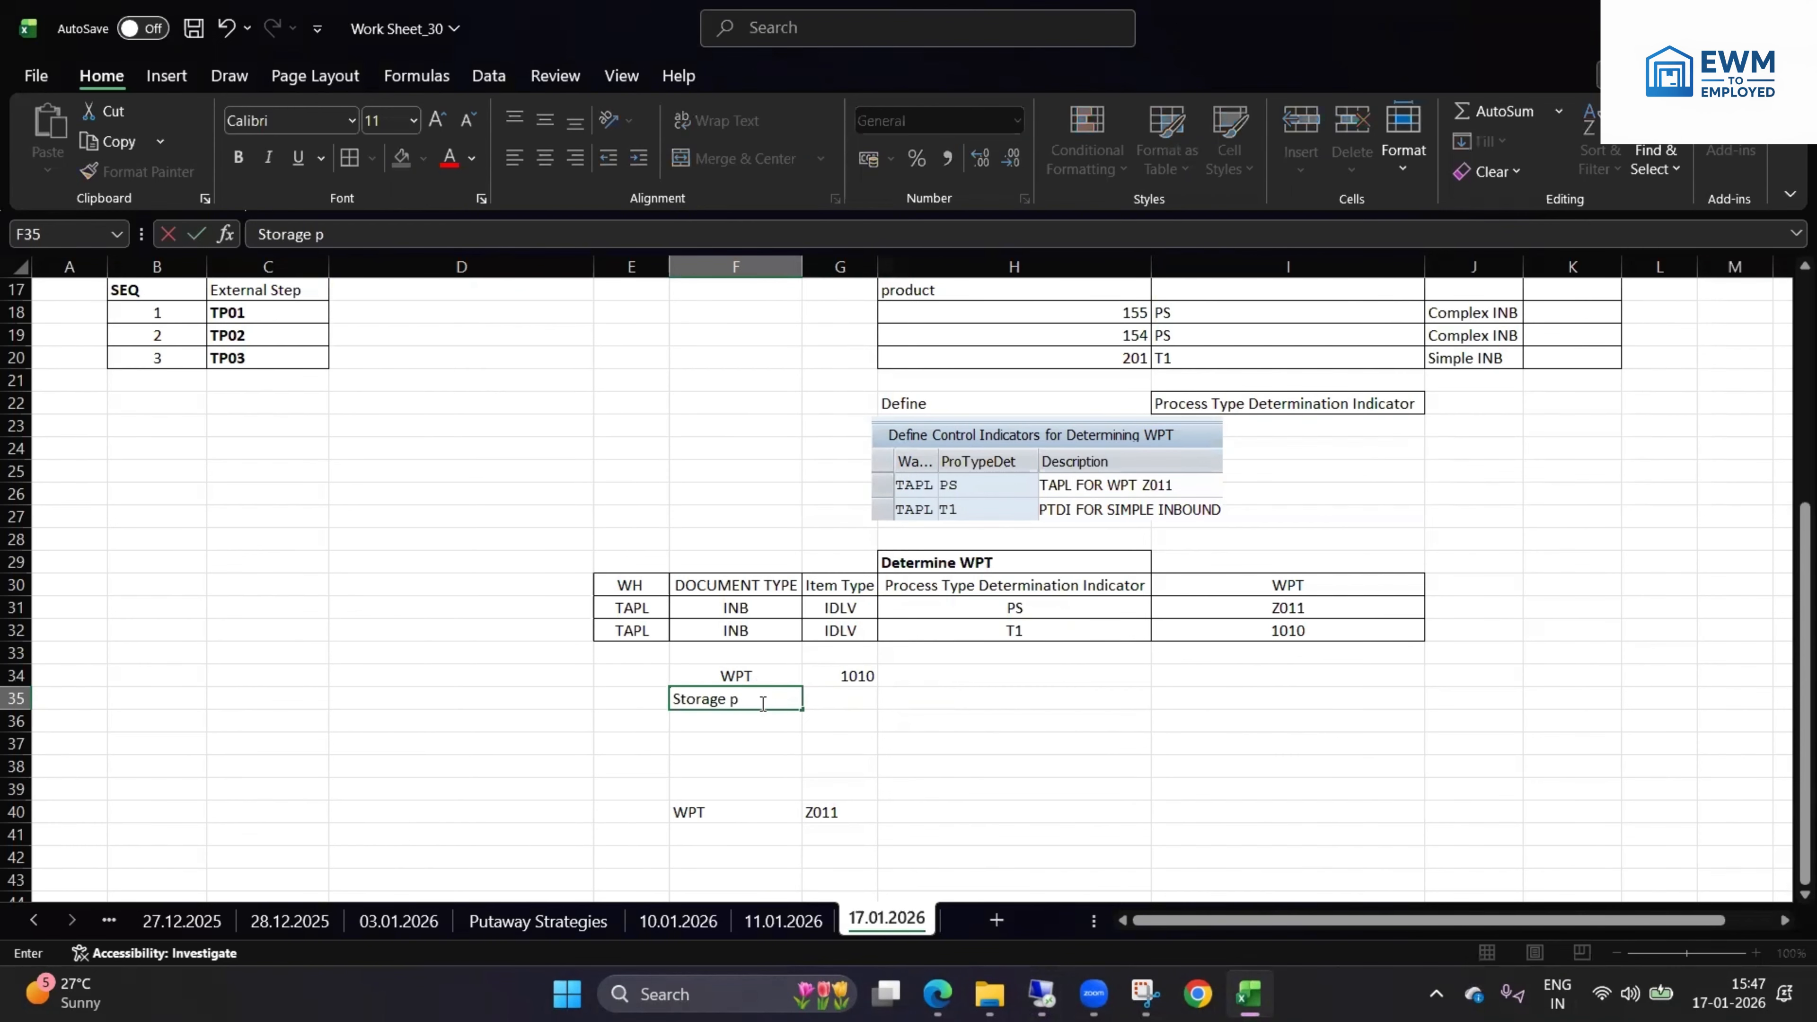
text(rocess)
click(840, 696)
text(None)
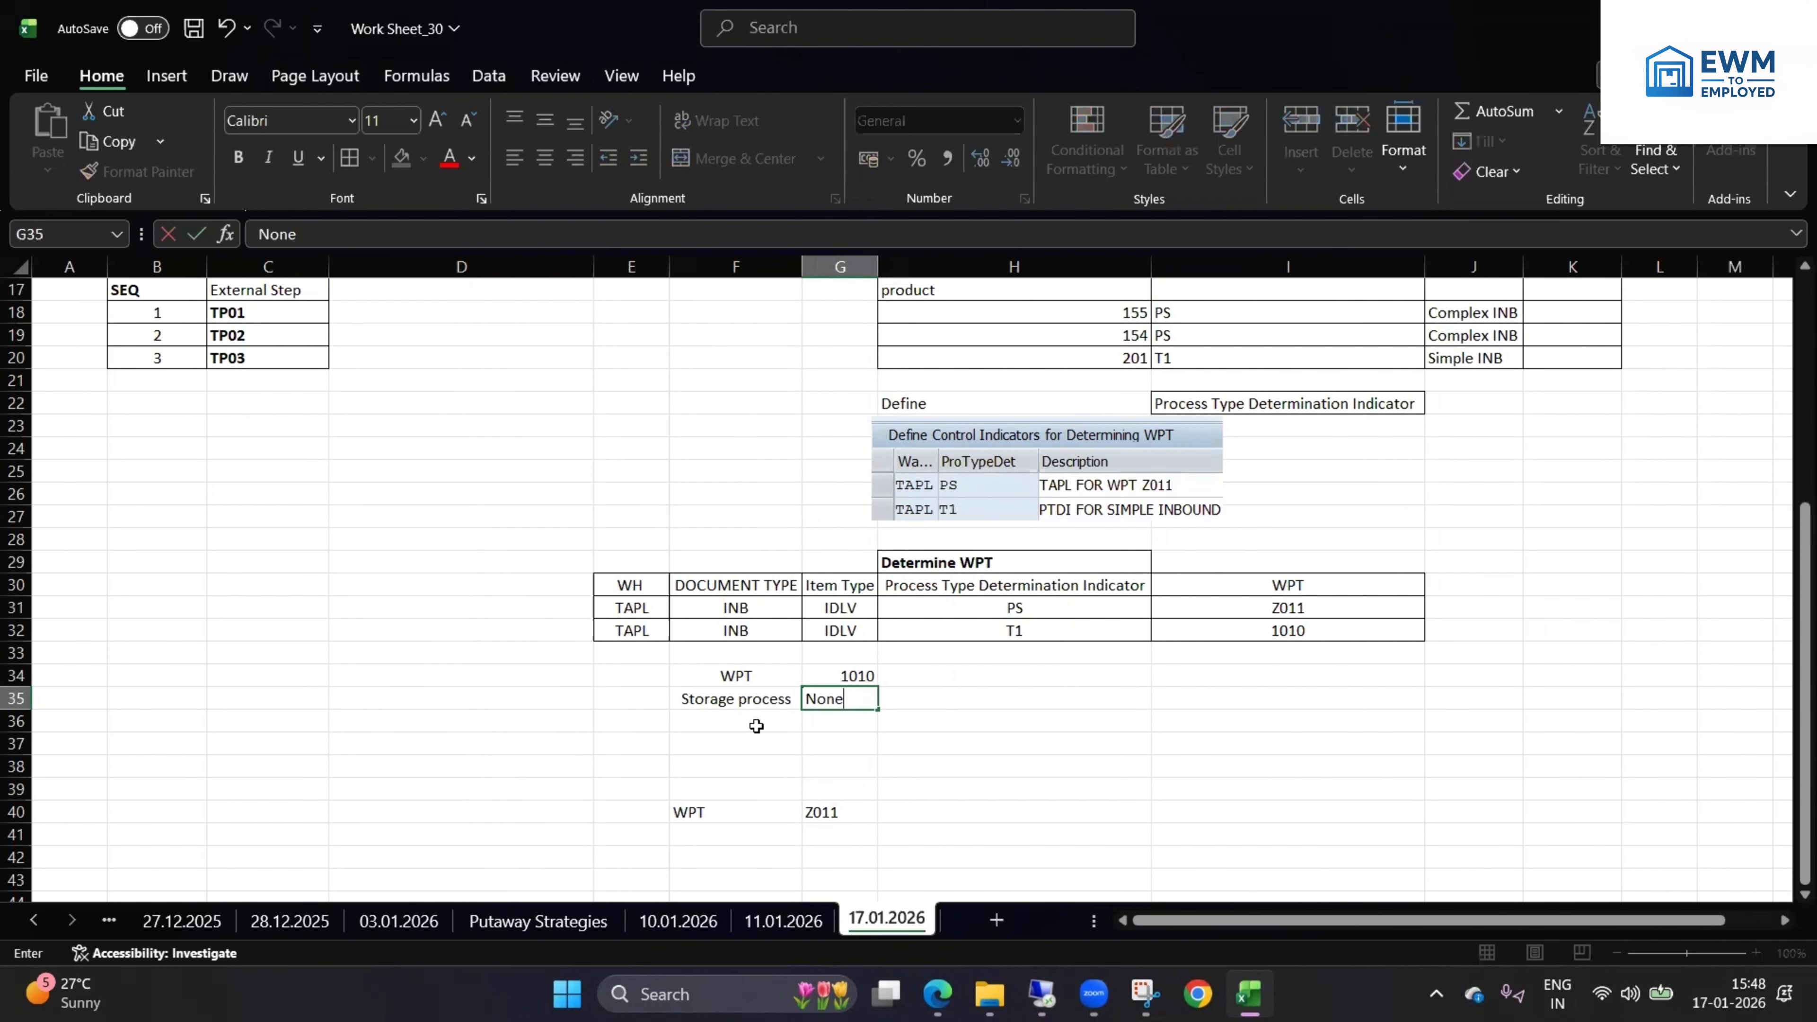
- Add a row labelled Source st typ with the value 9010 in F36:G36
click(762, 725)
text(Source)
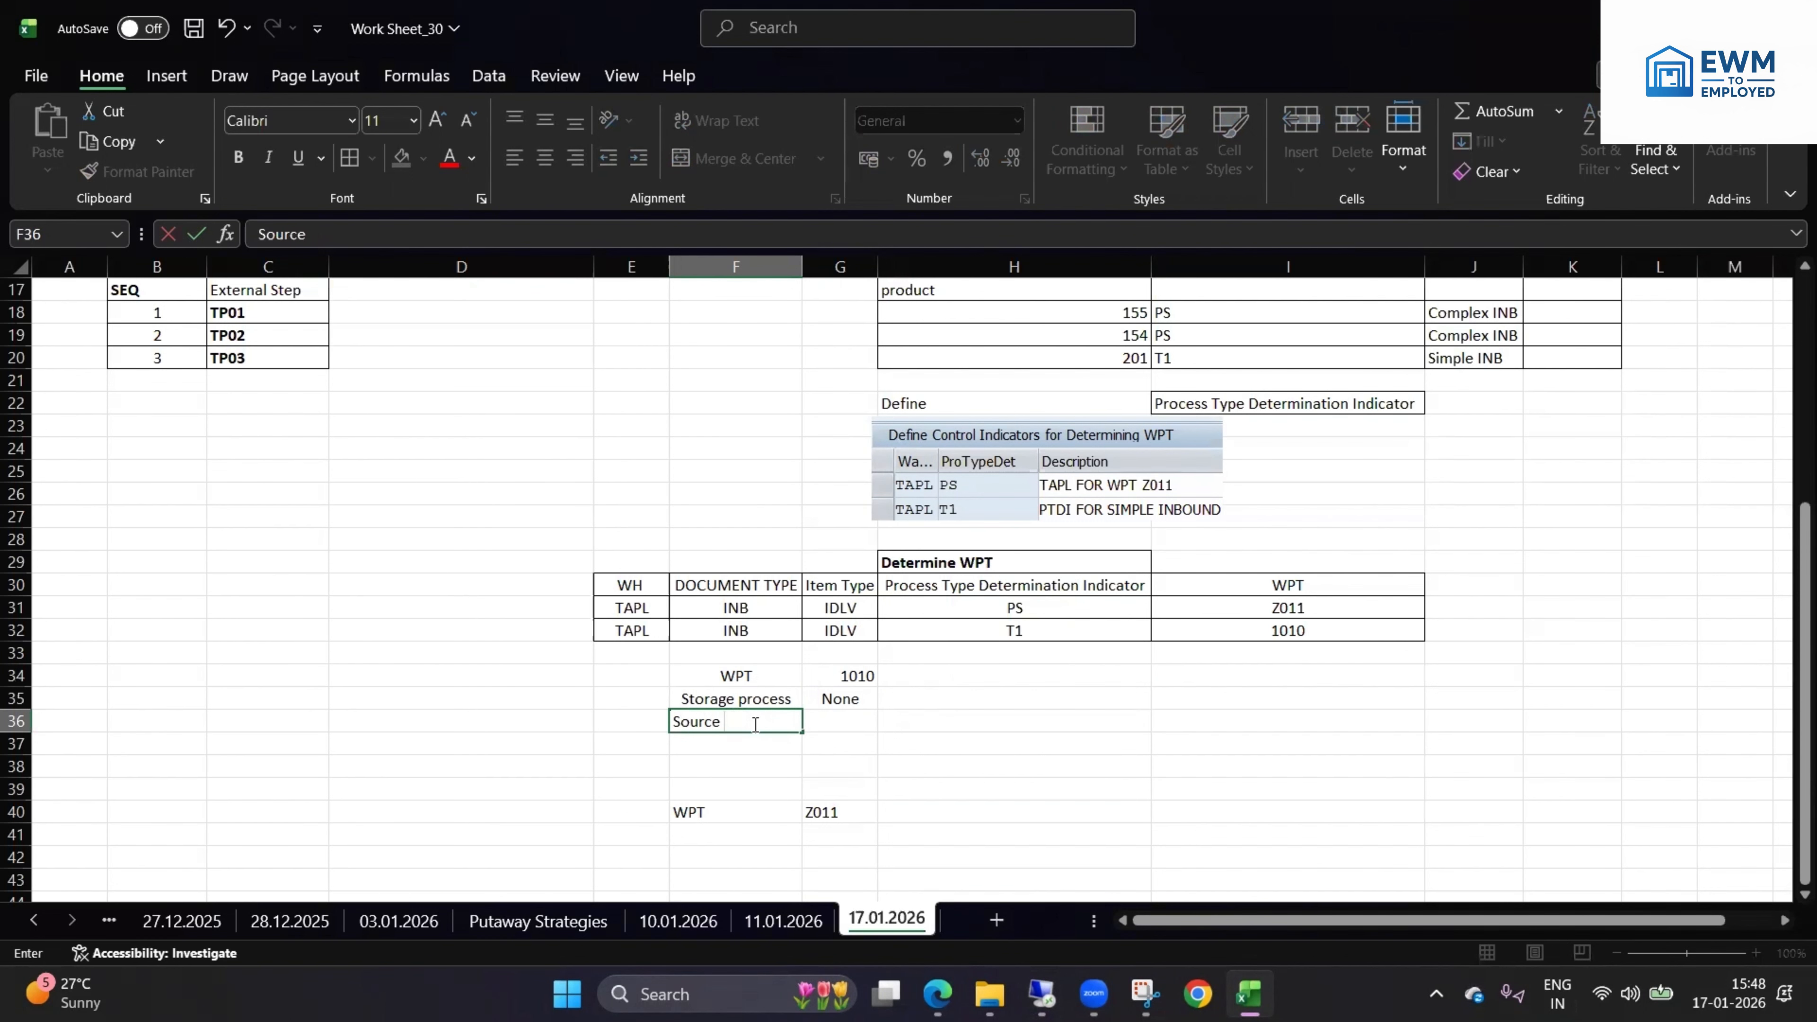
text(st typ)
click(828, 721)
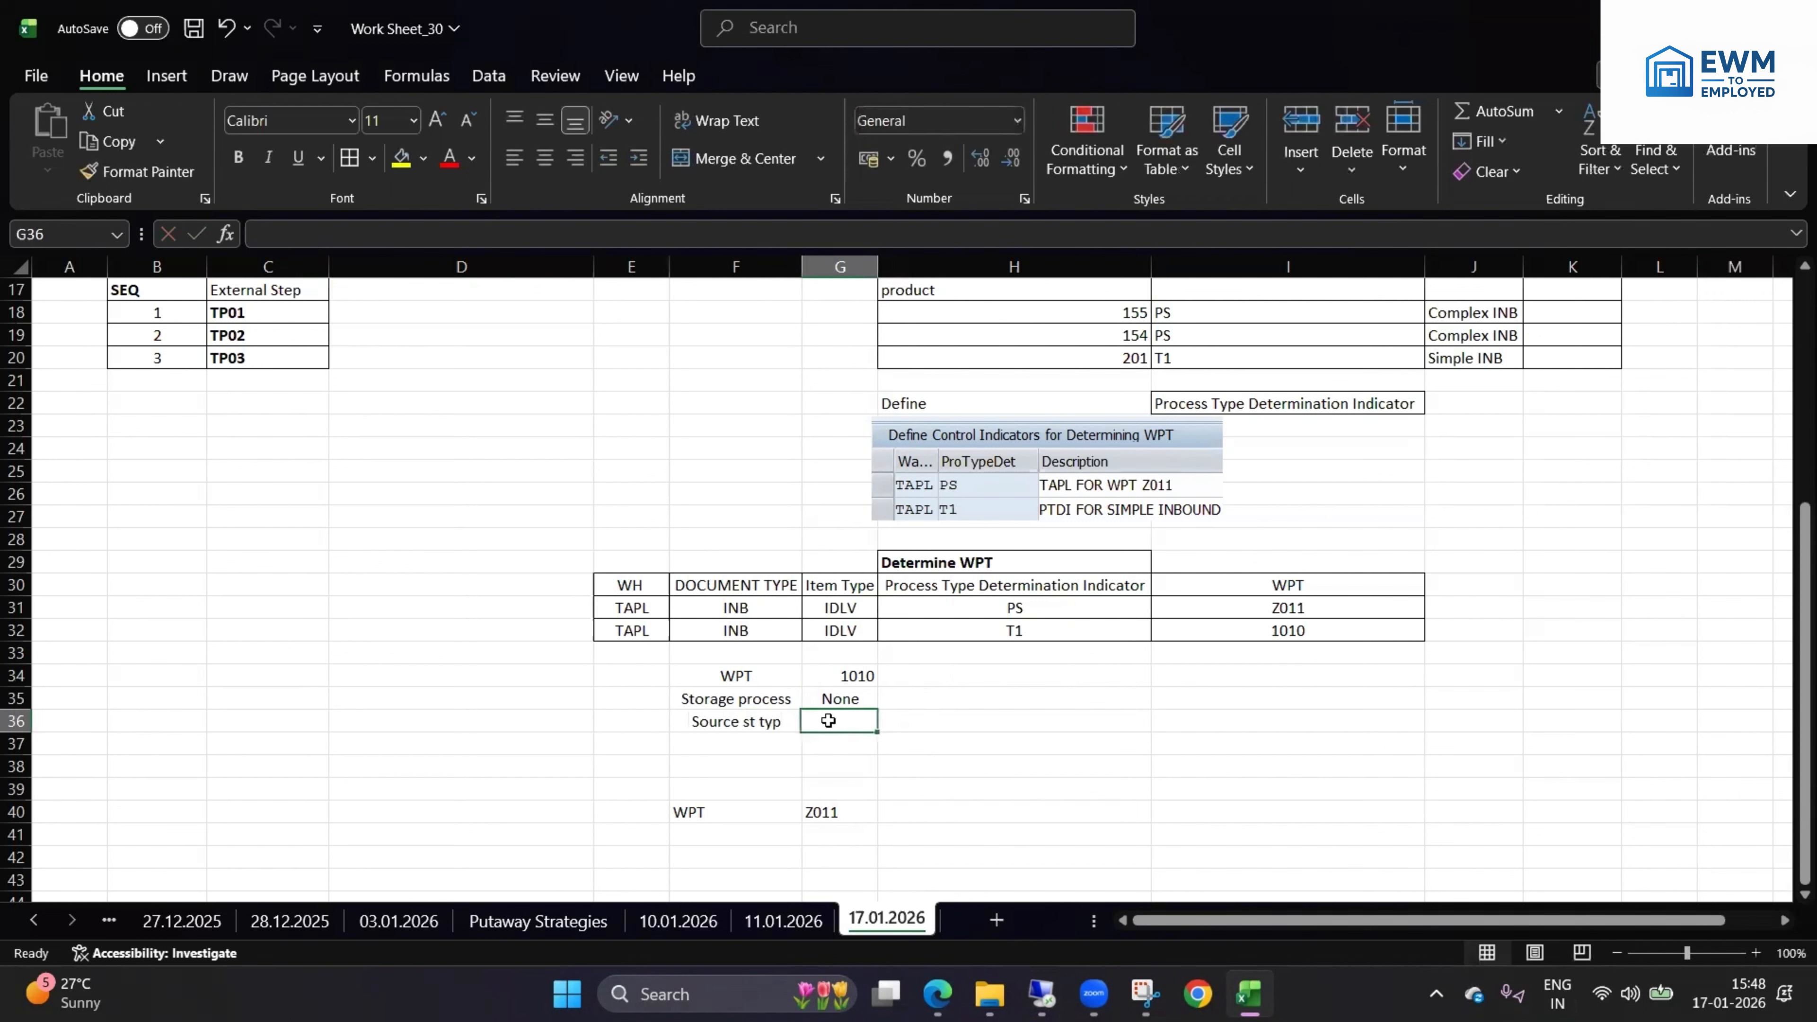
text(9010)
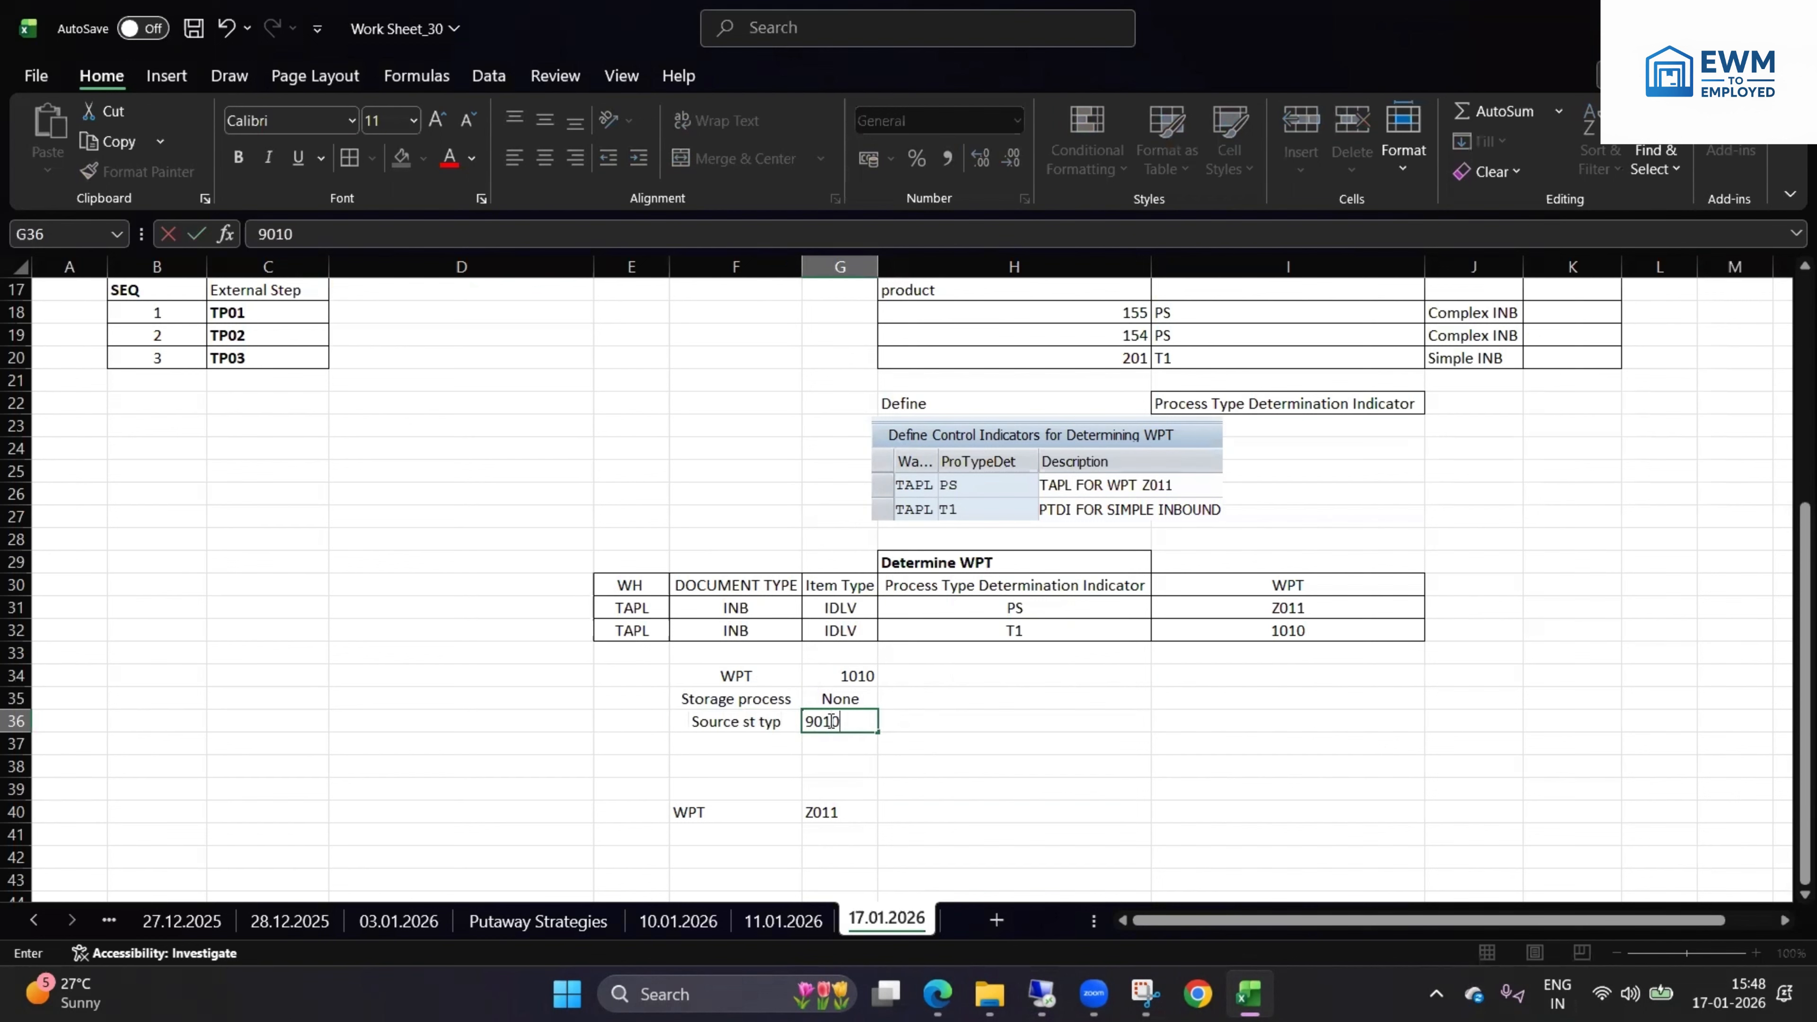
click(887, 743)
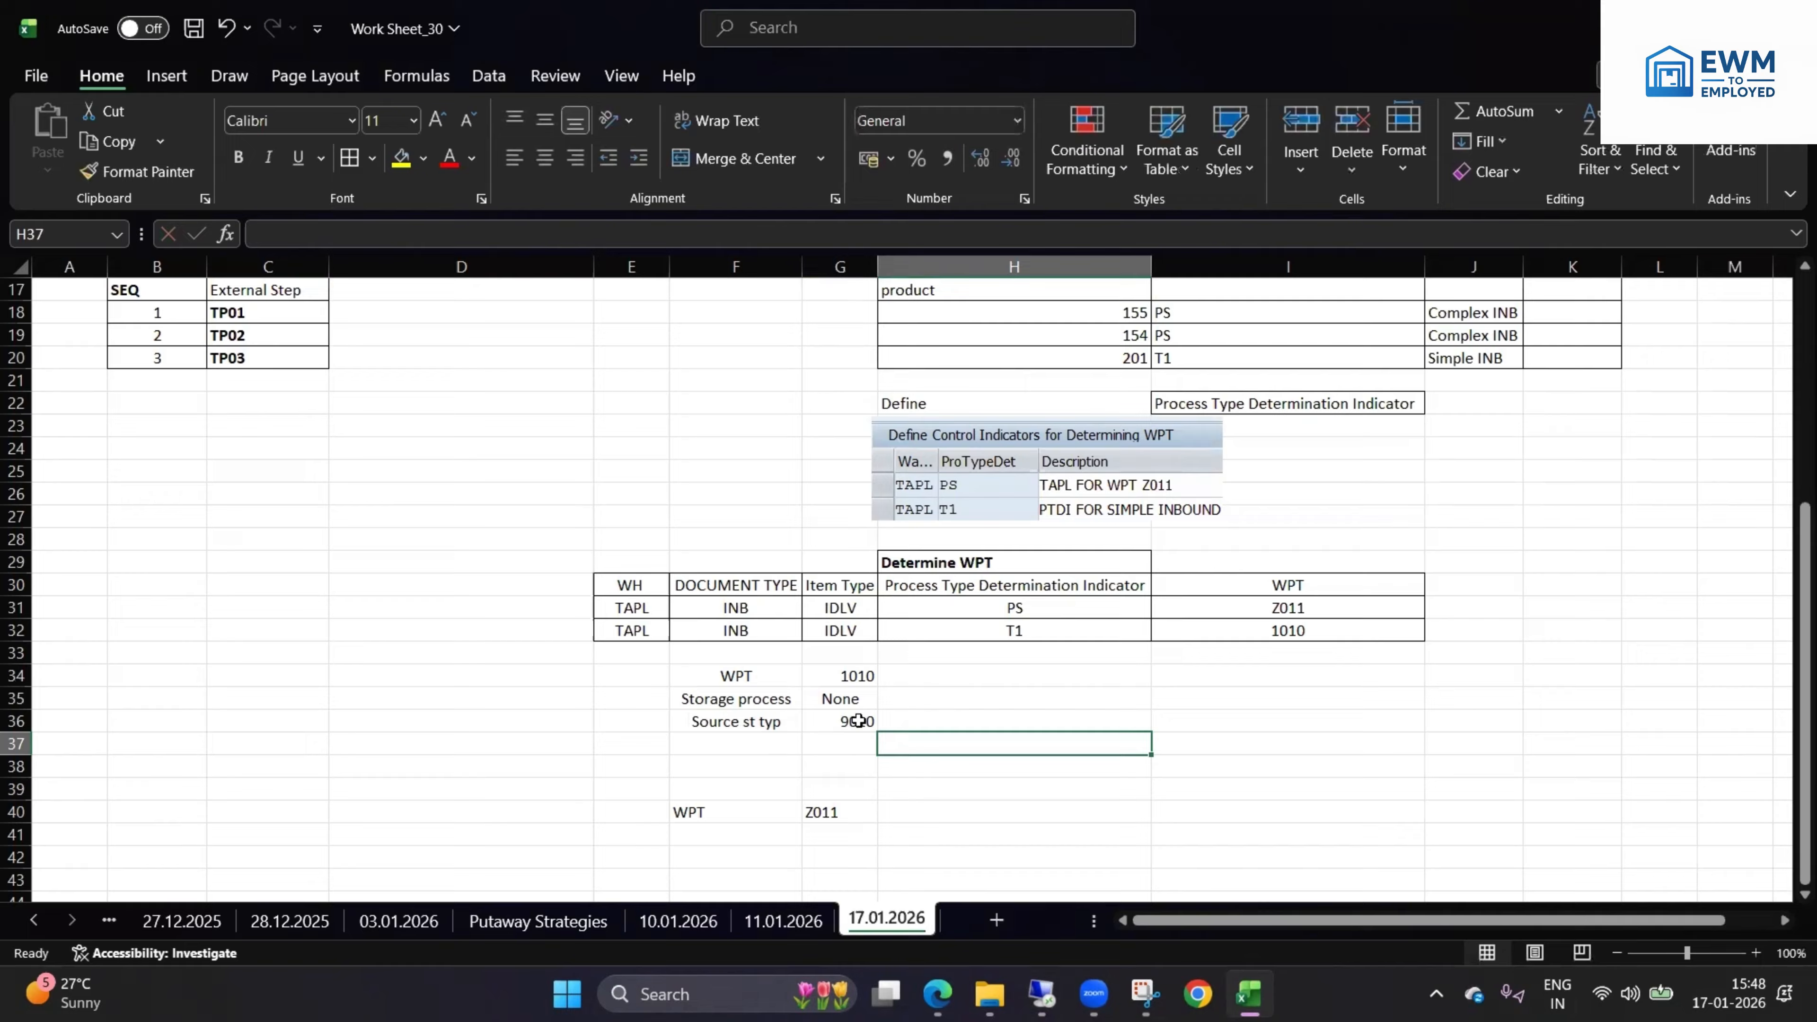
- Copy the Source st typ label down one row, change it to Source st bin, and enter GR zone beside it
click(799, 760)
click(784, 726)
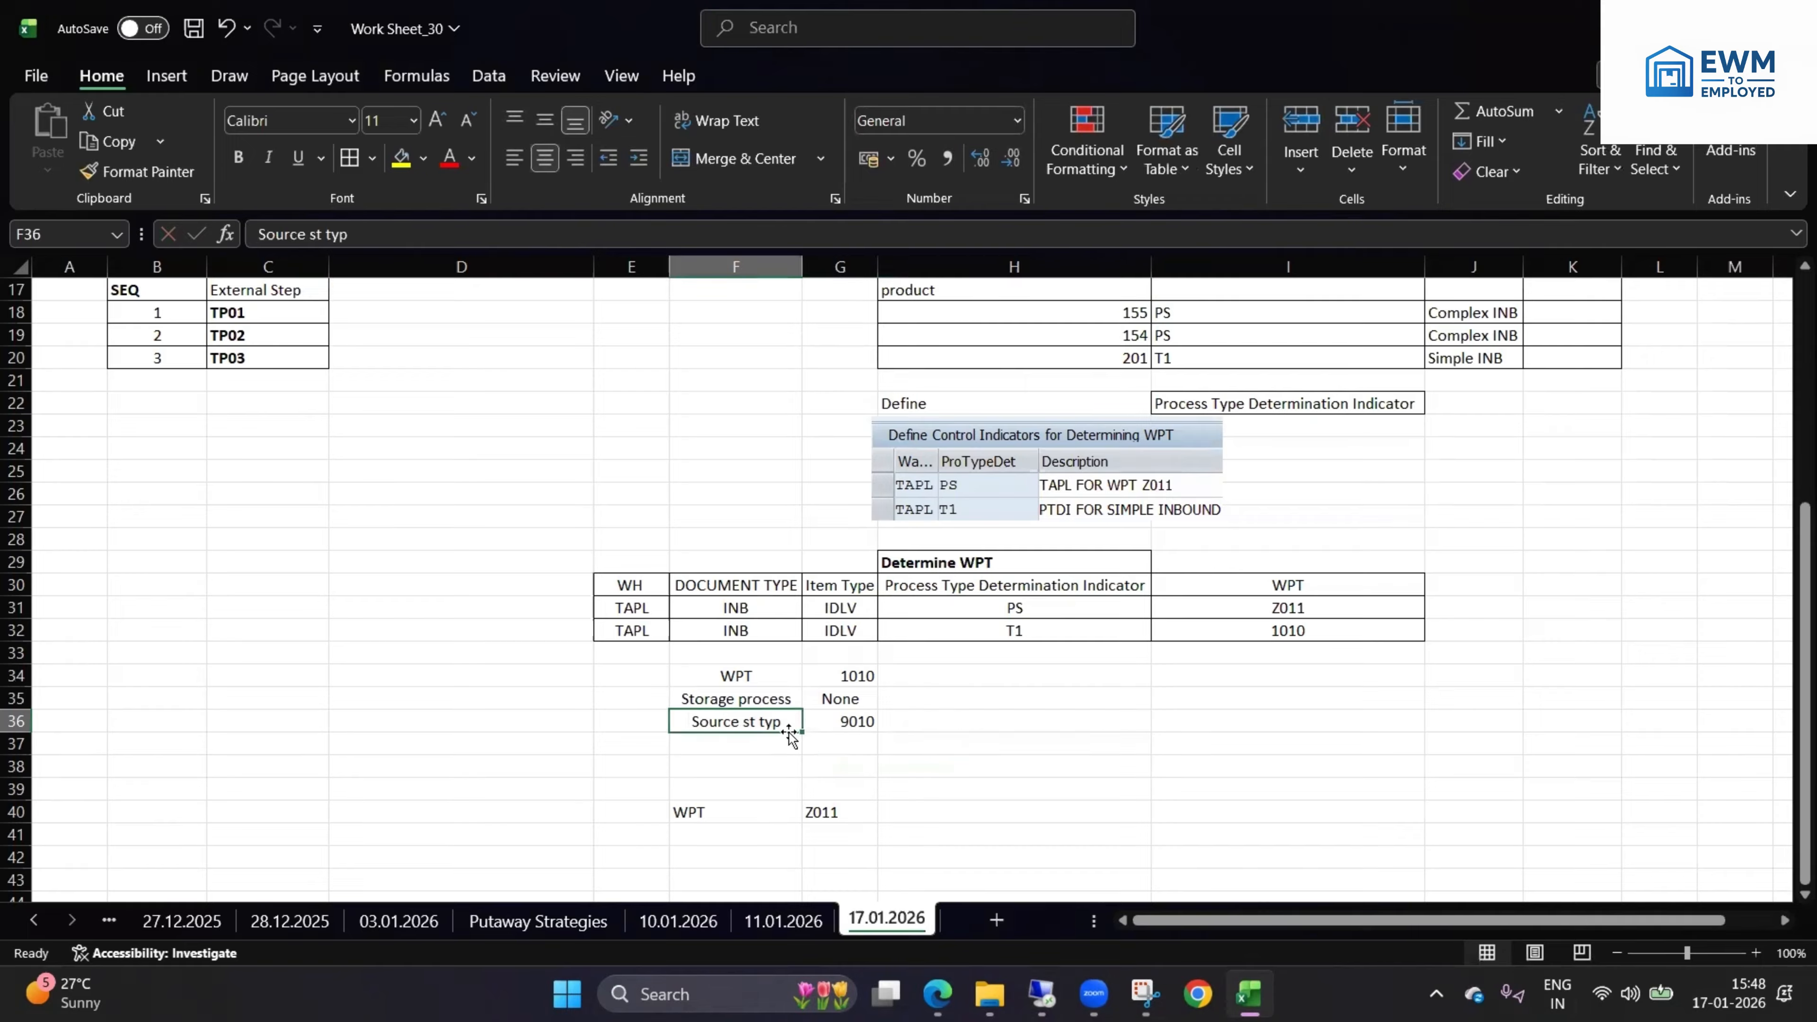
drag(799, 731, 798, 751)
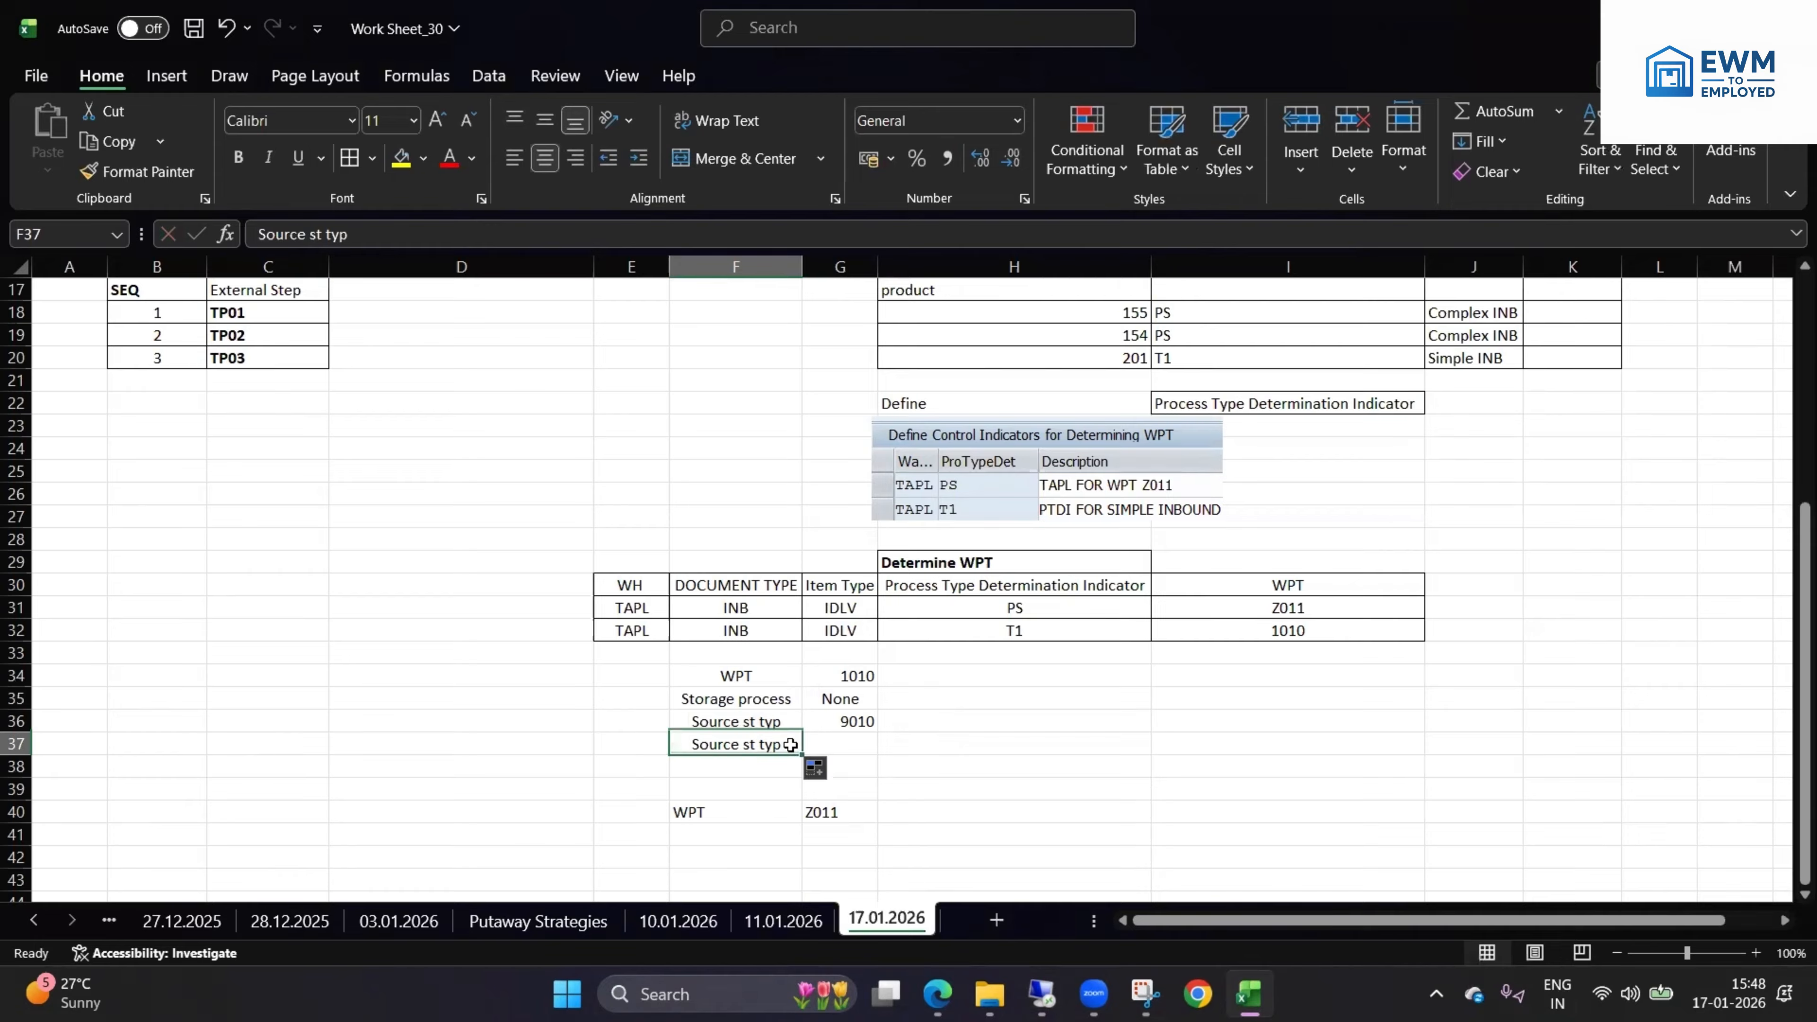
double_click(791, 745)
key(BackSpace)
key(BackSpace)
key(BackSpace)
key(BackSpace)
text(bin)
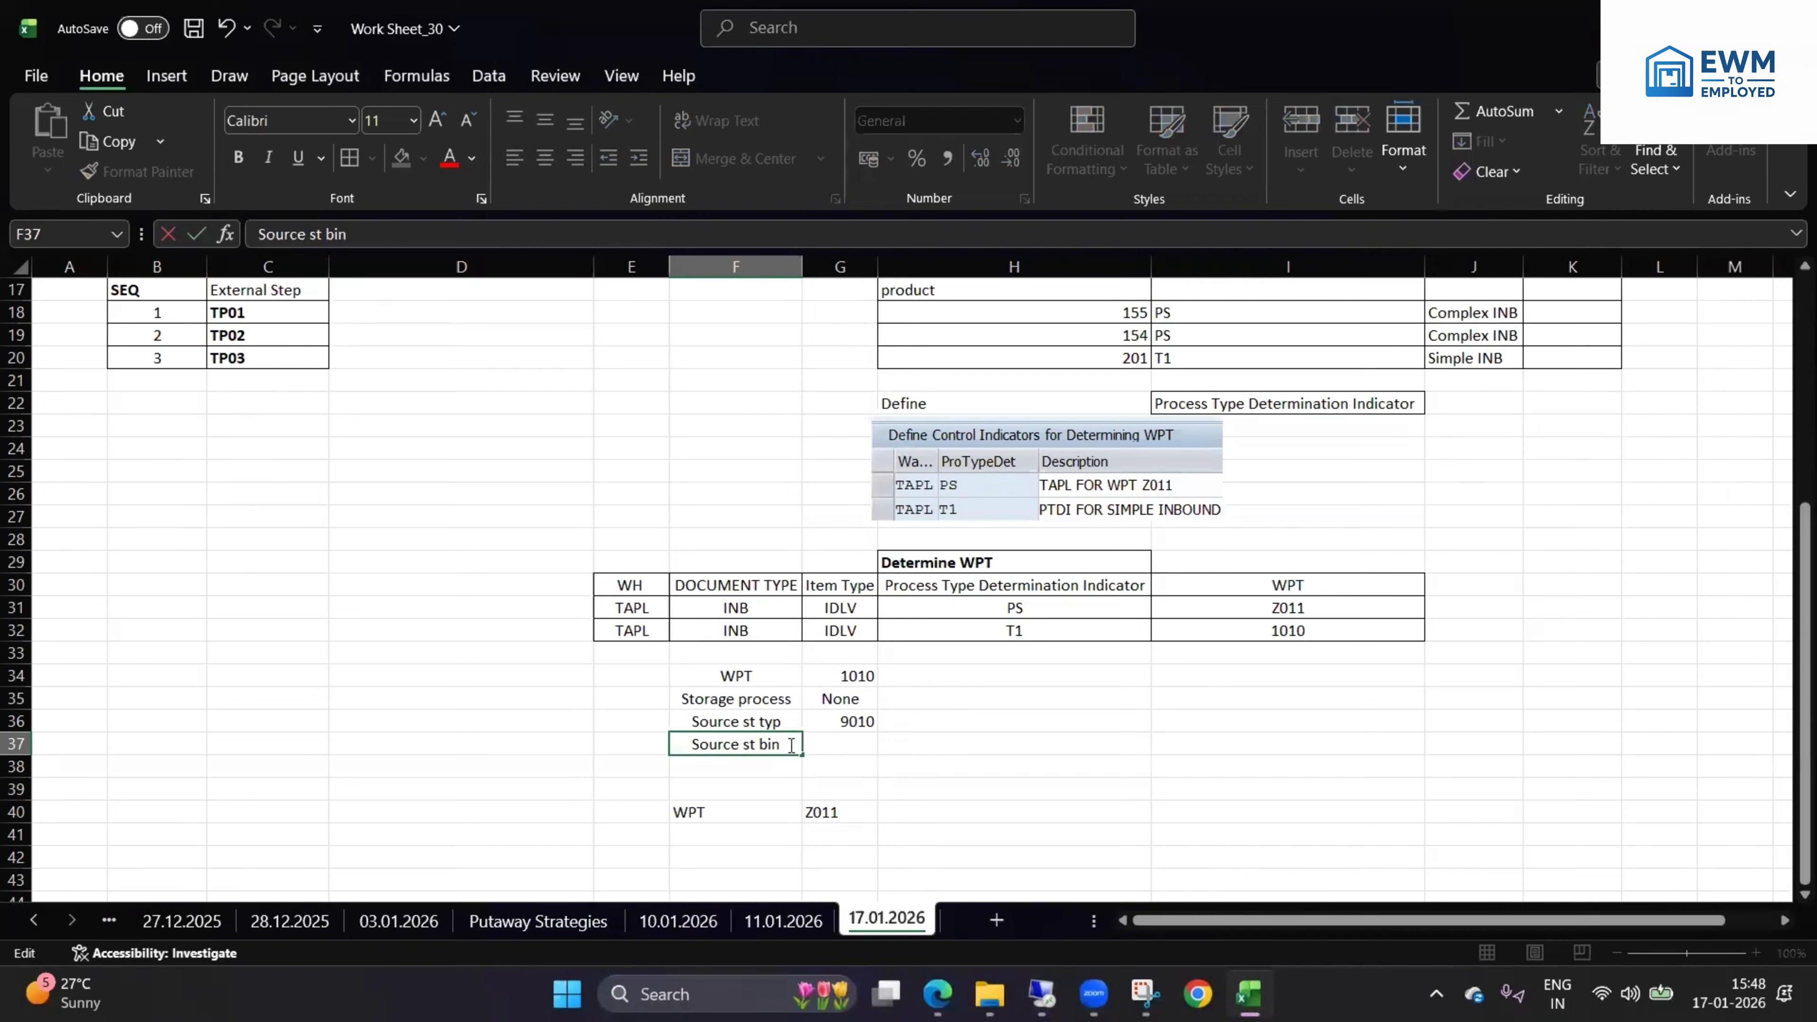
click(821, 741)
text(GR zone)
click(900, 760)
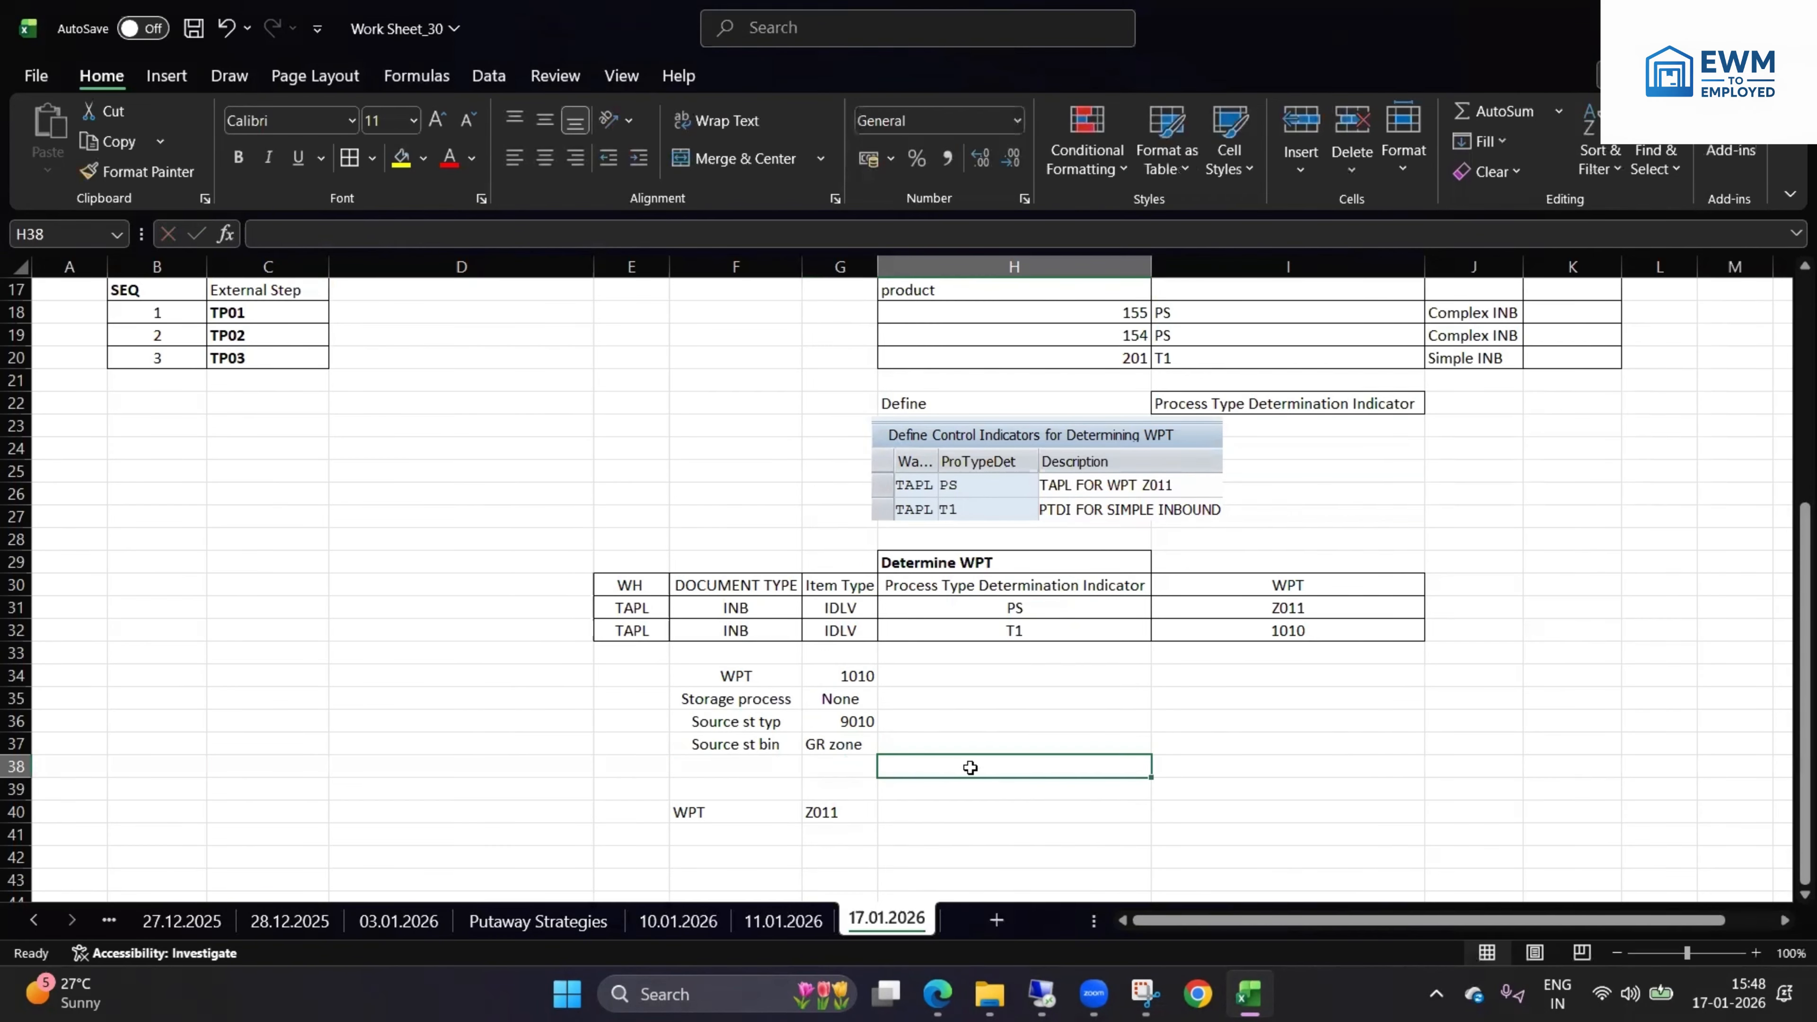
- Apply all borders to the WPT 1010 block in F34:G37 and make its WPT header row bold
drag(745, 677, 836, 743)
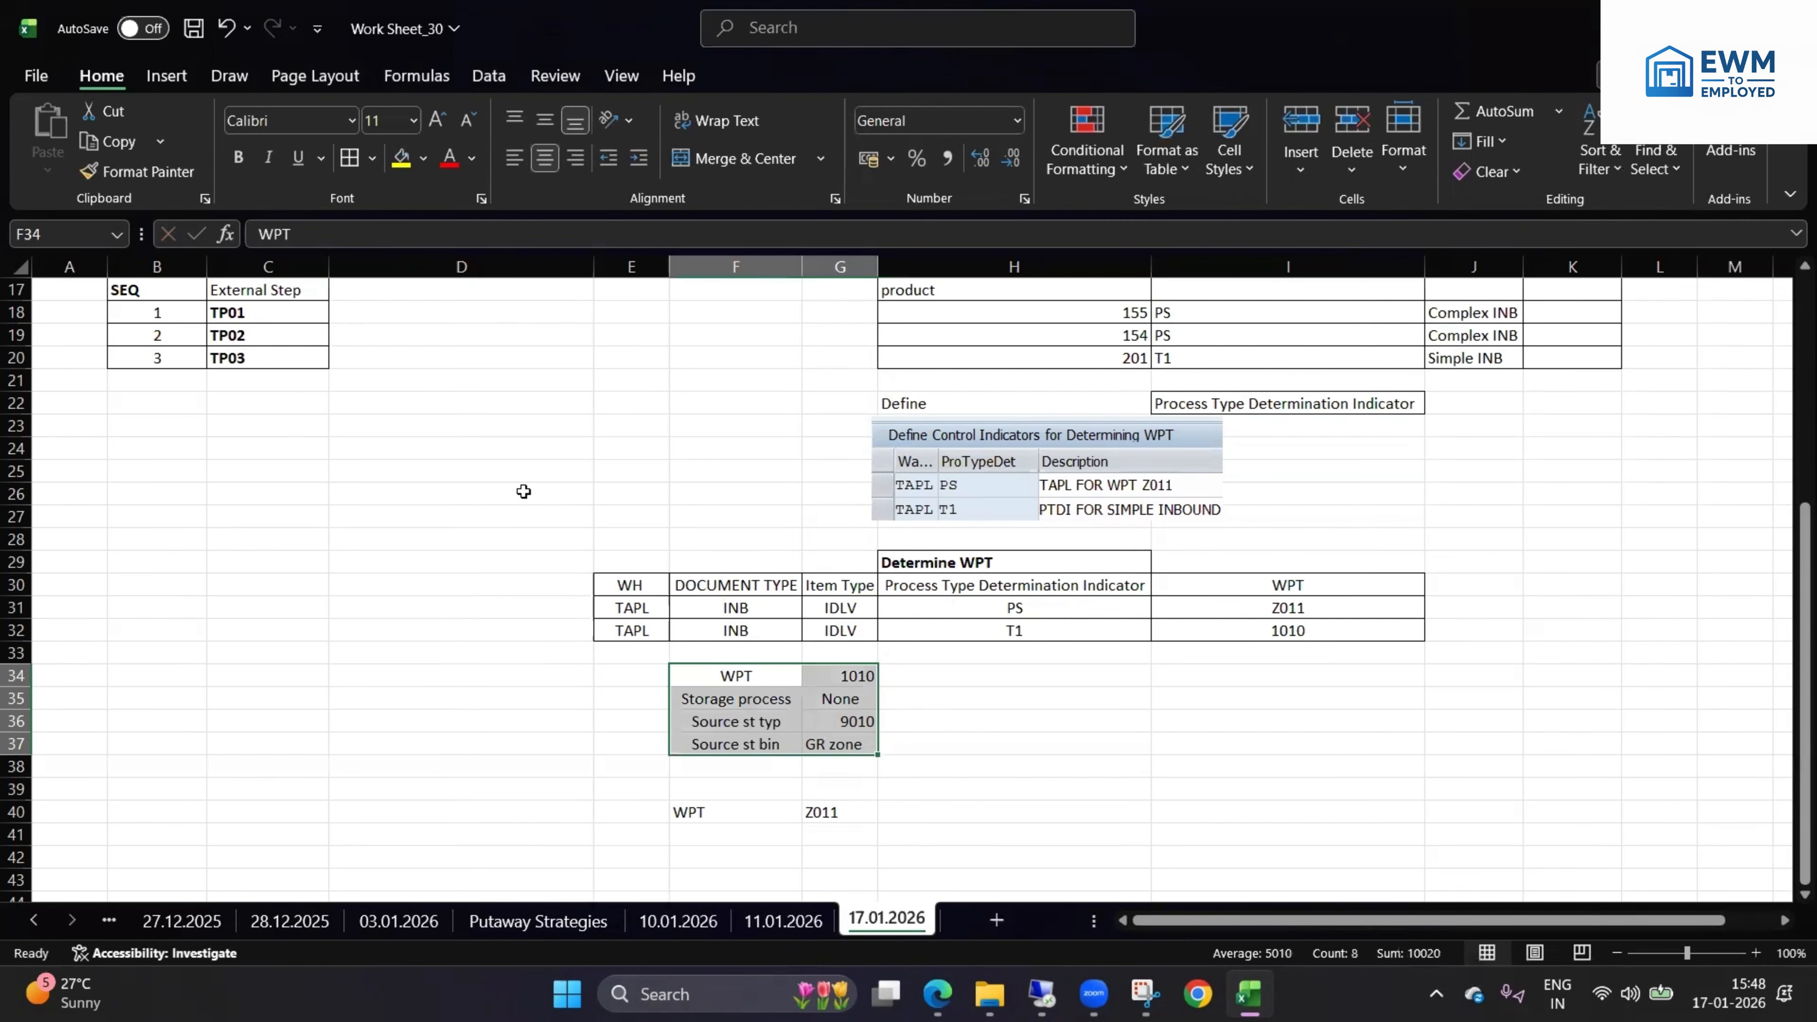
click(349, 162)
click(895, 760)
drag(842, 676, 783, 673)
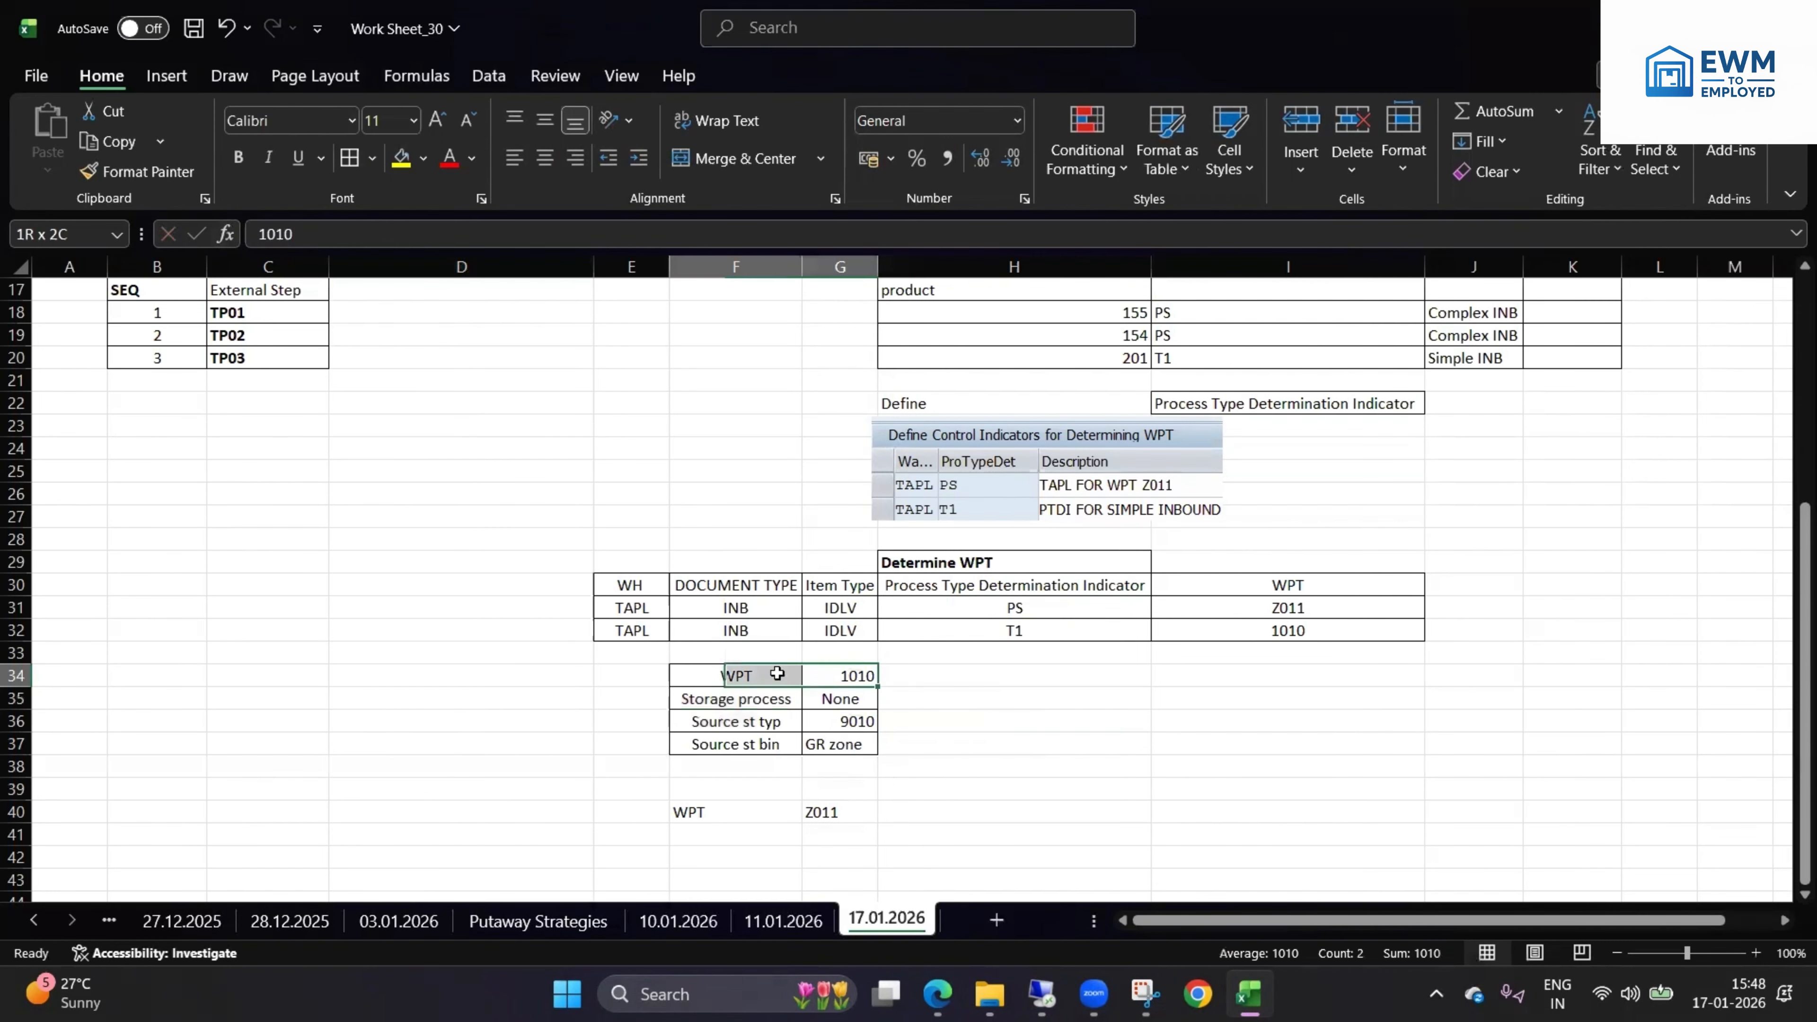
click(241, 159)
click(501, 494)
click(907, 764)
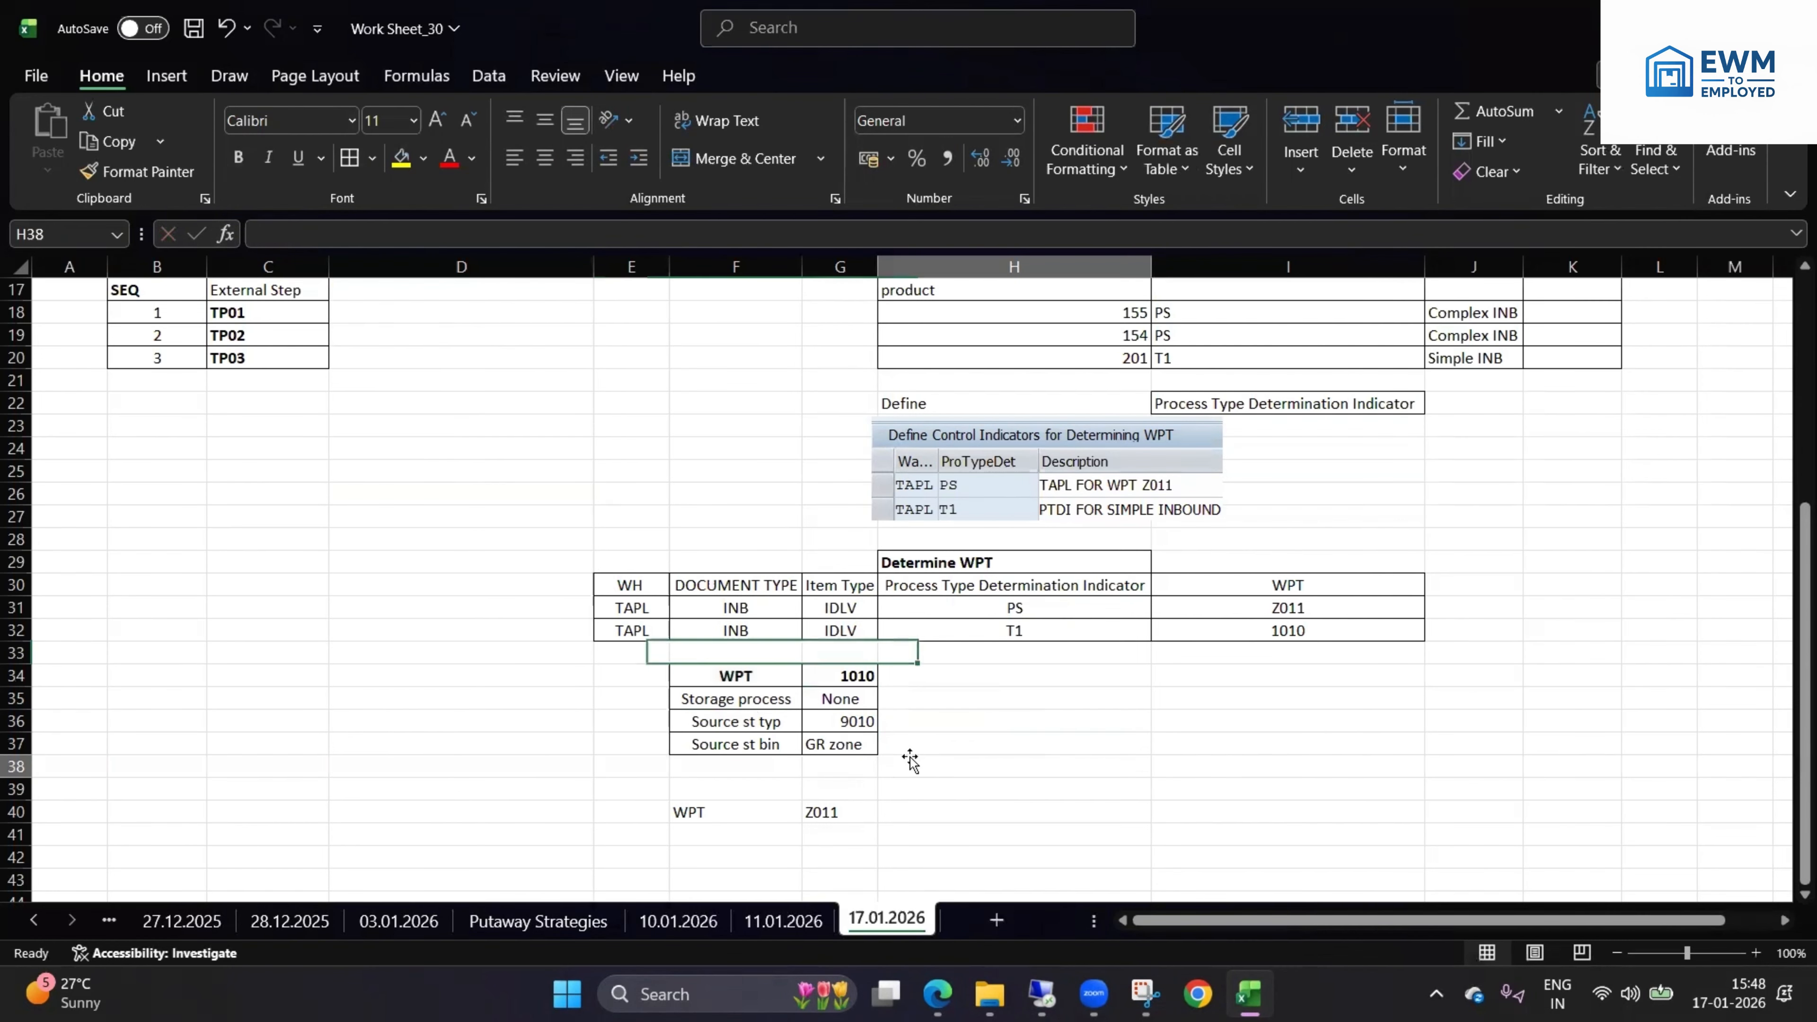
- Copy the Storage process, Source st typ and Source st bin rows from the WPT 1010 block to below the WPT Z011 row, starting at F41
scroll(754, 775, down, 1)
drag(724, 746, 837, 808)
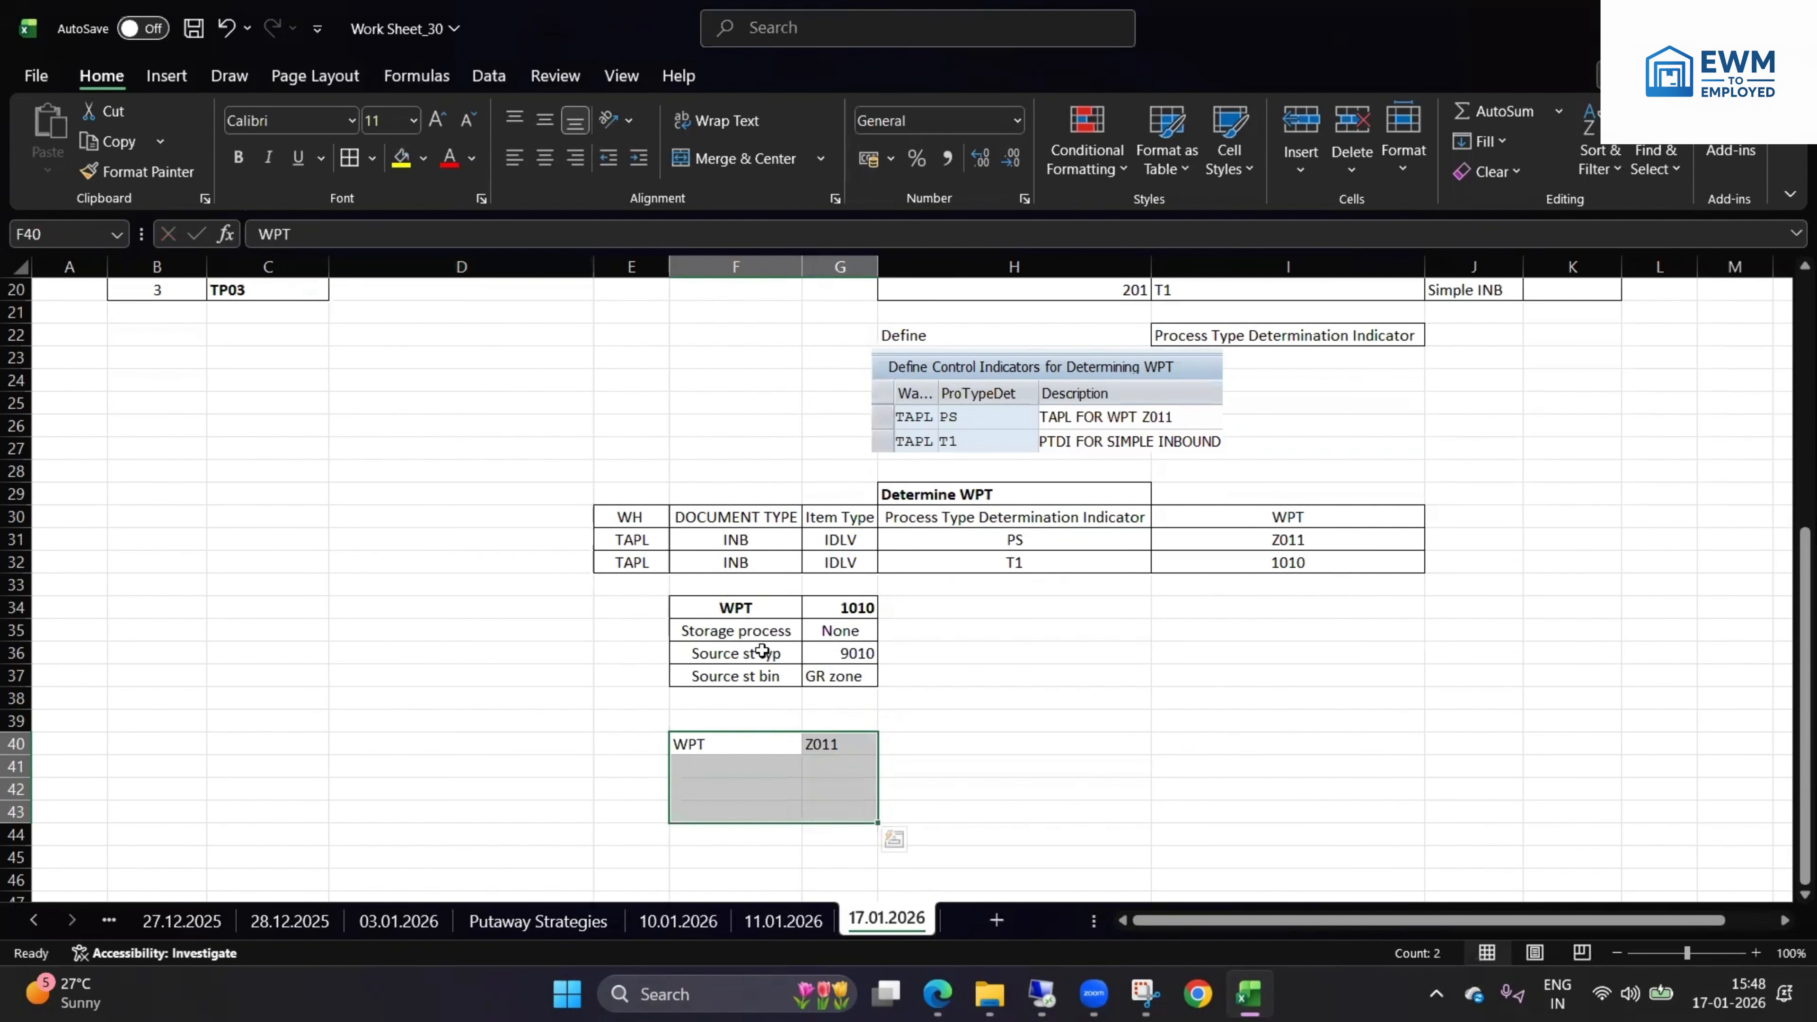
drag(751, 630, 829, 677)
key(ctrl+c)
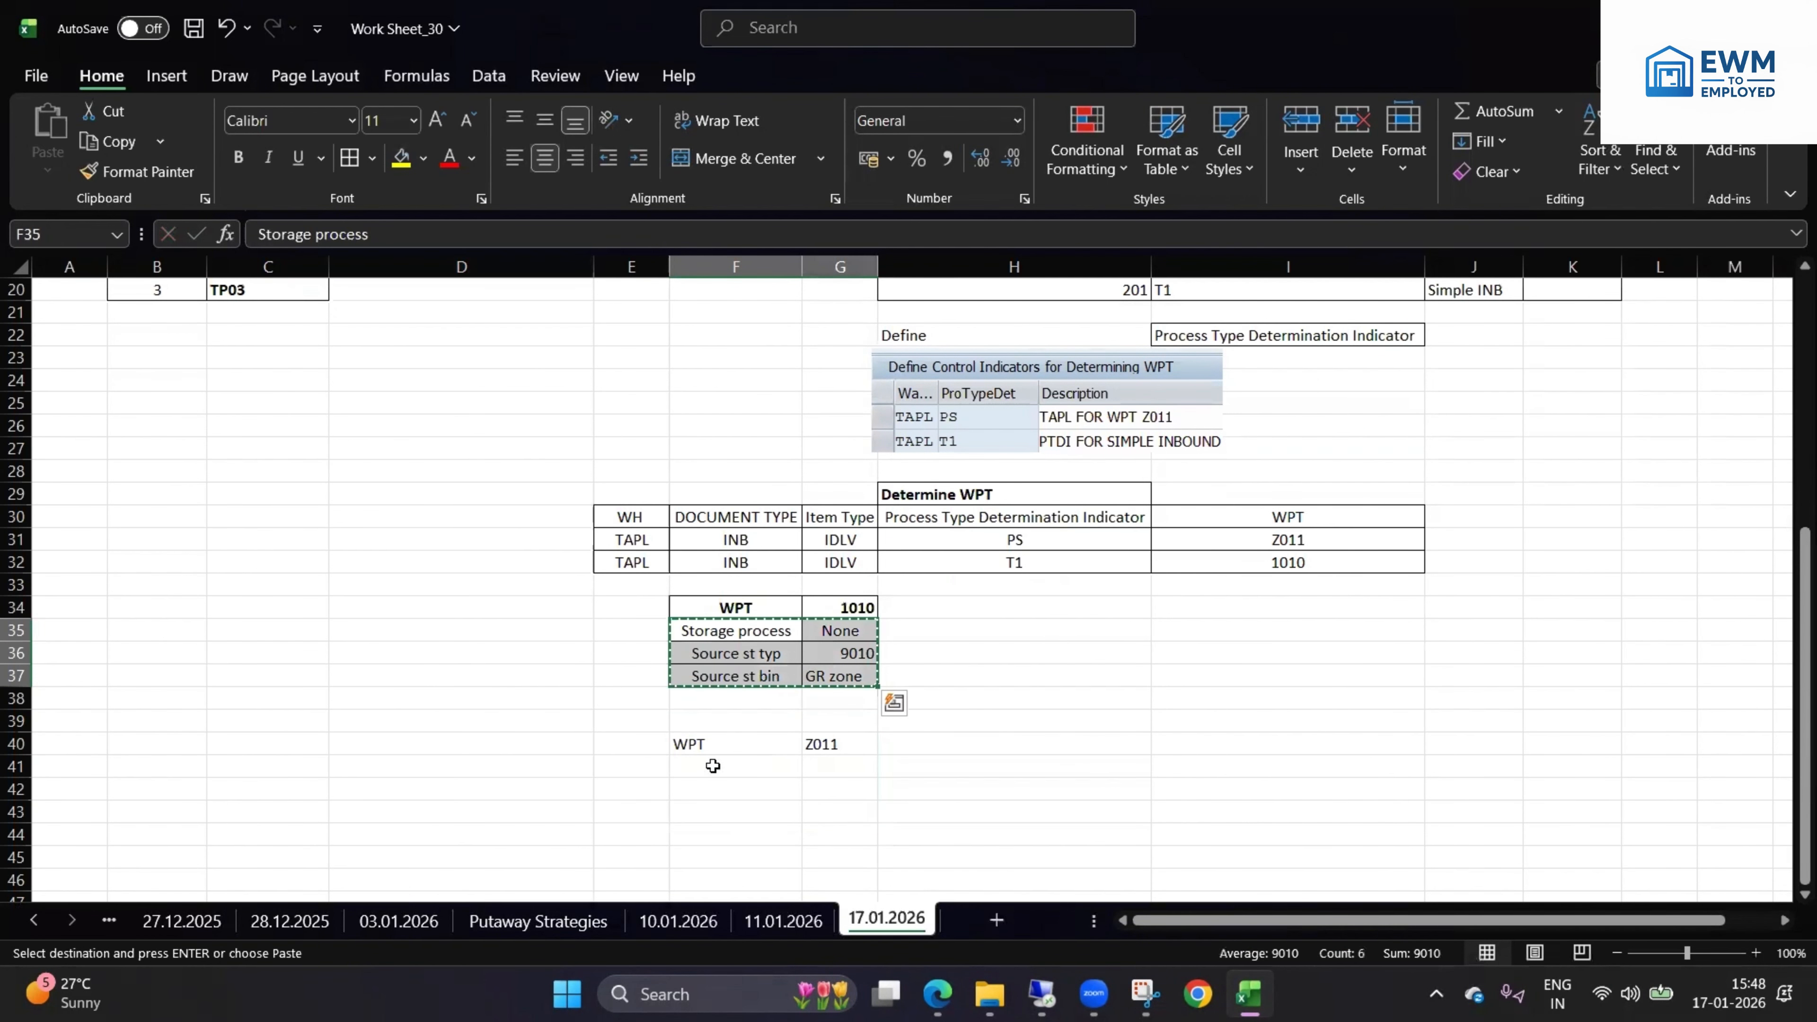
click(715, 764)
key(ctrl+v)
- Apply all borders to the WPT Z011 block in F40:G43 and make its WPT header row bold
drag(718, 745, 837, 813)
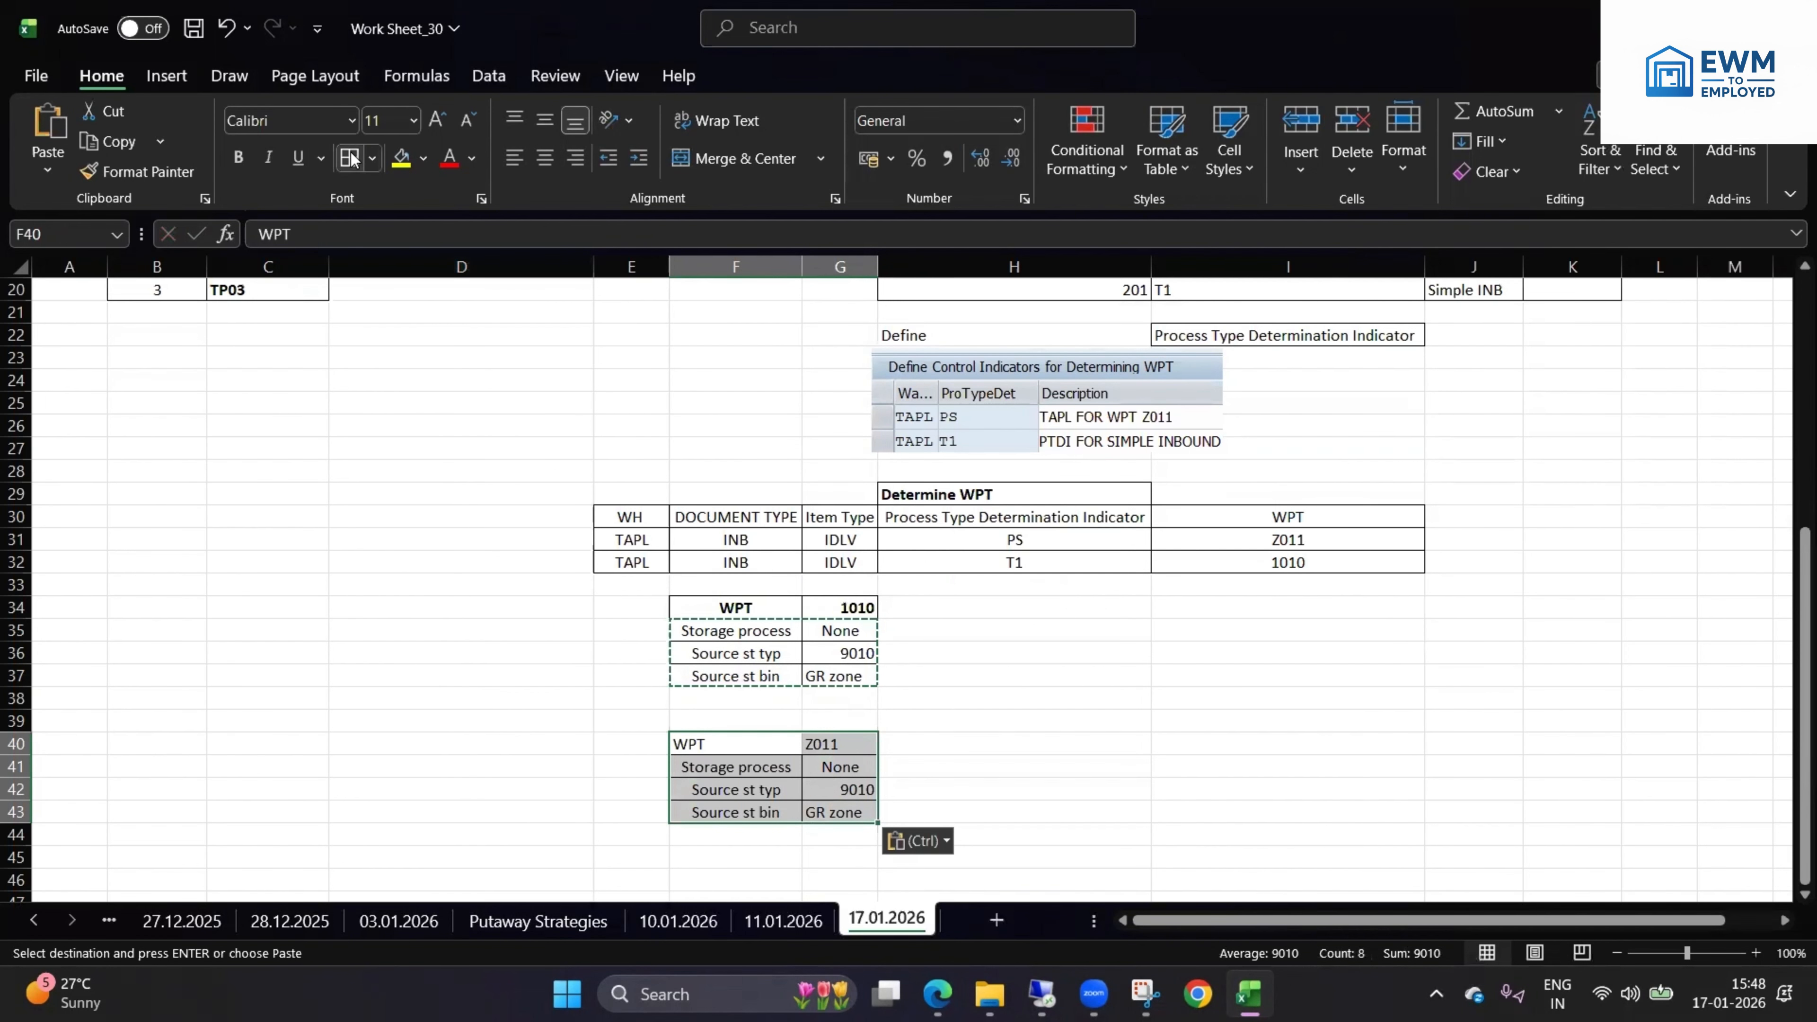
key(Escape)
drag(823, 745, 742, 744)
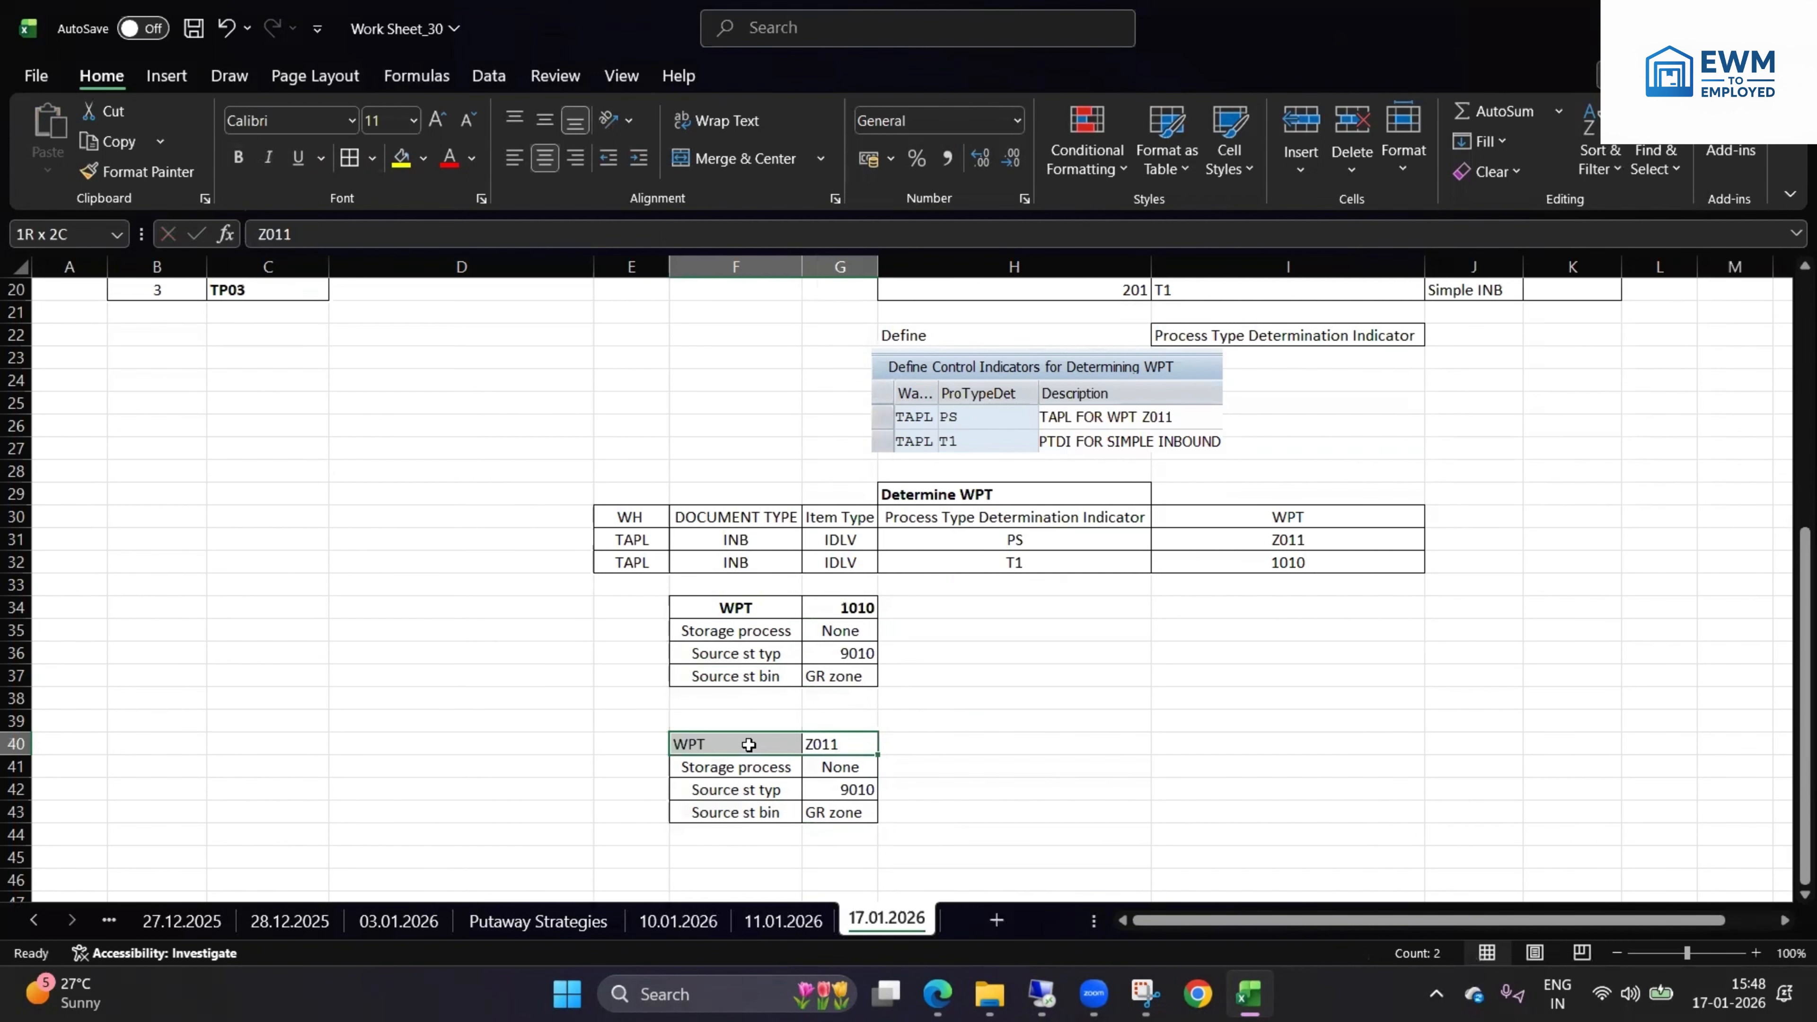
click(238, 158)
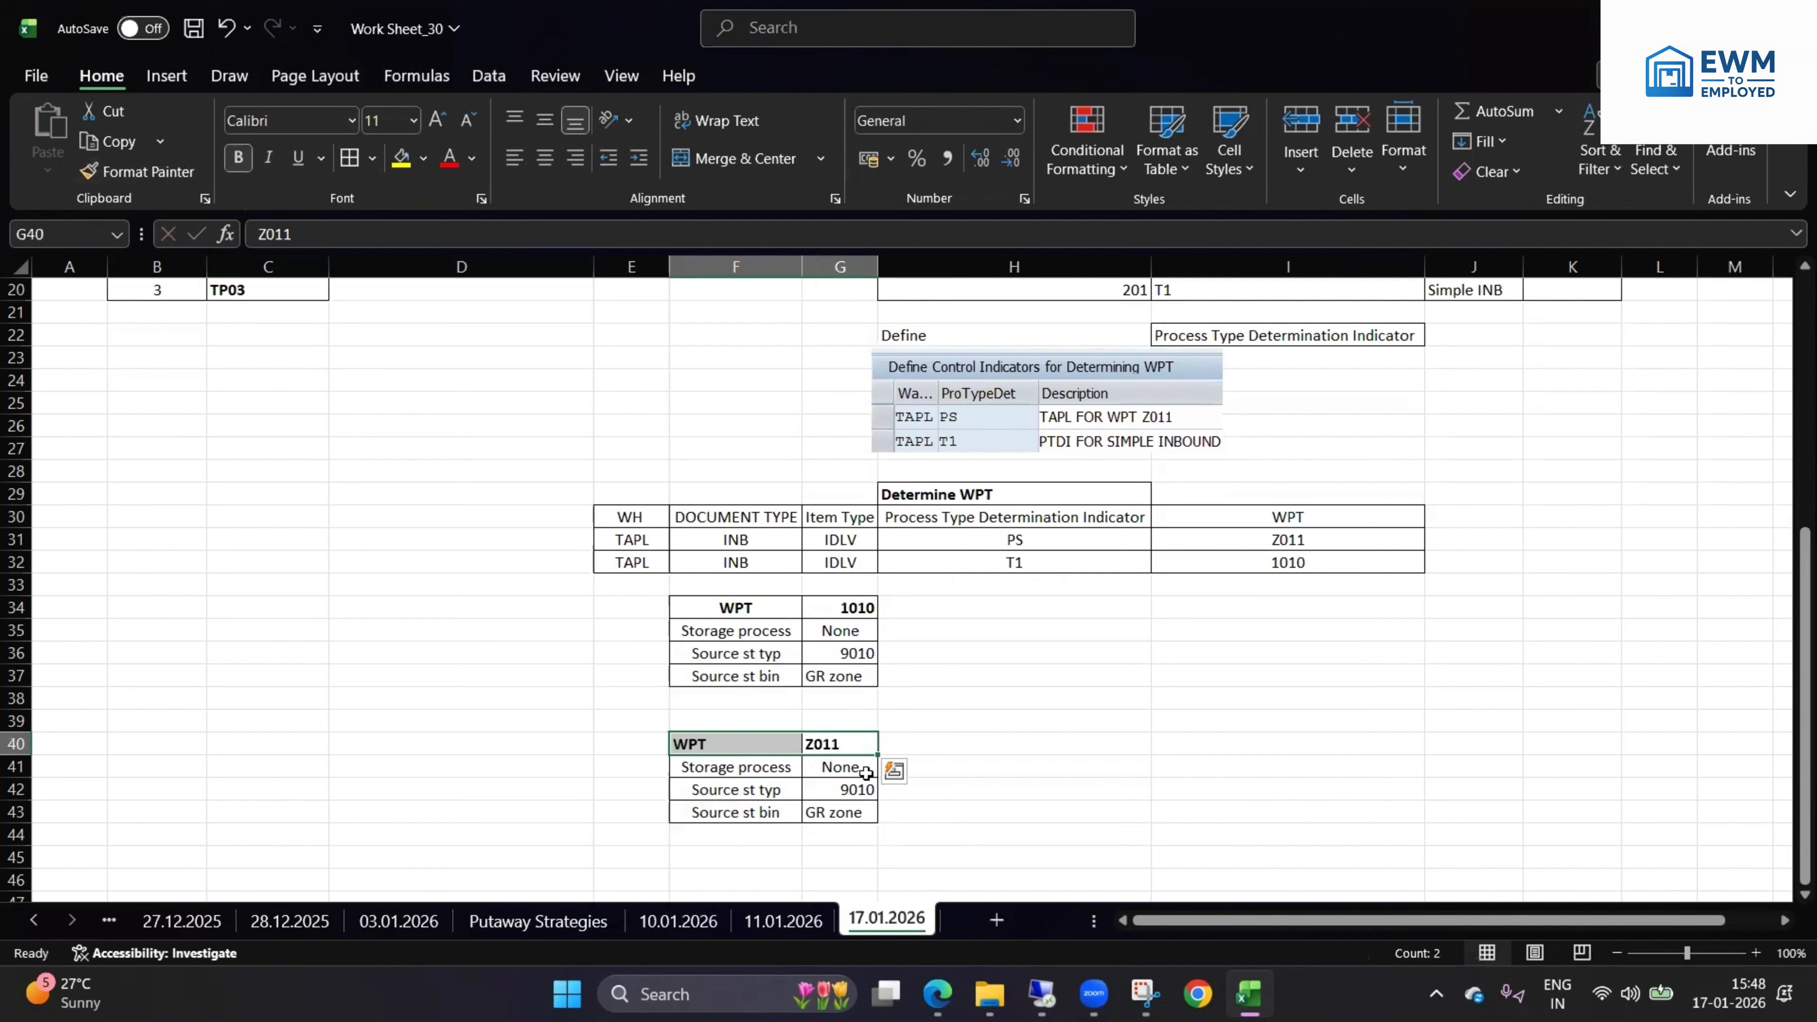
- In the WPT Z011 block, set Storage process to INB2, Source st typ to 9030 and Source st bin to Door
double_click(866, 773)
drag(866, 773, 818, 769)
text(INB2)
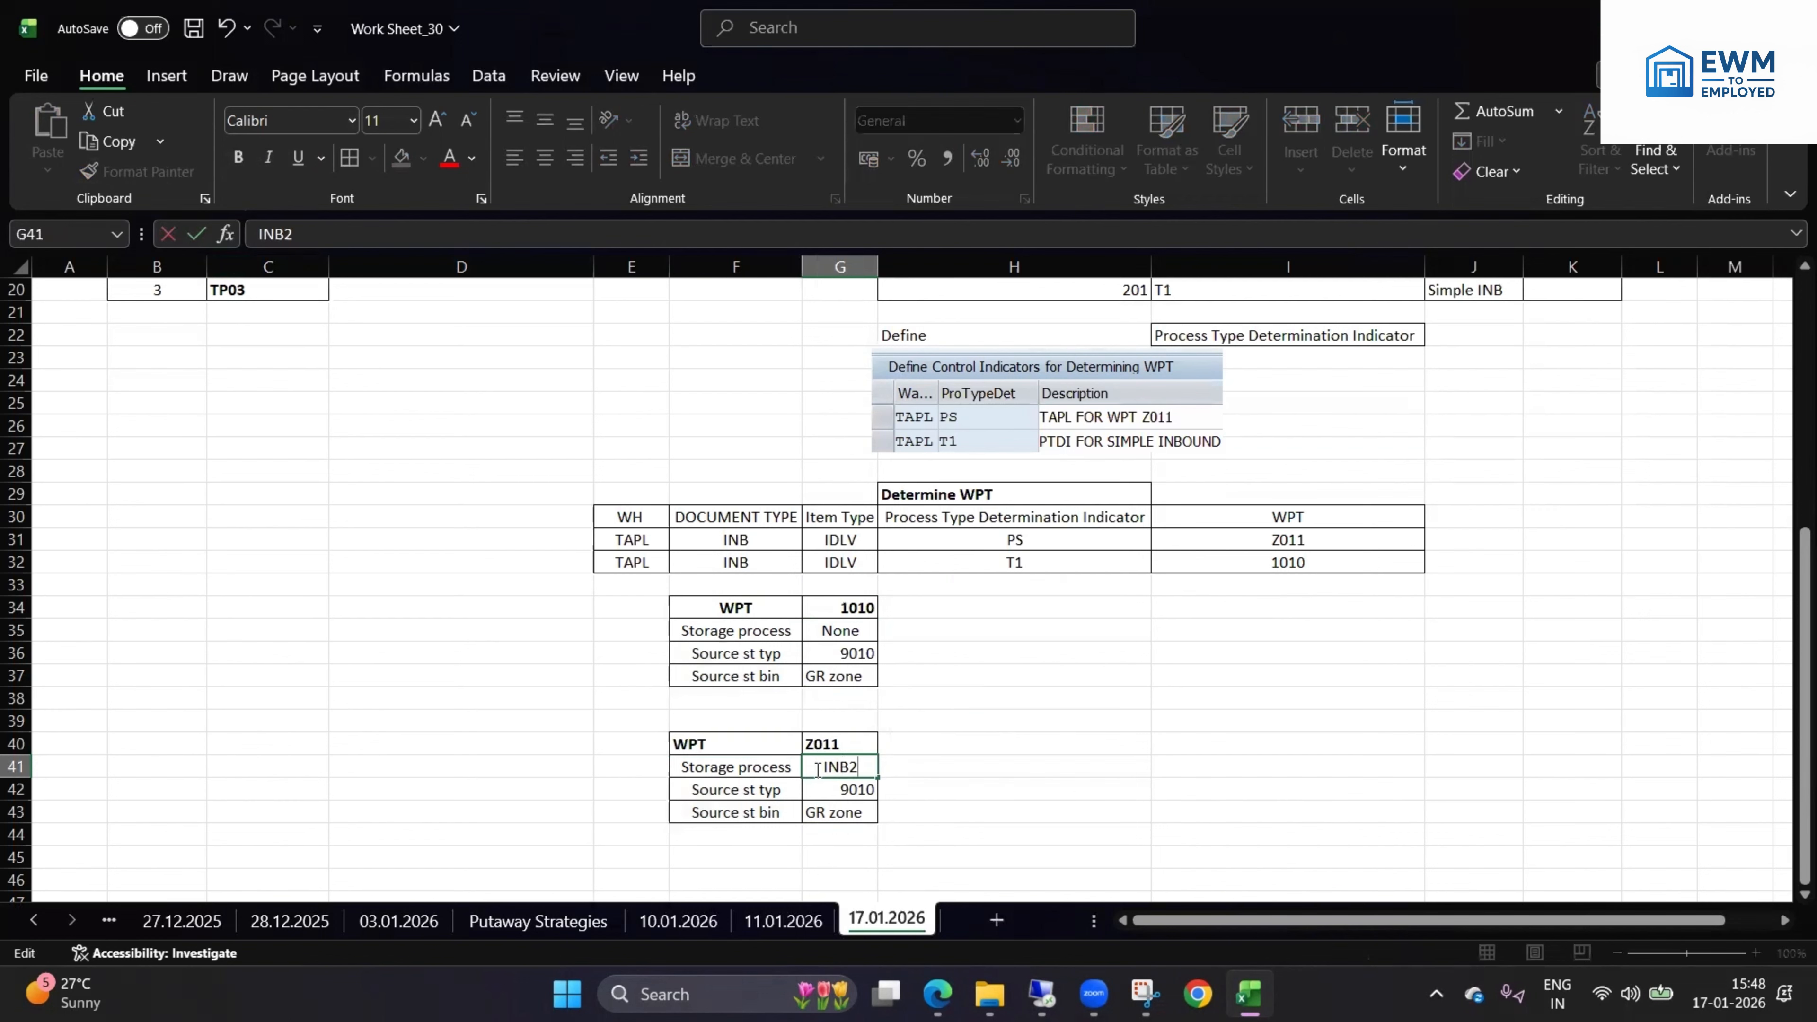
click(834, 784)
text(9030)
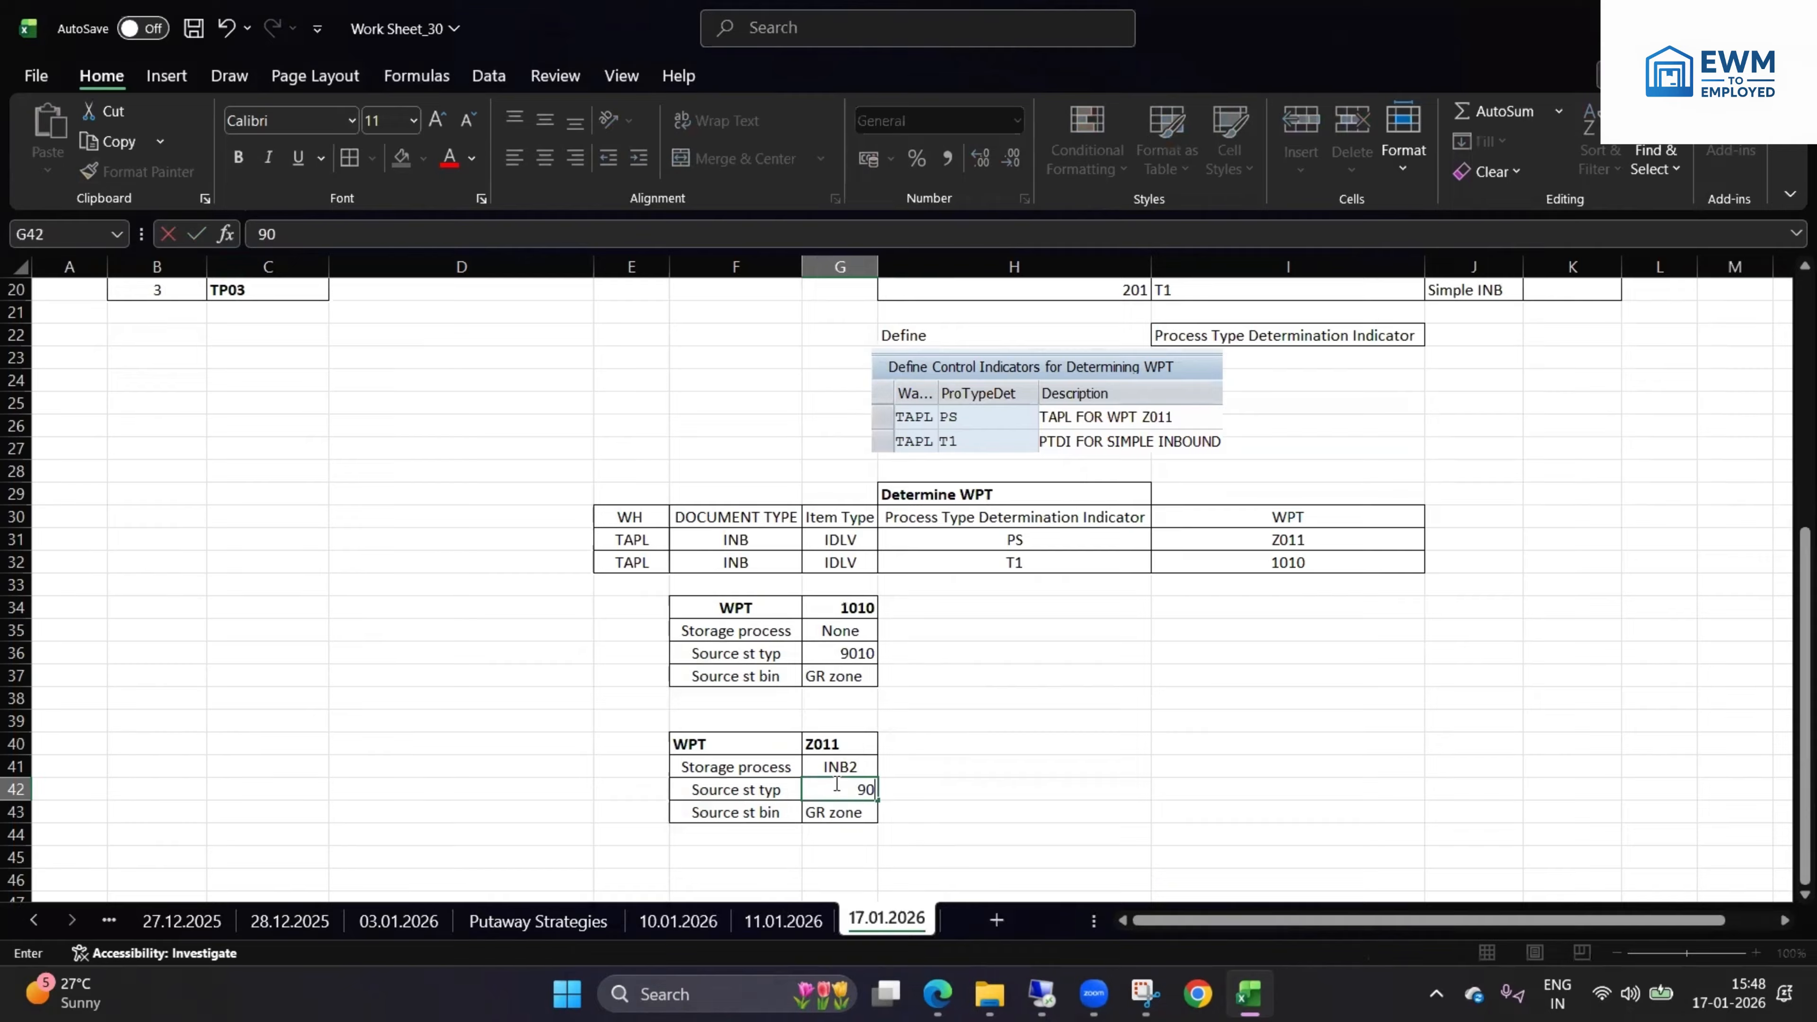
click(841, 814)
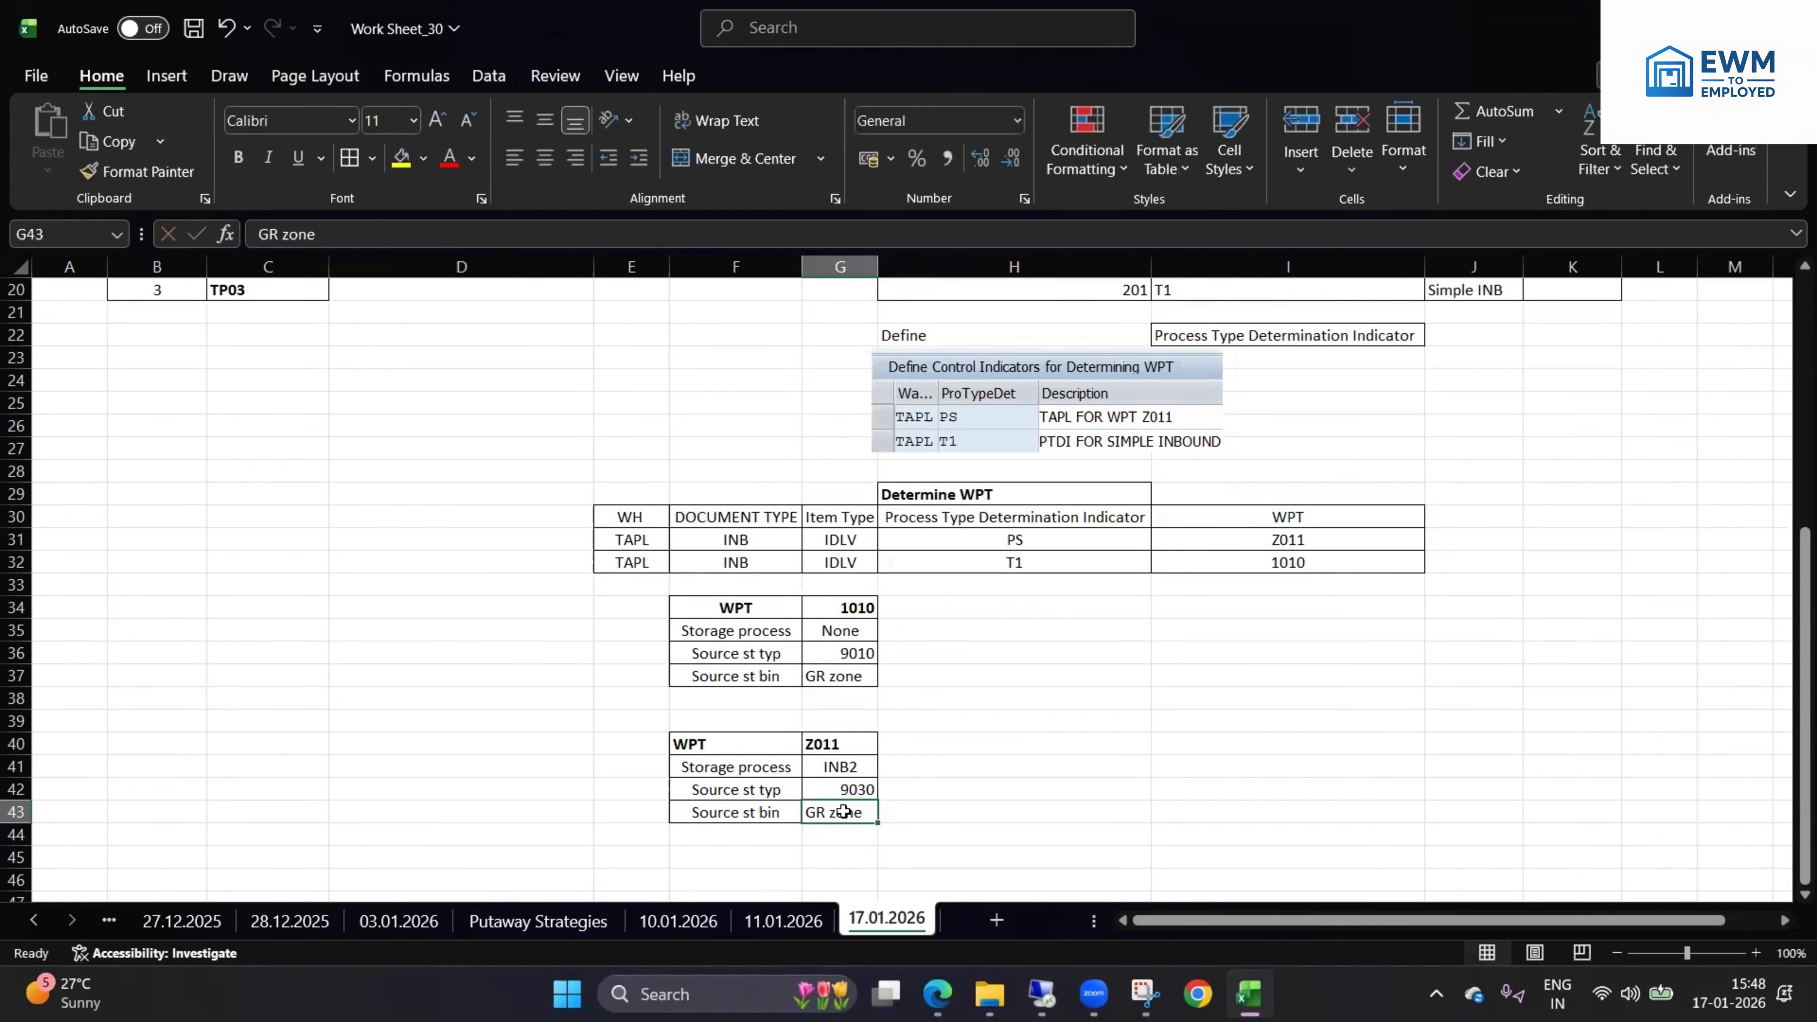
text(Door)
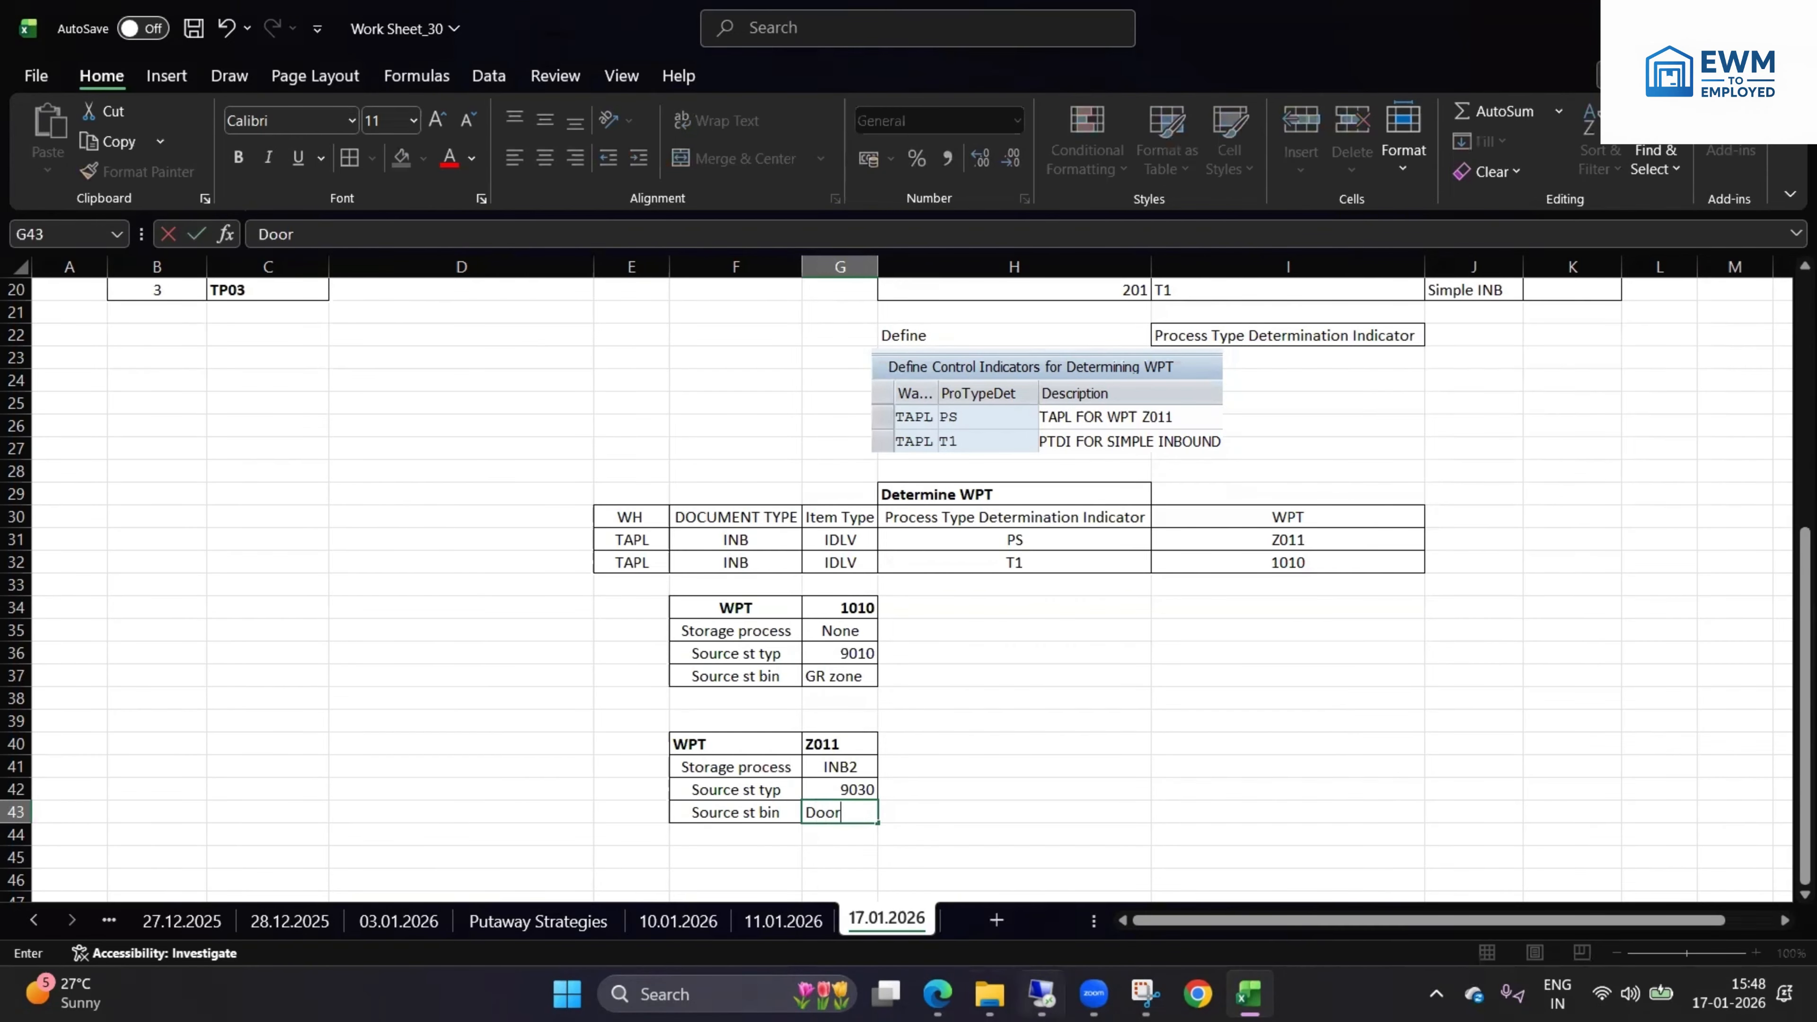
- Switch to SAP and open warehouse process type Z011 of warehouse TAPL to check its source bin and storage process
key(alt+Tab)
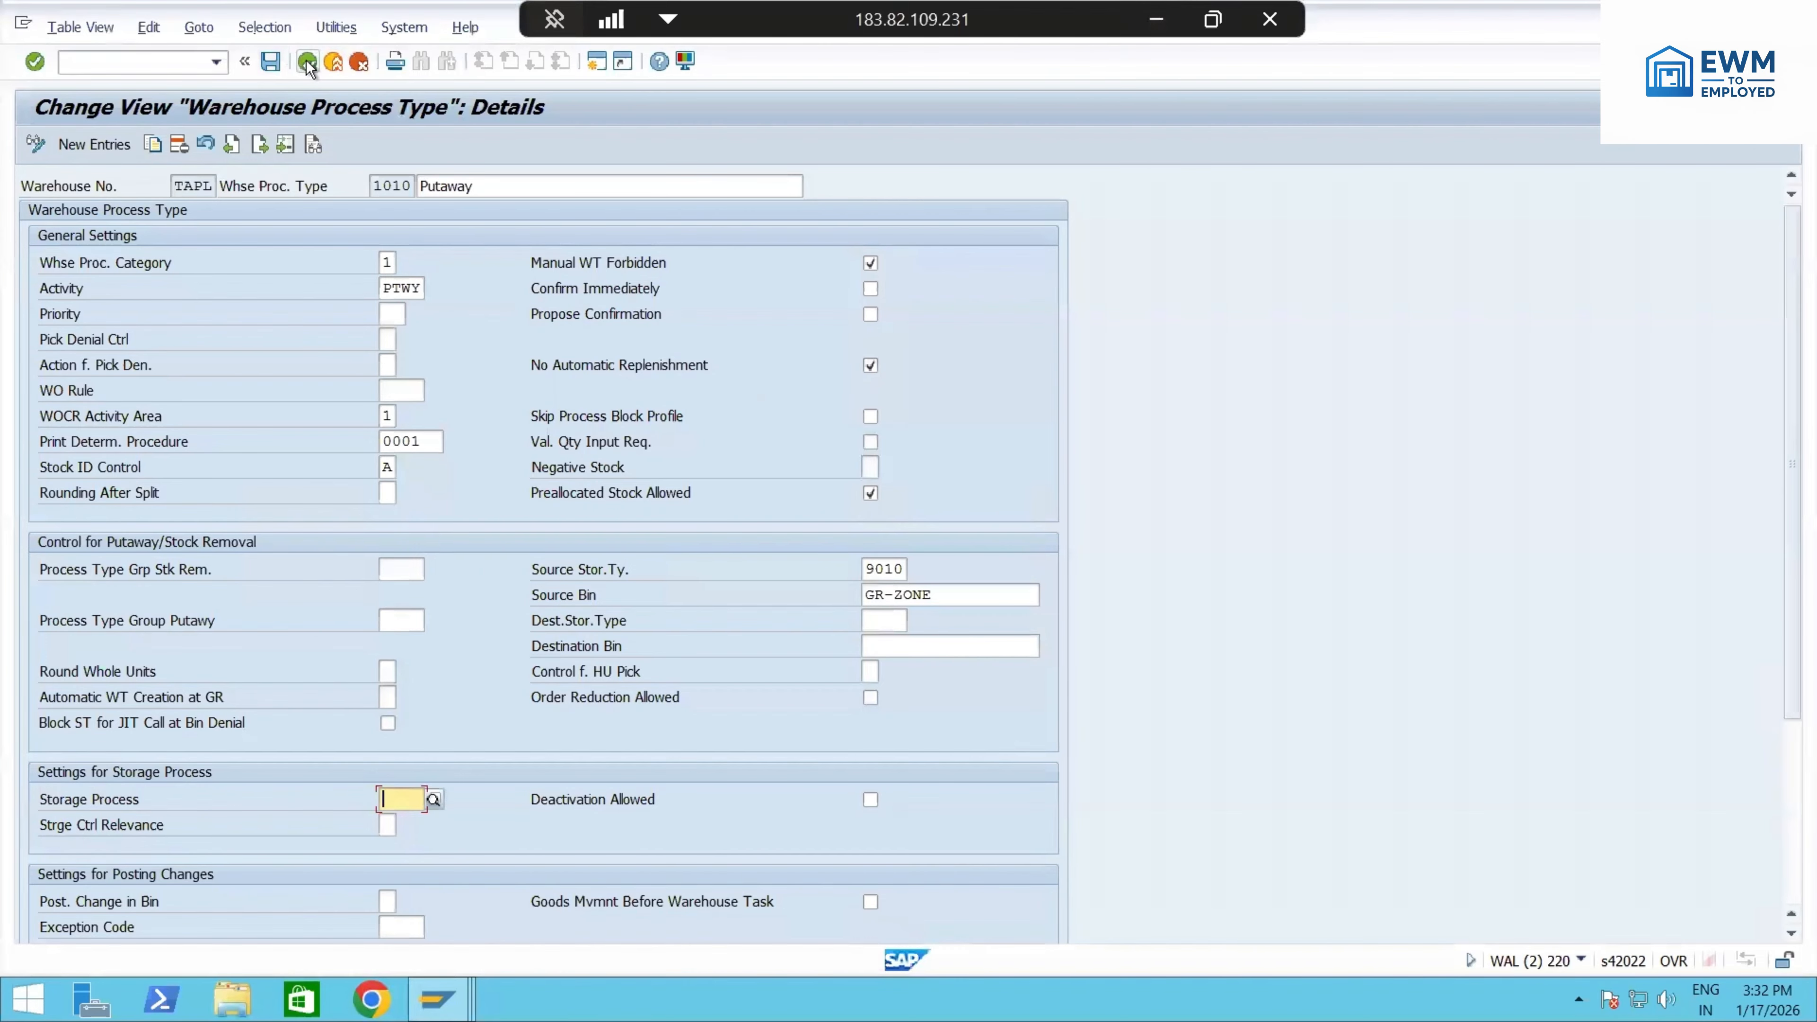
click(307, 63)
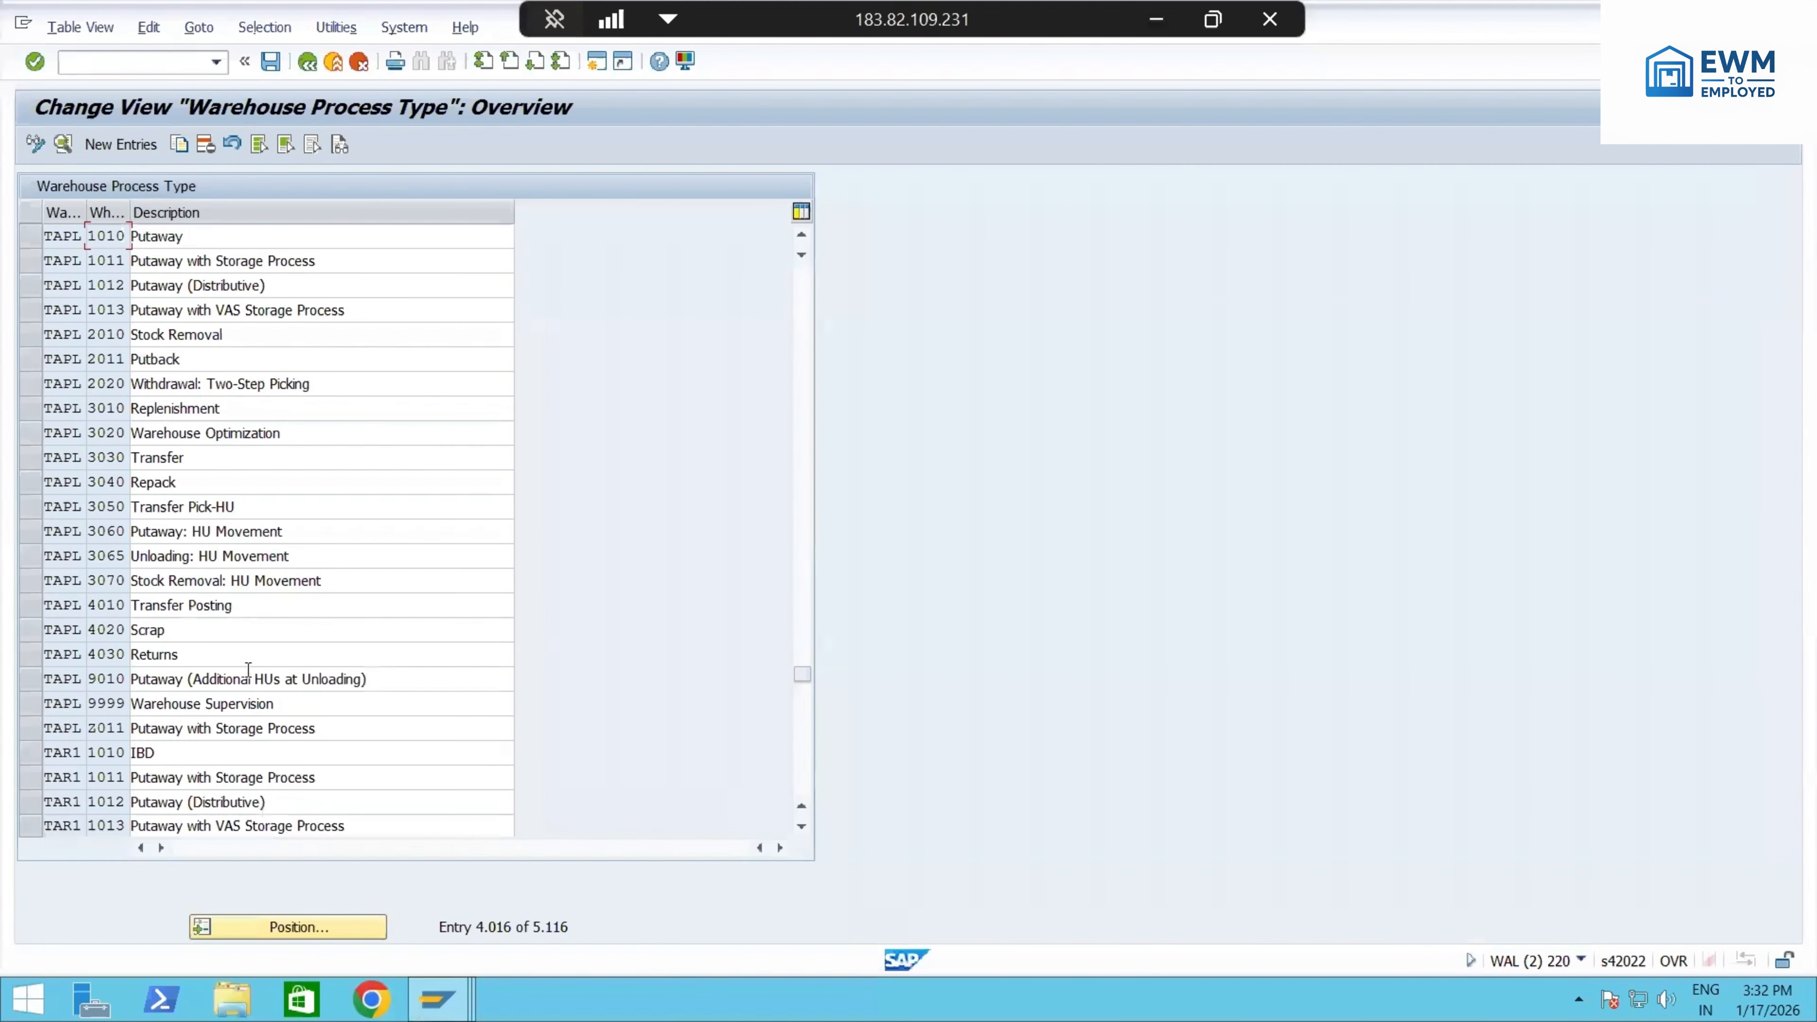
double_click(103, 728)
drag(957, 595, 822, 585)
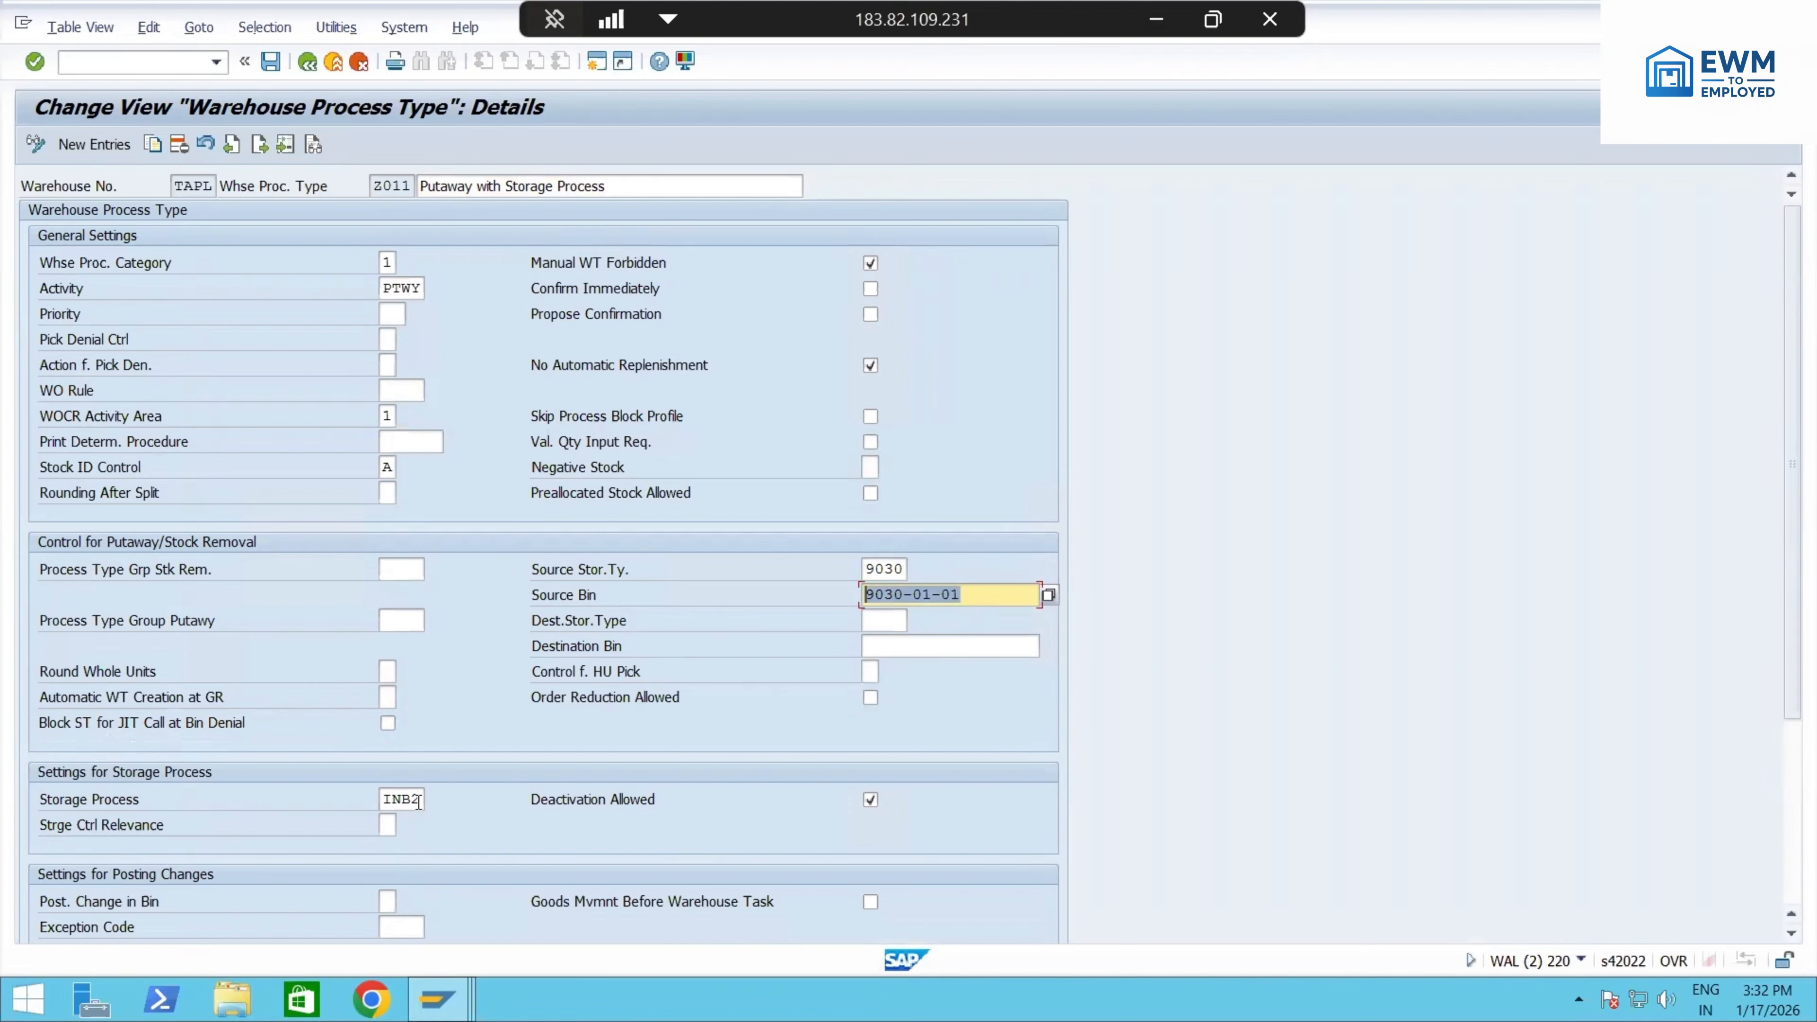
drag(425, 799, 375, 798)
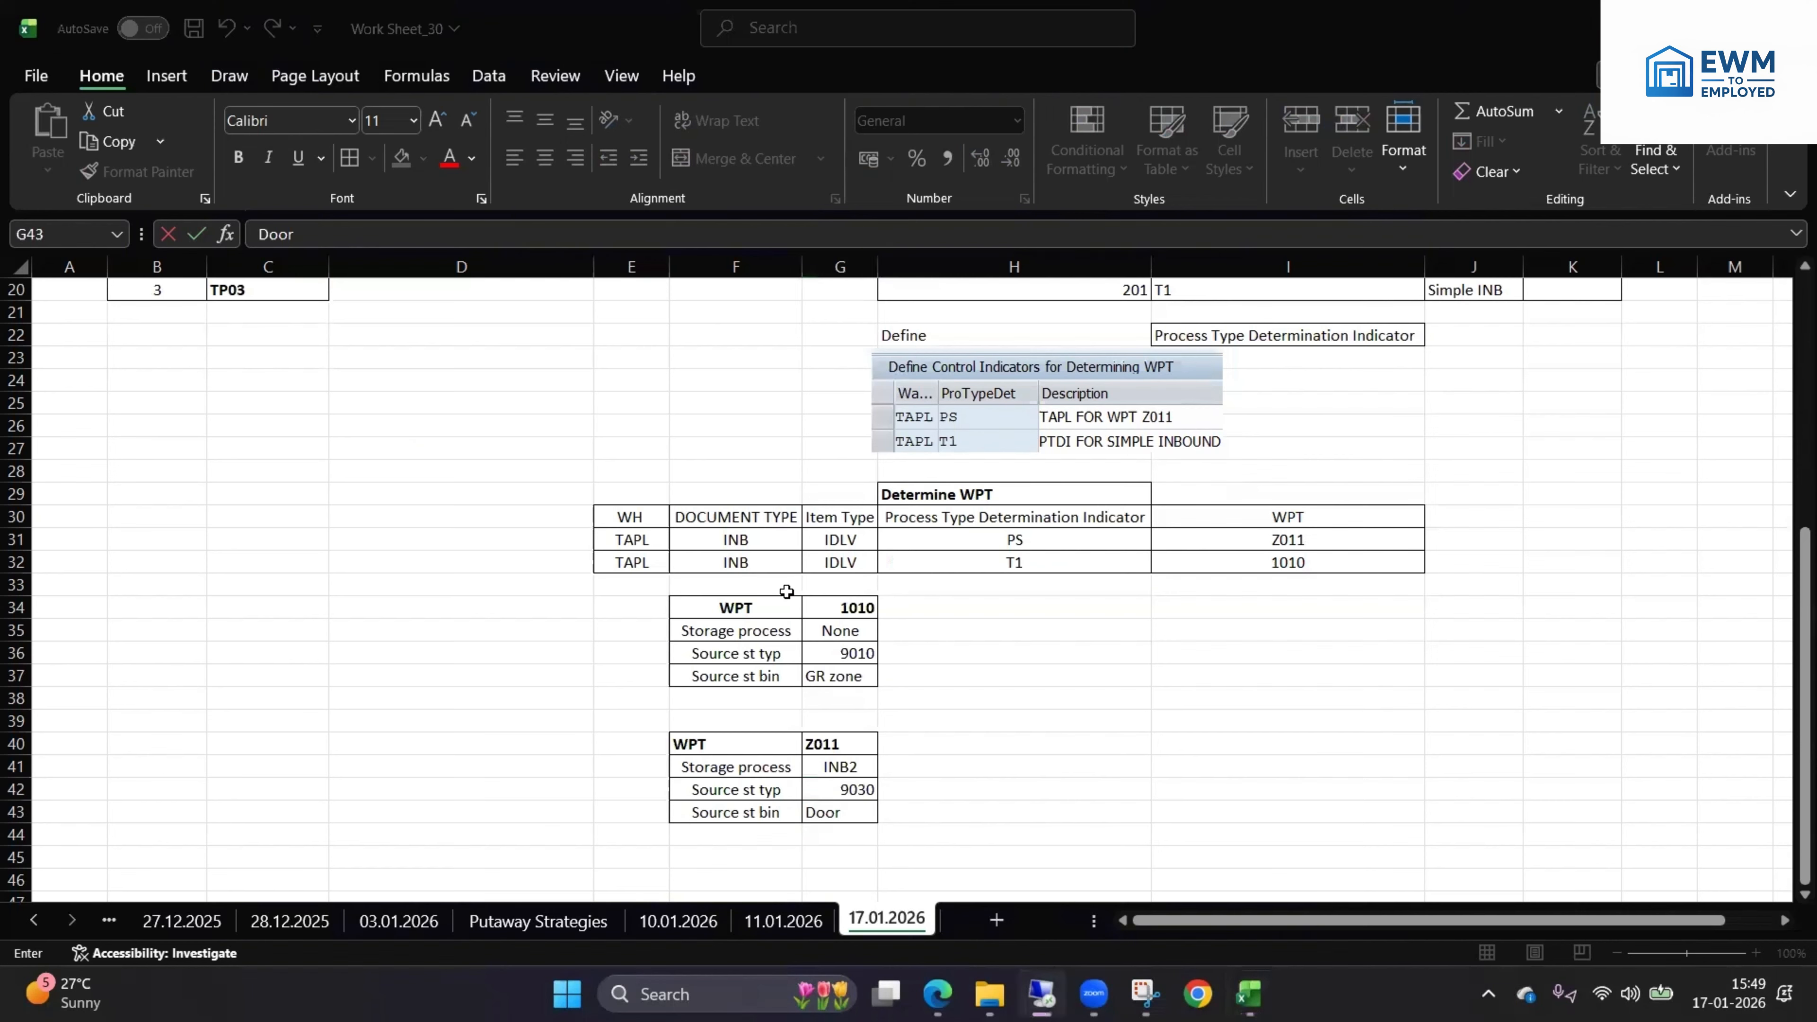
- Return to the Excel worksheet and copy the WH - TAPL storage process INB2 block with its external step sequence to F46
click(1156, 19)
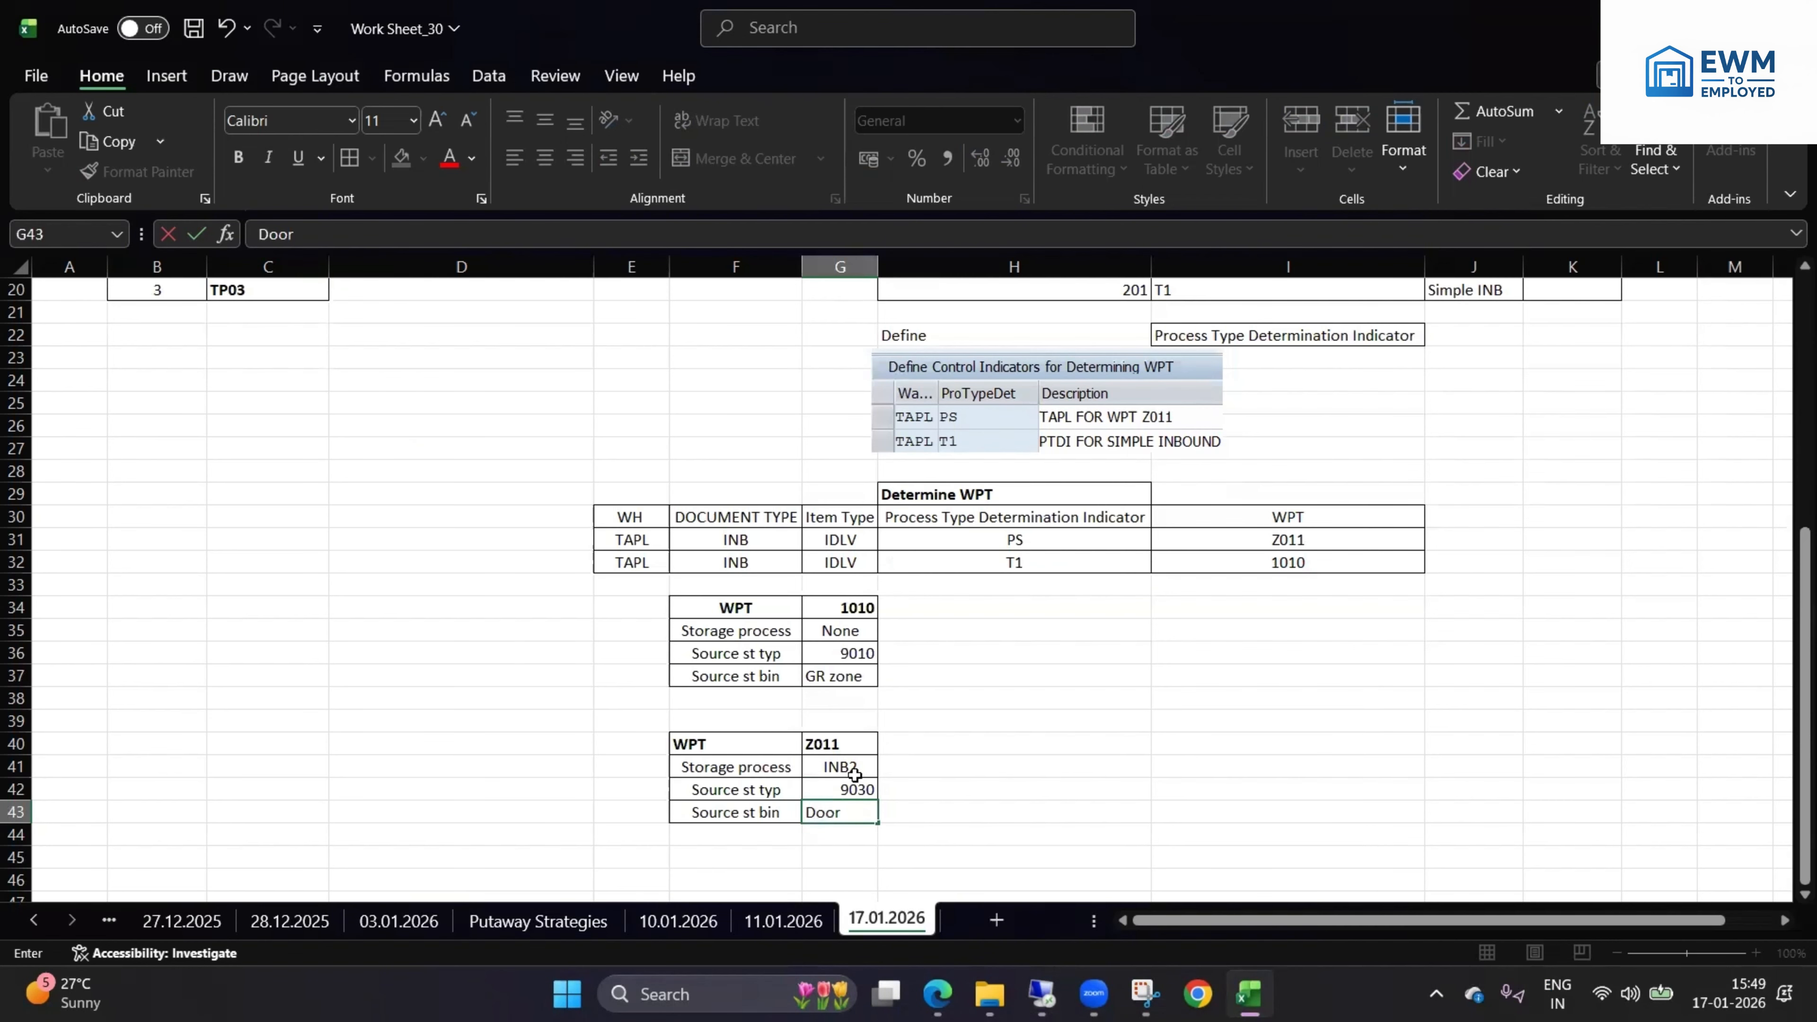
click(854, 775)
drag(818, 765, 751, 763)
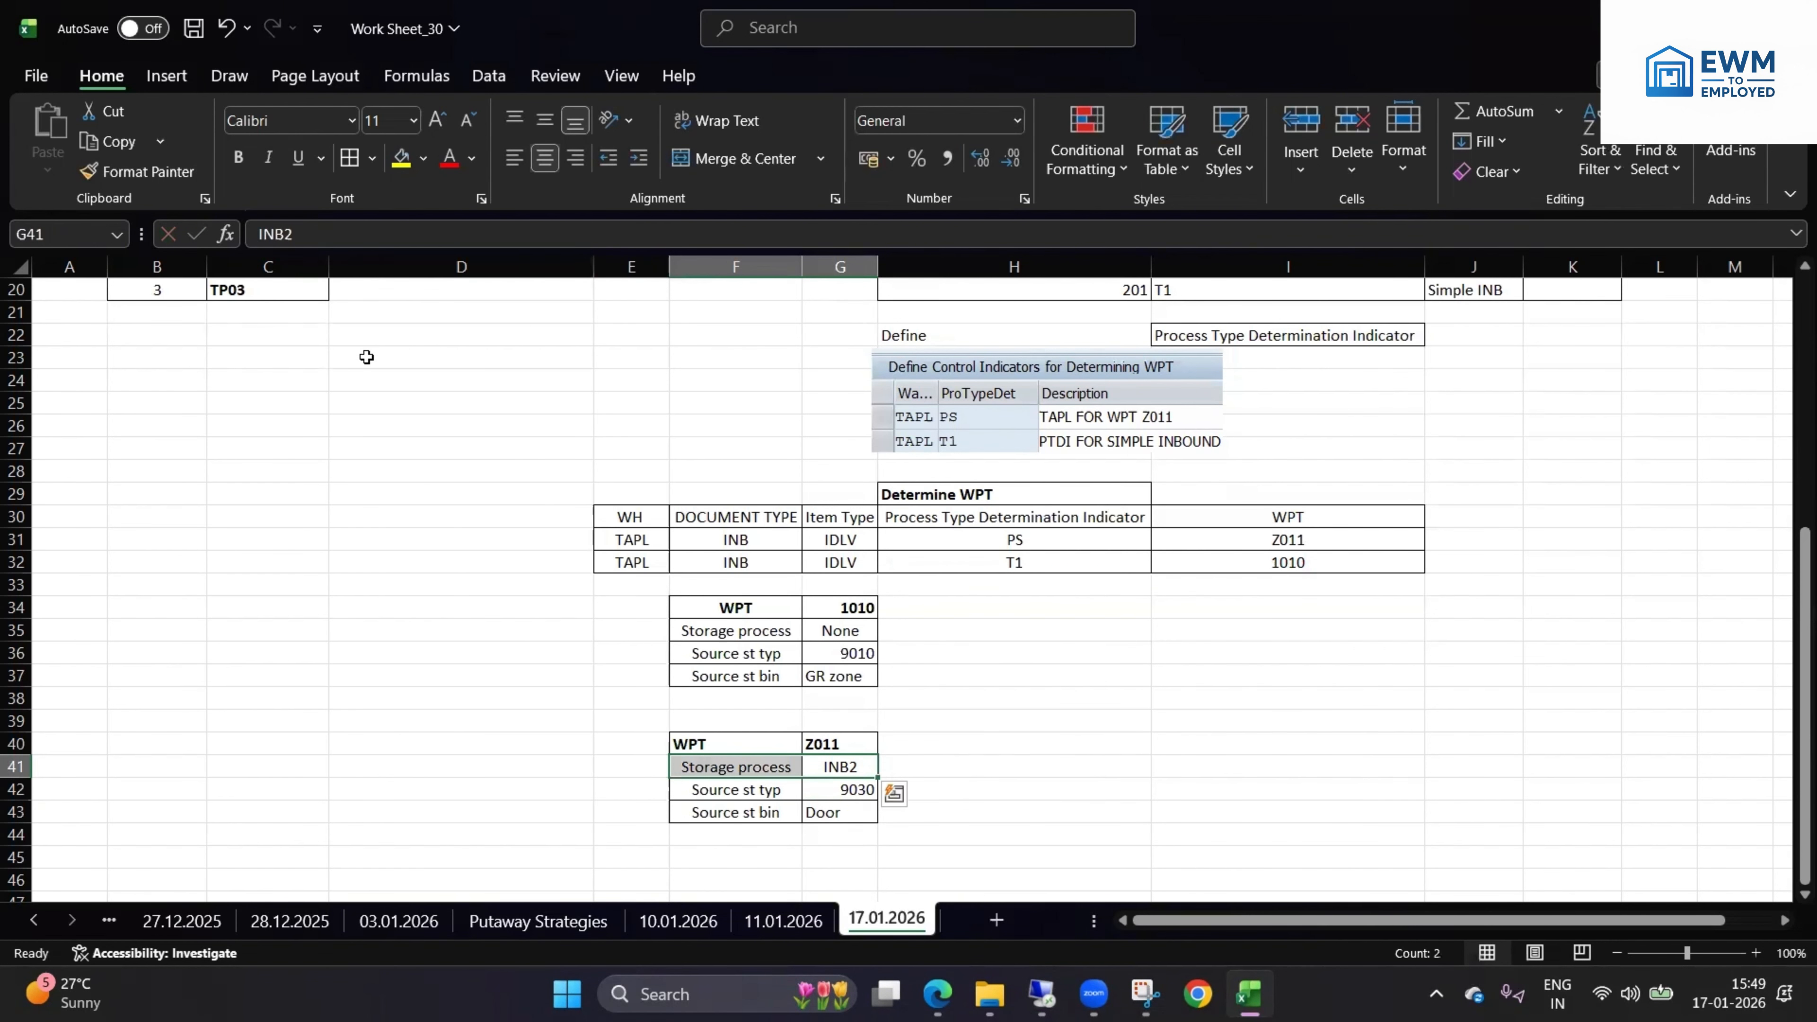
scroll(366, 356, up, 3)
drag(170, 381, 405, 493)
key(ctrl+c)
scroll(1164, 662, down, 7)
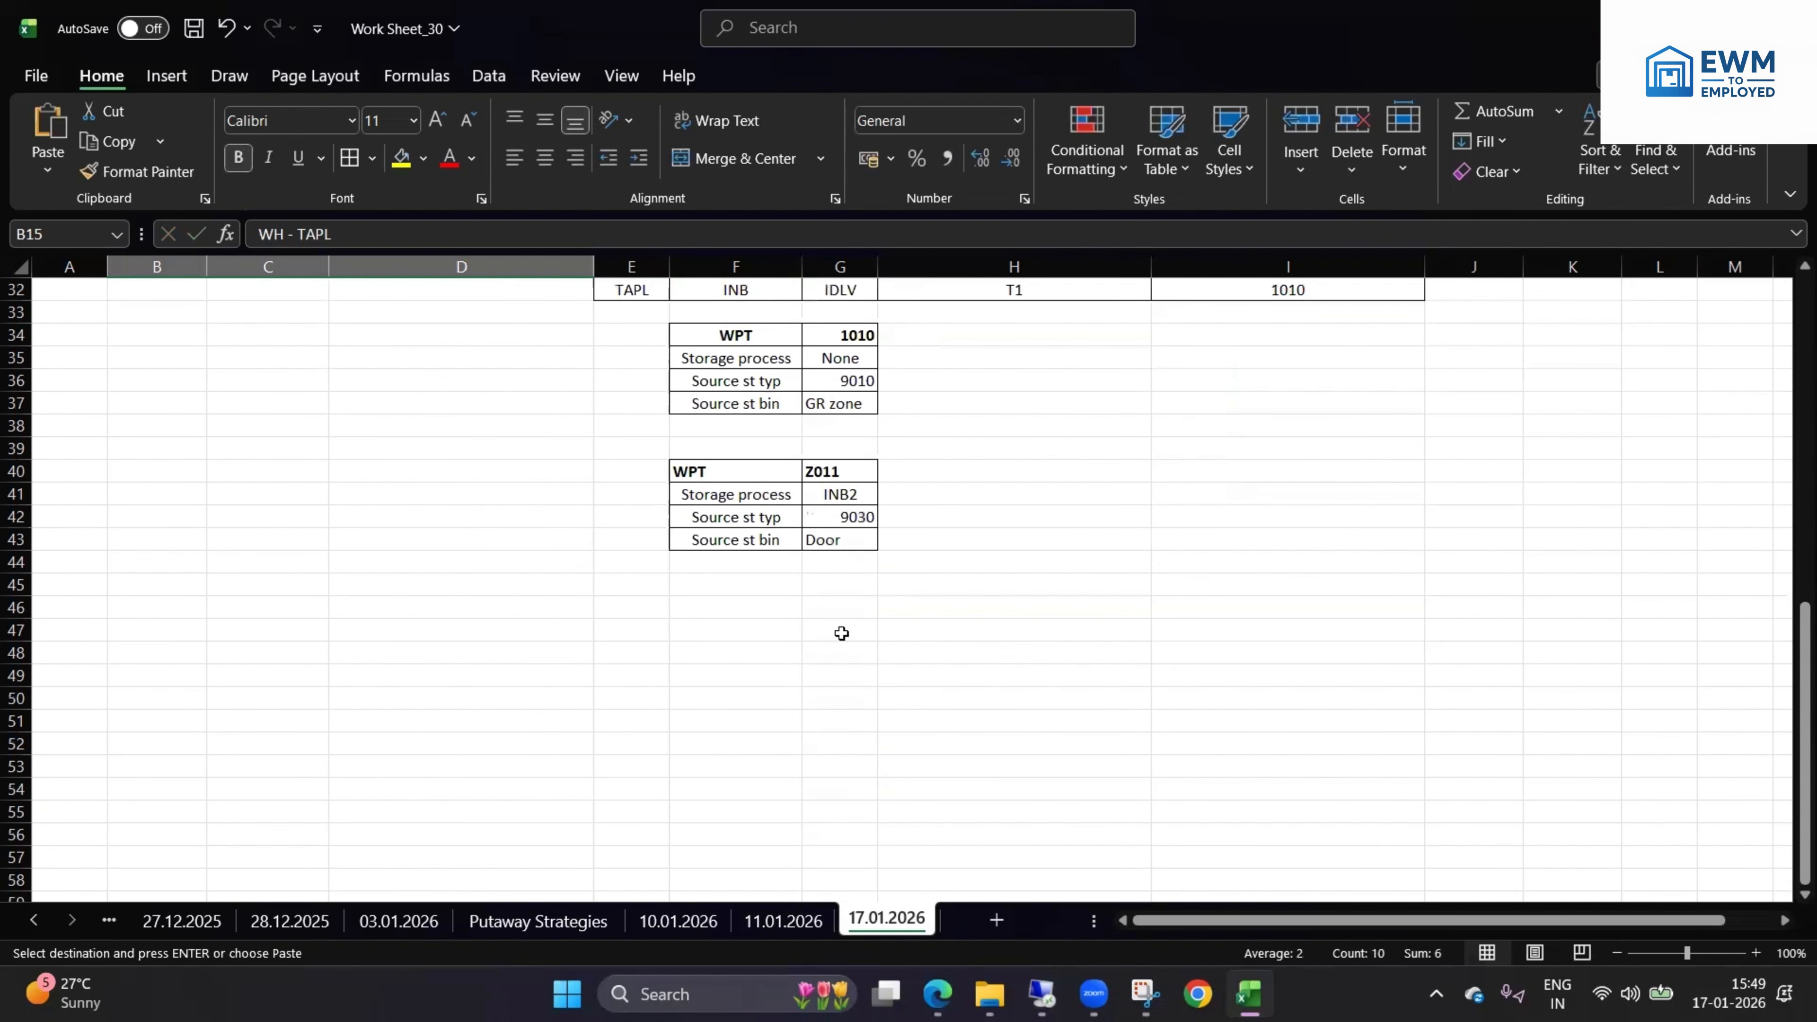
click(744, 591)
click(744, 608)
key(ctrl+v)
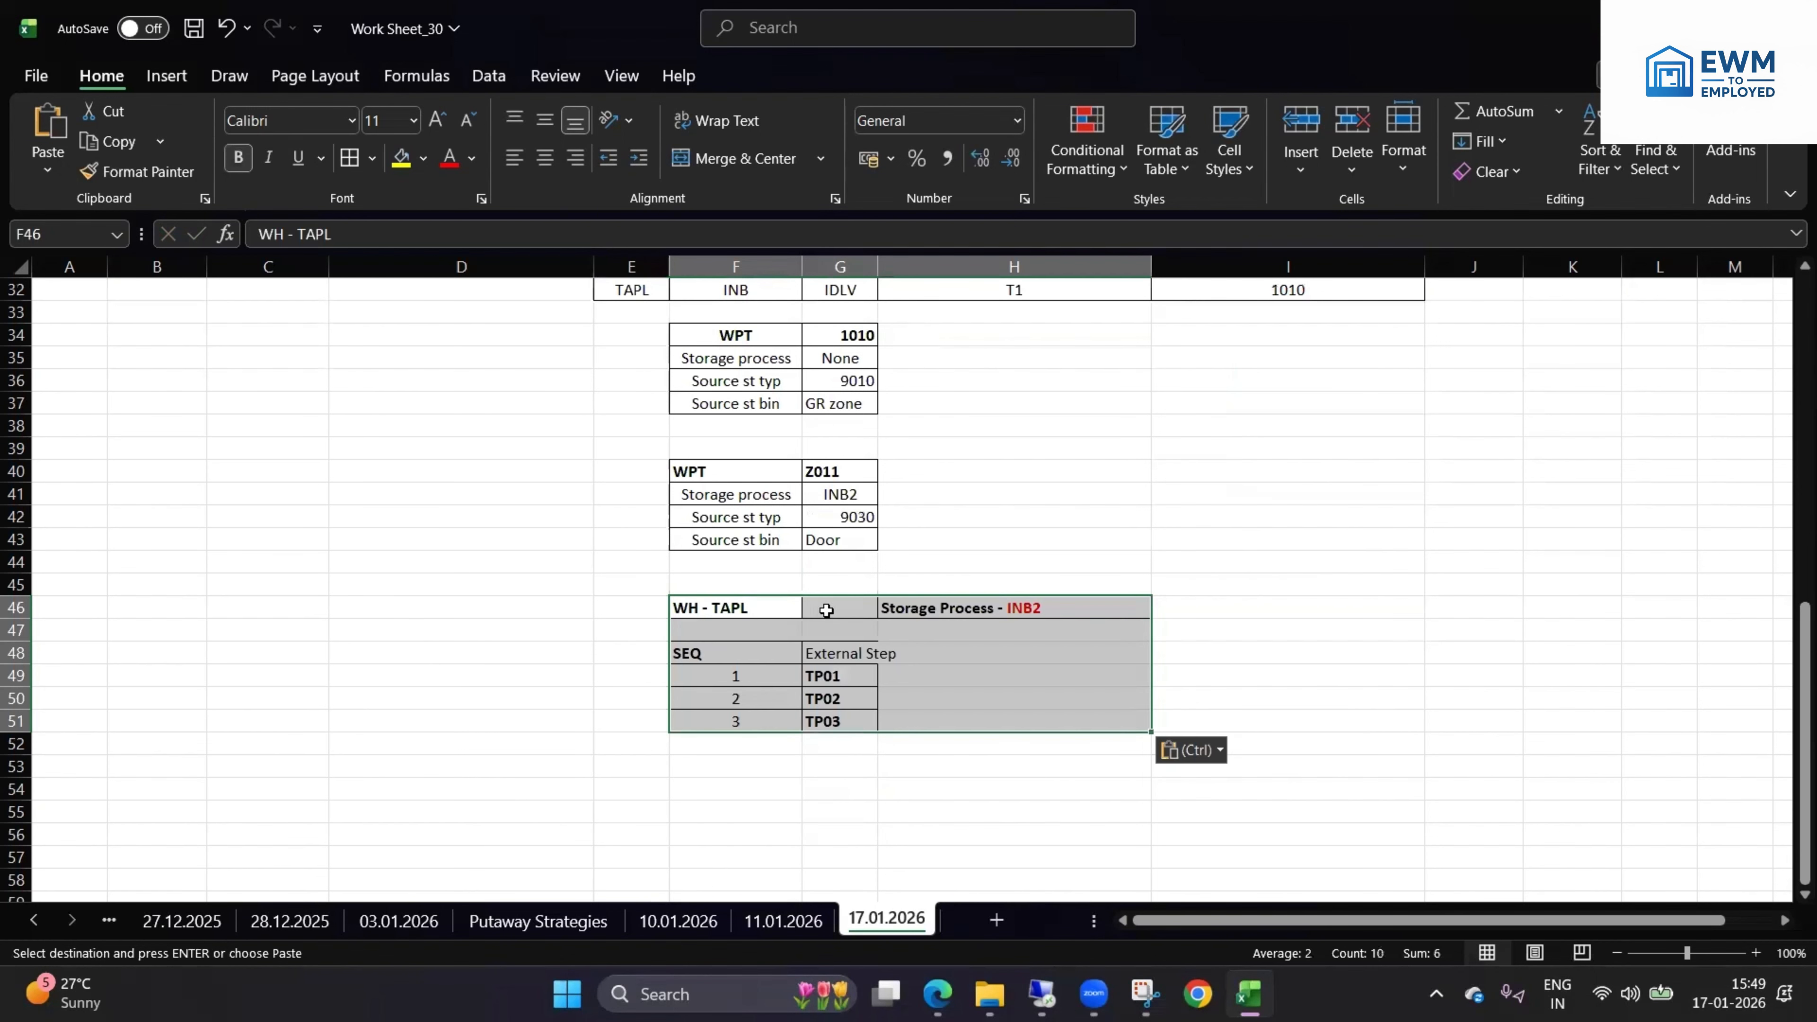
- Delete the empty row 47 between the WH - TAPL header and the SEQ row of the copied block
click(826, 610)
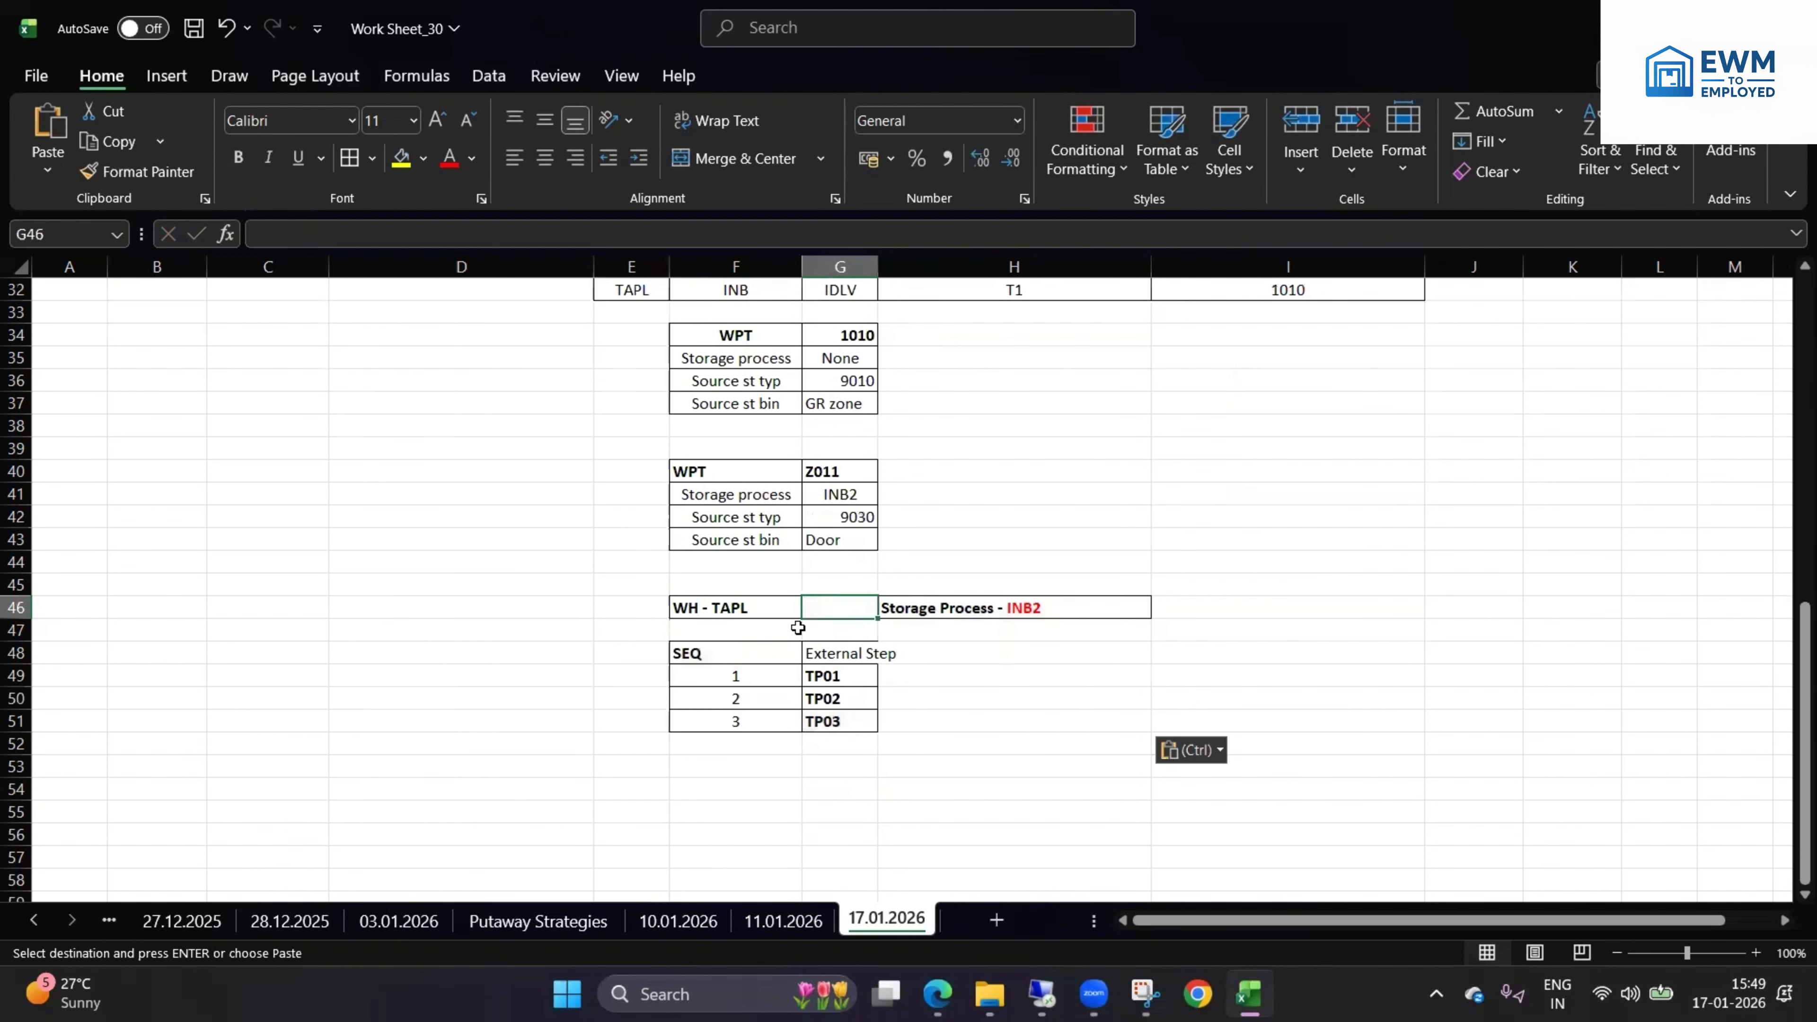
click(13, 630)
right_click(14, 631)
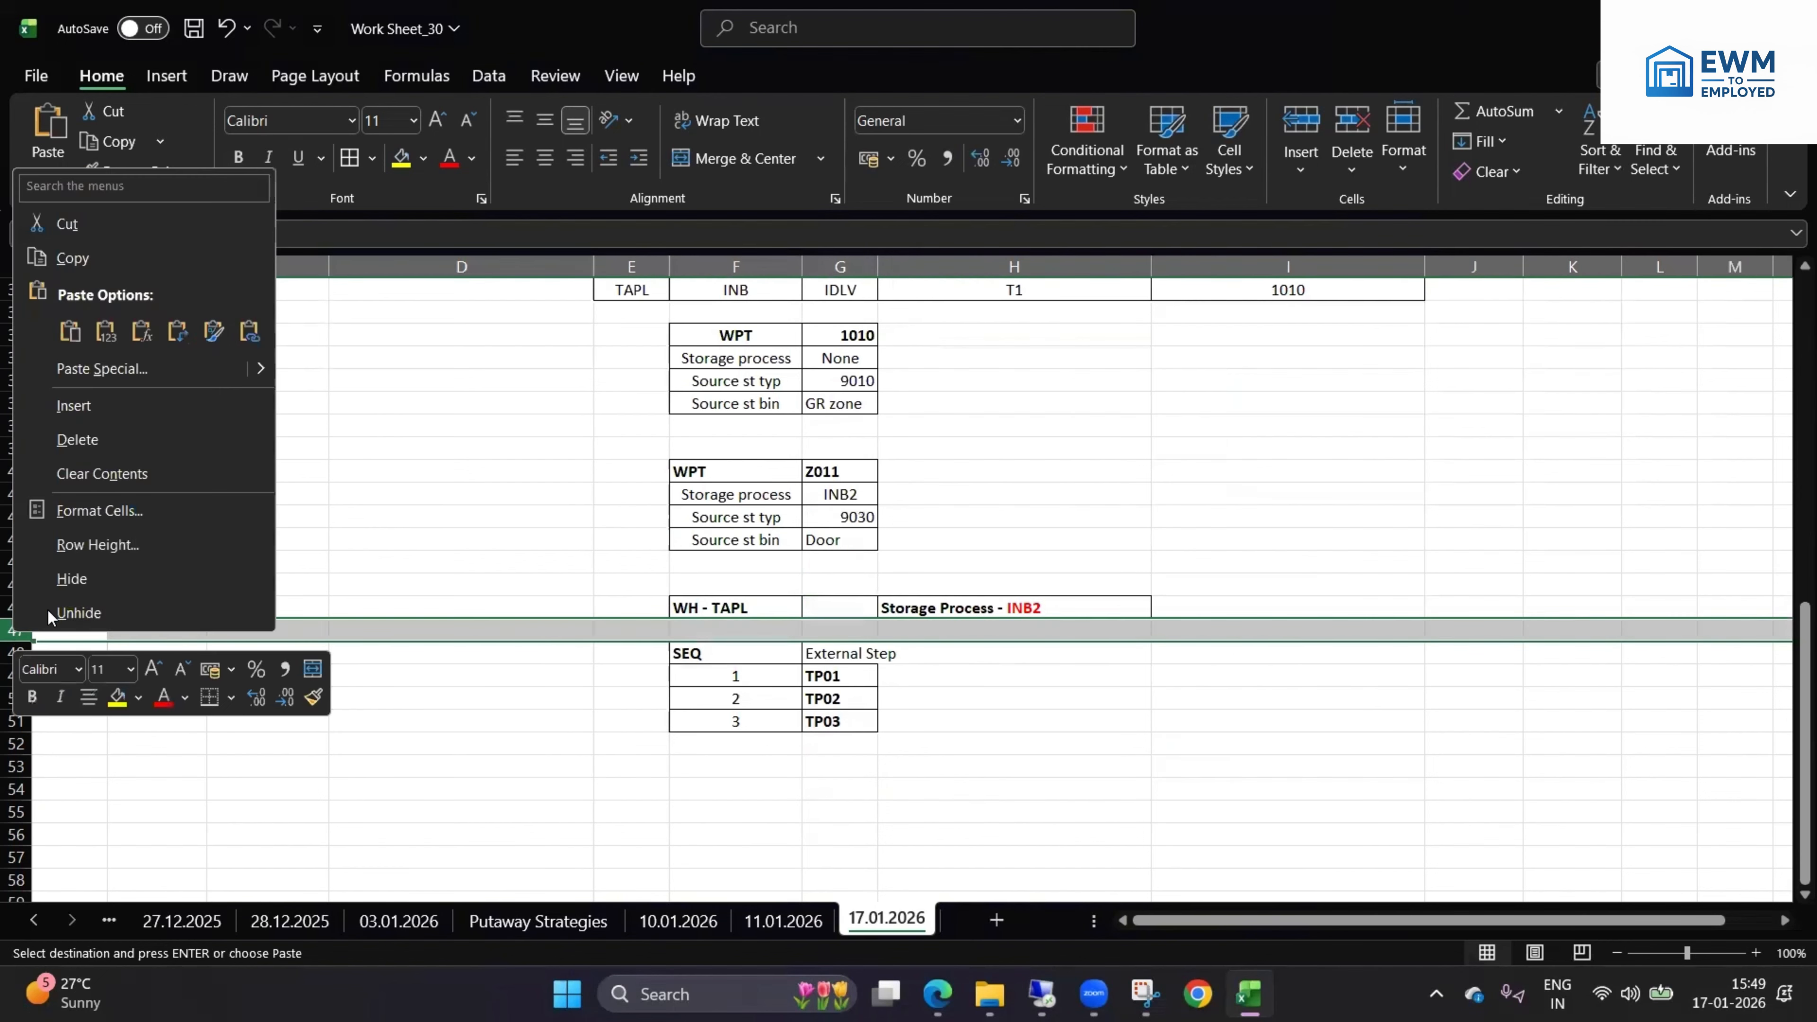
click(153, 438)
click(213, 496)
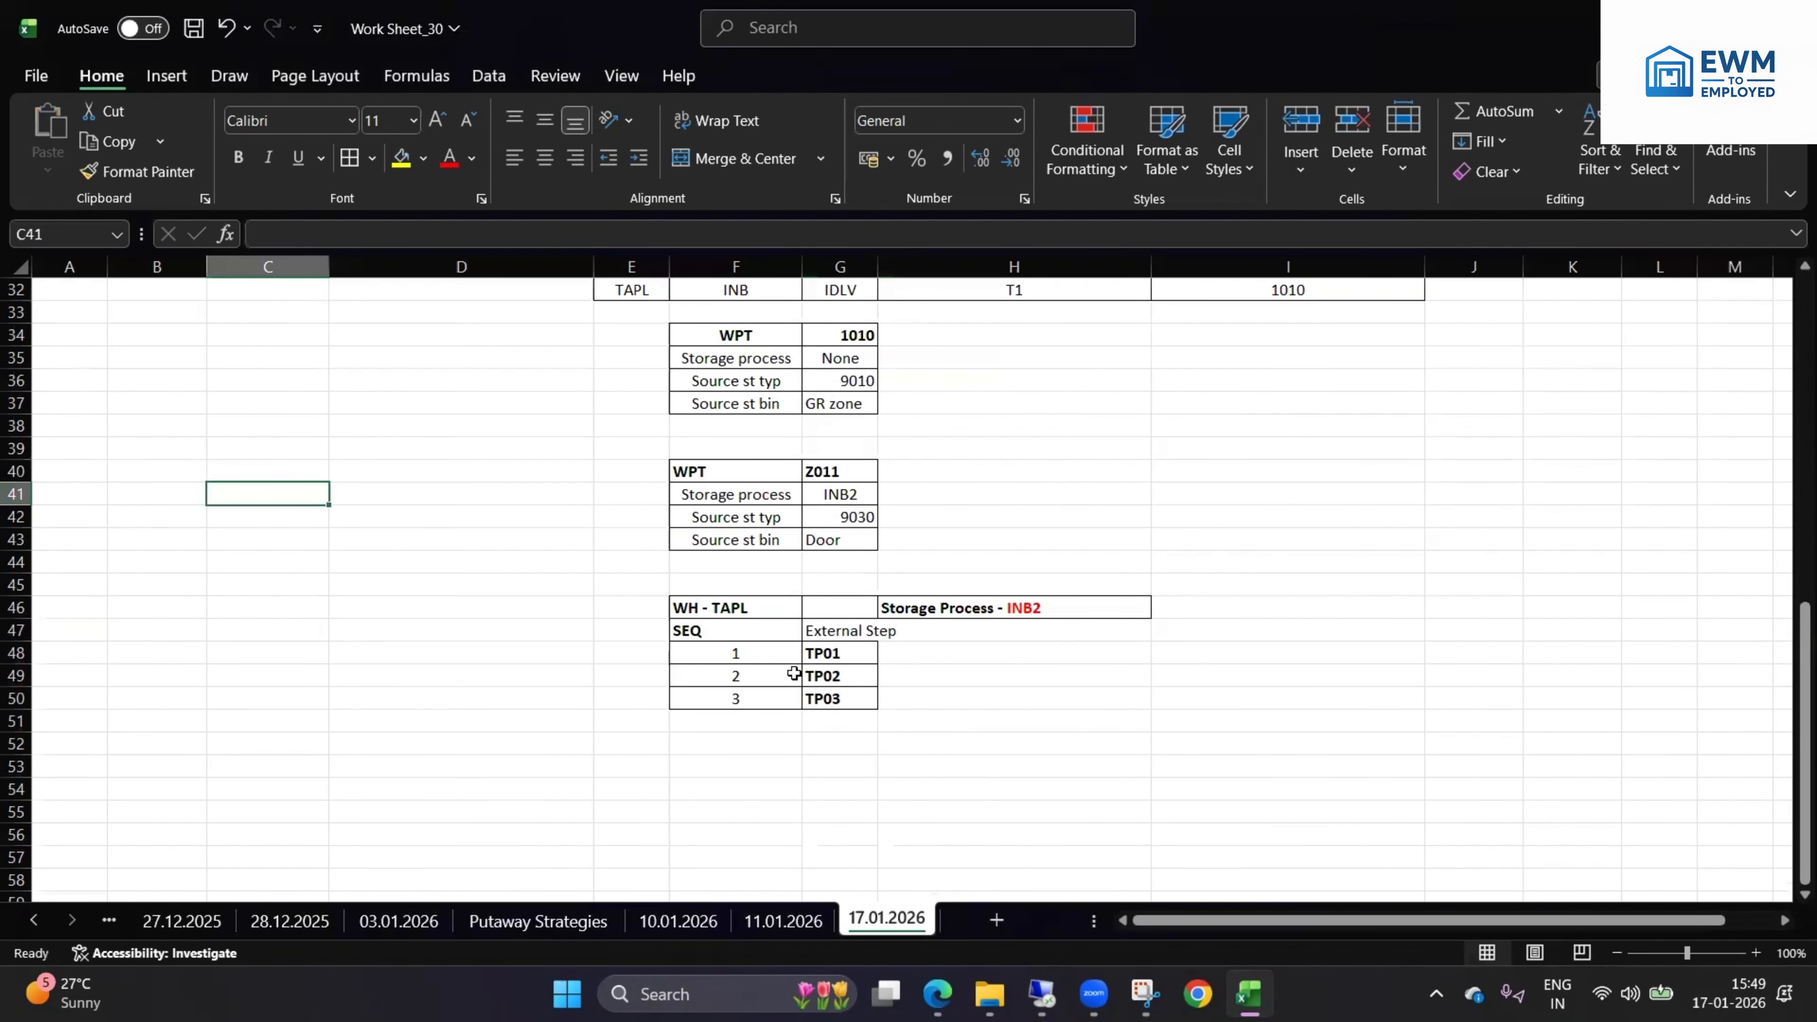
- Copy the POSC DEF table in A10:E13 to F53 and widen column G to fit the External Step heading
click(846, 657)
click(853, 632)
click(842, 655)
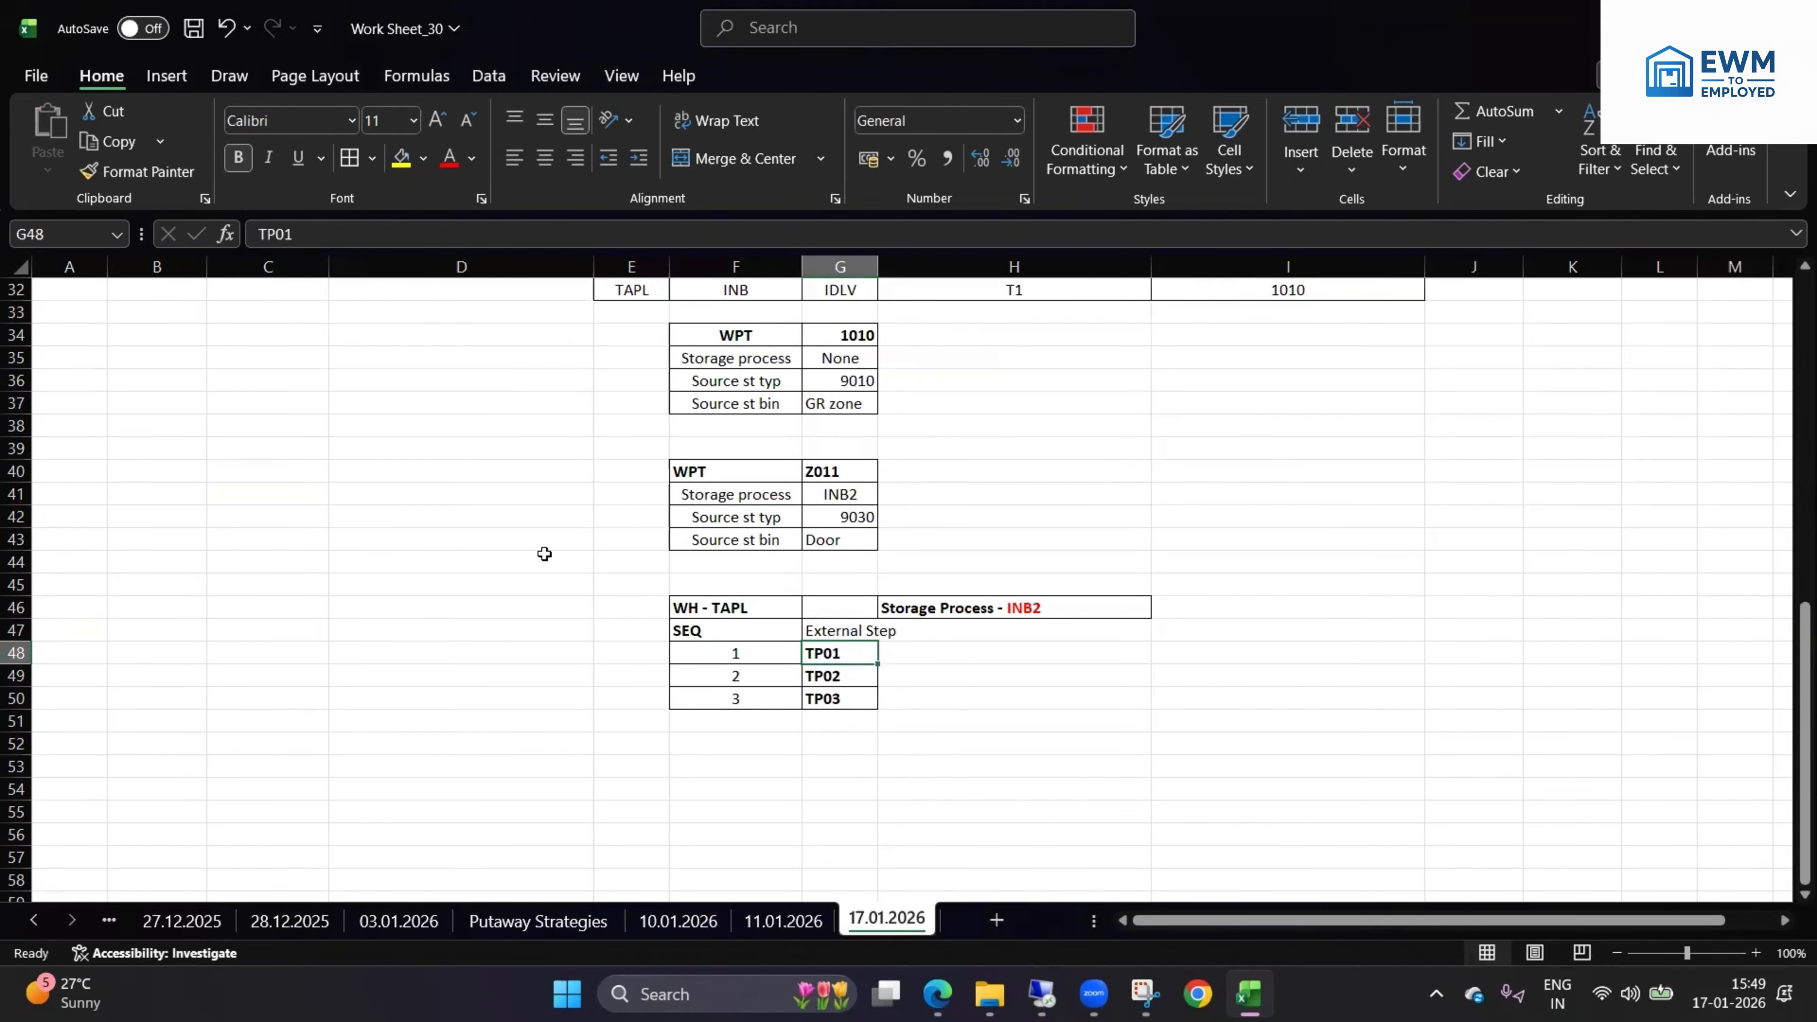
scroll(700, 616, up, 10)
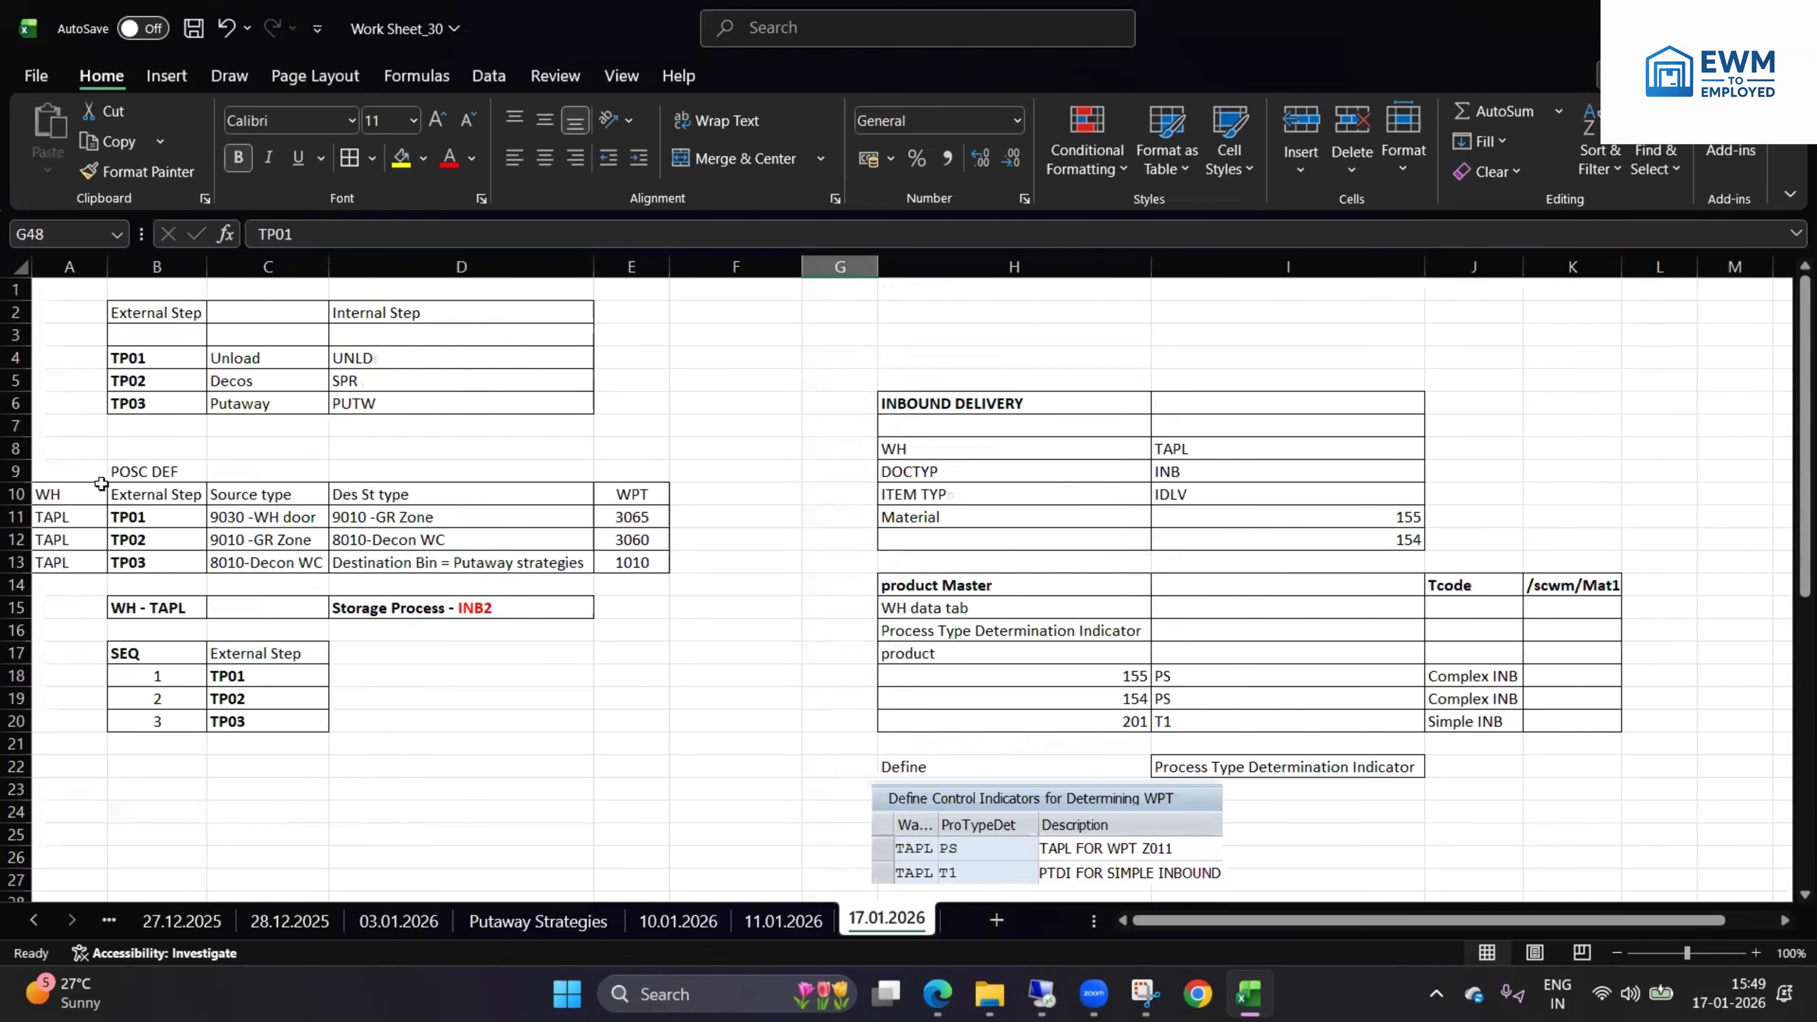
drag(71, 494, 608, 562)
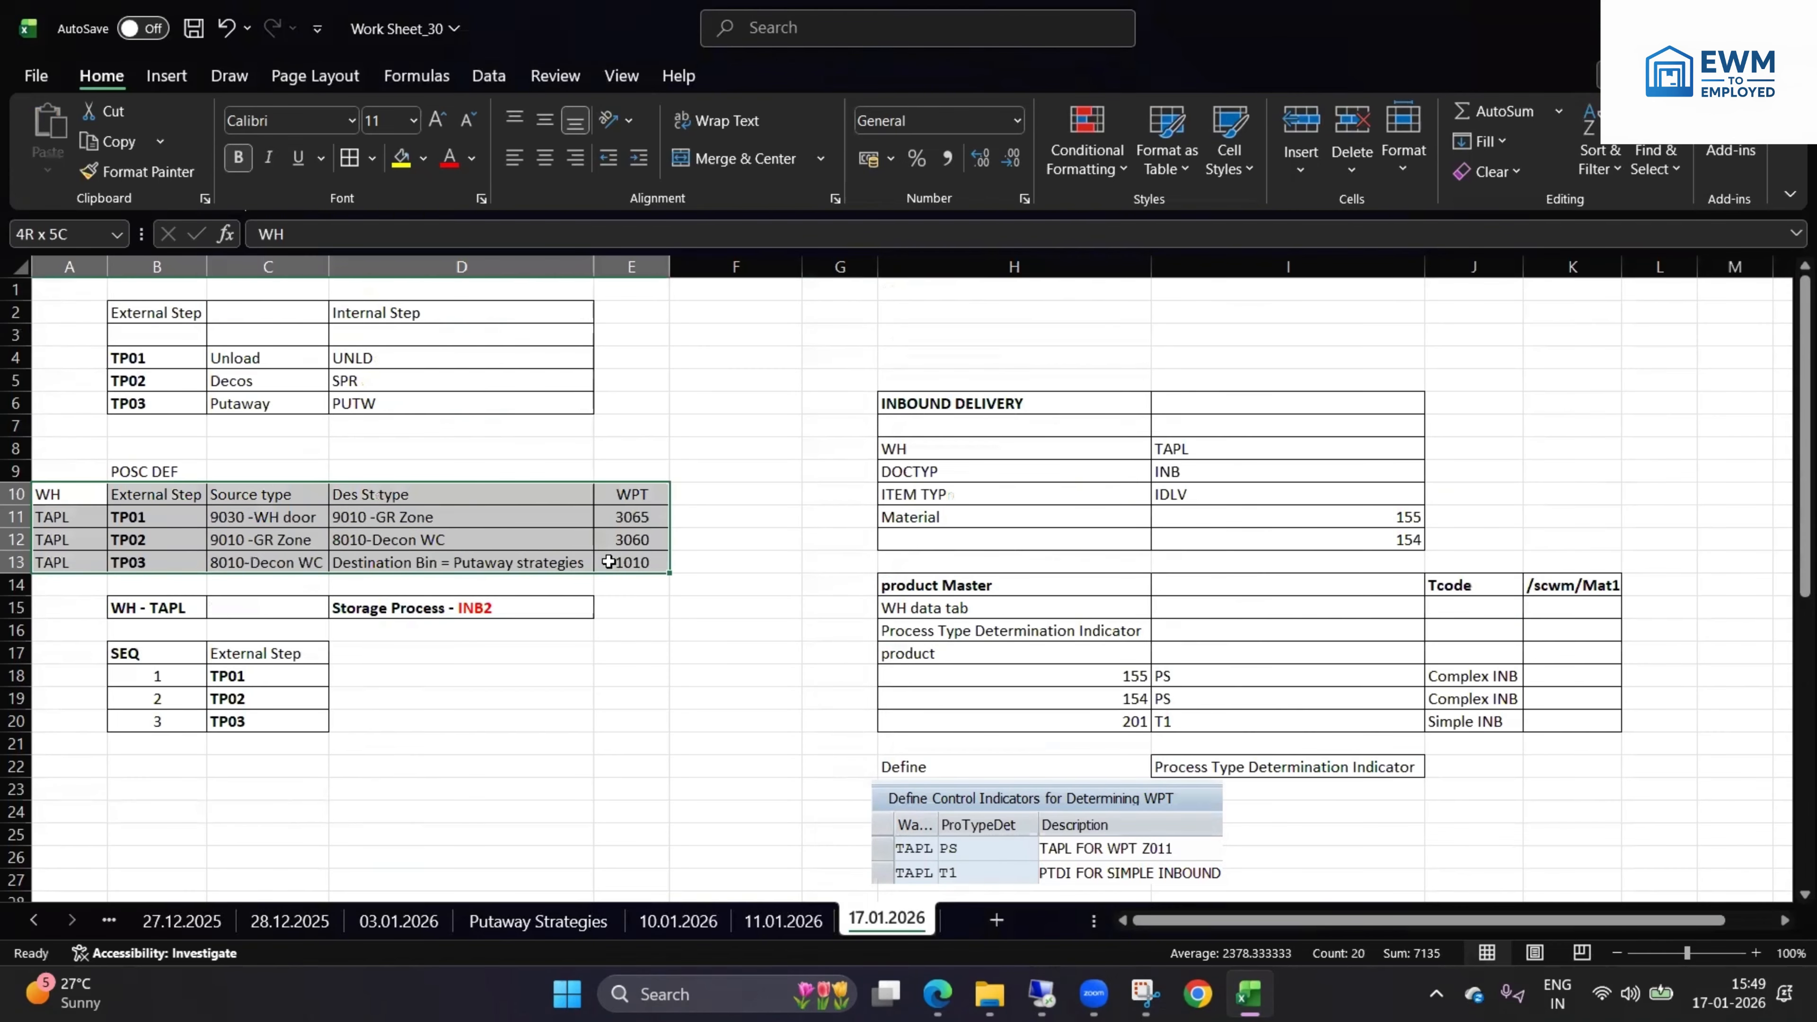
key(ctrl+c)
scroll(799, 531, down, 11)
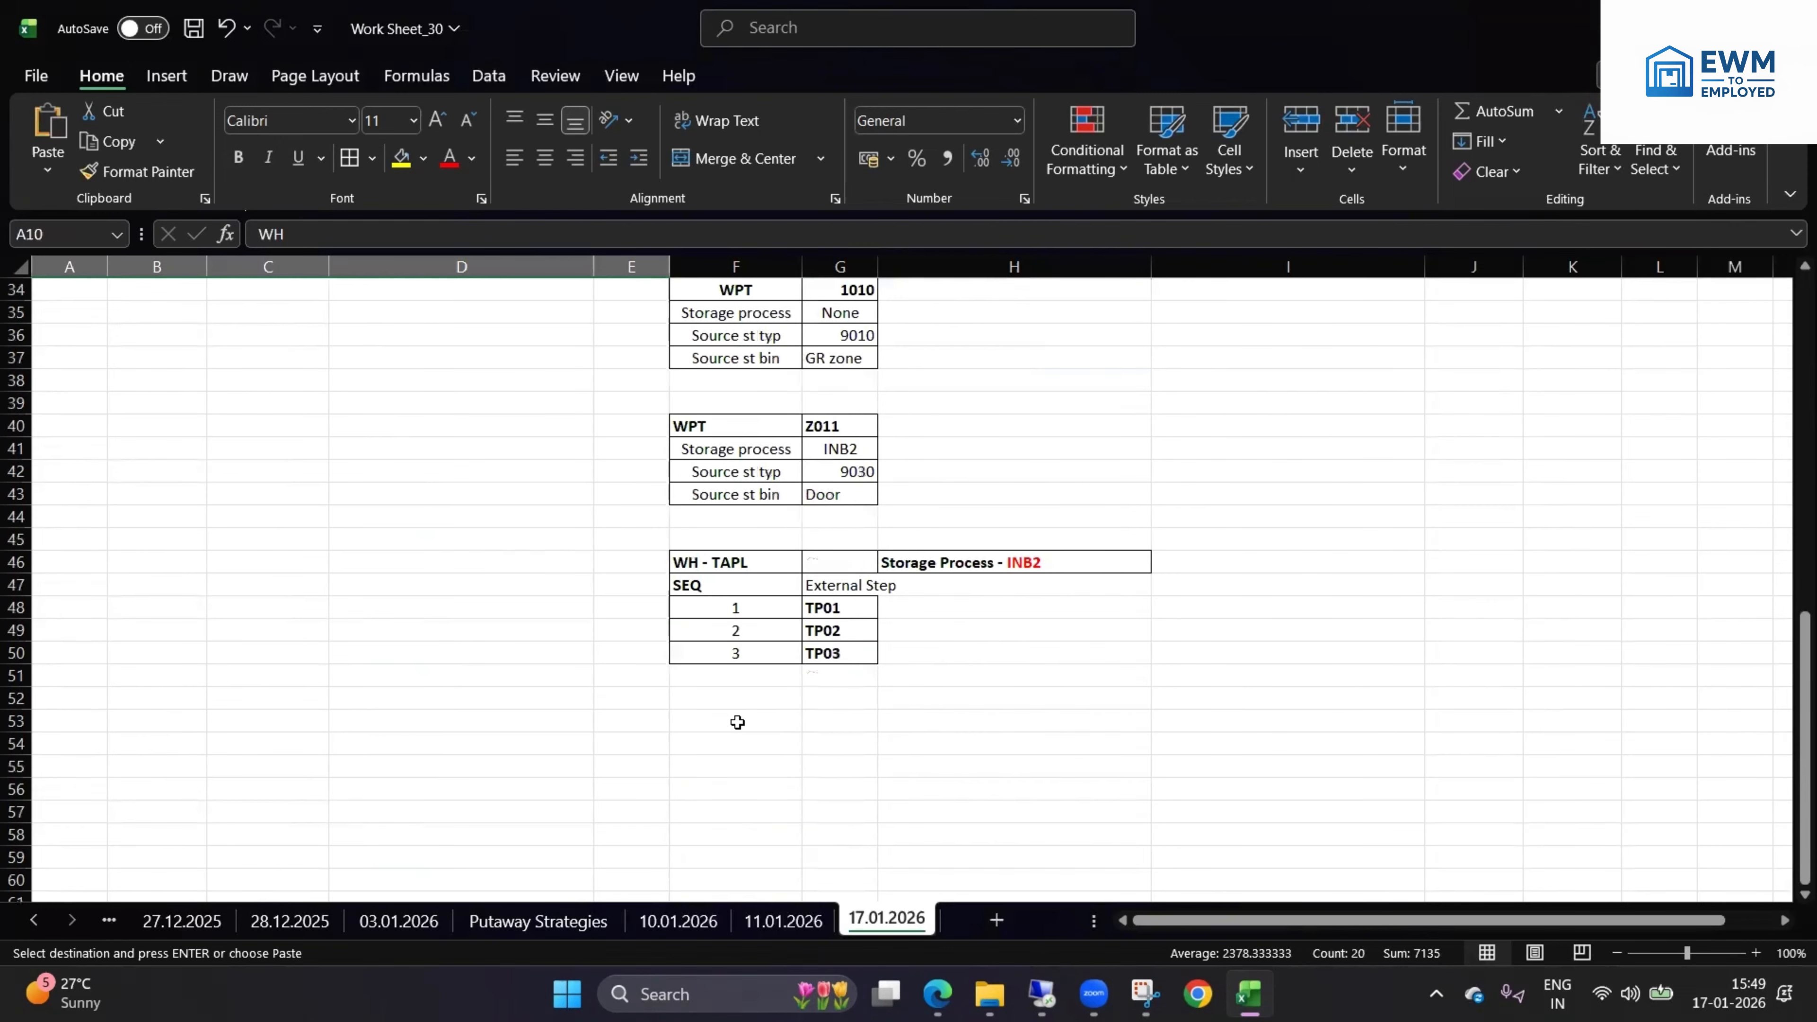
click(739, 722)
key(ctrl+v)
click(1256, 607)
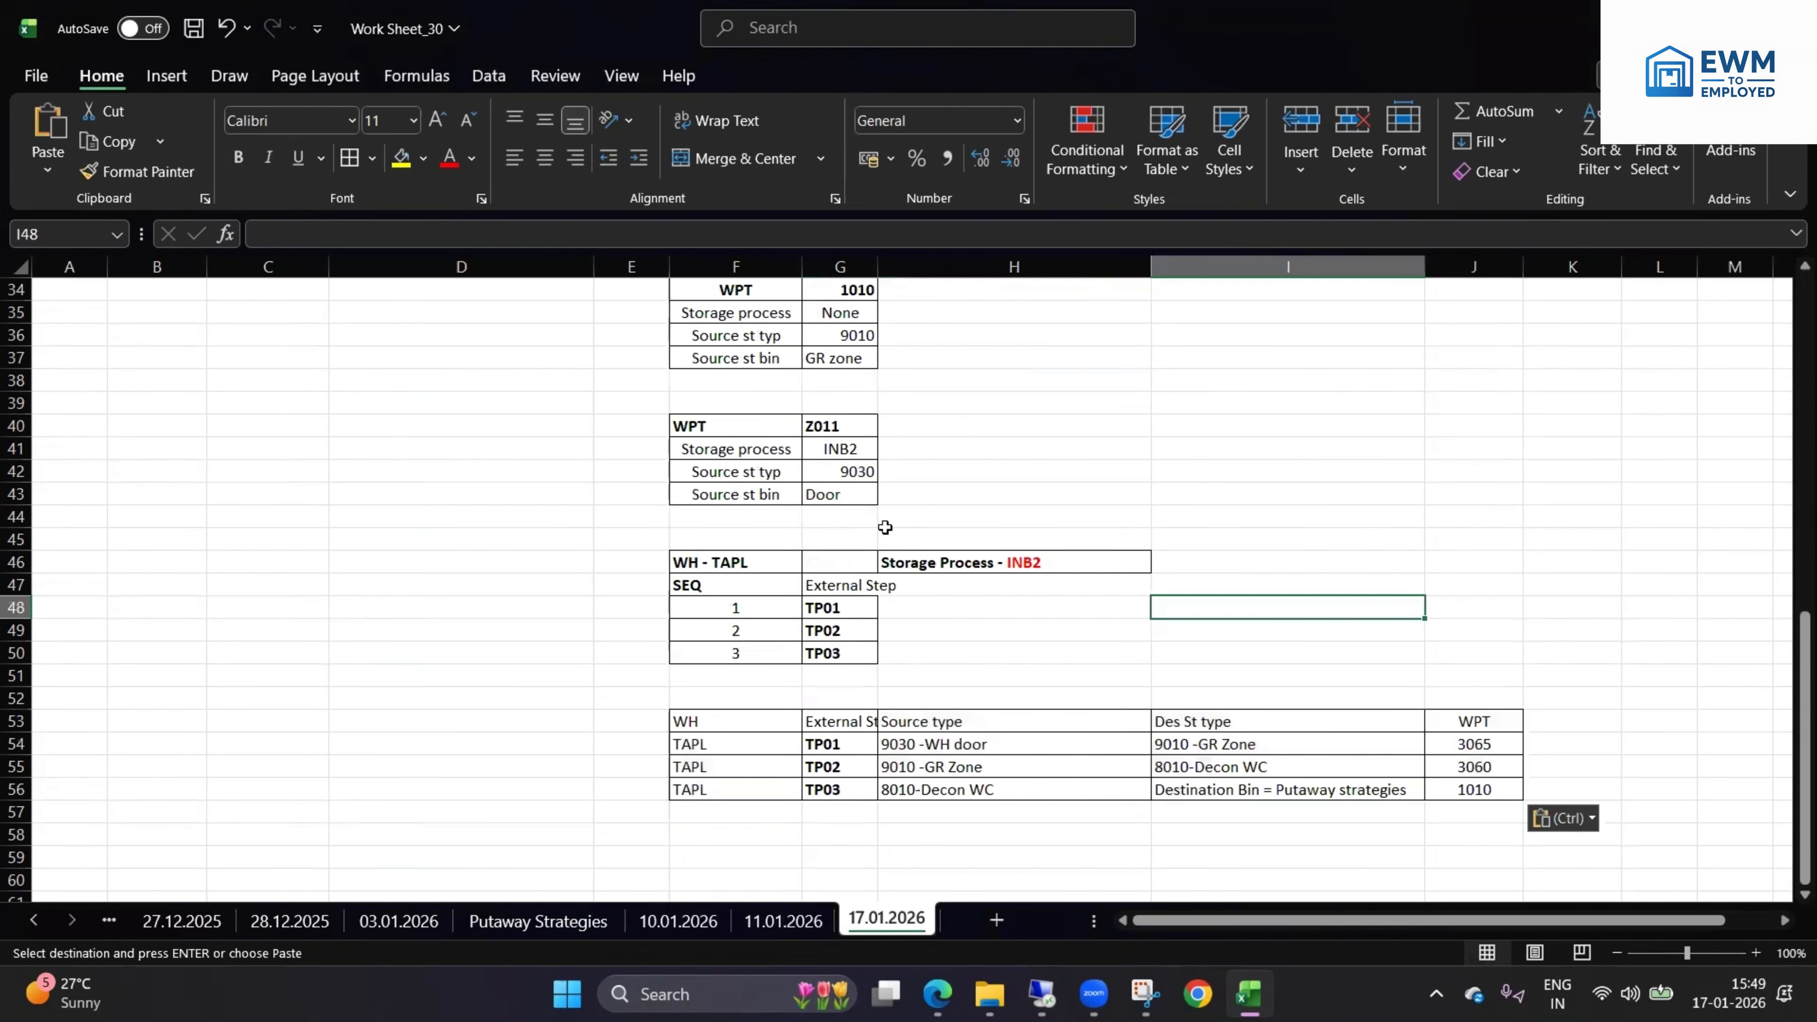
drag(881, 271, 903, 271)
- Review the source type, destination storage type and WPT of steps TP01 to TP03 in the copied table
click(994, 750)
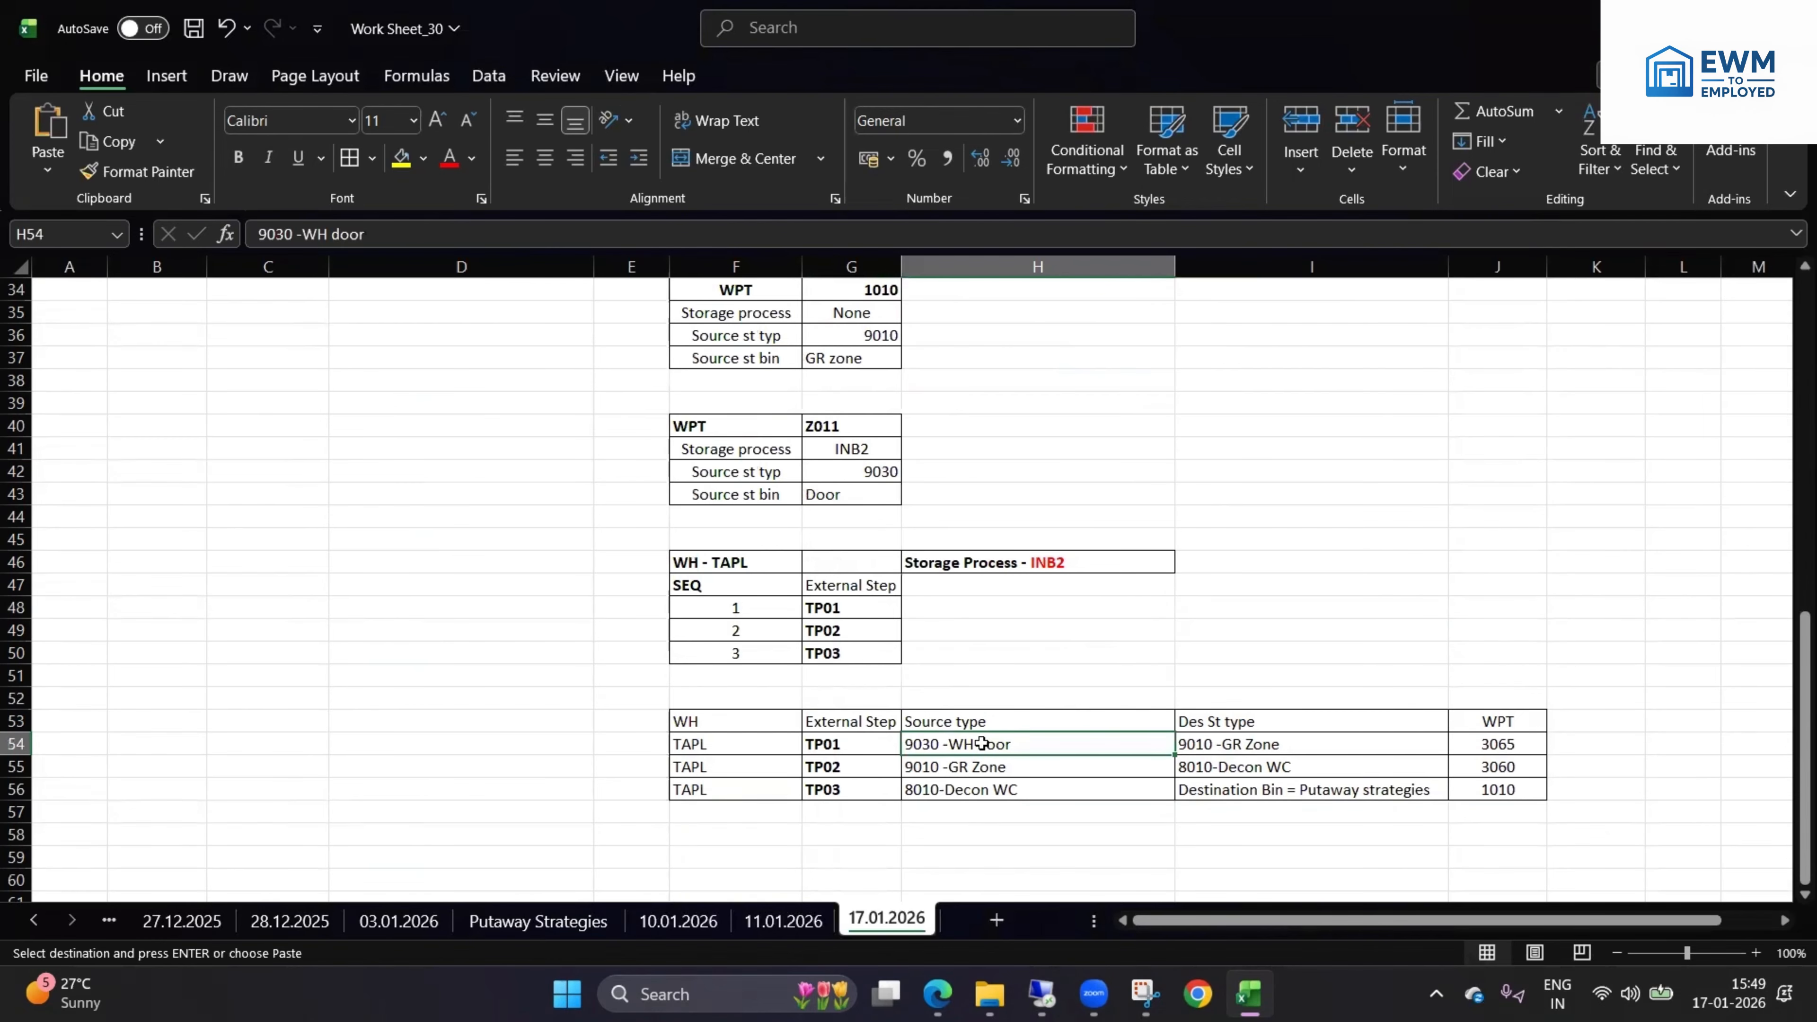
click(1184, 742)
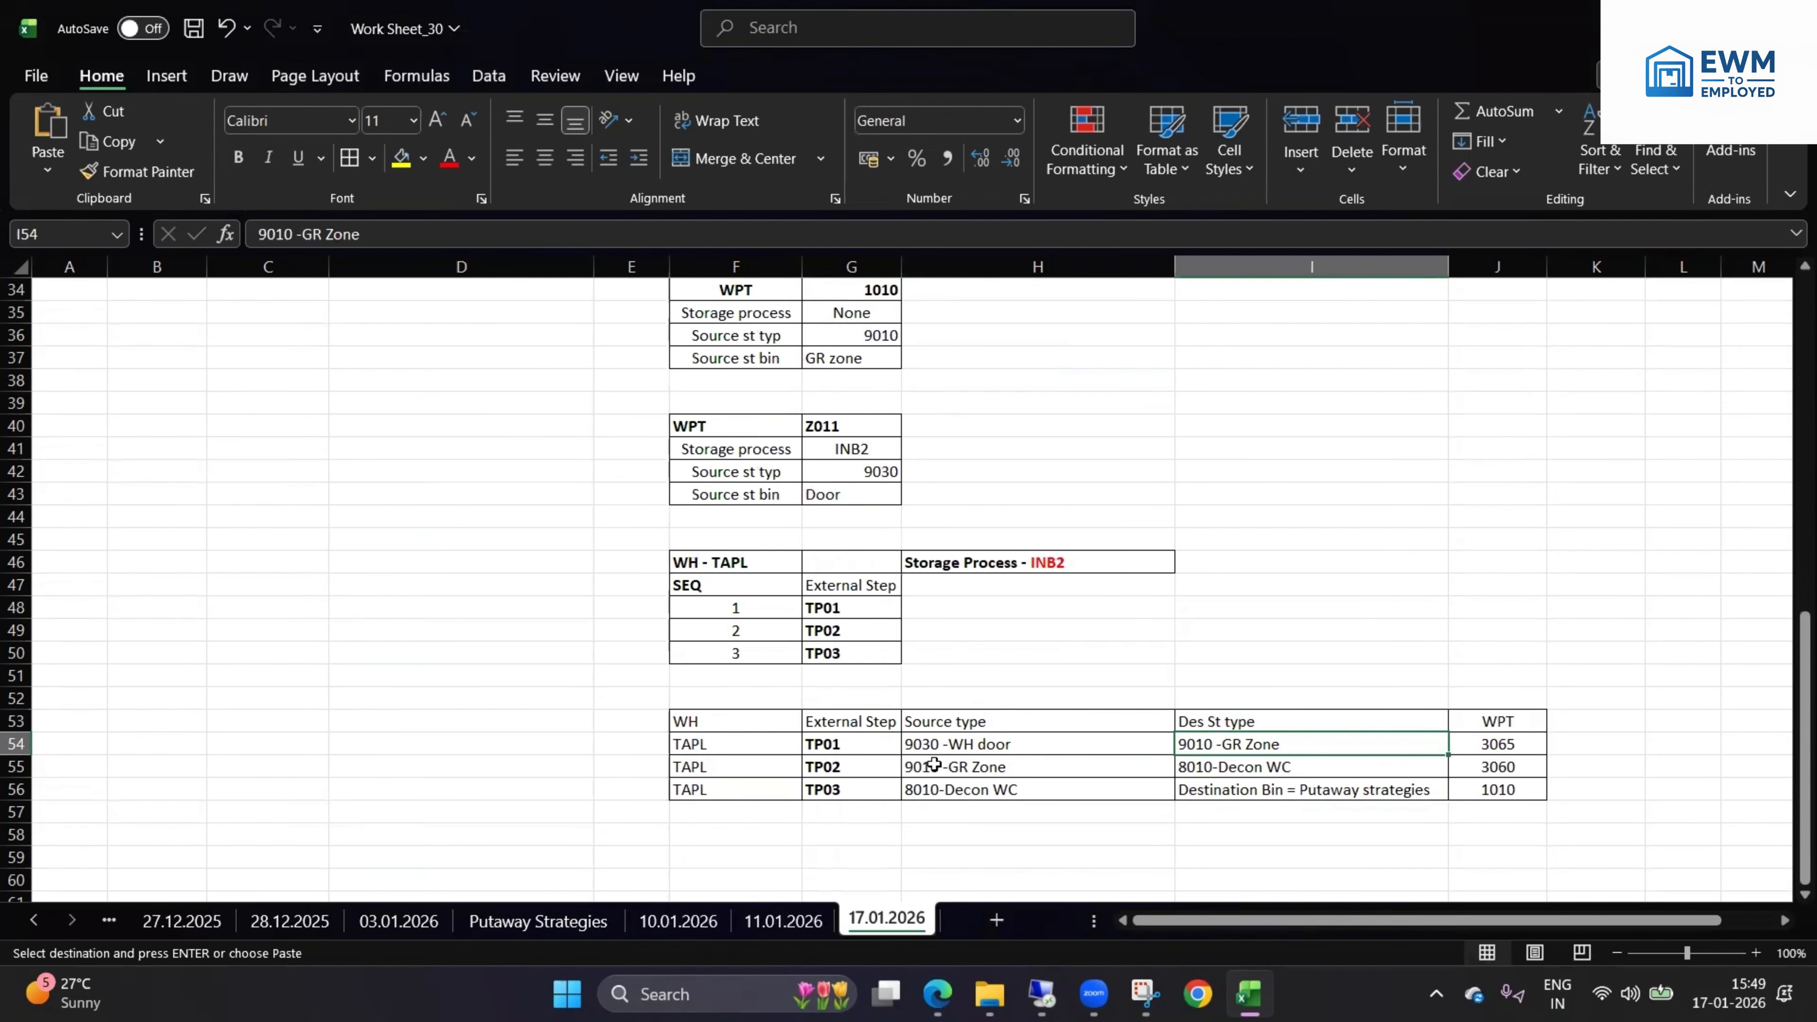
click(1202, 767)
click(953, 785)
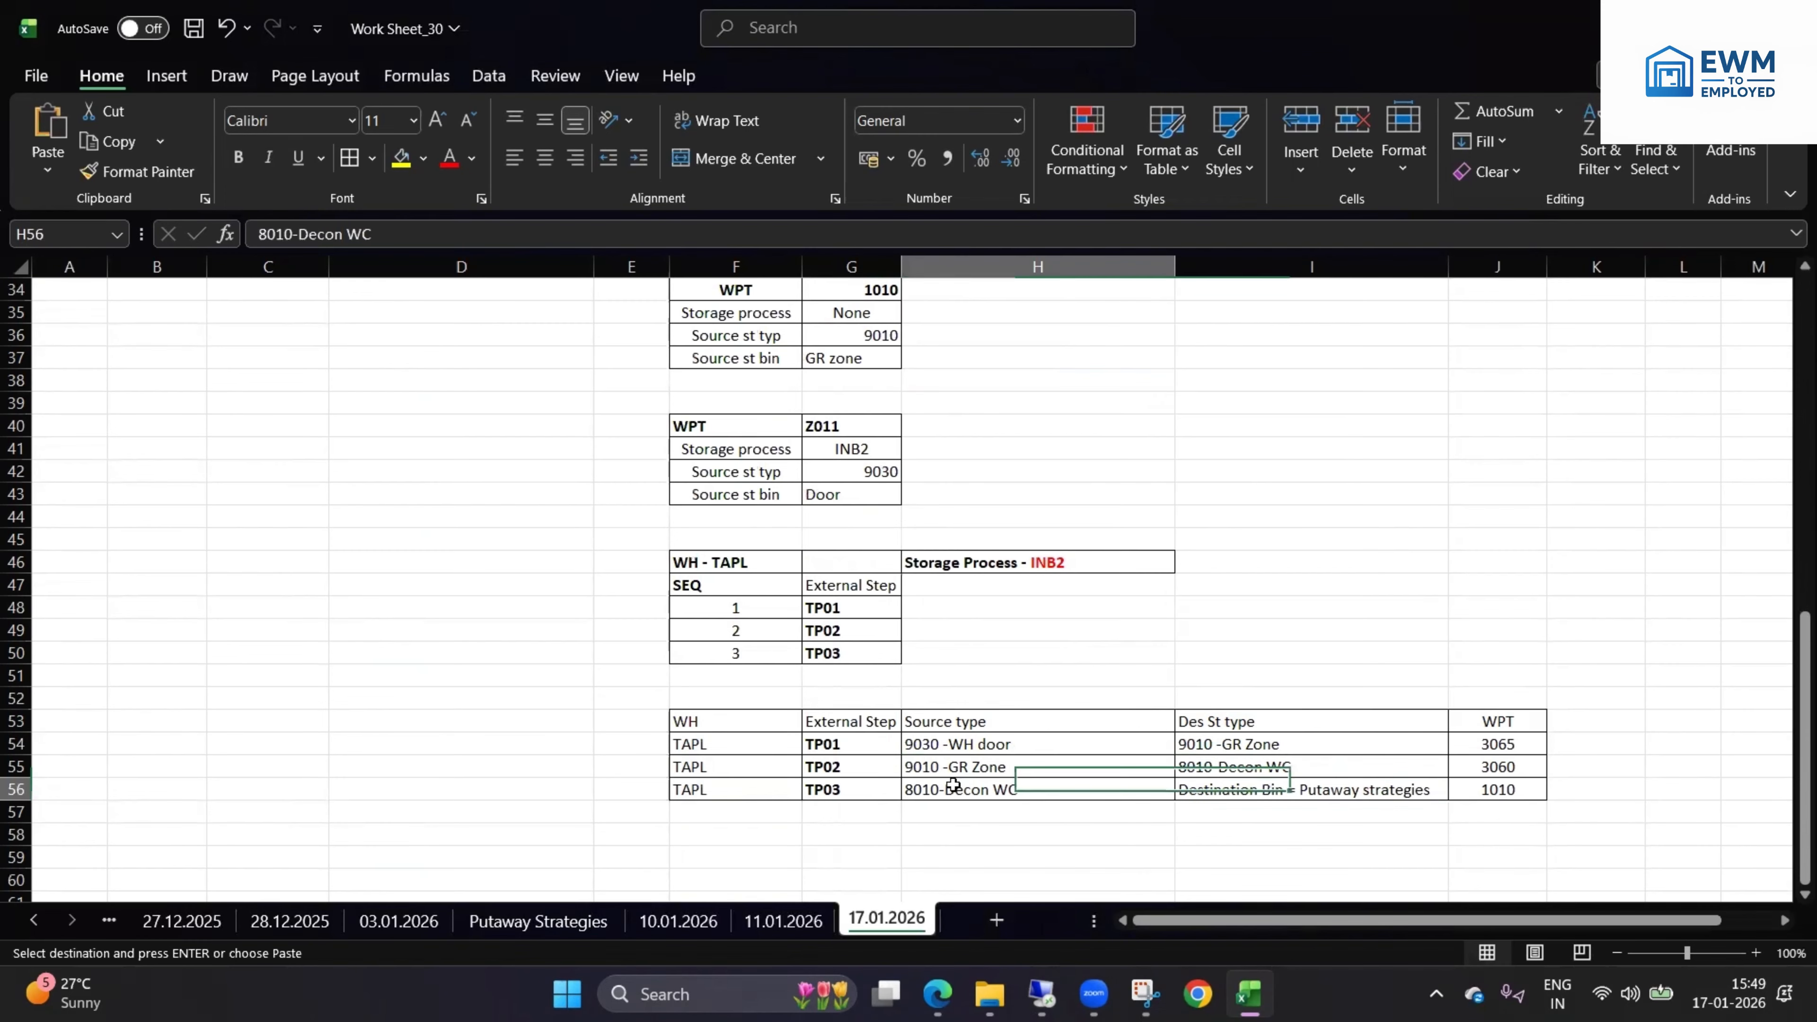
click(1202, 787)
click(884, 783)
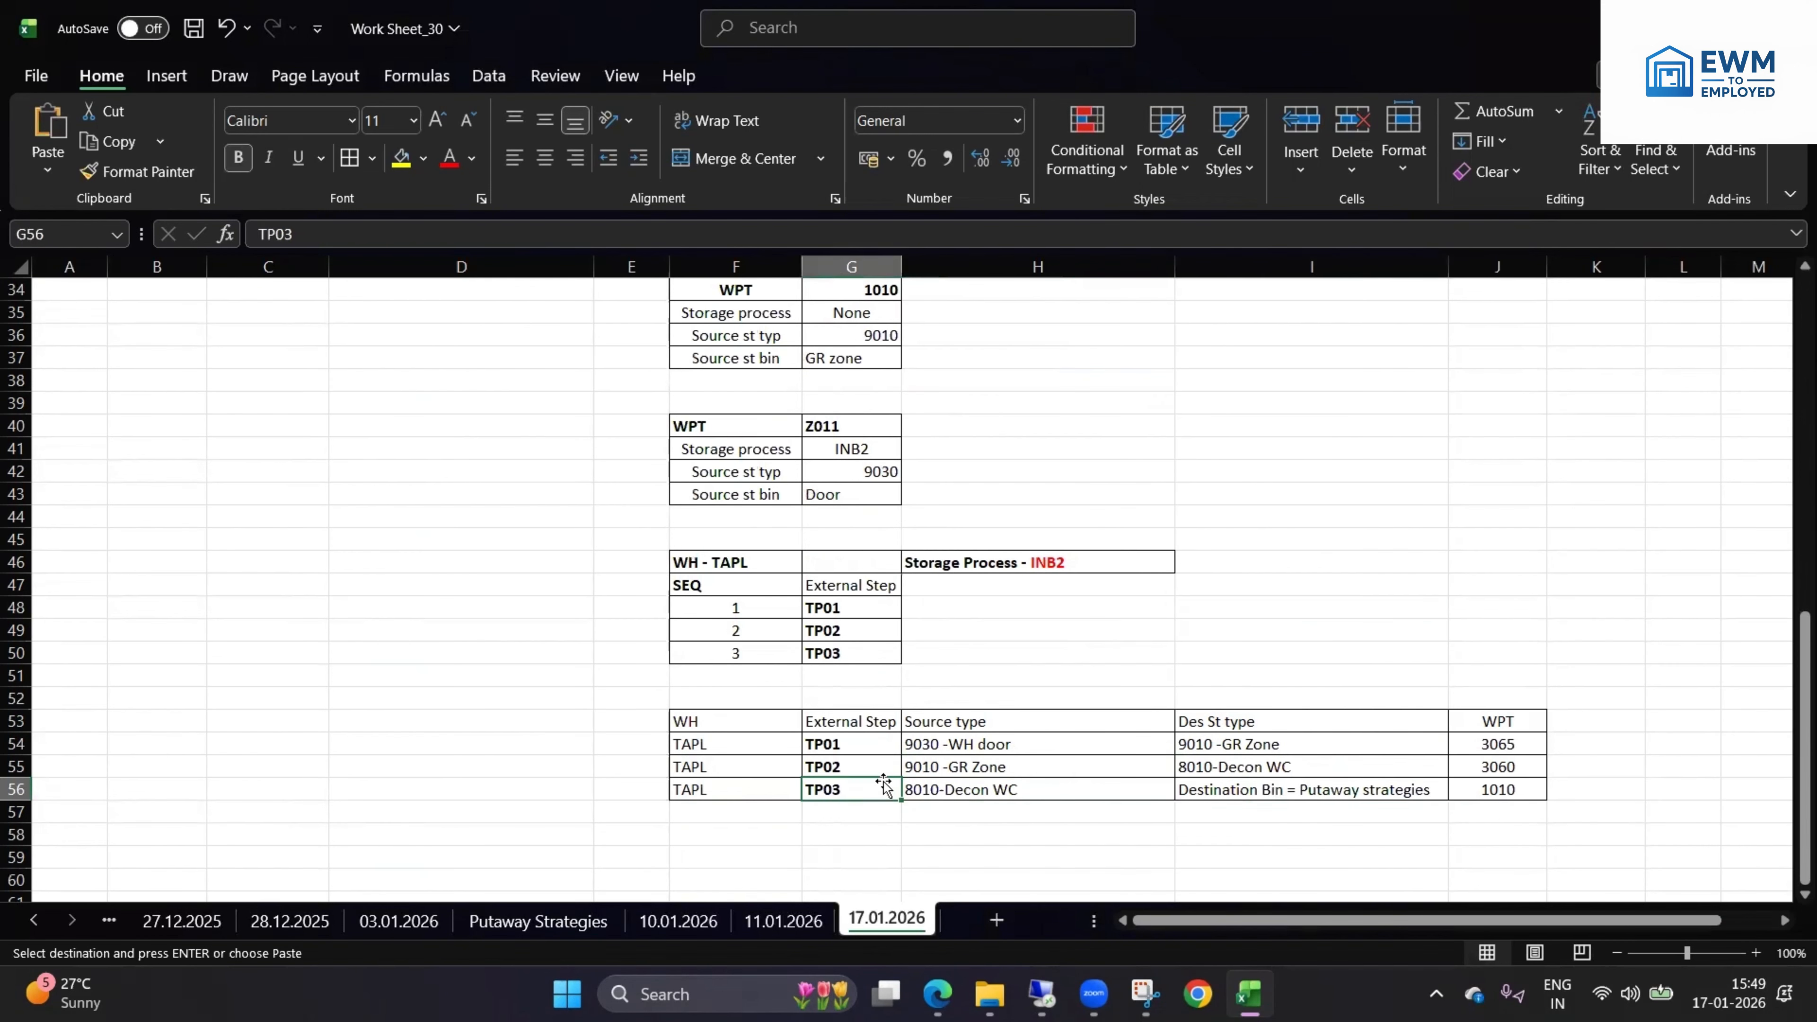
drag(712, 719, 1538, 793)
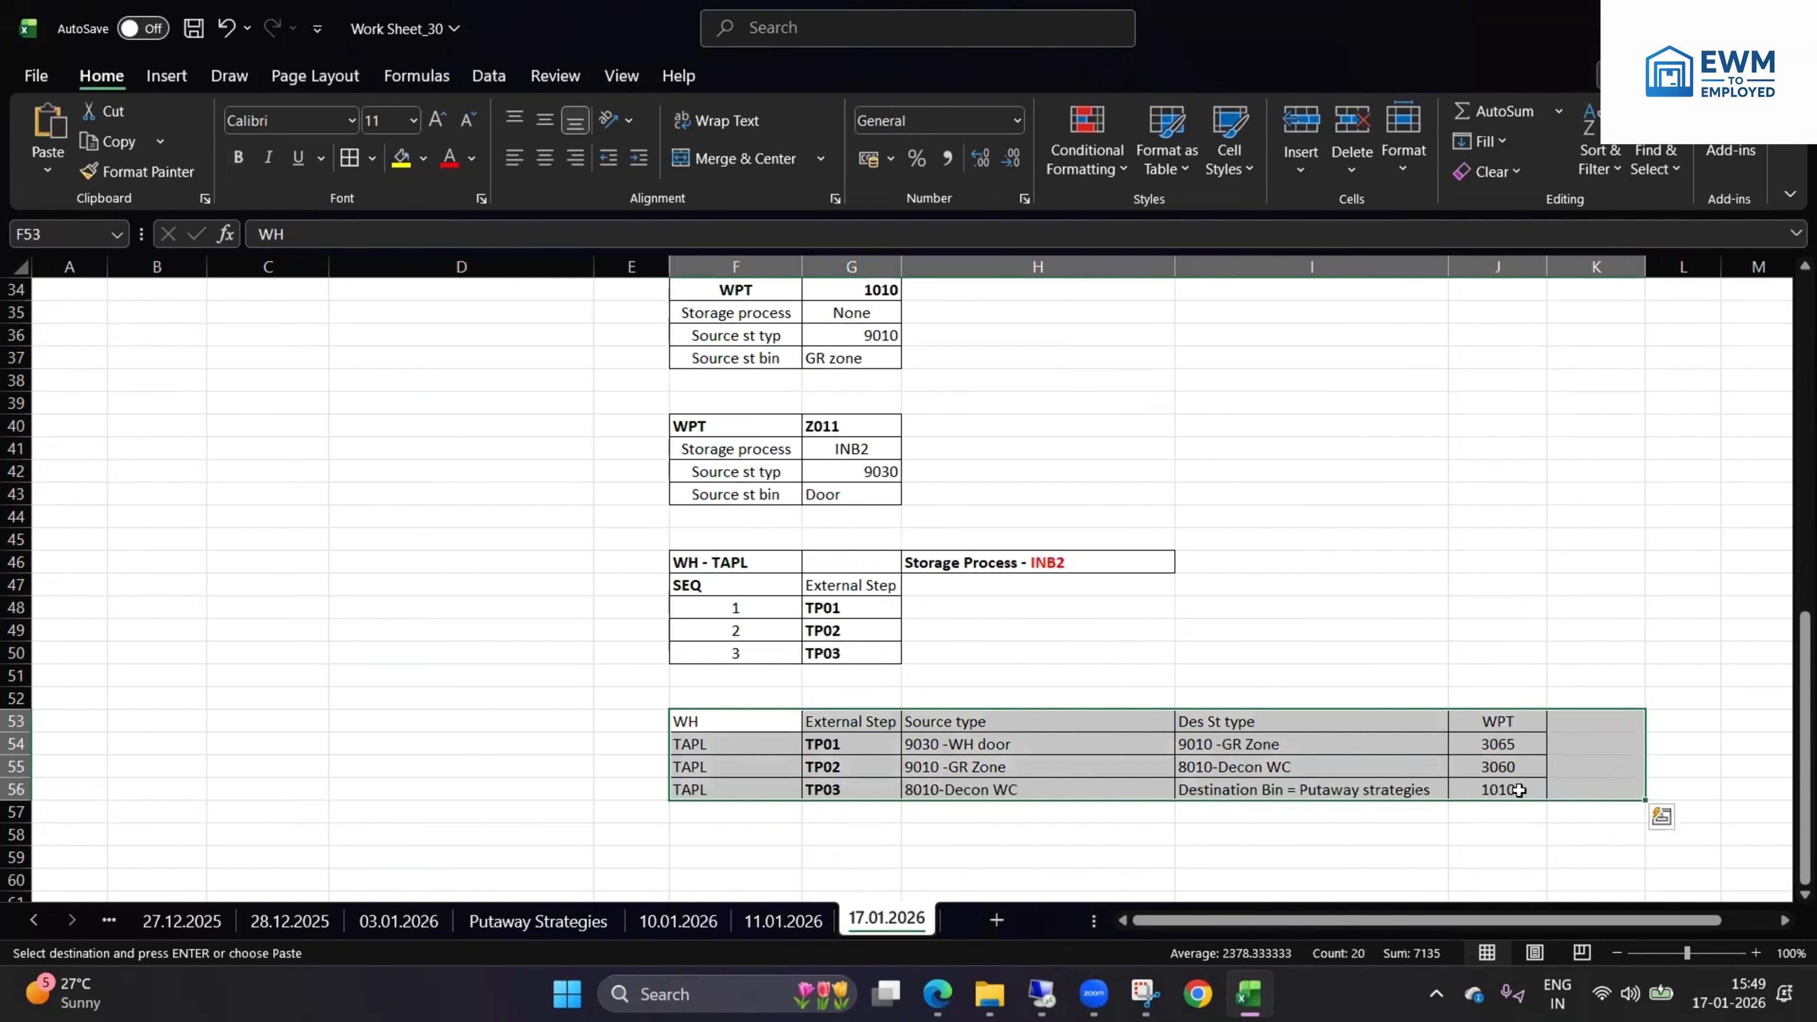
click(1538, 793)
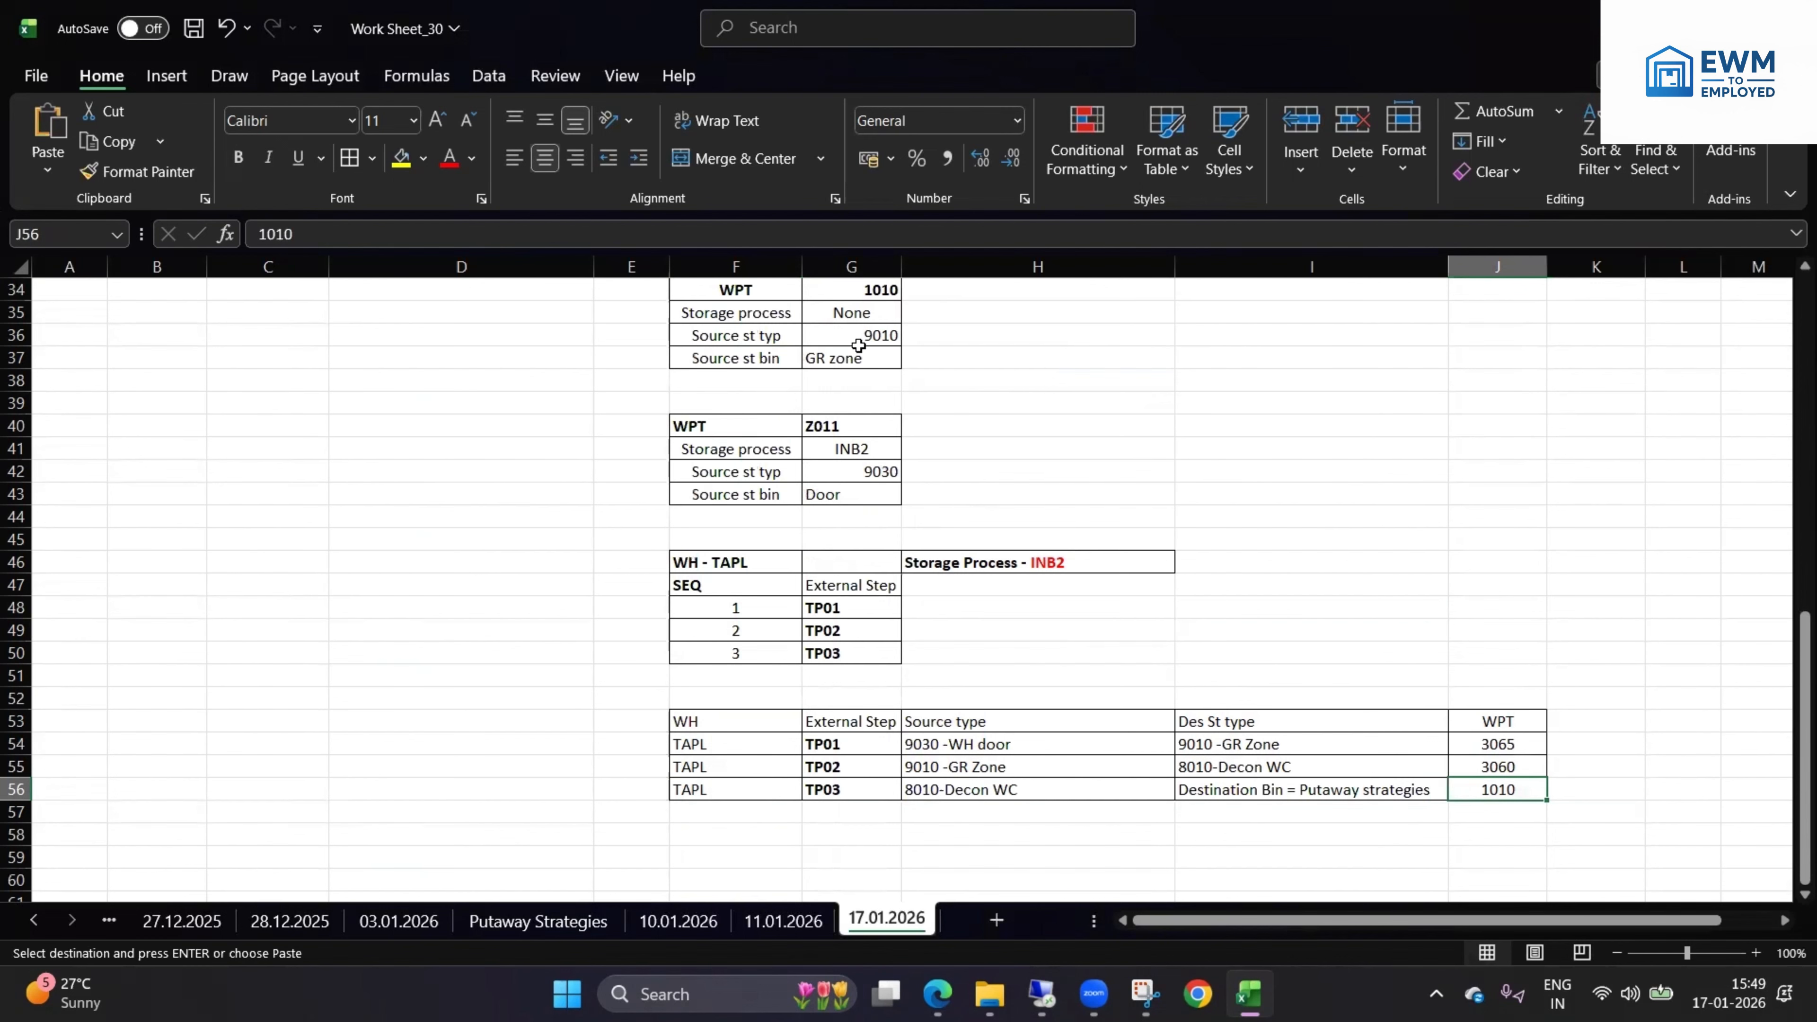
- Compare the source storage types and storage process of WPT 1010 and Z011 with the external steps table in rows 54 to 56
scroll(887, 332, up, 2)
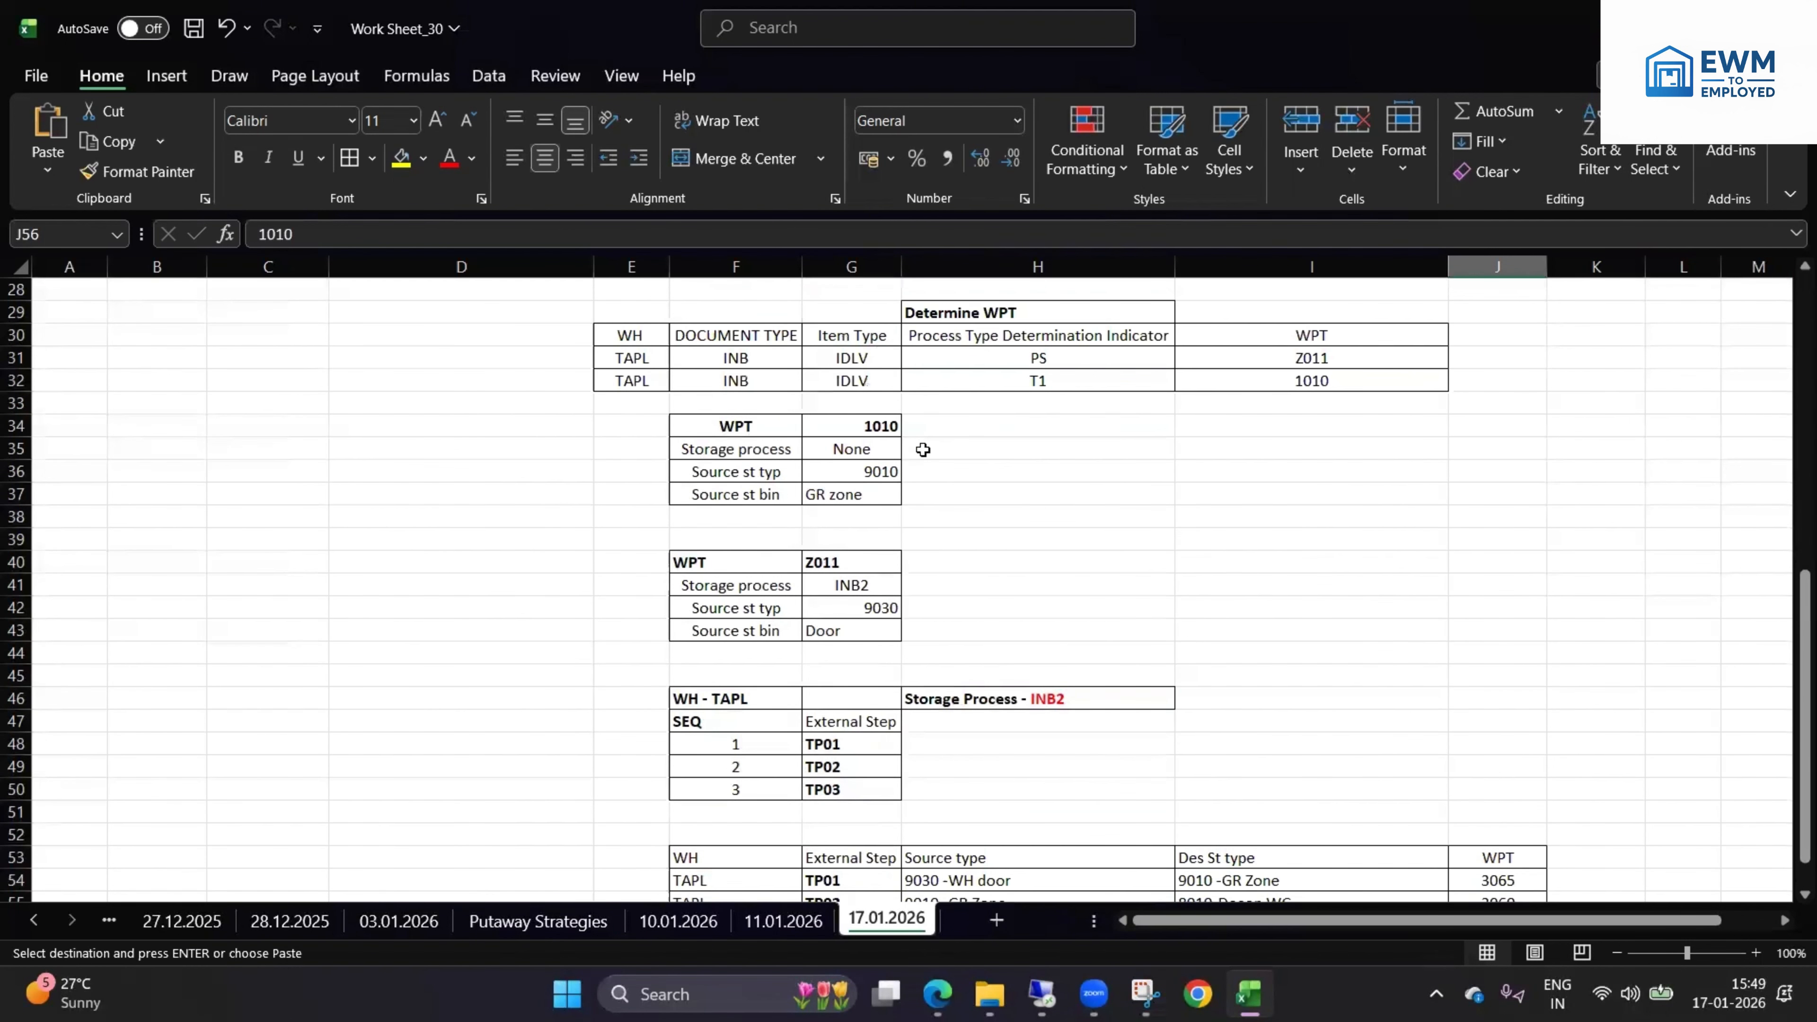
click(1063, 383)
click(894, 470)
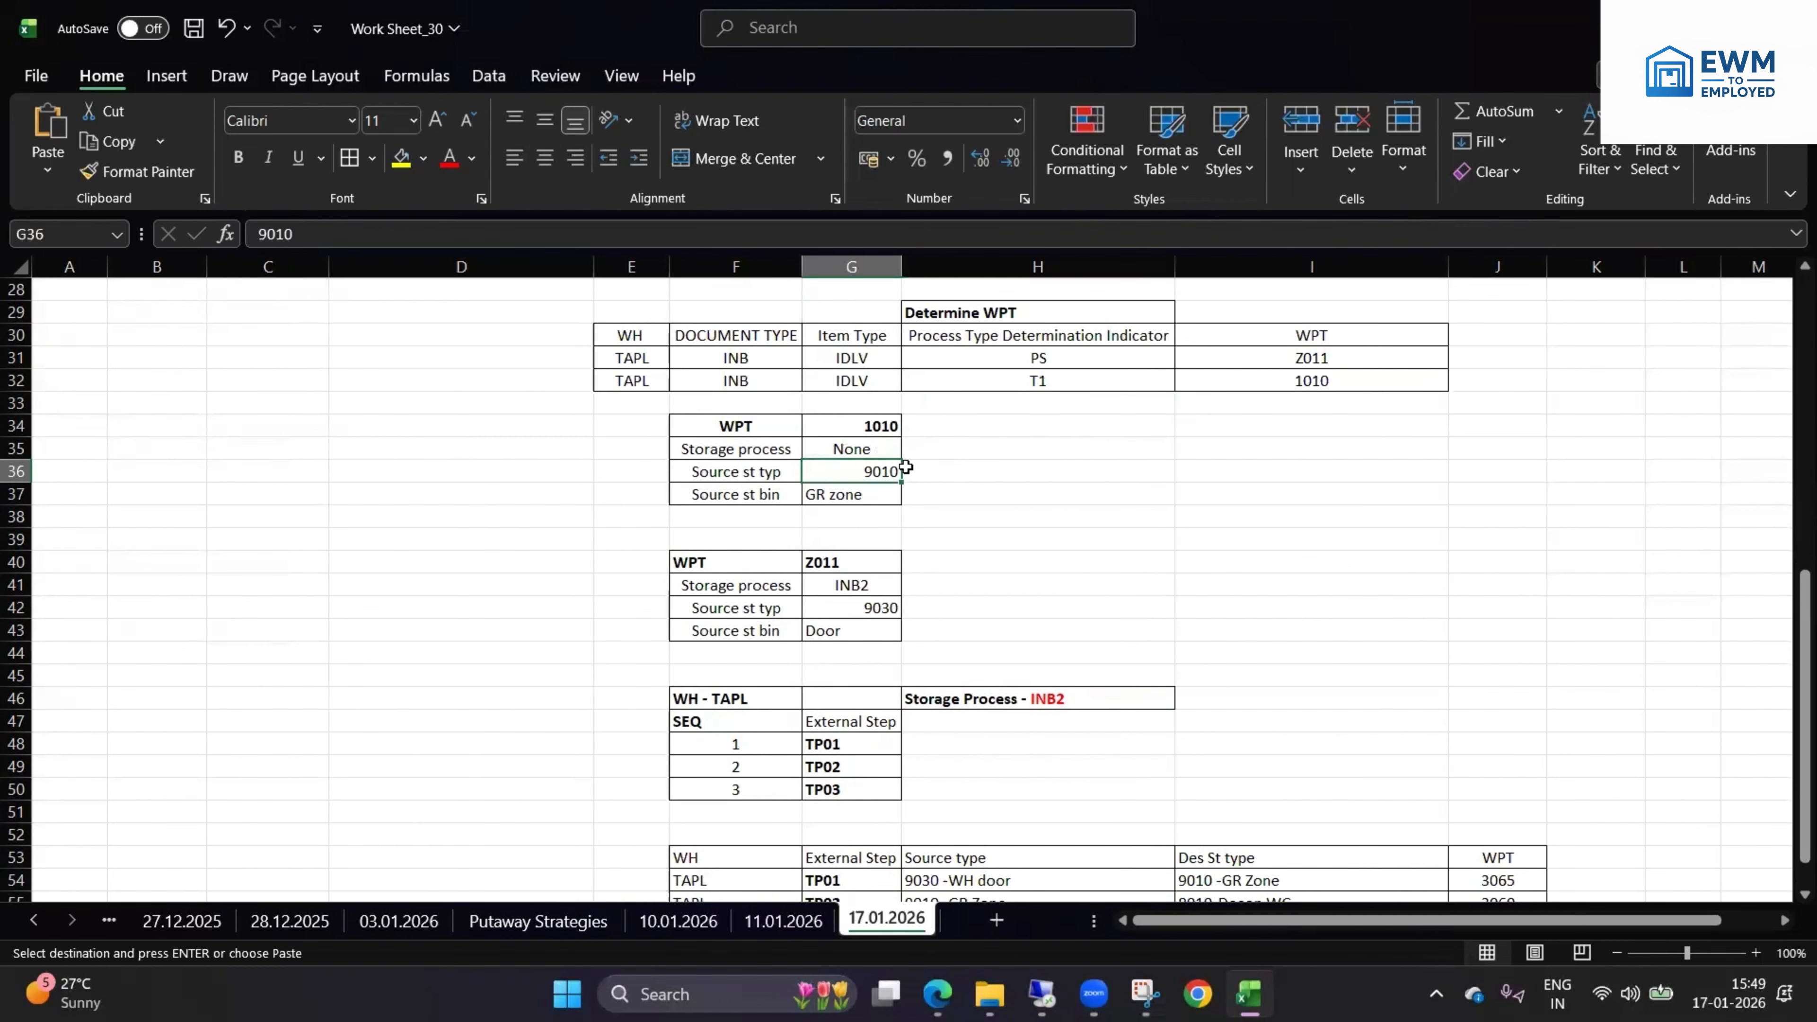
click(876, 606)
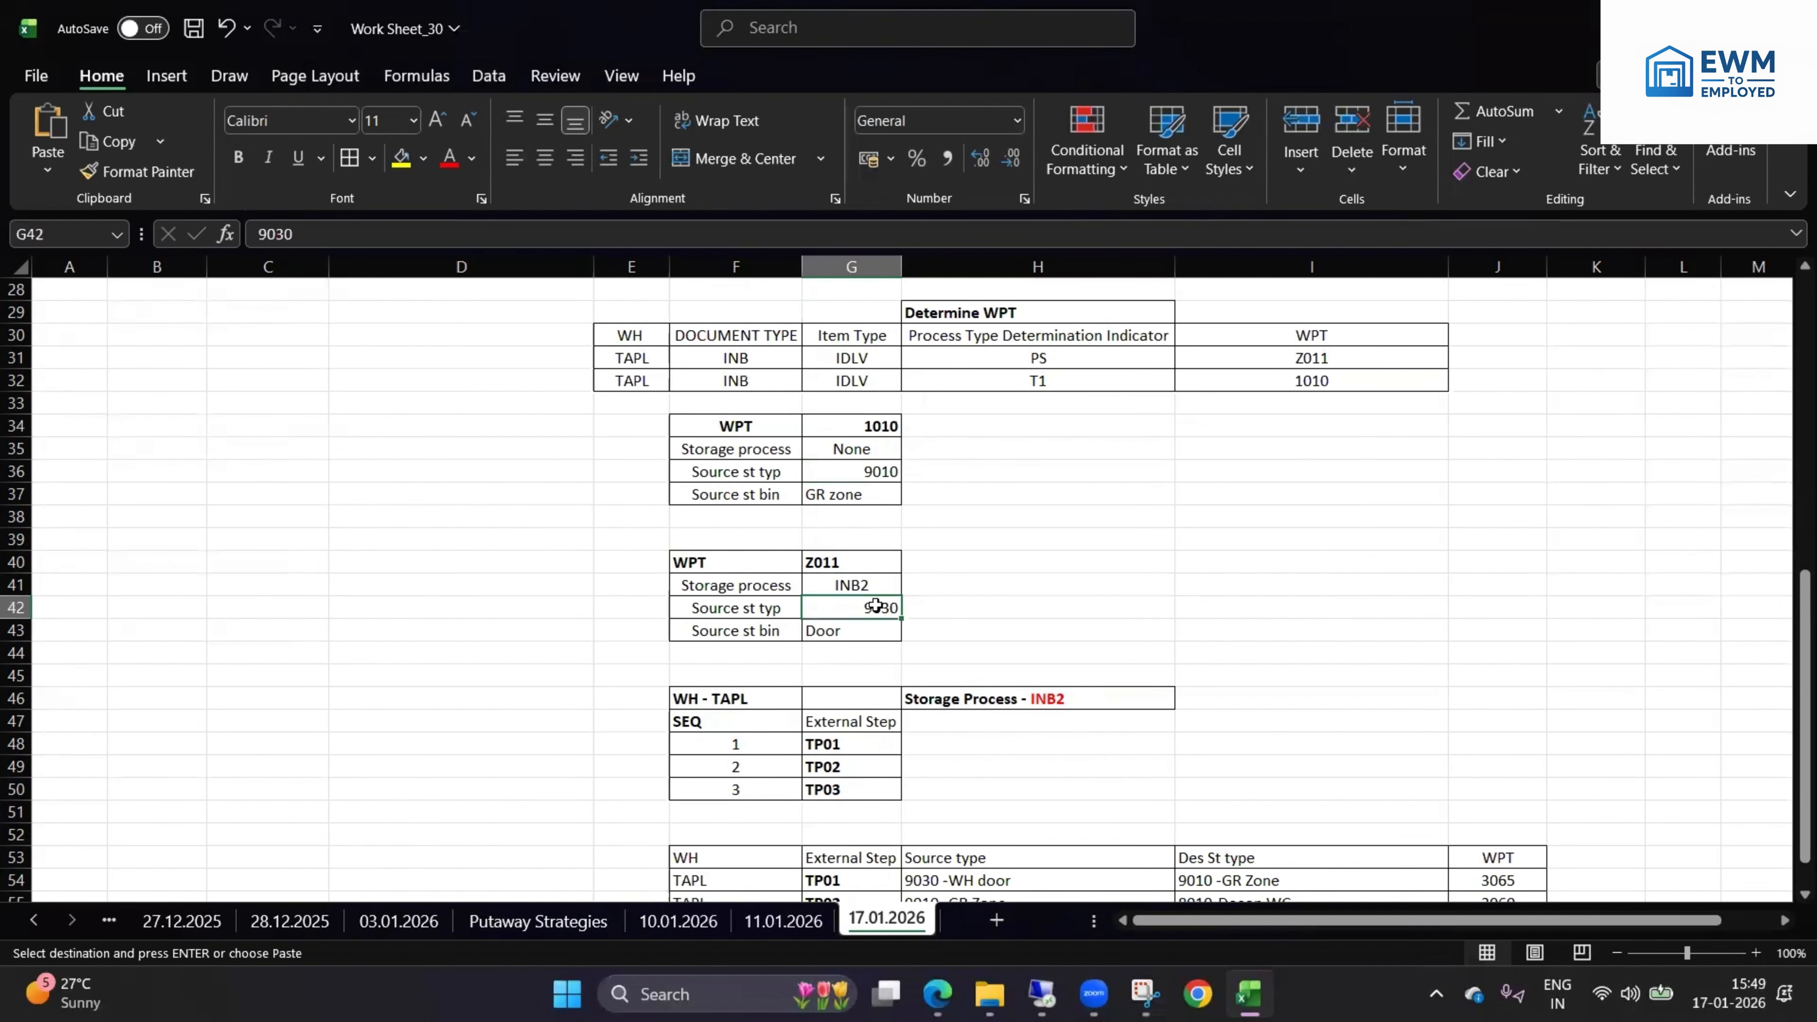
click(871, 587)
scroll(1052, 680, down, 2)
drag(838, 741, 1439, 798)
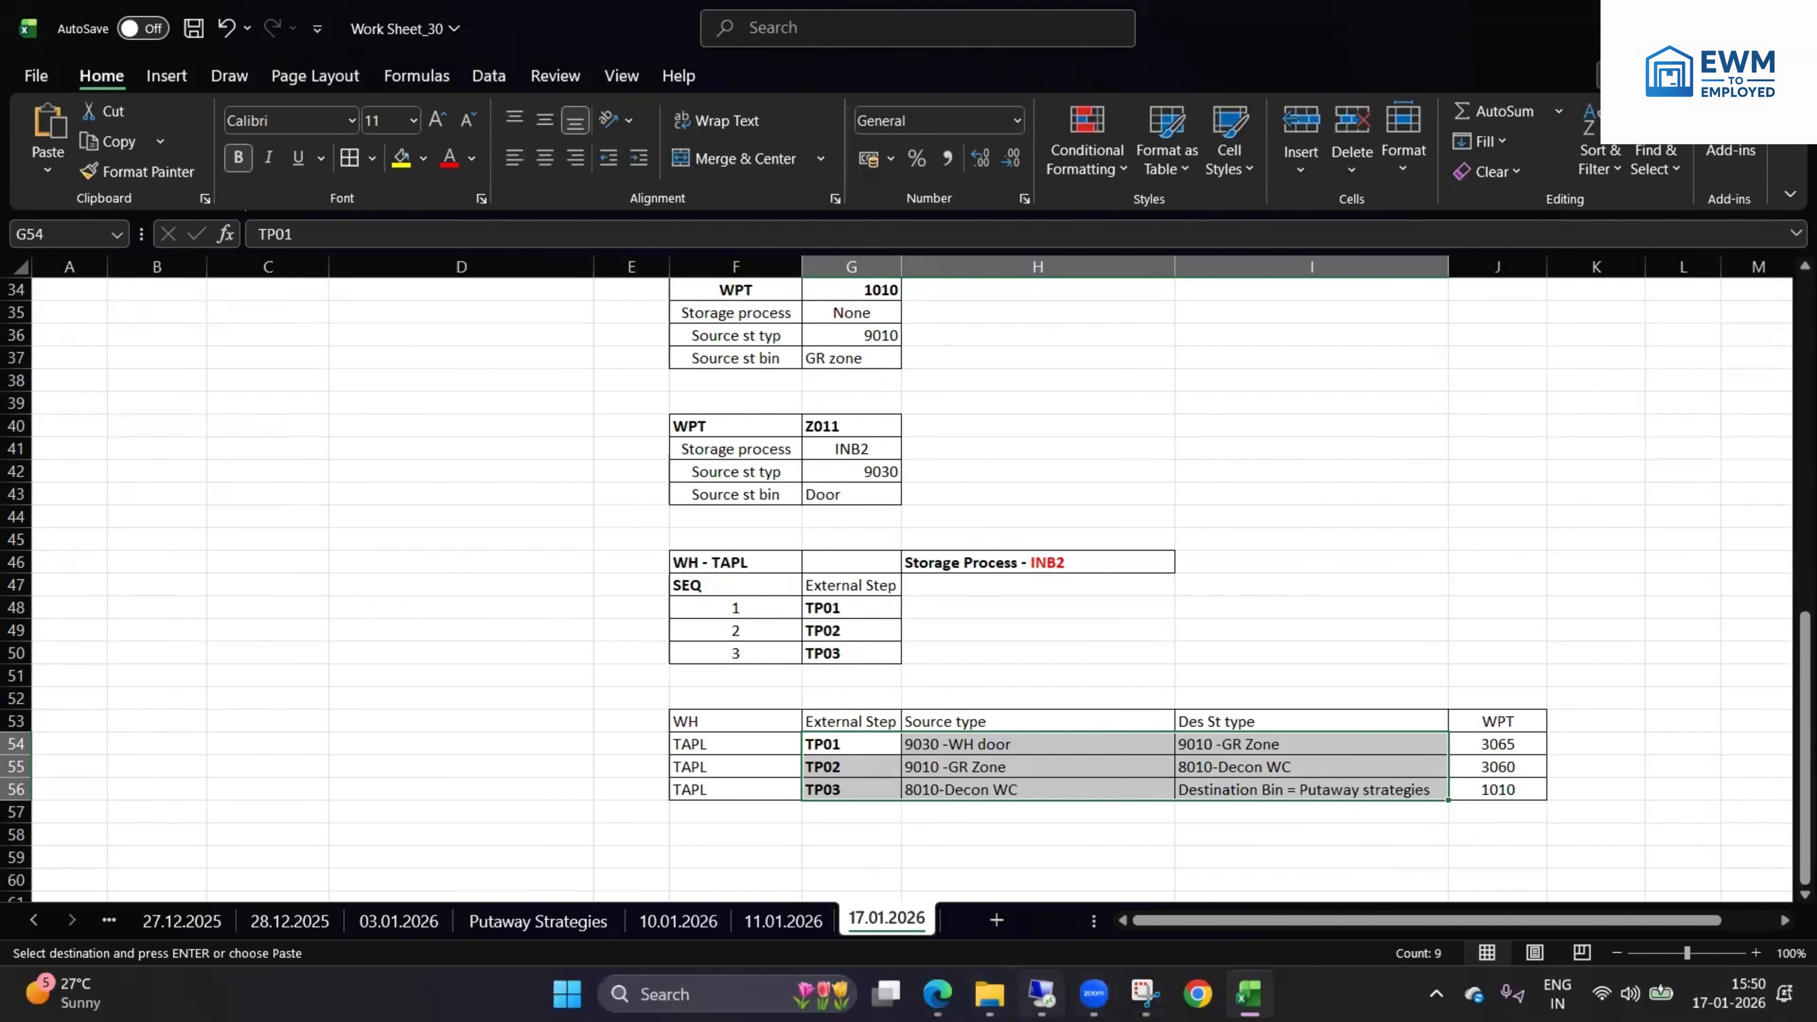
- Switch to the SAP session and open the storage process definitions in Define Process-Oriented Storage Control
click(1034, 994)
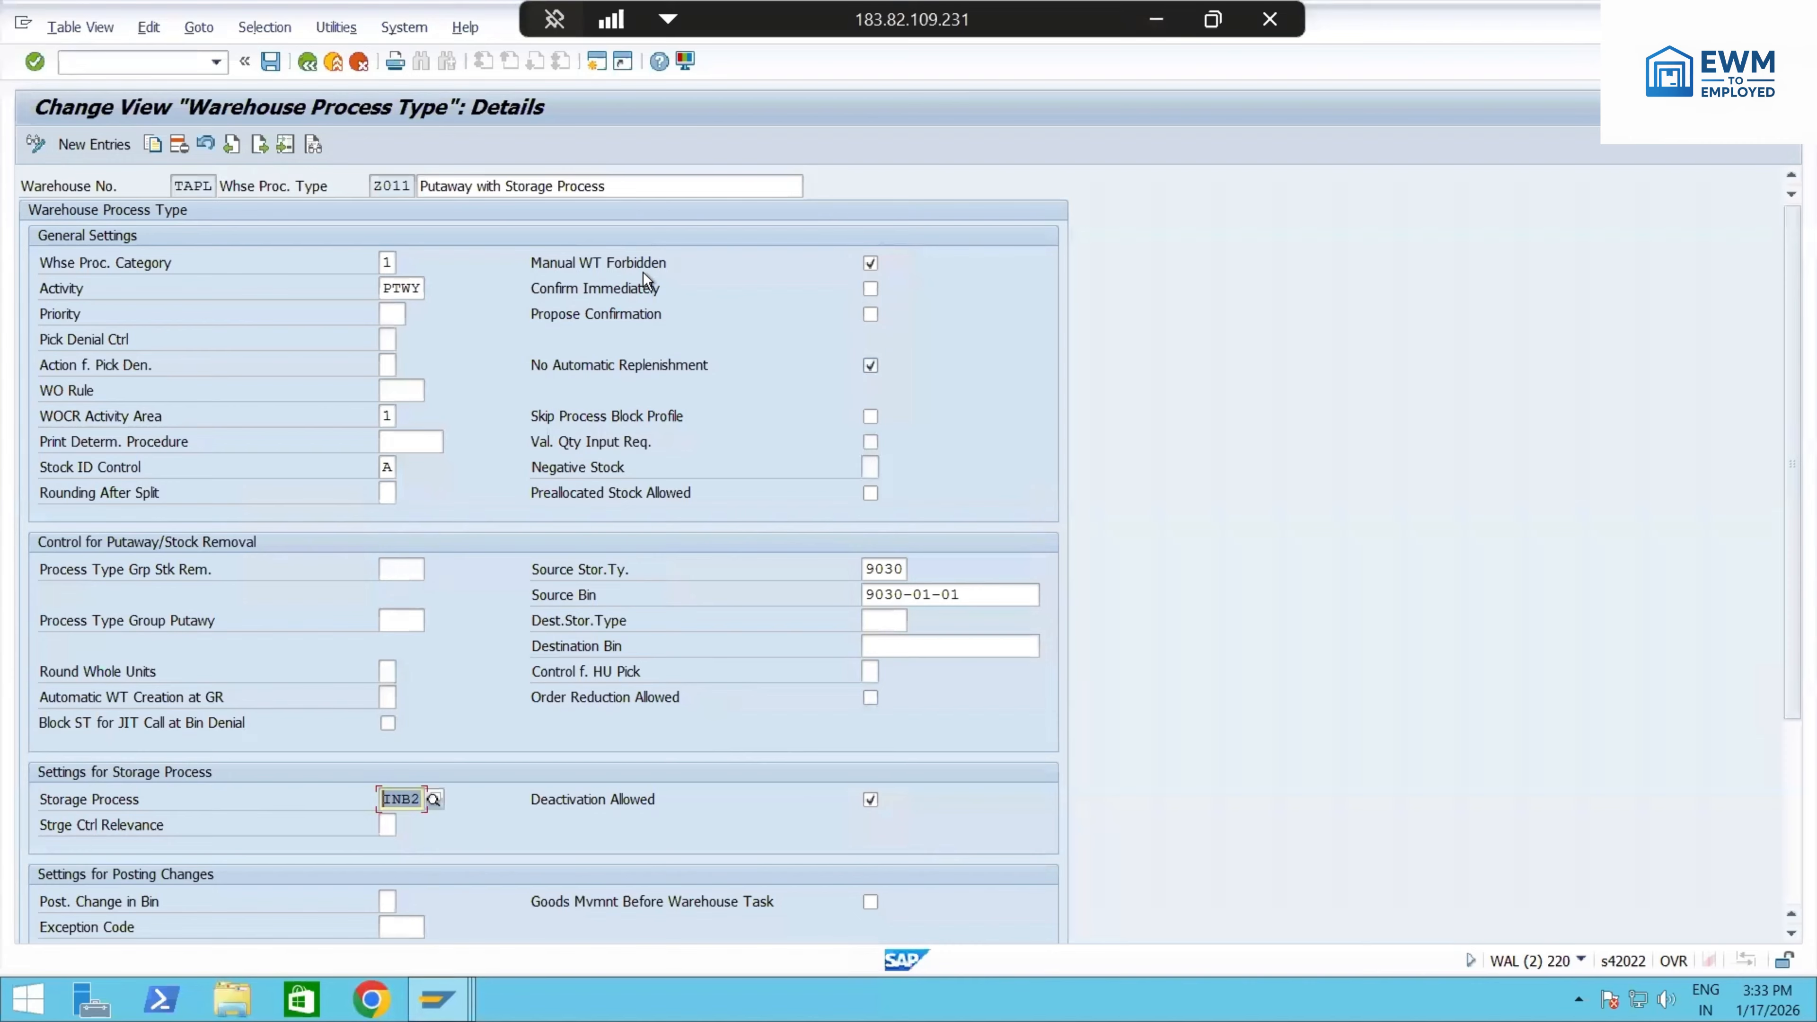
click(304, 64)
click(301, 67)
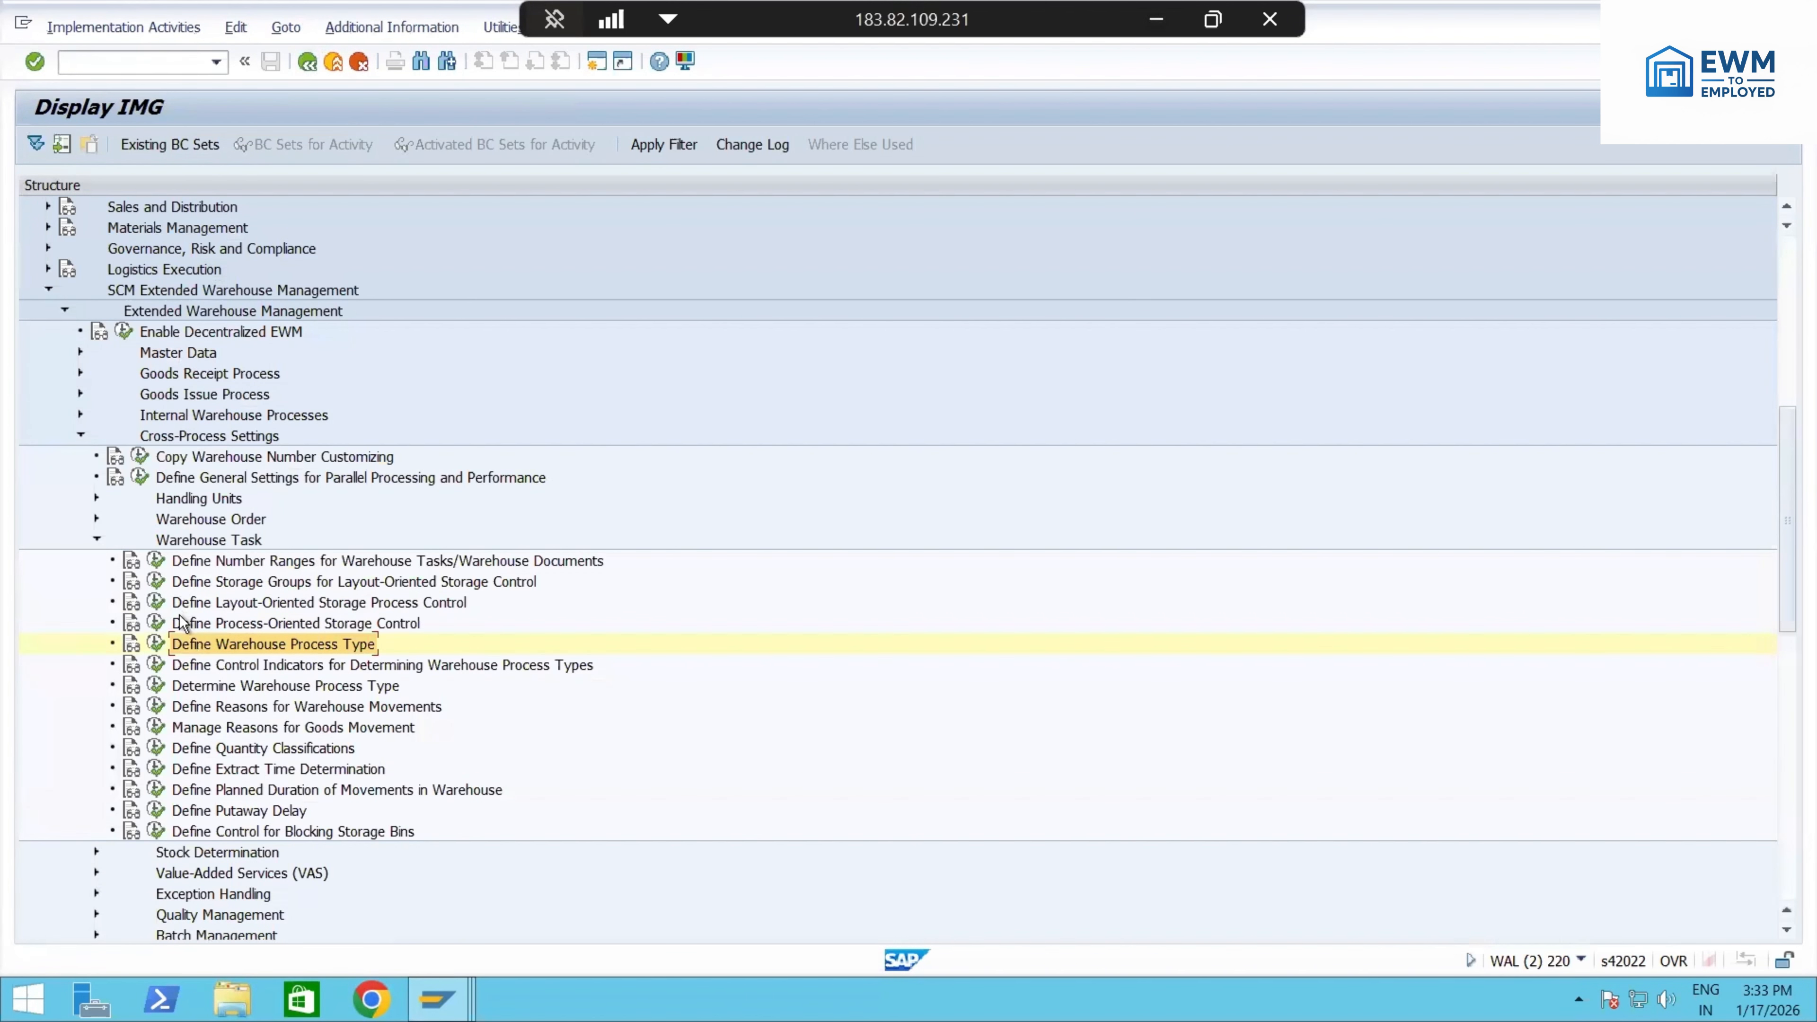
click(161, 624)
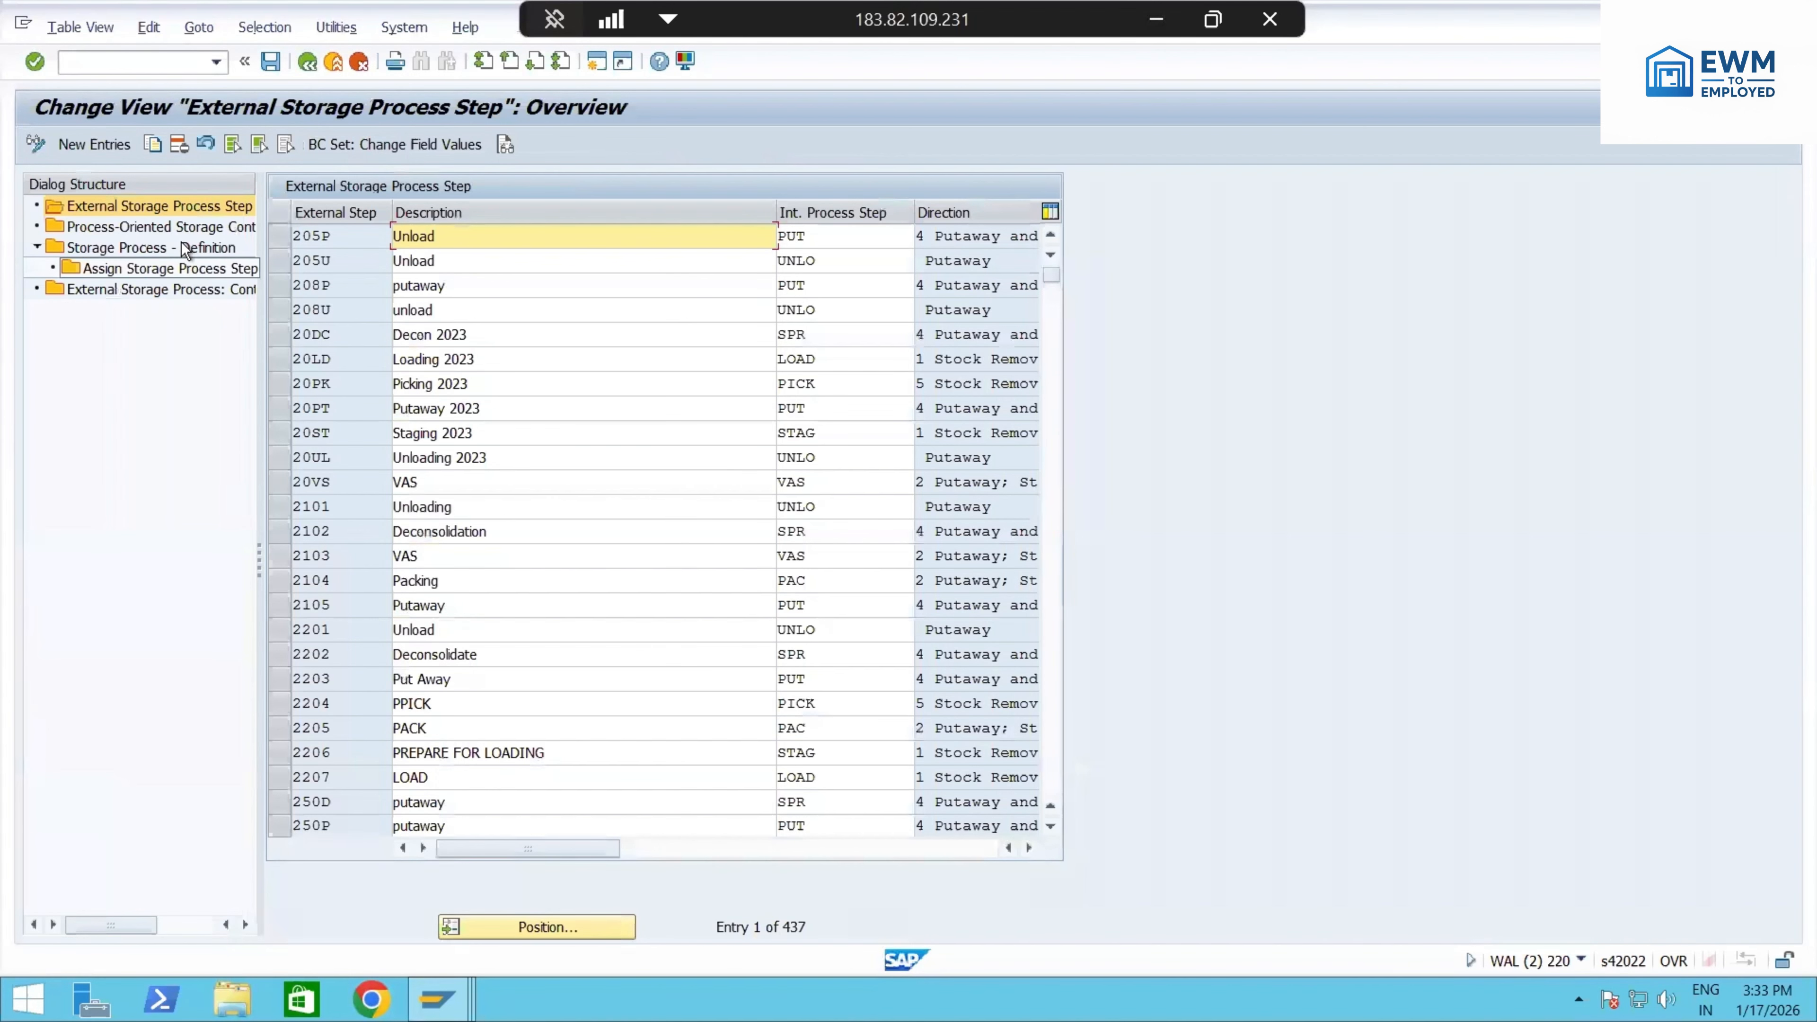
click(183, 247)
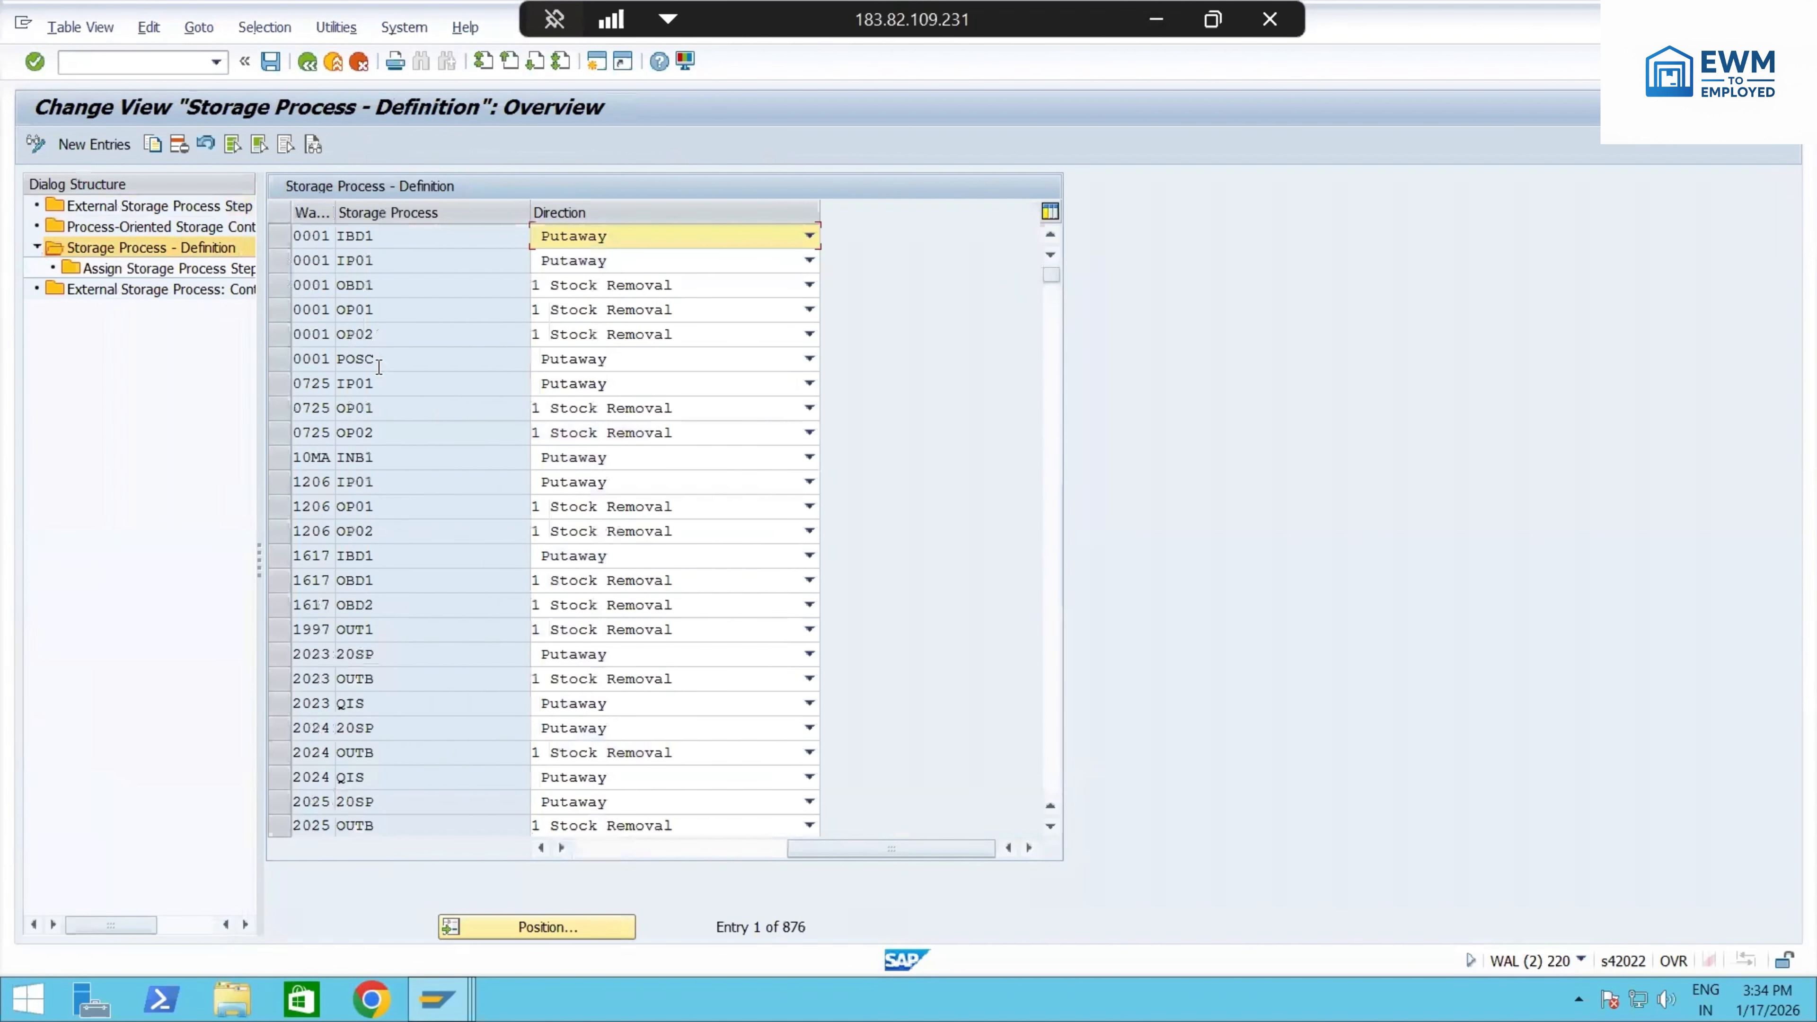
- Find warehouse TAPL's storage process INB2, open its assigned storage process steps and widen the Auto. WT column
click(544, 926)
text(tapl)
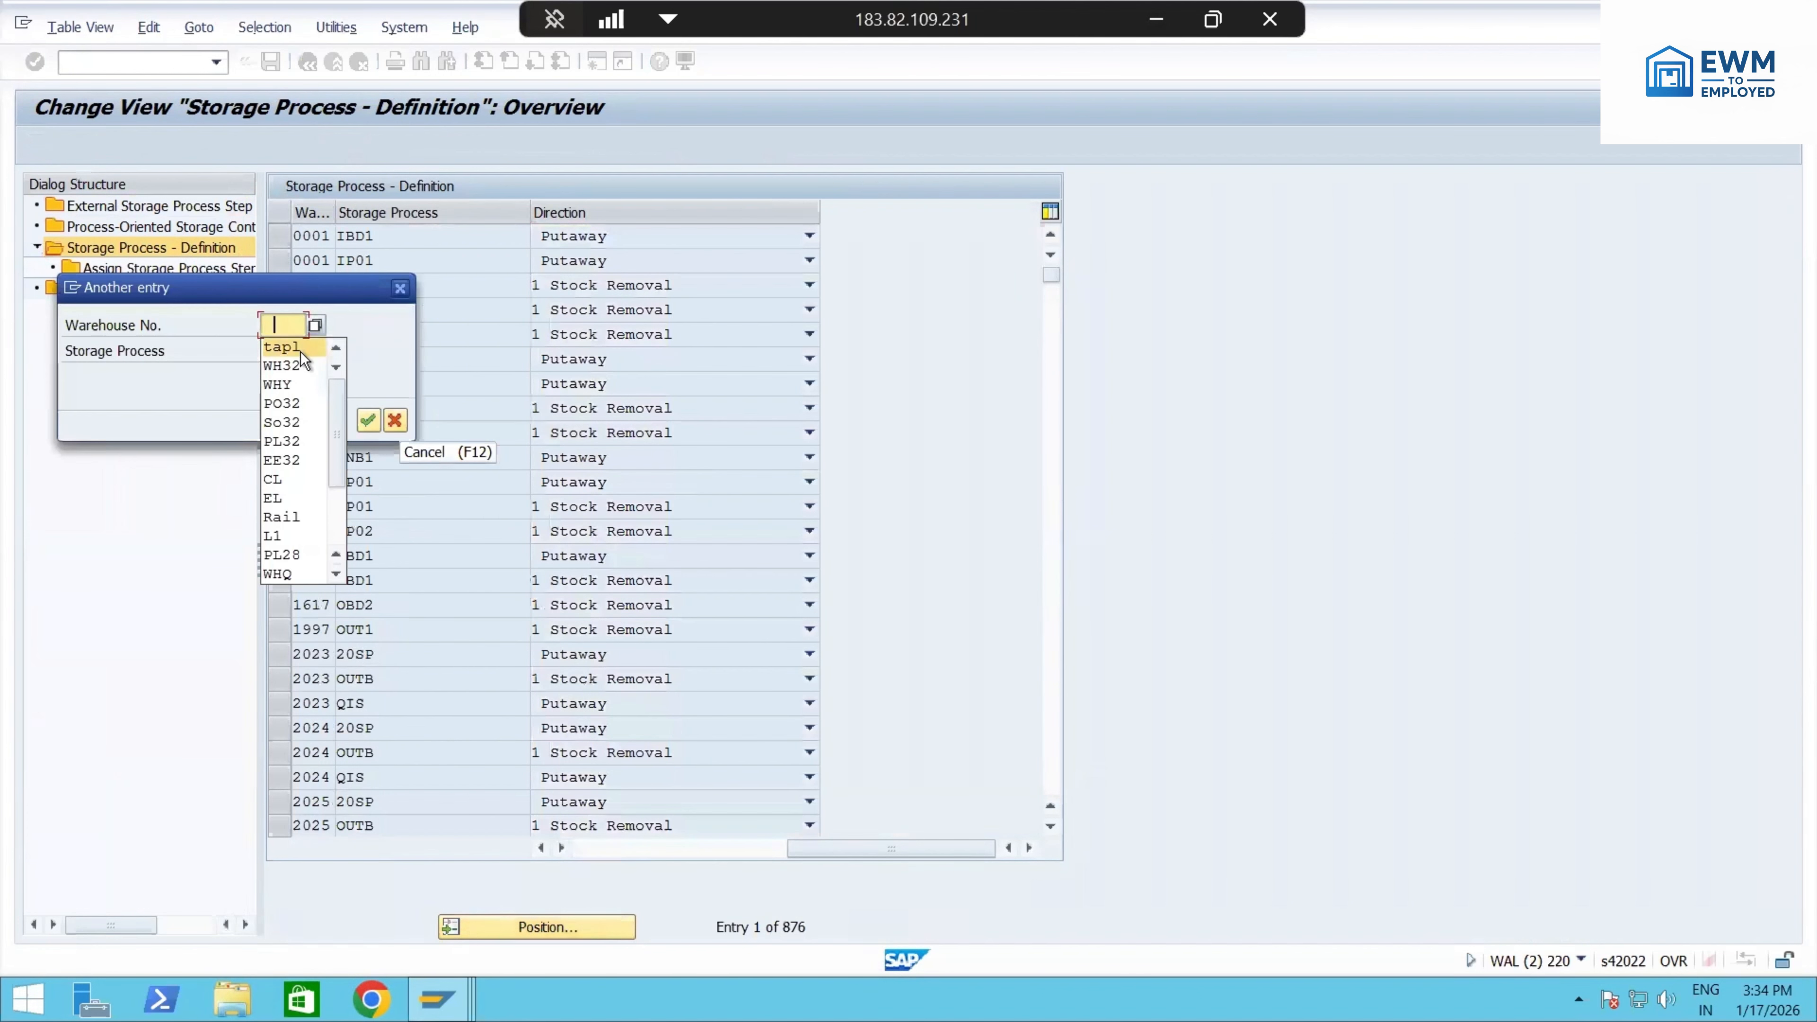
click(370, 429)
click(279, 237)
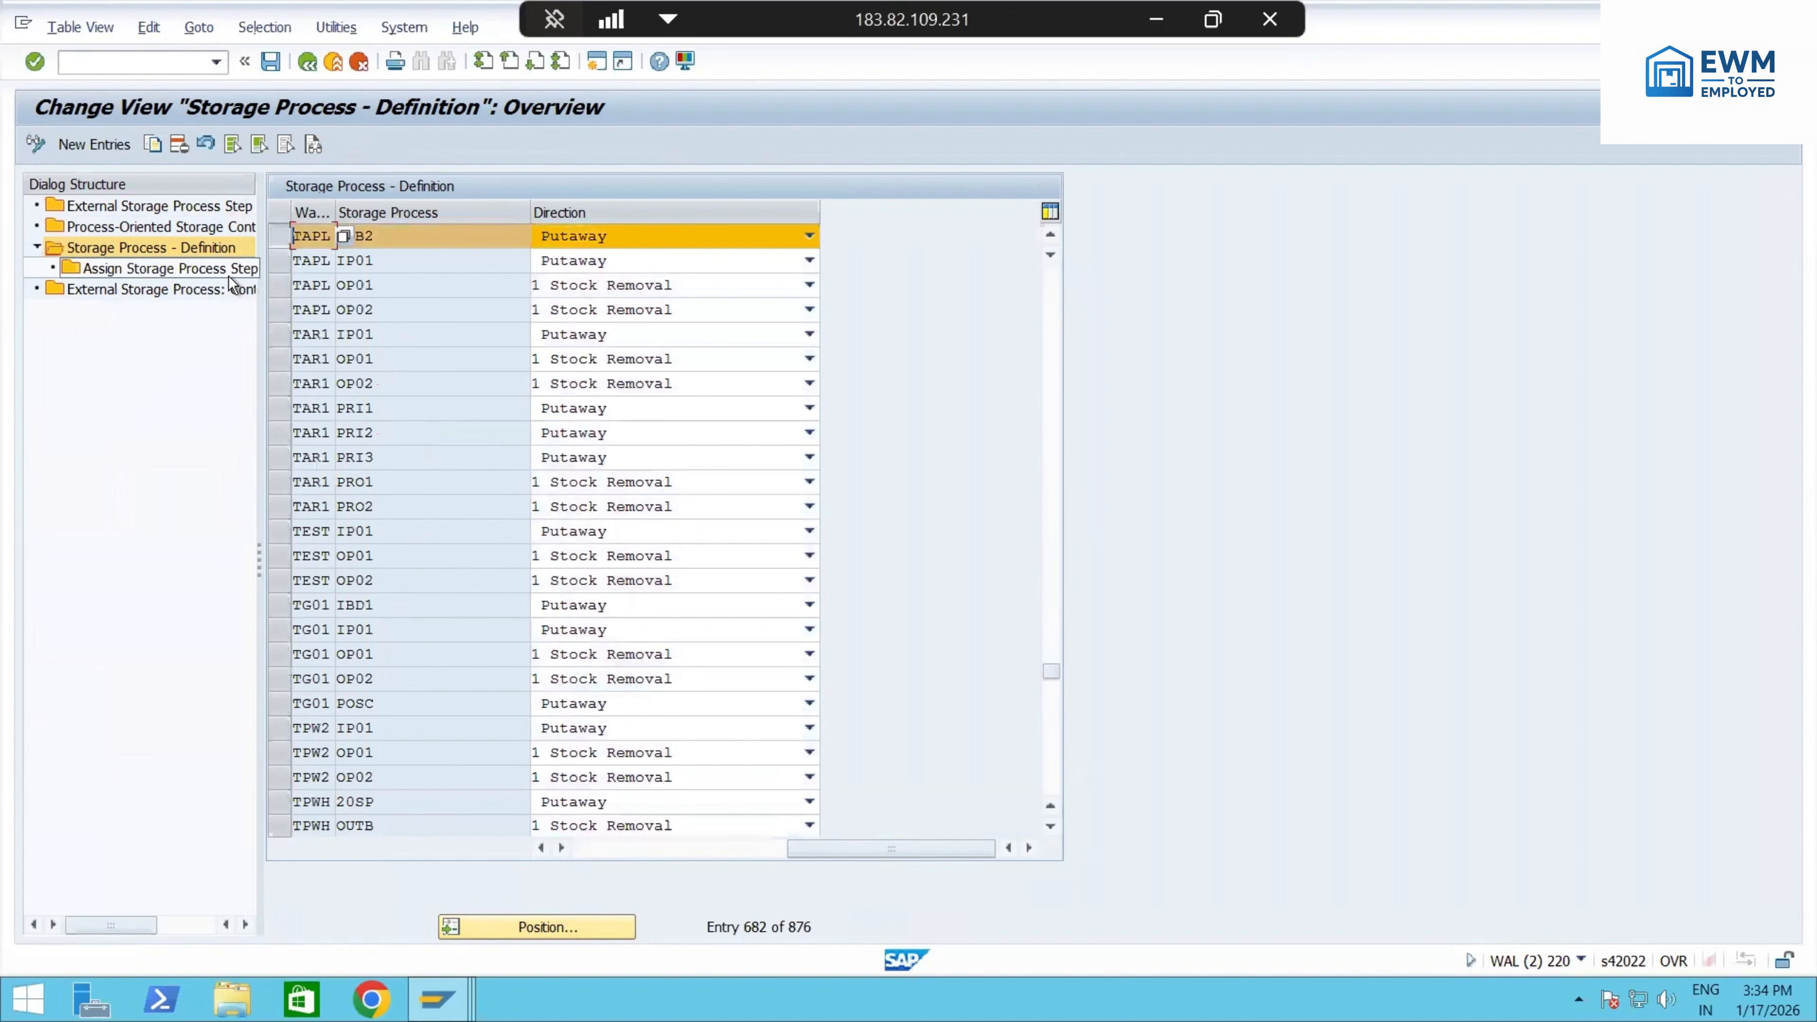
double_click(230, 273)
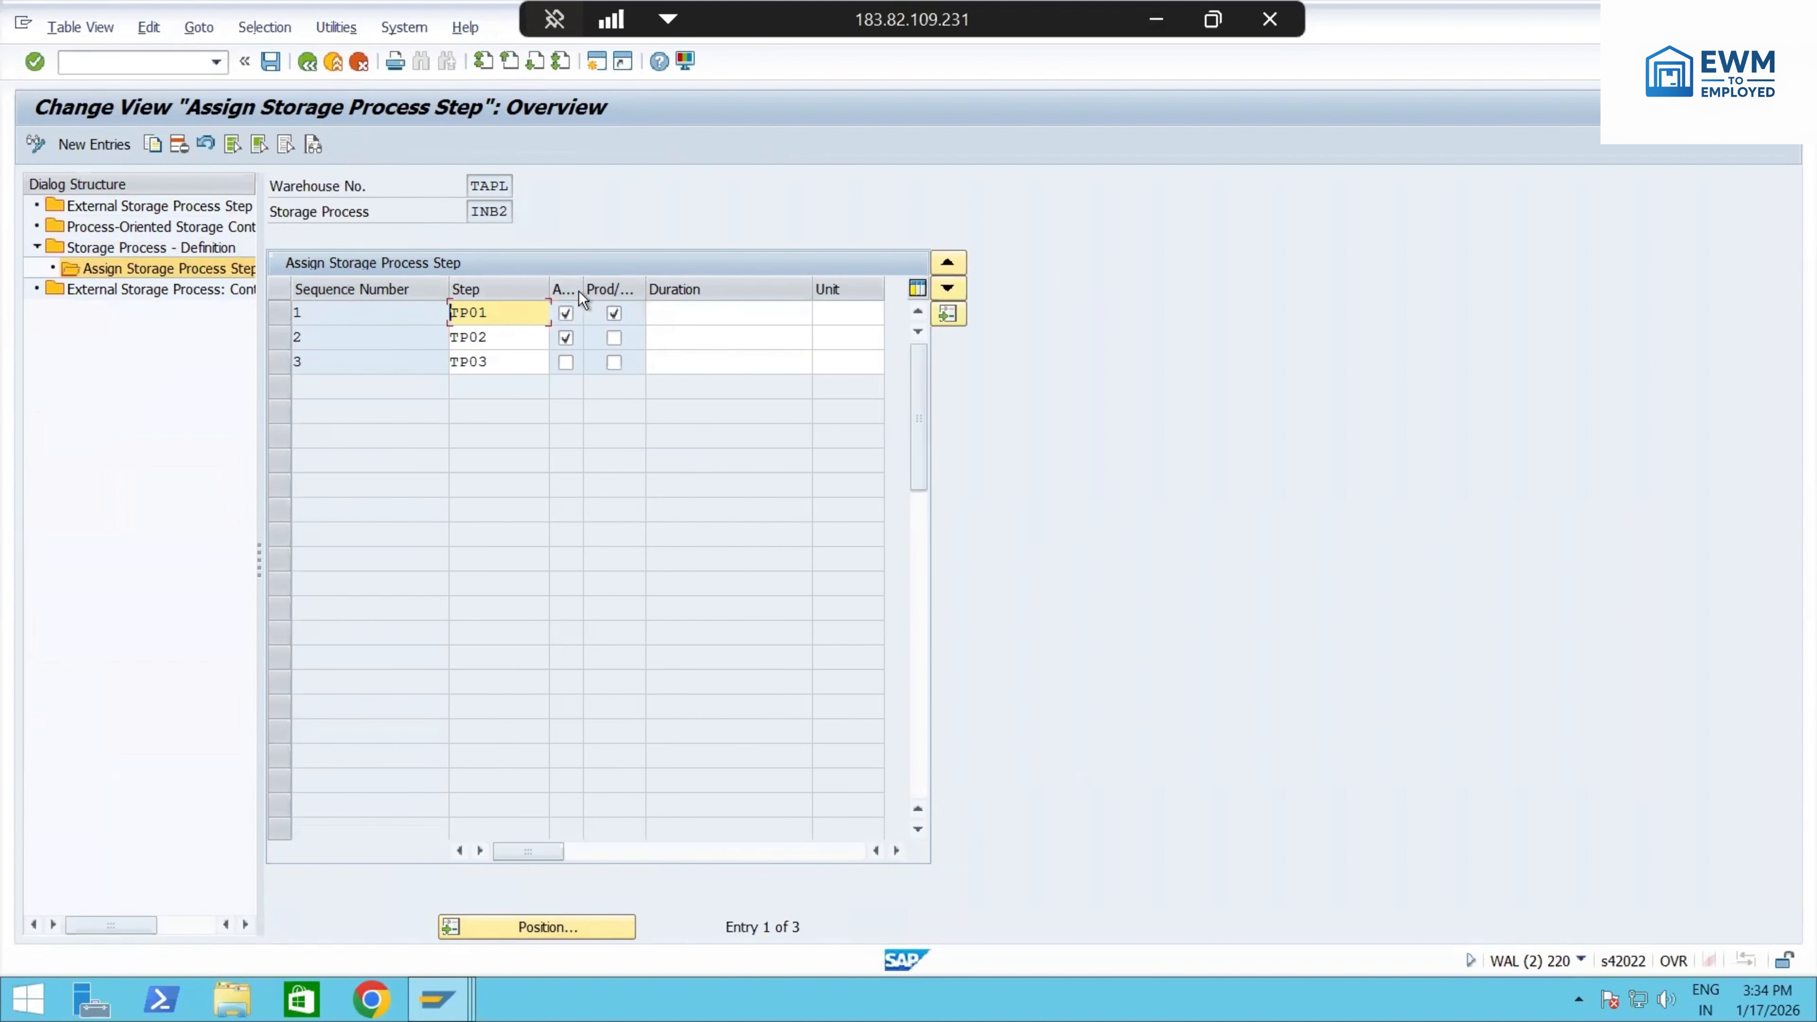
drag(581, 289, 622, 292)
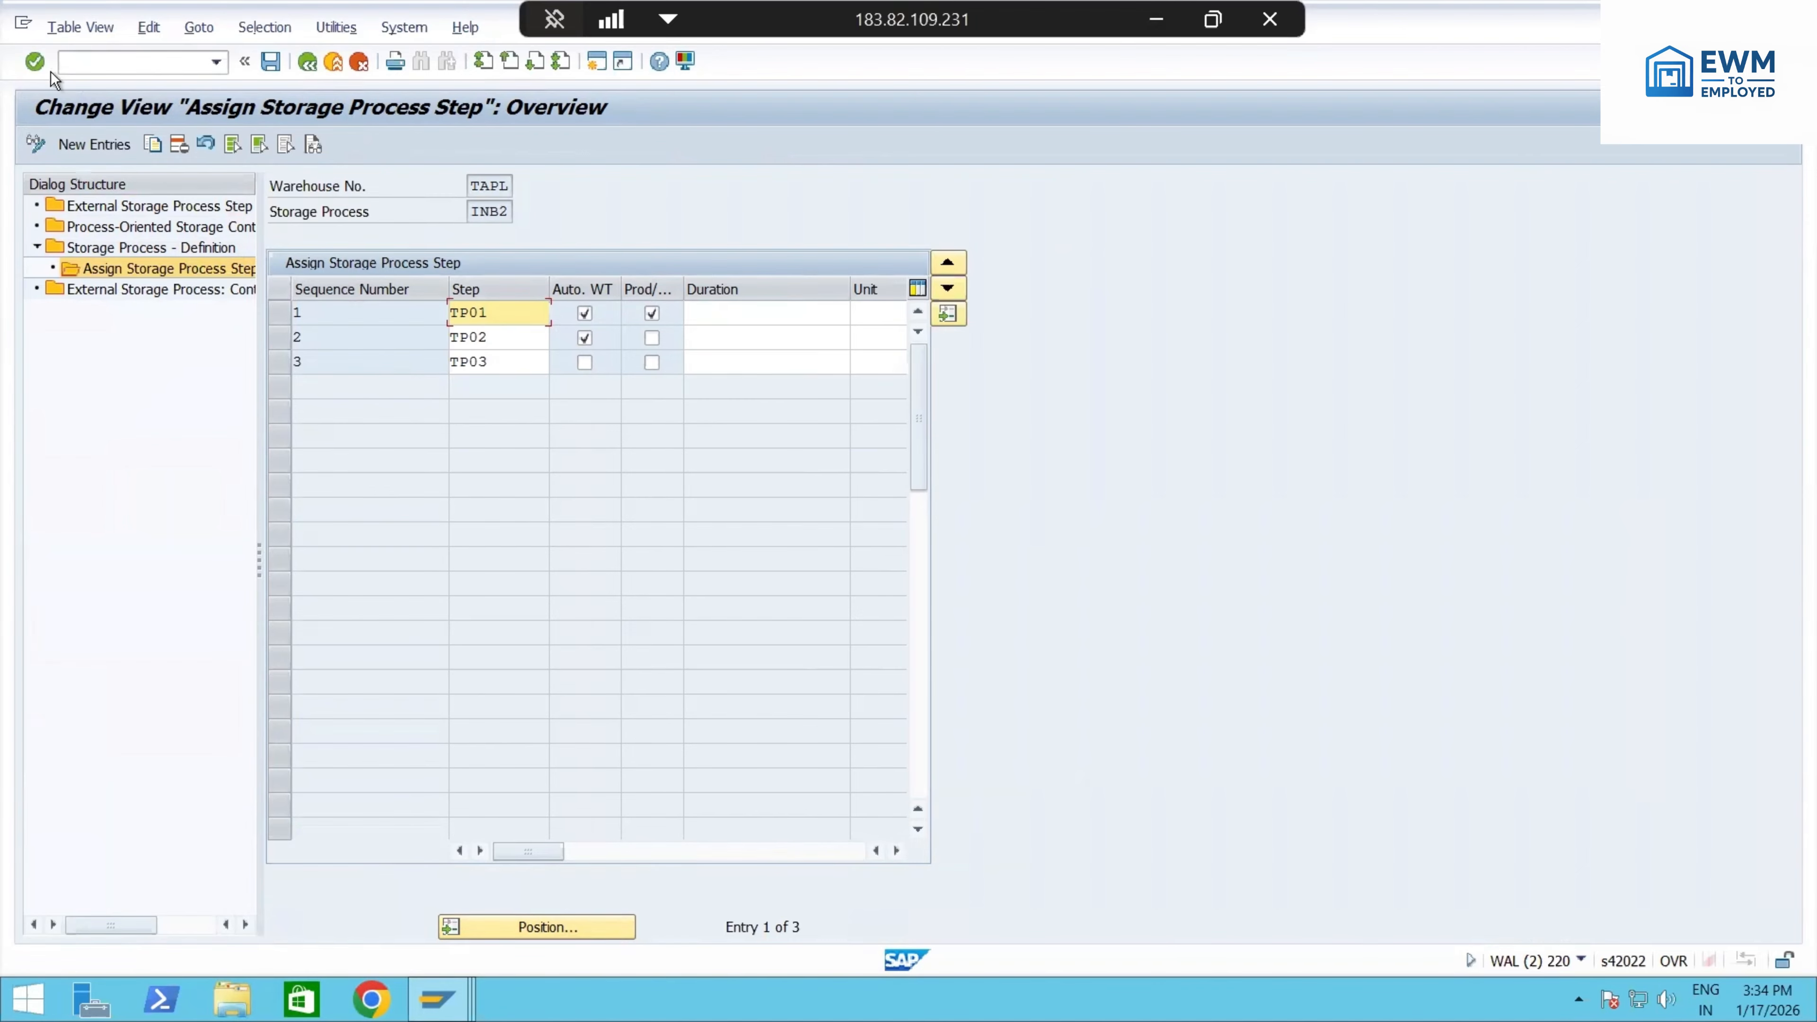
- Switch back to the Excel worksheet and match the INB2 storage process heading in H46 with the storage process of WPT Z011
click(1156, 20)
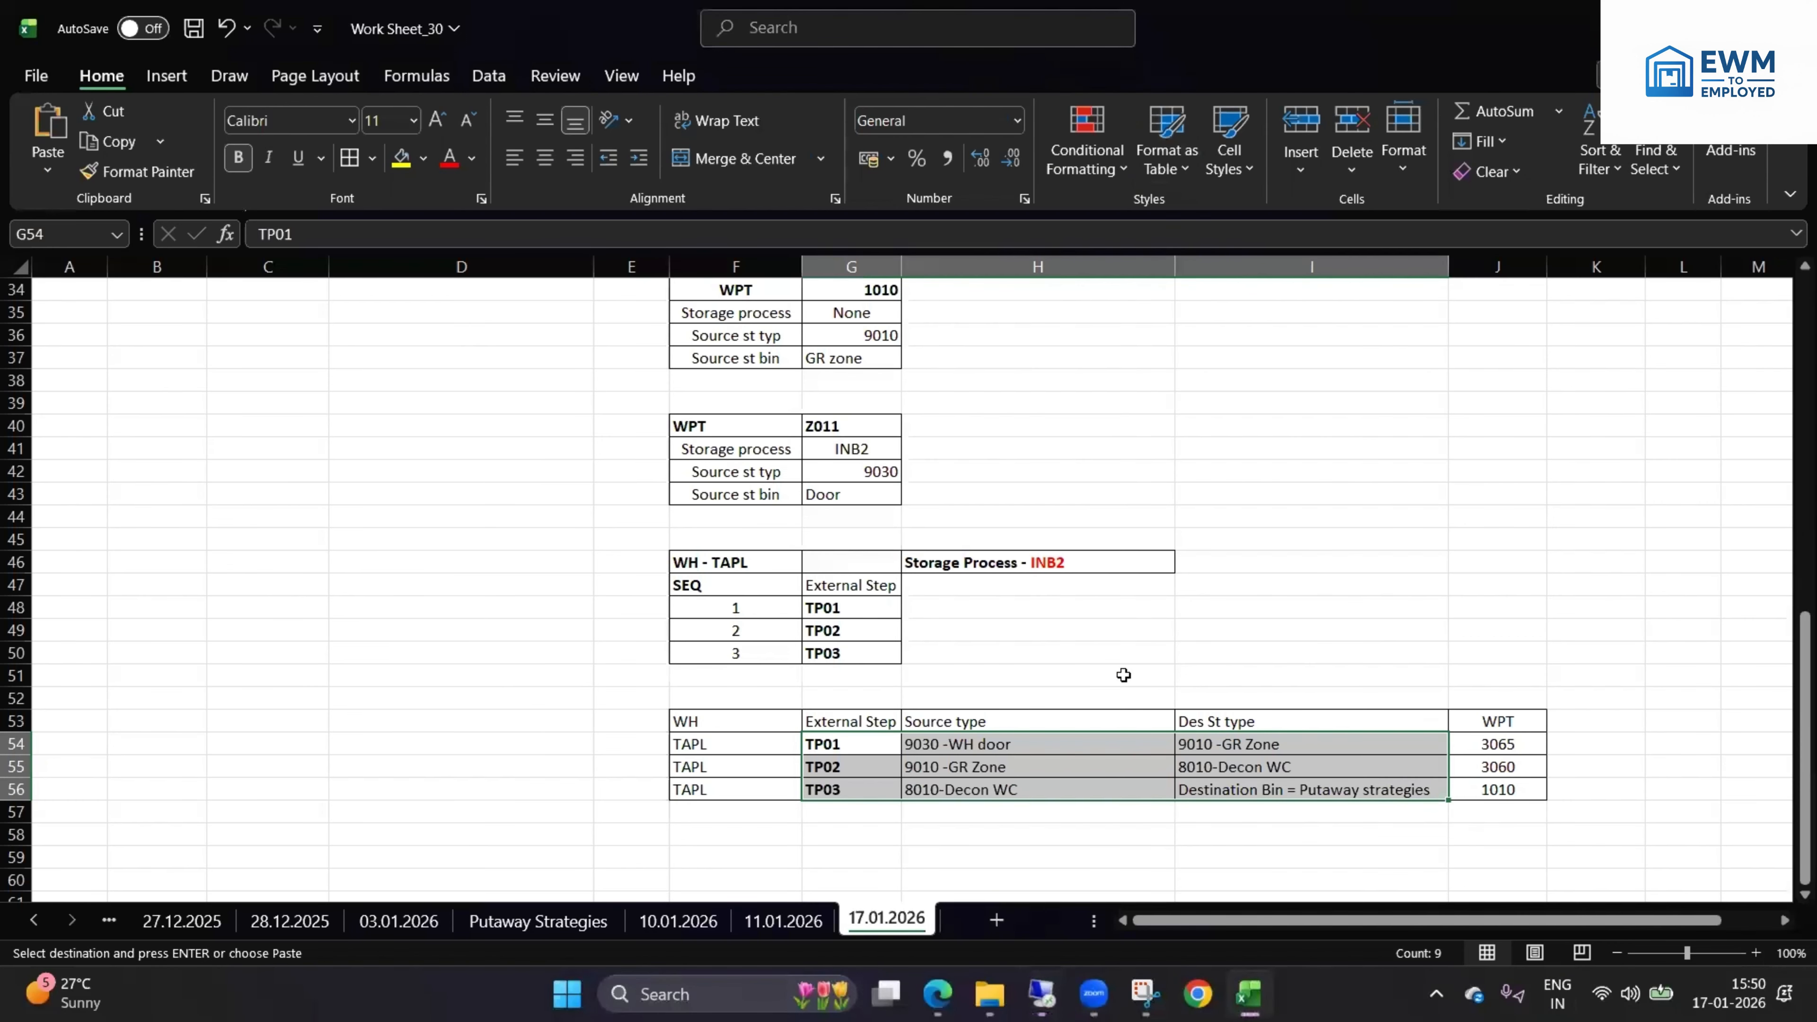
click(1064, 563)
double_click(1077, 562)
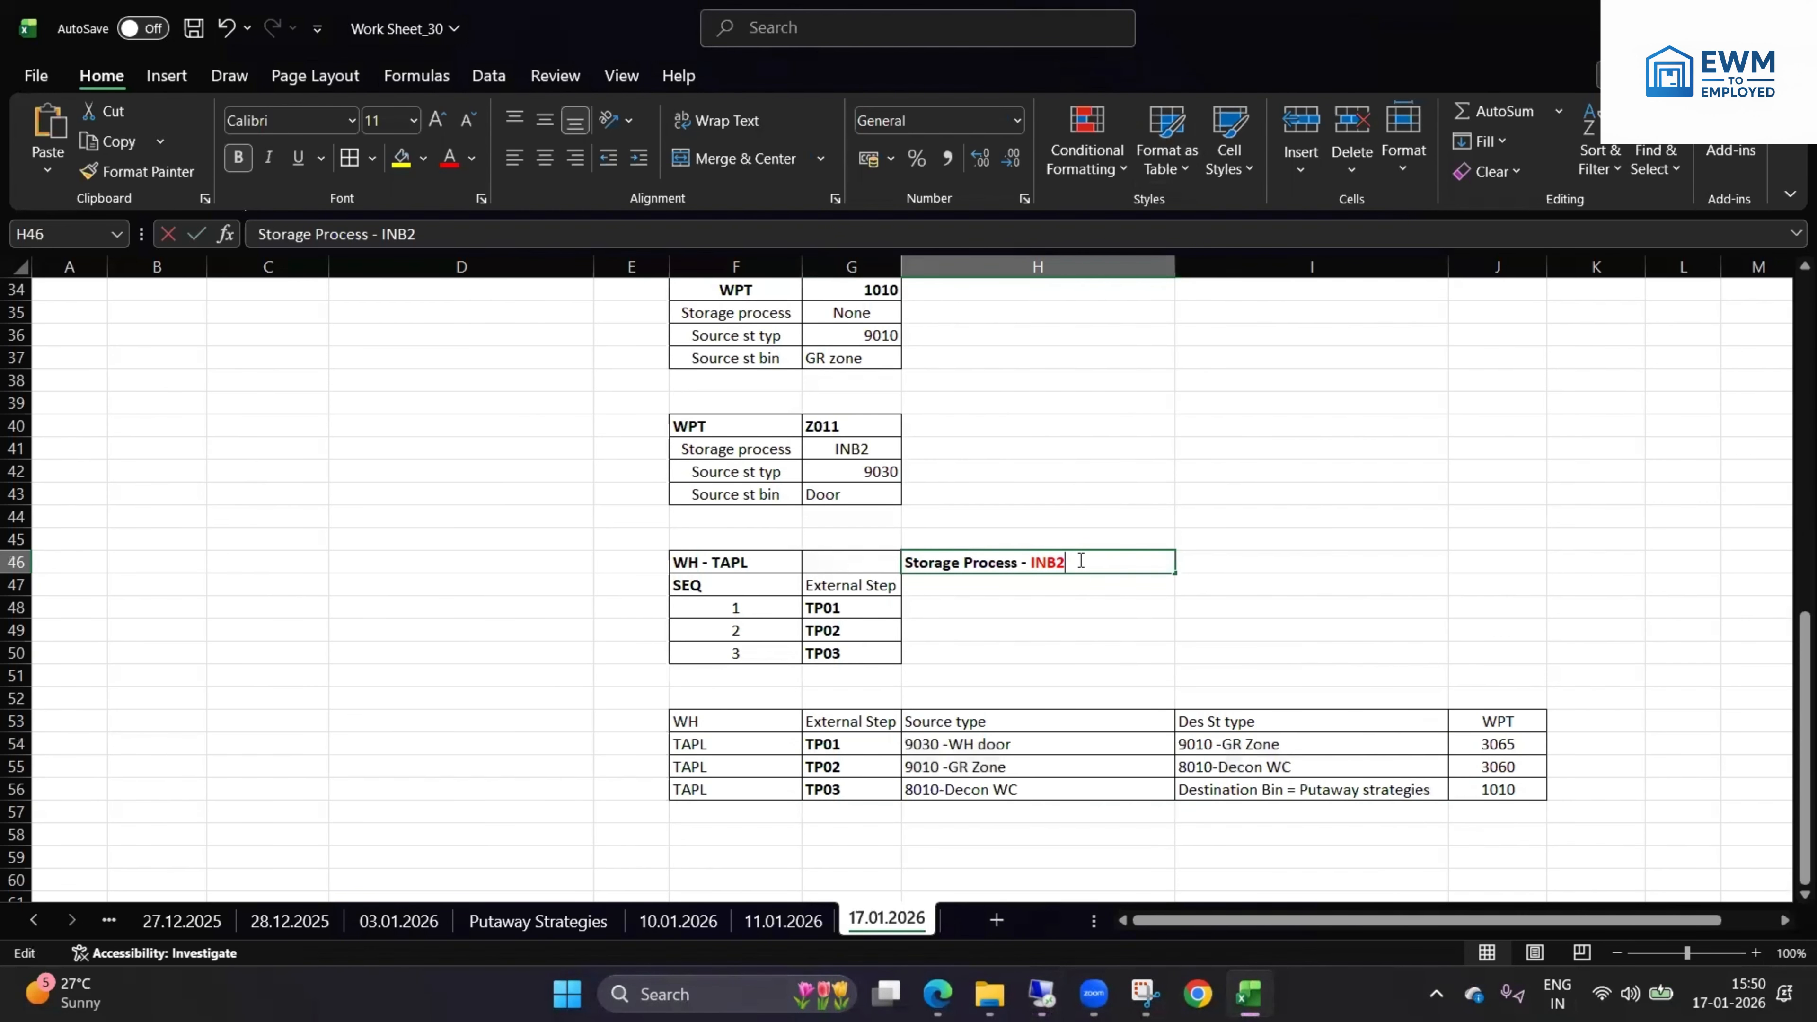
drag(1073, 562, 883, 573)
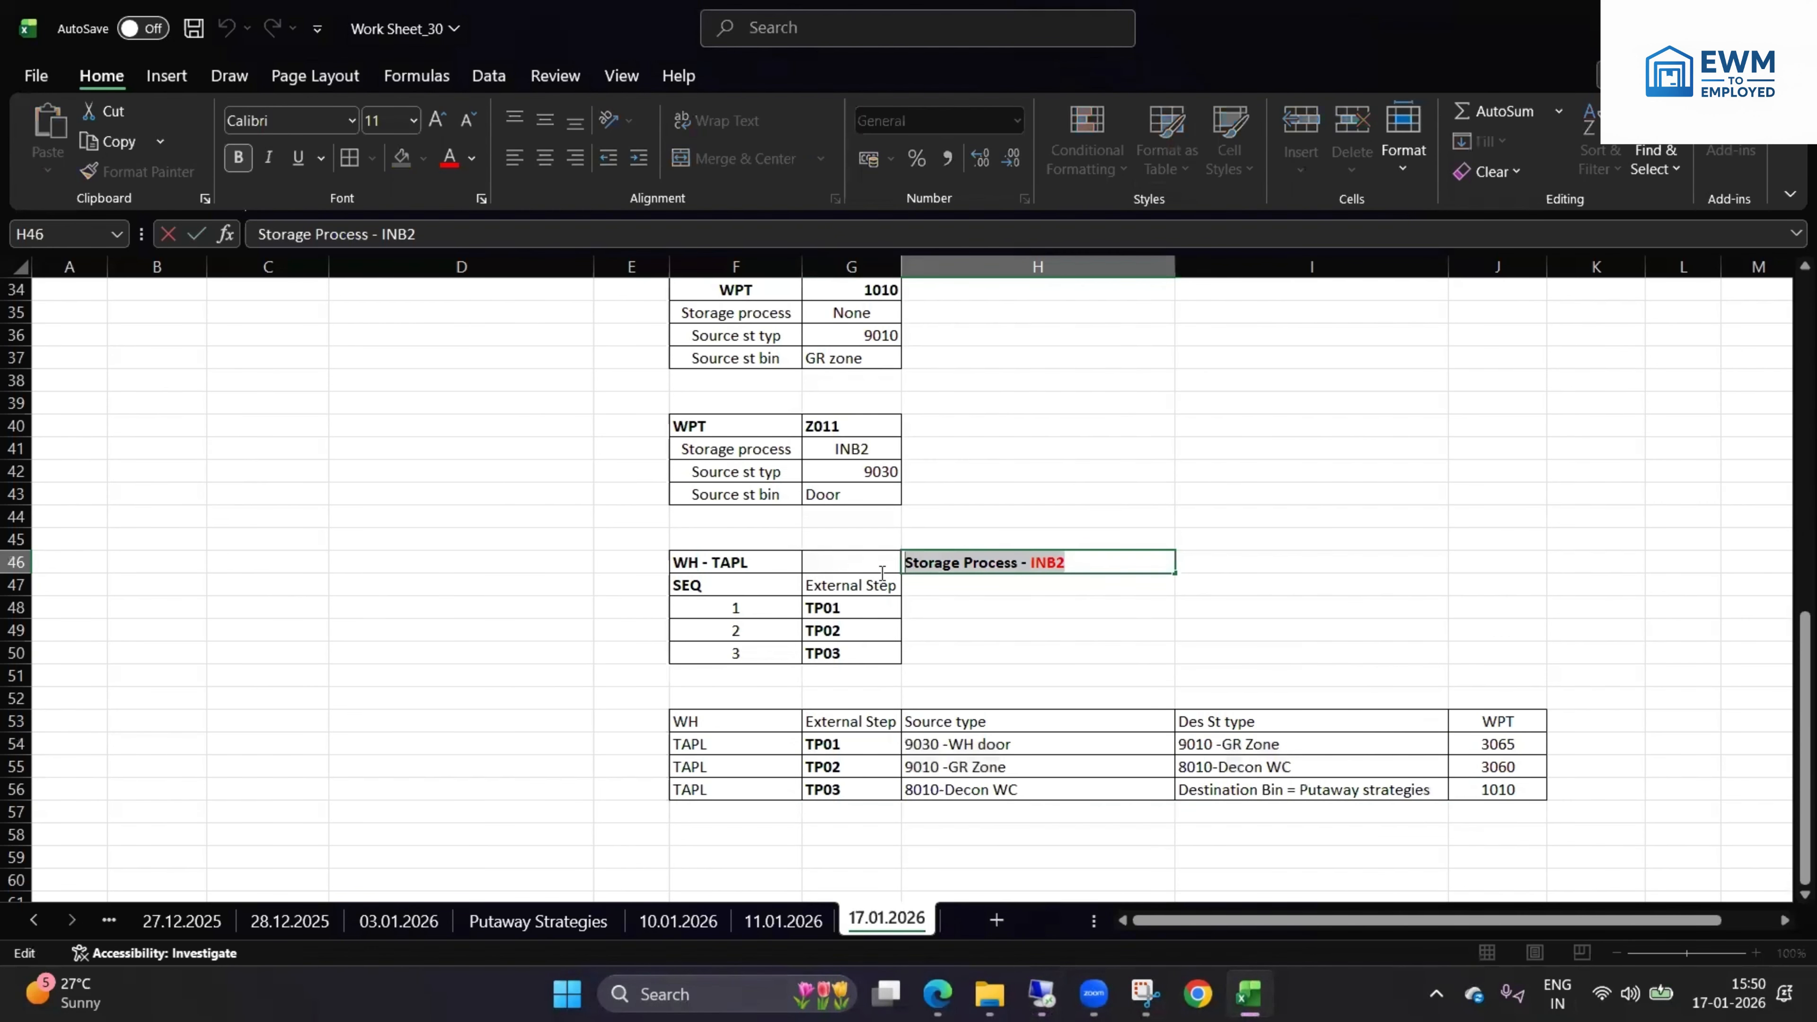
double_click(876, 448)
drag(876, 448, 832, 449)
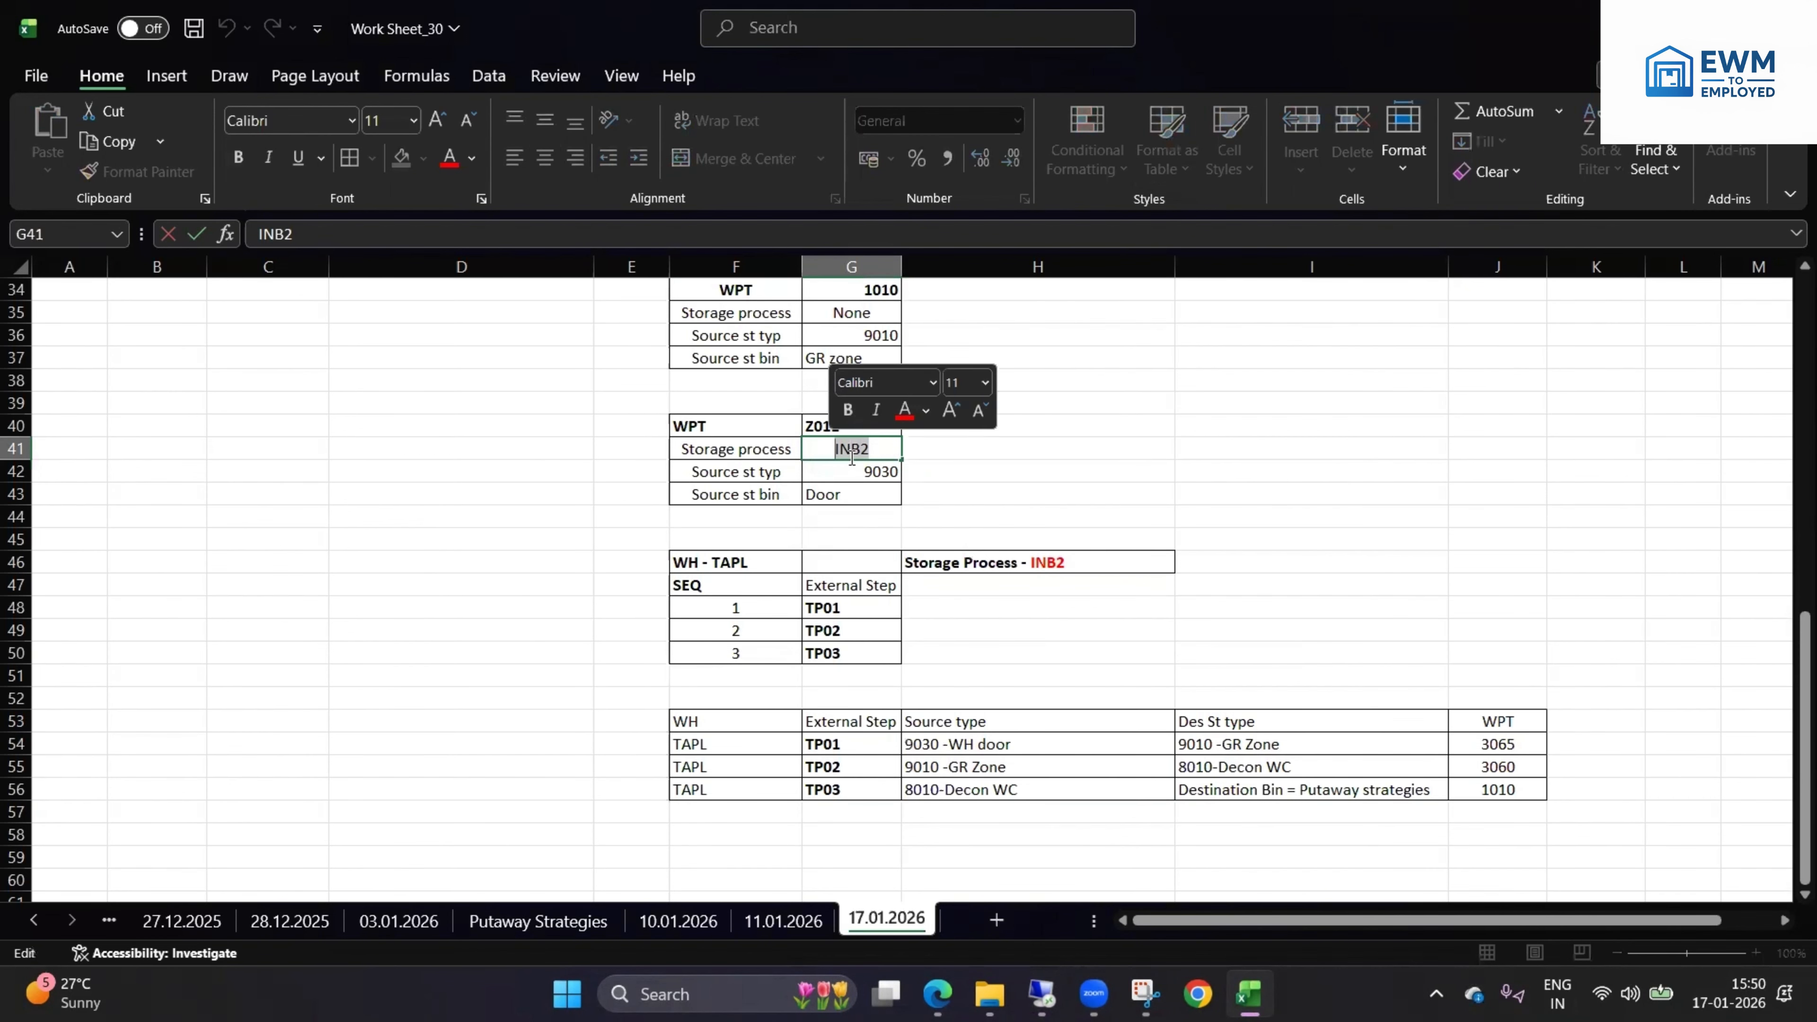
- Review external steps TP01 to TP03 with their source and destination types, including the TP03 row 56
drag(857, 607, 855, 653)
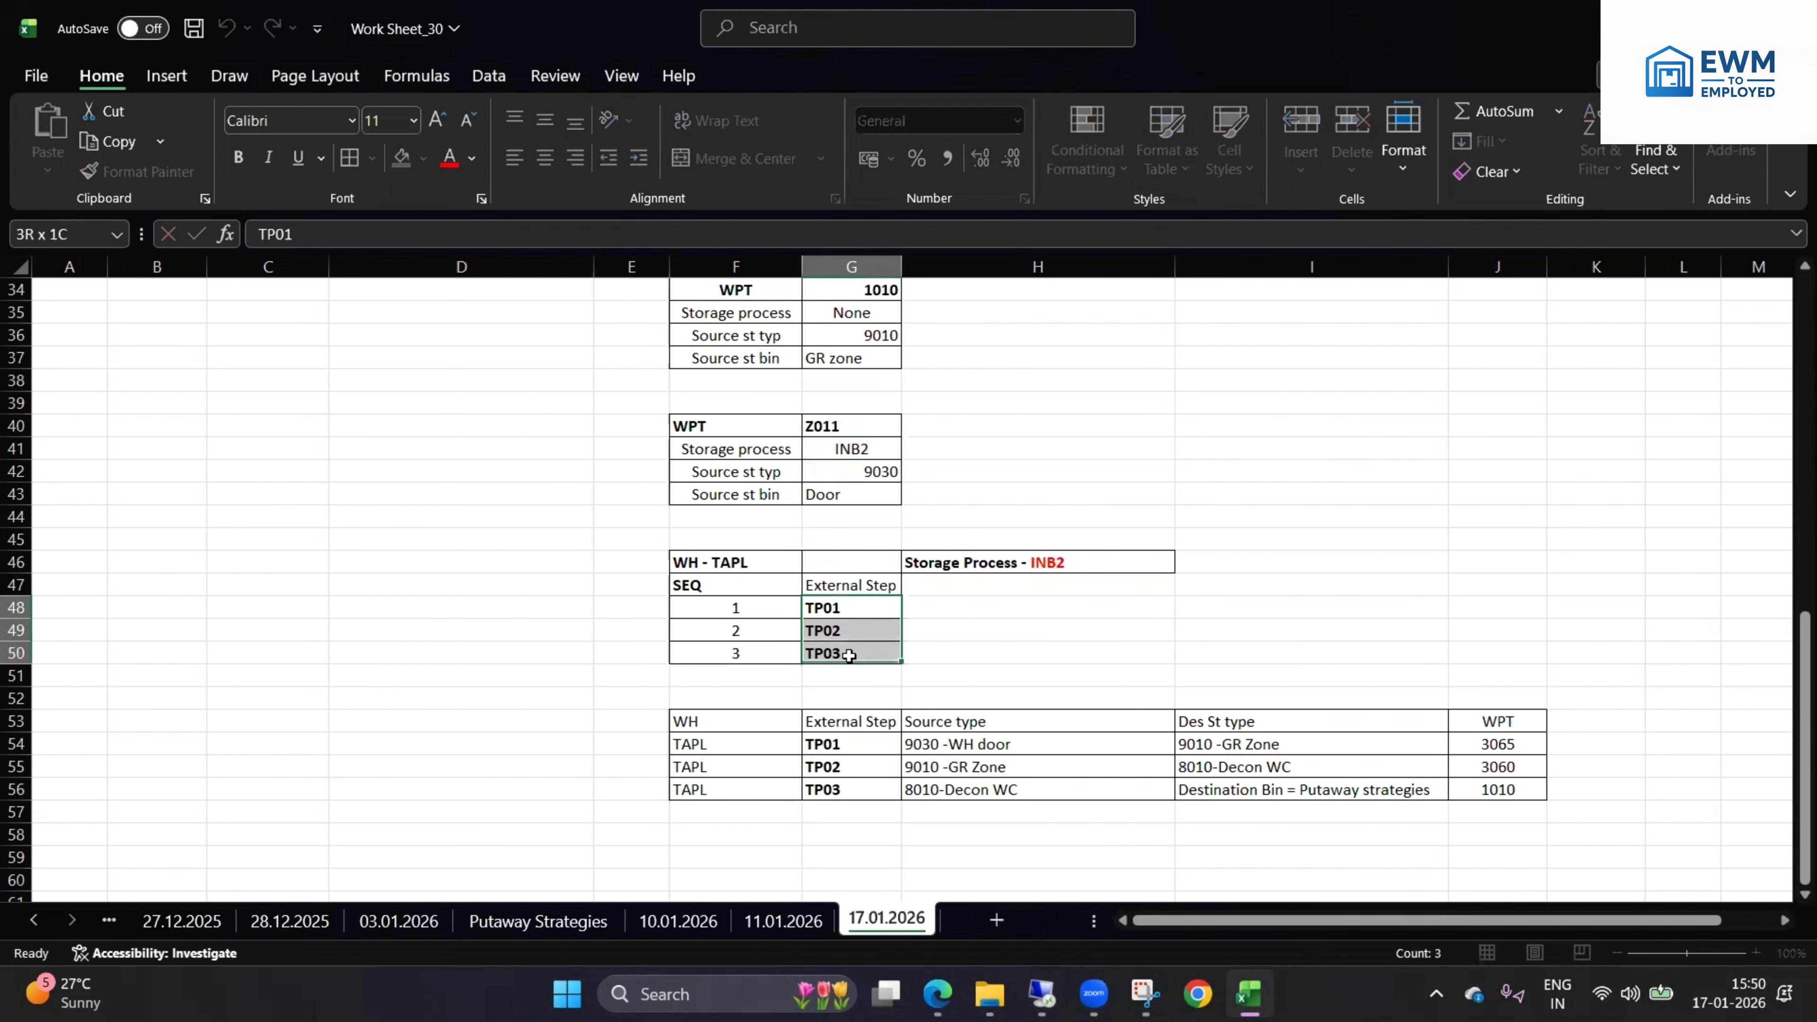
drag(930, 744, 1335, 787)
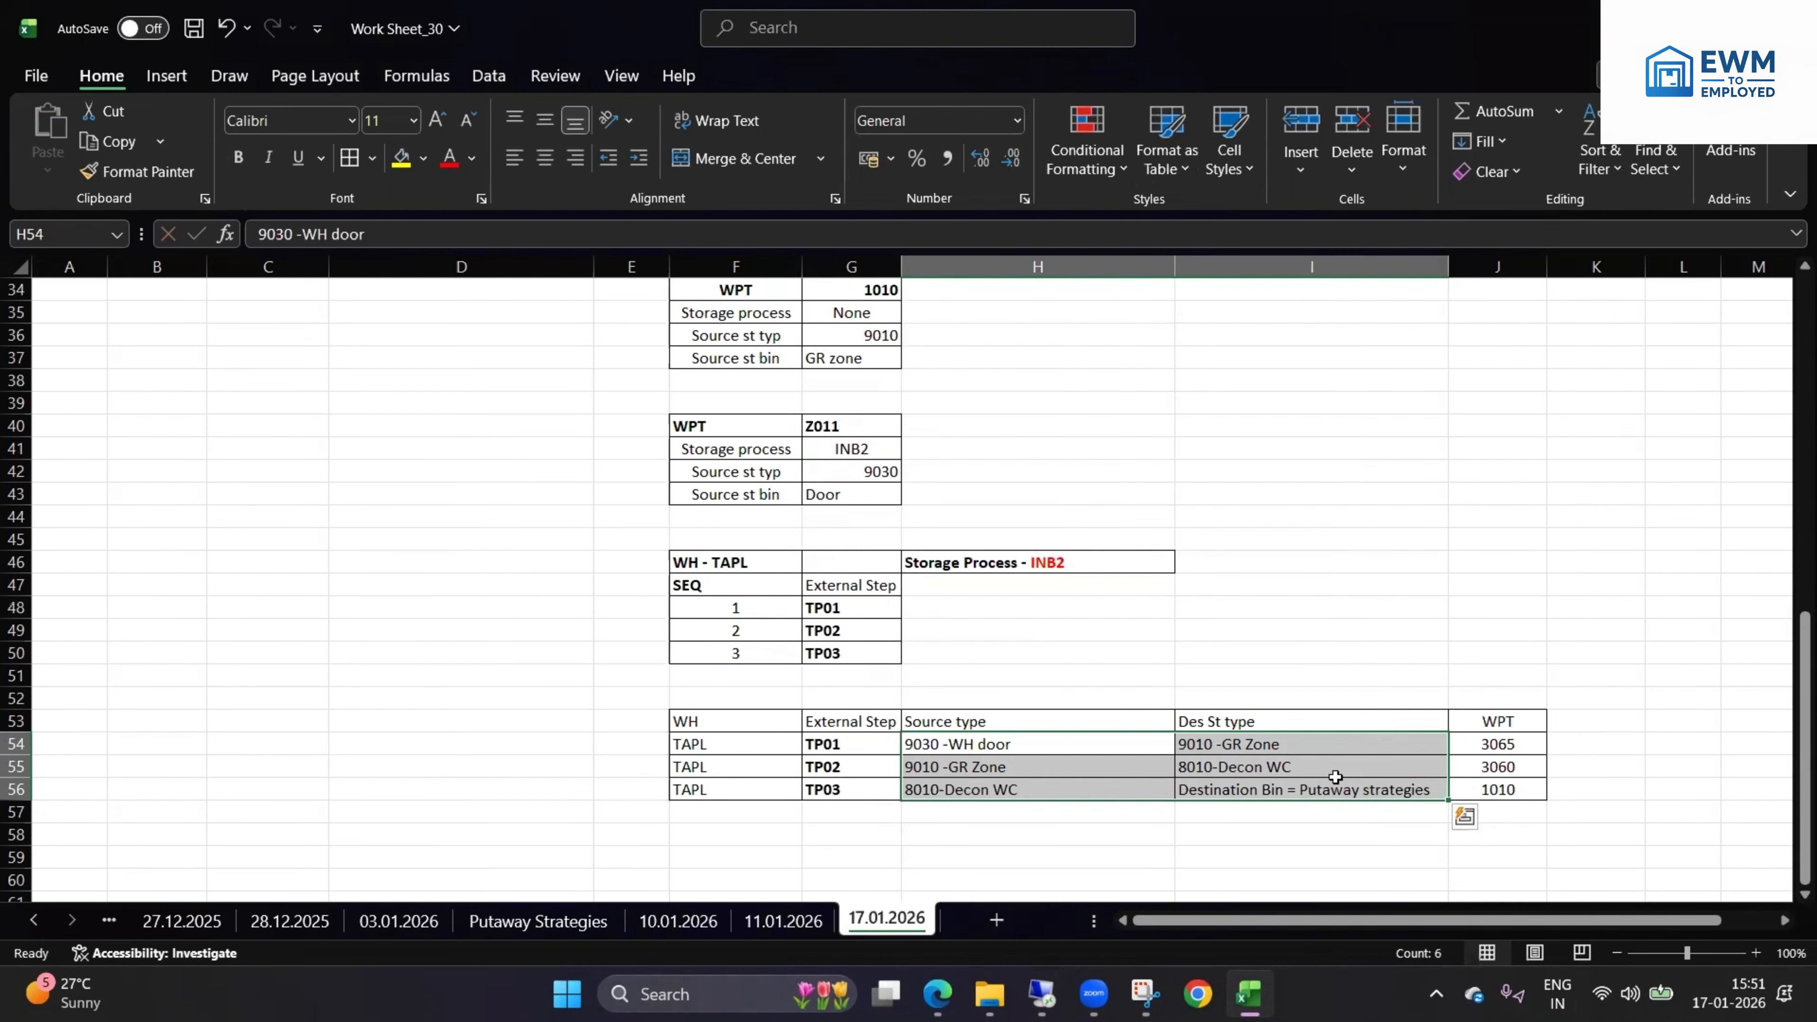
scroll(1335, 777, up, 11)
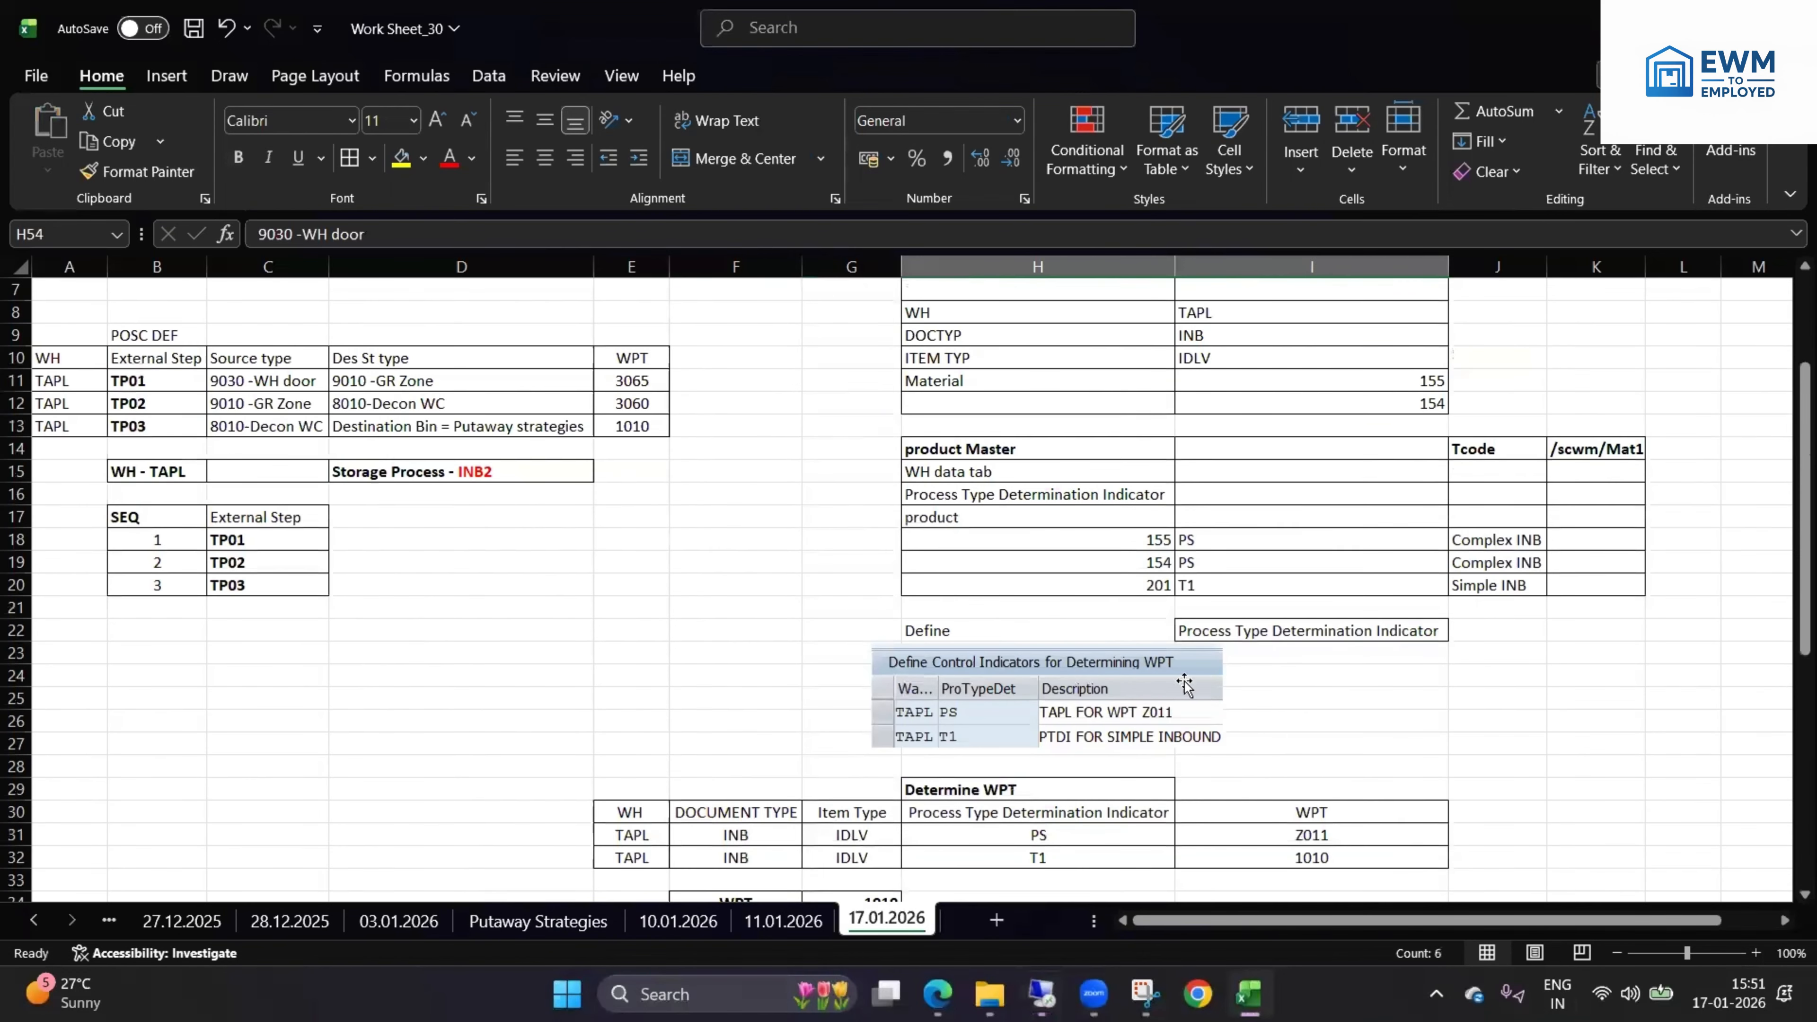
drag(1024, 407, 755, 608)
click(1361, 613)
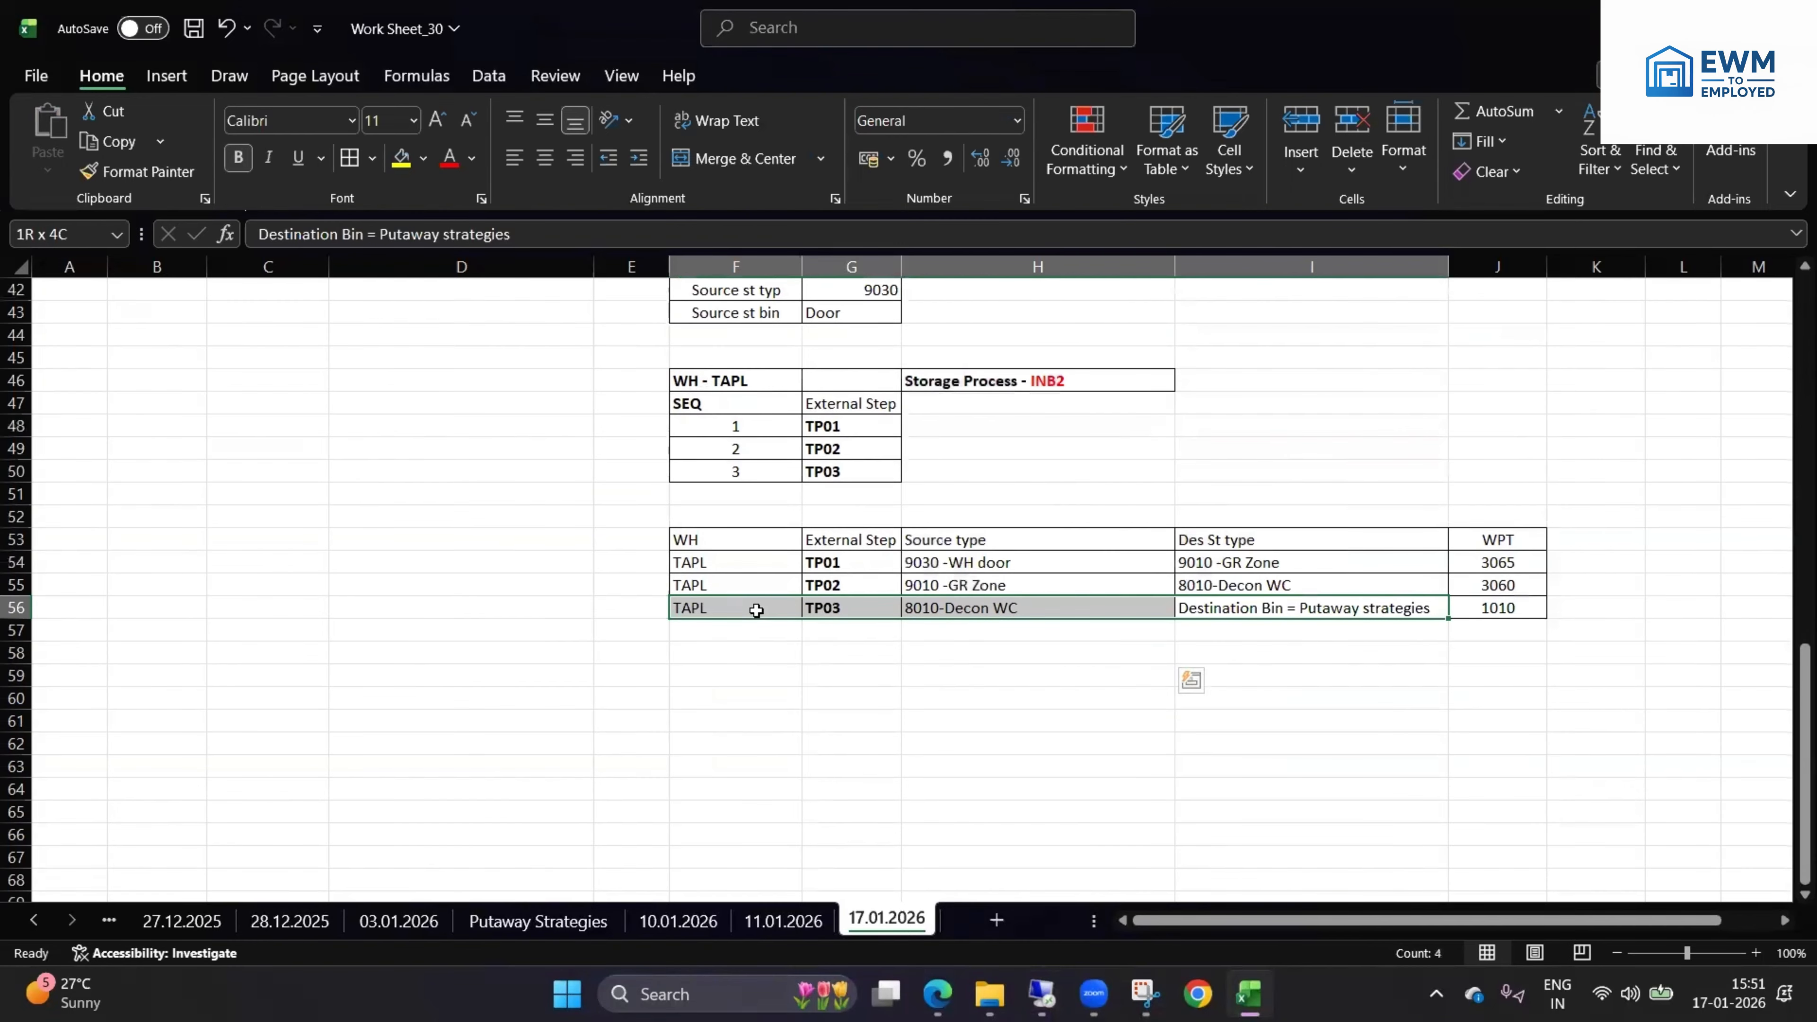
- Trace the inbound delivery's document type, item type and product determination indicators through to the Determine WPT table
scroll(802, 678, up, 3)
scroll(802, 677, up, 11)
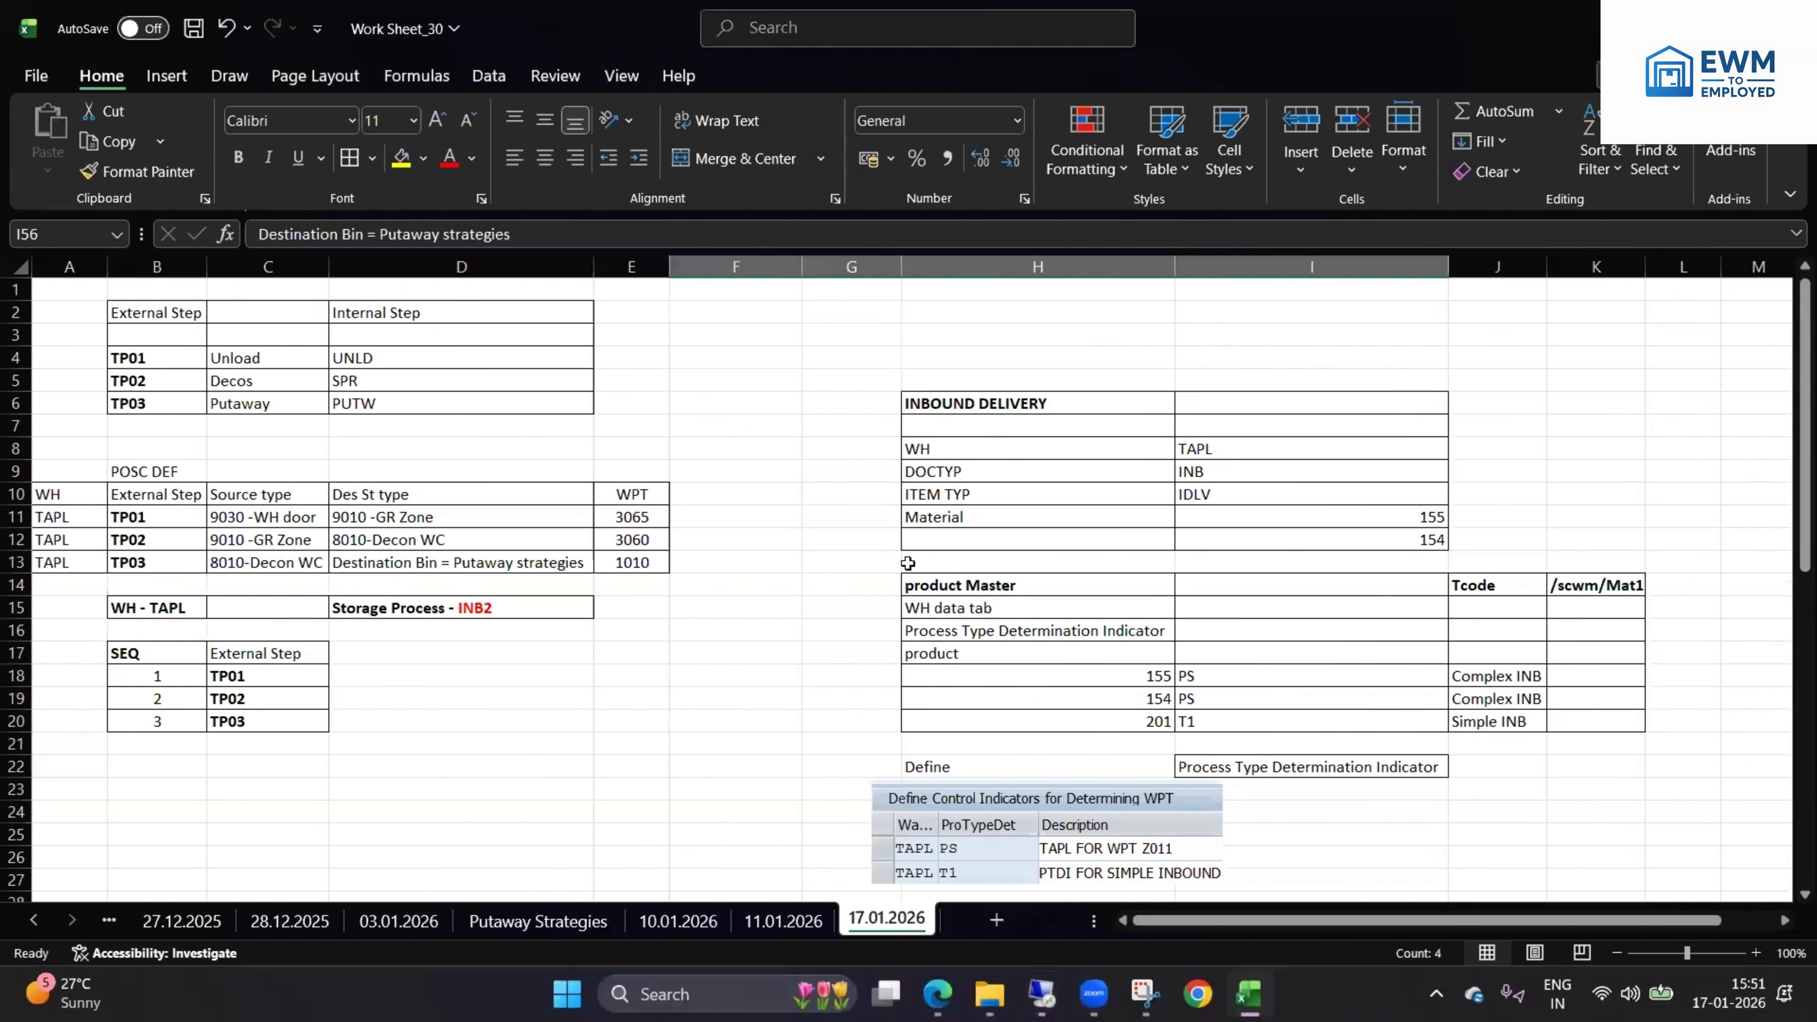
scroll(1170, 762, down, 2)
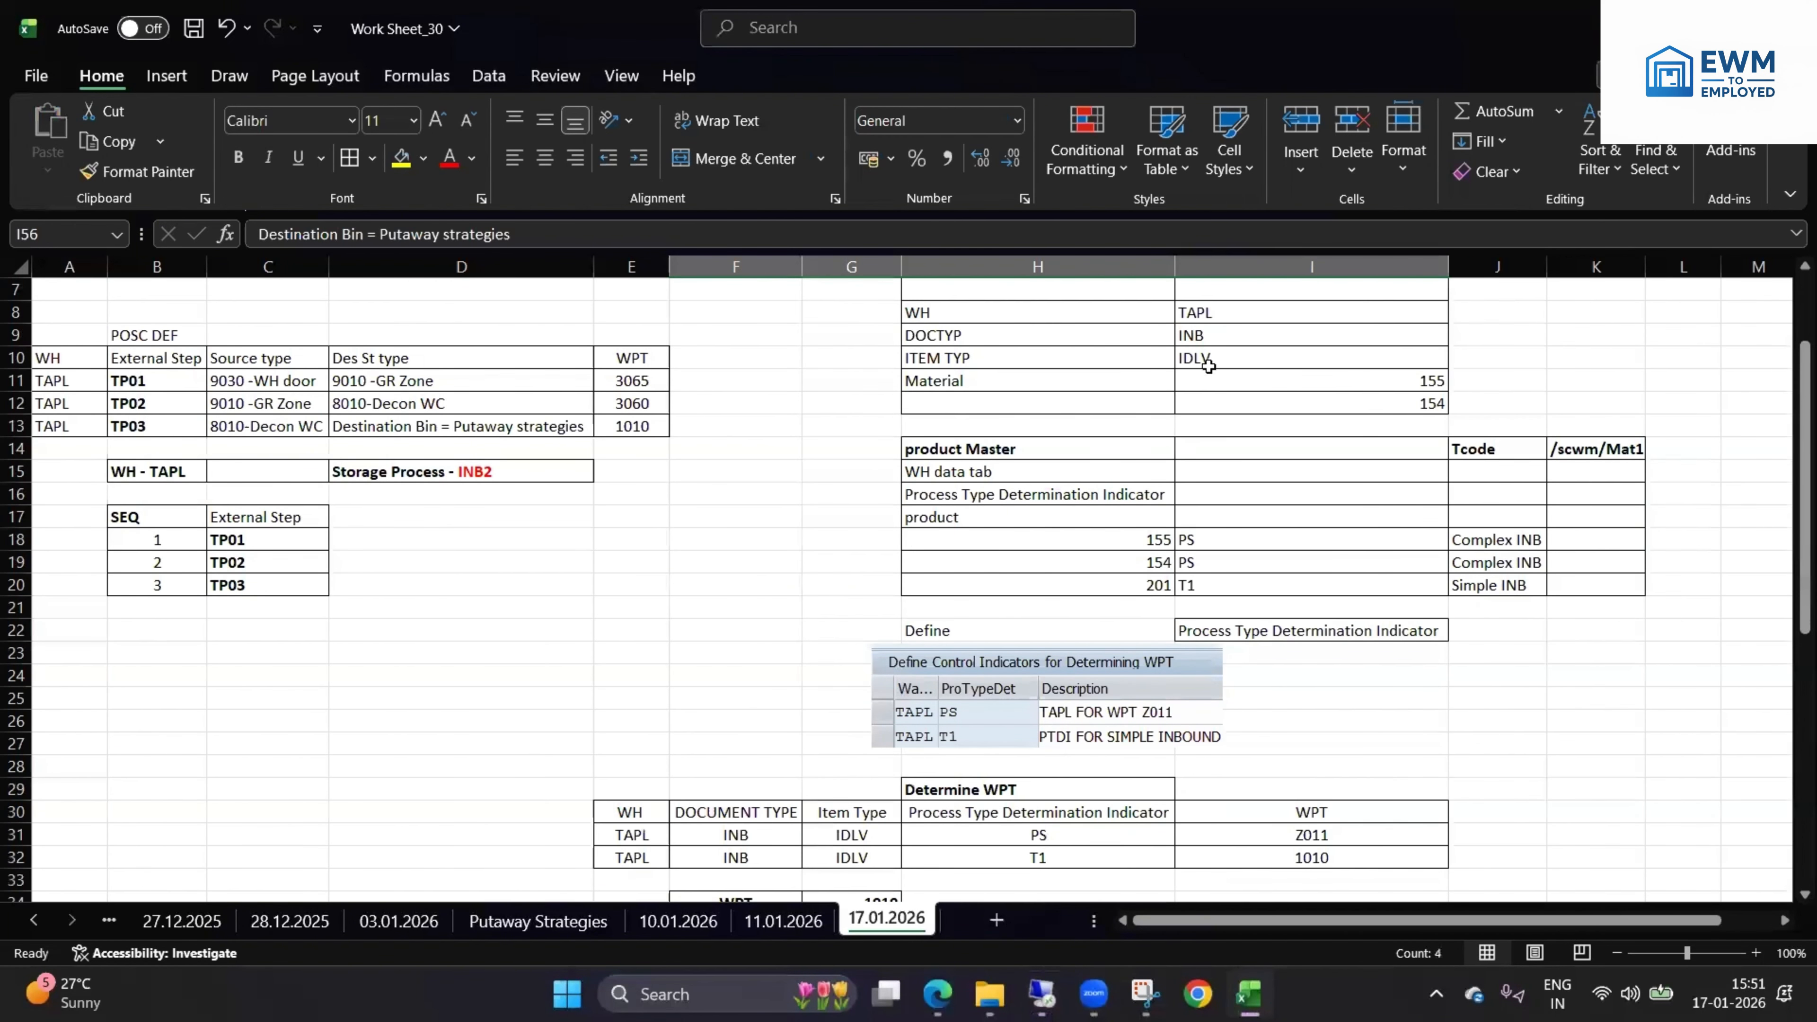
mouse_move(1185, 336)
mouse_down()
mouse_move(1184, 379)
mouse_move(1201, 355)
mouse_up()
scroll(790, 806, down, 2)
drag(704, 698, 880, 724)
scroll(1125, 445, up, 1)
drag(1038, 766, 1037, 790)
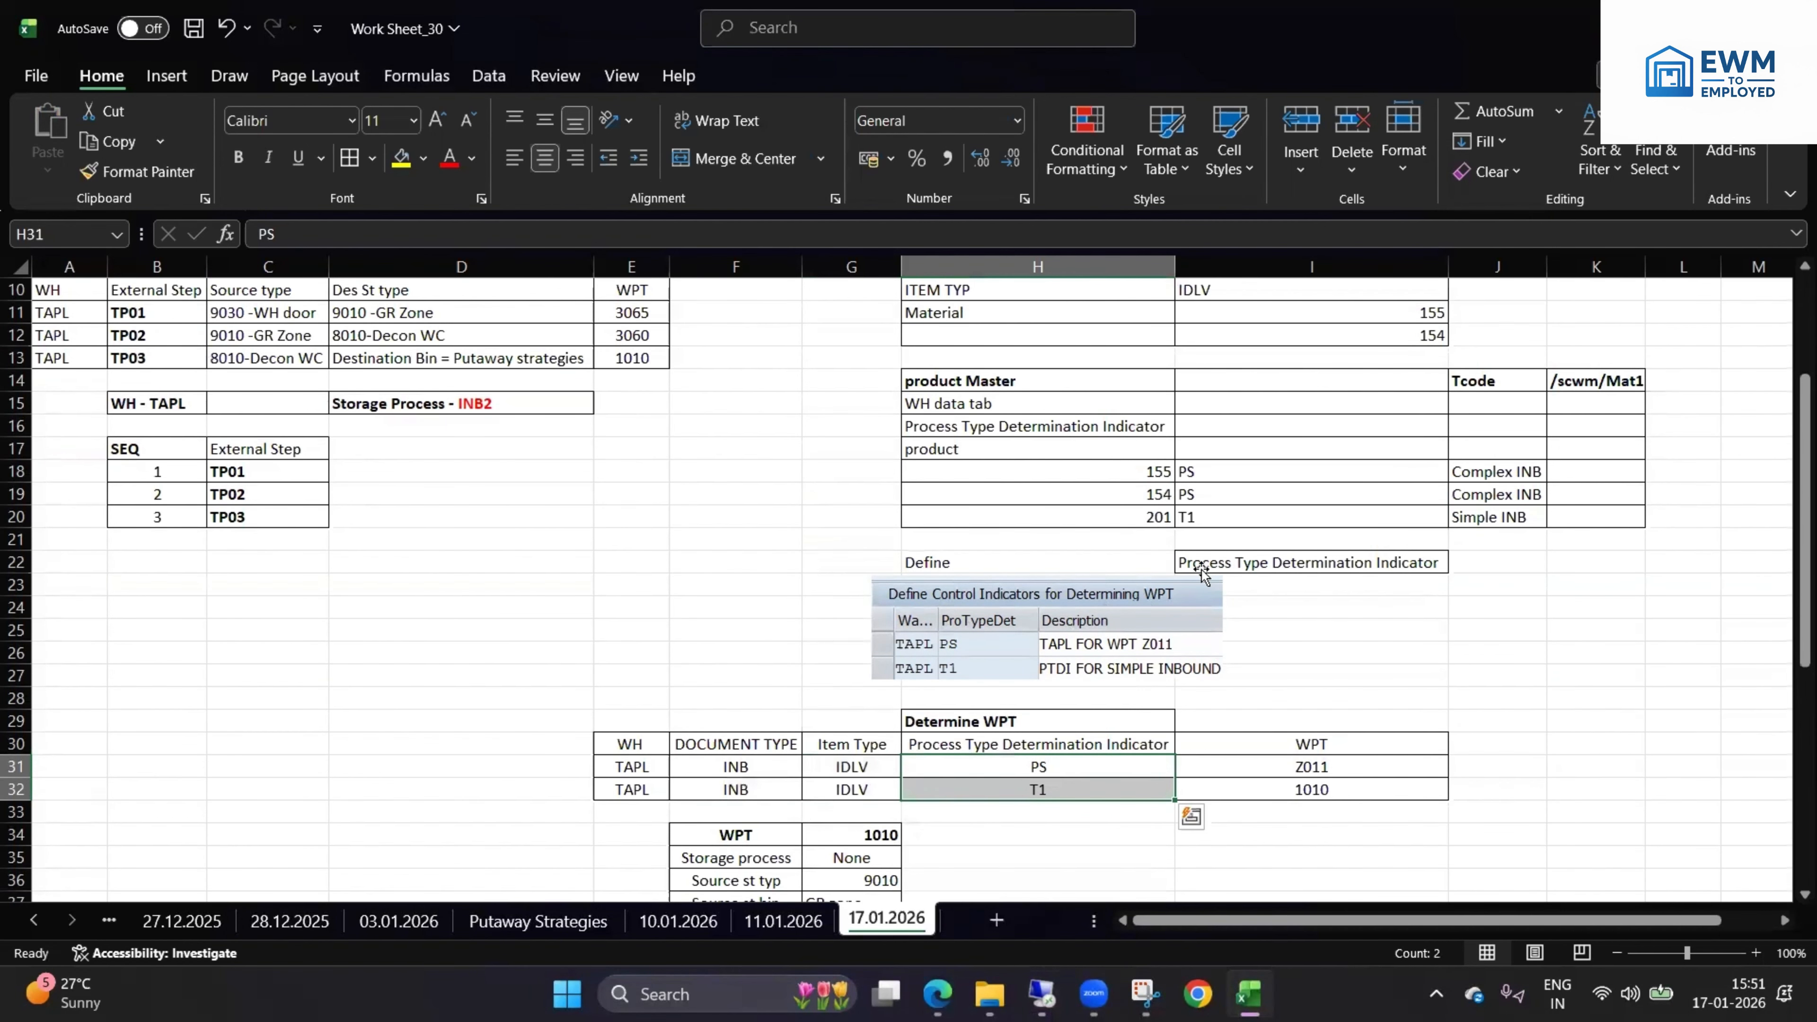
drag(1216, 561, 1061, 553)
mouse_move(1178, 472)
mouse_down()
mouse_move(1190, 516)
mouse_move(1156, 472)
mouse_move(1159, 494)
mouse_up()
scroll(1012, 762, down, 1)
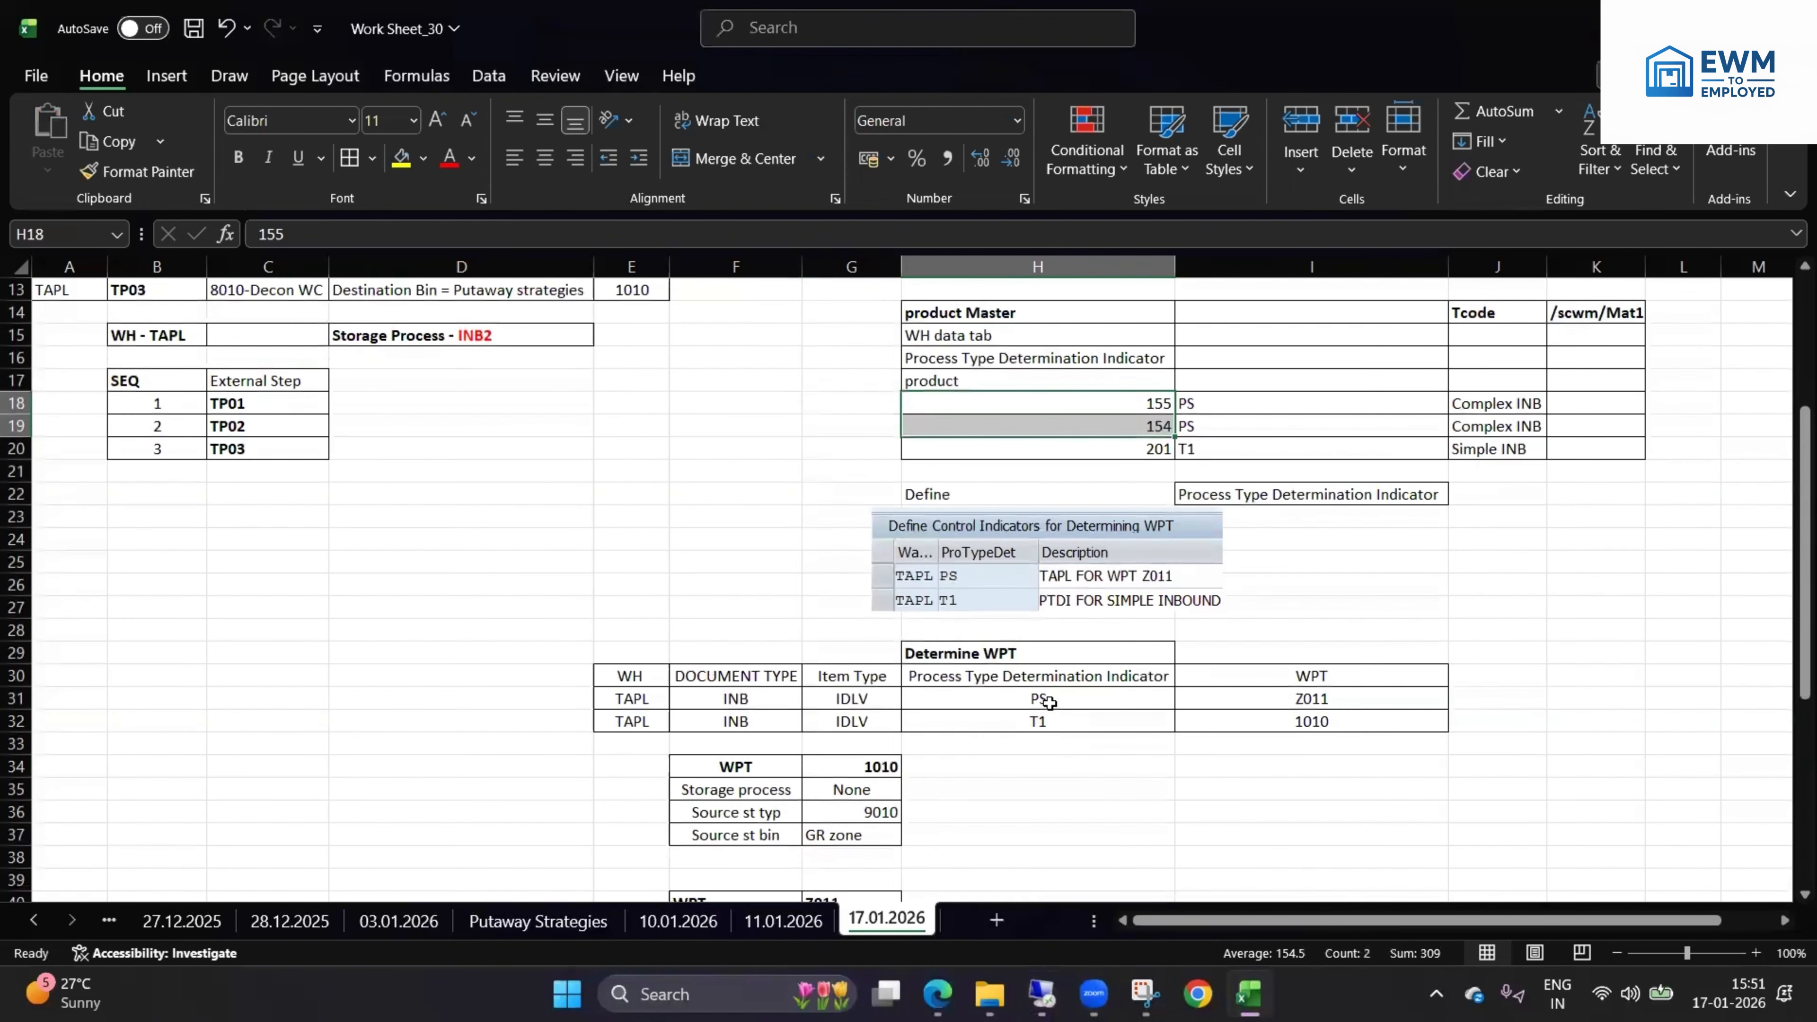
- Compare indicators PS and T1 with their assigned WPTs in rows 31 and 32, and check the source bin of WPT 1010
click(1050, 713)
scroll(1050, 713, down, 3)
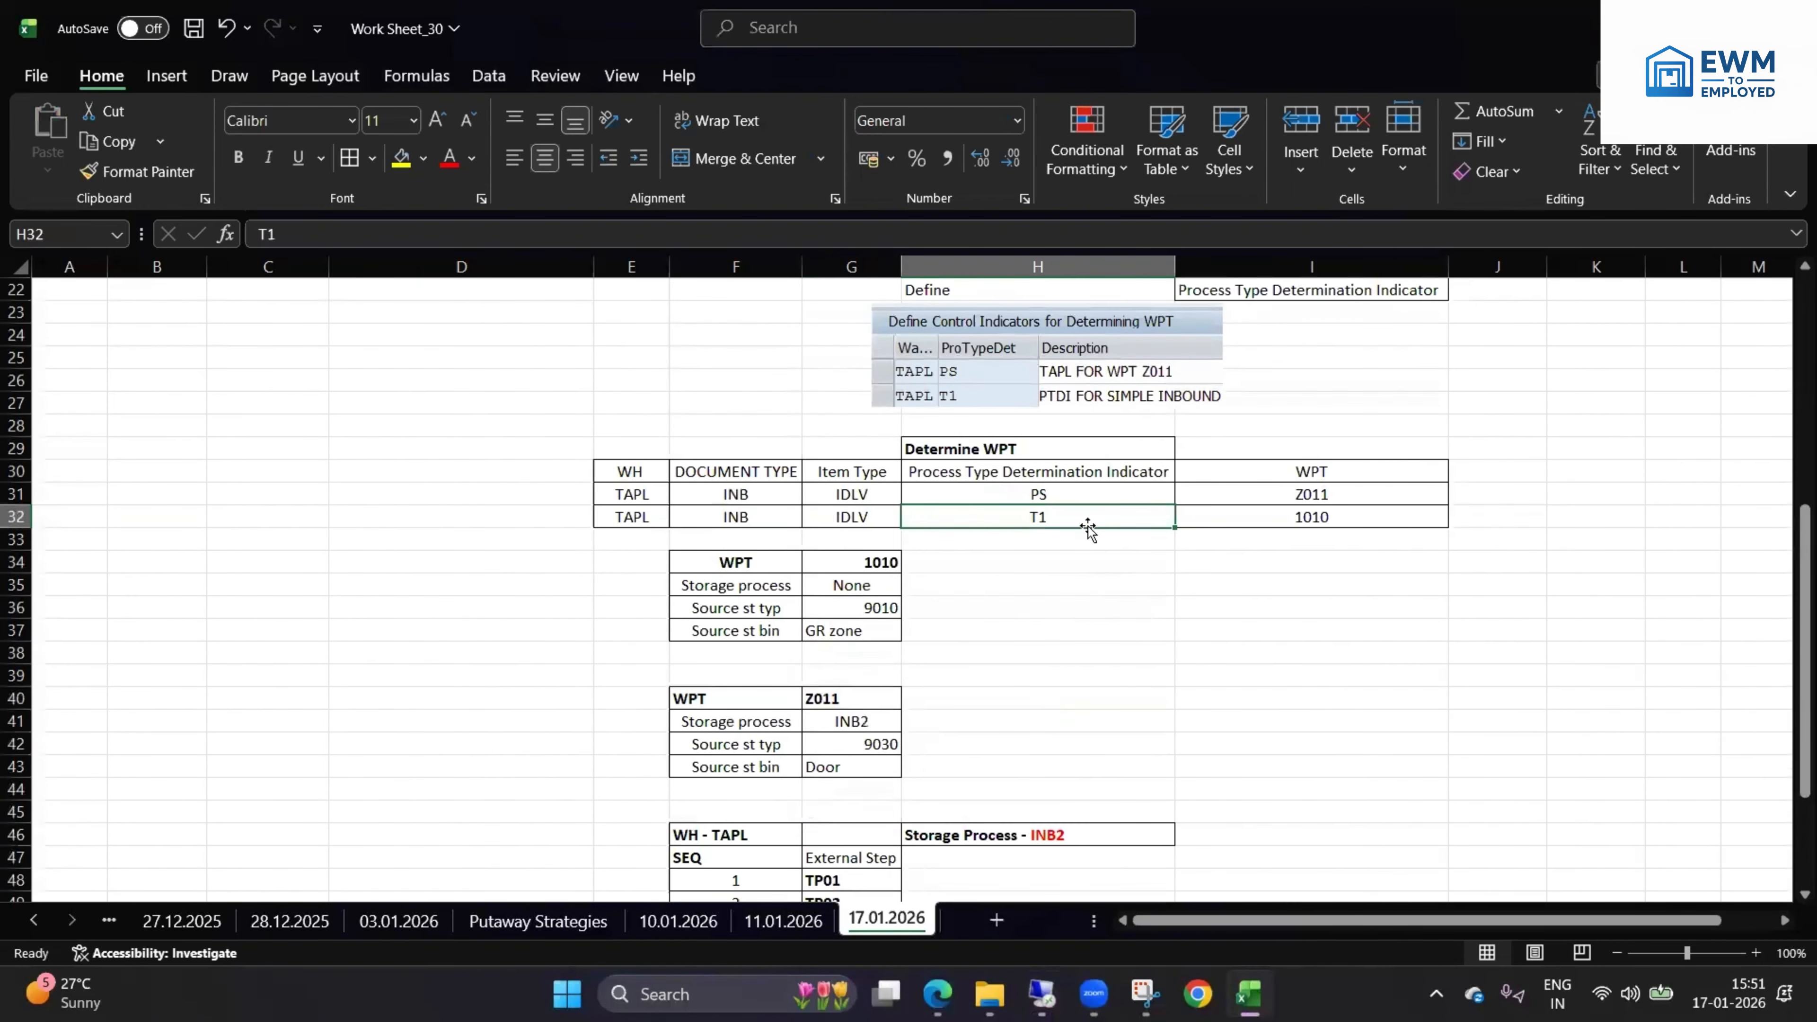
click(1078, 494)
click(1072, 523)
click(1075, 495)
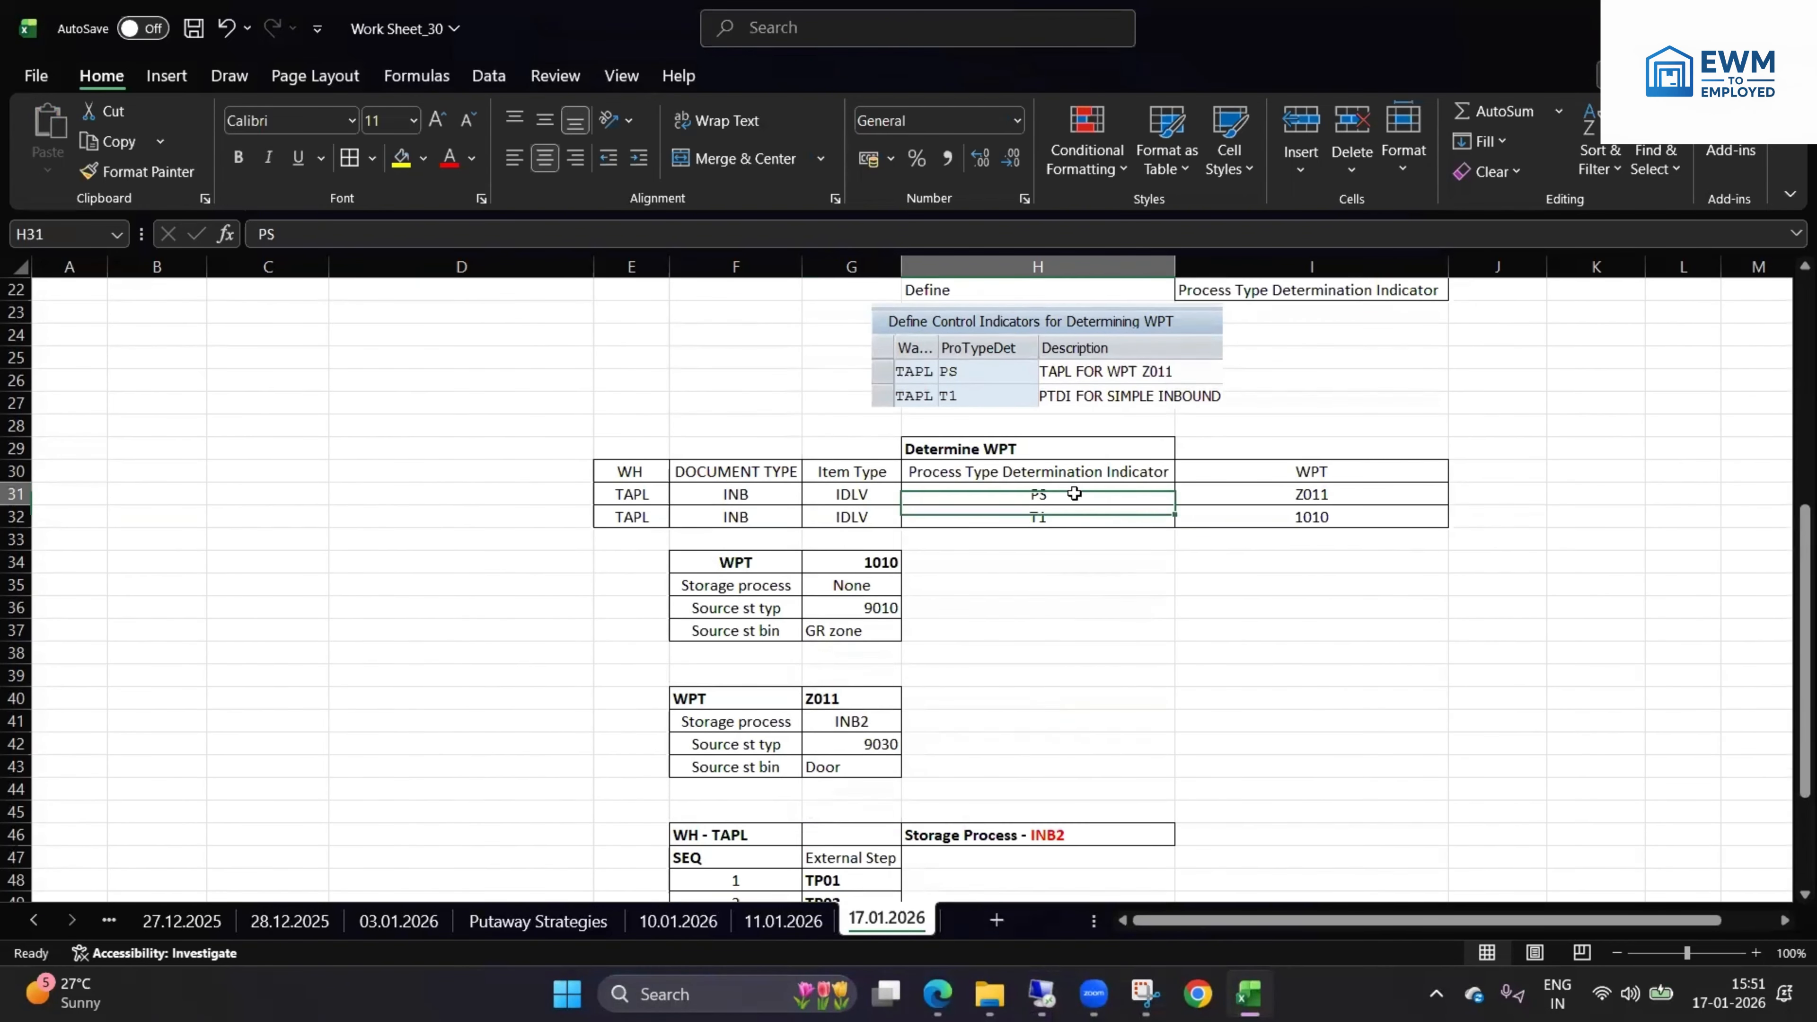
click(1282, 495)
click(1294, 522)
click(1292, 499)
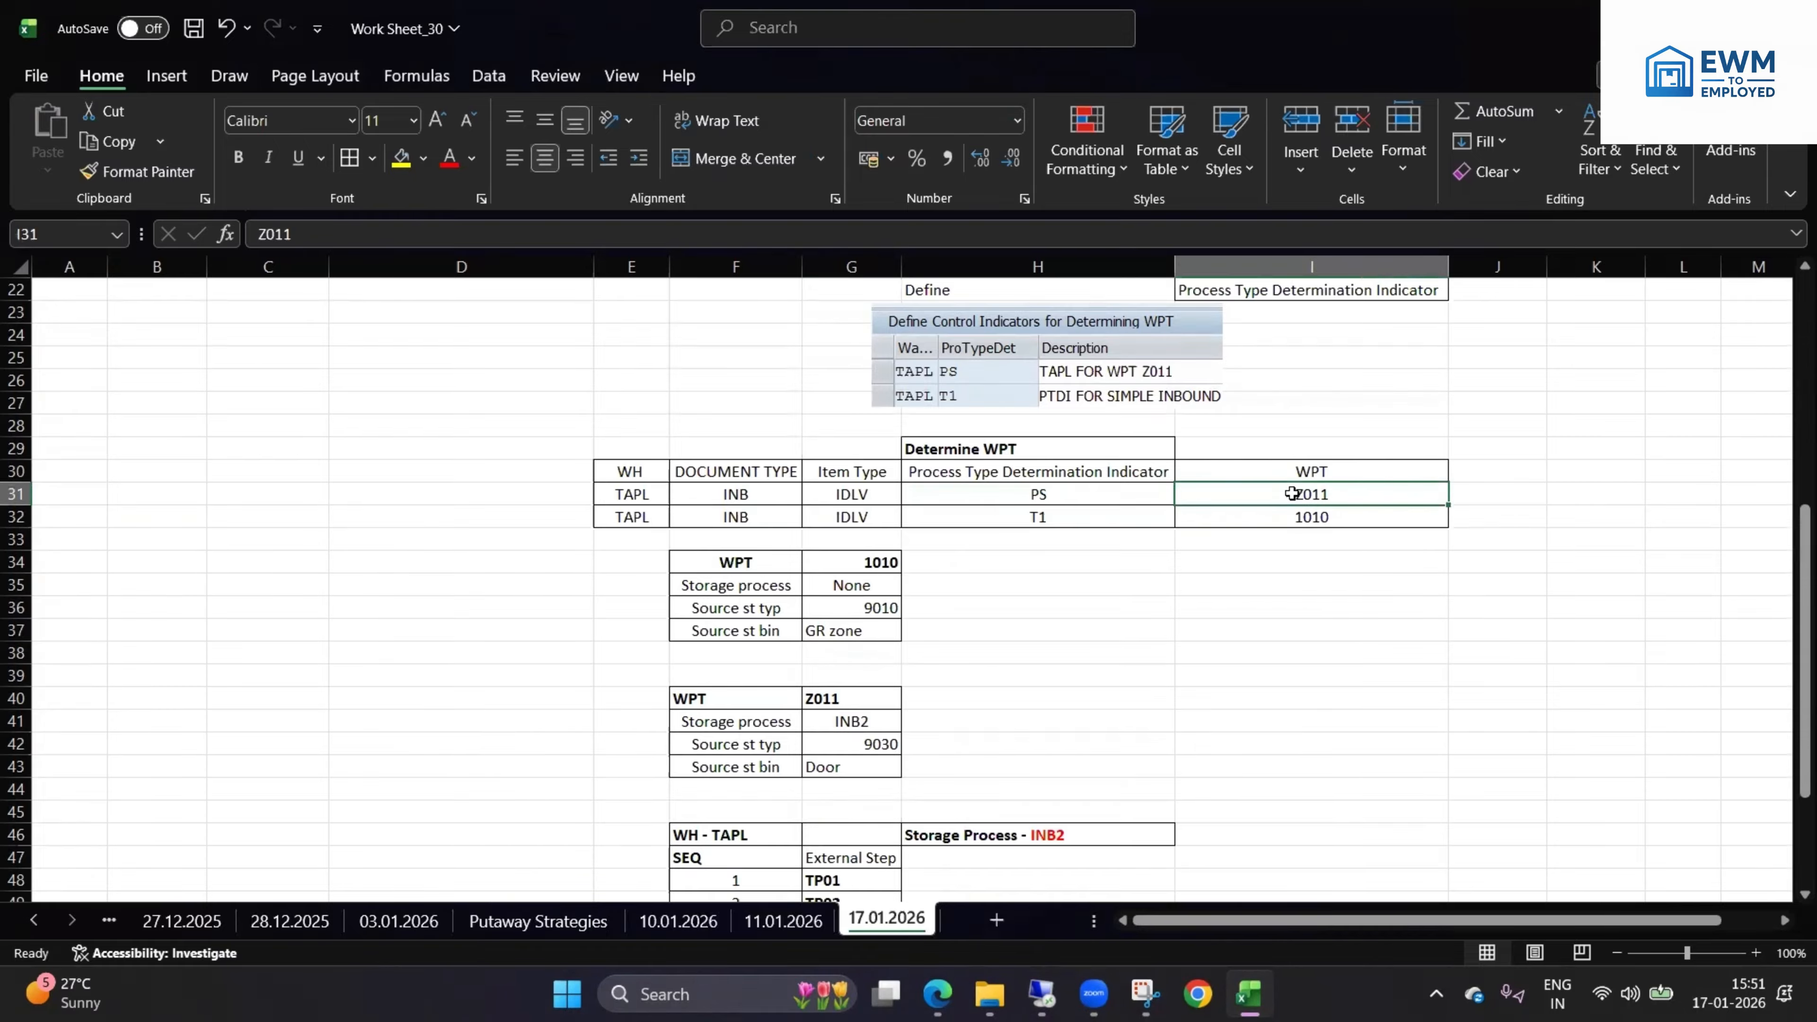
click(1267, 516)
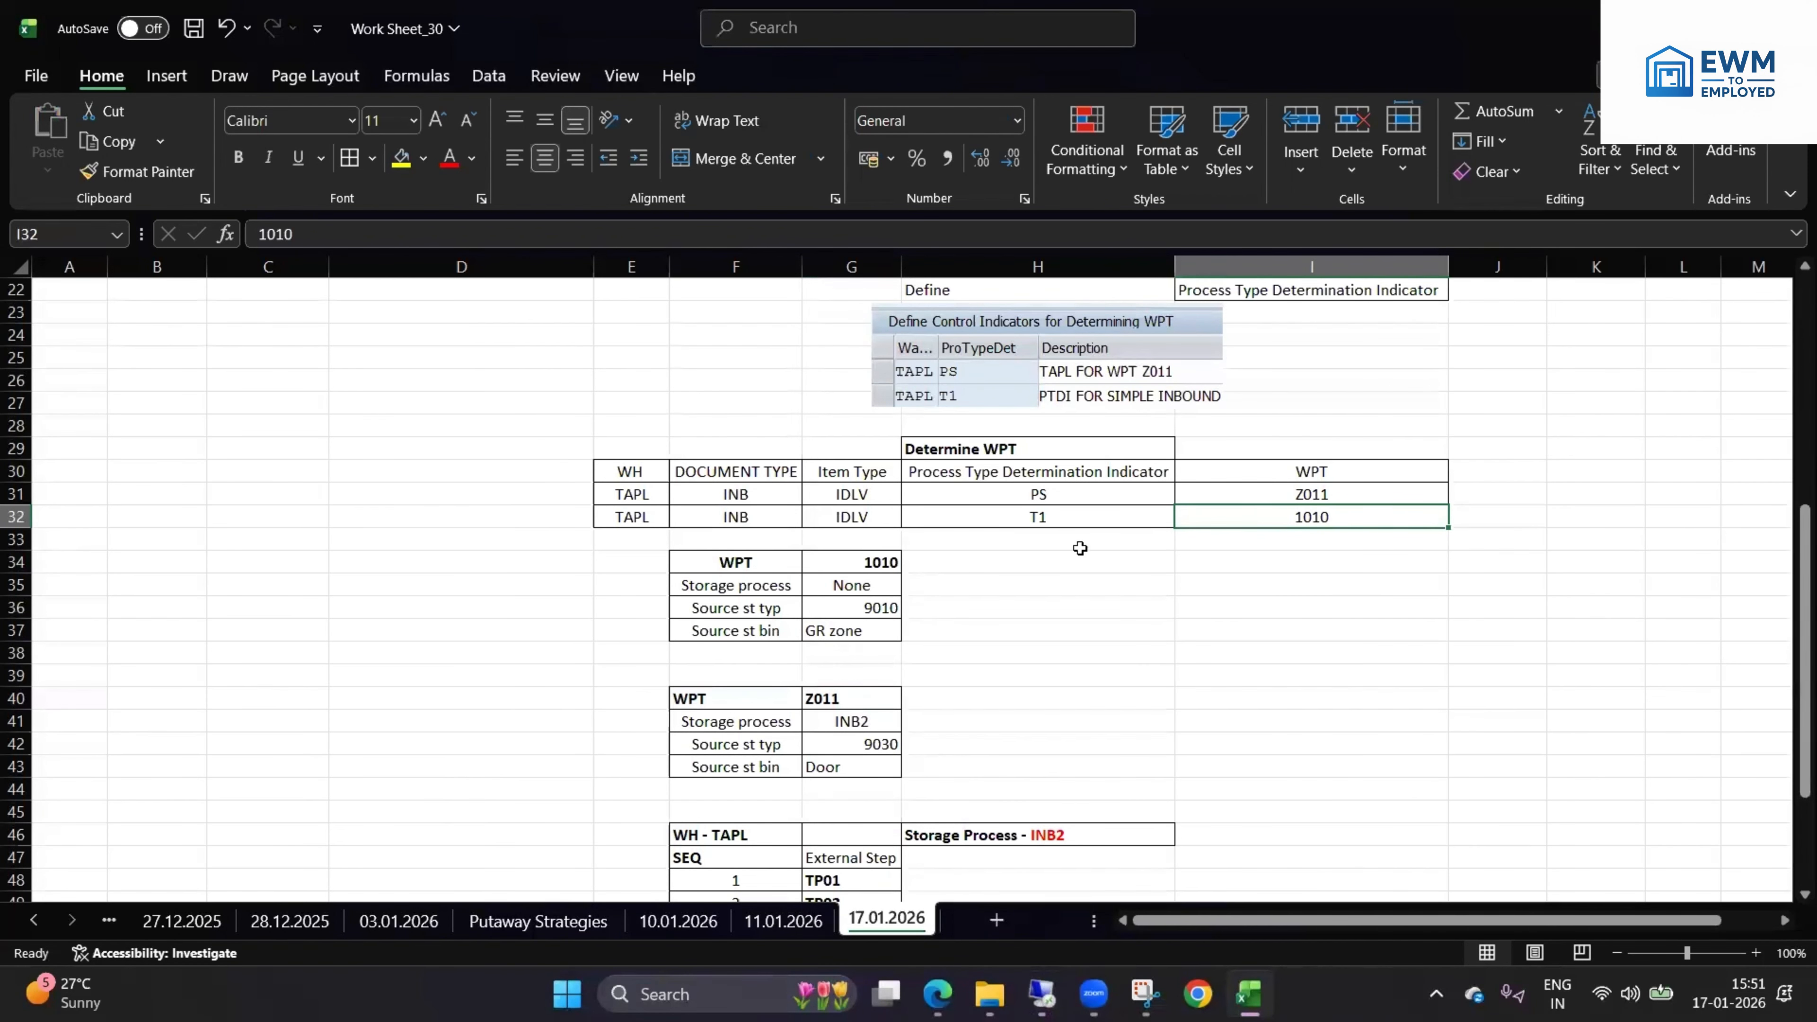
click(886, 630)
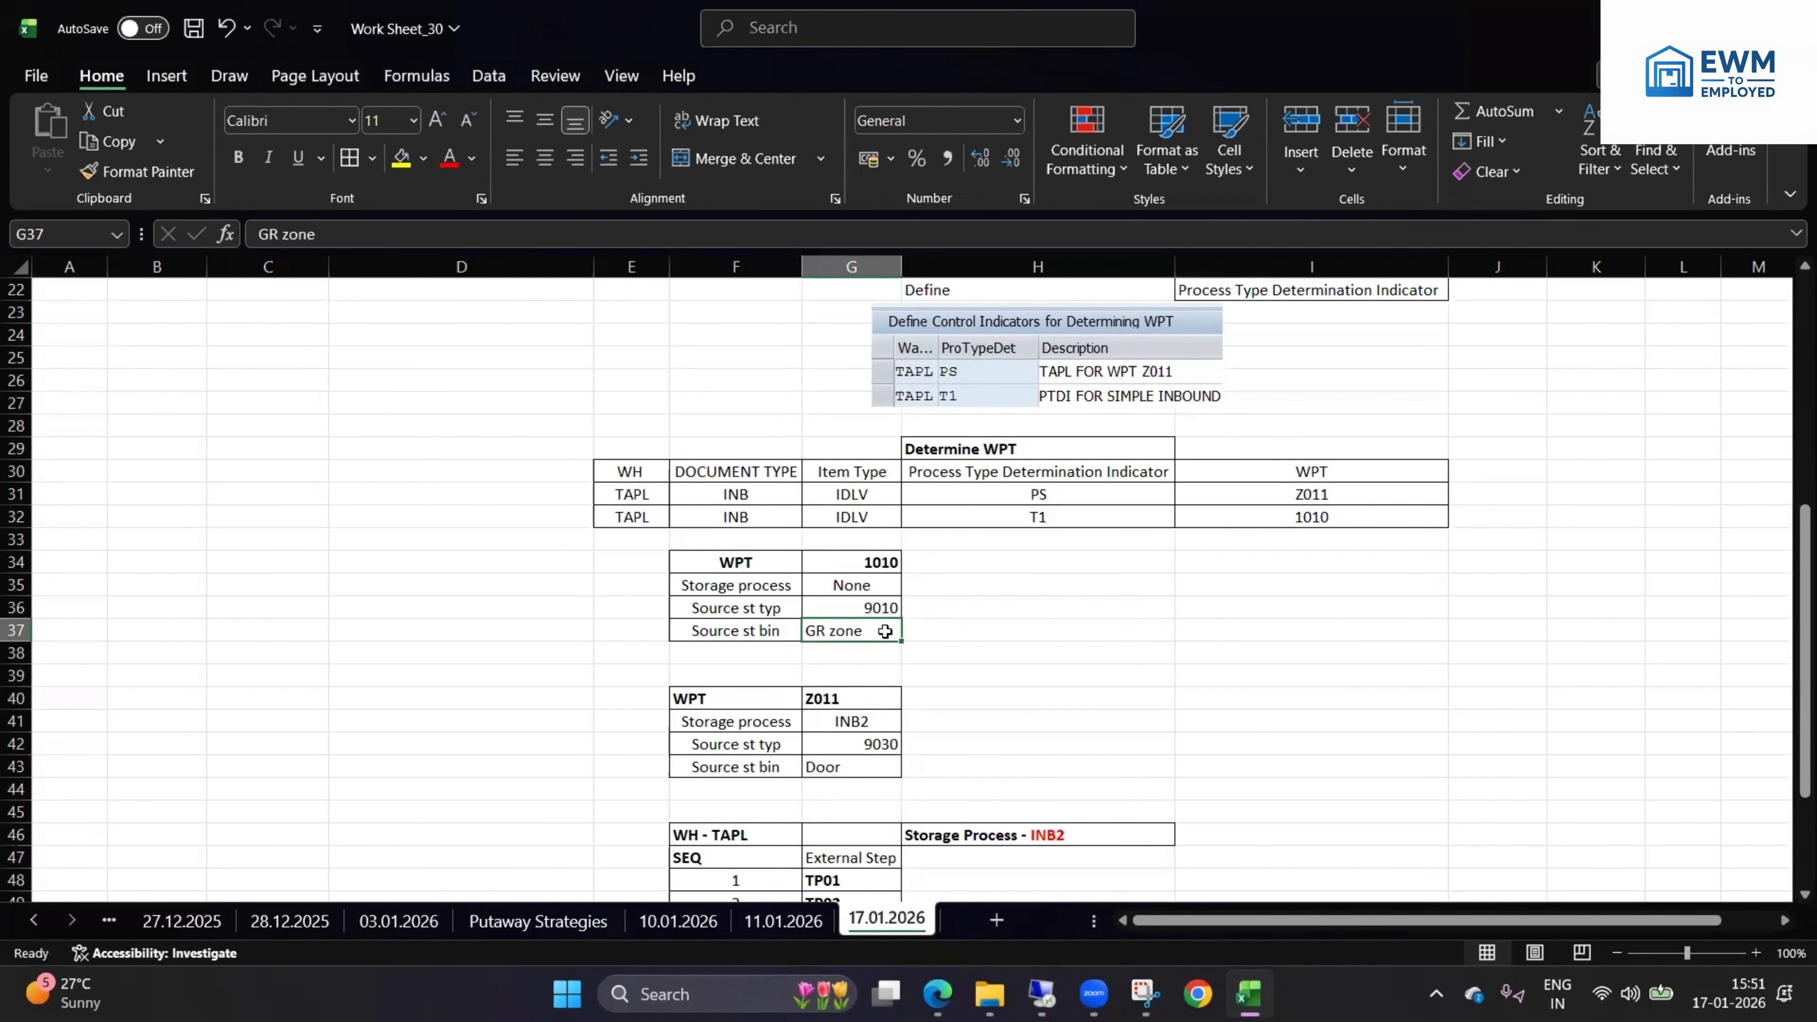
click(1022, 641)
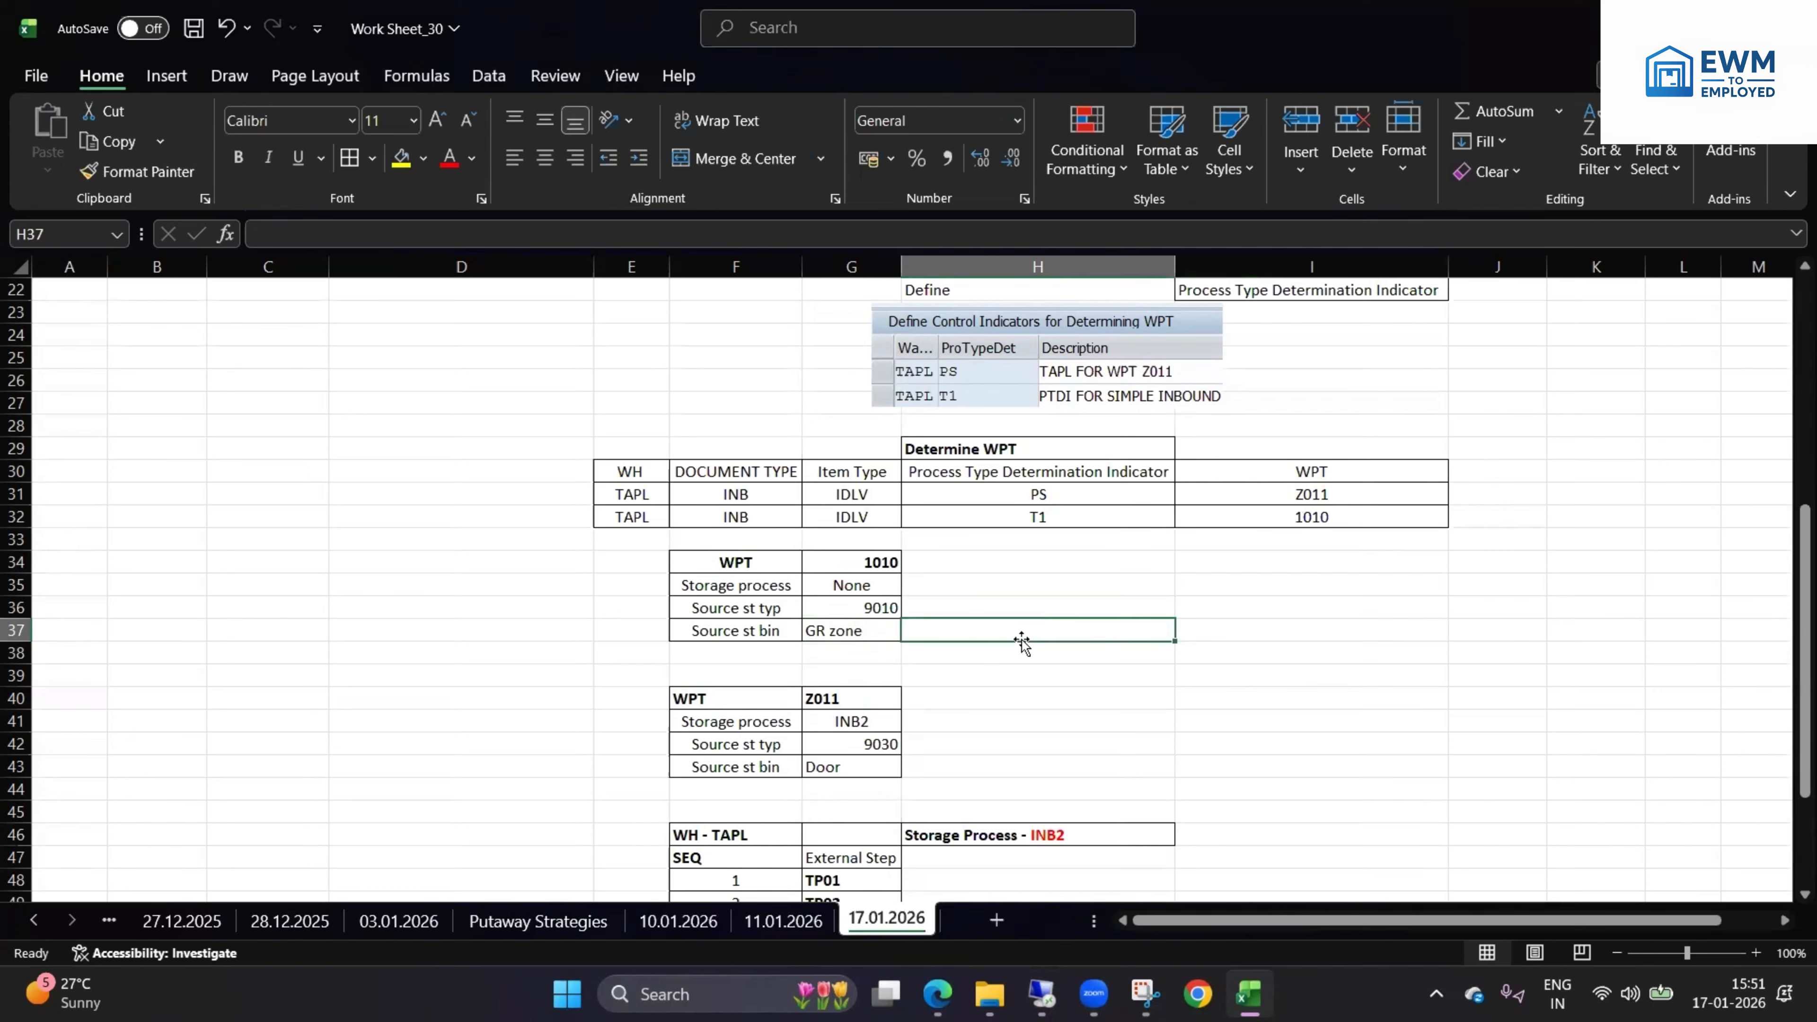
- Follow indicator PS to WPT Z011 and compare its source storage type with that of WPT 1010
click(1073, 501)
click(1275, 496)
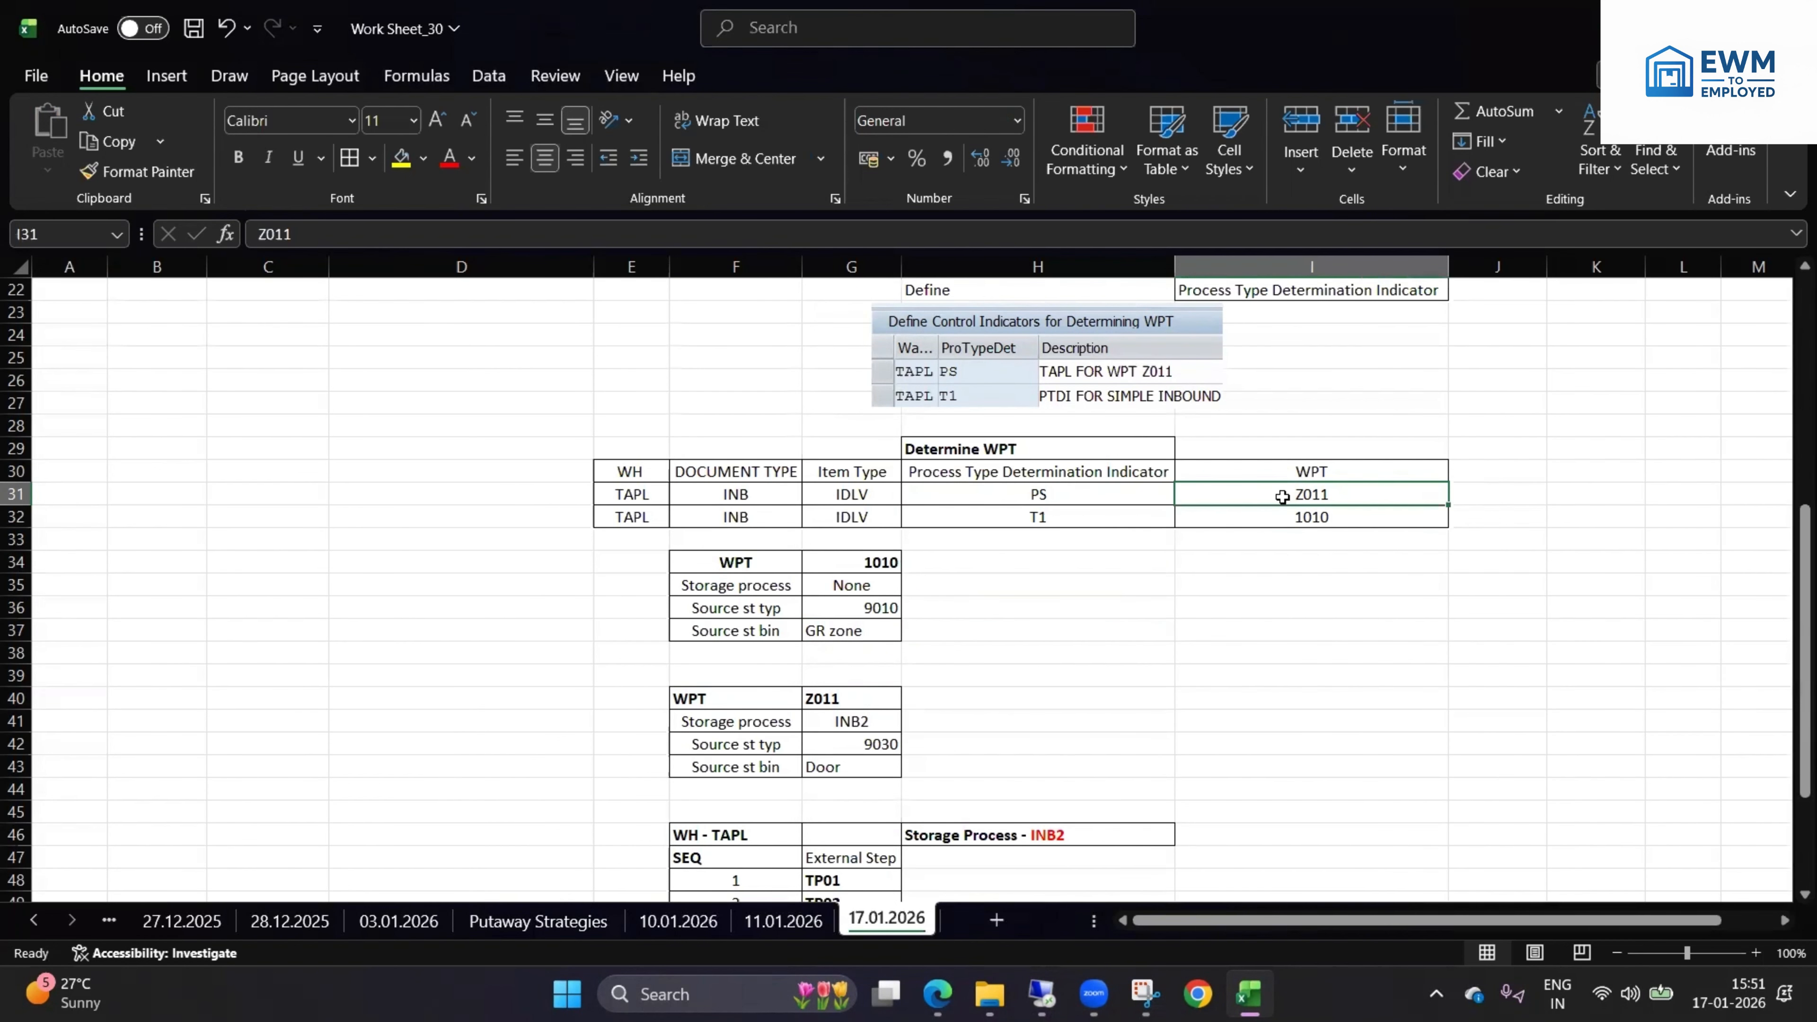
scroll(900, 669, down, 2)
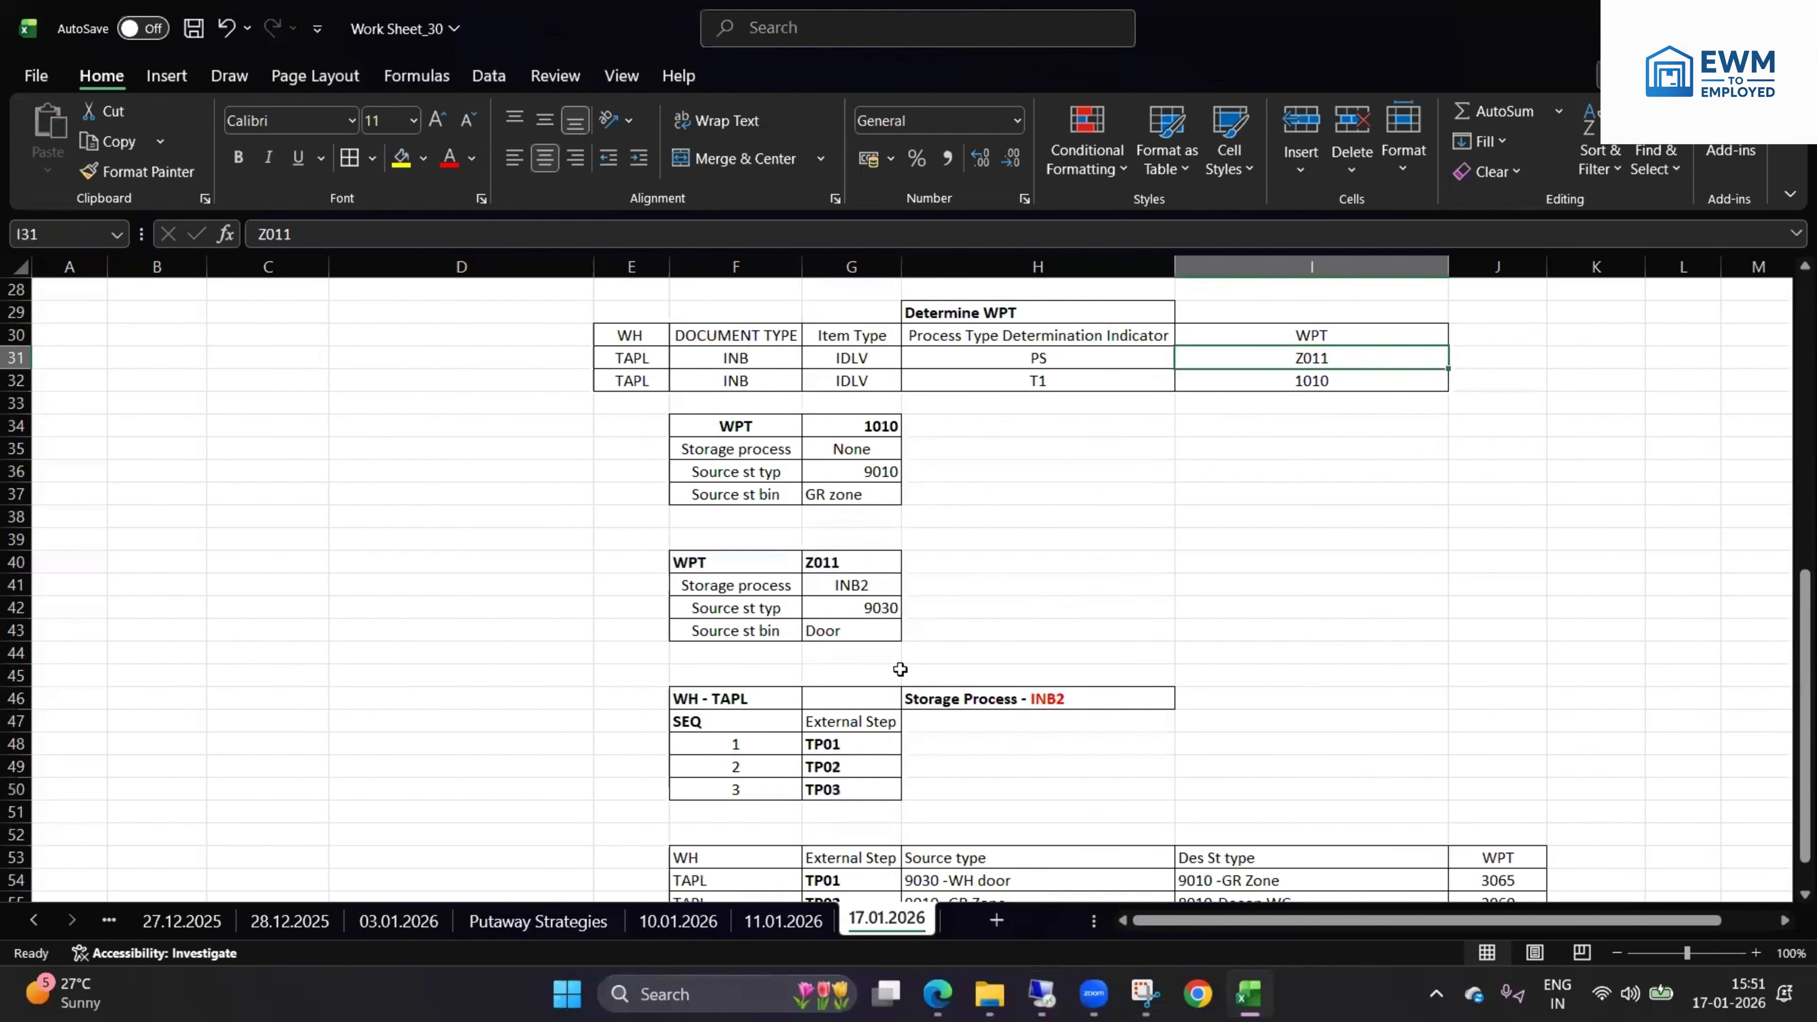
click(834, 563)
click(852, 615)
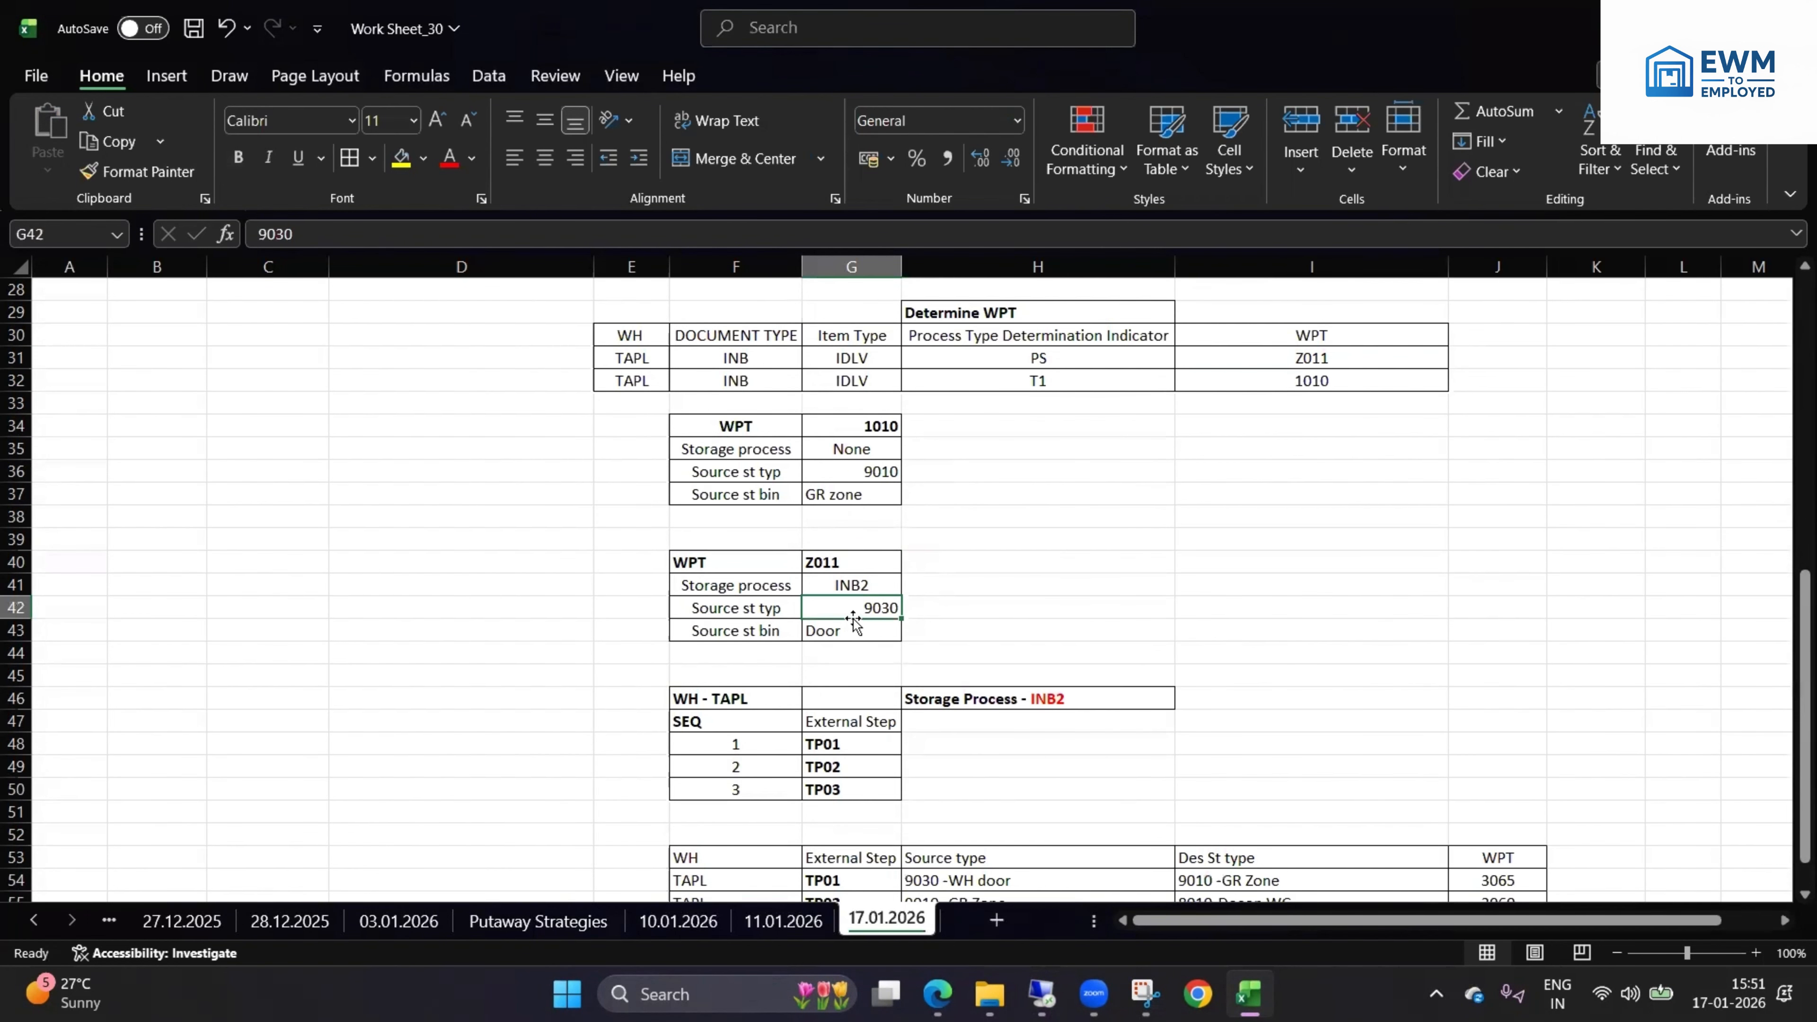
click(885, 473)
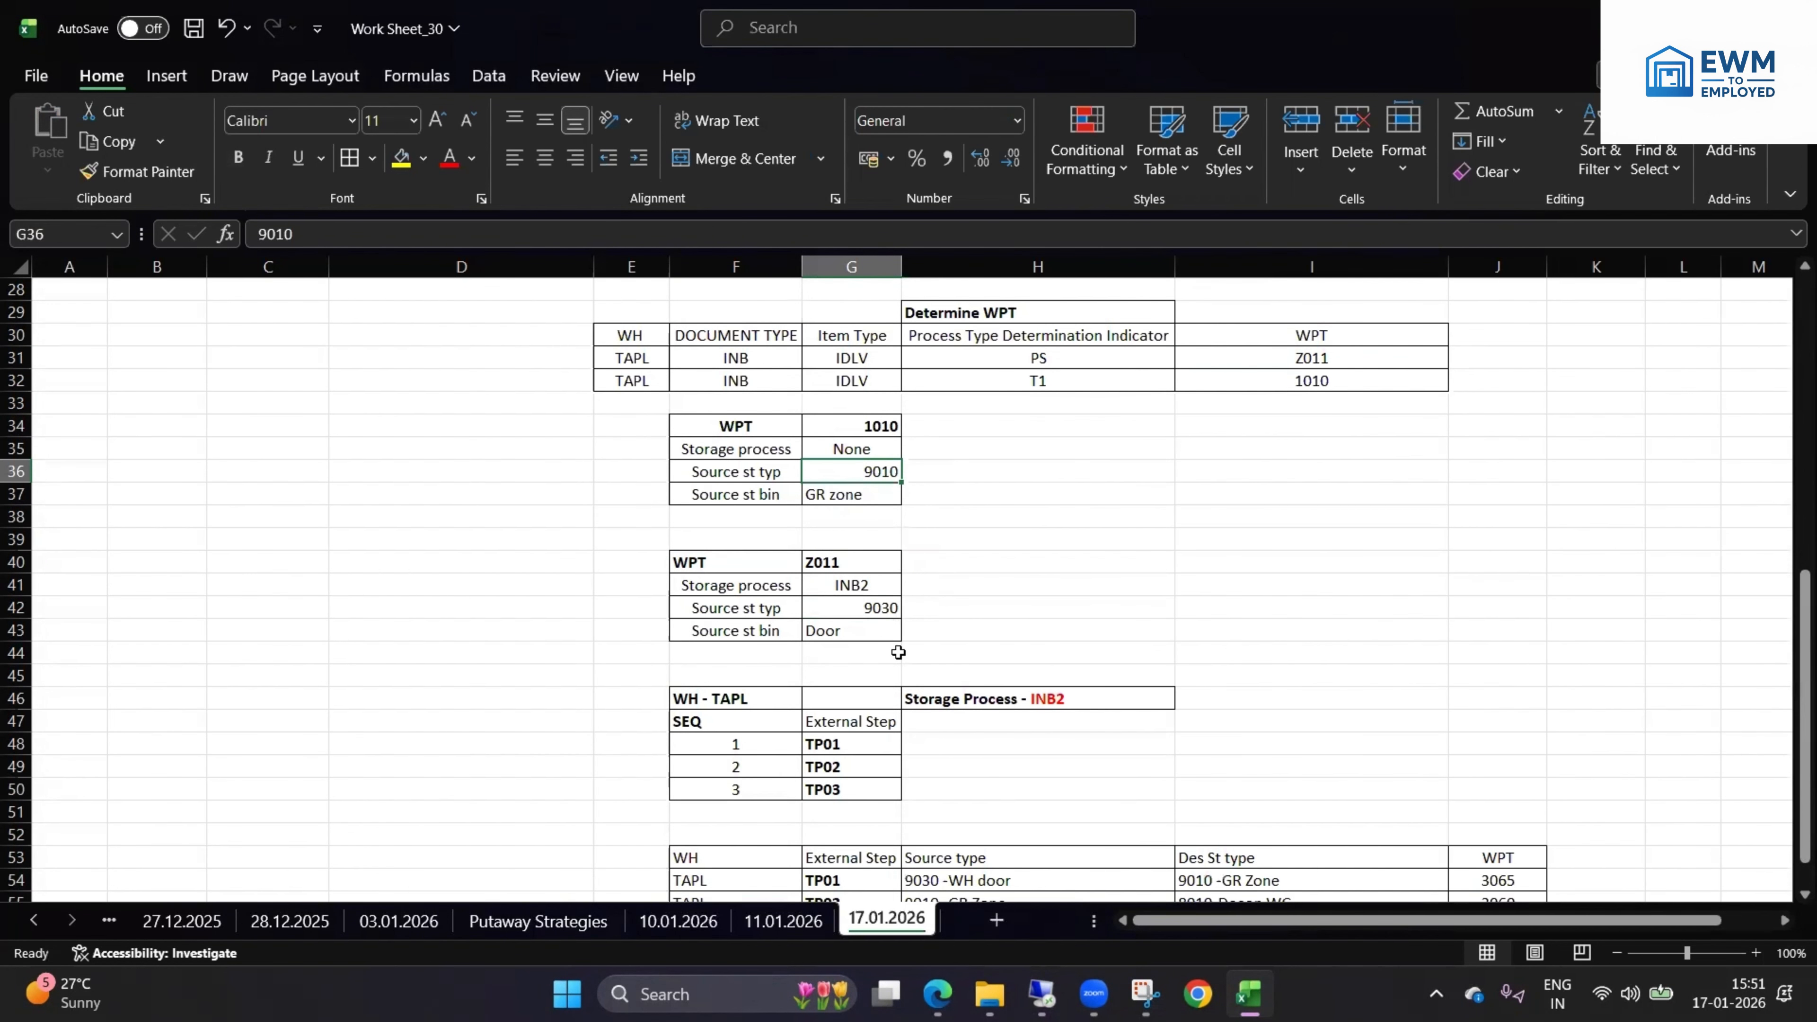
click(884, 612)
- Trace WPT Z011's storage process INB2 to its external steps and their source and destination types in rows 54 to 56
double_click(881, 587)
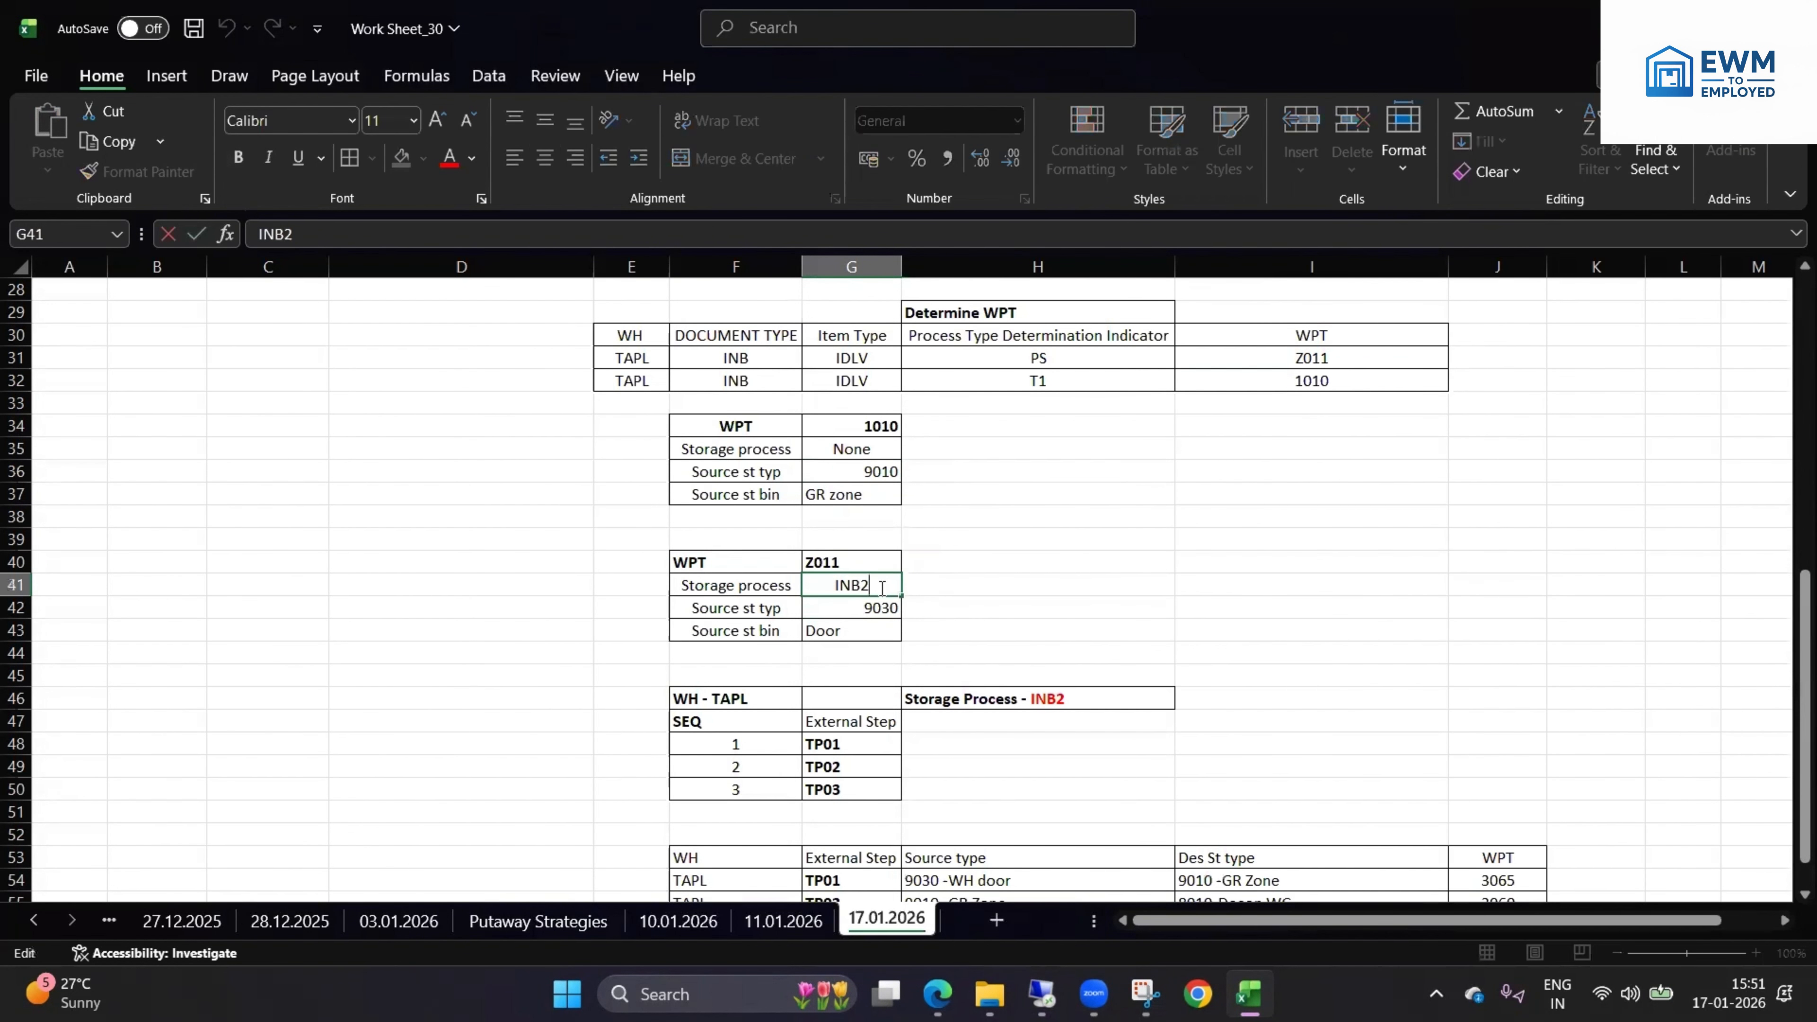
drag(882, 587, 820, 601)
scroll(1002, 614, down, 2)
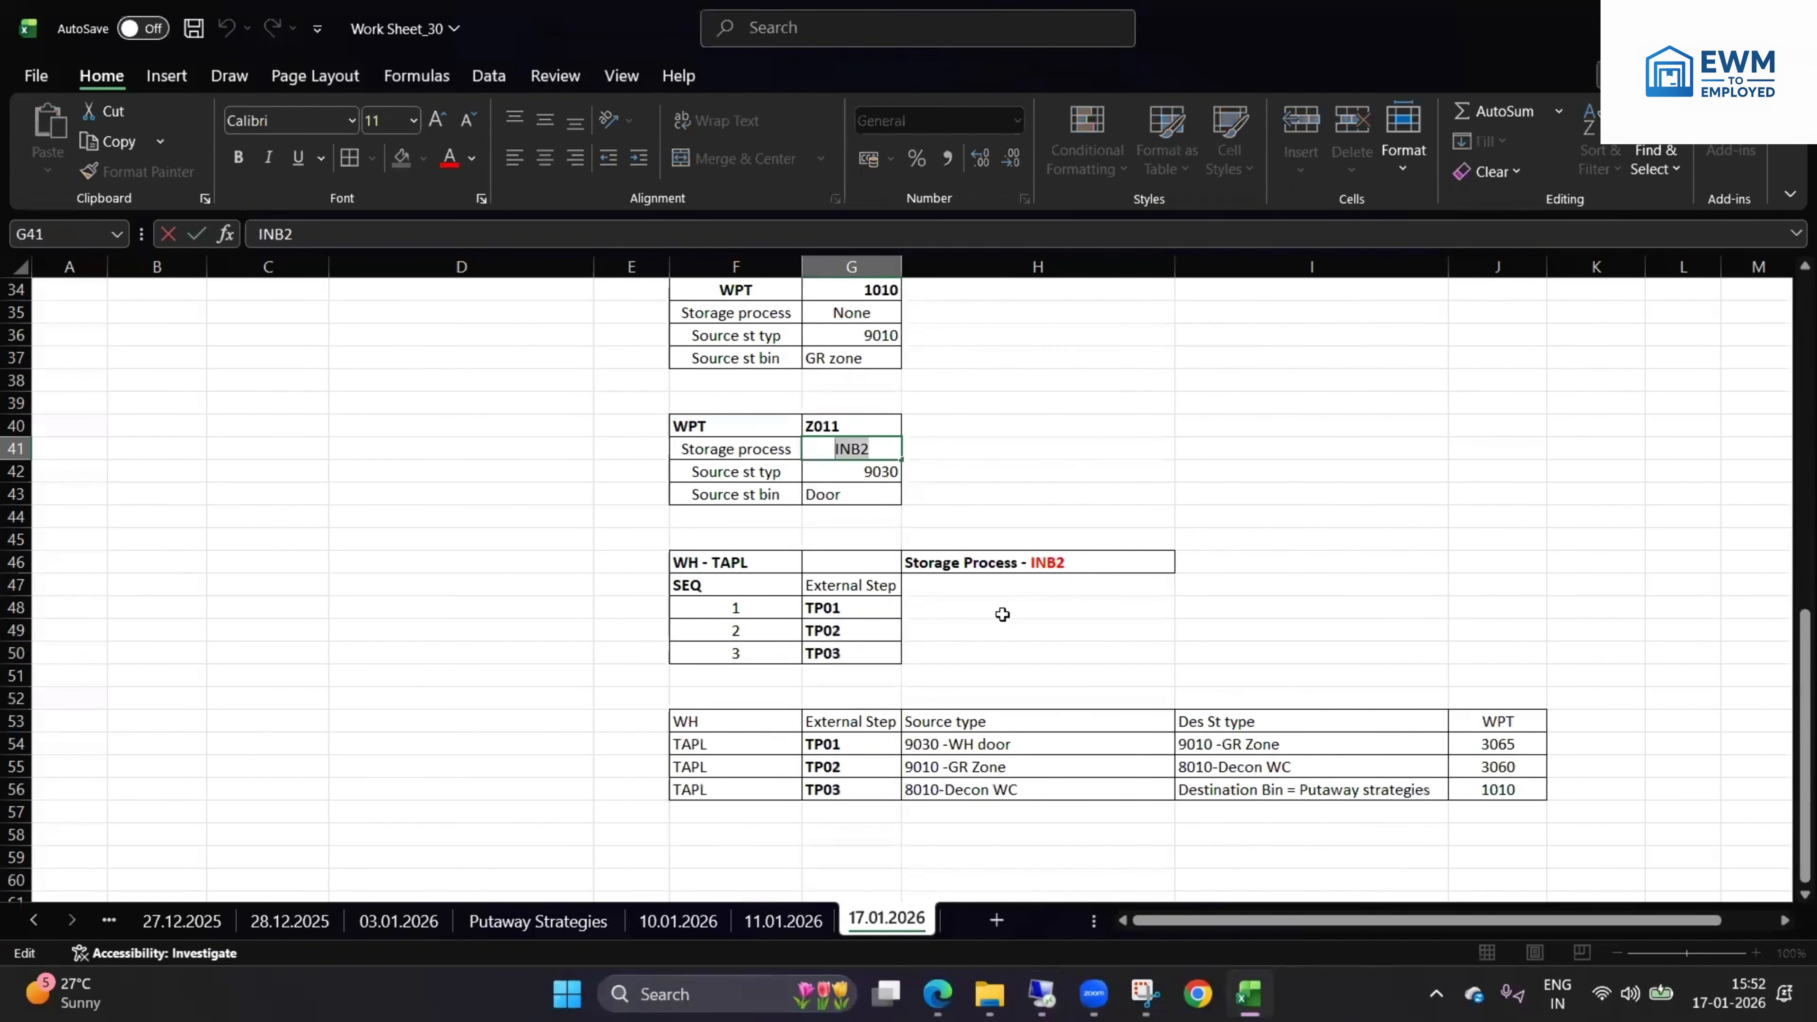
click(1088, 562)
scroll(924, 607, down, 1)
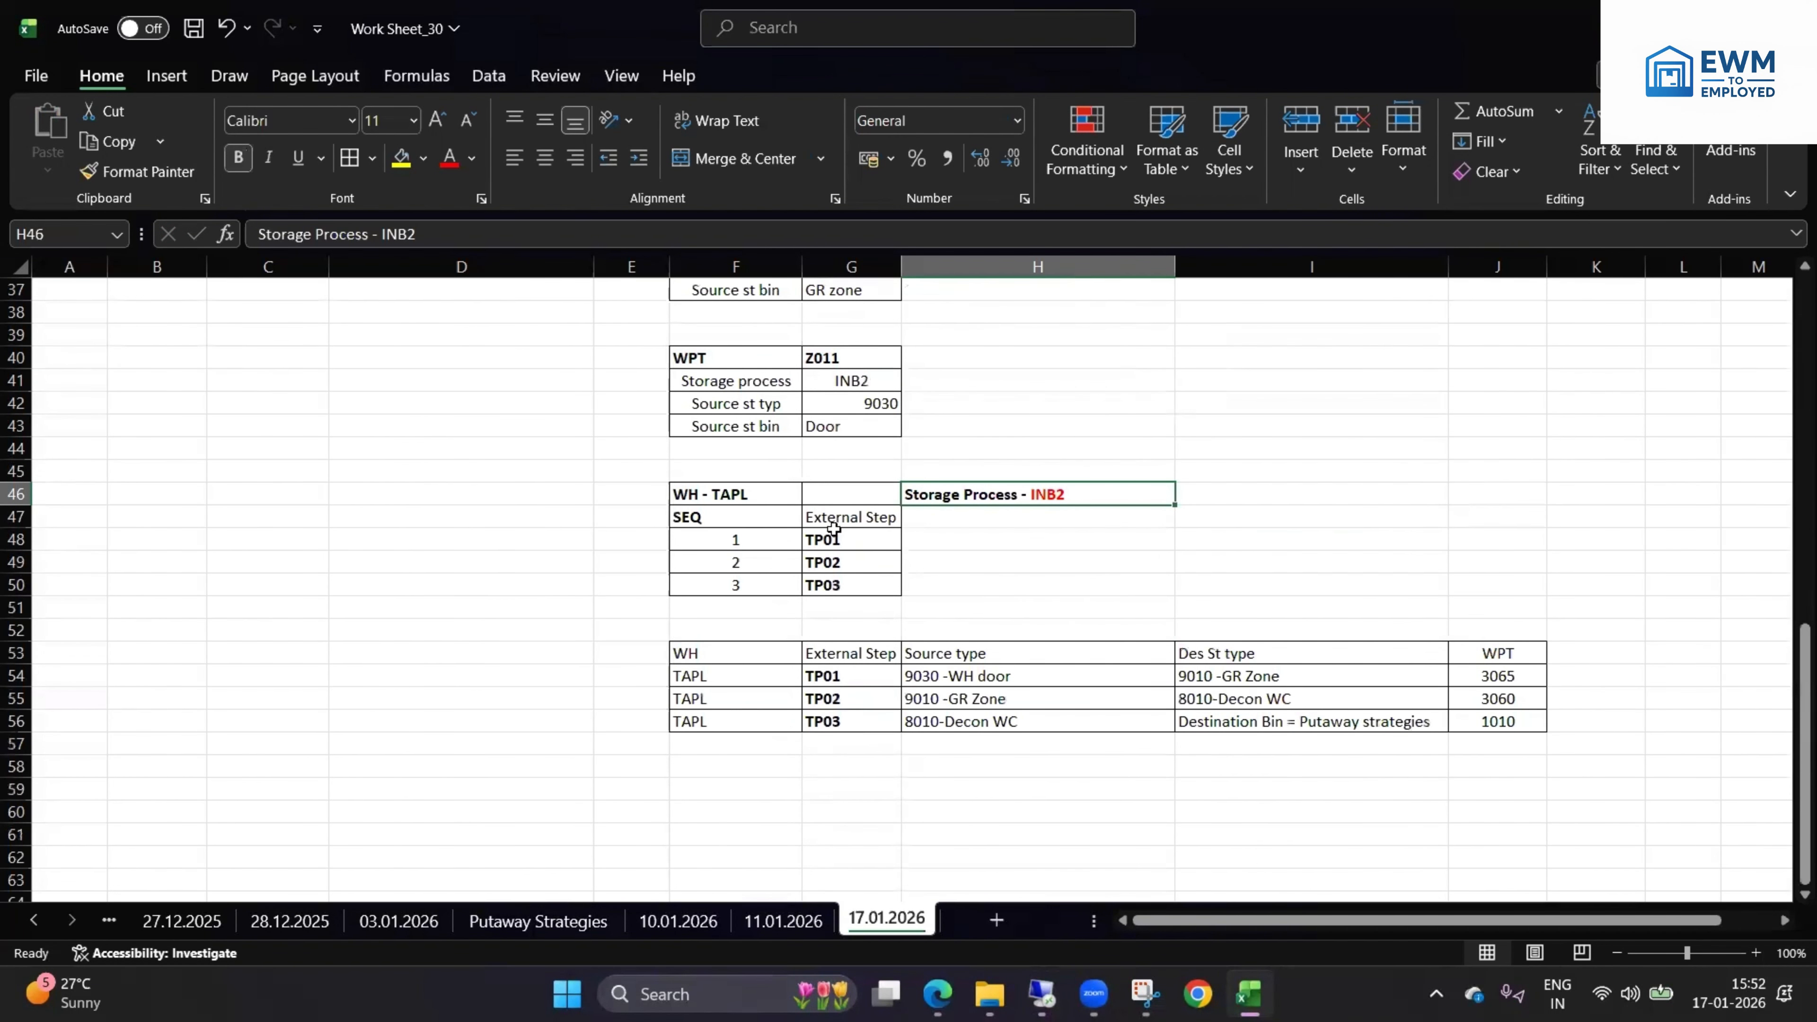
drag(833, 528, 862, 581)
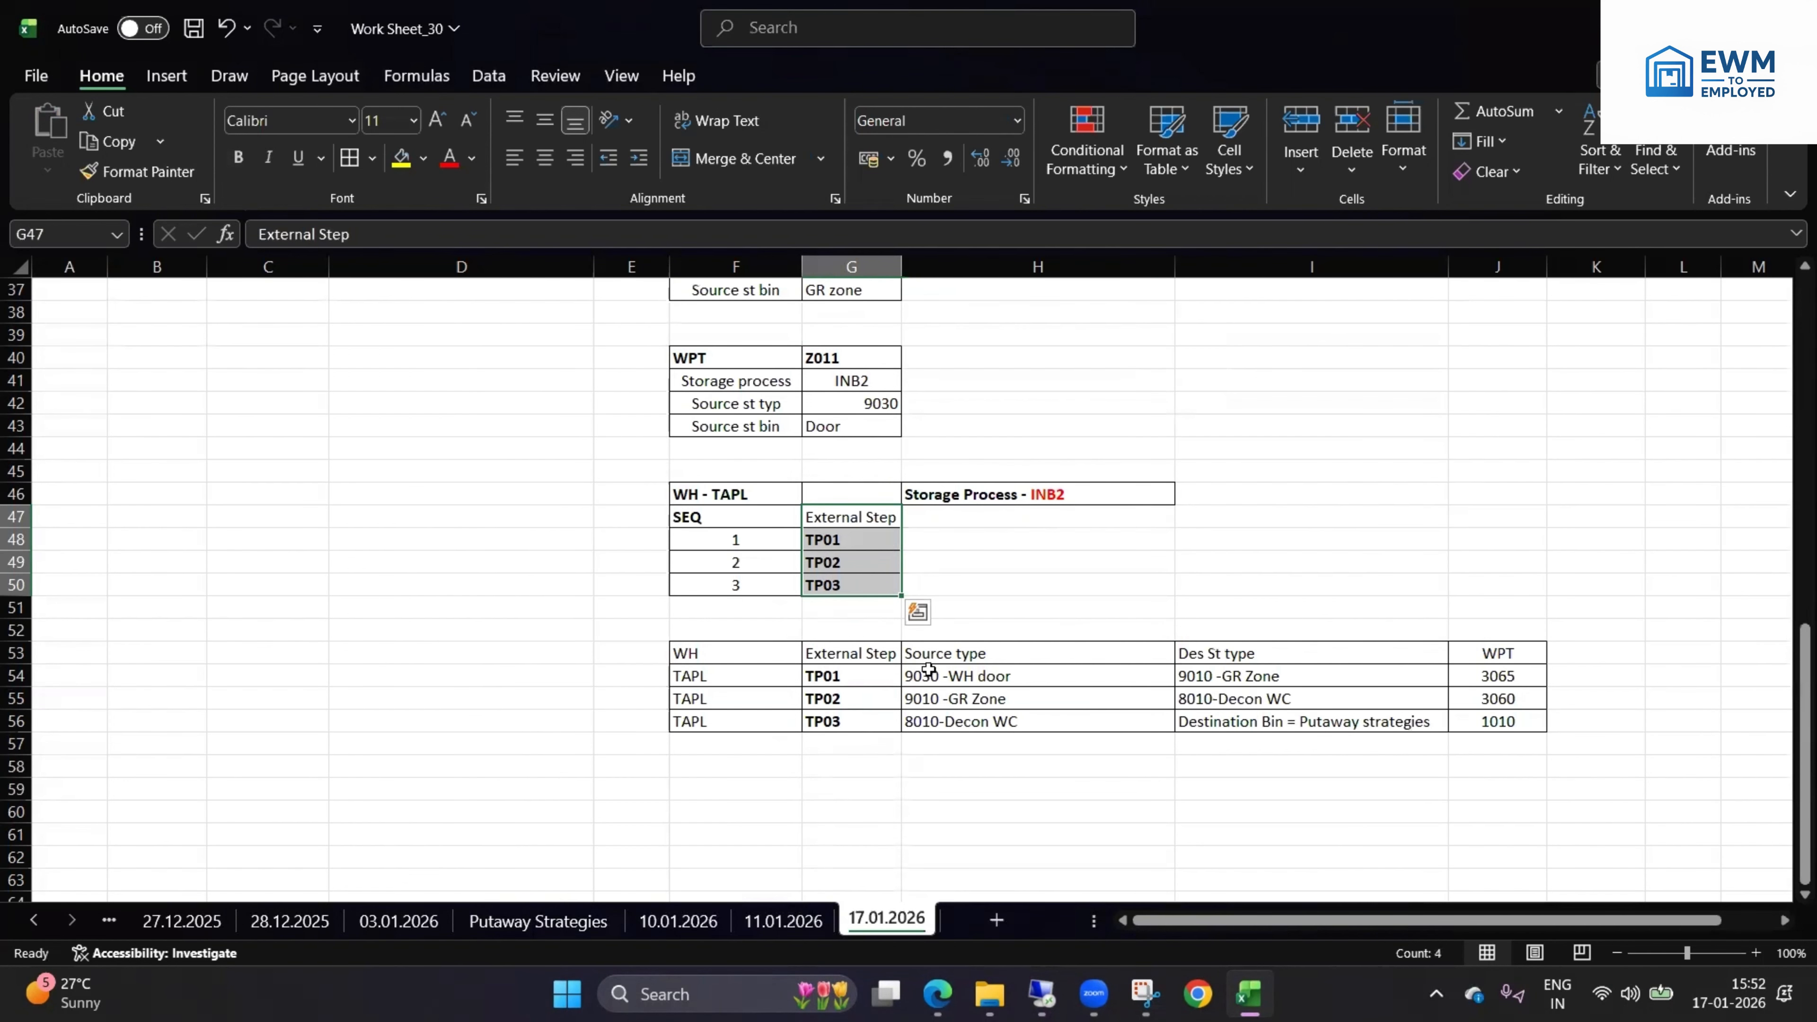
drag(928, 671, 1301, 725)
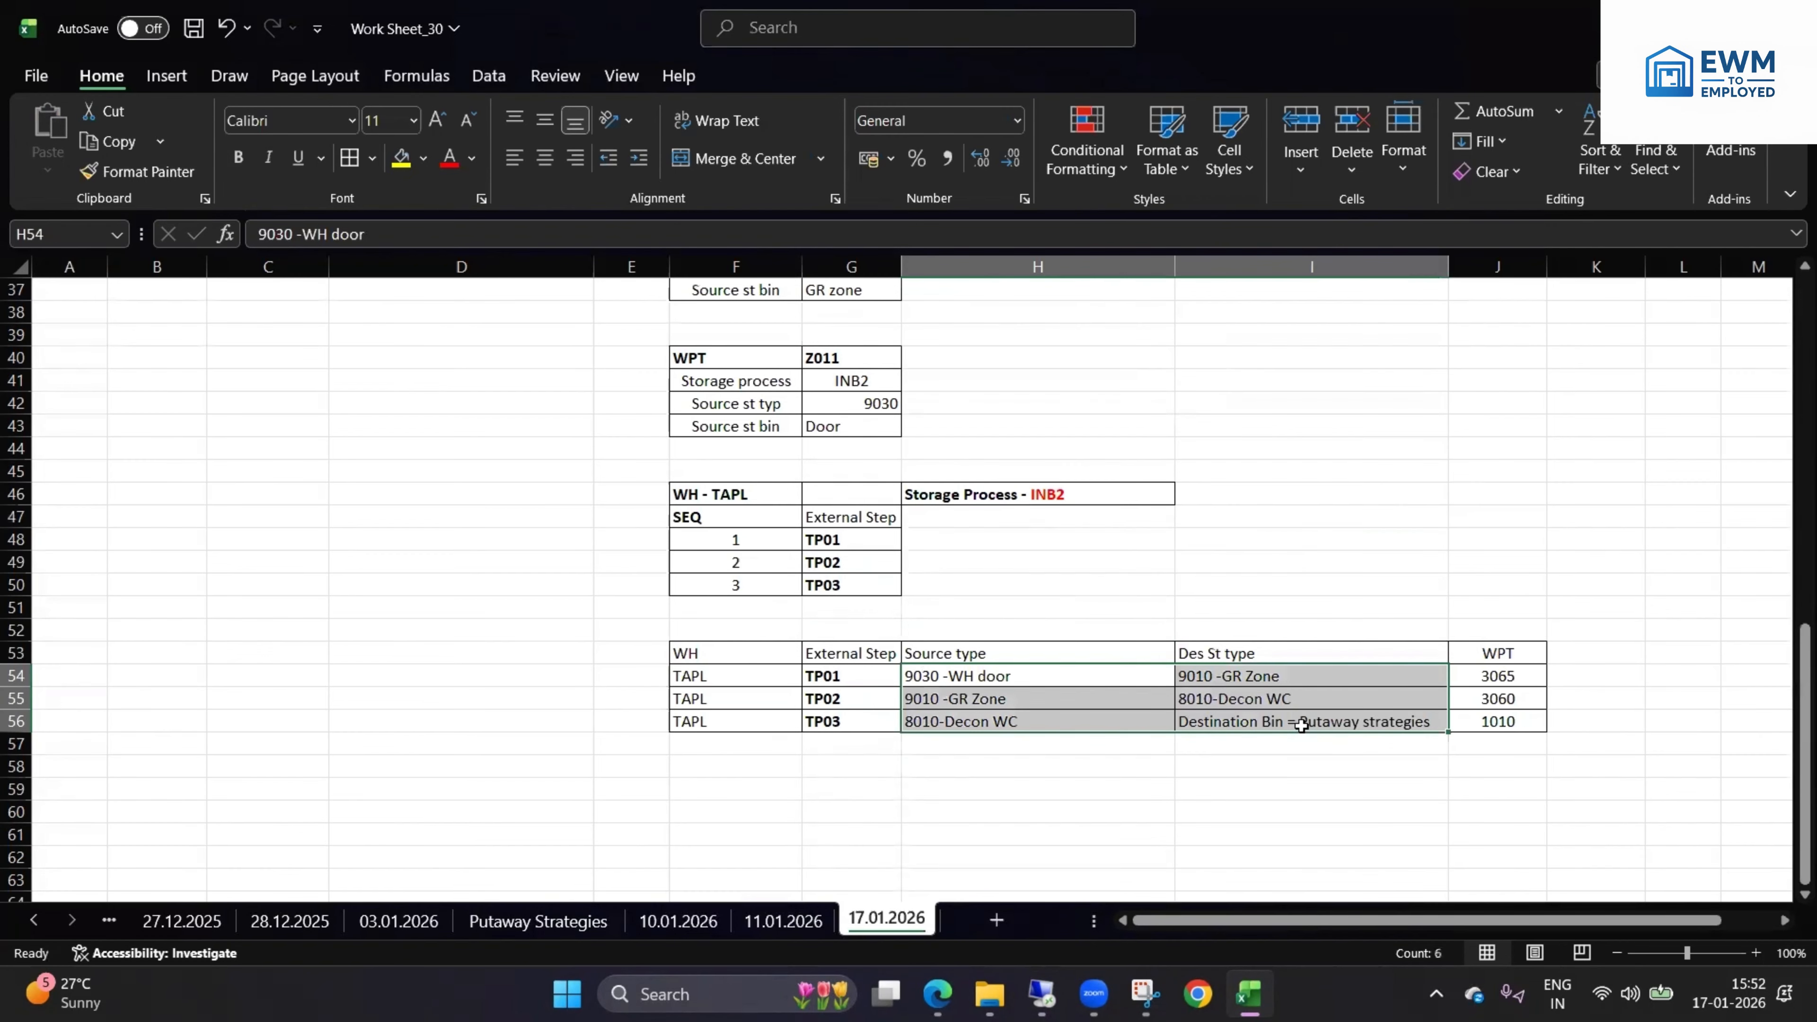
- Review the determination chain from the inbound delivery through Determine WPT to storage process INB2's external steps
click(1228, 511)
scroll(1168, 570, up, 10)
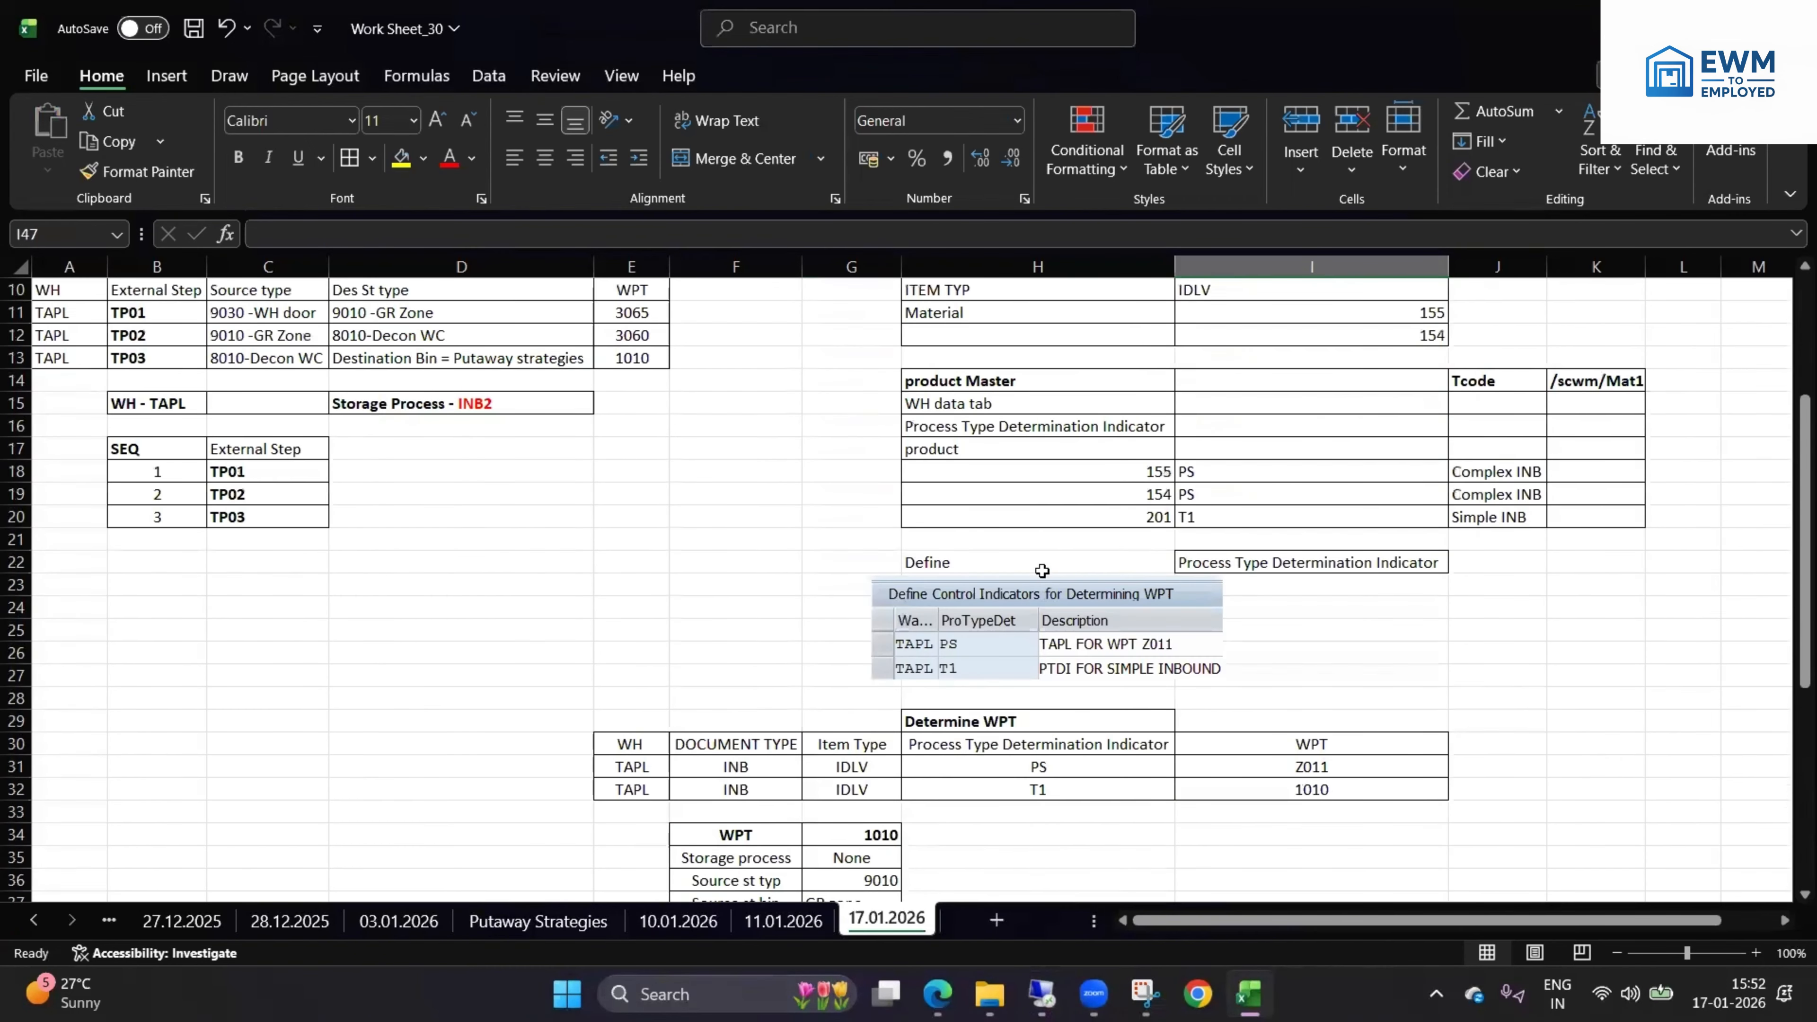
scroll(1047, 652, down, 5)
scroll(1046, 651, up, 7)
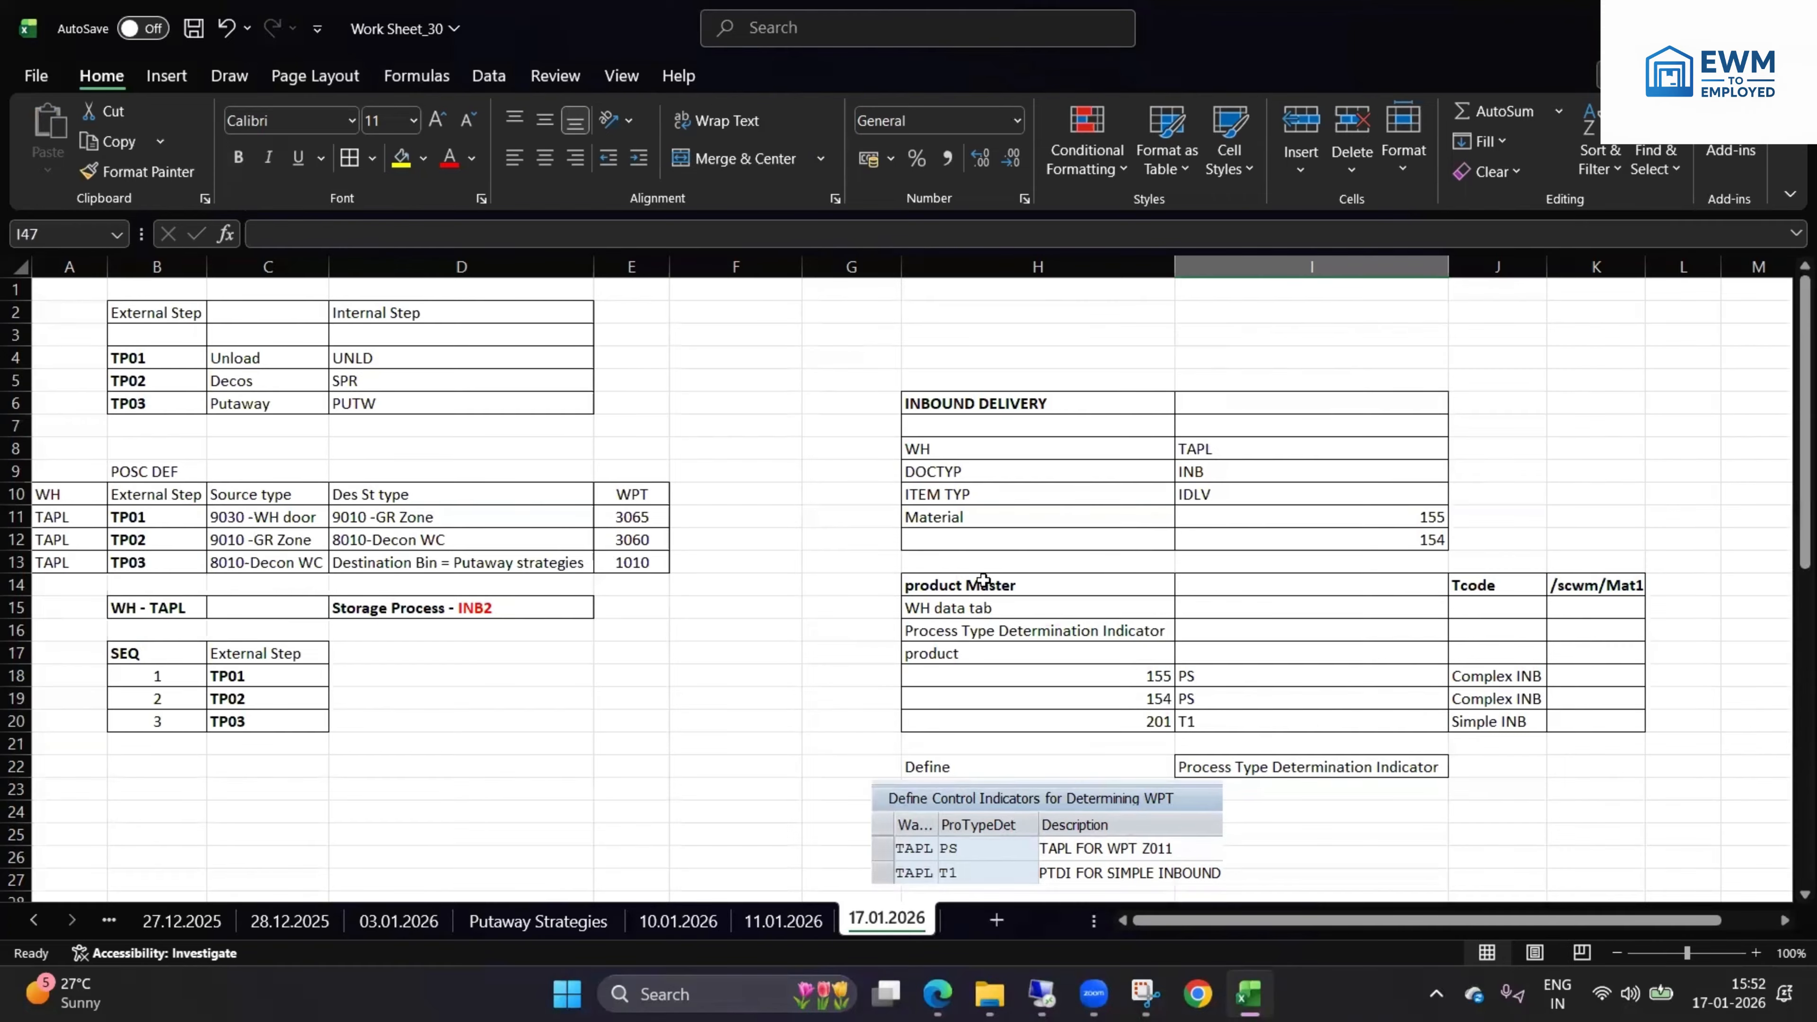
scroll(980, 705, down, 2)
scroll(980, 705, down, 3)
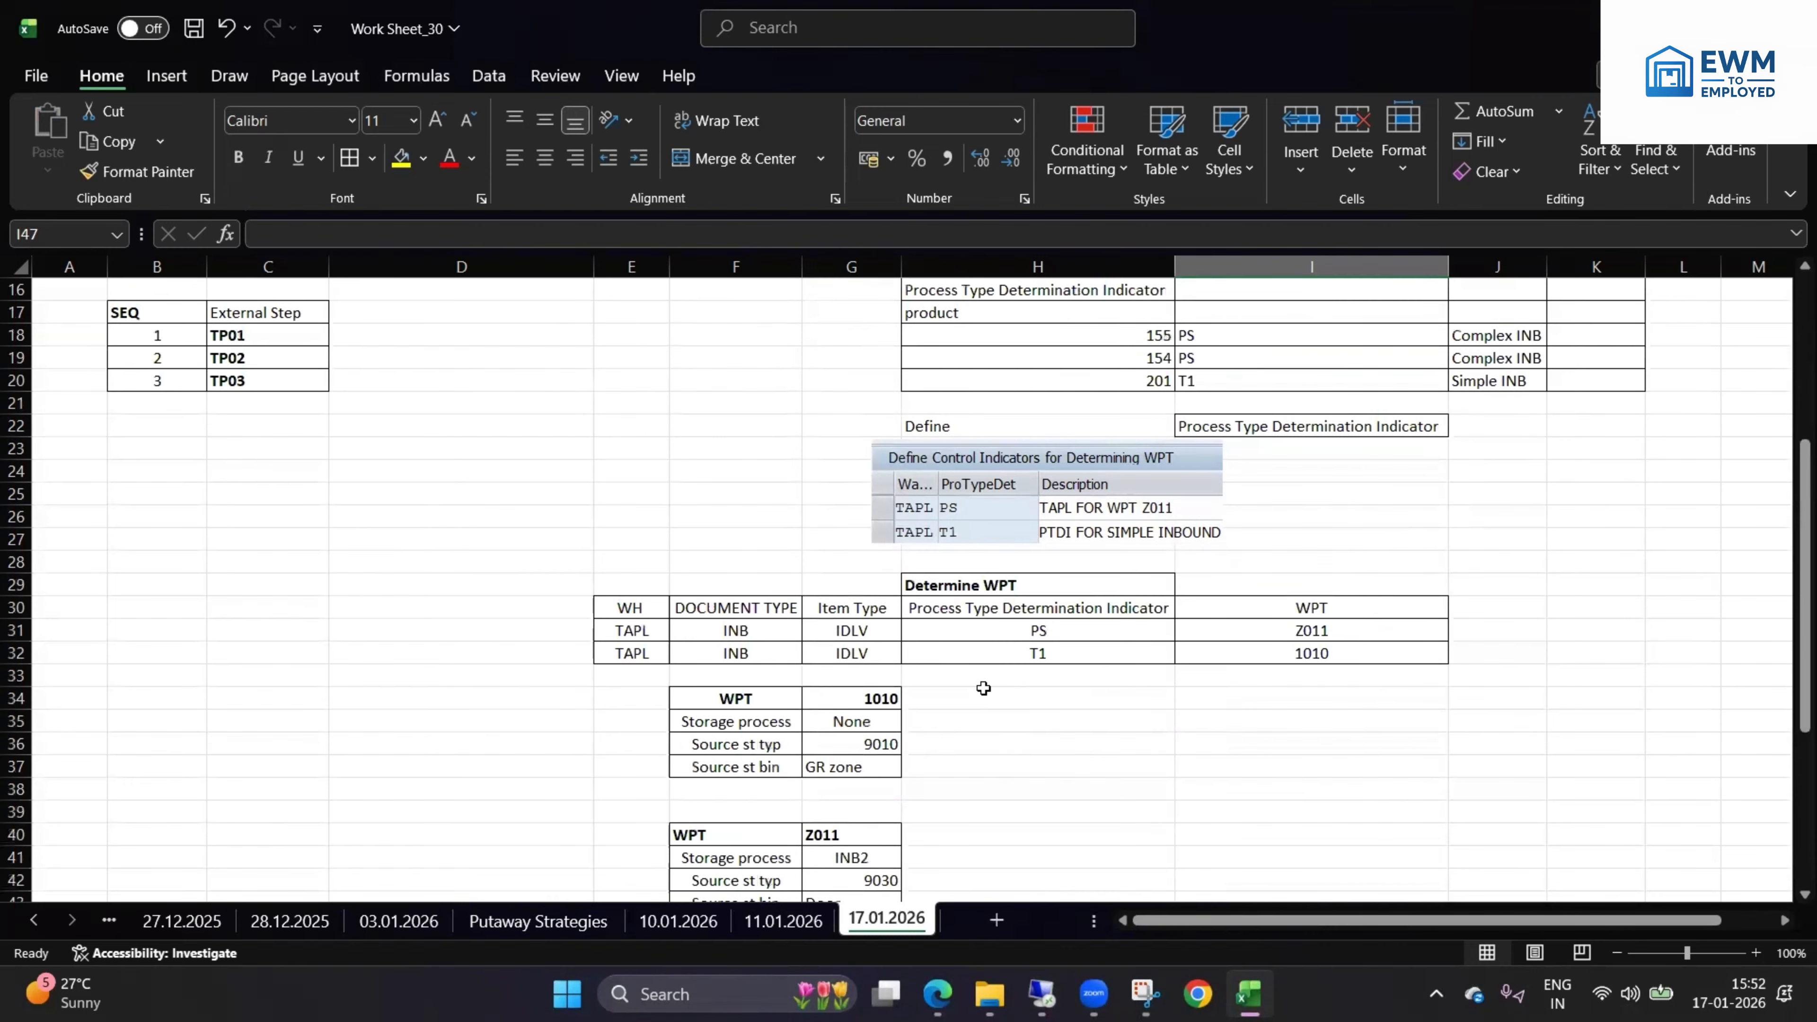
scroll(983, 688, down, 10)
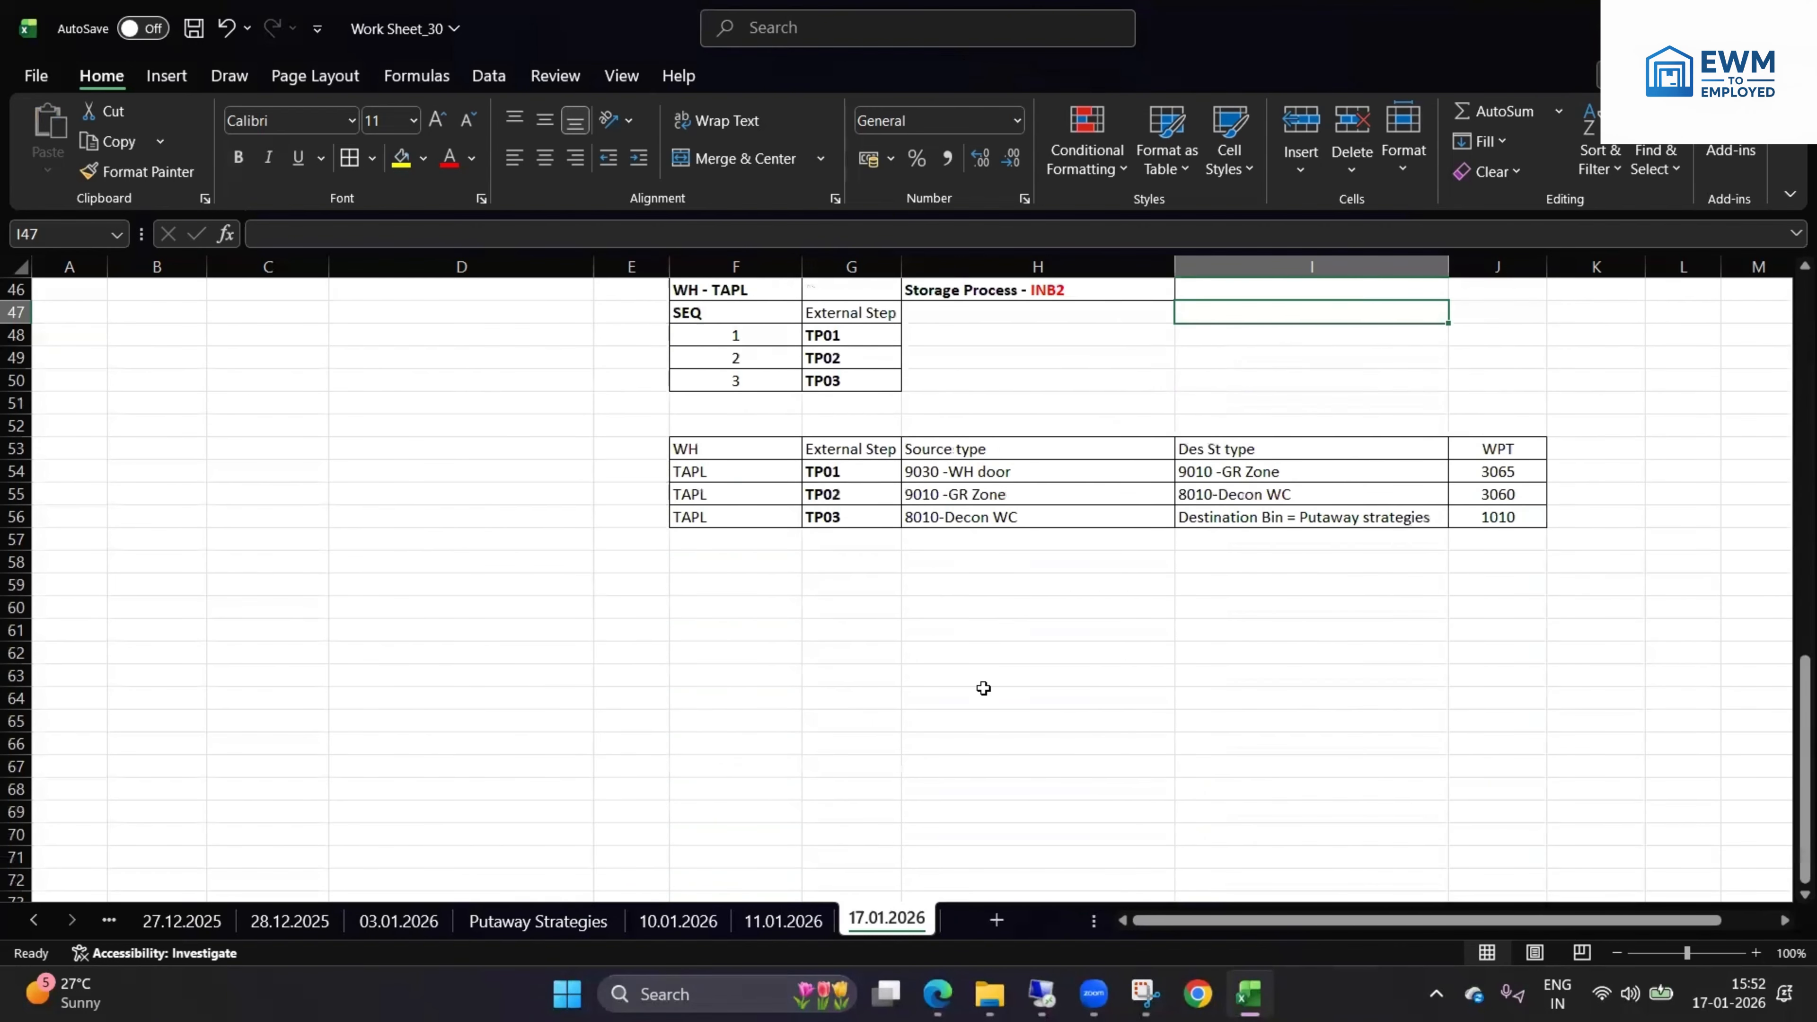
scroll(984, 688, up, 3)
scroll(983, 688, up, 12)
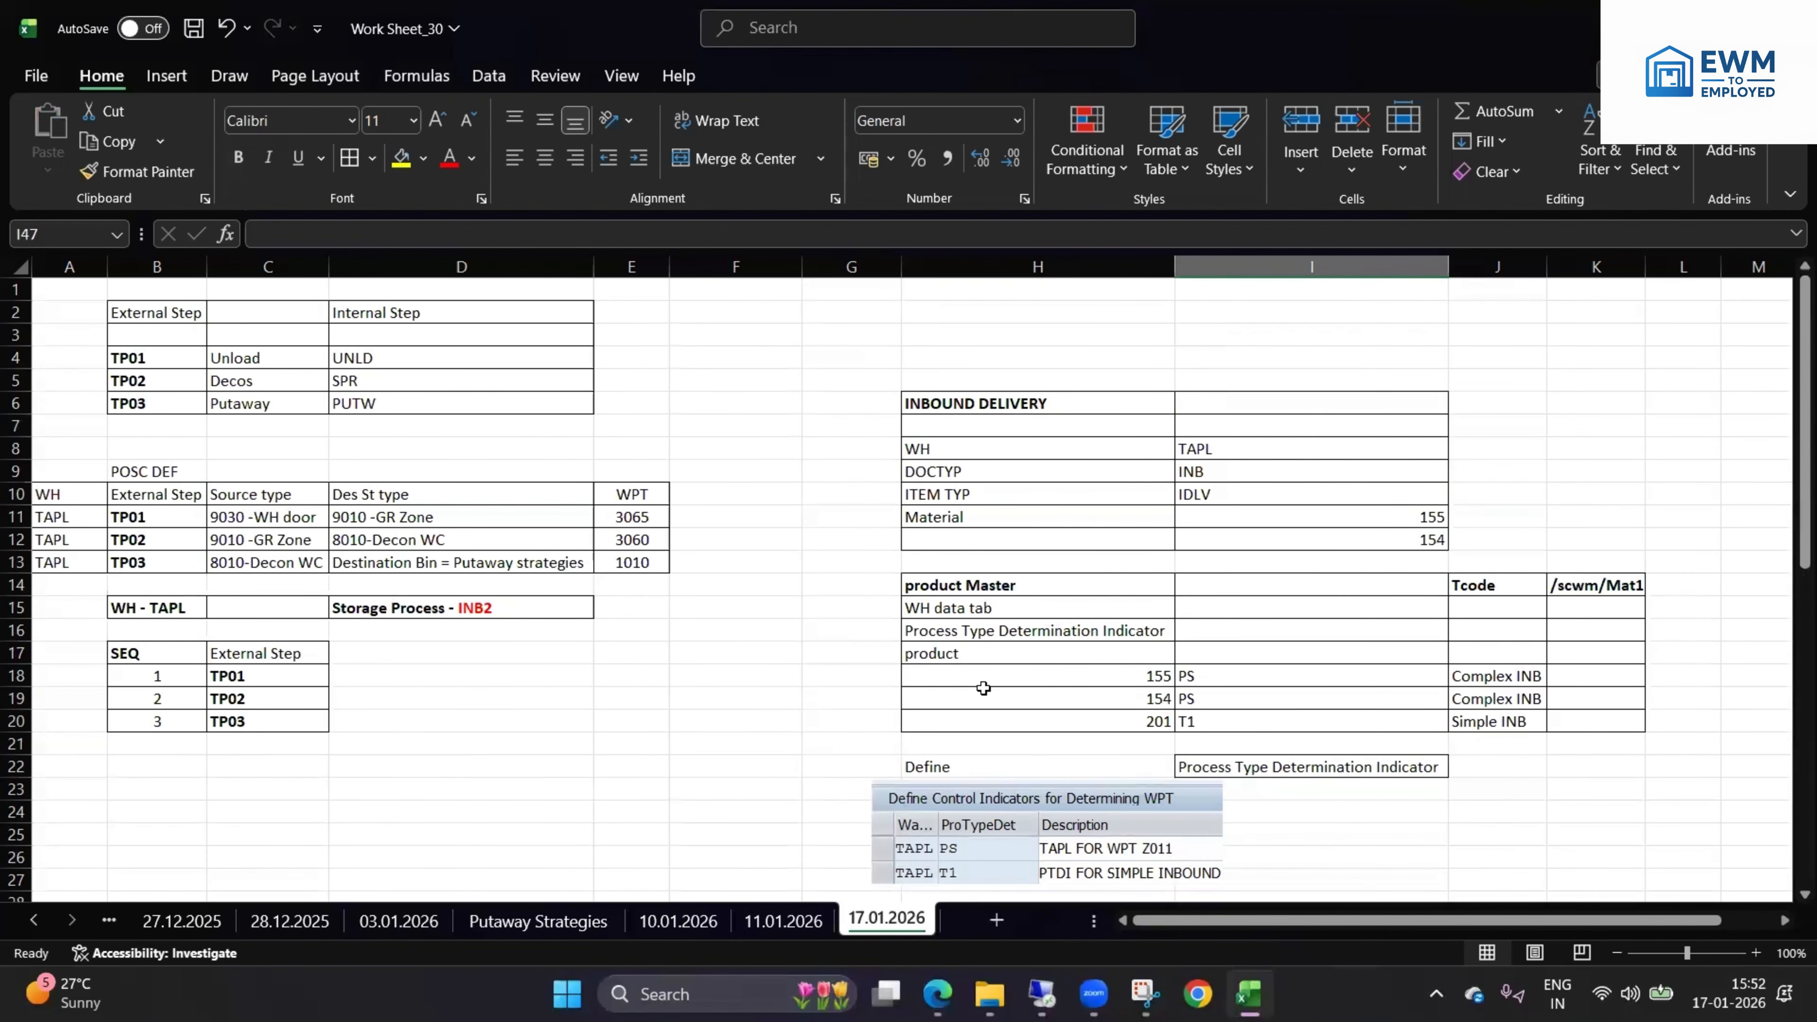
- Switch to the Deconsolidation PDF in Edge and review the Define Warehouse Process type section through its details screenshot
click(938, 994)
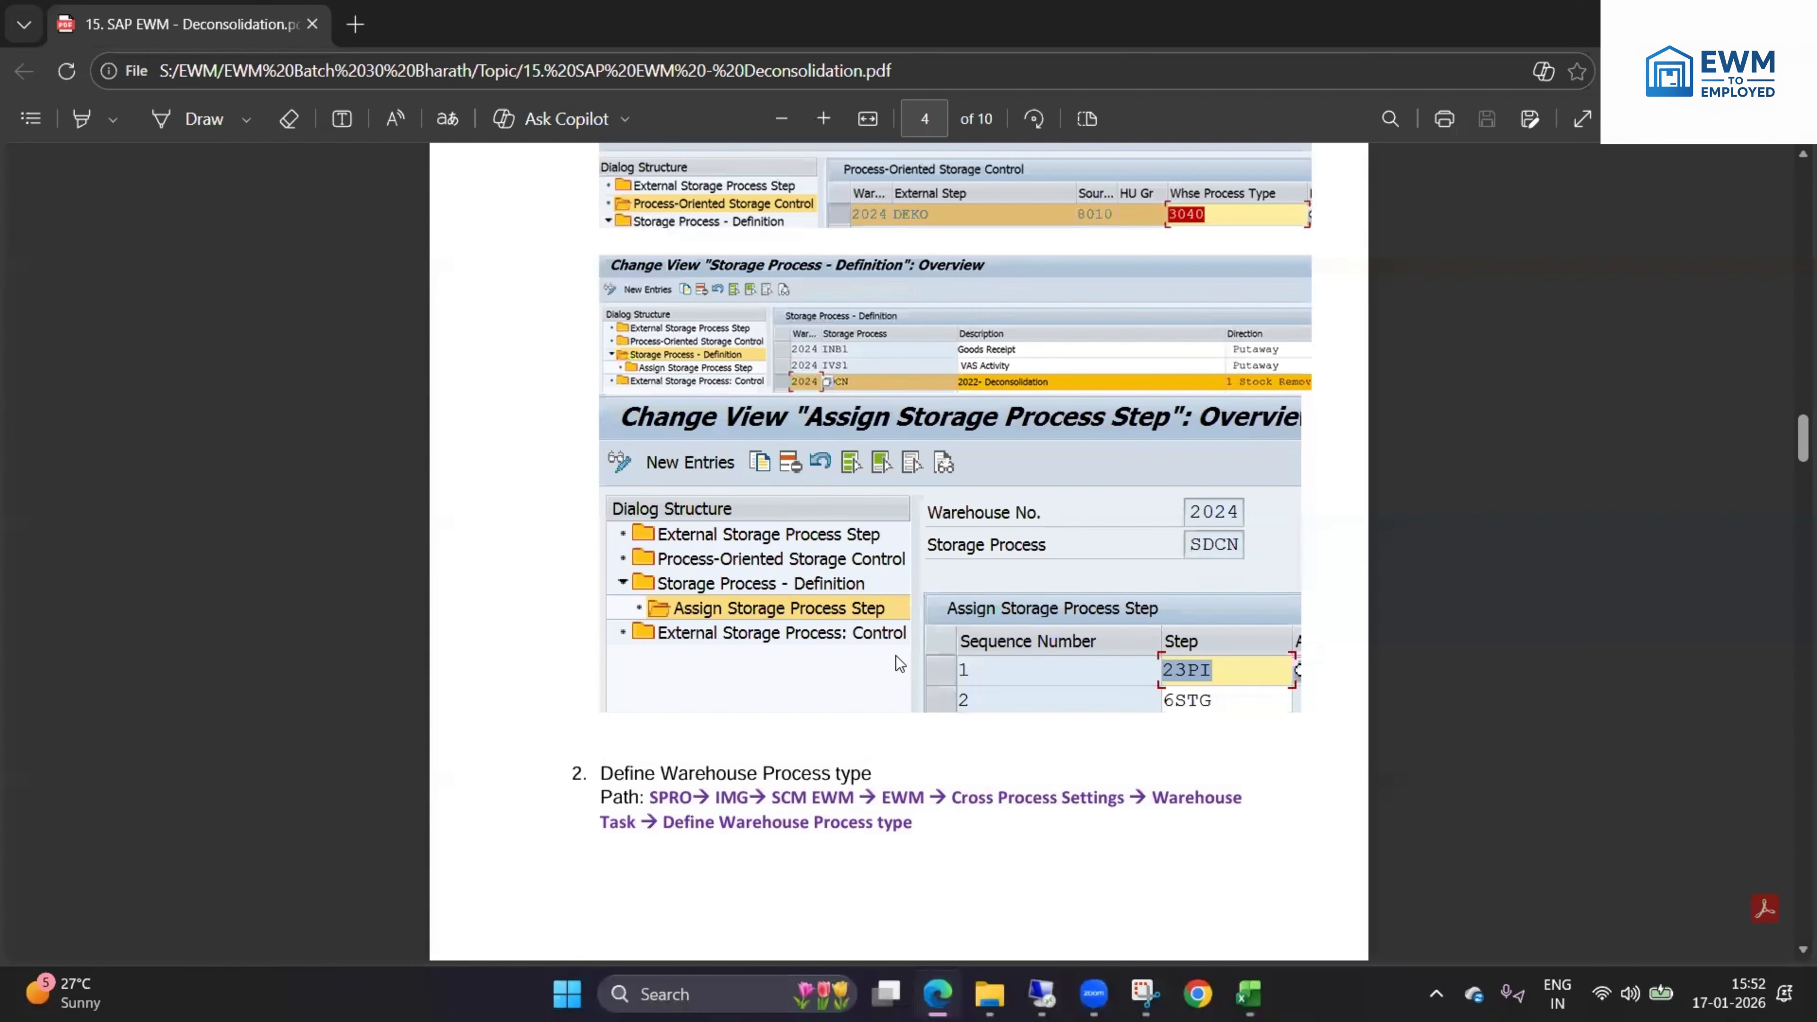
scroll(884, 649, down, 8)
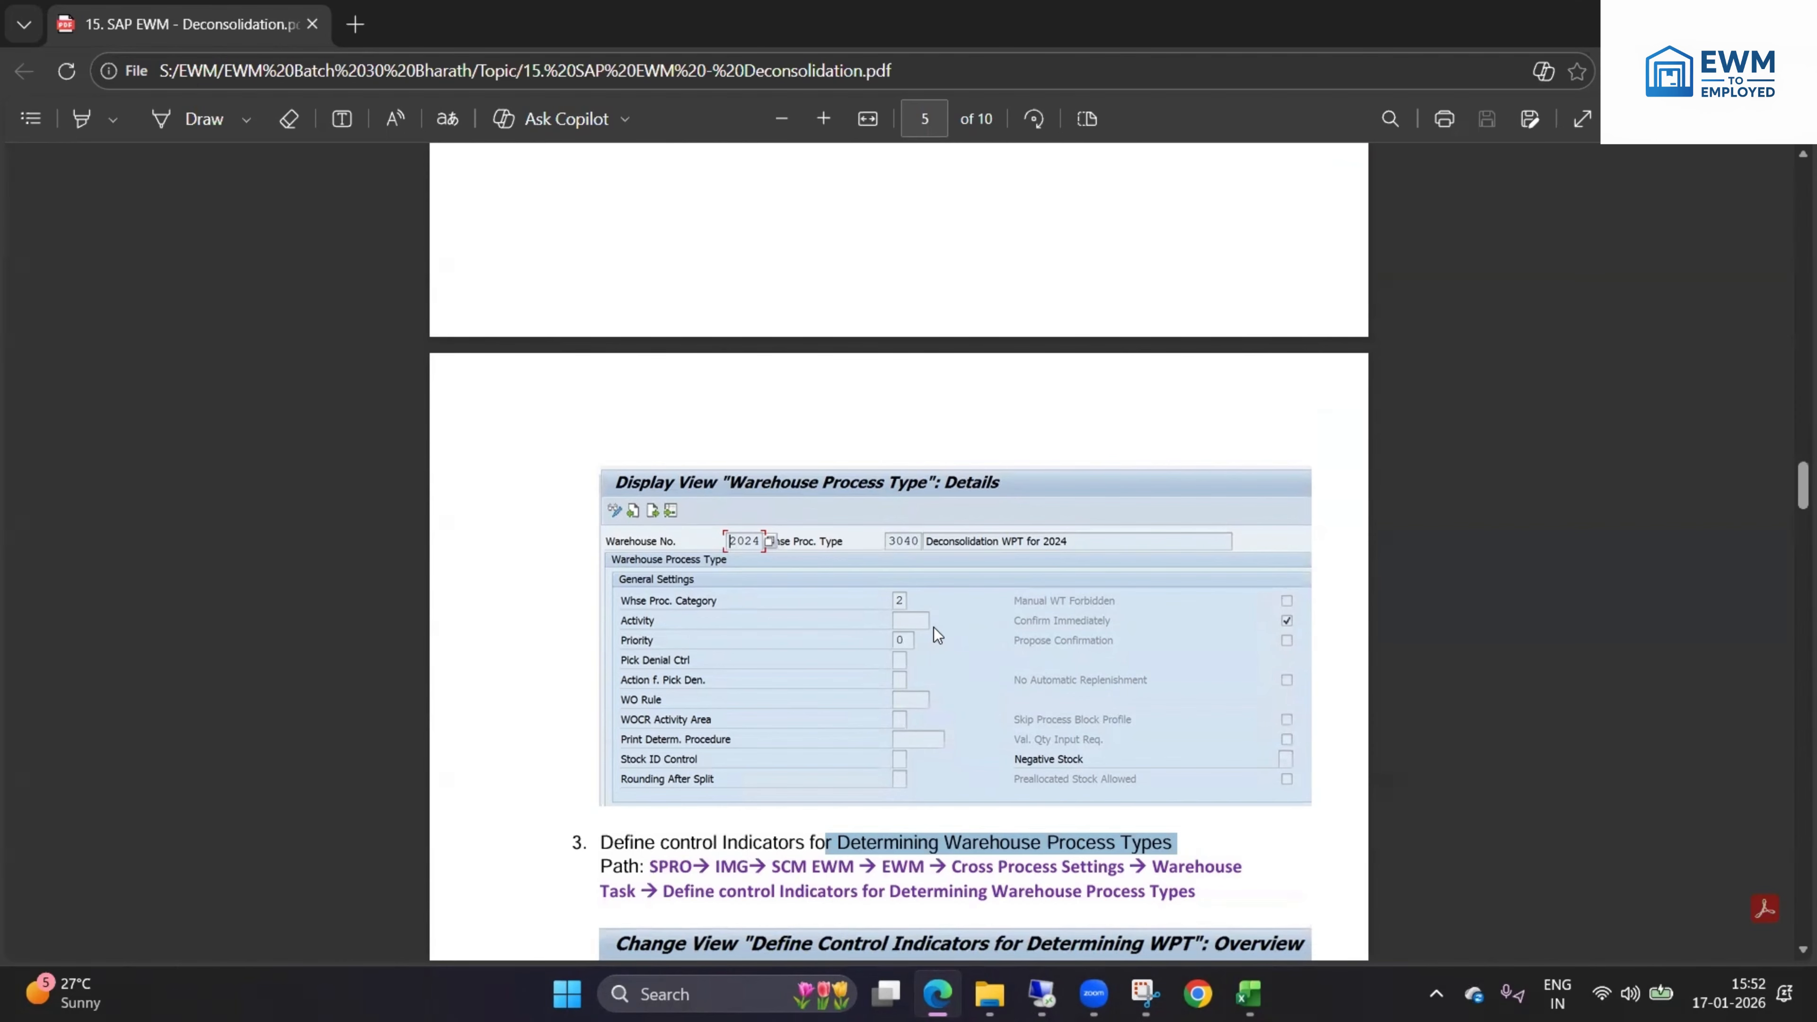
mouse_move(1094, 993)
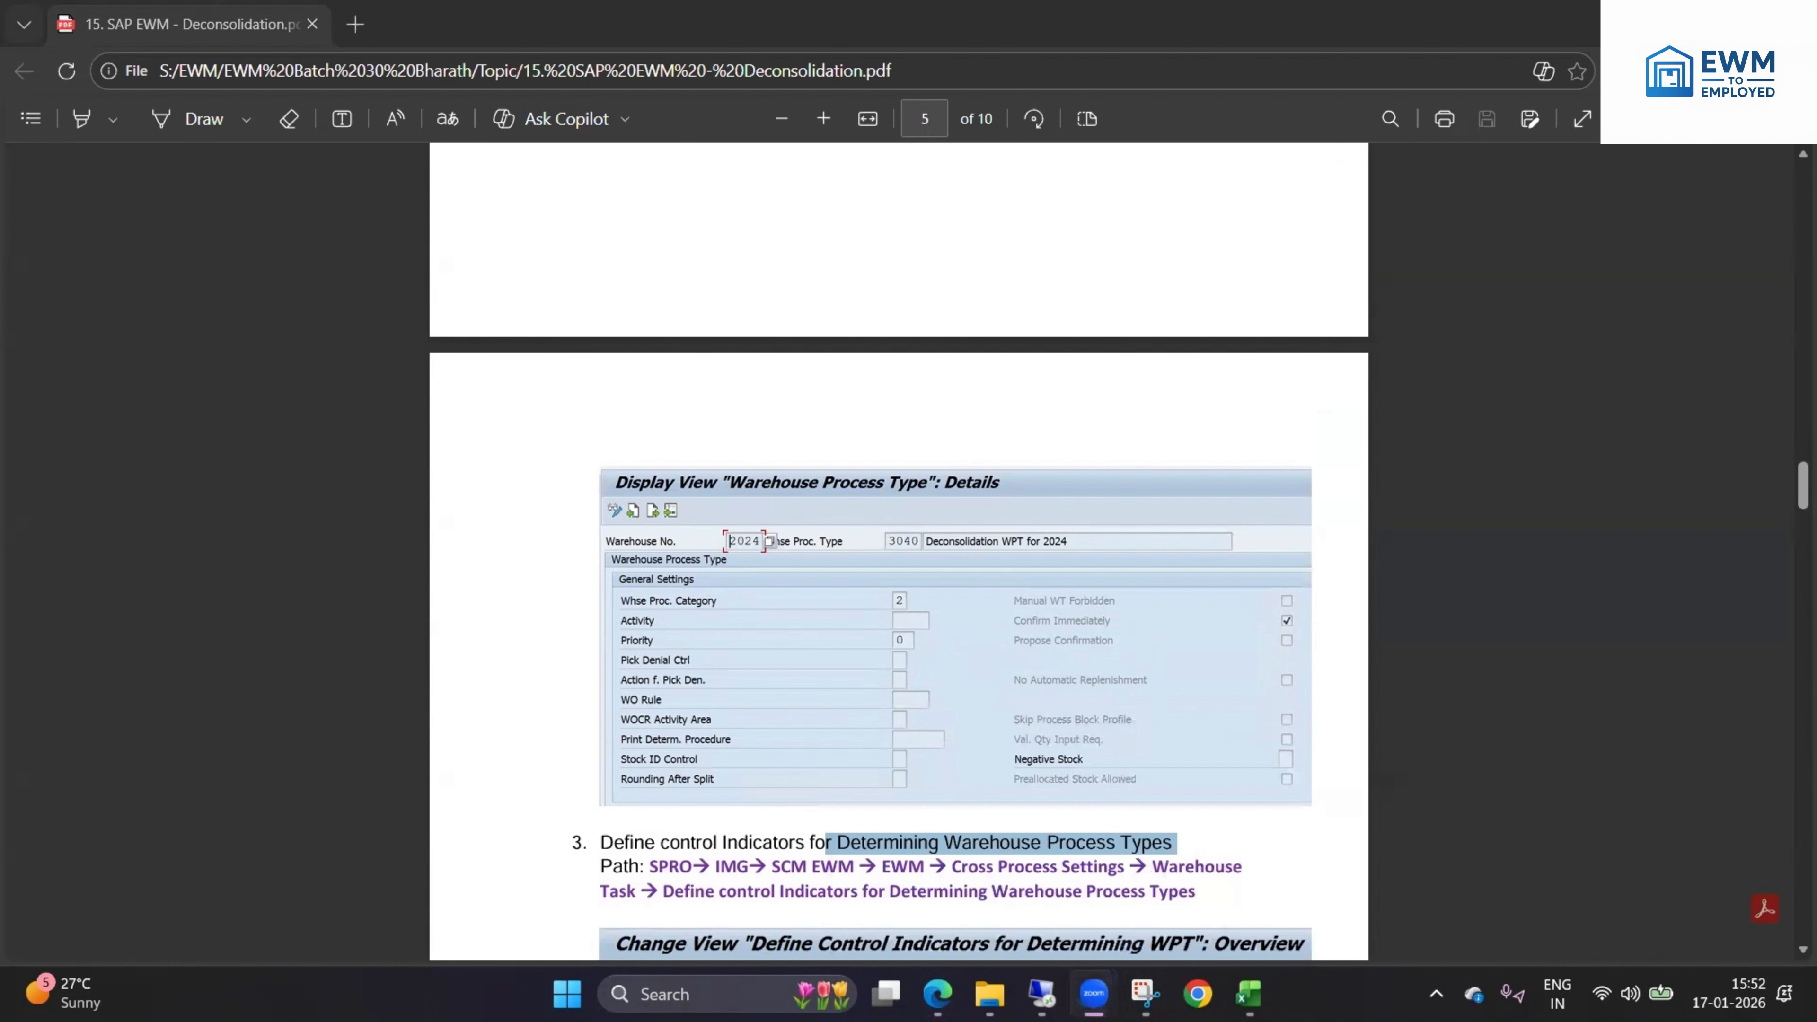
click(1145, 994)
click(1181, 21)
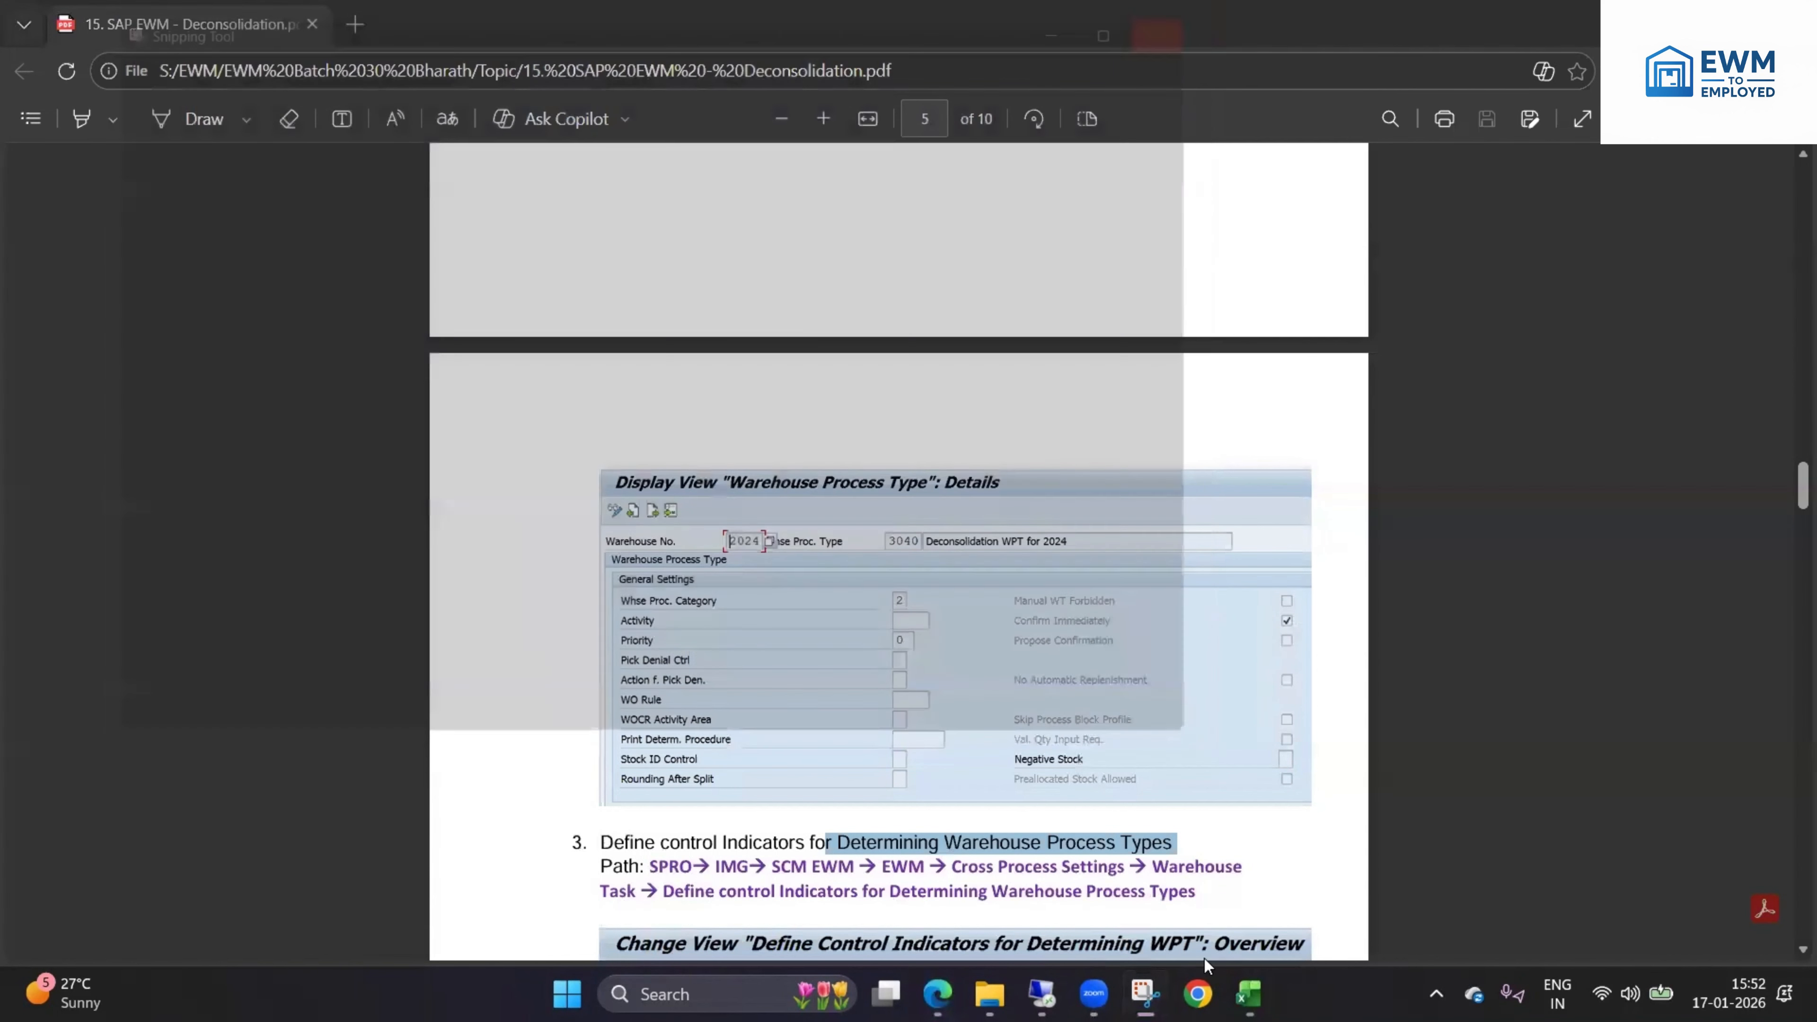
- Return to the Excel worksheet and check external step TP02 and its description in the external and internal step table
click(1250, 994)
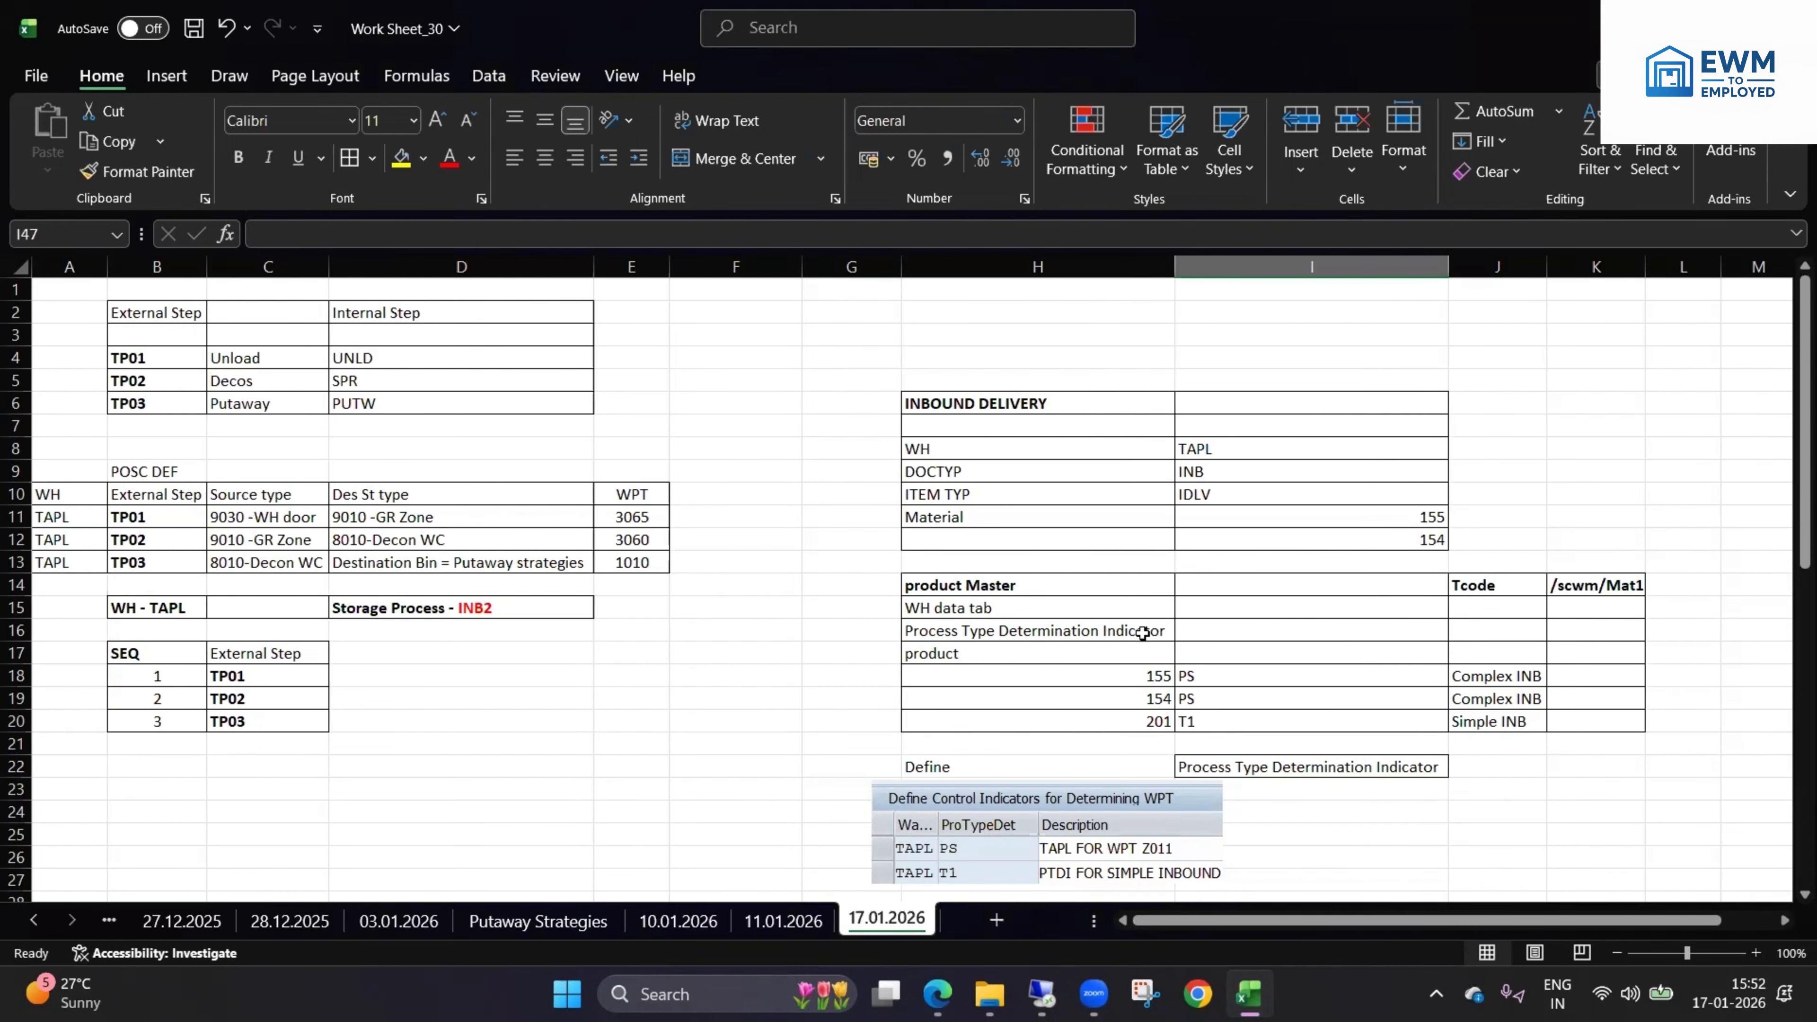
scroll(1119, 662, down, 5)
scroll(979, 736, up, 5)
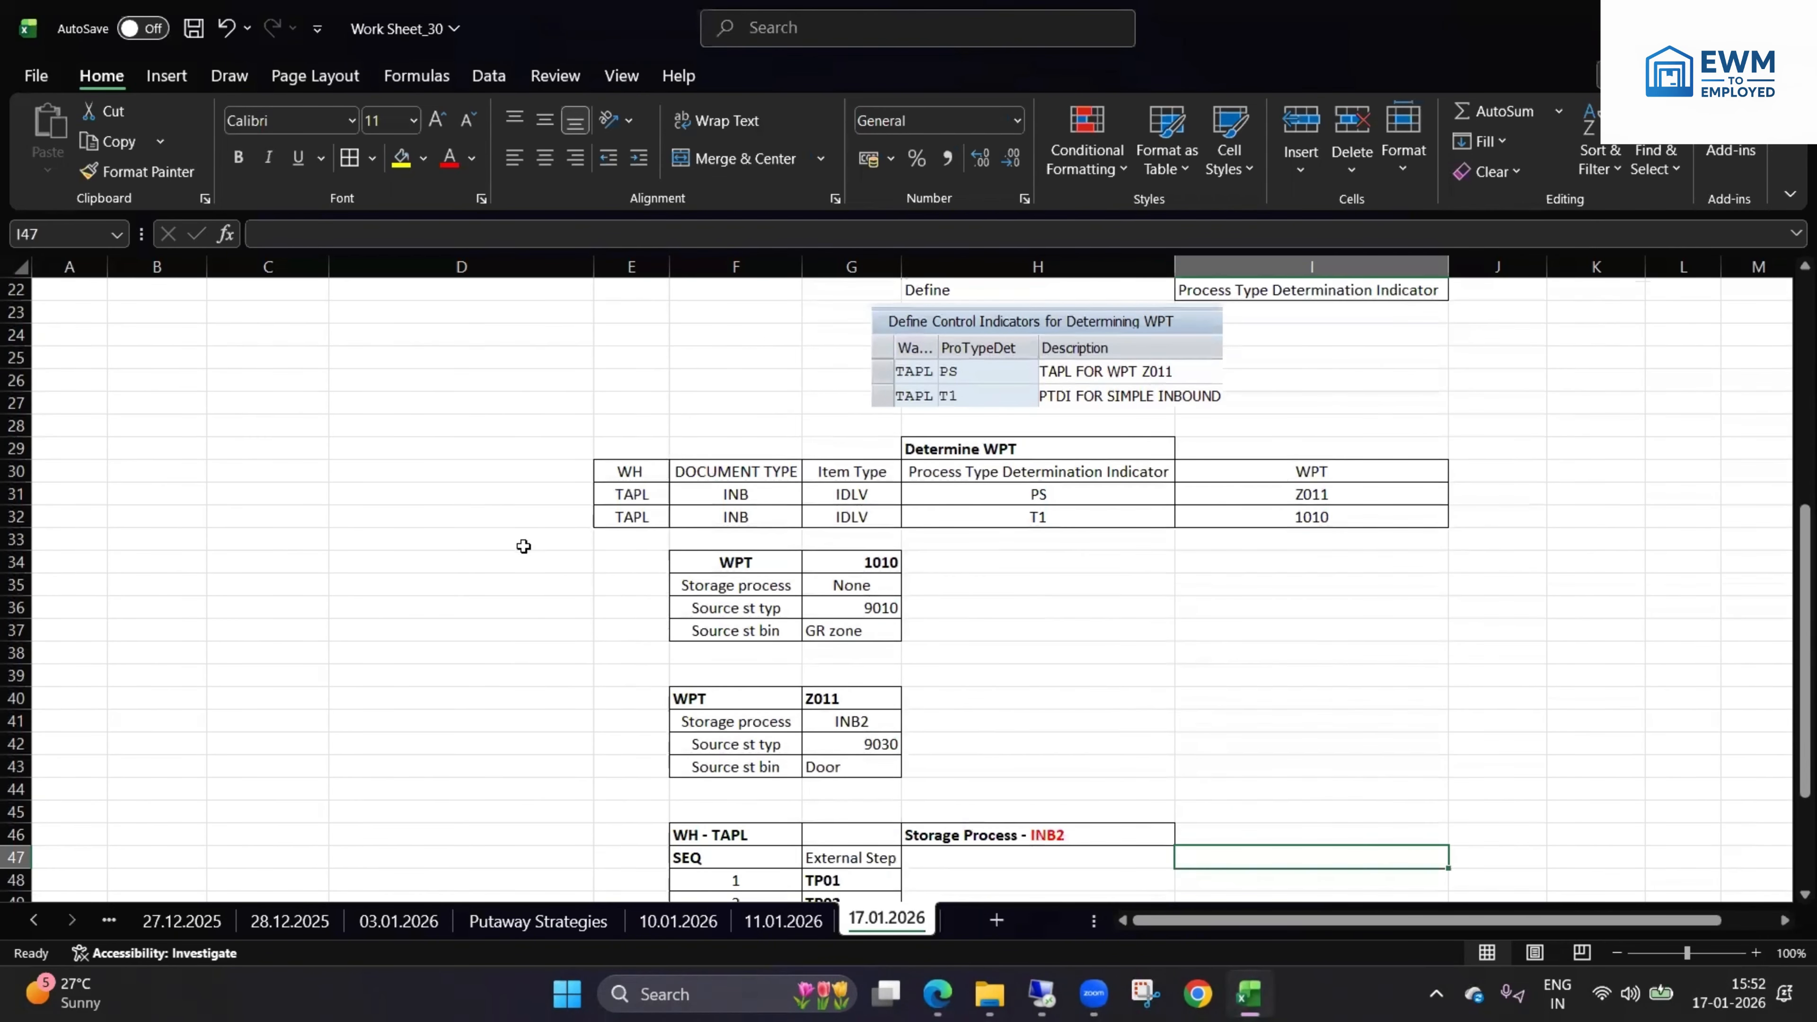
drag(170, 377, 255, 378)
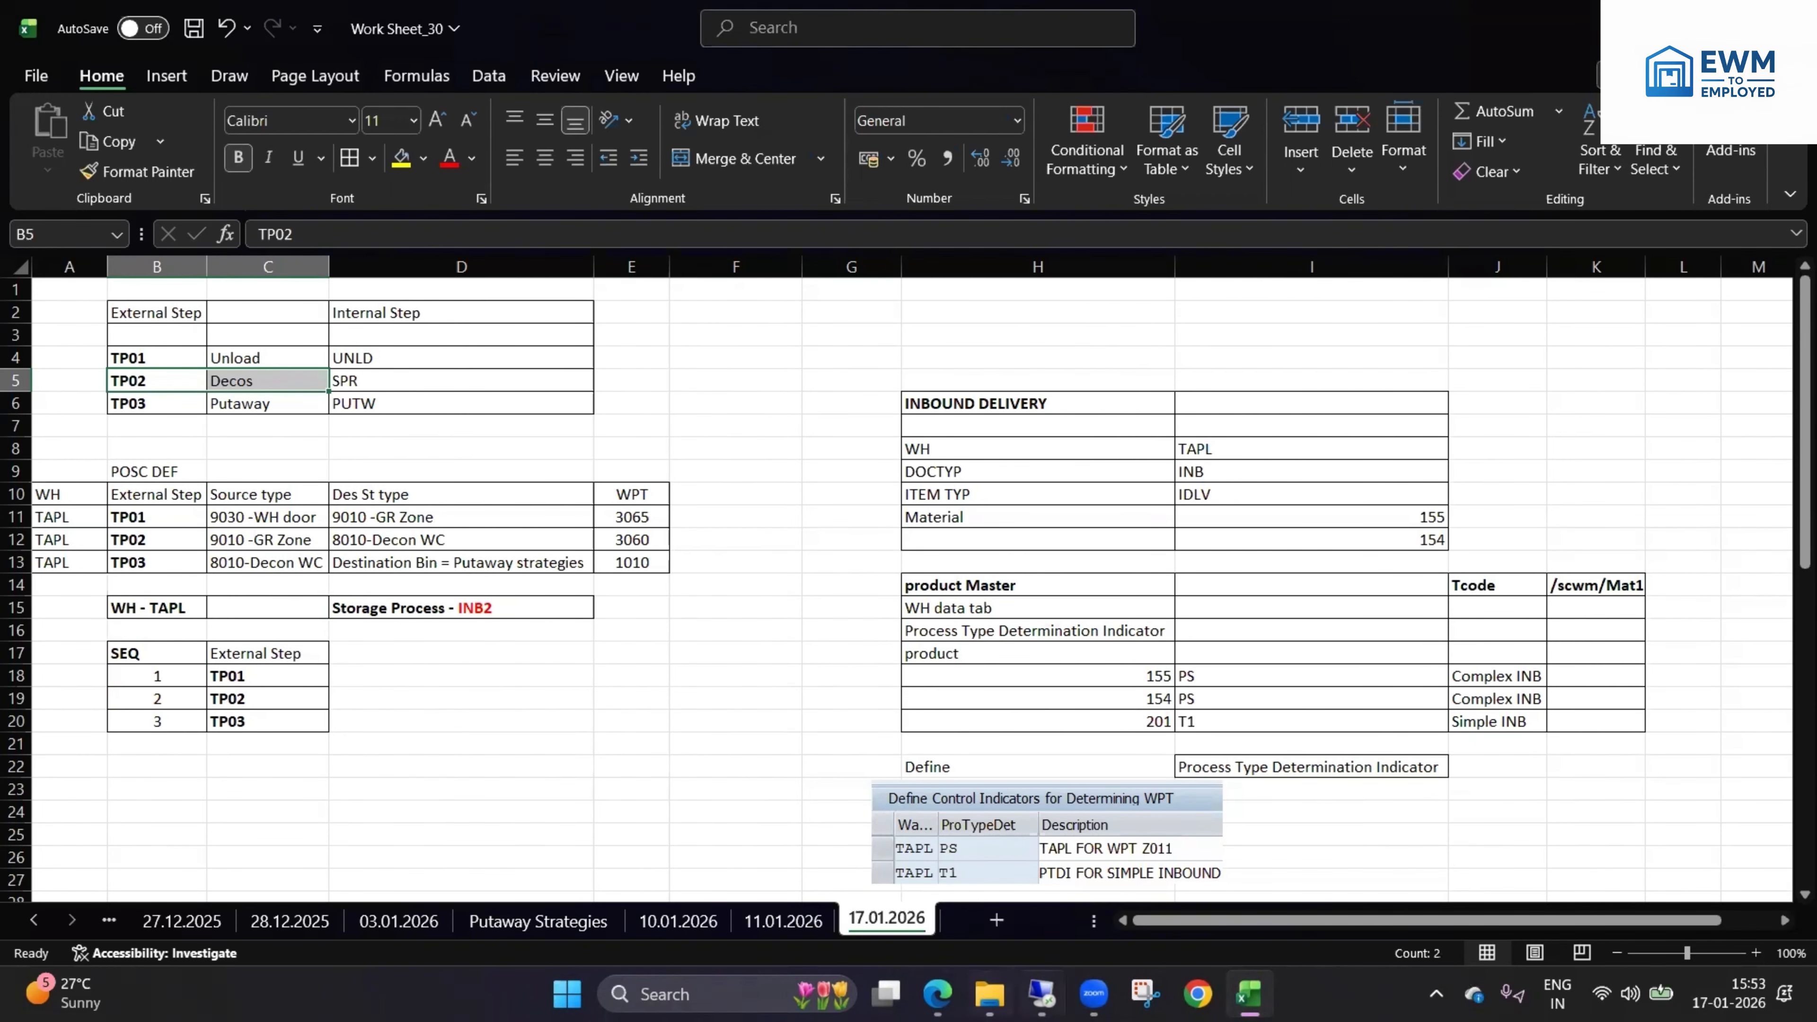
- Switch to SAP, open the External Storage Process Step overview and position the list at tapl to locate TP02
click(1041, 995)
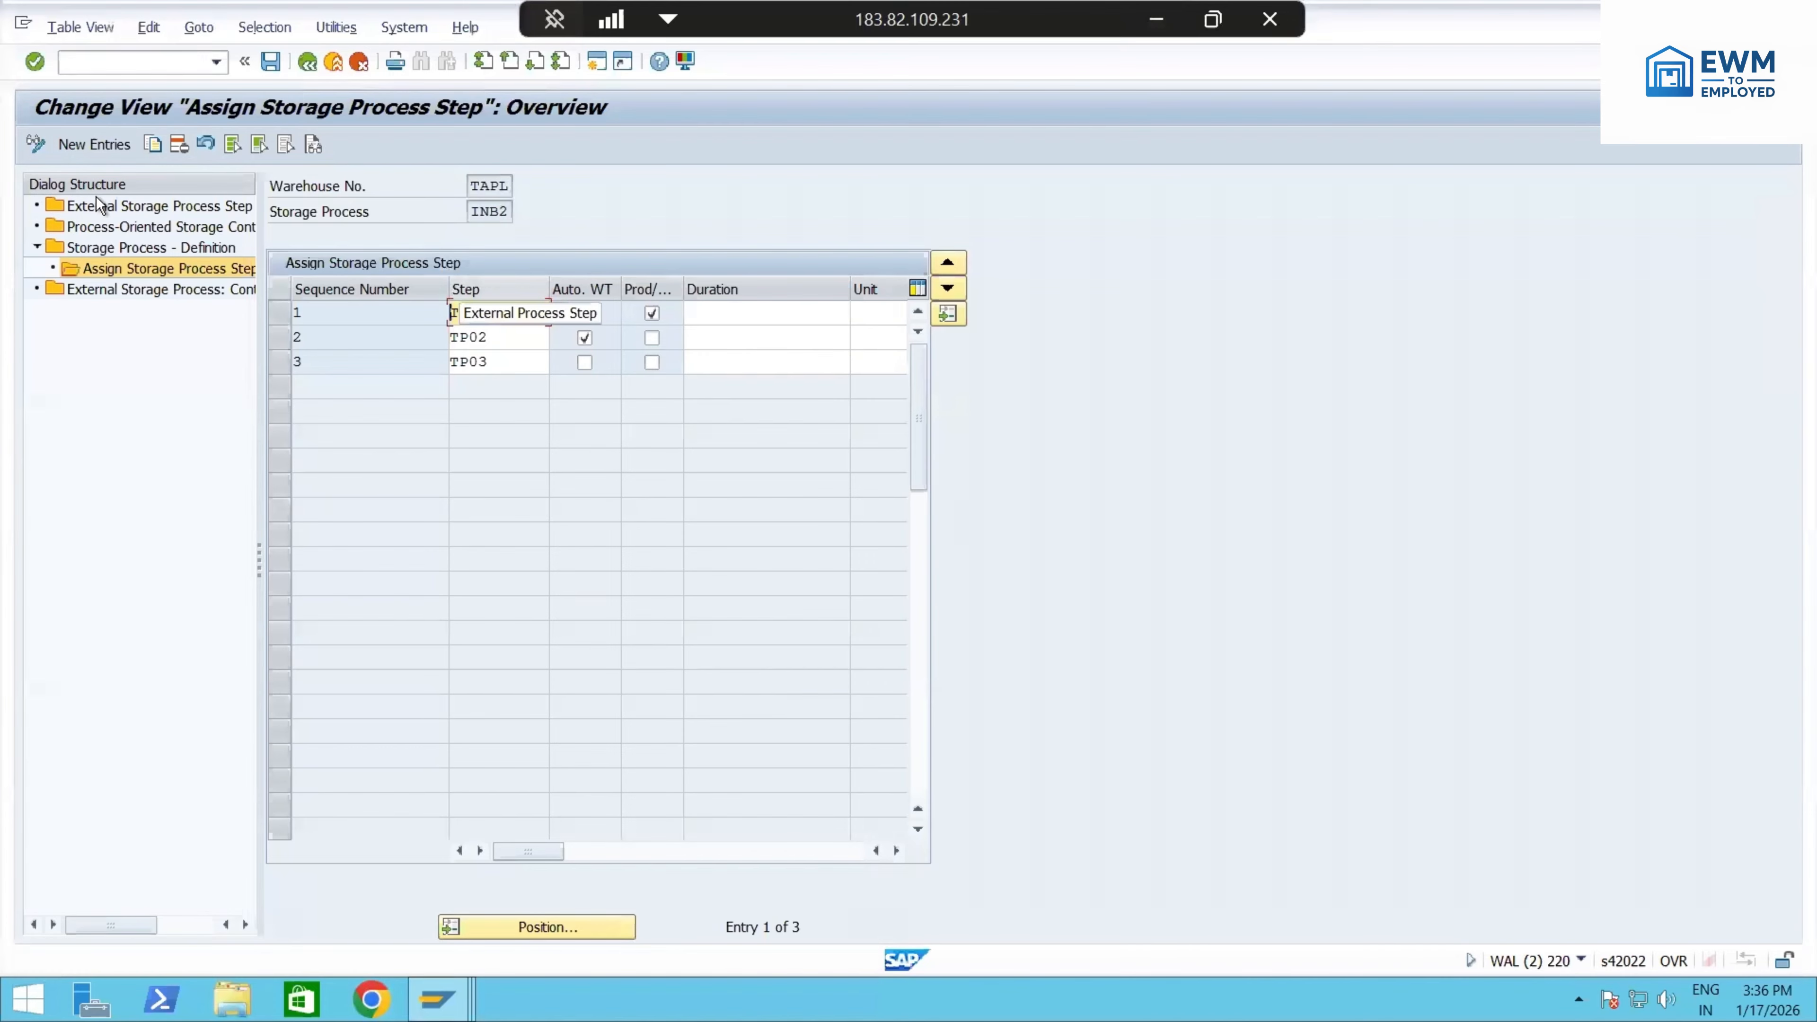
double_click(115, 208)
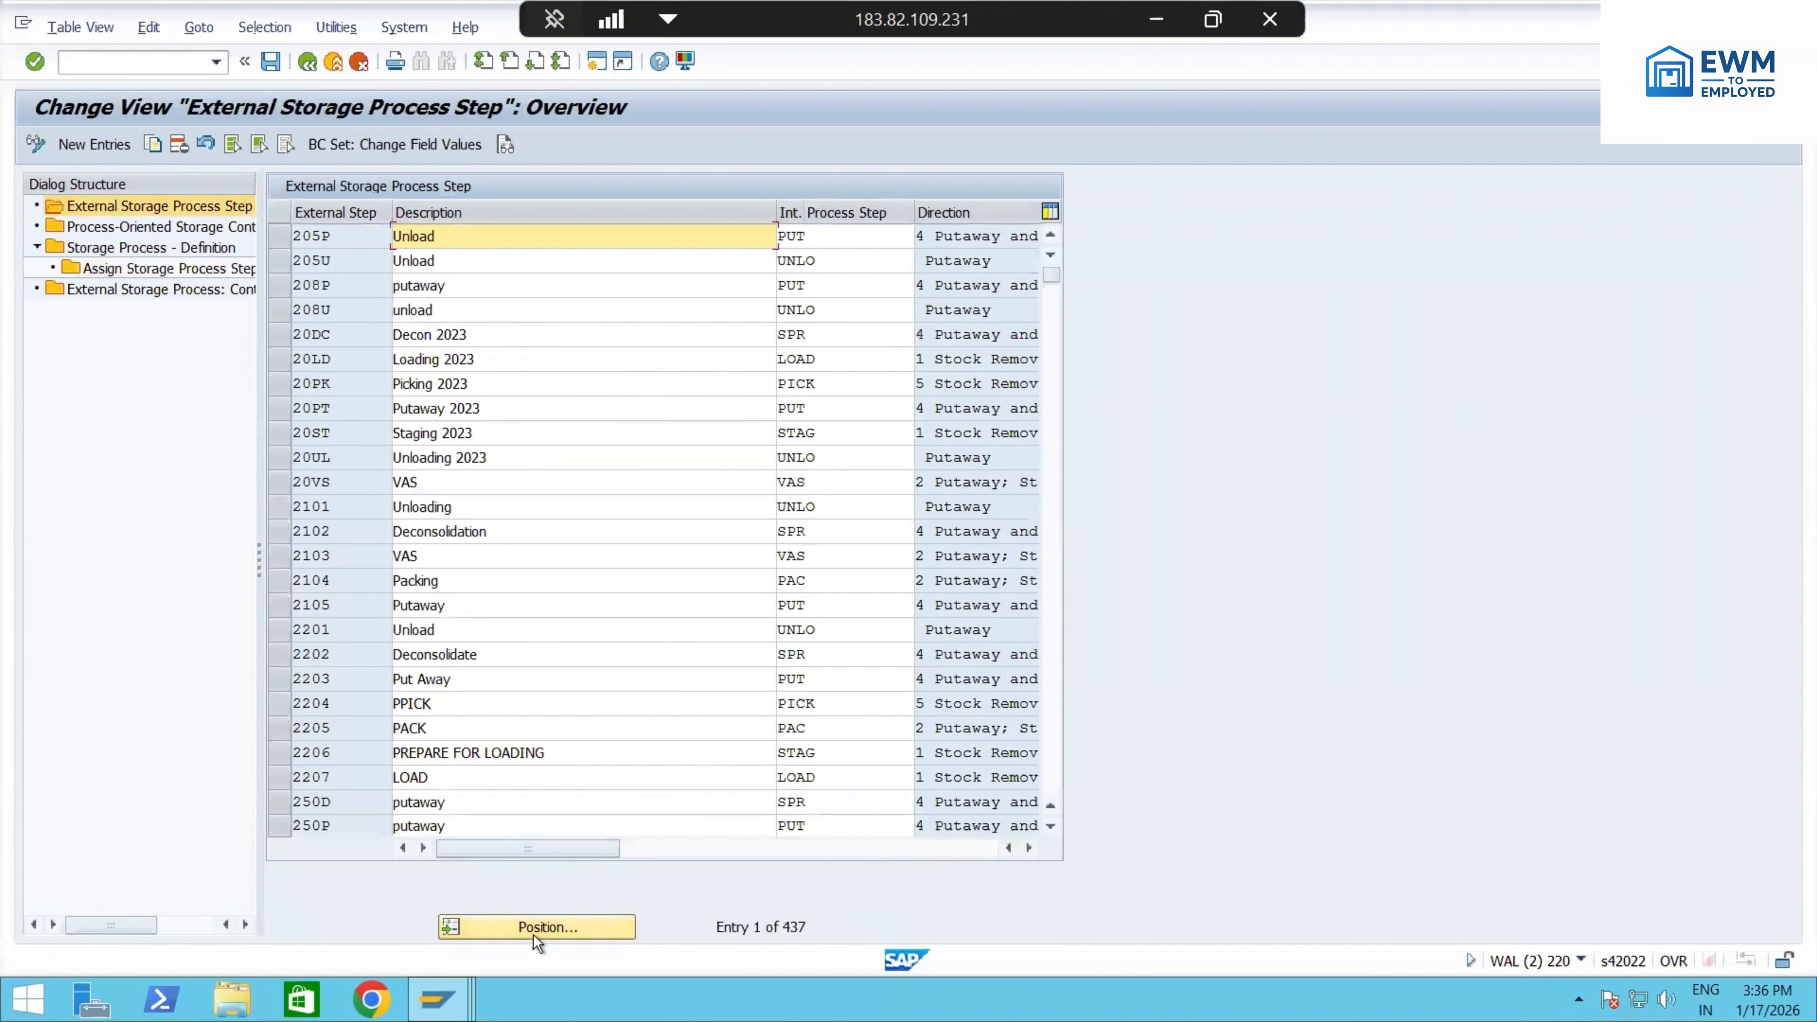
click(534, 928)
click(293, 326)
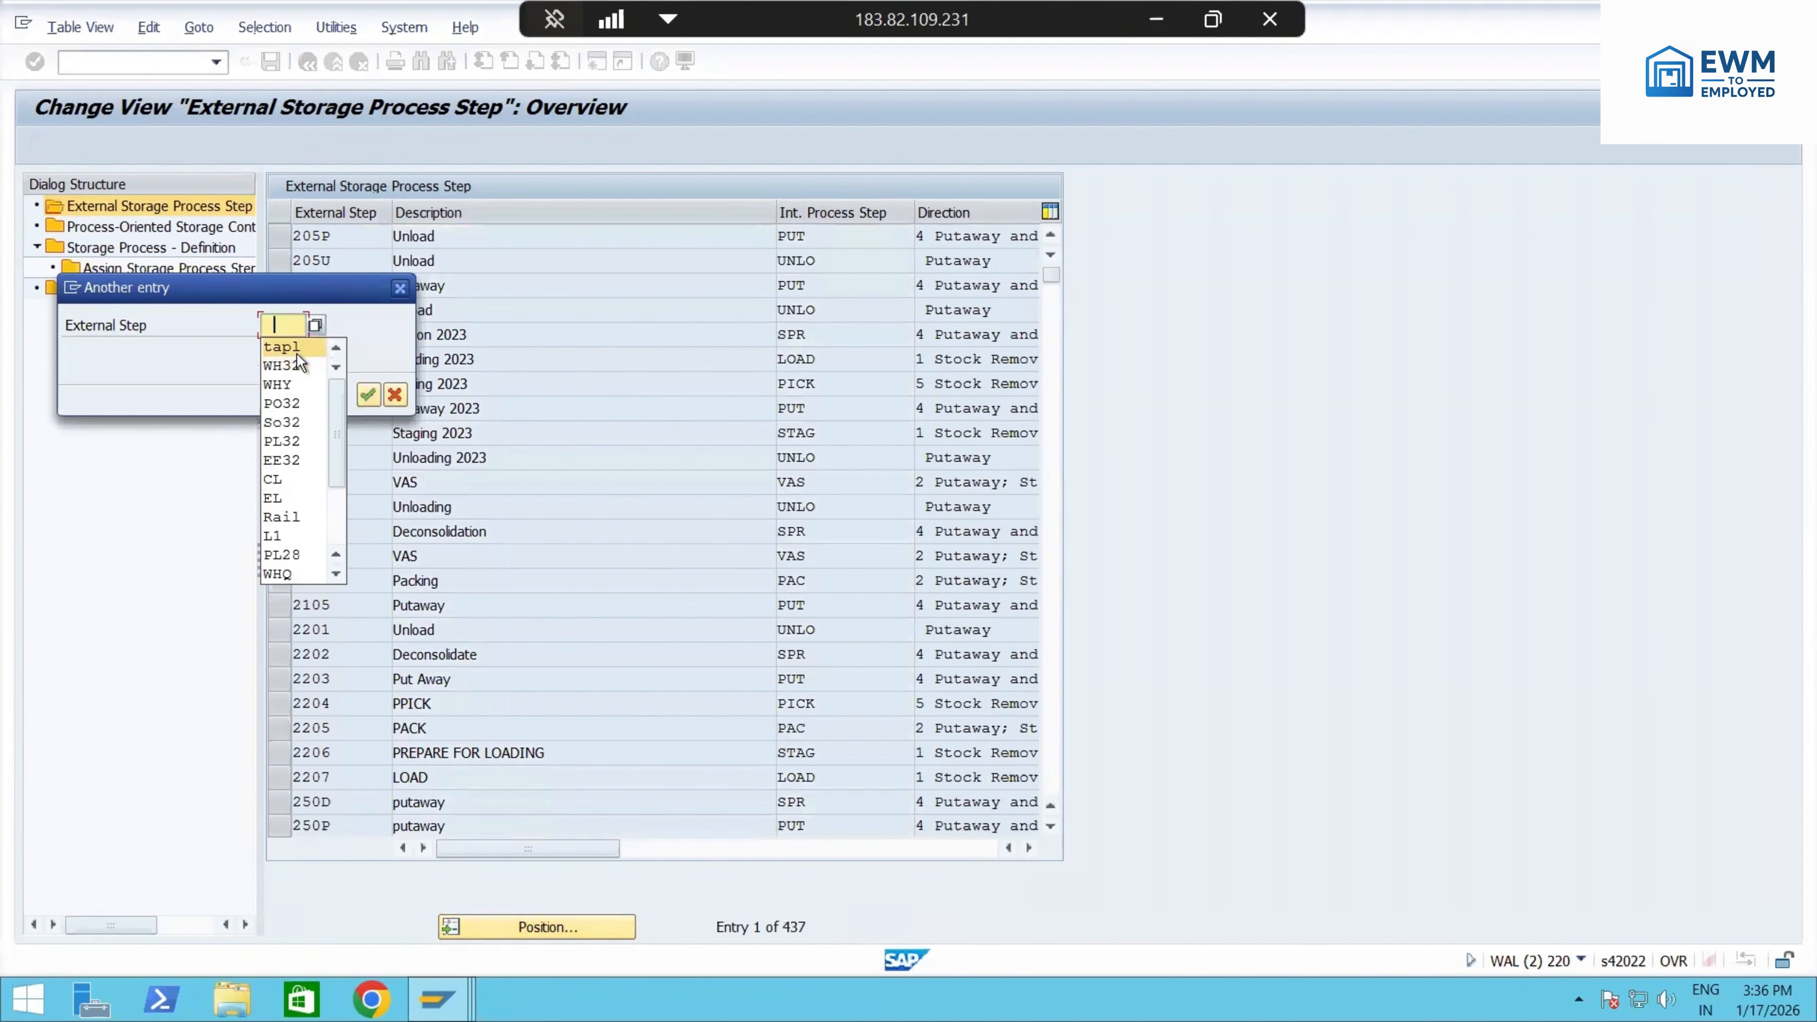
click(296, 352)
click(367, 394)
click(416, 262)
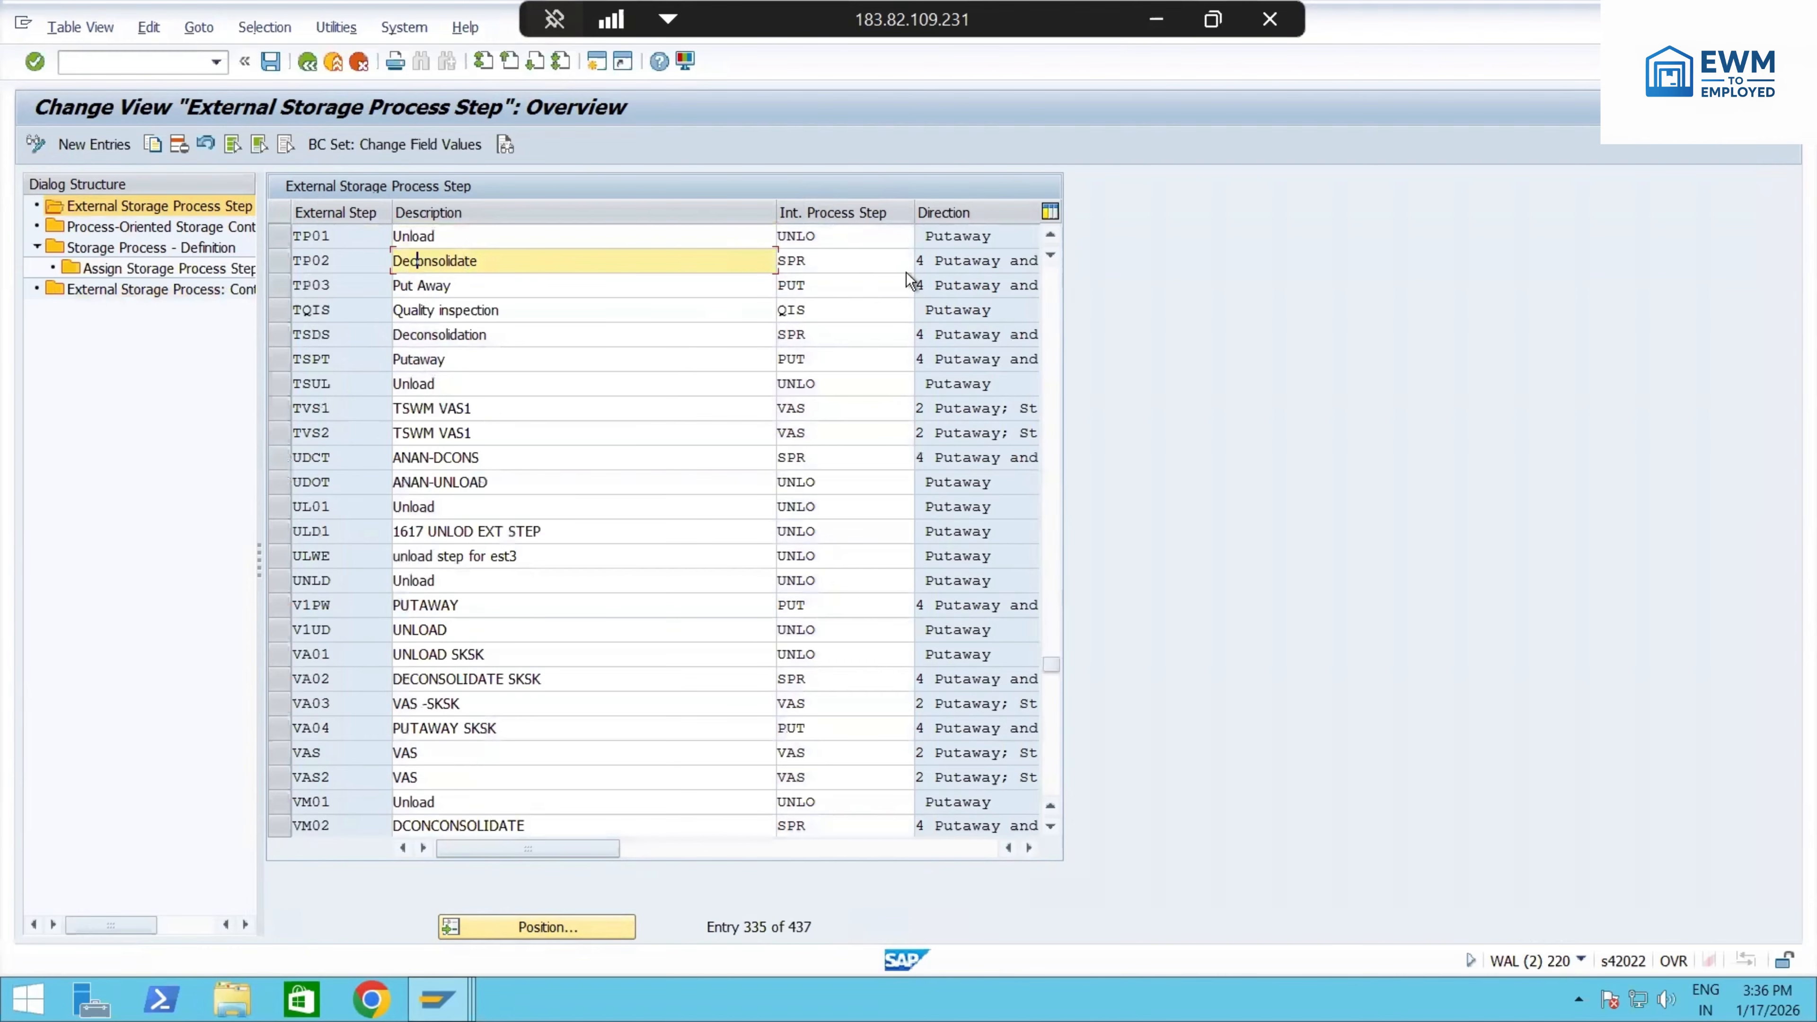
- Look up the available internal process steps for TP02, checking Quality Inspection and Value-Added Service, and close the list unchanged
click(905, 265)
click(923, 259)
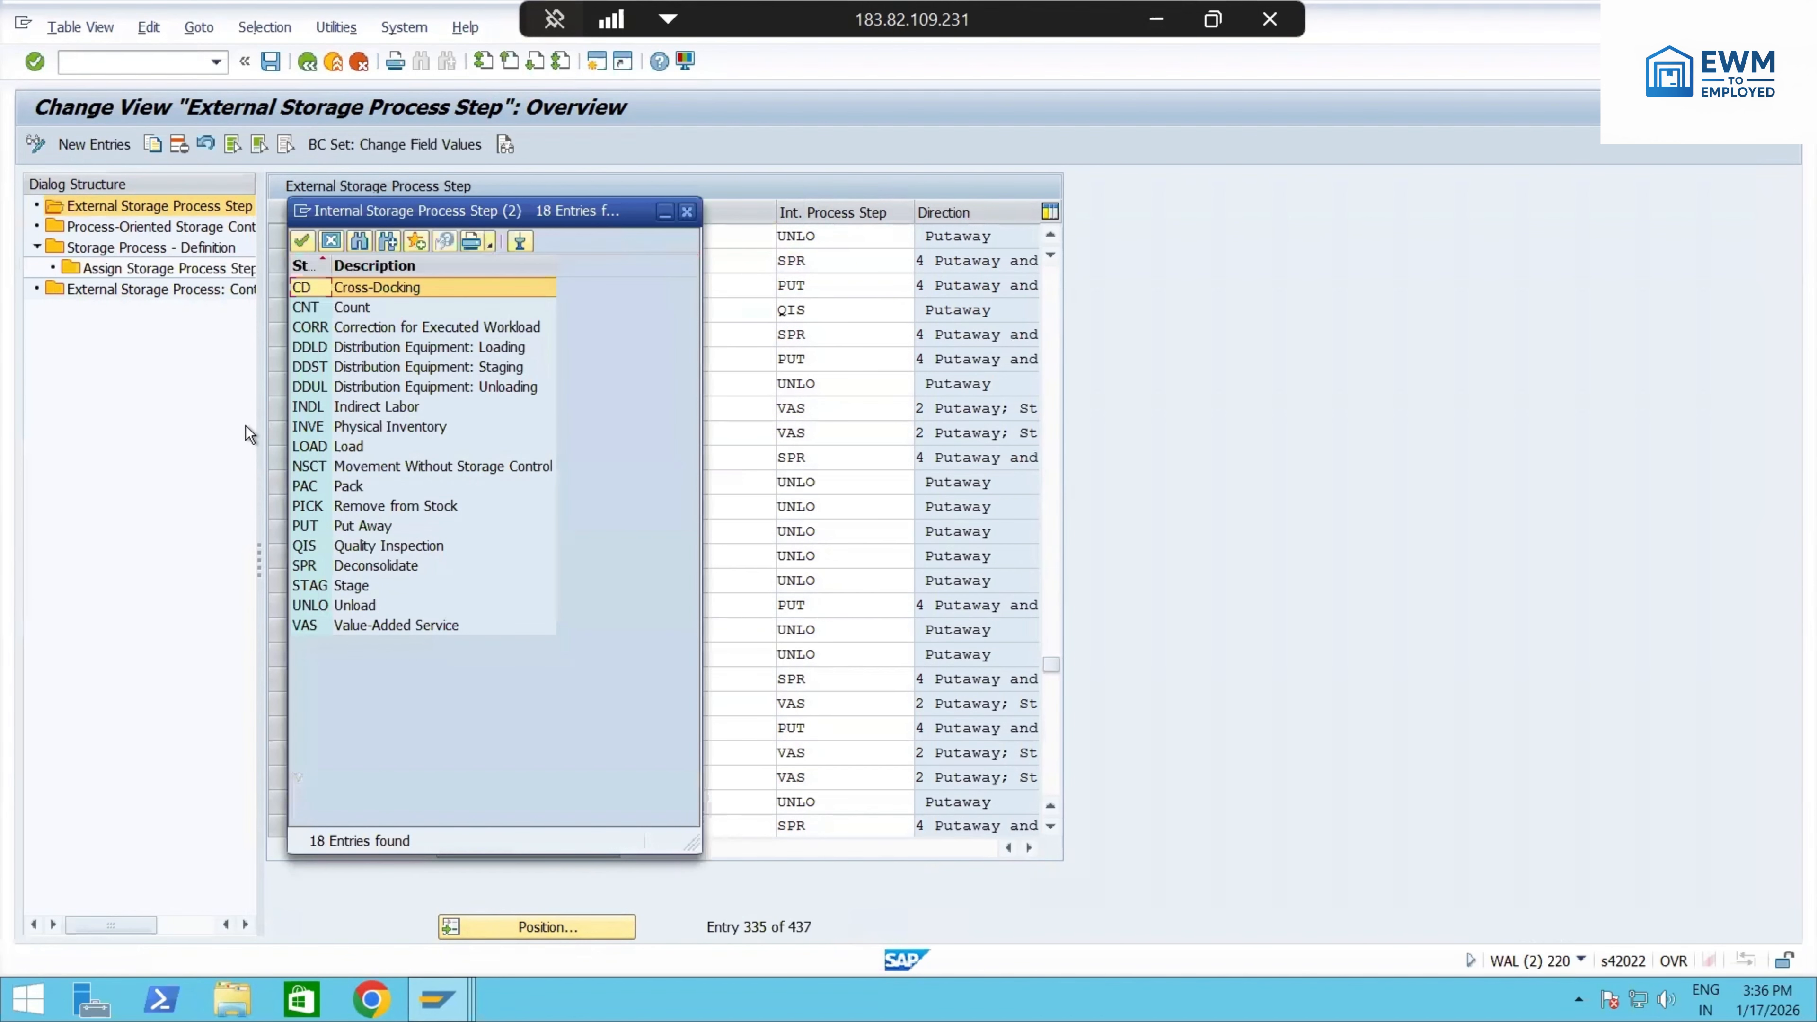
click(395, 560)
click(392, 548)
click(395, 627)
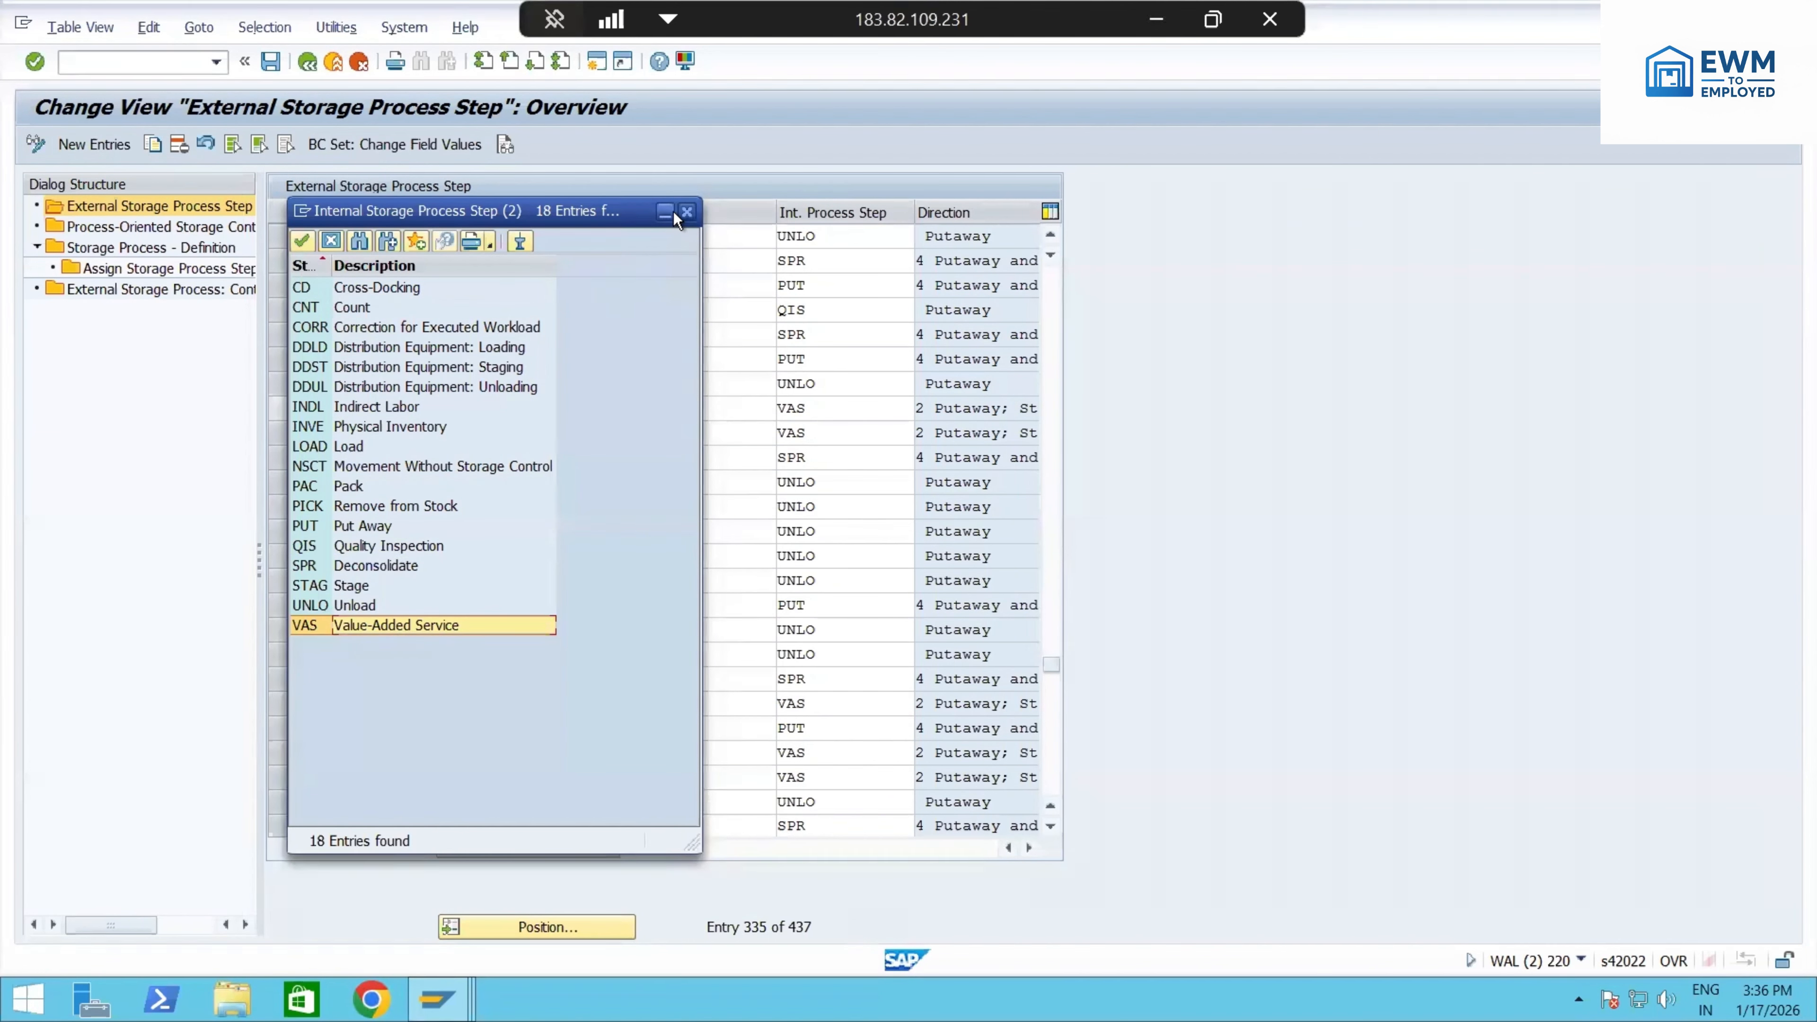
click(685, 212)
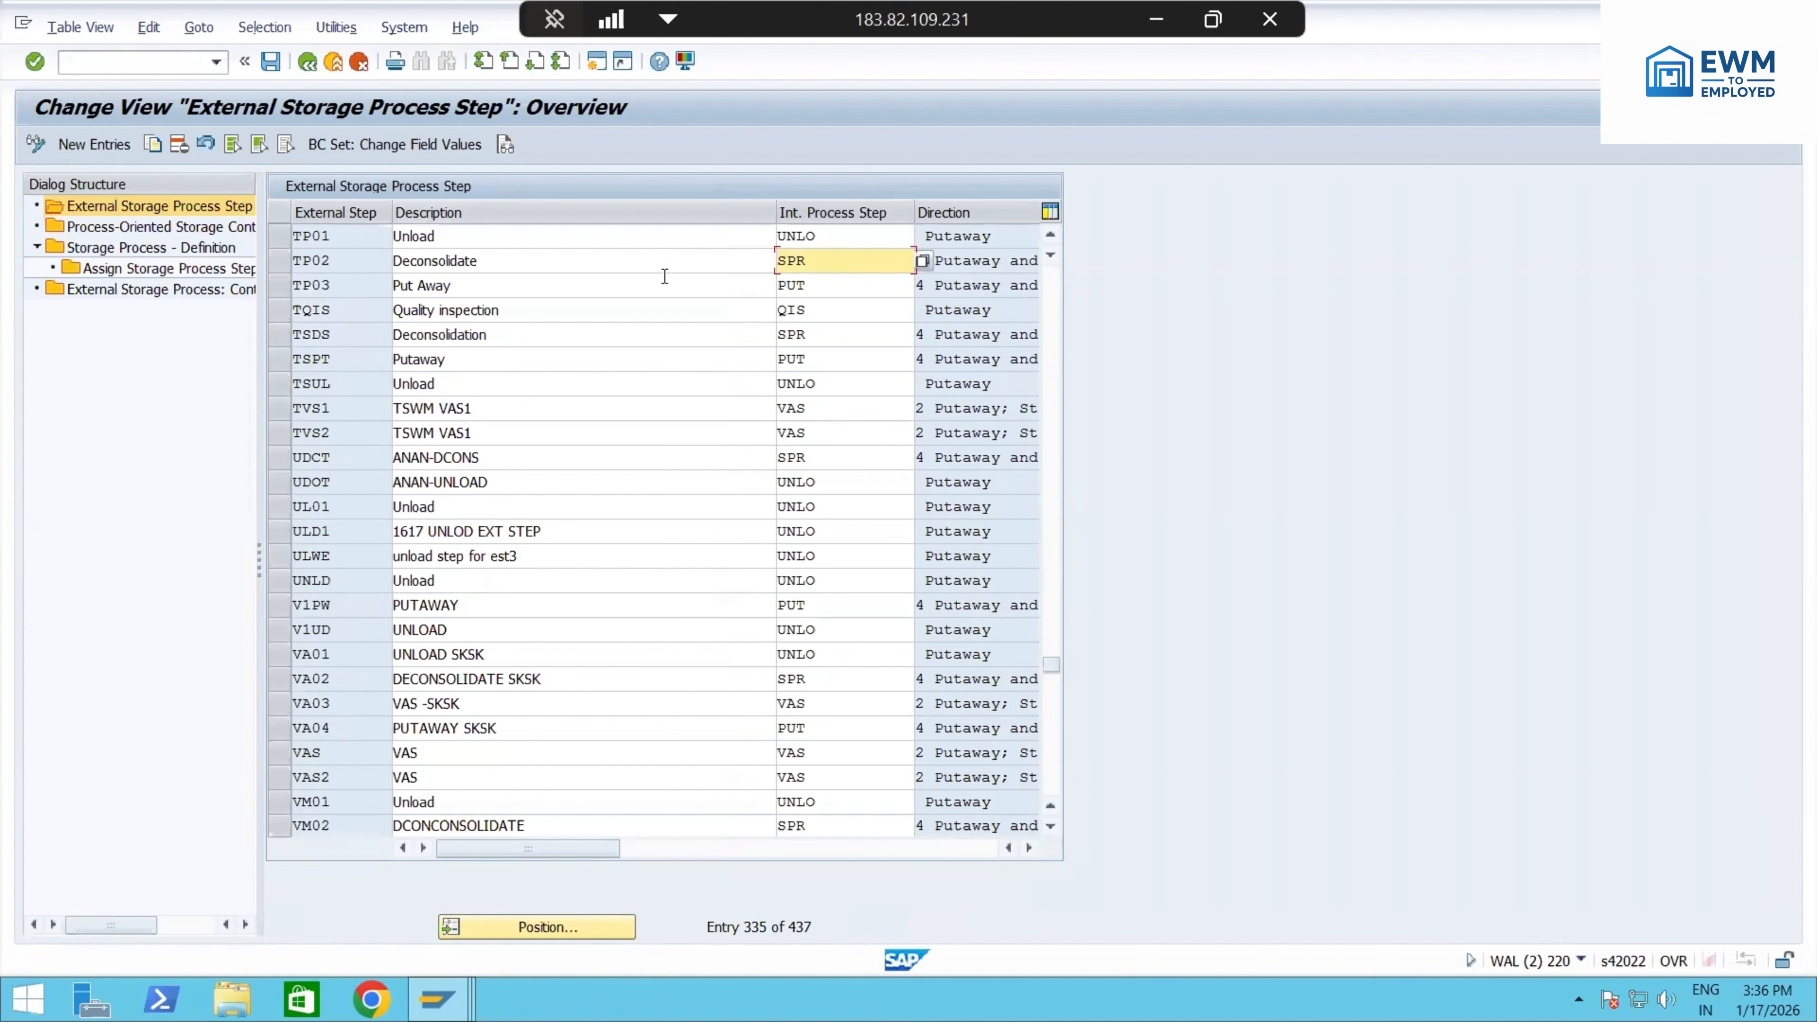
- Return to the Excel worksheet and trace TP01's destination type into TP02's source and destination types in the POSC DEF table
click(1157, 20)
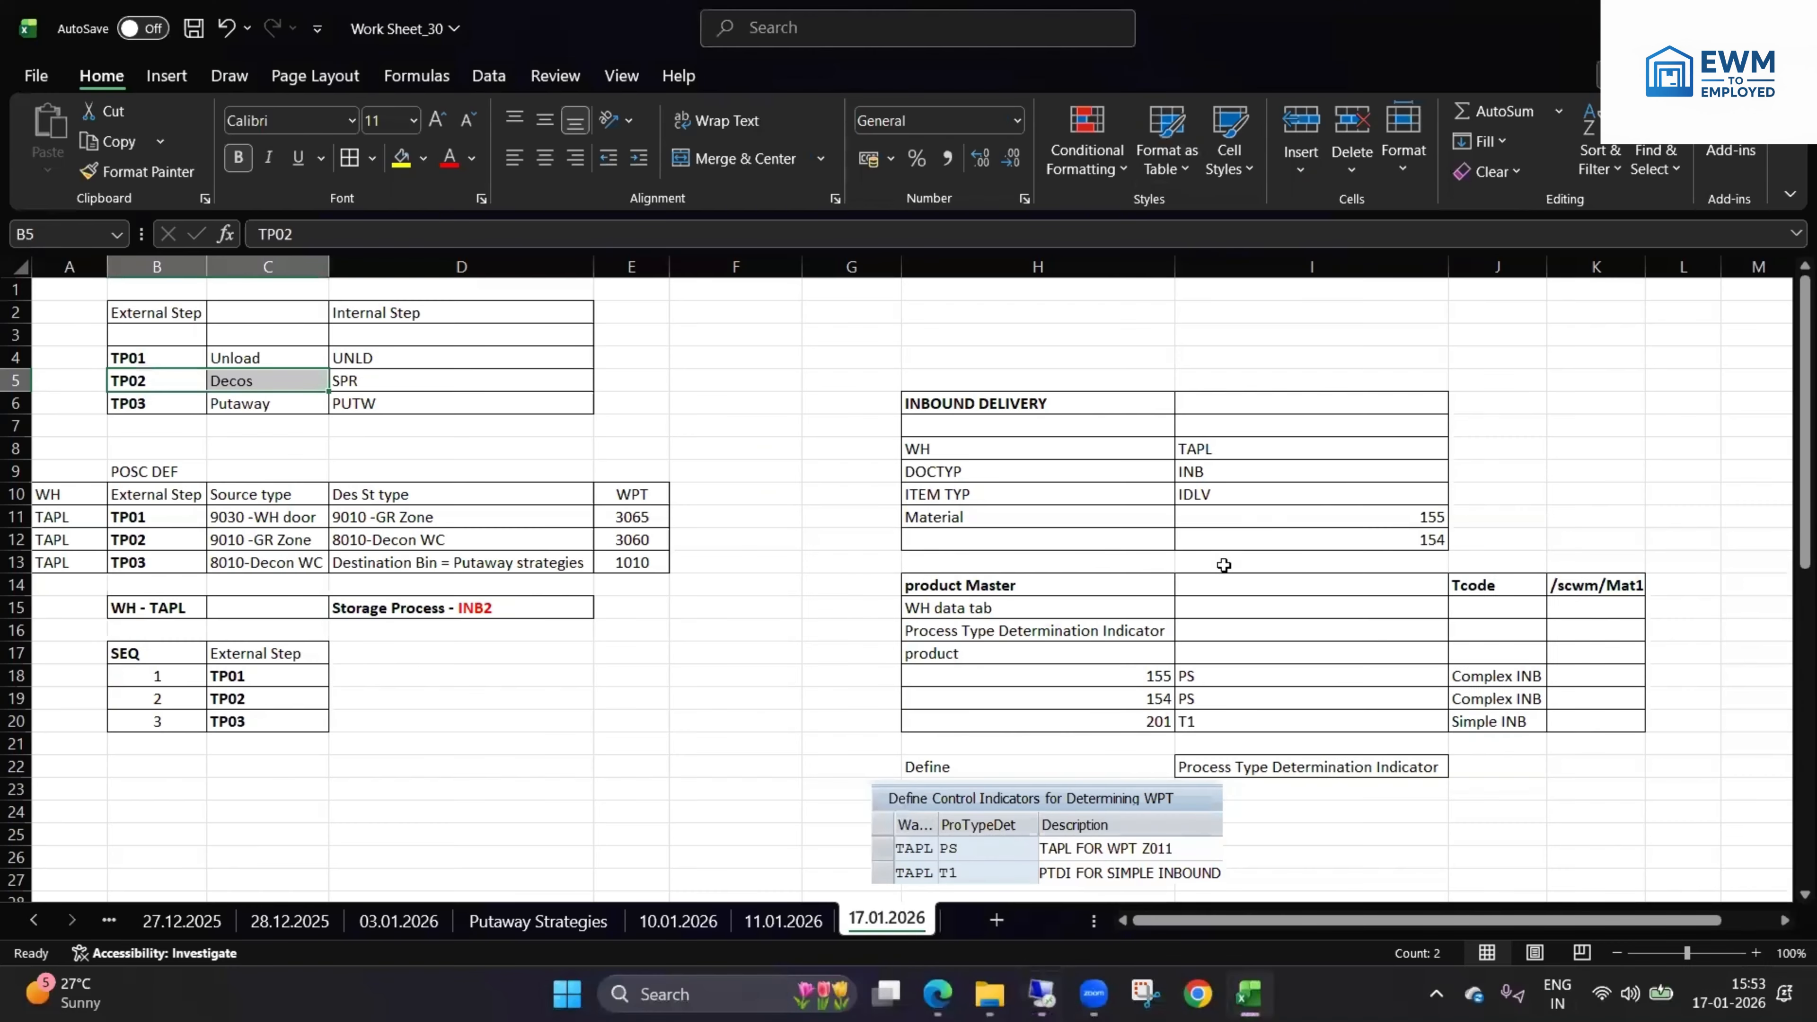
click(425, 518)
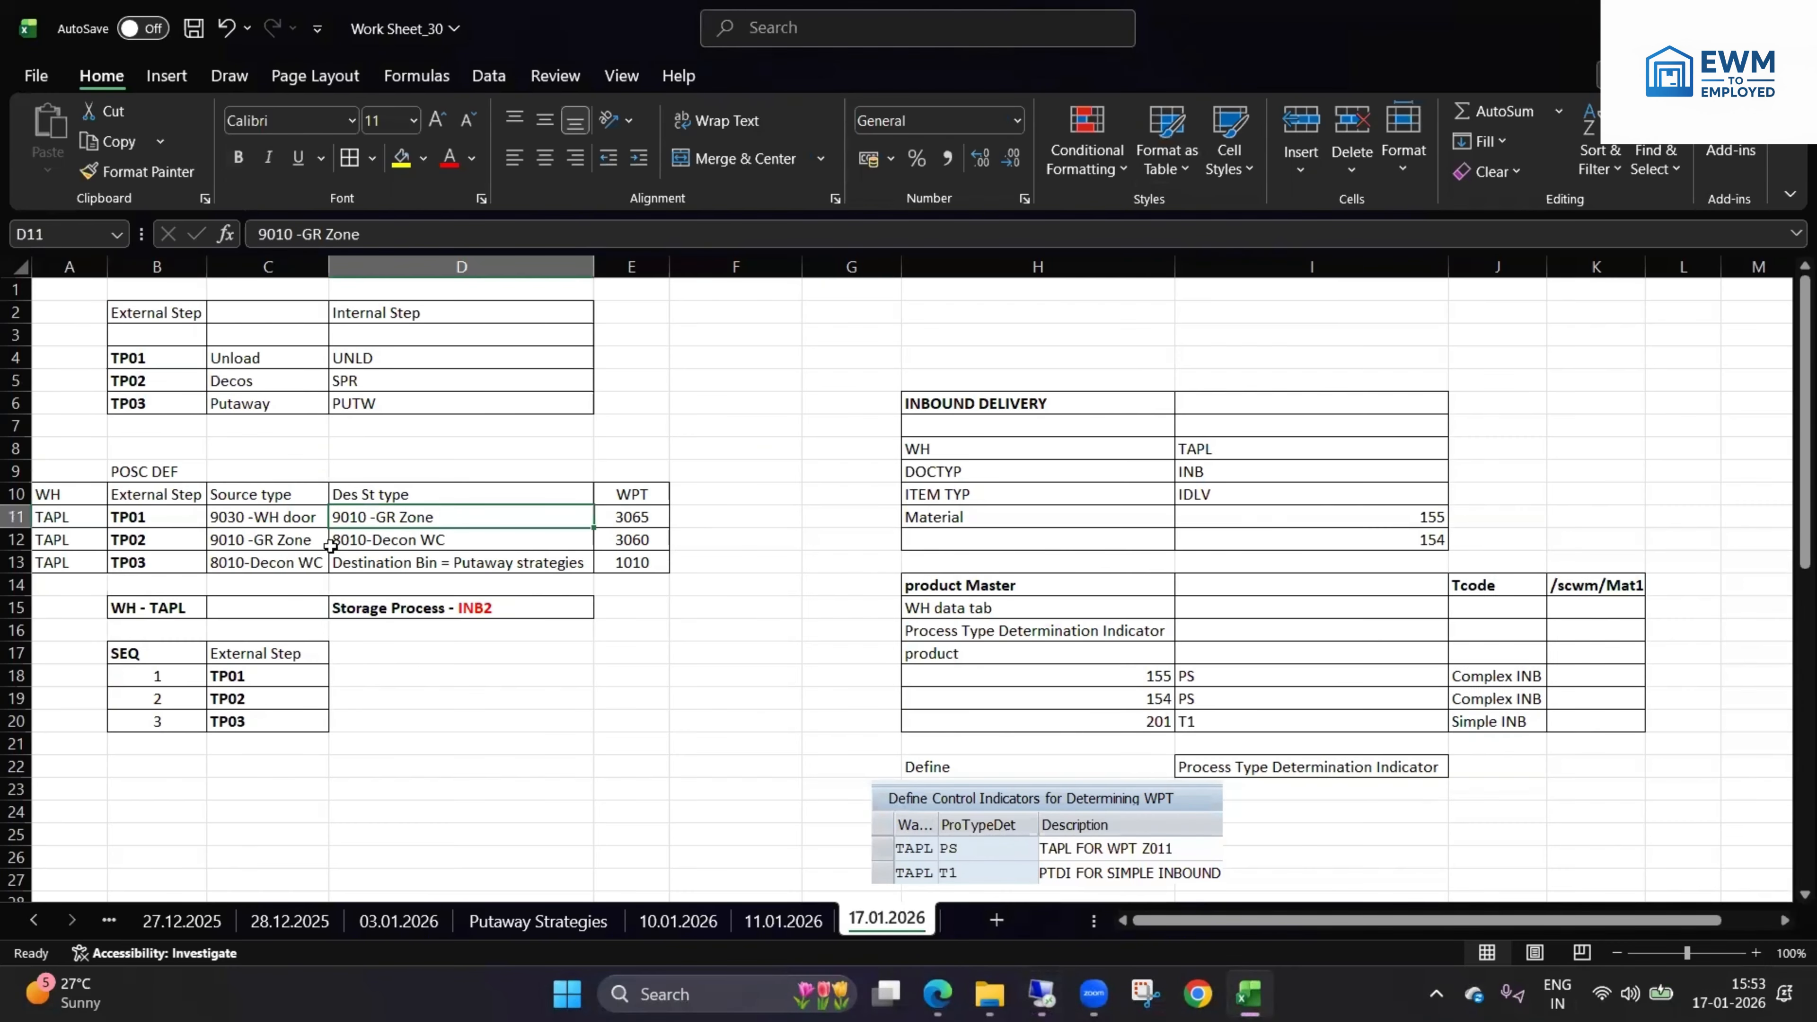
click(315, 542)
click(389, 540)
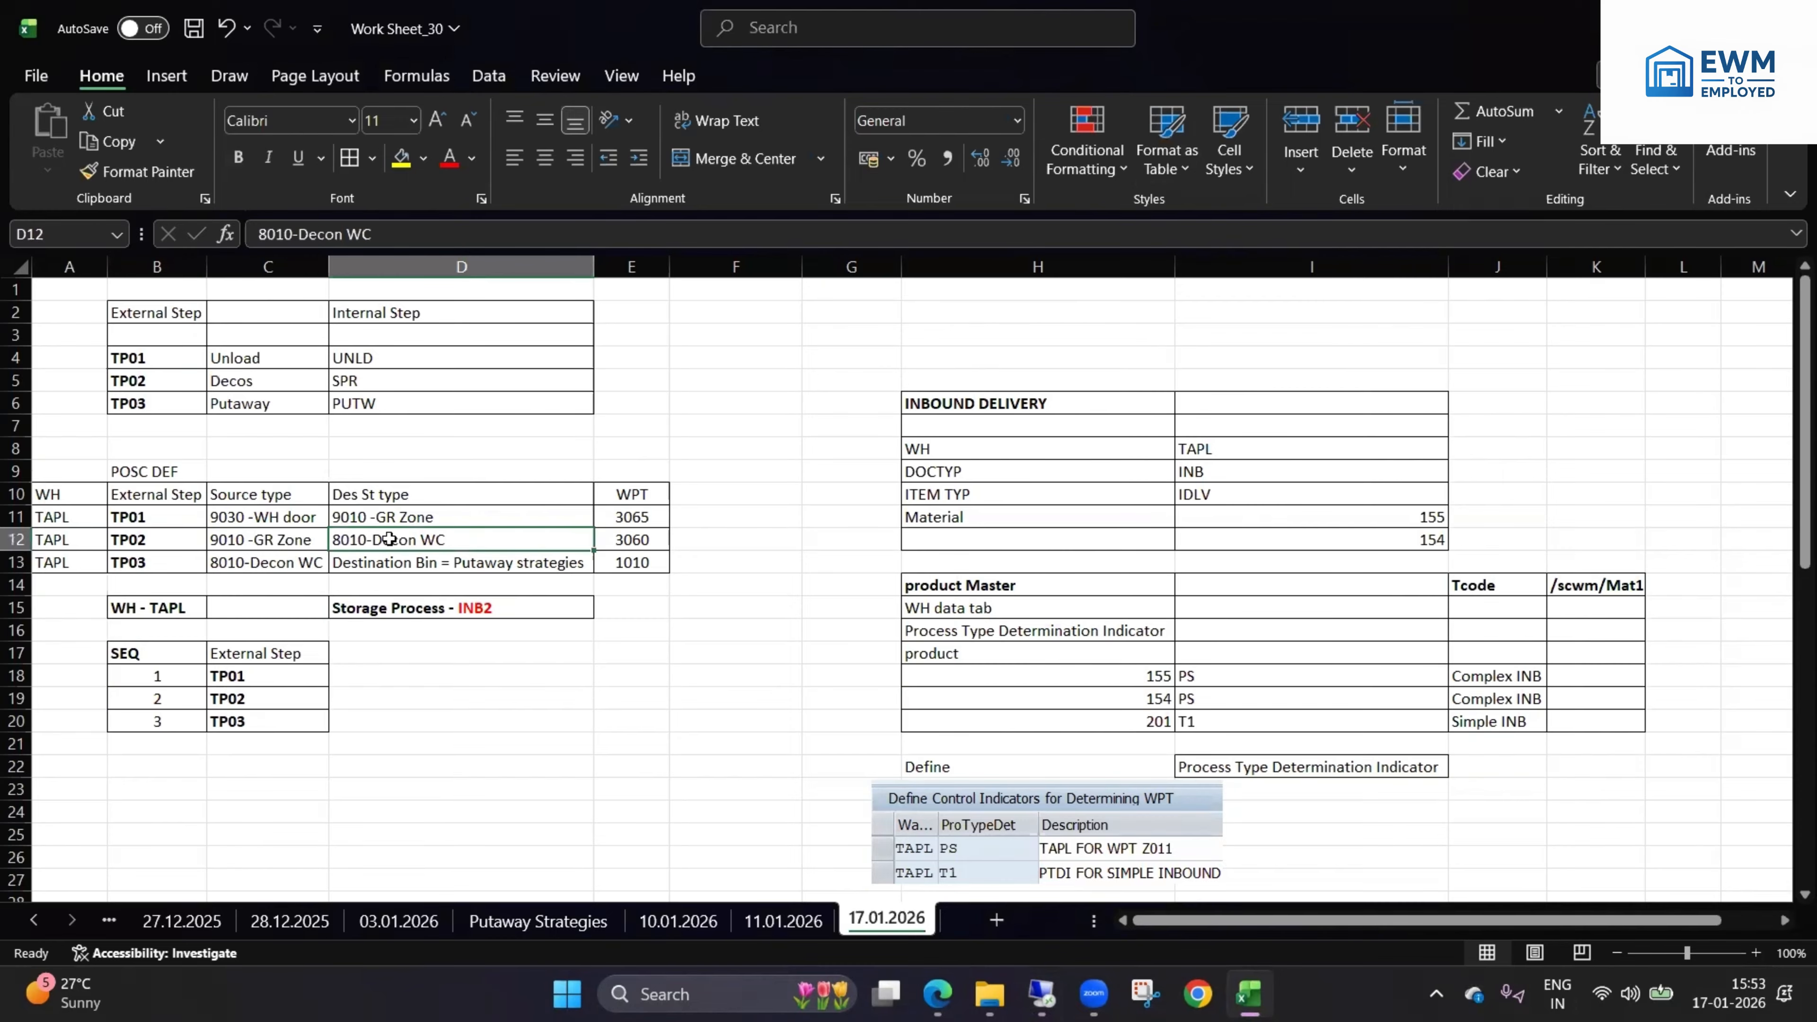
double_click(463, 535)
drag(463, 538, 337, 540)
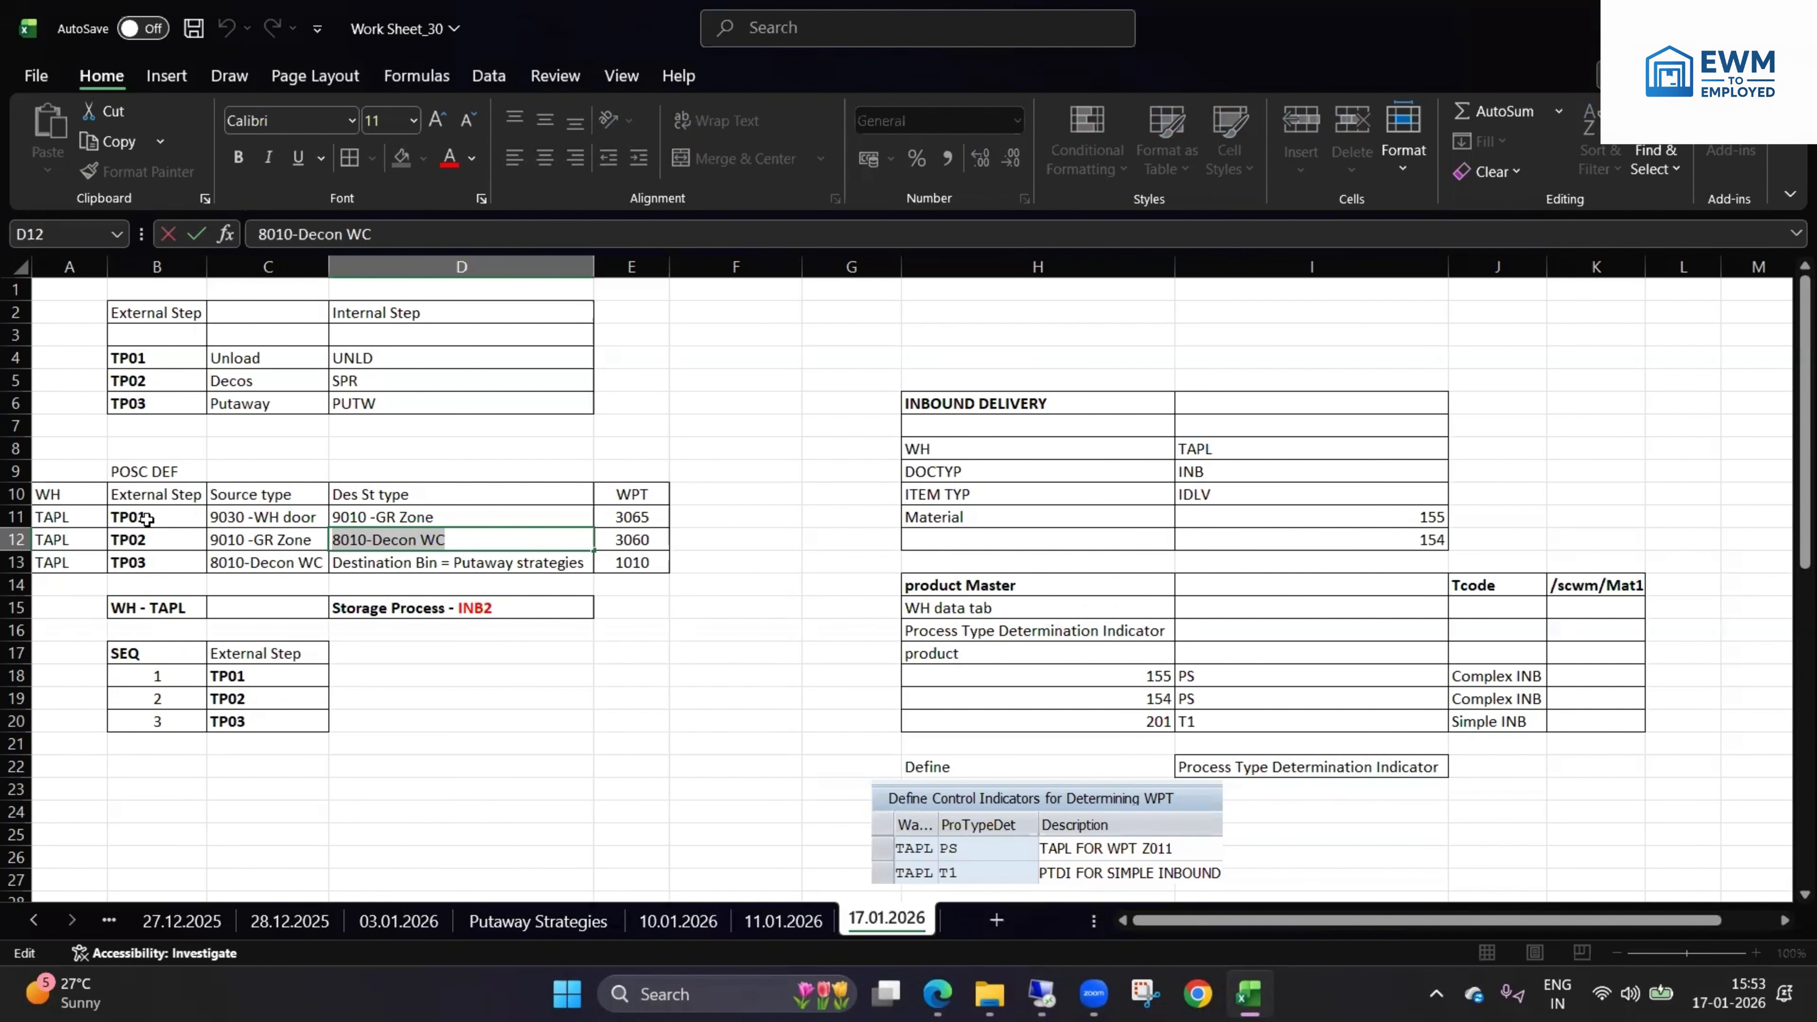
- Compare external steps TP01, TP02 and TP03 in the POSC DEF table
click(147, 538)
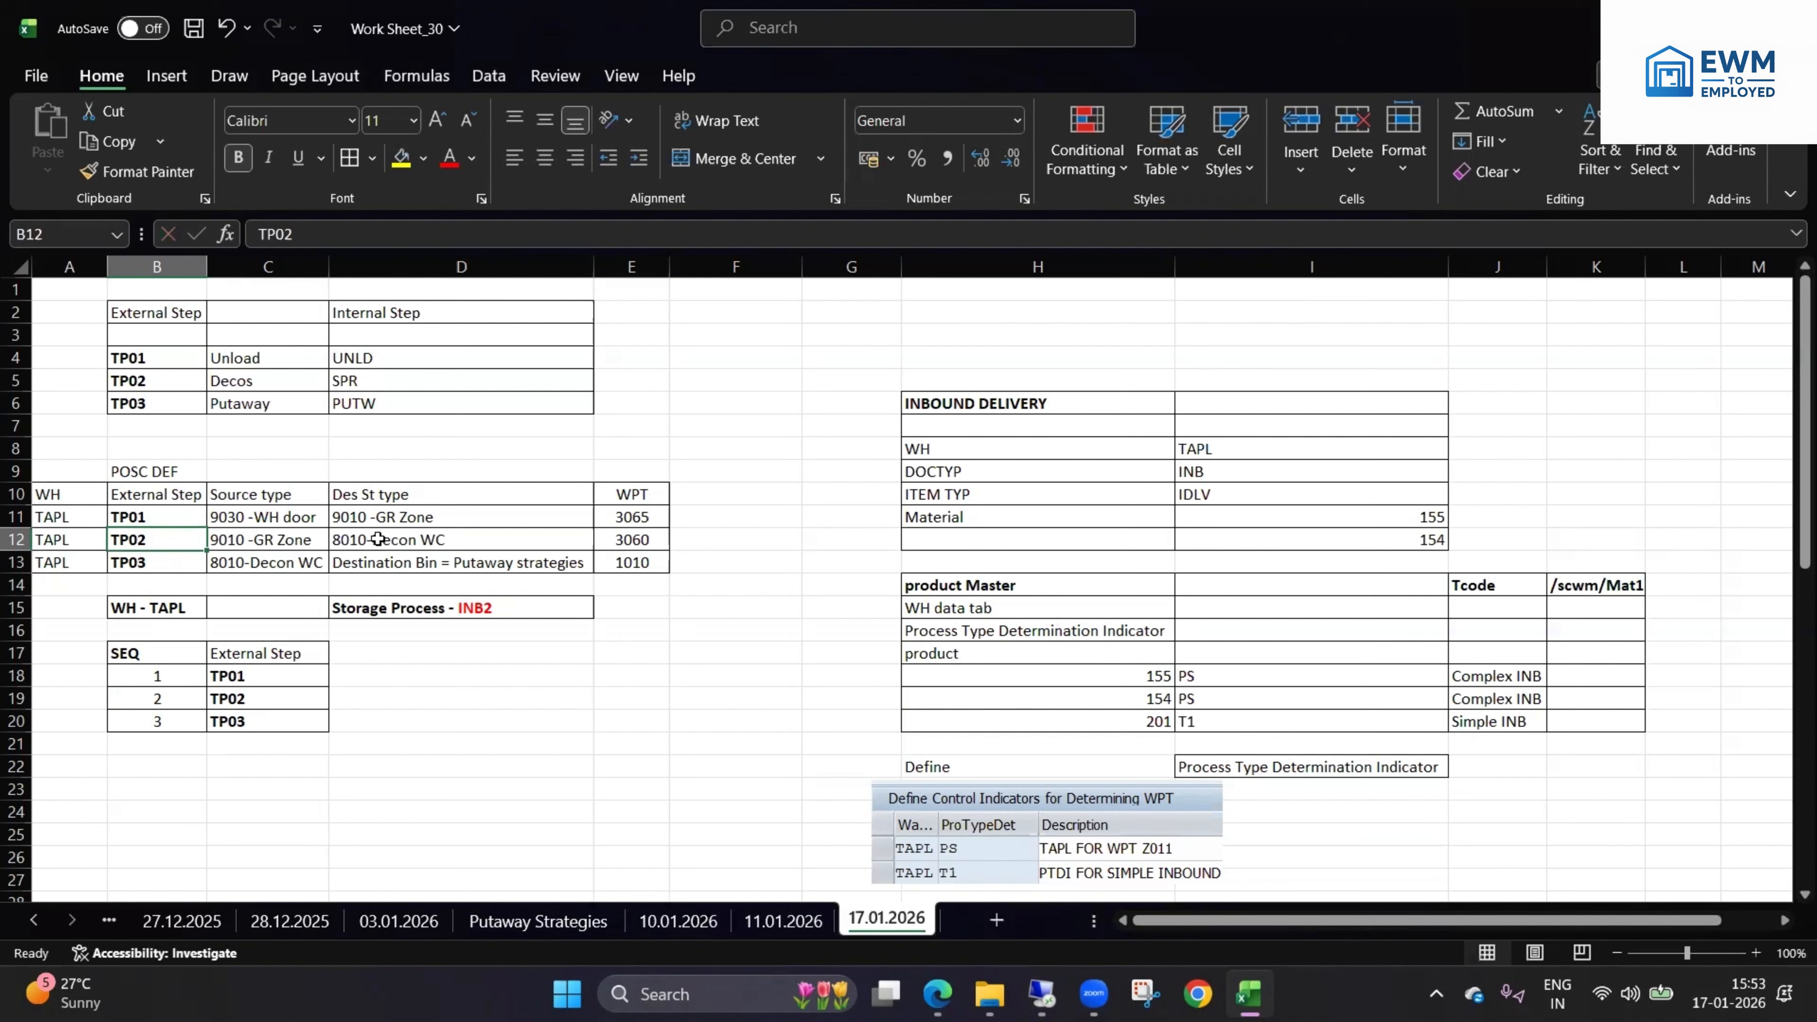
click(161, 527)
click(161, 535)
click(179, 566)
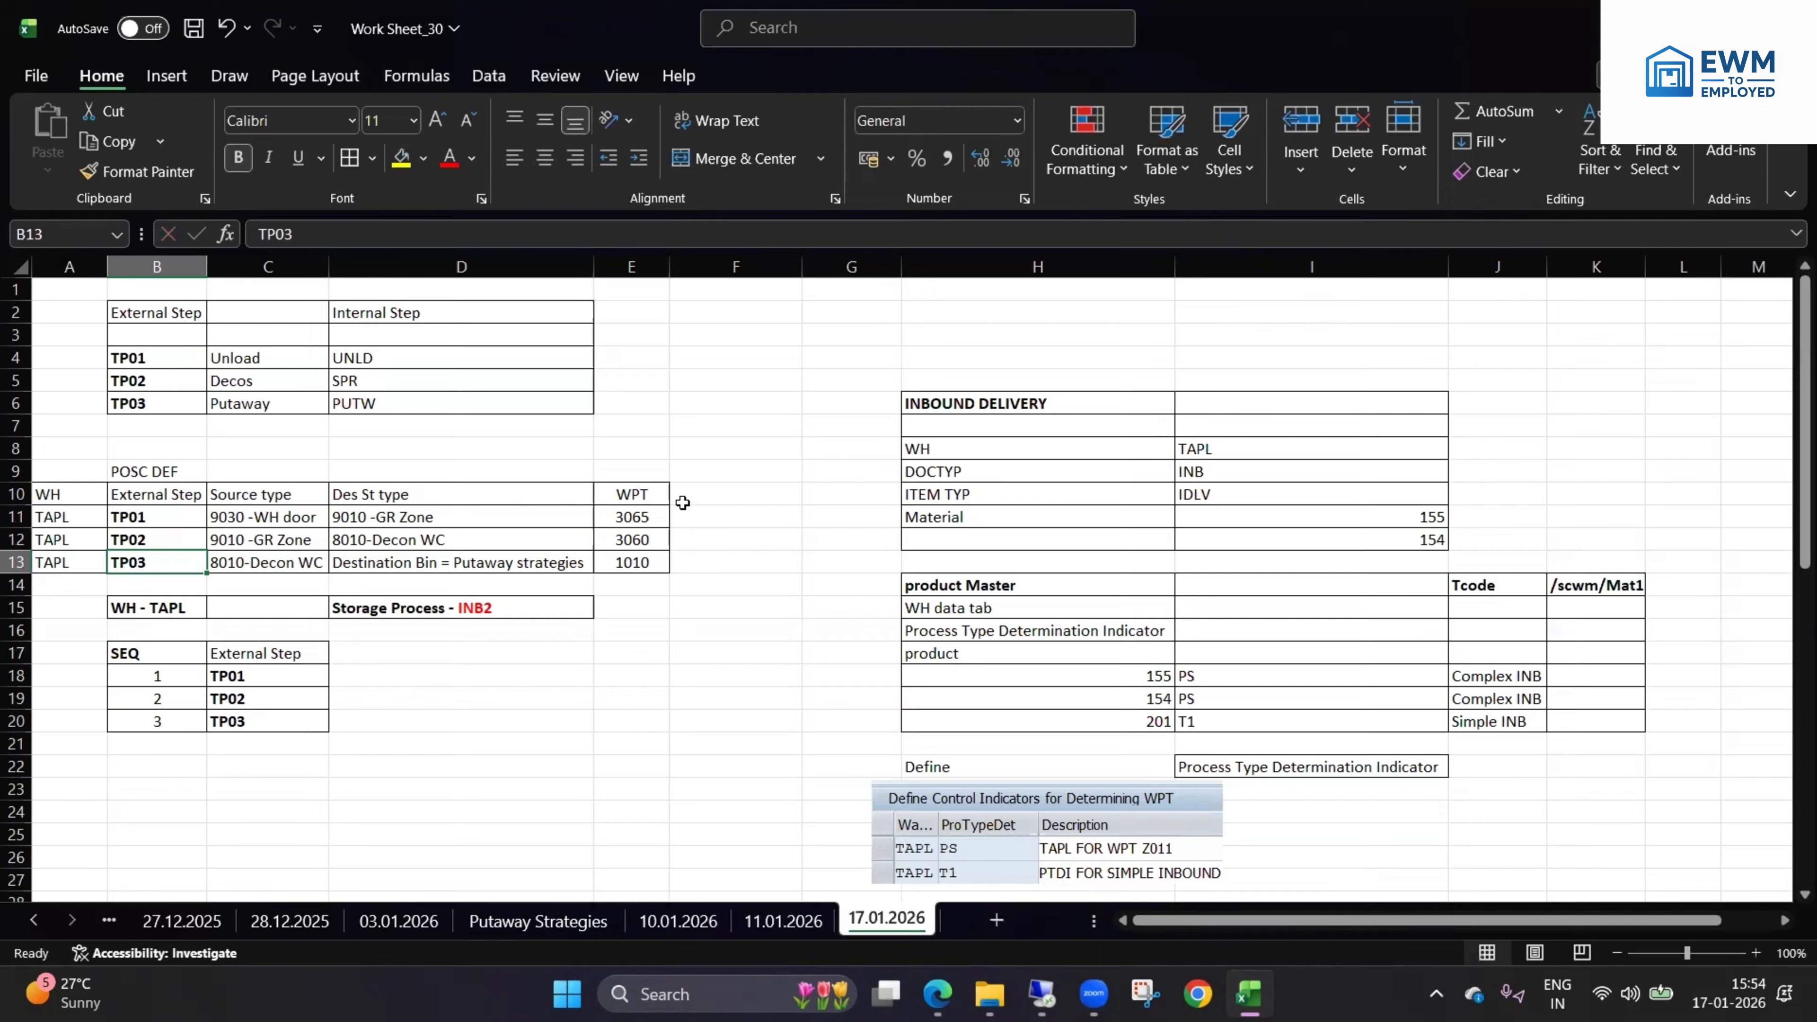
click(684, 624)
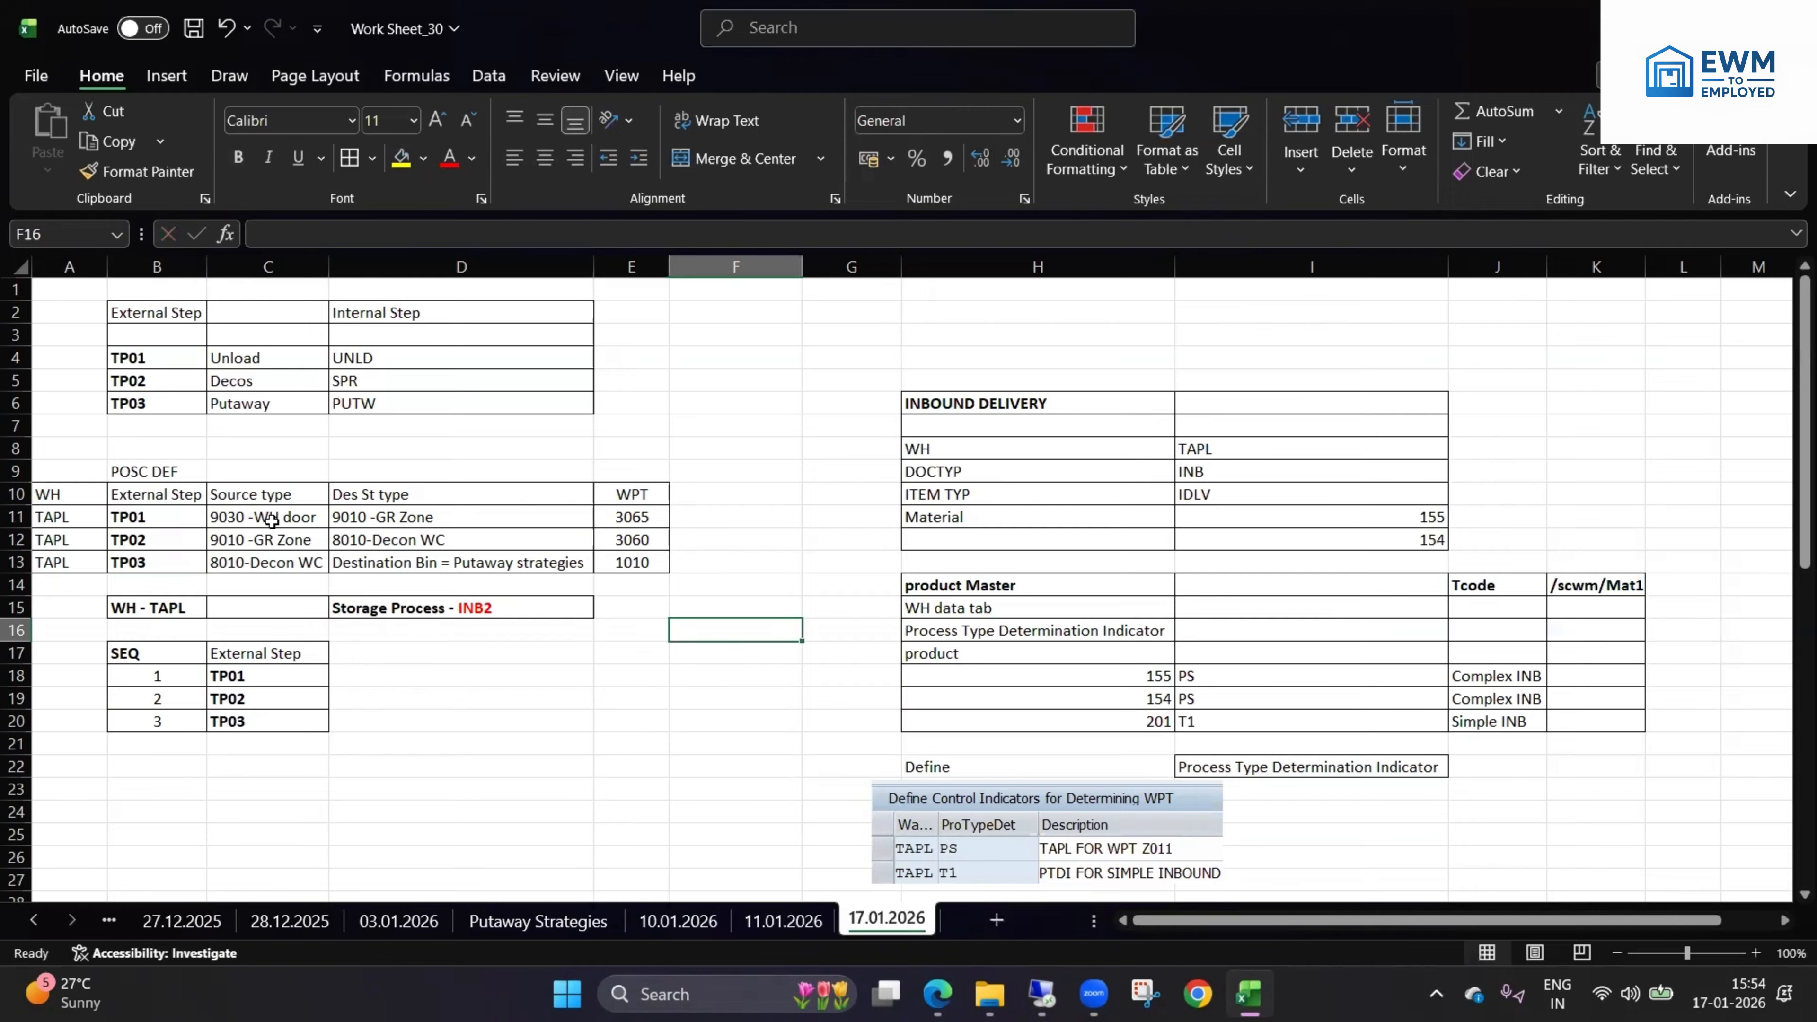
- Examine storage process INB2 in row 15 and the sequence of external steps assigned to it below
click(518, 608)
double_click(518, 608)
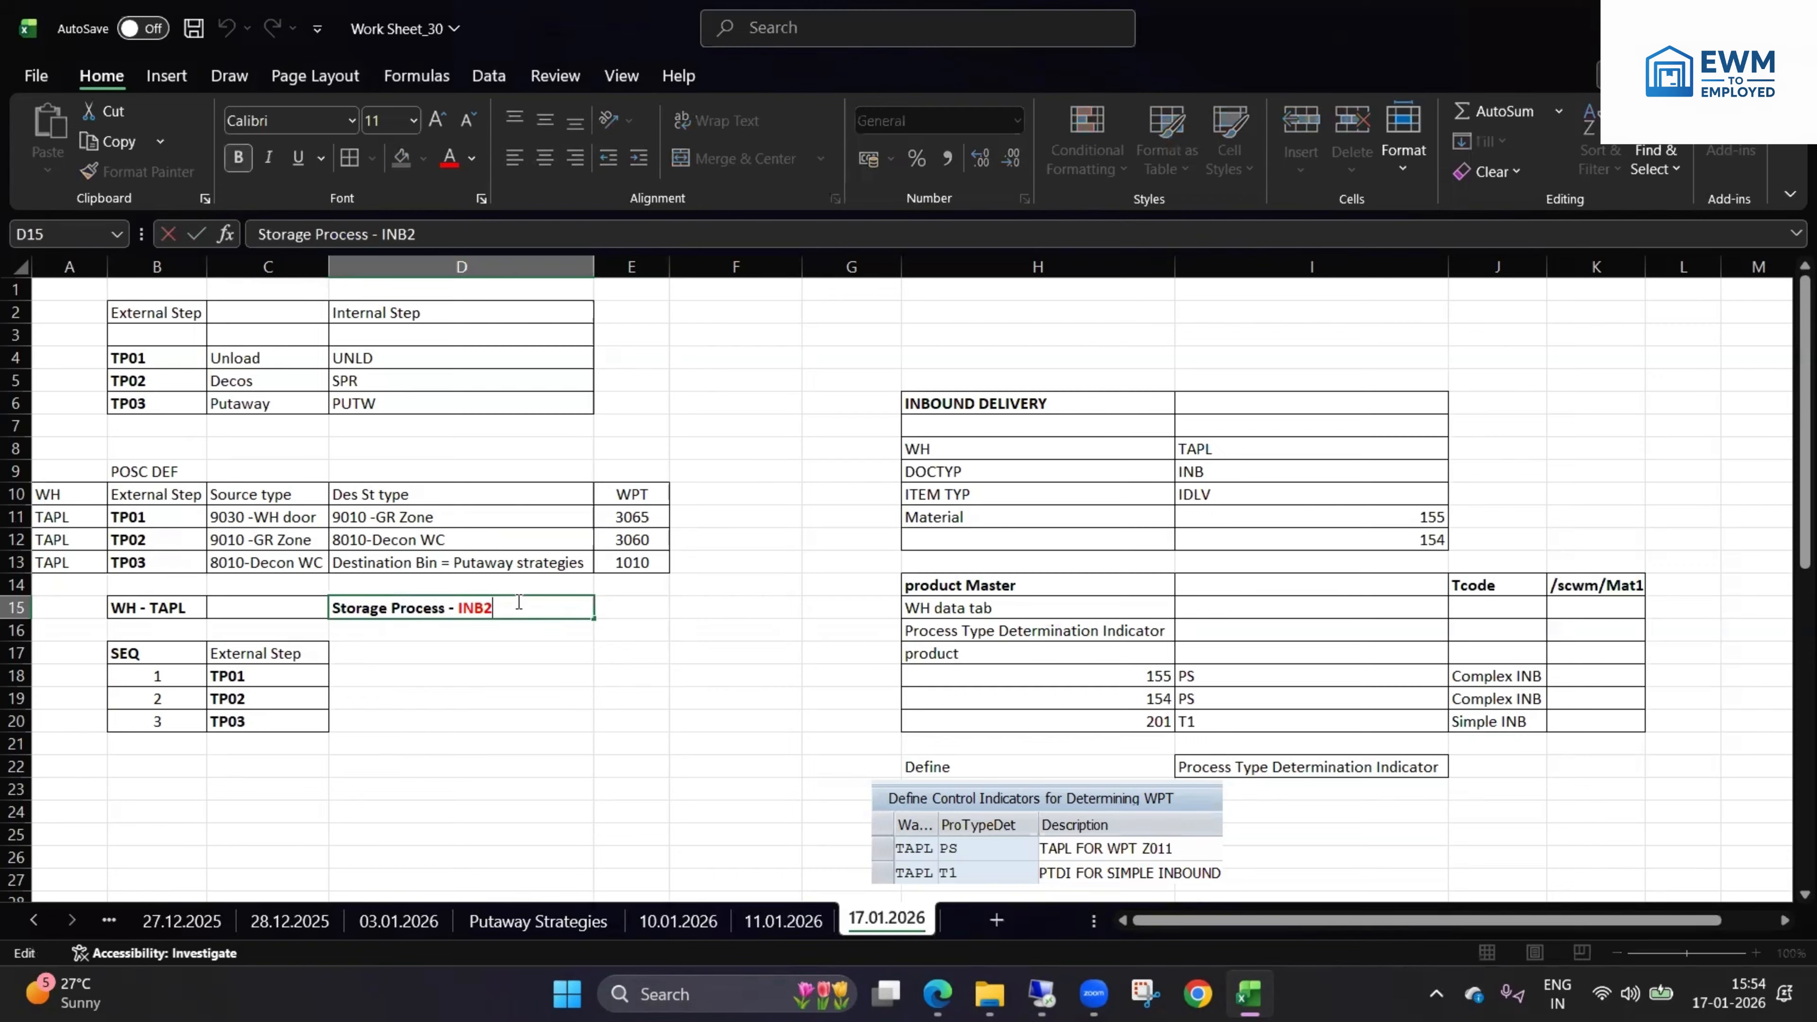
drag(518, 609, 285, 602)
drag(273, 674, 256, 853)
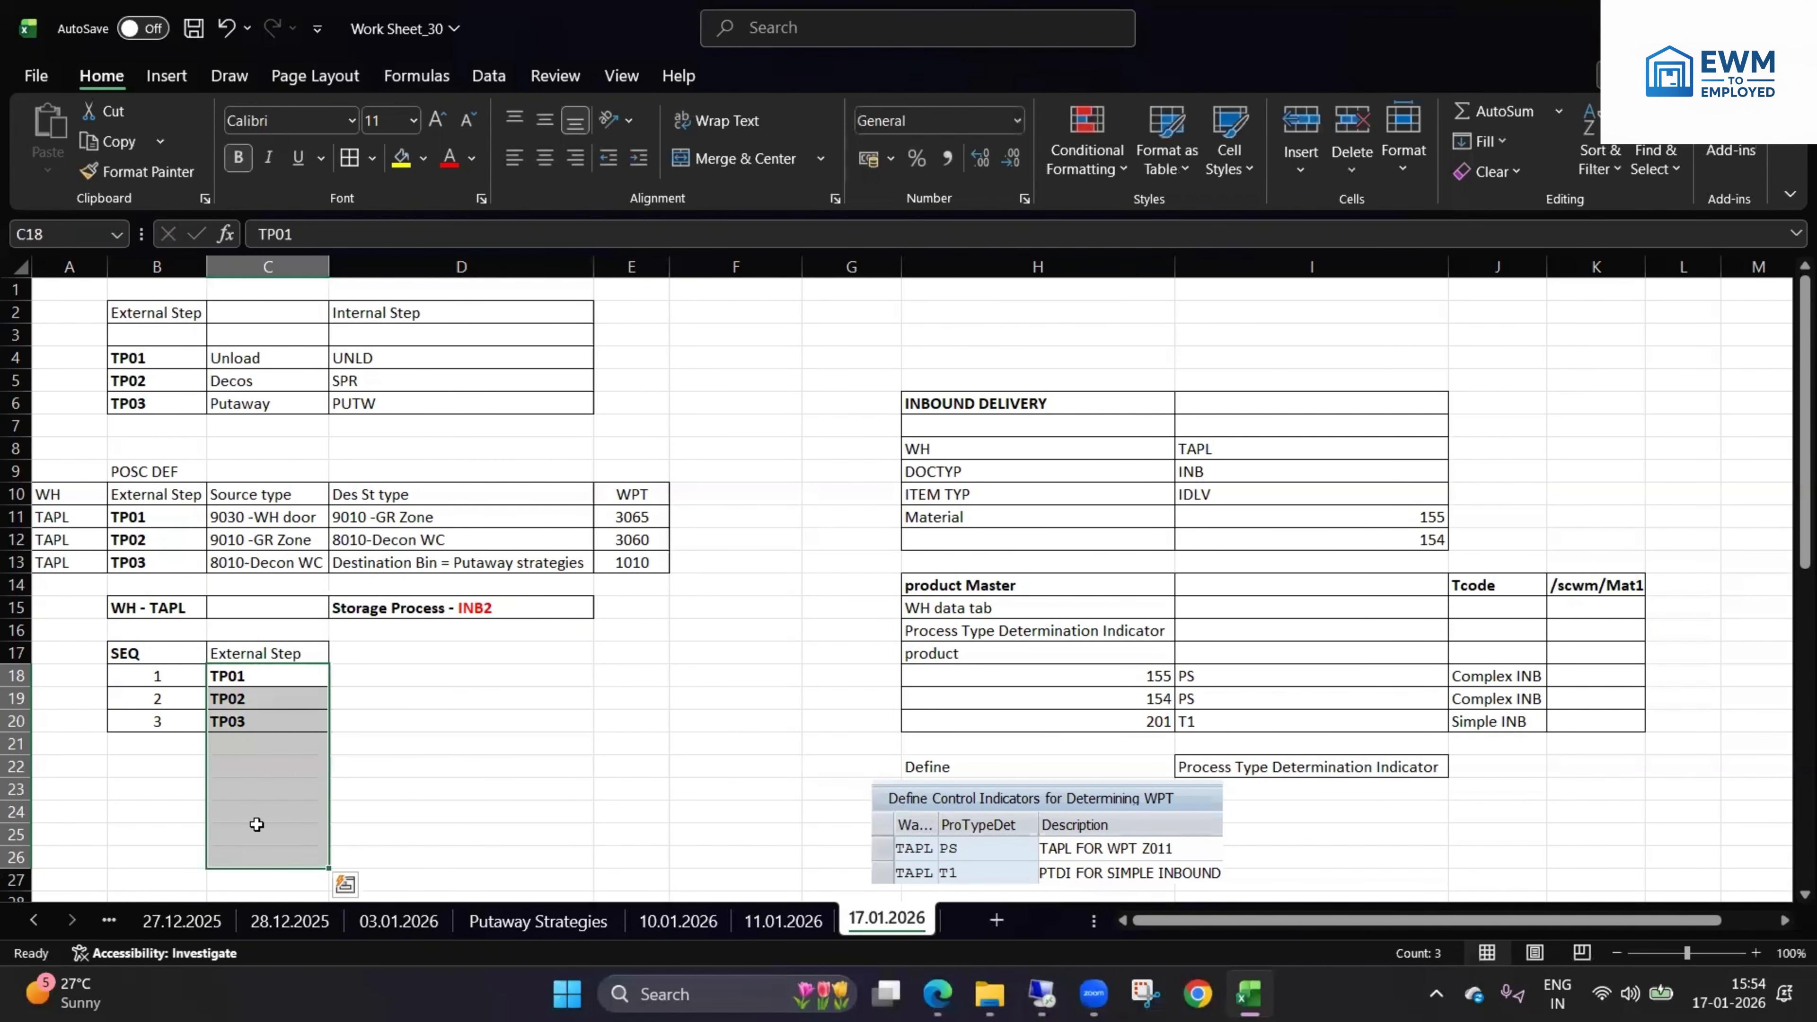
click(387, 628)
drag(317, 665, 297, 833)
click(516, 744)
scroll(539, 610, down, 1)
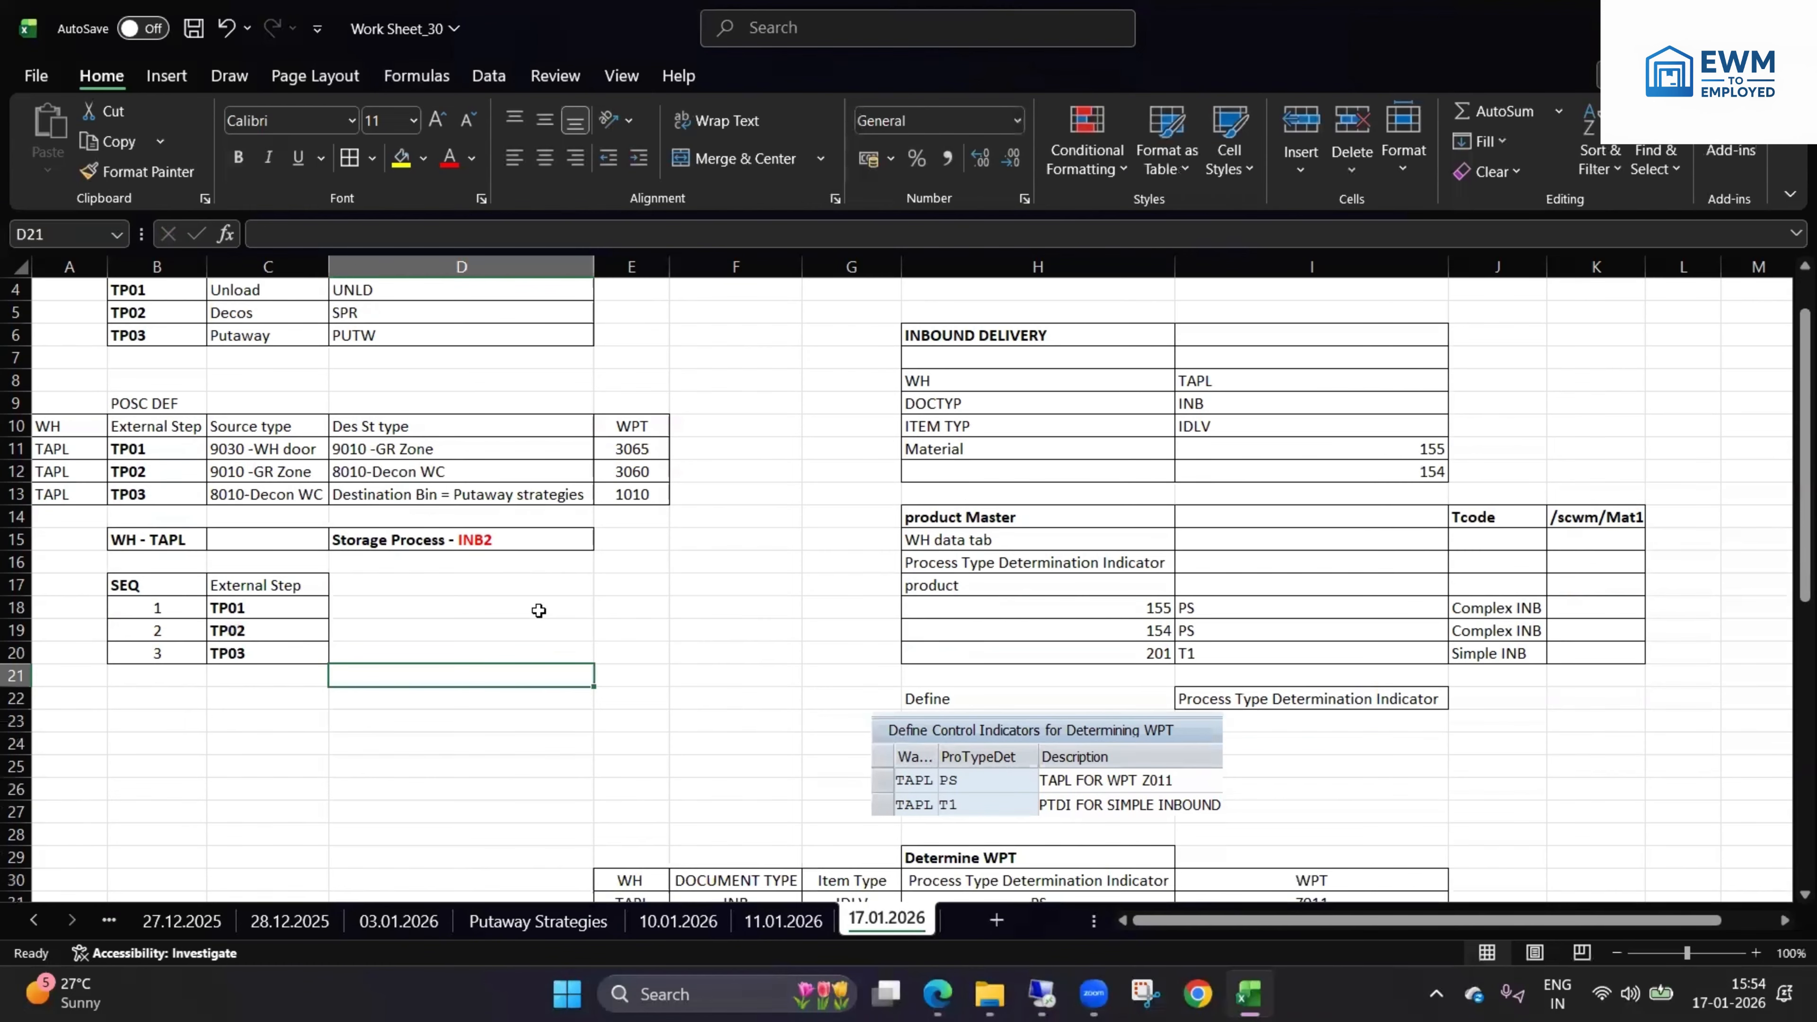
- Switch to the Deconsolidation PDF and review section 3 on WPT control indicators and section 4 on the work centre storage type
click(937, 994)
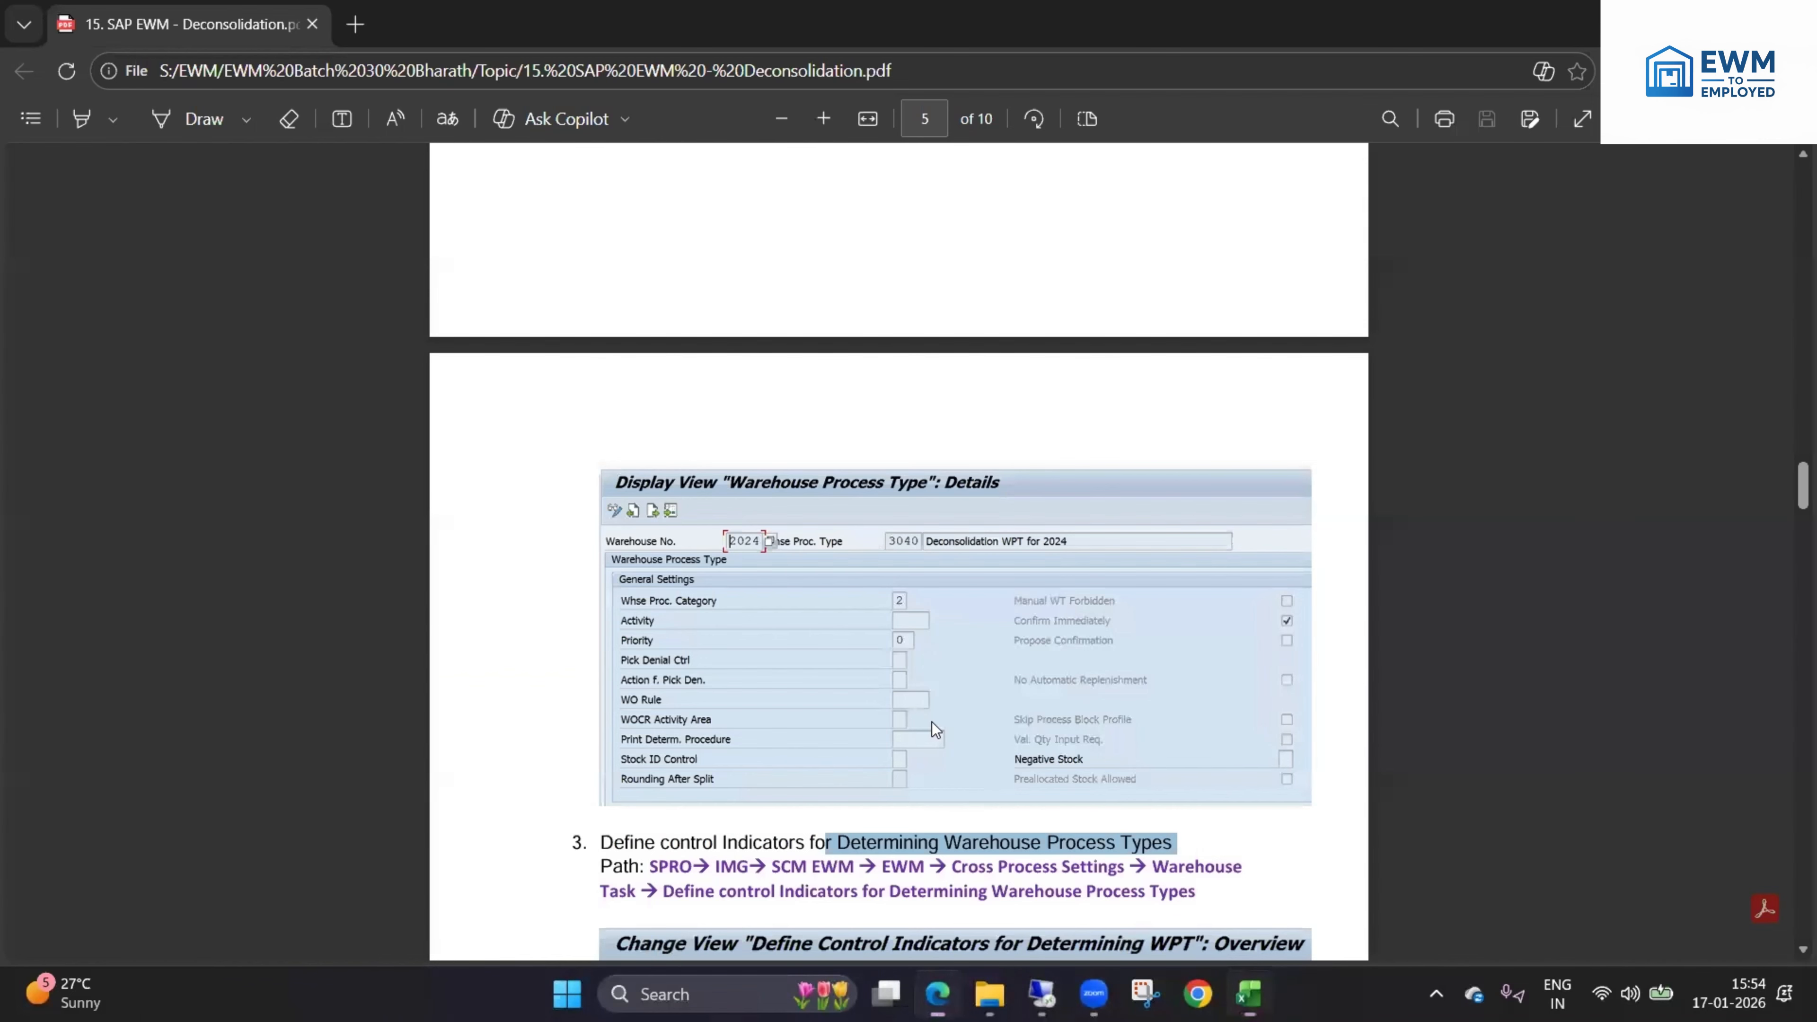
scroll(869, 489, down, 8)
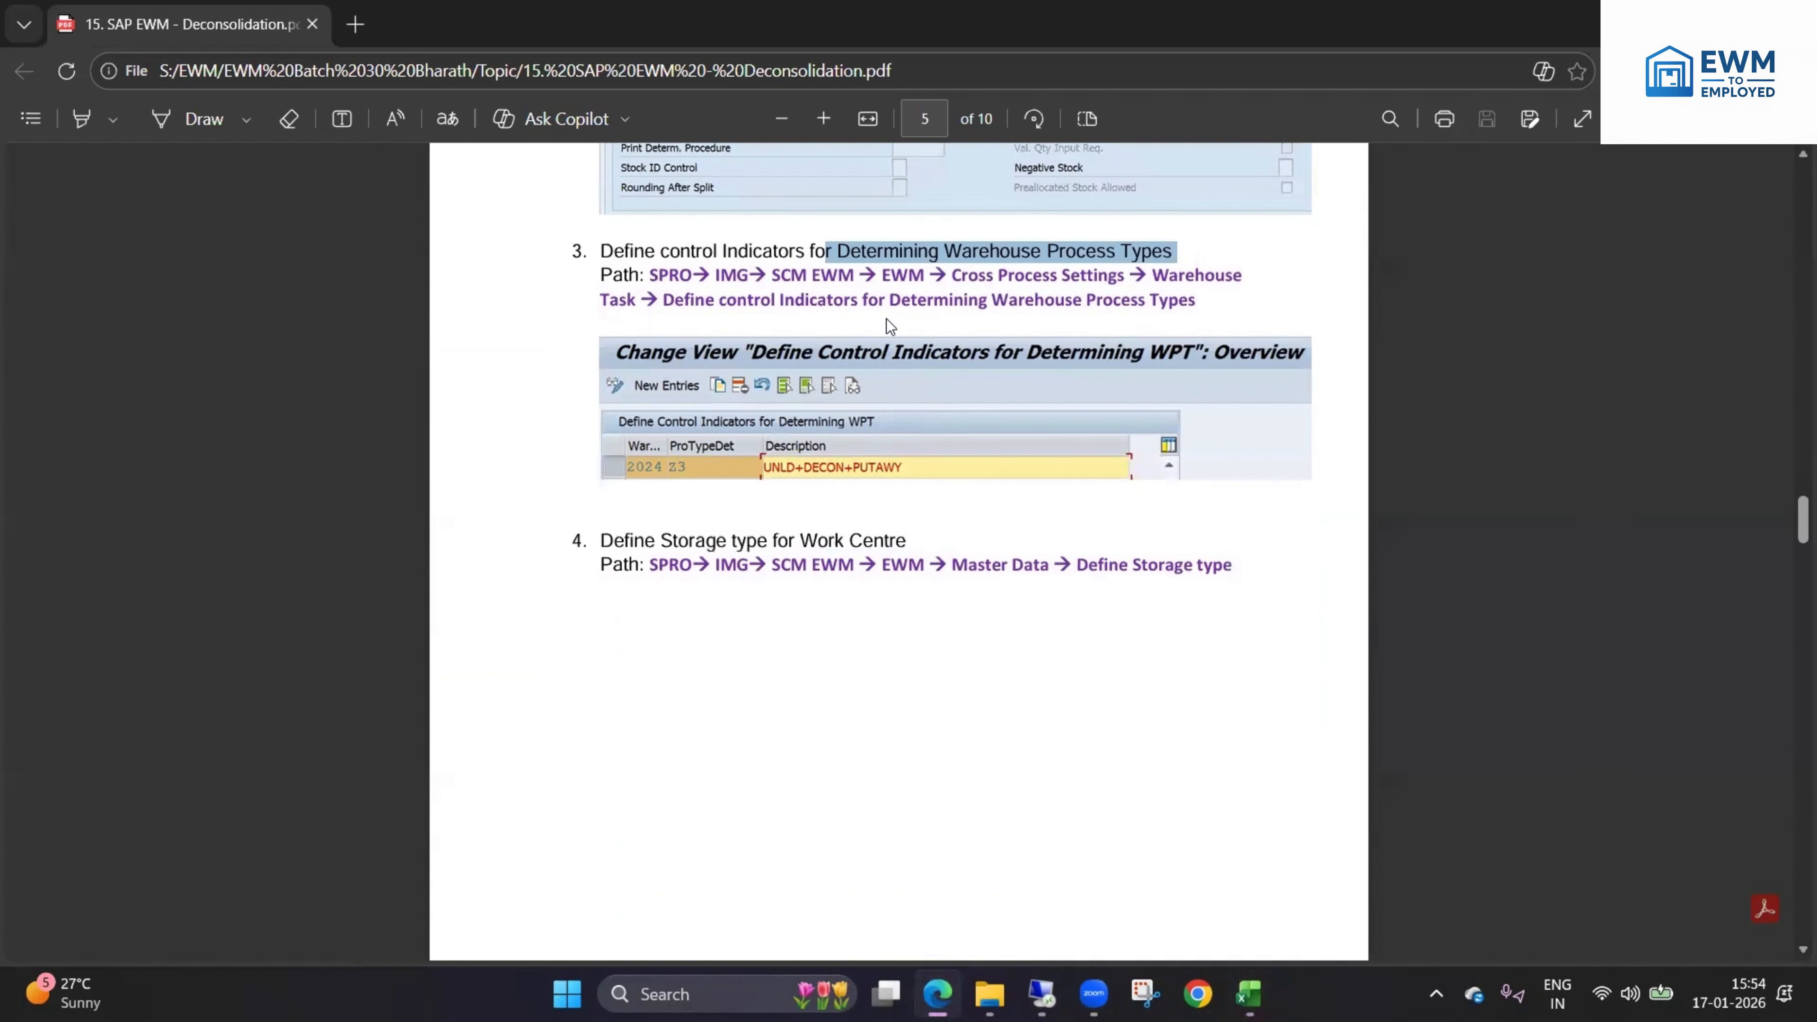
click(1021, 278)
drag(906, 240, 1164, 252)
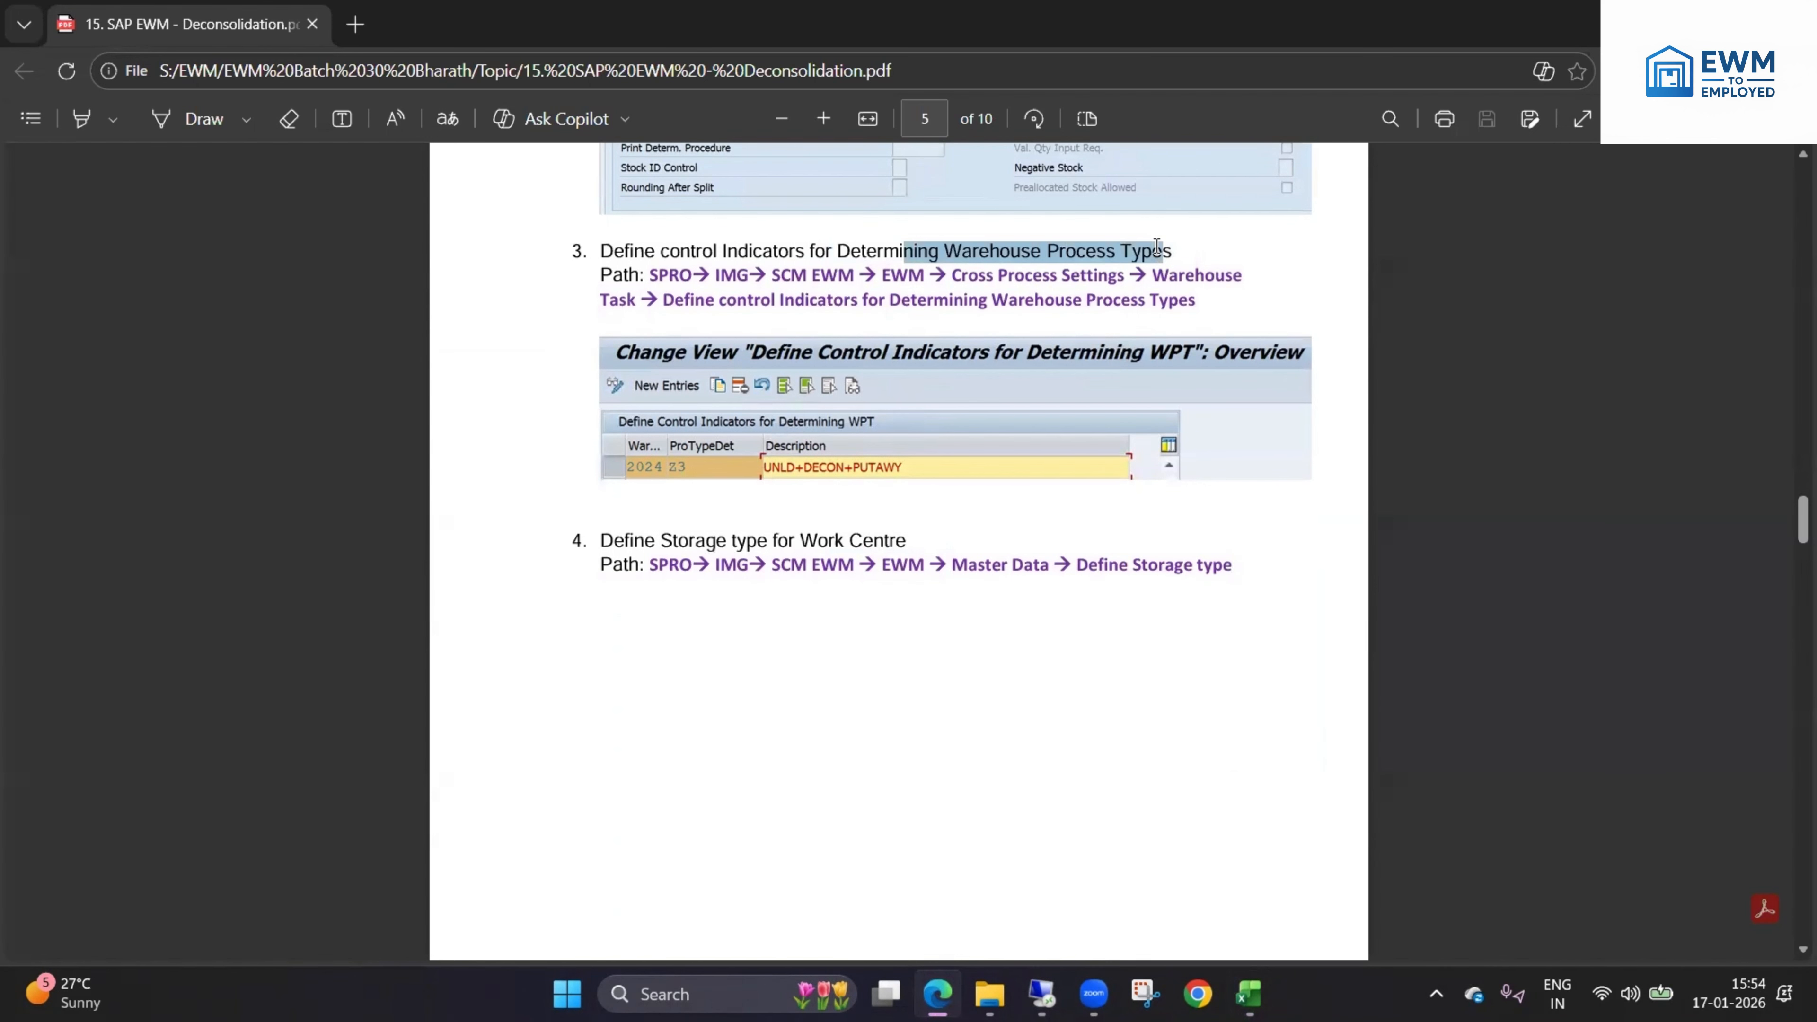
scroll(823, 318, down, 3)
drag(664, 302, 914, 307)
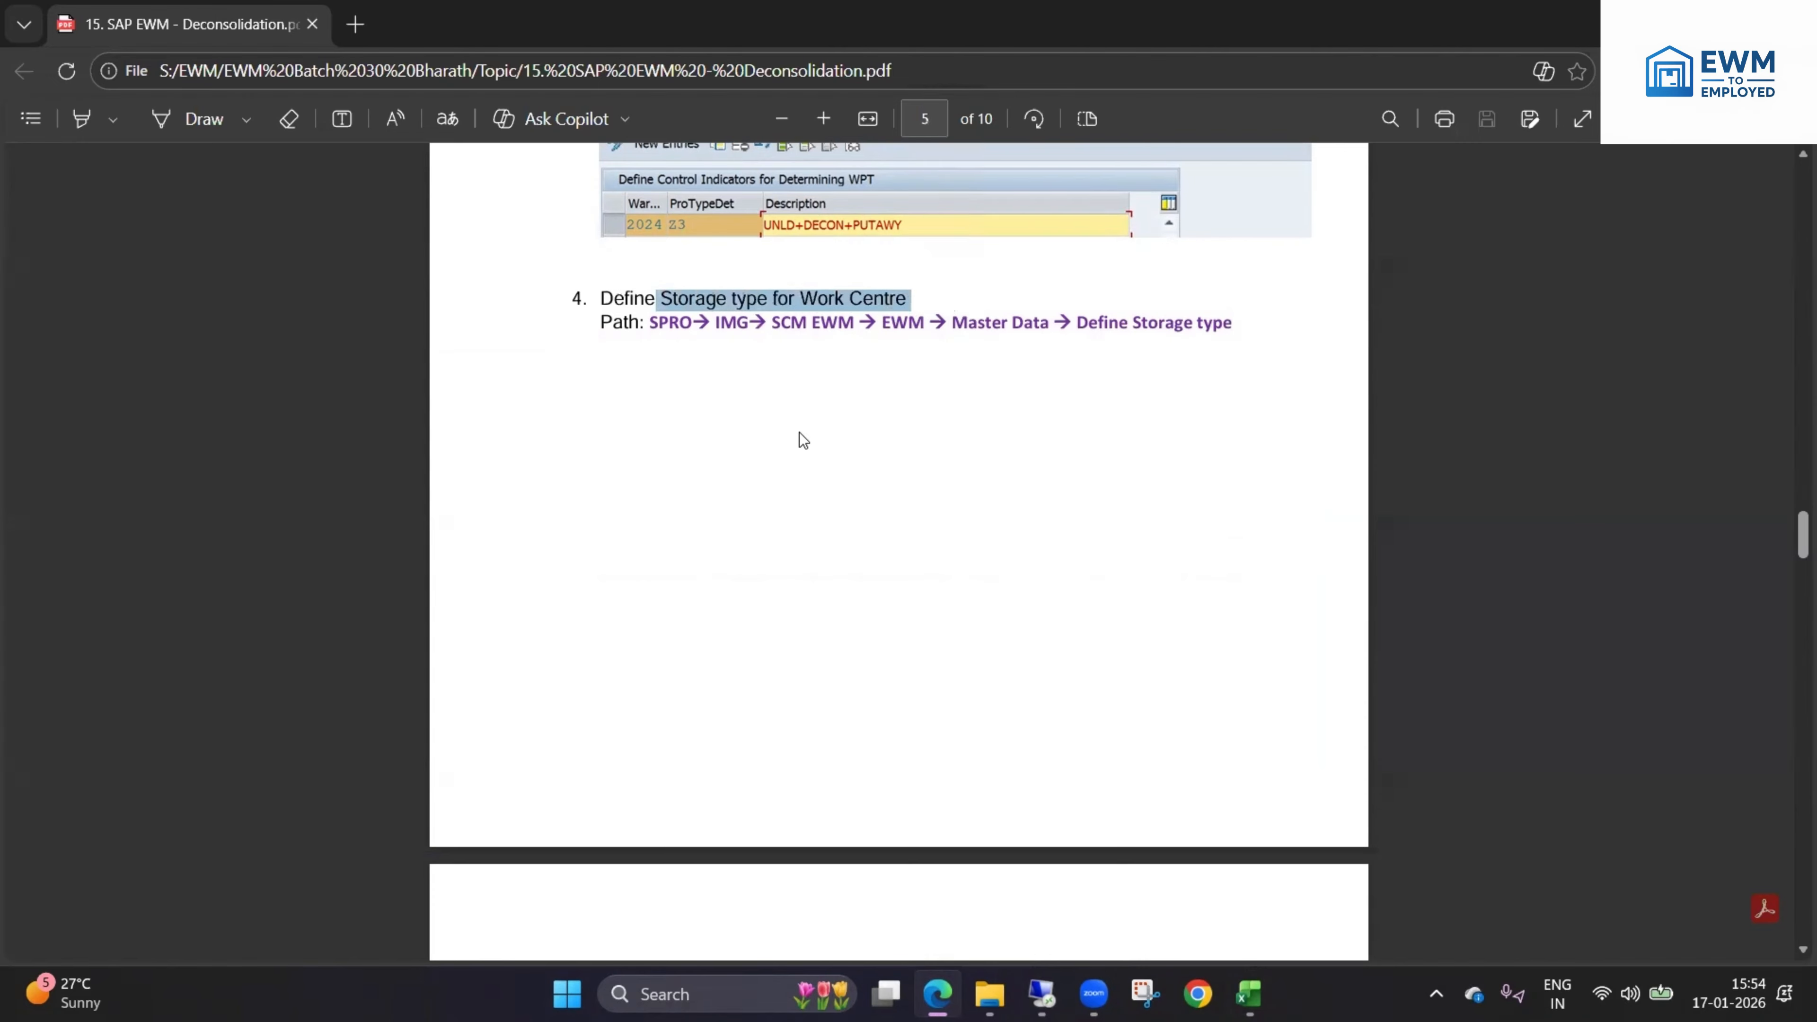
scroll(799, 433, down, 10)
scroll(799, 432, up, 9)
scroll(800, 432, up, 3)
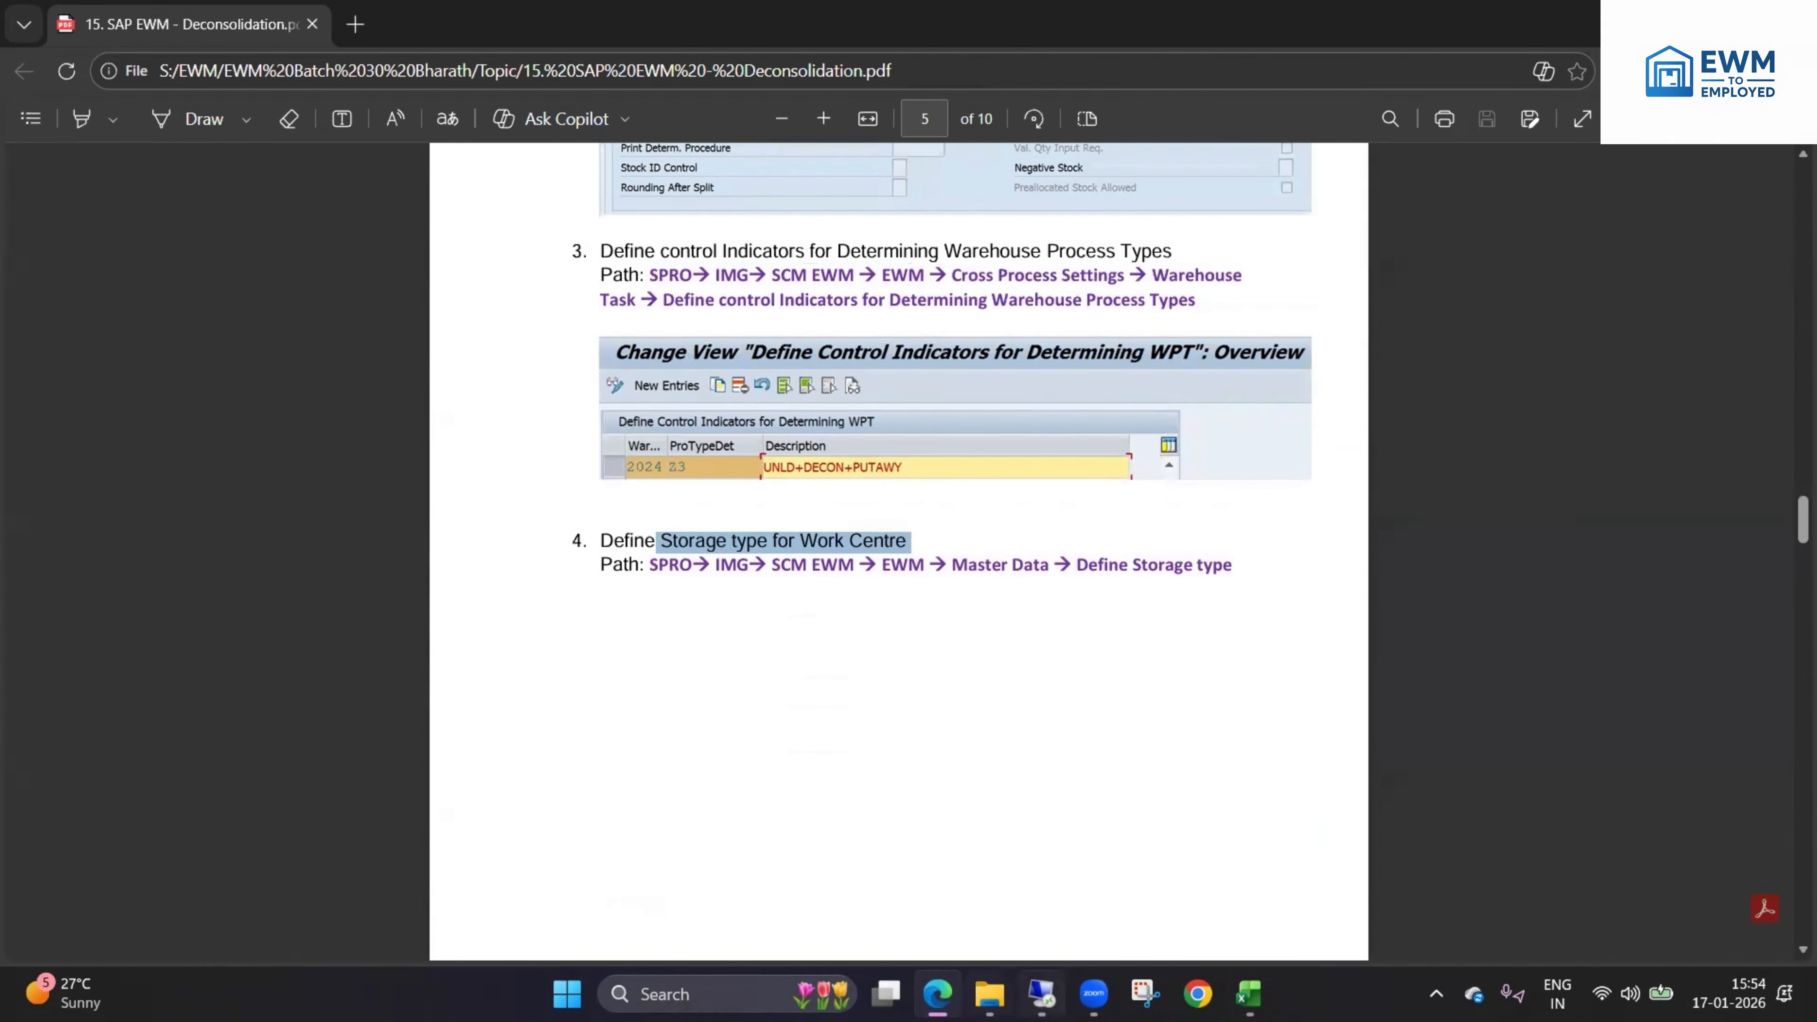
- Return to the SAP session, leave the external storage process steps, and expand Master Data under Extended Warehouse Management with Cross-Process Settings collapsed
click(1042, 993)
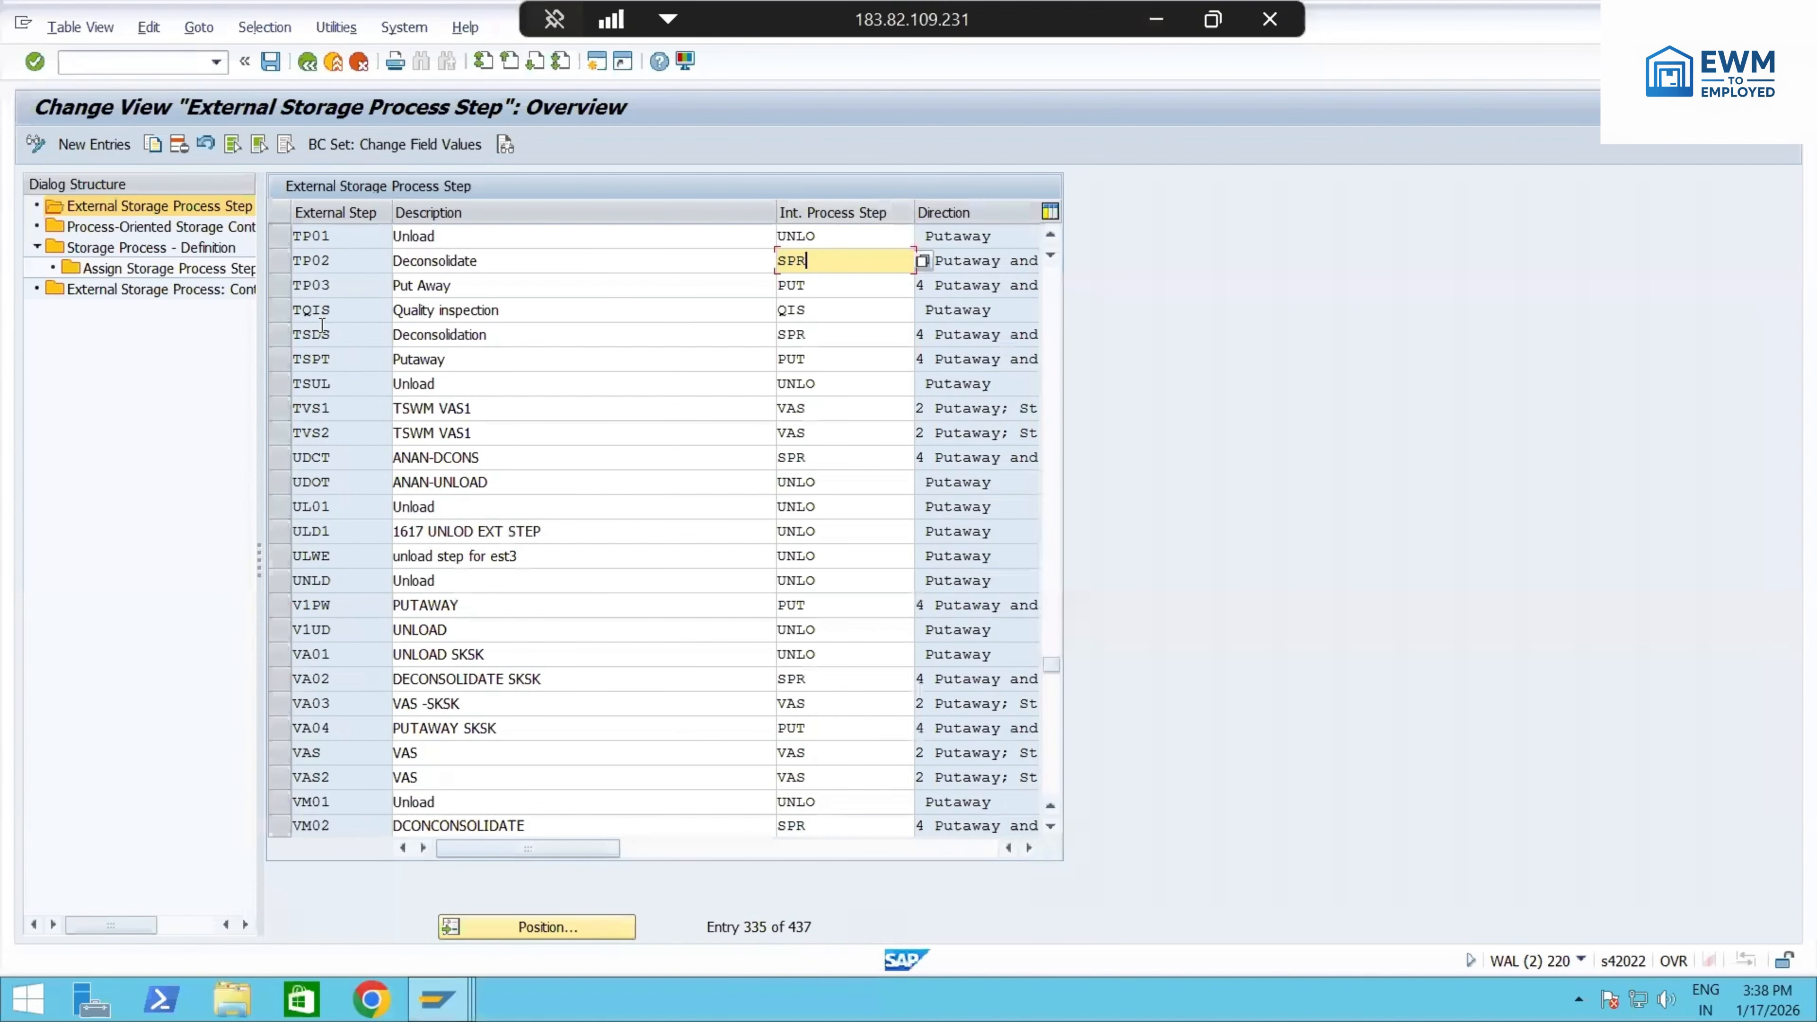
click(306, 66)
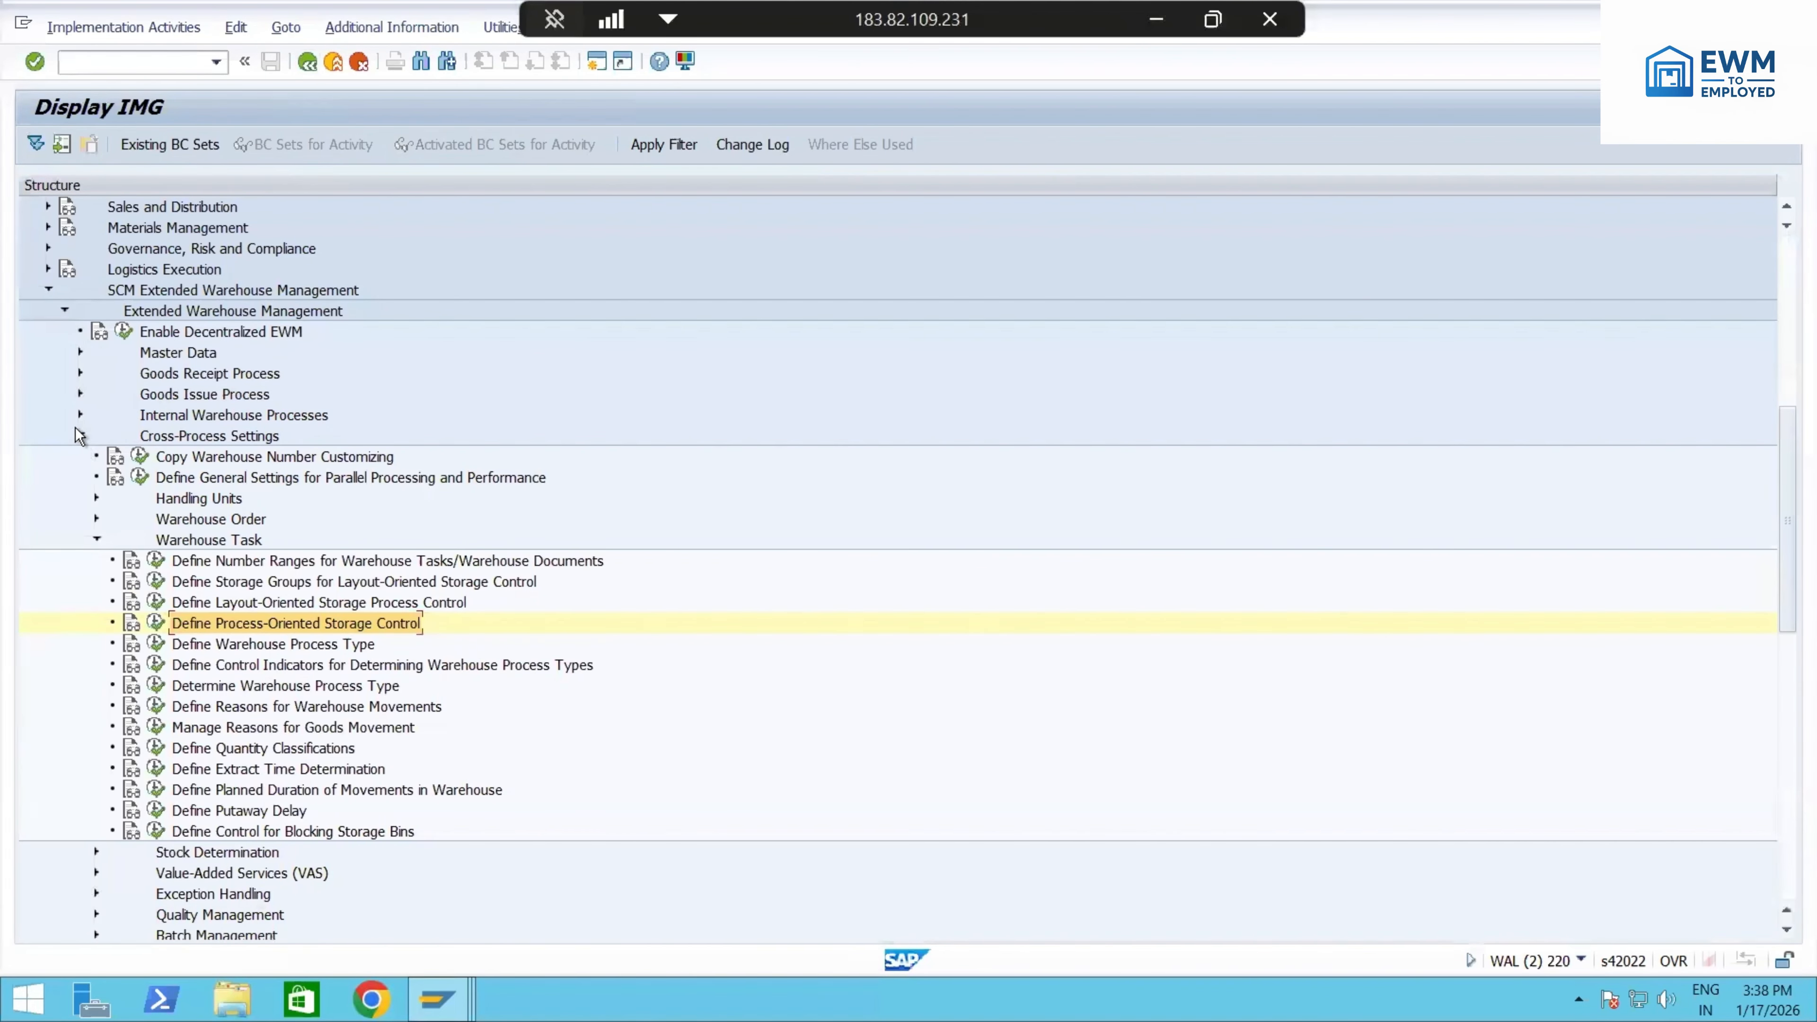
click(80, 436)
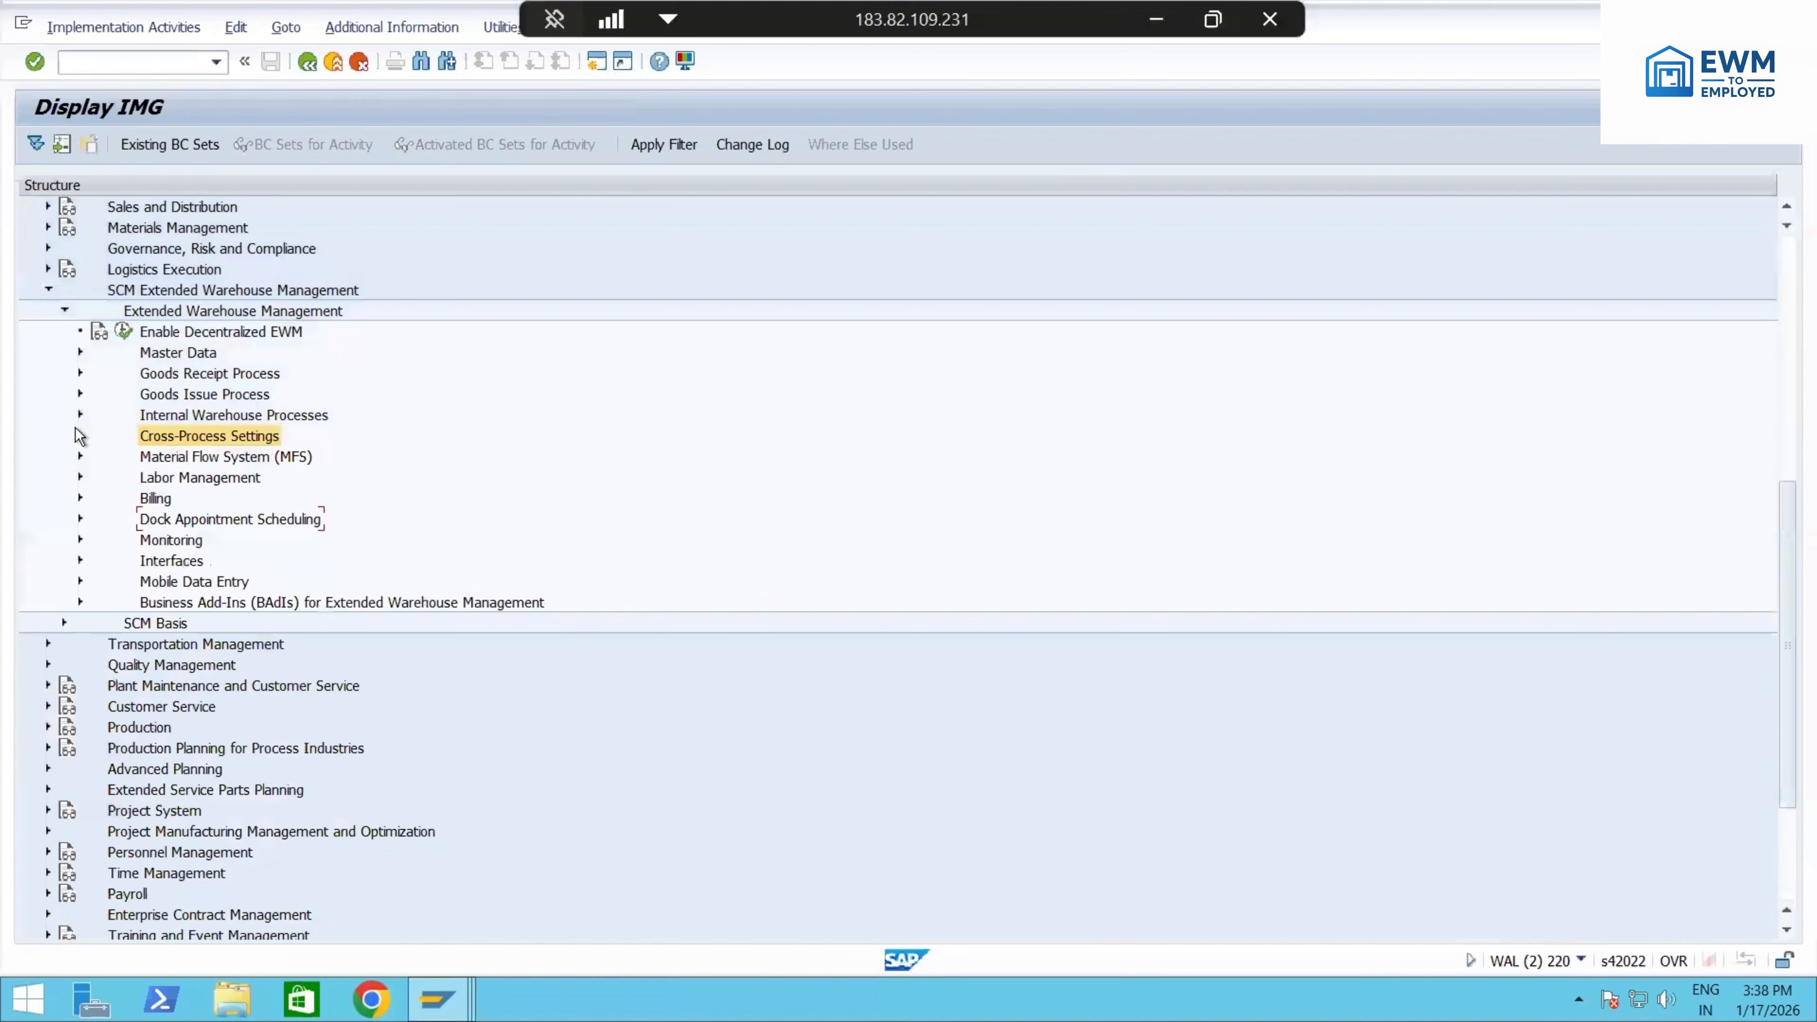
click(80, 352)
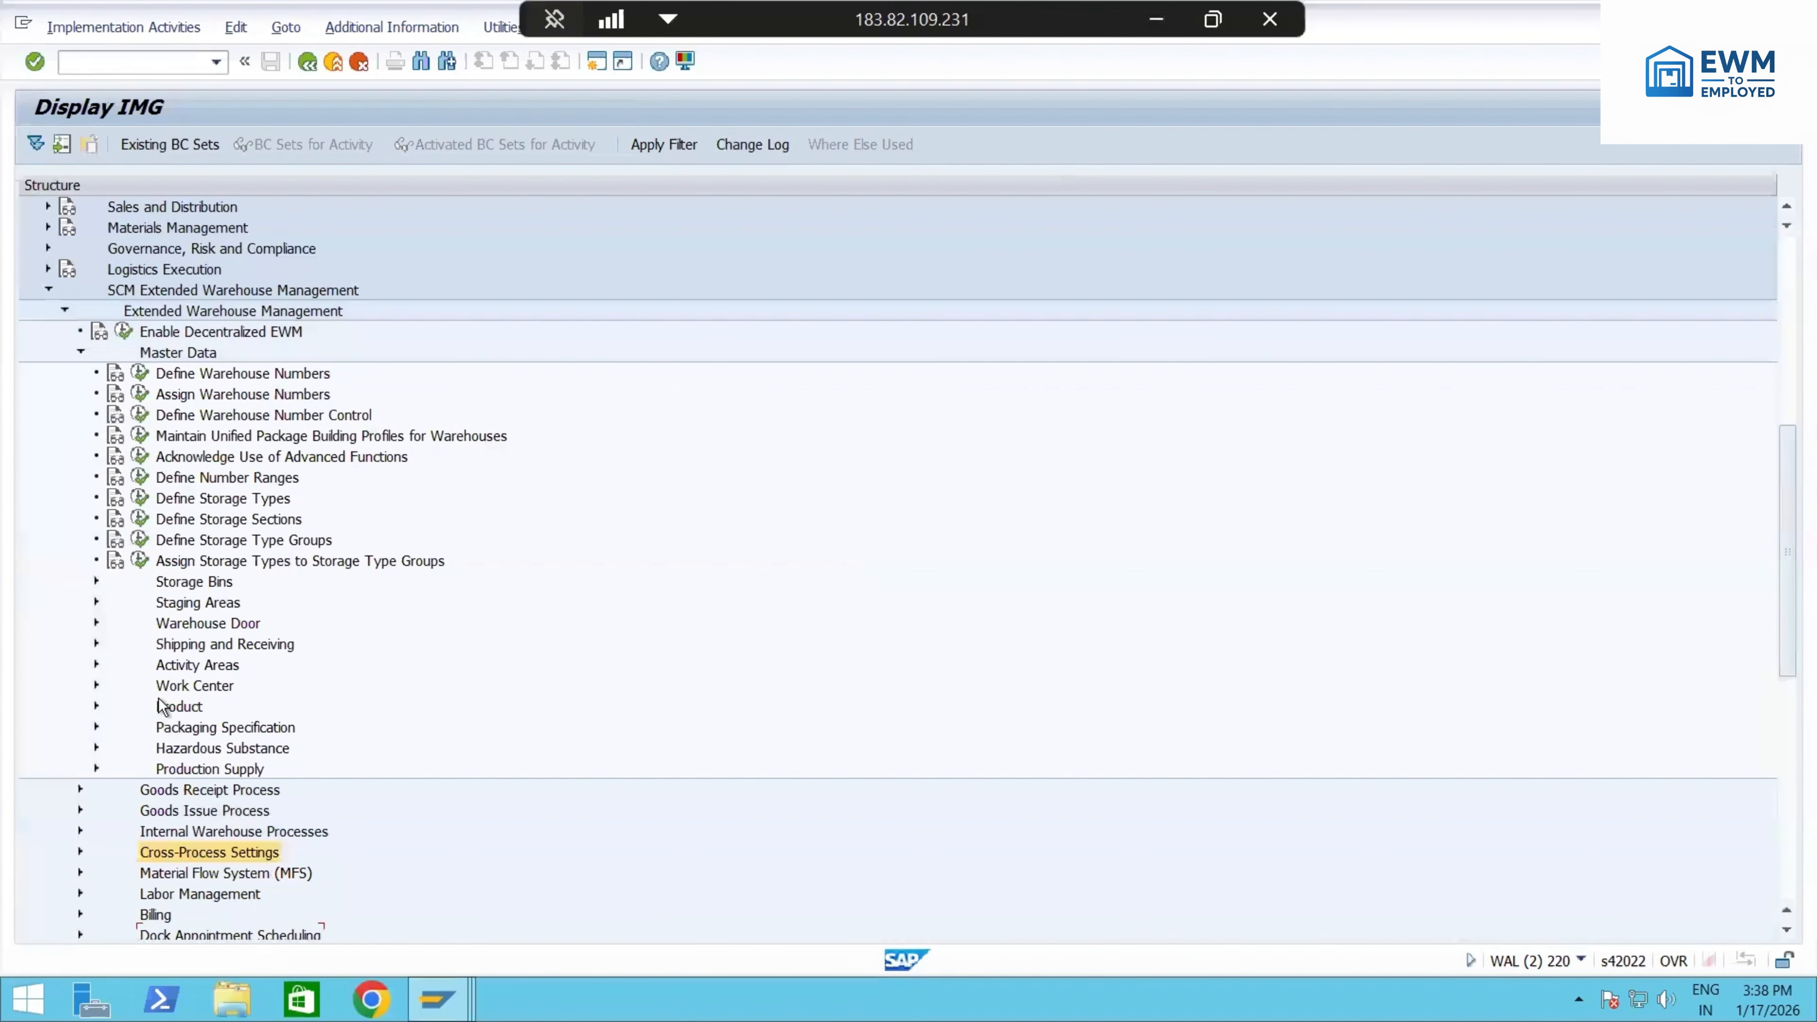
- Expand Work Center under Master Data and review its Specify Work Center Layout and Define Work Center activities
click(187, 688)
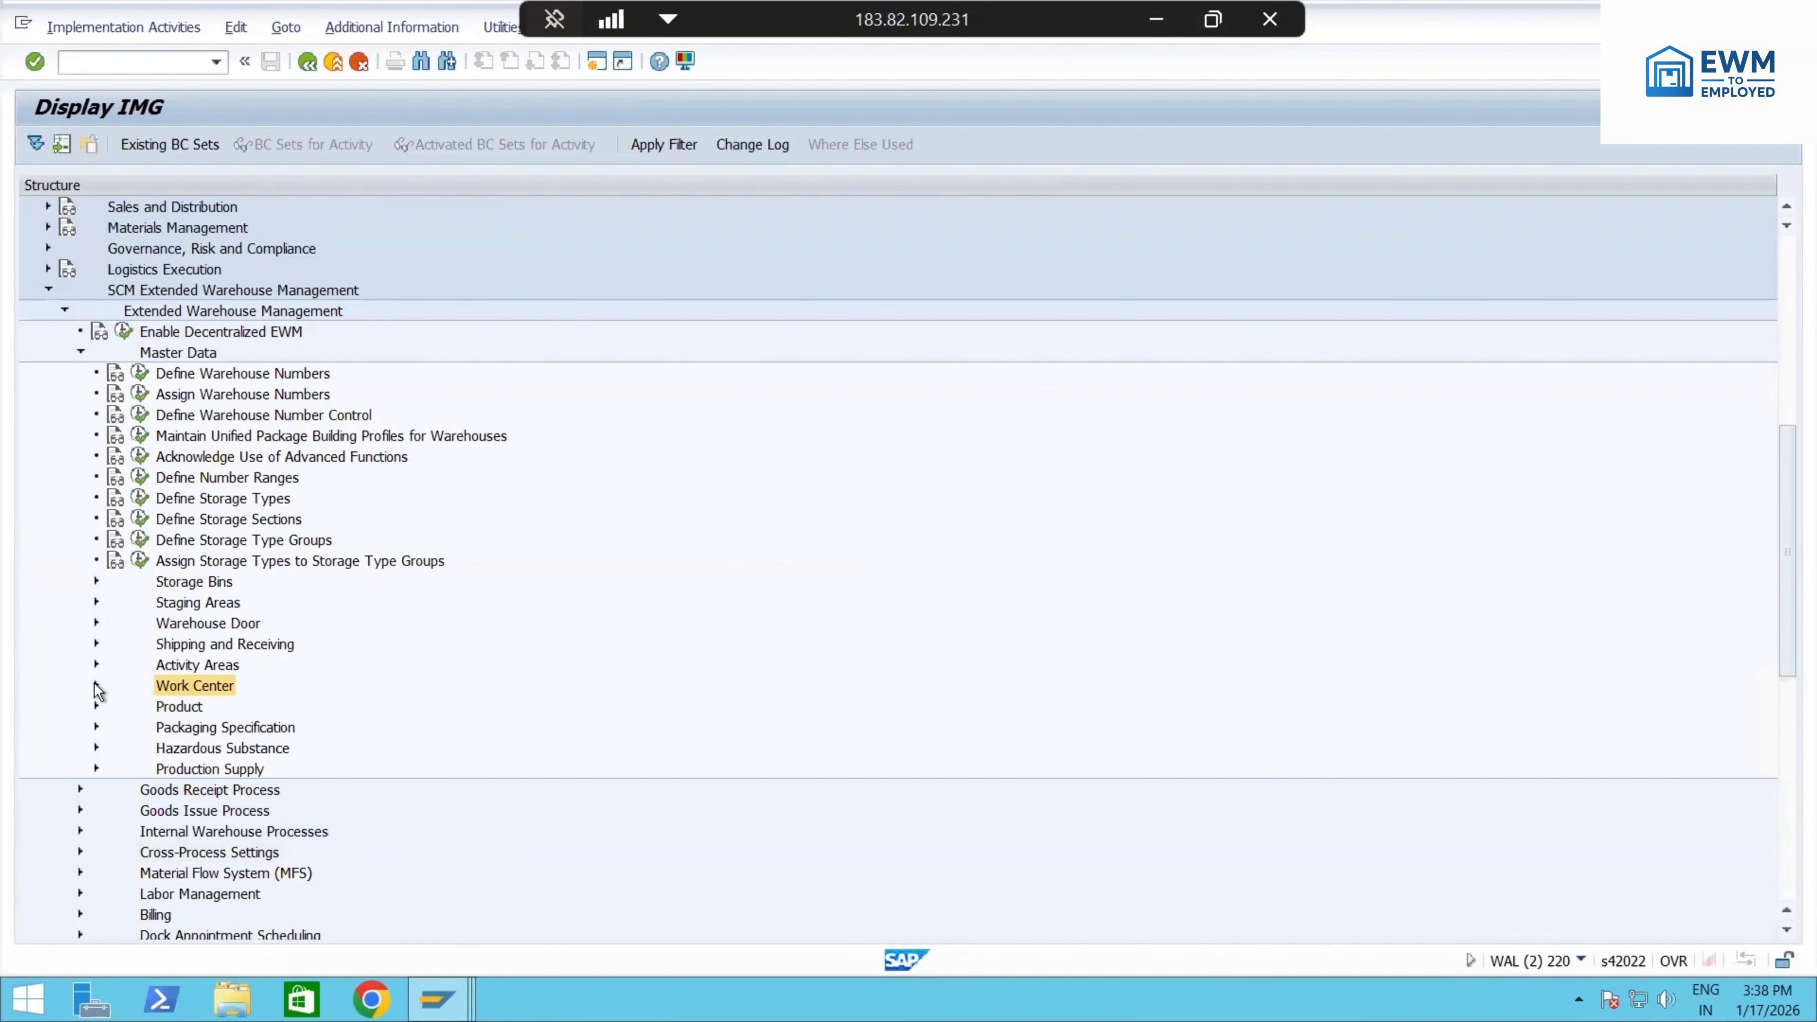
click(96, 686)
click(208, 711)
click(219, 725)
click(225, 706)
click(221, 728)
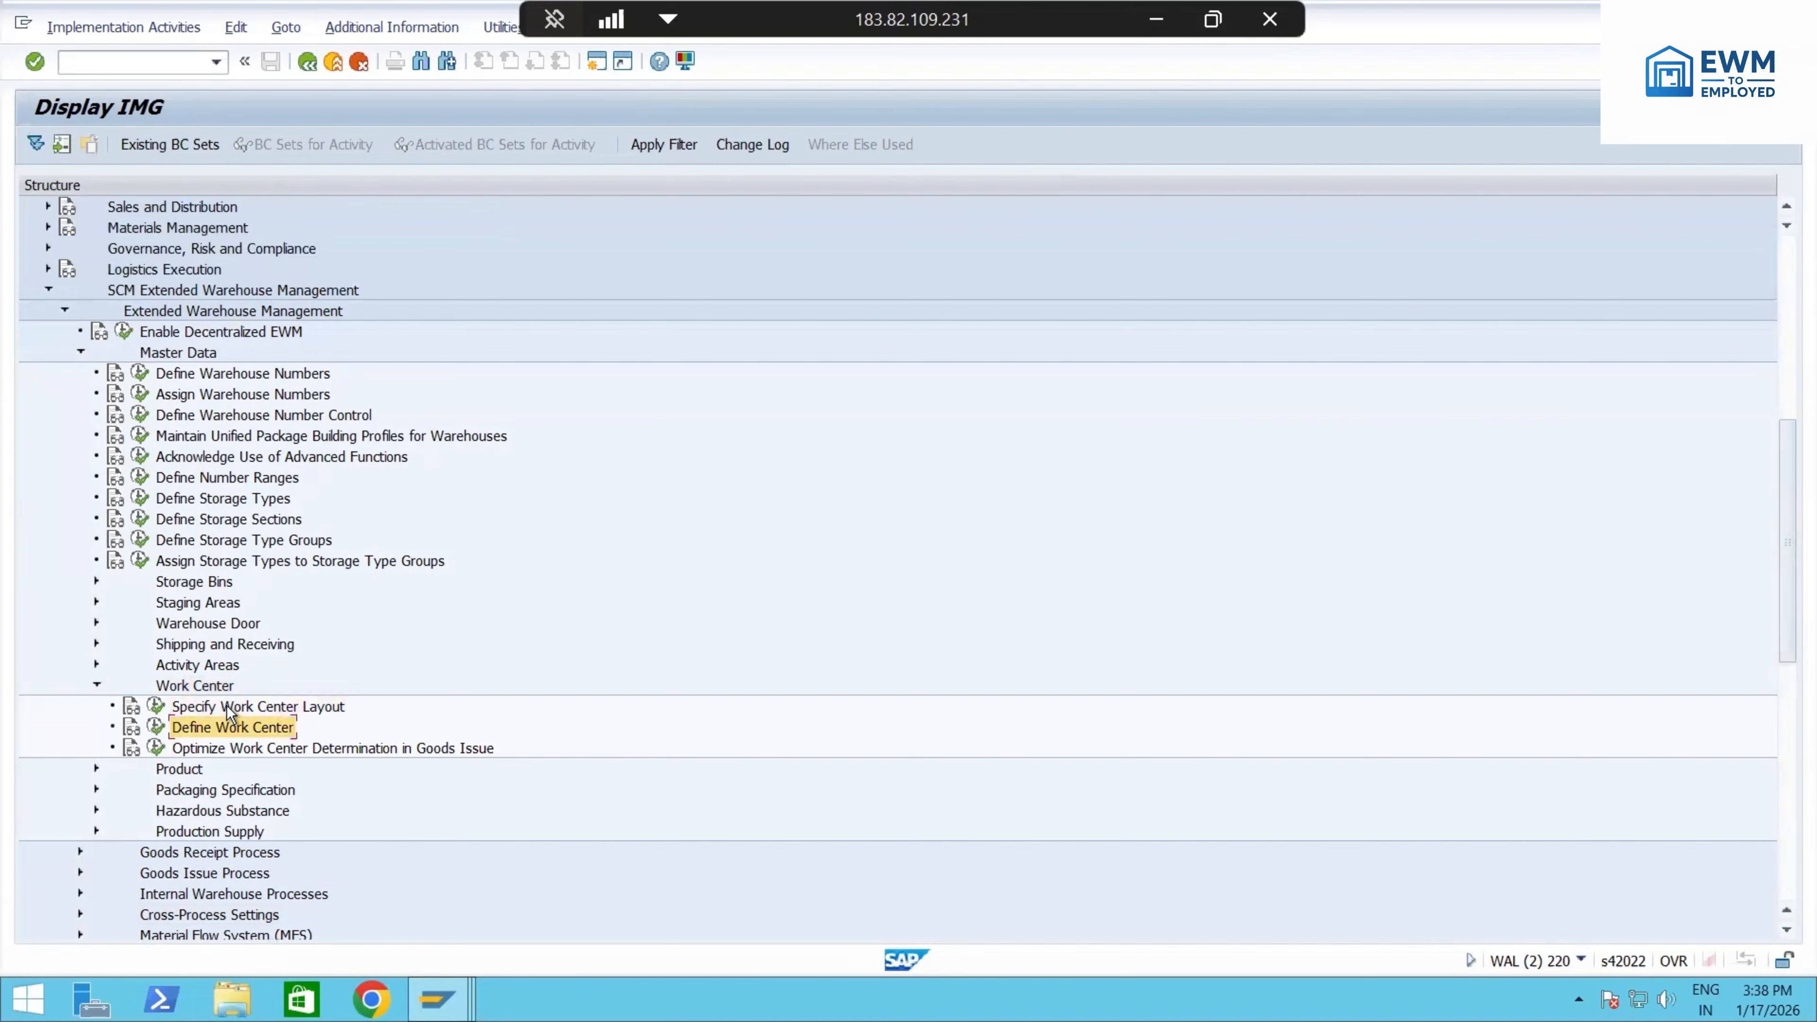
click(228, 707)
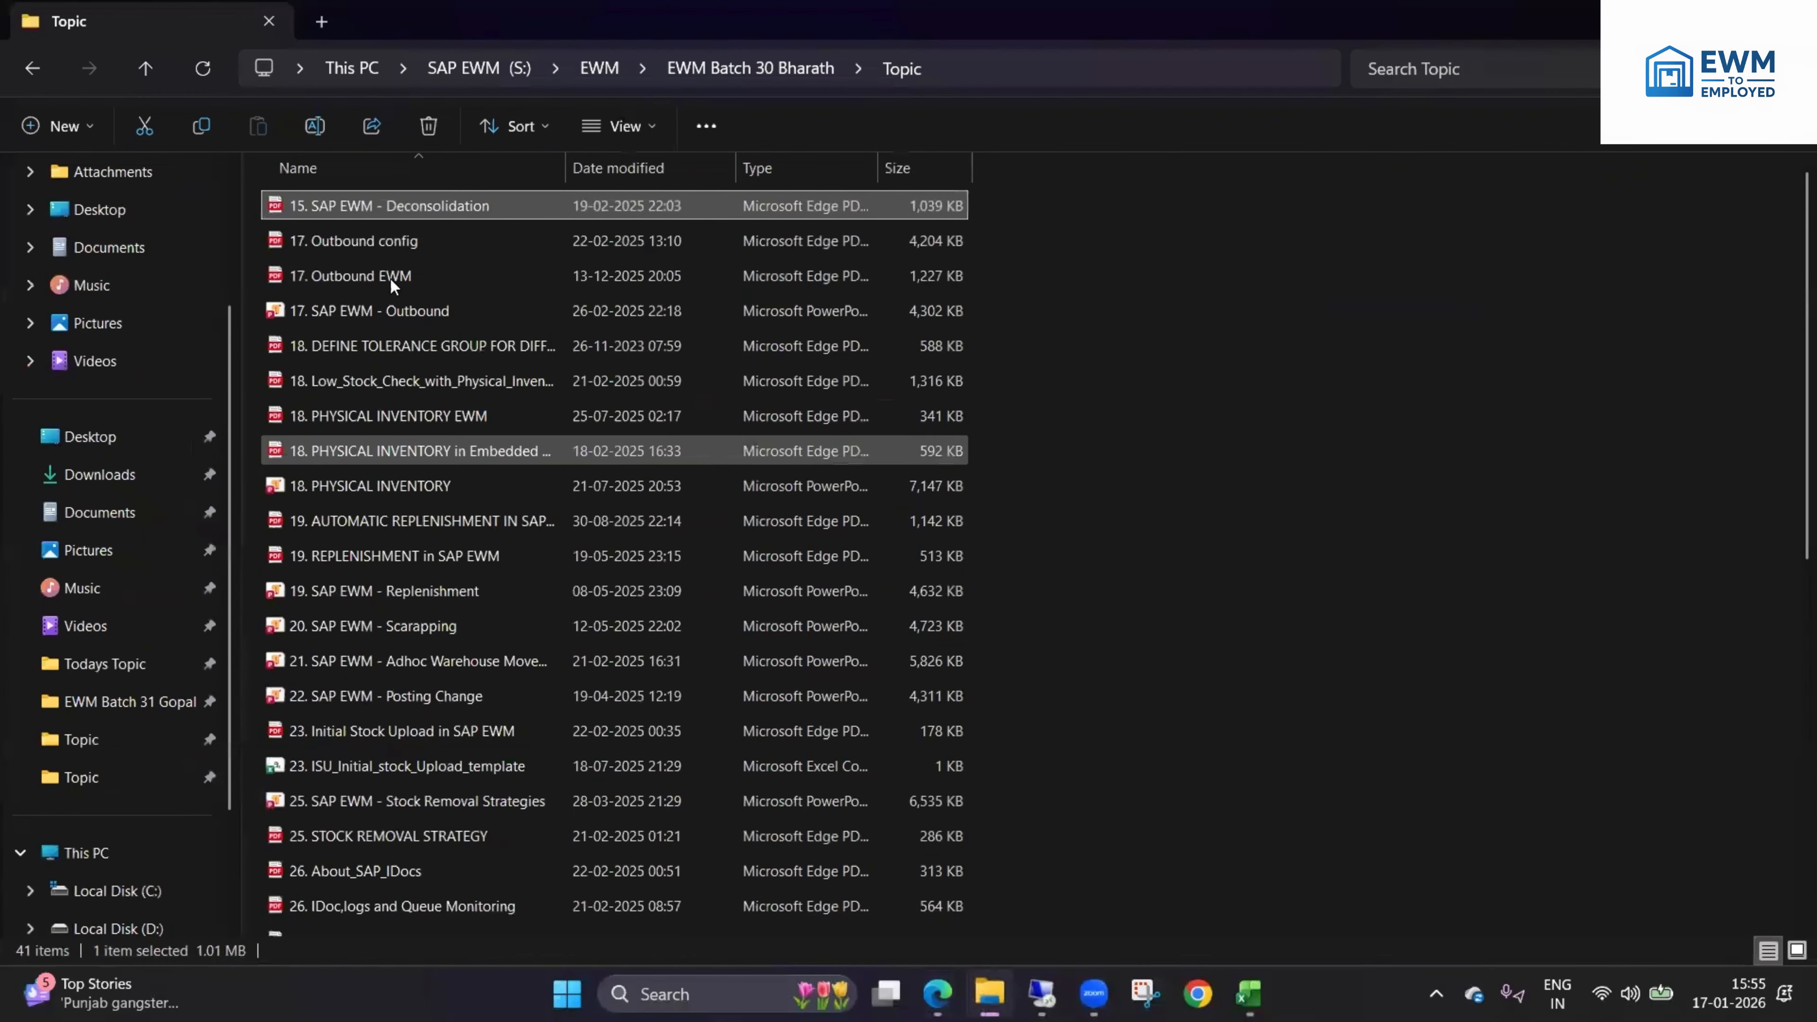
- Open the 5. SAP EWM Organizational Structure presentation from the Completed Topics folder and examine the warehouse layout on slide 3
click(750, 69)
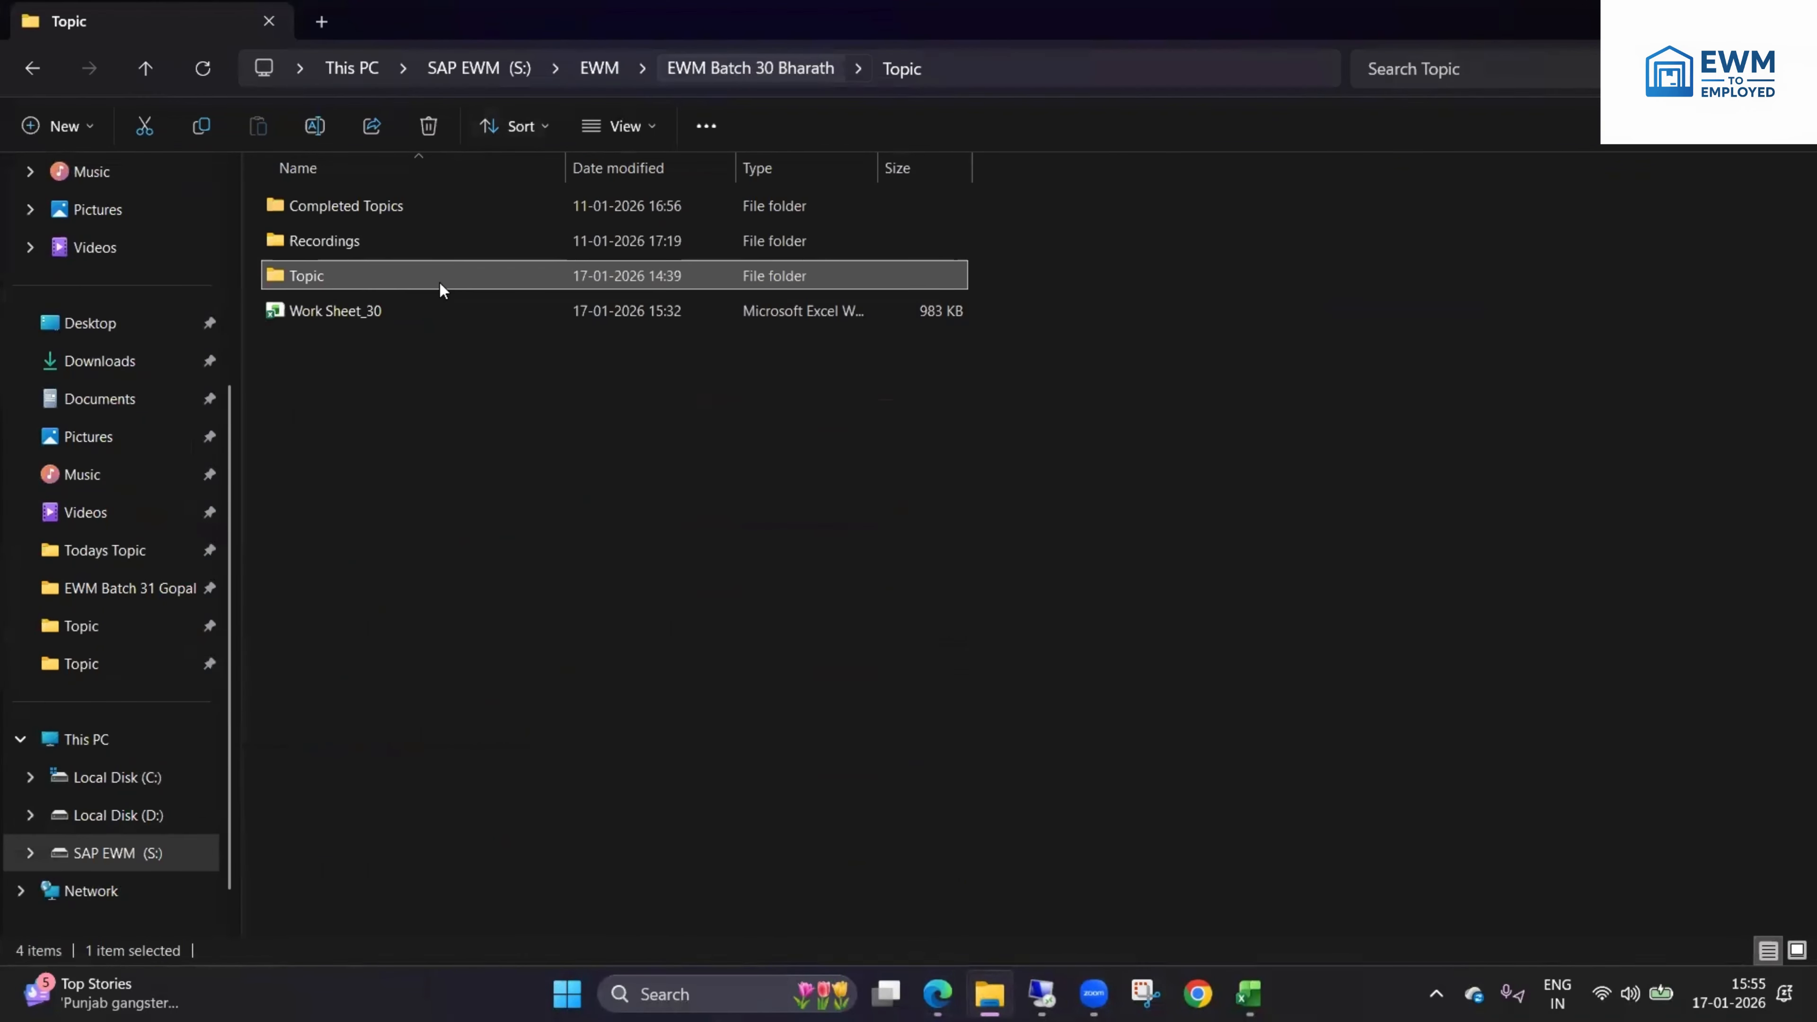
click(369, 216)
double_click(370, 217)
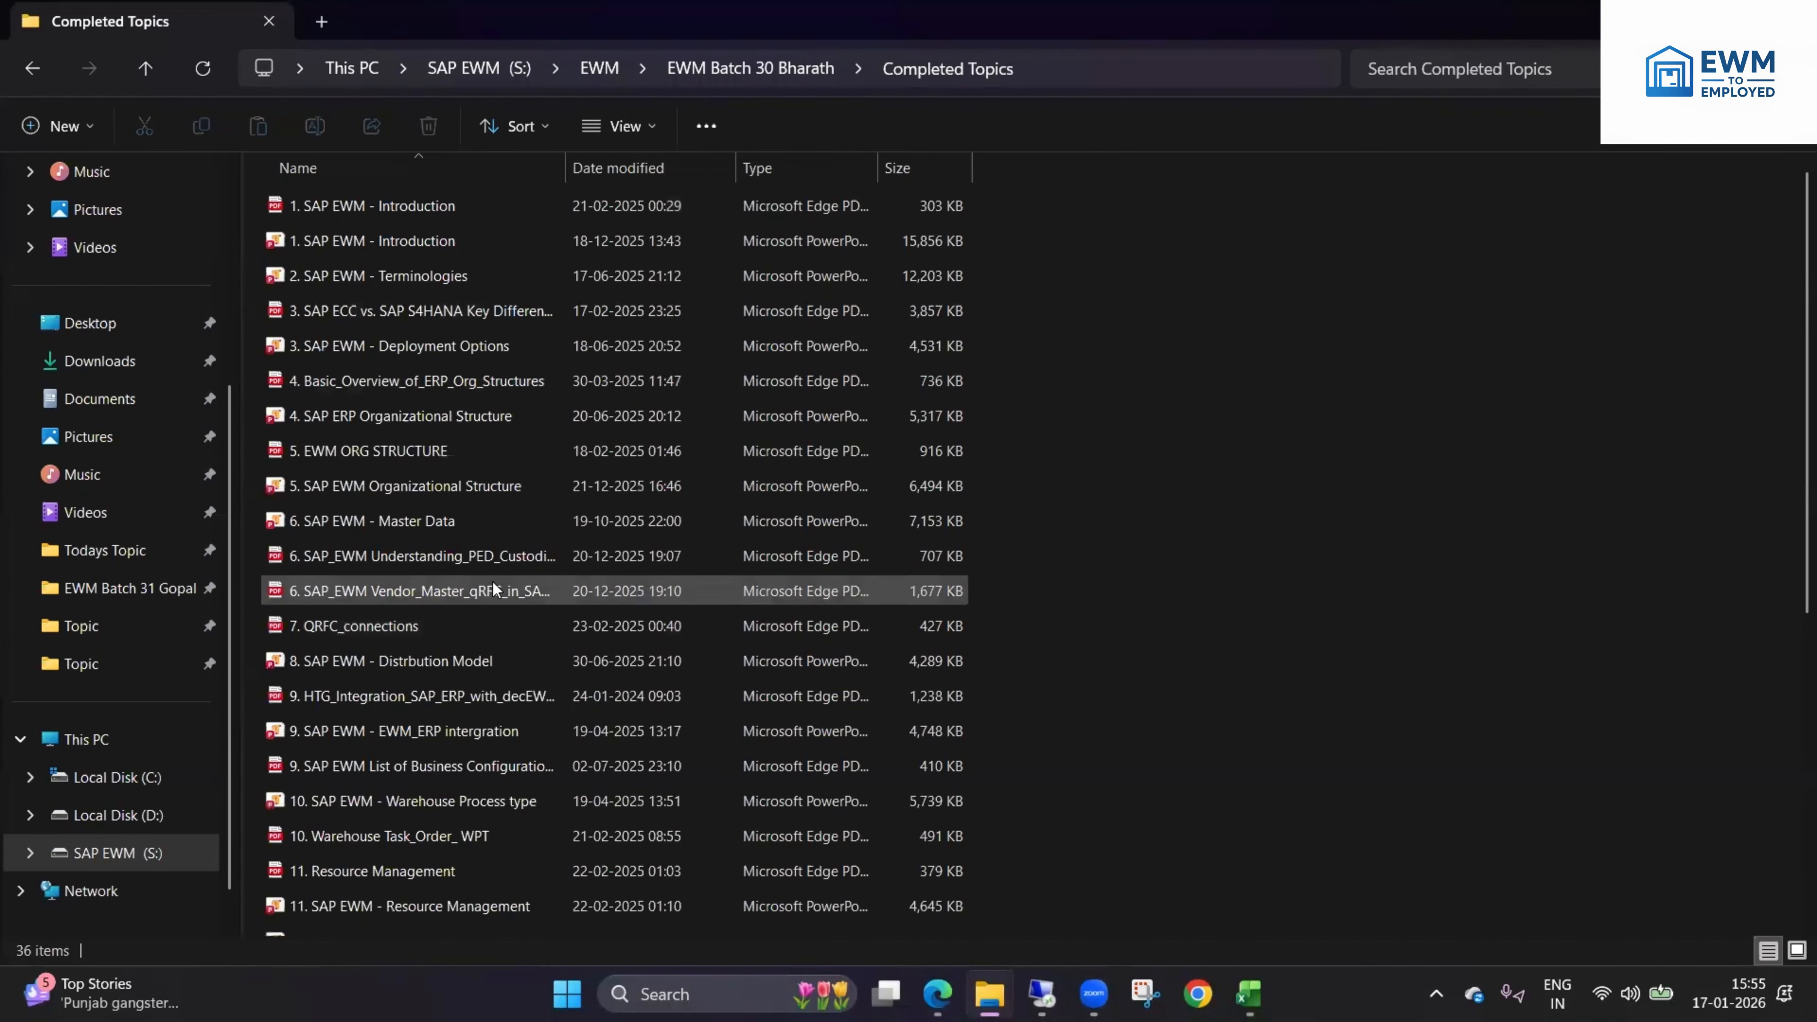
click(422, 488)
double_click(421, 488)
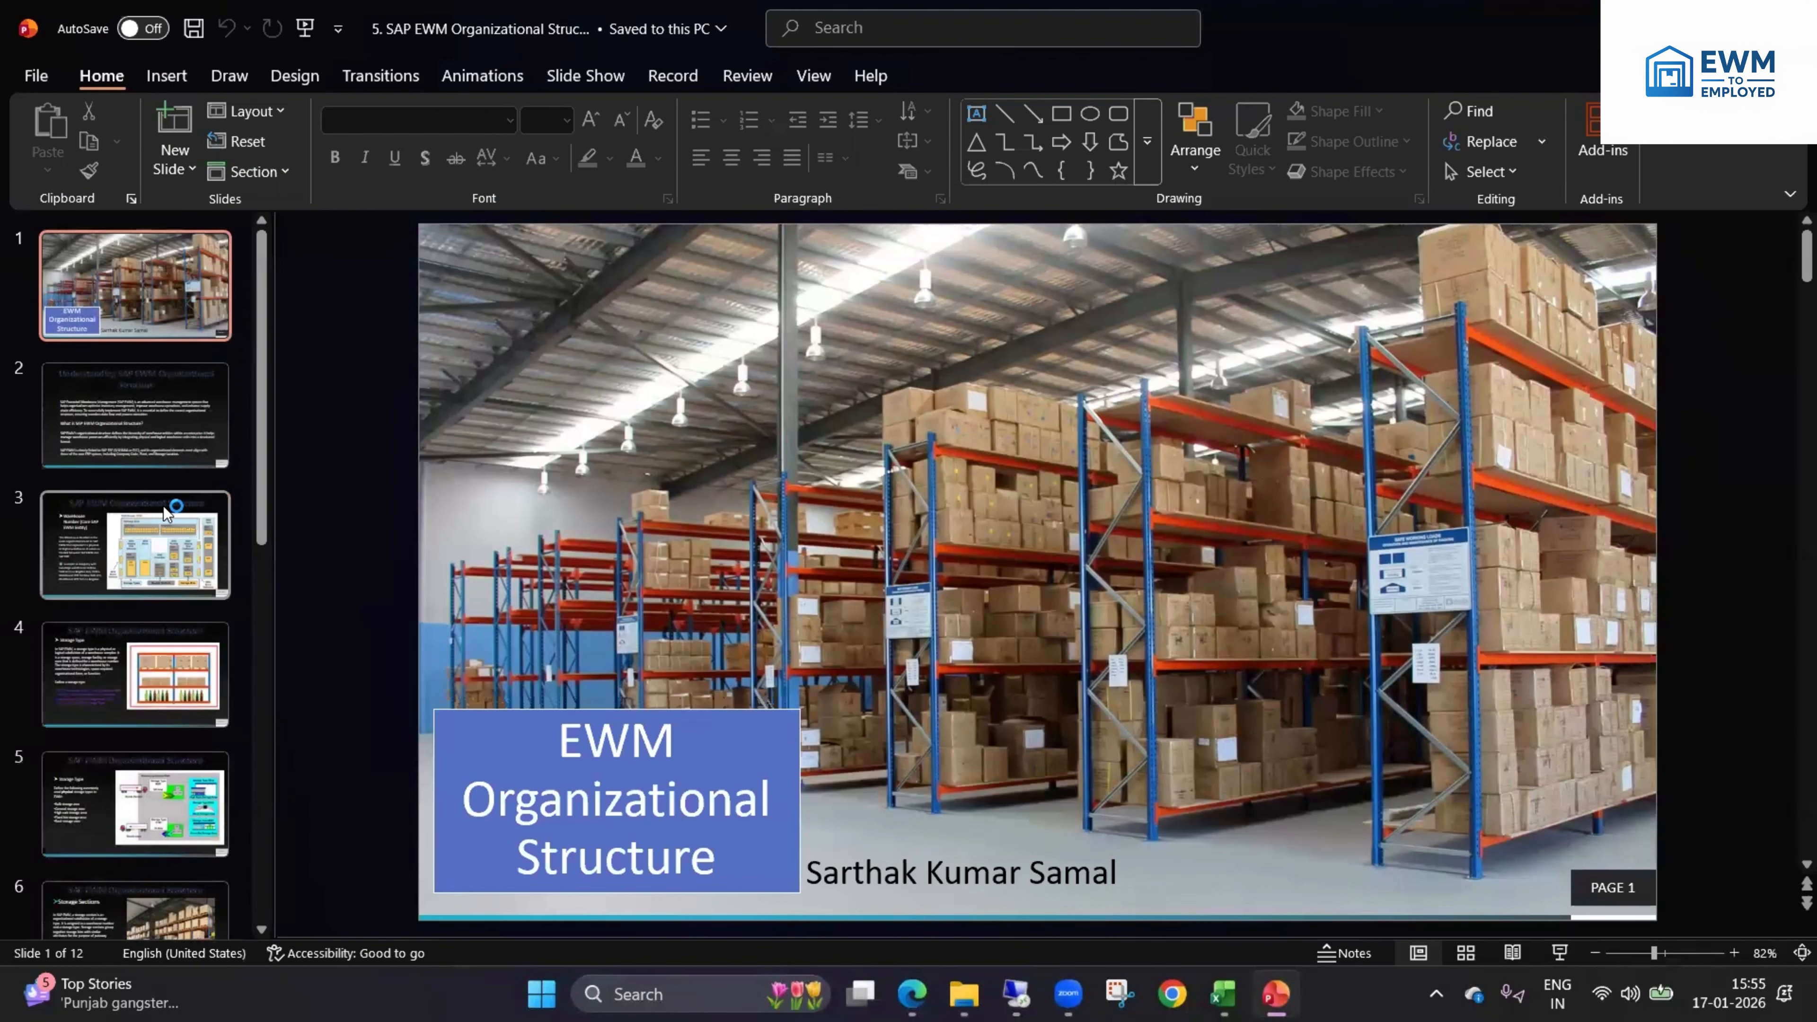
click(164, 511)
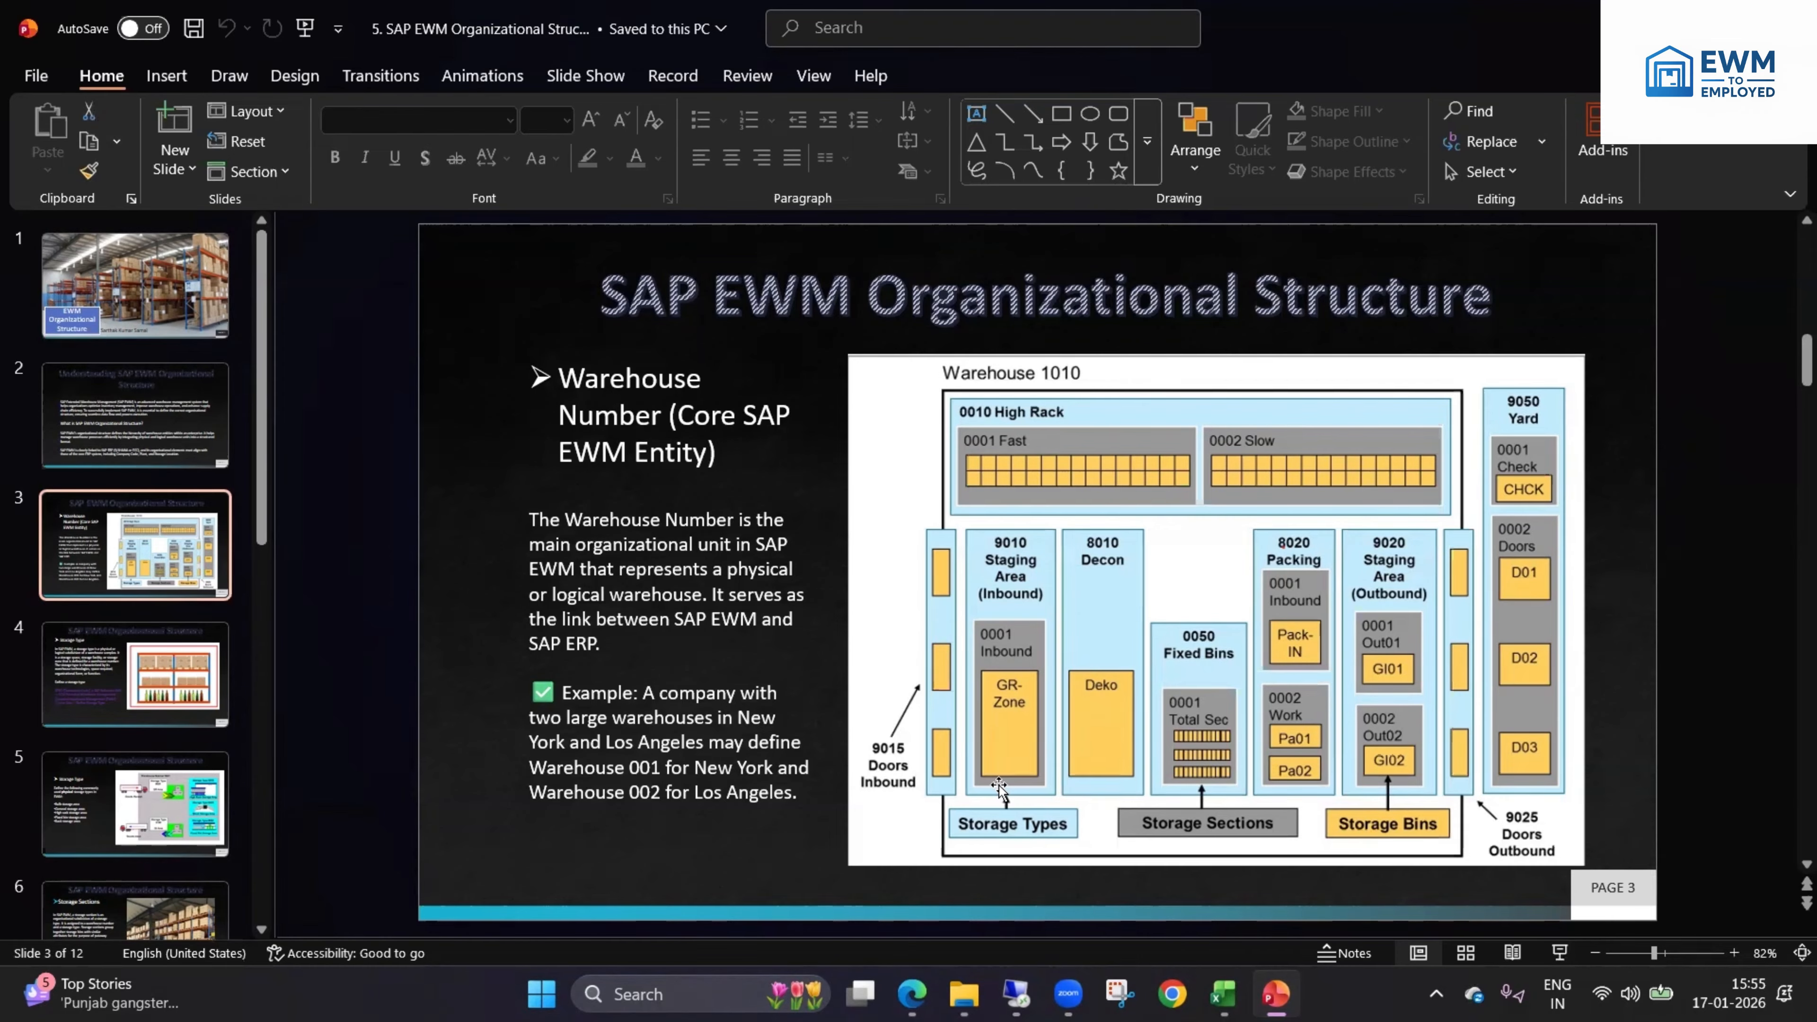
- Switch back to the SAP session, open the Define Storage Types activity and position the list at warehouse TAPL
click(1016, 993)
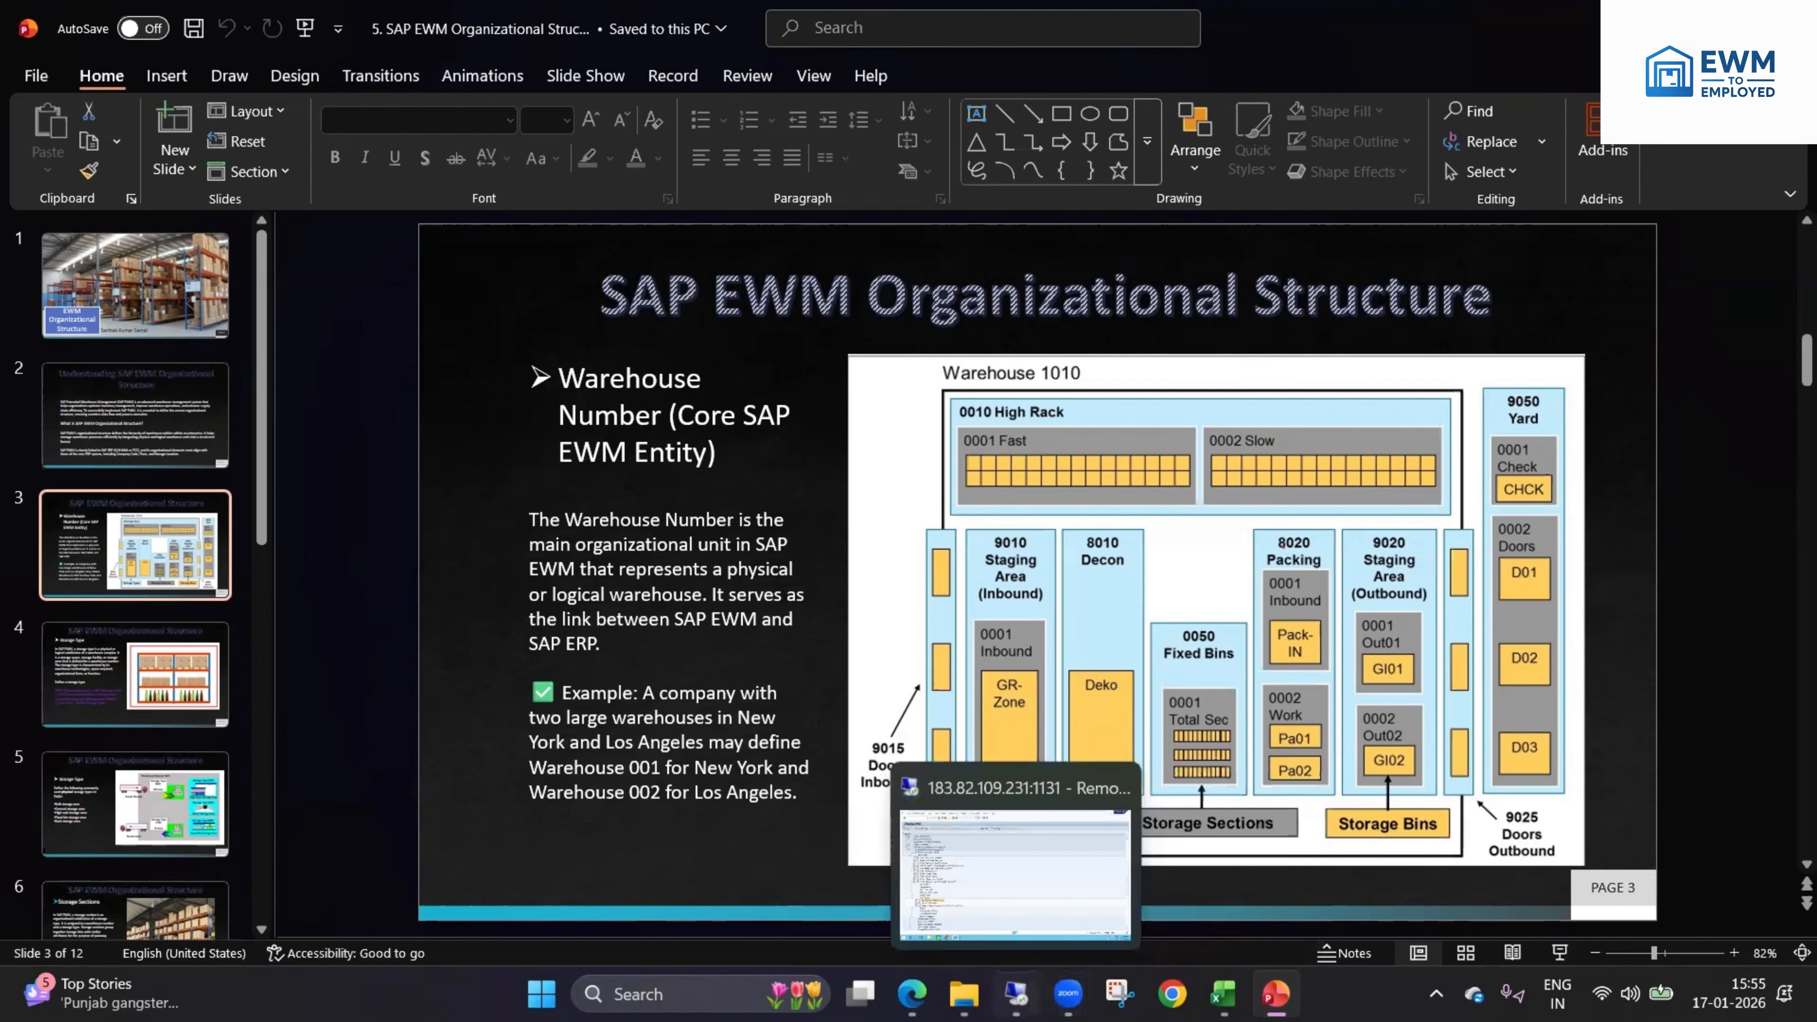
click(252, 722)
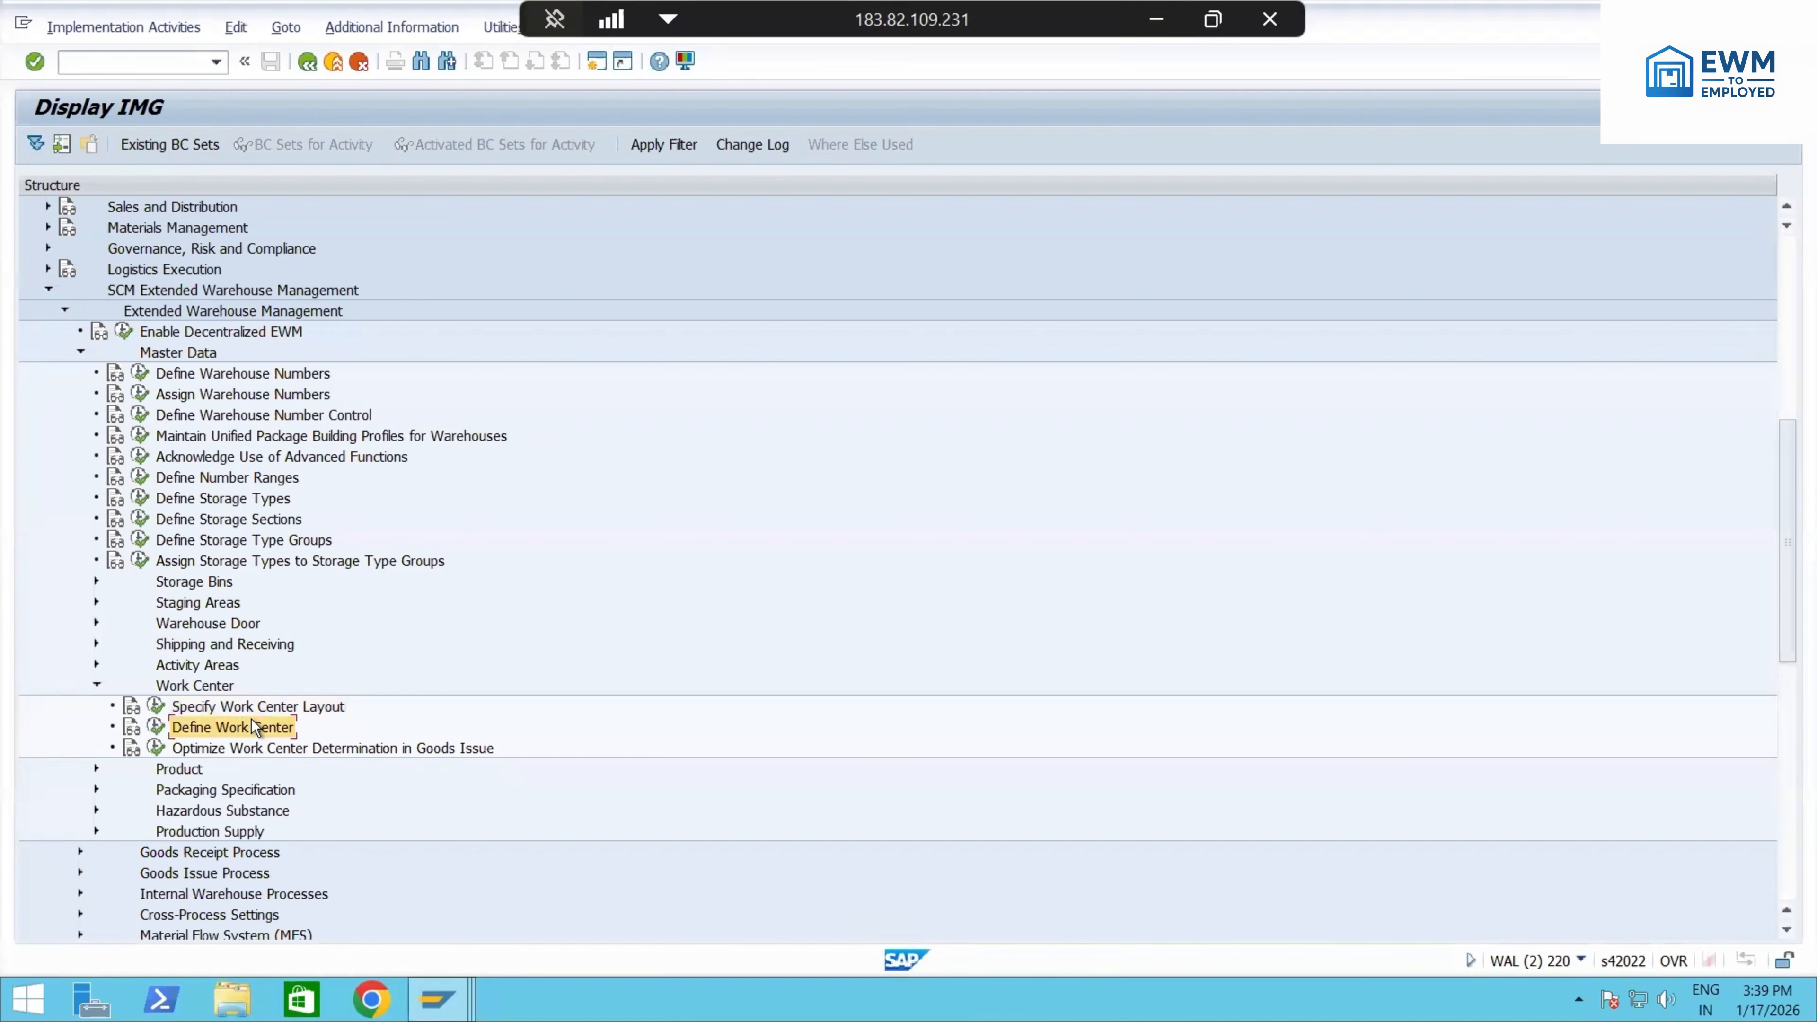
click(225, 501)
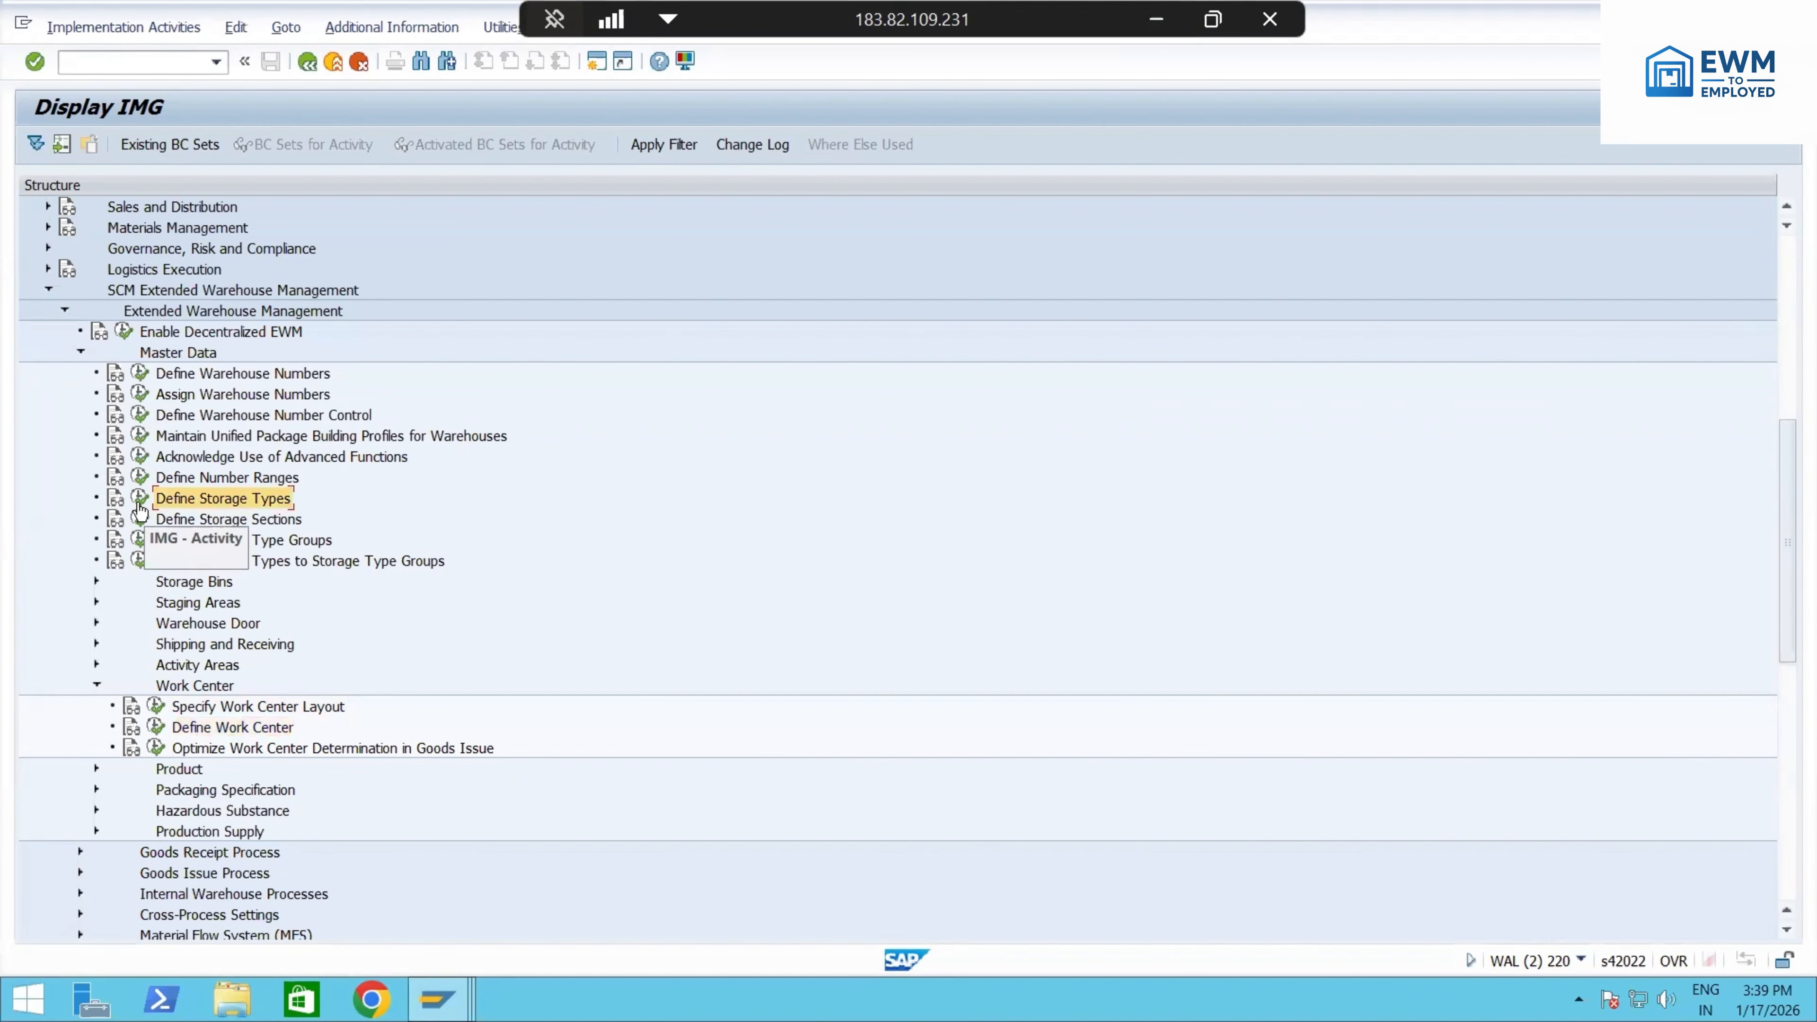
click(141, 499)
click(315, 928)
text(tapl)
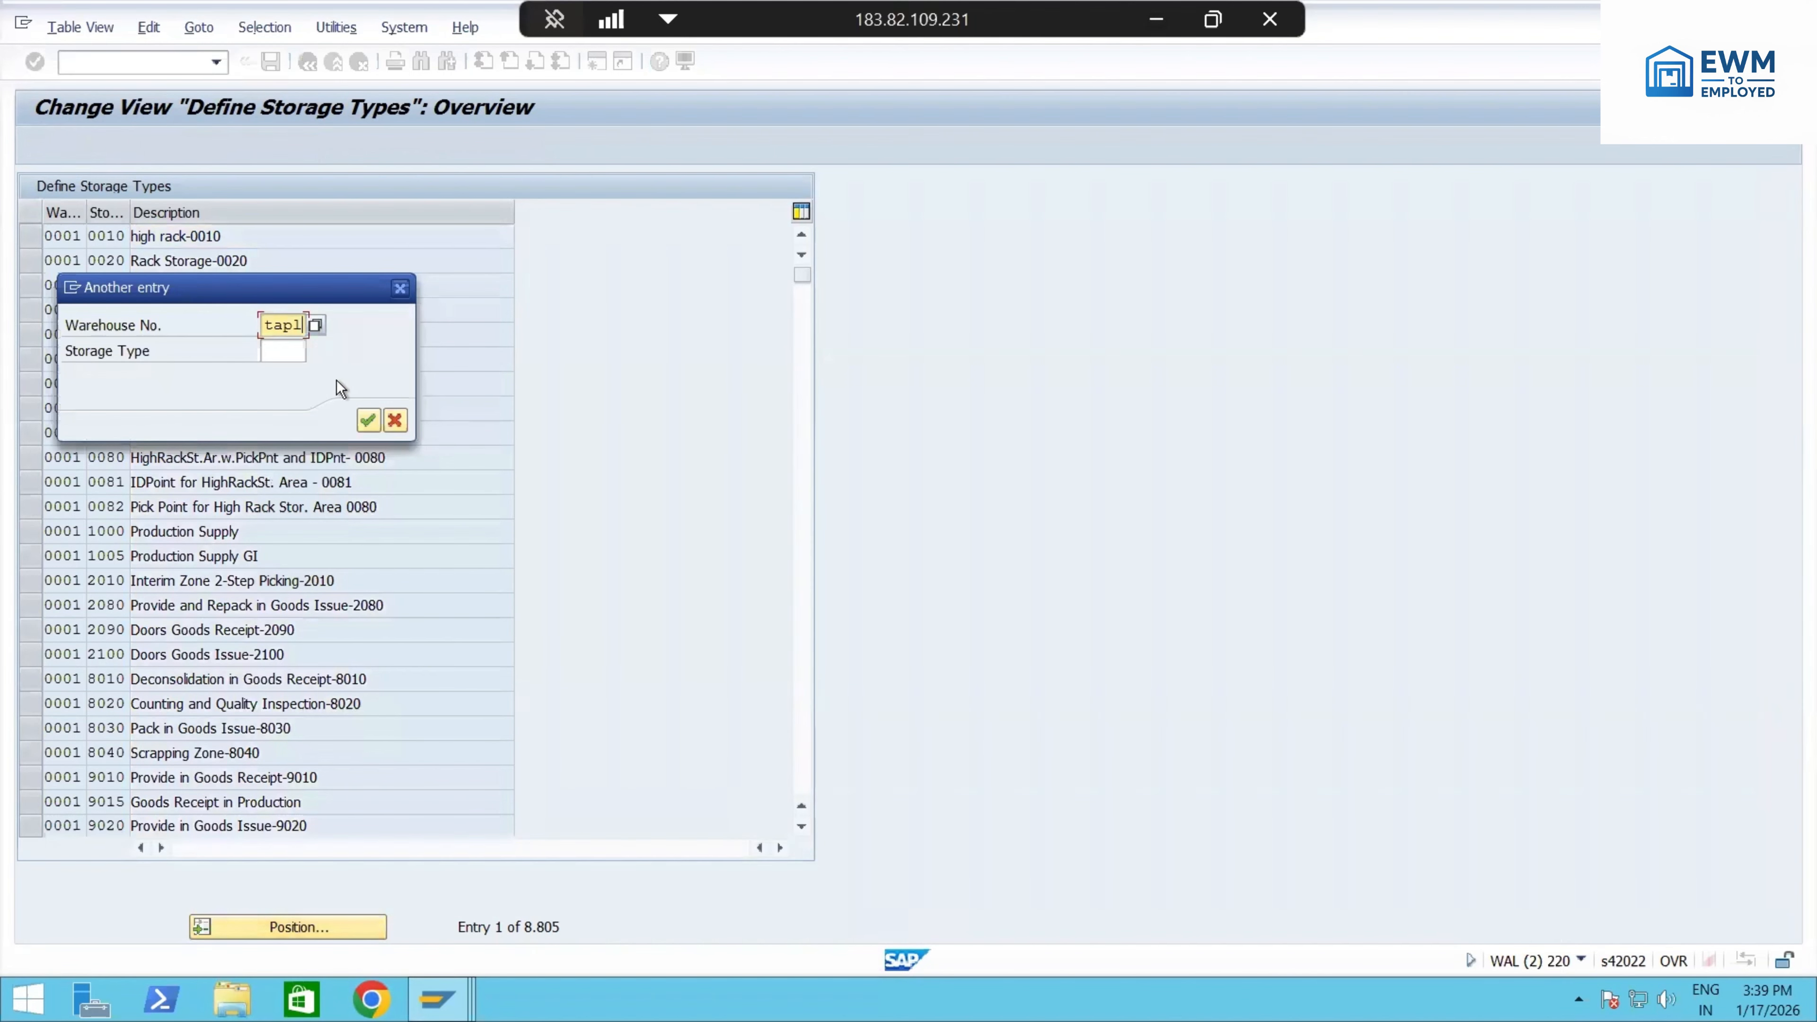
click(371, 422)
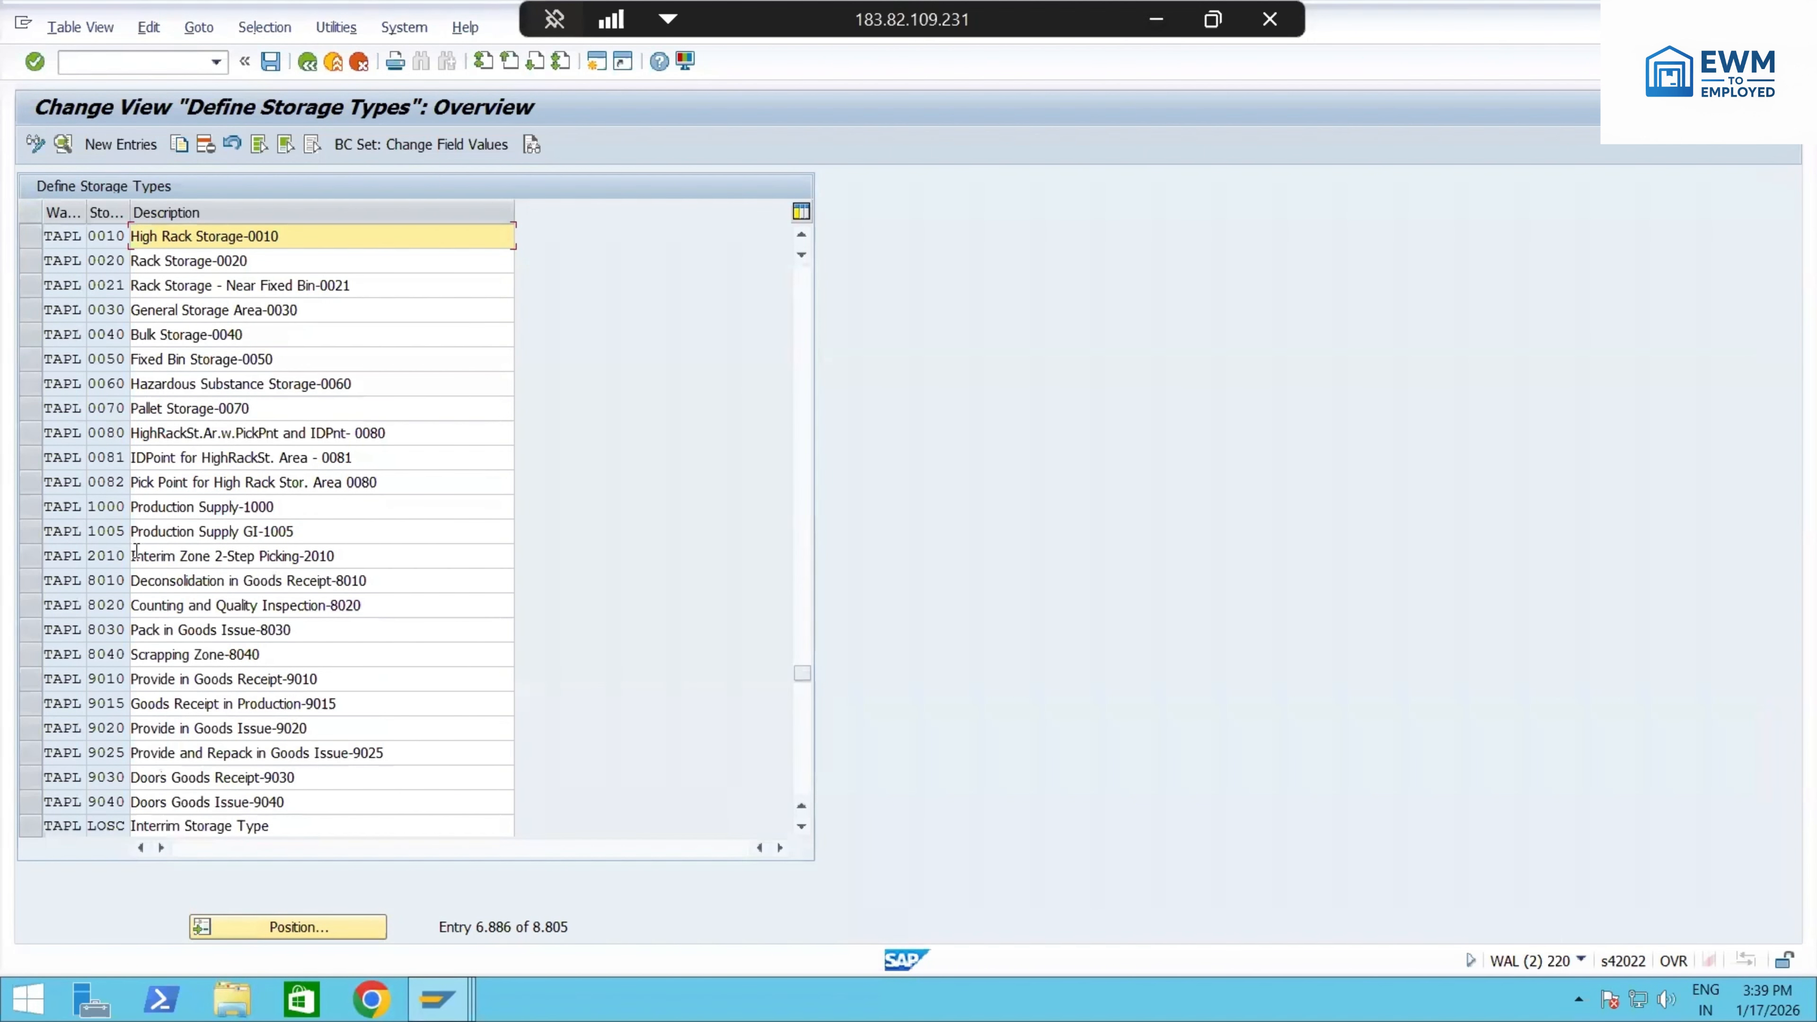
- Open the details of TAPL's storage type 8010 and check its description
double_click(122, 581)
click(114, 594)
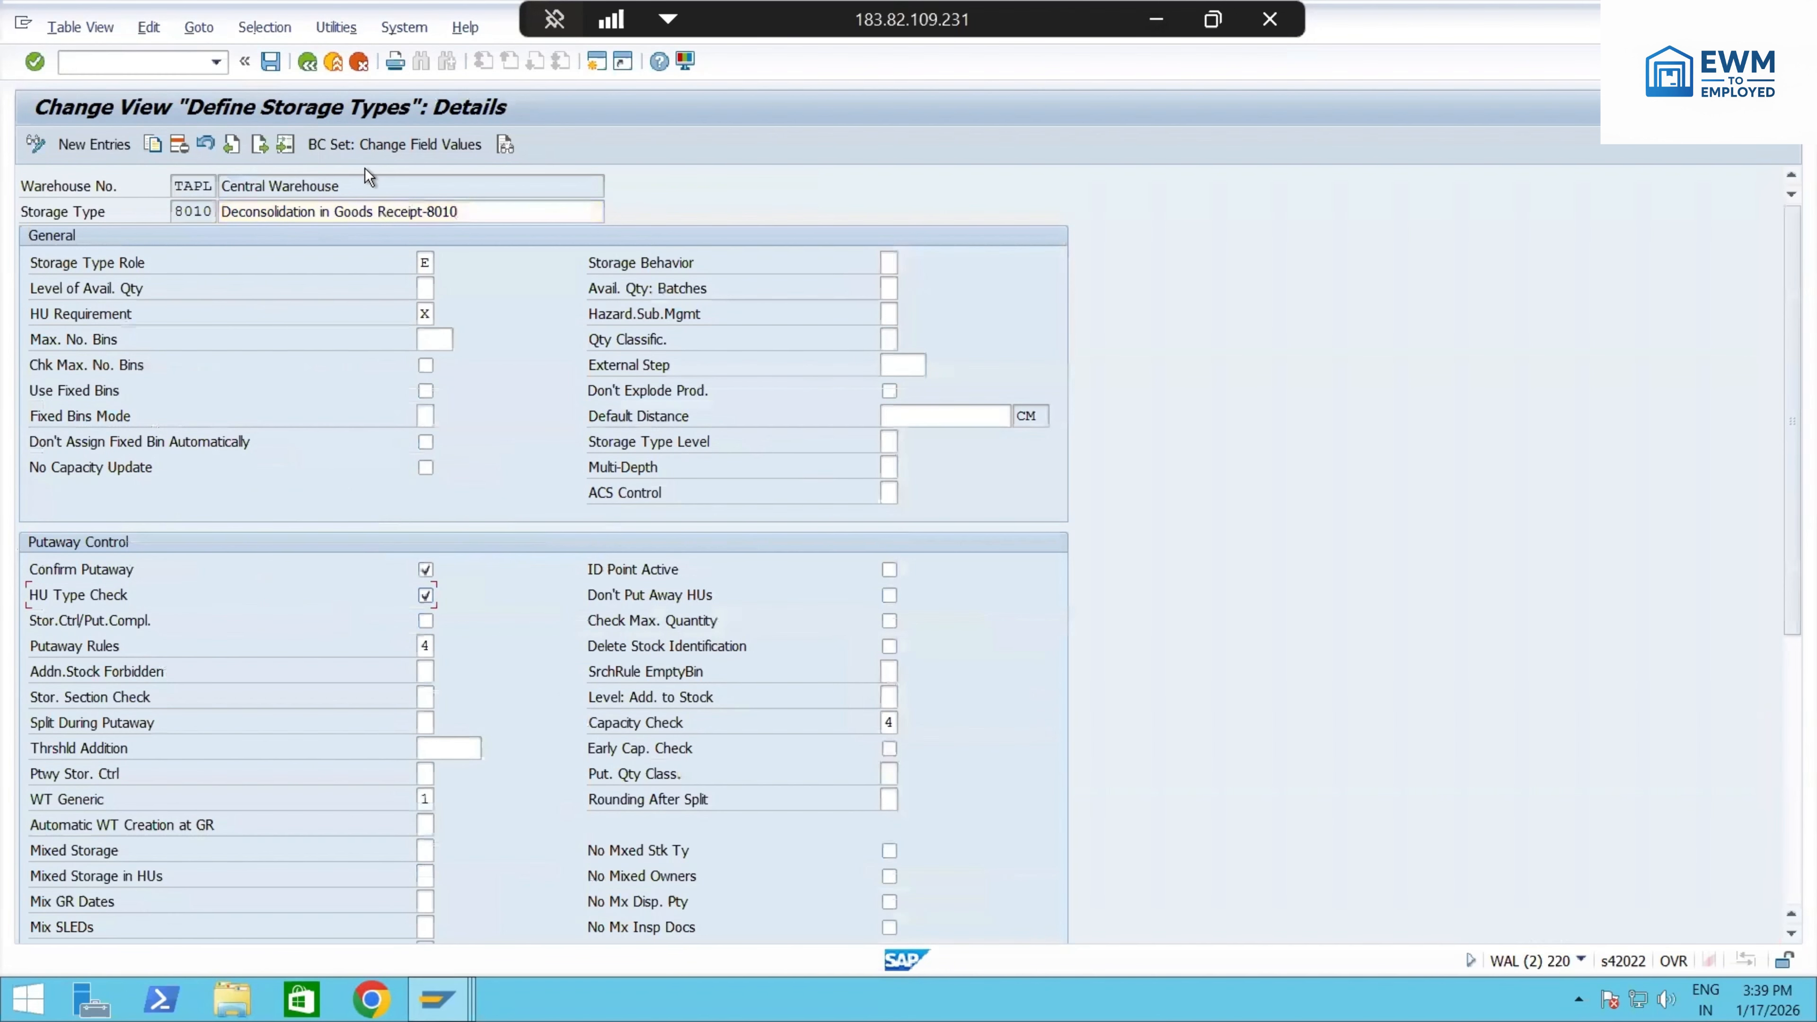
drag(221, 211, 379, 212)
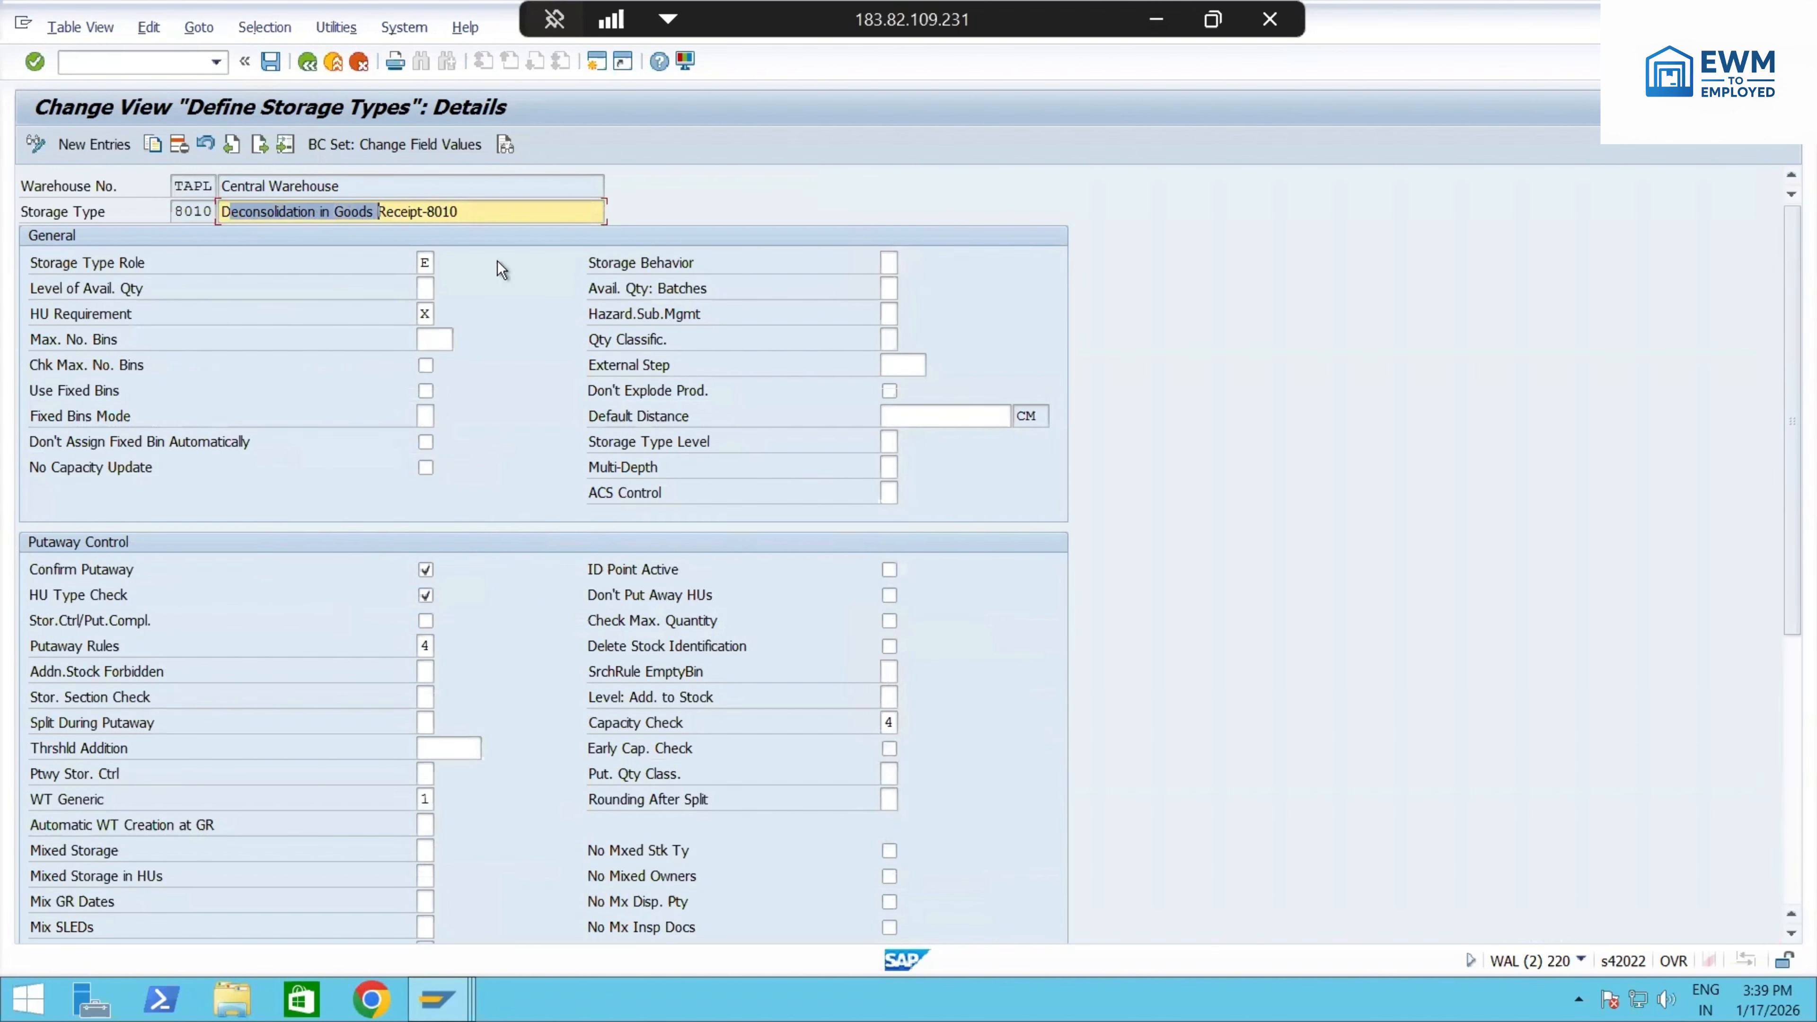
- Review the Storage Type Role options for storage type 8010, comparing Work Center, Staging Area Group and Doors, and keep the existing role
click(433, 269)
click(439, 266)
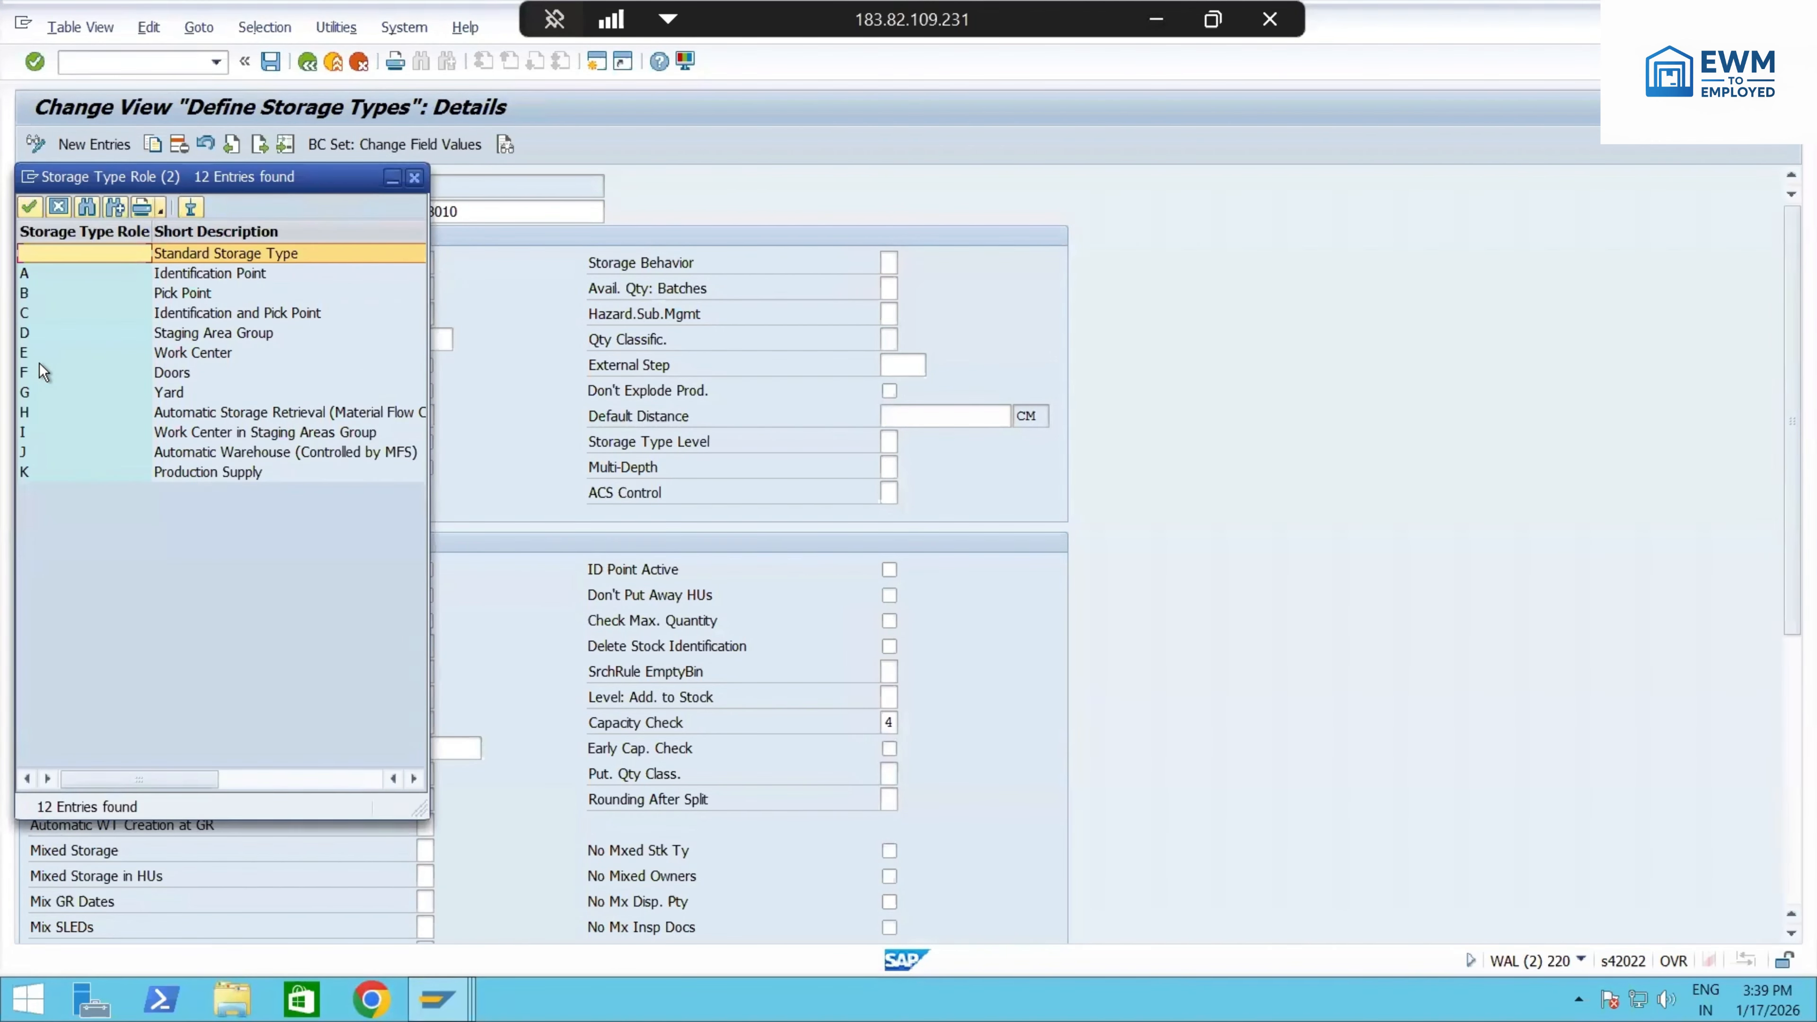
click(41, 358)
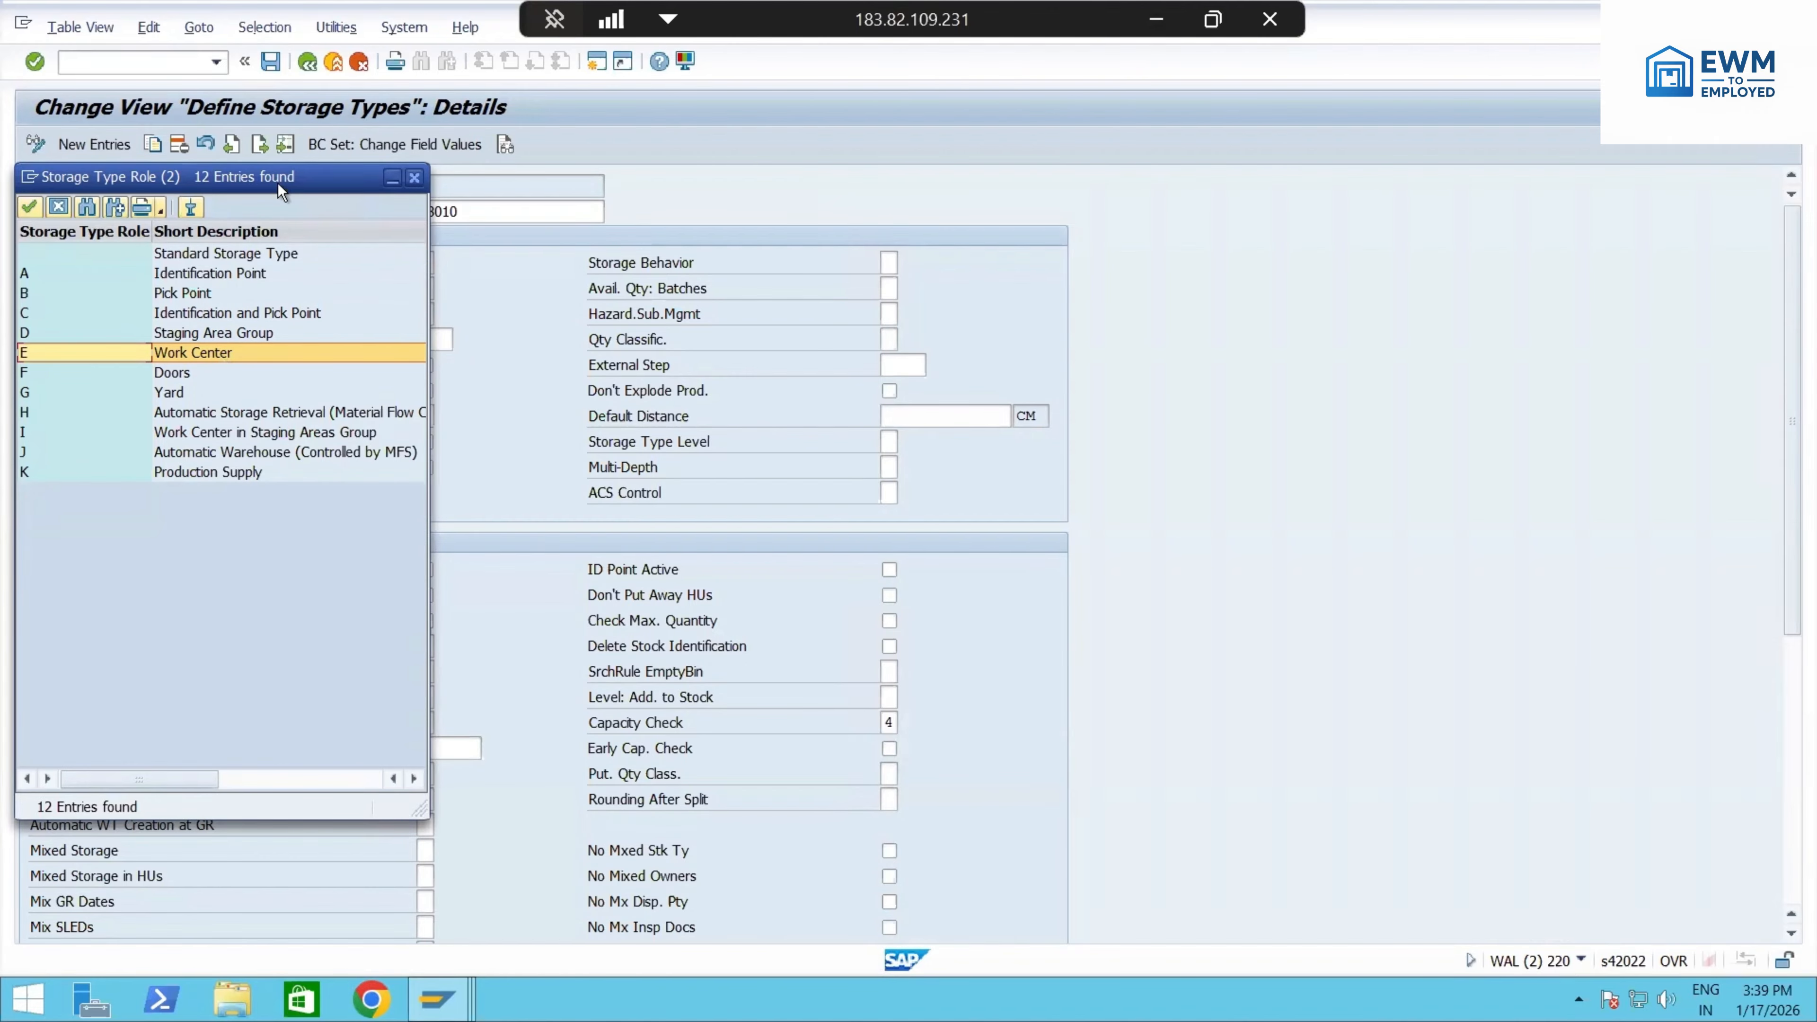
drag(278, 183, 295, 268)
click(132, 207)
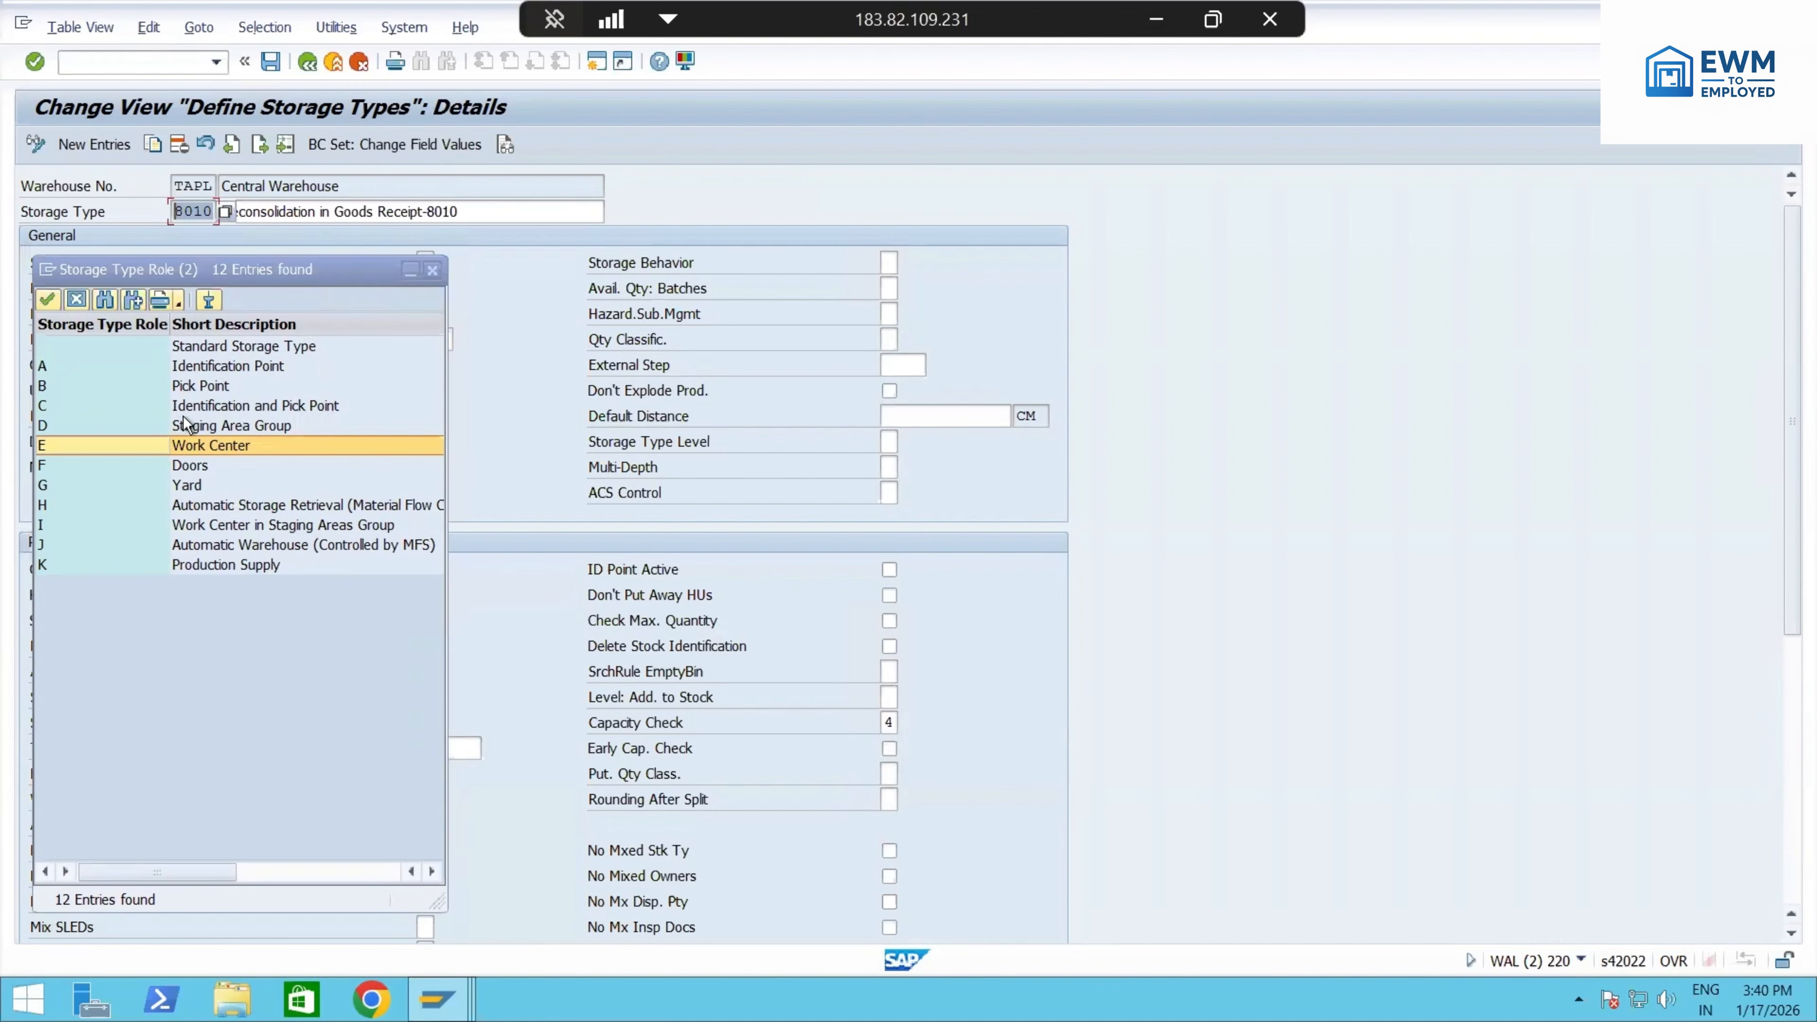
click(252, 427)
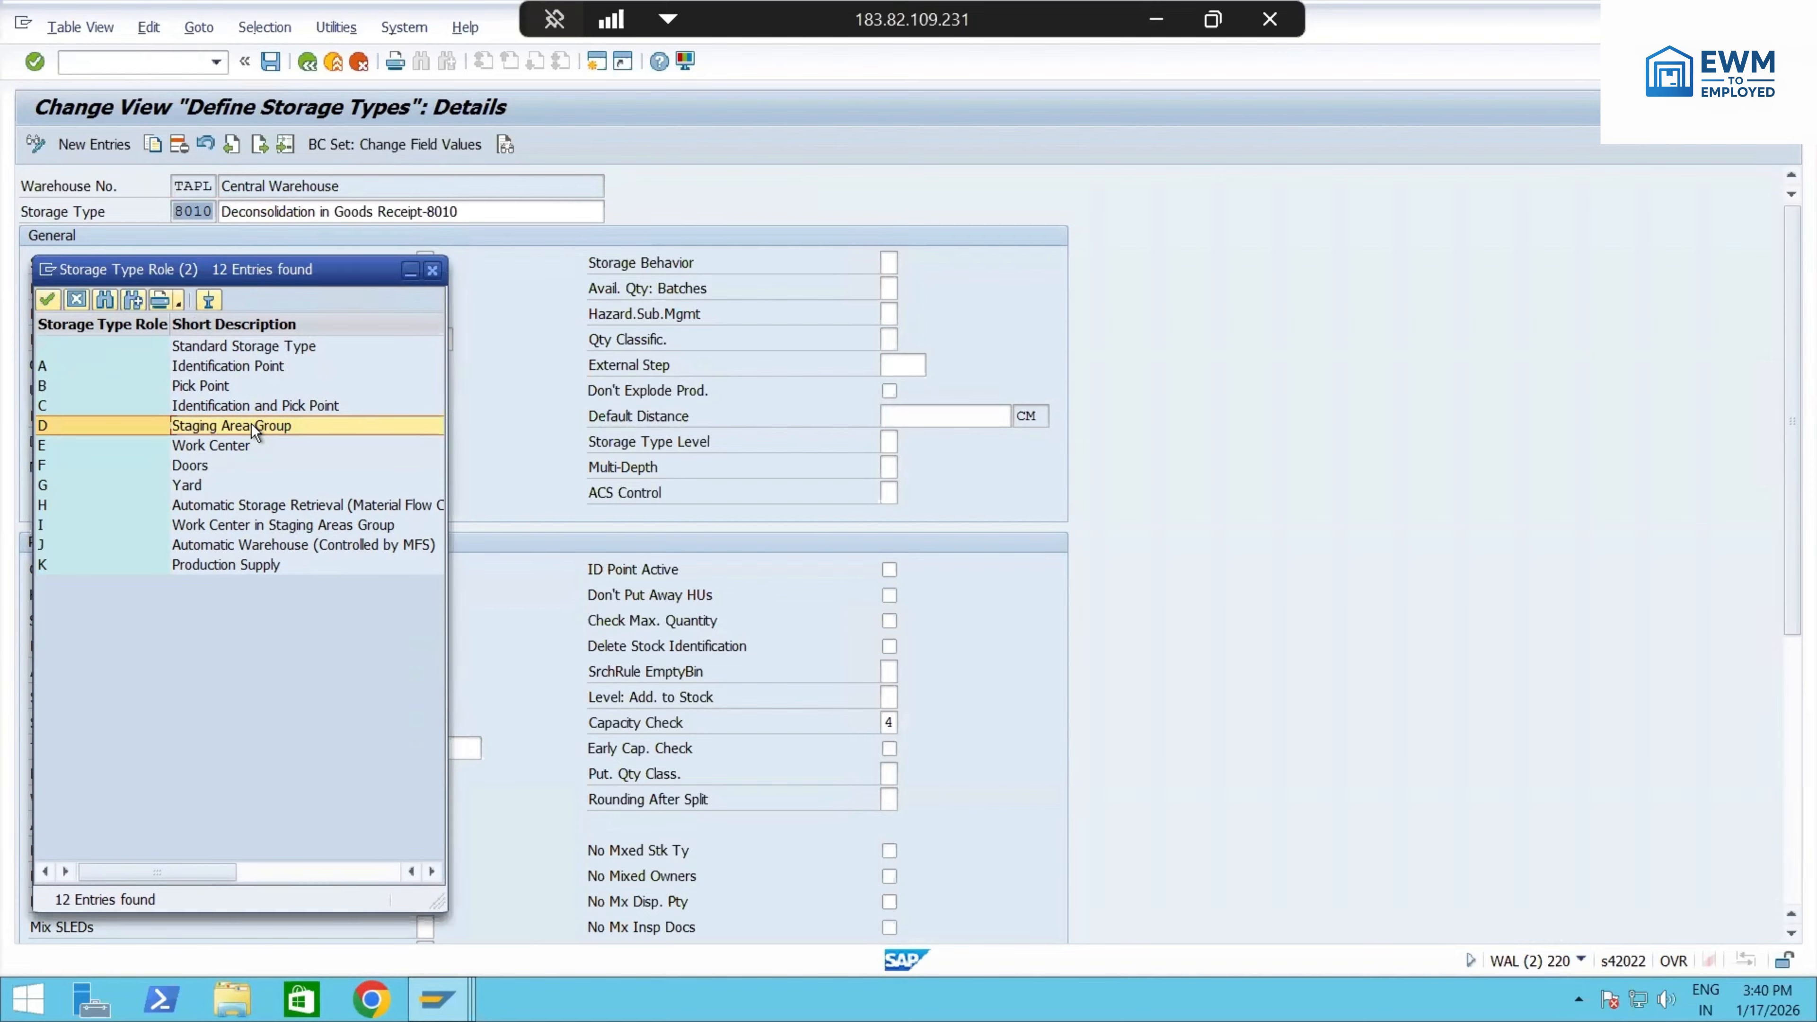
click(212, 465)
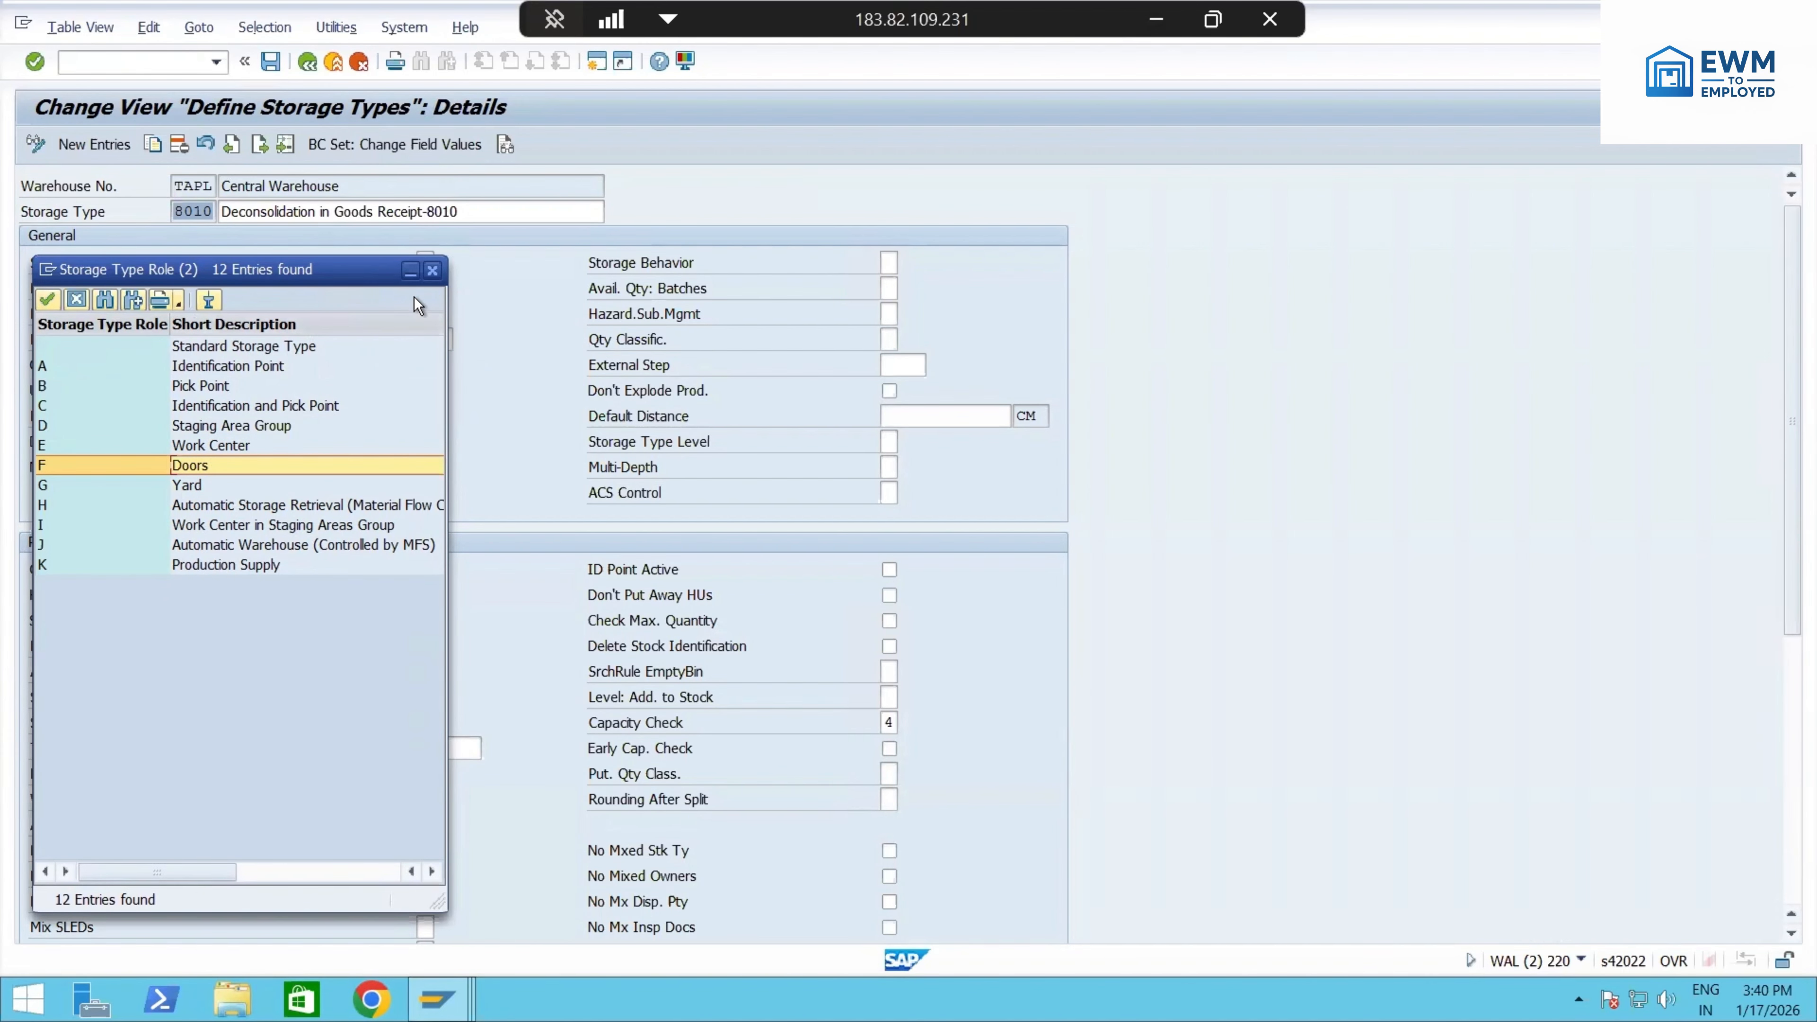
click(438, 270)
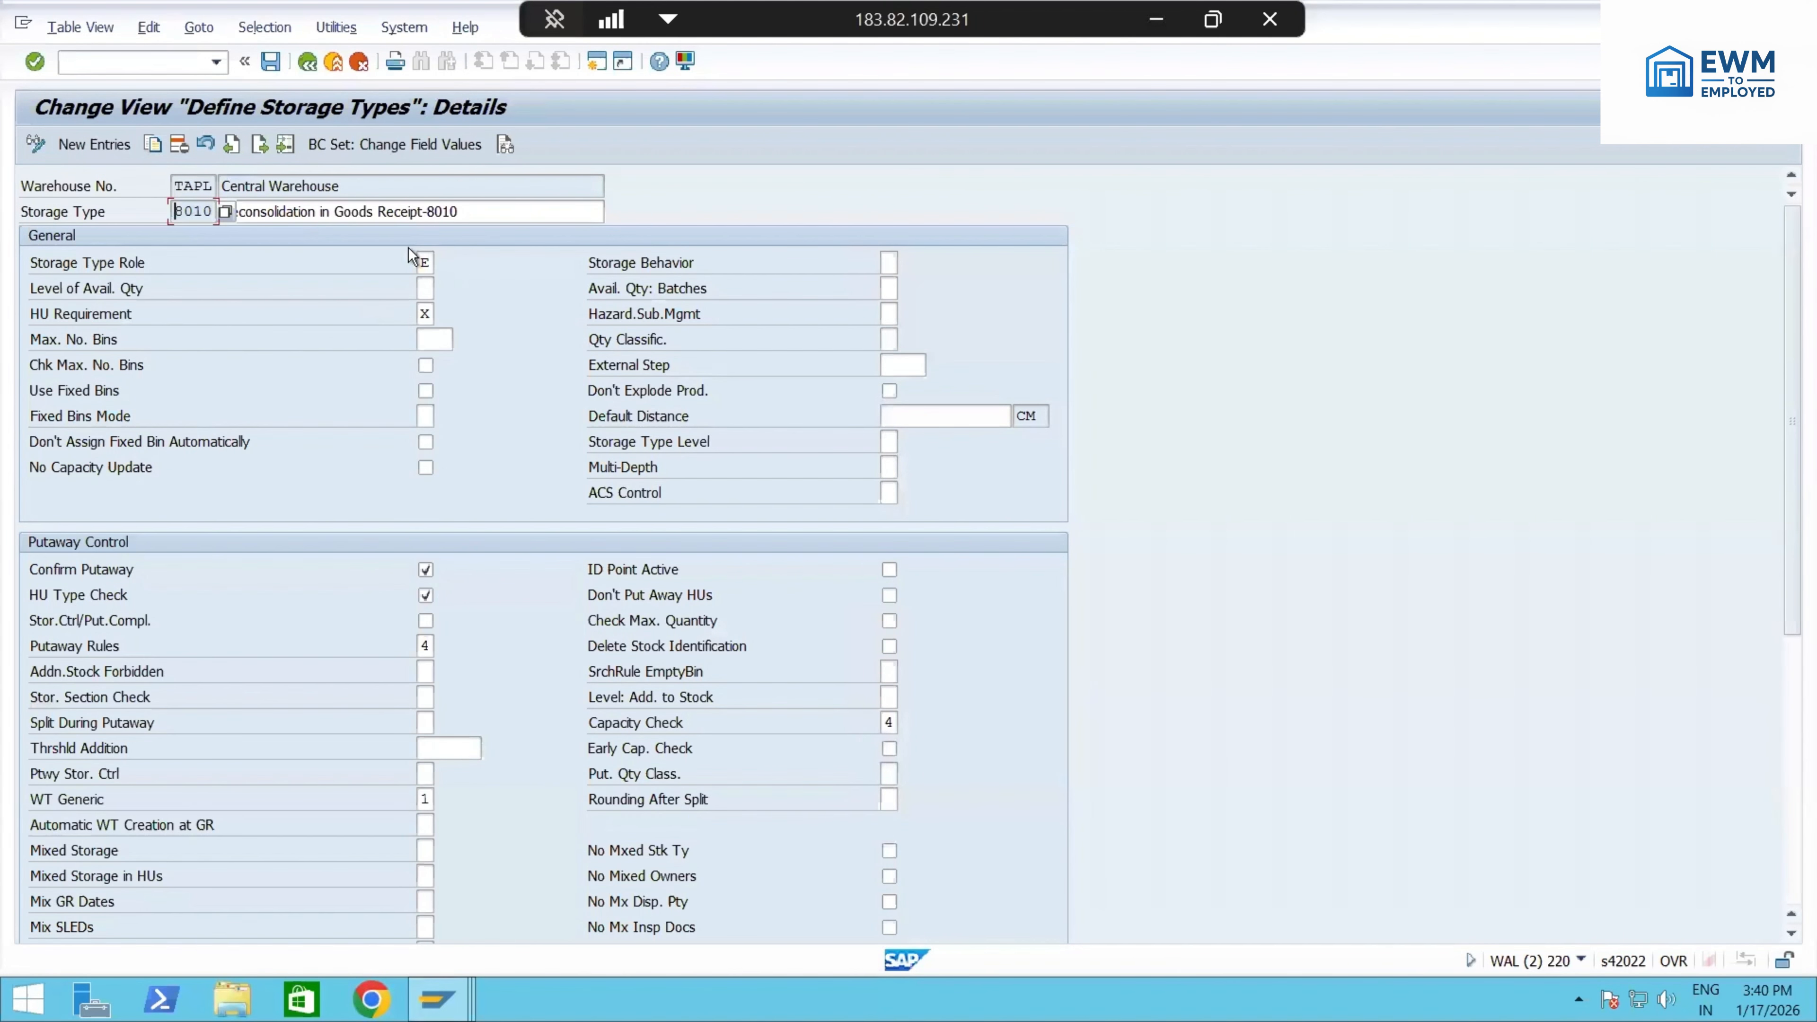
click(426, 262)
click(444, 263)
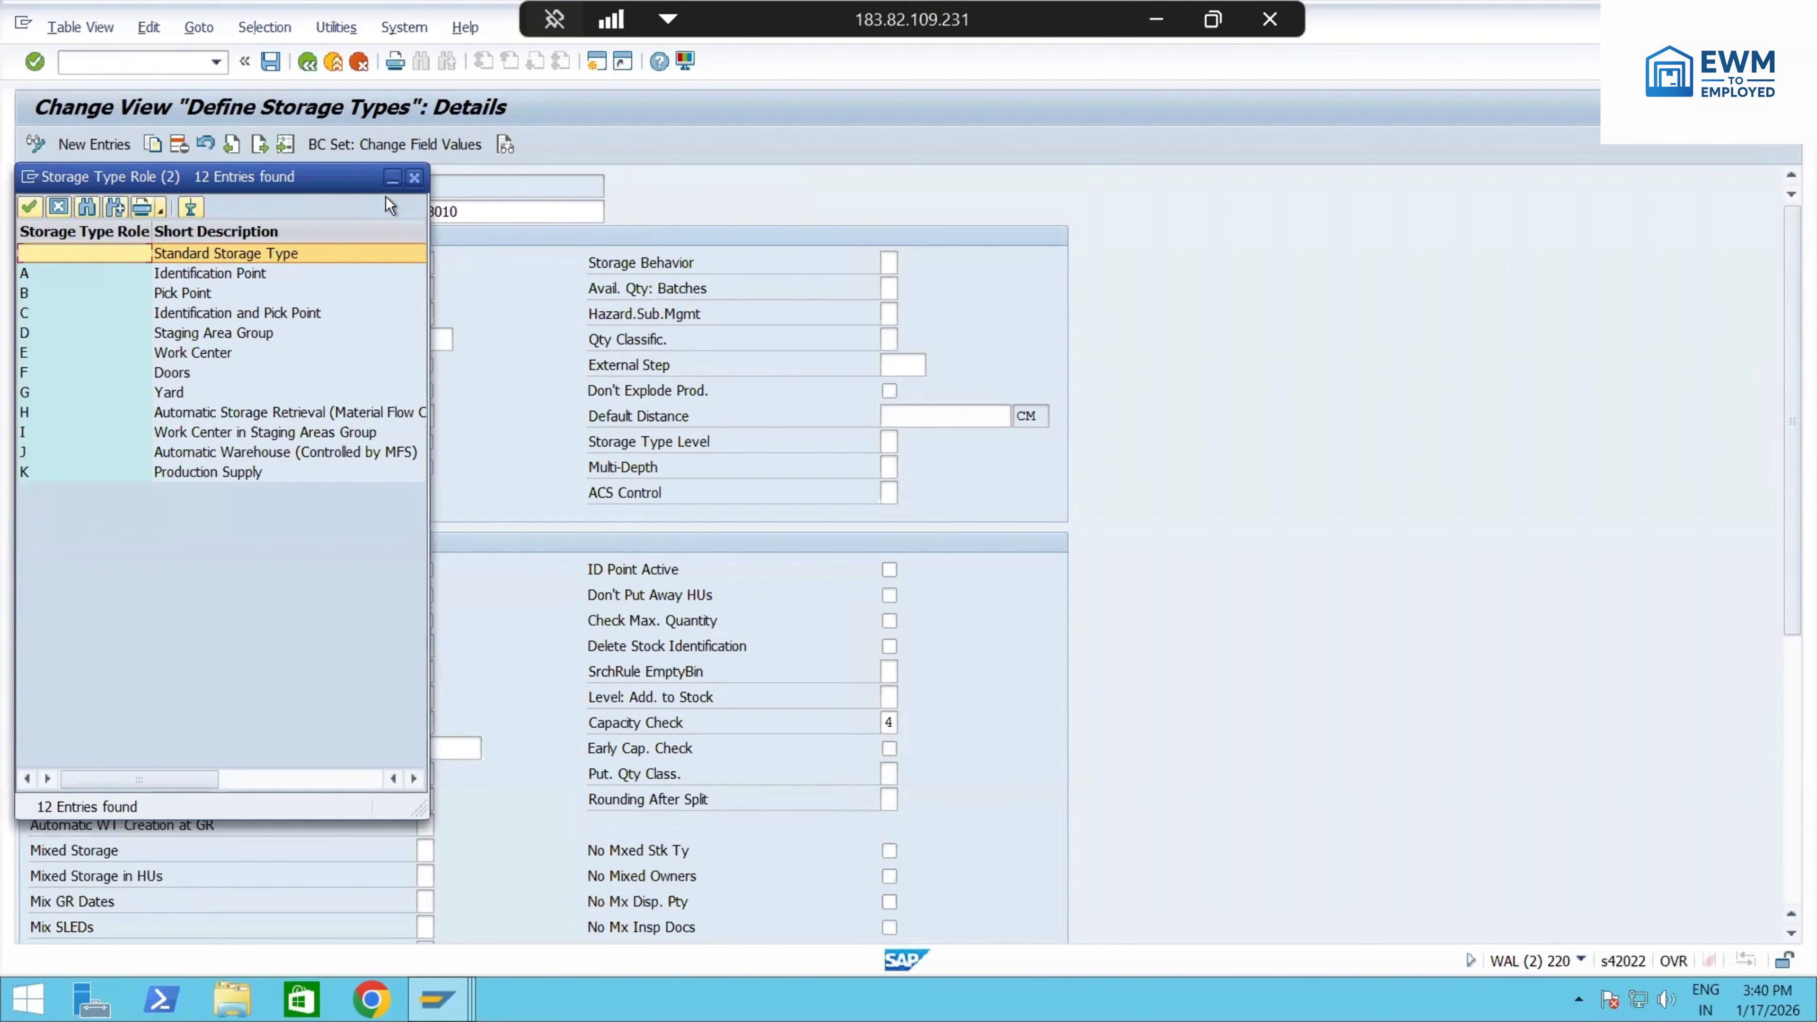
click(415, 177)
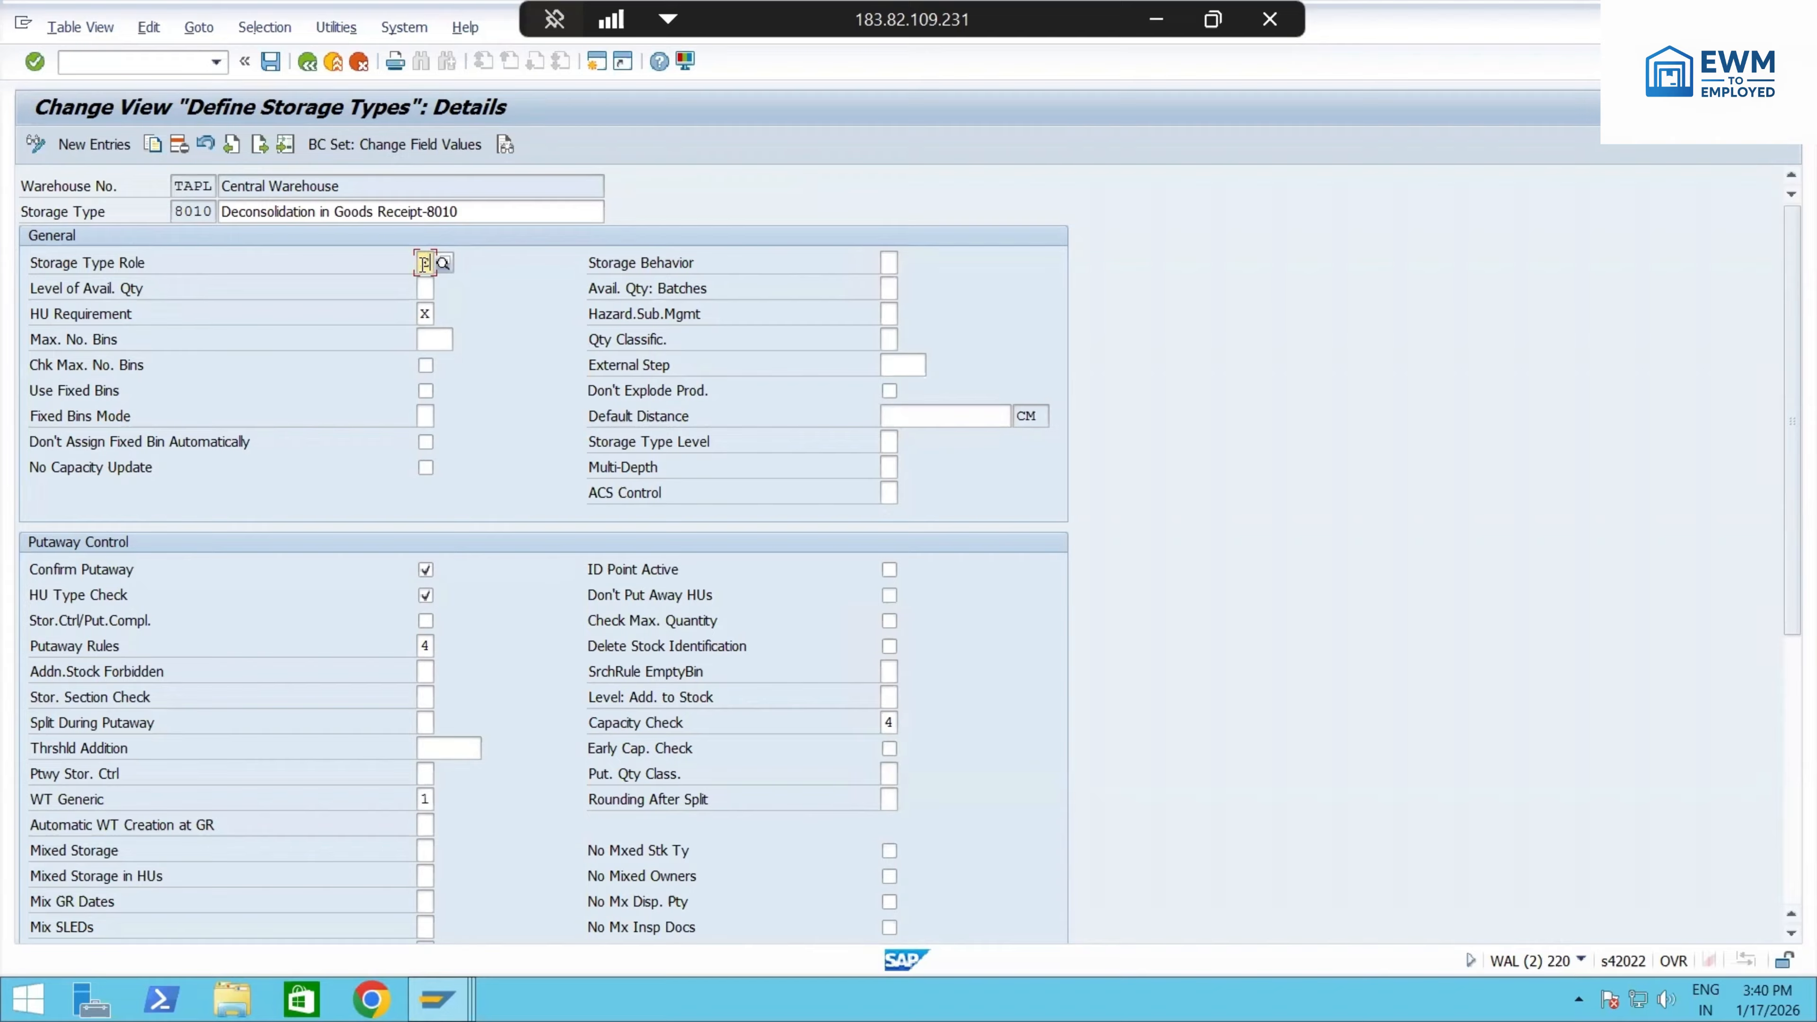
- Review the HU Requirement options for storage type 8010, including HU Required, and close the list without changing the setting
click(436, 315)
click(443, 315)
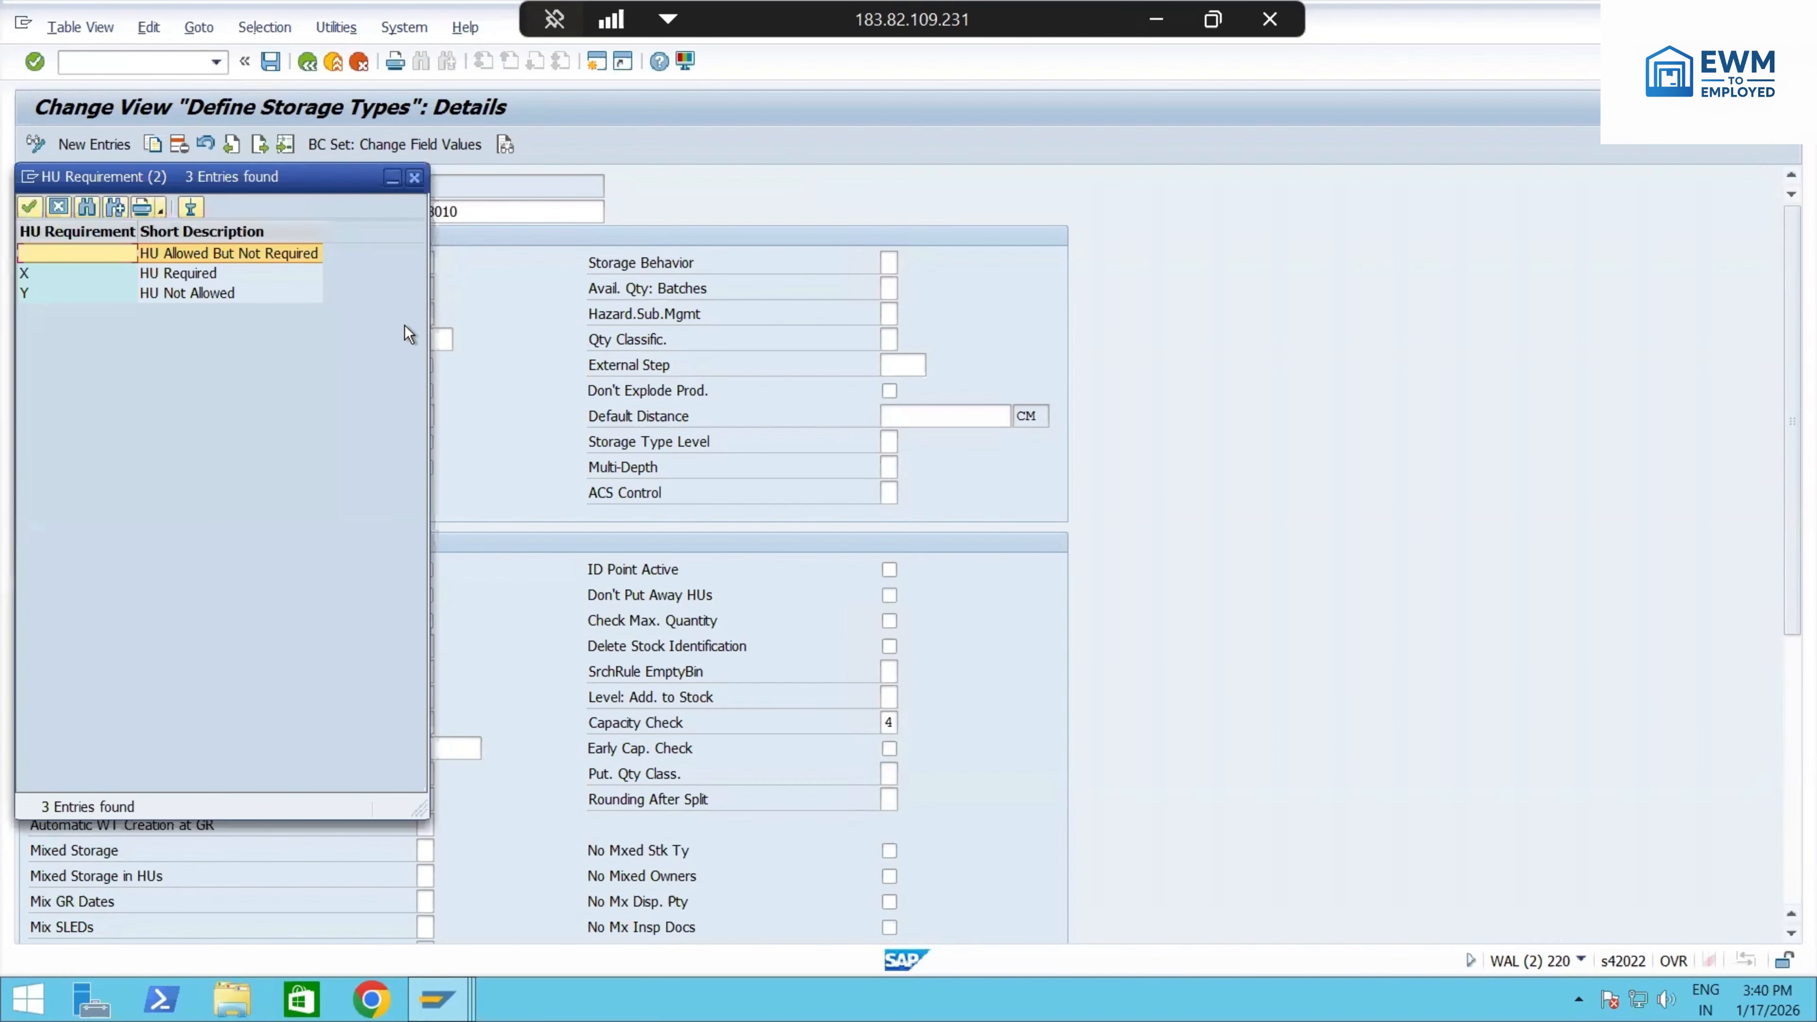
click(183, 272)
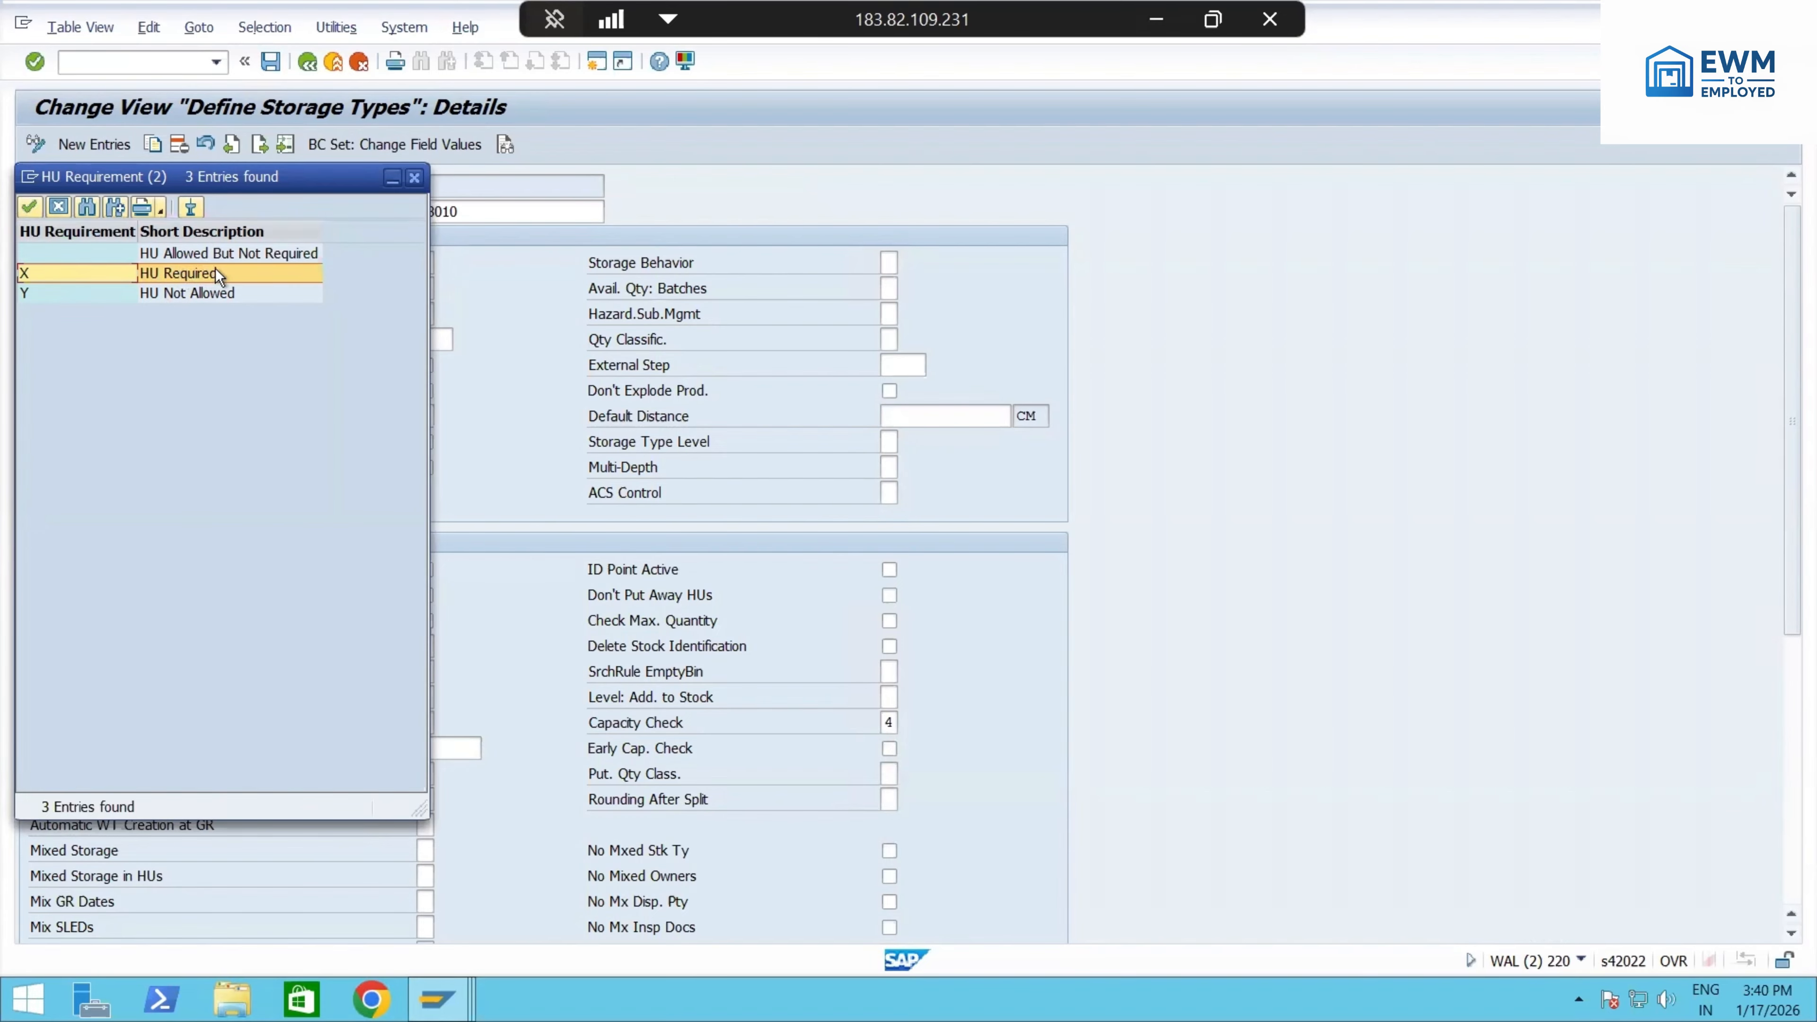
click(414, 178)
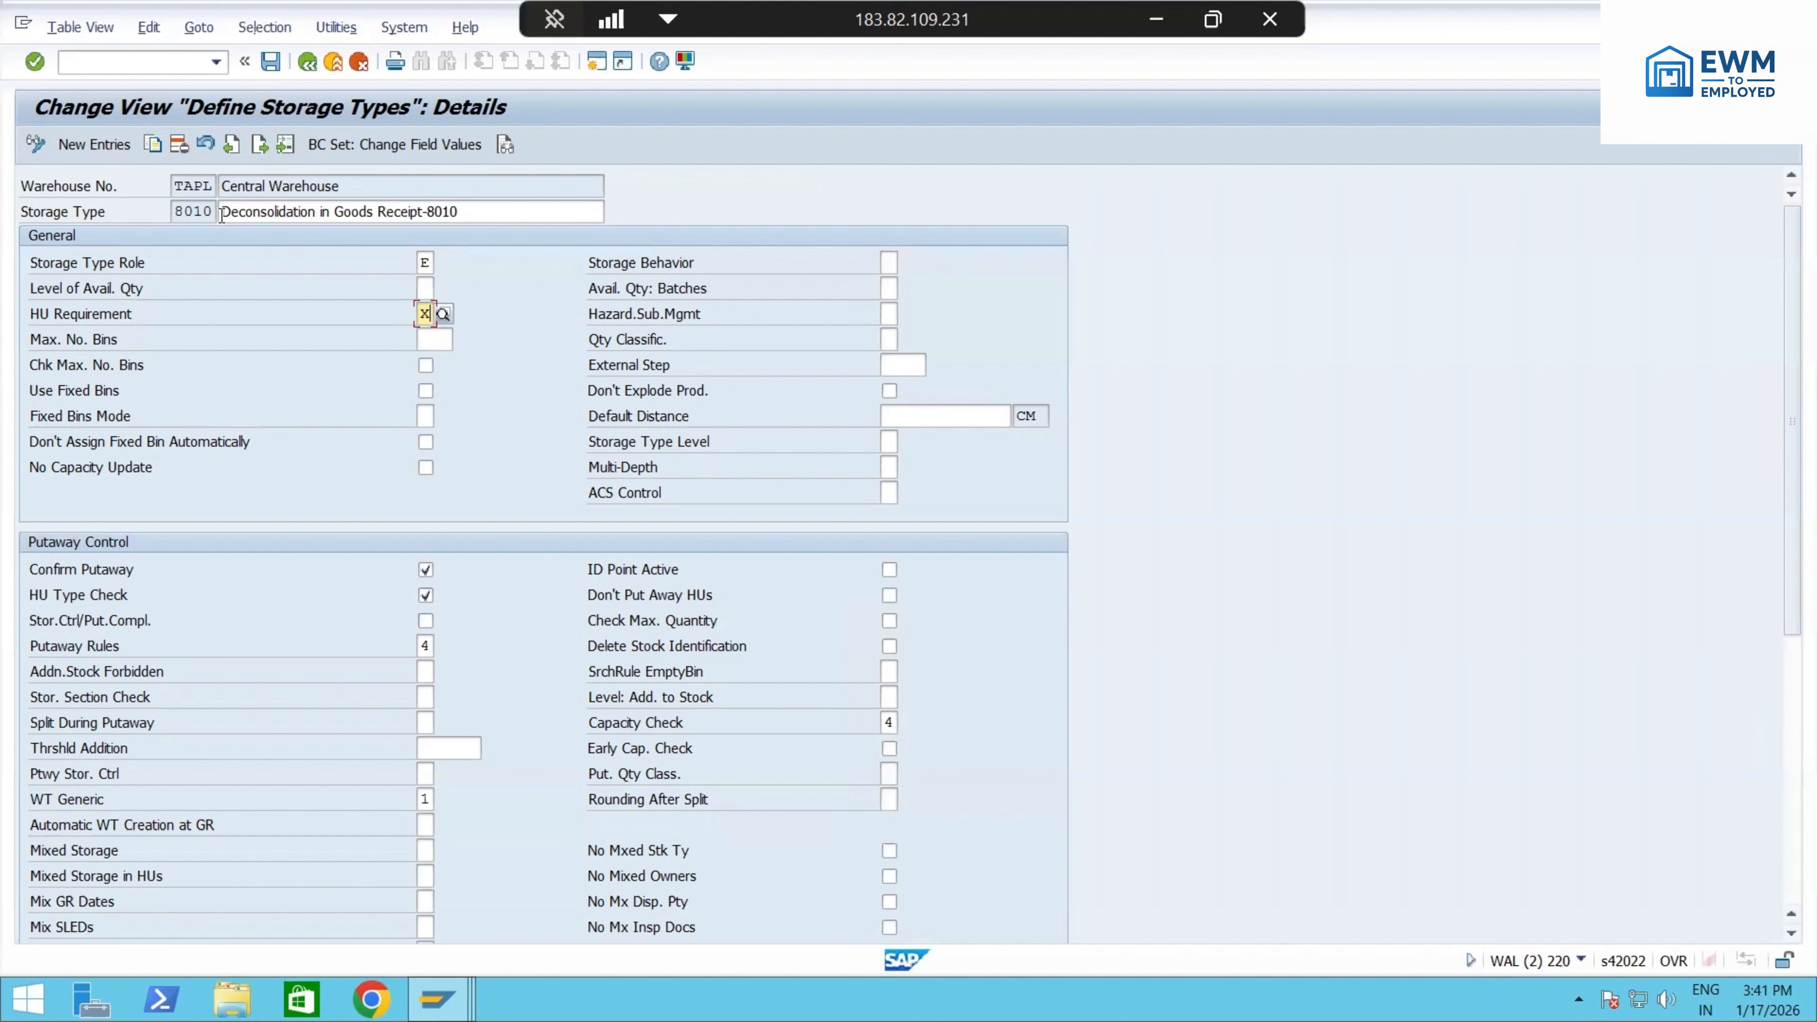
drag(208, 215, 159, 223)
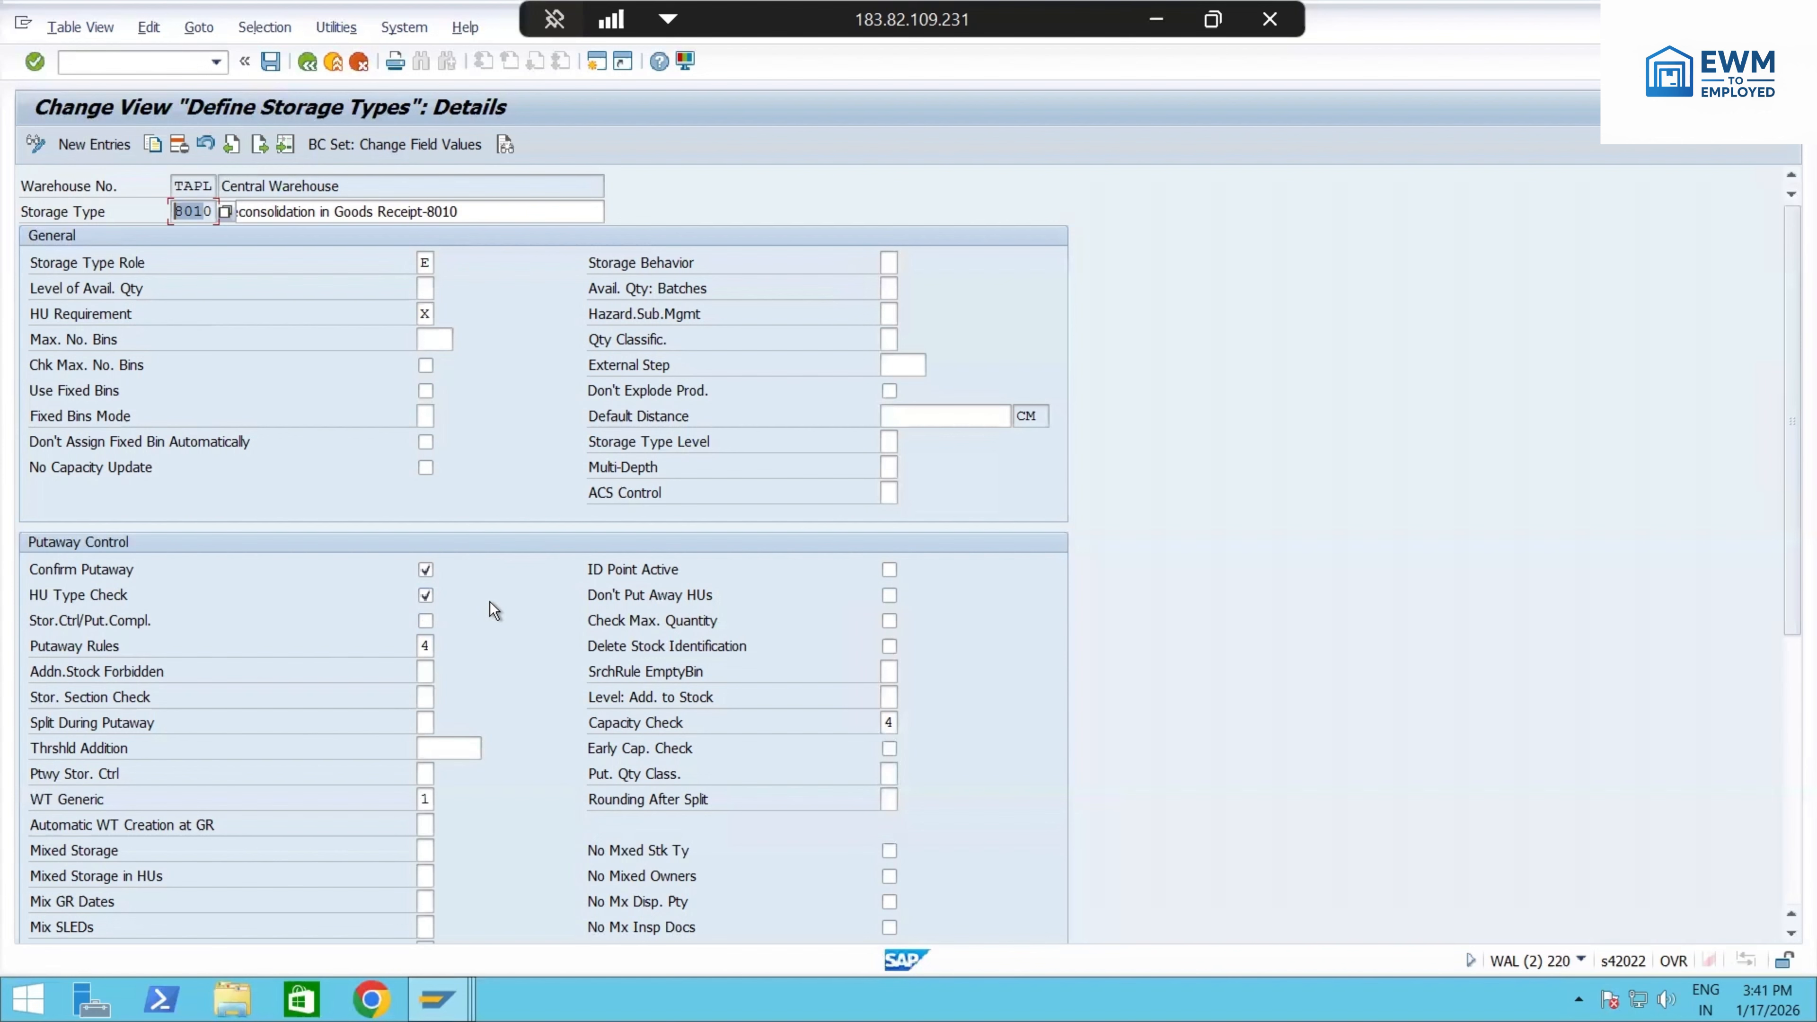
- Open an additional SAP session and start the IMG in it with transaction simg
click(596, 62)
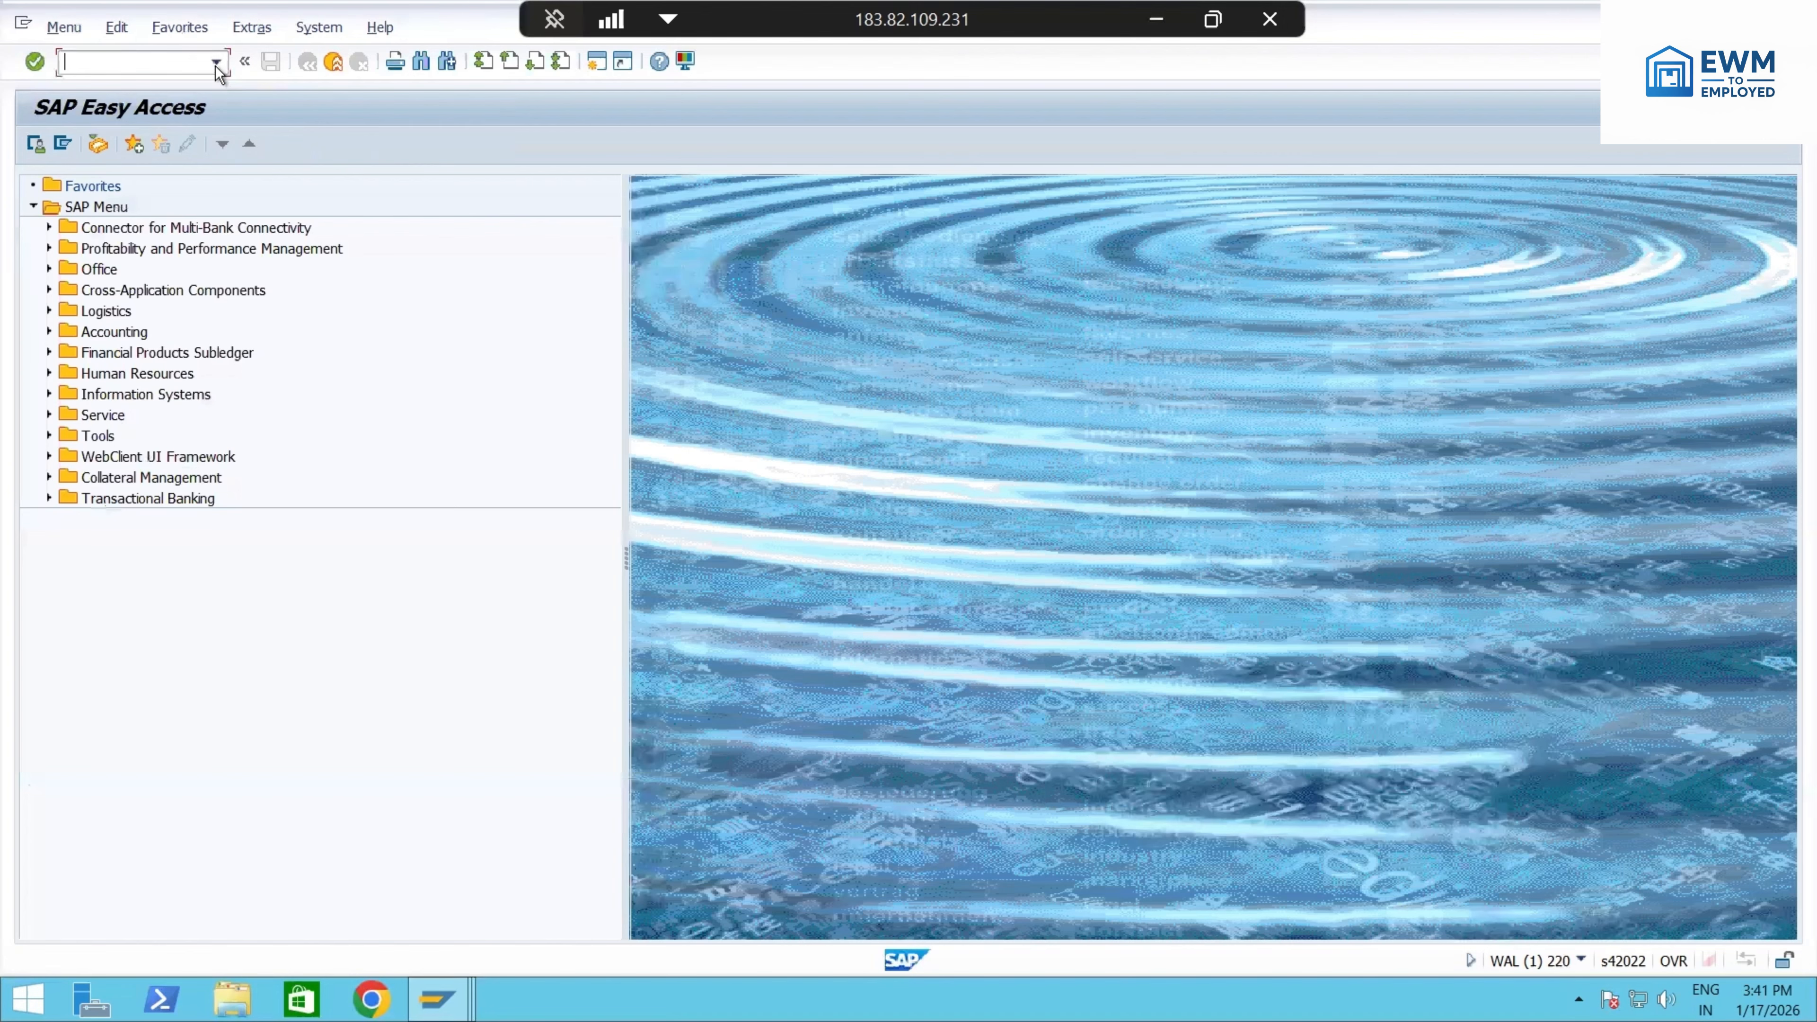
click(216, 65)
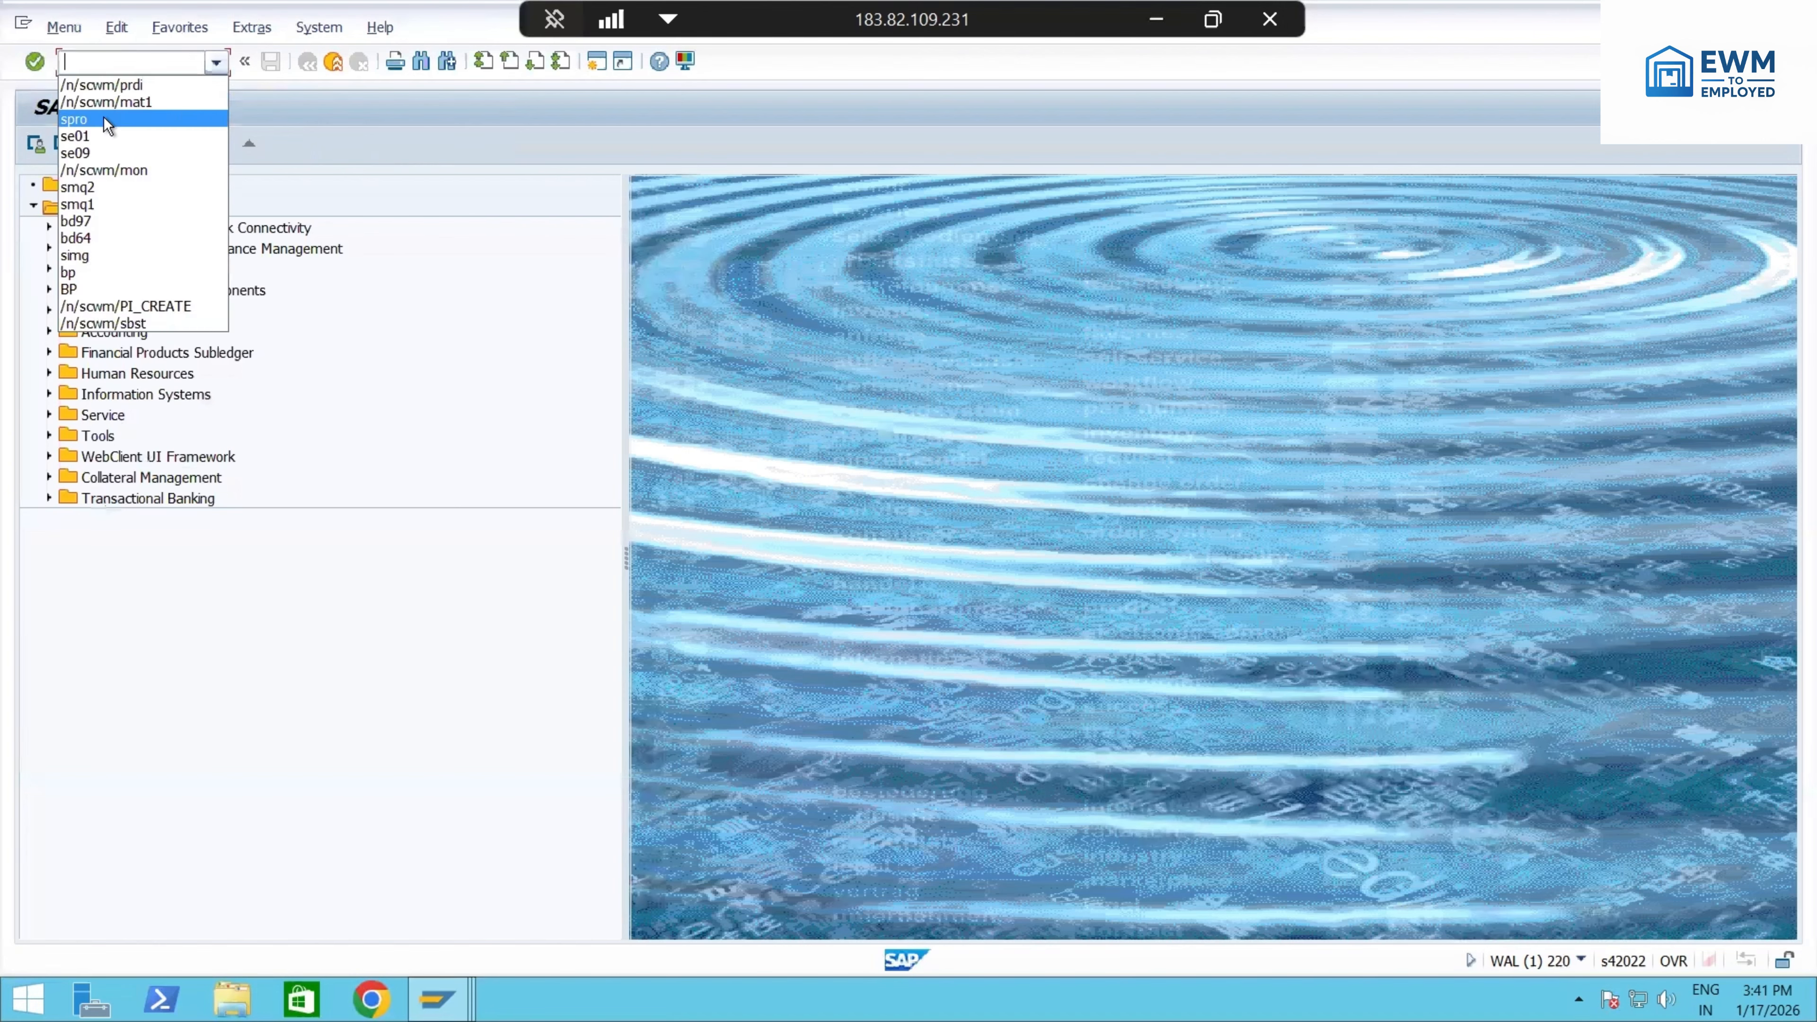
click(106, 136)
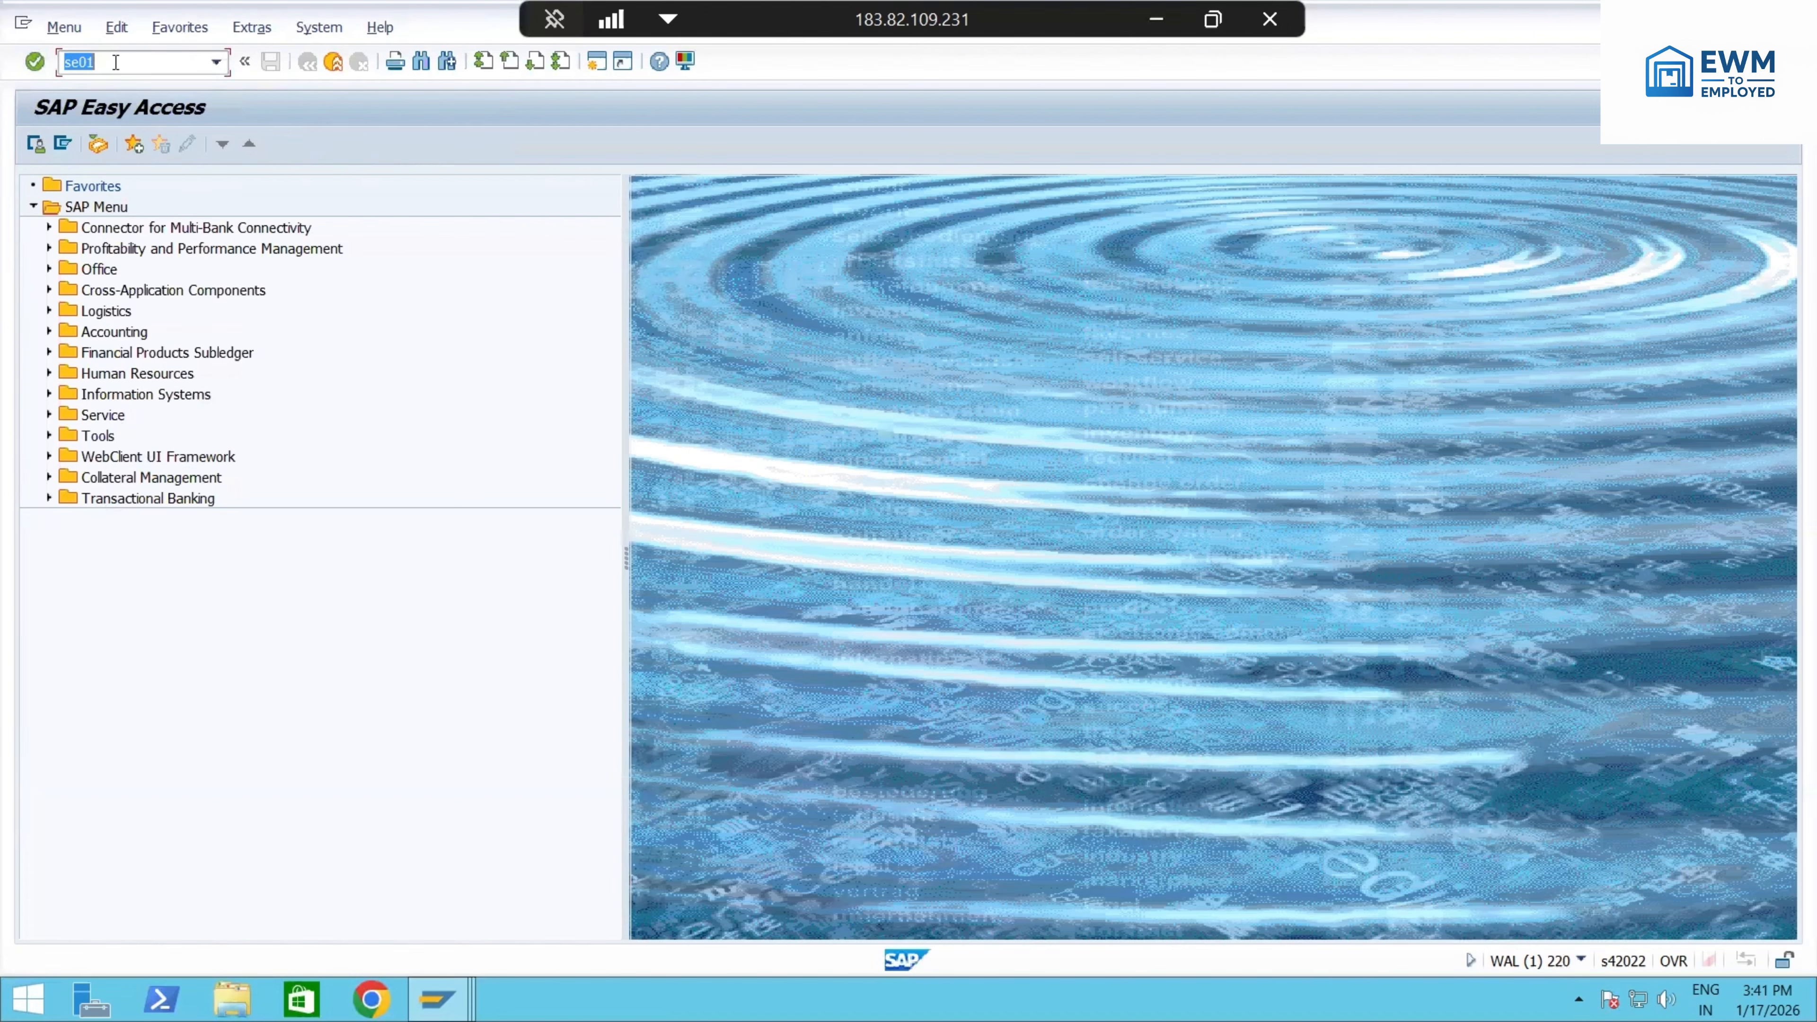
key(BackSpace)
text(simg)
click(35, 61)
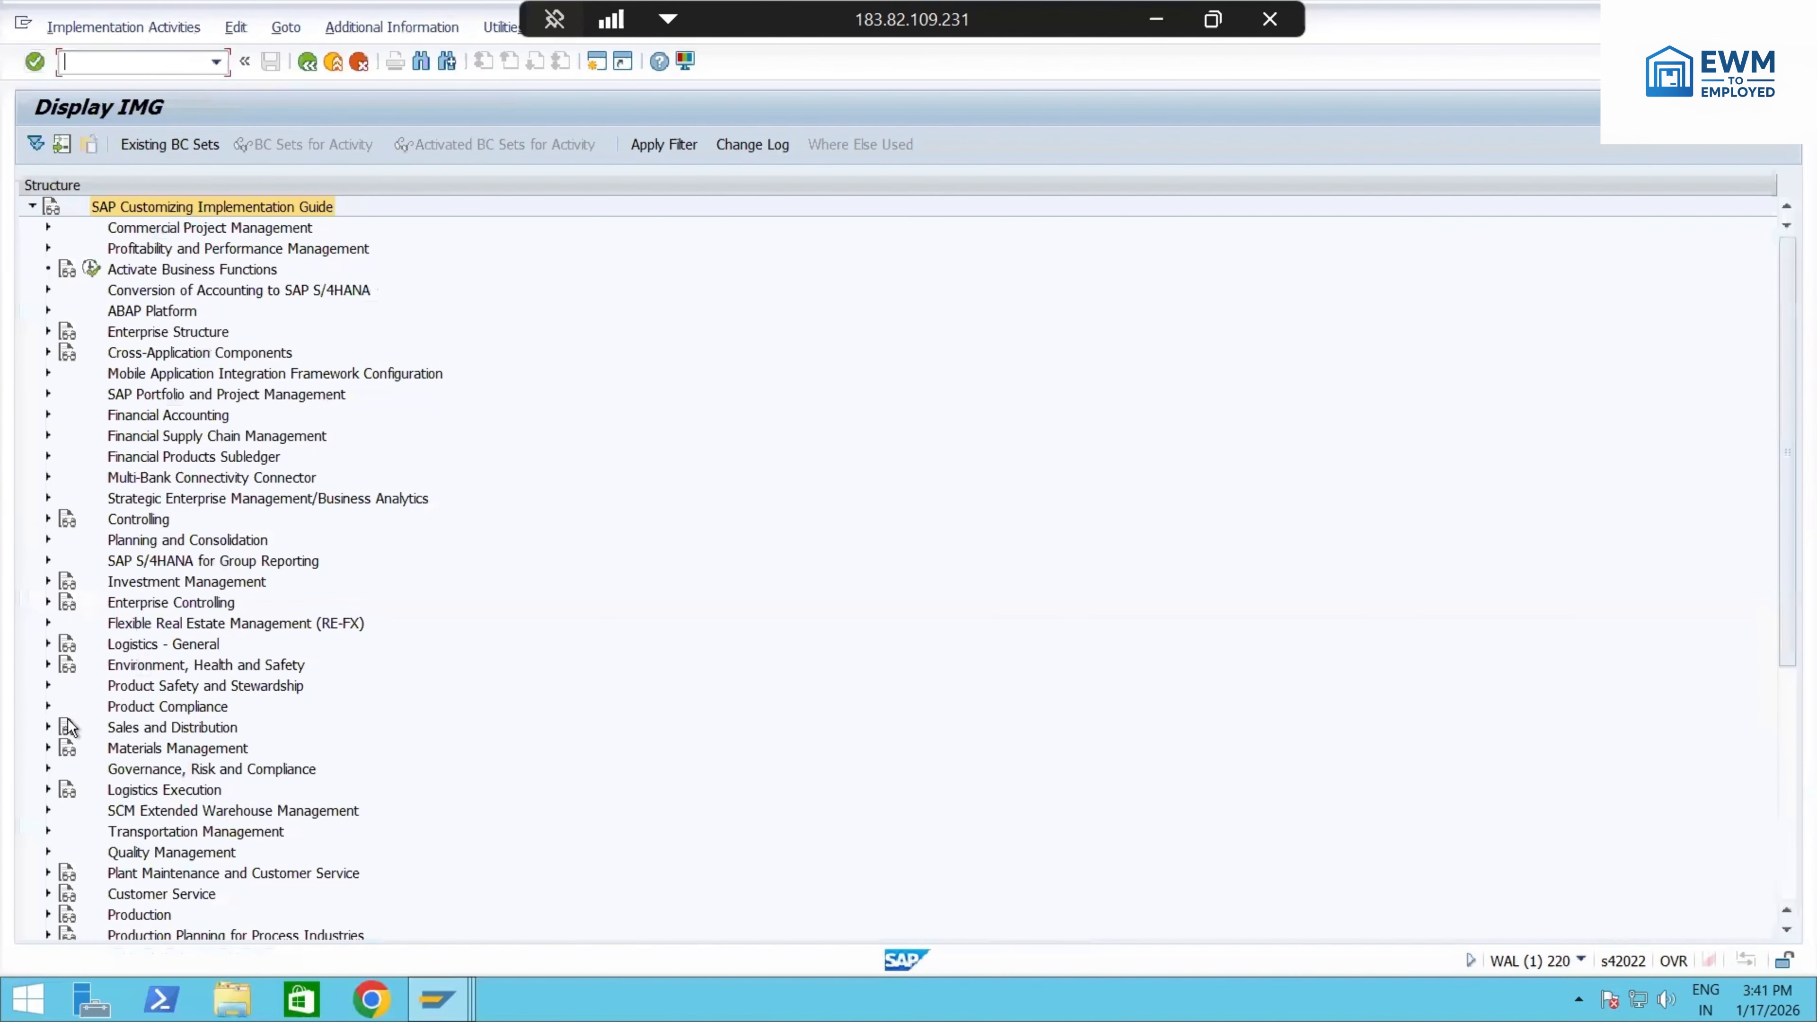
- Open Define Storage Types under the Extended Warehouse Management master data in display mode, accepting the display of locked data
click(48, 810)
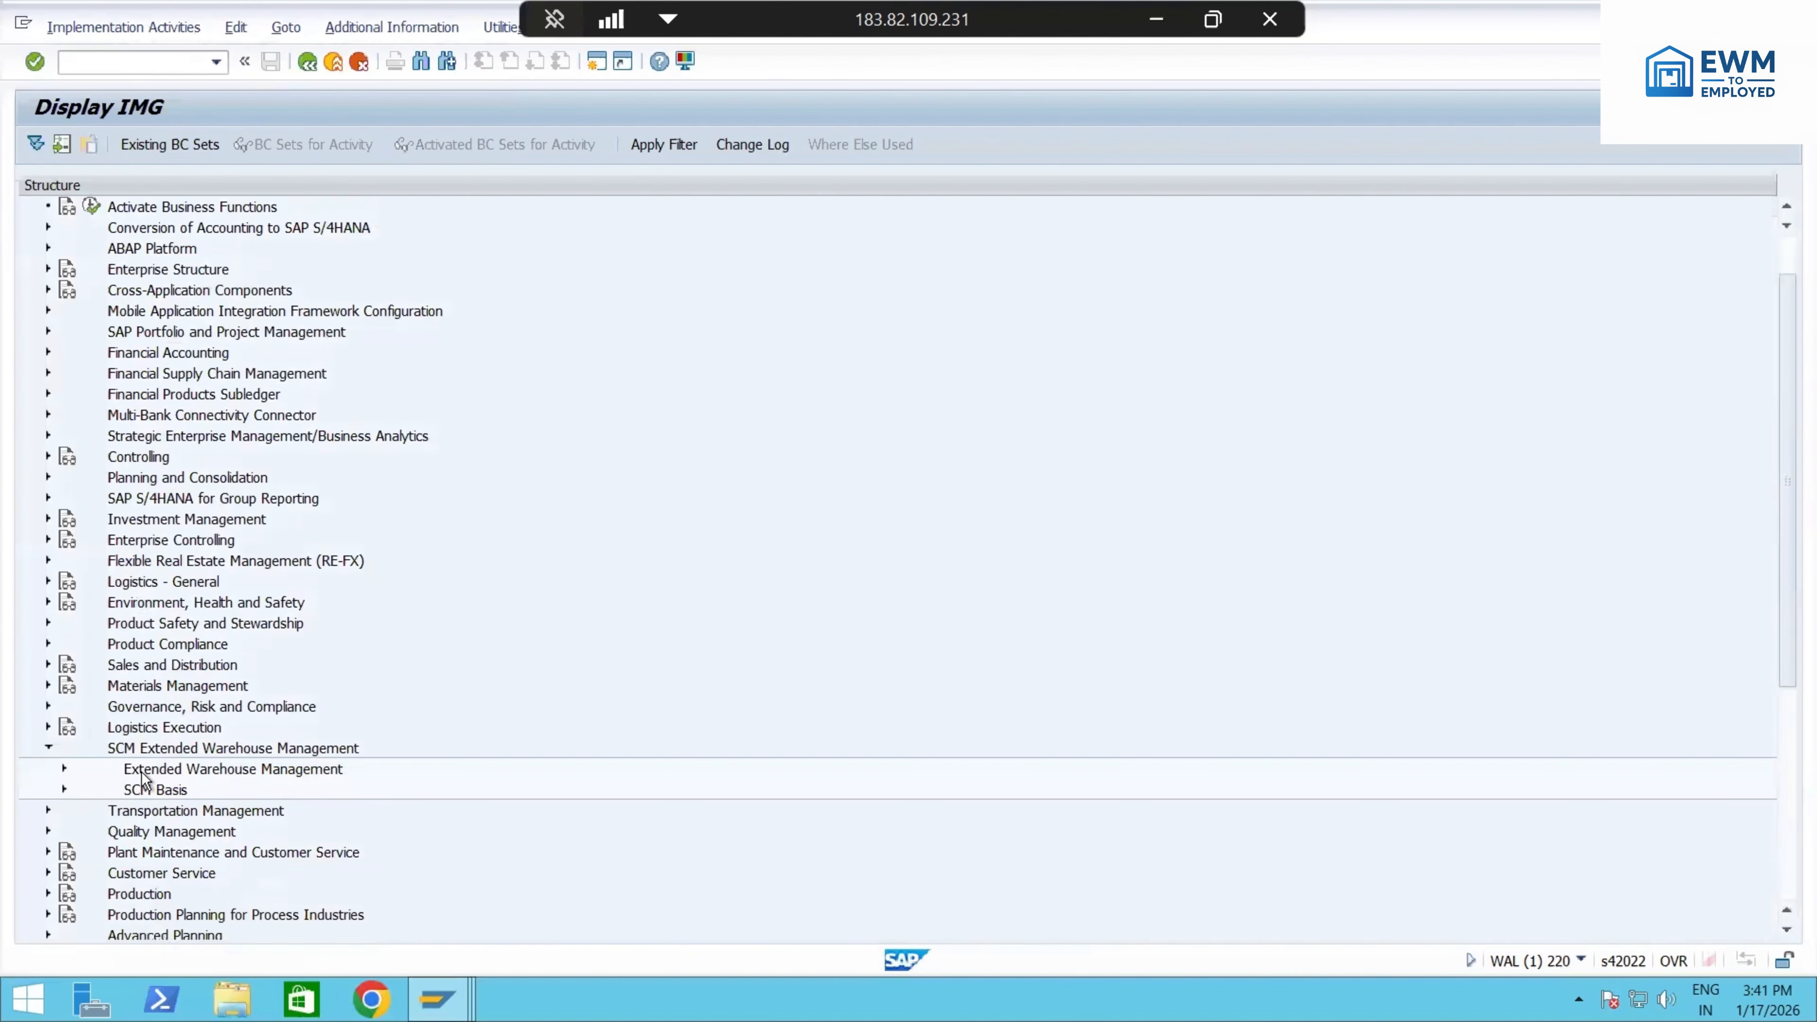
click(64, 768)
scroll(123, 655, down, 2)
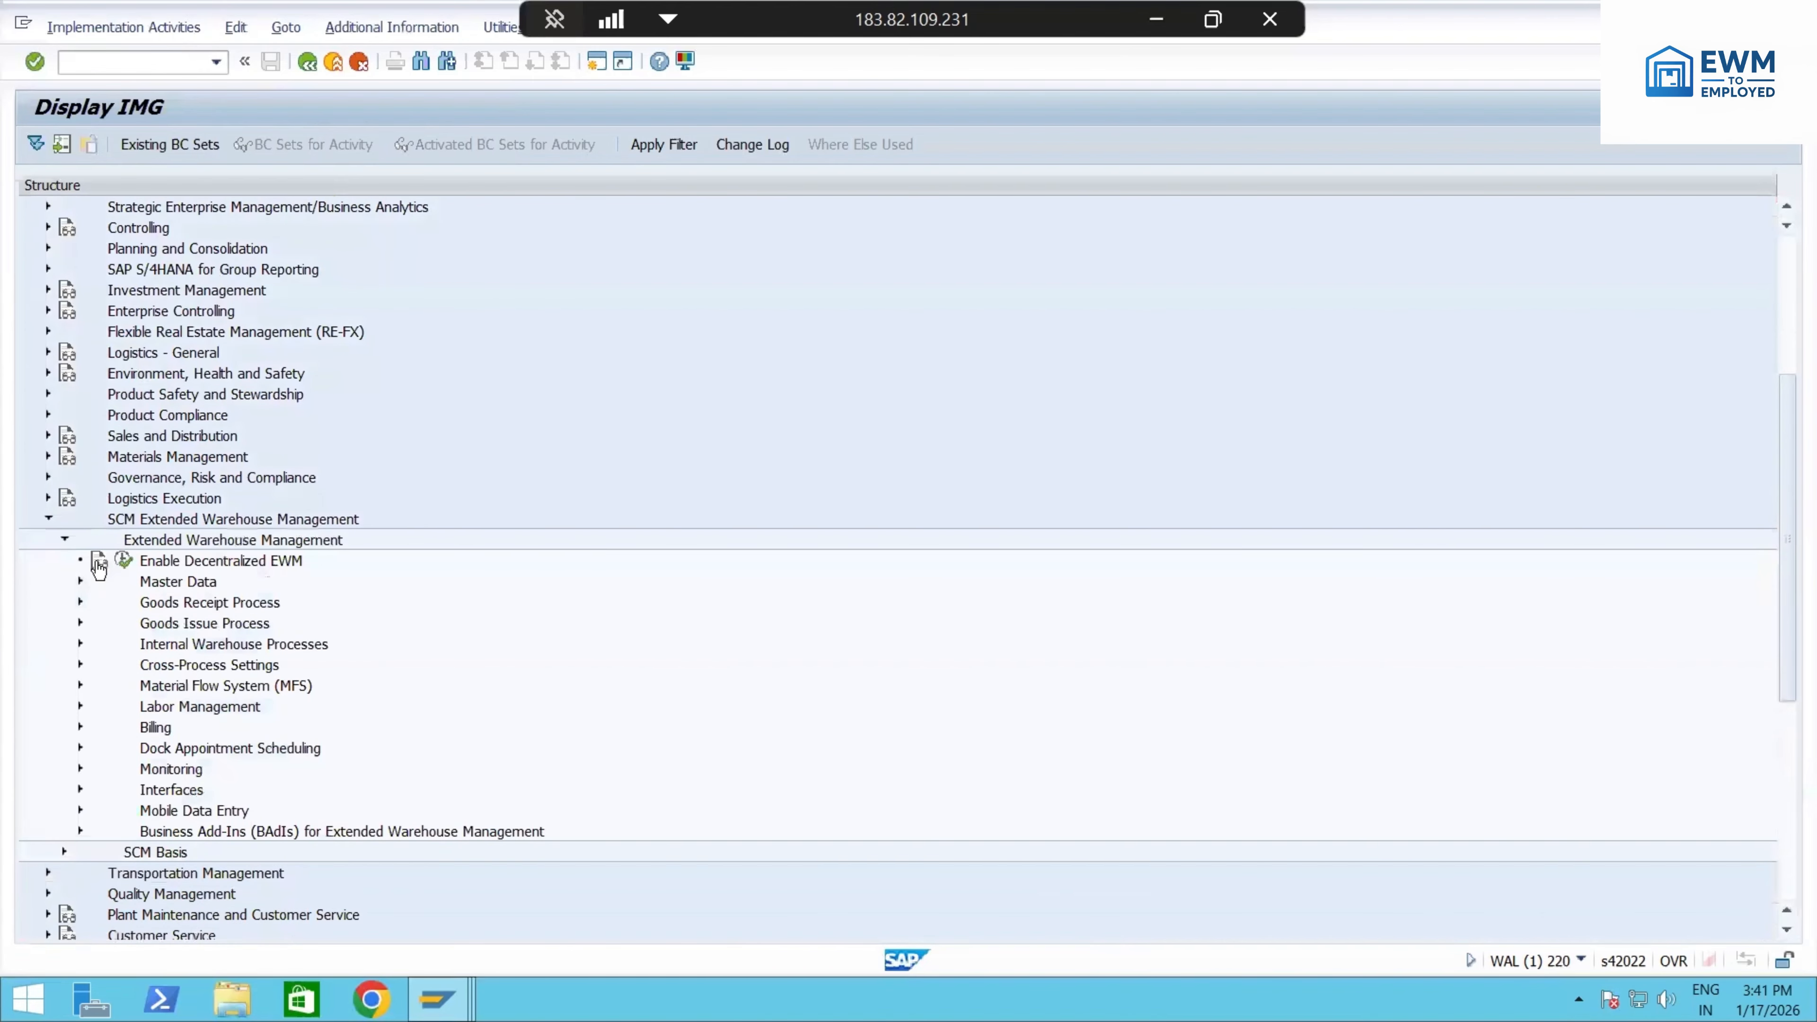
click(82, 581)
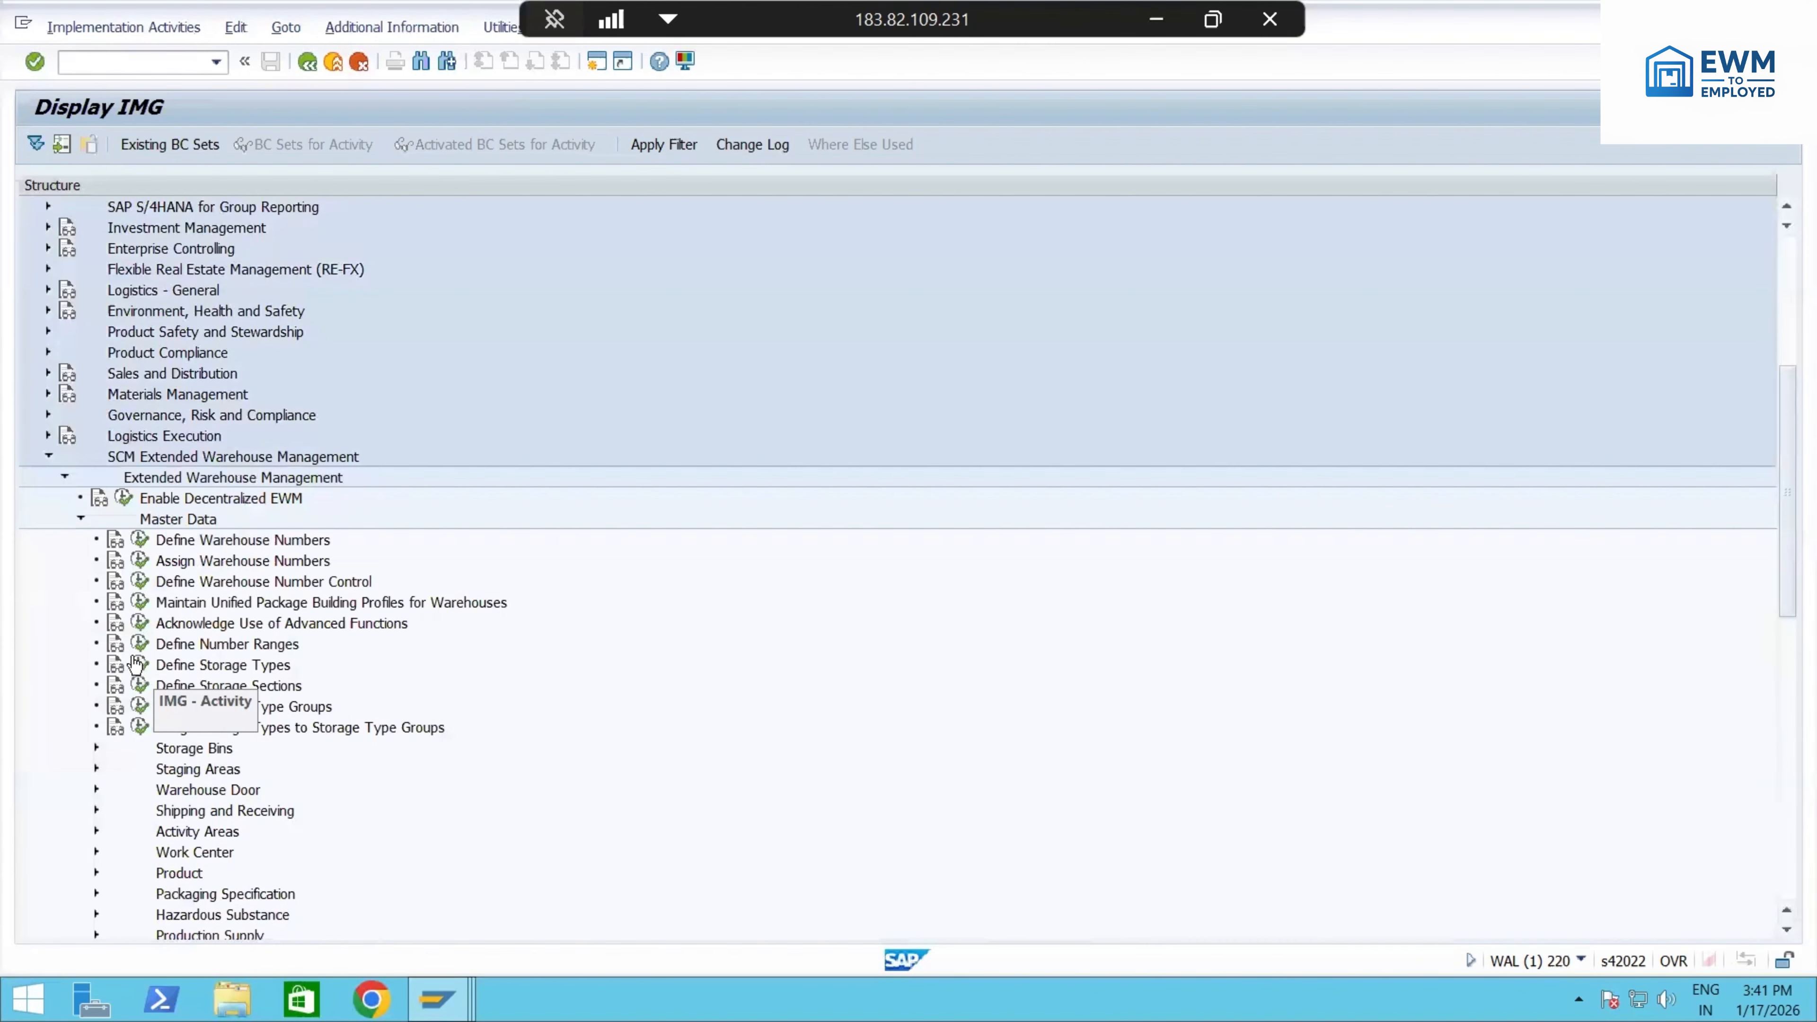
click(139, 665)
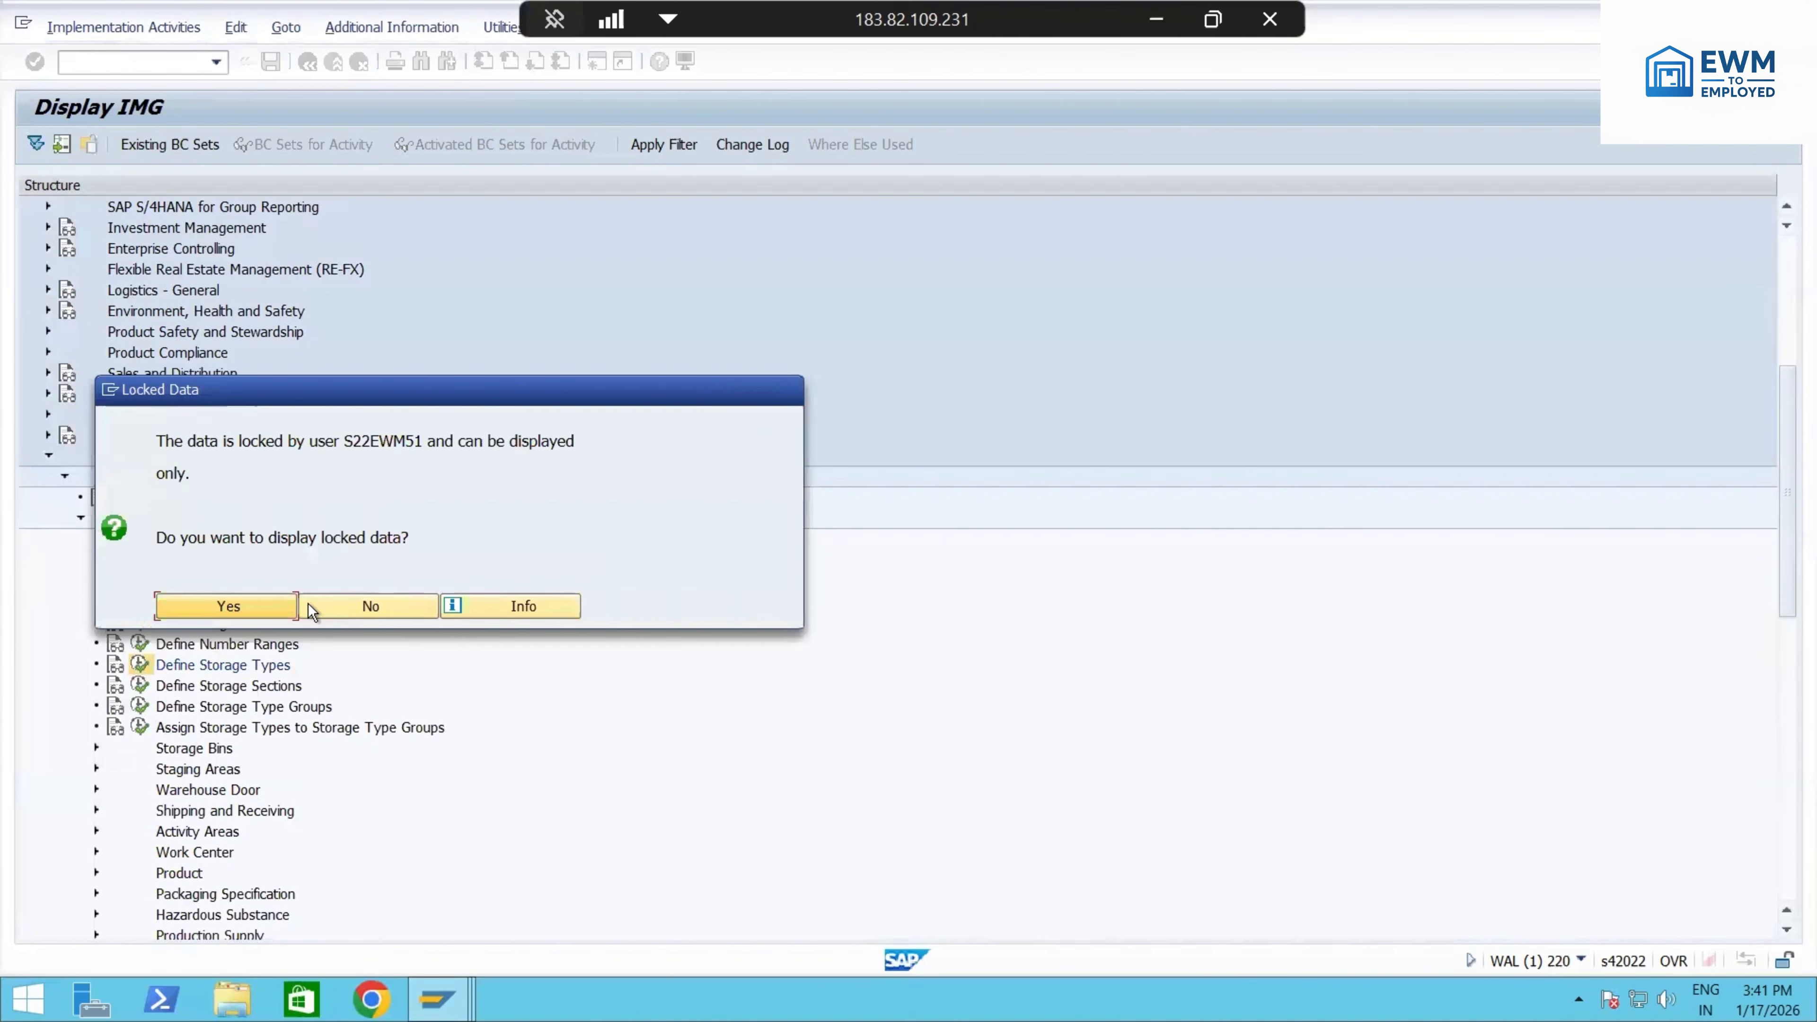
click(264, 604)
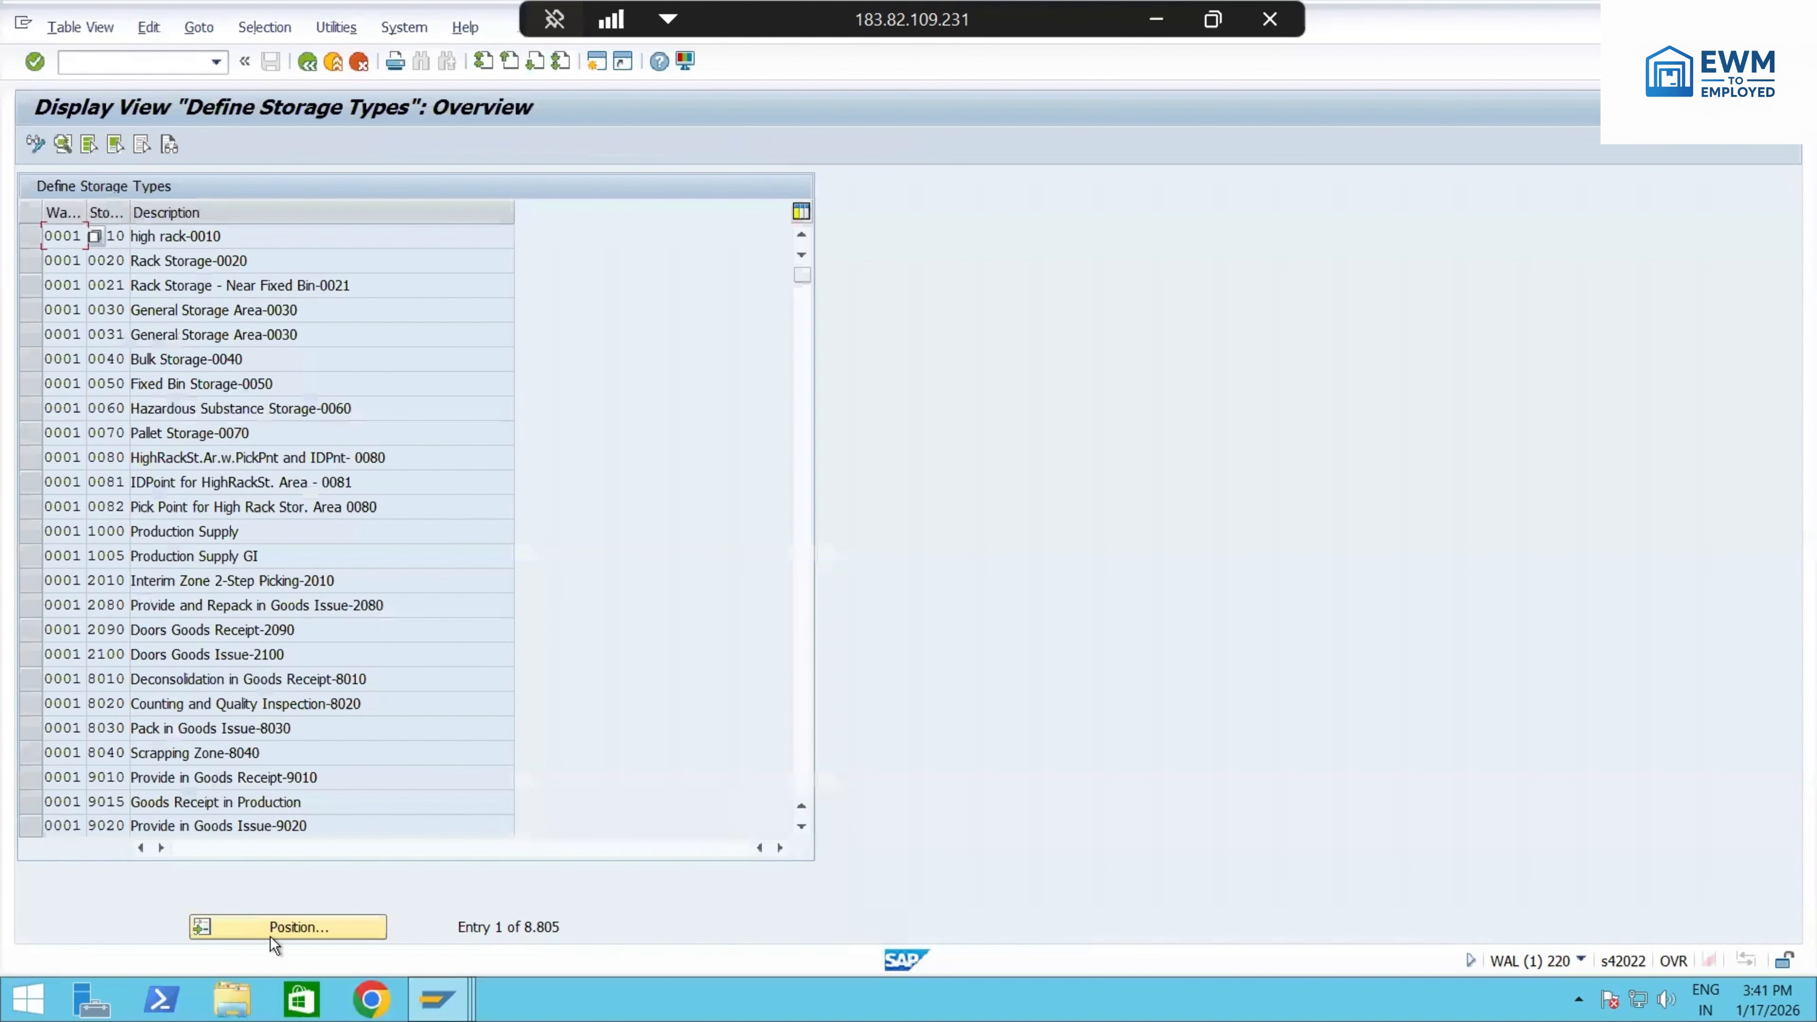
- Position the storage type list at warehouse TAPL and open the details of storage type TA10
click(279, 927)
click(276, 345)
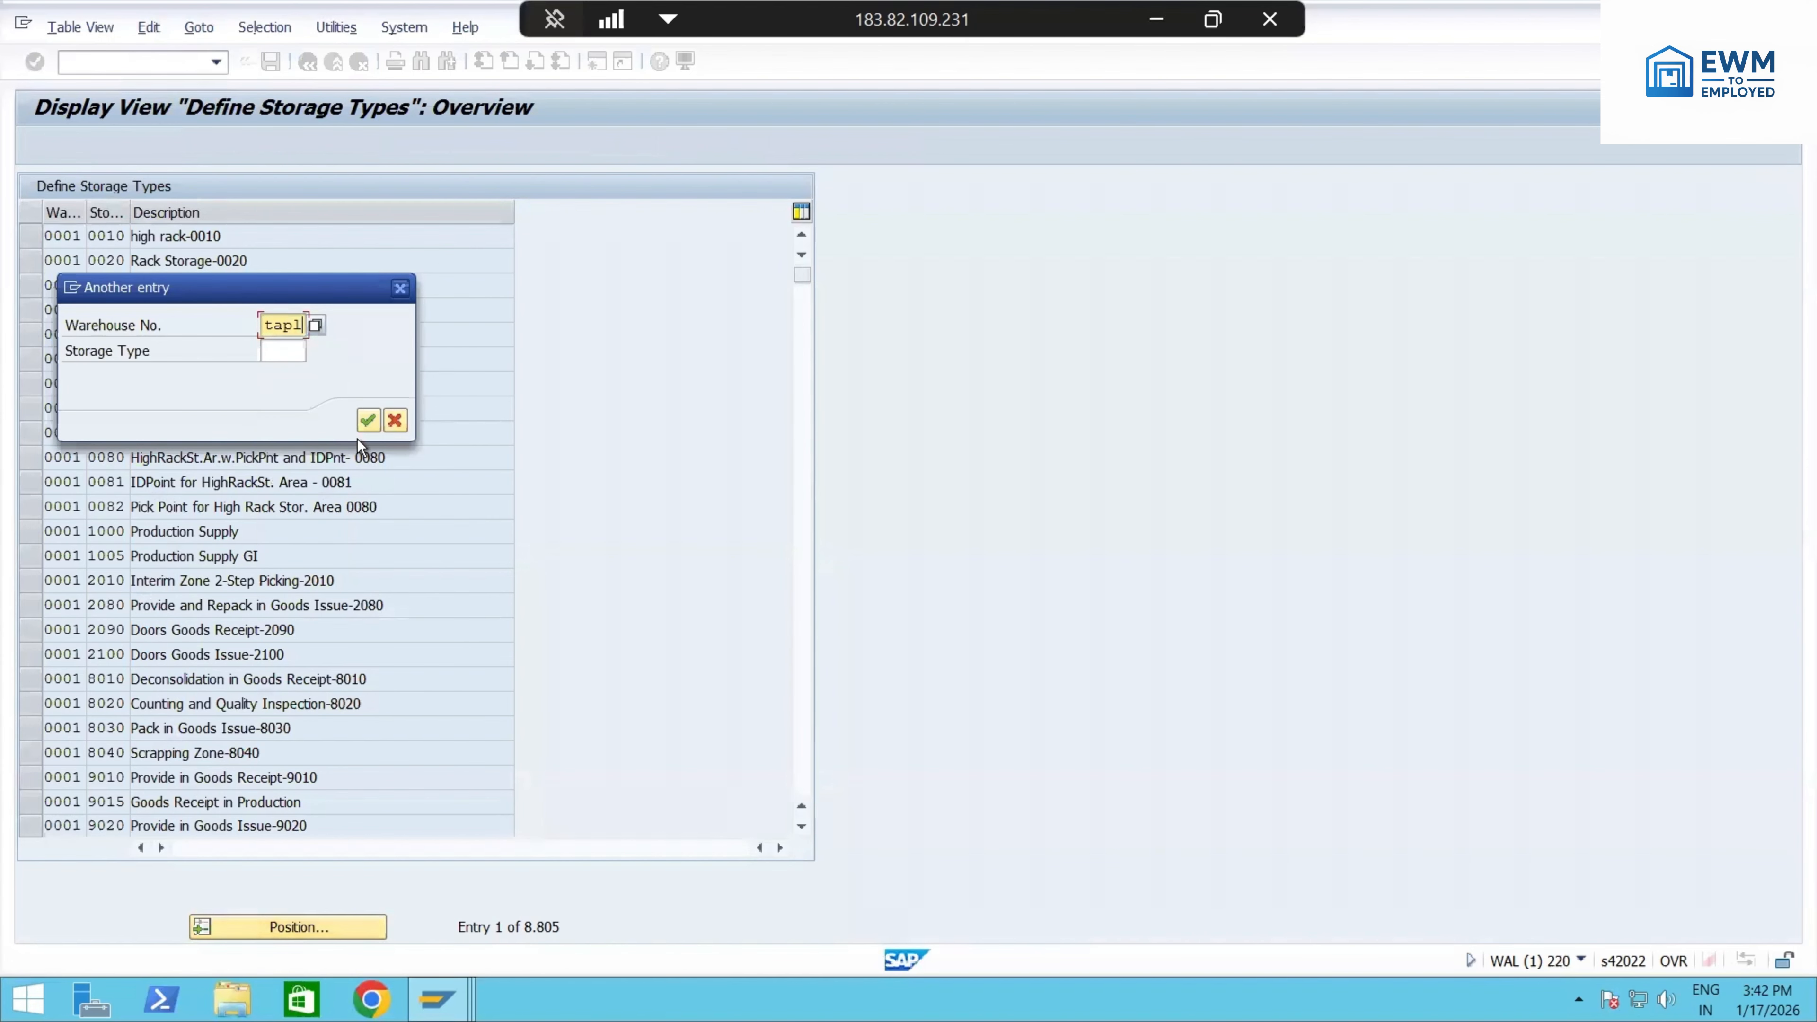
click(359, 422)
scroll(115, 468, down, 3)
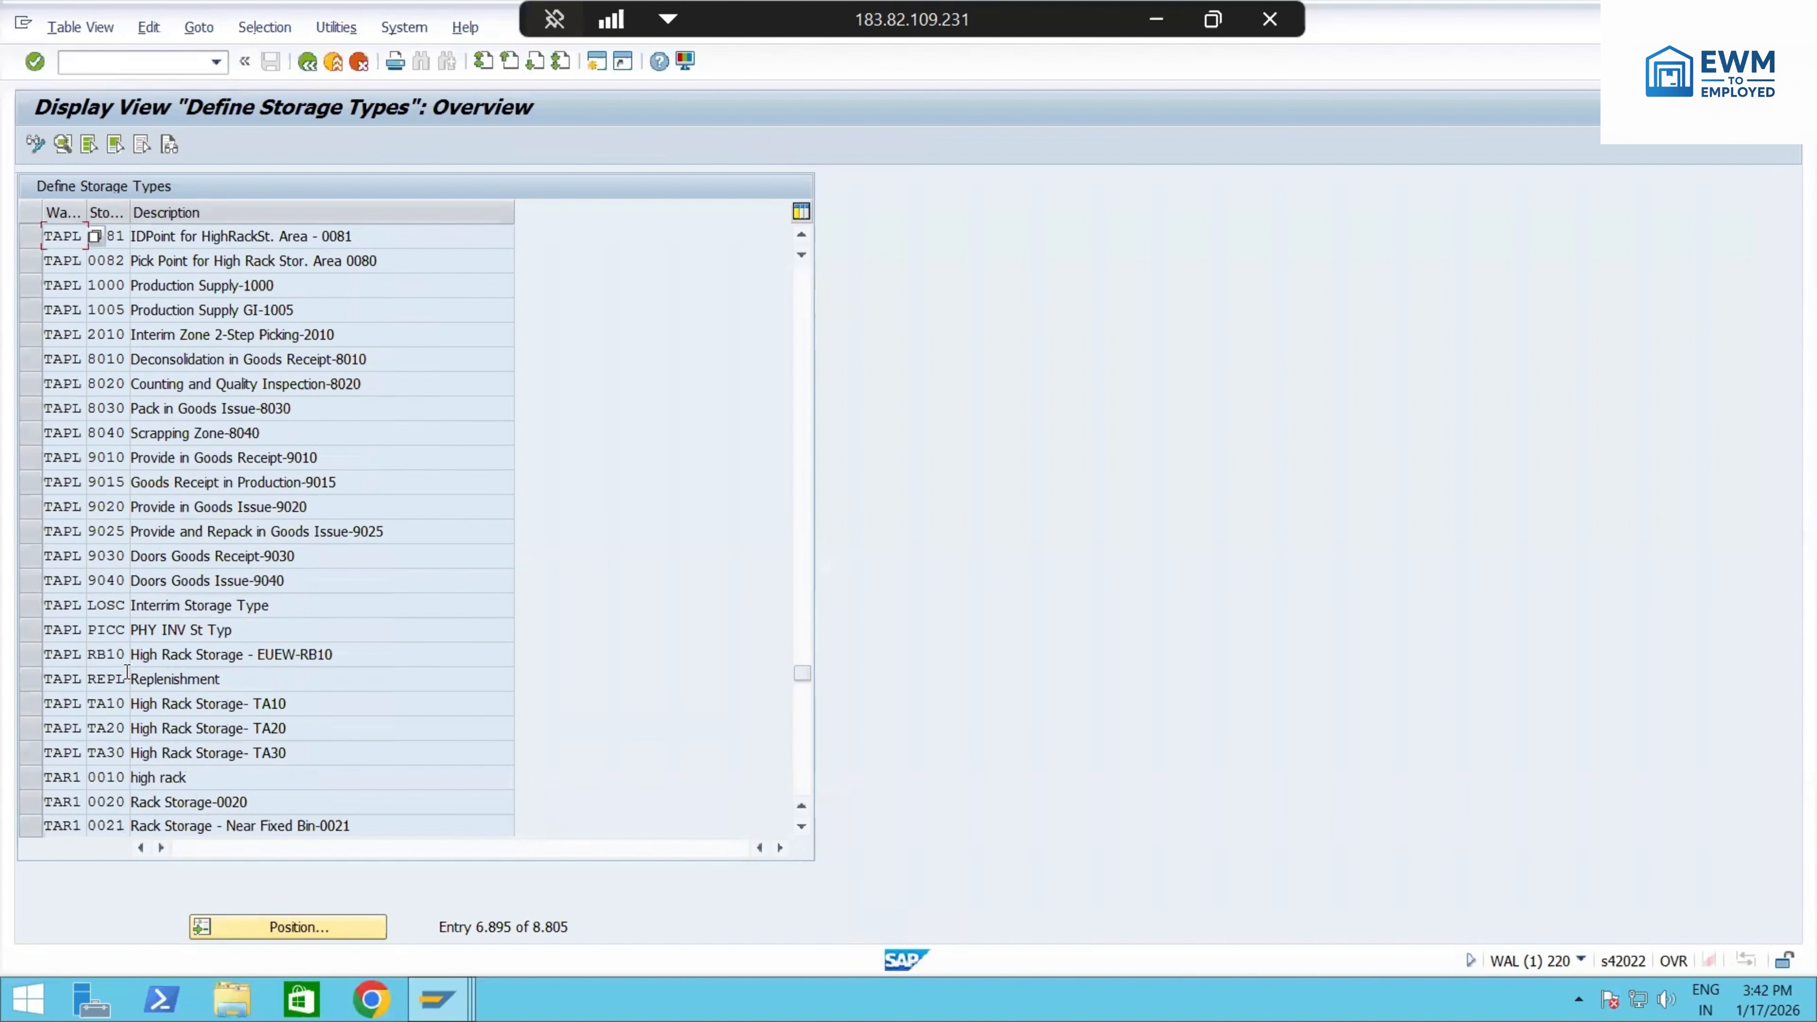
click(102, 704)
double_click(102, 703)
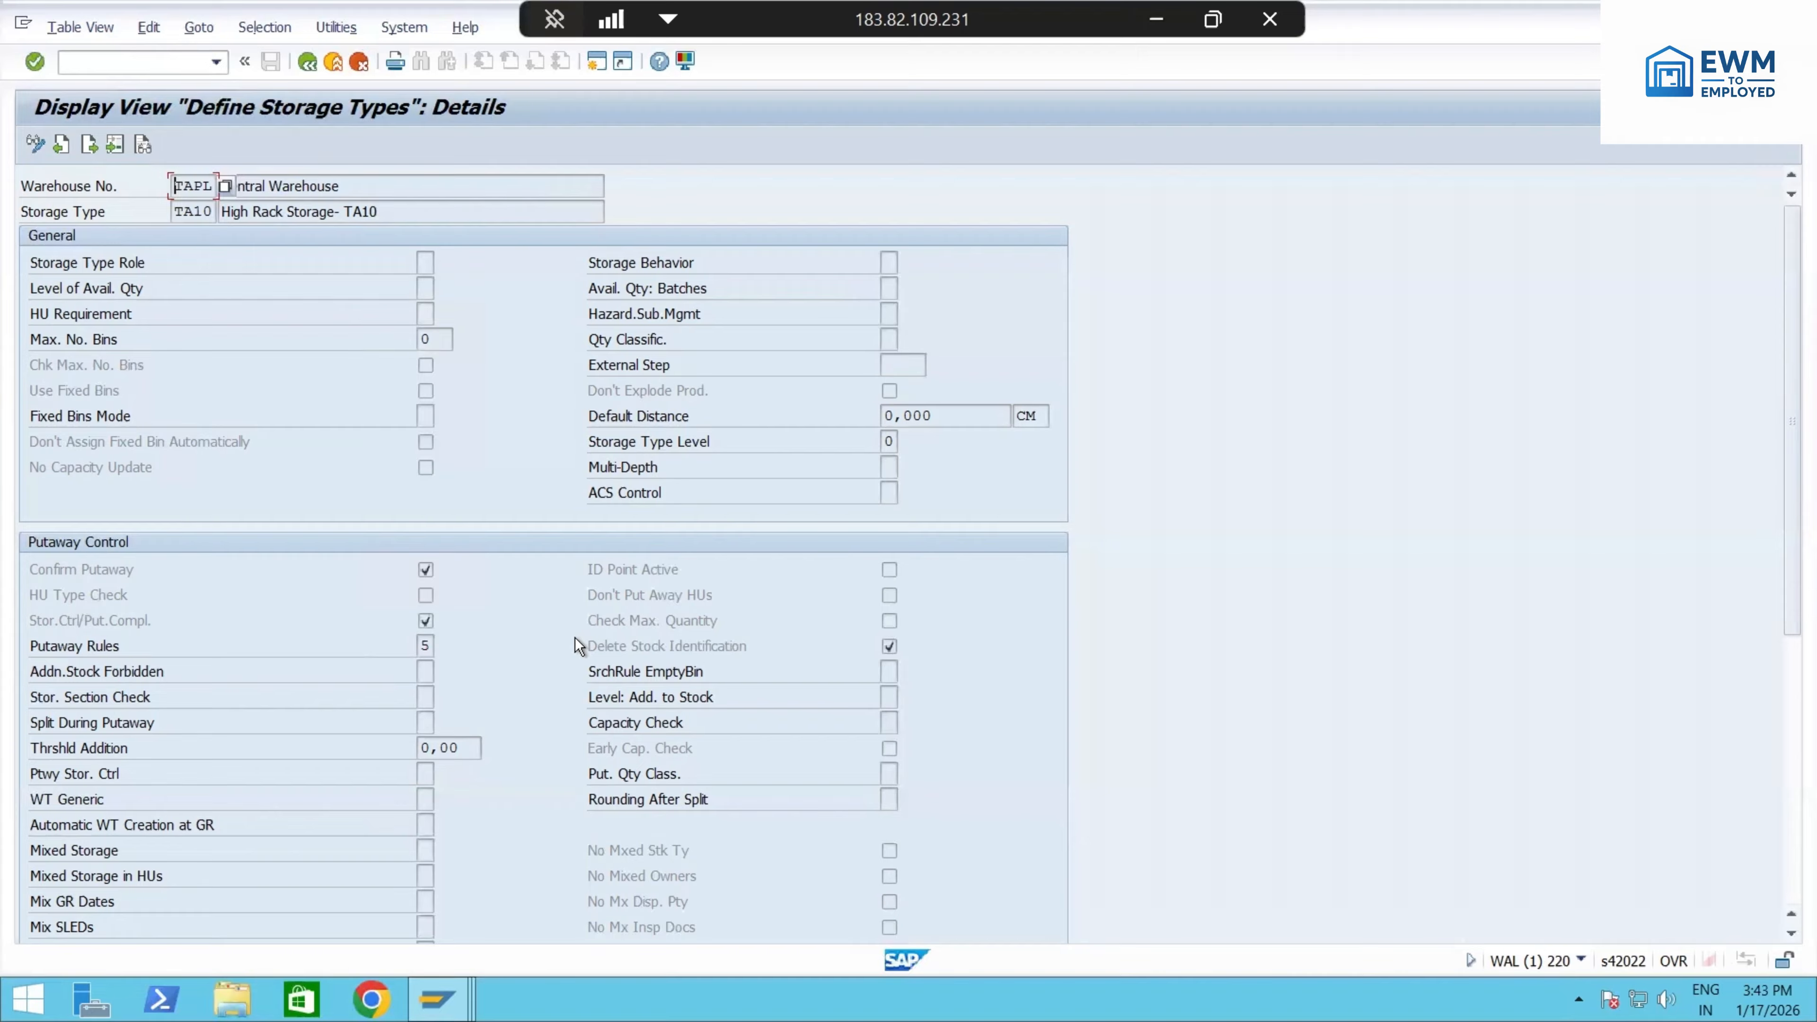
- Review the Putaway Rules options for storage type TA10, comparing Empty Bin, Addition to Existing Stock, General Storage Area and Consolidation Group, and close the list
click(424, 646)
click(443, 645)
click(24, 318)
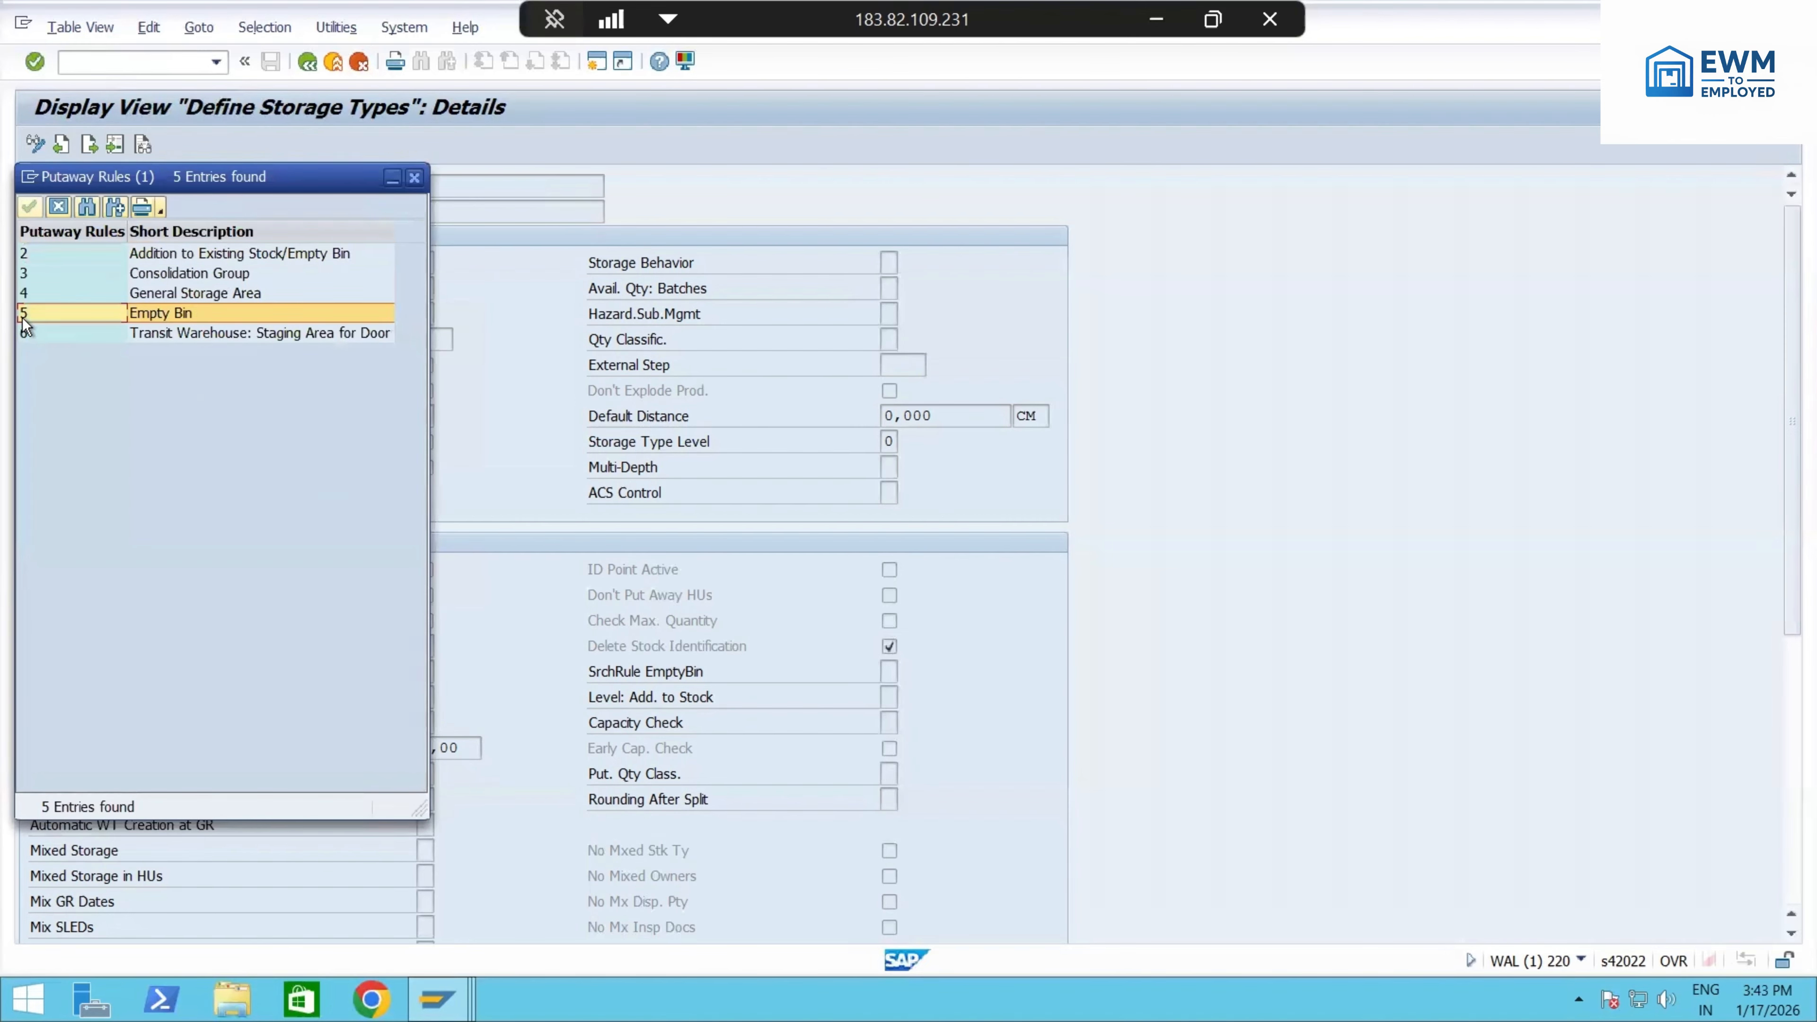
click(219, 253)
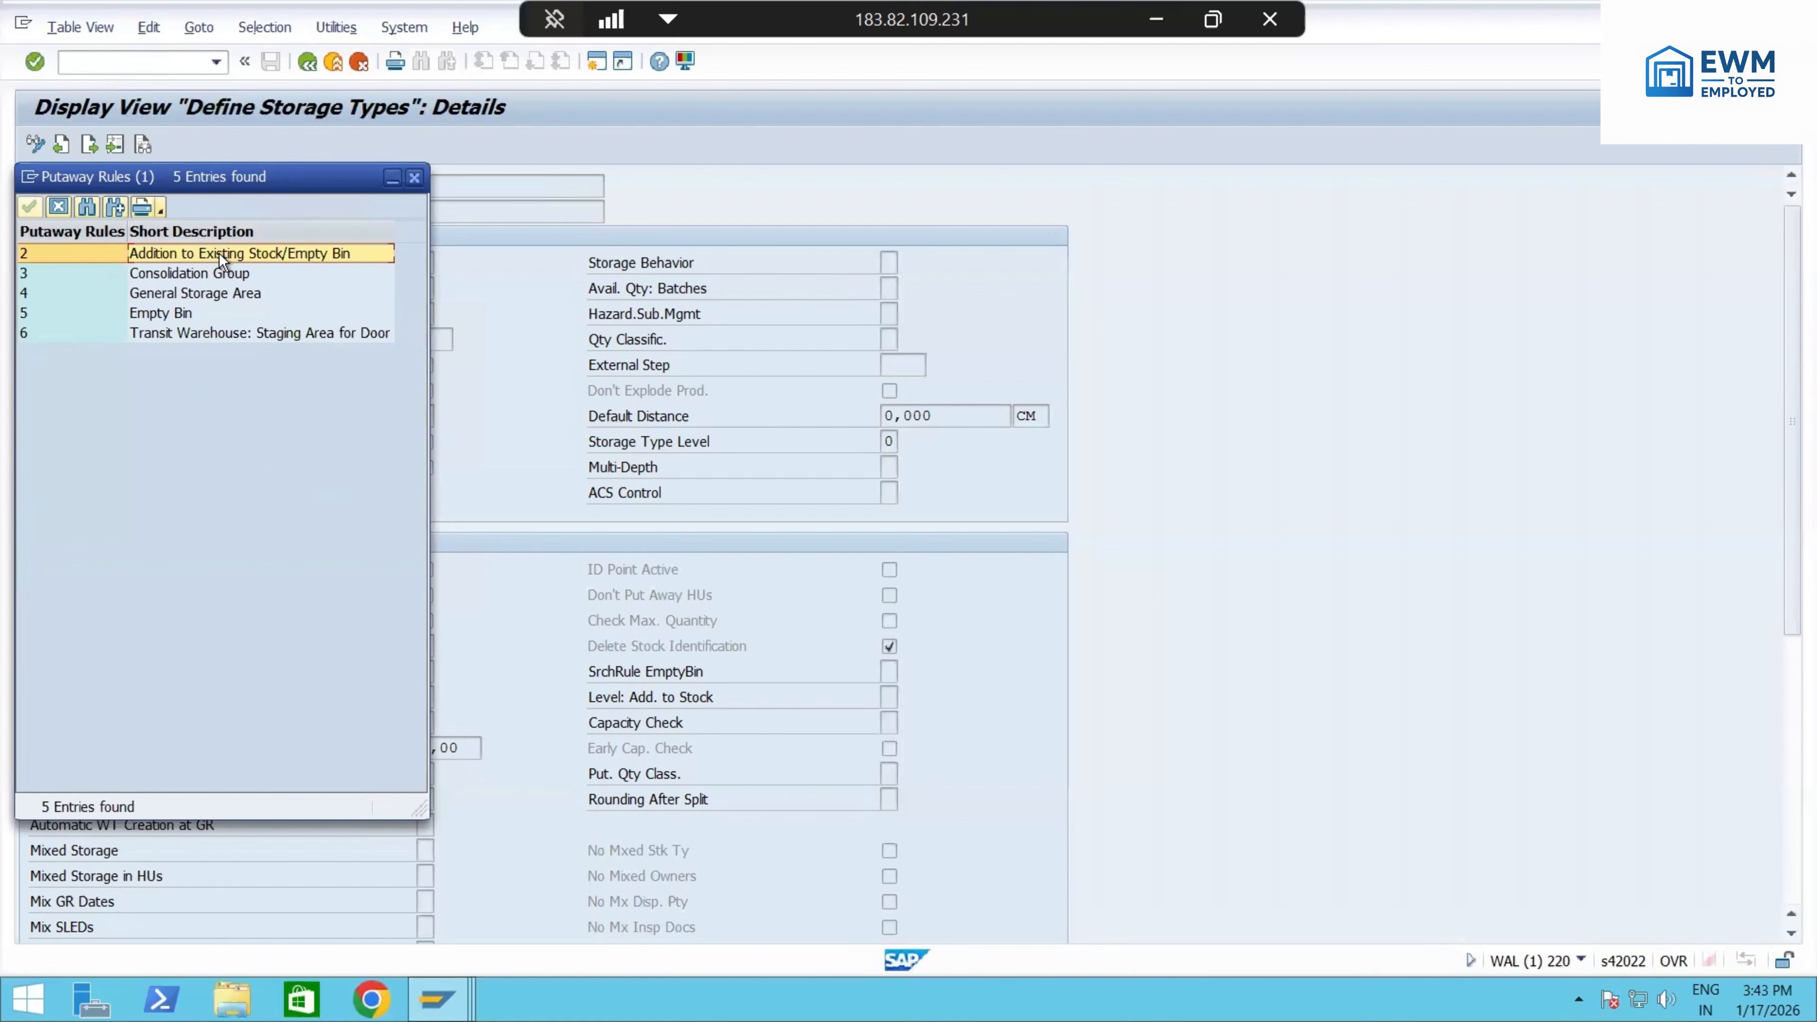
click(230, 293)
click(238, 276)
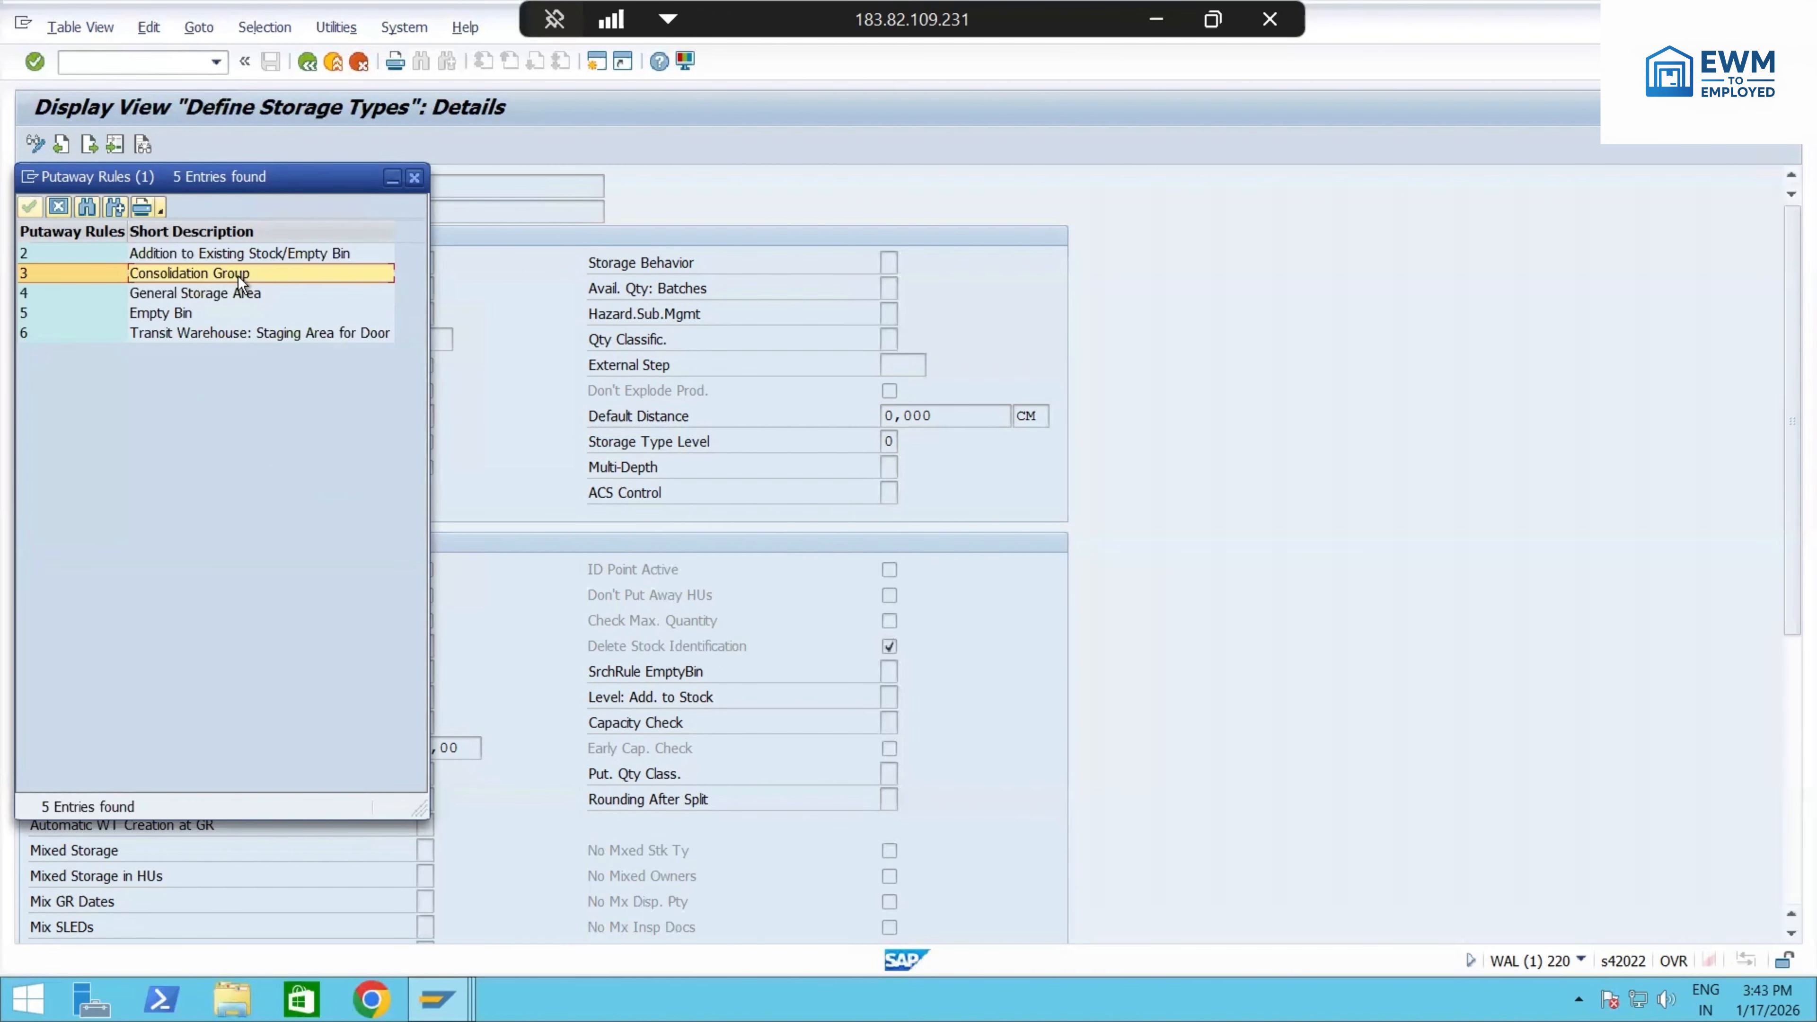
click(412, 177)
- Return this session to SAP Easy Access and switch to the session showing the details of TAPL's storage type 8010
click(307, 63)
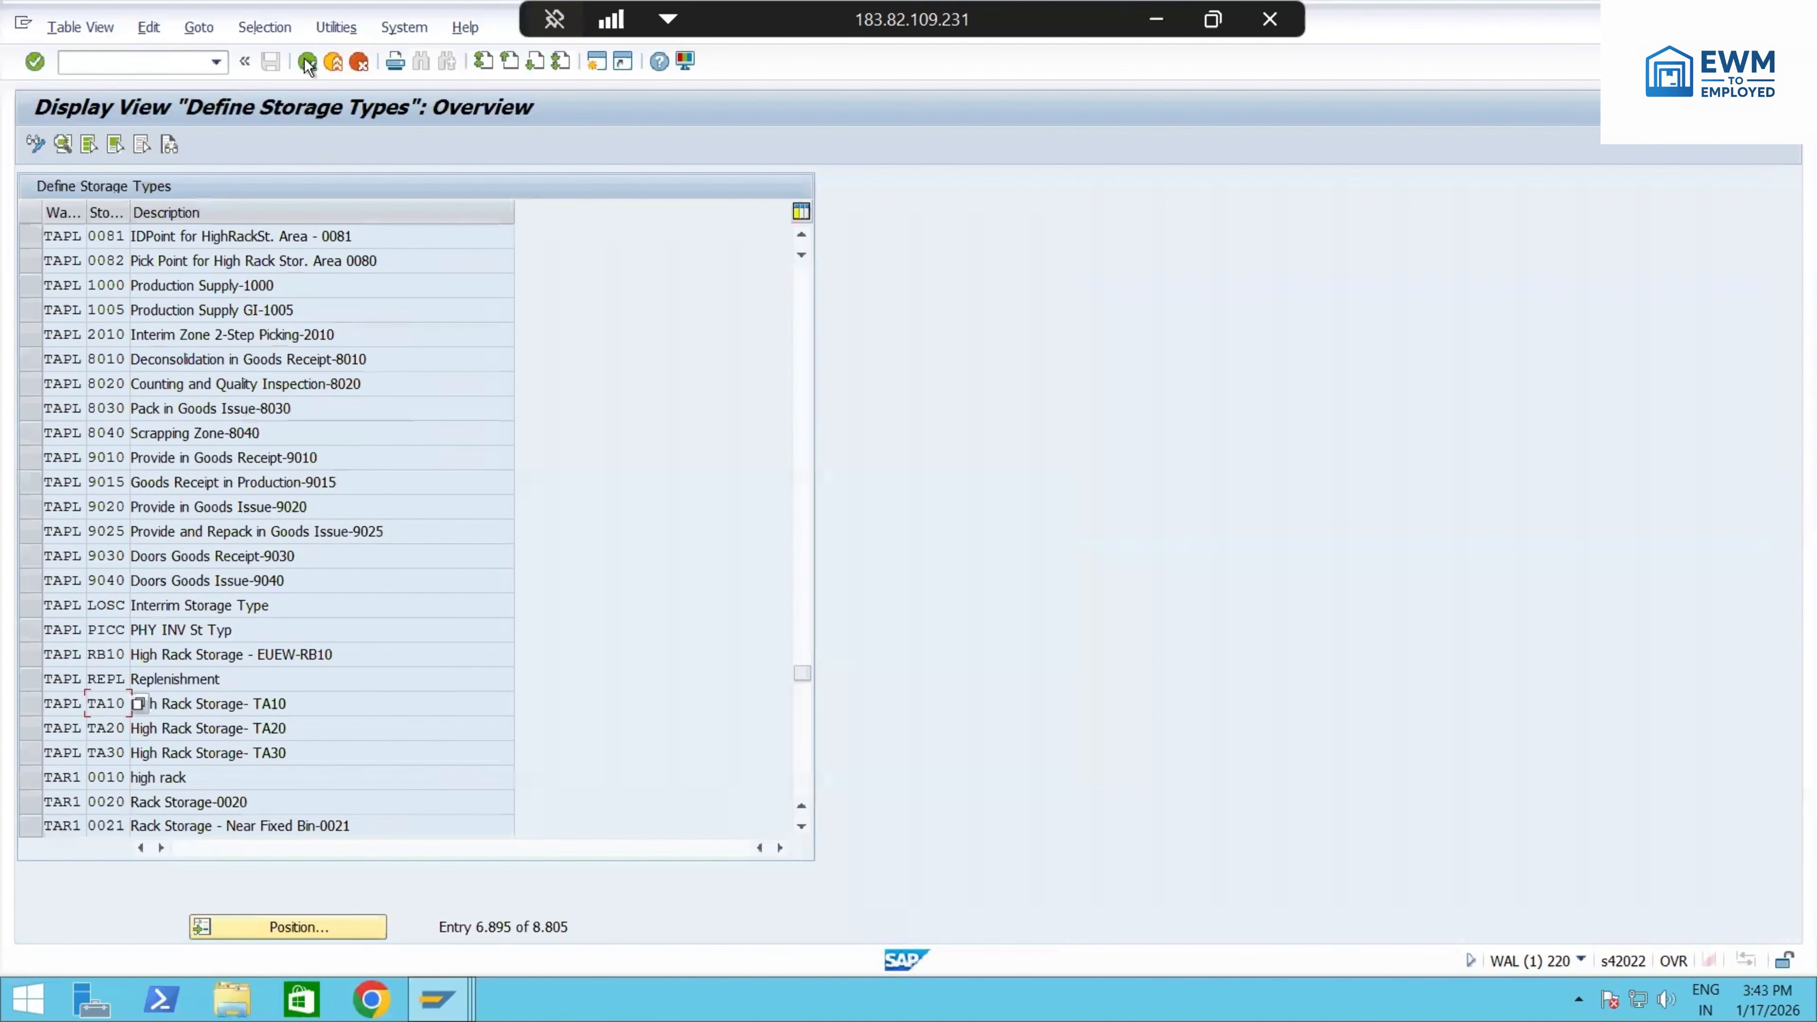
click(308, 63)
click(307, 63)
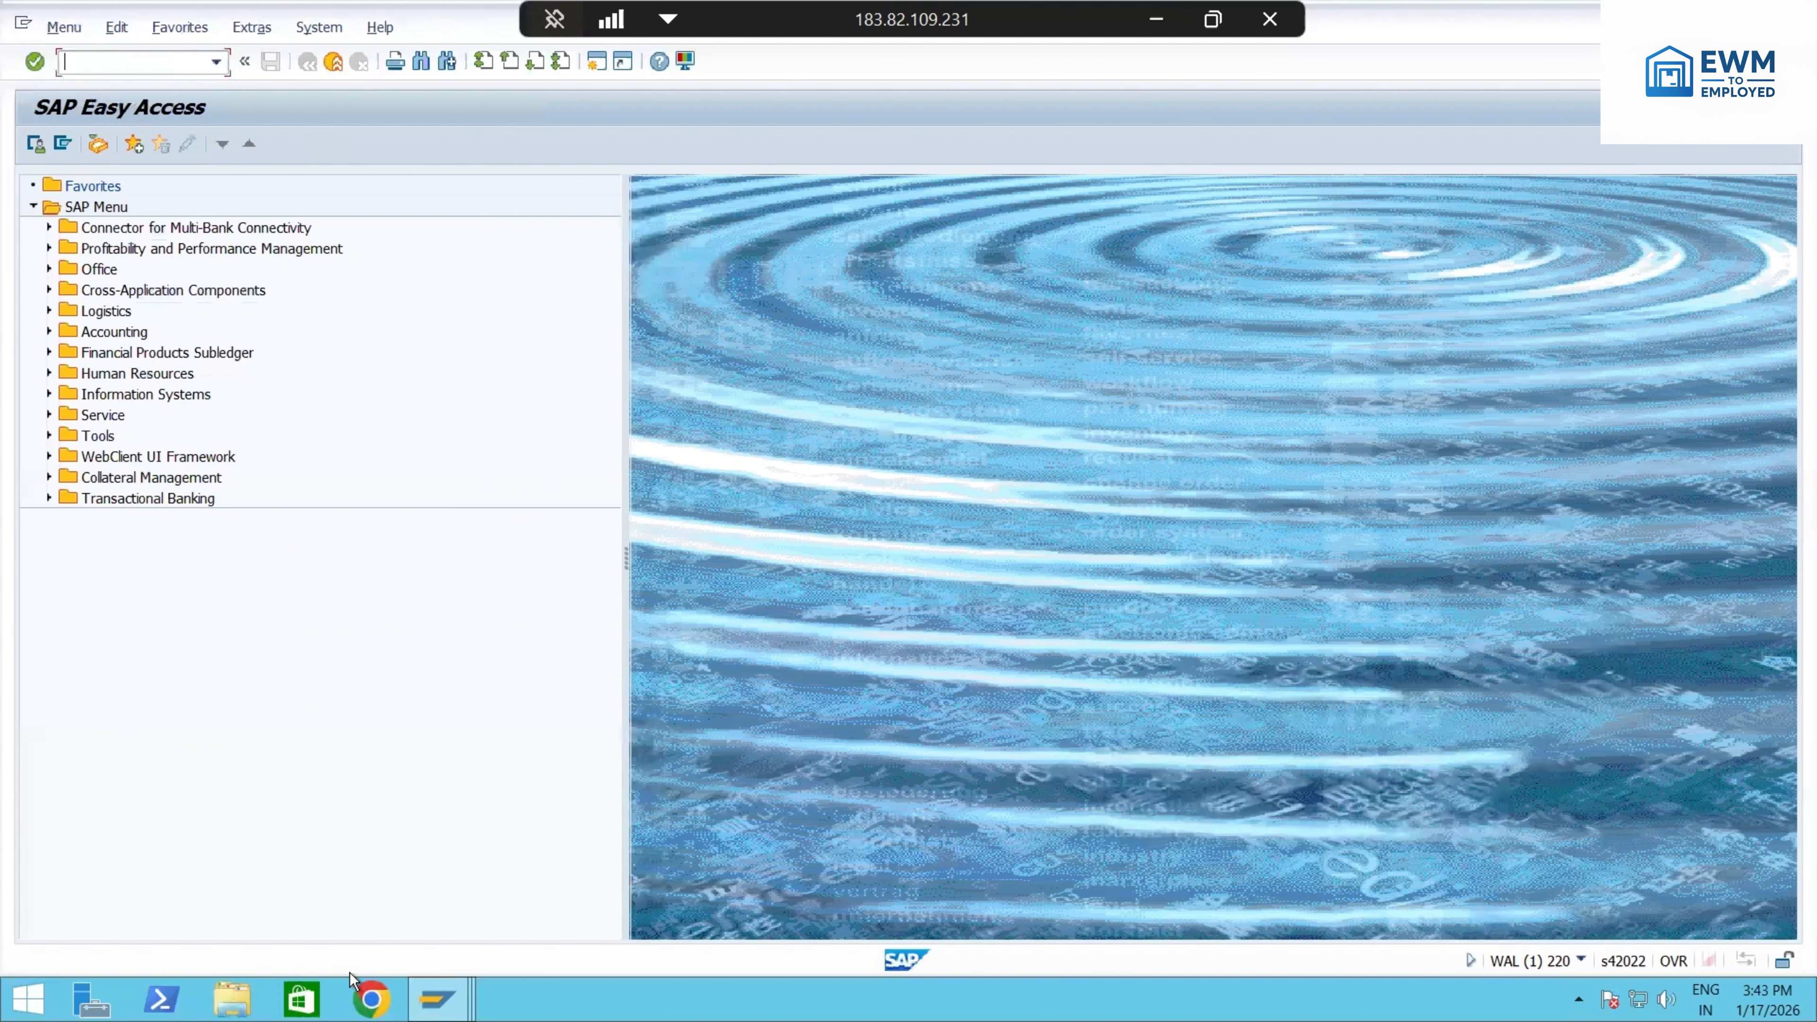
mouse_move(451, 995)
click(420, 883)
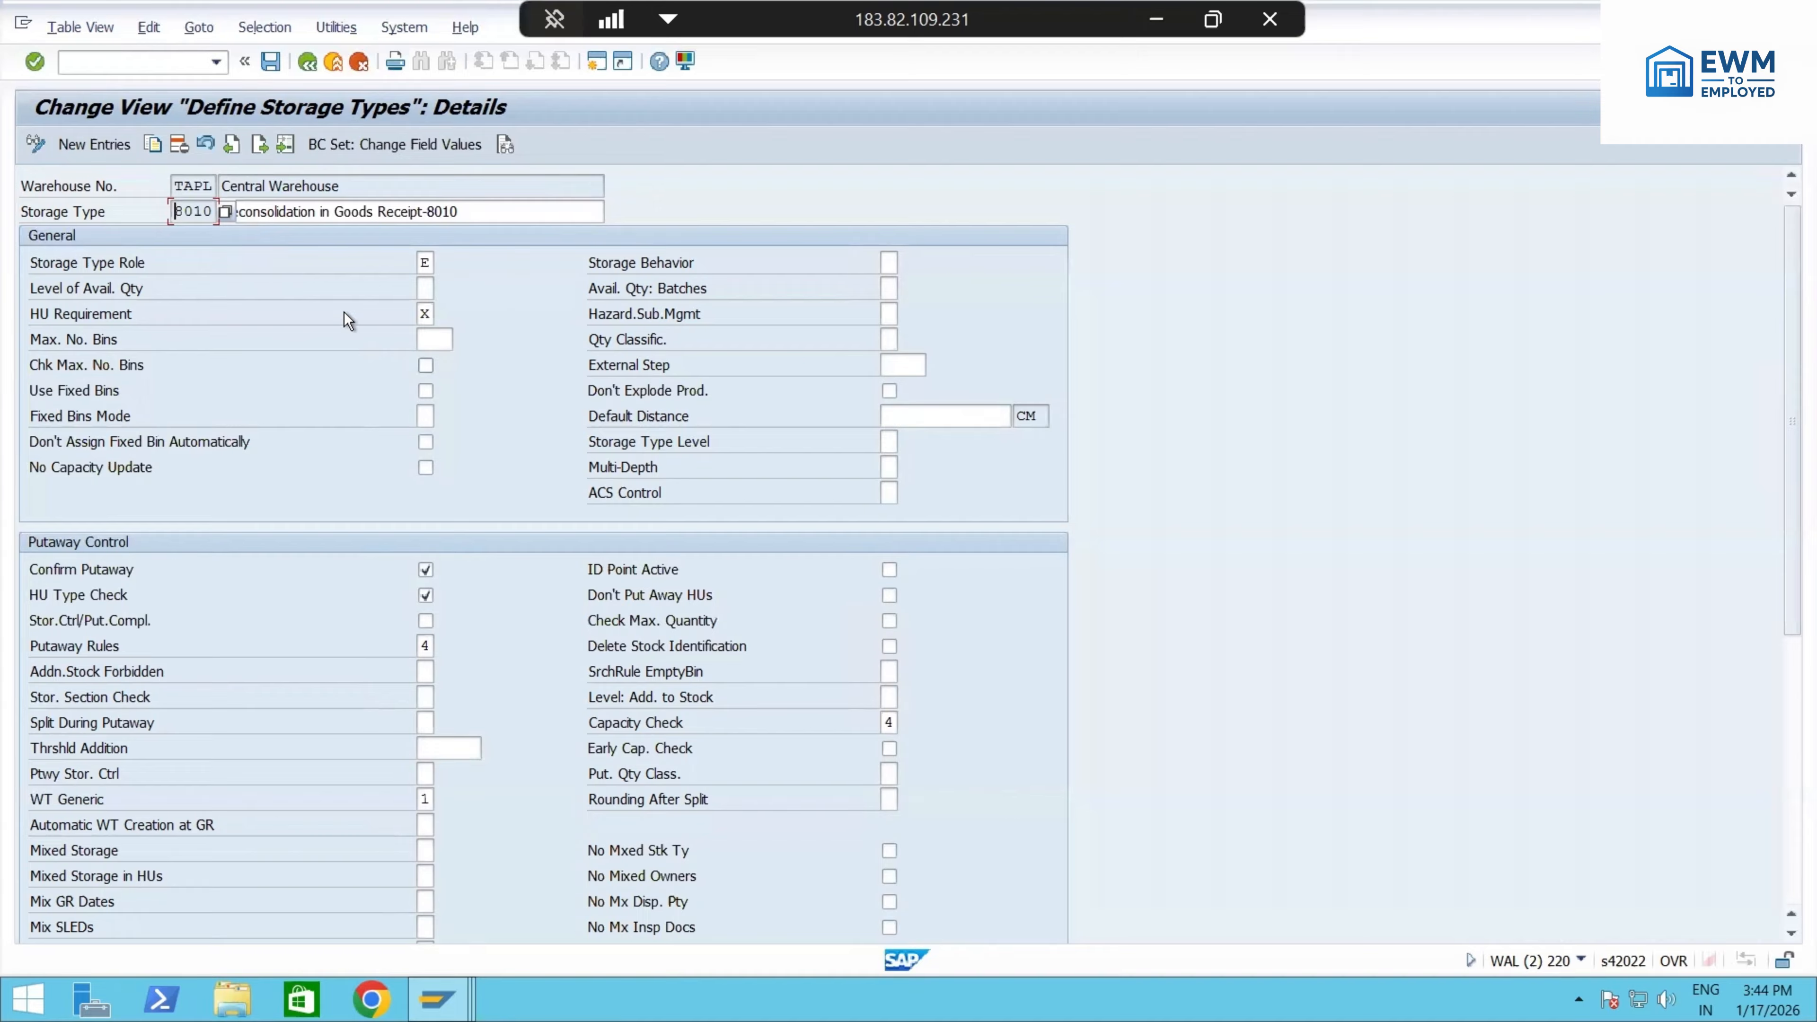
- Leave the storage type configuration without saving changes and return to the Master Data activities in the IMG
click(311, 62)
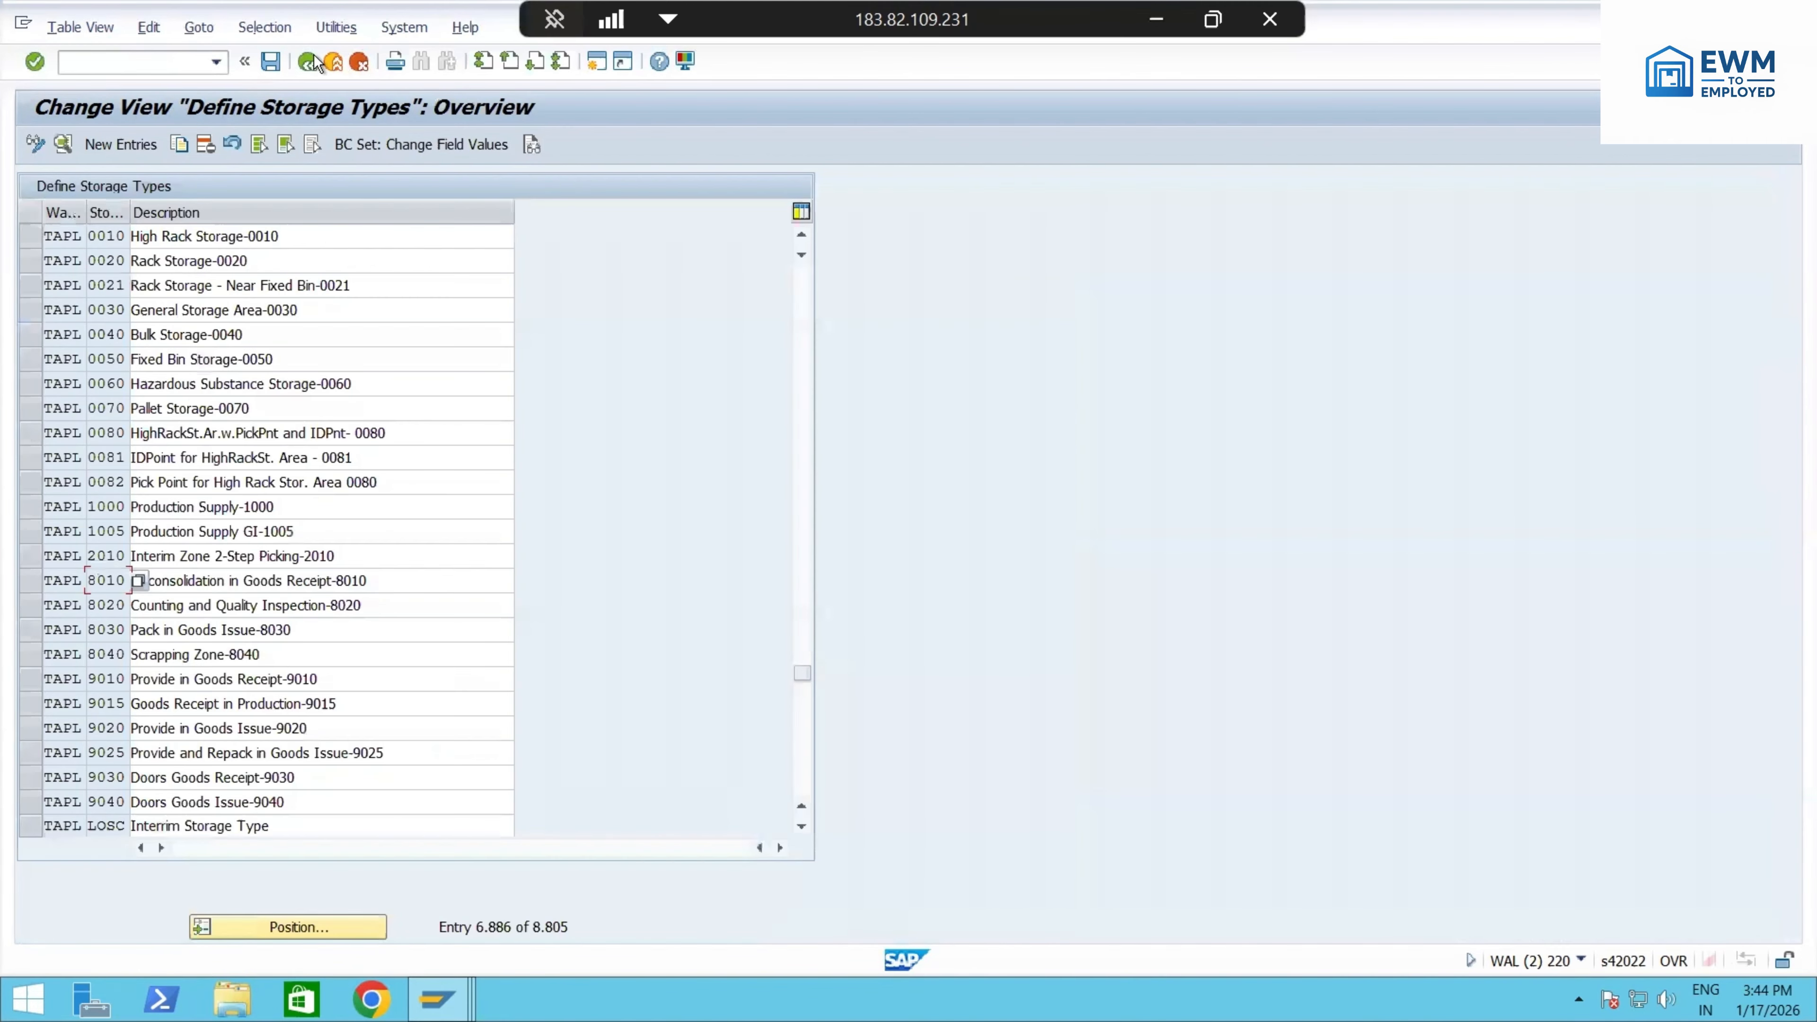
click(315, 62)
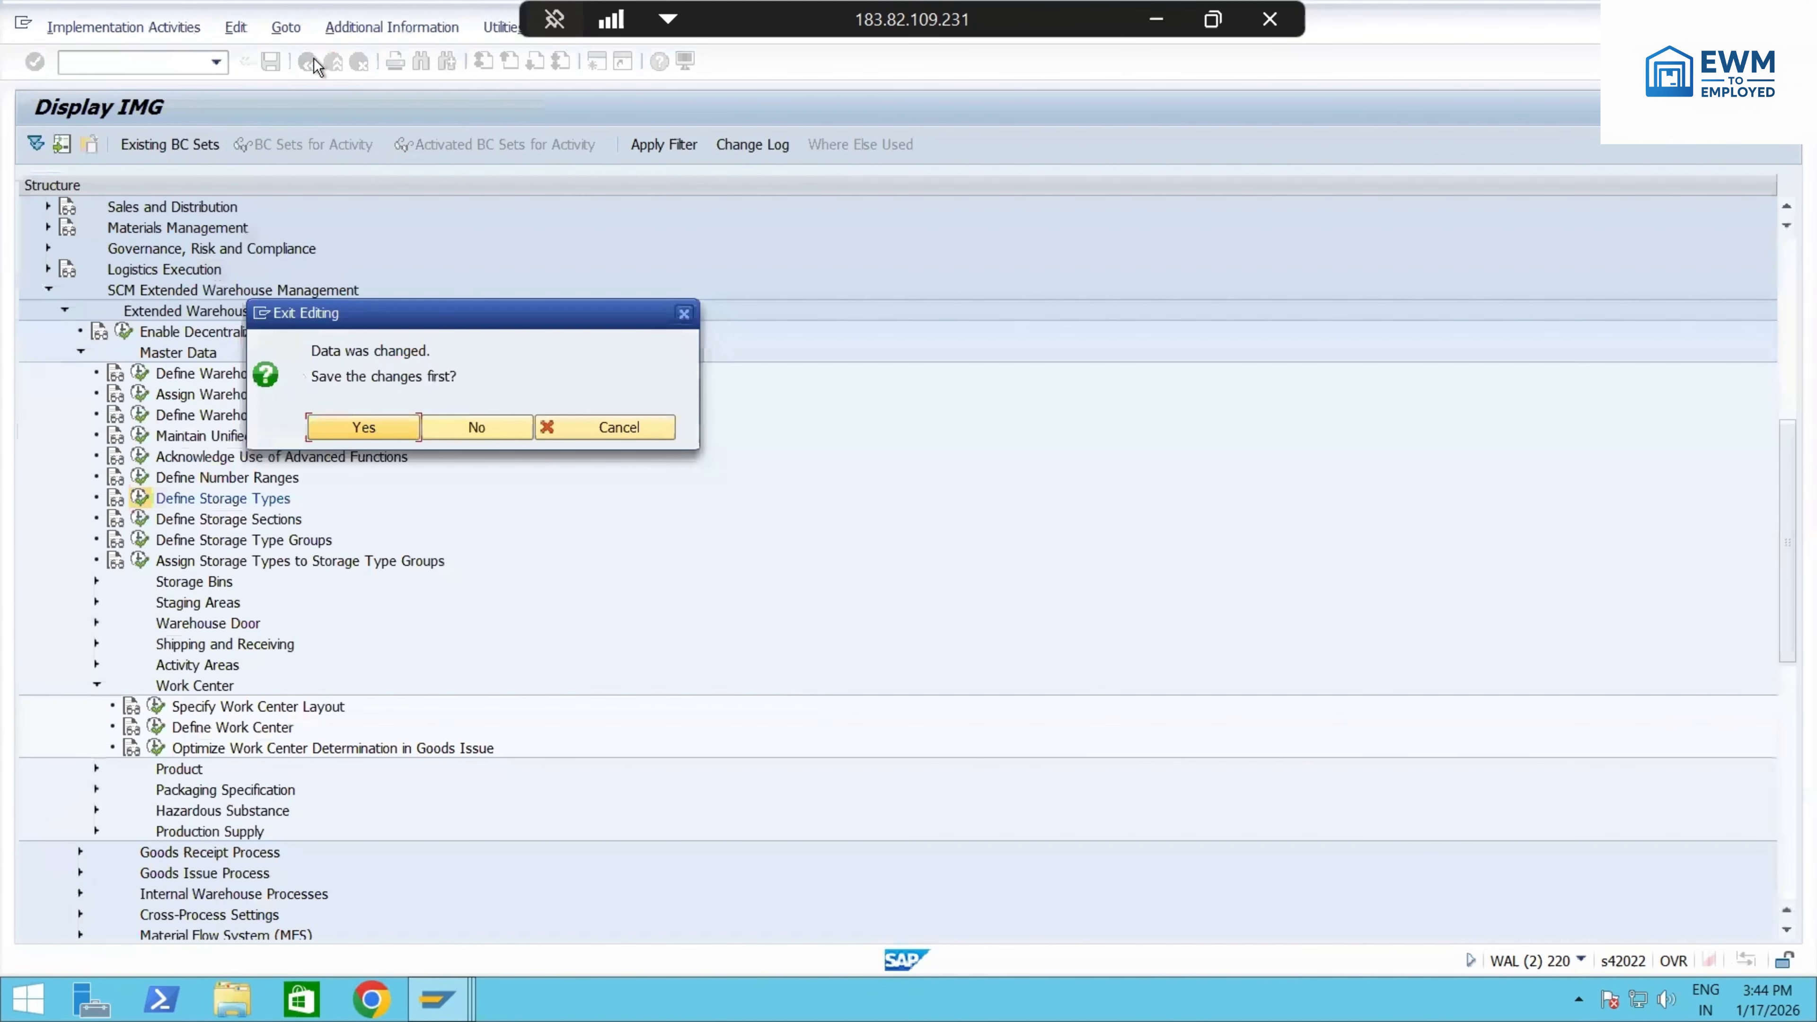
click(473, 424)
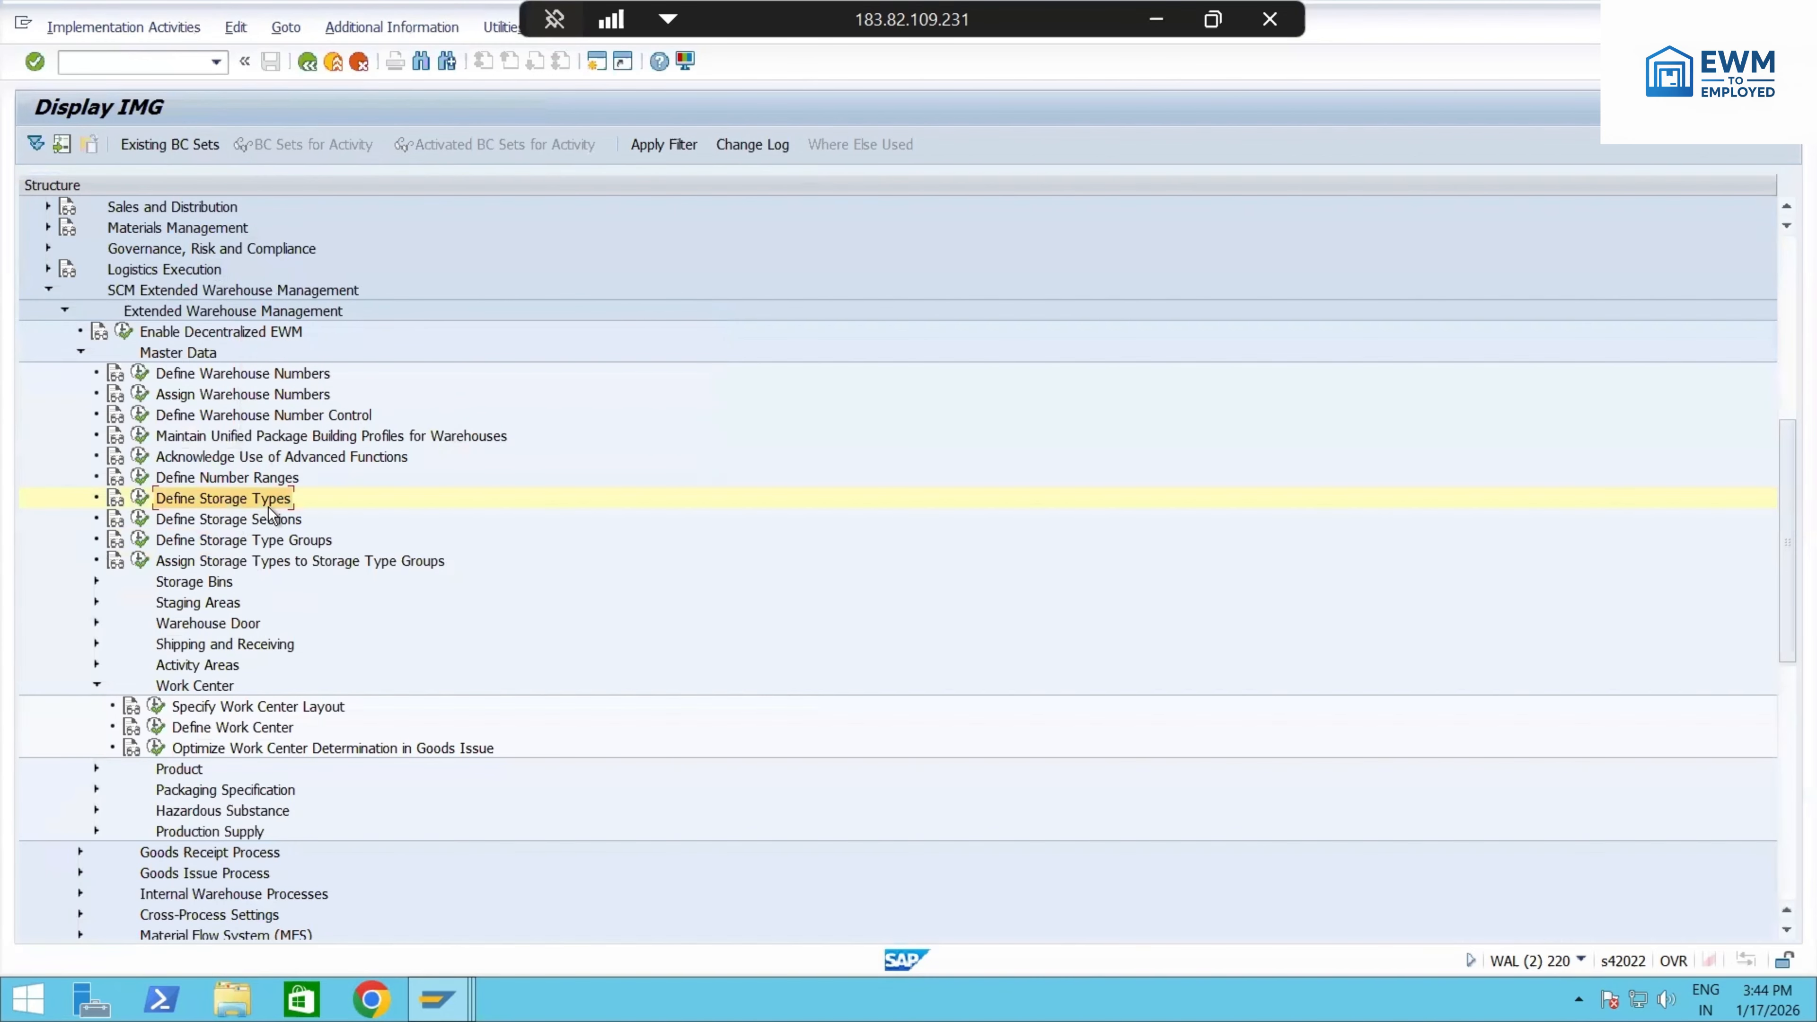
click(81, 353)
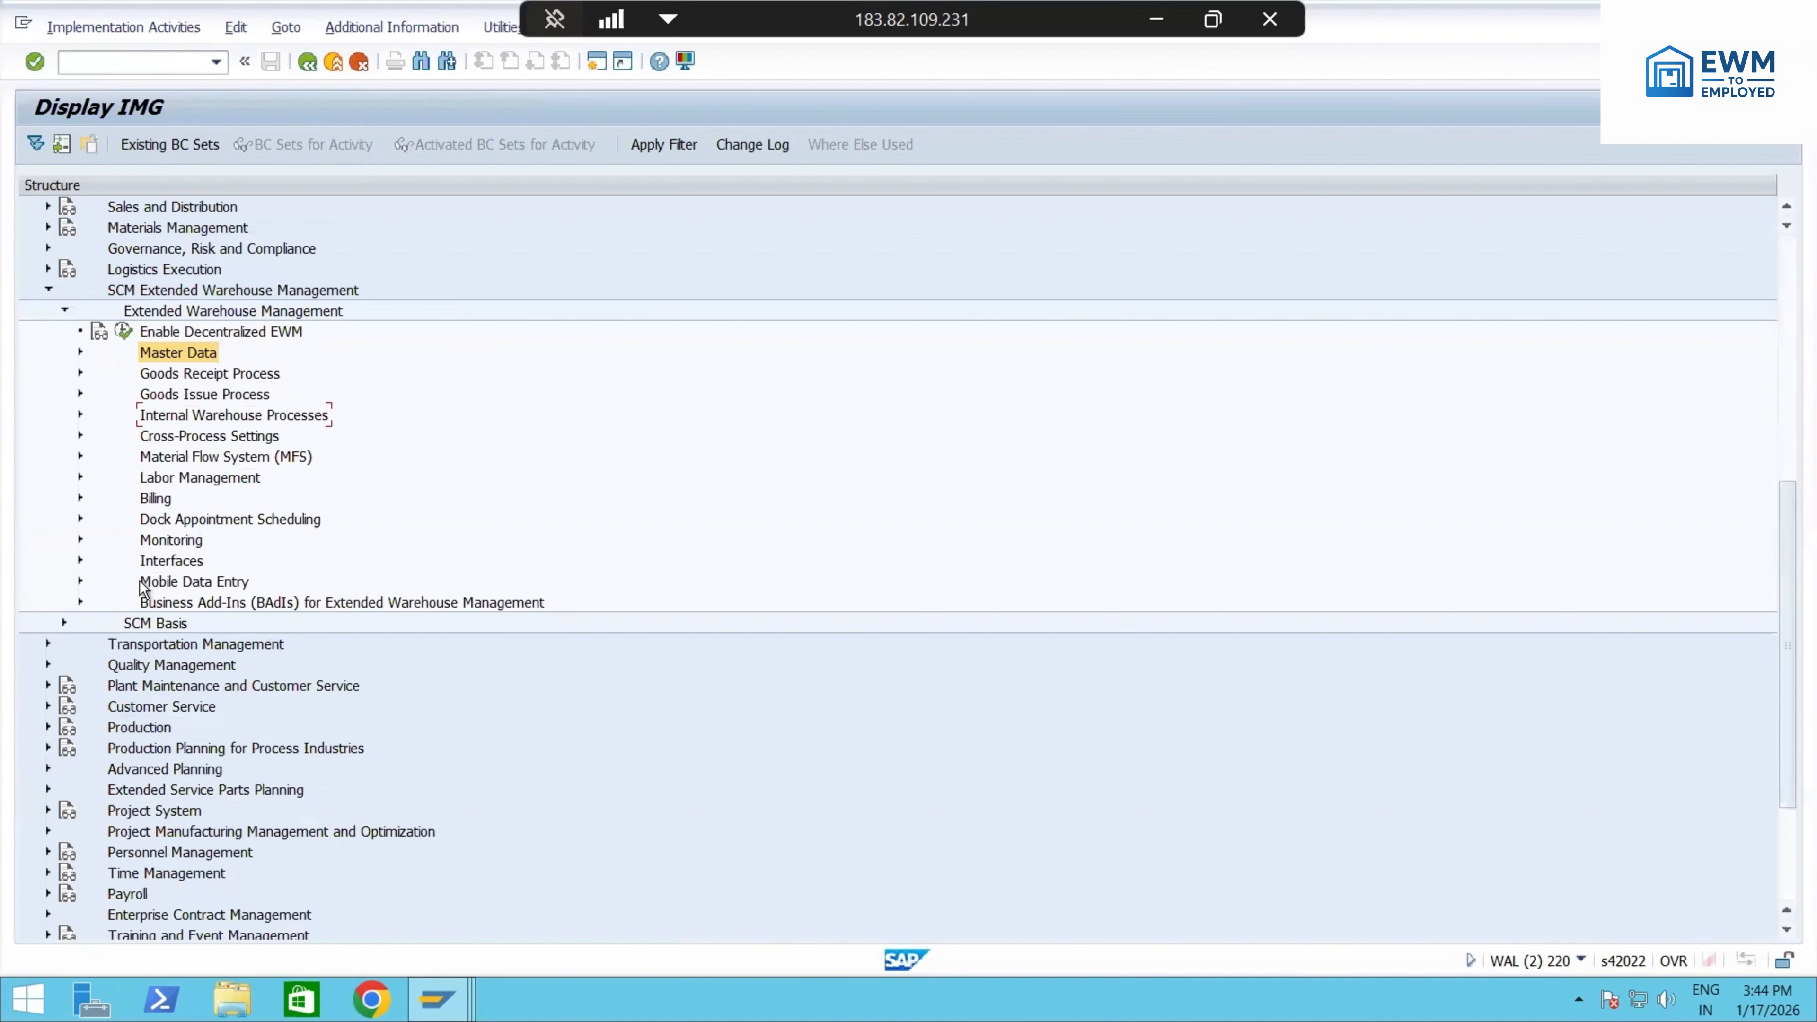
click(80, 352)
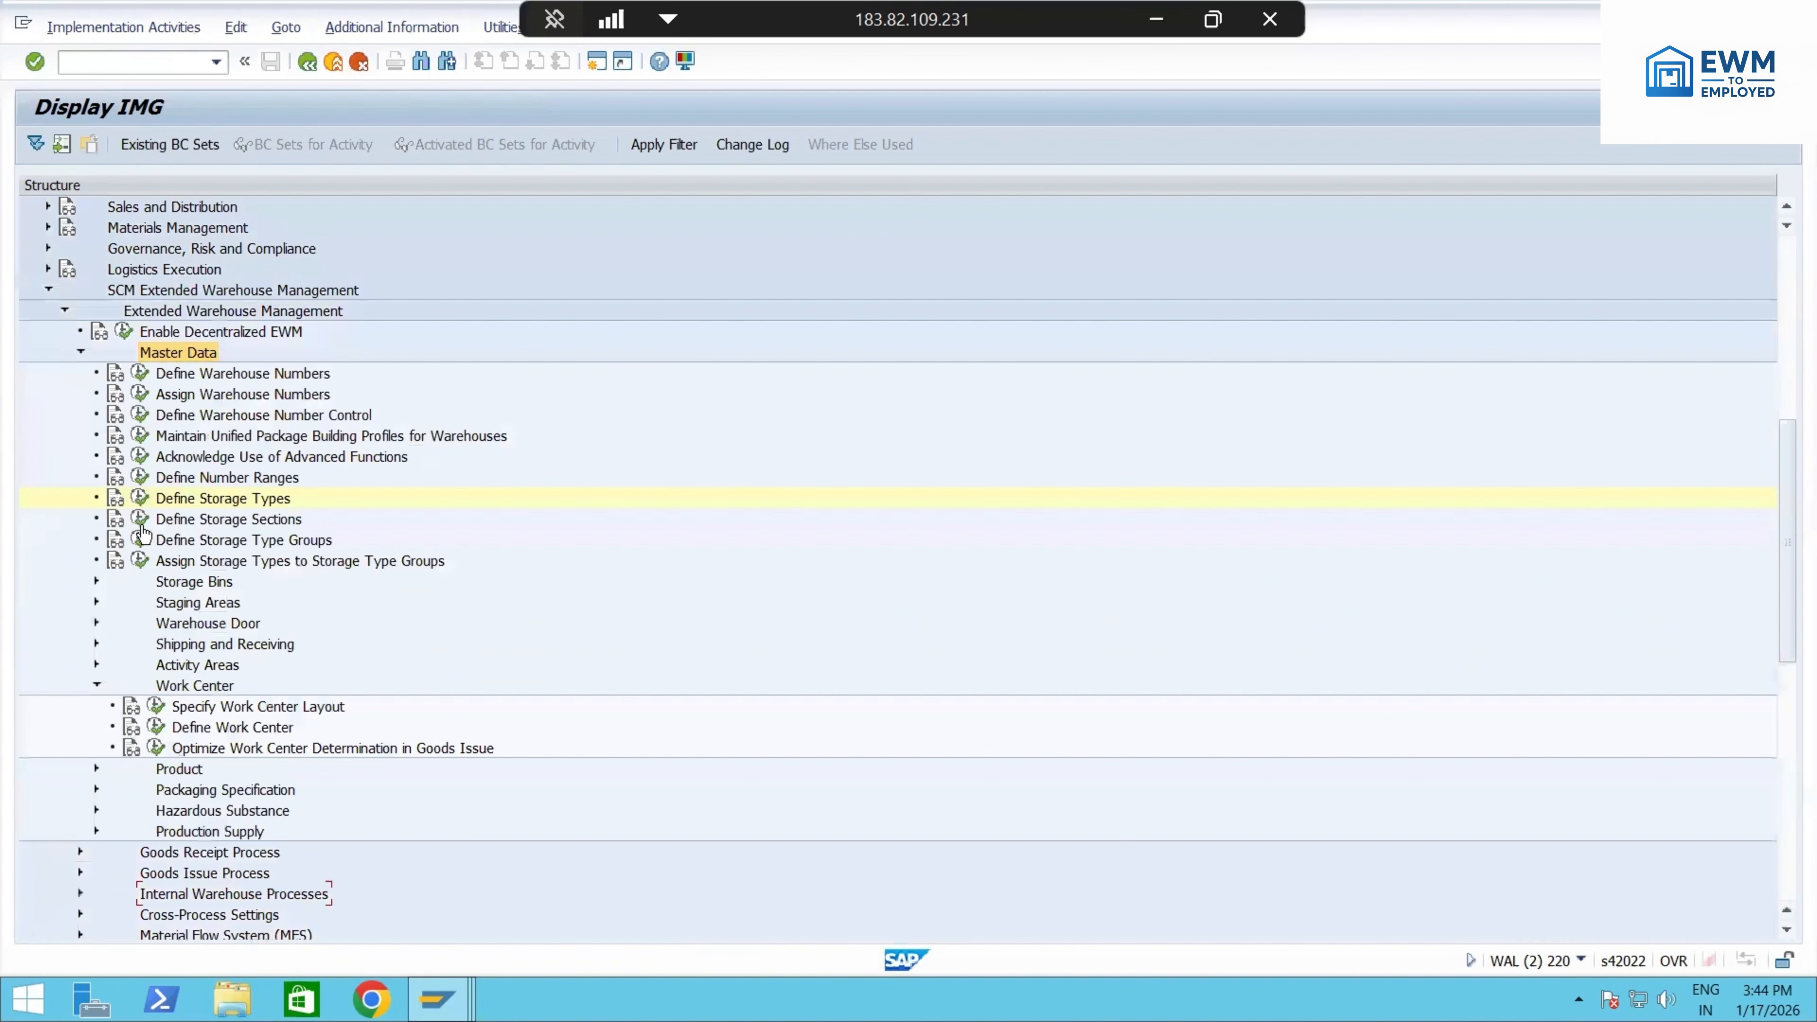
- Open the Specify Work Center Layout activity and position the list at warehouse TAPL
click(258, 708)
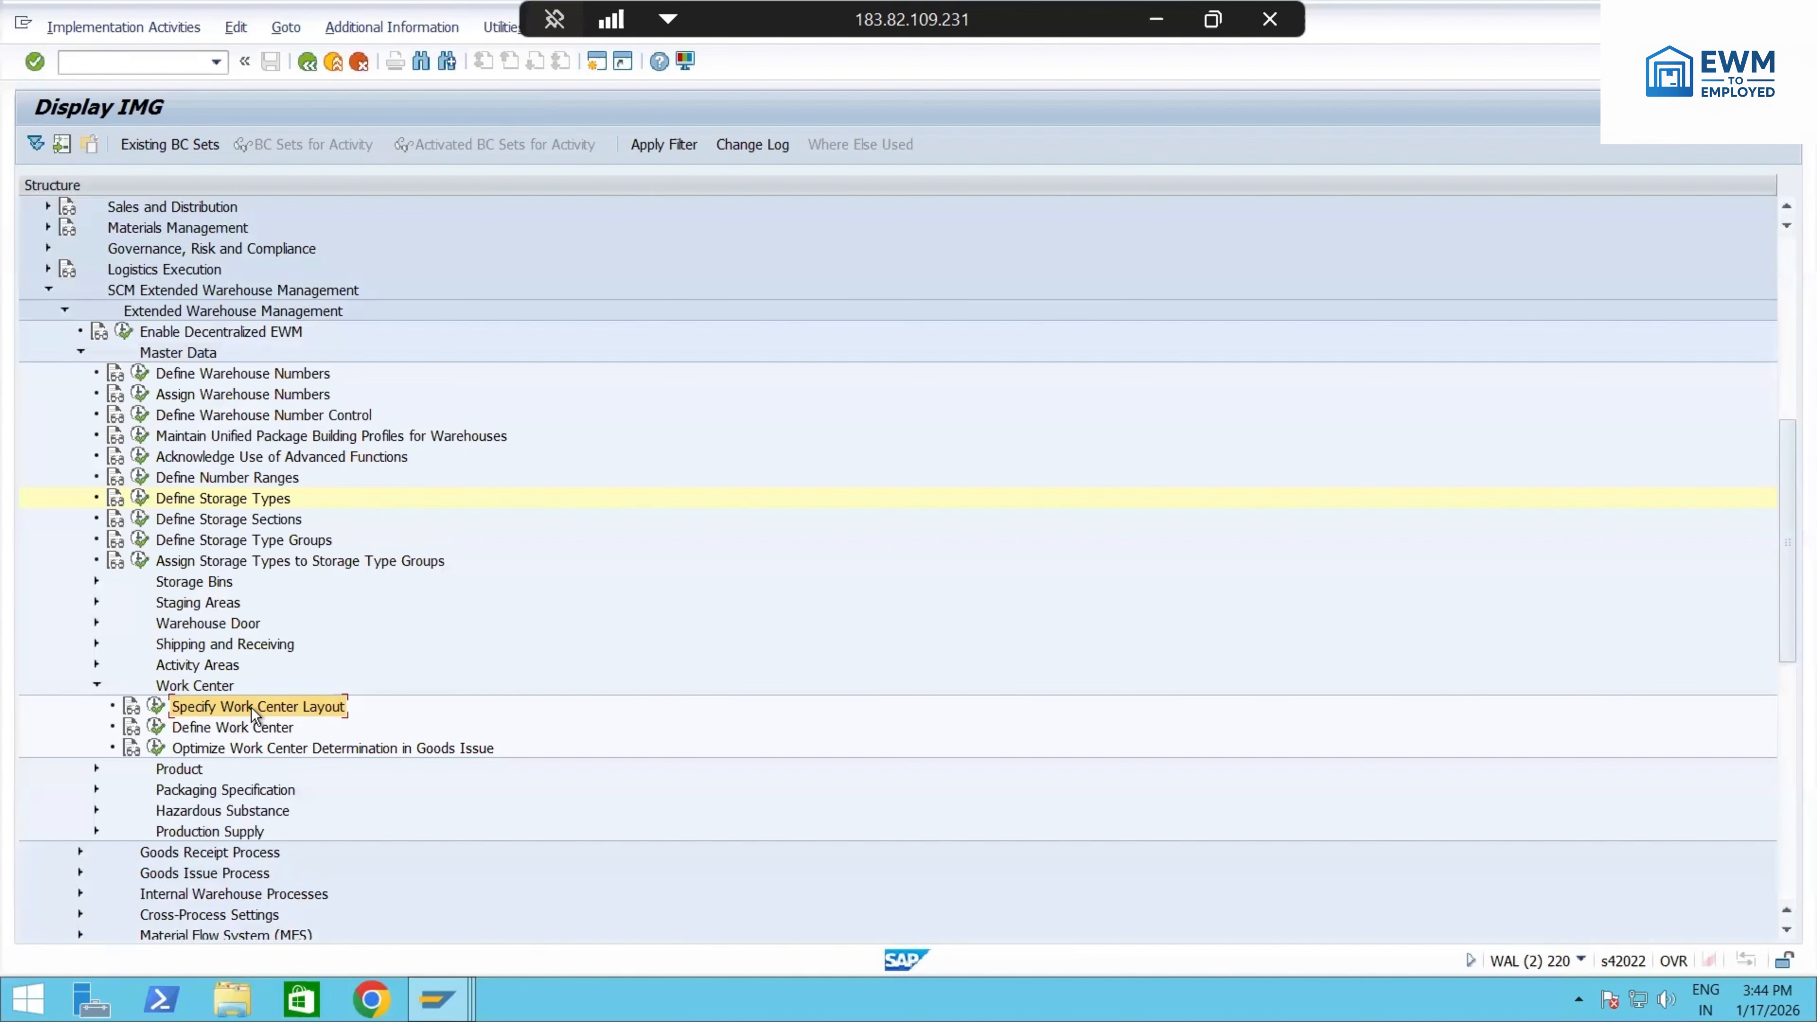
double_click(251, 707)
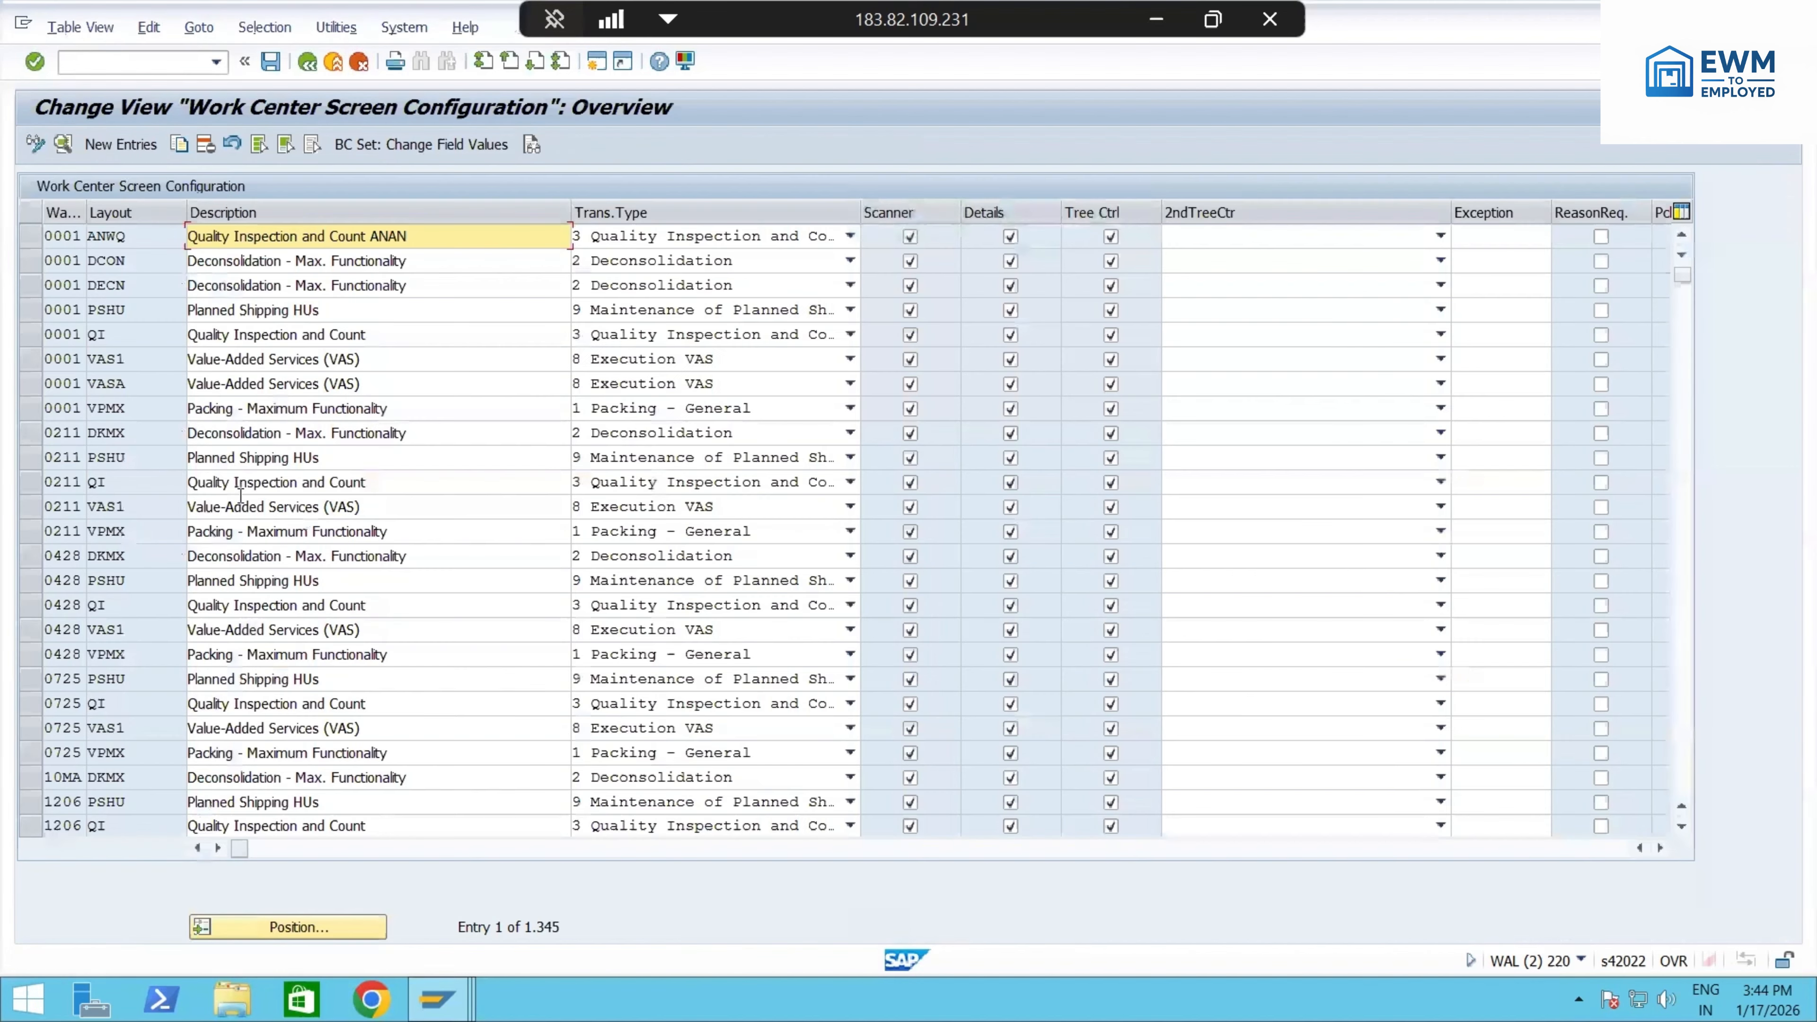
click(355, 930)
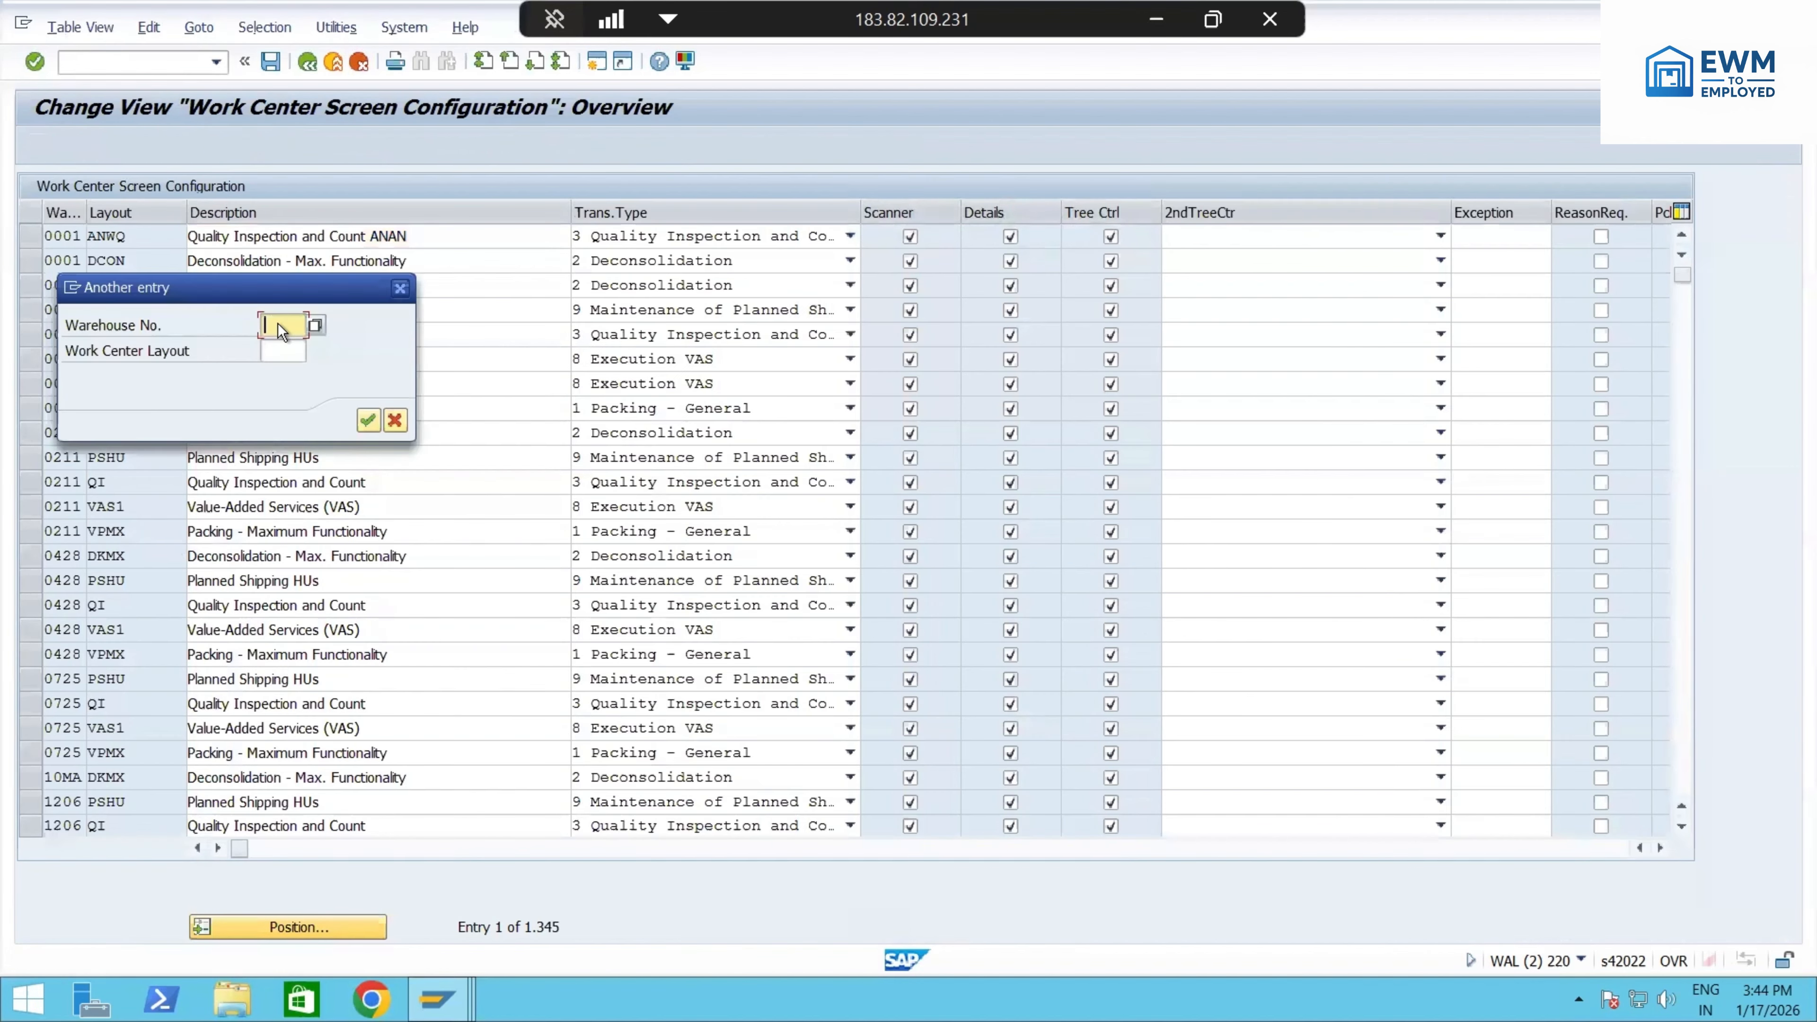
click(280, 326)
click(281, 346)
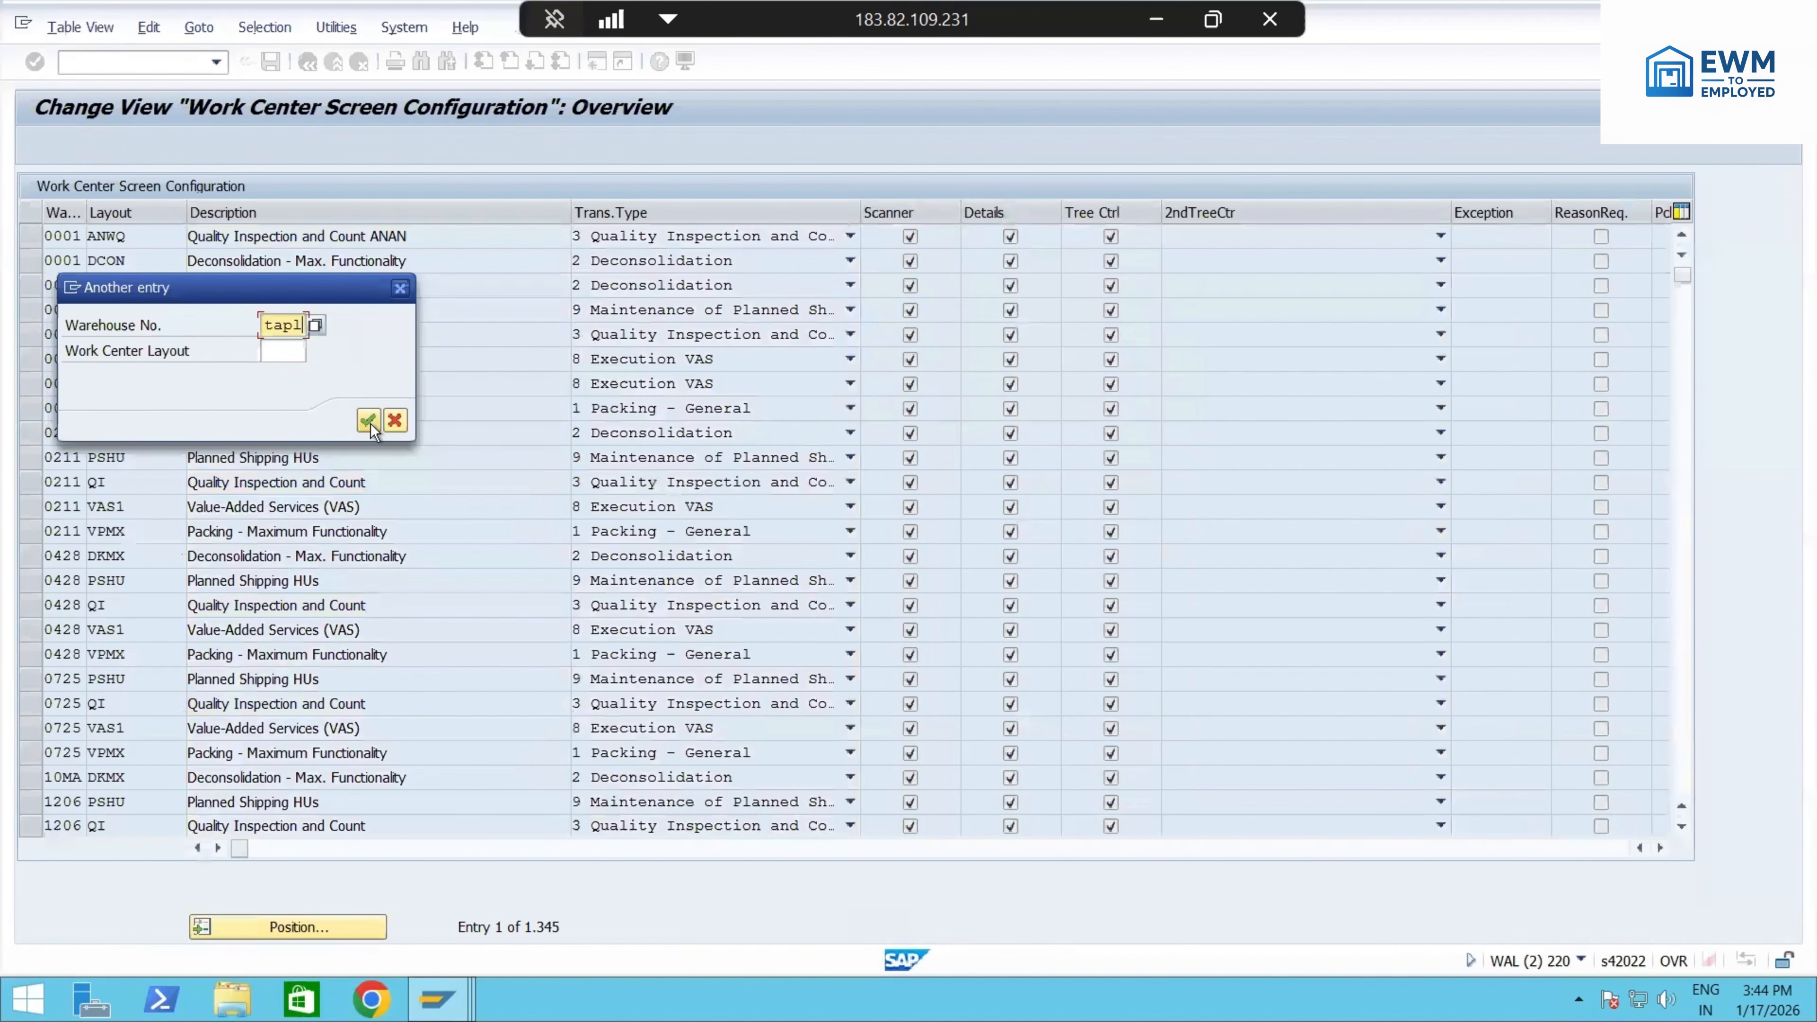
click(368, 420)
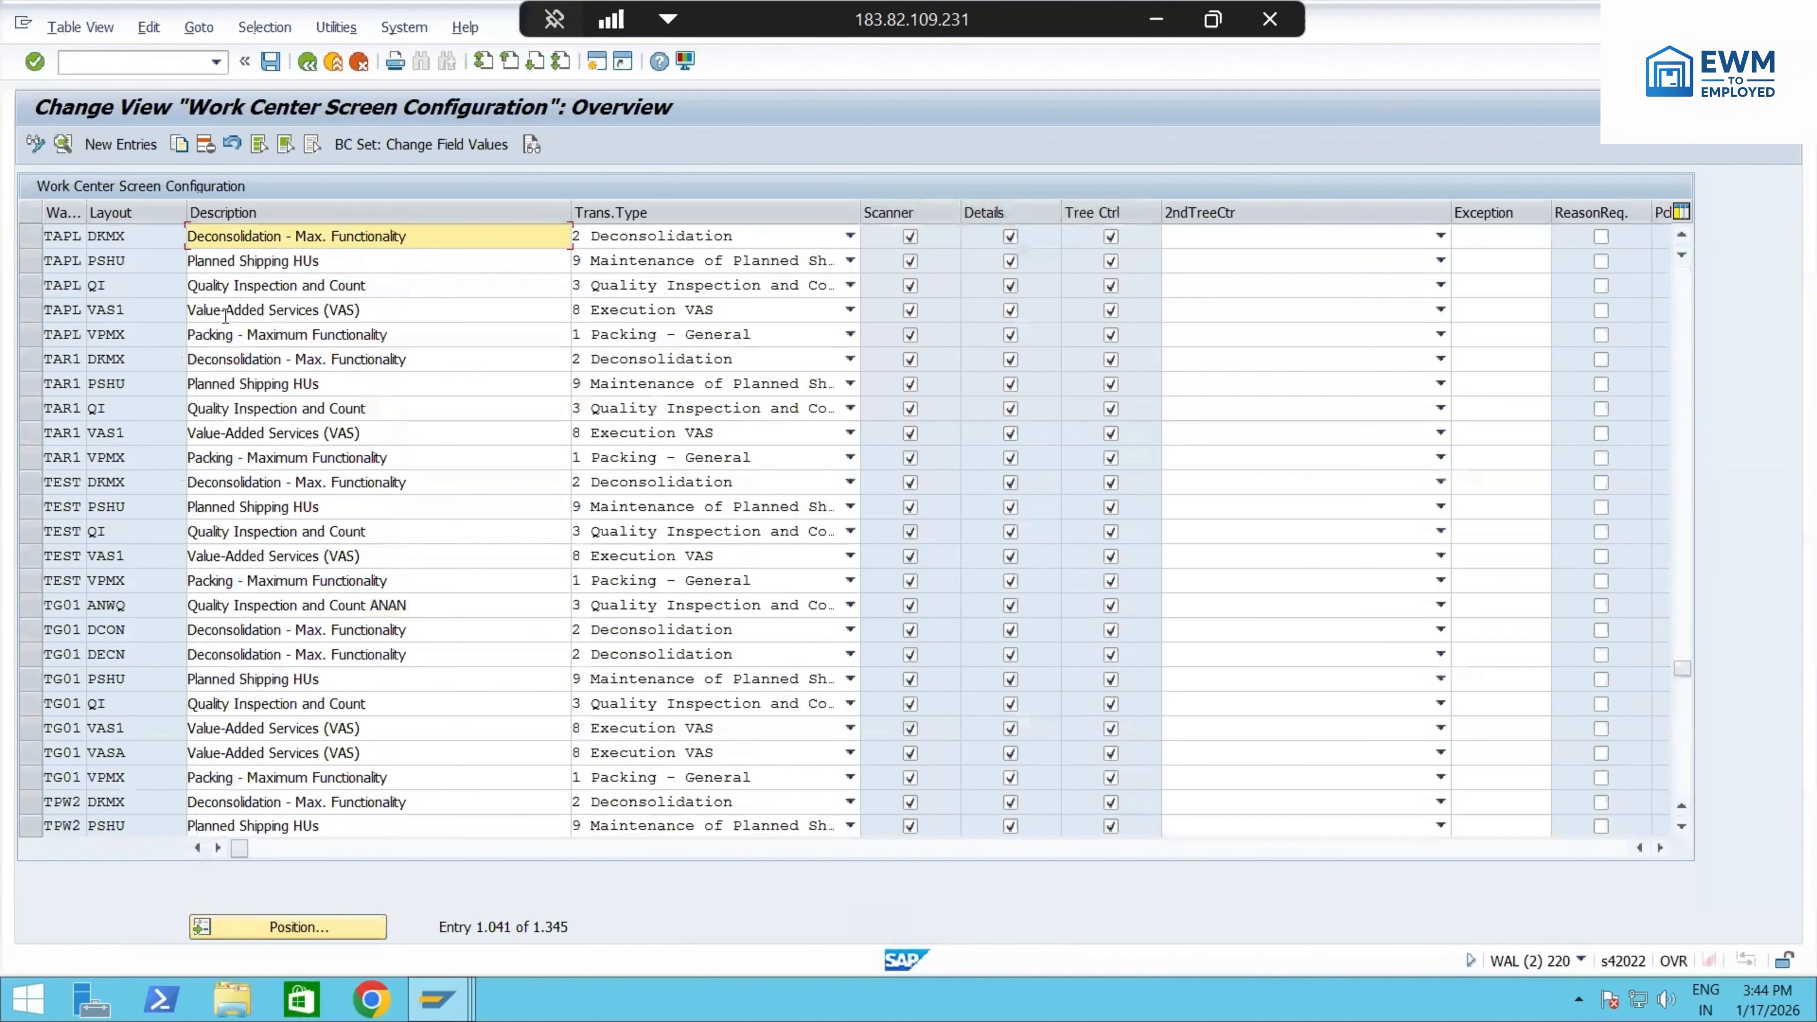
- Open the details of TAPL's work center layout DKMX and check its description
click(133, 235)
double_click(135, 237)
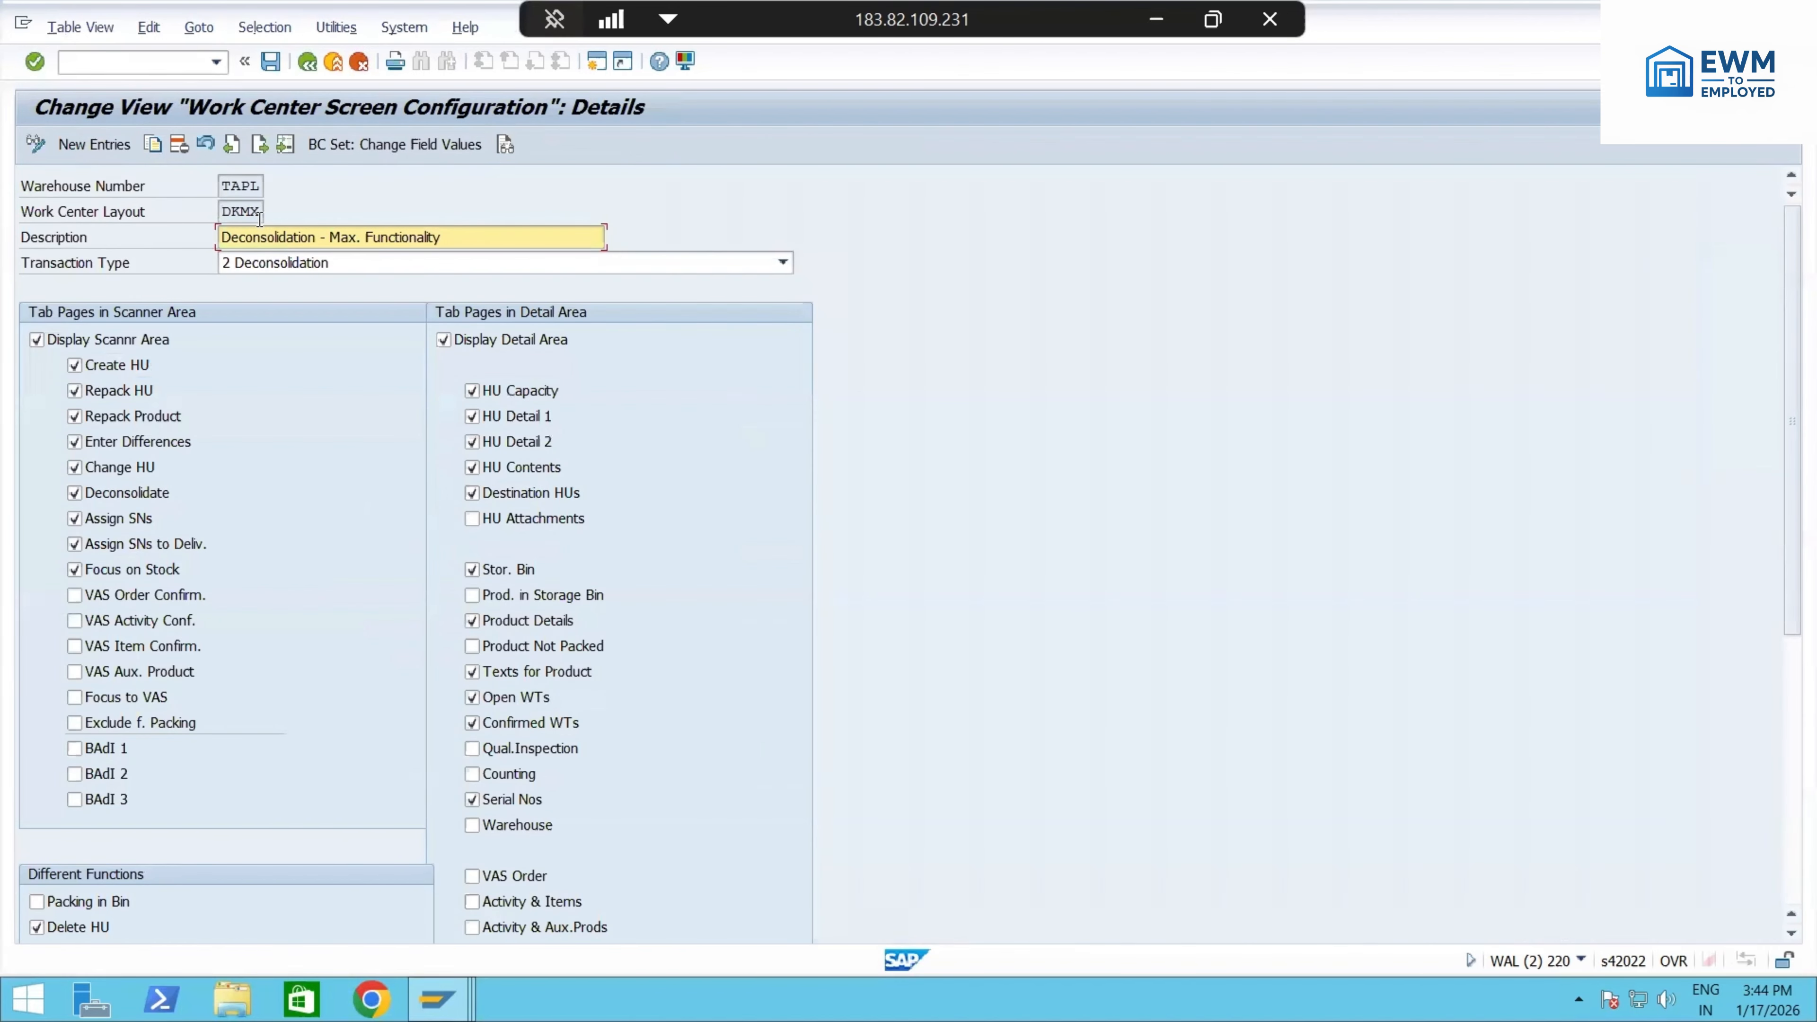
click(260, 237)
mouse_move(453, 237)
mouse_down()
mouse_move(169, 242)
mouse_move(202, 206)
mouse_move(236, 237)
mouse_move(486, 226)
mouse_up()
- Review the Transaction Type options for layout DKMX, including Packing in Inbound Delivery, and keep 2 Deconsolidation
click(360, 261)
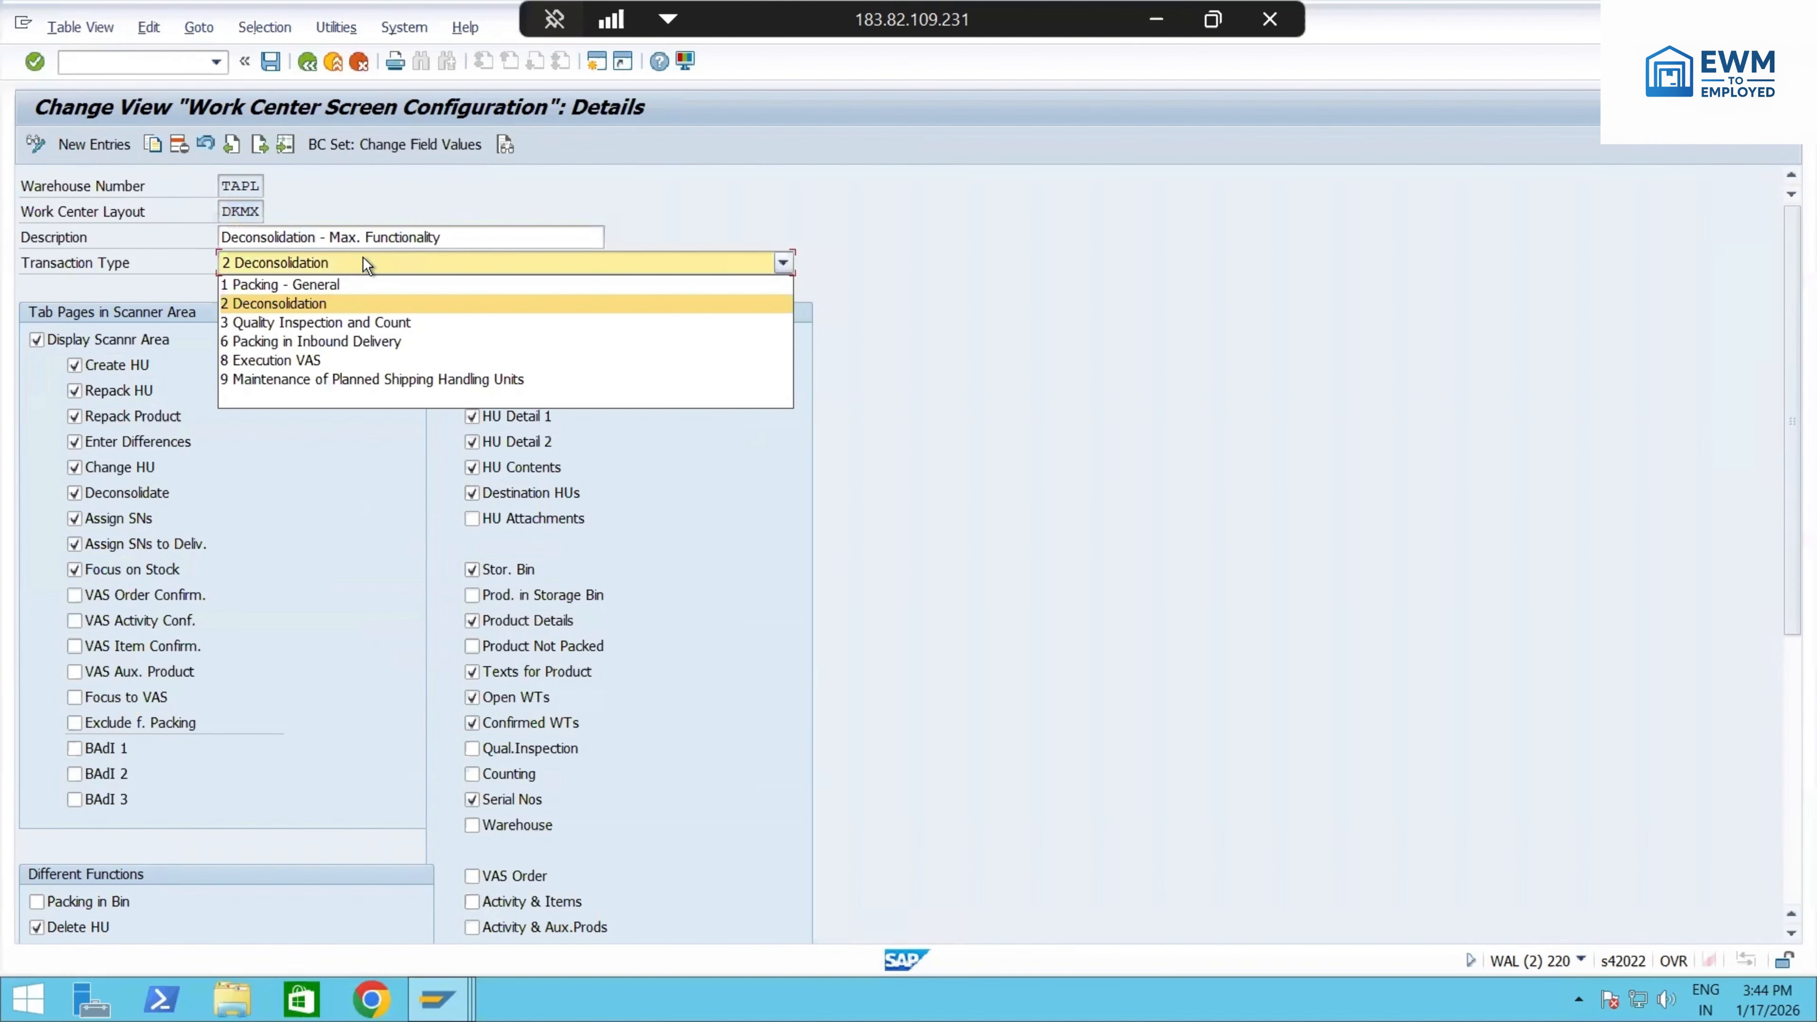
click(321, 301)
click(339, 261)
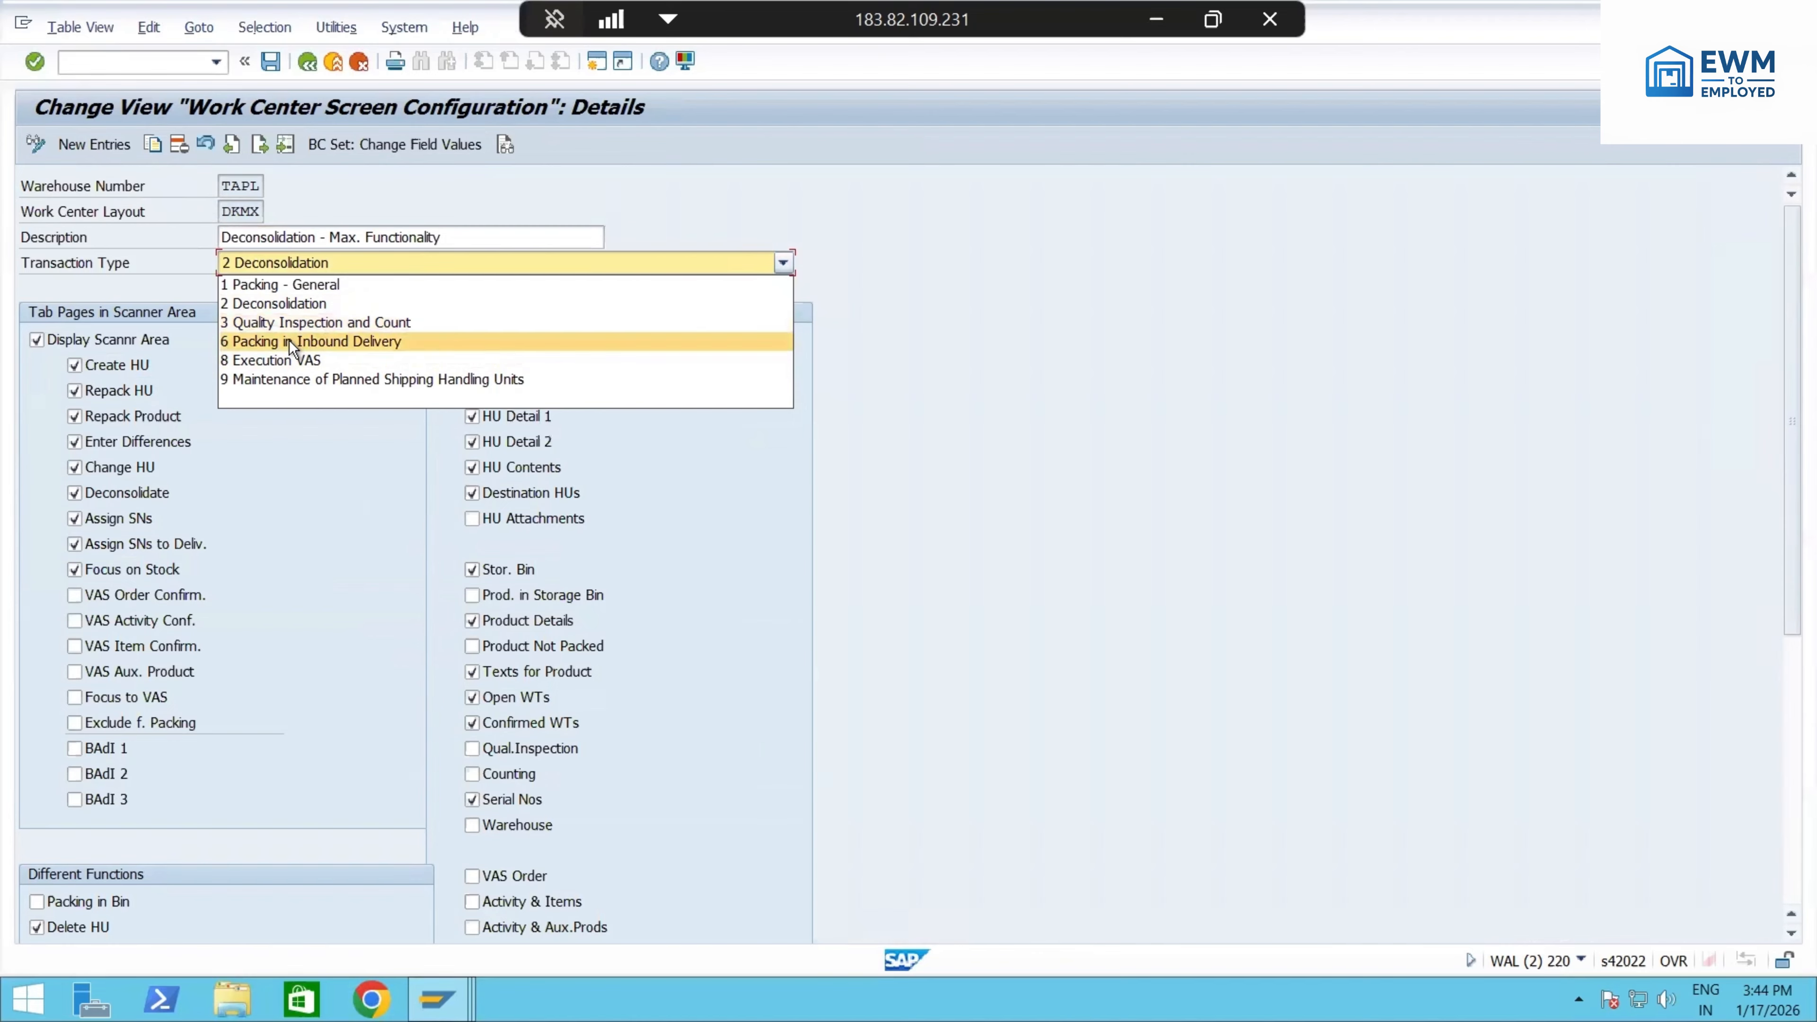
click(188, 269)
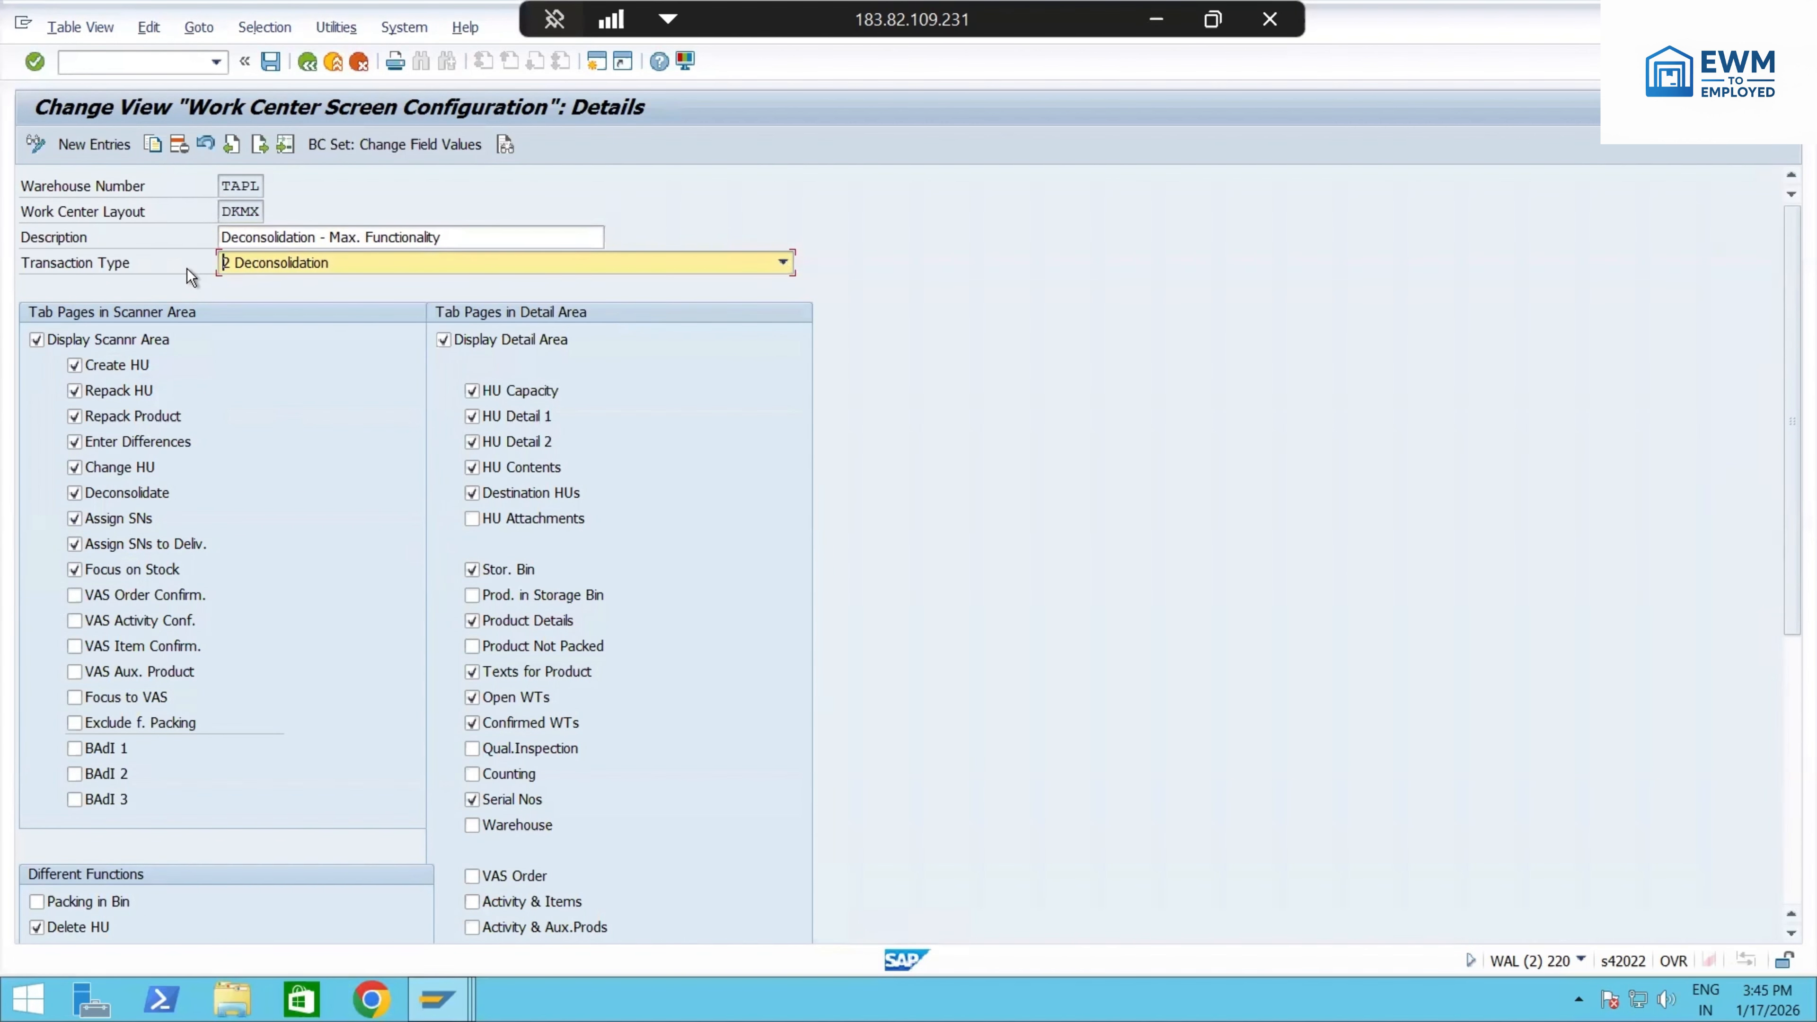
- Return to the layout overview, reopen TAPL's layout DKMX and examine its scanner area and detail area tab page settings
click(308, 63)
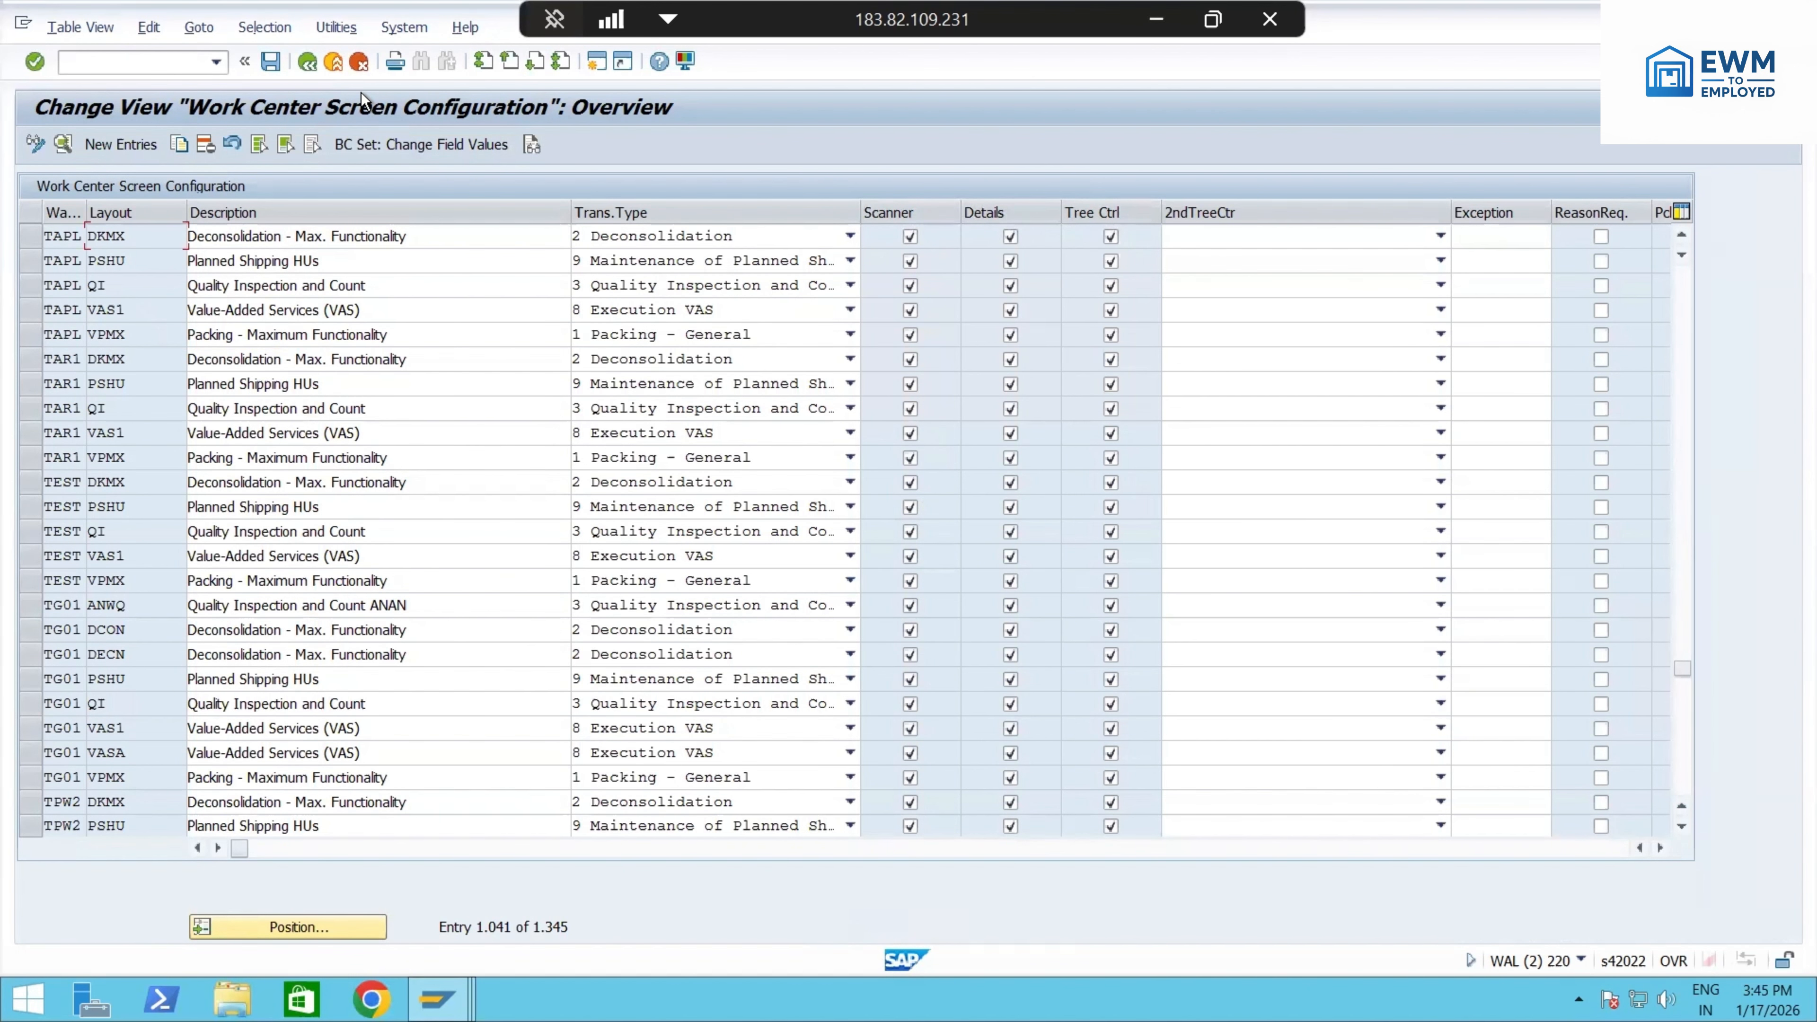
double_click(123, 236)
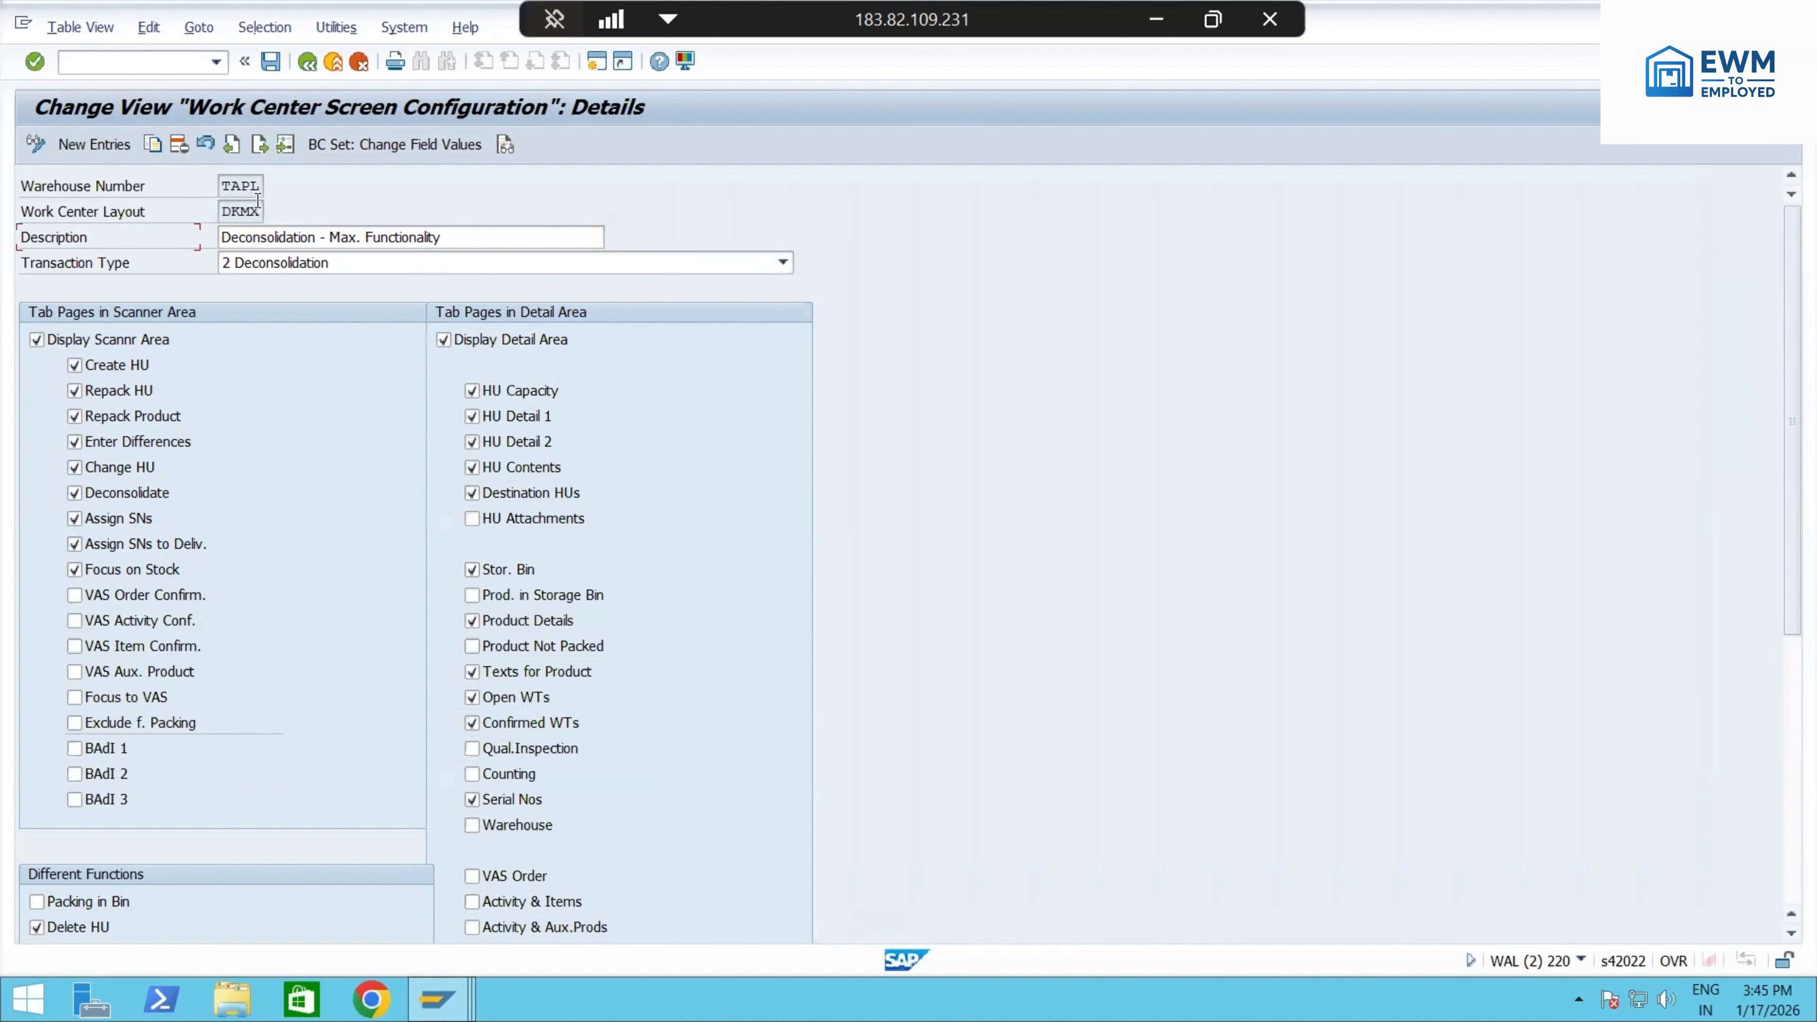
drag(262, 206, 193, 210)
scroll(527, 659, down, 1)
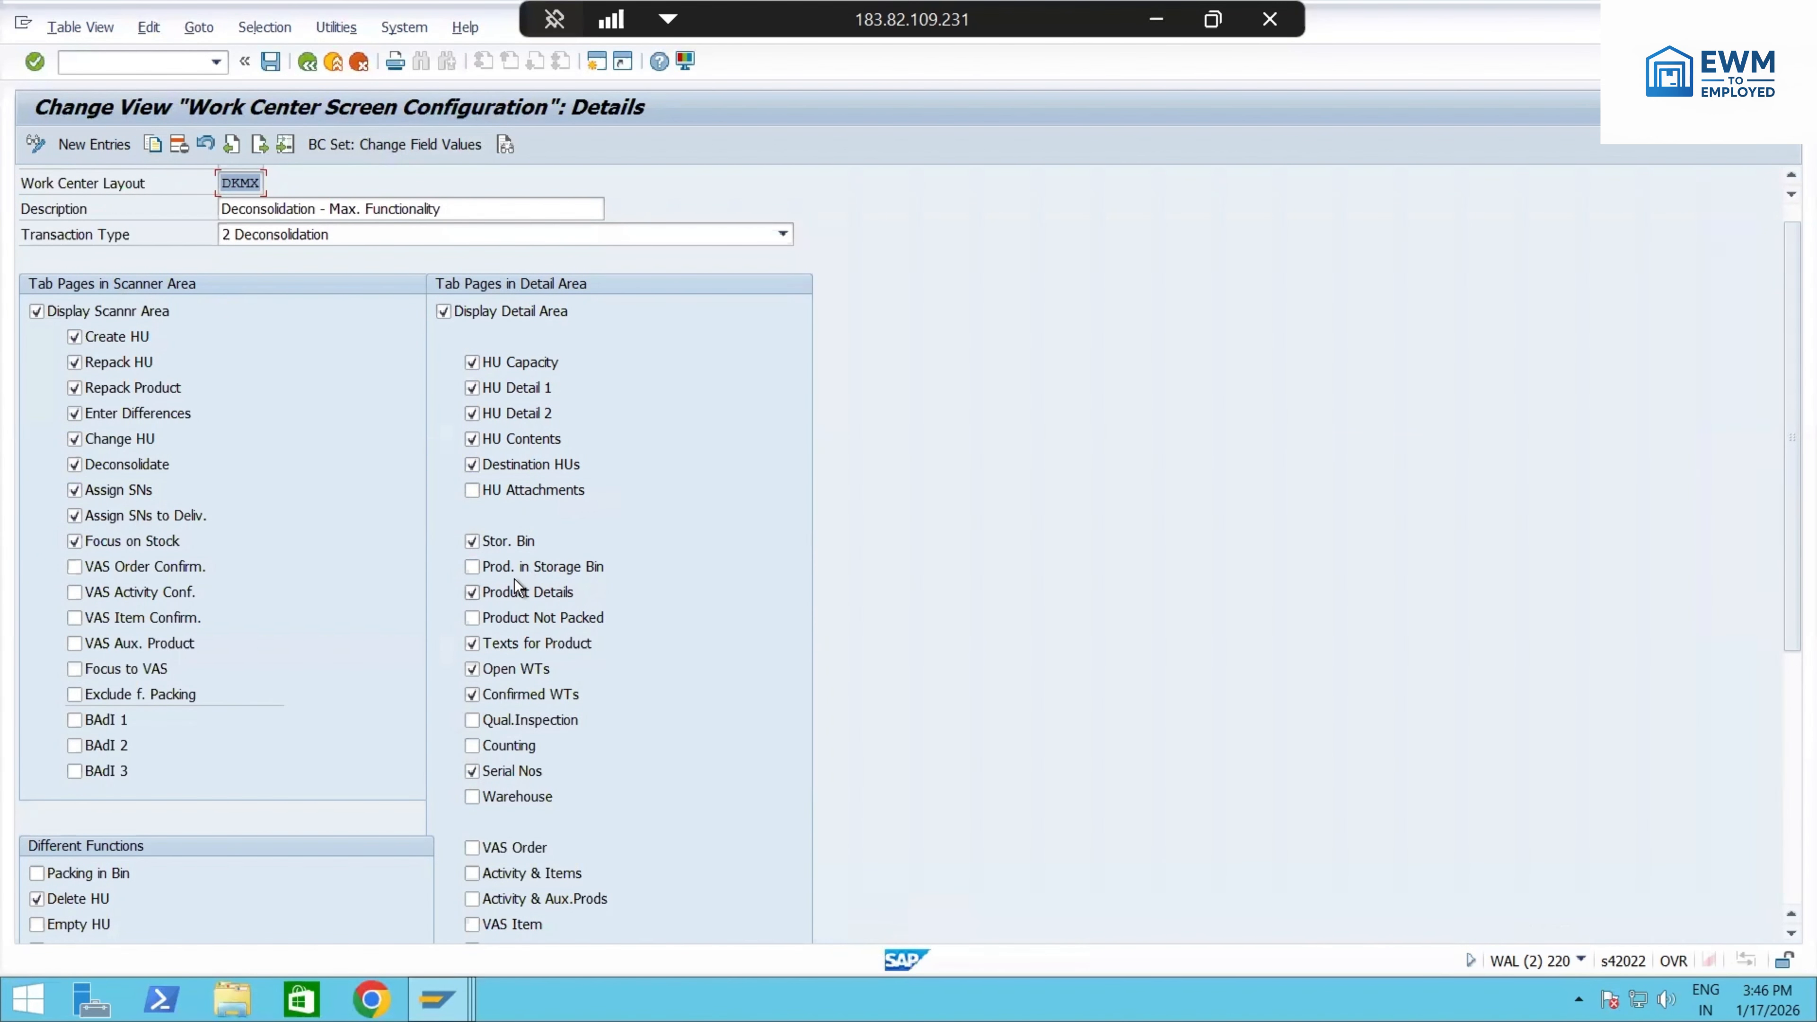
- Review the Transaction Type options for layout DKMX without changing them and return to the work center layout overview
scroll(514, 583, down, 1)
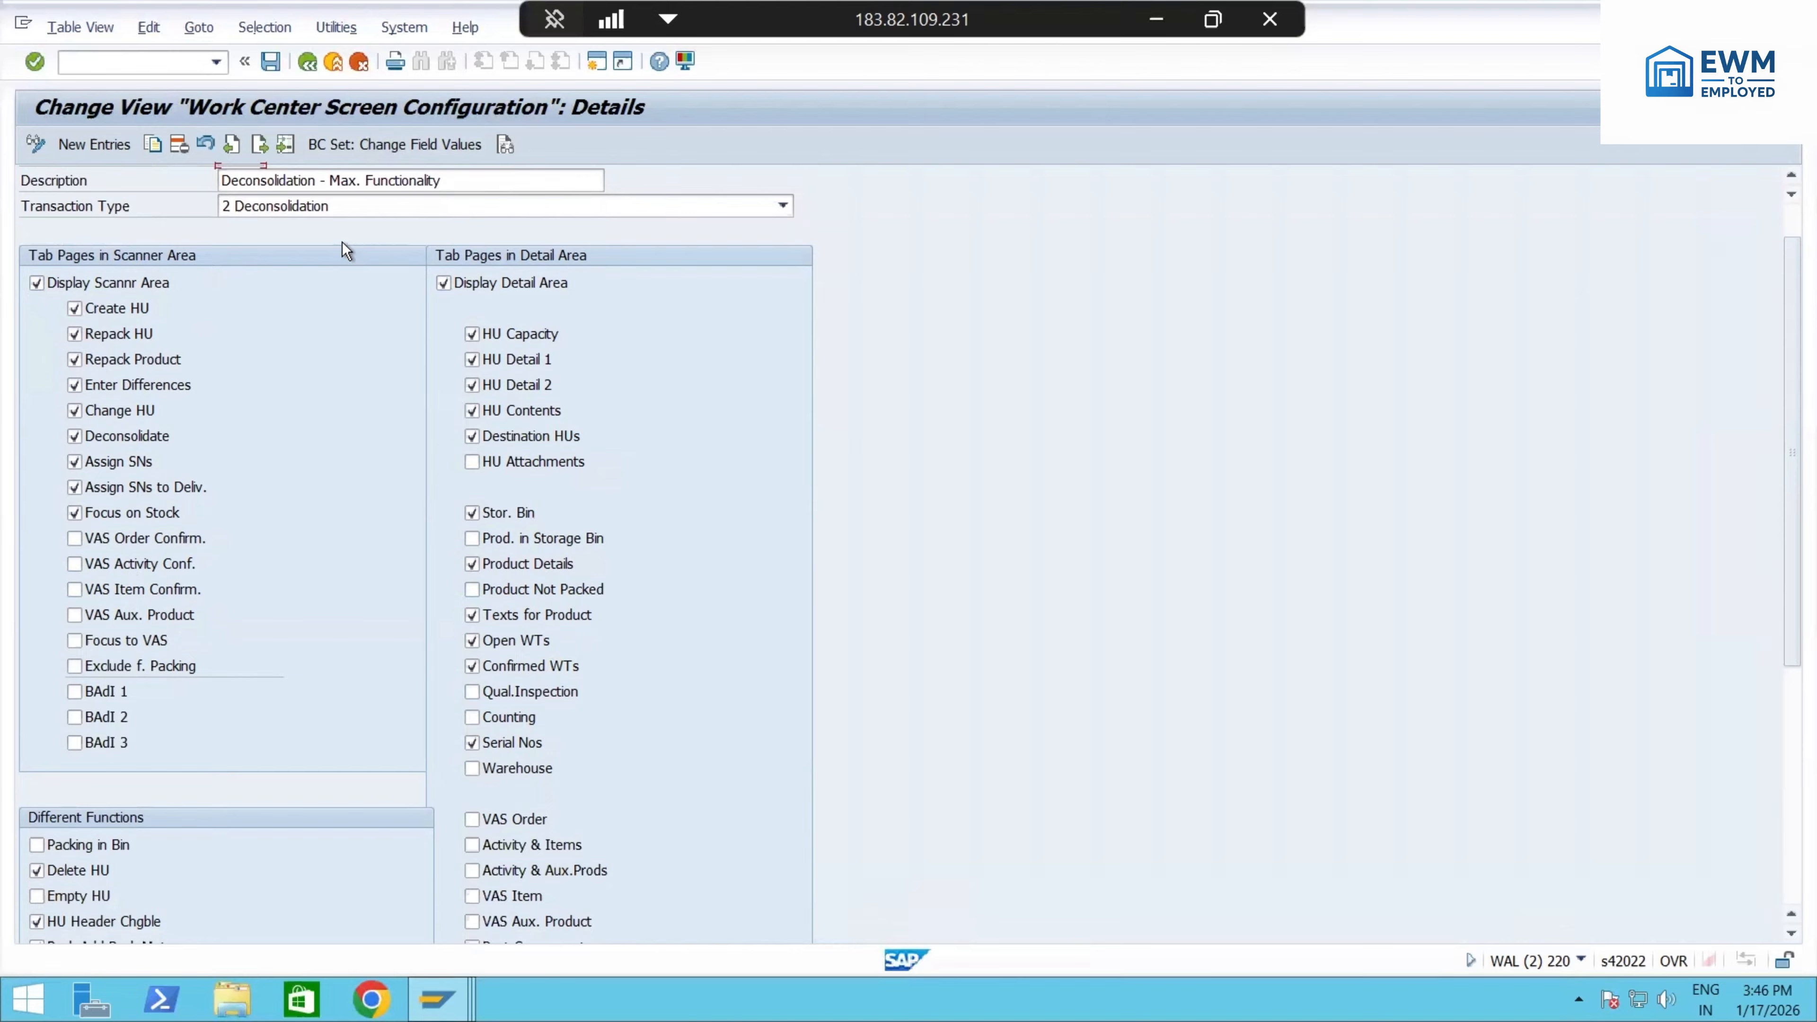
click(344, 208)
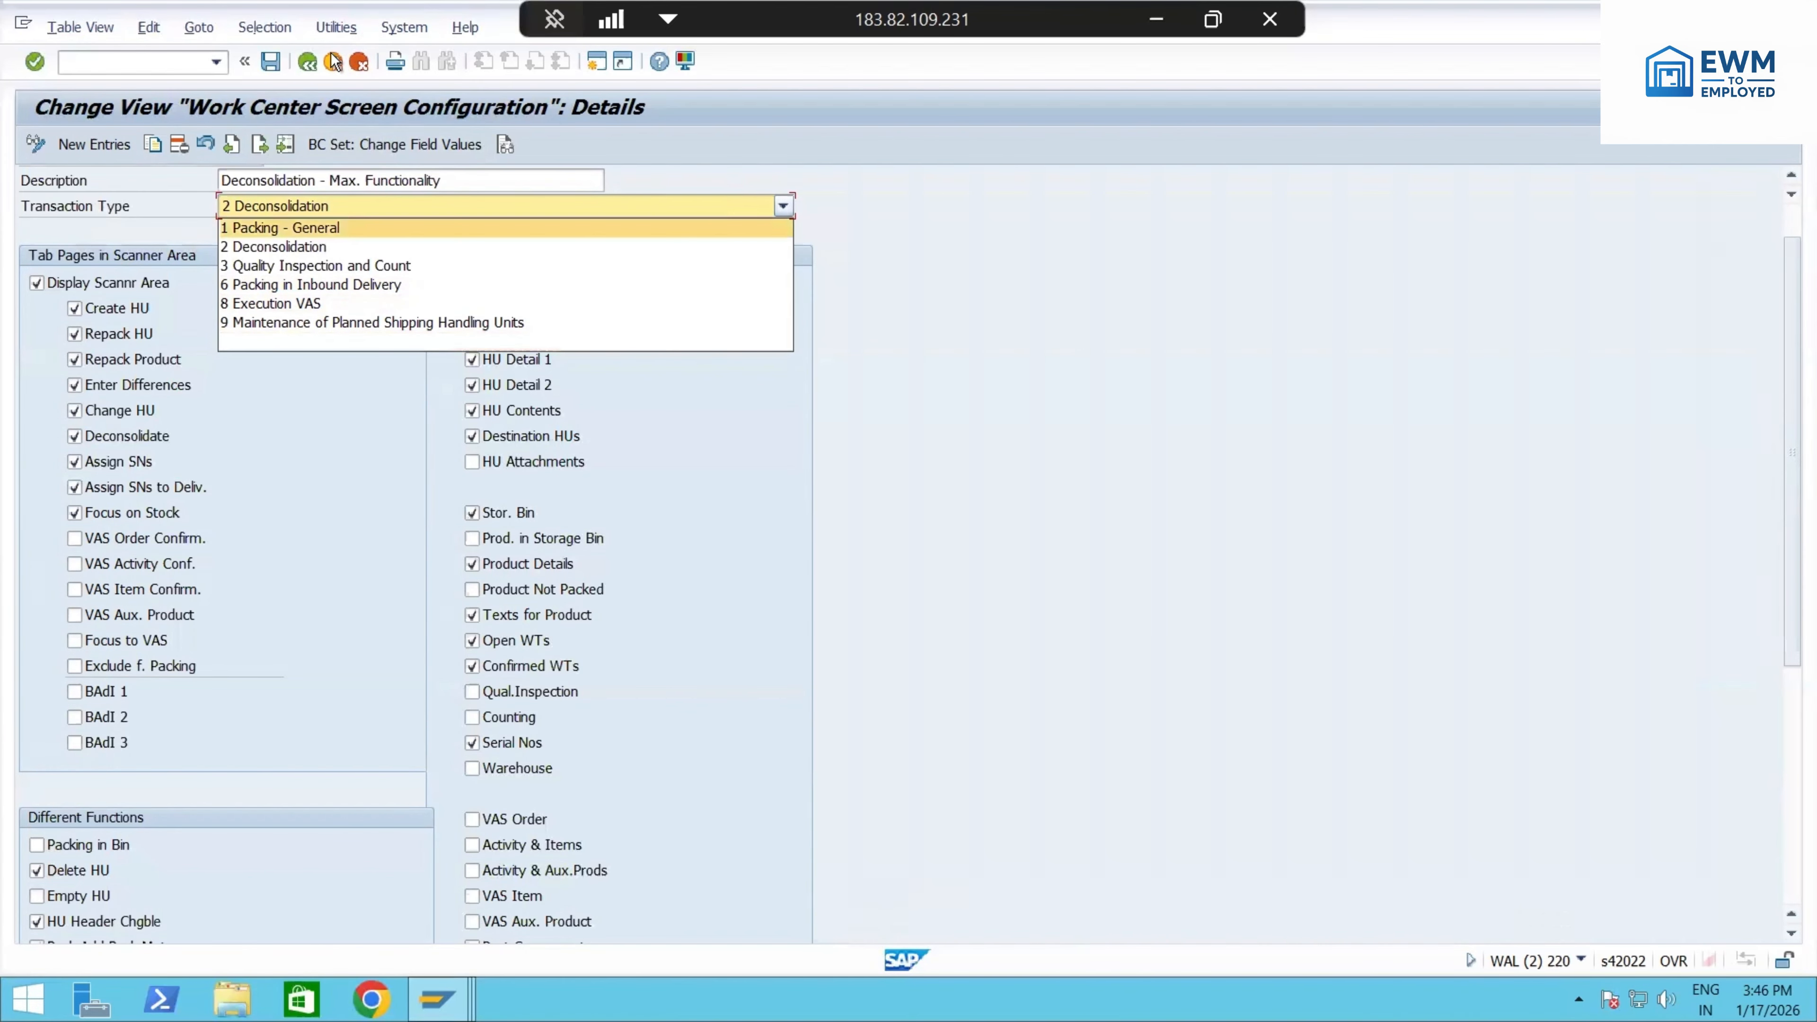
click(308, 64)
click(308, 65)
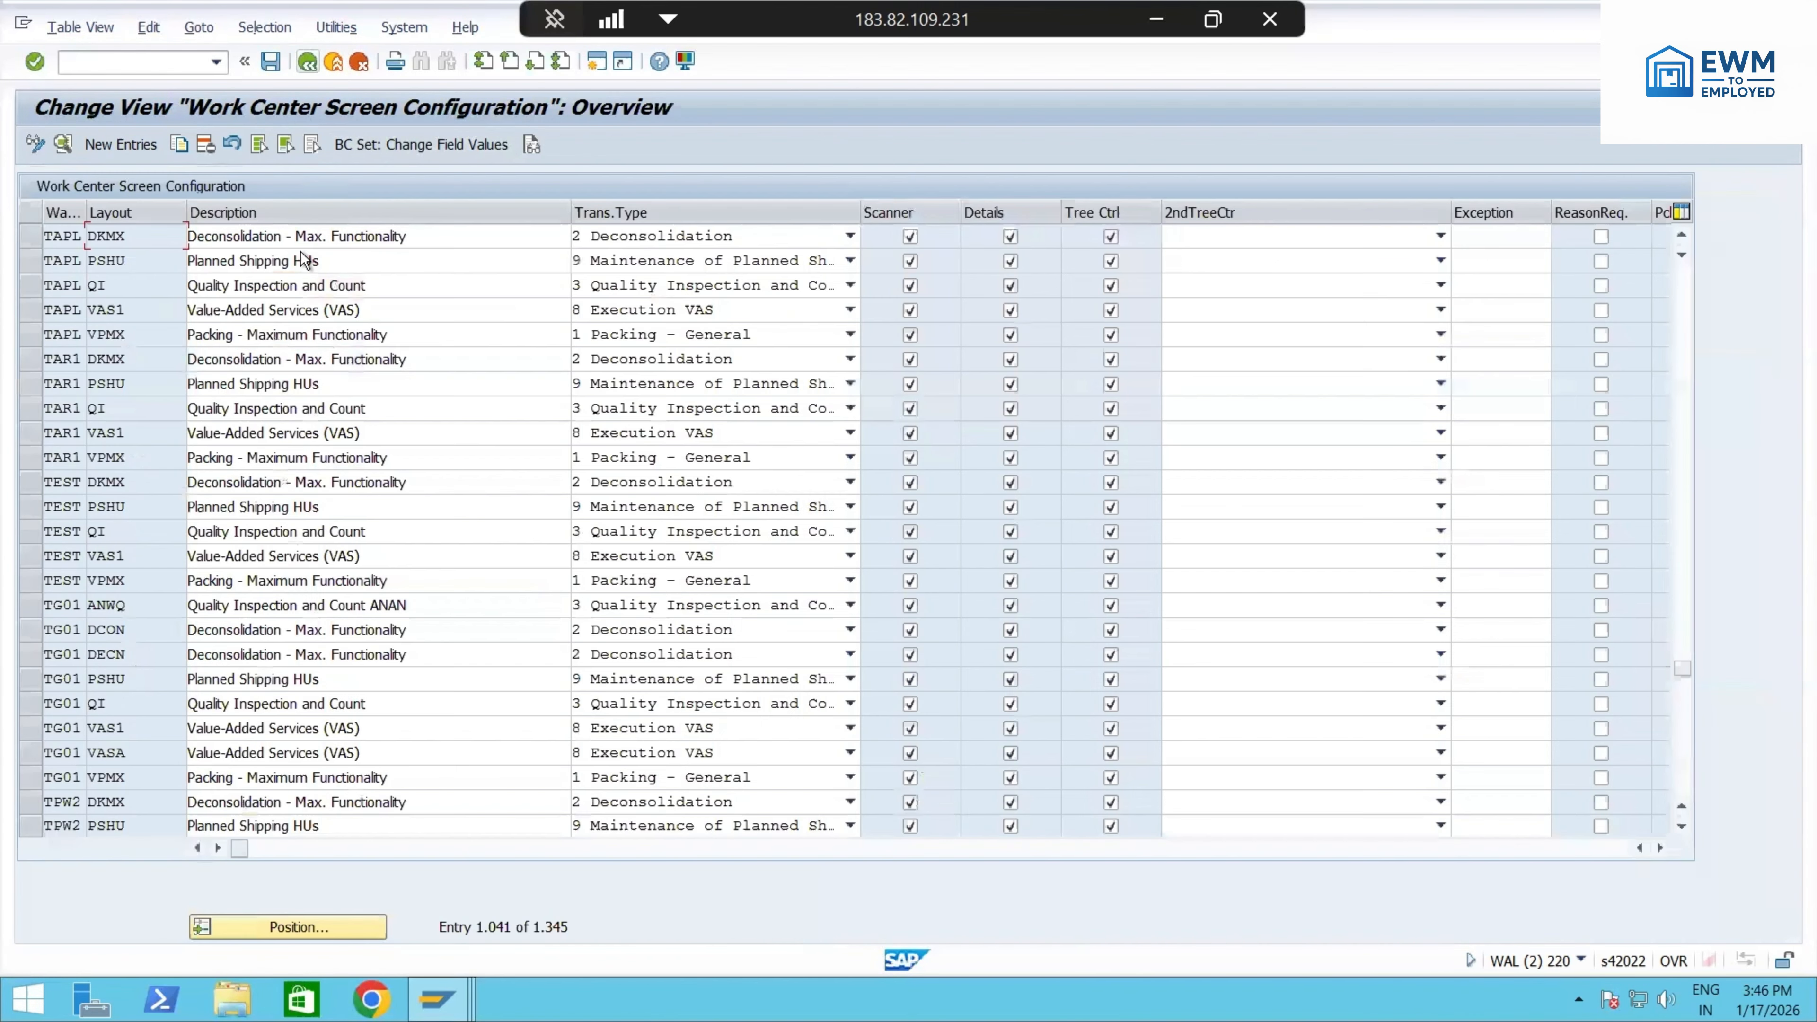
- Compare the tab page settings of TAPL's packing layout VPMX and TAR1's layout VAS1, then locate TAPL's DKMX in the overview
double_click(125, 334)
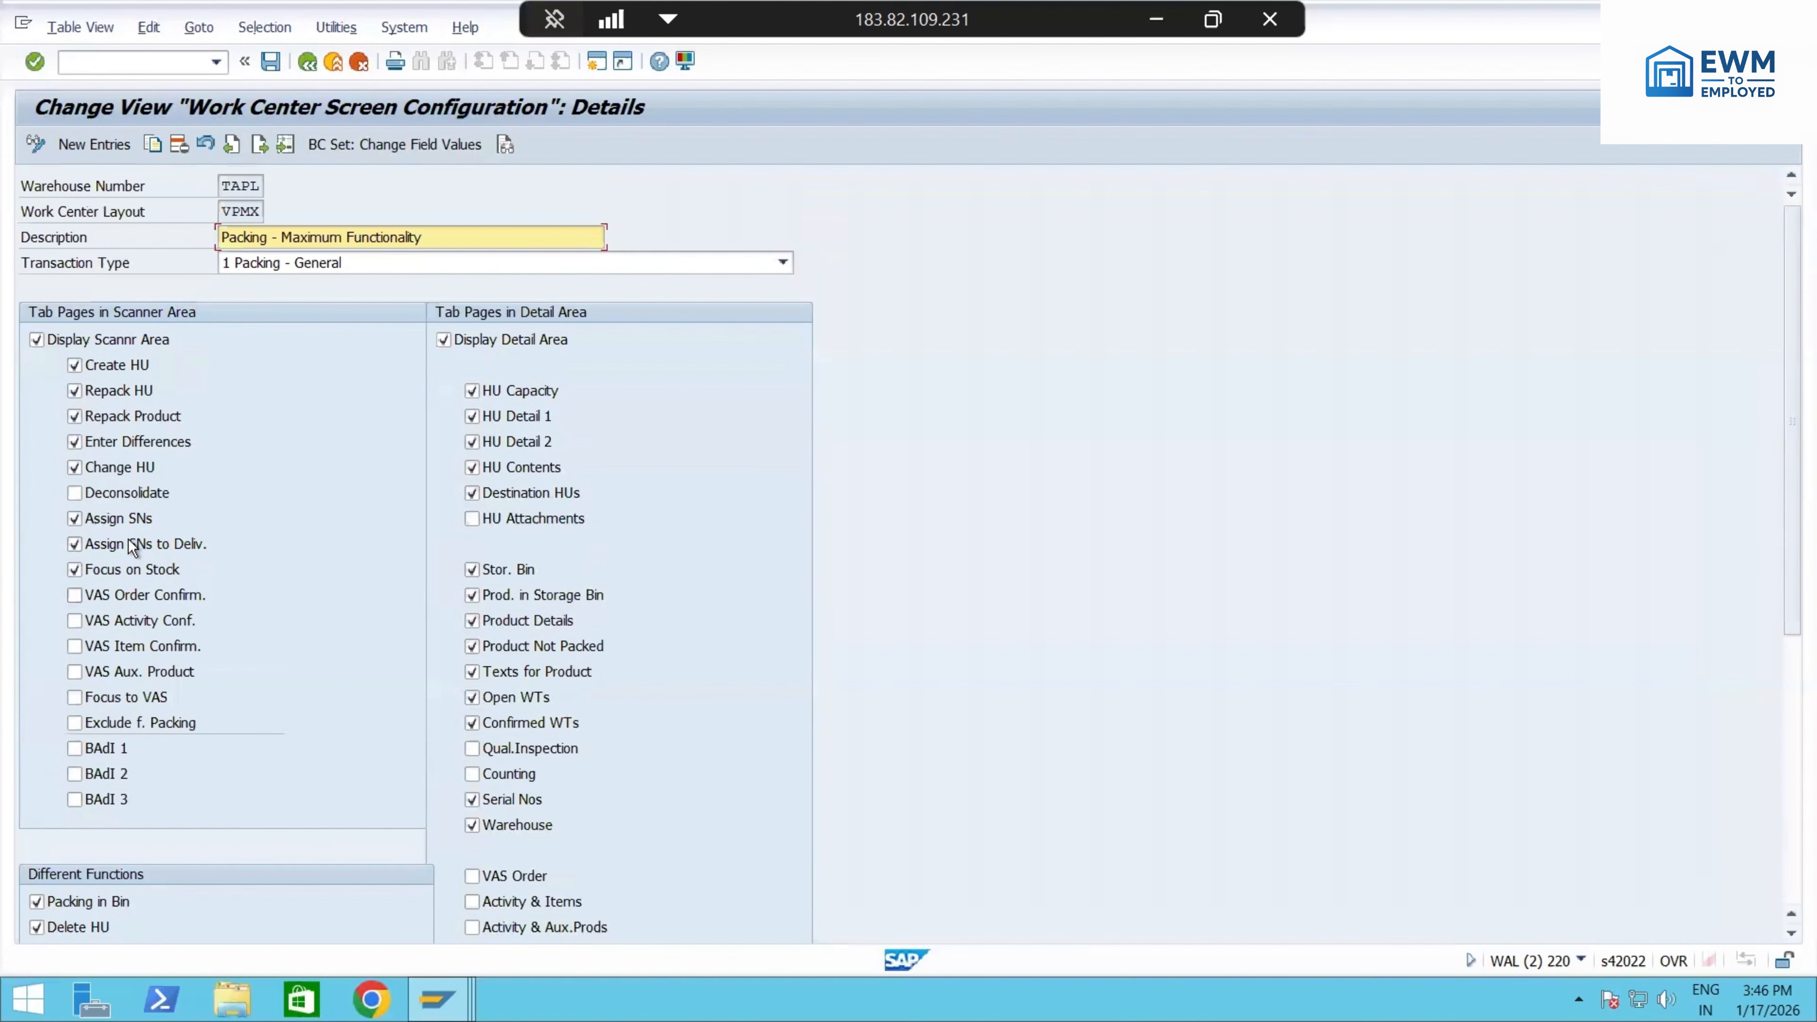
click(313, 64)
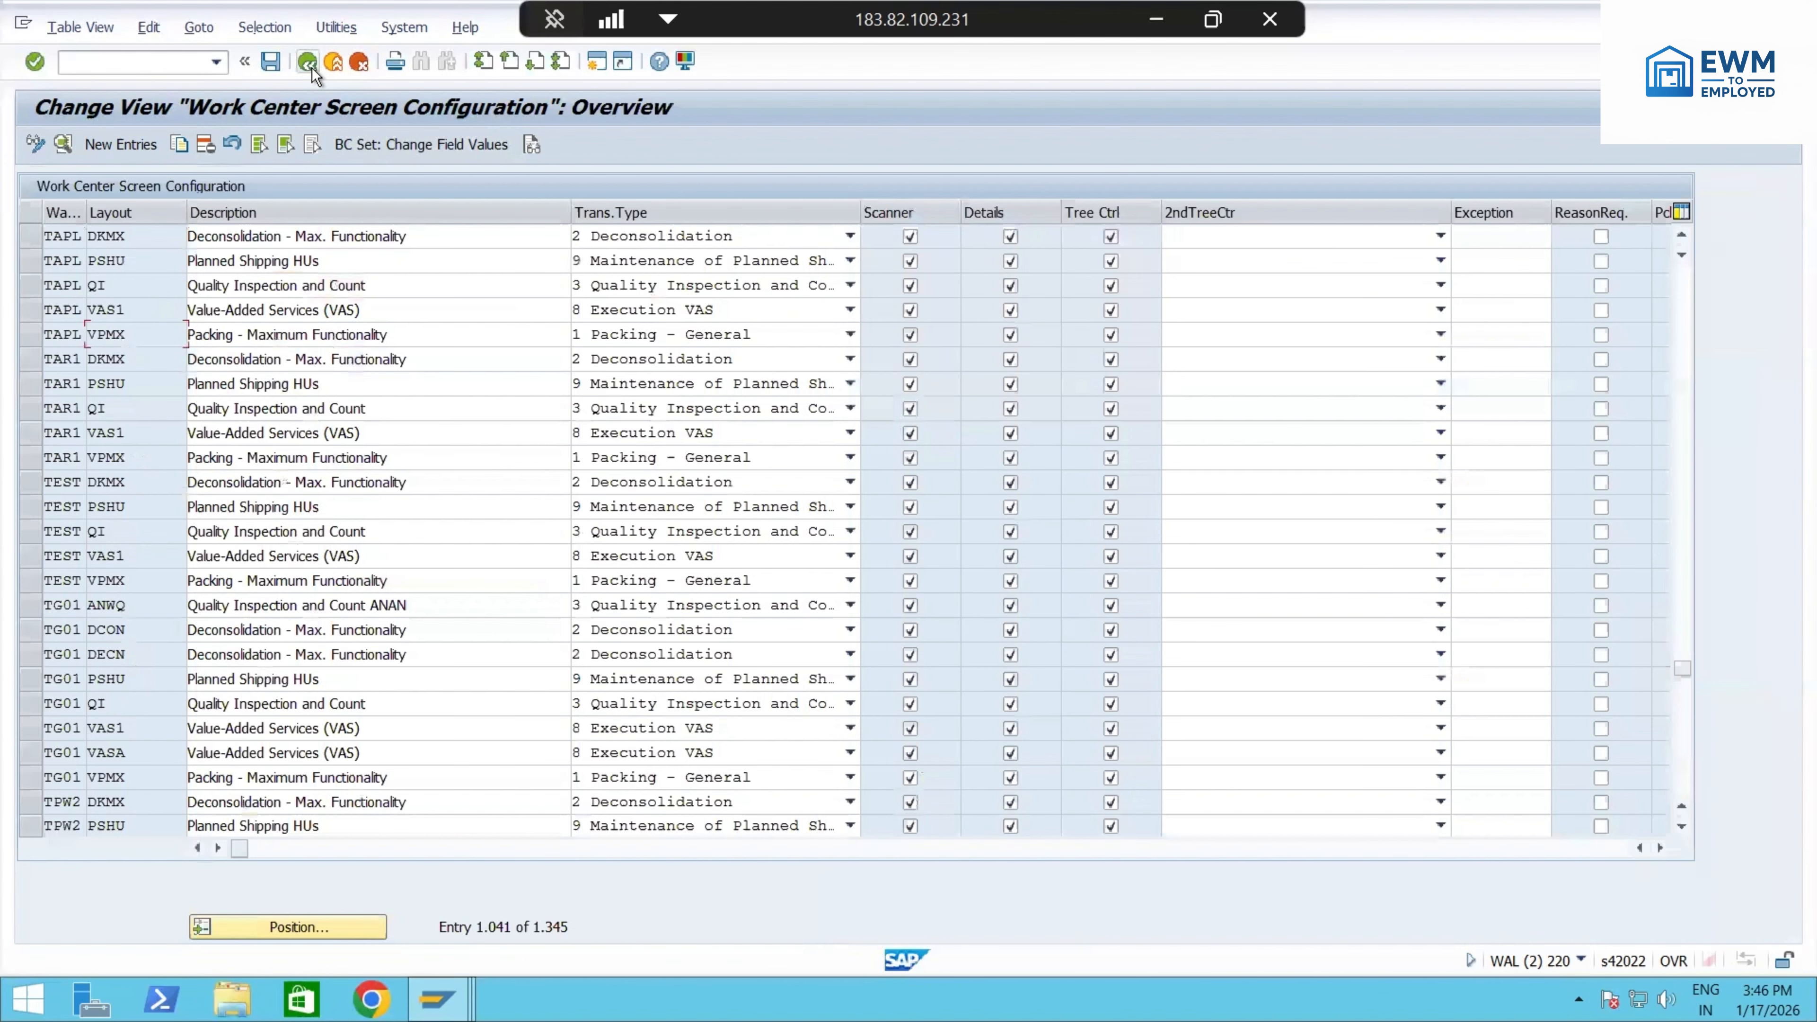
double_click(128, 433)
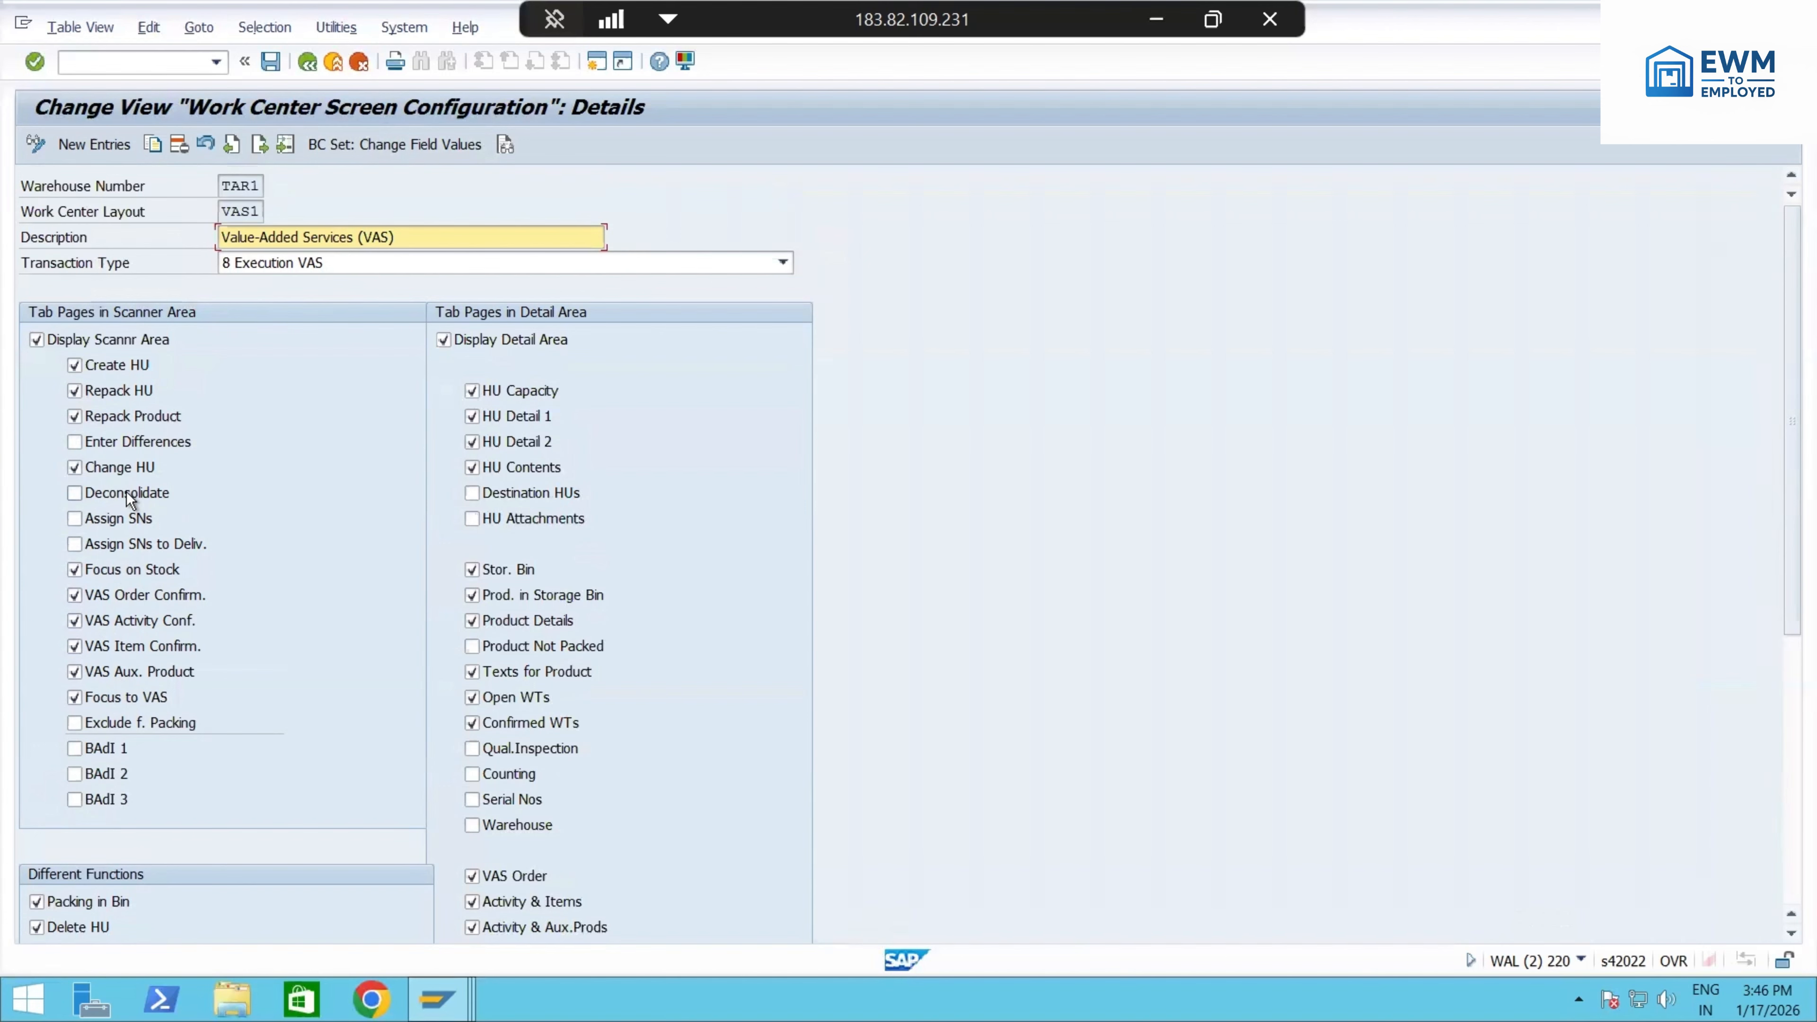
click(304, 63)
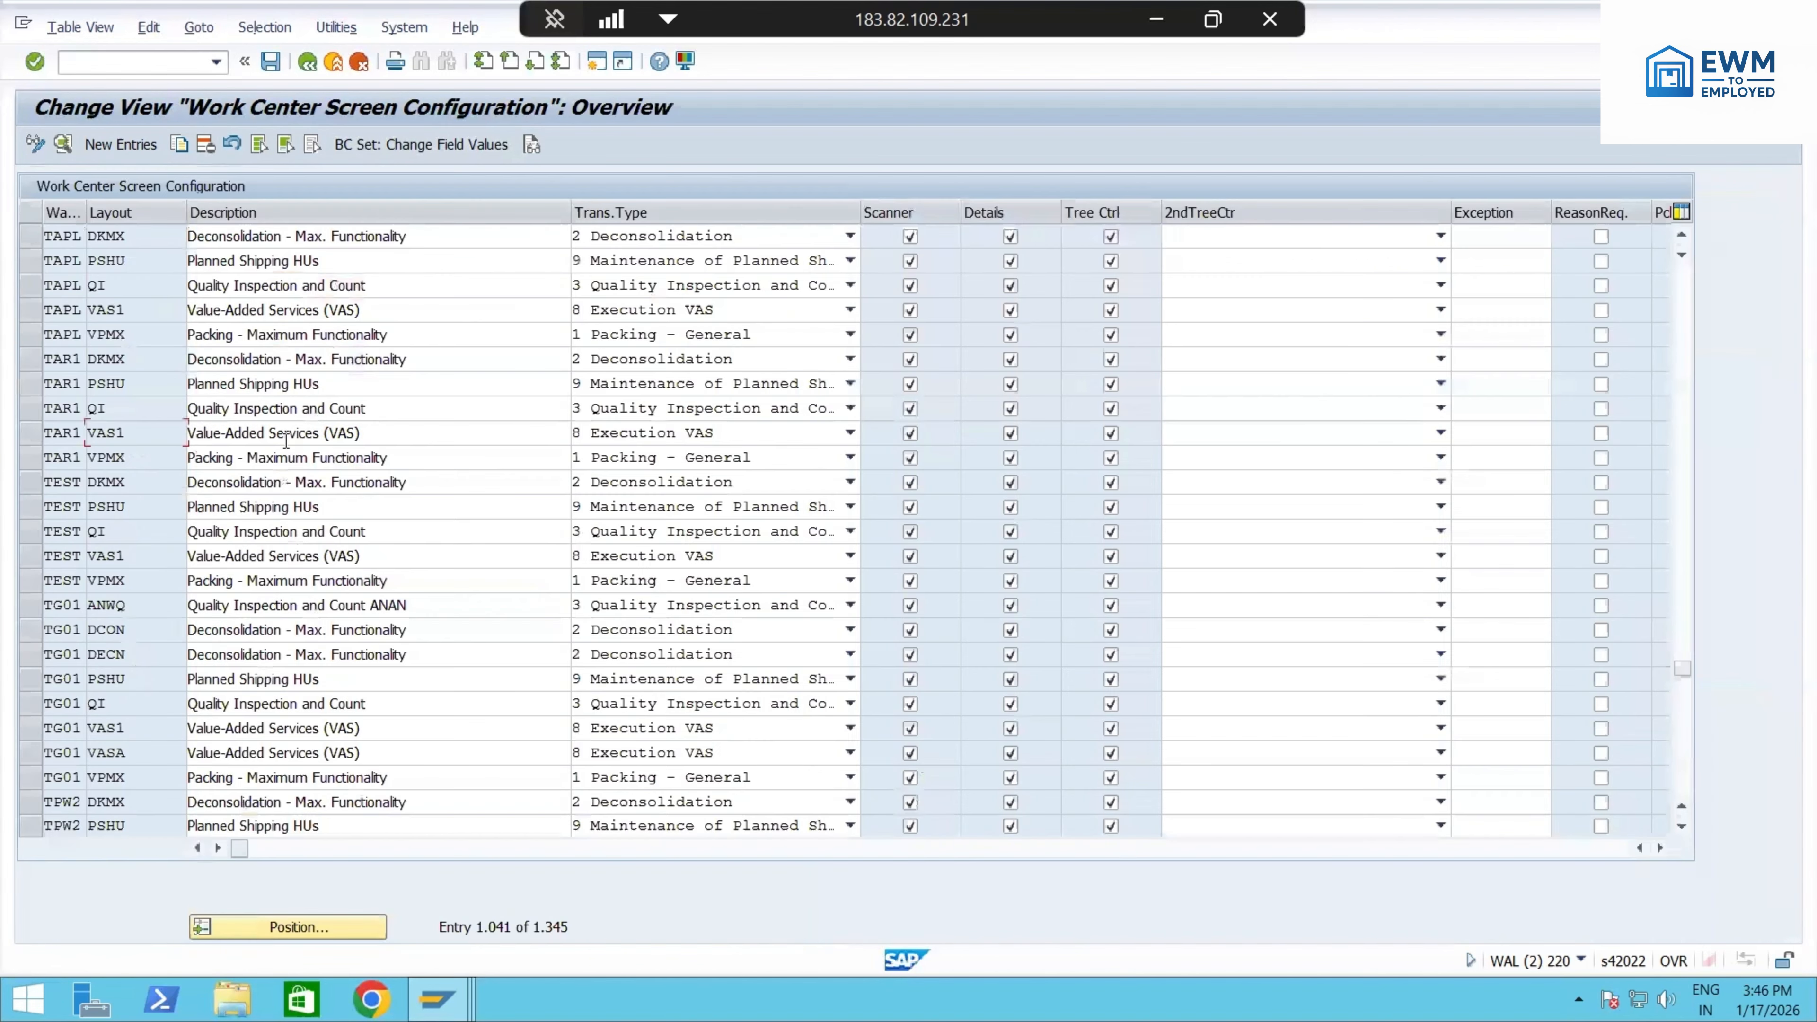
drag(136, 235, 13, 232)
- Return to the IMG, open the Define Work Center activity and position the list at warehouse TAPL
click(306, 63)
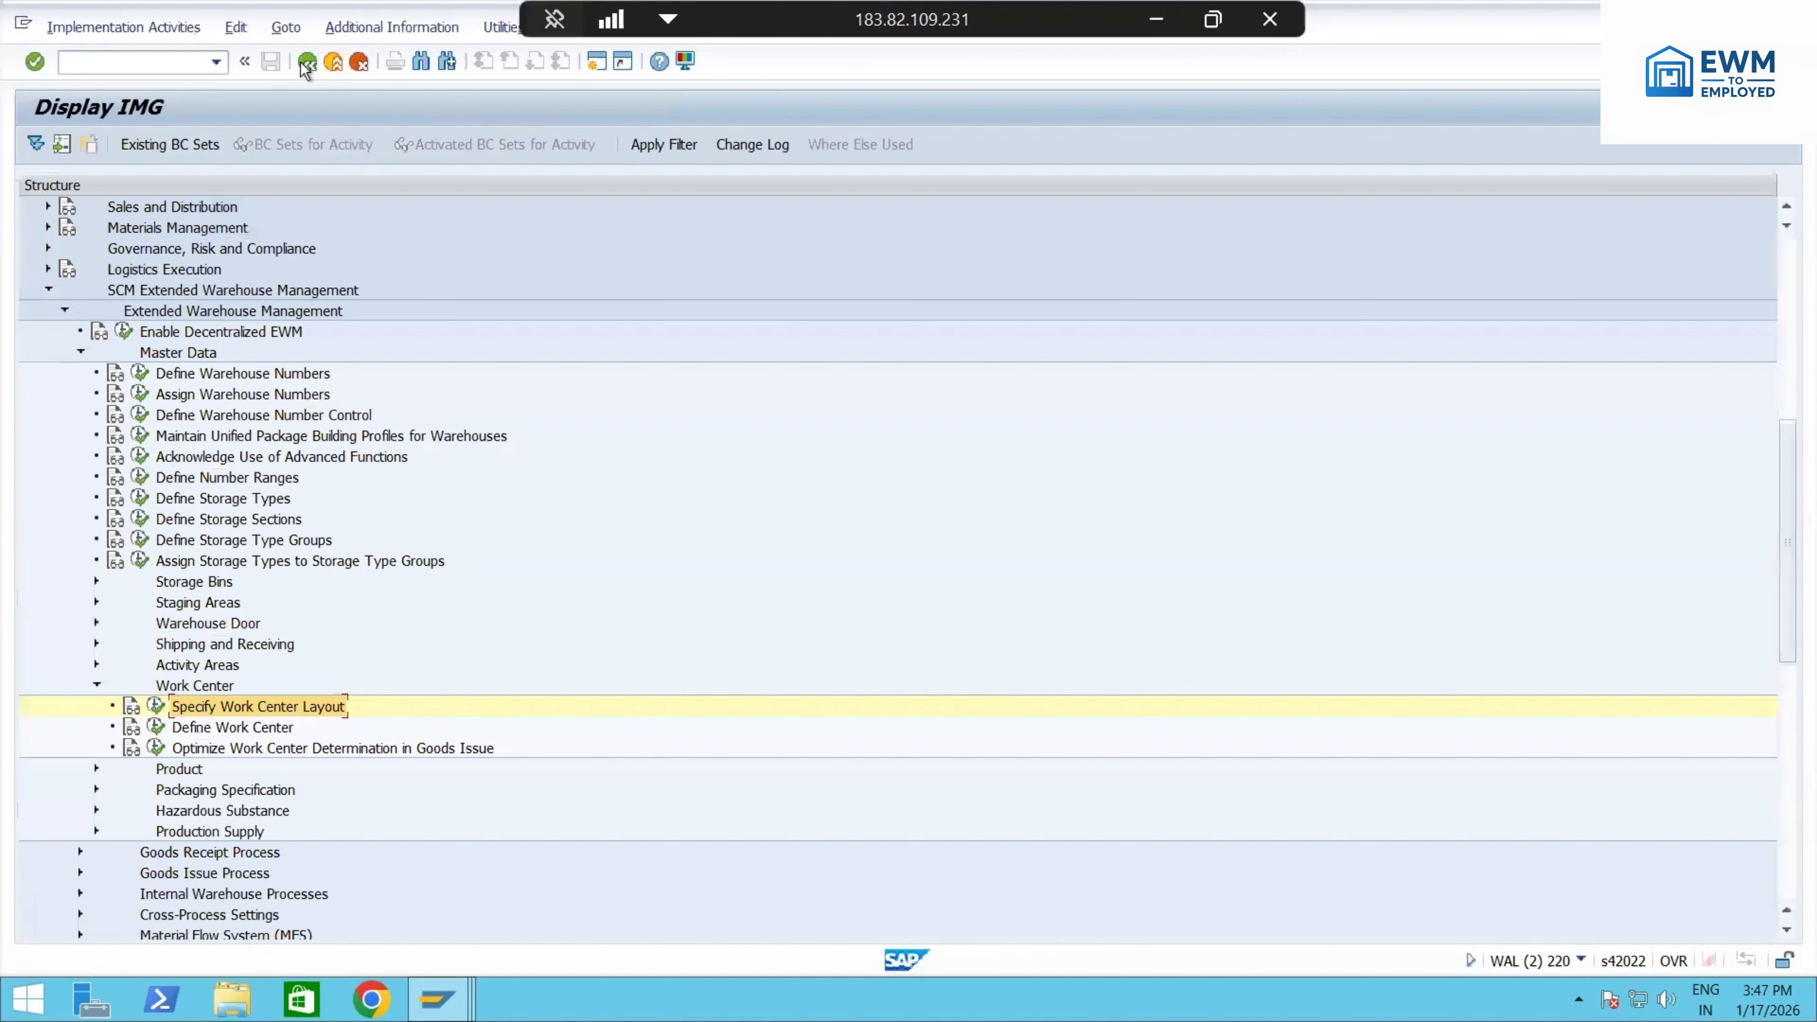
click(222, 727)
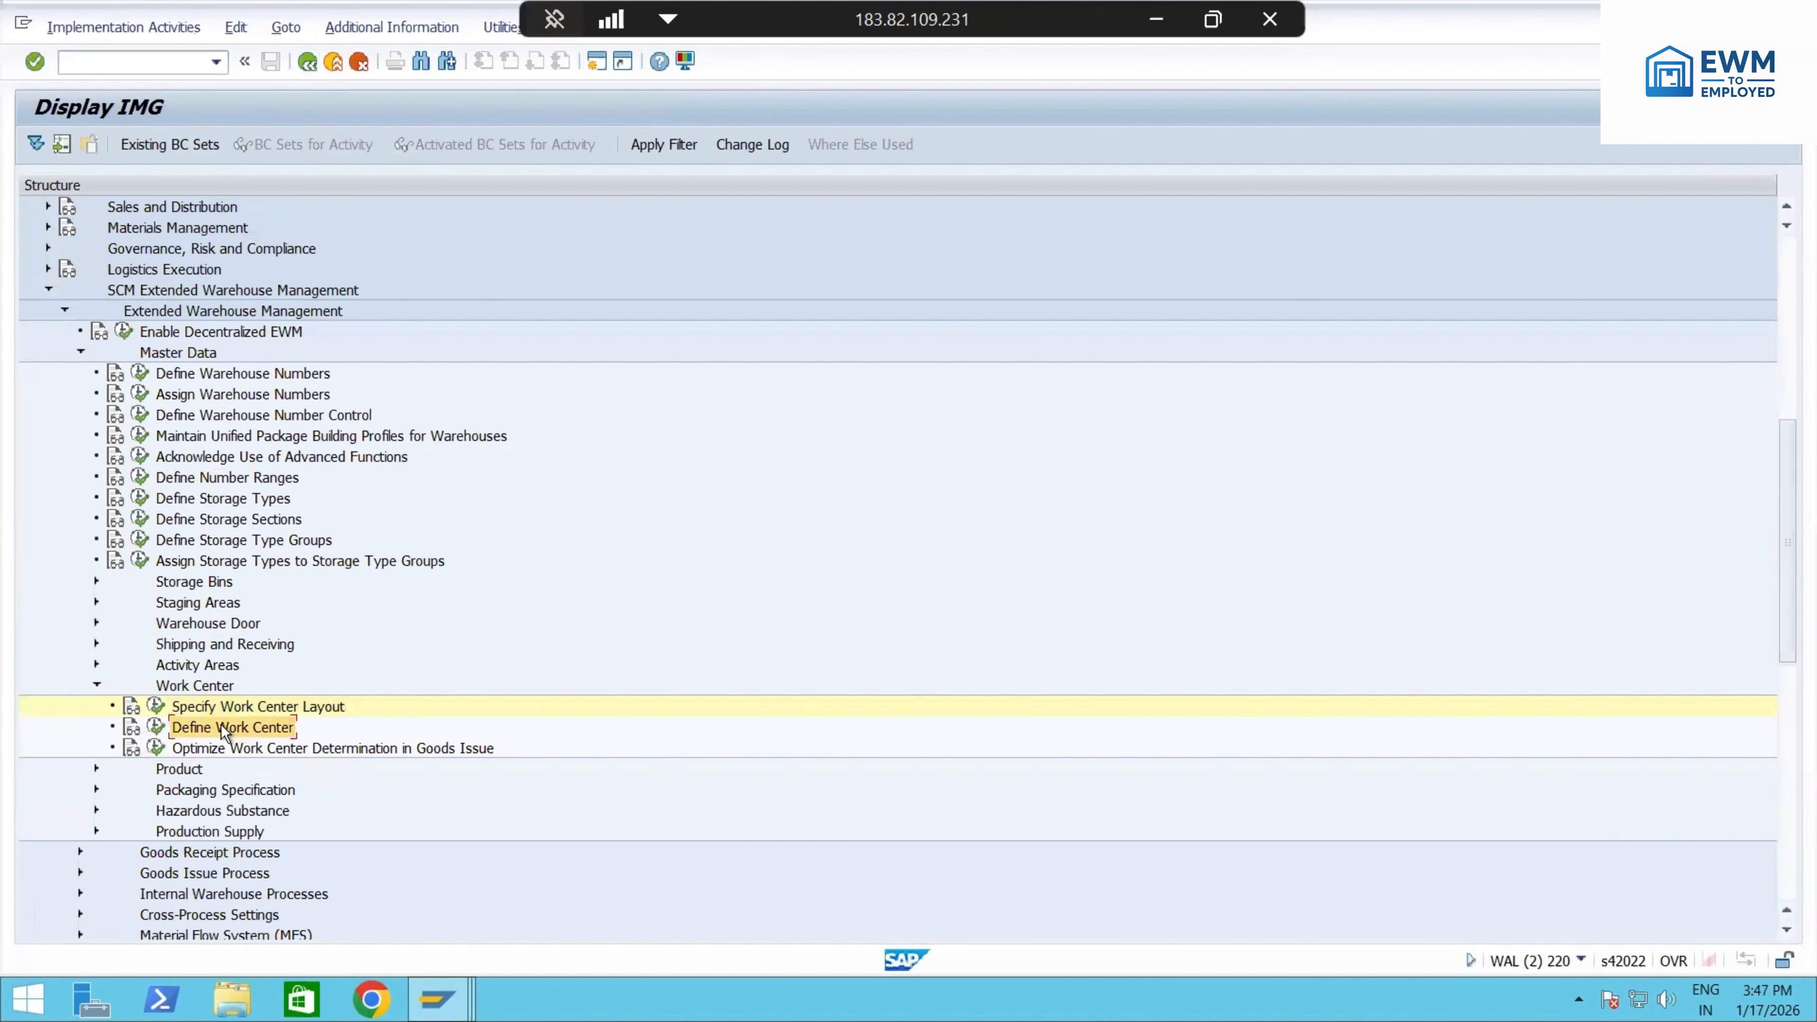
click(160, 729)
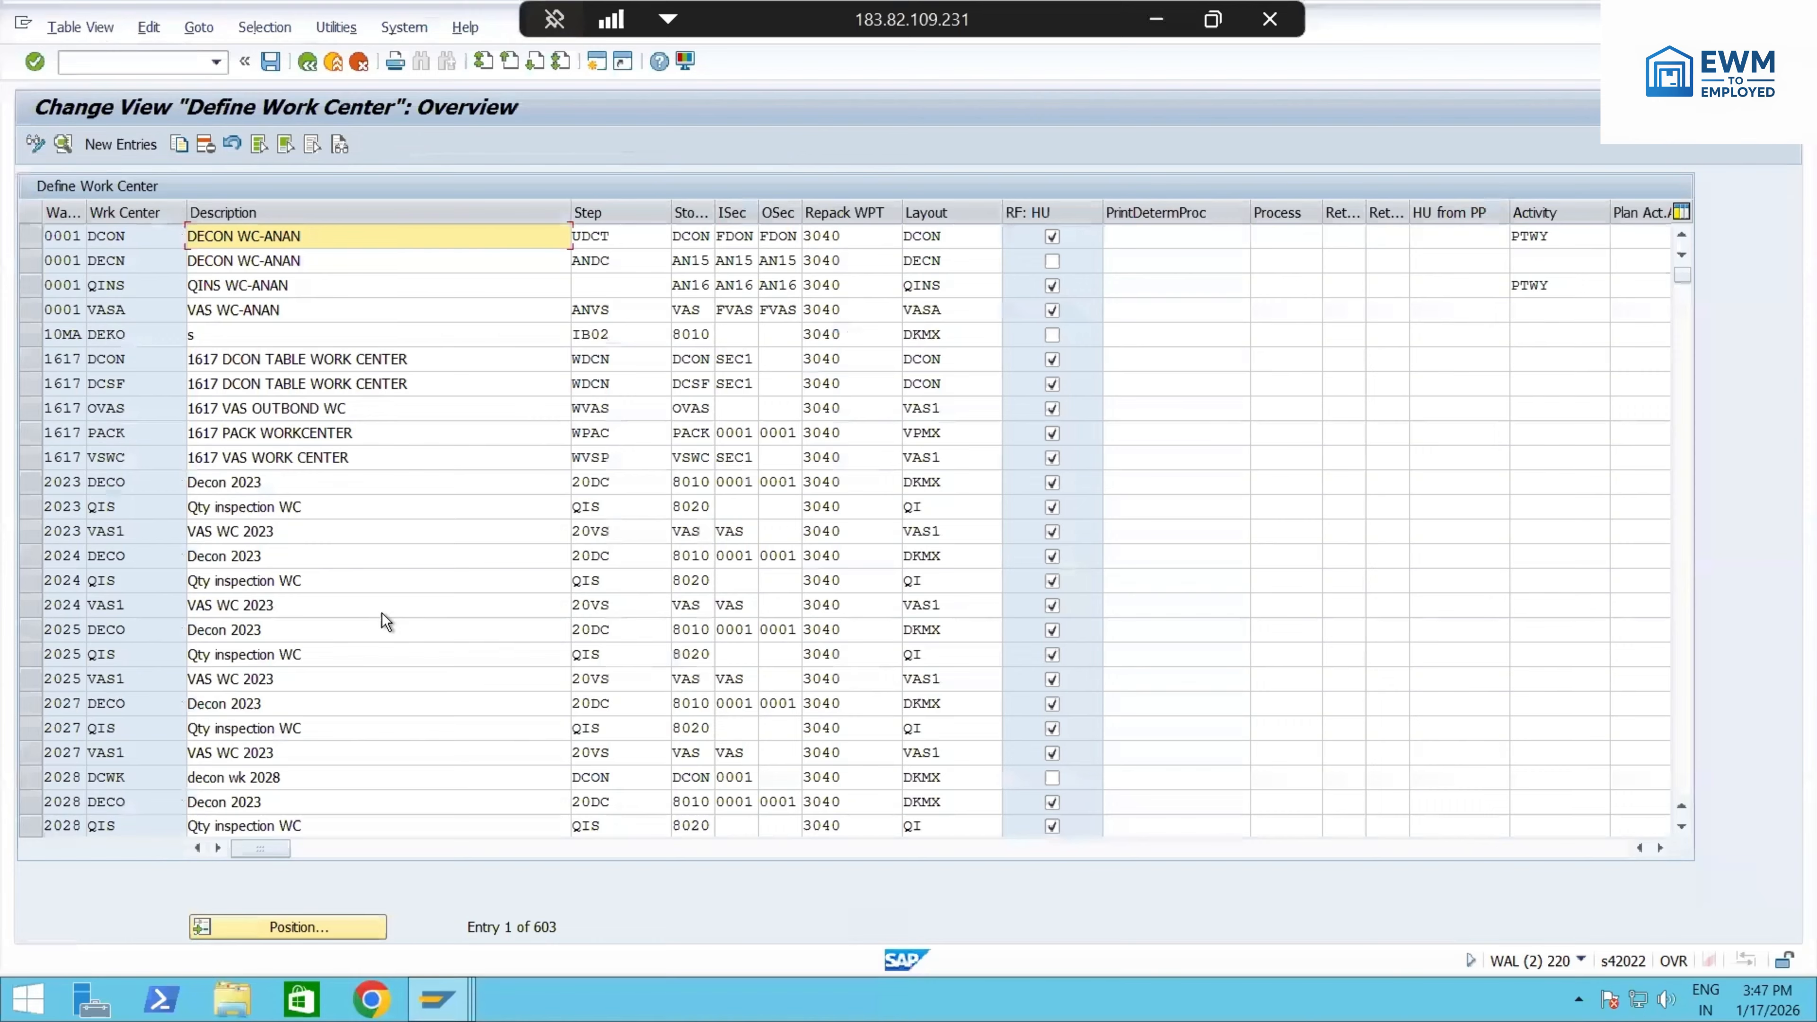
click(338, 915)
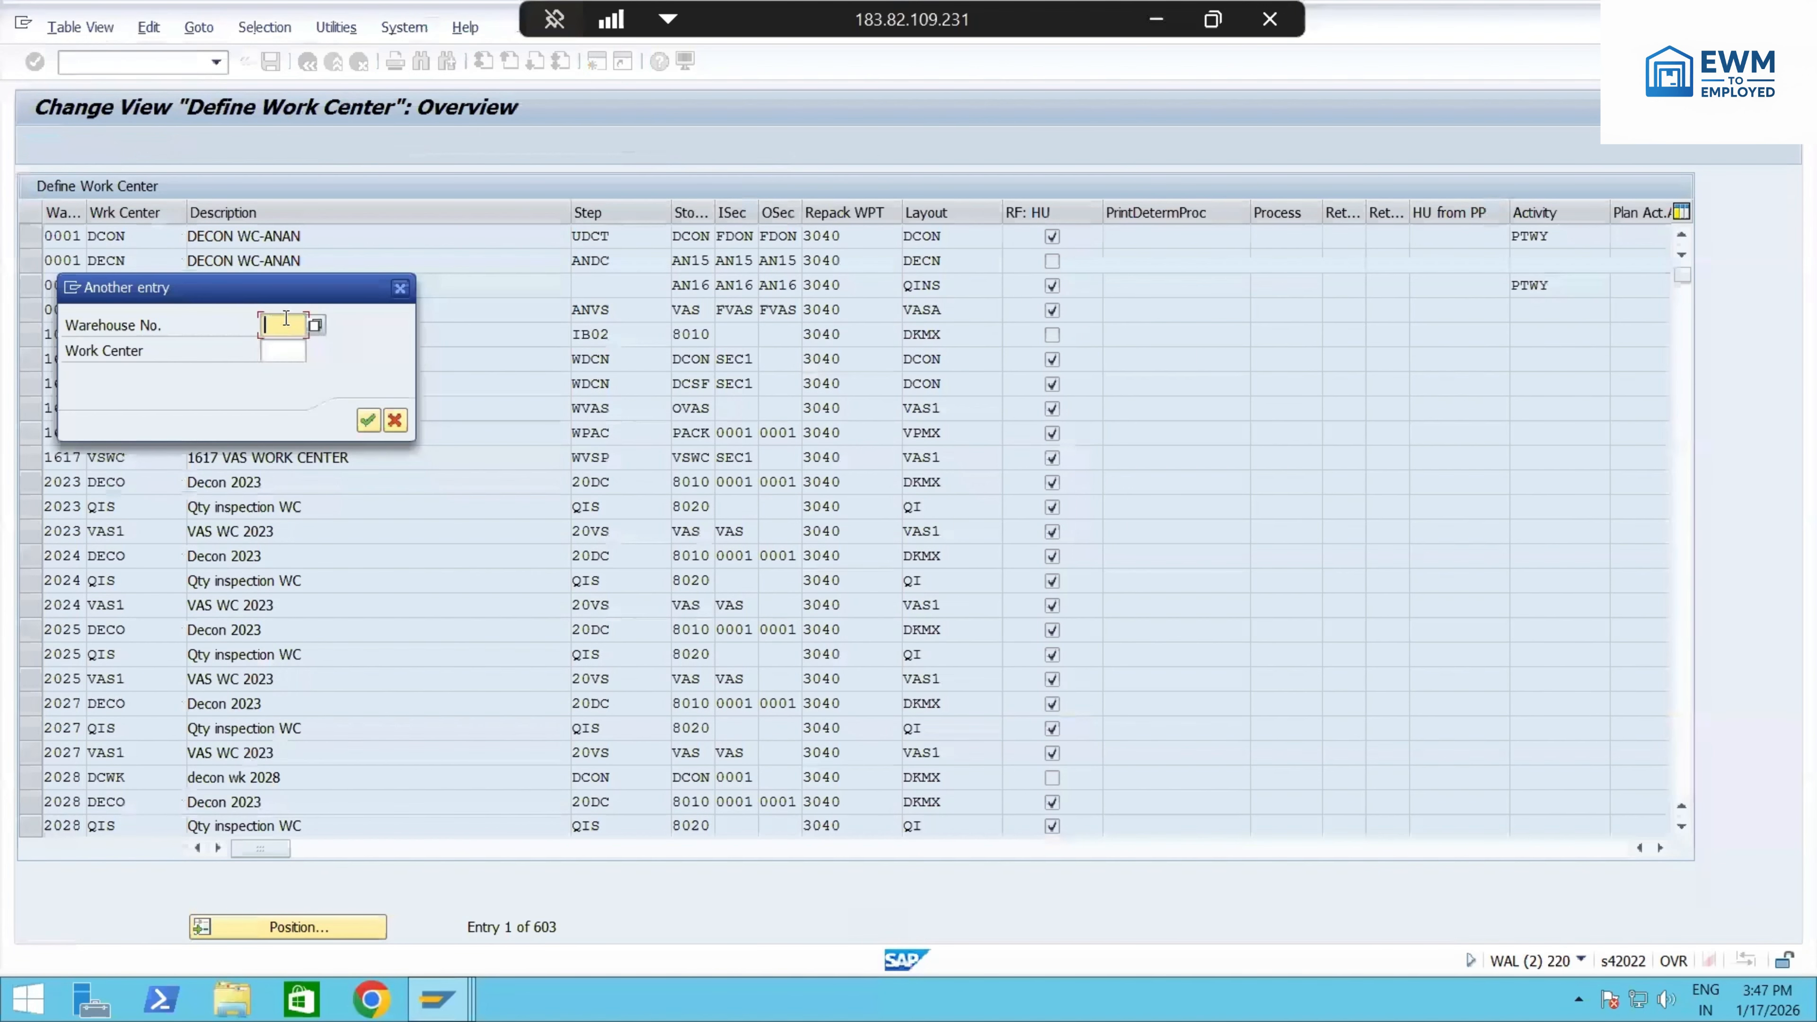
click(282, 324)
click(291, 346)
click(369, 419)
- Open the details of TAPL's work center DEKK and check its name and description
click(145, 235)
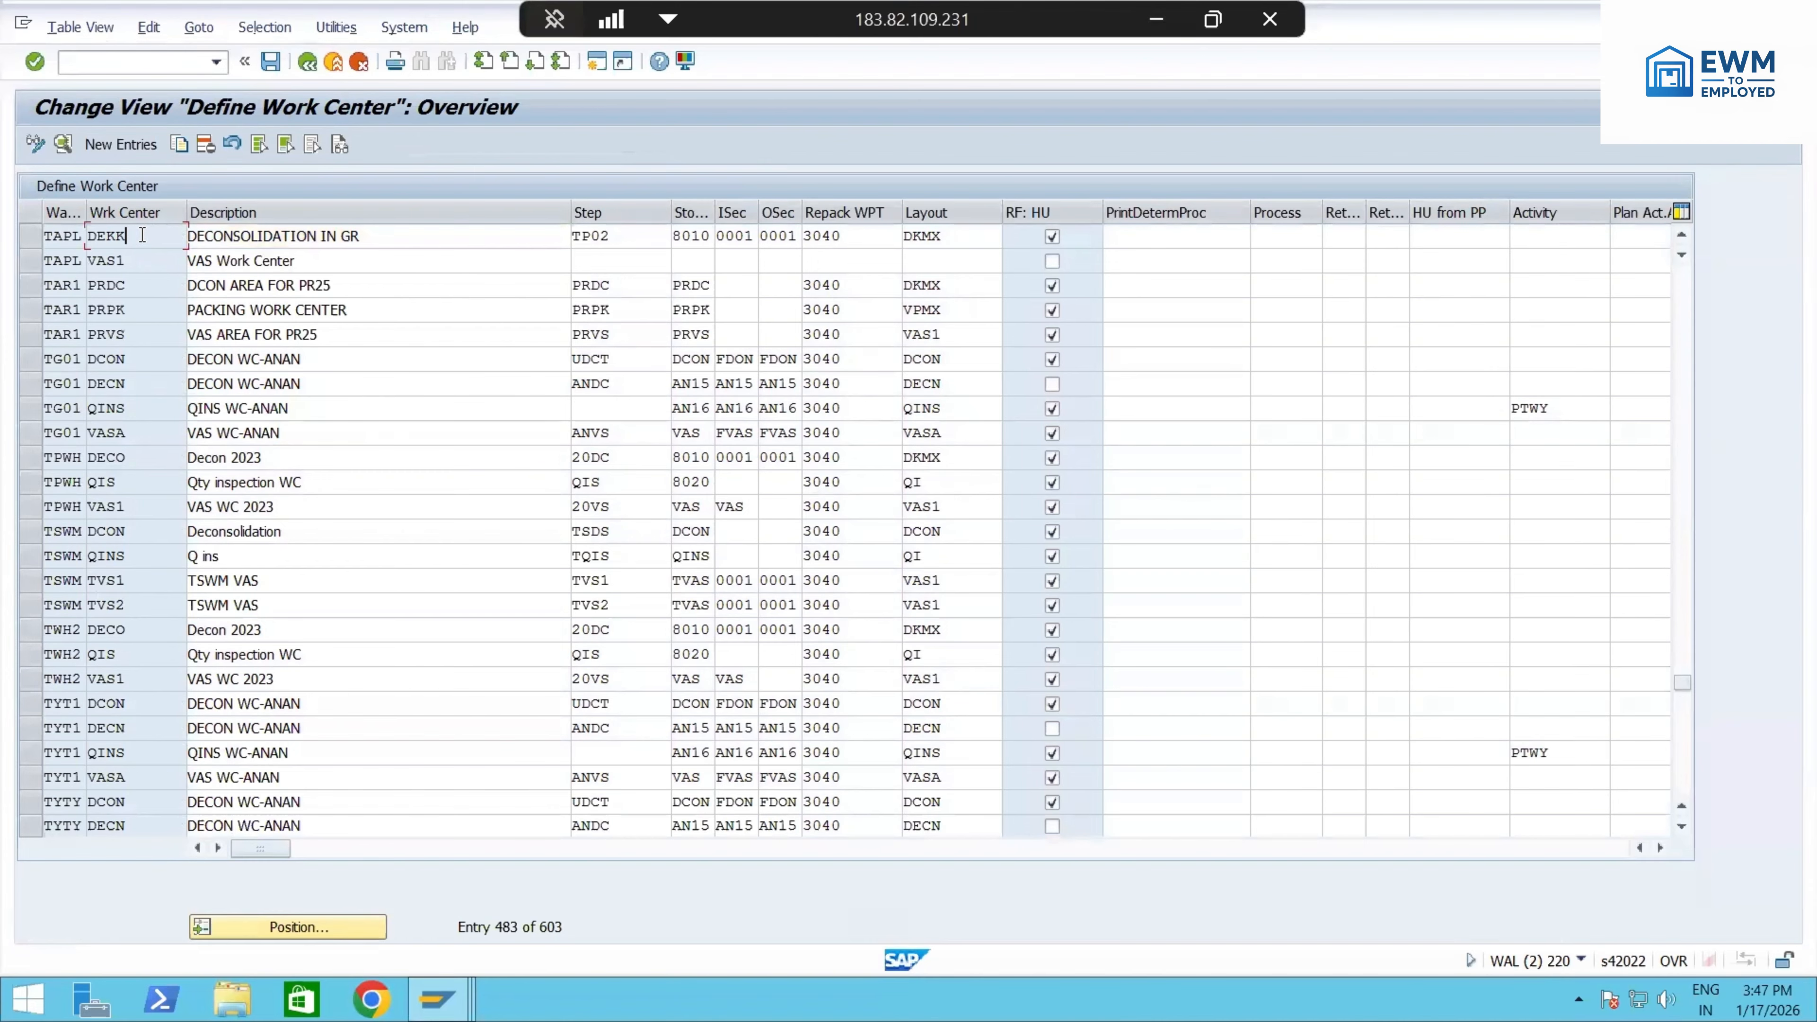
double_click(143, 235)
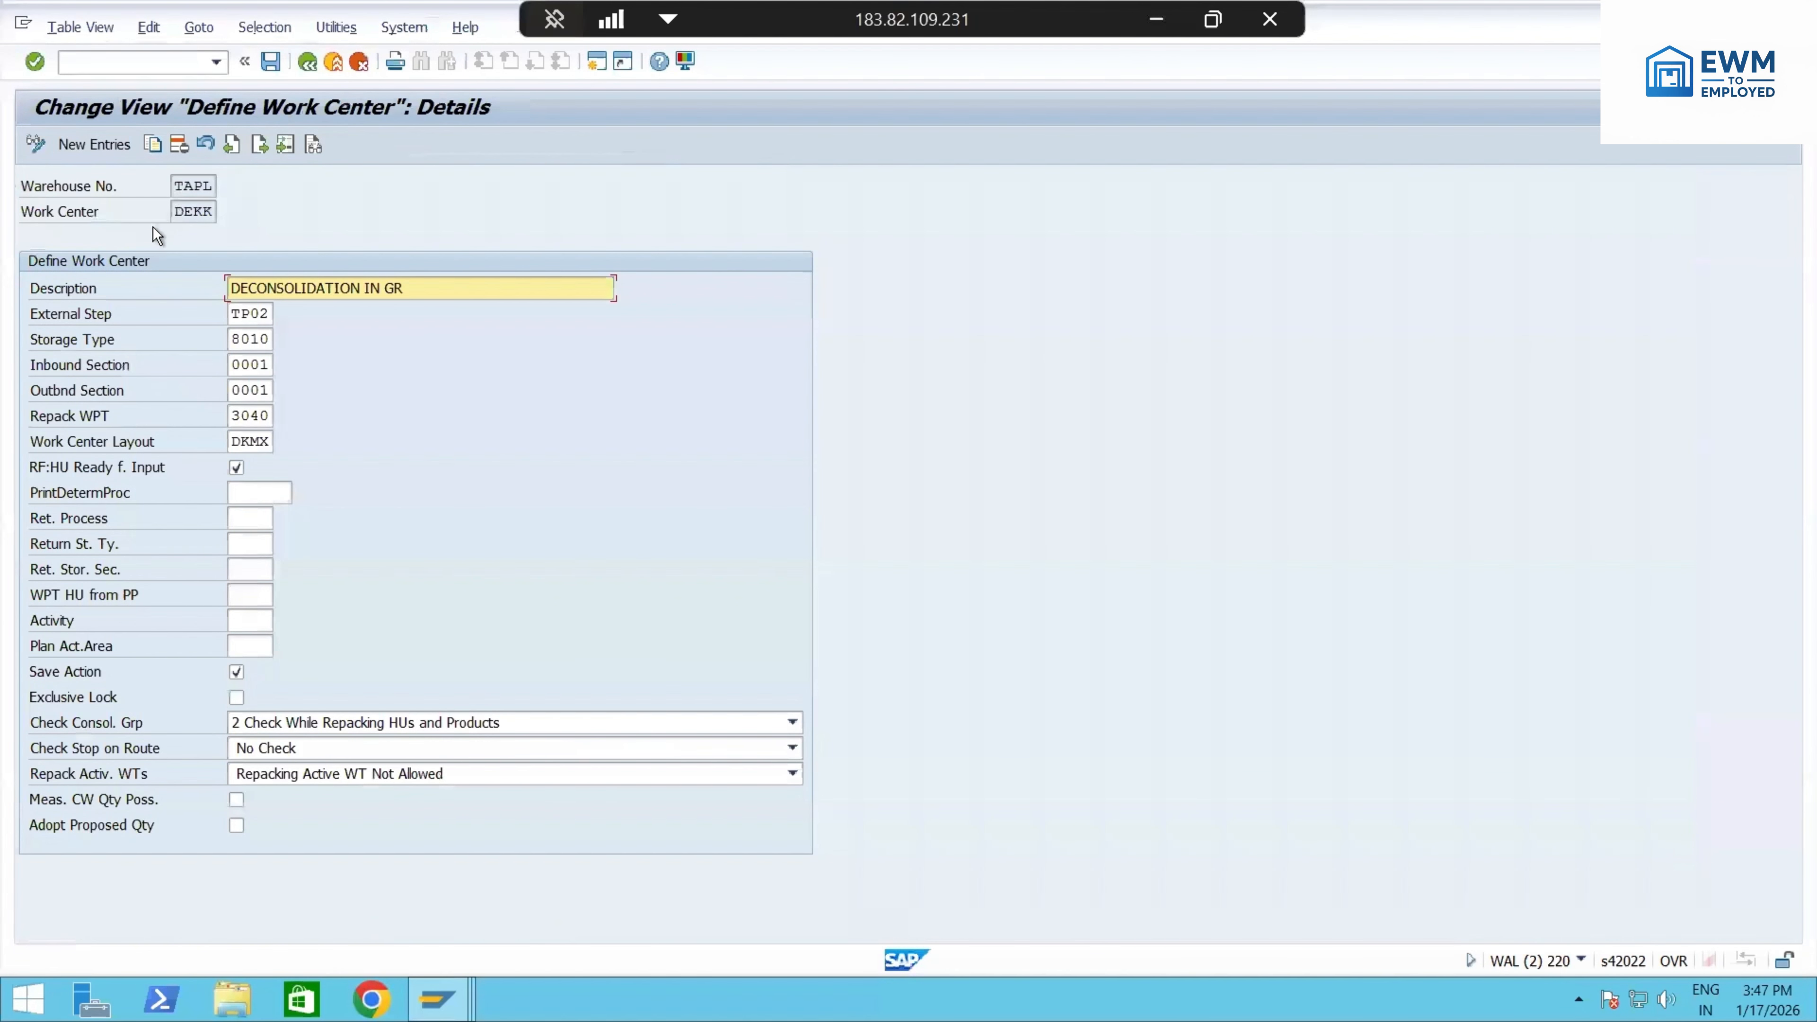
drag(422, 287, 193, 294)
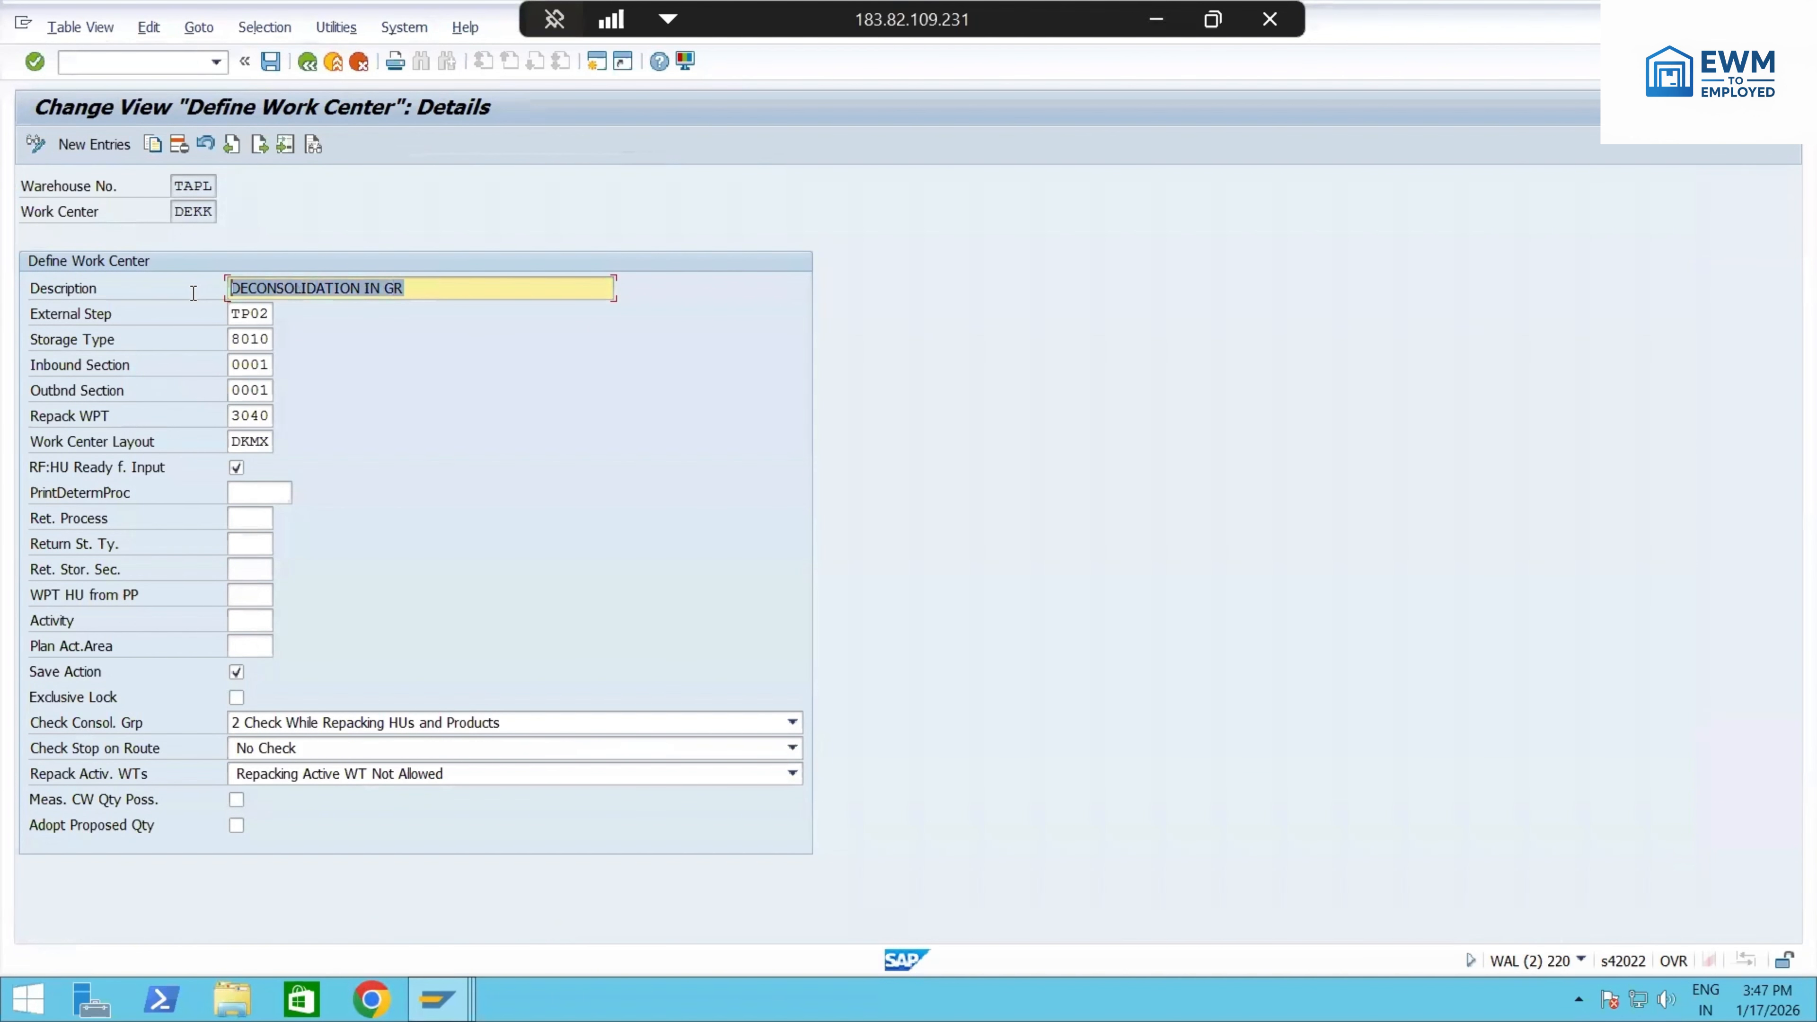
drag(216, 208, 136, 216)
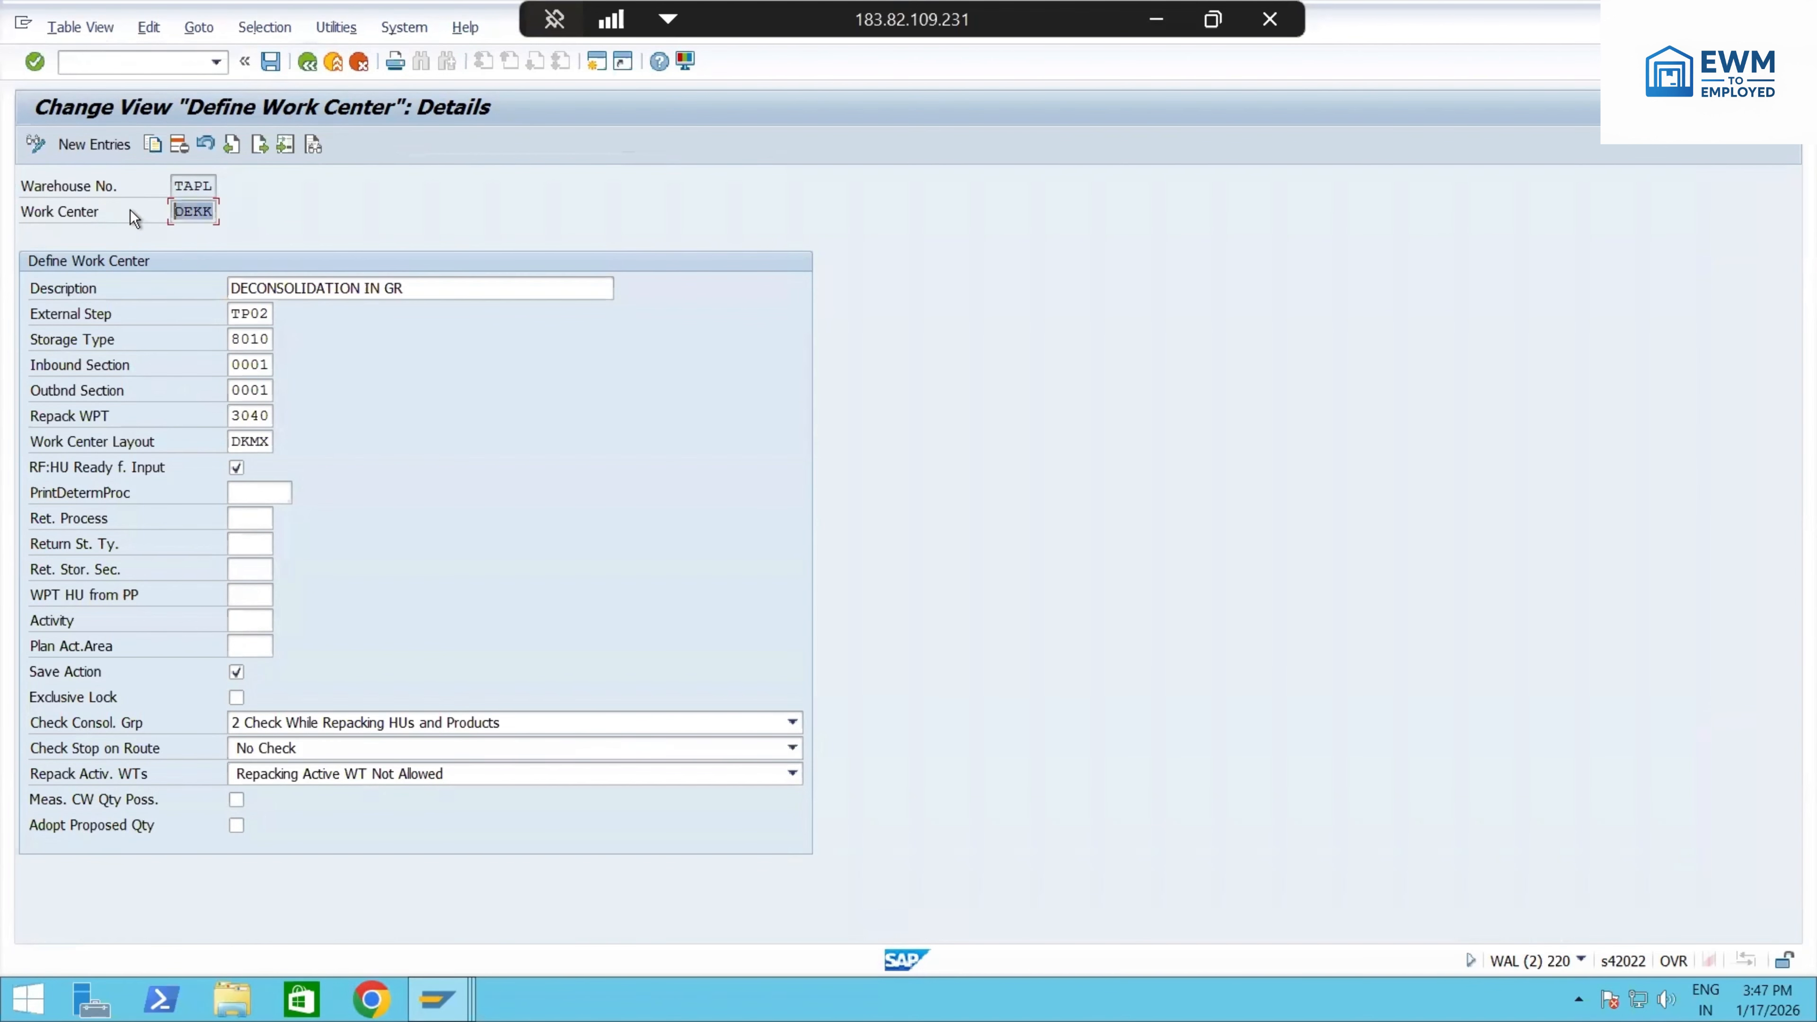
drag(416, 286, 121, 276)
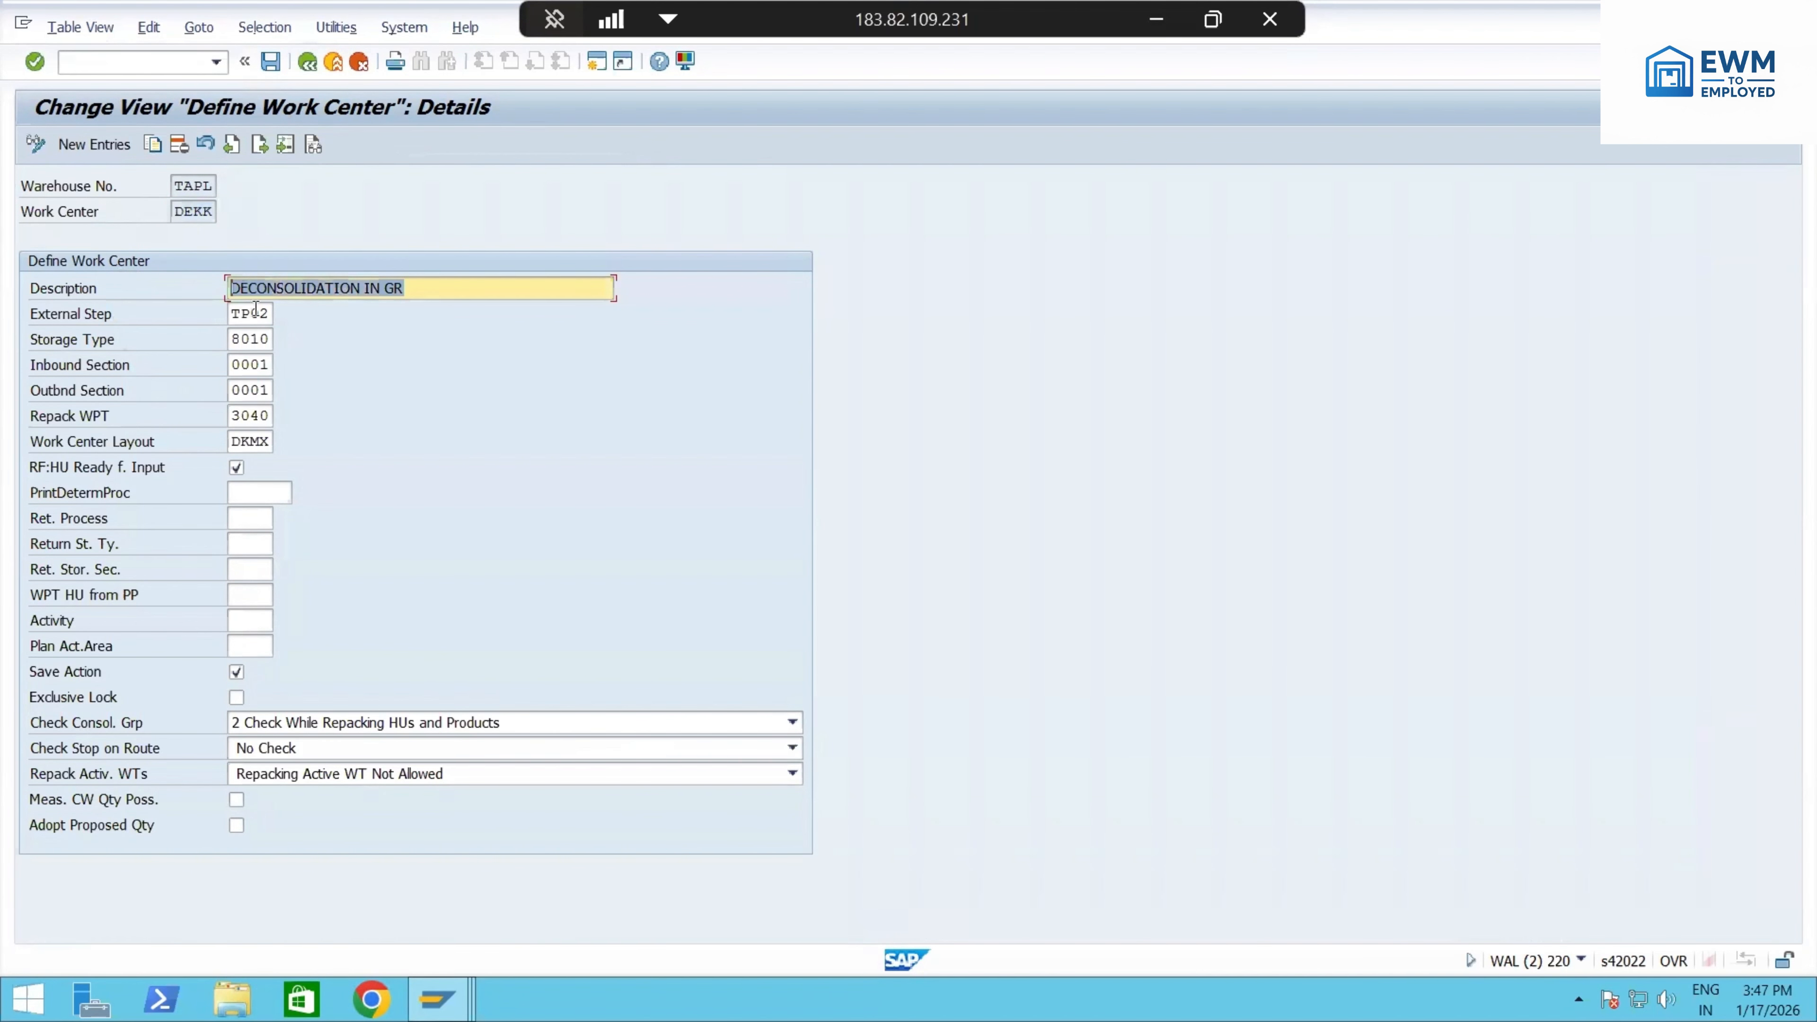
- Examine the external step, storage type, inbound section and layout assigned to work center DEKK
drag(272, 313, 214, 305)
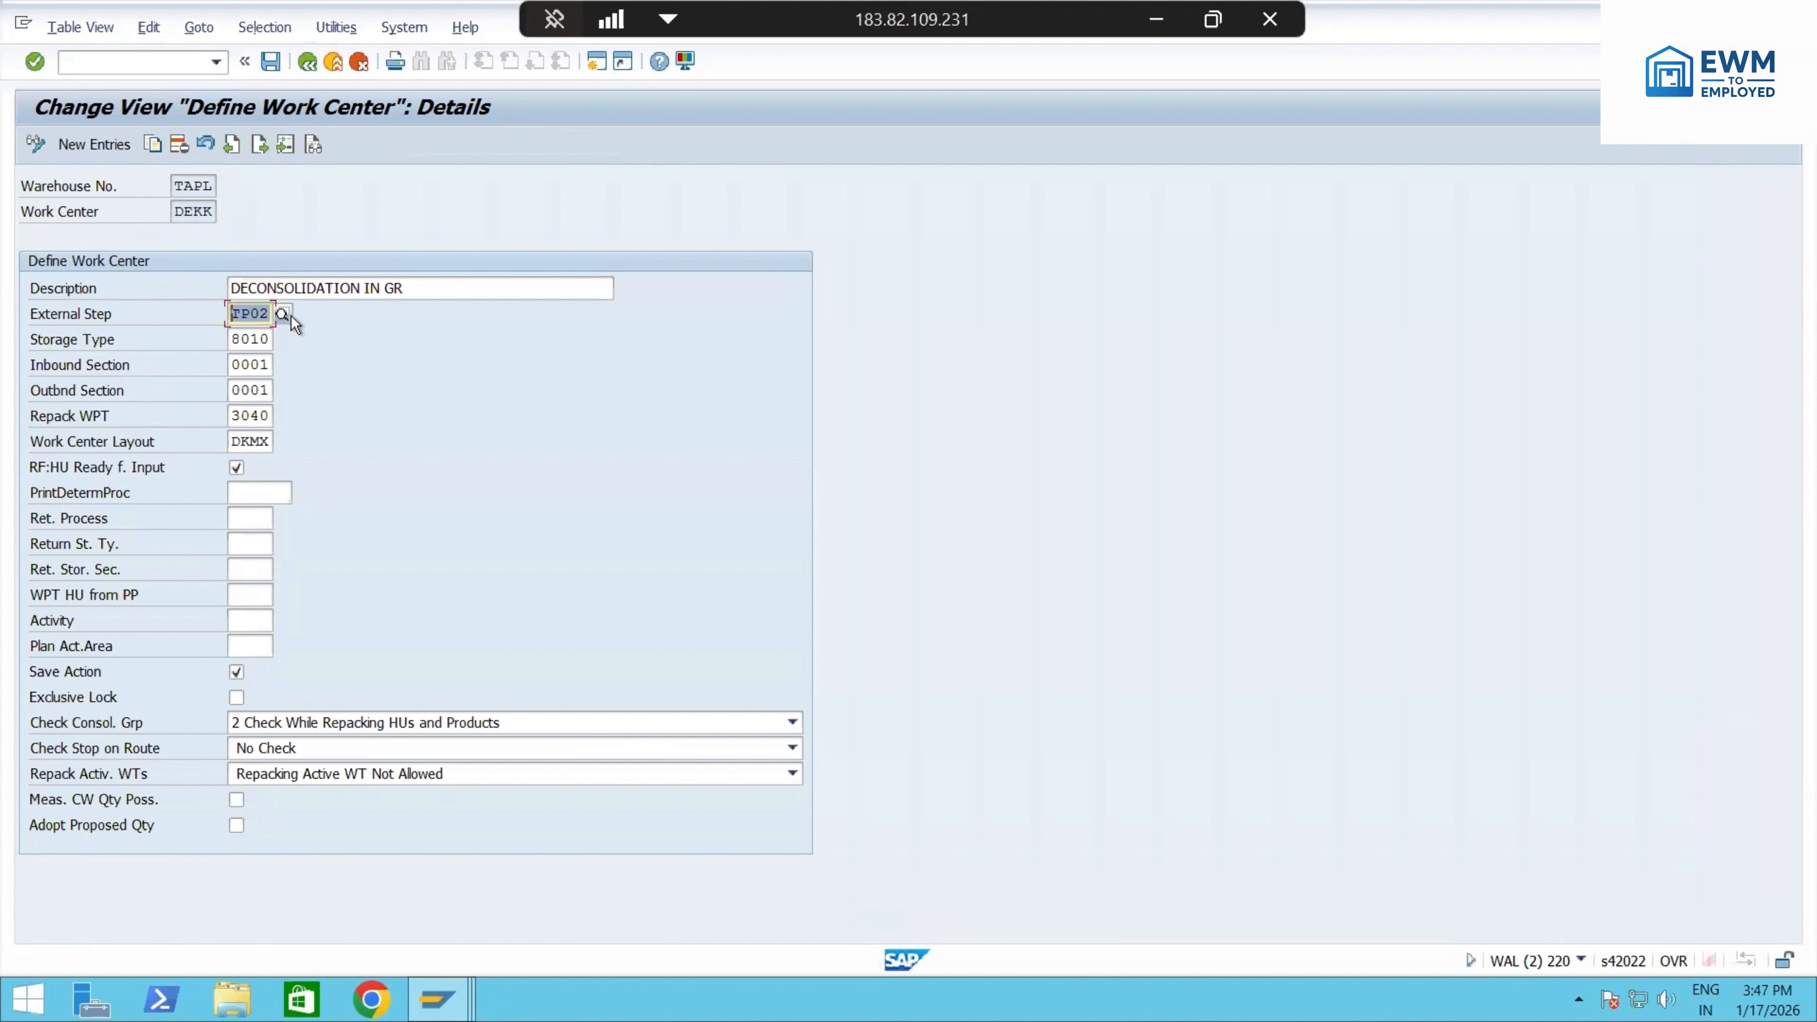
drag(267, 317, 211, 315)
drag(216, 210, 102, 211)
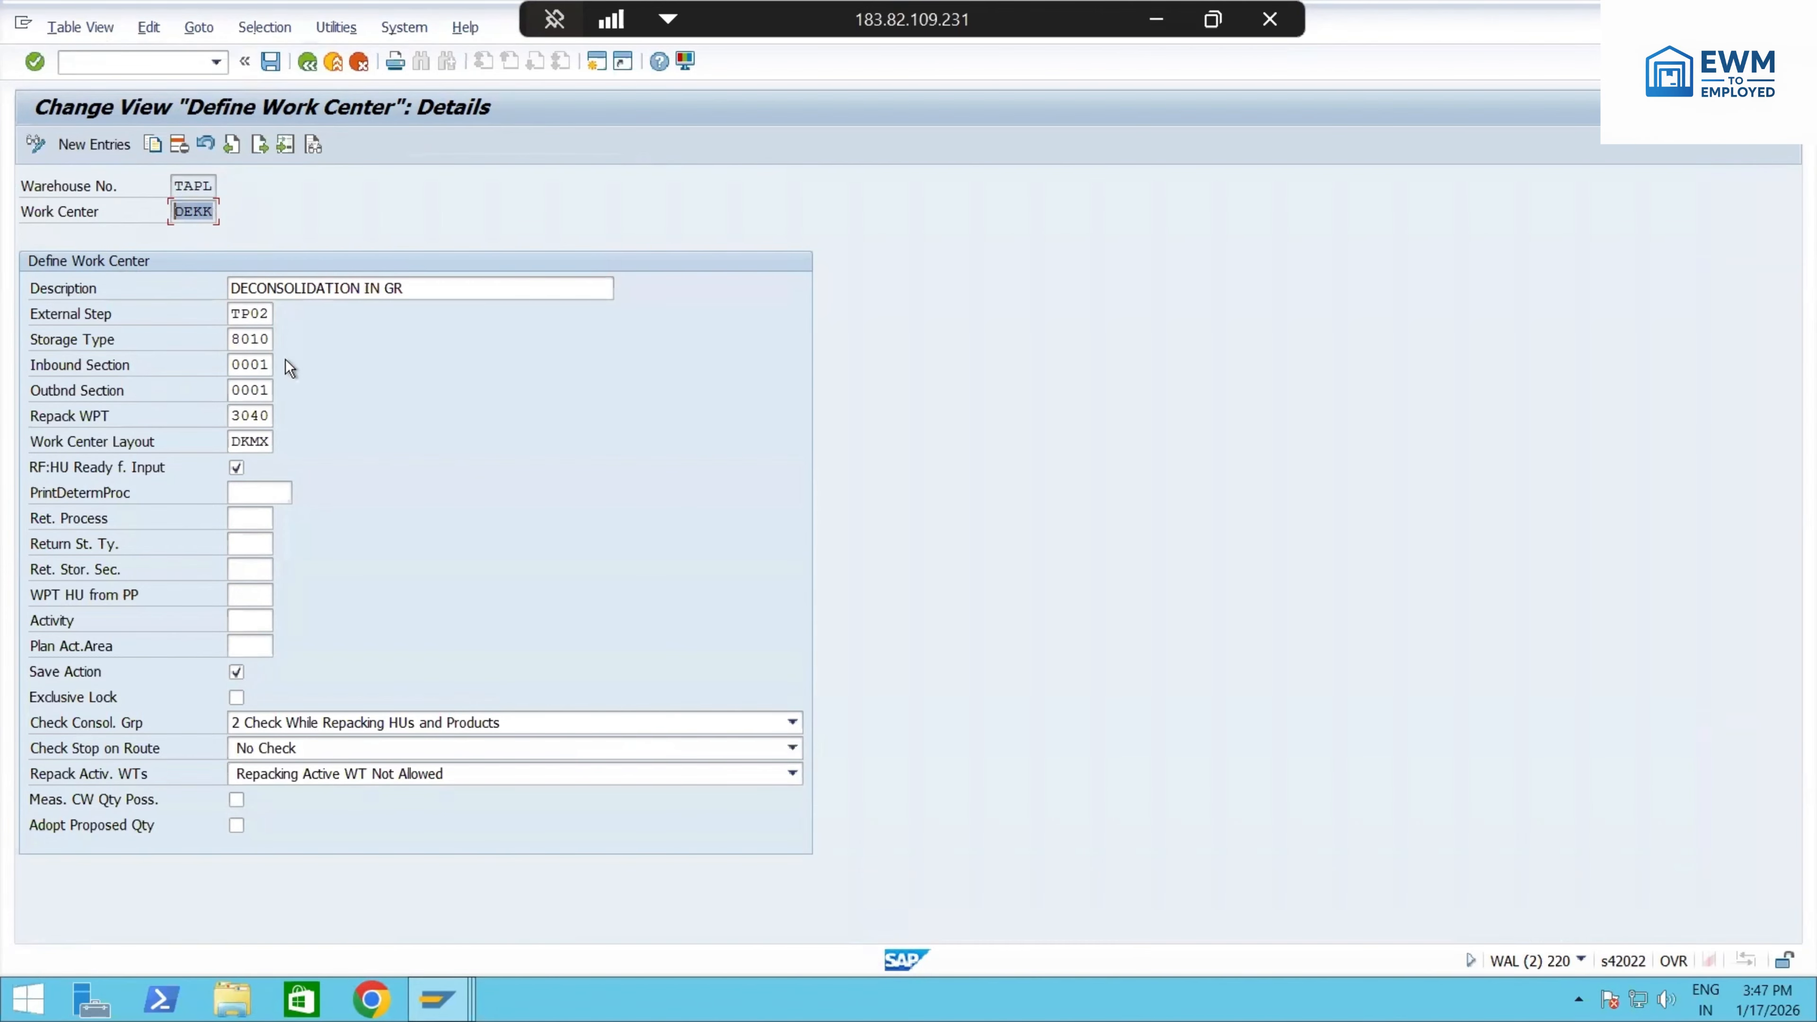
drag(269, 339, 58, 315)
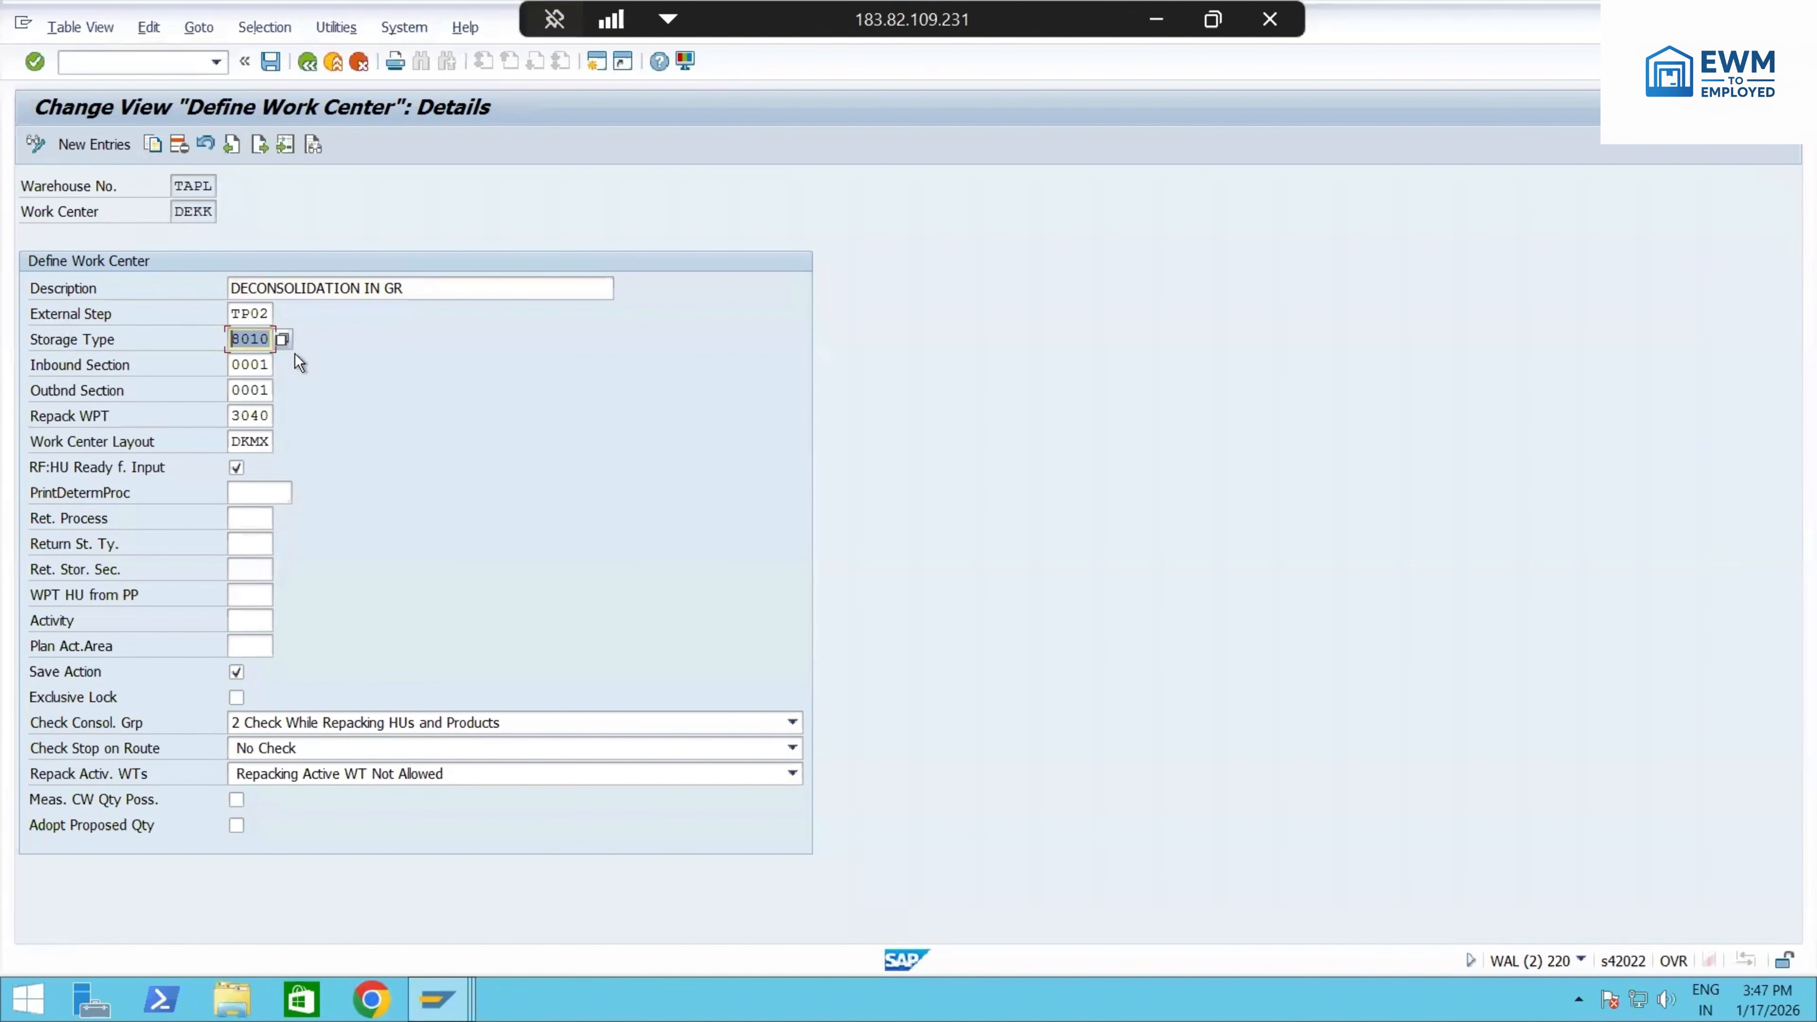
drag(260, 367, 198, 359)
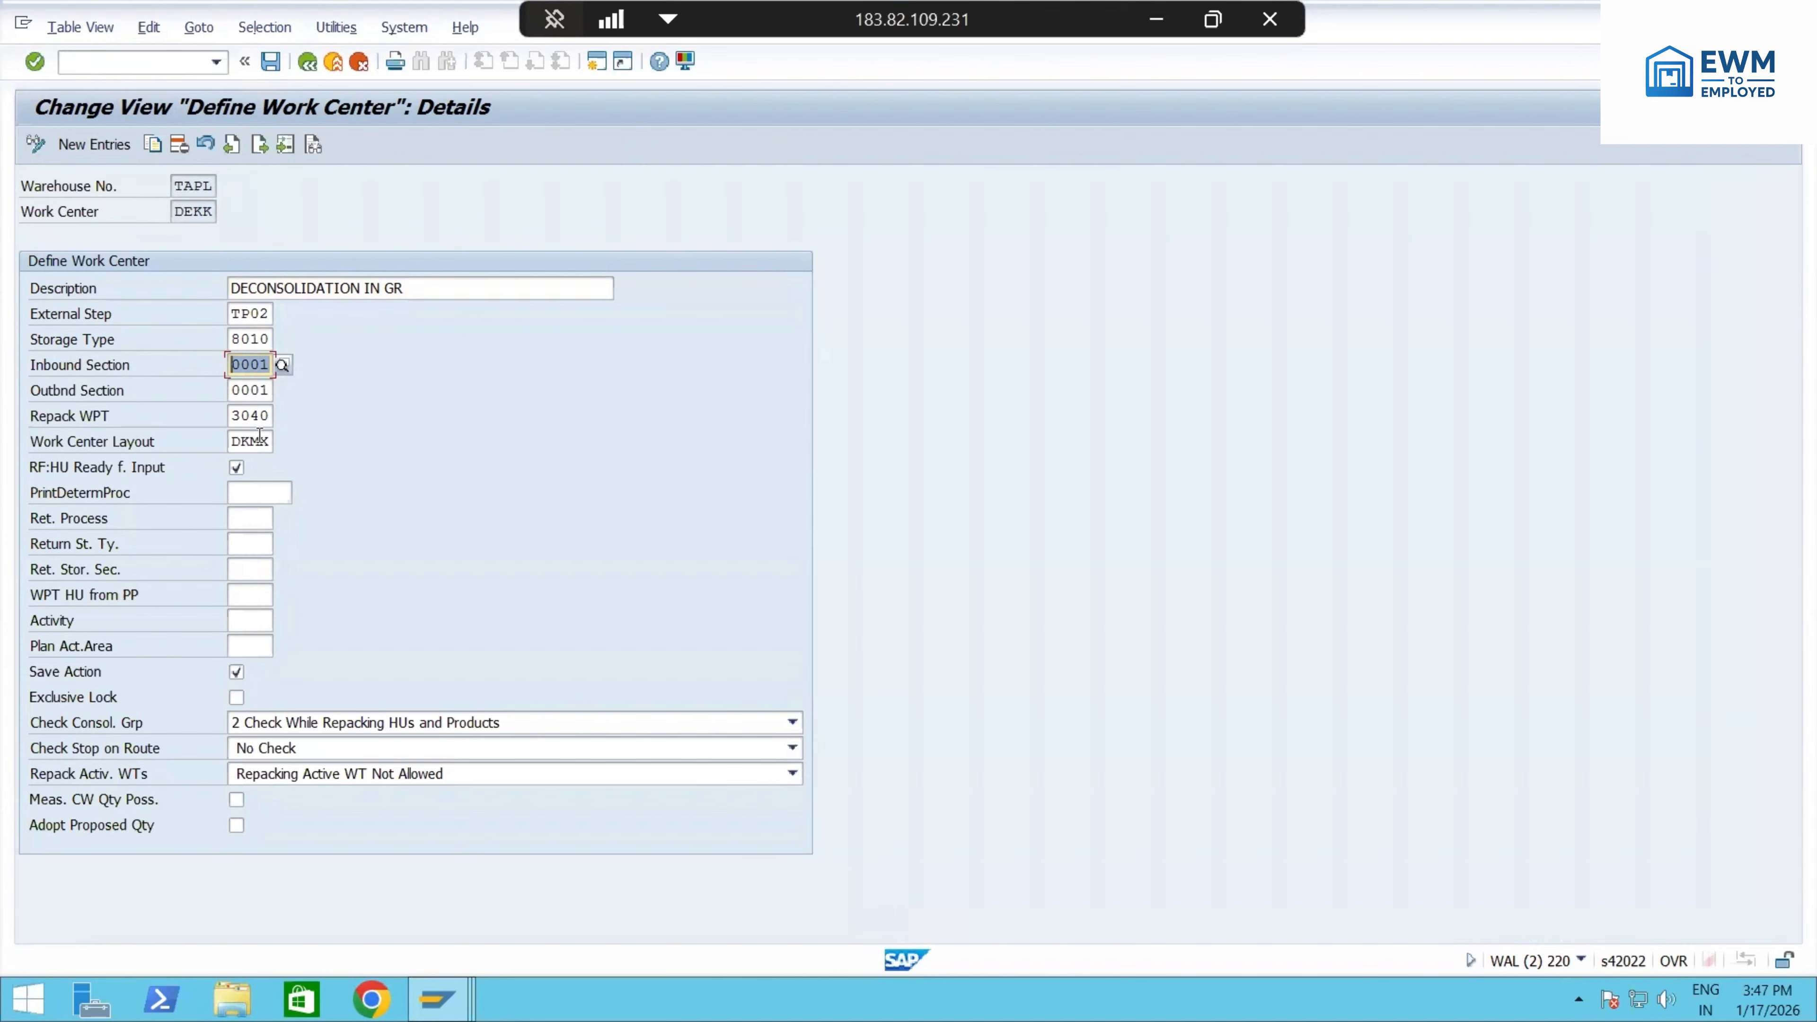
drag(272, 439, 199, 438)
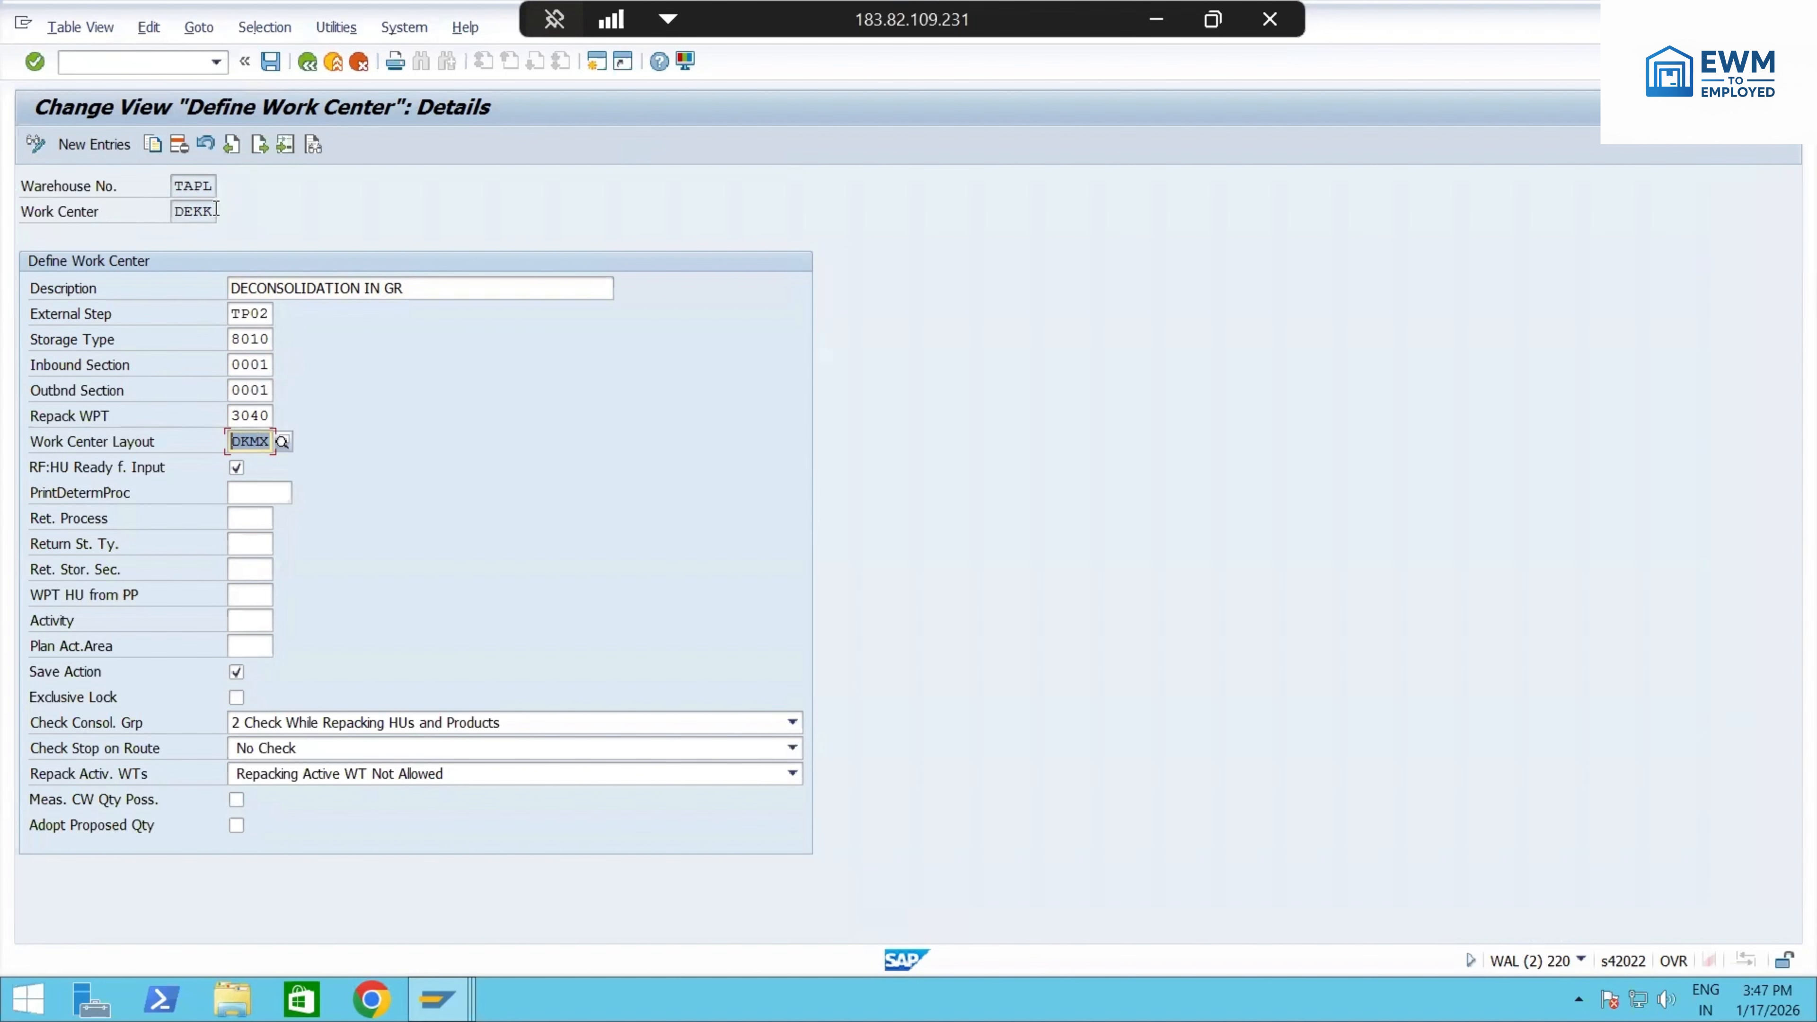
- Check how work center DEKK is linked to its storage type and work center layout
drag(216, 212, 155, 212)
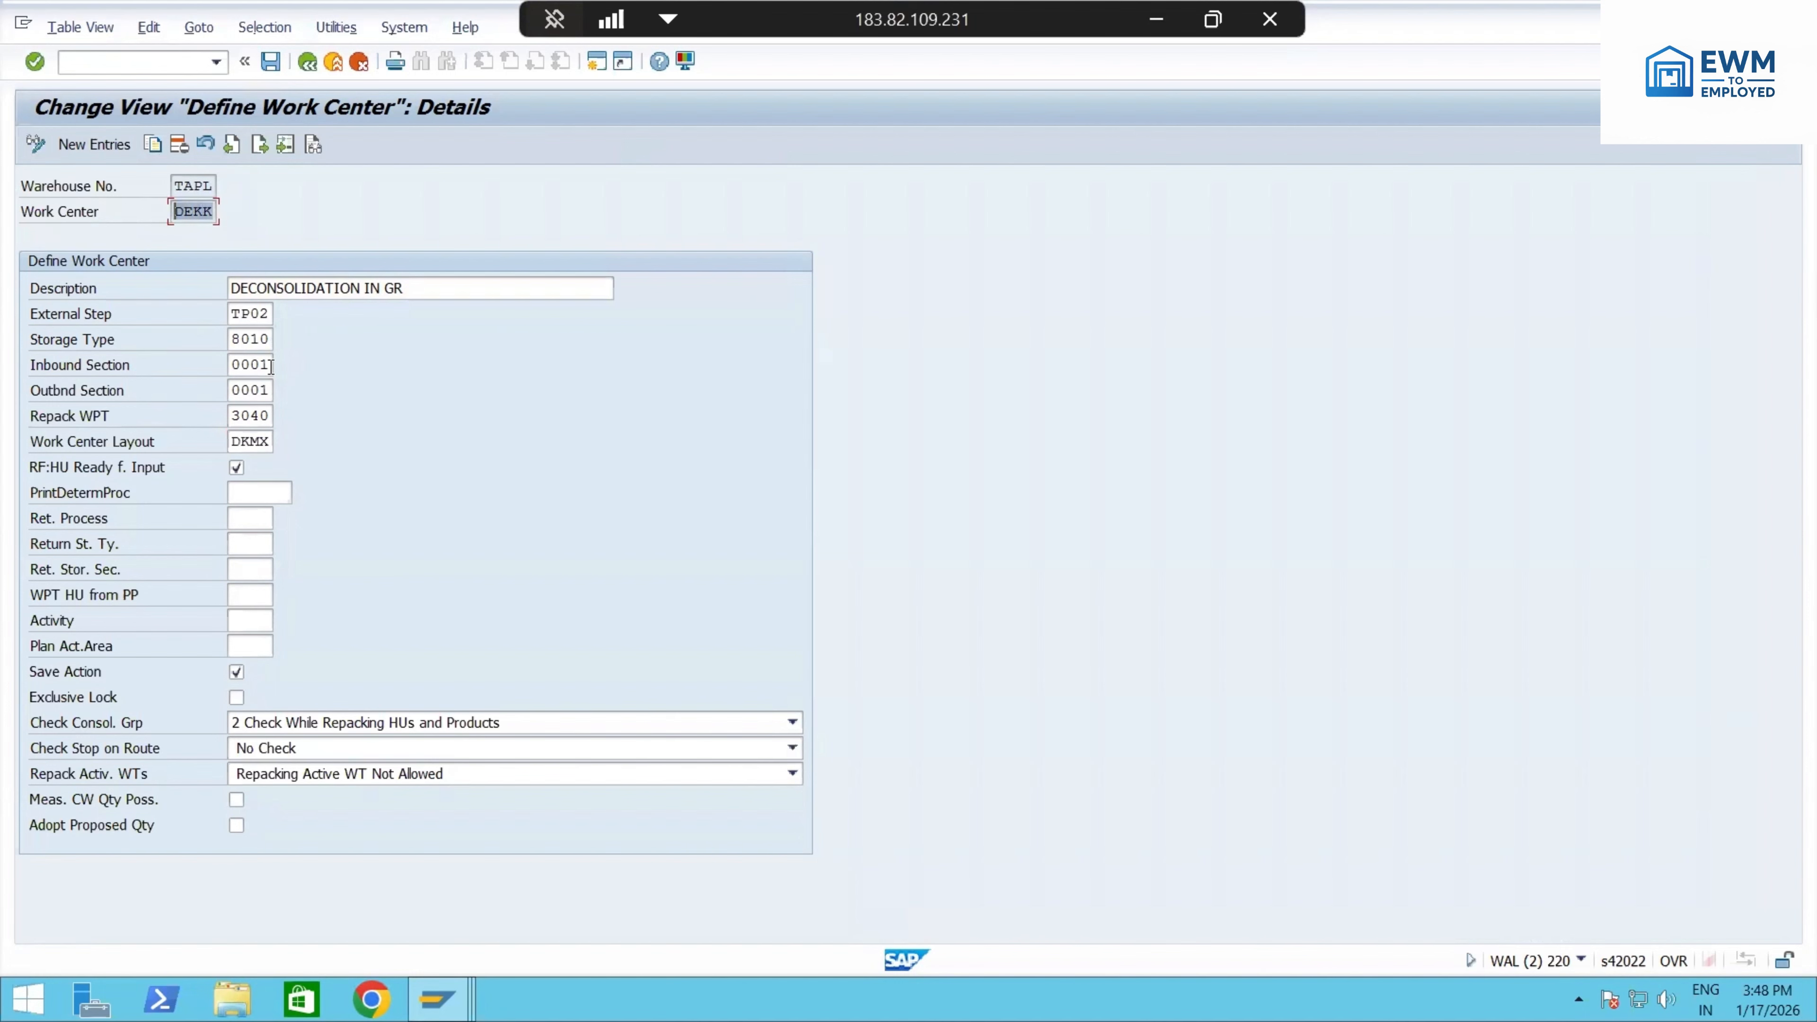
drag(271, 342, 211, 342)
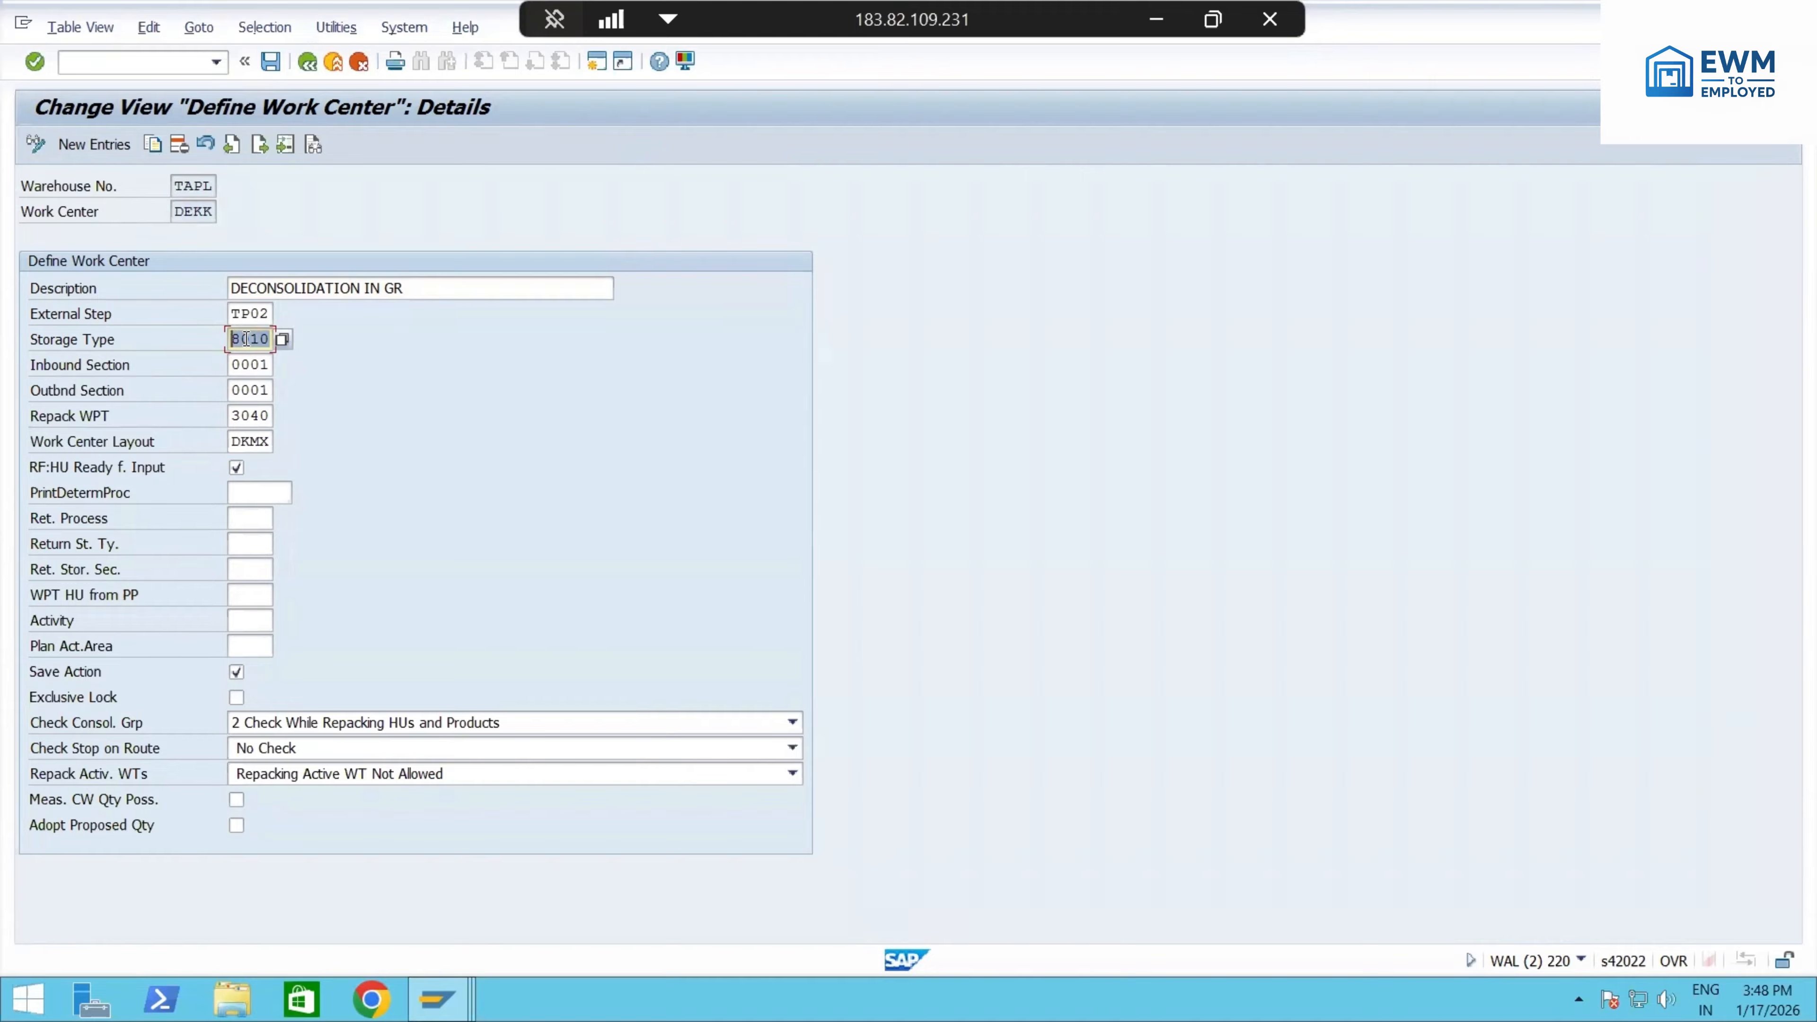
drag(216, 212, 157, 214)
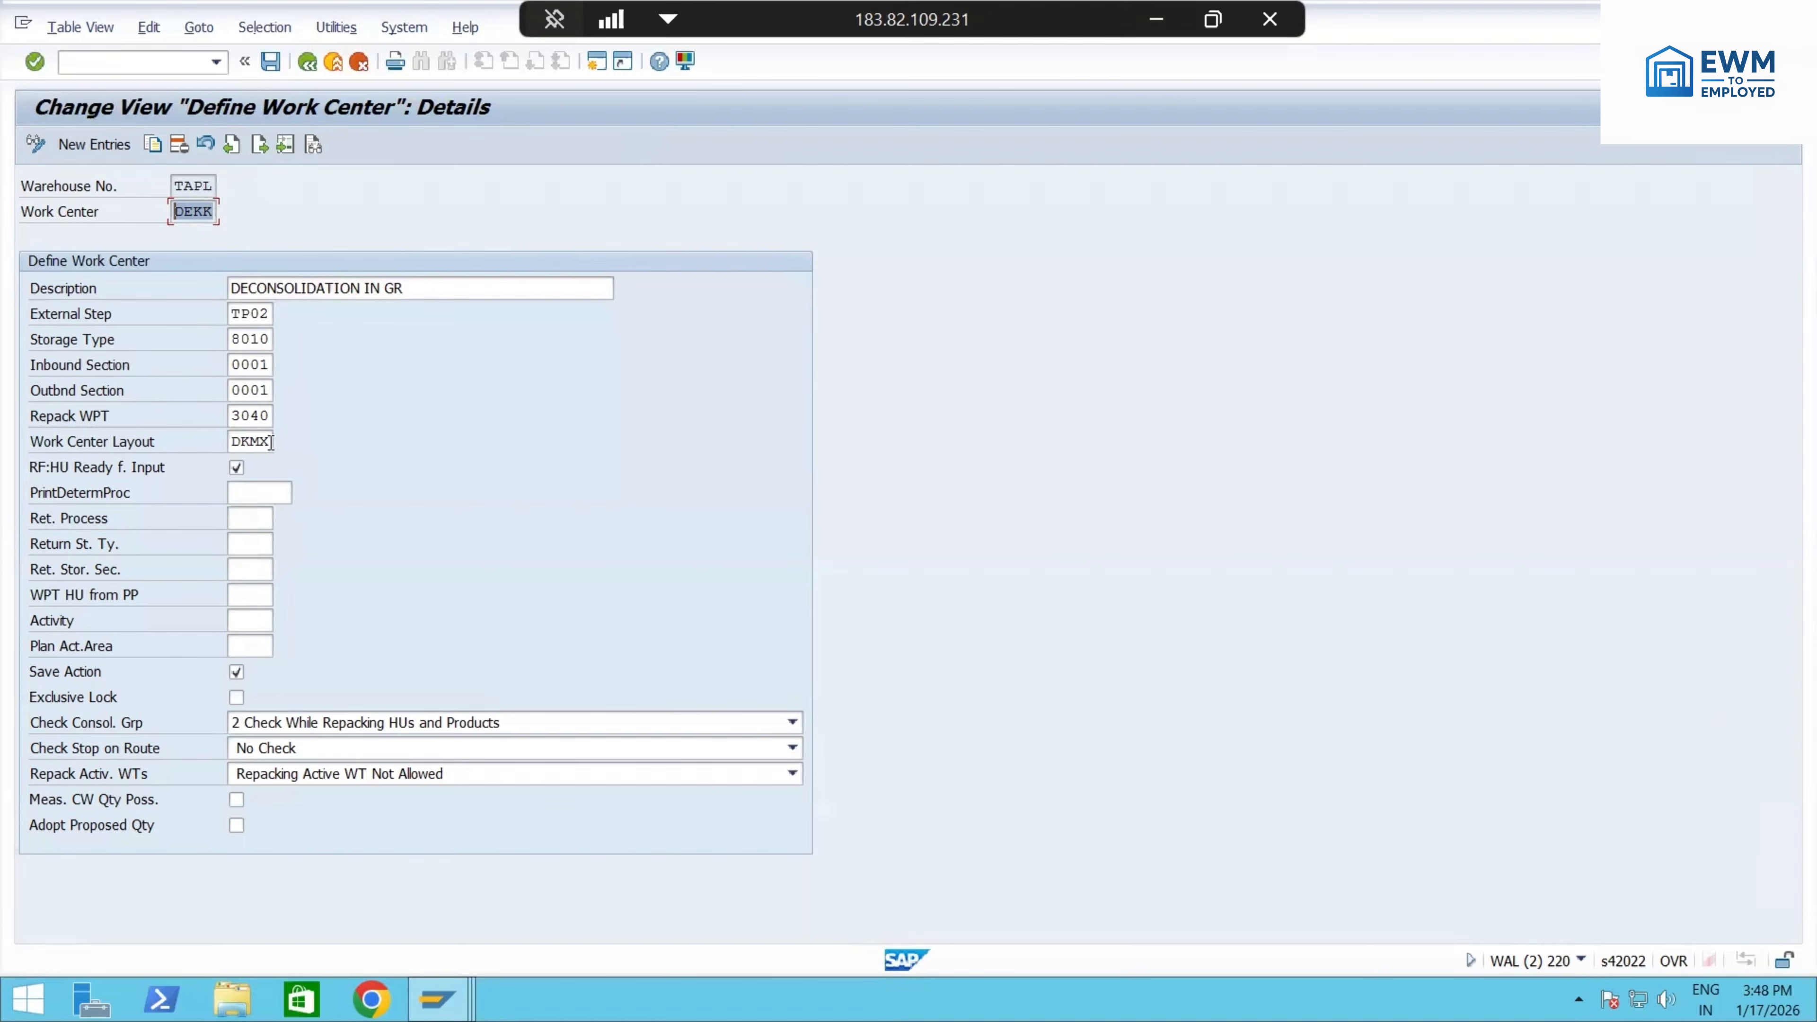
drag(272, 442, 193, 443)
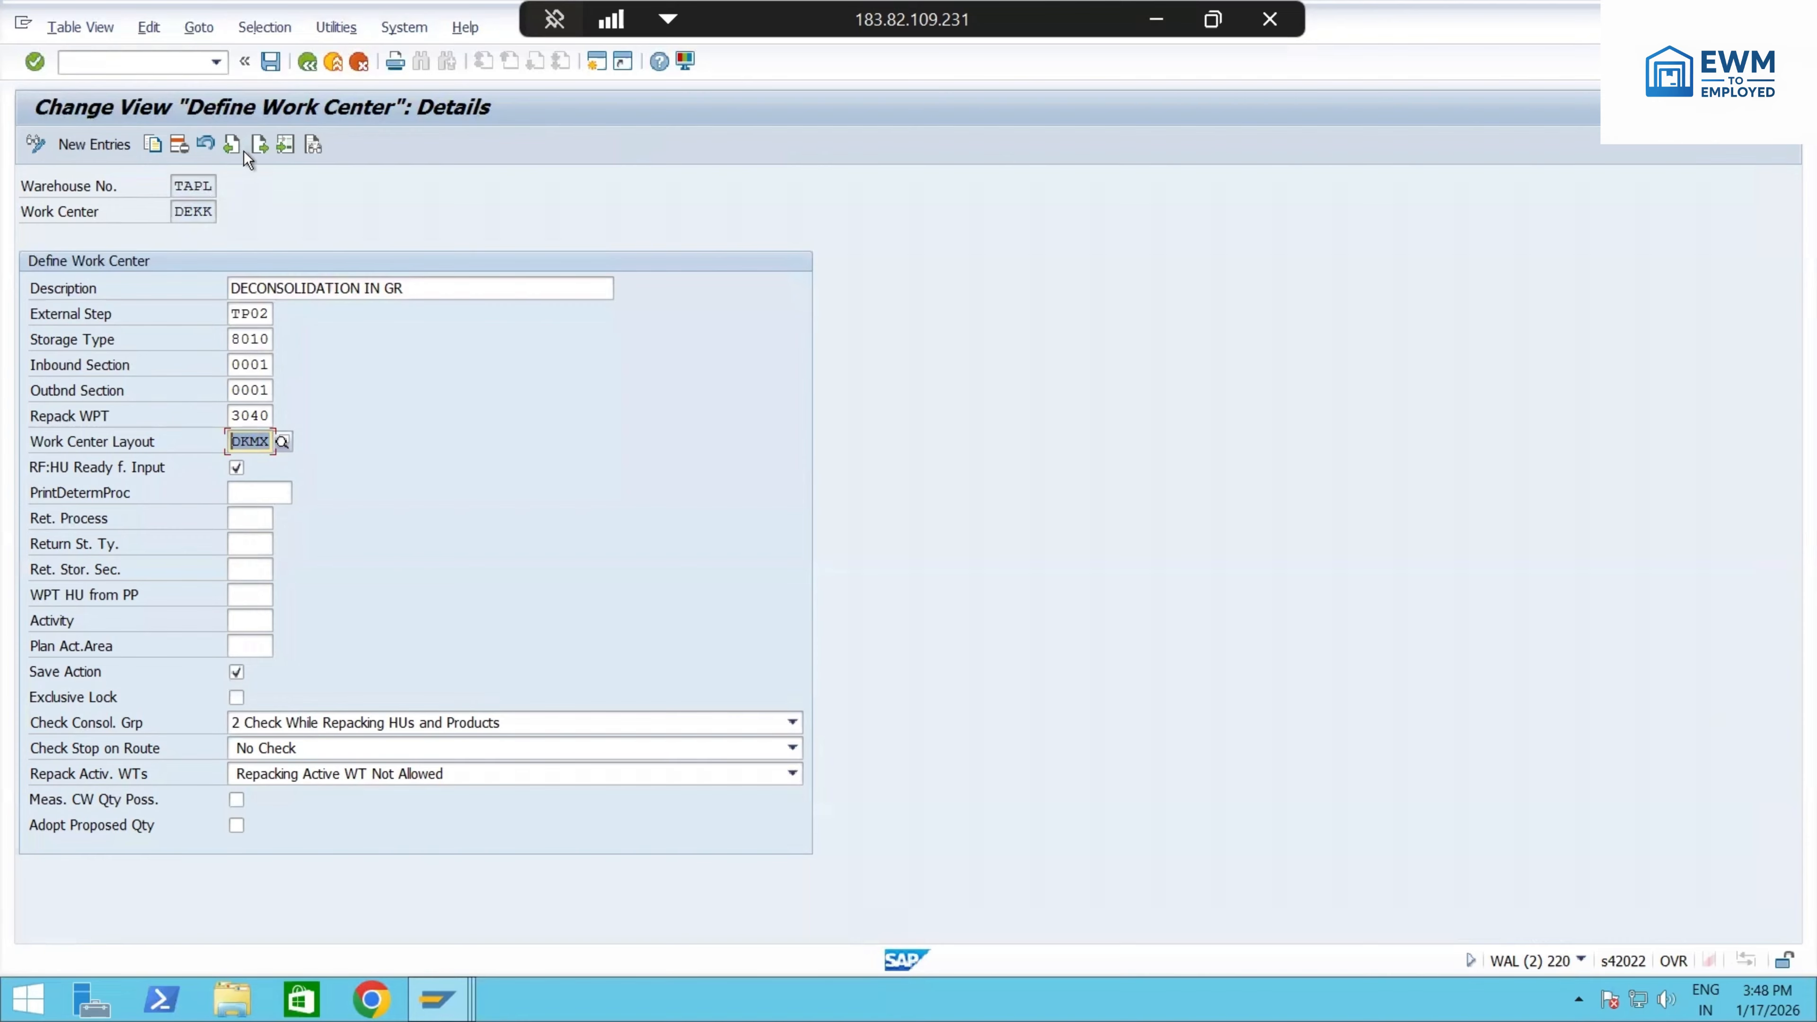
click(270, 338)
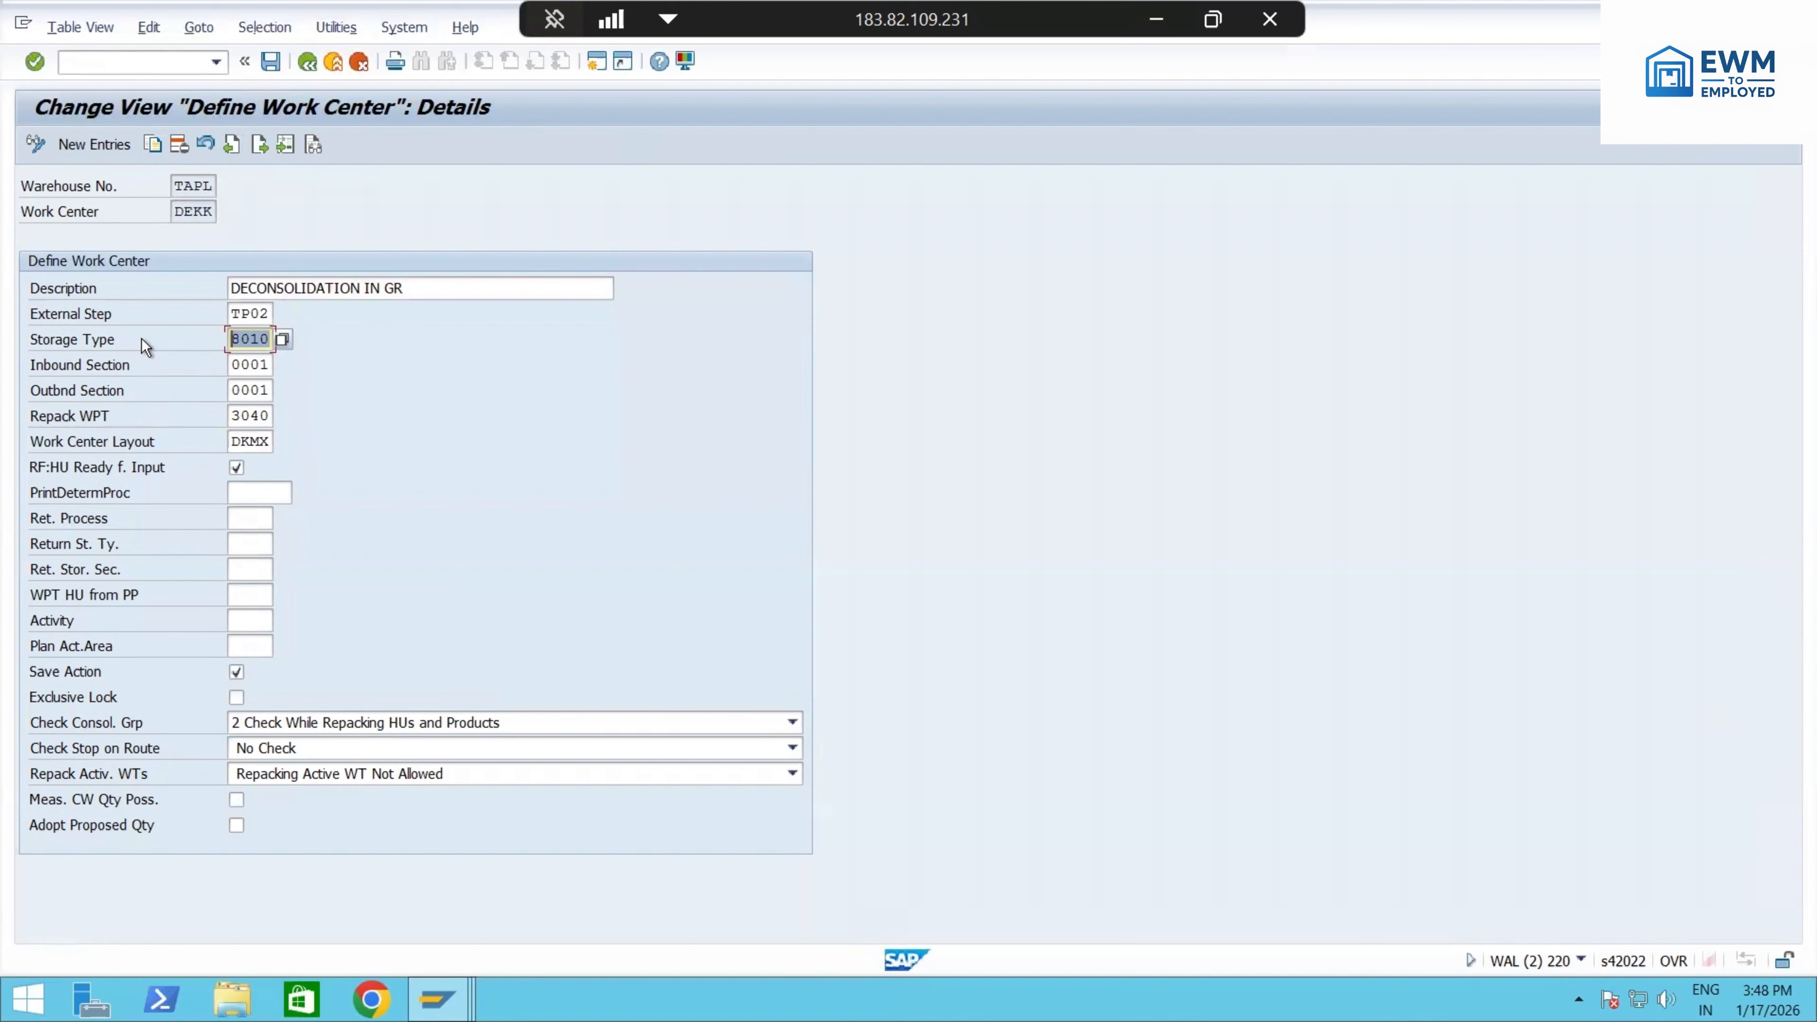
- Review the Check Consol. Grp and Check Stop on Route options for work center DEKK, keeping both settings
click(366, 724)
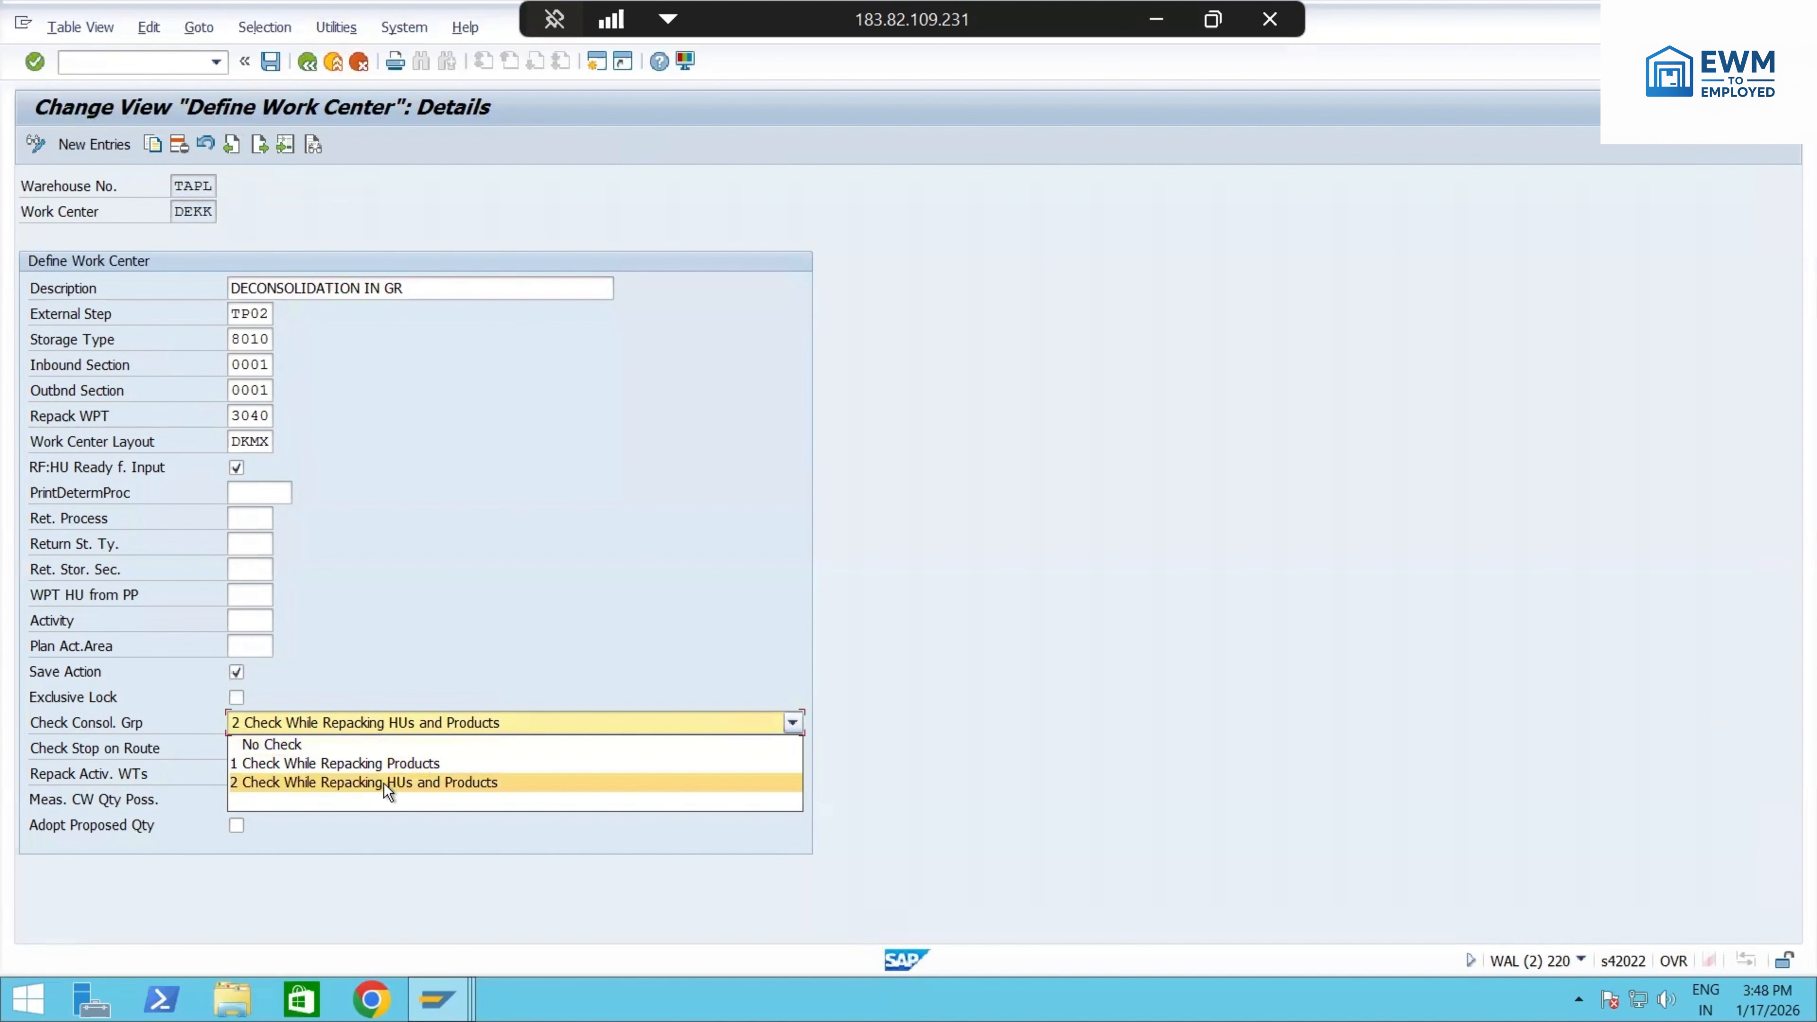
click(450, 643)
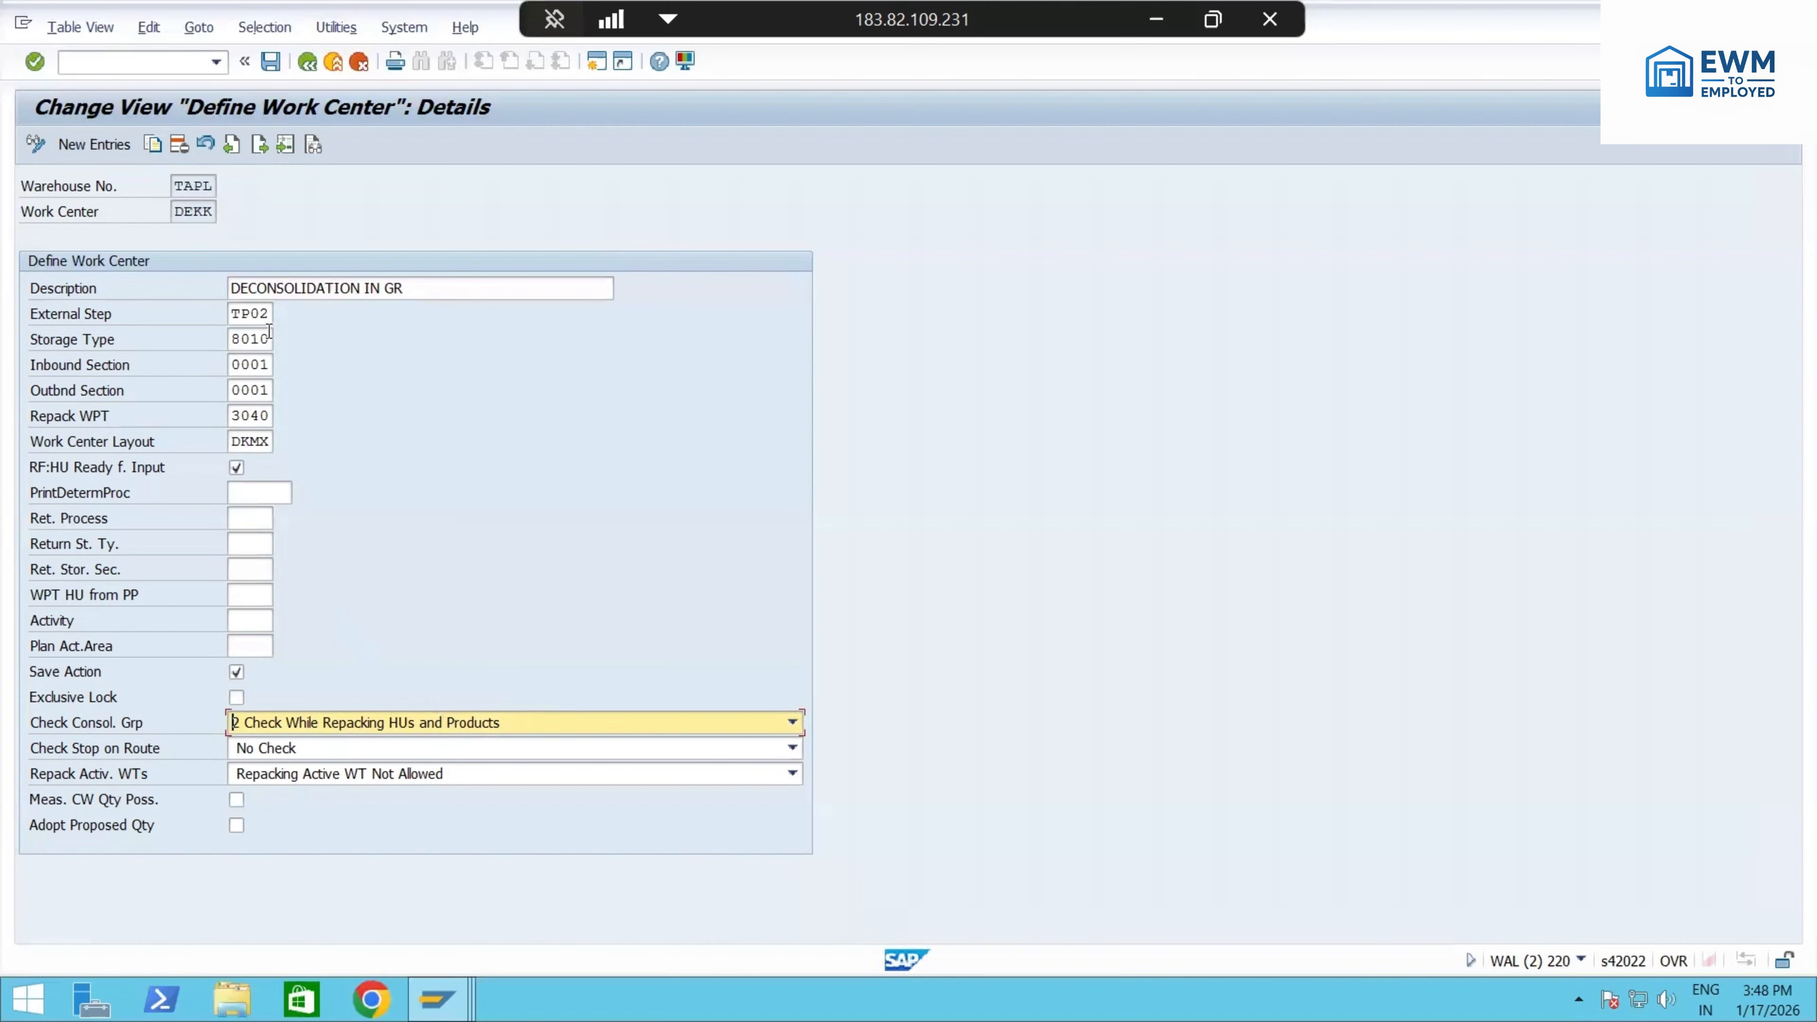
click(453, 748)
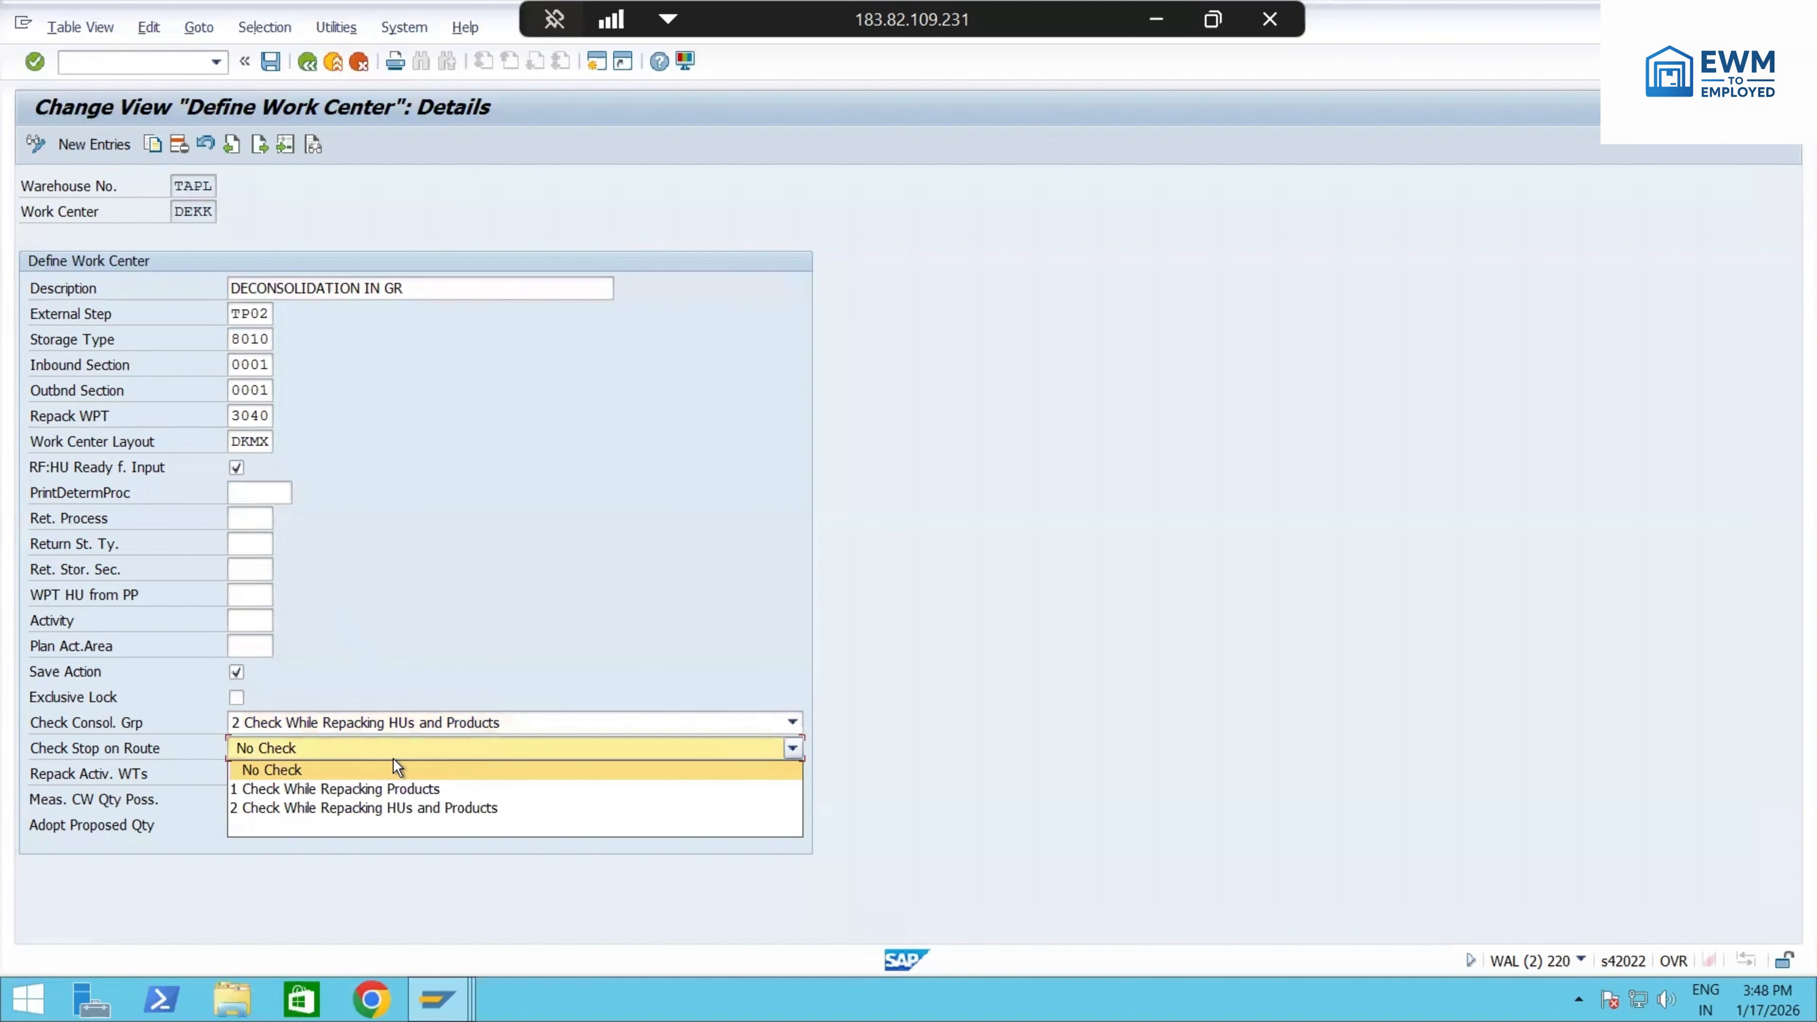
click(446, 666)
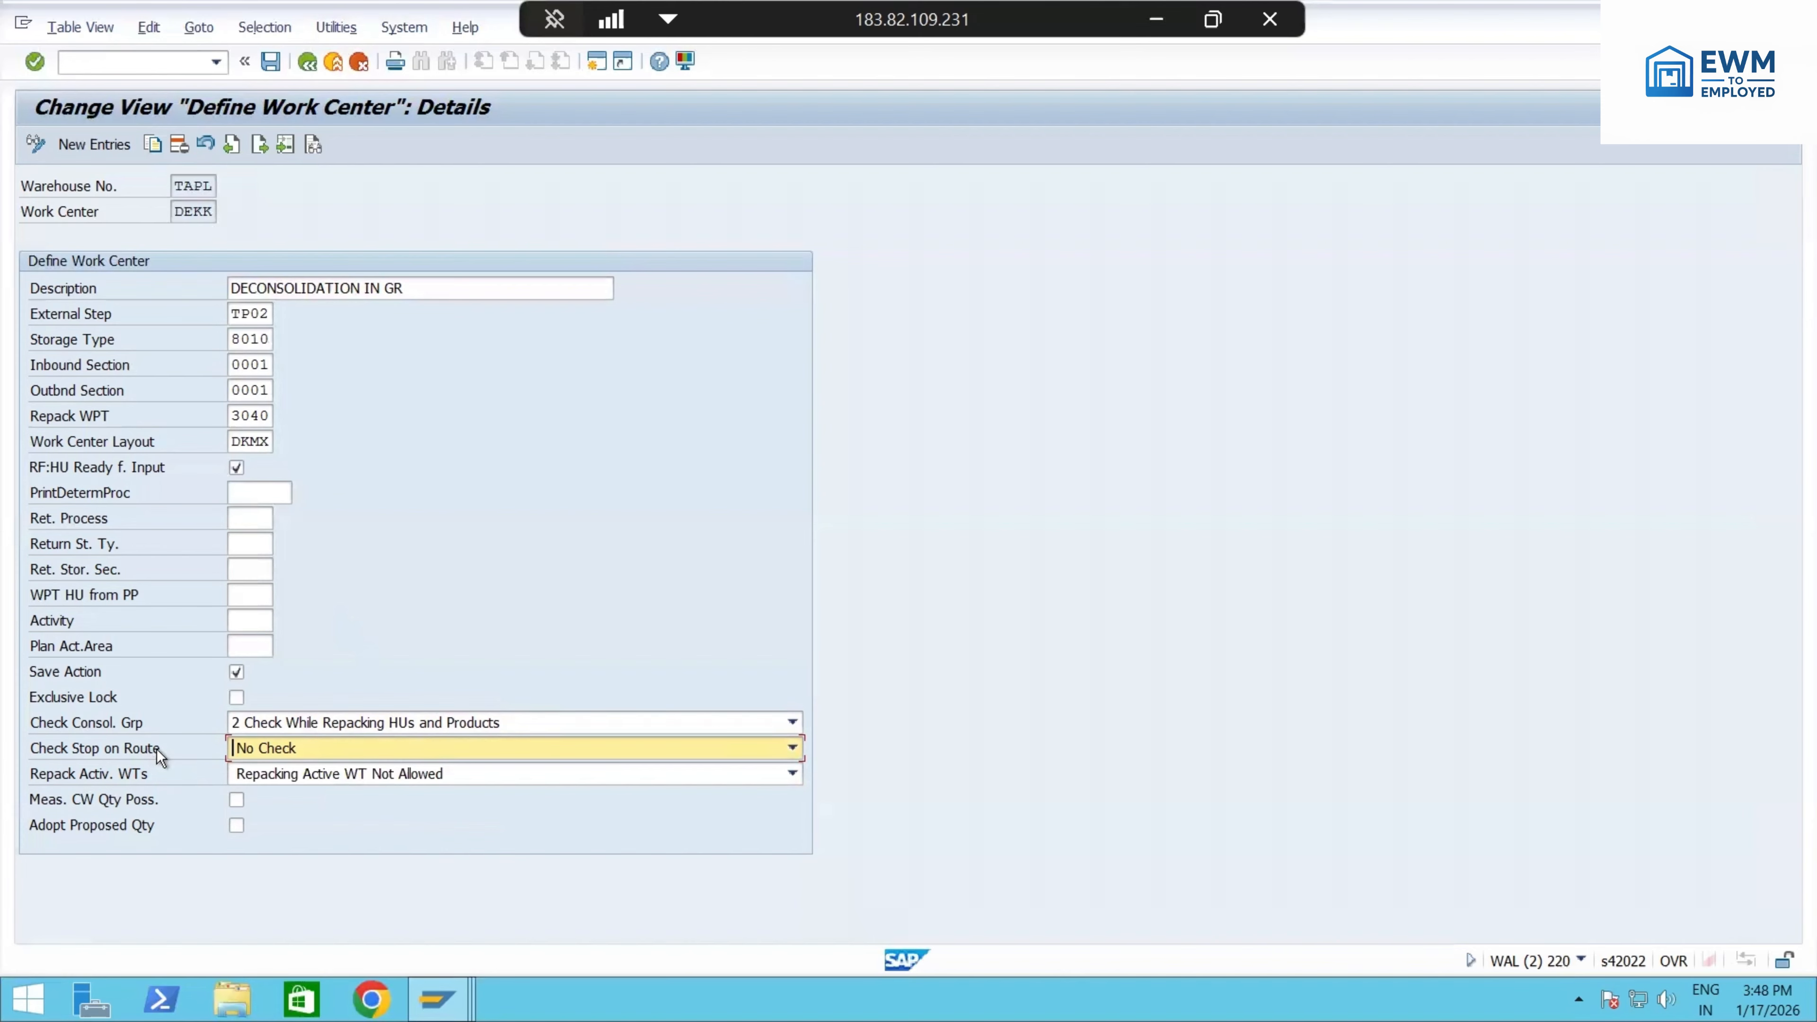
- Review the Repack Activ. WTs options, keep Repacking Active WT Not Allowed, and recheck the work center's storage type
click(421, 781)
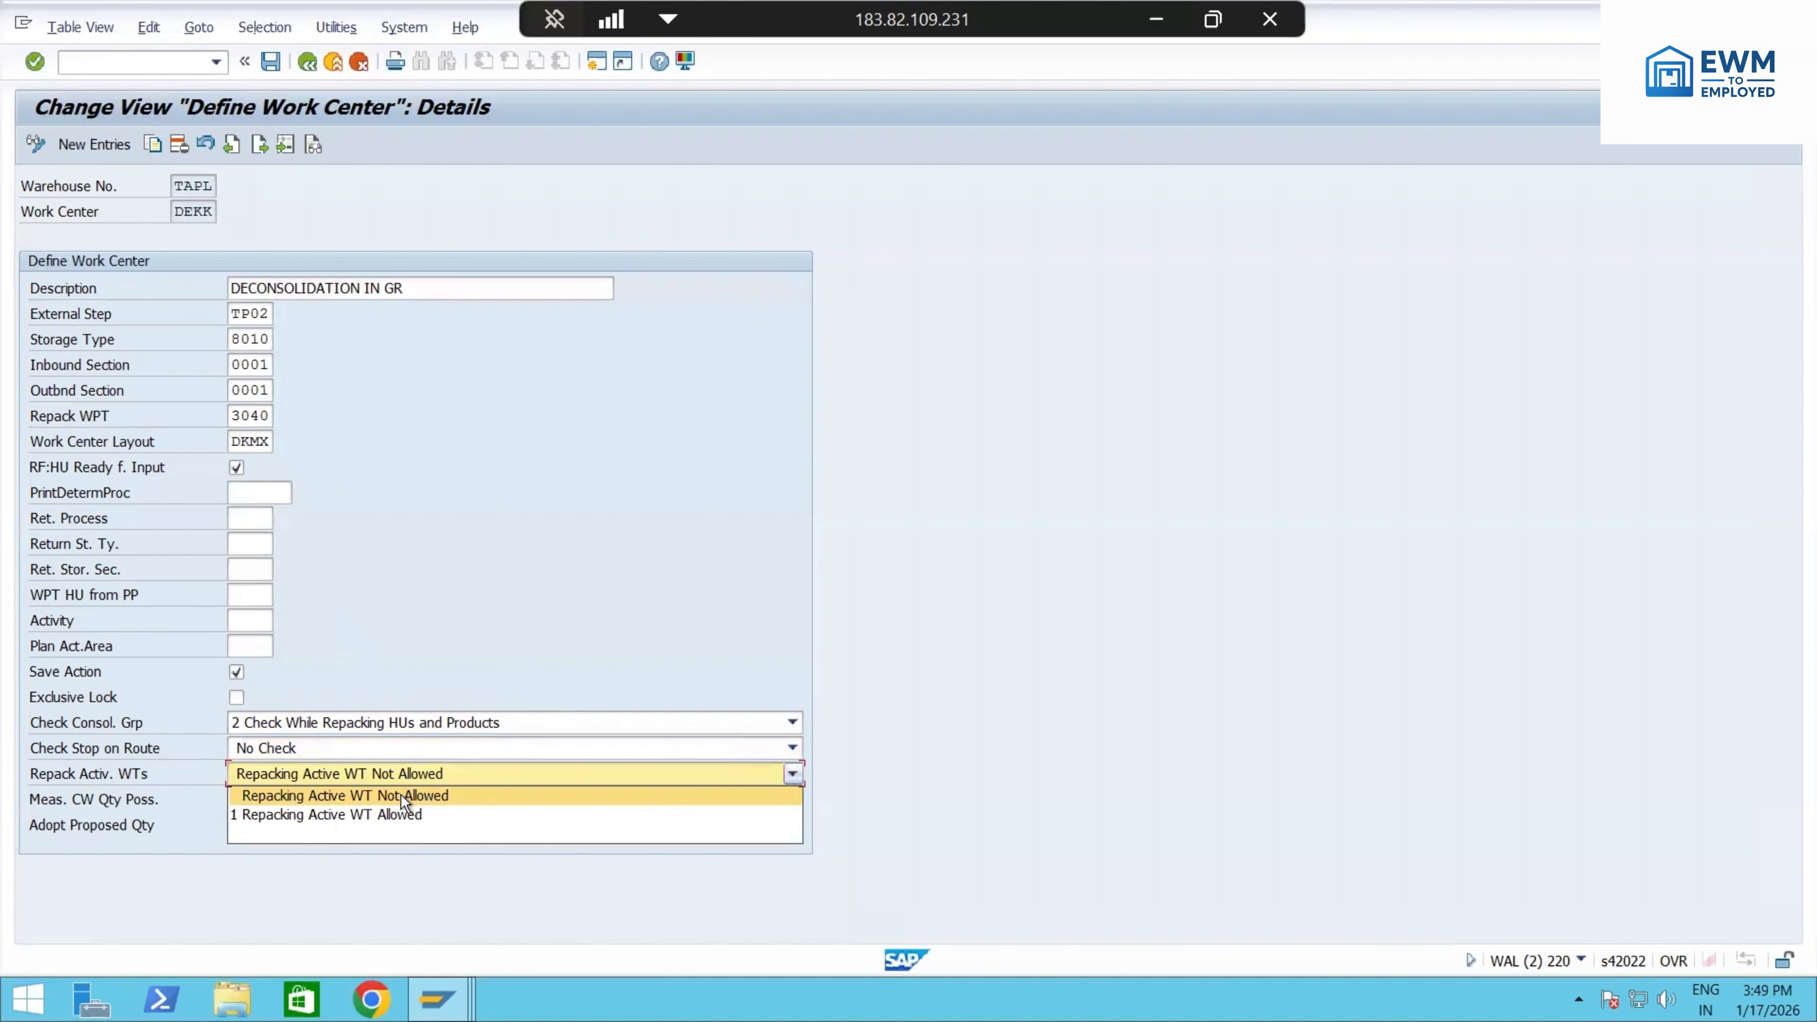
click(410, 772)
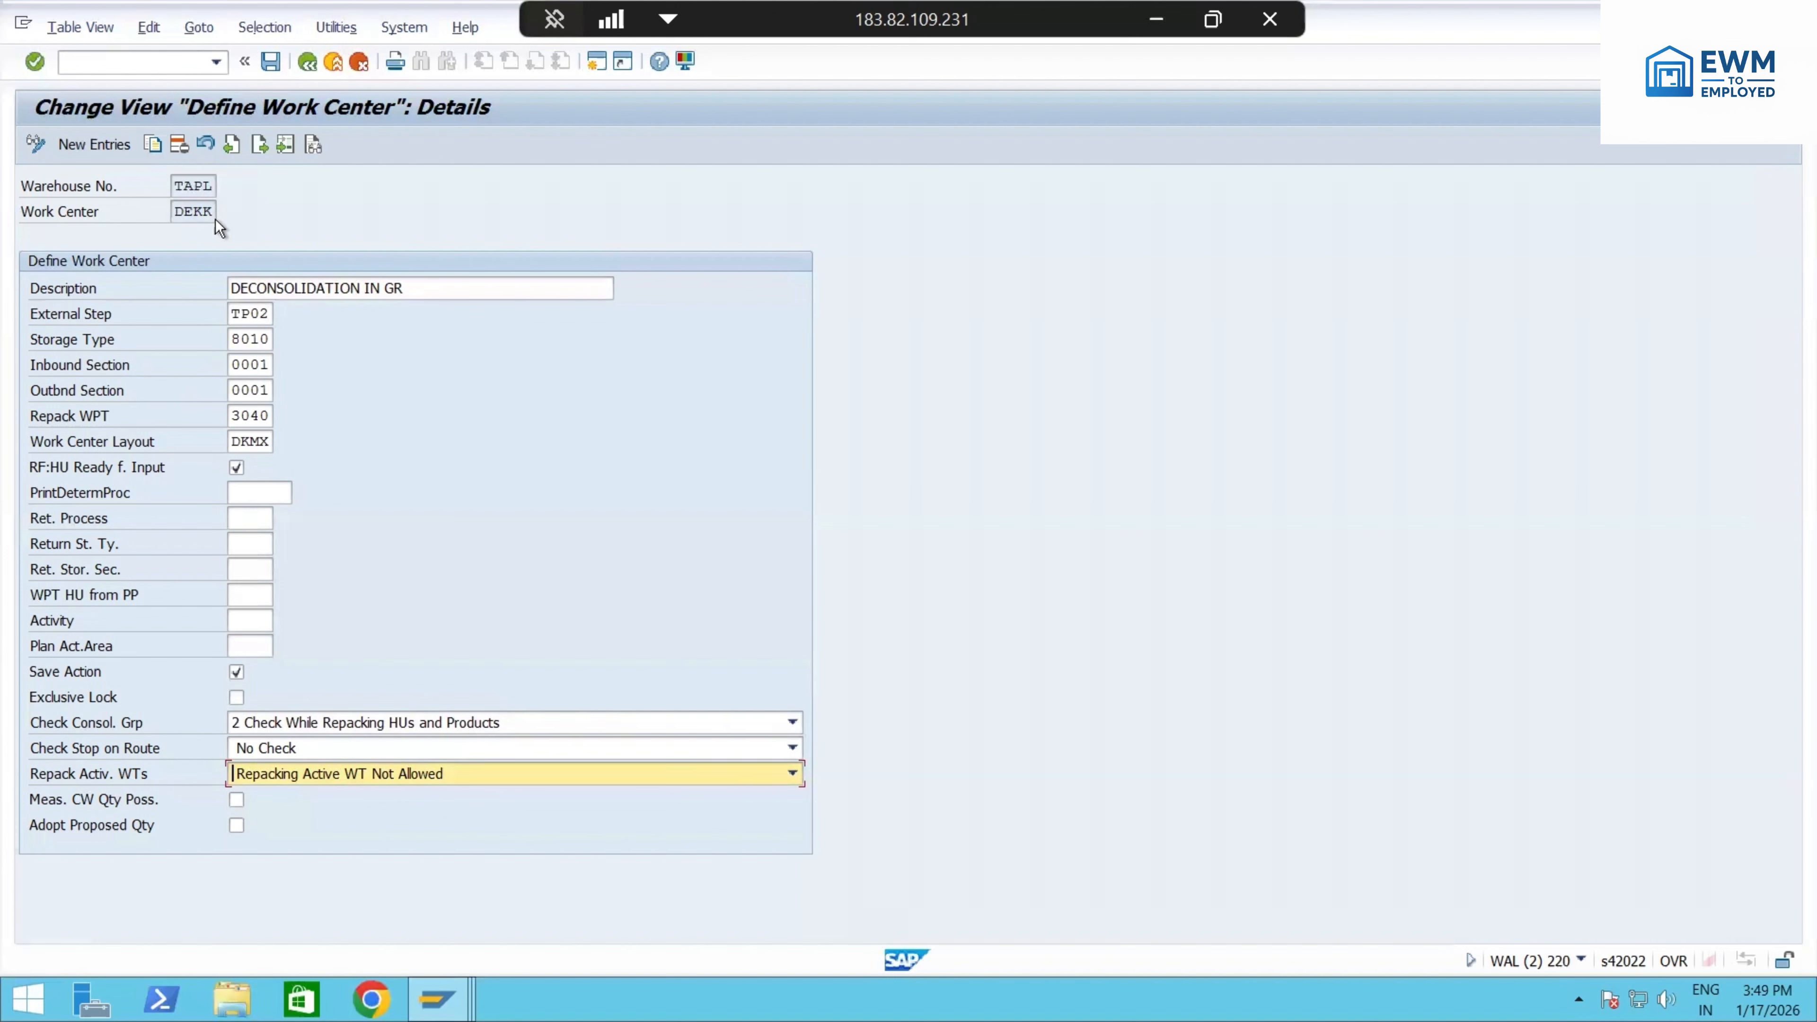
click(387, 772)
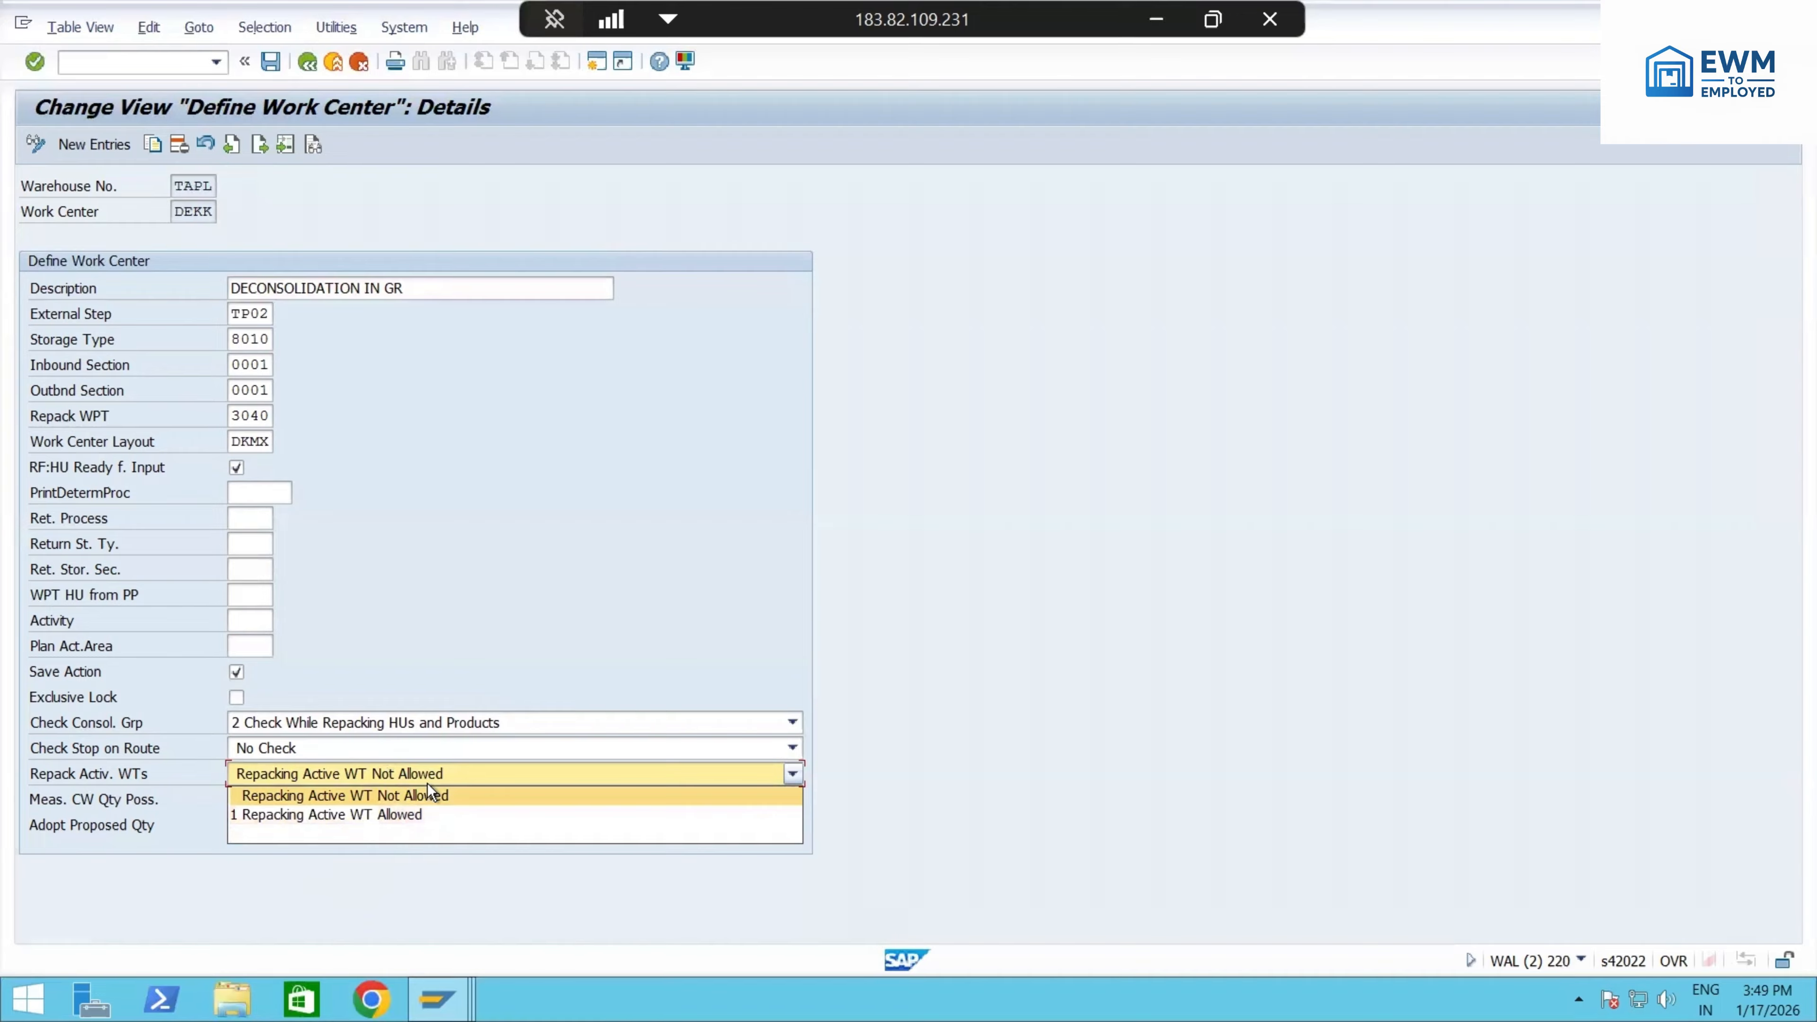
click(430, 795)
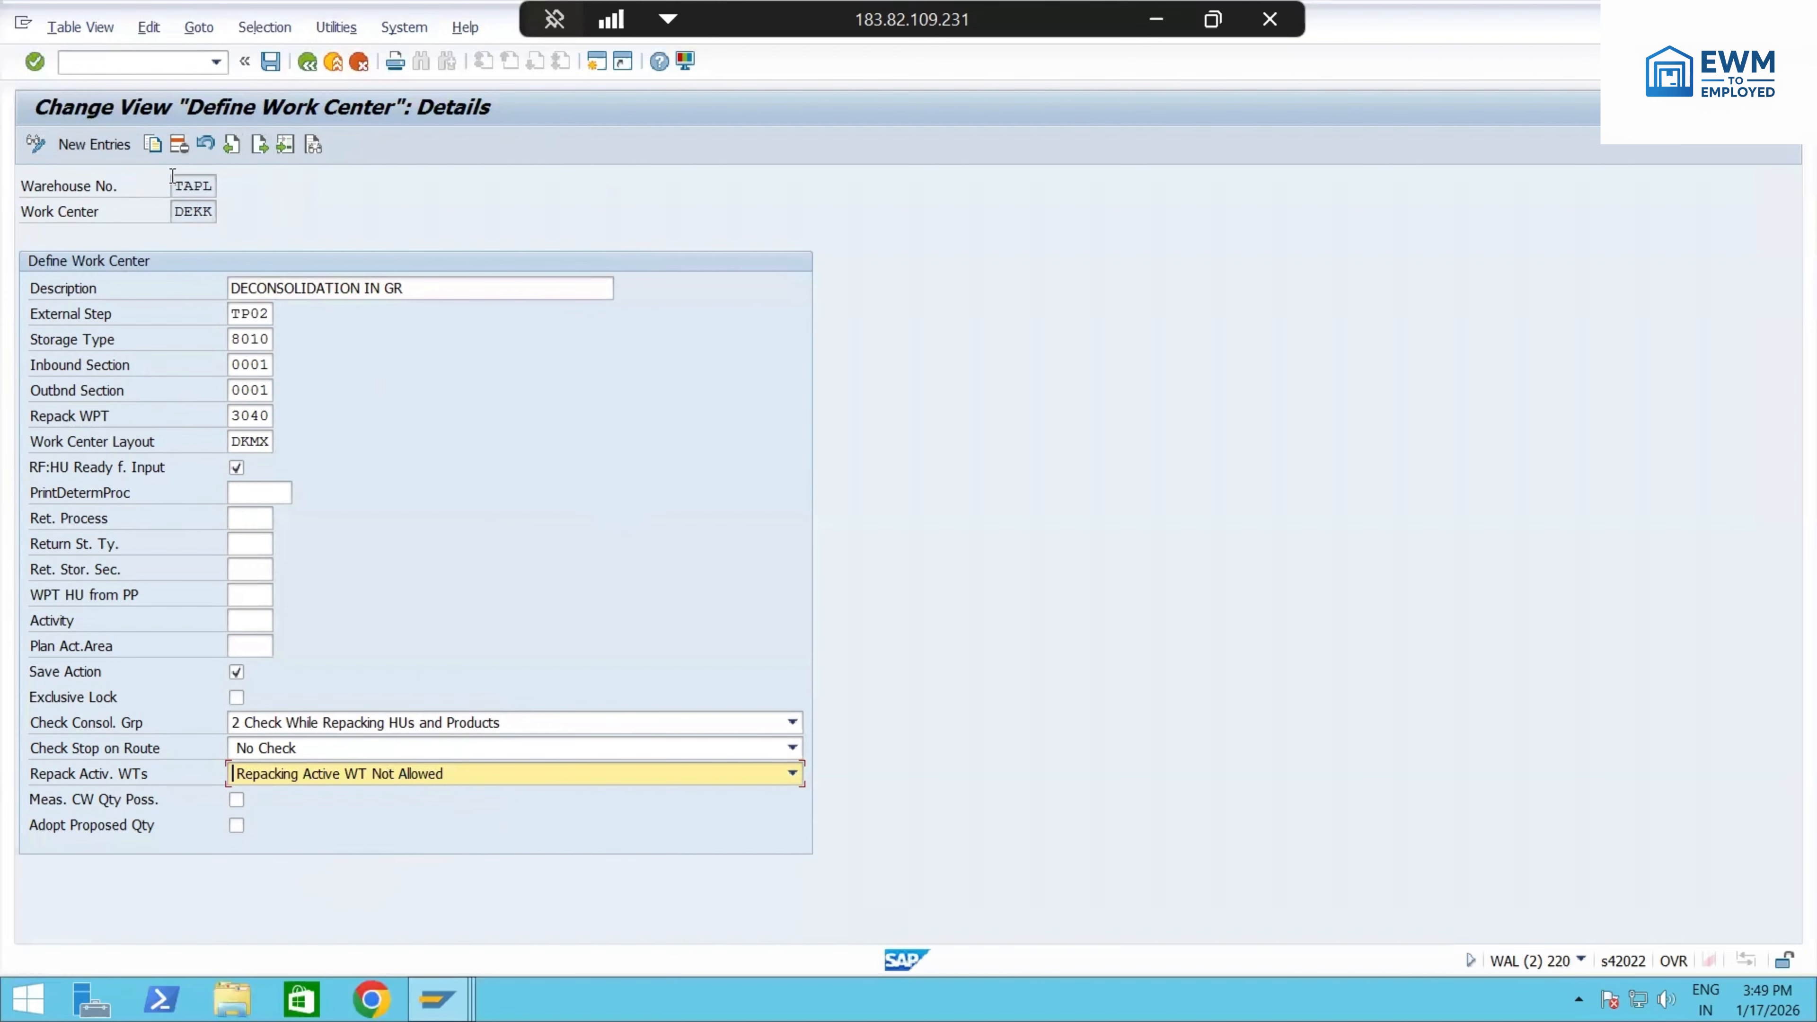
drag(266, 339, 159, 333)
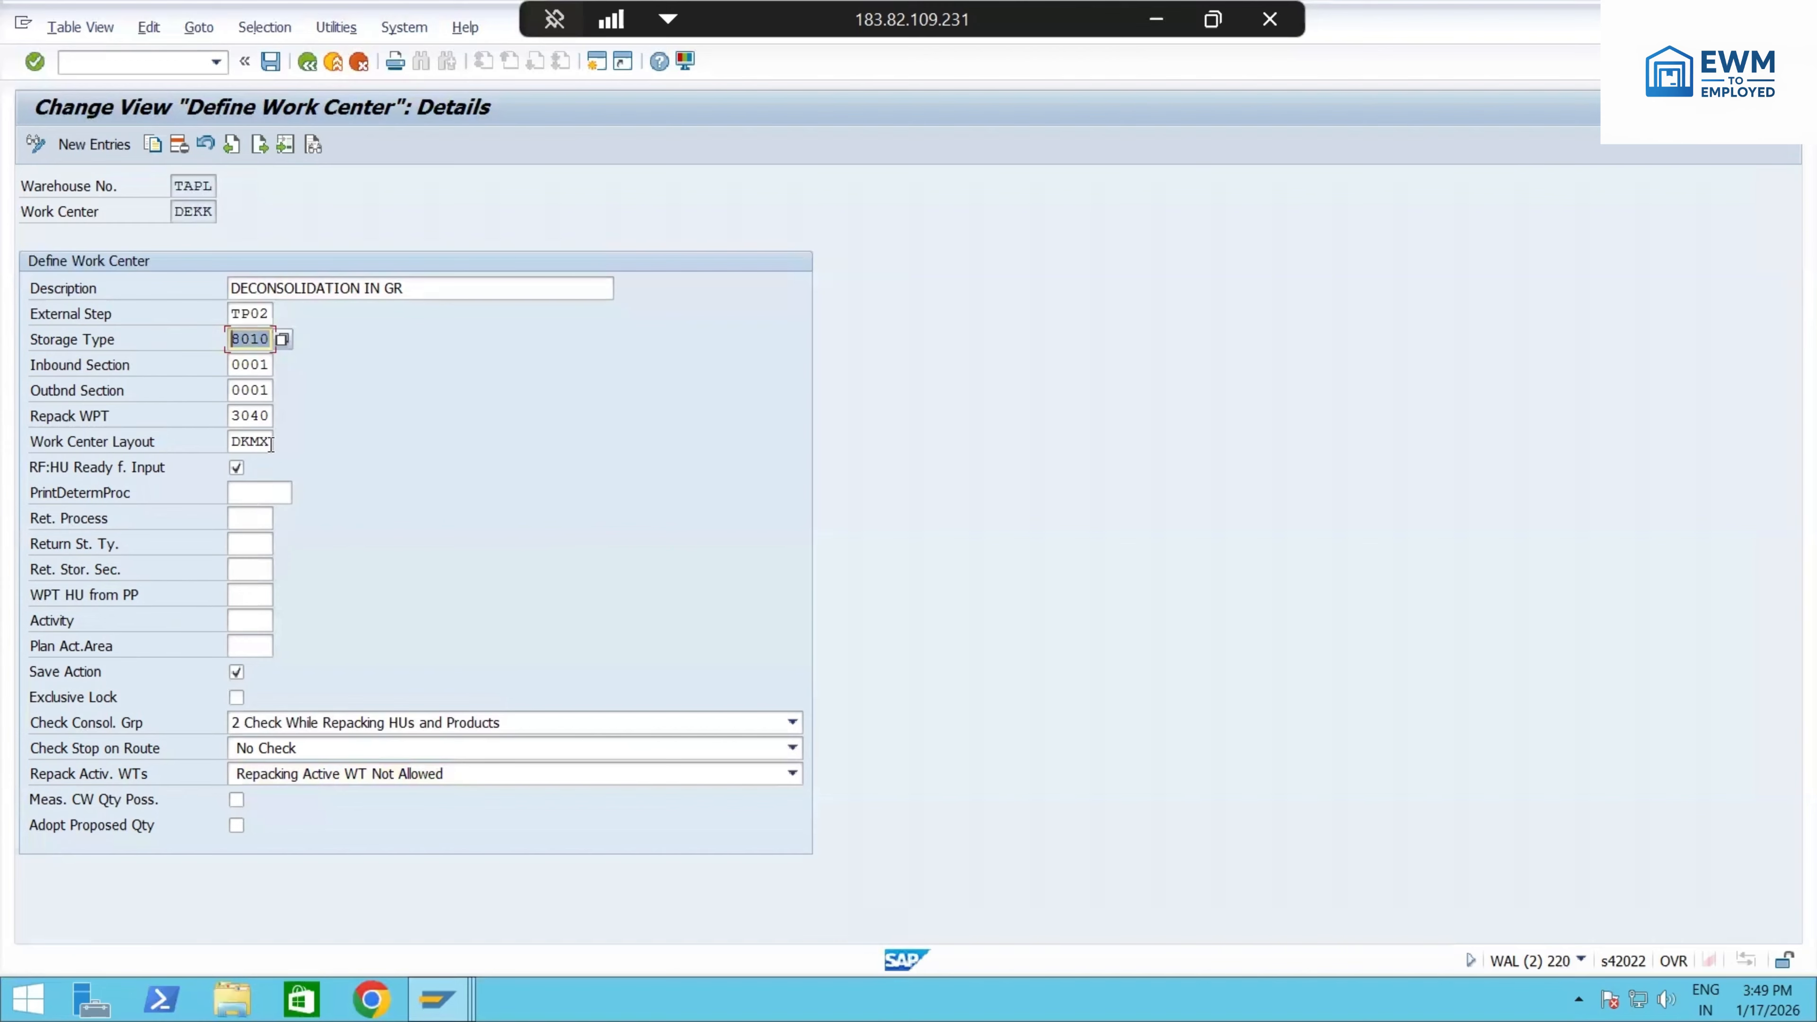
- Review the layout, external step and available repack warehouse process types for work center DEKK, keeping 3040, and return to the work center overview
drag(271, 442, 122, 444)
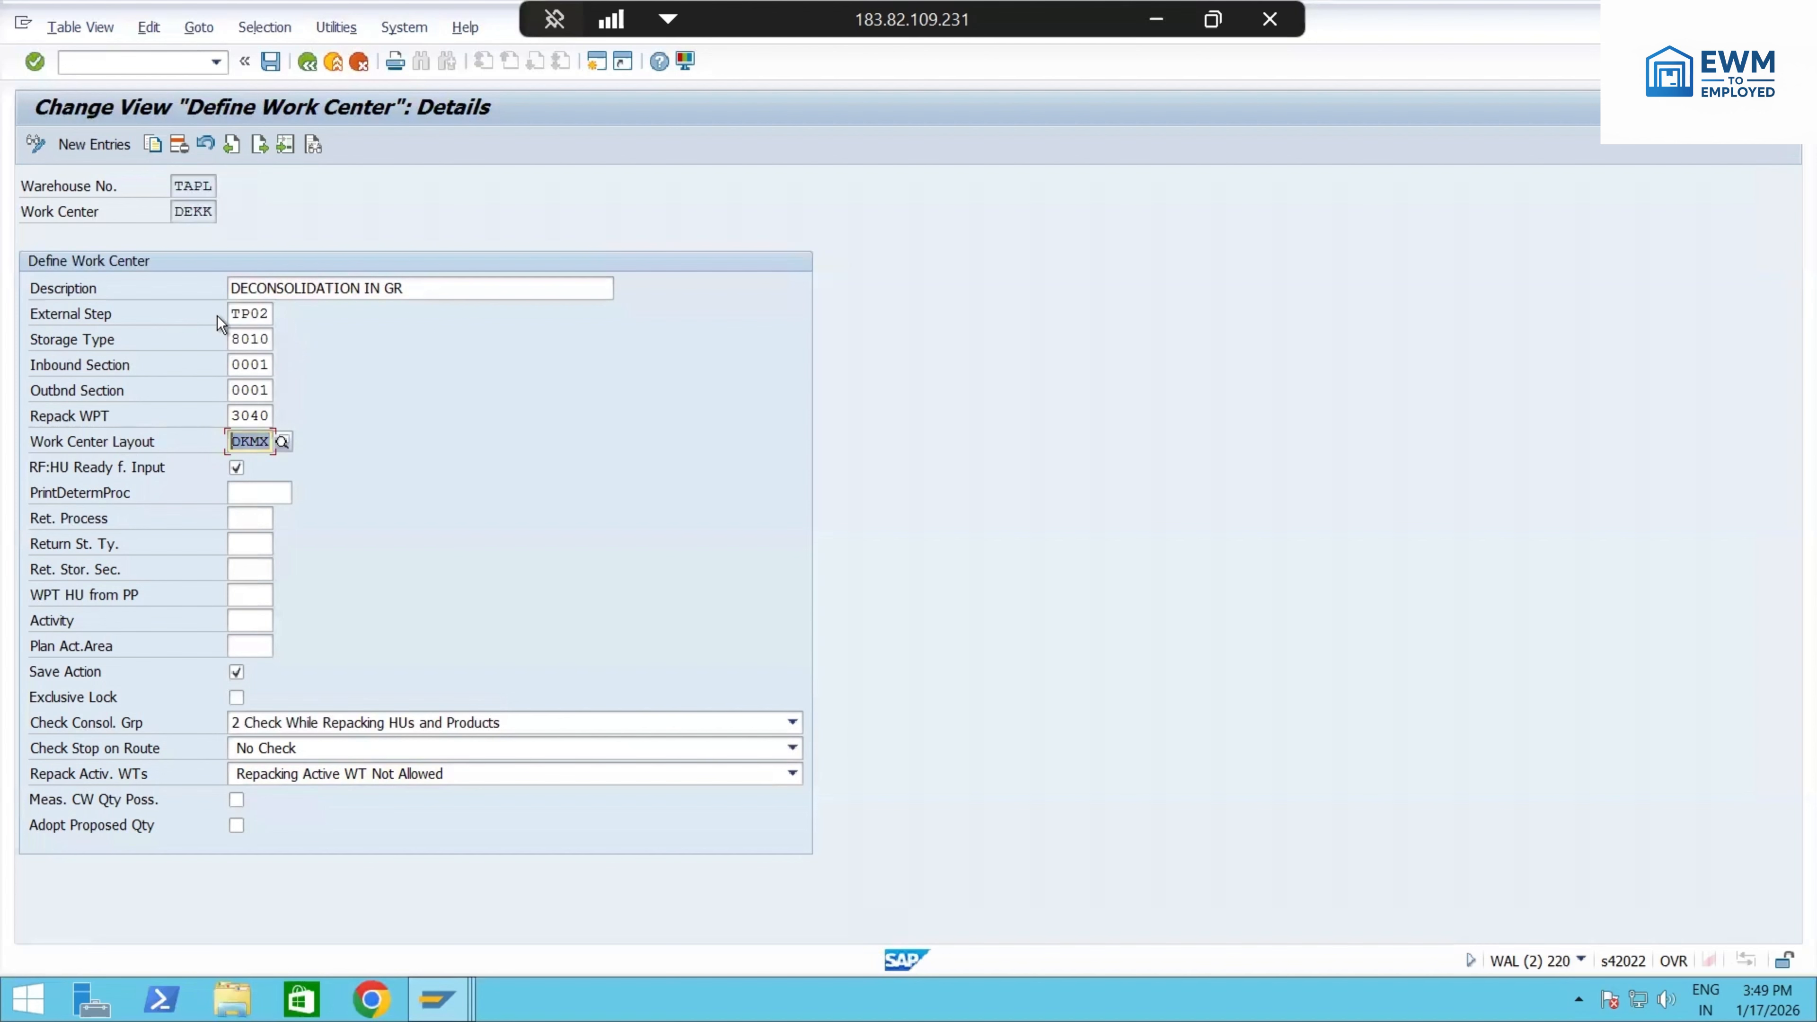
drag(269, 313, 80, 306)
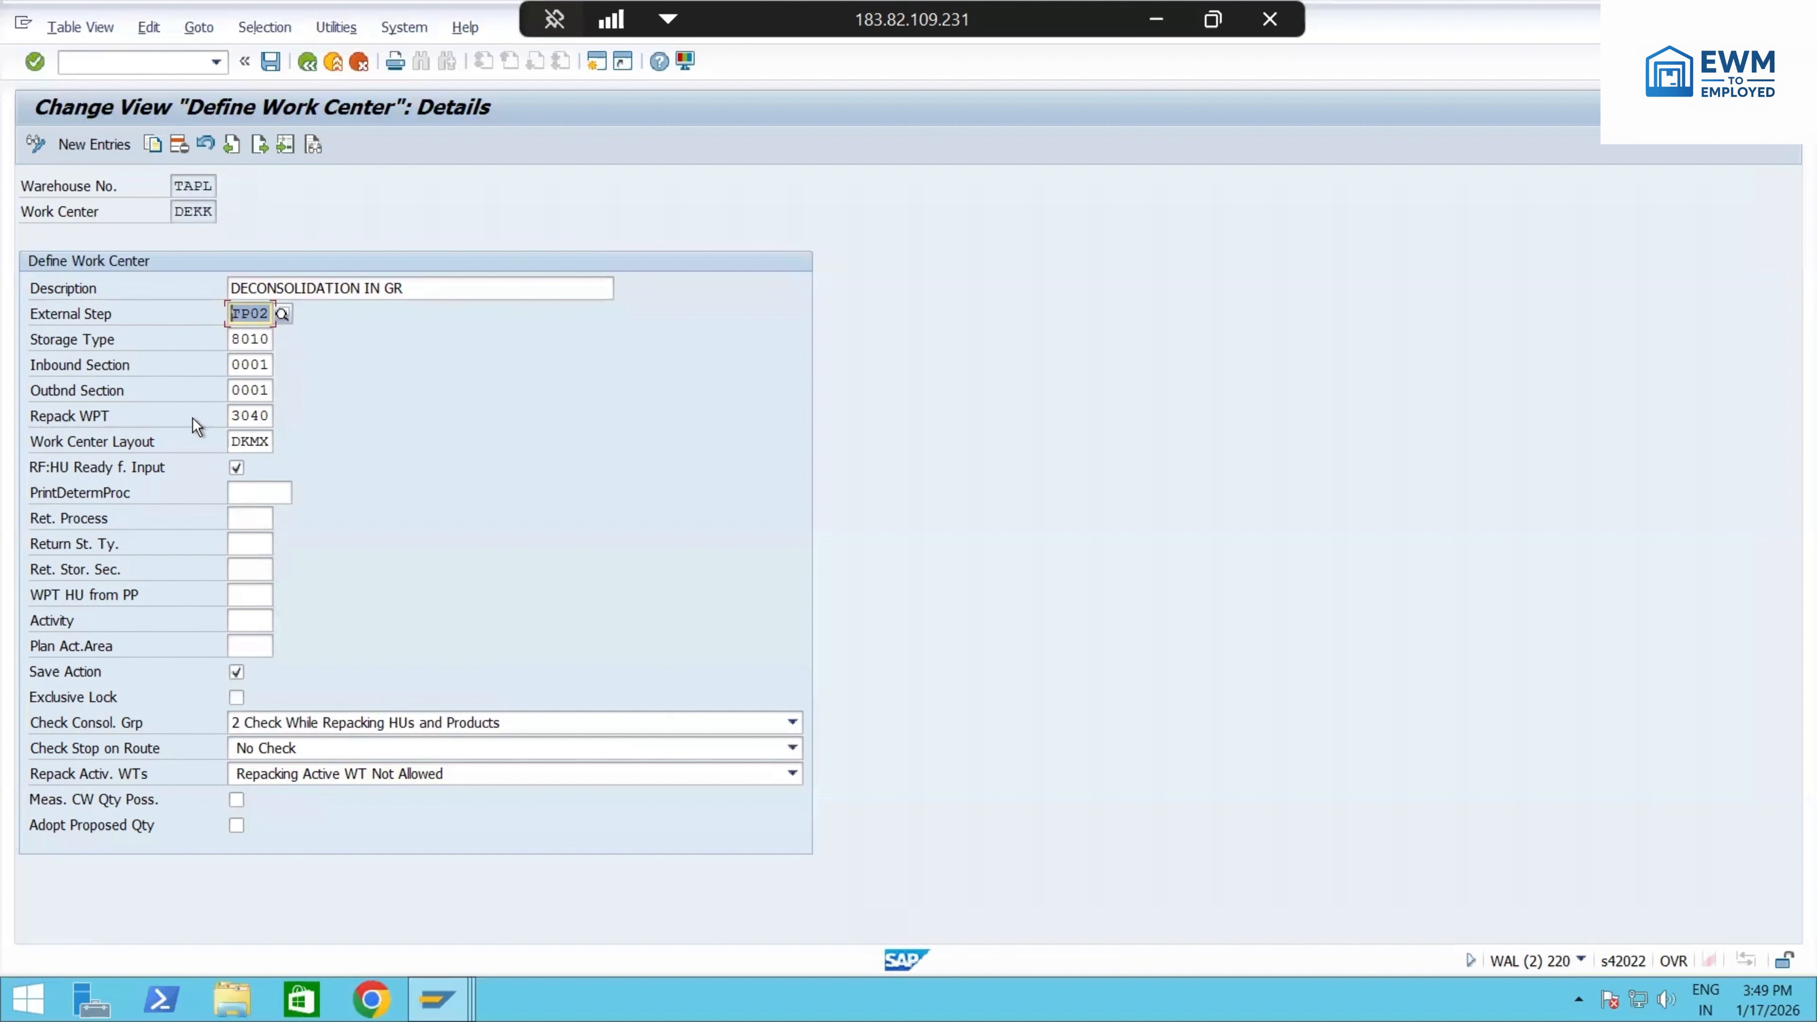
click(270, 418)
click(282, 416)
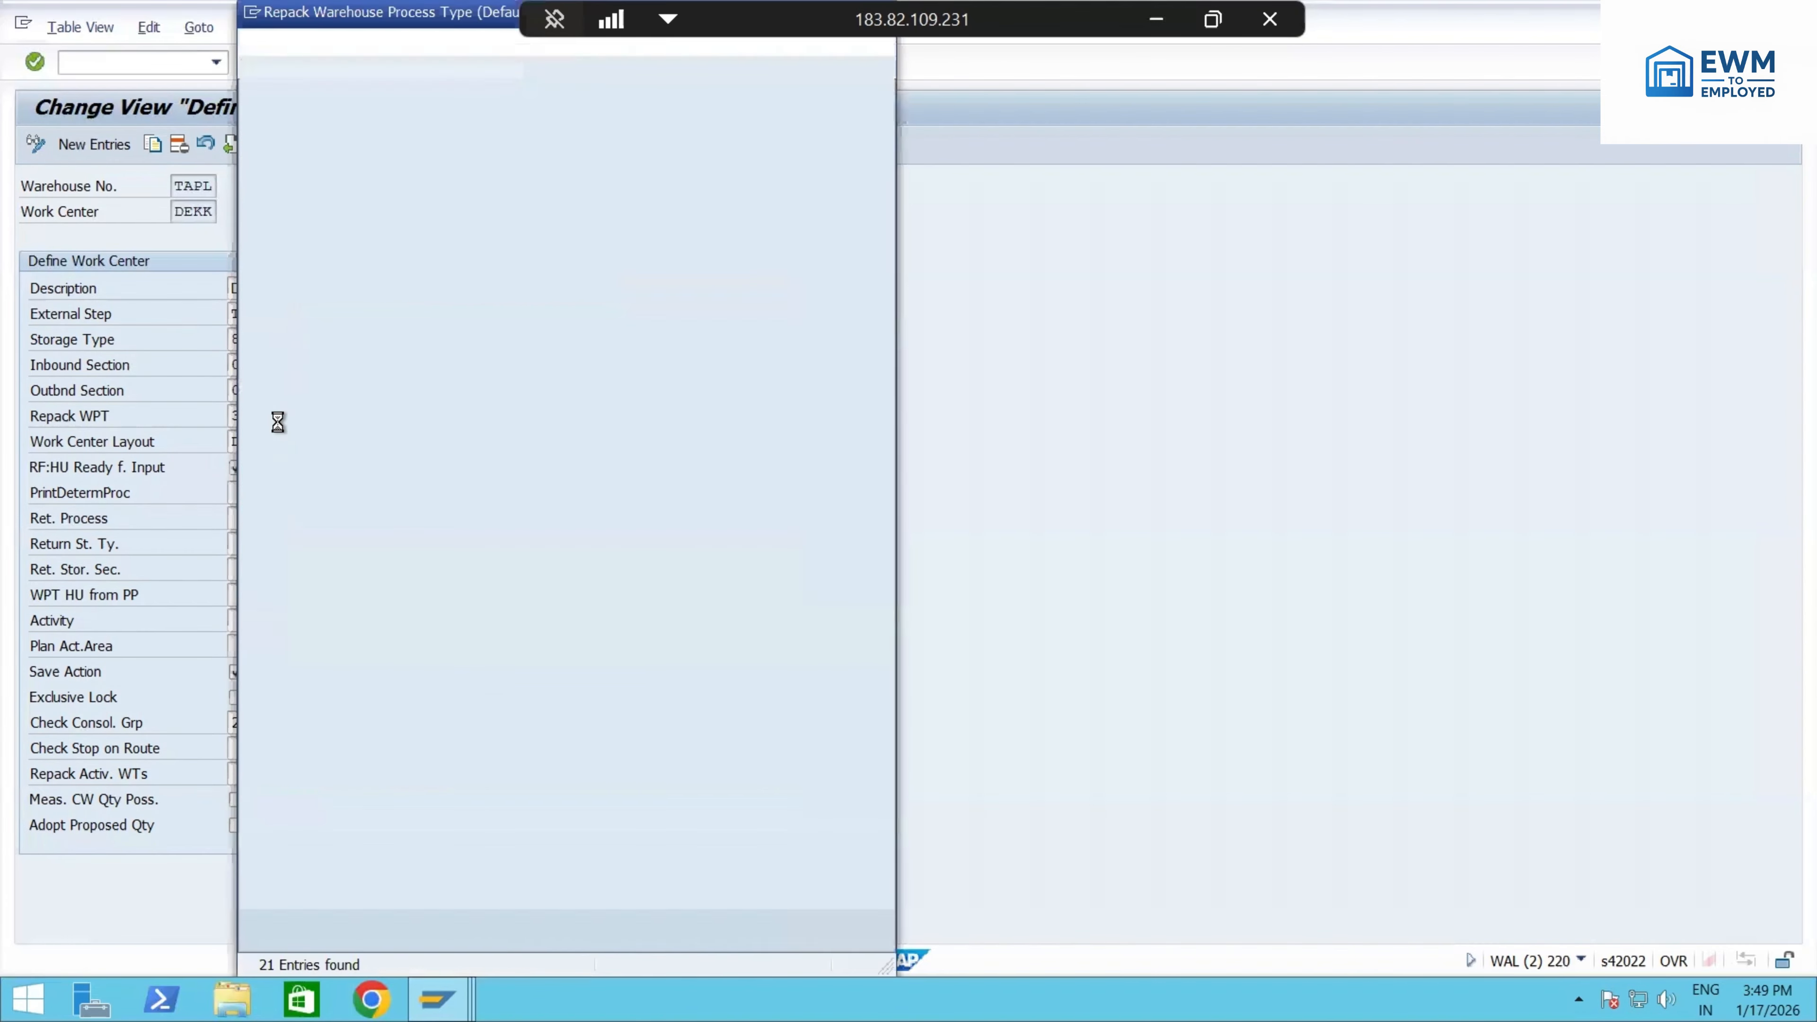
click(306, 364)
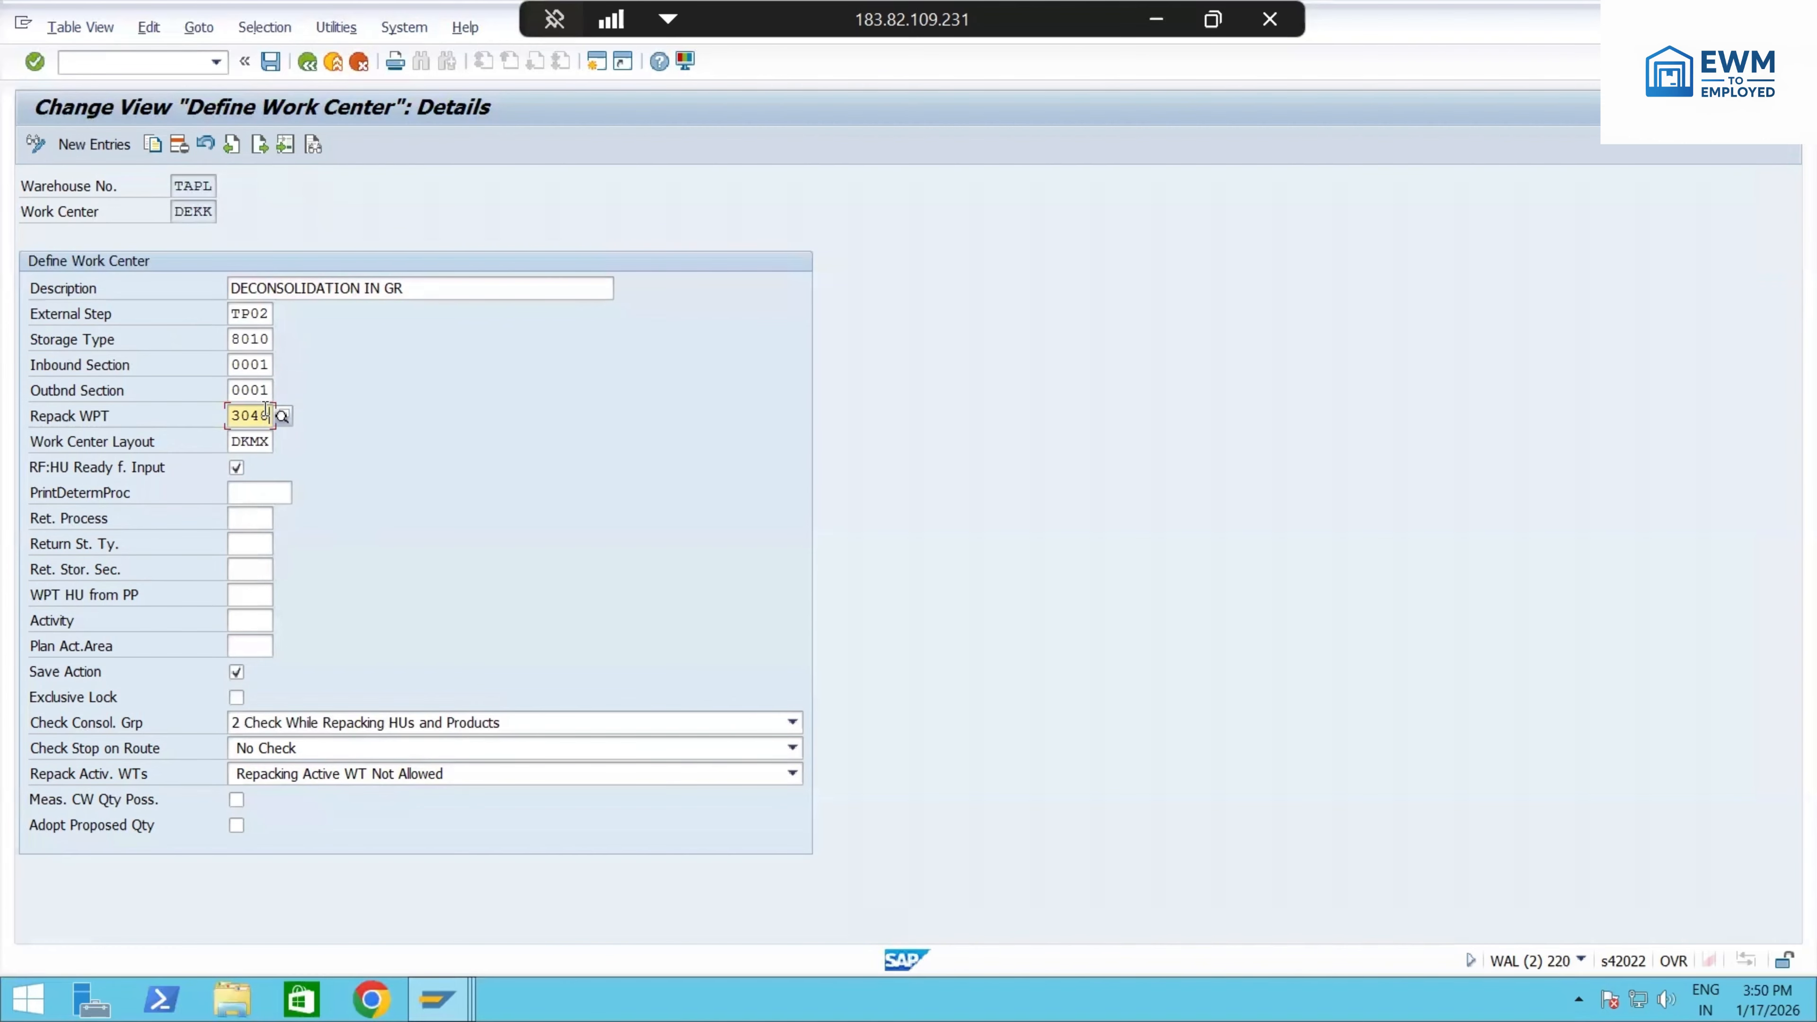
drag(269, 415, 162, 405)
click(307, 63)
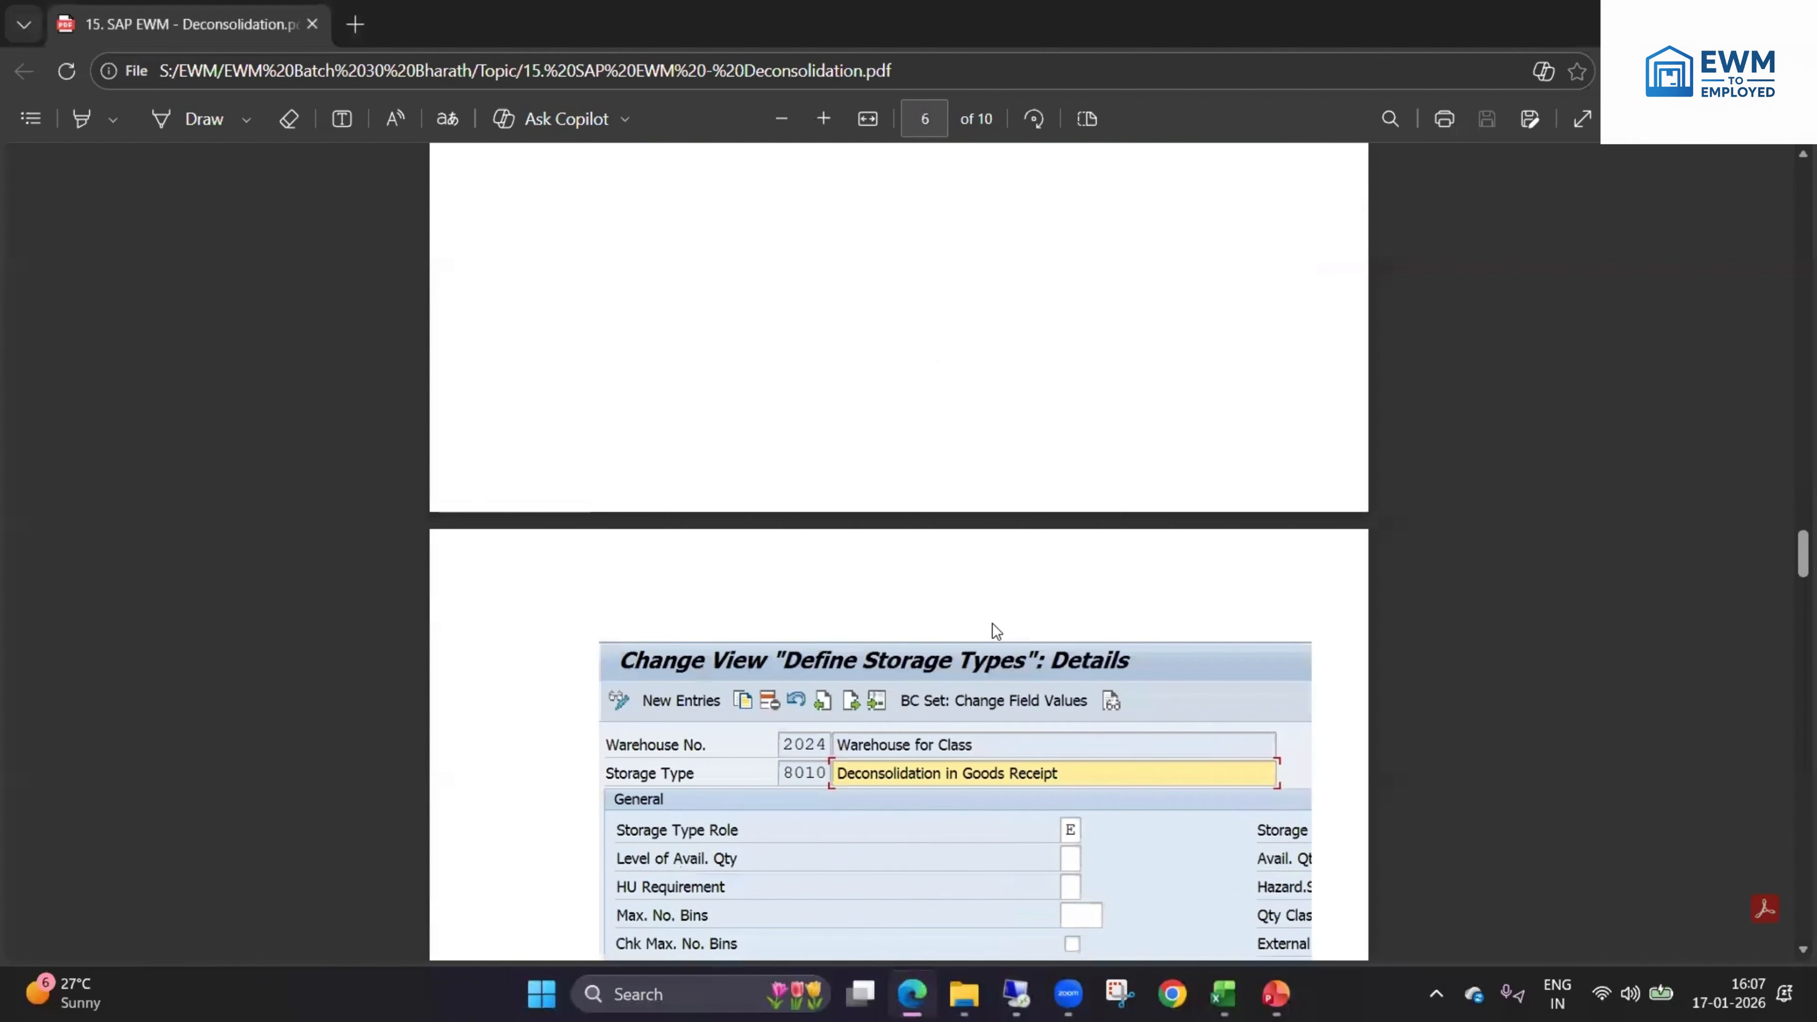
- Examine the Define Work Centre section of the deconsolidation guide, including the field settings of the example work center DEKO
scroll(992, 623, down, 10)
scroll(988, 637, down, 10)
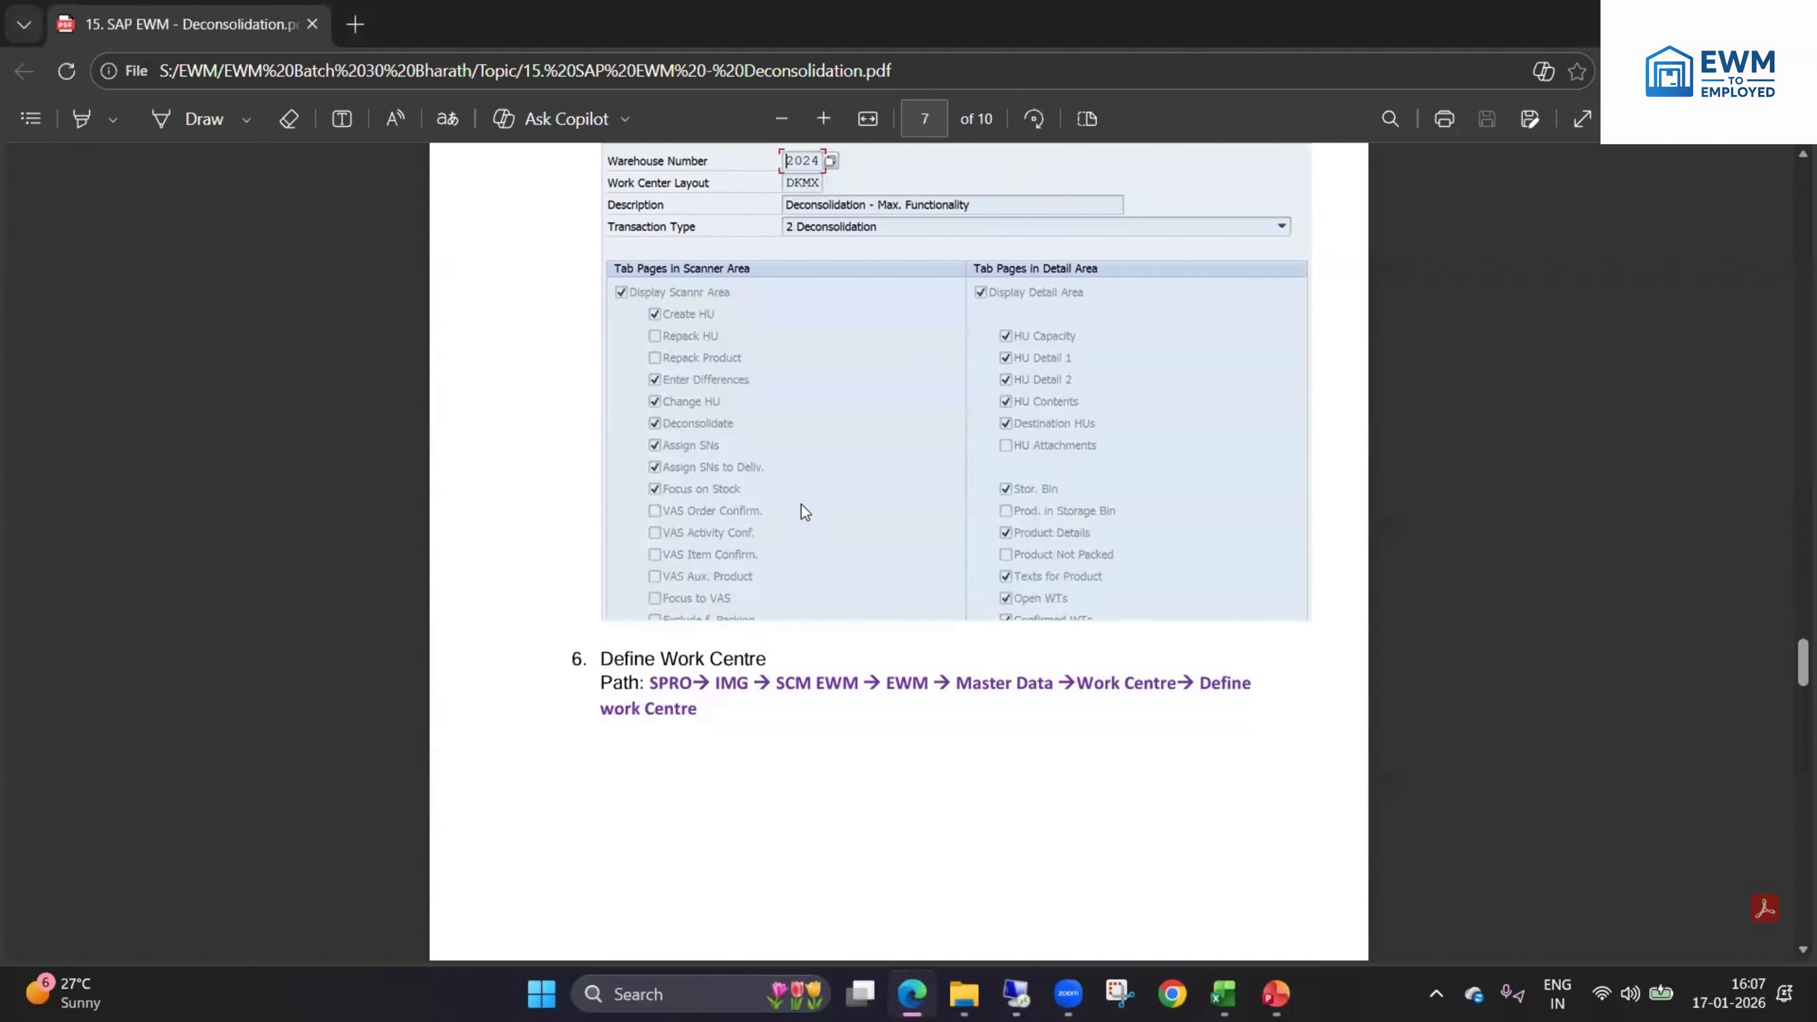
scroll(906, 647, down, 10)
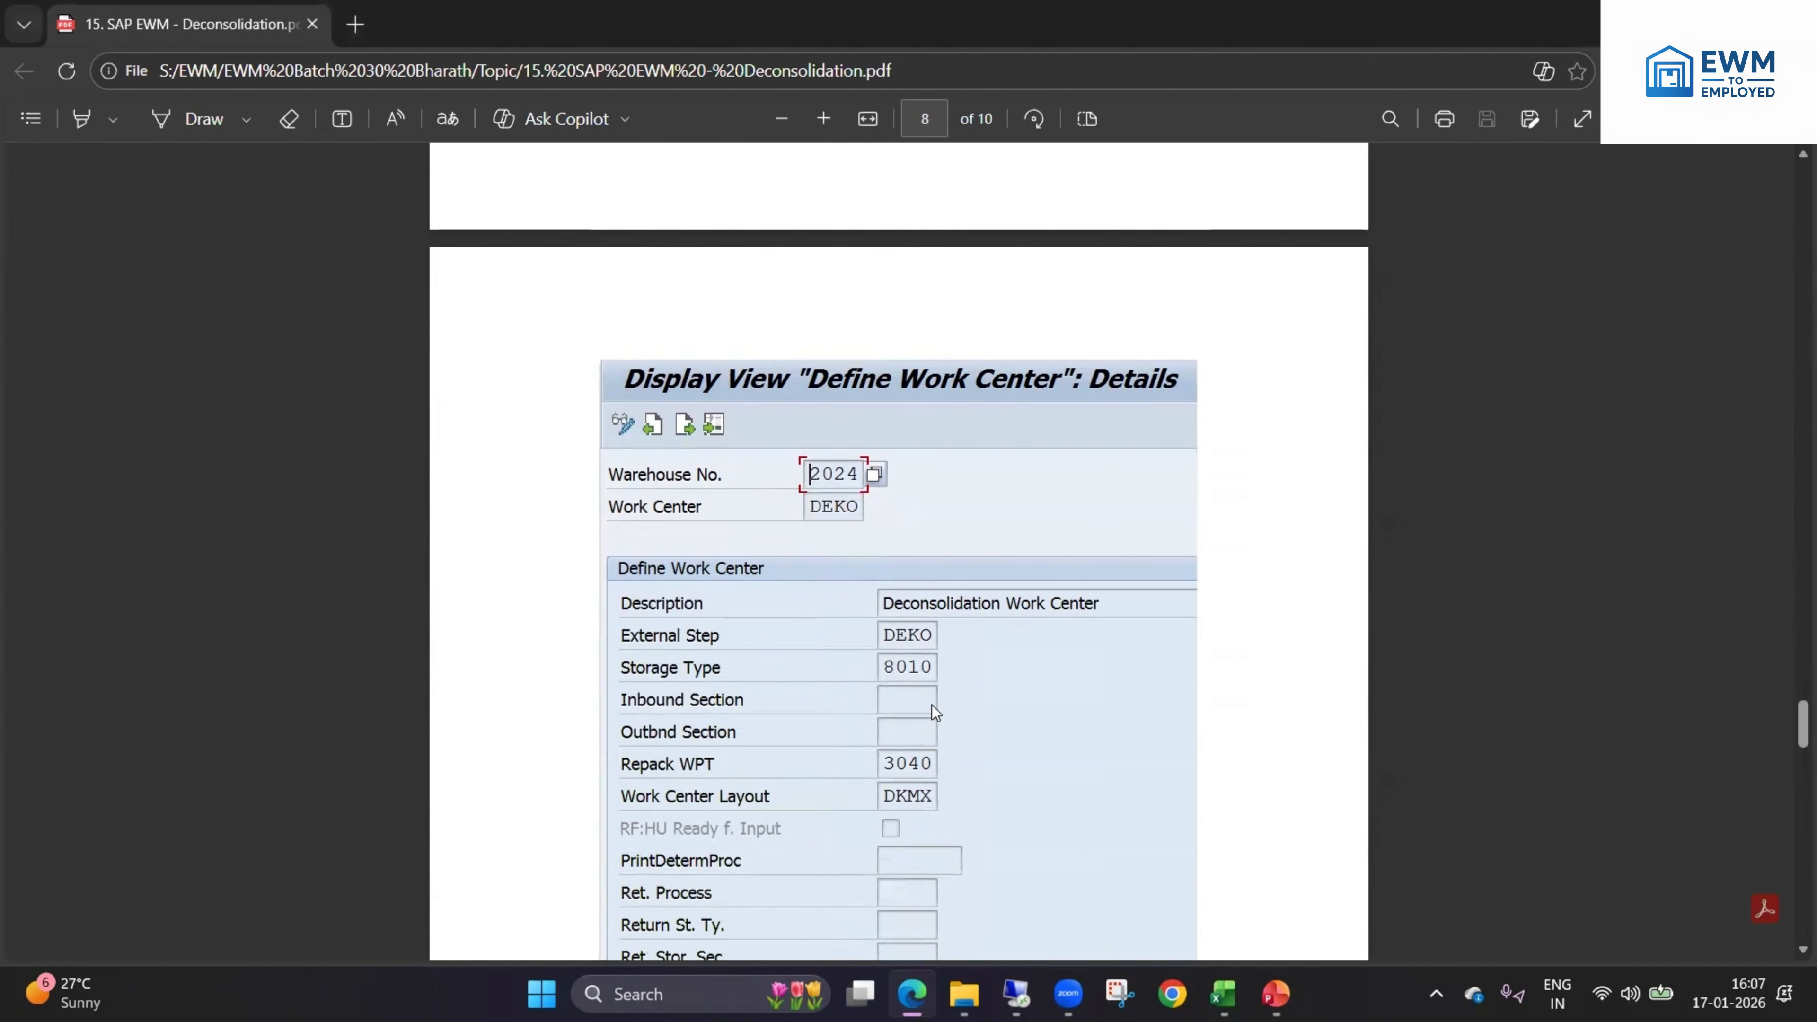
scroll(915, 725, down, 3)
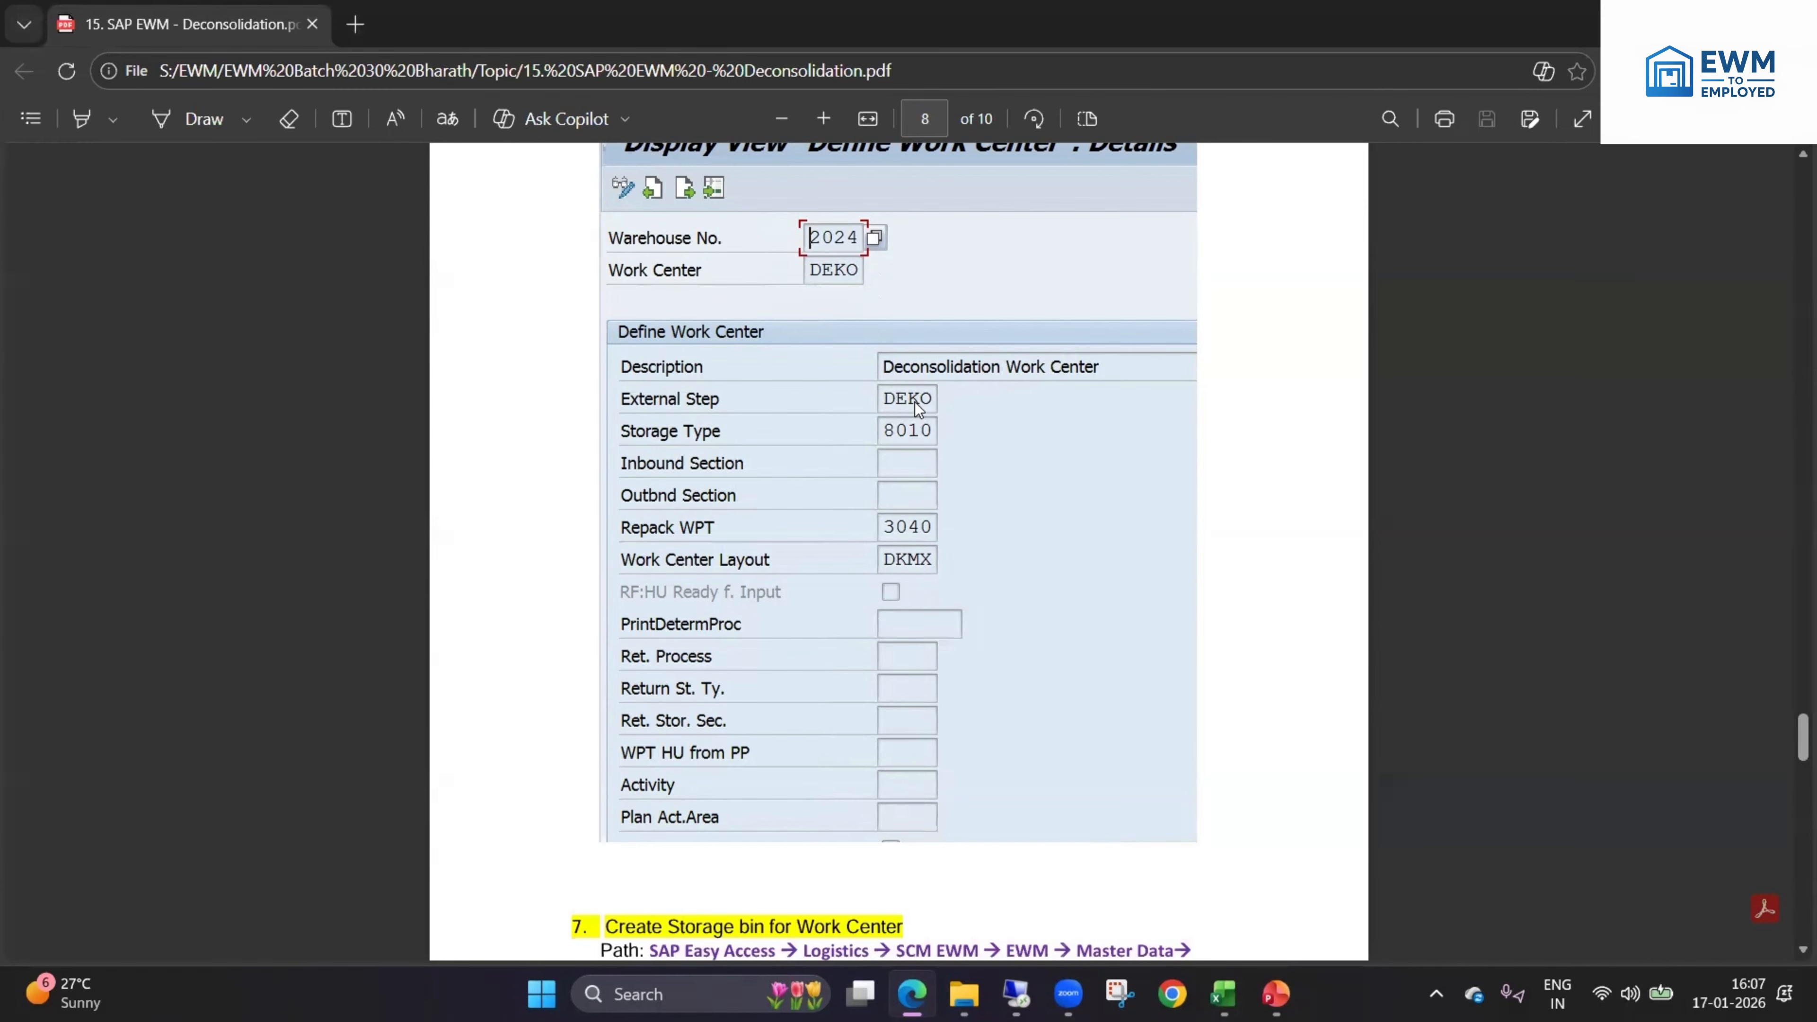
scroll(914, 402, down, 5)
scroll(880, 394, up, 1)
scroll(876, 396, up, 4)
scroll(918, 465, down, 8)
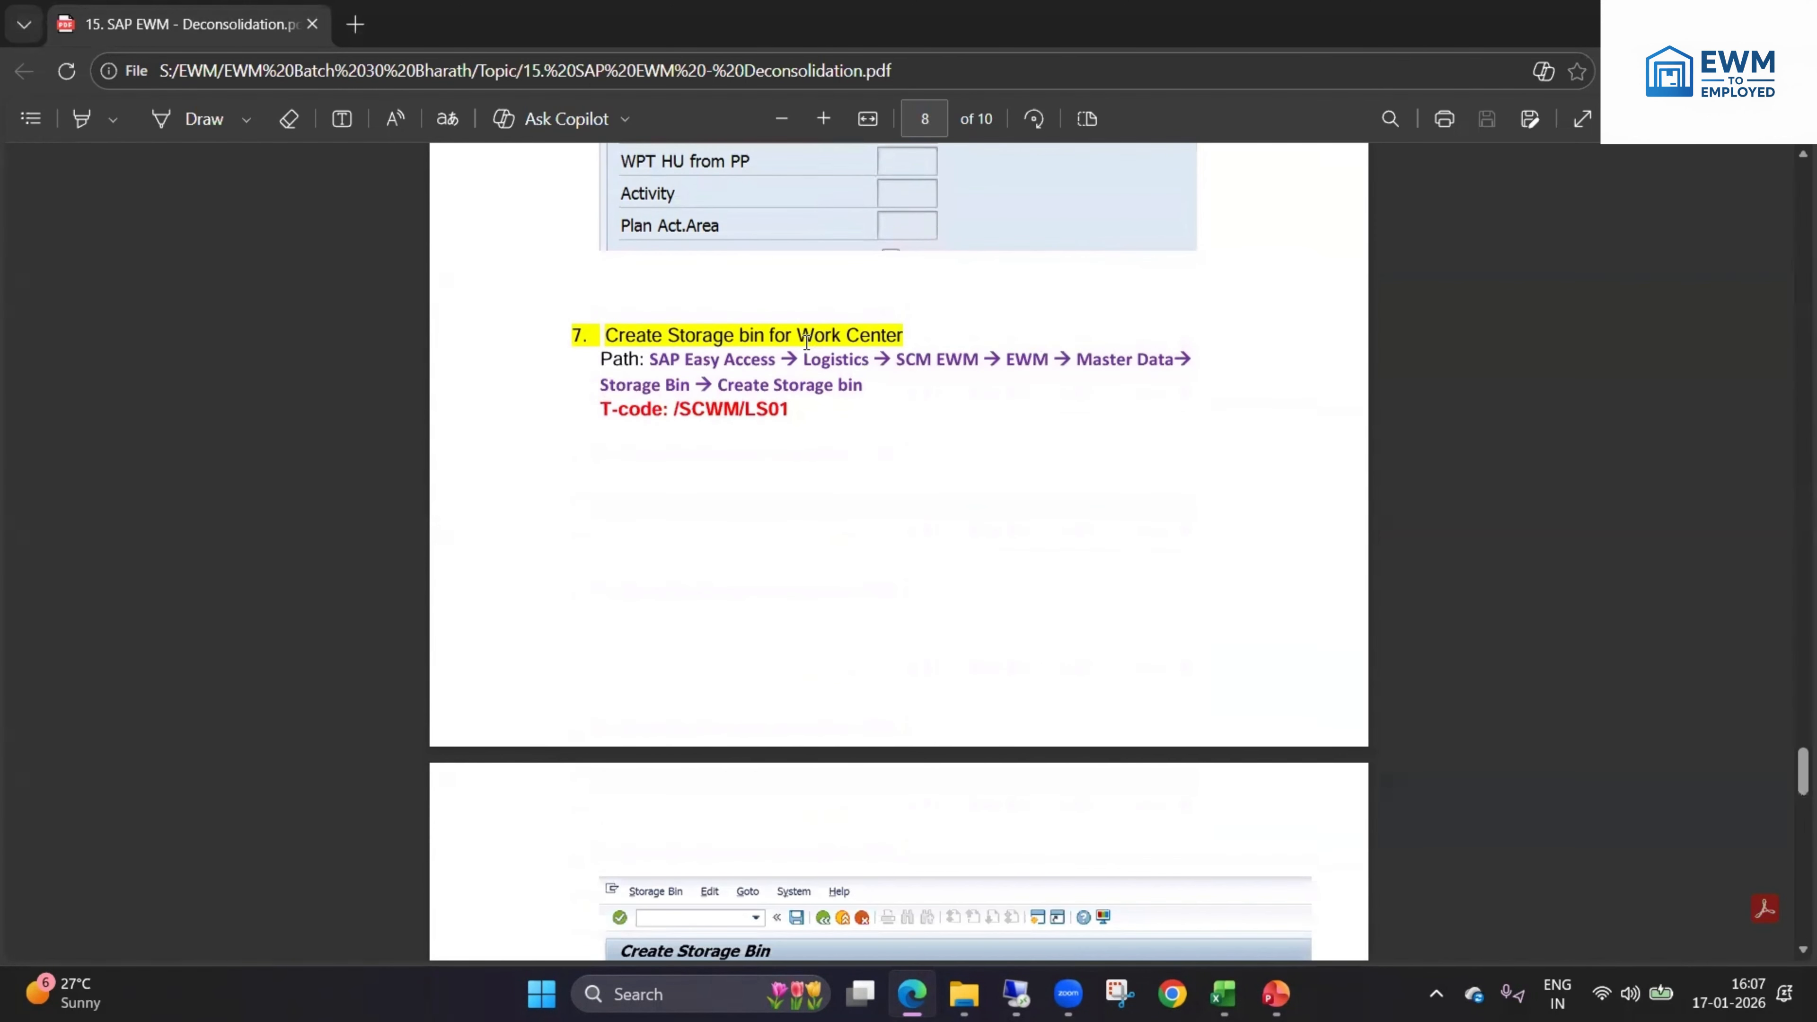
- Read the guide's section on creating a storage bin for the work center with /SCWM/LS01 and compare it with the DEKO example
drag(715, 335, 870, 337)
drag(794, 410, 652, 409)
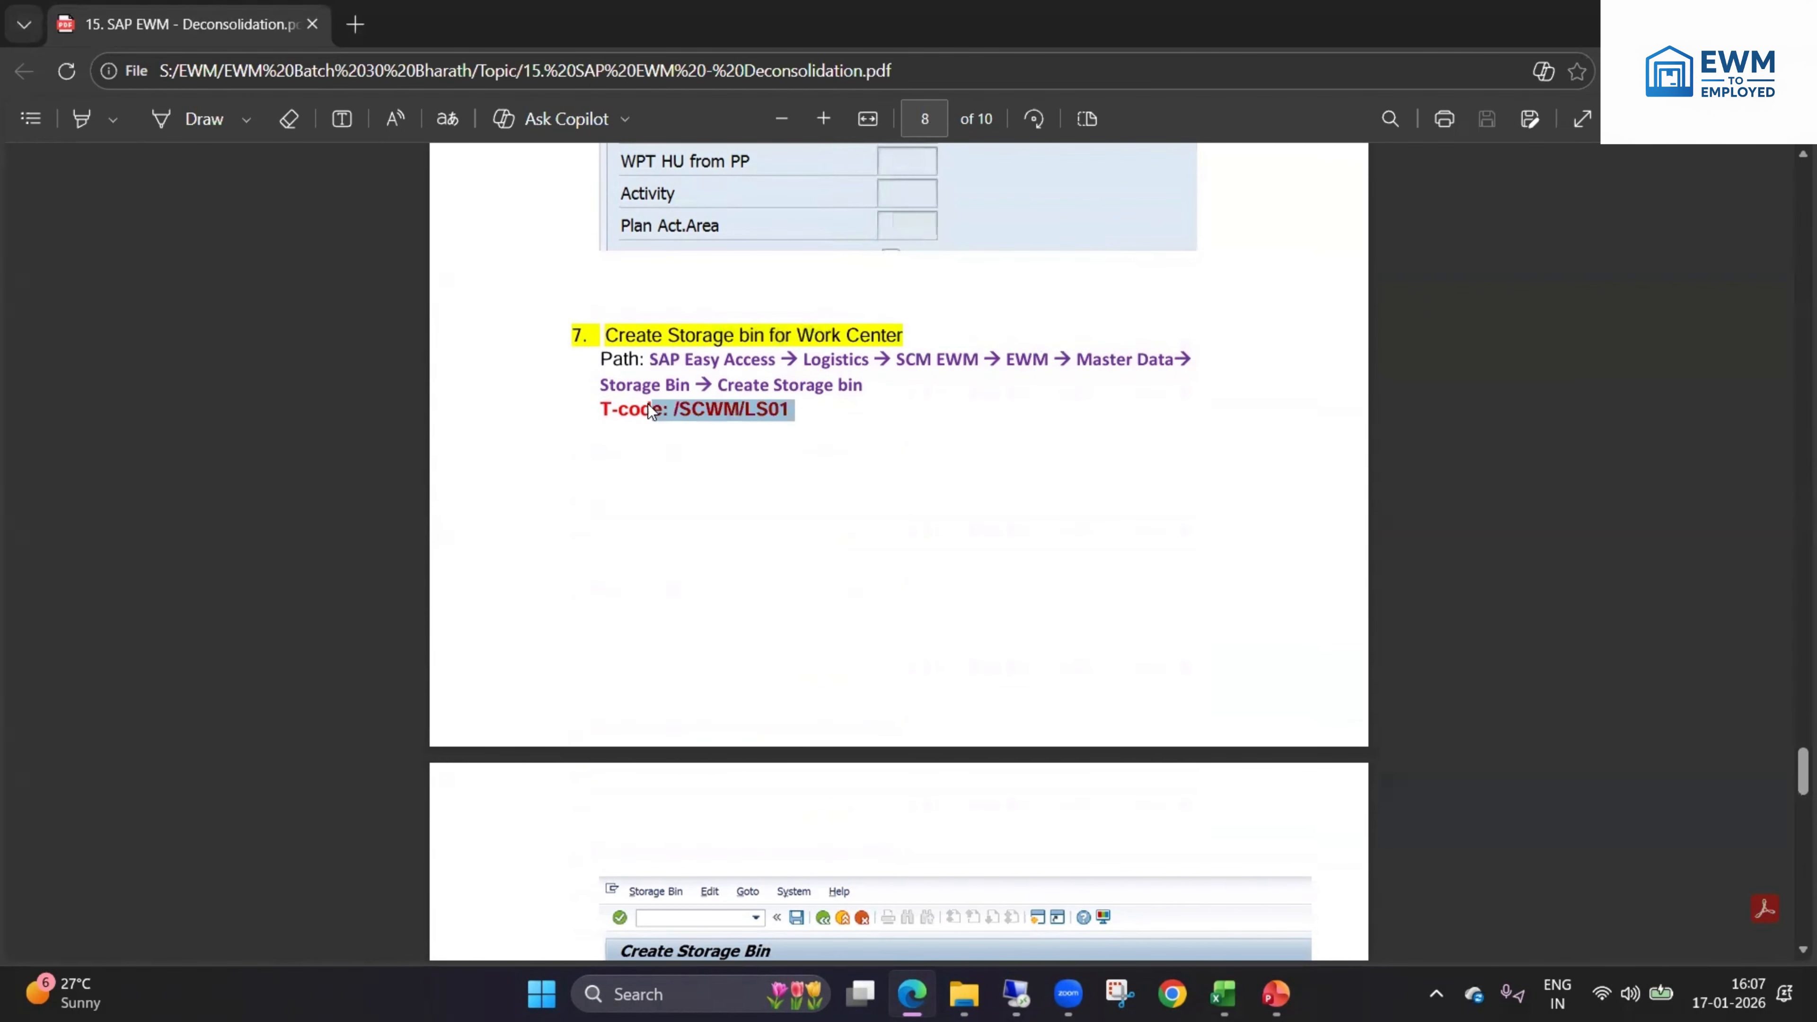
scroll(815, 470, down, 3)
scroll(816, 471, down, 13)
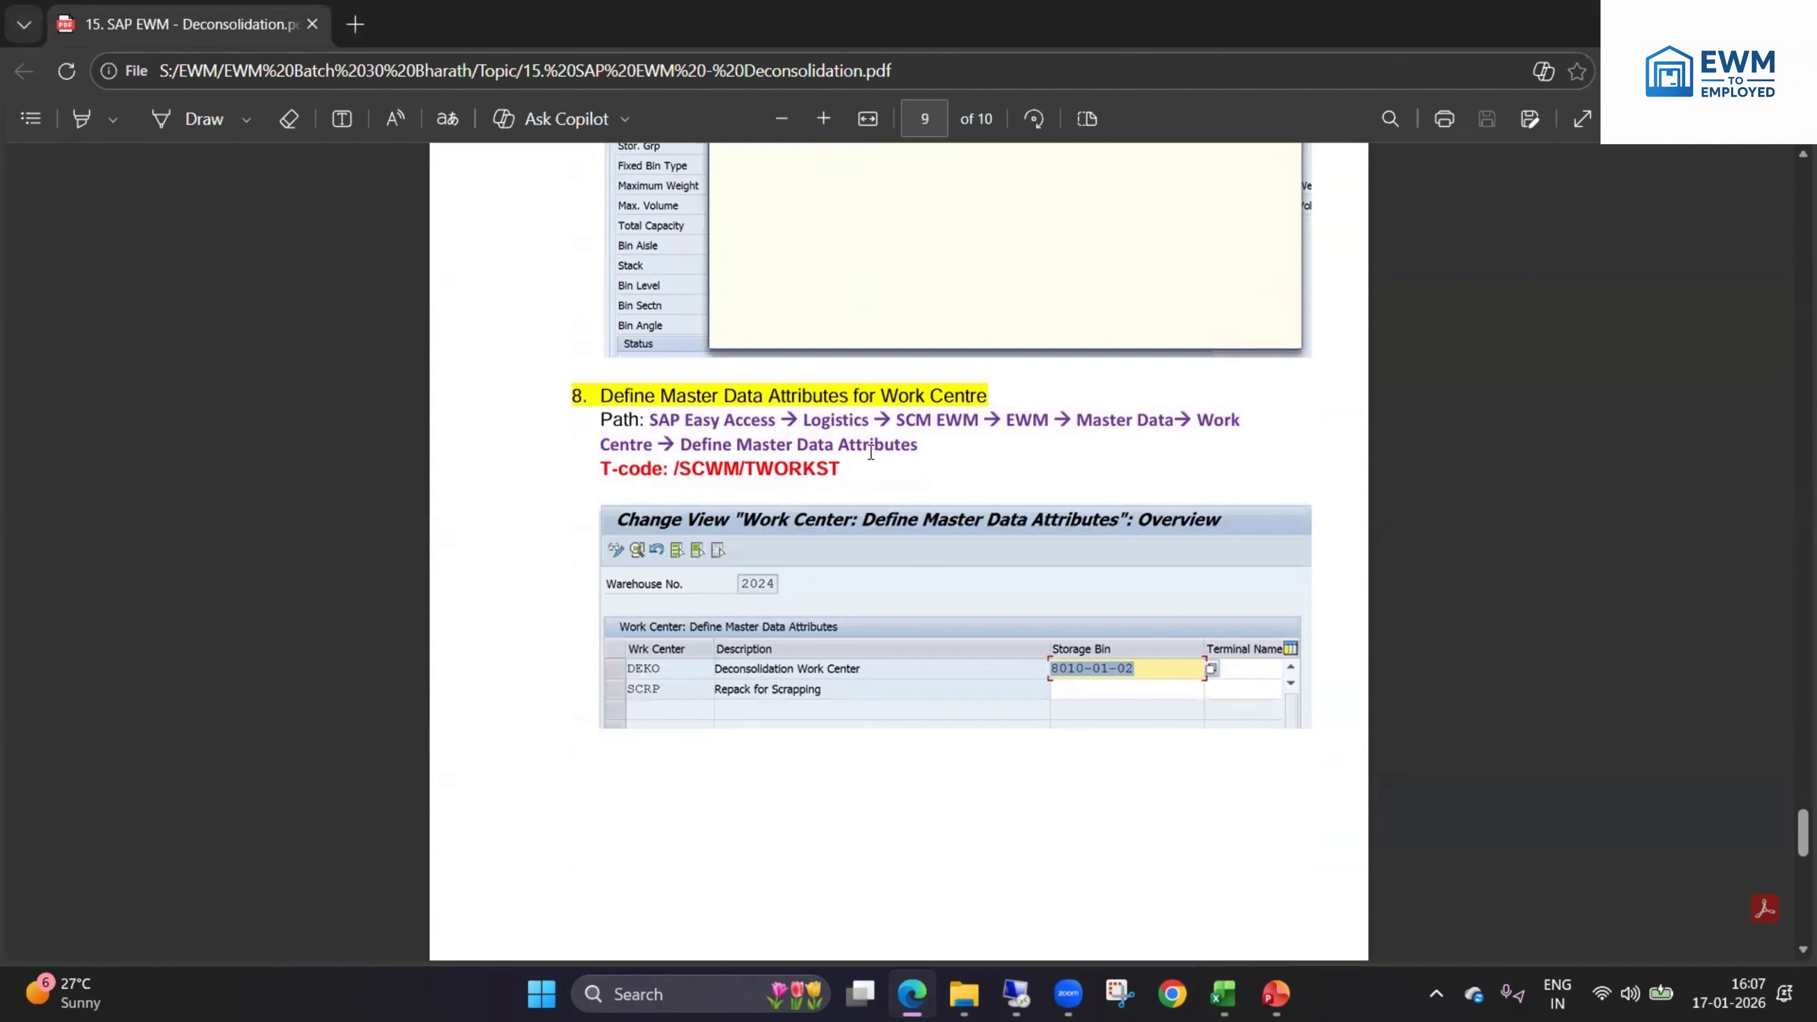
scroll(871, 452, up, 4)
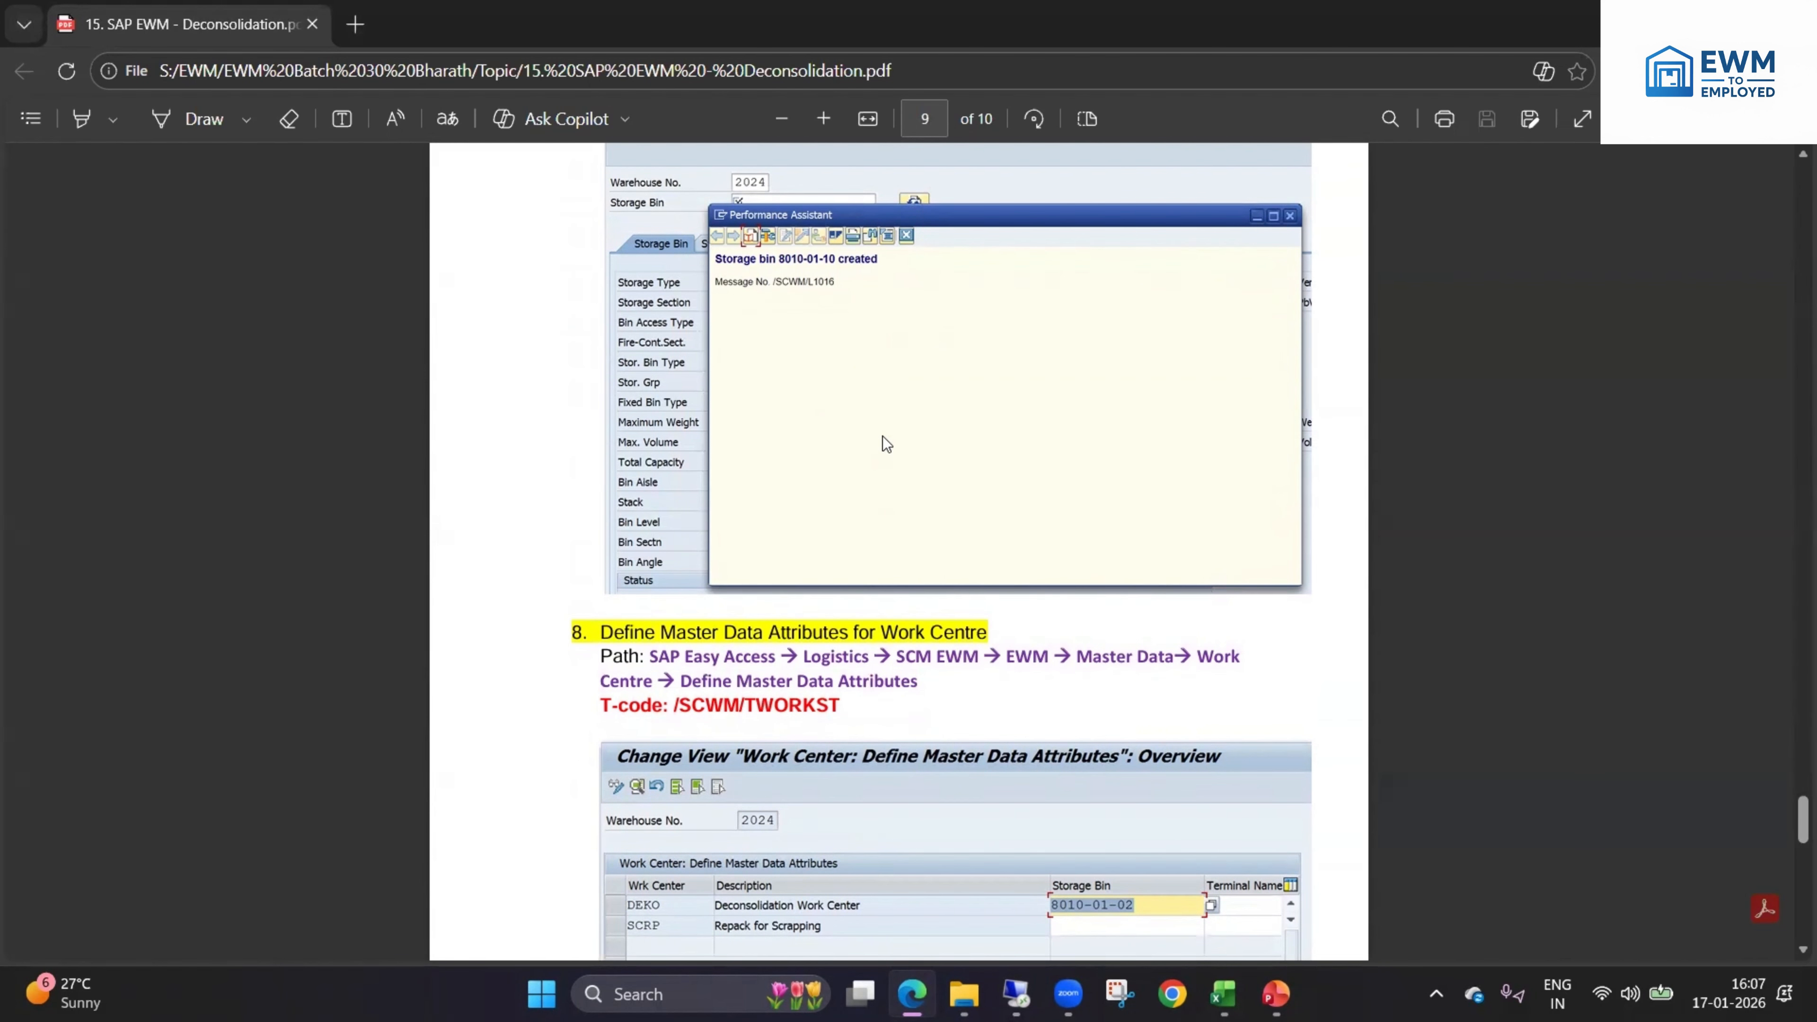
scroll(912, 451, up, 6)
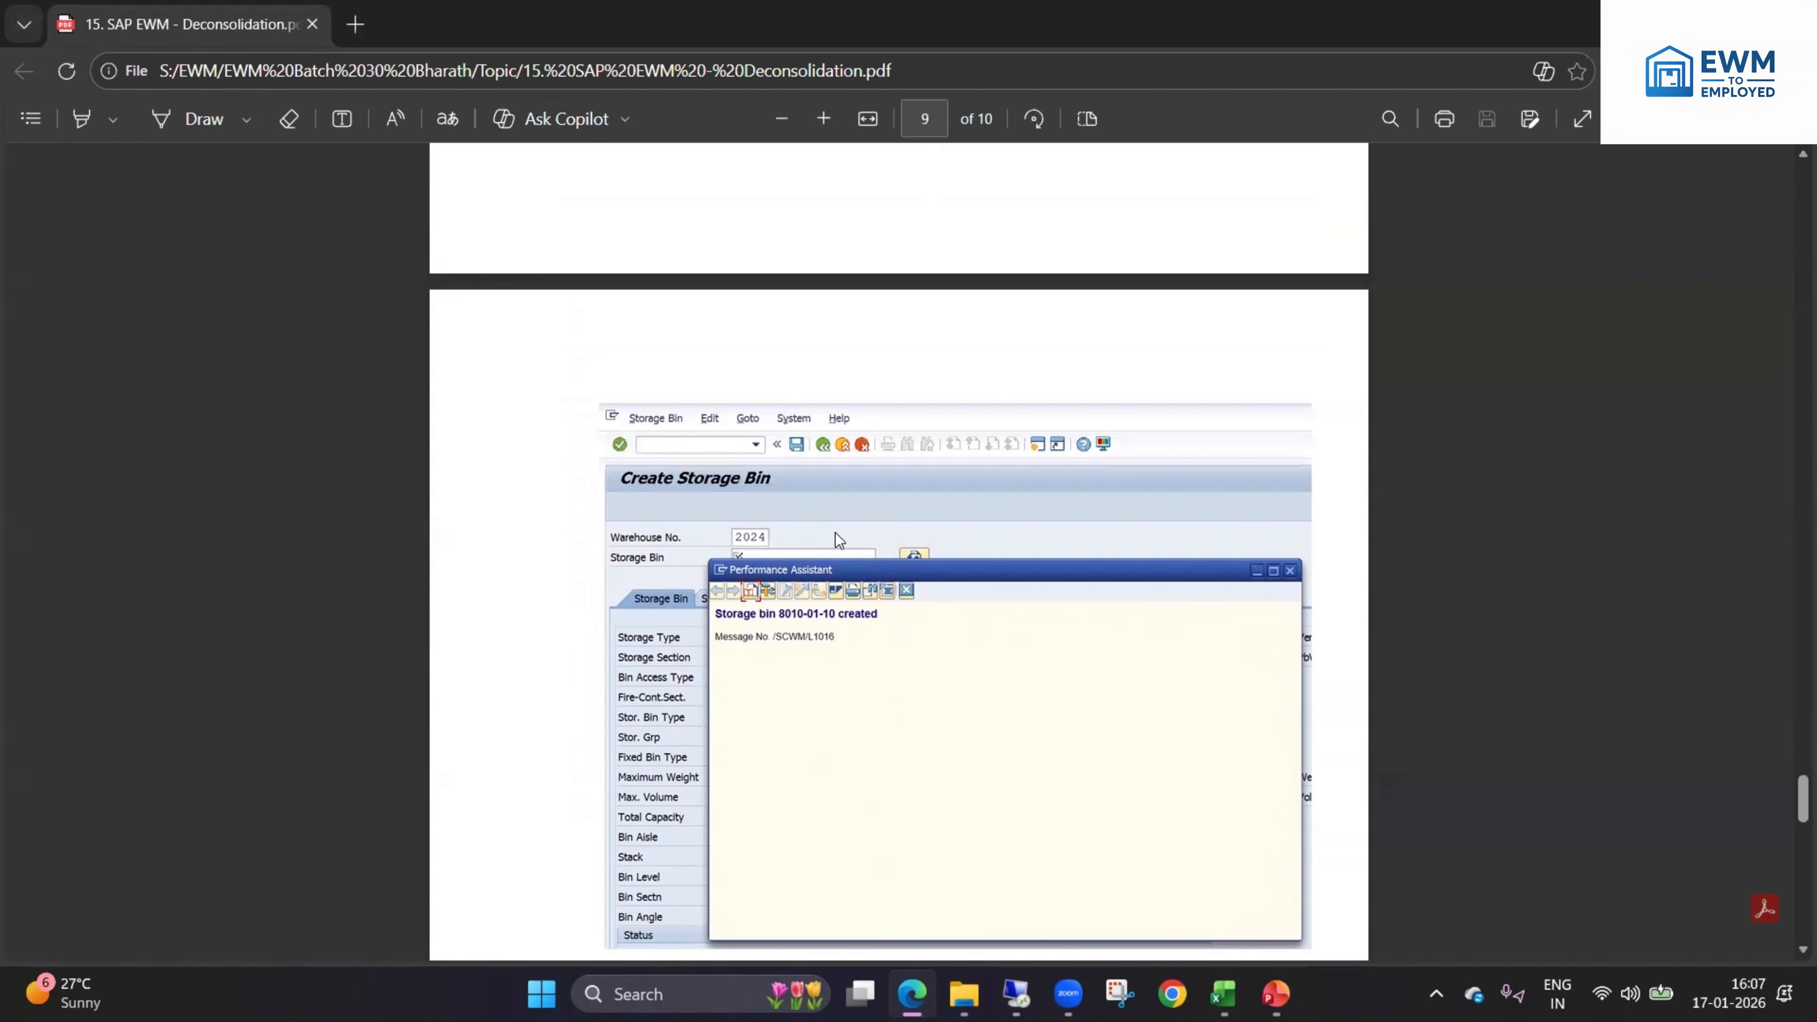
scroll(801, 573, up, 10)
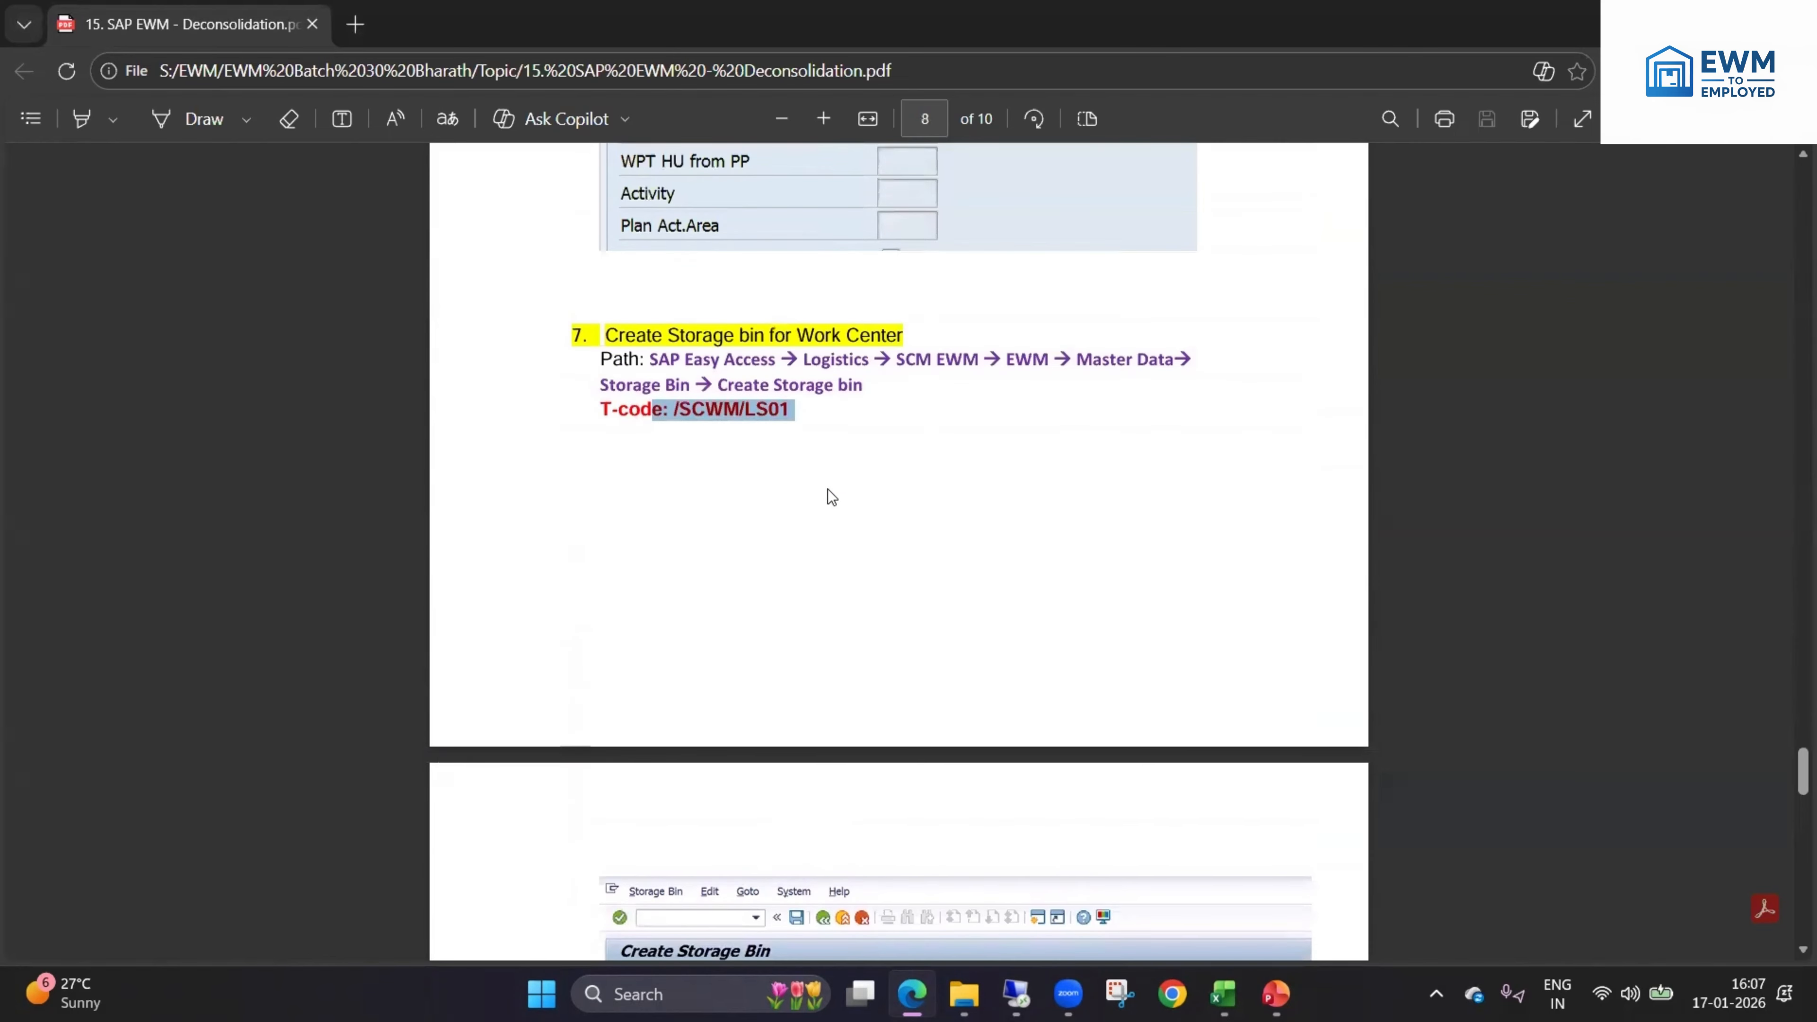
scroll(838, 394, up, 6)
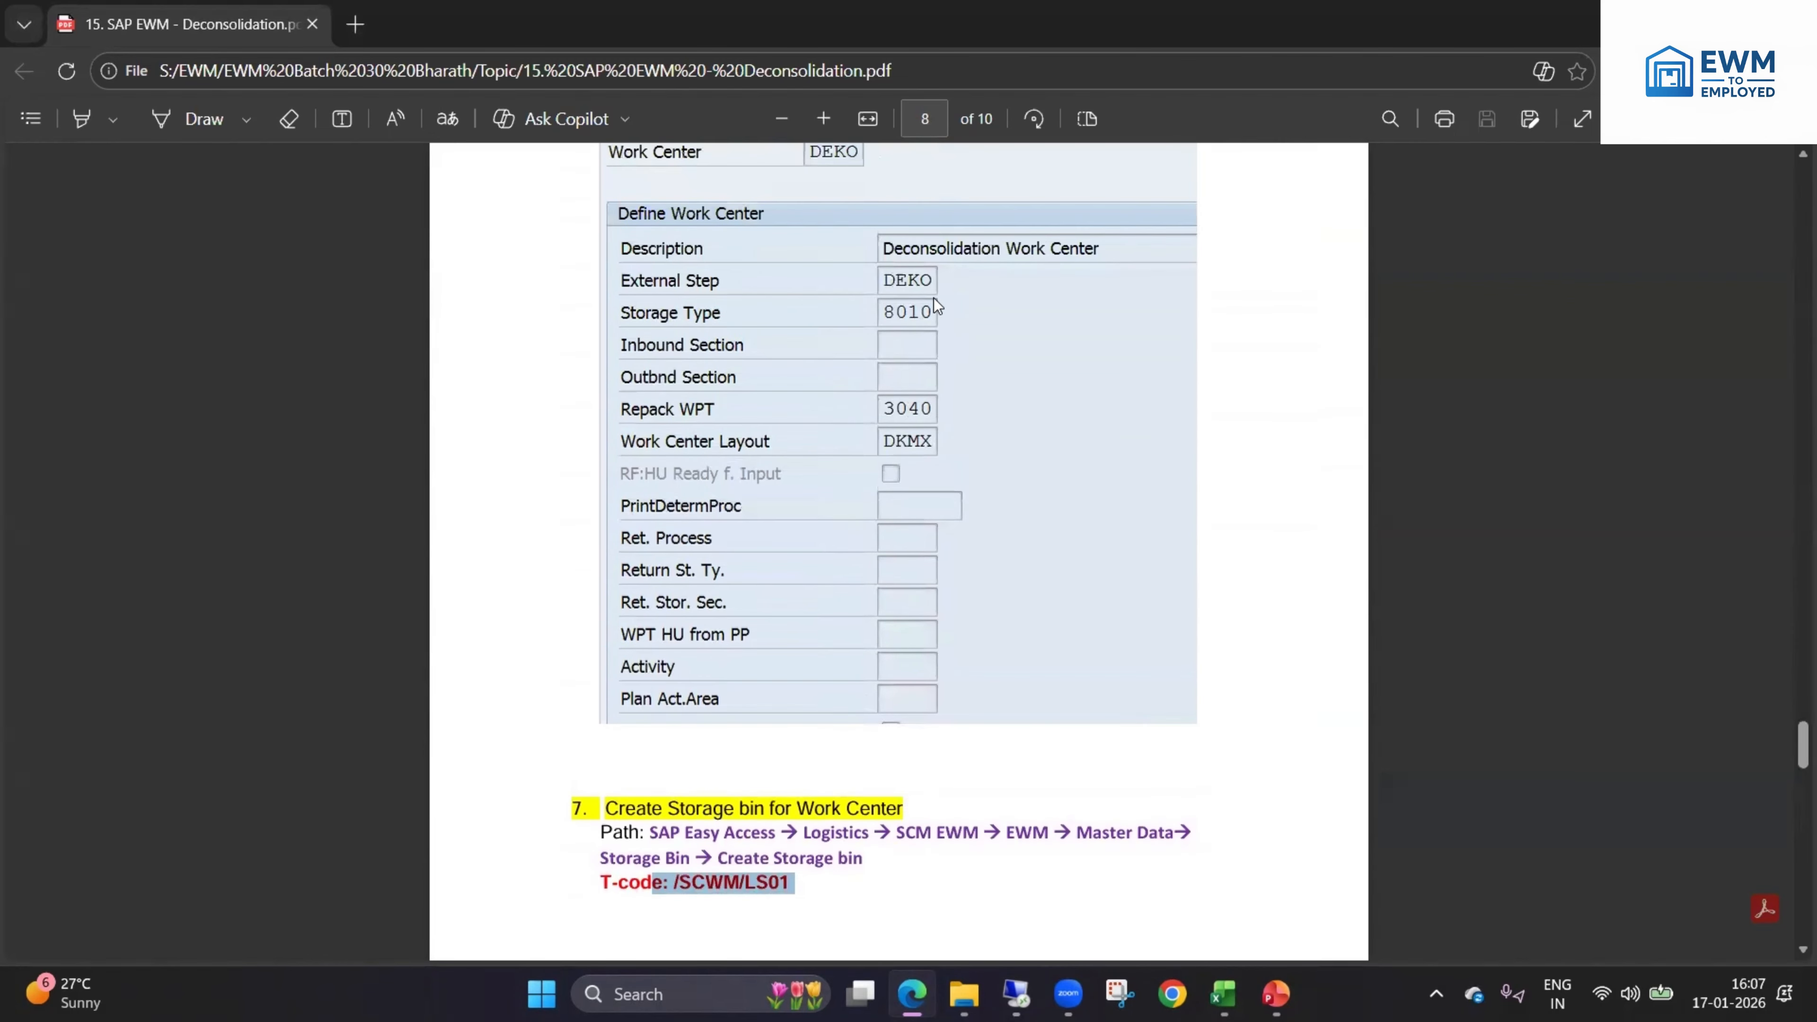
scroll(834, 328, up, 2)
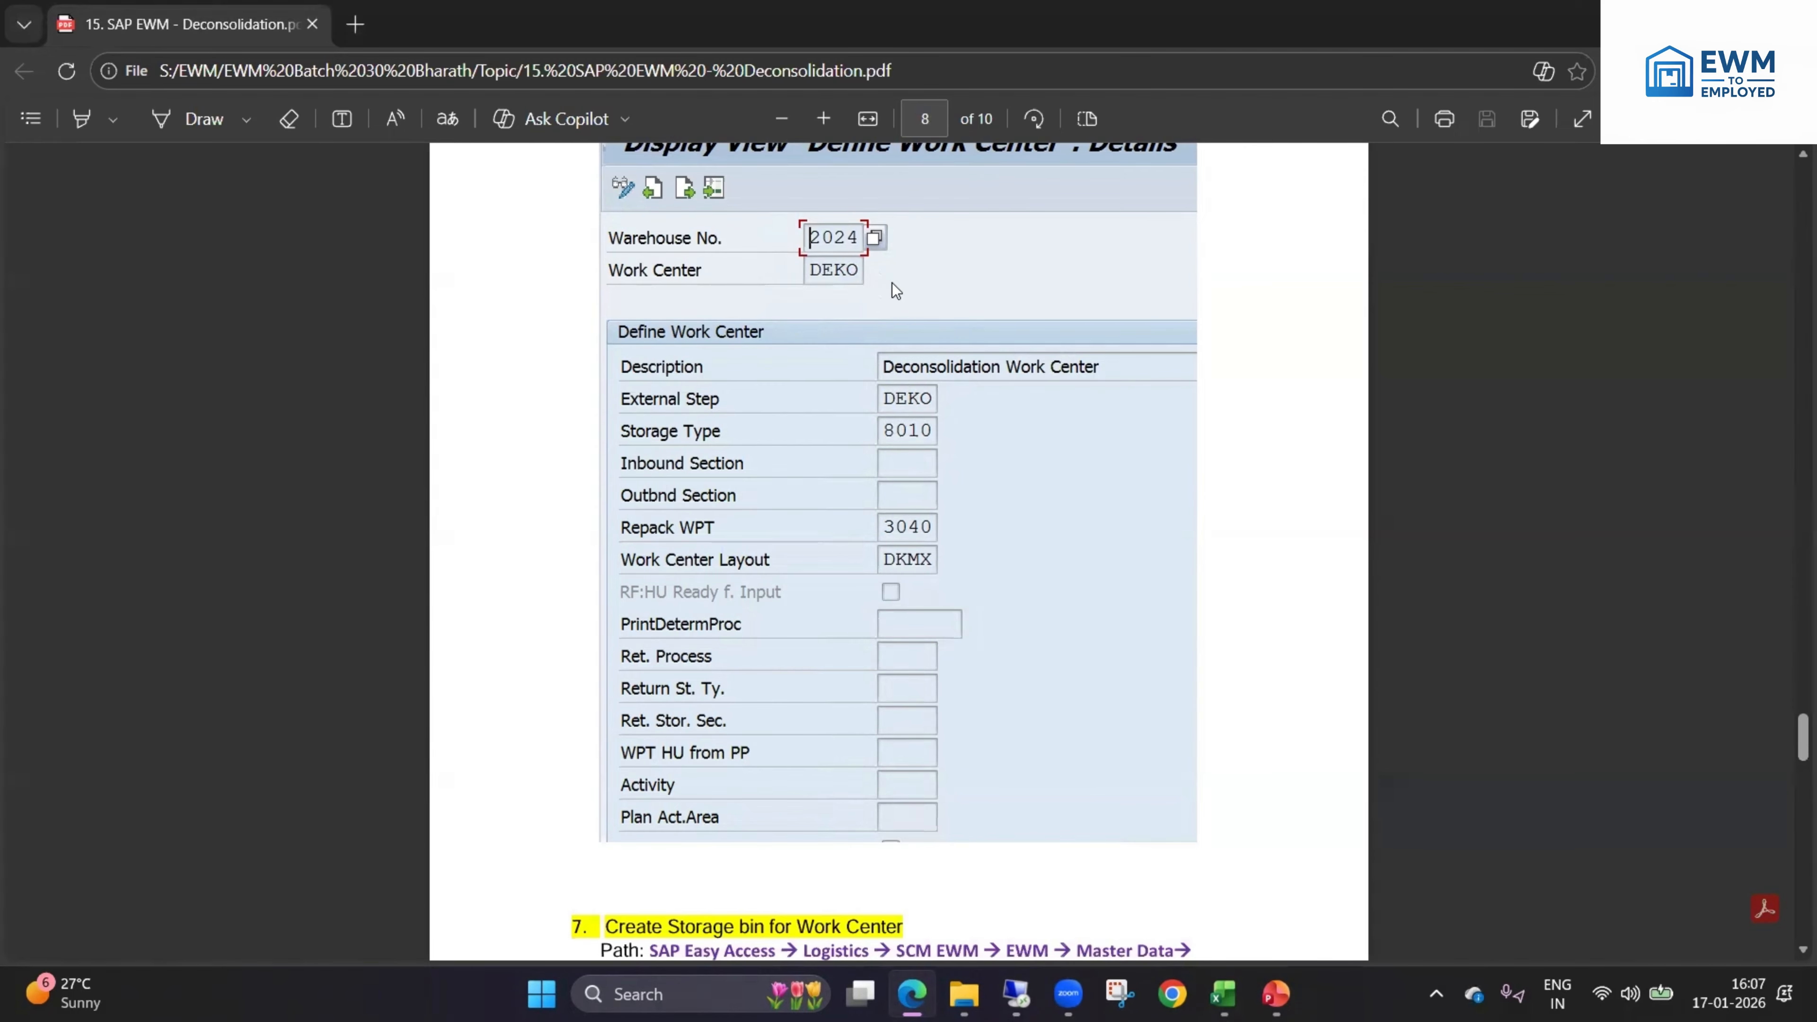
- In the Excel sheet 17.01.2026, enter storage type 8010 in B24 and work center DEKO in C24
click(1223, 993)
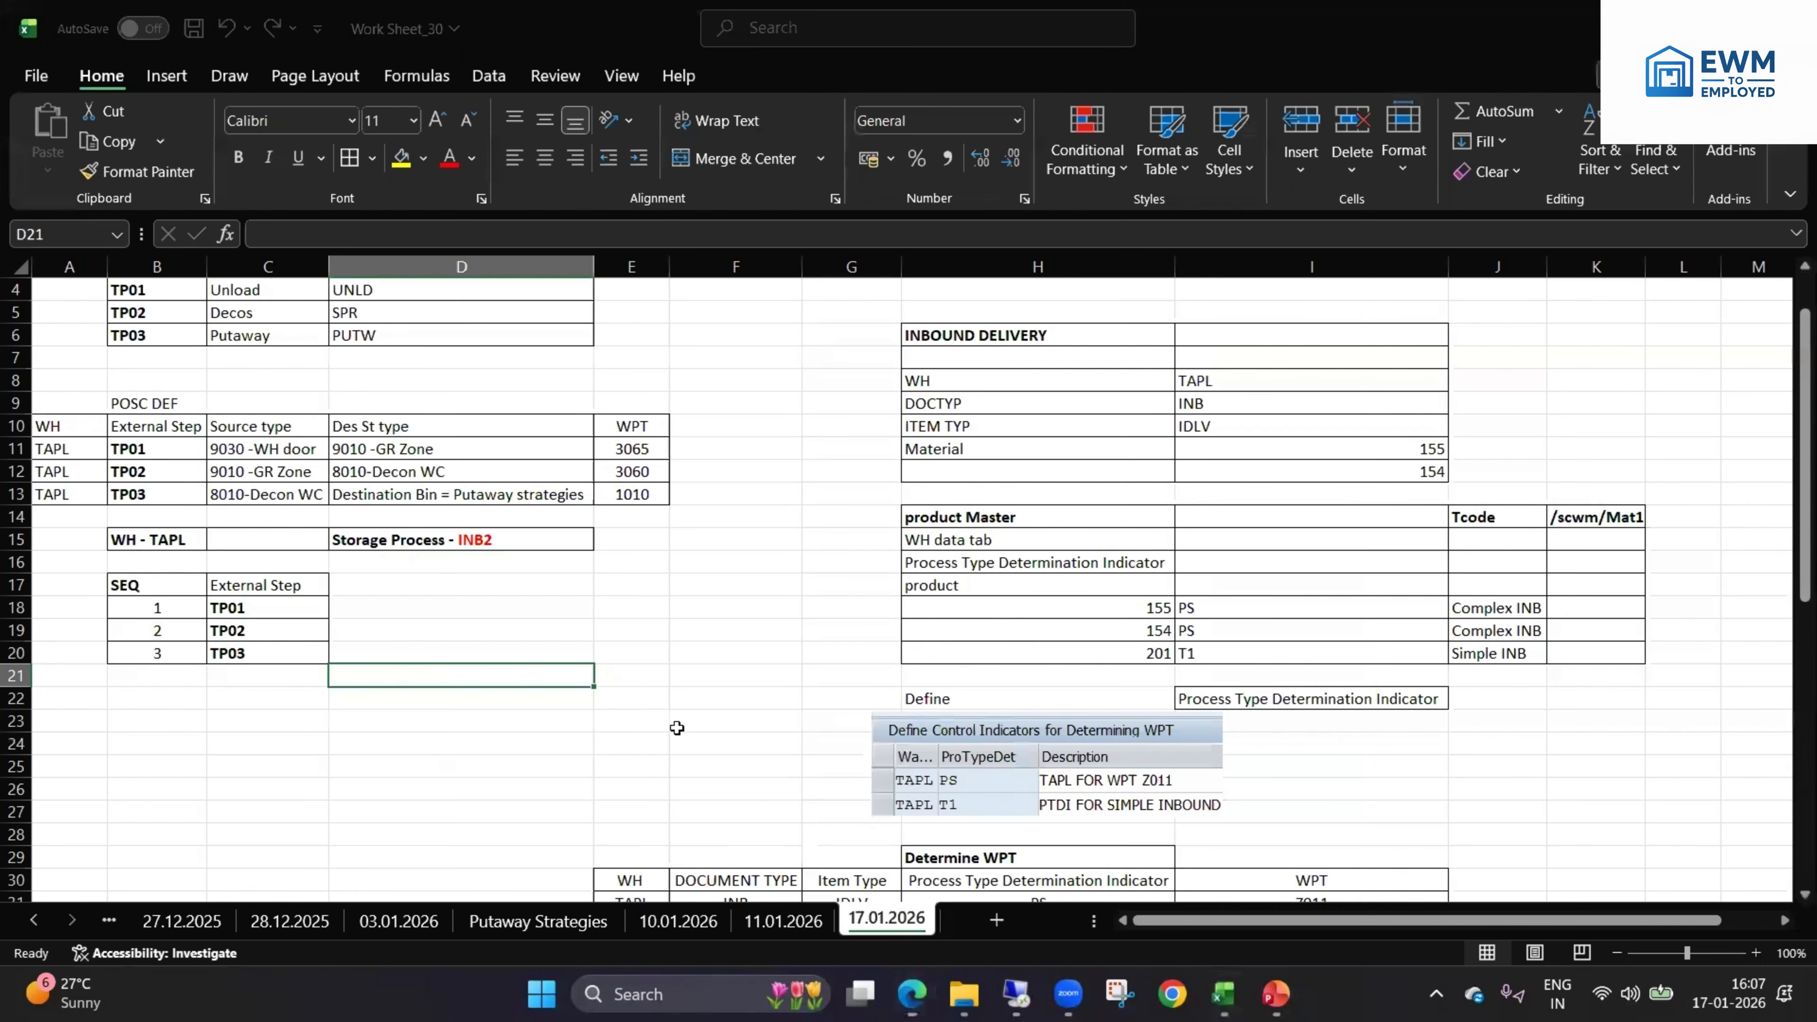
click(272, 712)
click(162, 744)
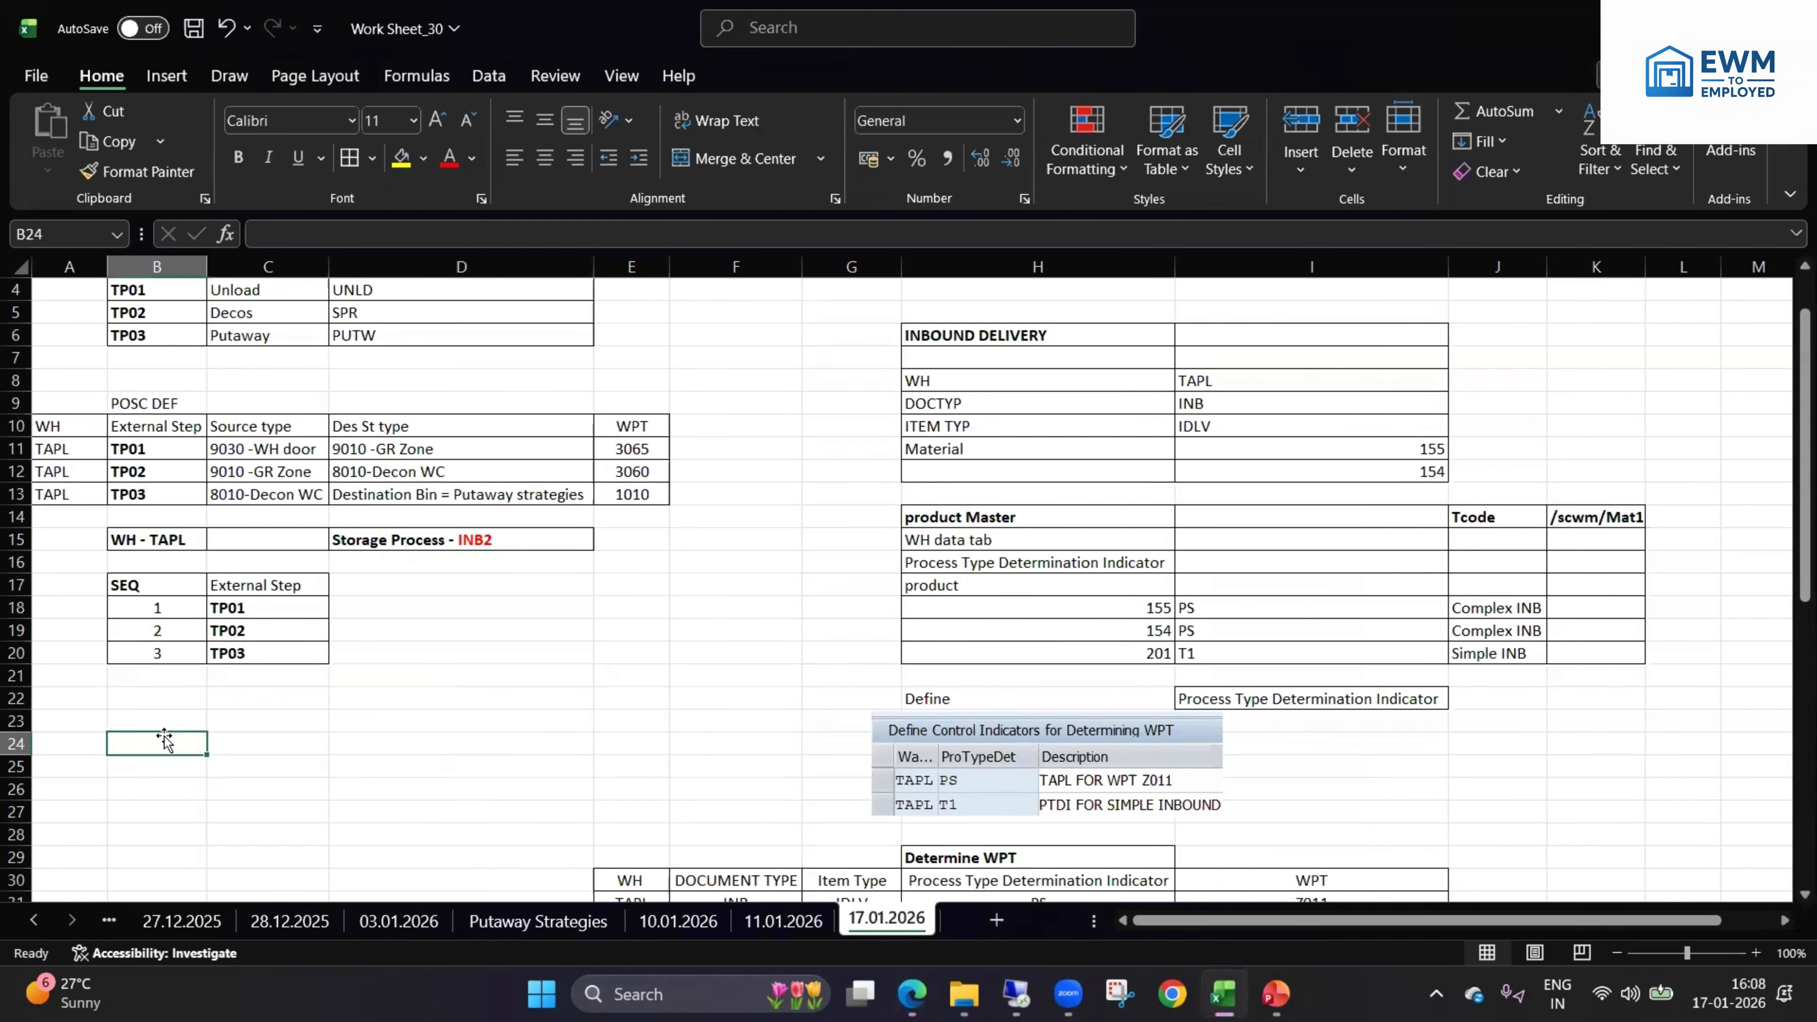
text(8010)
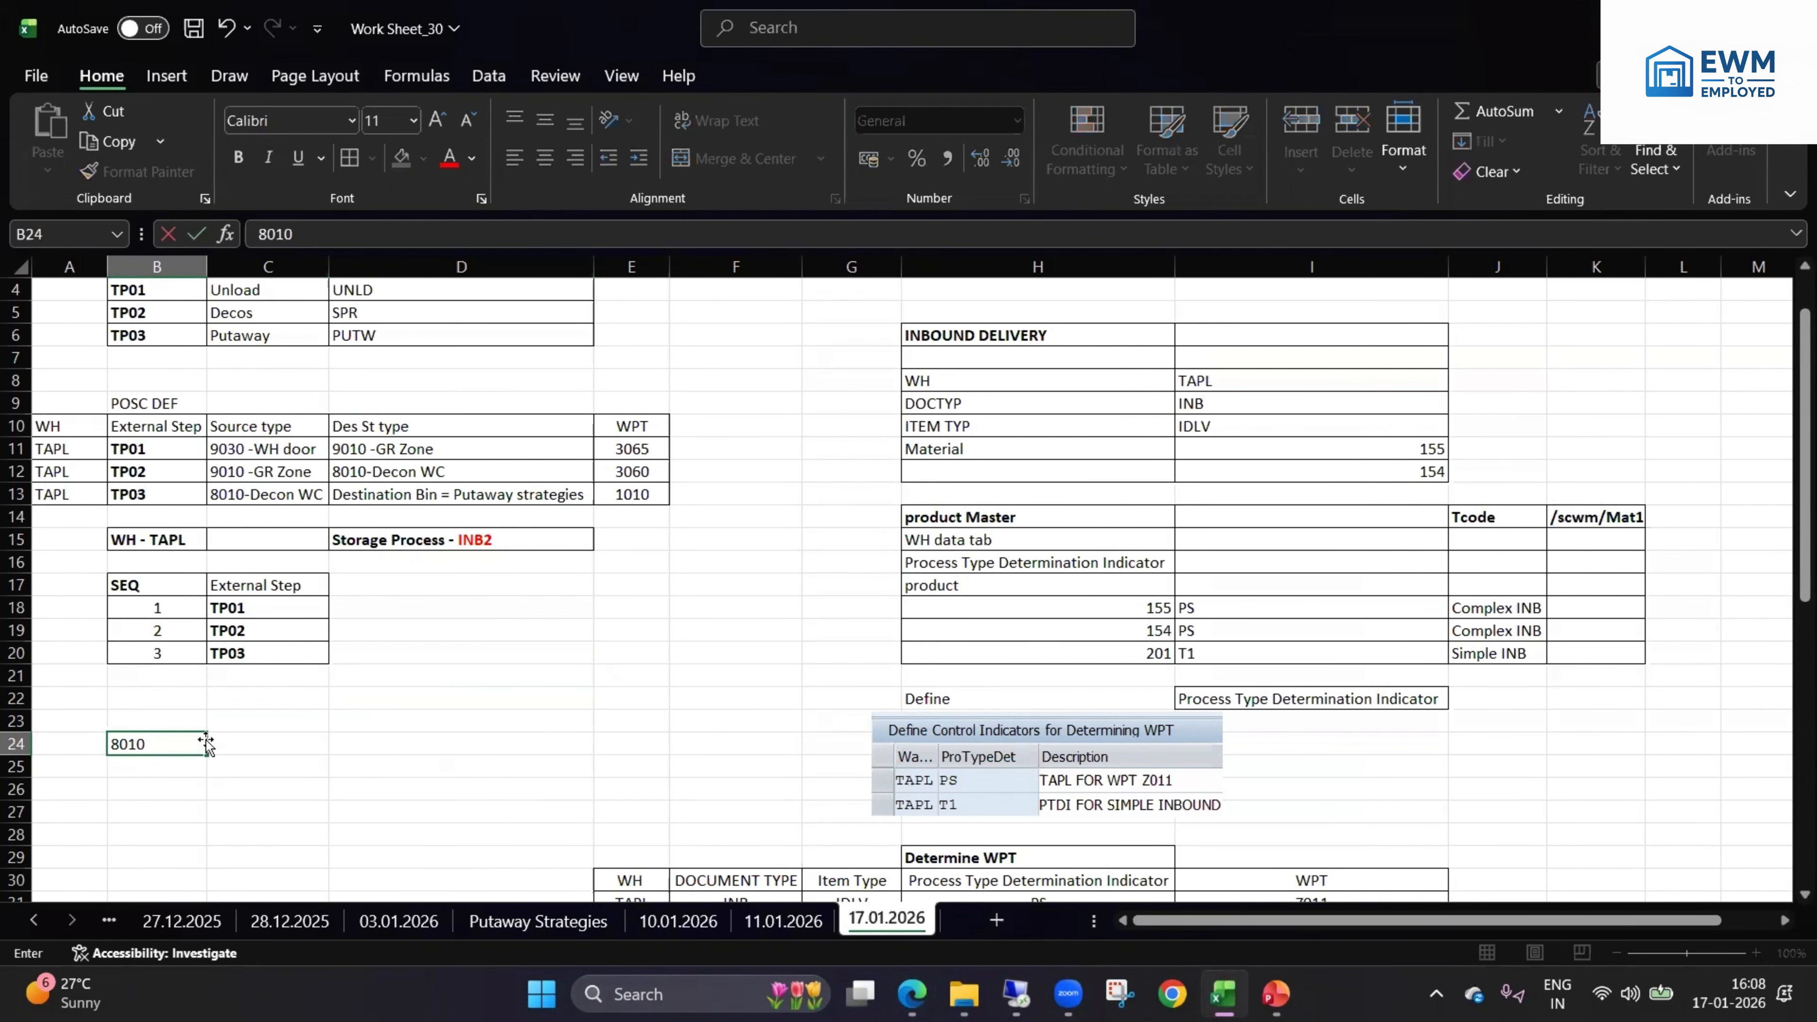
click(225, 745)
text(DECO++)
key(BackSpace)
key(BackSpace)
key(BackSpace)
key(BackSpace)
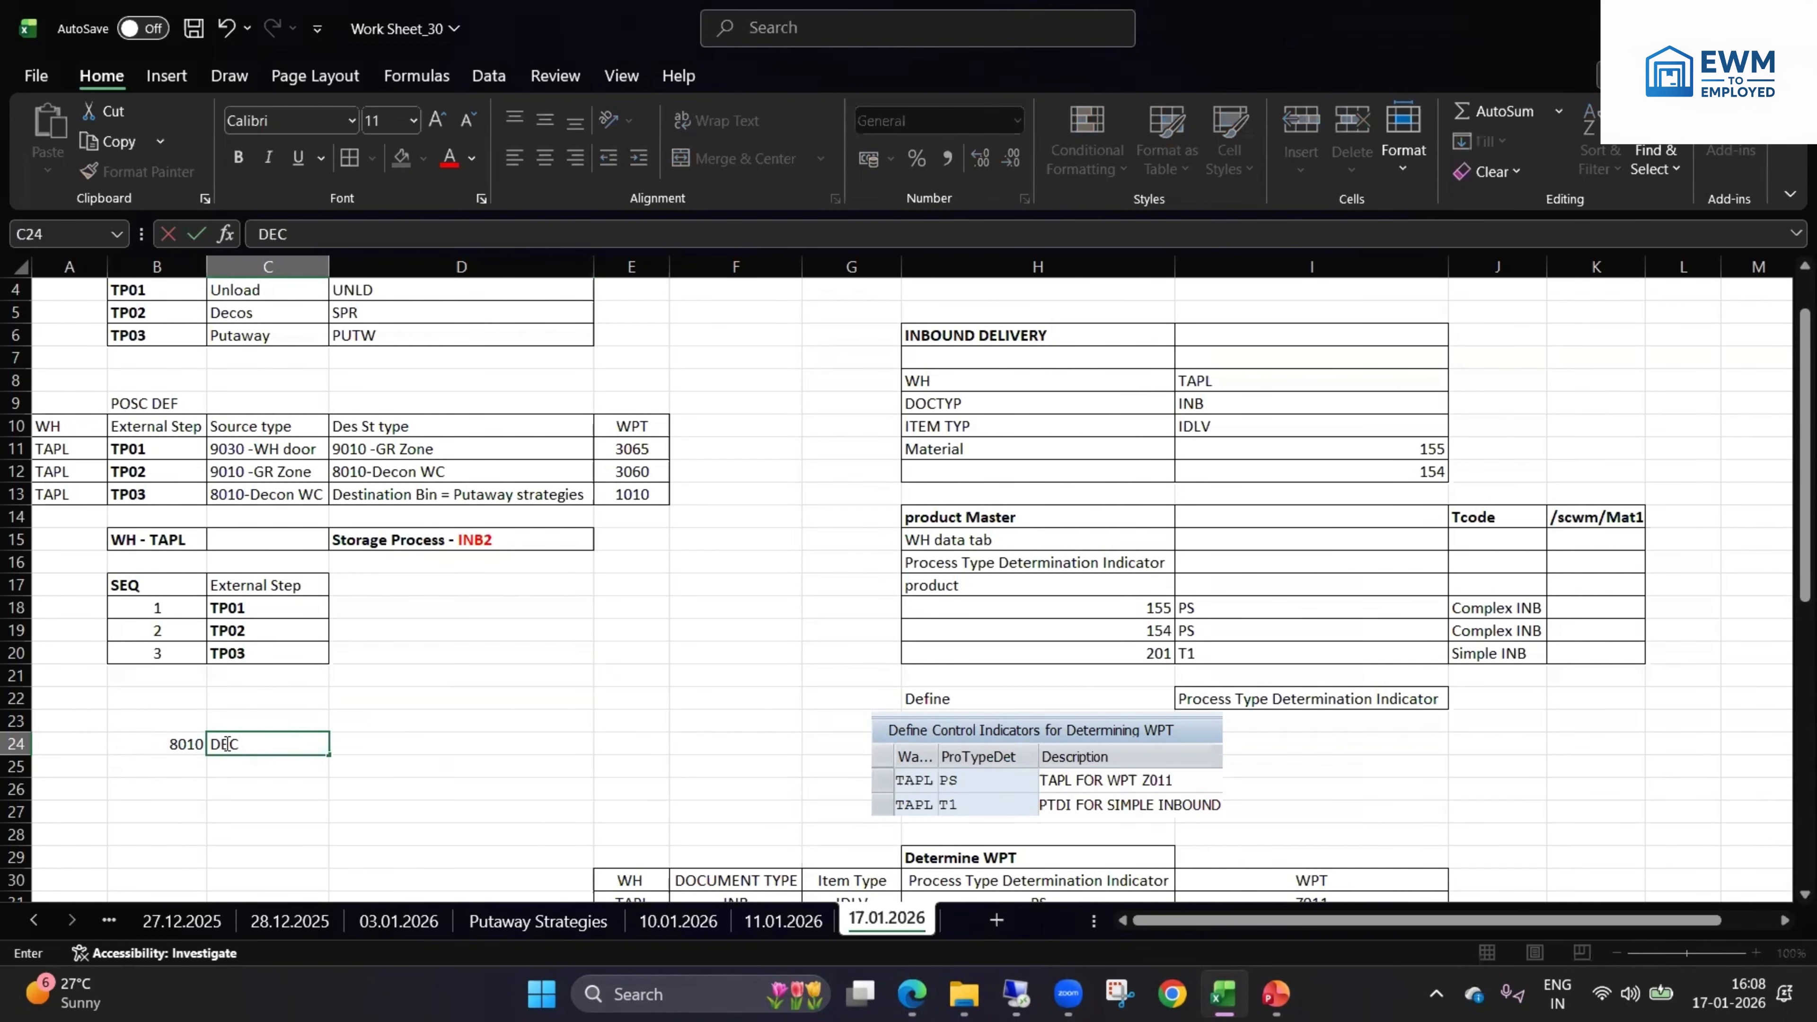
text(KO)
- List bins 8010-01 to 8010-03 in B25:B27 by entering the first bin and filling the series down
click(178, 763)
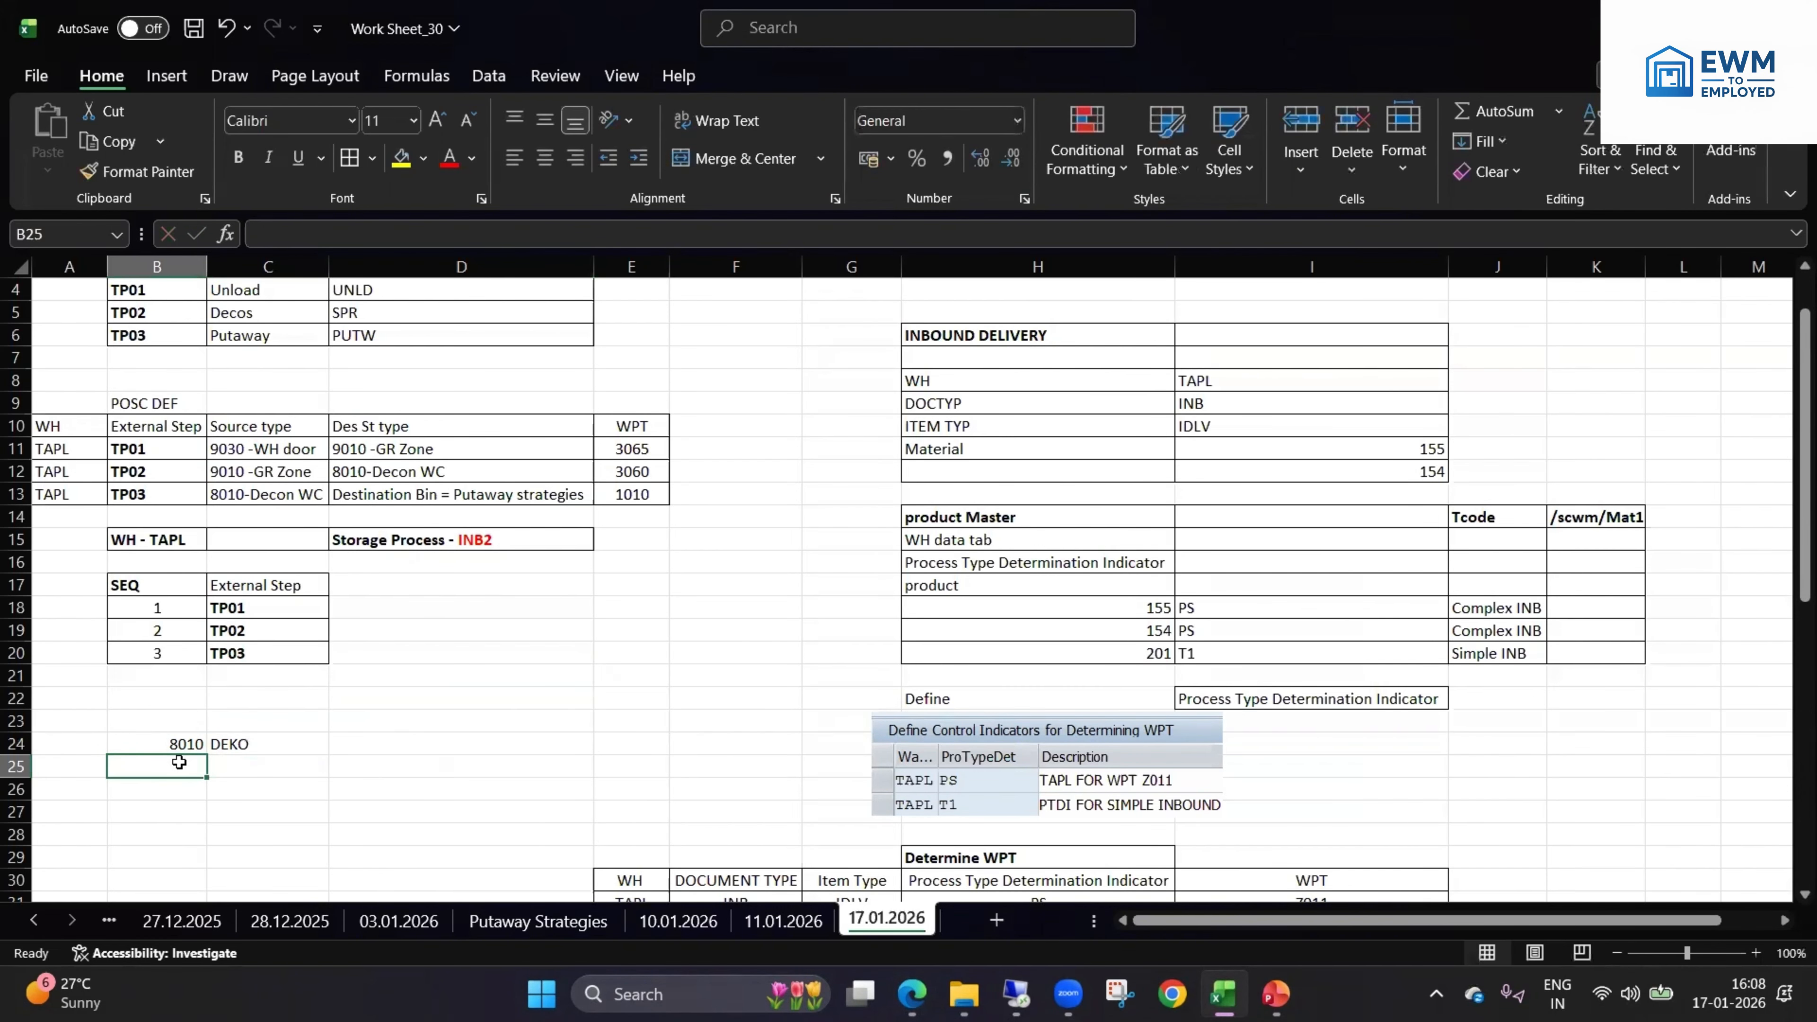
text(8010)
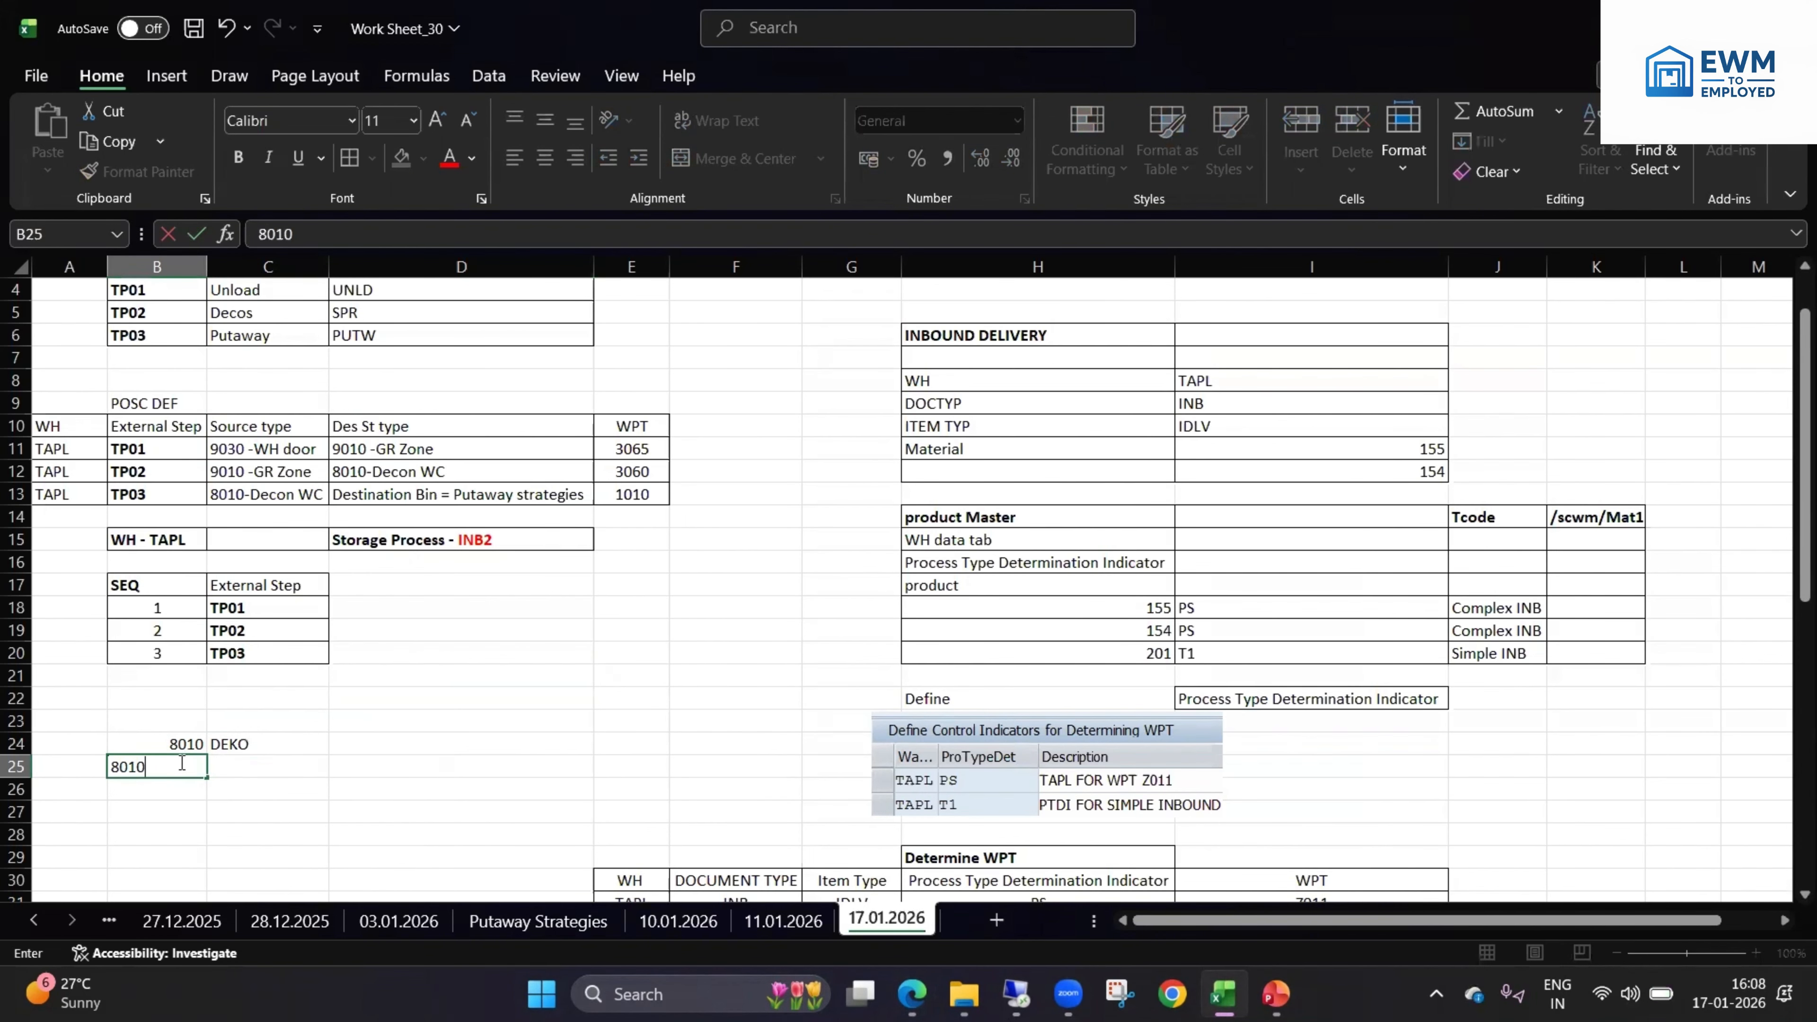
text(-01)
drag(207, 777, 211, 824)
click(270, 790)
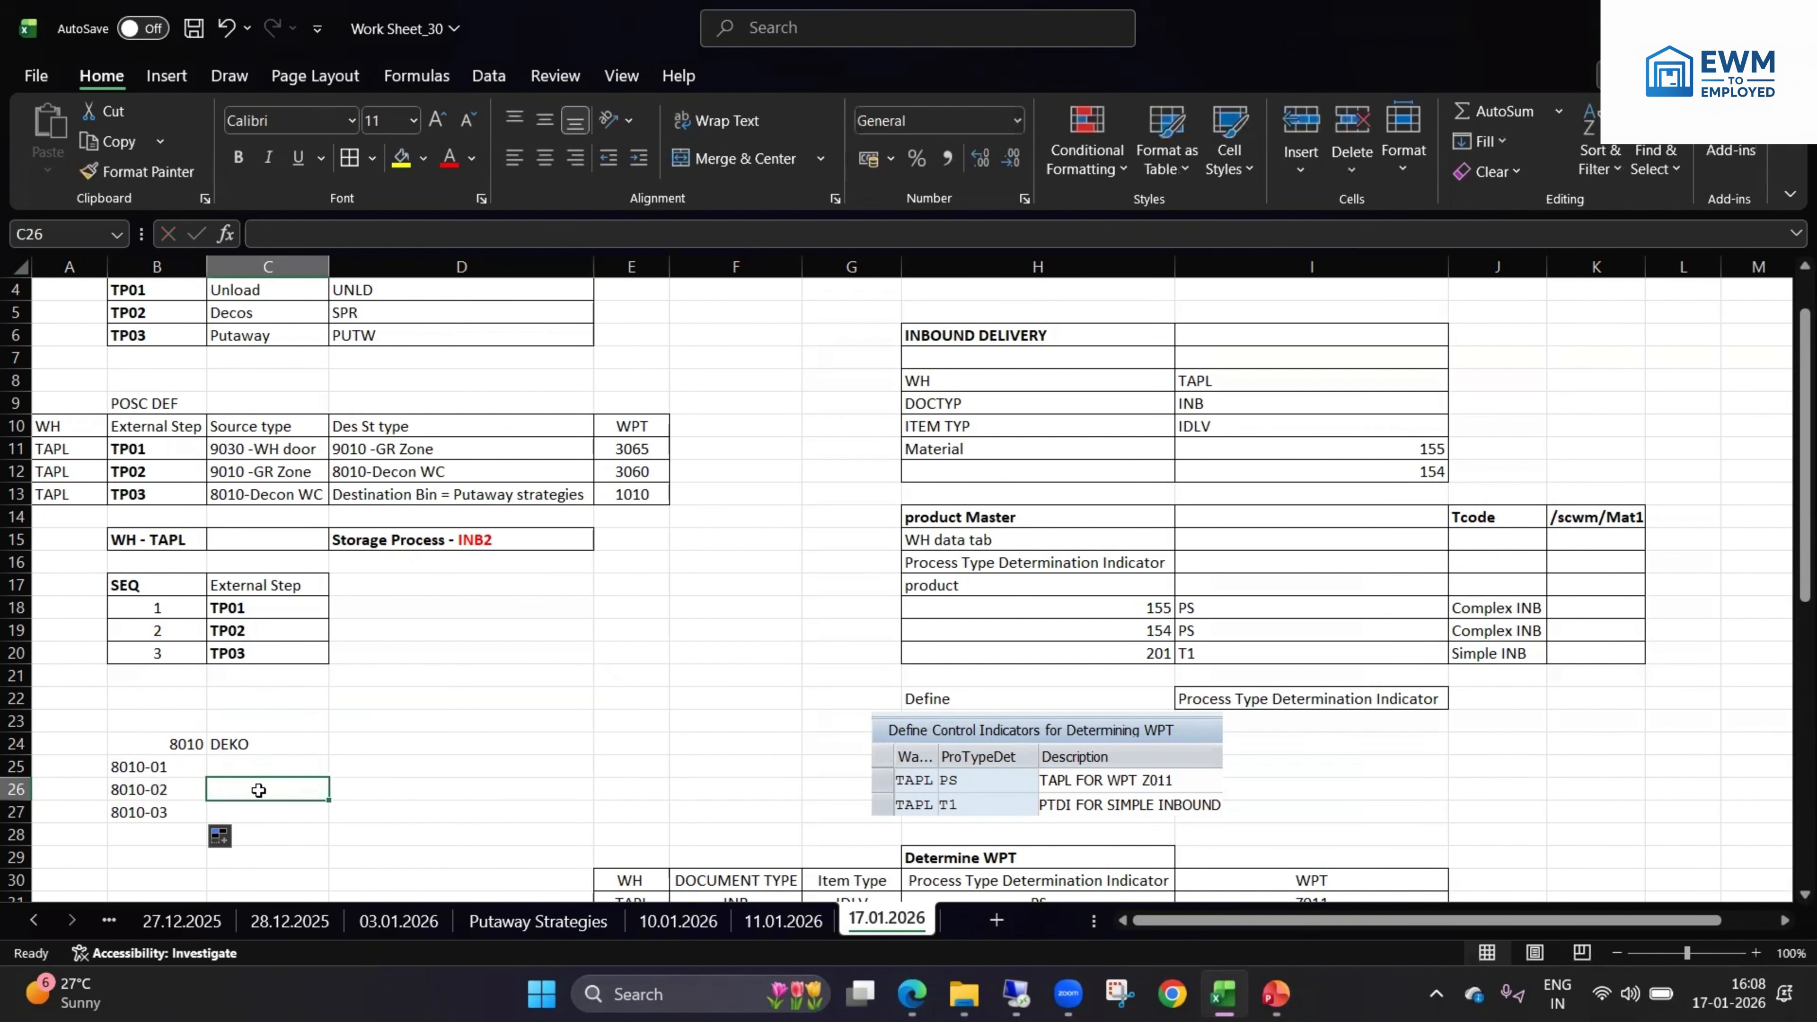
- Extend the bin series below storage type 8010 through 8010-05 in B29
click(179, 765)
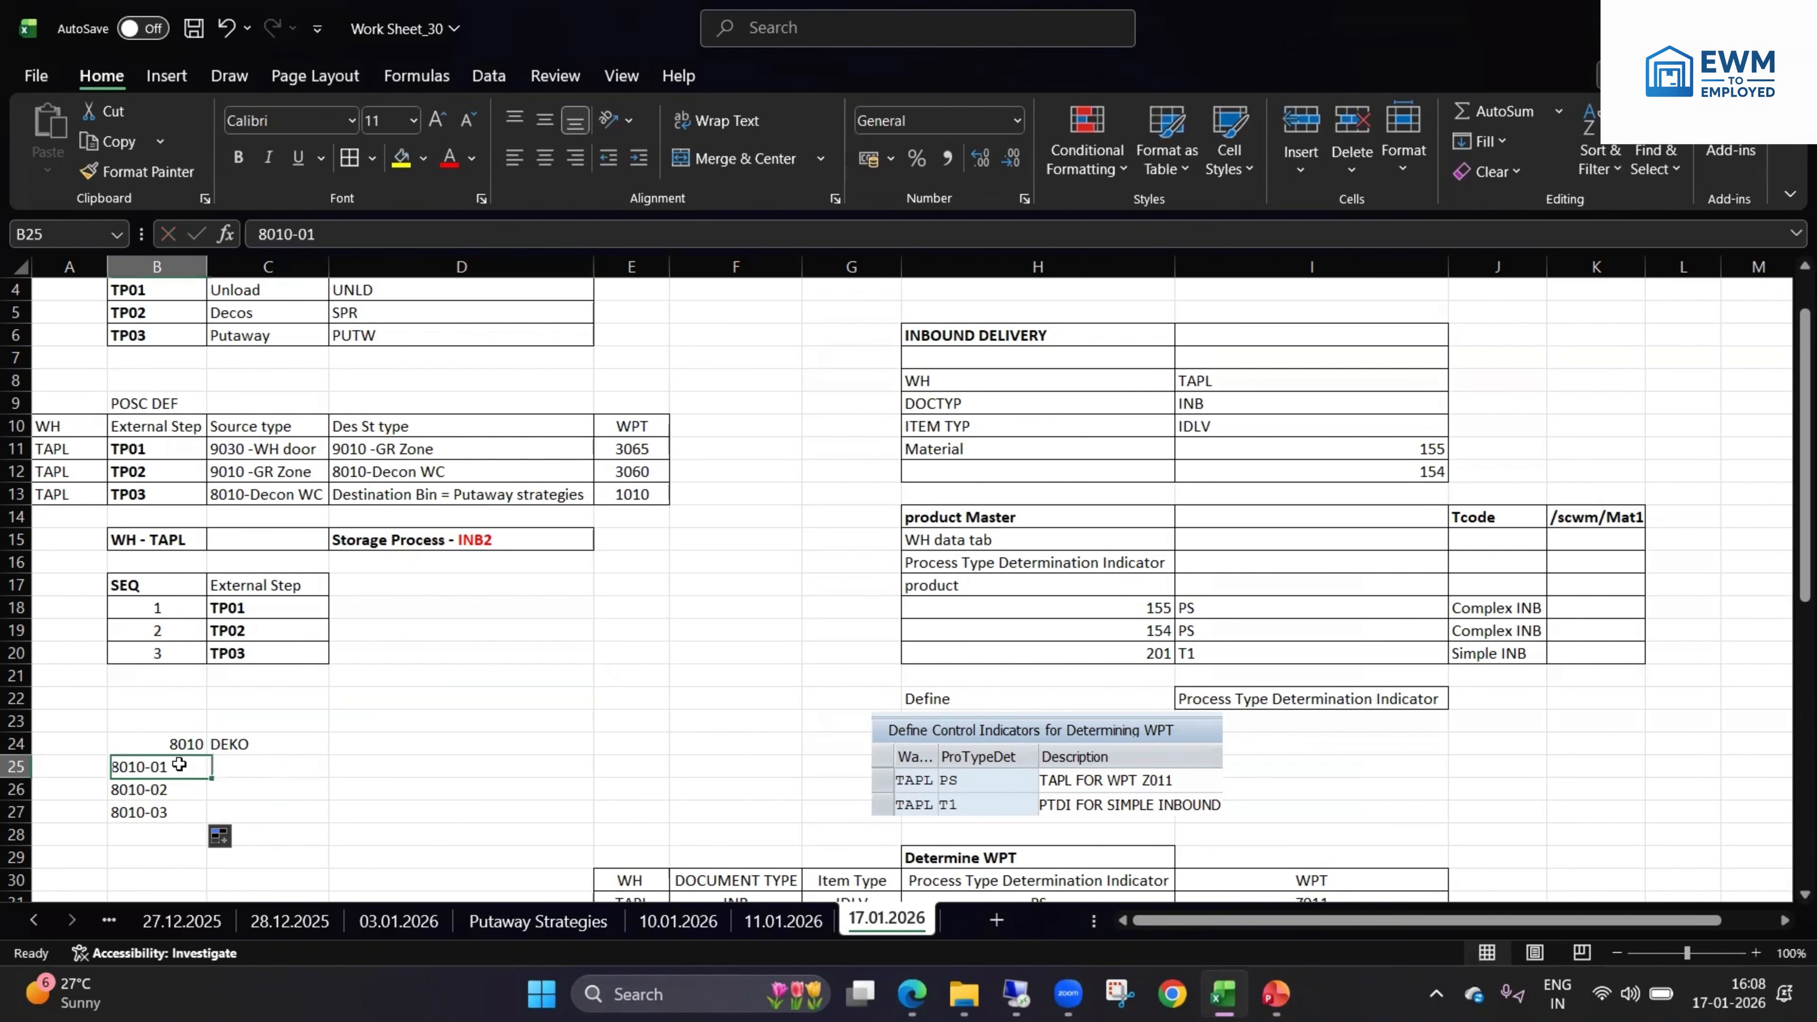
click(262, 768)
drag(183, 785, 255, 765)
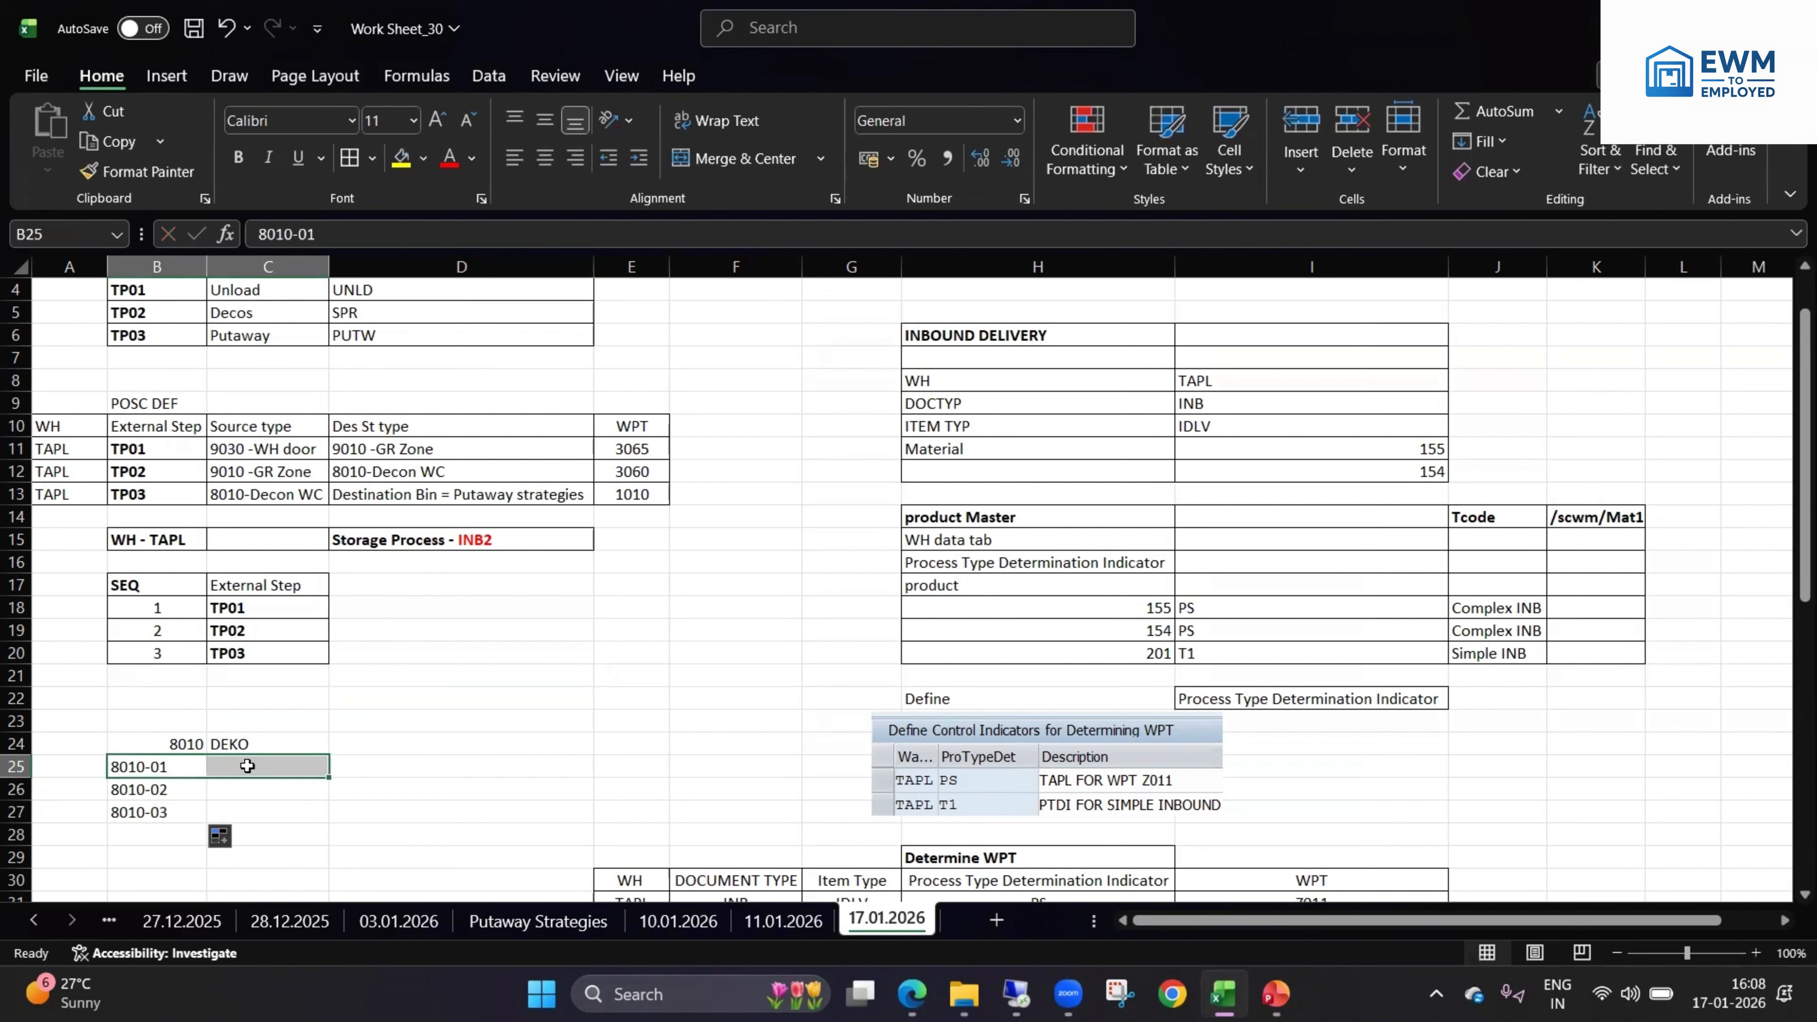
click(184, 767)
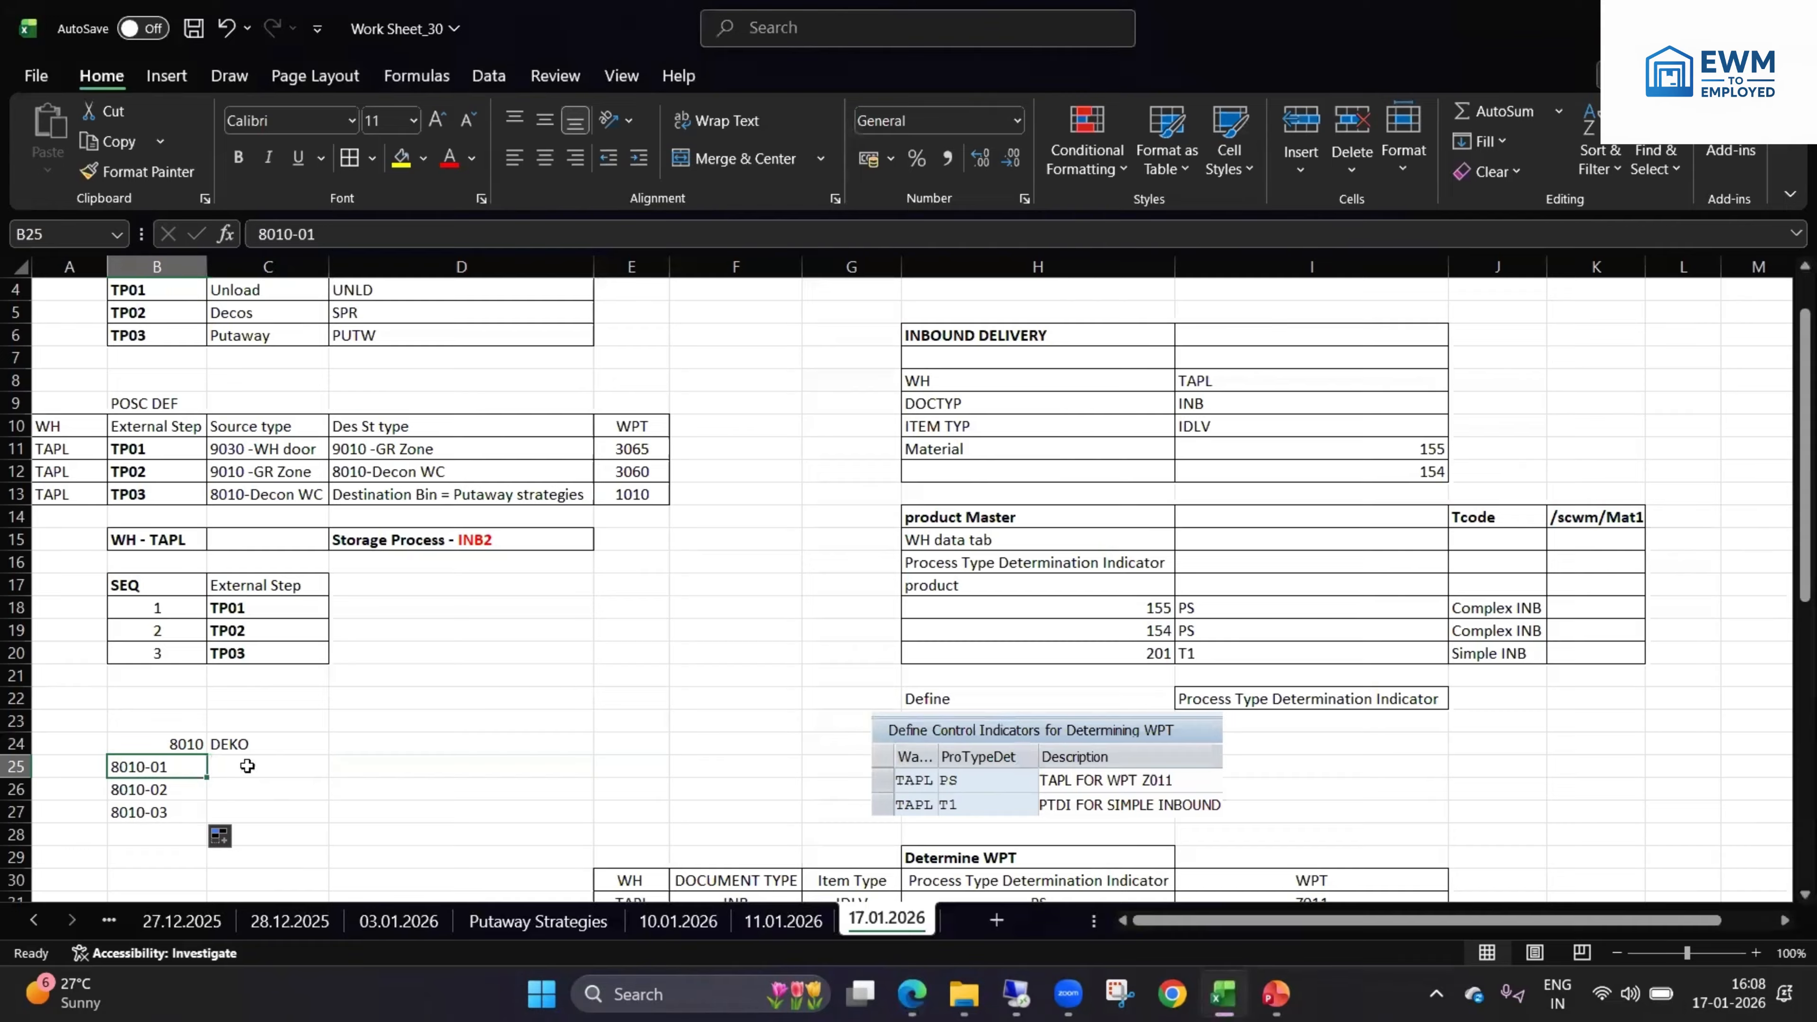
click(247, 767)
drag(169, 789, 208, 855)
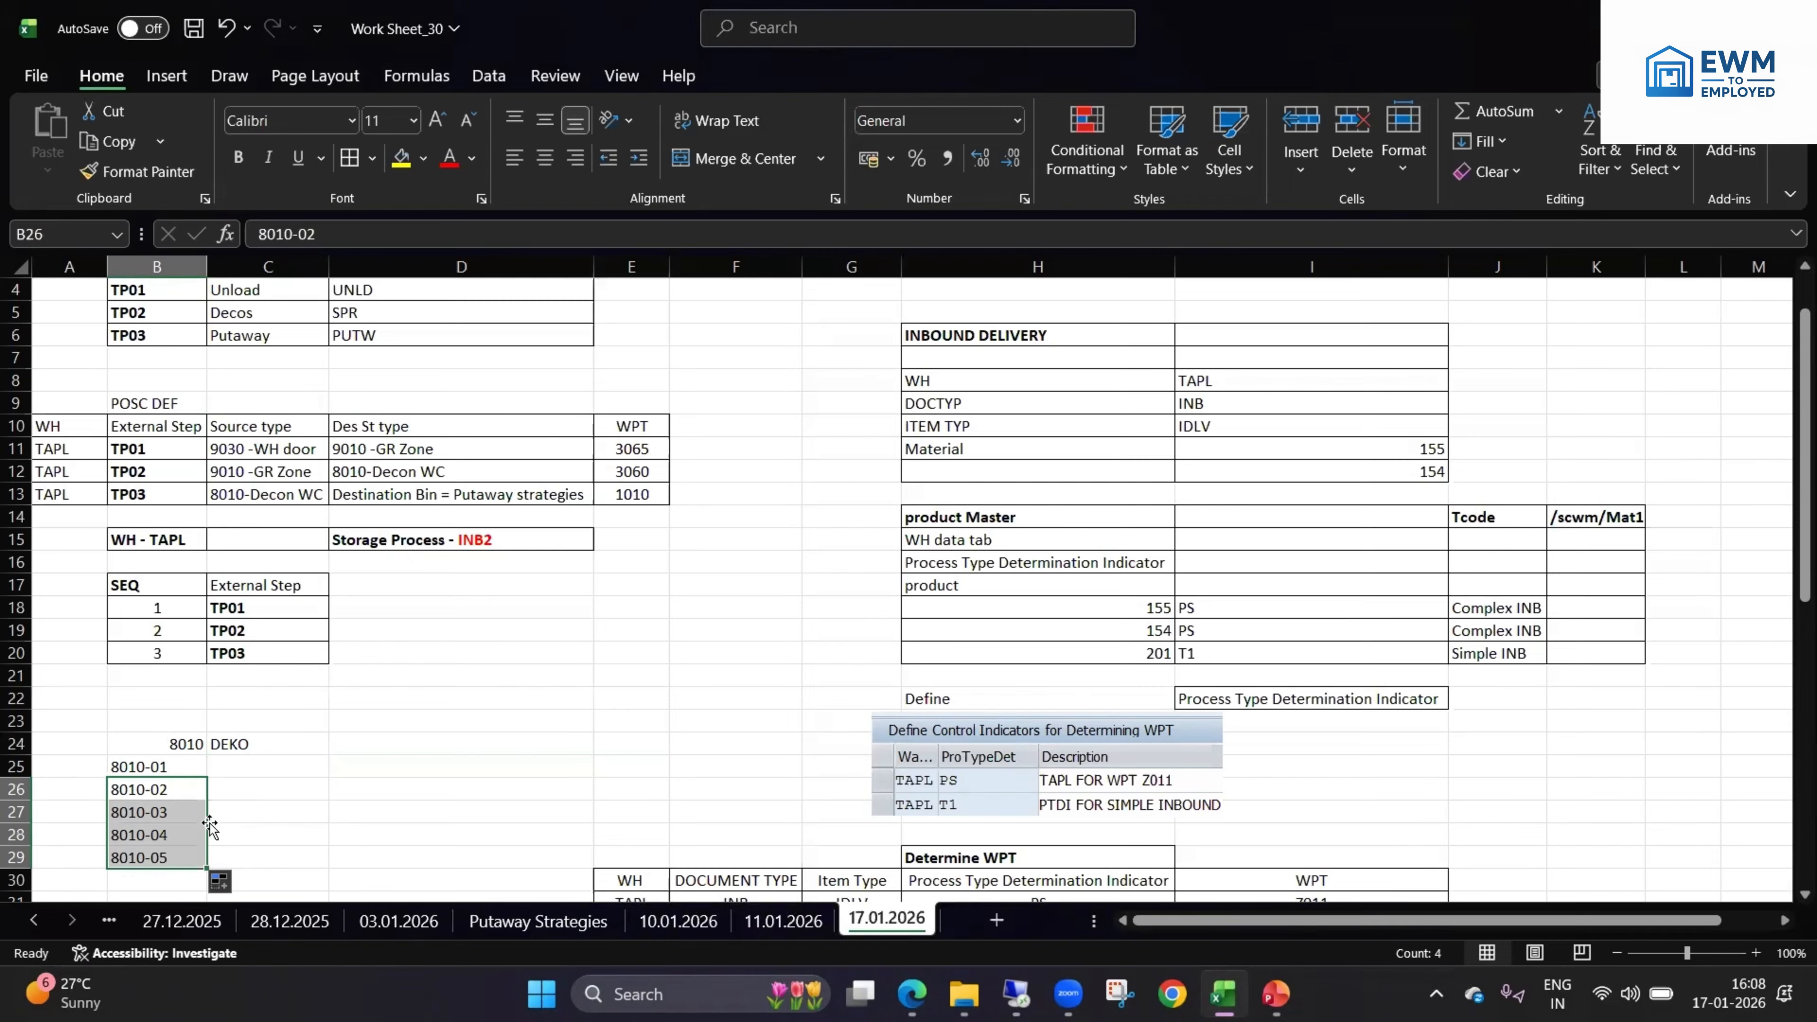
click(221, 813)
drag(168, 765, 252, 767)
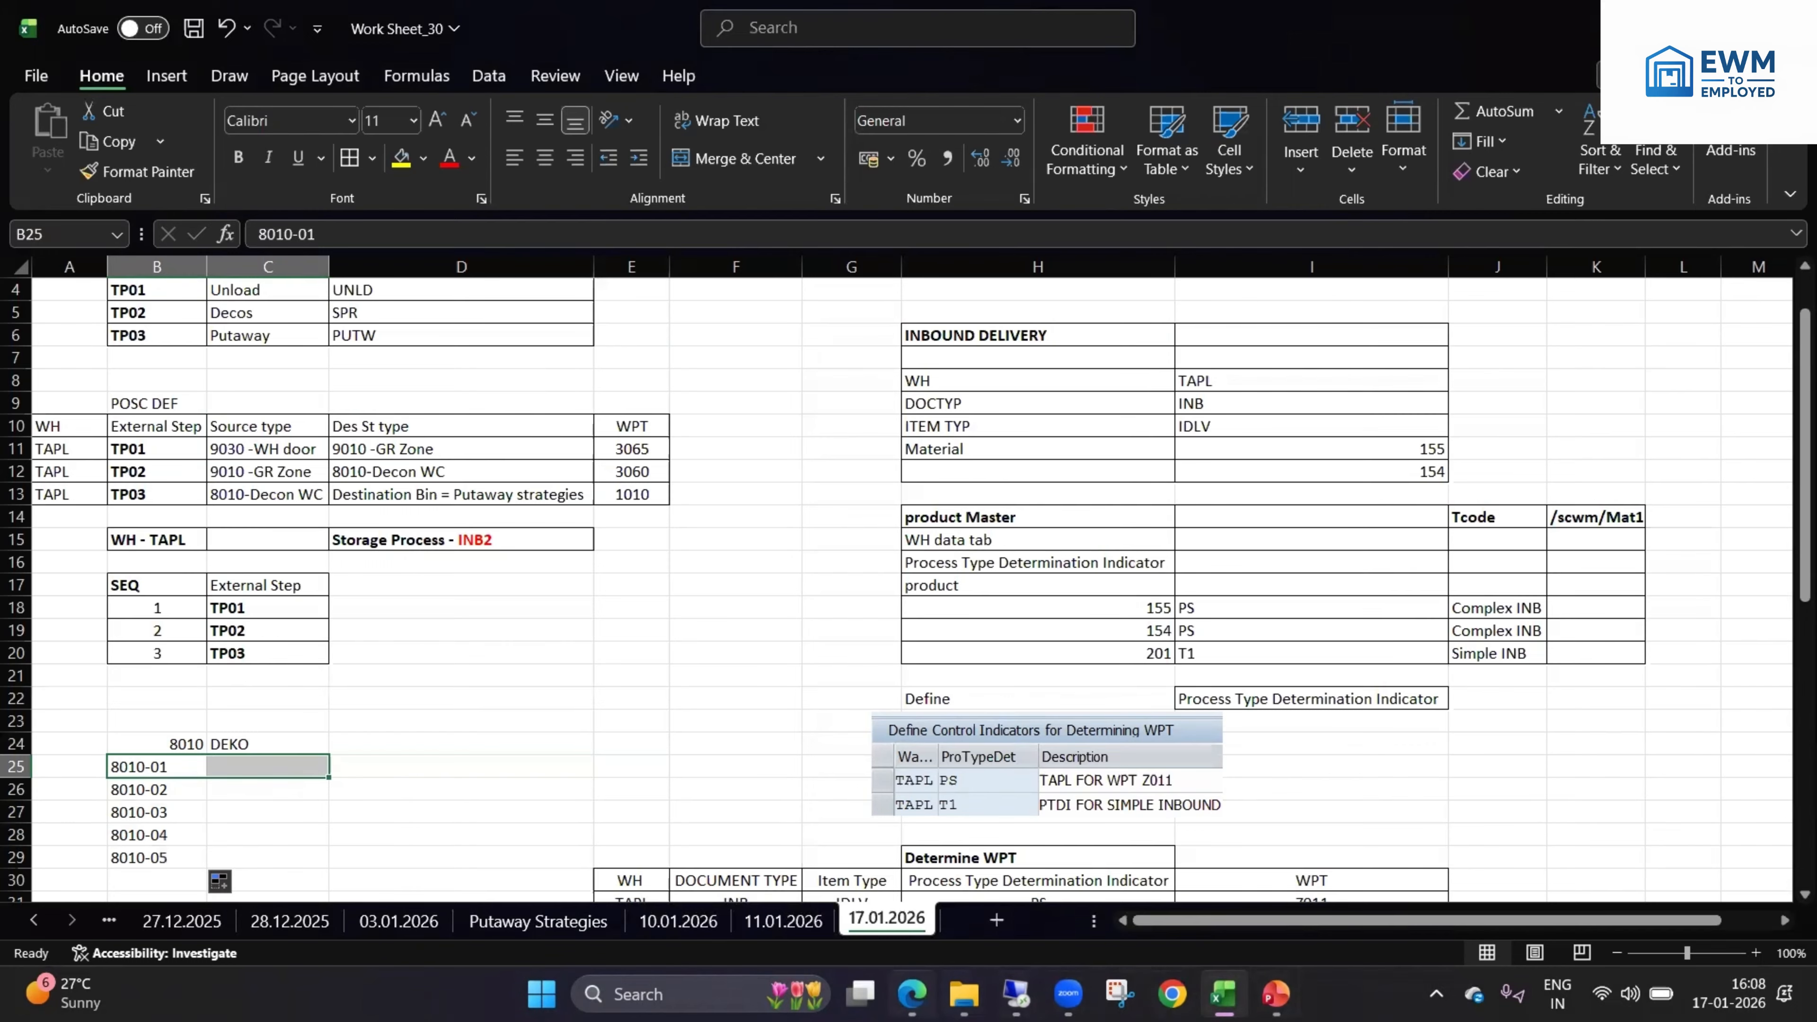
- Return to the deconsolidation guide and read the path and T-code /SCWM/TWORKST for defining work centre master data attributes
key(alt+Tab)
scroll(906, 656, down, 10)
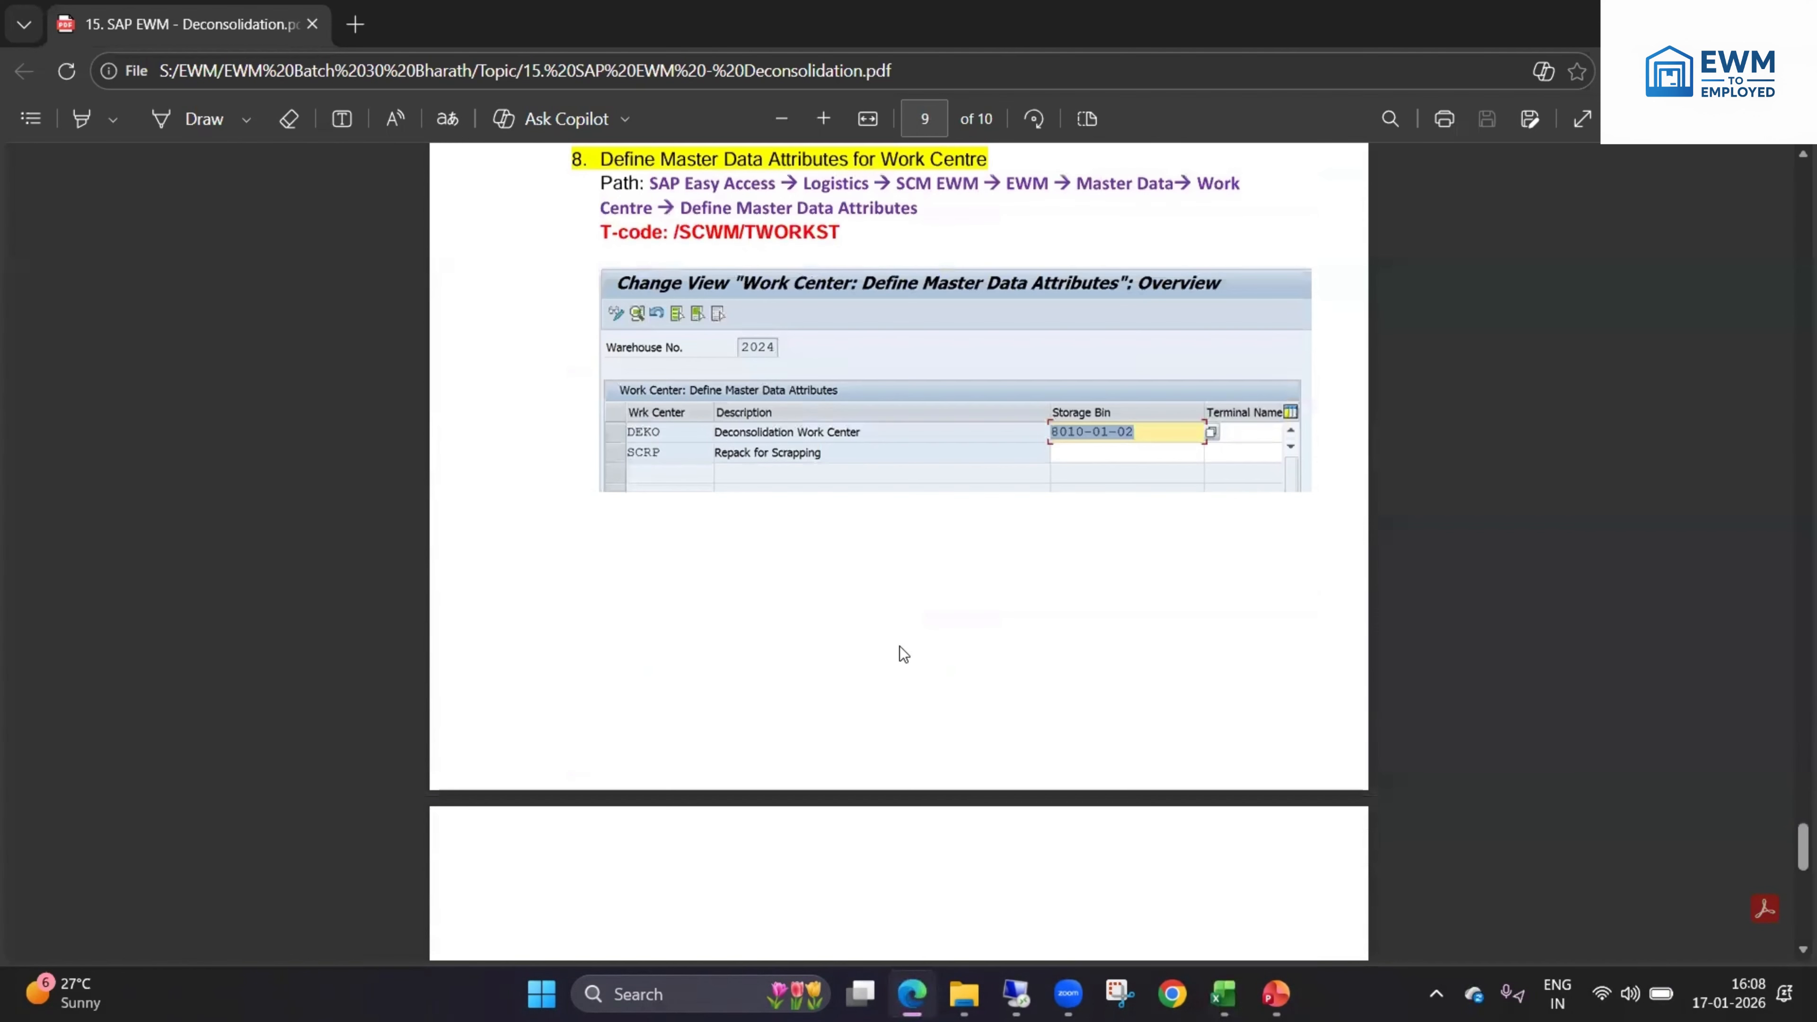
scroll(884, 492, up, 3)
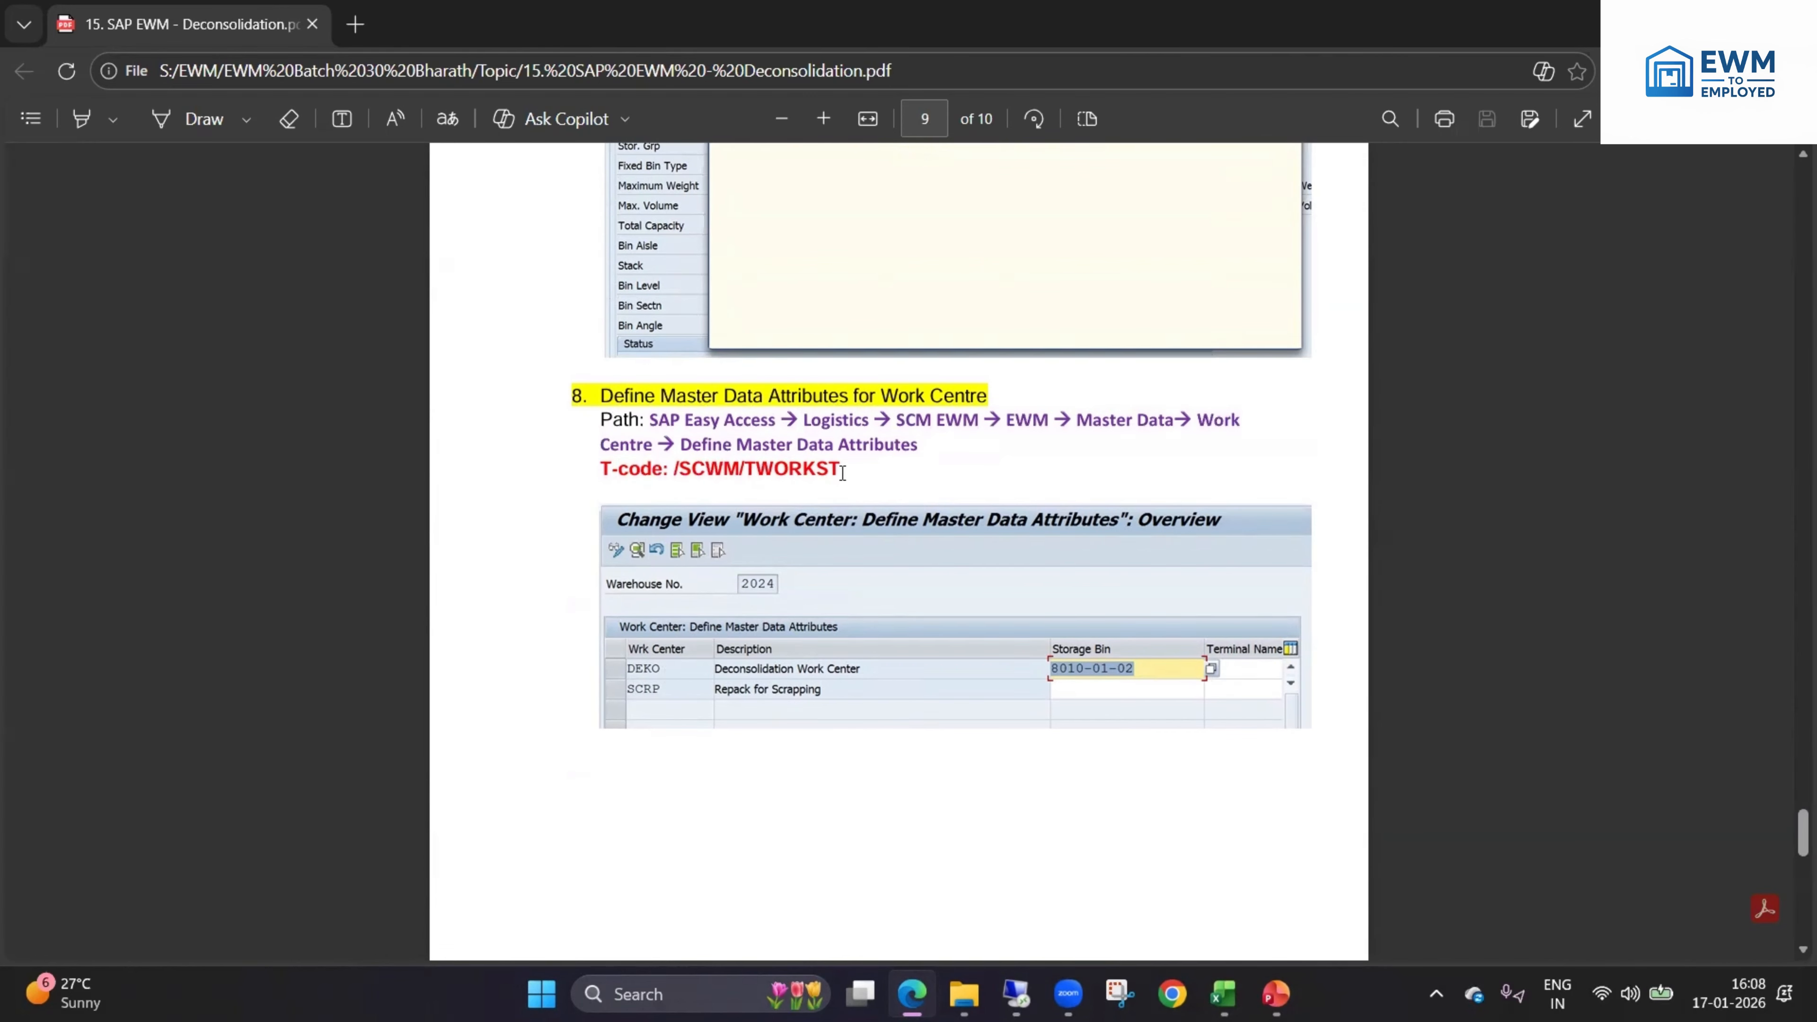
drag(993, 398, 486, 400)
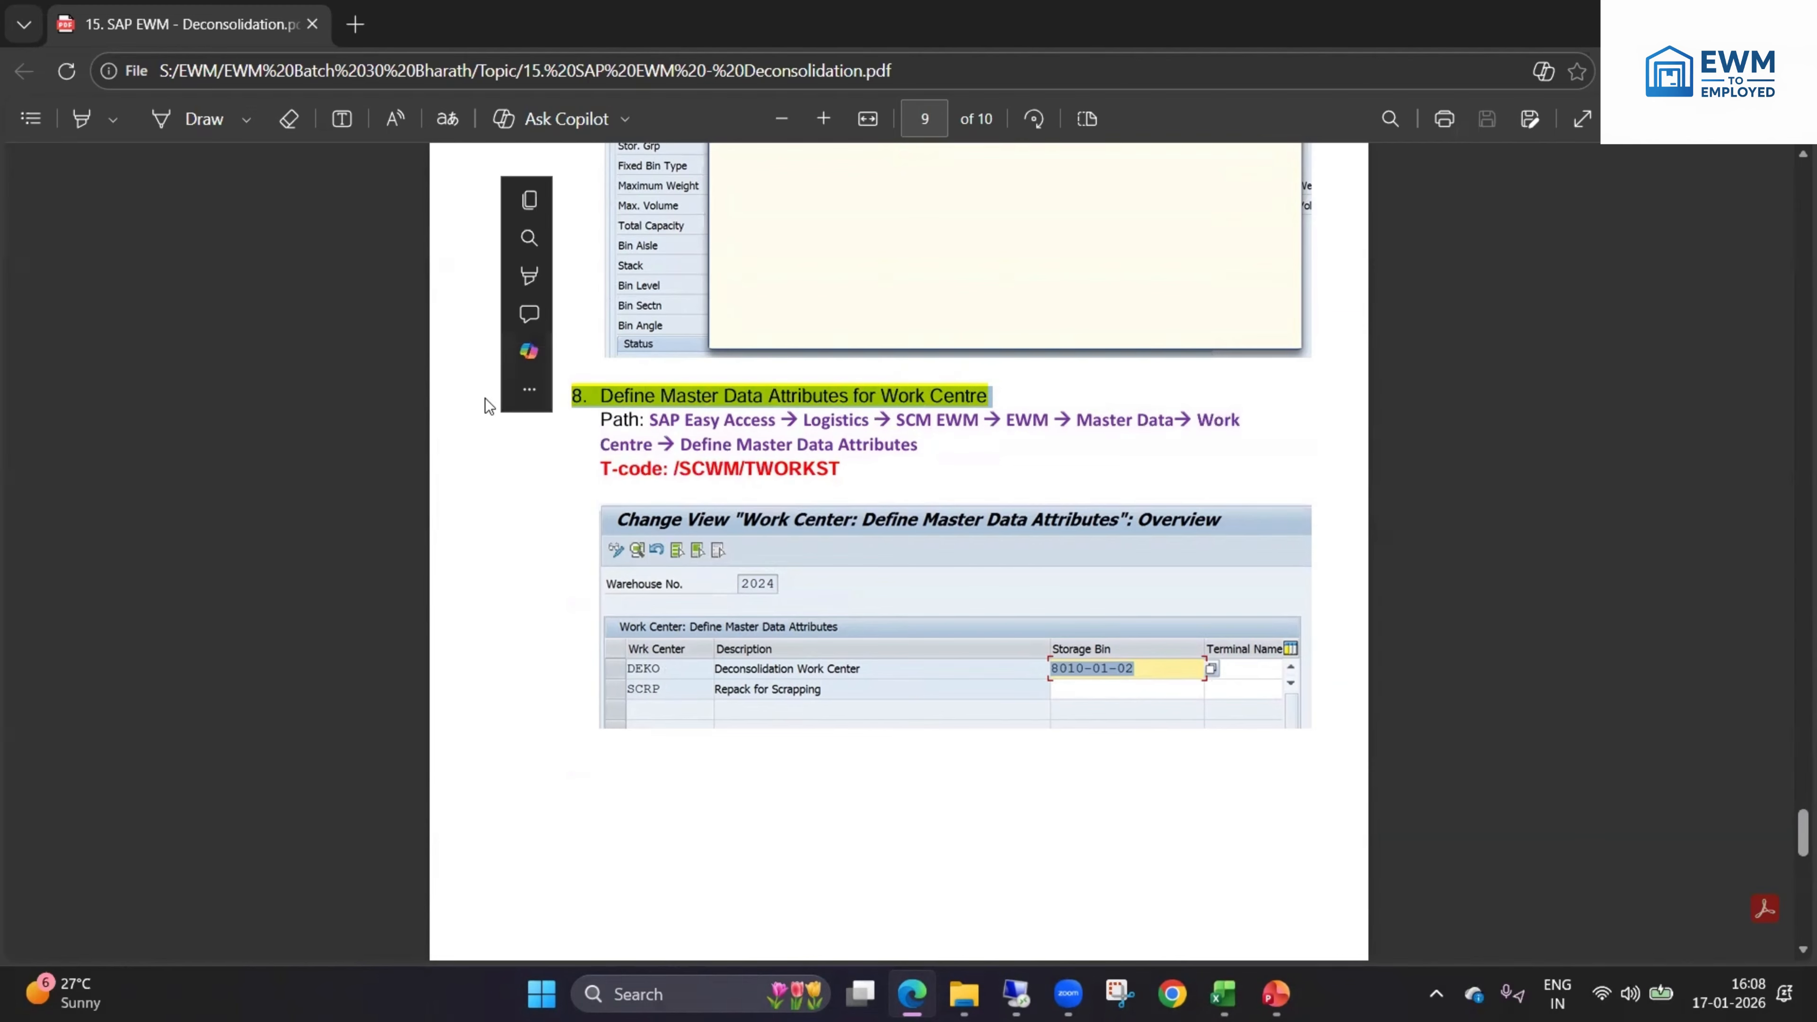
click(533, 538)
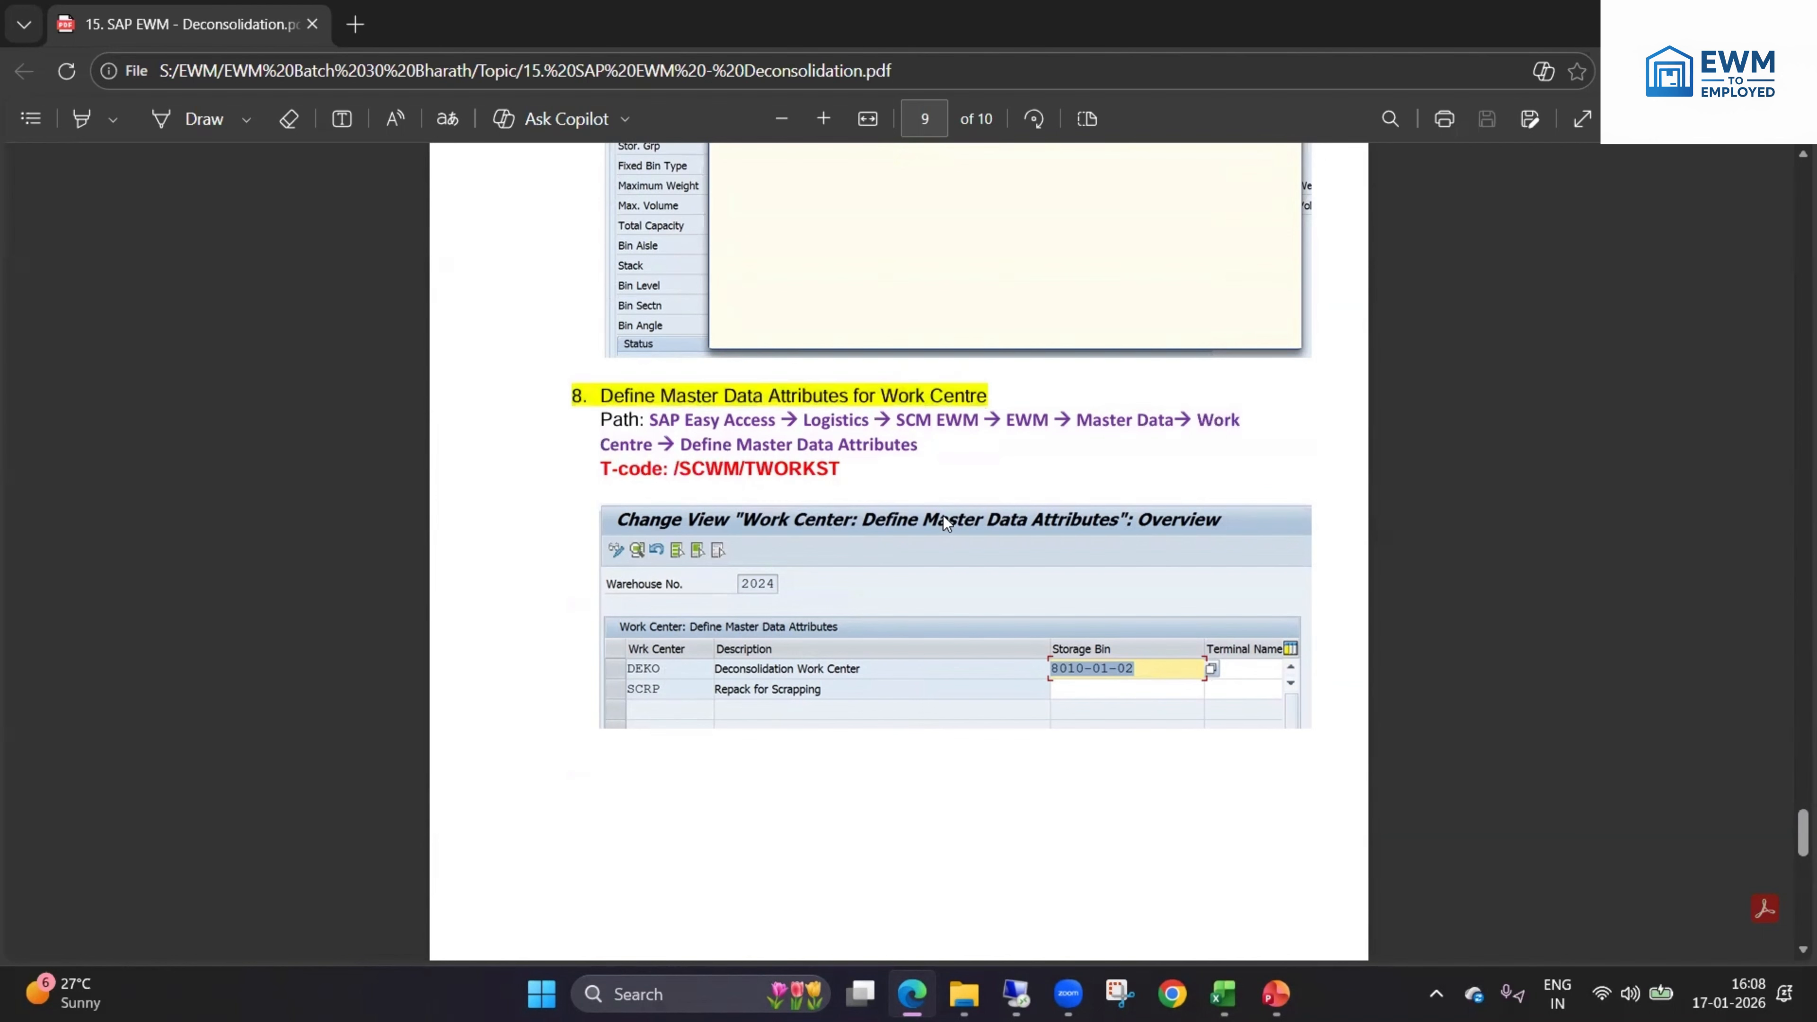
drag(854, 473, 583, 471)
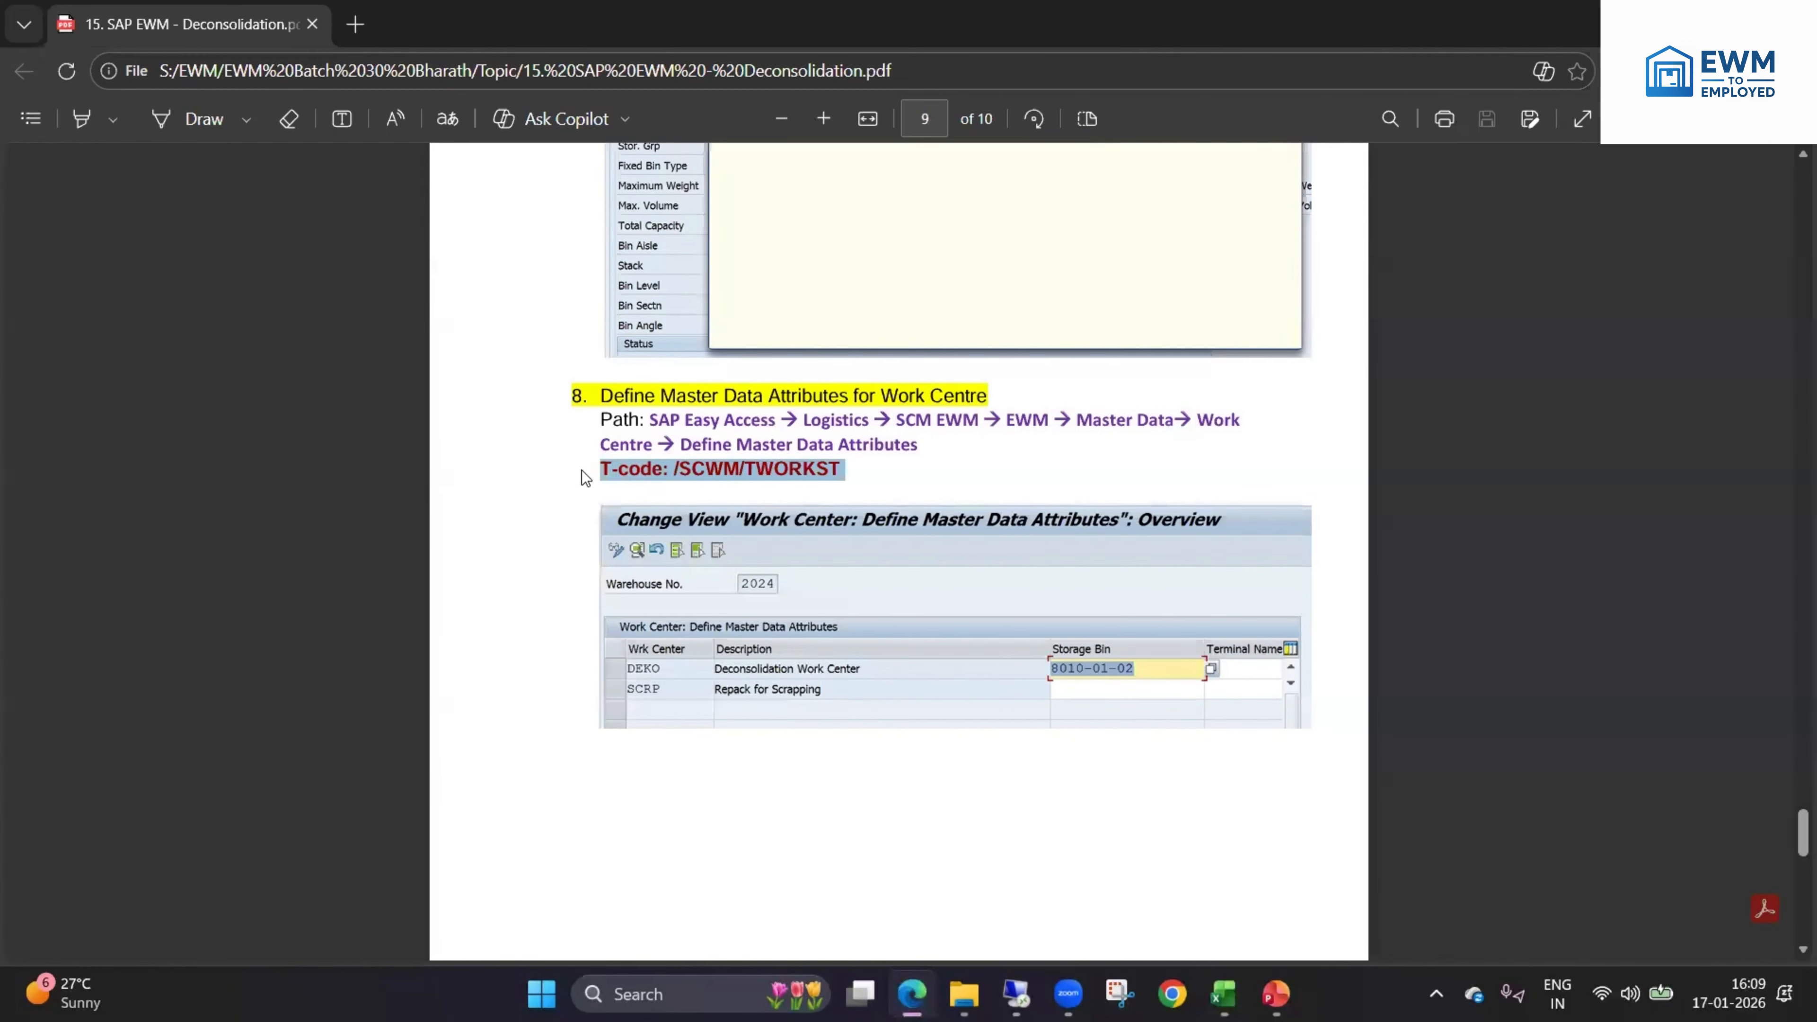
click(564, 528)
drag(649, 421, 922, 445)
- Switch to the remote SAP system and bring up the session showing SAP Easy Access
click(1016, 993)
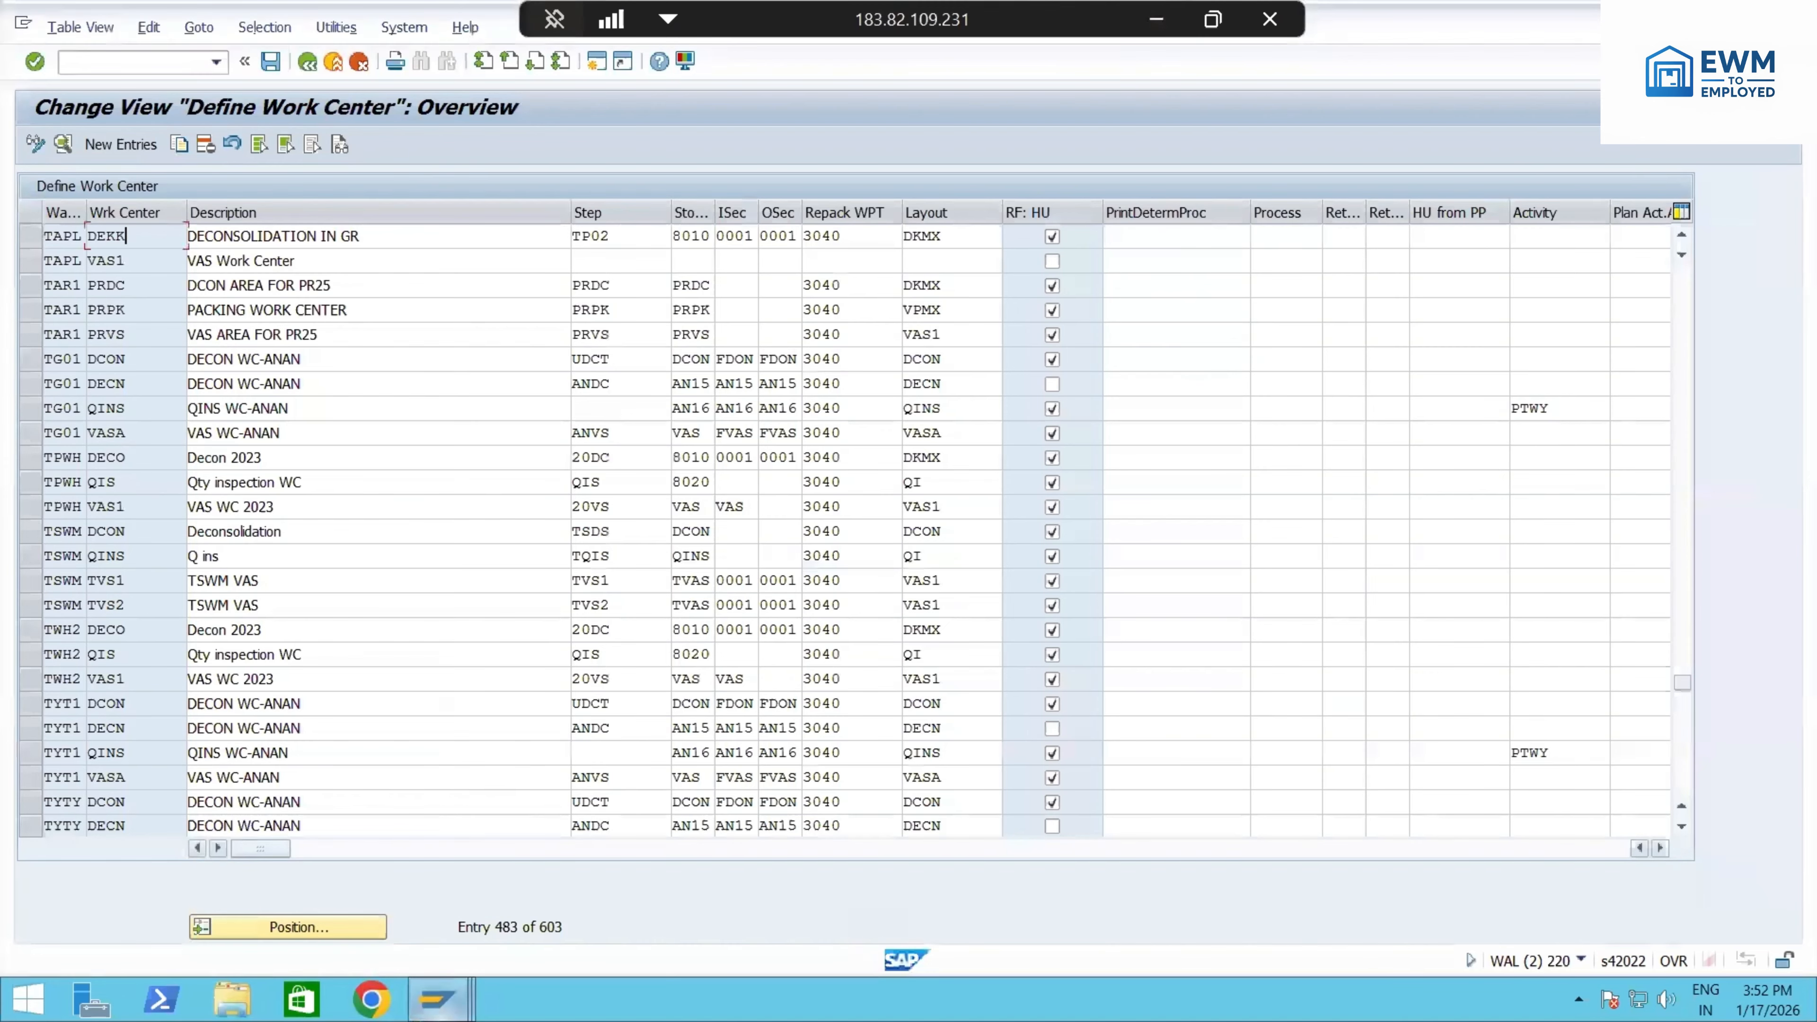
mouse_move(436, 998)
click(648, 884)
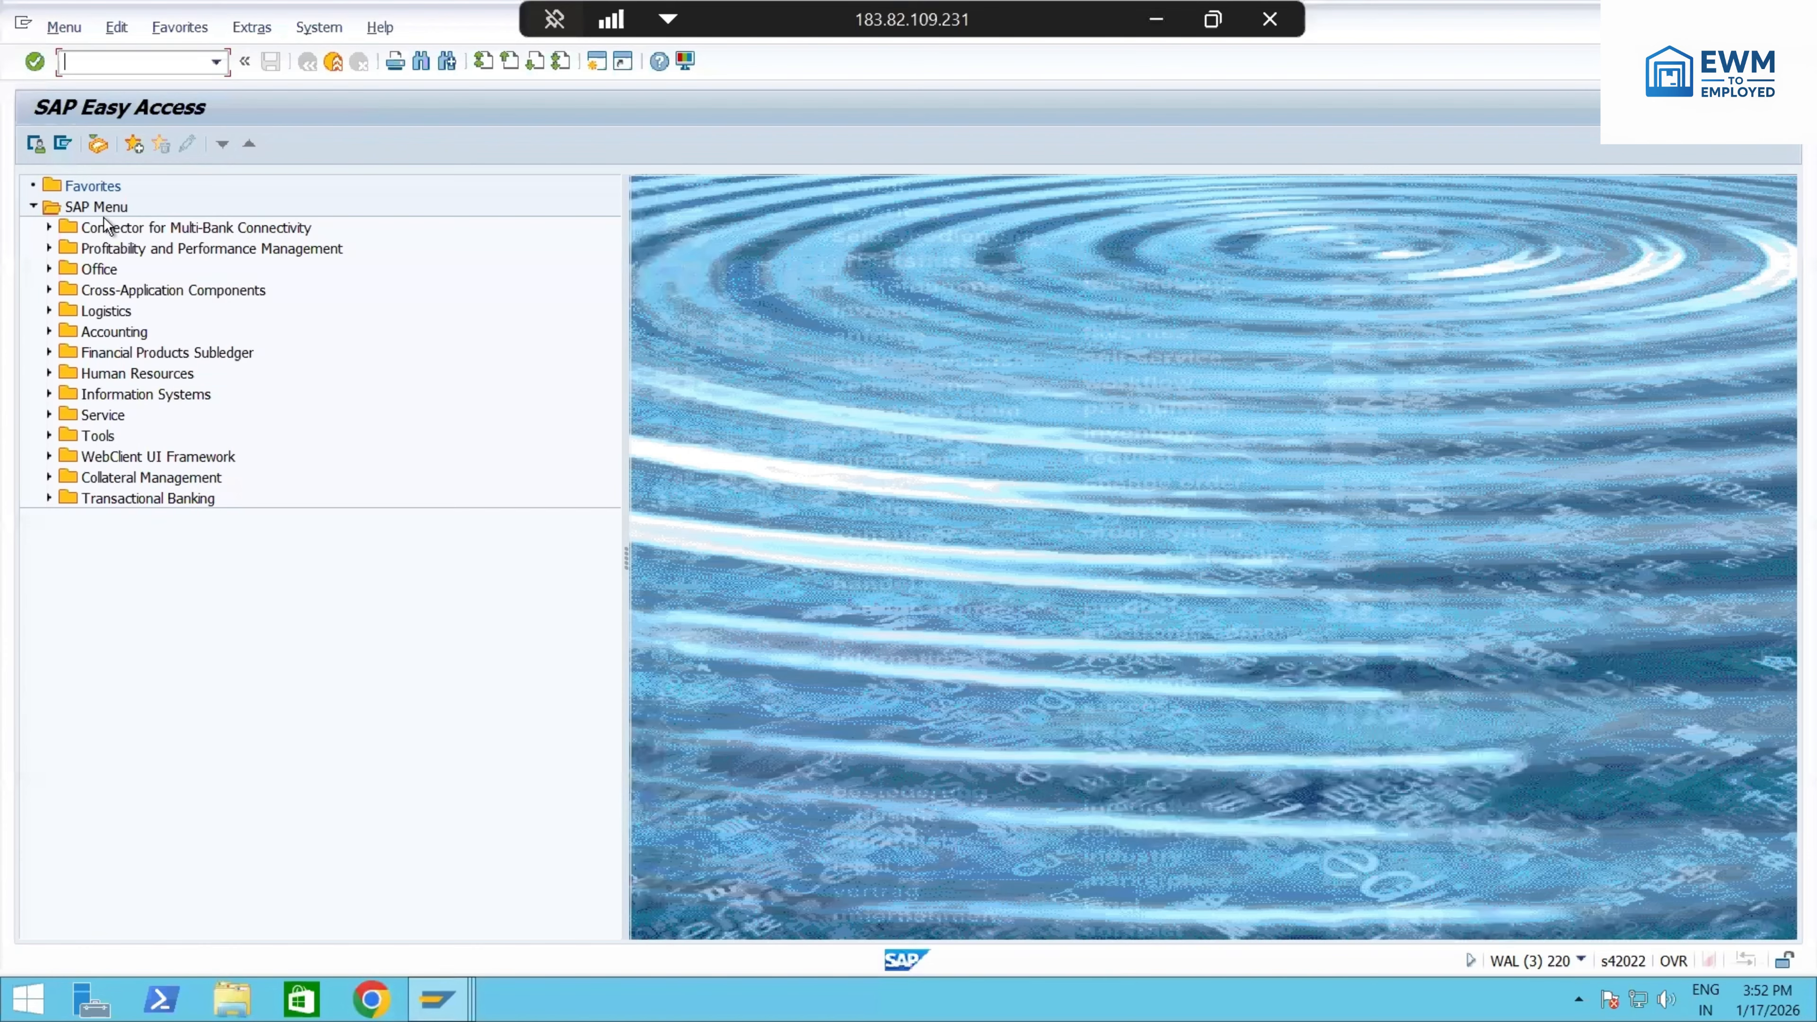
- Expand the Logistics folder in the SAP Menu tree
click(100, 194)
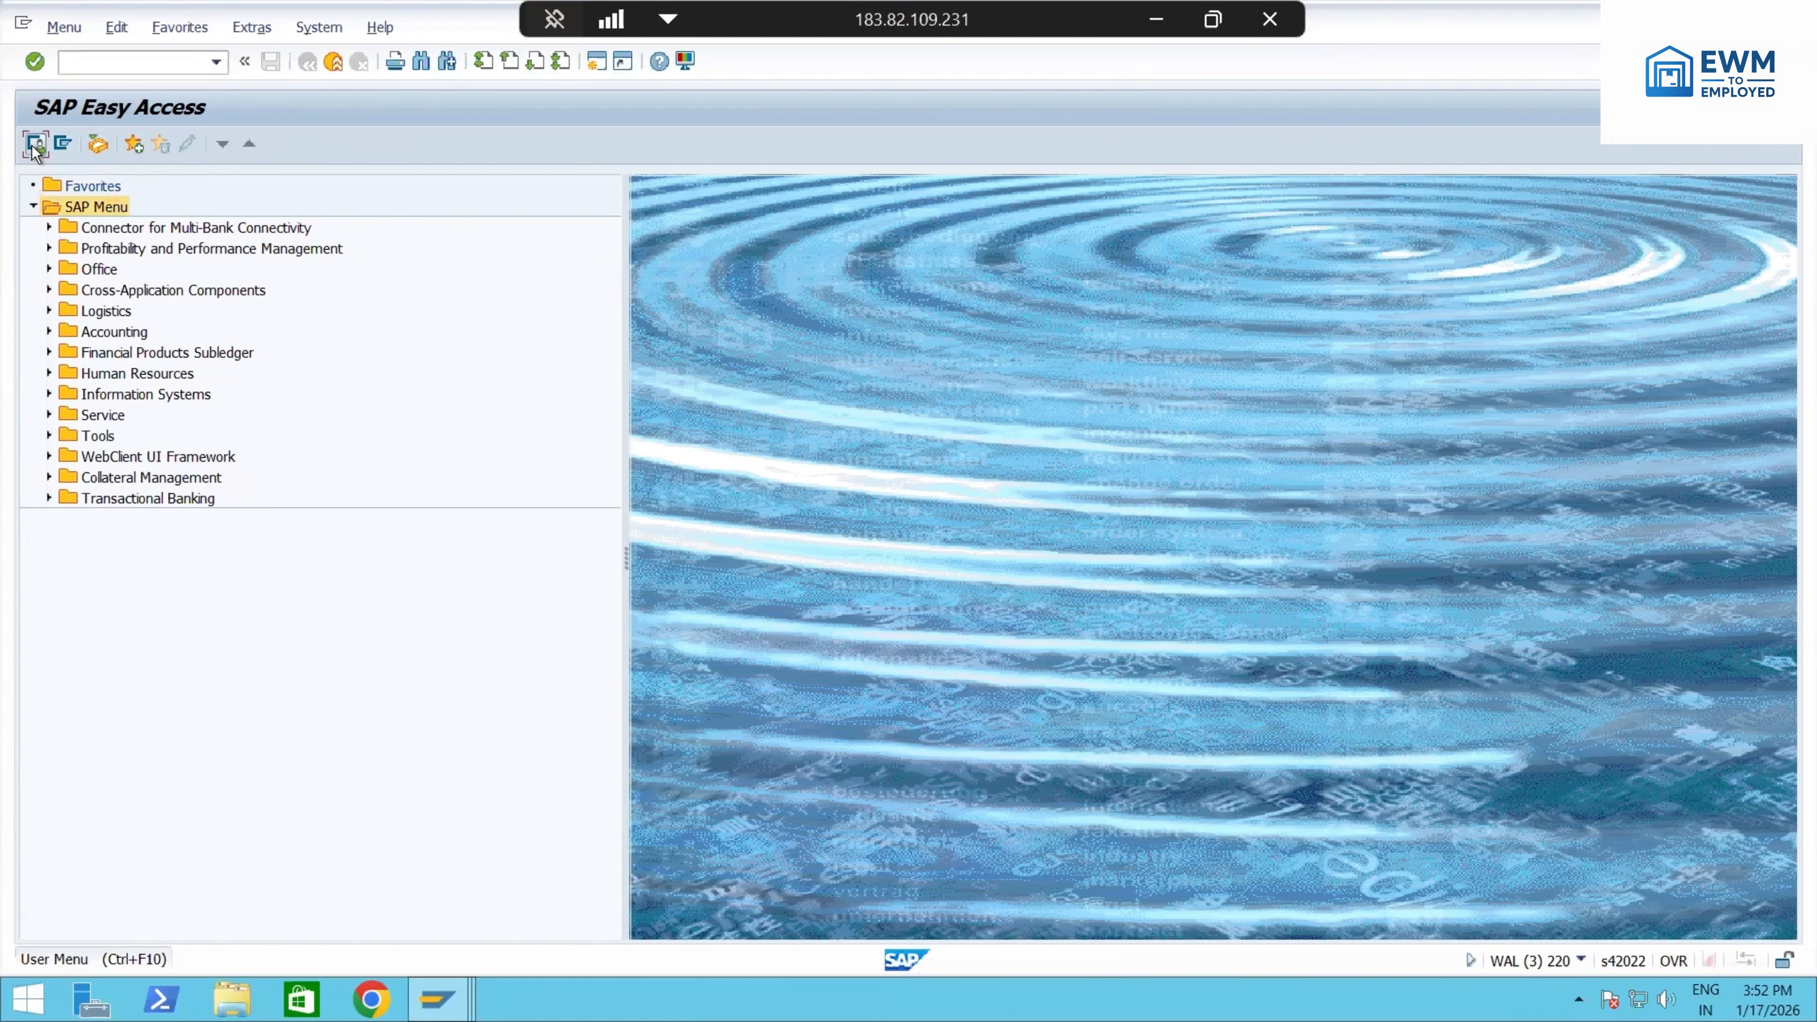
click(63, 144)
click(62, 144)
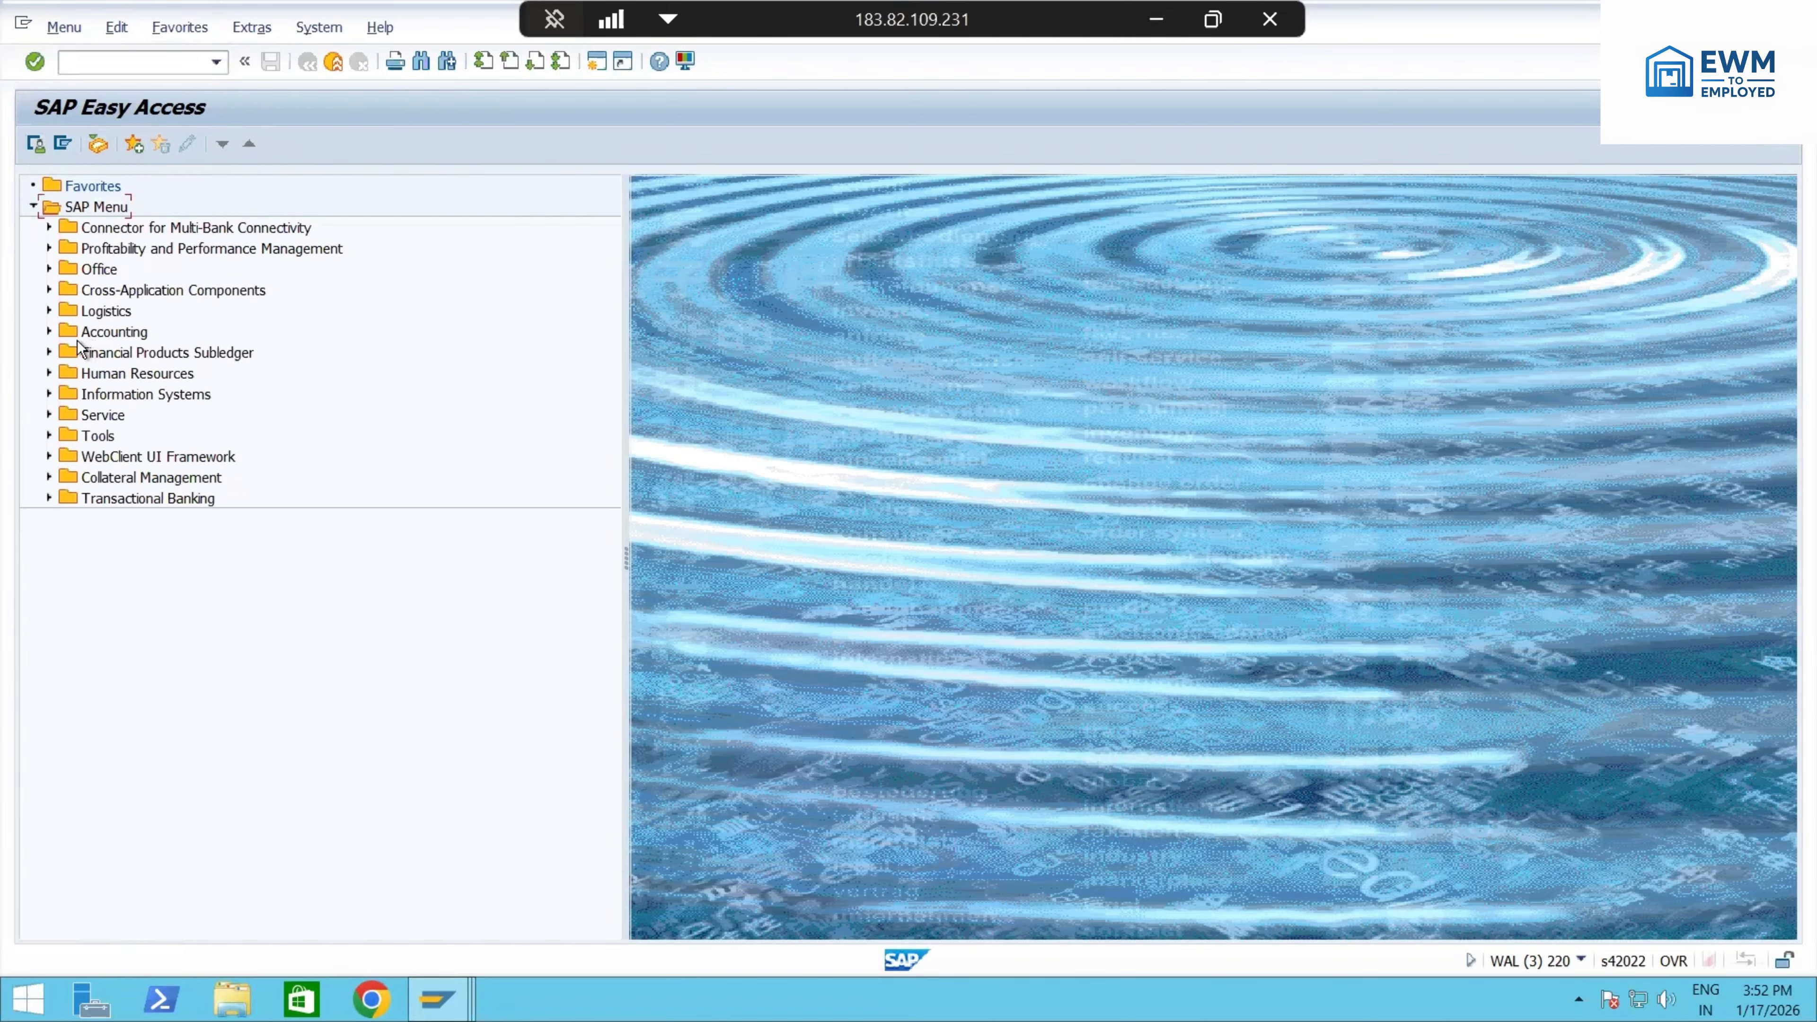
click(49, 310)
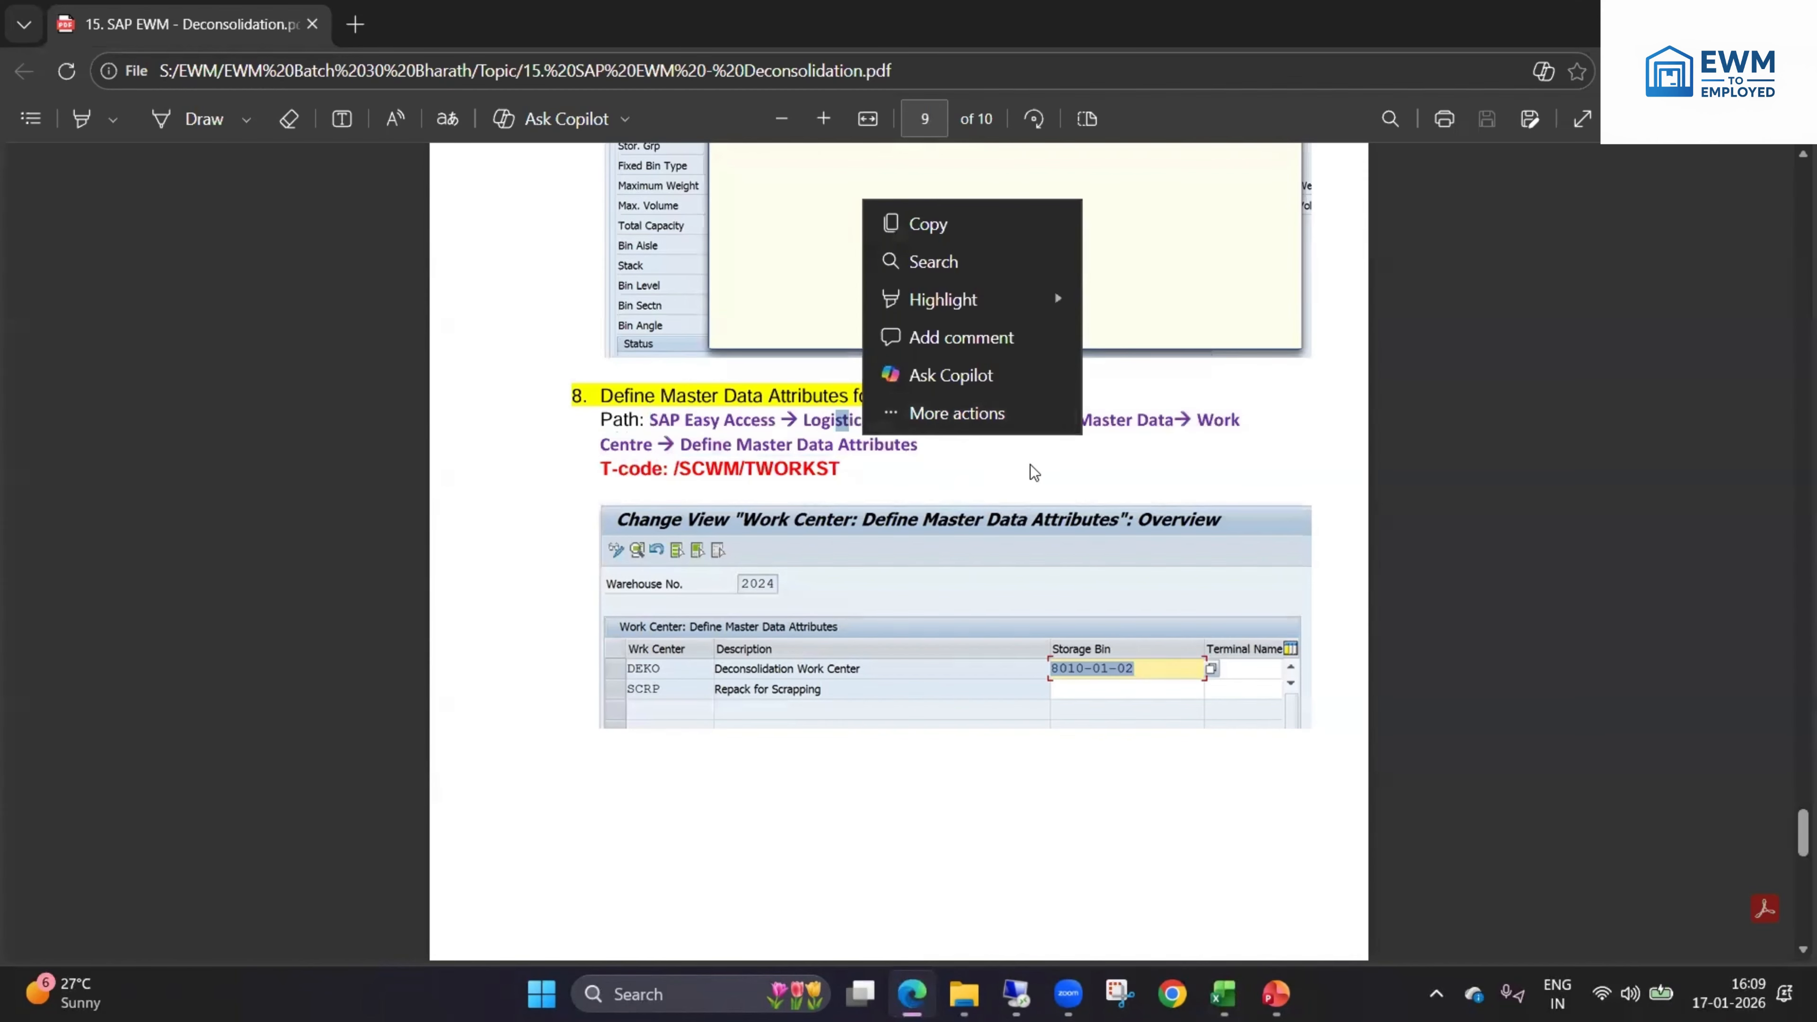
- Check the menu path to Define Master Data Attributes in the deconsolidation guide and return to the remote SAP system
click(1187, 425)
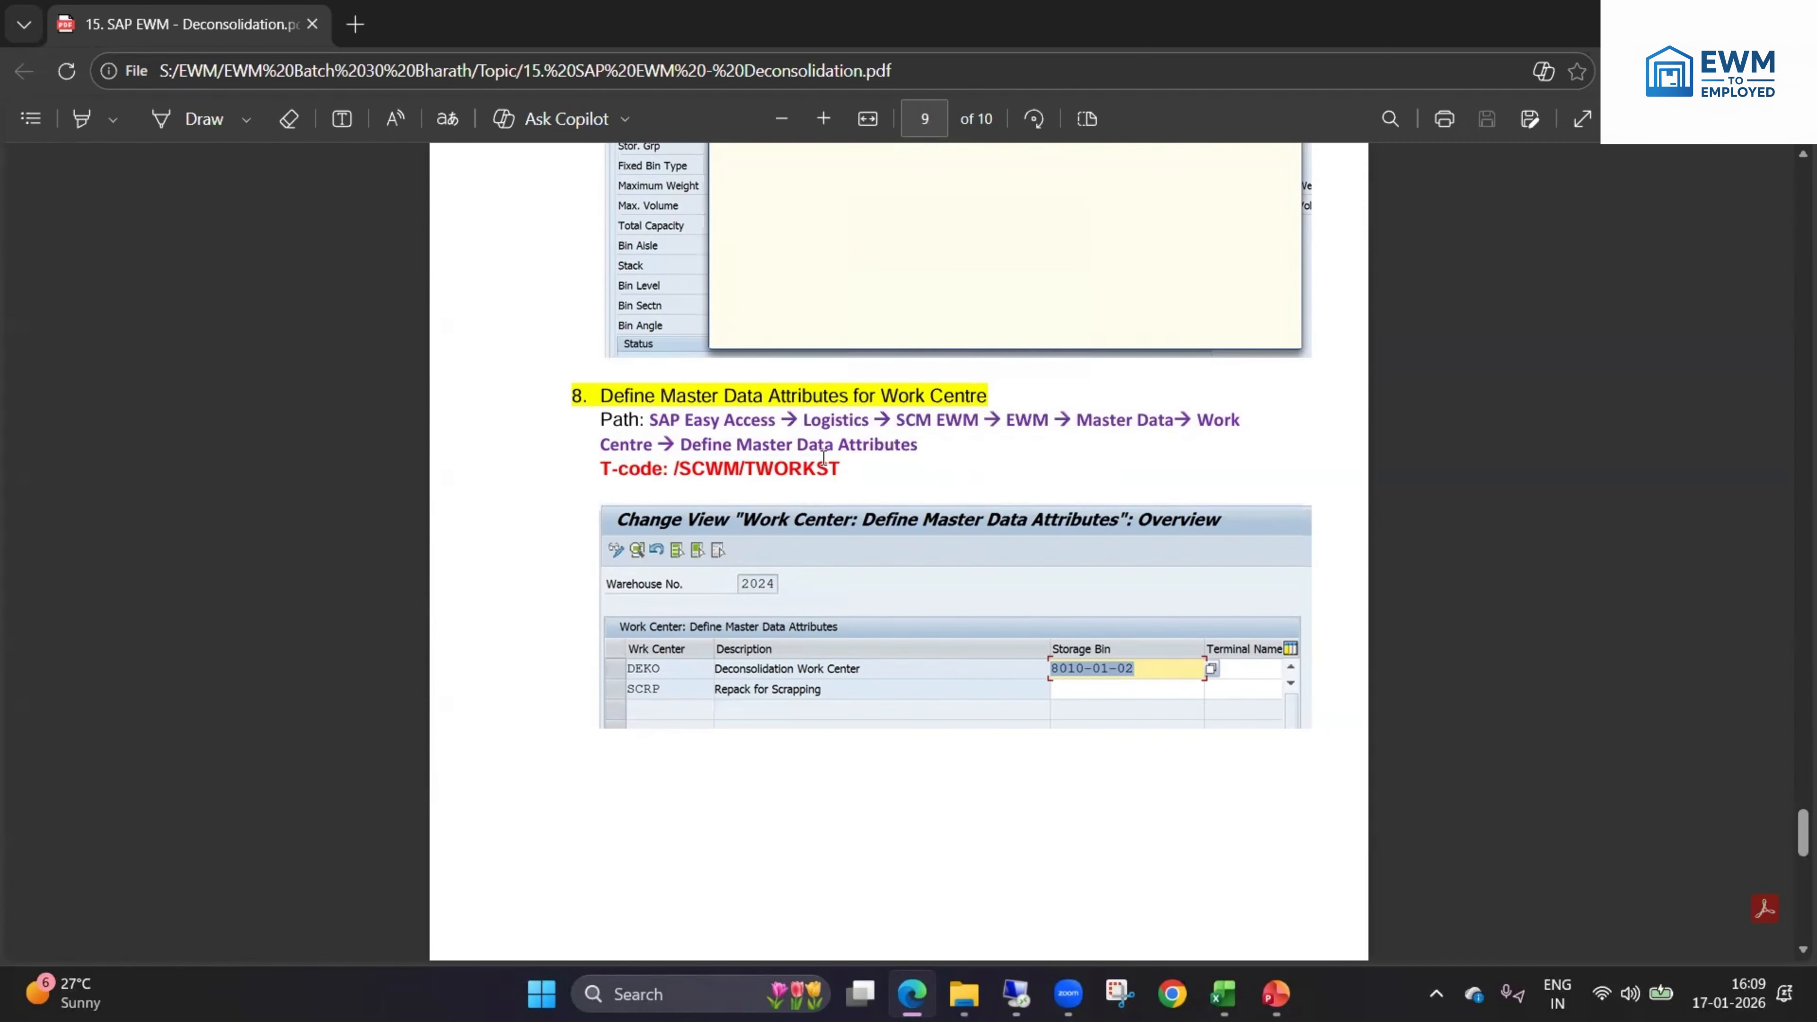
drag(702, 446, 957, 450)
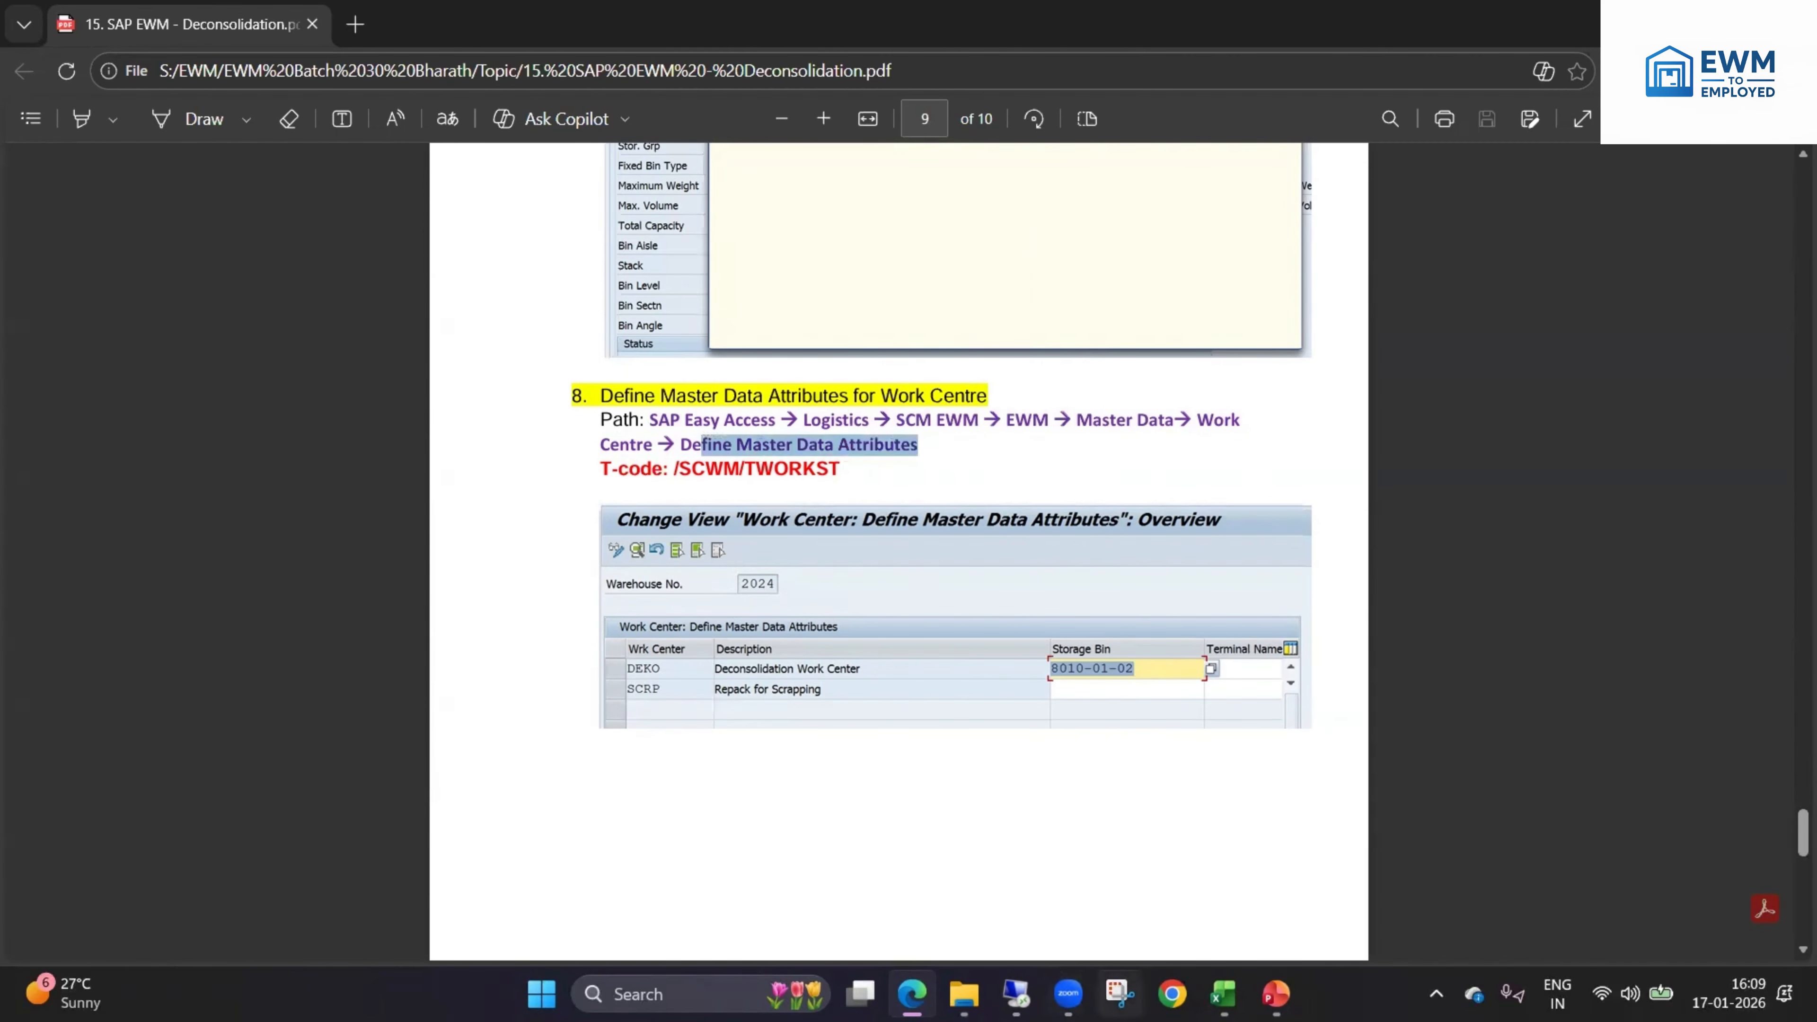
click(1017, 994)
- Open Define Master Data Attributes under SCM Extended Warehouse Management > Extended Warehouse Management > Master Data > Work Center, choosing to display the locked data
click(88, 307)
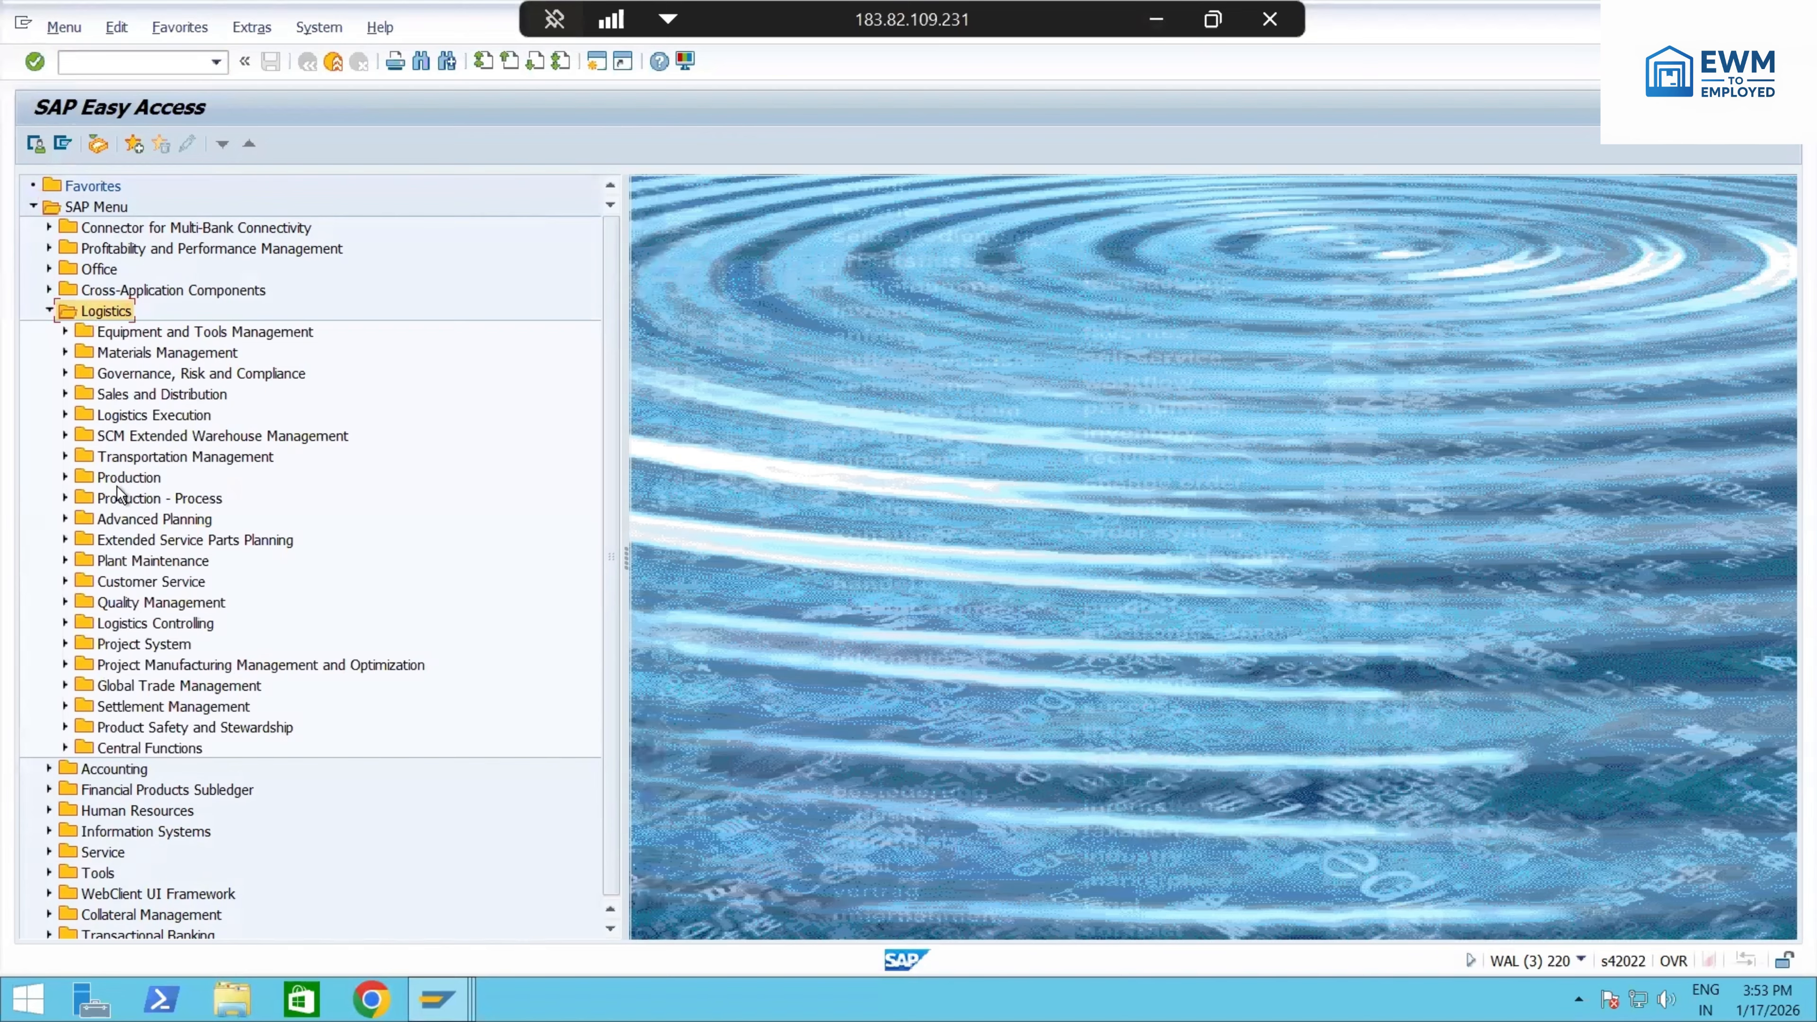
double_click(146, 440)
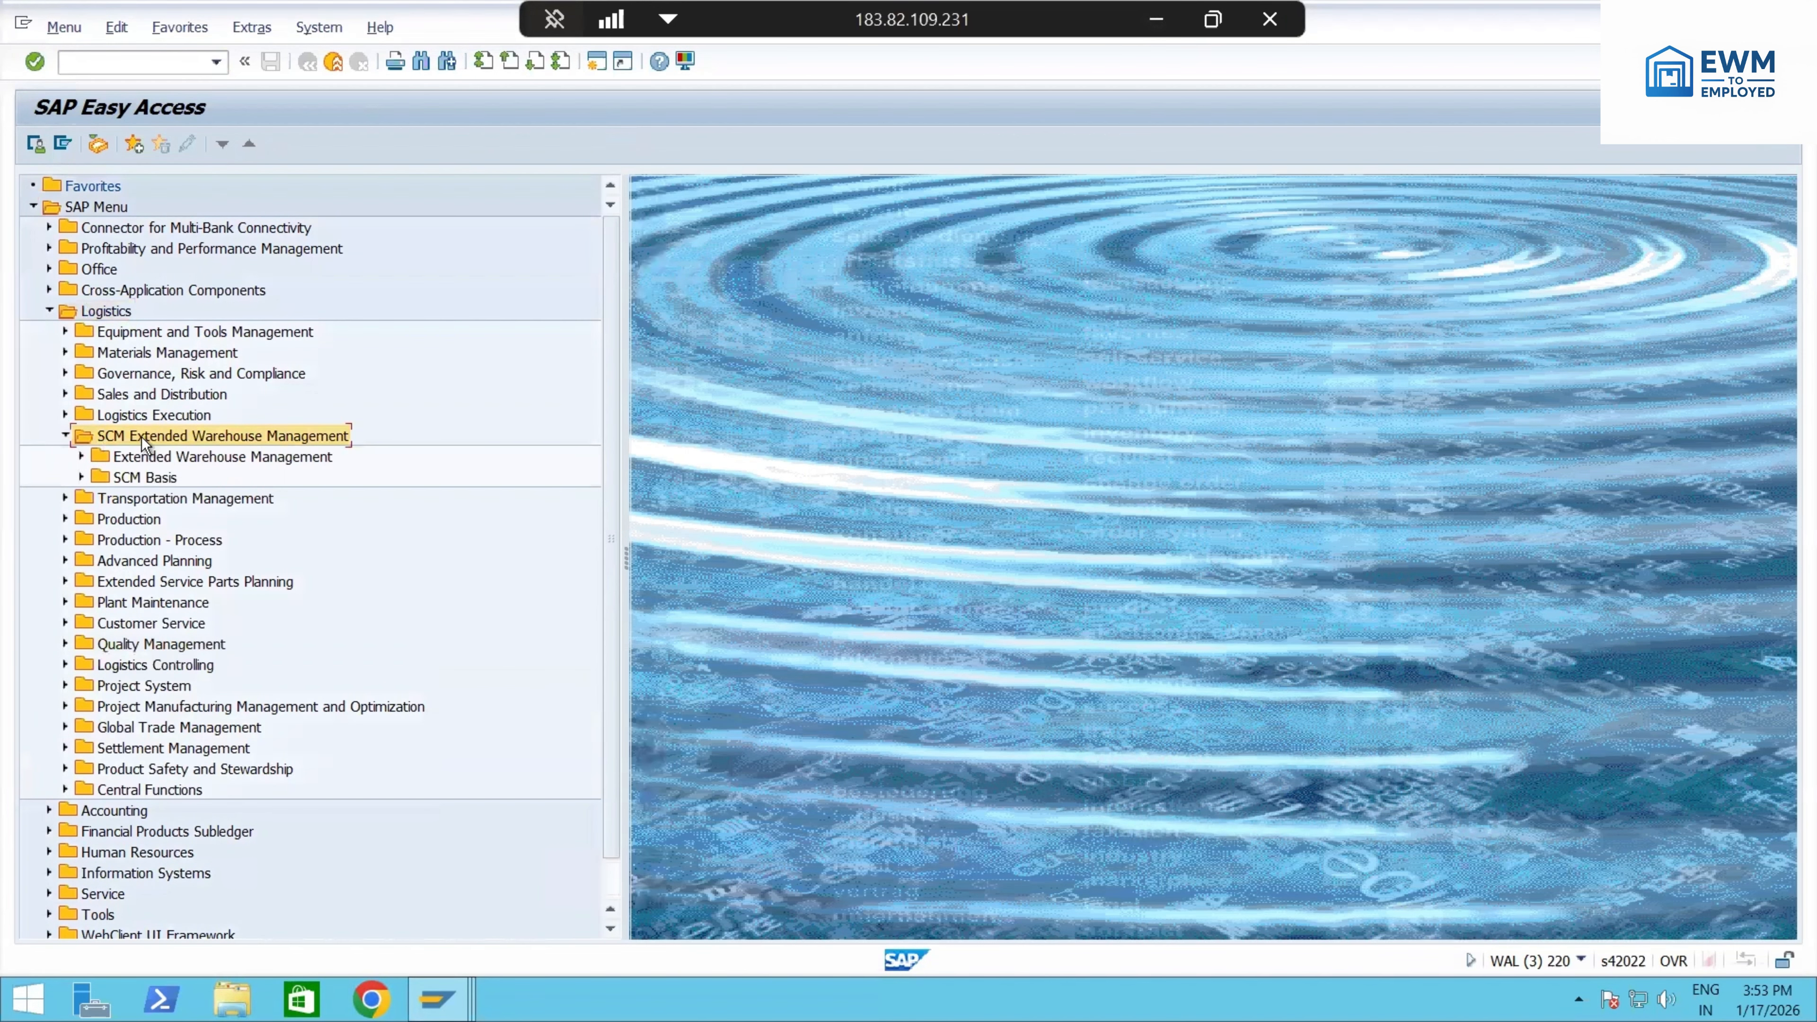
double_click(147, 458)
double_click(99, 645)
scroll(193, 877, down, 4)
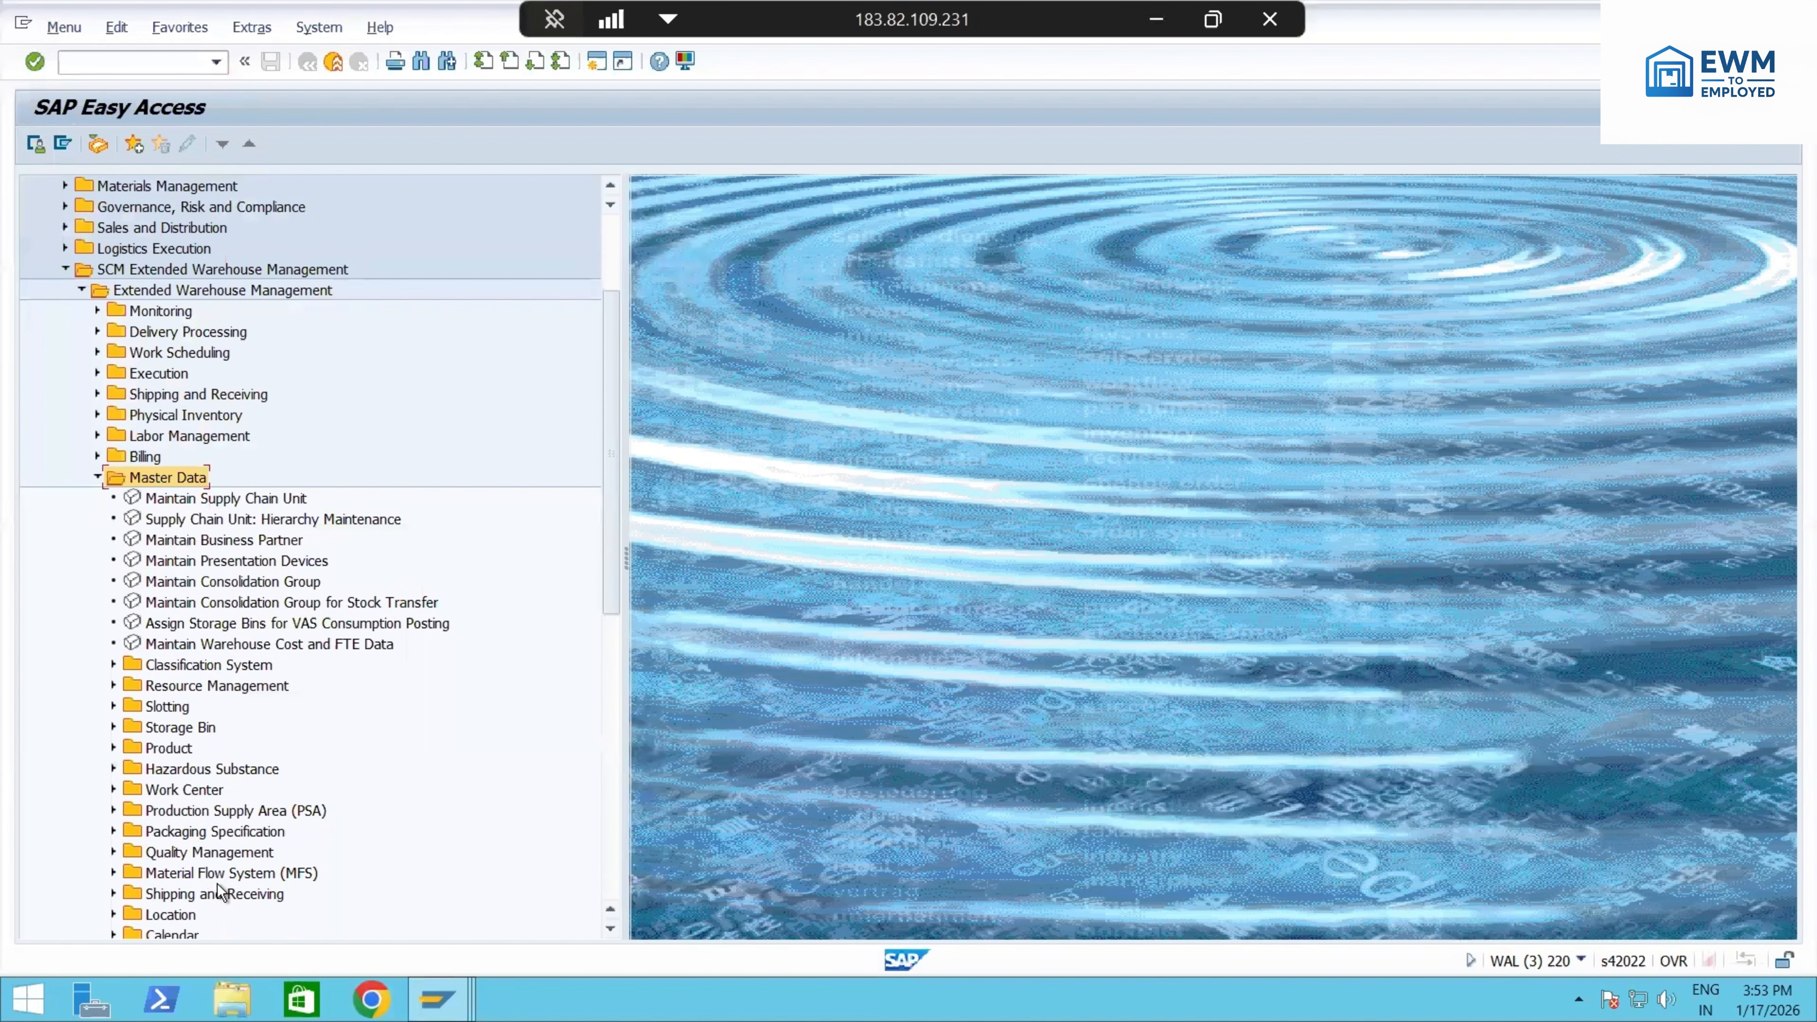
click(185, 790)
click(113, 789)
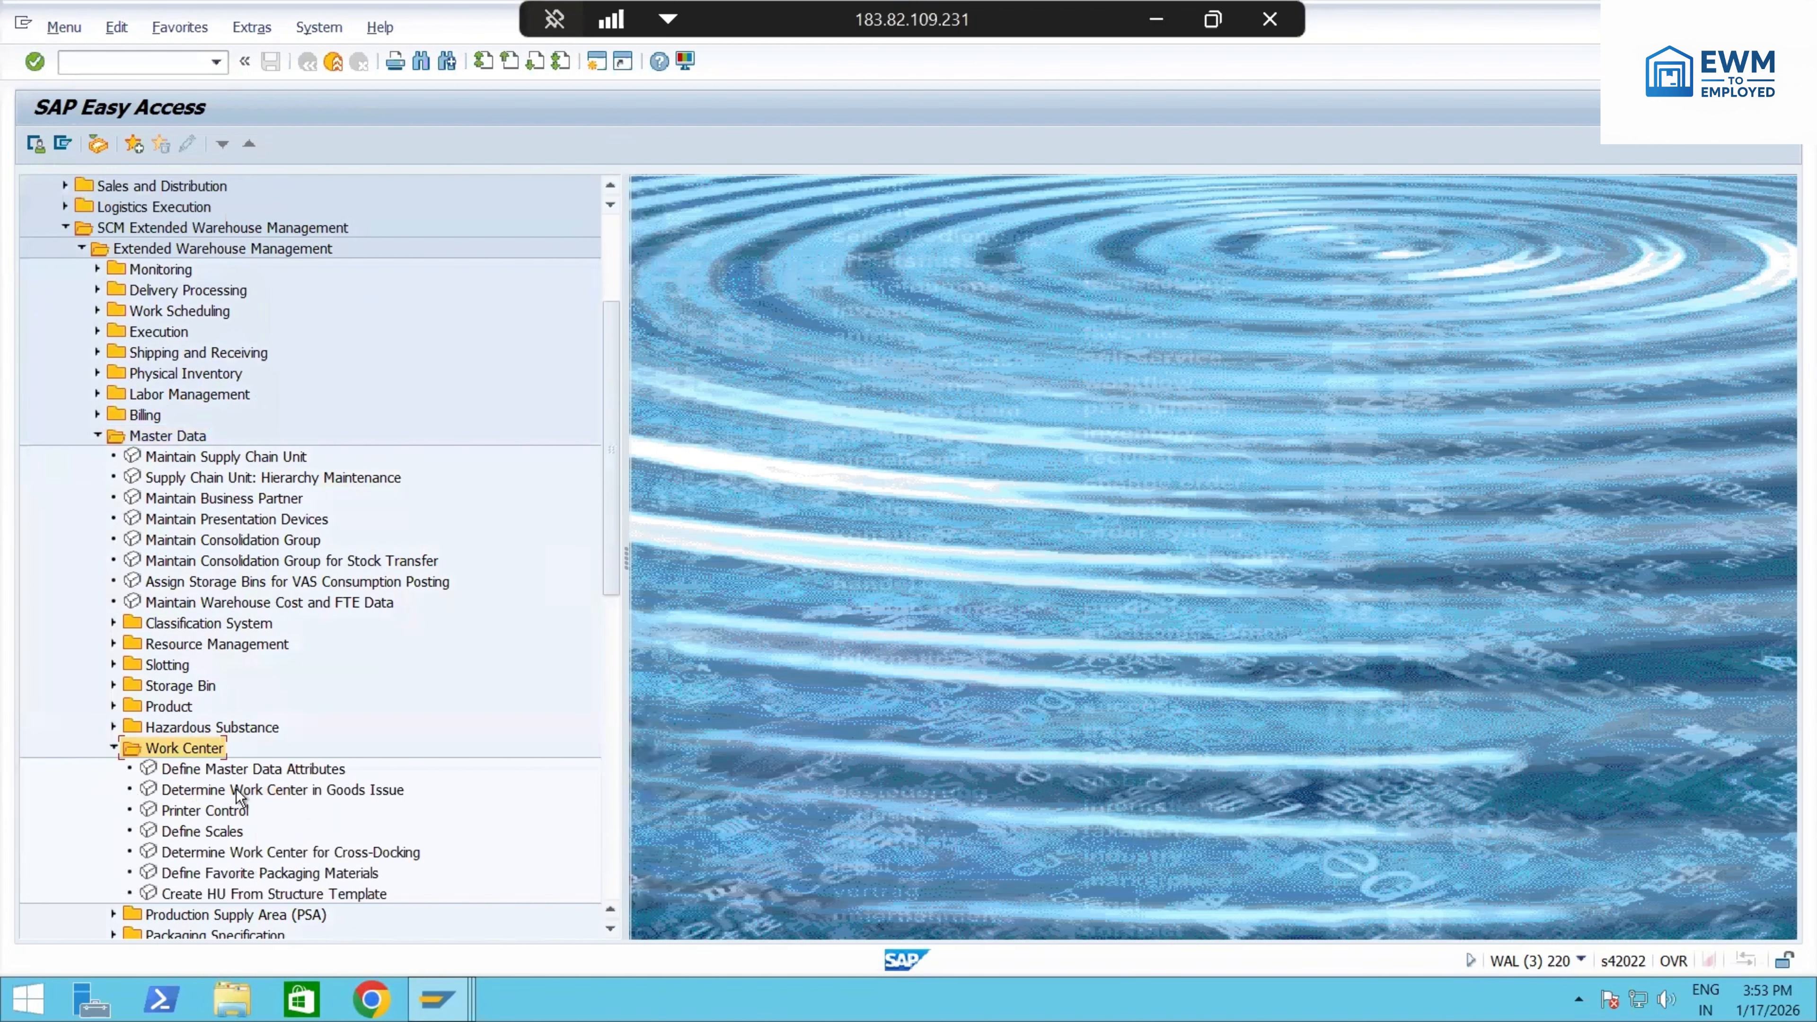
double_click(264, 770)
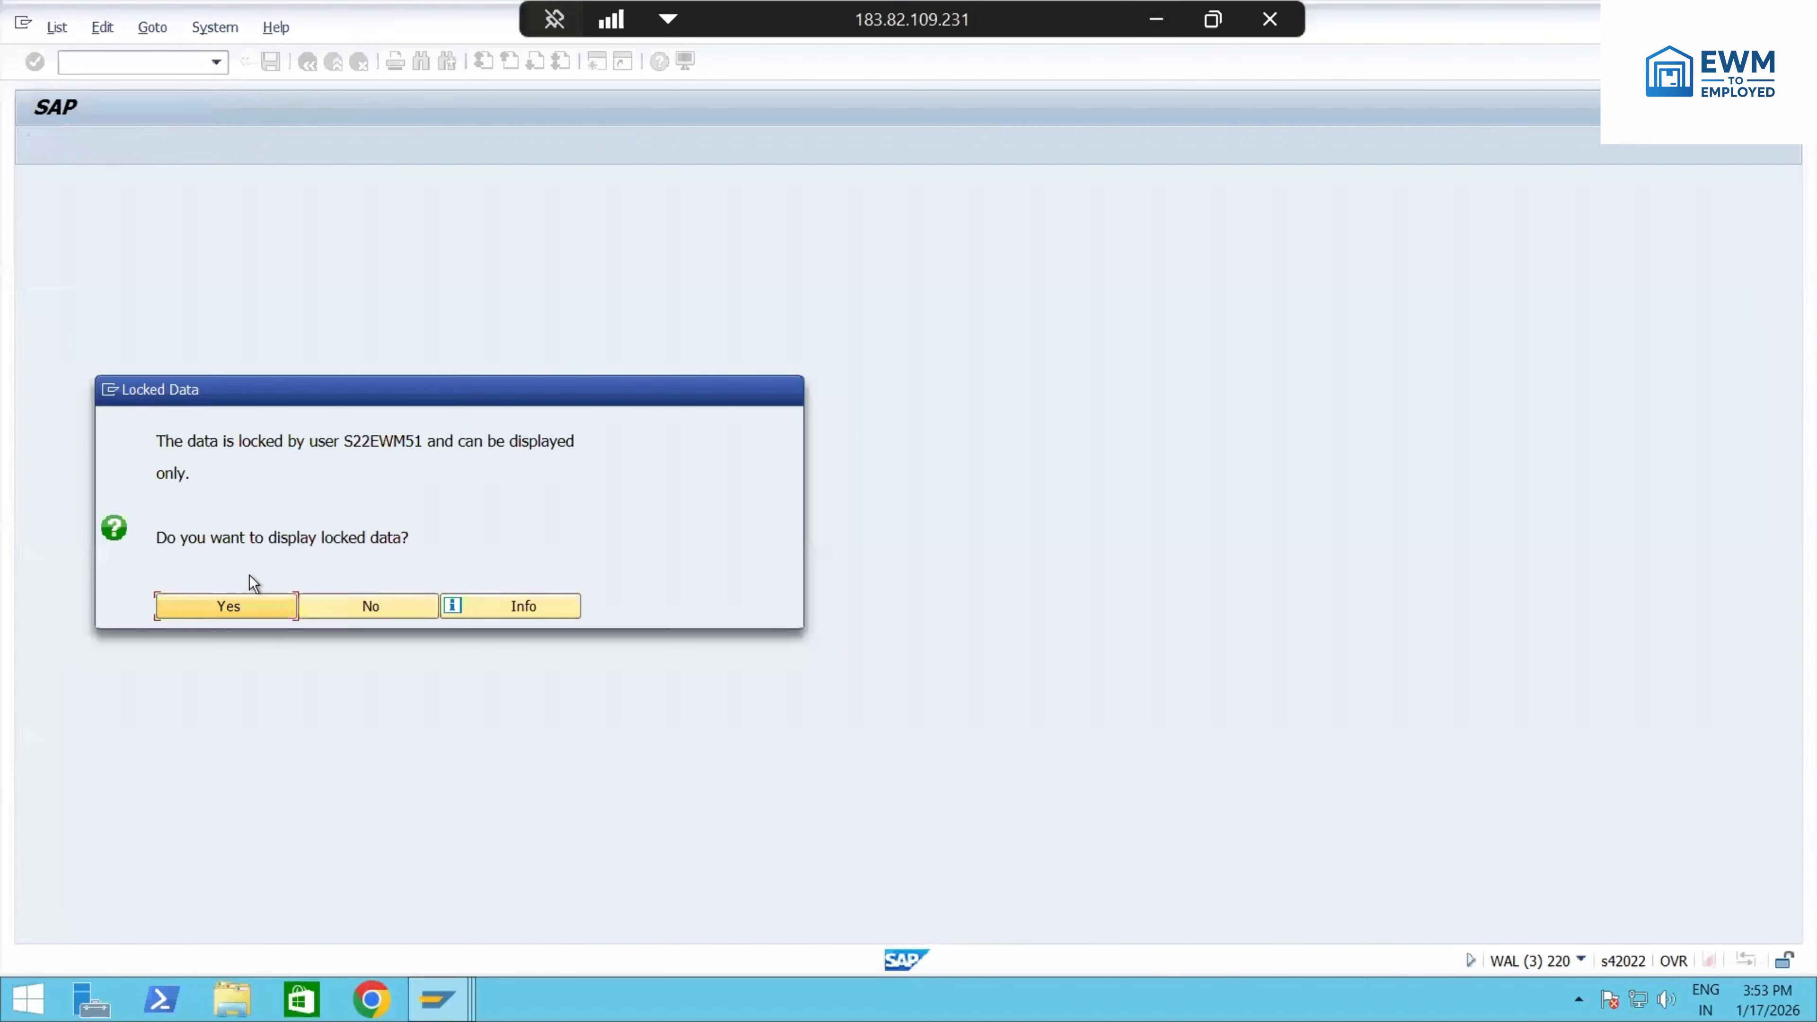
click(260, 620)
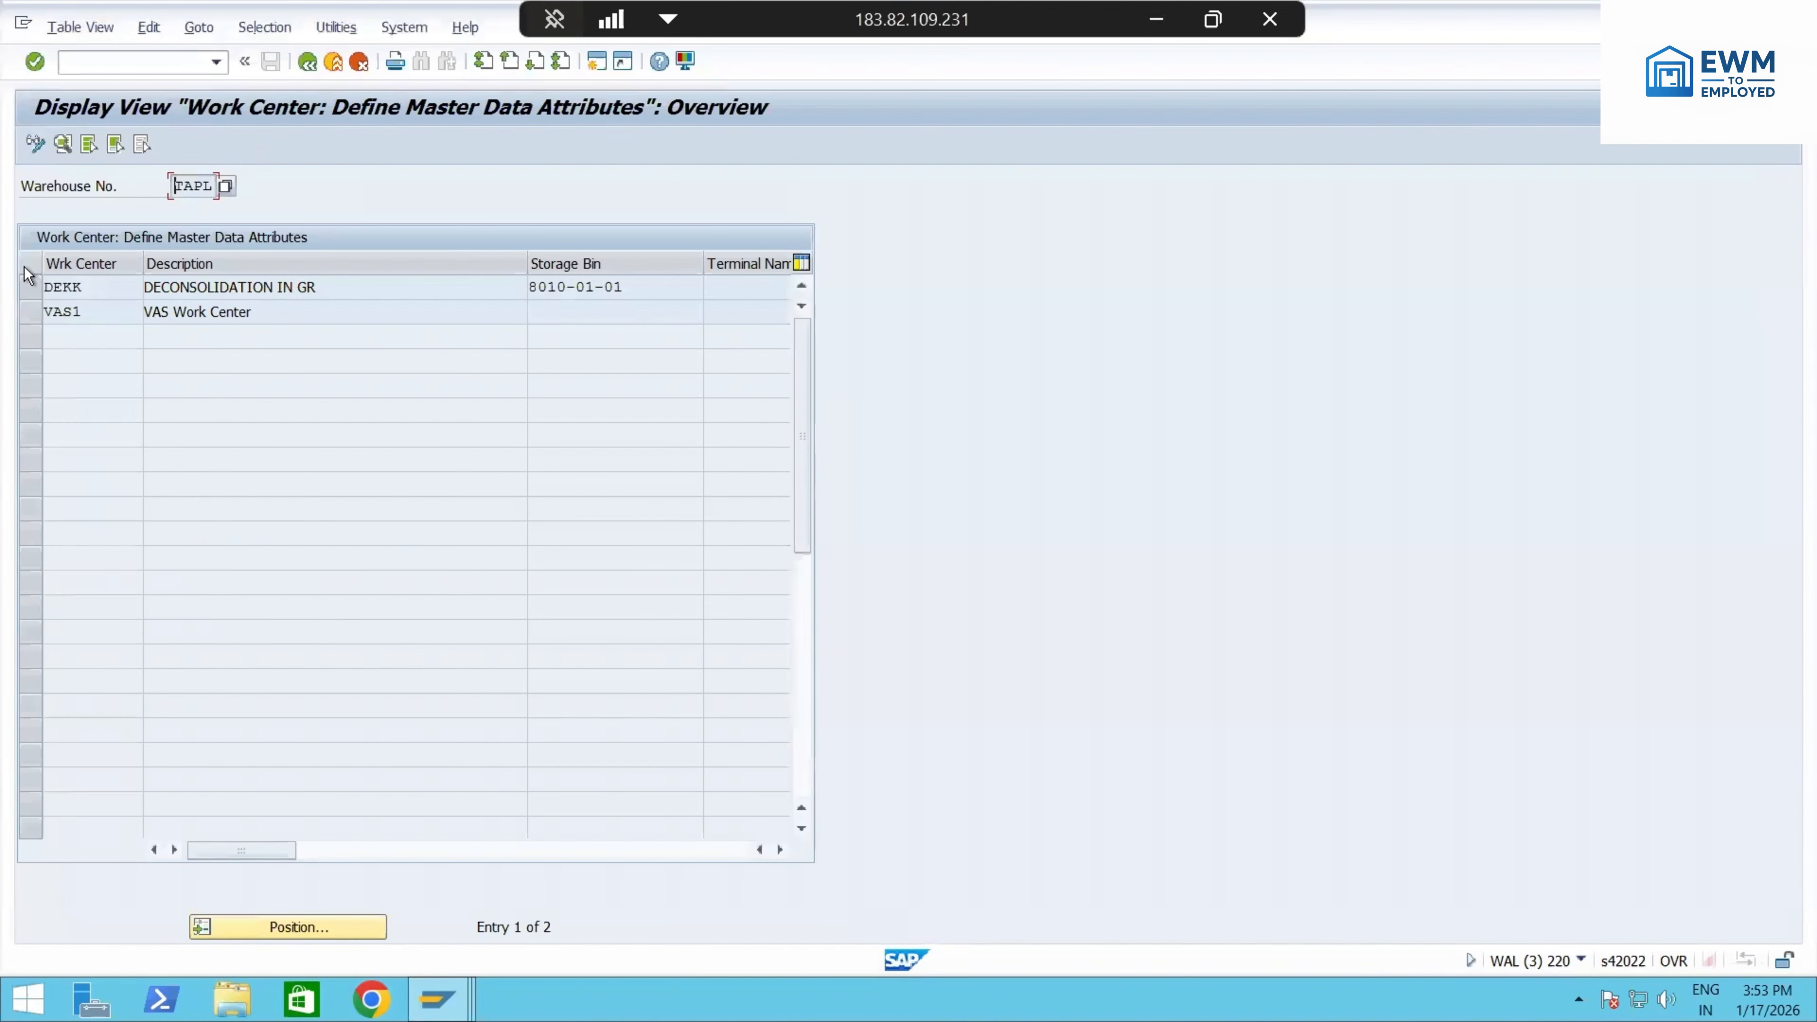
- Examine the storage bin assigned to work center DEKK in warehouse TAPL and select its row
drag(104, 294, 13, 284)
drag(657, 285, 437, 284)
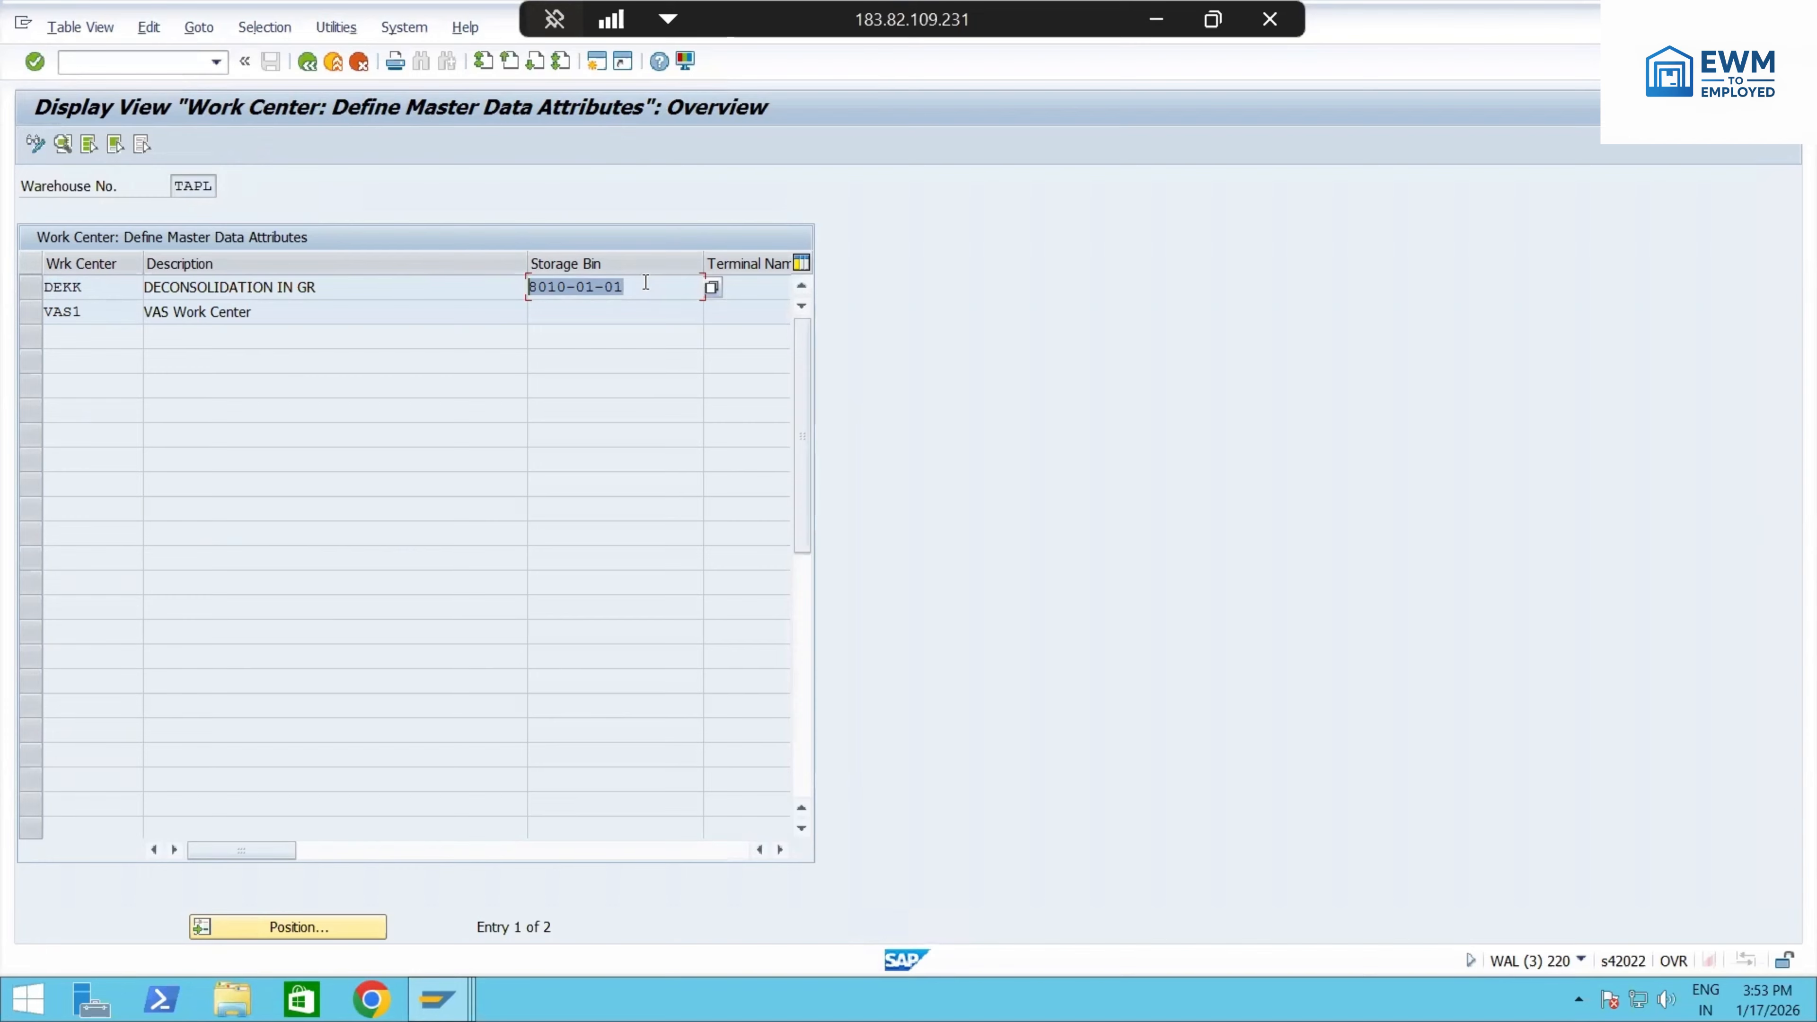
click(41, 289)
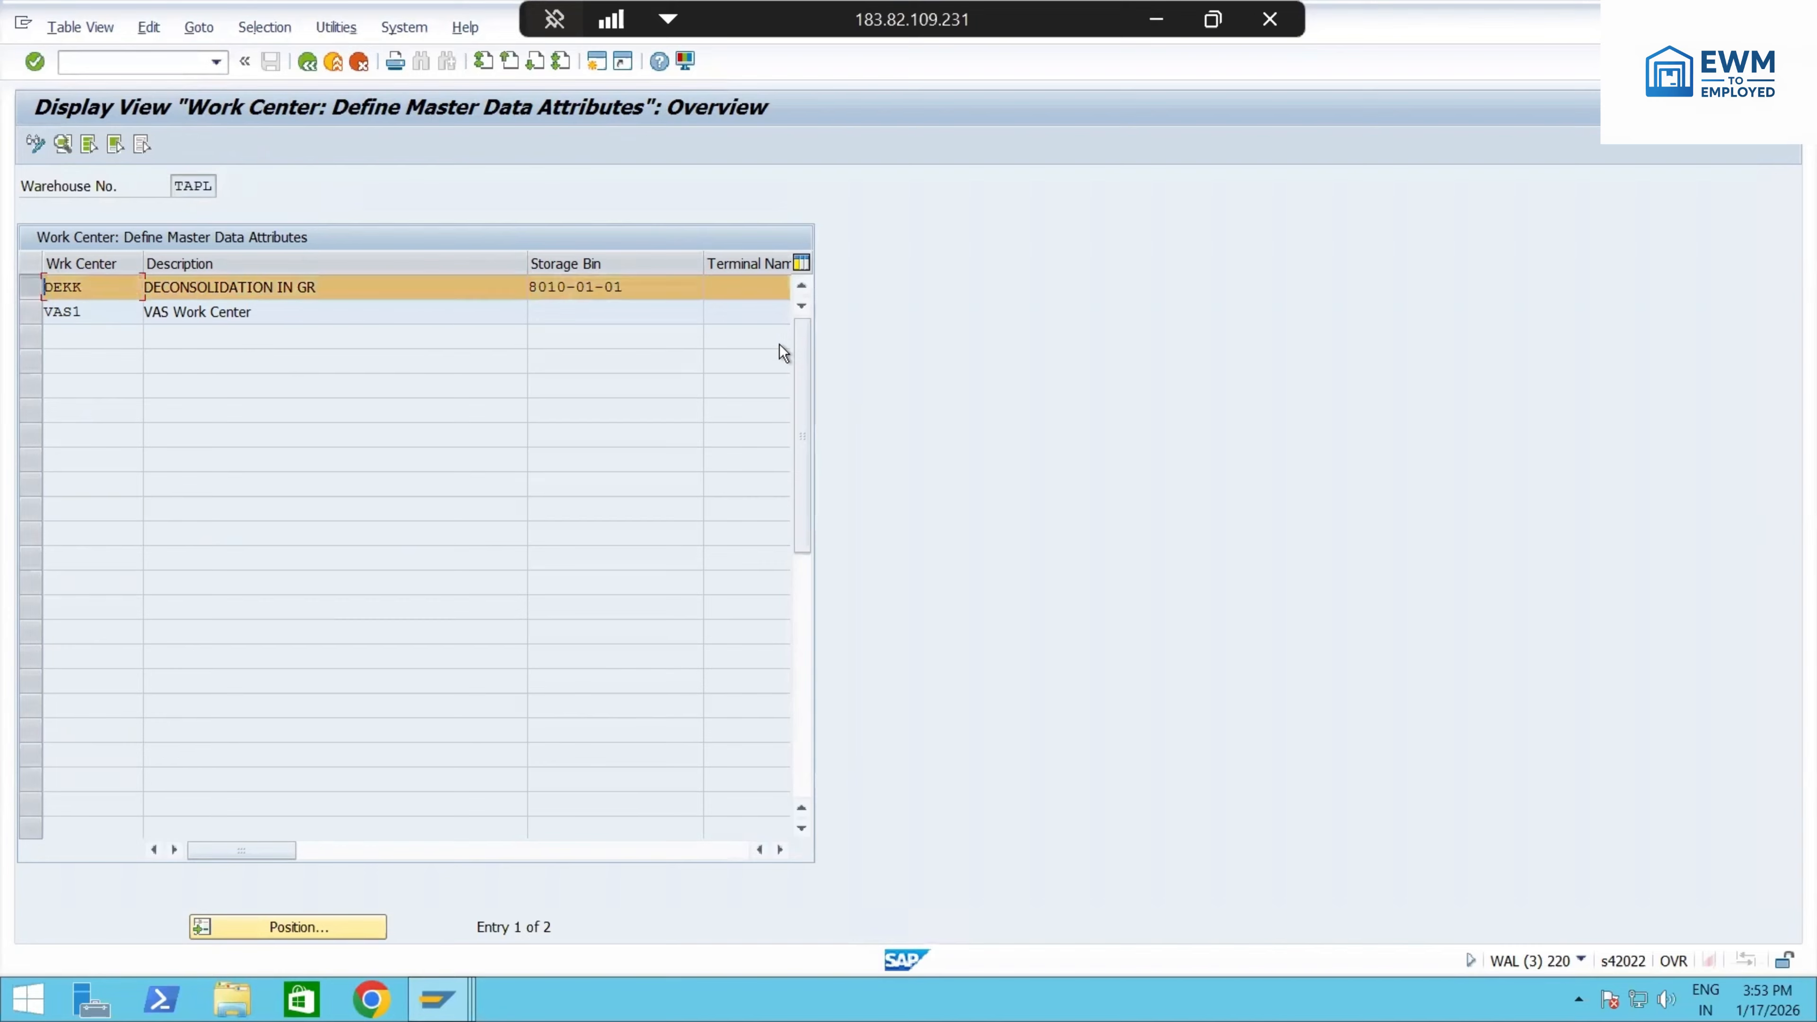